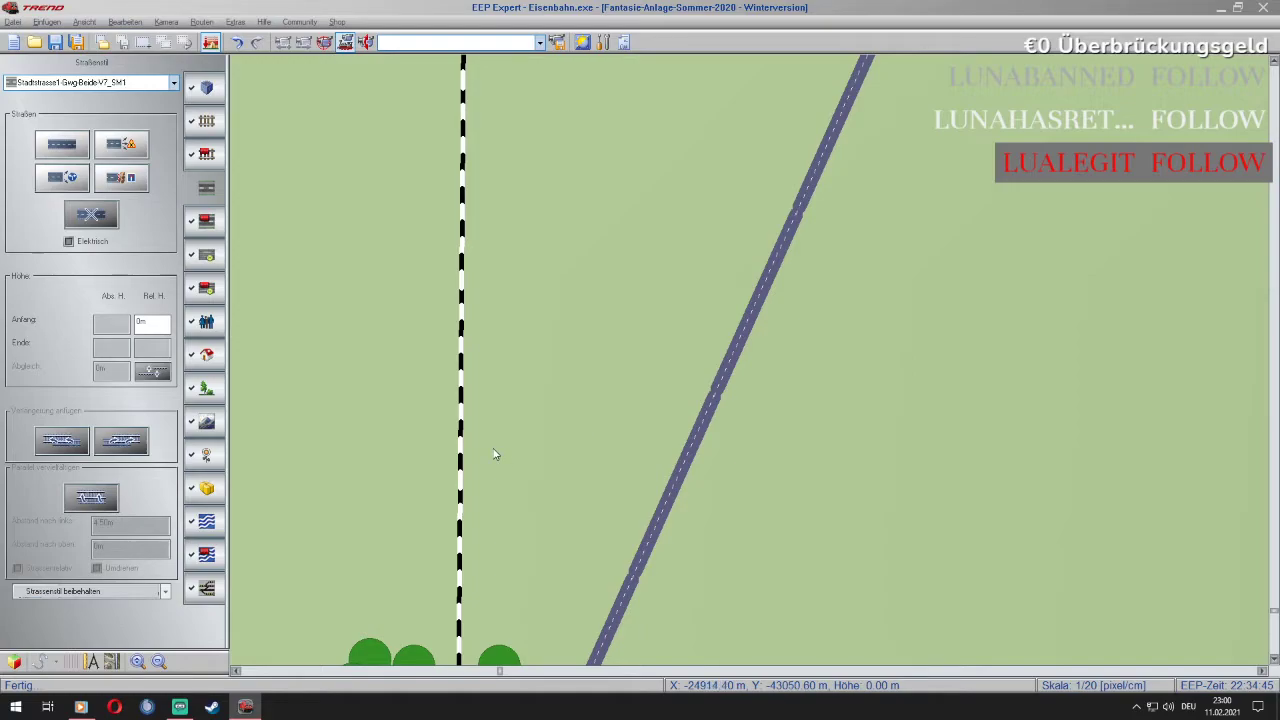
Switch from the 2D road plan to the 3D view of the layout near the road's upper end
scroll(491, 436, "down", 5)
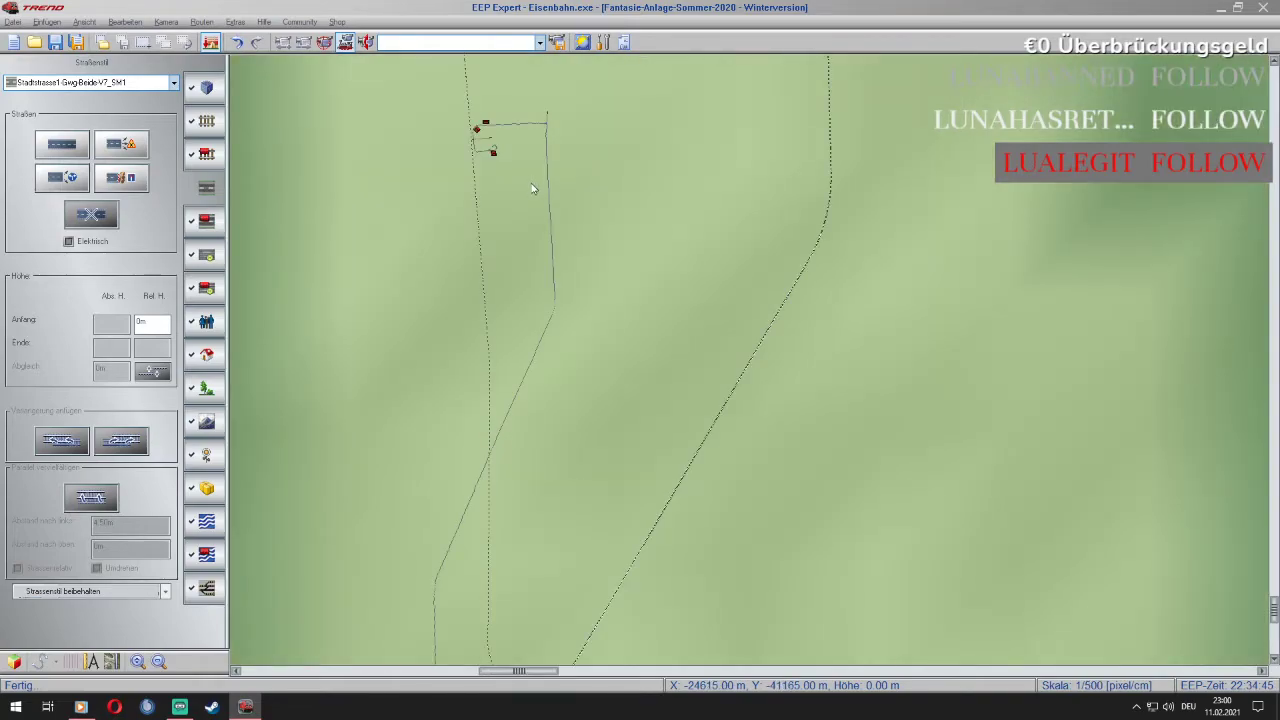
left_click(379, 45)
left_click(513, 119)
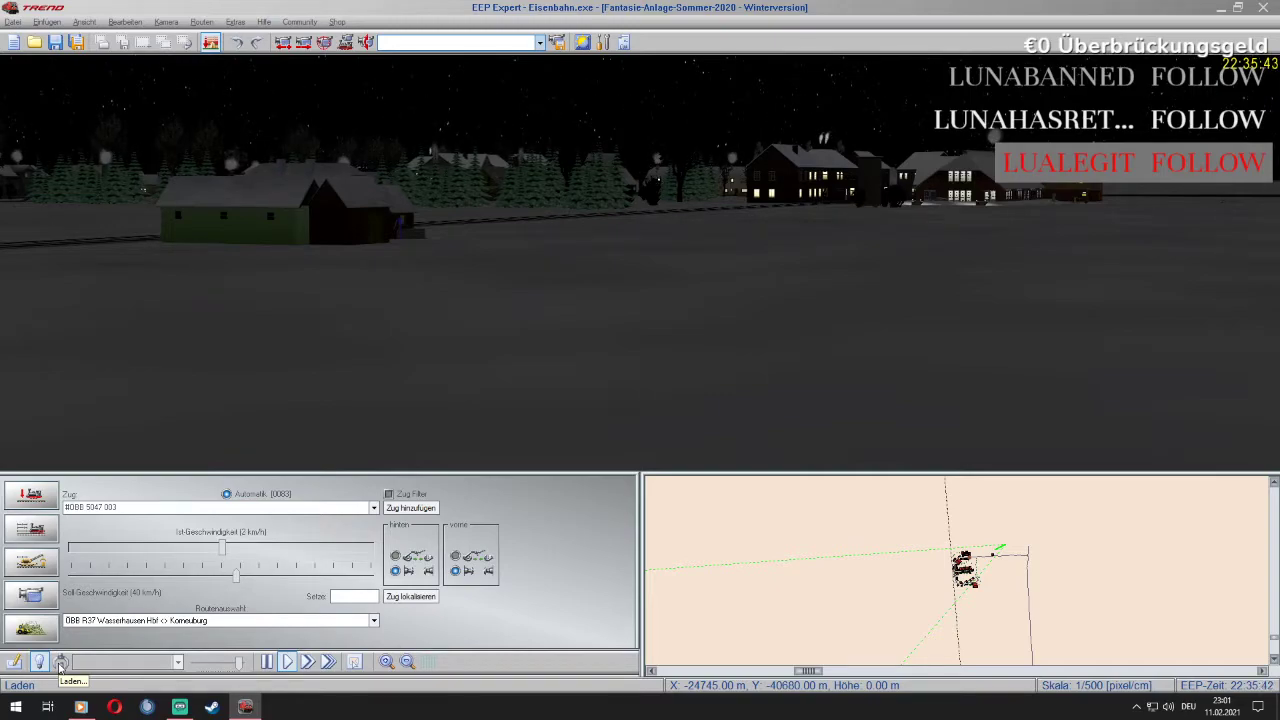
left_click(60, 665)
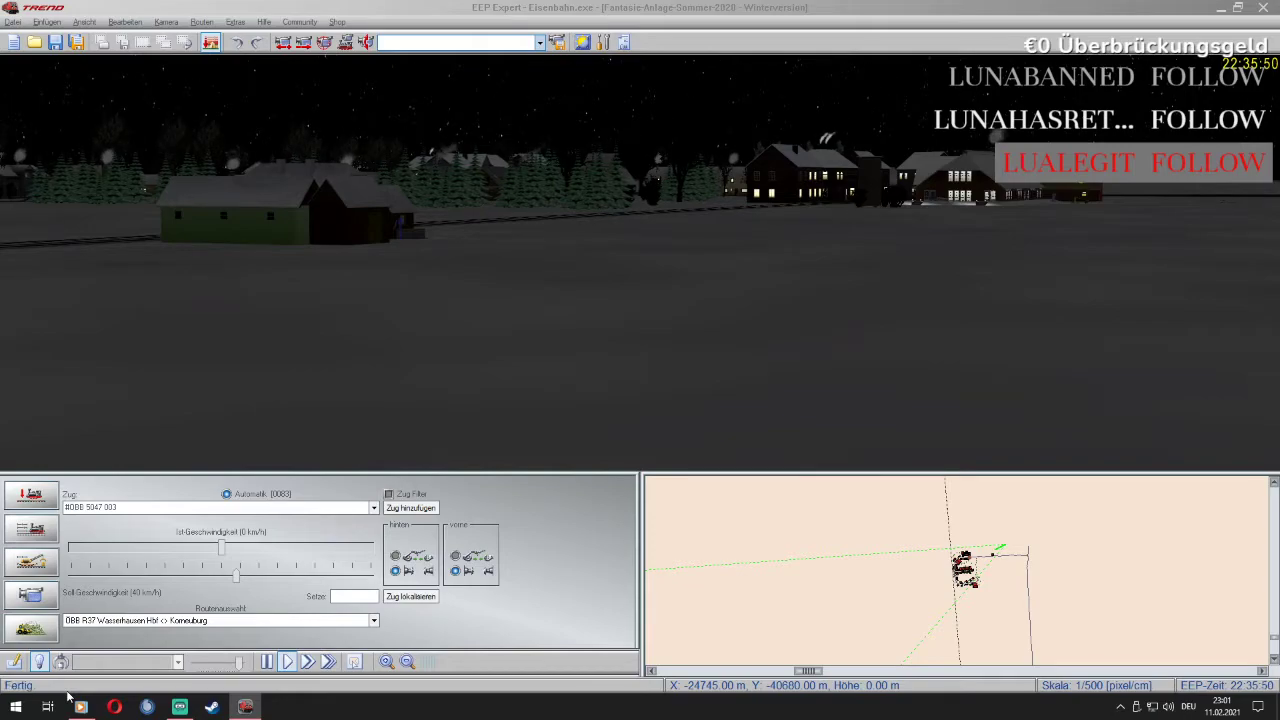
In File Explorer, open the reference image Ortseingangsschild Wasserhausen 1 from D:\Eisenbahn.exe Professional\EEP Tauschtexturen\Ortseingangsschilder and enlarge it
left_click(4, 257)
key("super+e")
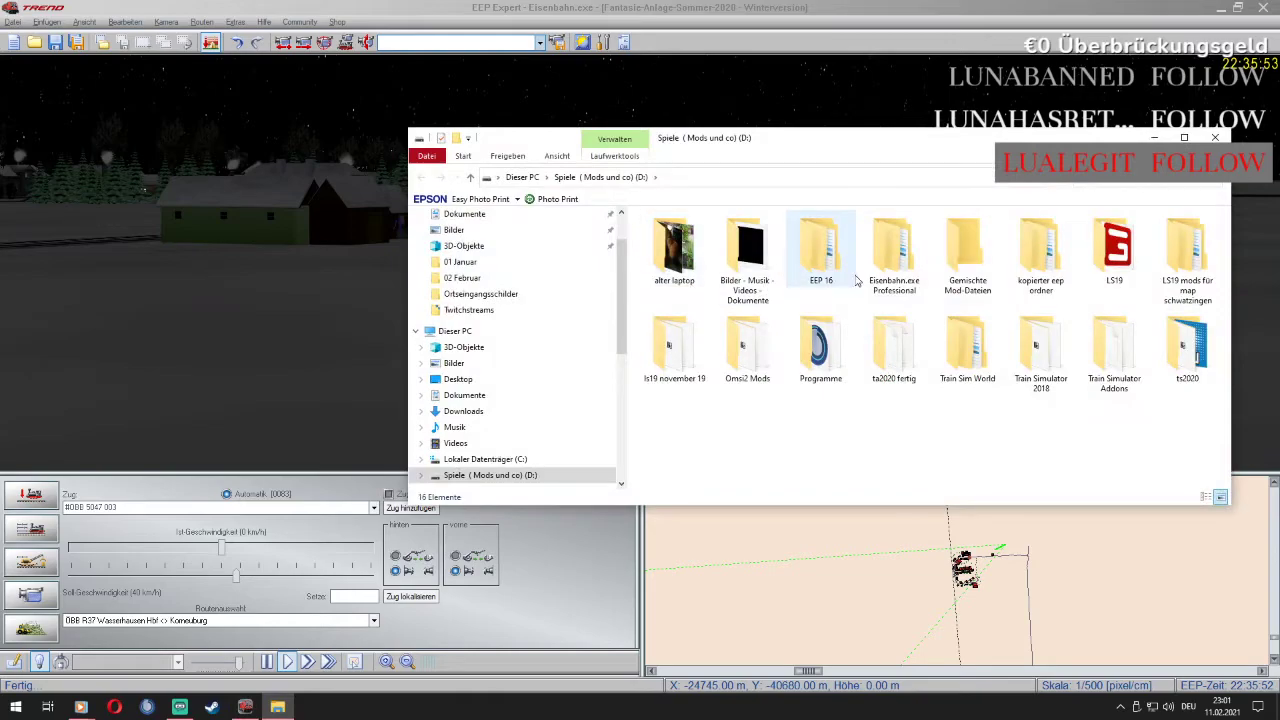
double_click(893, 252)
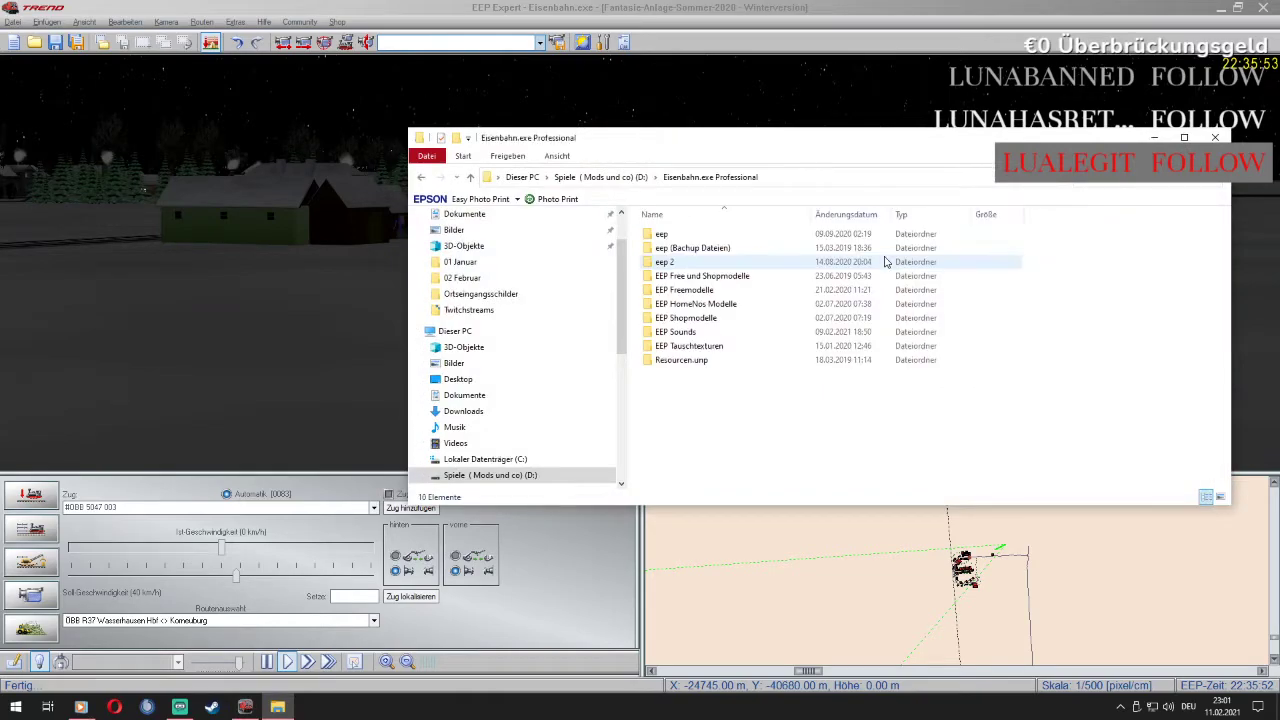
double_click(715, 346)
double_click(890, 350)
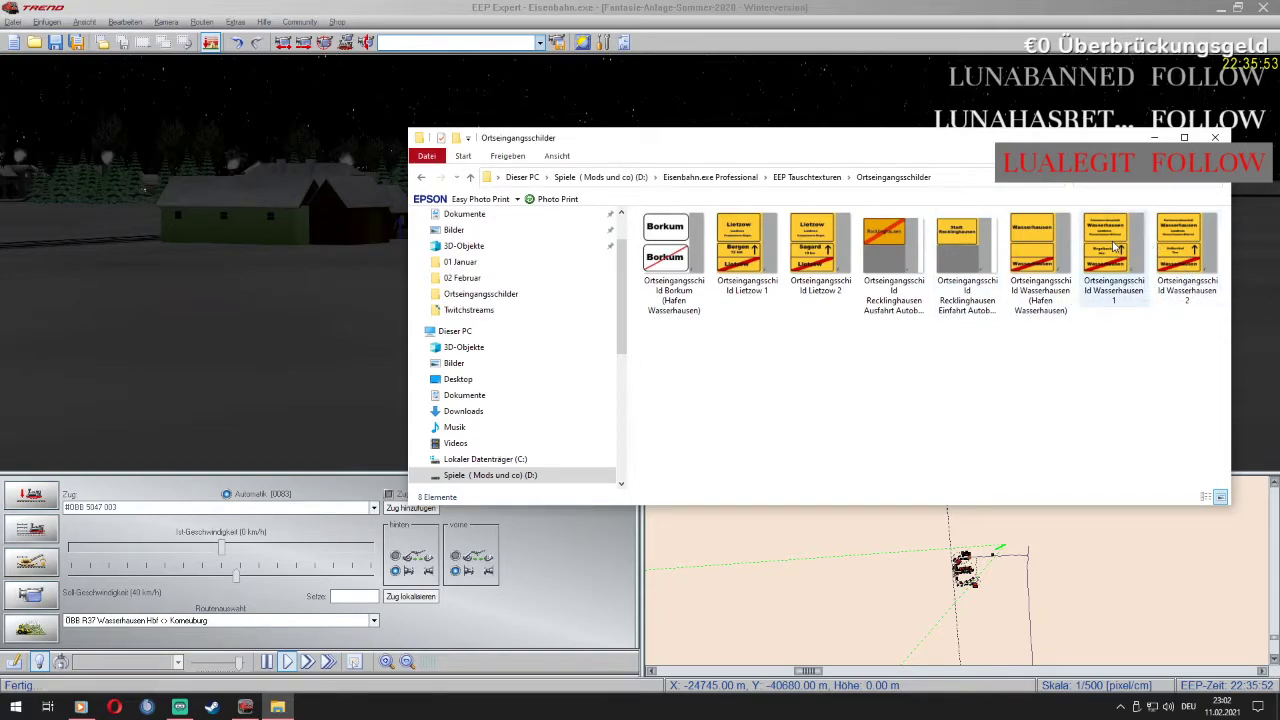
double_click(1114, 246)
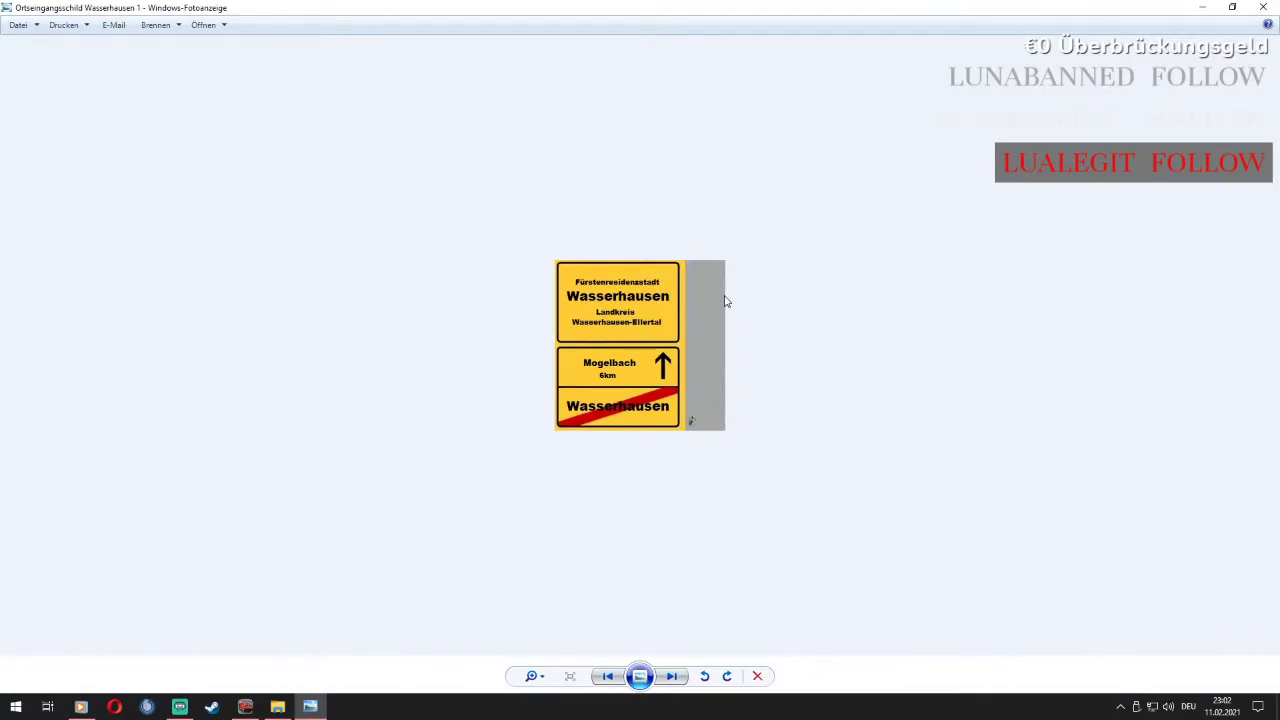
scroll(578, 352, "up", 3)
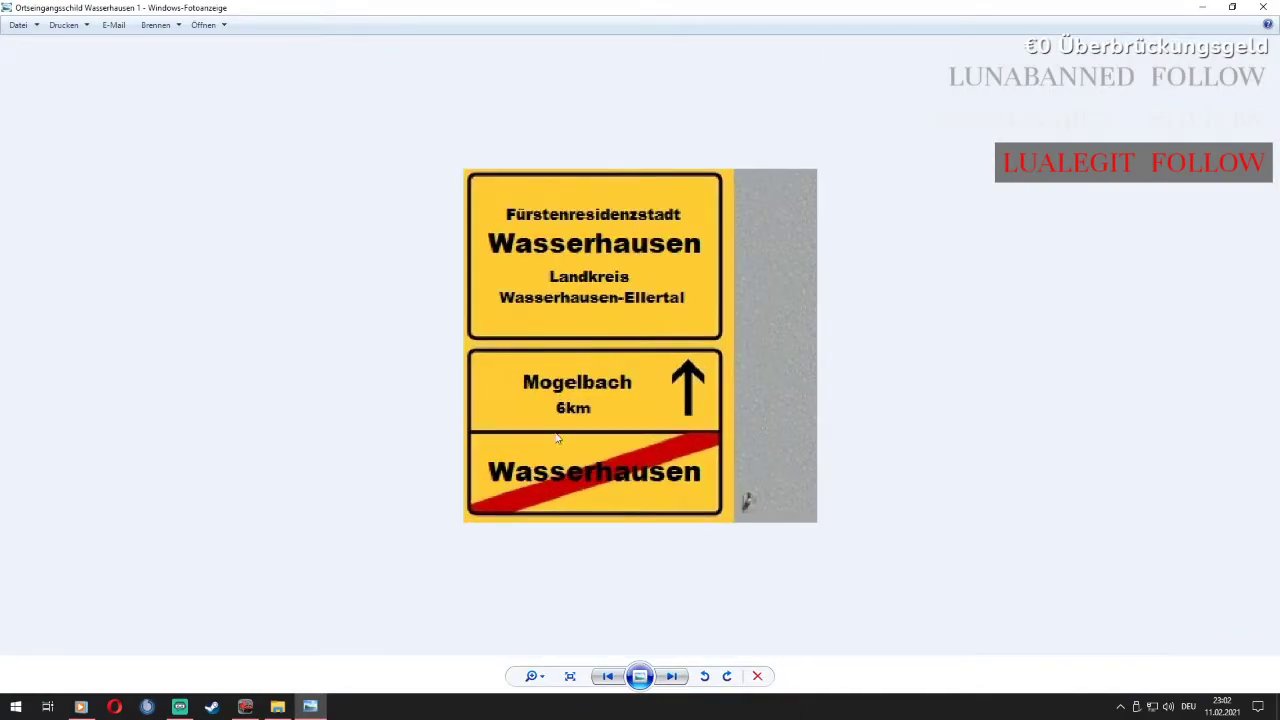
Return to the EEP Tauschtexturen folder and open the blank sign template Ortseingangsschild_01_AS1 in Paint for editing
mouse_move(284, 704)
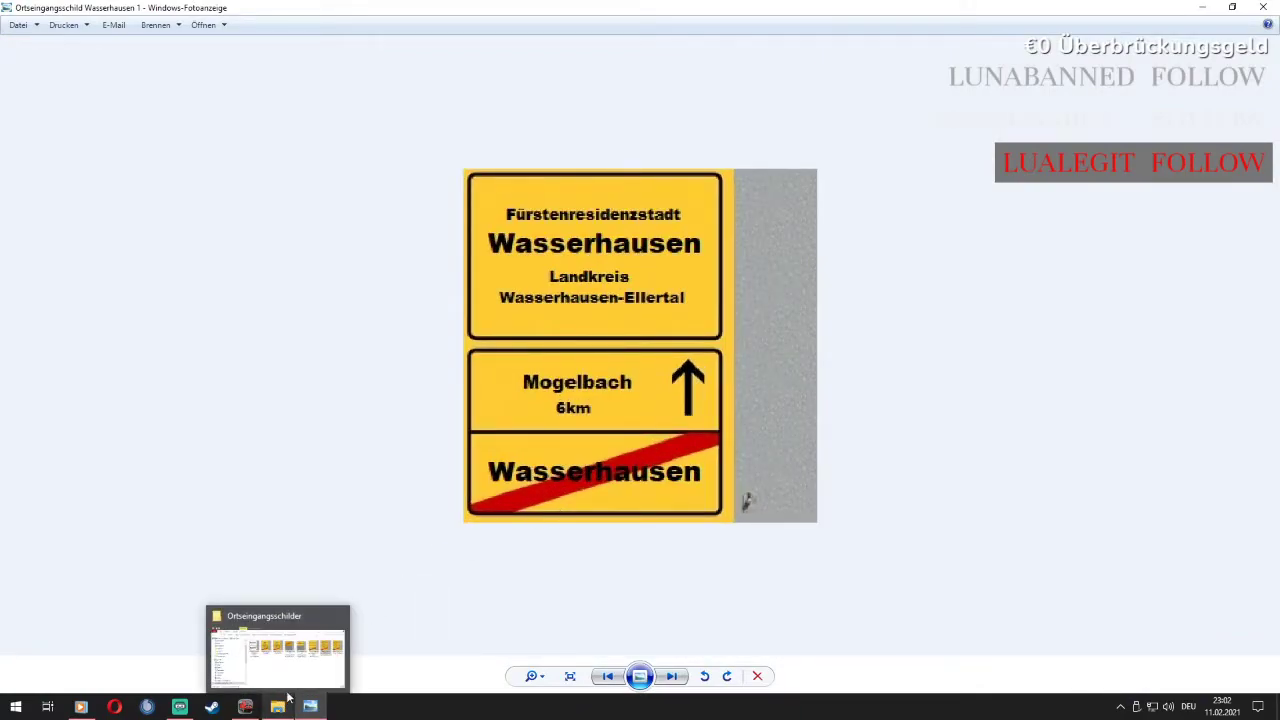
left_click(278, 655)
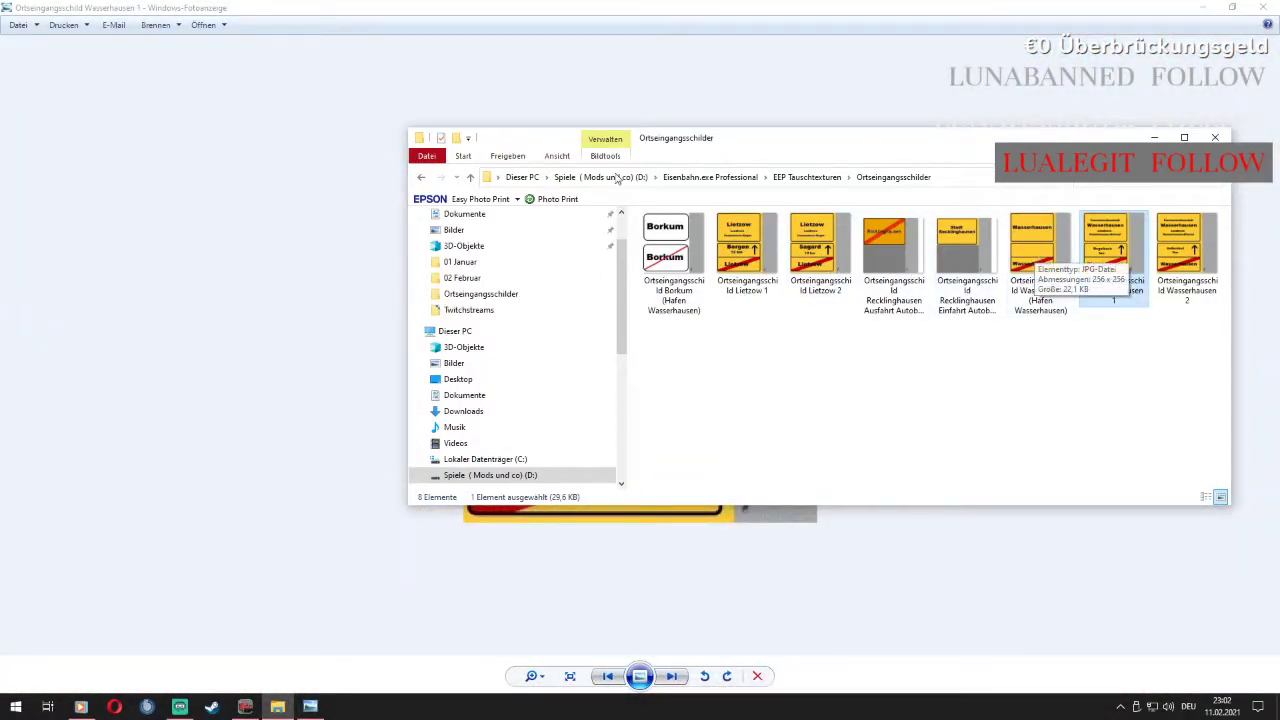
left_click(421, 178)
scroll(1025, 428, "down", 6)
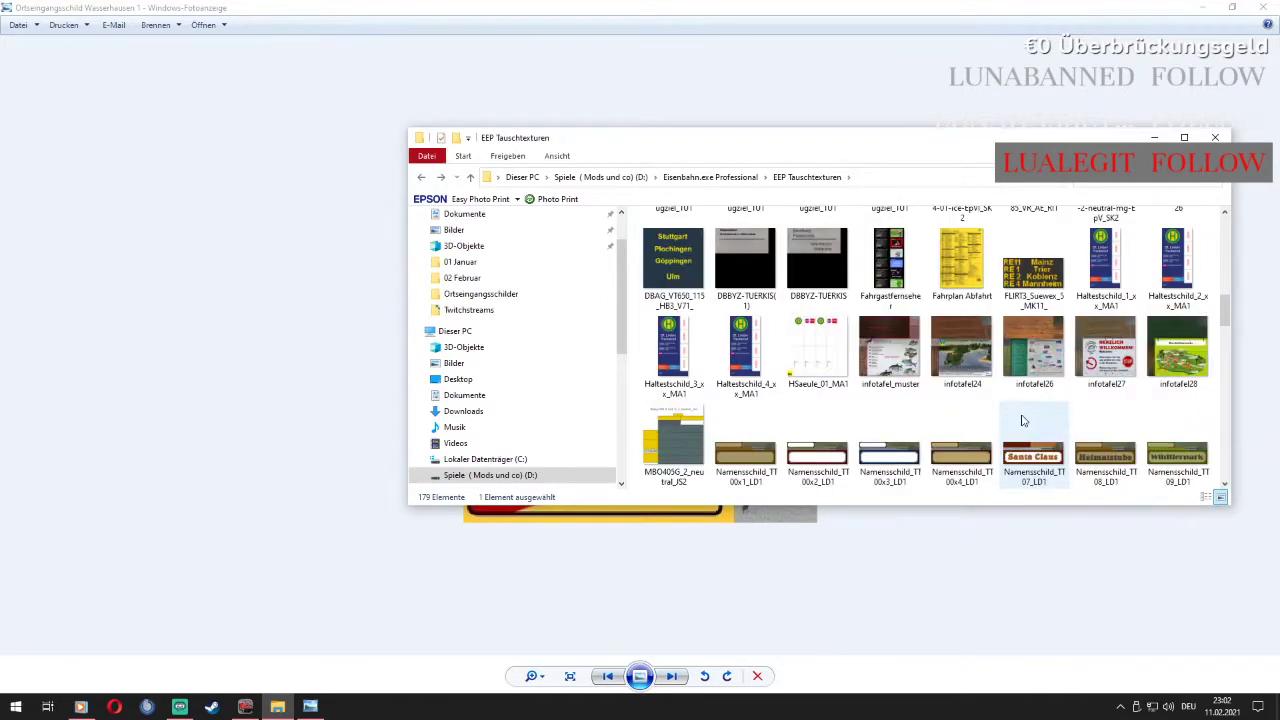
scroll(1022, 420, "down", 6)
scroll(1022, 420, "up", 4)
right_click(687, 413)
left_click(745, 120)
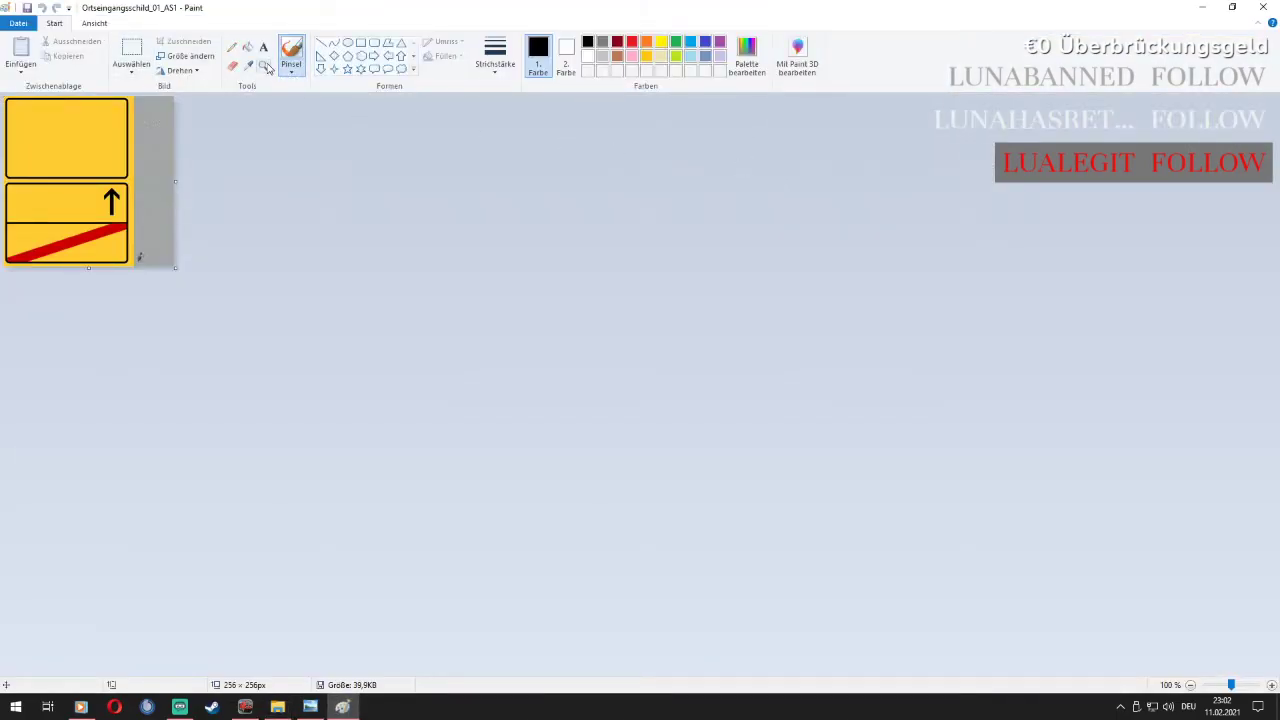
Add the text Mogelbach at size 14 on one line over the red stripe in the sign's lowest field
left_click(263, 66)
left_click(100, 182)
left_click(100, 182)
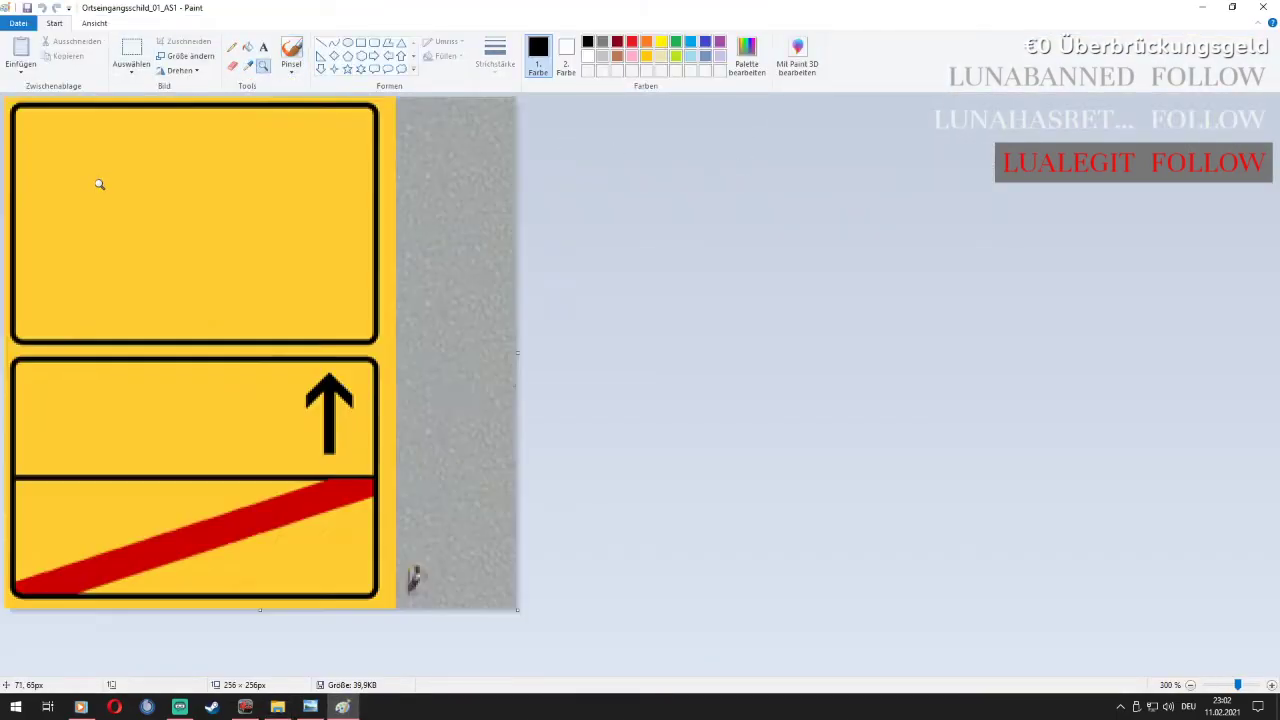
left_click(263, 47)
left_click(81, 540)
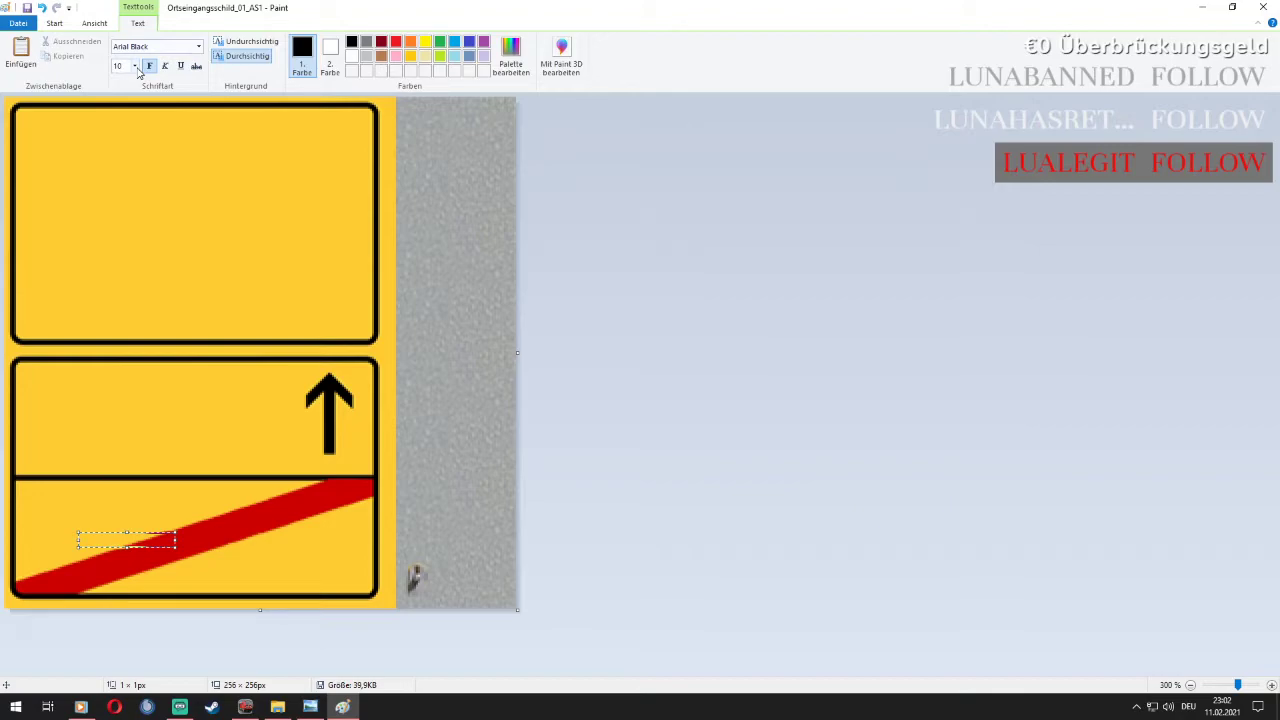
left_click(135, 67)
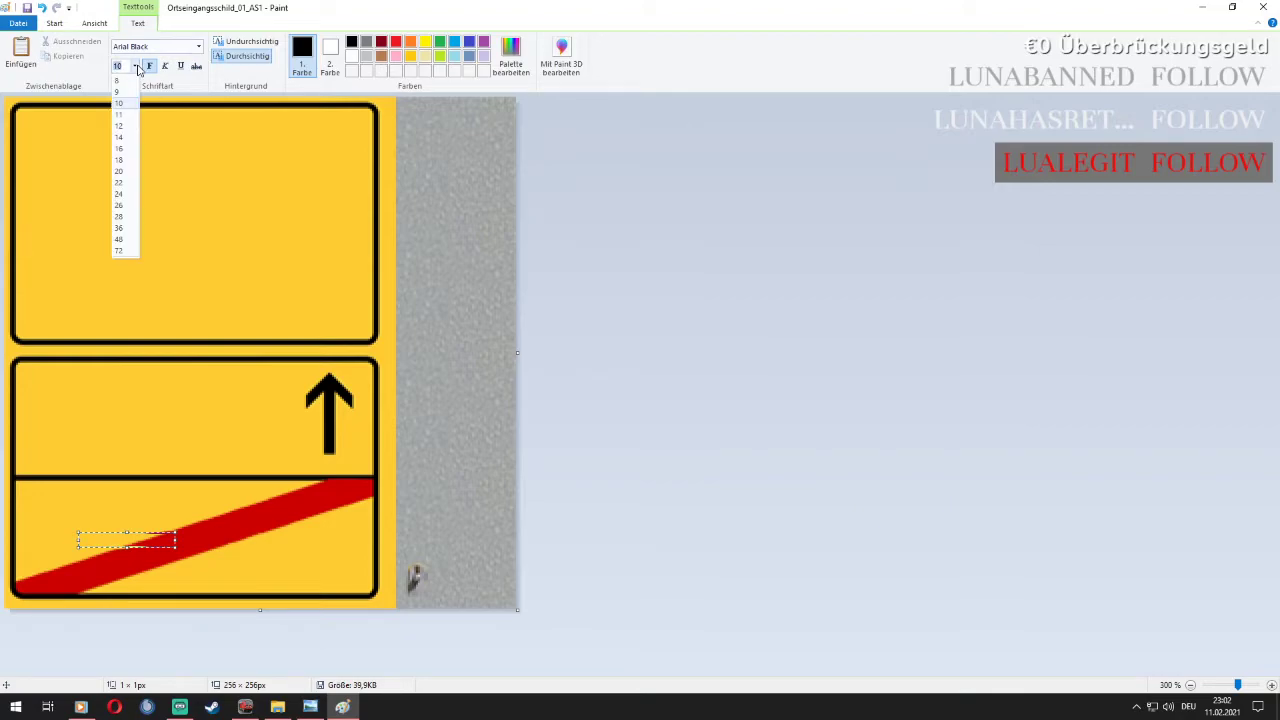
left_click(128, 137)
type("M")
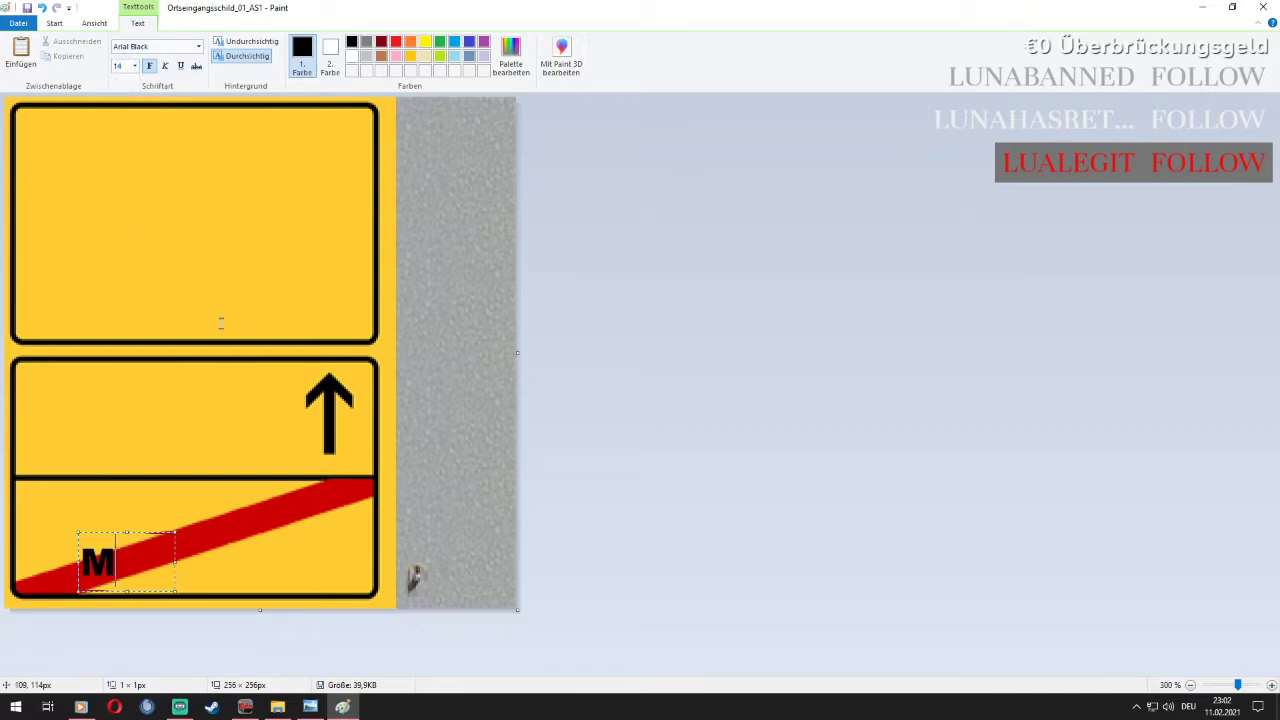
type("ögelbach")
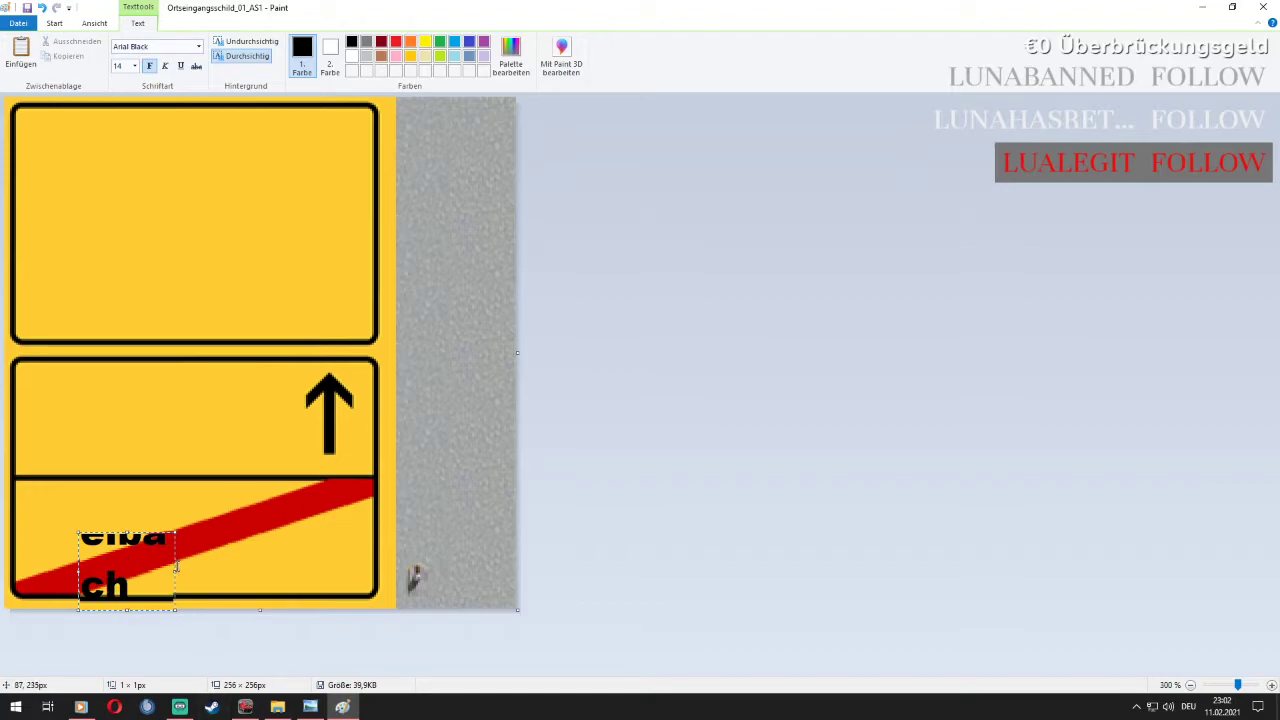
left_click_drag(175, 572, 417, 580)
left_click_drag(189, 531, 195, 510)
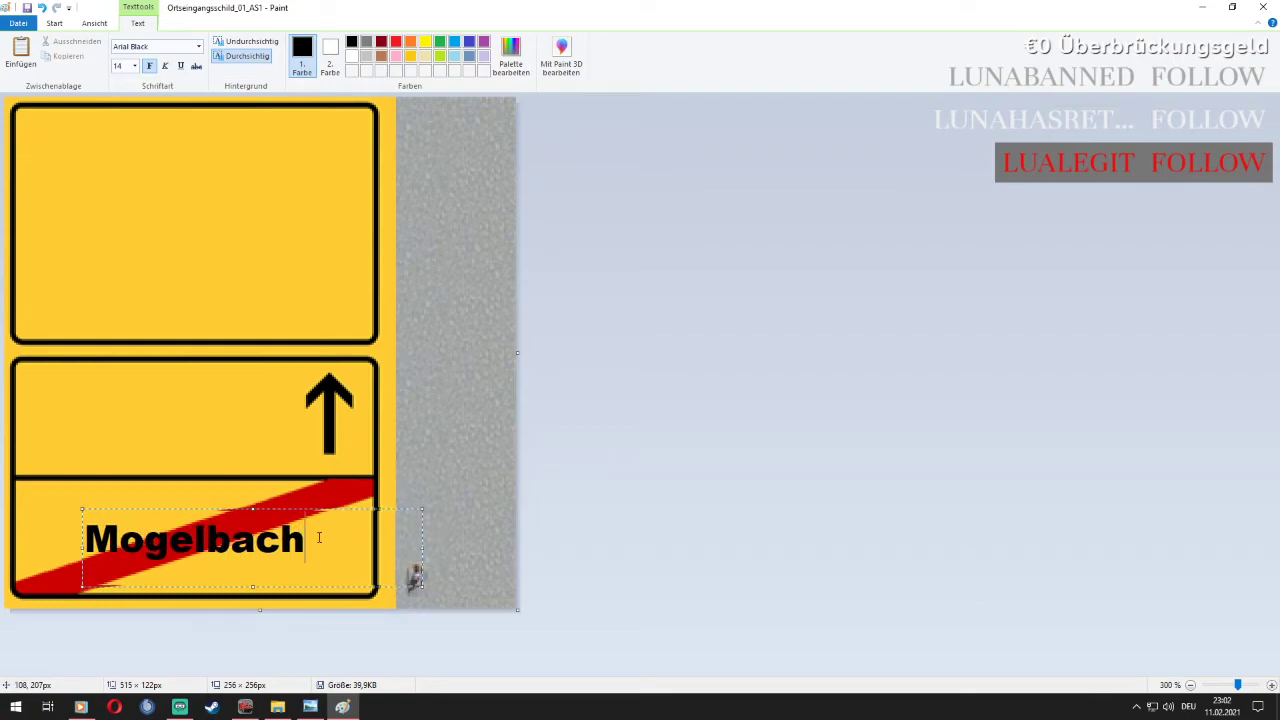
Enlarge the Mogelbach text to size 18, centre it over the red stripe and commit it
left_click_drag(323, 537, 82, 520)
left_click(134, 66)
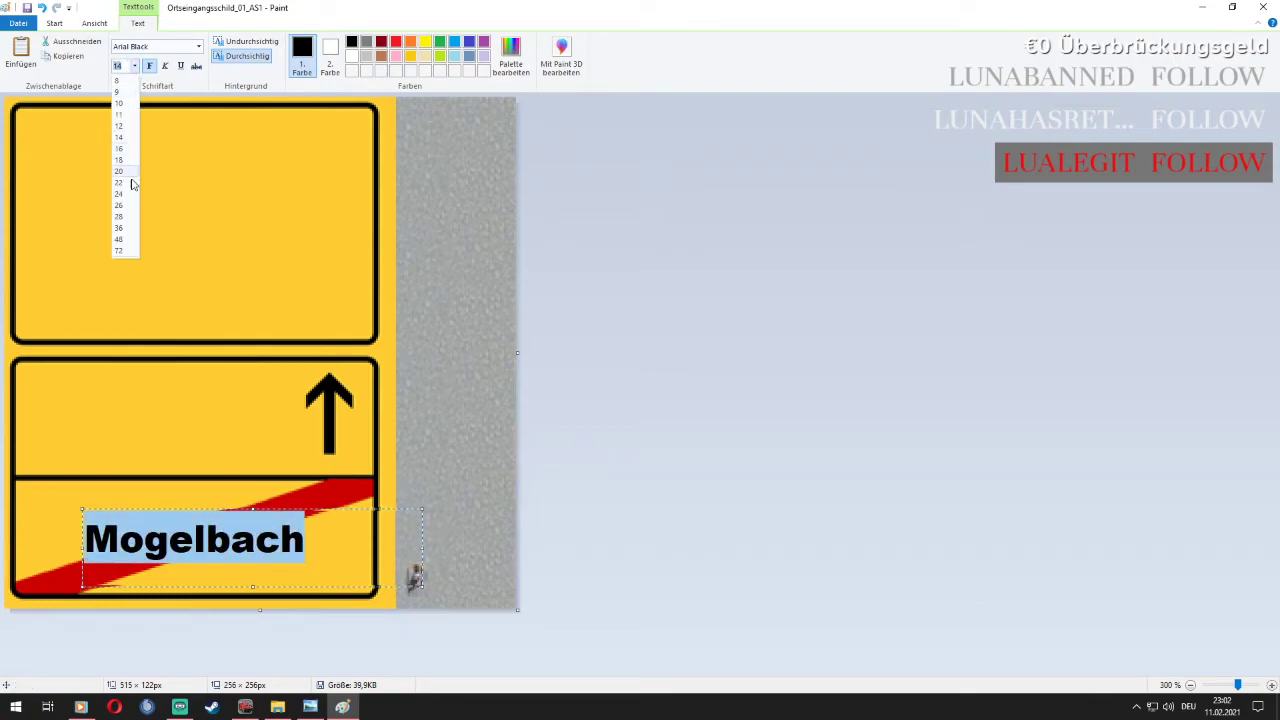
left_click(128, 174)
left_click(197, 565)
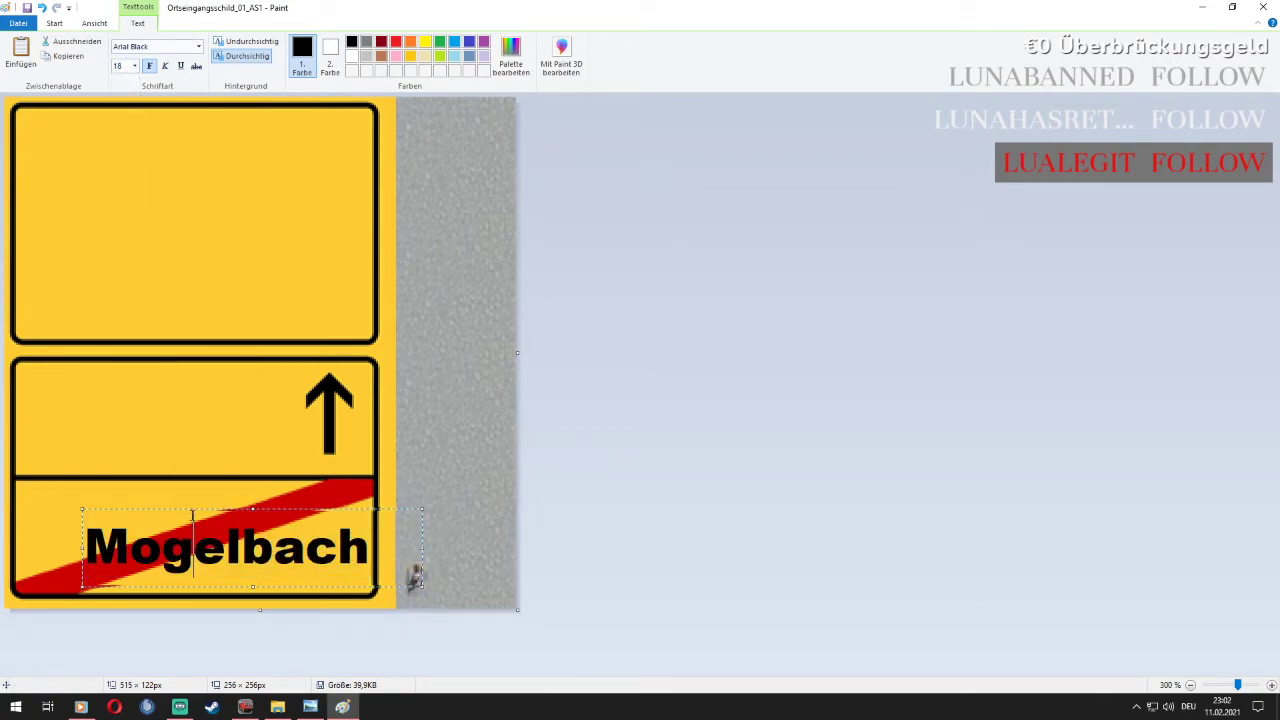
left_click_drag(190, 510, 153, 493)
left_click(204, 401)
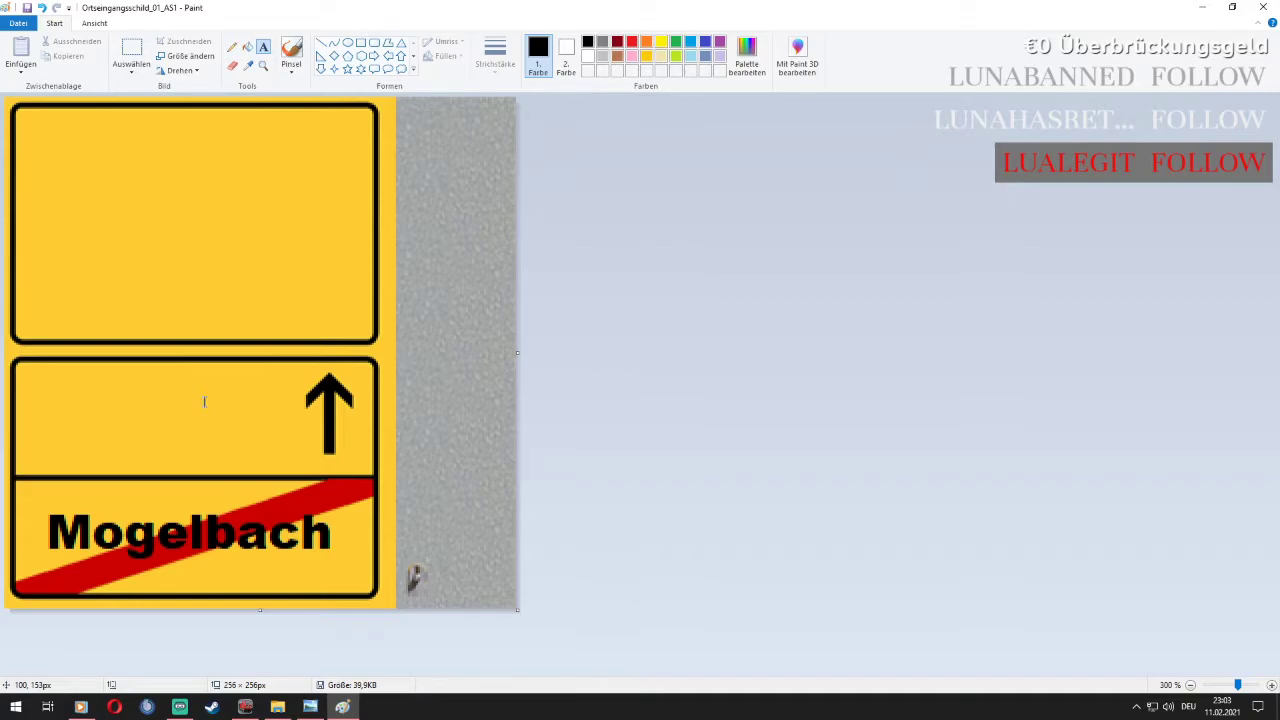
Add the text Wasserhausen at size 10 on one line beside the arrow in the middle field
left_click(97, 381)
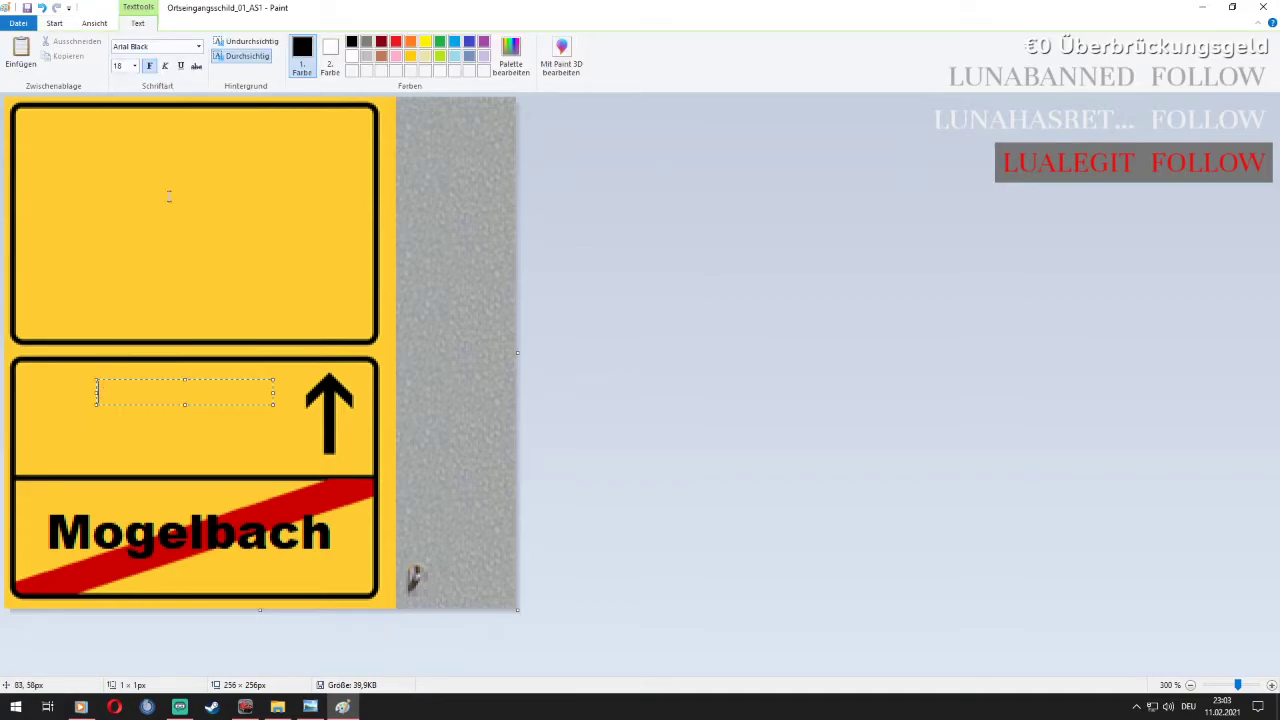
left_click(135, 66)
left_click(125, 114)
type("Wasserhausen")
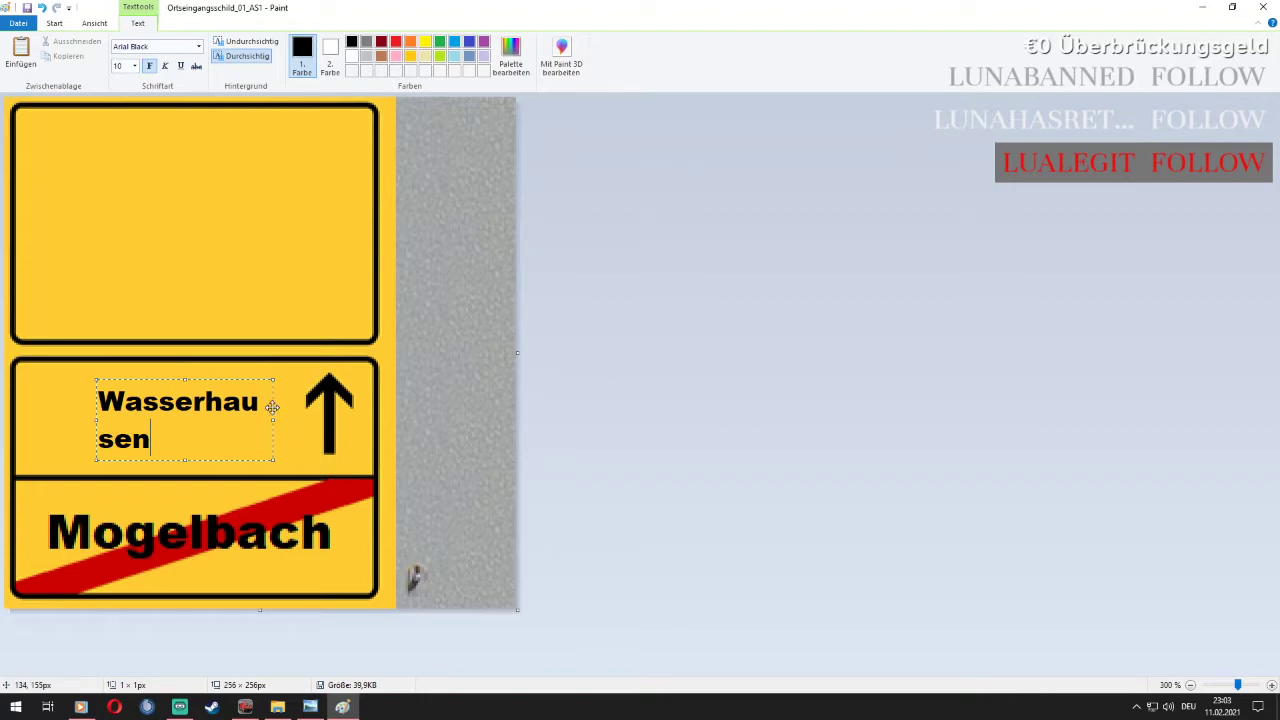
key("ctrl+a")
key("Delete")
left_click_drag(274, 420, 336, 424)
type("Wasserhausen")
left_click_drag(294, 379, 257, 372)
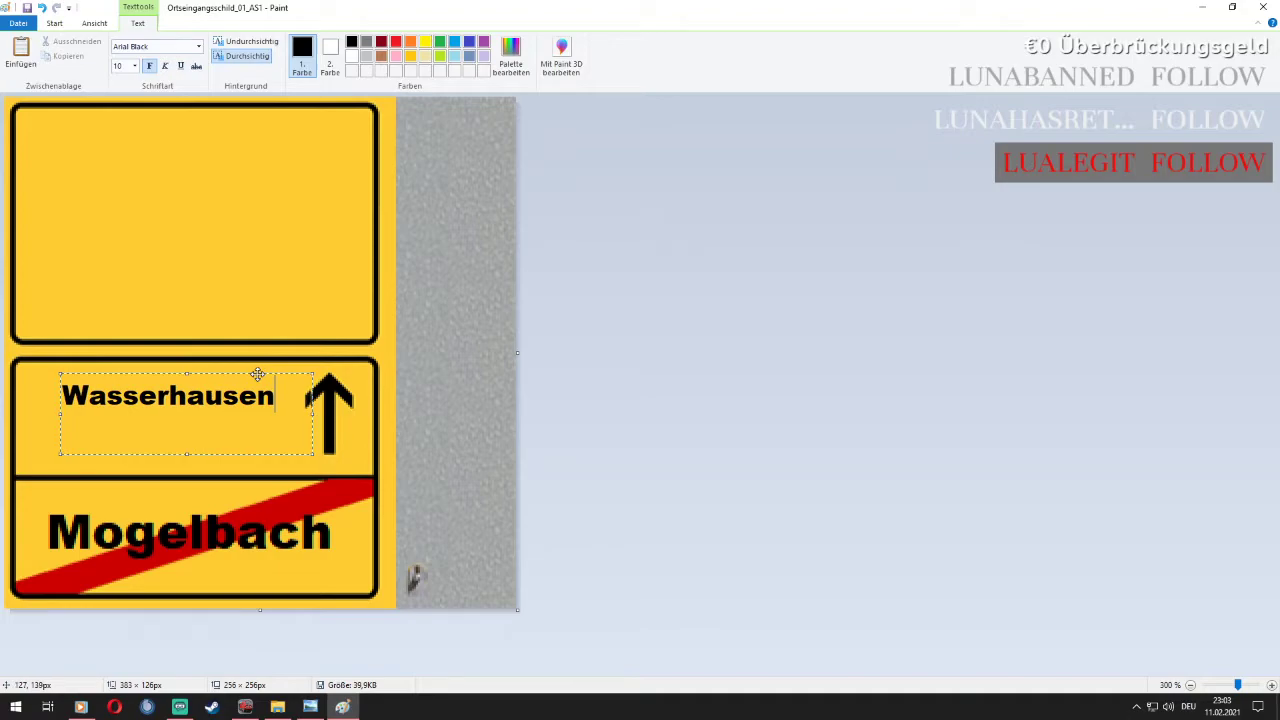
left_click(257, 286)
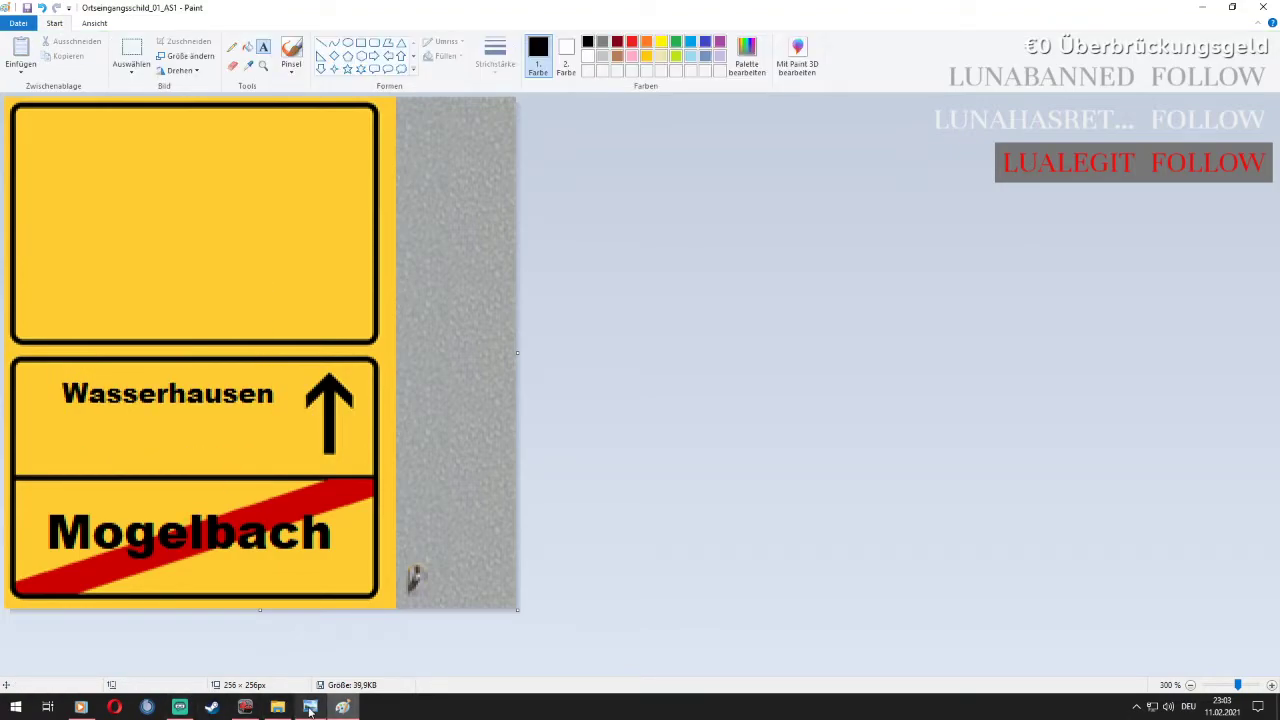
Add the distance text 6km centred directly below Wasserhausen in the arrow field
mouse_move(310, 706)
mouse_move(310, 662)
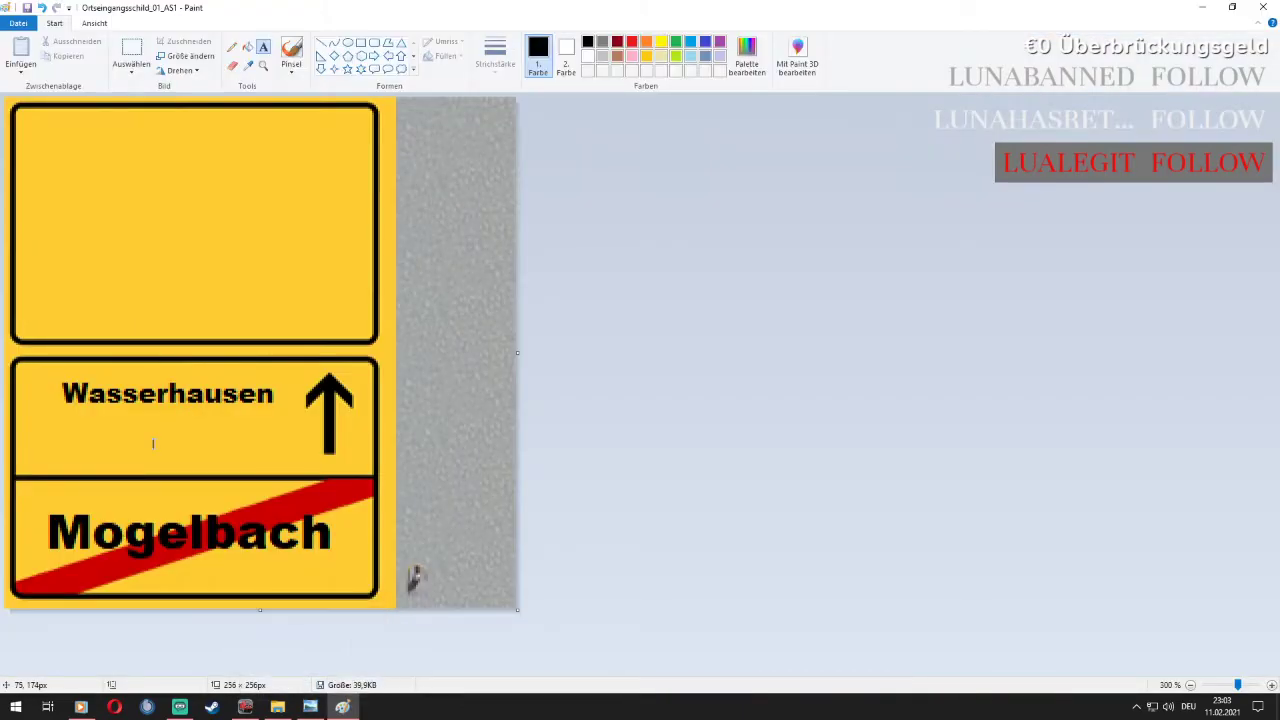
left_click(150, 441)
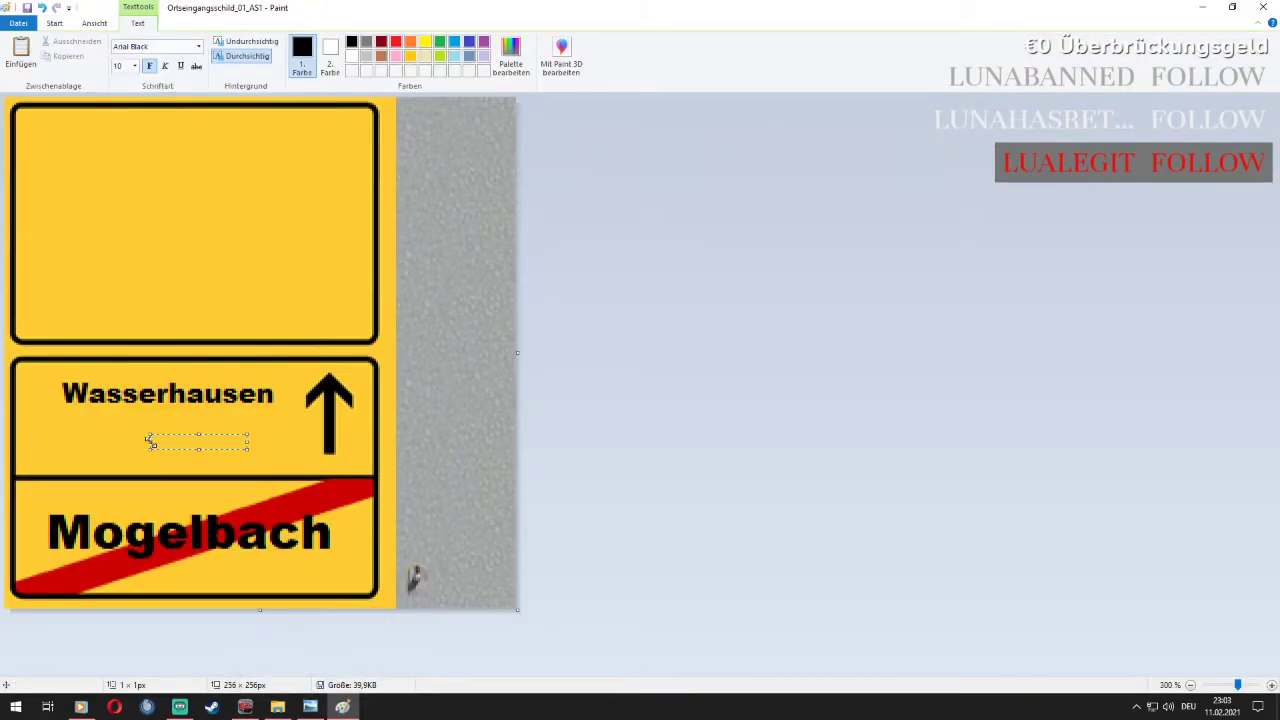
type("6km")
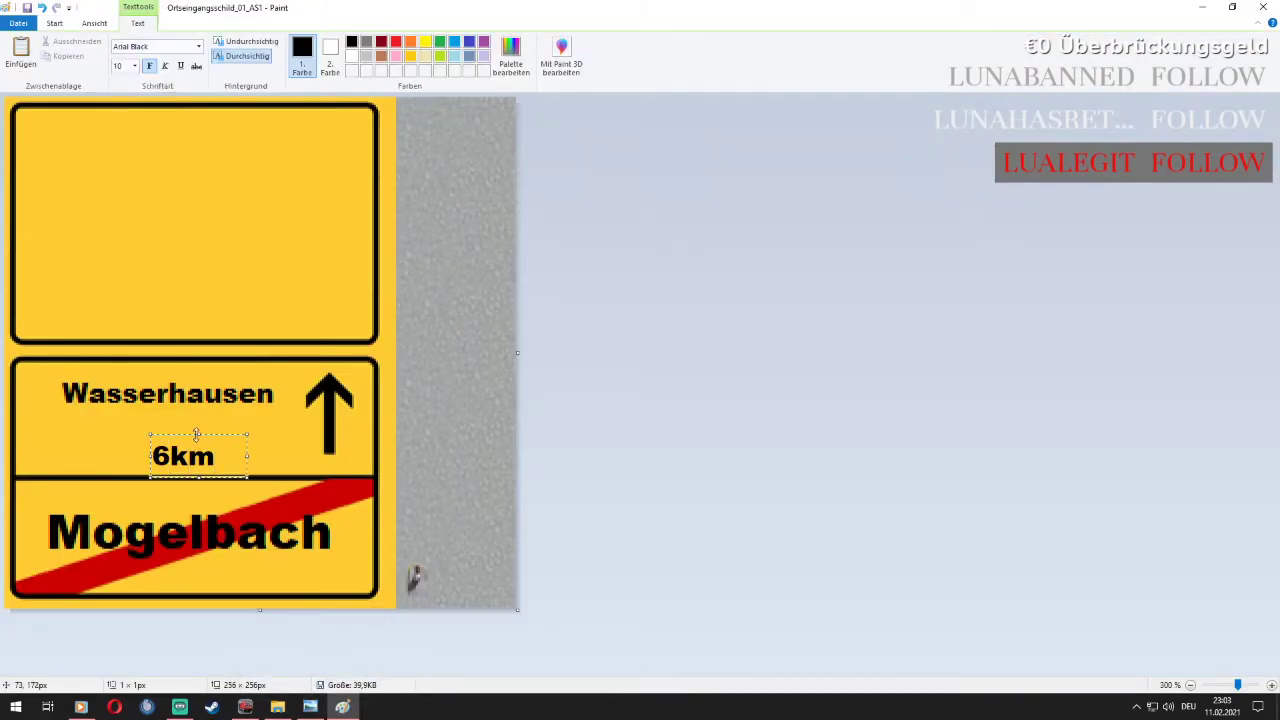
left_click_drag(222, 433, 204, 406)
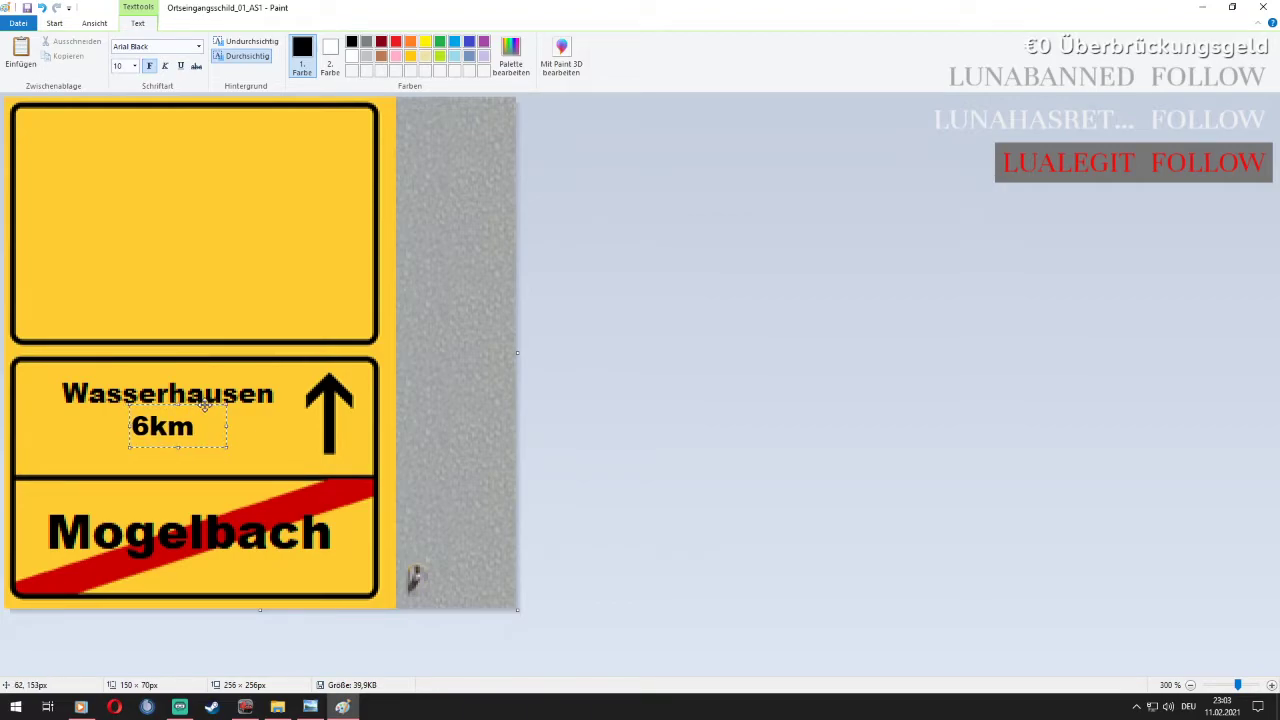
left_click(198, 286)
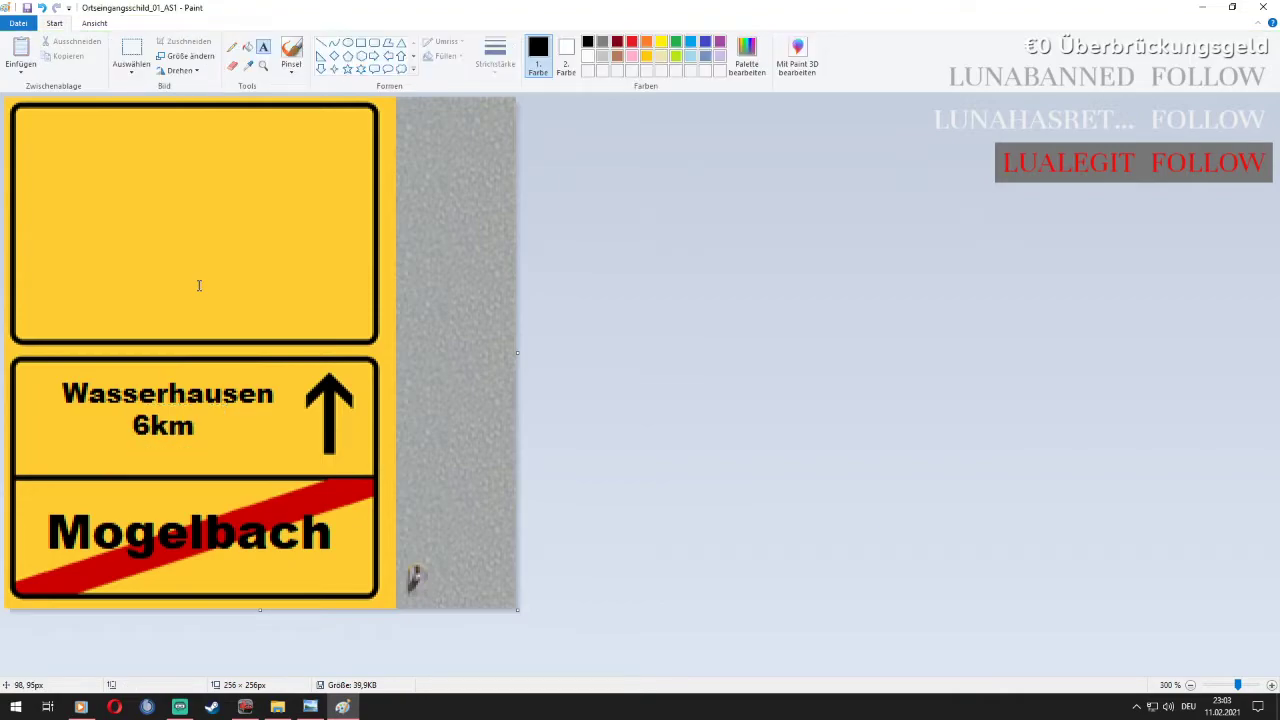
Add the text Mogelbach at size 18 on one line, centred in the empty upper field of the sign
left_click(100, 179)
left_click(134, 66)
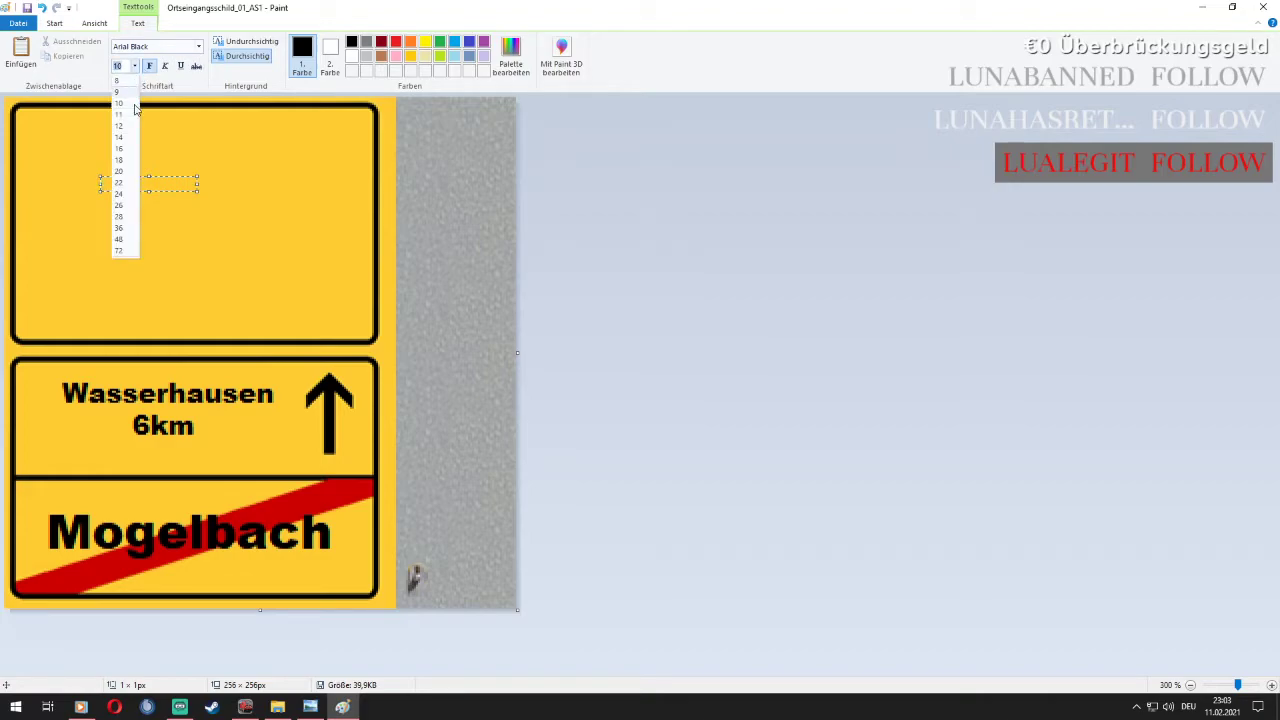
left_click(124, 160)
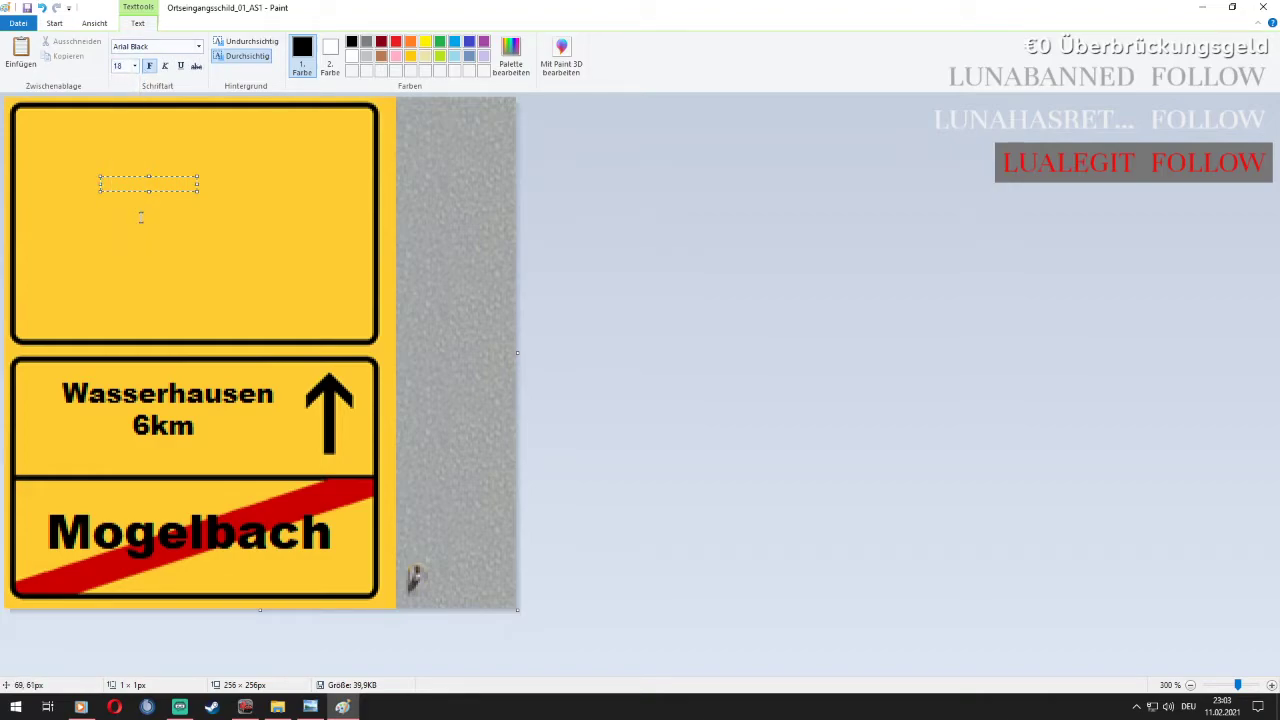
type("Mogel")
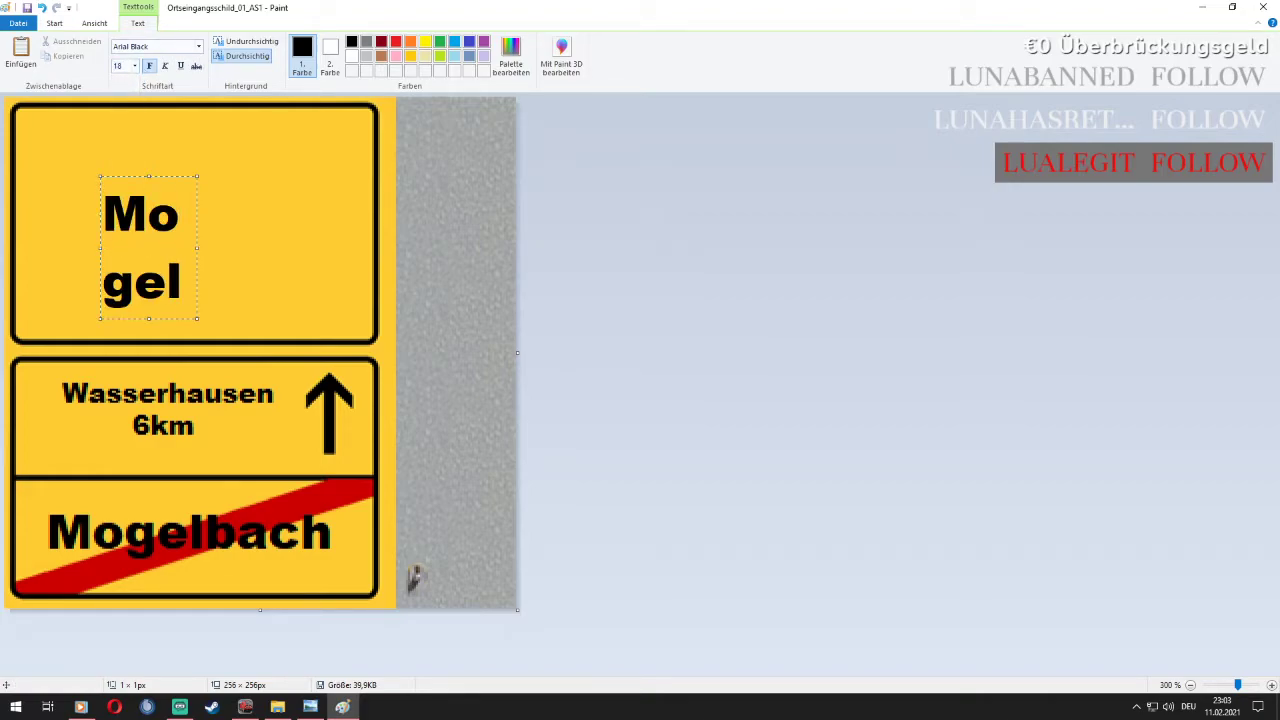
type("bach")
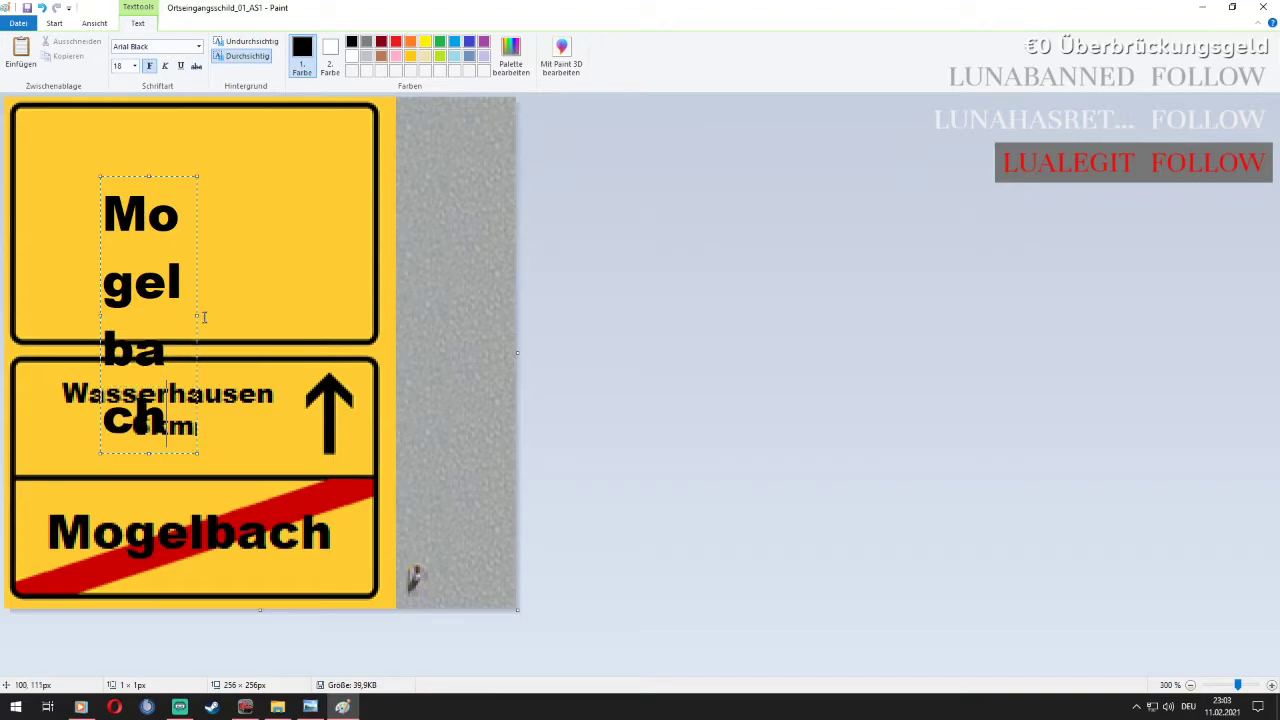
left_click_drag(198, 316, 400, 328)
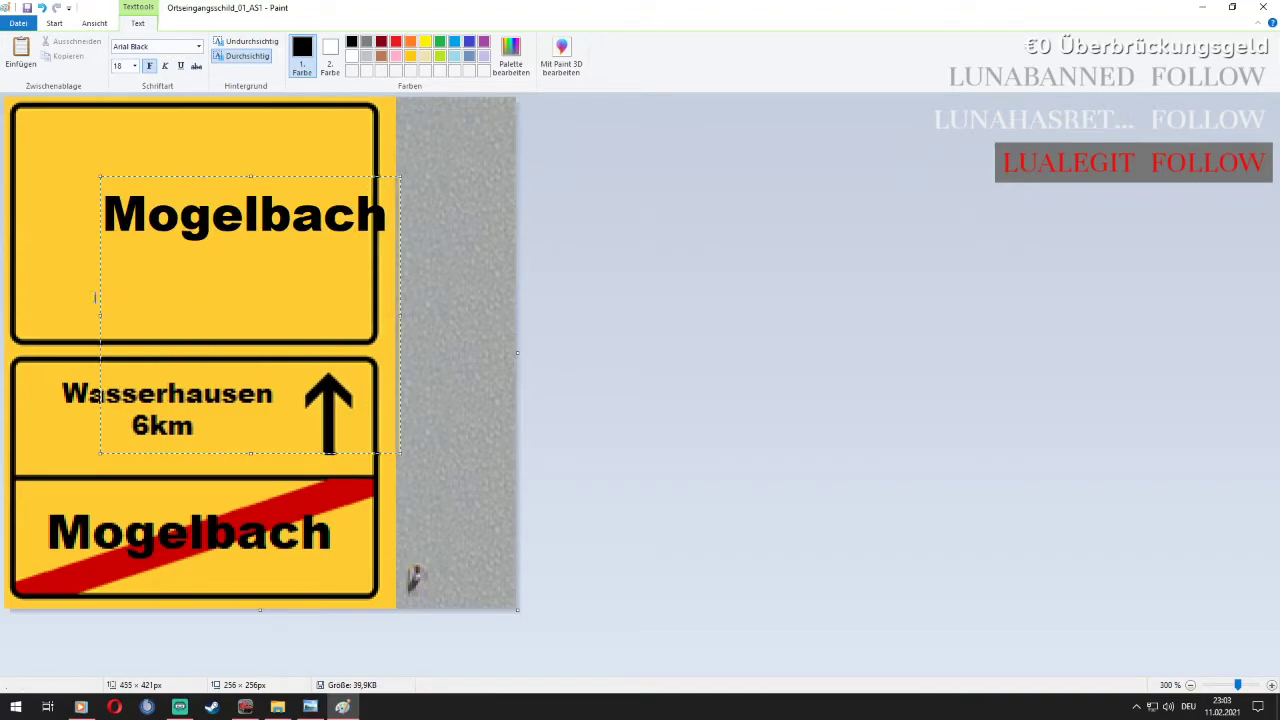
left_click_drag(100, 316, 49, 325)
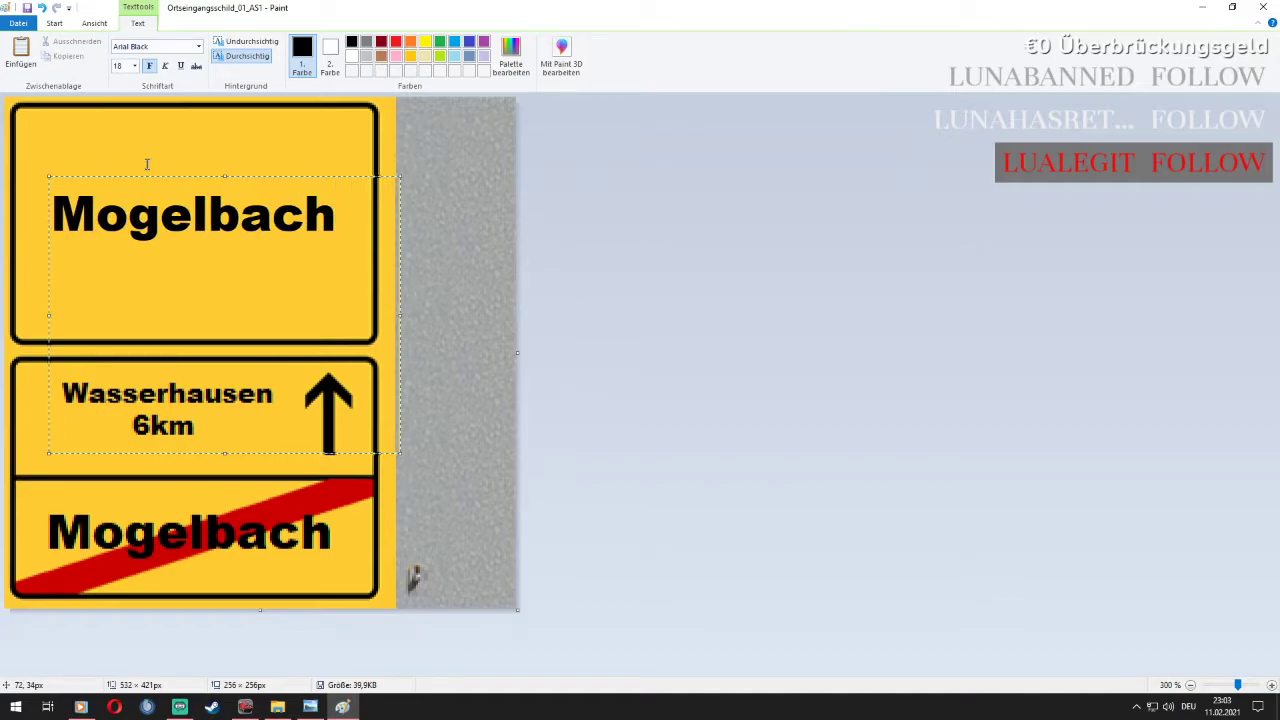
left_click_drag(144, 174, 141, 156)
left_click(128, 118)
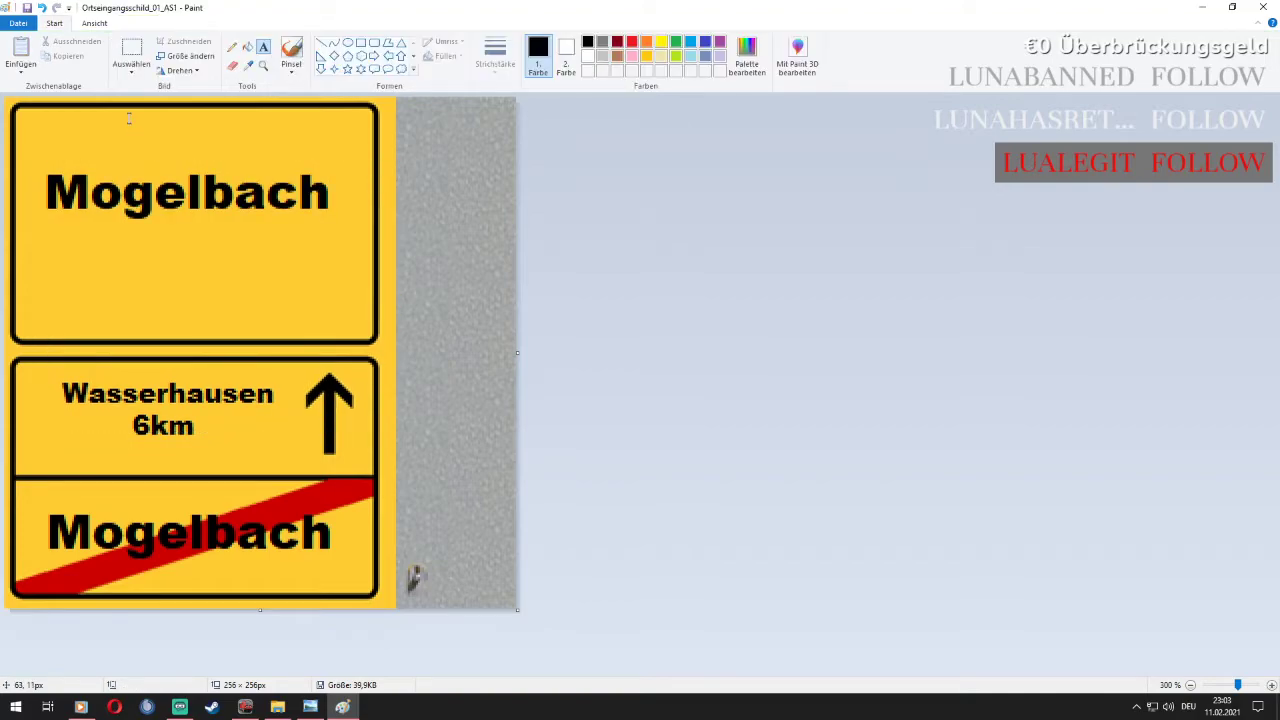
Add the text Landkreis at size 8, centred directly below Mogelbach in the upper field
left_click(37, 245)
left_click(135, 67)
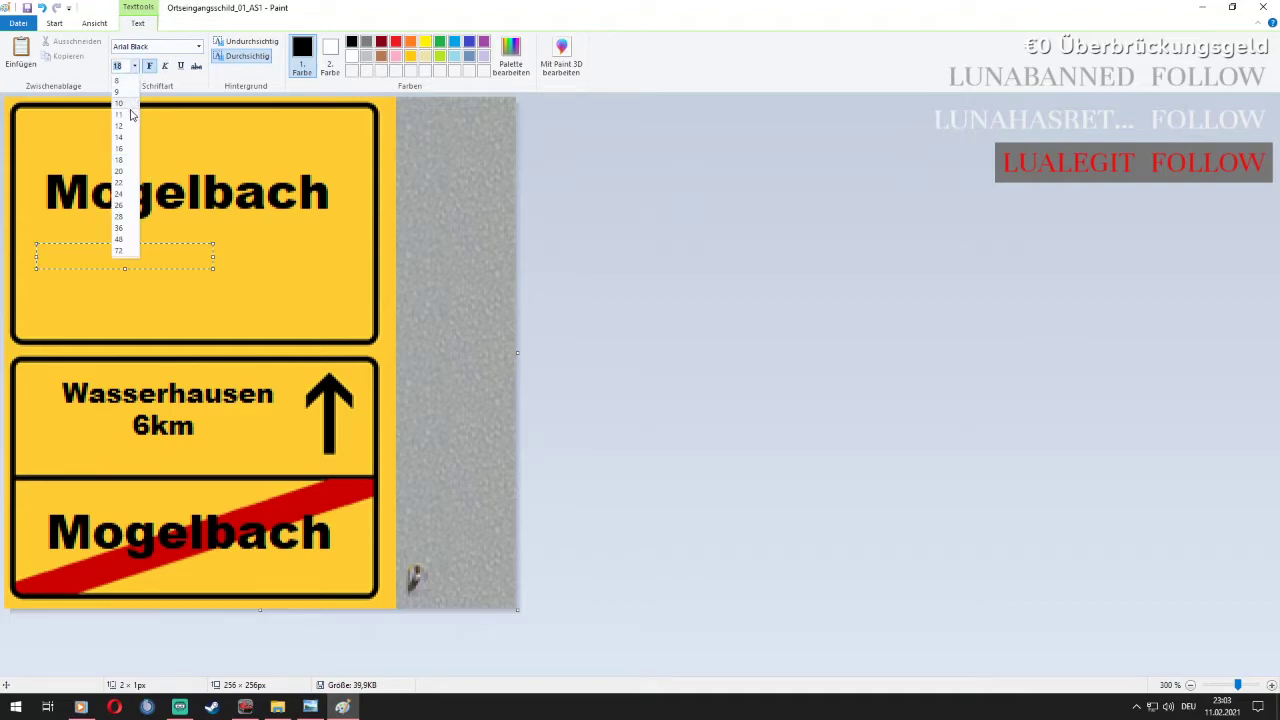
left_click(124, 104)
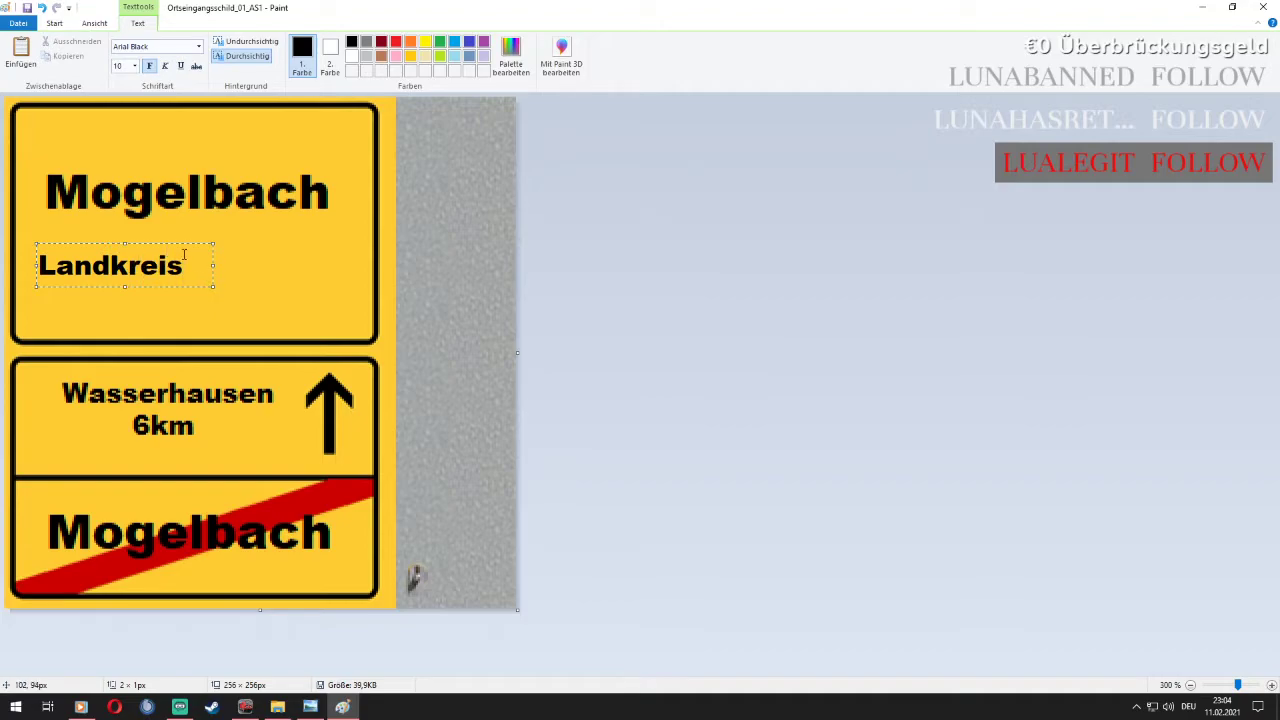
left_click(133, 67)
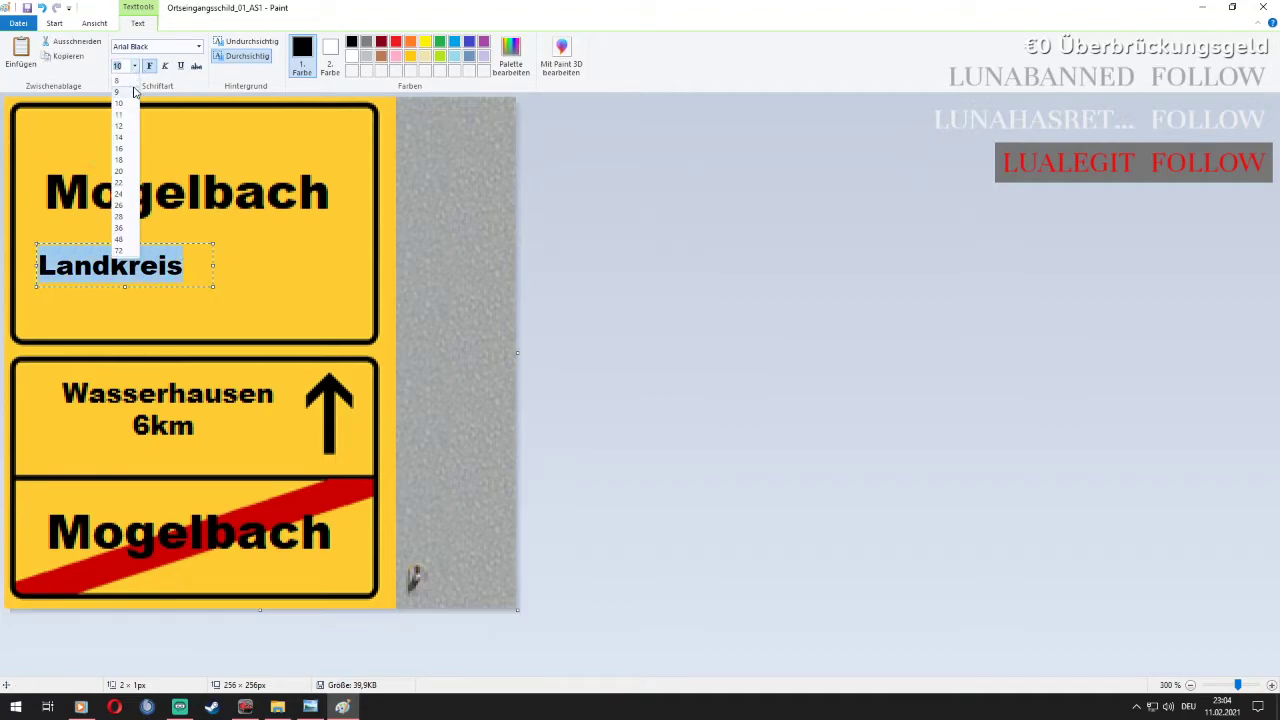
left_click(122, 84)
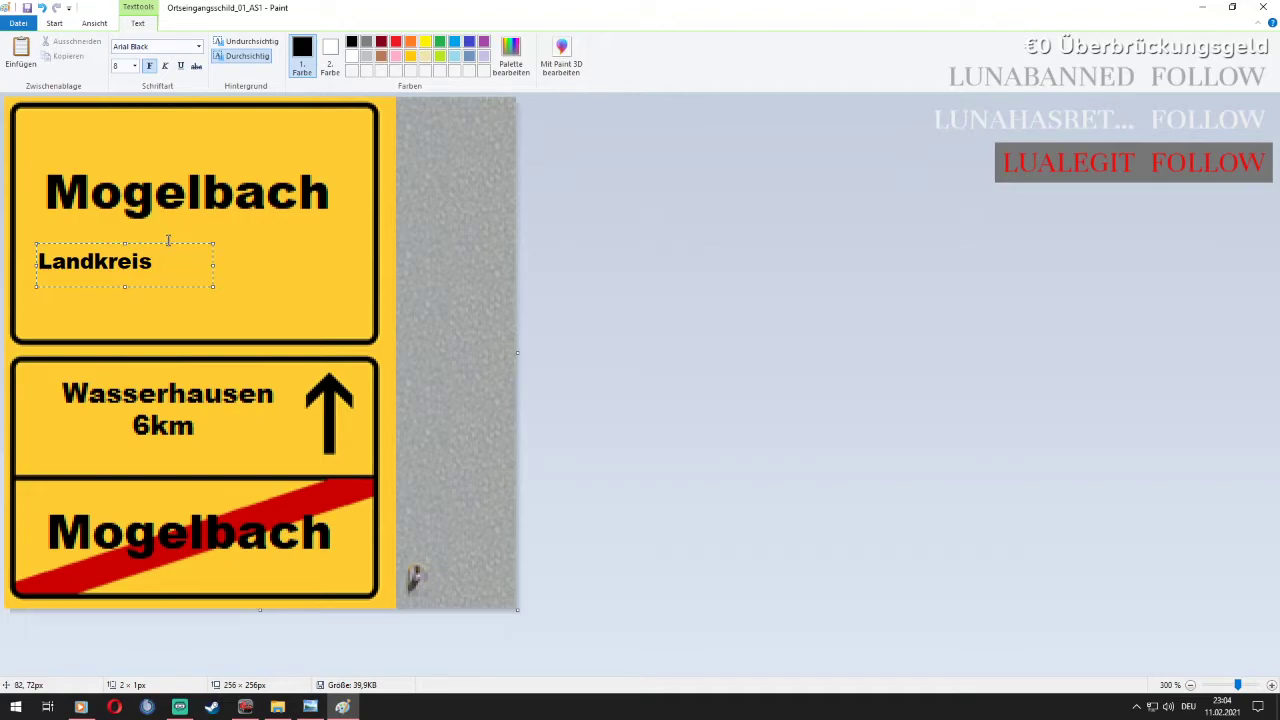
left_click_drag(175, 243, 261, 219)
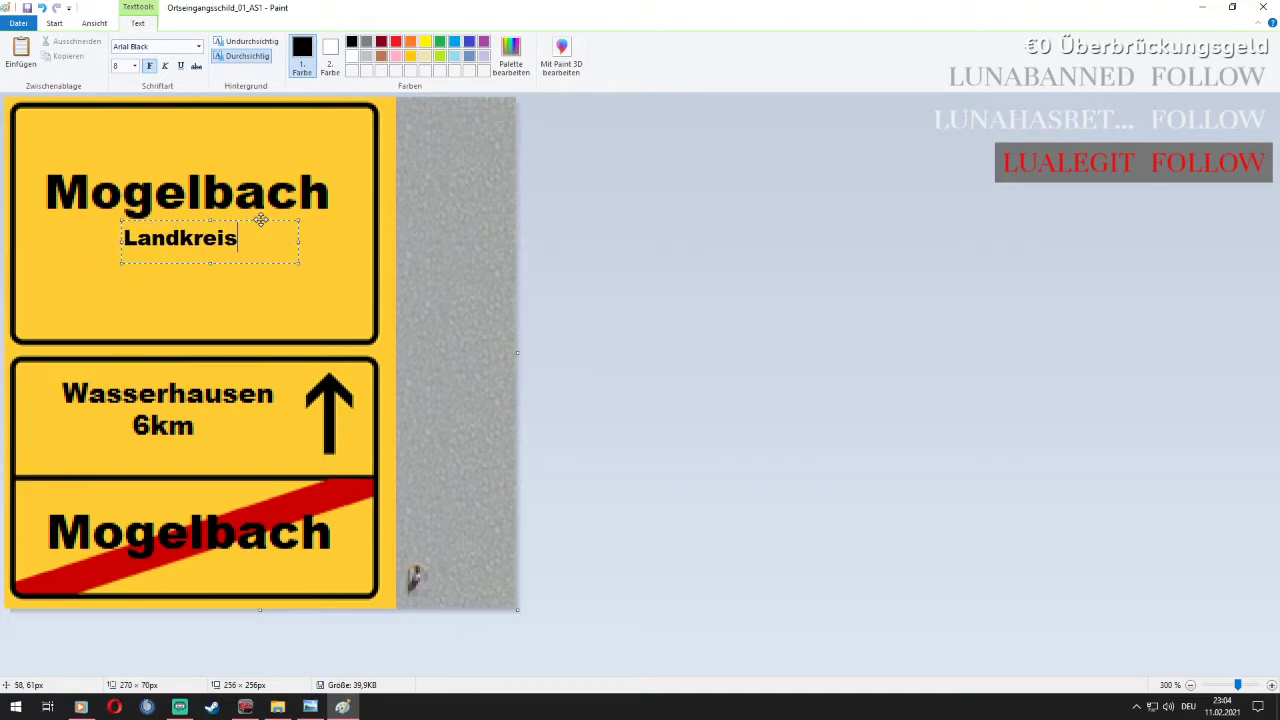
left_click(181, 150)
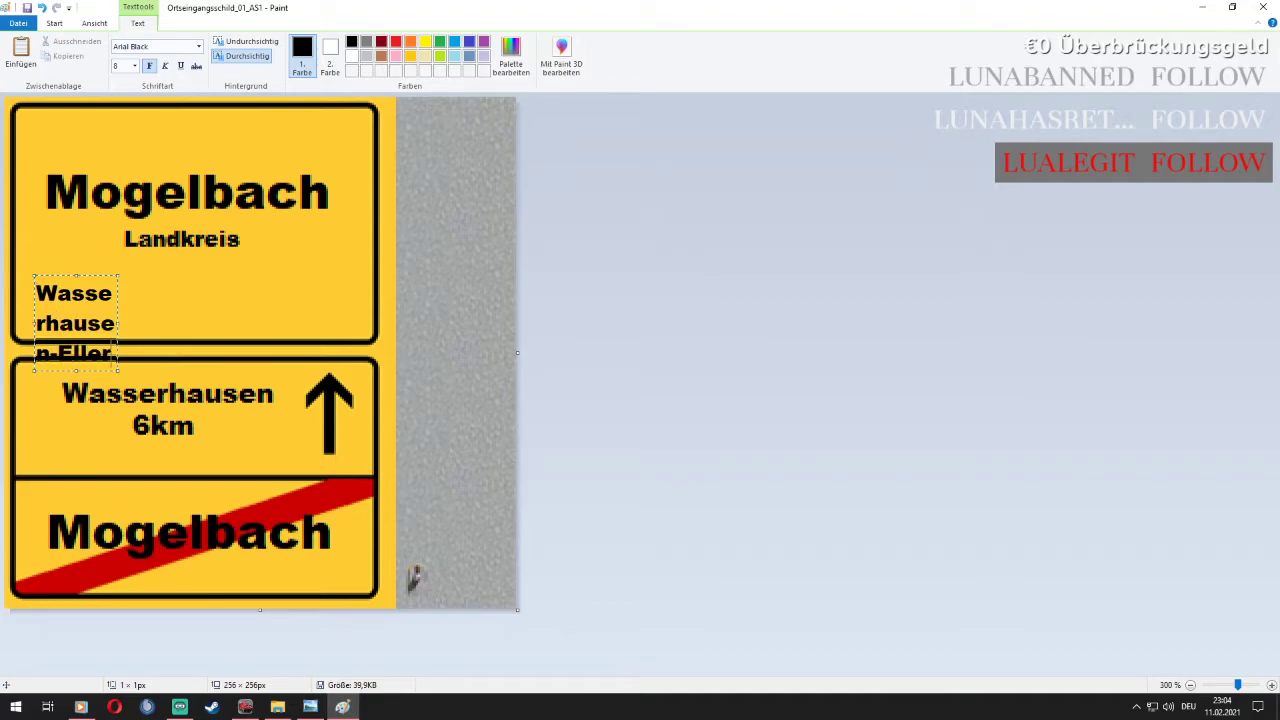
Set the text Wasserhausen-Ellertal on one line, centre it directly below Landkreis and commit it
left_click_drag(118, 352, 411, 352)
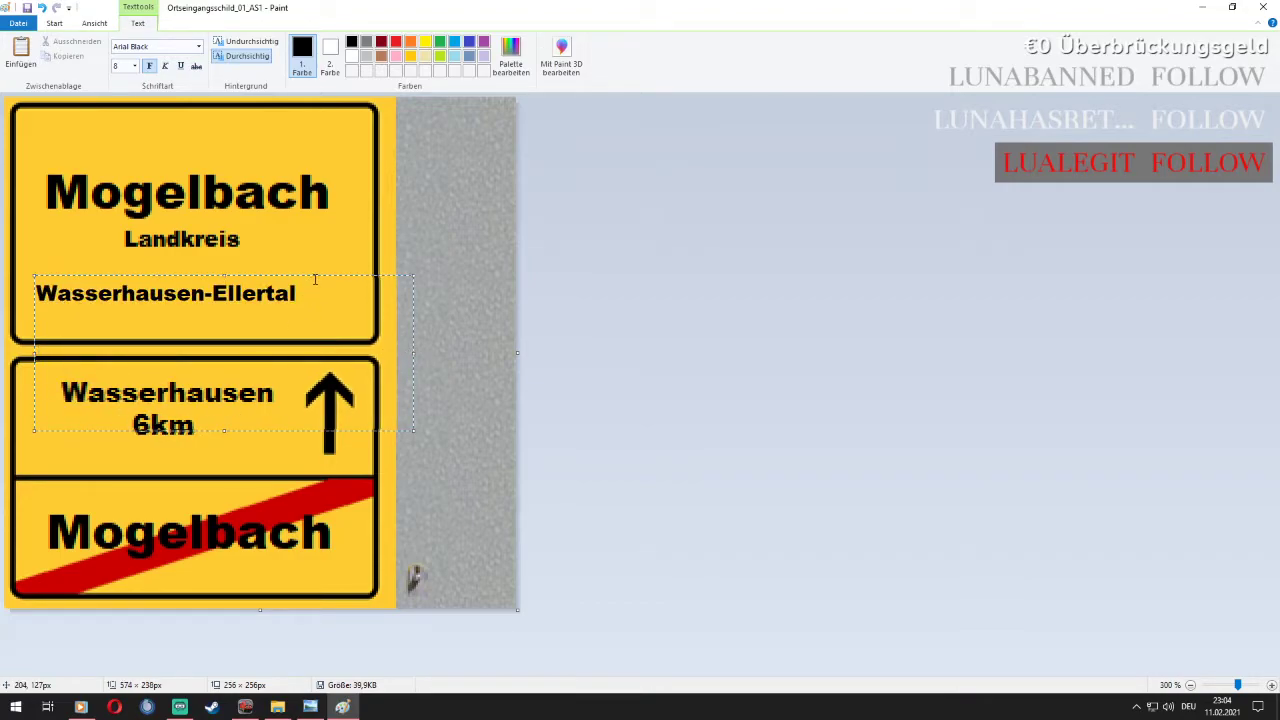
left_click_drag(316, 275, 336, 245)
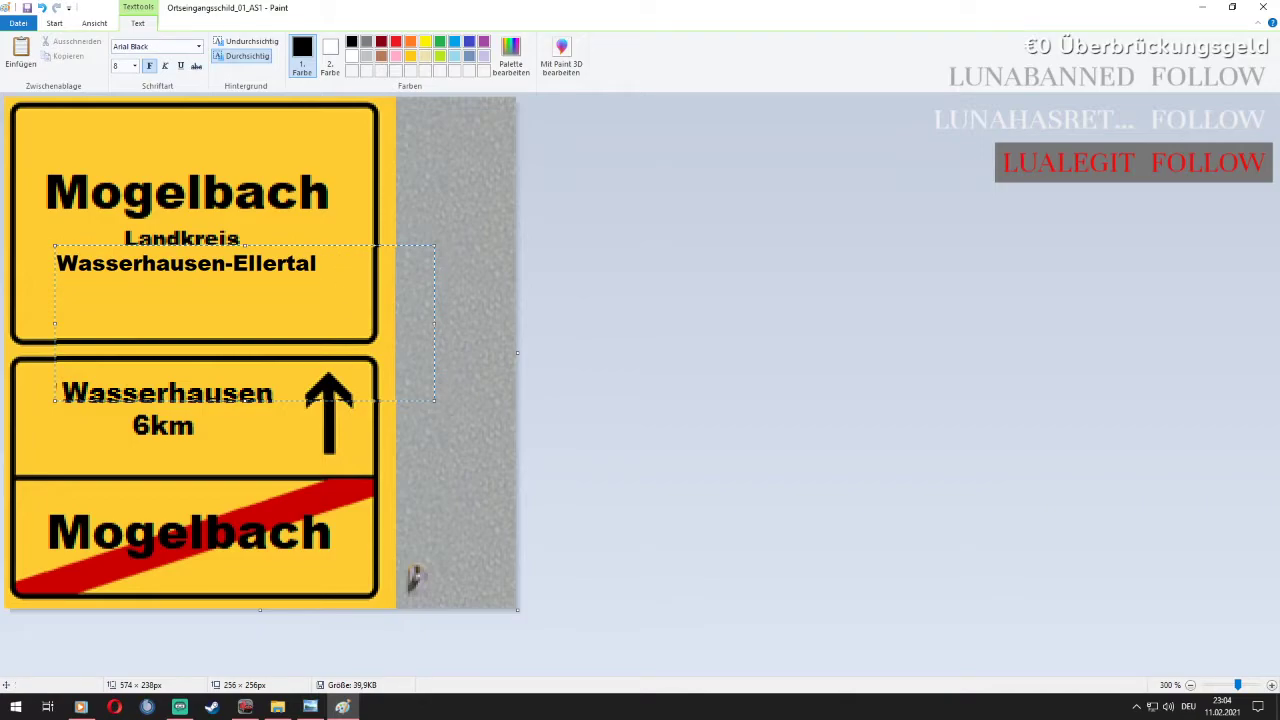
mouse_move(310, 706)
left_click(308, 655)
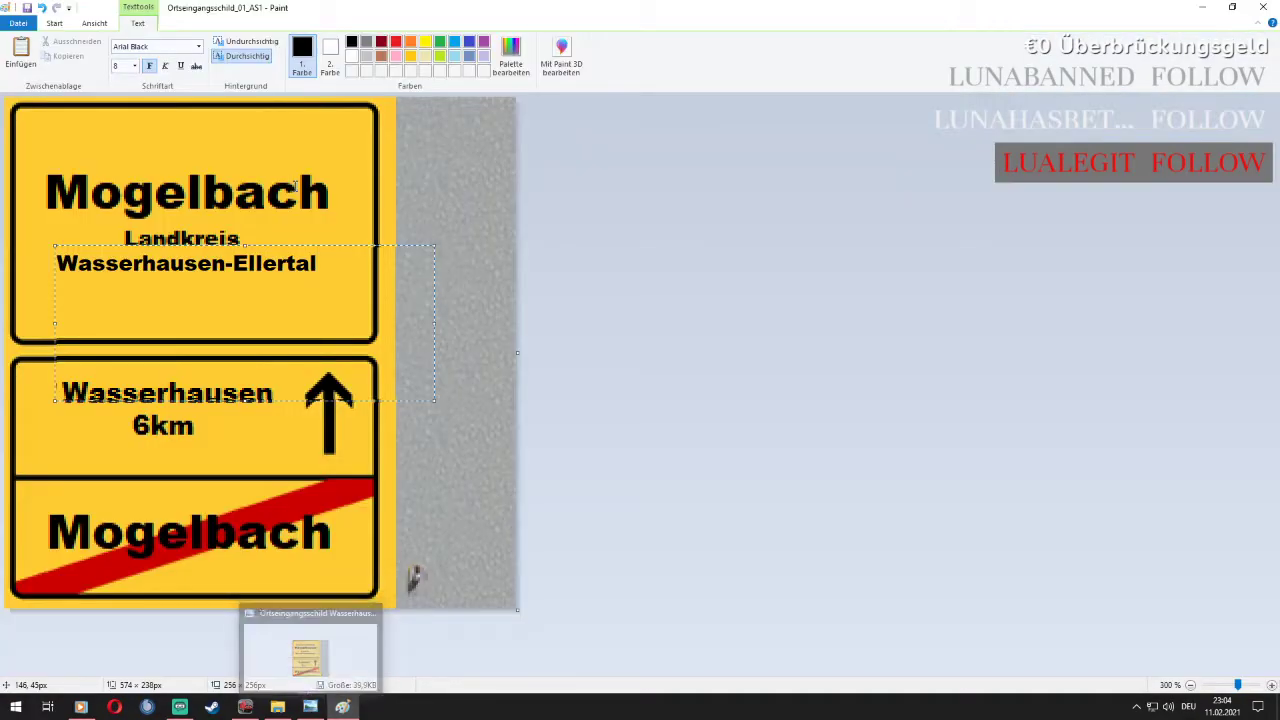
left_click_drag(198, 245, 196, 250)
left_click(207, 203)
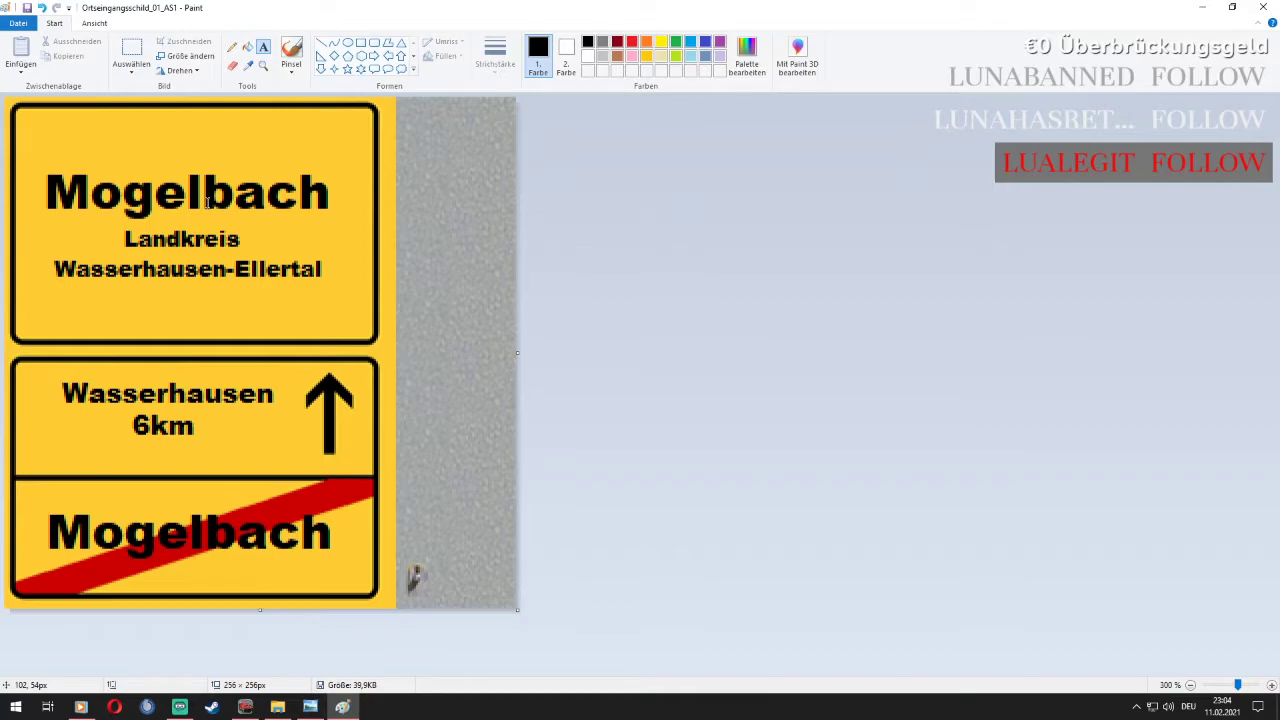
Save the finished sign as a JPEG named Ortseingangsschild Mogelbach in the Ortseingangsschilder folder, accepting the loss of transparency
left_click(263, 65)
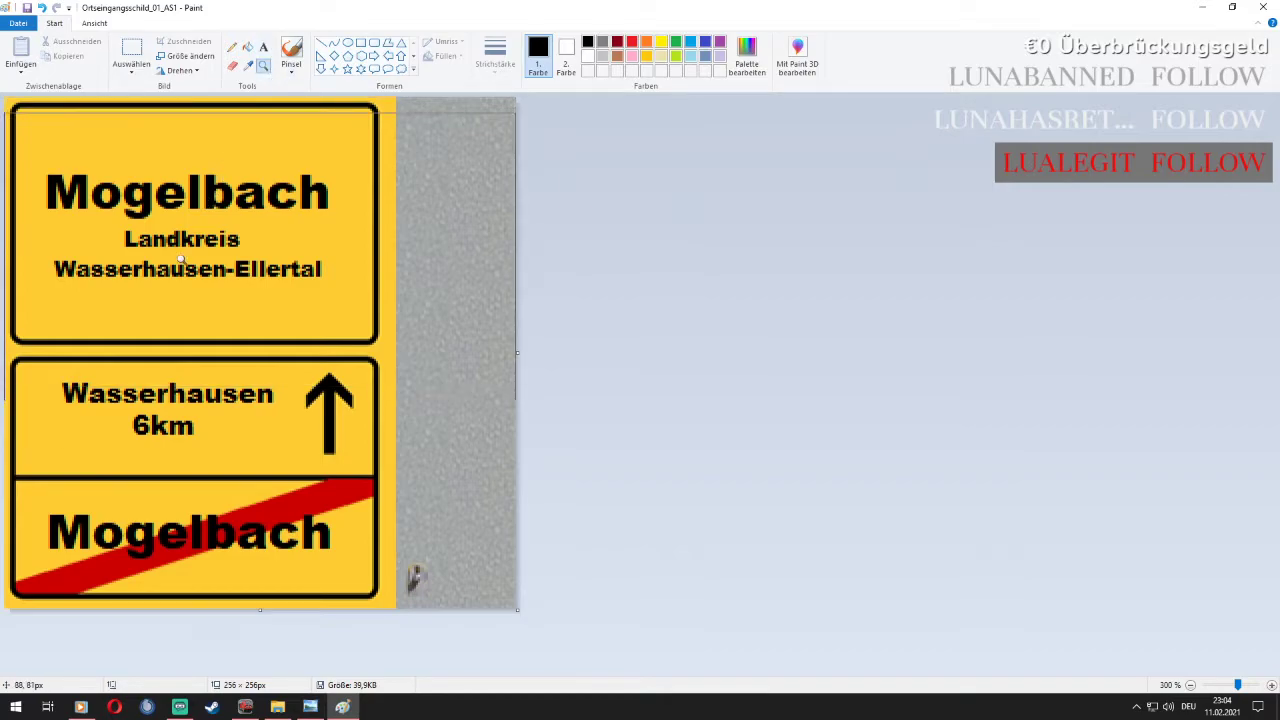
right_click(180, 170)
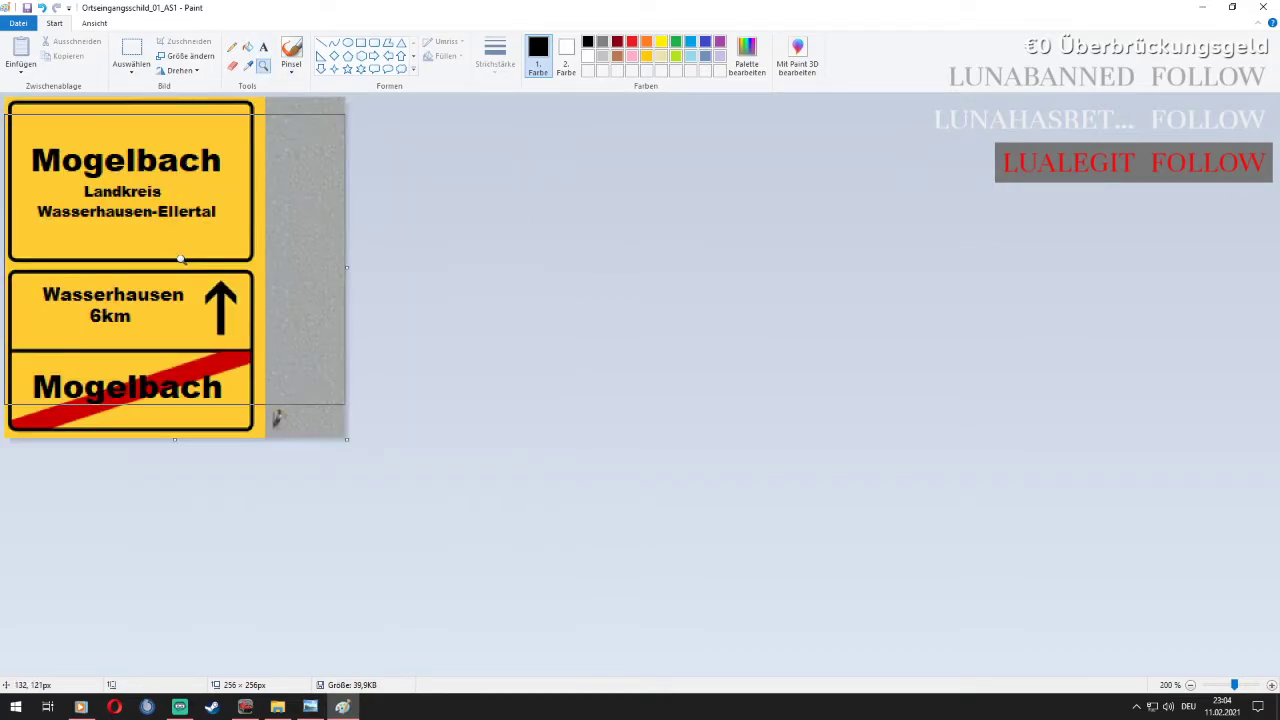
left_click(16, 24)
mouse_move(77, 132)
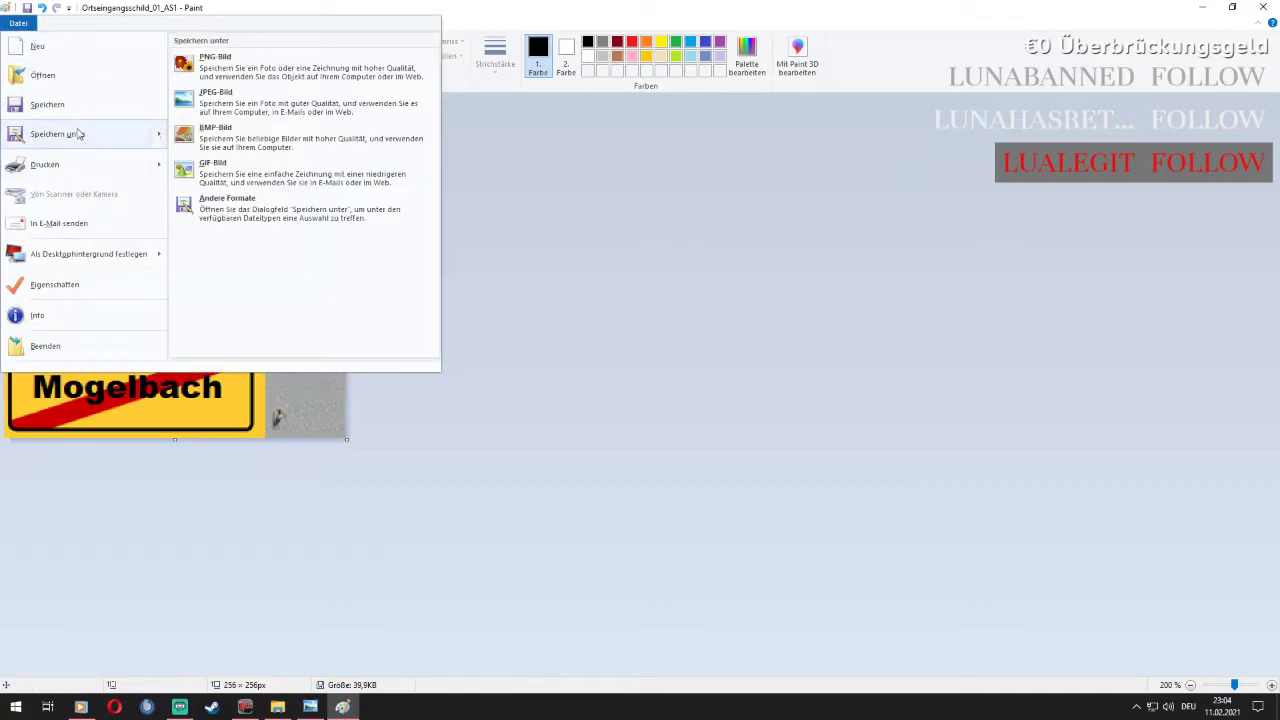
left_click(254, 105)
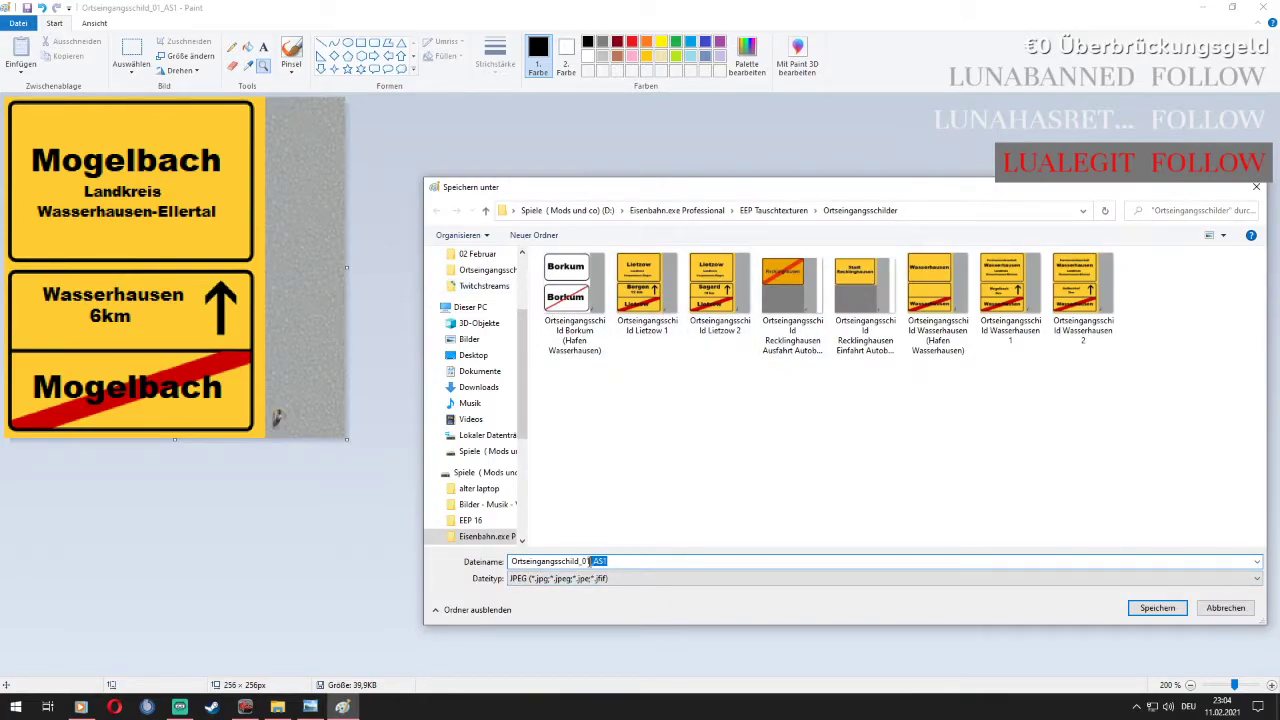
key("BackSpace")
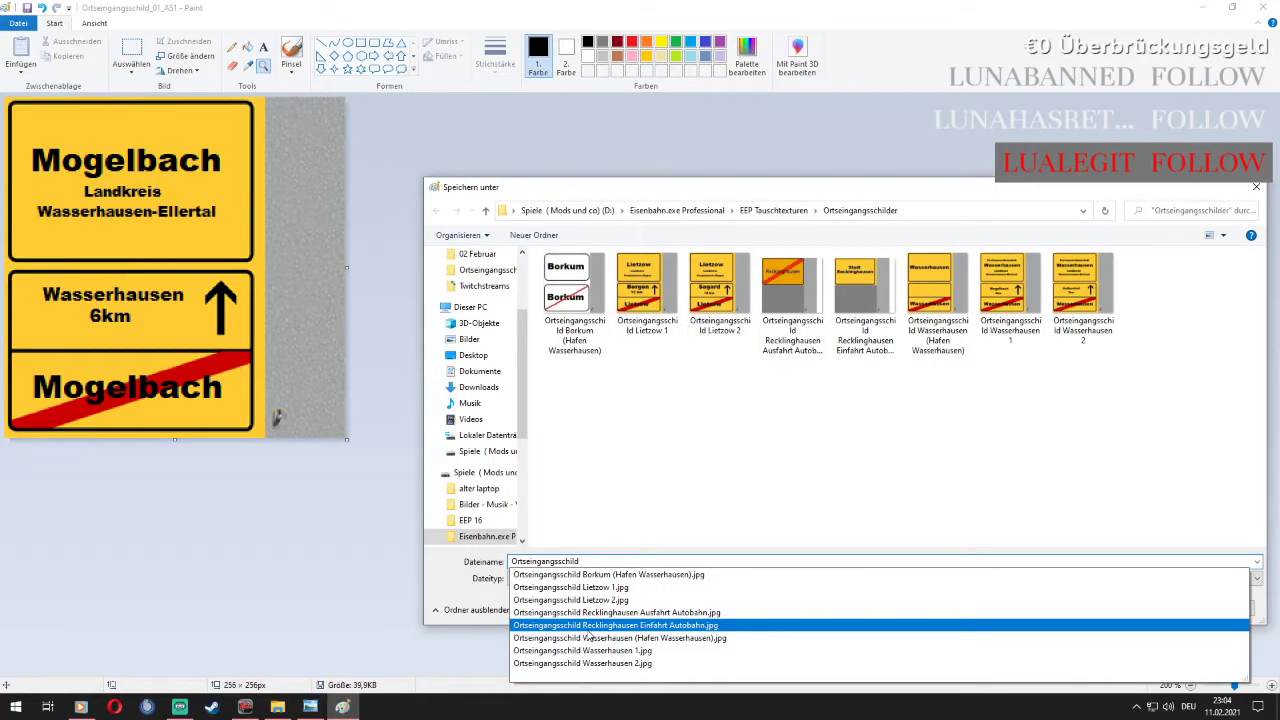
type("Mogelbach")
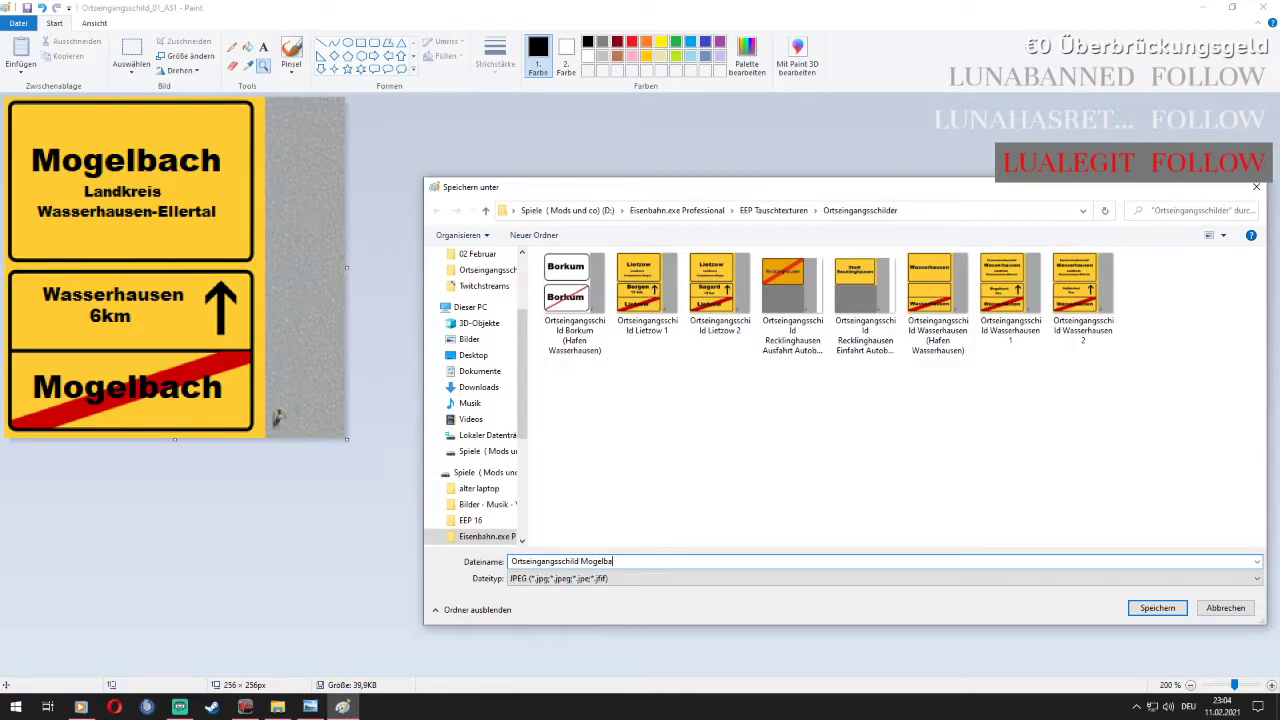
left_click(1160, 610)
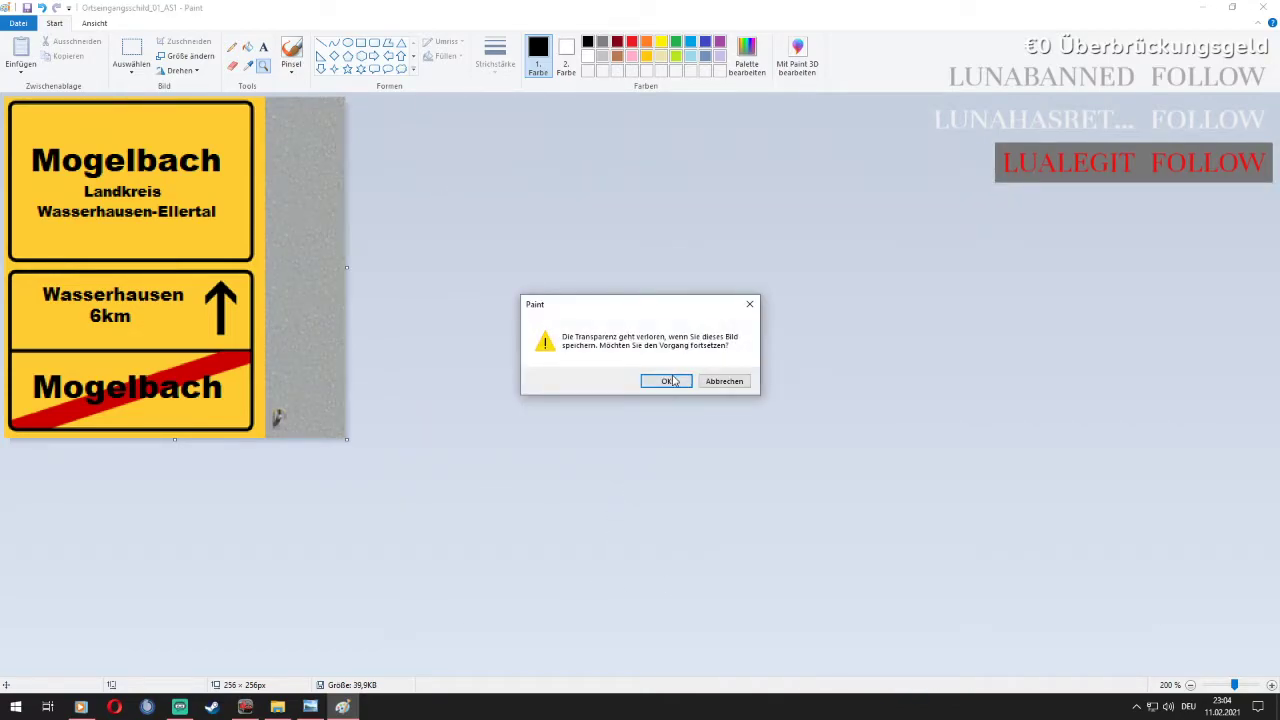
left_click(670, 381)
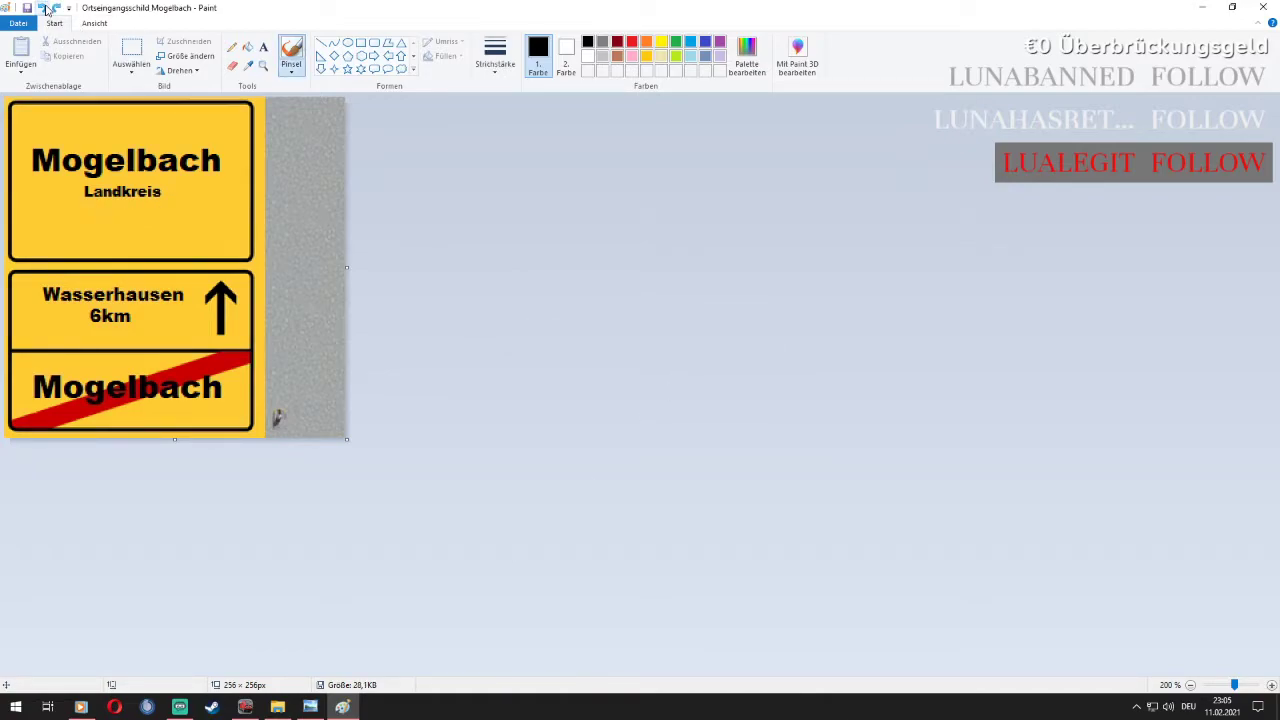
Undo the remaining text additions to bring the canvas back to the blank sign template
left_click(43, 8)
left_click(43, 8)
left_click(43, 8)
left_click(43, 8)
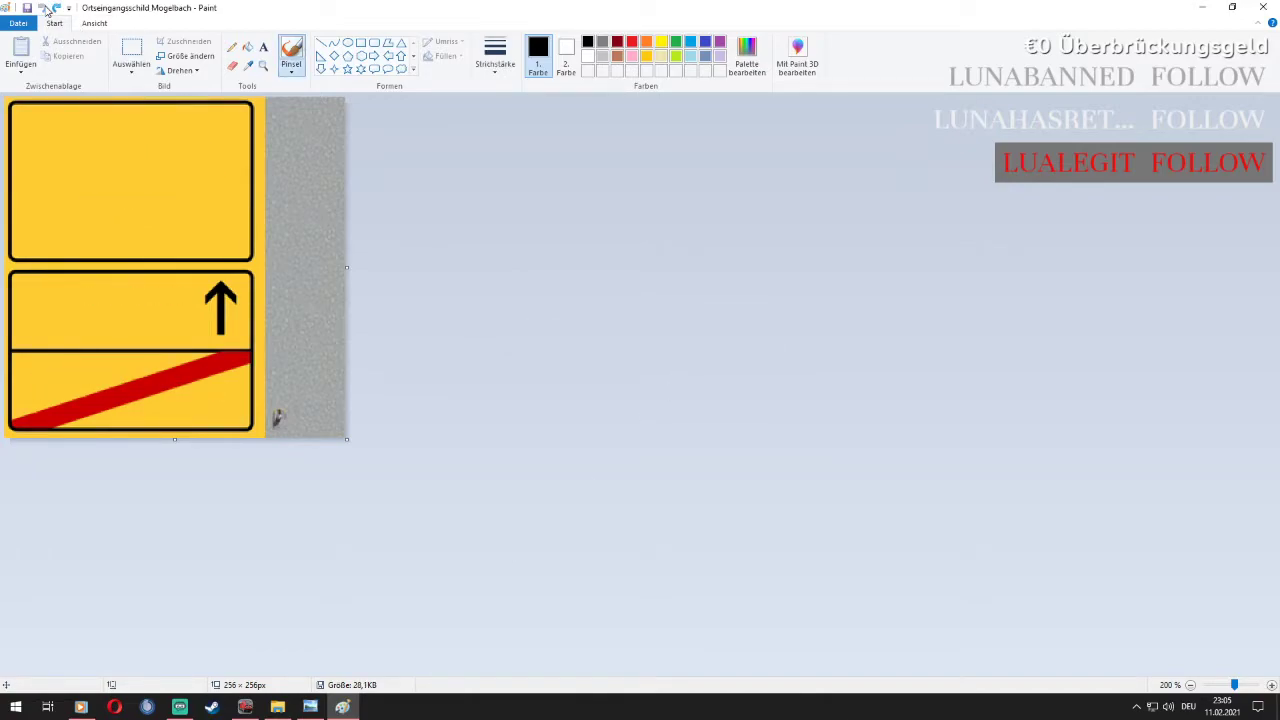
Switch to EEP, activate placing of Immobilien models and bring the 3D view to the road at the village houses
left_click(255, 705)
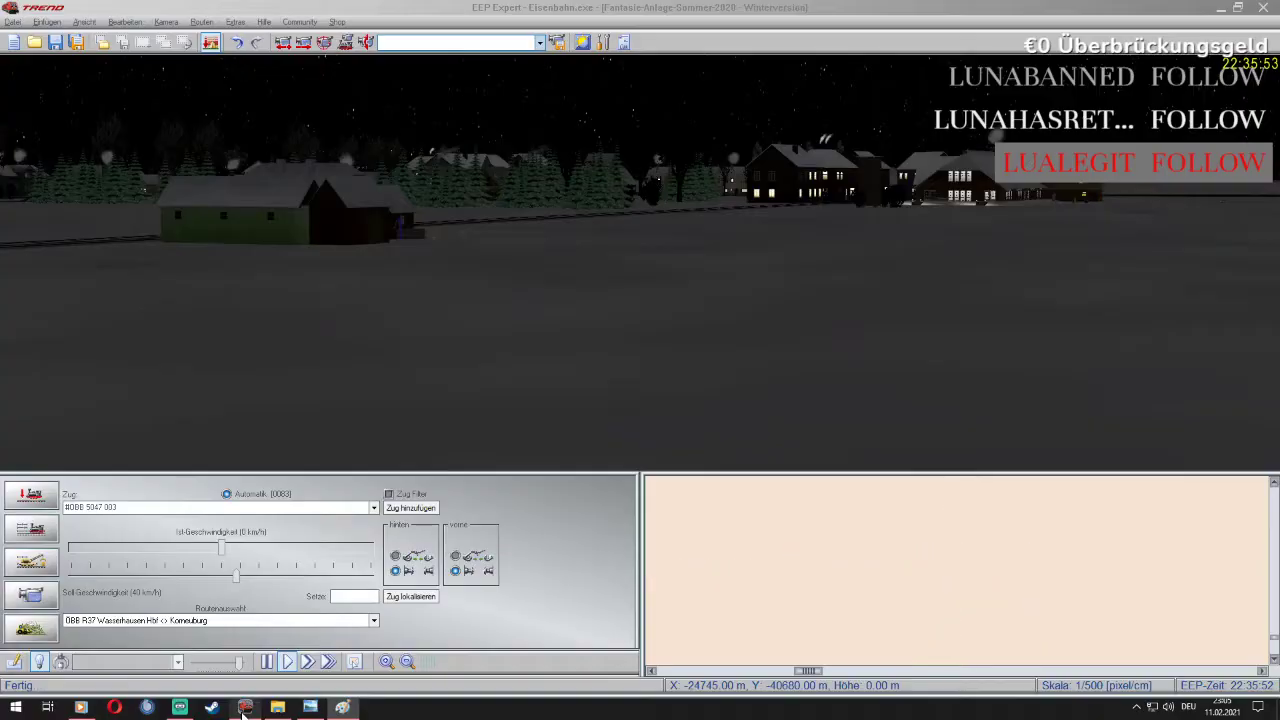
left_click(37, 502)
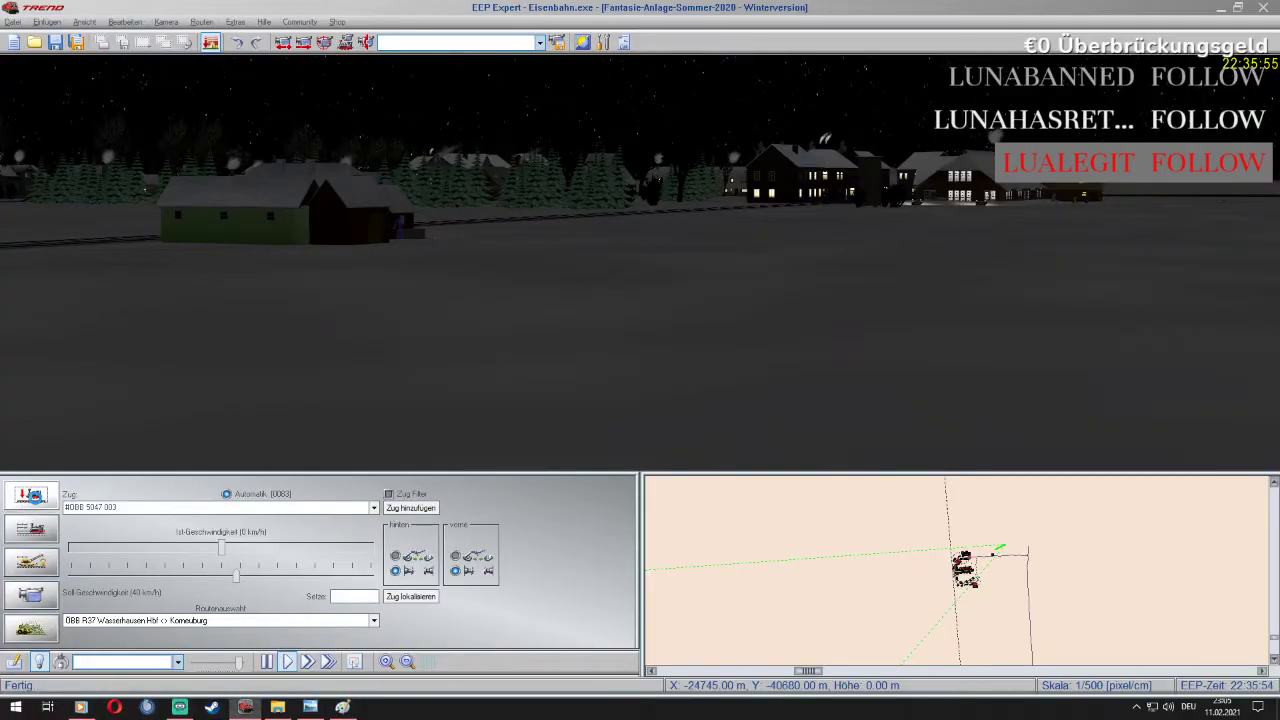
key("Up")
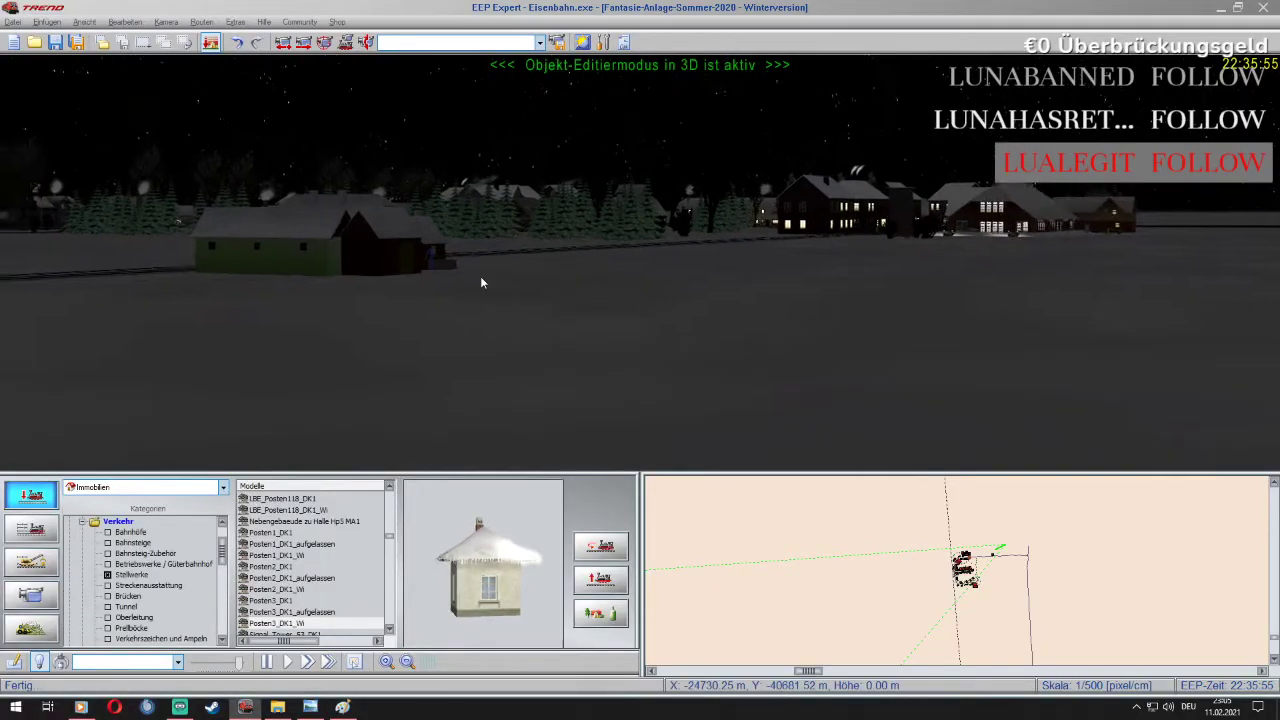
key("Up")
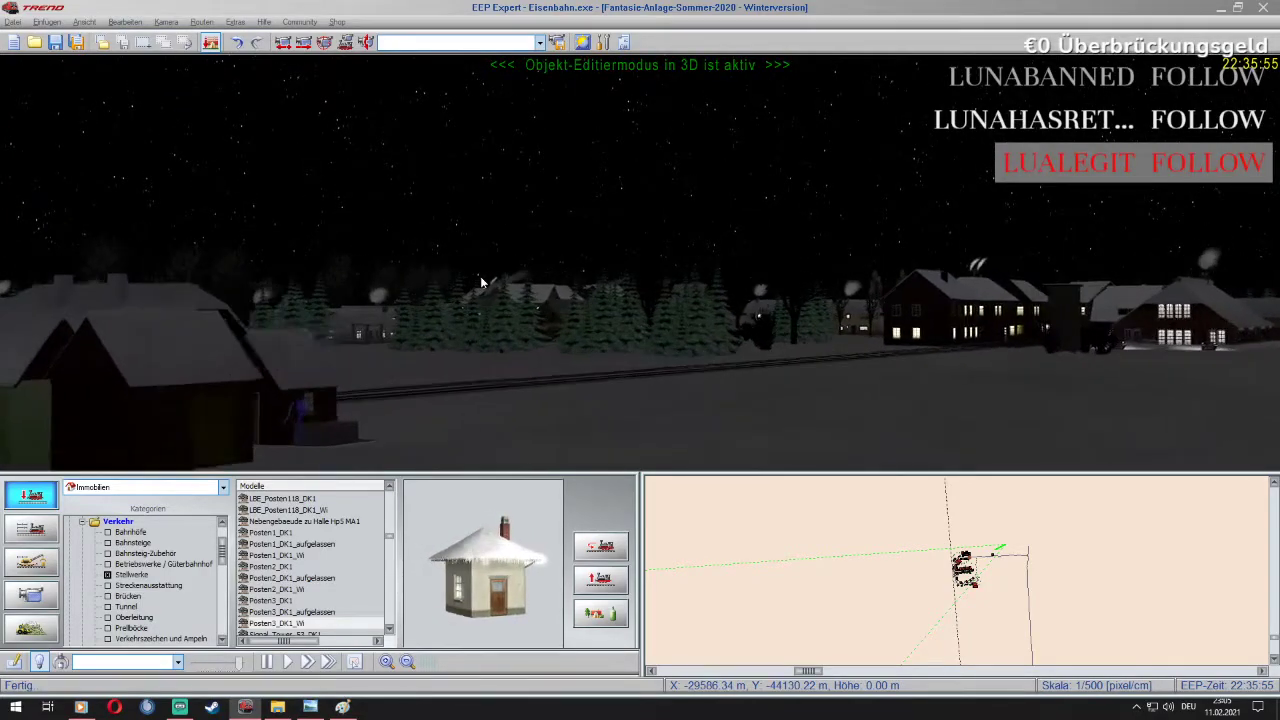
key("Up")
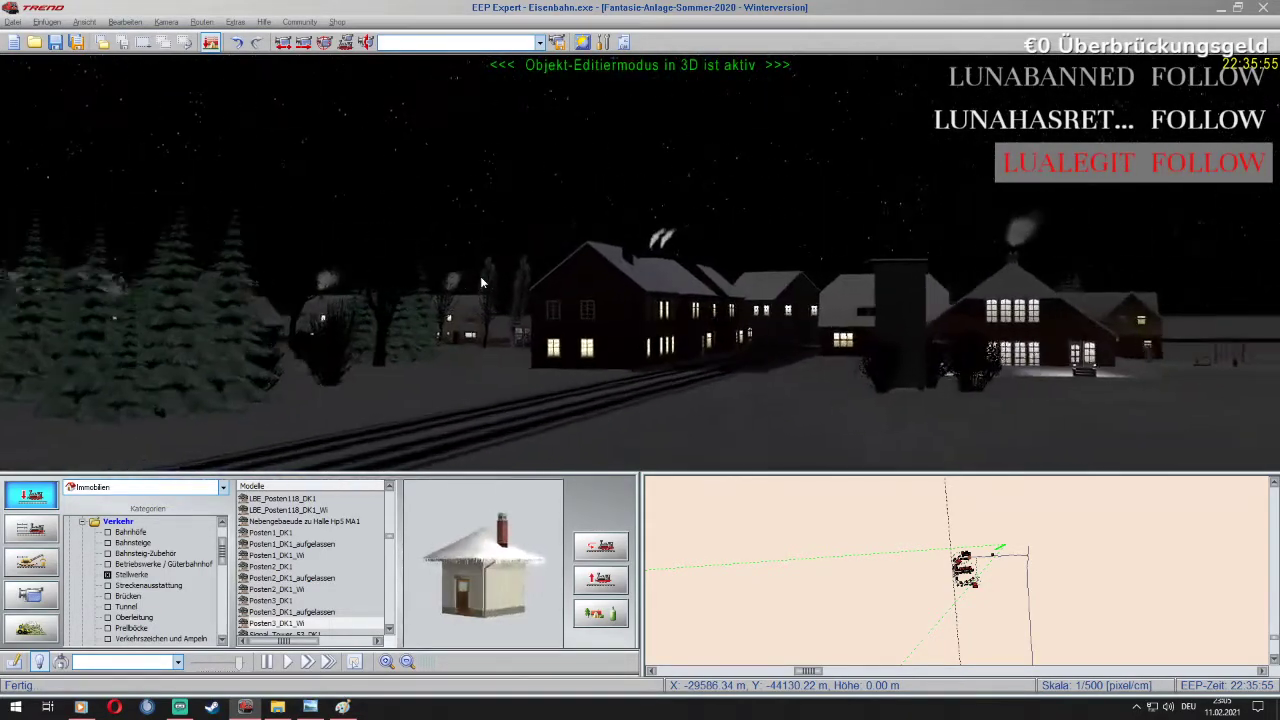
key("Right")
key("Right")
key("Down")
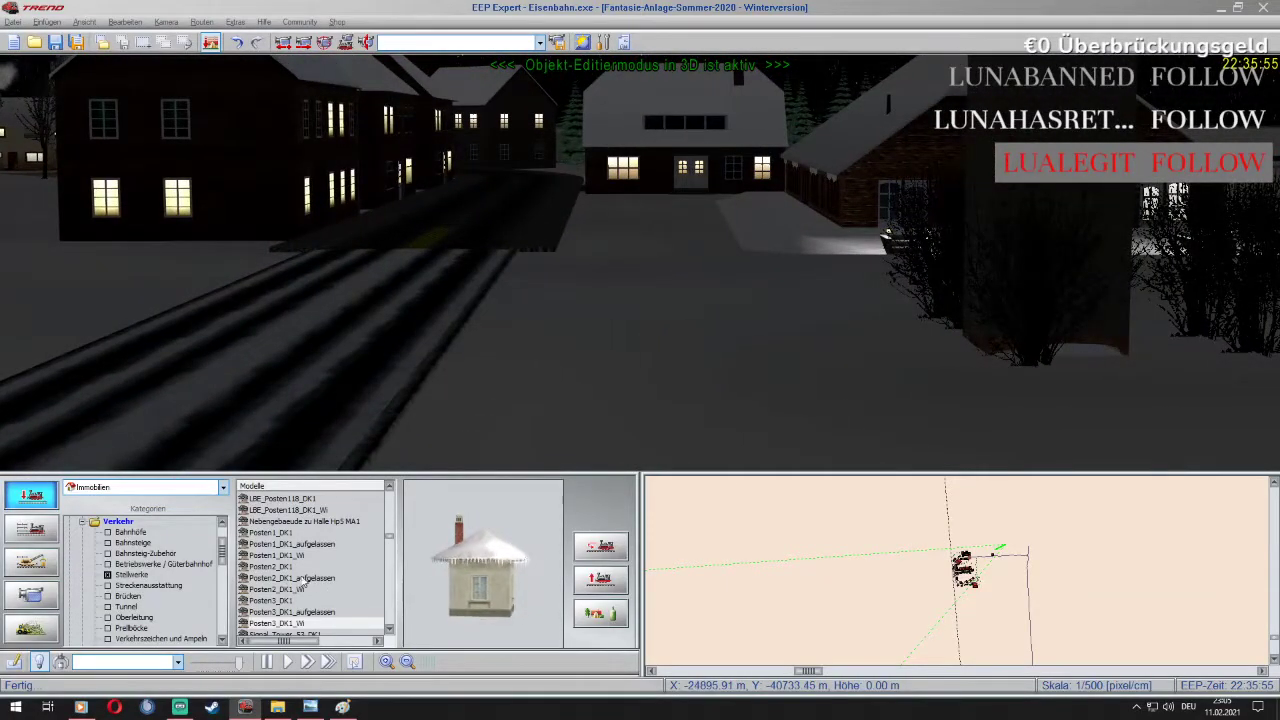
Browse the town sign models in the Verkehrszeichen und Ampeln category and select Ortseingangsschild Markgrafenhorst2
left_click(130, 576)
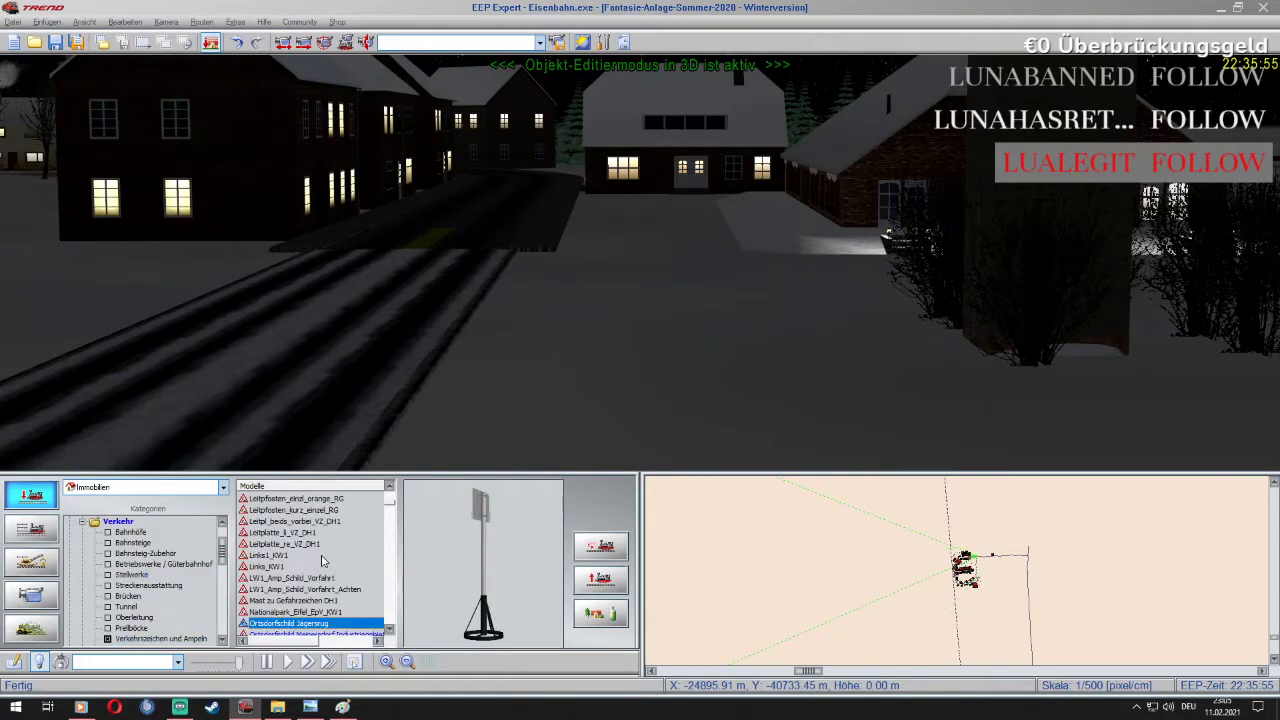
scroll(322, 561, "down", 1)
left_click(343, 601)
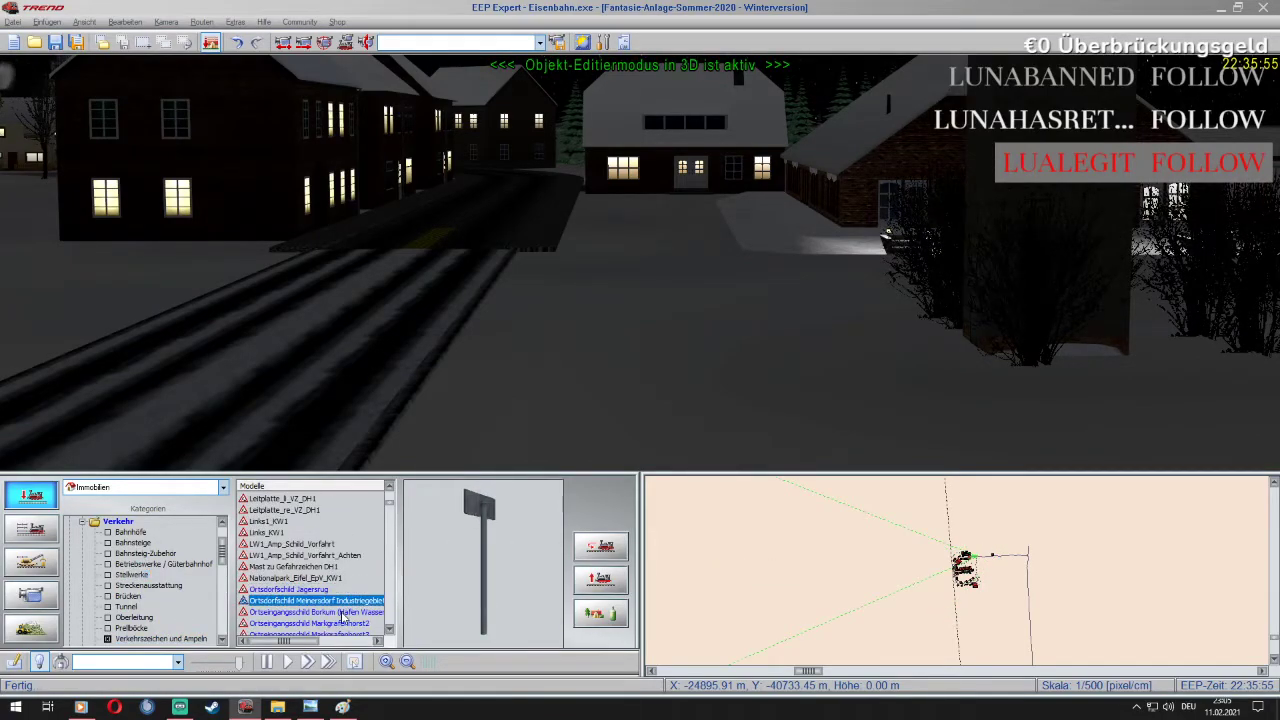
left_click(343, 612)
left_click(346, 624)
scroll(348, 636, "down", 1)
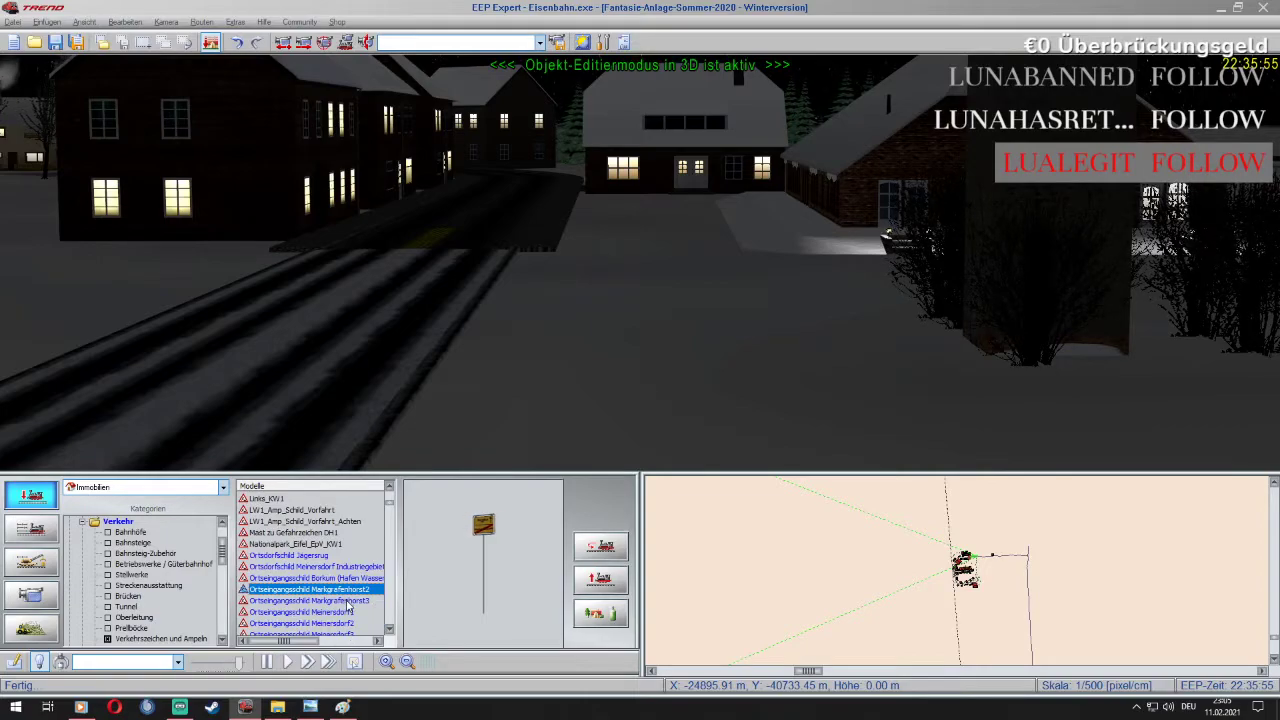
Load Ortseingangsschild Mogelbach from the EEP Tauschtexturen folder Ortseingangsschilder as the exchange texture of Ortseingangsschild Markgrafenhorst2 and accept the model properties
right_click(362, 590)
left_click(405, 644)
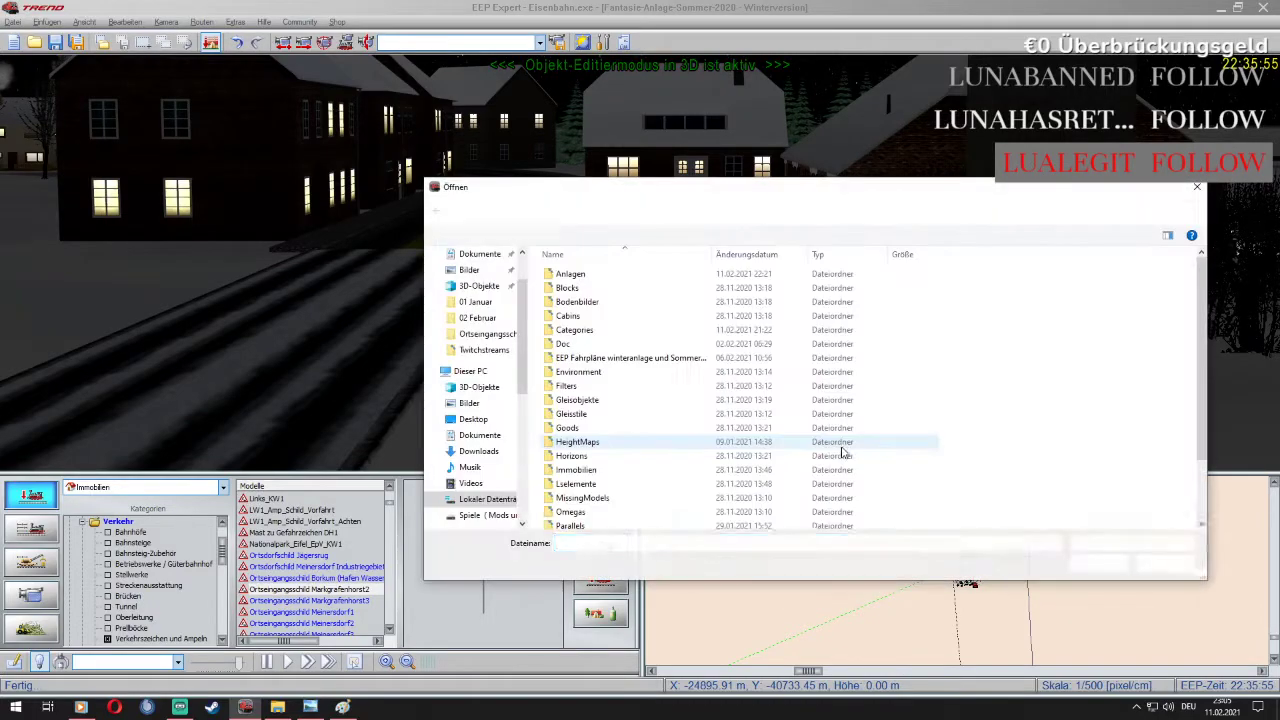
left_click(1120, 543)
left_click(1105, 578)
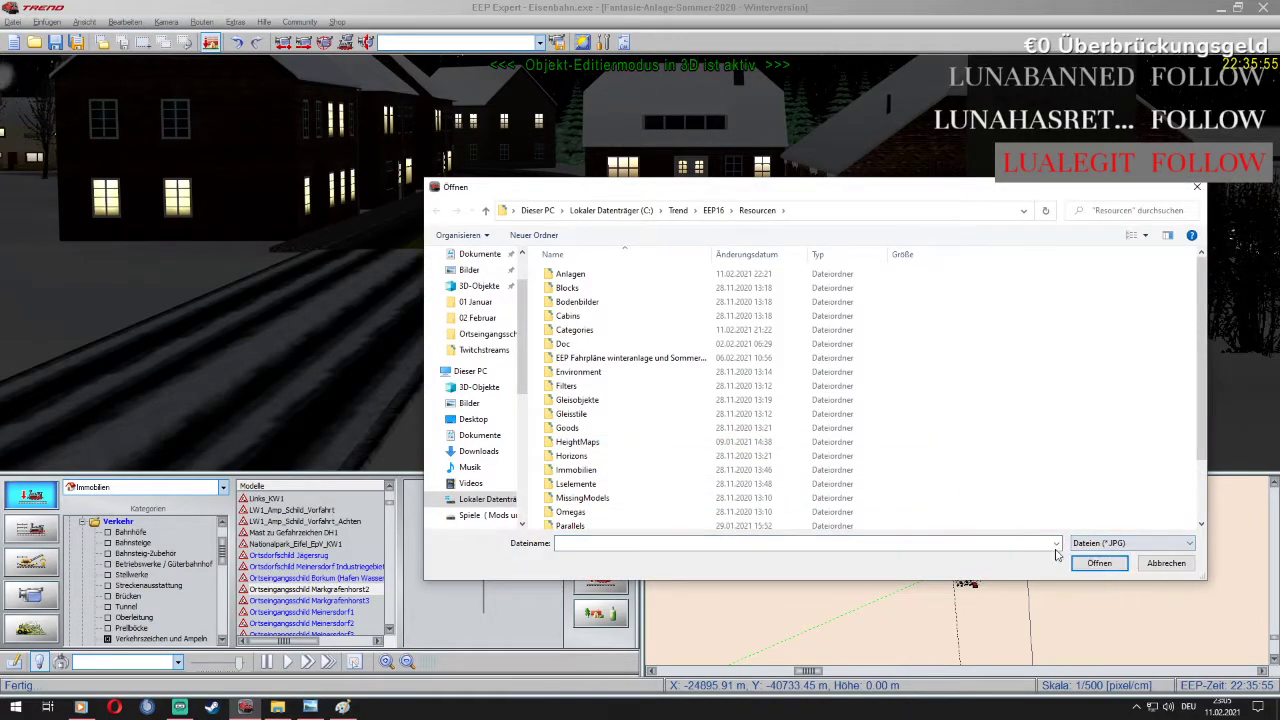
left_click(491, 516)
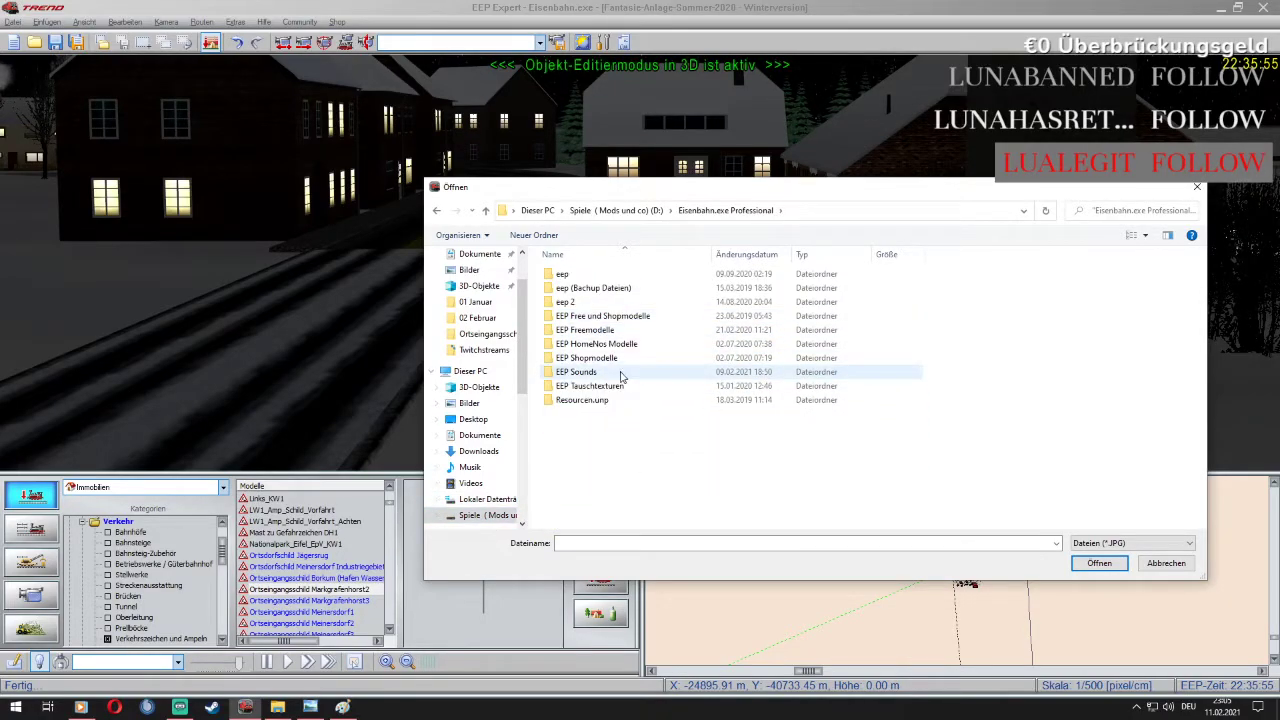
double_click(683, 386)
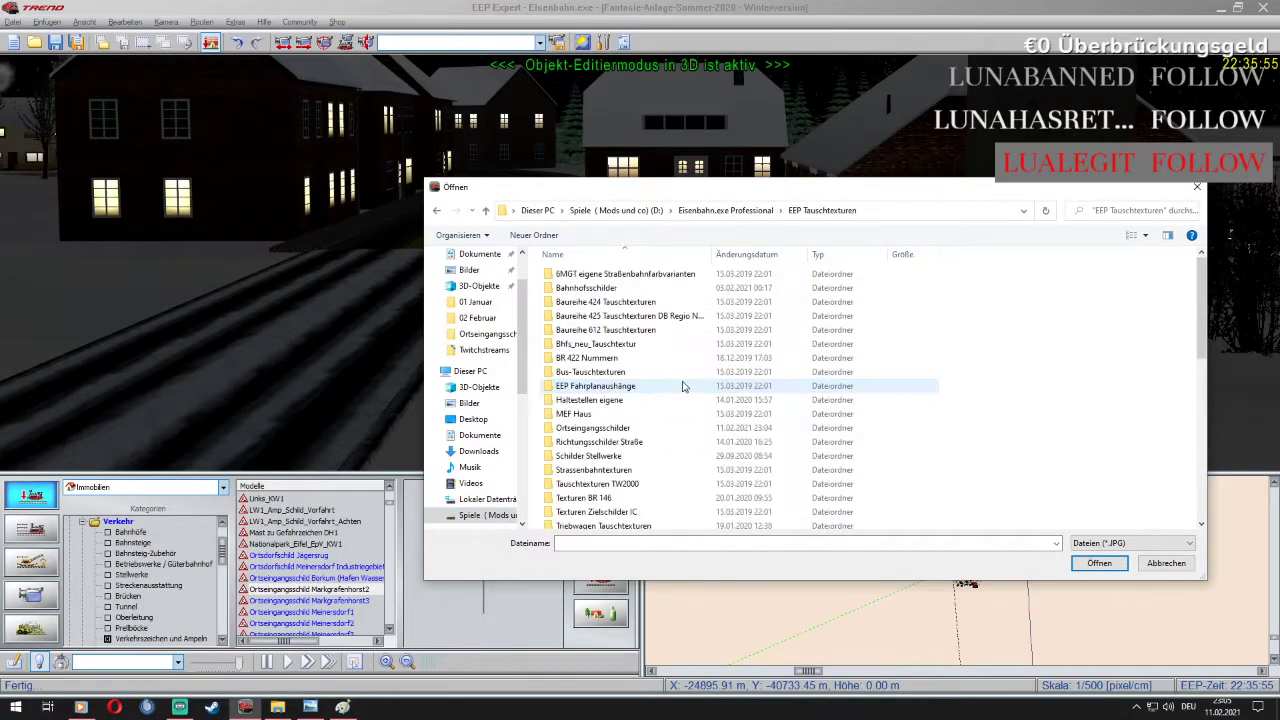
left_click(604, 430)
double_click(604, 428)
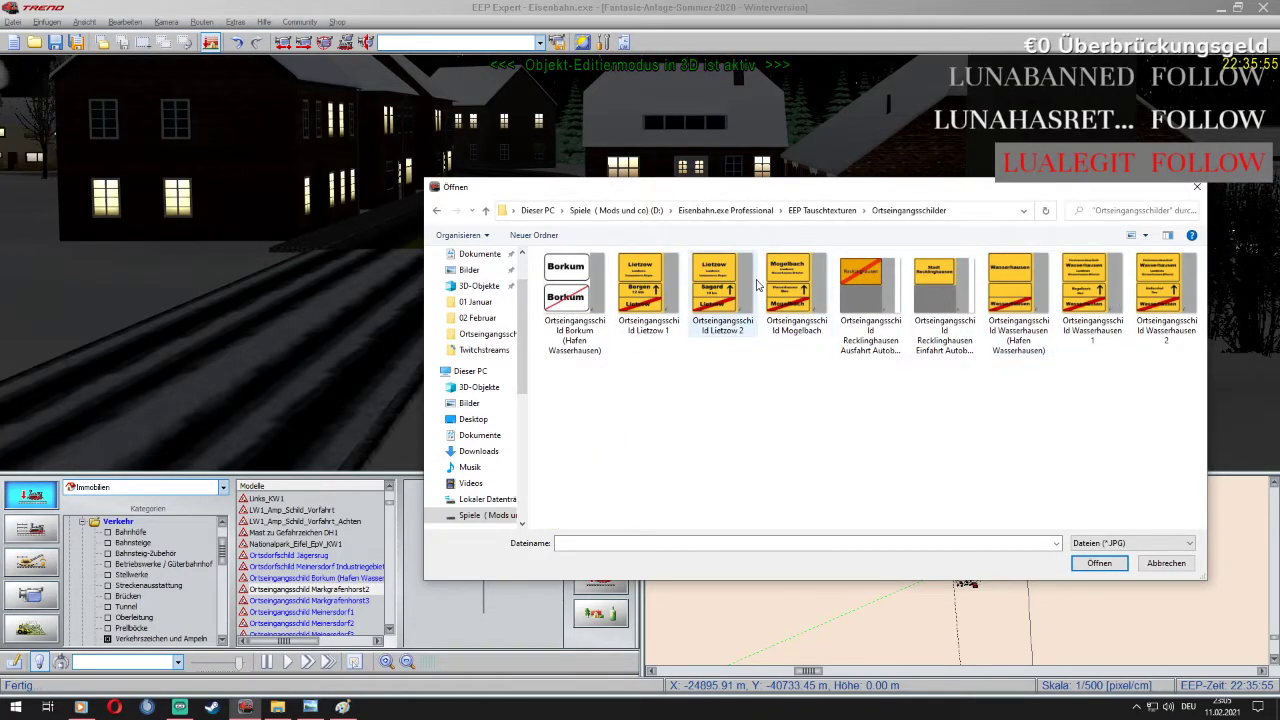
double_click(791, 288)
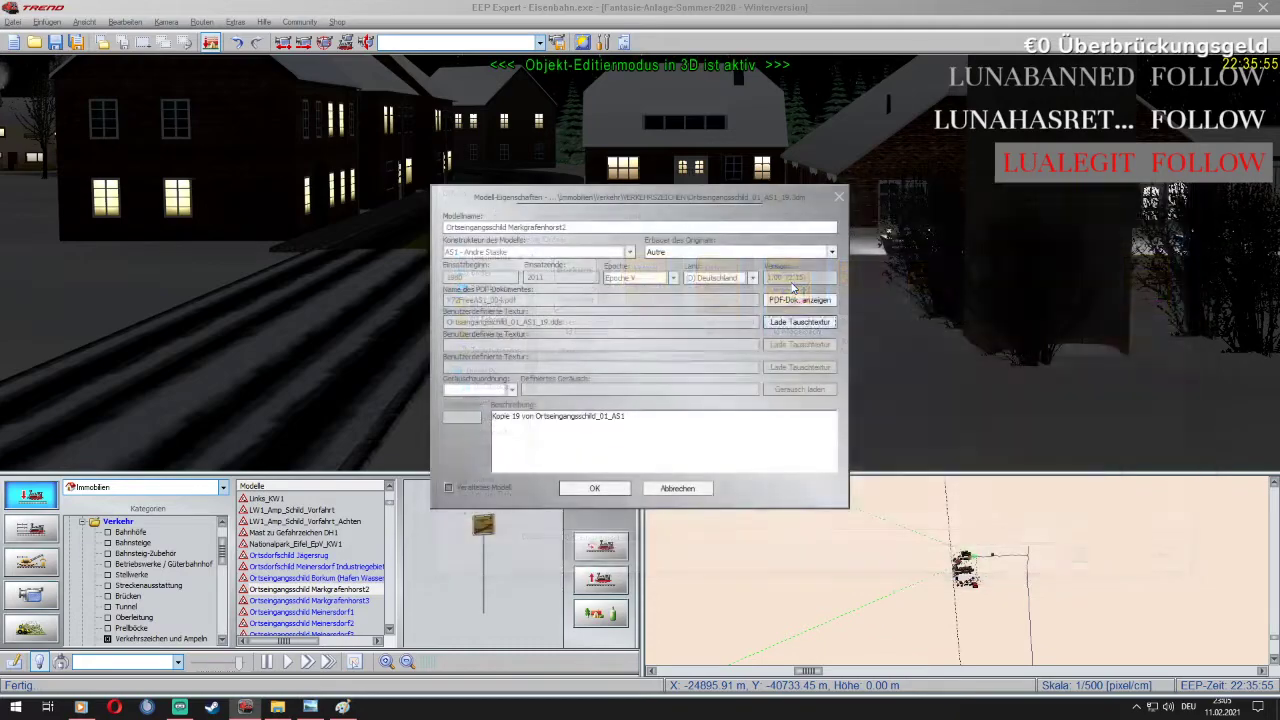
left_click(620, 487)
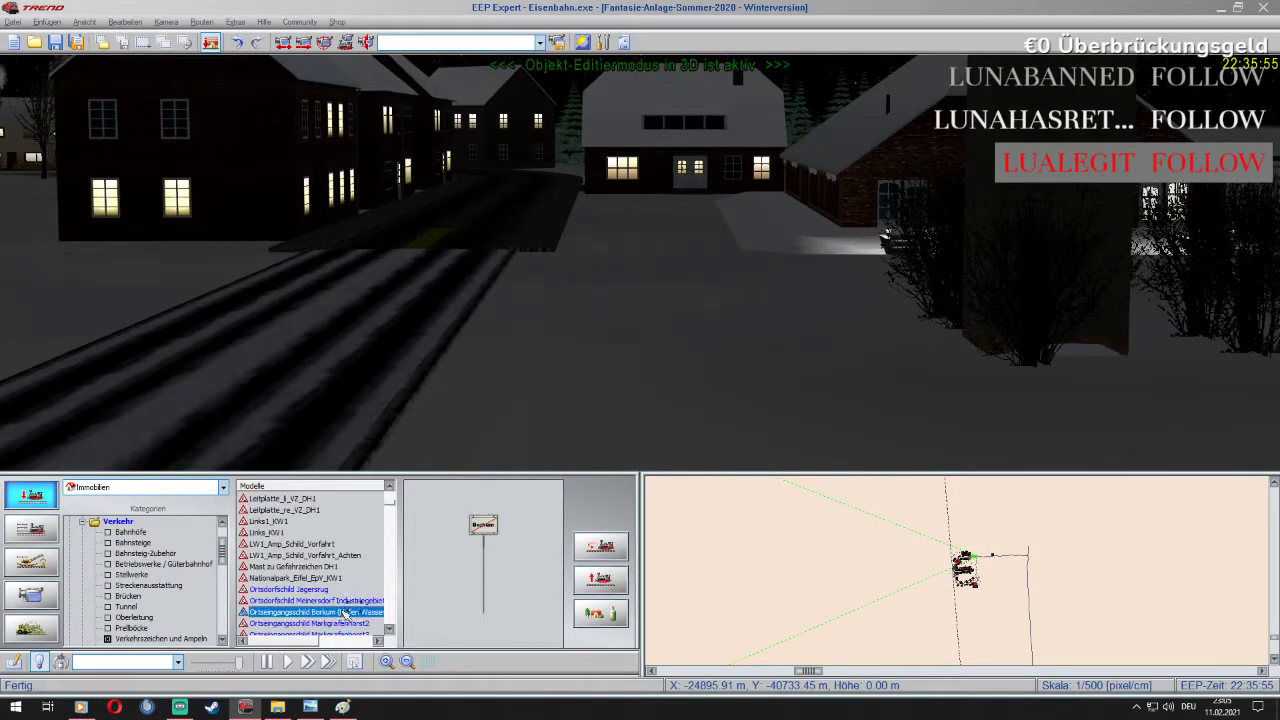
Place the town sign beside the village road and rotate it about -92.8° around its vertical axis
left_click(516, 407)
right_click(510, 266)
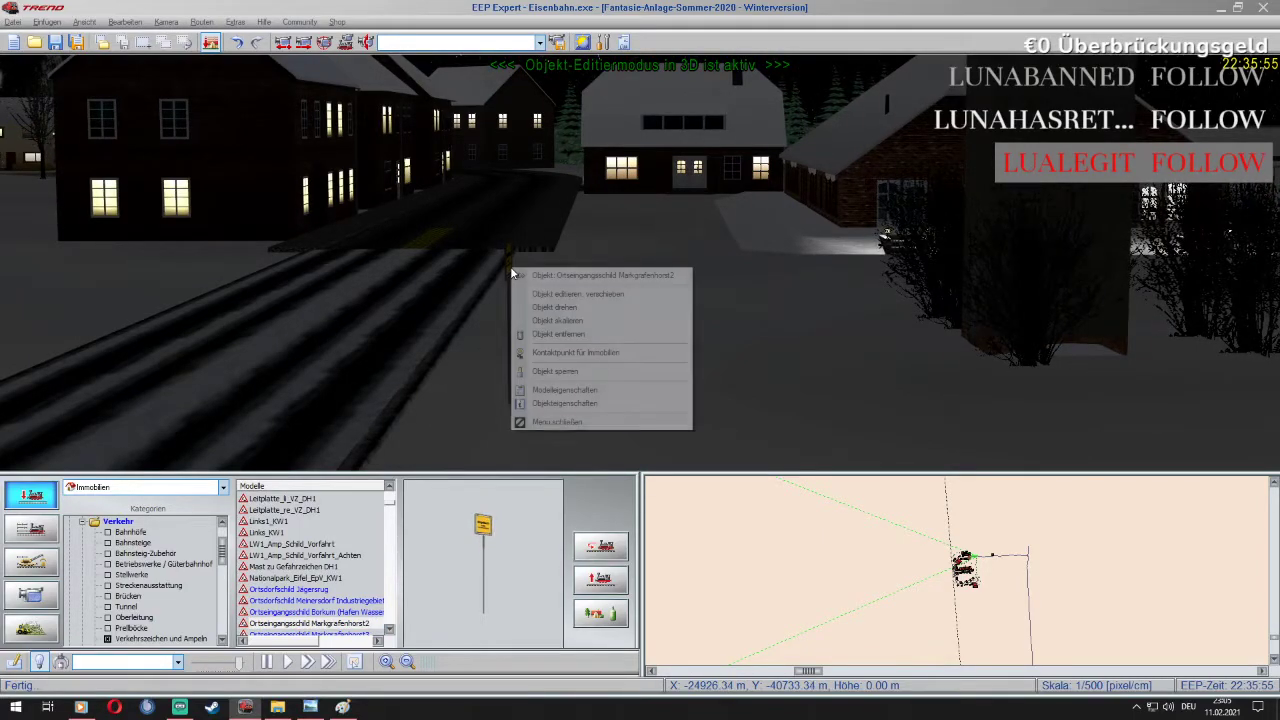
left_click(560, 291)
left_click_drag(500, 271, 392, 303)
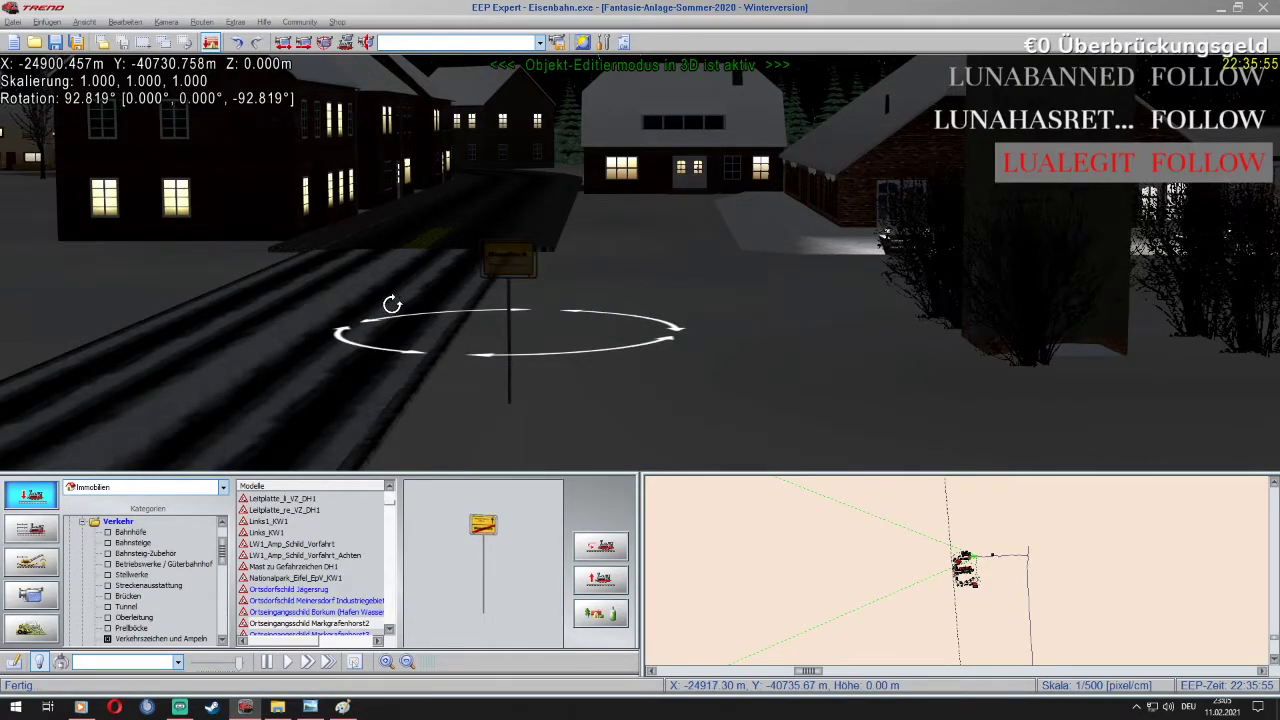
Shift the Mogelbach sign along the road verge to about X -24900.05 m, Y -40732.03 m
scroll(451, 294, "up", 3)
scroll(451, 296, "up", 8)
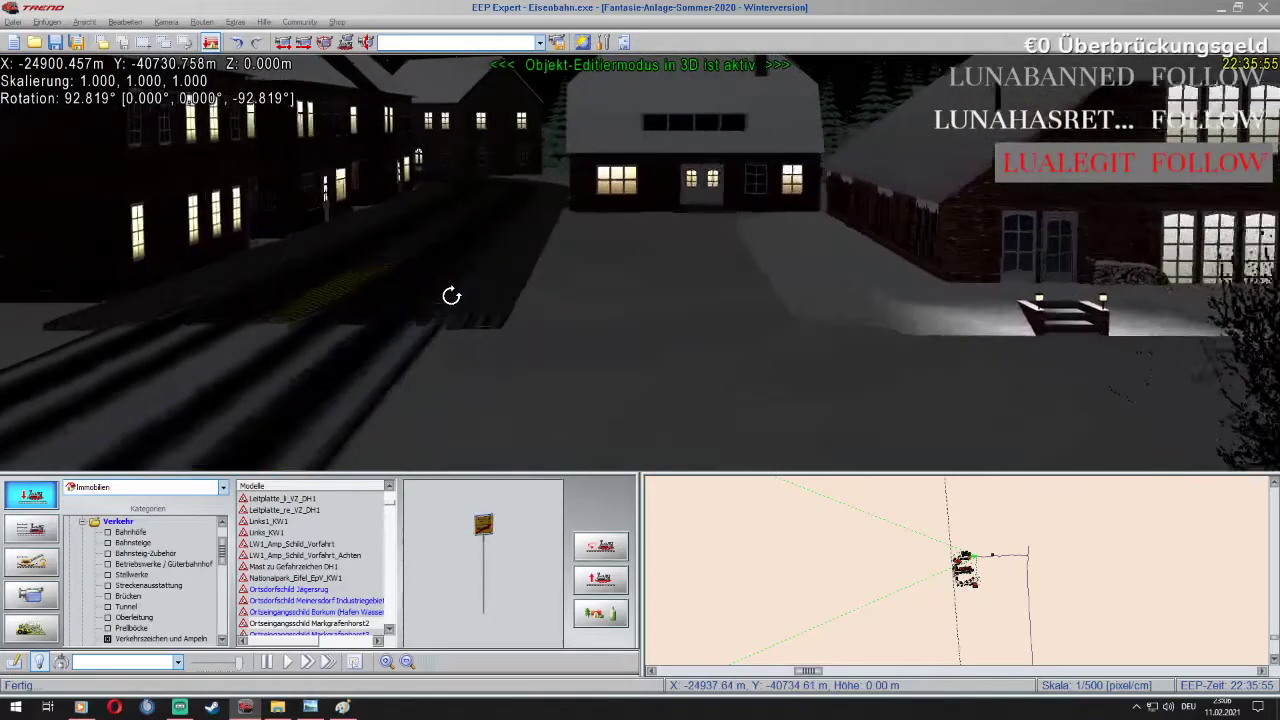
scroll(451, 296, "down", 10)
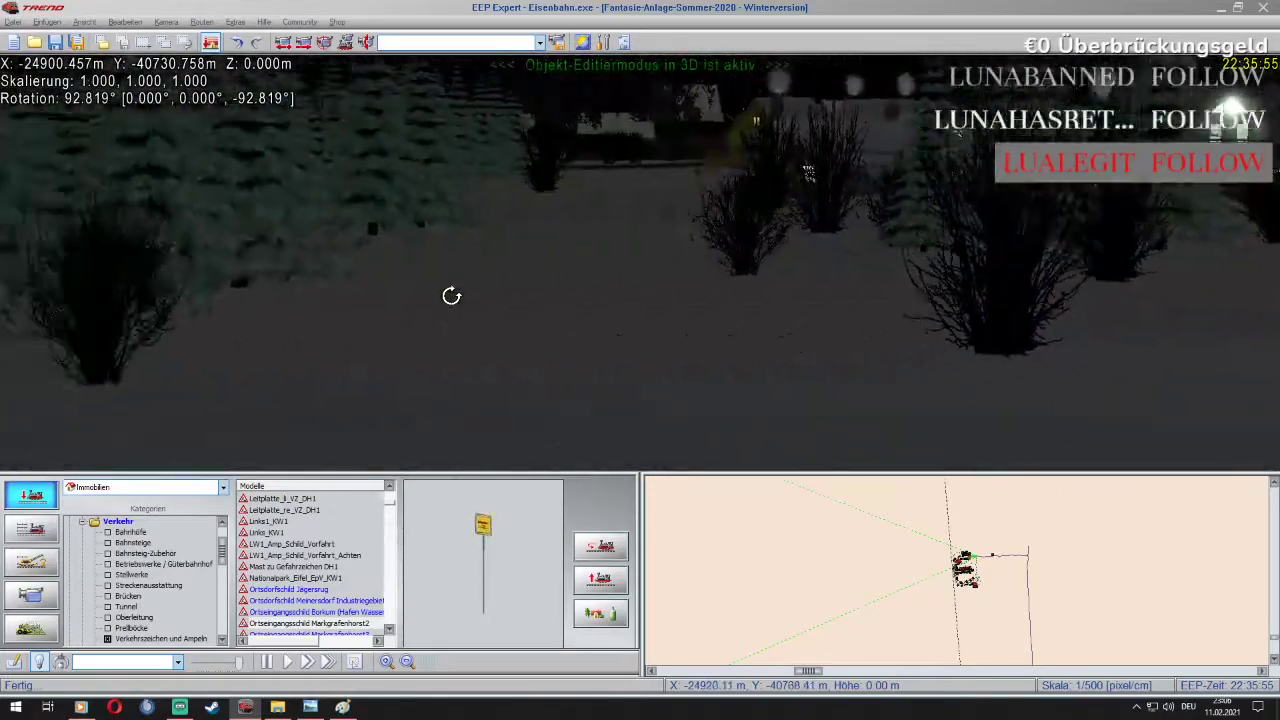
scroll(451, 296, "up", 8)
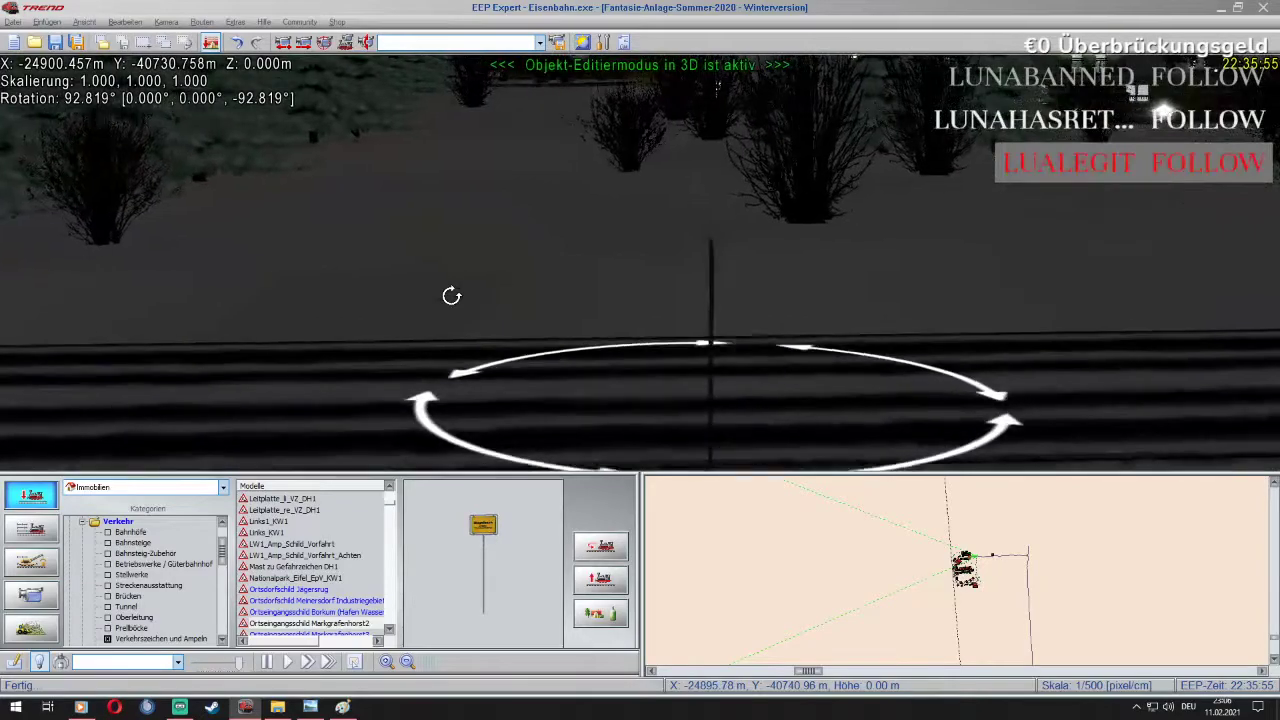
scroll(451, 296, "up", 8)
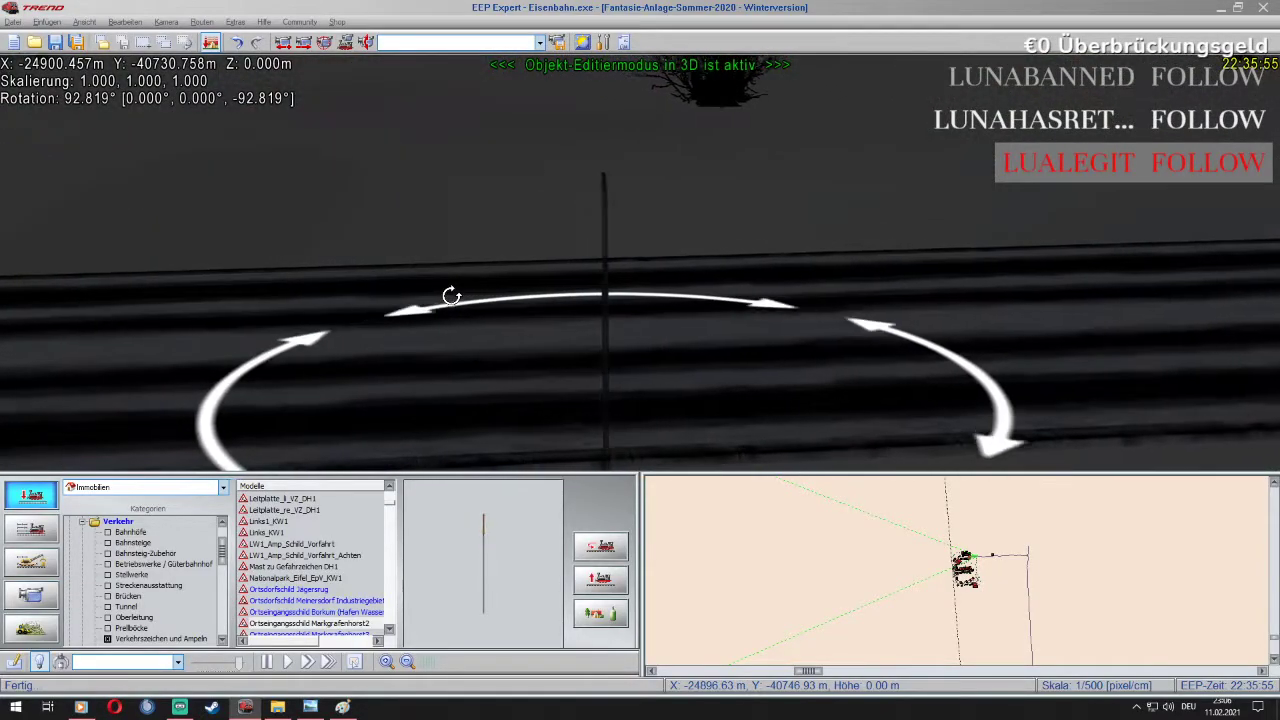
right_click_drag(451, 296, 451, 296)
scroll(451, 296, "up", 8)
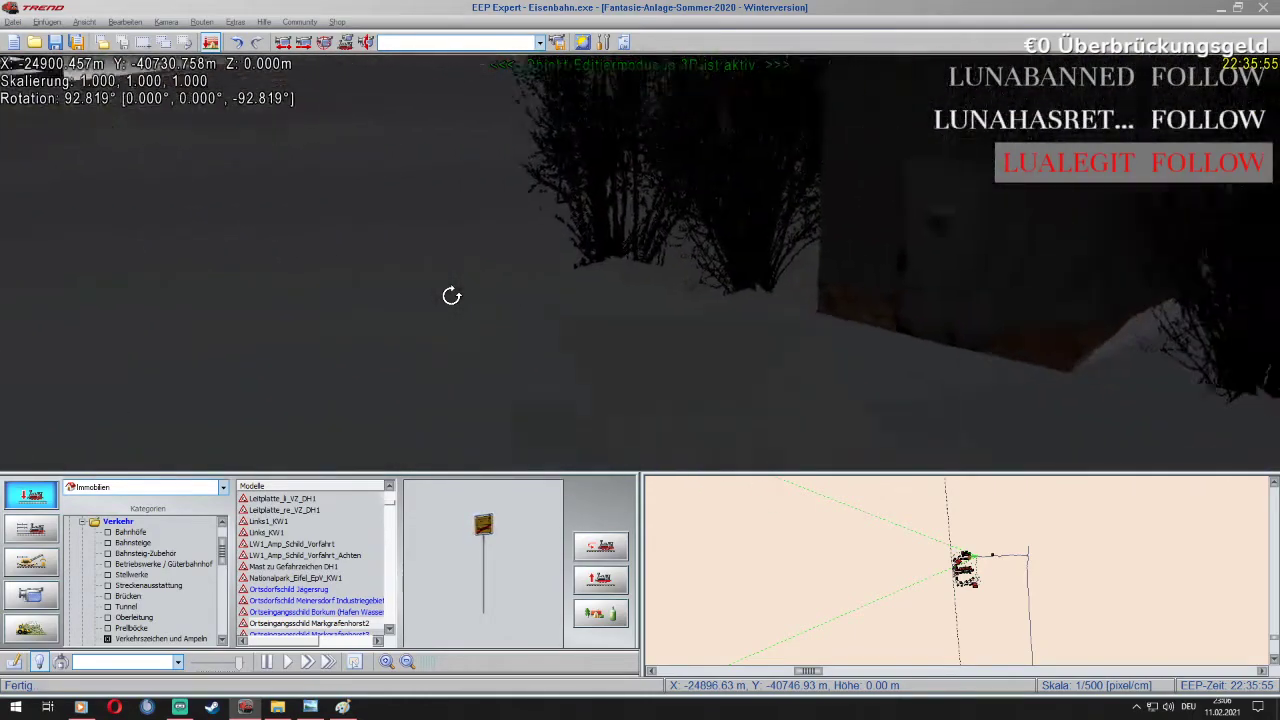
scroll(451, 296, "up", 8)
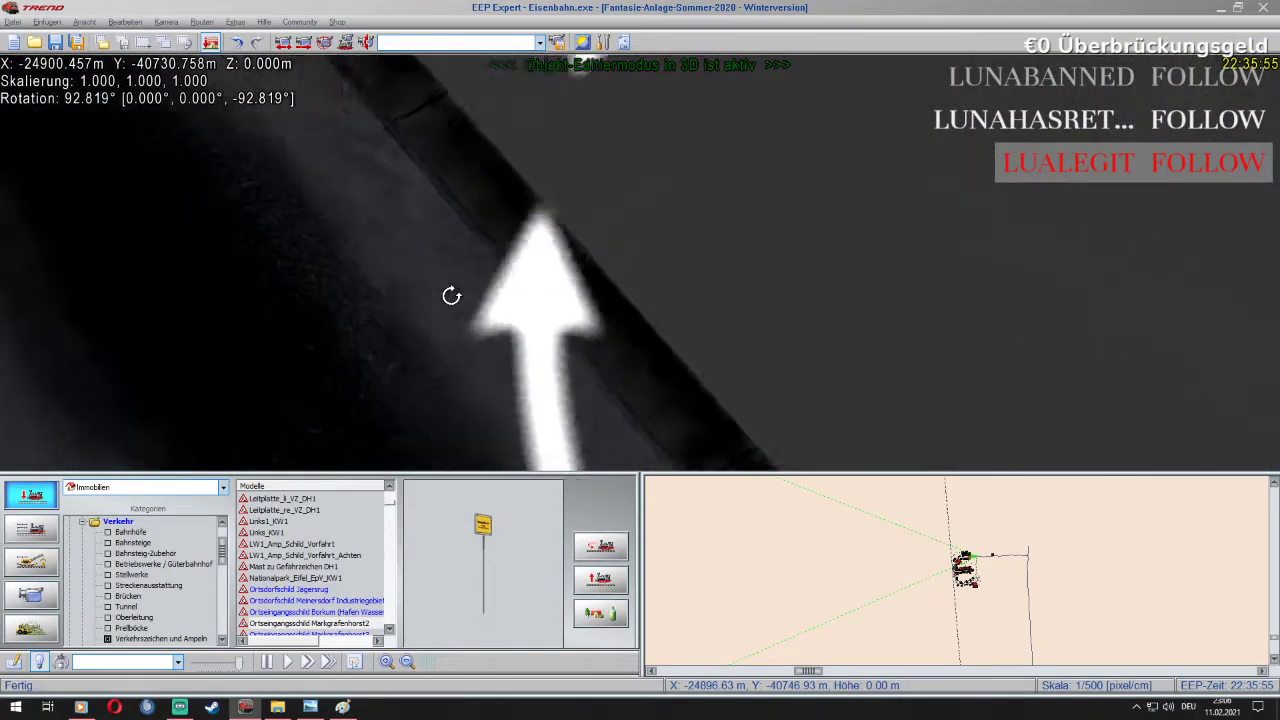
scroll(451, 296, "down", 6)
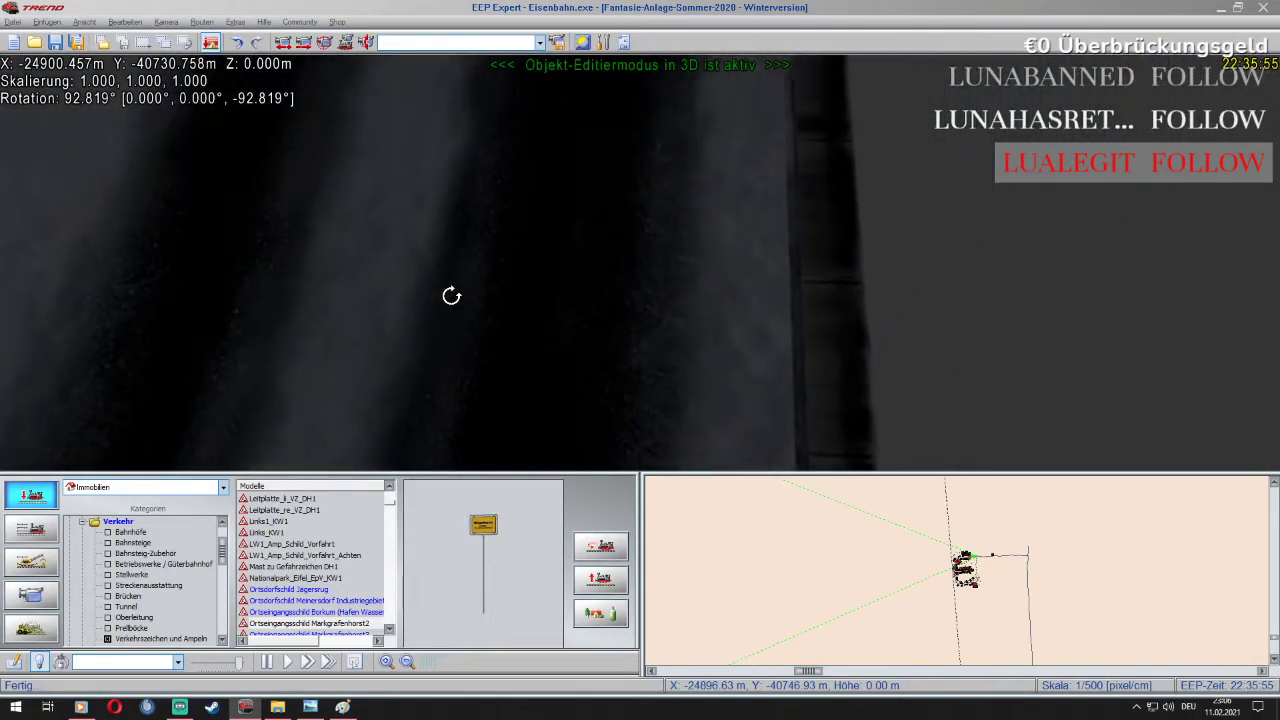
scroll(451, 296, "up", 4)
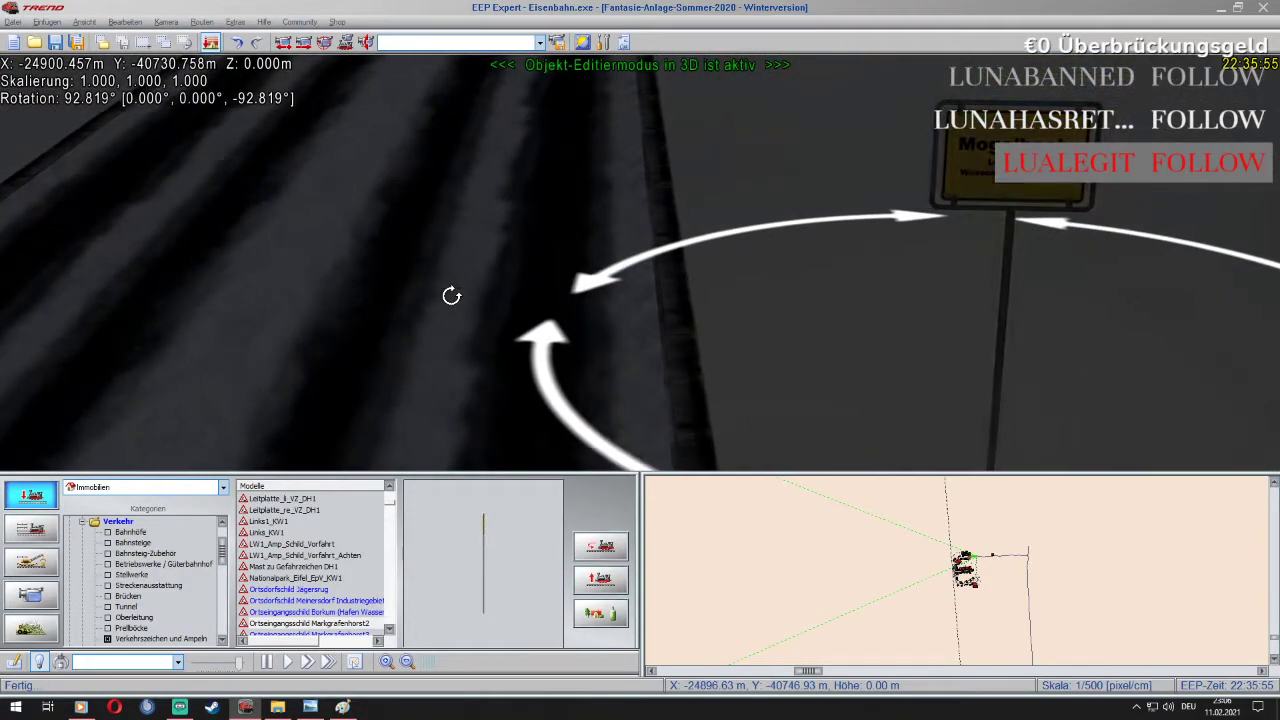
right_click(1043, 184)
left_click(1089, 203)
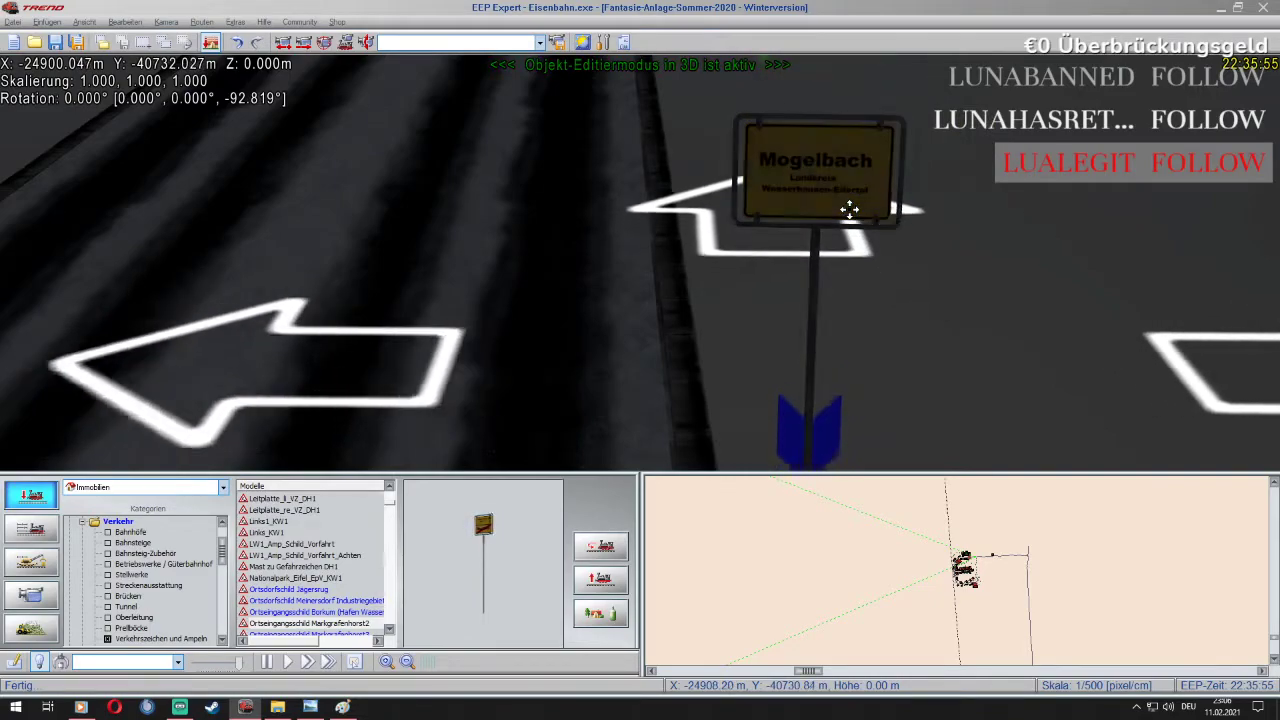
Fine-tune the rotation of the Mogelbach sign so it stands square to the road, and end the object editing
scroll(849, 209, "up", 3)
scroll(849, 209, "up", 5)
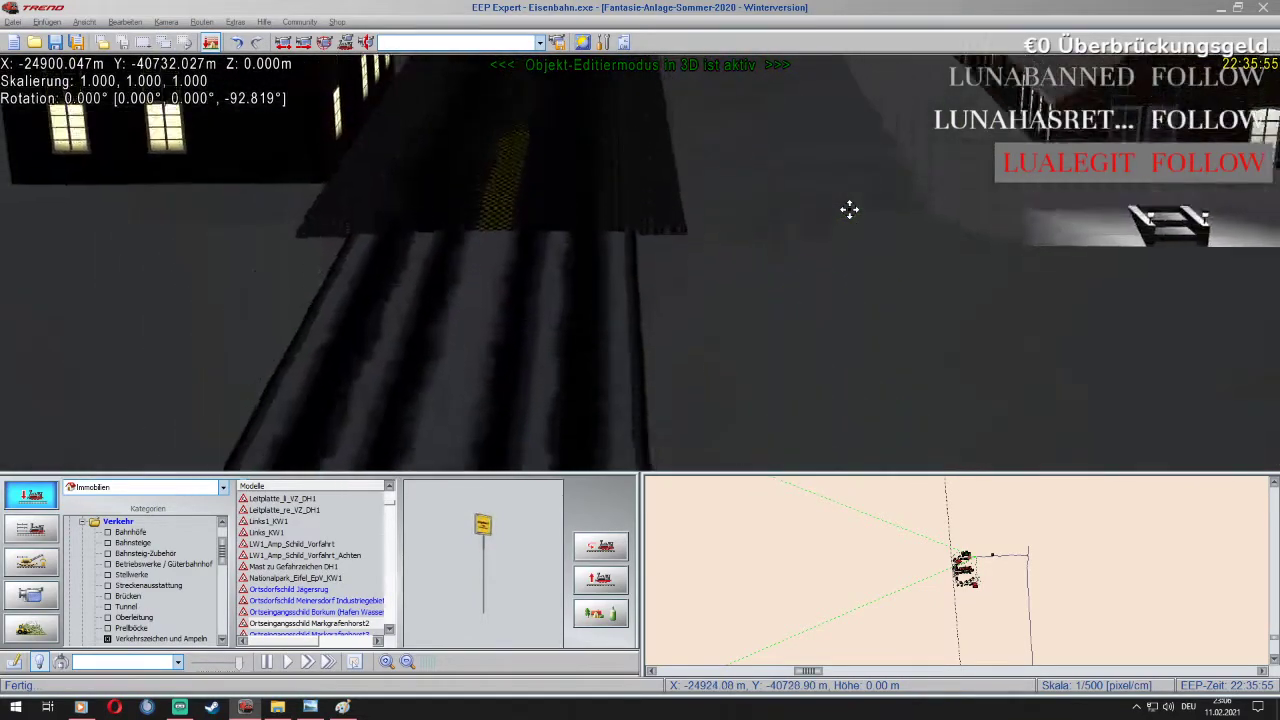
scroll(849, 209, "down", 4)
scroll(849, 209, "down", 4)
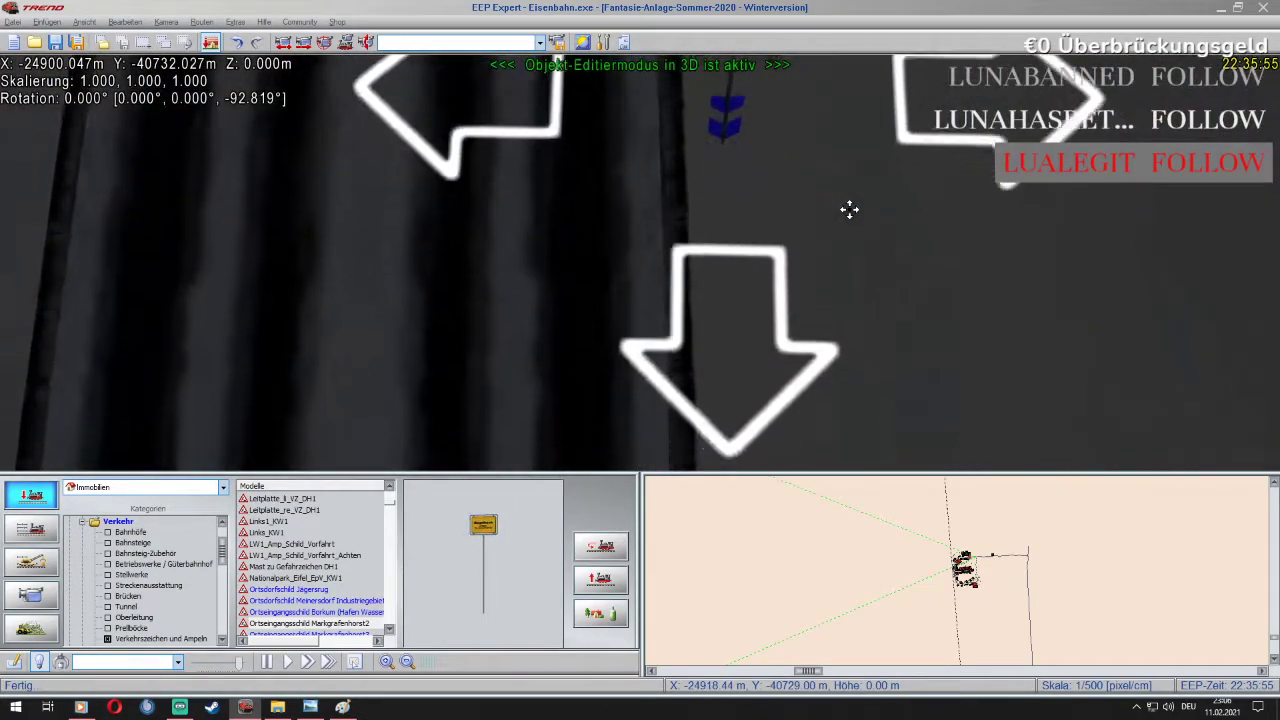
scroll(849, 209, "up", 3)
scroll(849, 209, "up", 1)
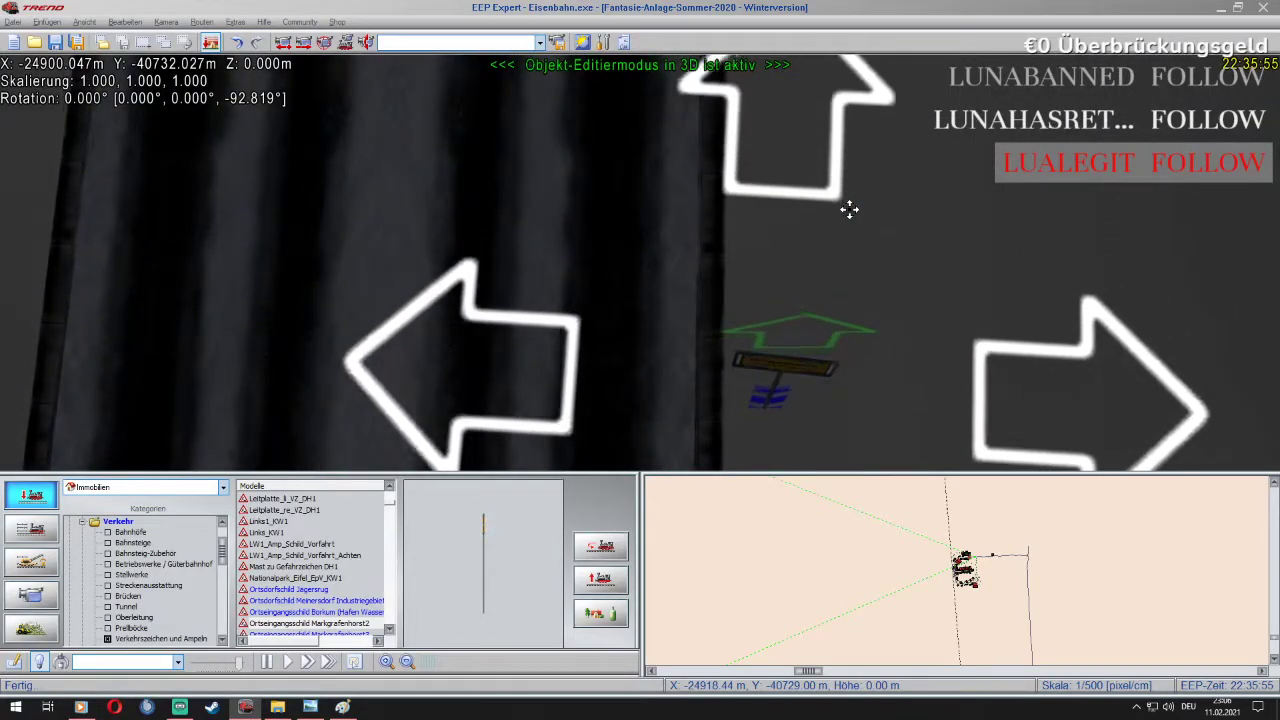
right_click(802, 369)
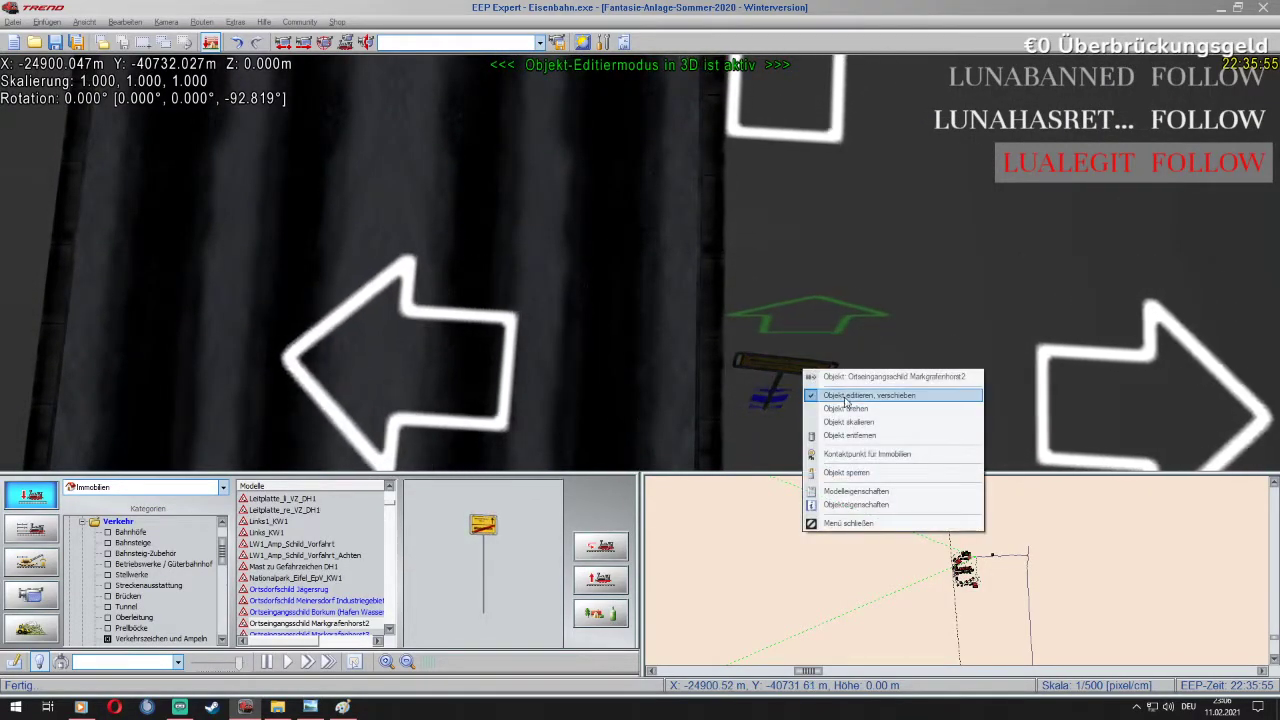
left_click(835, 409)
left_click_drag(800, 372, 805, 374)
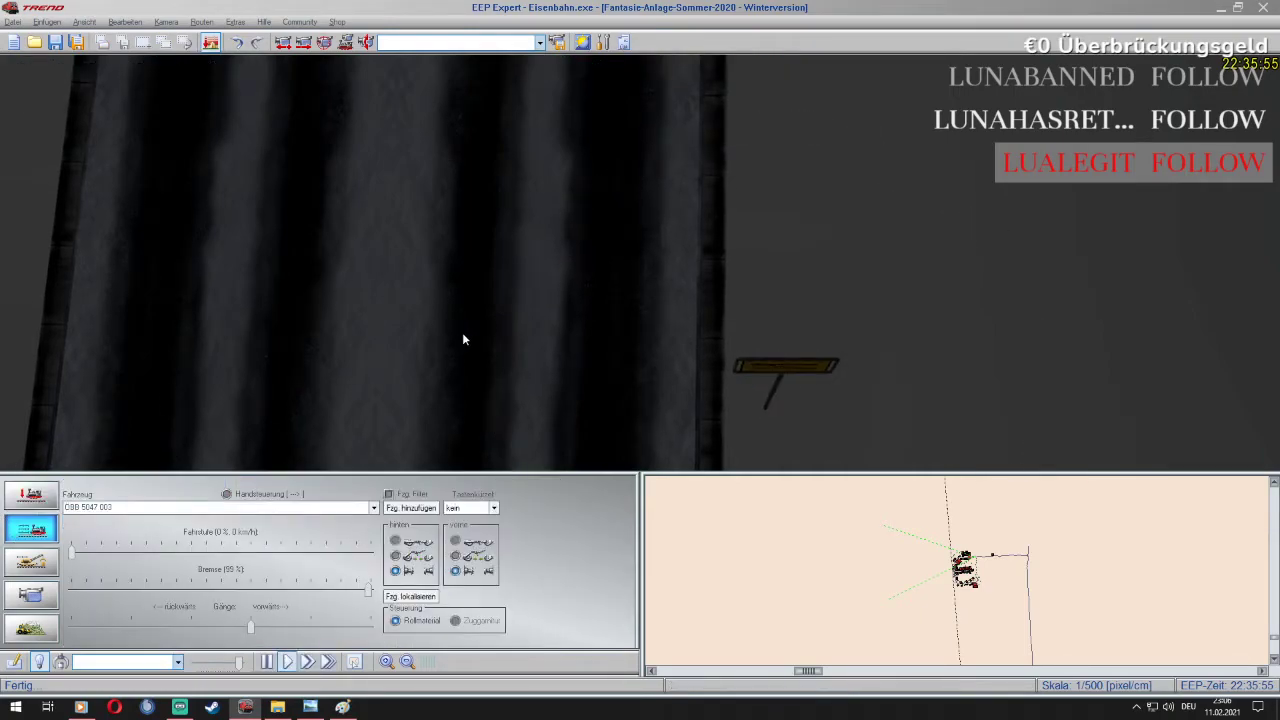
Bring the village street into view and list the Beleuchtung models of the Ausstattung category under Immobilien
scroll(463, 333, "up", 3)
scroll(463, 339, "up", 3)
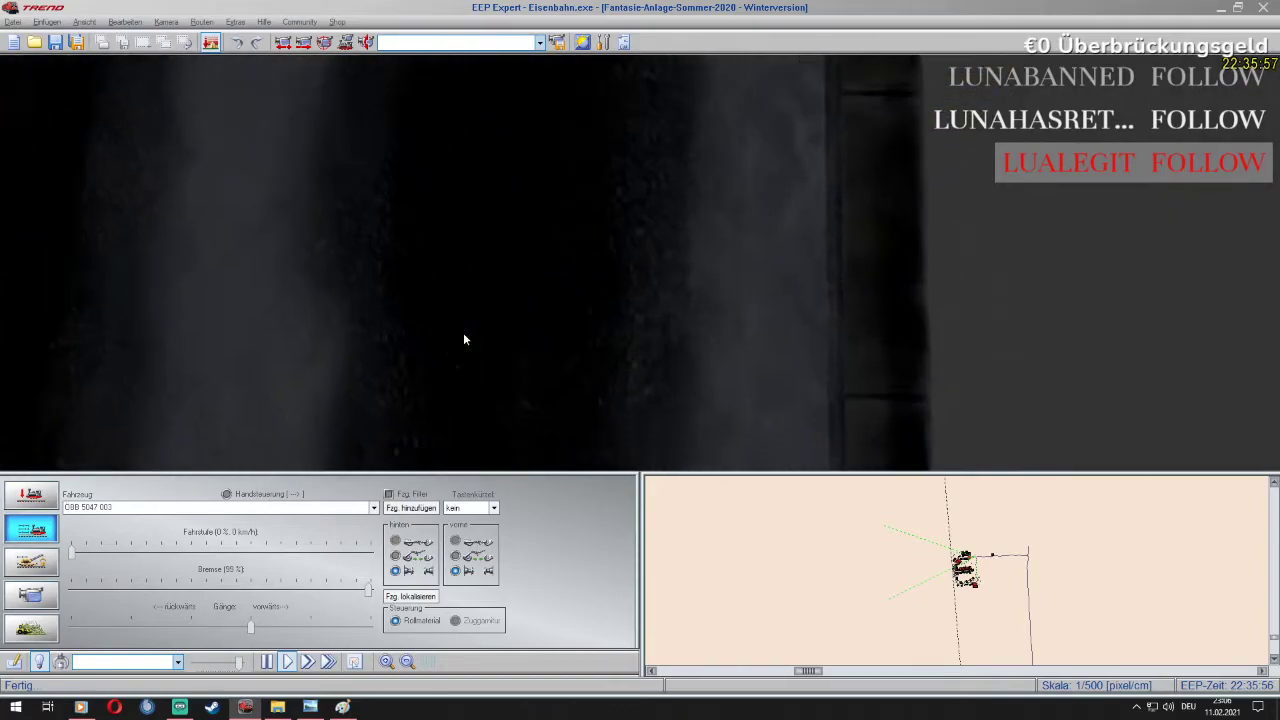
scroll(463, 339, "down", 2)
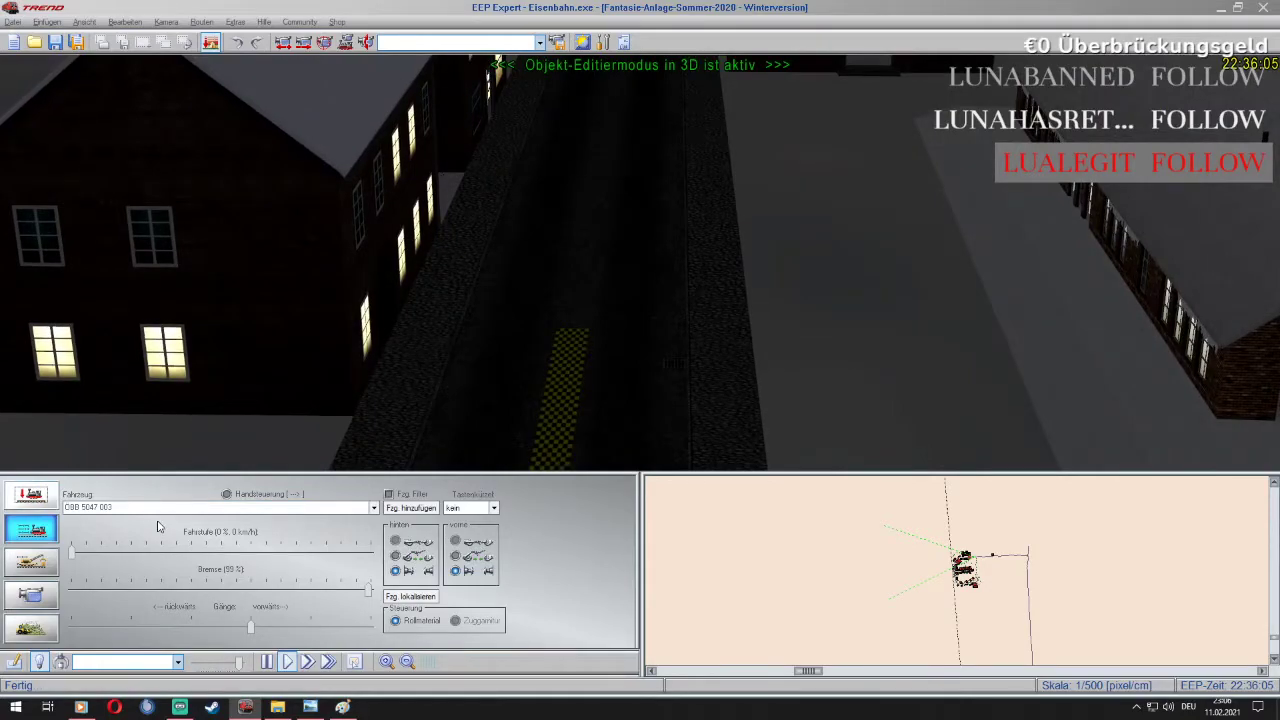
left_click(133, 639)
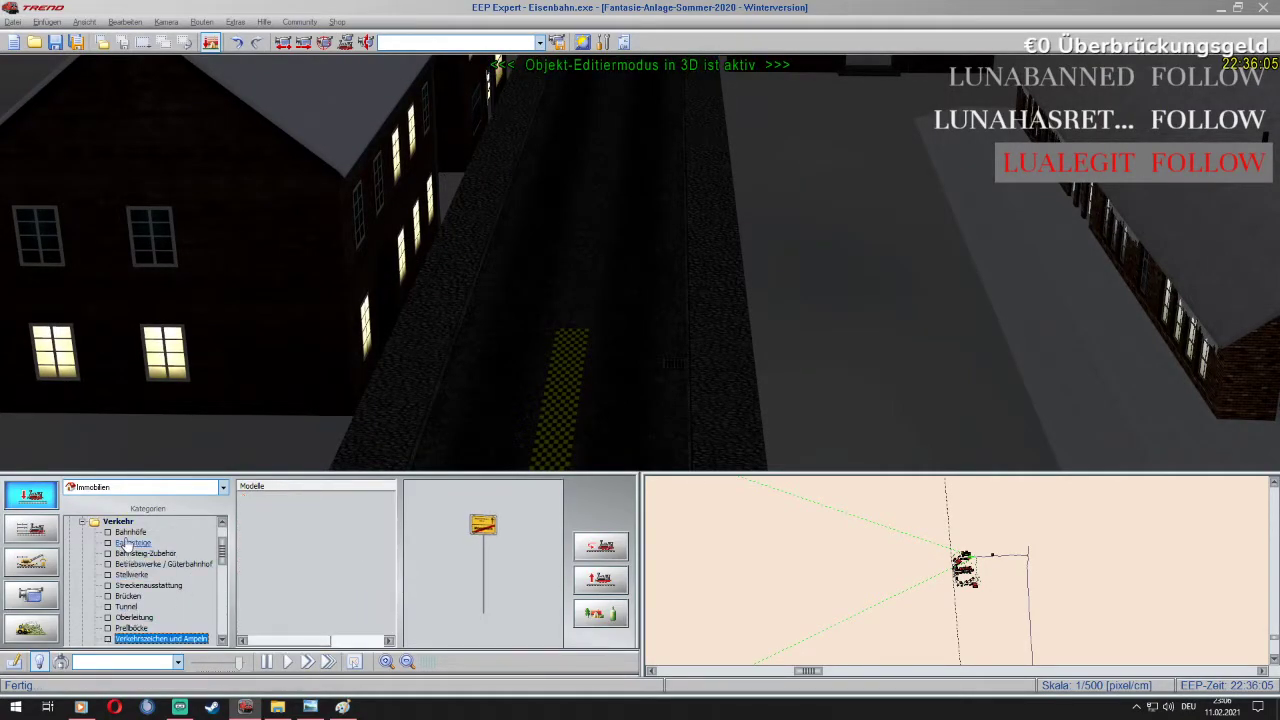
left_click(87, 521)
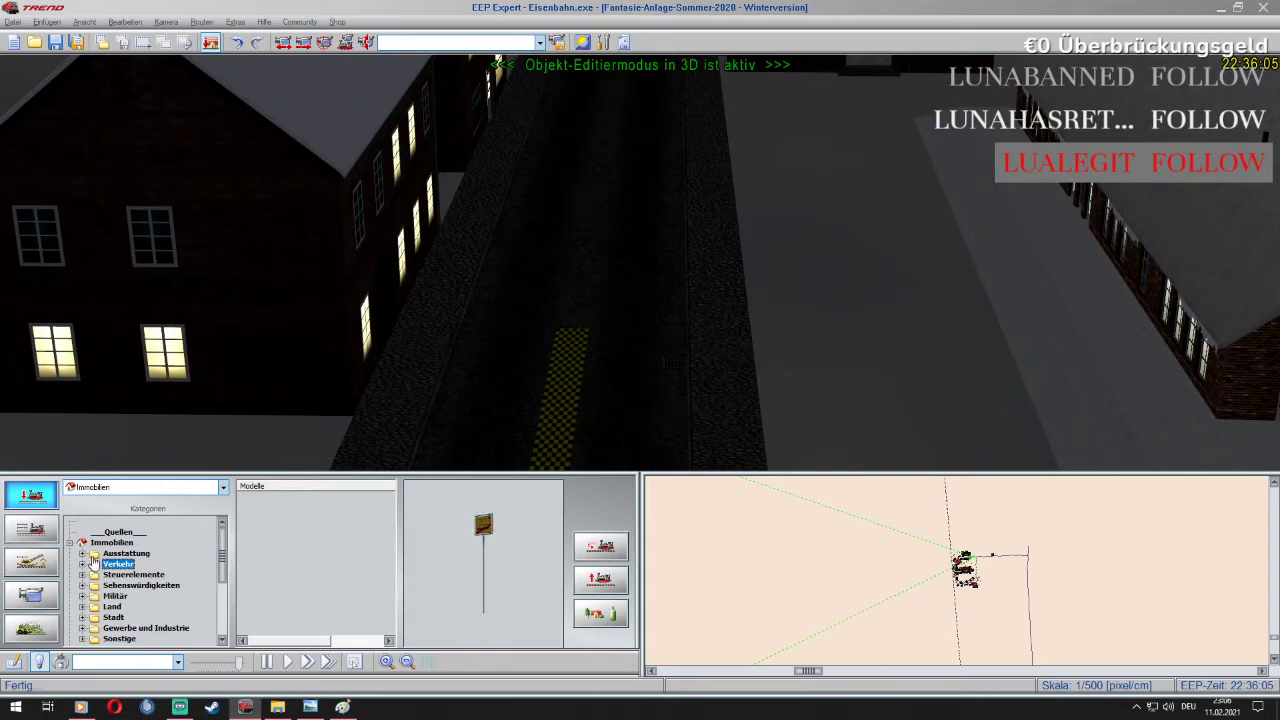
left_click(82, 553)
left_click(139, 565)
left_click(118, 554)
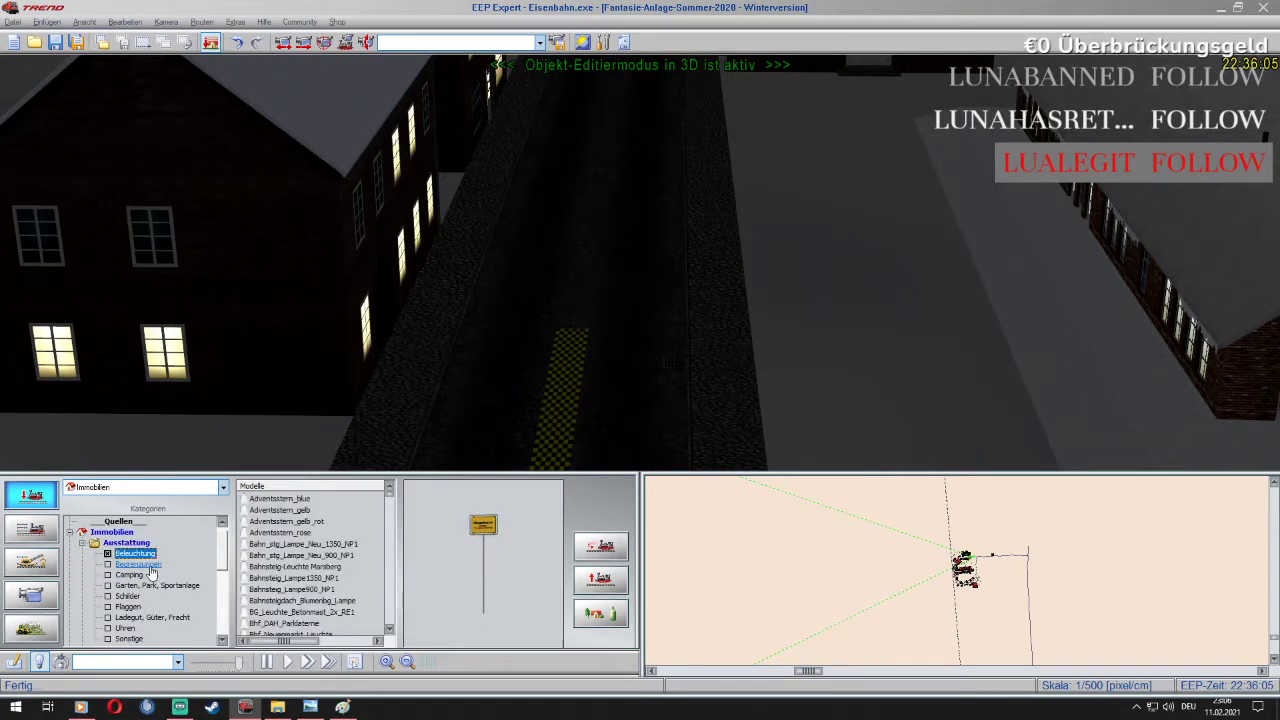
Place the lamp model Straßenlaterne 11 Winter (HS1) in the snow just beside the street's sidewalk
left_click(309, 500)
scroll(340, 506, "down", 5)
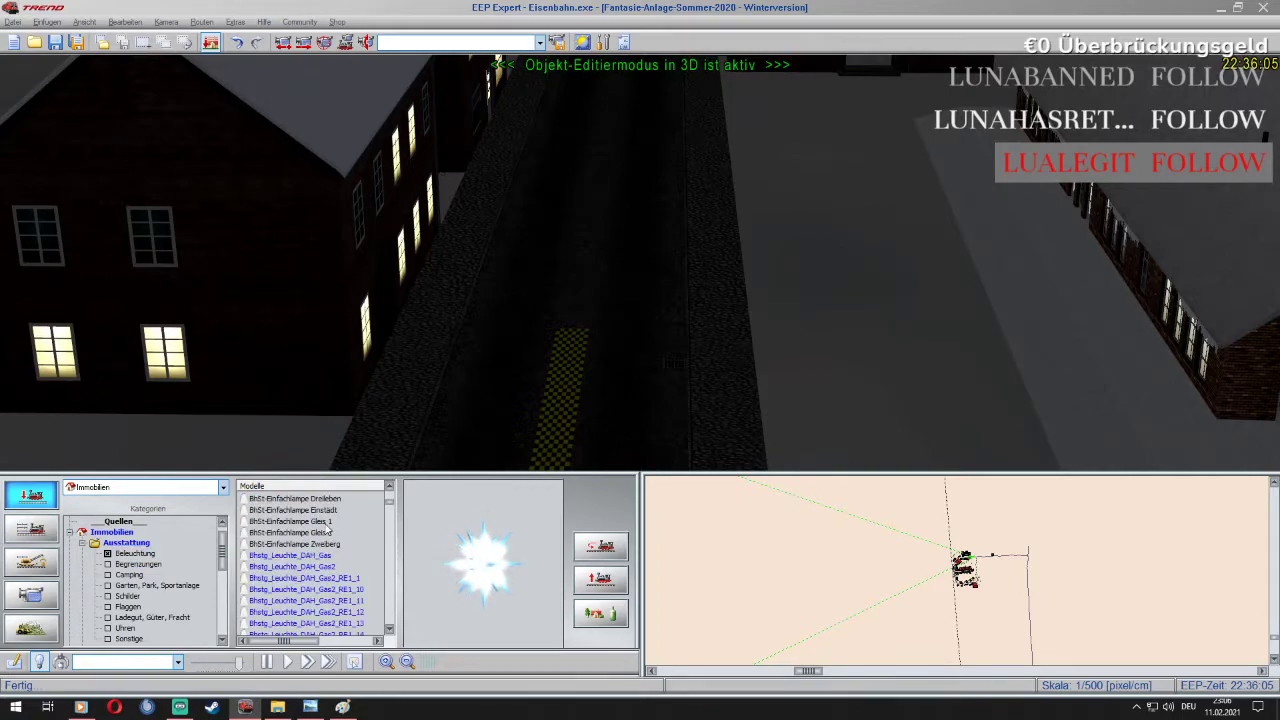
left_click_drag(389, 514, 389, 627)
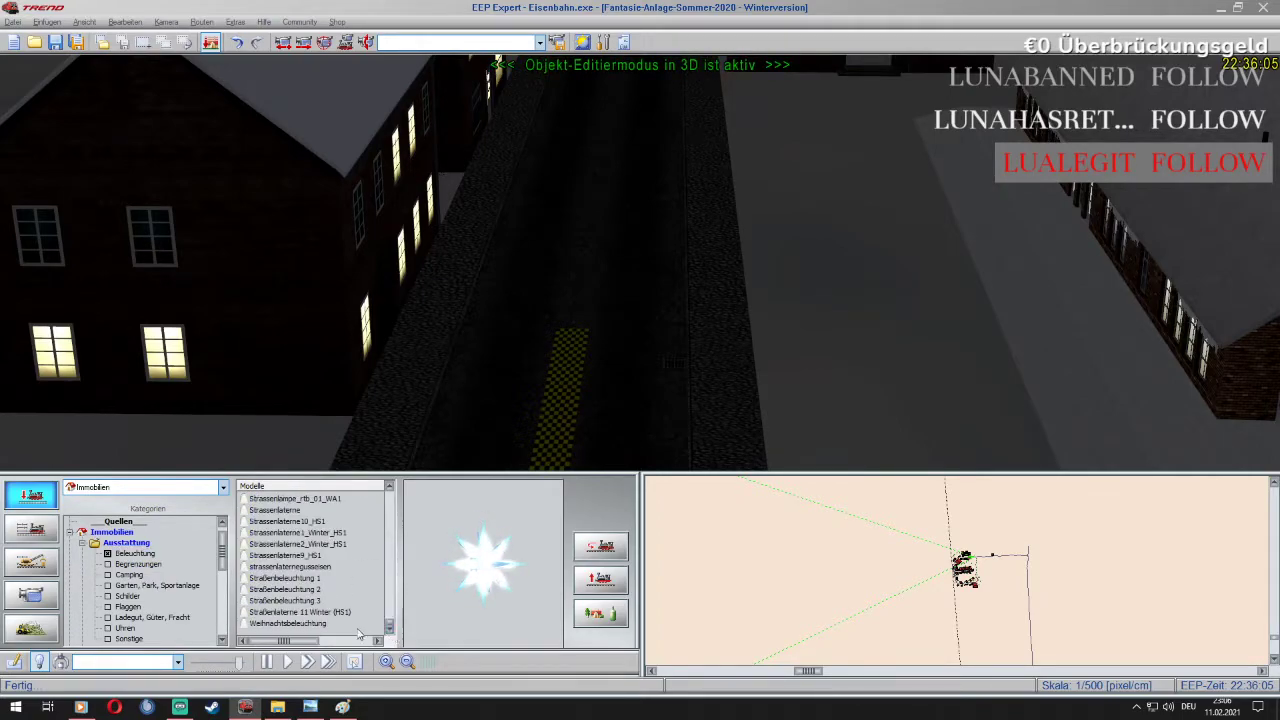
left_click(335, 623)
key("Up")
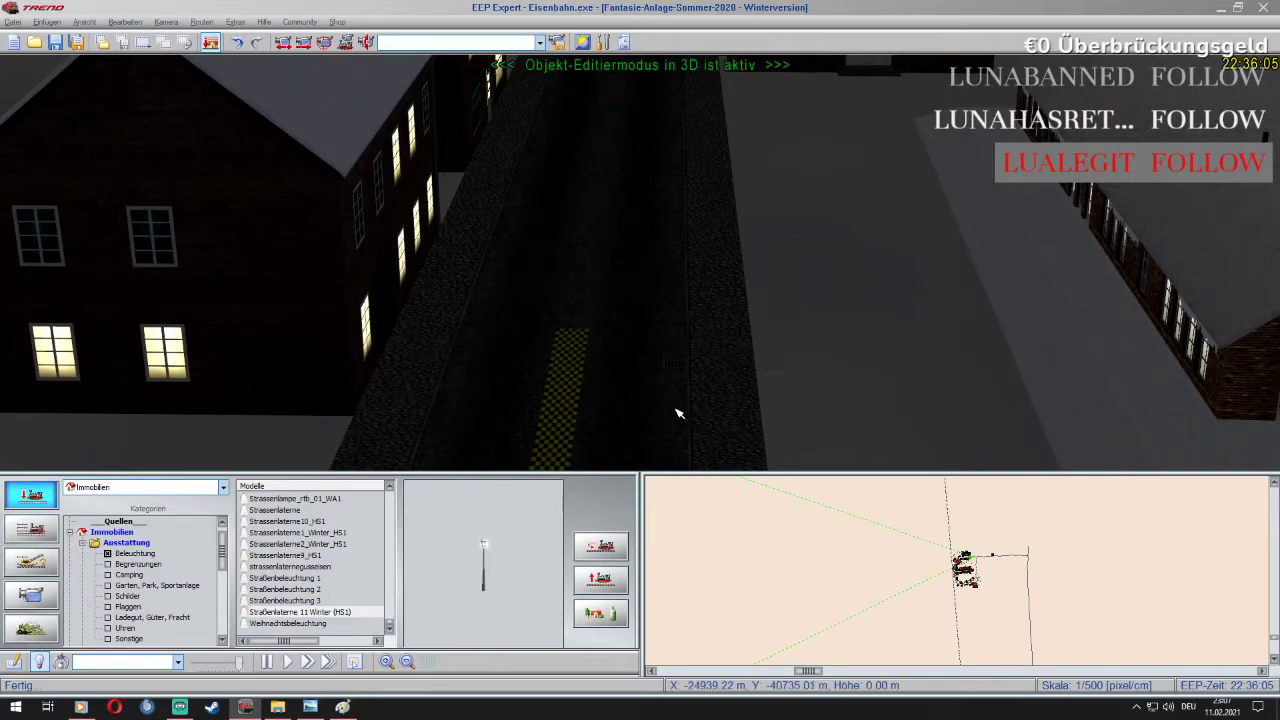
left_click(793, 414)
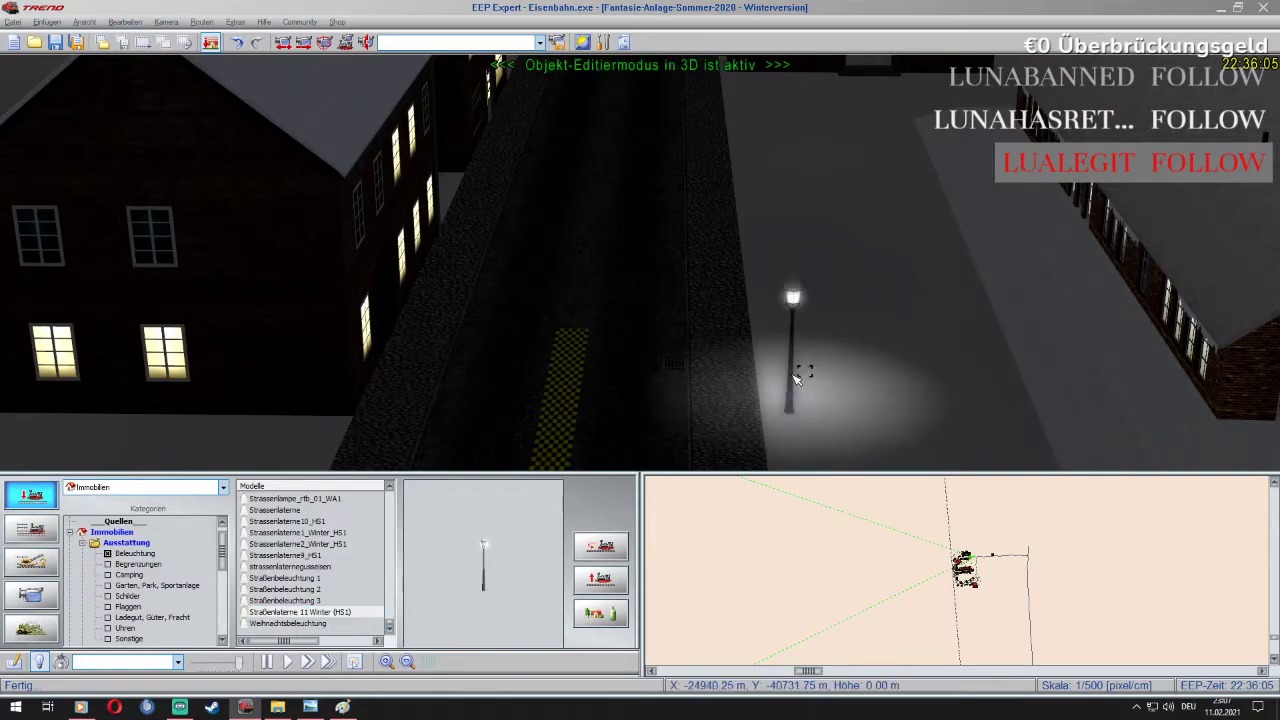
Move the street lamp from the snow onto the sidewalk, to about X -24939.27 m, Y -40734.26 m
right_click(795, 300)
left_click(840, 326)
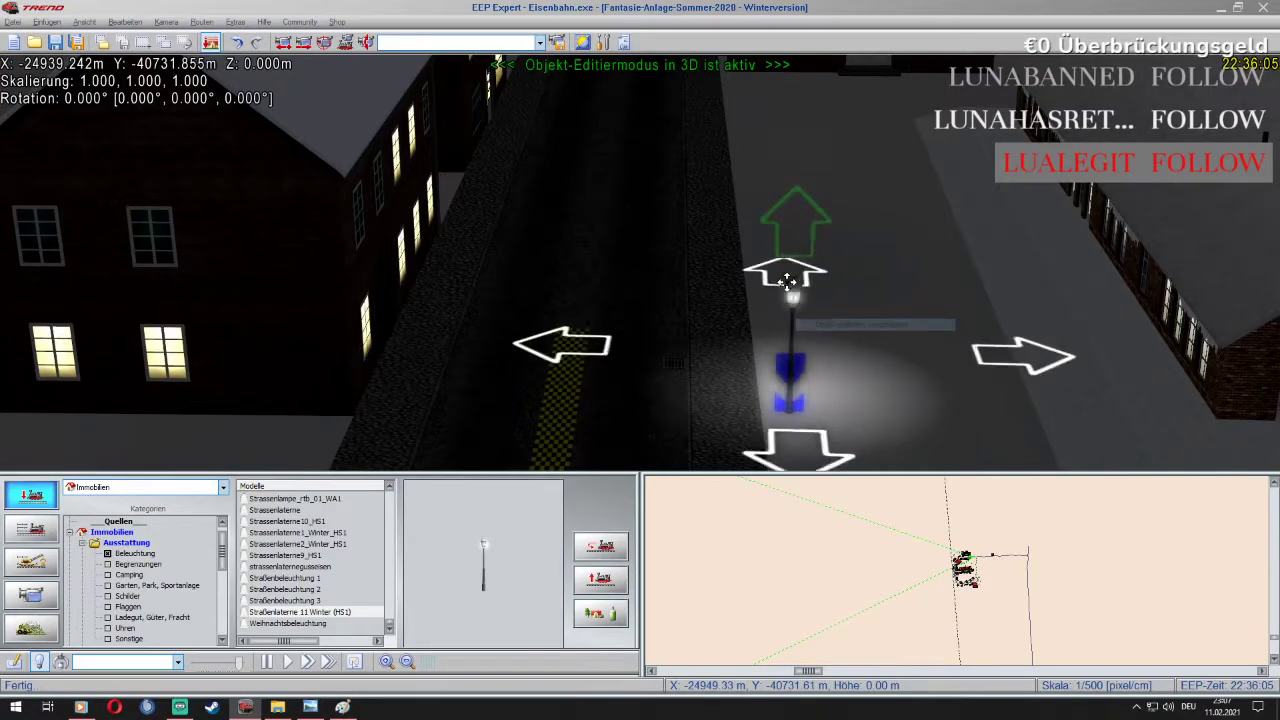
left_click_drag(787, 290, 697, 283)
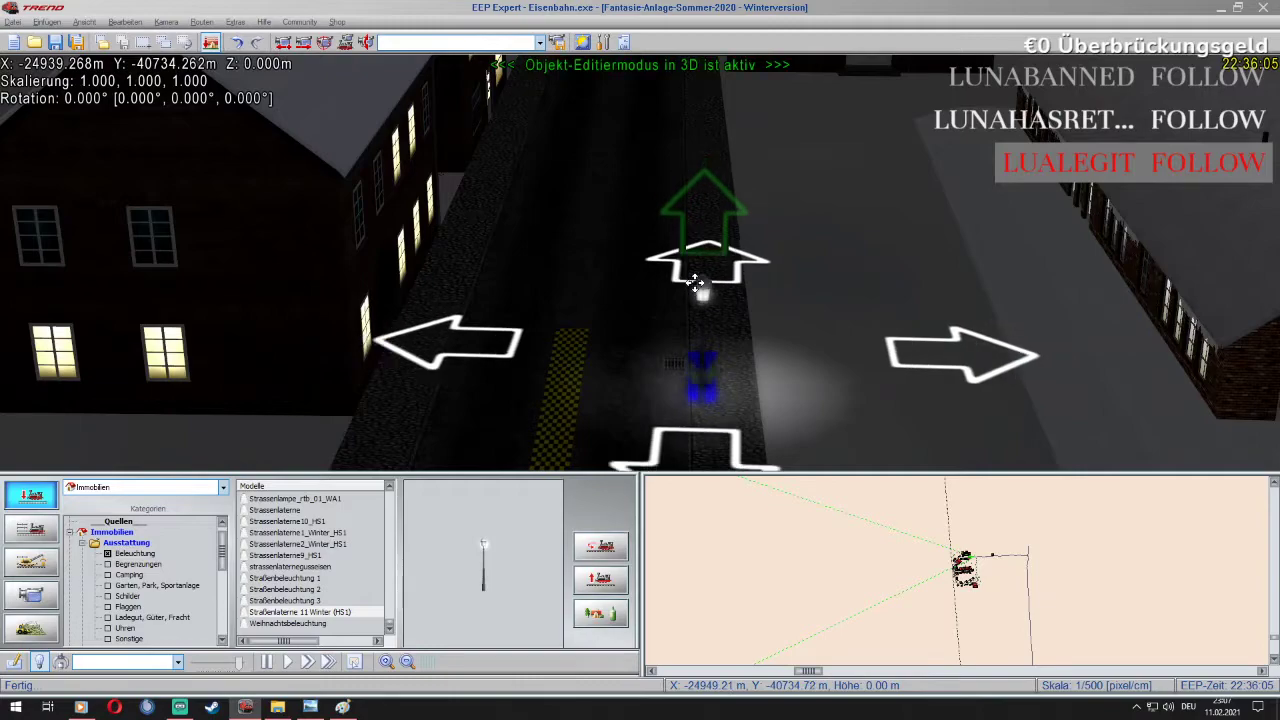
right_click_drag(695, 283, 654, 303)
Place another Straßenlaterne 11 Winter (HS1) farther along the same sidewalk and adjust it to about X -24962.33 m, Y -40735.27 m
left_click(339, 614)
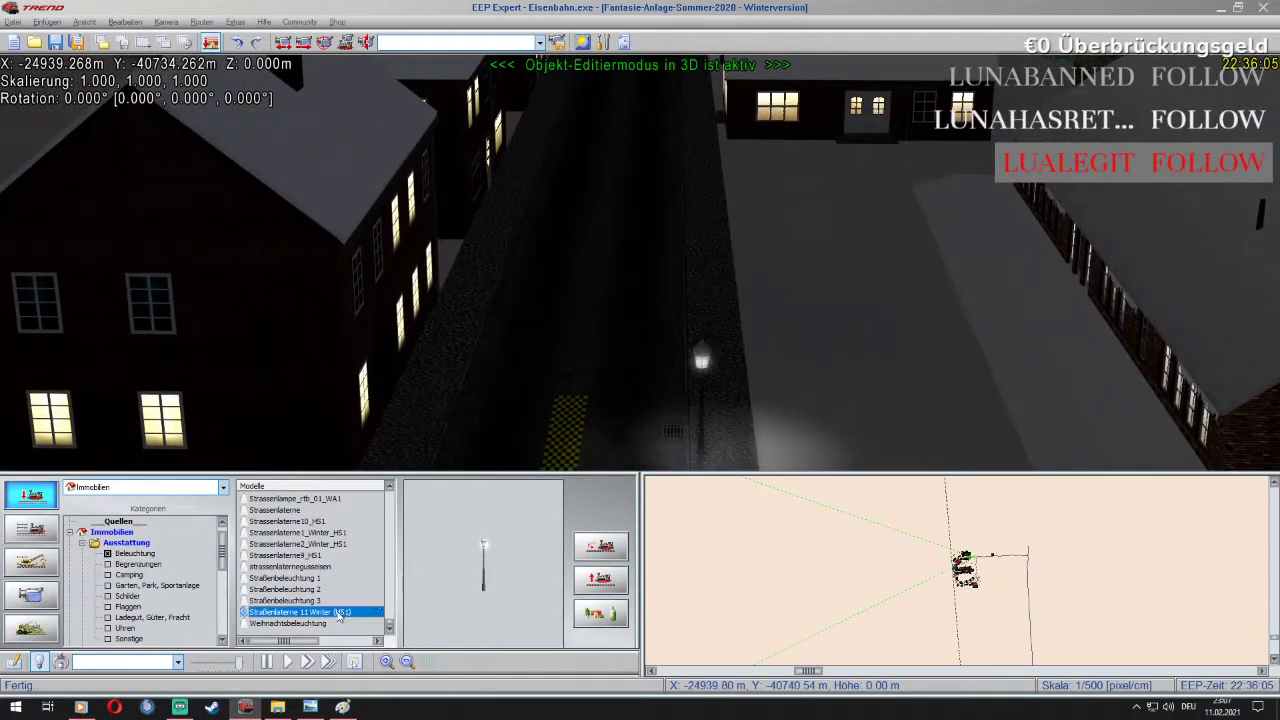
left_click(702, 228)
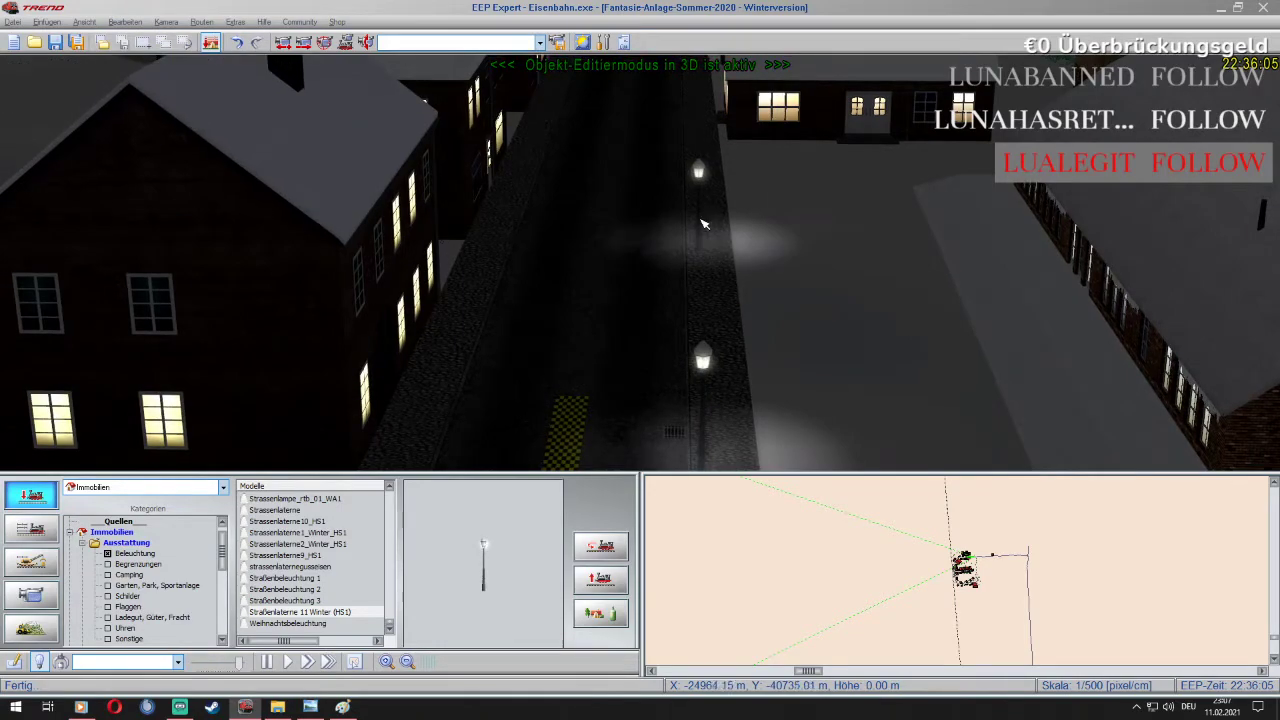
right_click(700, 173)
left_click(731, 197)
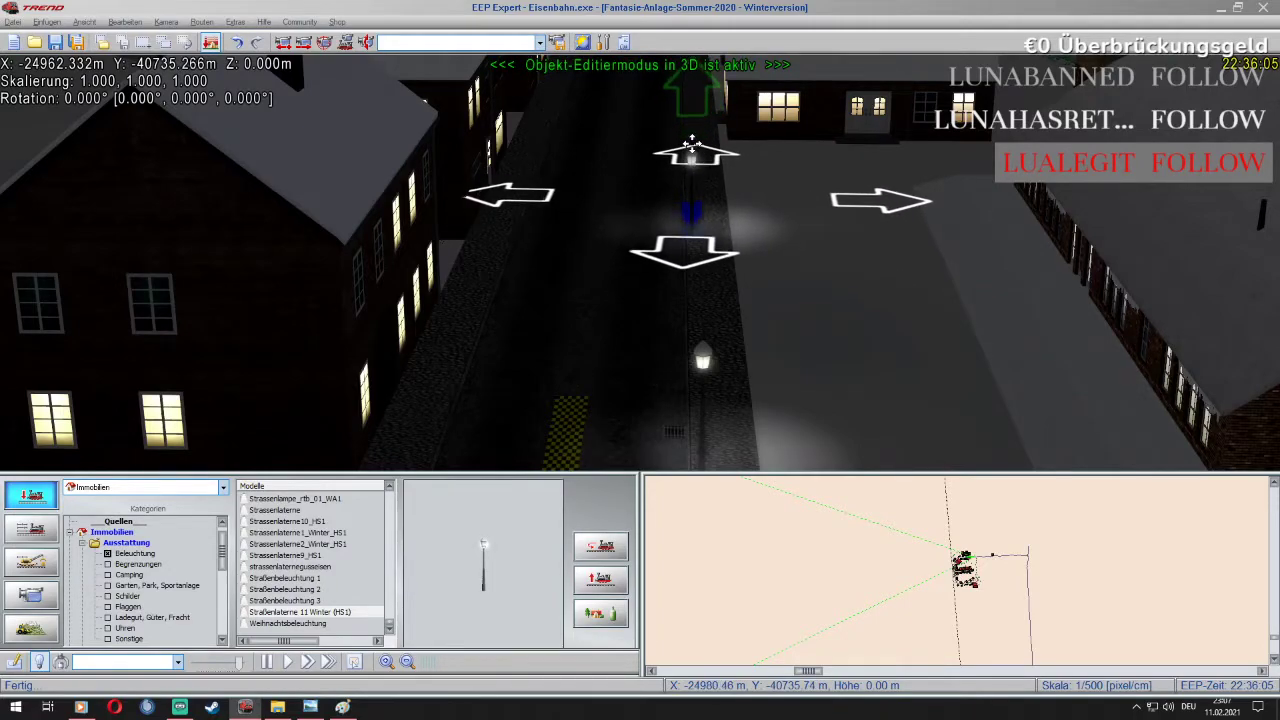
Place a third lamp on the sidewalk beside the house with the dormer, at about X -24987.88 m, Y -40736.19 m
scroll(693, 150, "up", 3)
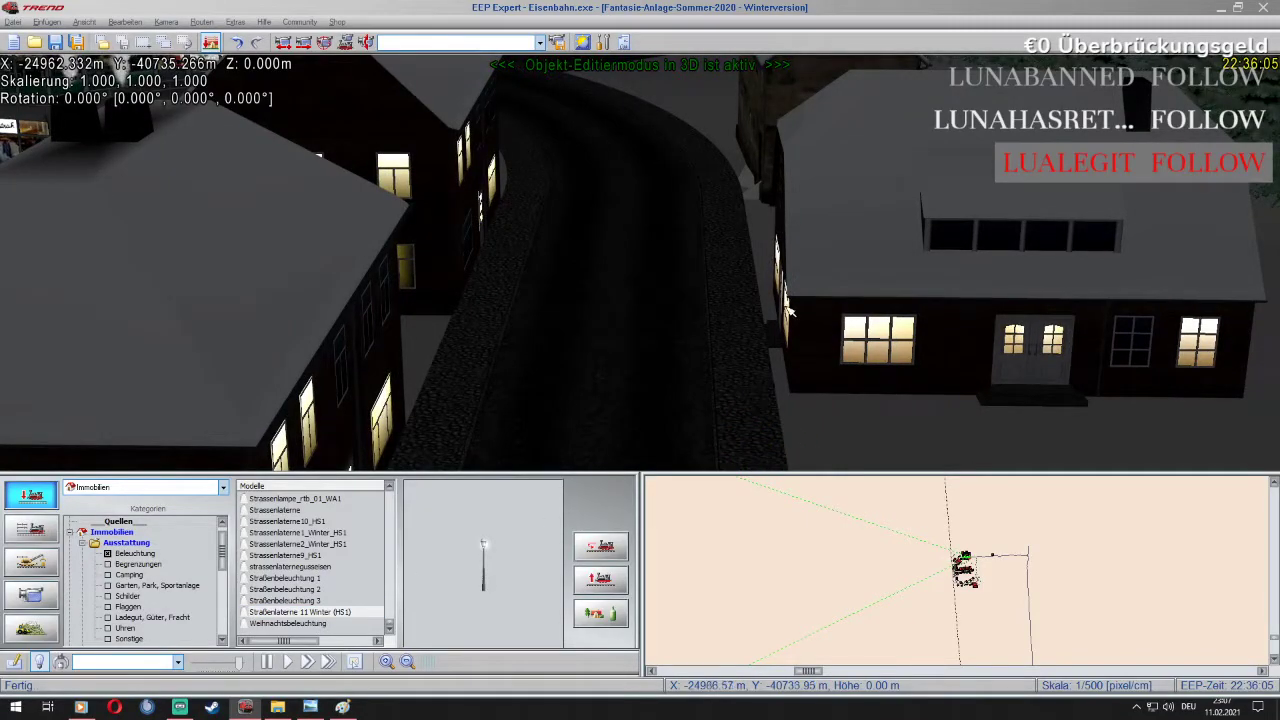
left_click(726, 328)
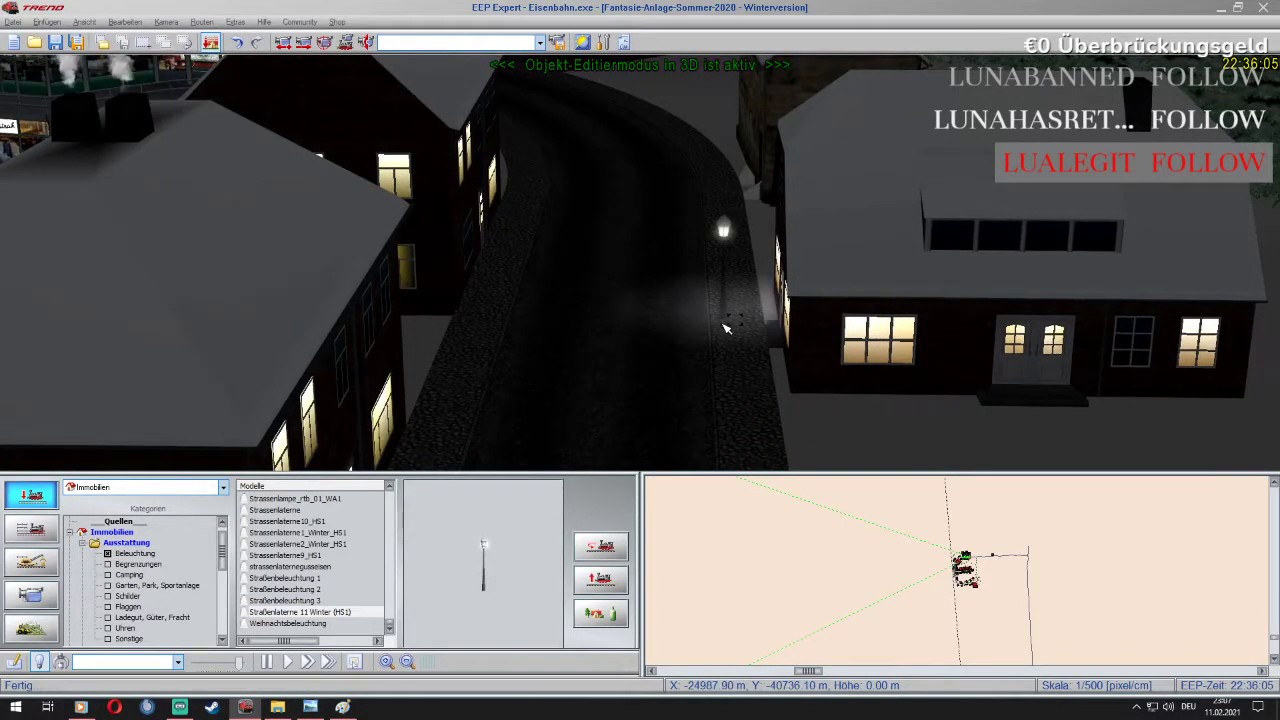
scroll(728, 331, "up", 3)
right_click(743, 346)
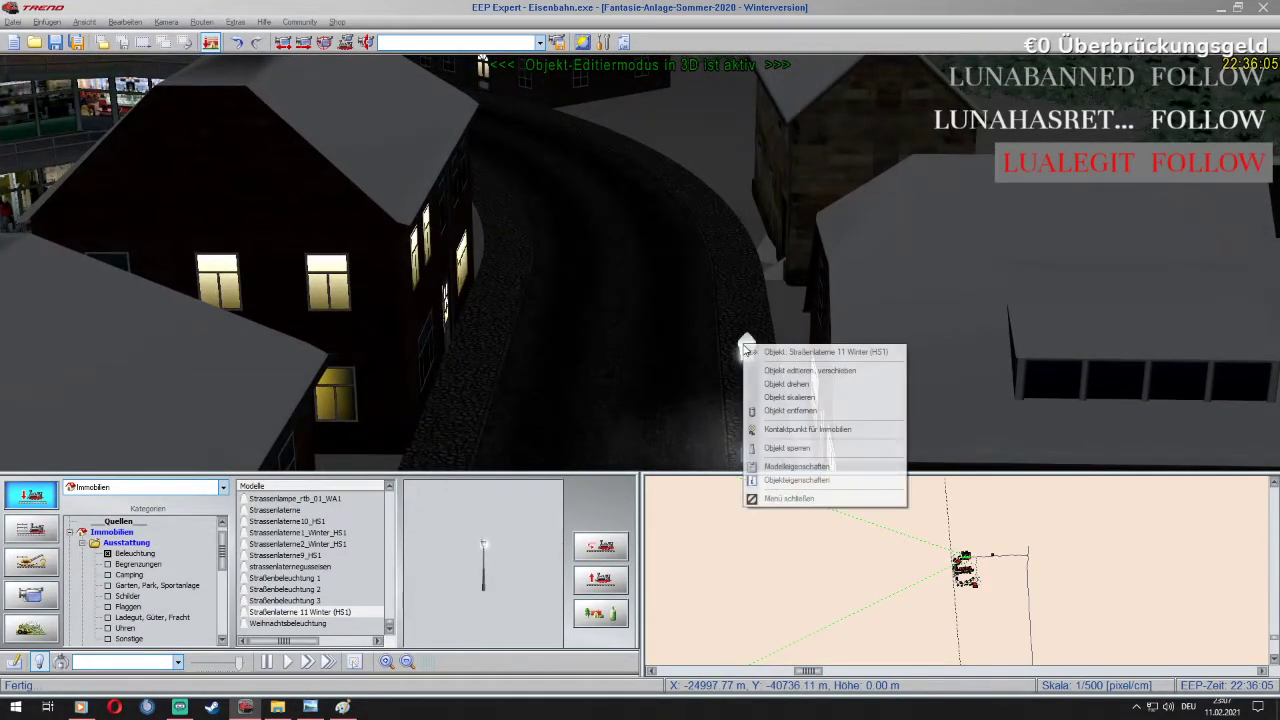
left_click(805, 370)
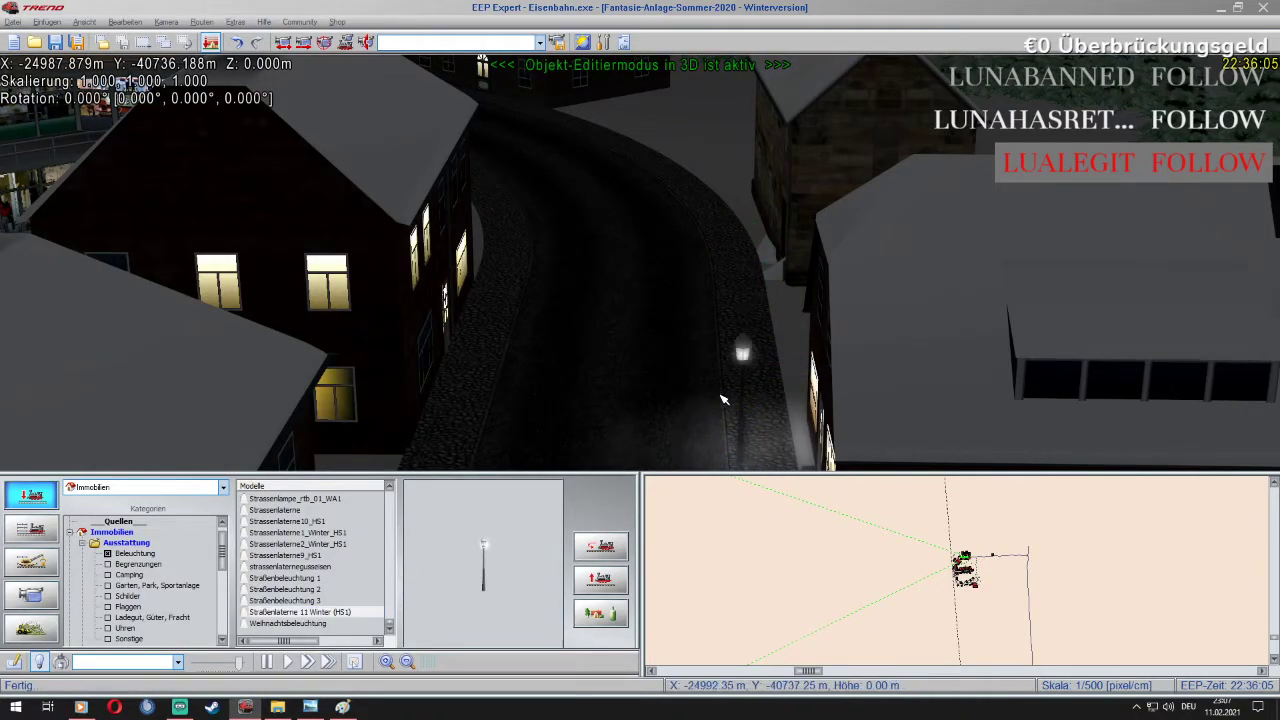
Place a lamp on the outer sidewalk beside the stone house and adjust it to about X -25010.77 m, Y -40737.59 m
scroll(746, 326, "up", 4)
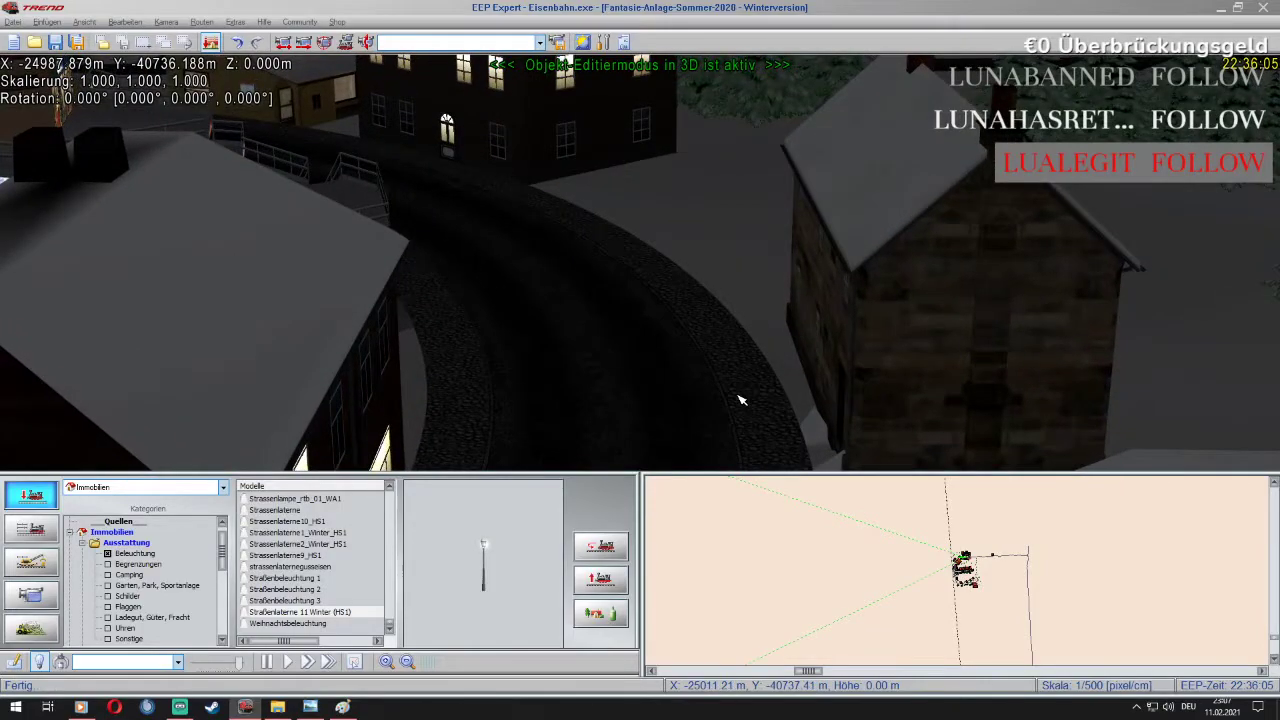
left_click(740, 388)
right_click(742, 293)
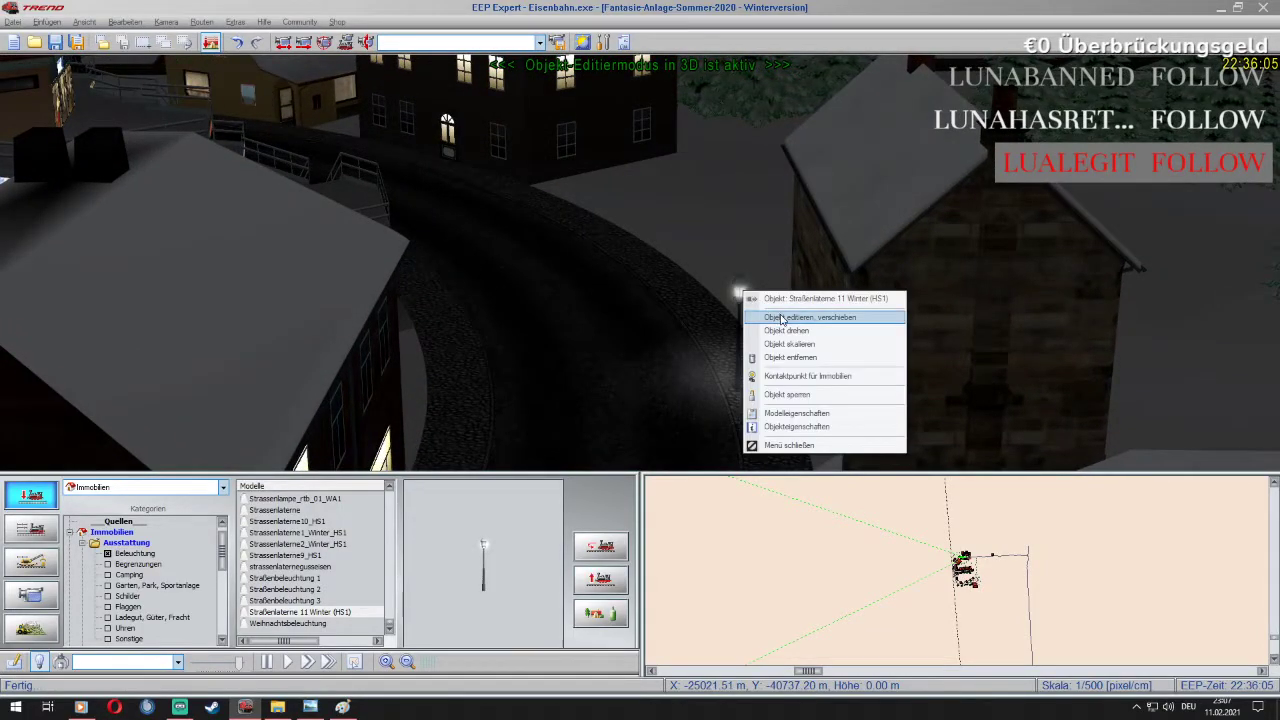
left_click(750, 300)
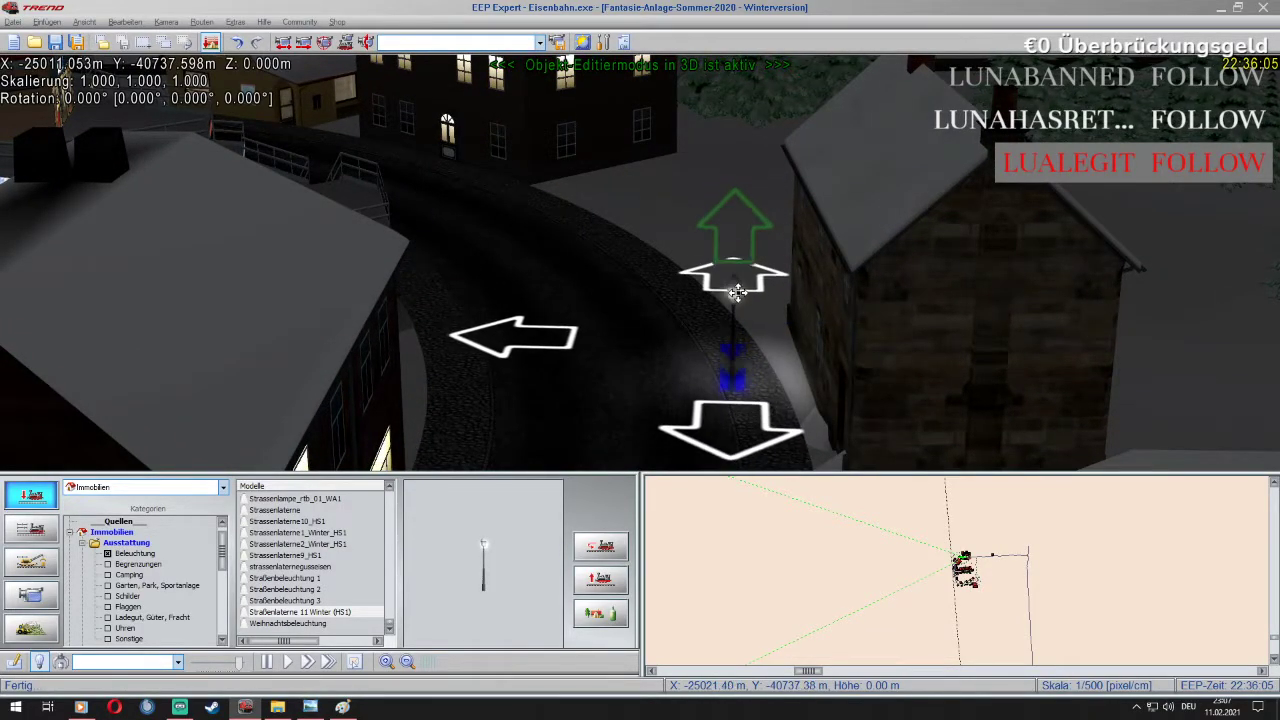
Place a lamp on the outer sidewalk before the dark two-storey house and adjust it to about X -25029.87 m, Y -40744.67 m
scroll(738, 297, "up", 2)
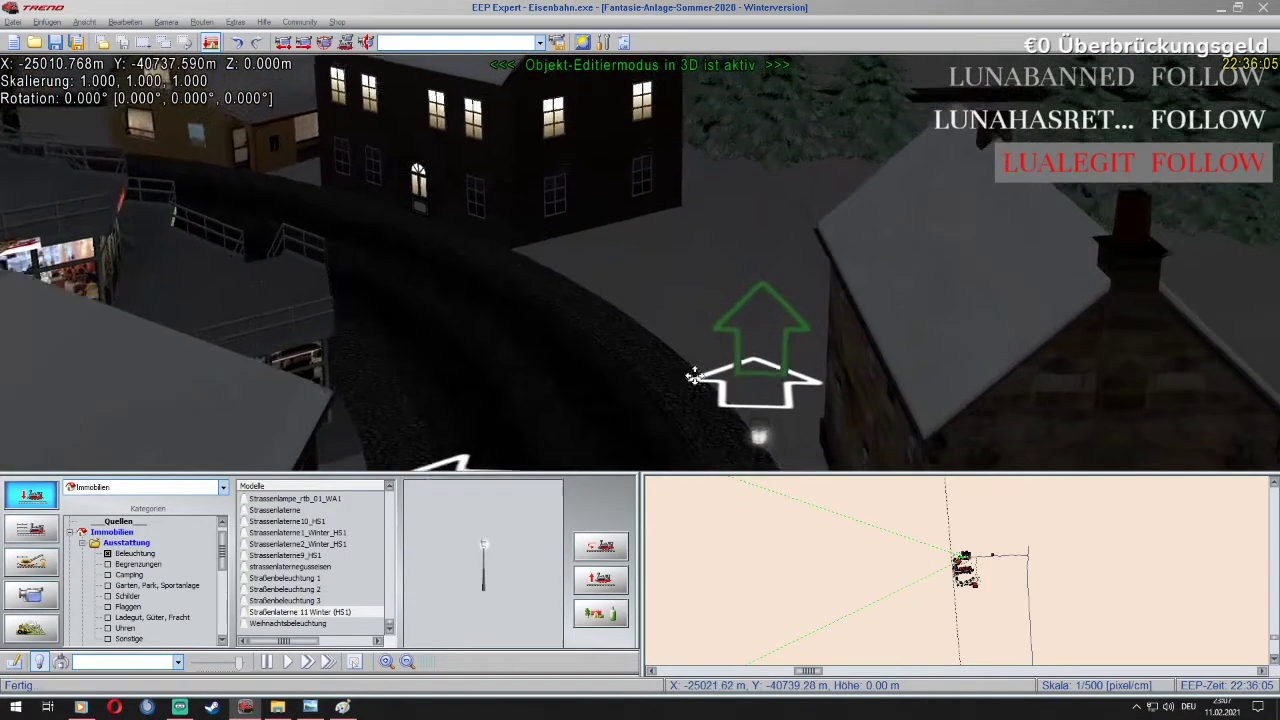
left_click(561, 319)
scroll(559, 279, "up", 2)
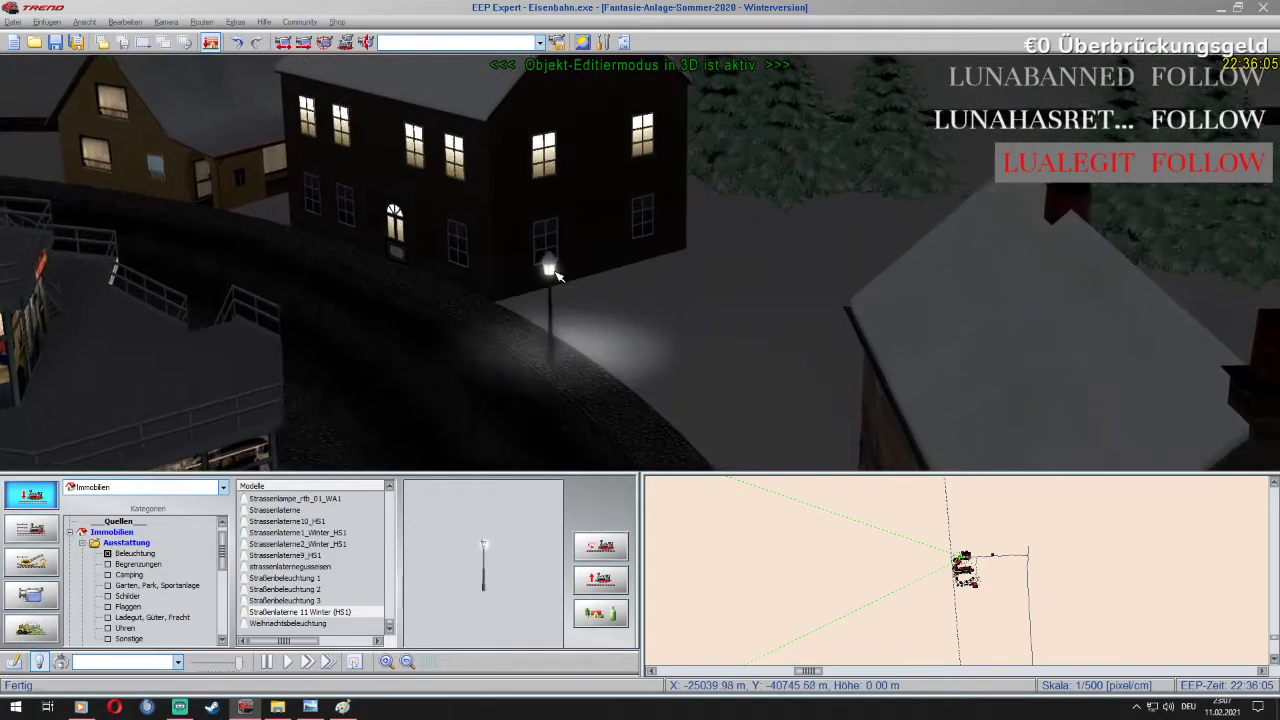
right_click(551, 268)
left_click(598, 295)
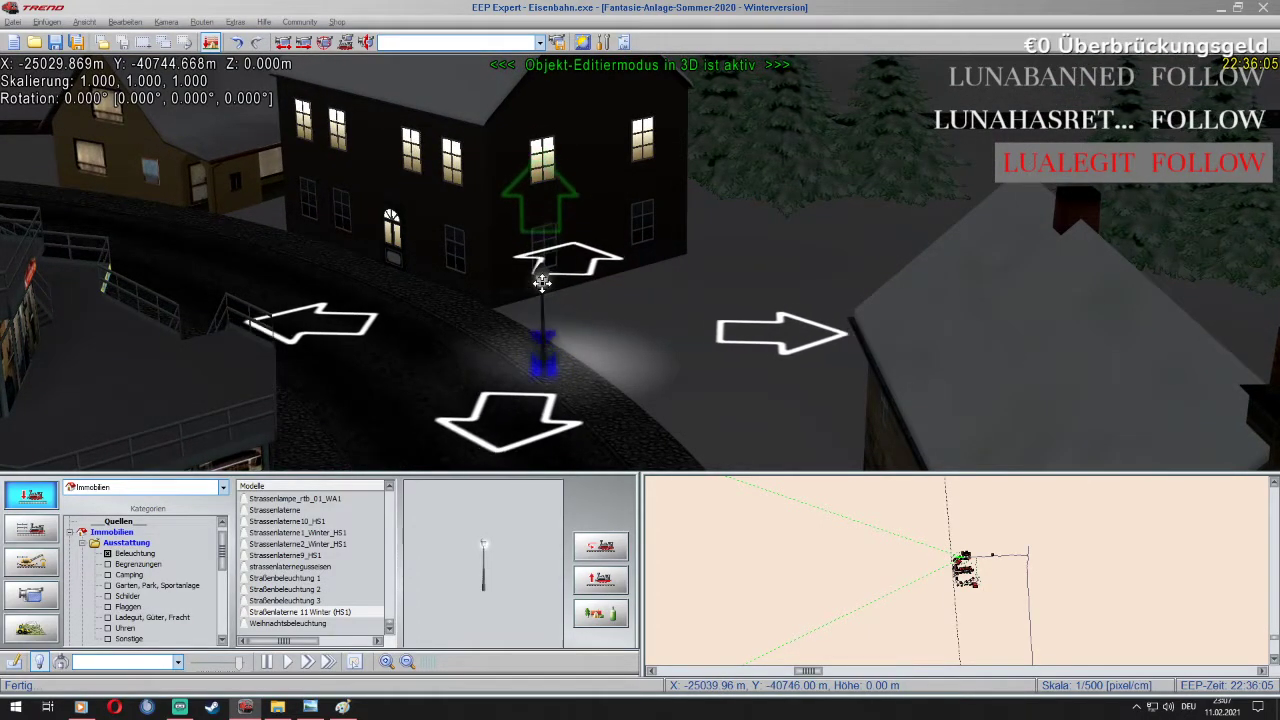
Place two lamps behind the shopping centre, one in front of the shop windows and one at the paving edge near the bare tree
scroll(542, 283, "up", 3)
right_click_drag(542, 283, 542, 283)
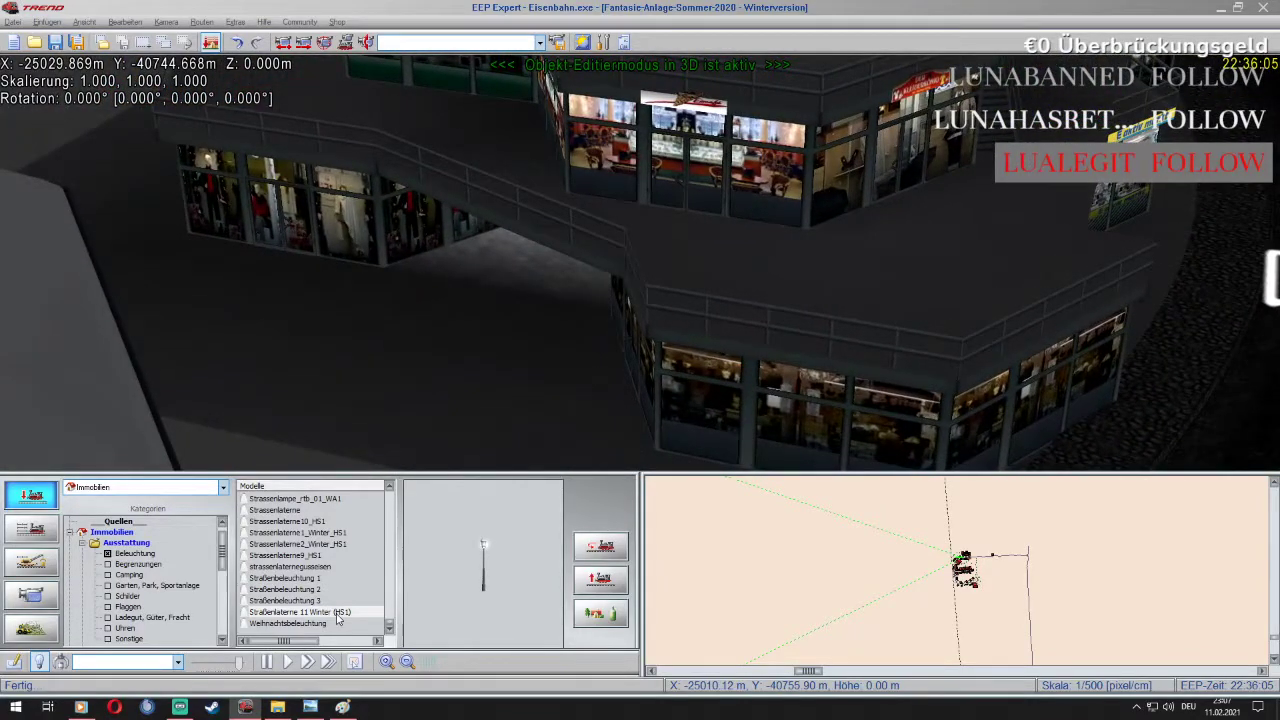
left_click(424, 358)
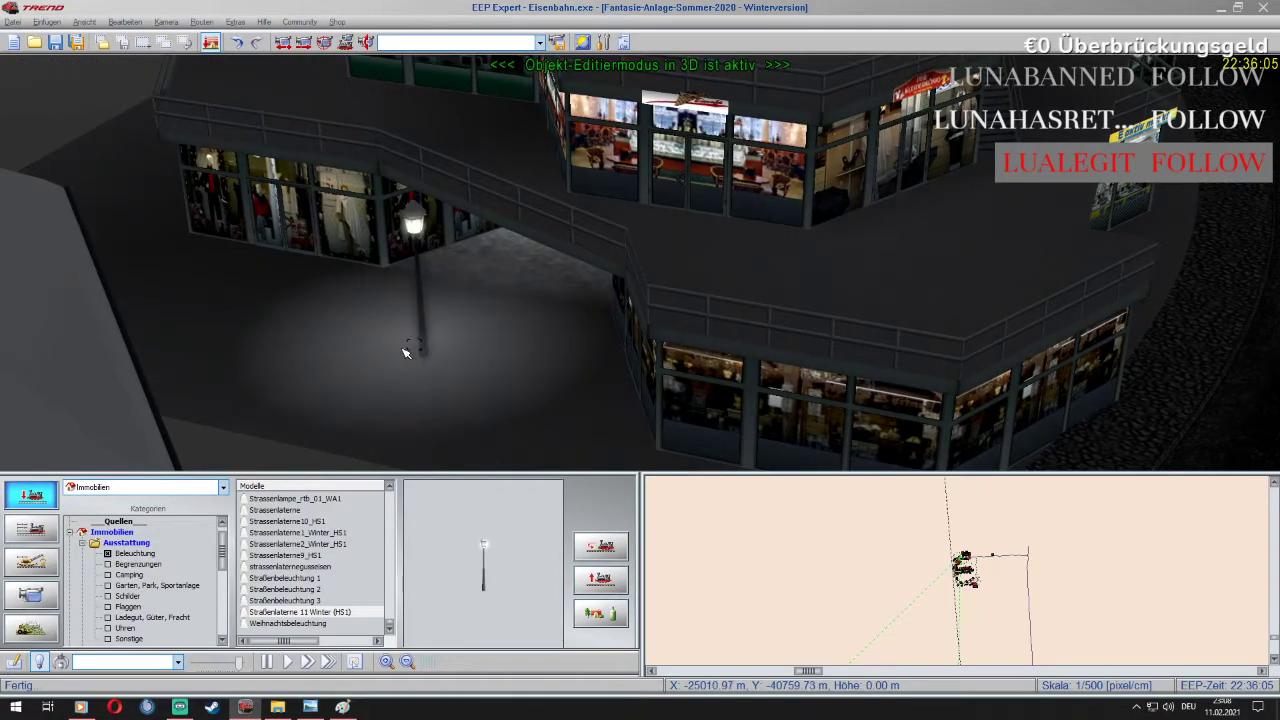
key("Up")
right_click_drag(60, 258, 65, 262)
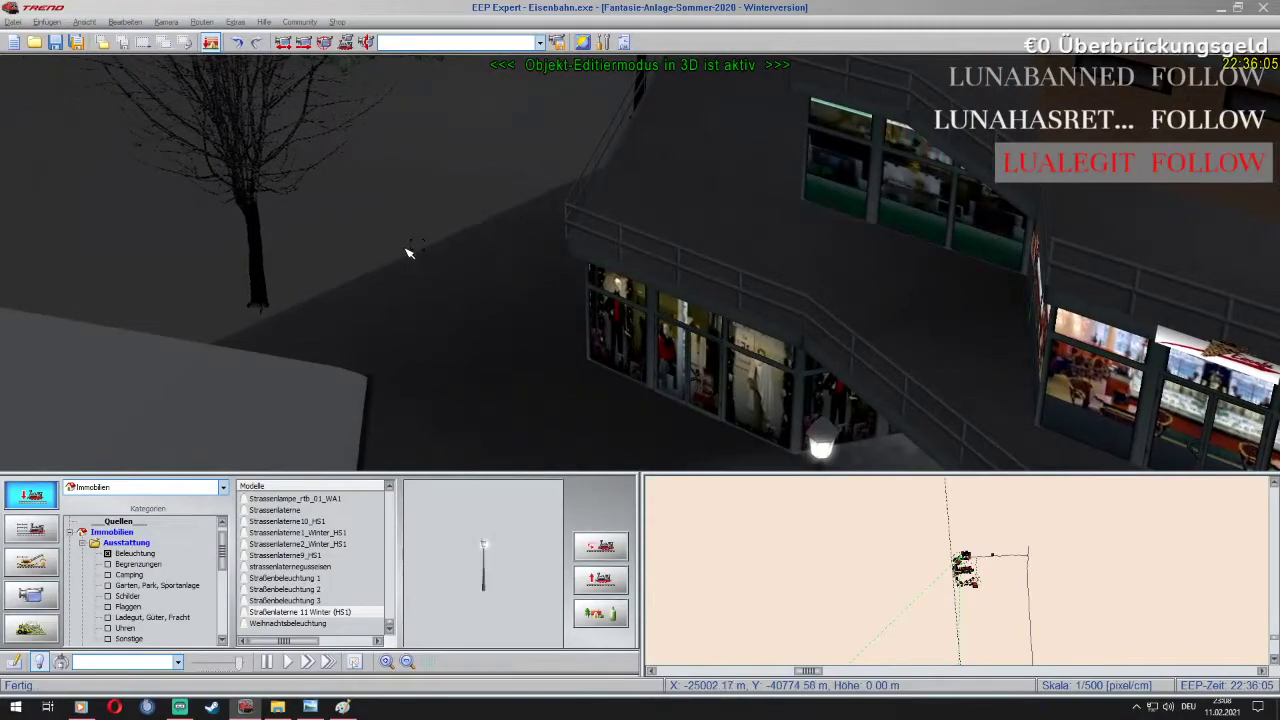
left_click(432, 265)
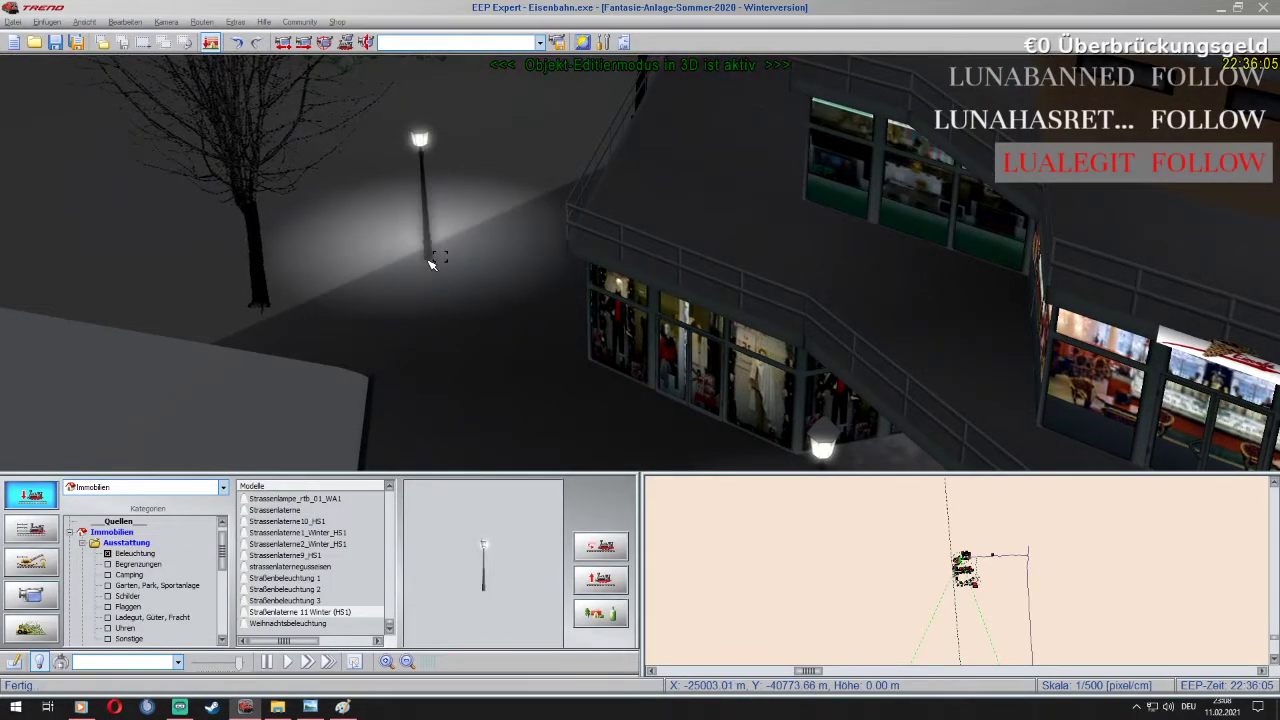
Place lamps along the shopping centre's road side, one beside the aktiv markt and one farther around the curve
scroll(432, 265, "down", 10)
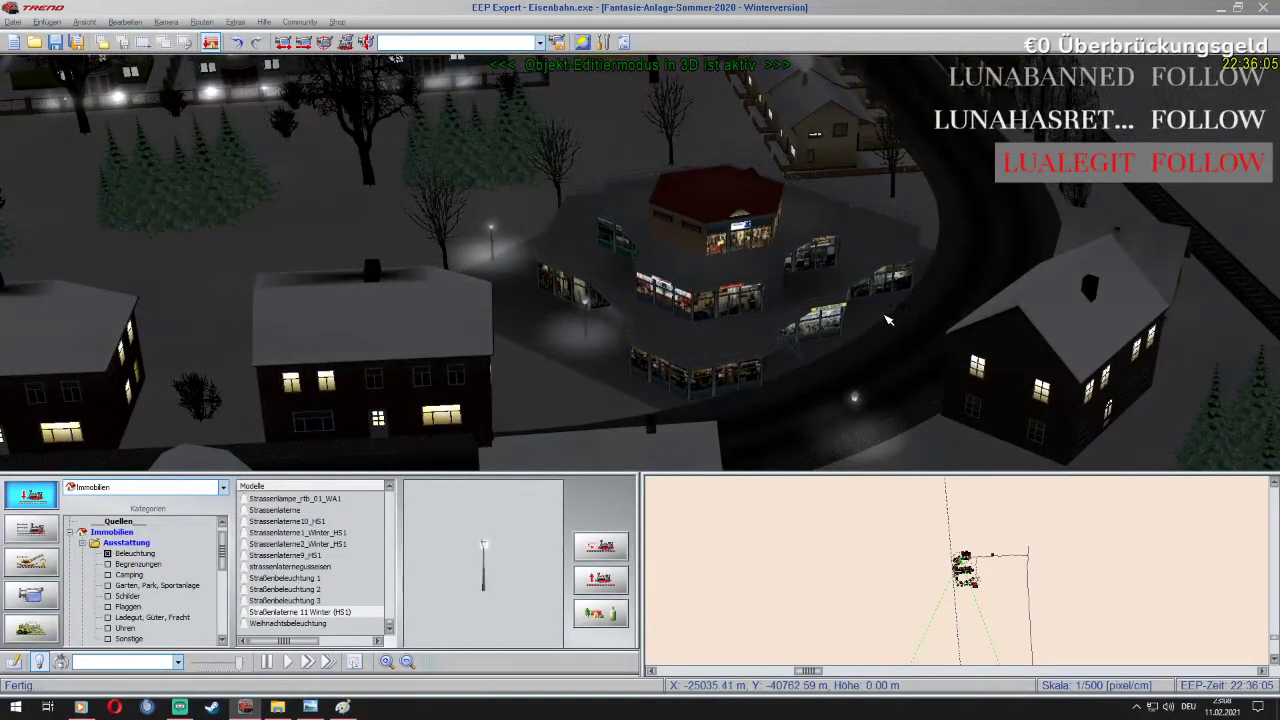
scroll(886, 320, "up", 5)
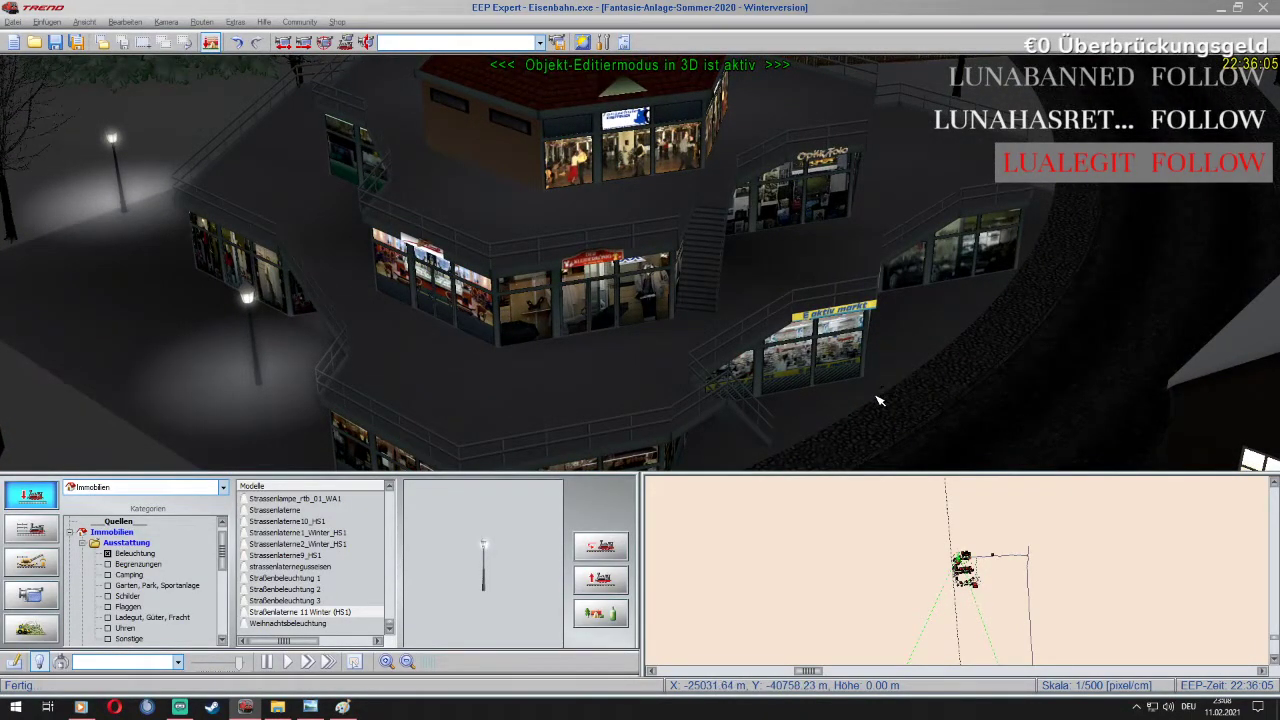
left_click(878, 400)
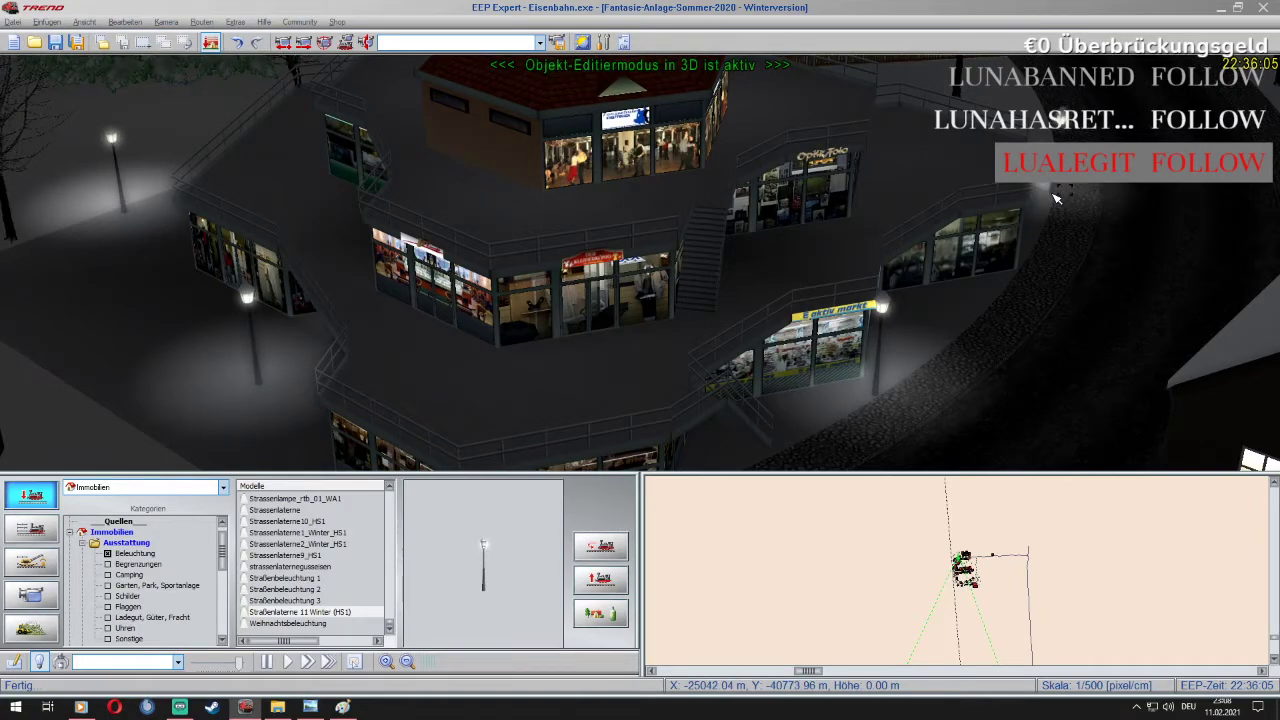
Place a lamp on the outer sidewalk opposite the shopping centre, beside the dark house, at about X -25043.26 m, Y -40756.75 m
scroll(1069, 195, "down", 4)
right_click_drag(1072, 197, 634, 177)
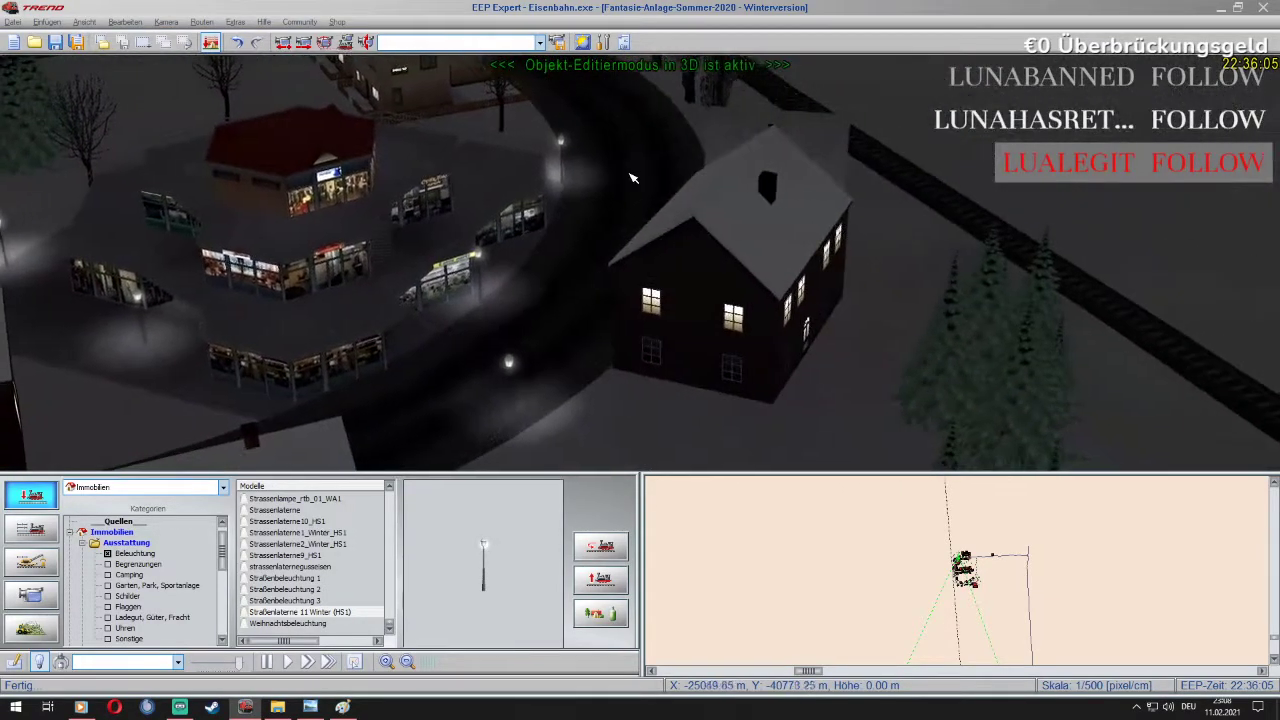
scroll(530, 171, "up", 4)
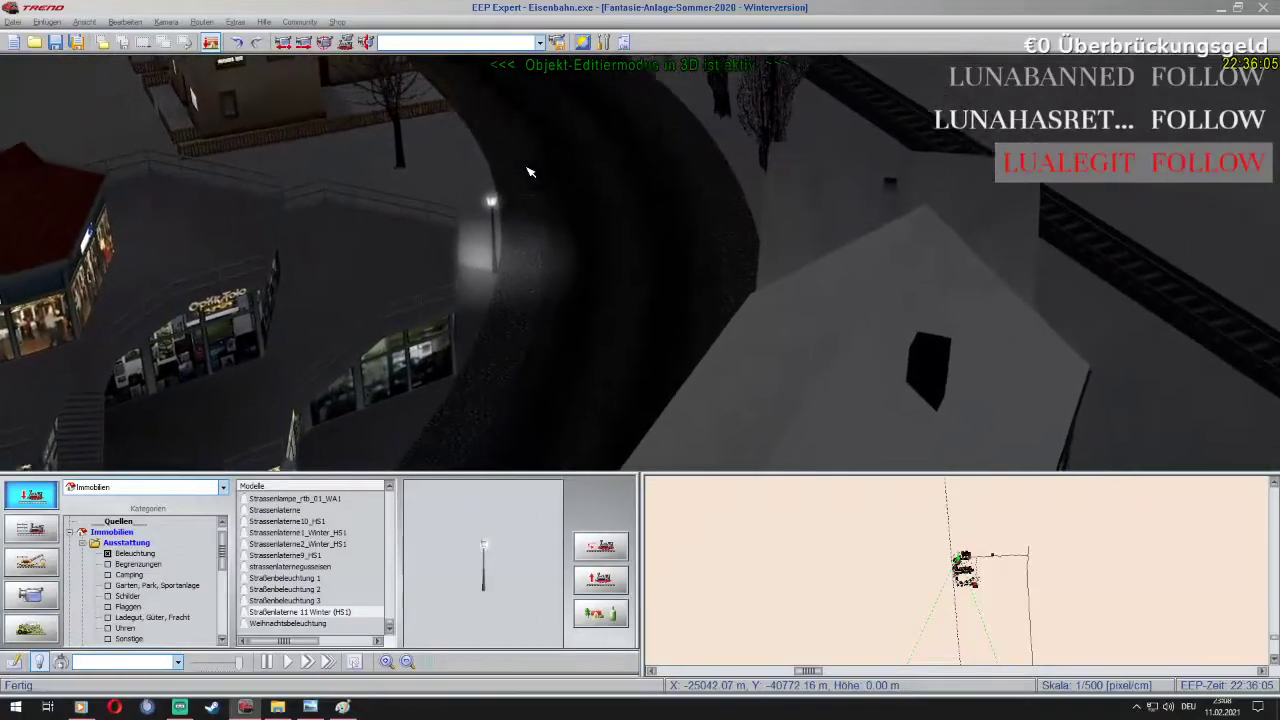
key("Left")
key("Up")
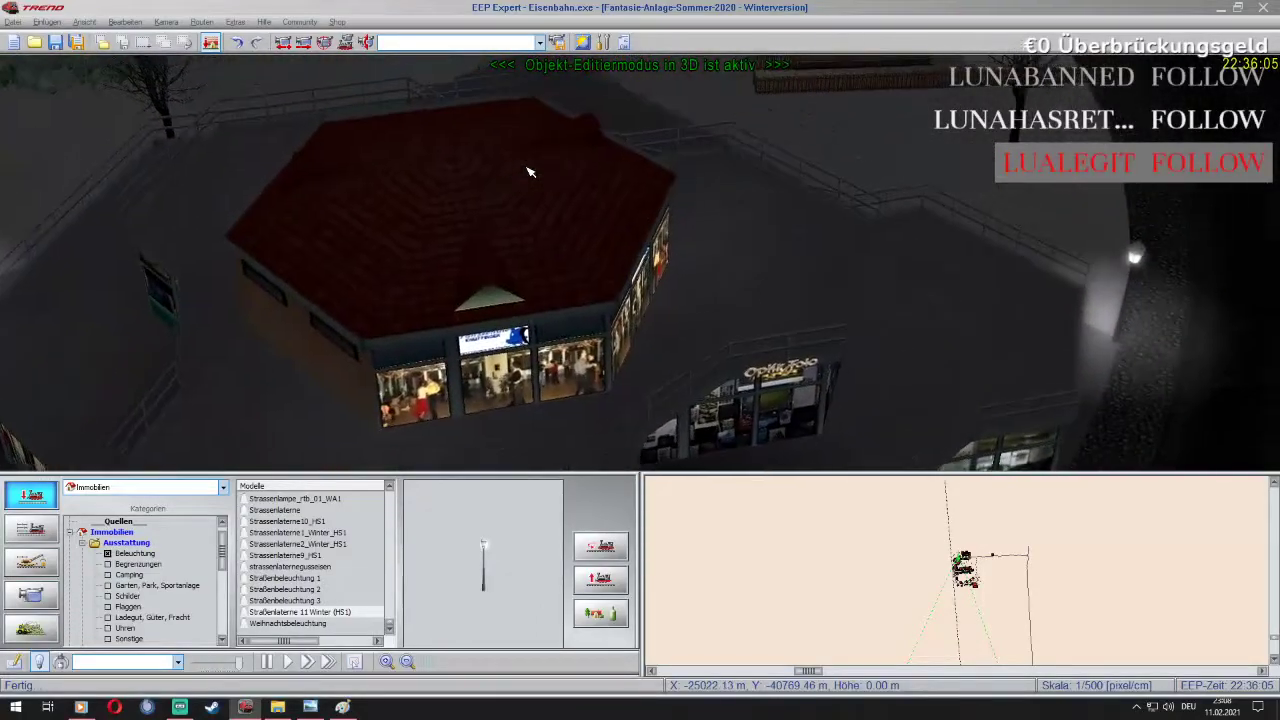
key("Right")
scroll(530, 172, "up", 5)
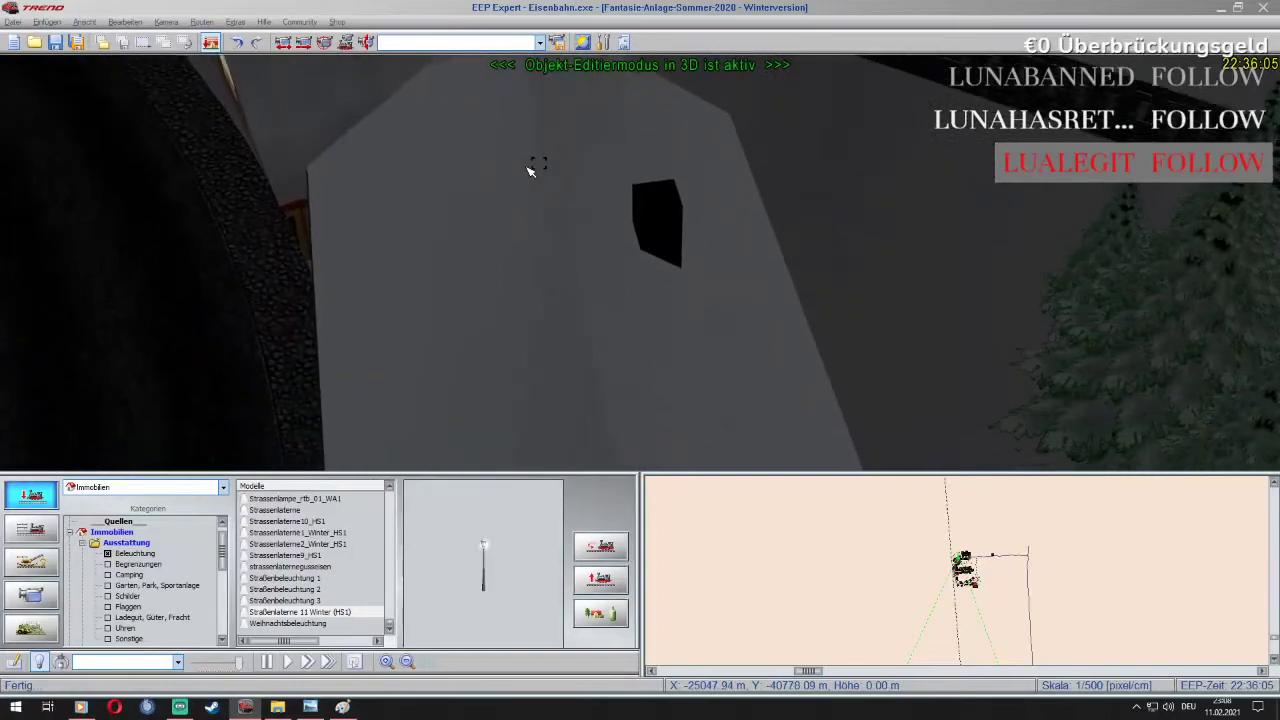
scroll(530, 172, "down", 3)
key("Left")
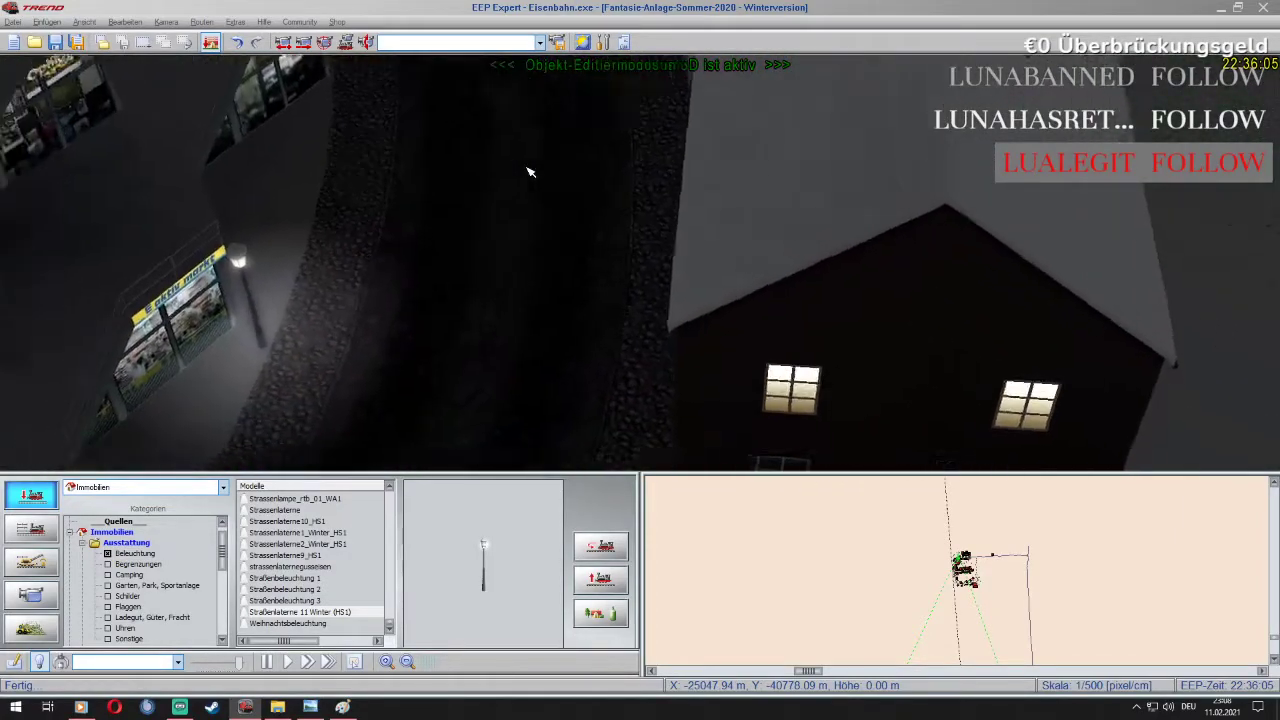
key("Down")
key("Left")
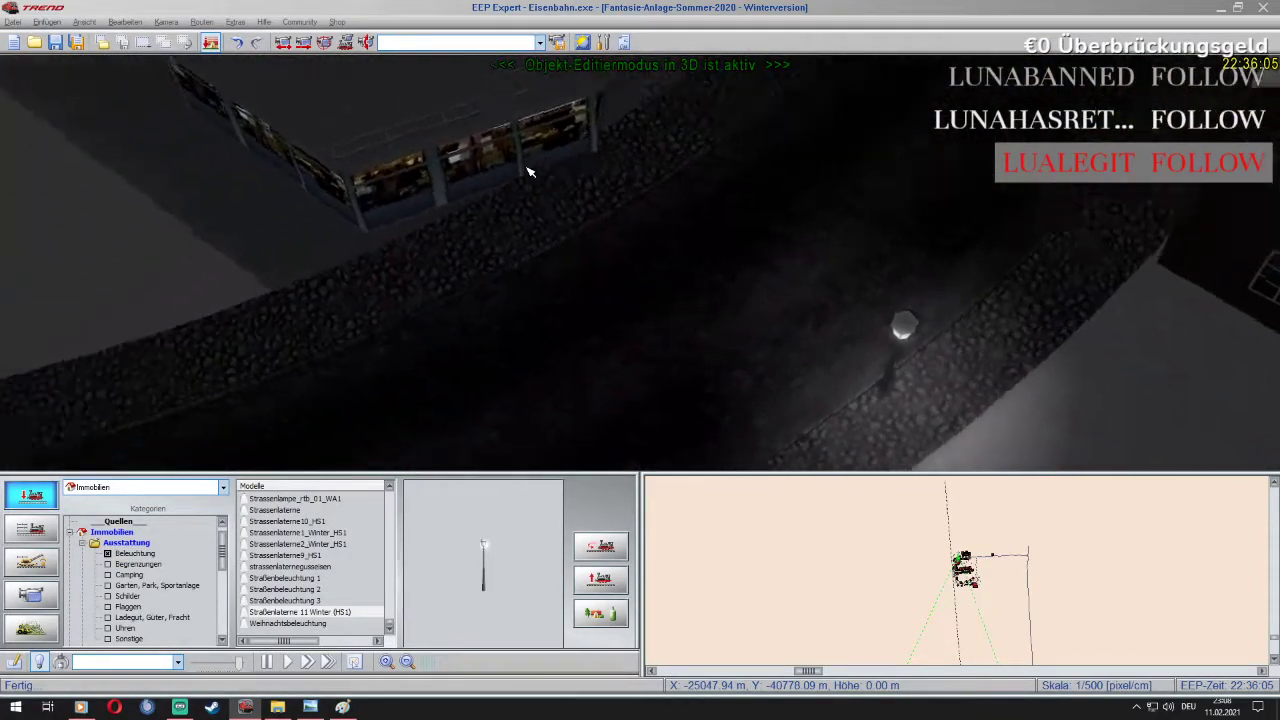
key("Up")
key("Up")
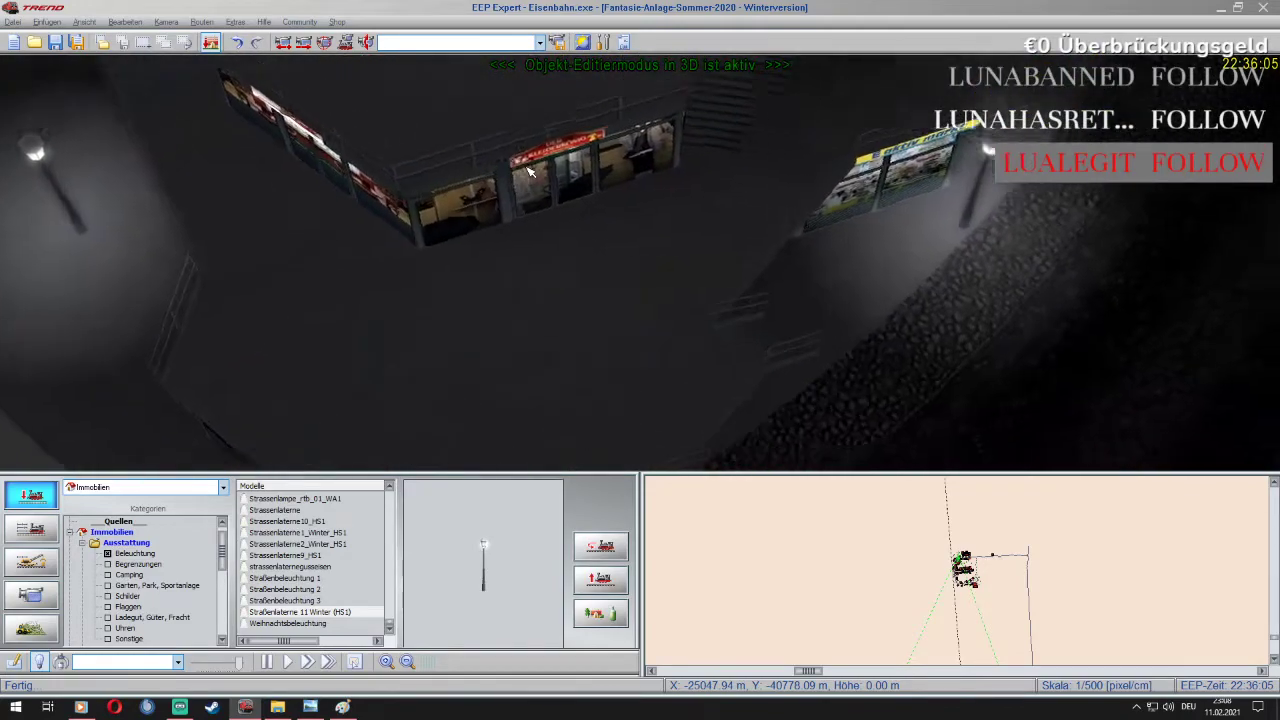
key("Right")
key("Right")
key("Up")
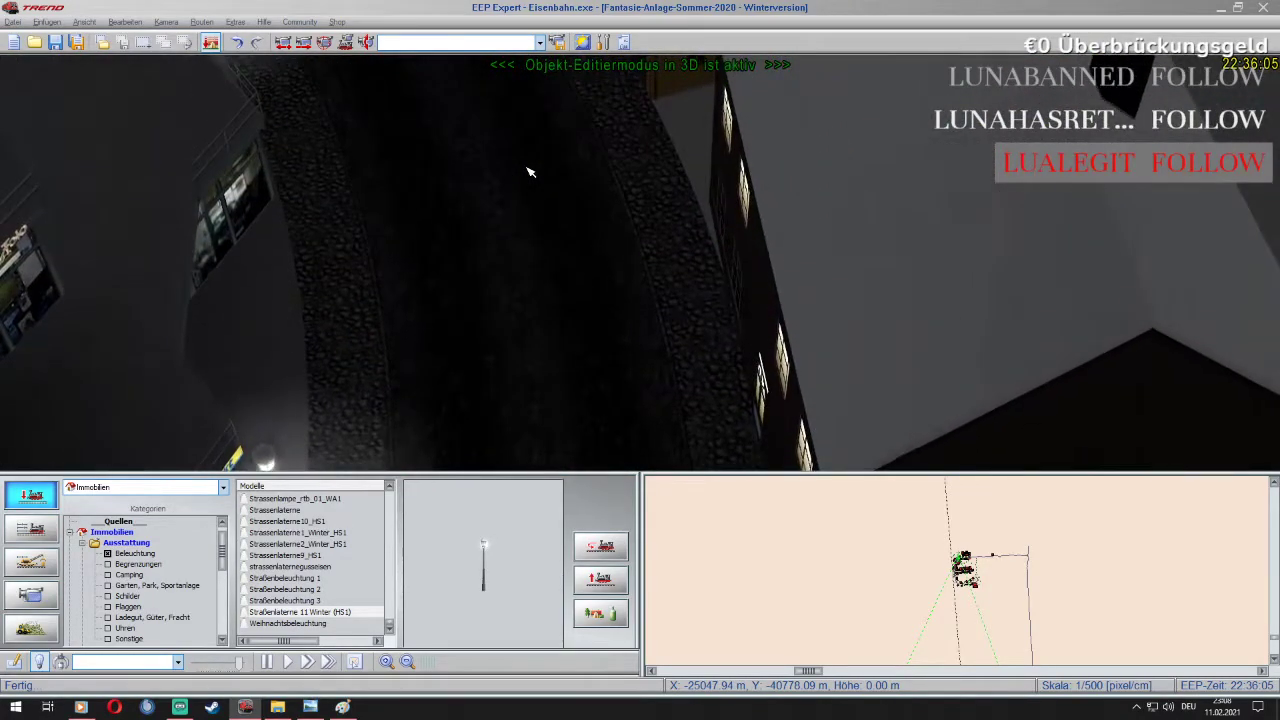
left_click(670, 288)
right_click(672, 196)
left_click(685, 219)
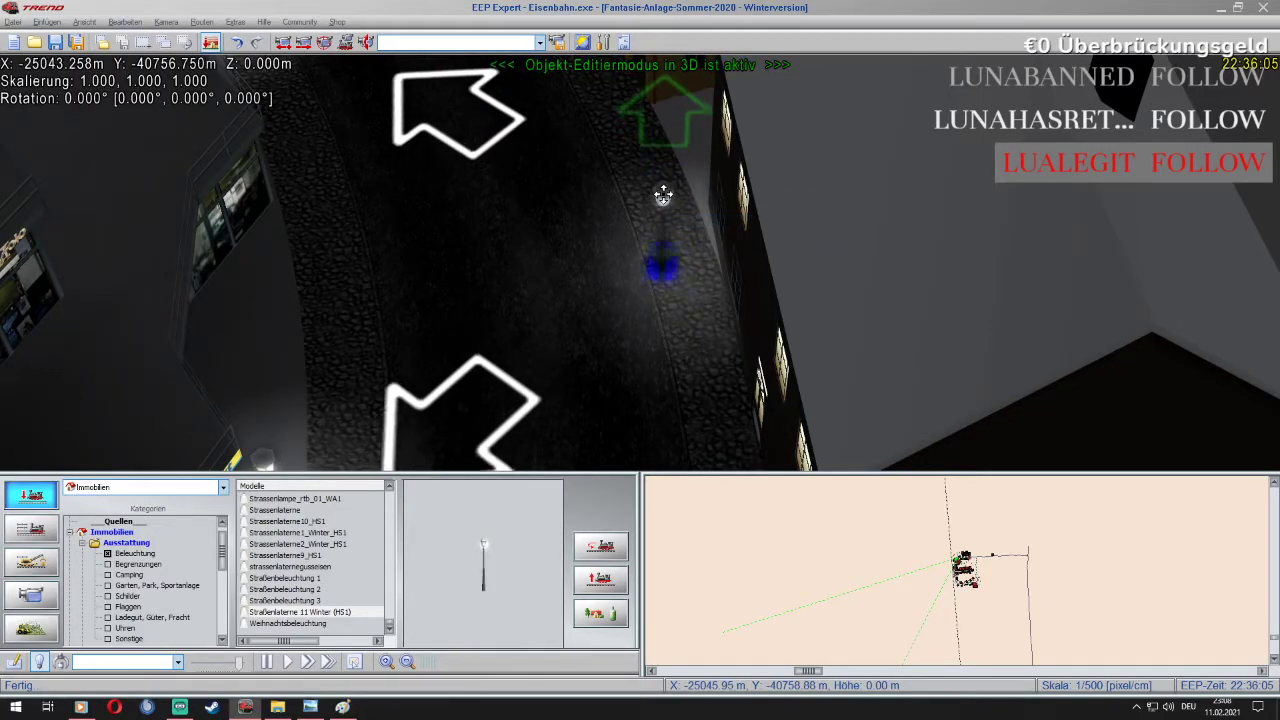
Place a Straßenlaterne 11 Winter lamp on the outer sidewalk by the yellow house and adjust it to about X -25050.55 m, Y -40769.60 m
left_click(343, 613)
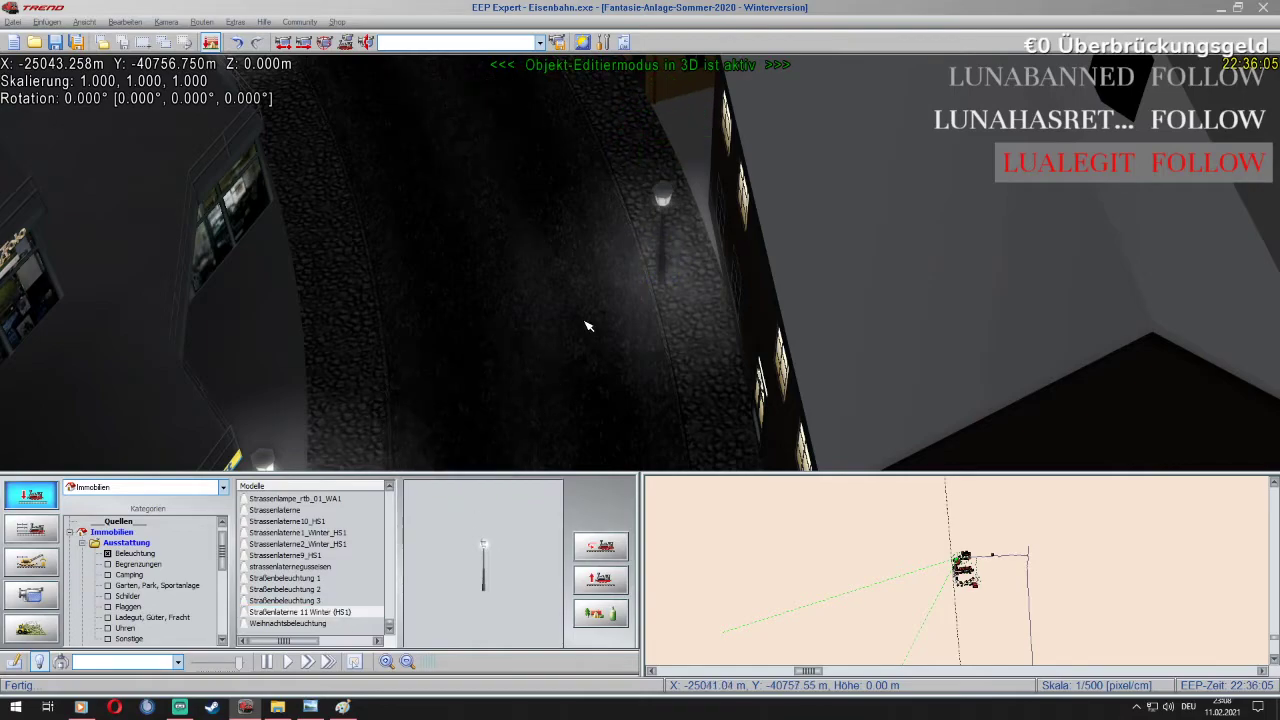
key("Up")
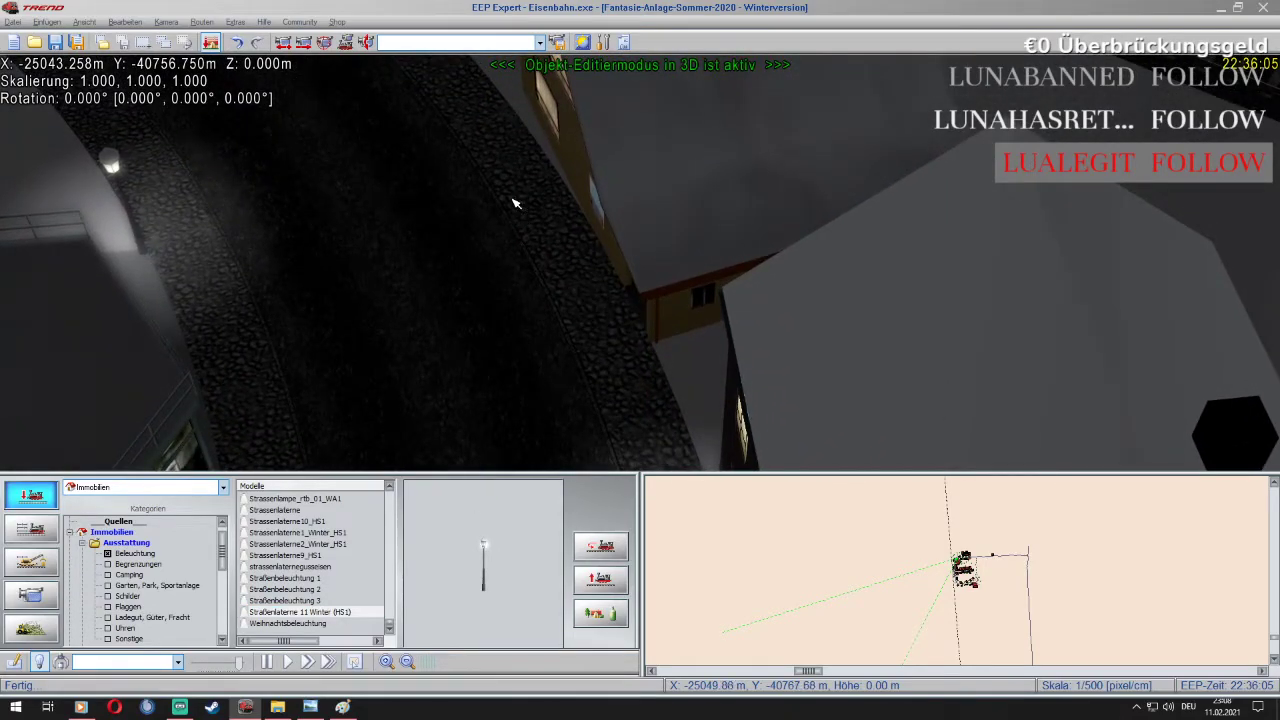
left_click(505, 188)
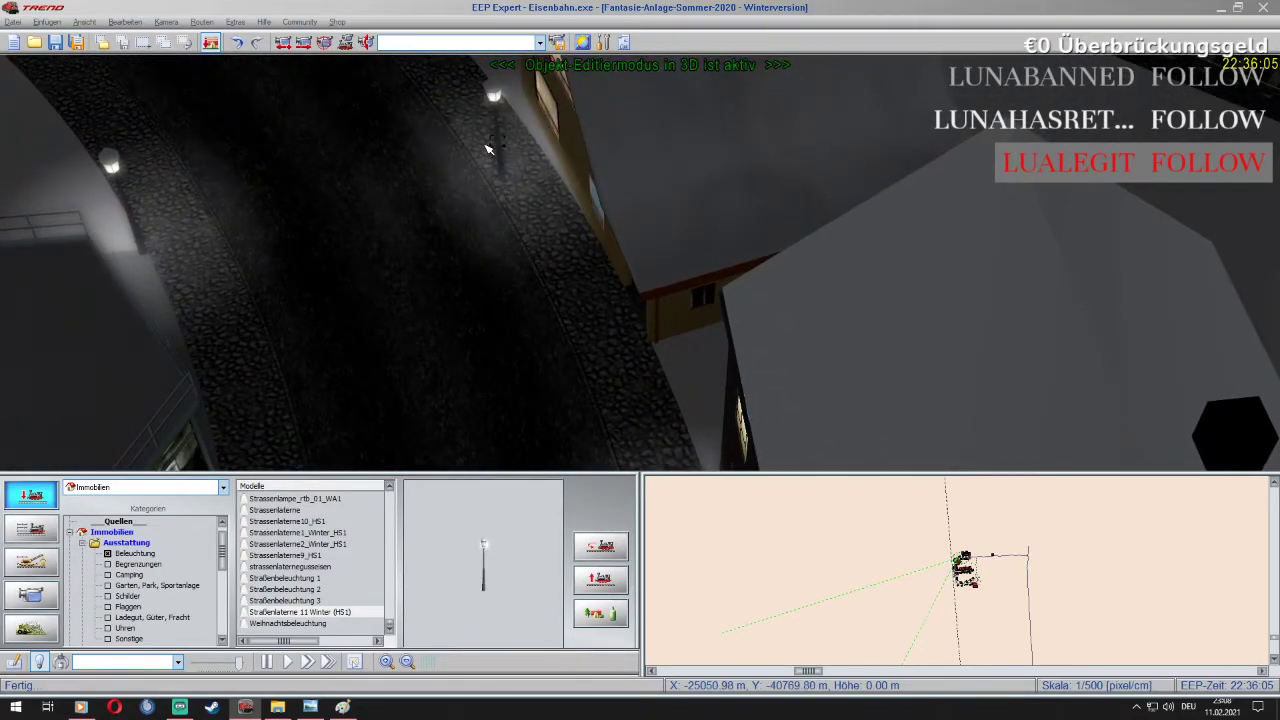
right_click(500, 97)
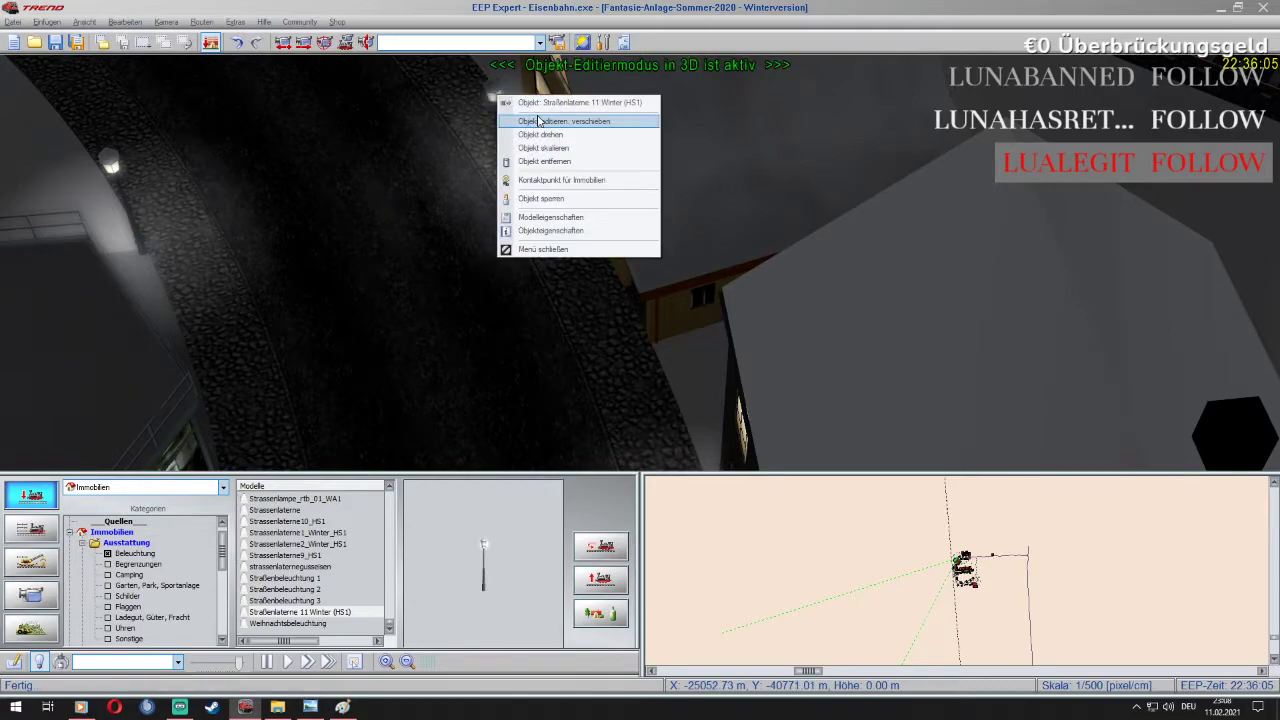
left_click(538, 121)
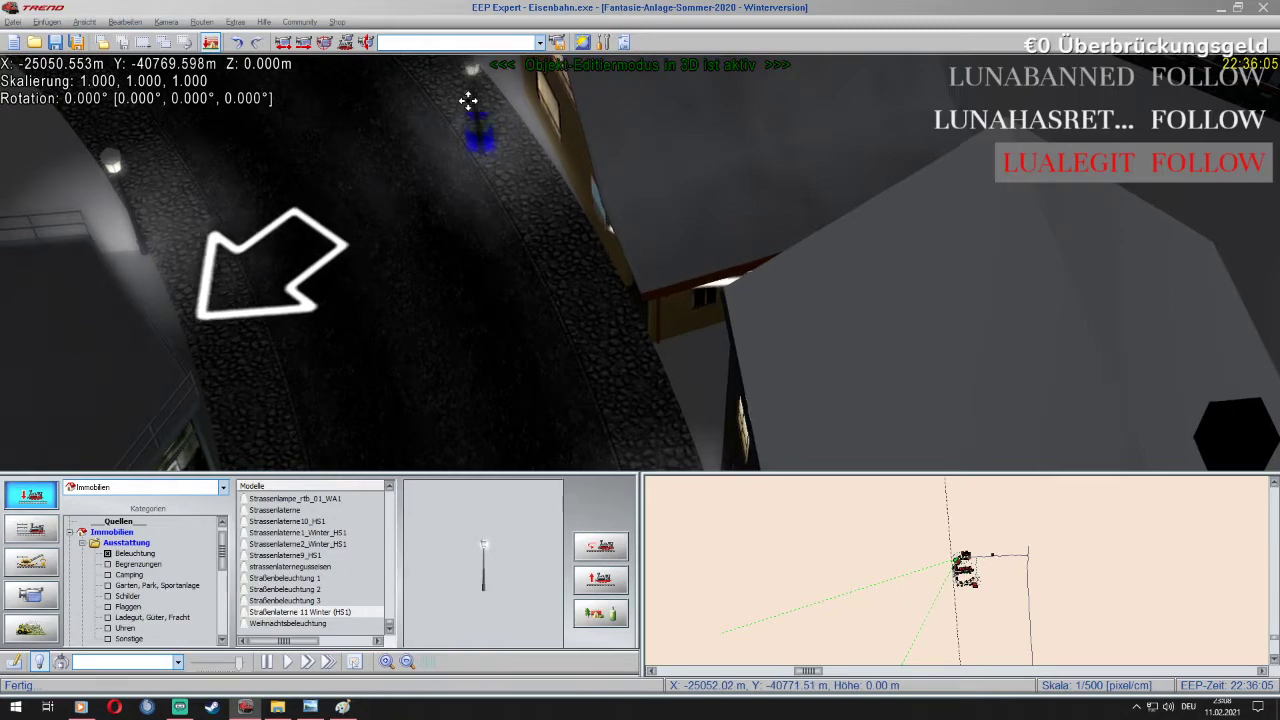
Place another winter lamp on the outer sidewalk farther around the curve, beyond the yellow house and near the bare tree
key("Left")
key("Up")
key("Left")
key("Left")
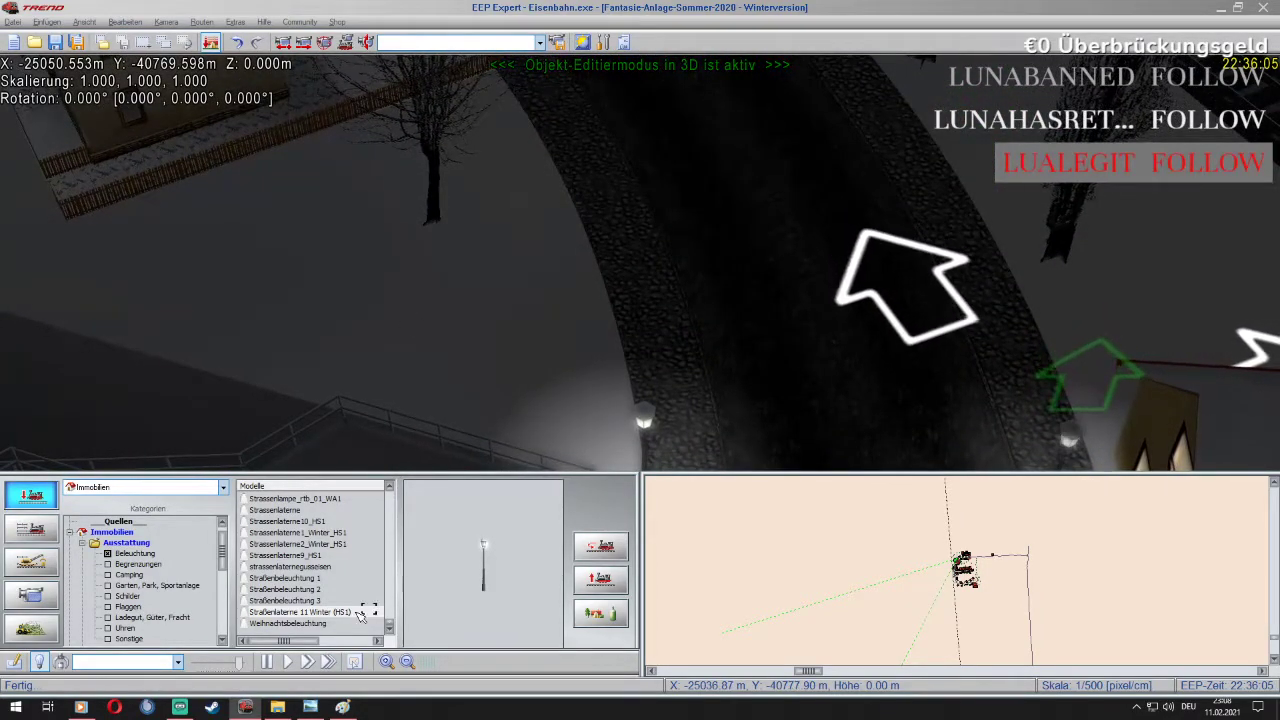
left_click(360, 614)
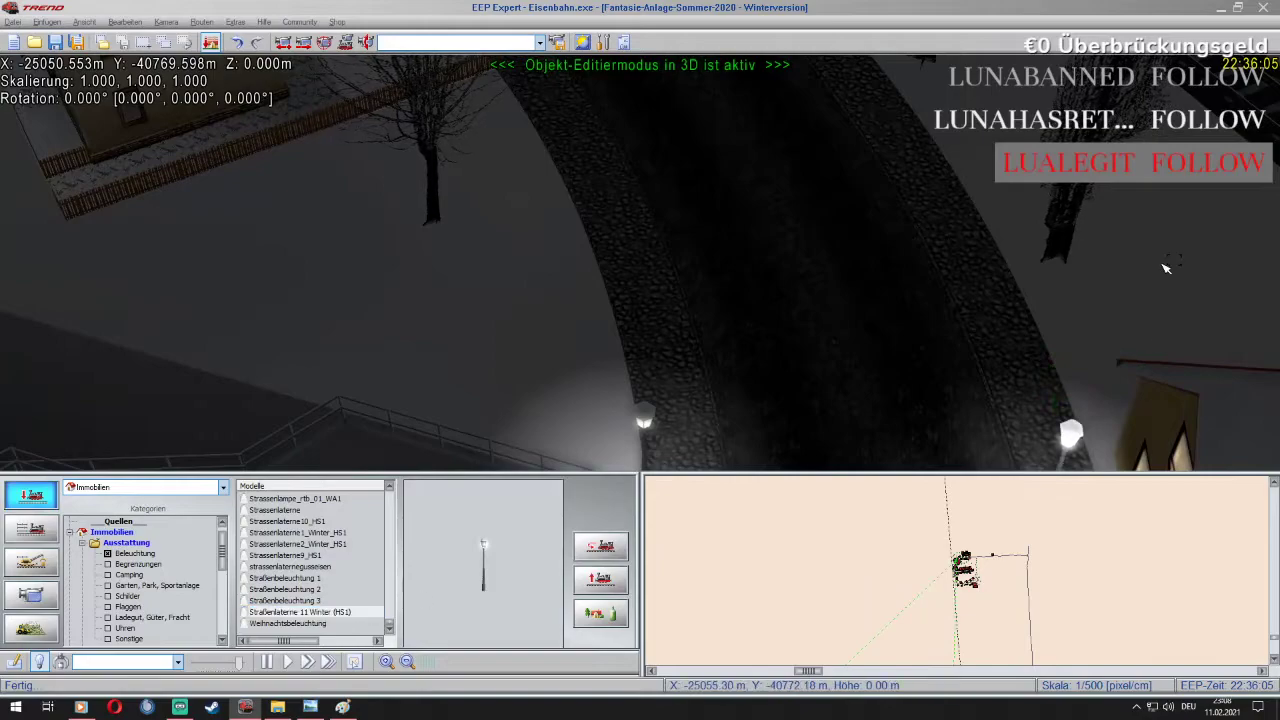
left_click(864, 118)
Place two lamps along the straight road's railway-side sidewalk, one opposite the balcony houses and one by the tiled-roof house
key("Up")
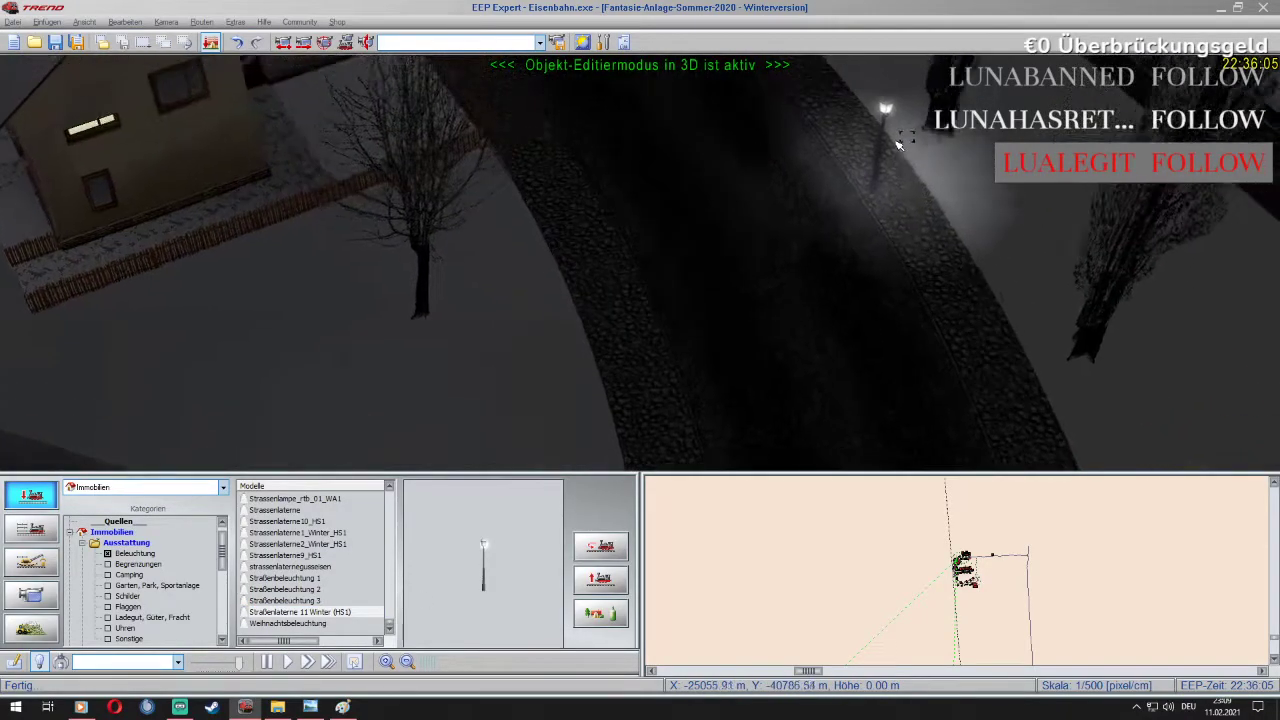
right_click_drag(722, 183, 836, 308)
key("Left")
key("Up")
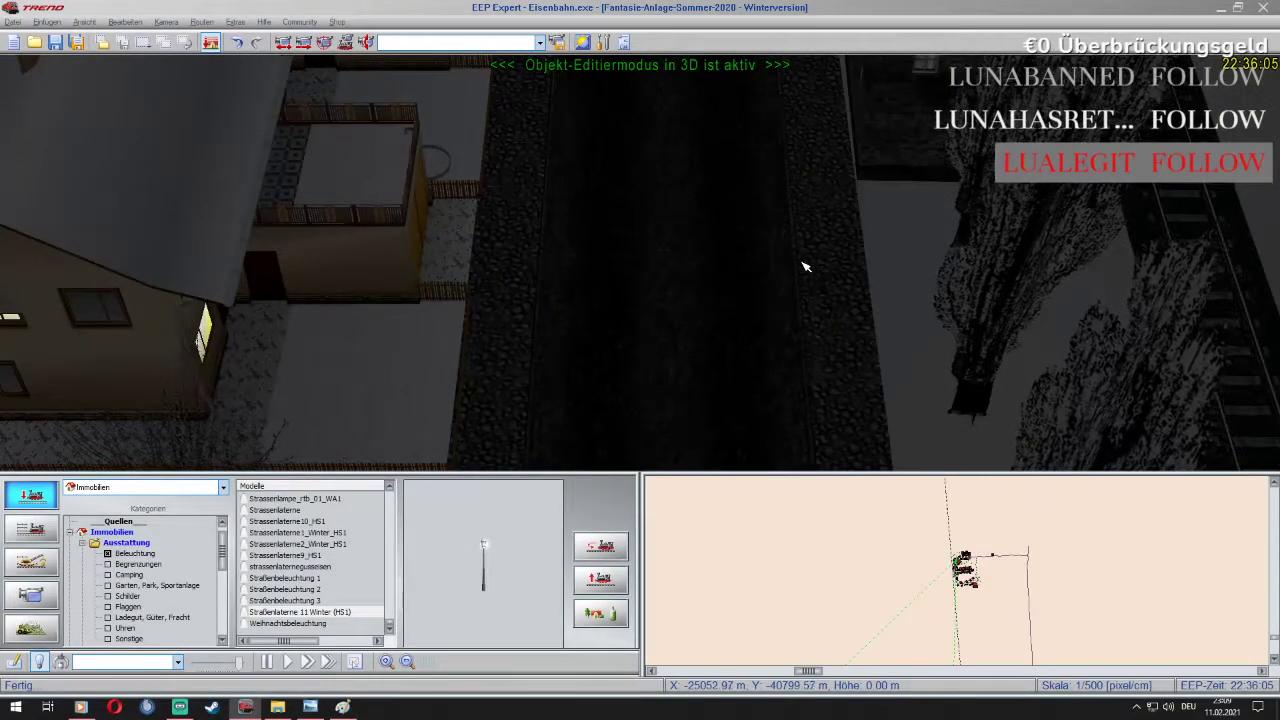
left_click(808, 185)
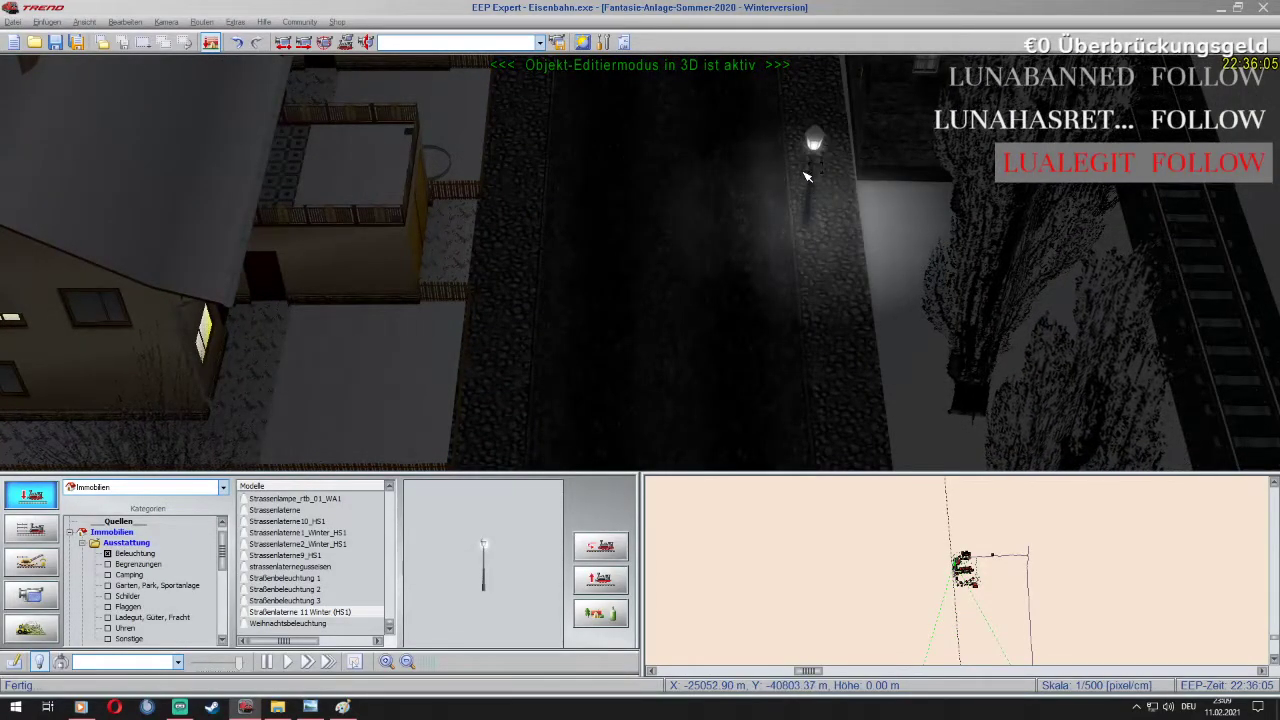
key("Up")
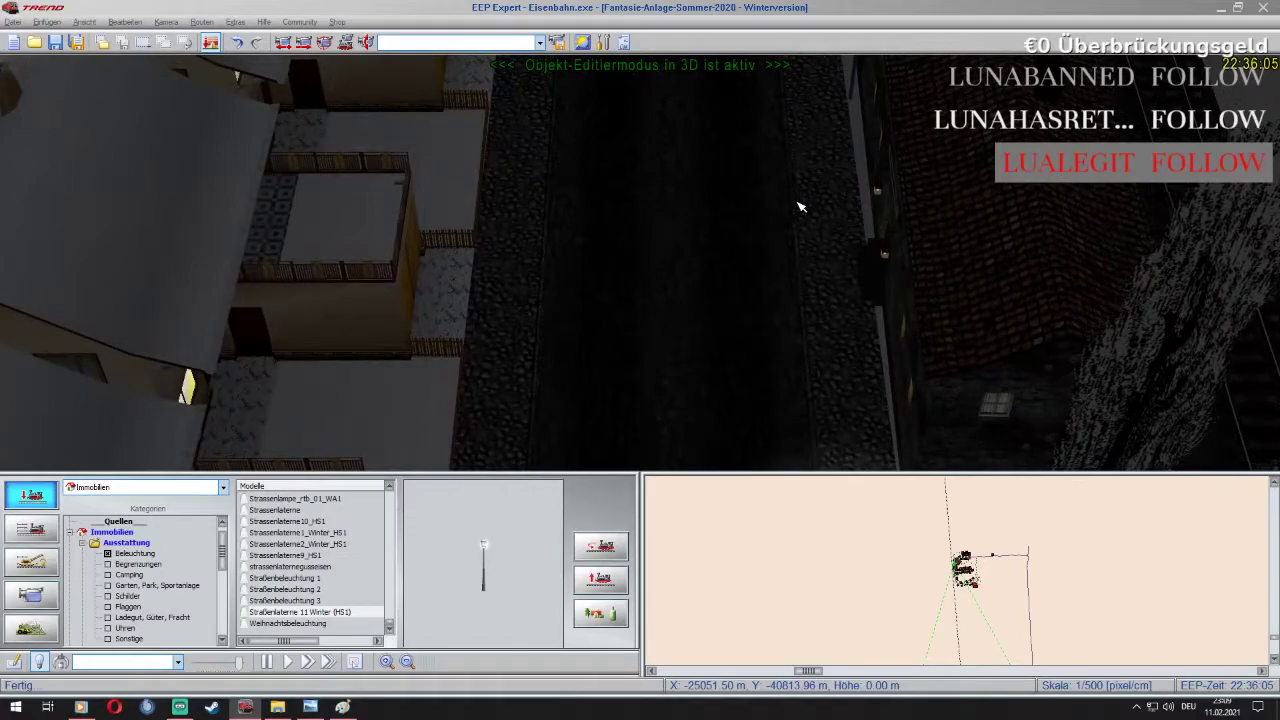
left_click(816, 200)
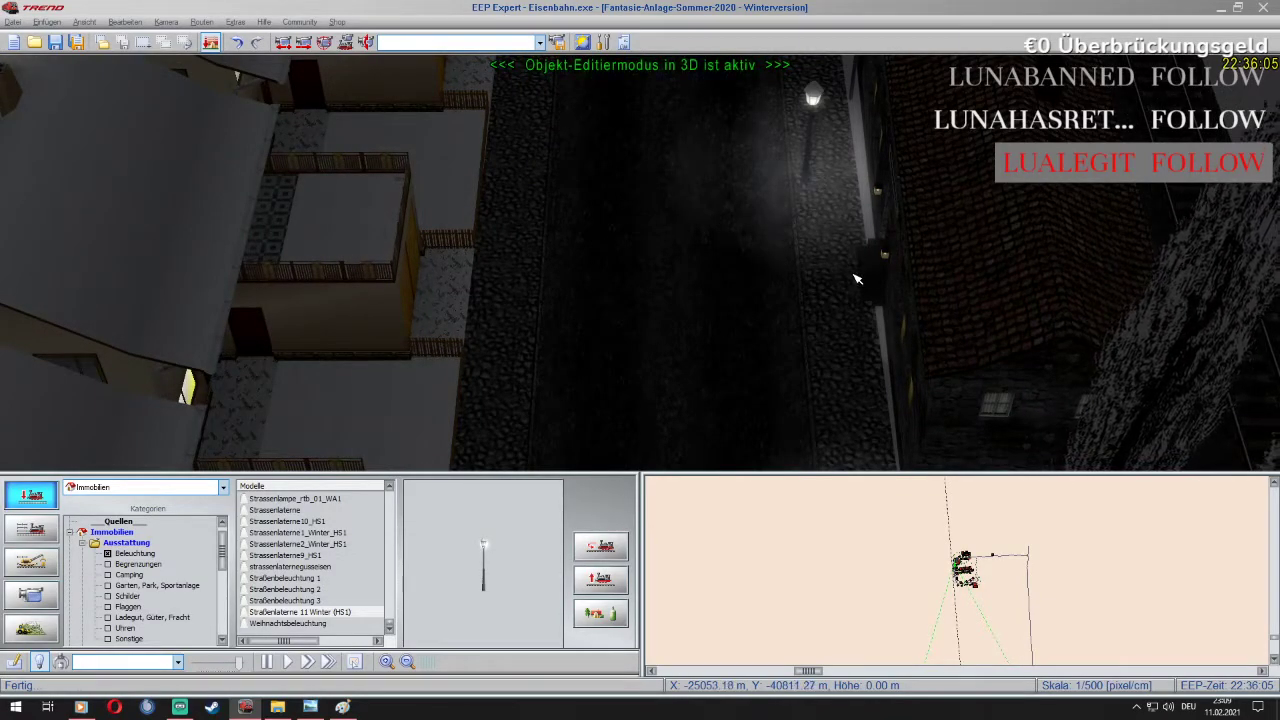
Place two lamps along the paved yard's edge before the Pension, adjusting the one farther from the road to about X -25034.59 m, Y -40824.95 m
key("Up")
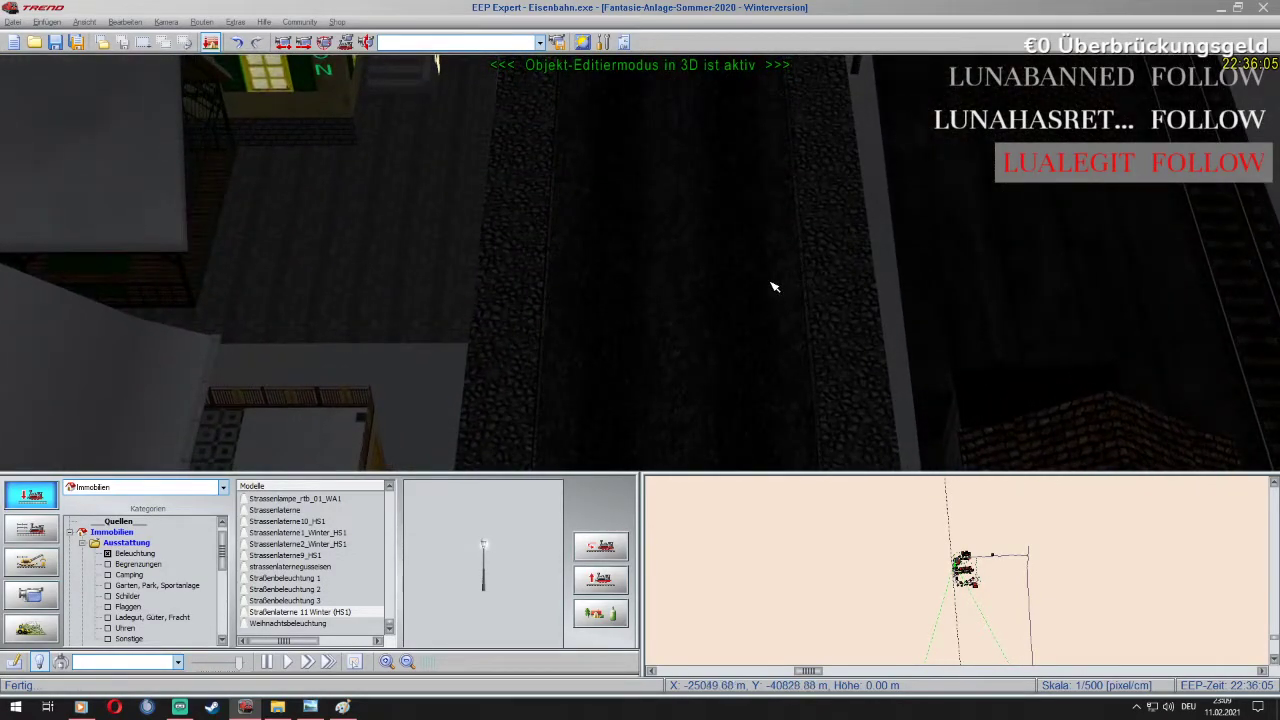
left_click(470, 346)
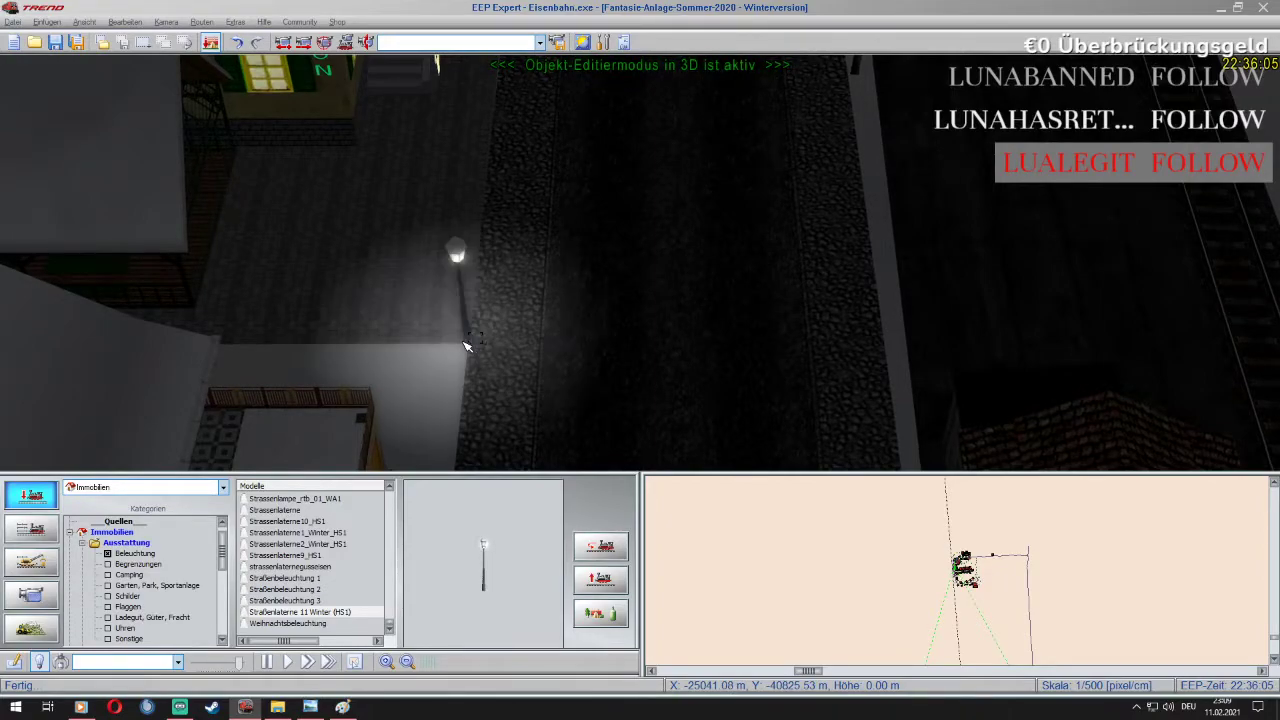
left_click(210, 333)
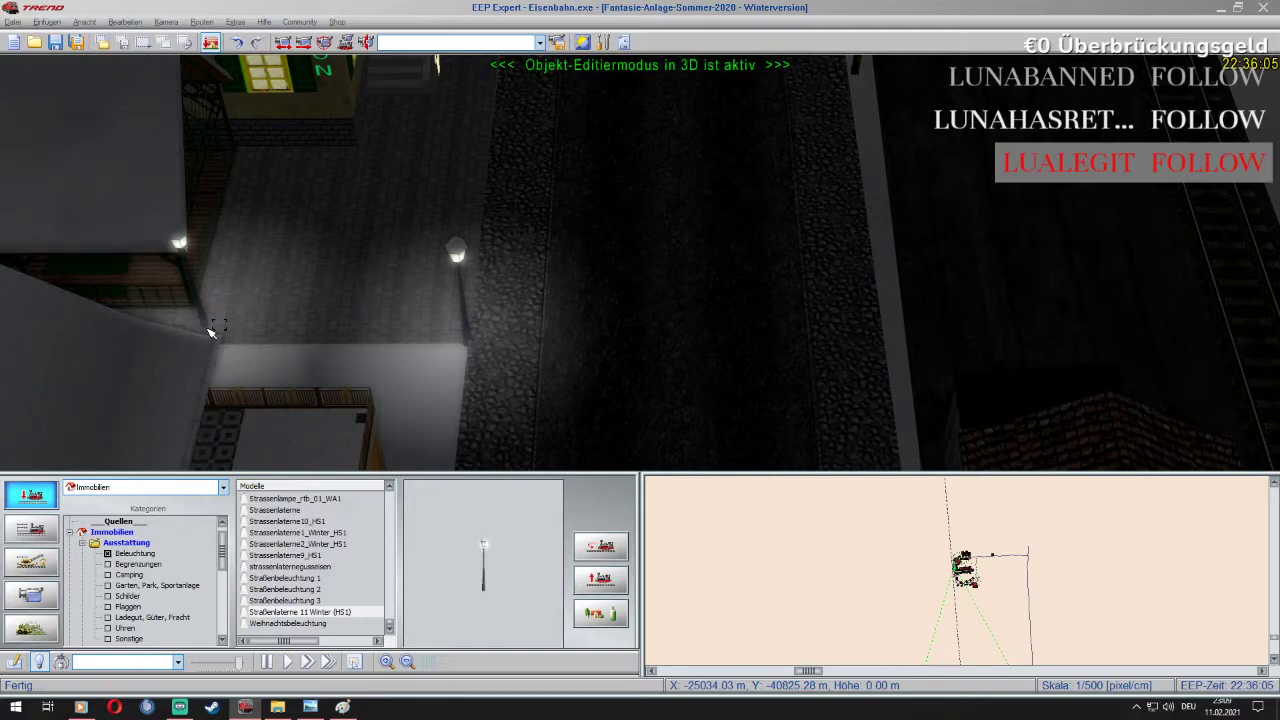
right_click(200, 298)
left_click(240, 323)
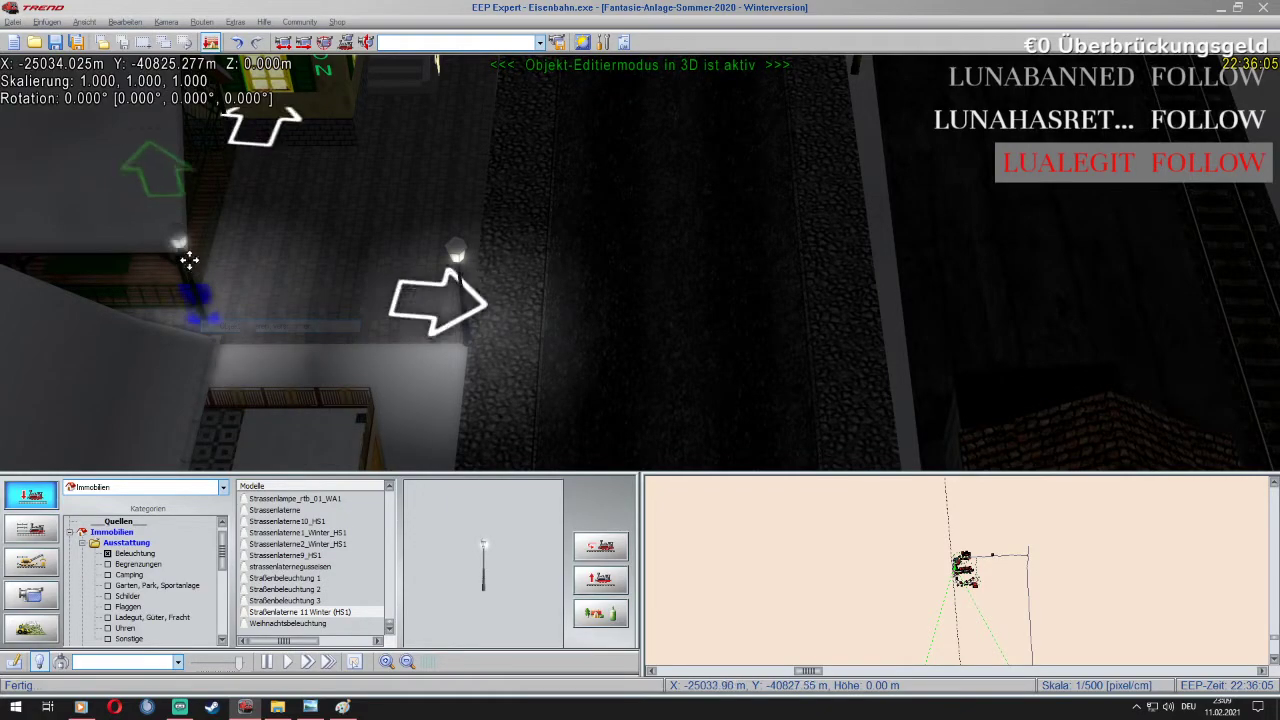
left_click_drag(178, 238, 196, 247)
Place lamps on the railway-side sidewalk opposite the paved yard, at the Pension's roadside corner, and across the road from that corner
left_click(326, 612)
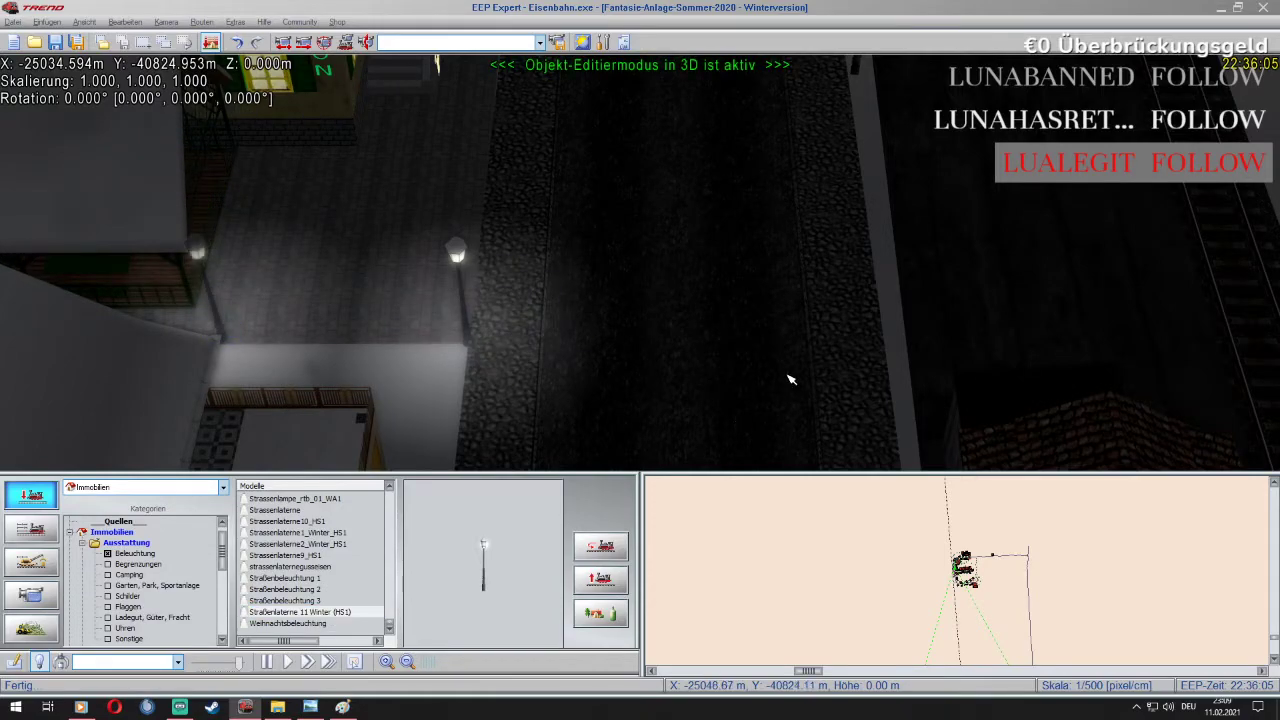
left_click(819, 291)
scroll(833, 326, "down", 4)
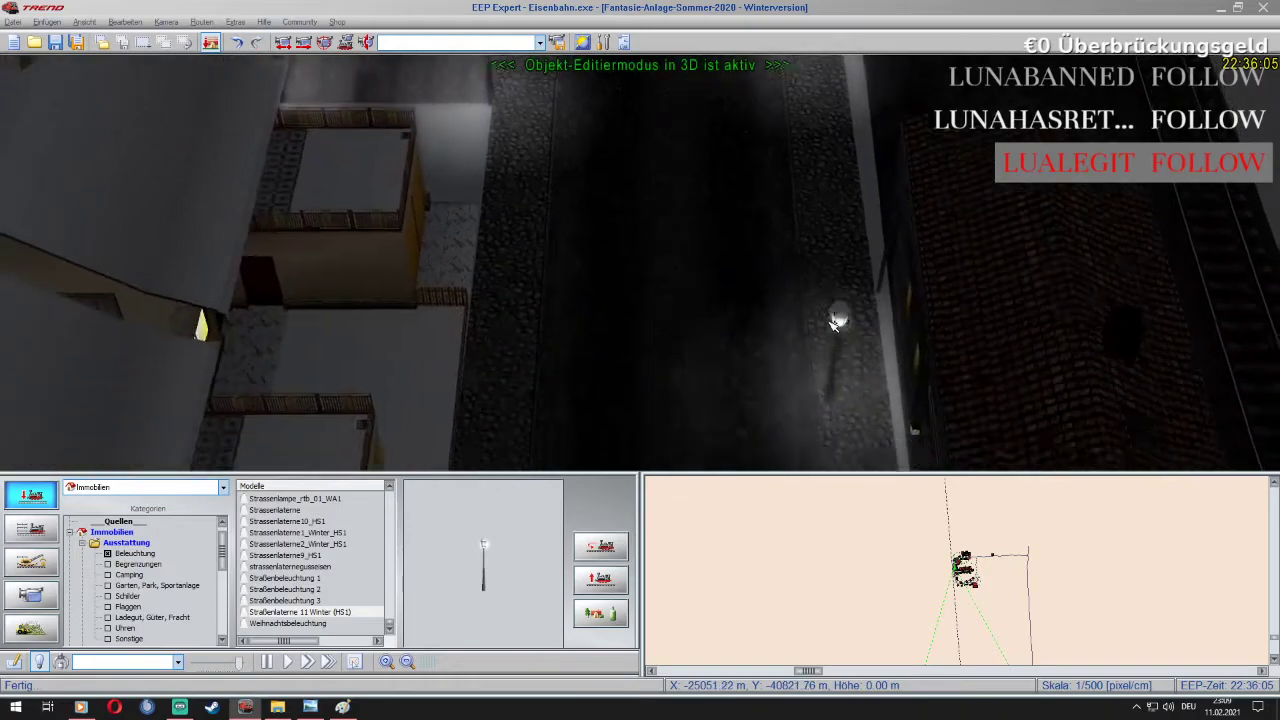
scroll(833, 326, "up", 6)
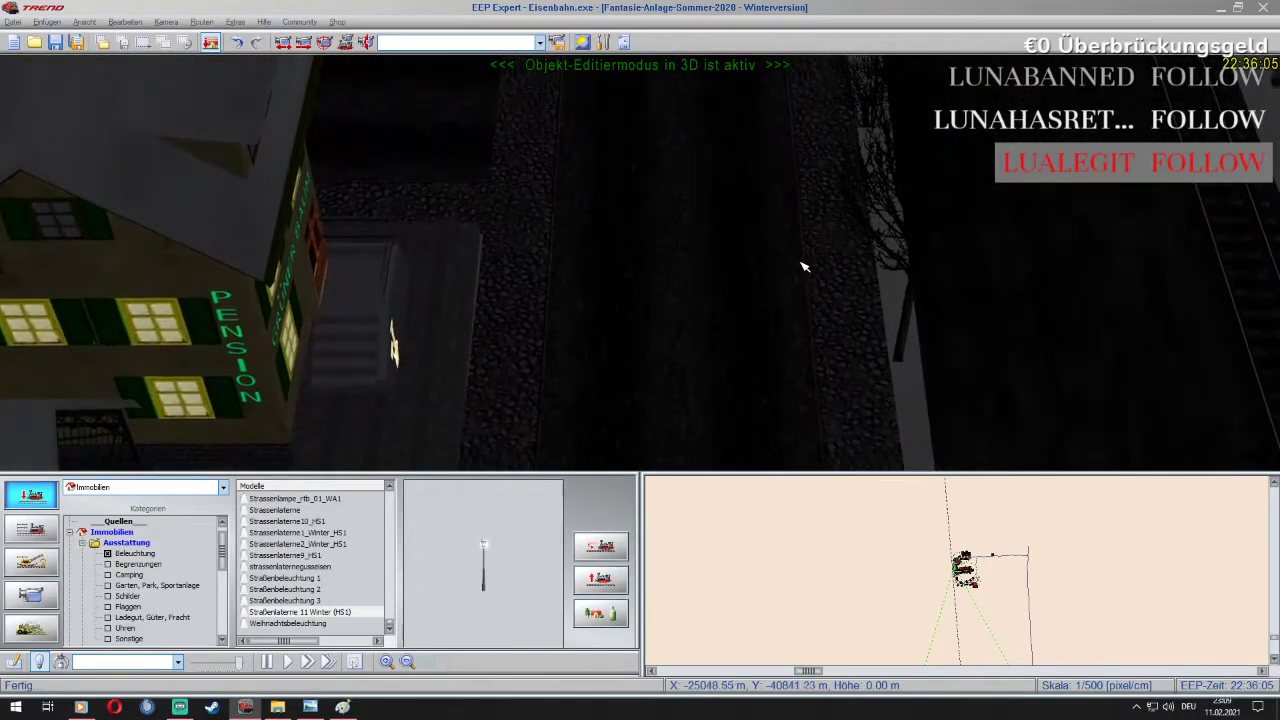
left_click(483, 248)
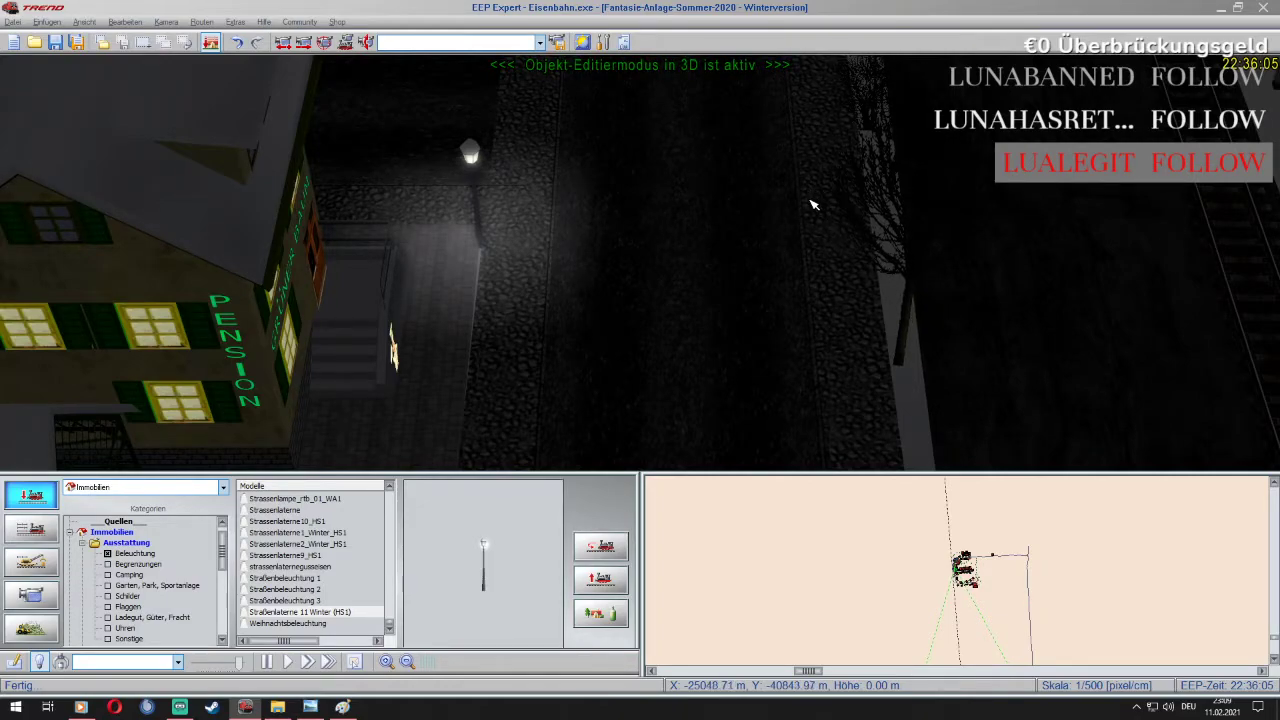
left_click(815, 186)
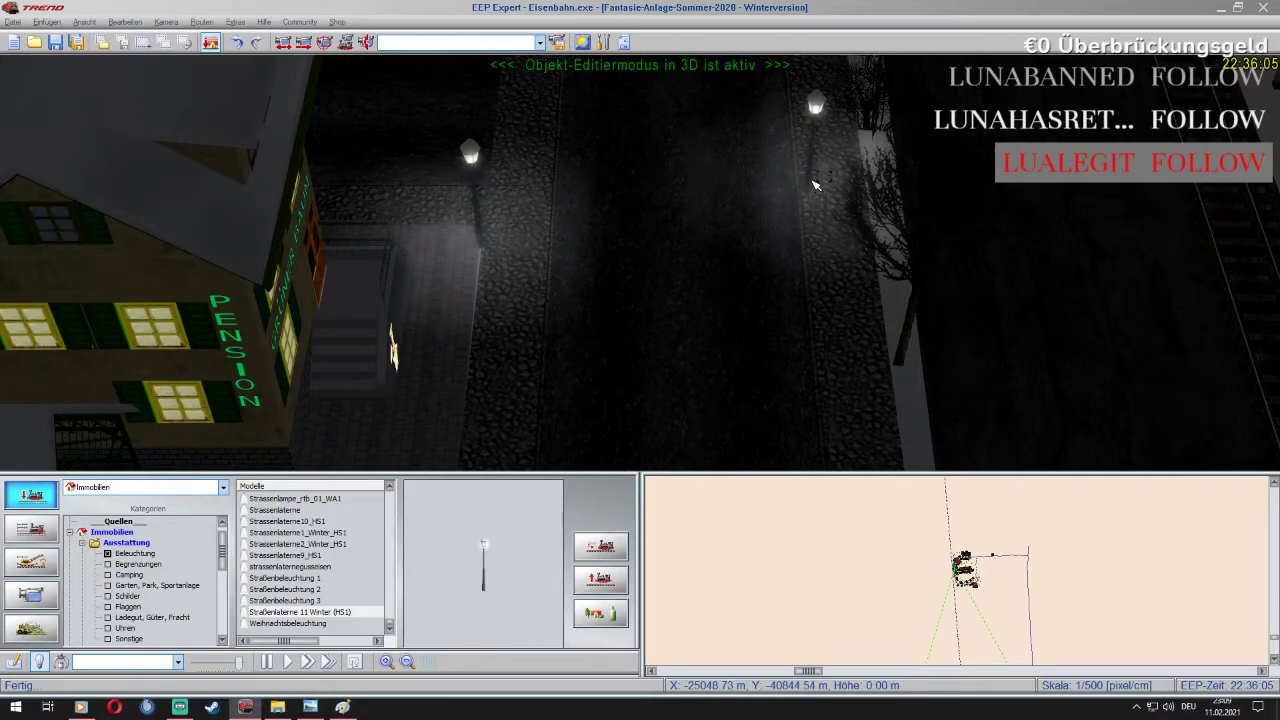
Place three lamps about 15 m apart on the railway-side sidewalk, starting opposite the dark red house past the side street
scroll(816, 171, "up", 3)
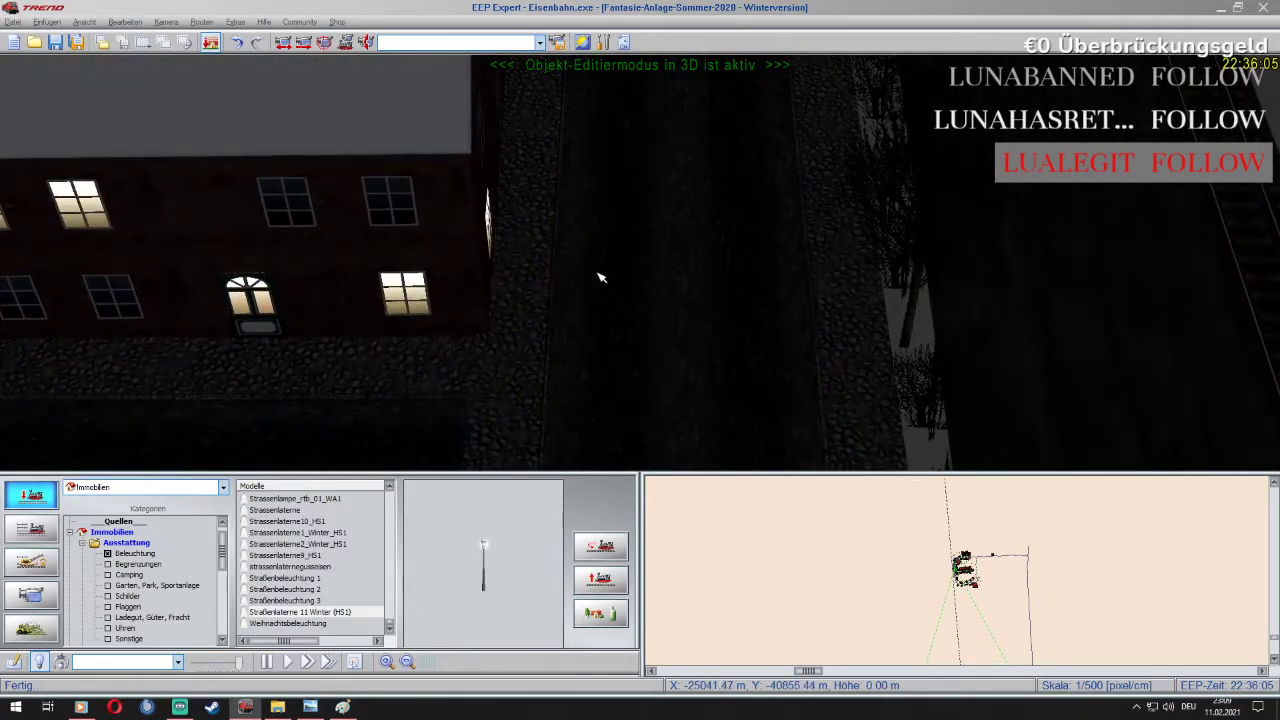
left_click(818, 229)
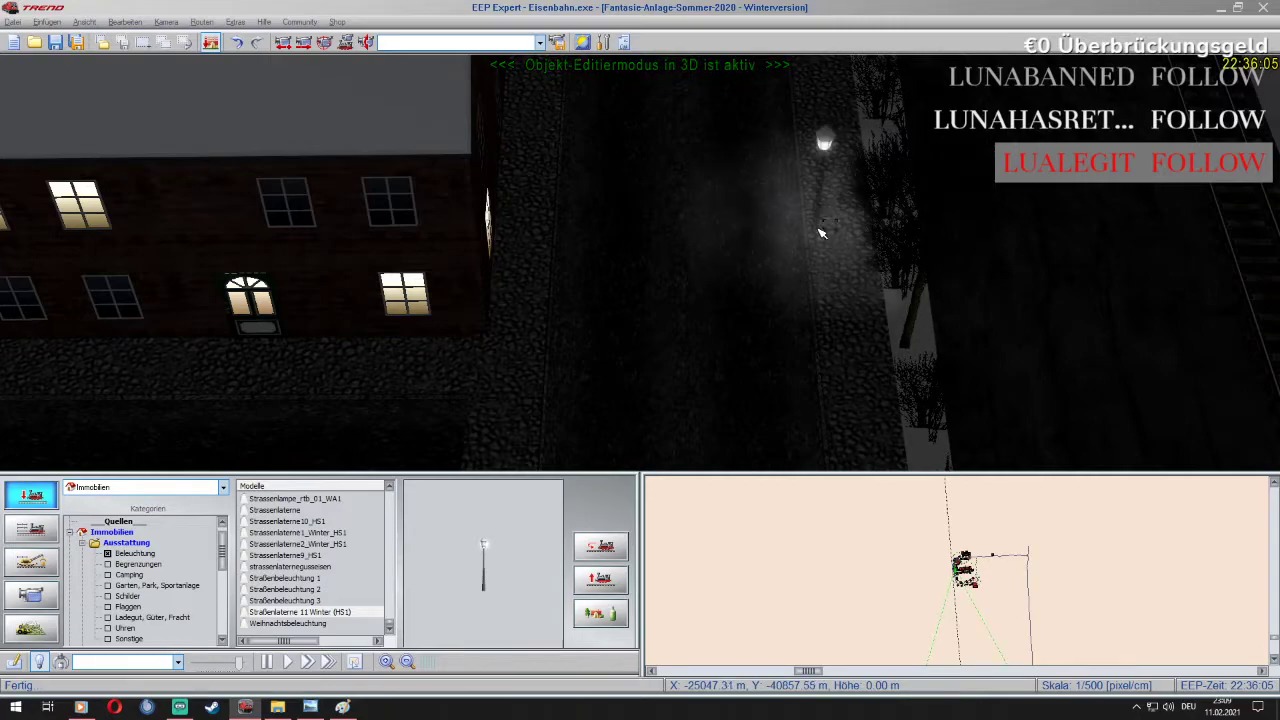
scroll(819, 228, "up", 3)
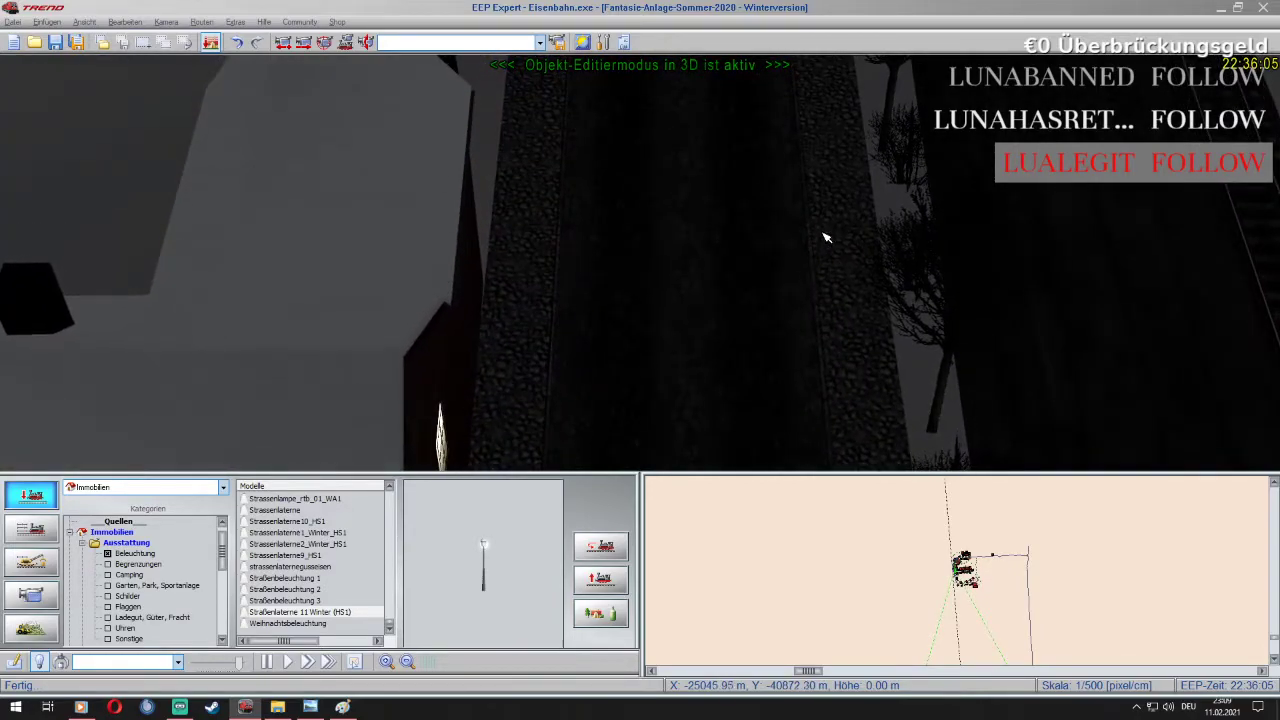
left_click(820, 233)
scroll(822, 234, "down", 5)
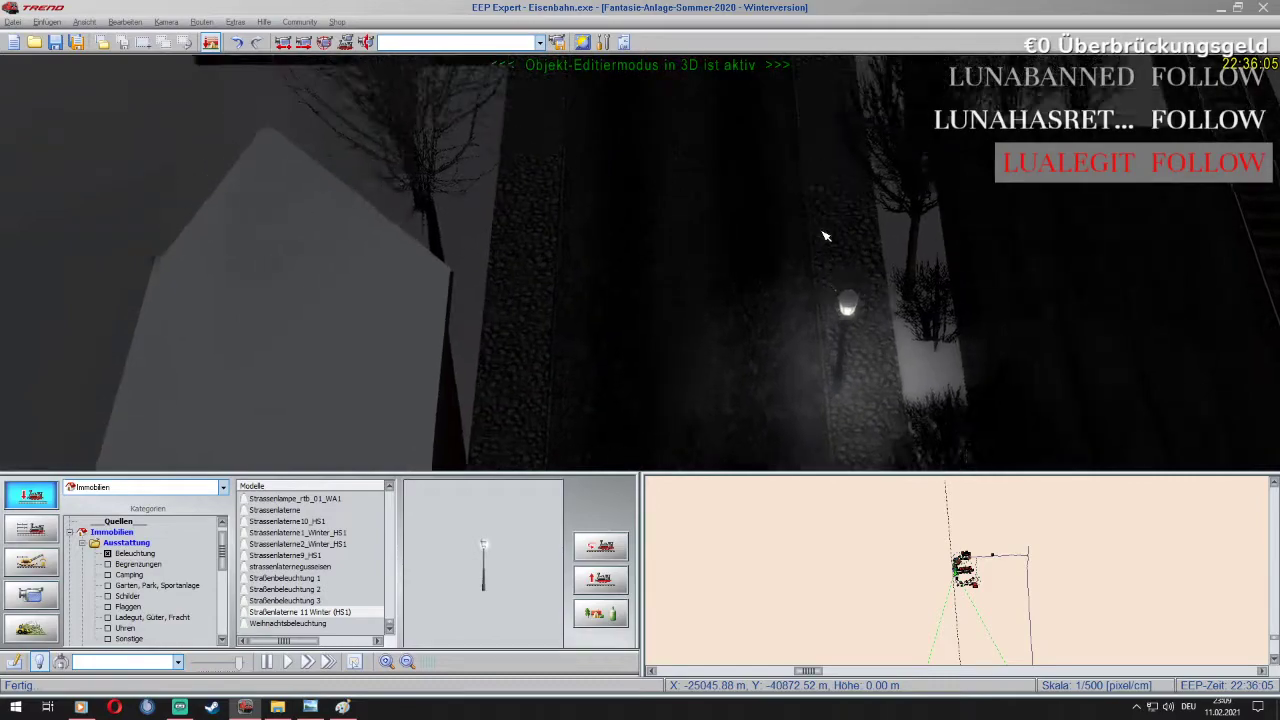
left_click(823, 232)
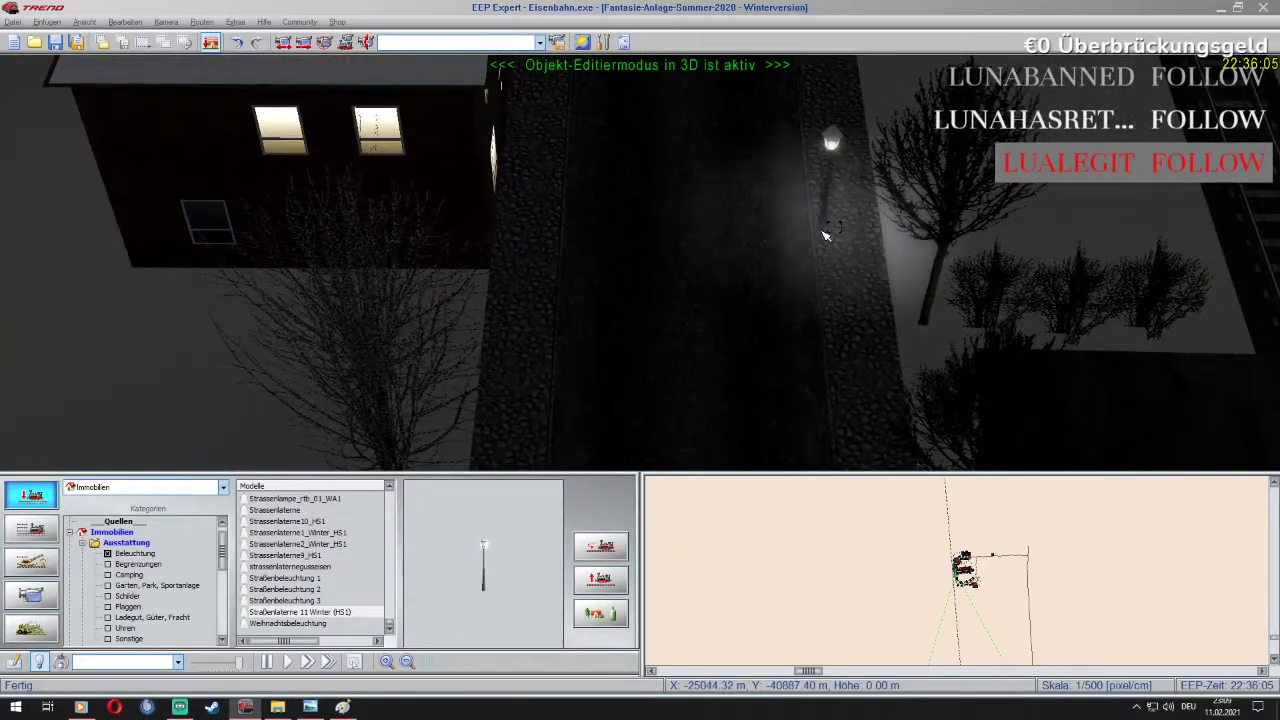
Place two lamps on the railway-side sidewalk where the road starts to bend, the second farther around the curve between the trees
scroll(829, 243, "up", 4)
scroll(840, 314, "down", 3)
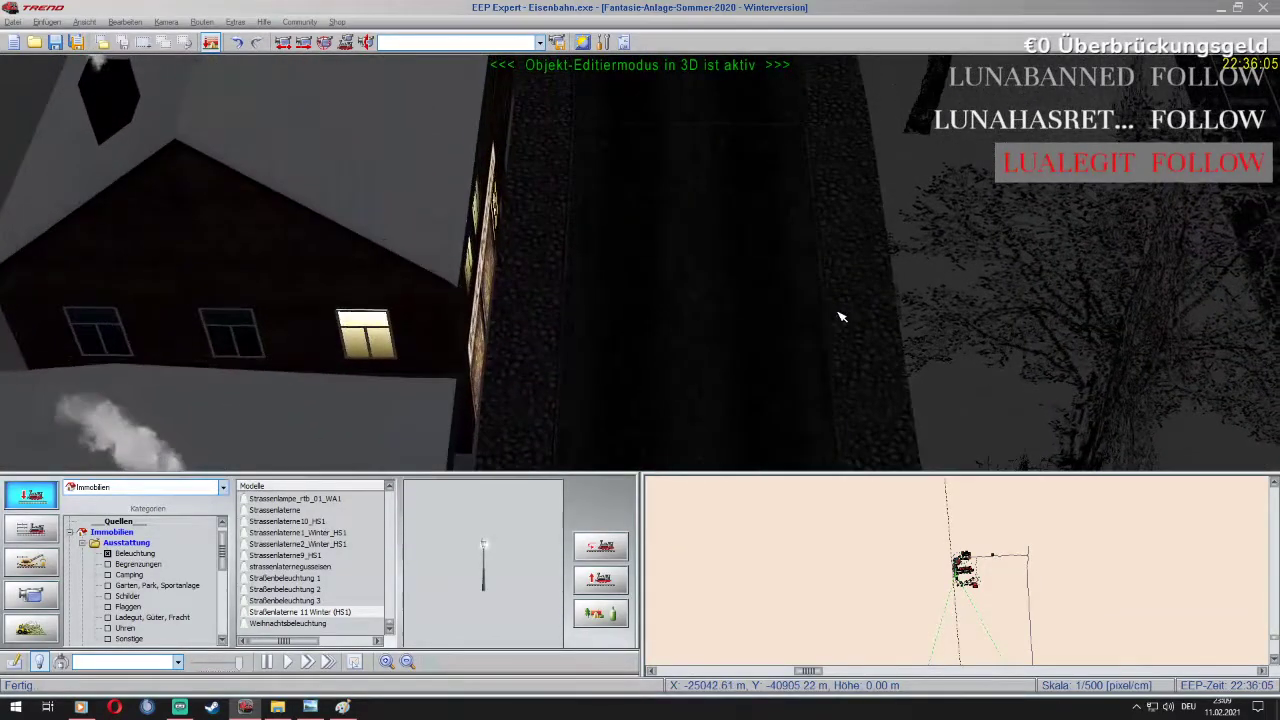
scroll(837, 324, "up", 4)
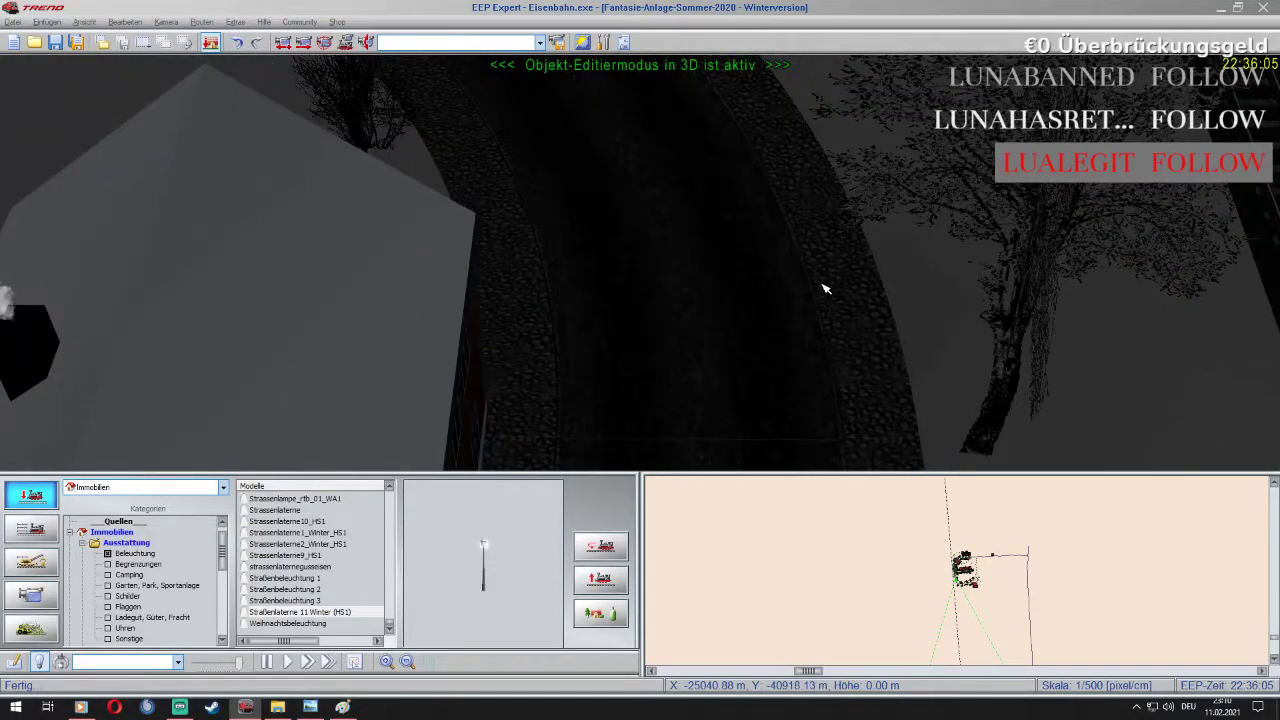
left_click(826, 289)
scroll(774, 260, "up", 4)
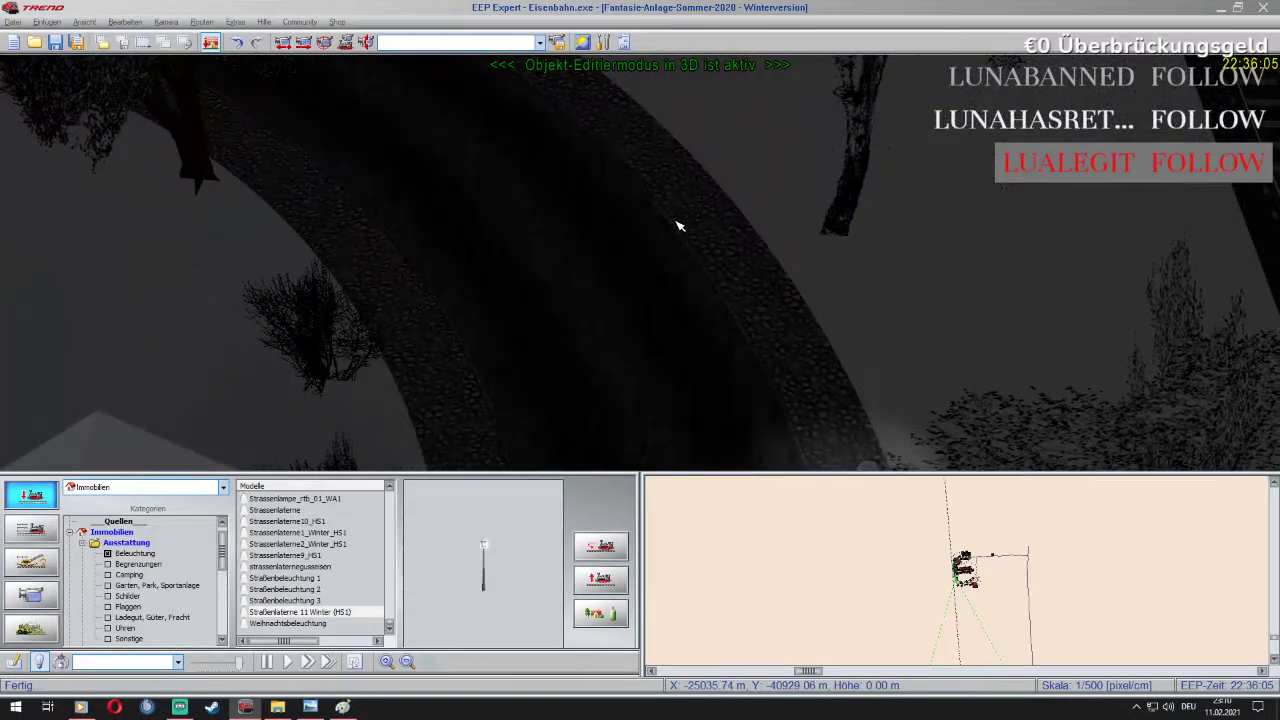
left_click(677, 214)
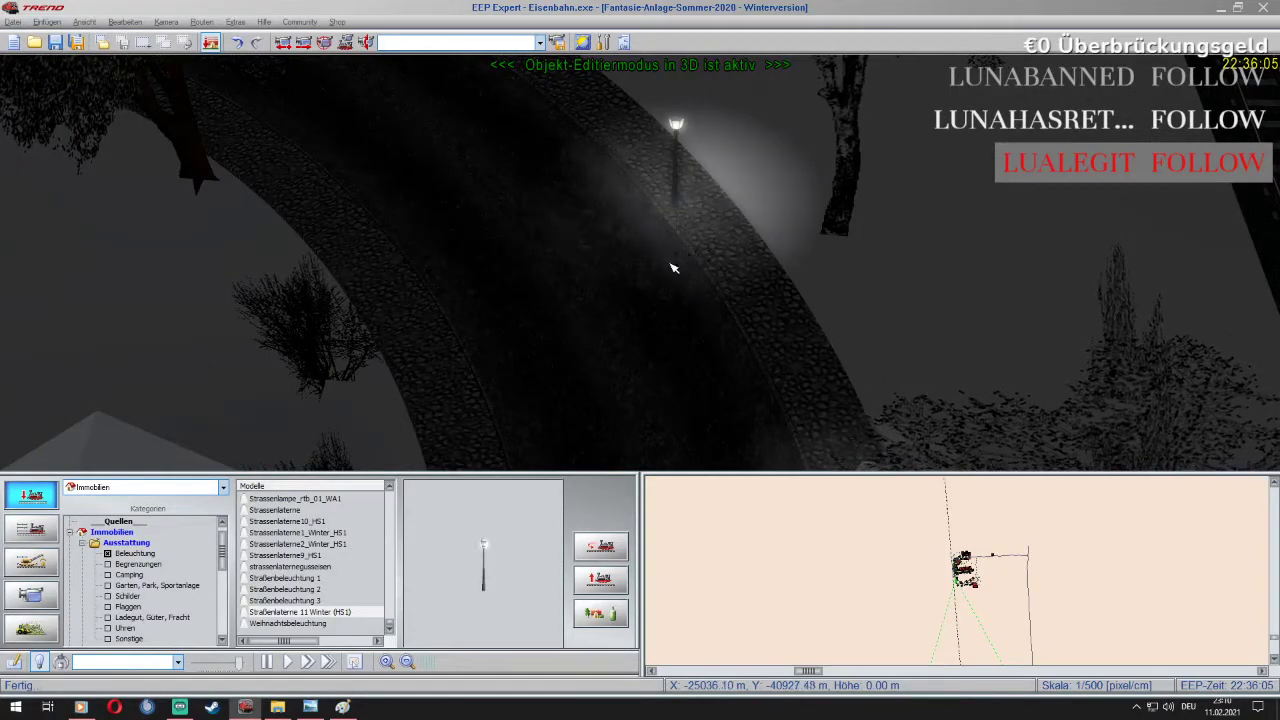
Examine the road and sidewalk beyond the last lamp on the curve, around the half-timbered house and the trees near the railway track
key("Up")
key("Left")
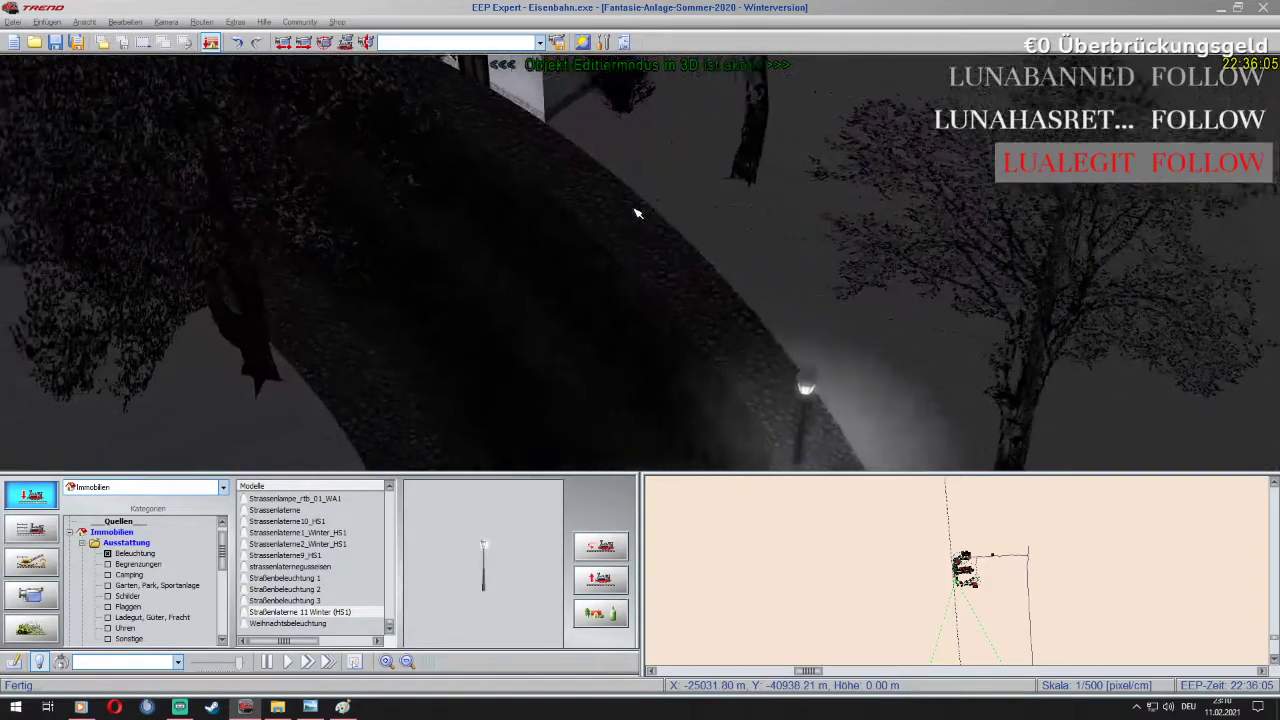
key("Up")
key("Left")
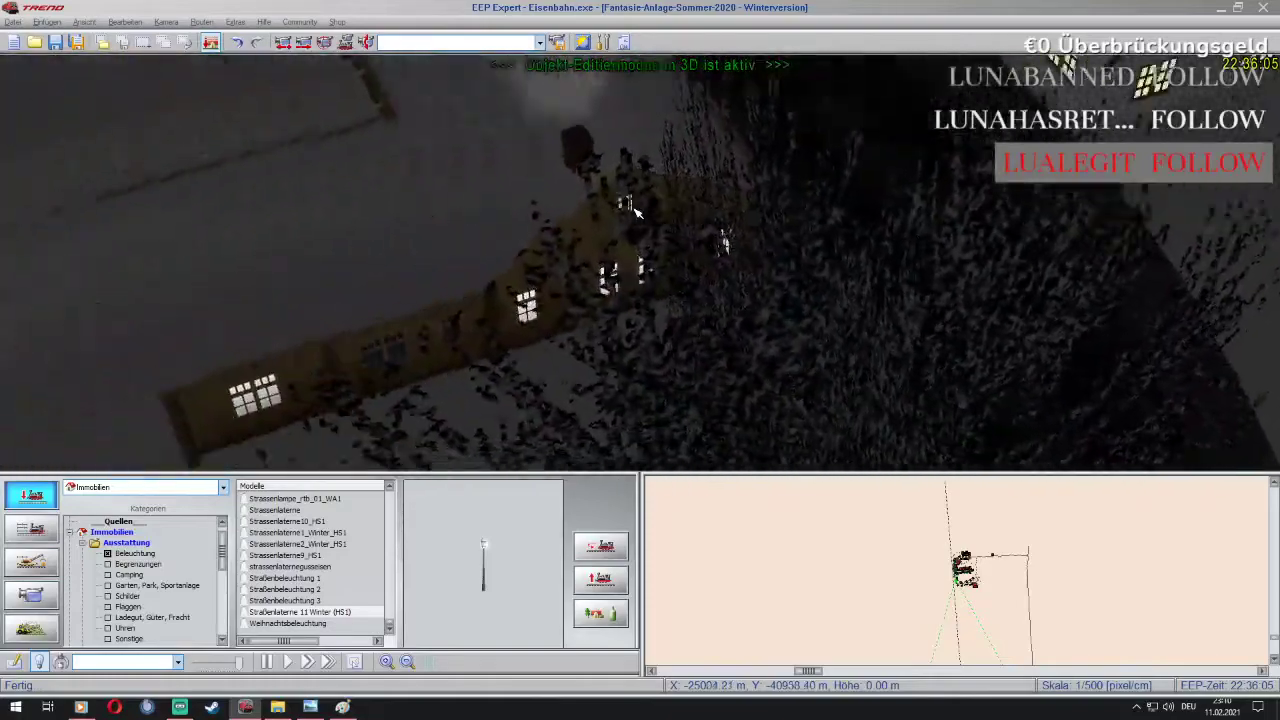
key("Down")
key("Right")
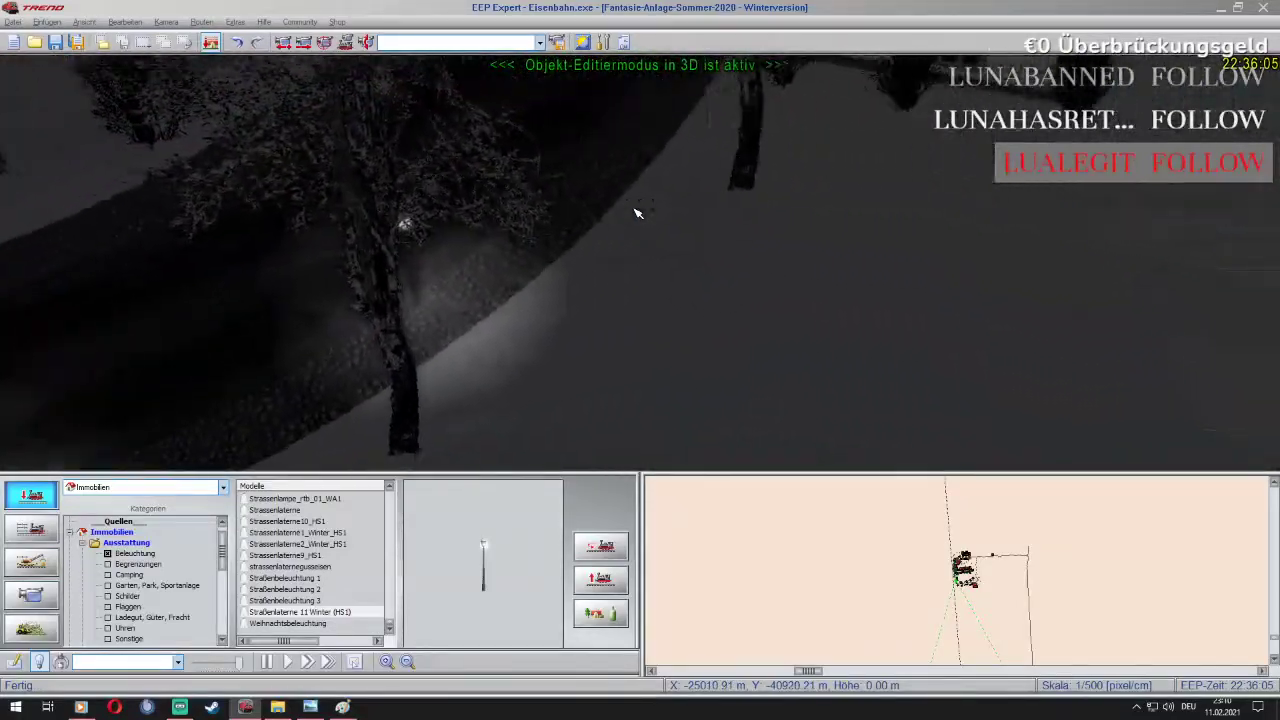
key("Up")
key("Right")
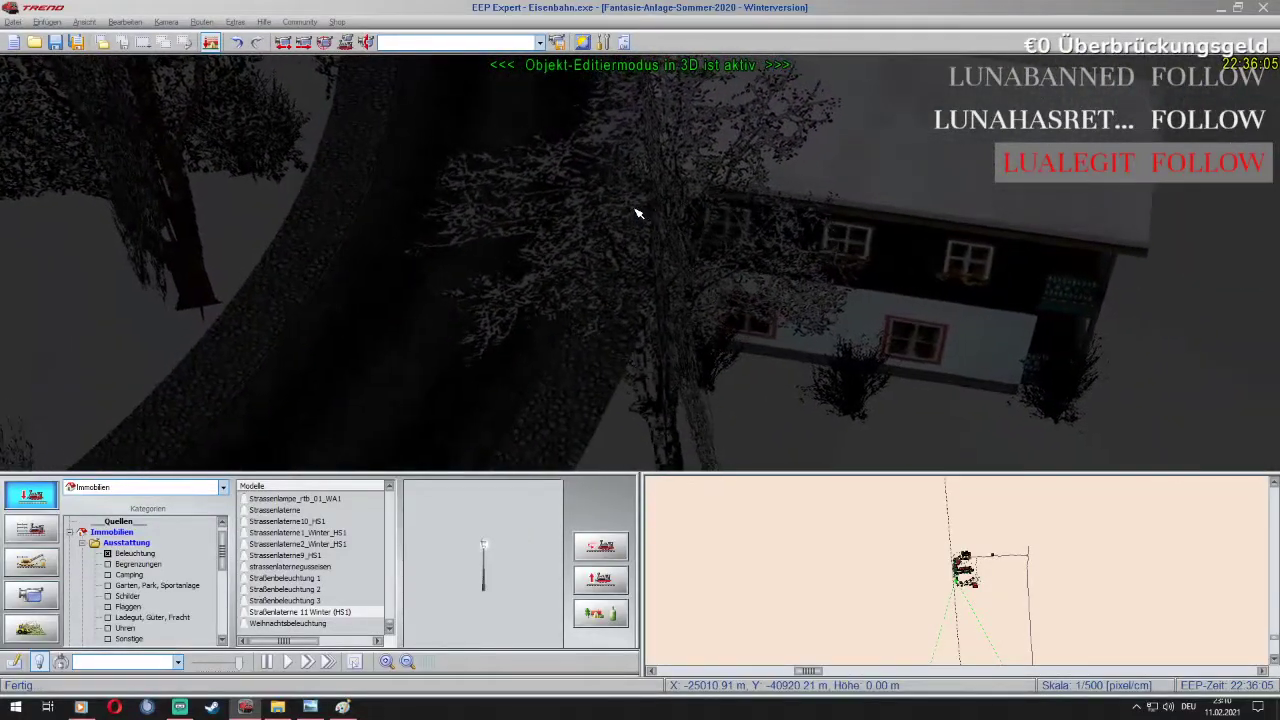
key("Right")
key("Up")
key("Left")
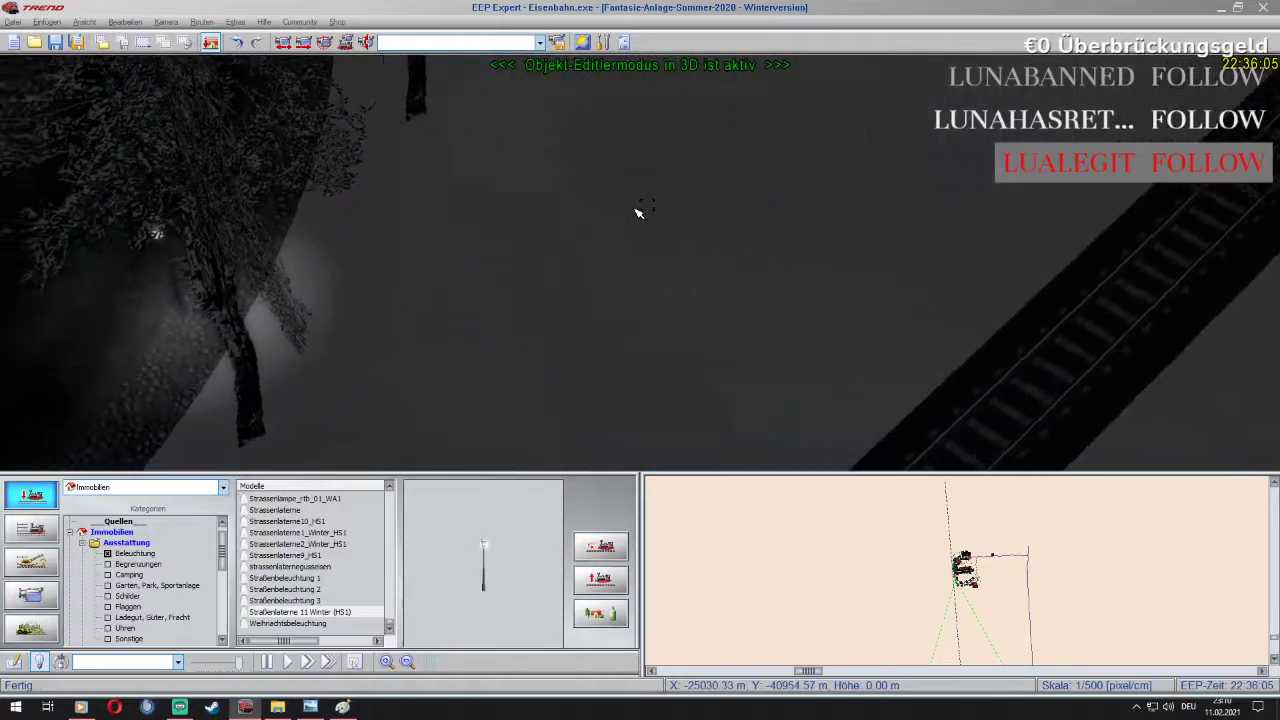
Place two winter lamps on the house-side sidewalk past the bend and move the second to about X -25002.9, Y -40944.0
key("Right")
key("Up")
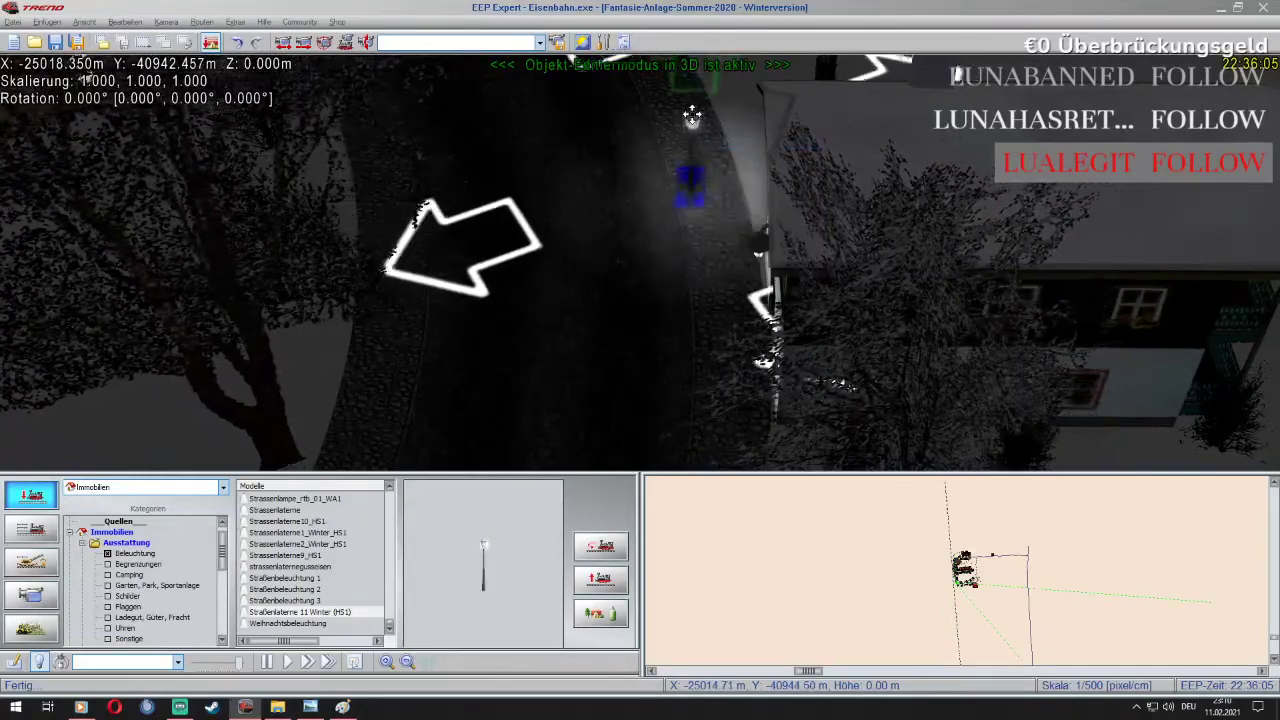
key("Up")
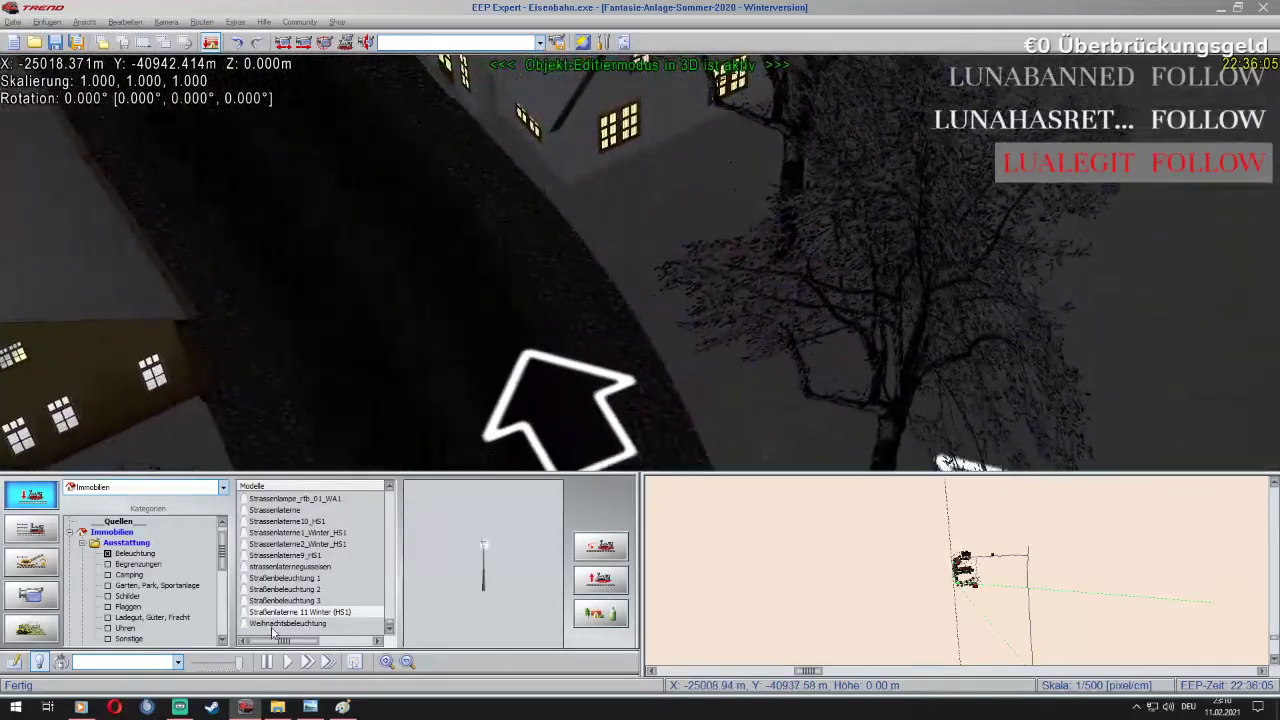
left_click(497, 204)
right_click(490, 127)
left_click(505, 147)
left_click_drag(488, 120, 482, 125)
right_click_drag(483, 124, 469, 121)
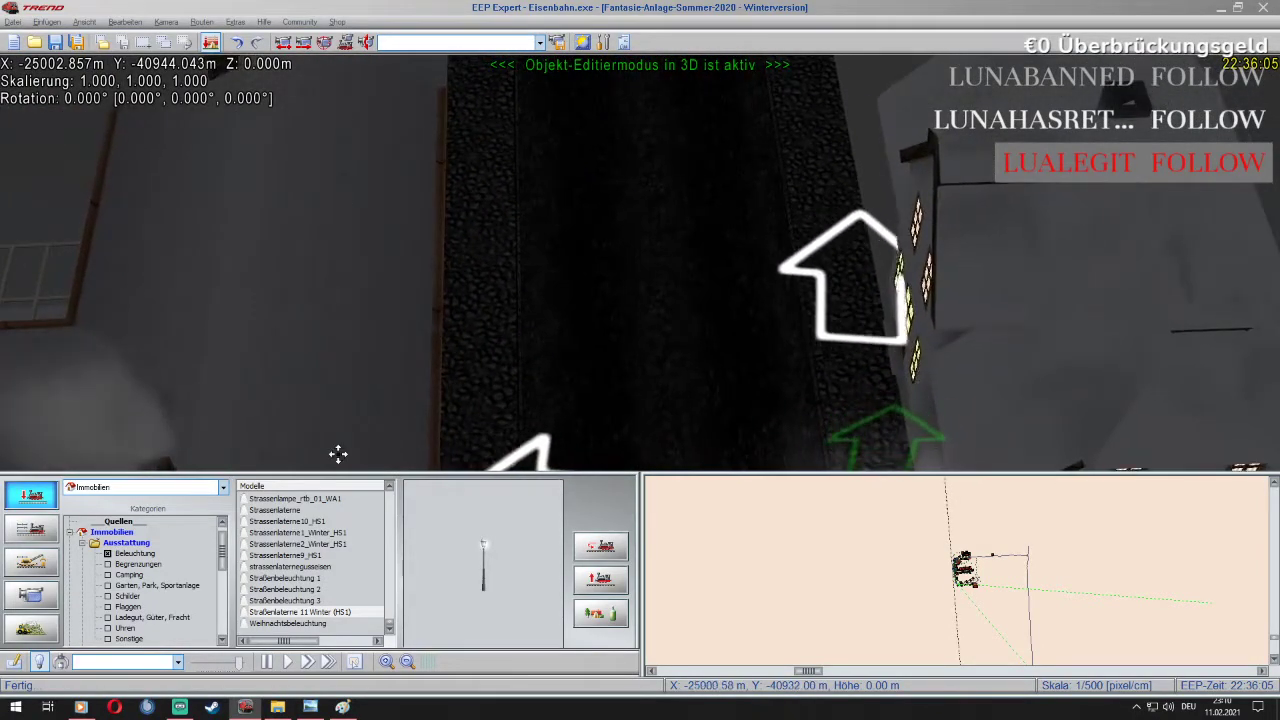
Place three lamps about 15 m apart on the house-side sidewalk, from the house with lit windows to the dark house with bare trees
left_click(360, 613)
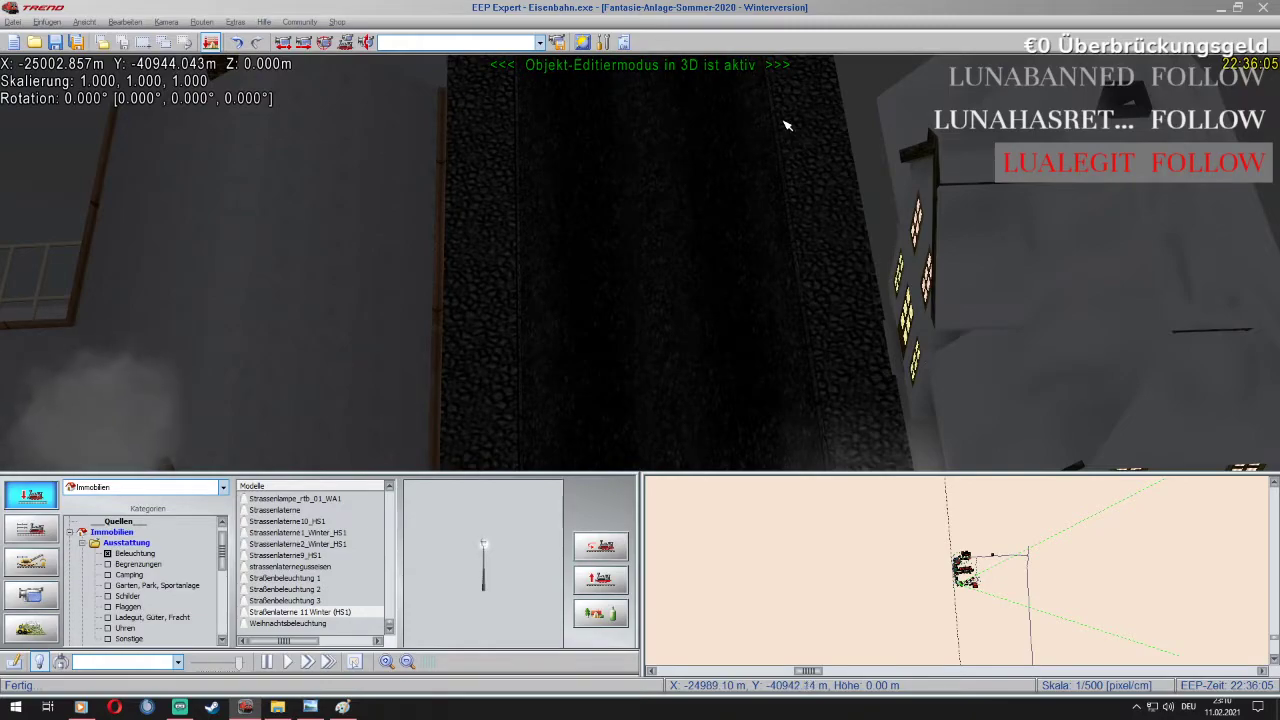
left_click(788, 124)
right_click_drag(806, 139, 730, 327)
left_click(769, 269)
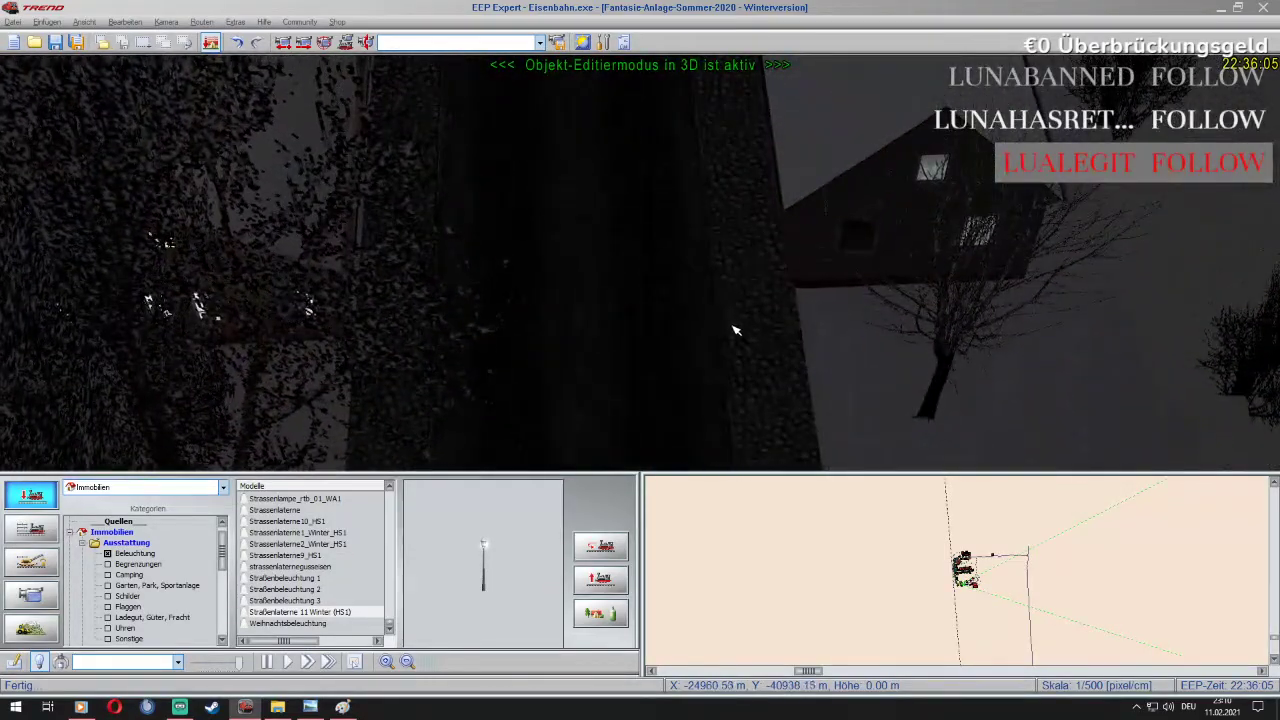
left_click(728, 300)
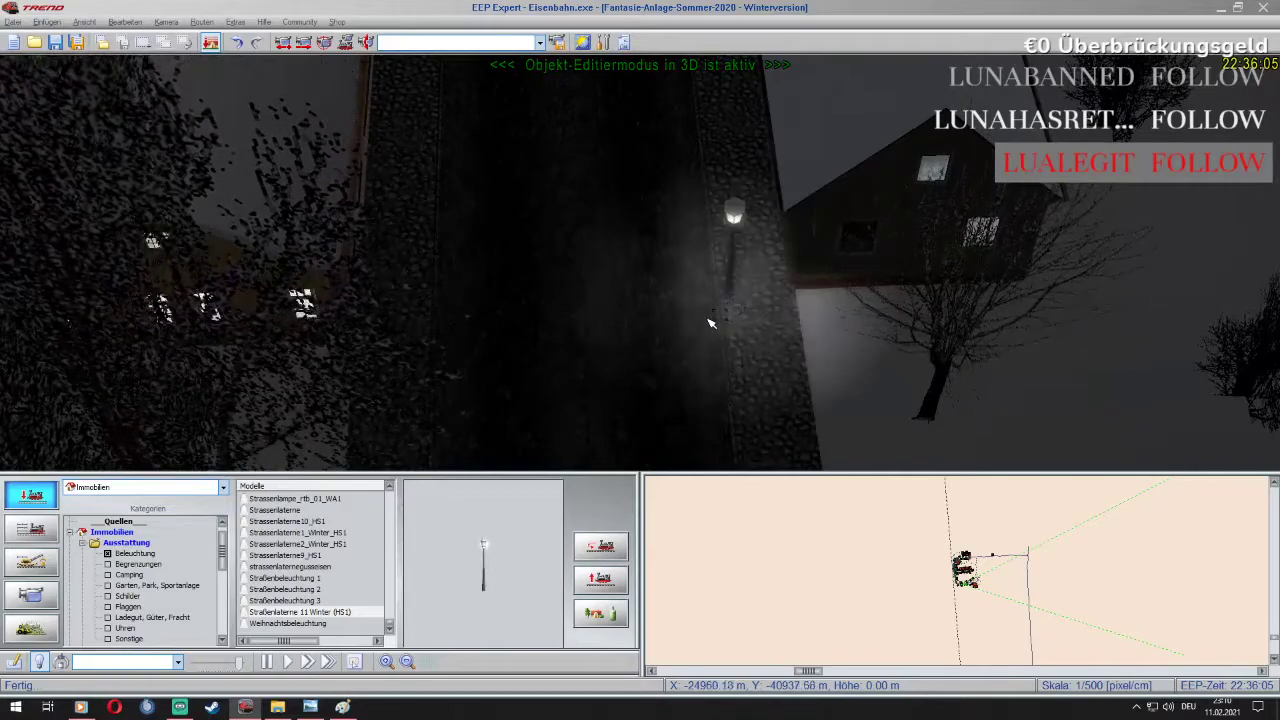
Continue the same sidewalk with three lamps: before the road fork, at the fork, and along the brick wall beyond it
right_click_drag(733, 305, 766, 363)
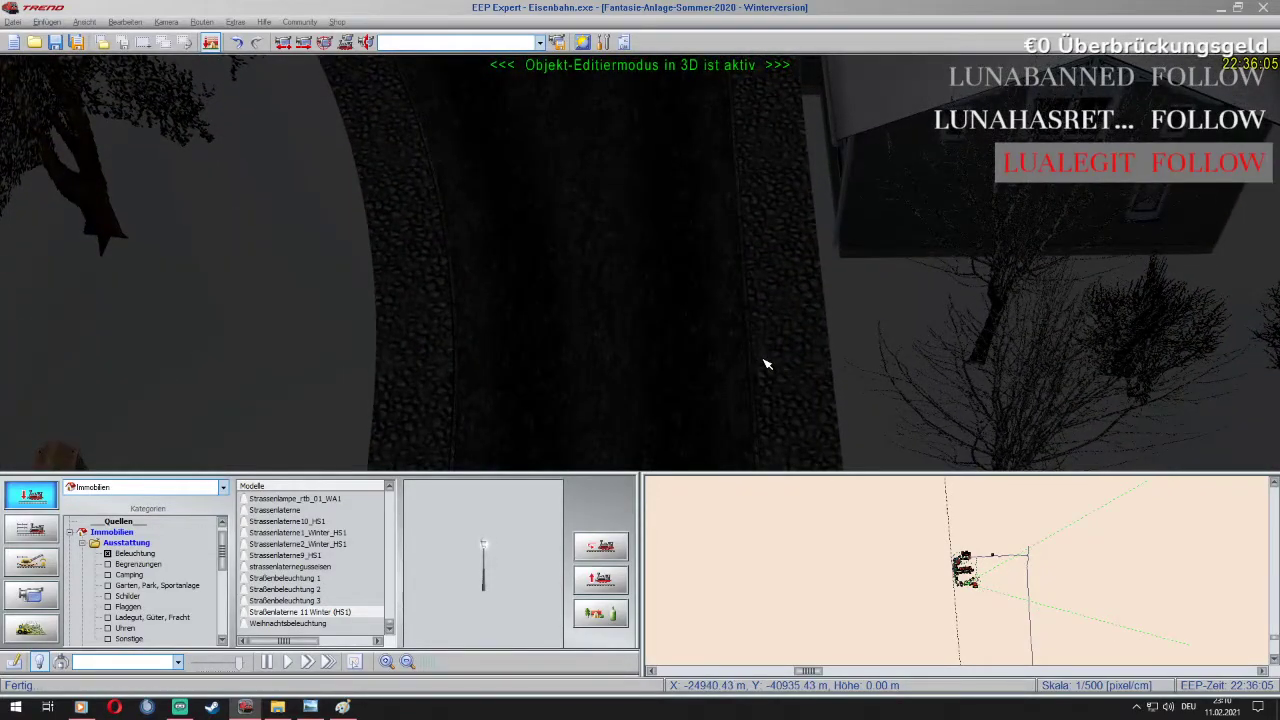
left_click(764, 359)
scroll(763, 357, "up", 3)
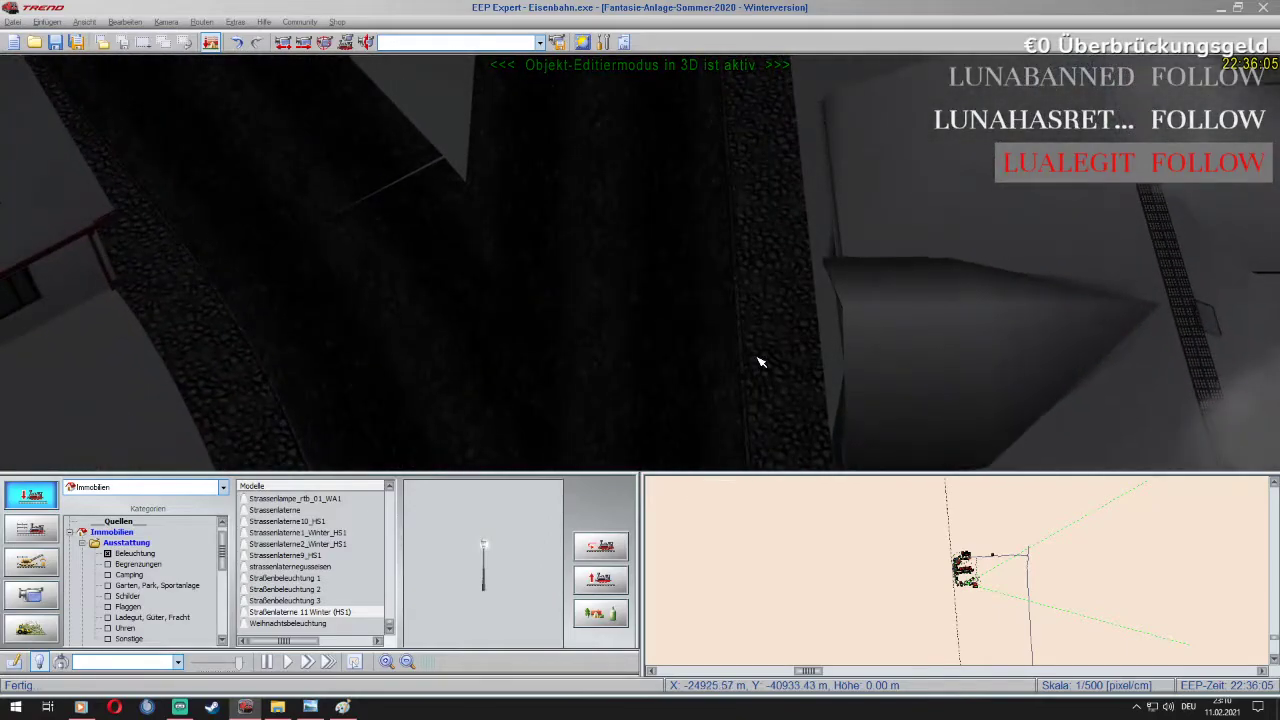
left_click(747, 278)
scroll(749, 278, "up", 4)
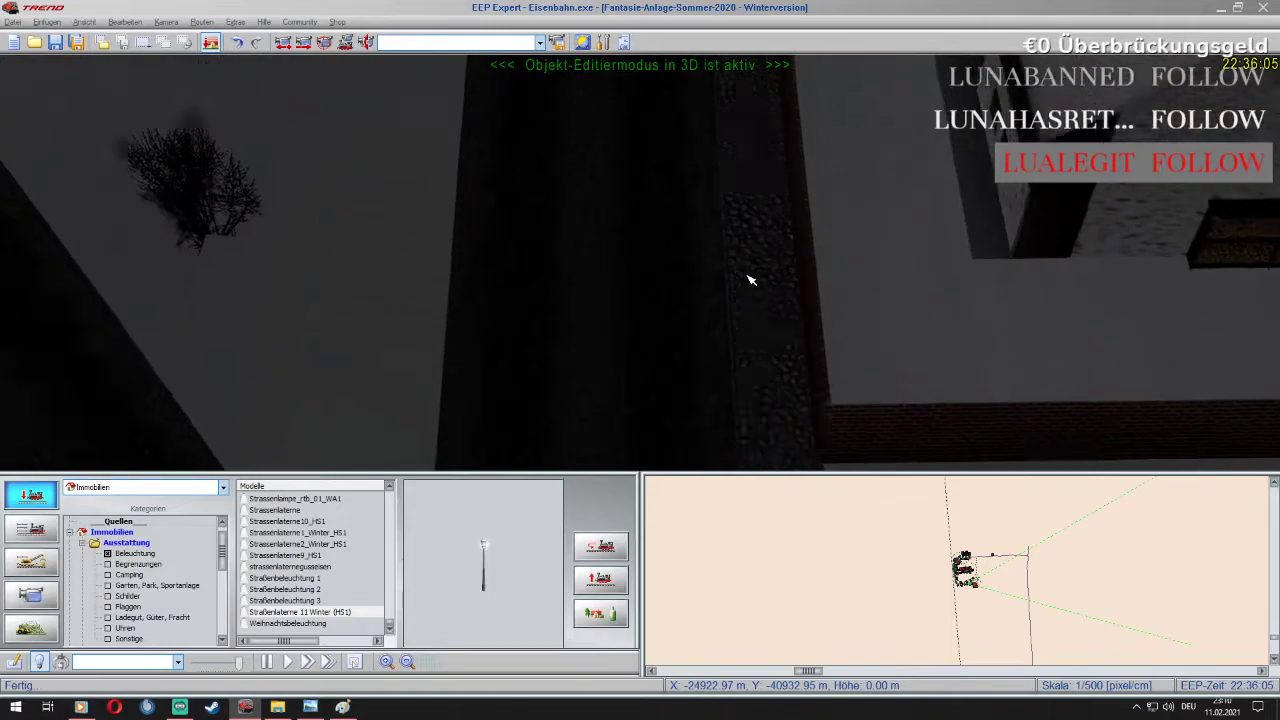
left_click(741, 348)
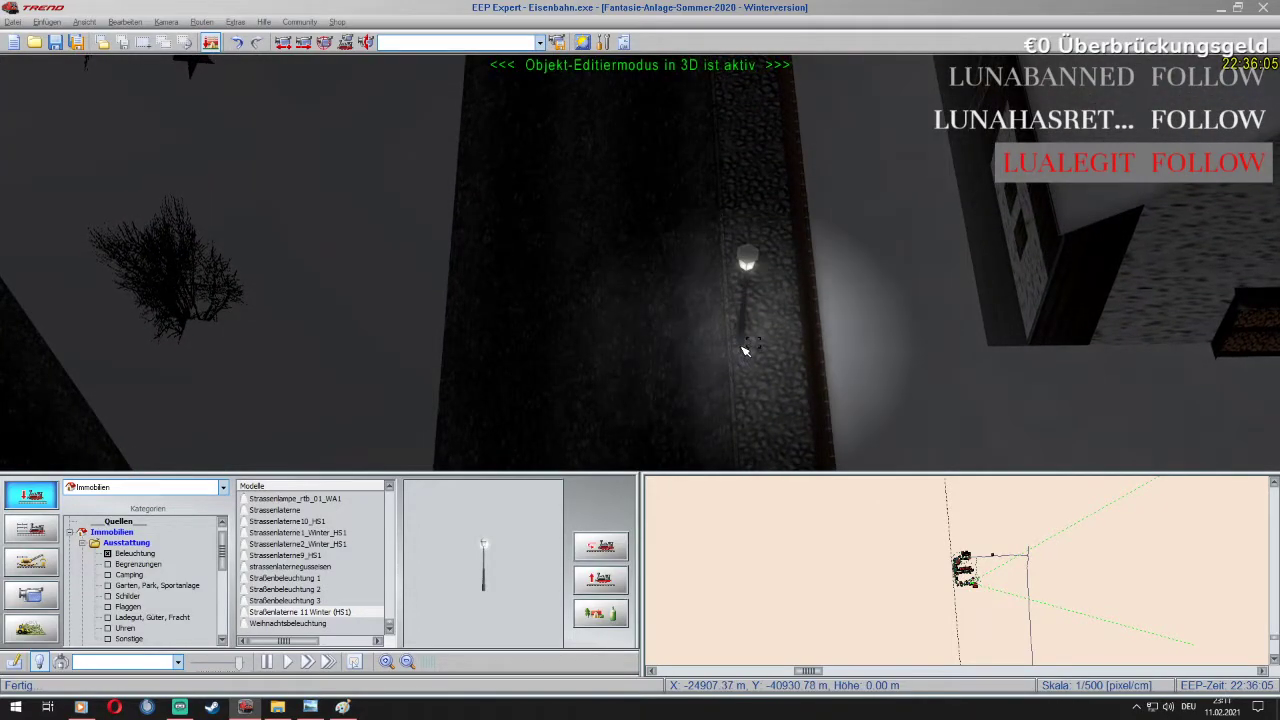
Place one lamp beside the long snow-roofed building and two on the outer sidewalk where the road enters the tight curve
scroll(742, 354, "up", 4)
scroll(740, 338, "up", 1)
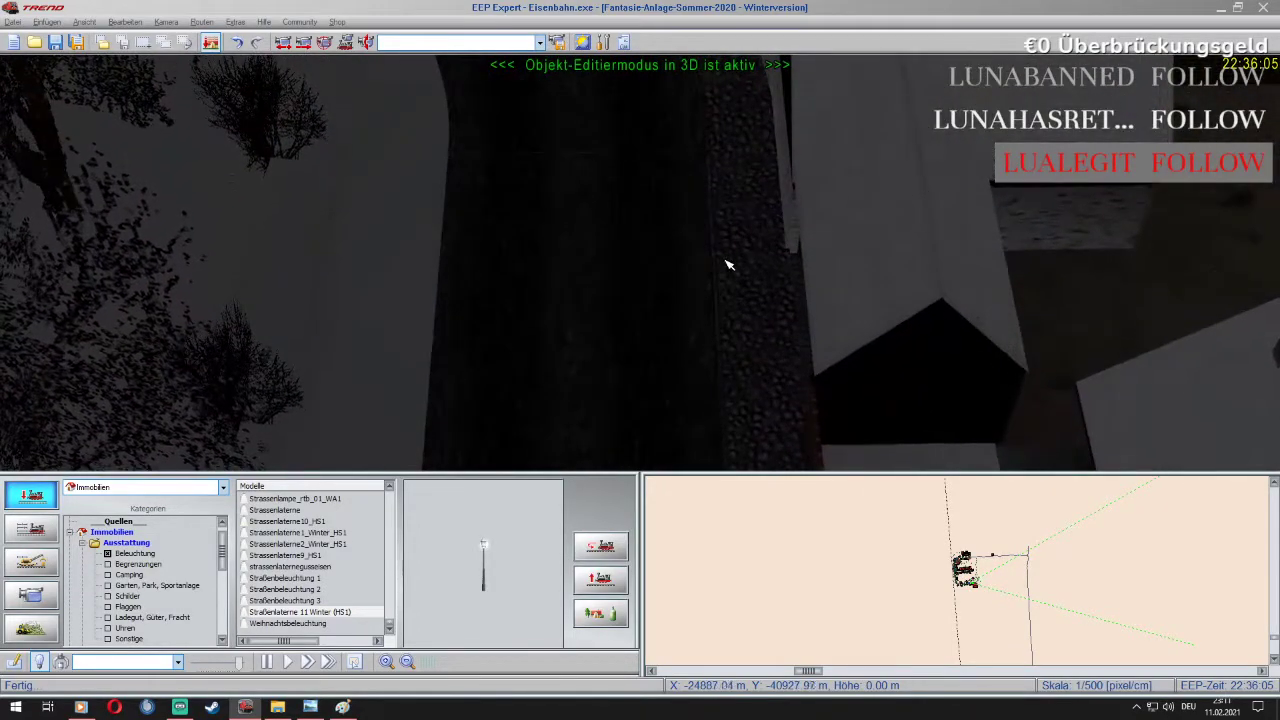
left_click(726, 240)
scroll(727, 240, "up", 4)
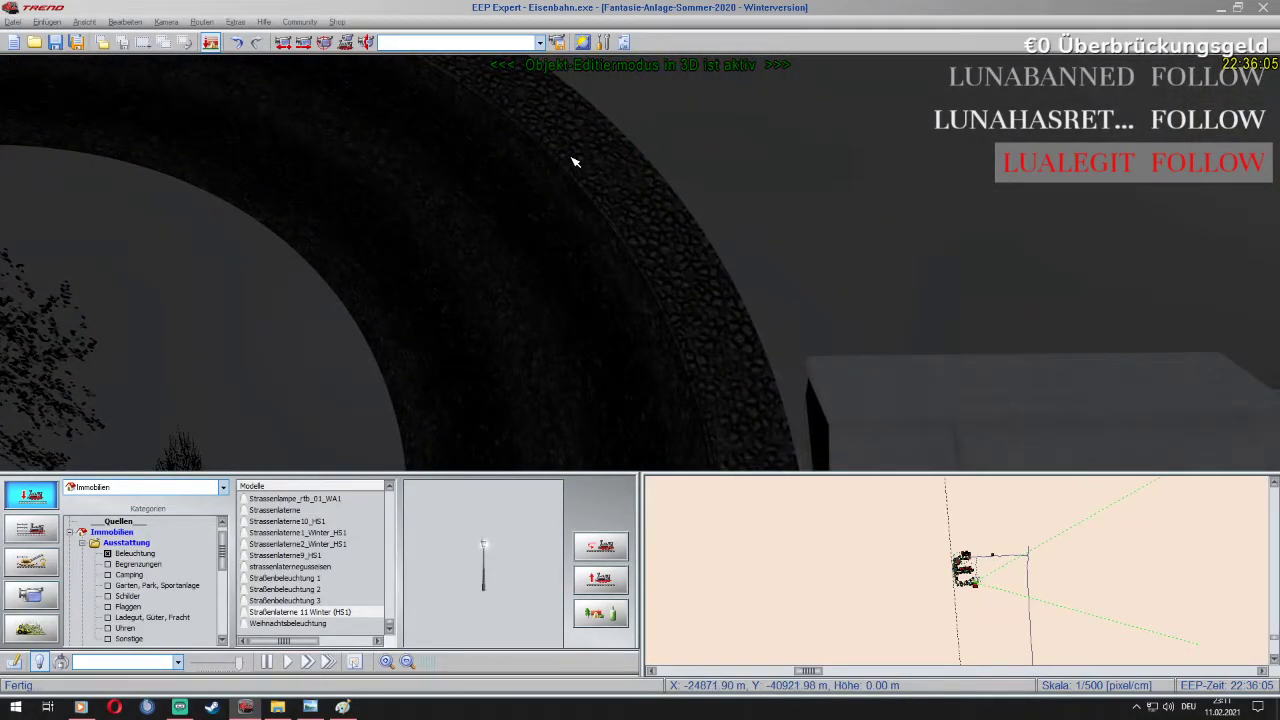
left_click(574, 161)
scroll(574, 161, "down", 2)
right_click_drag(3, 80, 310, 235)
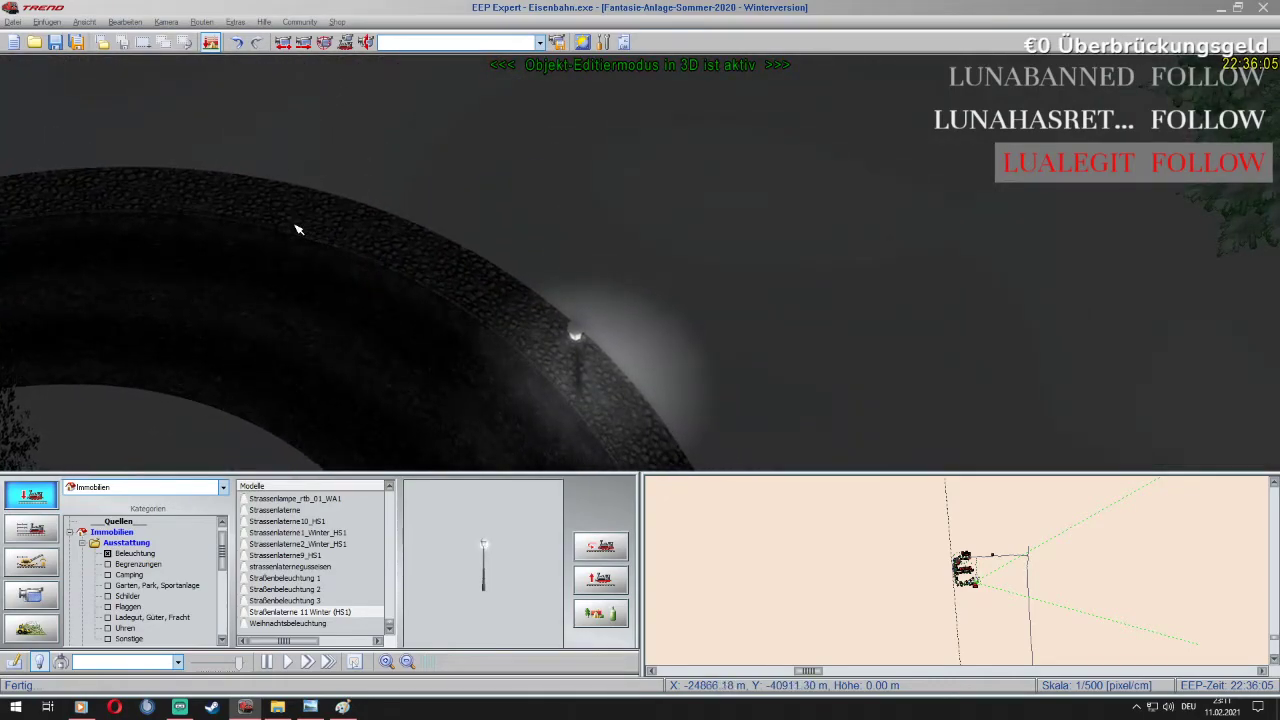
left_click(282, 229)
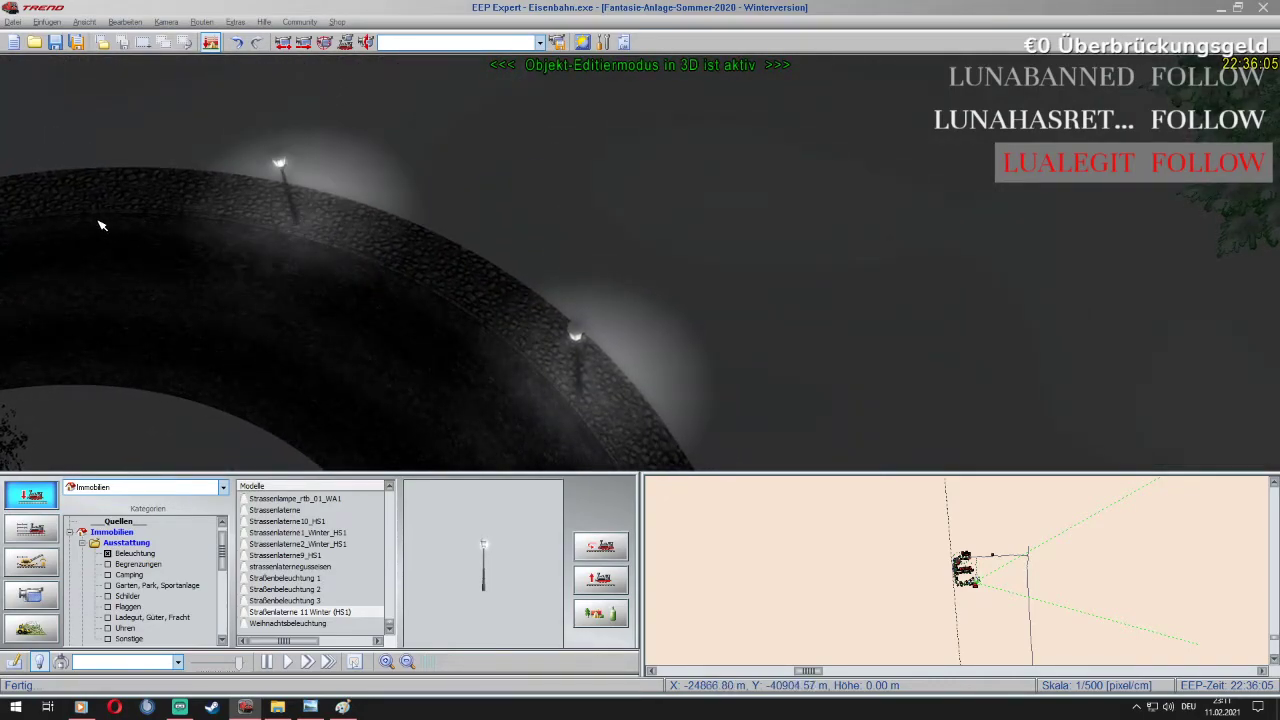
Add another lamp on the outer sidewalk of the tight curve and move it farther along, to about X -24868.1, Y -40899.0
key("Left")
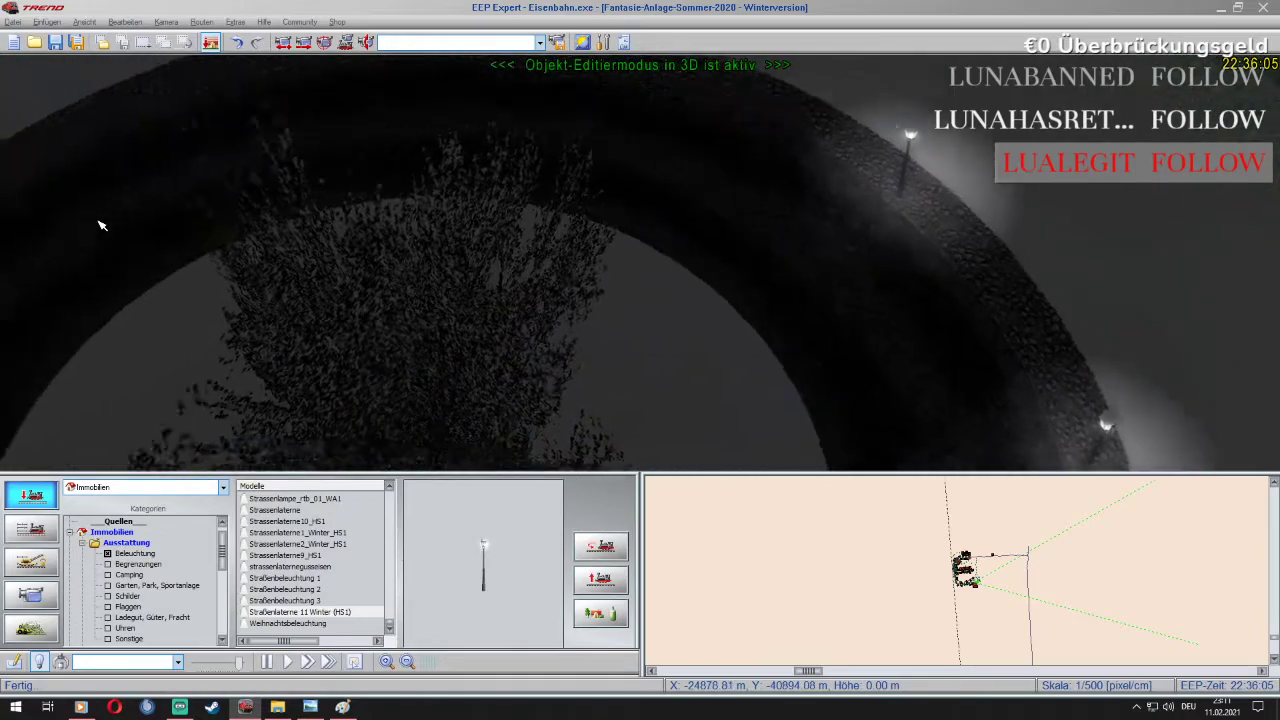
key("Down")
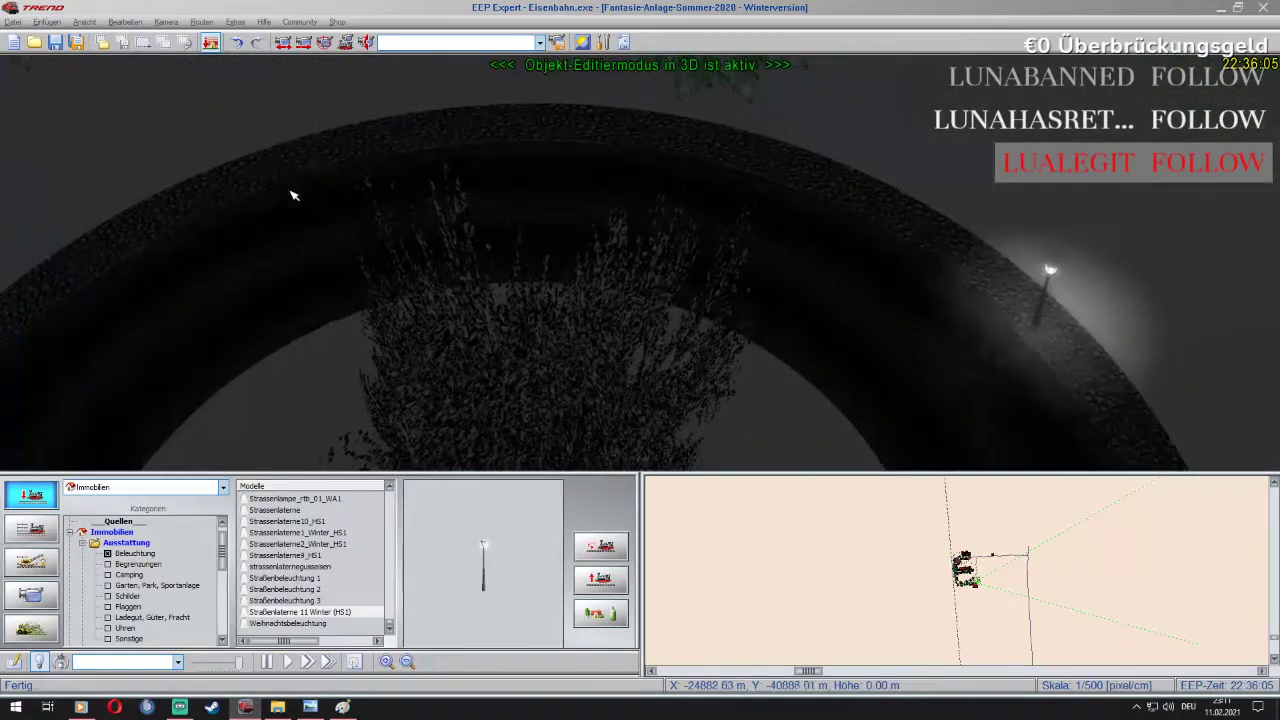
left_click(790, 180)
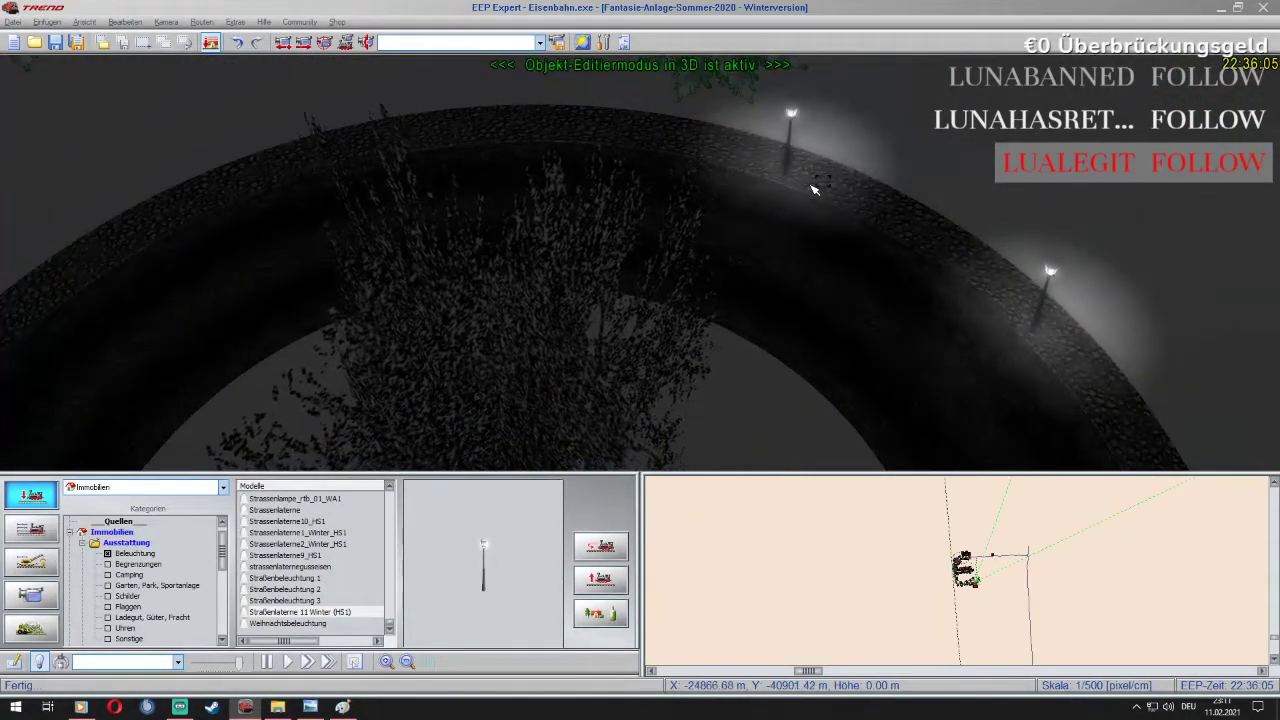
right_click(795, 110)
left_click(834, 130)
left_click_drag(791, 106, 740, 97)
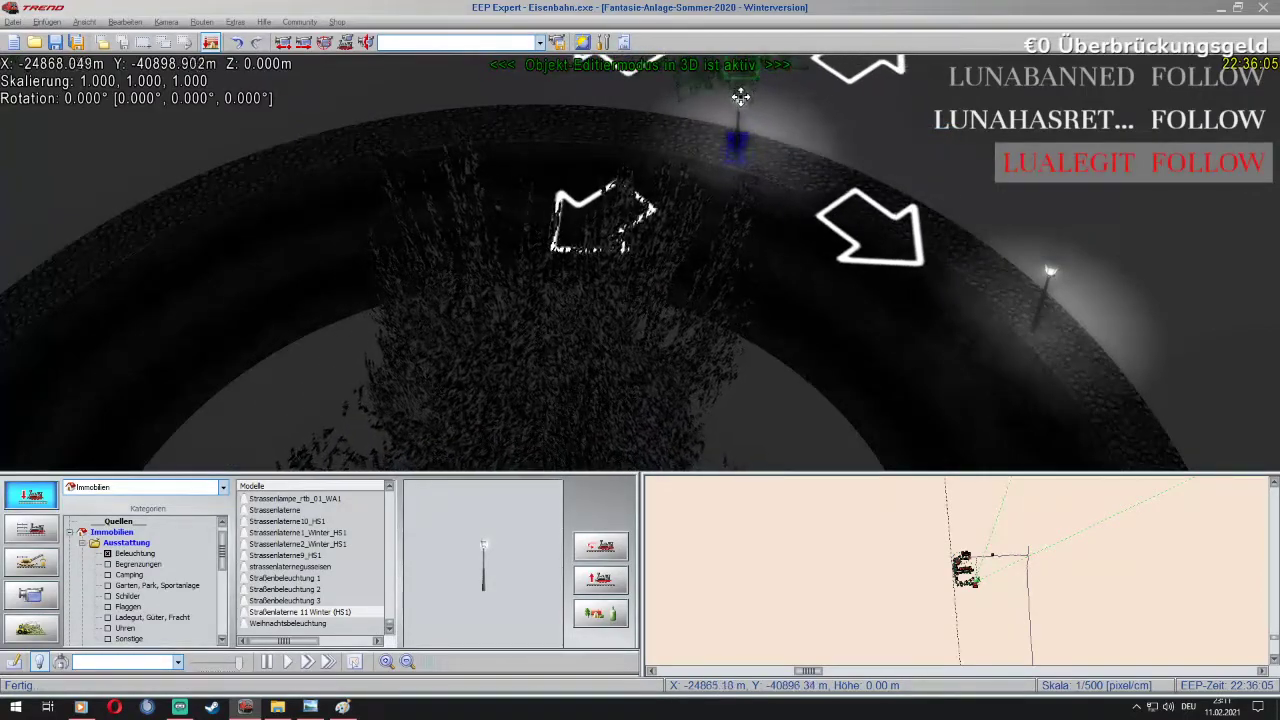
Place a lamp on the outer sidewalk behind the large bush and adjust it to about X -24876.1, Y -40890.2
left_click(331, 613)
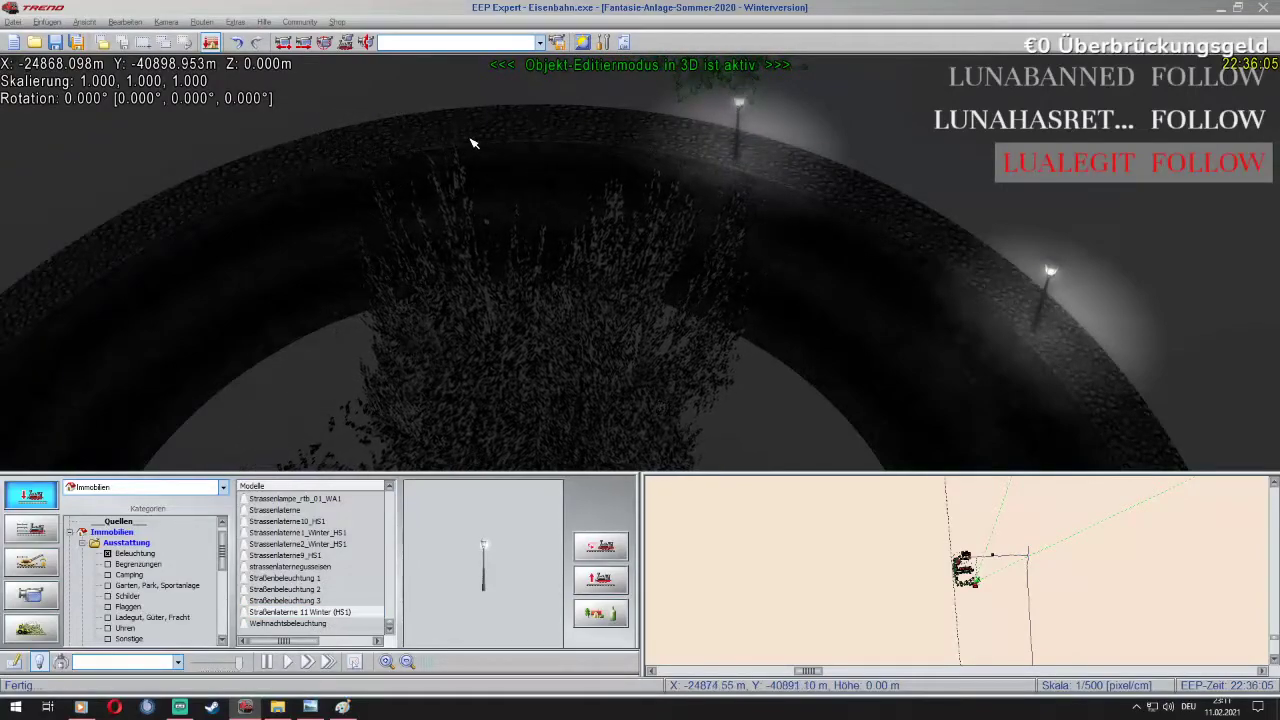
left_click(425, 145)
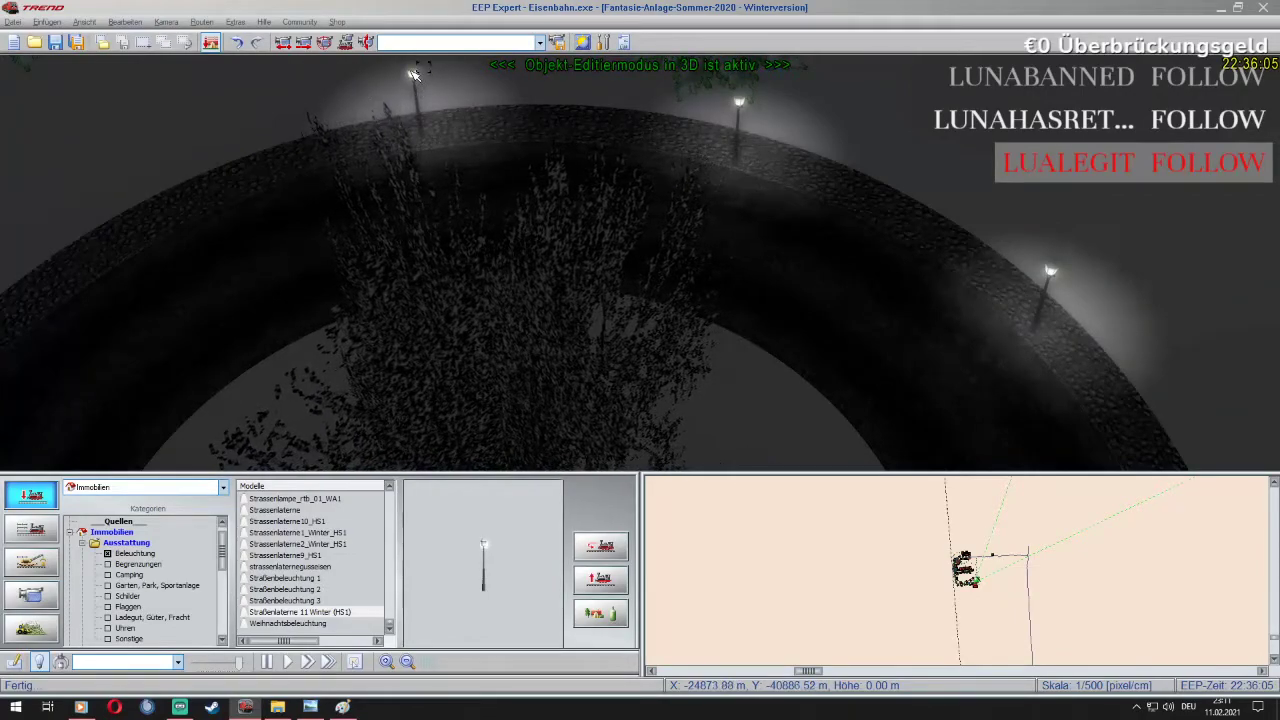
left_click(450, 98)
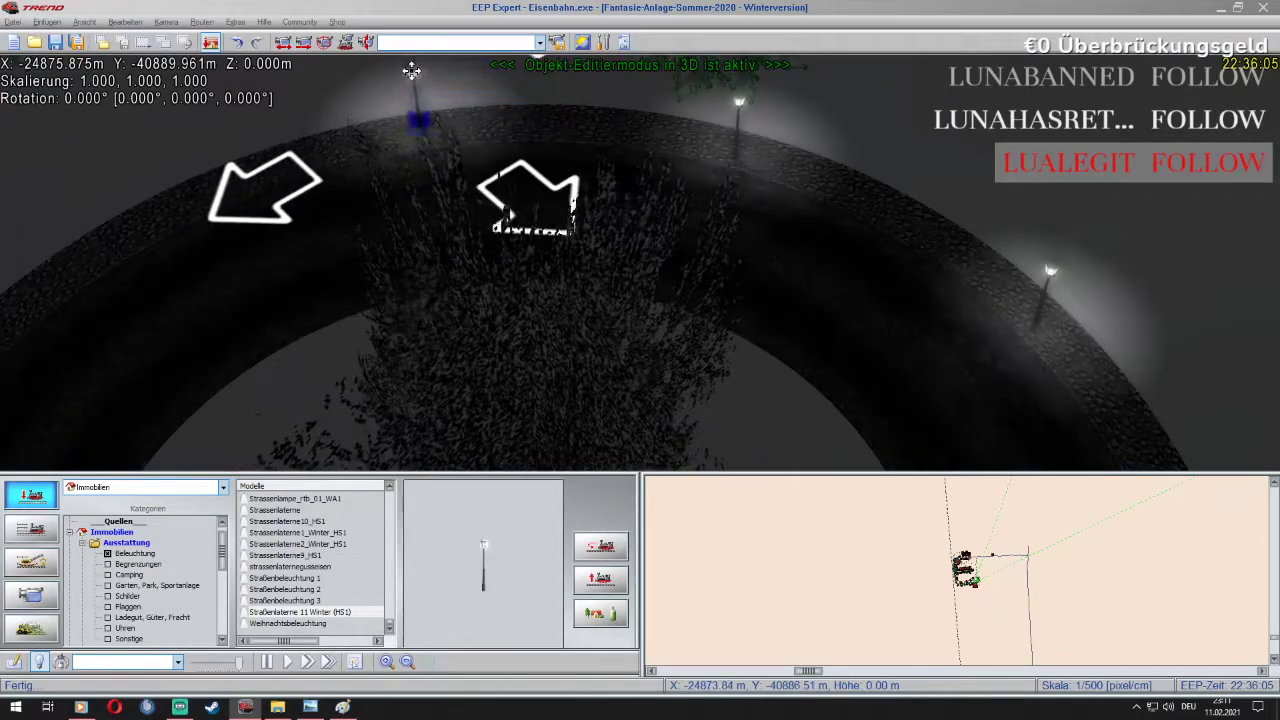
left_click_drag(408, 76, 409, 75)
Place a lamp farther around the curve before the yellow house and adjust it to about X -24891.3, Y -40888.4
left_click(328, 612)
mouse_move(3, 329)
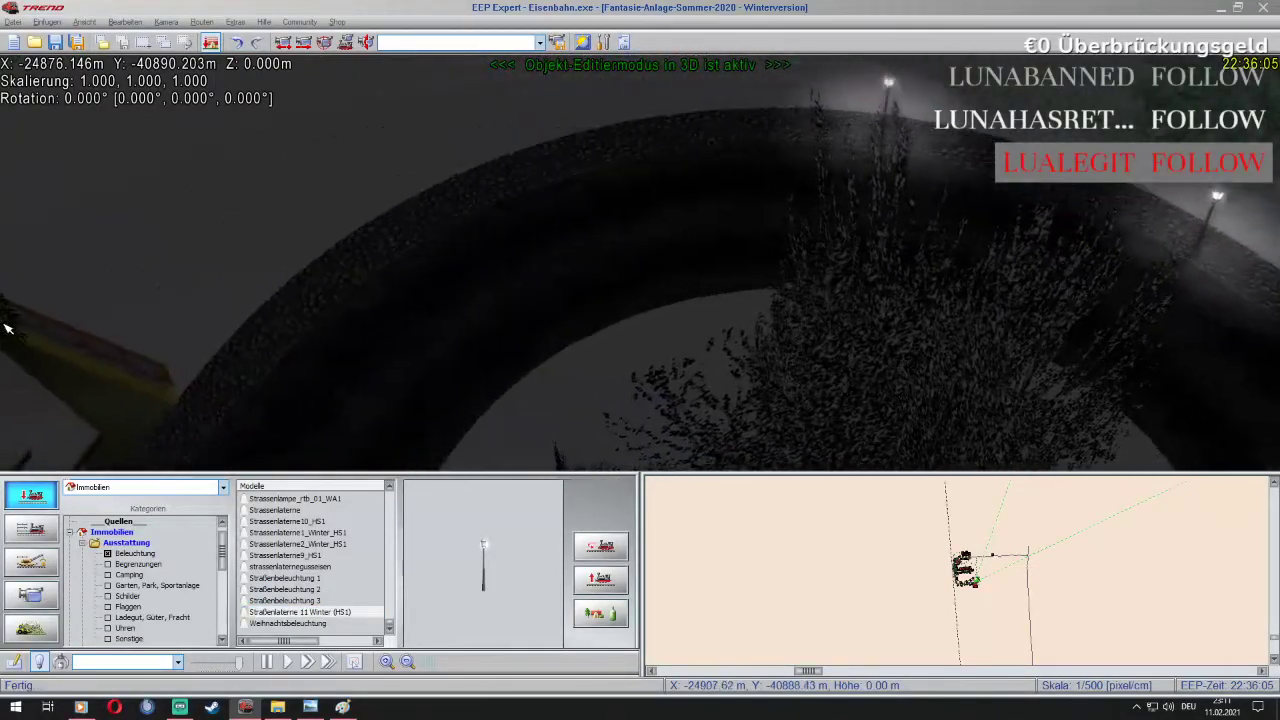
left_click(613, 195)
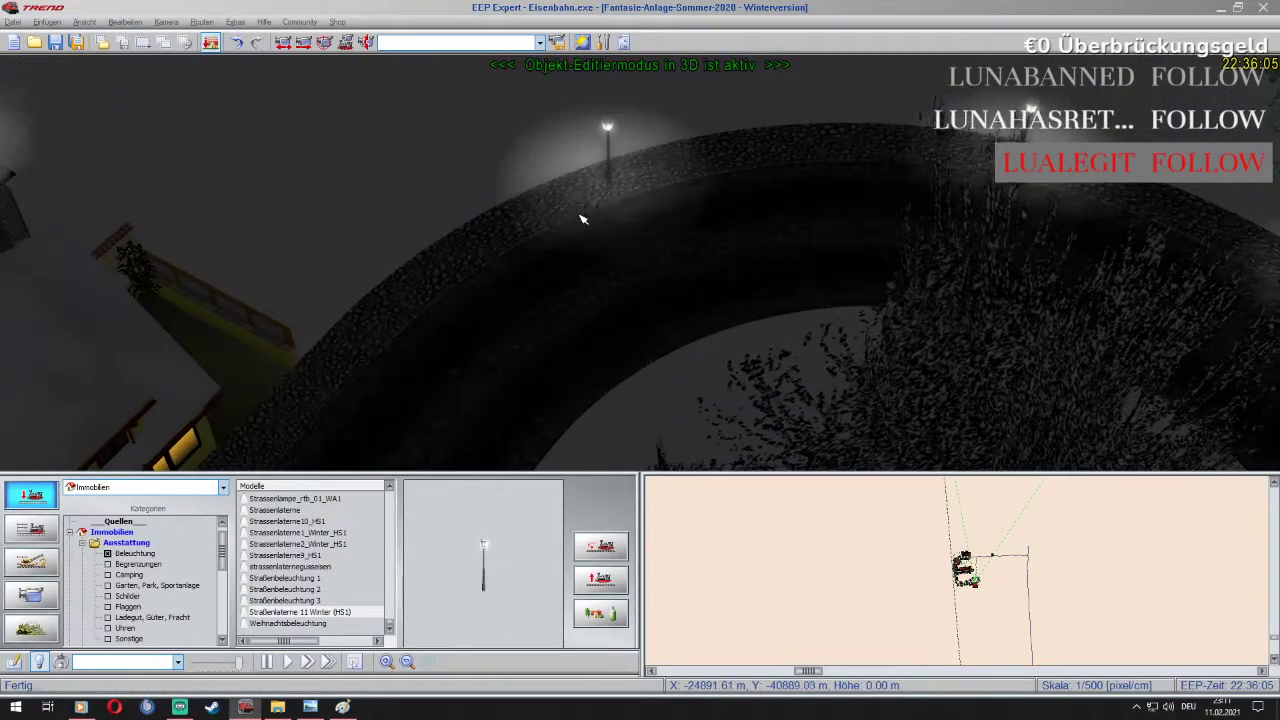
right_click(612, 126)
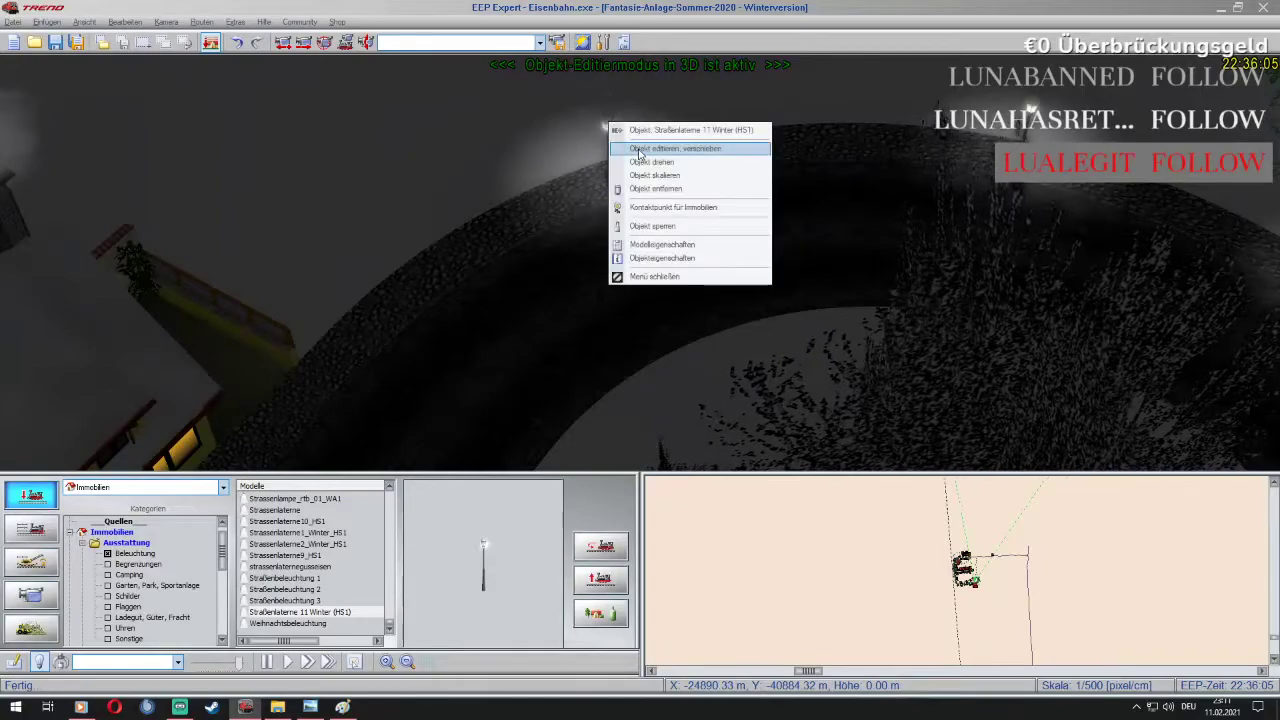
left_click(650, 151)
left_click_drag(609, 127, 603, 136)
Place a lamp on the sidewalk at the corner of the yellow house and fine-tune it to about X -24905.0, Y -40898.4
left_click(337, 611)
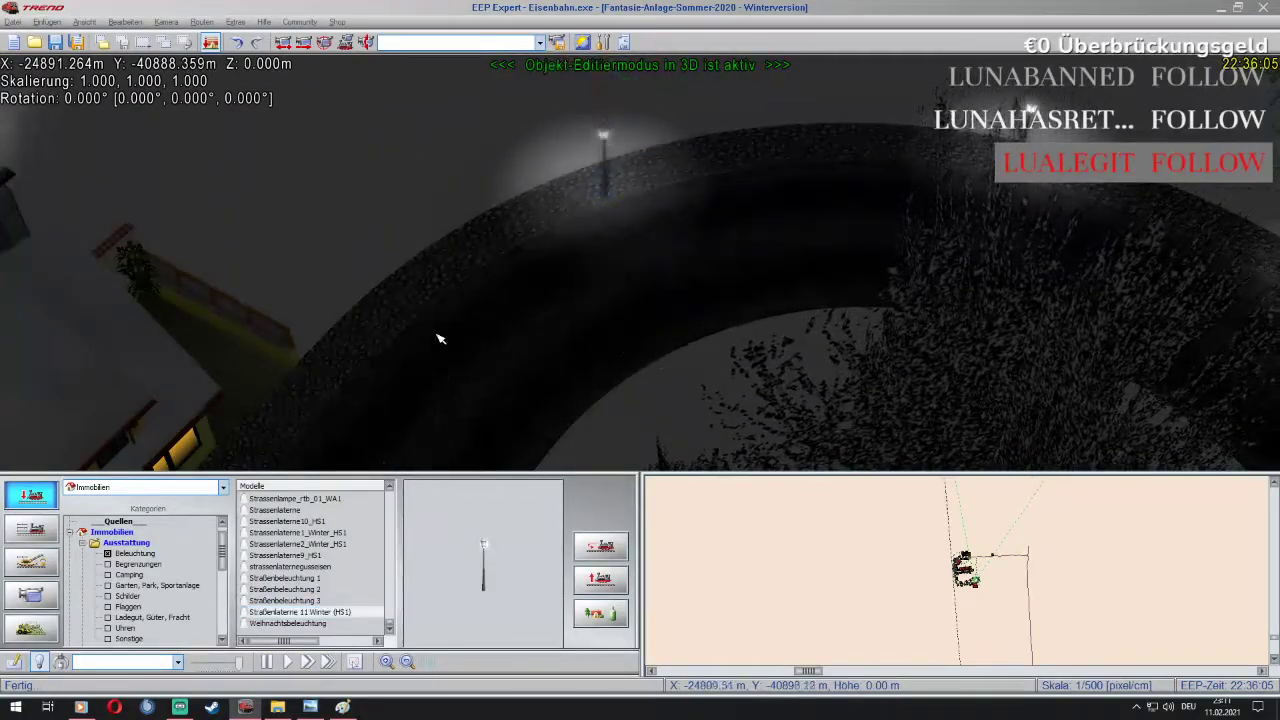
left_click_drag(353, 393, 349, 234)
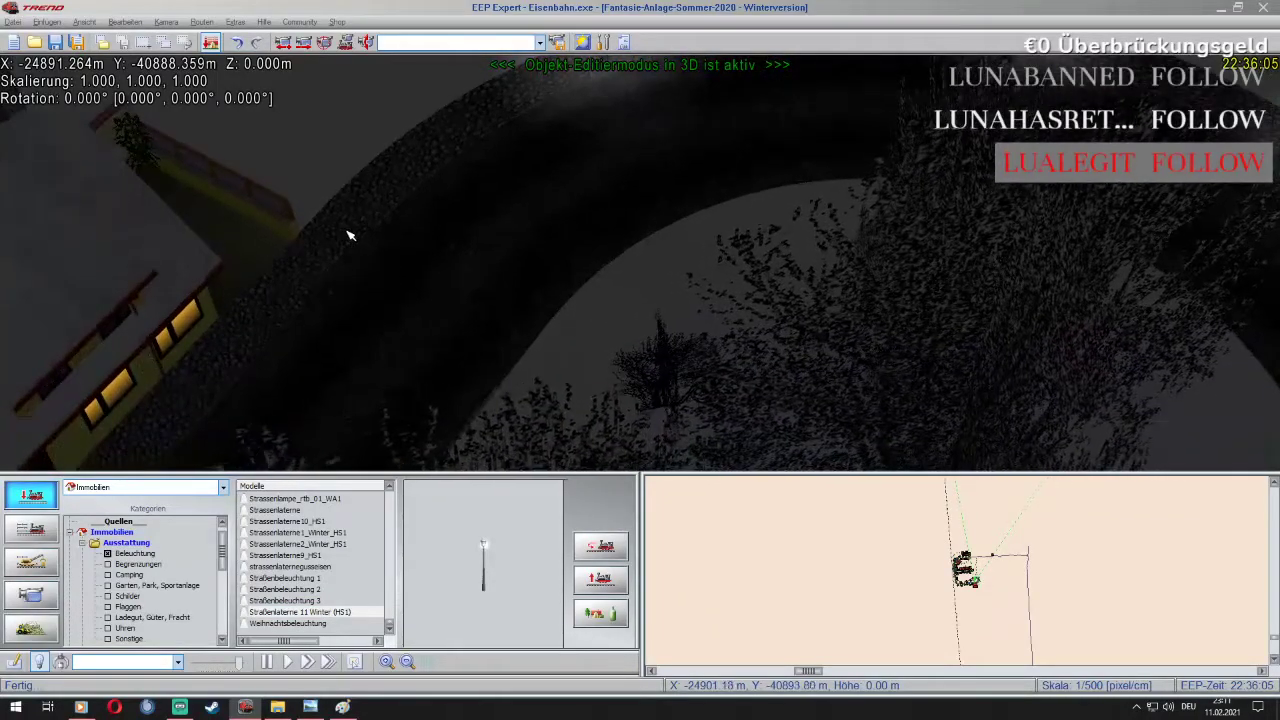
left_click(254, 343)
right_click(230, 272)
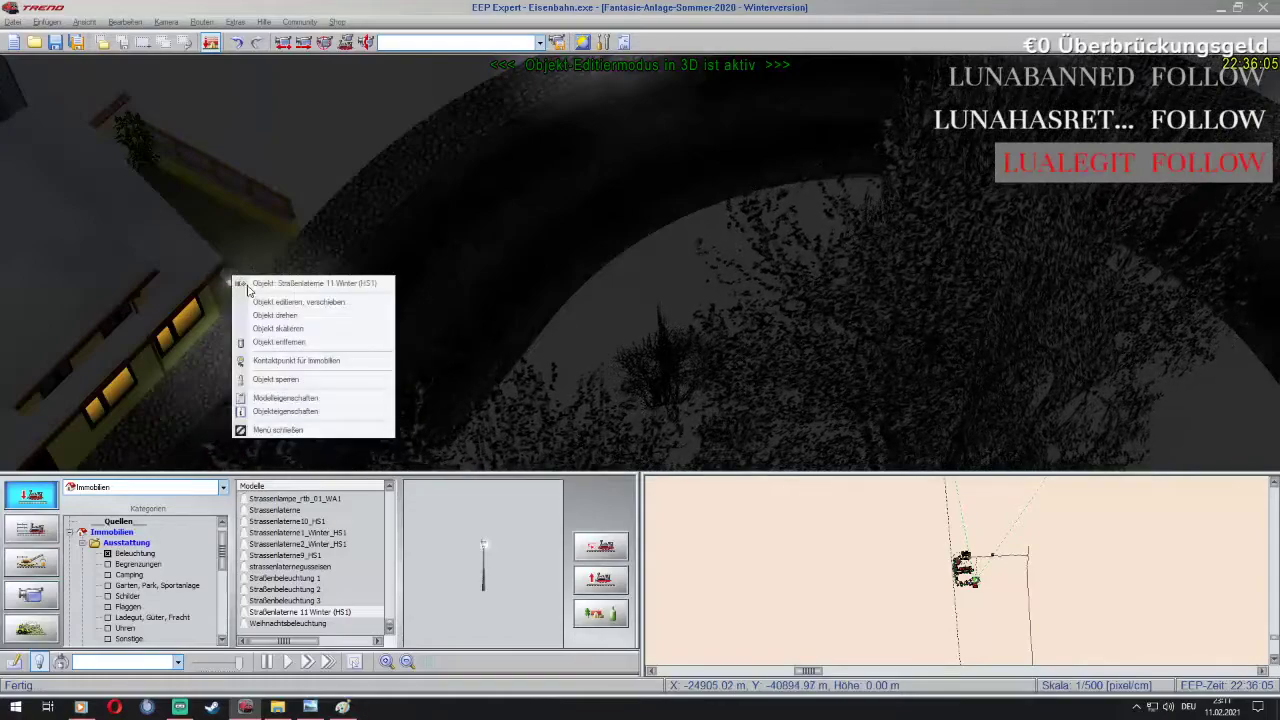
left_click(235, 280)
left_click_drag(233, 276, 223, 298)
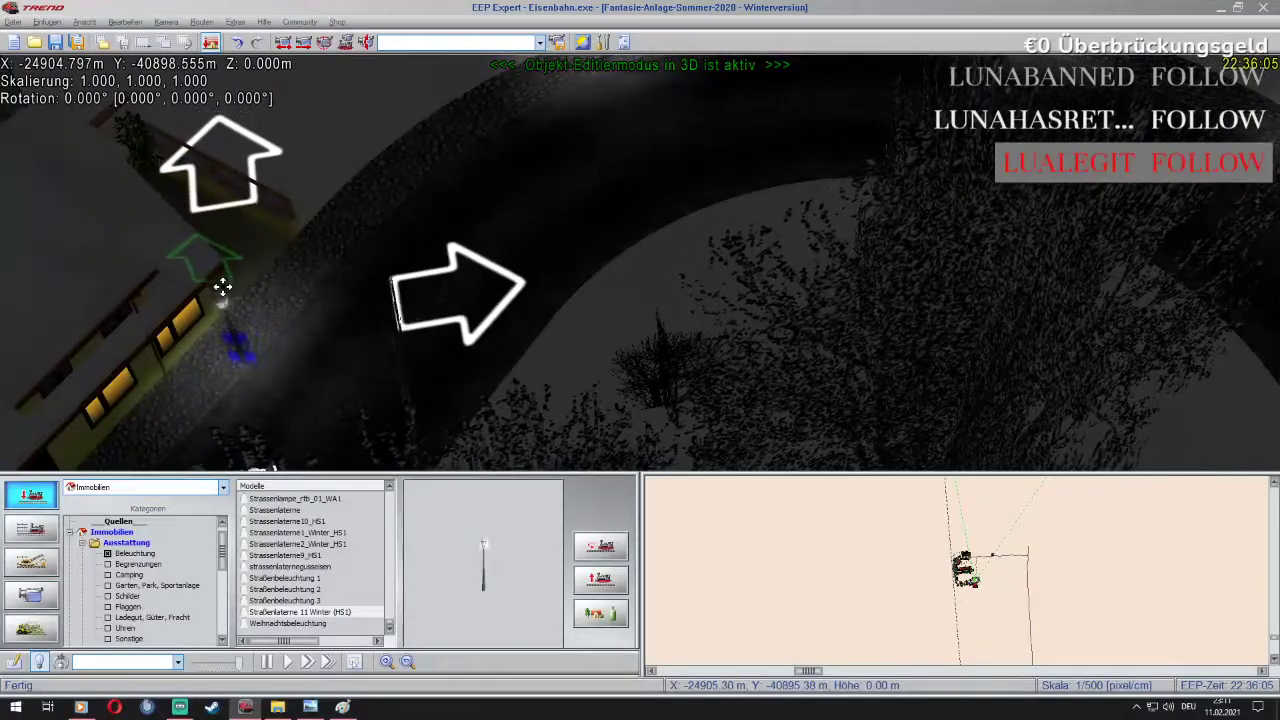
left_click(283, 611)
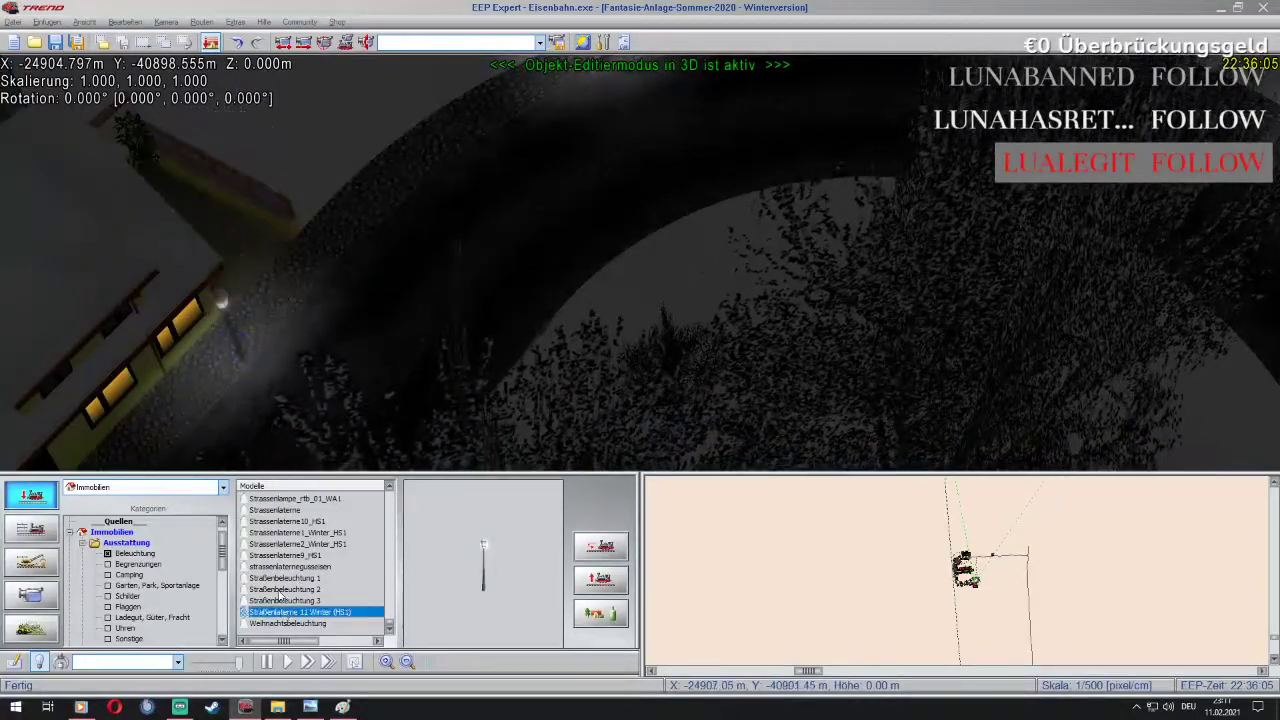
mouse_move(8, 395)
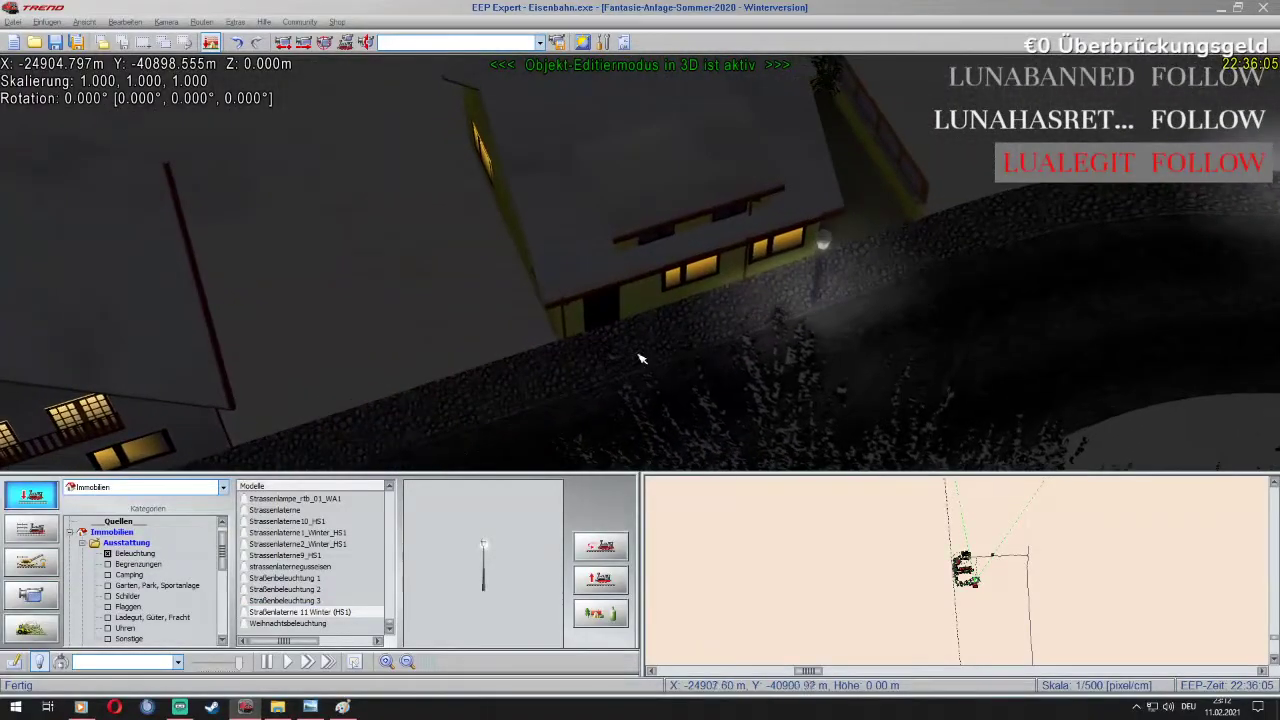
right_click(828, 244)
left_click(828, 240)
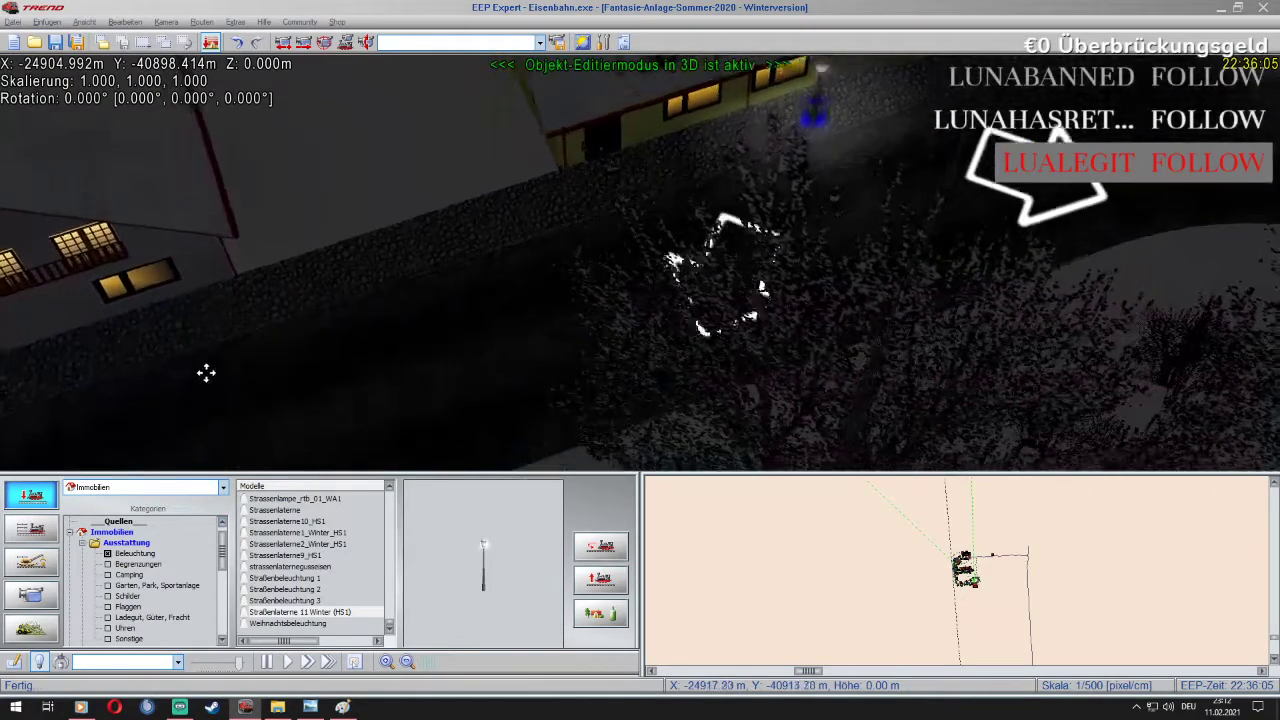
Place a lamp on the sidewalk between the yellow house and the neighbouring gabled house with the balcony
mouse_move(17, 249)
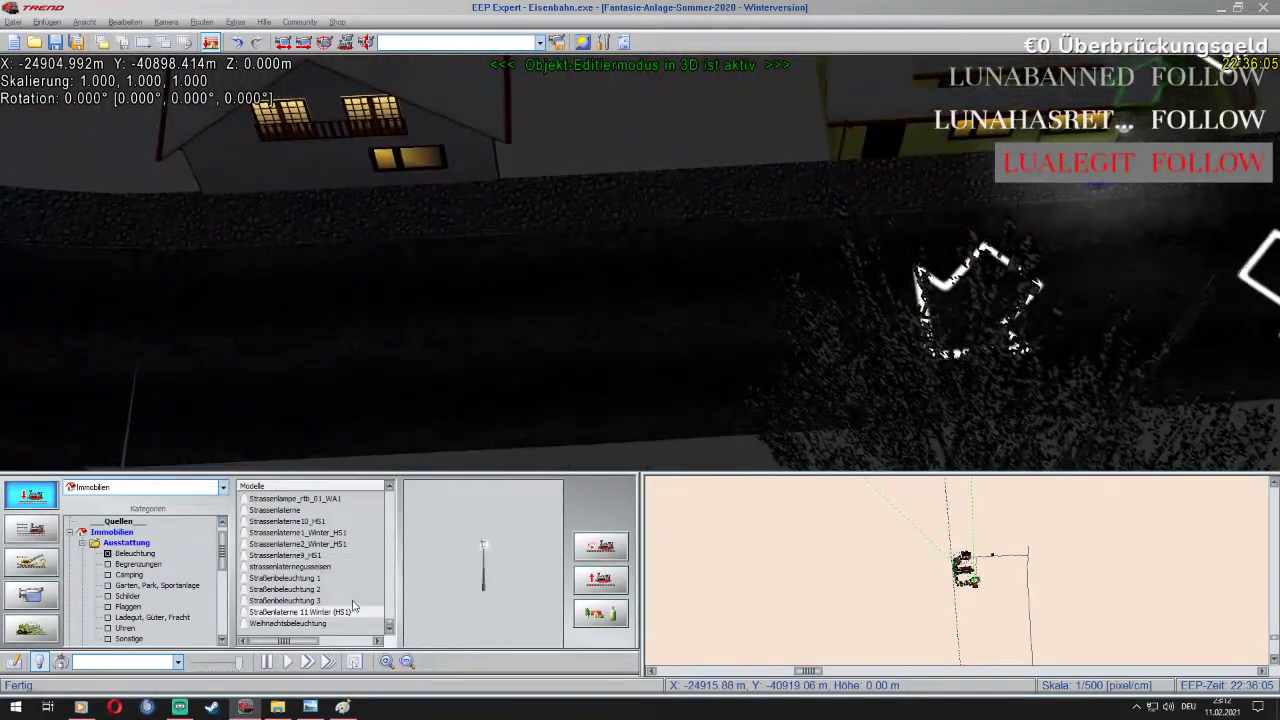
left_click(349, 612)
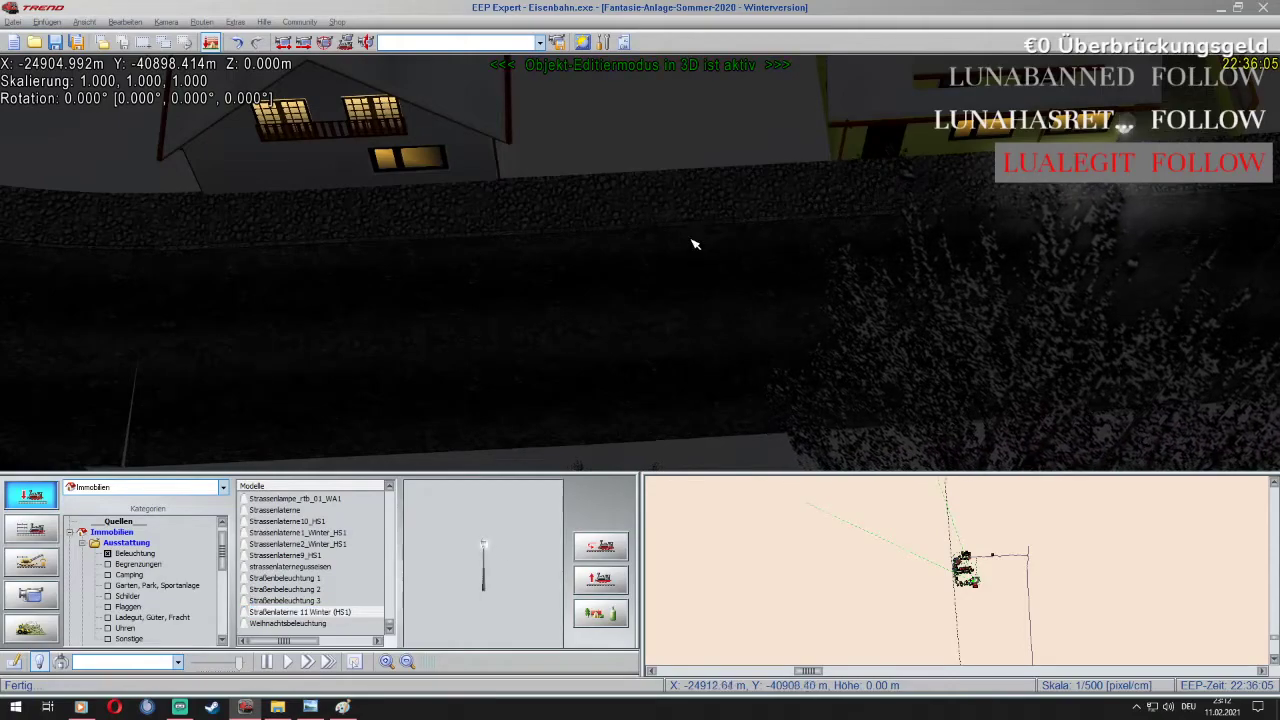
left_click(575, 226)
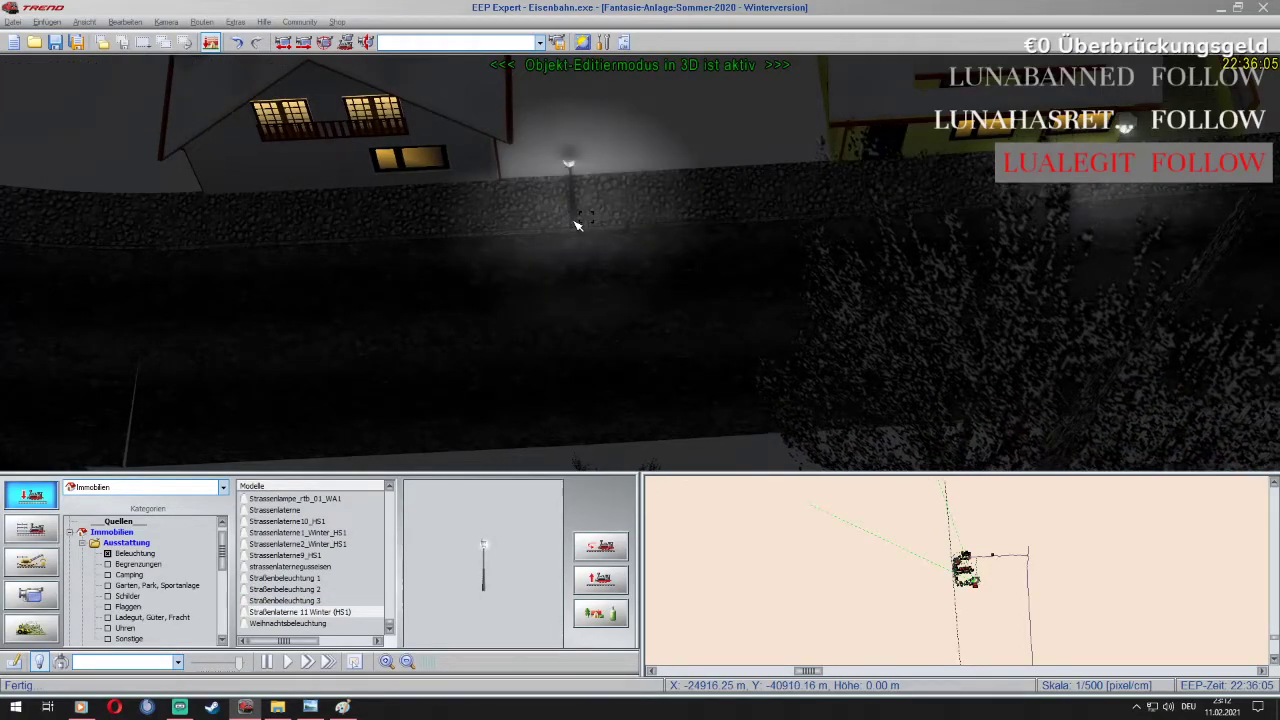
key("Left")
key("Up")
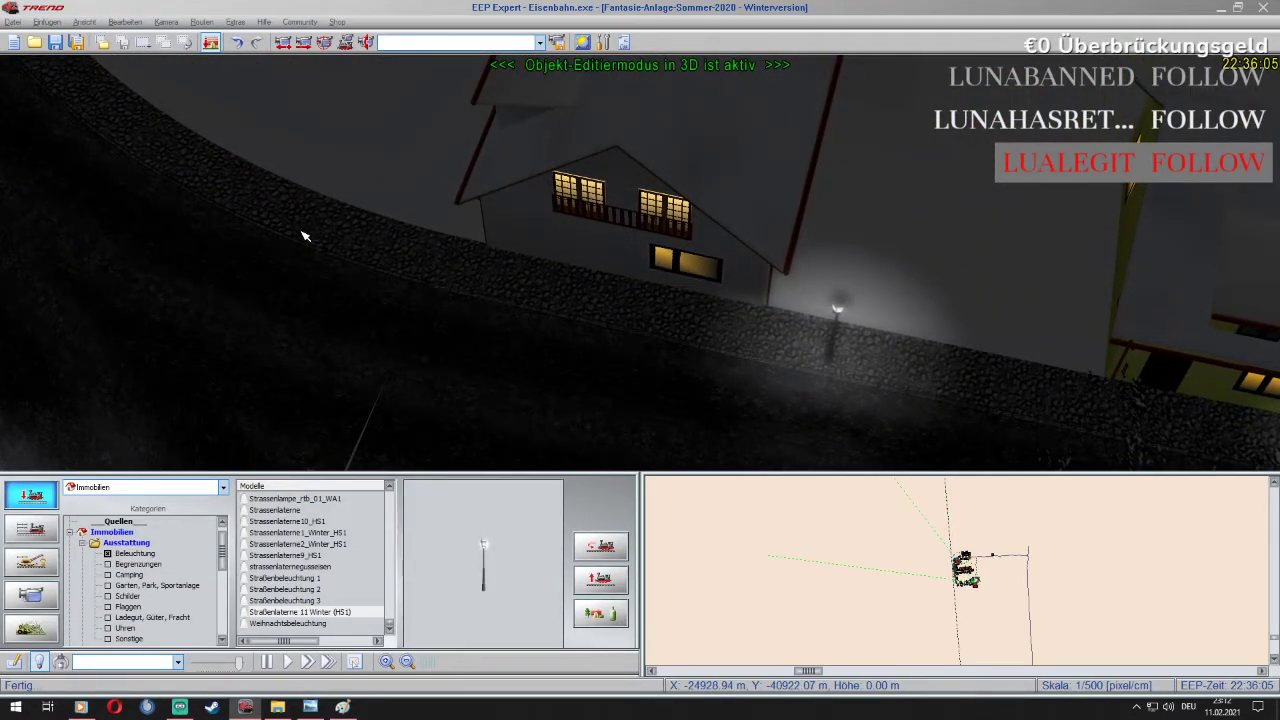
Place a lamp on the curved sidewalk just past the gabled house with the balcony, at about X -24928.9, Y -40922.1
left_click(305, 236)
key("Left")
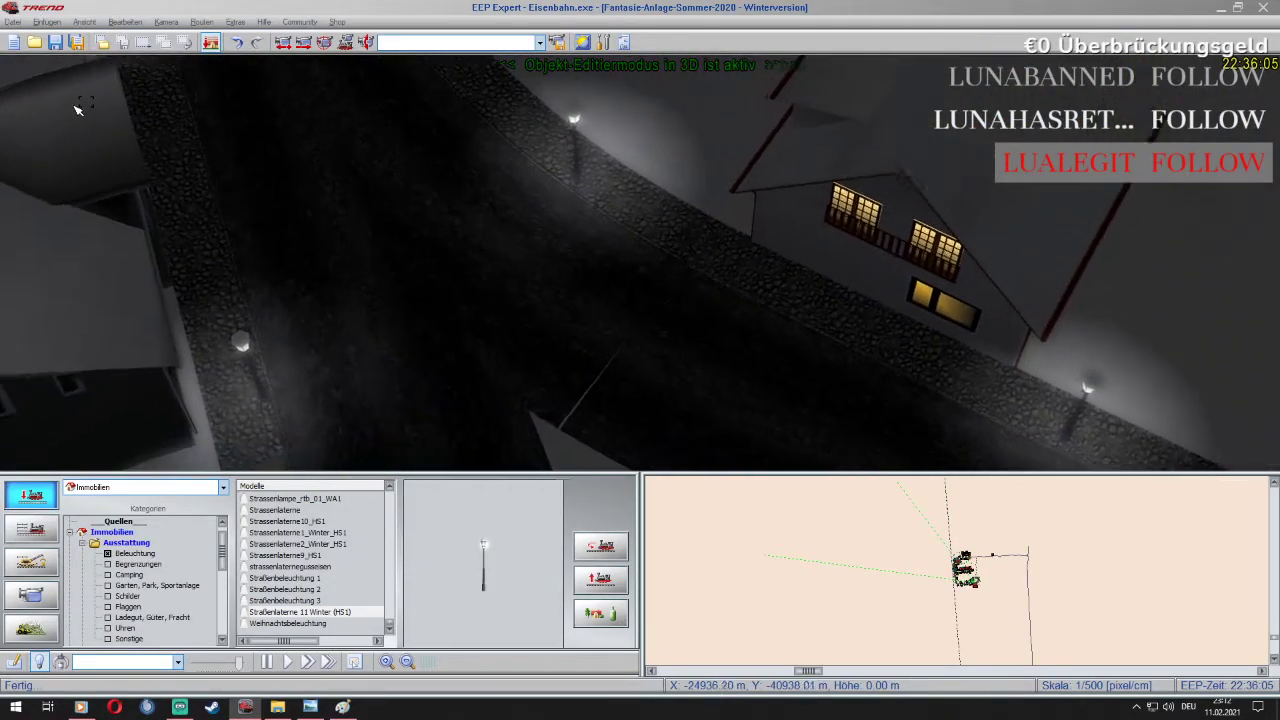
key("Up")
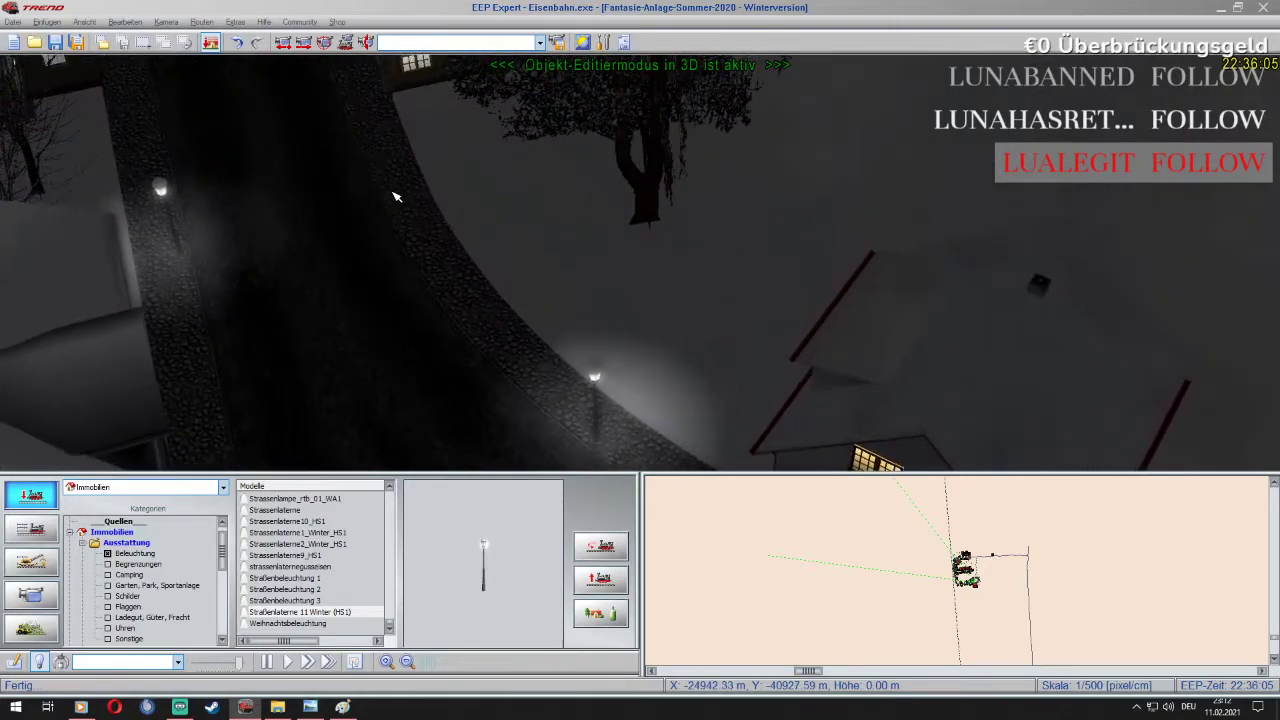
Look over the lit village roads, the shopping centre and the surrounding houses for stretches still without street lamps
scroll(396, 196, "up", 2)
scroll(396, 196, "down", 7)
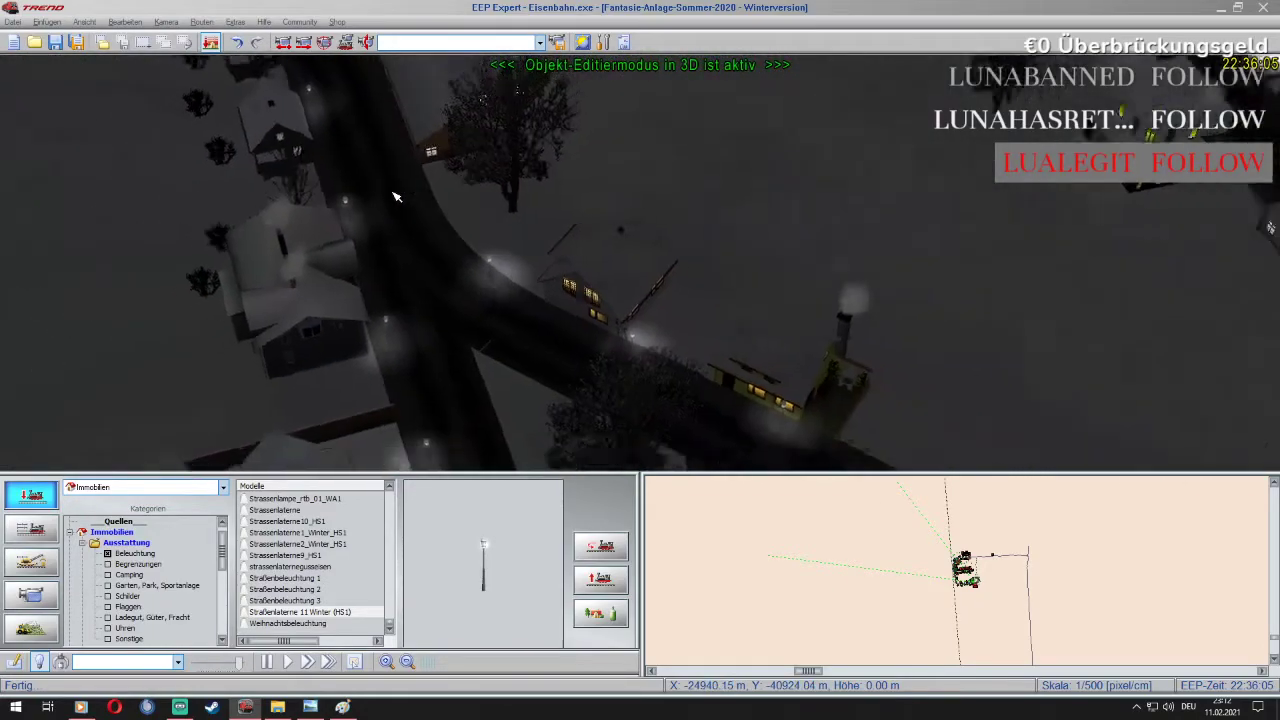
key("Right")
key("Up")
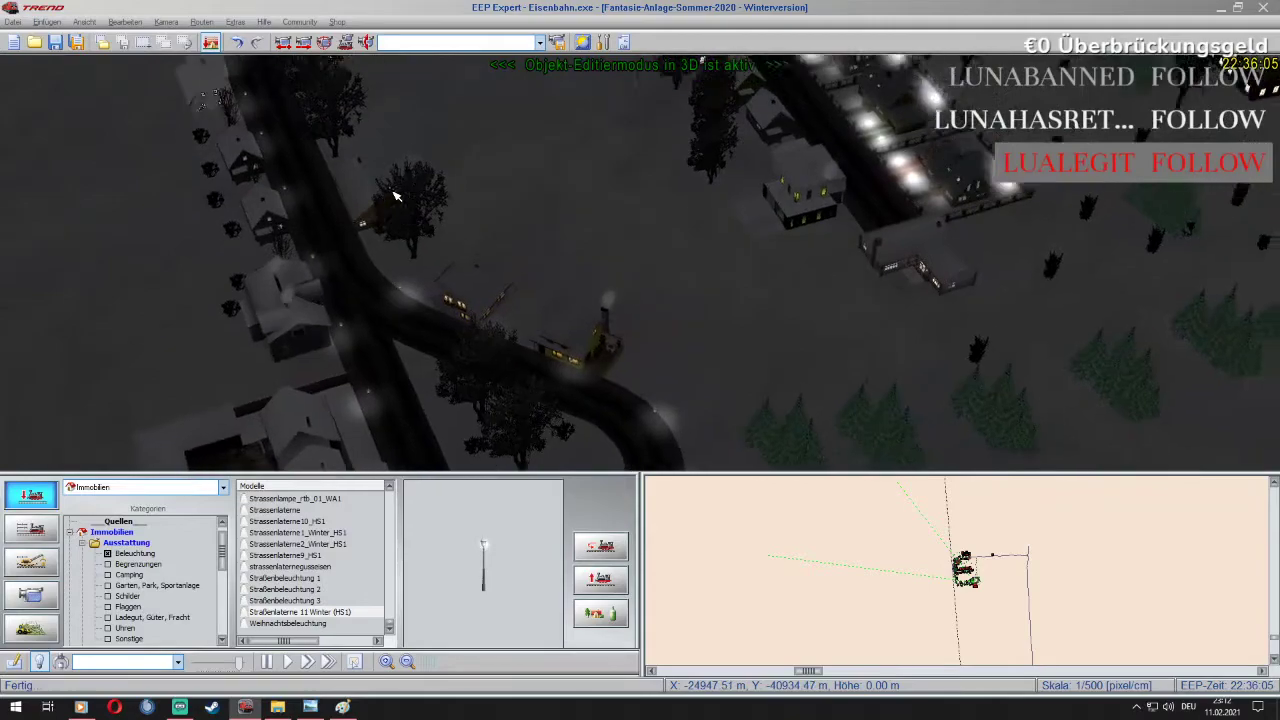
key("Right")
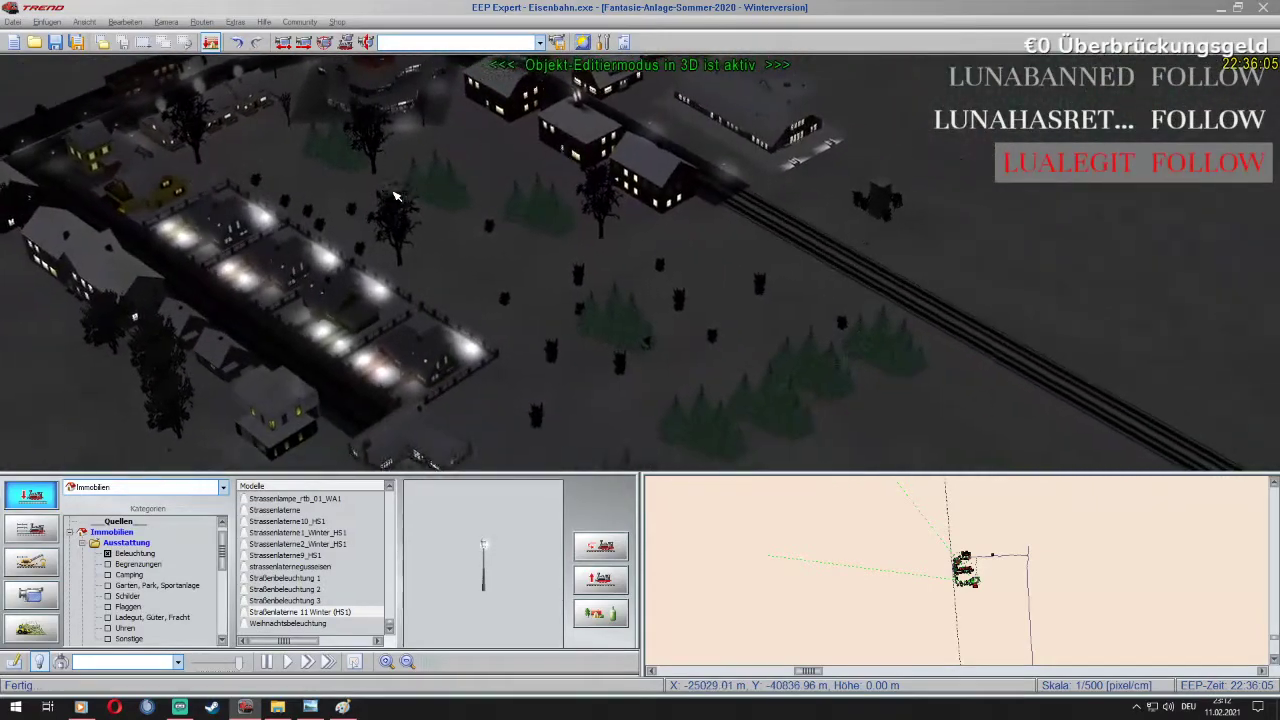
key("Up")
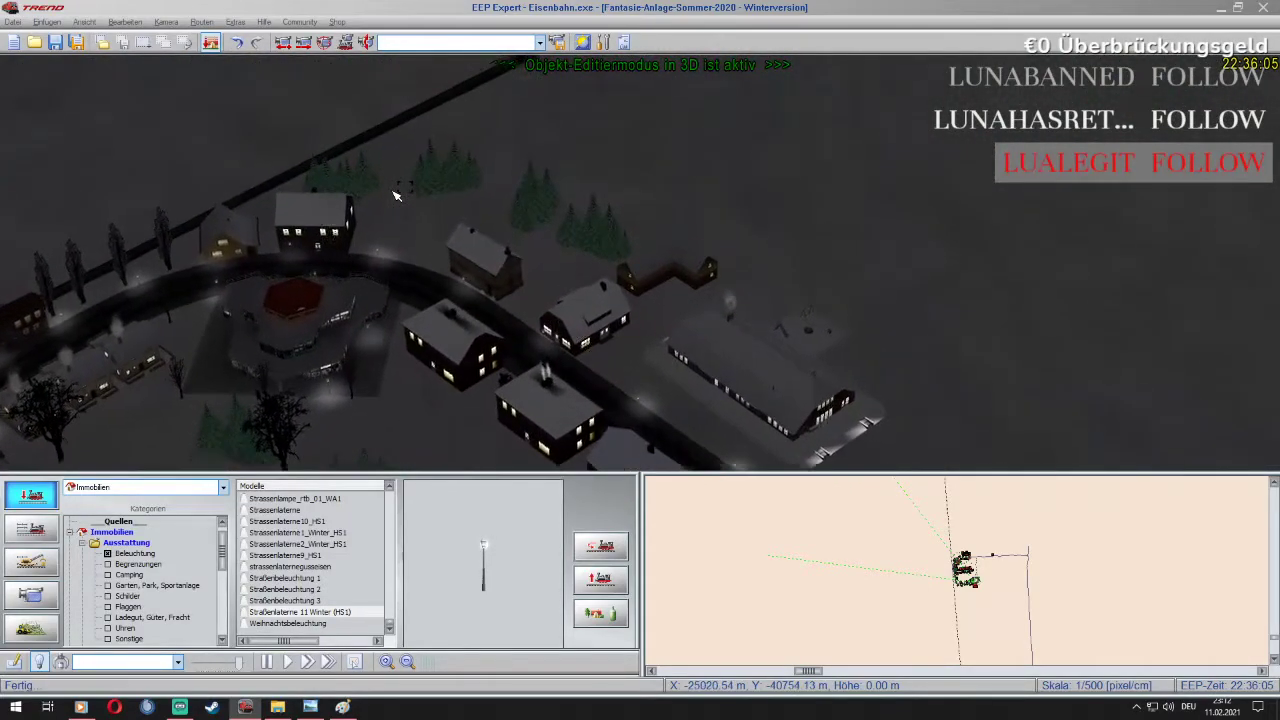
key("Left")
key("Left")
key("Up")
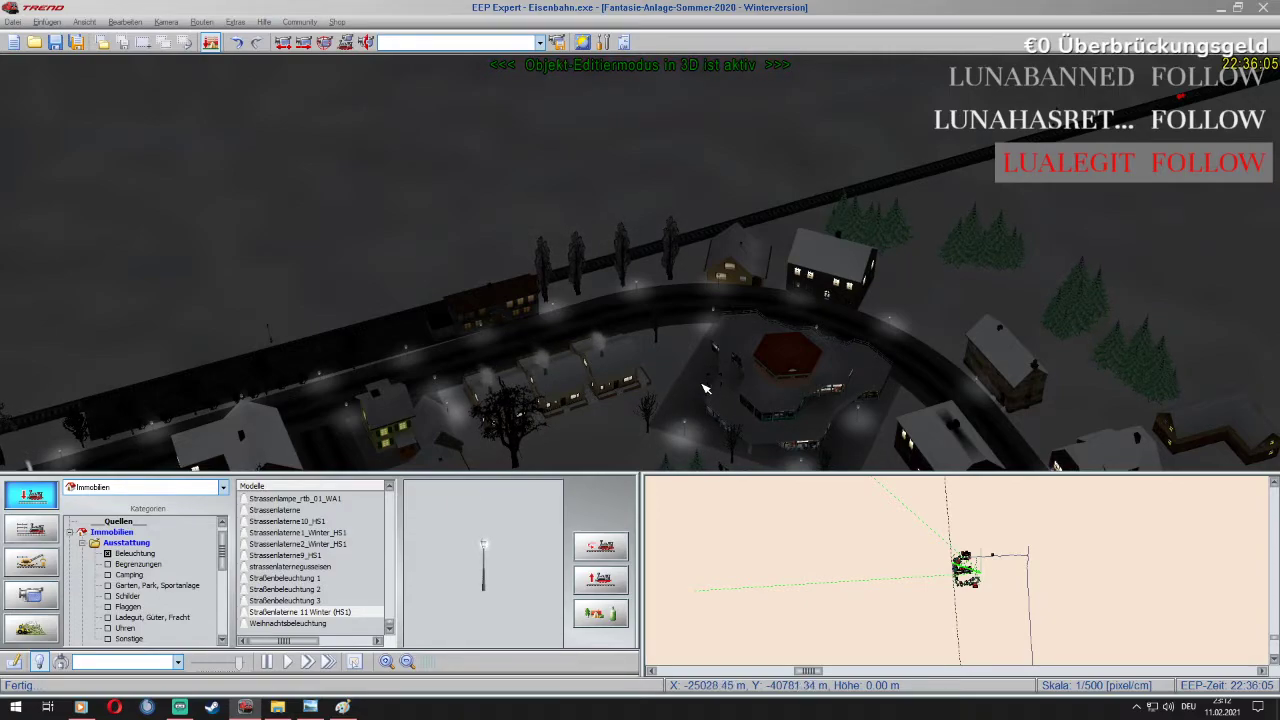
Try a strassenlaternegusseisen lamp on the dark middle road's sidewalk beside the yellow house with green shutters, and remove it
right_click_drag(515, 420, 329, 271)
scroll(329, 271, "up", 3)
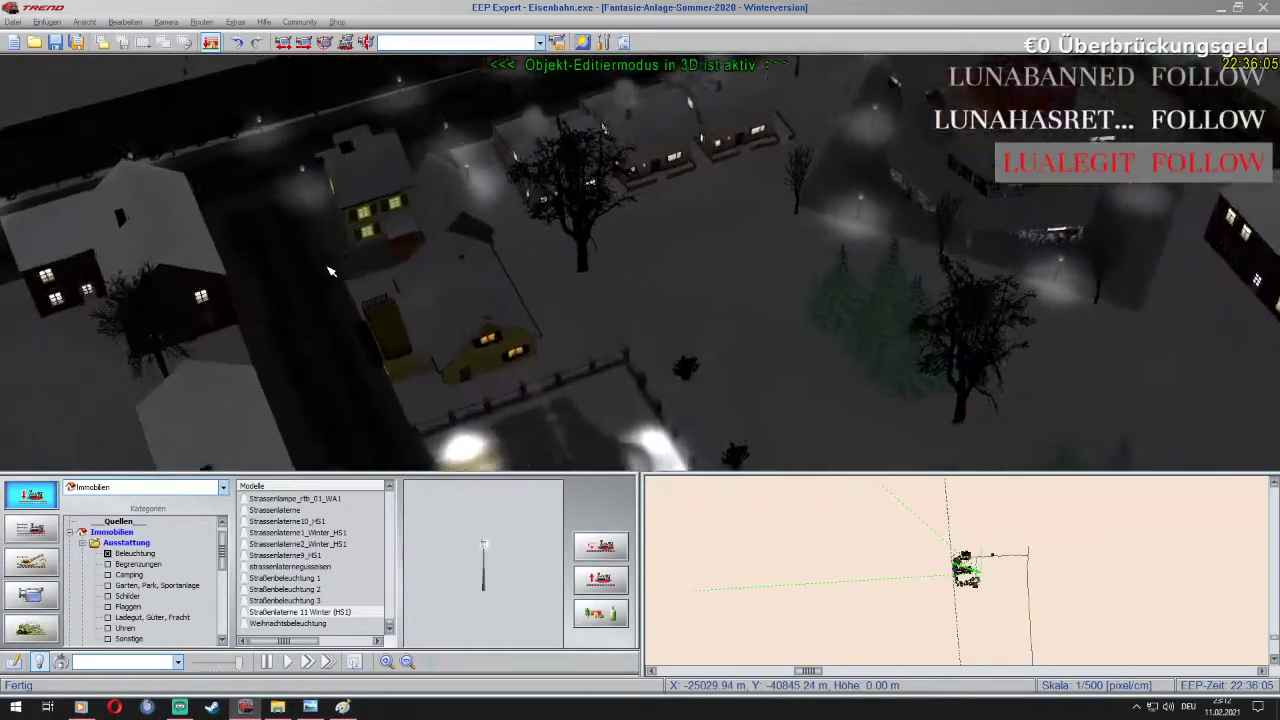
scroll(330, 271, "up", 5)
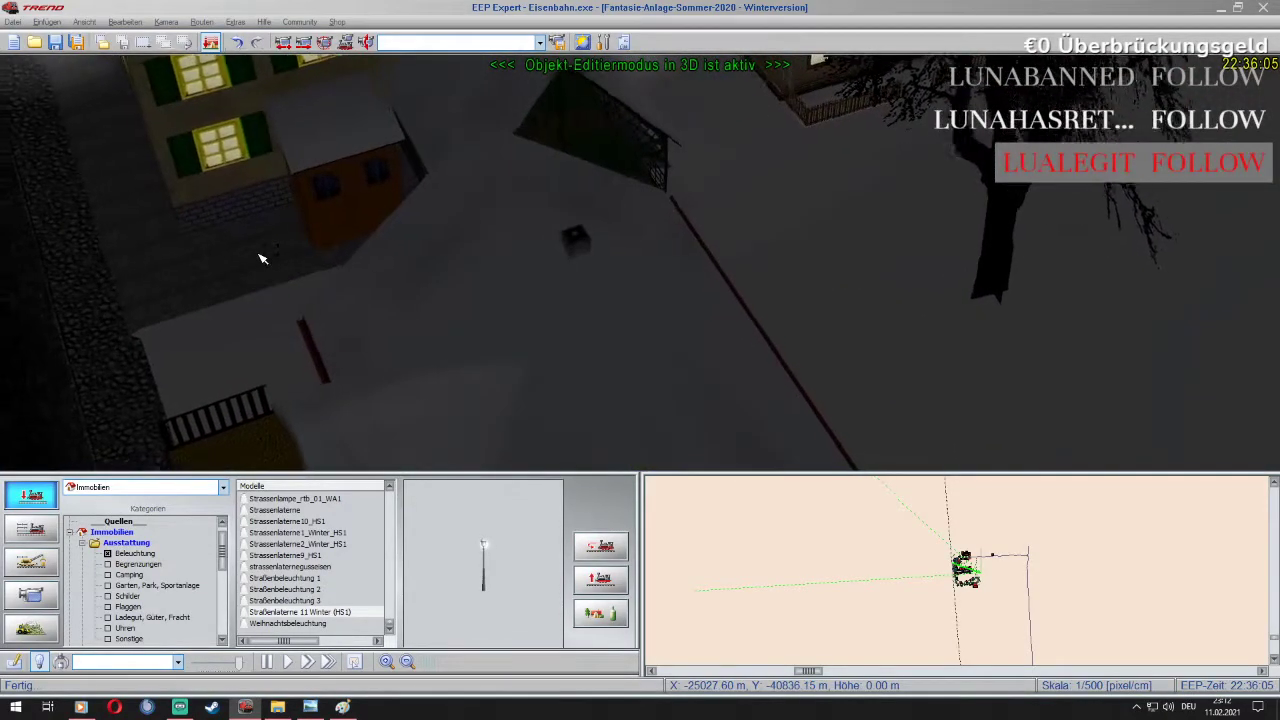
key("Left")
left_click(328, 601)
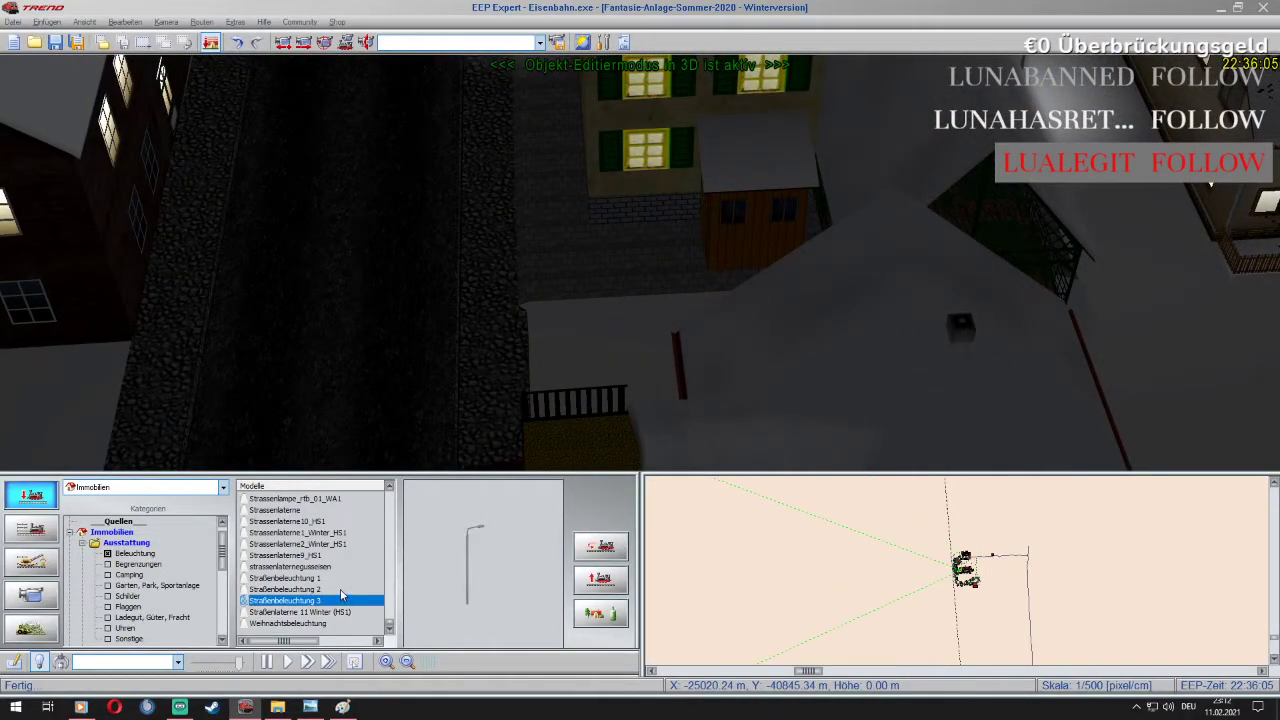
left_click(344, 590)
left_click(340, 581)
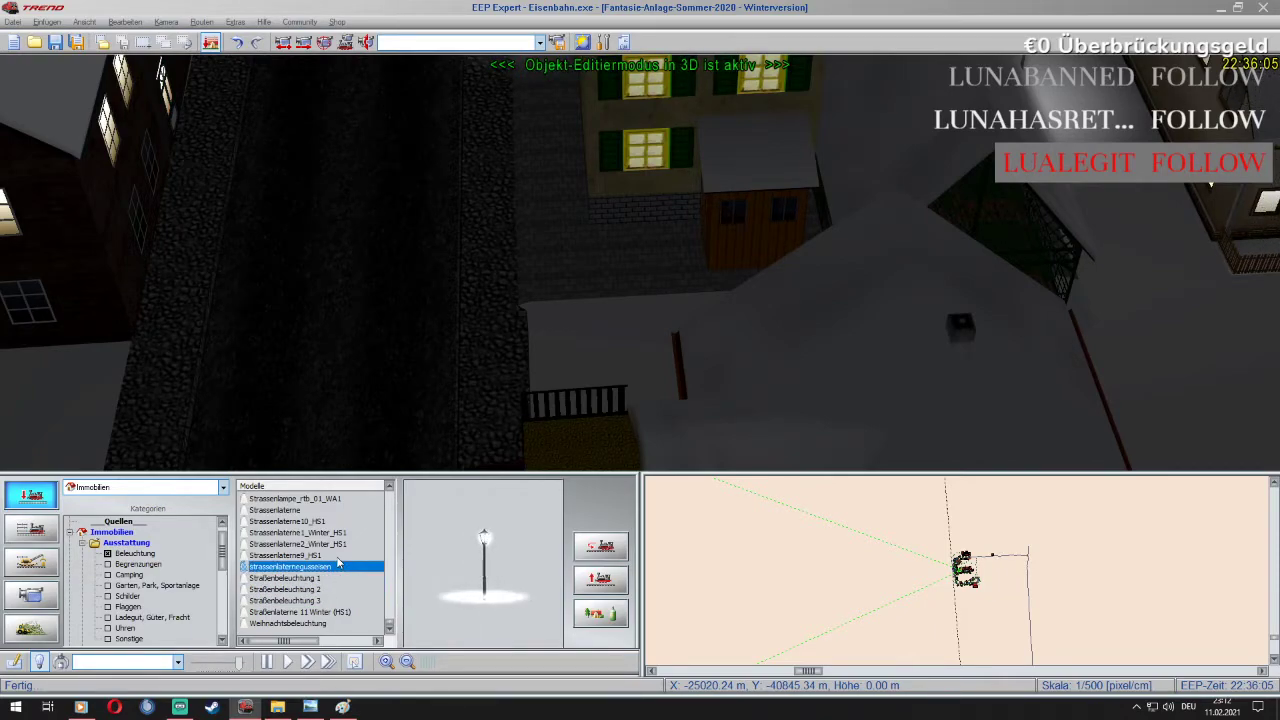
left_click(477, 272)
right_click(467, 188)
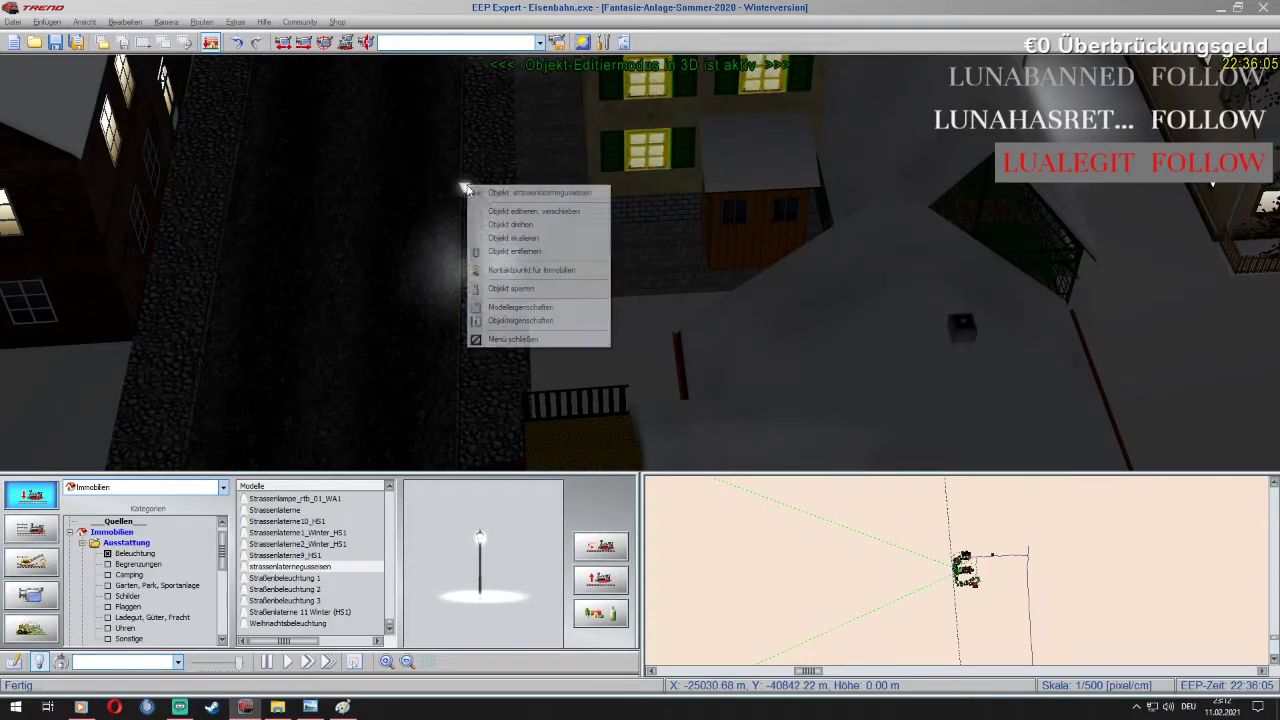
left_click(545, 252)
Try a Strassenlaterne2_Winter_HS1 lamp on the same sidewalk beside the yellow house and remove it
left_click(330, 556)
left_click(330, 544)
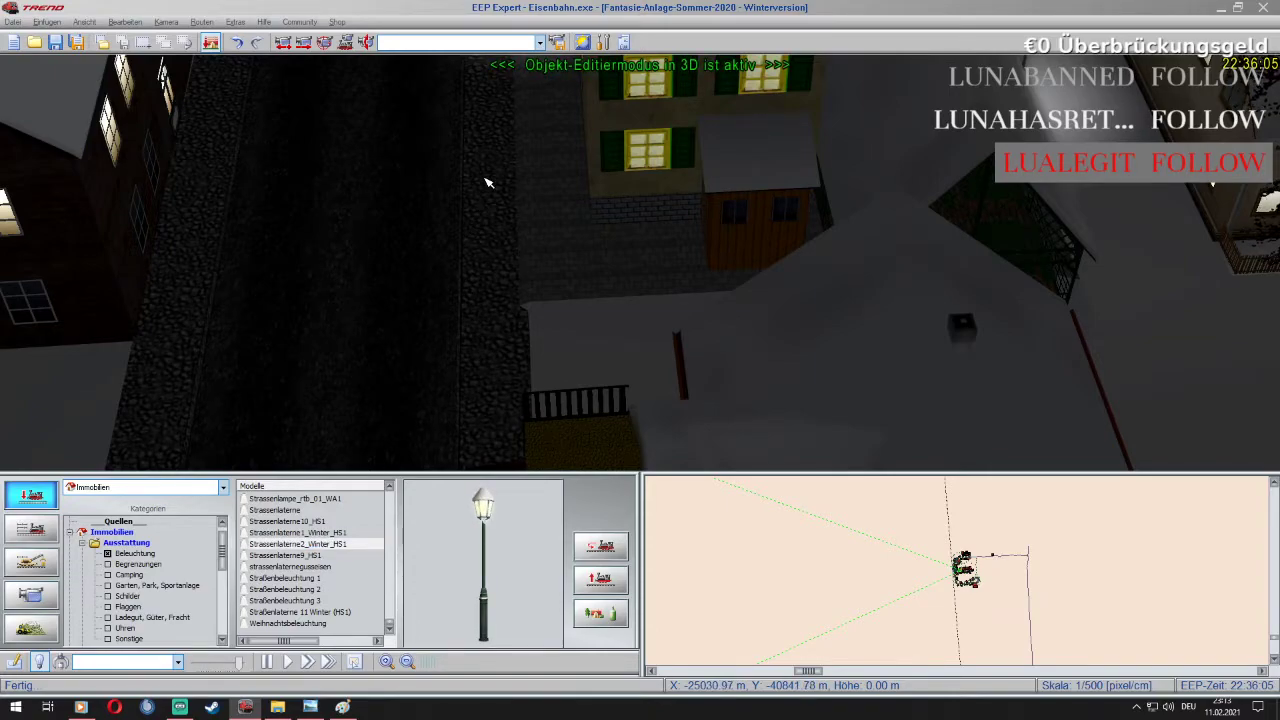
left_click_drag(490, 155, 481, 86)
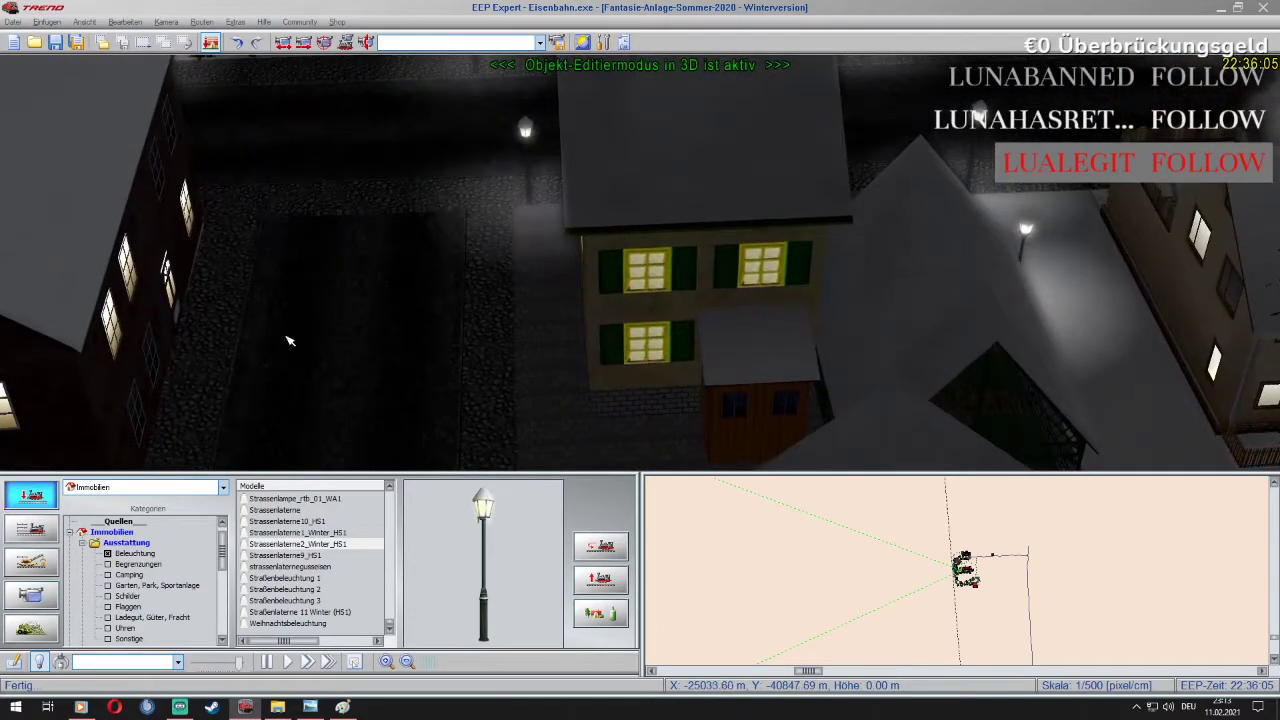
right_click_drag(445, 427, 518, 386)
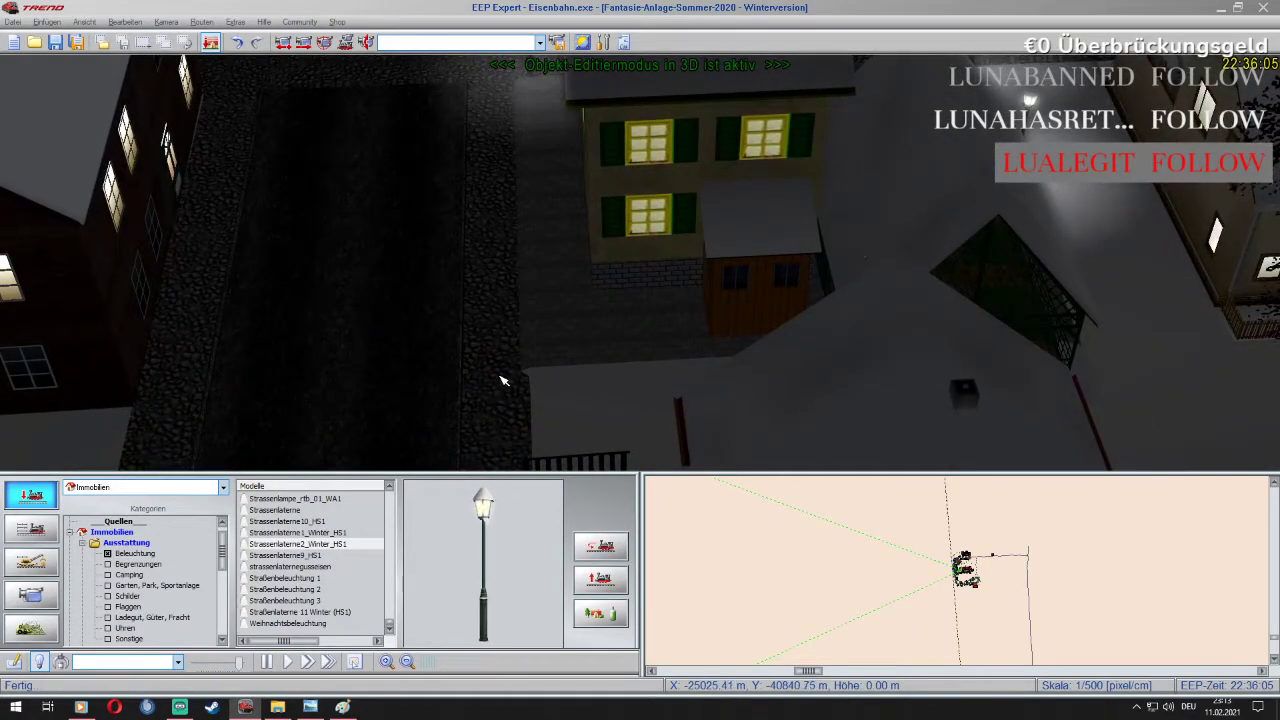
left_click(484, 380)
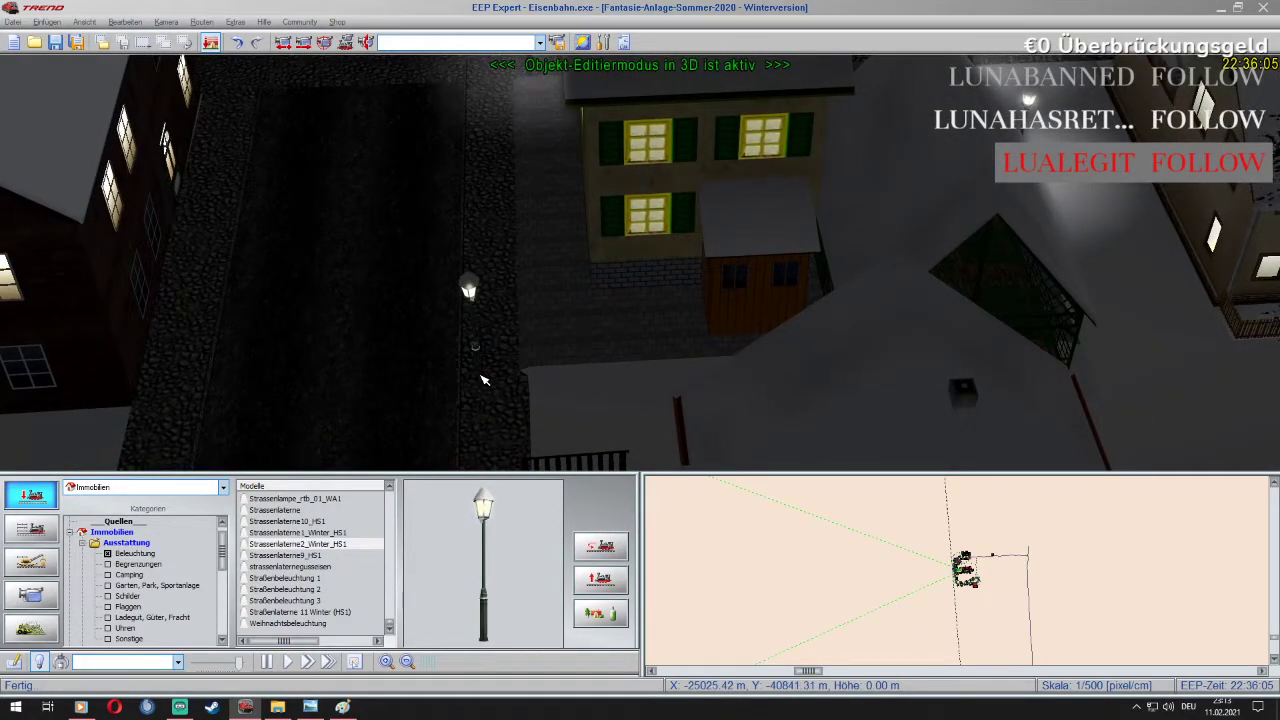
right_click(470, 290)
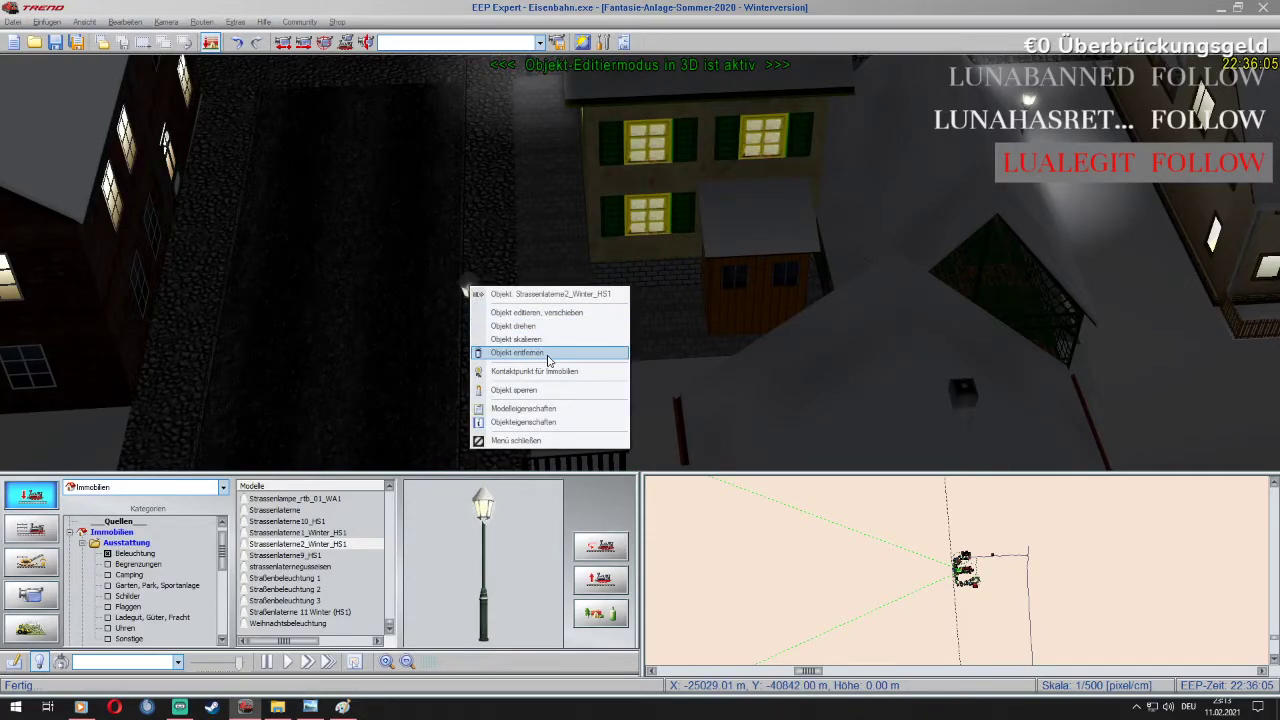
left_click(548, 353)
Try a Strassenlaterne1_Winter_HS1 lamp on the sidewalk in front of the orange shed and remove it
left_click(344, 534)
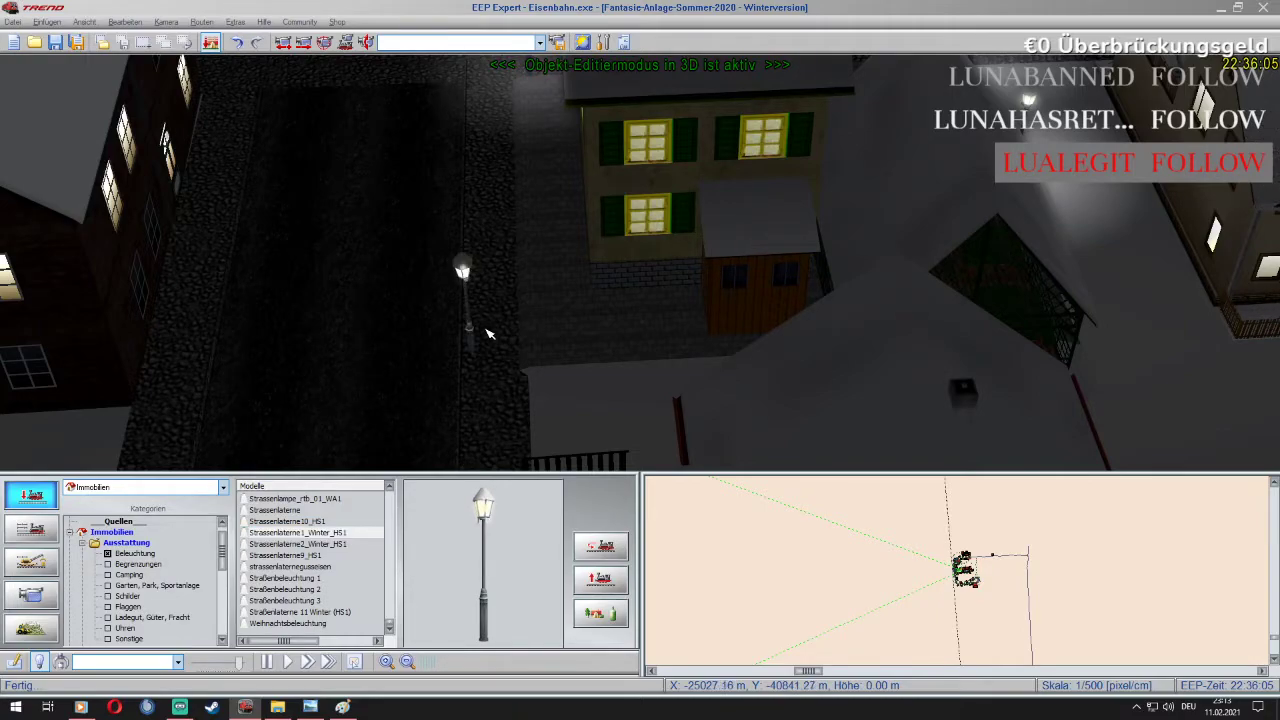
right_click(464, 272)
left_click(538, 336)
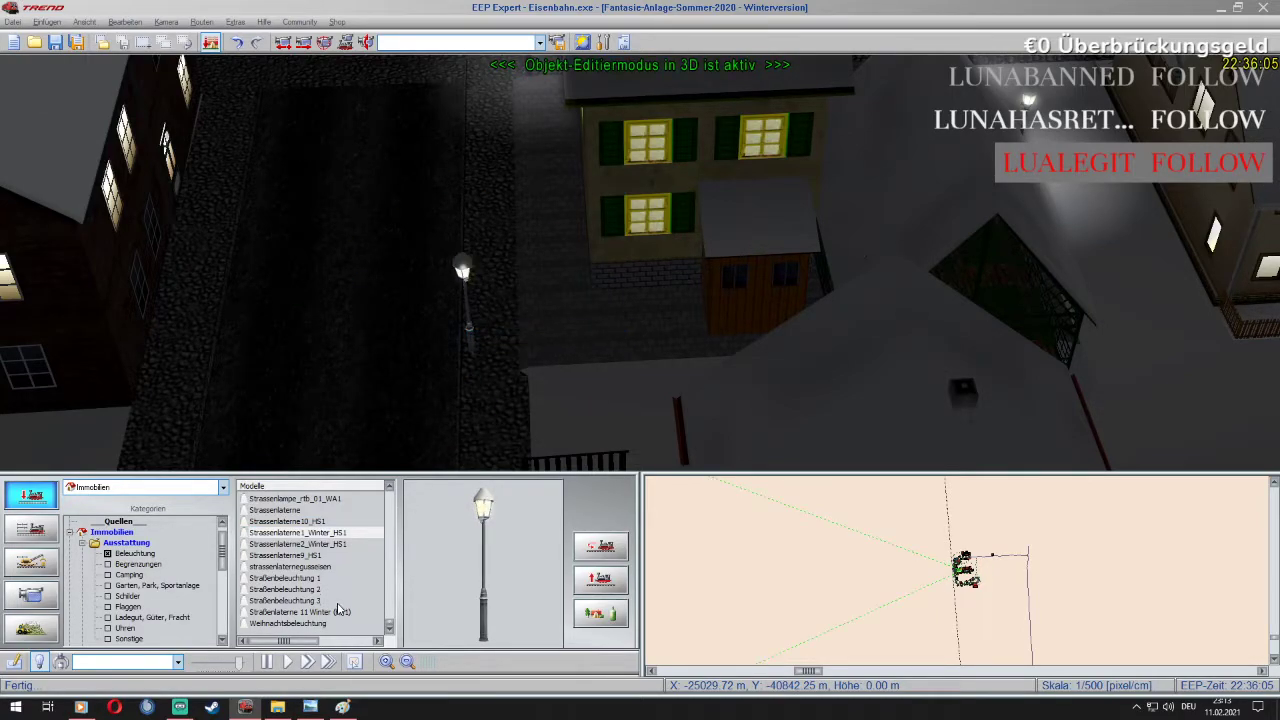
Place Straßenlaterne 11 Winter (HS1) lamps along the middle road's sidewalk, from the yellow house past the fenced gardens to the road's end
left_click(340, 612)
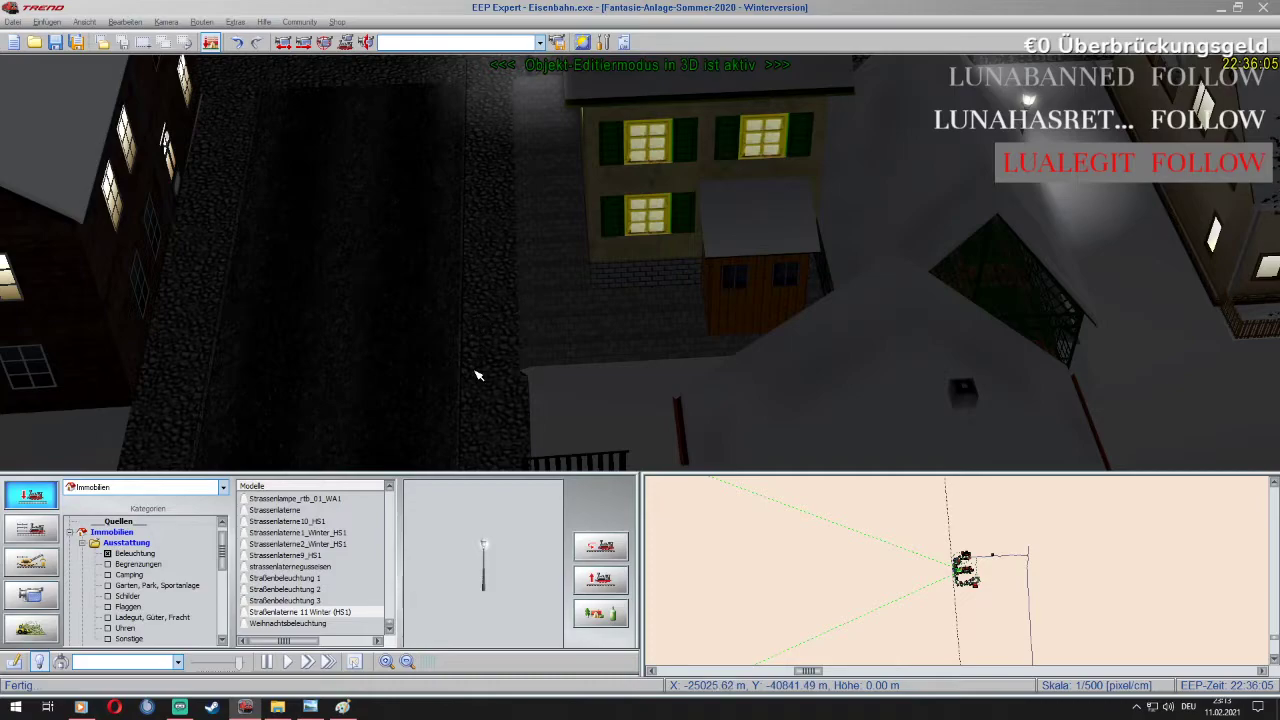
left_click(477, 375)
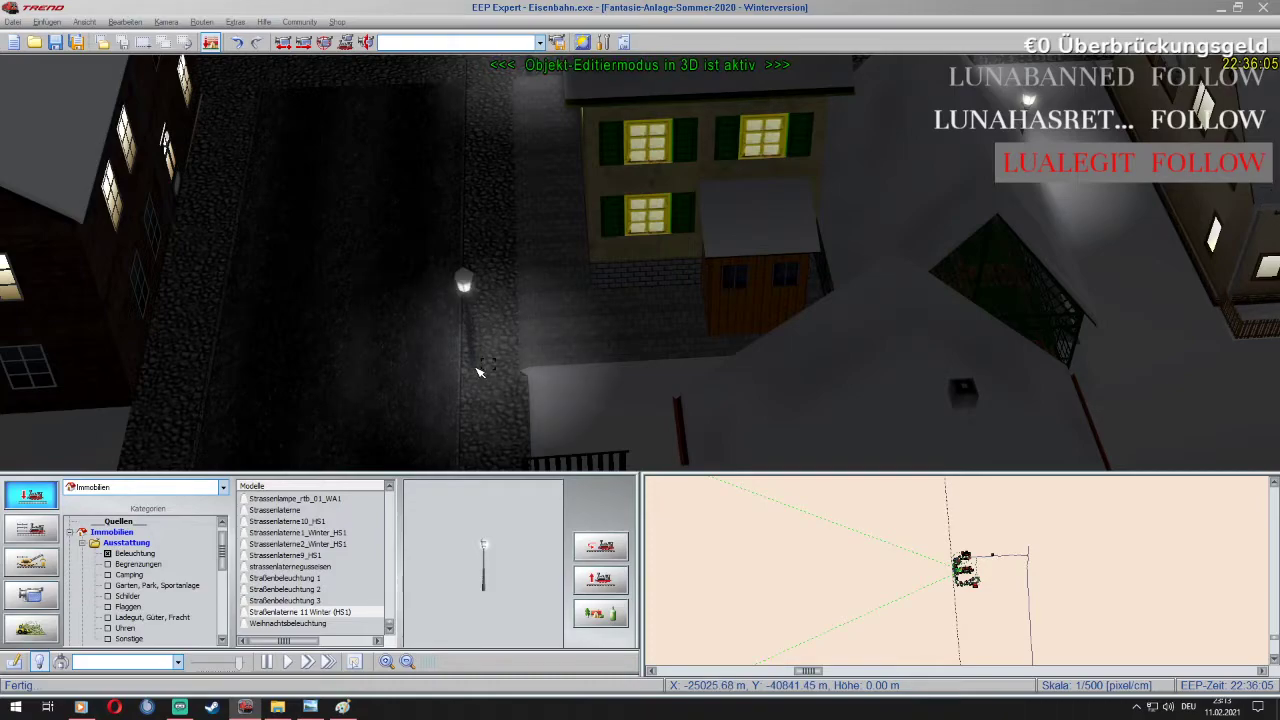
key("Down")
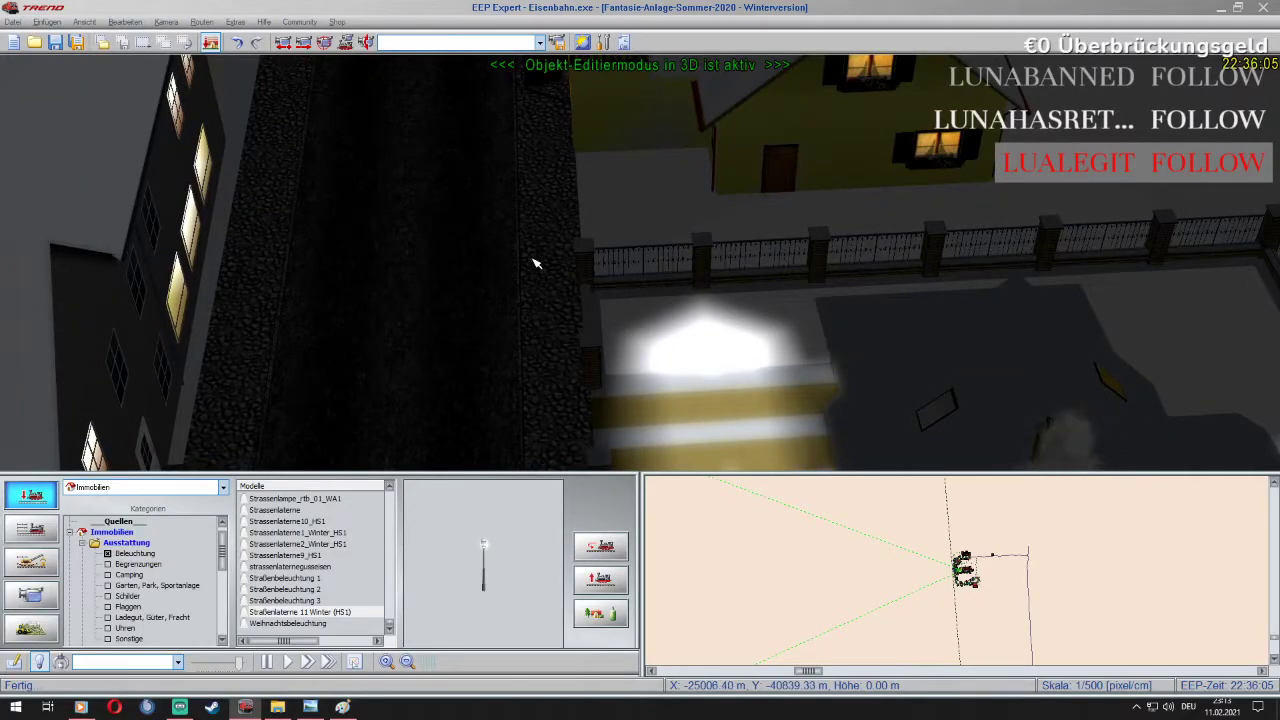
right_click_drag(534, 263, 675, 305)
left_click(588, 294)
left_click(640, 249)
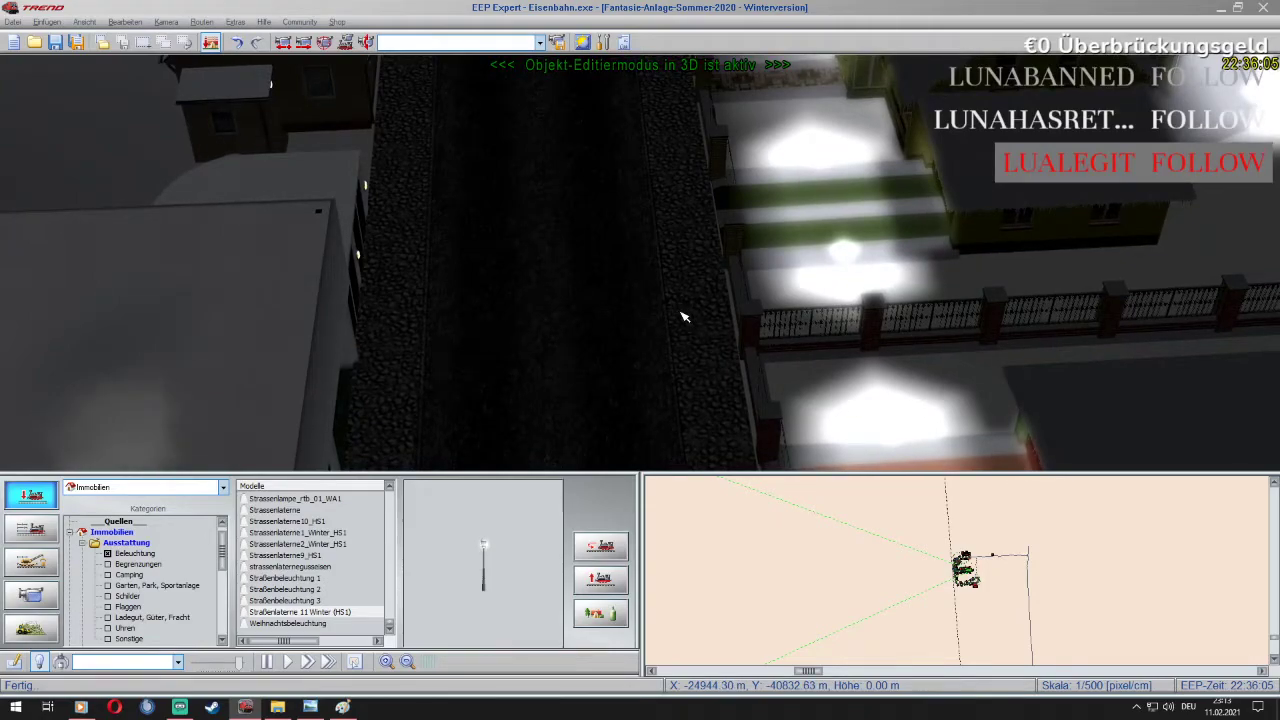
right_click_drag(695, 326, 724, 220)
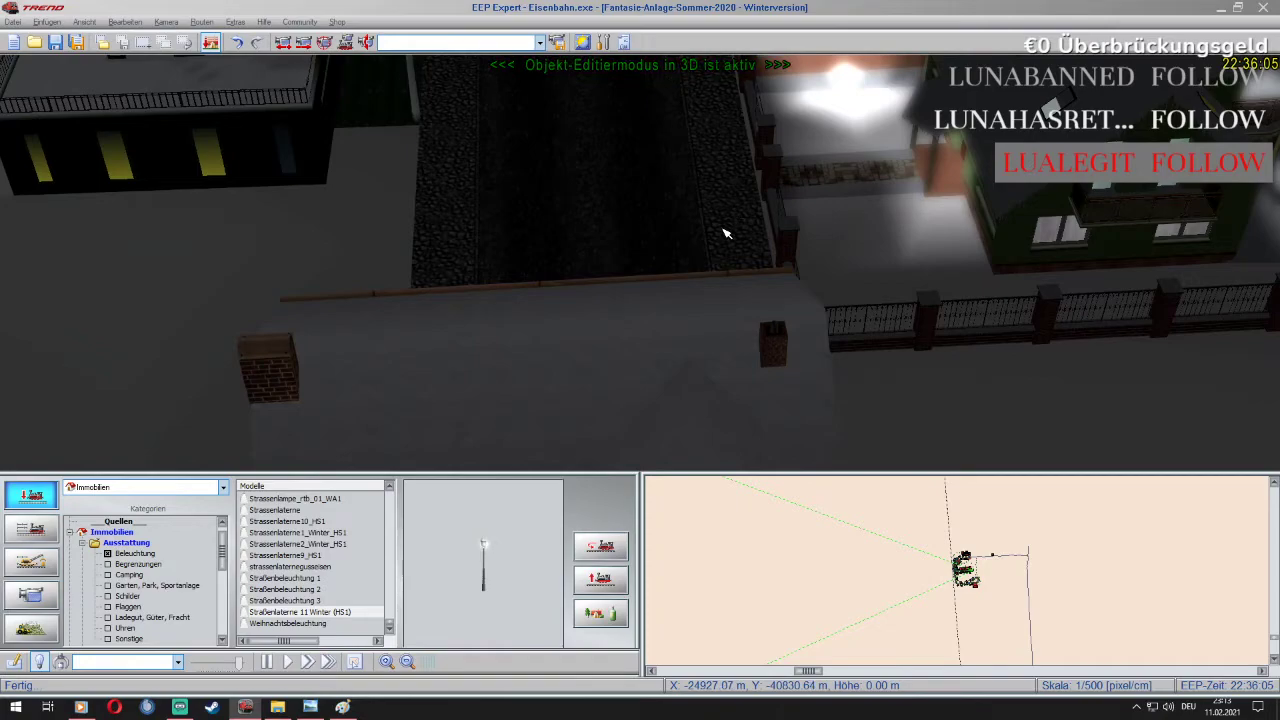
Examine the lighting of the middle road and the whole village from above
scroll(726, 232, "down", 10)
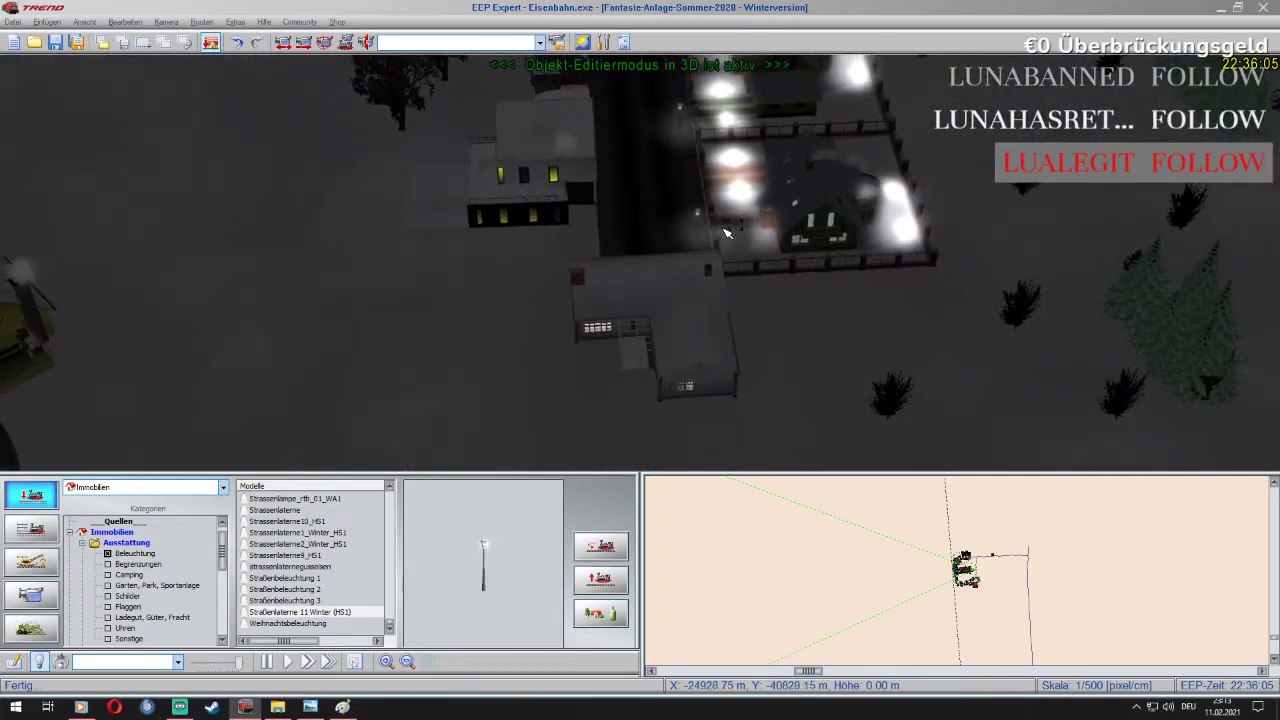
scroll(726, 232, "down", 2)
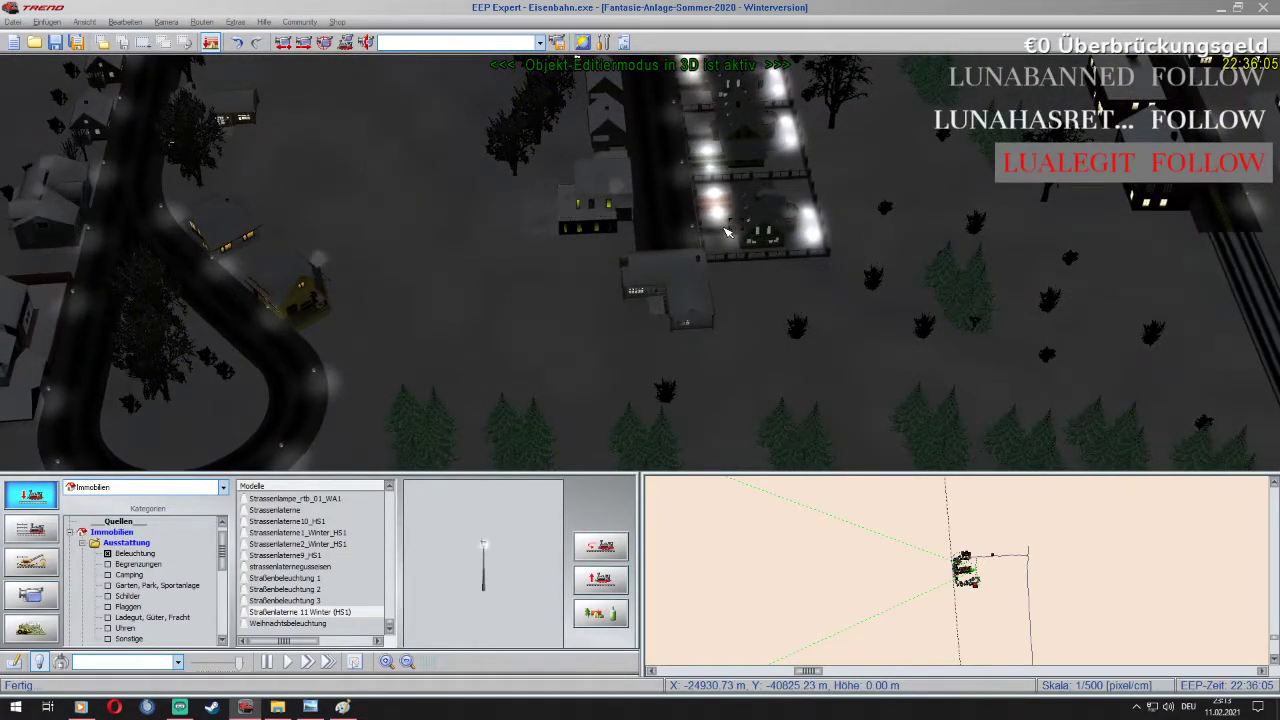
key("Up")
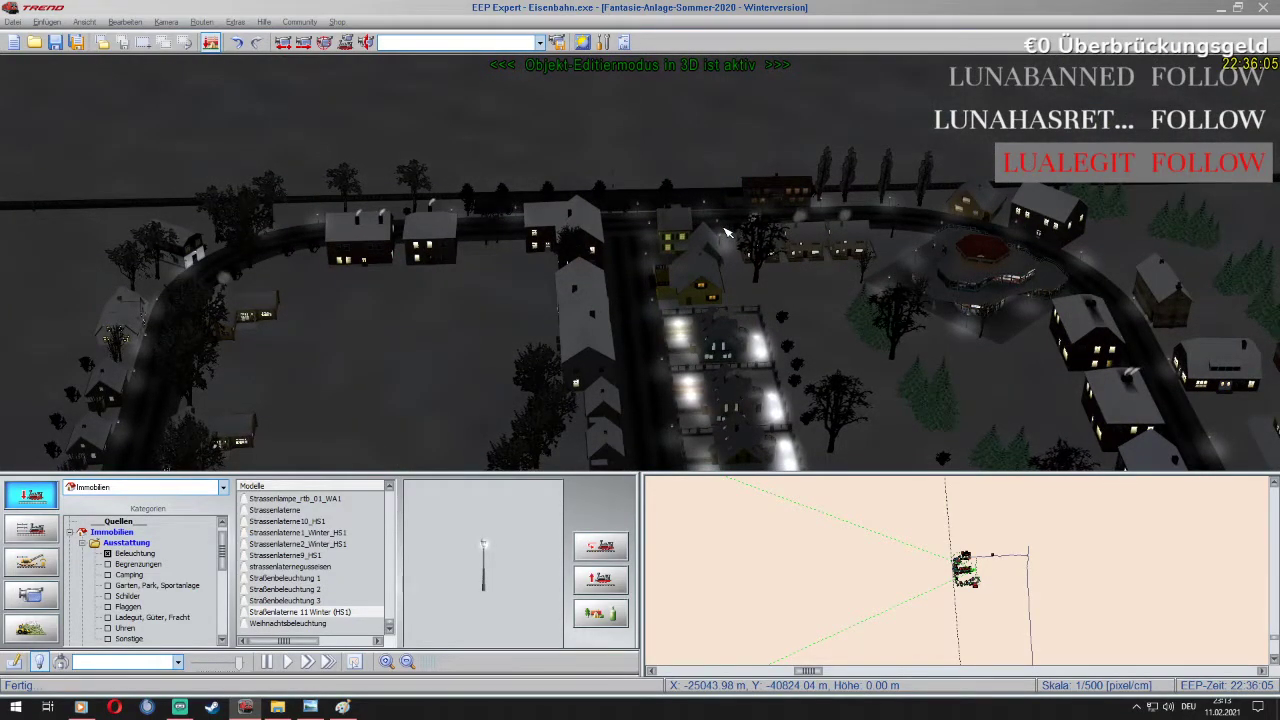
key("Up")
scroll(726, 232, "down", 2)
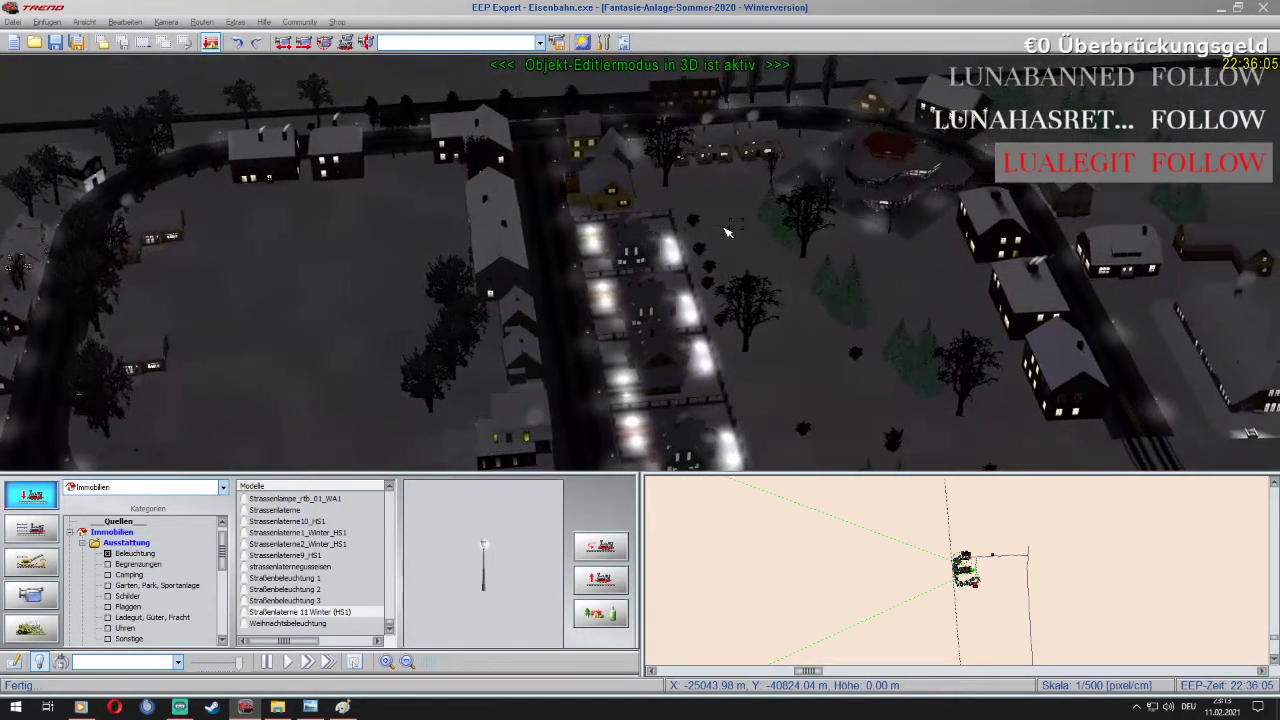
scroll(724, 238, "down", 3)
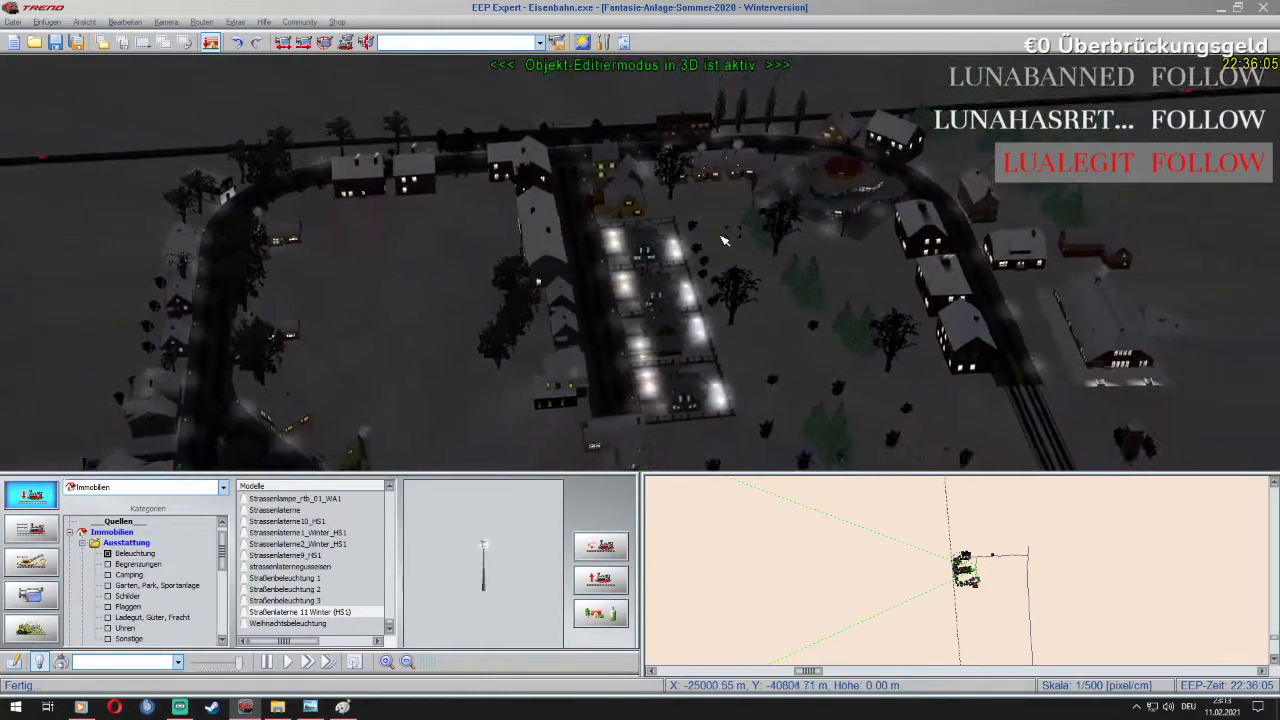
scroll(722, 241, "down", 3)
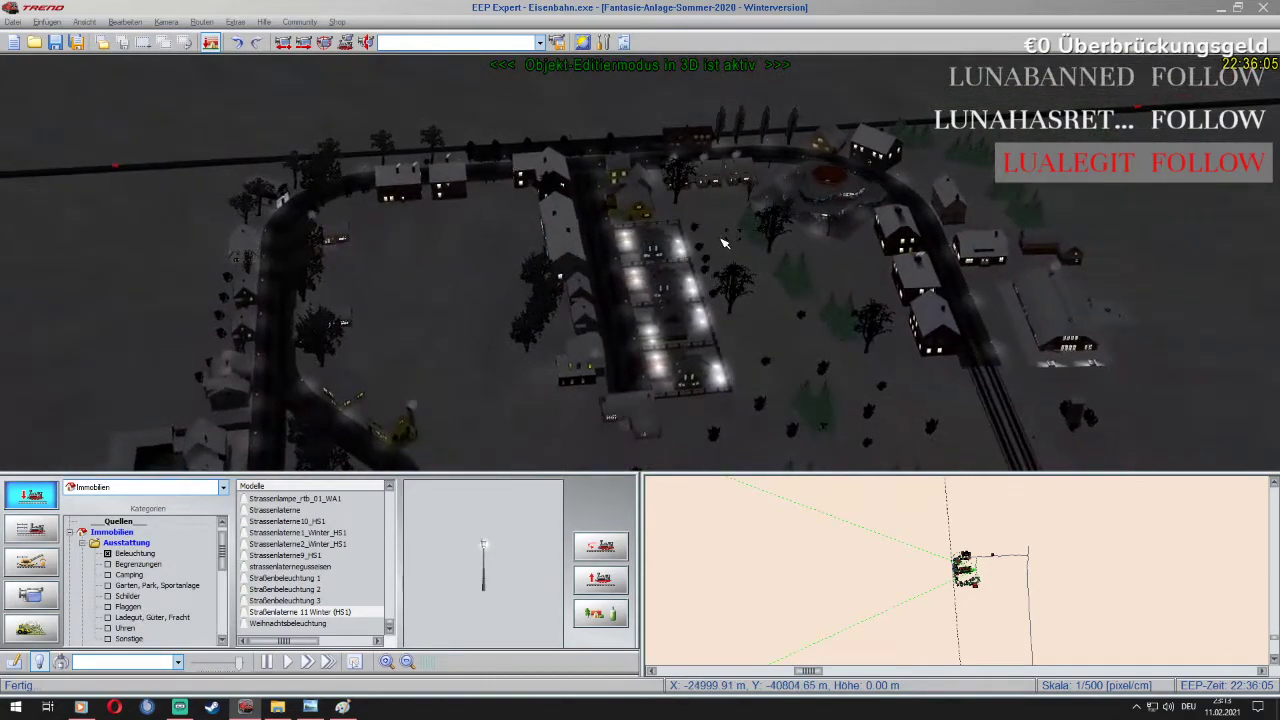
scroll(572, 89, "down", 2)
Plant RE1_Winterbaum_01_12m_Schnee trees on the open land beyond the railway, some scattered singly and the rest as a dense grove
right_click_drag(572, 89, 395, 453)
left_click(128, 489)
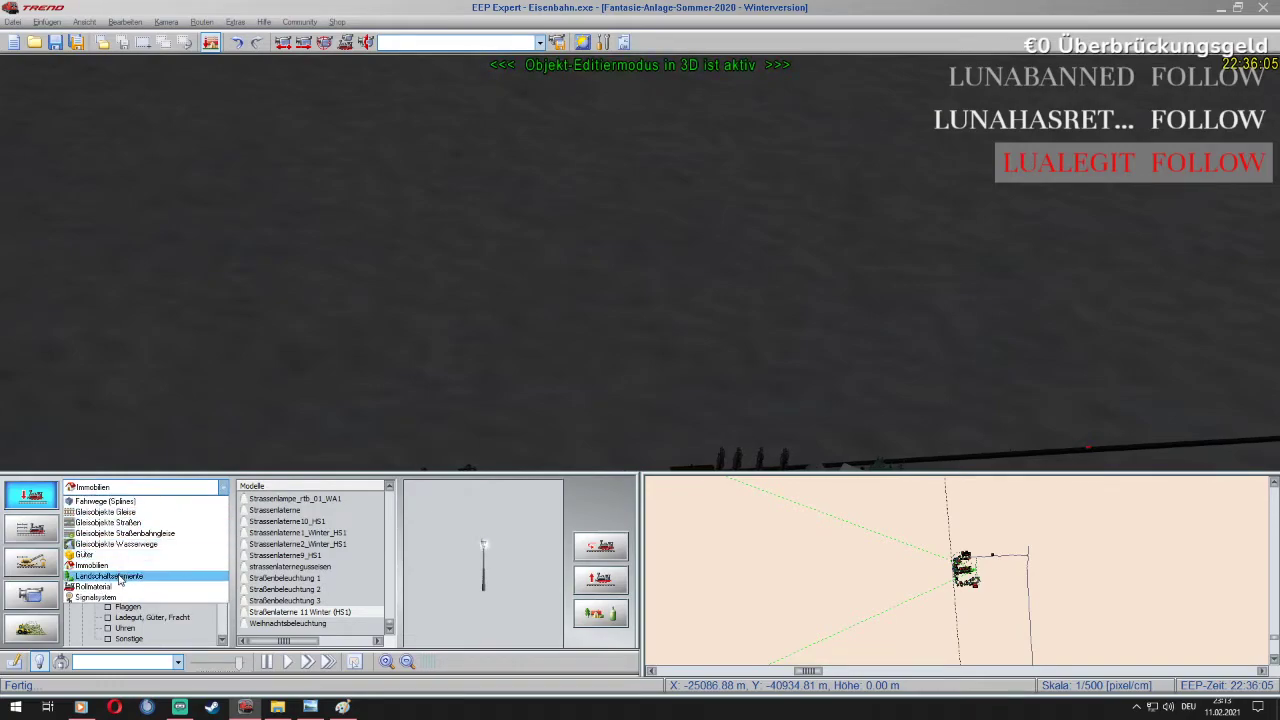
left_click(119, 577)
scroll(349, 624, "down", 1)
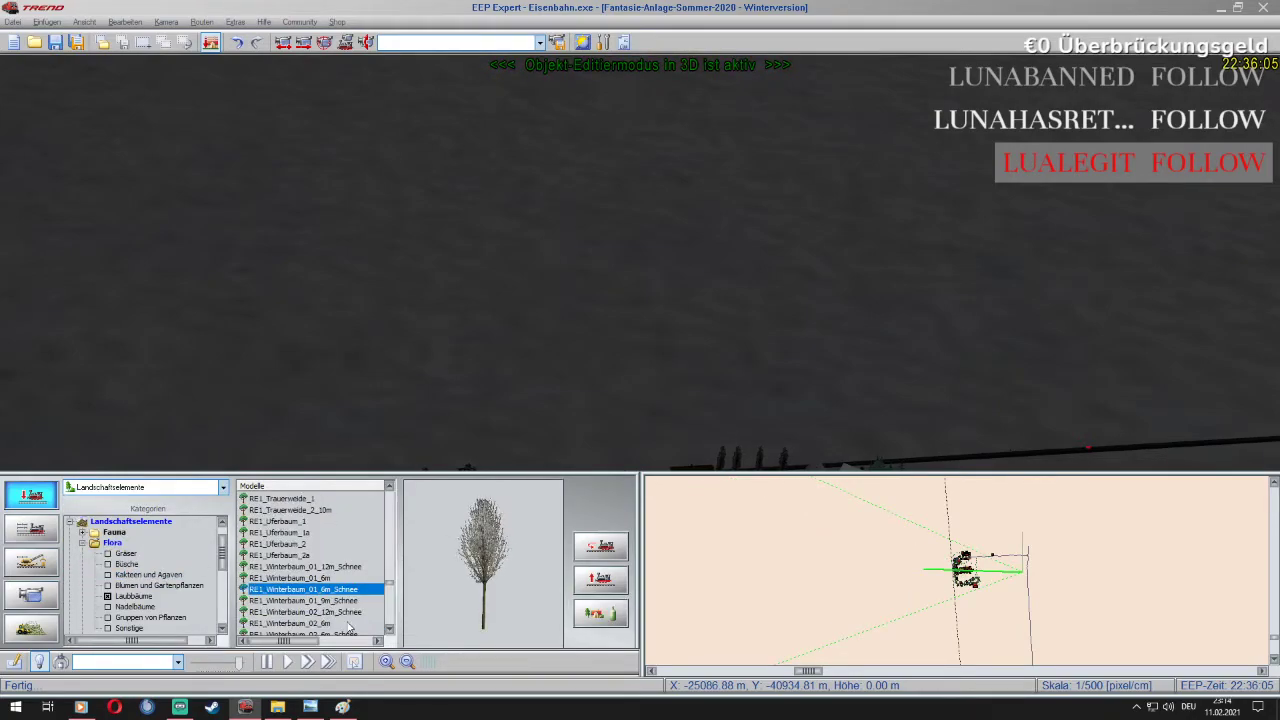
left_click(348, 567)
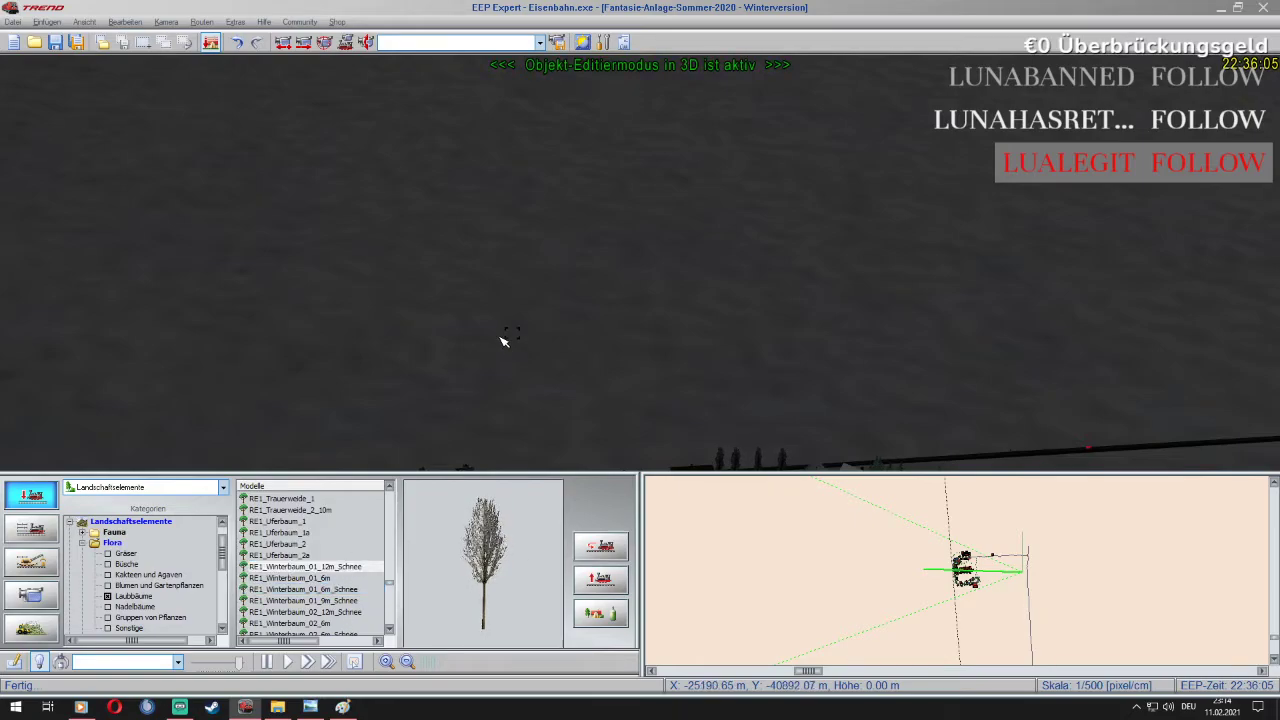
left_click(410, 305)
left_click(738, 275)
left_click(790, 222)
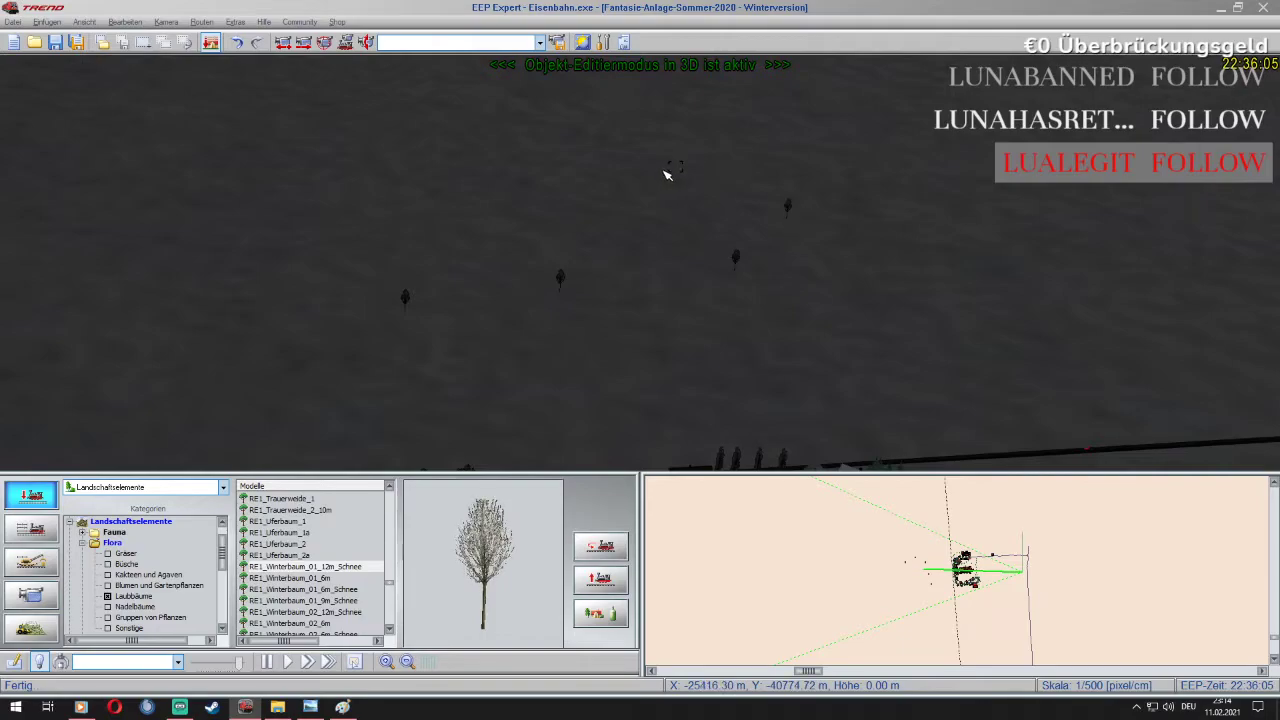
left_click(707, 198)
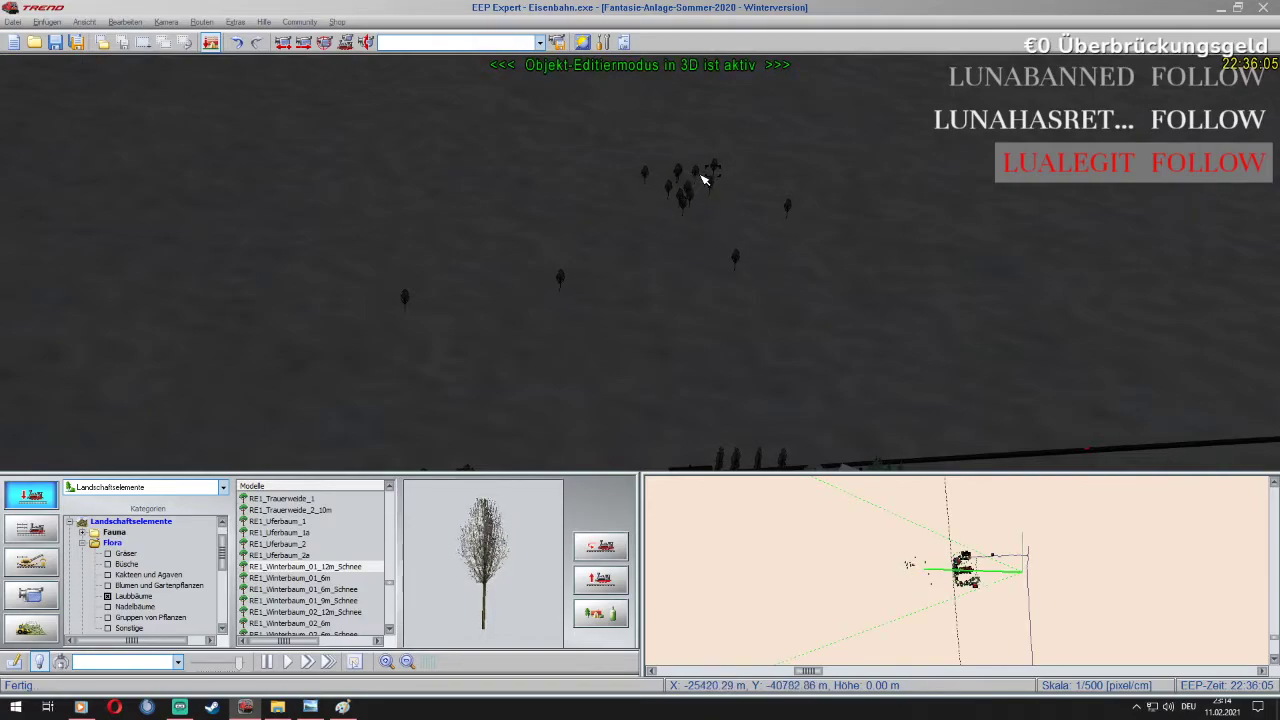
left_click(705, 203)
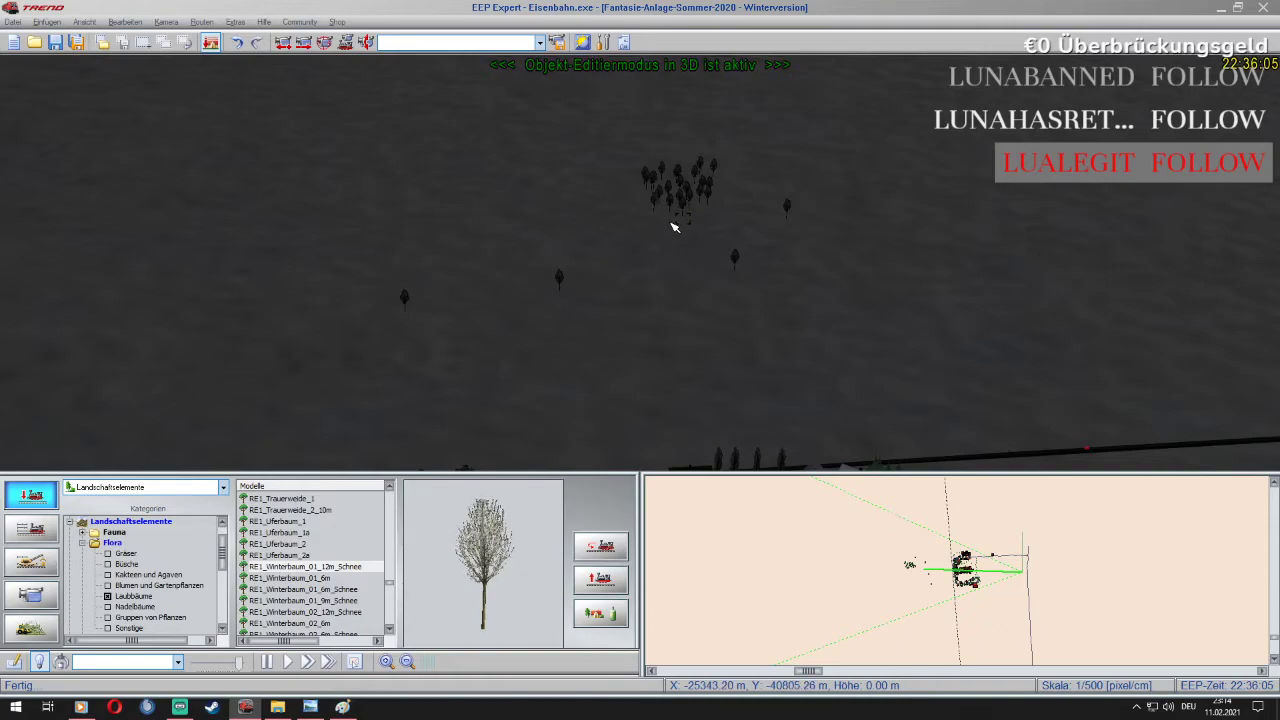
left_click(642, 202)
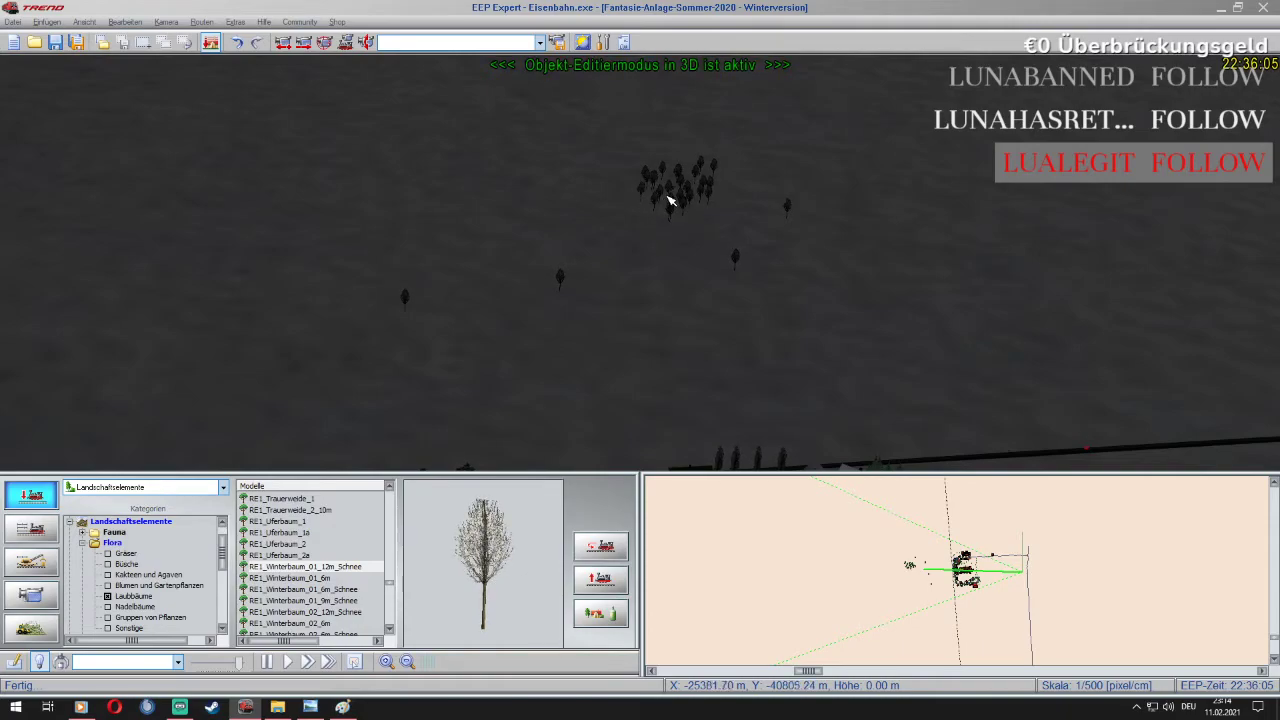
Fill gaps in the new grove with smaller RE1_Winterbaum_01_6m_Schnee and RE1_Winterbaum_01_9m_Schnee trees
scroll(670, 194, "up", 3)
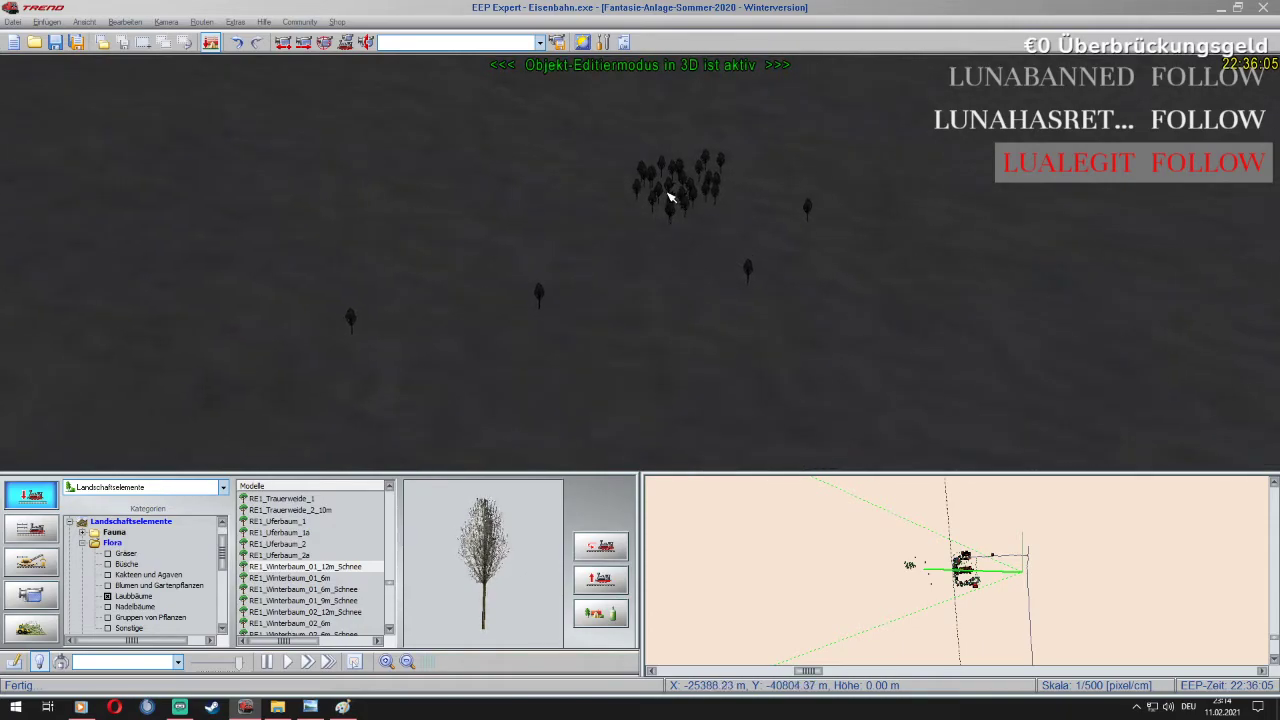
scroll(672, 196, "up", 3)
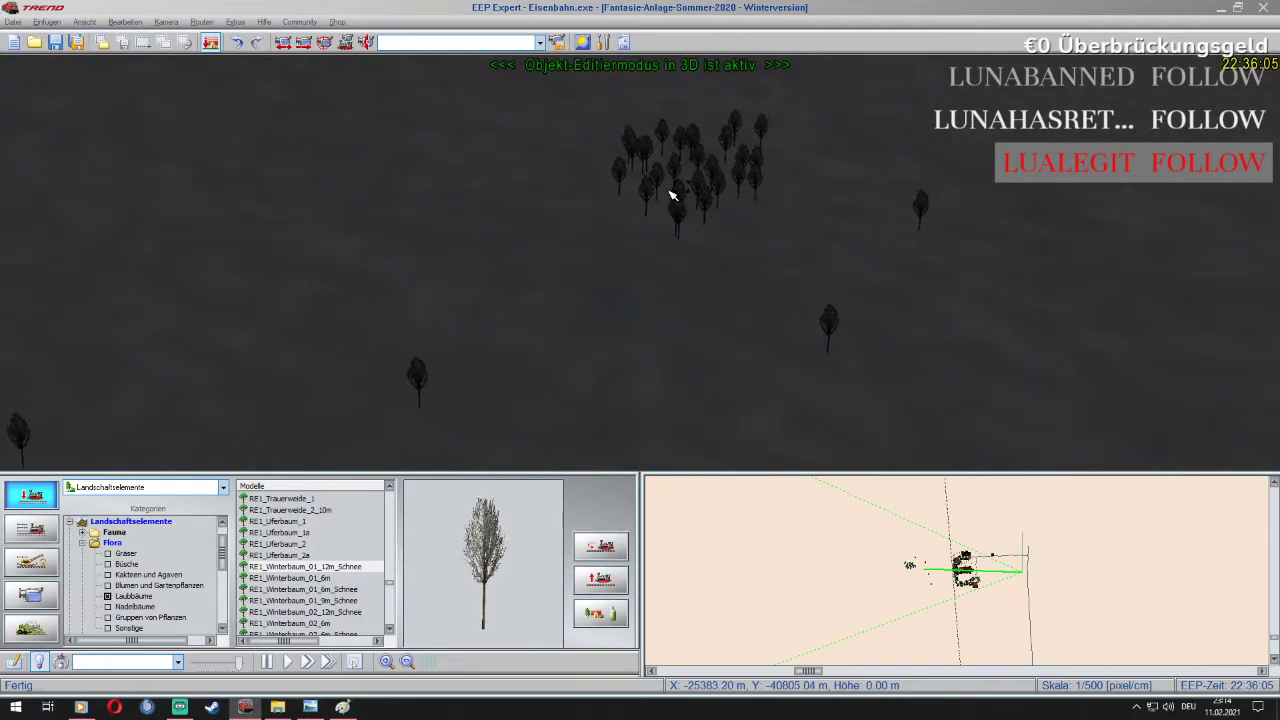
scroll(674, 195, "up", 3)
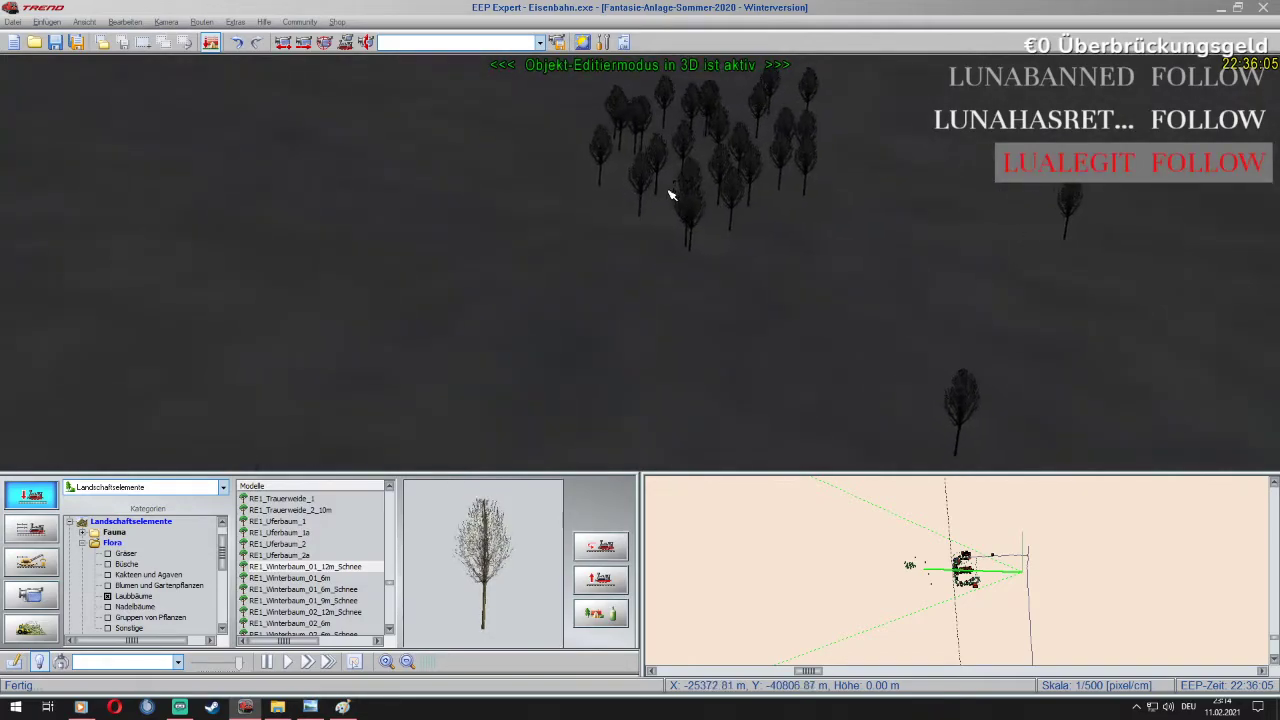
left_click(349, 590)
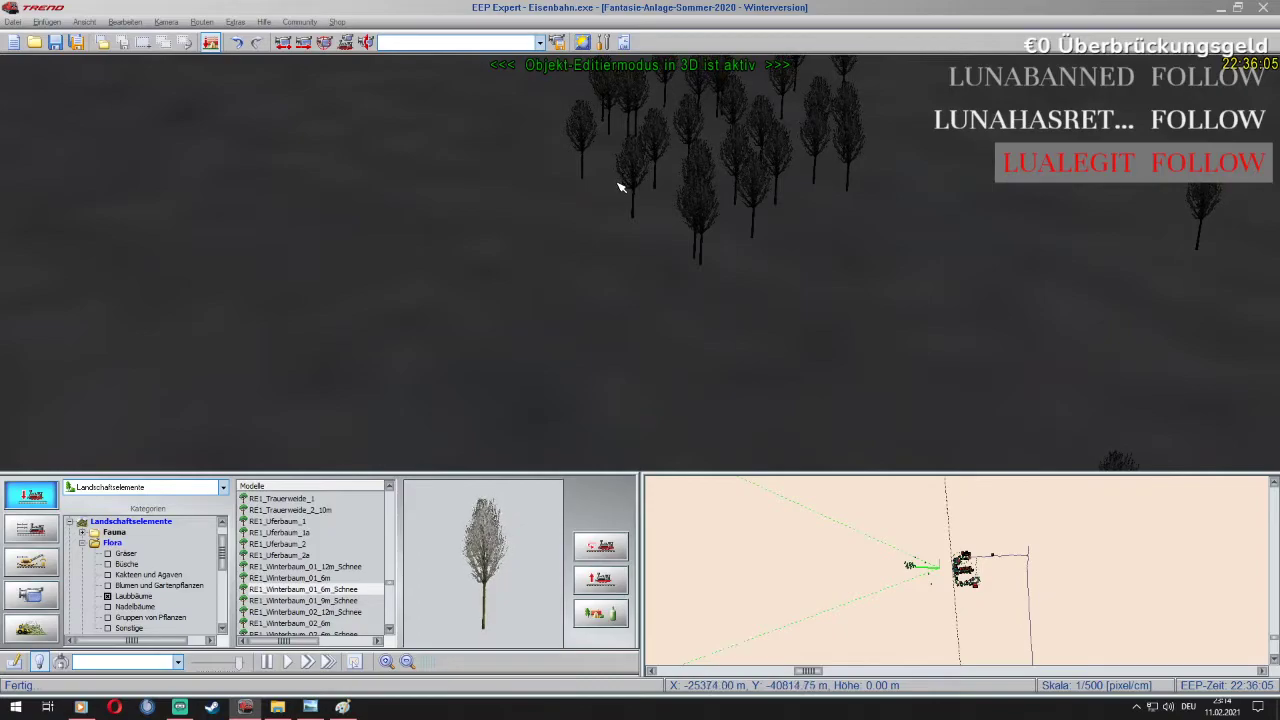
left_click(652, 219)
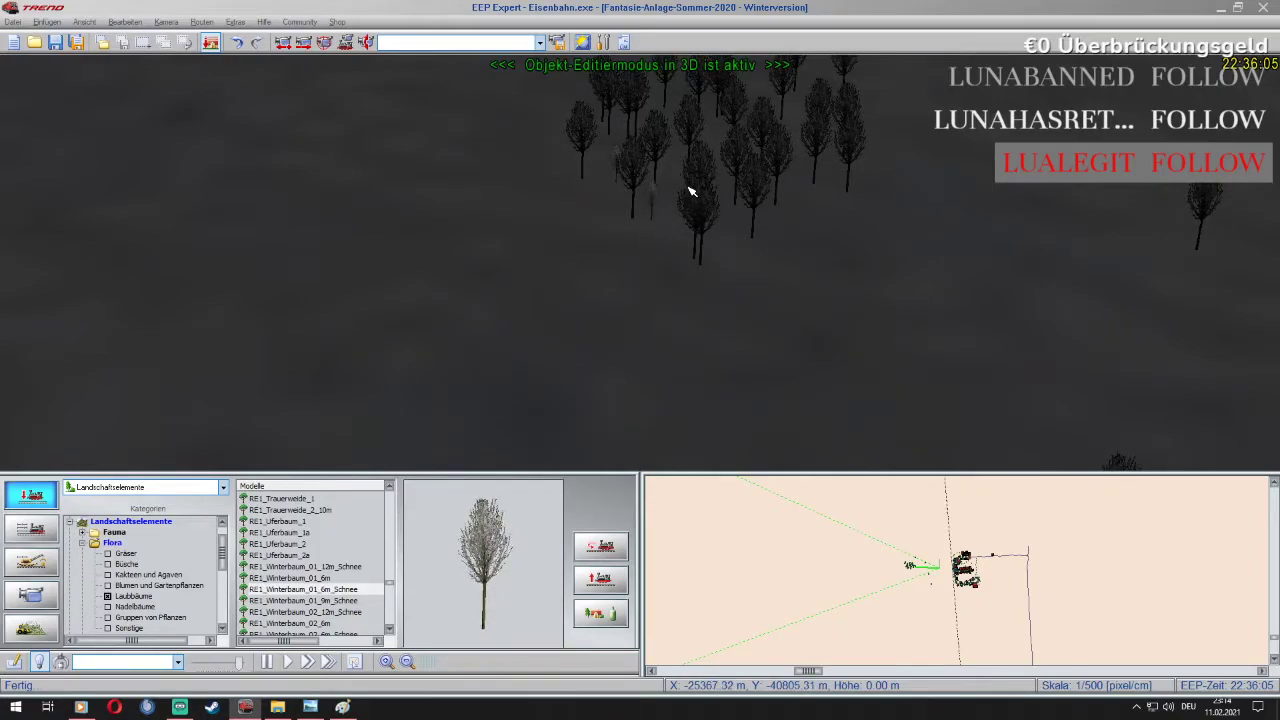
left_click(715, 136)
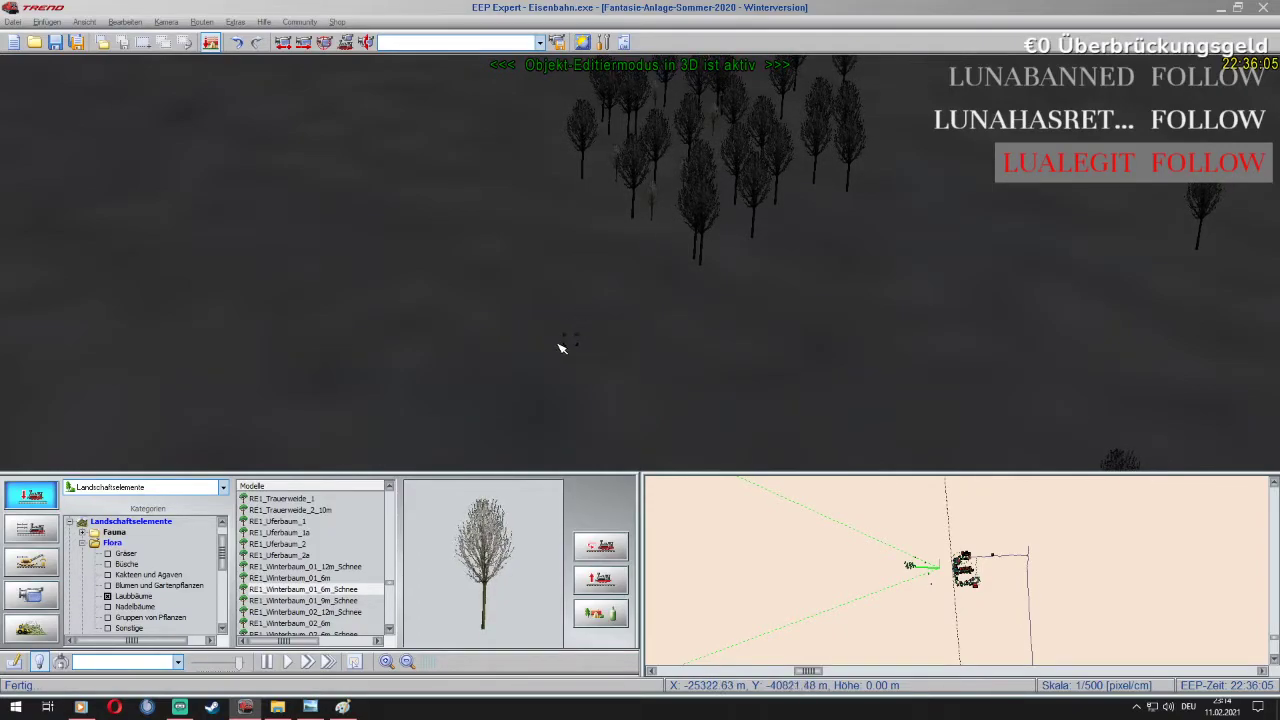
left_click(305, 600)
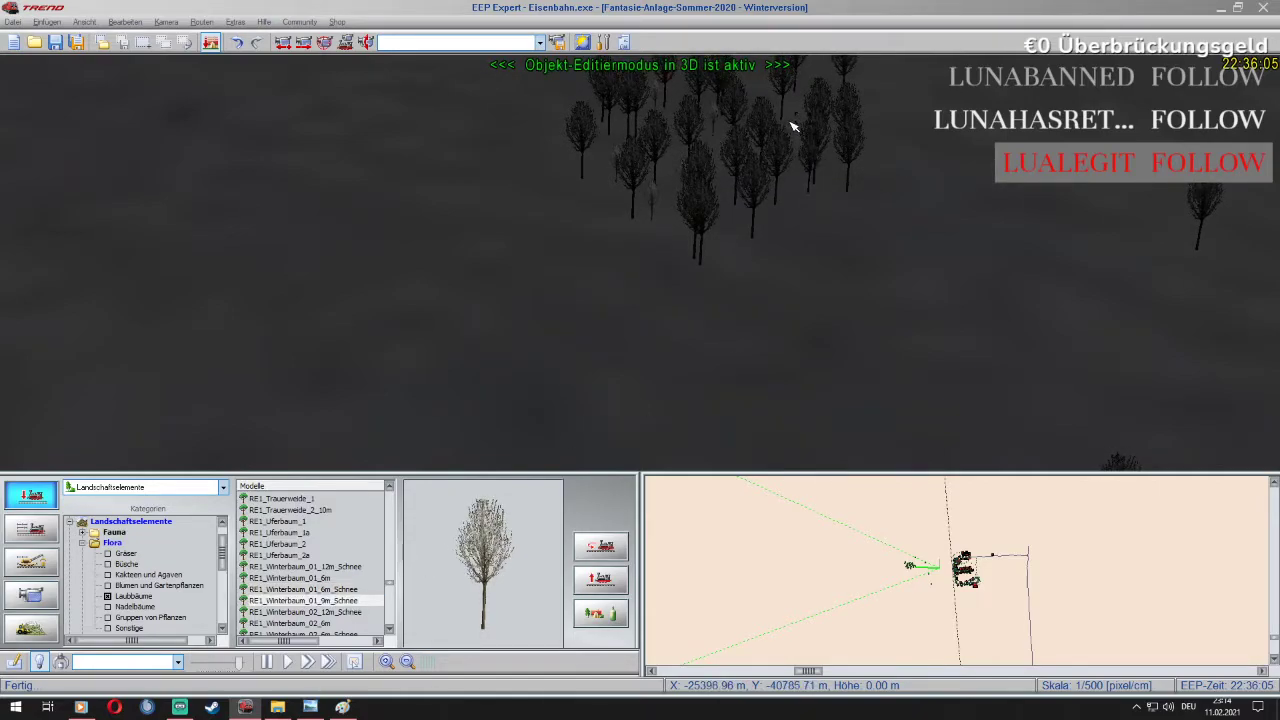
Add broad-crowned RE1_Winterbaum_02_12m_Schnee trees along the edge of the grove
left_click(376, 612)
left_click(835, 208)
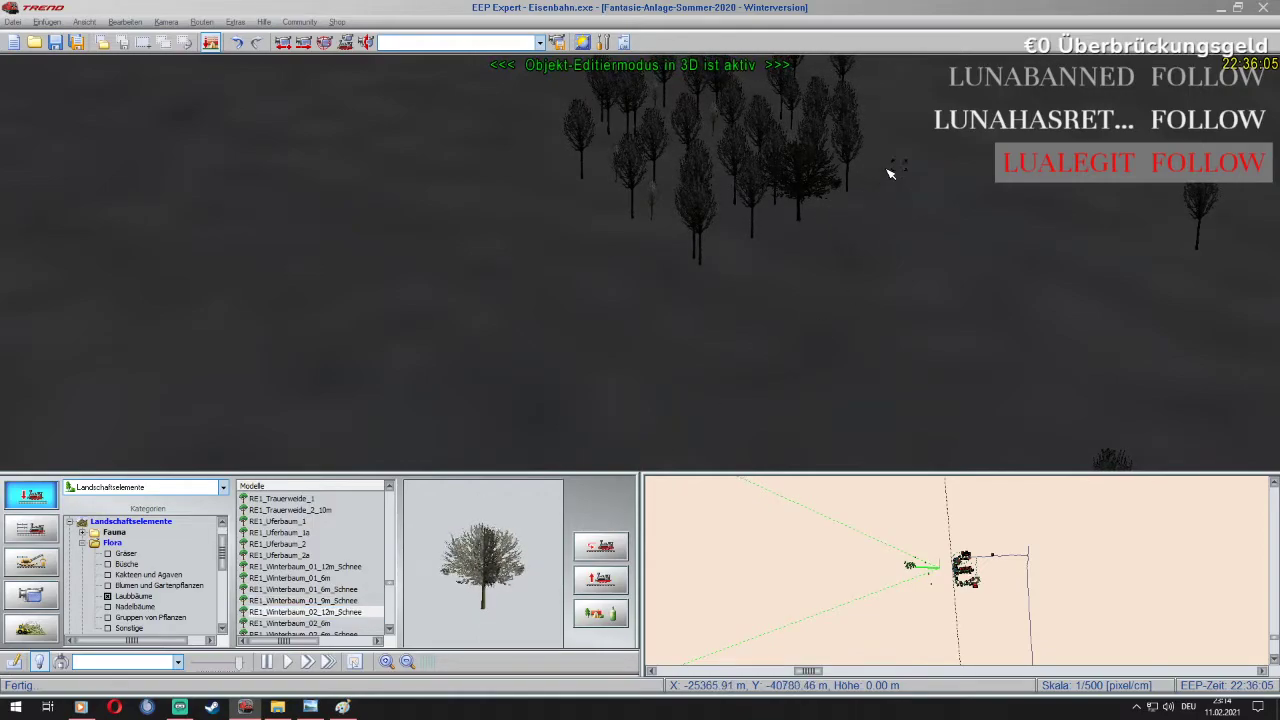
left_click(887, 172)
left_click(873, 117)
key("Up")
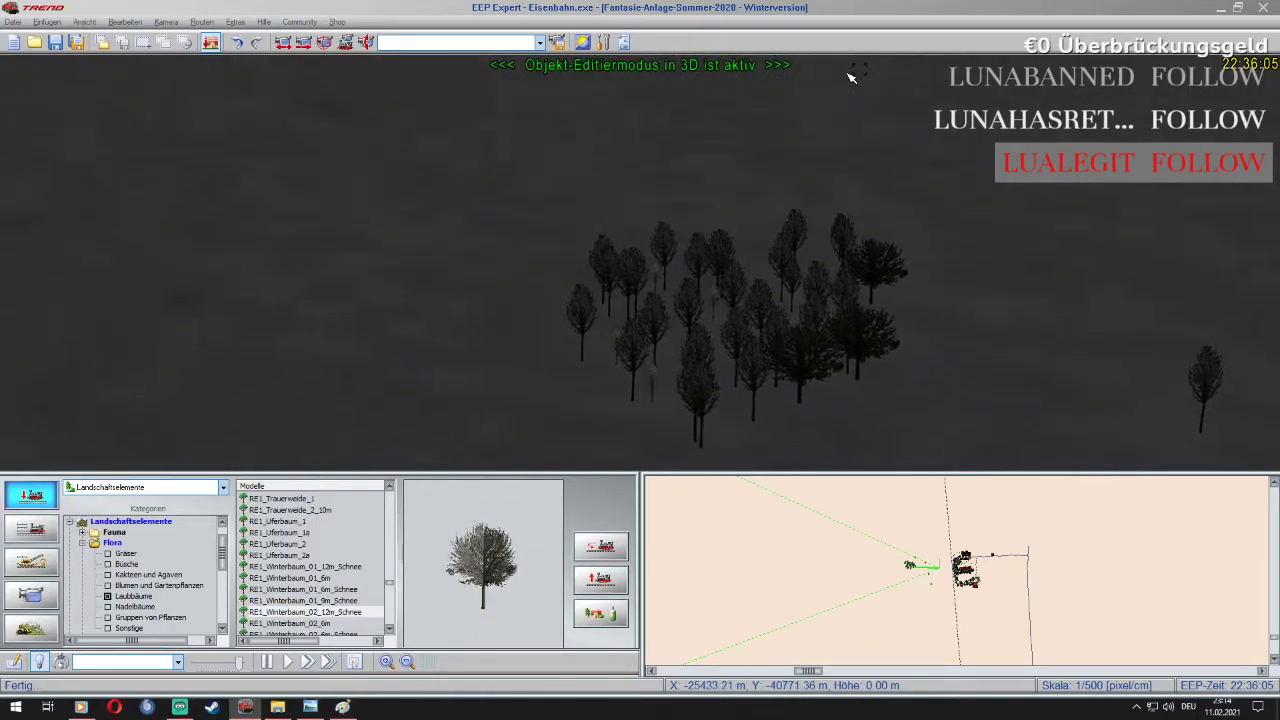
left_click(761, 347)
Plant a second, looser grove of RE1_Winterbaum_02_12m_Schnee trees farther out on the open land
key("Up")
key("Down")
key("Down")
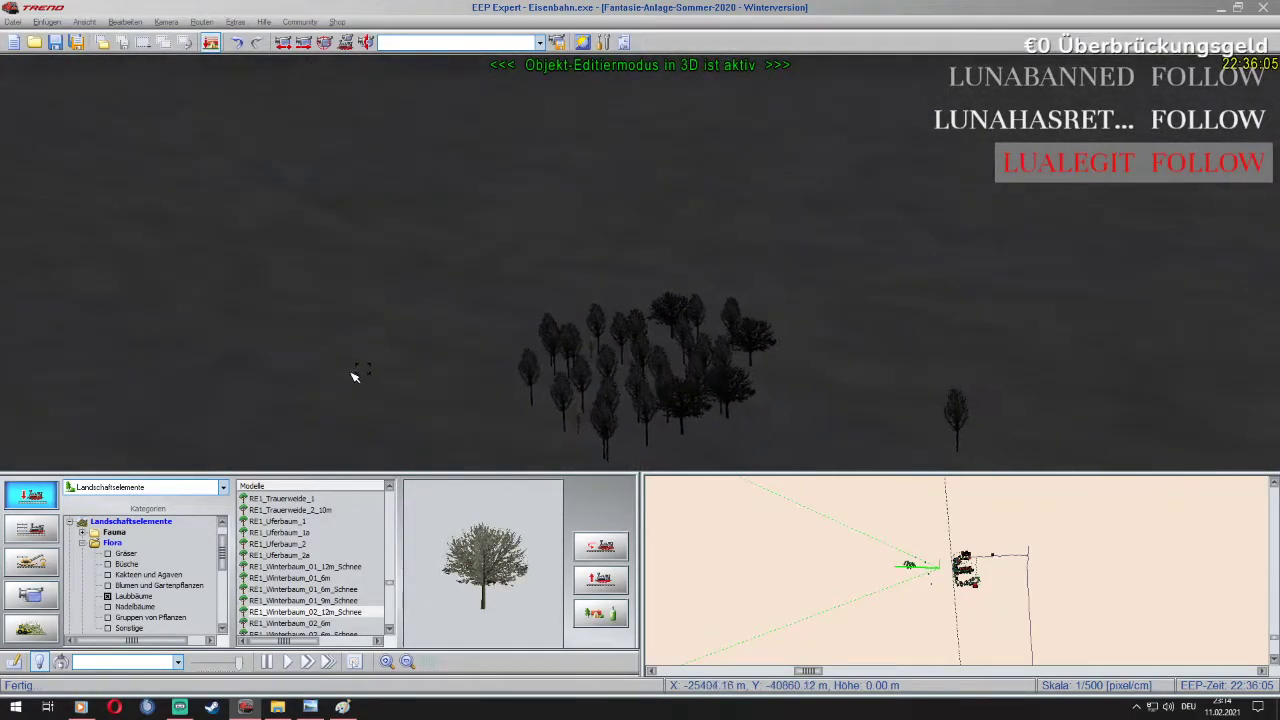
key("Up")
left_click(772, 360)
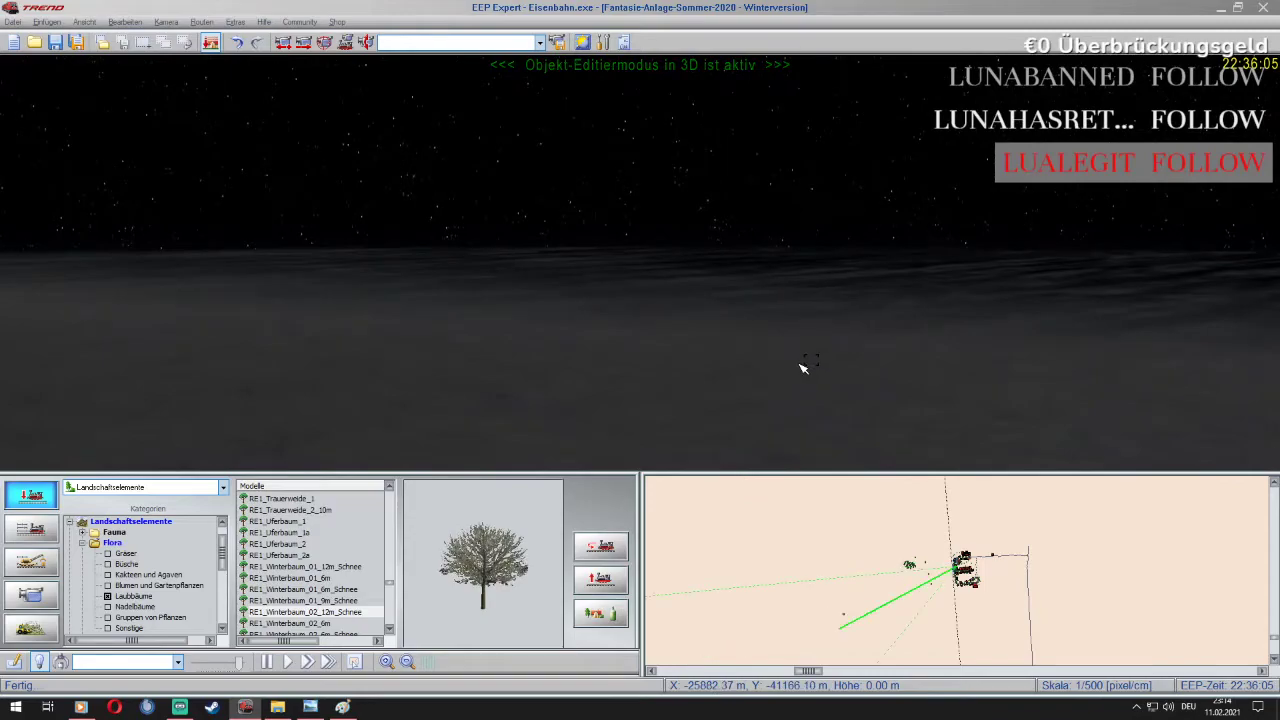
left_click(812, 370)
left_click(824, 368)
left_click(858, 370)
left_click(896, 375)
left_click(943, 380)
left_click(943, 390)
left_click(861, 375)
left_click(880, 397)
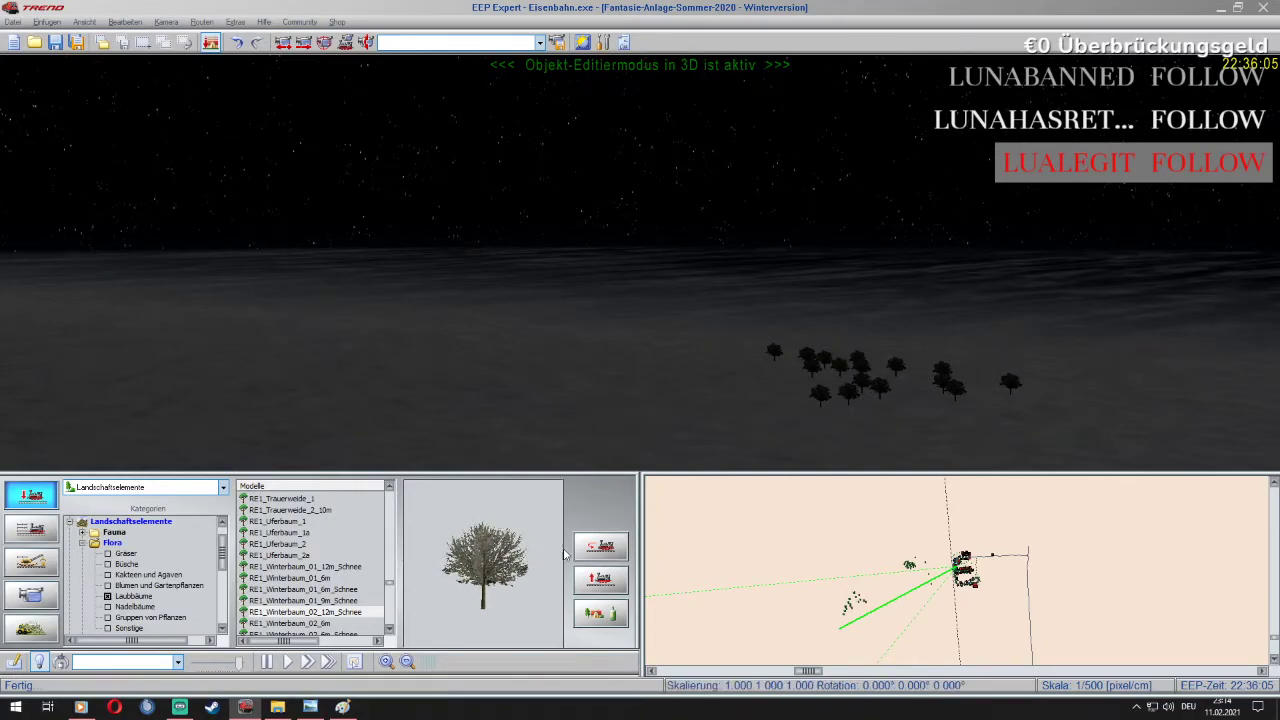
Scatter small RE1_Winterbaum_02_6m_Schnee trees among and around the trees of the second grove
scroll(356, 627, "down", 1)
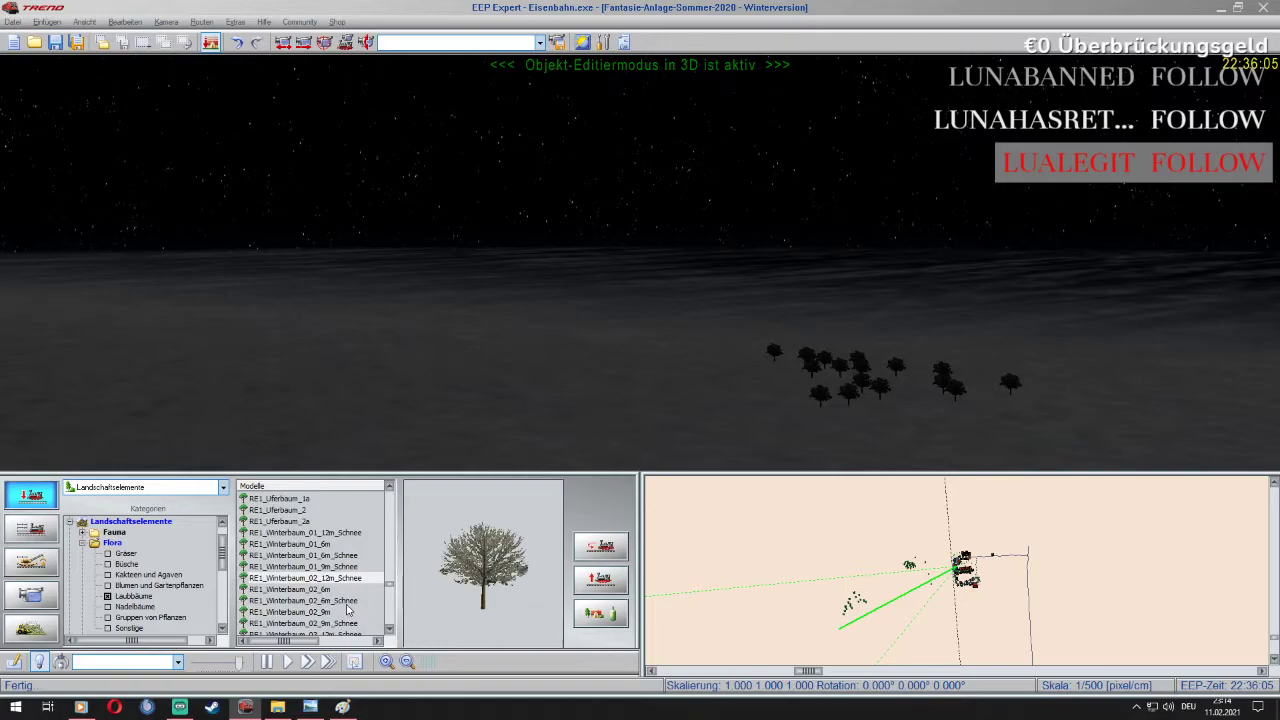
left_click(347, 602)
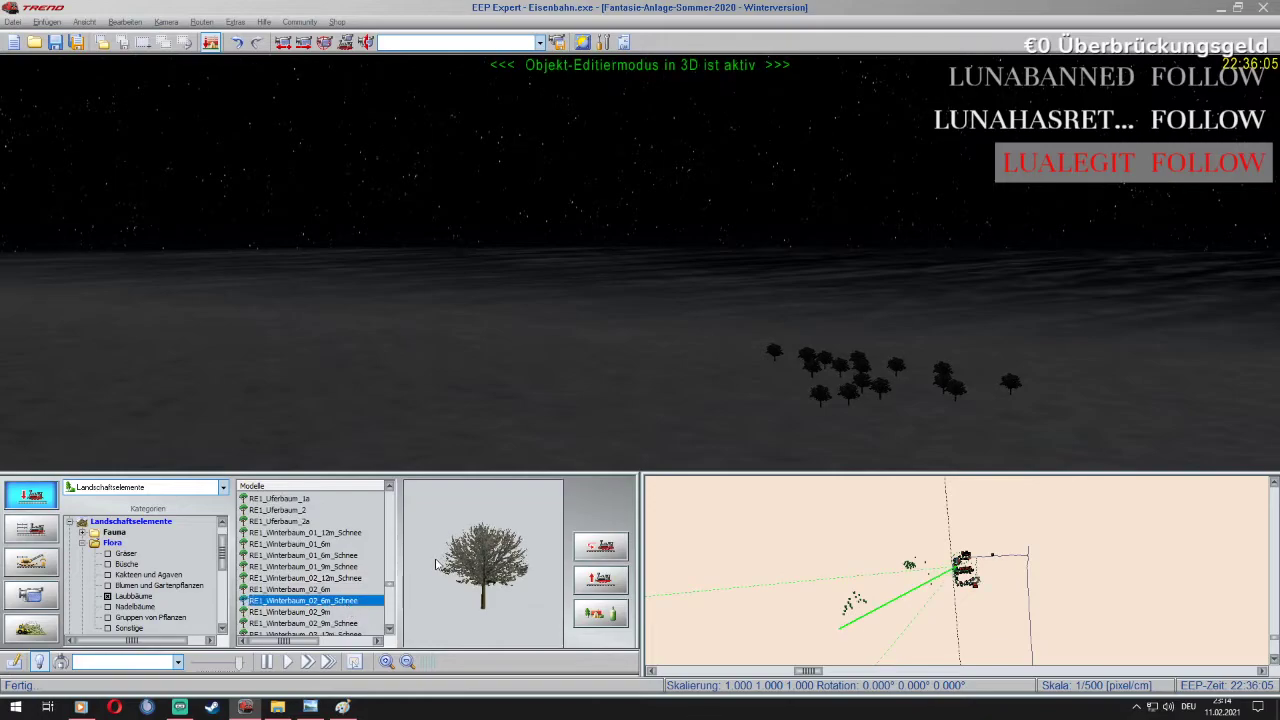
left_click(797, 404)
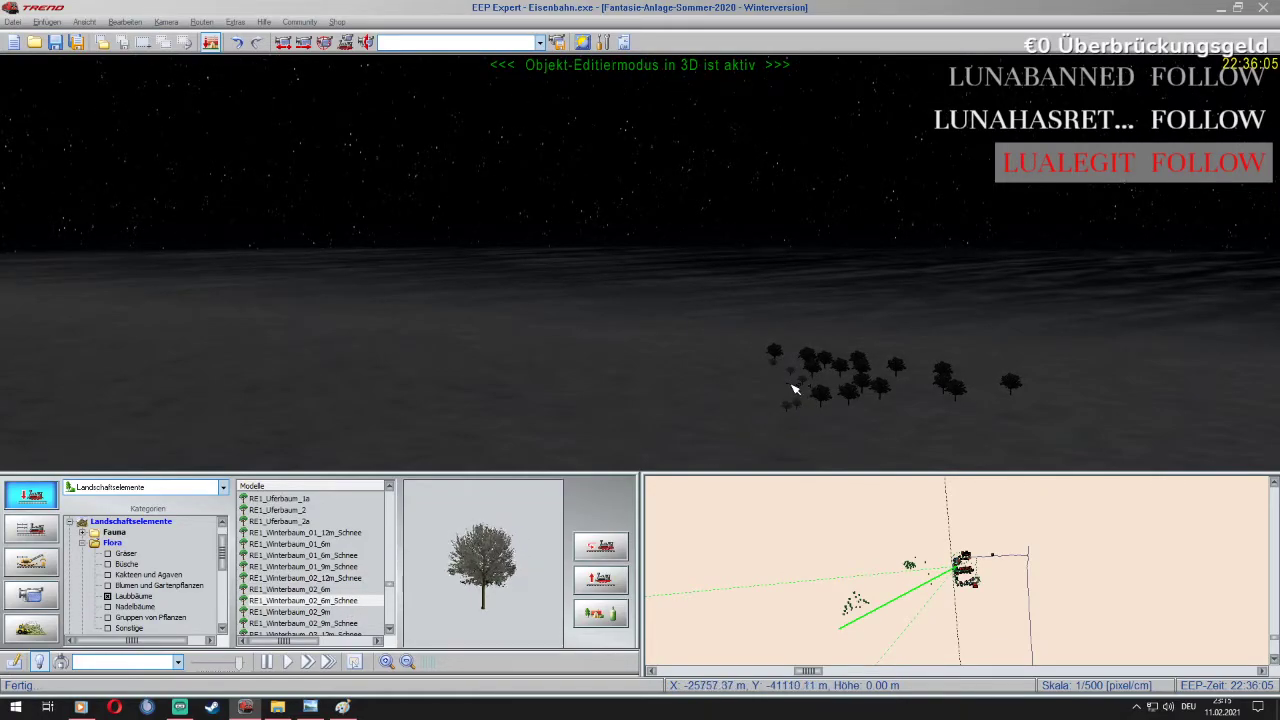
left_click(905, 404)
Plant a further grove of RE1_Winterbaum_02_9m trees on the distant open land beyond the railway line
left_click(340, 612)
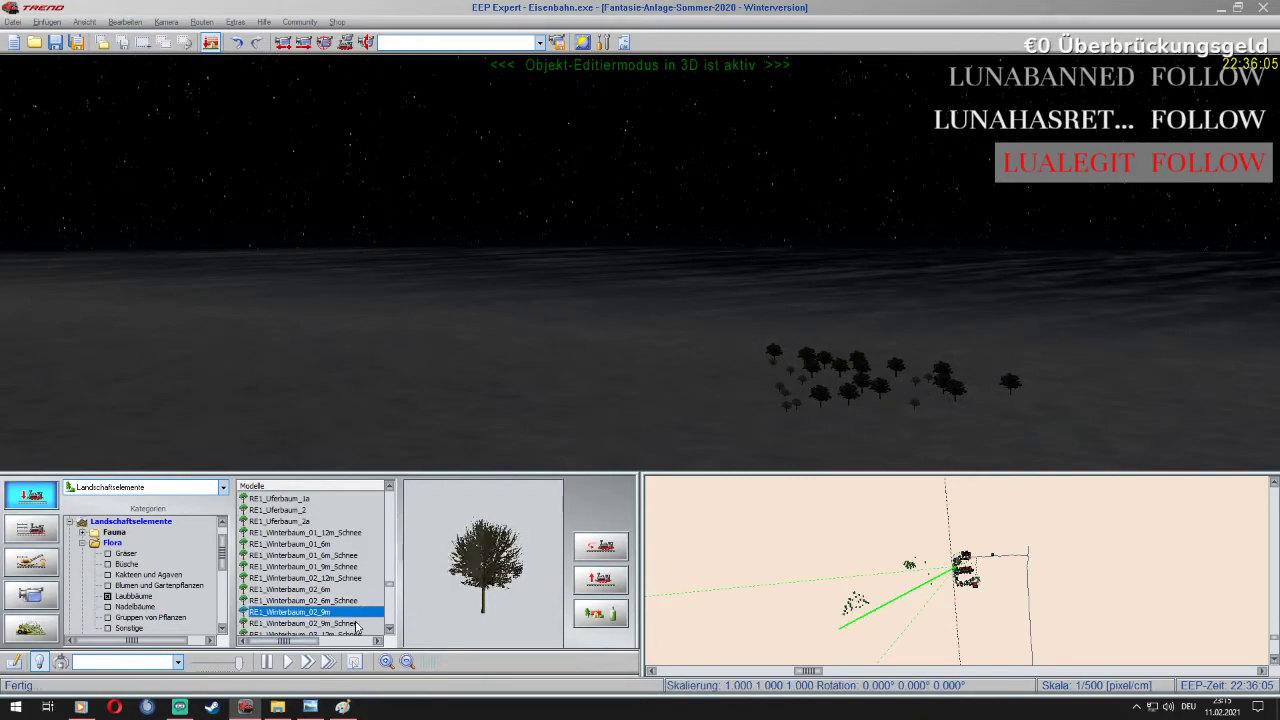
left_click(356, 623)
left_click(350, 612)
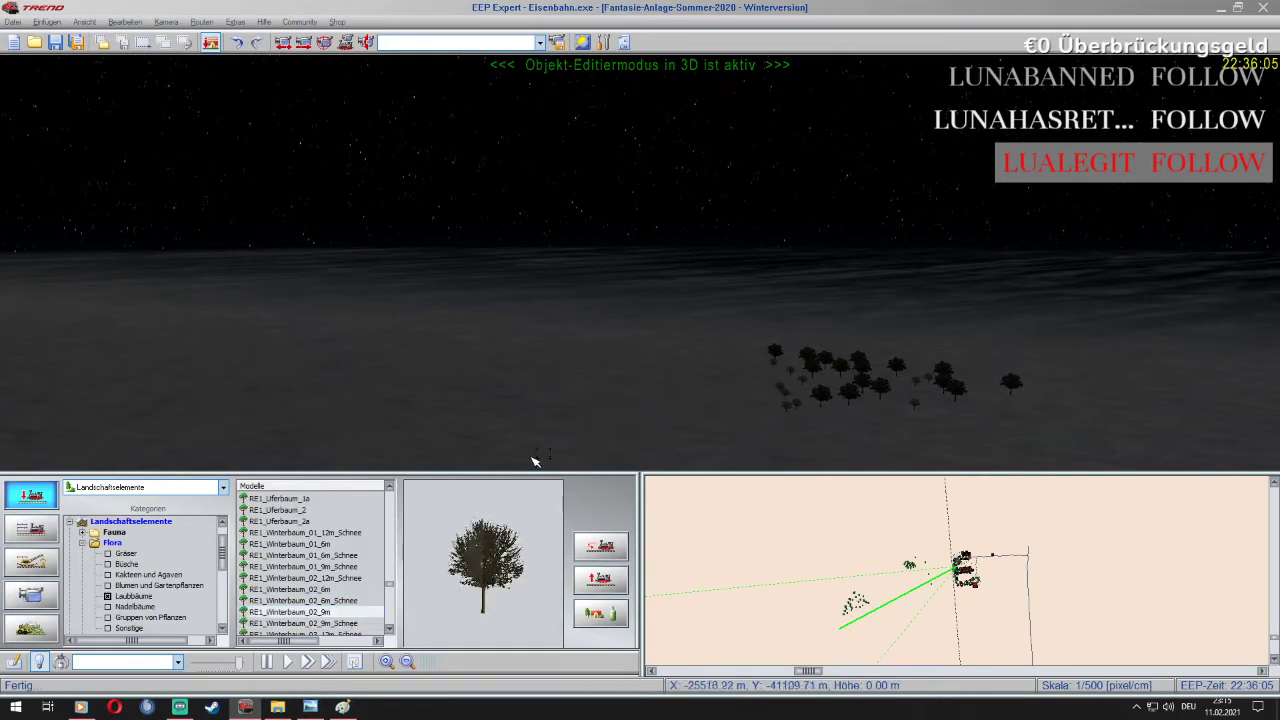
mouse_move(556, 451)
right_mouse_down()
mouse_move(577, 377)
mouse_move(549, 400)
mouse_move(637, 360)
right_mouse_up()
scroll(637, 359, "down", 3)
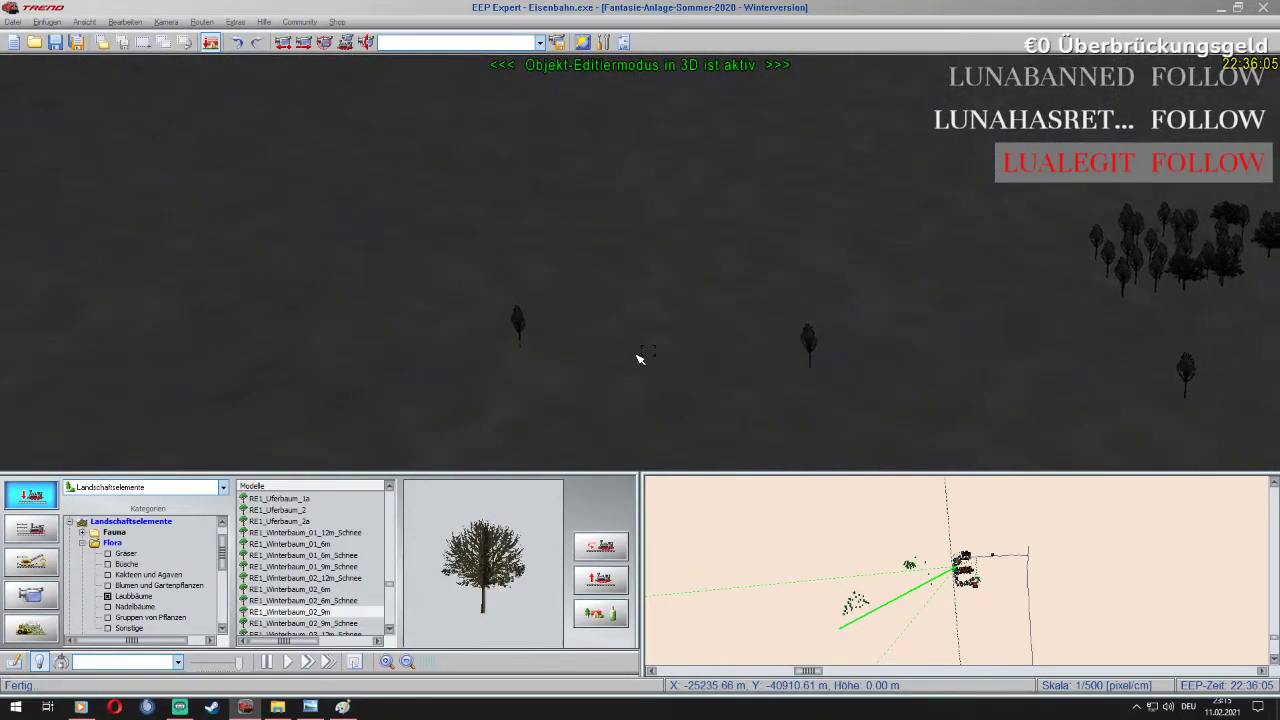
scroll(637, 355, "down", 5)
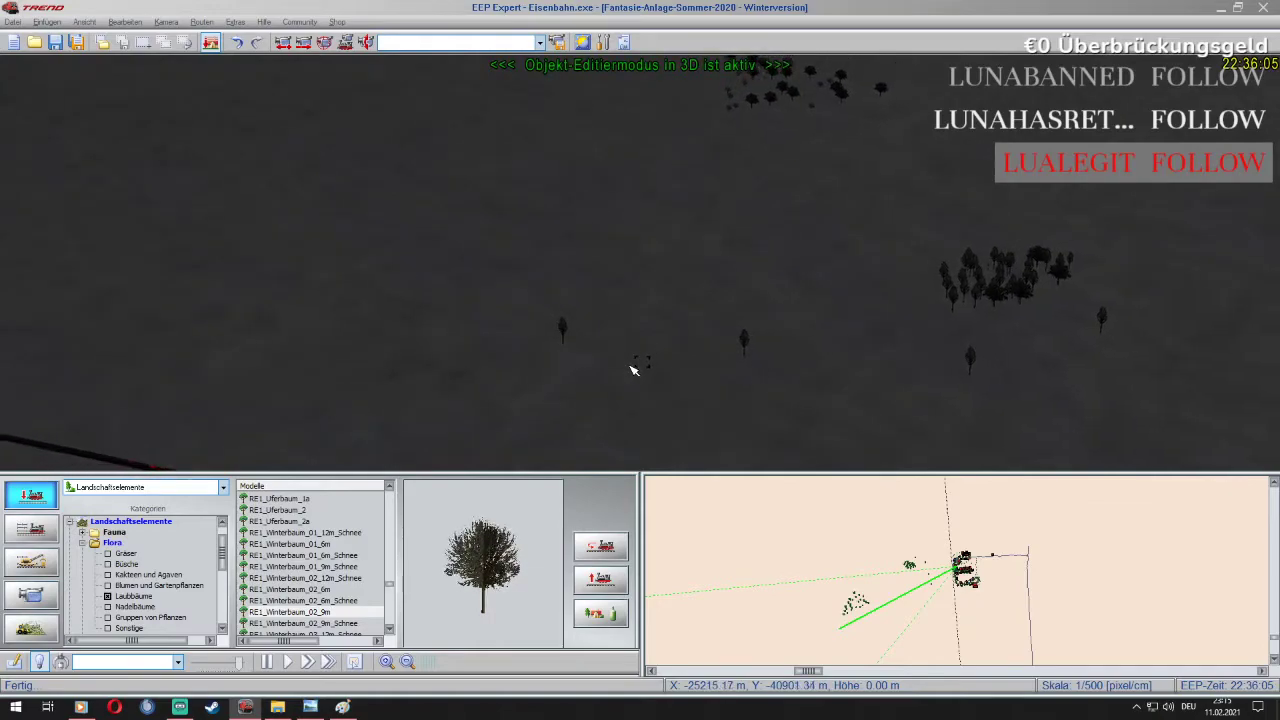
right_click_drag(254, 317, 773, 203)
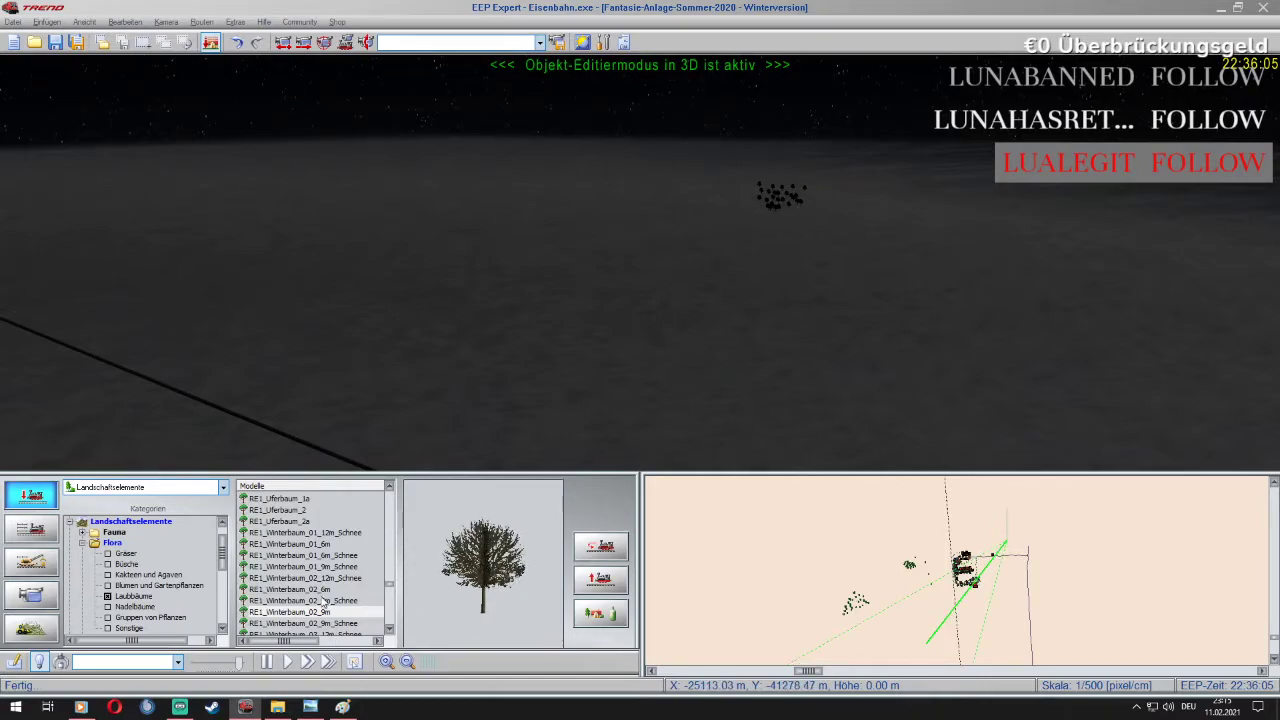
Enlarge the distant grove with RE1_Winterbaum_02_9m_Schnee trees and plant RE1_Winterbaum_03_12m_Schnee trees beside it and in two new groups
left_click(338, 624)
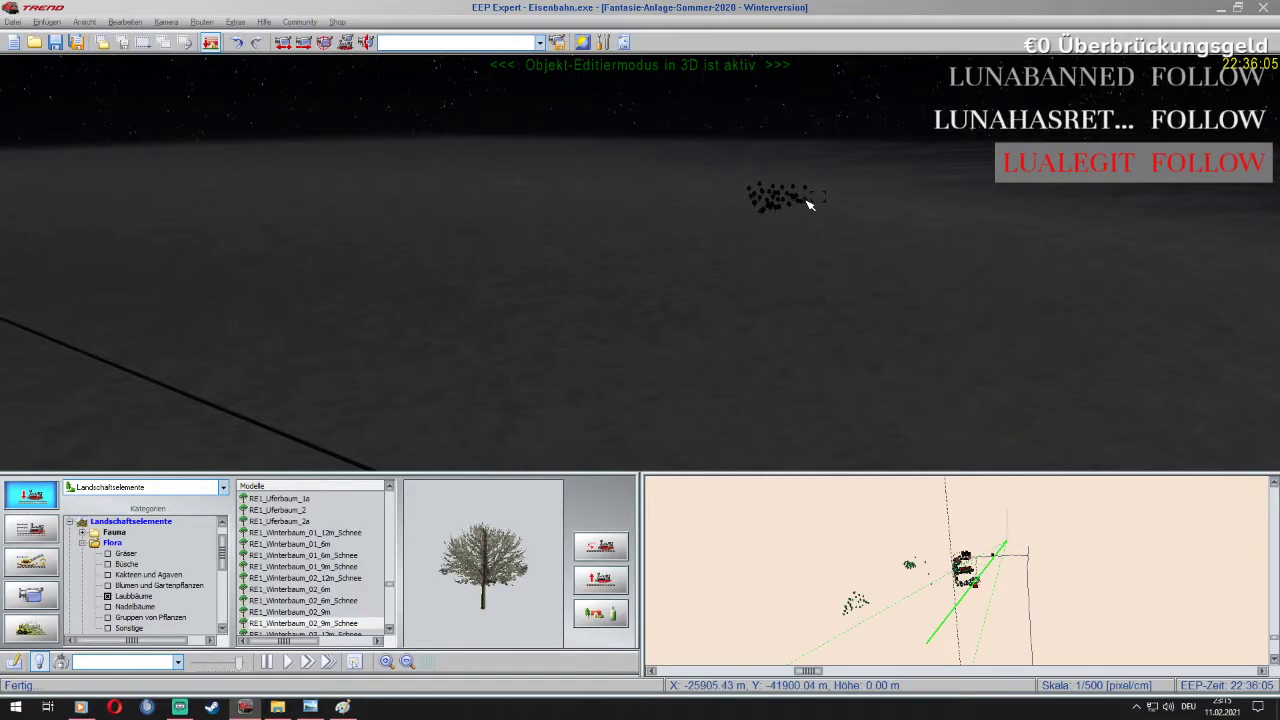
key("Down")
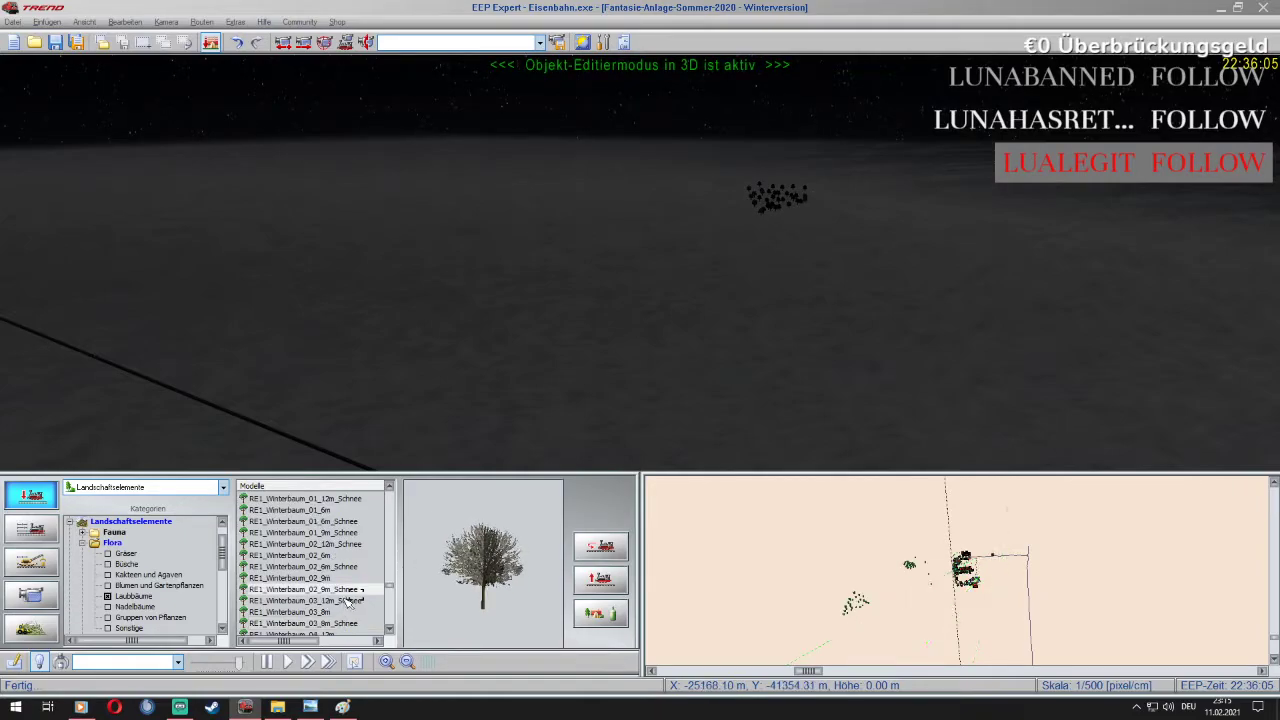
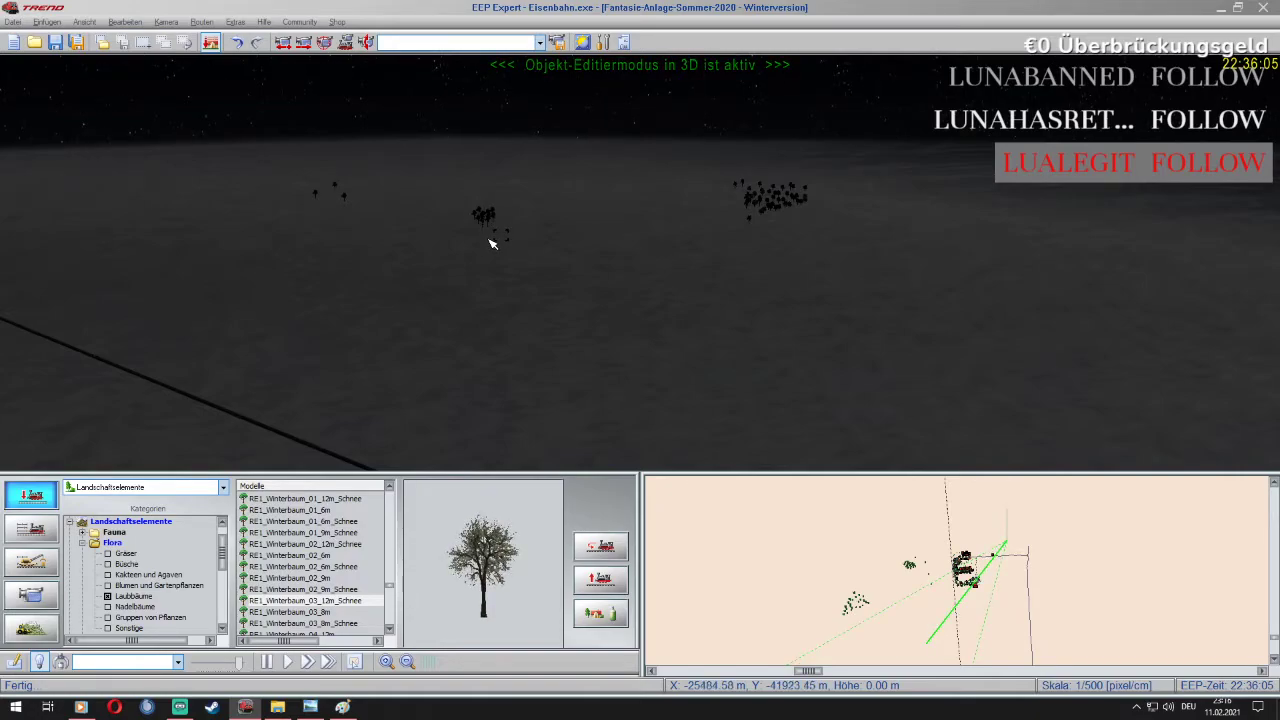
Add RE1_Winterbaum_03_8m_Schnee trees to the two smaller groups and on the open ground nearer the railway line
left_click(325, 625)
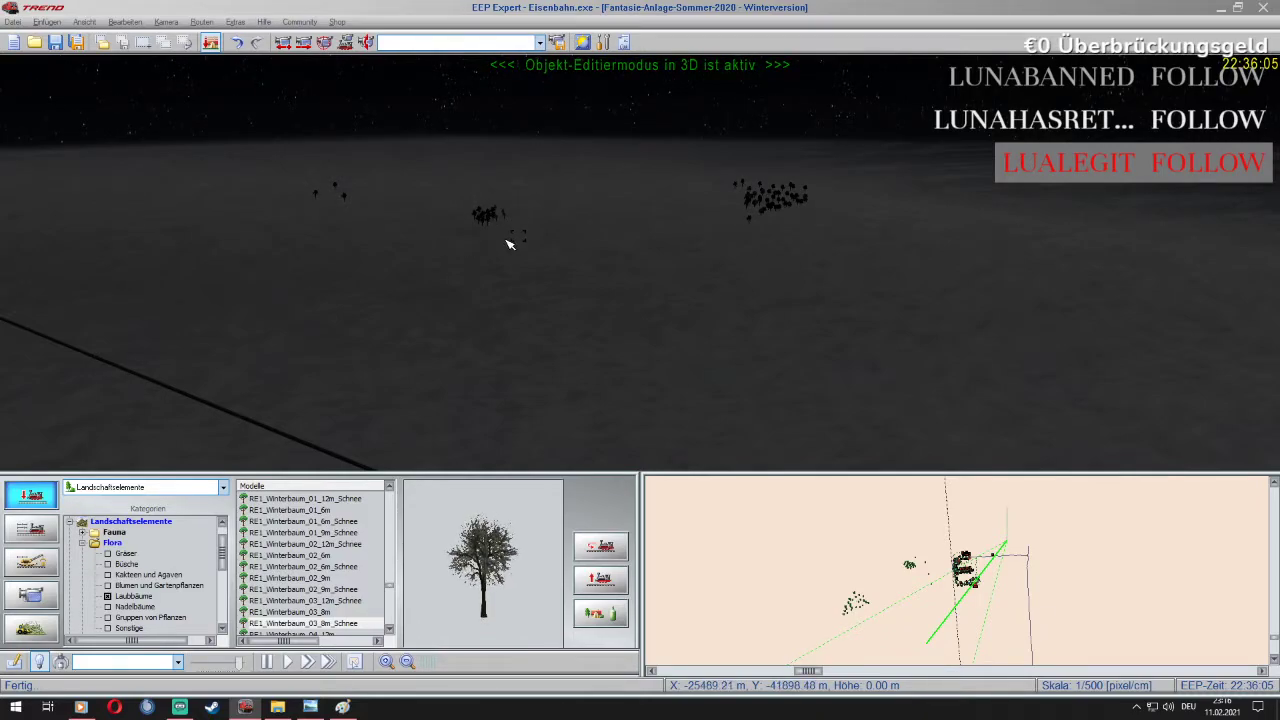
right_click_drag(197, 243, 3, 300)
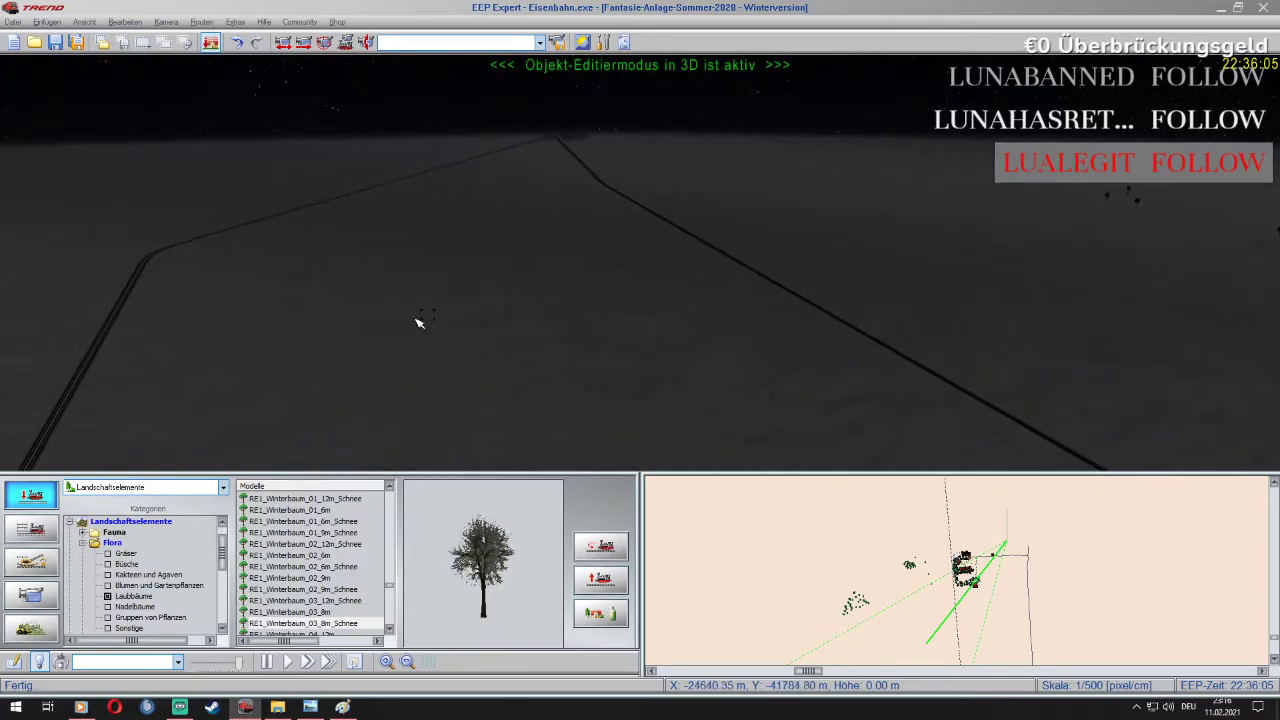
right_click_drag(1148, 256, 1279, 263)
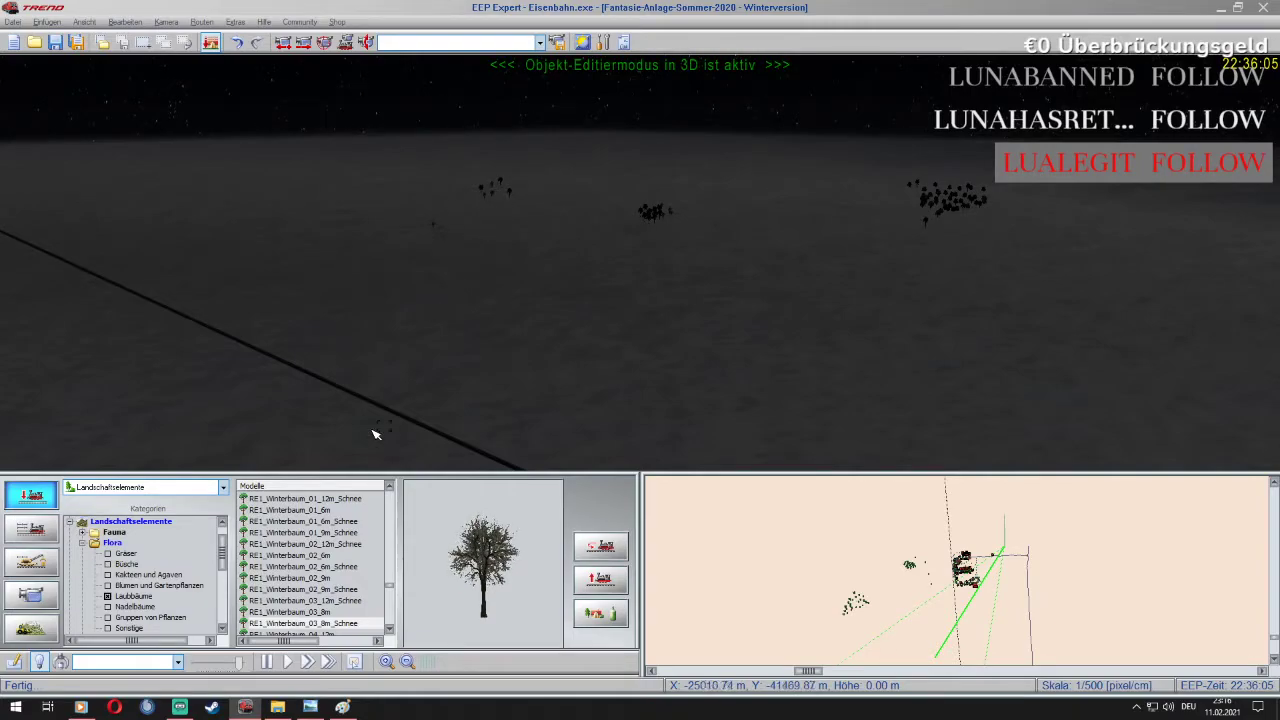
Add RE1_Winterbaum_04_12m_Schnee trees to the small group nearest the railway line and start another group farther back
scroll(336, 606, "down", 1)
left_click(336, 611)
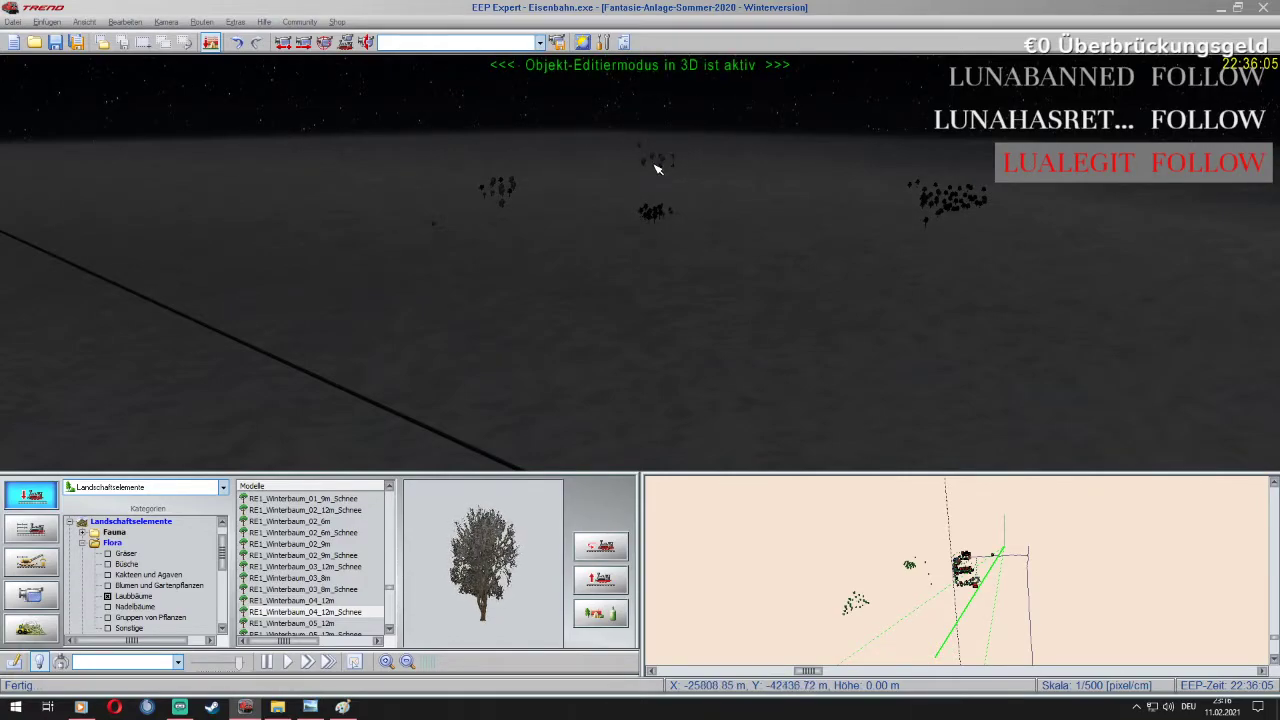
right_click_drag(338, 374, 352, 262)
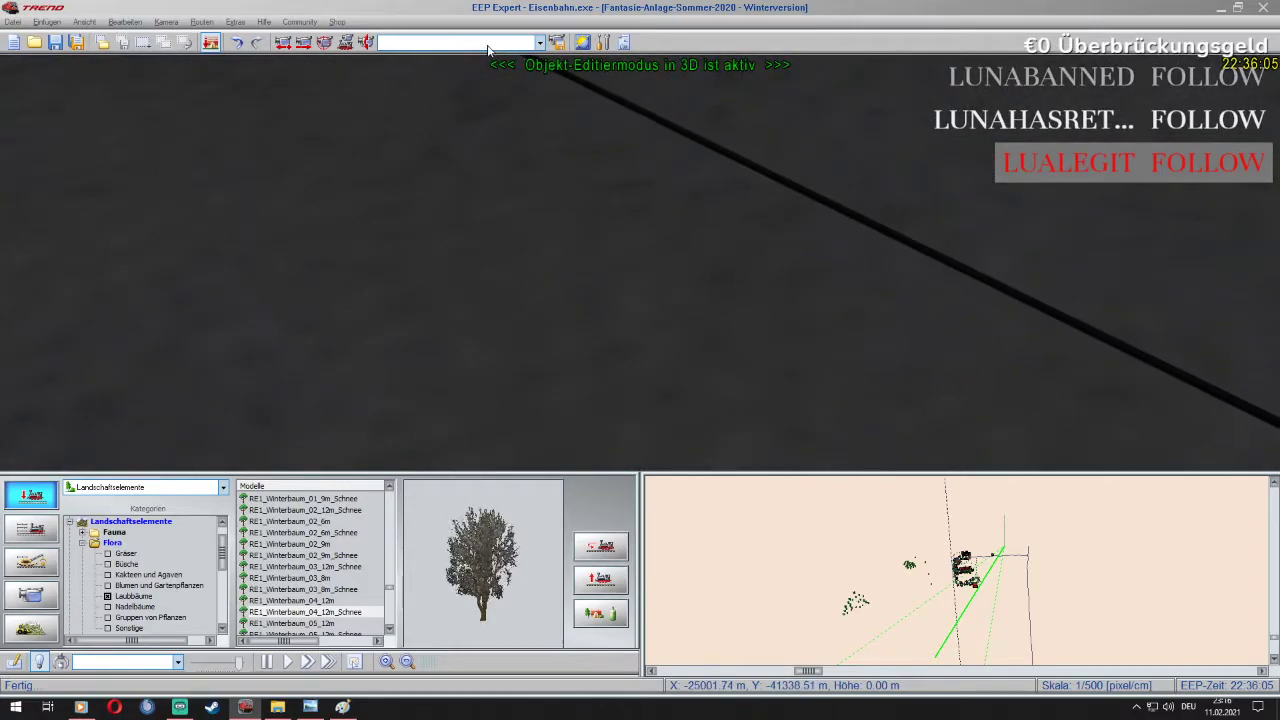
Bring the 3D view from the station camera back to the village outskirts by relocating it through the plan view
scroll(489, 46, "down", 2)
scroll(464, 44, "down", 1)
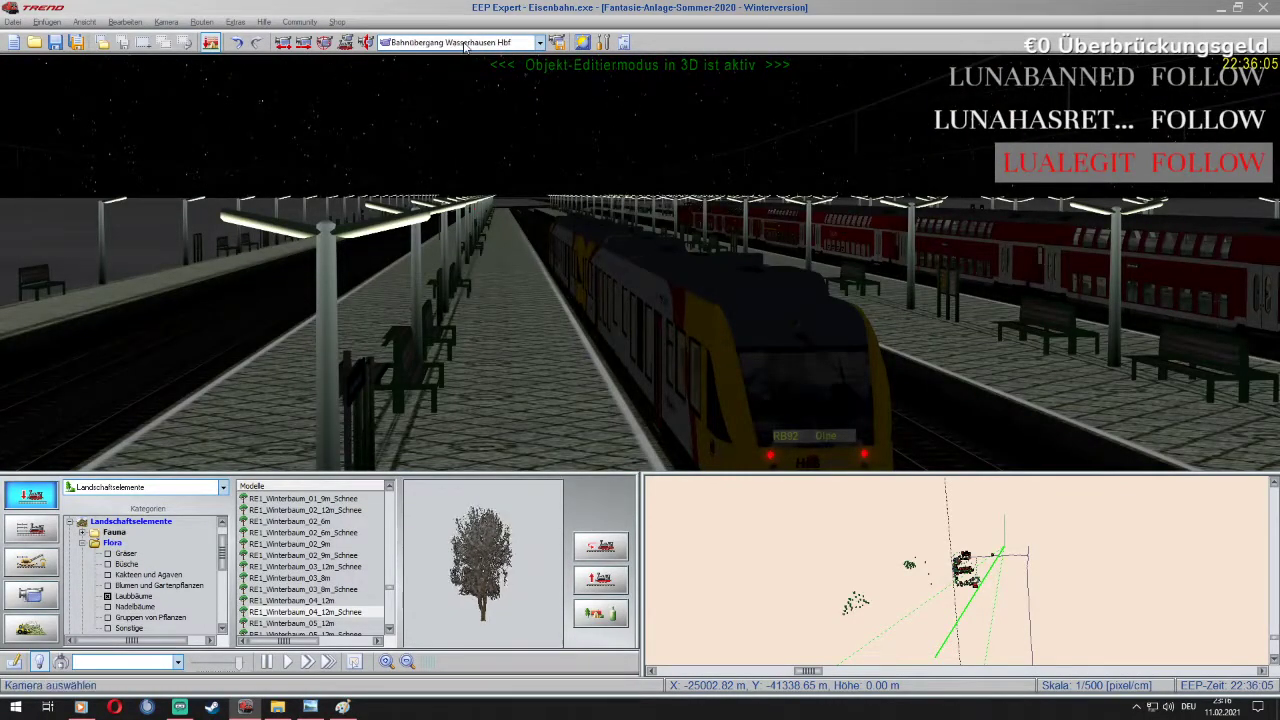
left_click(14, 661)
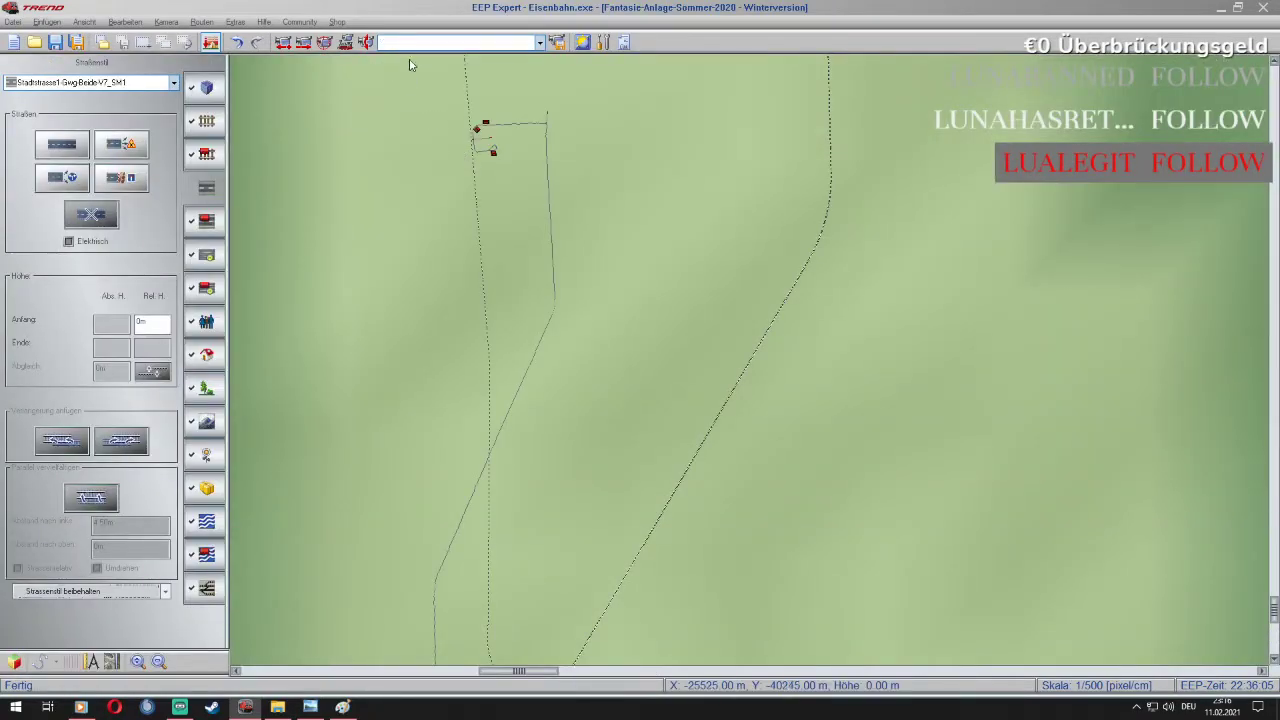
left_click(366, 42)
left_click_drag(536, 104, 515, 121)
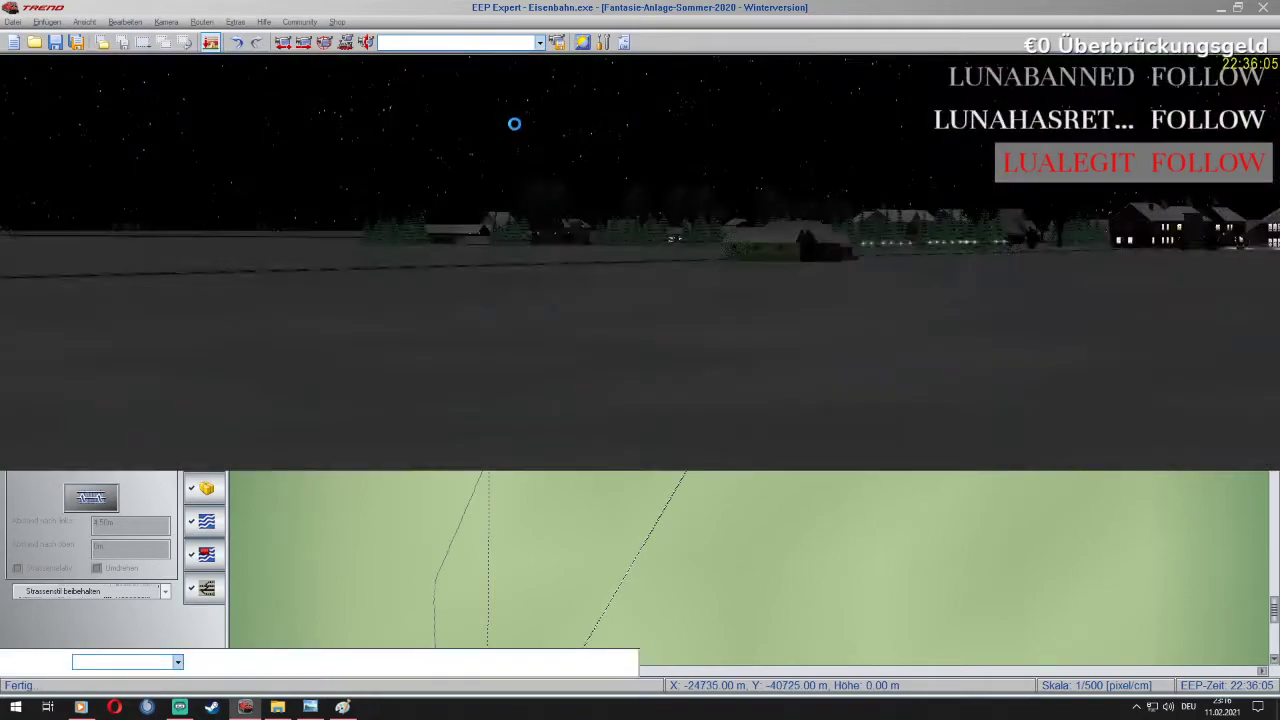
scroll(548, 183, "up", 2)
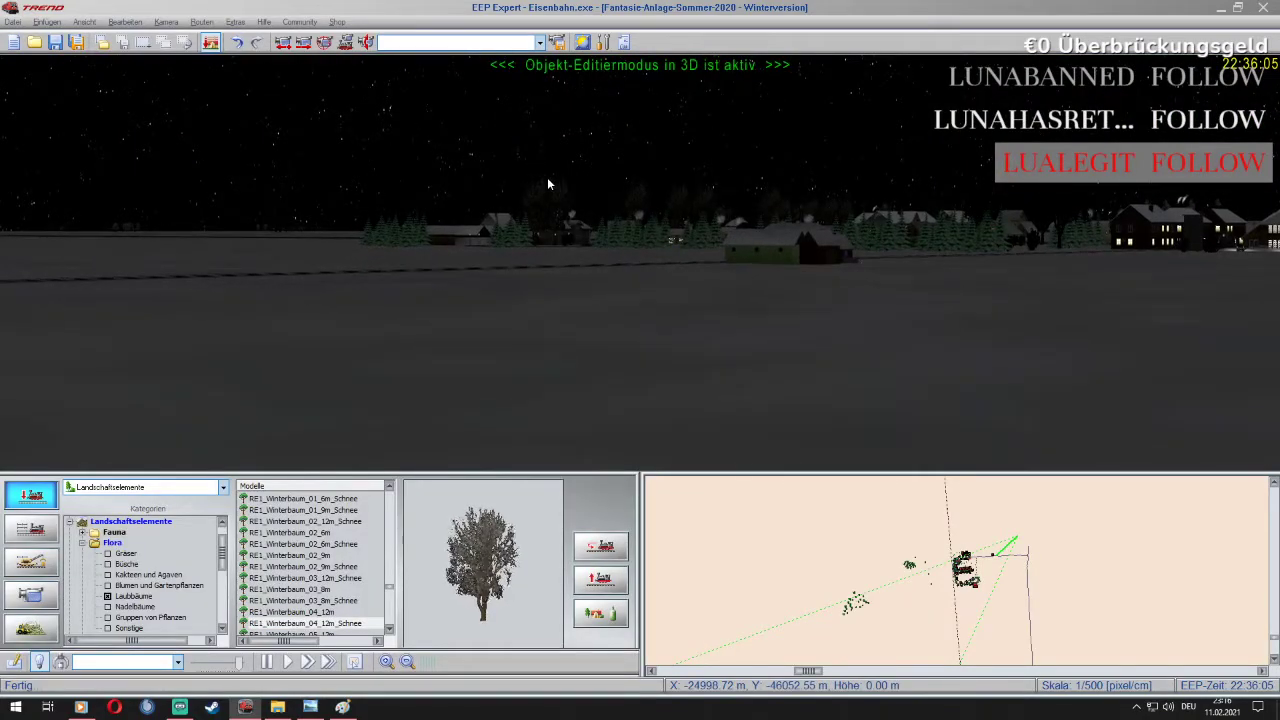
scroll(547, 183, "up", 6)
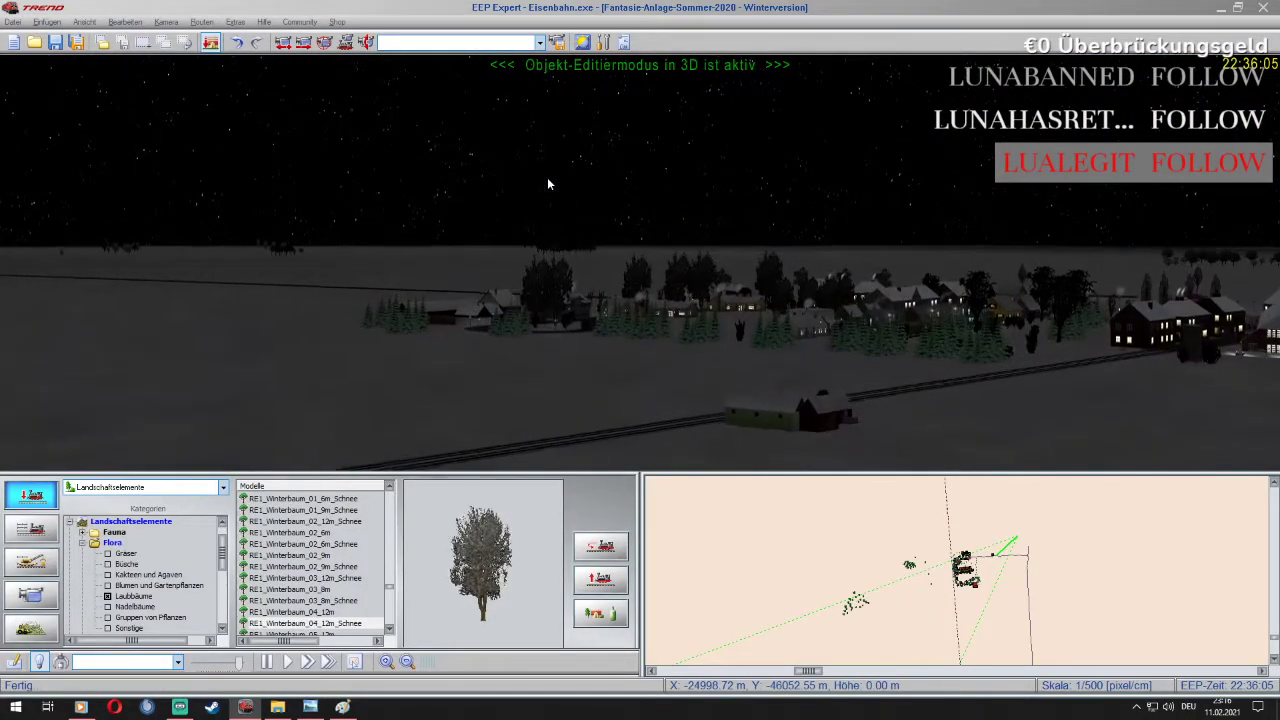
Inspect the village and the existing groves beyond the railway to find open ground still lacking trees
right_click_drag(548, 178, 548, 178)
scroll(548, 183, "up", 6)
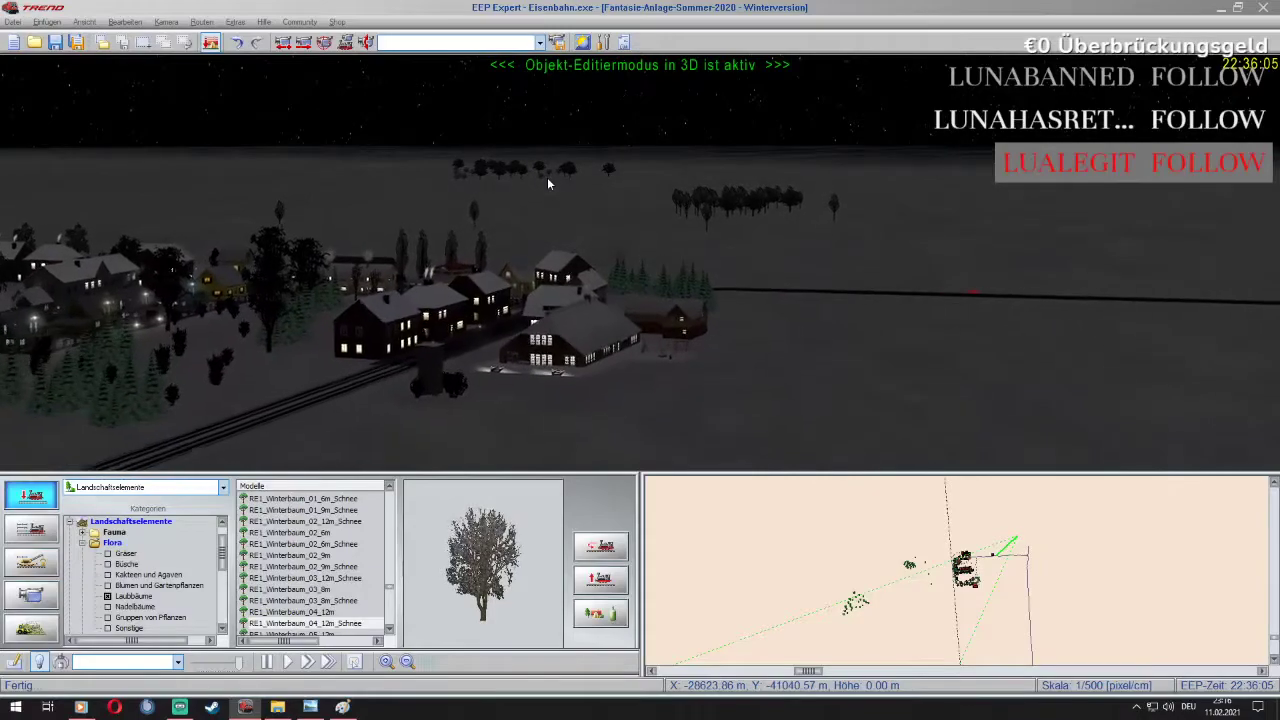
key("Up")
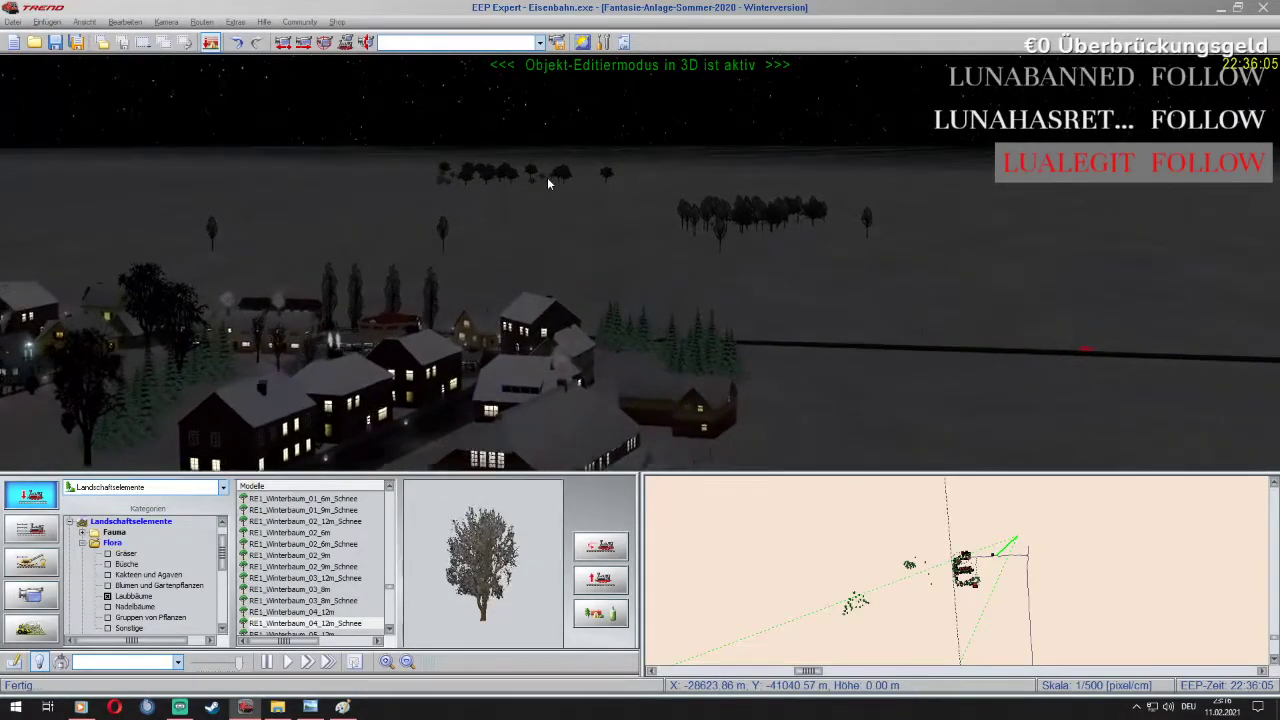
key("Up")
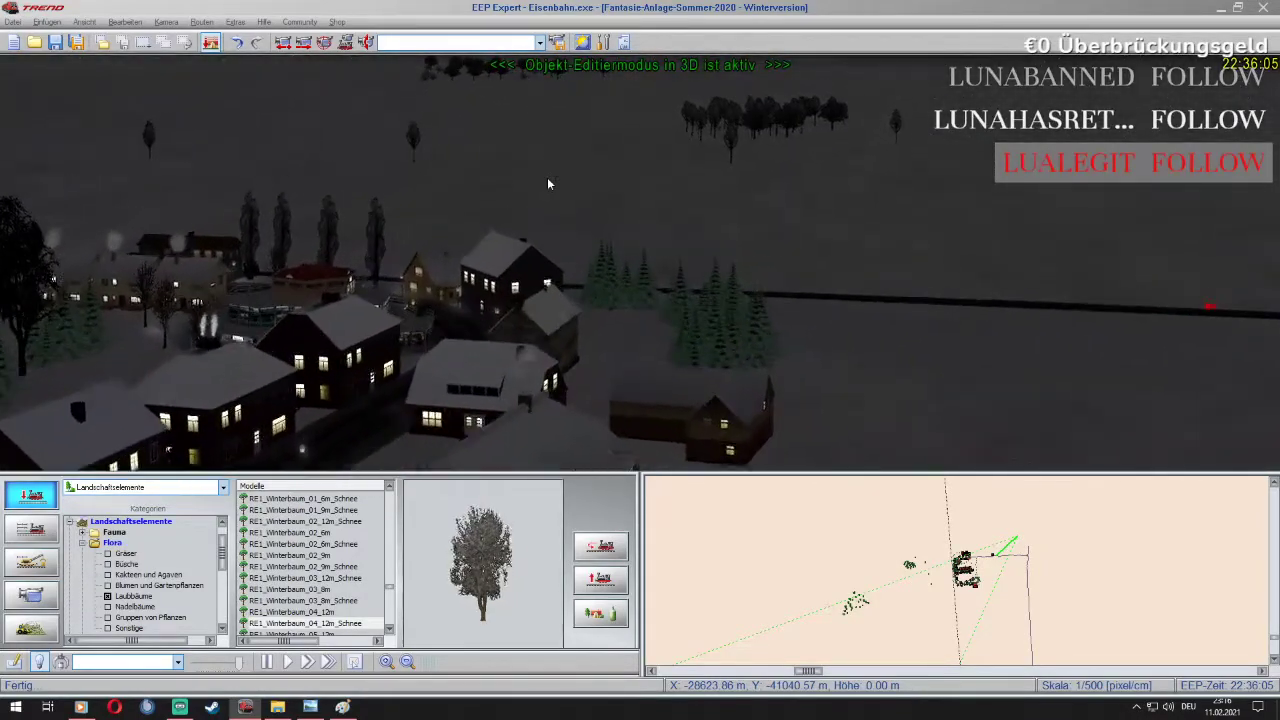
key("Up")
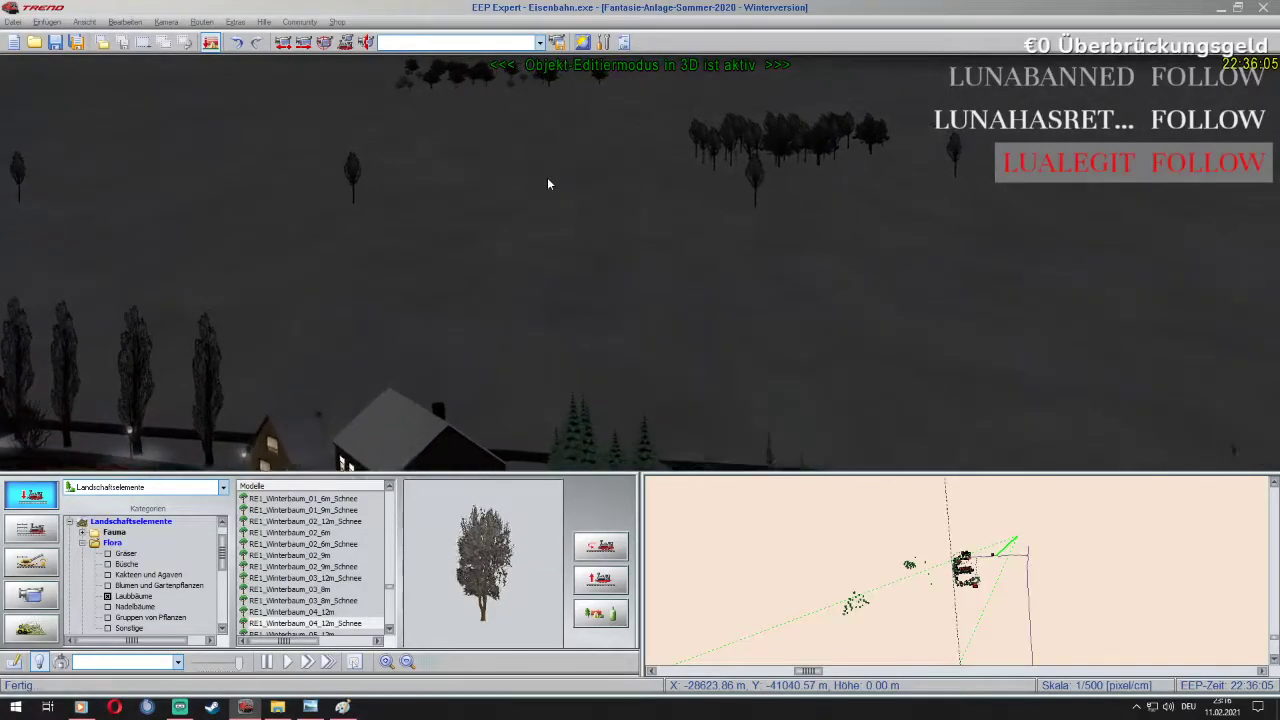
key("Up")
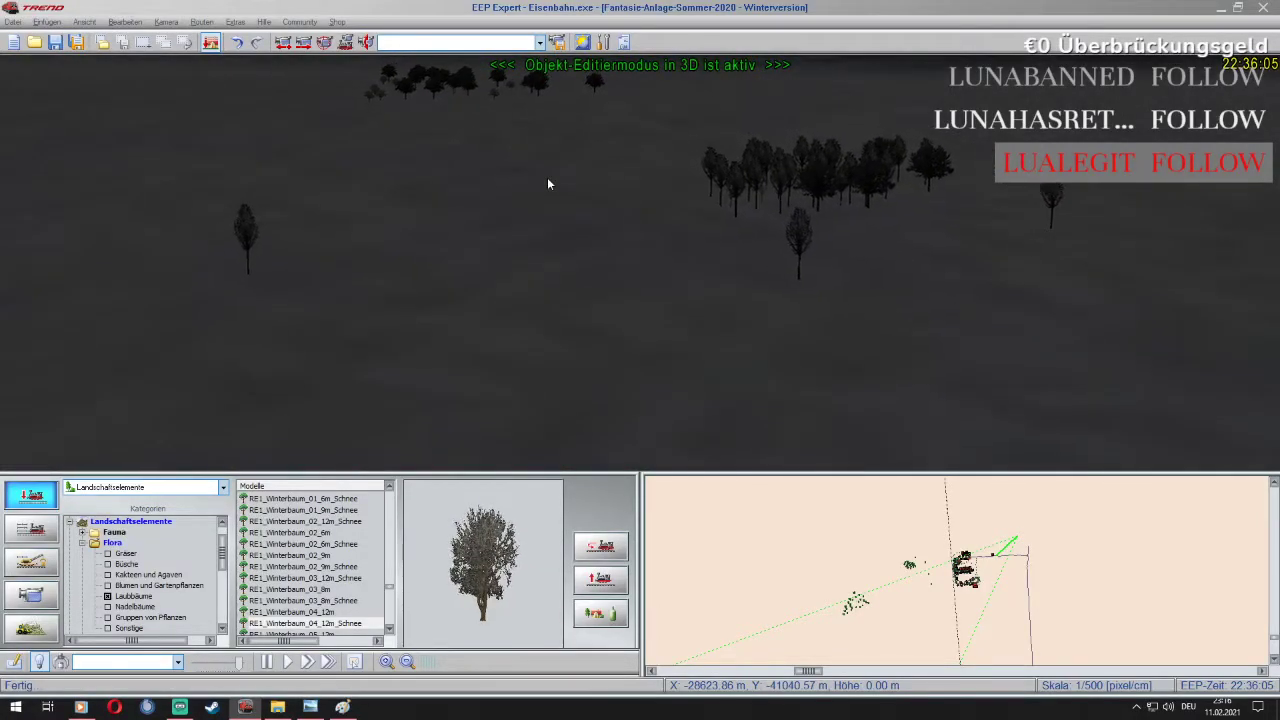
key("Up")
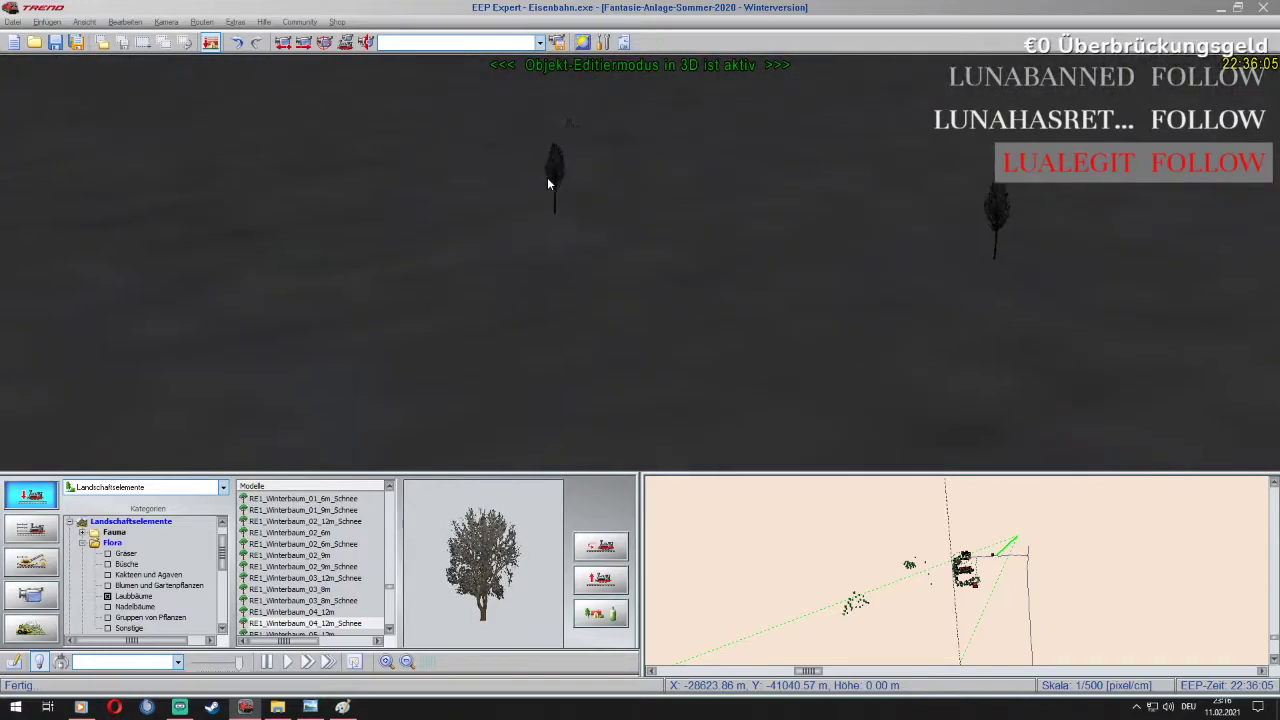
key("Left")
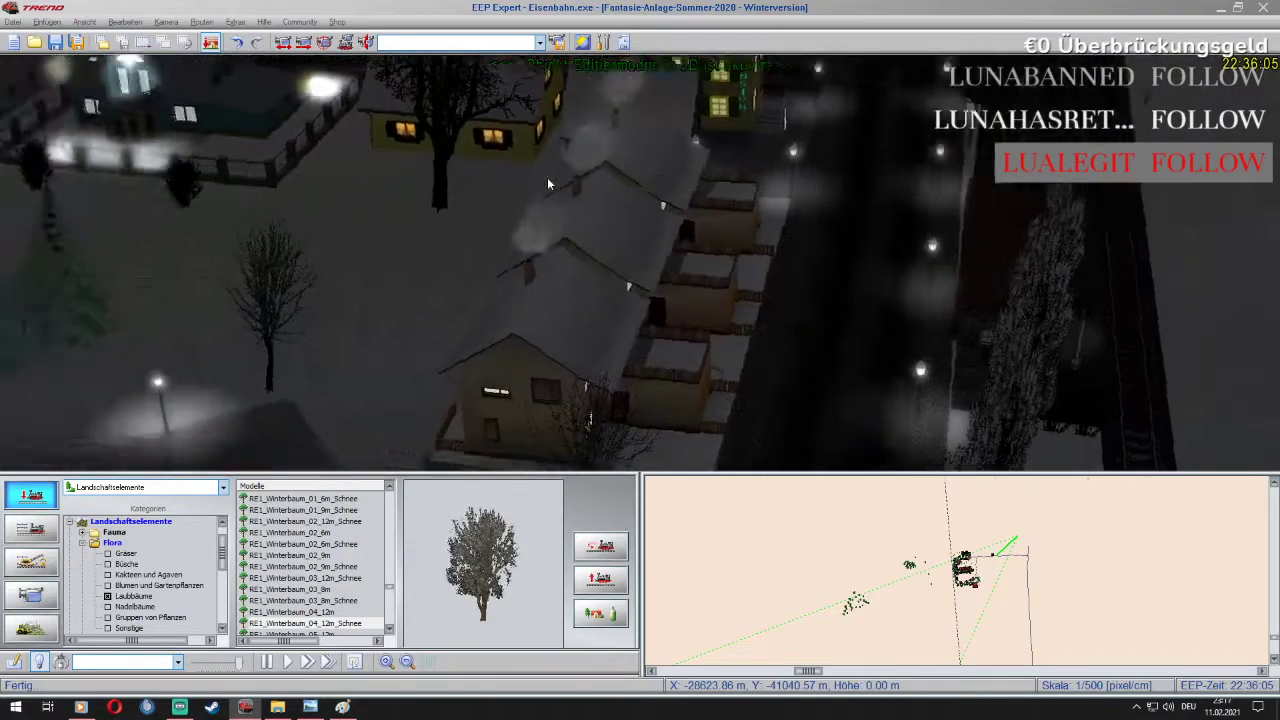
key("Down")
key("Down")
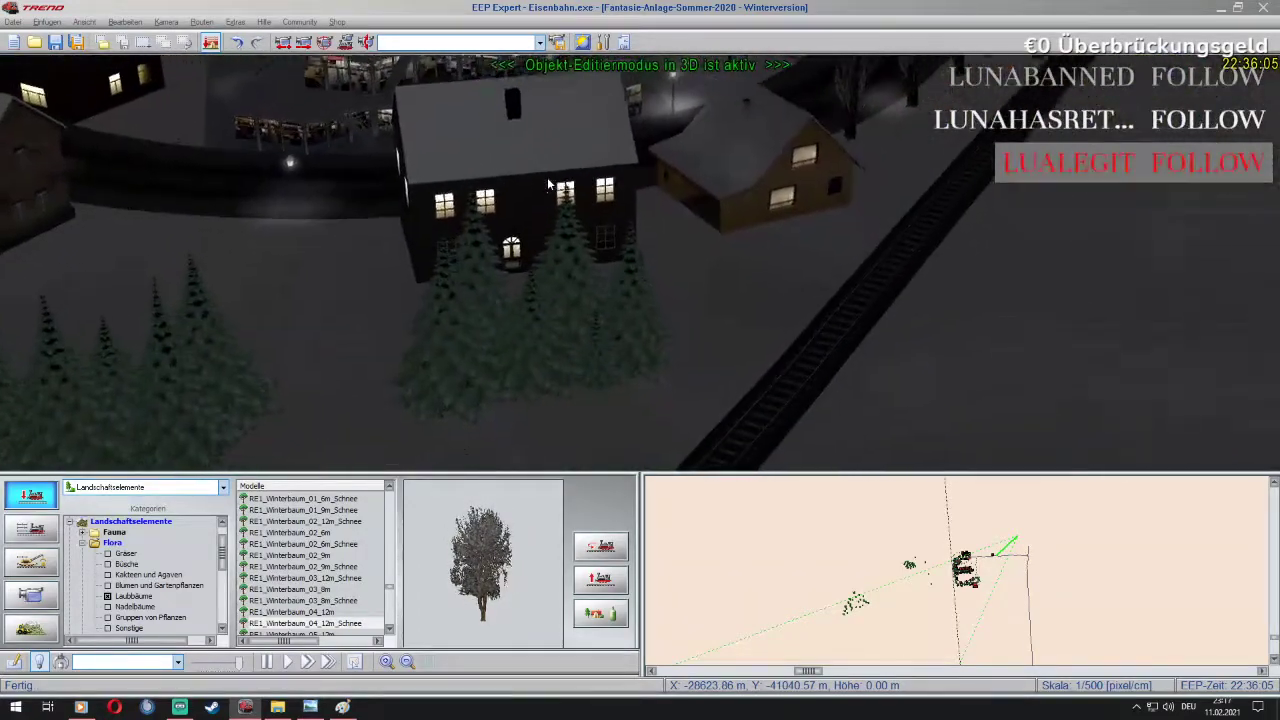
key("Right")
key("Right")
key("Up")
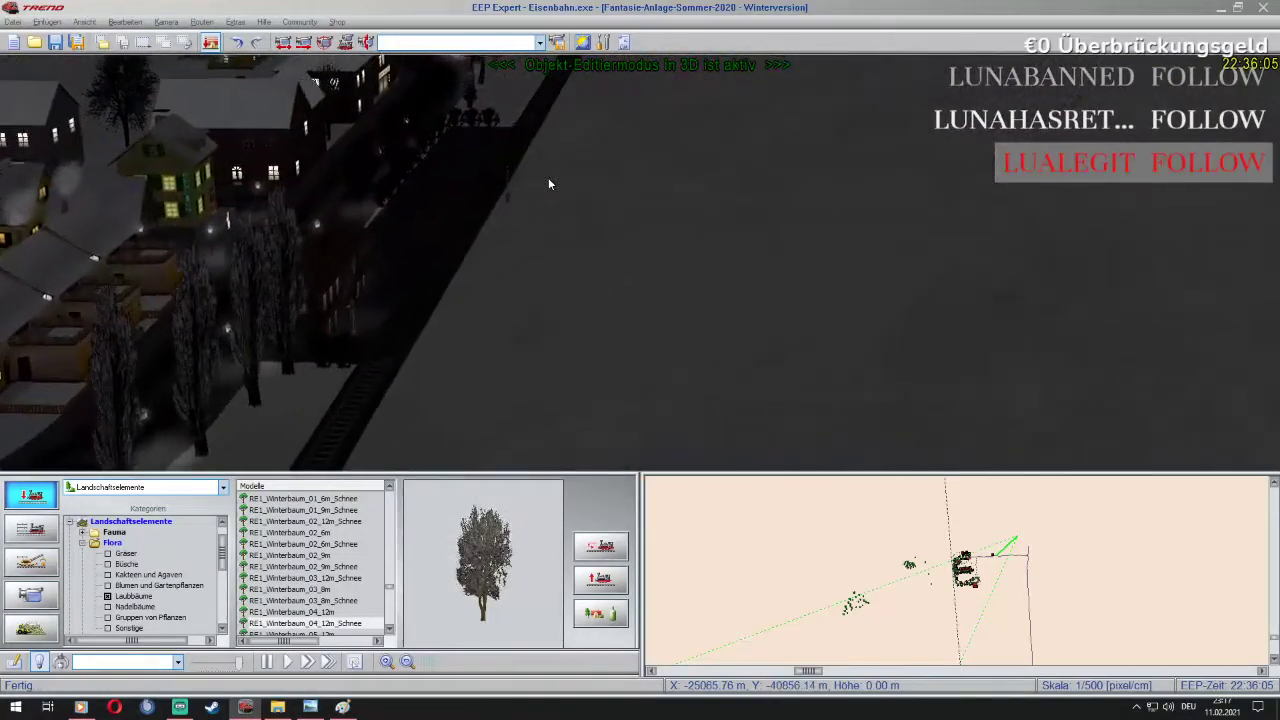
Plant a small grove of RE1_Winterbaum_04_12m_Schnee trees on the open ground across the railway from the village houses
scroll(358, 595, "down", 1)
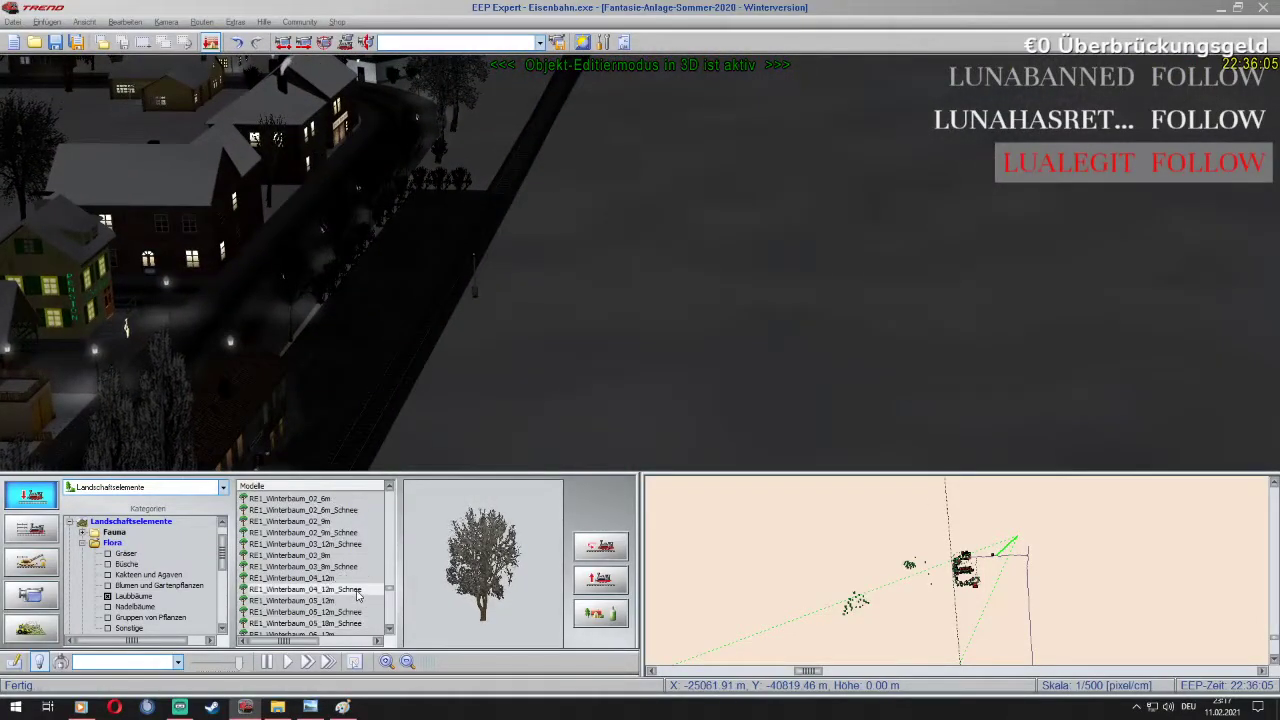
left_click(361, 590)
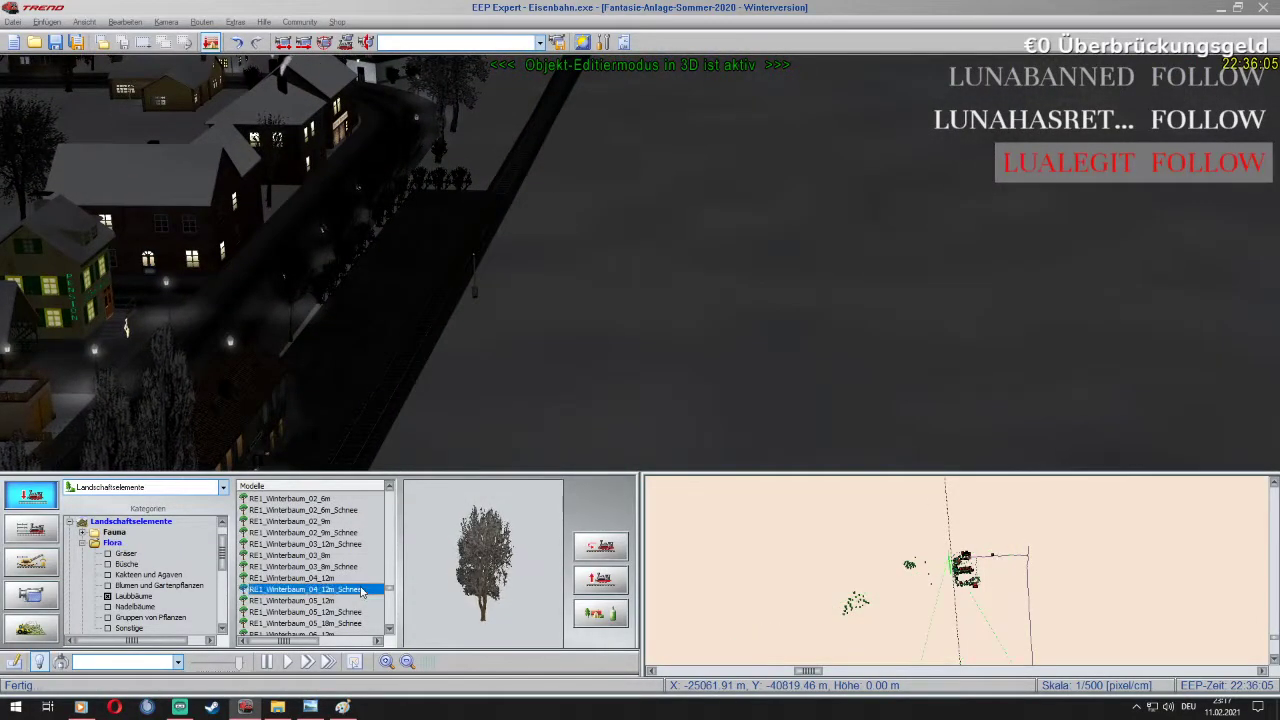
left_click(558, 277)
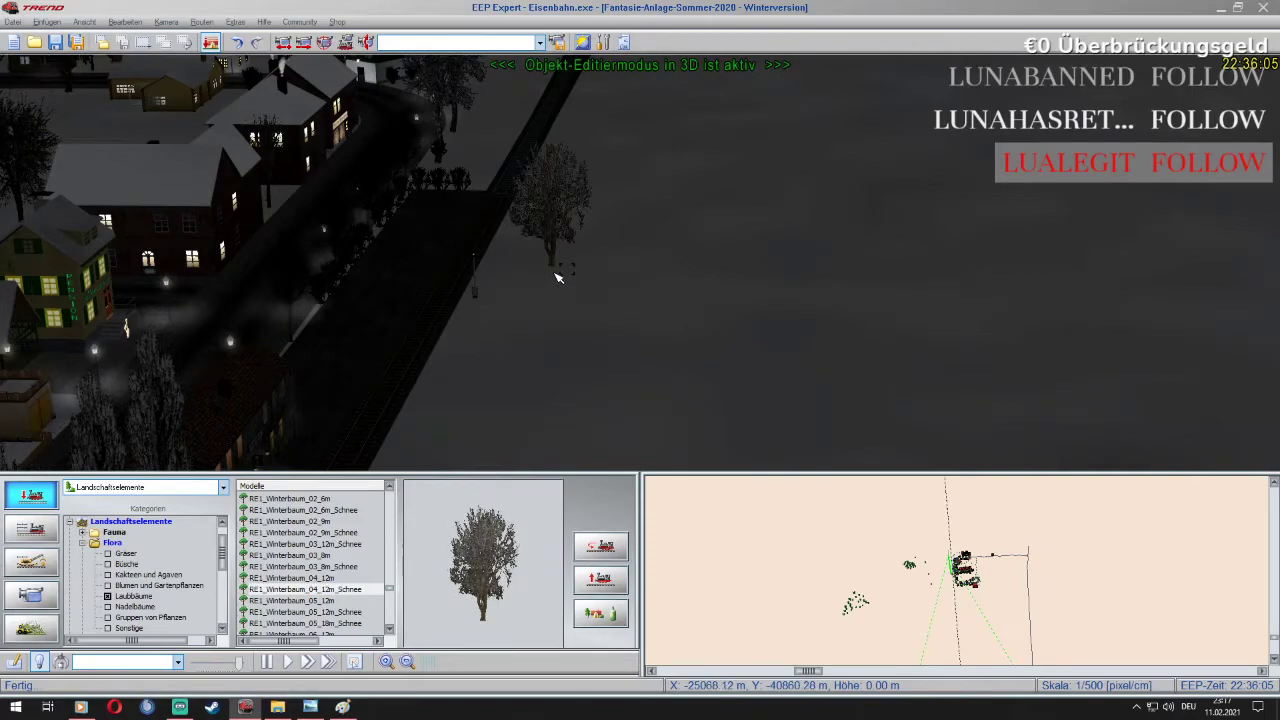
left_click(546, 349)
left_click(600, 332)
left_click(629, 368)
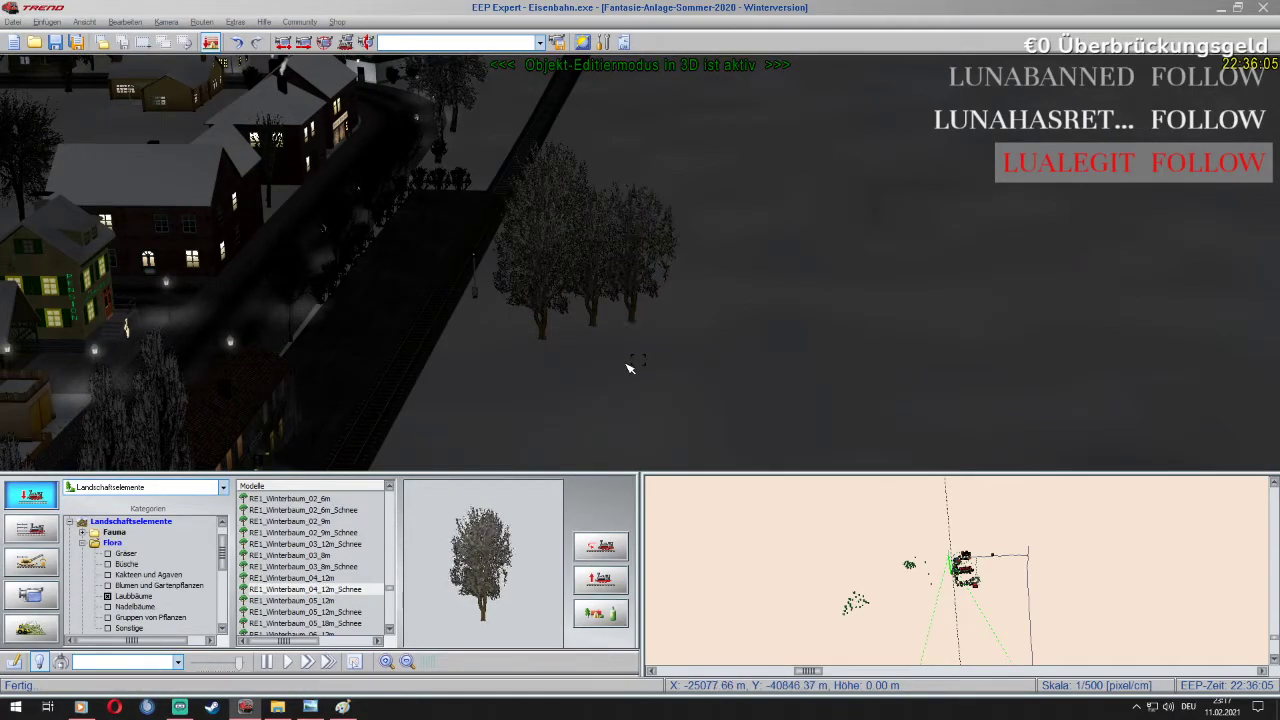
left_click(598, 379)
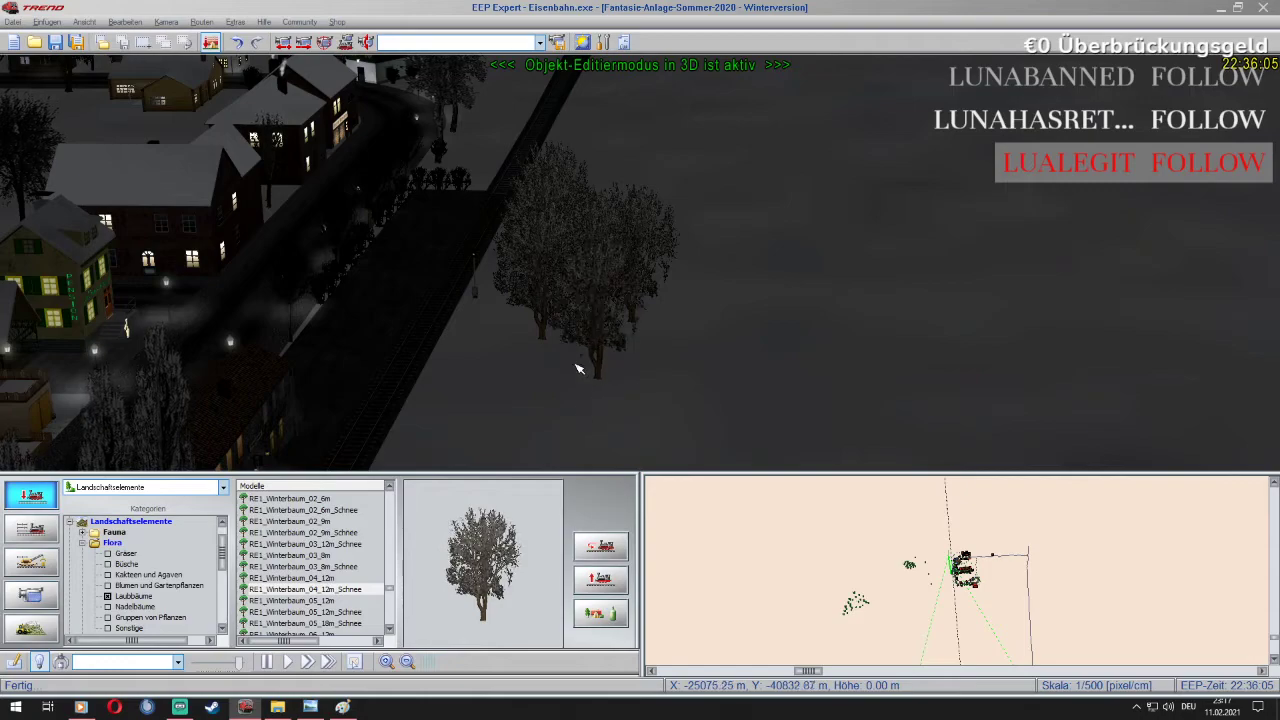
left_click(642, 219)
left_click(632, 236)
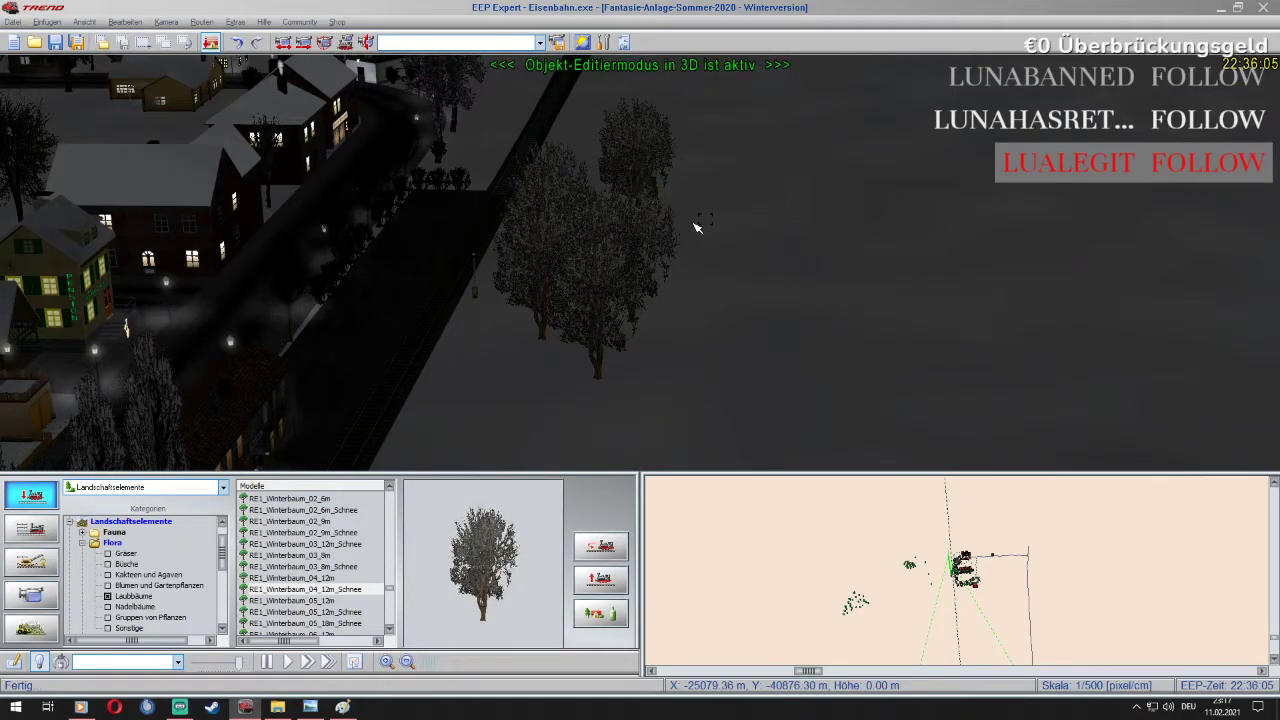
Move the separate tree at the back of the new trackside grove closer to the other trees
key("Right")
key("Up")
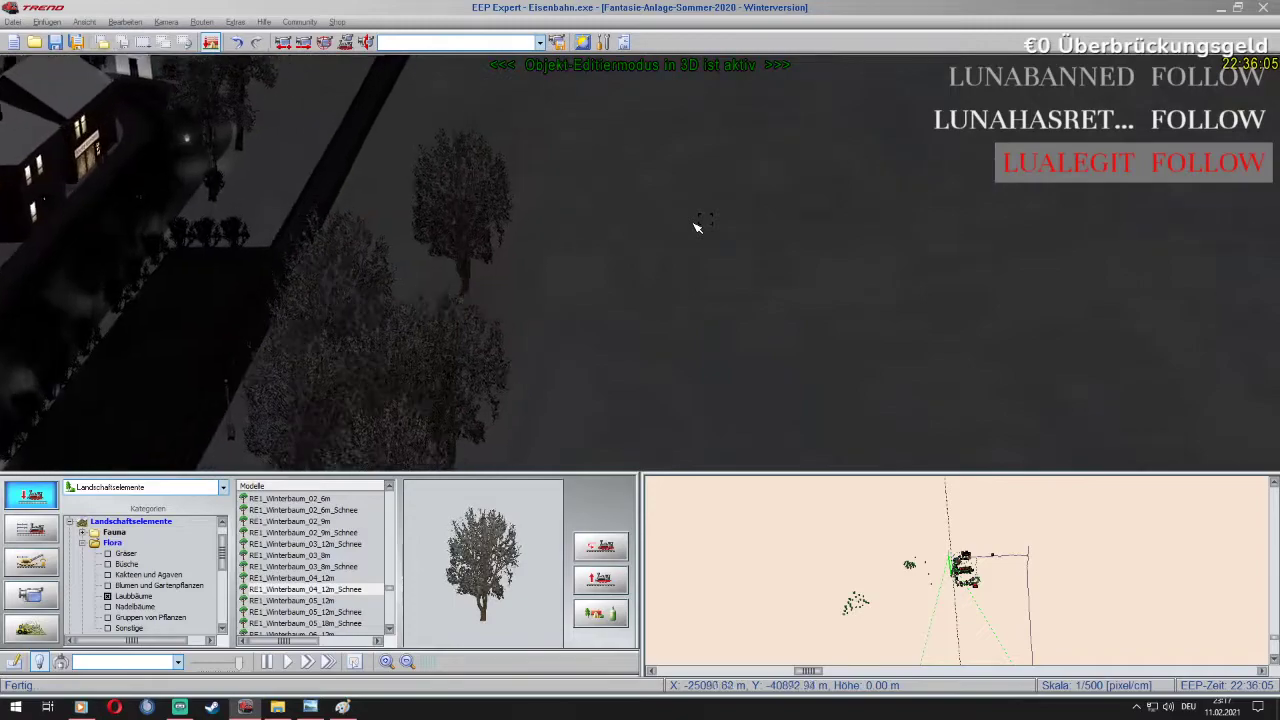
right_click(480, 204)
left_click(505, 228)
left_click_drag(469, 206, 576, 334)
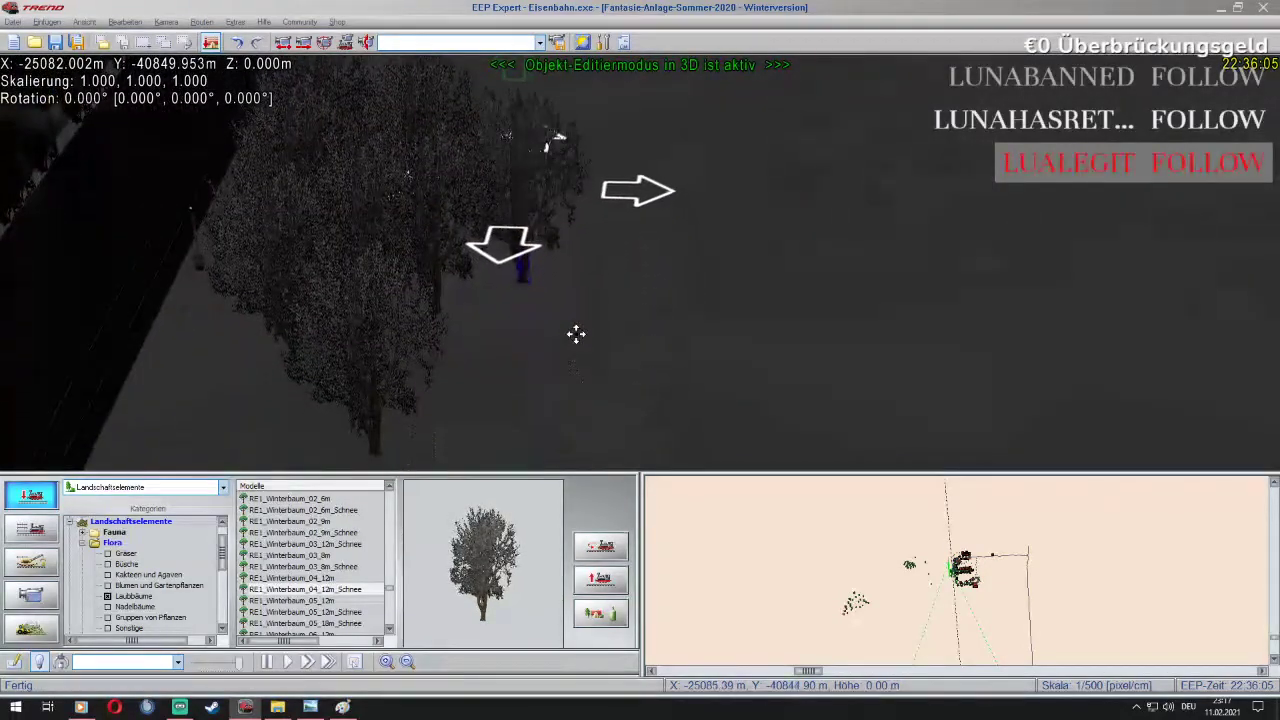
Try an RE1_Winterbaum_05_18m_Schnee tree beside the trackside grove and remove it
scroll(576, 334, "down", 3)
left_click(354, 622)
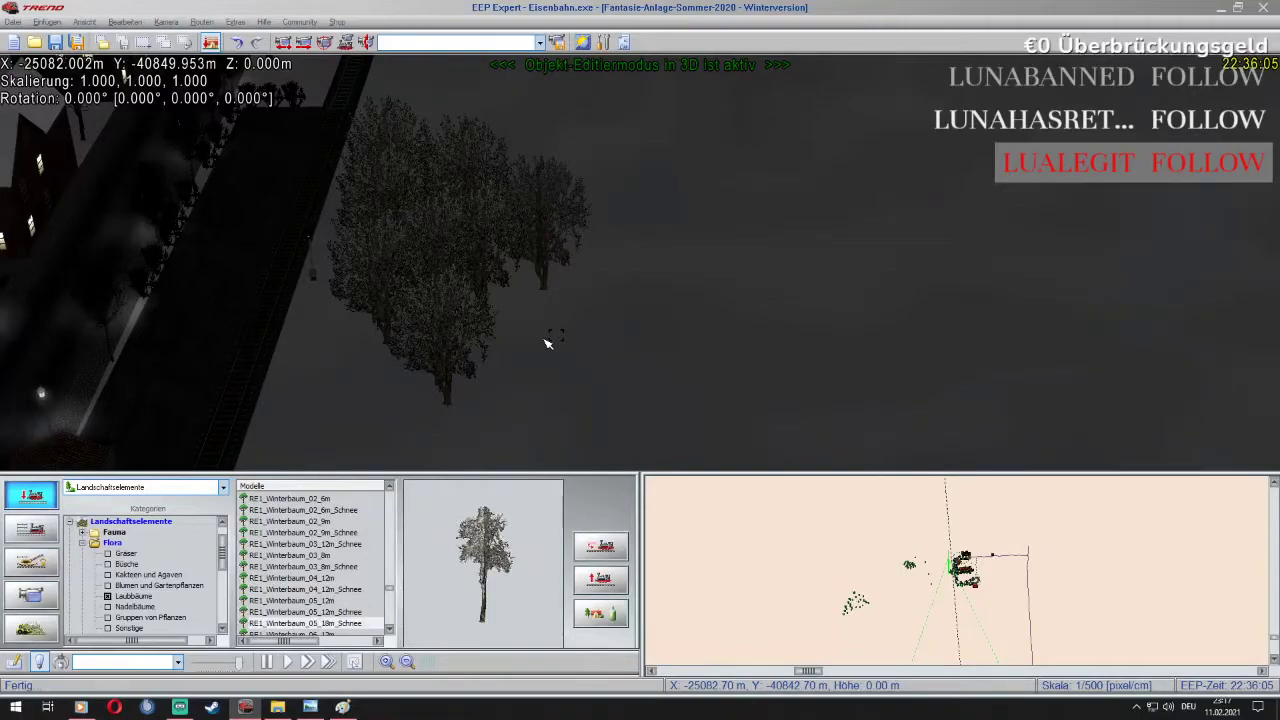
left_click(547, 343)
right_click(548, 224)
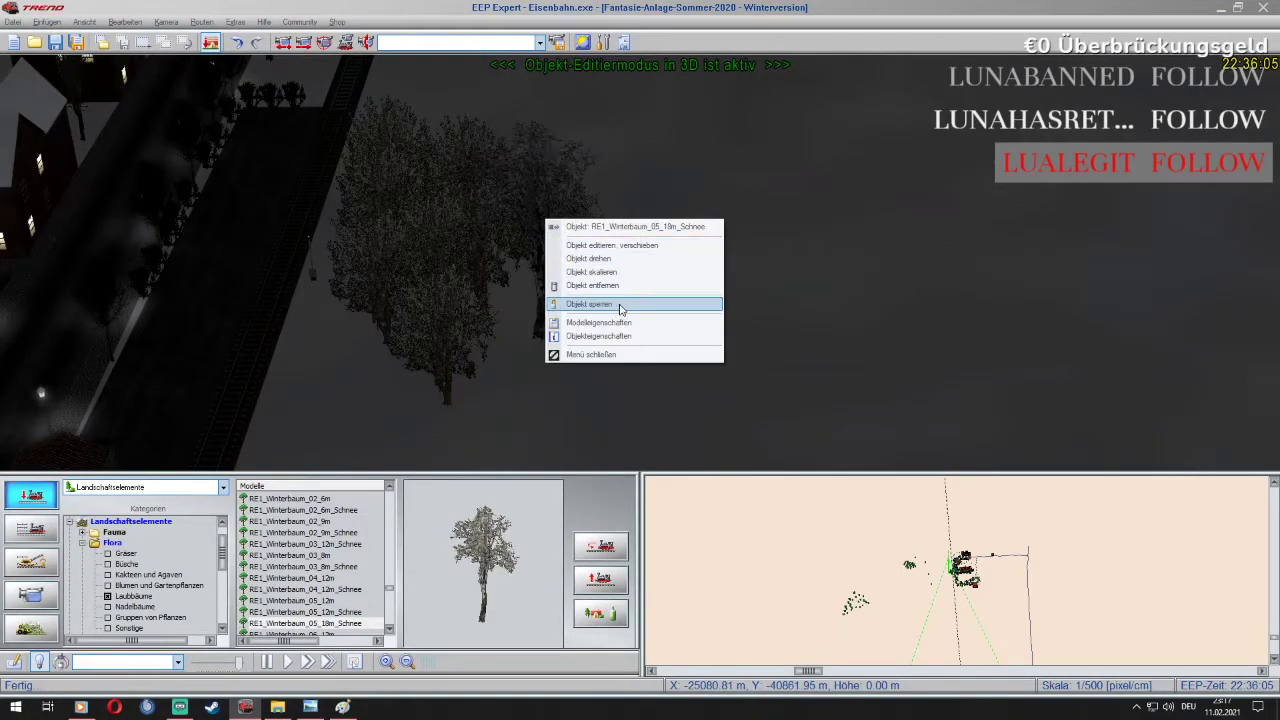
left_click(629, 286)
Plant a group of RE1_Winterbaum_05_18m_Schnee trees on the open land farther along the railway line
left_click(354, 622)
scroll(756, 311, "down", 4)
scroll(756, 311, "down", 3)
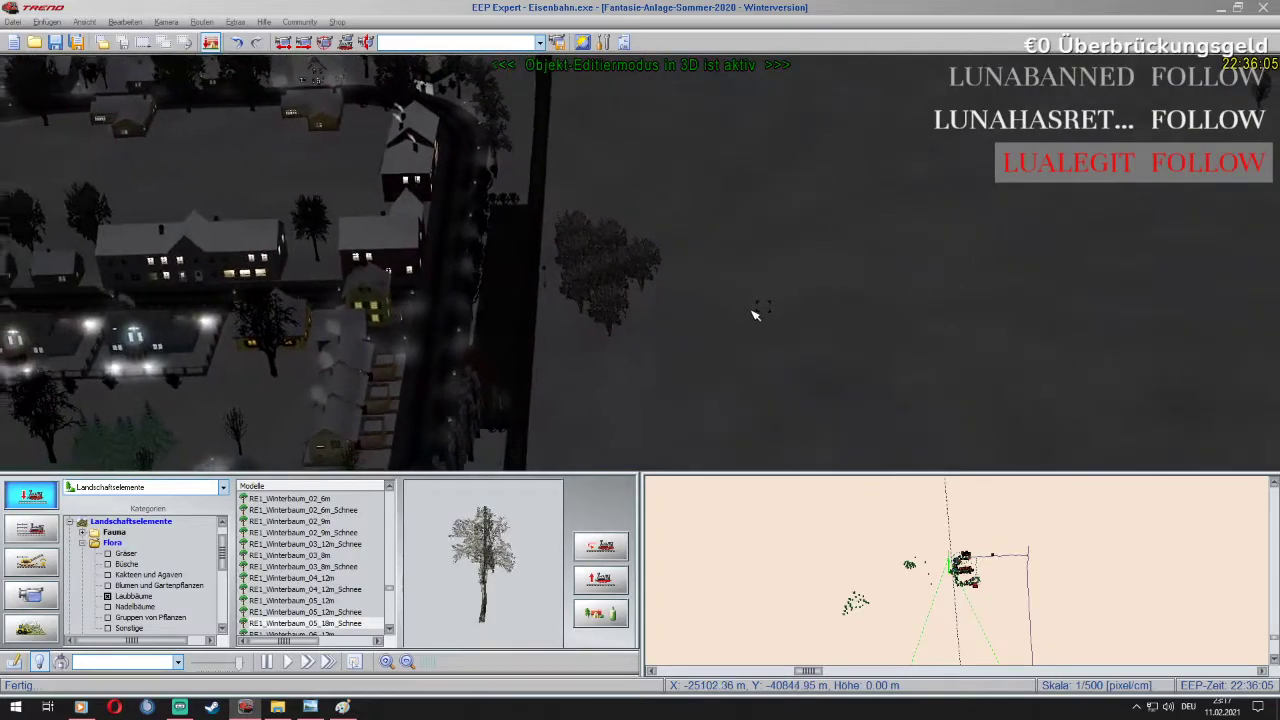
right_click_drag(1001, 74, 1106, 260)
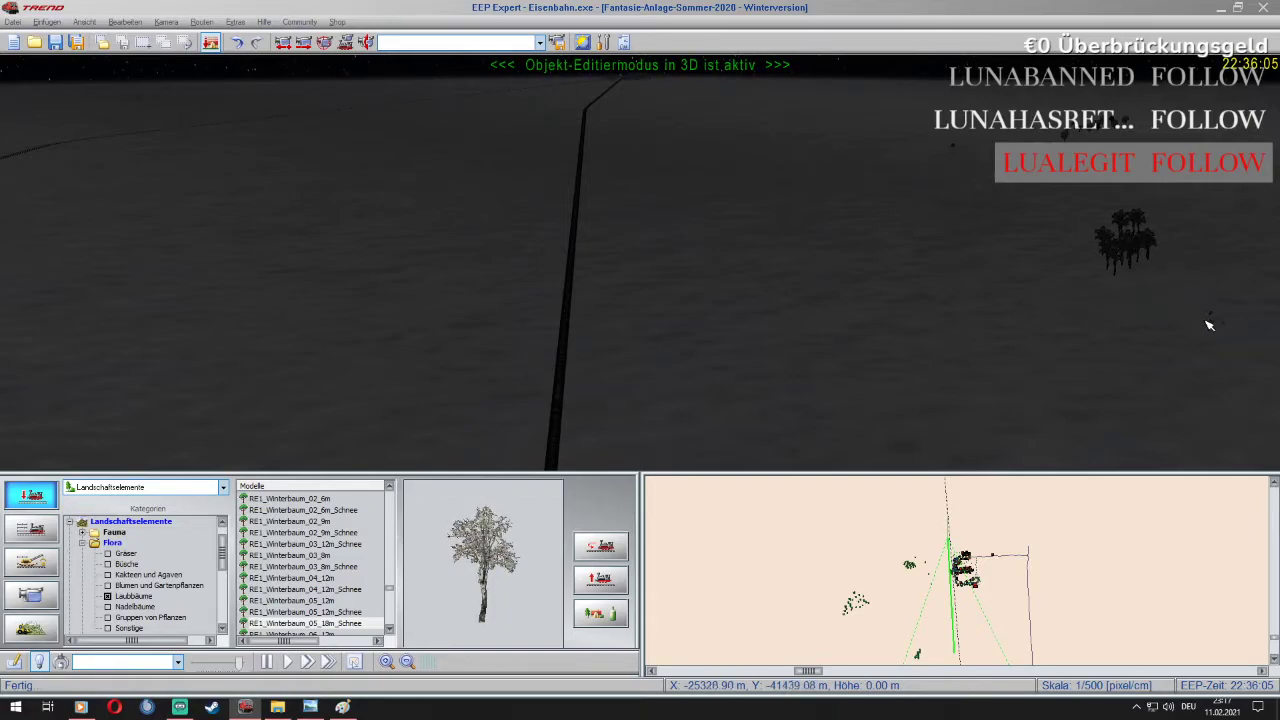
Move the two outlying rear trees of the RE1_Winterbaum_05_18m_Schnee group in among the others to tighten the group
key("Right")
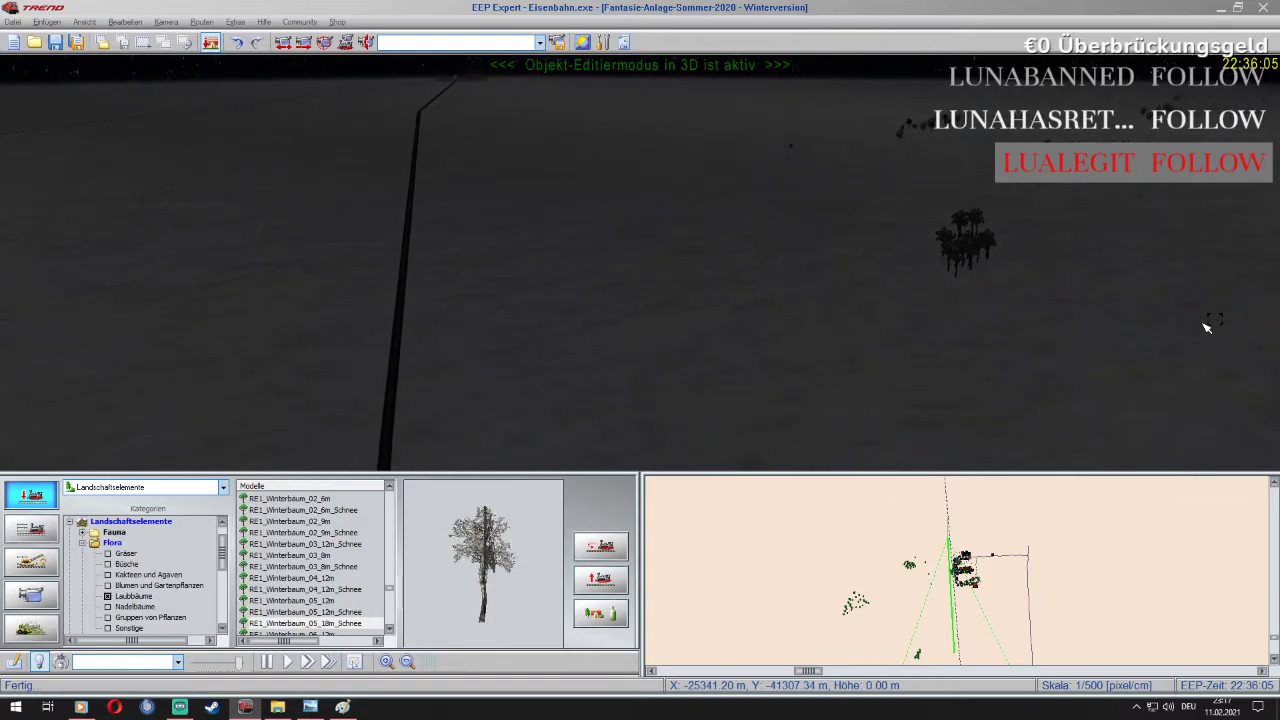
key("Right")
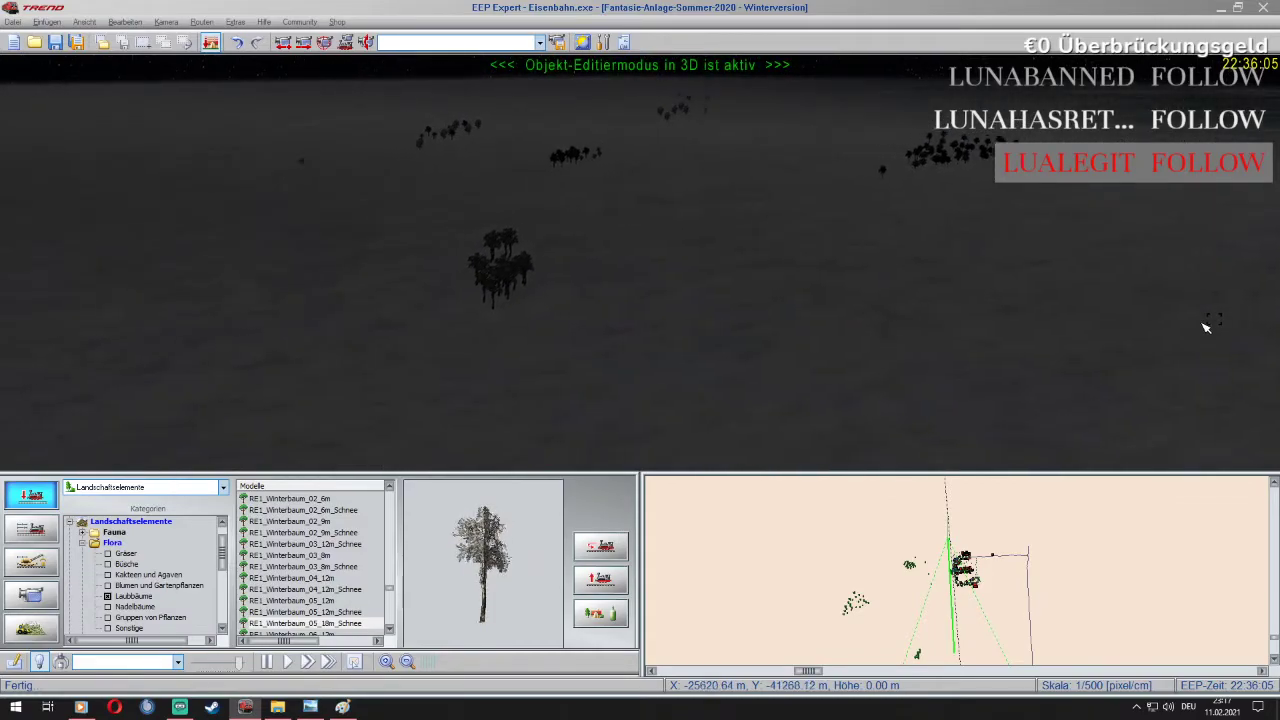
key("Left")
key("Up")
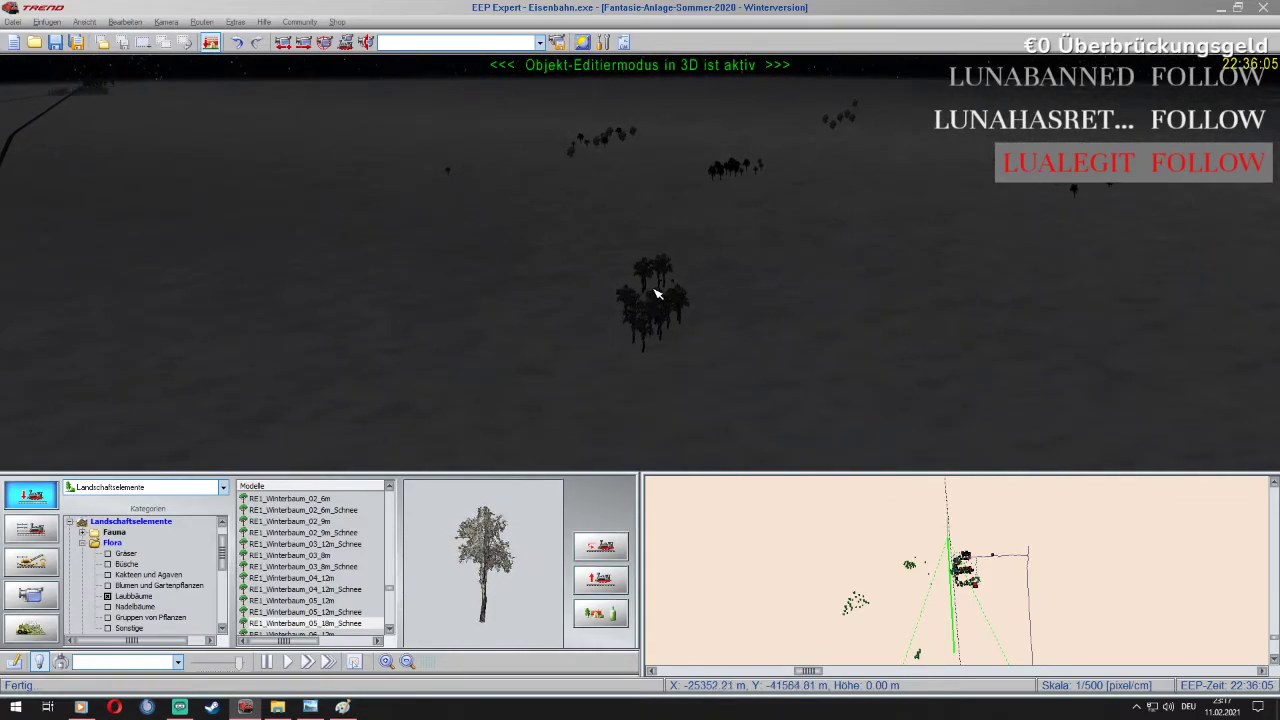
key("Up")
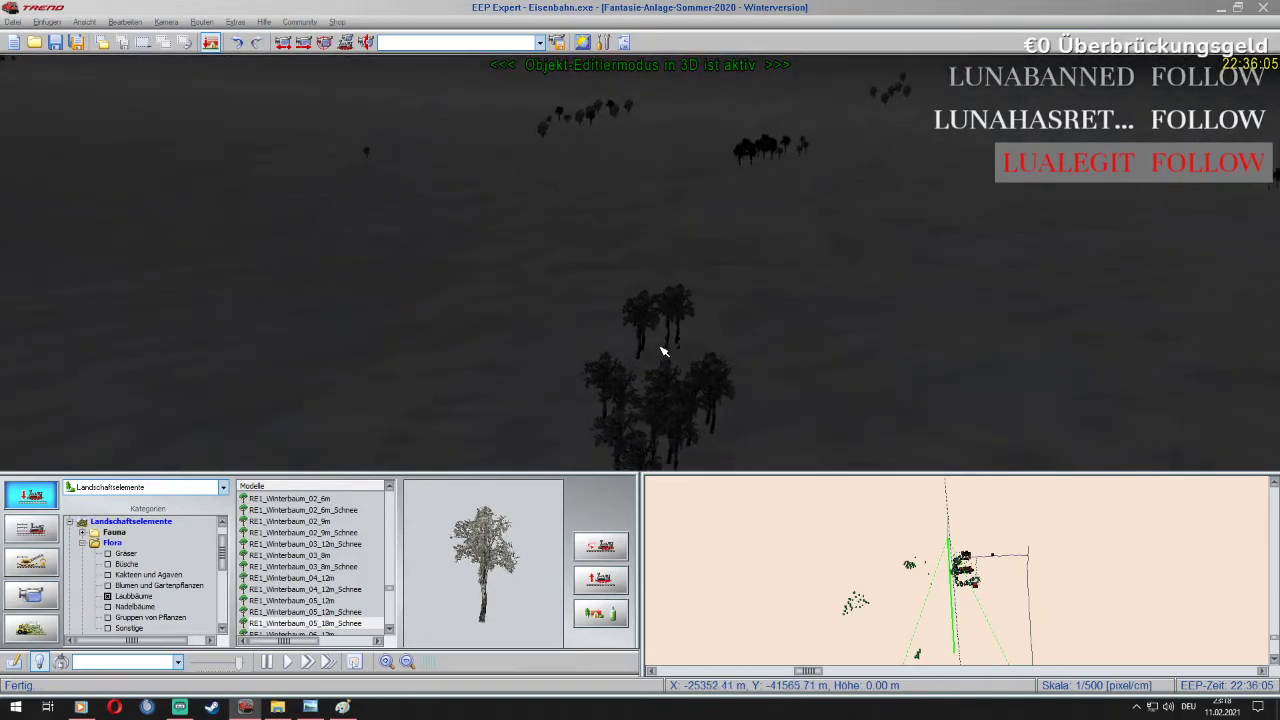
right_click(646, 336)
left_click(692, 368)
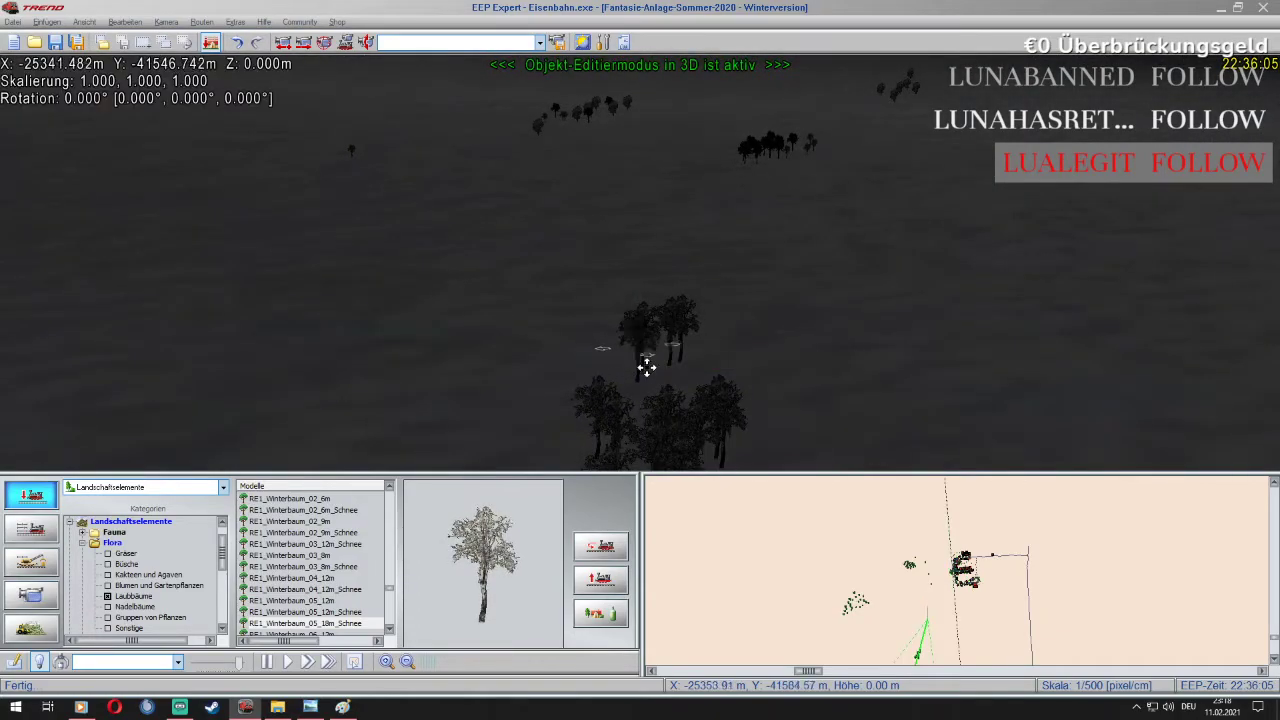
left_click_drag(655, 410, 700, 420)
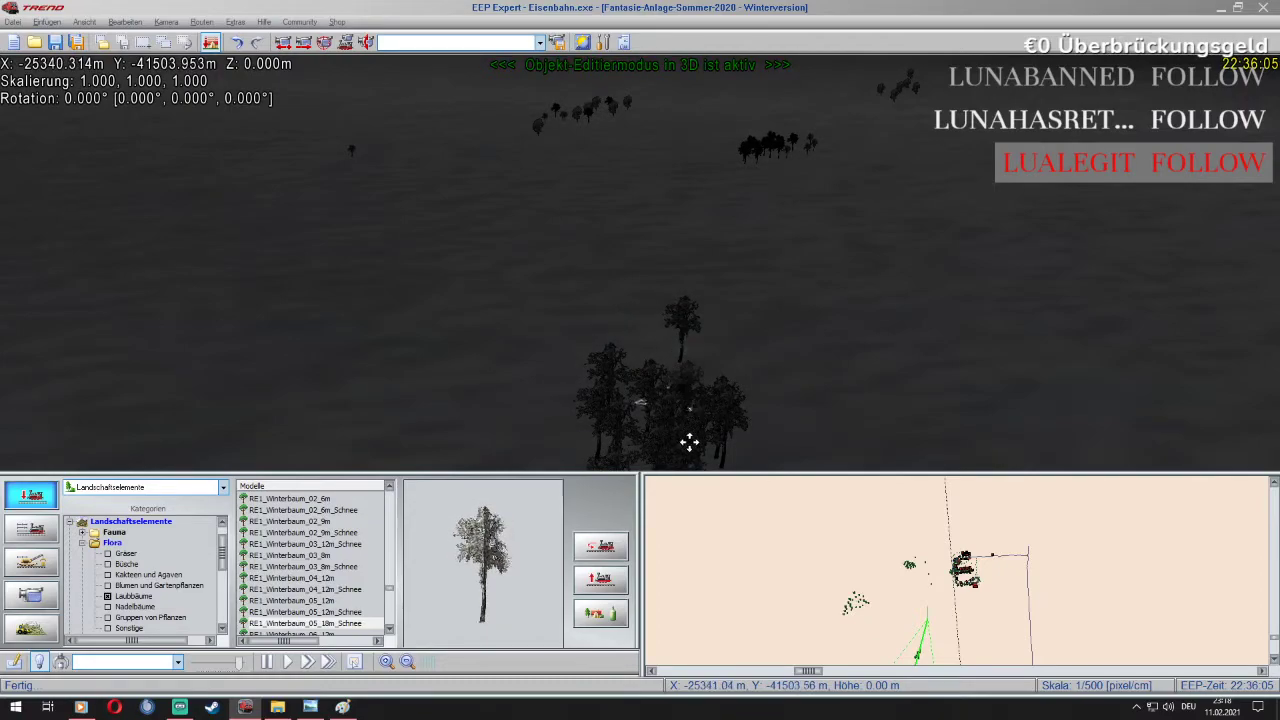
left_click_drag(706, 332, 681, 300)
Return the view from the distant tree group to the village houses and the street loop
scroll(681, 300, "down", 5)
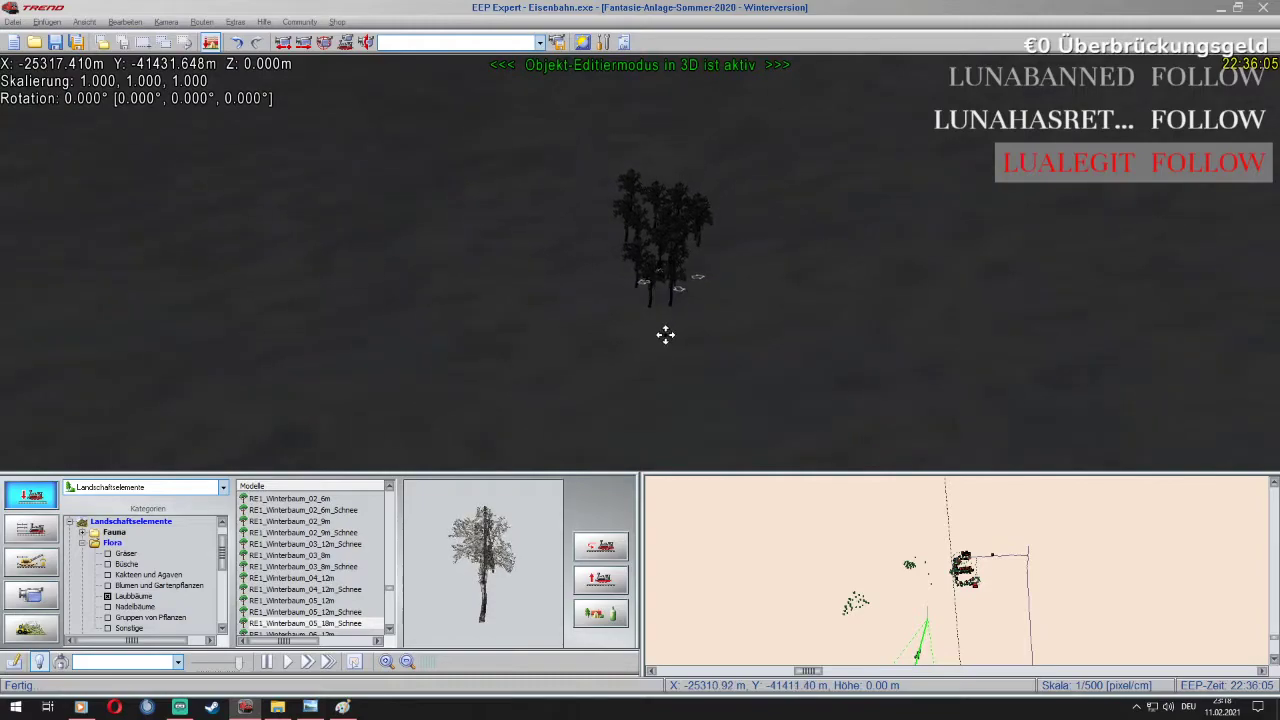
mouse_move(2, 246)
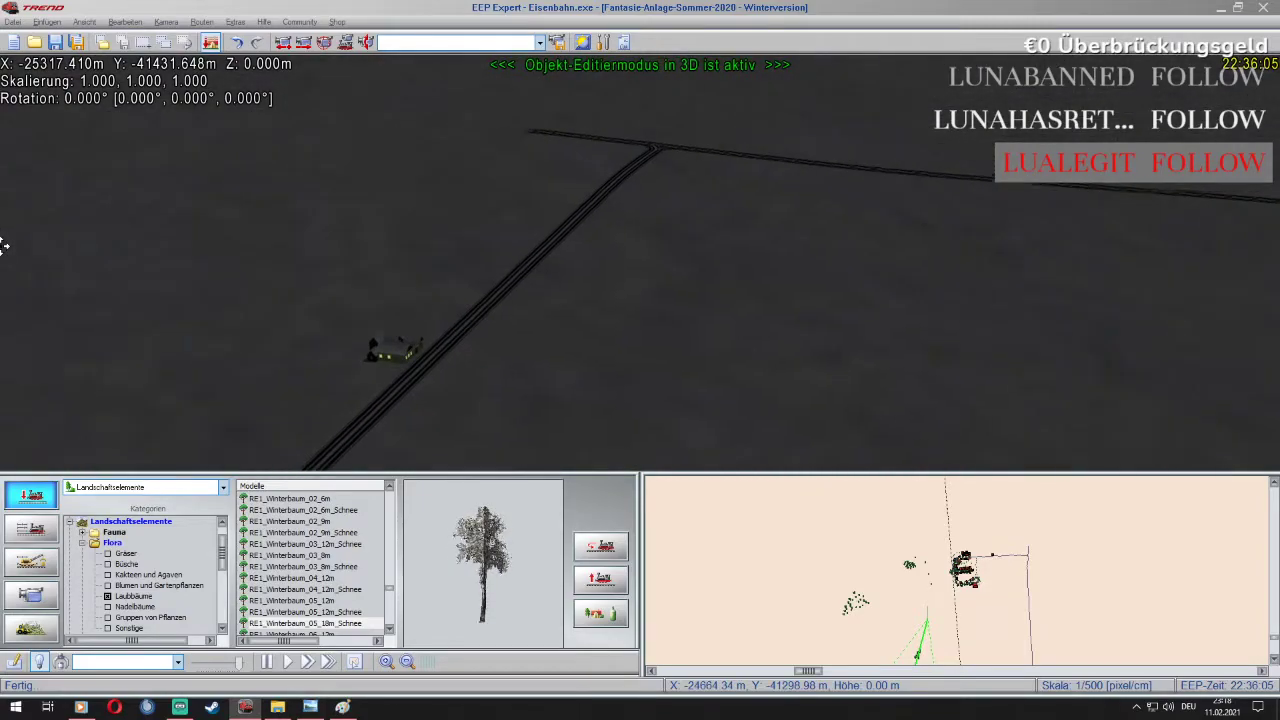
scroll(477, 411, "up", 5)
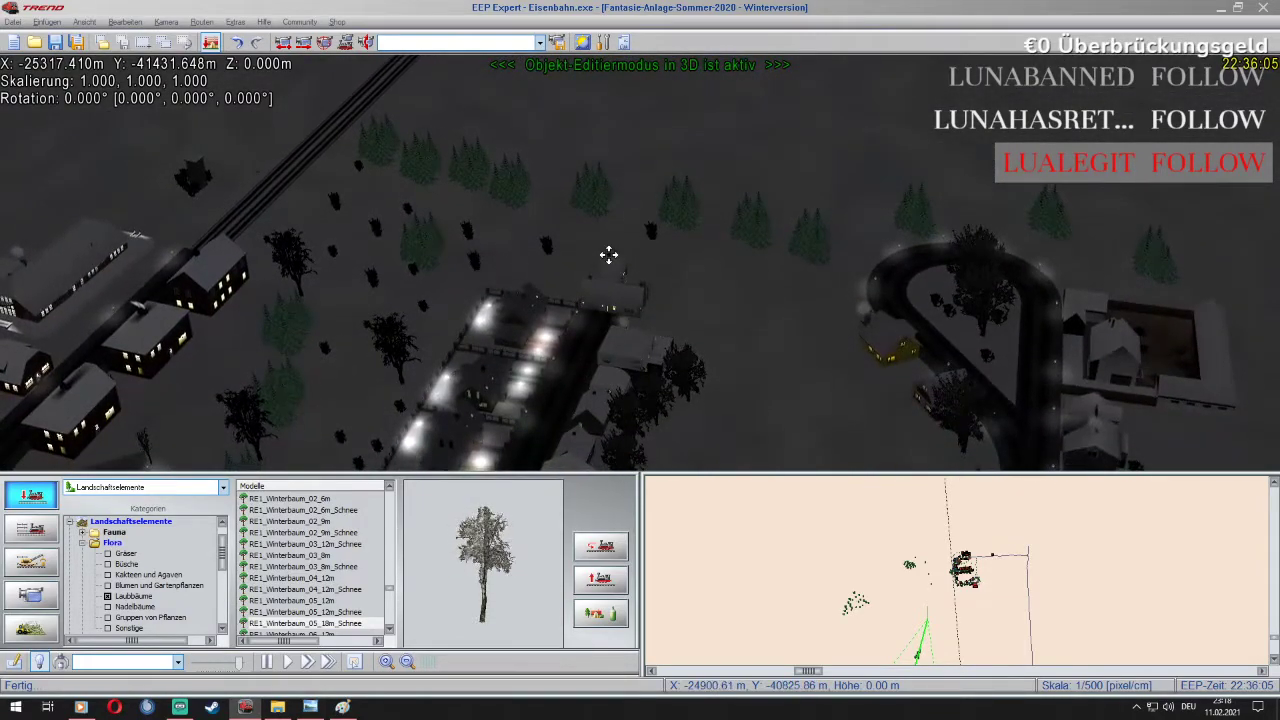
Fill the gaps in the fir row behind the village houses with RE1_Winterbaum_04_12m_Schnee trees, up to the street loop
right_click_drag(658, 116, 677, 86)
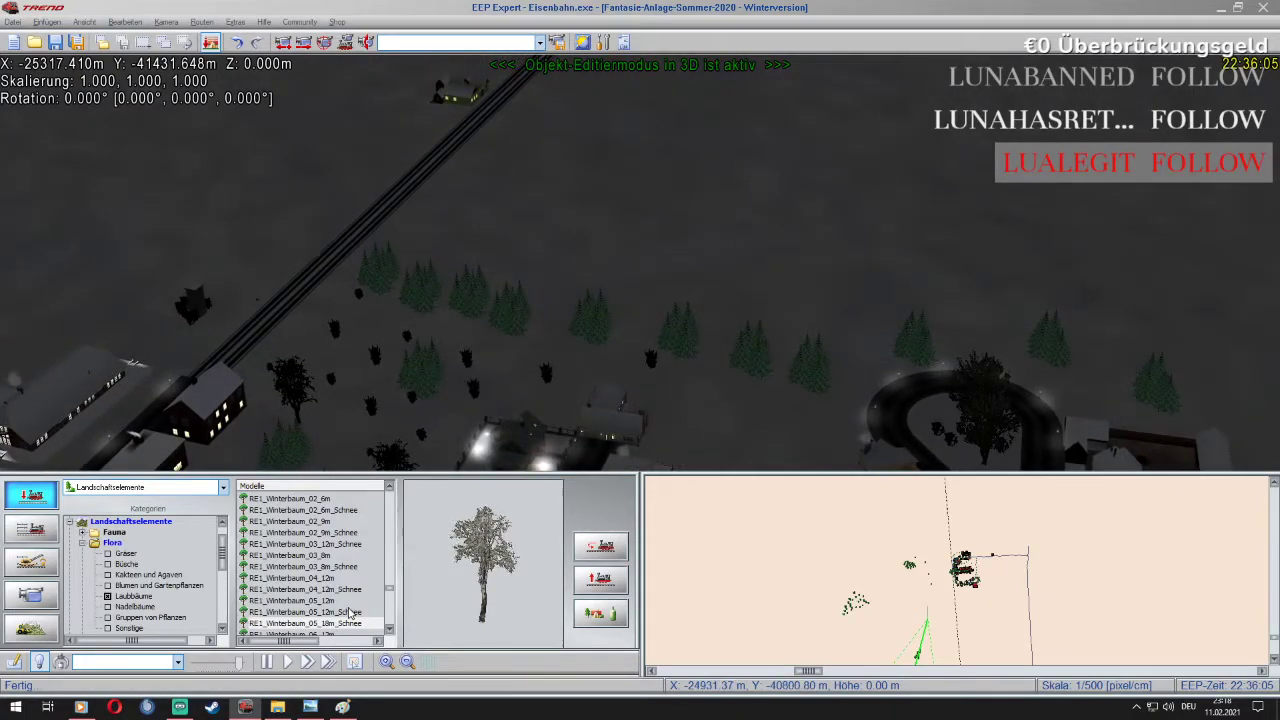
left_click(352, 615)
left_click(363, 590)
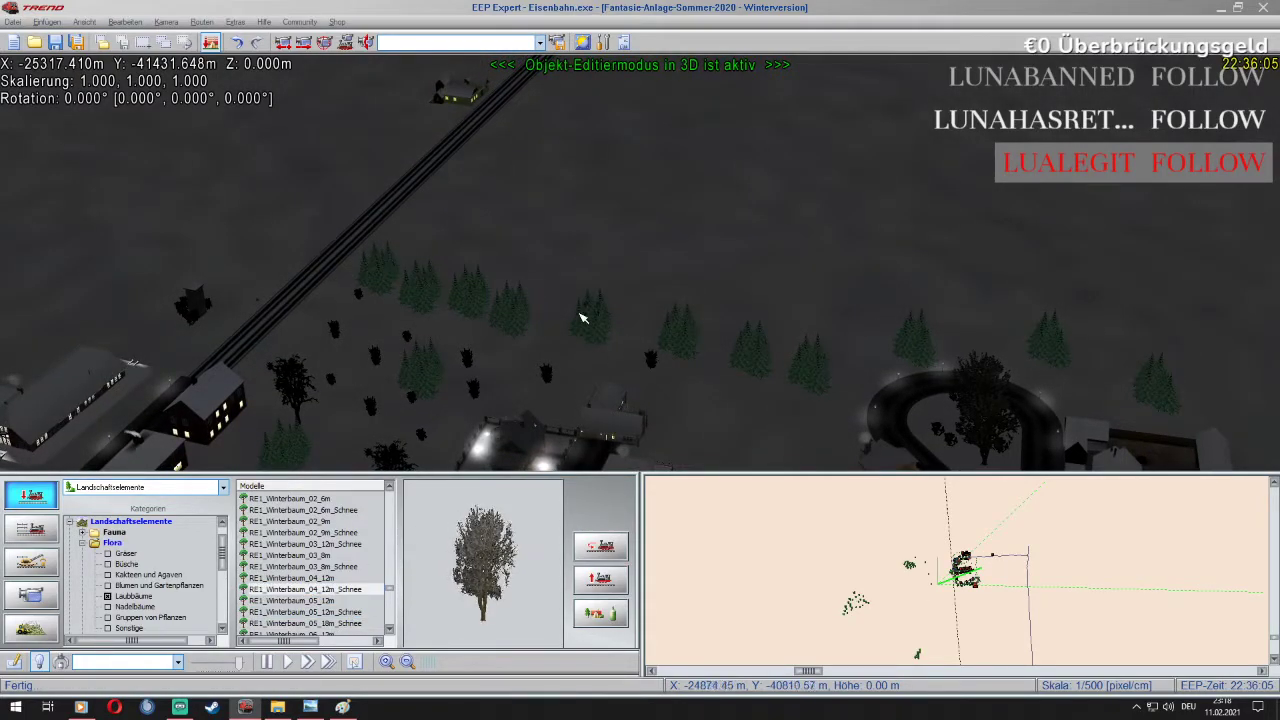
left_click(554, 337)
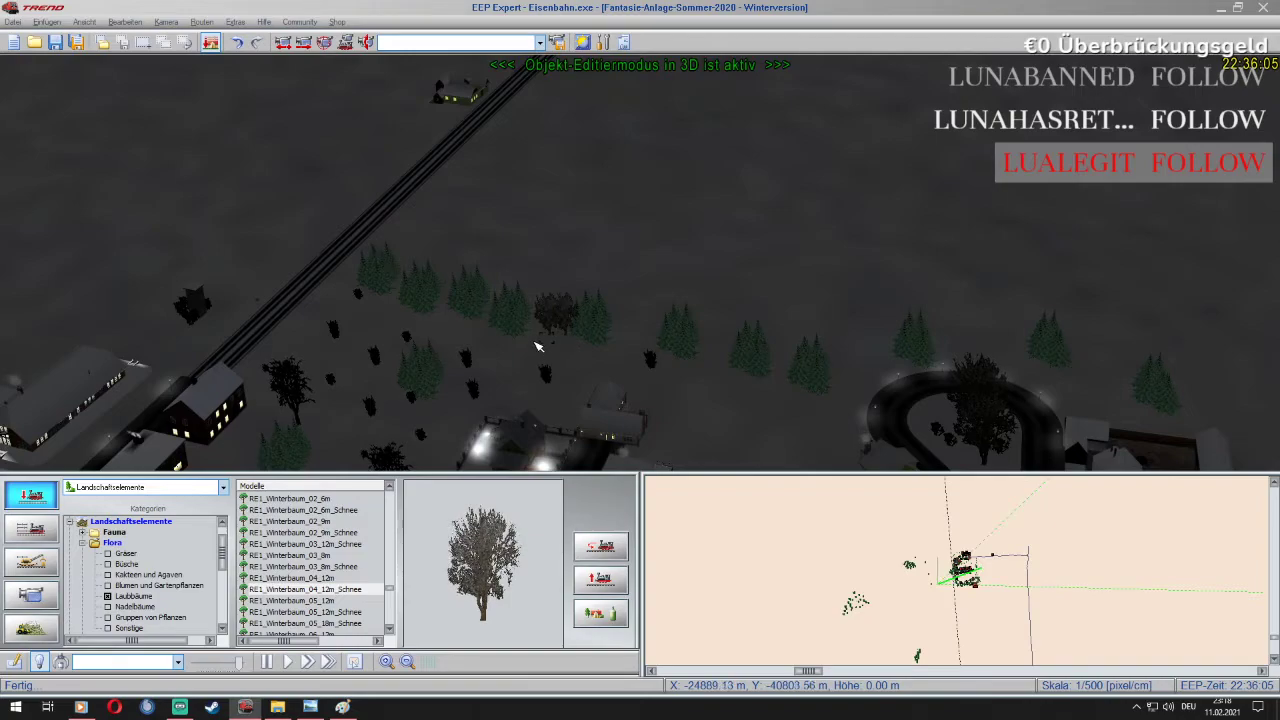
left_click(628, 350)
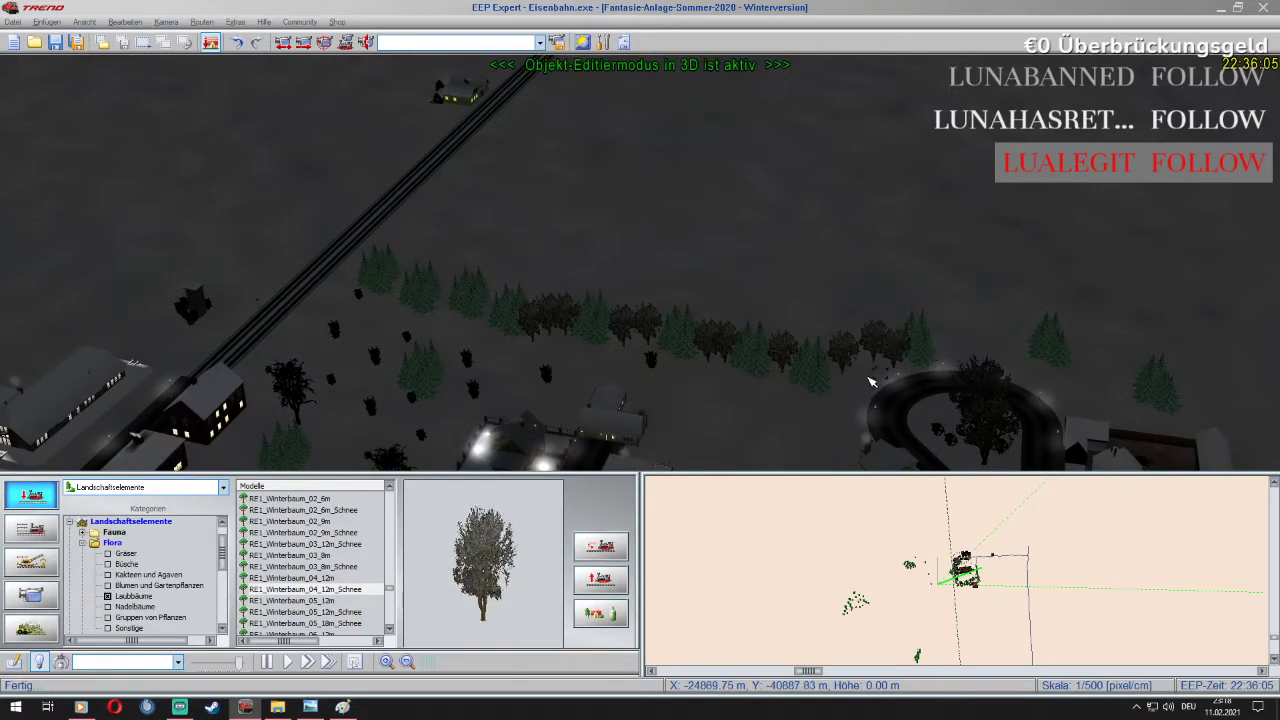
Extend the row behind the street loop with RE1_Winterbaum_04_12m_Schnee trees and add small RE1_Winterbaum_03_8m_Schnee trees near the courtyard building
scroll(1060, 369, "up", 2)
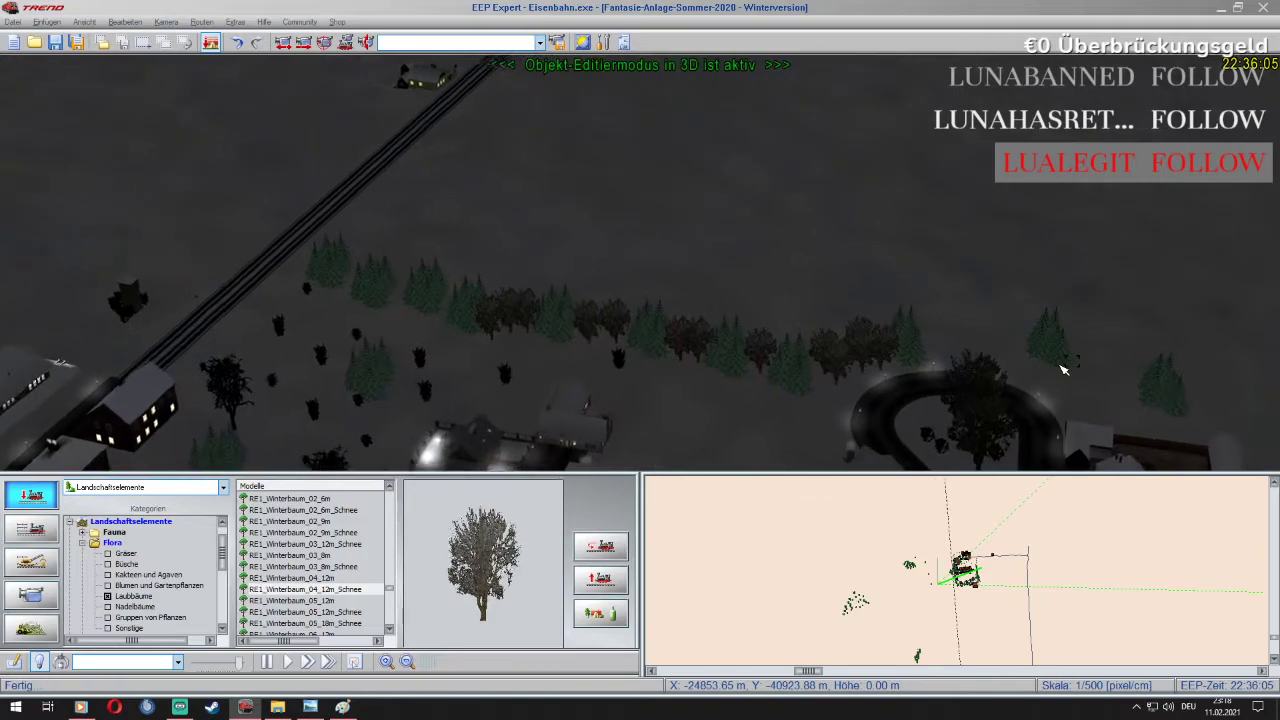
right_click_drag(1060, 369, 620, 317)
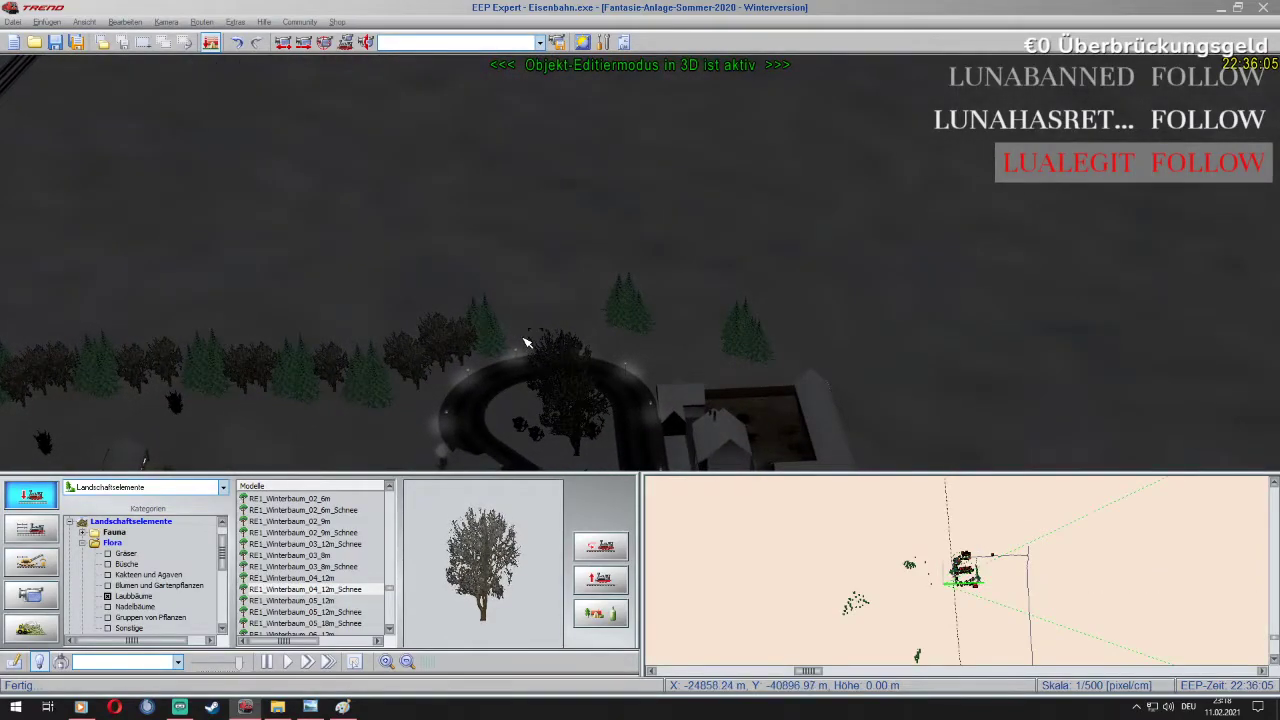
left_click(521, 343)
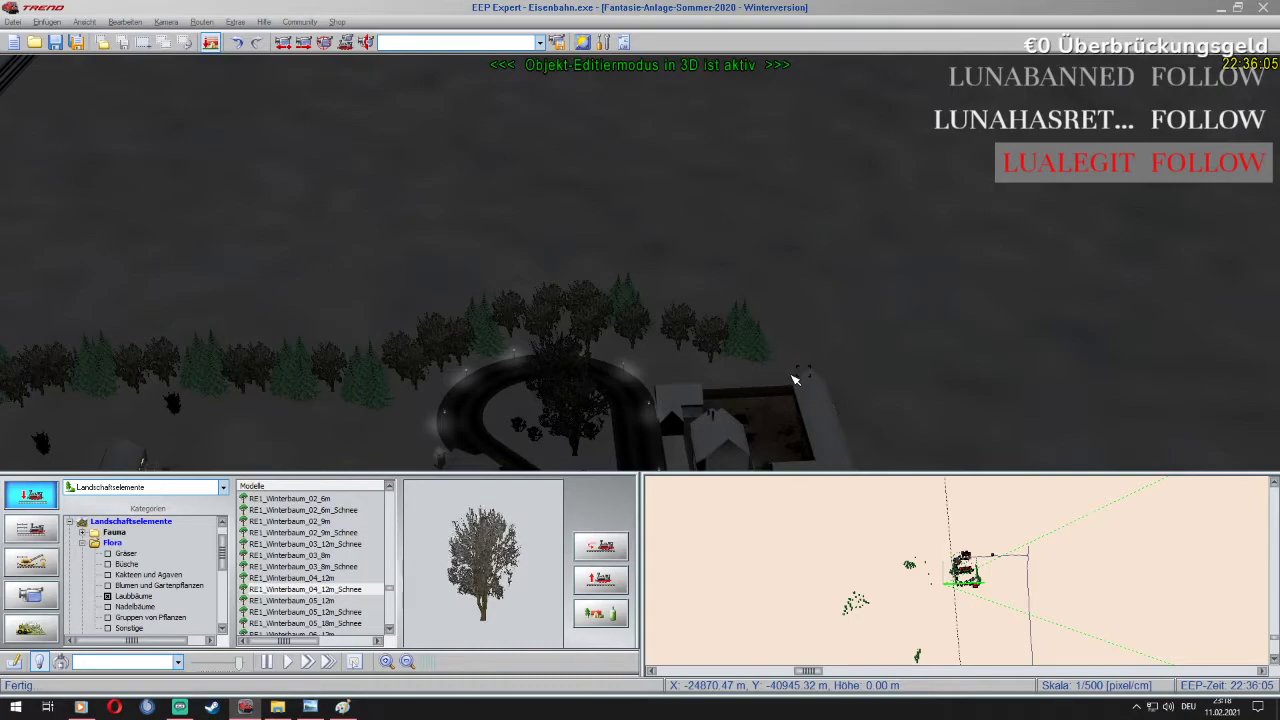
left_click(348, 567)
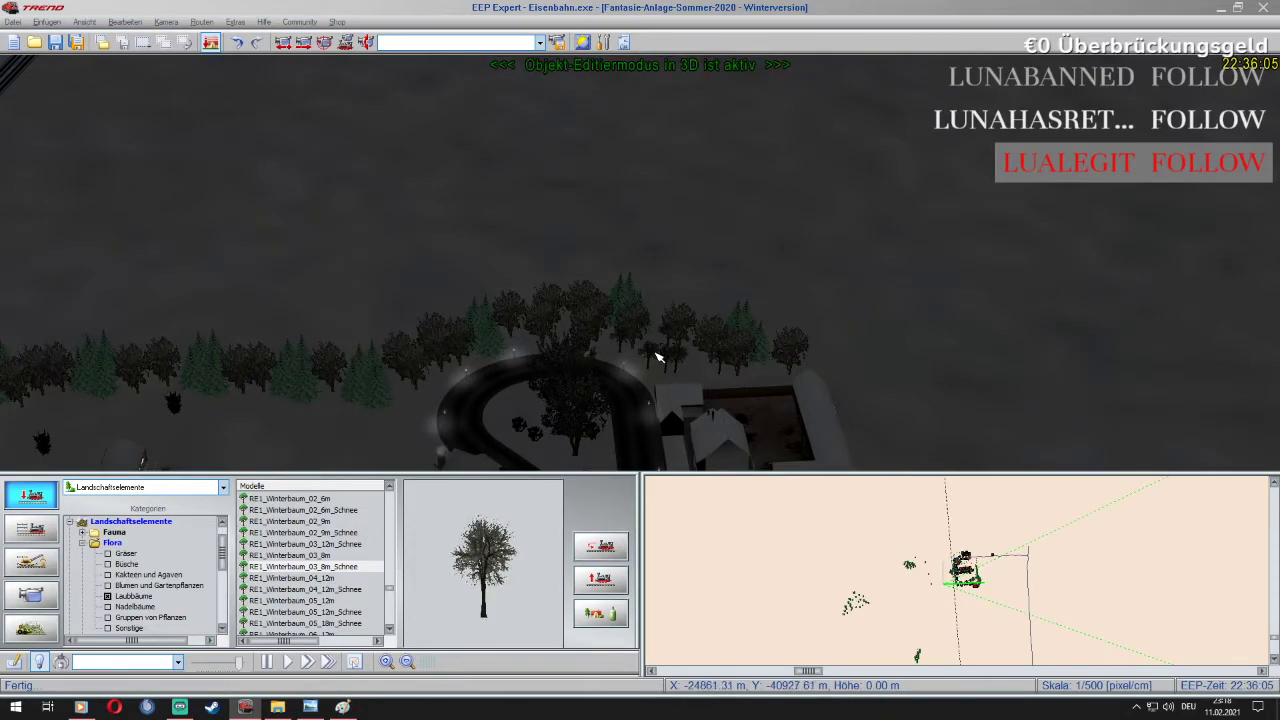
Place a Rosskastanie_Baumstumpf_SW1 tree stump on the open ground among the winter trees beside the street loop
scroll(328, 611, "down", 2)
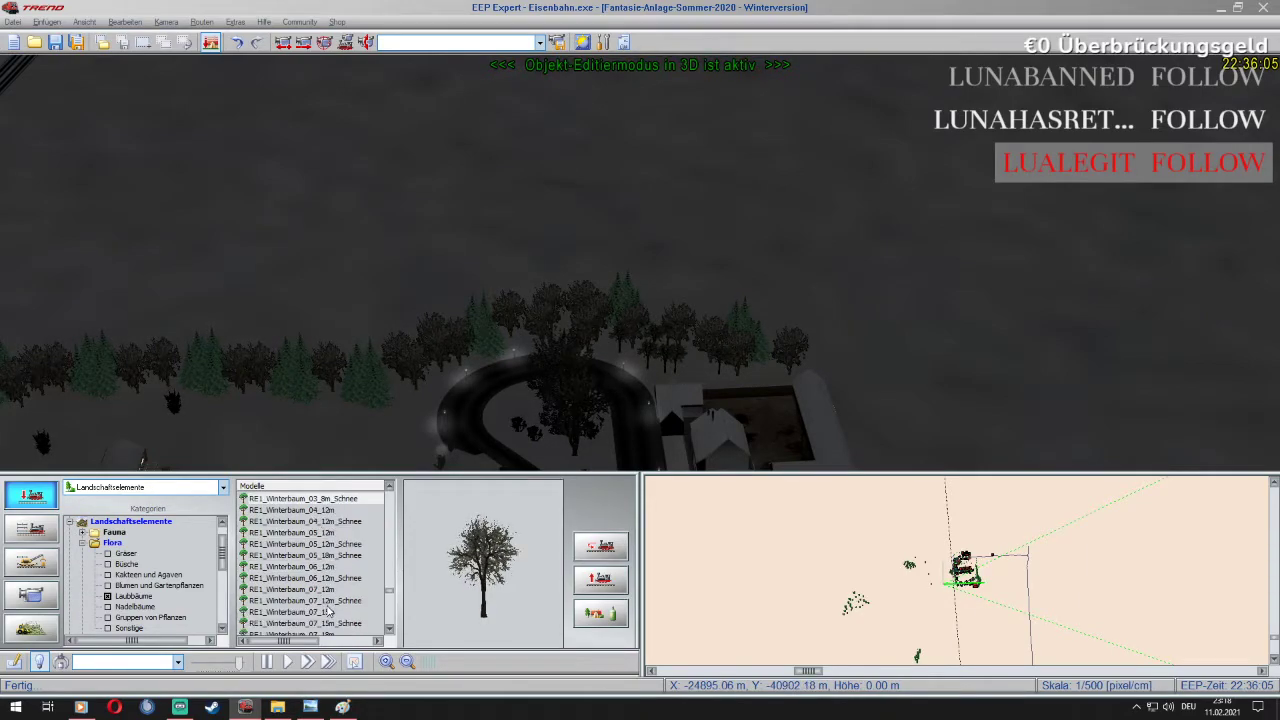
scroll(348, 609, "down", 7)
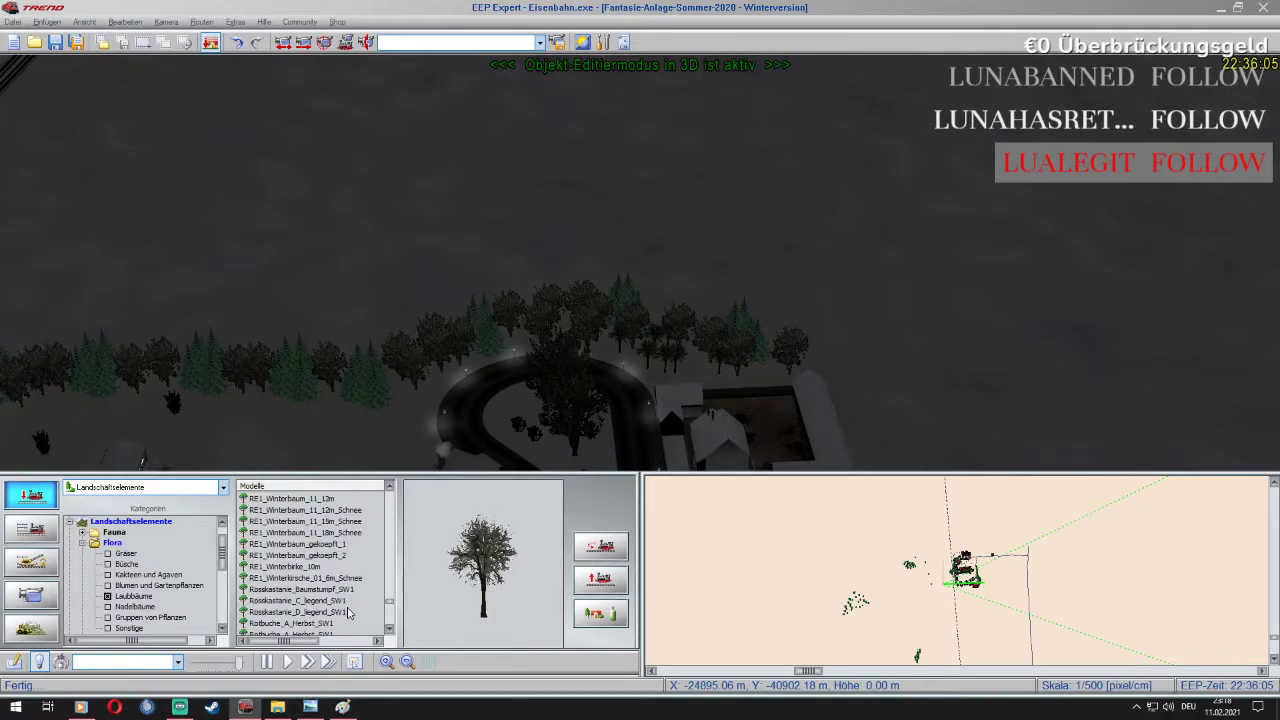
left_click(330, 590)
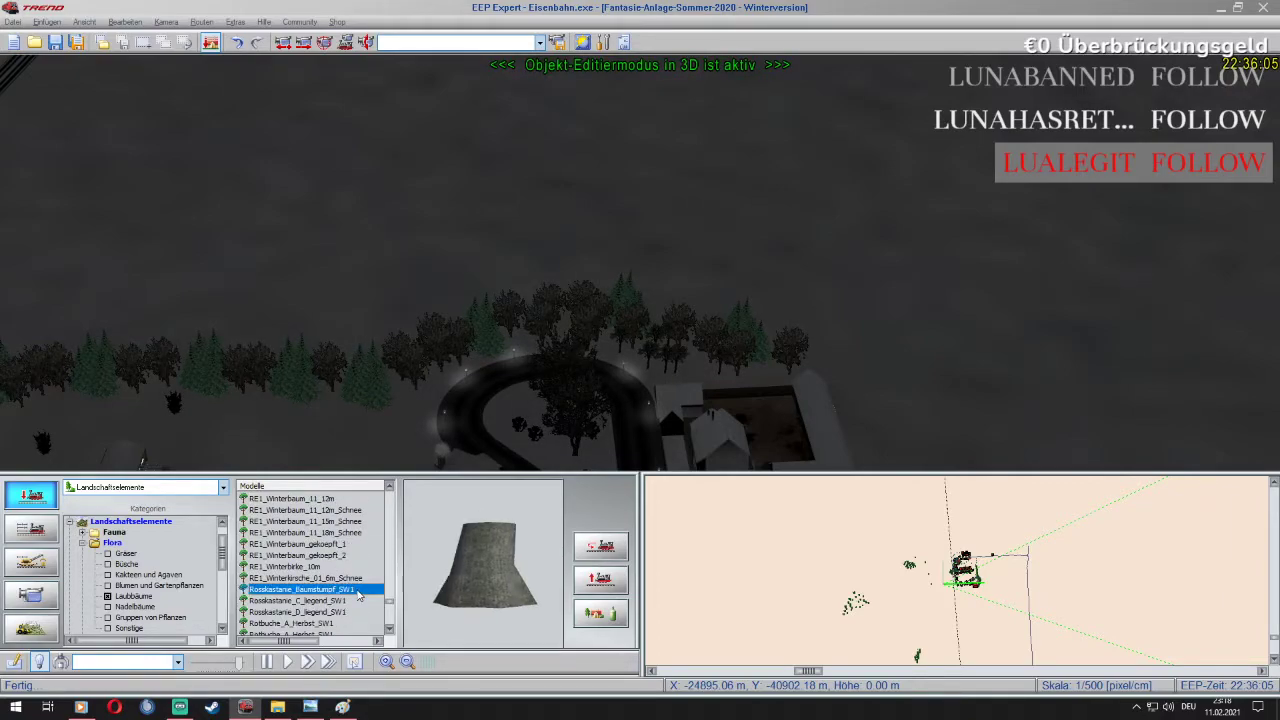
left_click_drag(649, 406, 736, 101)
right_click_drag(735, 100, 811, 397)
left_click(811, 397)
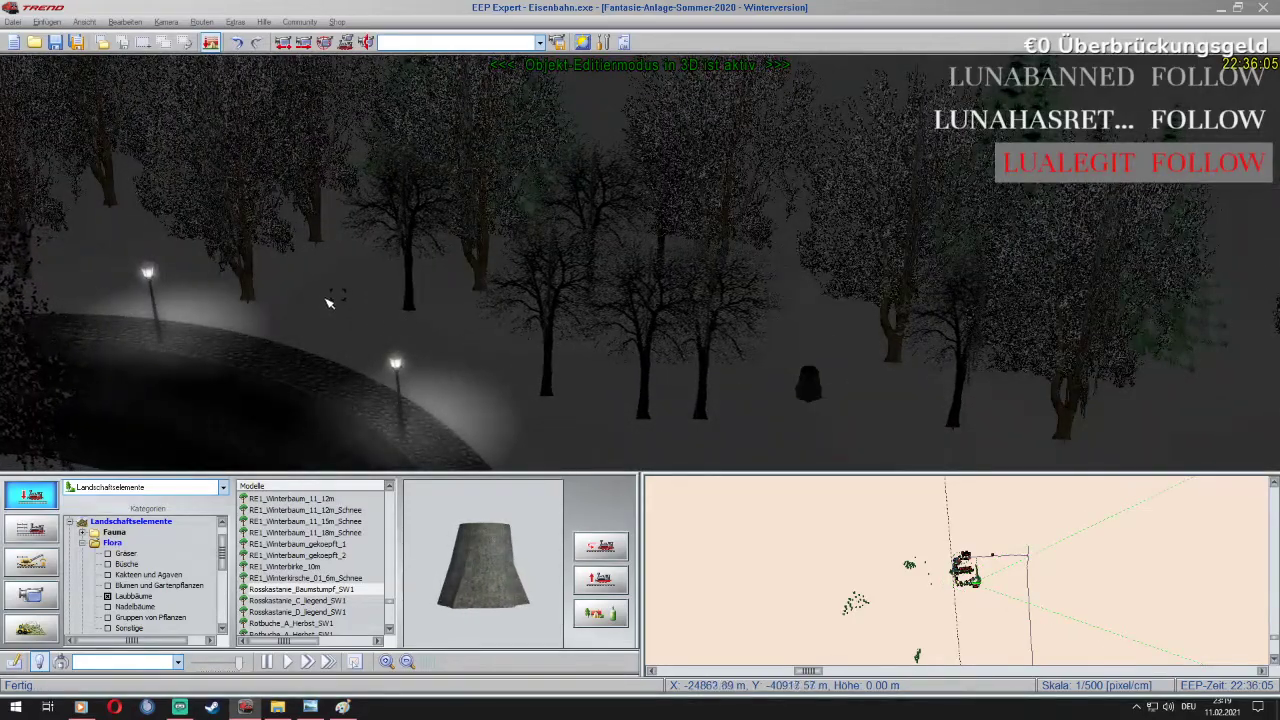
Place a Rosskastanie_C_liegend_SW1 fallen trunk near the tree stump and move it so it lies directly beside the stump
left_click(355, 601)
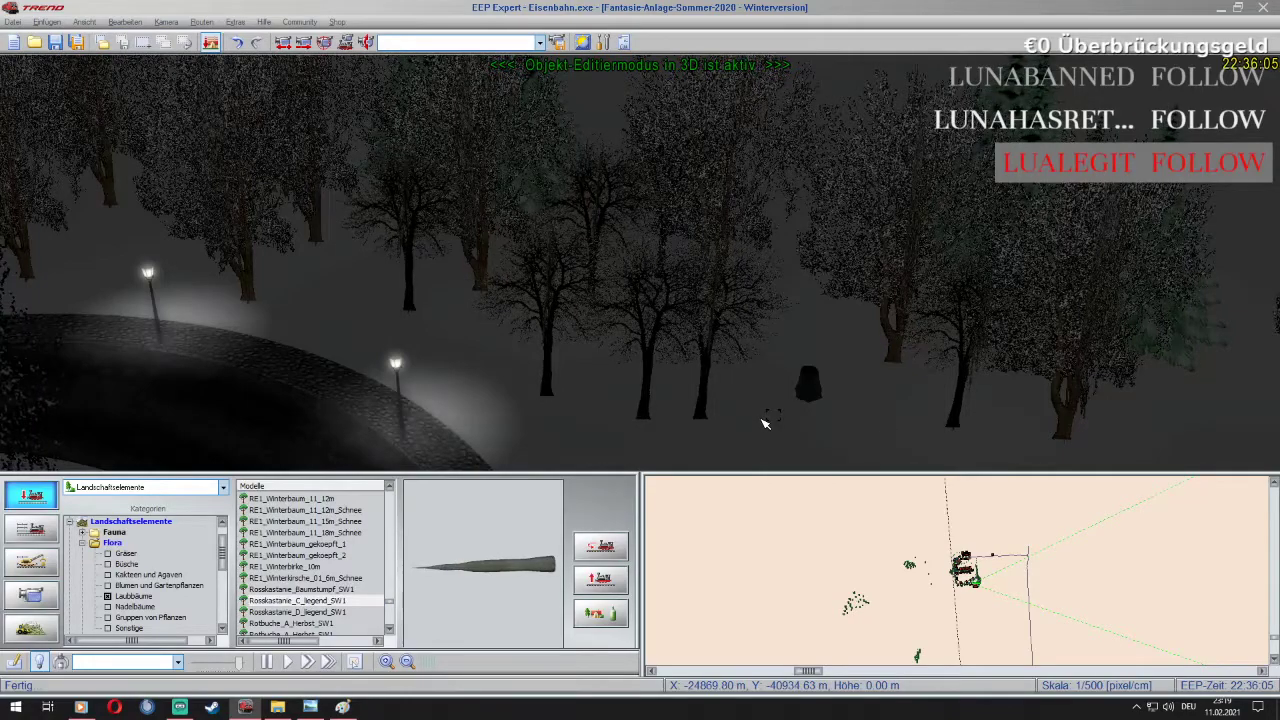
left_click(763, 423)
right_click(797, 421)
left_click(850, 443)
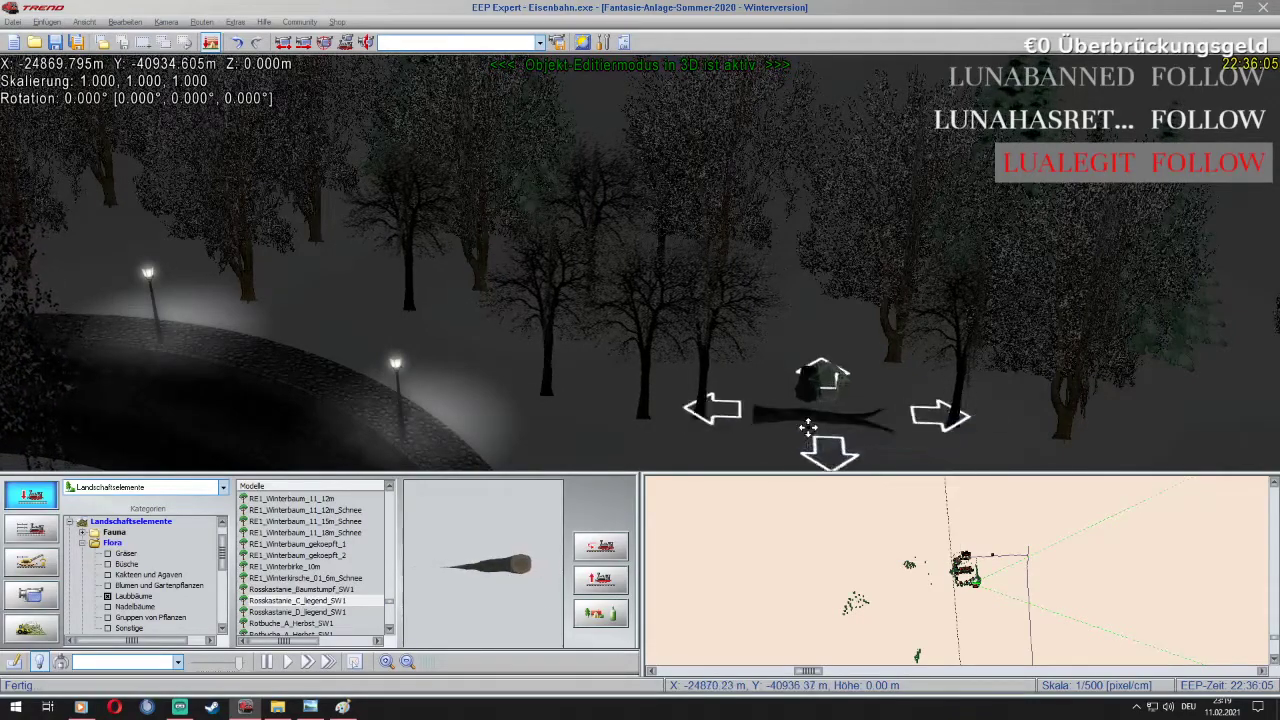
left_click_drag(858, 410, 894, 349)
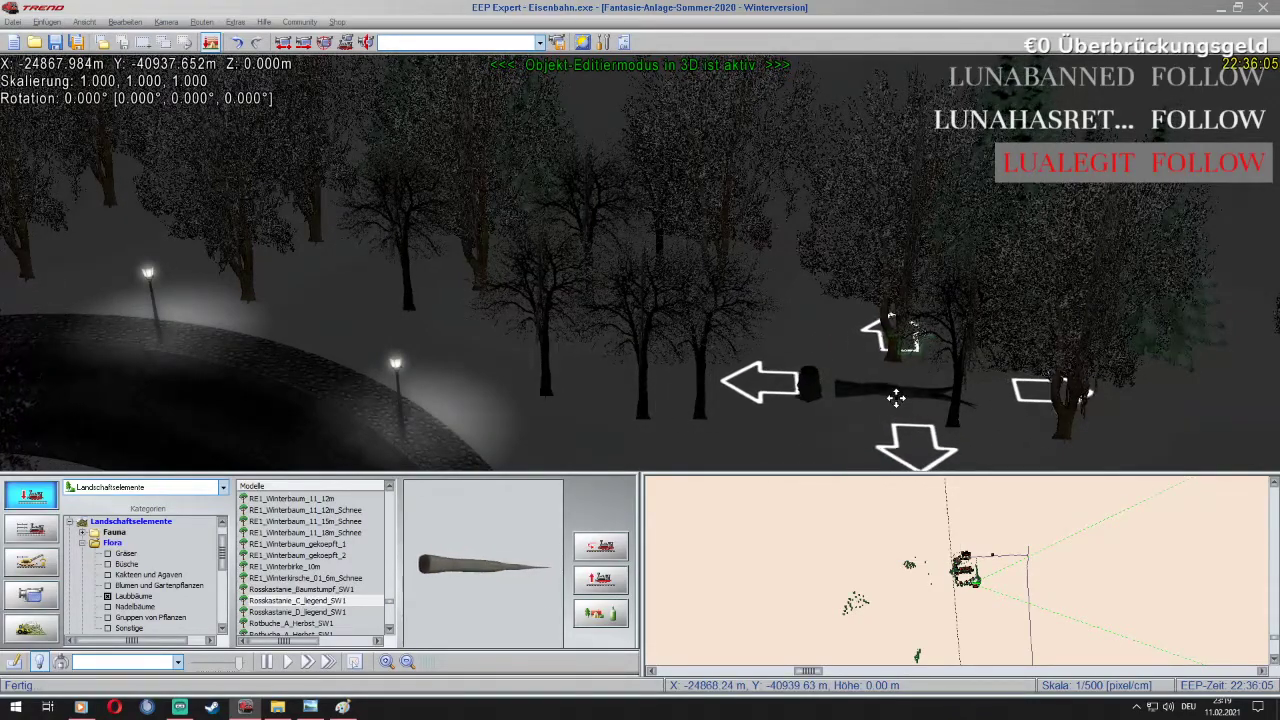
Plant several Silberlinde (v7 Winter) trees among the existing trees around the street loop and the courtyard
left_click(301, 623)
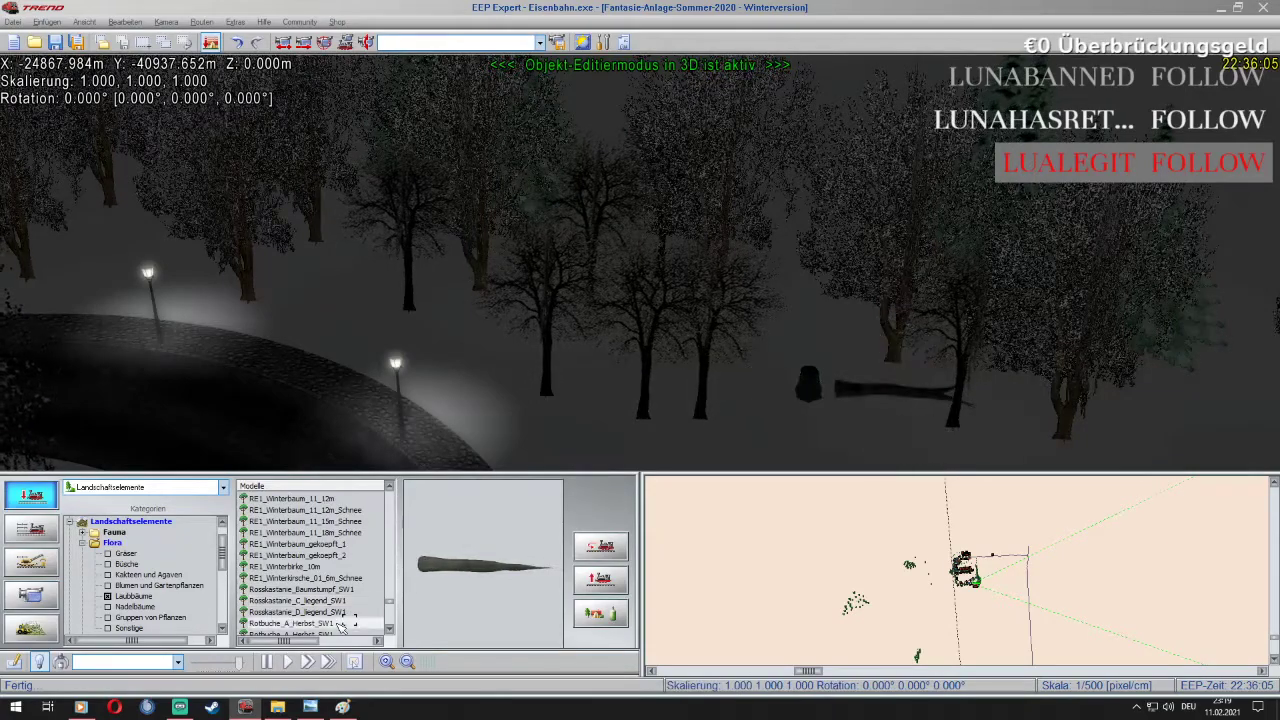
scroll(338, 617, "down", 2)
left_click(338, 603)
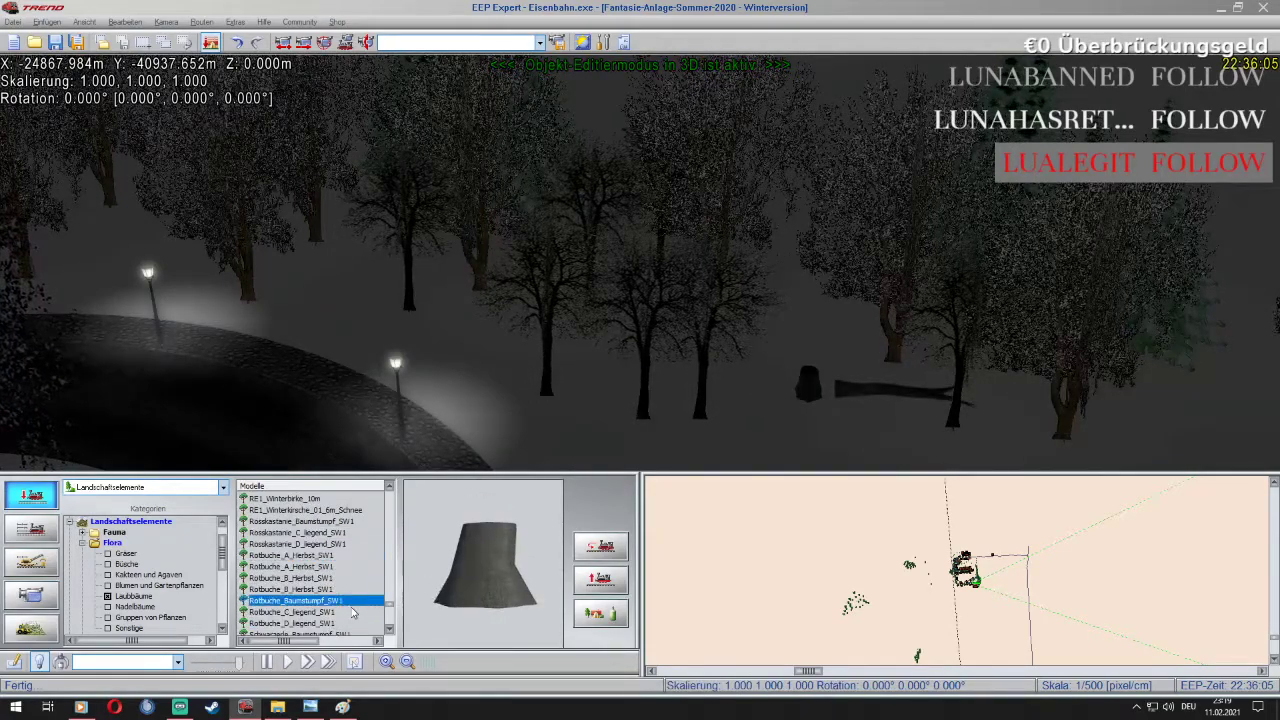
left_click(350, 612)
scroll(348, 613, "down", 2)
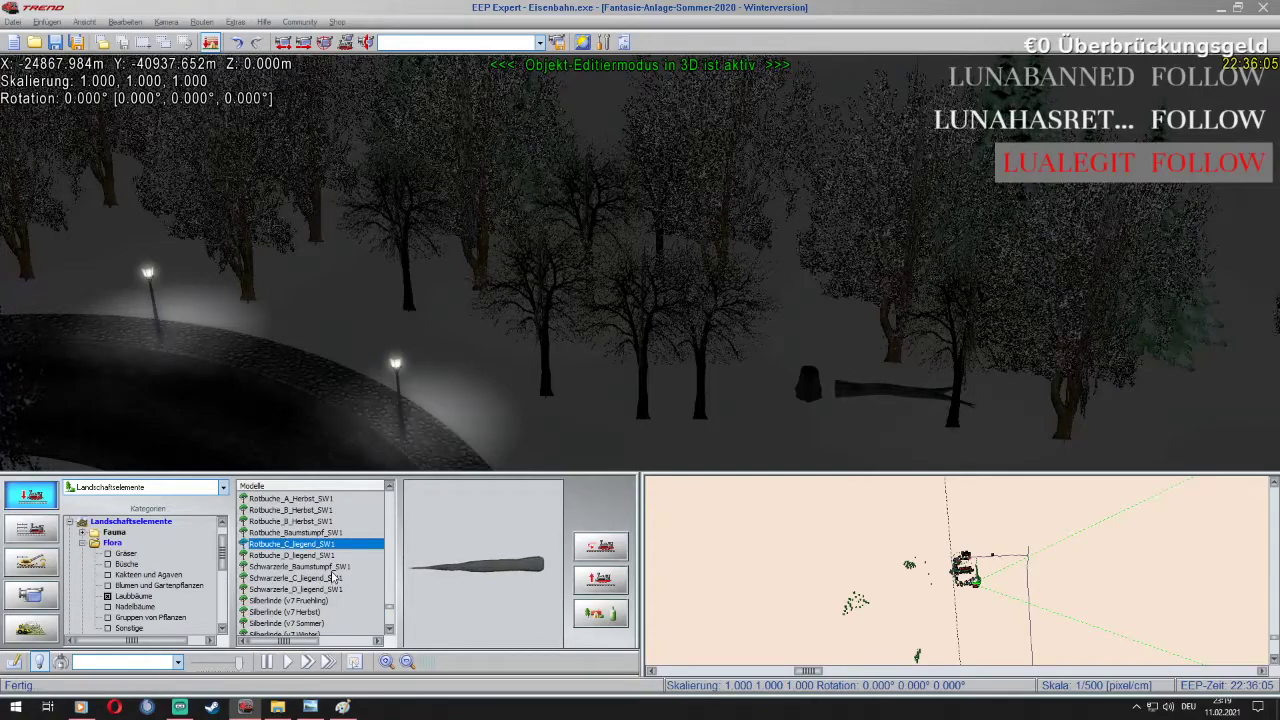
left_click(337, 600)
left_click(332, 621)
scroll(332, 619, "down", 1)
left_click(325, 601)
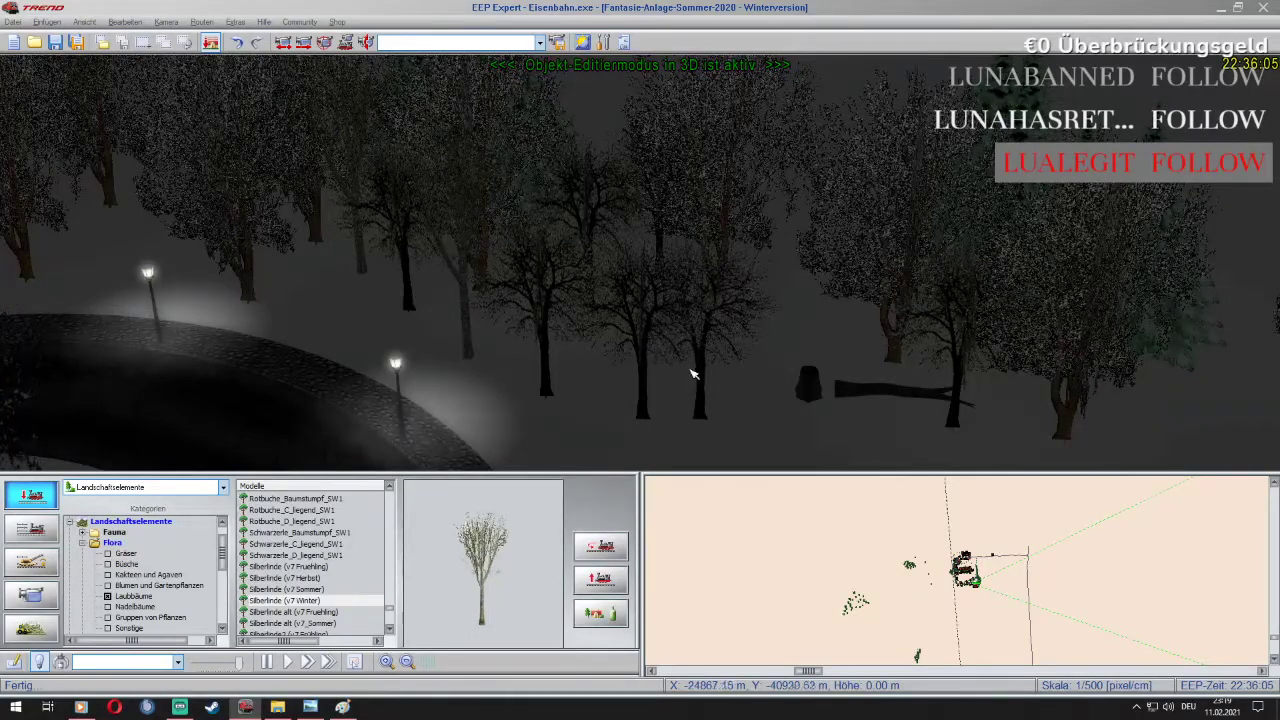
scroll(830, 375, "down", 5)
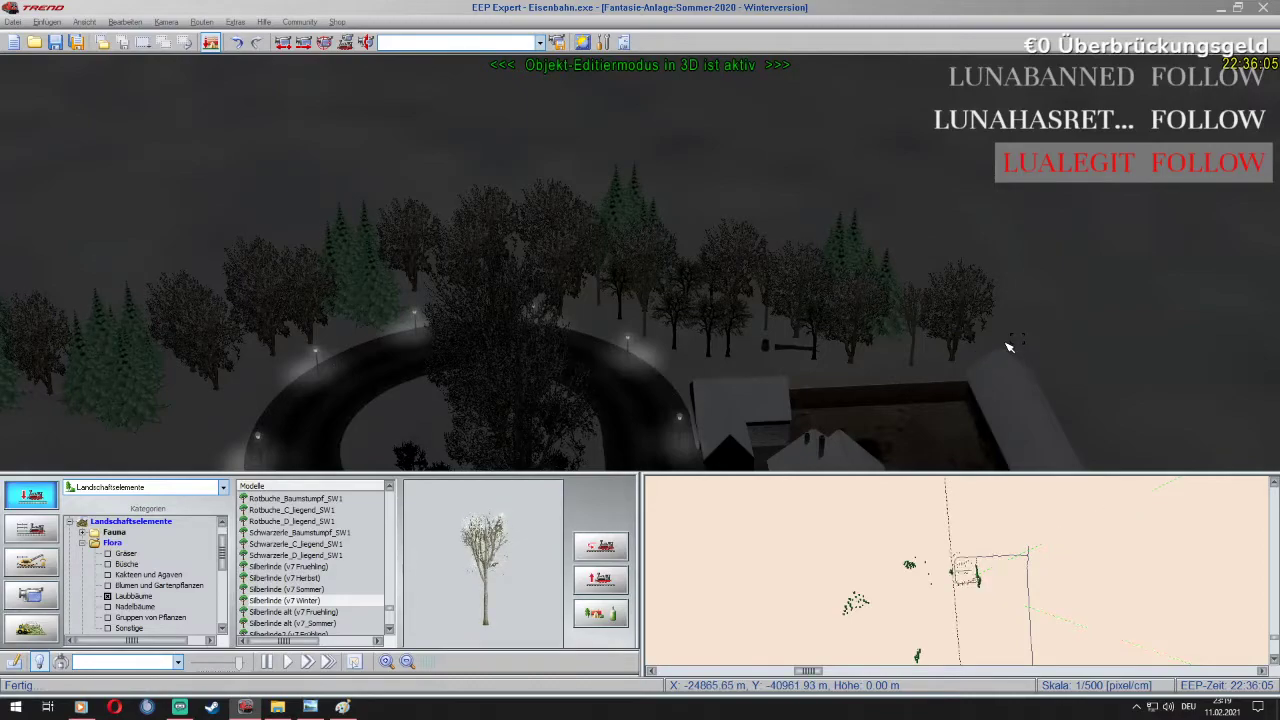
left_click_drag(28, 382, 343, 400)
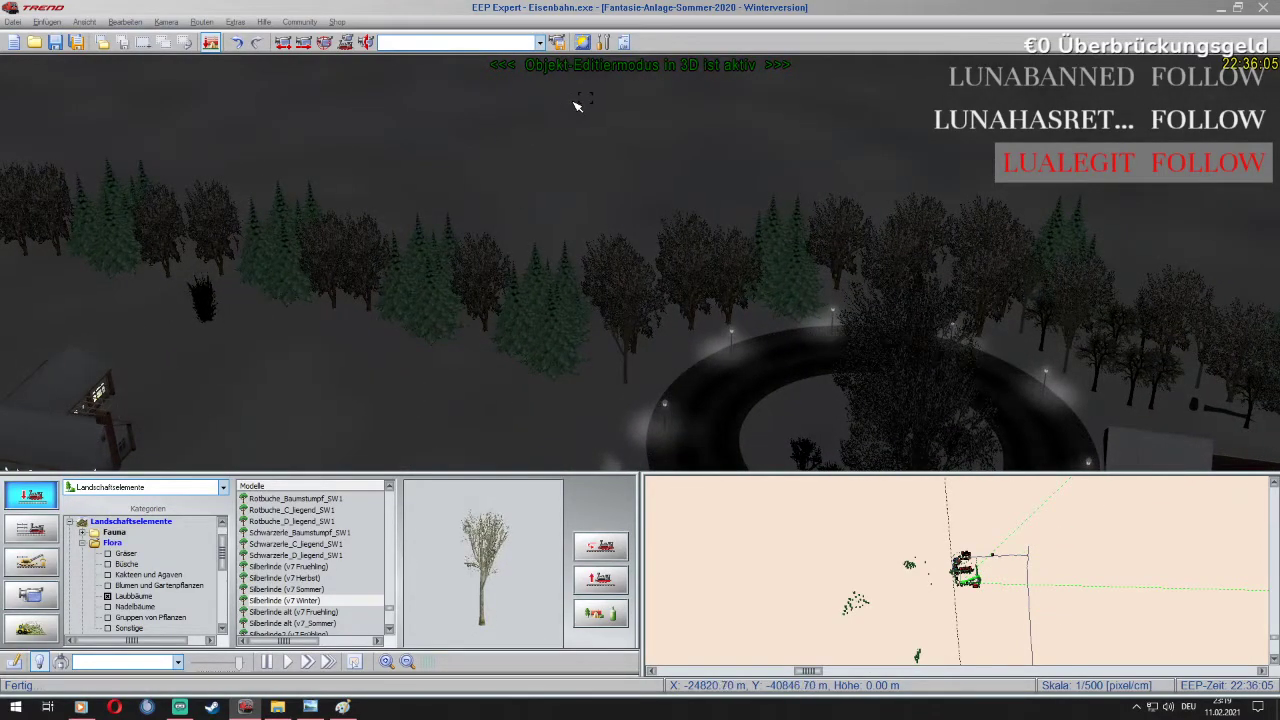
Plant a Silberlinde (v7 Winter) at the distant T-junction outside the village and move it close to the inner corner of the junction
scroll(579, 103, "up", 5)
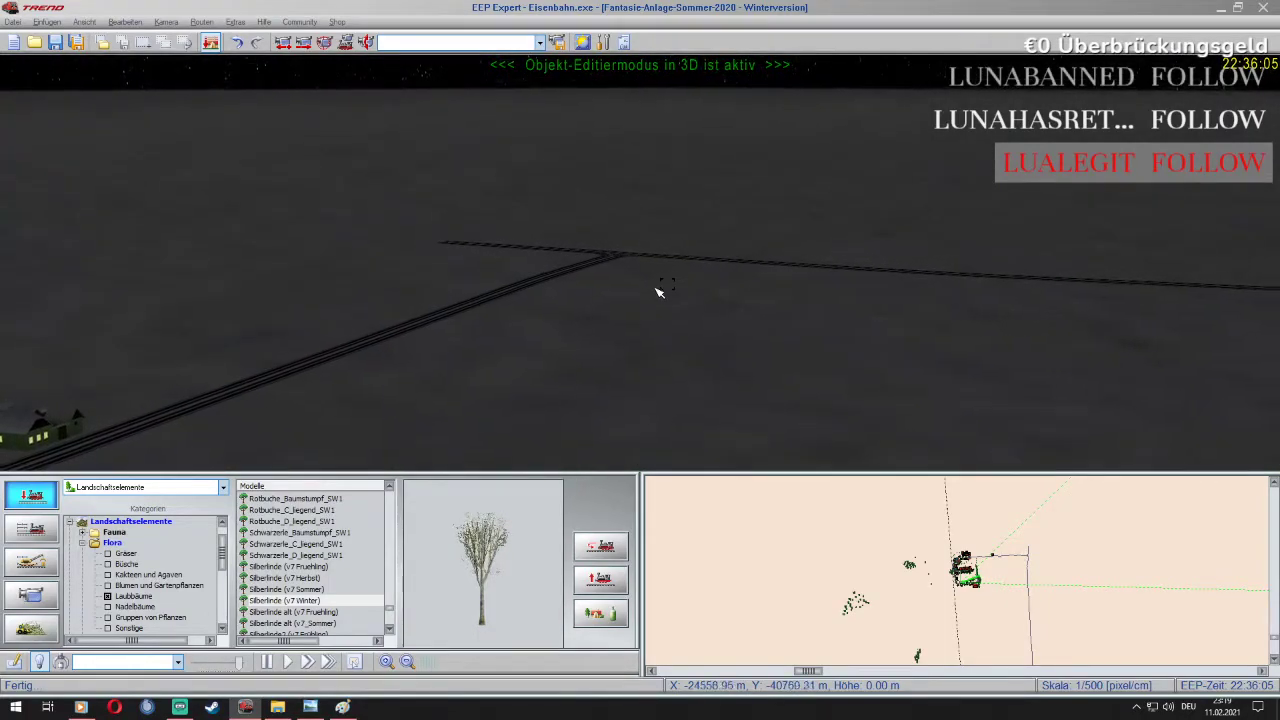
scroll(645, 257, "up", 5)
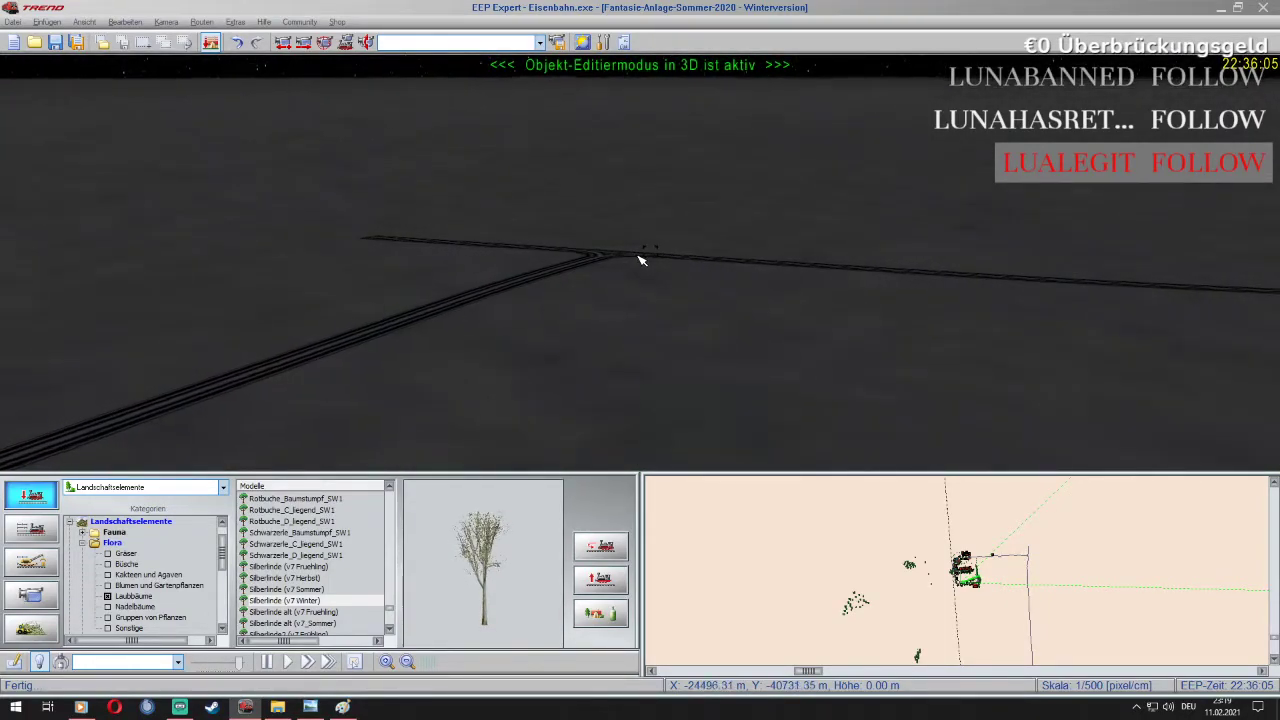
scroll(503, 323, "up", 3)
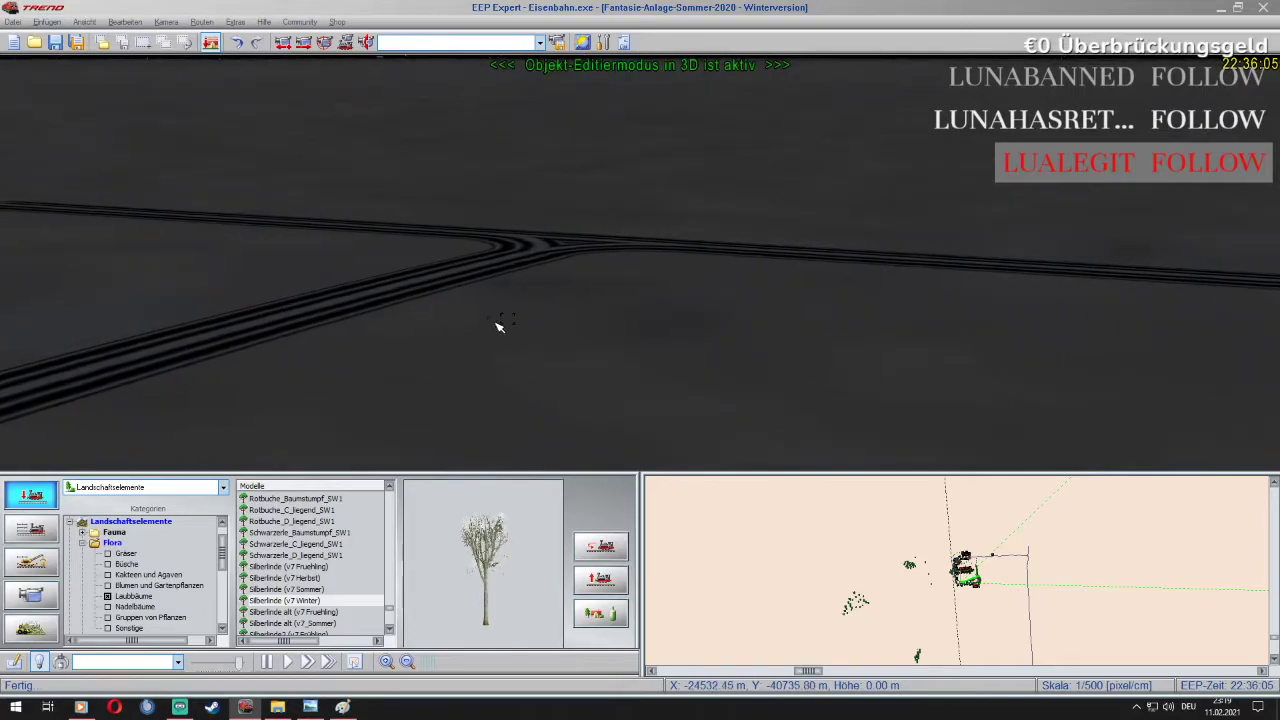
left_click(469, 331)
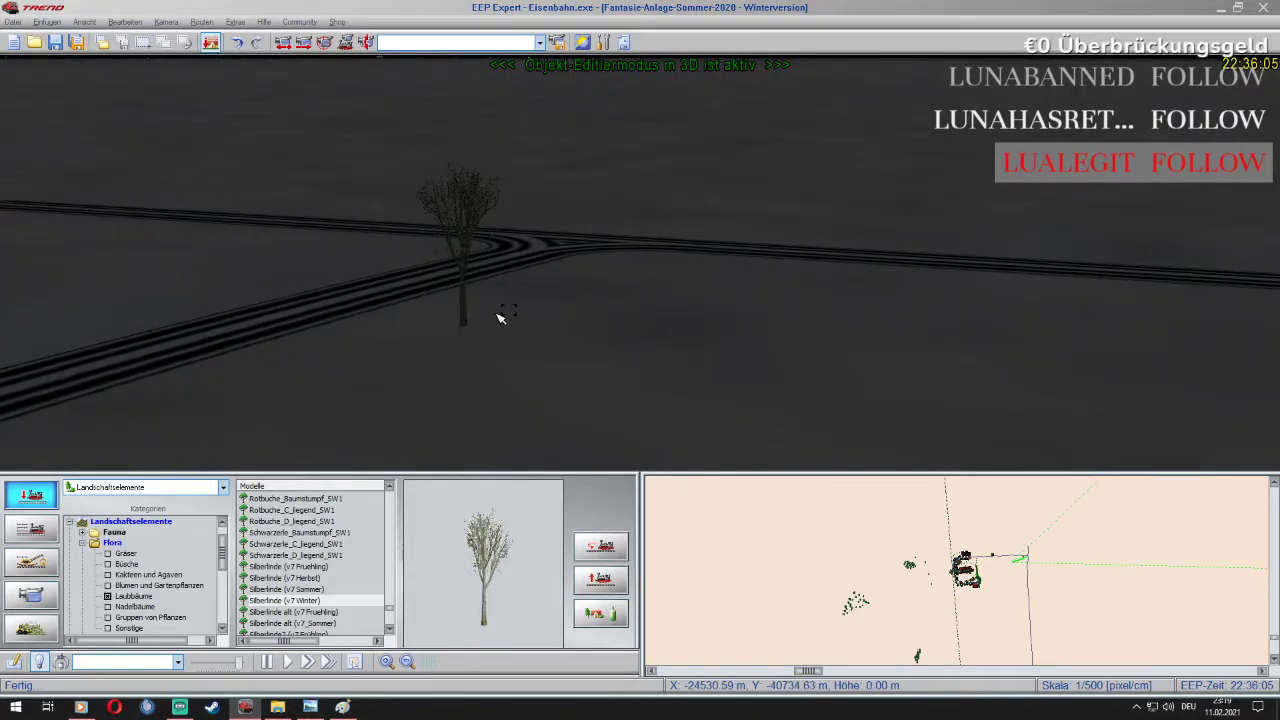
key("Left")
scroll(500, 318, "up", 3)
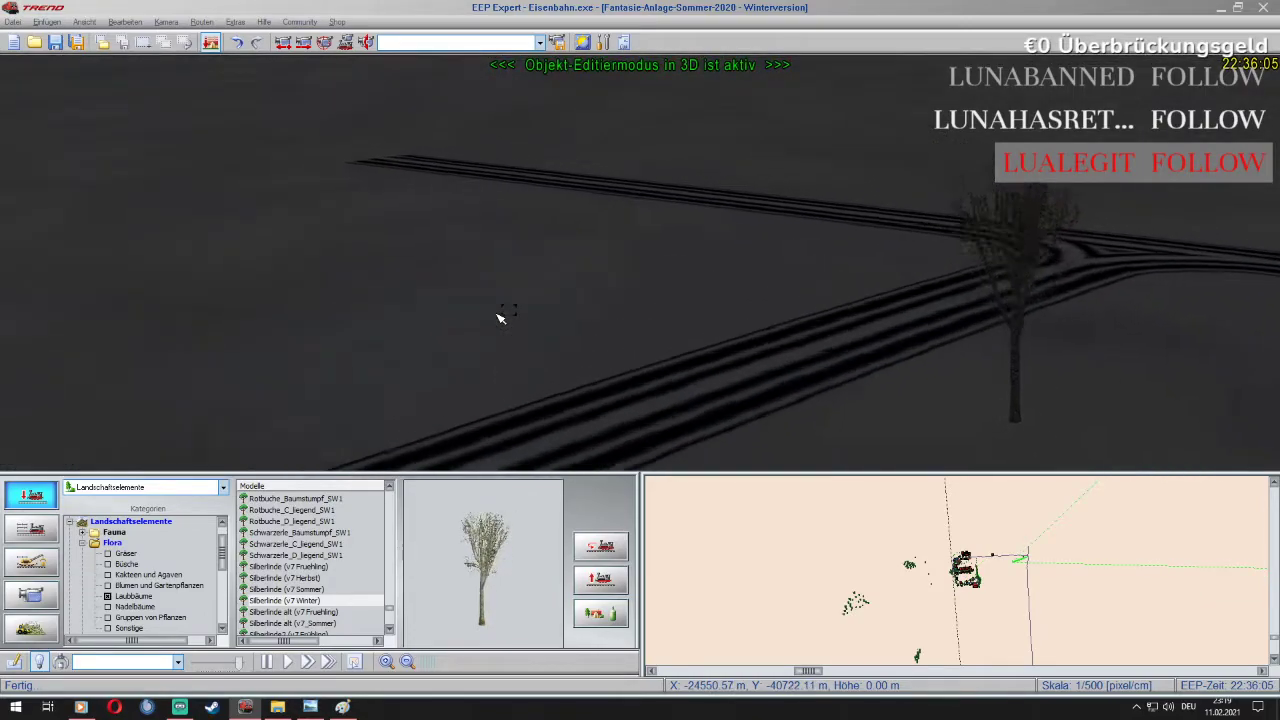
key("Left")
key("Left")
key("Left")
key("Left")
key("Left")
key("Left")
key("Left")
key("Left")
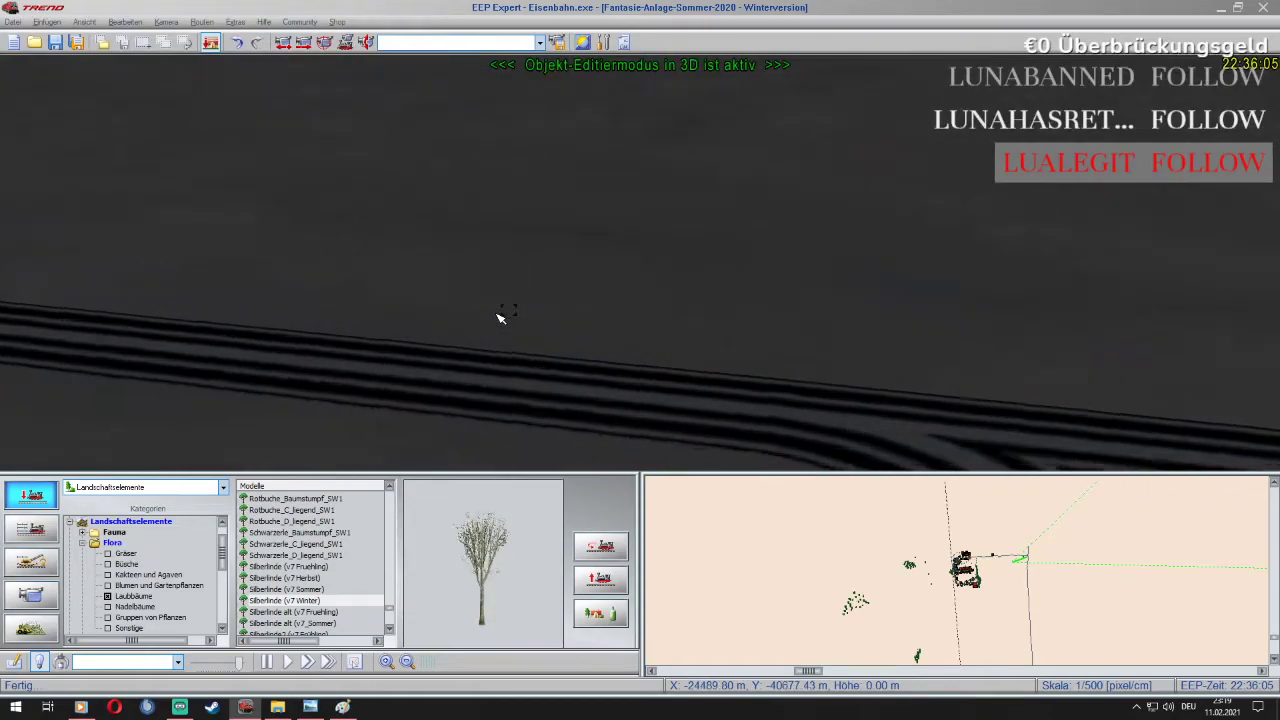
key("Left")
key("Left")
key("Left")
key("Left")
key("Left")
key("Left")
key("Left")
key("Left")
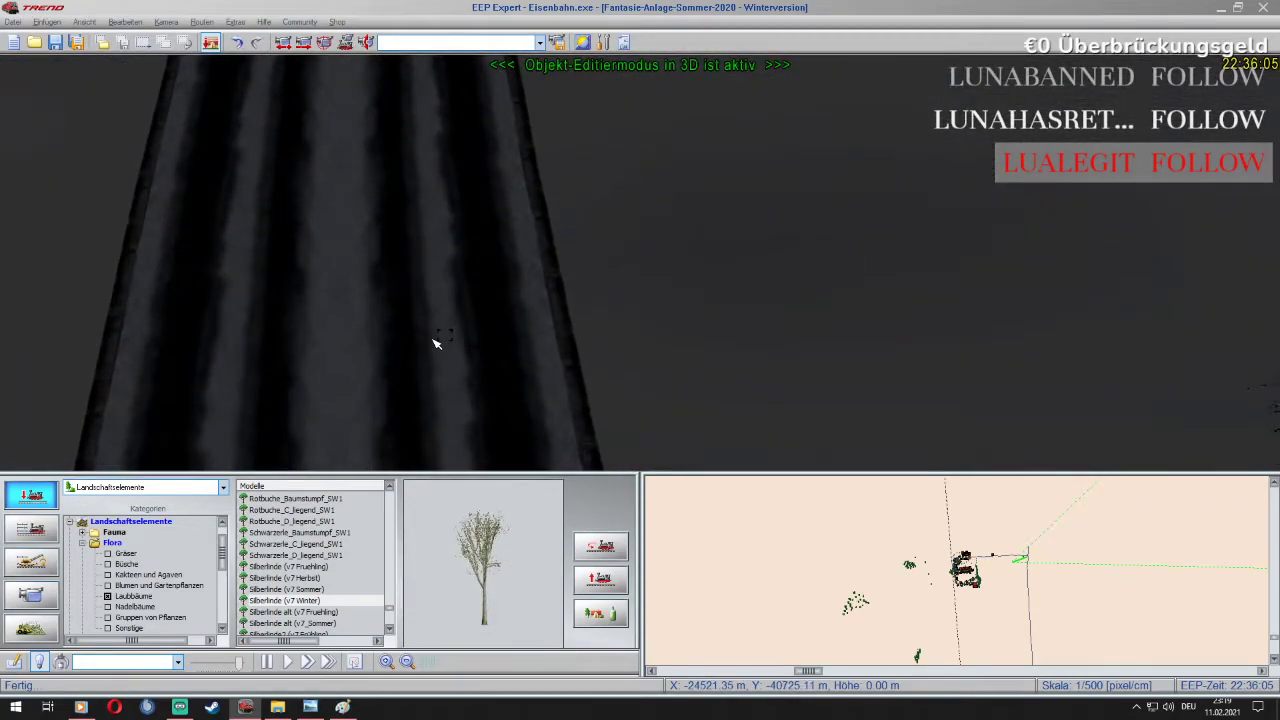
scroll(435, 343, "down", 5)
right_click(716, 380)
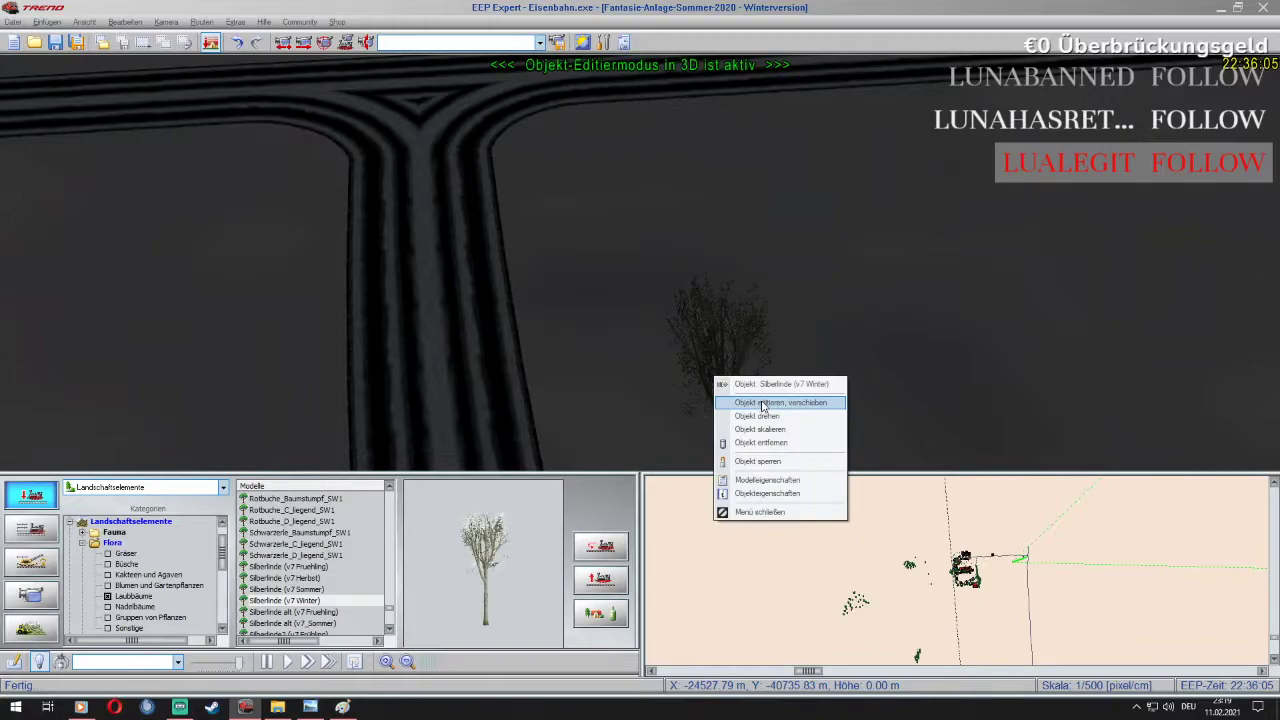
left_click(762, 403)
left_click_drag(749, 418, 528, 179)
Plant a second Silberlinde (v7 Winter) at the opposite corner of the T-junction and shift it slightly closer to the edge
left_click(346, 603)
left_click(310, 222)
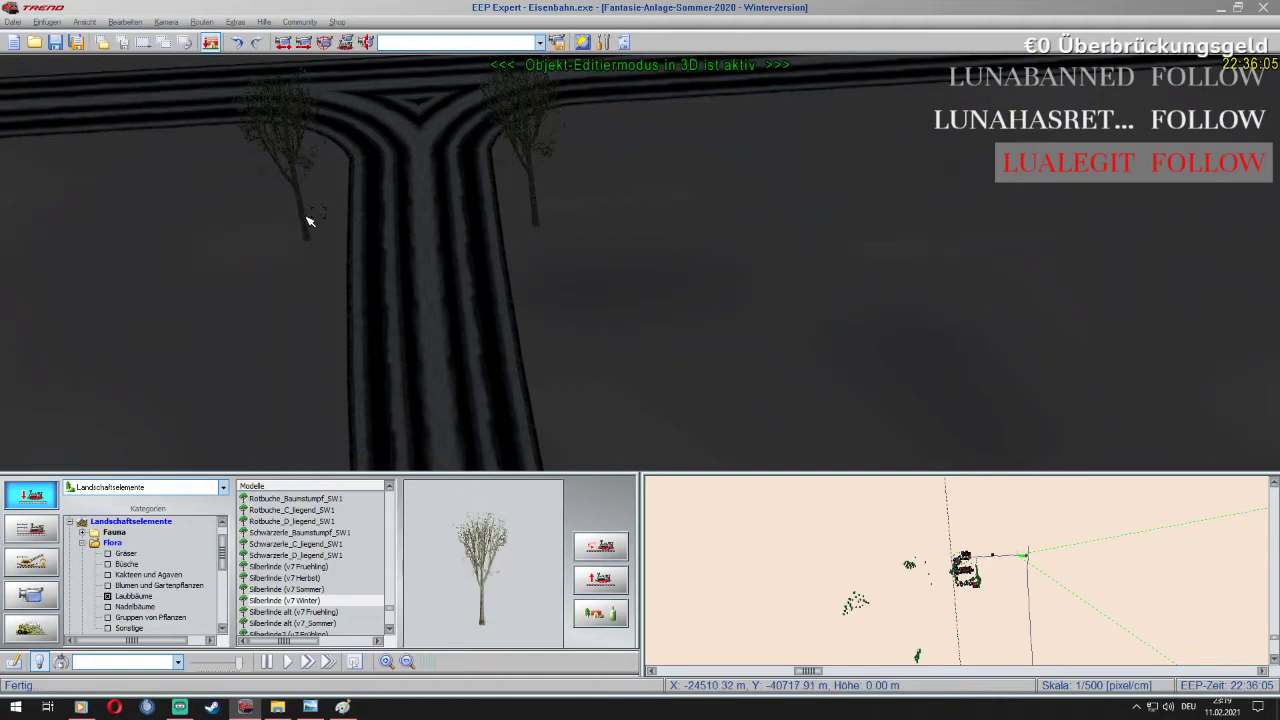
right_click(293, 170)
left_click(318, 189)
left_click_drag(320, 177, 320, 175)
Plant another facing pair of Silberlinde (v7 Winter) trees farther down the junction's stem, one on each side
left_click(336, 601)
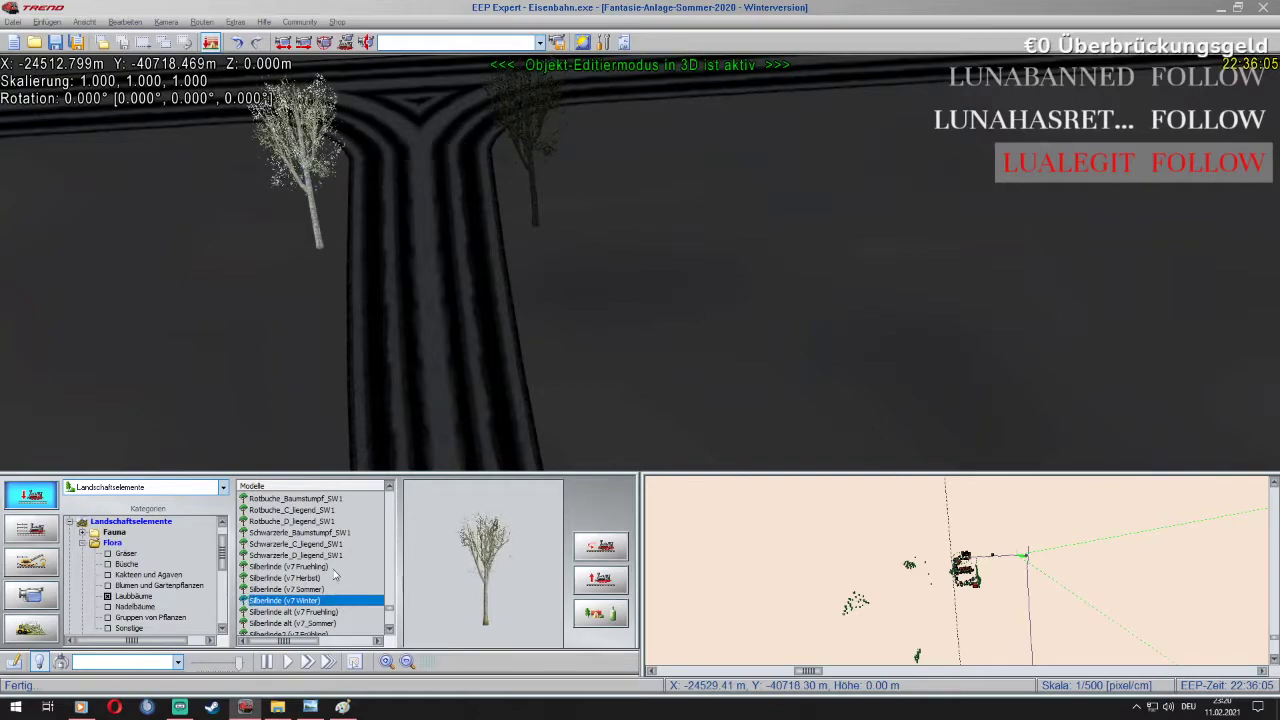
left_click(323, 438)
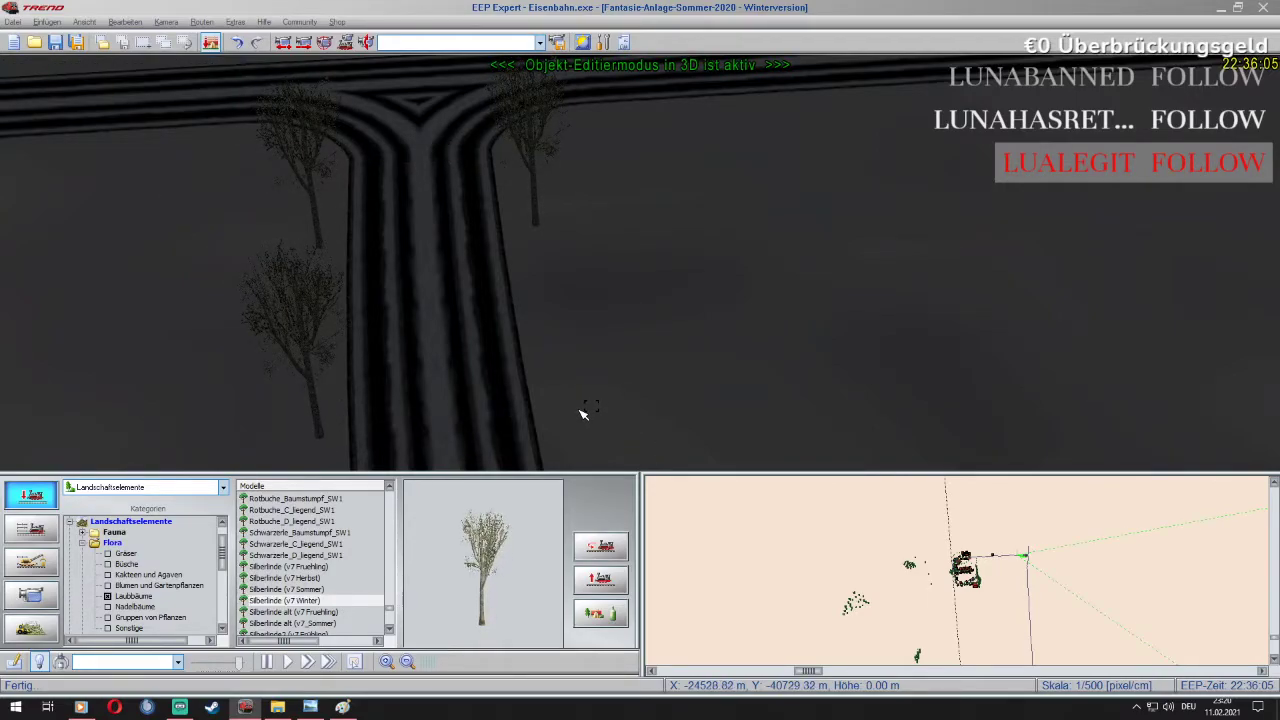
left_click(583, 413)
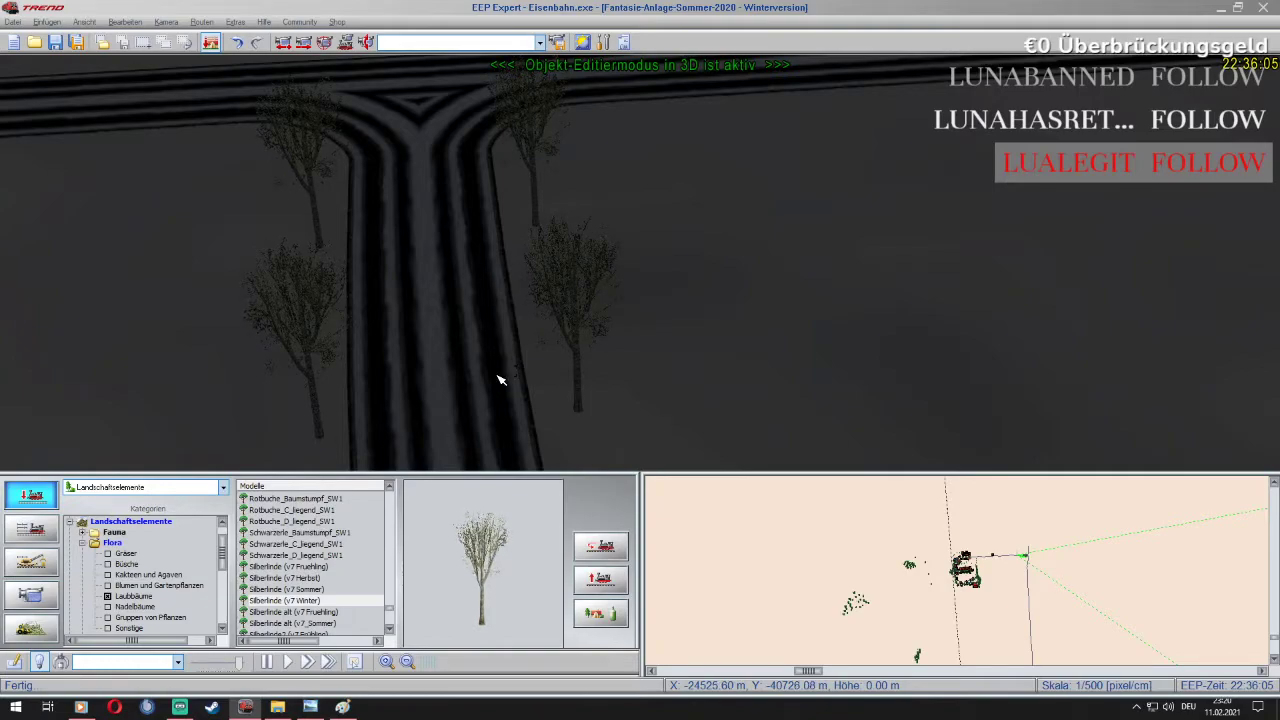
key("Down")
key("Left")
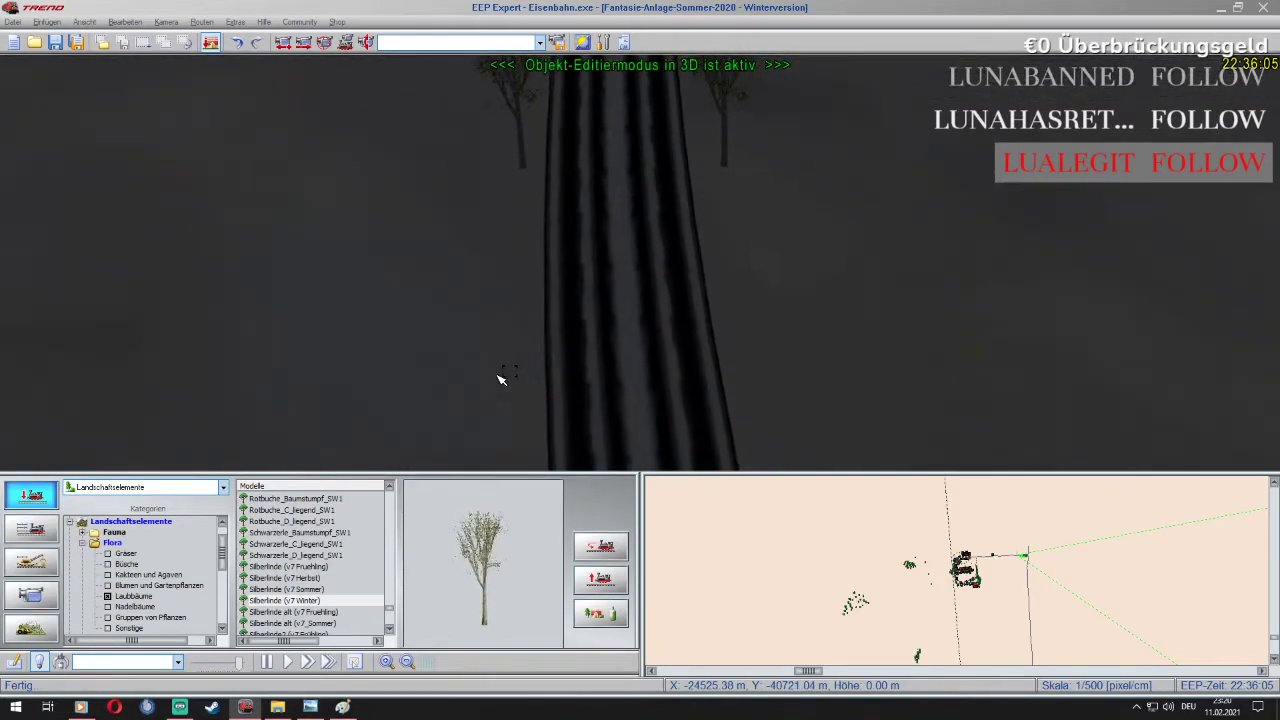
key("Up")
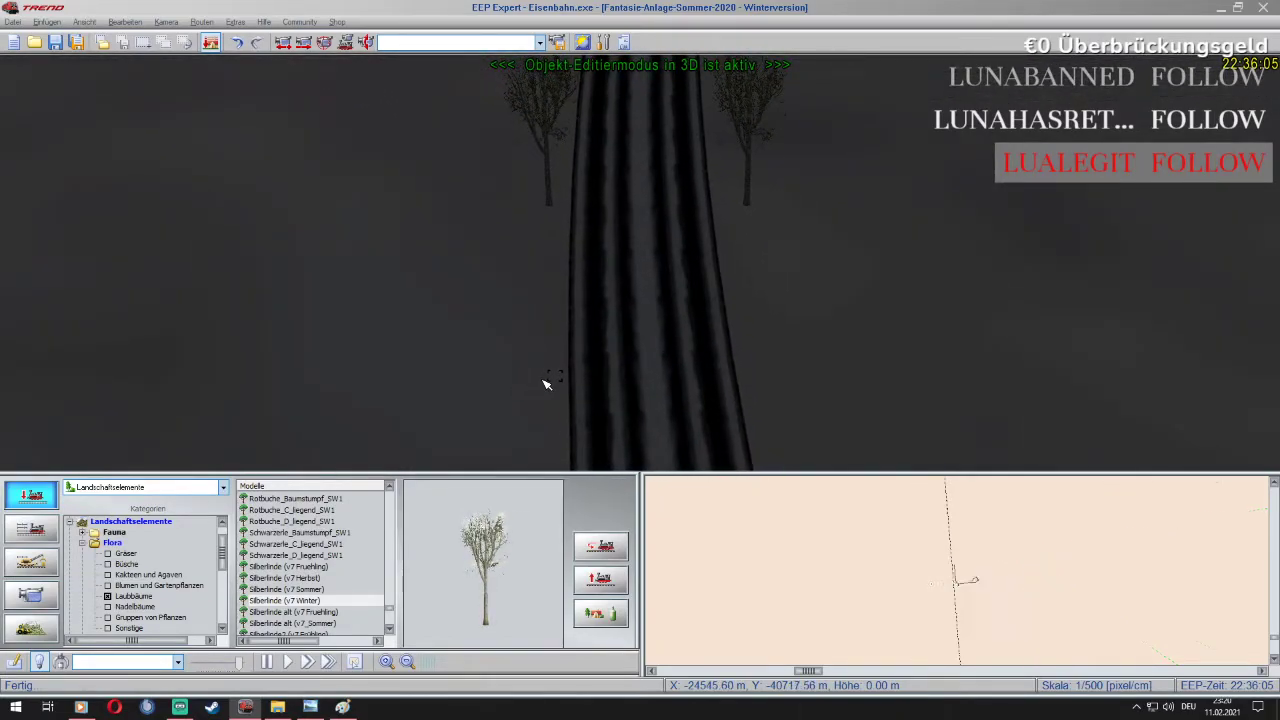
Plant three more Silberlinde (v7 Winter) trees on each side of the road, continuing the avenue through the gentle bend
left_click(546, 384)
left_click(780, 369)
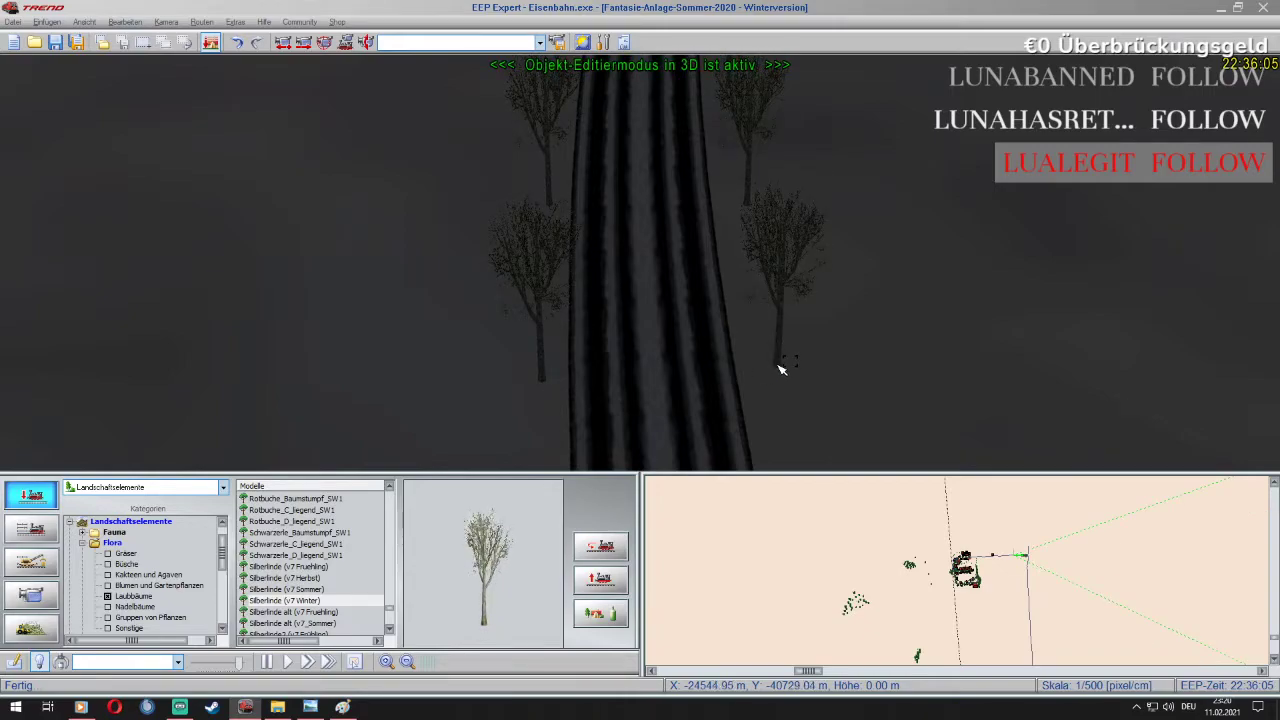
key("Down")
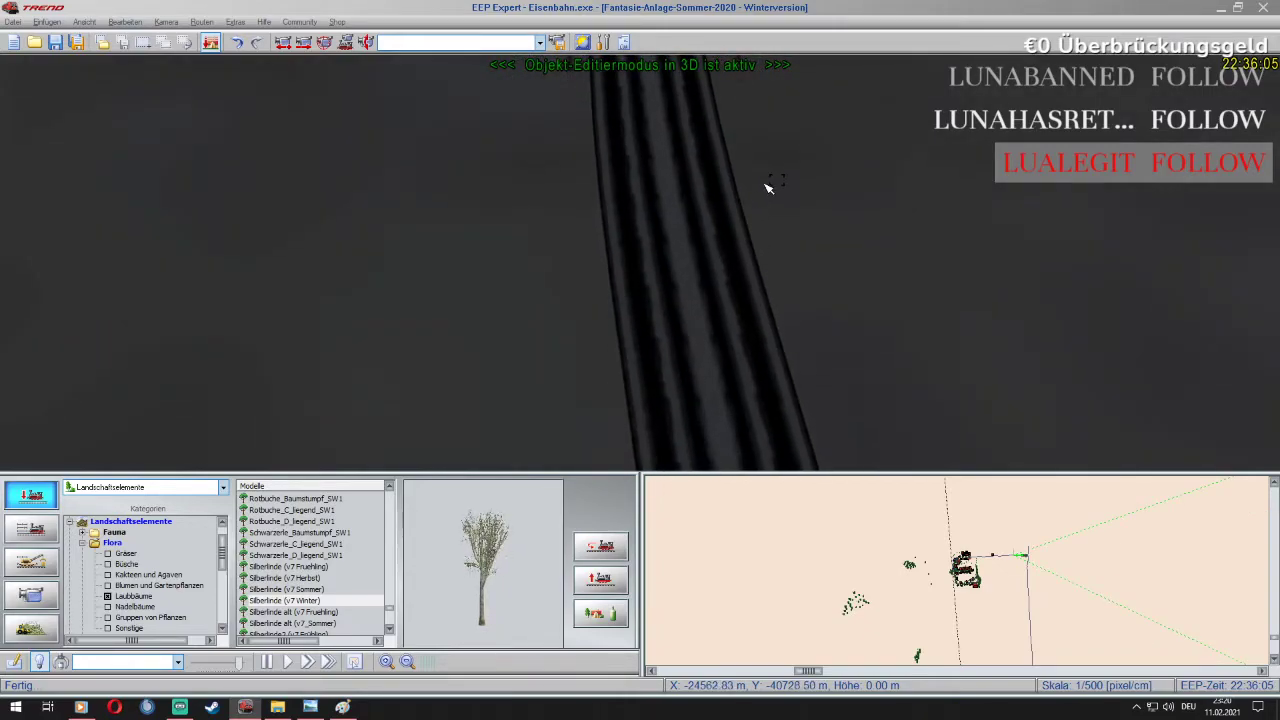
left_click(816, 308)
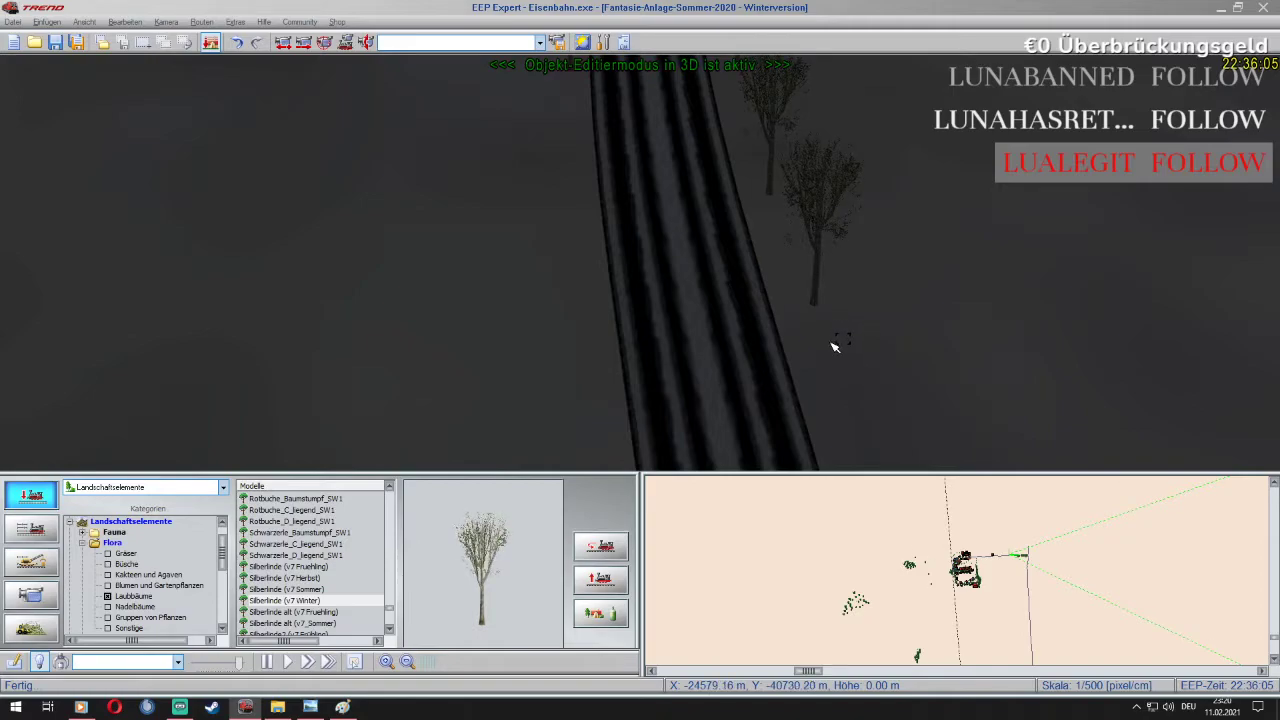
left_click(829, 344)
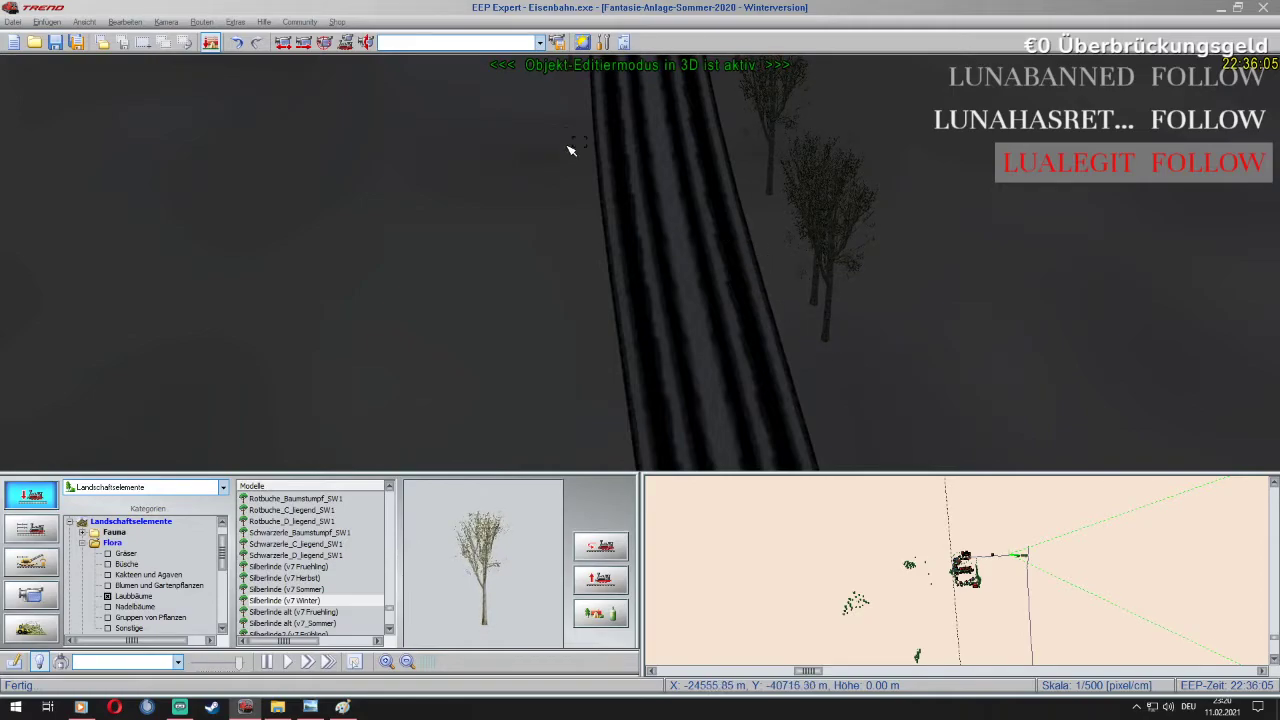
left_click(594, 253)
left_click(608, 392)
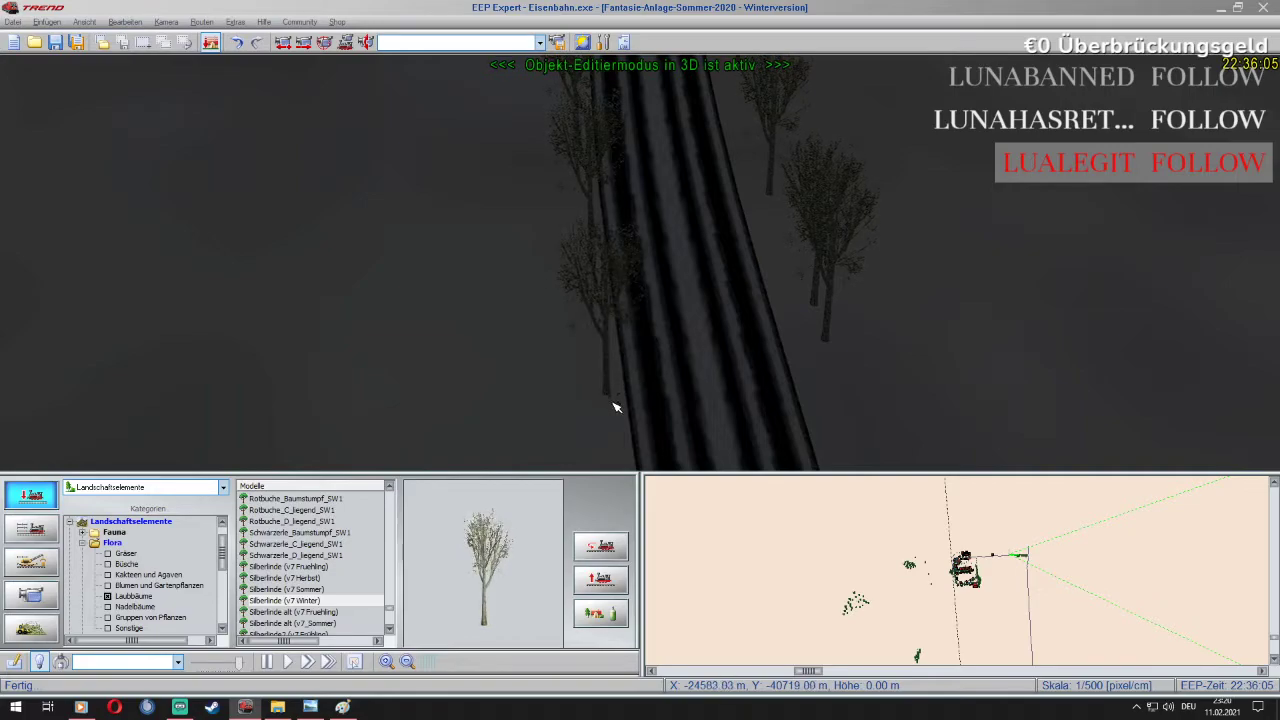
Plant another facing pair of Silberlinde (v7 Winter) trees beyond the bend, one on each side of the road
key("Down")
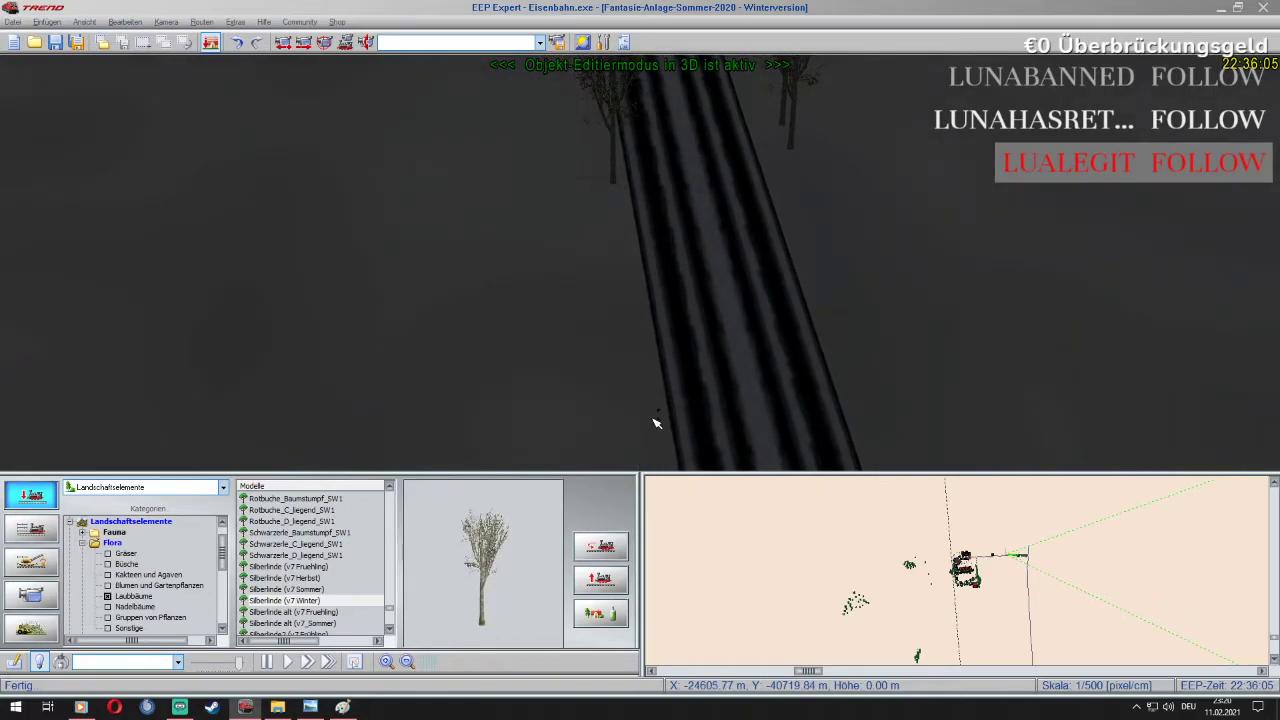
left_click(654, 421)
left_click(873, 338)
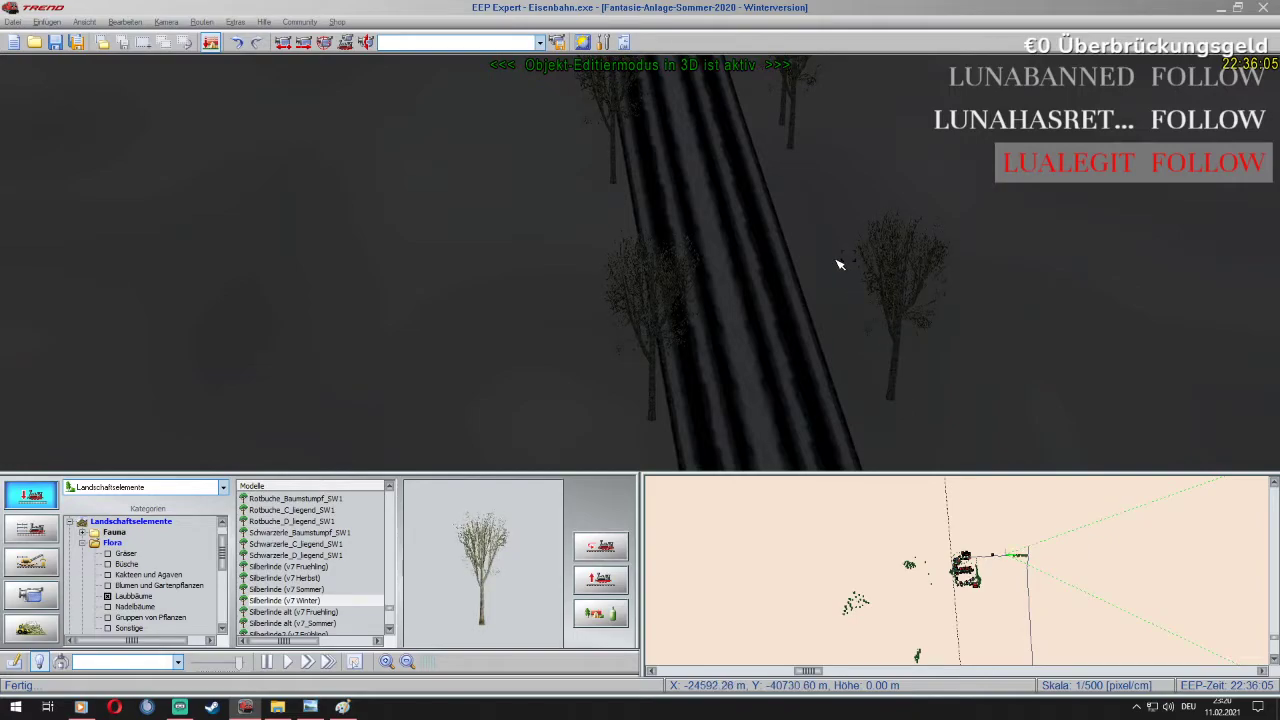
Move the left-hand linden standing too close to the bend farther out from the road edge, in line with its neighbours
key("Up")
key("Right")
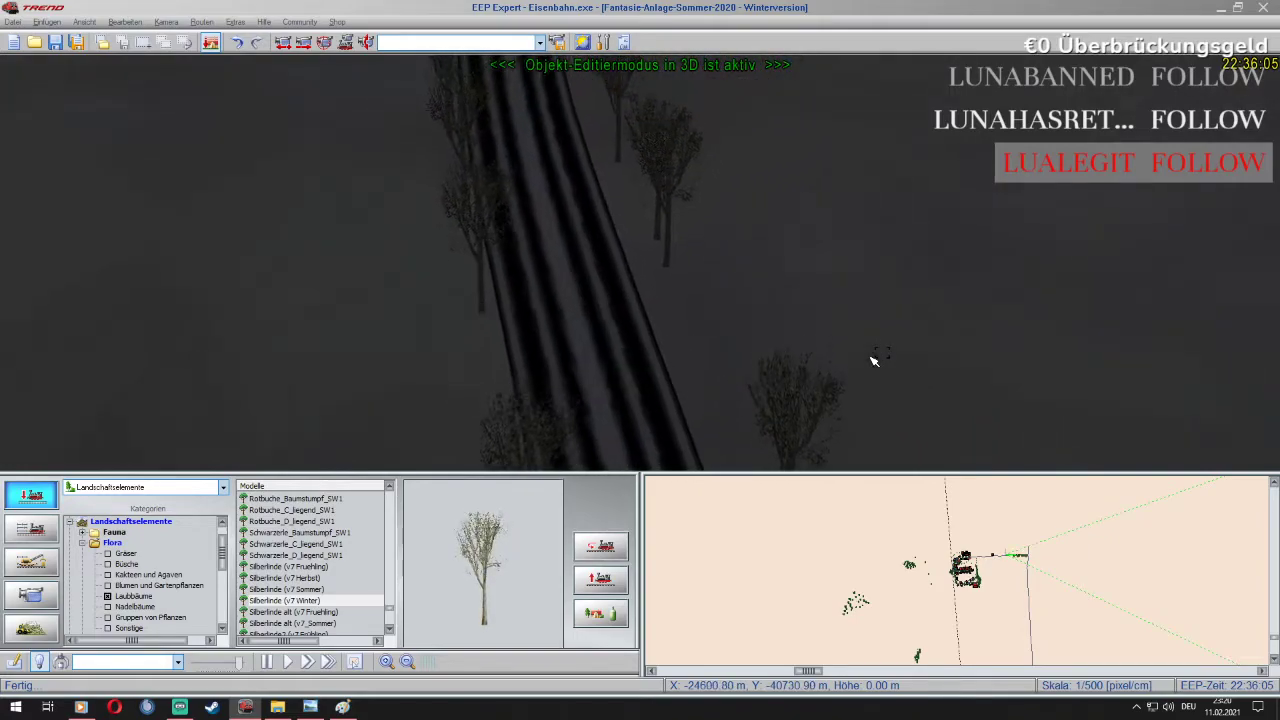
right_click_drag(873, 360, 871, 362)
right_click(605, 403)
left_click(646, 420)
left_click_drag(627, 388, 577, 372)
scroll(636, 390, "down", 2)
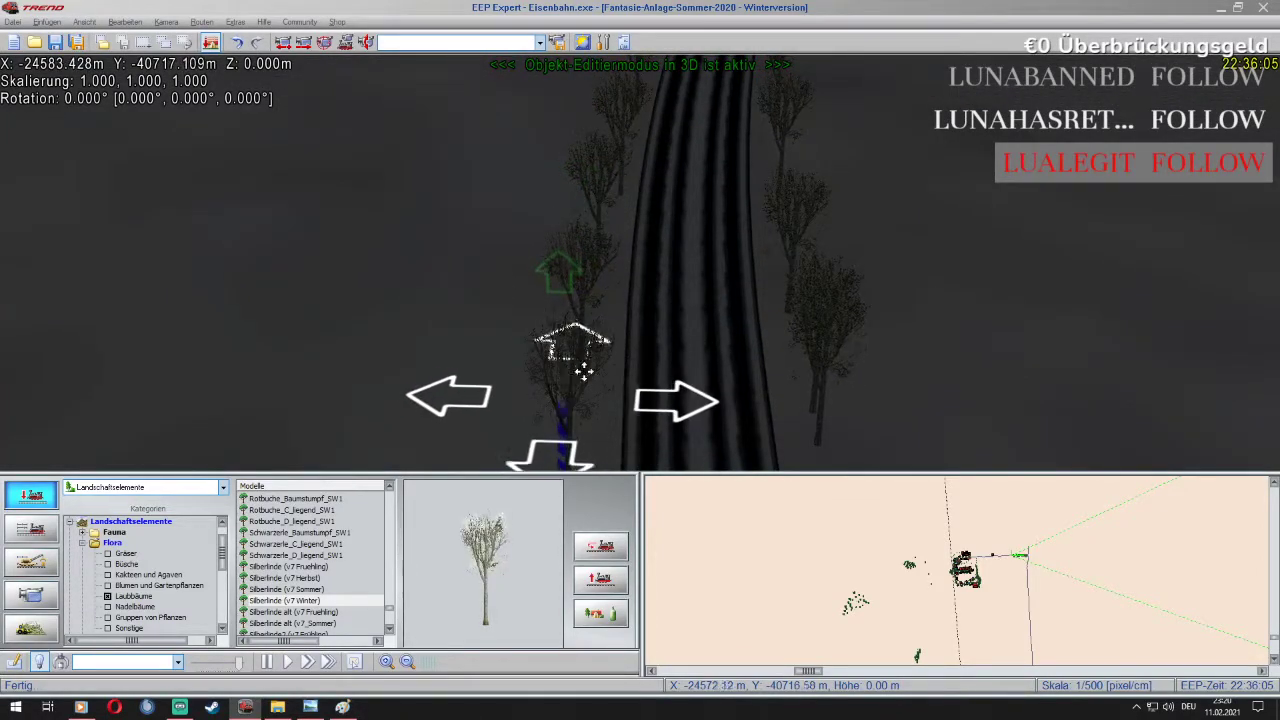
Shift the left-hand tree of the newest linden pair away from the road and rotate it about 21°
key("Down")
key("Left")
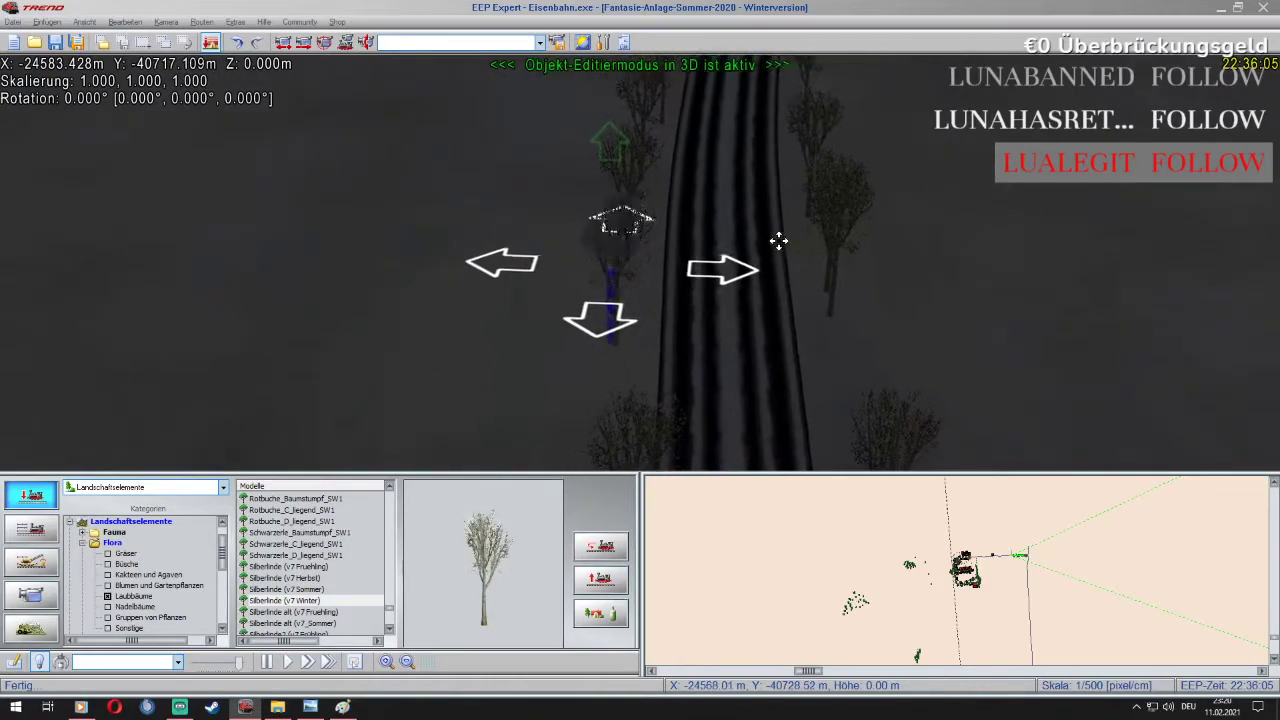
key("Left")
key("Down")
key("Right")
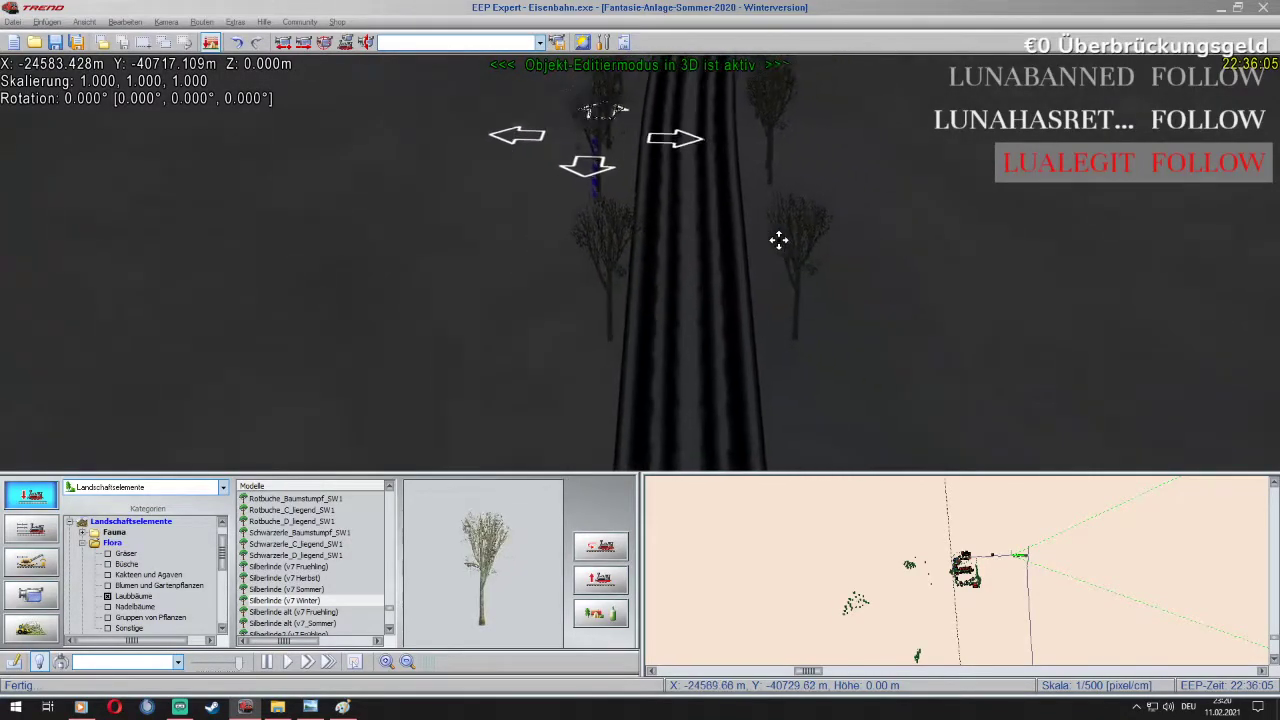
left_click_drag(779, 240, 761, 233)
mouse_move(597, 243)
left_mouse_down()
mouse_move(574, 238)
mouse_move(599, 263)
left_mouse_up()
right_click(574, 238)
left_click(623, 279)
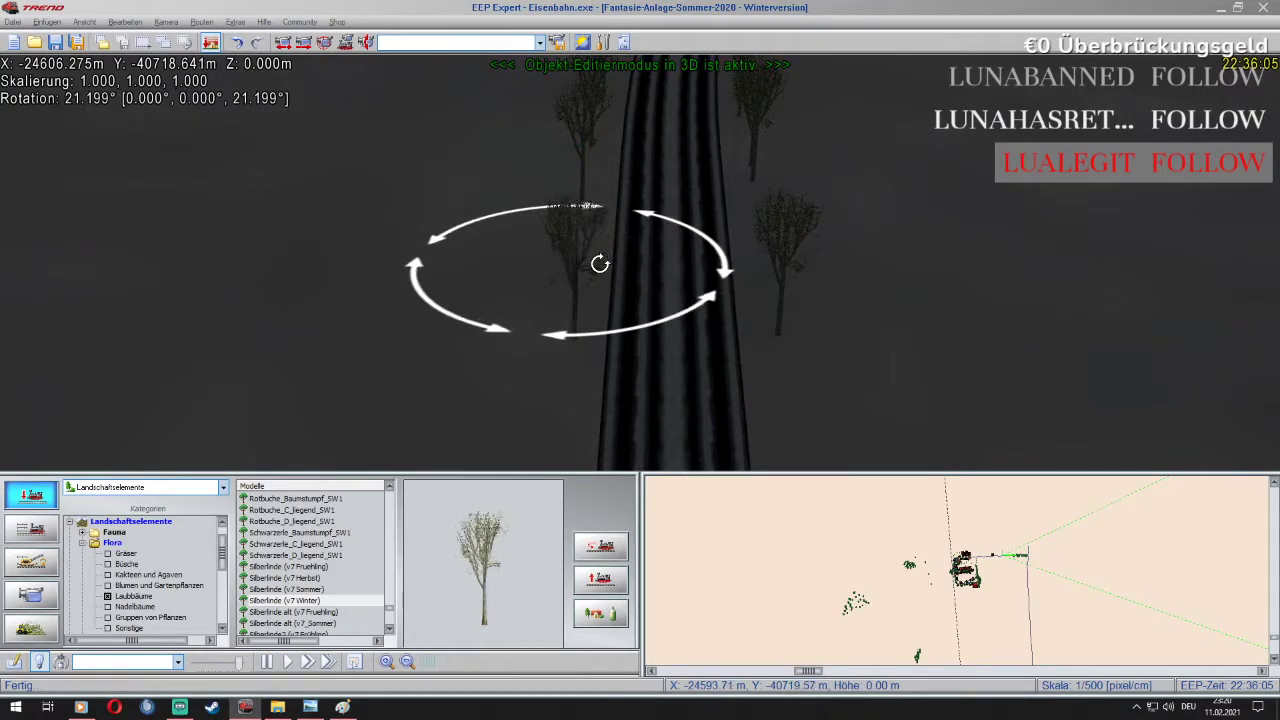
Plant another Silberlinde (v7 Winter) farther along the left side of the road and rotate it to about -82°
left_click(312, 602)
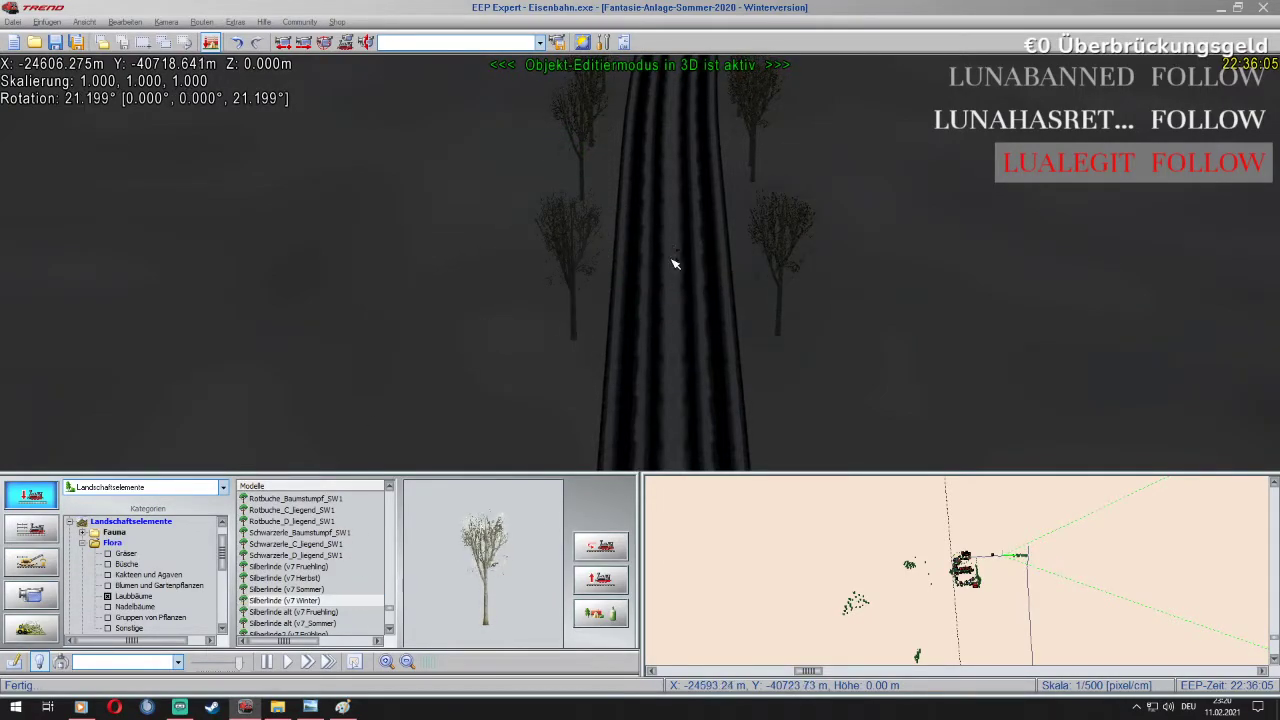
key("Down")
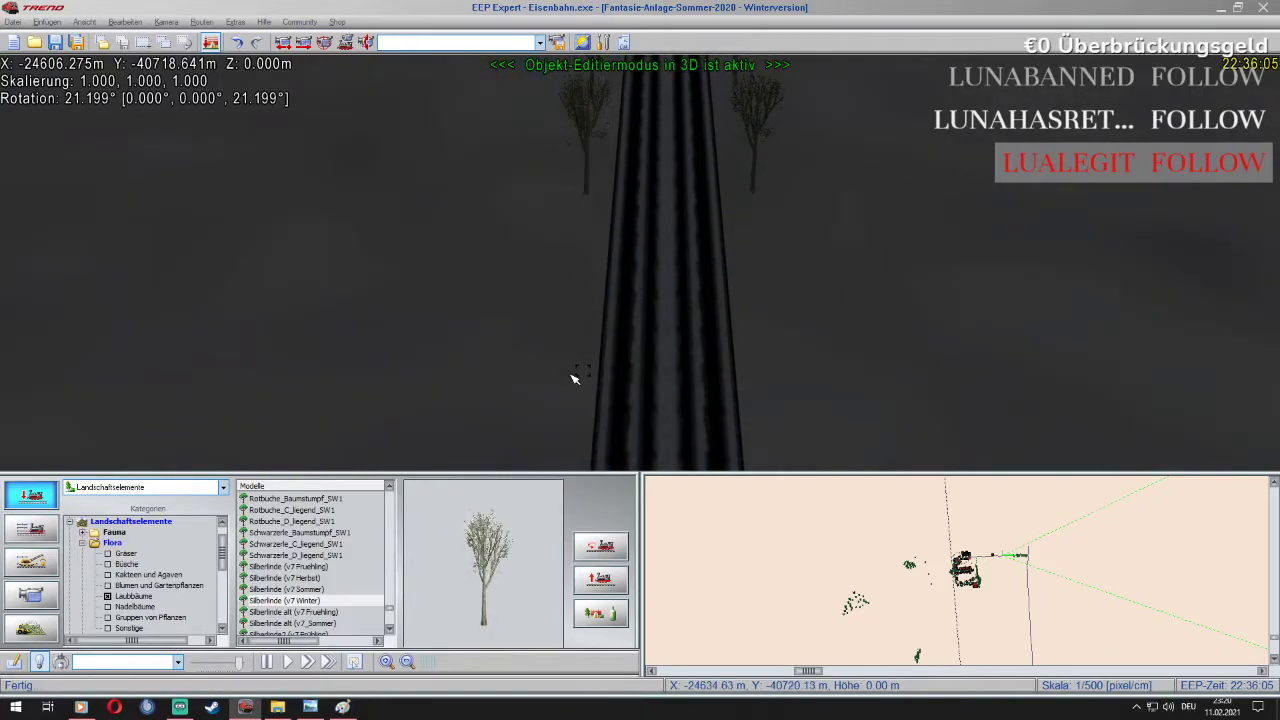
left_click(572, 375)
right_click(576, 279)
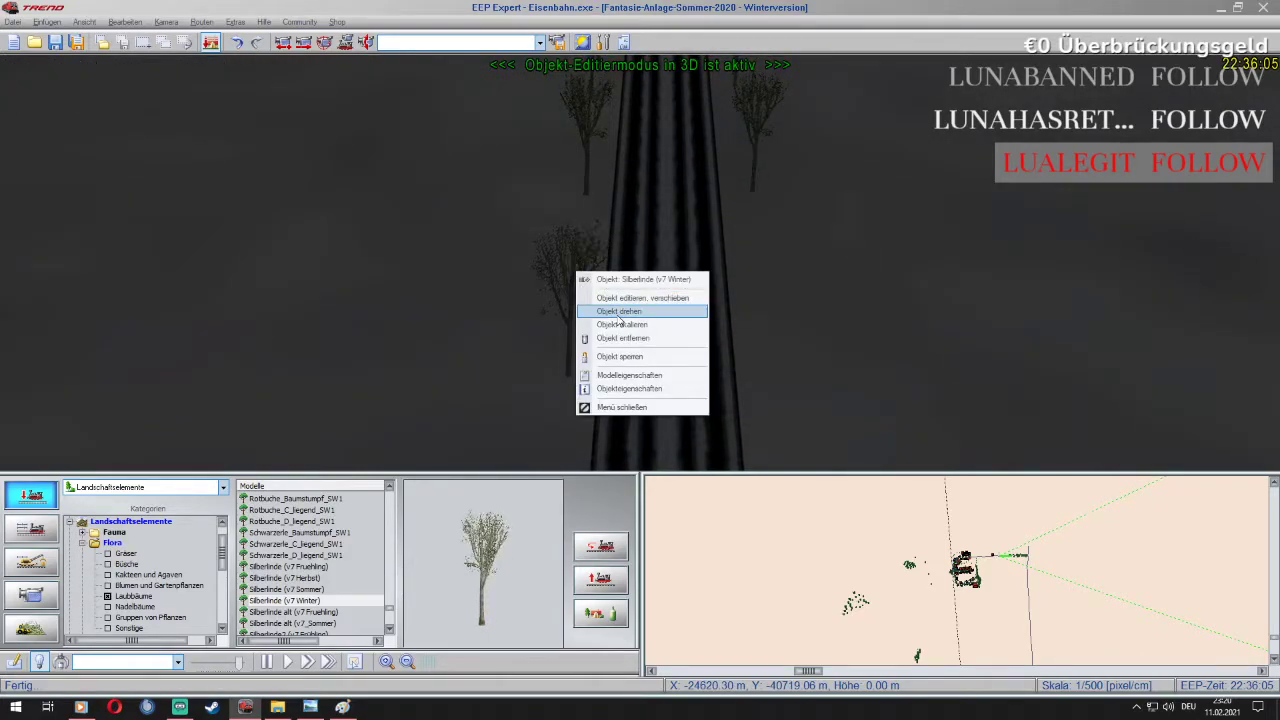
left_click(620, 311)
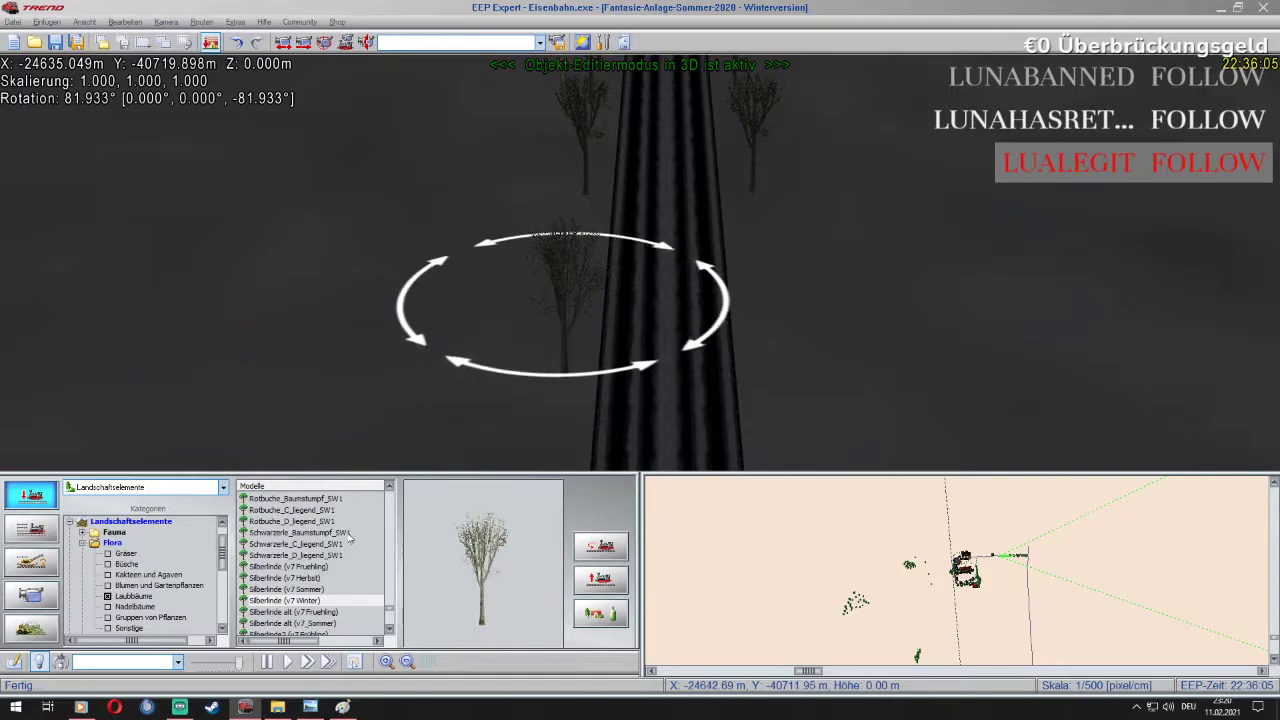
Plant a Silberlinde2 (v7 Winter) opposite the last tree and rotate it to about -40°
scroll(330, 630, "down", 1)
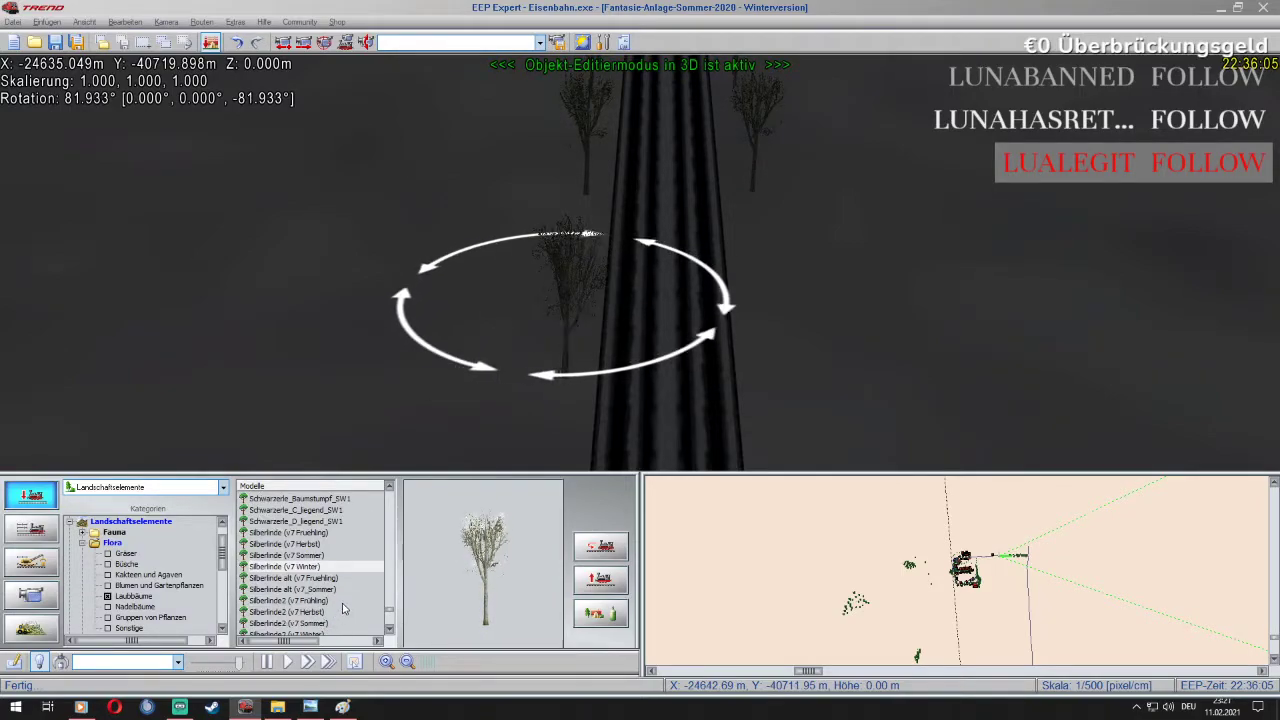
scroll(330, 615, "down", 1)
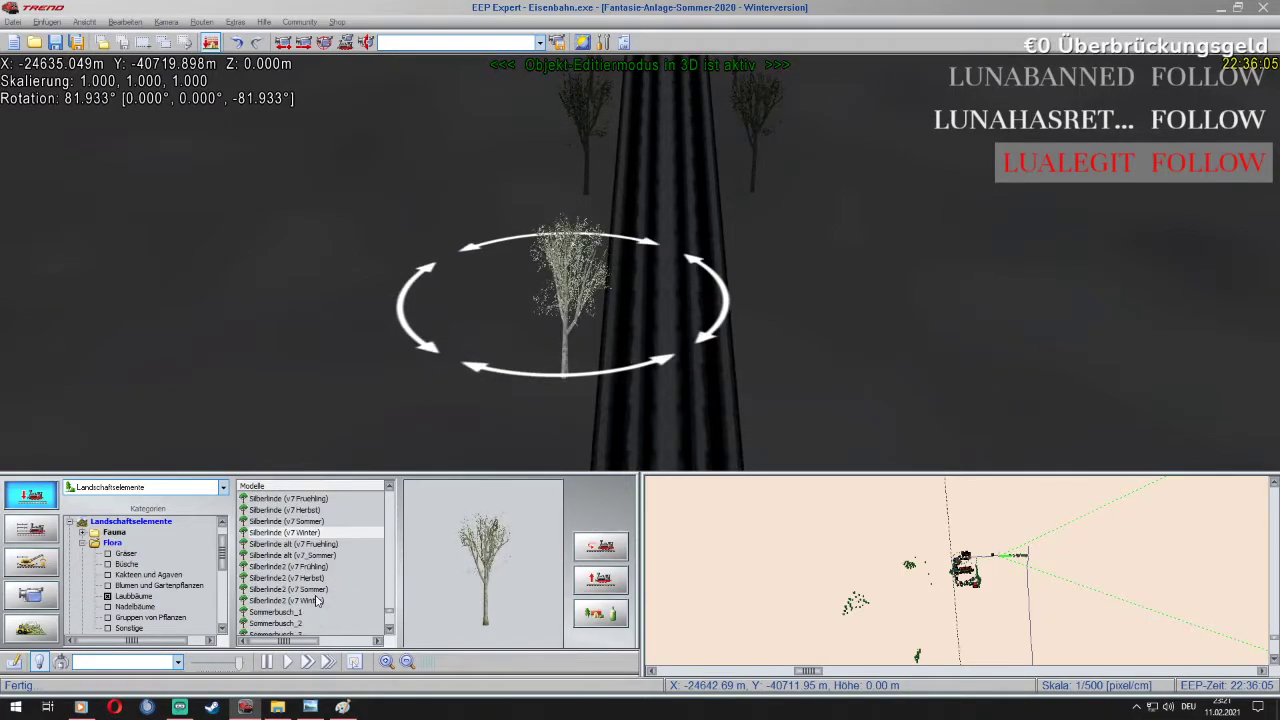
left_click(783, 356)
right_click(774, 264)
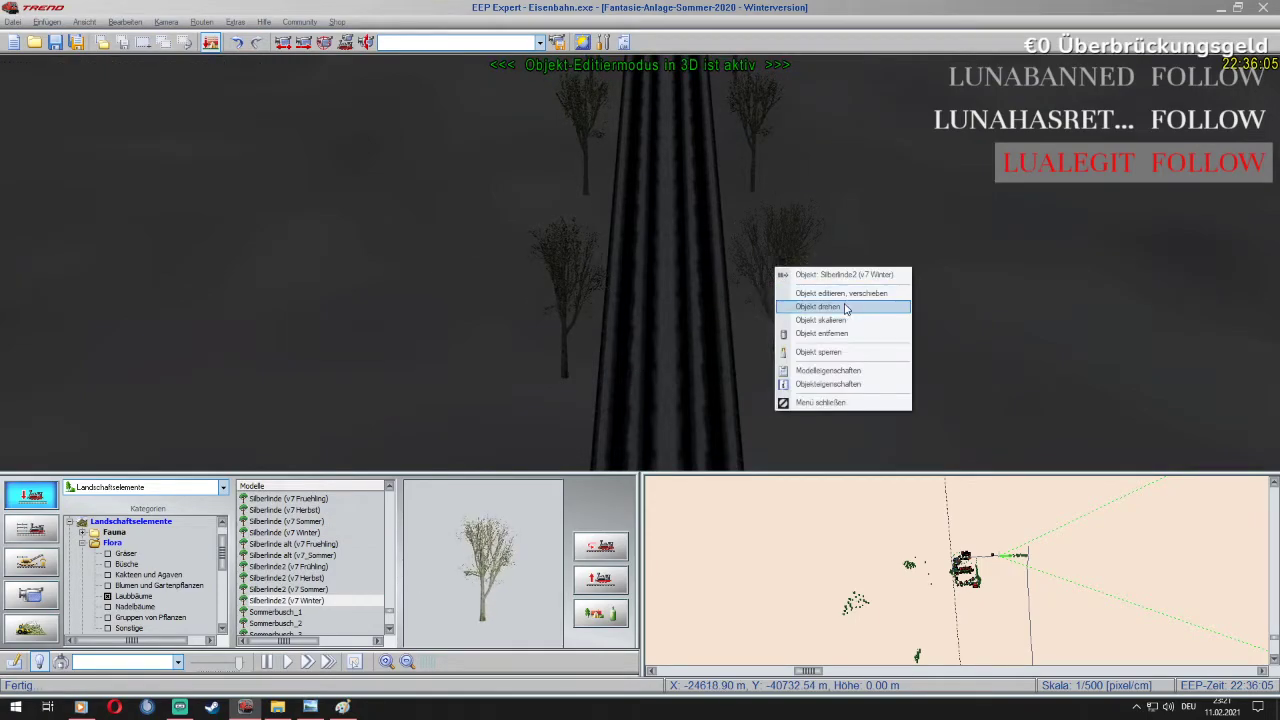
left_click(800, 290)
left_click_drag(796, 268, 727, 282)
Shift the new Silberlinde2 (v7 Winter) slightly to align it with the right-hand row of trees
right_click(785, 238)
left_click(833, 267)
left_click_drag(774, 239, 783, 261)
scroll(780, 254, "down", 3)
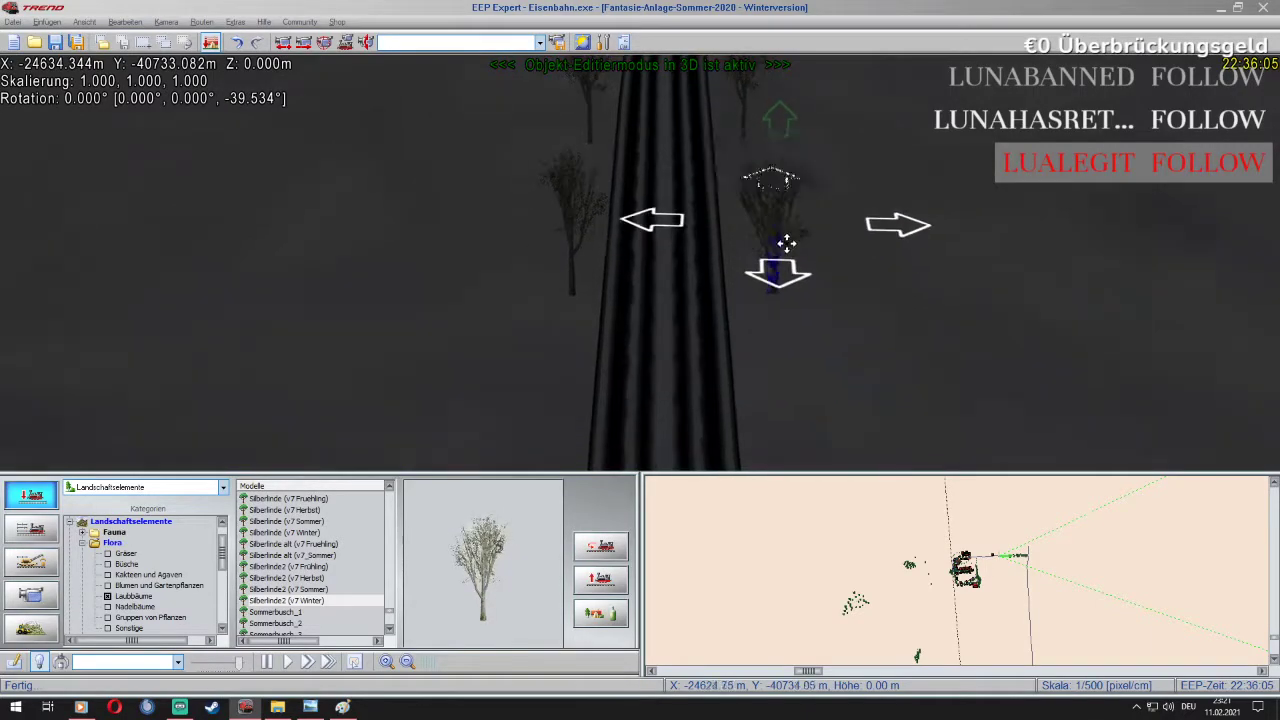
Plant two Silberlinde2 (v7 Winter) trees on the left and one opposite, rotating the latter to about -159° and shifting it slightly
scroll(767, 239, "down", 2)
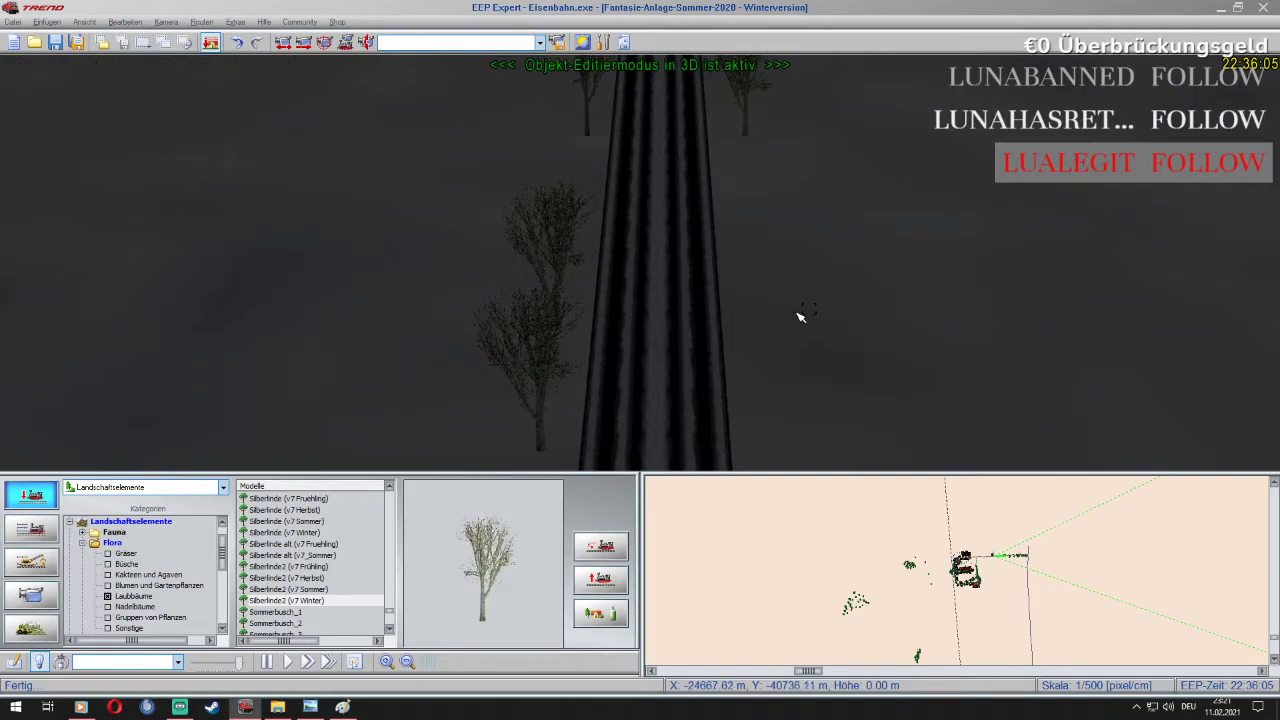
right_click(785, 245)
left_click(800, 263)
left_click_drag(800, 240, 680, 264)
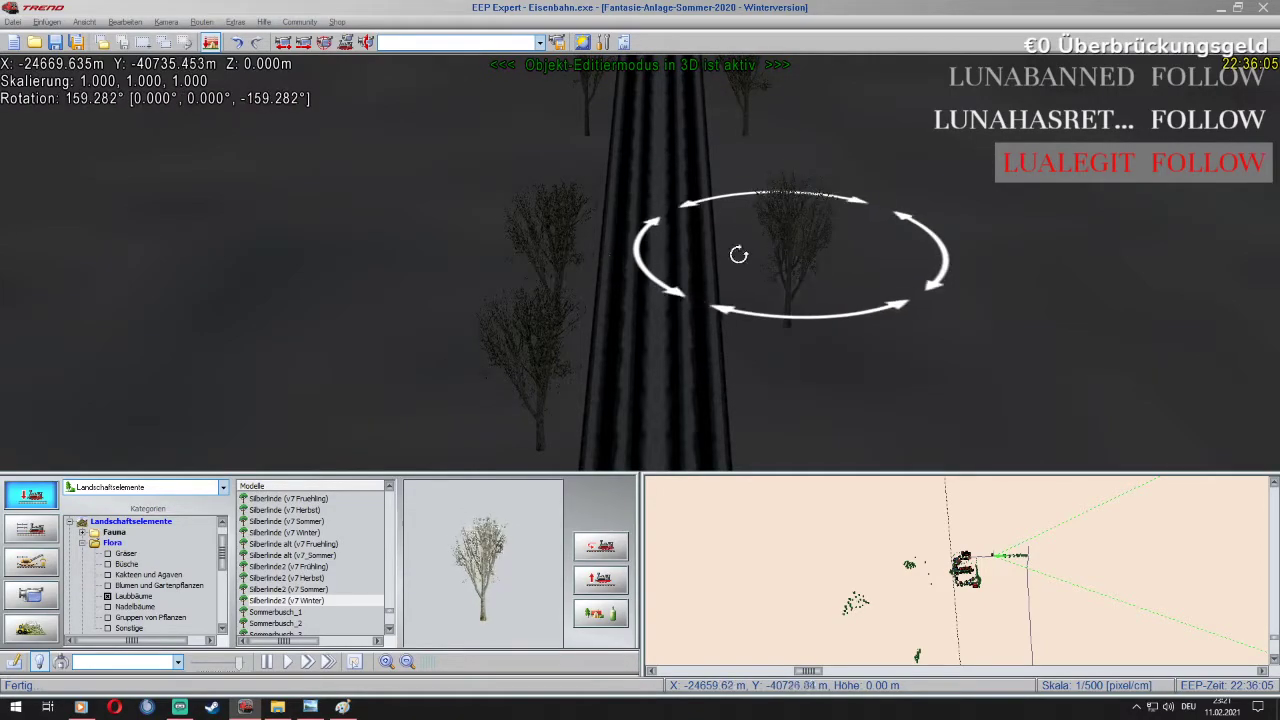
right_click(798, 223)
left_click(840, 249)
left_click_drag(777, 253, 777, 250)
Plant two more Silberlinde2 (v7 Winter) trees on each side before the green house, rotating the nearest right-hand one about 25°
scroll(771, 229, "down", 5)
scroll(771, 229, "up", 5)
scroll(771, 228, "down", 8)
scroll(771, 228, "down", 2)
scroll(771, 228, "up", 7)
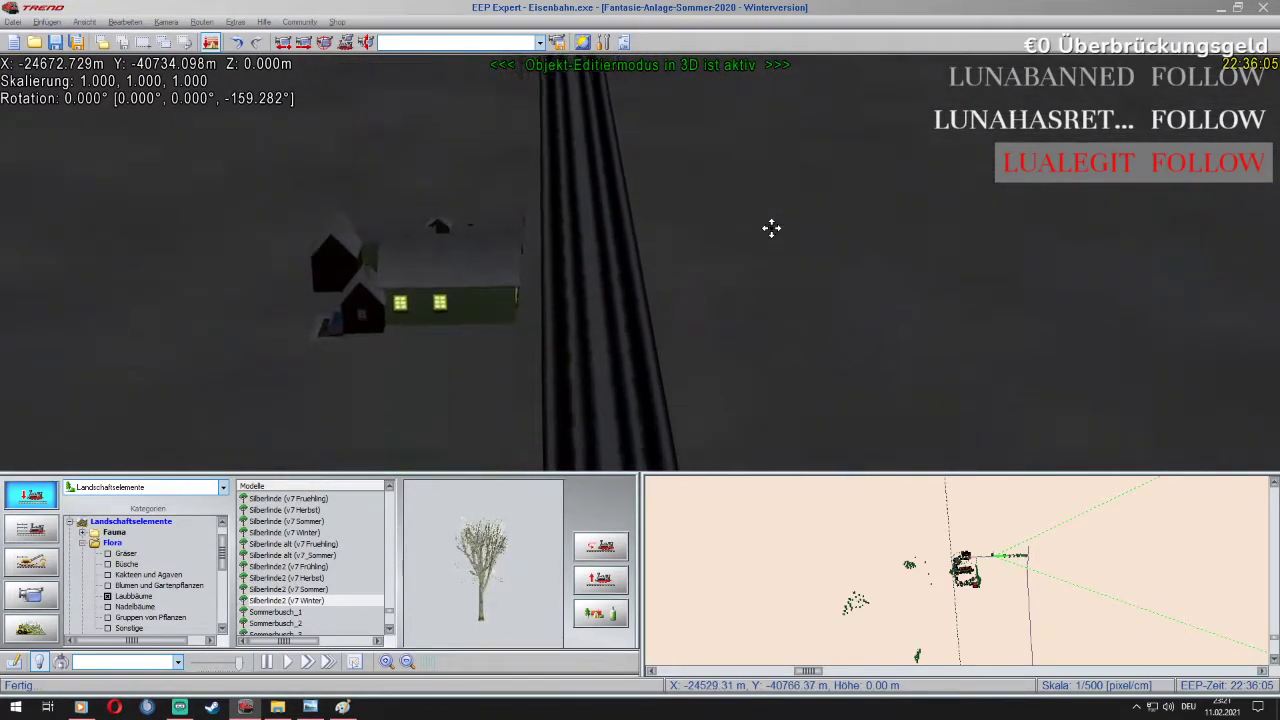
right_click_drag(771, 228, 771, 228)
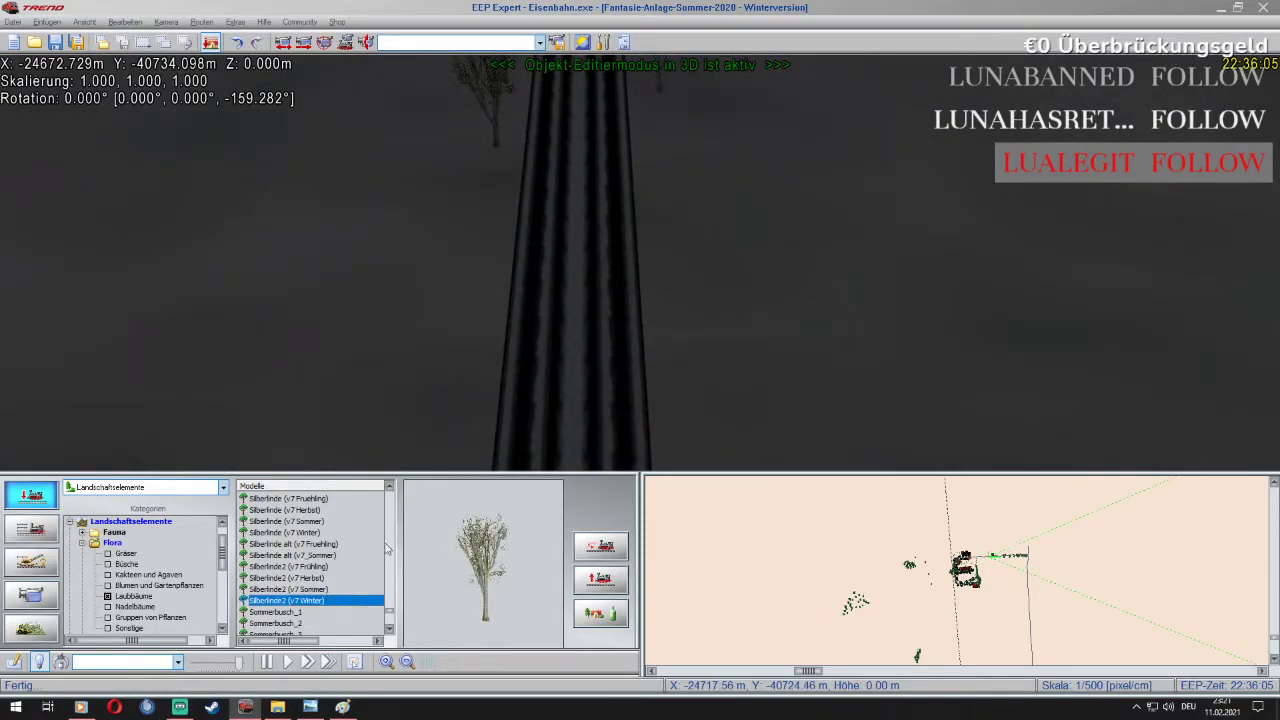
left_click(477, 307)
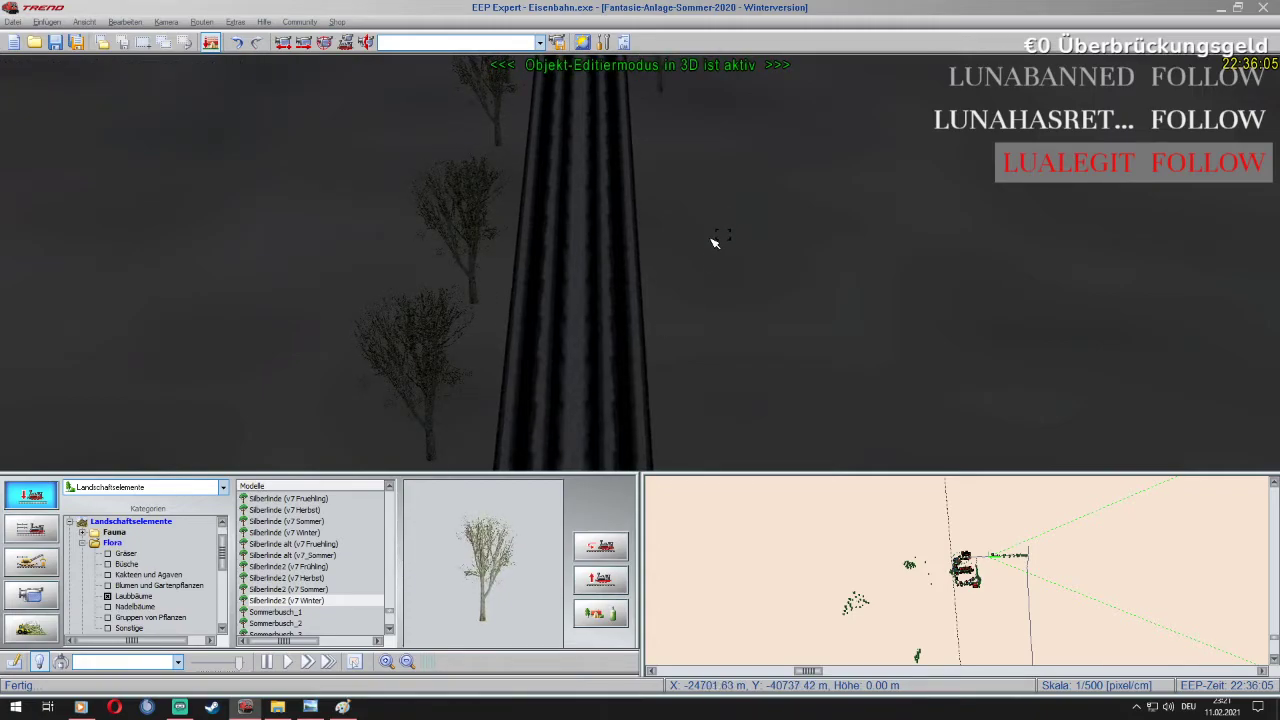
right_click(709, 330)
left_click(743, 366)
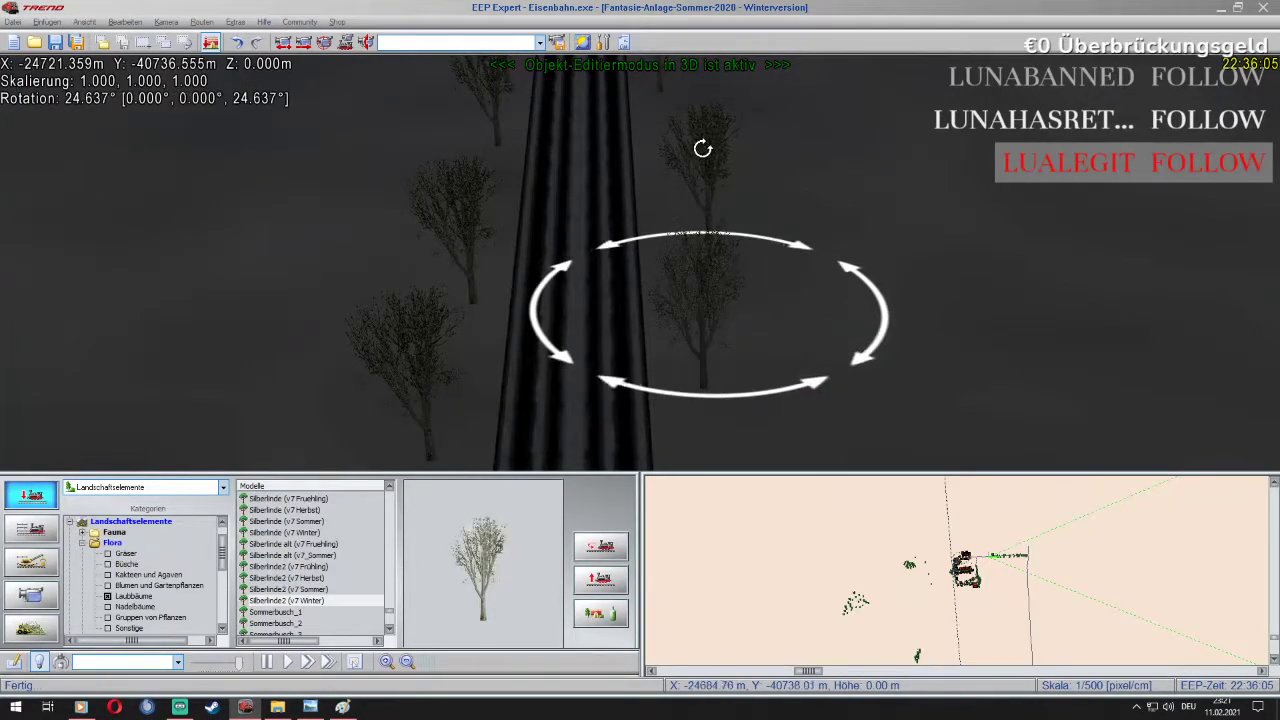
Move the farther tree of the new right-hand pair slightly closer to the road edge
left_click(703, 149)
right_click(720, 143)
left_click(746, 137)
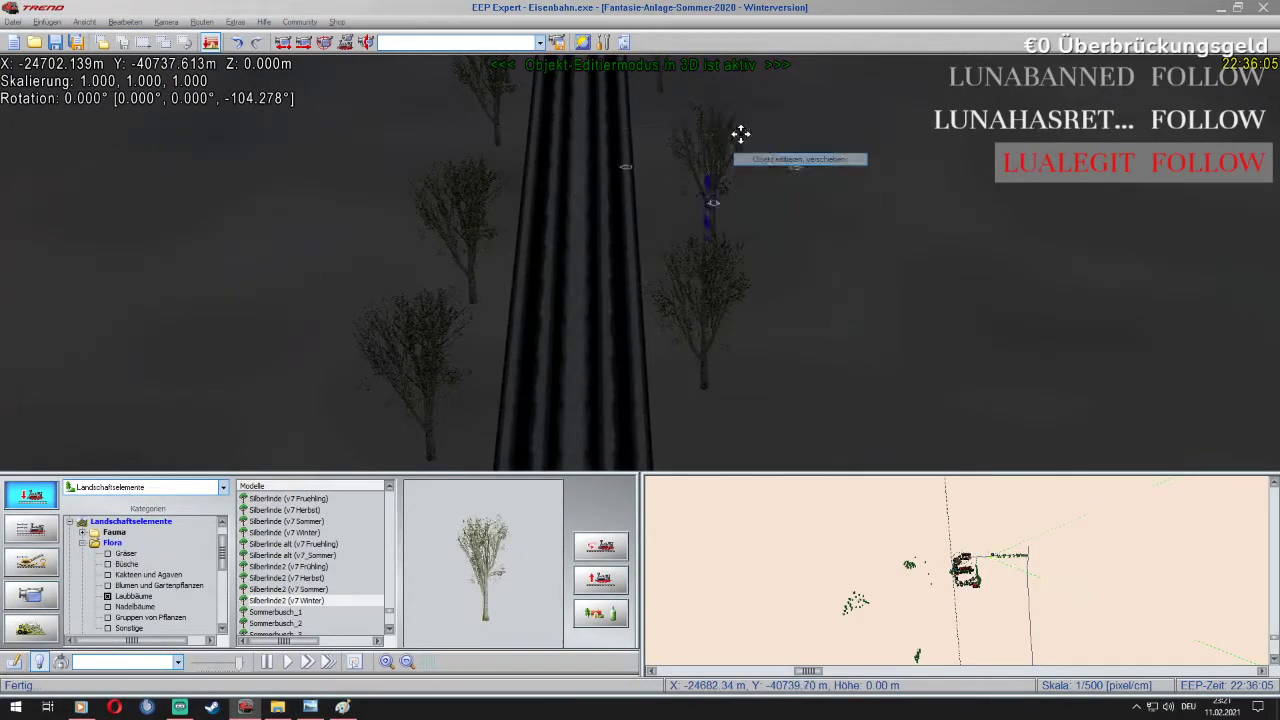
left_click_drag(704, 138, 688, 141)
Continue the avenue up to the green house with further Silberlinde2 (v7 Winter) trees along the road
key("Down")
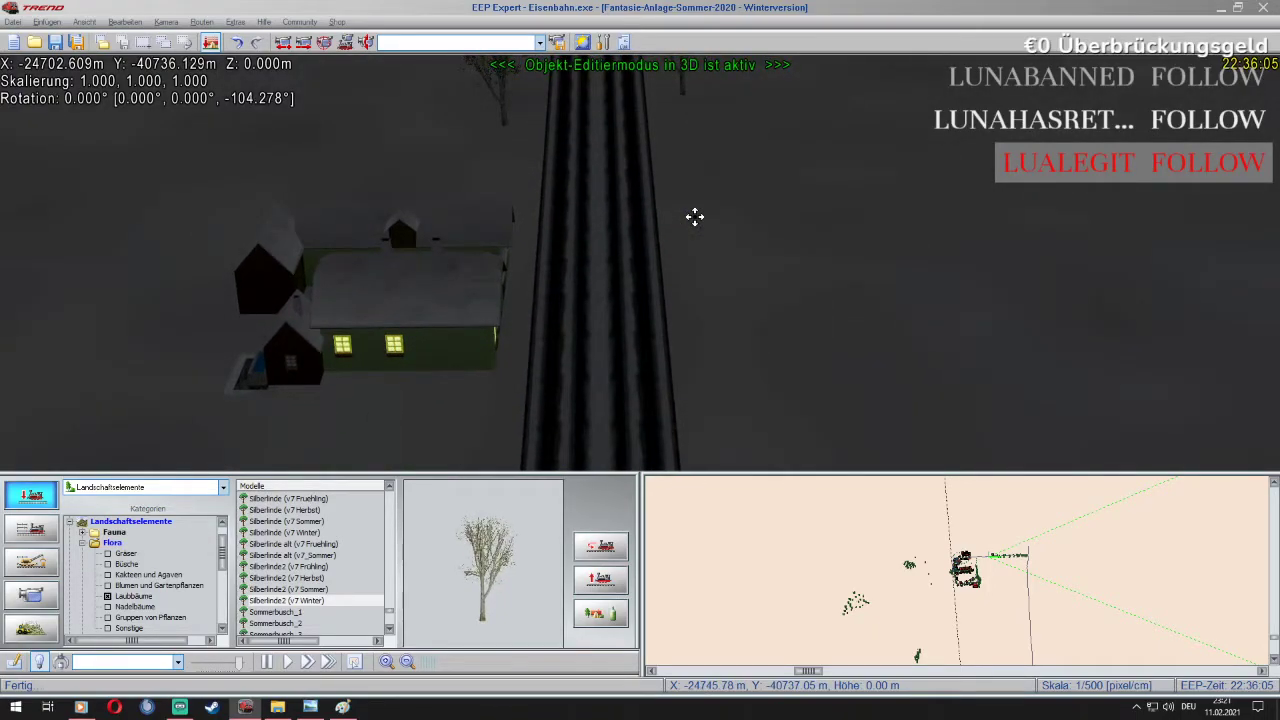
key("Up")
key("Down")
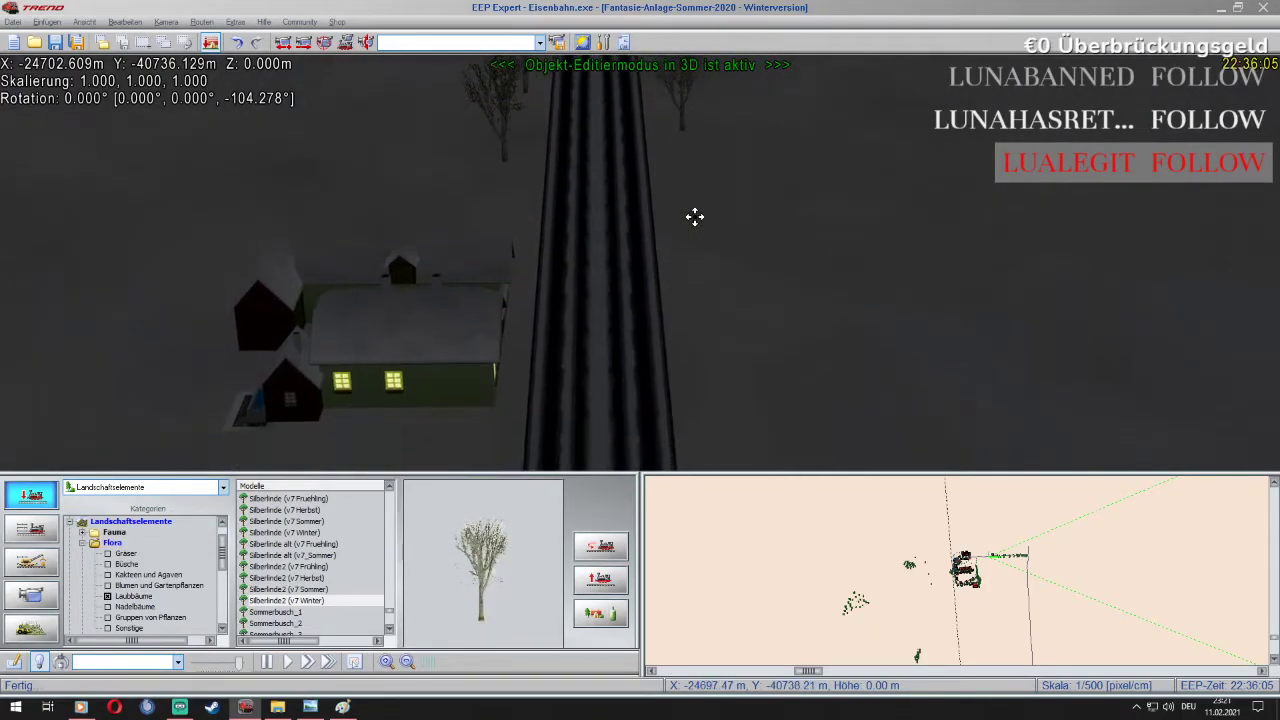
key("Down")
key("Up")
key("Up")
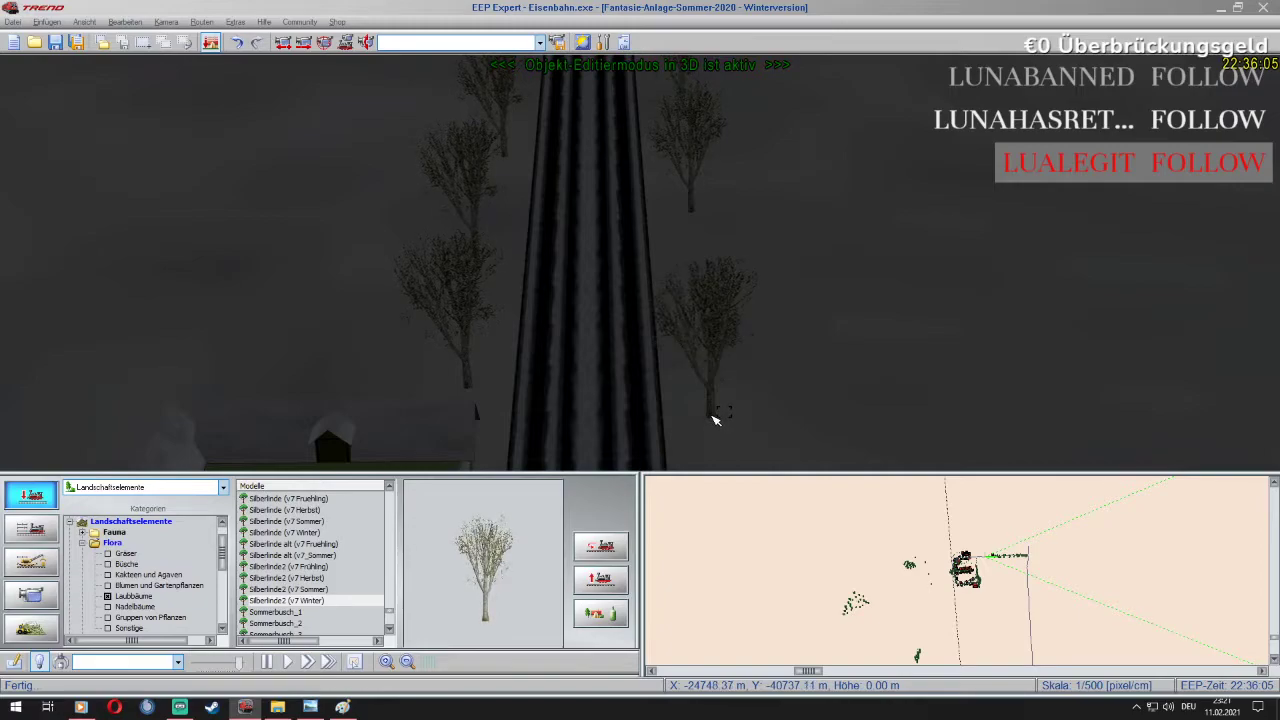
Extend the avenue with Silberlinde2 (v7 Winter) trees past the green house toward the signpost and shed
key("Down")
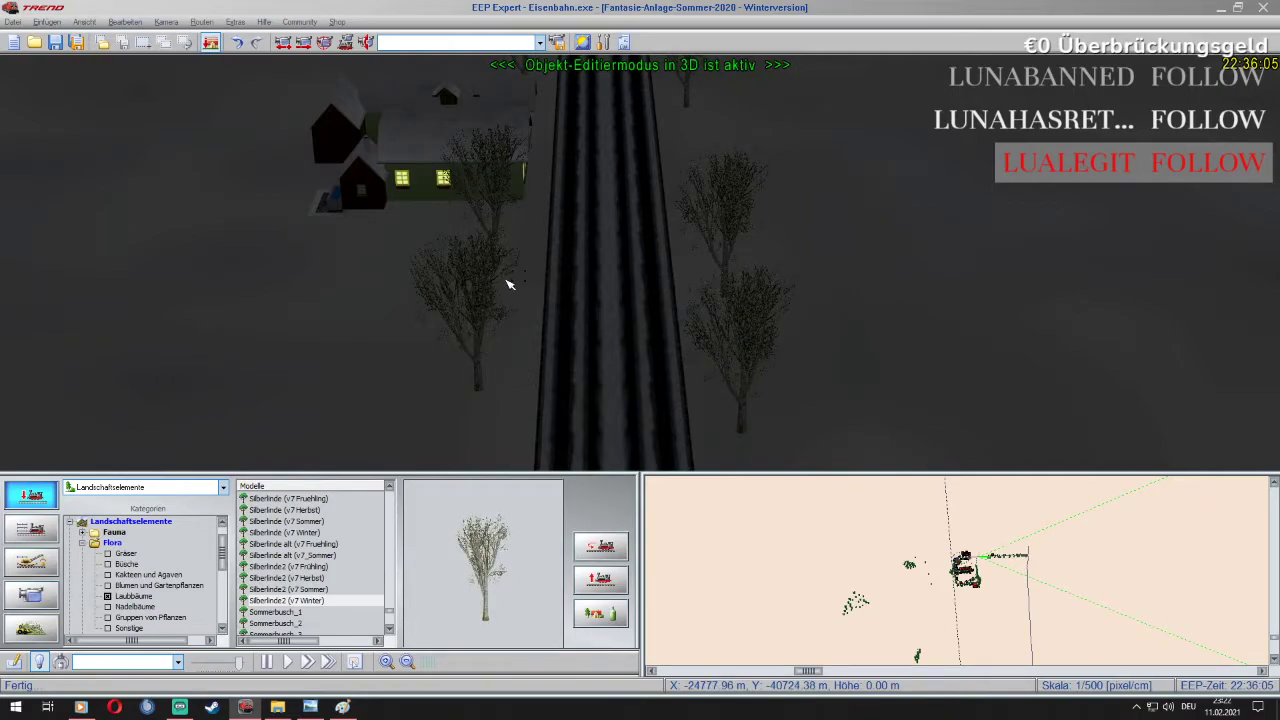
key("Up")
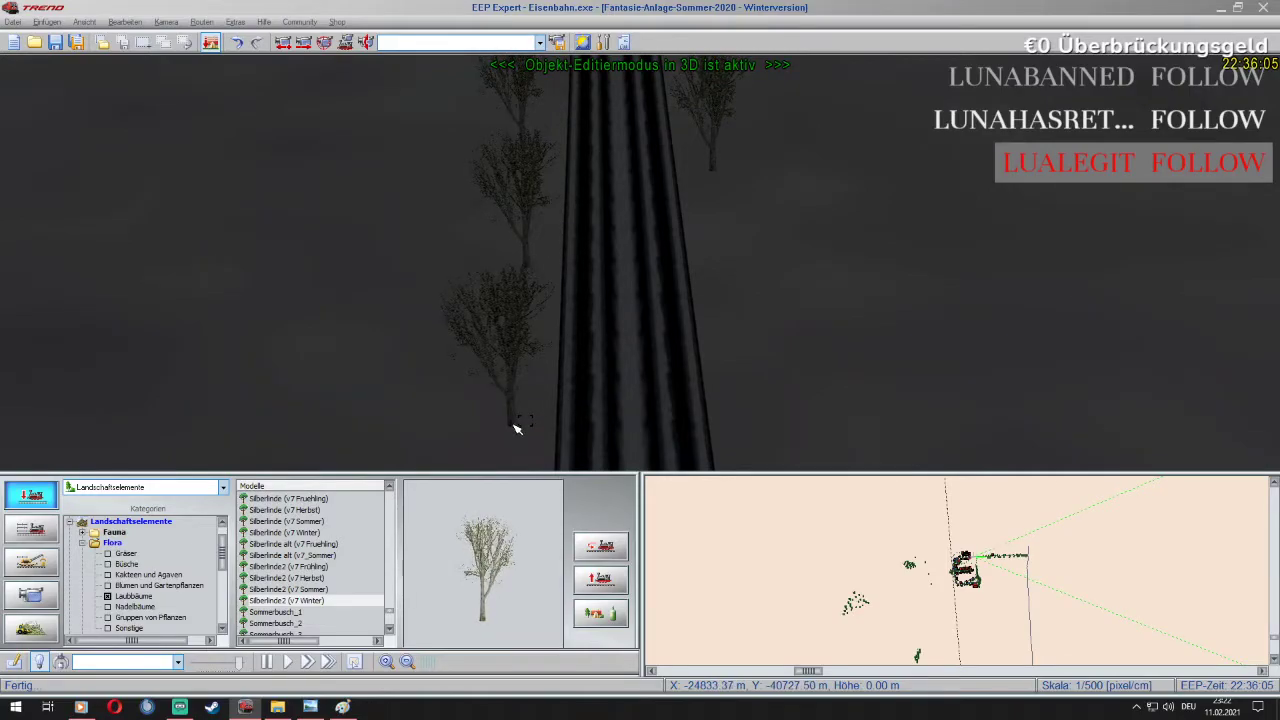
key("Up")
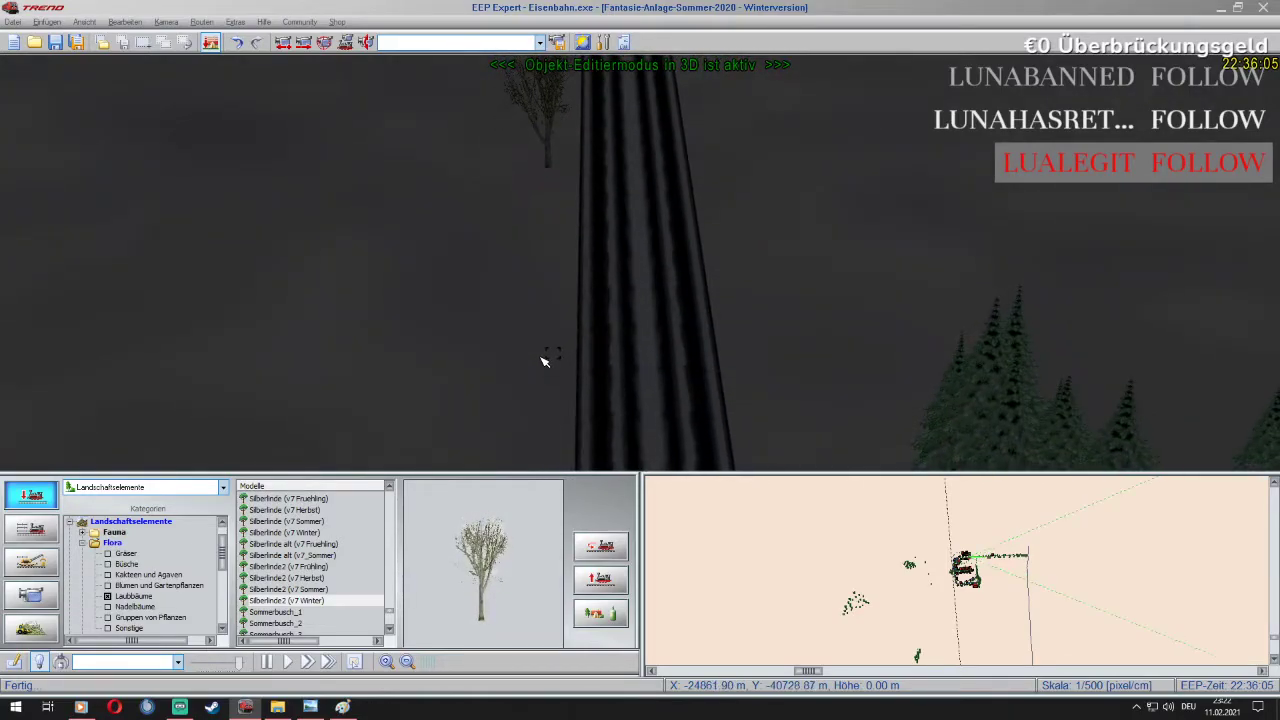
key("Down")
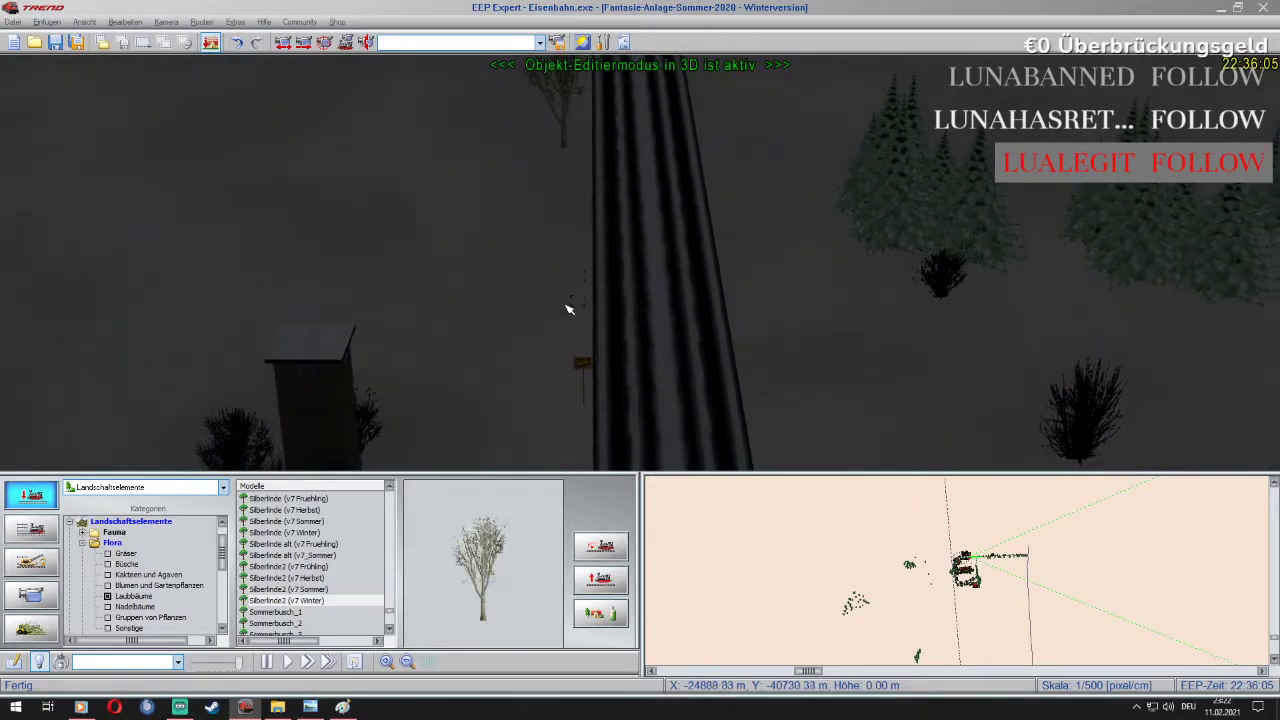
key("Up")
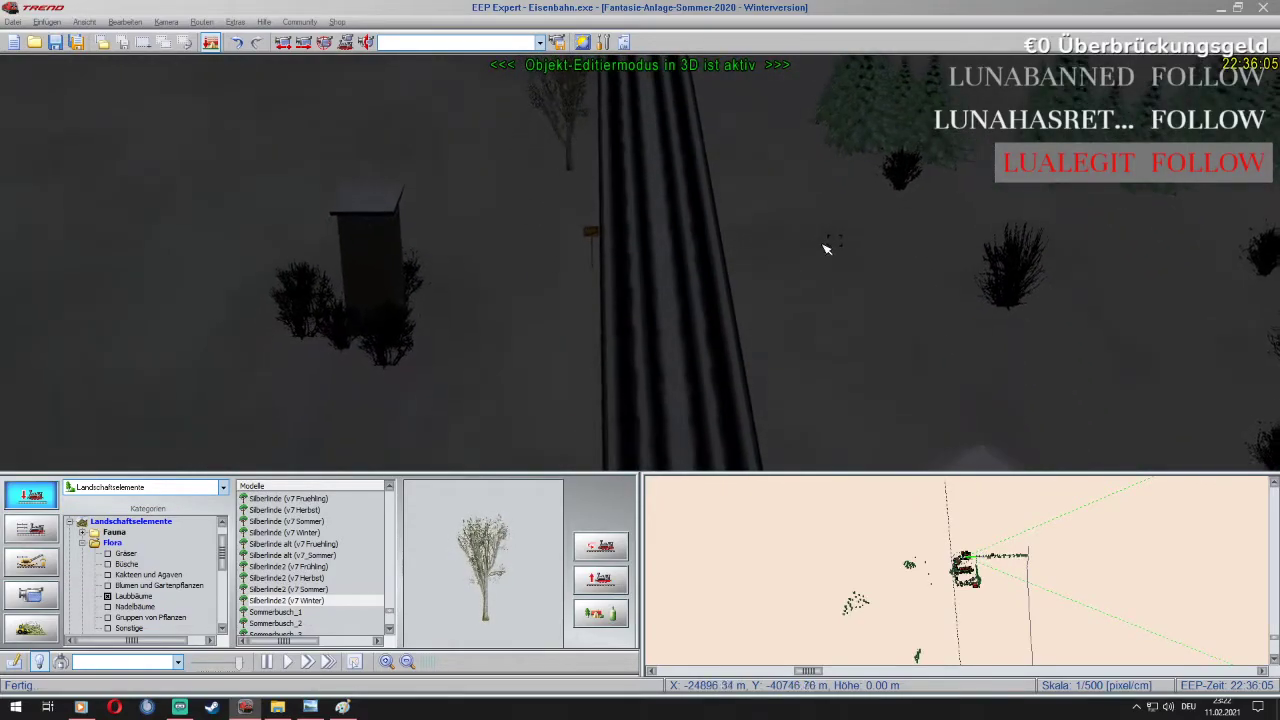
Plant Silberlinde2 (v7 Winter) trees along the bare side of the road opposite the existing row, between the signpost and the green house
key("Up")
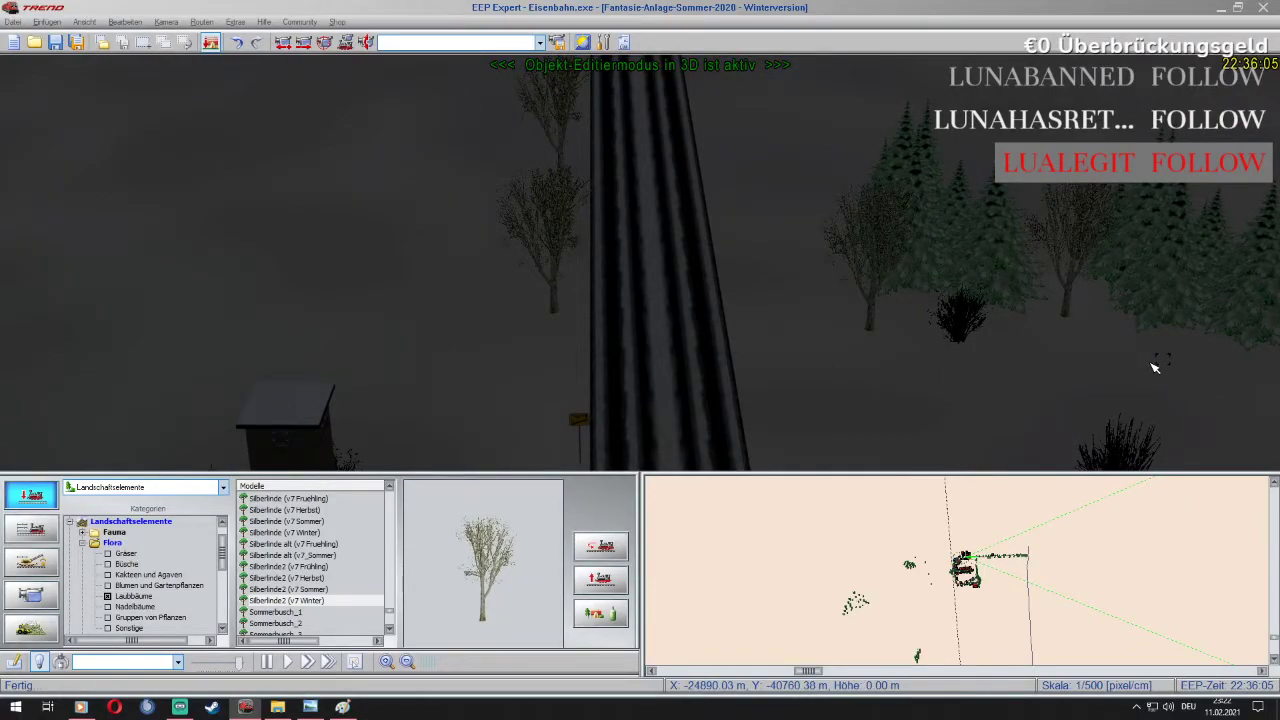
key("Up")
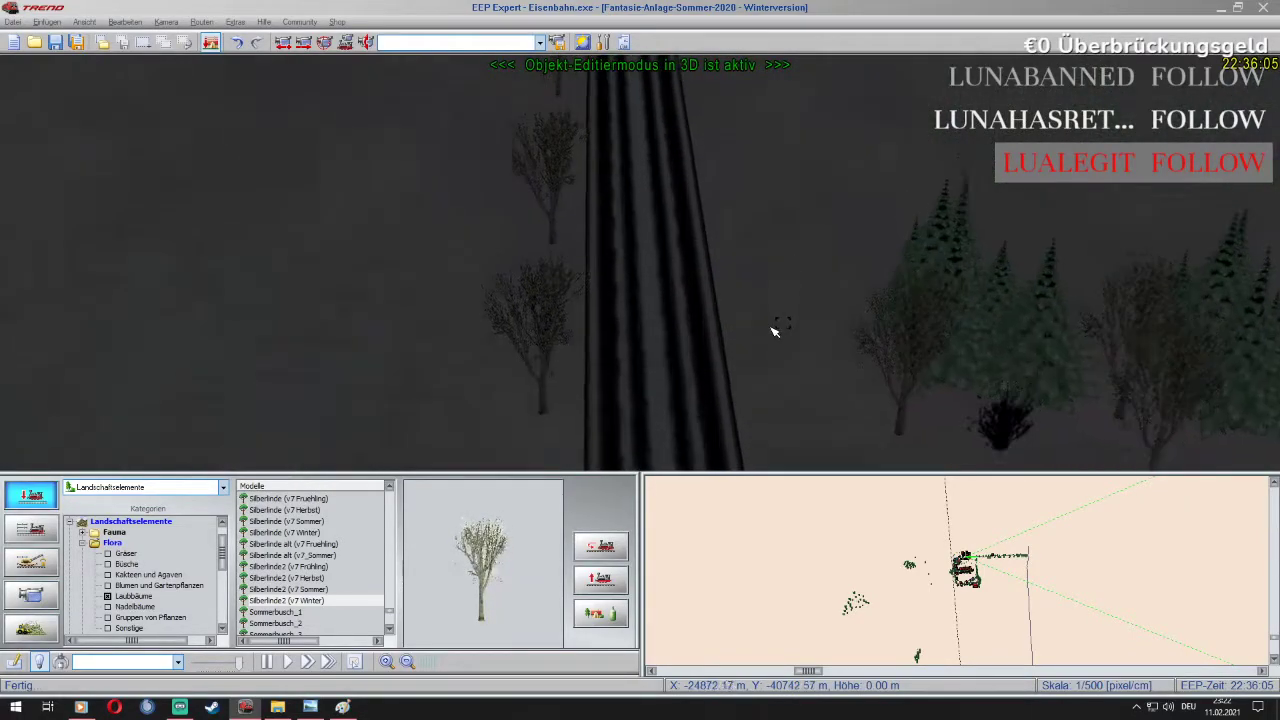
right_click(789, 284)
left_click(798, 287)
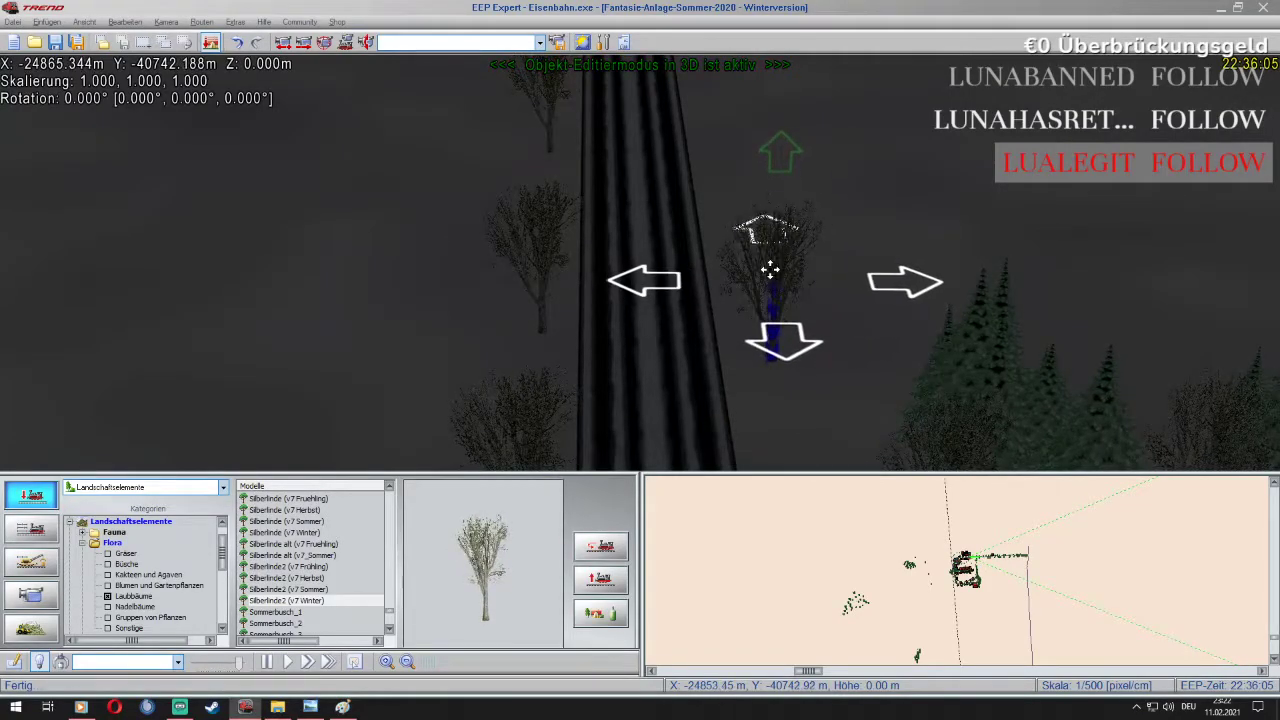
right_click(770, 269)
left_click(823, 310)
left_click_drag(823, 310, 715, 298)
right_click(776, 266)
left_click(823, 291)
left_click_drag(785, 260, 755, 340)
scroll(774, 262, "up", 5)
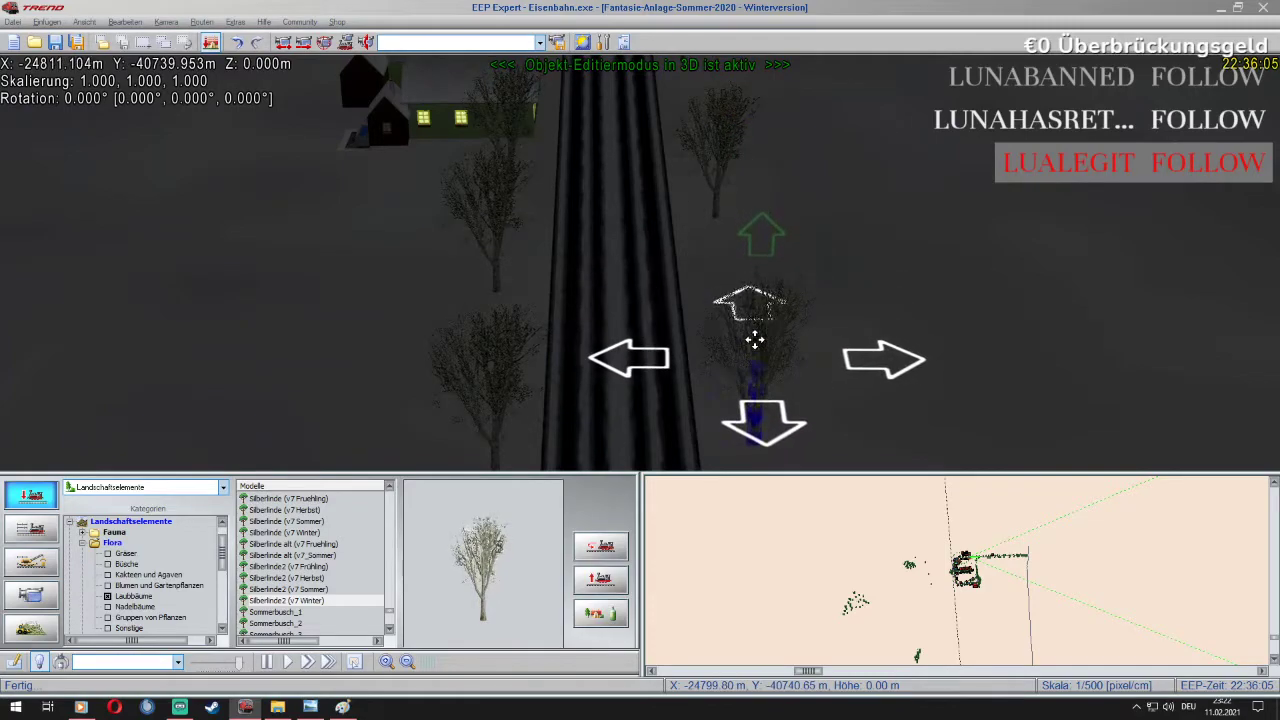
left_click(417, 394)
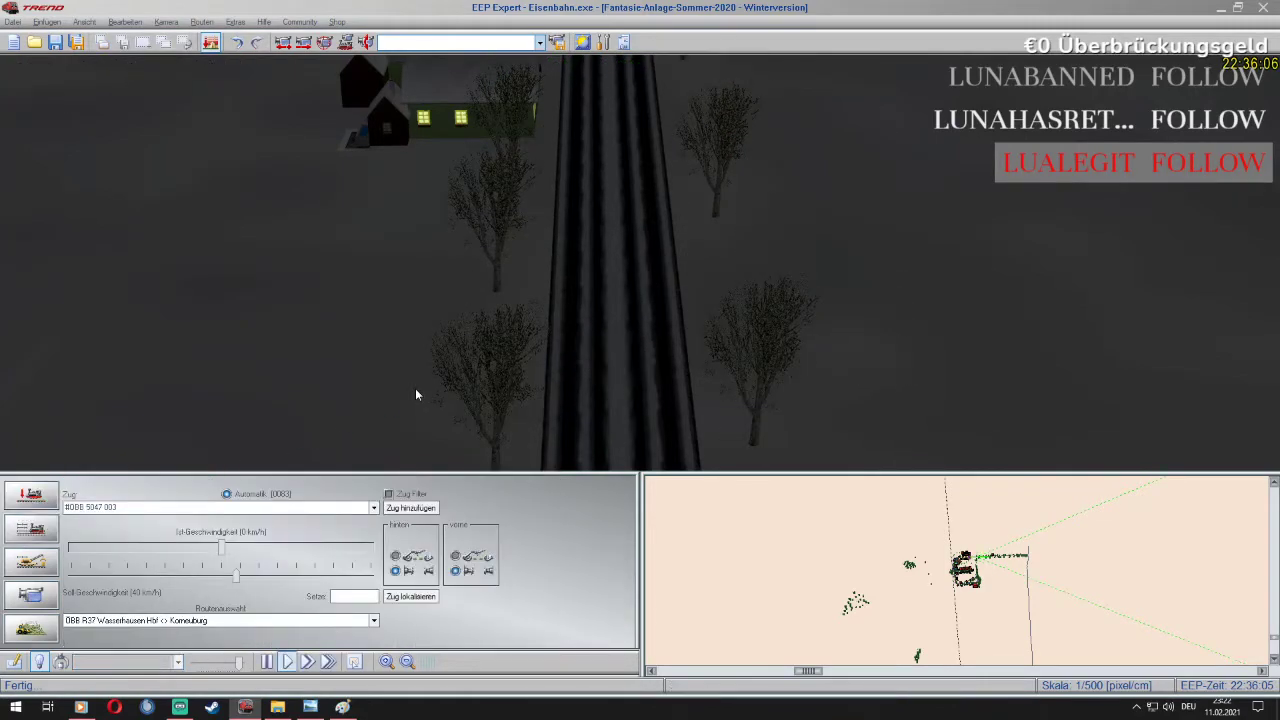
Move firs from the outer edge of the large grove at the road crossing to a distant spot in the open snowfield
key("Up")
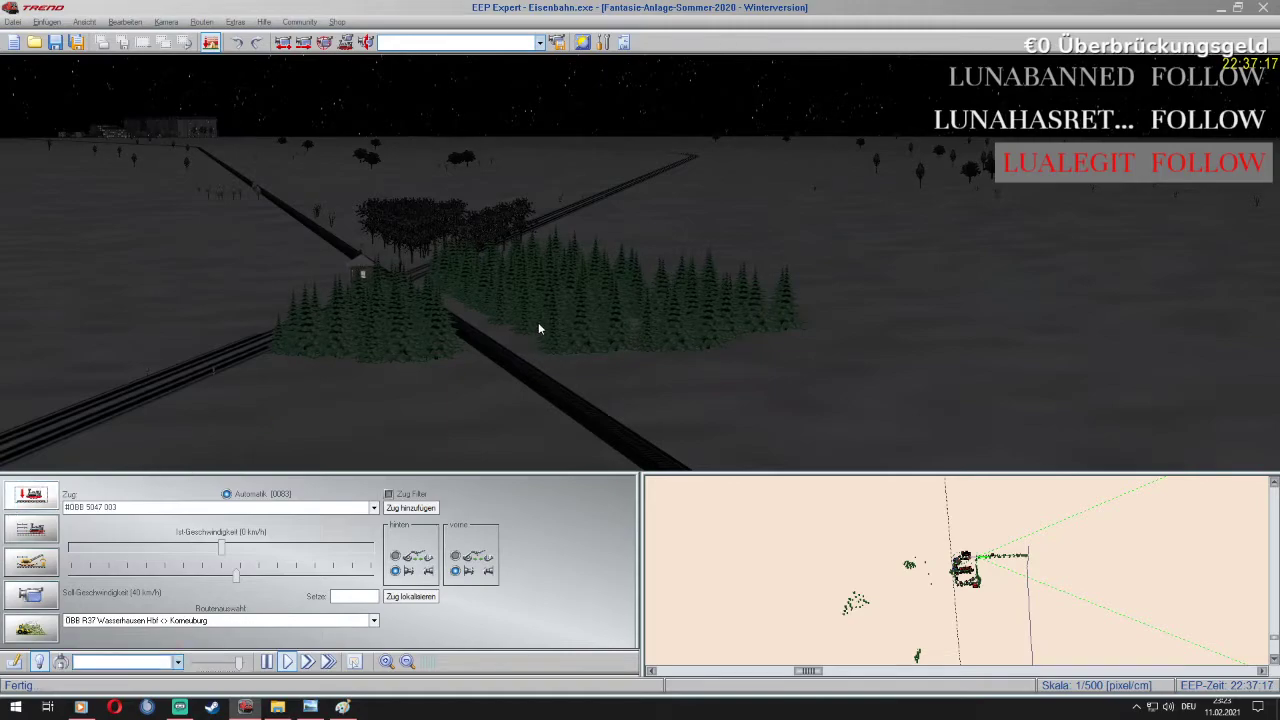
right_click(729, 306)
left_click(779, 331)
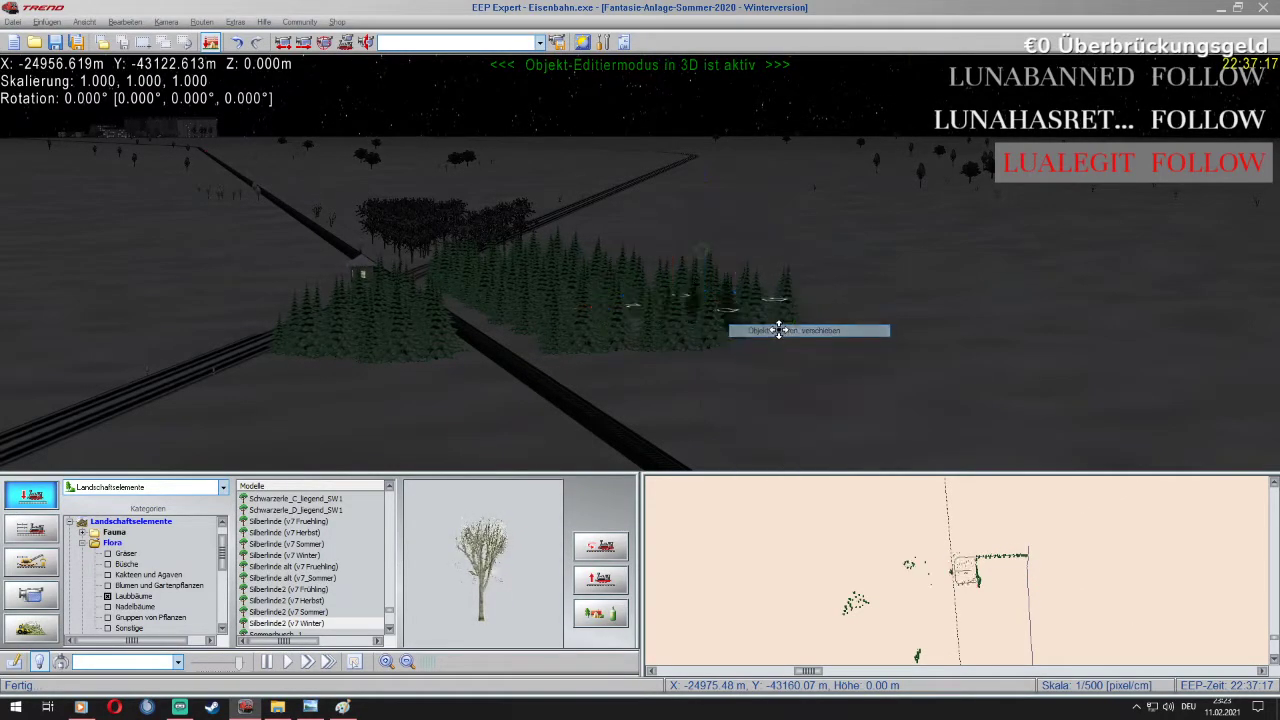
scroll(831, 377, "down", 3)
left_click_drag(743, 326, 310, 318)
left_click_drag(552, 283, 1206, 92)
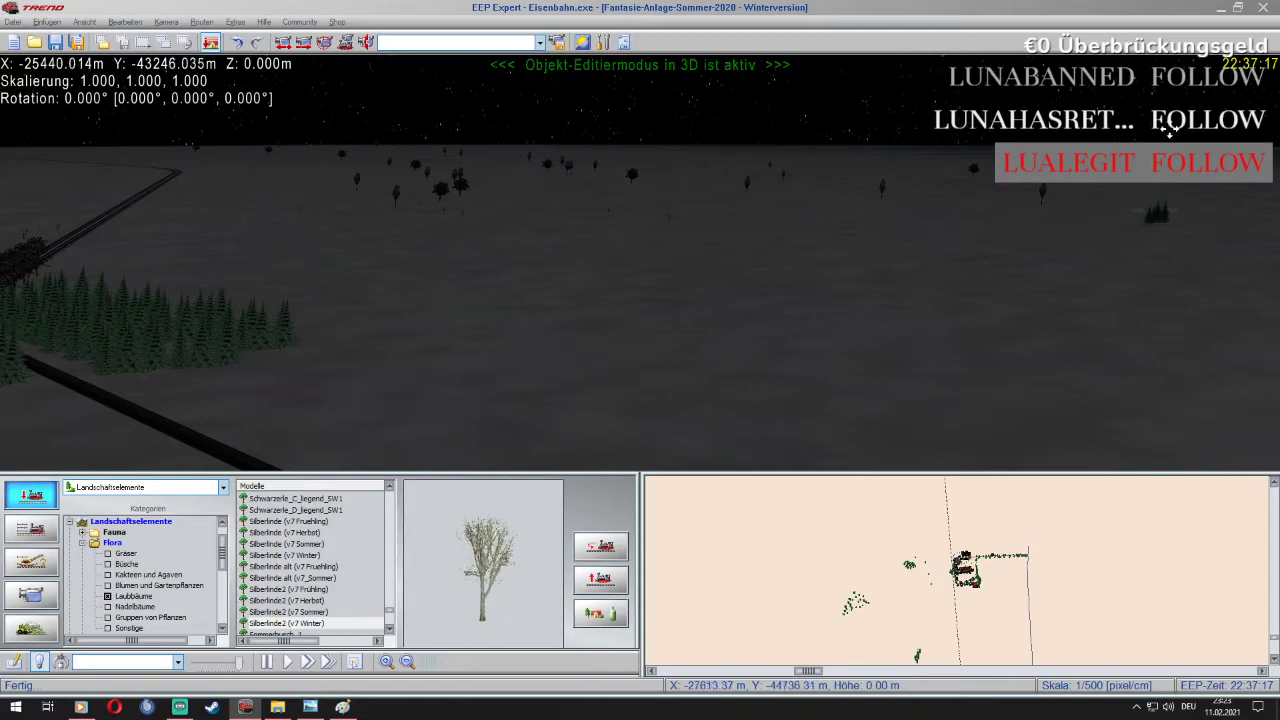
left_click_drag(471, 304, 1218, 72)
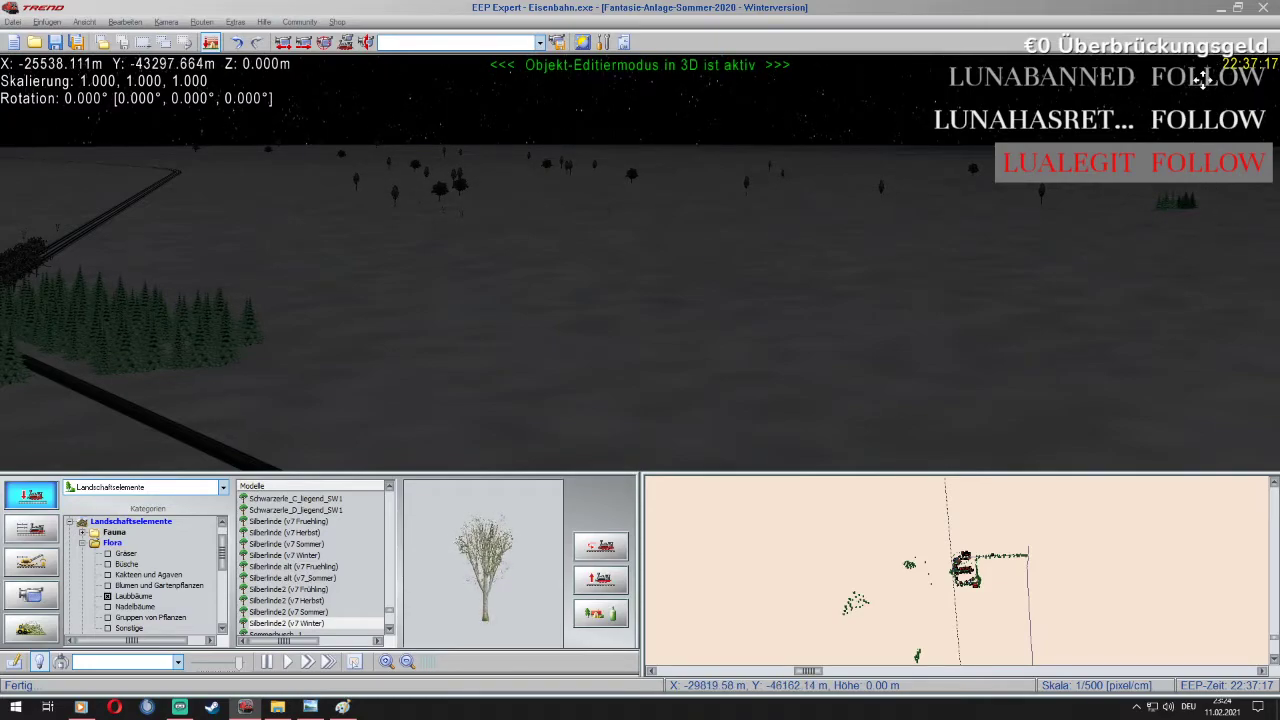
Spread further firs from the grove's outer edge into separate small clusters across the open snowfield
left_click_drag(249, 327, 695, 85)
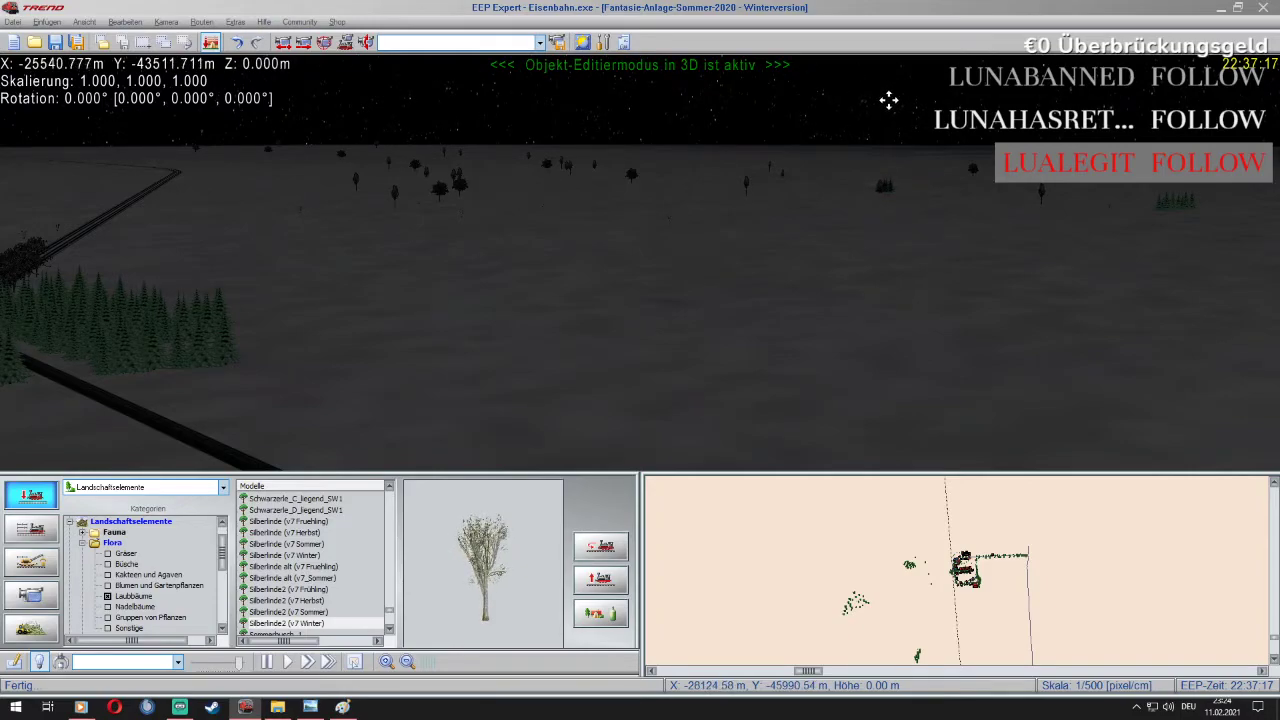
left_click_drag(228, 355, 1273, 140)
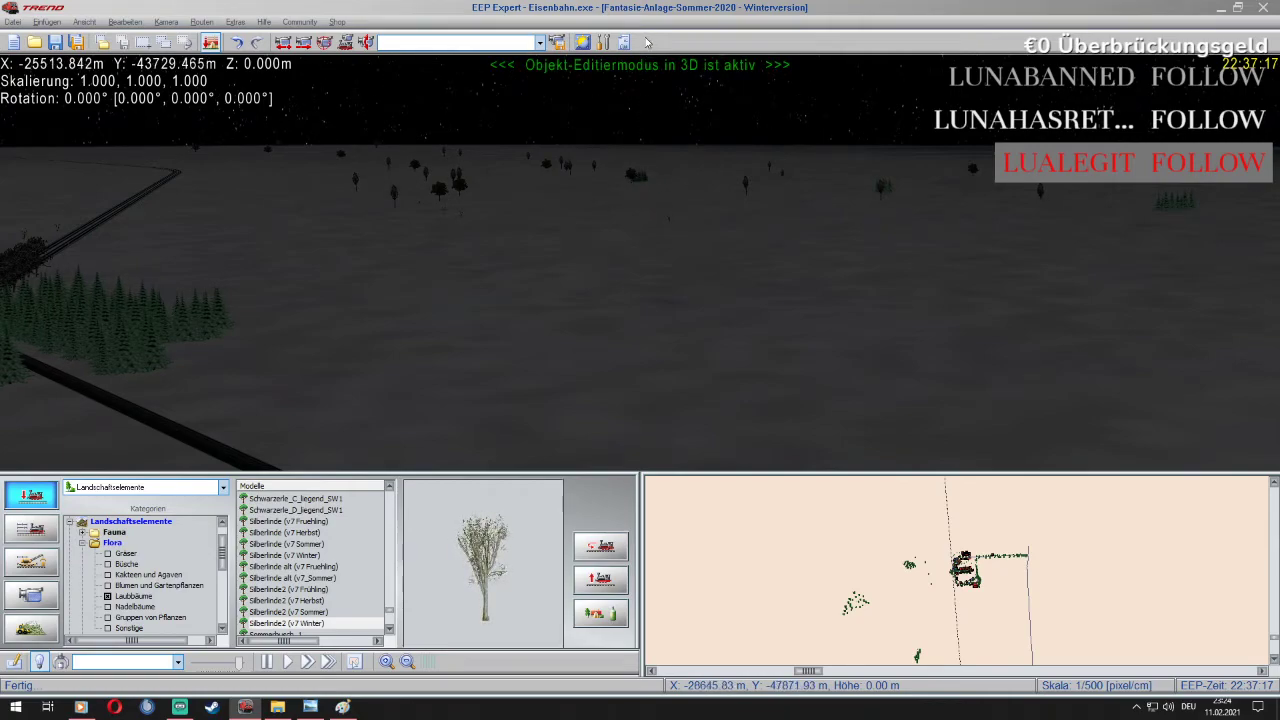
left_click_drag(212, 333, 655, 102)
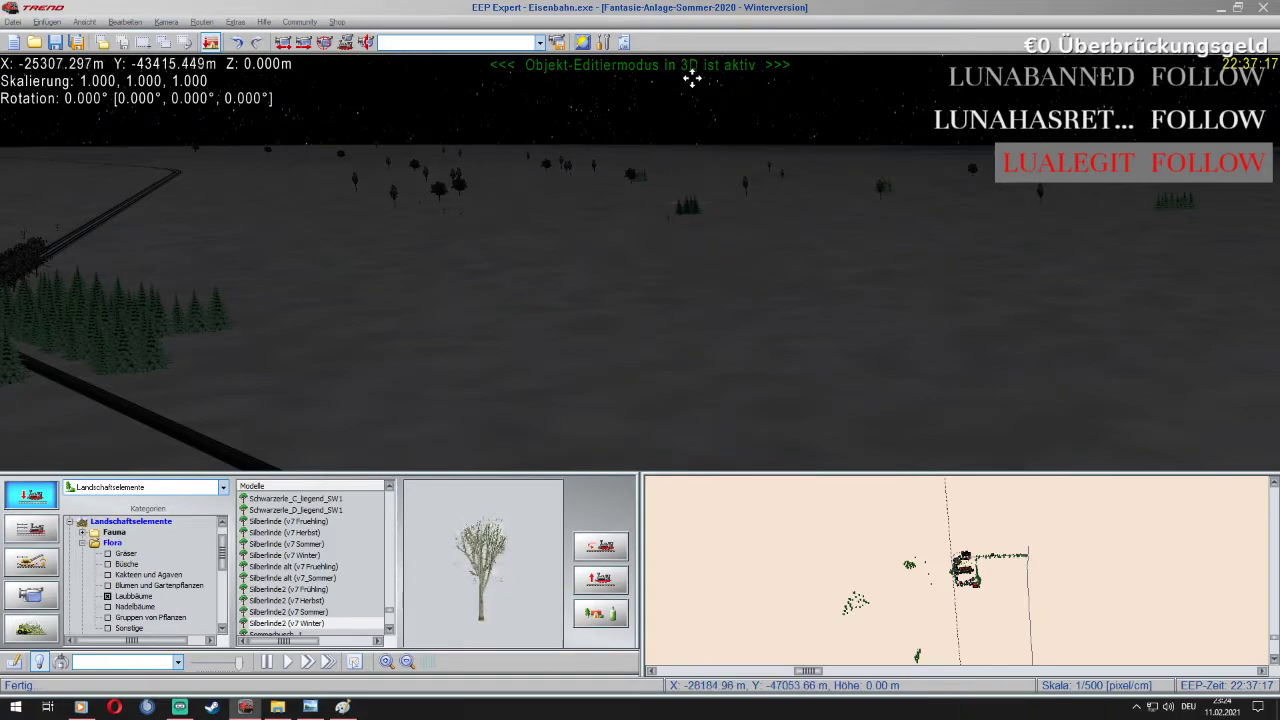
scroll(637, 229, "down", 3)
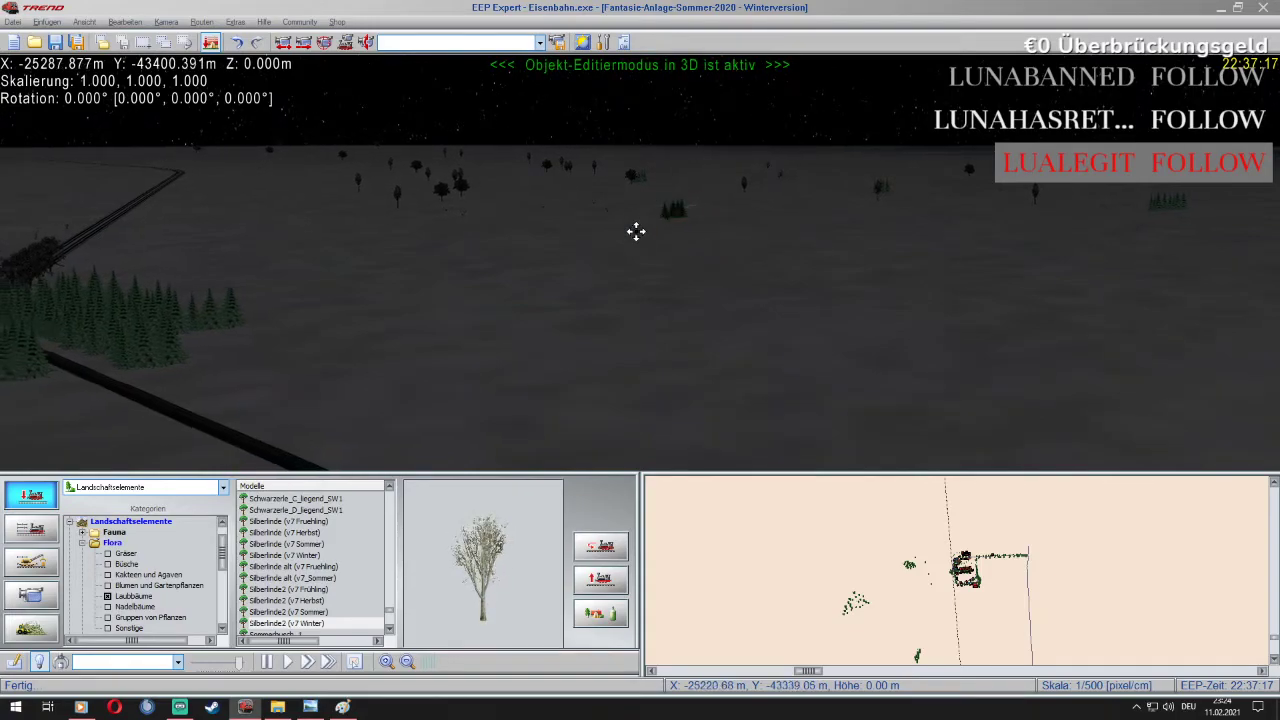
Move a fir group from the edge of the conifer forest out onto the open field among the scattered distant trees
left_click_drag(258, 304, 372, 91)
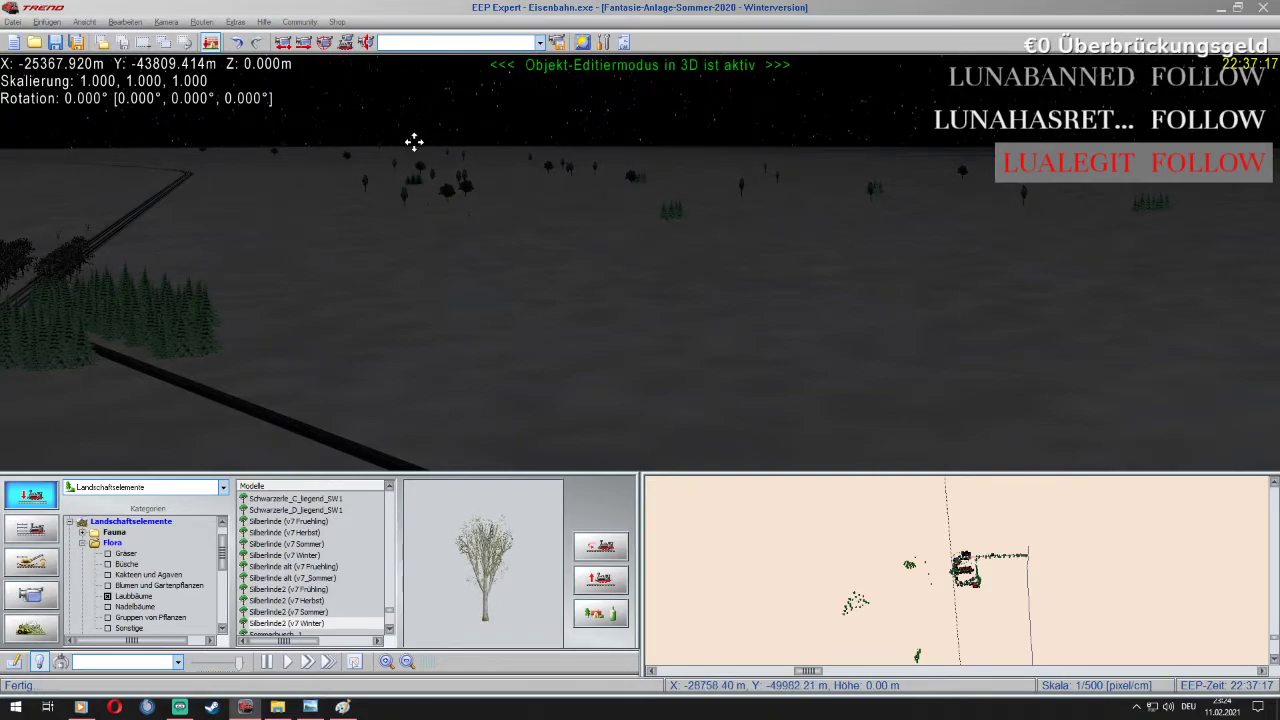
left_click_drag(418, 154, 411, 230)
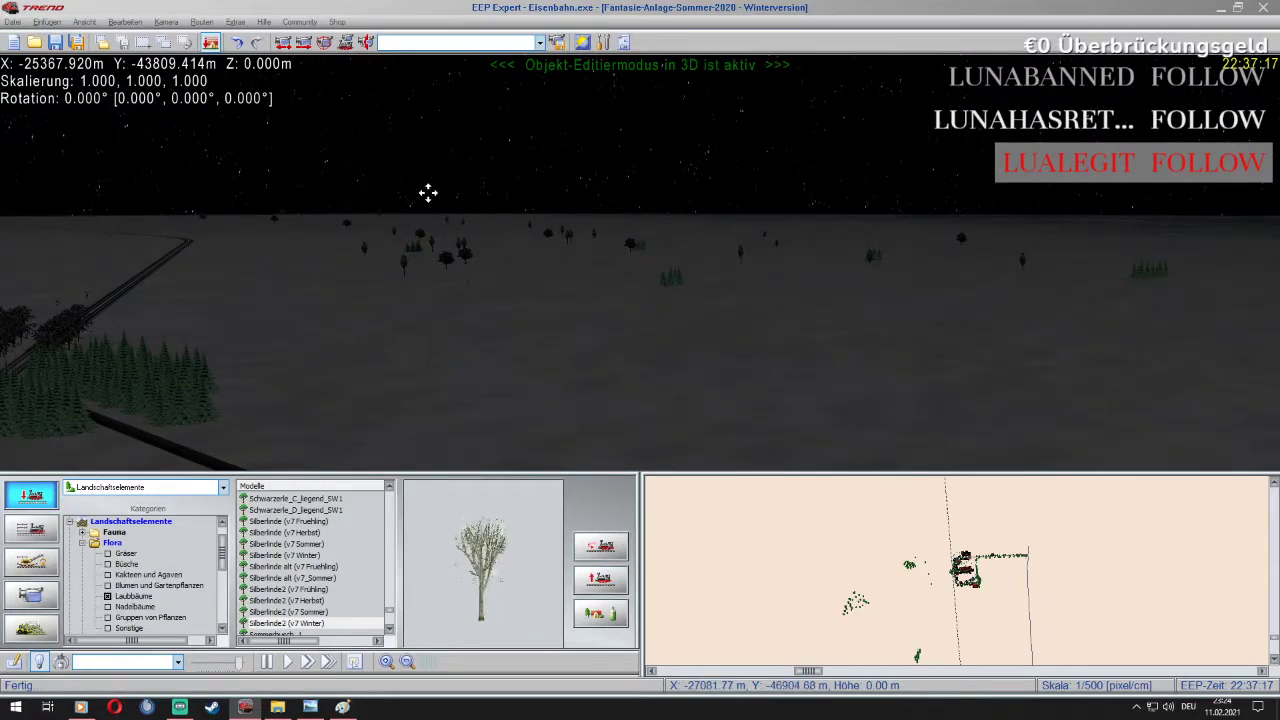
scroll(414, 249, "up", 3)
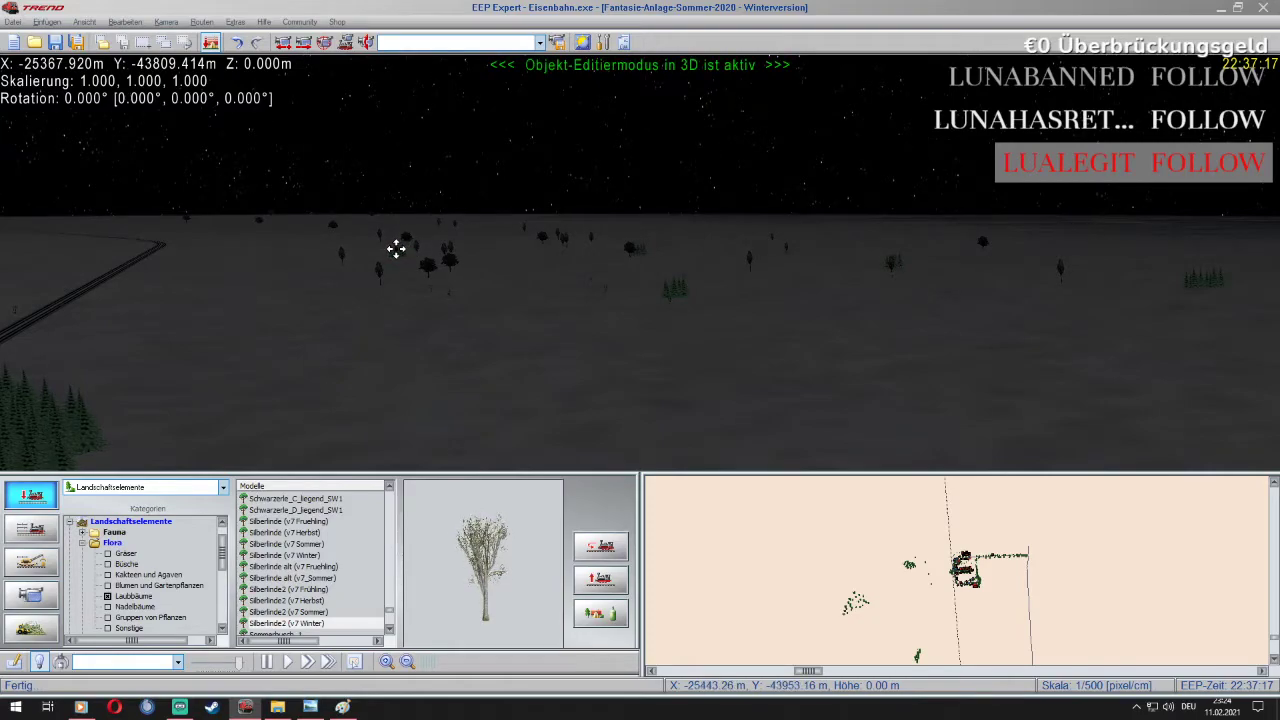
scroll(416, 295, "up", 4)
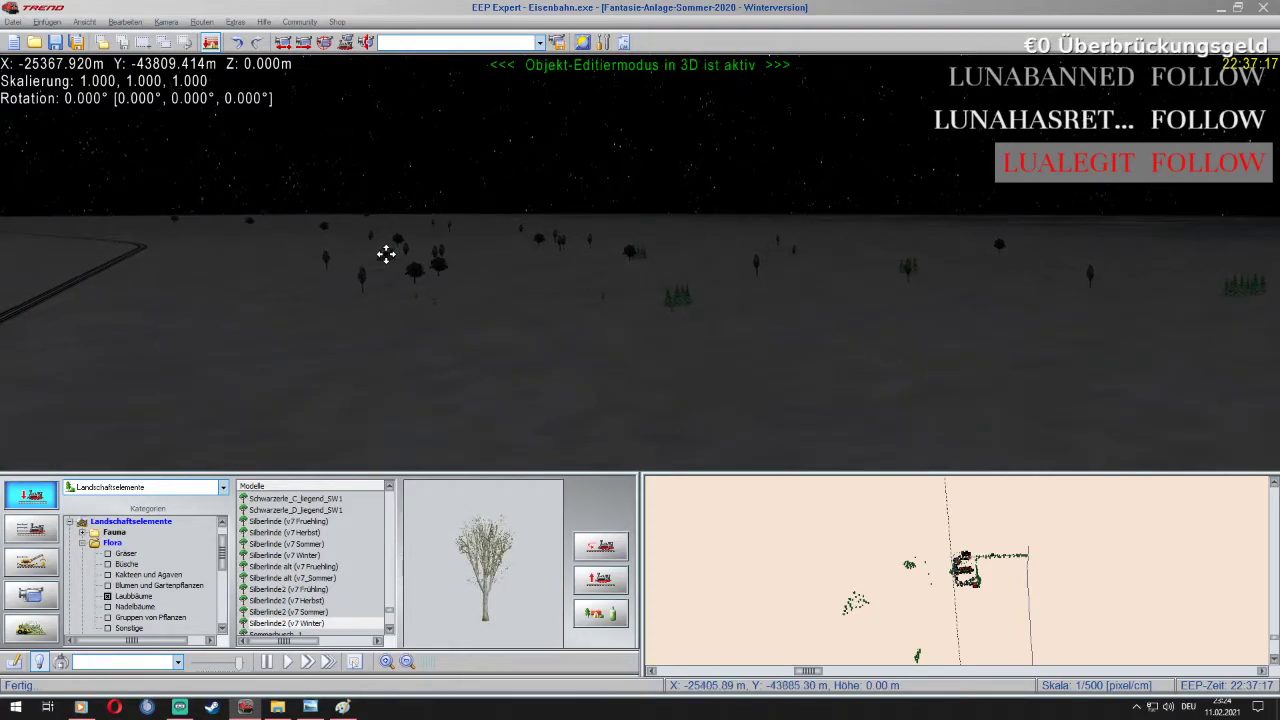
scroll(375, 255, "up", 1)
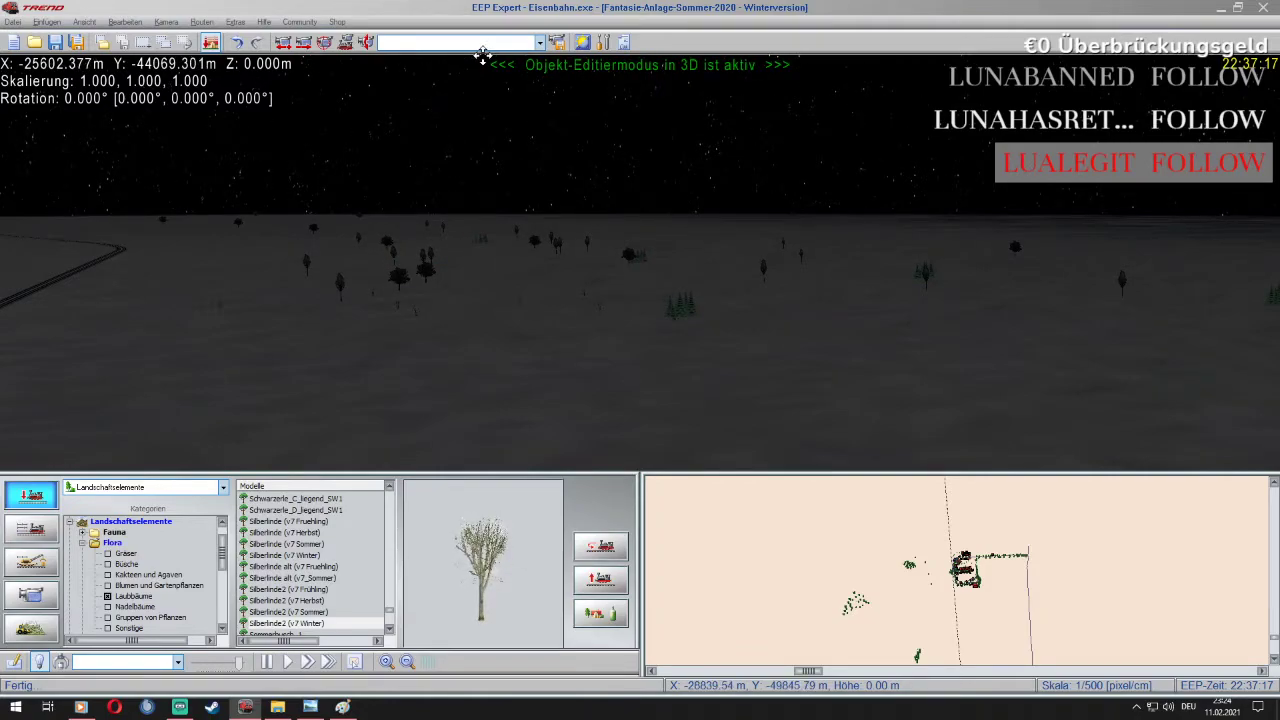
Leave object editing for vehicle control and survey the open fields, railway line and tree clusters around the forest in 3D
left_click(50, 526)
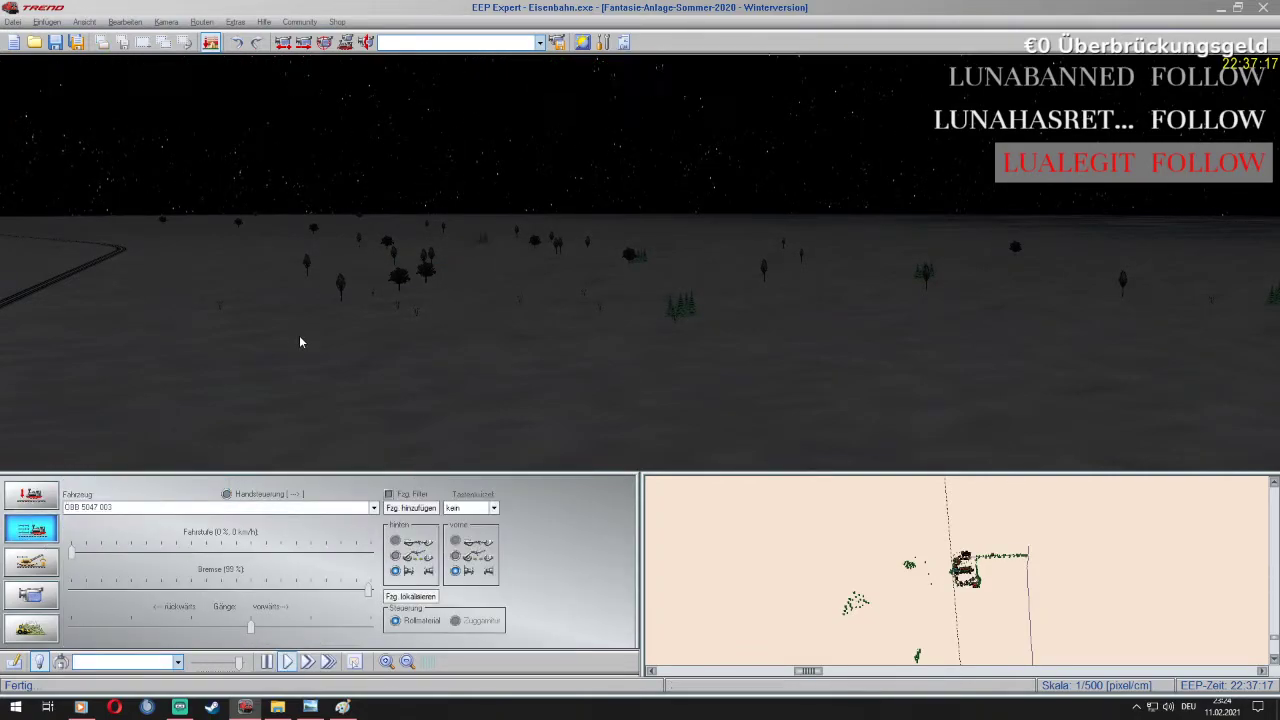
scroll(299, 342, "down", 3)
key("Left")
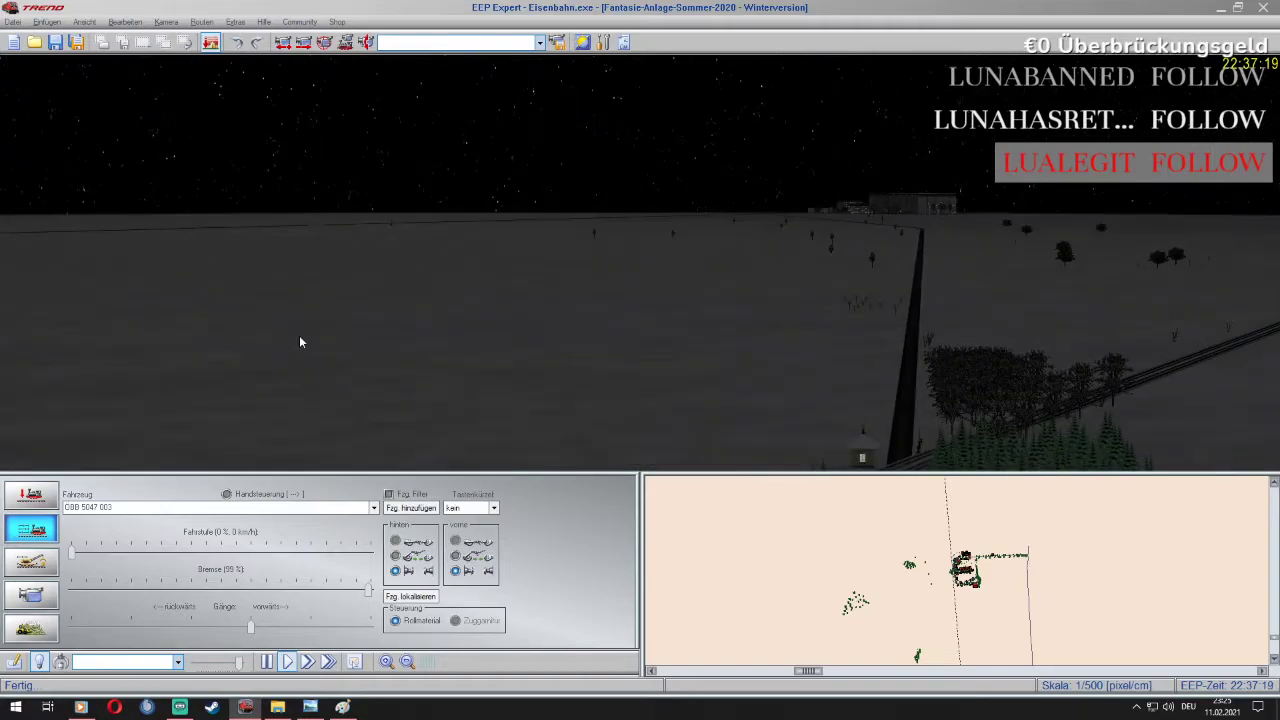
key("Right")
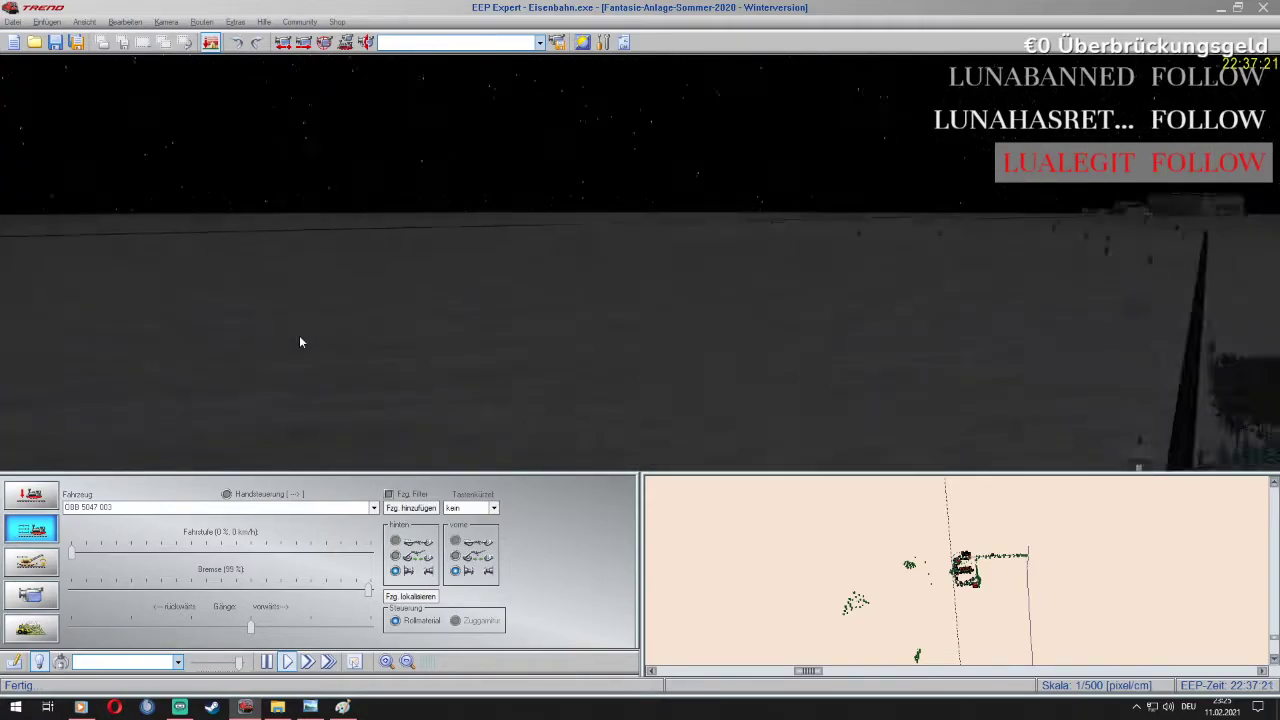
key("Left")
key("Left")
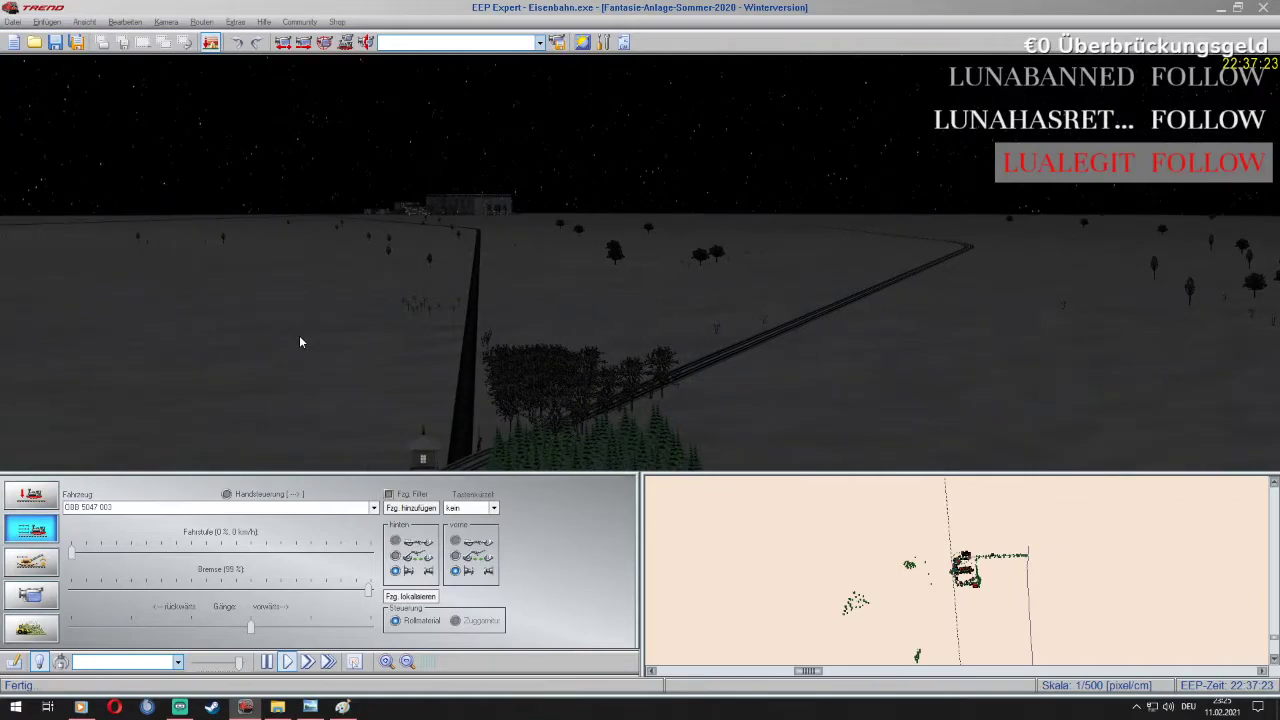
key("Down")
key("Up")
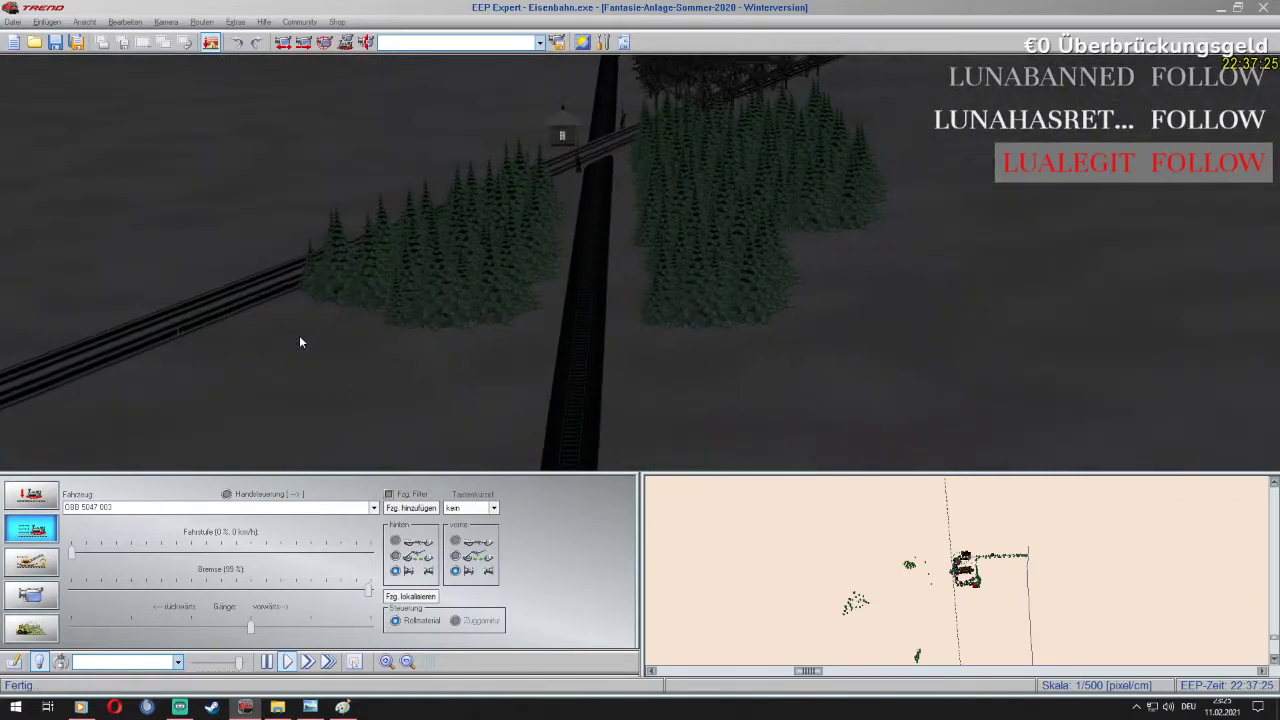
key("Up")
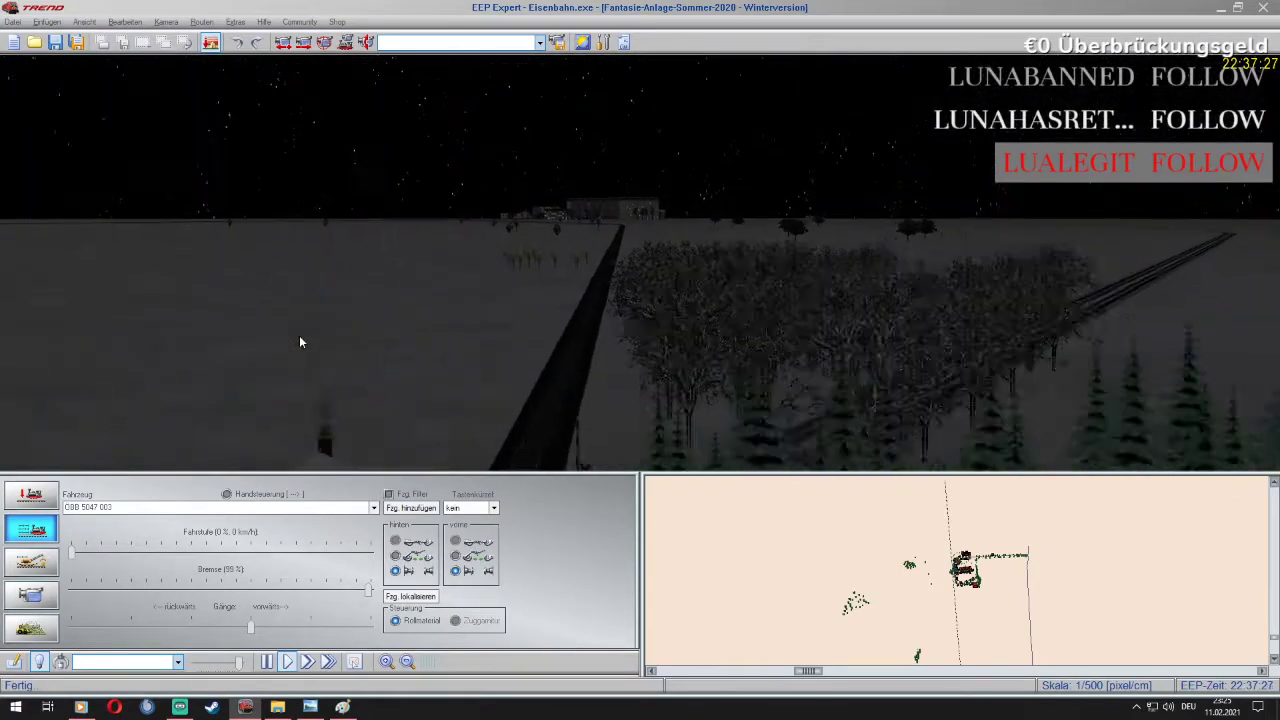
key("Up")
key("Right")
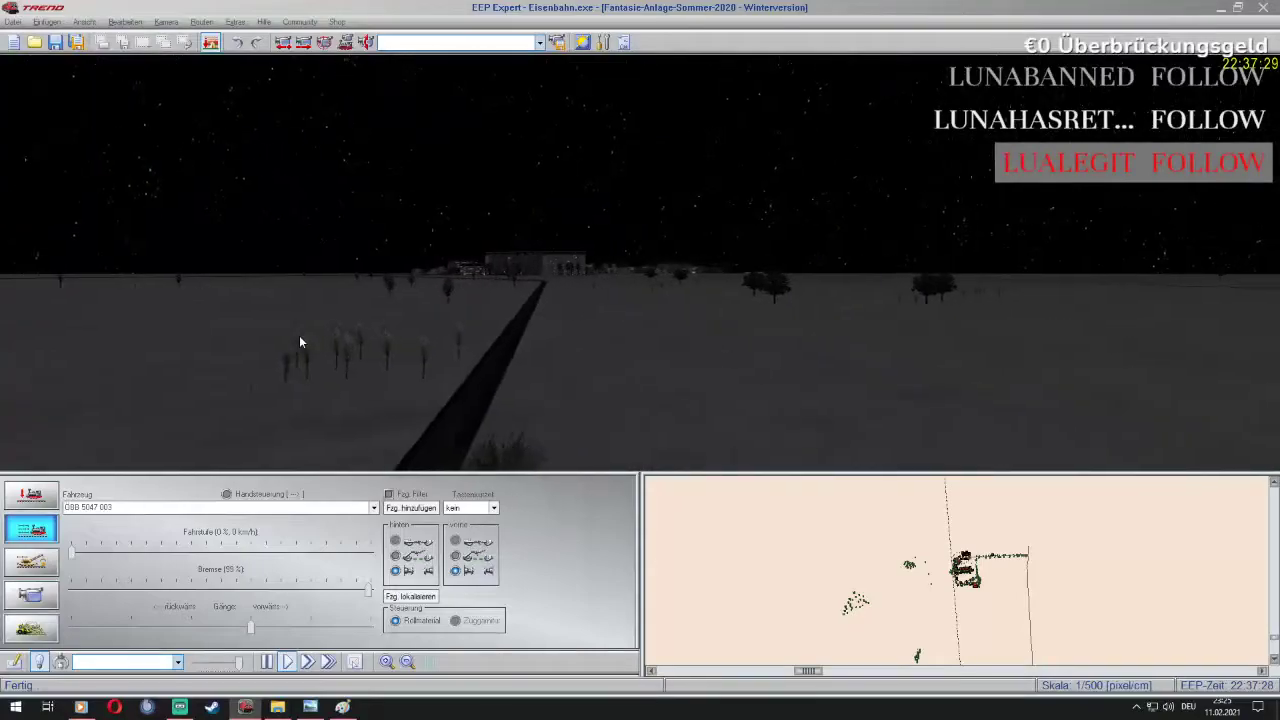
key("Right")
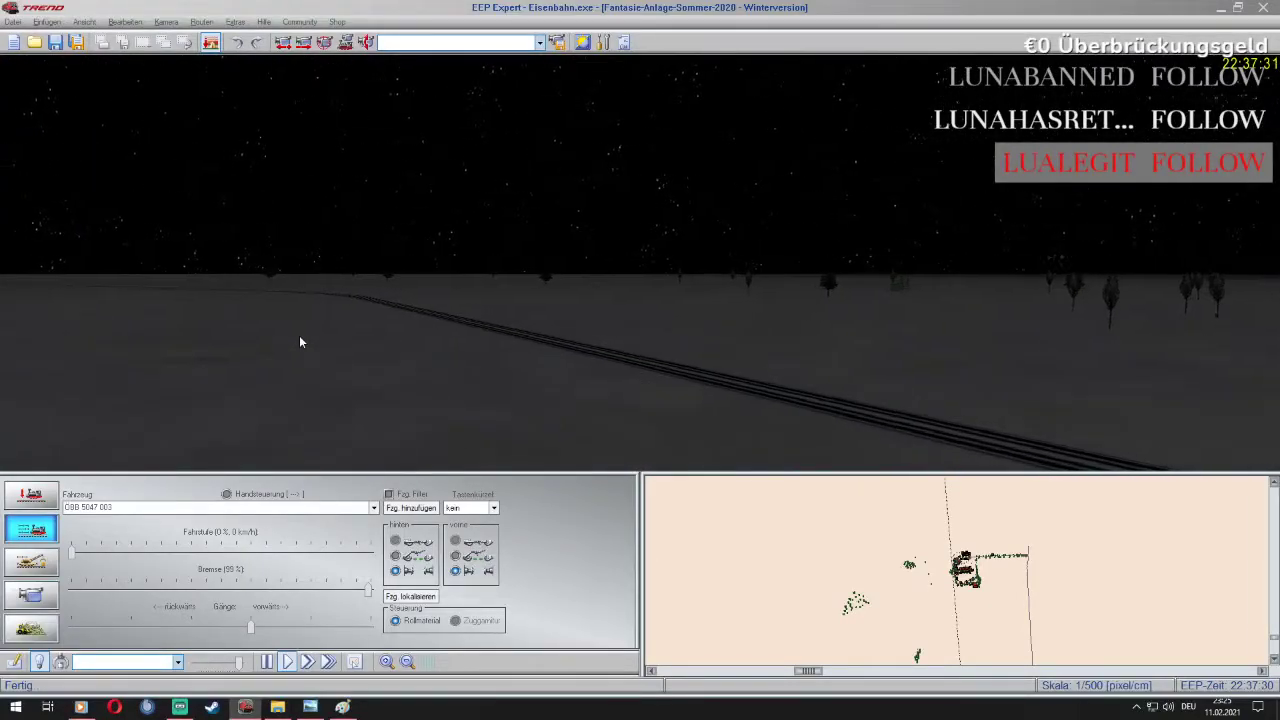
key("Left")
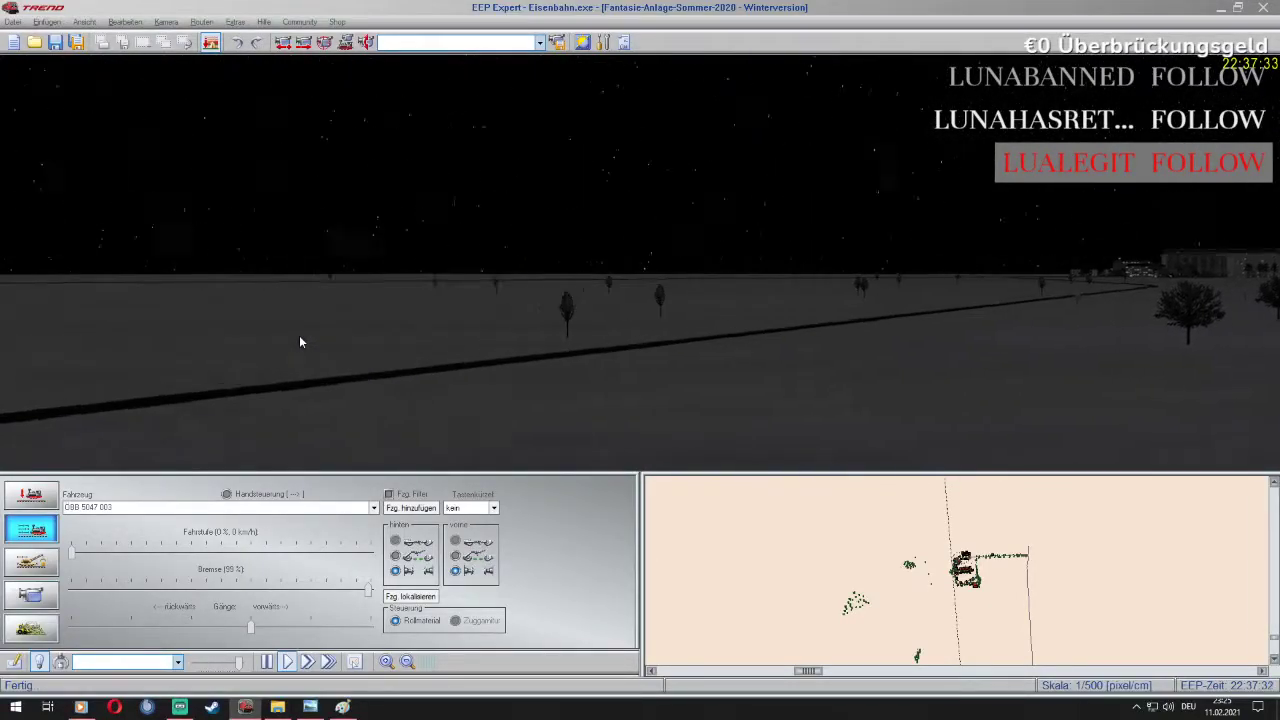
key("Left")
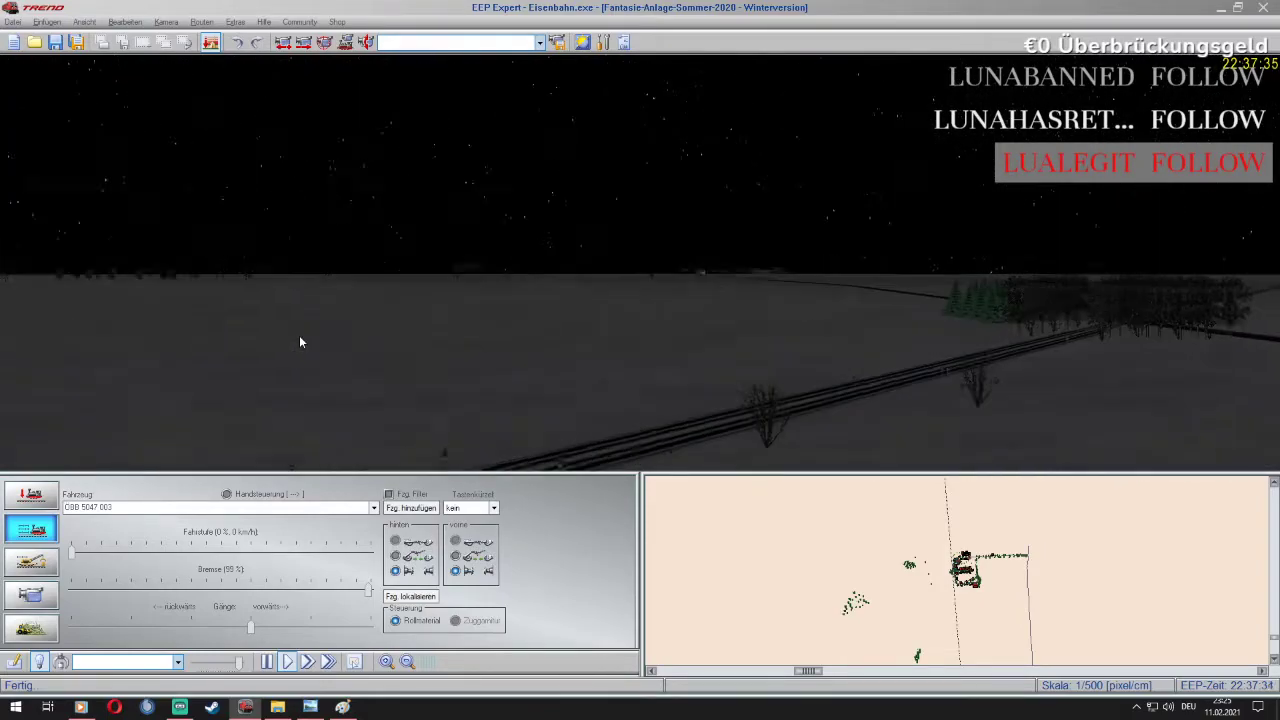
key("Right")
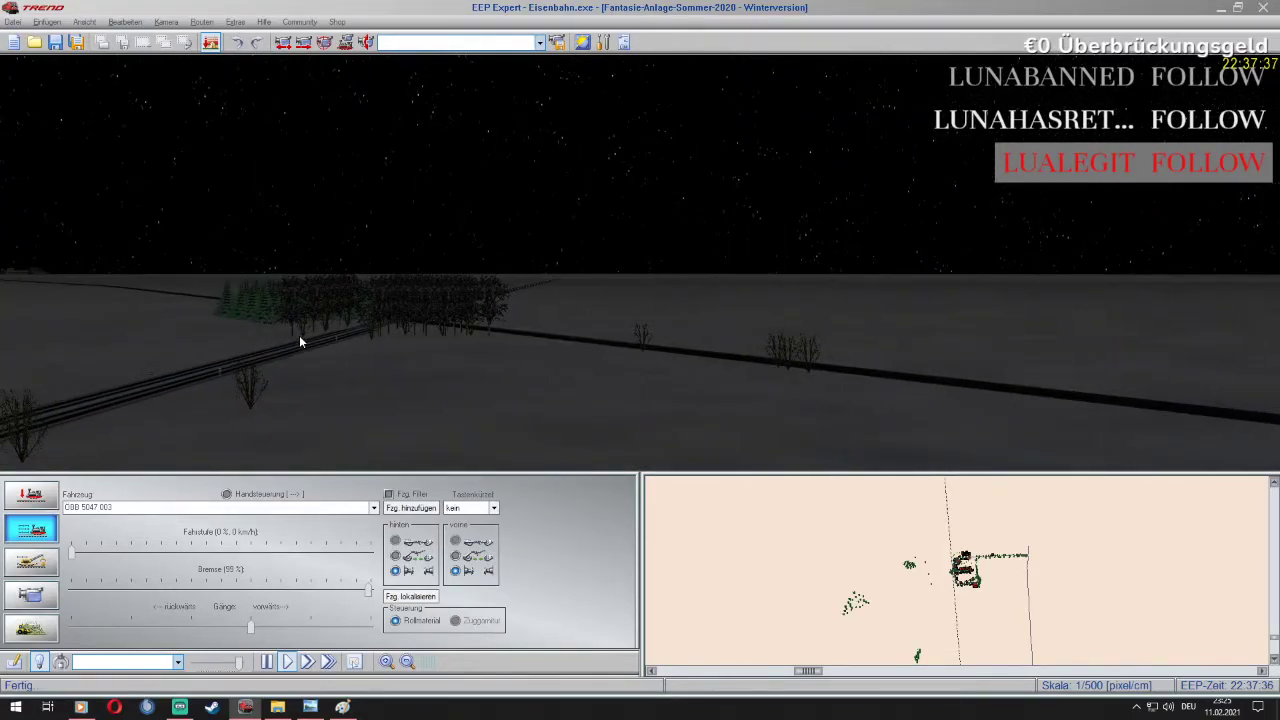
Examine the planting along the road through the bare woodland, over the level crossing and past the fir forest
key("Left")
key("Down")
key("Up")
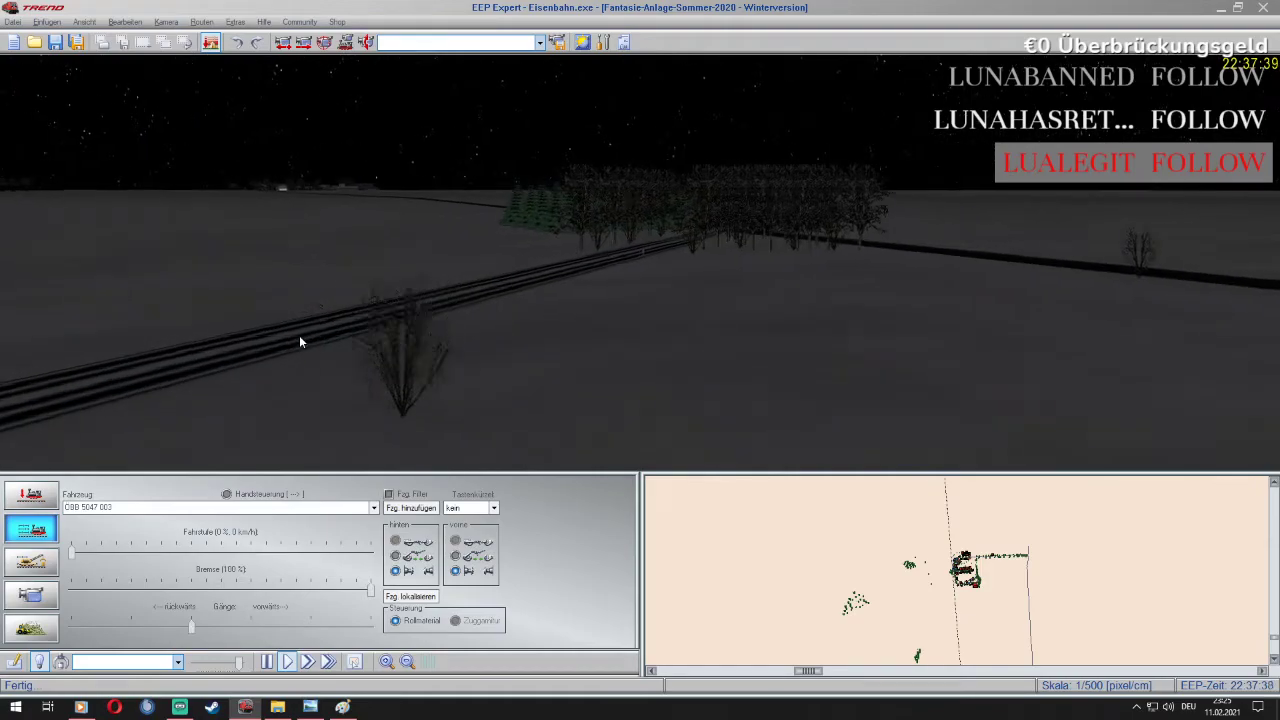
key("Up")
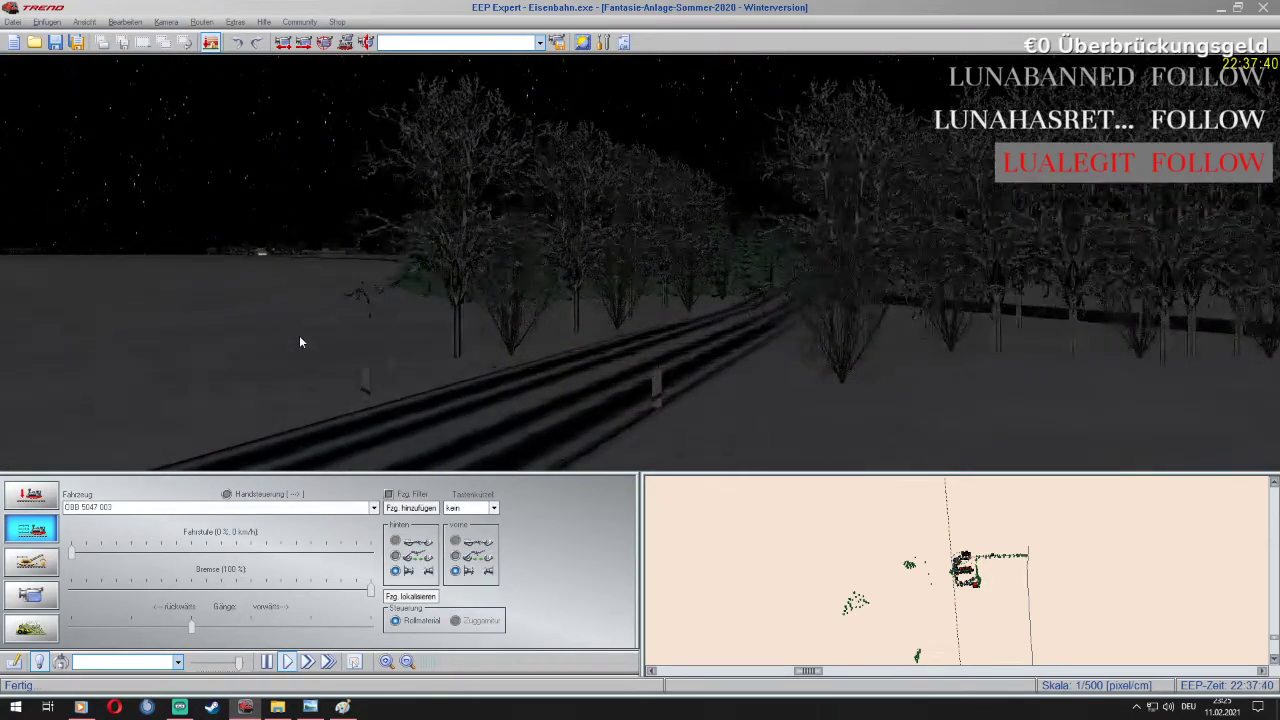
key("Right")
key("Up")
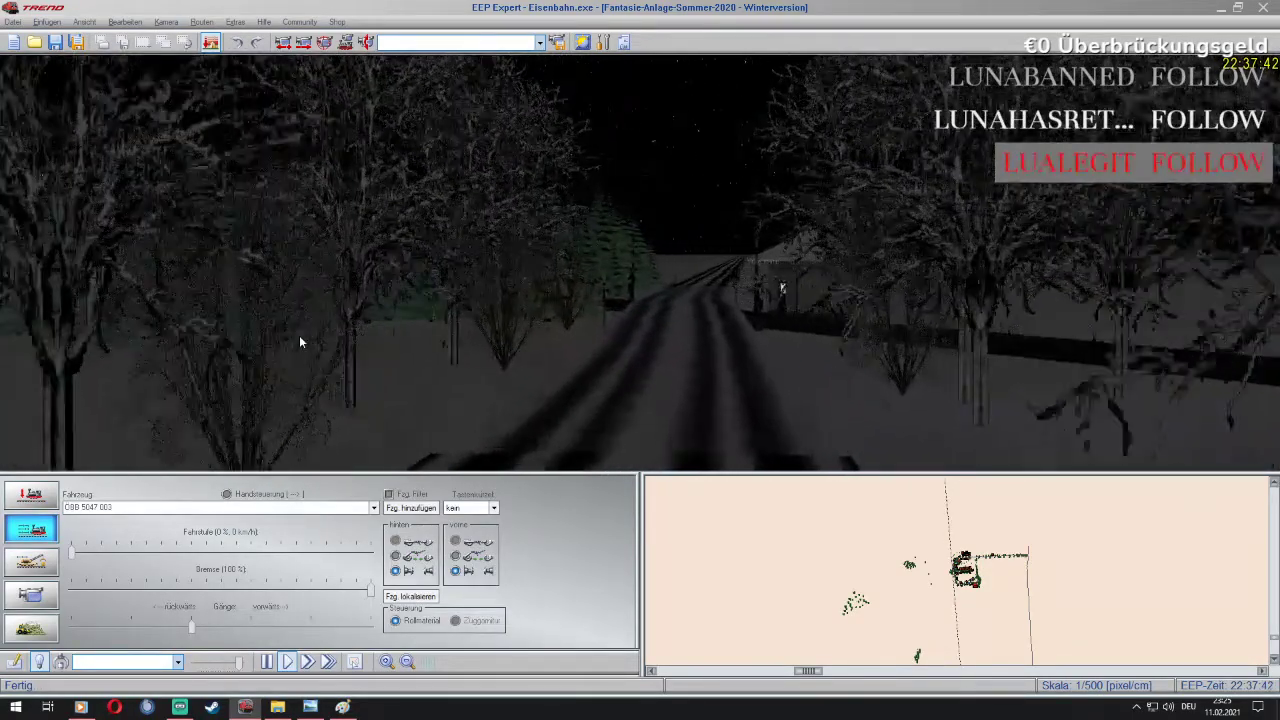
key("Up")
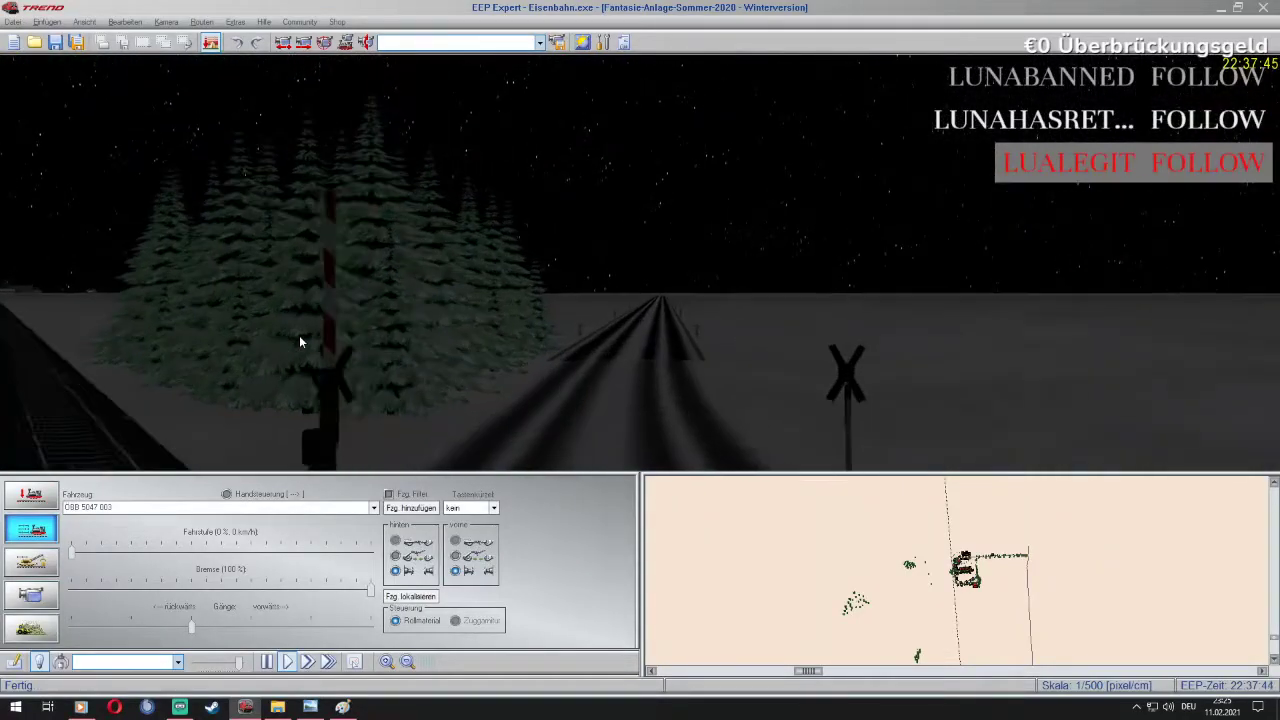
key("Up")
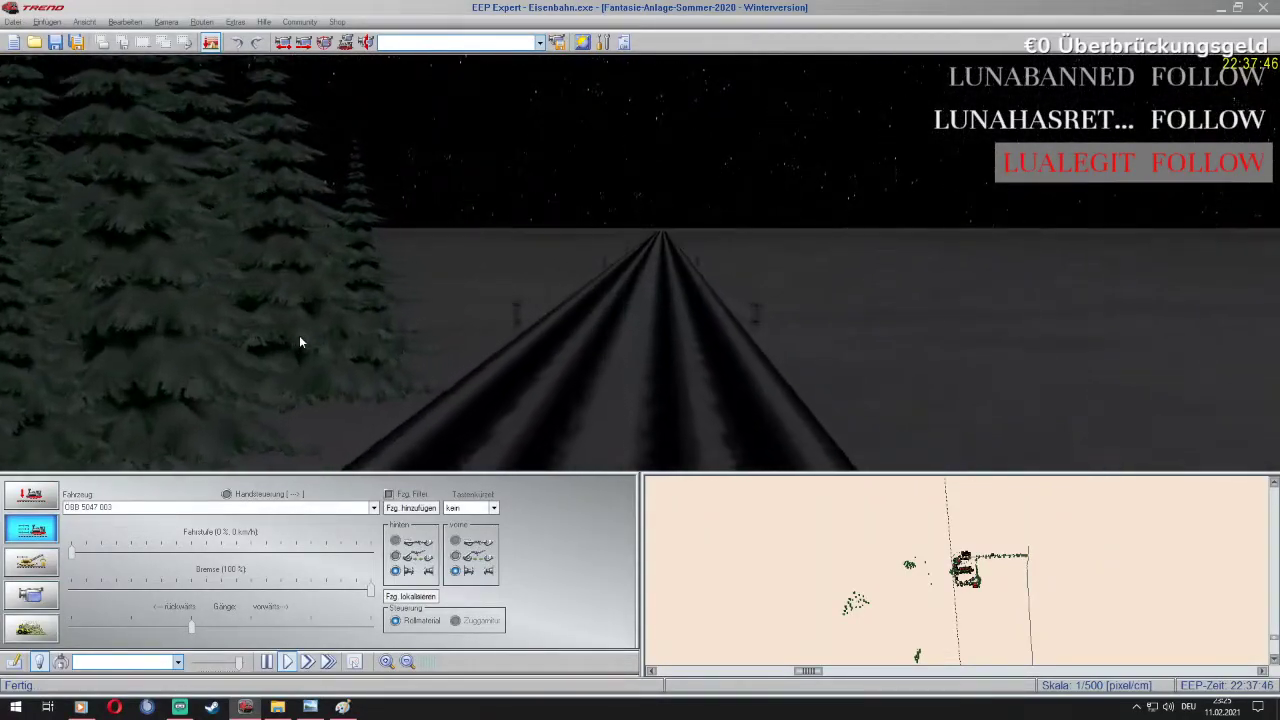
key("Up")
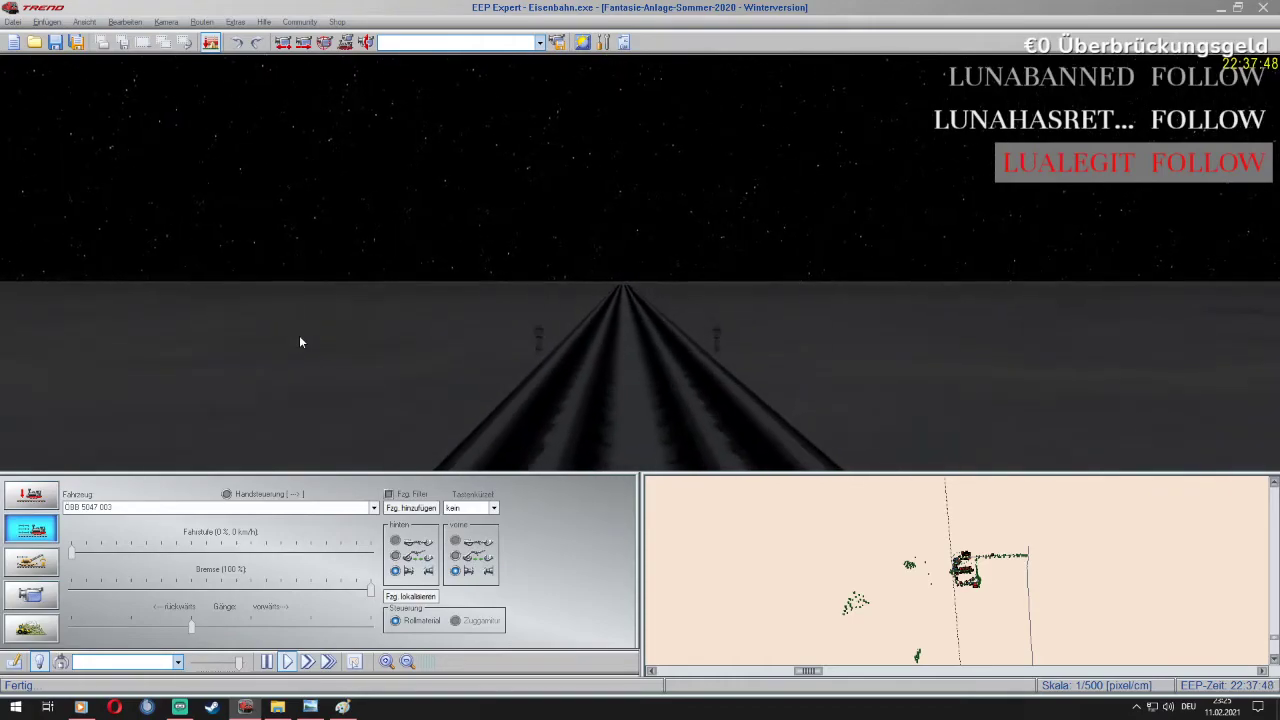
Return to object editing and move fir groups from the forest beside the level crossing onto the open field near the road
key("Left")
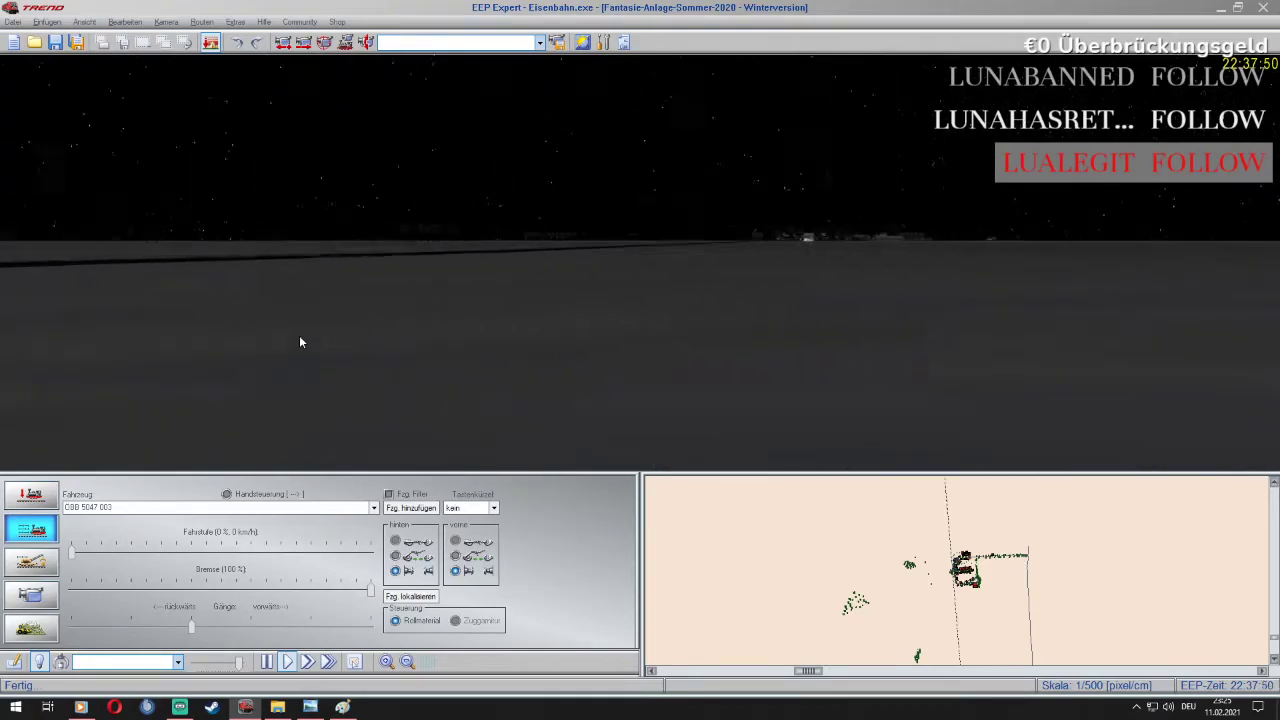
key("Left")
key("Right")
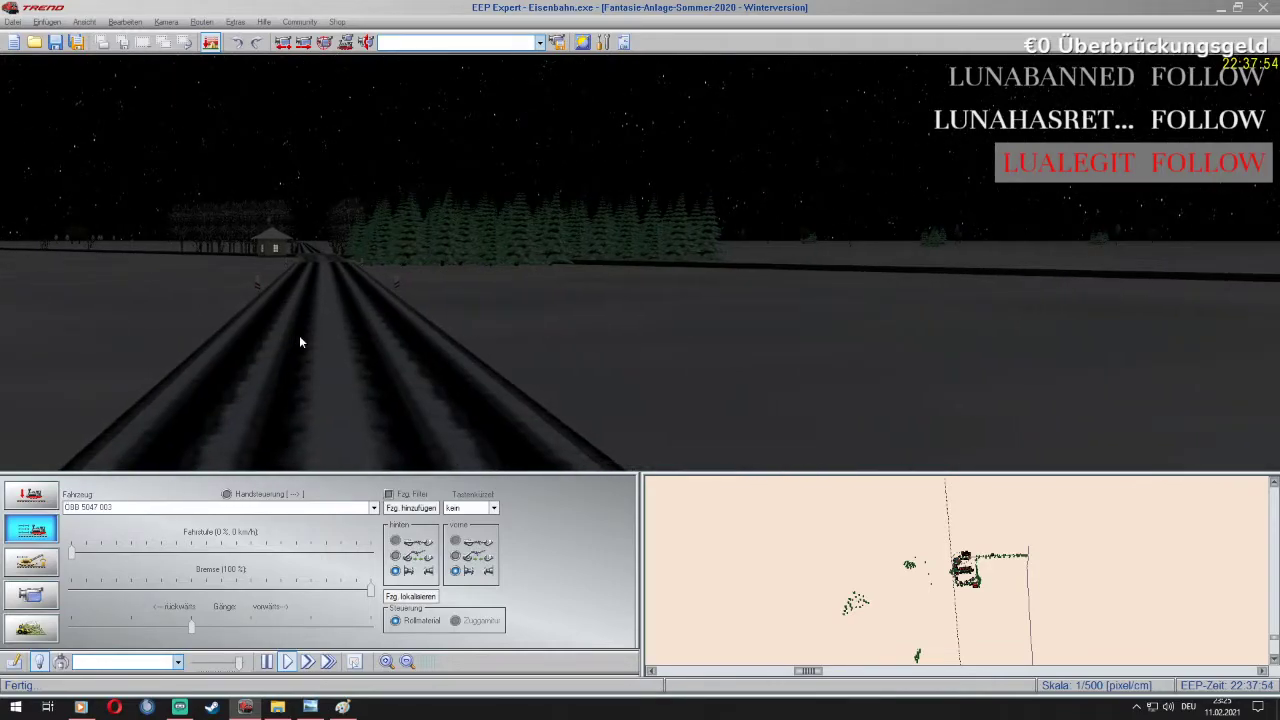
key("Page_Up")
key("Page_Up")
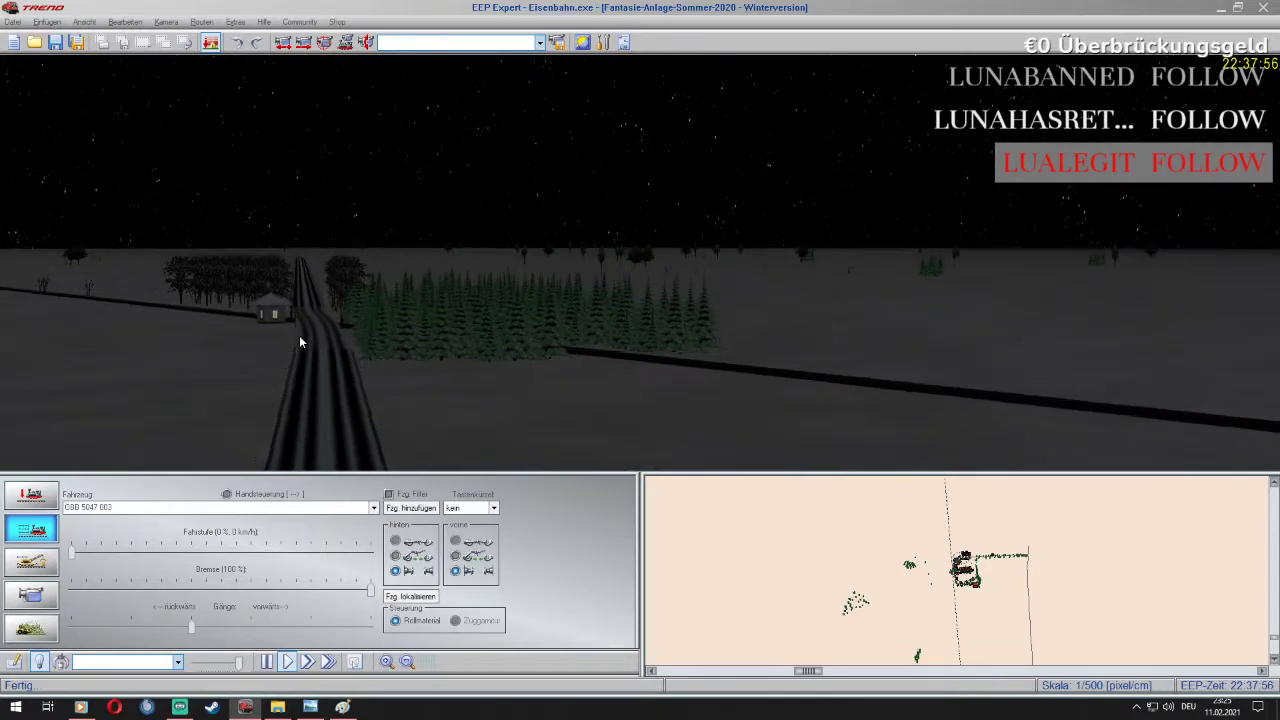
key("Page_Up")
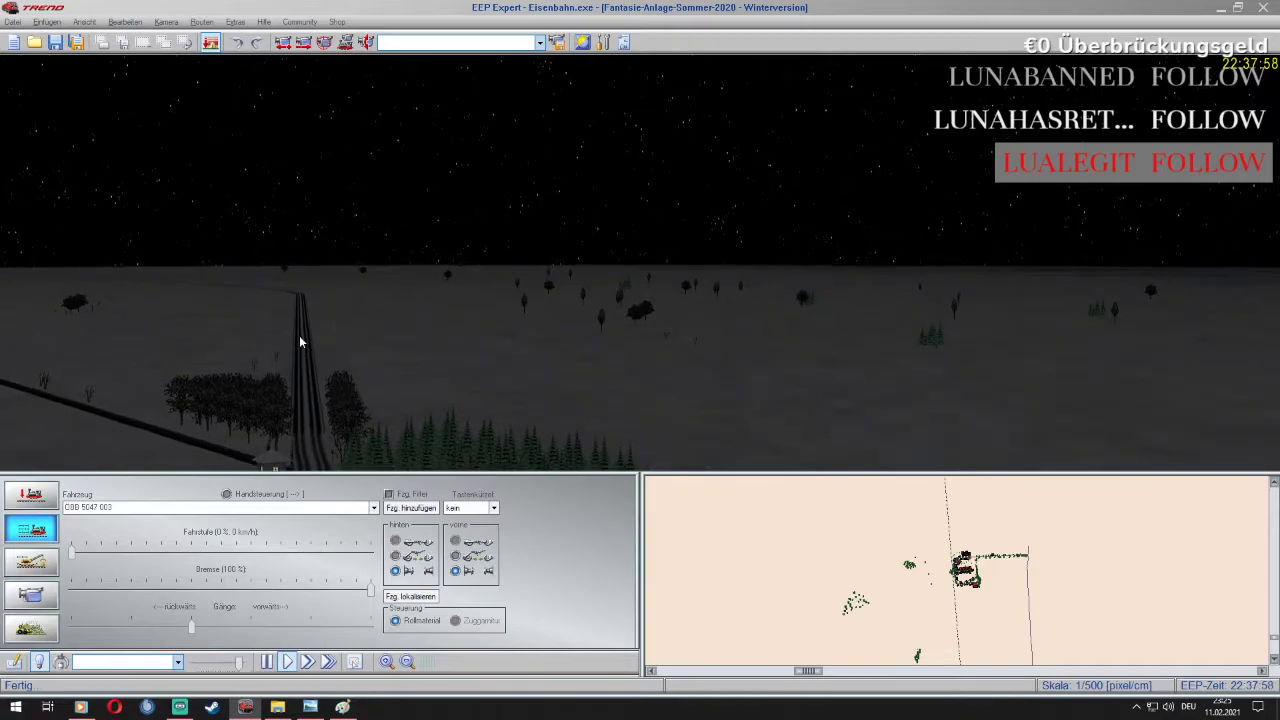
key("Page_Down")
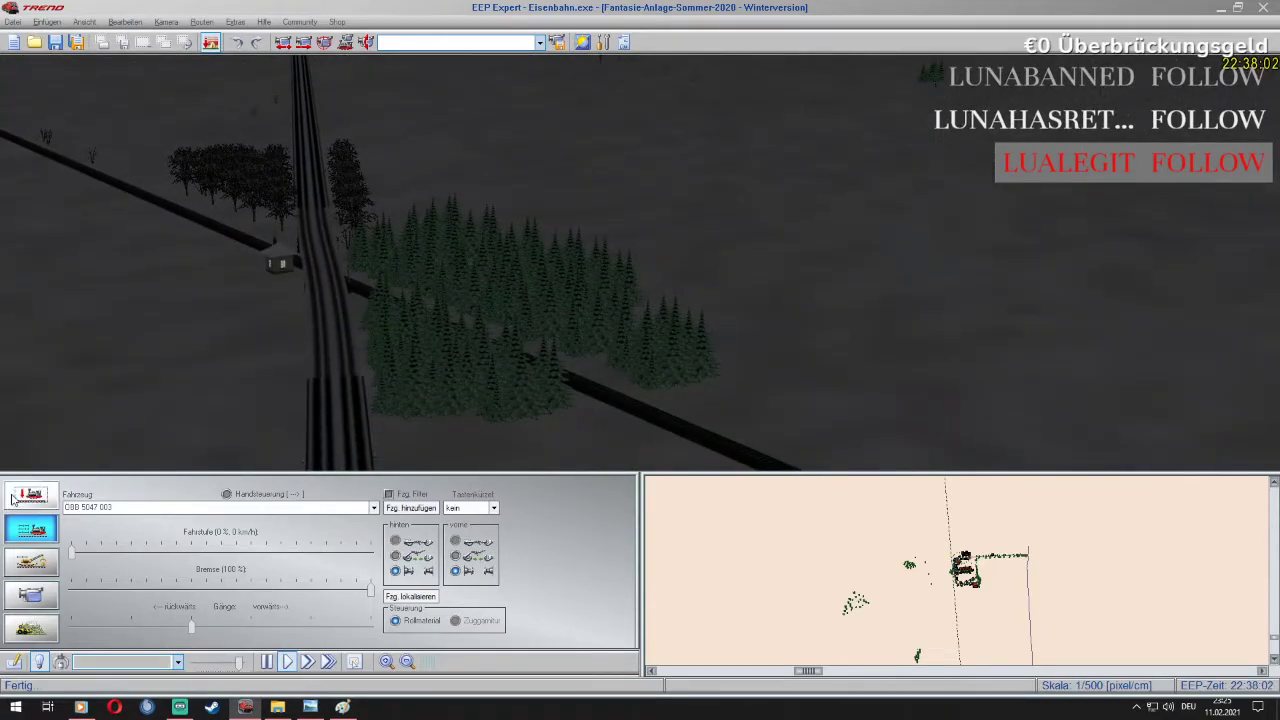
left_click(12, 499)
scroll(688, 354, "down", 4)
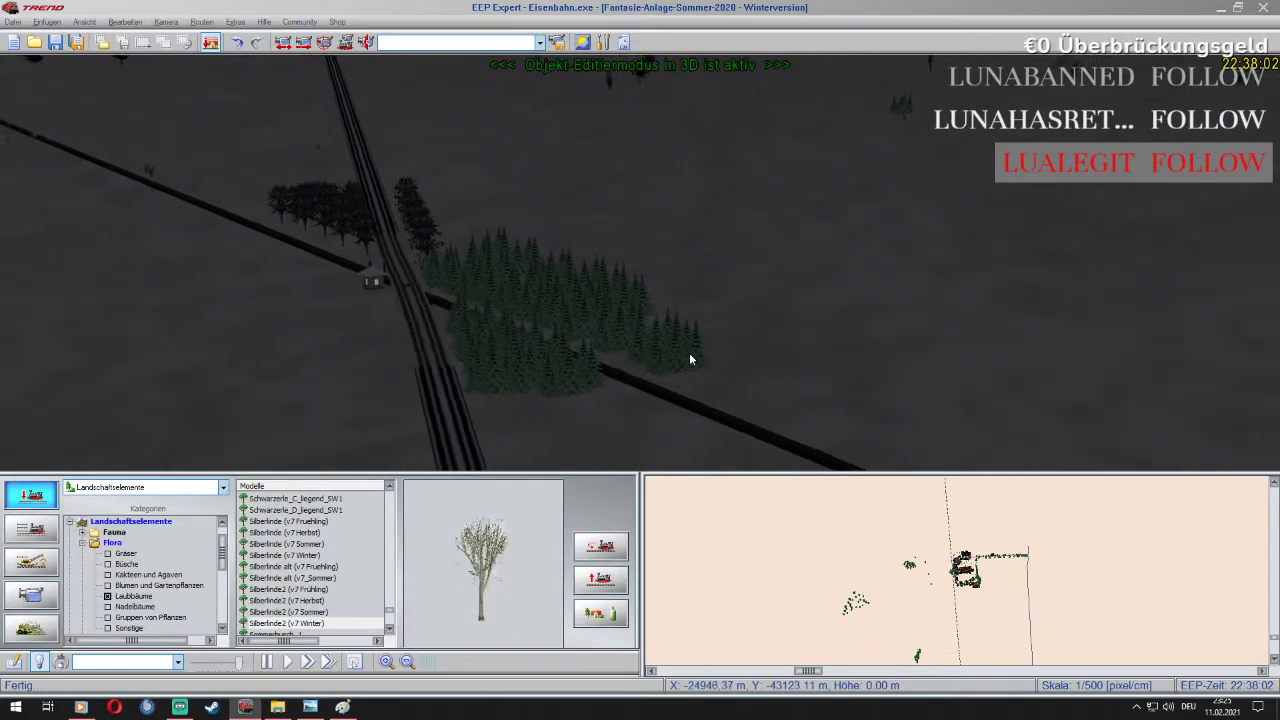
scroll(689, 358, "down", 6)
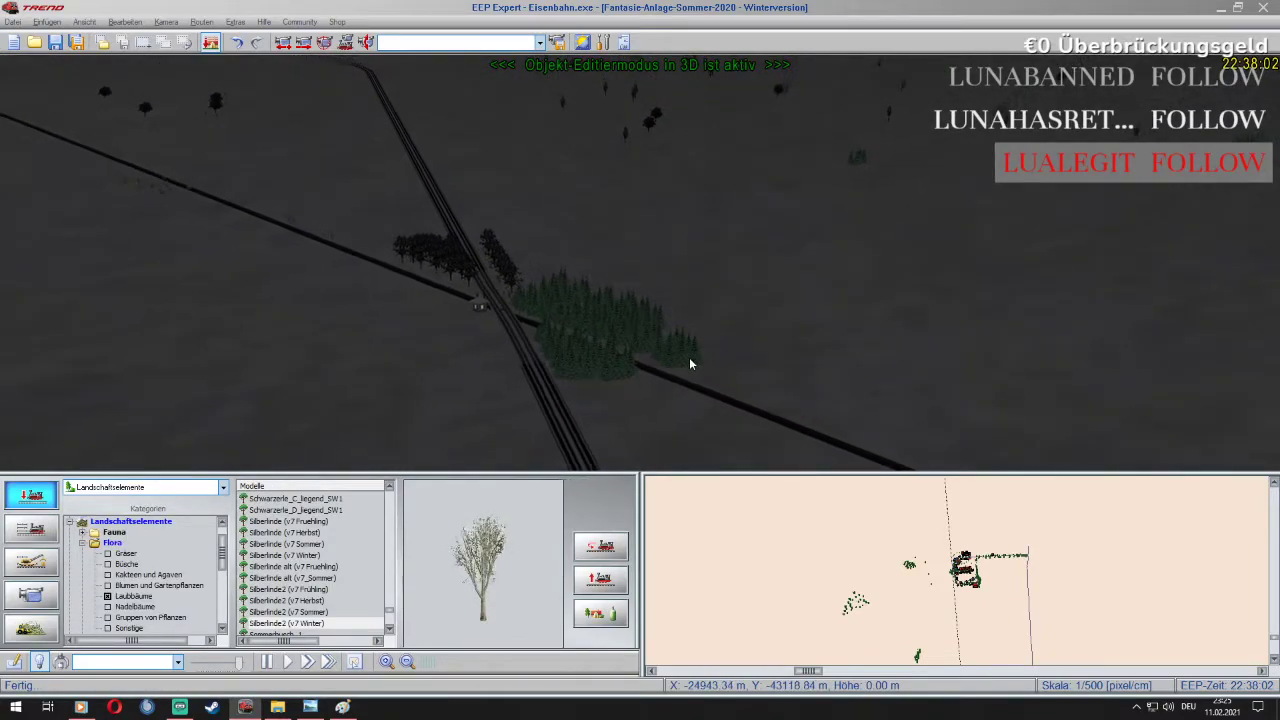
scroll(689, 358, "down", 5)
right_click_drag(689, 358, 683, 428)
right_click(684, 426)
left_click(728, 450)
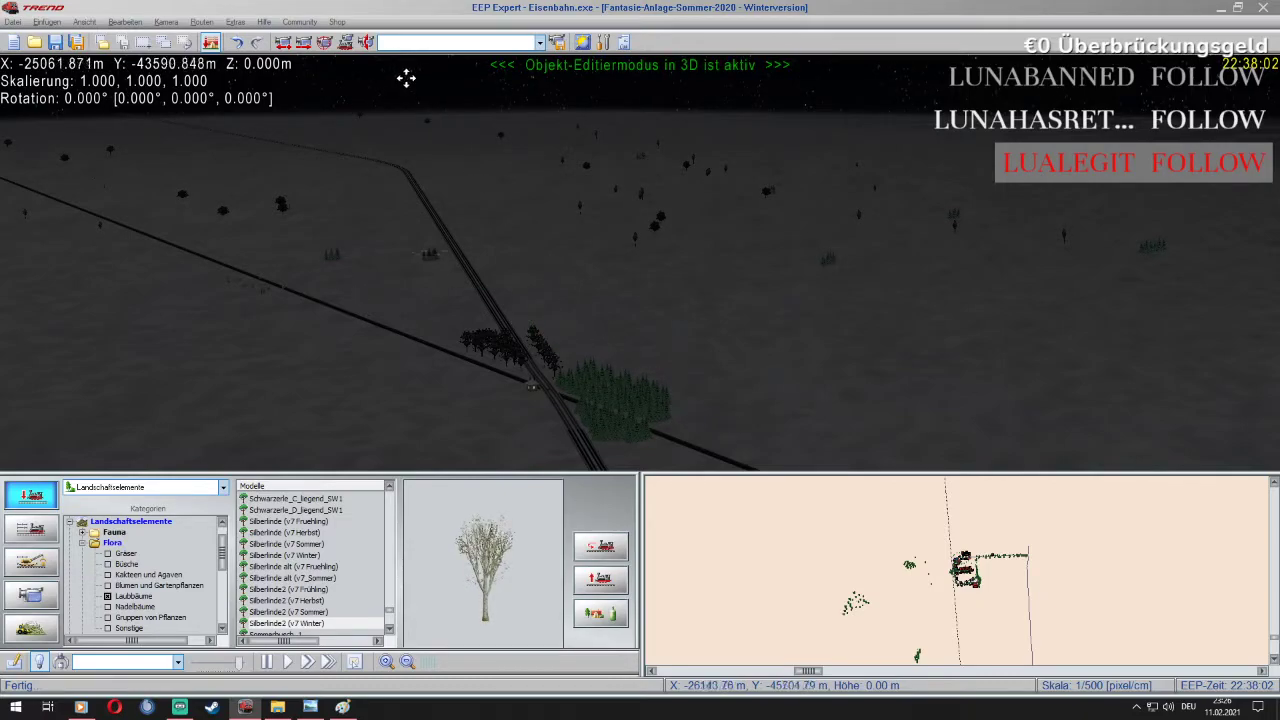
Move the two fir groups on the field between railway and road farther out, next to the bend in the road
right_click_drag(397, 157, 397, 157)
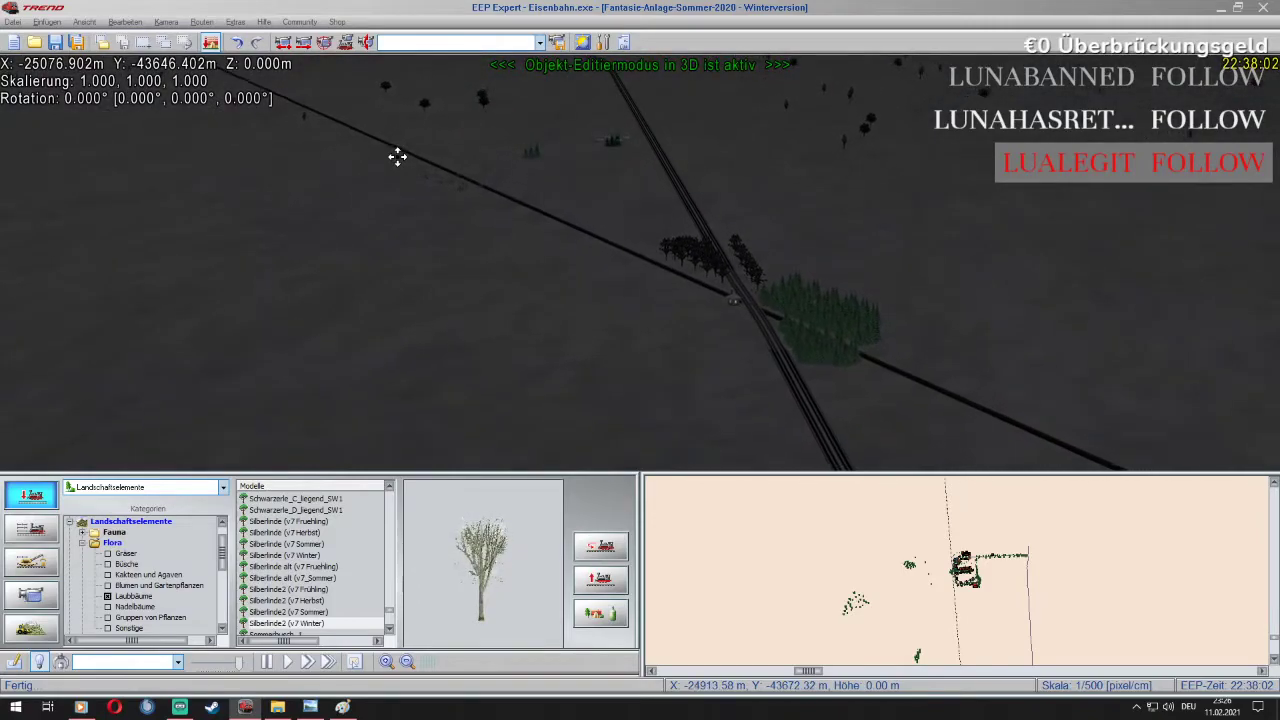
key("Up")
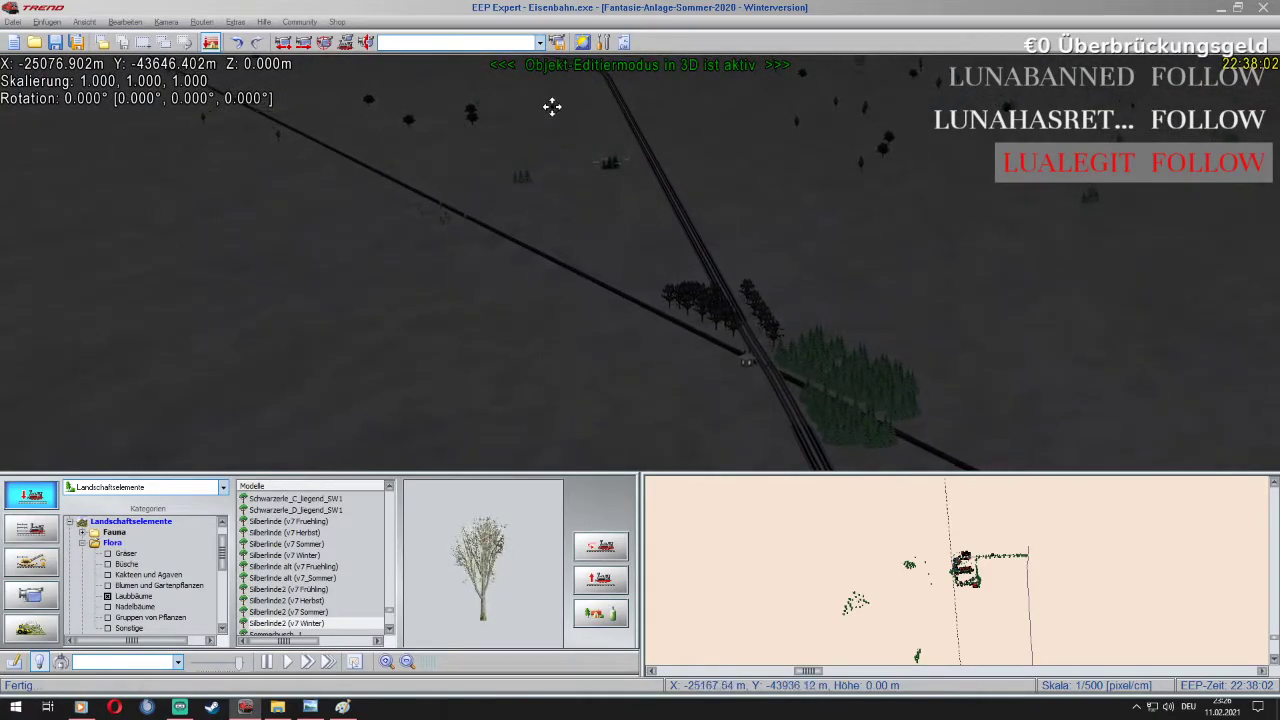
key("Up")
right_click_drag(557, 86, 554, 106)
key("Up")
left_click_drag(528, 286, 583, 110)
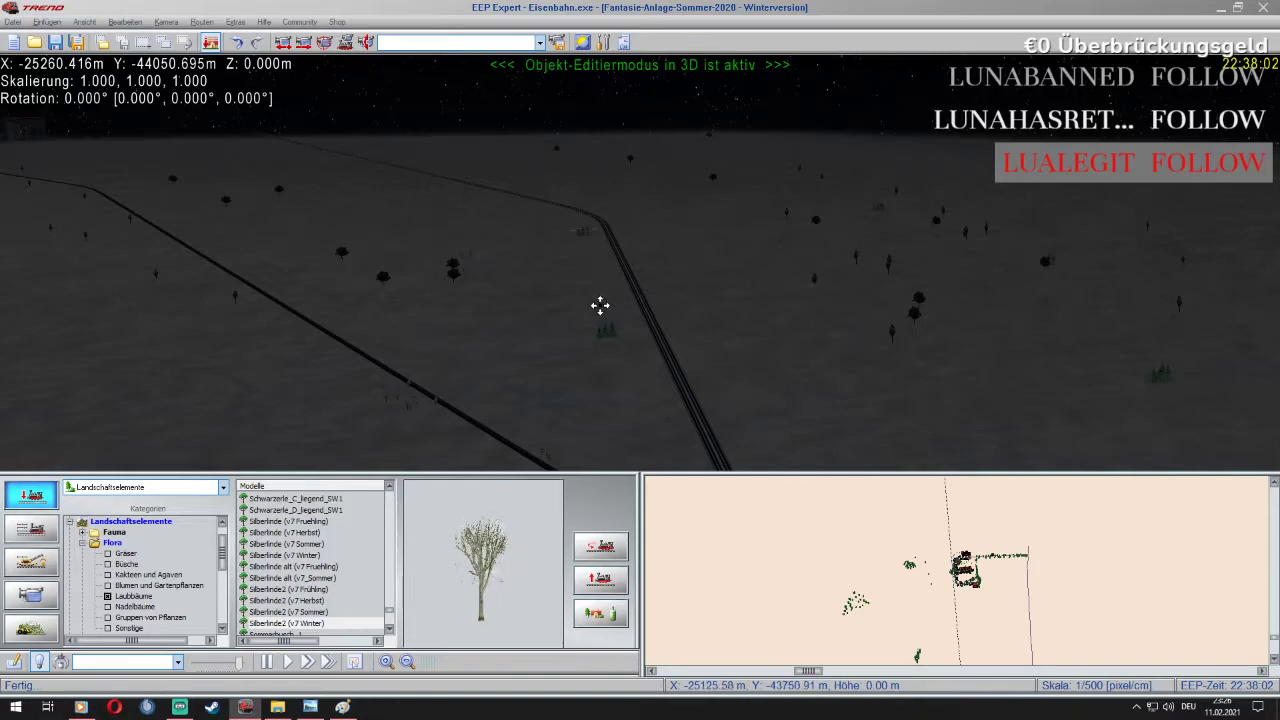
left_click_drag(607, 331, 609, 218)
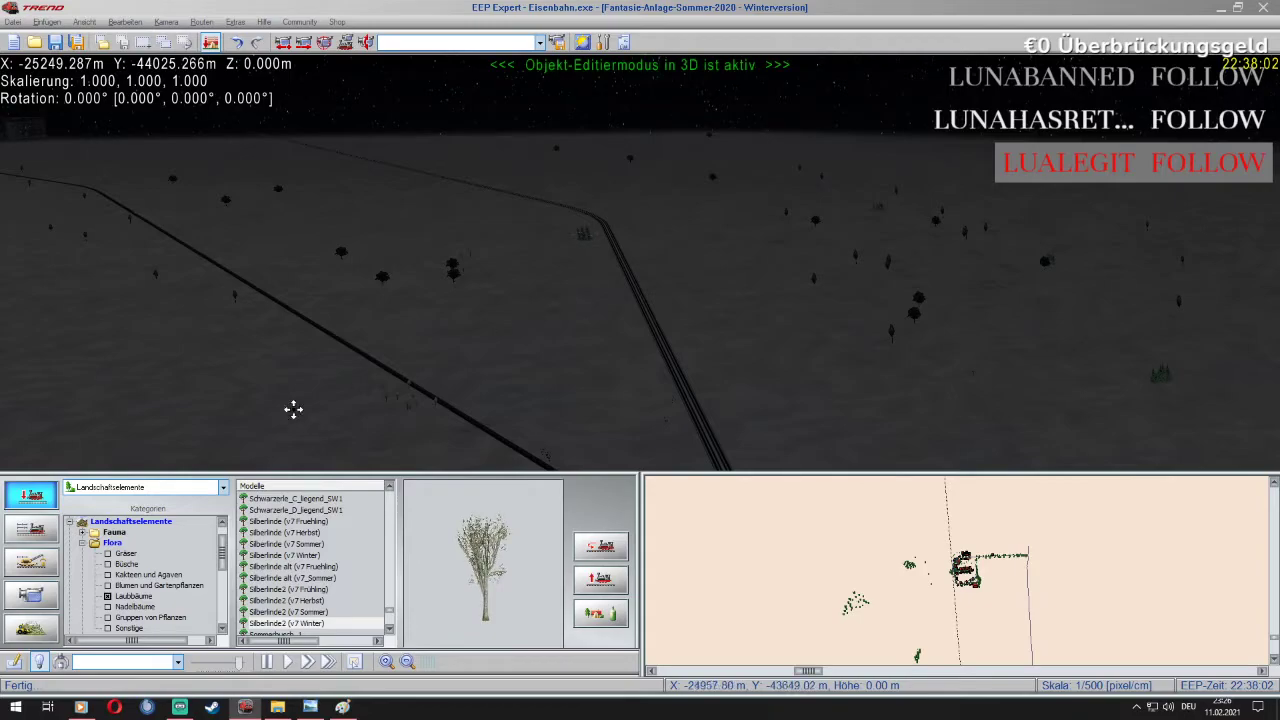
Return to object editing and delete bare deciduous trees from the middle of the dense woodland between railway and road
left_click(30, 530)
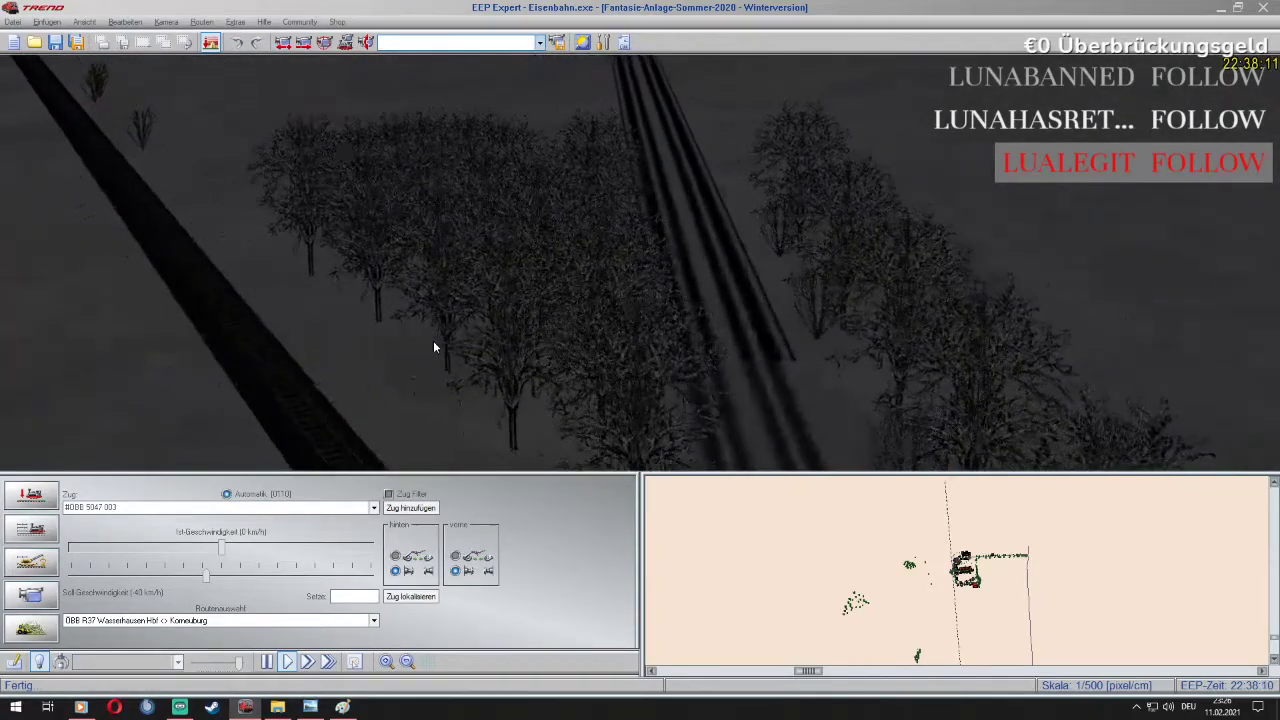
left_click(31, 494)
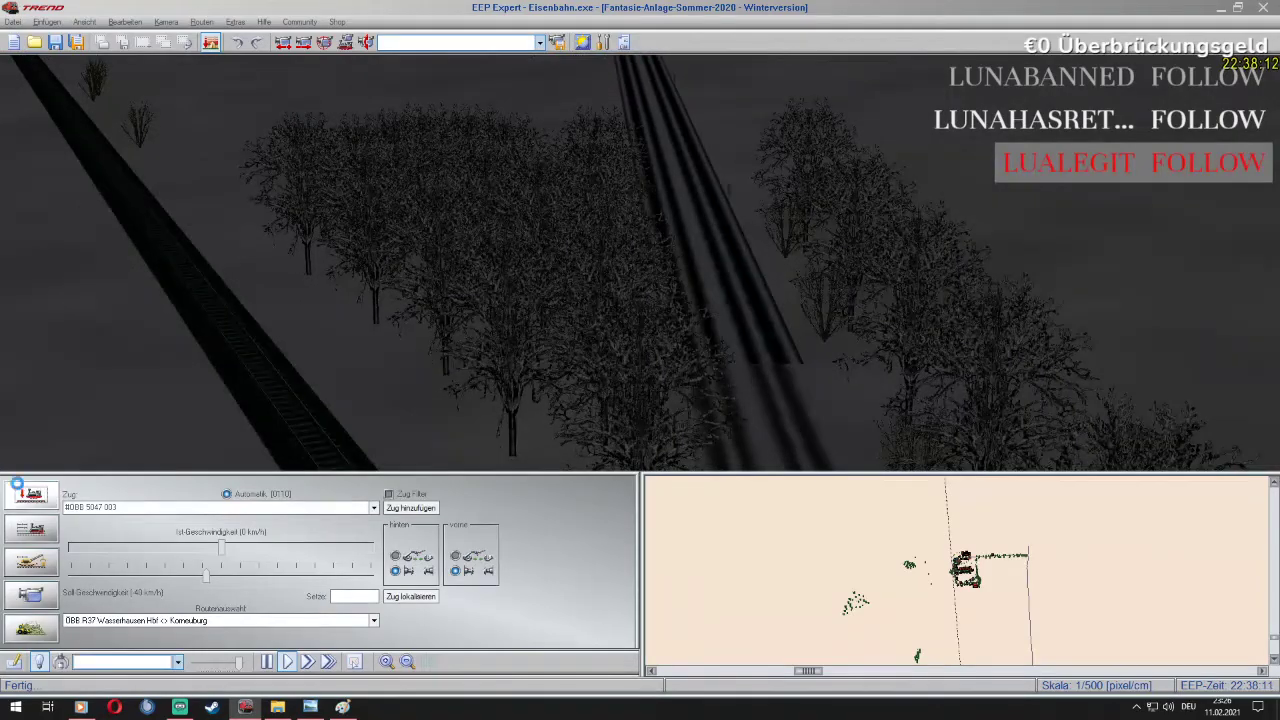
left_click(476, 220)
left_click(501, 170)
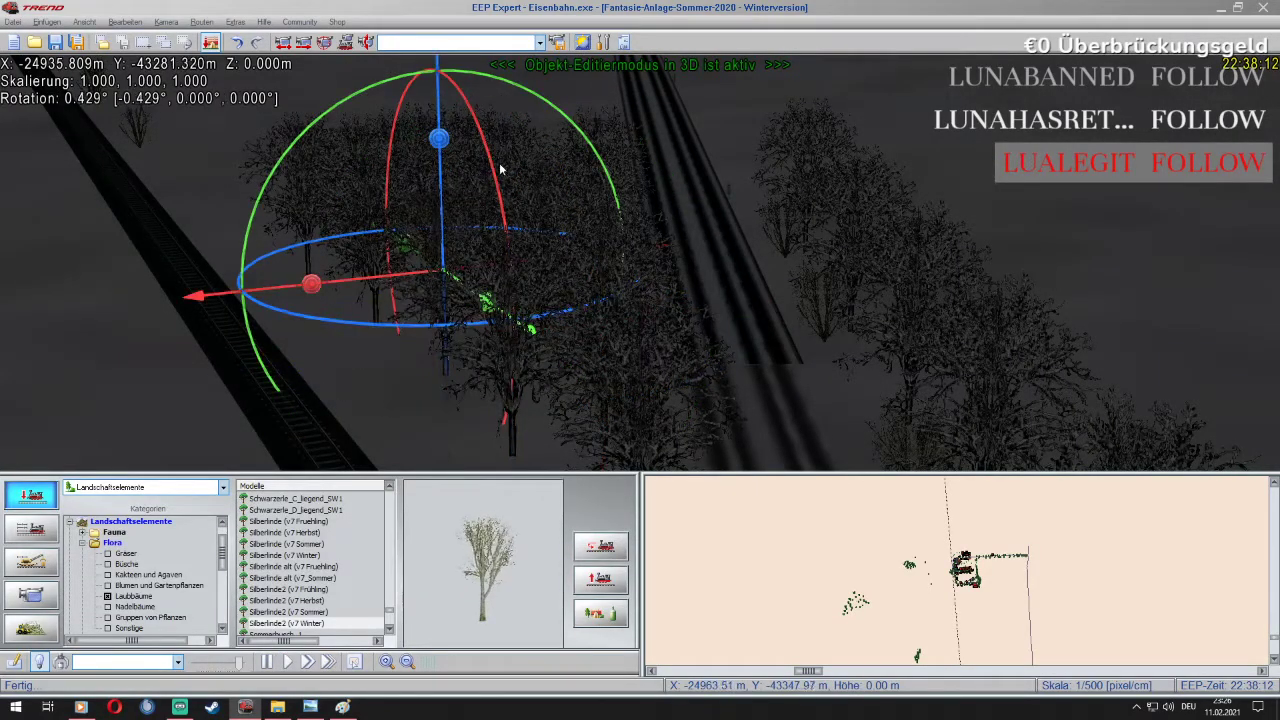
left_click(536, 163)
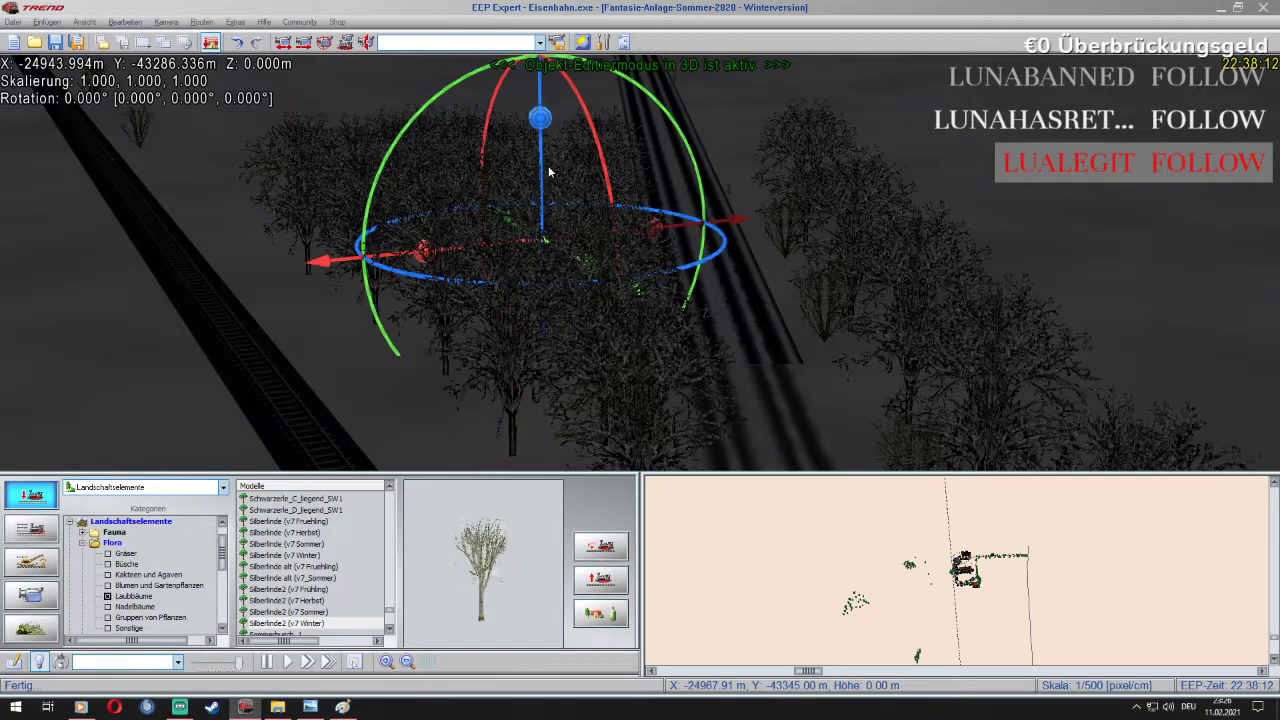
left_click(543, 162)
left_click(472, 138)
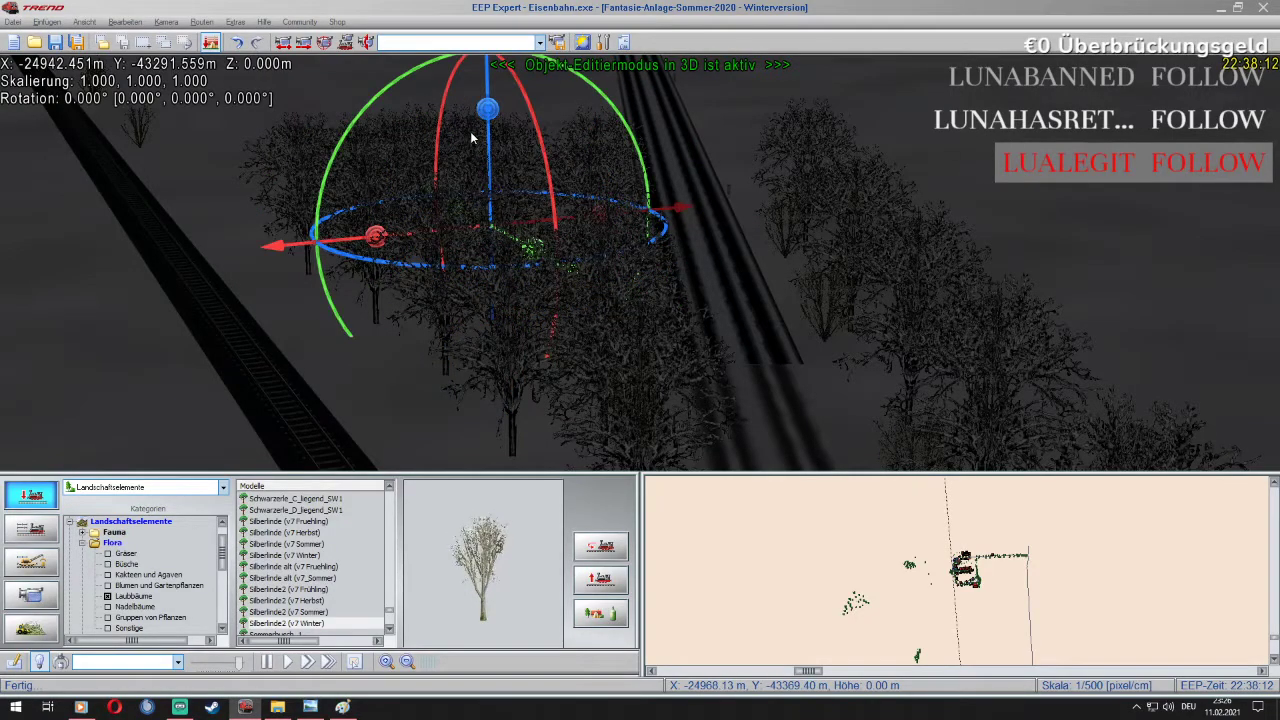
left_click(485, 148)
left_click(458, 113)
left_click(446, 112)
left_click(396, 124)
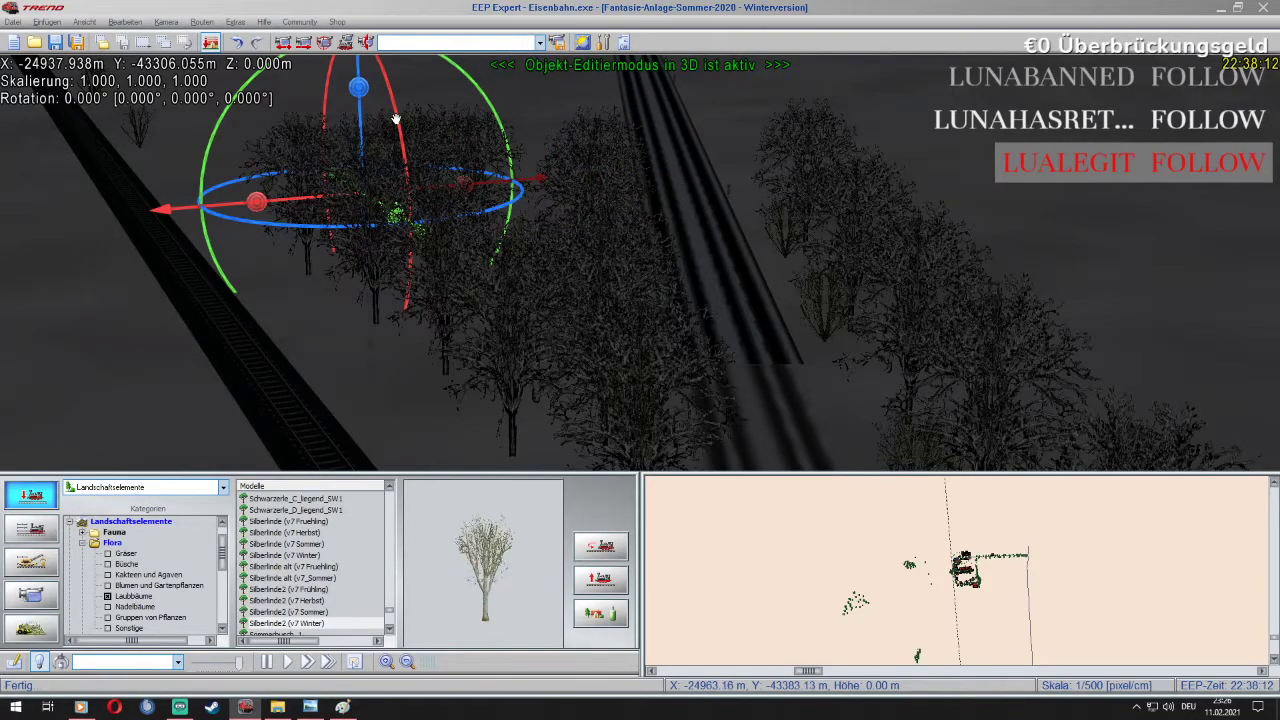
left_click(409, 123)
left_click(420, 125)
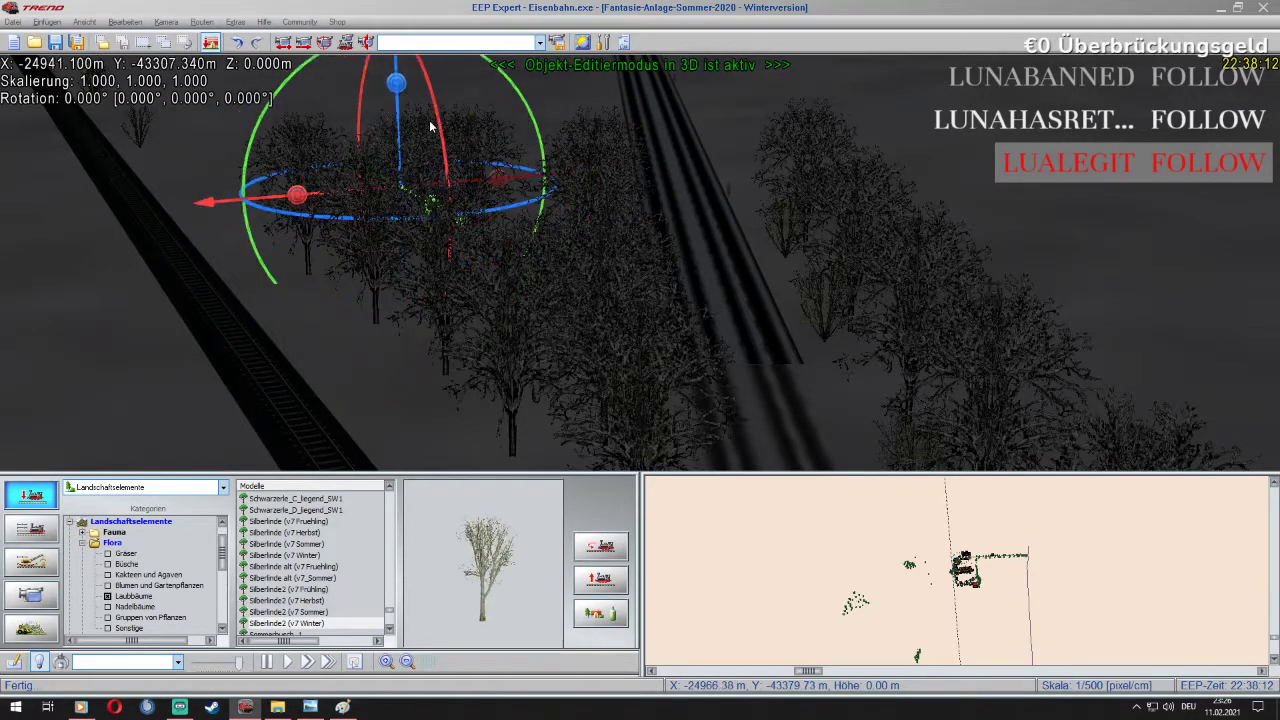
left_click(440, 138)
Clear the bare trees between the remaining clump near the railway and the tree row along the road
left_click(586, 230)
left_click(586, 224)
left_click(593, 245)
left_click(600, 260)
scroll(608, 280, "down", 3)
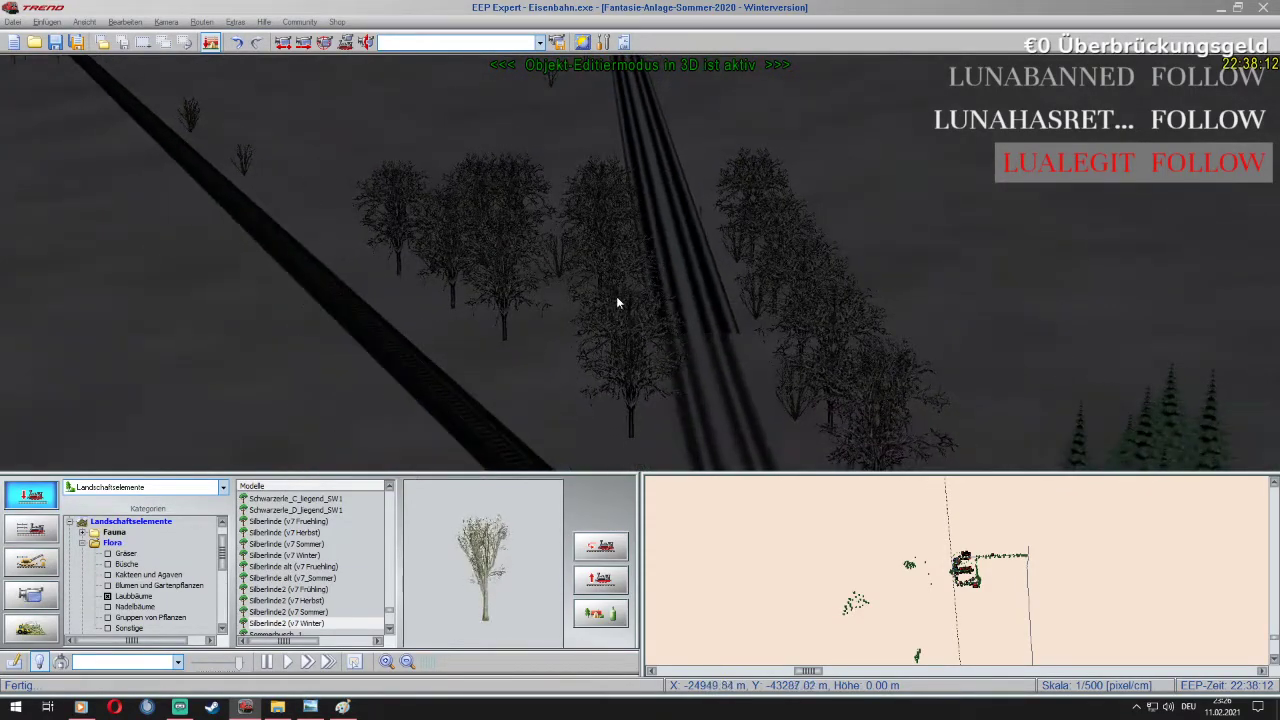
scroll(461, 230, "down", 3)
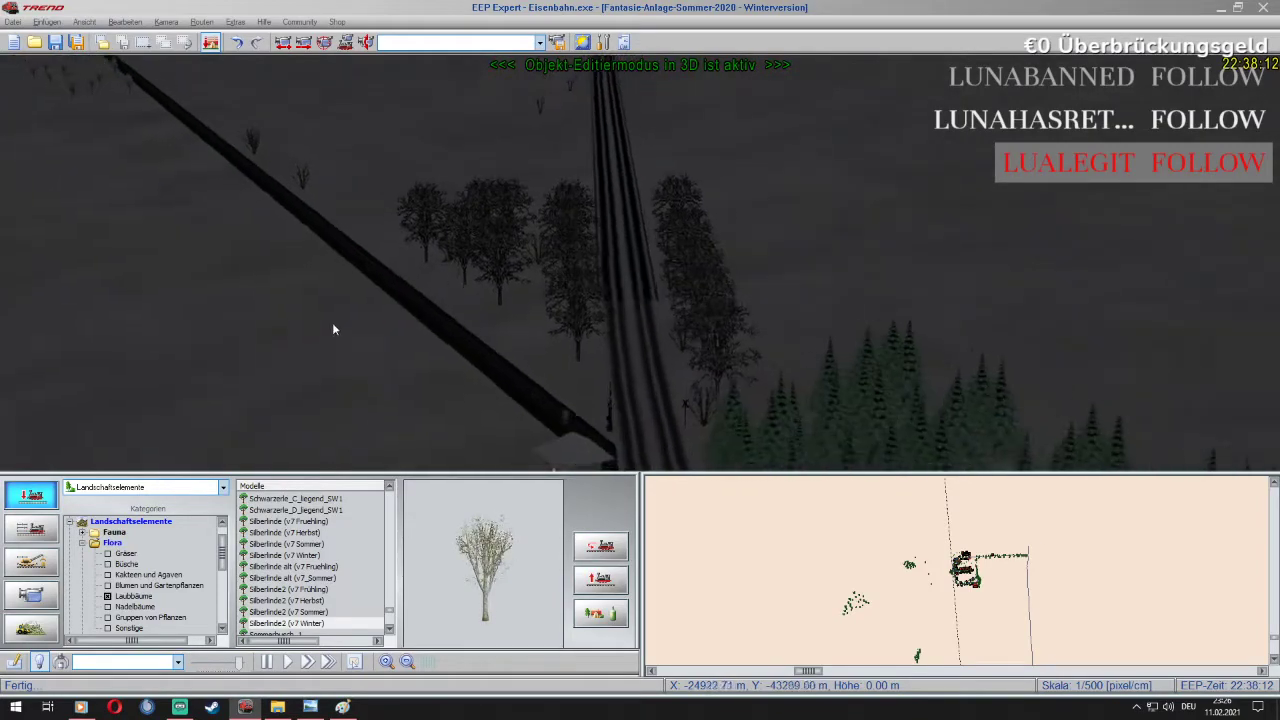
Delete six fir groups along the field-side edge of the fir forest beside the level crossing
left_click(31, 529)
scroll(218, 341, "up", 5)
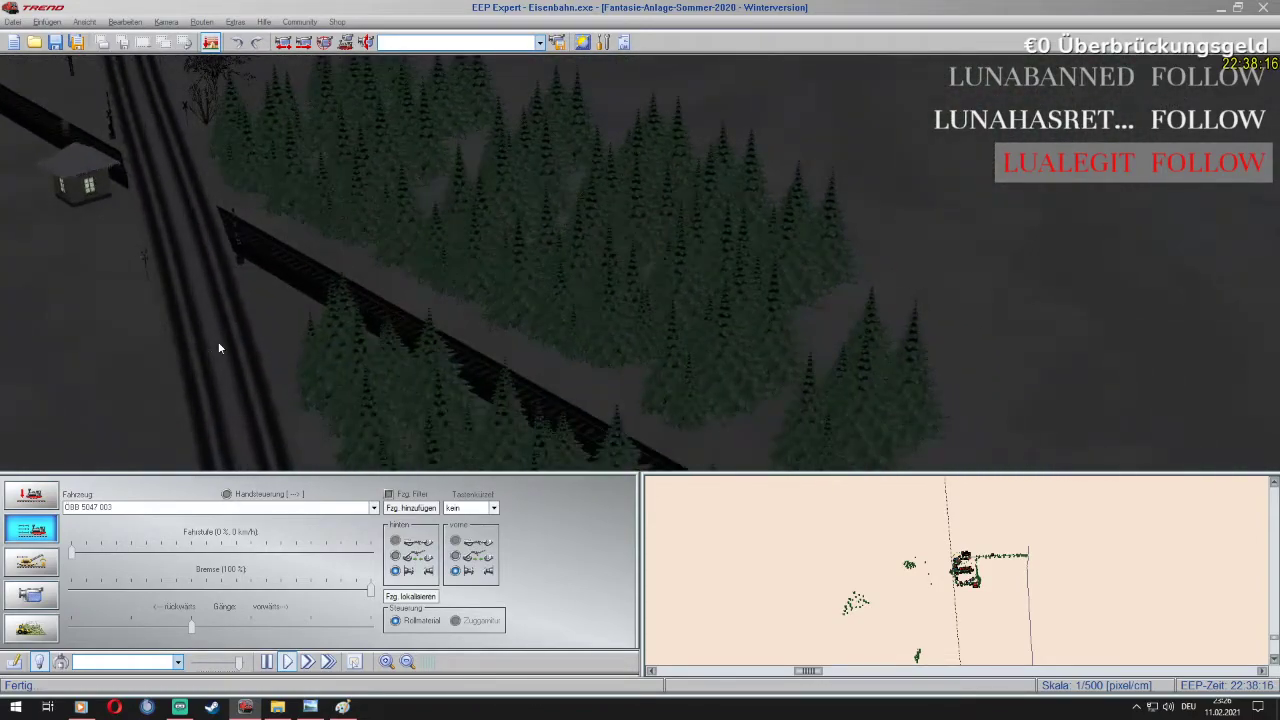
left_click(48, 494)
left_click(905, 351)
key("Delete")
left_click(791, 208)
key("Delete")
left_click(695, 151)
key("Delete")
left_click(630, 112)
key("Delete")
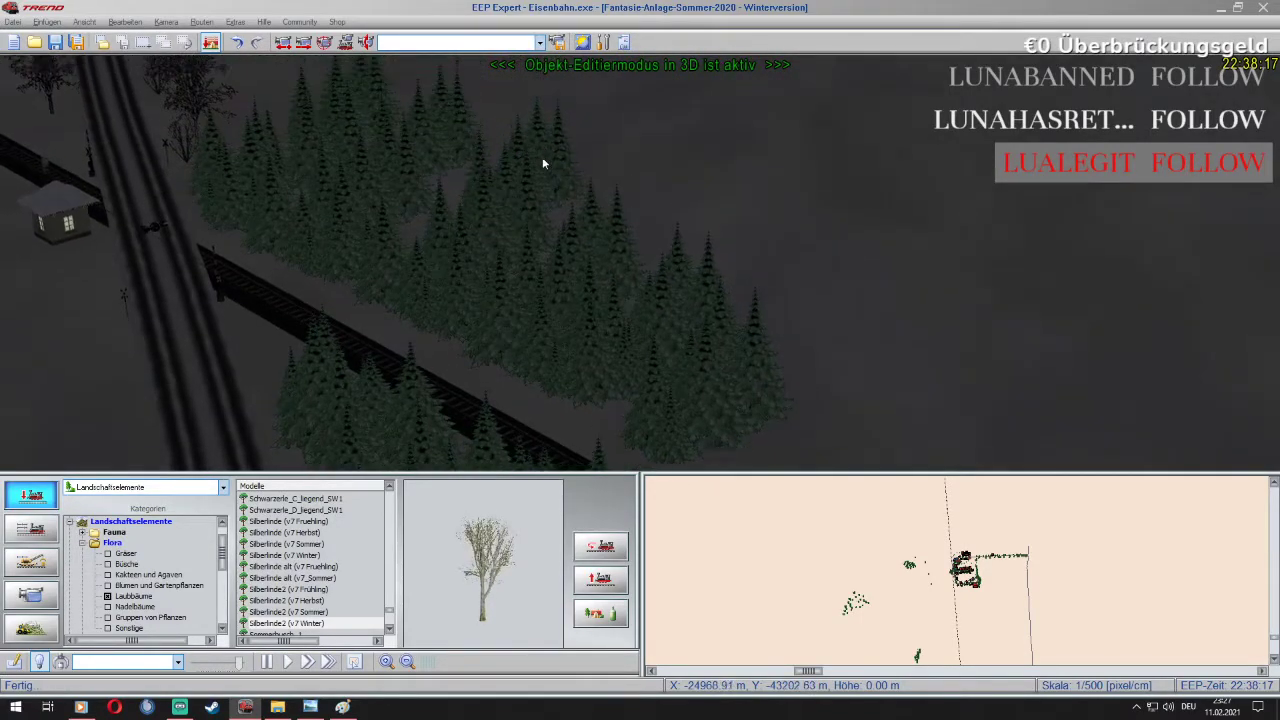
left_click(467, 153)
key("Delete")
left_click(390, 155)
key("Delete")
Leave object editing for vehicle control and view the woodland and fir forest around the level crossing from above
left_click(21, 556)
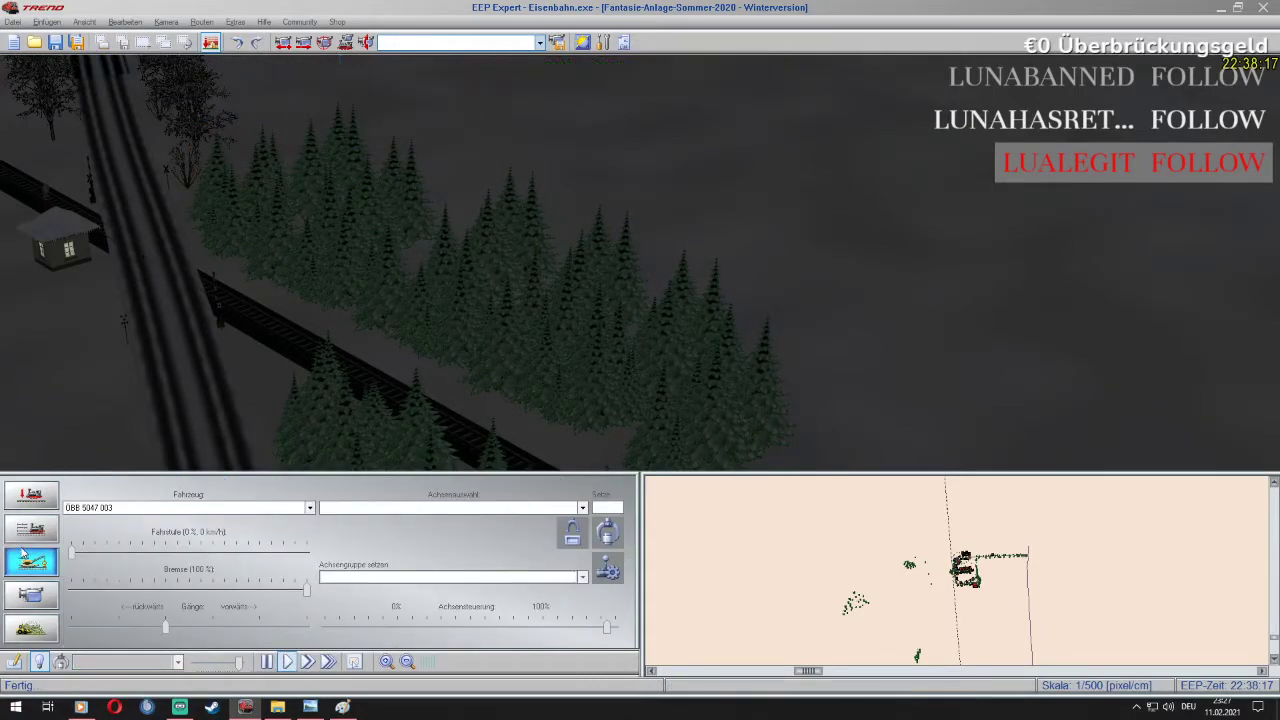
left_click(29, 533)
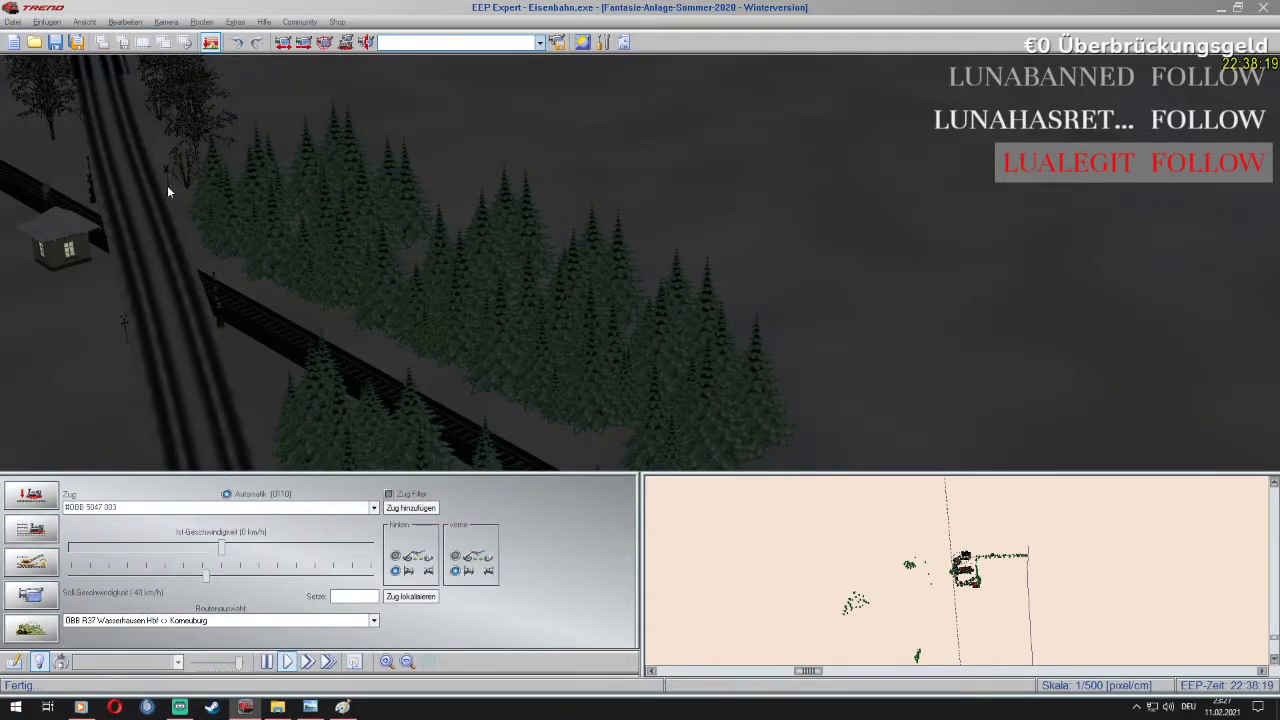
key("Left")
key("Up")
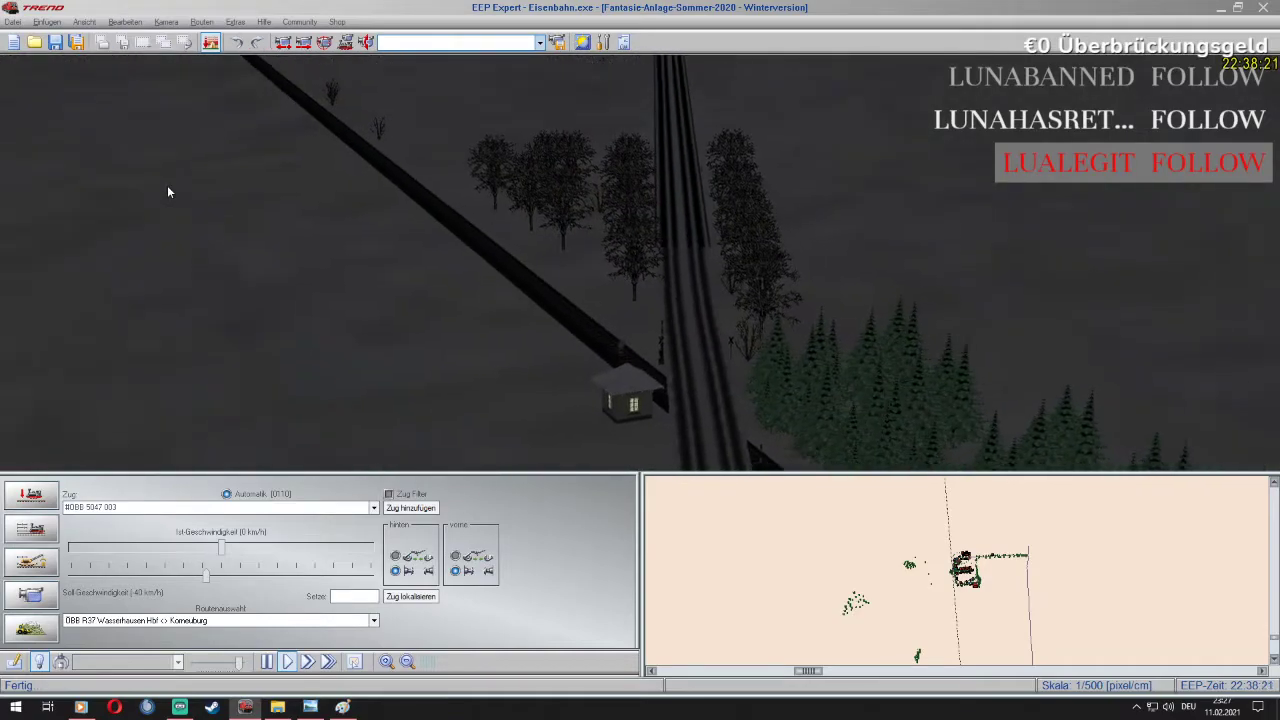
key("Down")
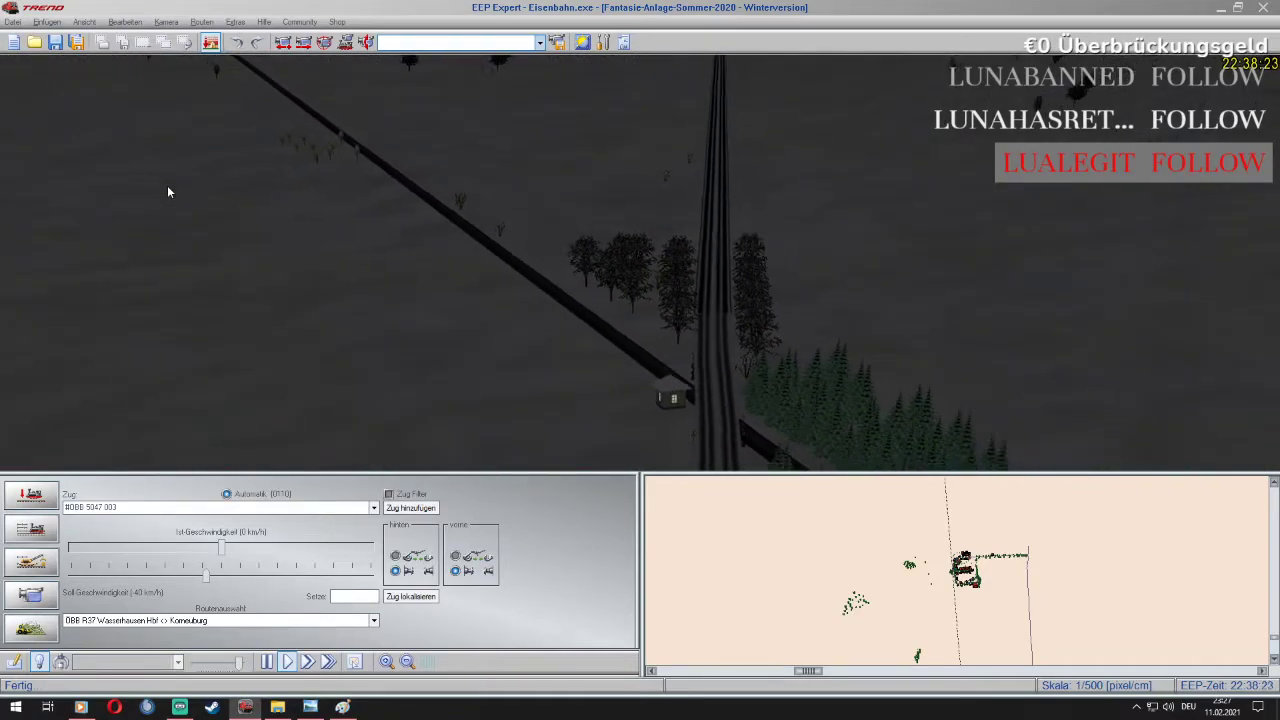
key("Right")
key("Right")
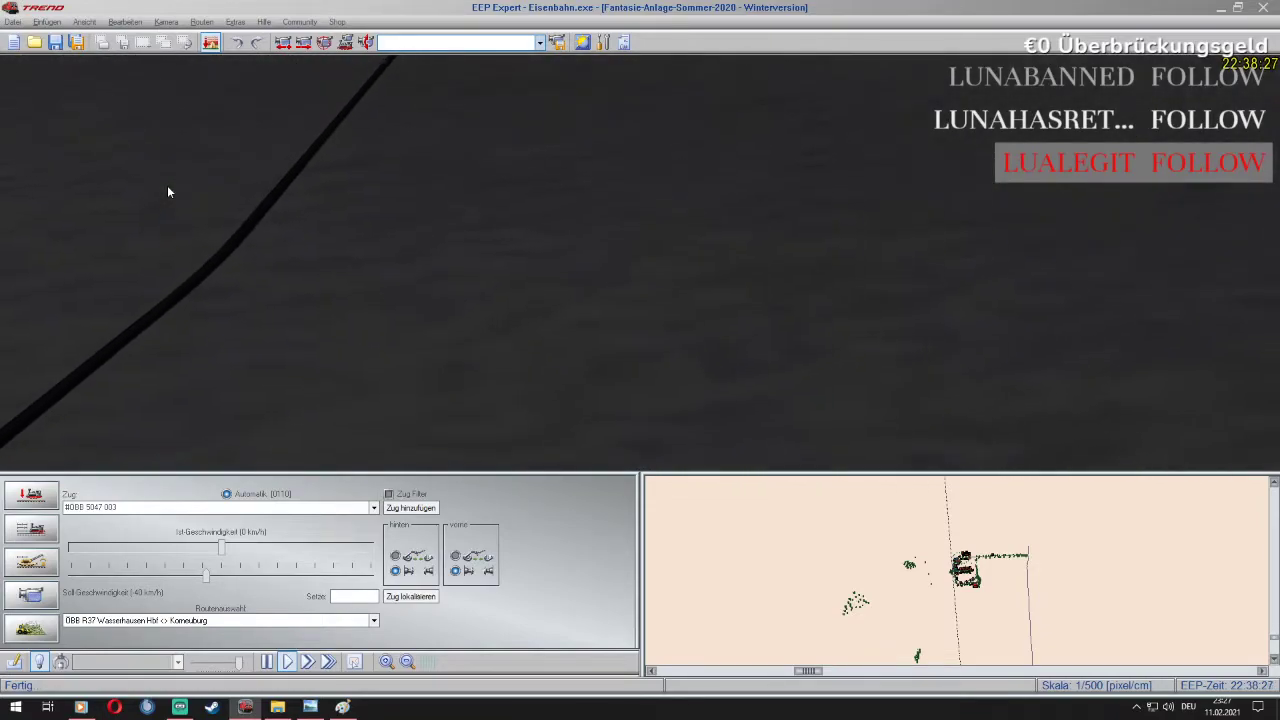
Survey the open fields, distant tree groups and the bend in the railway line on the far side of the fir forest
key("Up")
key("Left")
key("Up")
key("Left")
key("Left")
key("Page_Down")
key("Left")
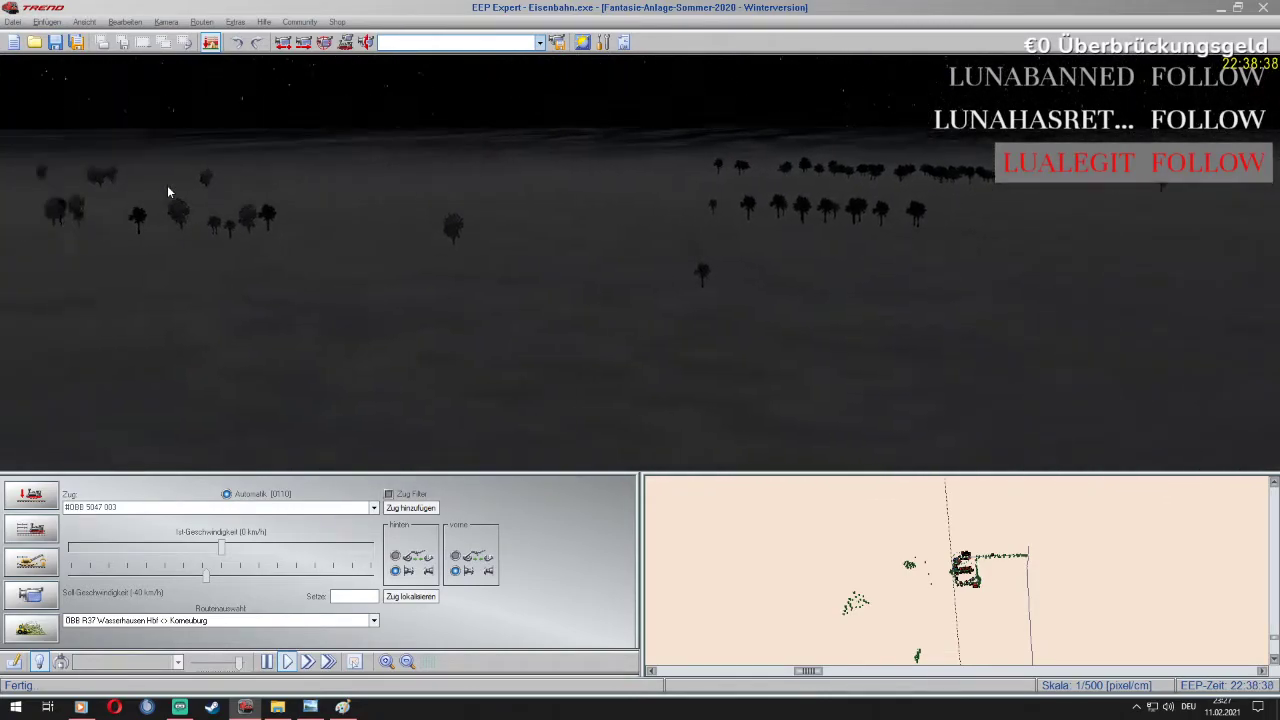
key("Left")
key("Page_Up")
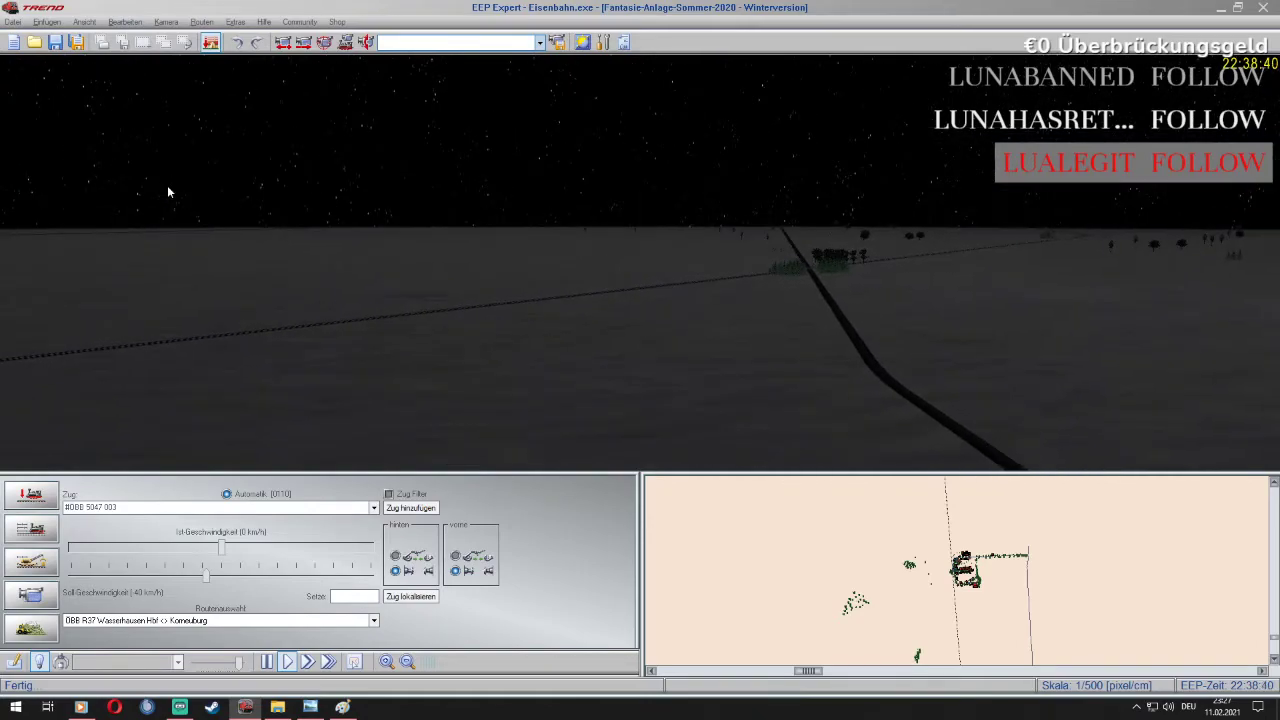
key("Right")
key("Left")
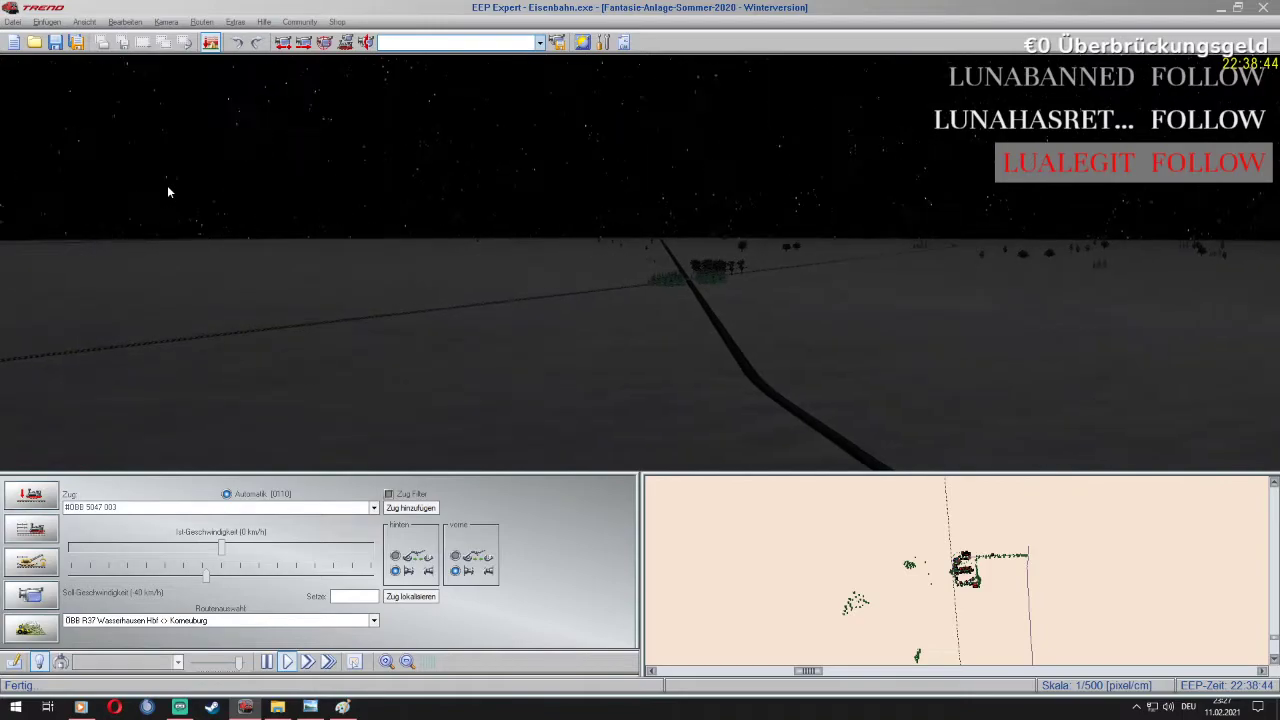
key("Left")
key("Right")
key("Left")
key("Down")
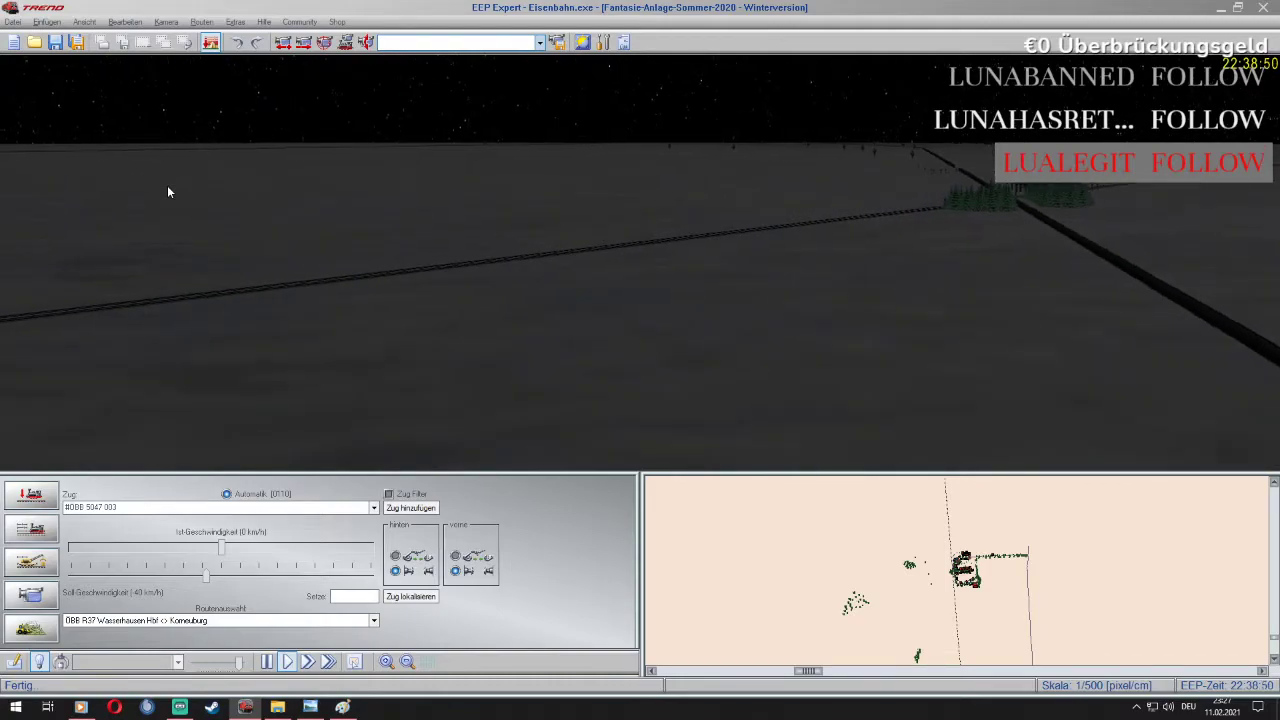
Follow the road to the level crossing and examine the gatekeeper's house, the track and the planting around them
key("Up")
key("Right")
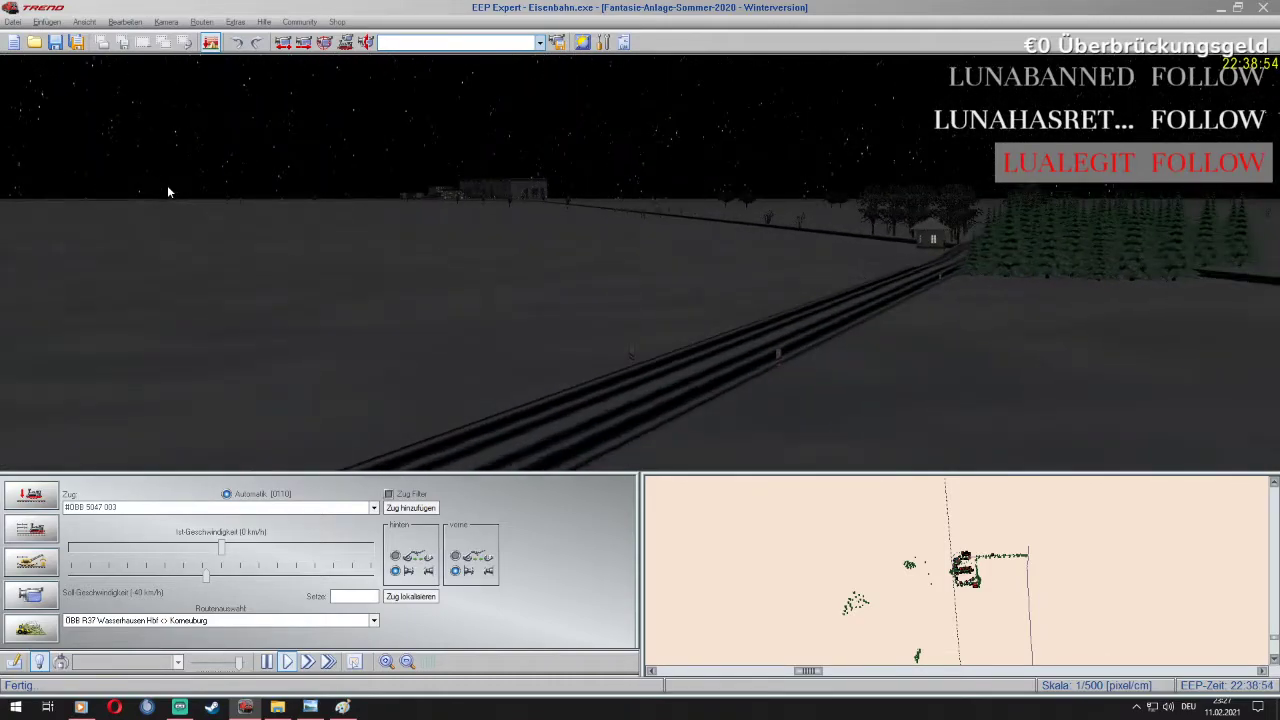
key("Right")
key("Up")
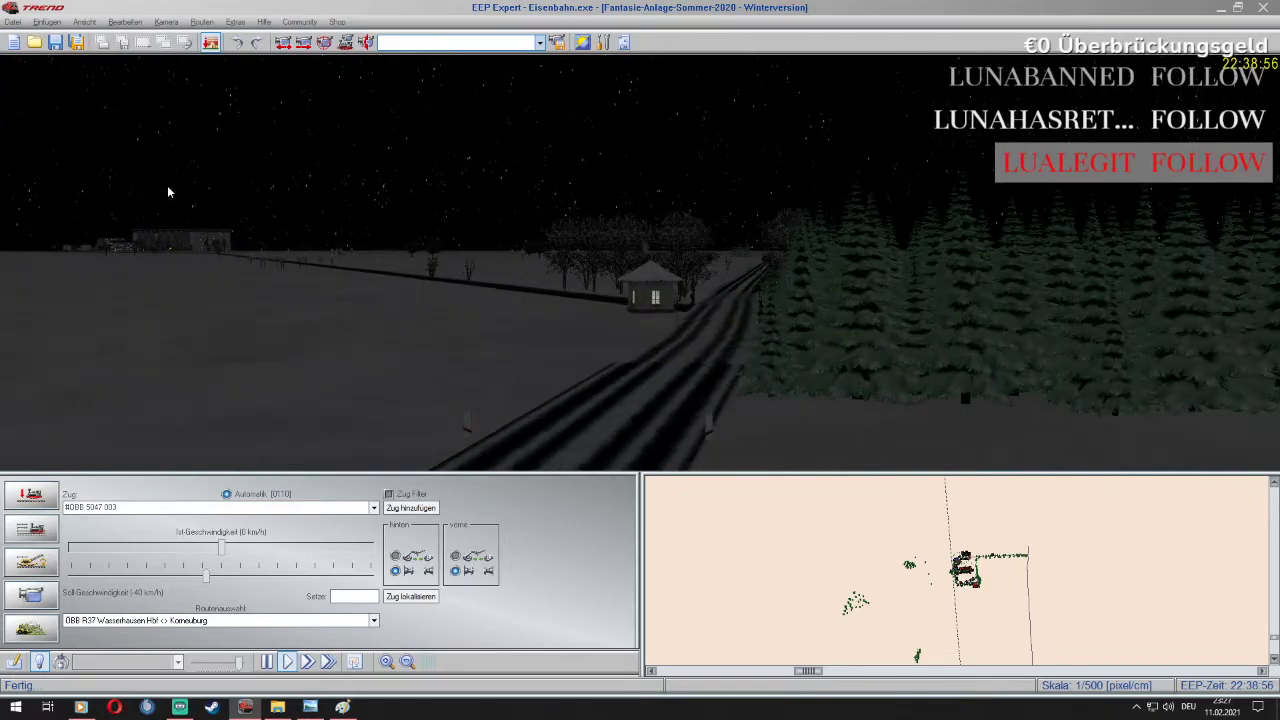
key("Up")
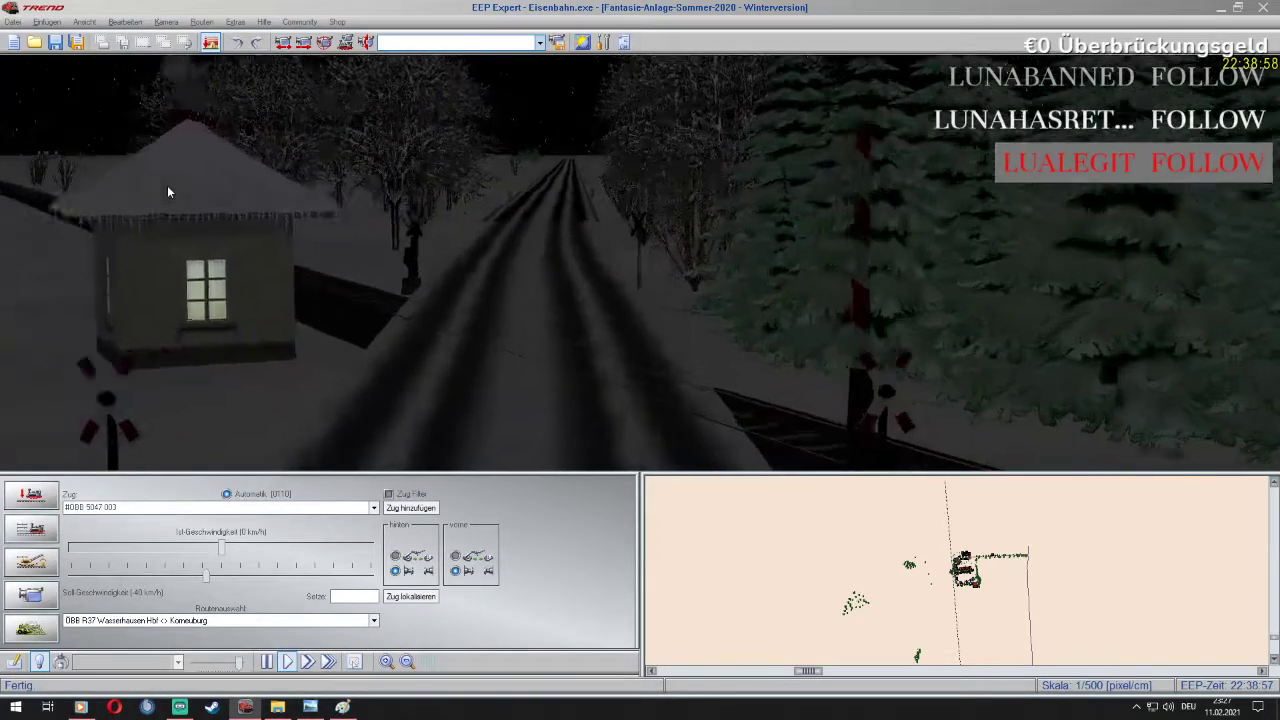
key("Up")
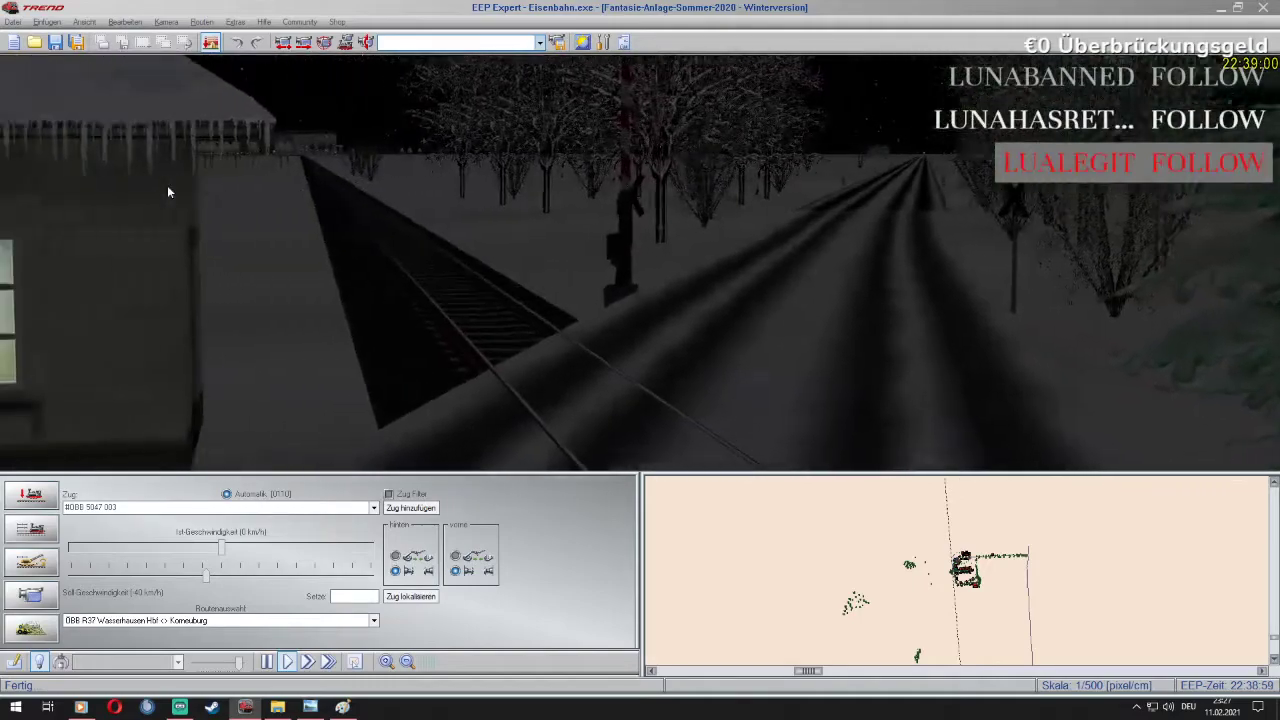
key("Up")
key("Left")
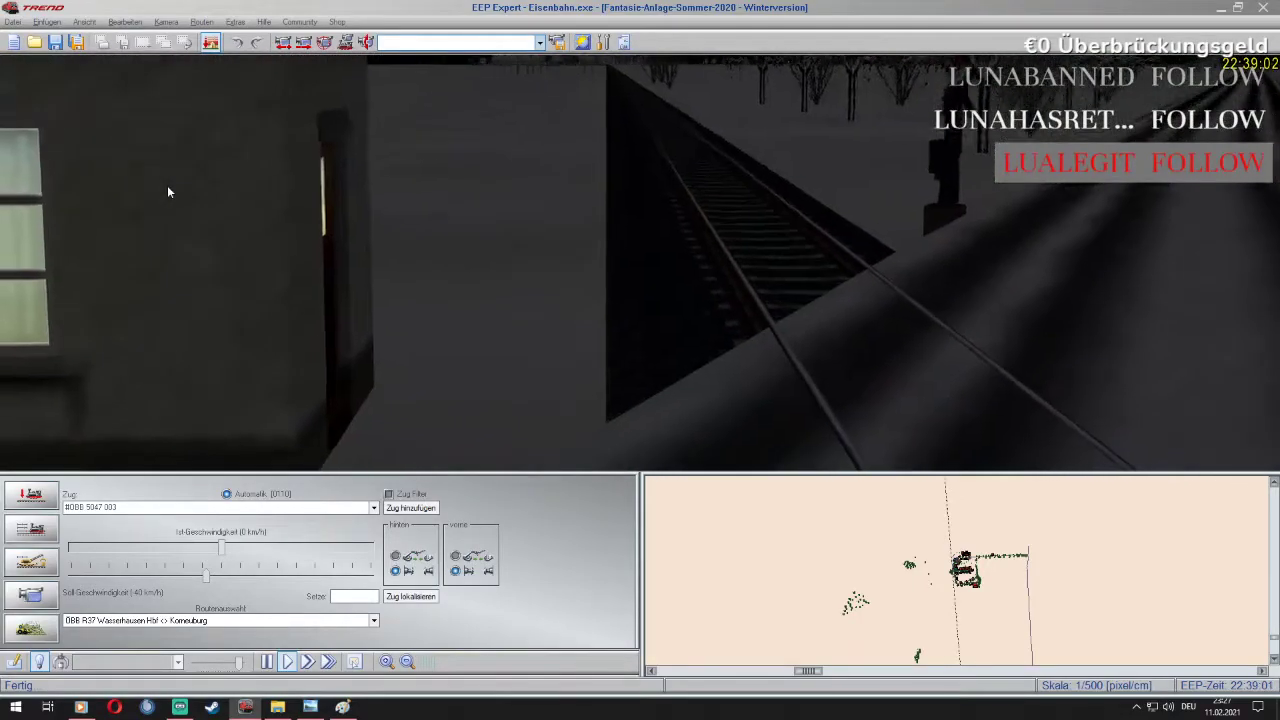
key("Left")
key("Down")
key("Right")
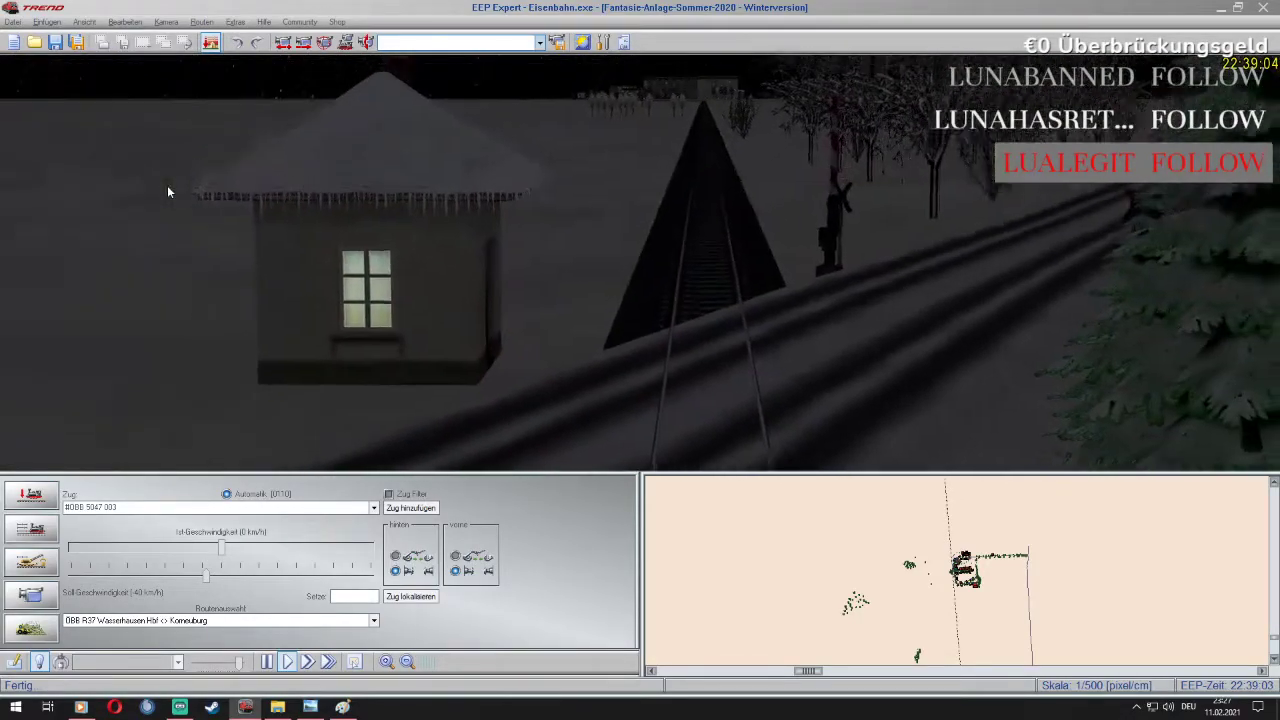
key("Down")
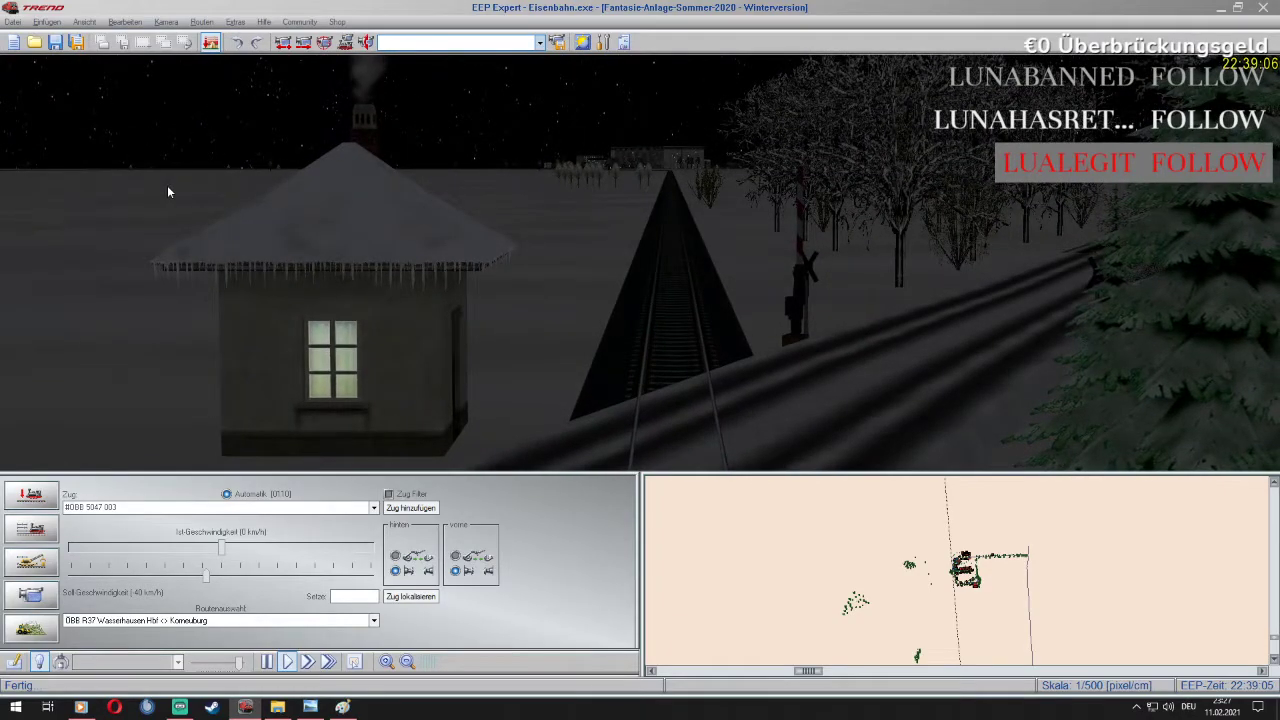
Examine the fir forest on both sides of the railway and the empty fields along the track leading away from it
key("Down")
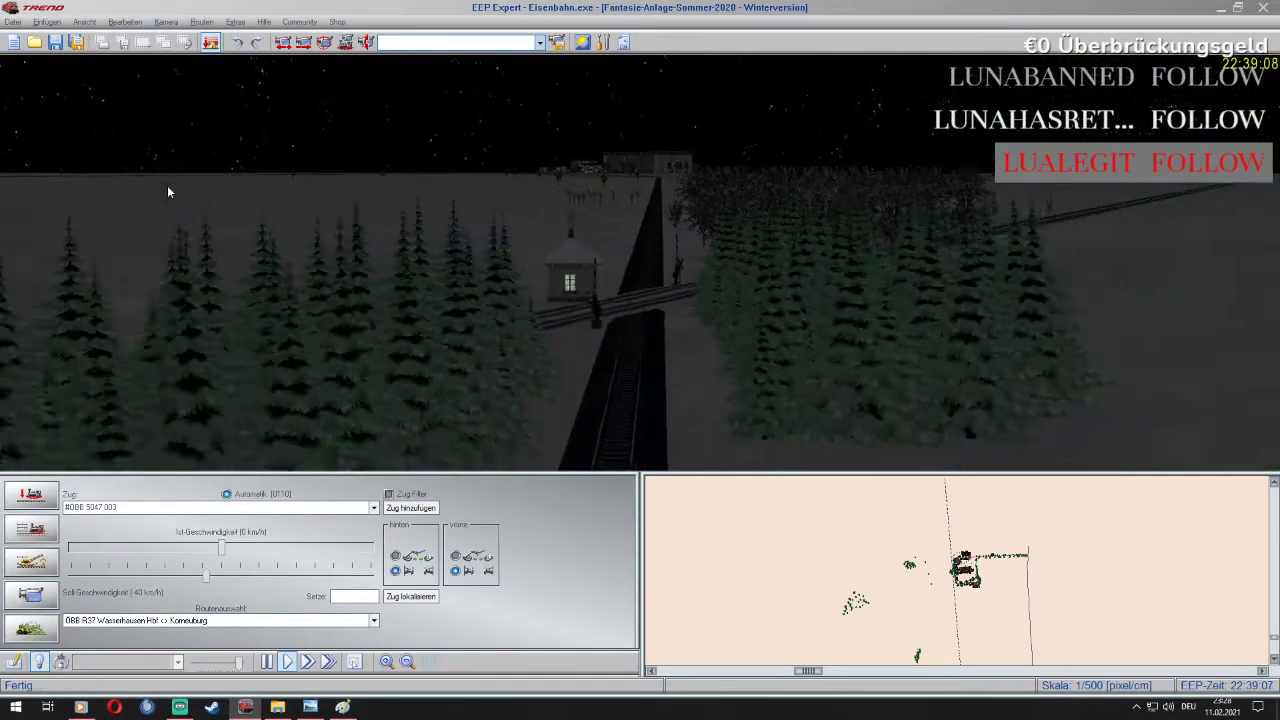
key("Down")
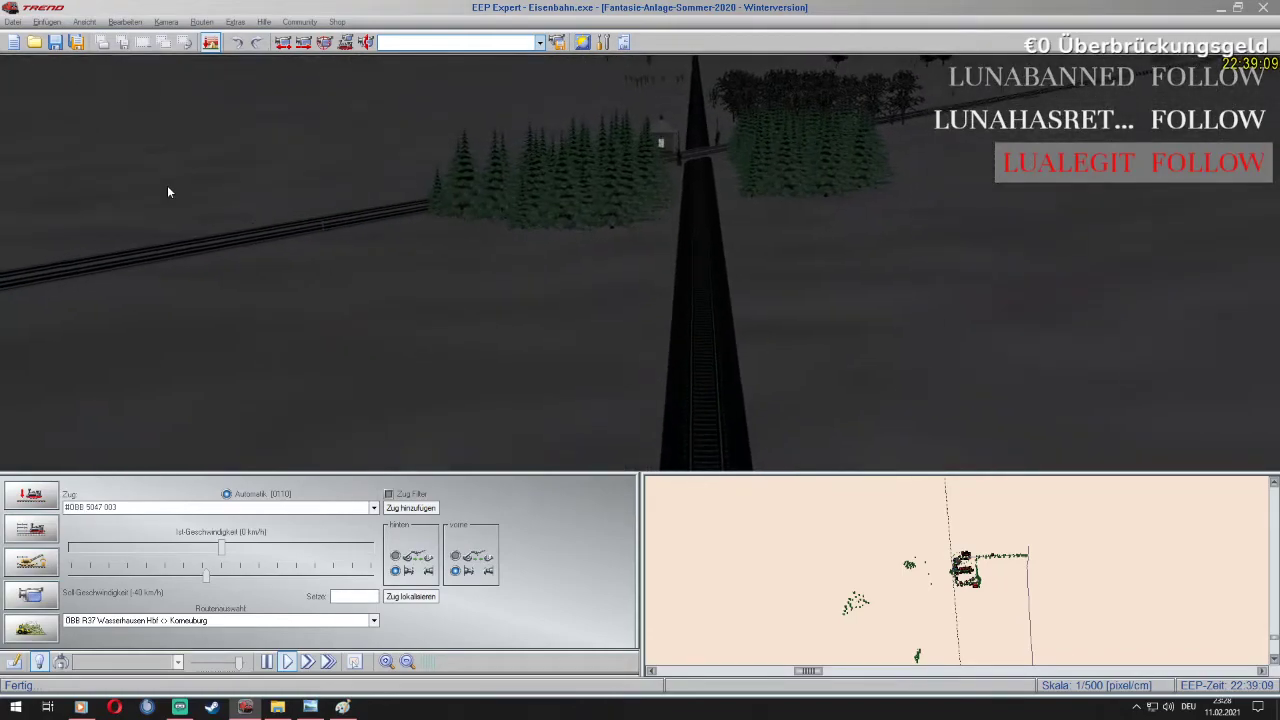
key("Up")
key("Up")
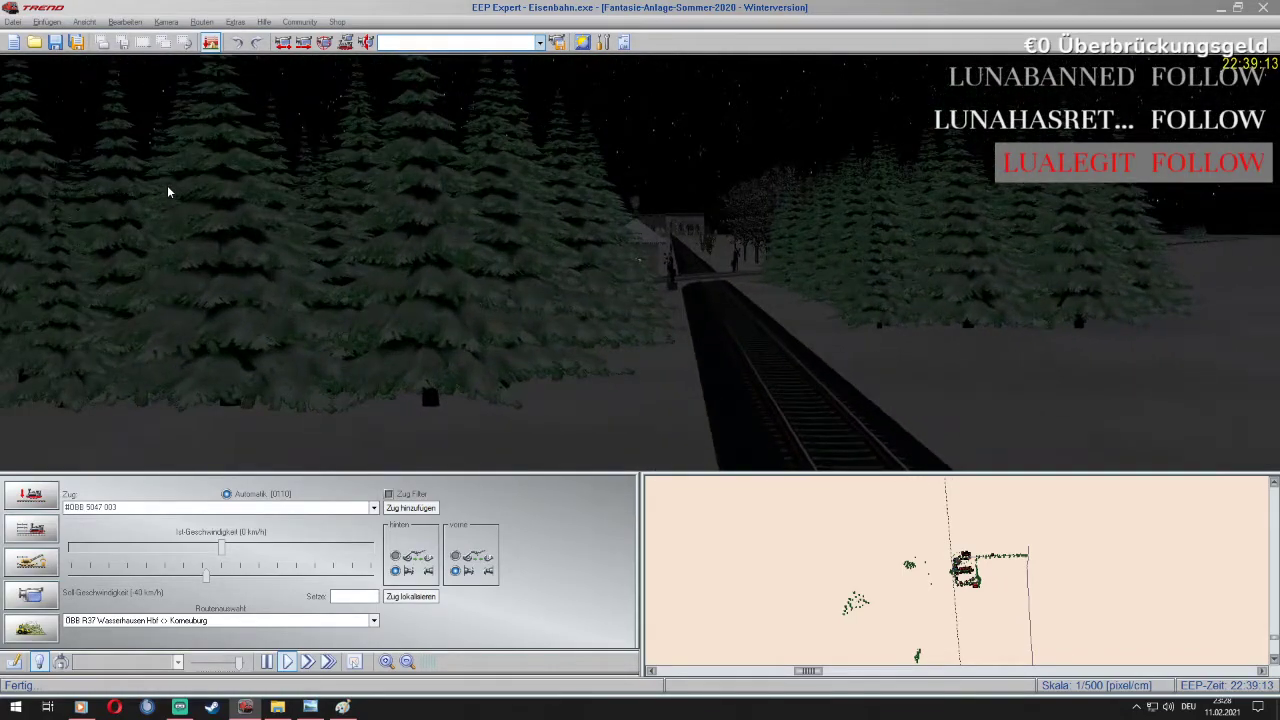
key("Up")
key("Right")
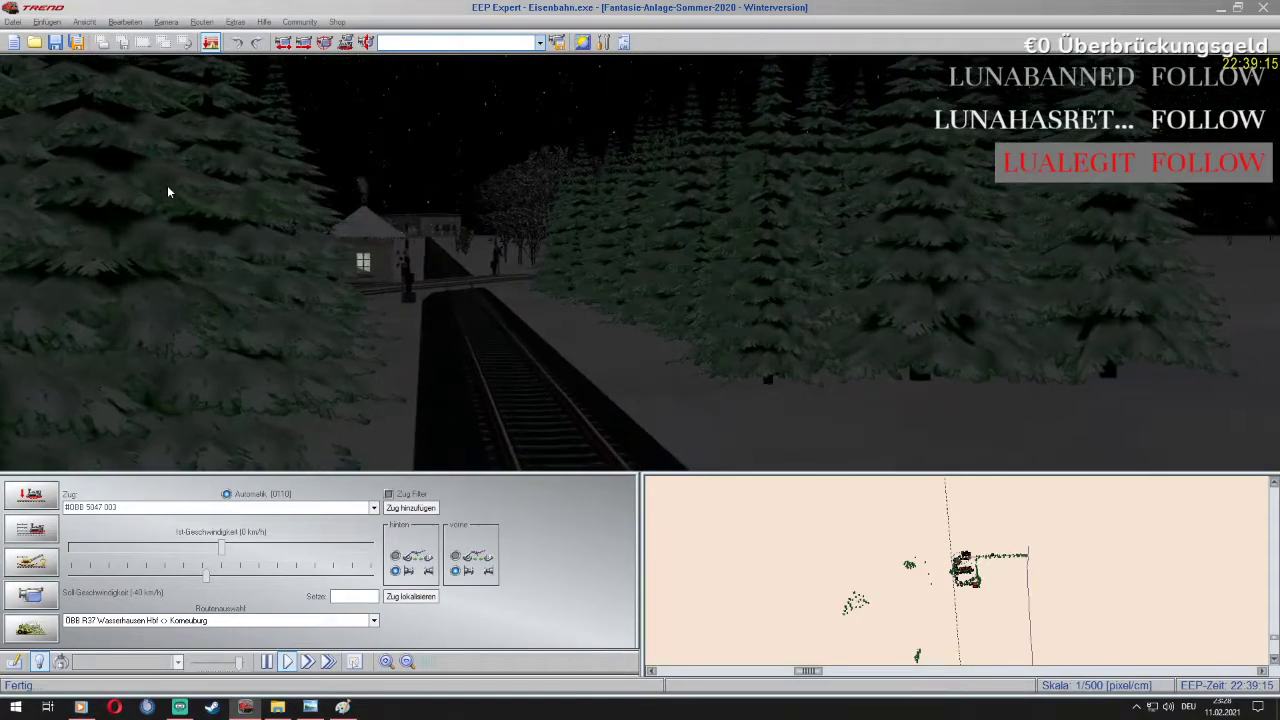
key("Right")
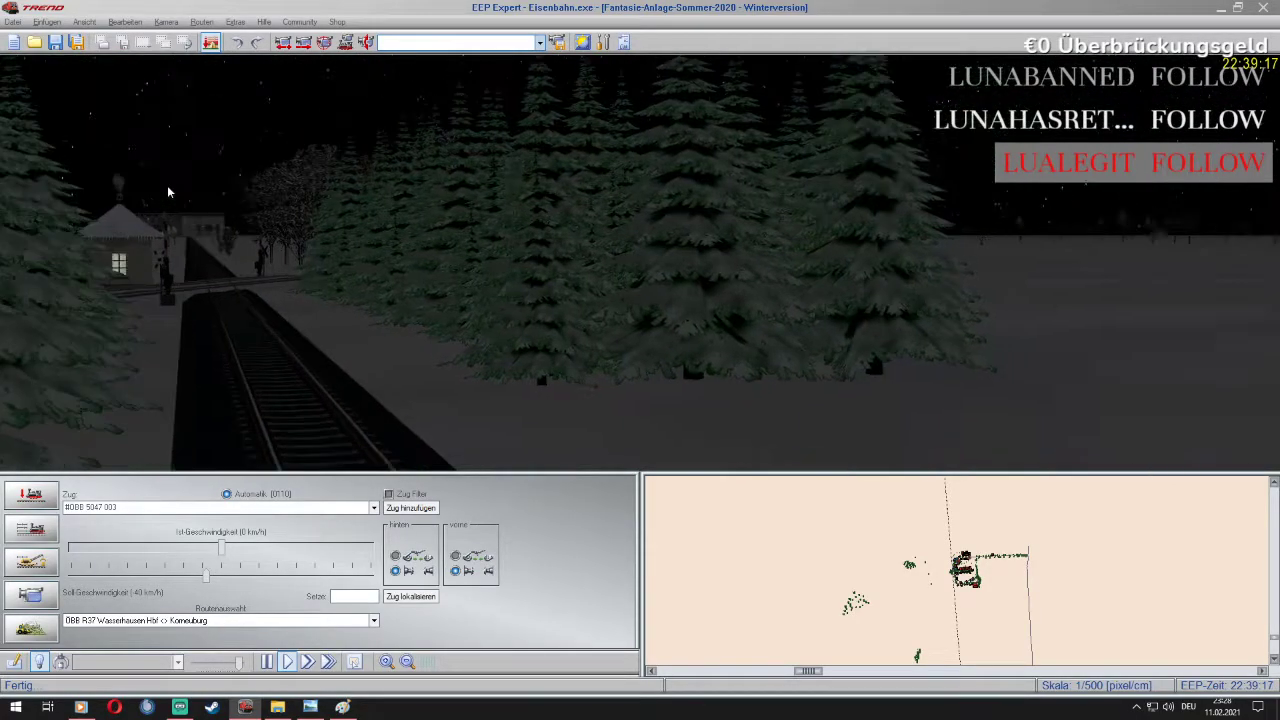
key("Right")
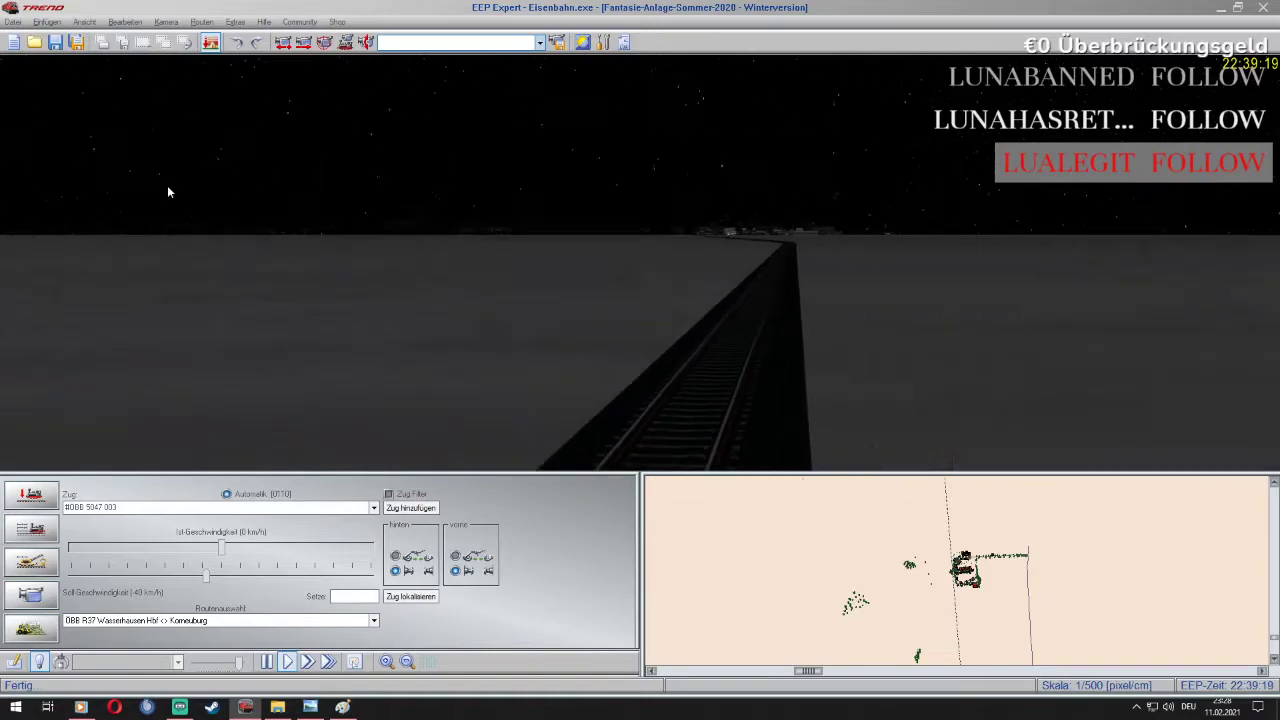
key("Right")
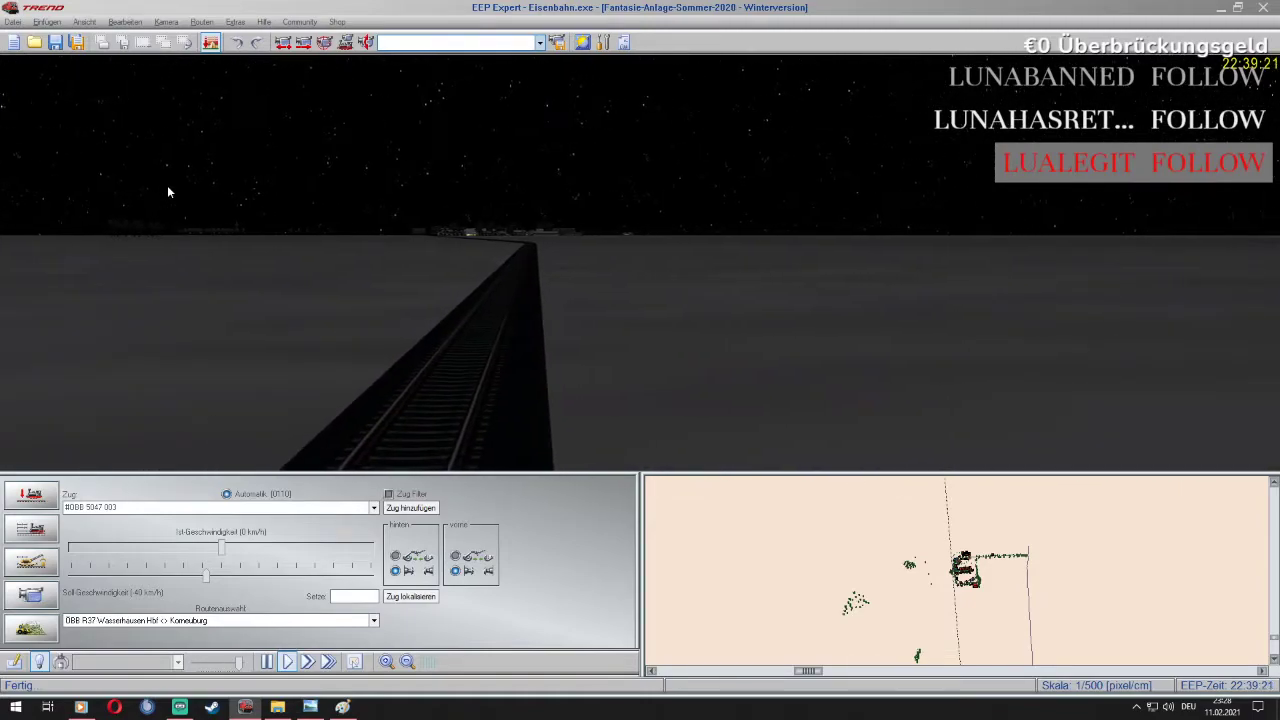
key("Right")
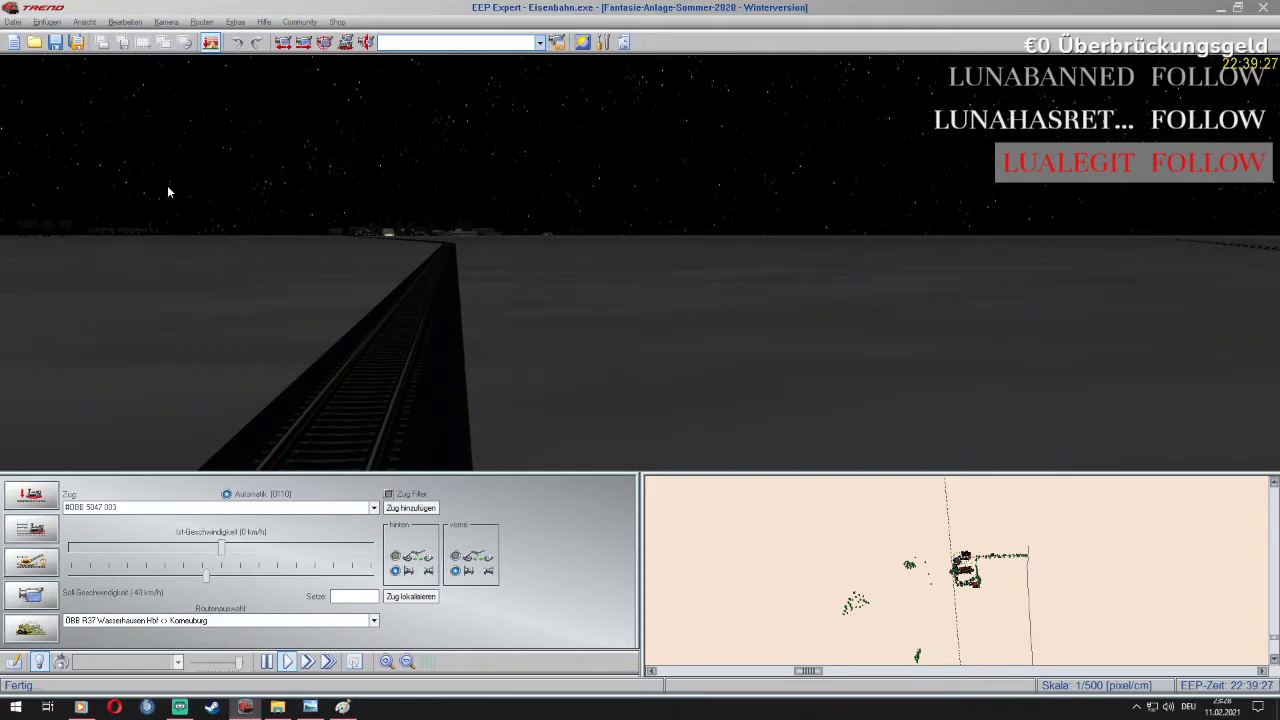
Examine the firs beside the level crossing and the scattered trees on the open fields along the railway line
key("Left")
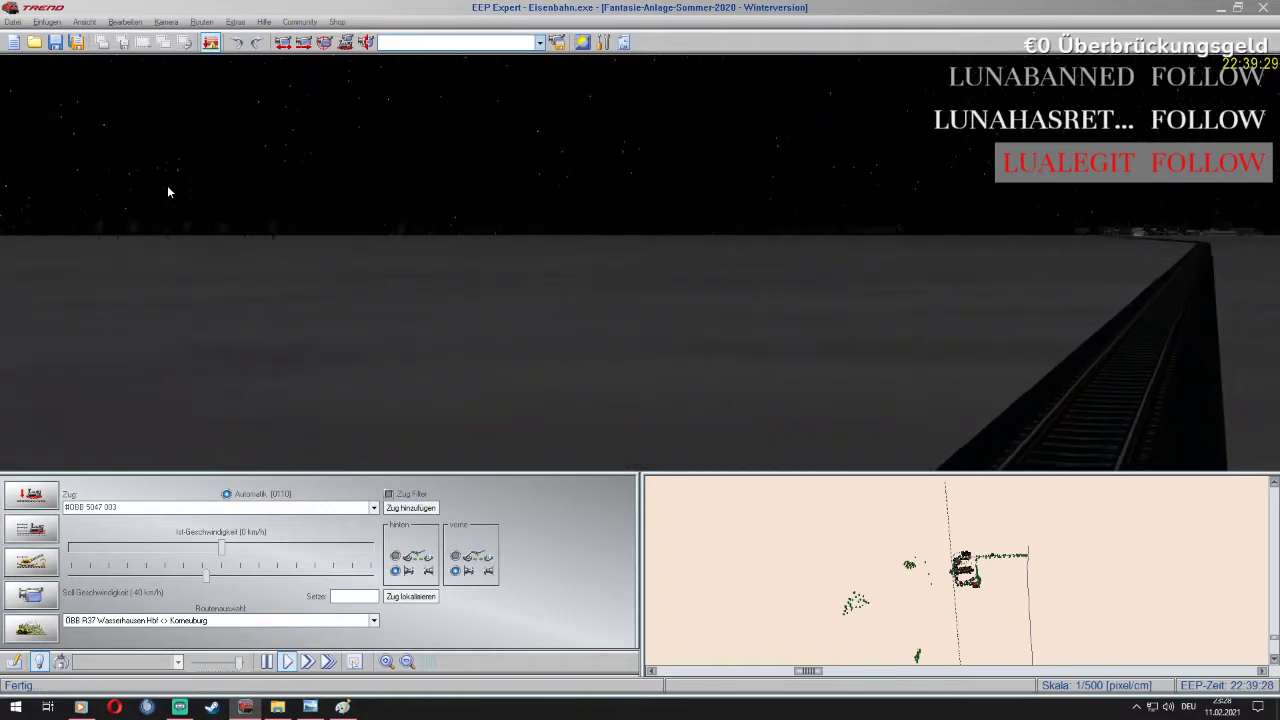
key("Left")
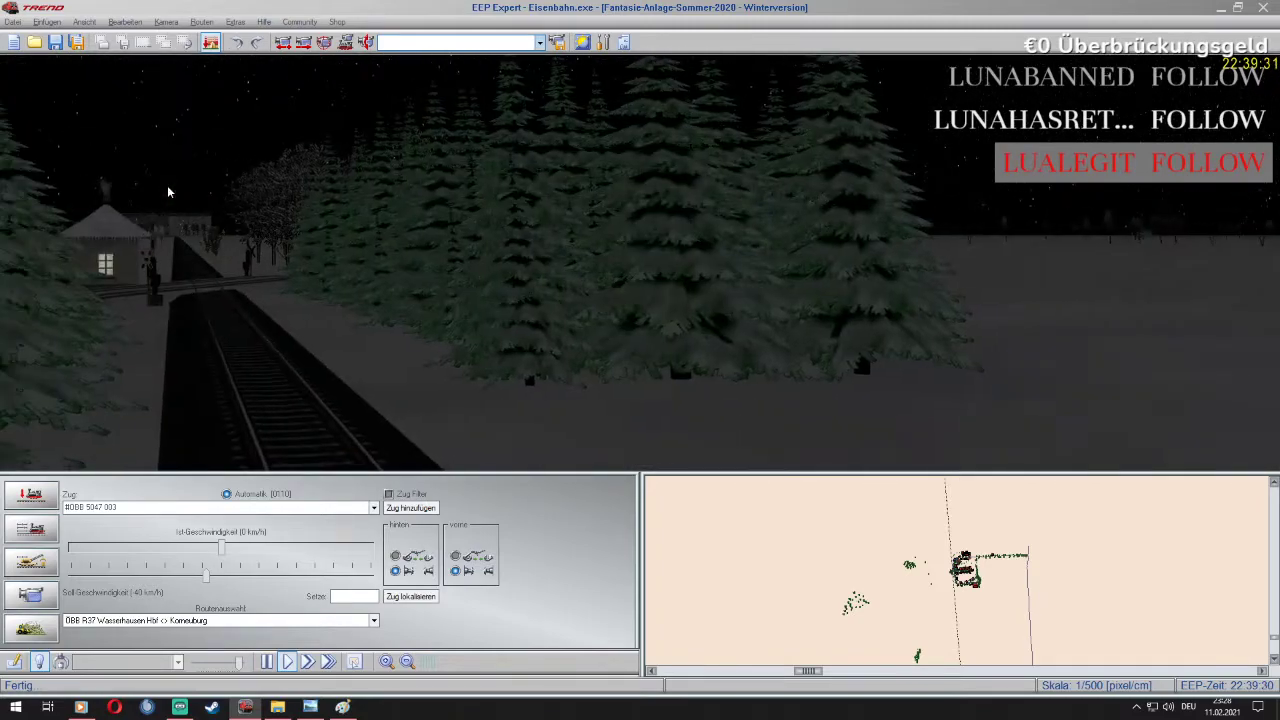
key("Left")
key("Up")
key("Right")
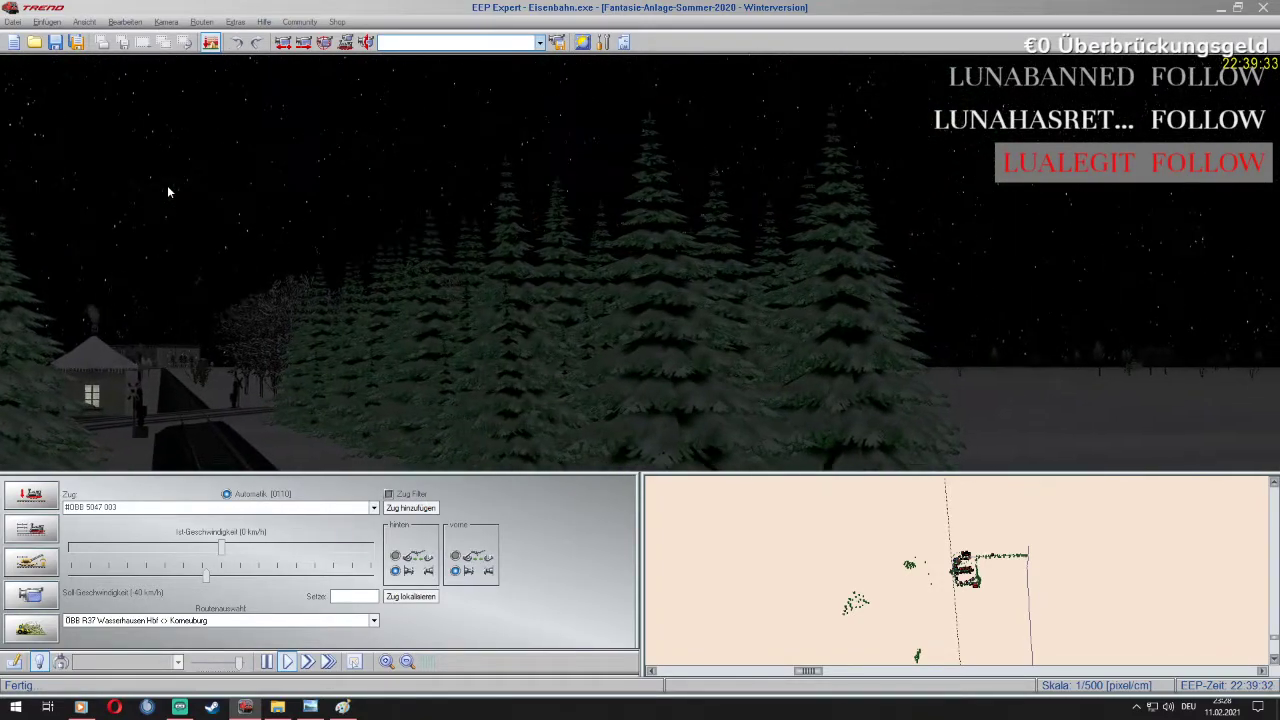
key("Up")
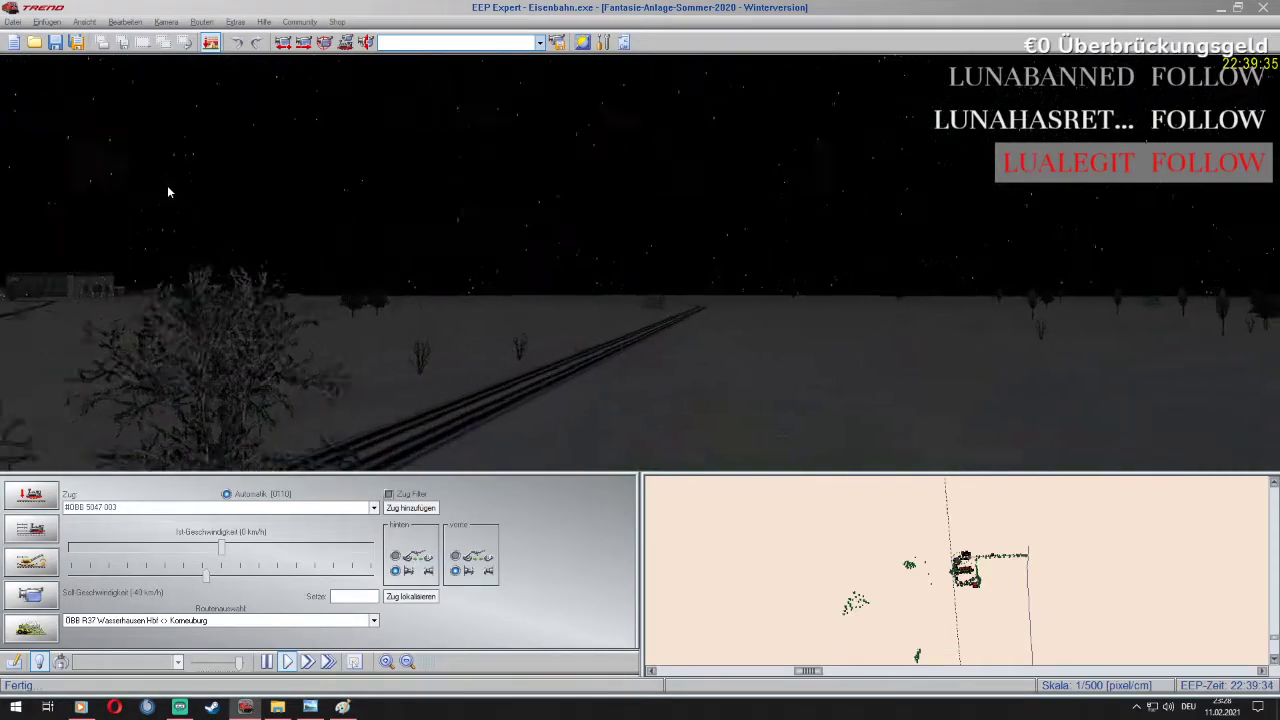
key("Up")
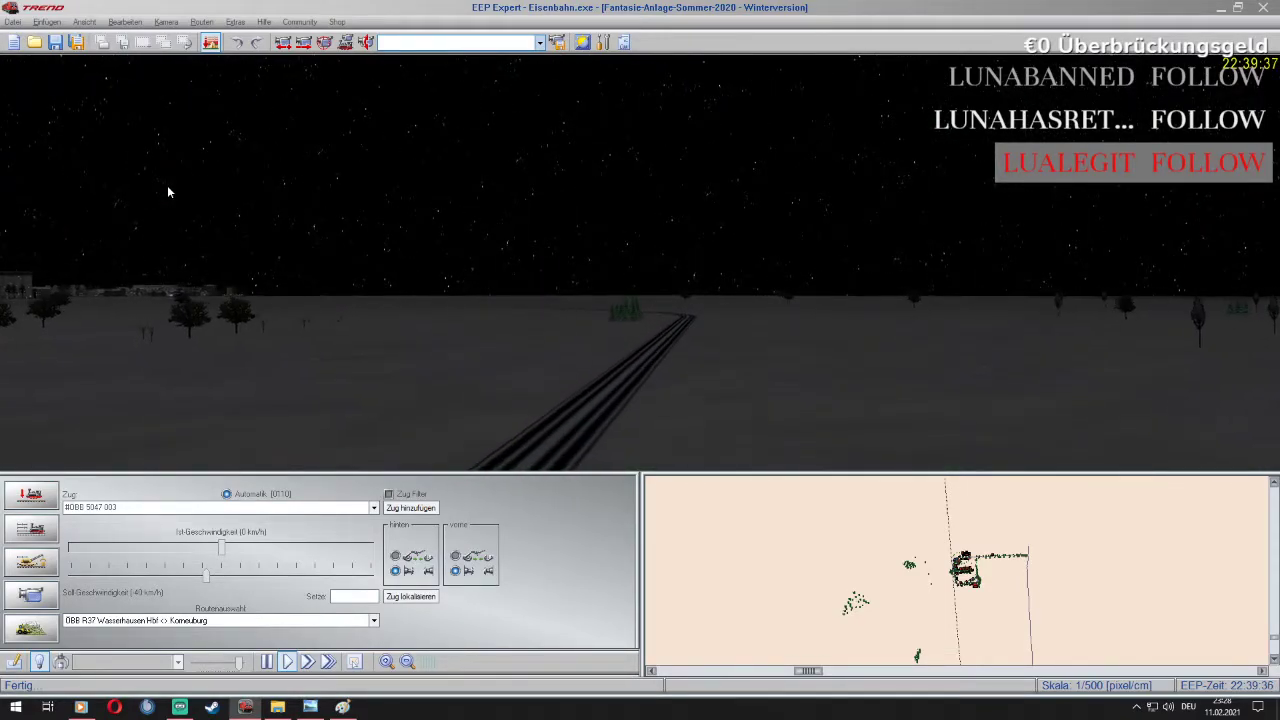
key("Left")
key("Left")
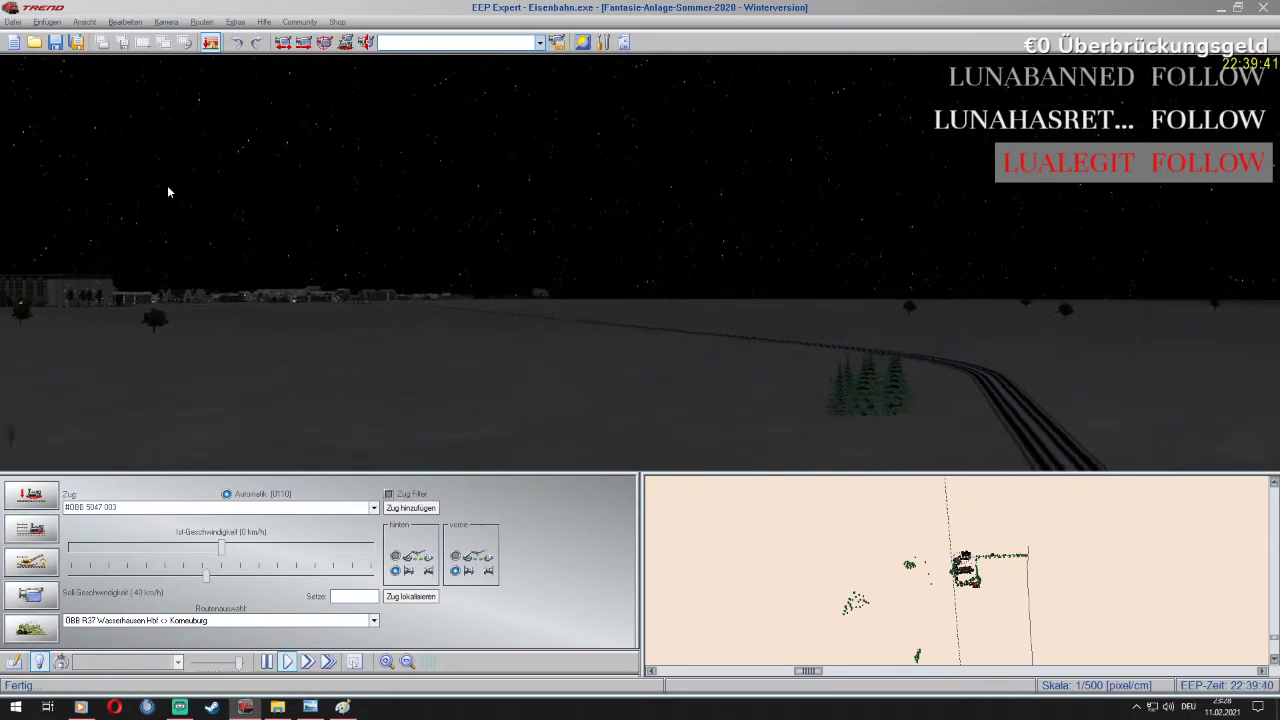
Follow the railway line around the bend and survey the empty fields and the outskirts of the town
key("Left")
key("Left")
key("Left")
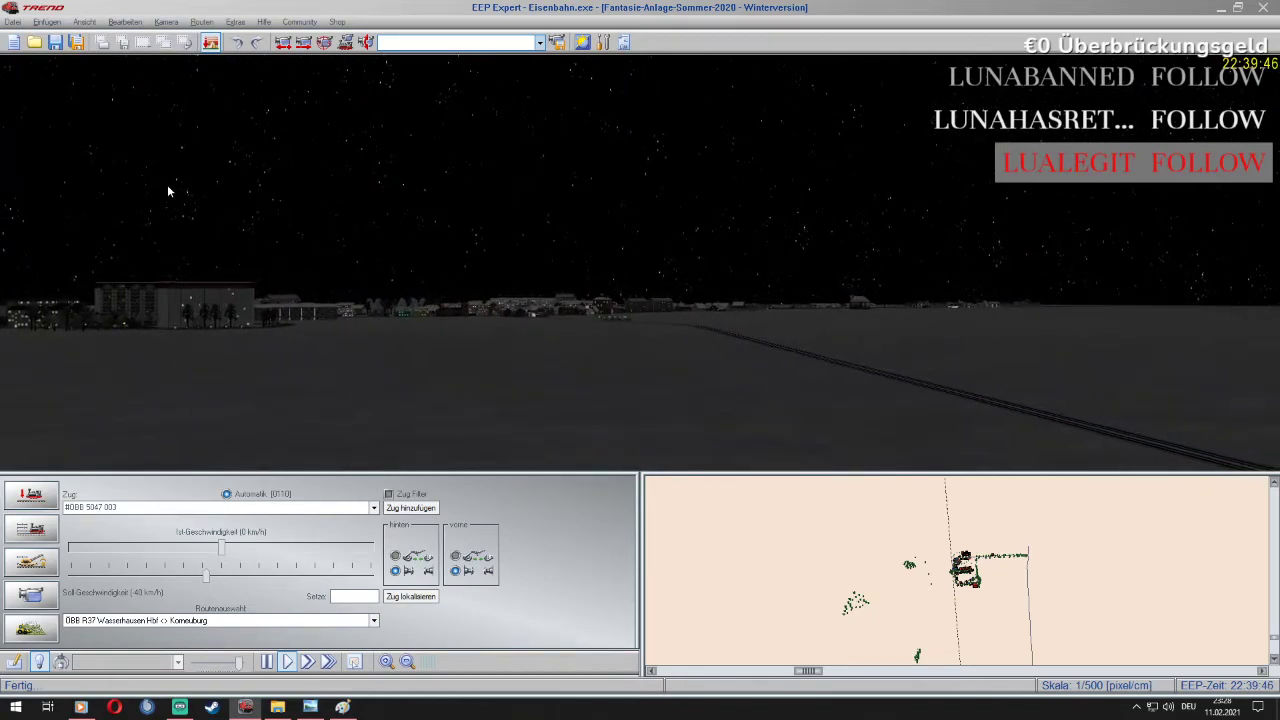
key("Left")
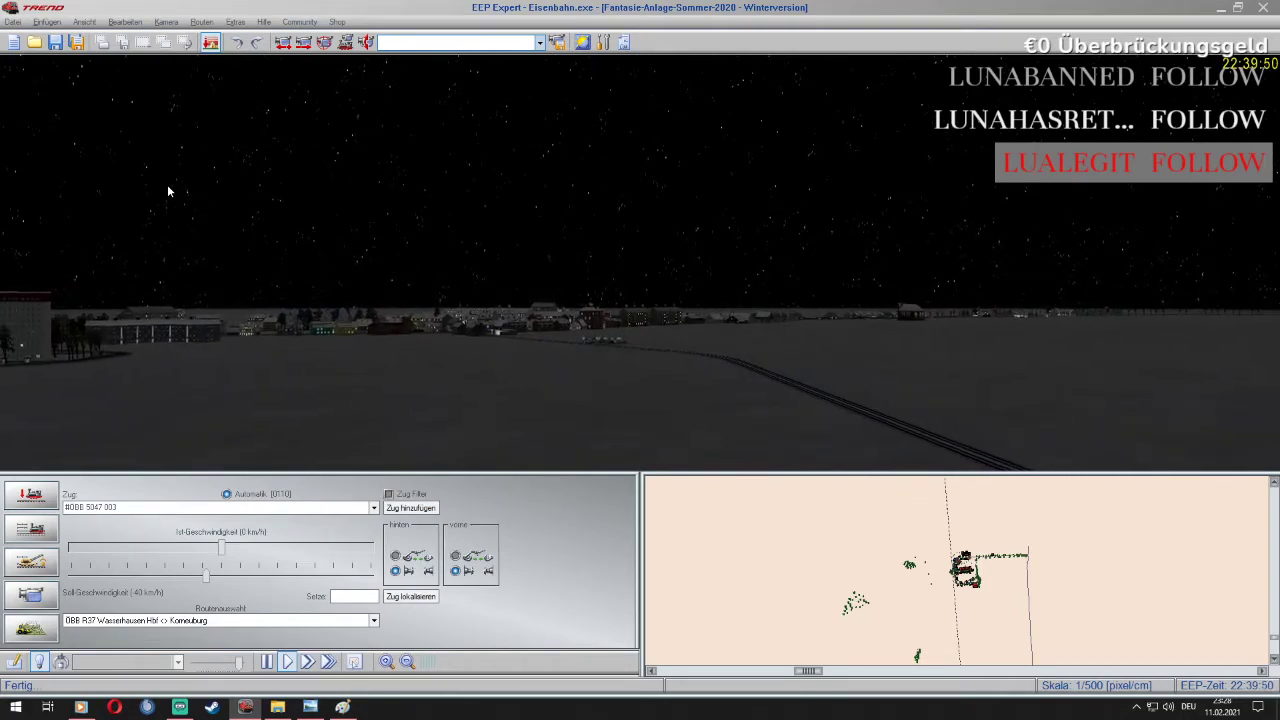
key("Left")
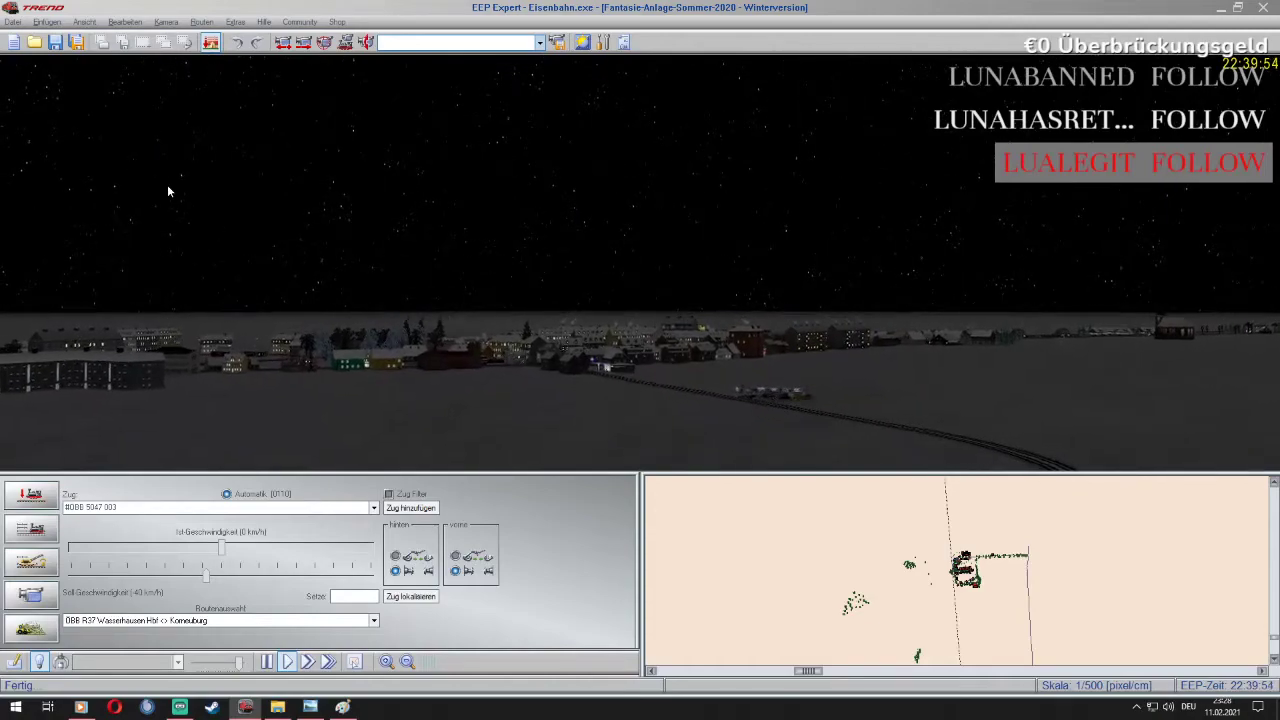
key("Down")
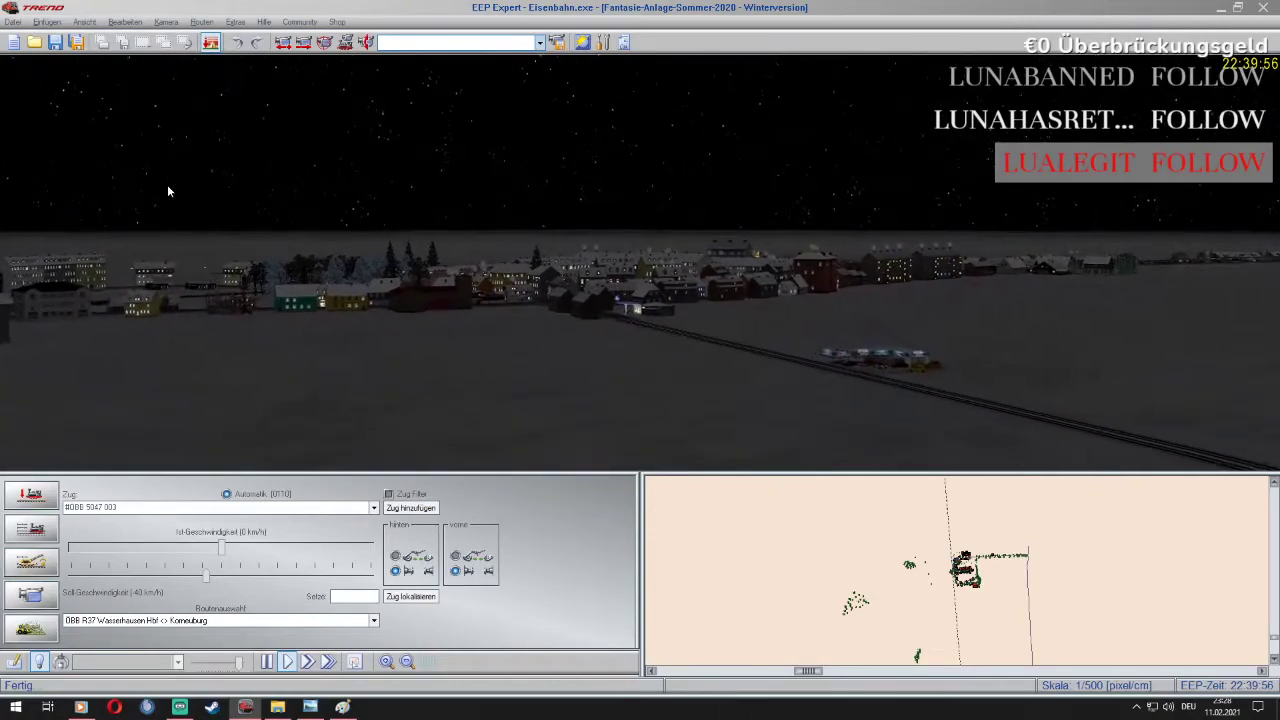
key("Up")
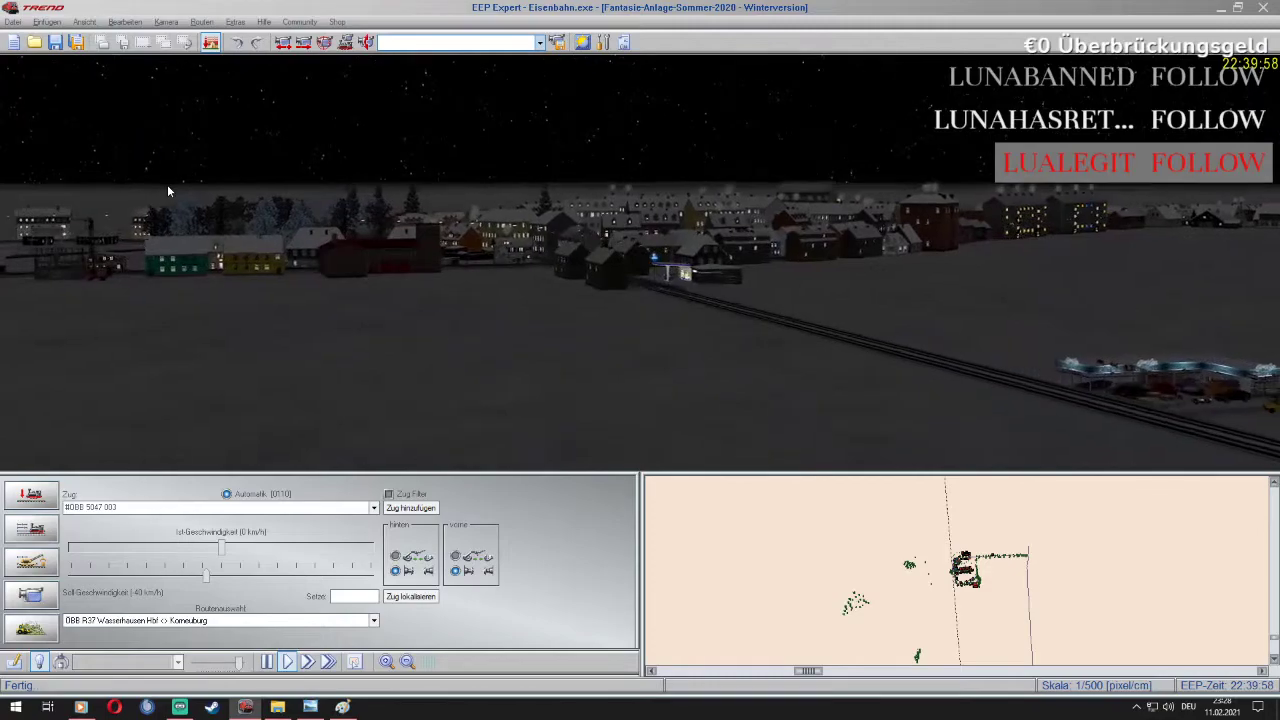
Switch off the lights of the beige estate car on the Classic Cars dealership lot through its object properties
key("Right")
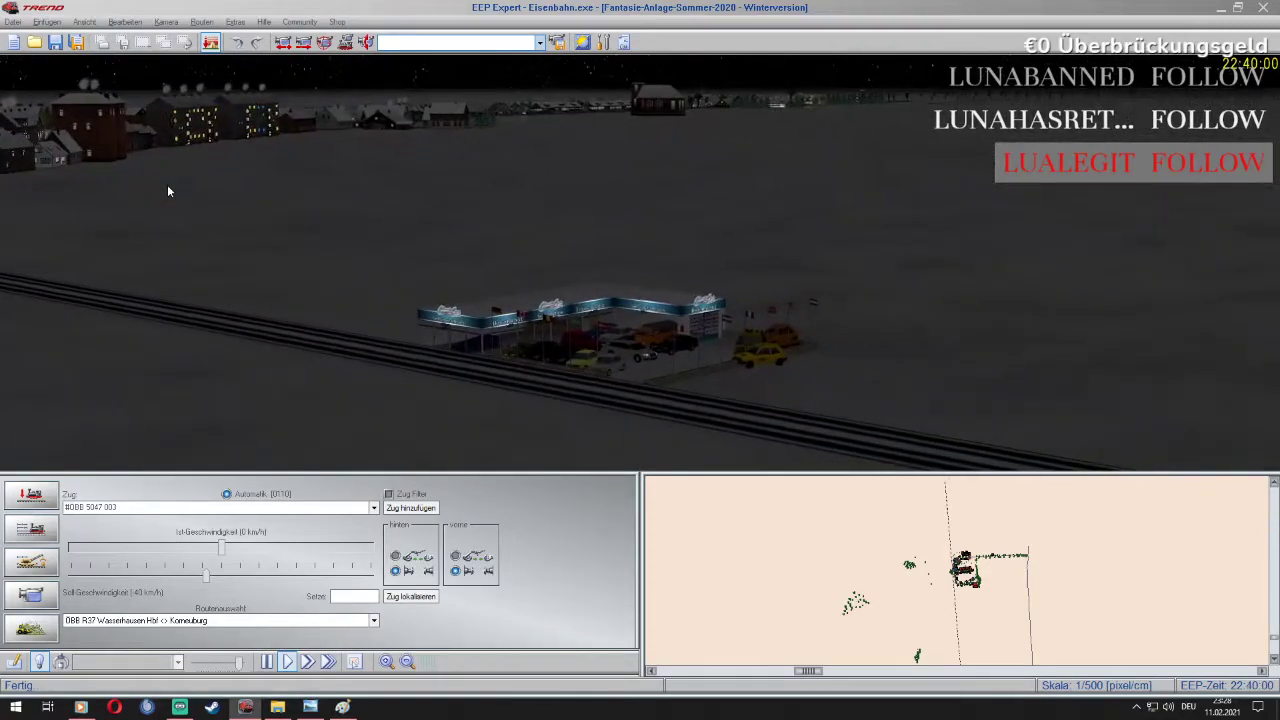
key("Down")
key("Up")
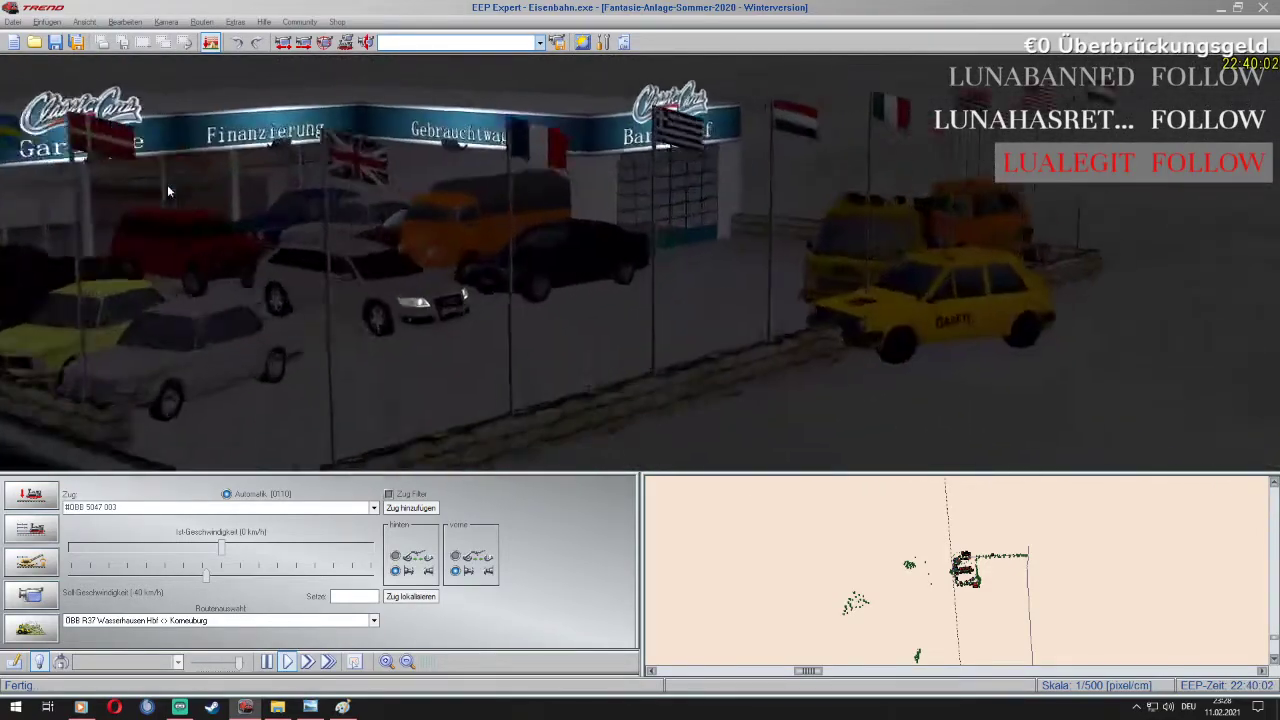
key("Up")
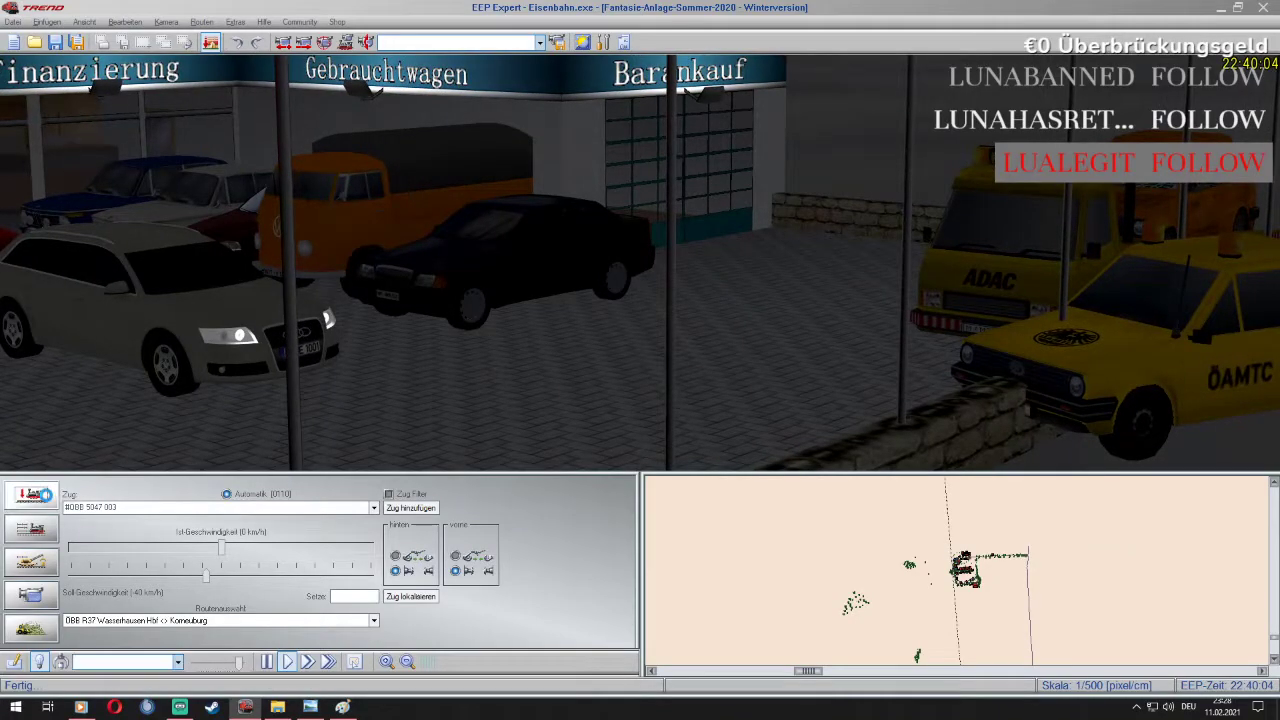
right_click(174, 312)
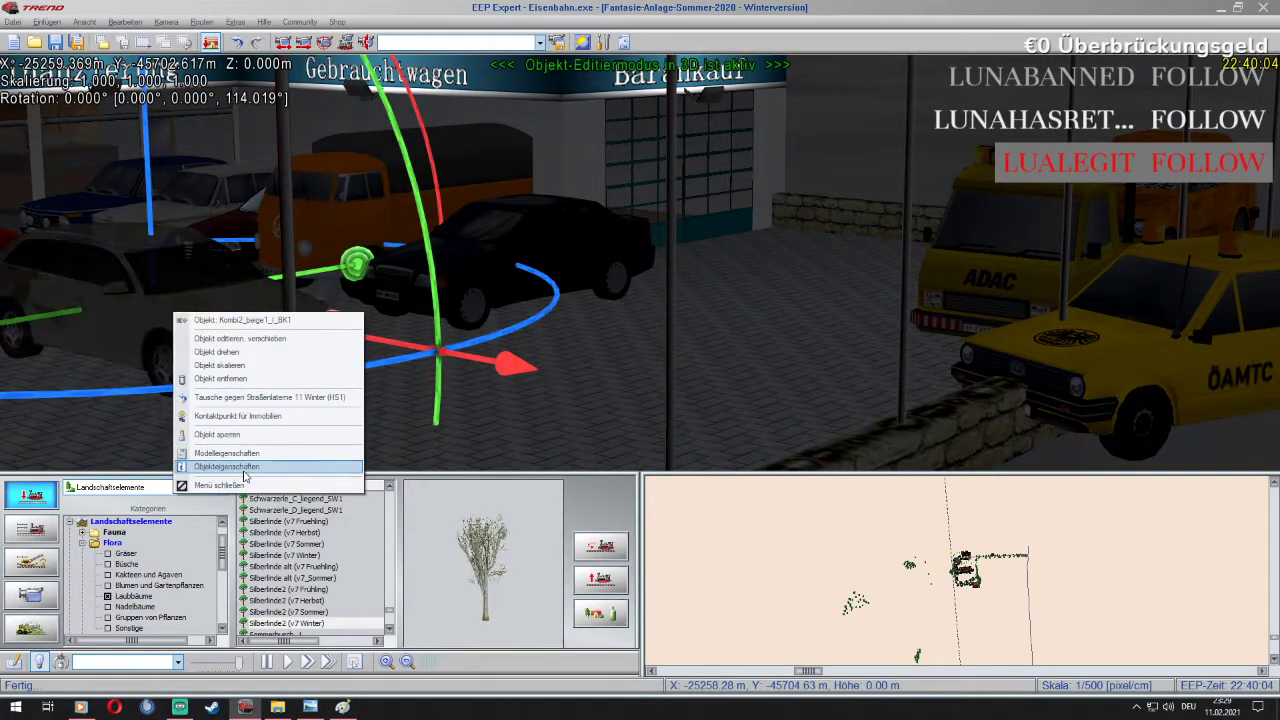
left_click(244, 468)
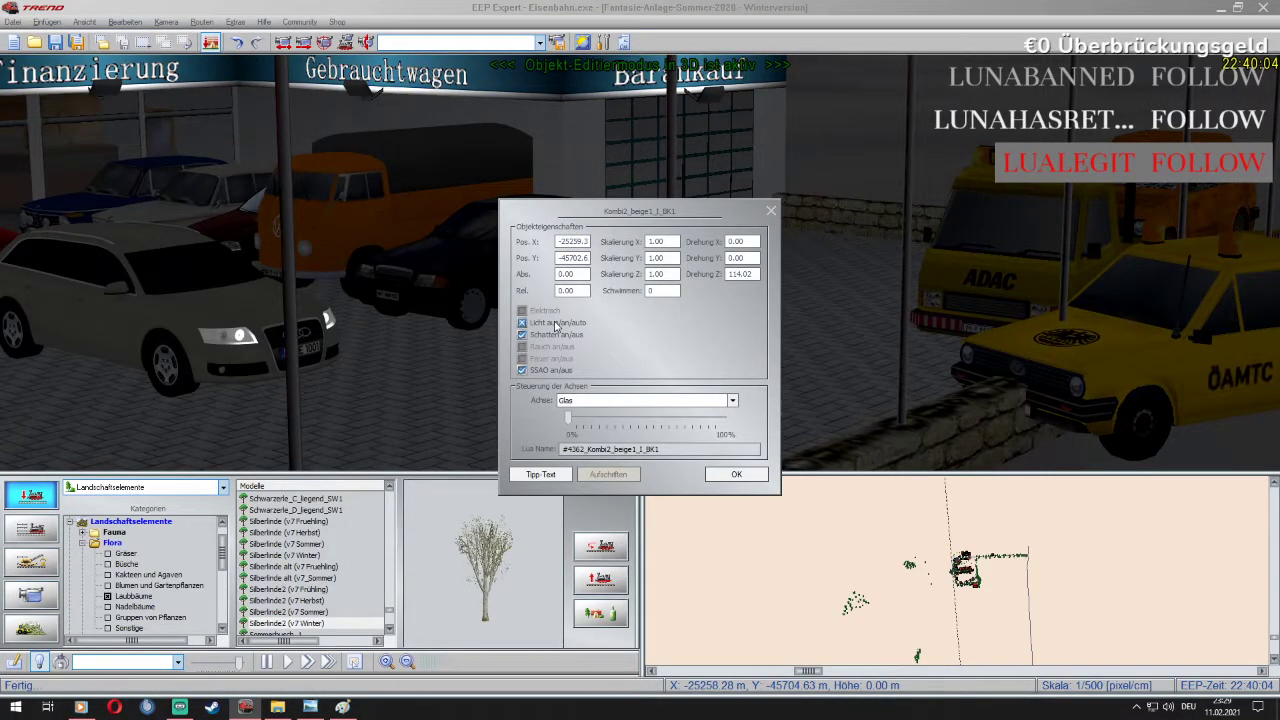
left_click(729, 479)
scroll(371, 340, "down", 4)
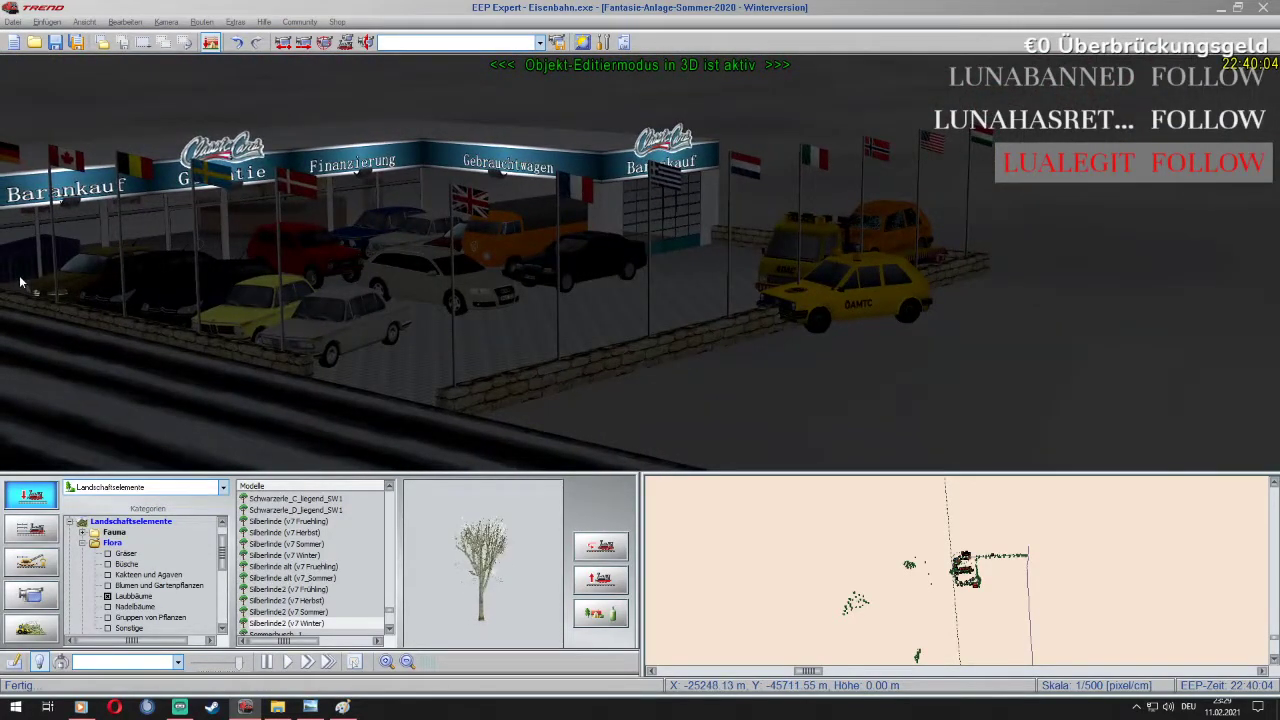
scroll(728, 268, "up", 3)
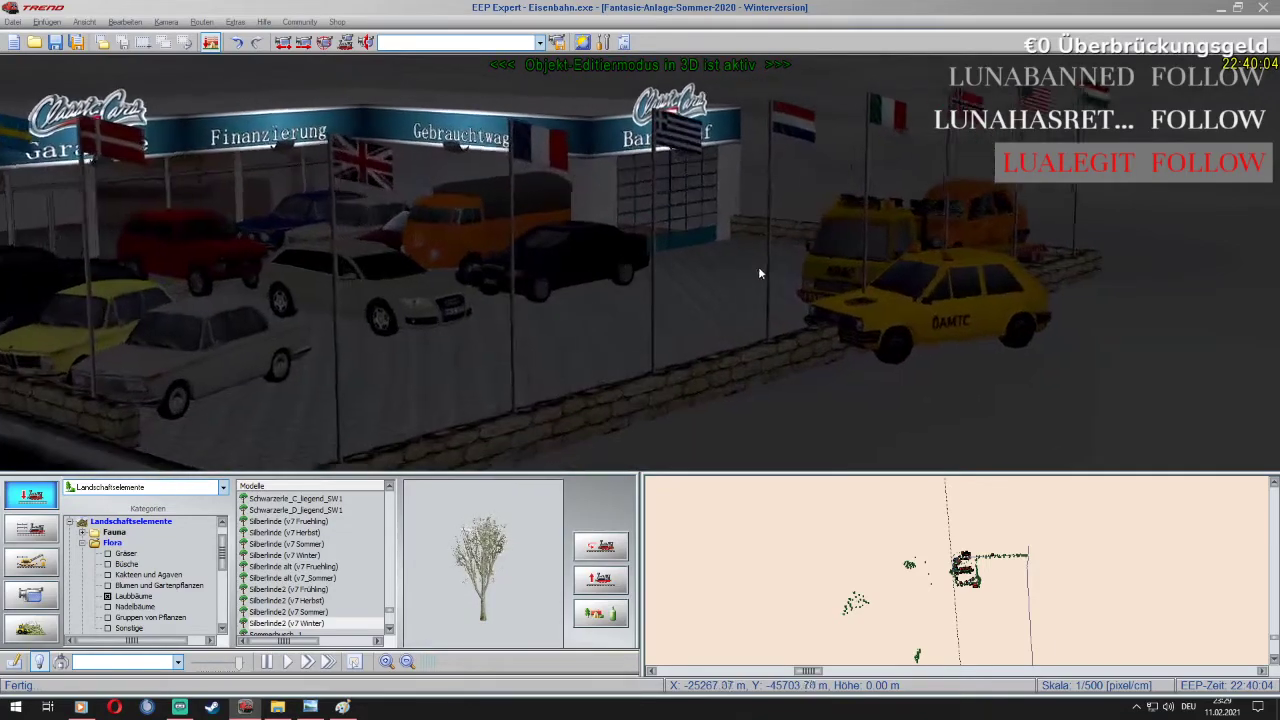
Rotate the yellow ÖAMTC car to about 23.5° and move it over the stone wall onto the dealership lot
right_click(889, 320)
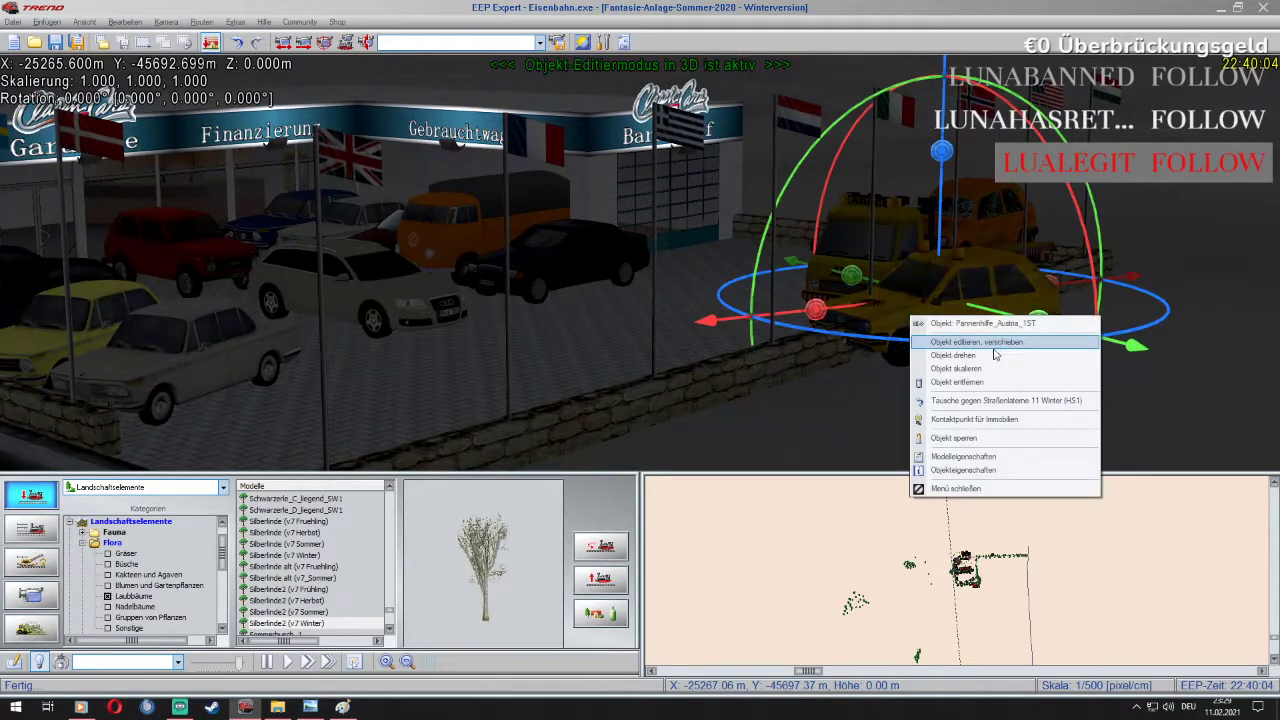
left_click(955, 332)
left_click_drag(968, 344, 994, 340)
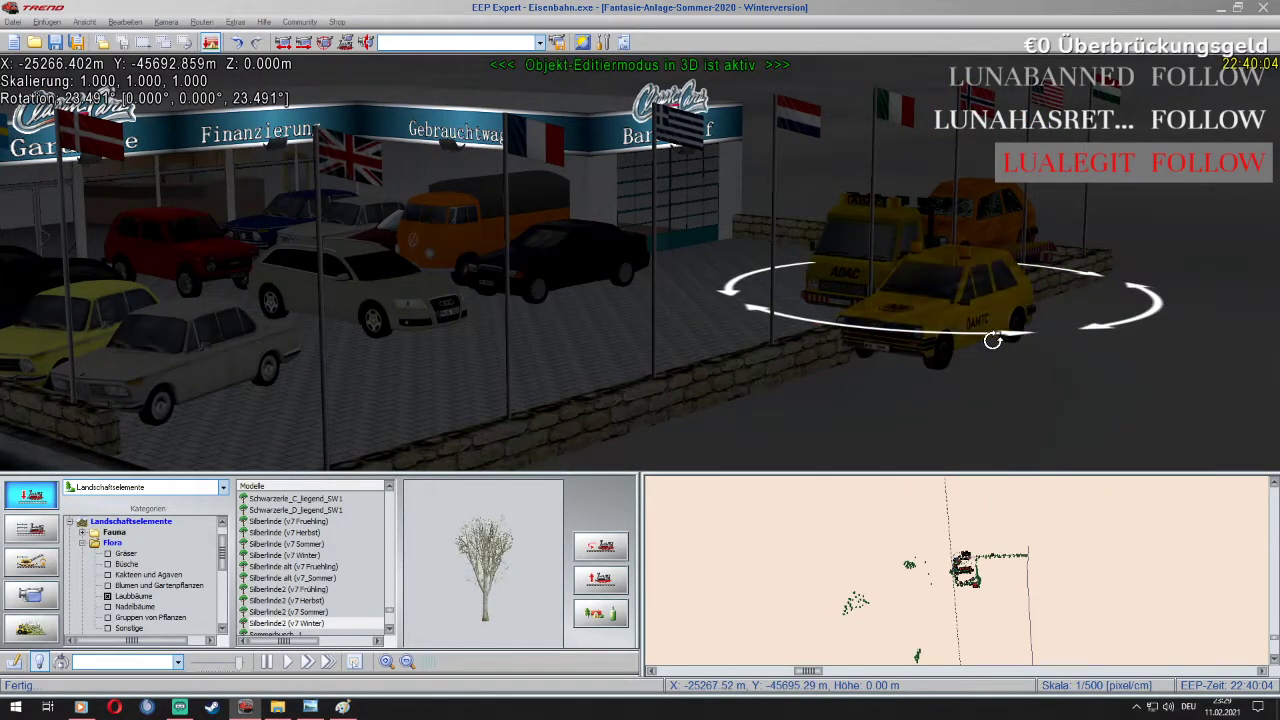
right_click(984, 320)
left_click(1035, 344)
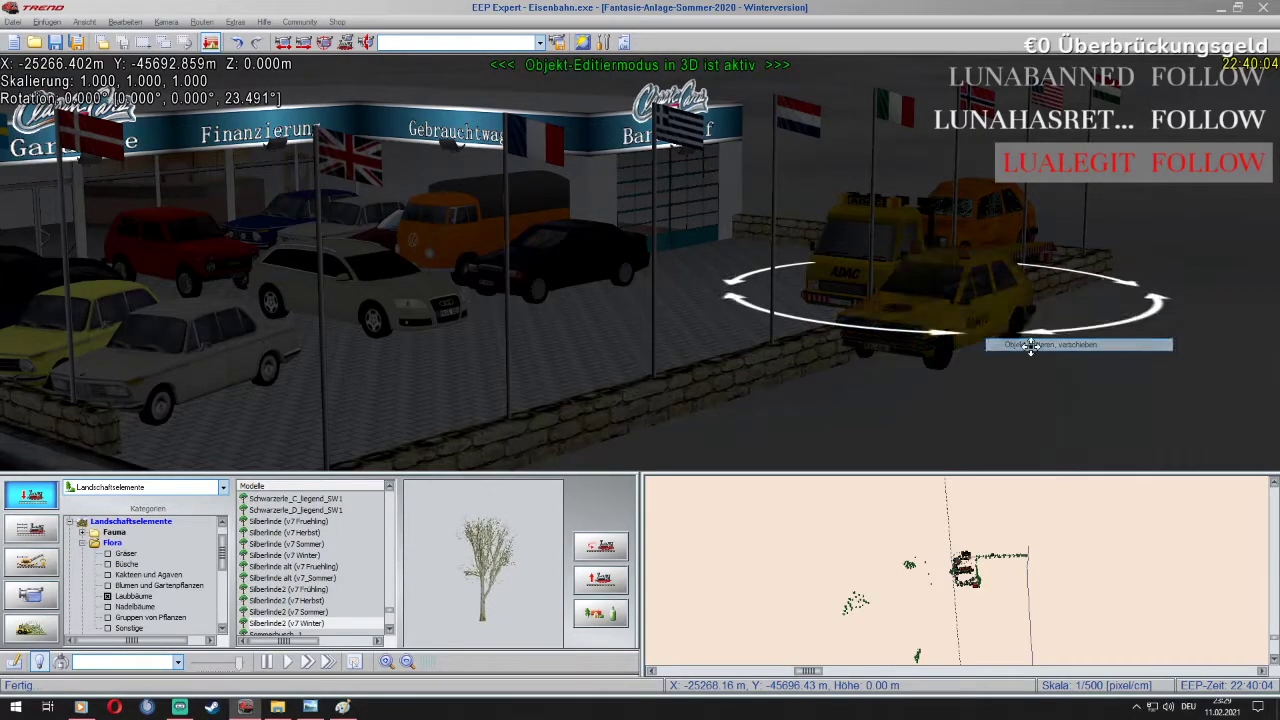
left_click_drag(869, 201, 749, 369)
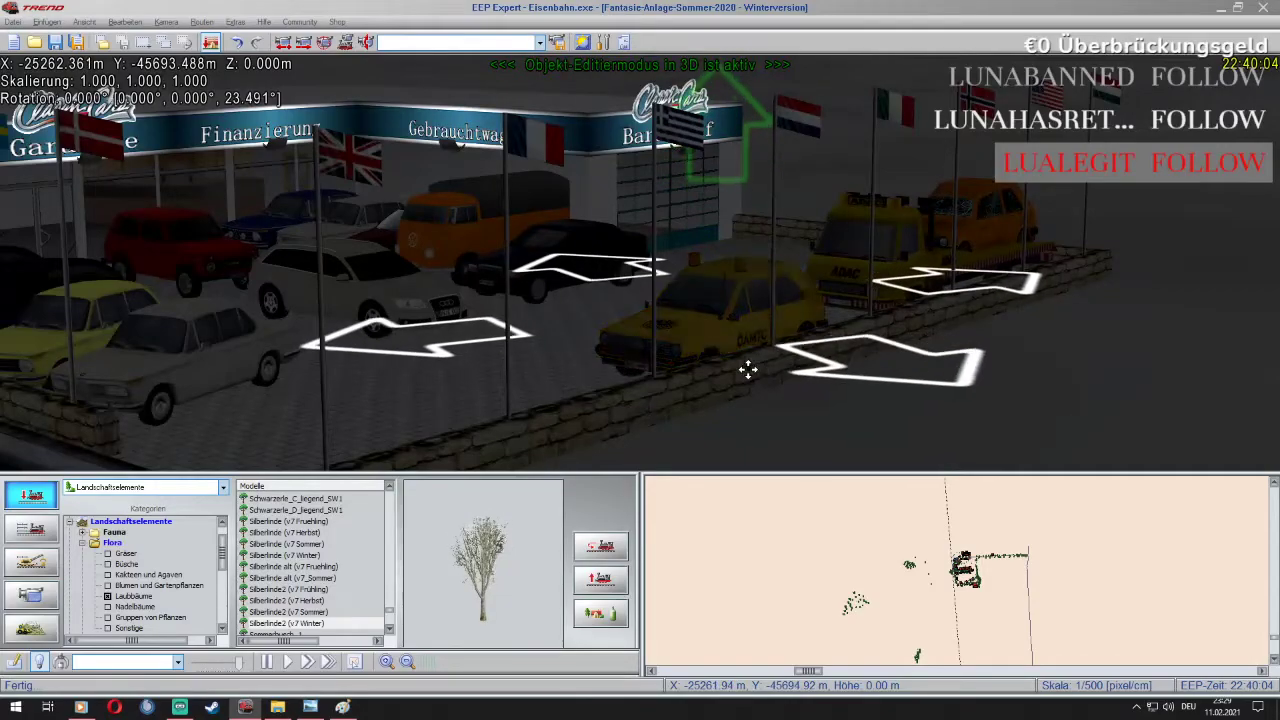
Examine the dealership's signs, the glazed gate of the Barankauf workshop and the arrangement of cars on the lot
key("Left")
key("Up")
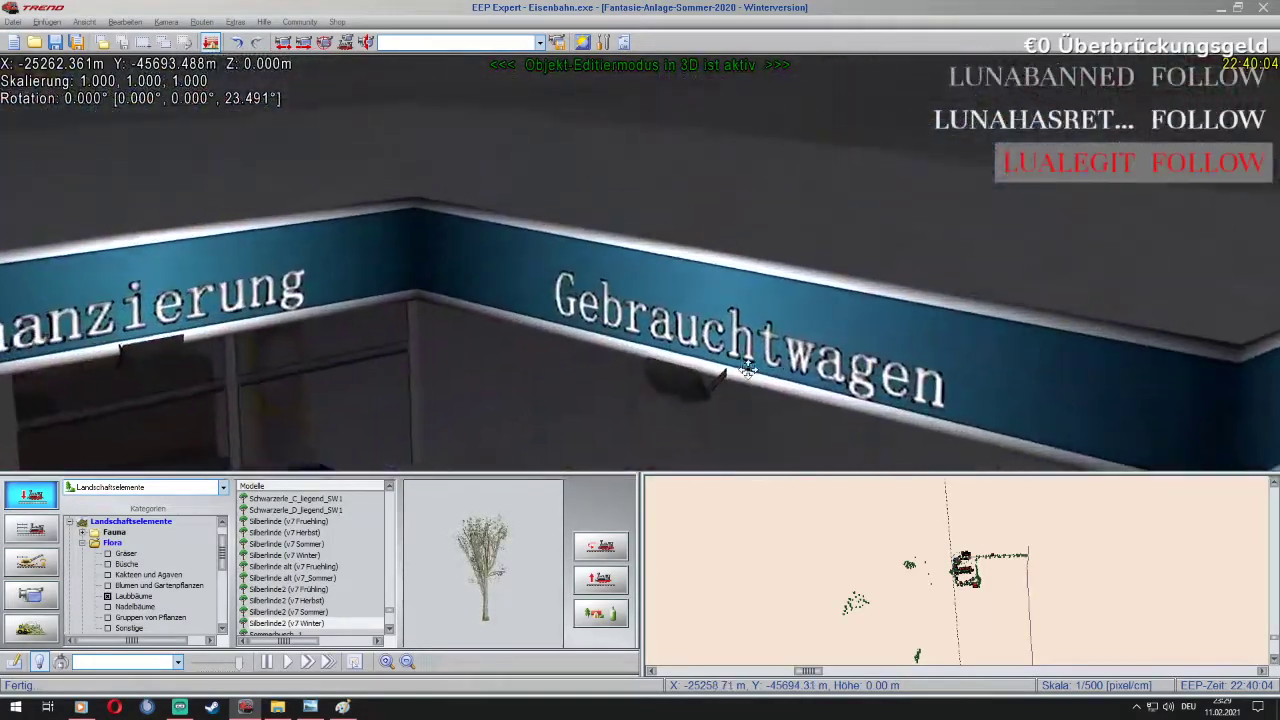
key("Right")
key("Right")
key("Up")
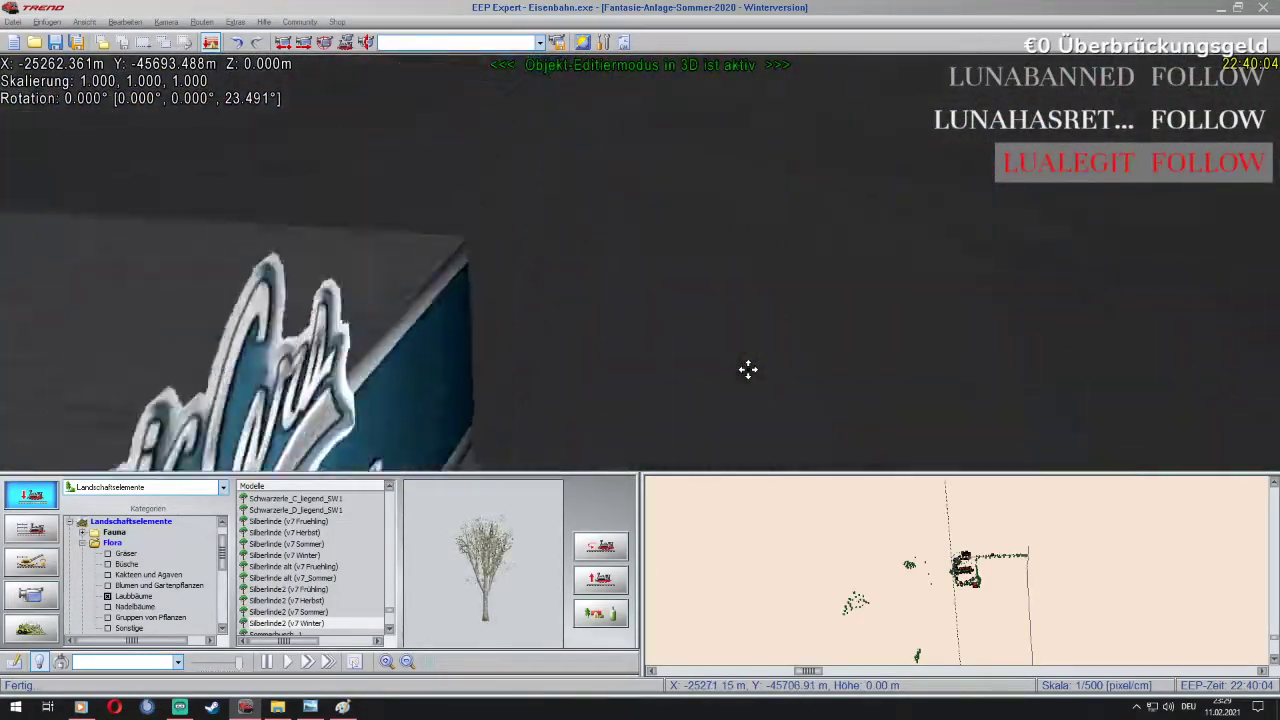
key("Down")
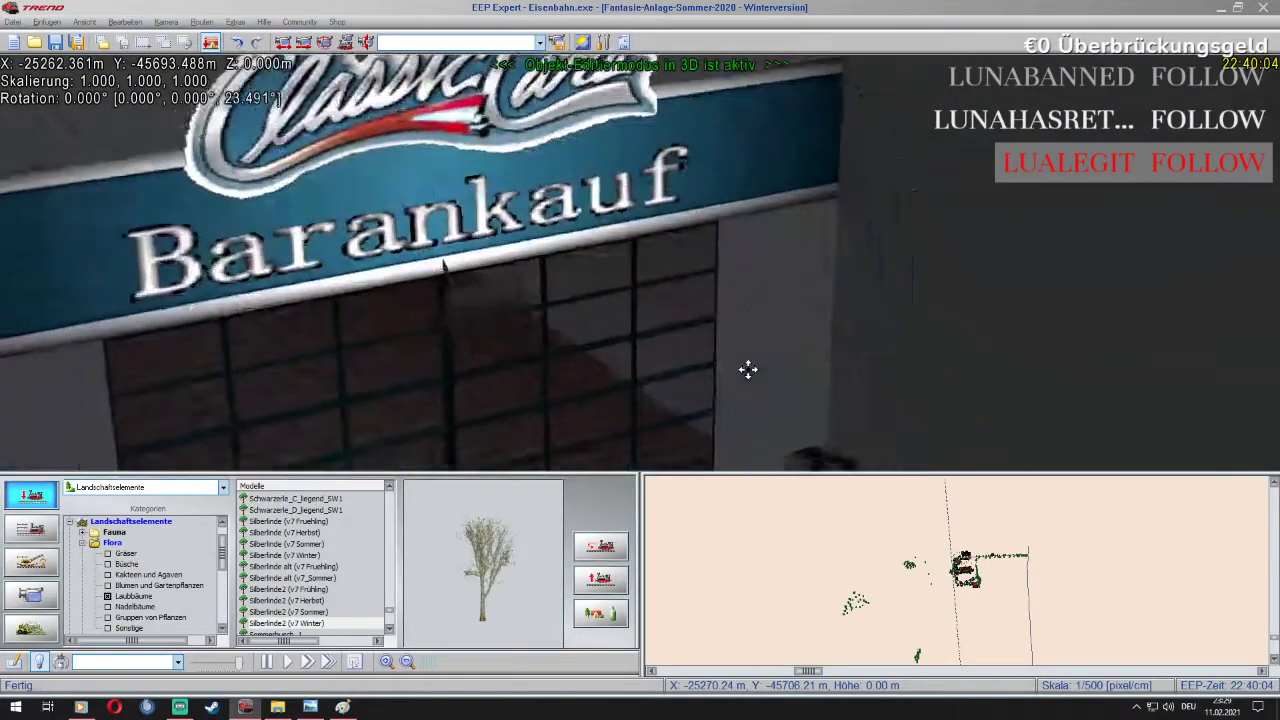
key("Up")
key("Down")
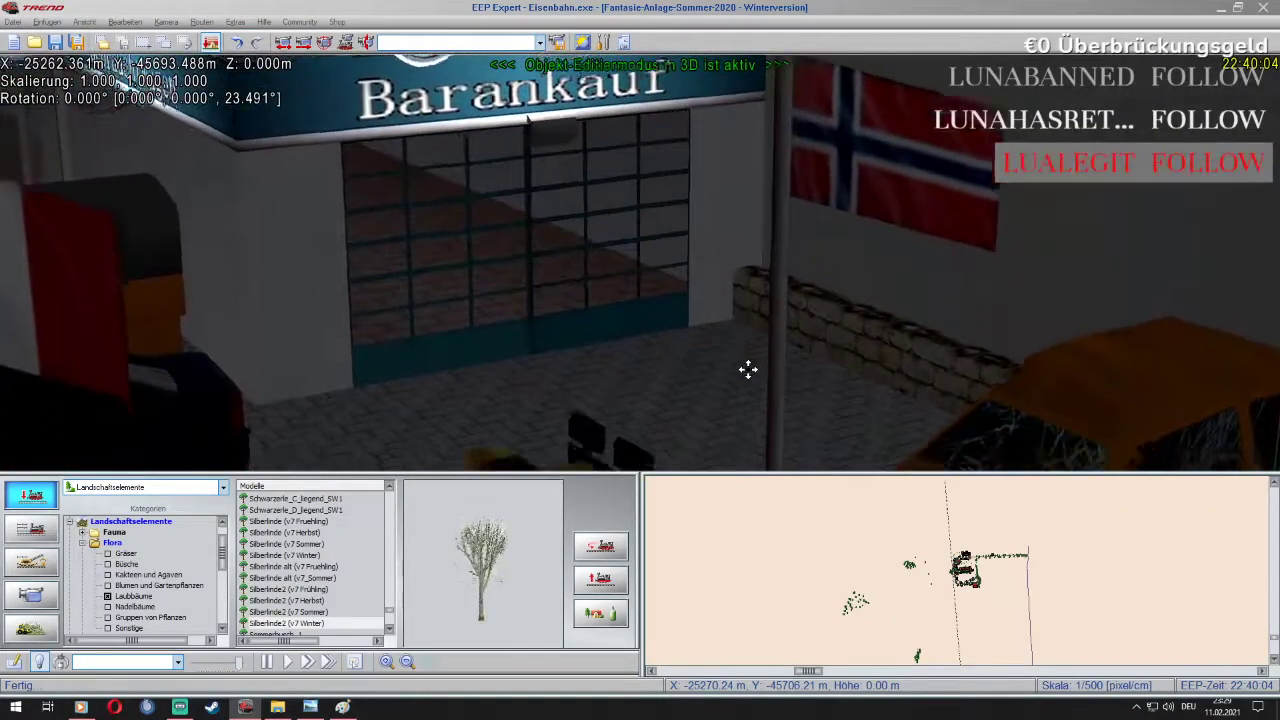
key("Right")
key("Up")
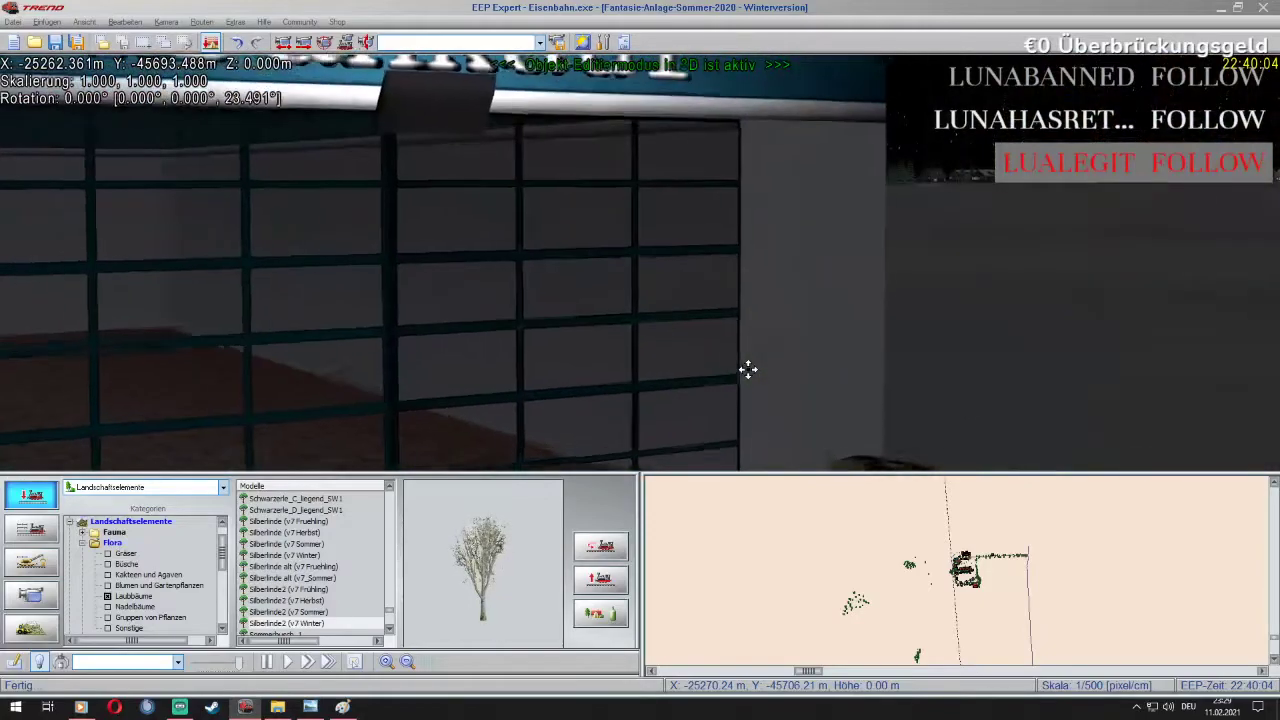
key("Left")
key("Left")
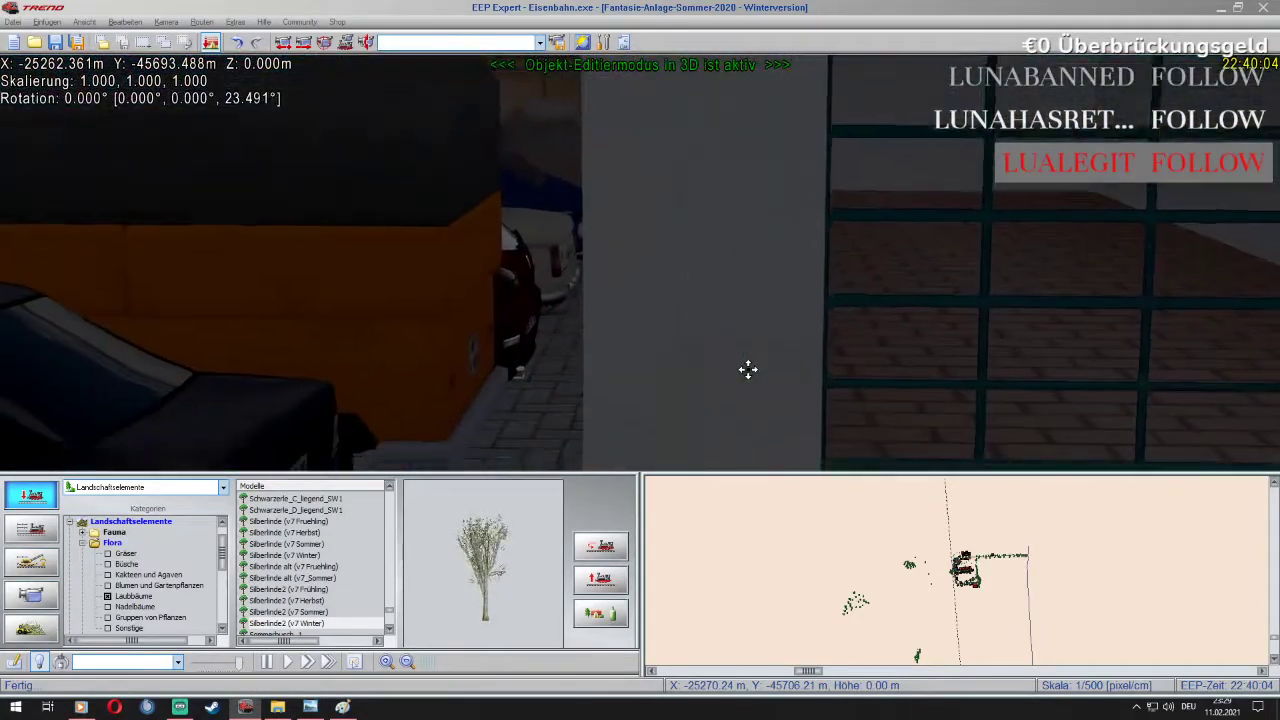
key("Down")
scroll(742, 370, "down", 5)
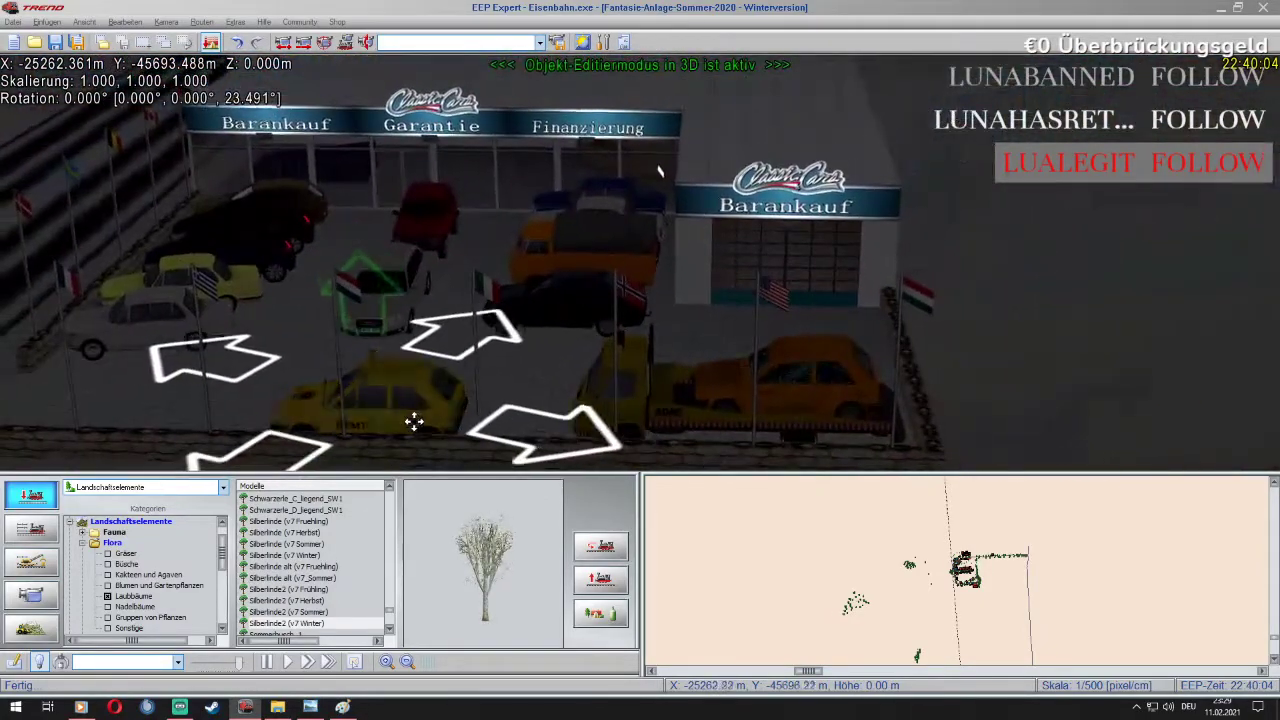
Rotate the yellow ÖAMTC car to about 111° and move it in front of the Barankauf workshop gate
right_click(414, 410)
left_click(449, 445)
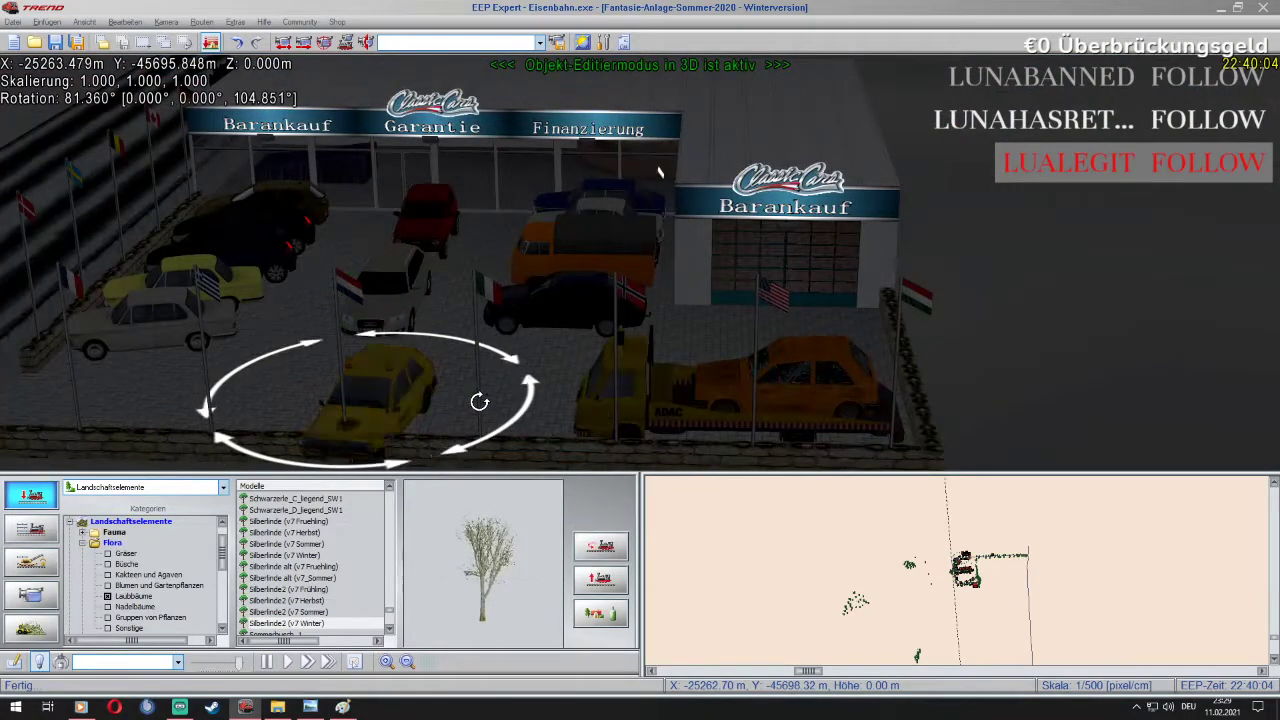
right_click(382, 376)
left_click(429, 404)
left_click_drag(380, 397, 705, 343)
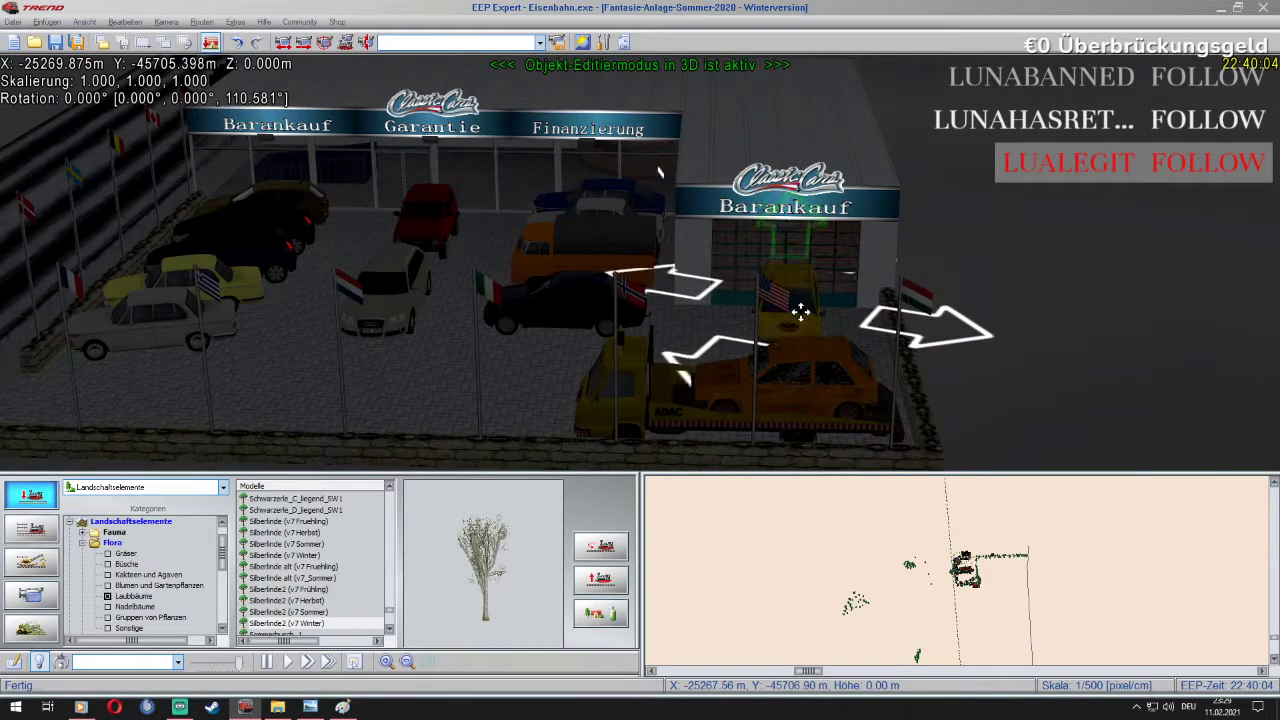
Rotate the yellow ÖAMTC car to about 25° and adjust its position between the workshop gate and the ADAC tow truck
right_click(800, 312)
left_click(848, 353)
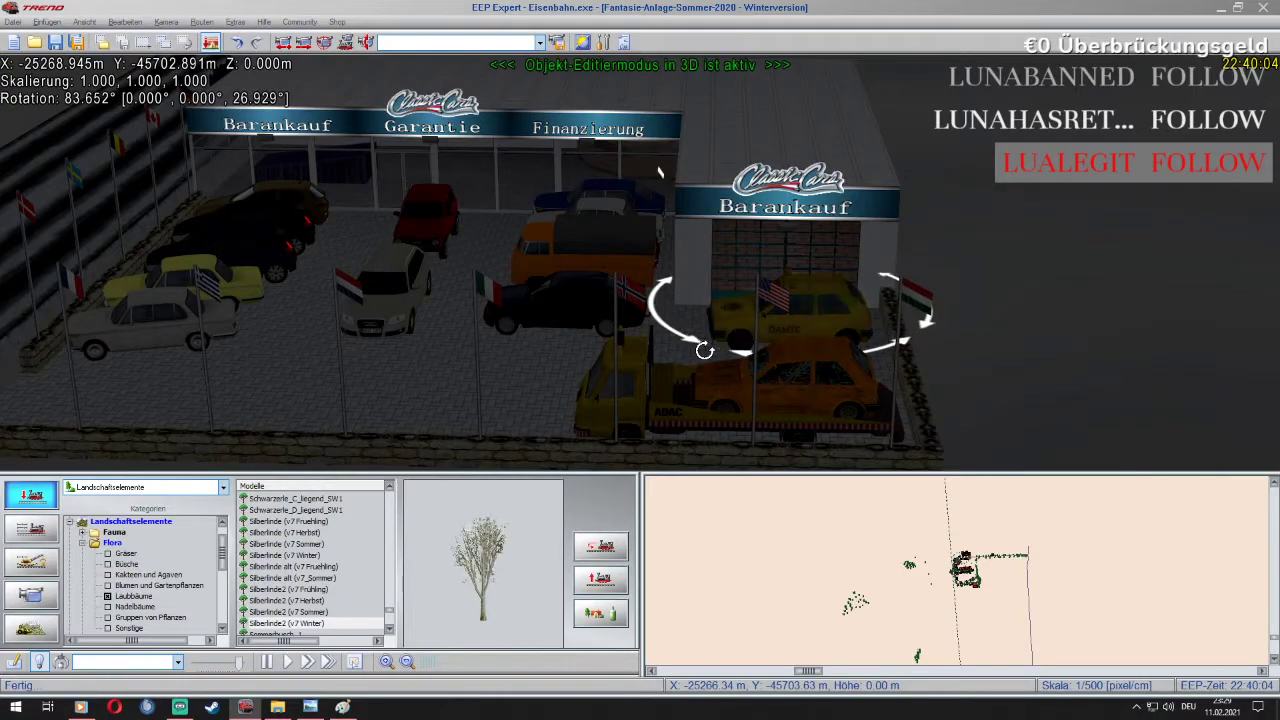
right_click(852, 230)
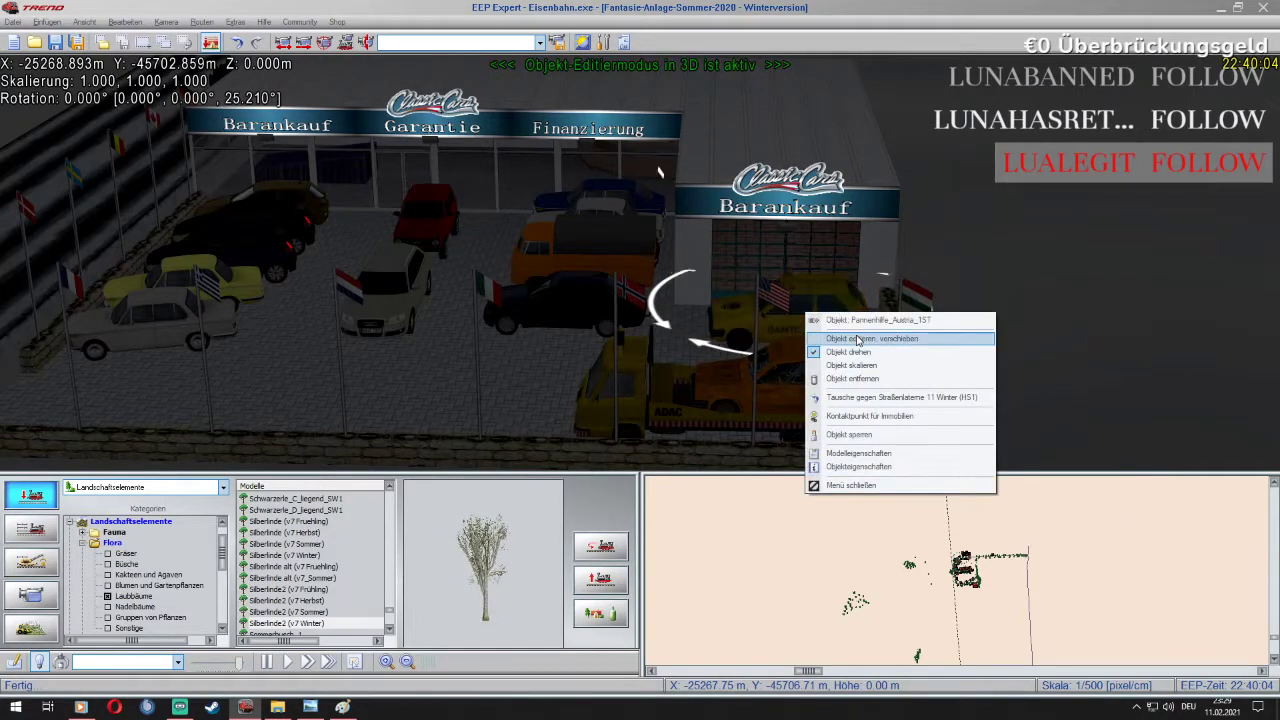
left_click(875, 257)
left_click_drag(822, 335, 821, 349)
Examine the object properties and movable gate axes of the used-car dealership building, and close them without changes
right_click(797, 252)
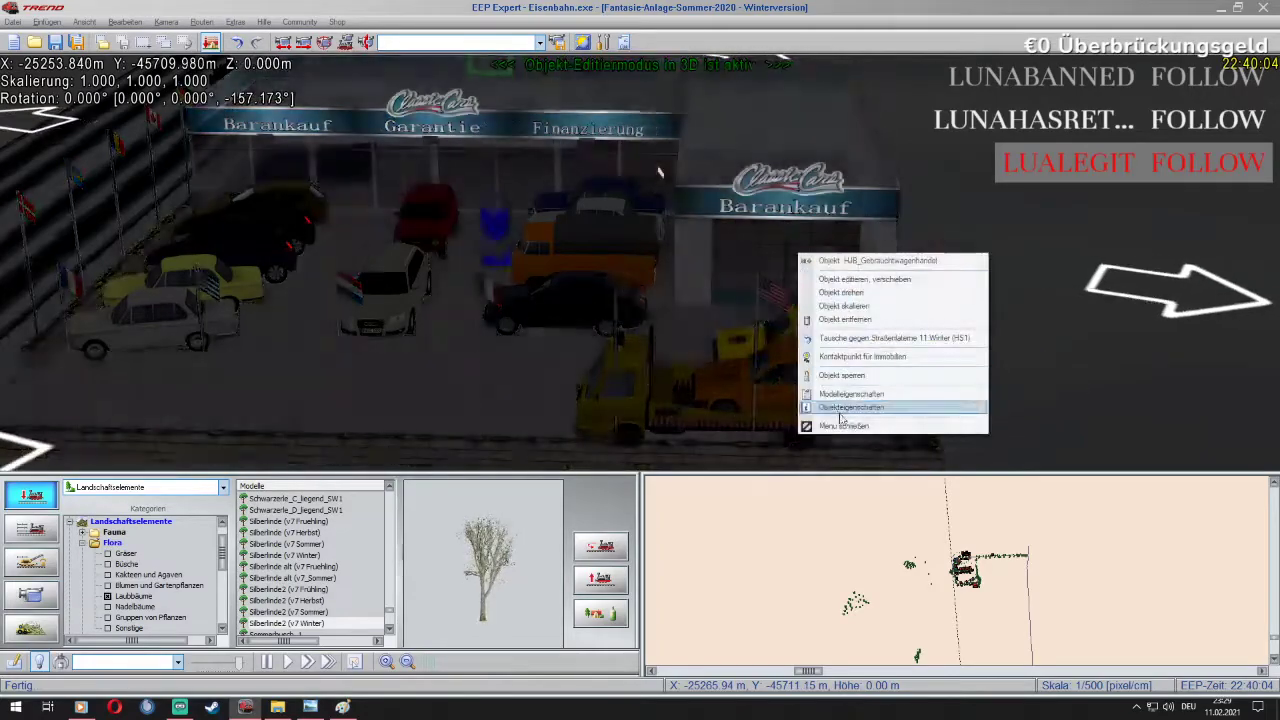
left_click(842, 394)
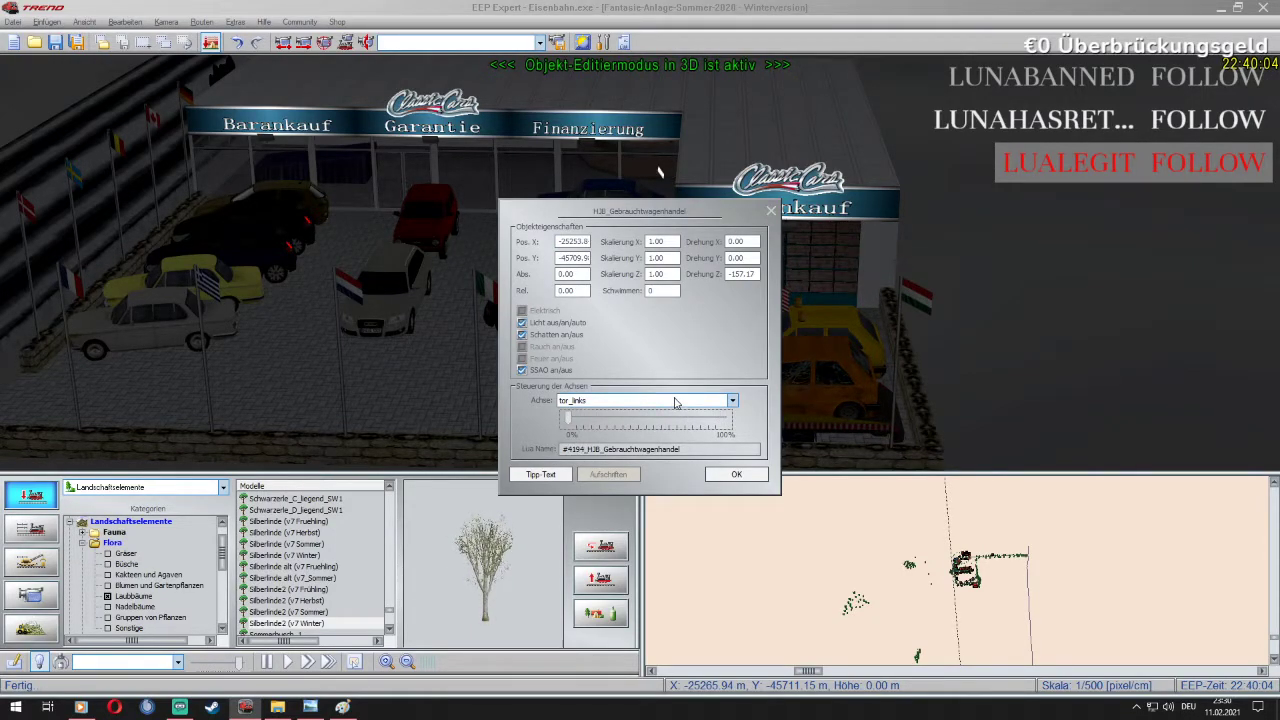
left_click(737, 475)
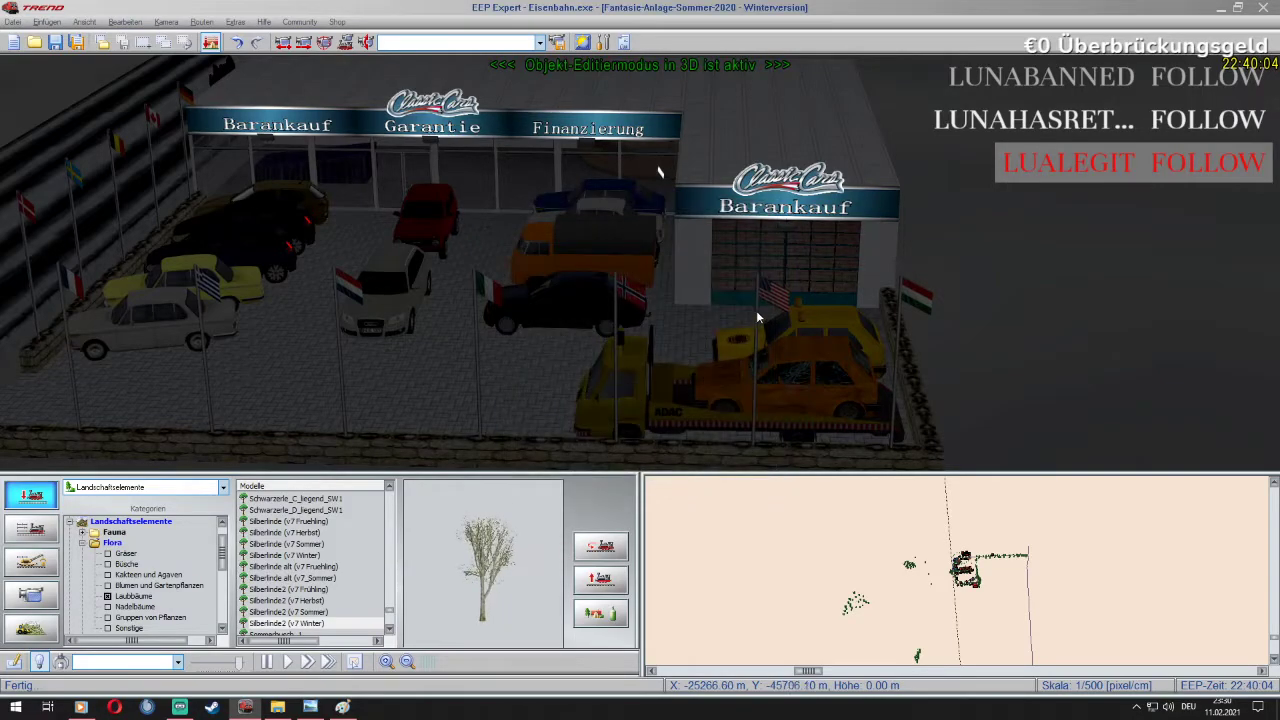
scroll(757, 310, "down", 5)
scroll(762, 280, "up", 6)
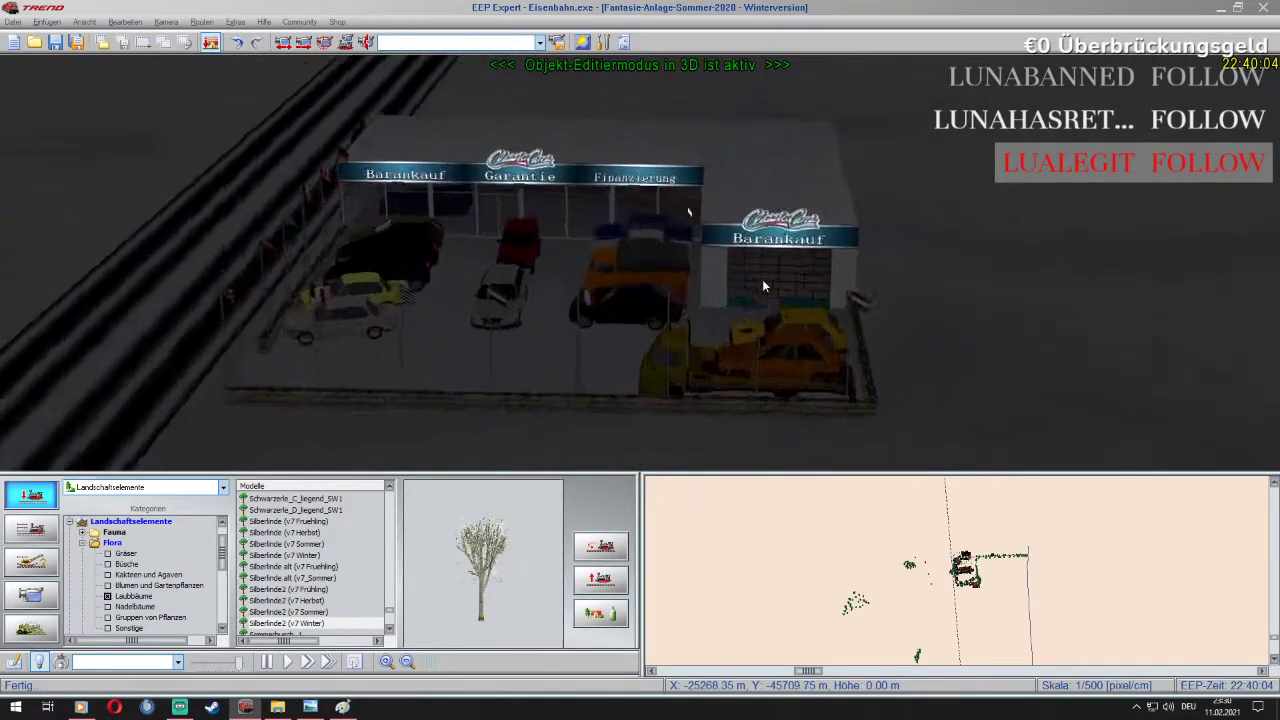
scroll(762, 285, "down", 6)
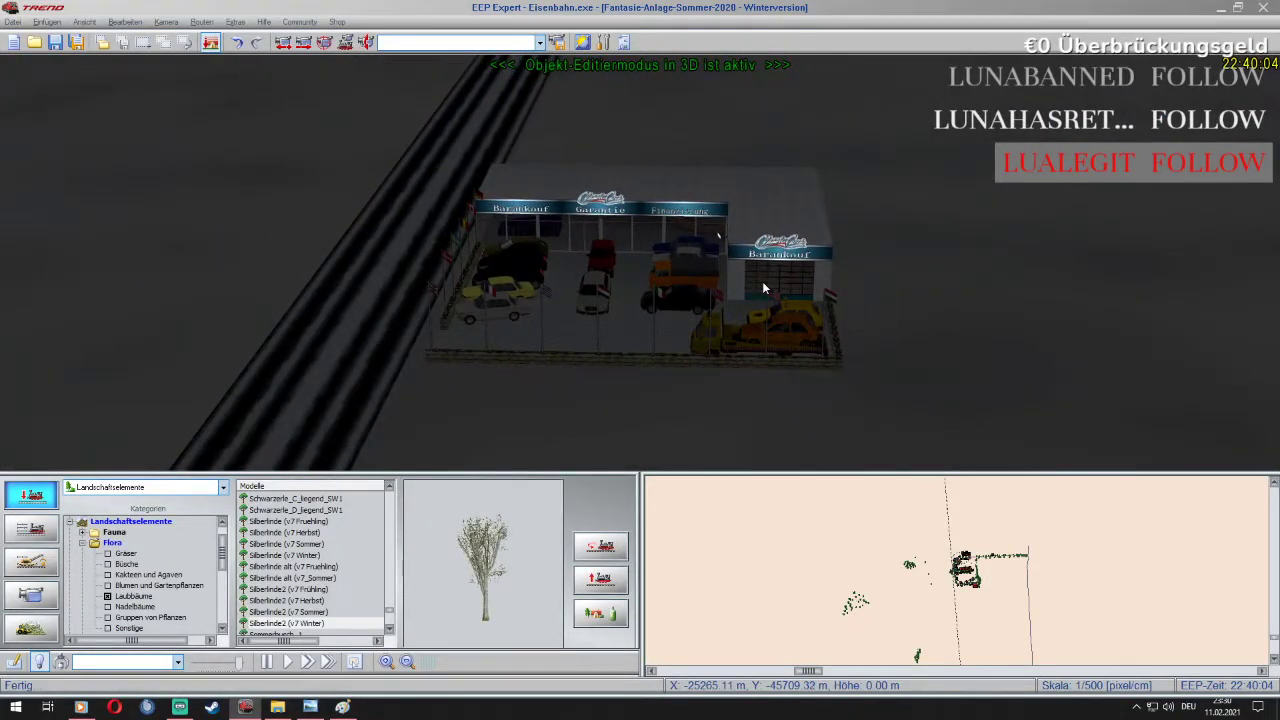
scroll(600, 245, "up", 5)
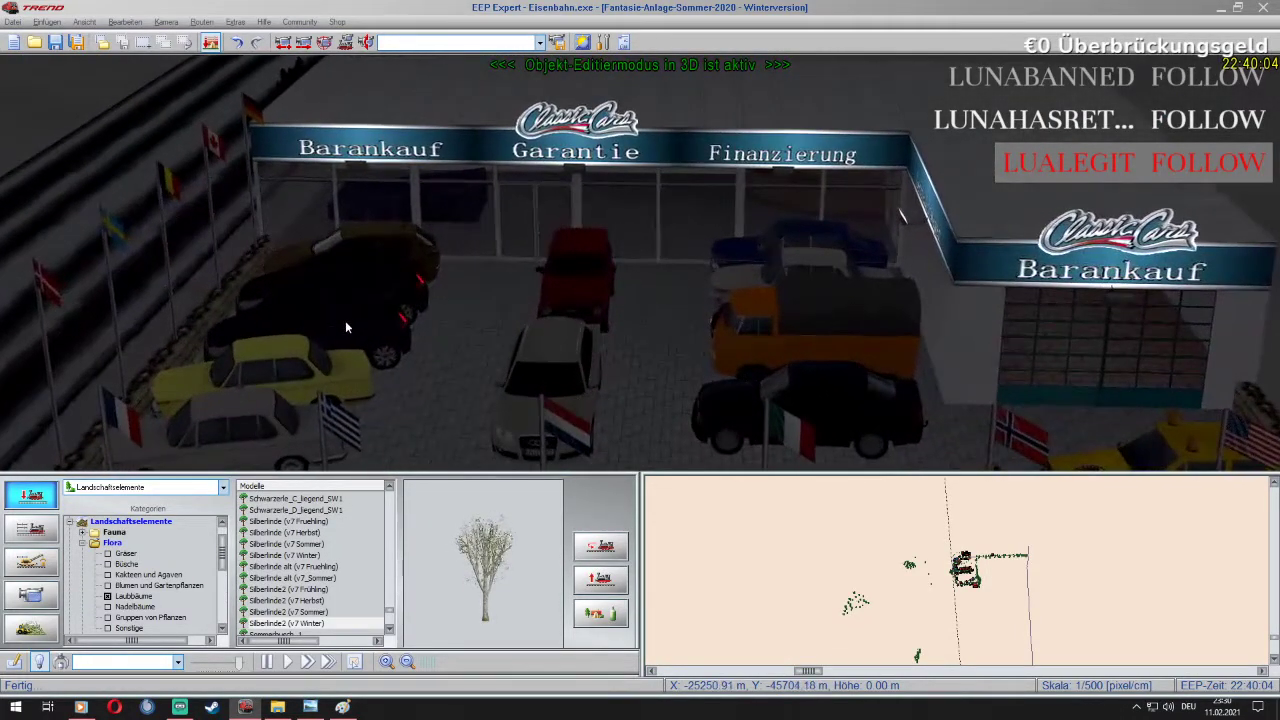
Switch off the lights of the blue and the green Citroën C4 on the dealership lot in their object properties
right_click(355, 320)
left_click(415, 476)
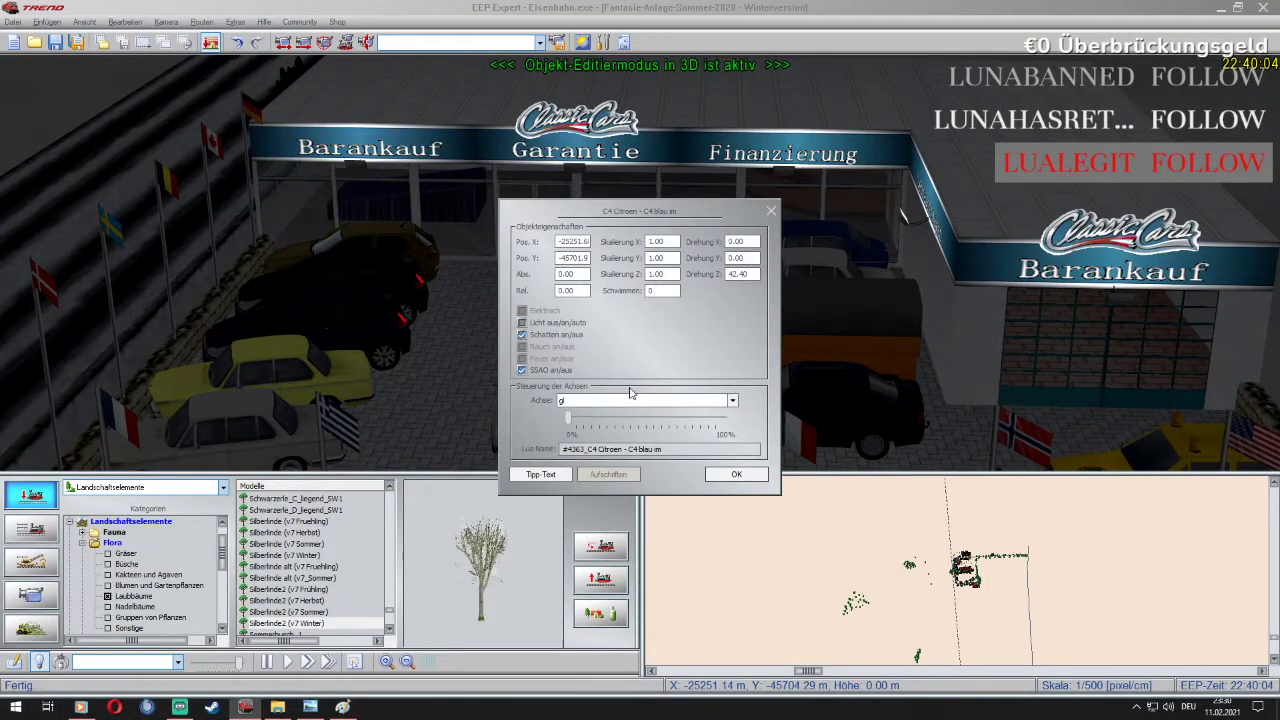
left_click(737, 474)
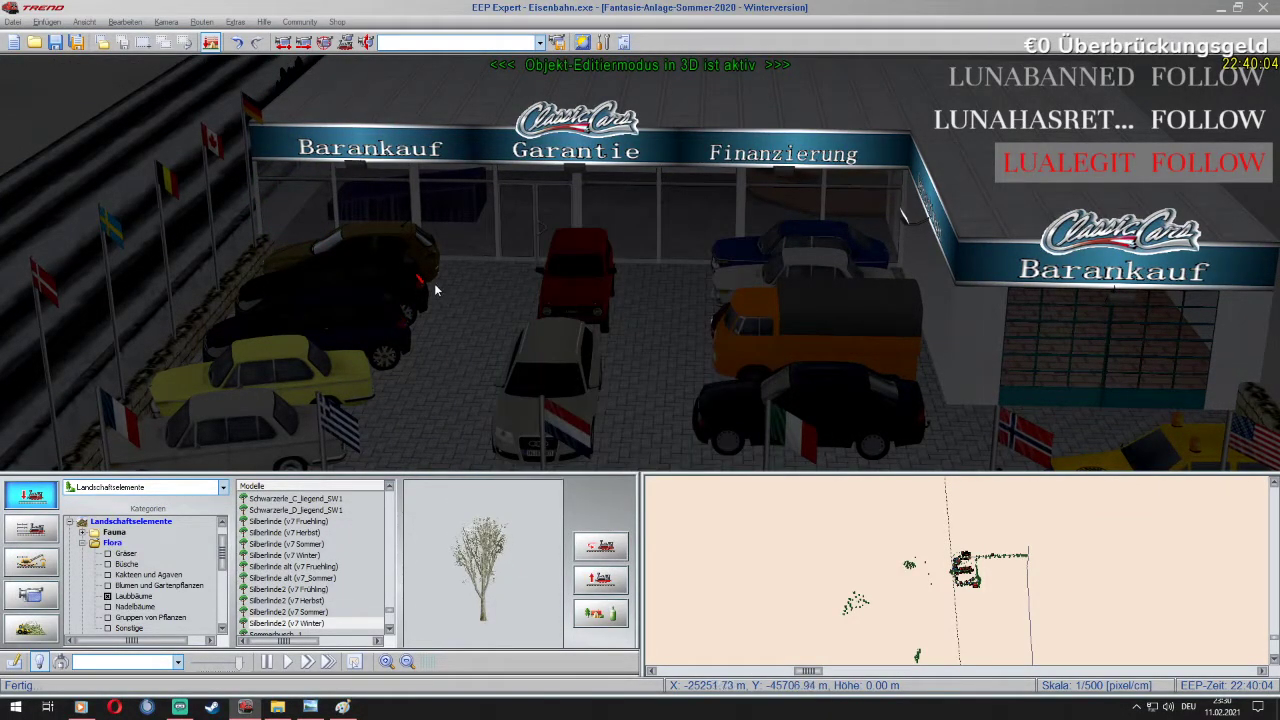
right_click(419, 288)
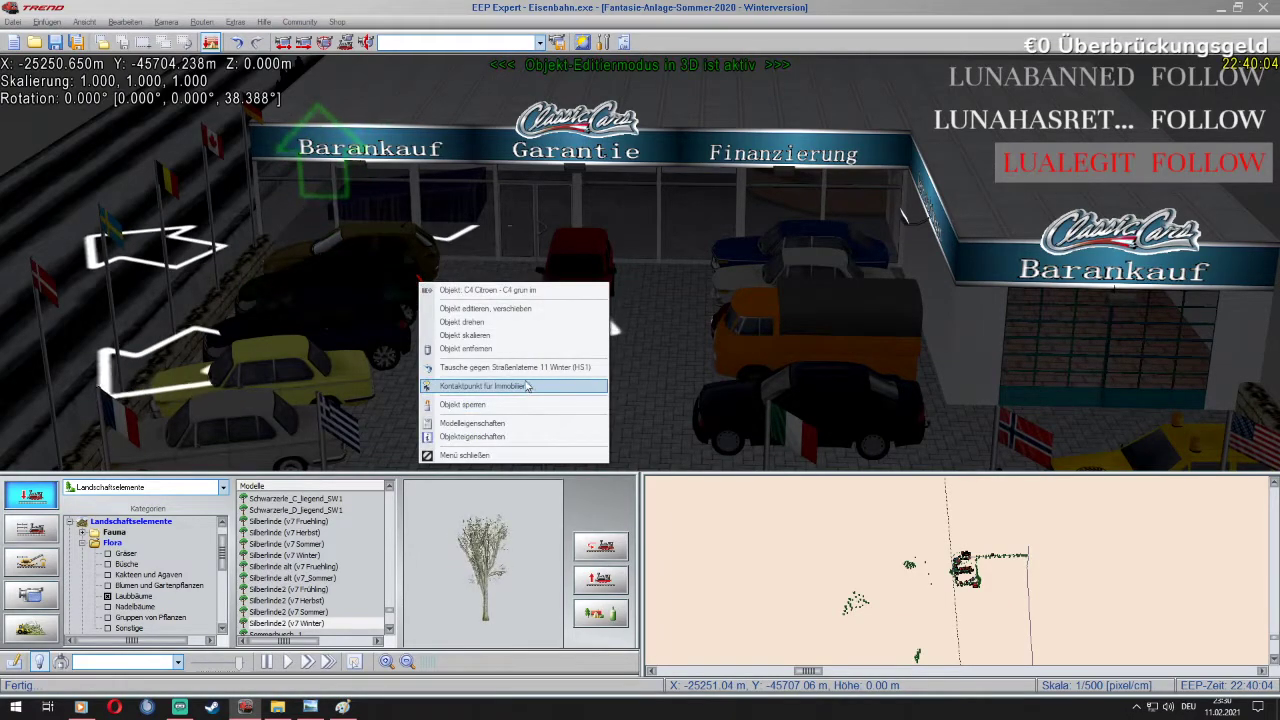
left_click(528, 440)
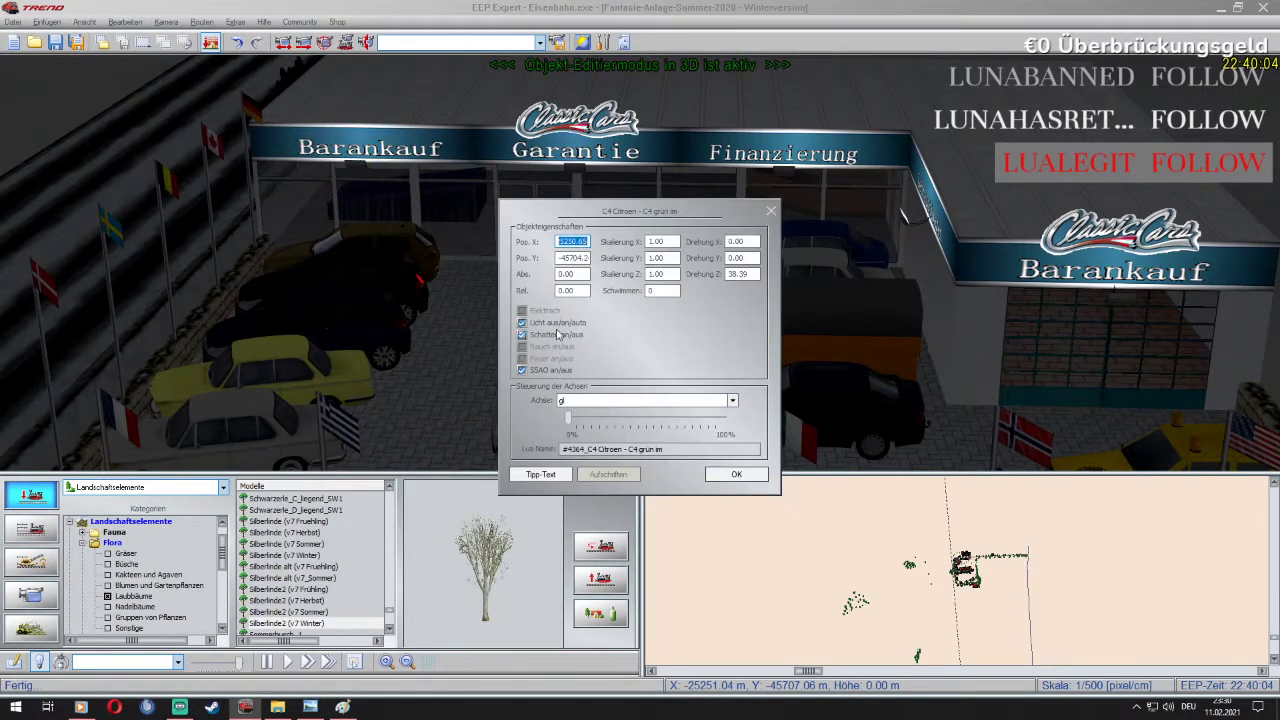
left_click(737, 474)
scroll(609, 357, "down", 10)
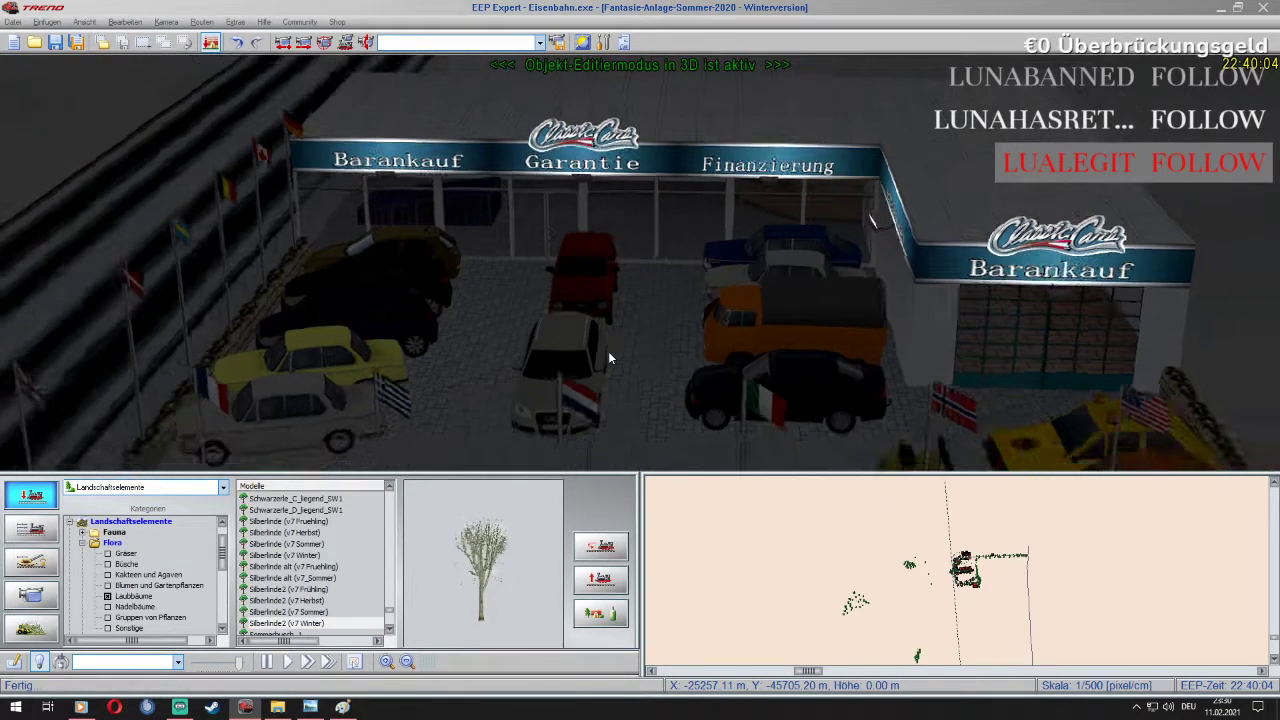
scroll(609, 357, "up", 10)
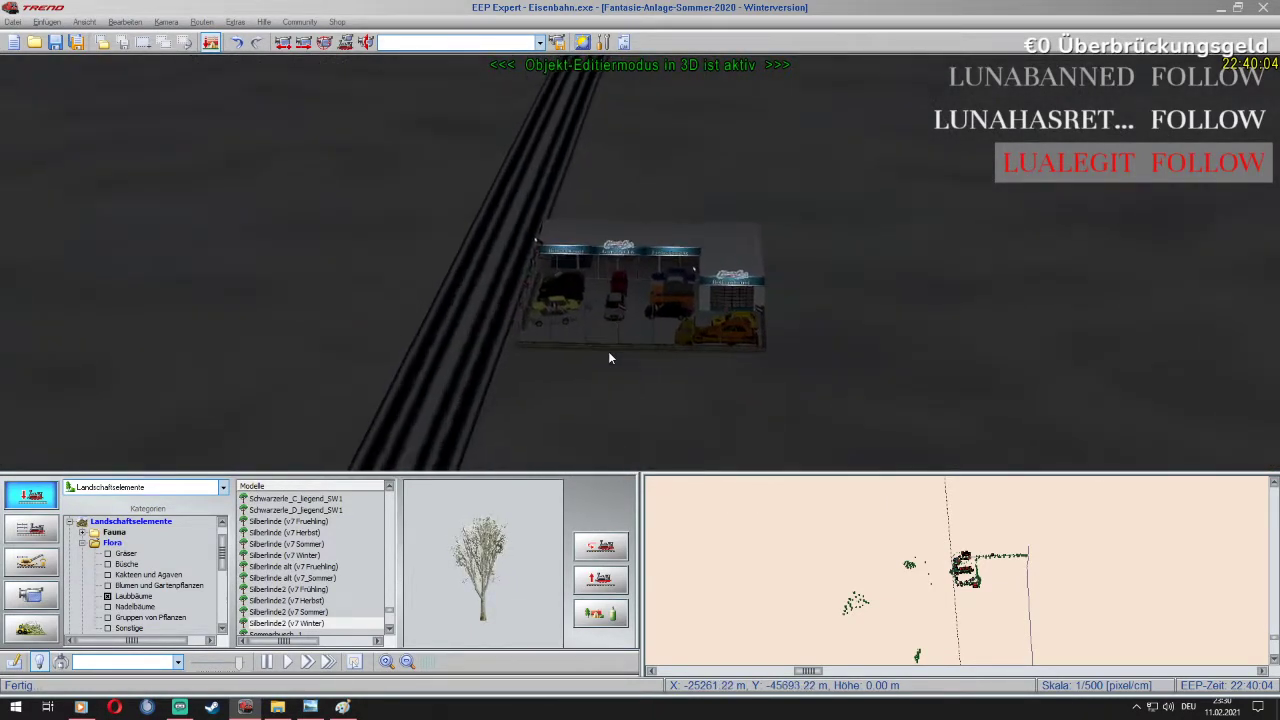
Place three Silberlinde2 (v7 Winter) trees on the snowy ground beside the road, in front of the Aral petrol station at the town's edge
key("Up")
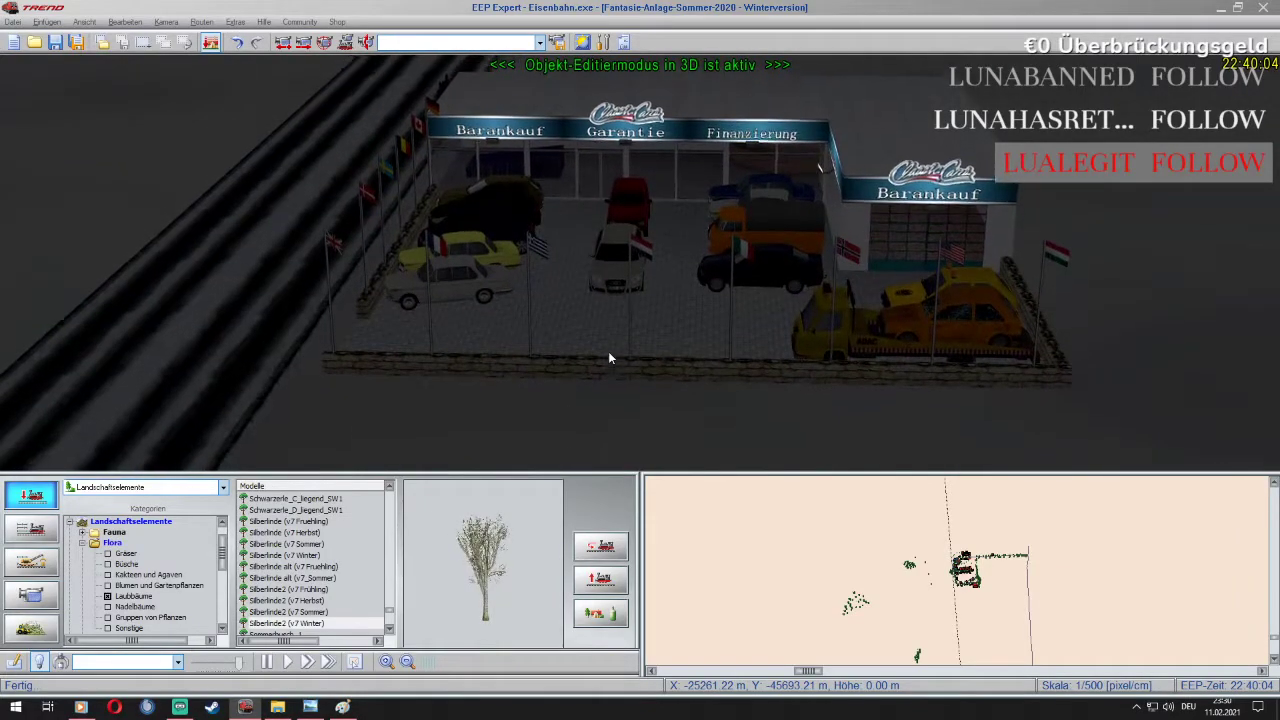
key("Up")
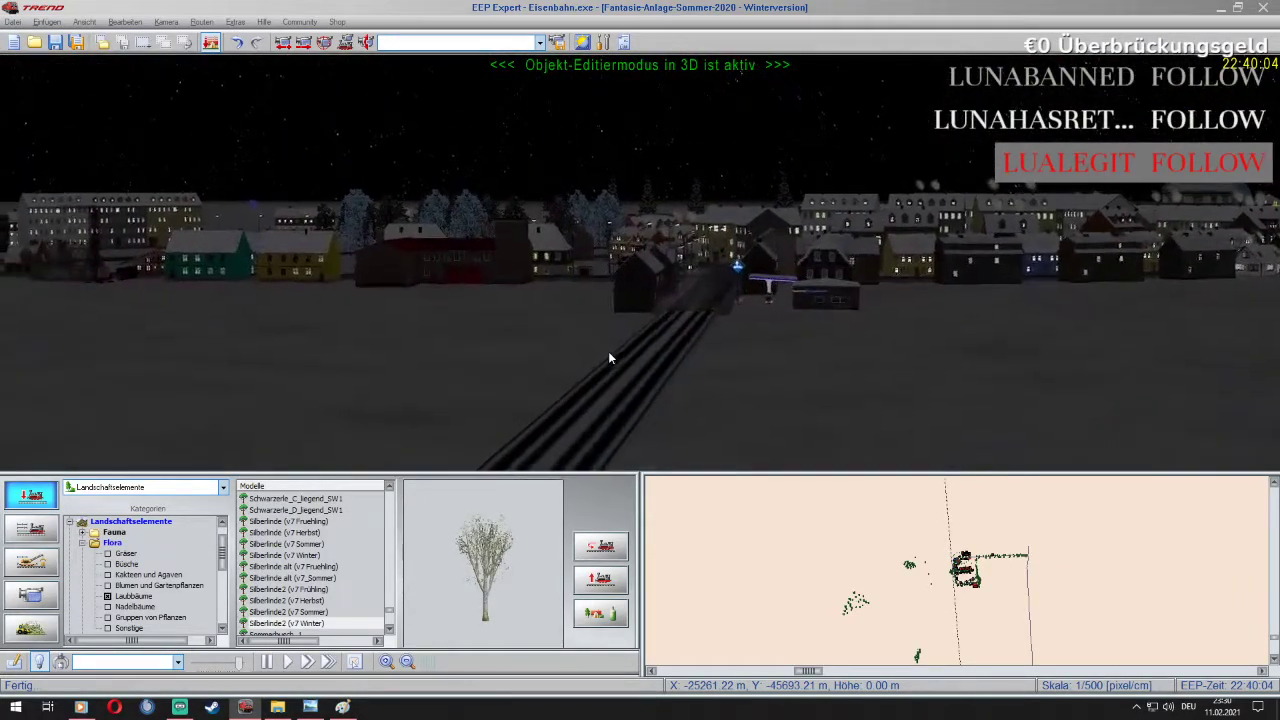
key("Up")
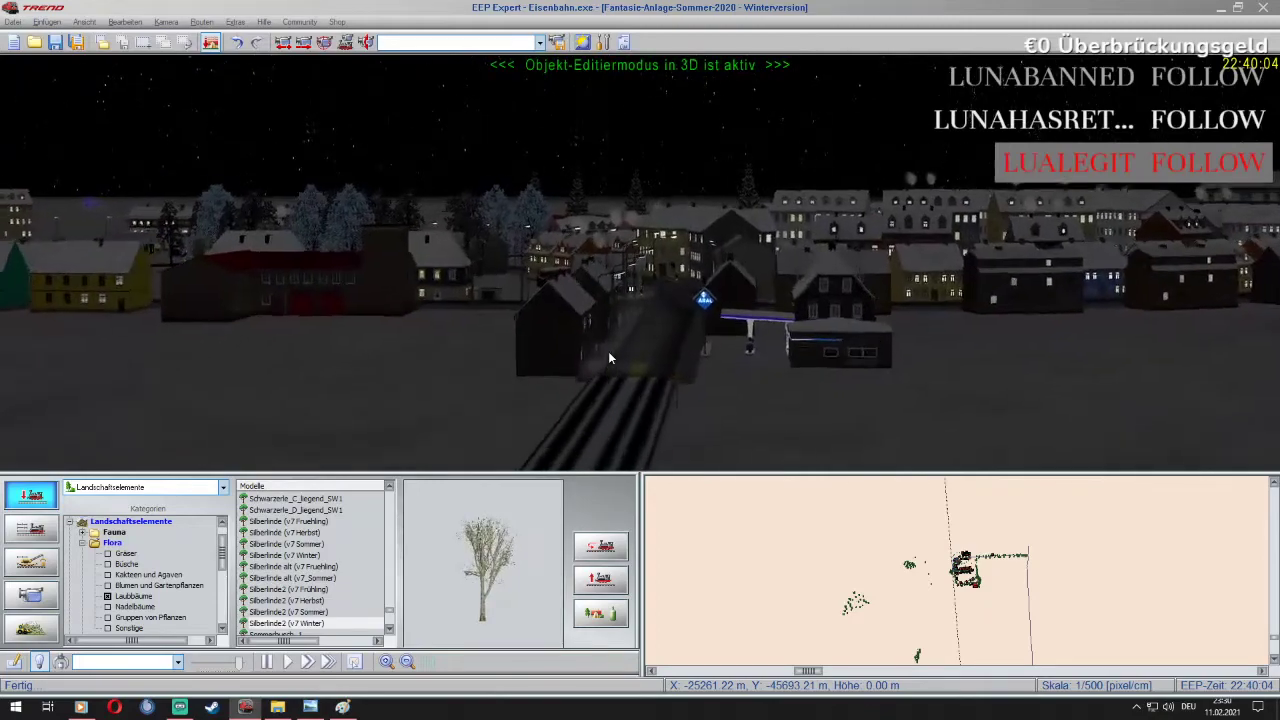
key("Up")
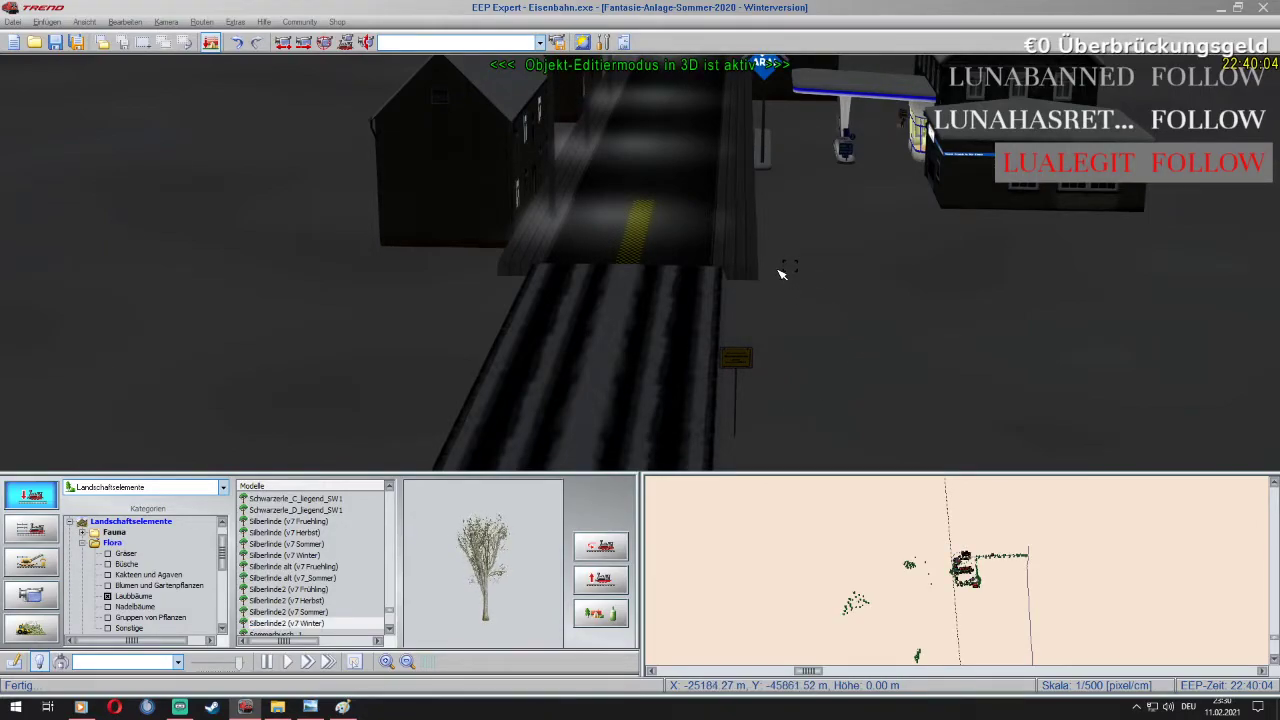
right_click(830, 240)
left_click(889, 256)
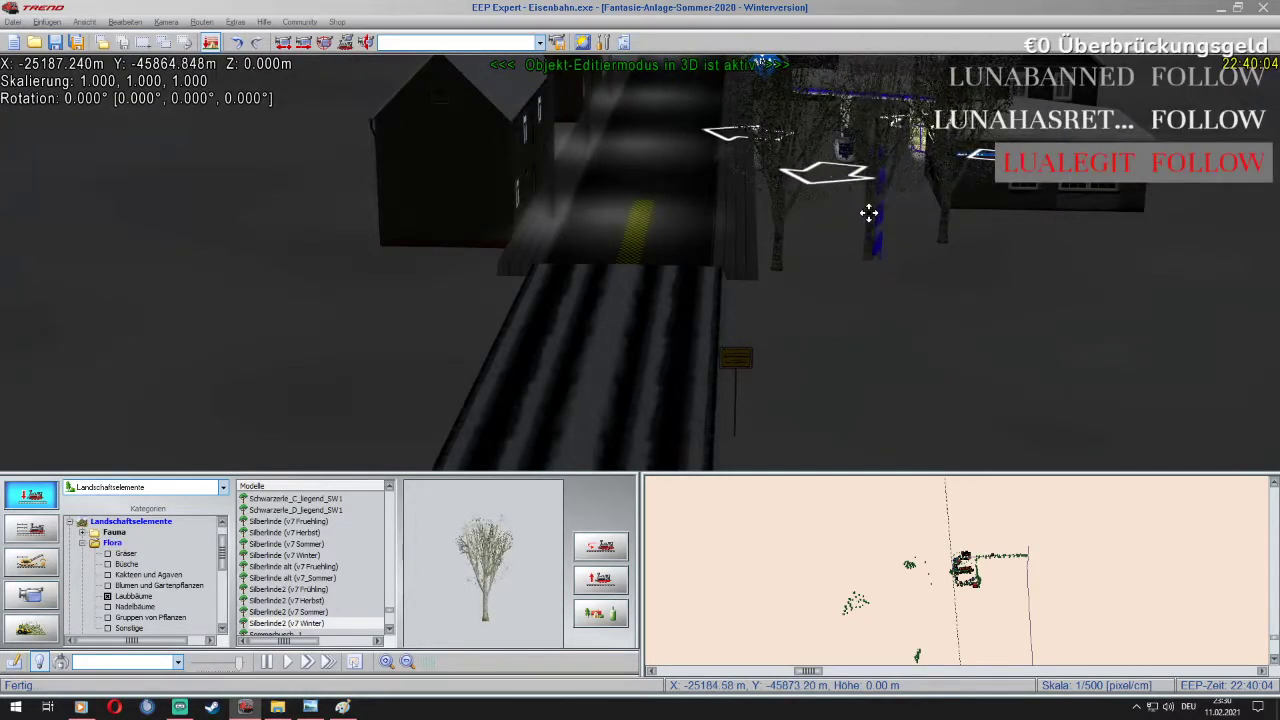
key("Up")
key("Down")
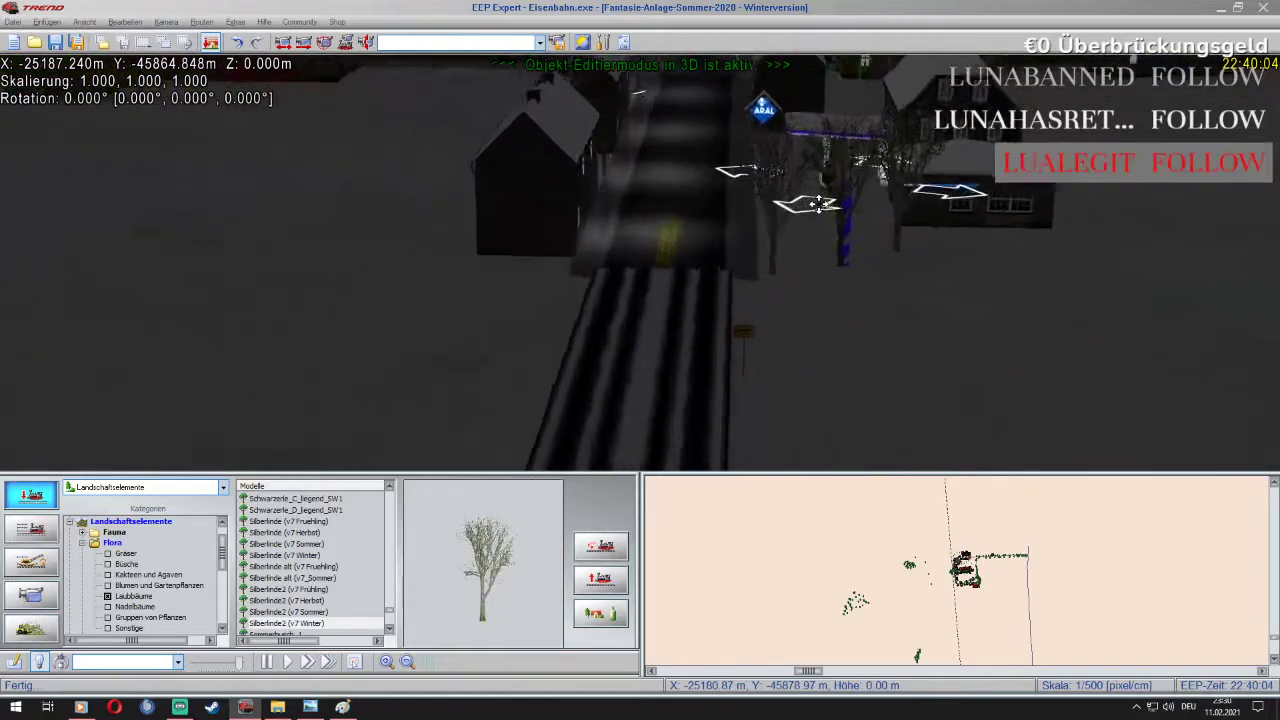
right_click_drag(743, 218, 739, 218)
left_click_drag(752, 220, 857, 215)
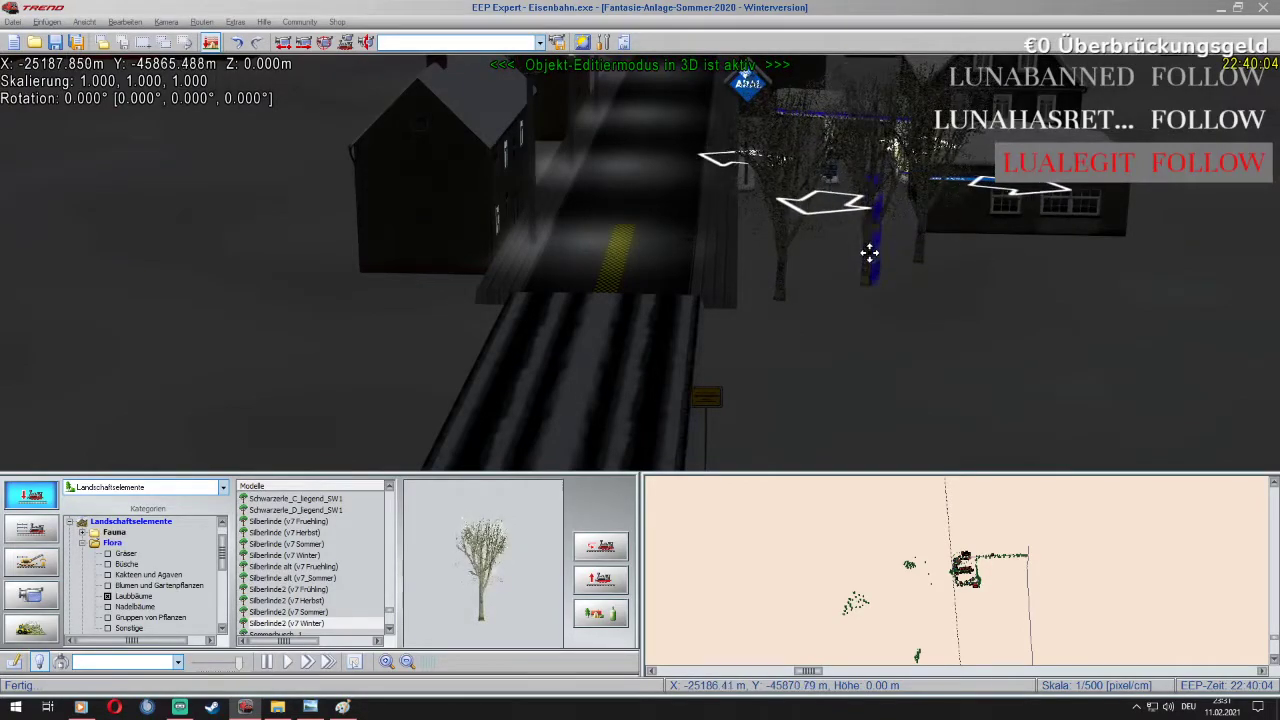
Select the MAN-Winterdienst-2_HB3 model from the most recently installed rolling stock
left_click(143, 488)
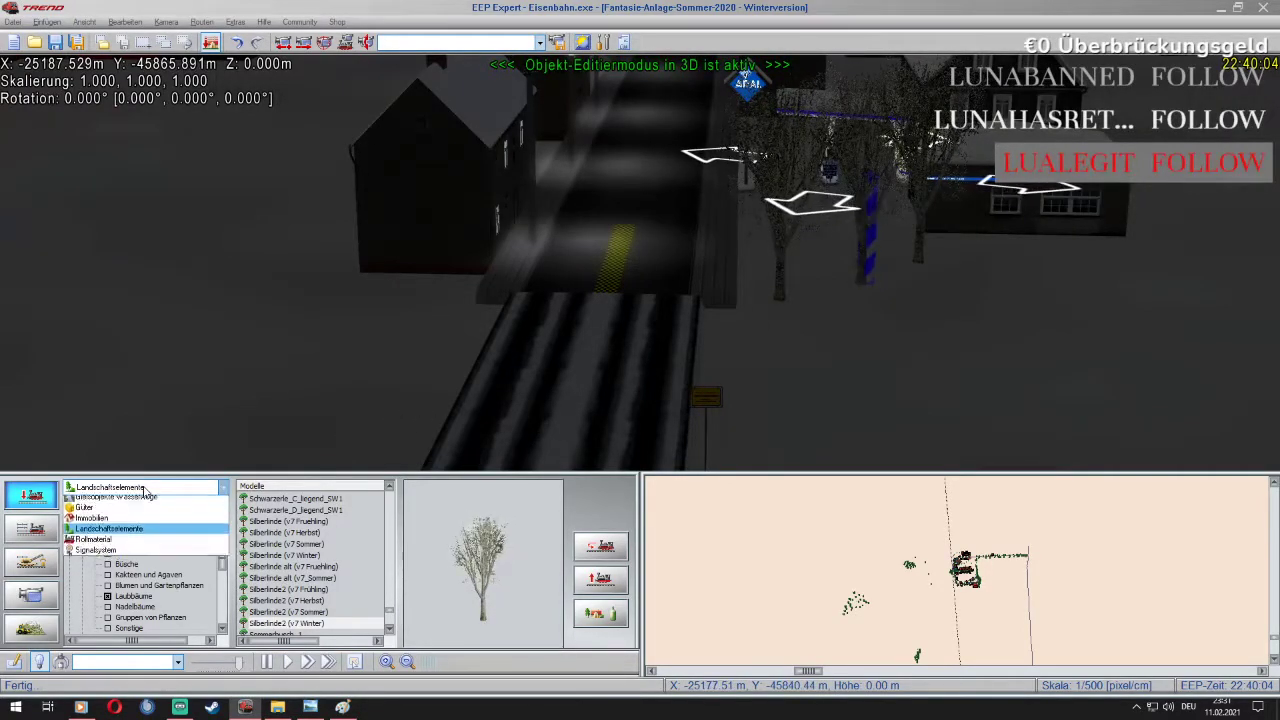
left_click(123, 587)
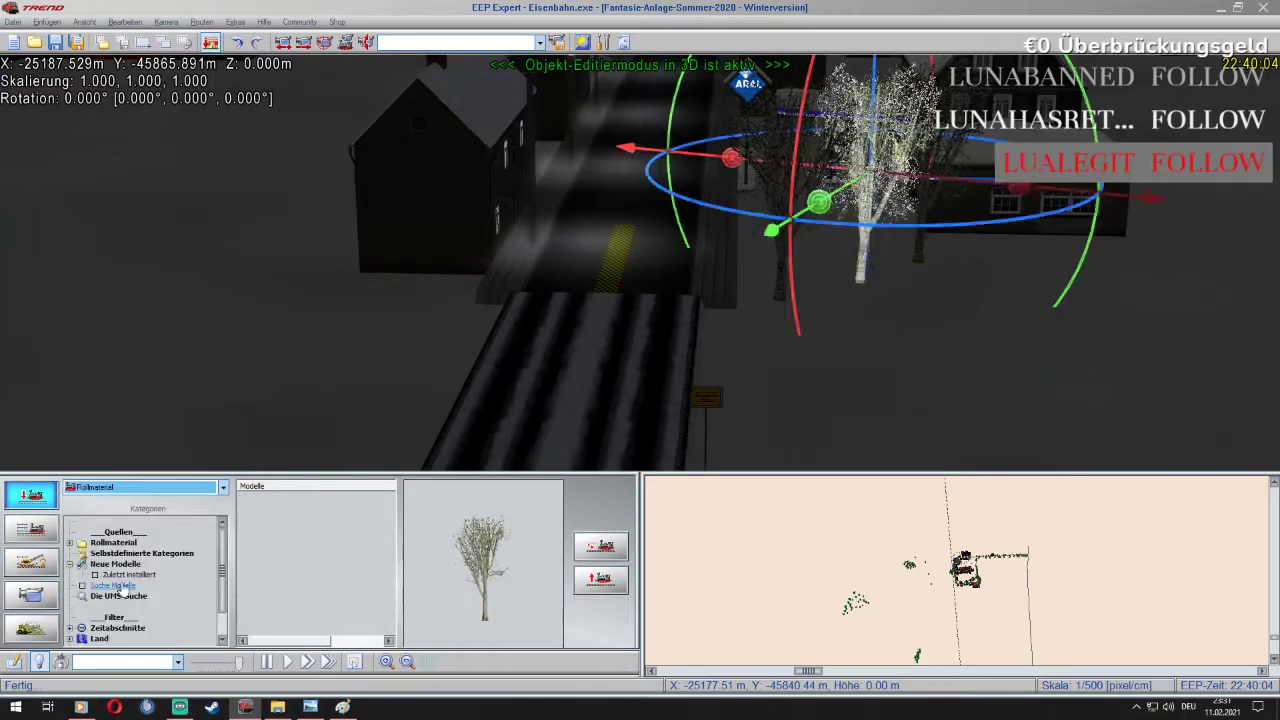
left_click(70, 543)
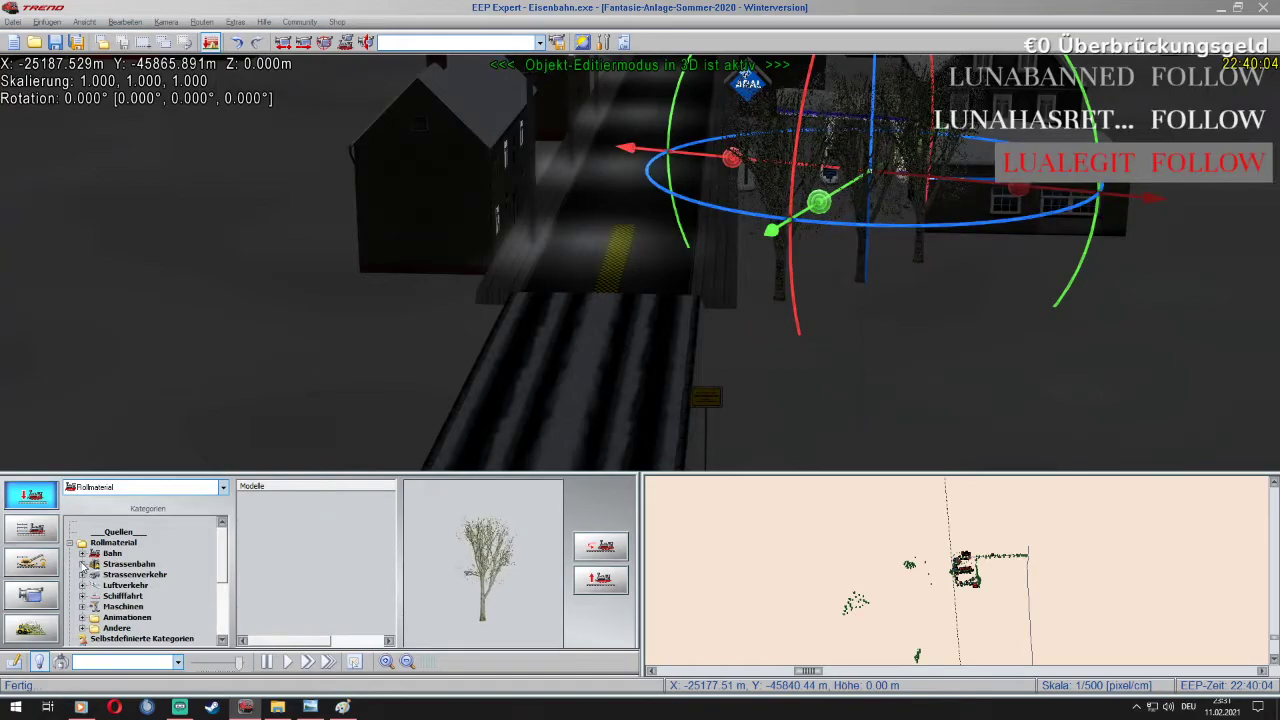
left_click(82, 575)
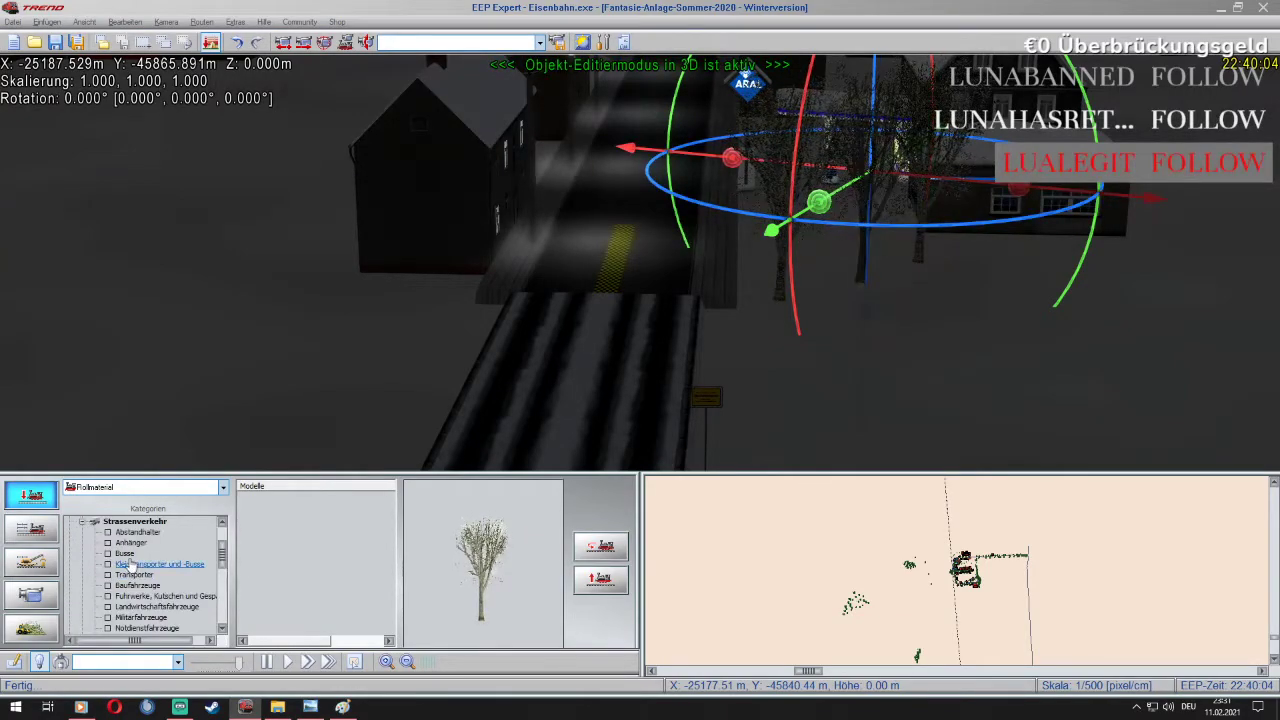
scroll(175, 585, "down", 1)
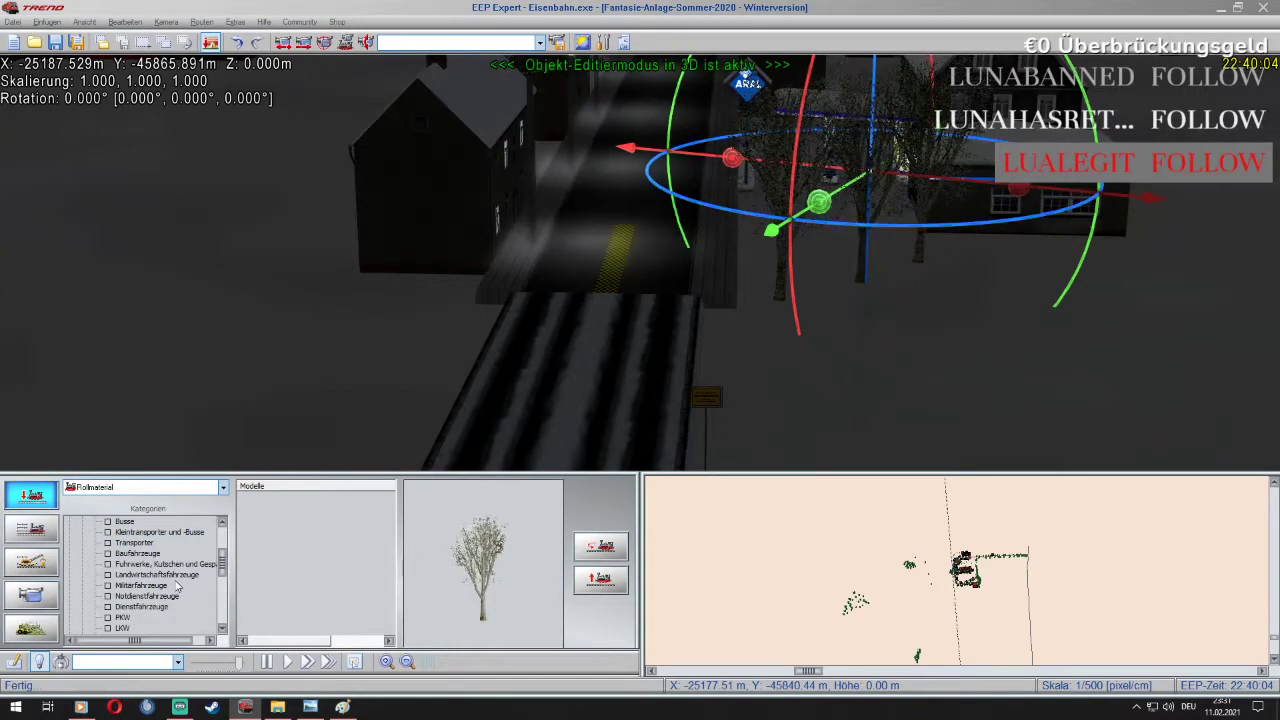
scroll(170, 585, "up", 2)
left_click(83, 554)
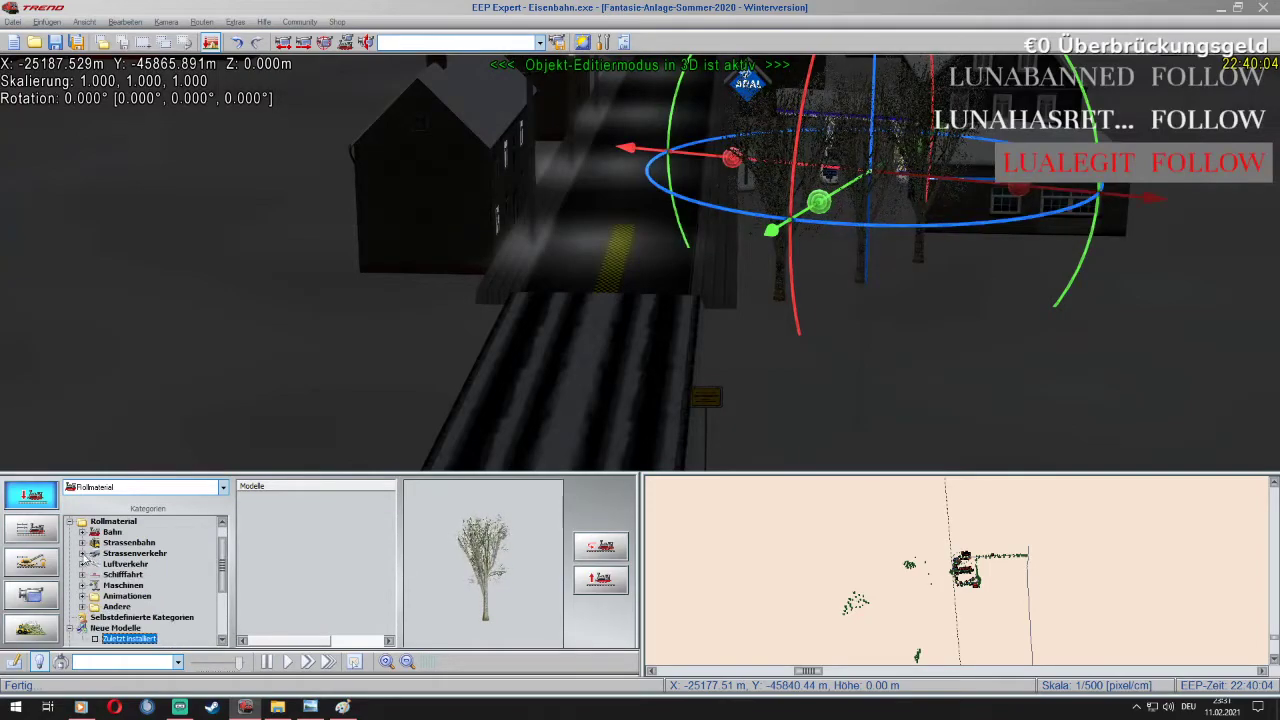
scroll(142, 588, "down", 1)
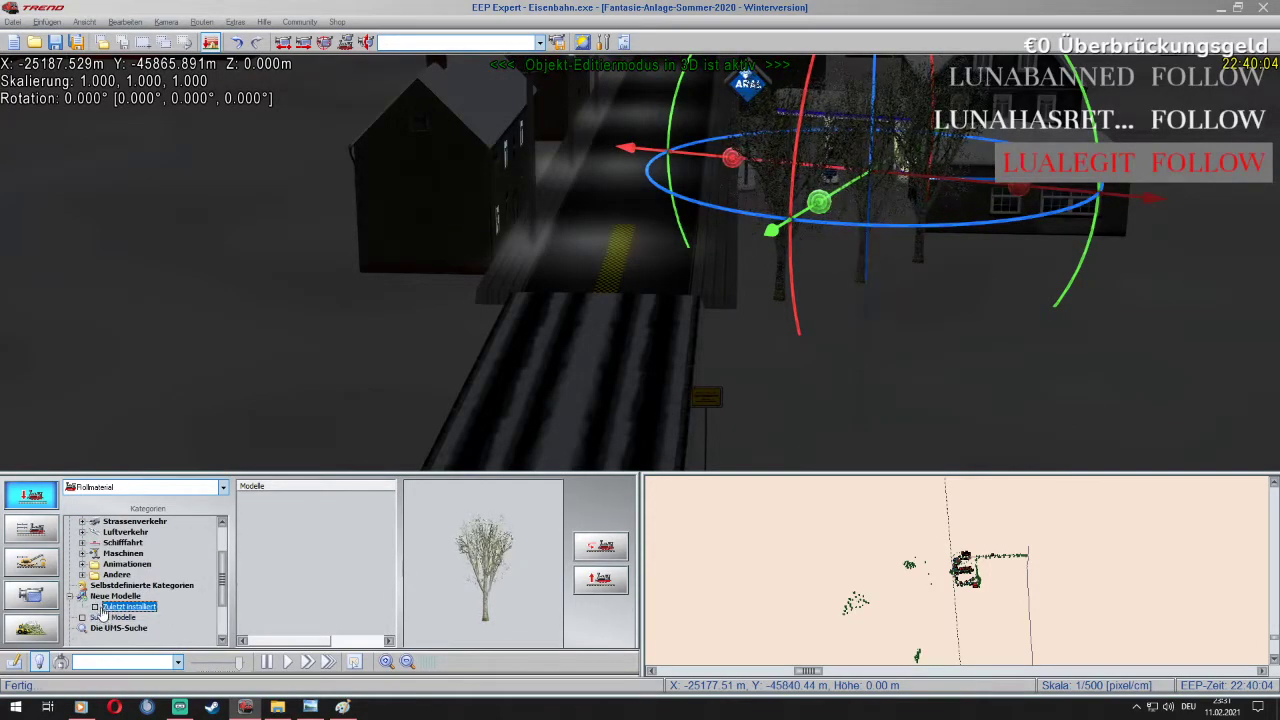
left_click(323, 510)
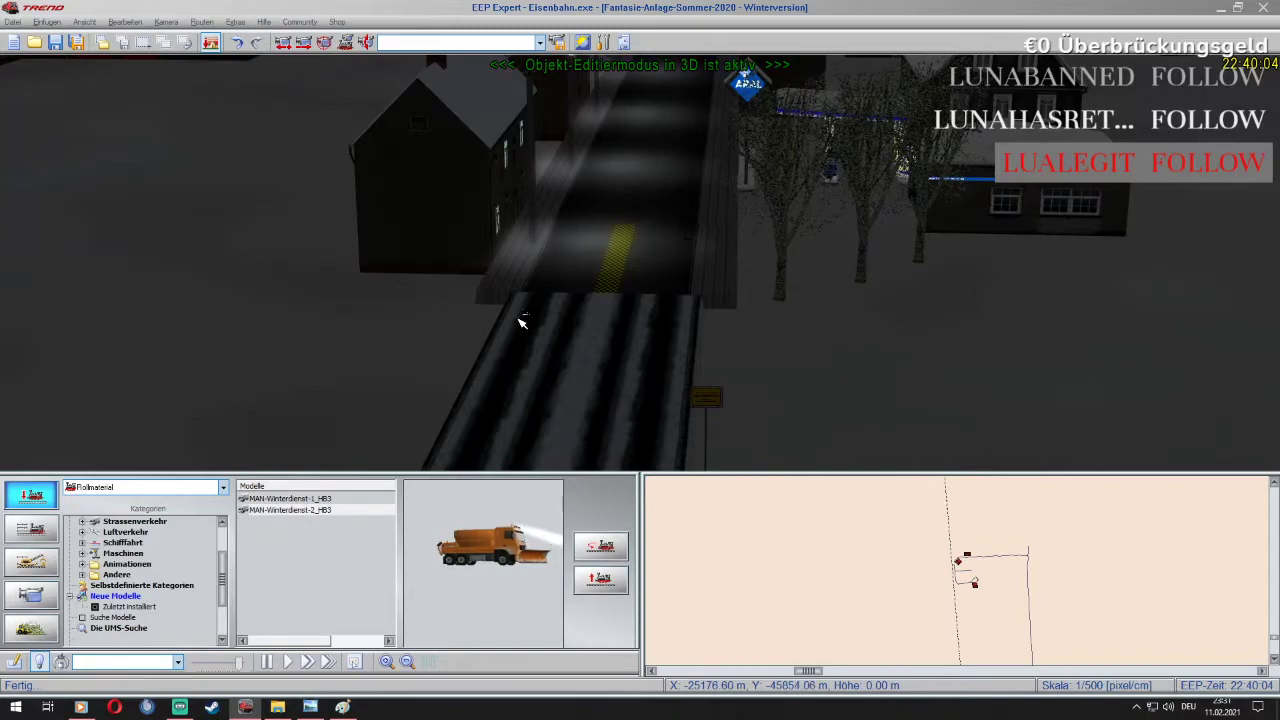
Place the snowplough truck on the road at the town exit under its default name, then leave 3D object editing to control it
left_click(518, 401)
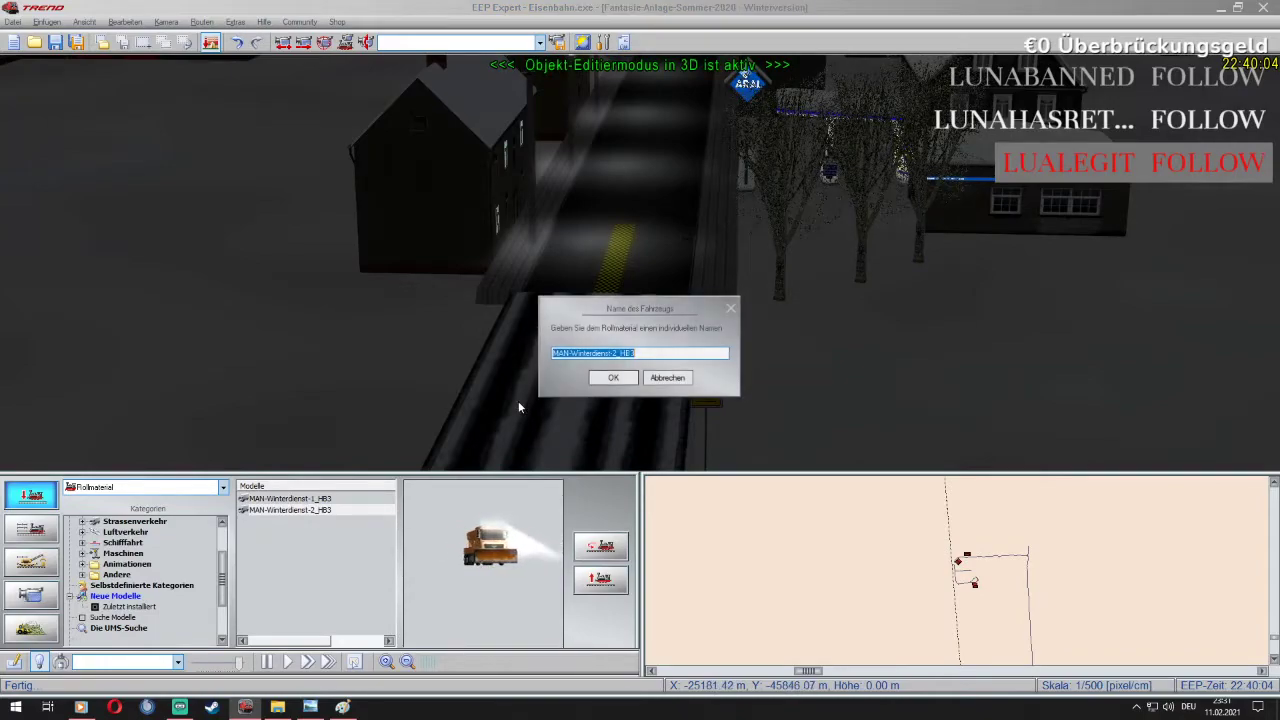
left_click(612, 378)
left_click(31, 527)
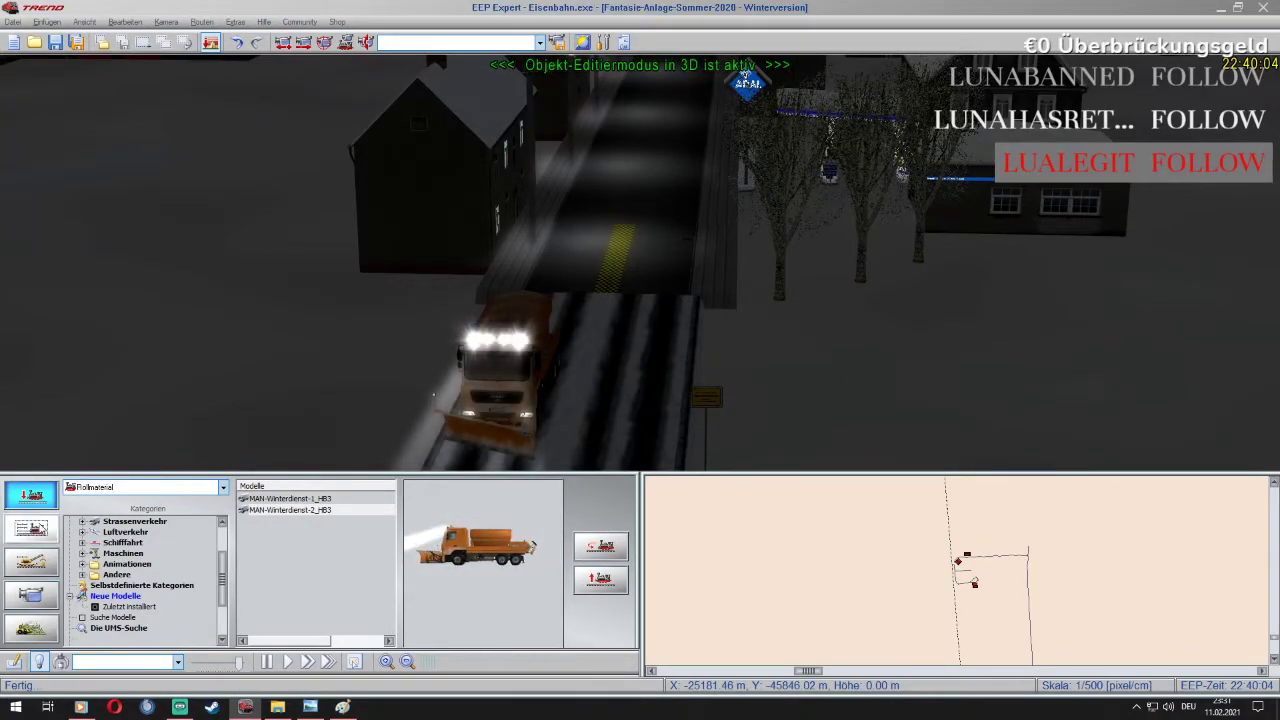
left_click(345, 43)
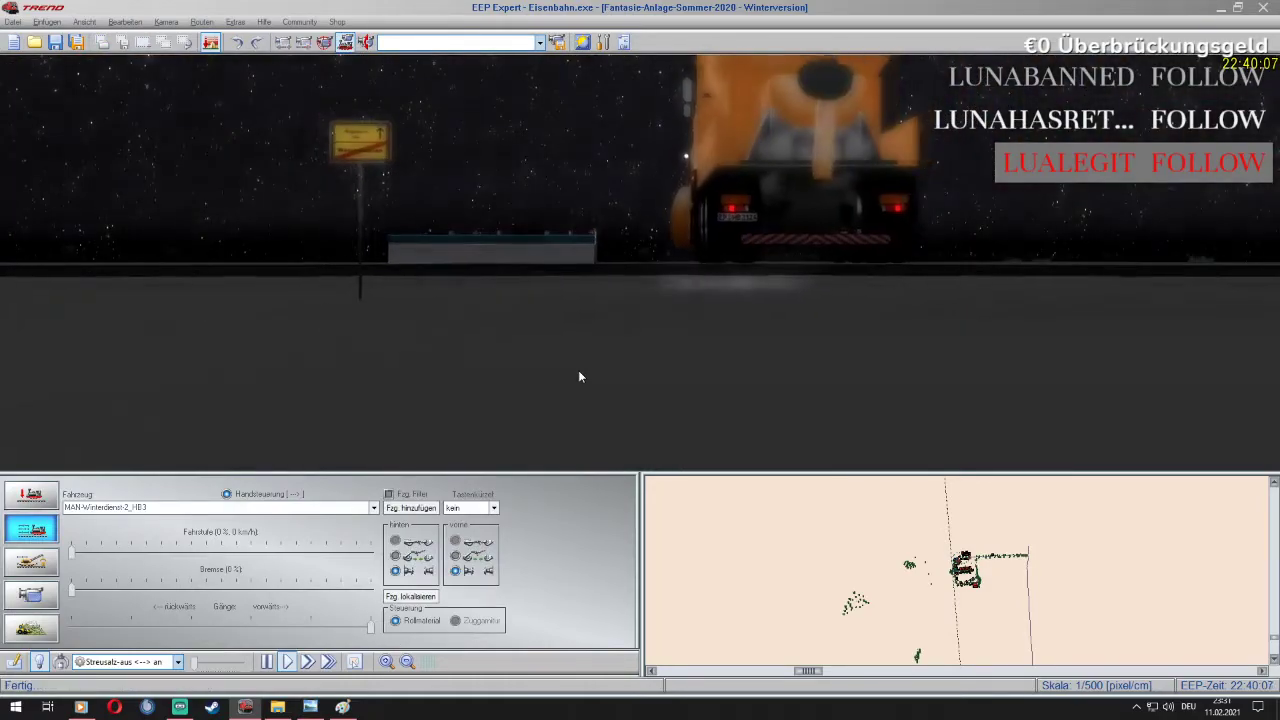
scroll(578, 369, "up", 5)
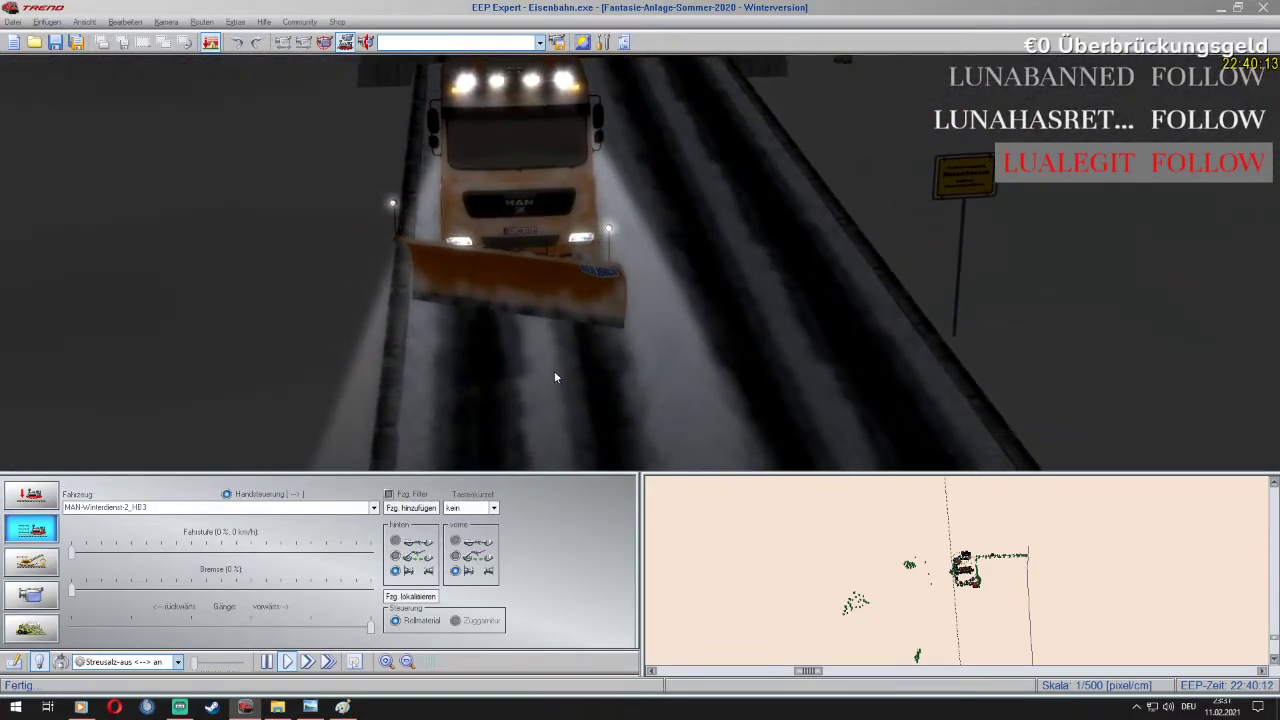
Test the snowplough's blade rotation with the Pflug-Drehen axis and return the blade to its angled position
left_click(177, 662)
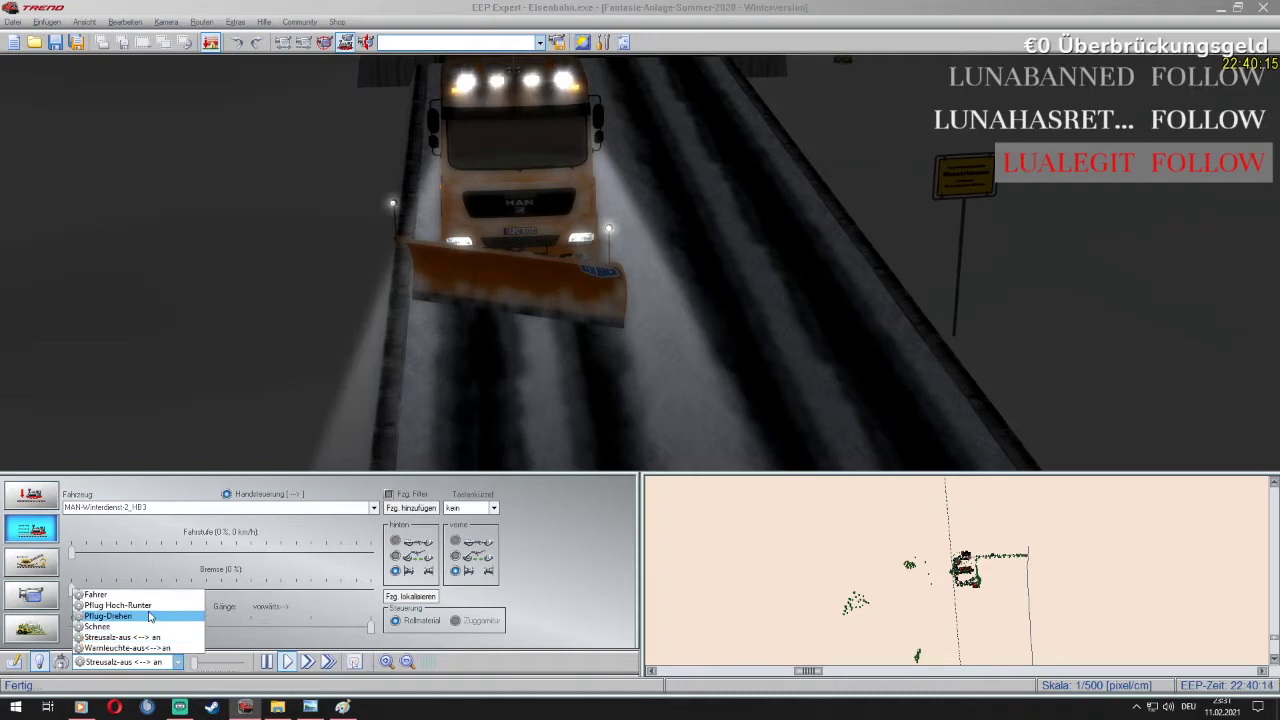
left_click(143, 618)
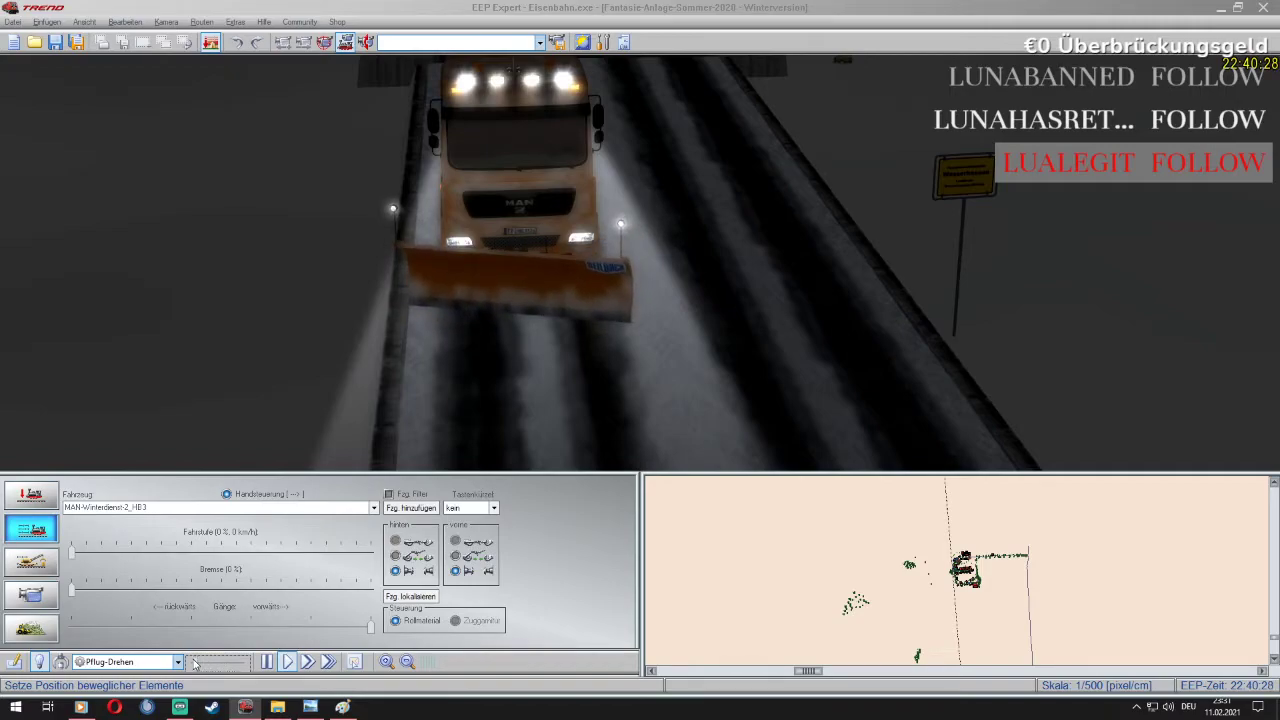
left_click(290, 366)
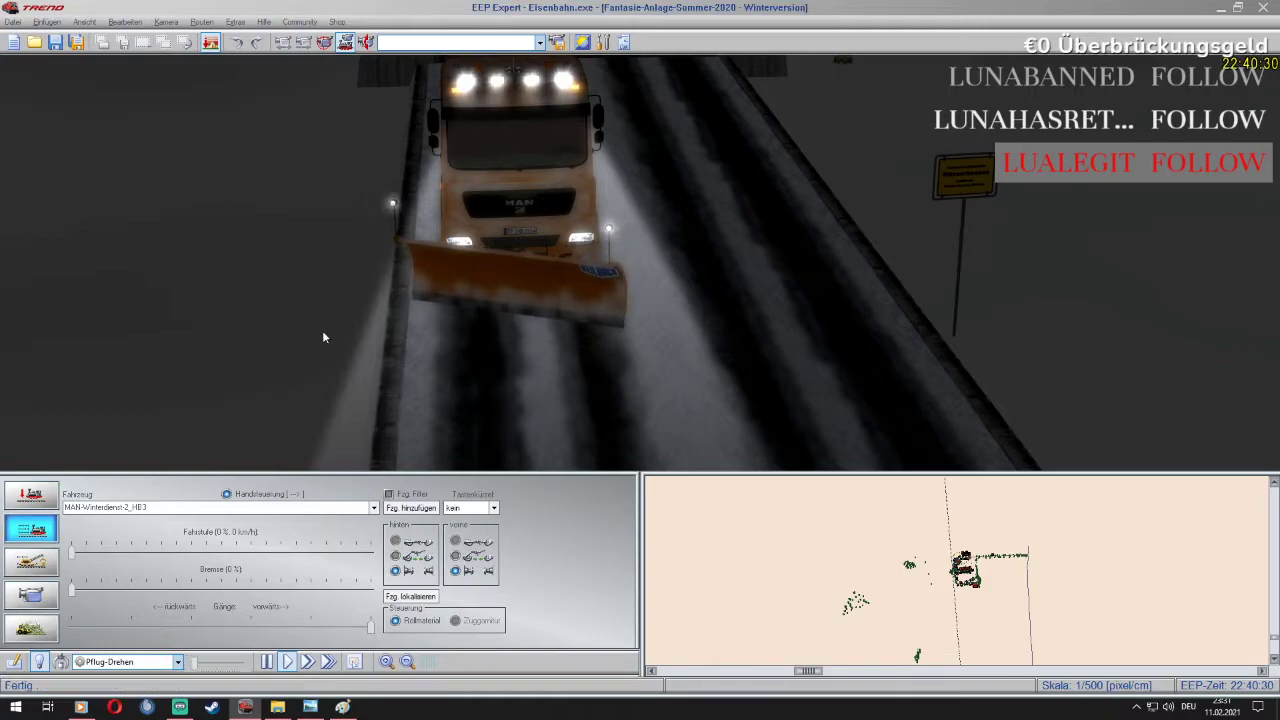
scroll(322, 191, "down", 3)
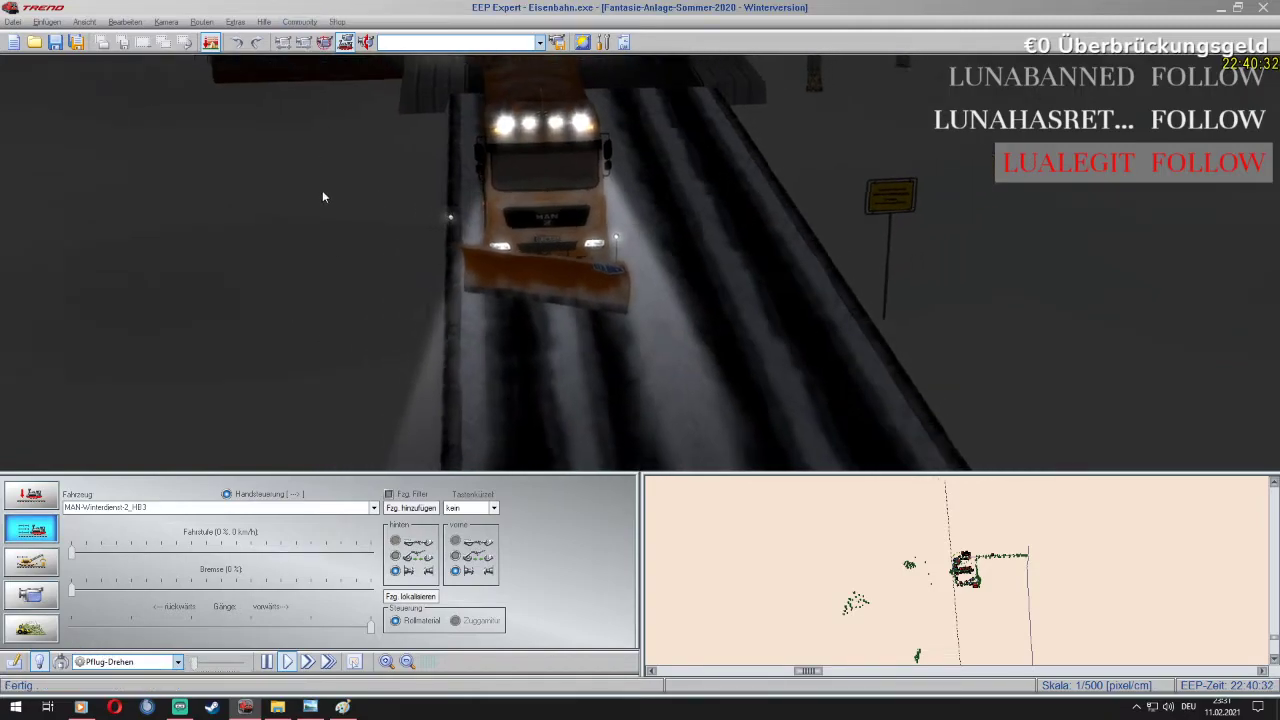
Lower the snowplough's blade with the Pflug Hoch-Runter axis while viewing the truck from behind
key("Left")
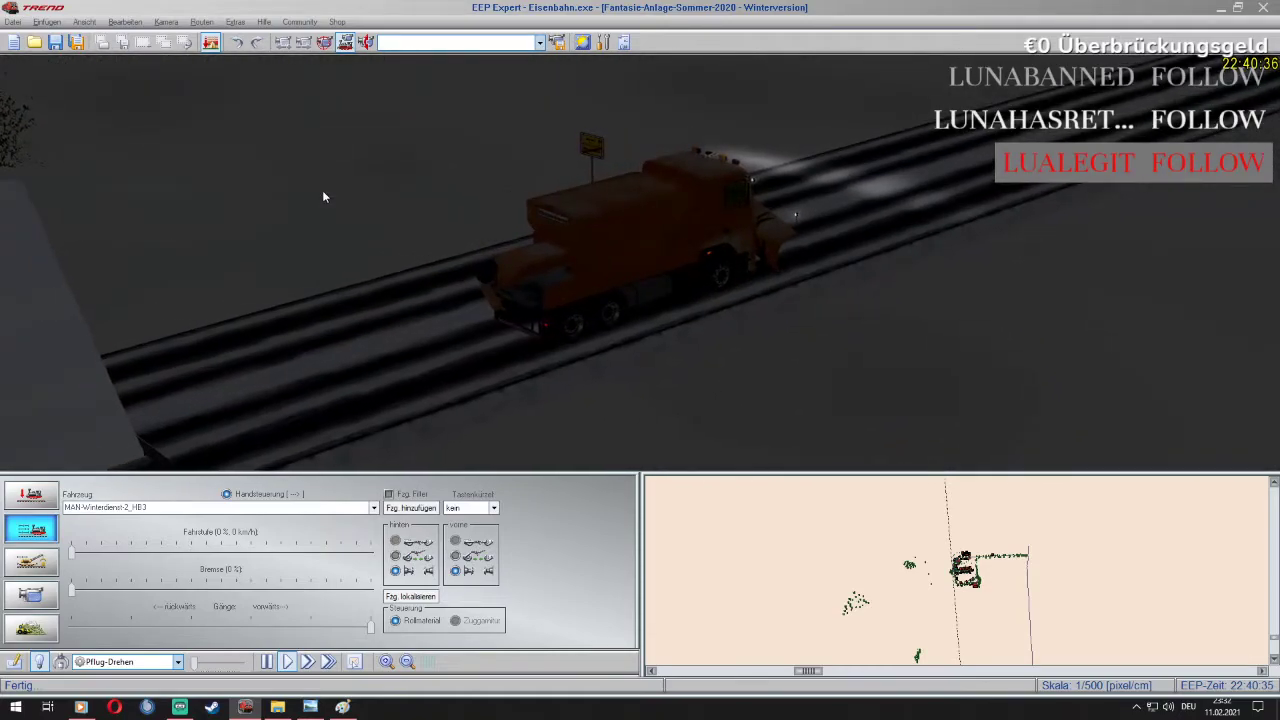
scroll(322, 196, "up", 3)
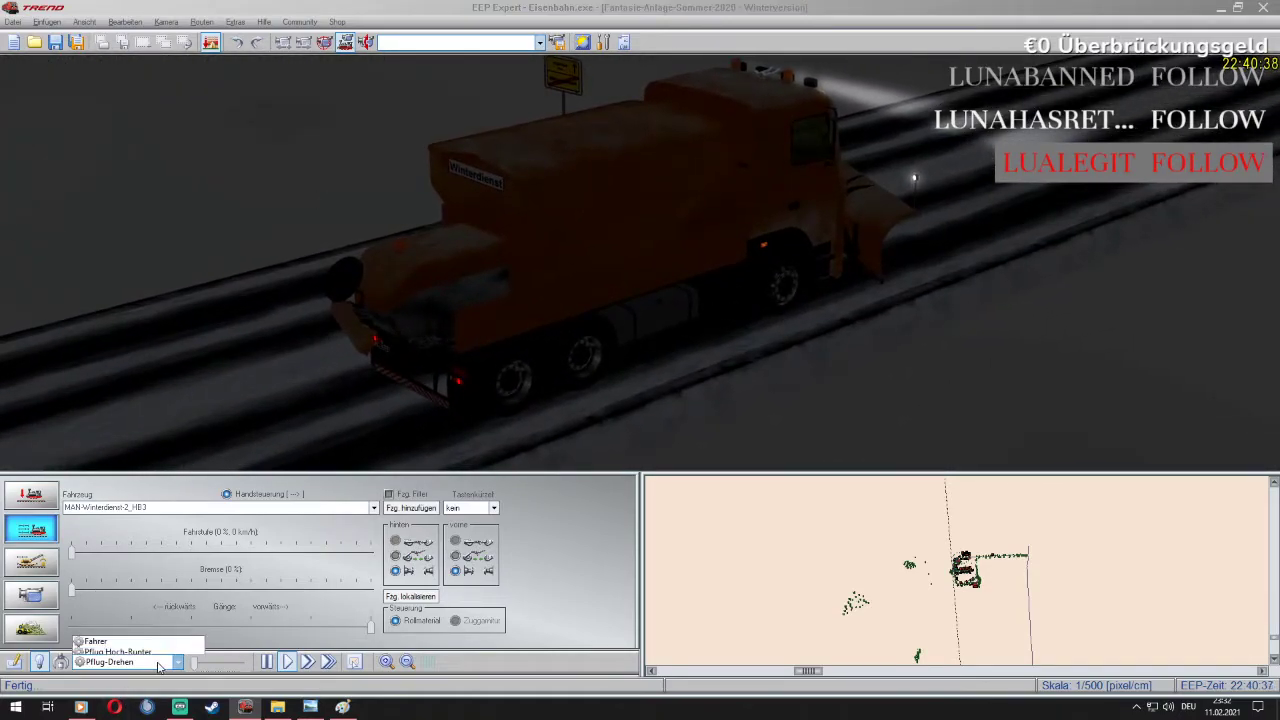
left_click(156, 662)
left_click(148, 606)
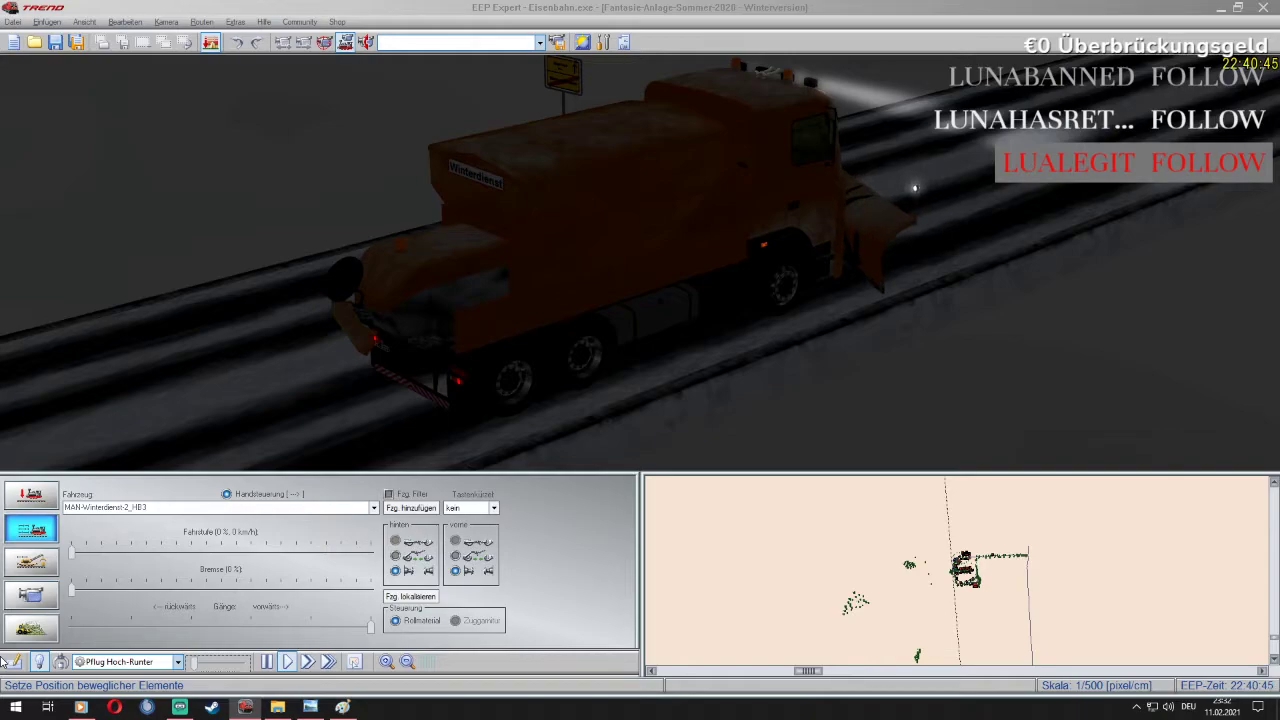
scroll(294, 446, "down", 3)
scroll(396, 391, "down", 3)
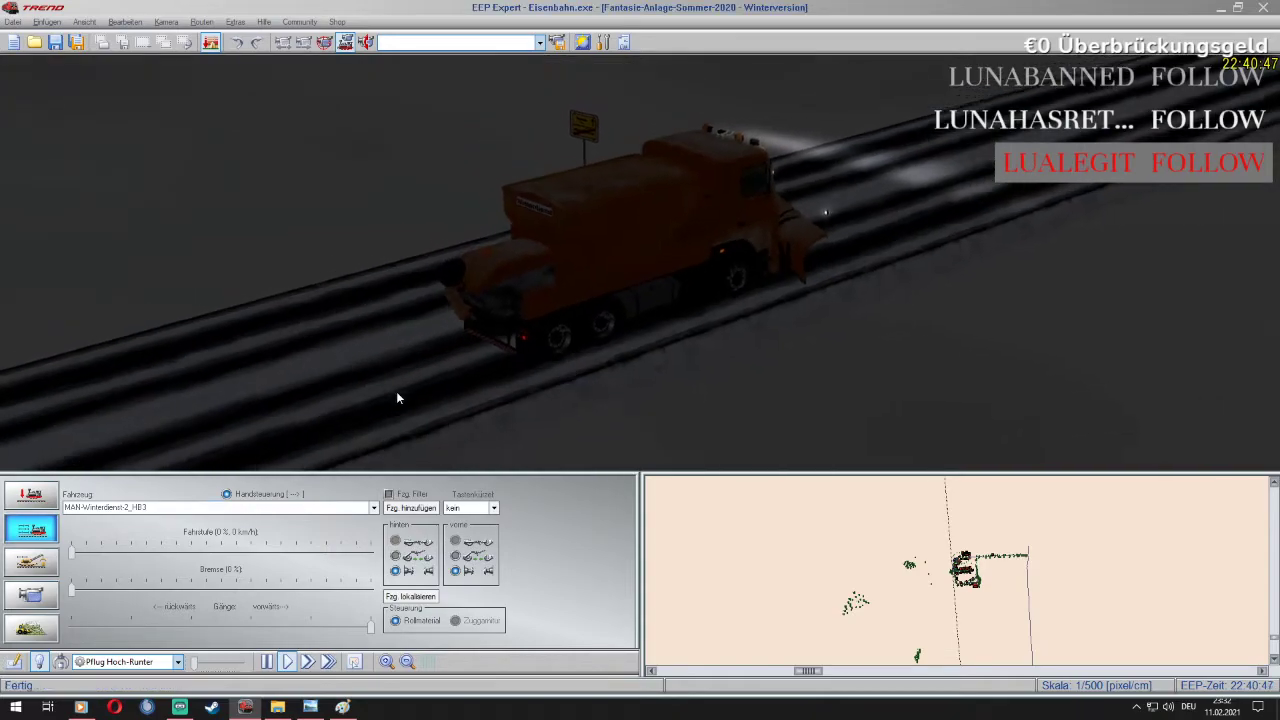
scroll(605, 278, "up", 3)
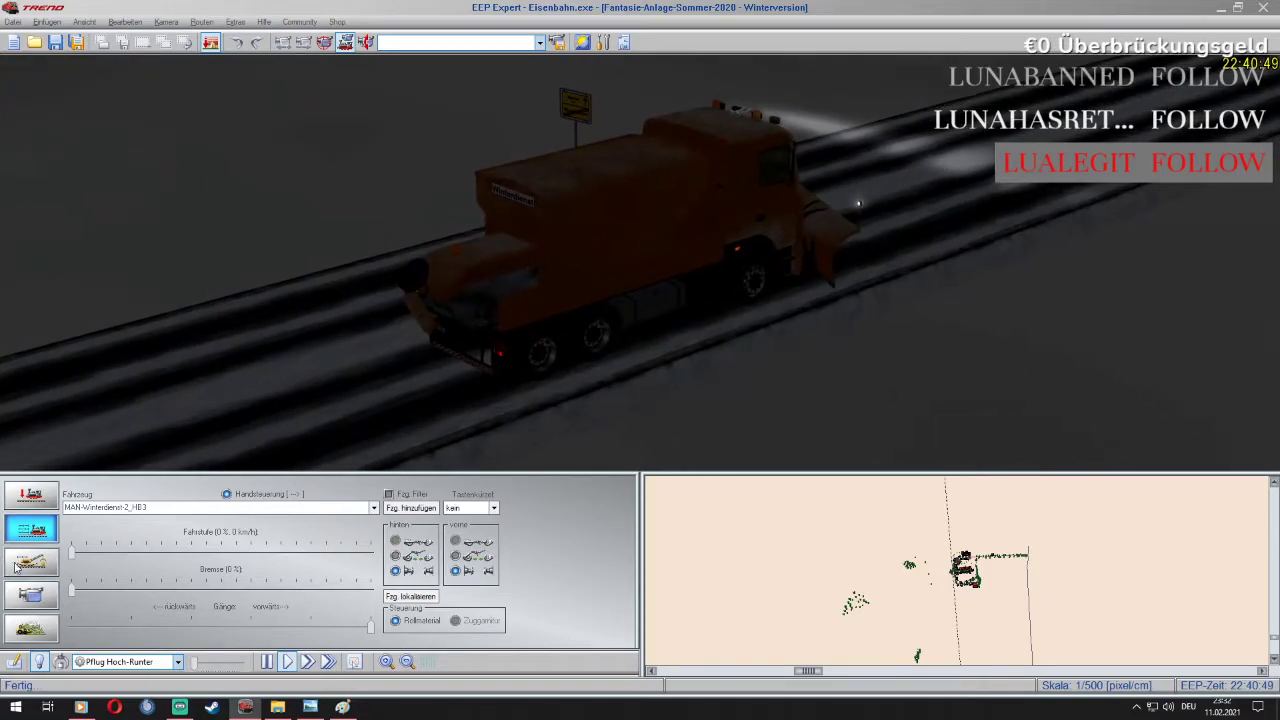
Start the snowplough truck driving, switch on its beacons with the Warnleuchte axis and raise the throttle to 100 %
left_click_drag(179, 547, 281, 531)
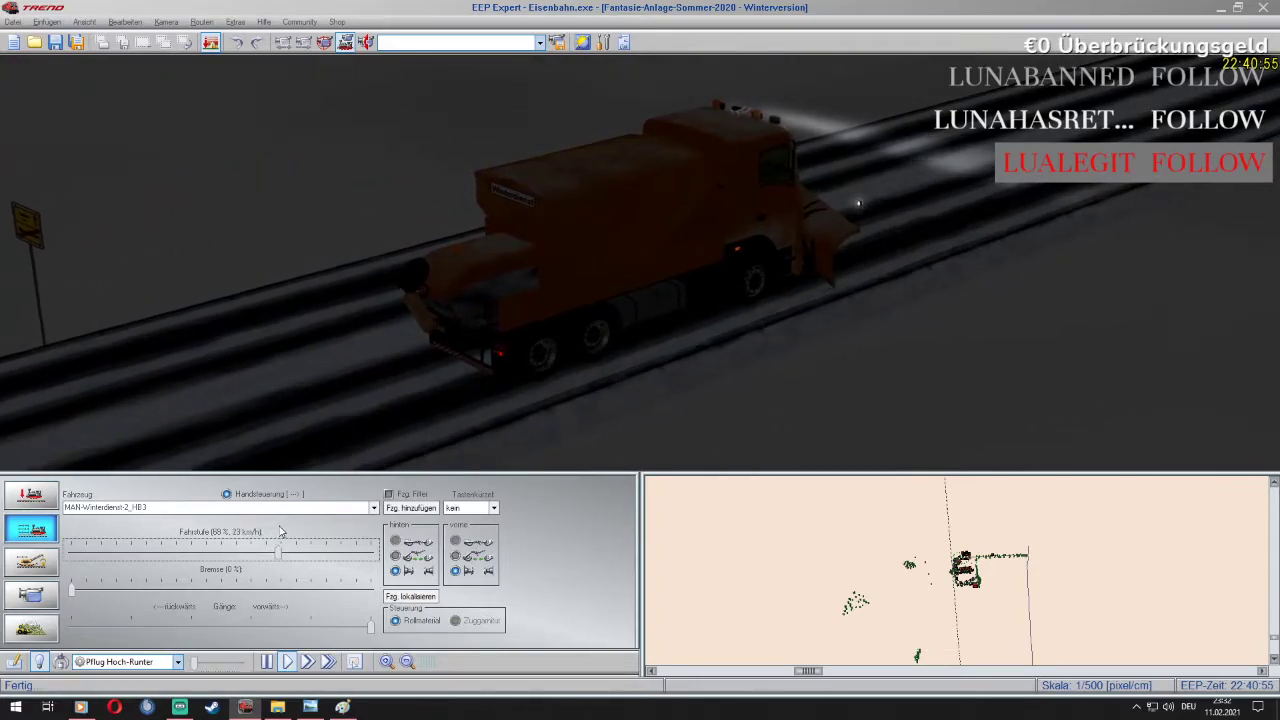
left_click(150, 662)
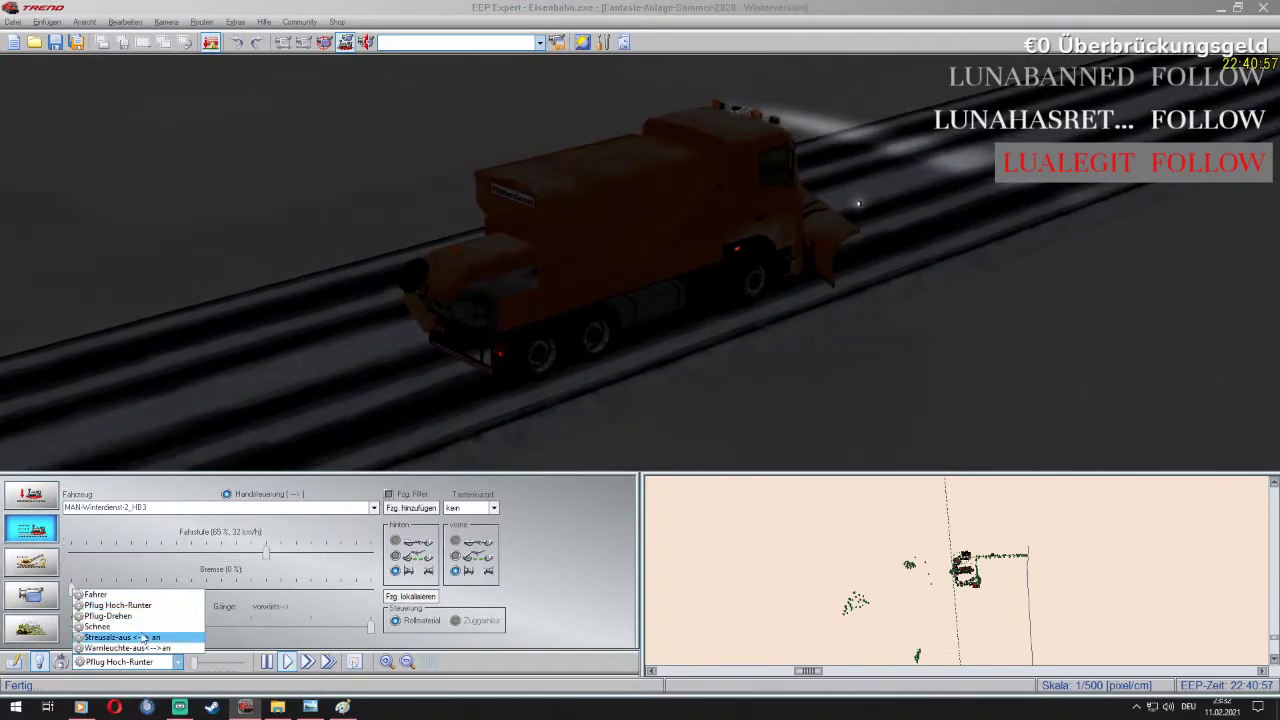
left_click(135, 648)
left_click_drag(194, 663, 242, 663)
left_click_drag(266, 553, 398, 545)
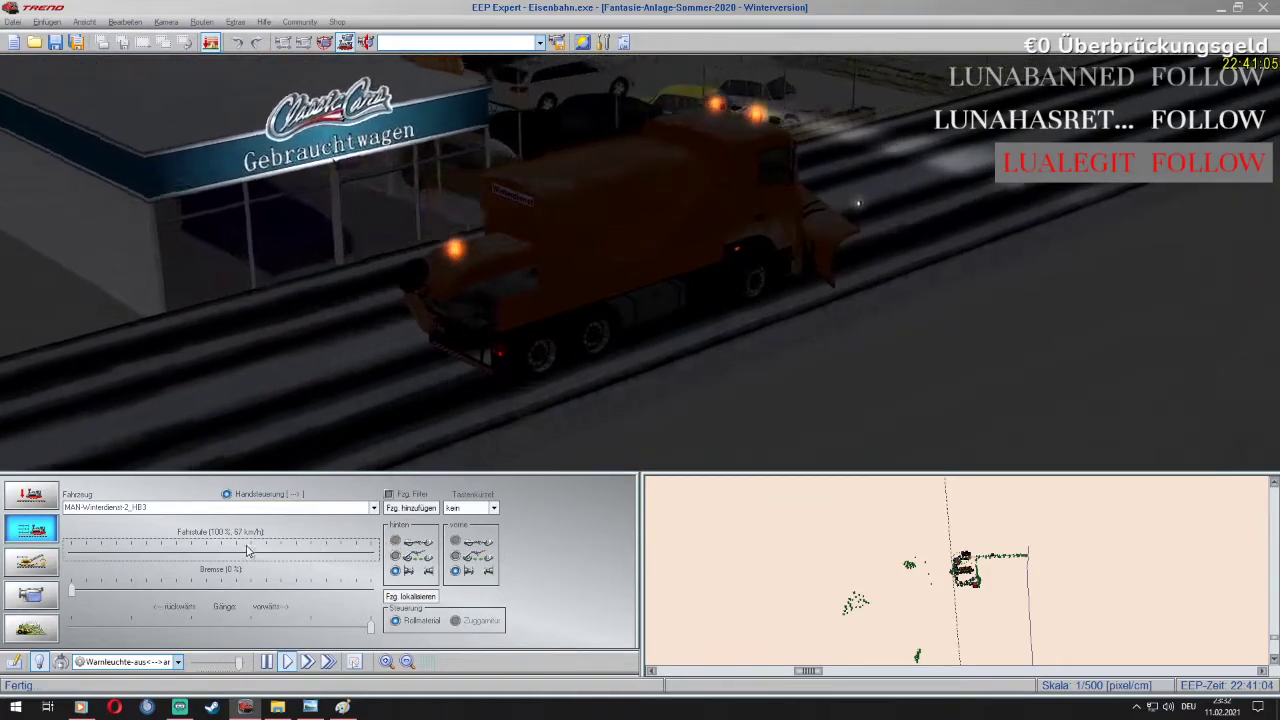
Let the truck coast at 0 % throttle, move its Fahrer axis to the maximum position and accelerate again to 100 %
left_click_drag(255, 550, 10, 550)
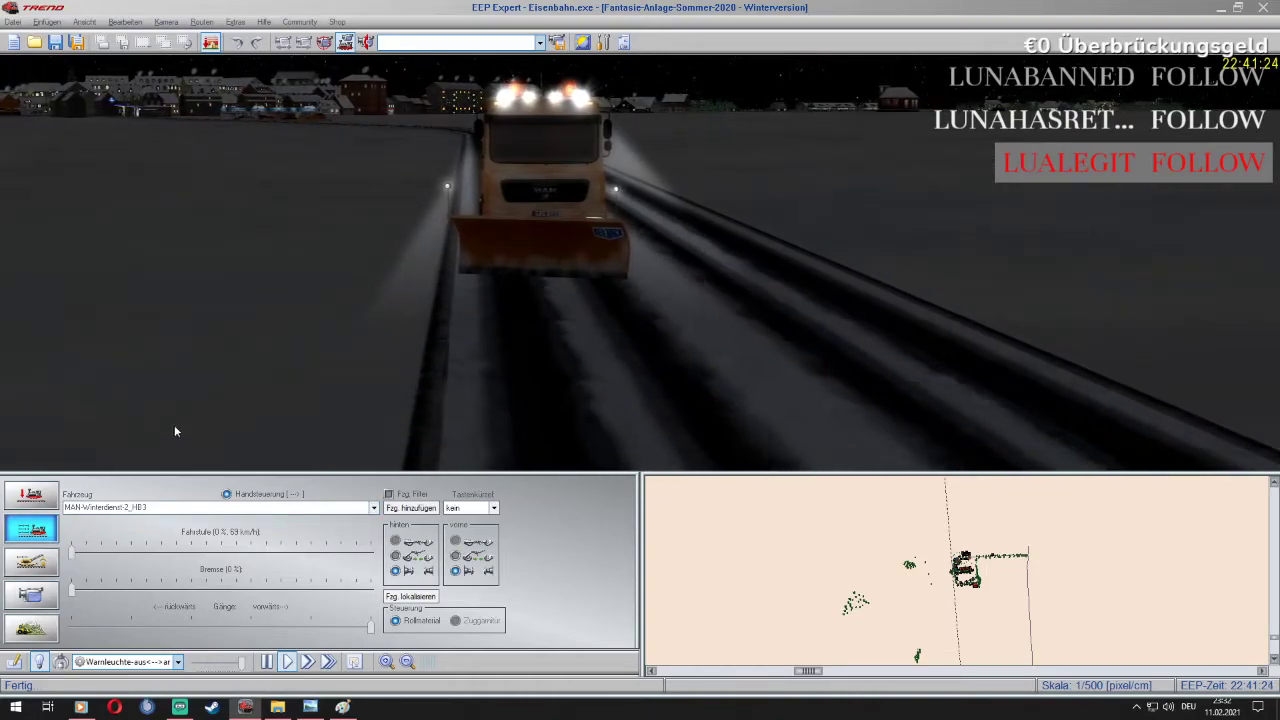
left_click(178, 662)
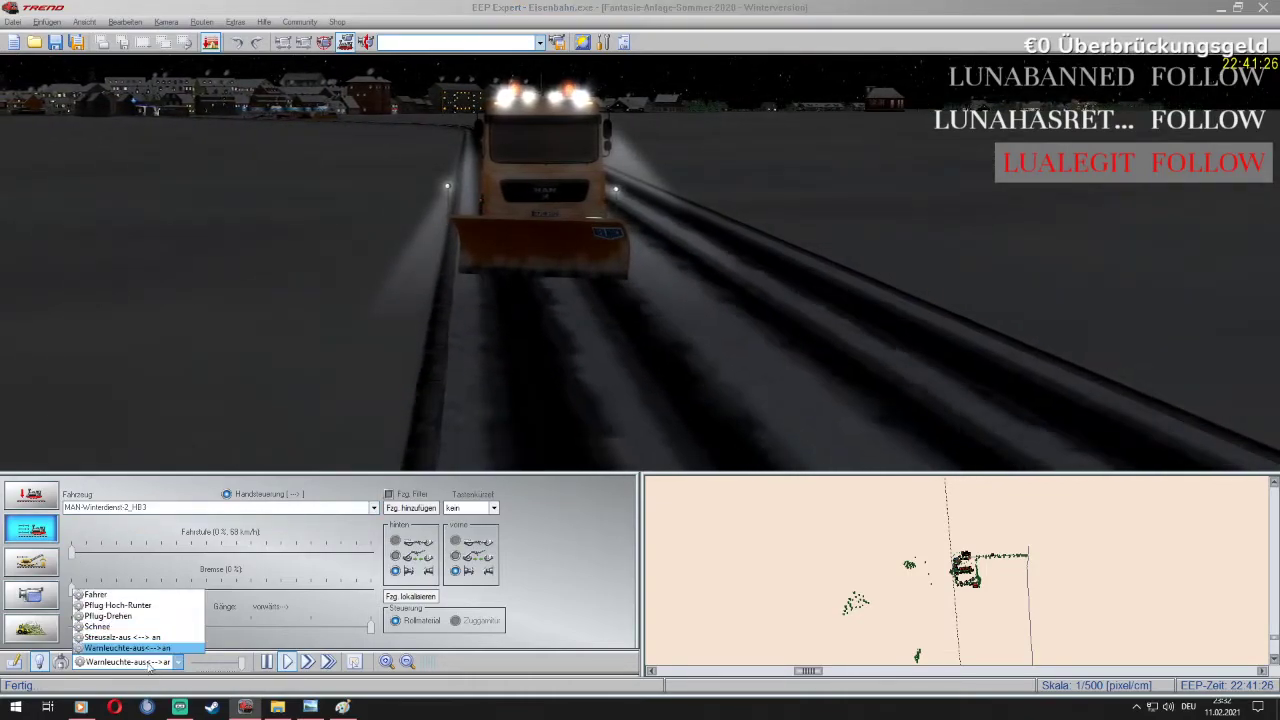
left_click(137, 595)
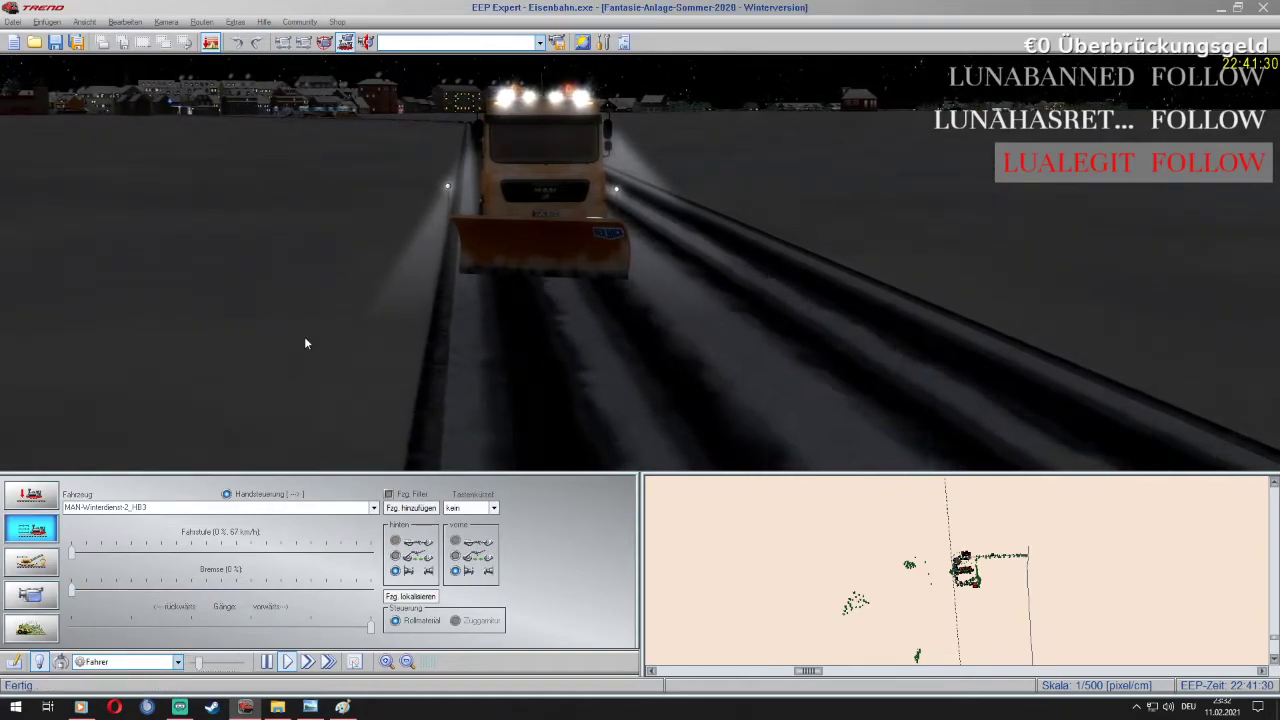
left_click(75, 558)
left_click_drag(75, 558, 299, 553)
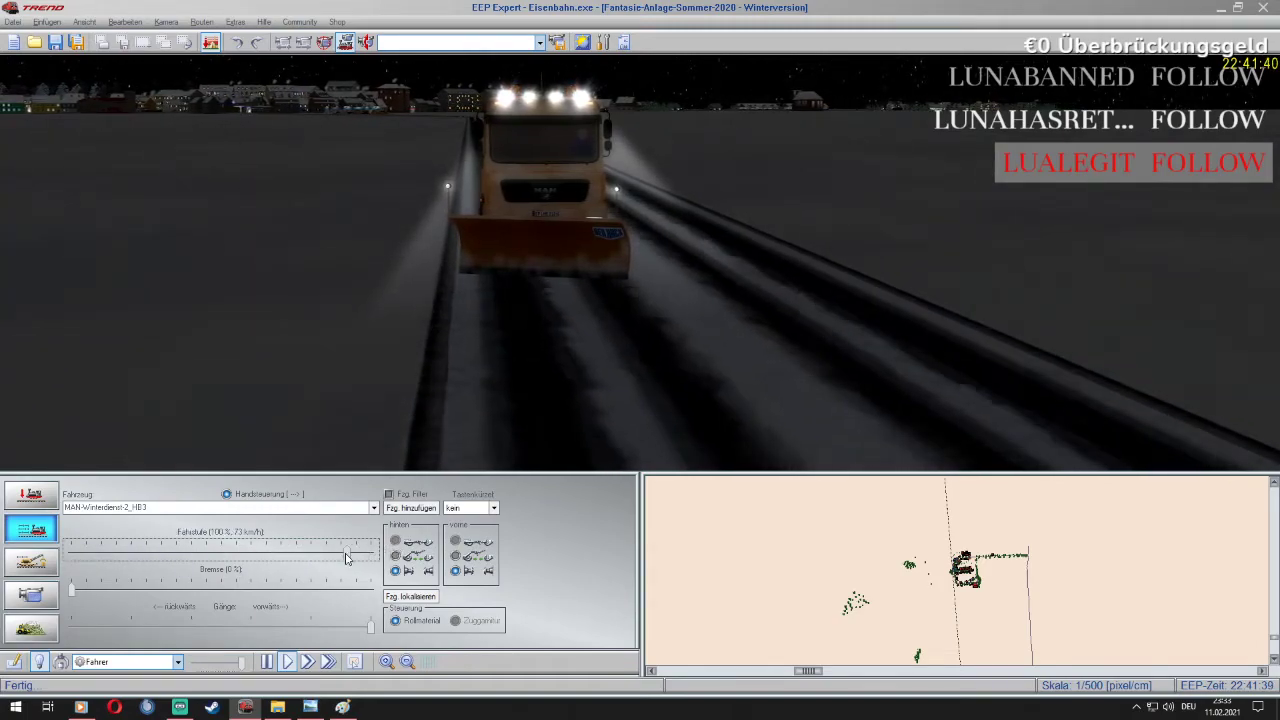
Switch to the driver's cab view with the dashboard in sight and cruise along the road at 5 % throttle
left_click_drag(96, 574, 71, 574)
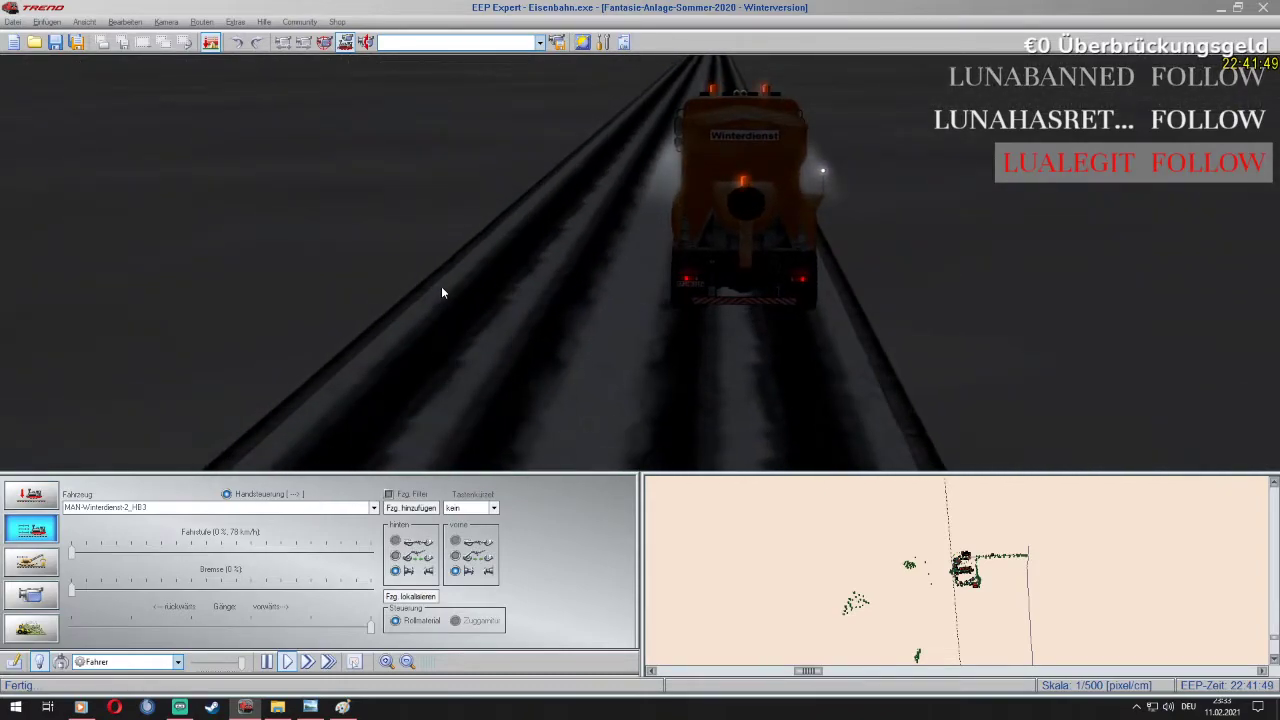
key("8")
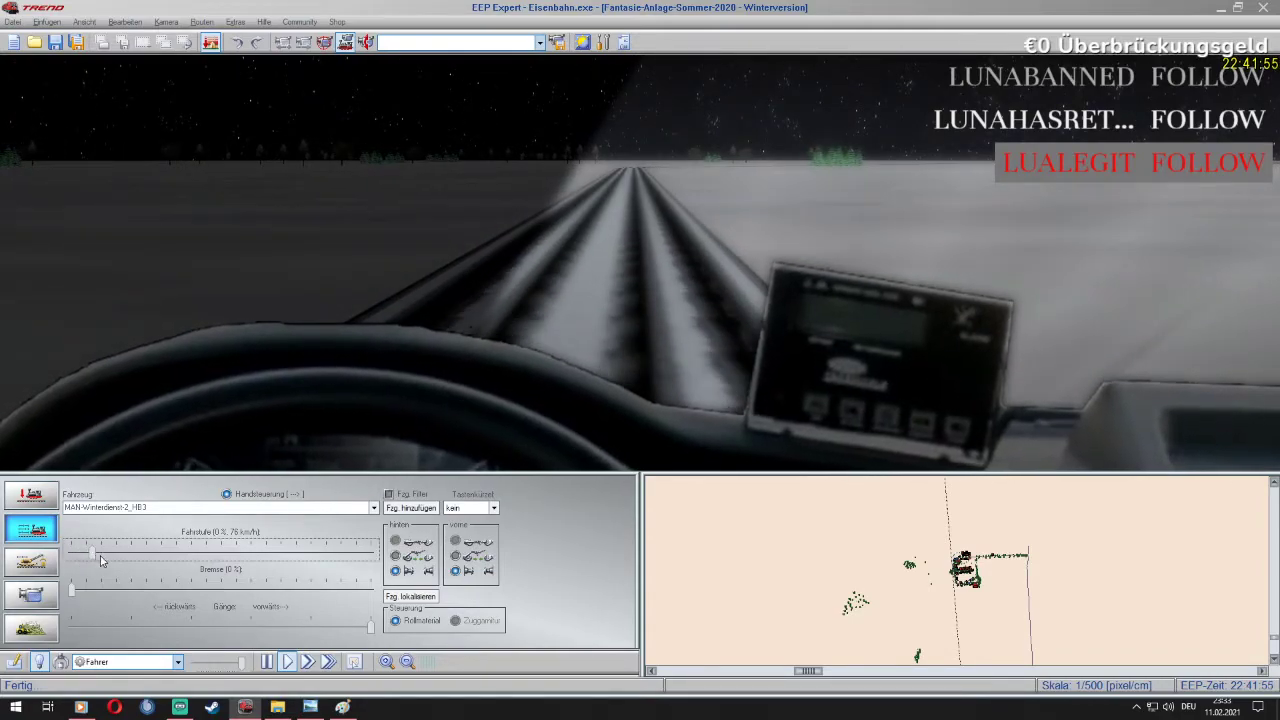
mouse_move(73, 558)
left_mouse_down()
mouse_move(430, 529)
mouse_move(309, 556)
mouse_move(88, 561)
left_mouse_up()
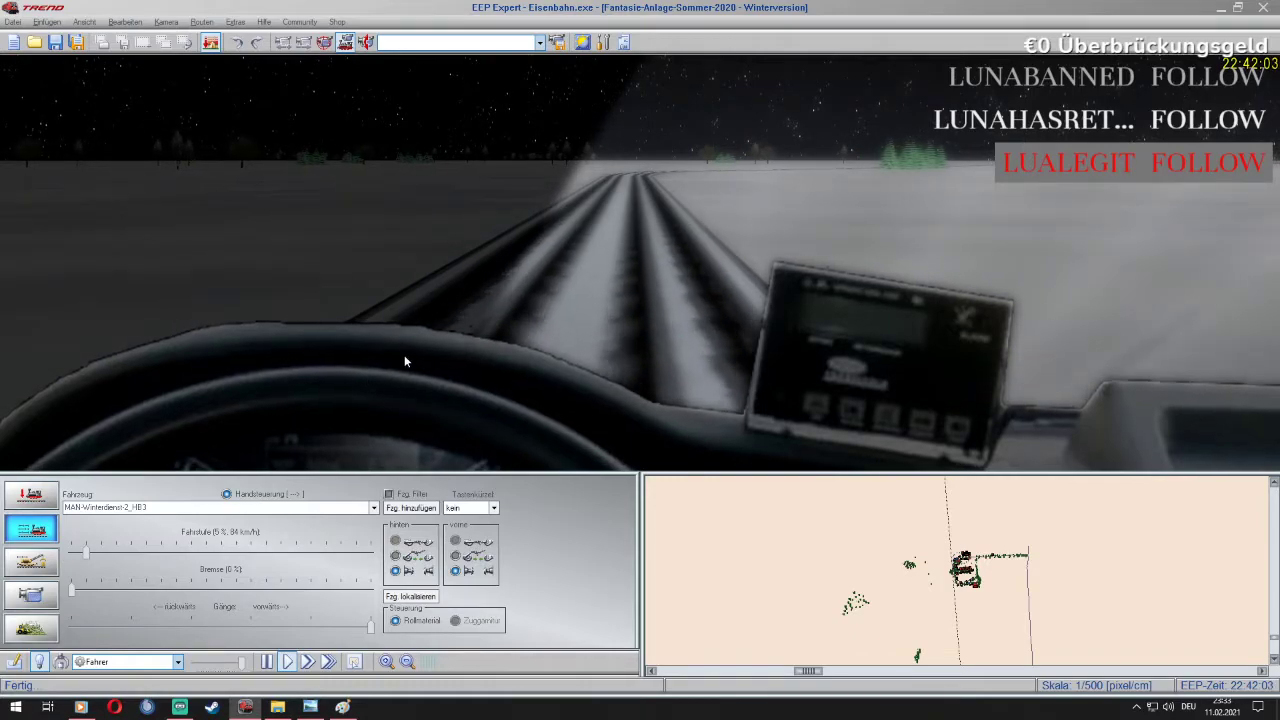
right_click_drag(464, 369, 451, 283)
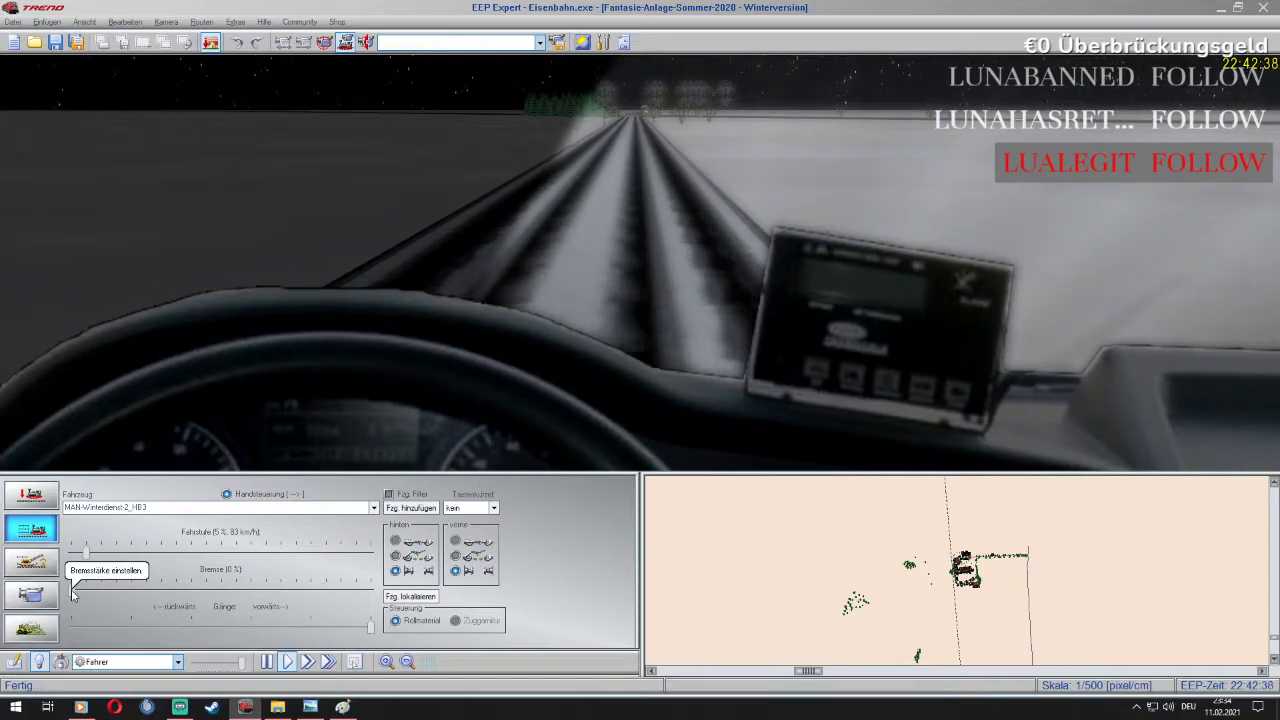
Slow the truck with light braking of up to 7 % before the level-crossing signs and release the brake to 0 %
left_click(71, 589)
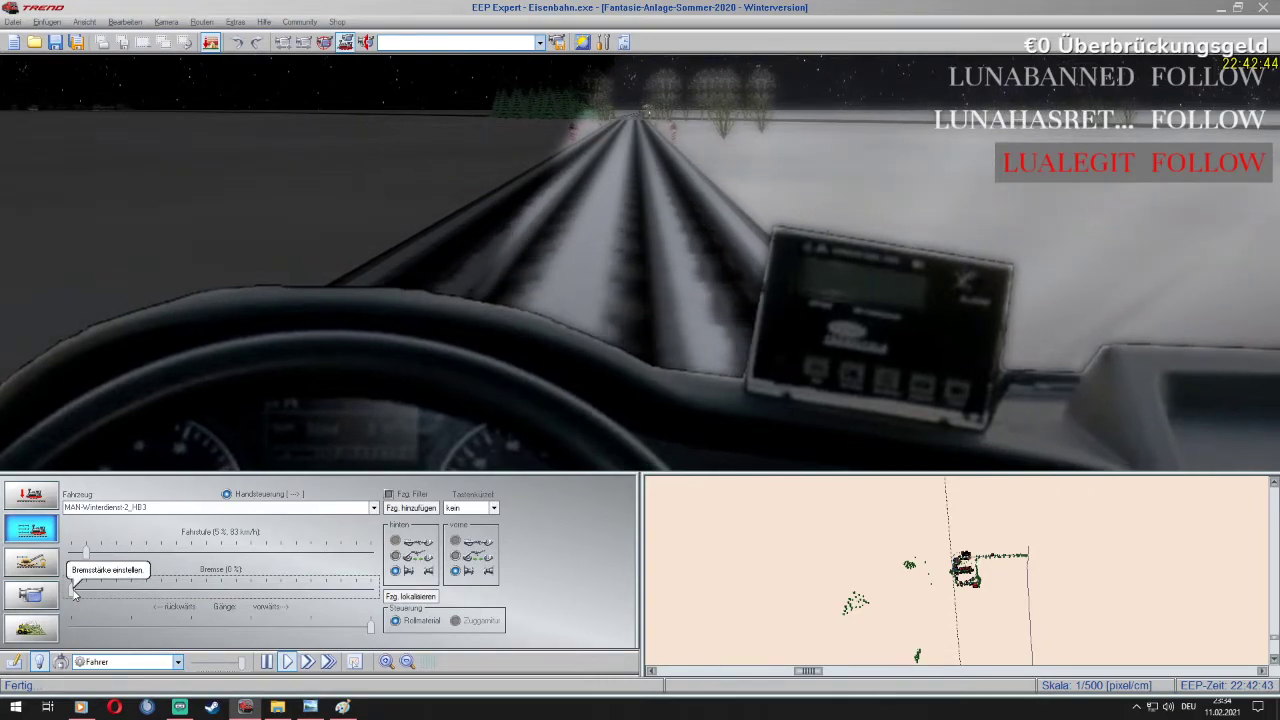
left_click(75, 591)
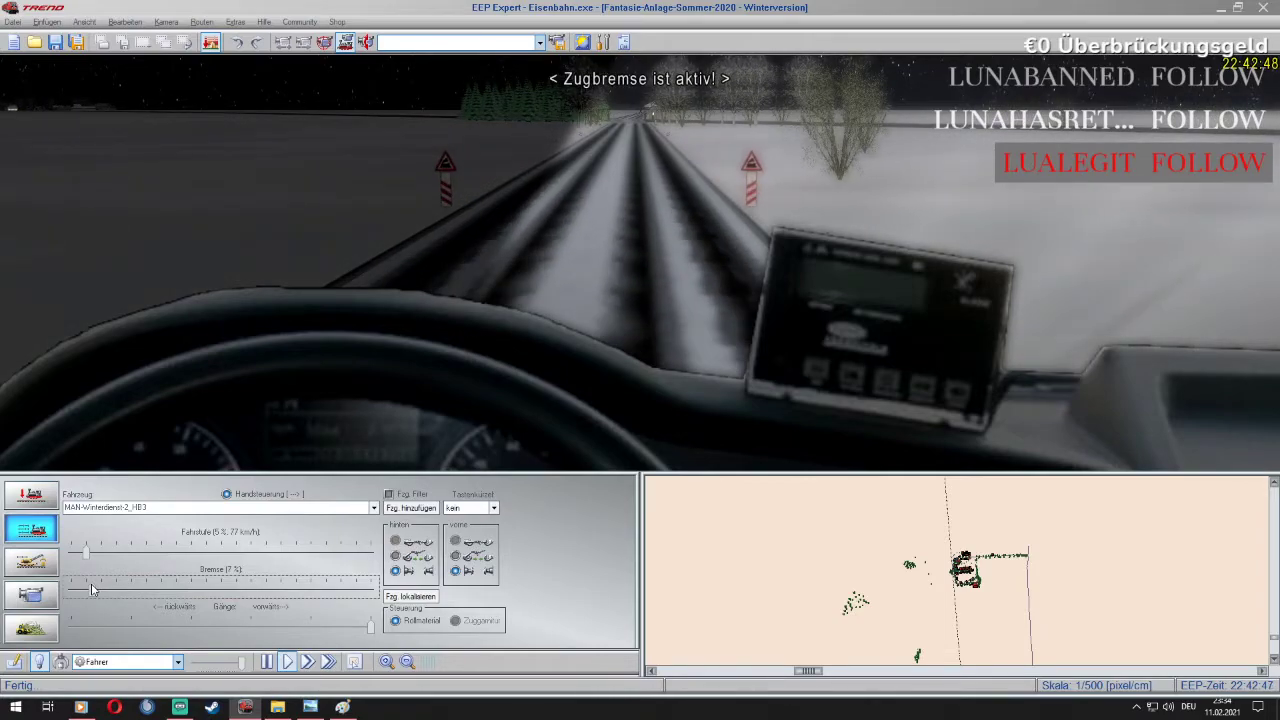
left_click_drag(91, 589, 88, 589)
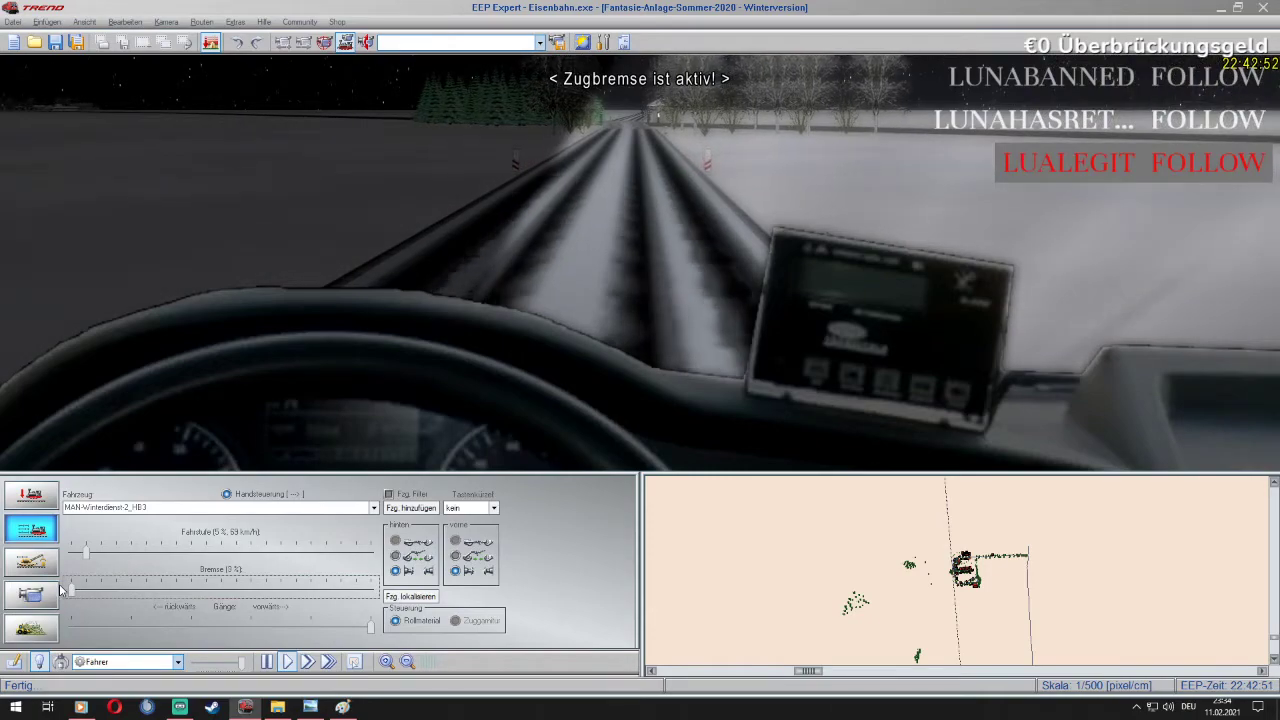
left_click(72, 590)
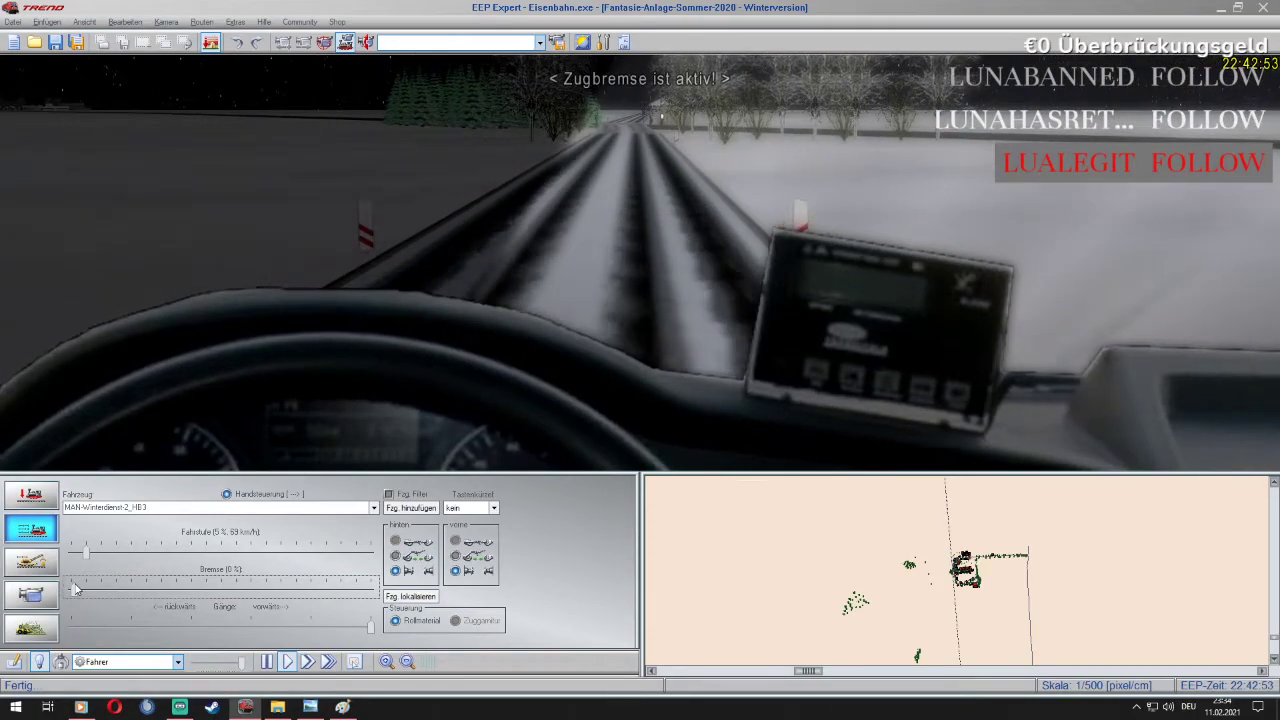
mouse_move(73, 590)
left_mouse_down()
mouse_move(109, 588)
mouse_move(71, 590)
left_mouse_up()
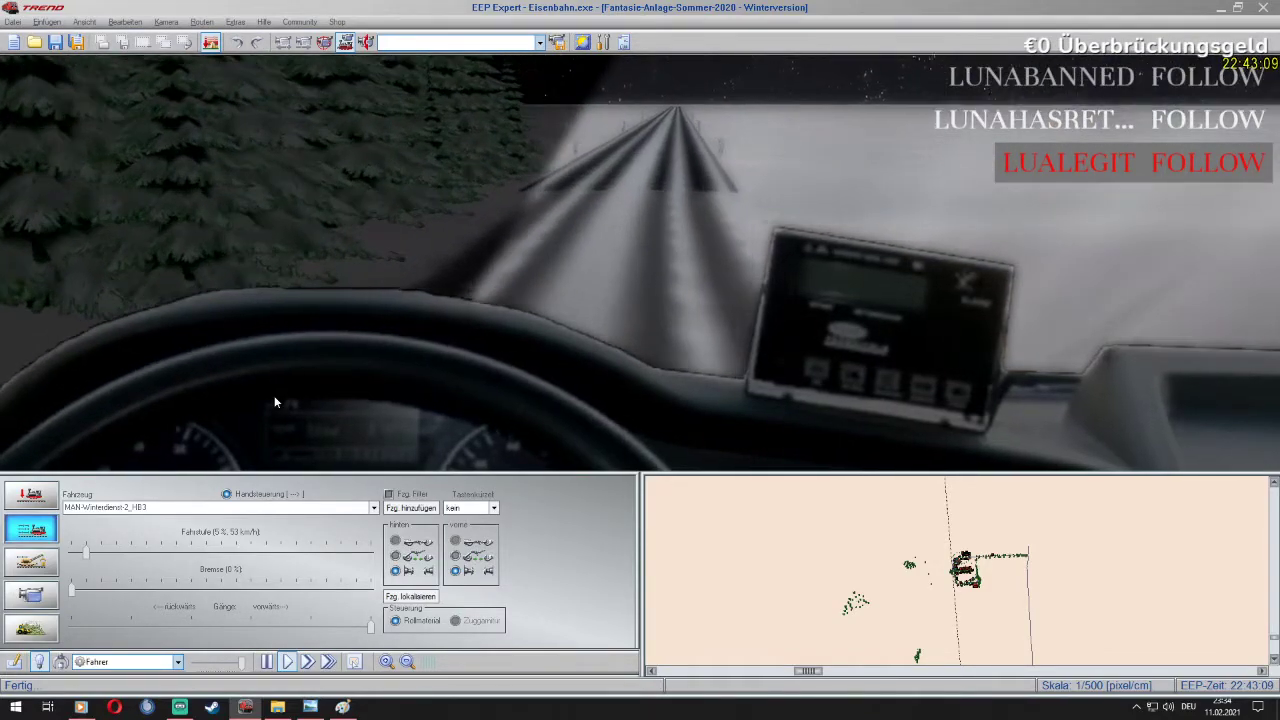
Accelerate the truck to 100 % throttle on the straight road and follow it from an outside camera
left_click_drag(86, 552, 408, 548)
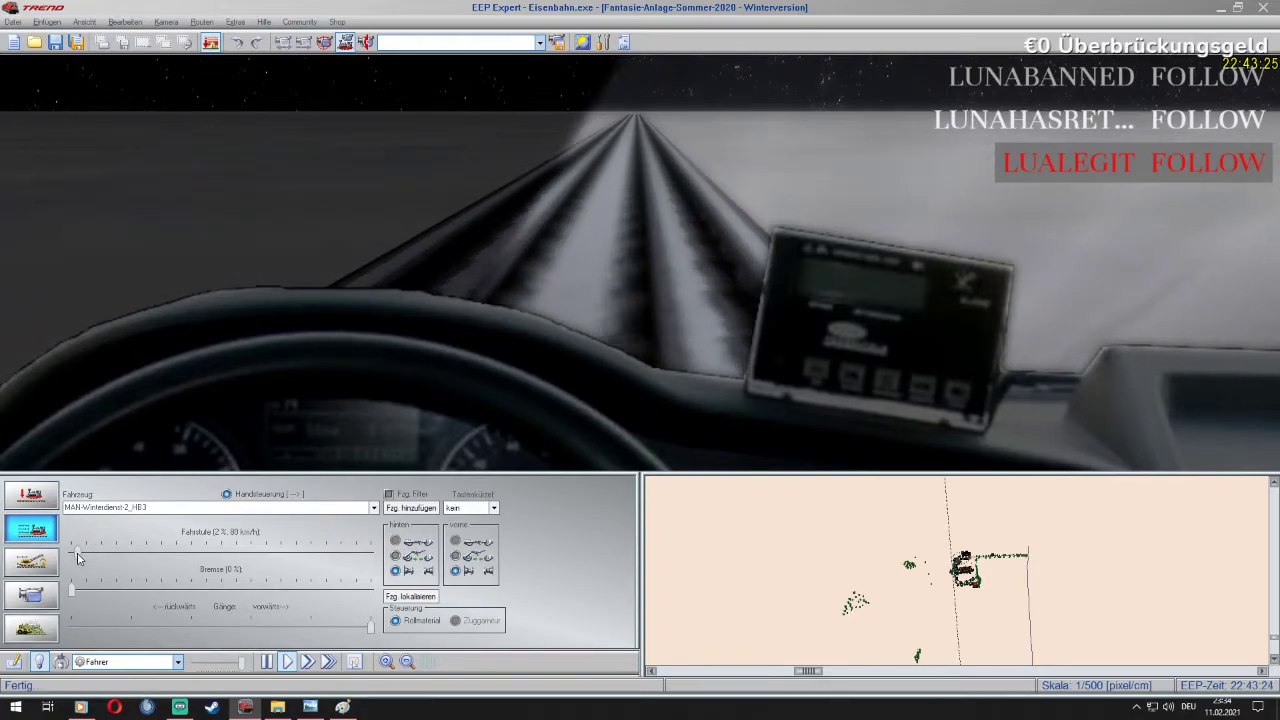
left_click_drag(208, 543, 403, 543)
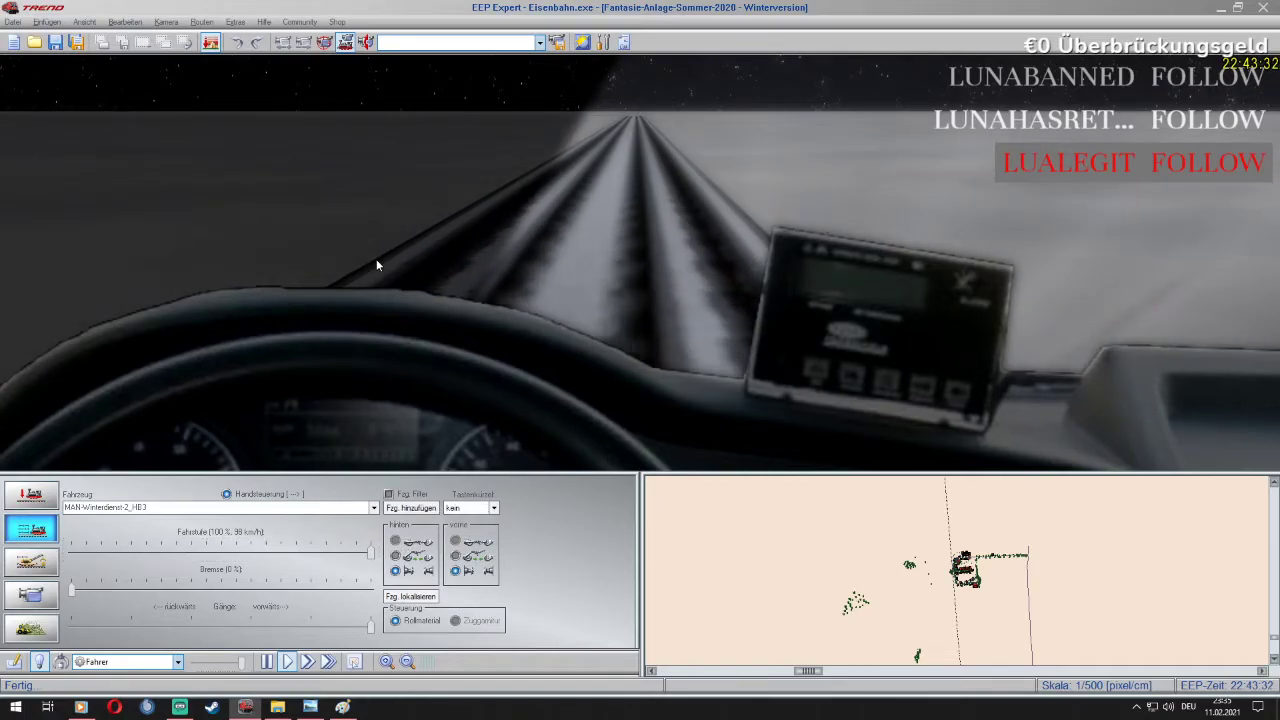
key("3")
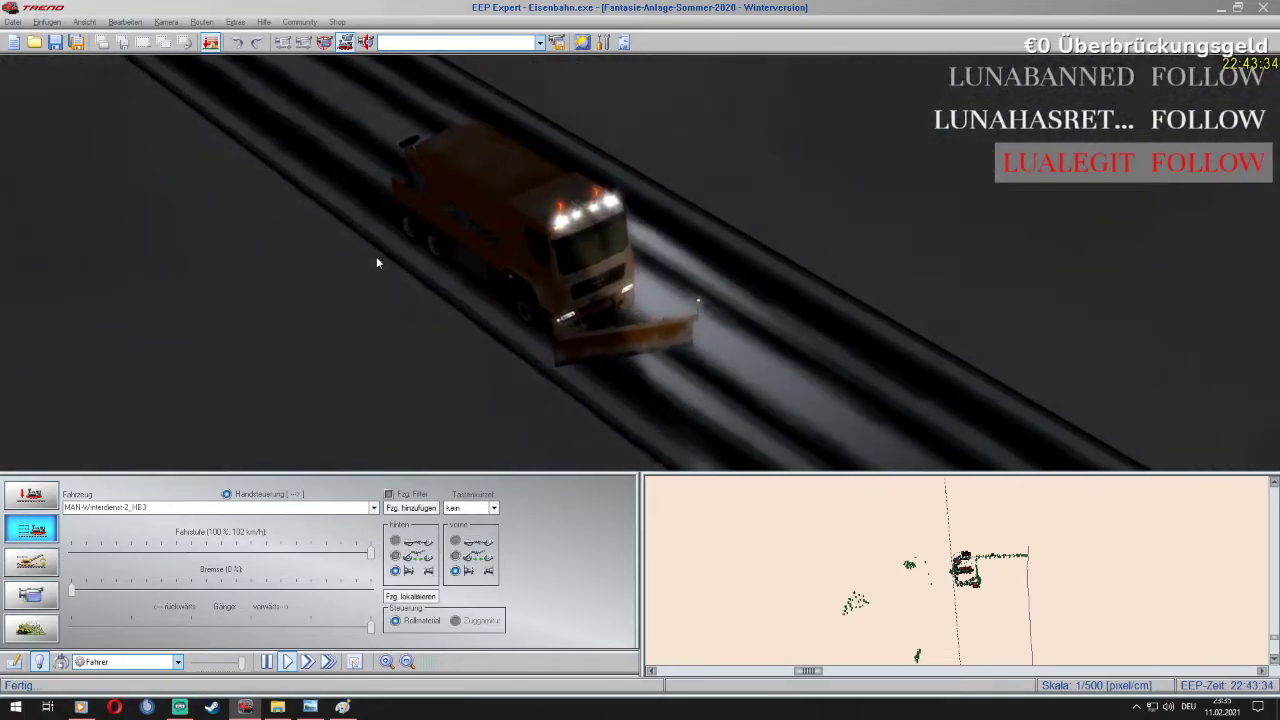
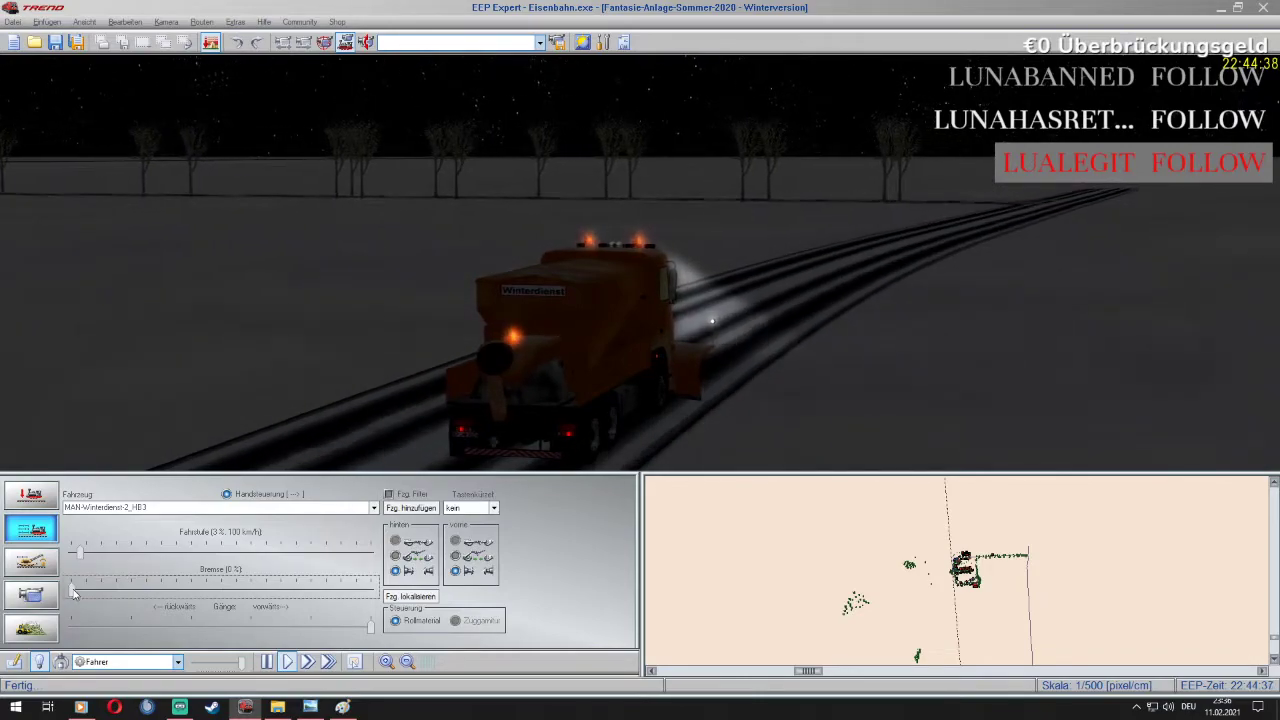
Brake the truck for the tree-lined turn, roll on at 2 % throttle and stop it at the village sign with 100 % brake
left_click_drag(70, 592, 99, 591)
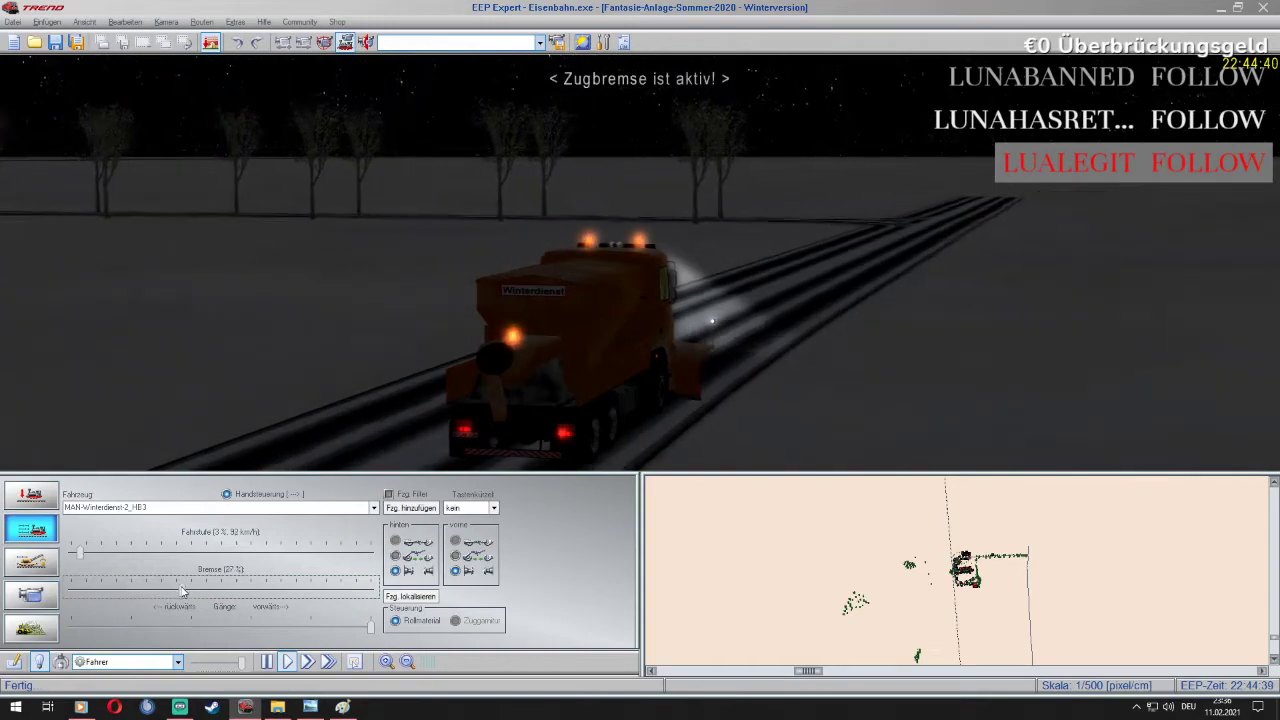
left_click_drag(197, 591, 74, 614)
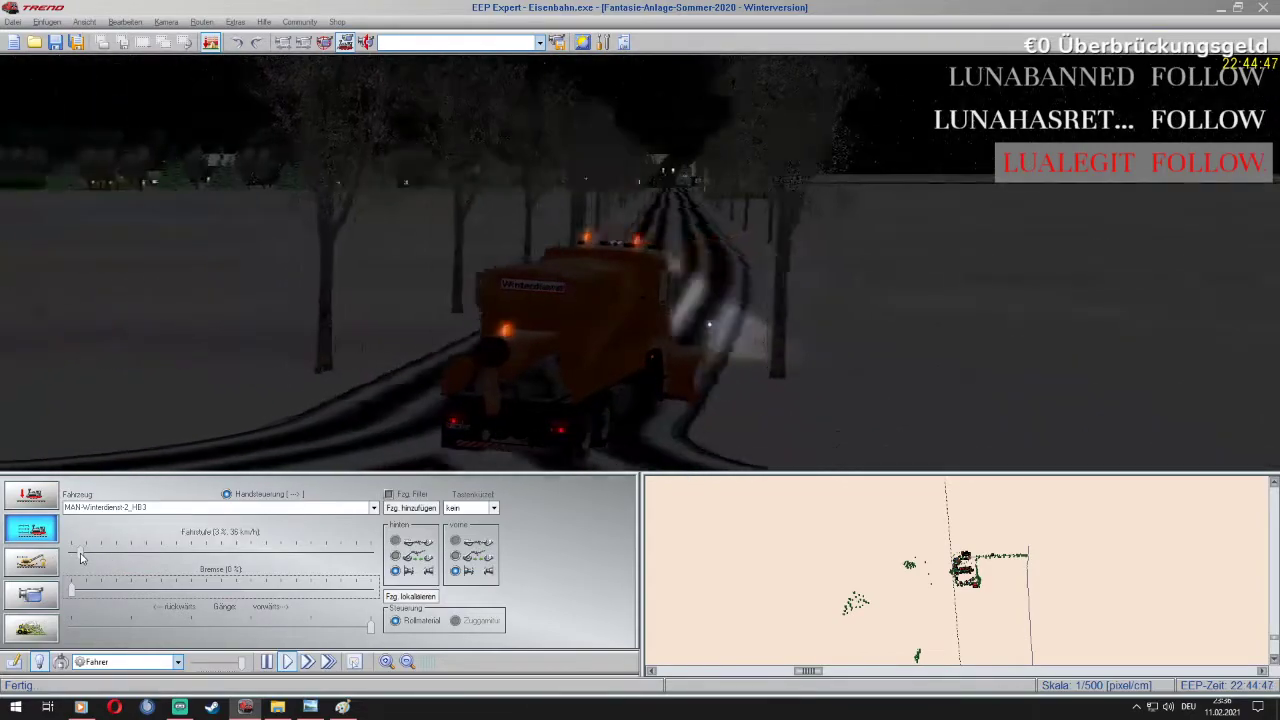
mouse_move(80, 555)
left_mouse_down()
mouse_move(375, 540)
mouse_move(82, 552)
left_mouse_up()
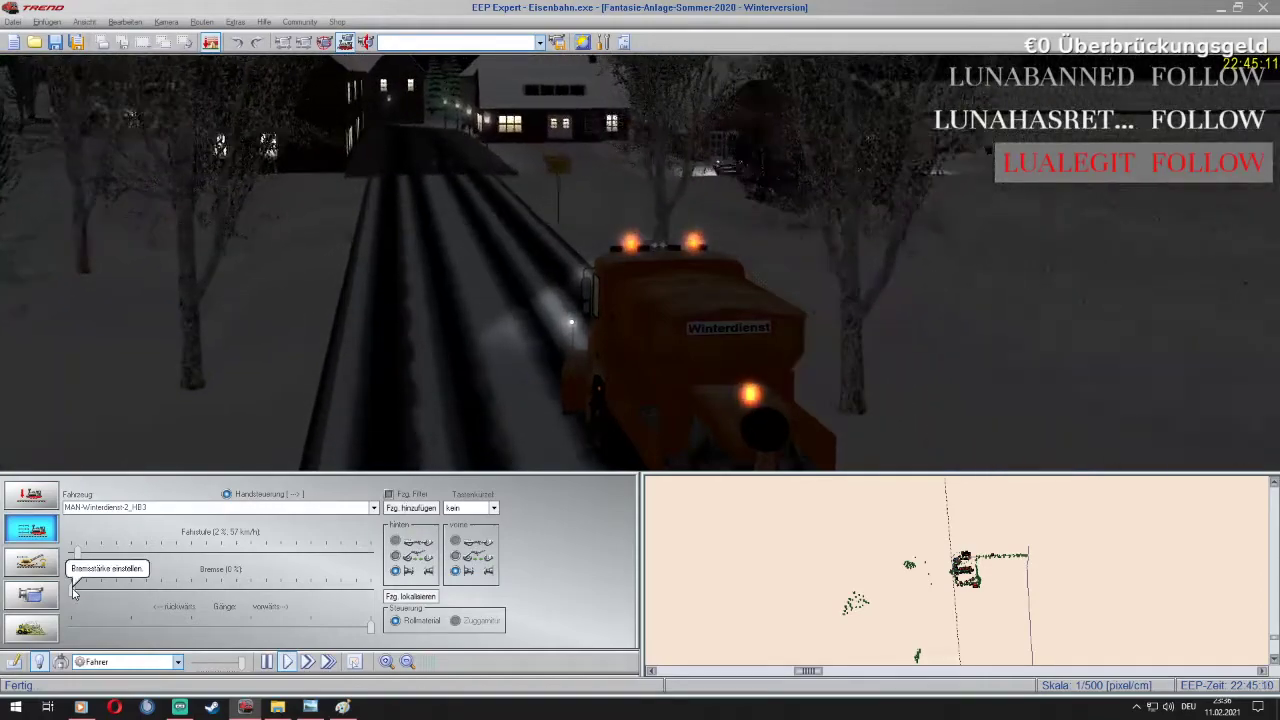
left_click_drag(72, 590, 370, 592)
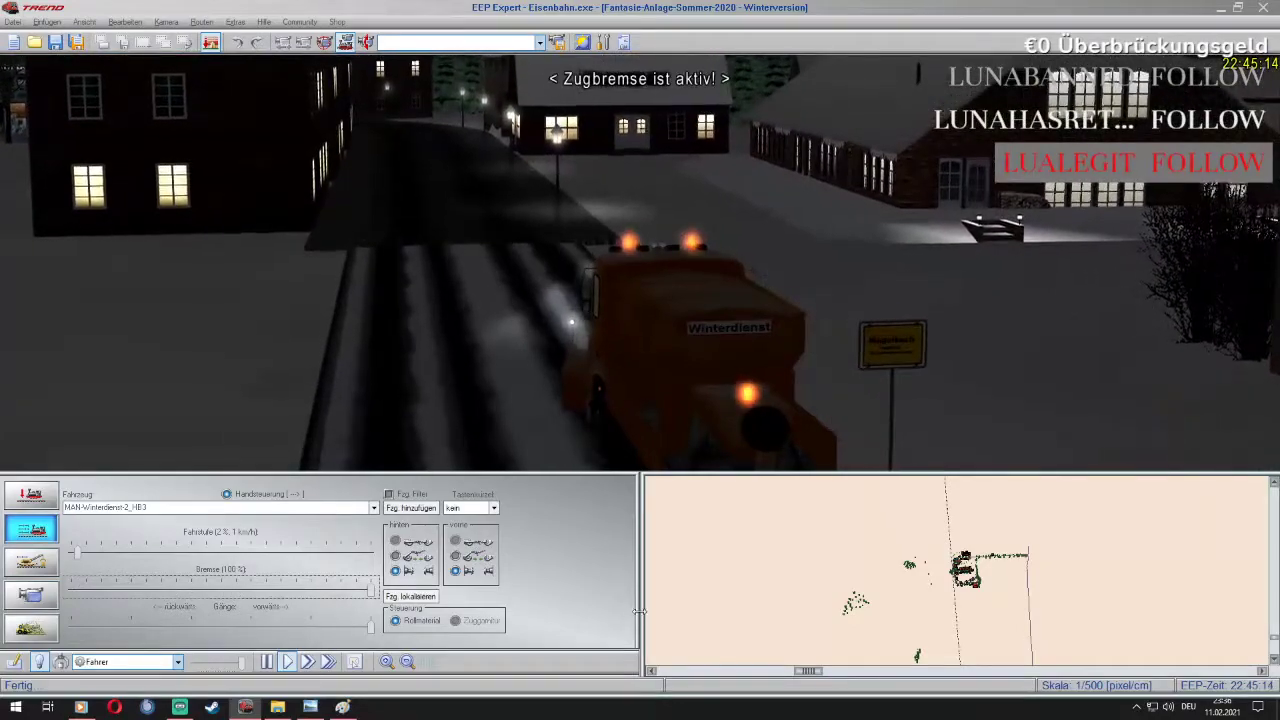
Locate the stopped truck in the plan view at 1/10 scale and view it from several outside cameras
left_click(326, 43)
scroll(997, 599, "up", 10)
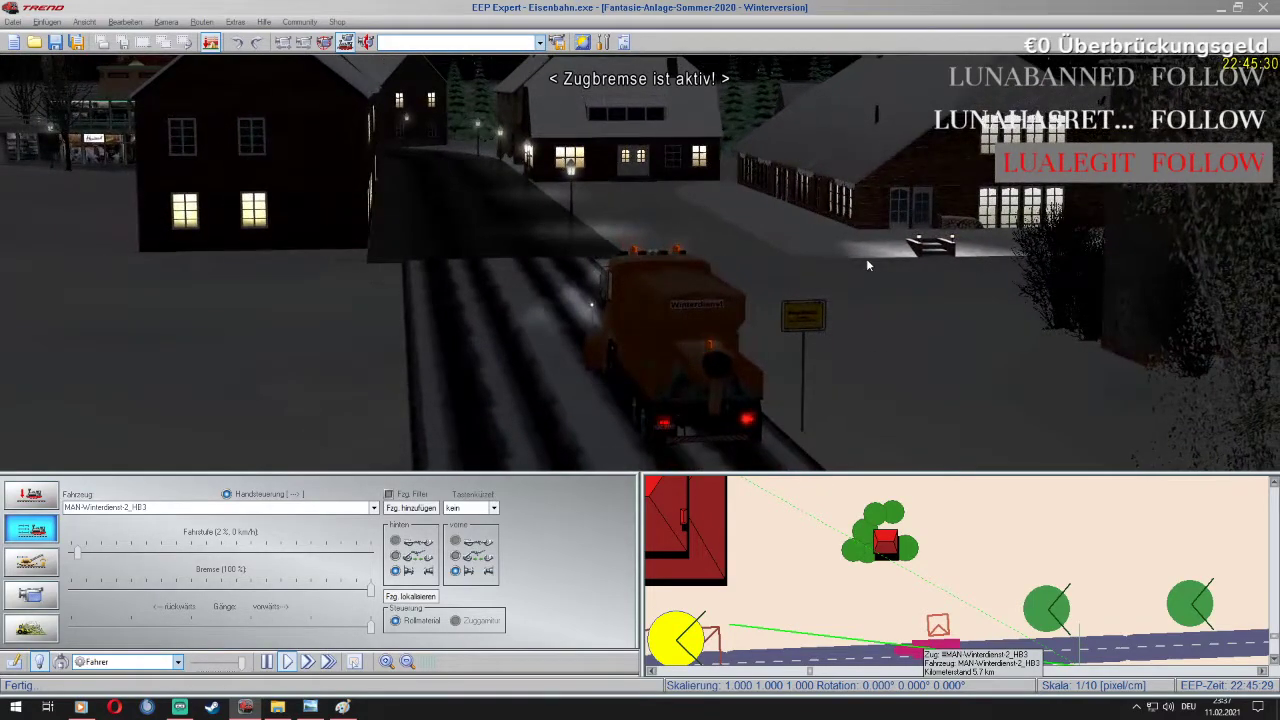
key("3")
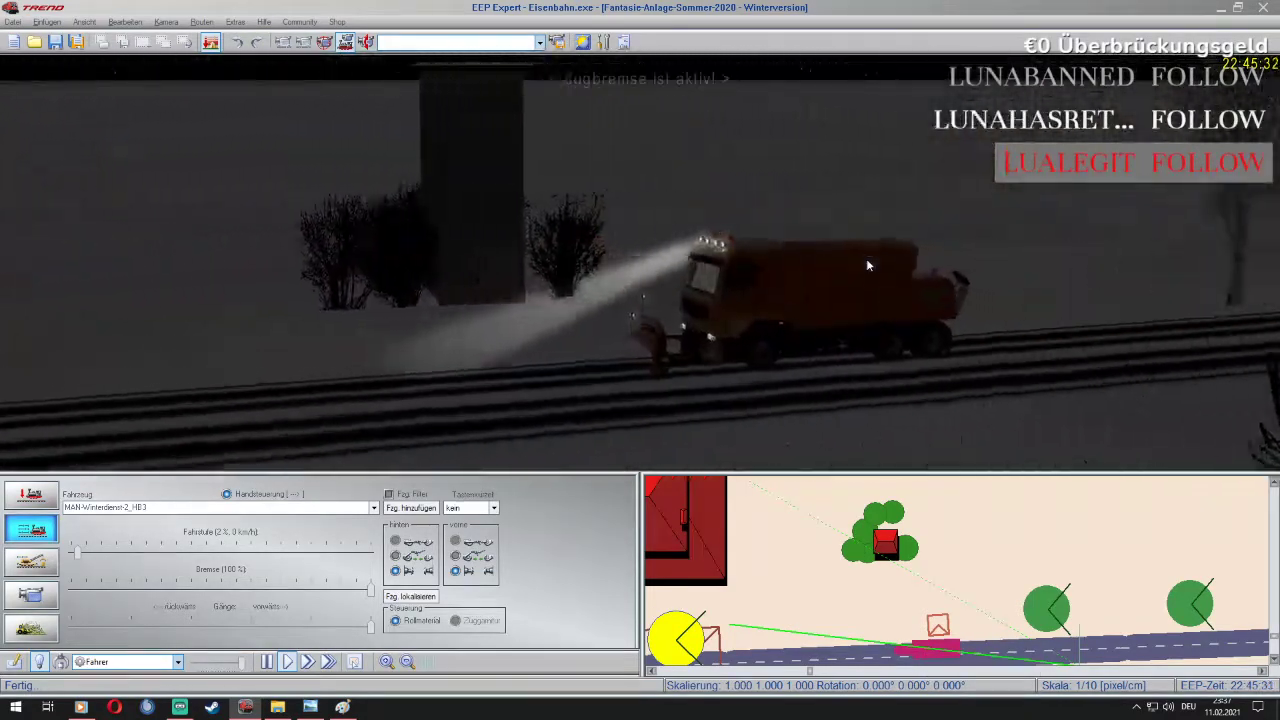
key("4")
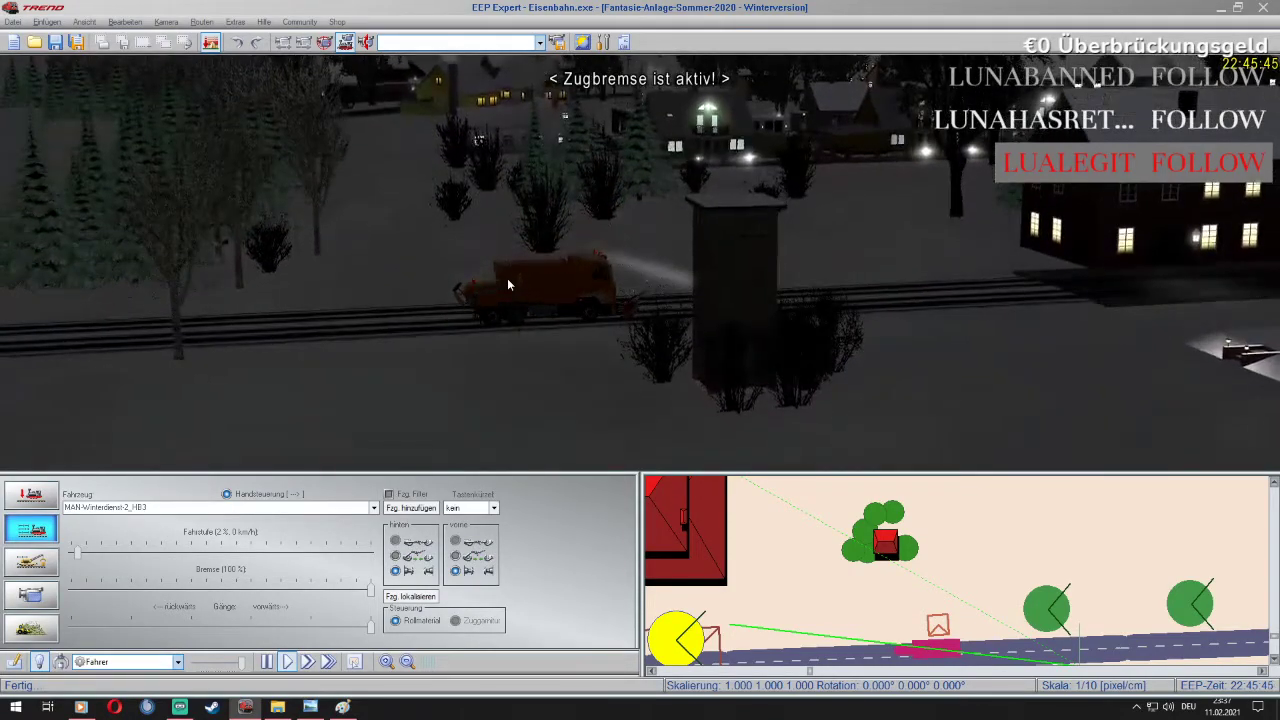
Release the brake, drive the truck into the village at 100 % throttle and brake it again beside the first houses
left_click(177, 592)
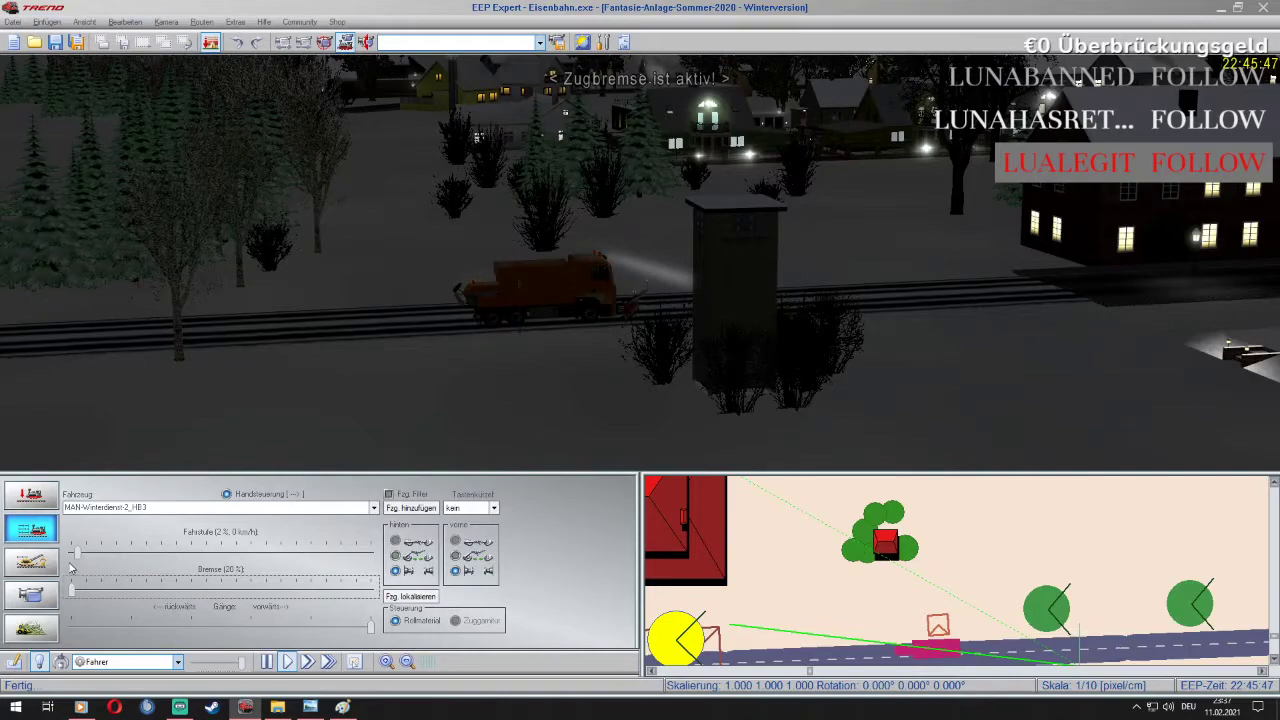
left_click_drag(77, 555, 371, 553)
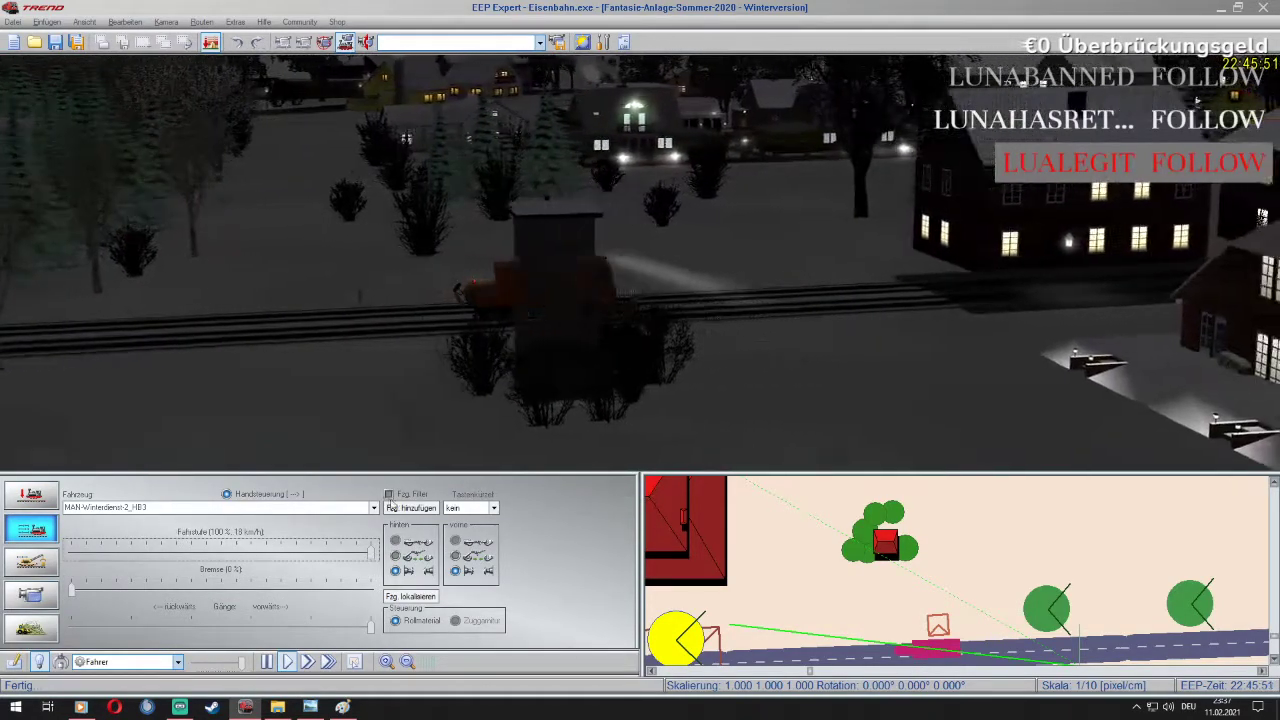
left_click_drag(73, 592, 360, 590)
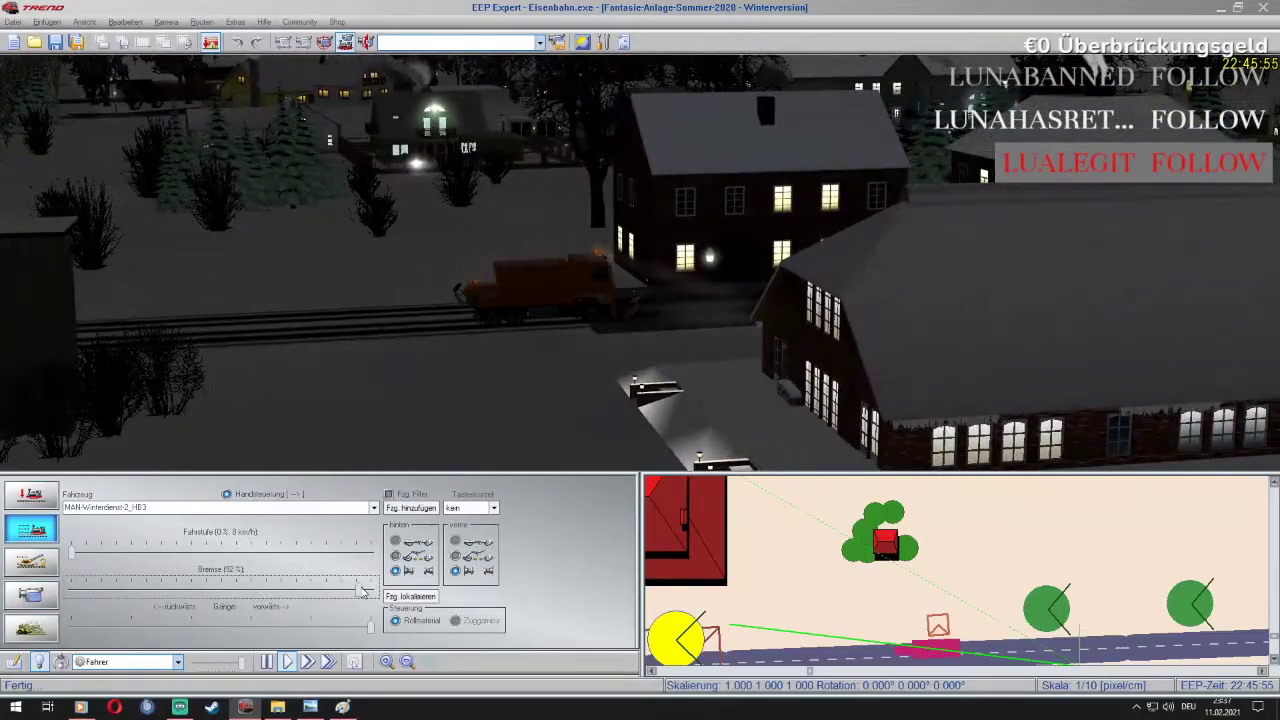
Release the brake, drive the snowplough truck past the houses at 100 % throttle and stop it with 100 % brake
scroll(662, 336, "up", 6)
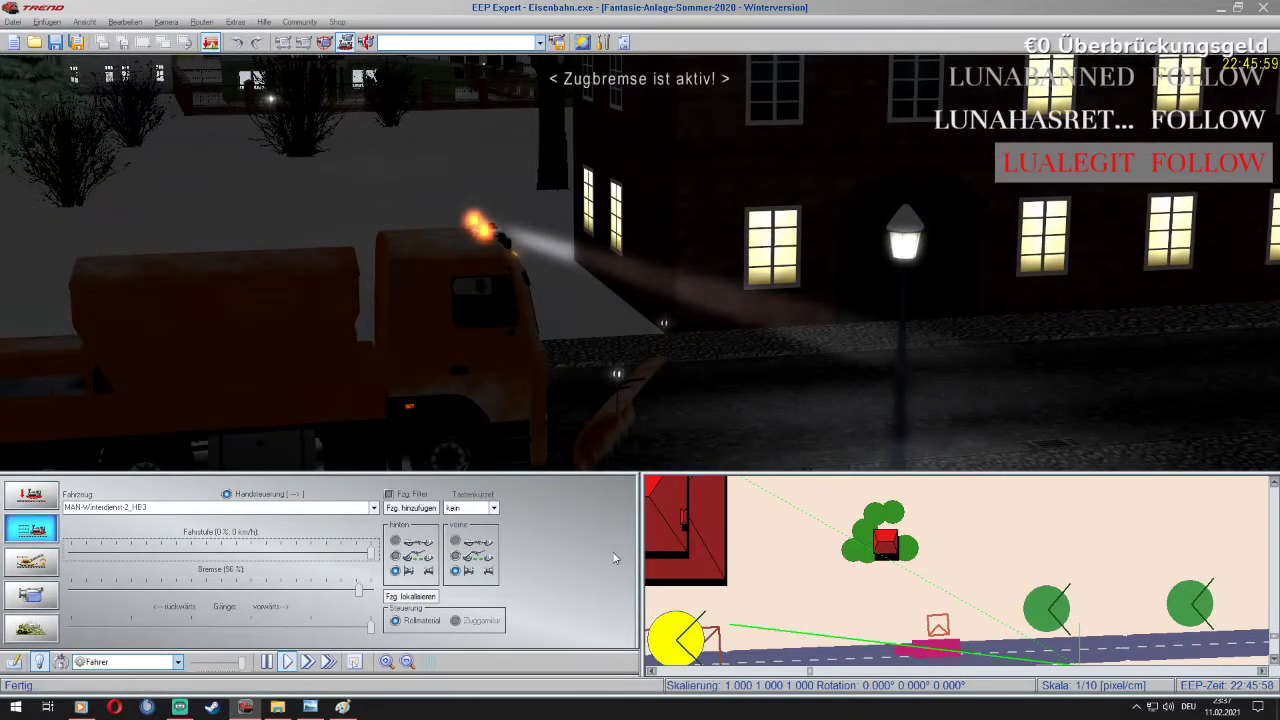
left_click_drag(359, 592, 68, 592)
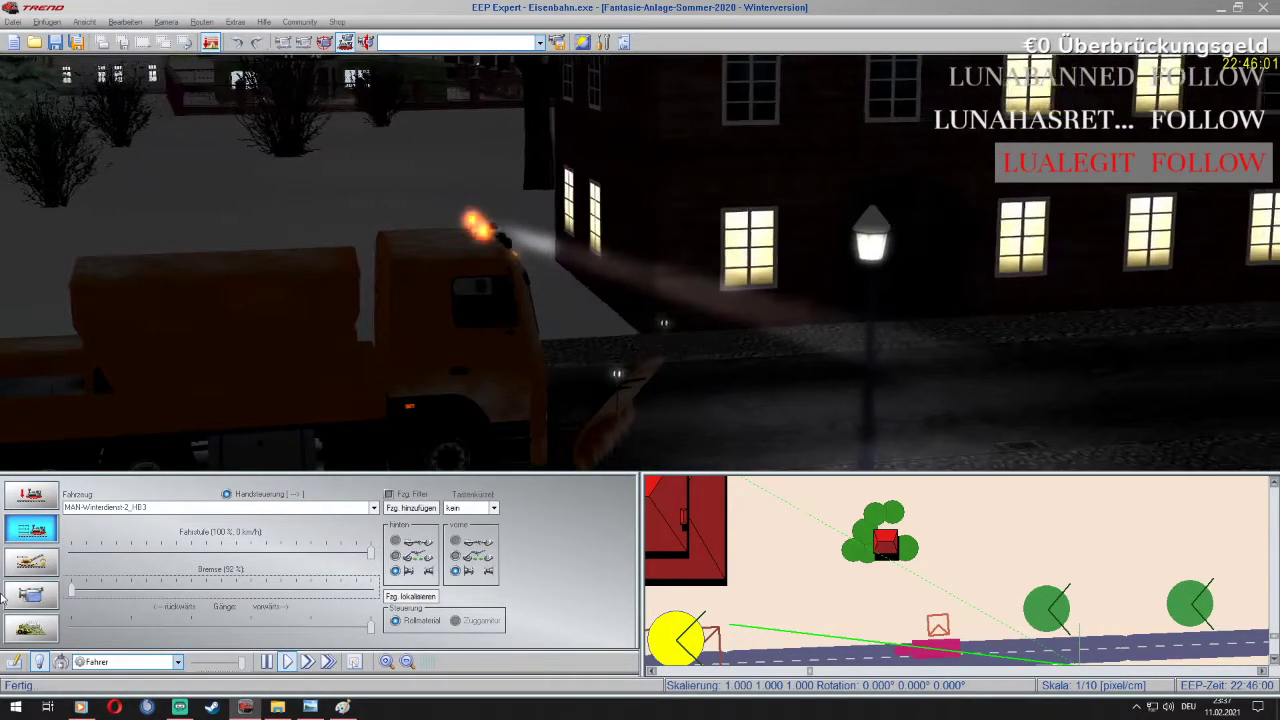
left_click_drag(205, 596, 71, 594)
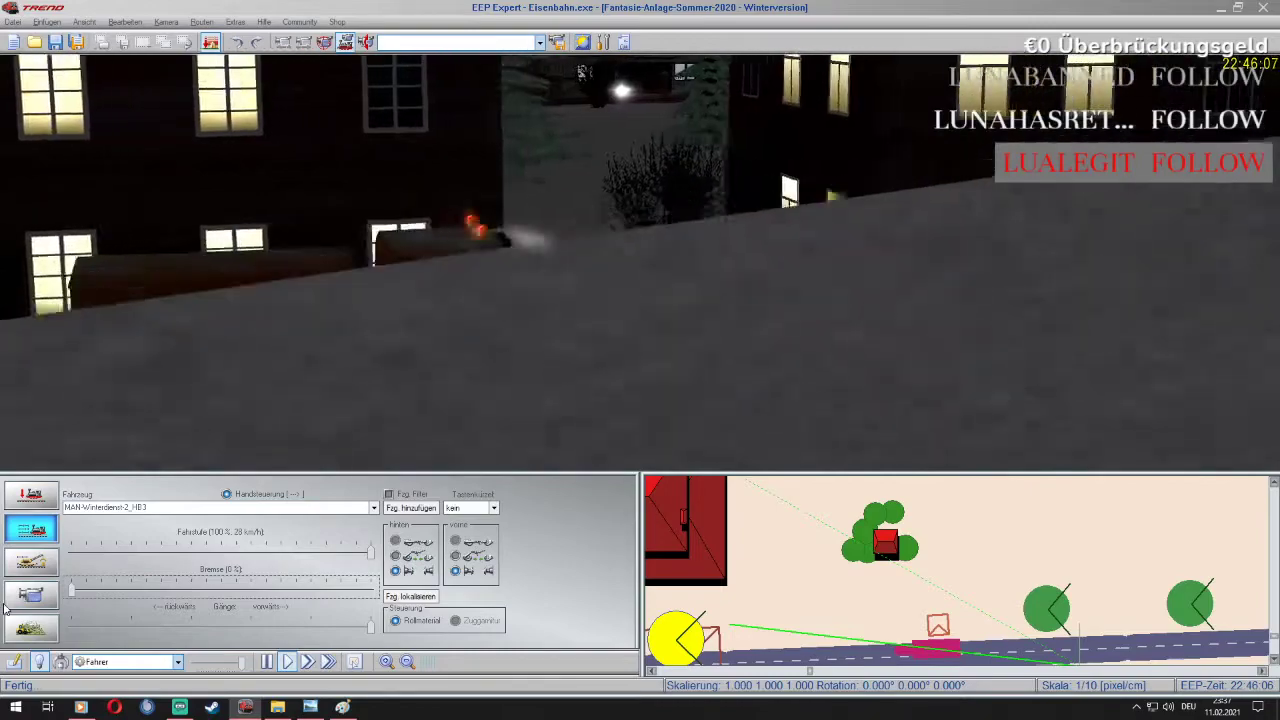
left_click_drag(71, 592, 372, 598)
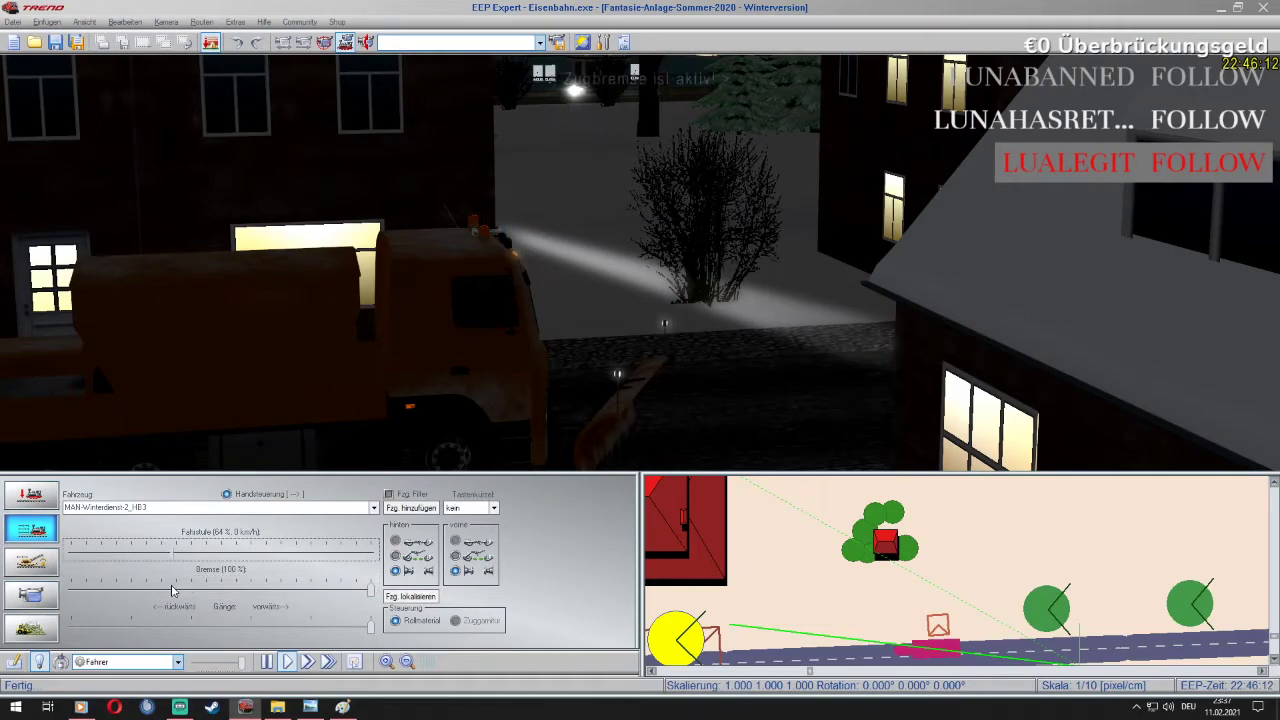
Remove the MAN-Winterdienst-2_HB3 snowplough truck from the village road and return to the driving controls
left_click(21, 491)
right_click(472, 360)
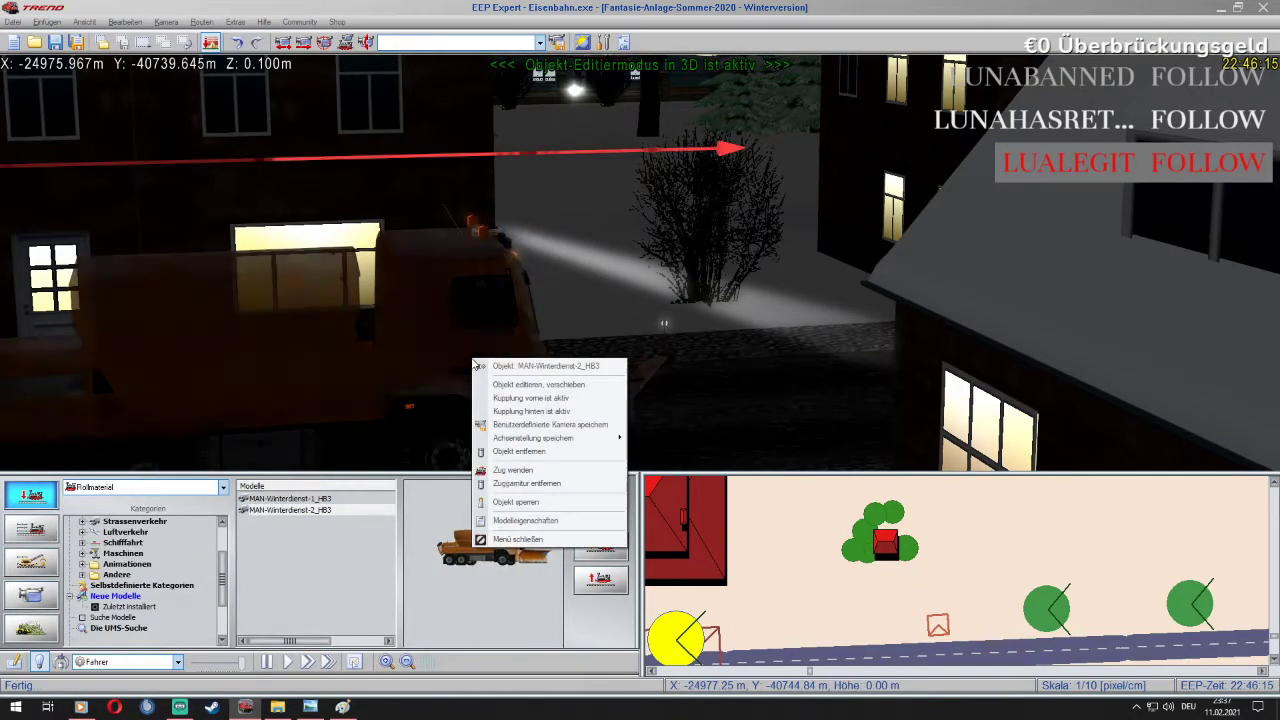
left_click(519, 451)
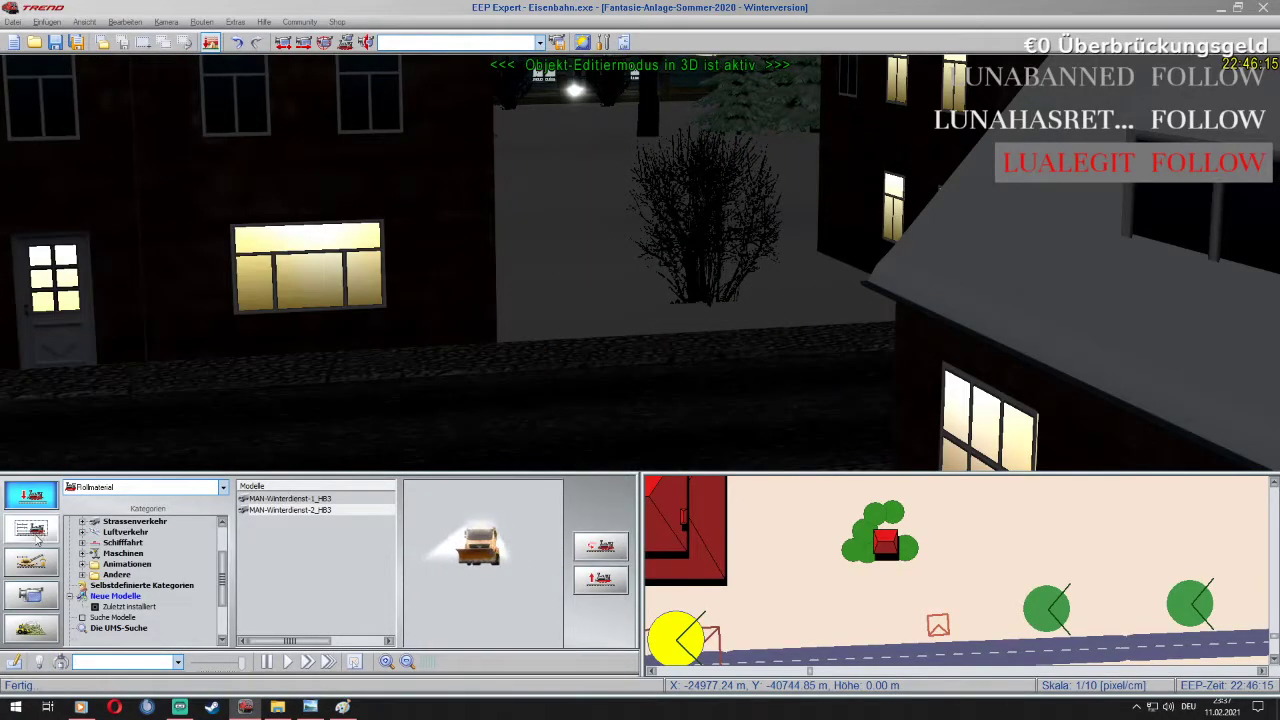
left_click(36, 538)
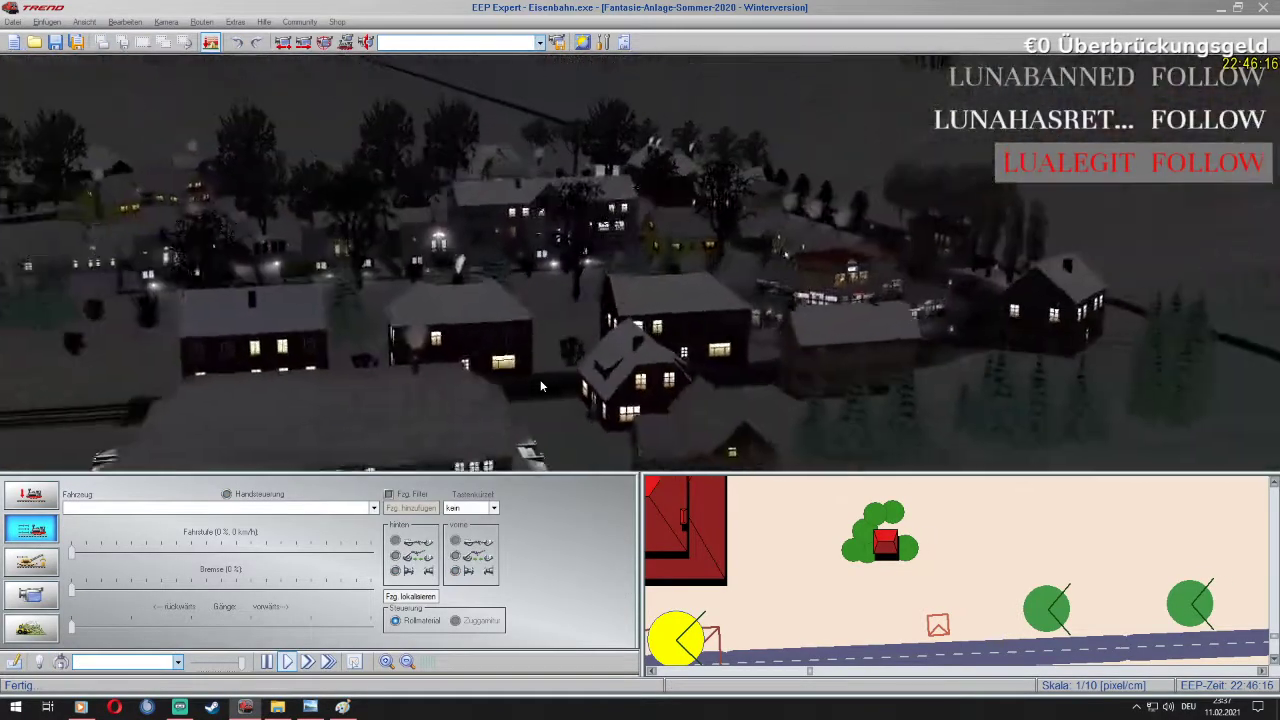
Move the small objects from the open snowfield in front of the barn to the edge of the nearby fir trees
scroll(540, 380, "down", 4)
scroll(540, 383, "up", 2)
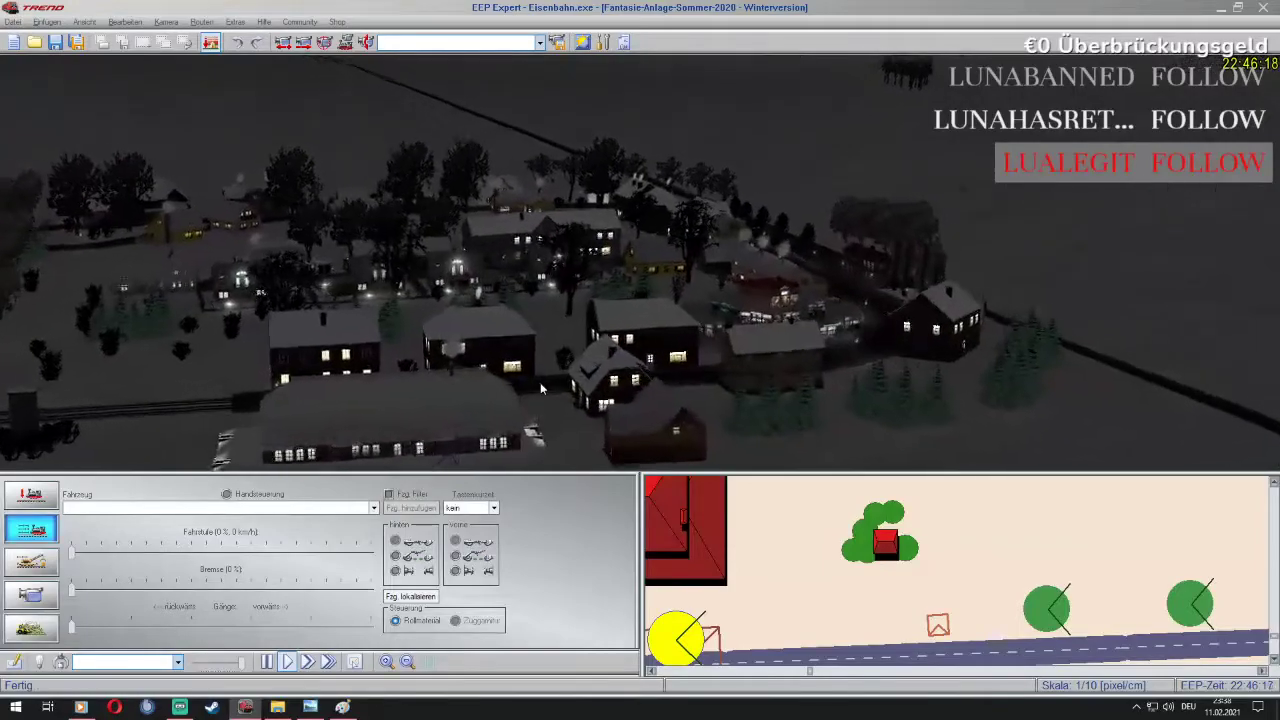
scroll(540, 385, "up", 8)
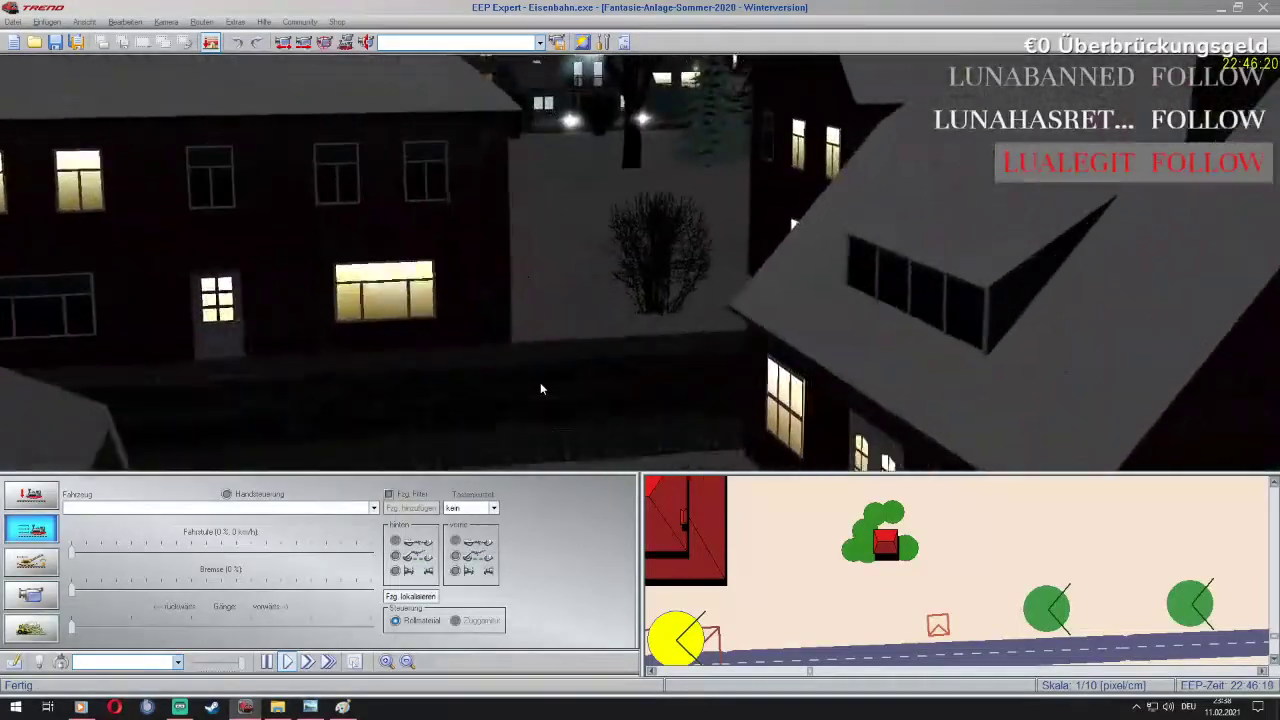
scroll(540, 388, "down", 8)
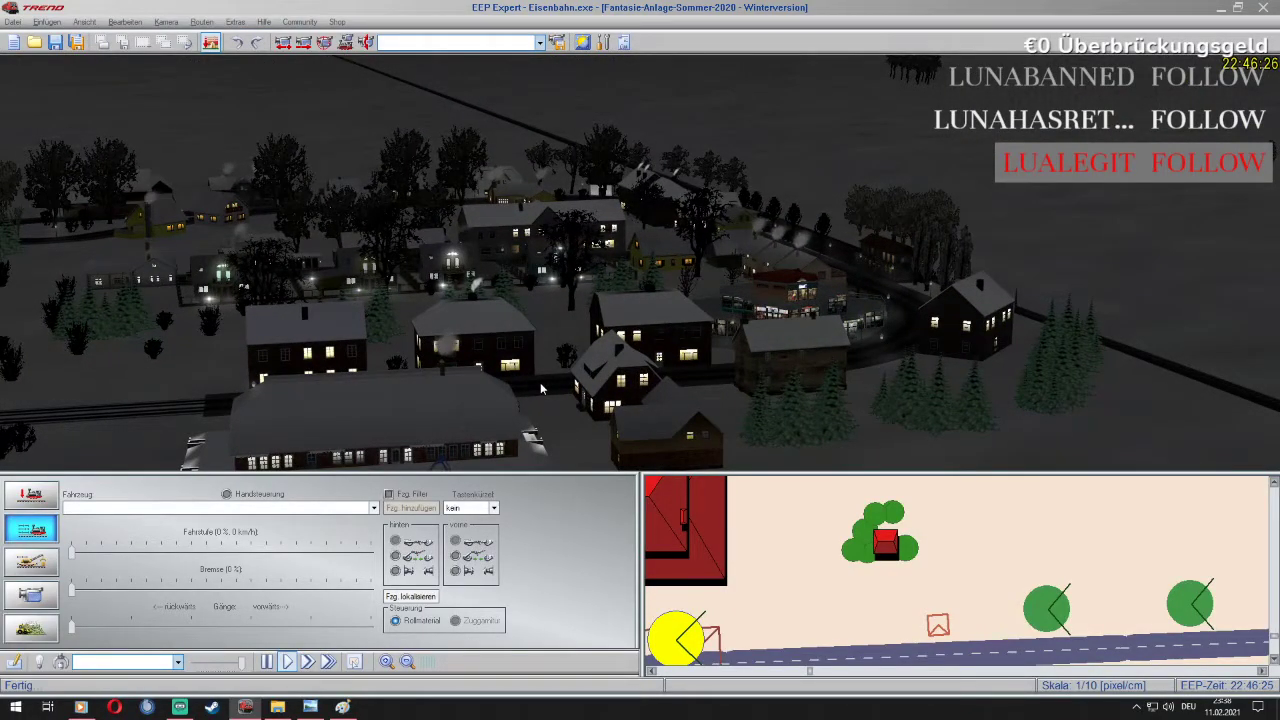
key("Down")
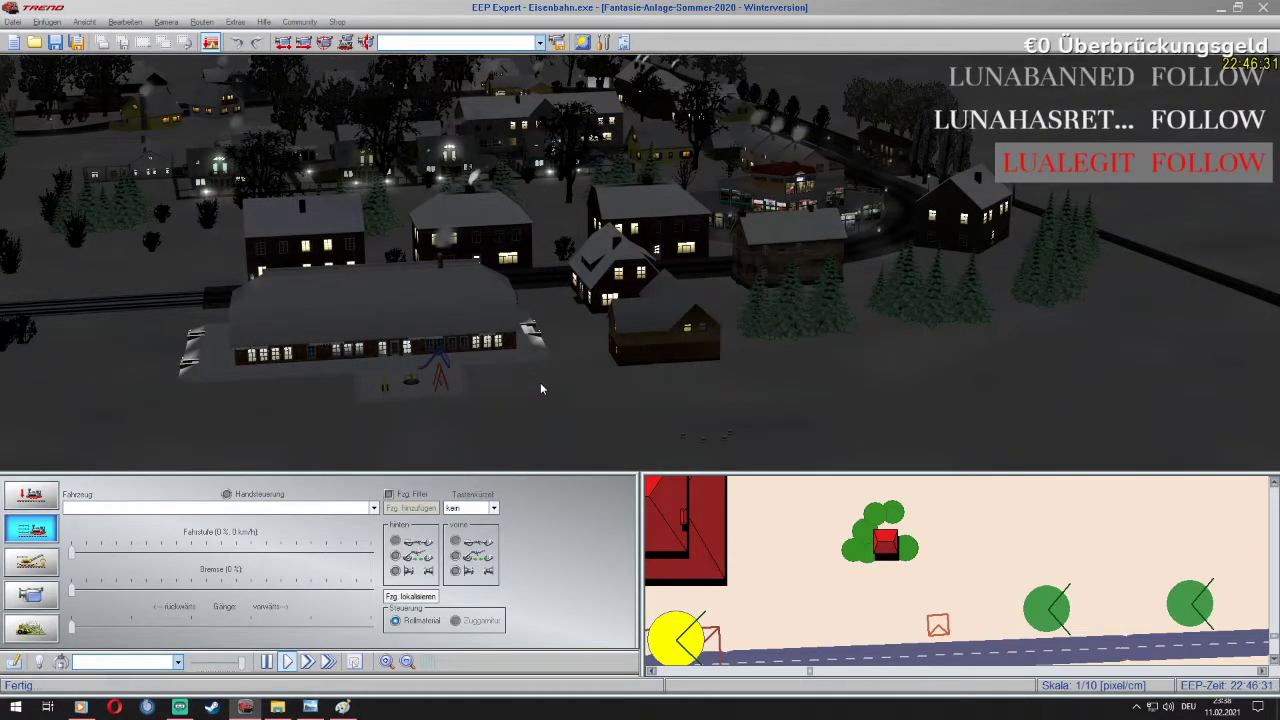
key("Right")
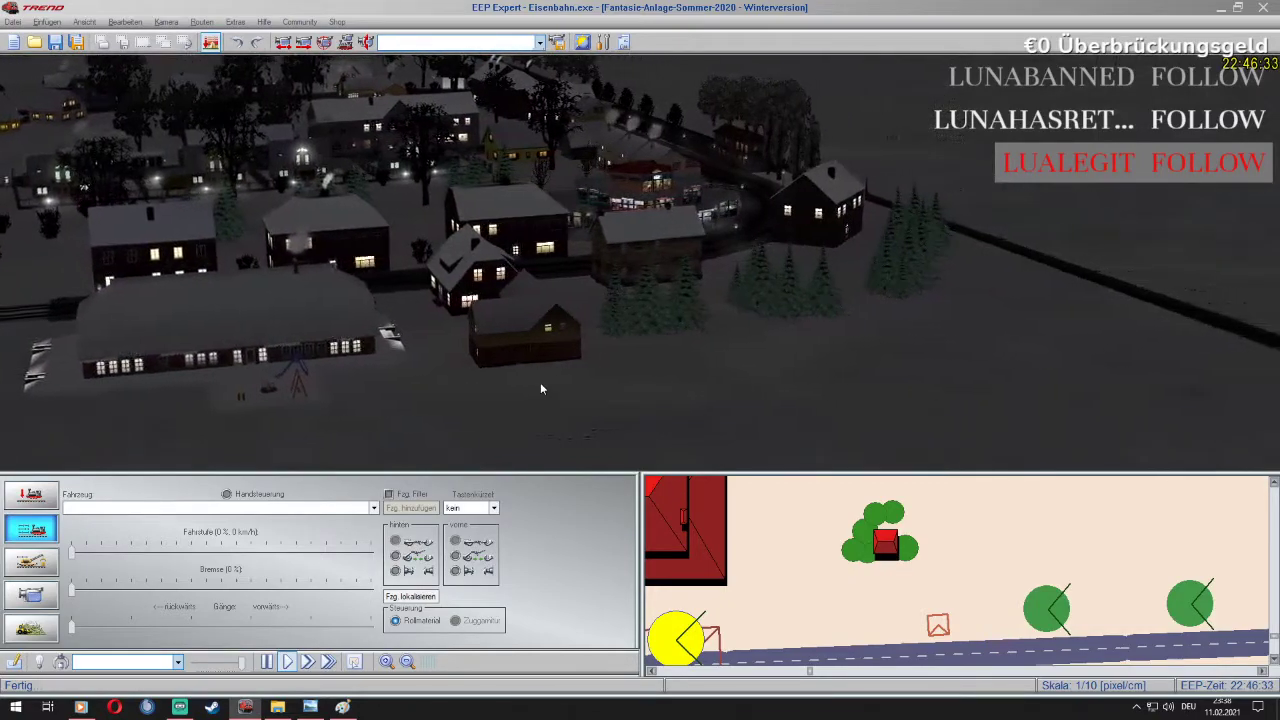
key("Down")
key("Right")
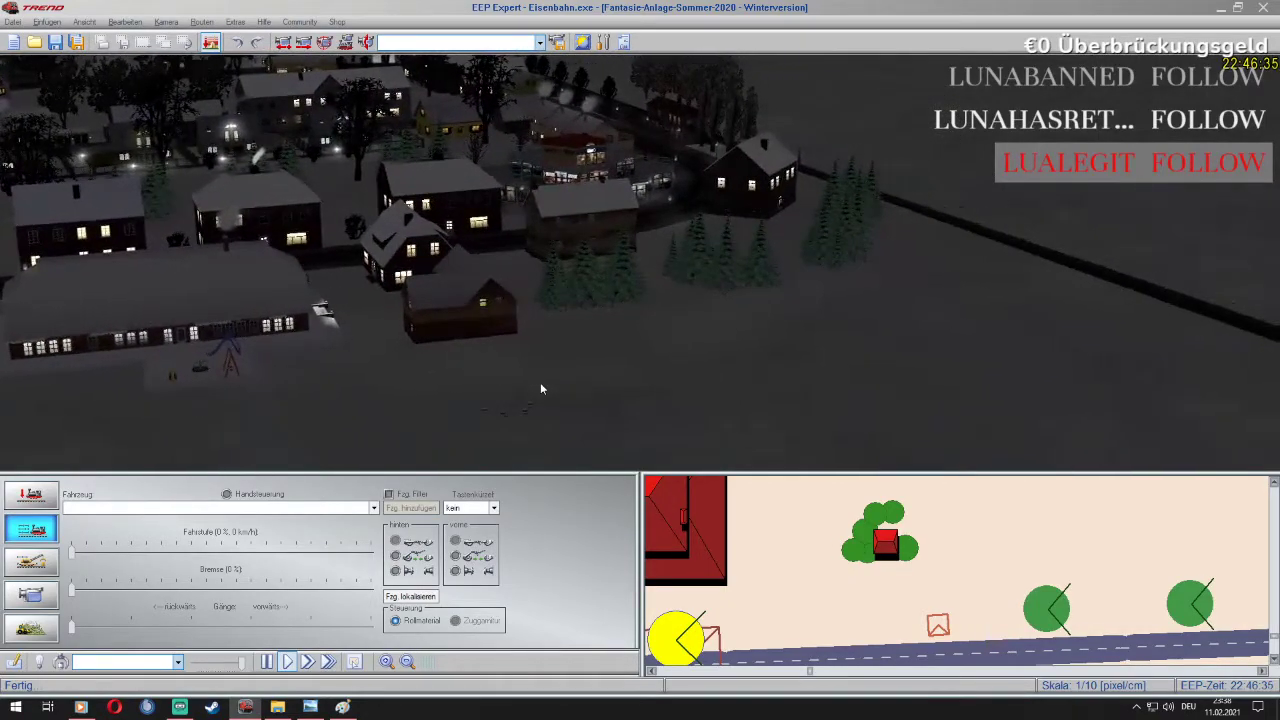
left_click(46, 491)
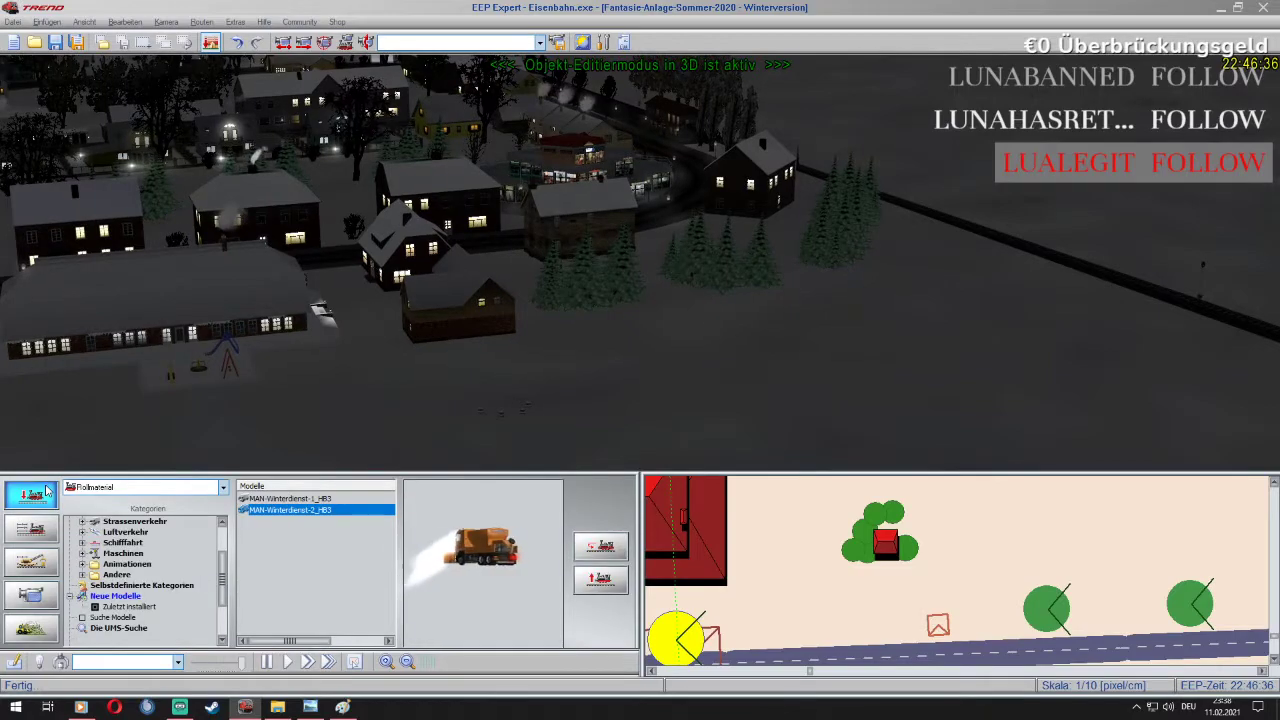
left_click(526, 401)
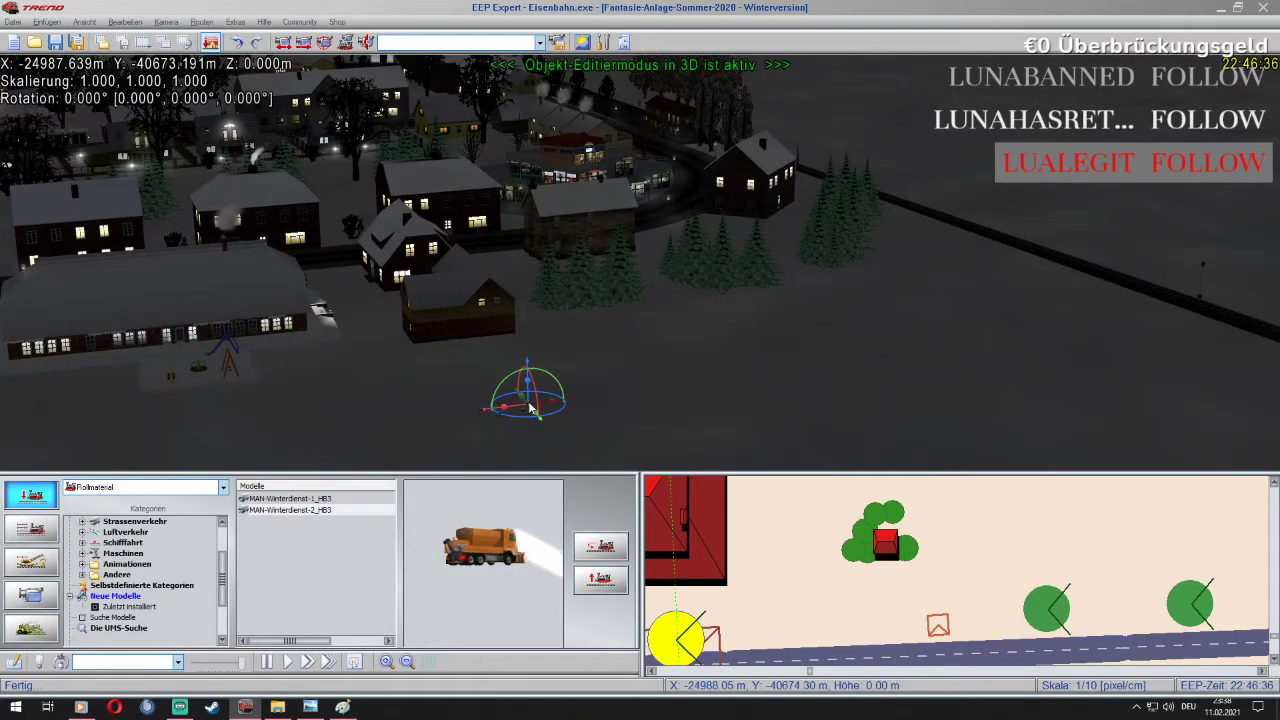
right_click(528, 402)
left_click(568, 428)
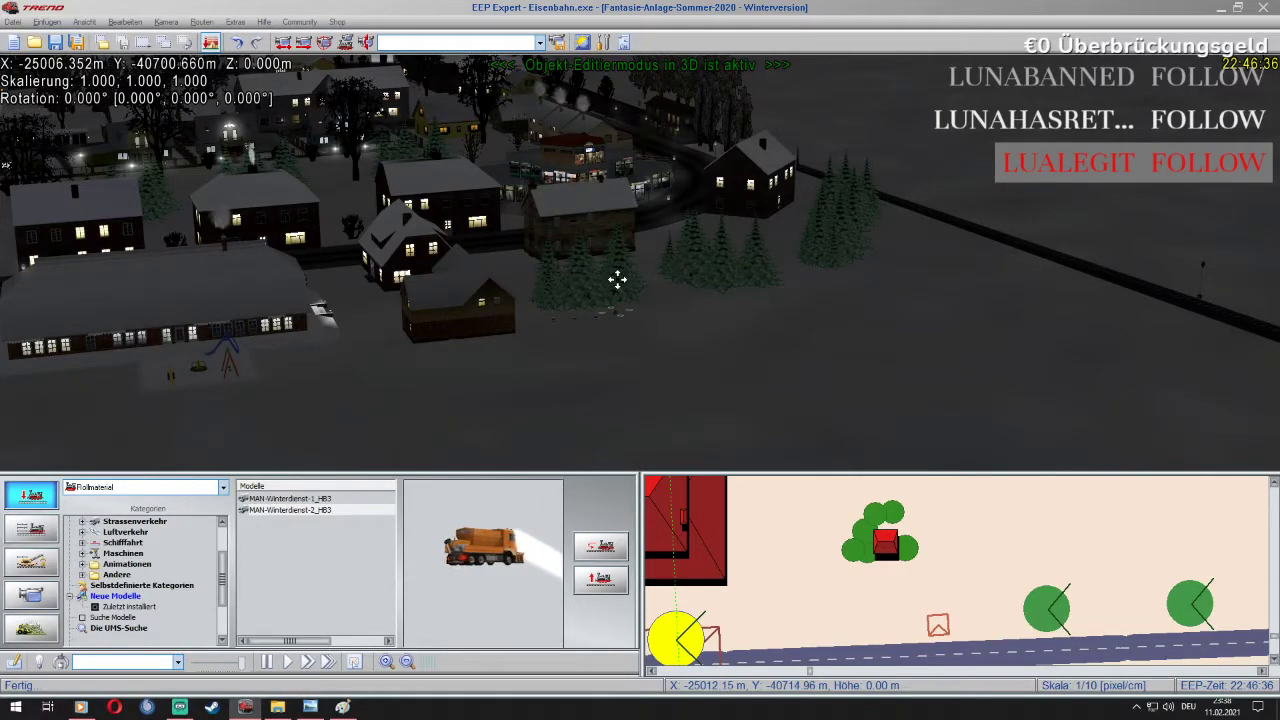
Survey the village and its outer fir trees, following the curved road past the shops to the lamp-lit avenue
left_click(45, 537)
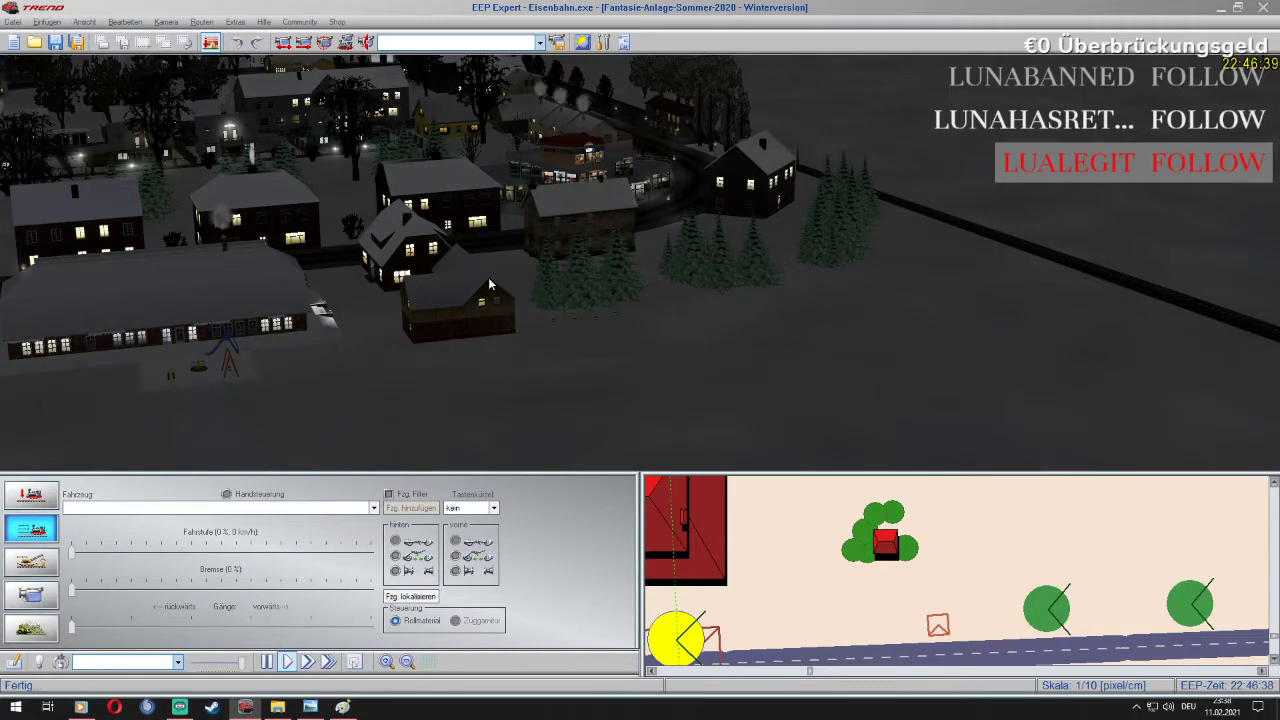
key("Left")
key("Up")
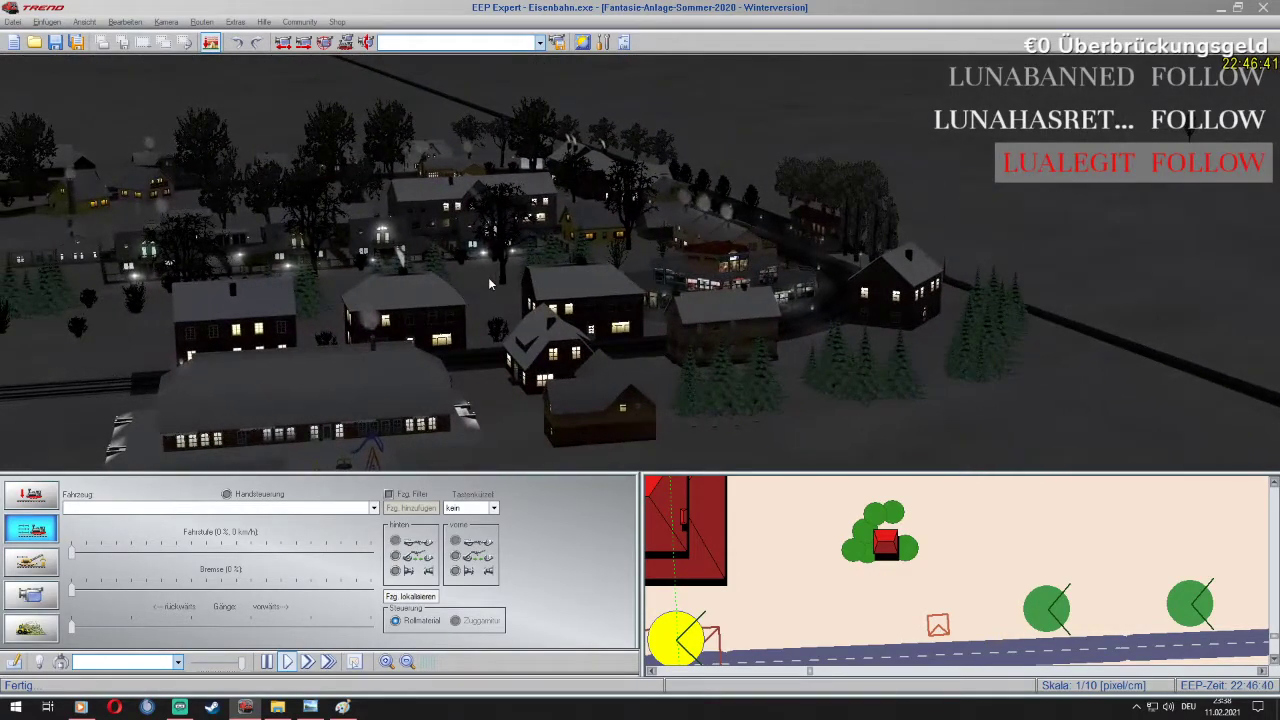
key("Right")
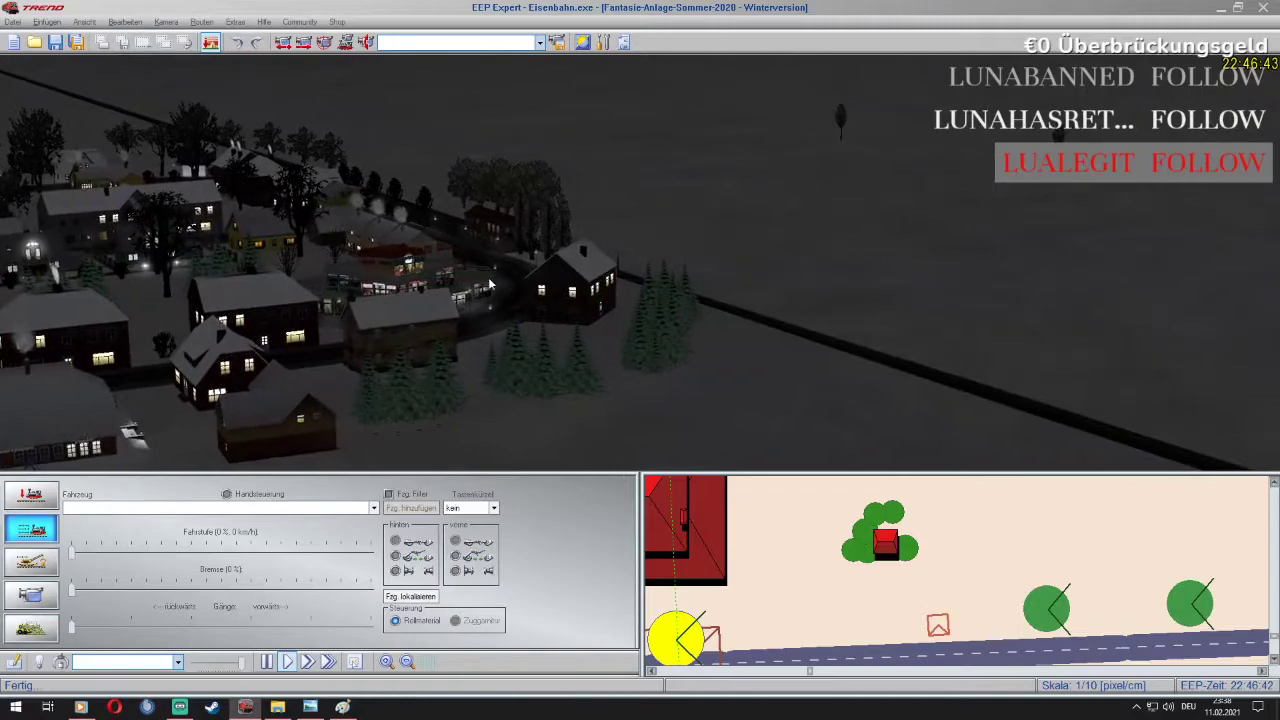
key("Right")
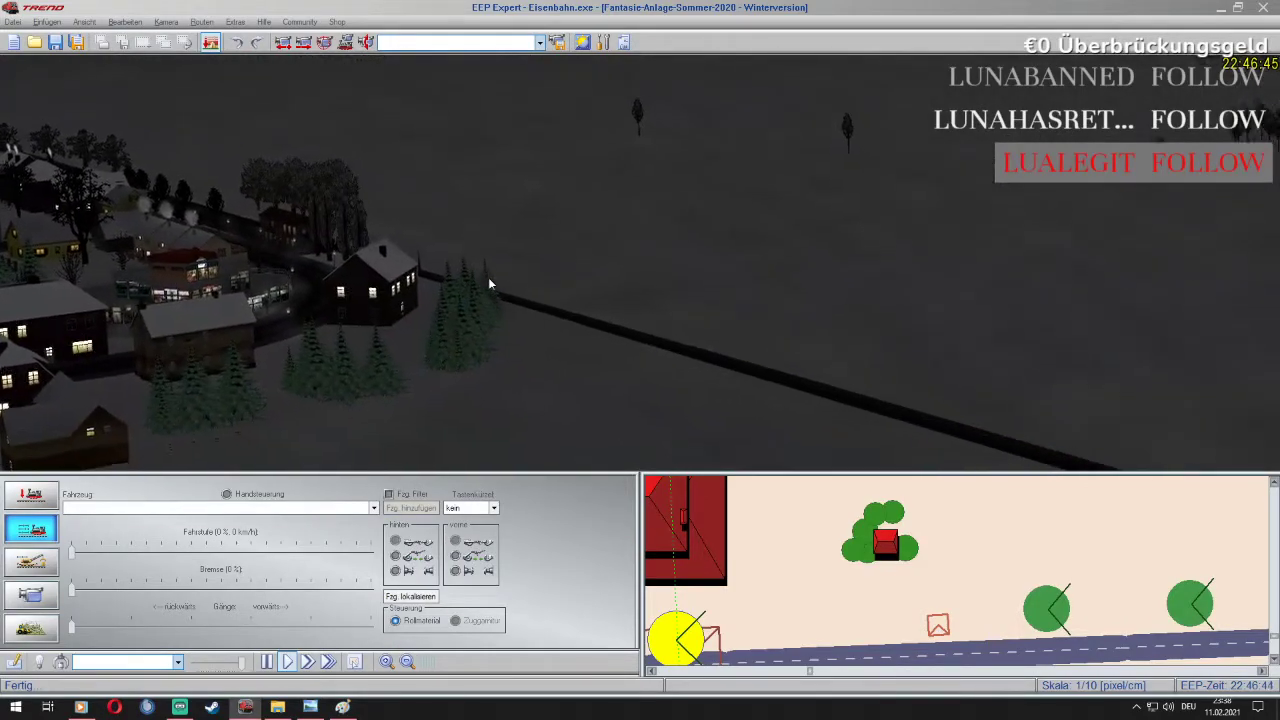
key("Up")
key("Left")
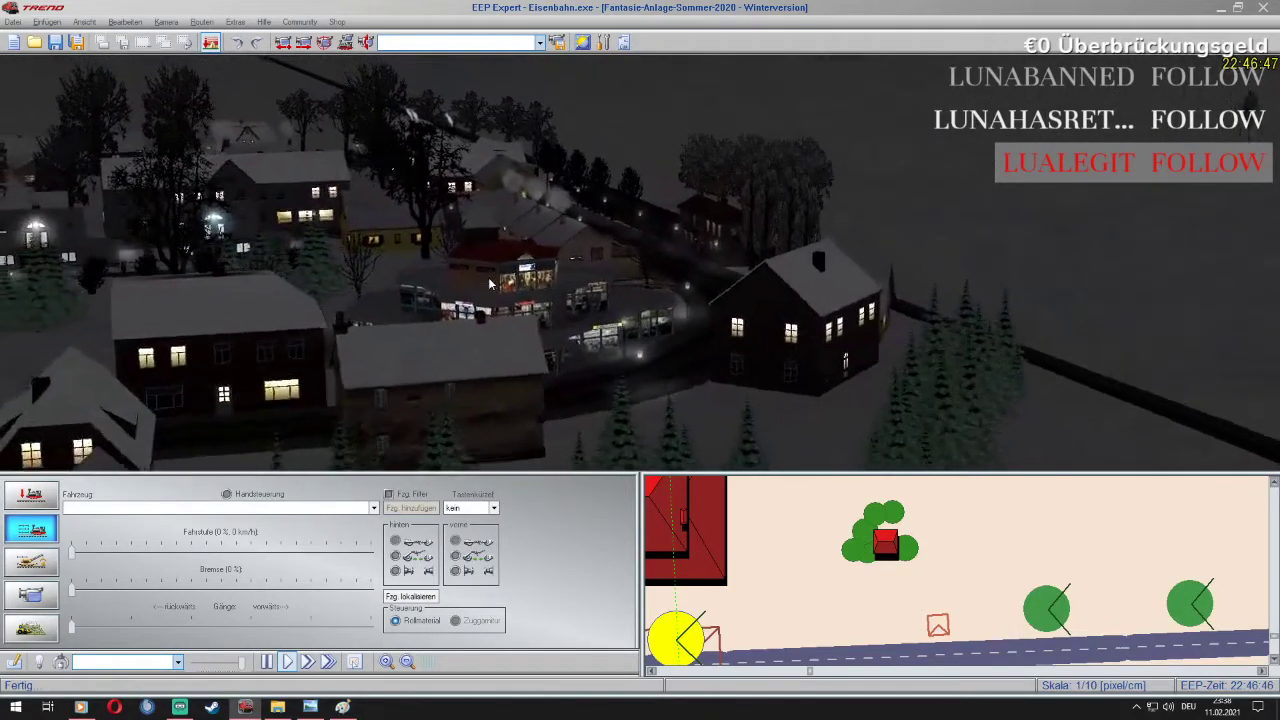
key("Up")
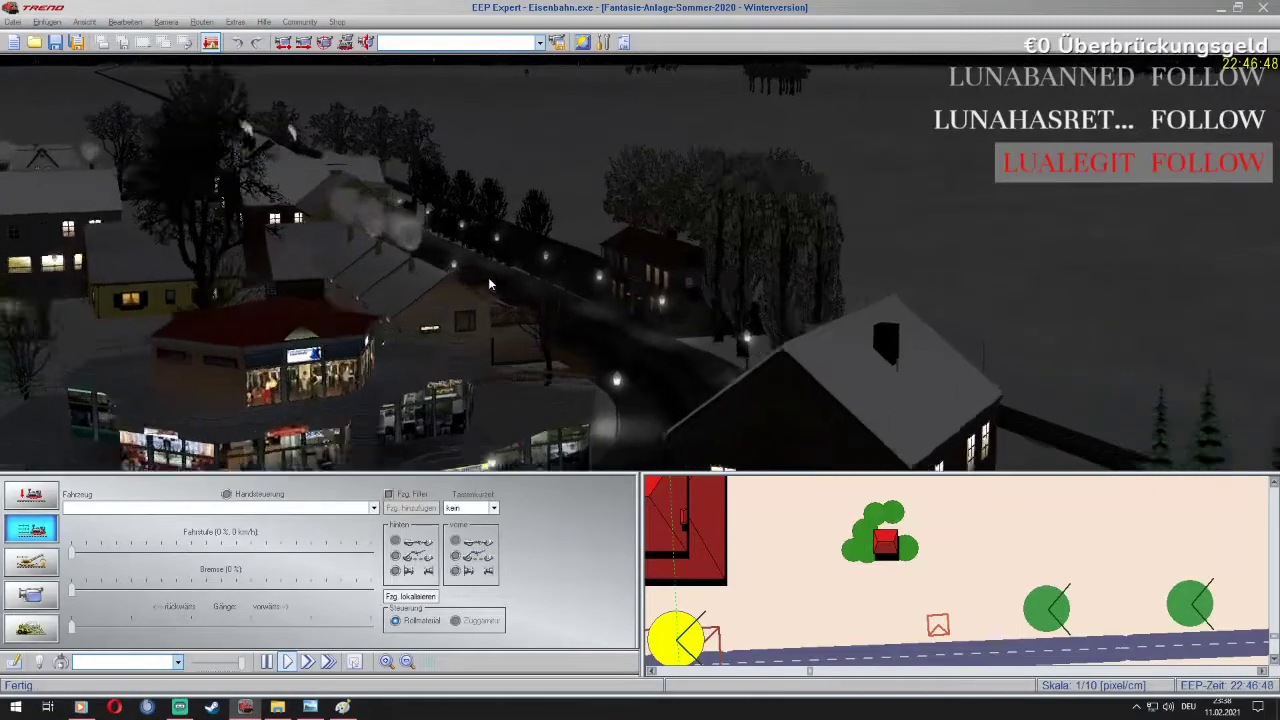
key("Right")
Check the object properties of the stone station building beside the lamp-lit road, leaving them as they are
left_click(30, 494)
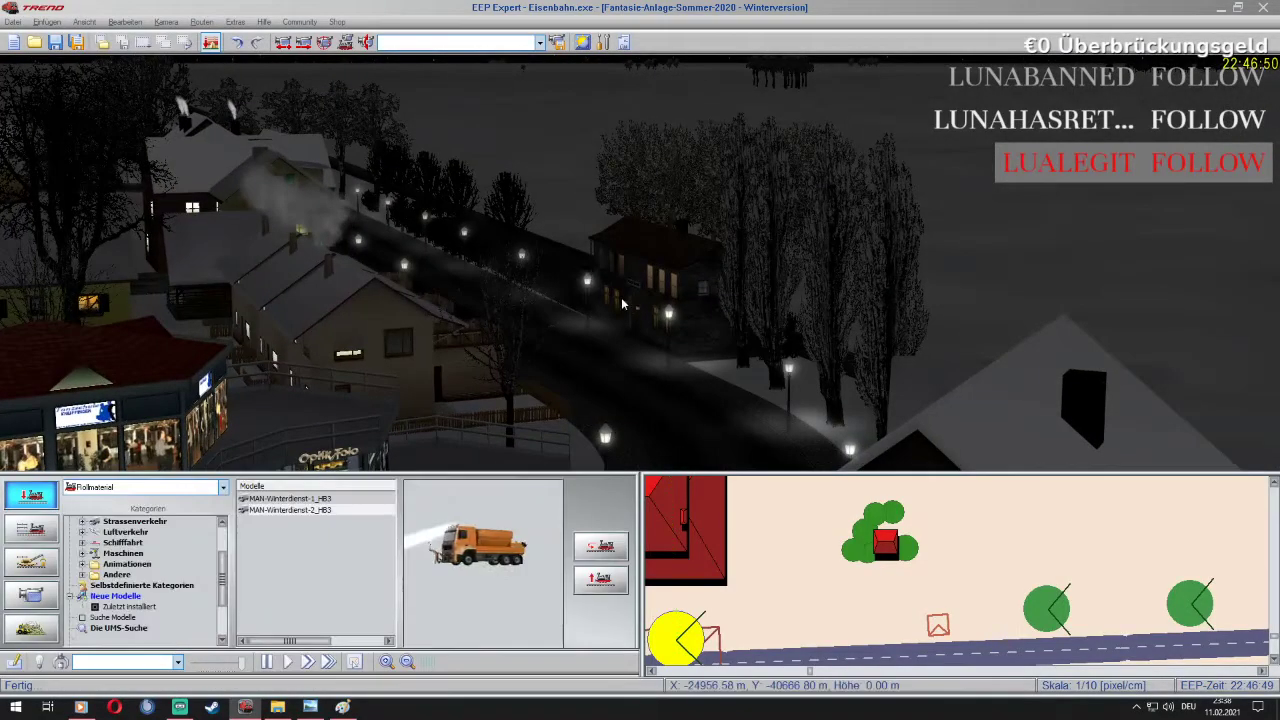
right_click(655, 260)
left_click(722, 406)
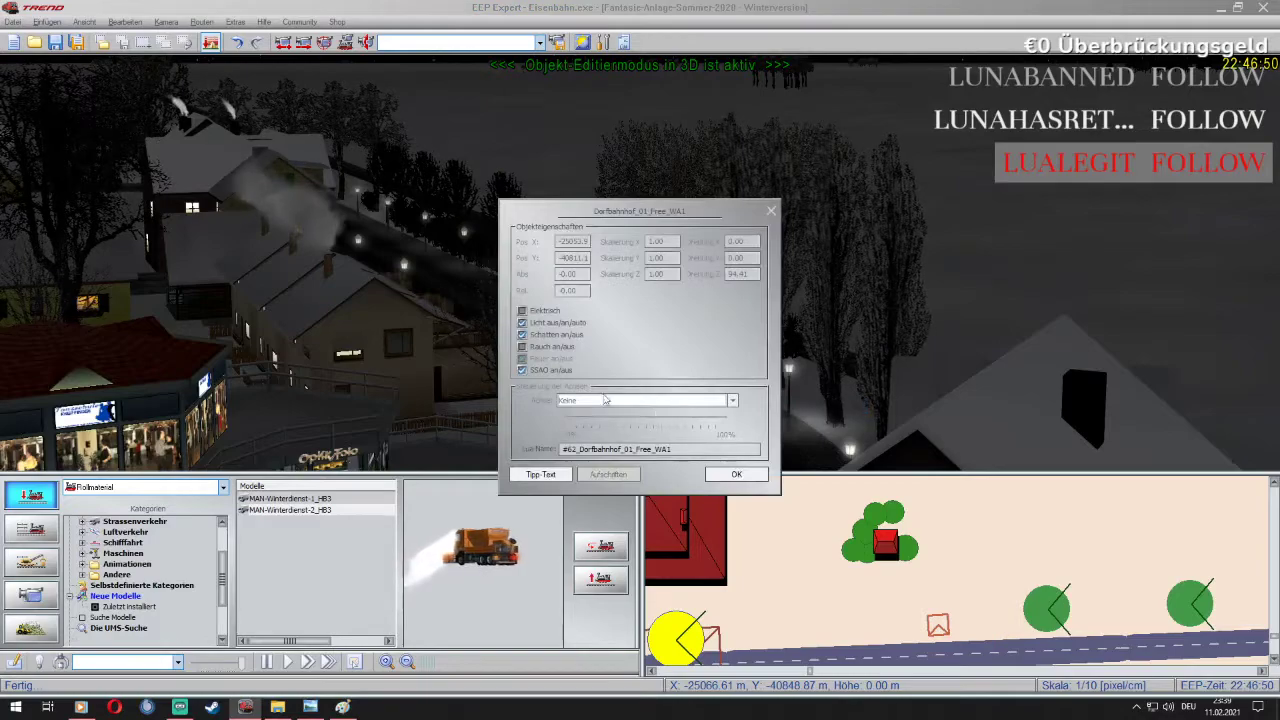
left_click(736, 474)
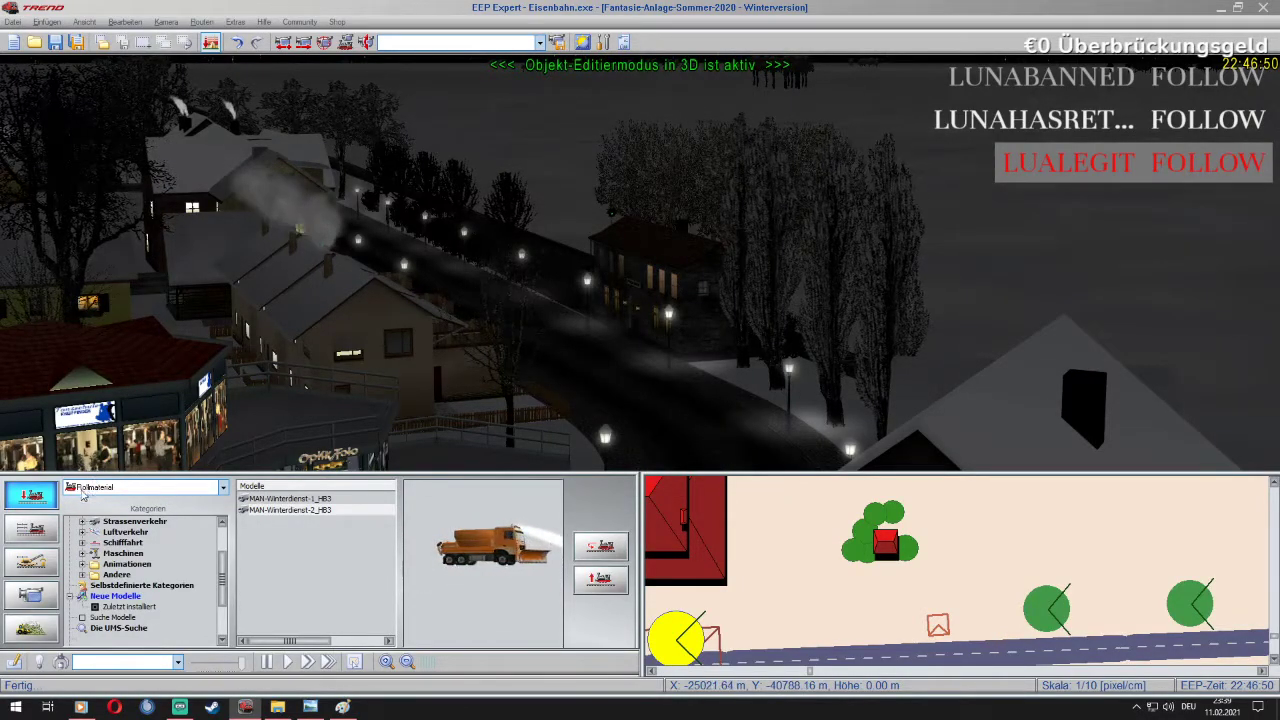
Examine the roof and the track-side facade of the Mogelbach station building up close
left_click(30, 528)
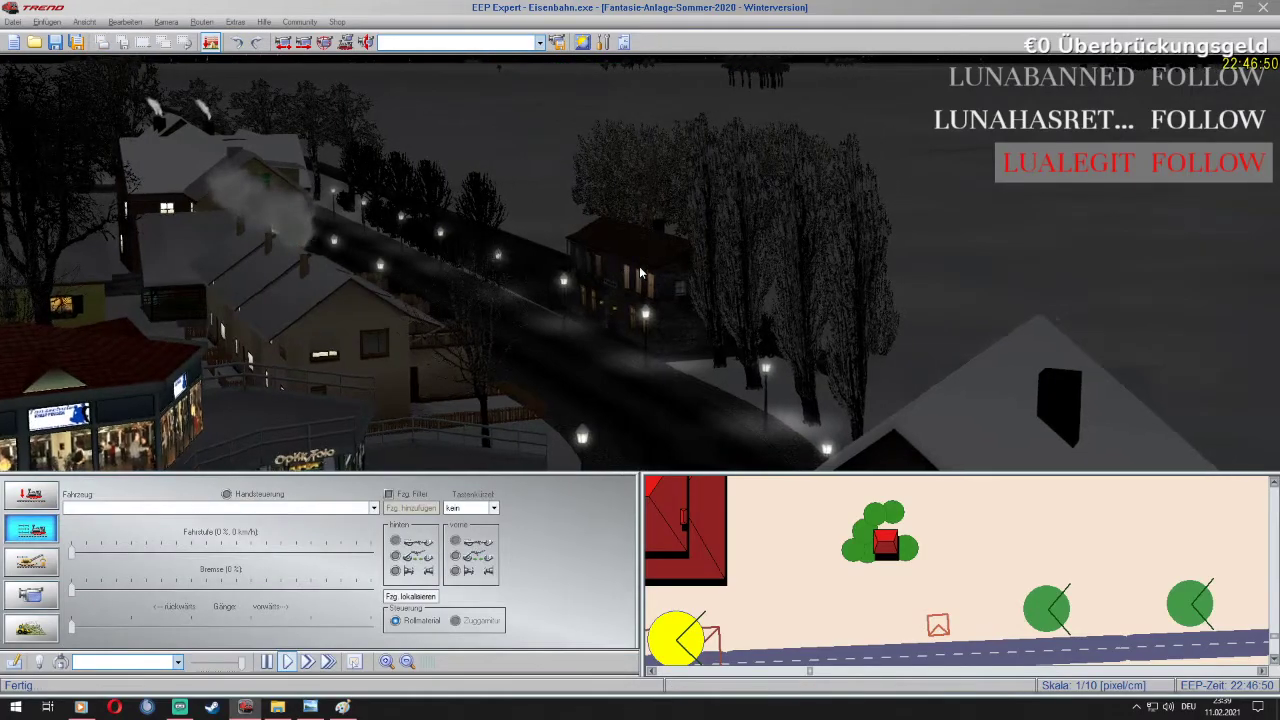
scroll(640, 268, "up", 5)
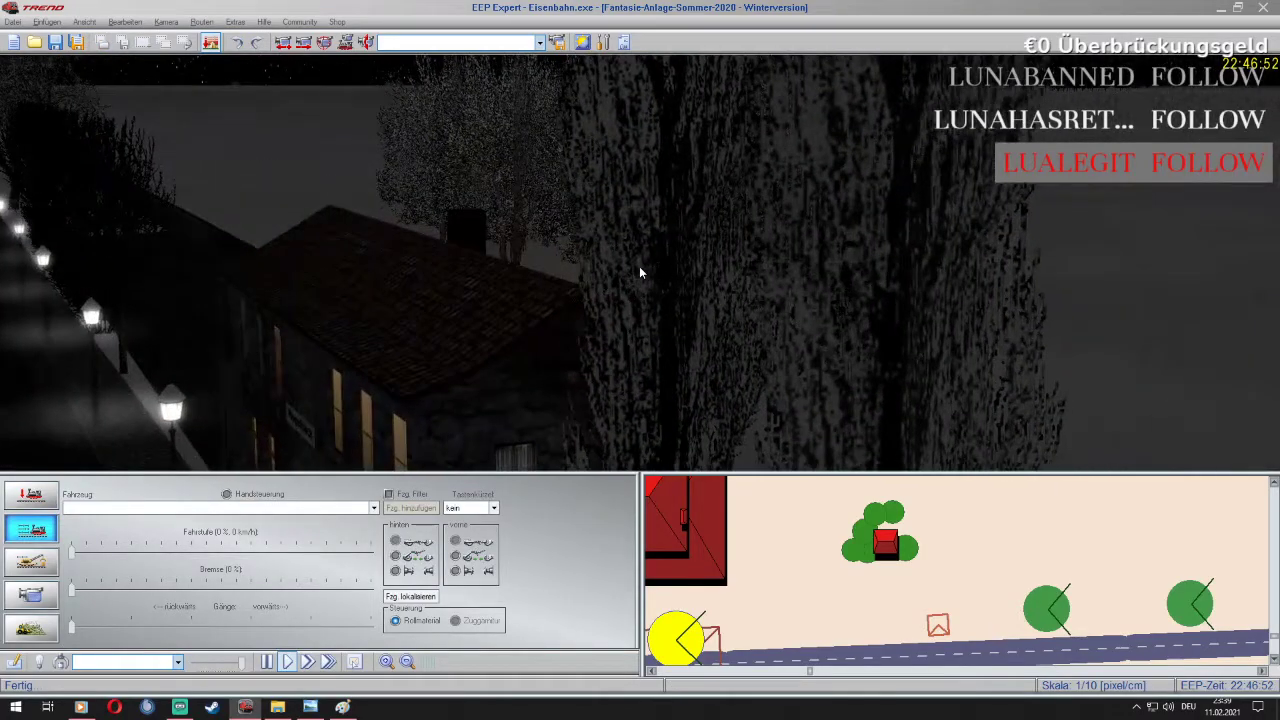
key("Up")
key("Up")
key("Up")
key("Up")
key("Up")
key("Up")
scroll(639, 269, "down", 6)
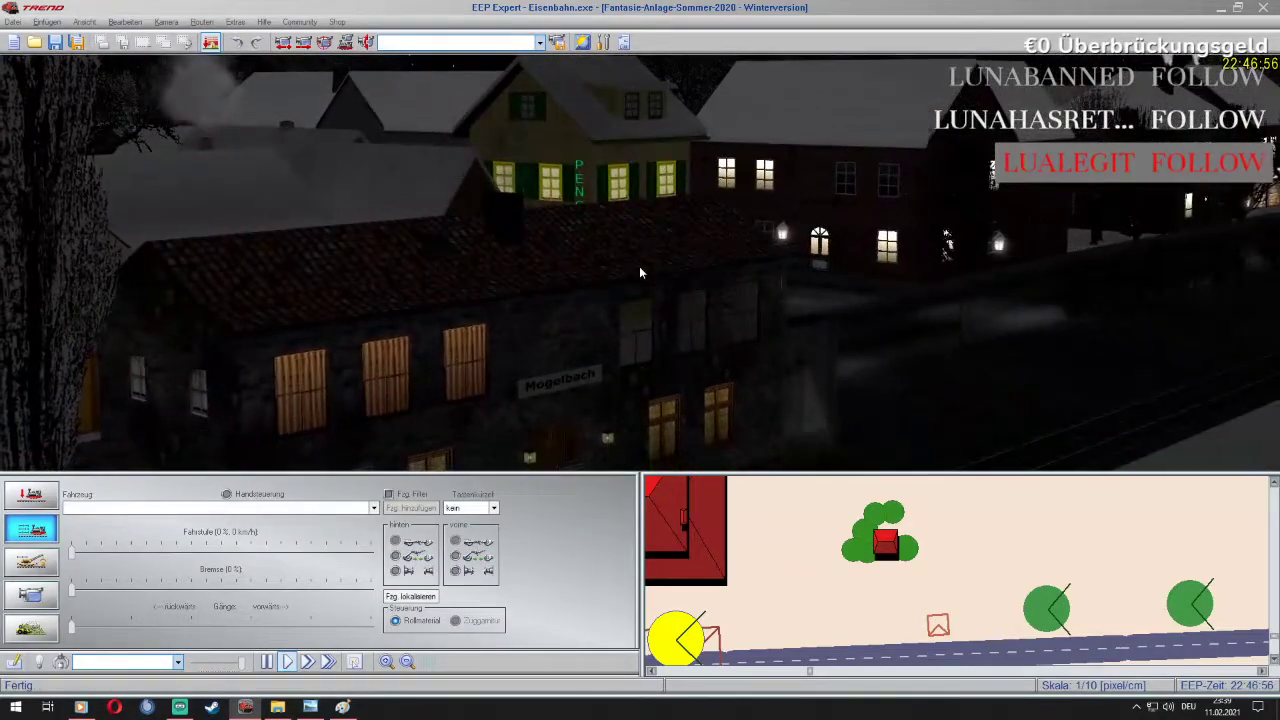
Compare the Mogelbach station building with the snow-covered houses behind it from the track side
key("Right")
key("Up")
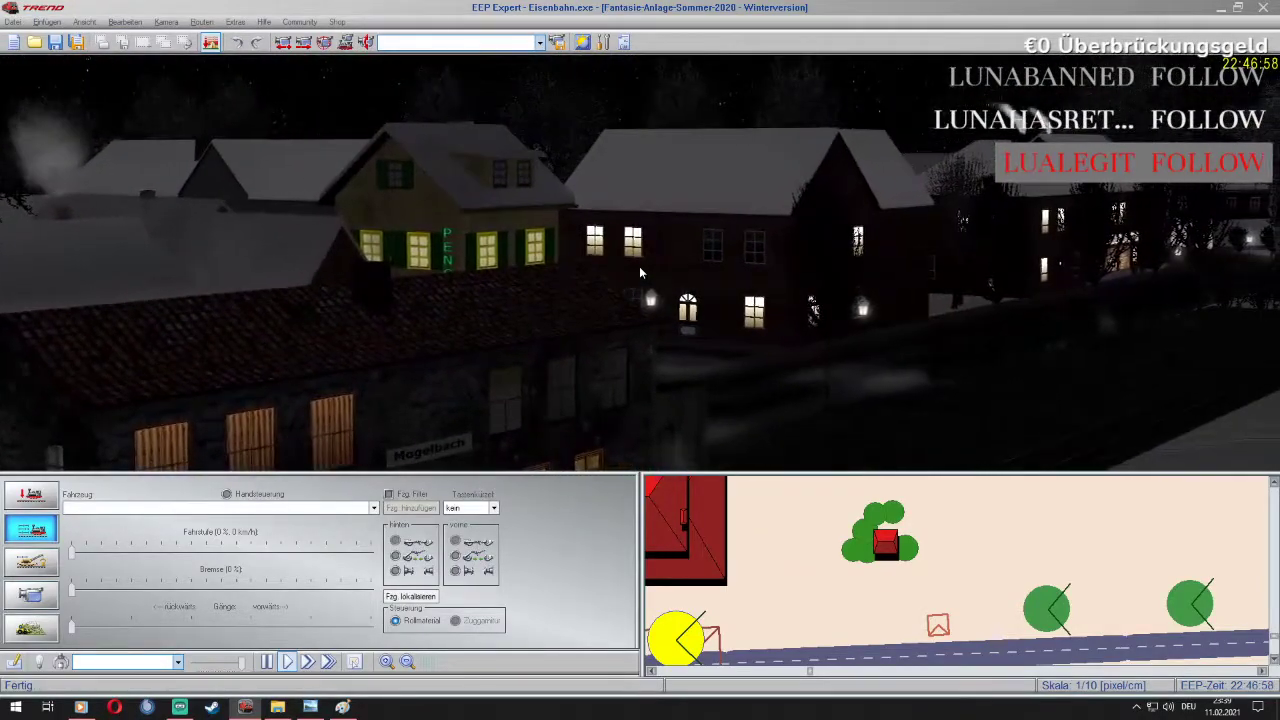
key("Left")
key("Left")
key("Left")
key("Left")
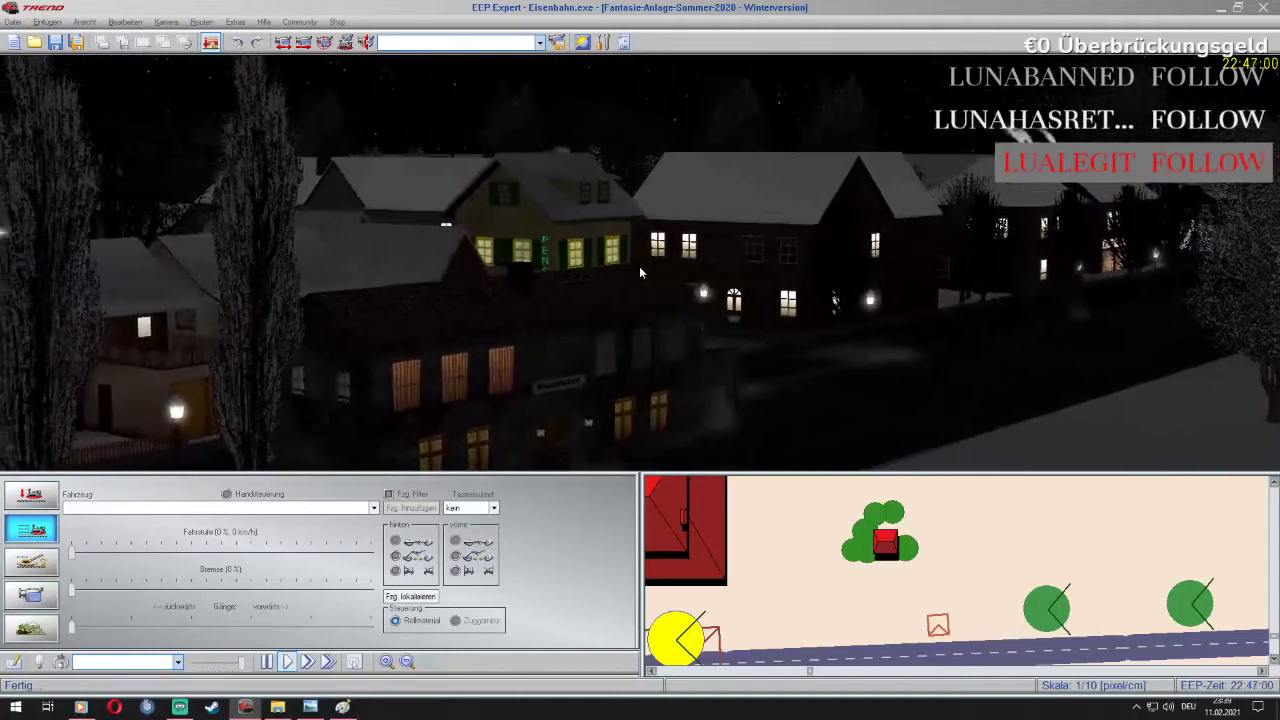
key("Left")
key("Down")
key("Down")
key("Down")
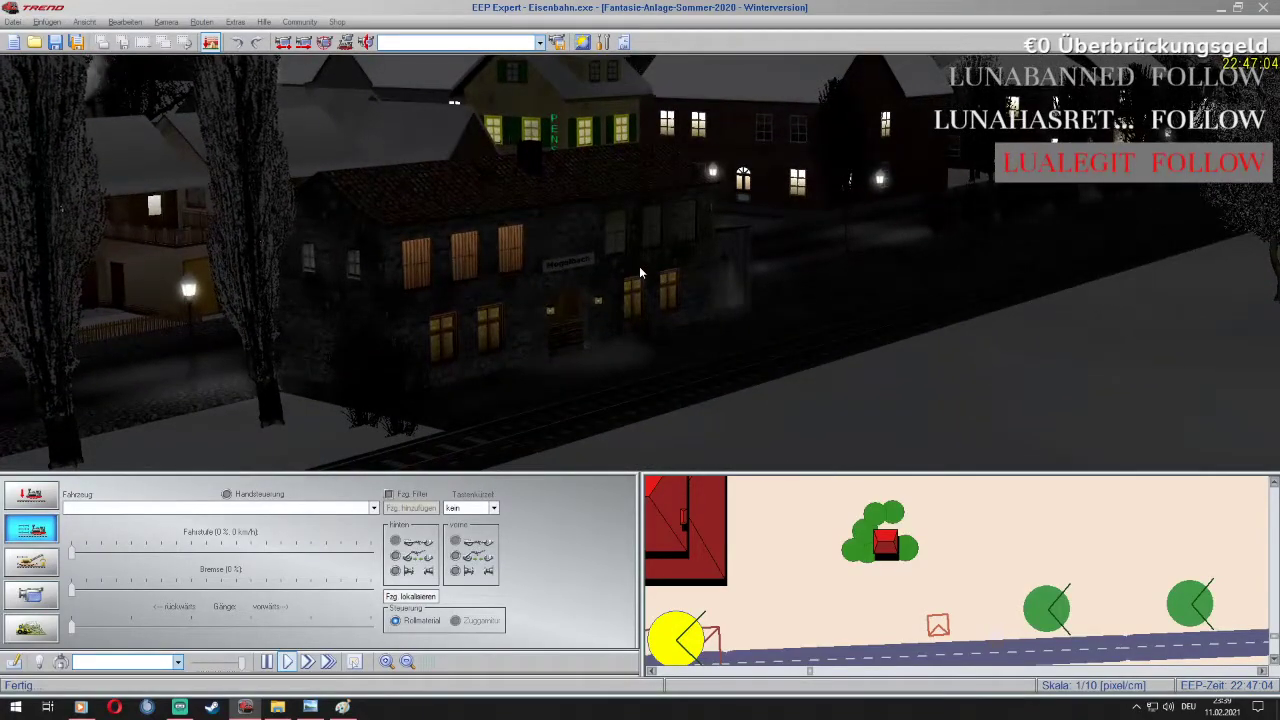
Inspect the Mogelbach station's entrance facade and the track running past it up close
scroll(639, 266, "up", 5)
key("Right")
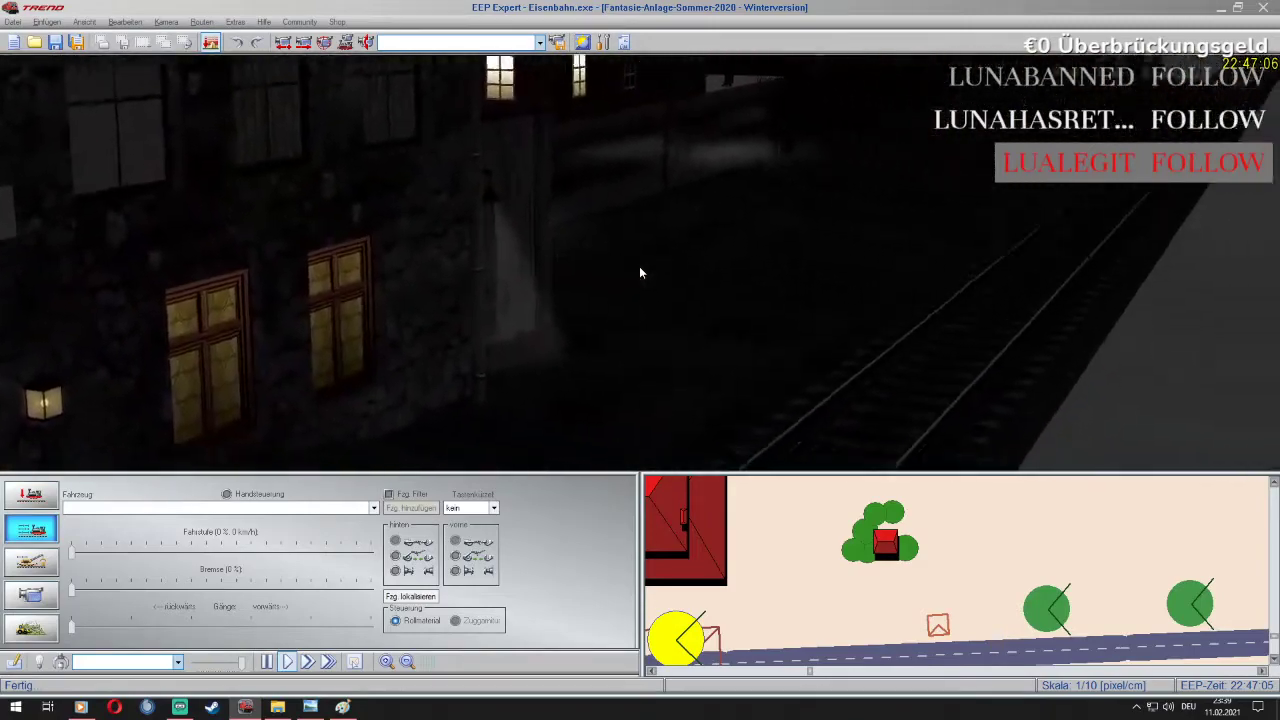
key("Right")
key("Down")
scroll(640, 268, "down", 3)
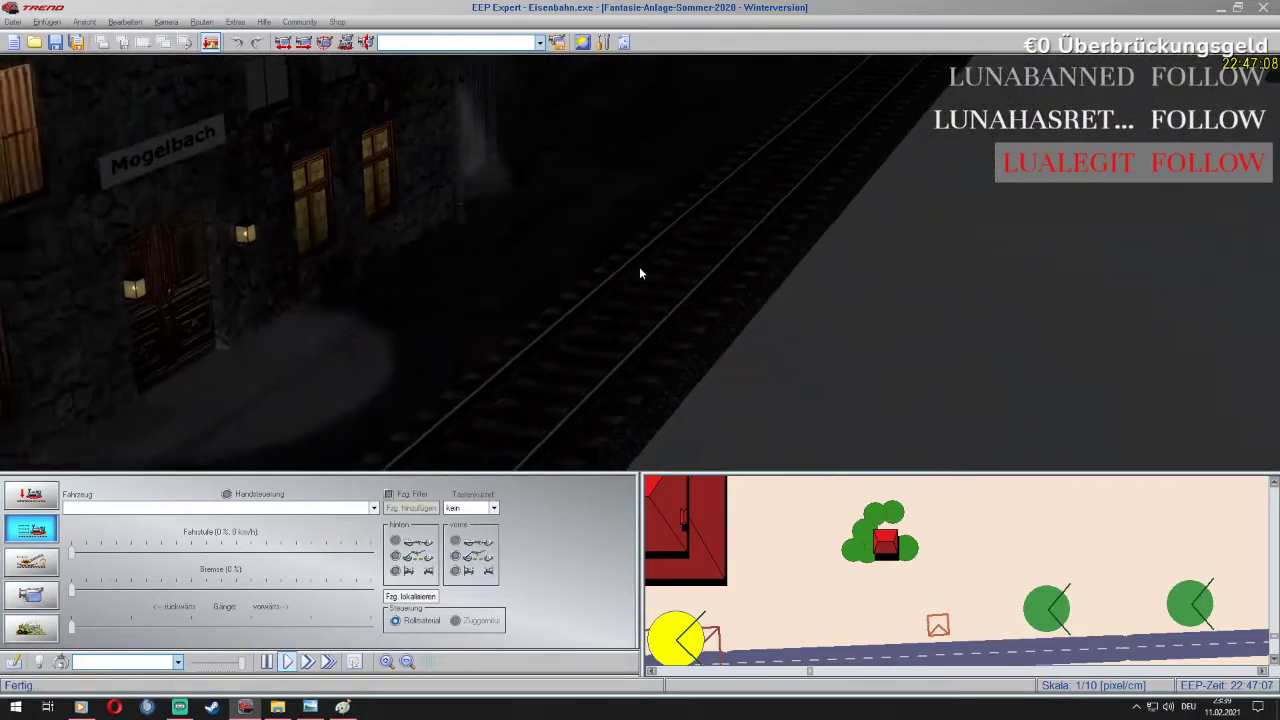
scroll(639, 268, "down", 3)
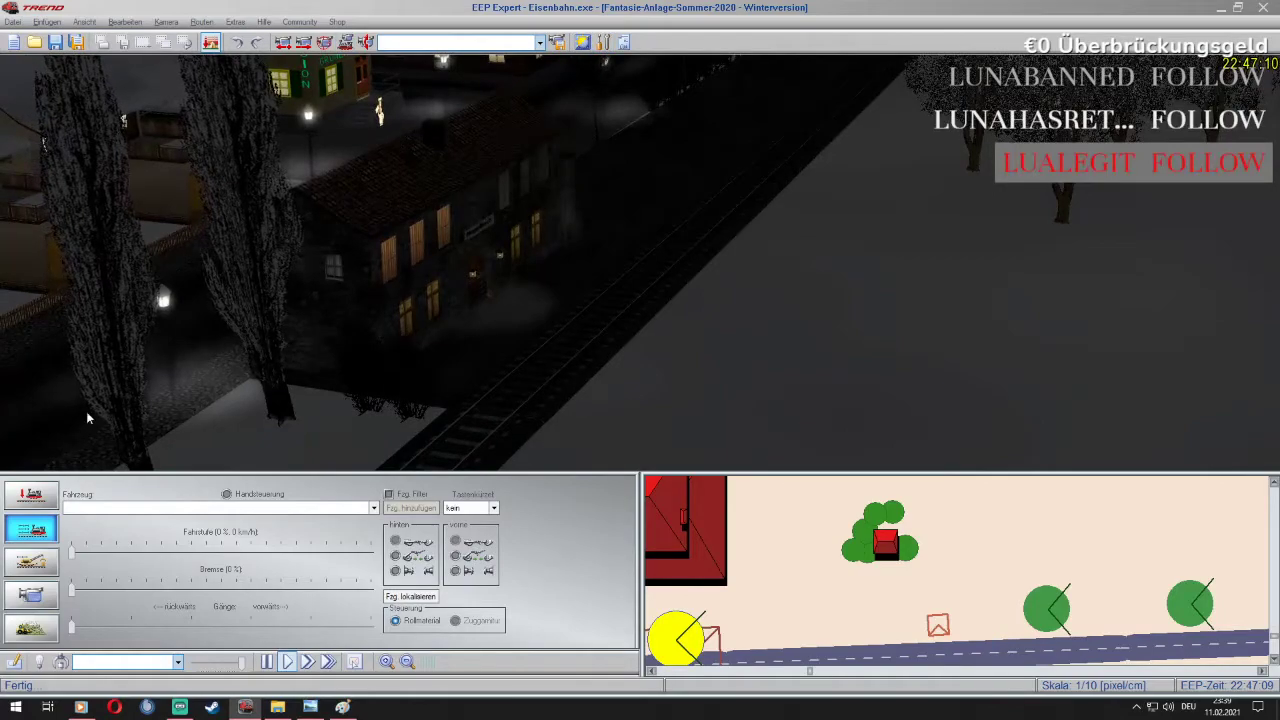
Browse the Beleuchtung models among the Immobilien, previewing Straßenbeleuchtung 3 and Strassenlaterne10_HS1
left_click(29, 494)
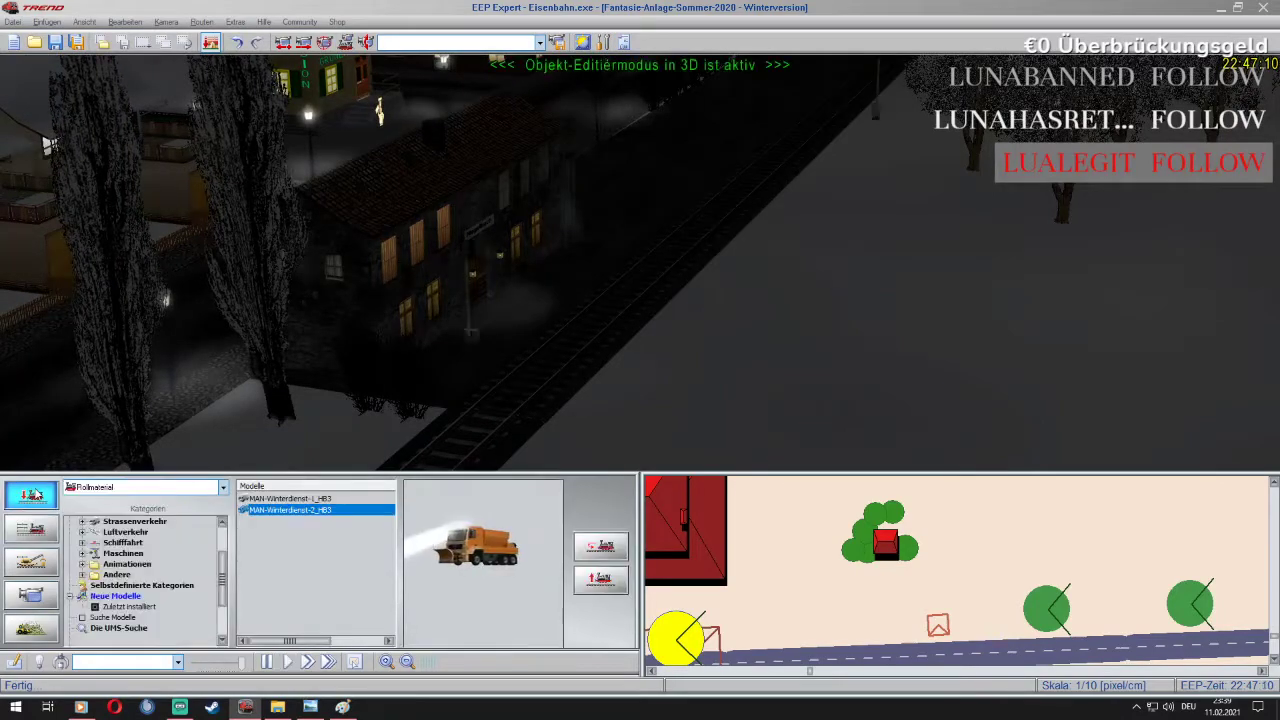
left_click(124, 490)
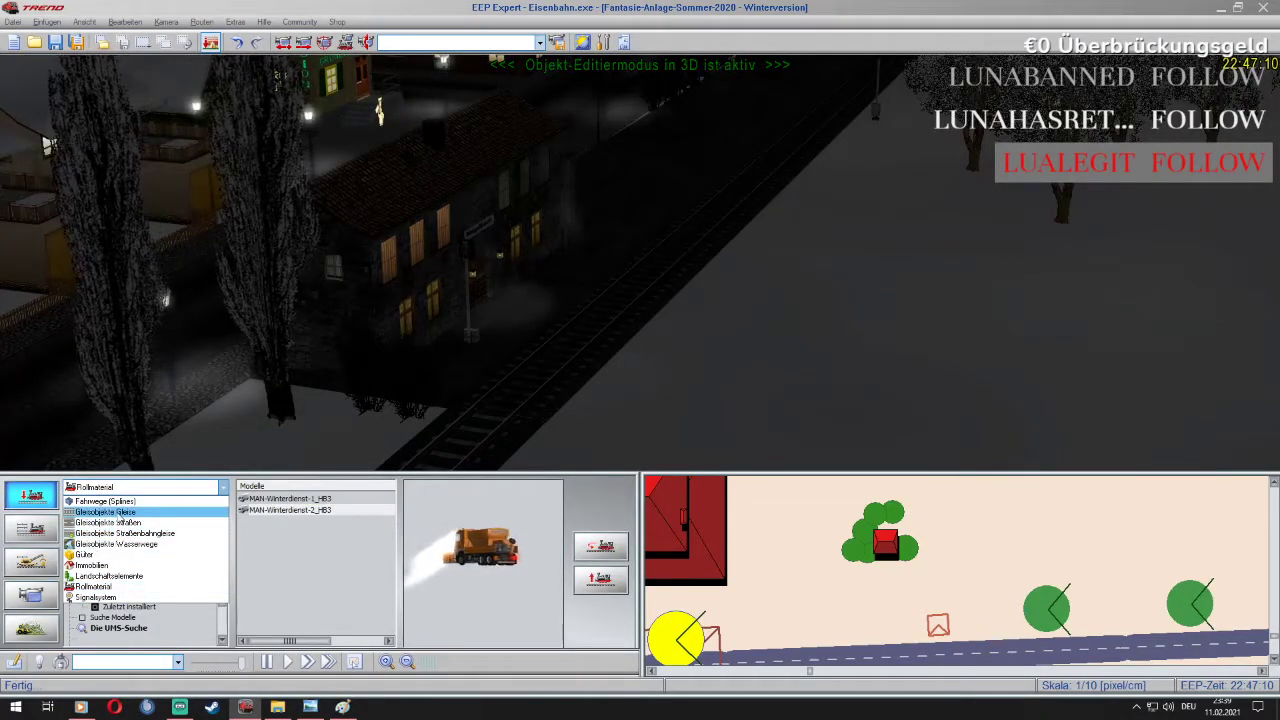
left_click(100, 565)
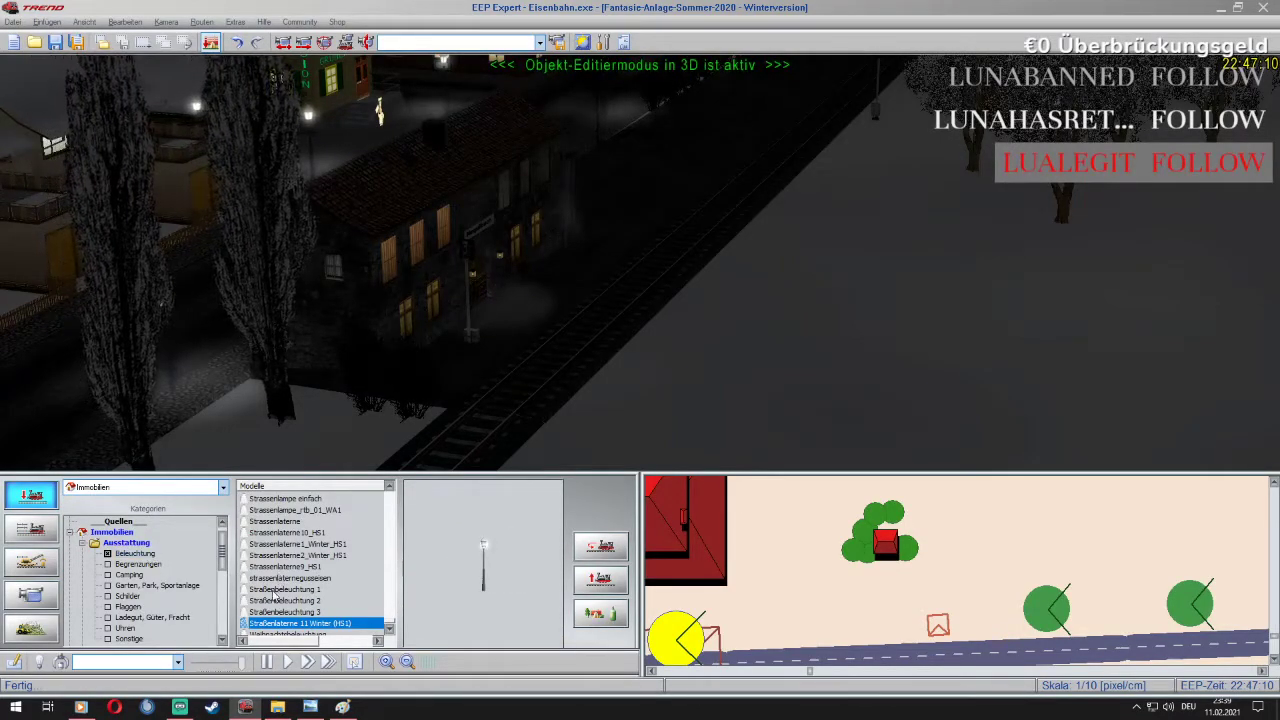
left_click(311, 612)
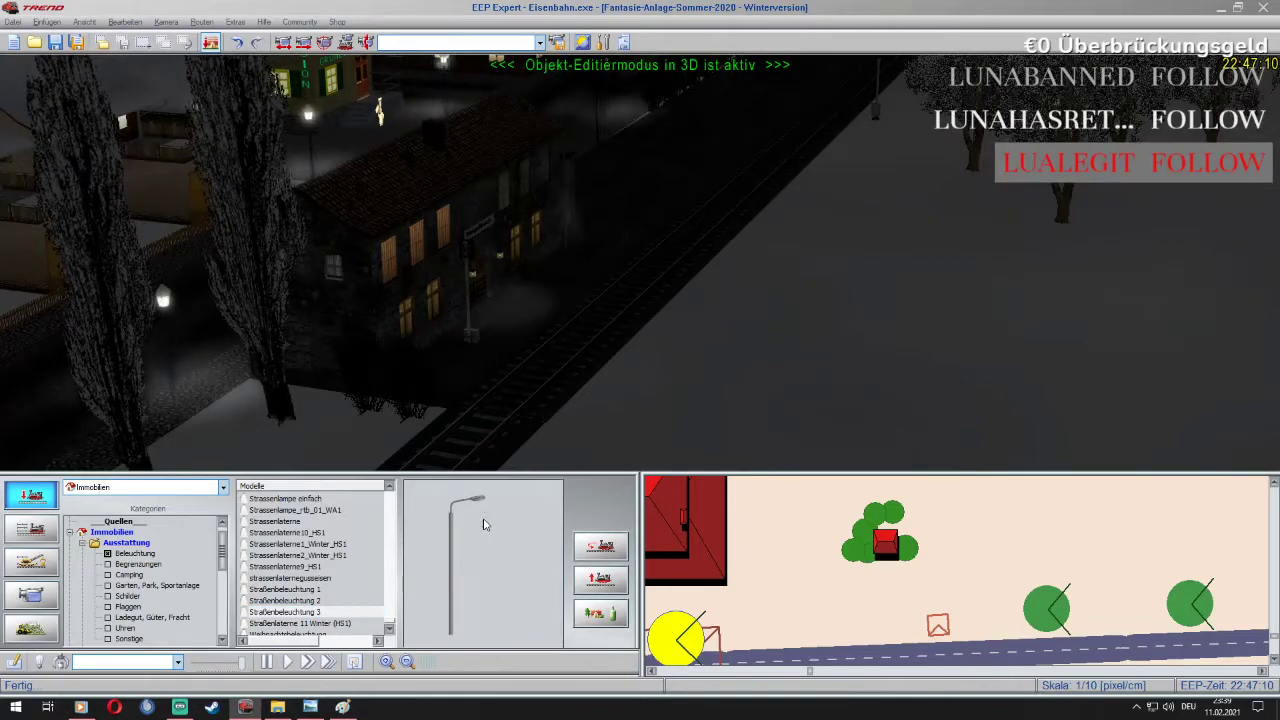
left_click(300, 532)
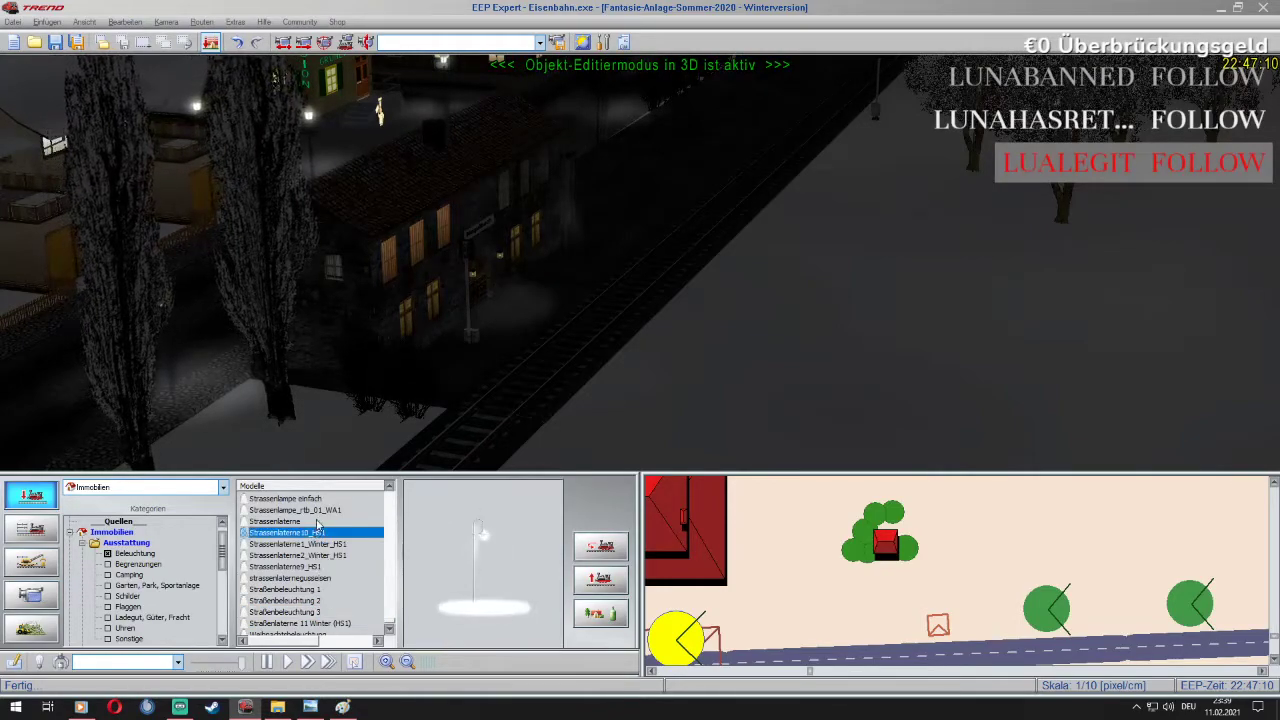
Place a Strassenlaterne model beside the track opposite the Mogelbach station building
left_click(318, 521)
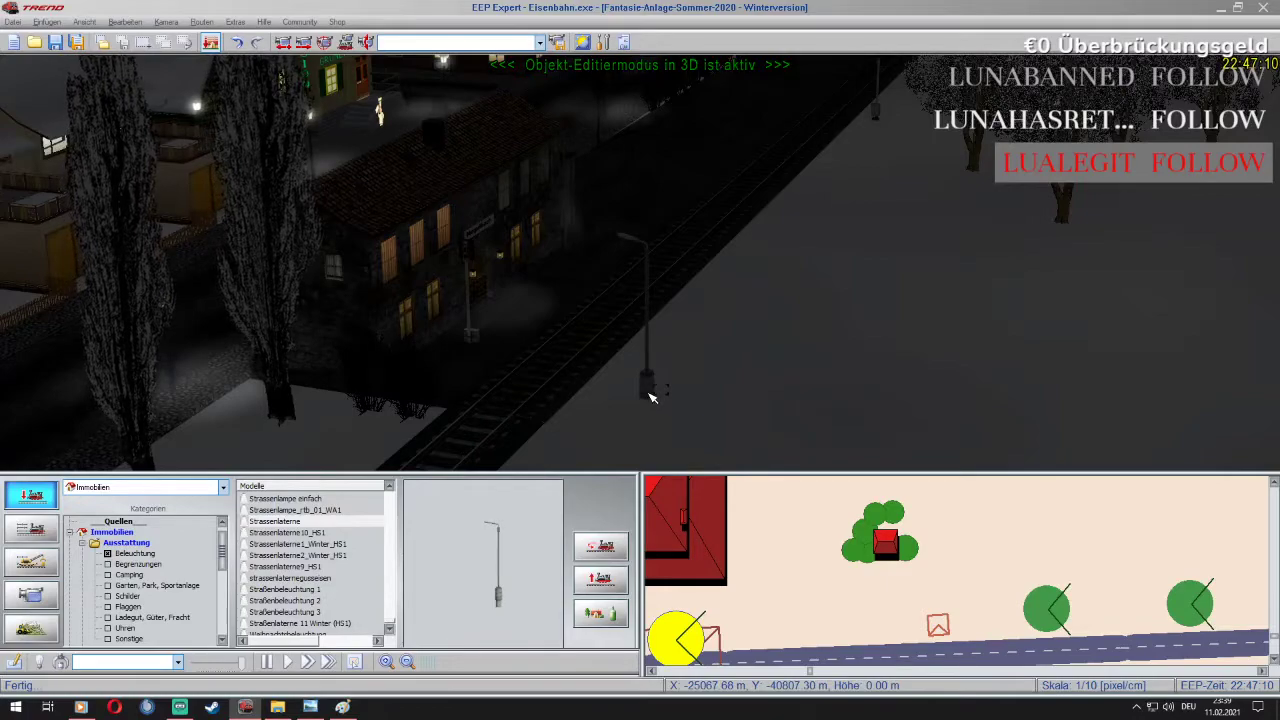
scroll(650, 373, "up", 5)
scroll(650, 374, "down", 3)
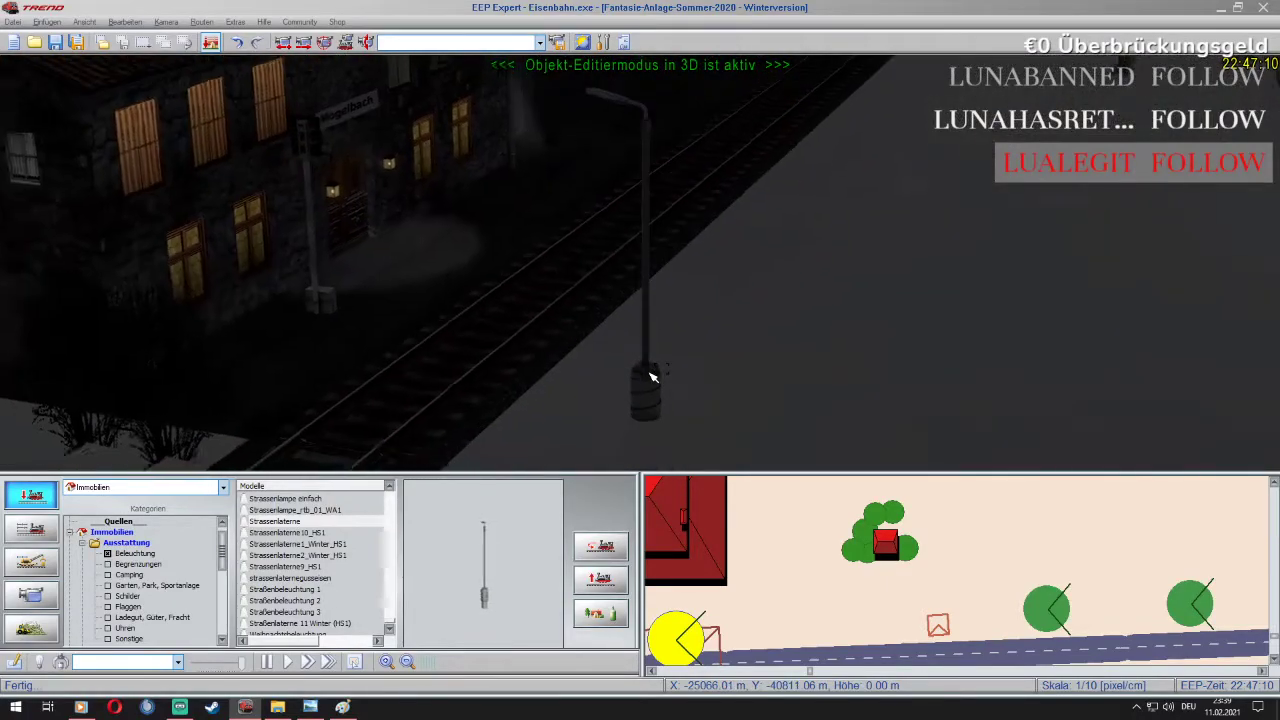
Try a dimmer Lichtintensität on the Strassenlaterne in its object properties and return it to 100%
right_click(650, 388)
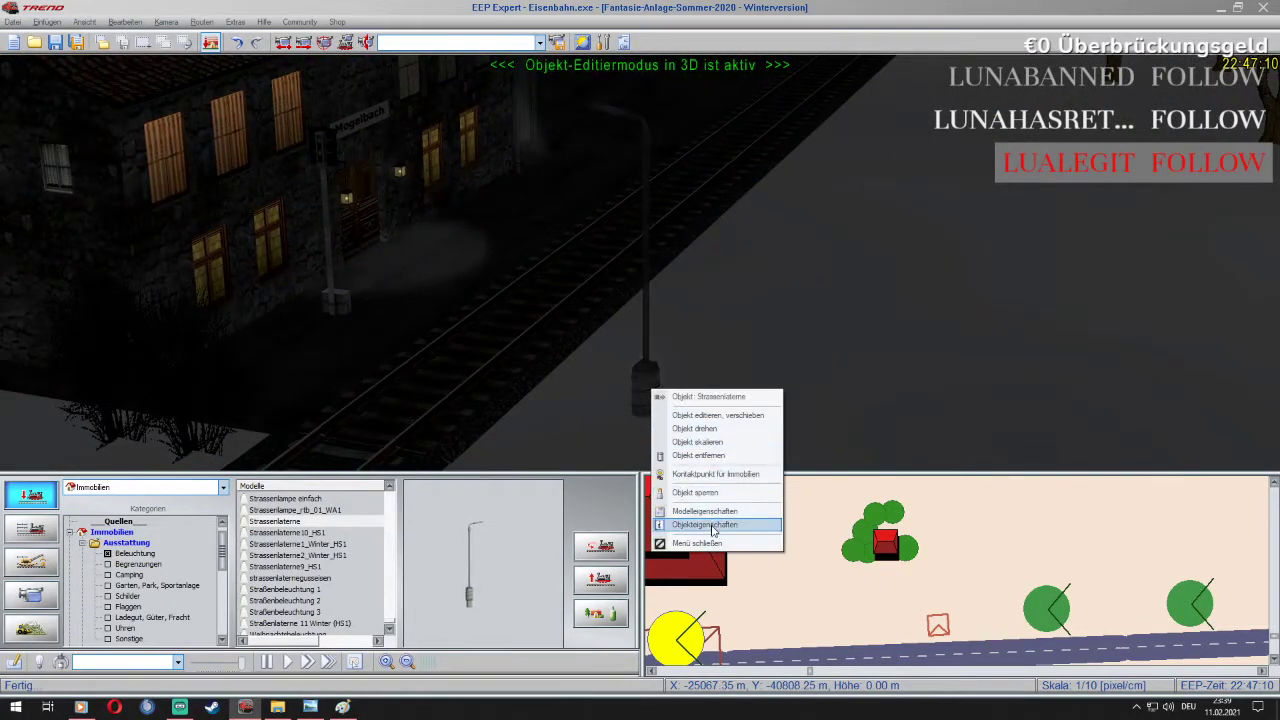
left_click(711, 524)
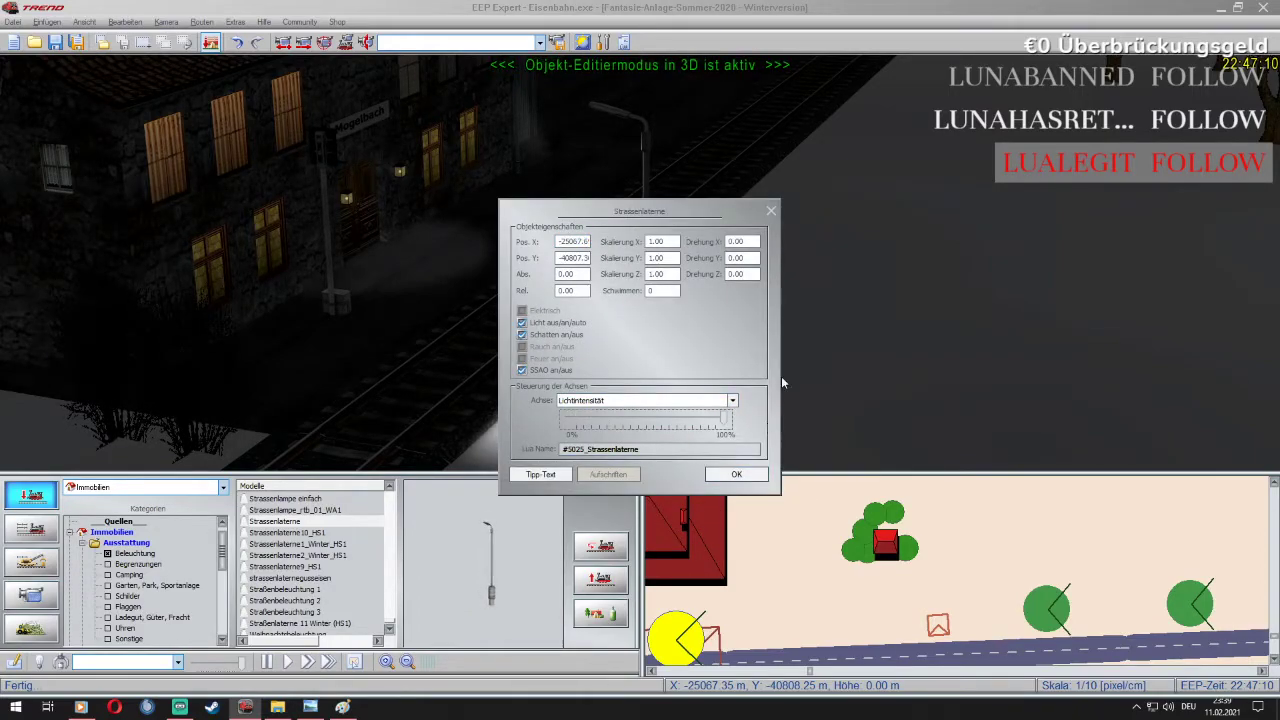
left_click_drag(692, 208, 917, 215)
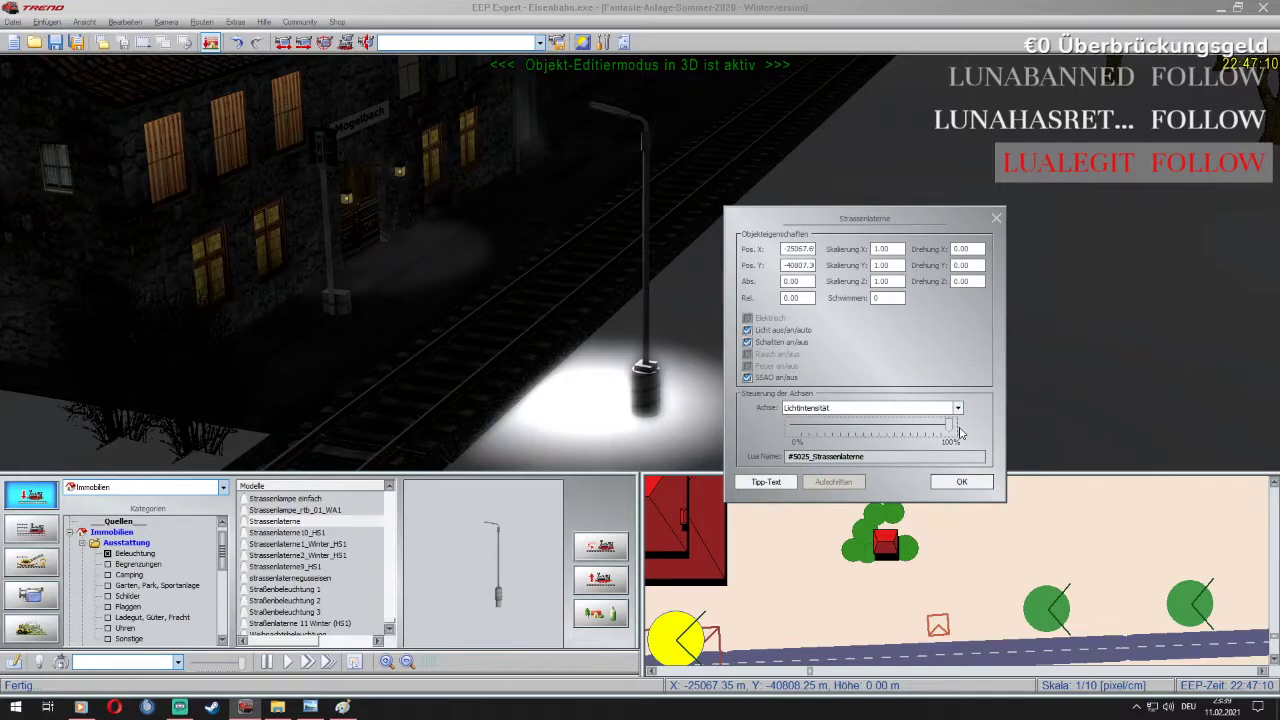
left_click_drag(944, 428, 828, 447)
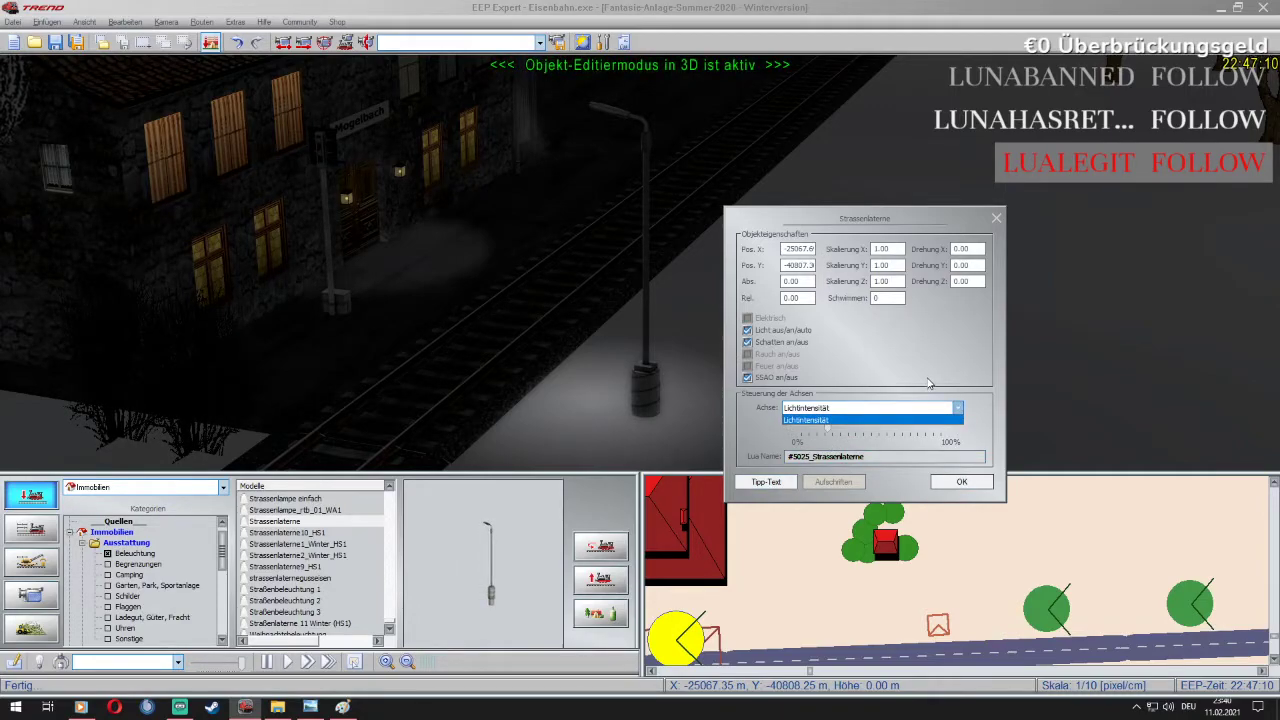
left_click(850, 419)
left_click_drag(828, 430, 1065, 424)
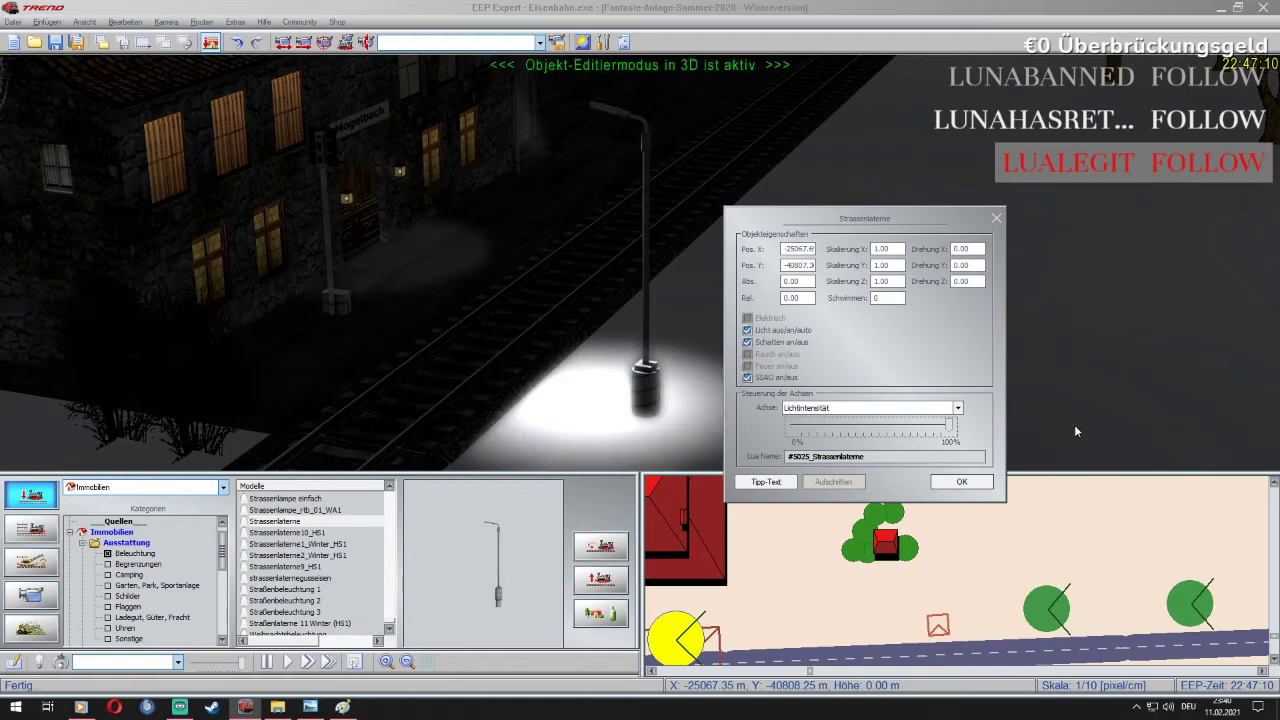
left_click(962, 483)
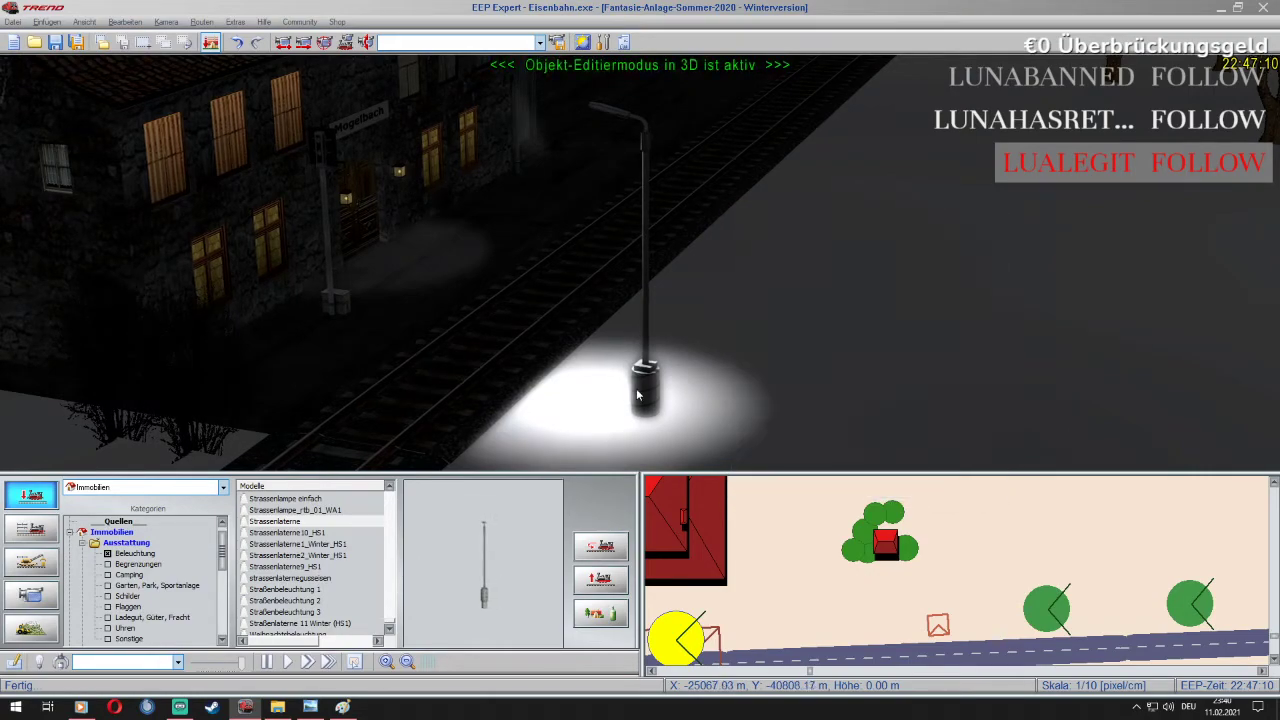
Remove the Strassenlaterne beside the track and preview the Strassenlampe_rtb_01_WA1, Strassenlampe einfach and Strassenlampe doppelt models
right_click(646, 386)
left_click(697, 454)
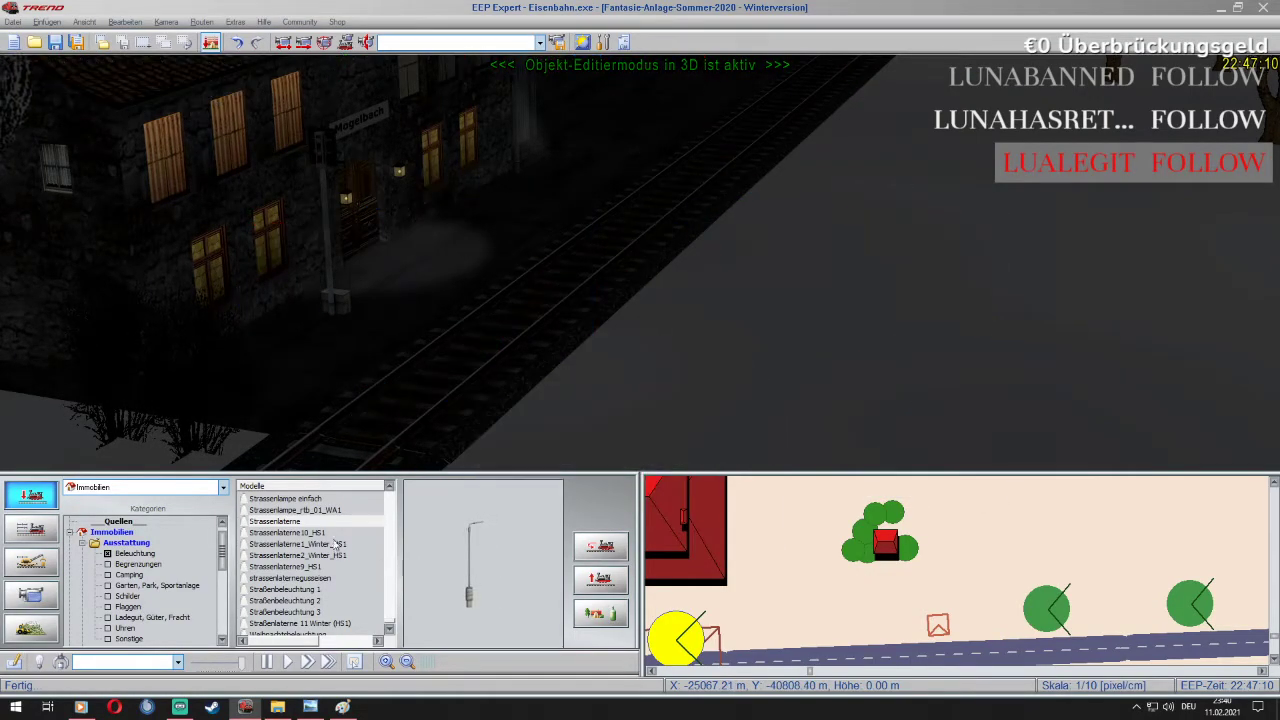
left_click(309, 511)
scroll(330, 560, "up", 1)
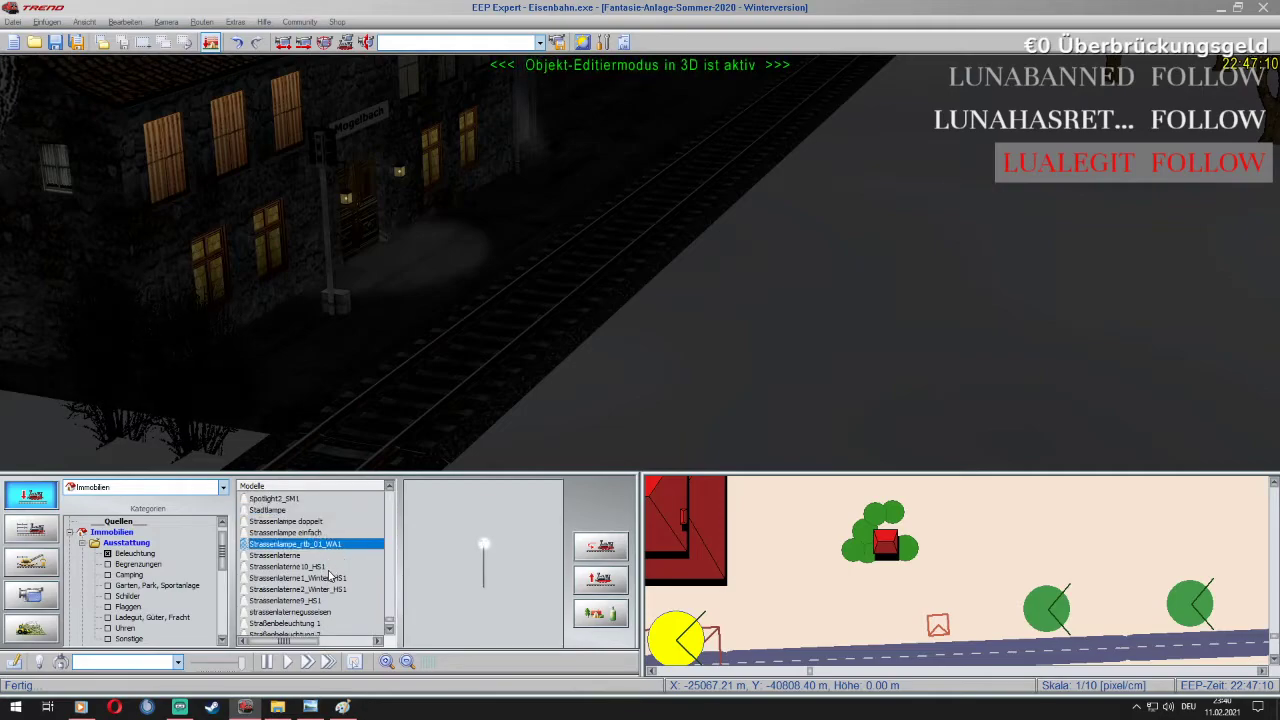
left_click(340, 532)
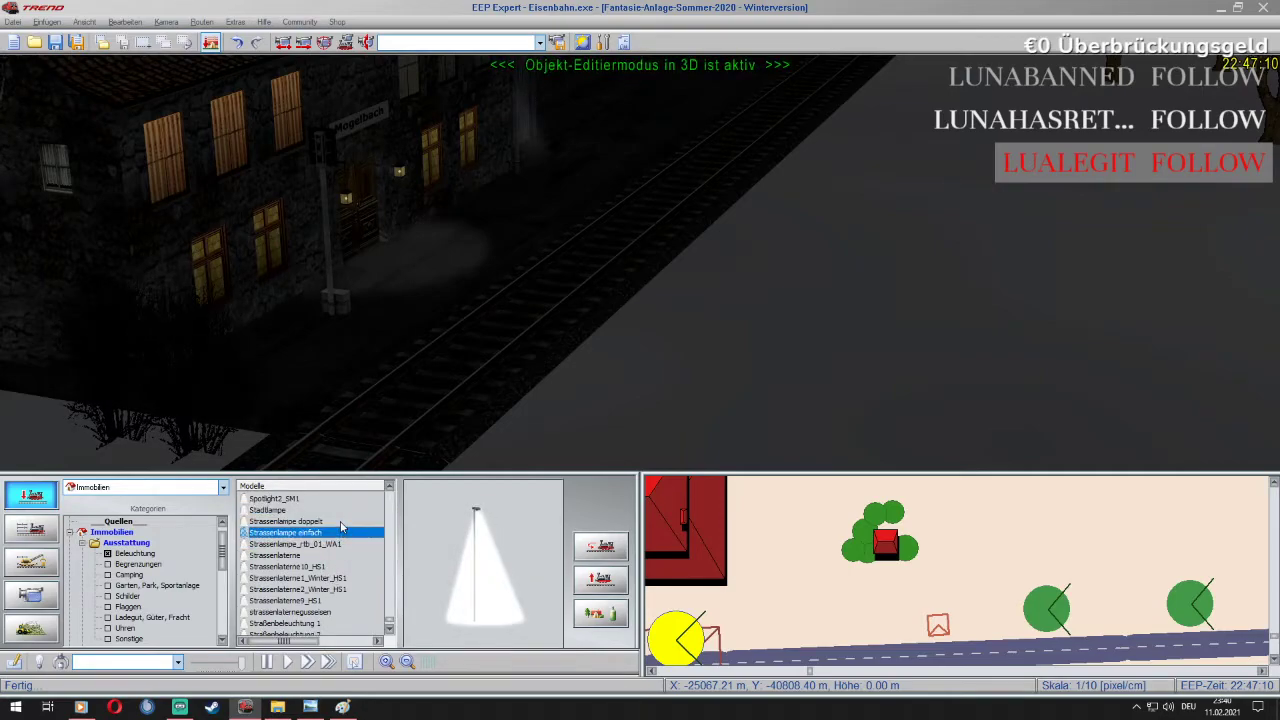
left_click(333, 522)
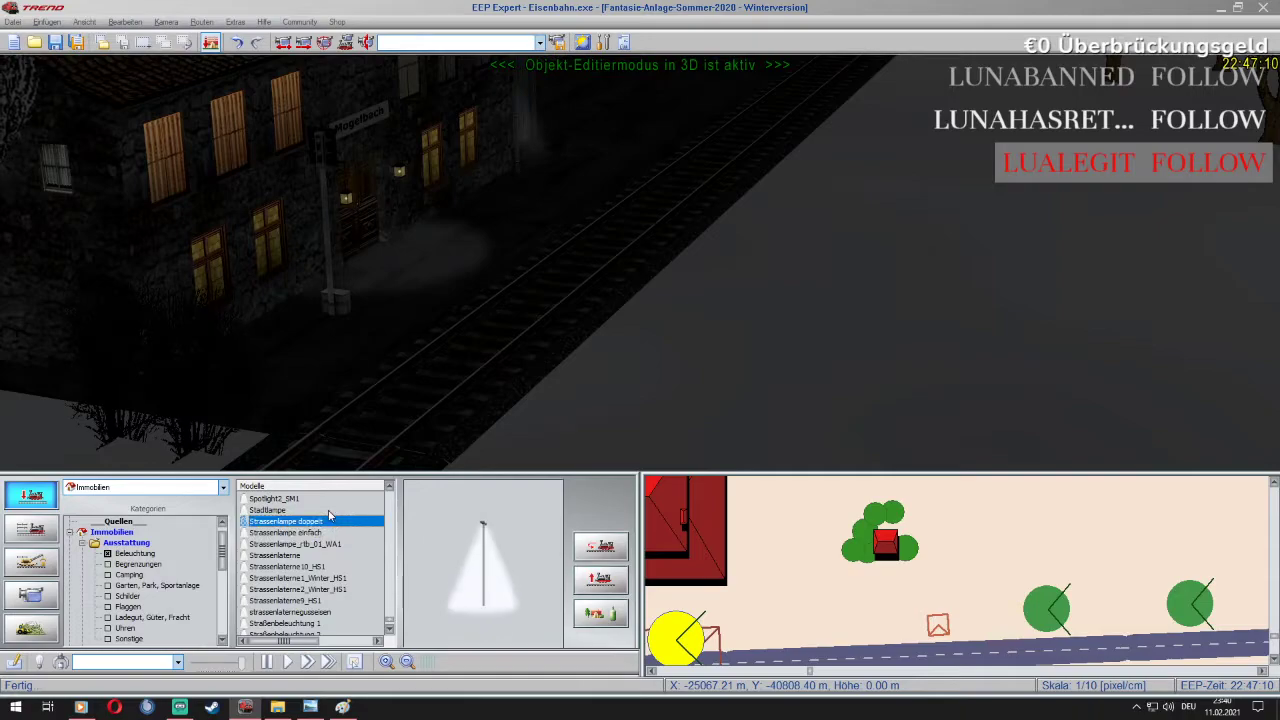
Preview the Stadtlampe, Spotlight and Schwibbogen_hell models as possible lighting for the station
left_click(329, 510)
left_click(334, 499)
scroll(335, 505, "up", 2)
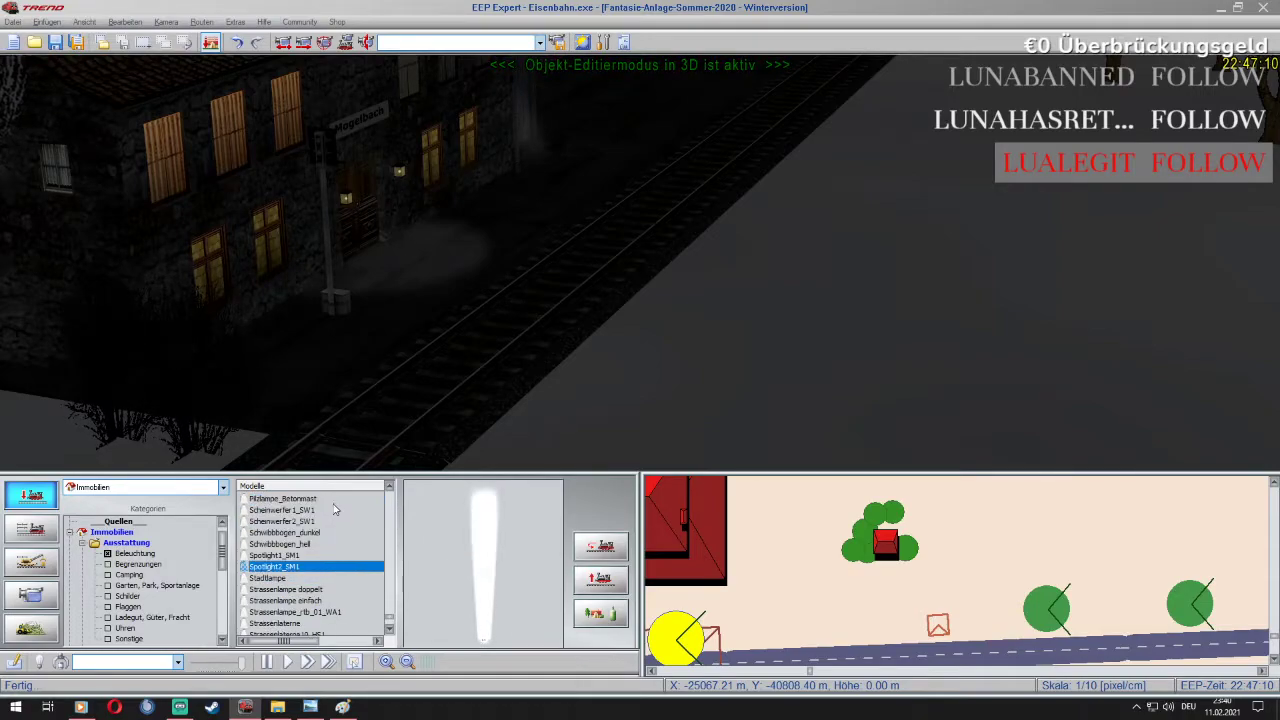
left_click(312, 556)
left_click(310, 544)
scroll(300, 578, "up", 3)
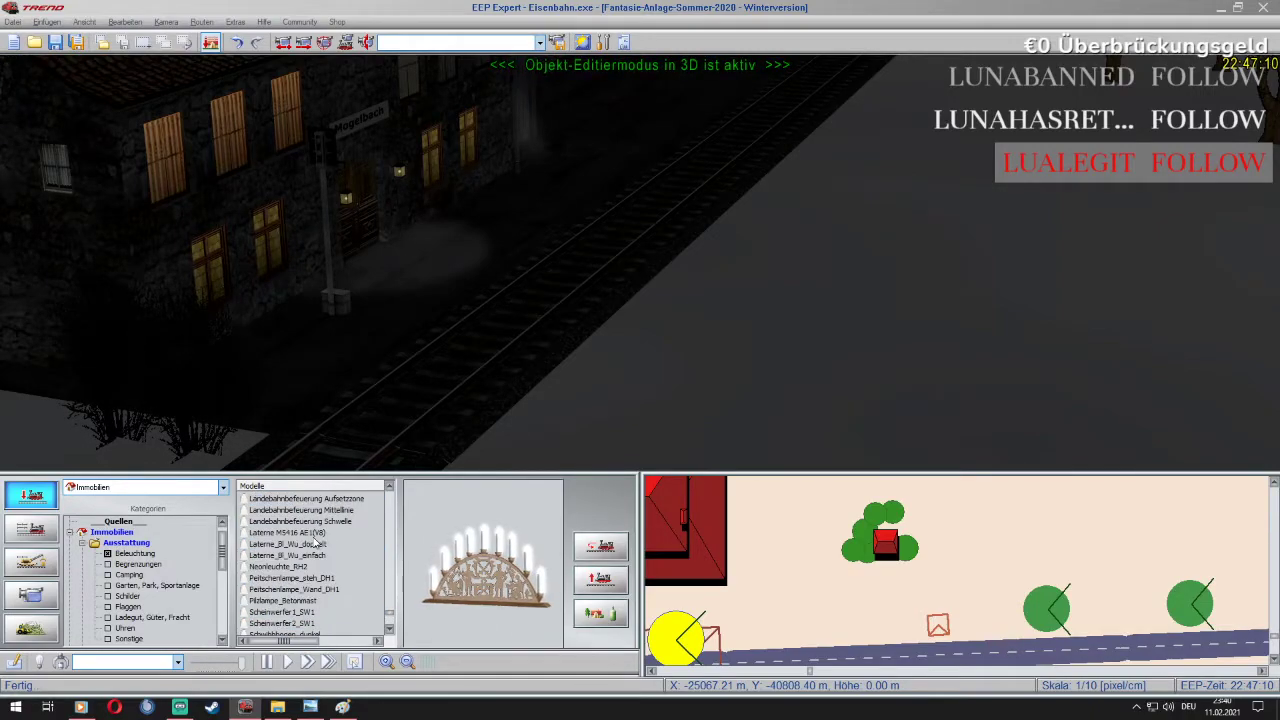
Preview the Peitschenlampe, Neonleuchte_RH2, Laterne, Landebahnbefeuerung and Lampe4_schwarz_SW1 models
left_click(306, 590)
left_click(308, 578)
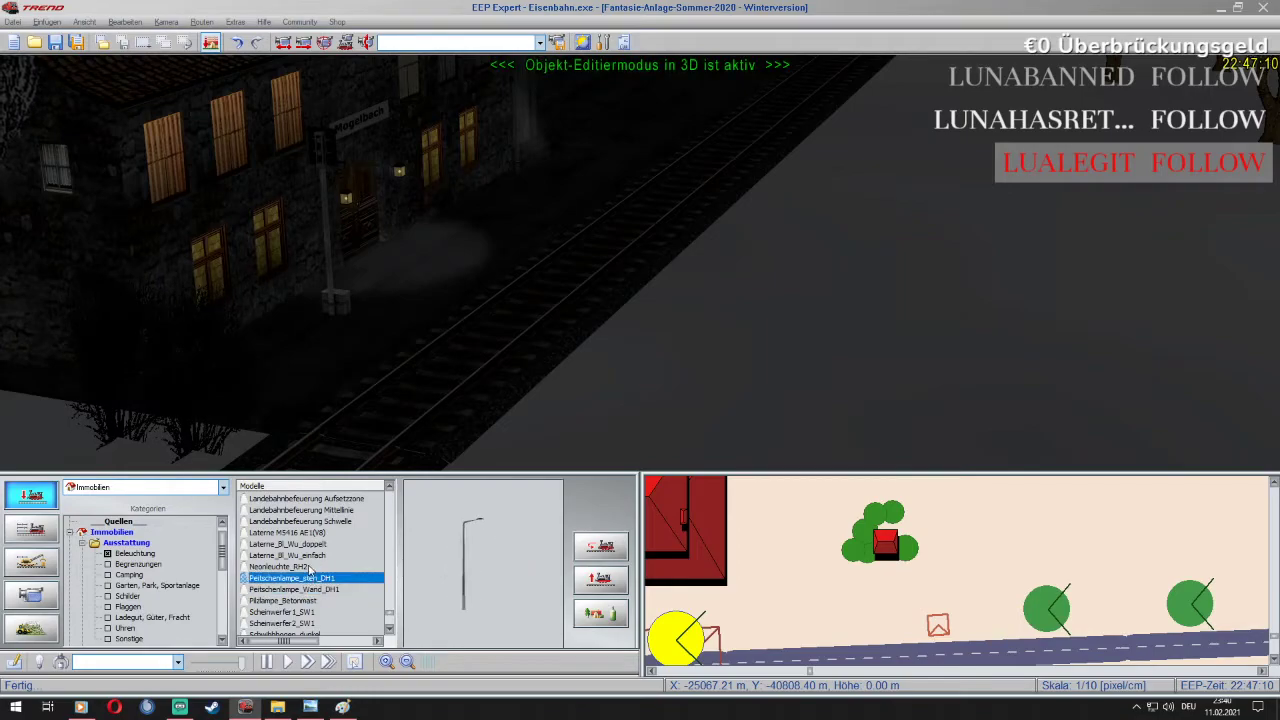
left_click(310, 566)
left_click(316, 544)
left_click(322, 532)
left_click(331, 521)
left_click(338, 510)
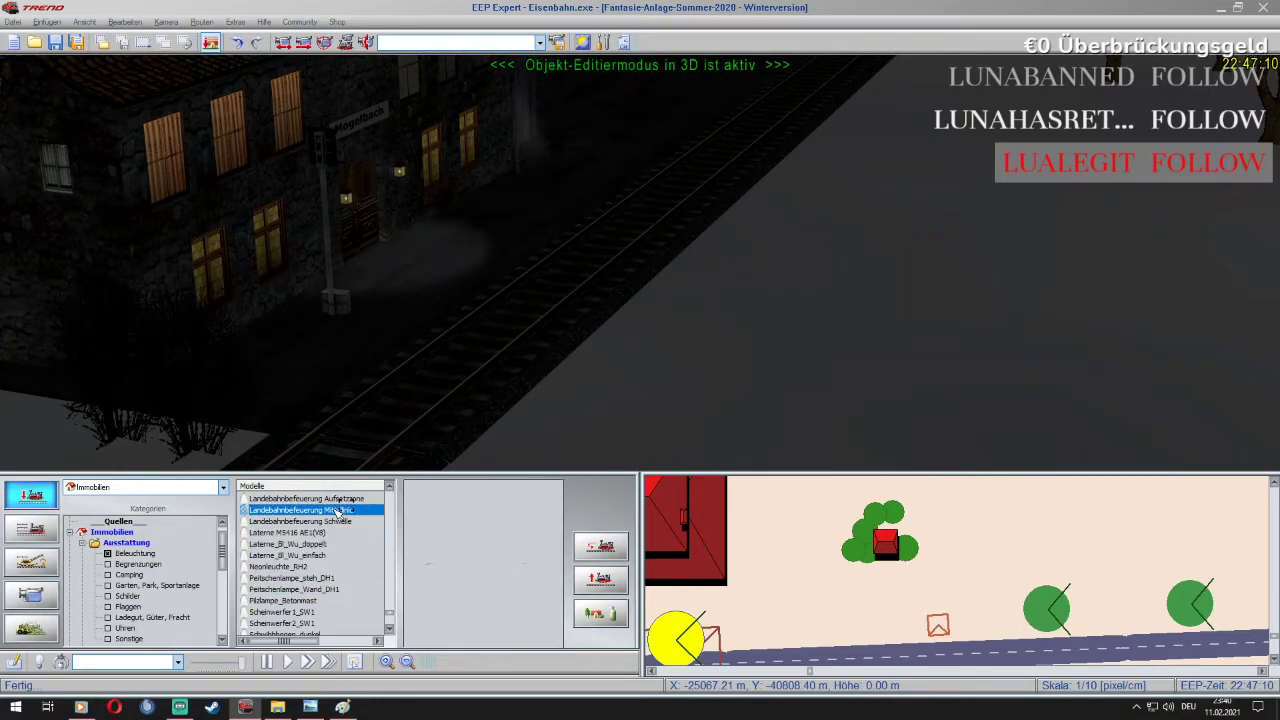
scroll(340, 500, "up", 3)
left_click(327, 567)
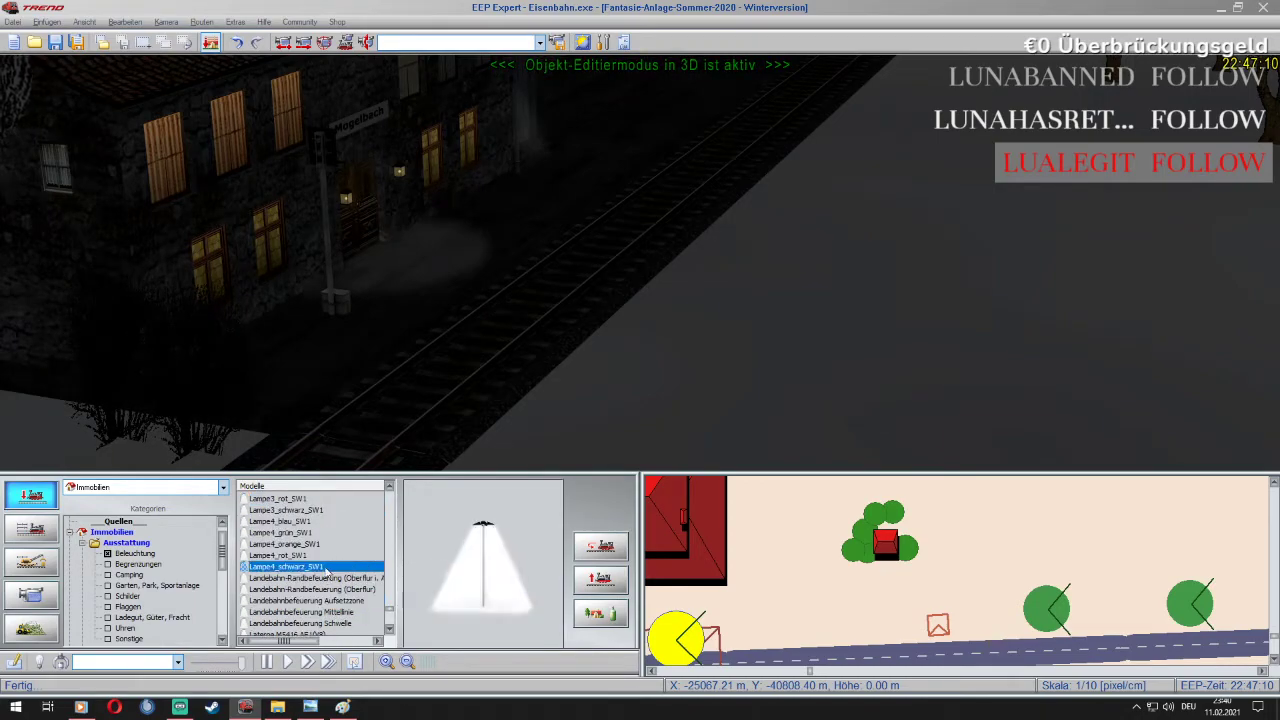
scroll(336, 548, "up", 2)
Place a DB Bahnsteigleuchte 1 beside the track opposite the station and check its object properties
scroll(335, 548, "up", 2)
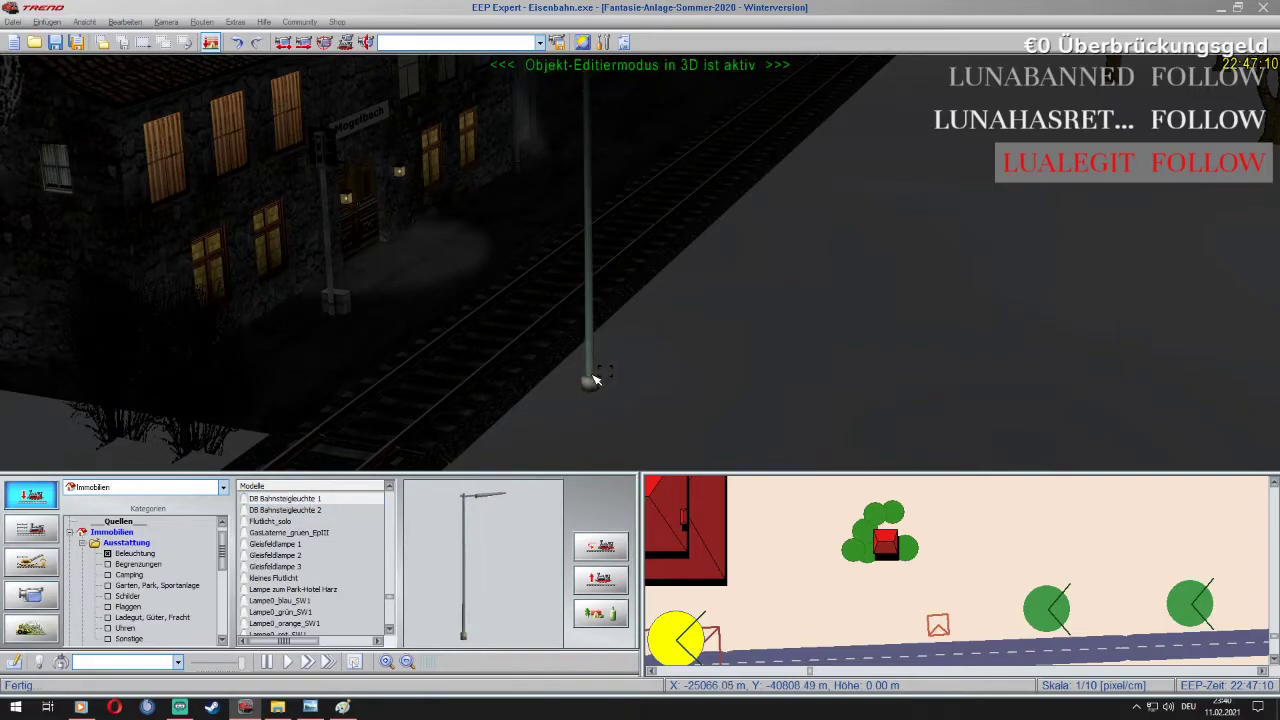
right_click(595, 379)
left_click(647, 507)
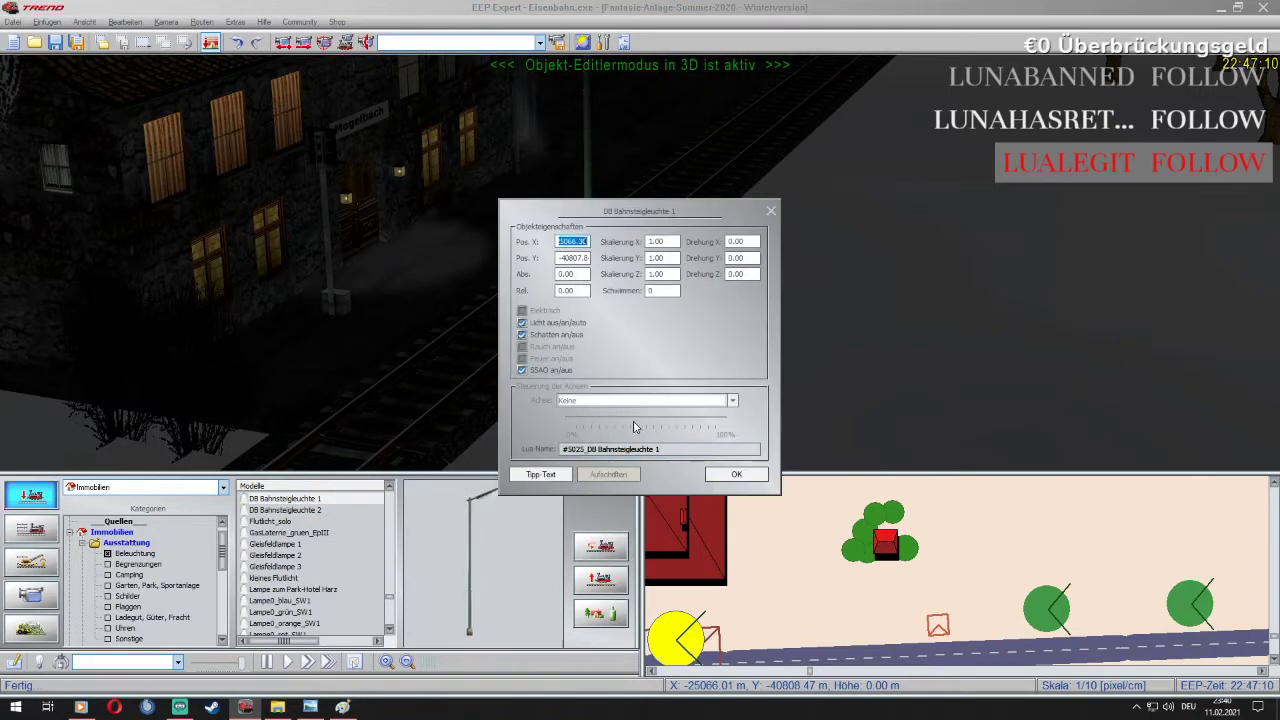
left_click(755, 468)
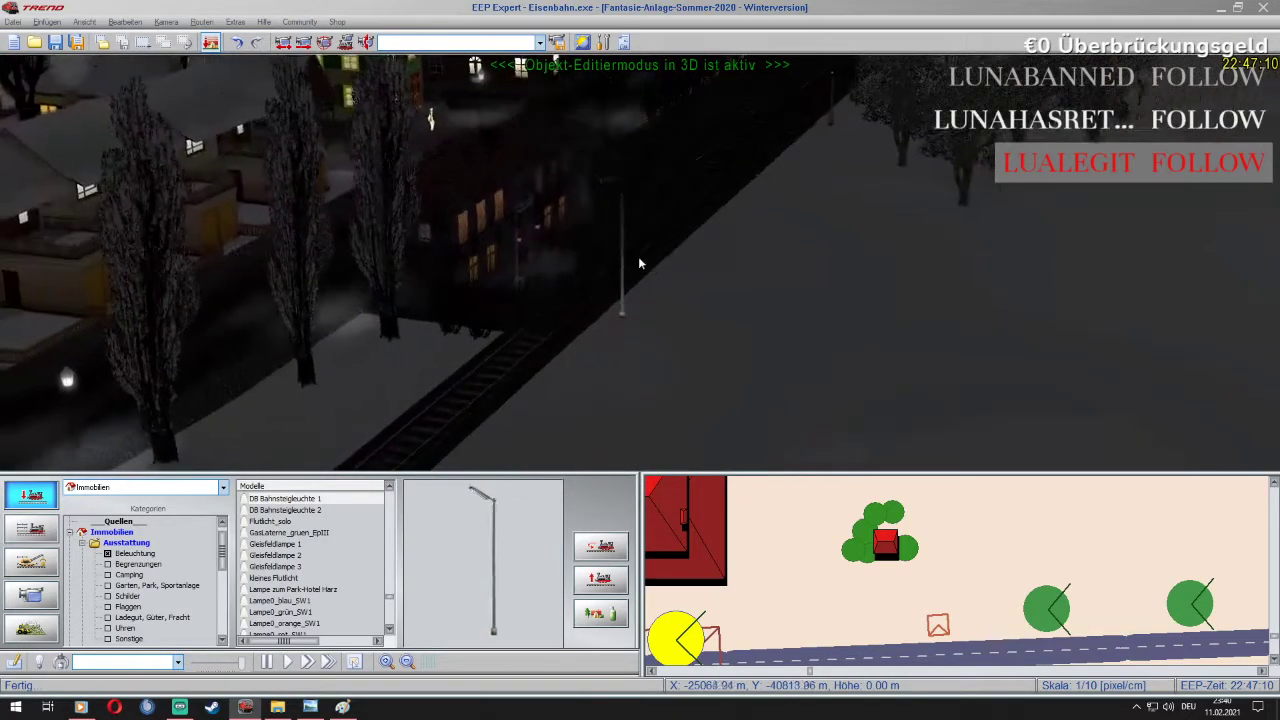
Remove the DB Bahnsteigleuchte 1 beside the track and preview the Dancelight_SM1 model
right_click(599, 346)
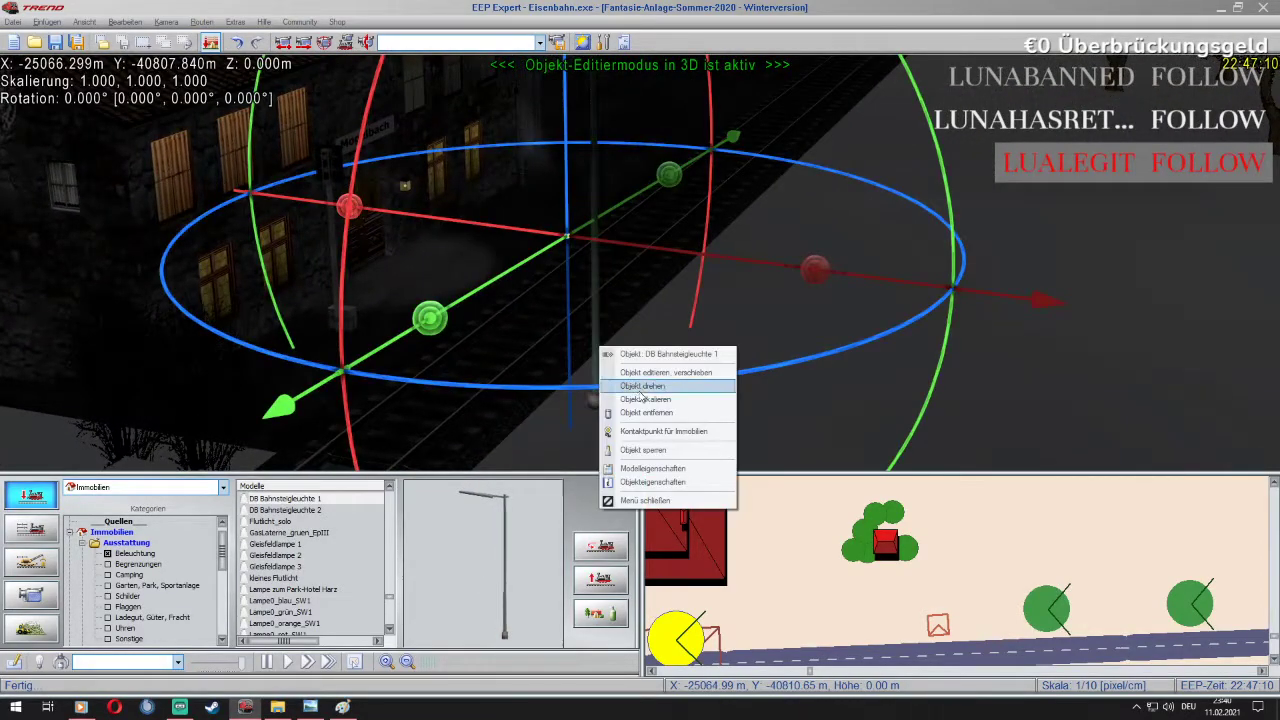
left_click(647, 414)
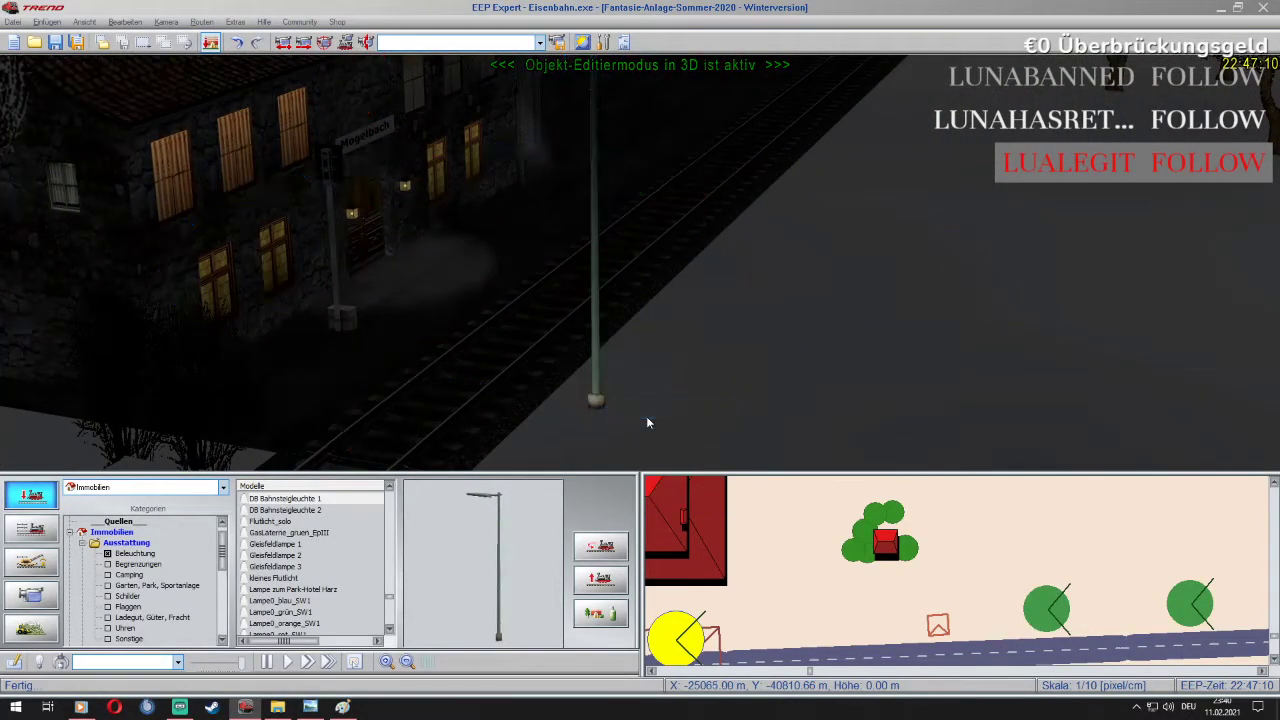
left_click(323, 498)
scroll(333, 503, "up", 1)
left_click(326, 522)
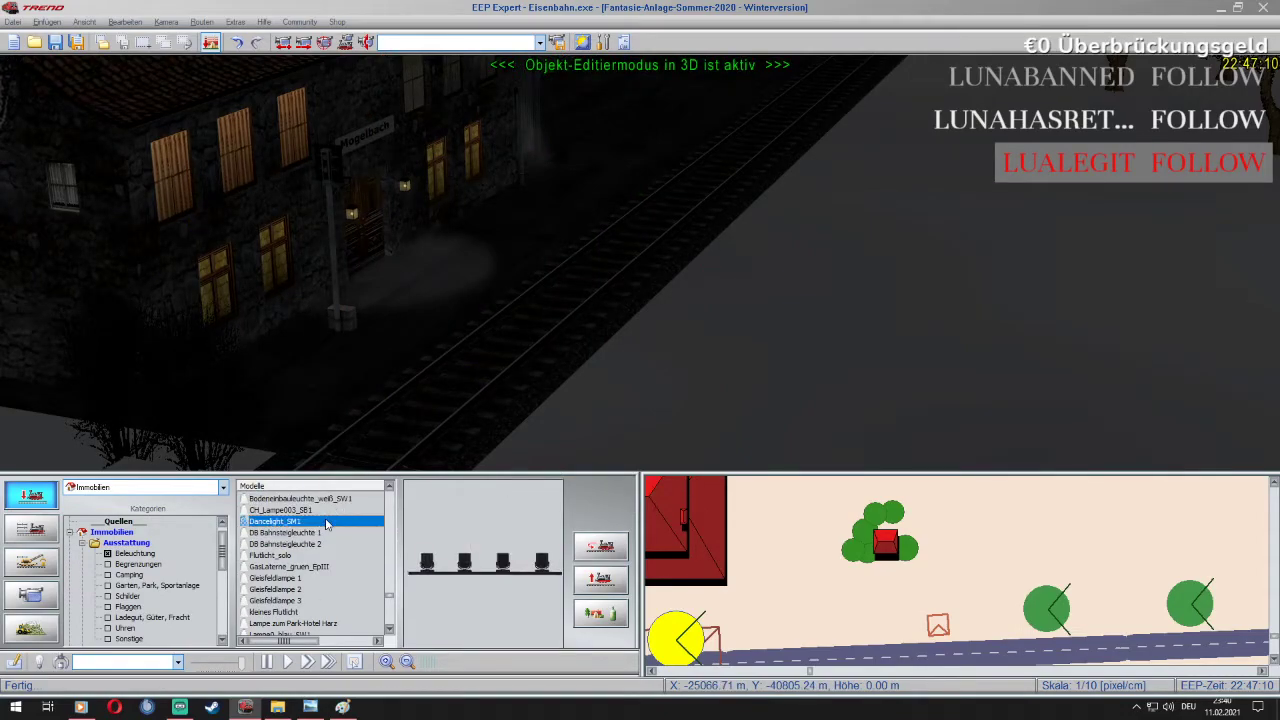
Place a CH_Lampe003_SB1 lamp in the snow beside the track opposite the Mogelbach station
left_click(341, 511)
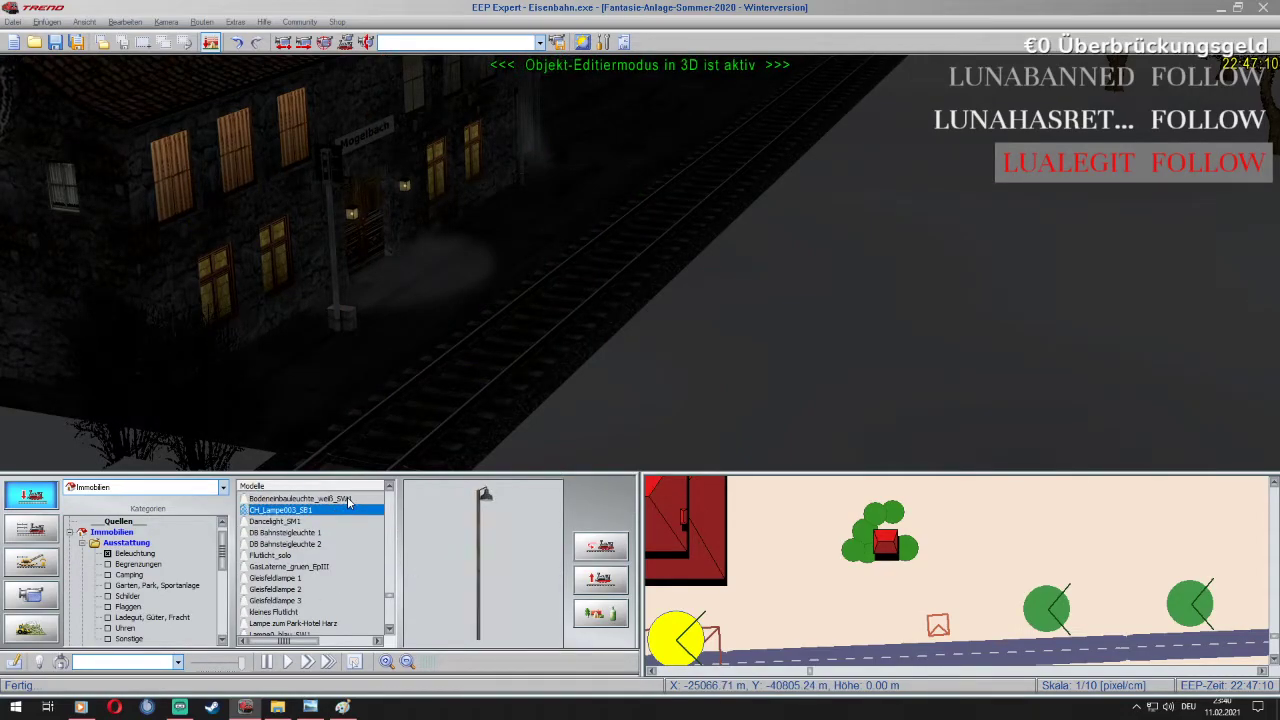
scroll(766, 126, "up", 5)
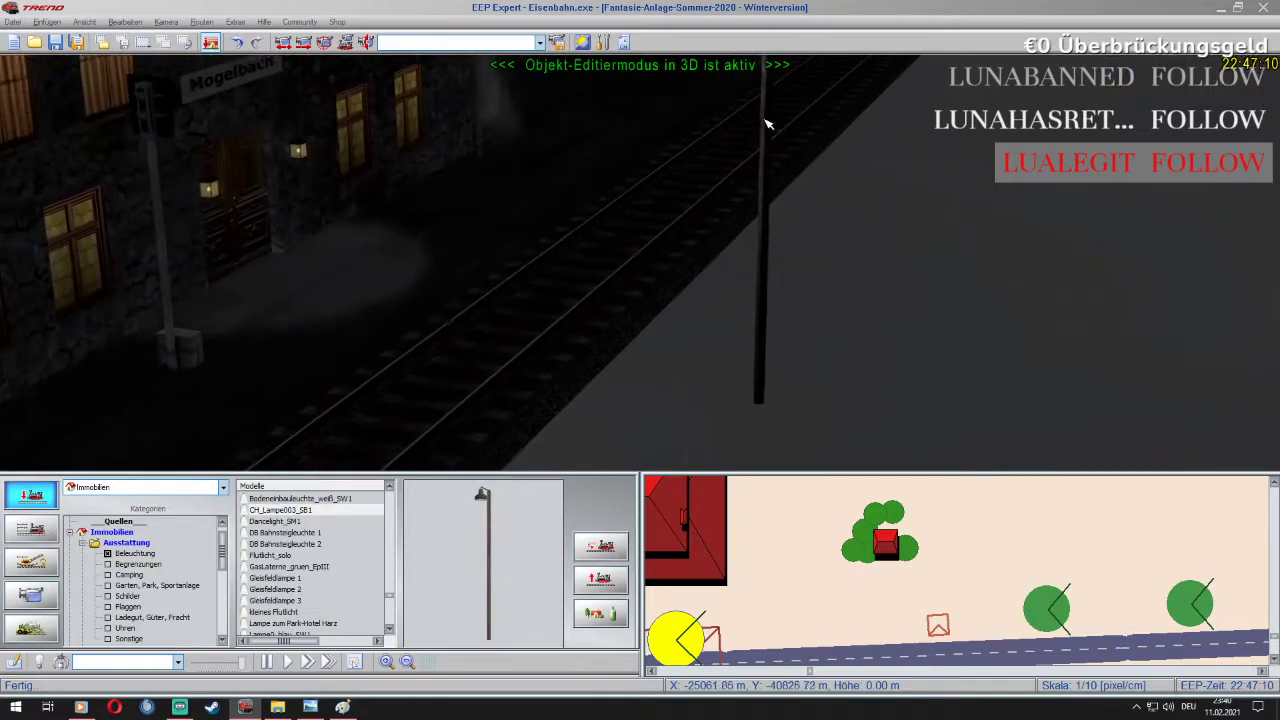
scroll(772, 131, "down", 6)
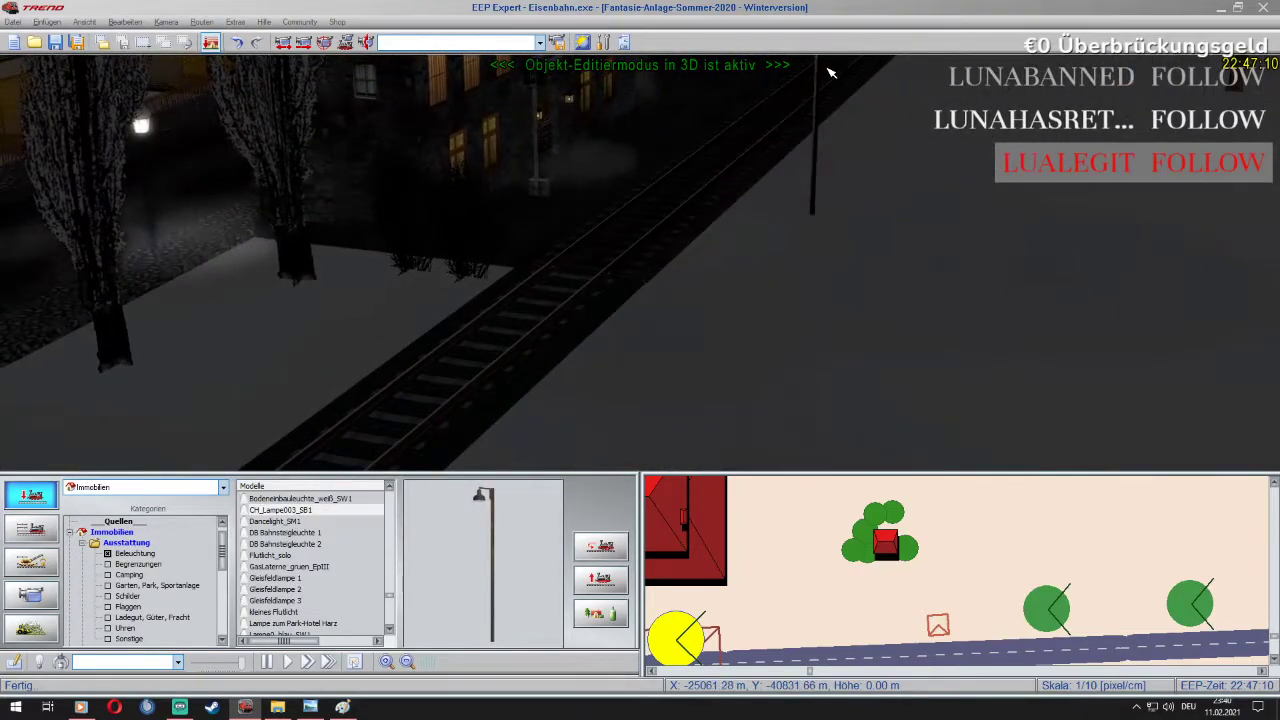
key("Up")
scroll(826, 178, "up", 2)
scroll(829, 181, "up", 1)
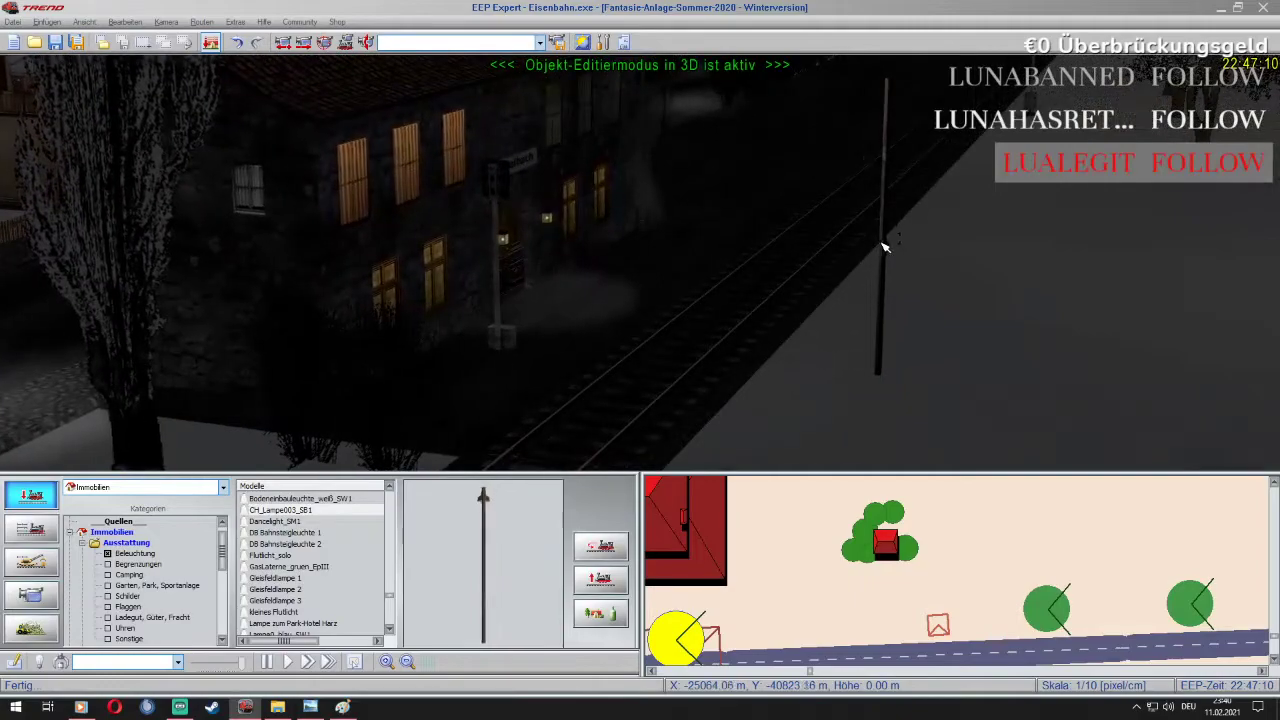
Check the object properties of the CH_Lampe003_SB1 lamp beside the track and remove the lamp from the layout
right_click(890, 246)
left_click(940, 377)
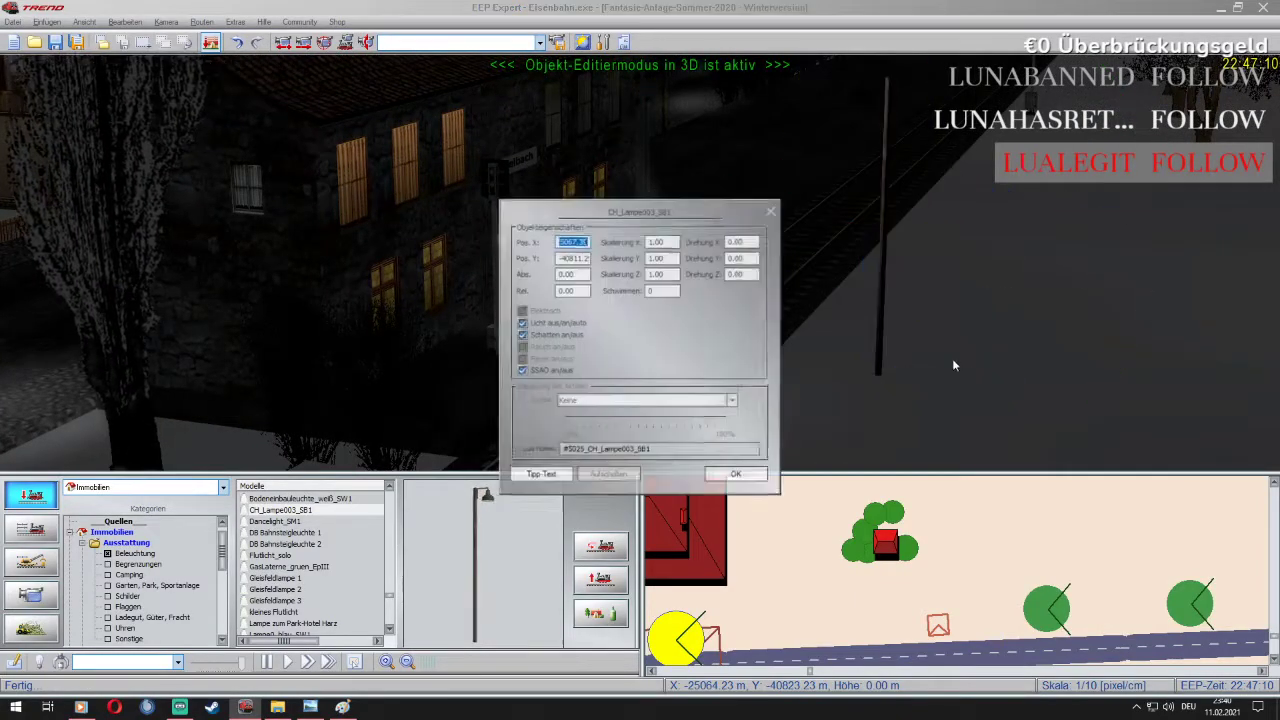
left_click(736, 474)
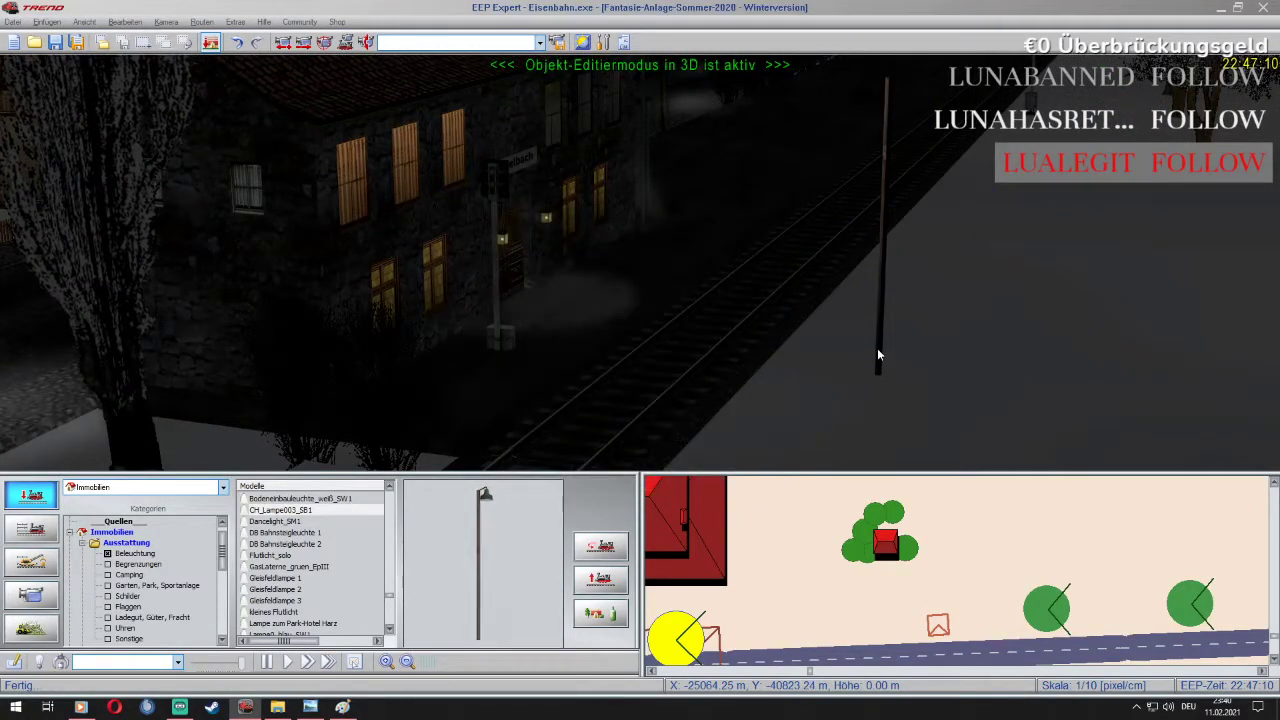
right_click(880, 337)
left_click(930, 404)
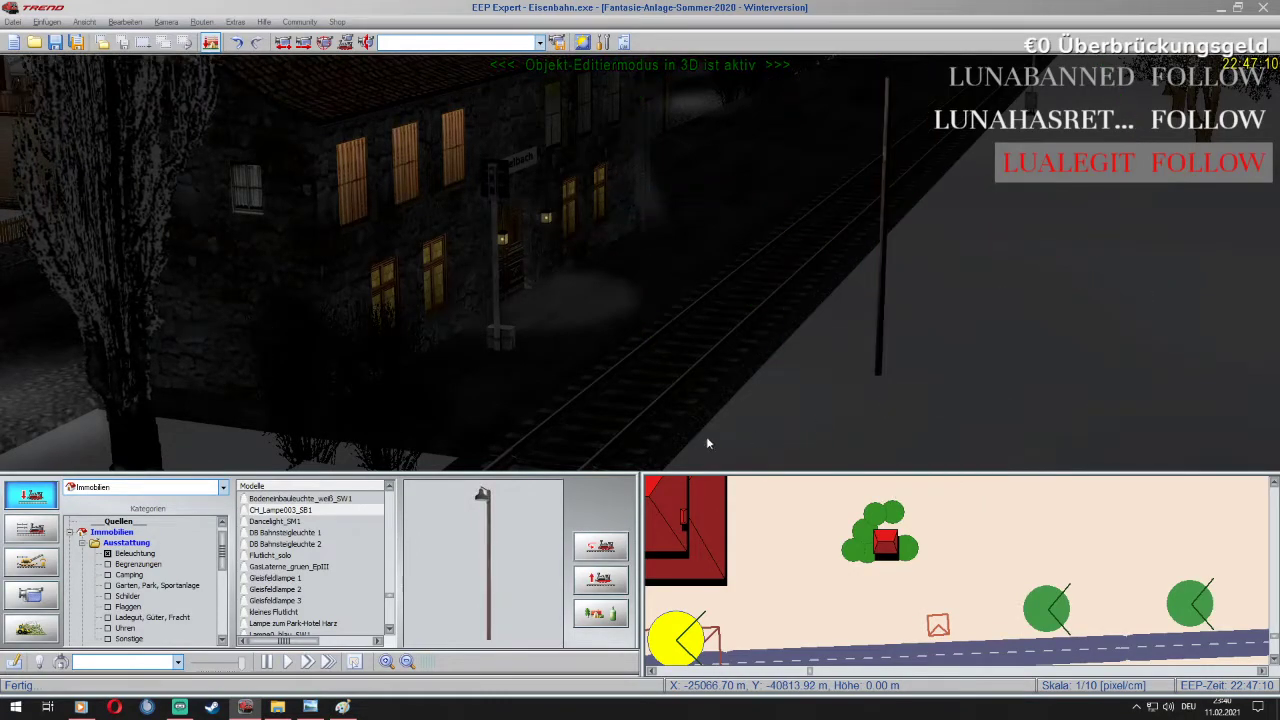
Preview the Bodeneinbauleuchte_weiß_SW1, blinkfeuer, Bhstg_Leuchte_DAH_SW and Bhstg_Leuchte_DAH_Gas_RE1_99 models
left_click(327, 500)
scroll(357, 544, "up", 2)
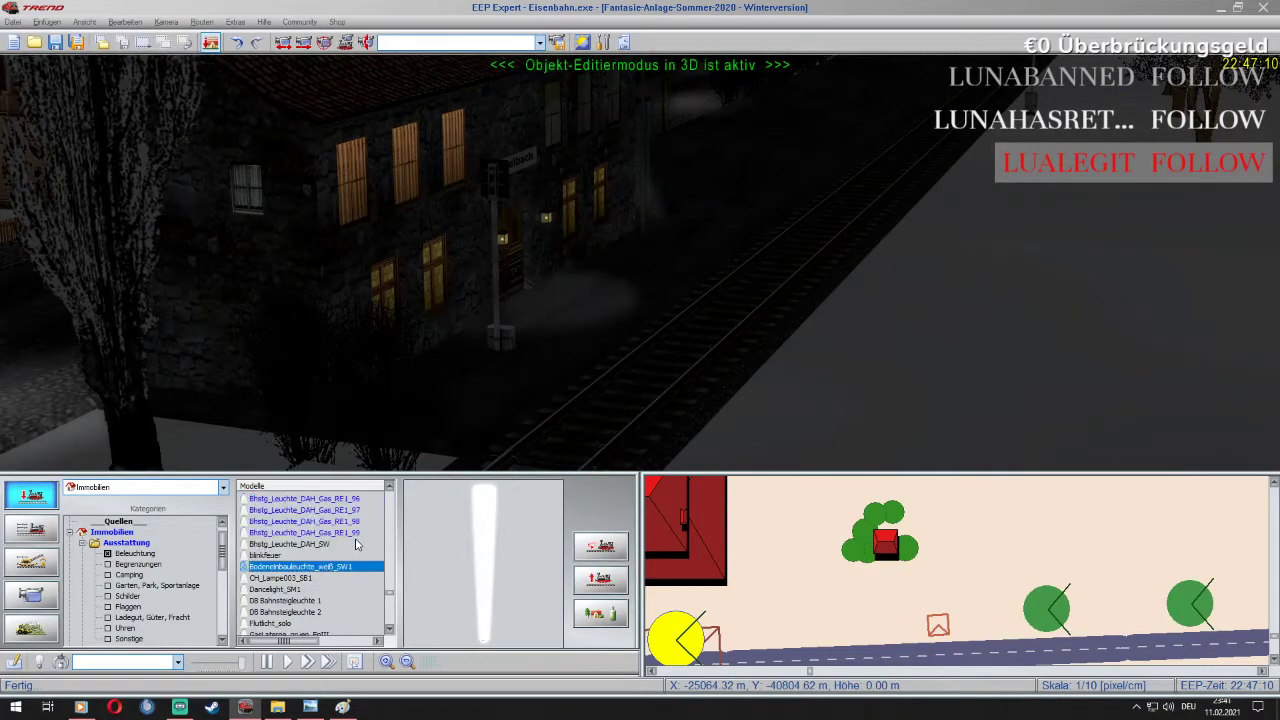
left_click(327, 555)
left_click(327, 544)
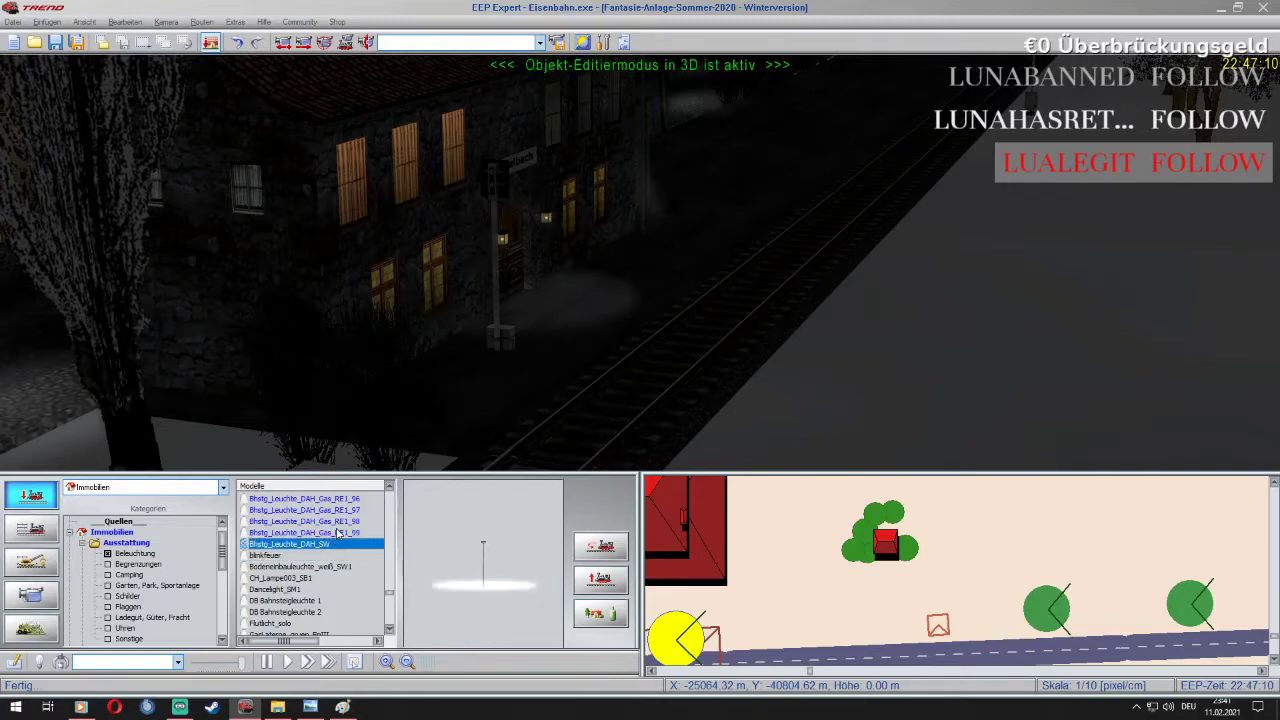
left_click(340, 533)
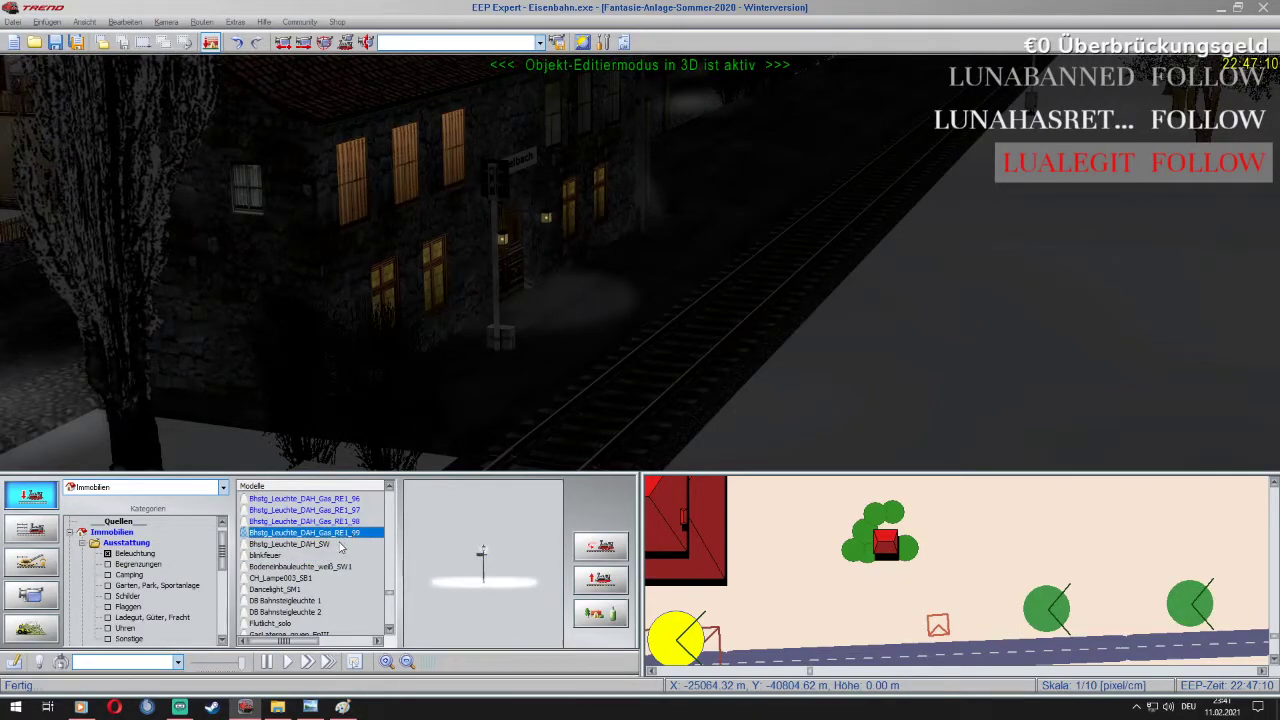
Place a Bhstg_Leuchte_DAH_SW lamp and move it beside the signal mast outside the station, at about X -25060.7 m, Y -40808.0 m
left_click(340, 544)
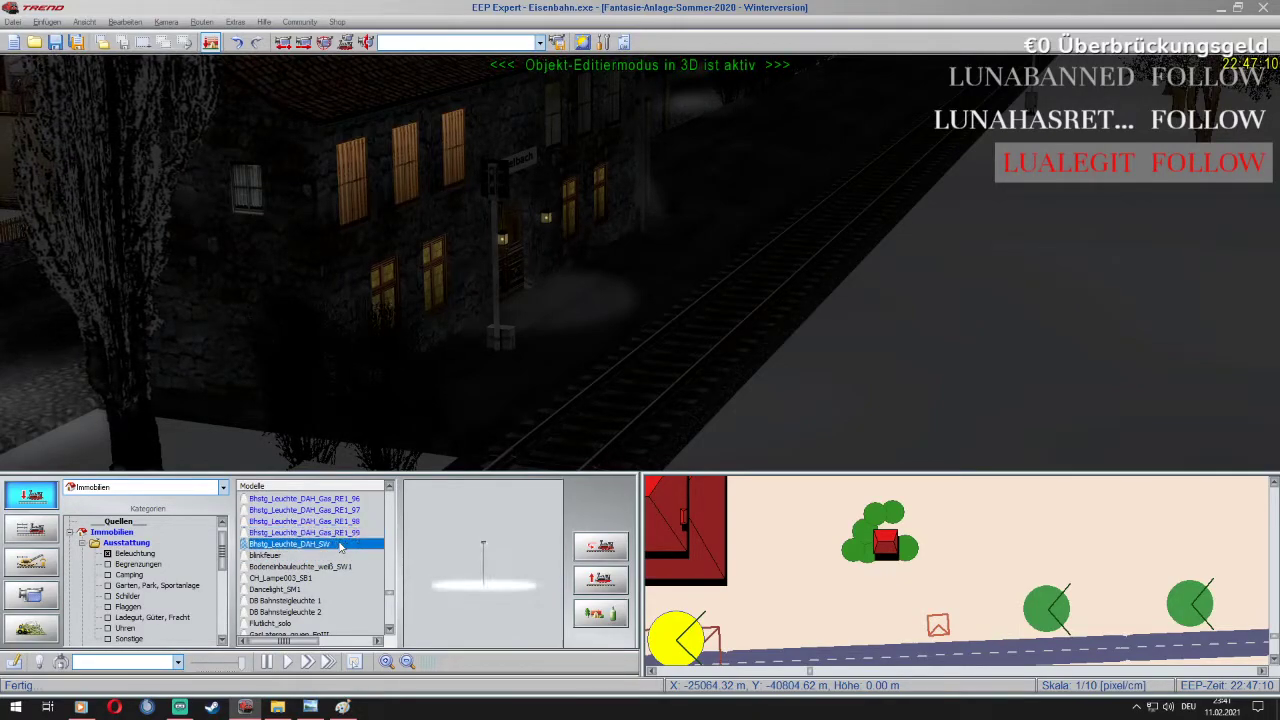
left_click(815, 378)
right_click(820, 174)
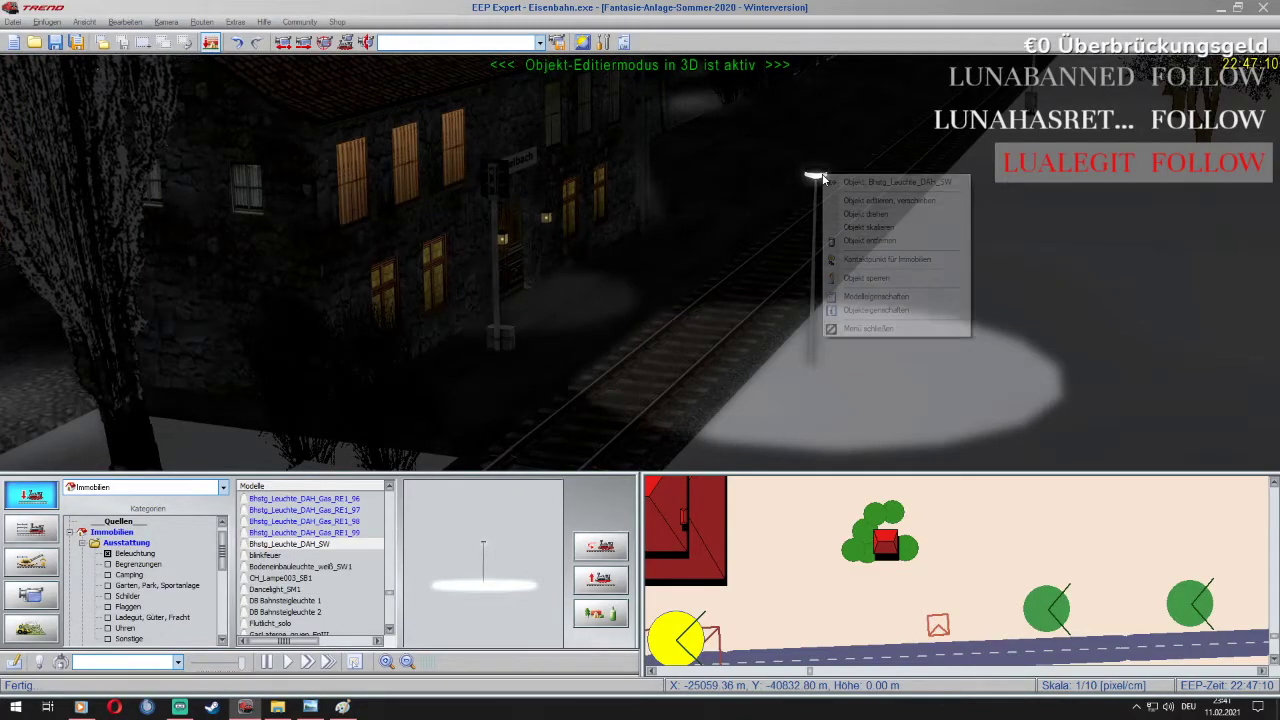
left_click(818, 176)
left_click_drag(818, 174, 498, 263)
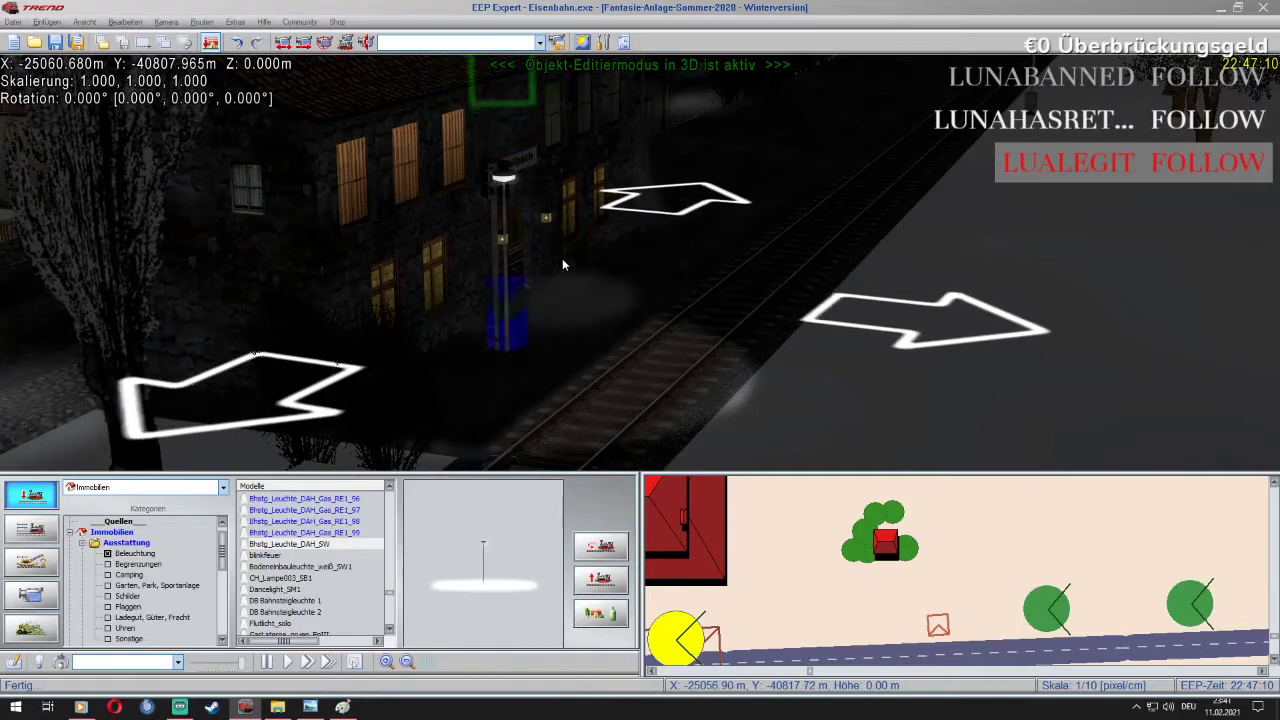
Try relative heights of 0.1 and 0.2 for the Bhstg_Leuchte_DAH_SW lamp in front of the station
right_click(505, 181)
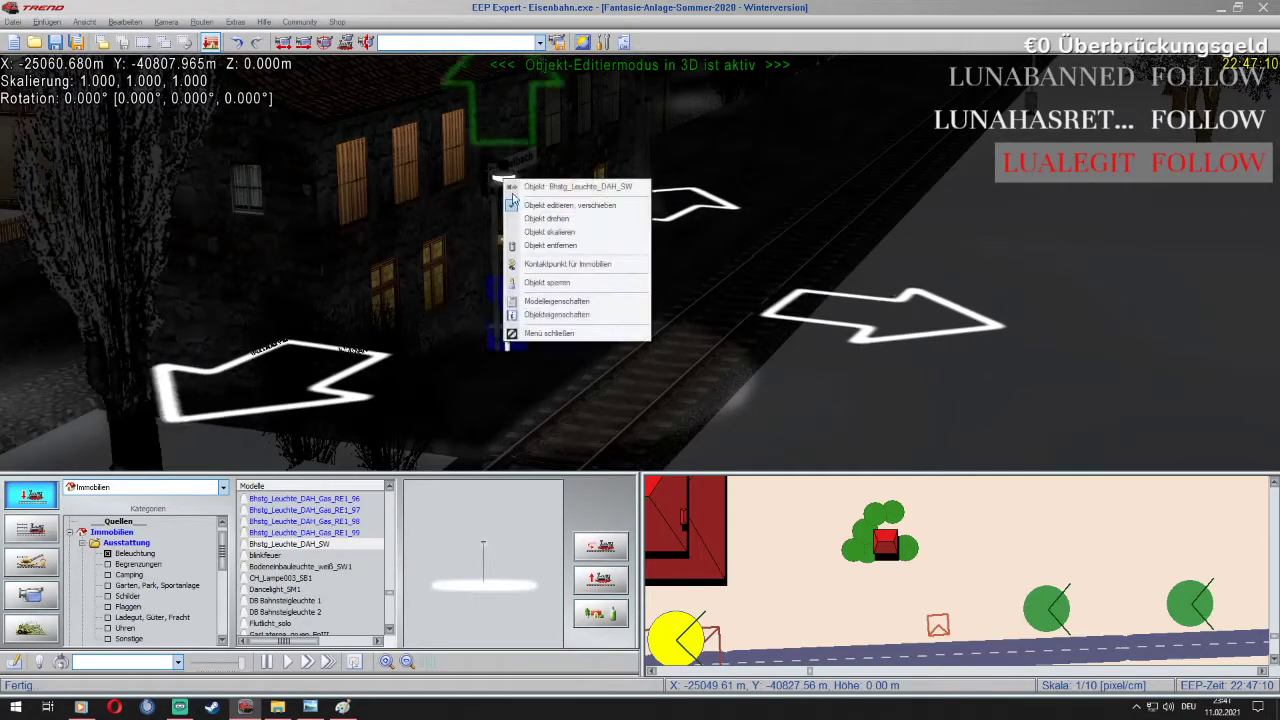
left_click(556, 314)
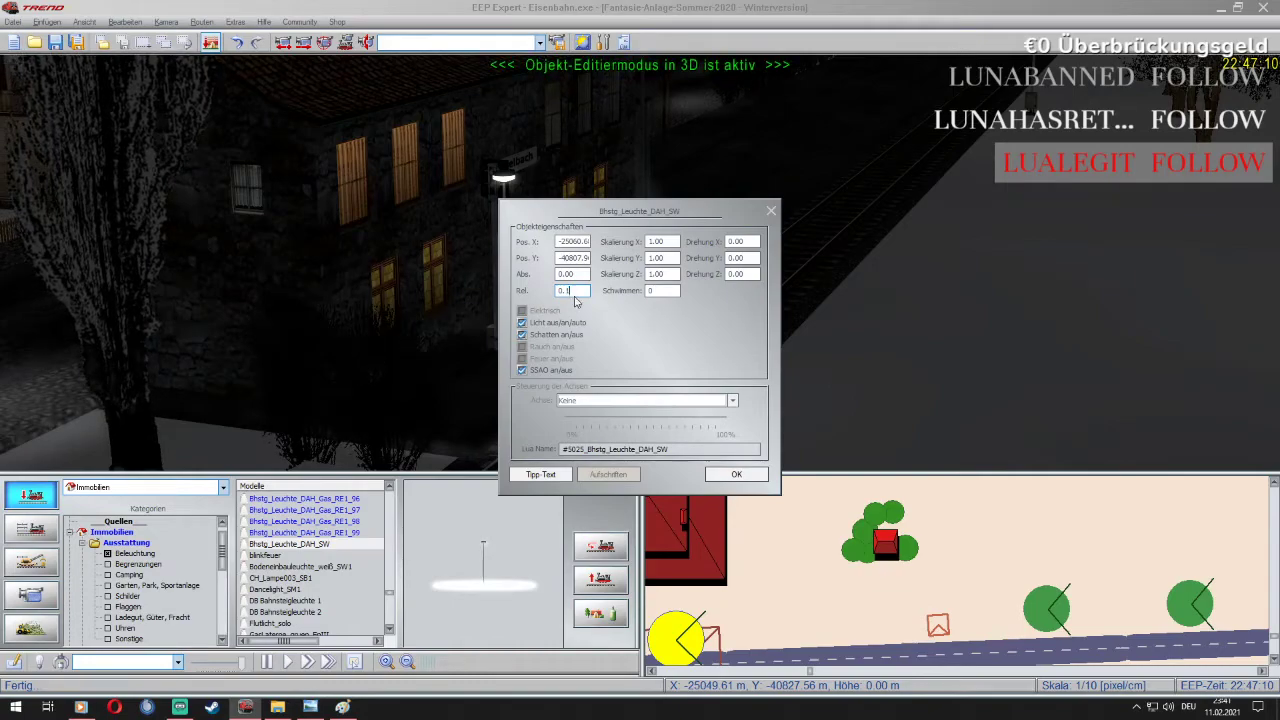
left_click(737, 475)
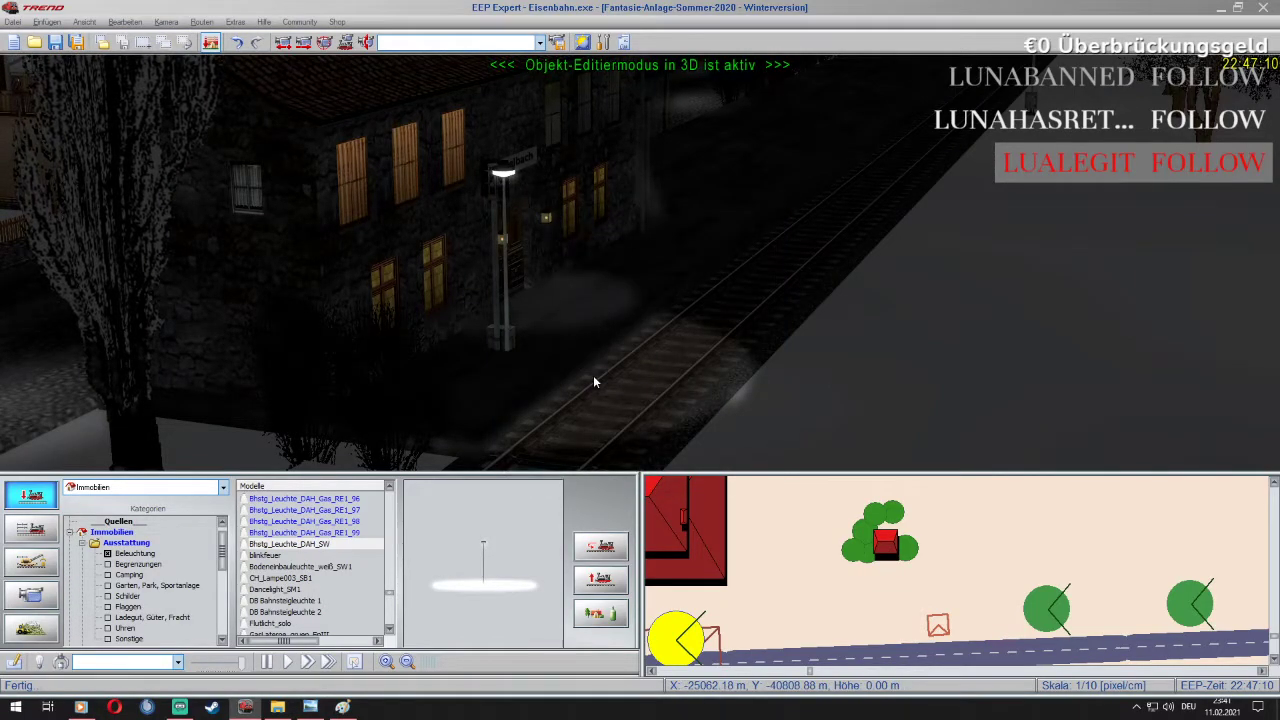
scroll(594, 377, "up", 3)
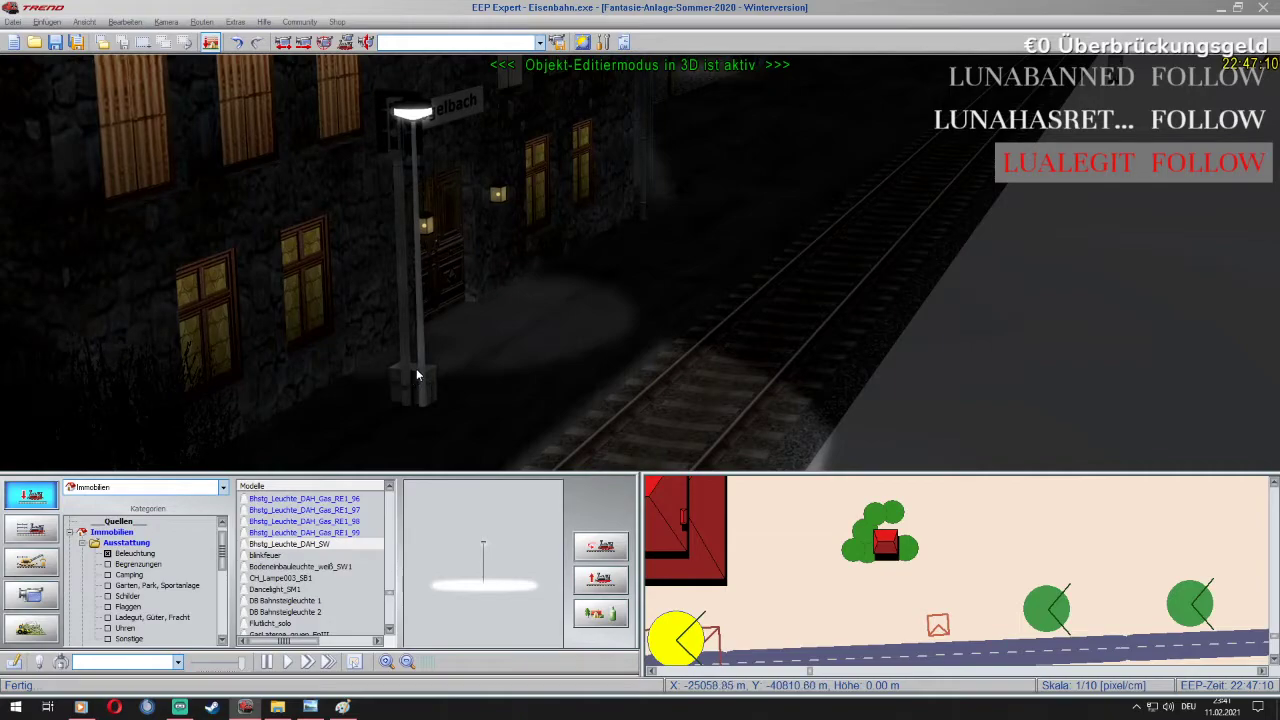
right_click(419, 293)
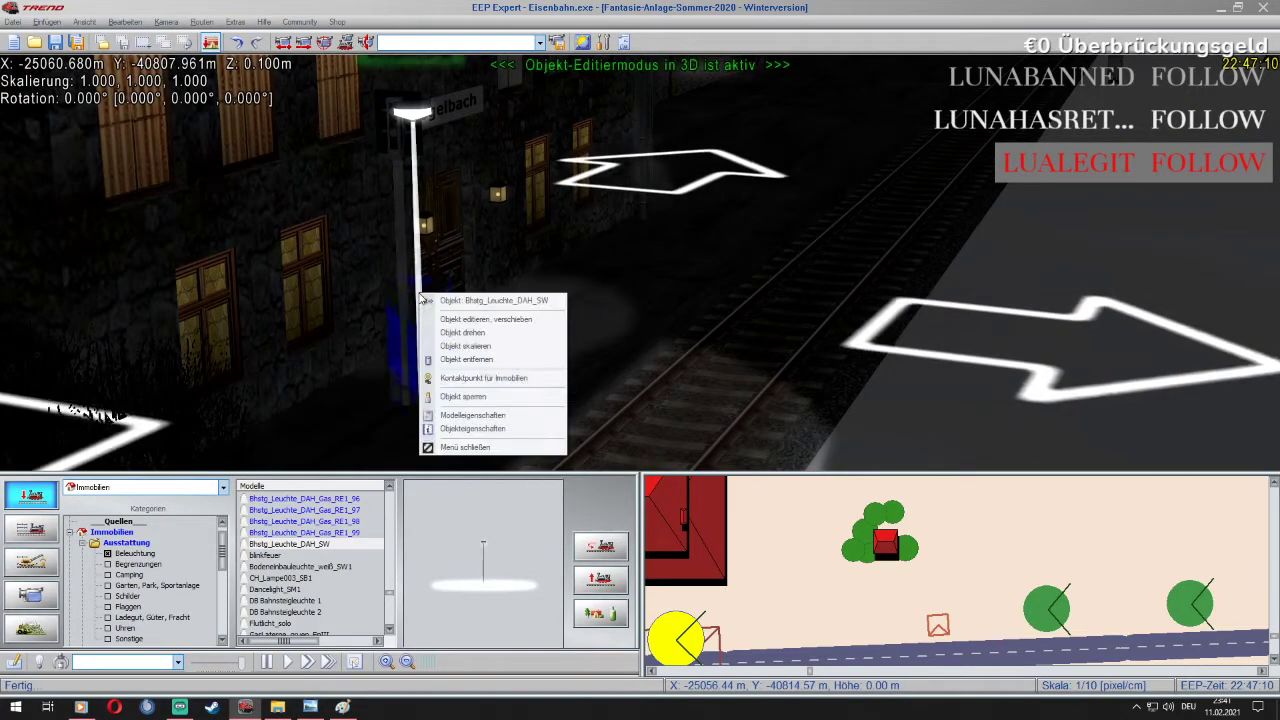
left_click(500, 429)
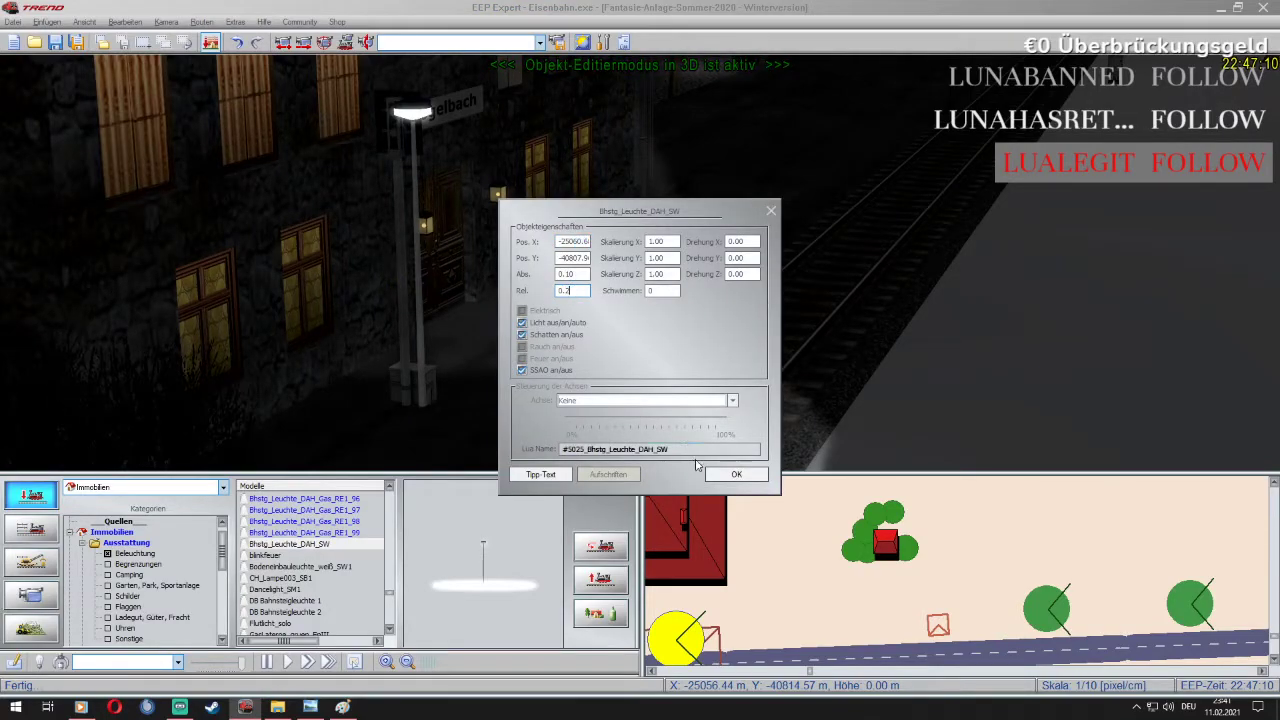
left_click(735, 475)
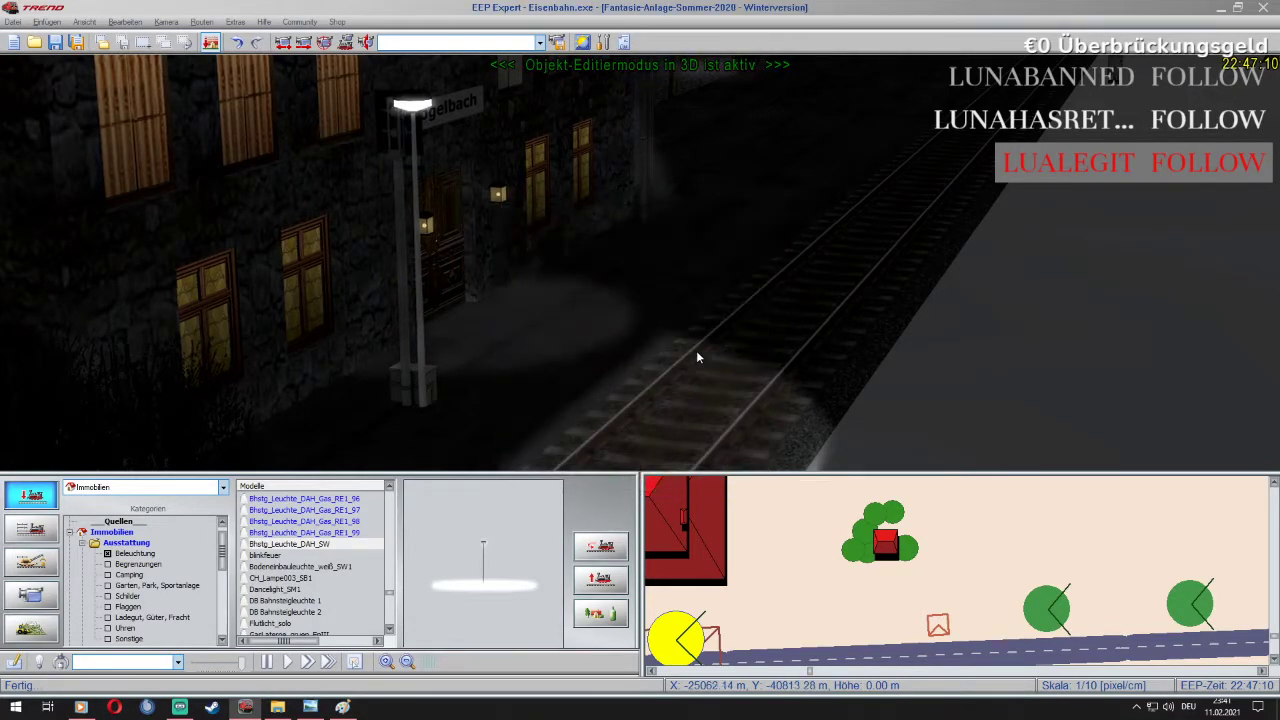
Raise the platform lamp's relative height to 0.3 and on to 0.4, and recheck its object properties
right_click(424, 395)
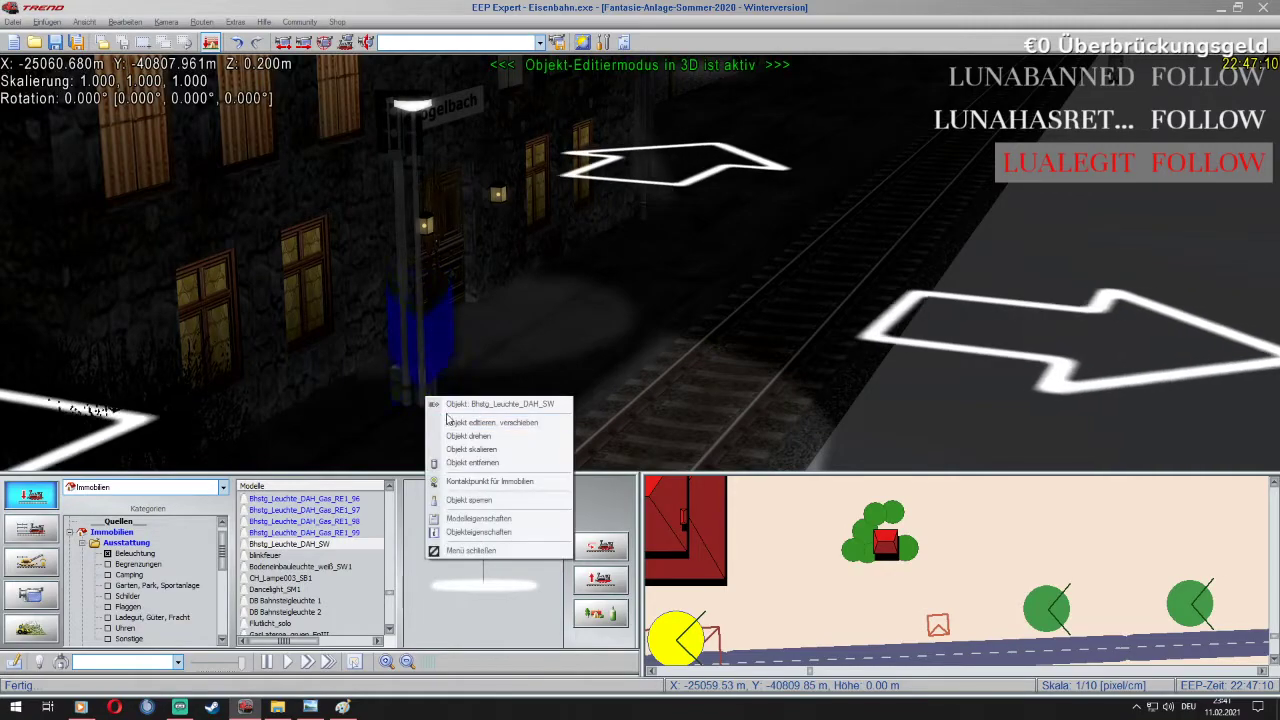
left_click(530, 532)
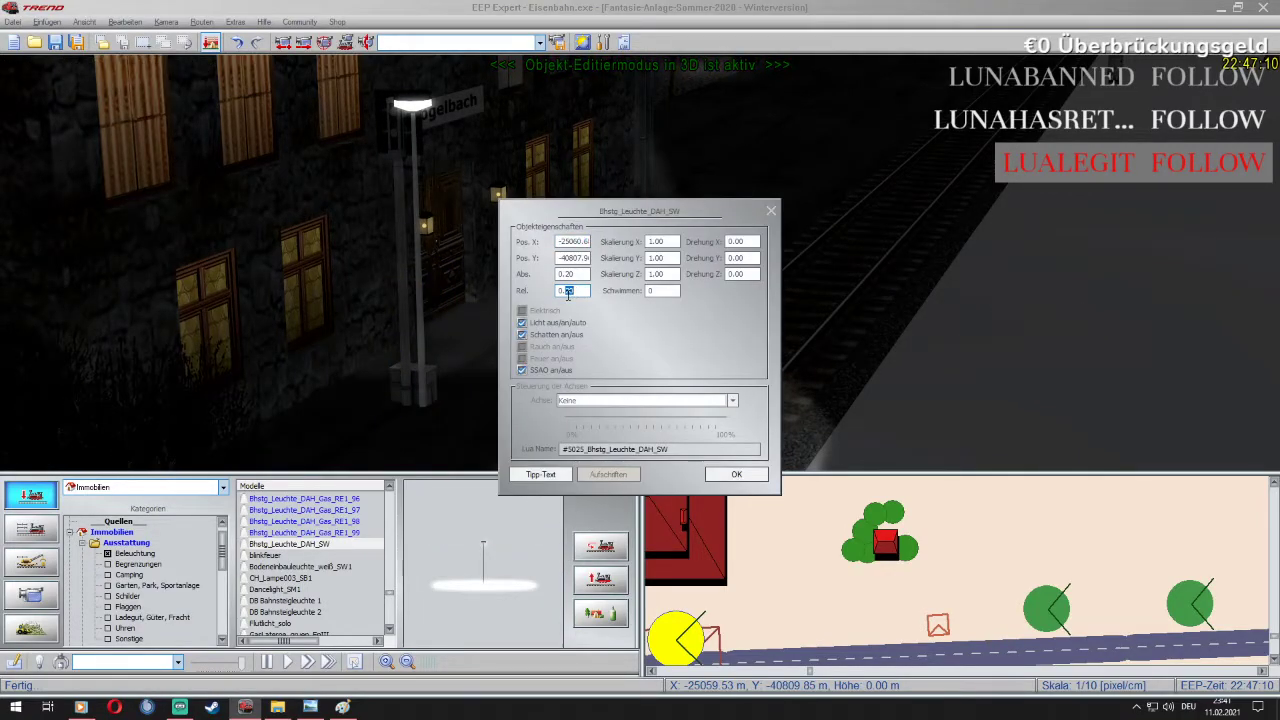
left_click(741, 478)
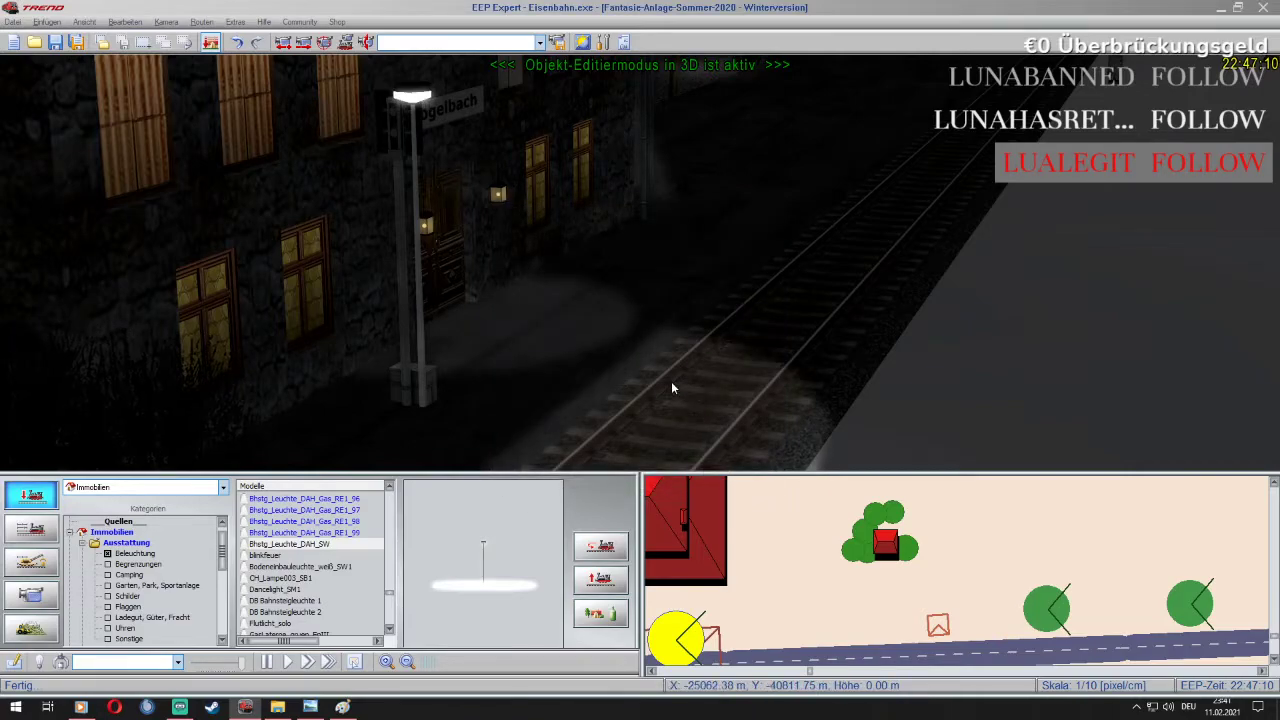
right_click(424, 392)
left_click(525, 528)
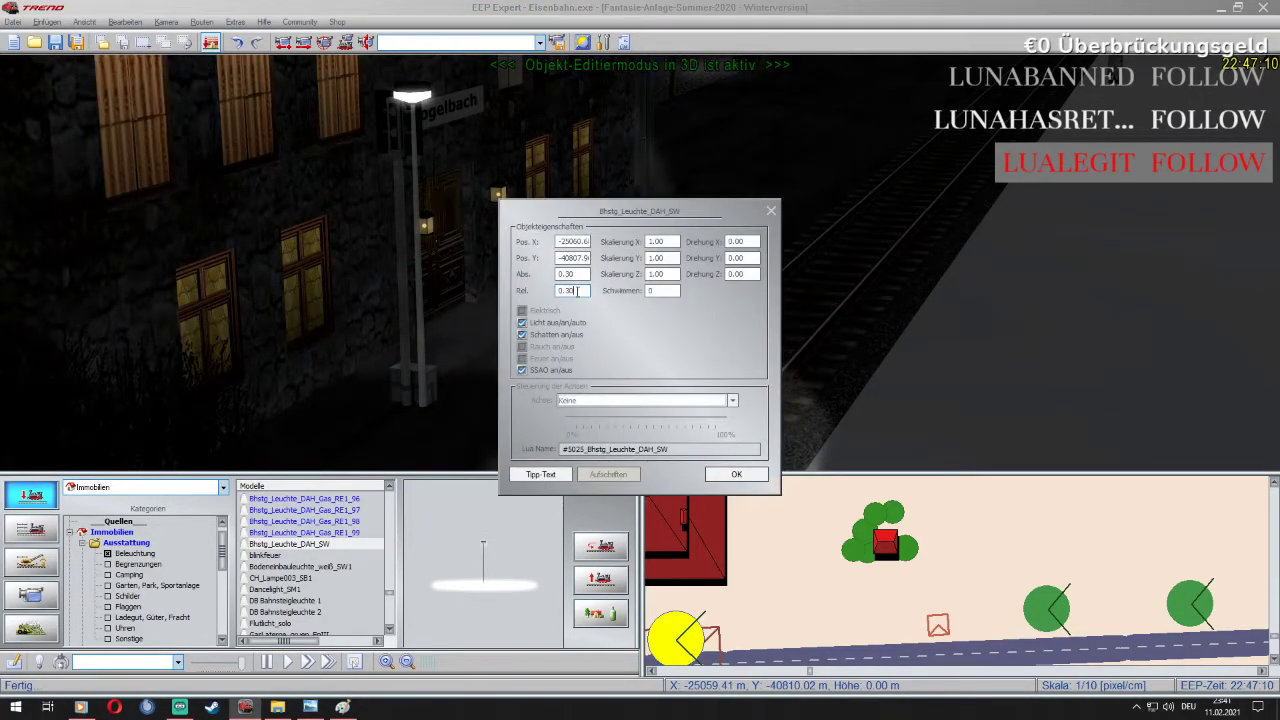
left_click(739, 474)
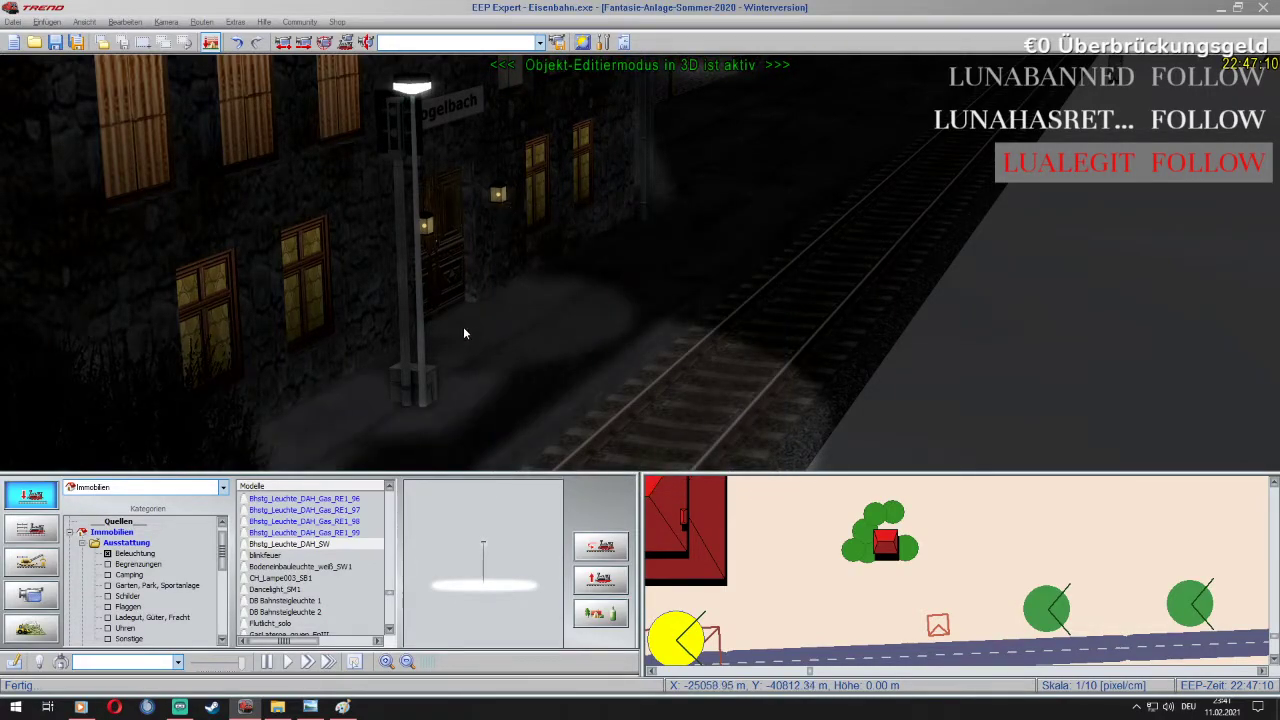
right_click(418, 279)
left_click(479, 415)
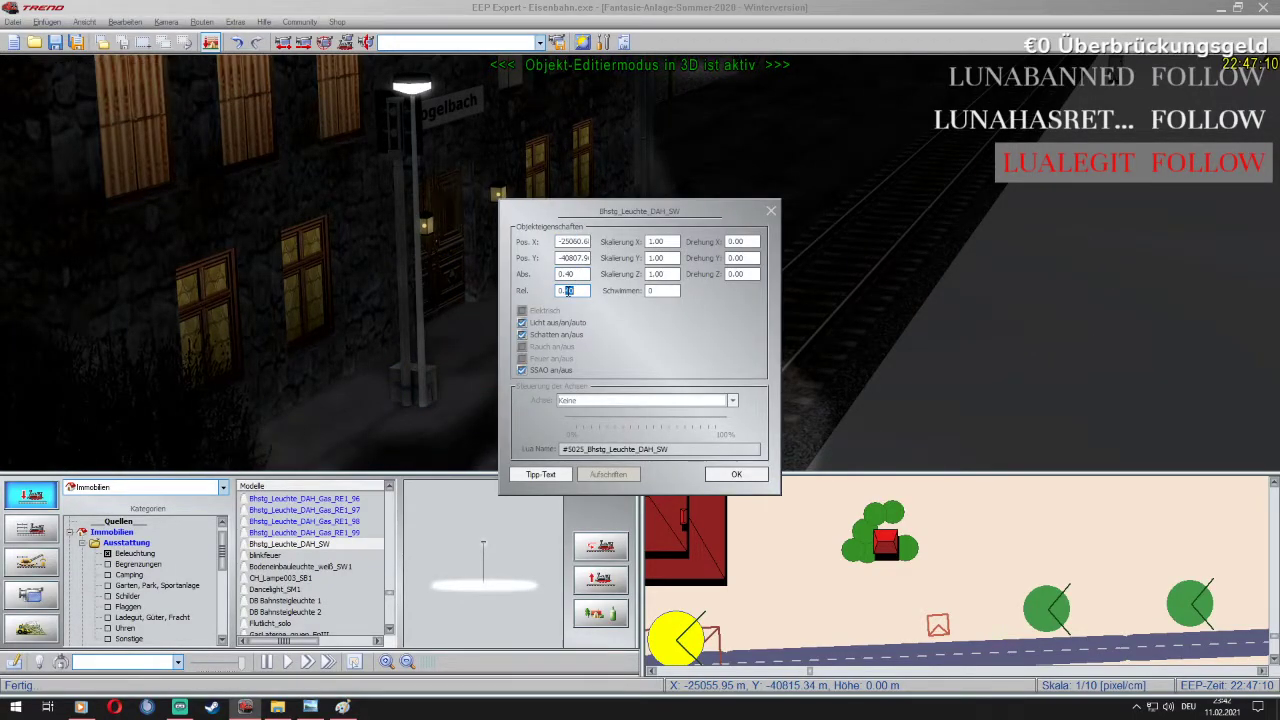
left_click(739, 473)
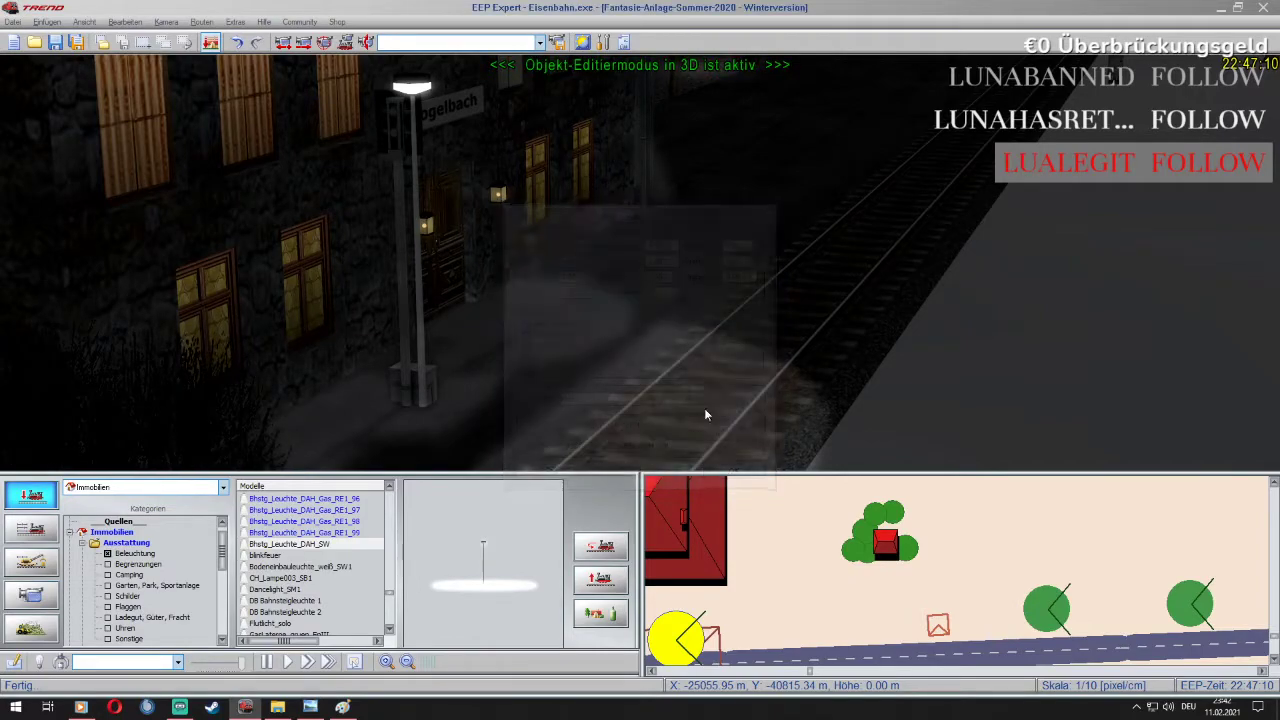
Examine the new lamp's light on the platform and track from farther away and close up
scroll(680, 389, "down", 3)
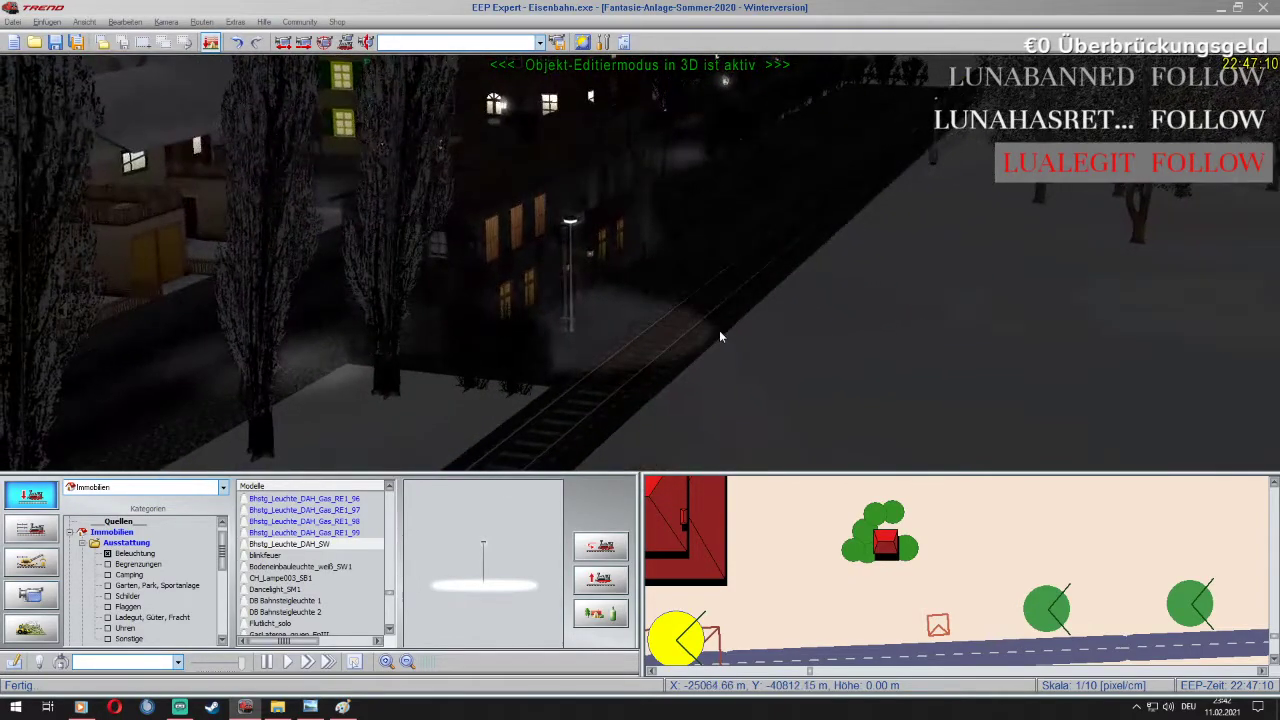
scroll(719, 330, "up", 4)
scroll(694, 316, "down", 4)
scroll(694, 316, "up", 5)
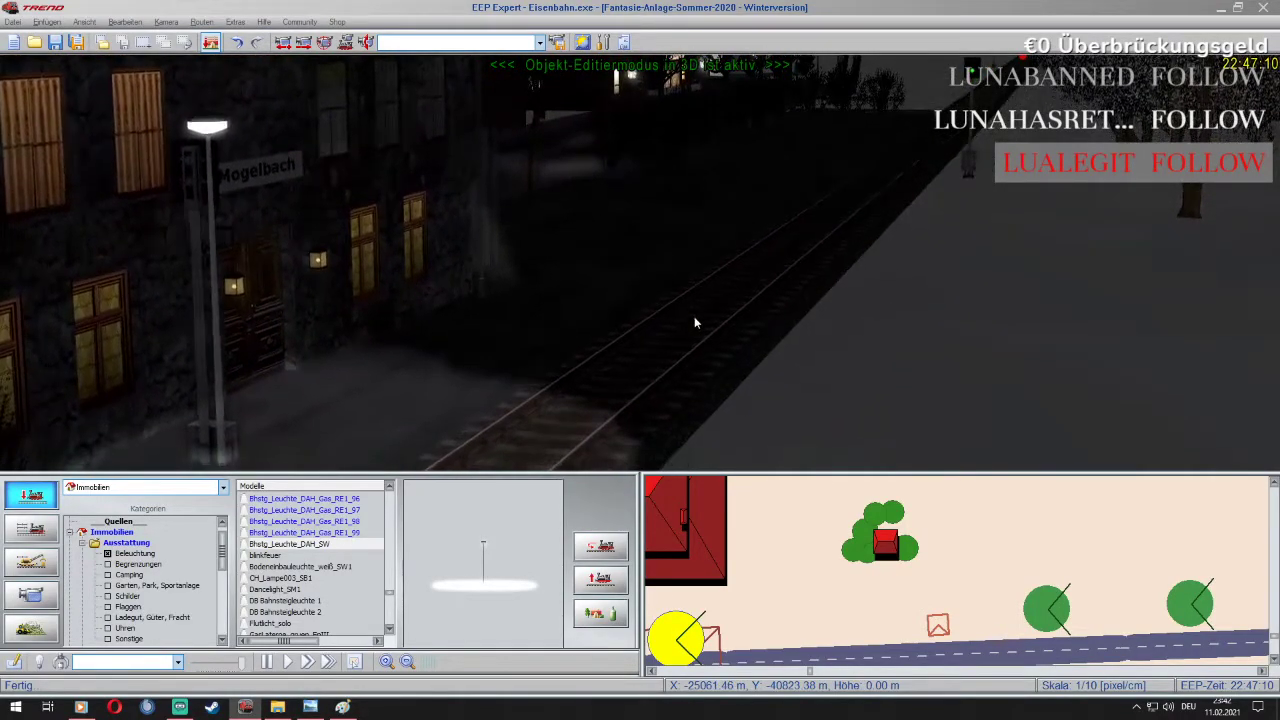
Look around the Mogelbach station and the neighbouring village buildings at night from a low viewpoint
scroll(695, 318, "up", 3)
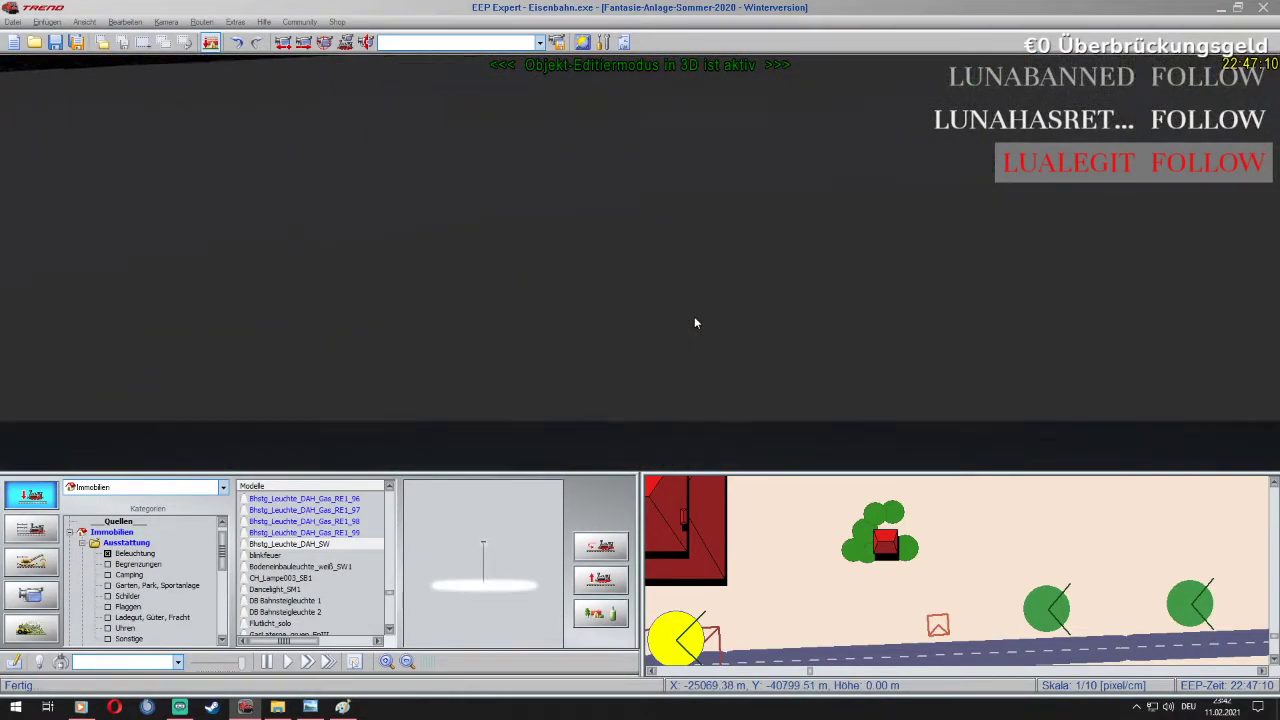
scroll(694, 316, "down", 4)
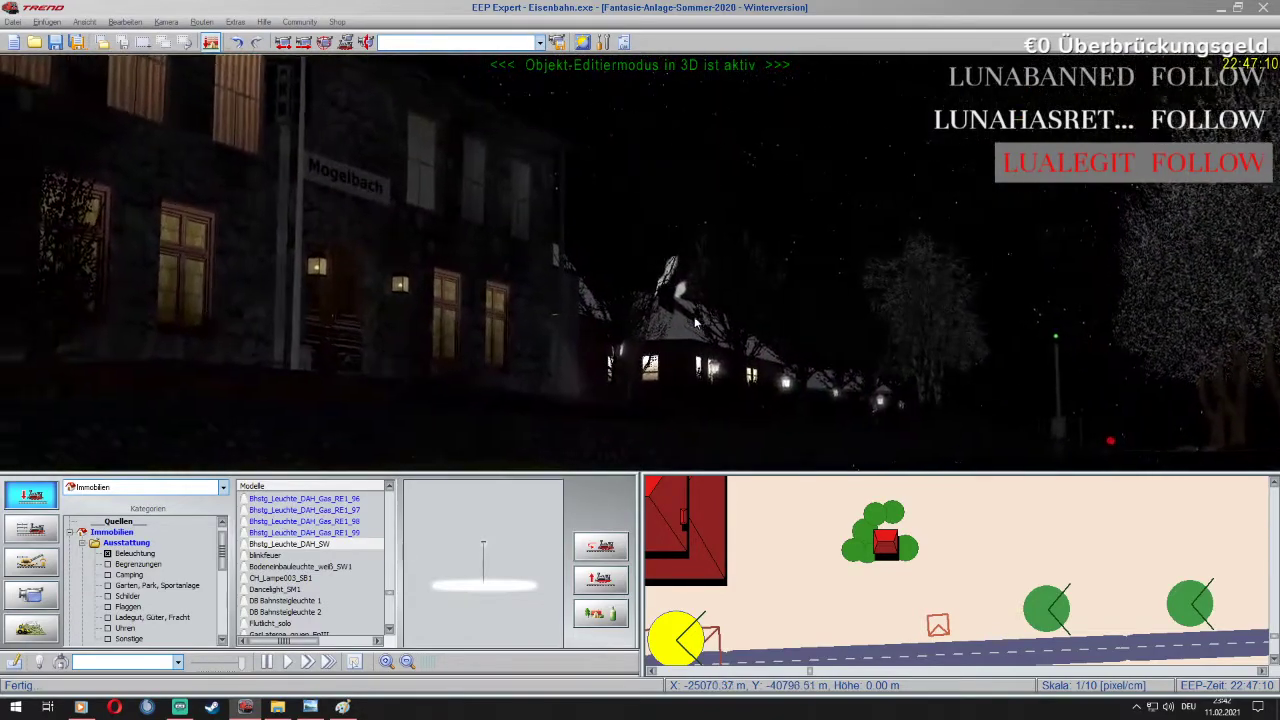
scroll(694, 316, "up", 3)
scroll(694, 316, "up", 3)
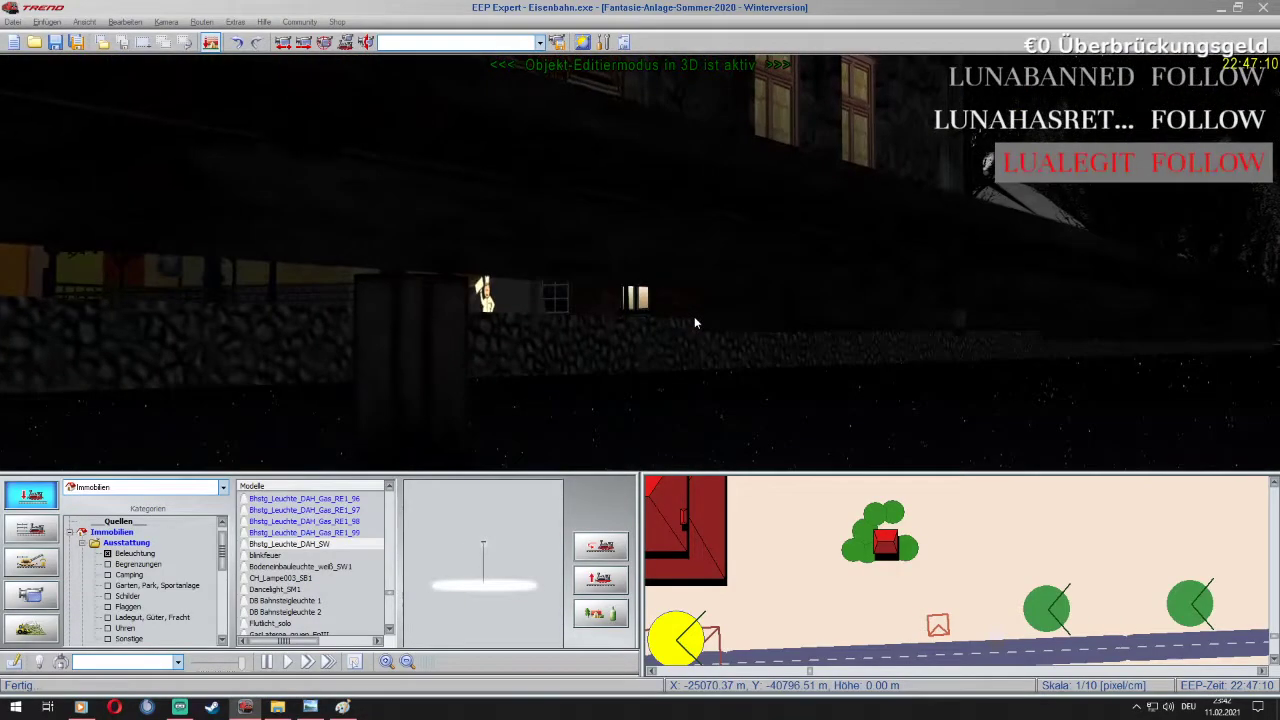
key("Left")
scroll(694, 316, "down", 3)
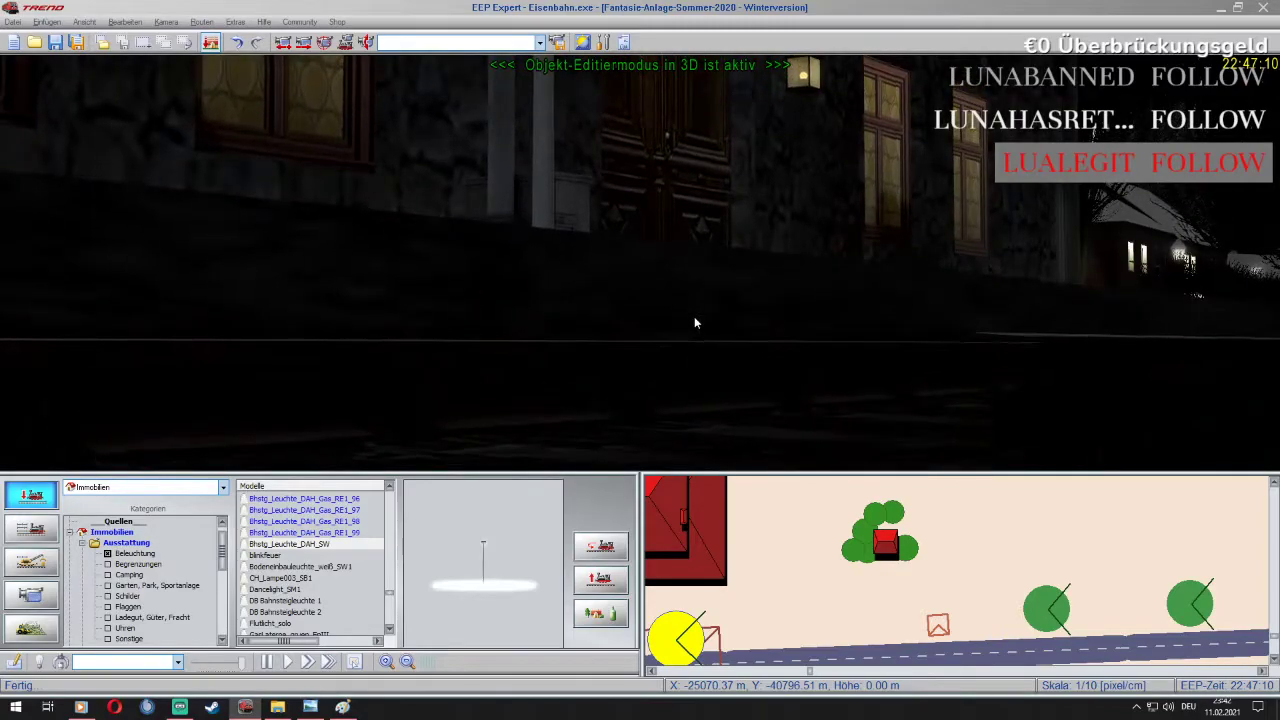
scroll(694, 316, "up", 1)
key("Down")
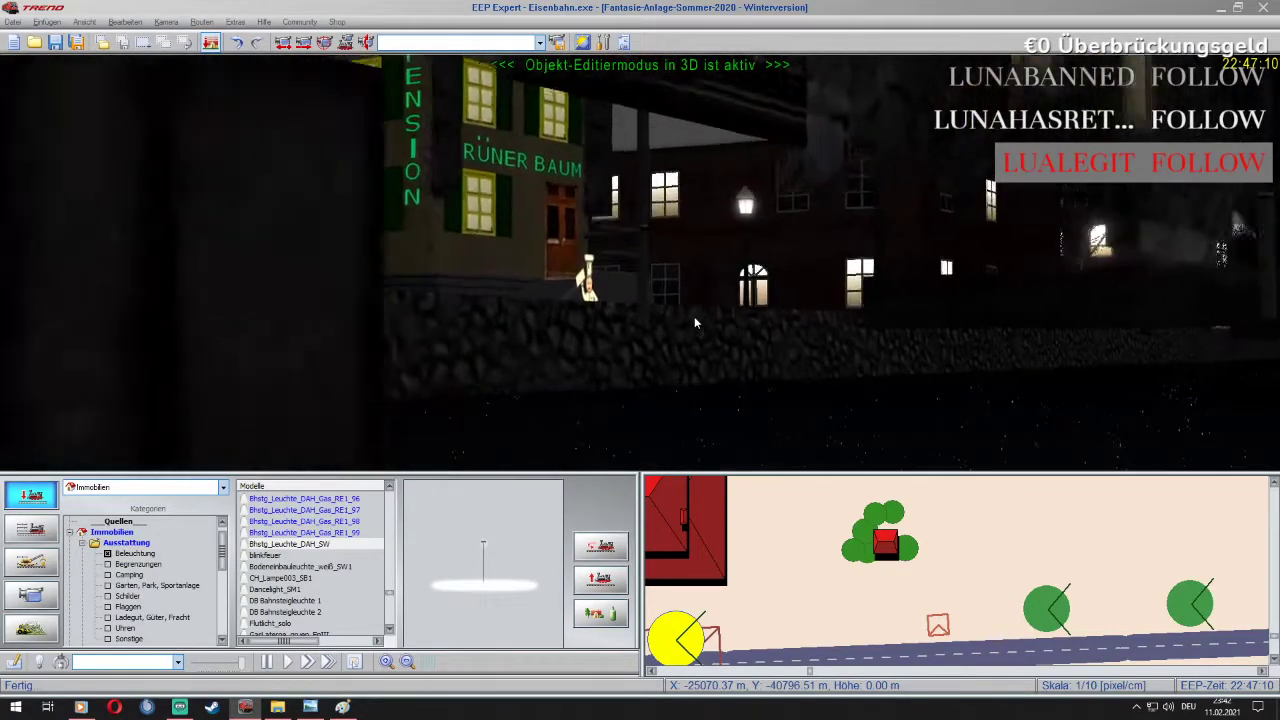
key("Left")
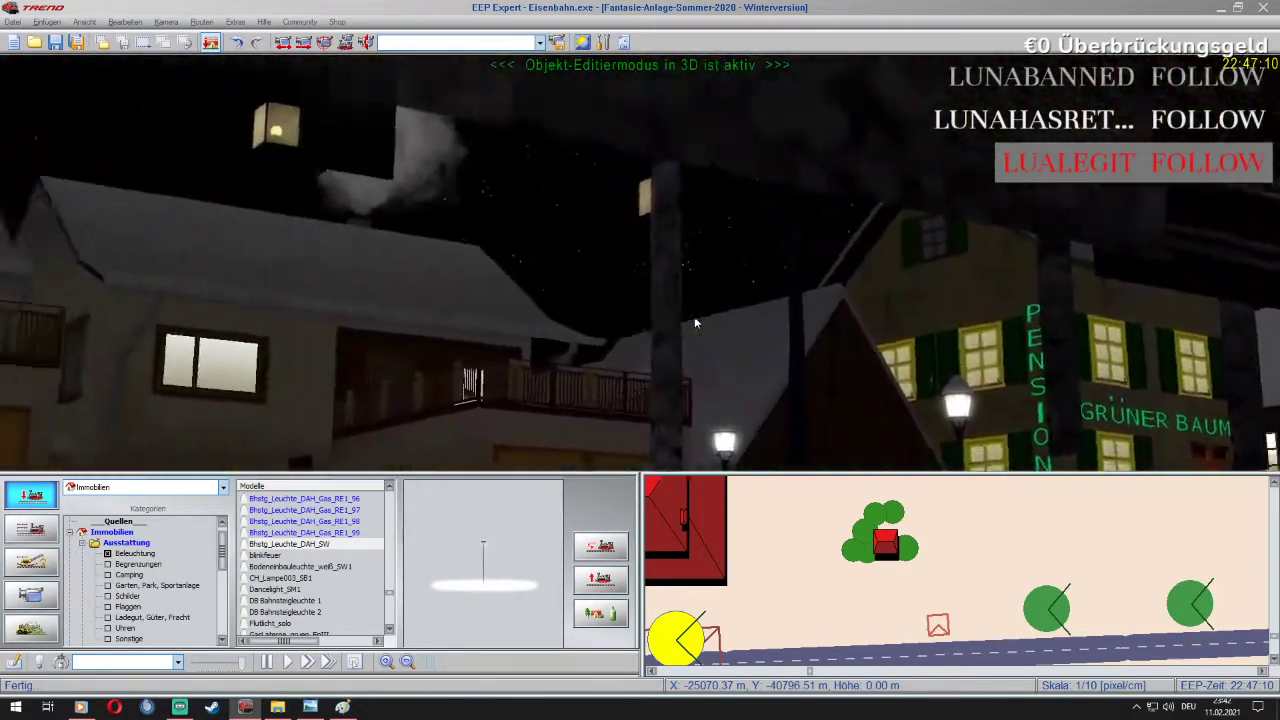
key("Up")
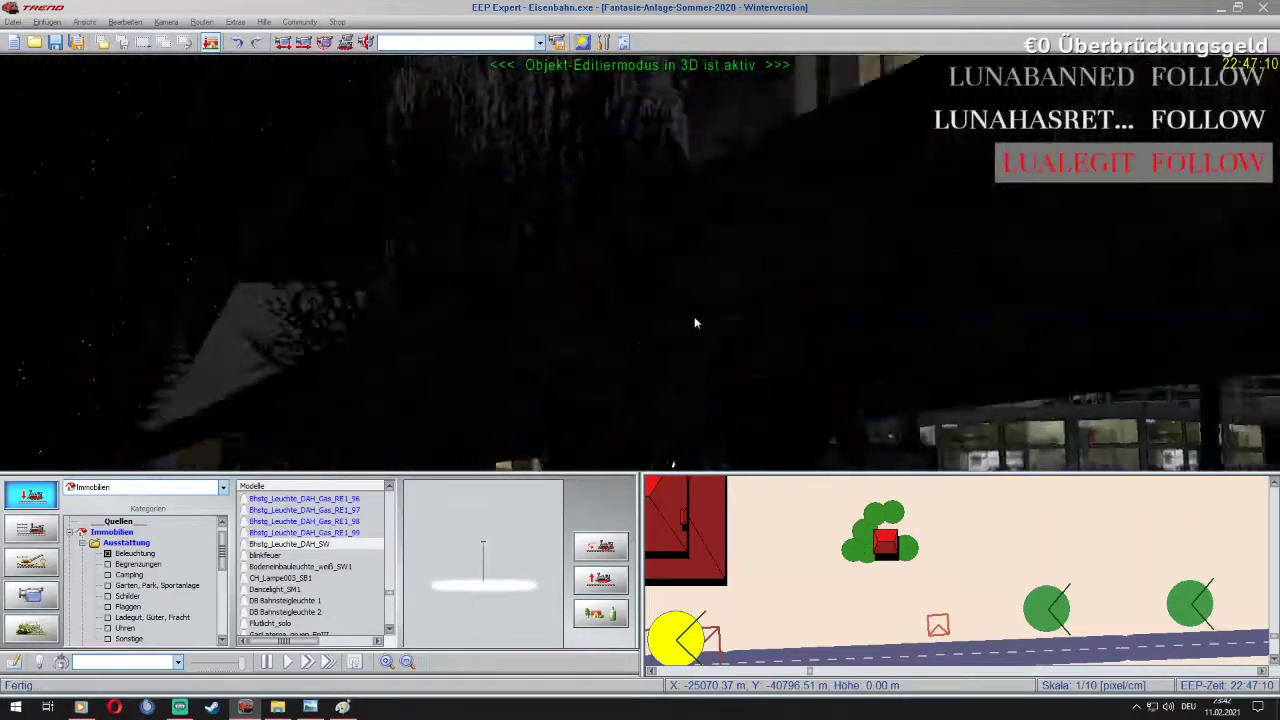
key("Up")
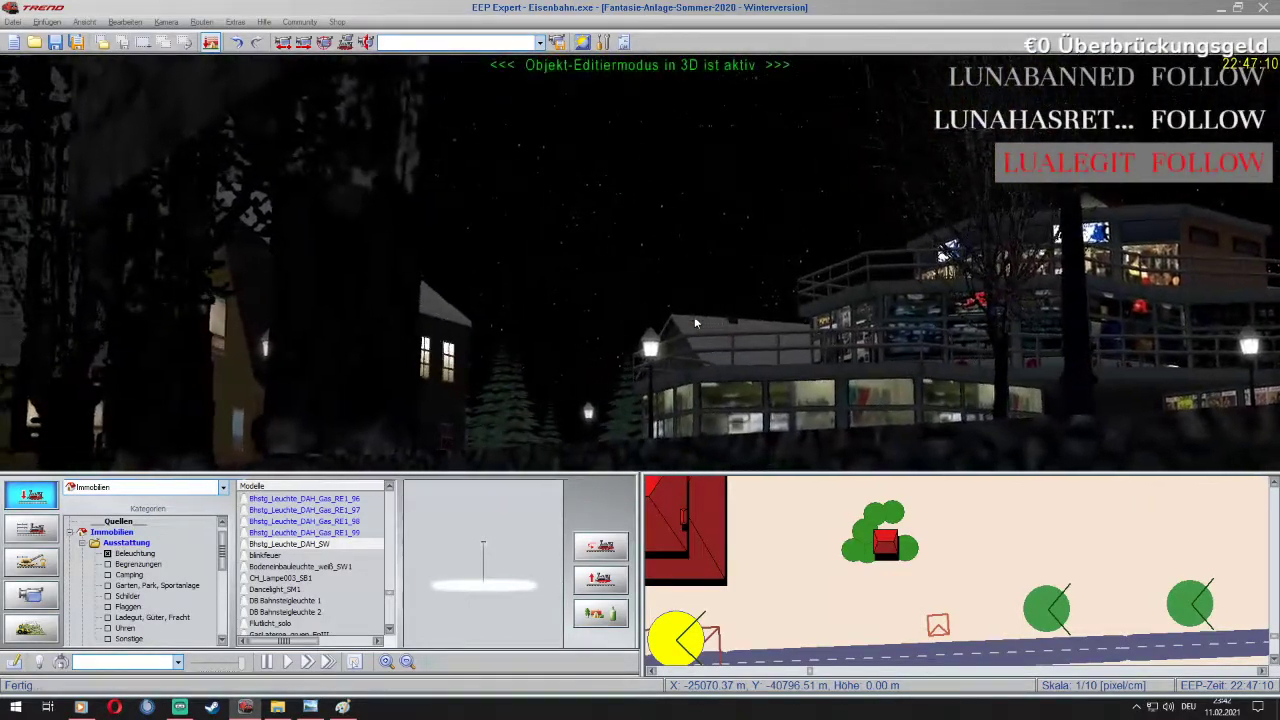
key("Left")
key("Down")
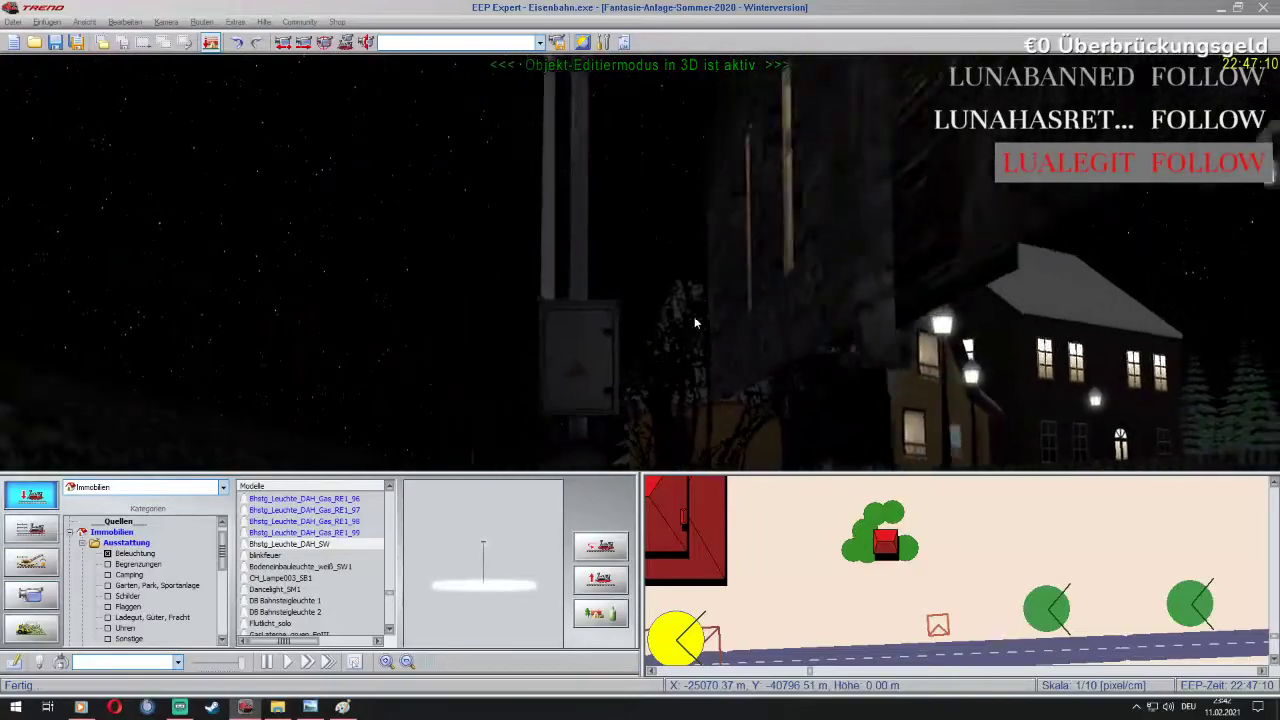
key("Up")
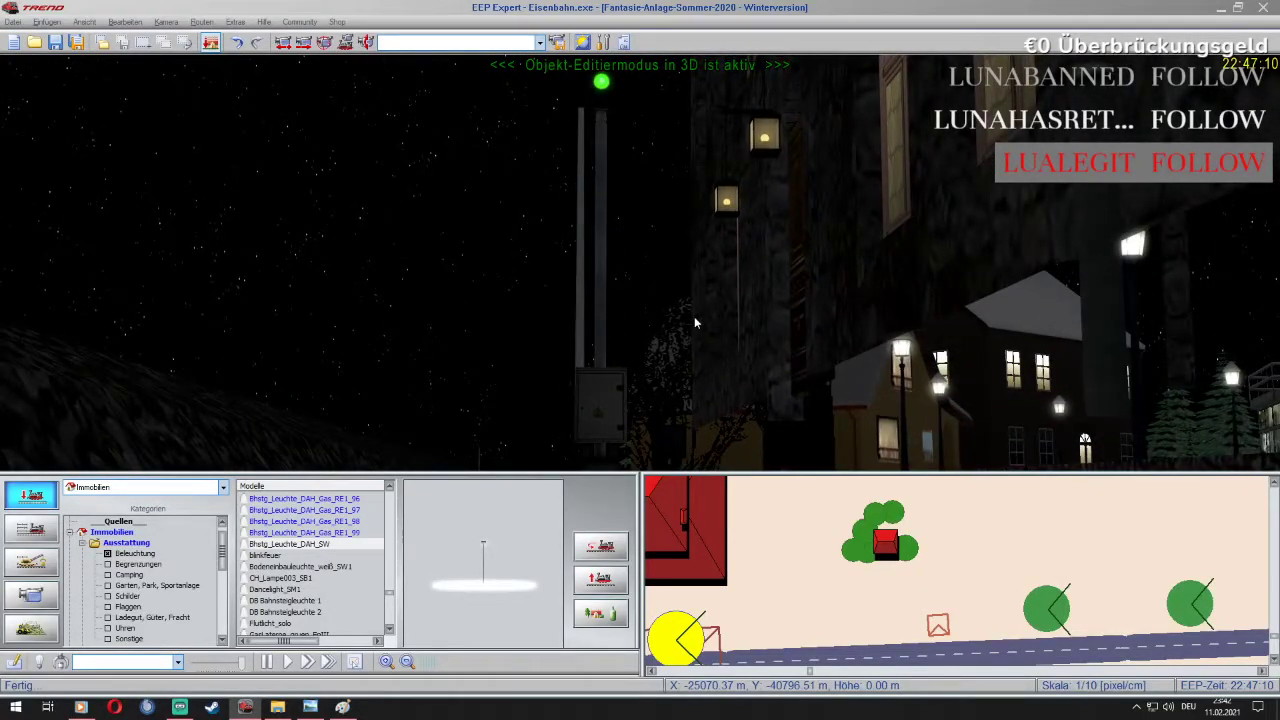
Inspect the new lamp's base, its light on the platform and the Mogelbach station front from close up and farther back
key("Down")
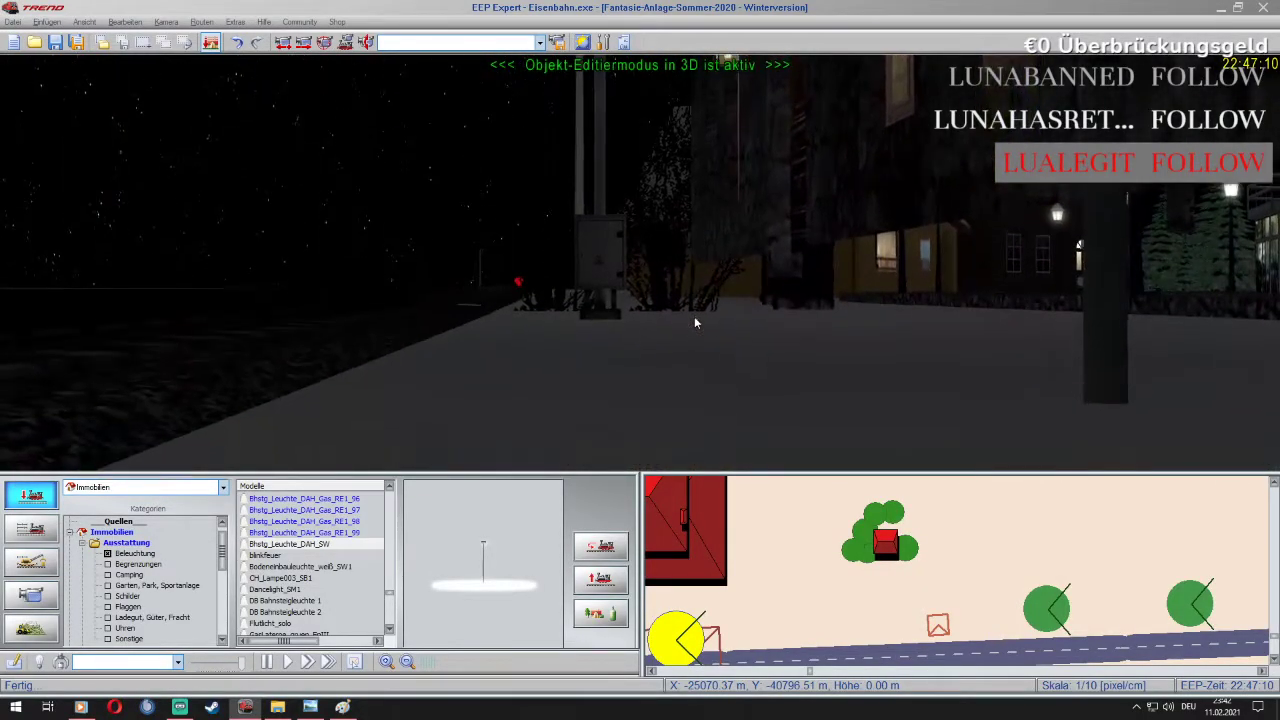
key("Left")
key("Left")
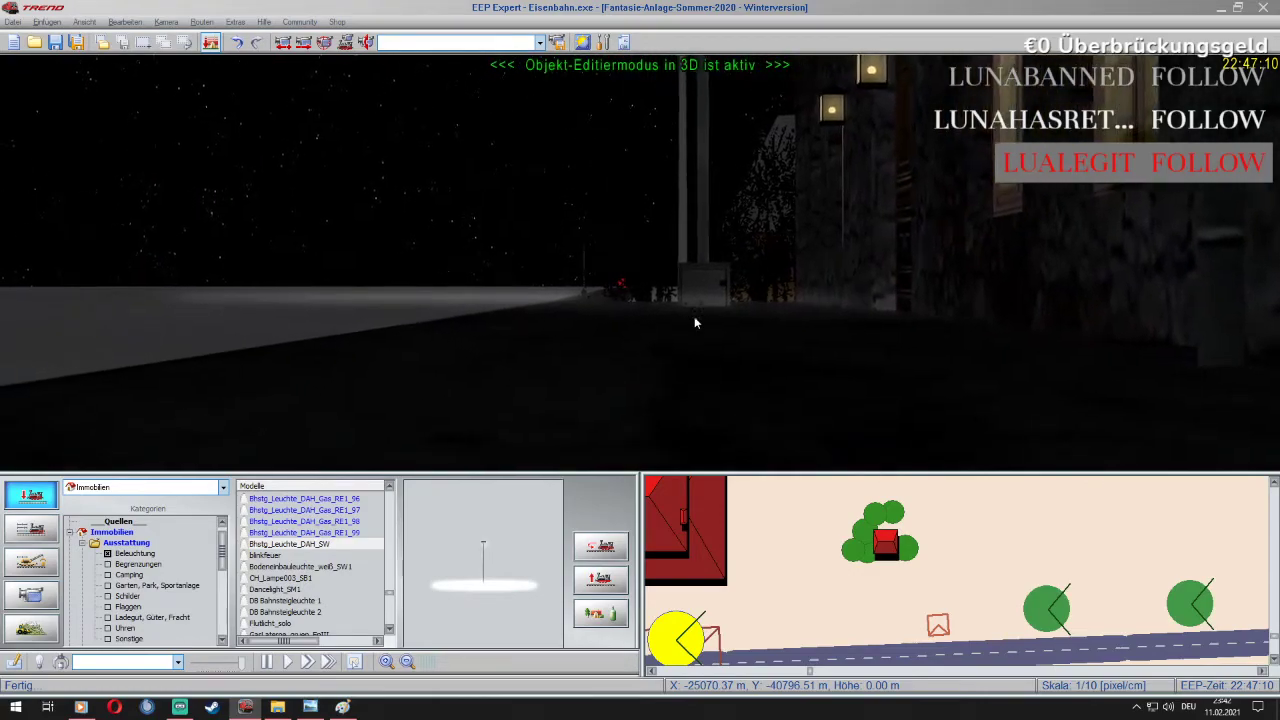
key("Up")
key("Right")
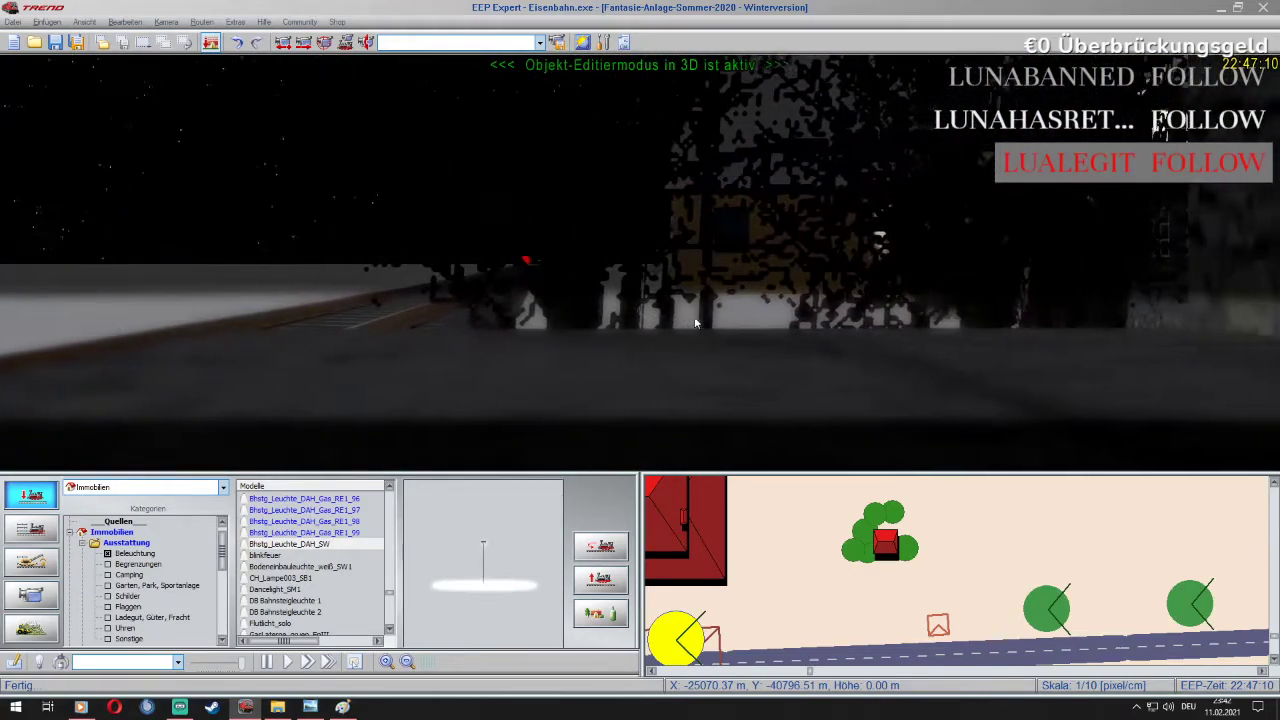
key("Down")
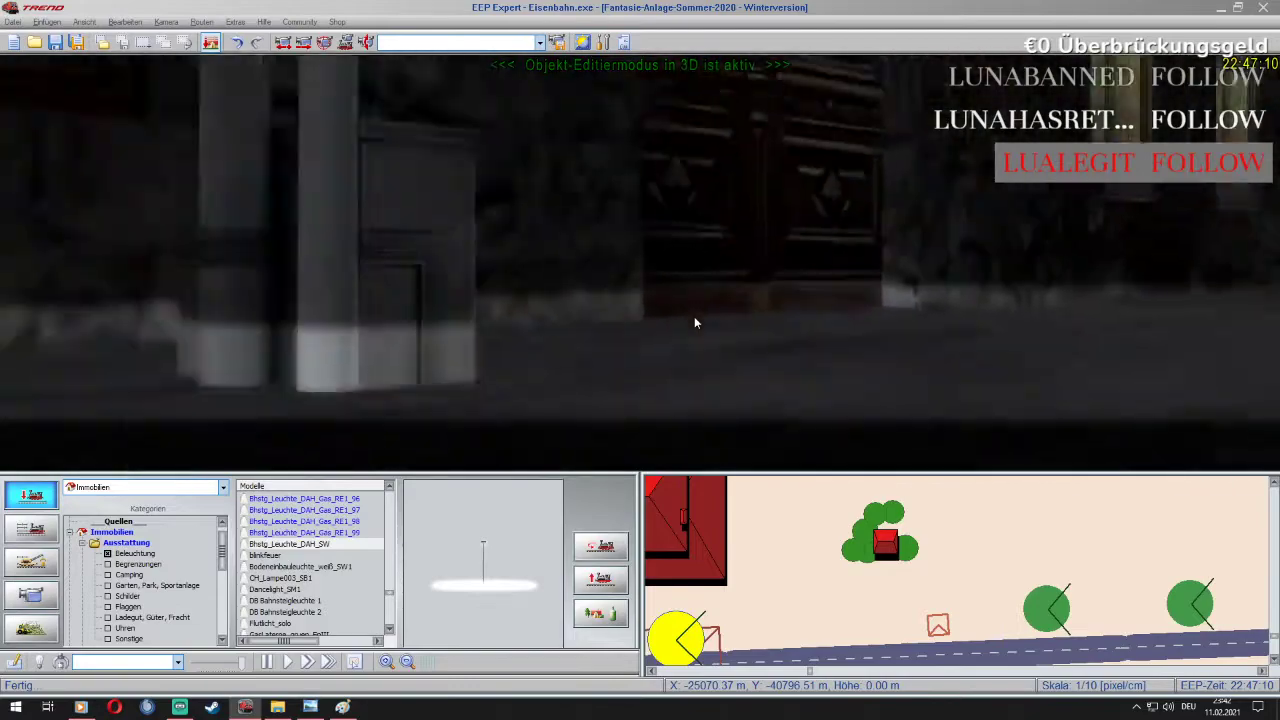
key("Down")
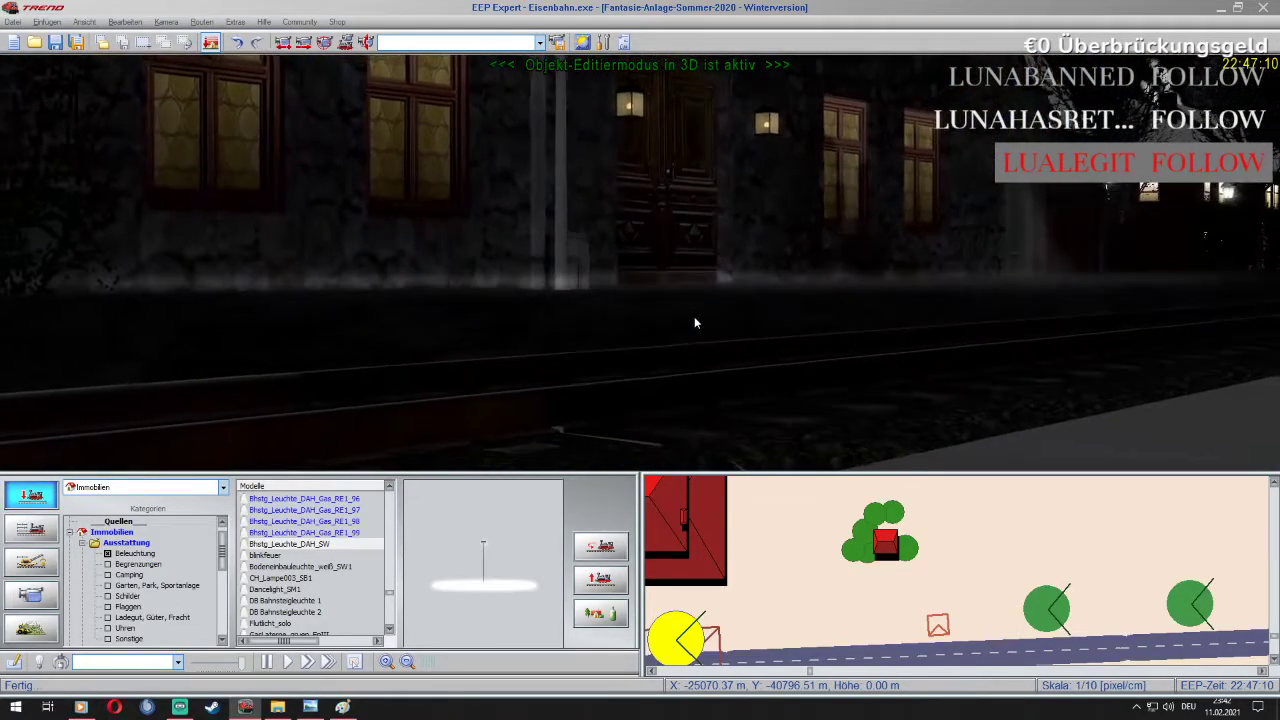
key("Page_Up")
key("Page_Down")
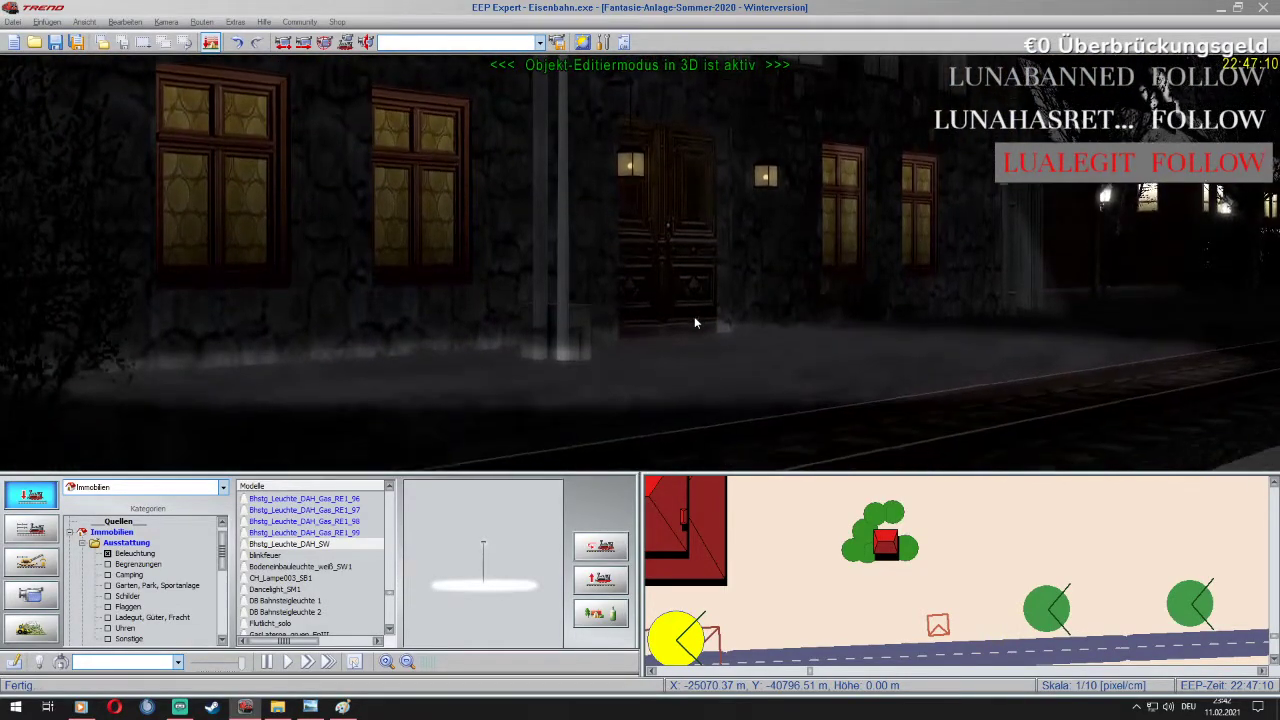
key("Page_Up")
key("Page_Up")
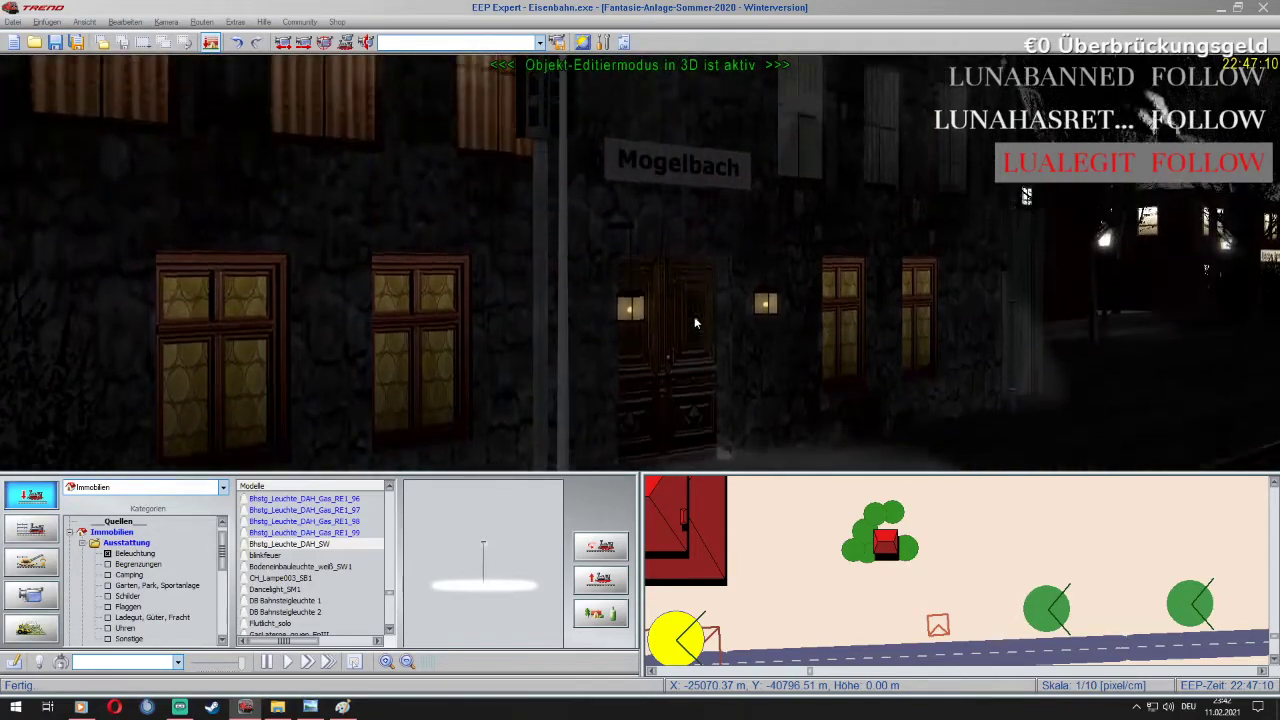
key("Down")
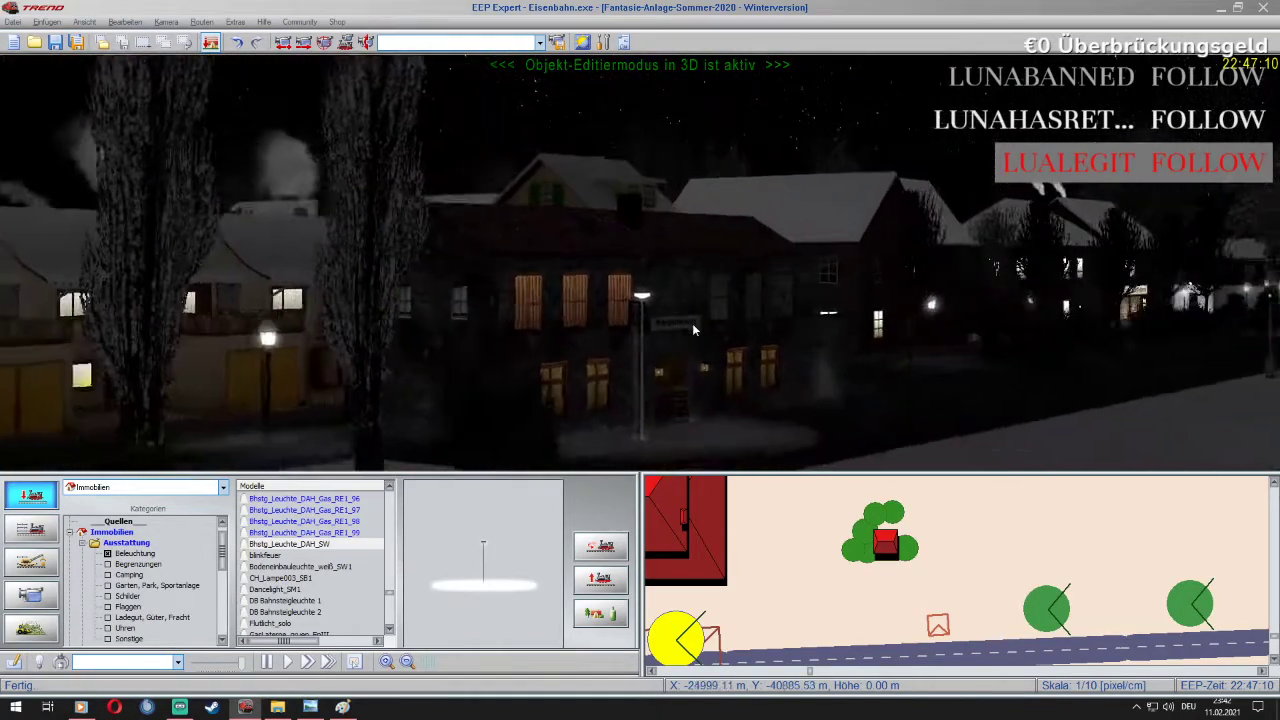
key("Page_Up")
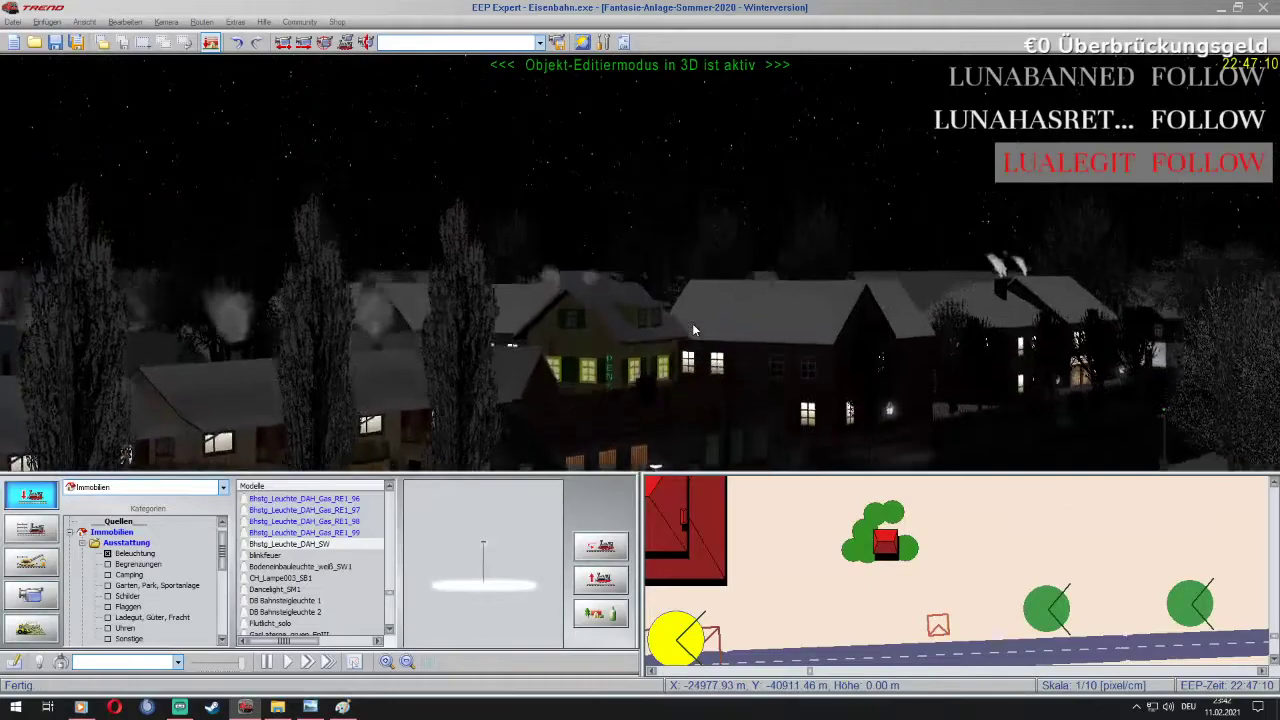
Place three more Bhstg_Leuchte_DAH_SW lamps in a row along the track beyond the Mogelbach station building
key("Down")
key("Down")
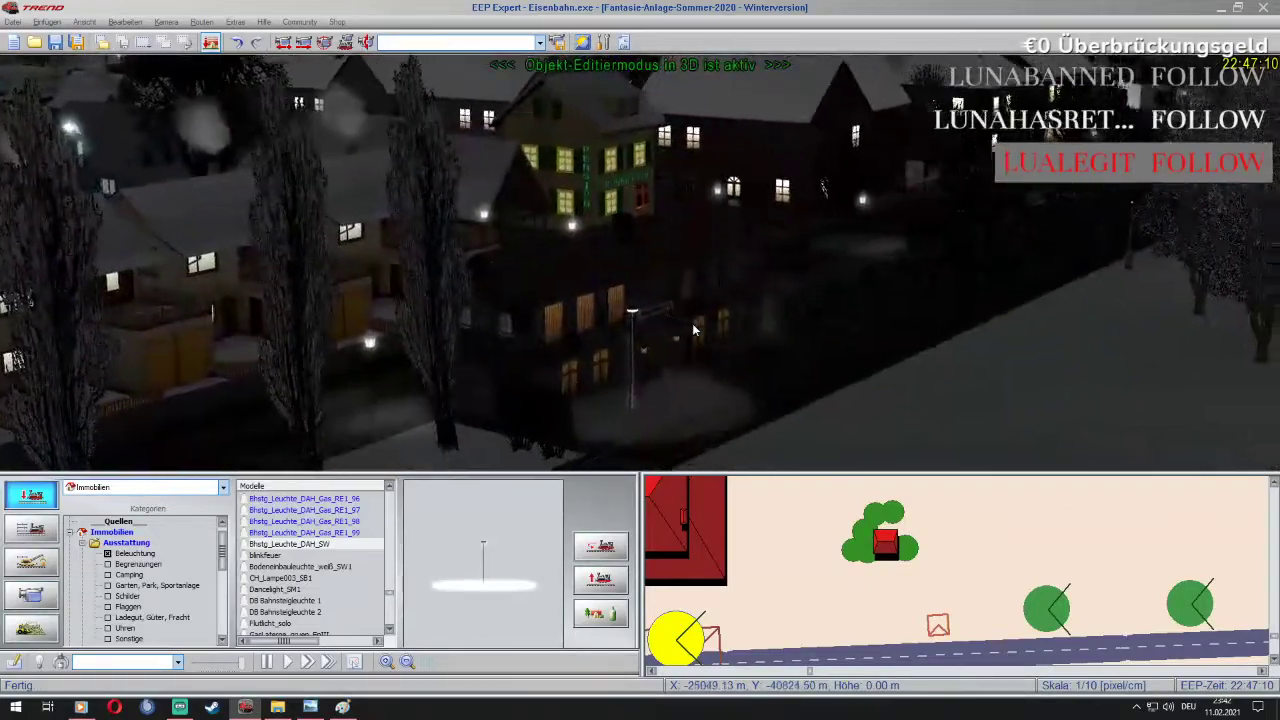
key("Right")
key("Up")
key("Up")
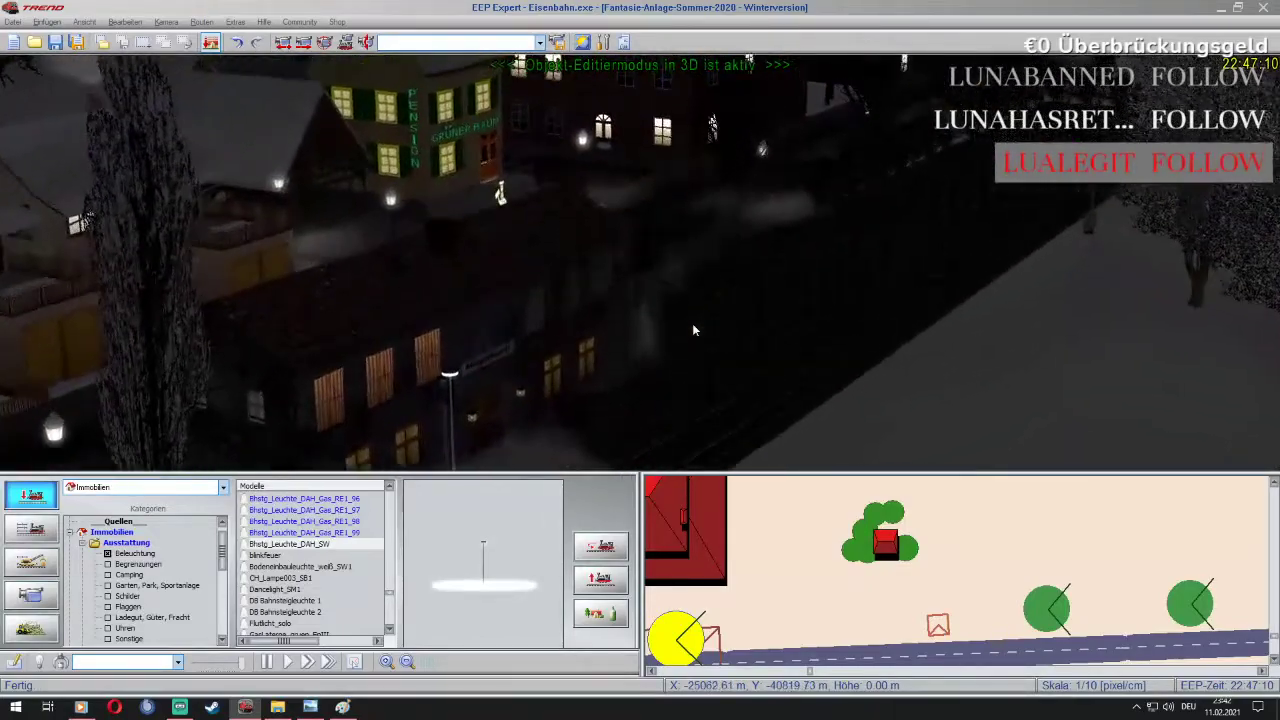
key("Right")
key("Down")
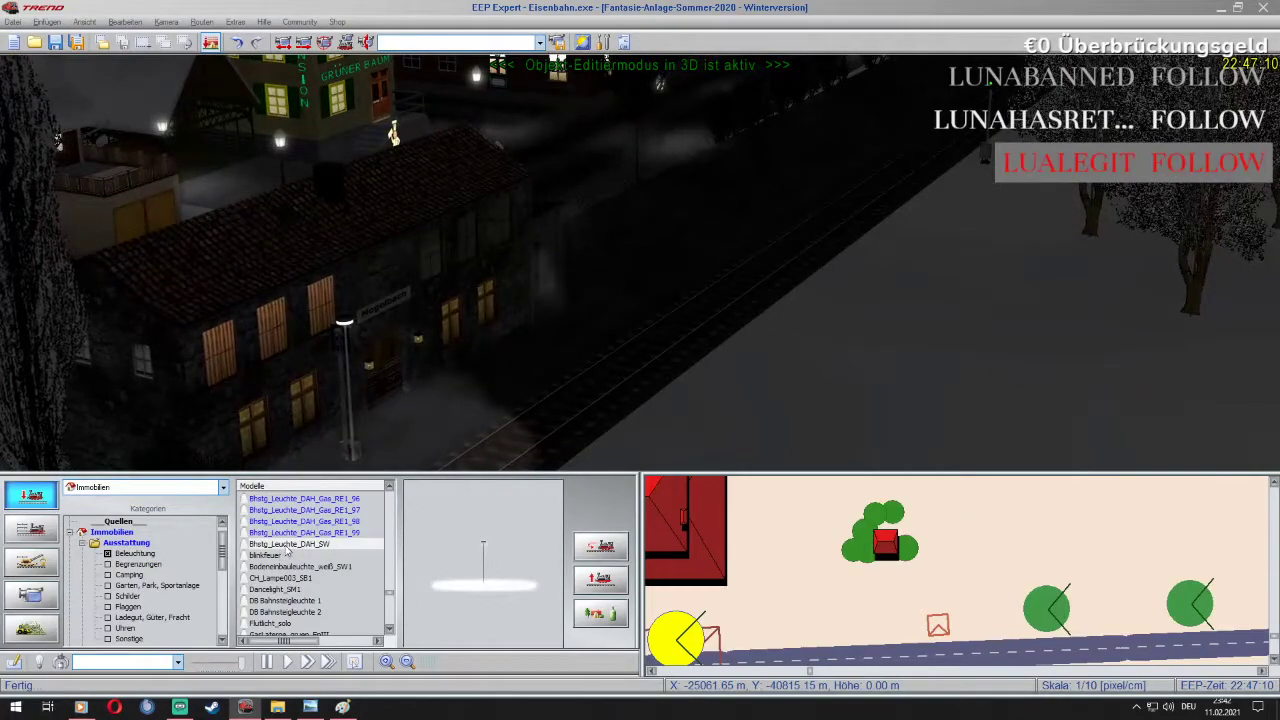
left_click(743, 291)
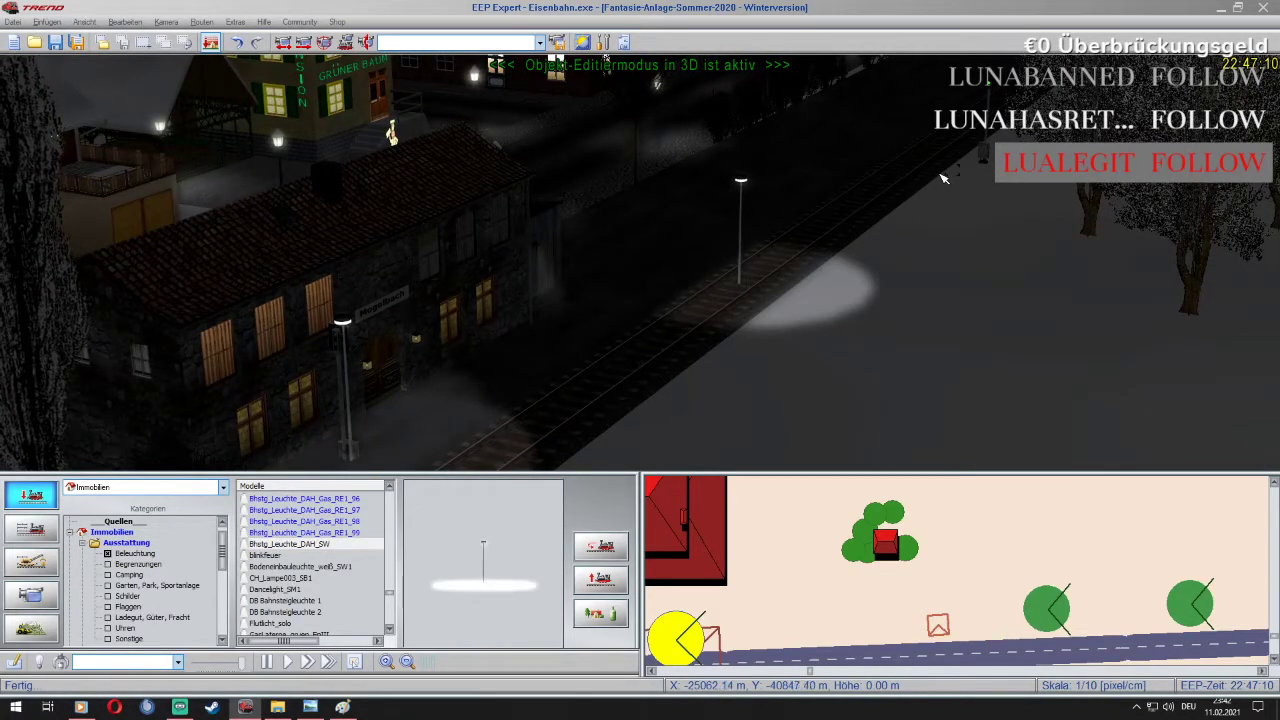
left_click(948, 176)
scroll(955, 171, "down", 3)
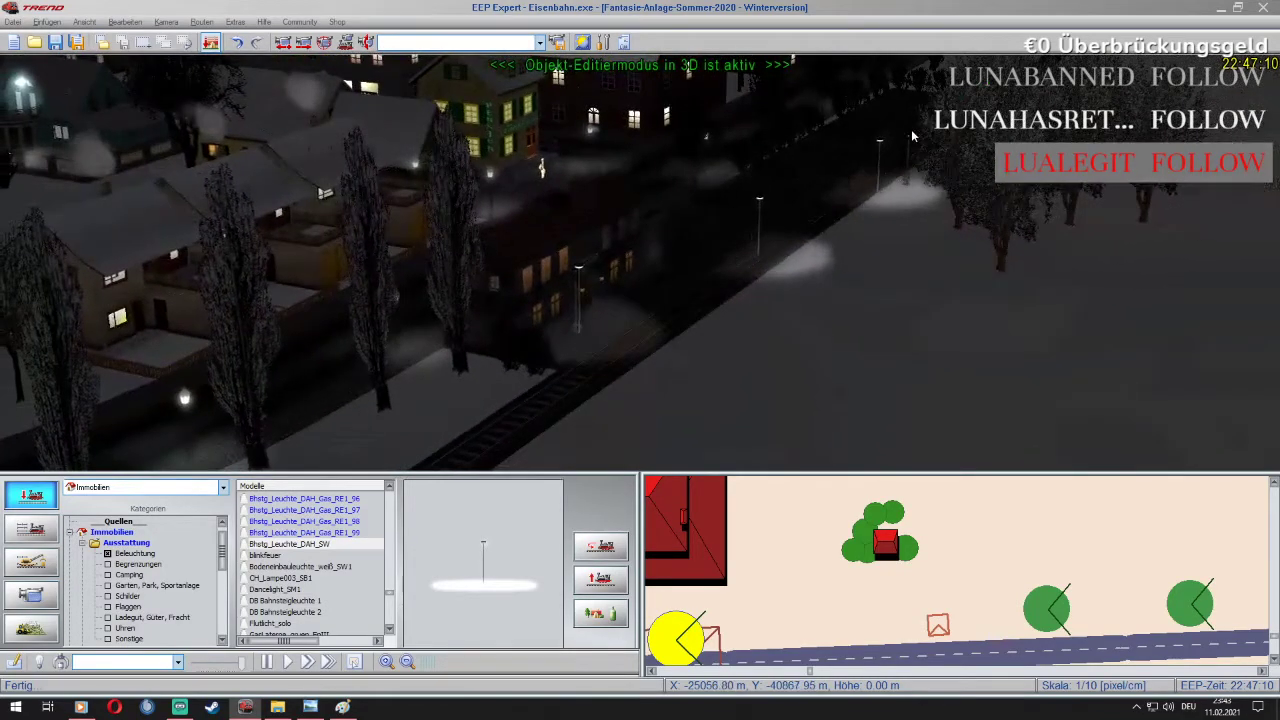
scroll(911, 130, "up", 3)
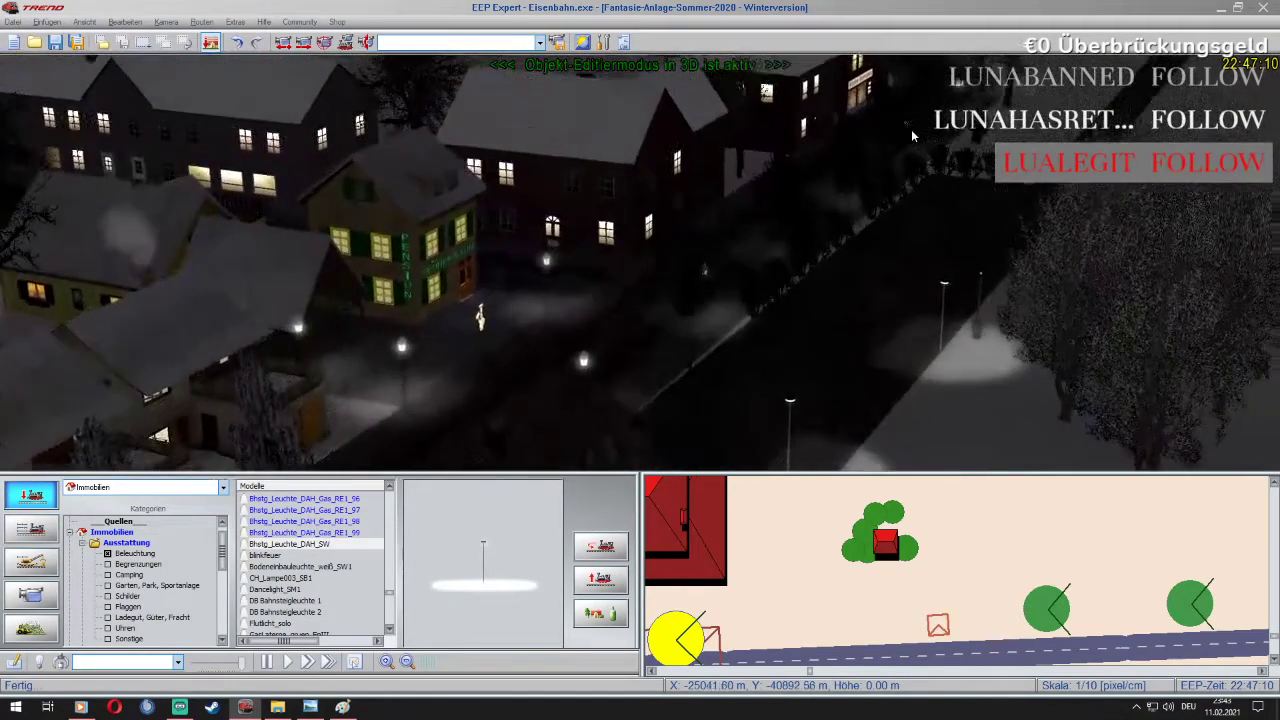
left_click(917, 173)
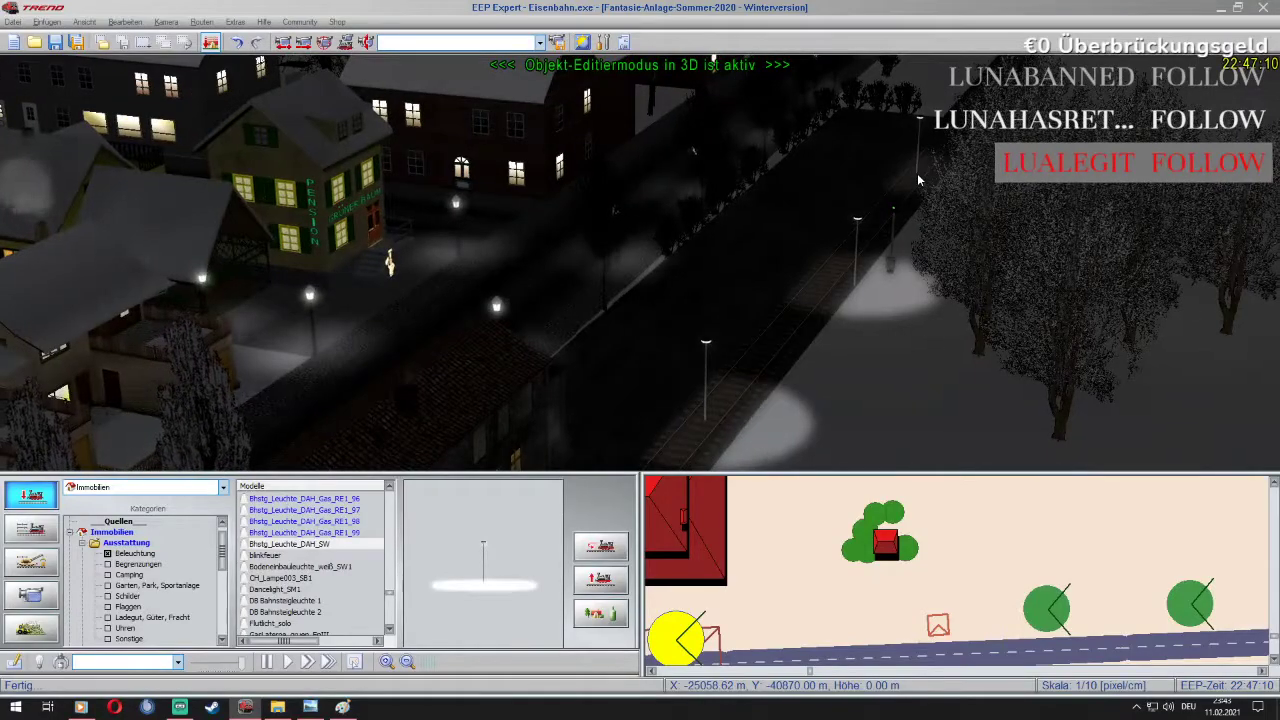
Try a BhSt-Einfachlampe Gleis 1 lamp on the snowy ground beside the track and check its object properties
scroll(320, 545, "up", 5)
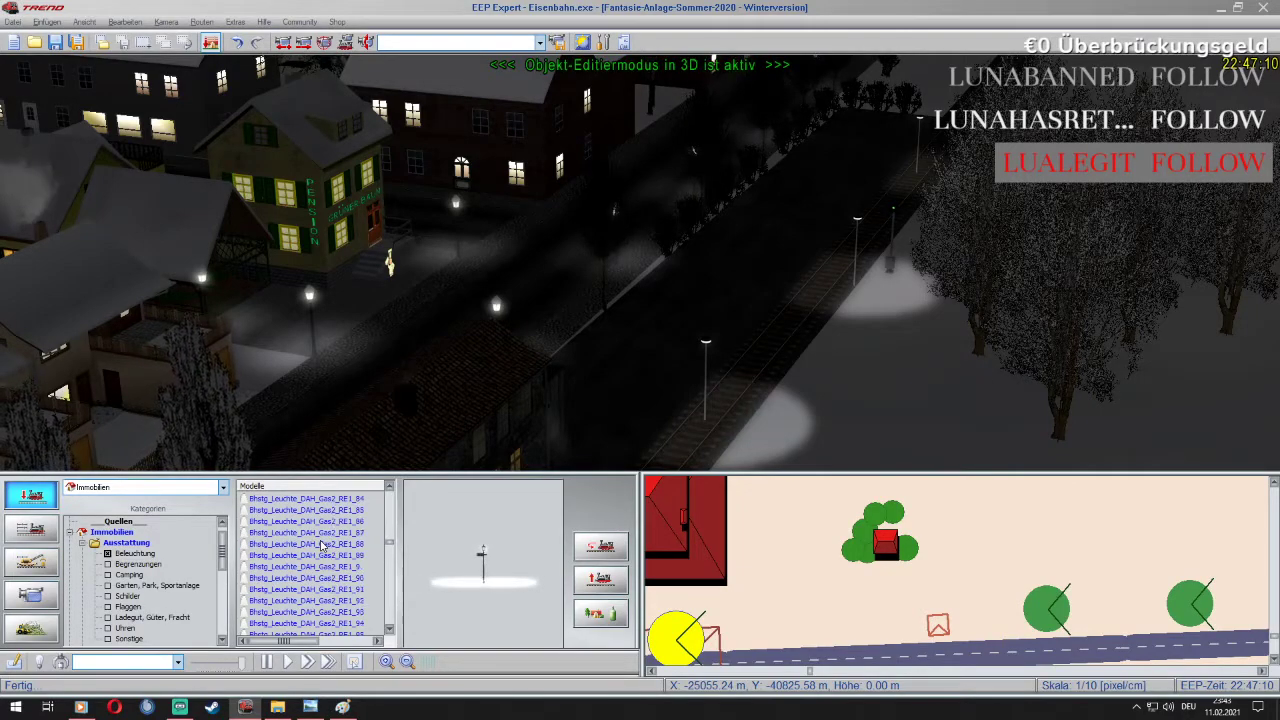
scroll(322, 545, "up", 2)
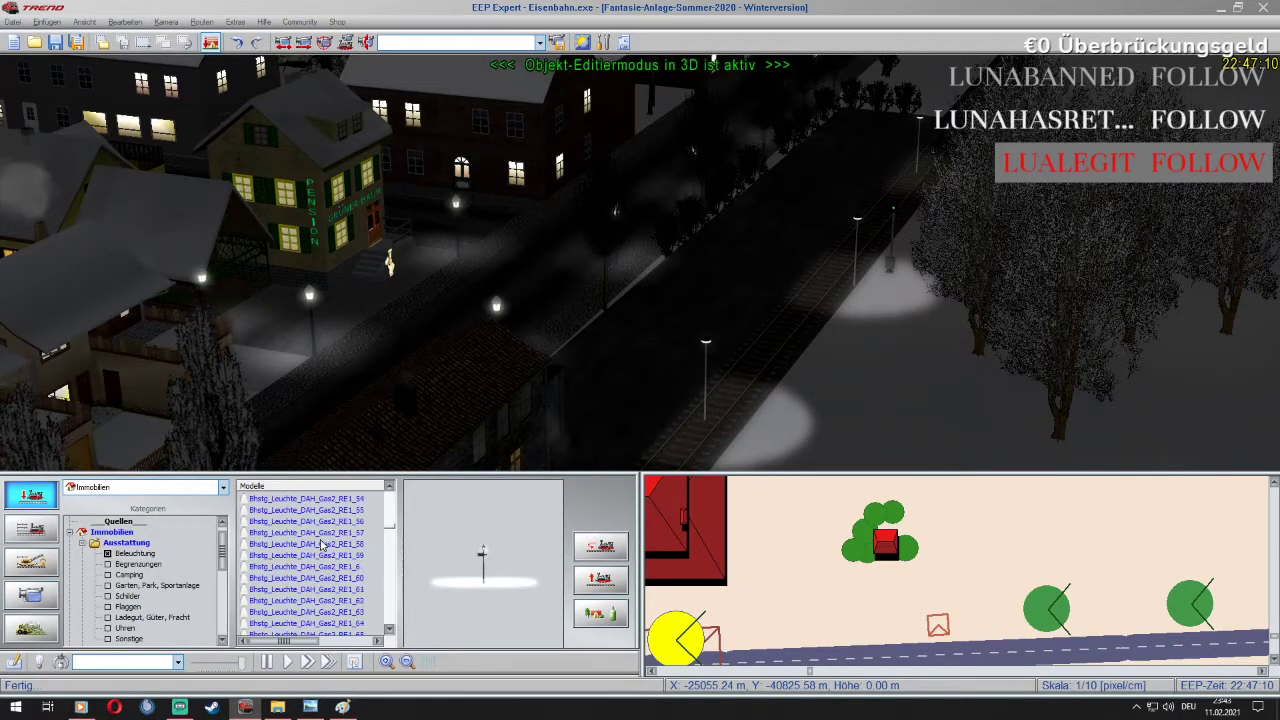
scroll(322, 545, "up", 6)
scroll(305, 598, "down", 1)
left_click(305, 591)
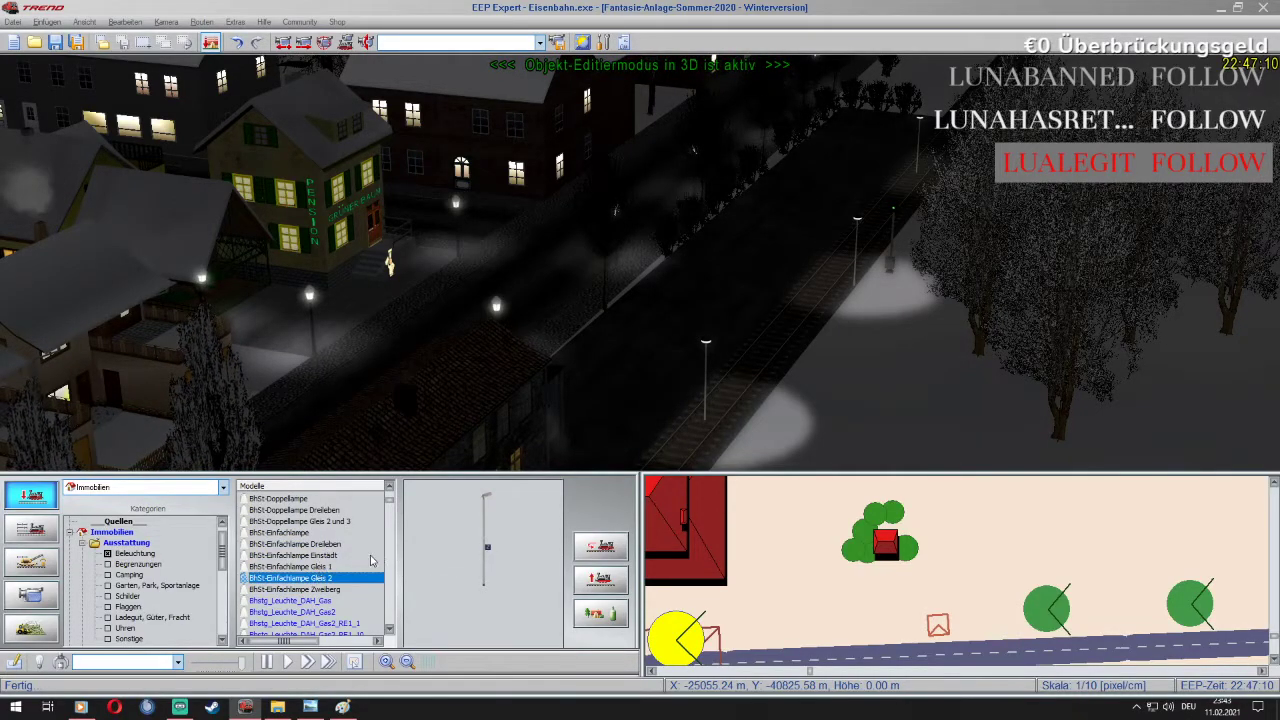
left_click(348, 567)
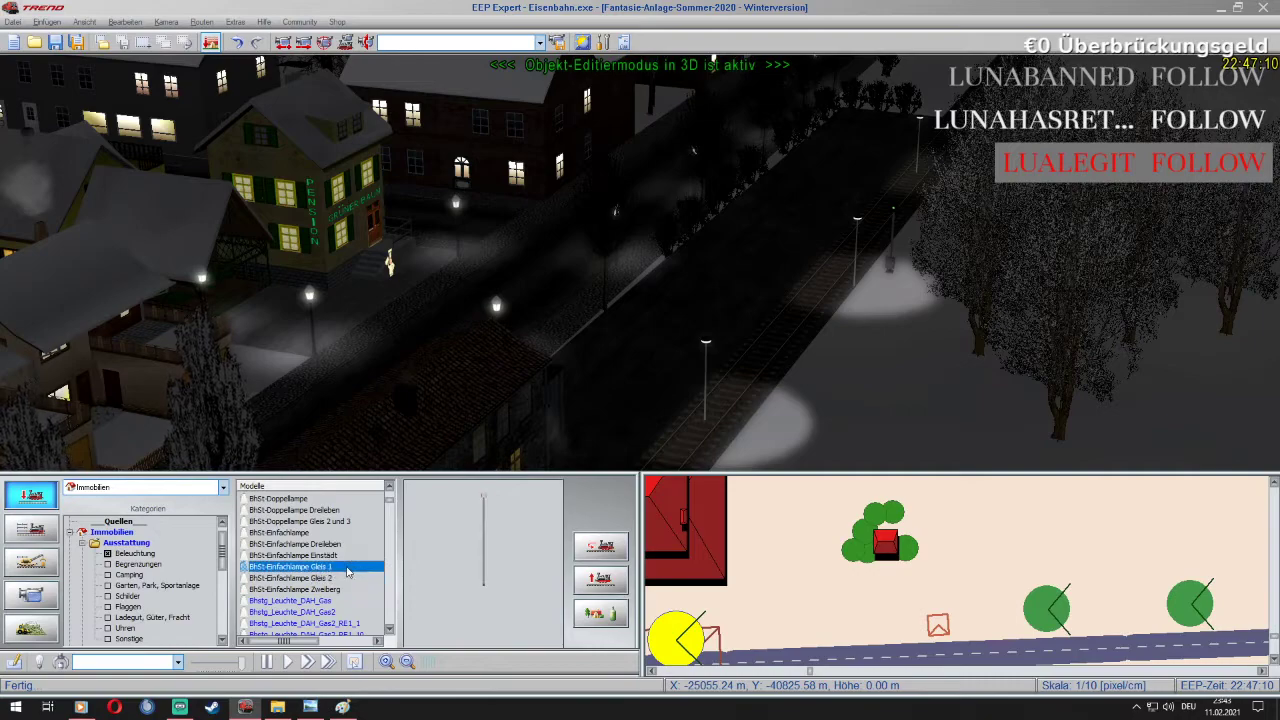
right_click(838, 358)
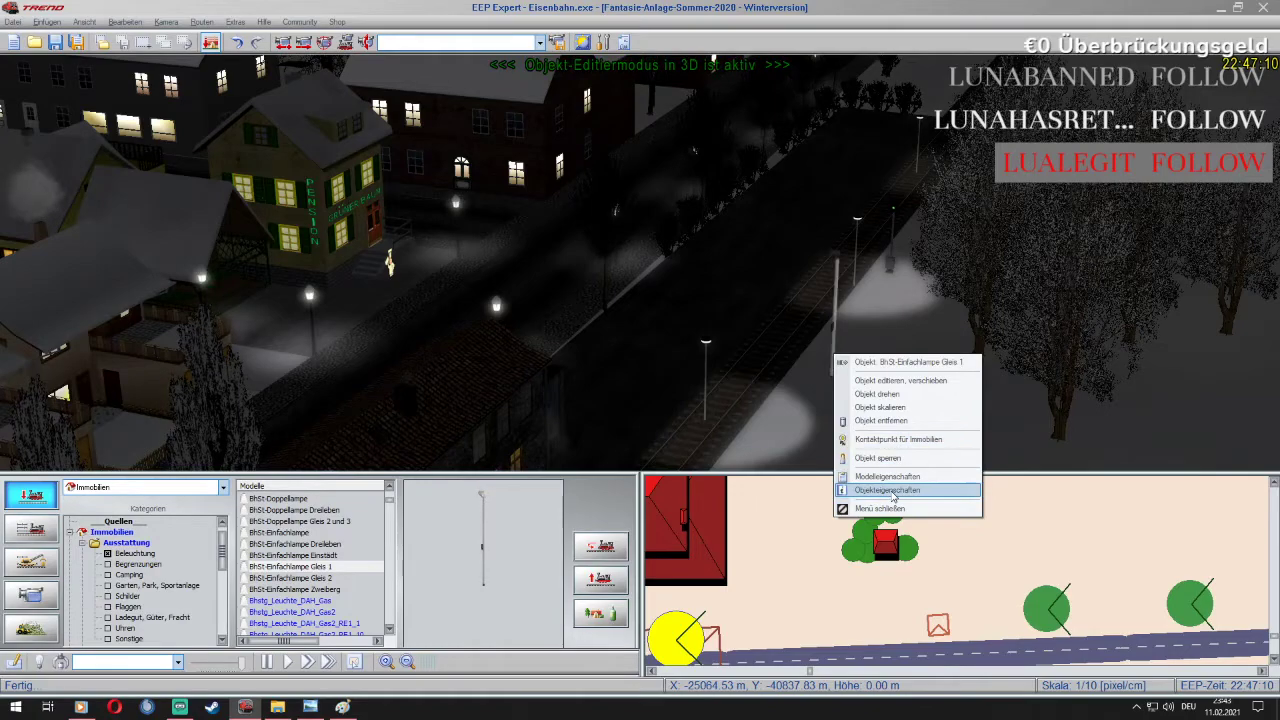
left_click(890, 491)
left_click(731, 474)
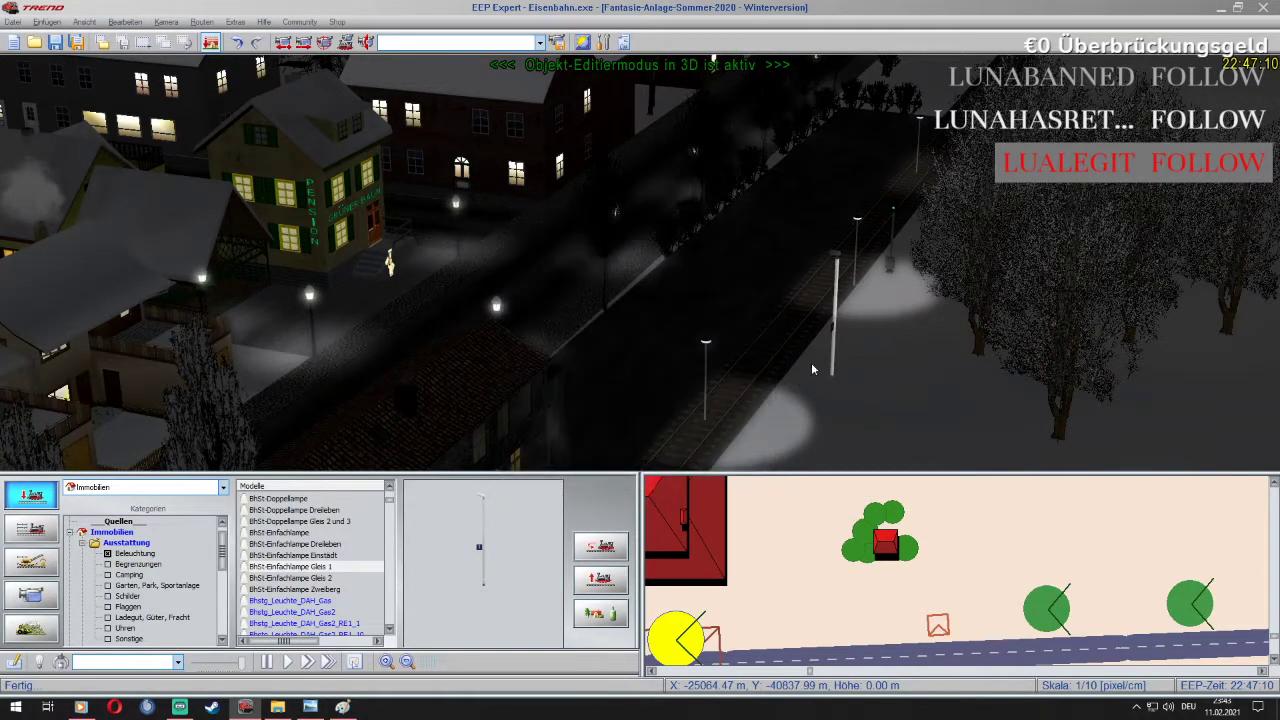
Remove the trial BhSt-Einfachlampe Gleis 1 lamp from beside the track
left_click(837, 352)
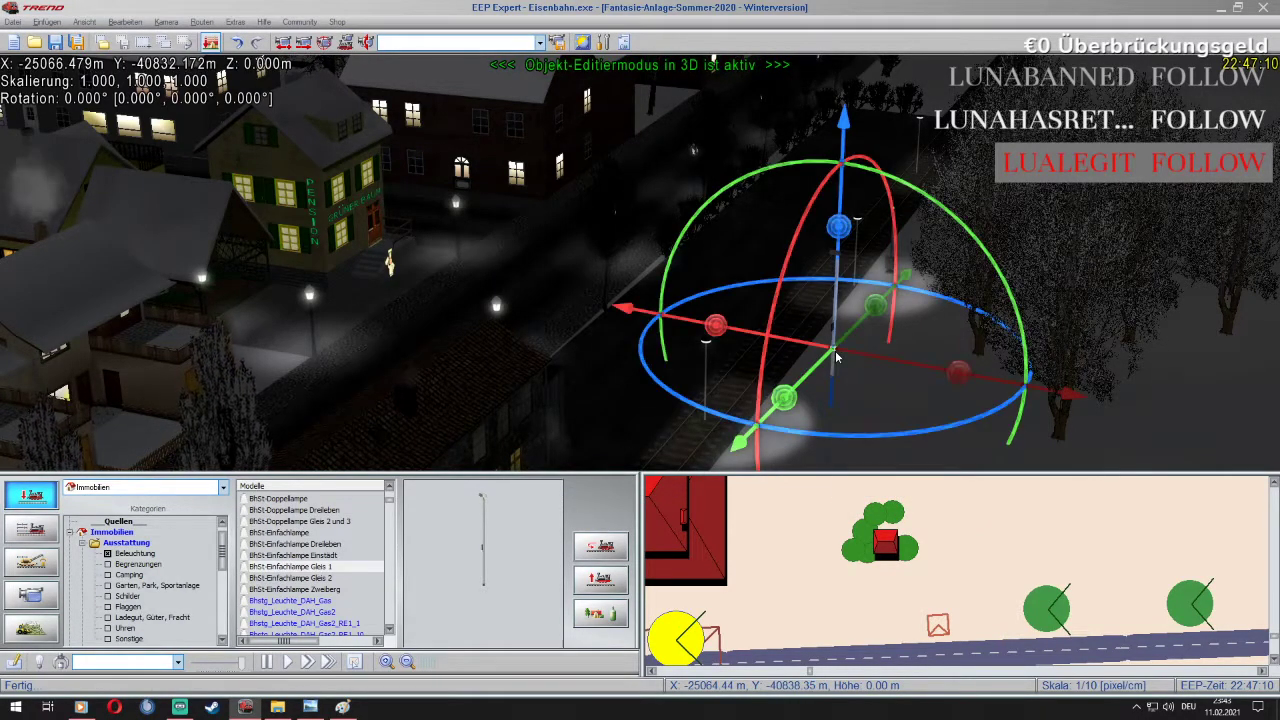
right_click(836, 352)
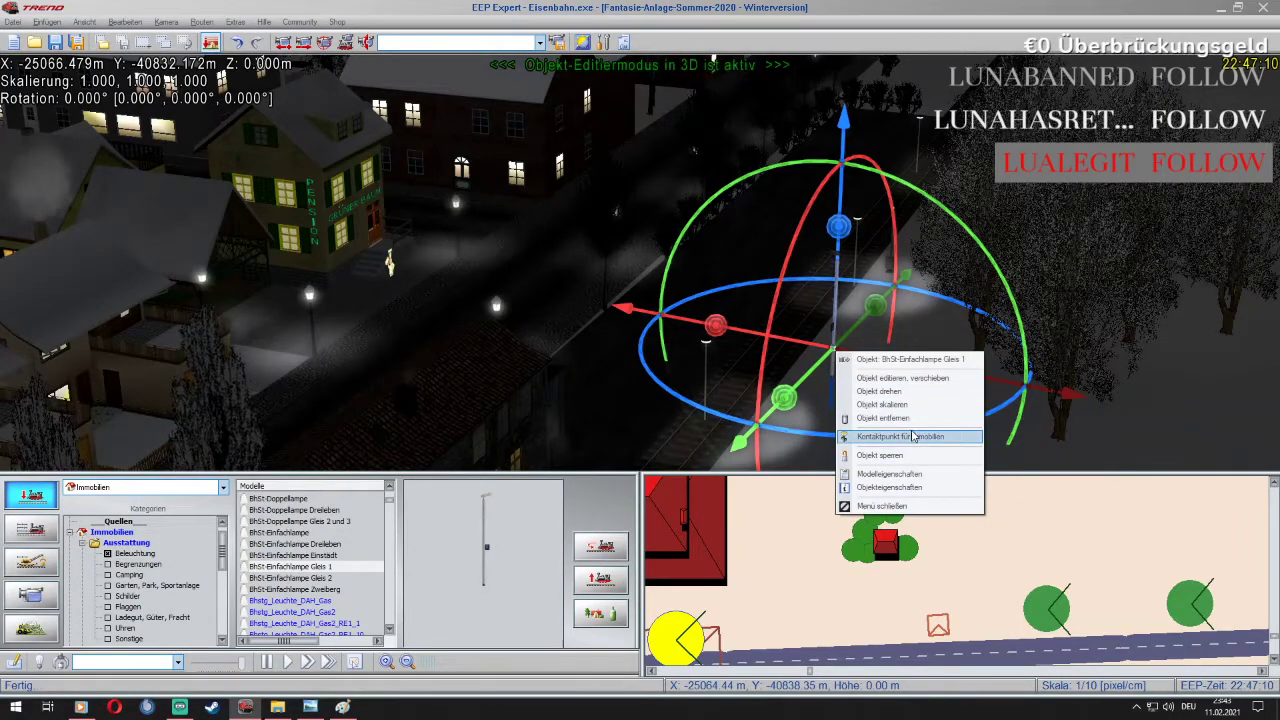
left_click(911, 418)
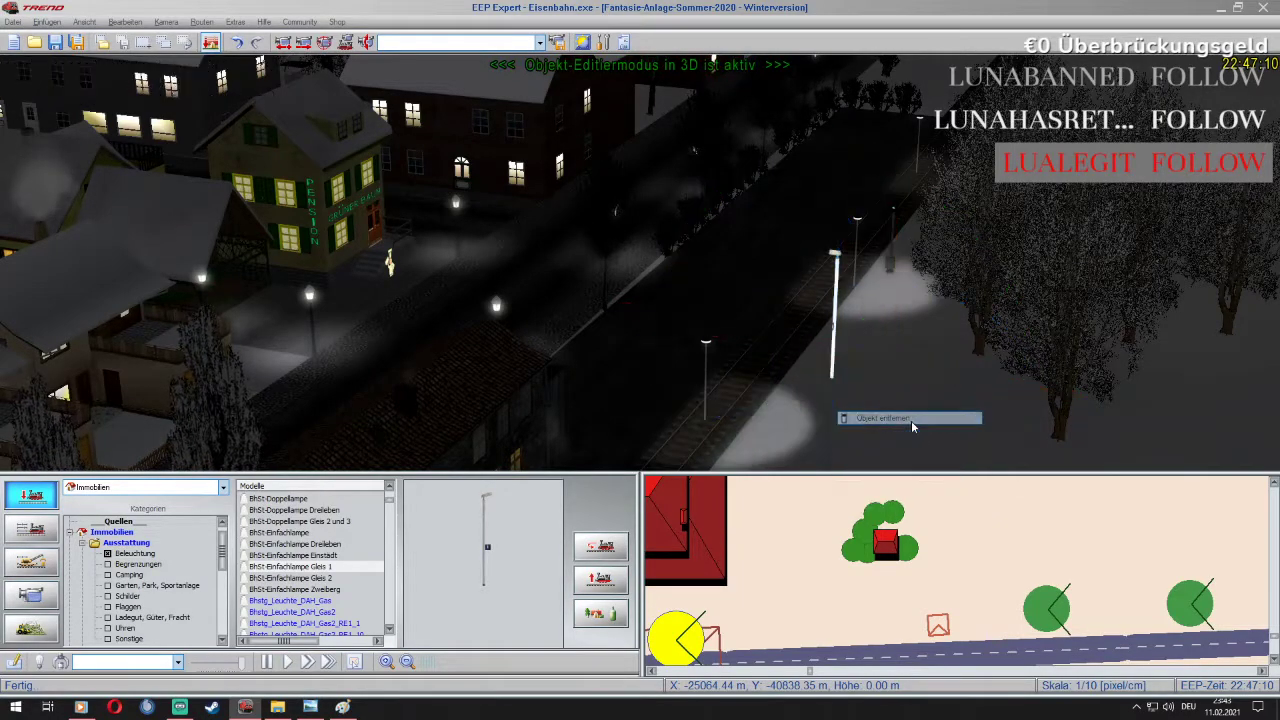
Check the object properties of the trackside Bhstg_Leuchte_DAH_SW lamp nearest the station building
left_click(708, 346)
right_click(708, 346)
left_click(784, 494)
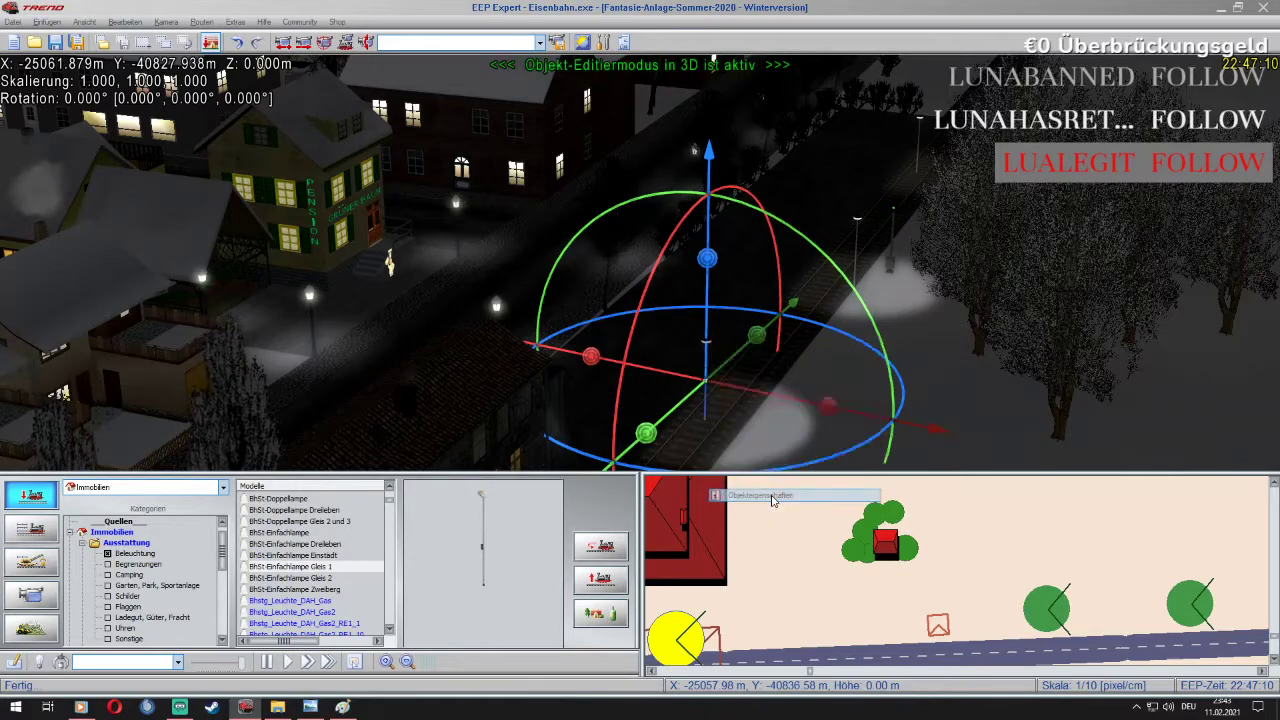
left_click(730, 474)
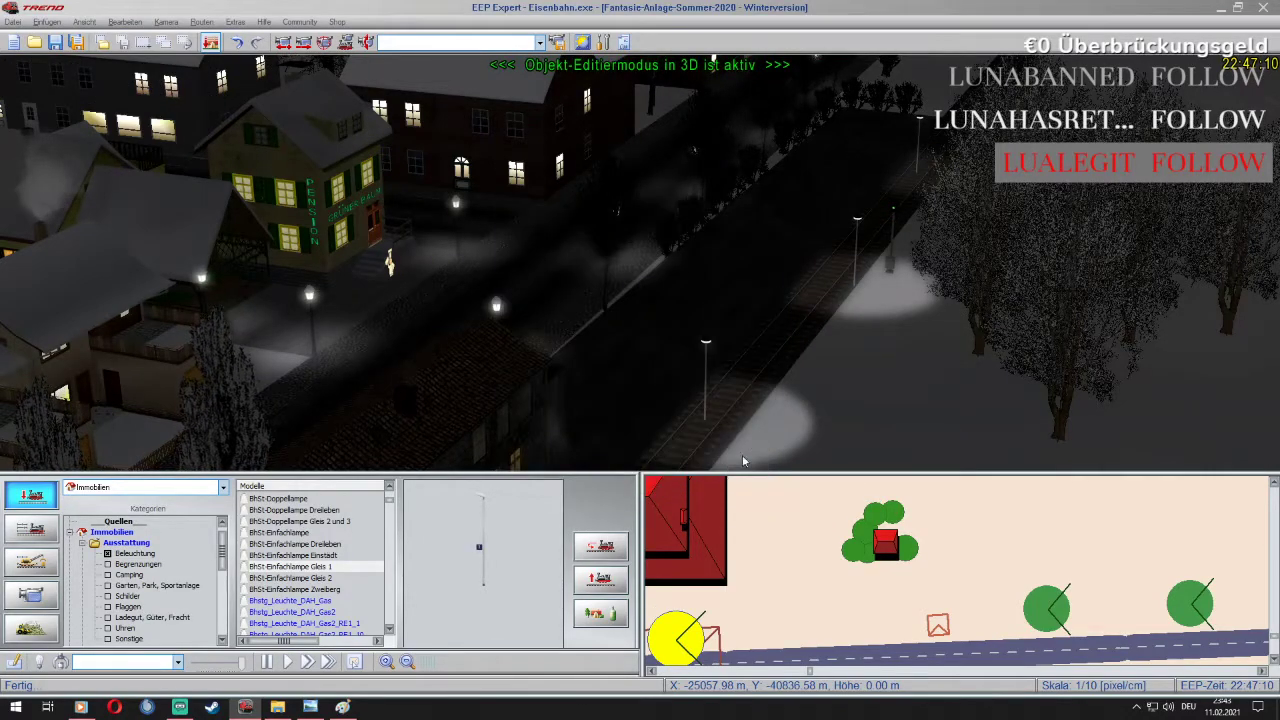
Move this lamp off the track to the platform area past the station building and set its relative height to 0.5
key("Up")
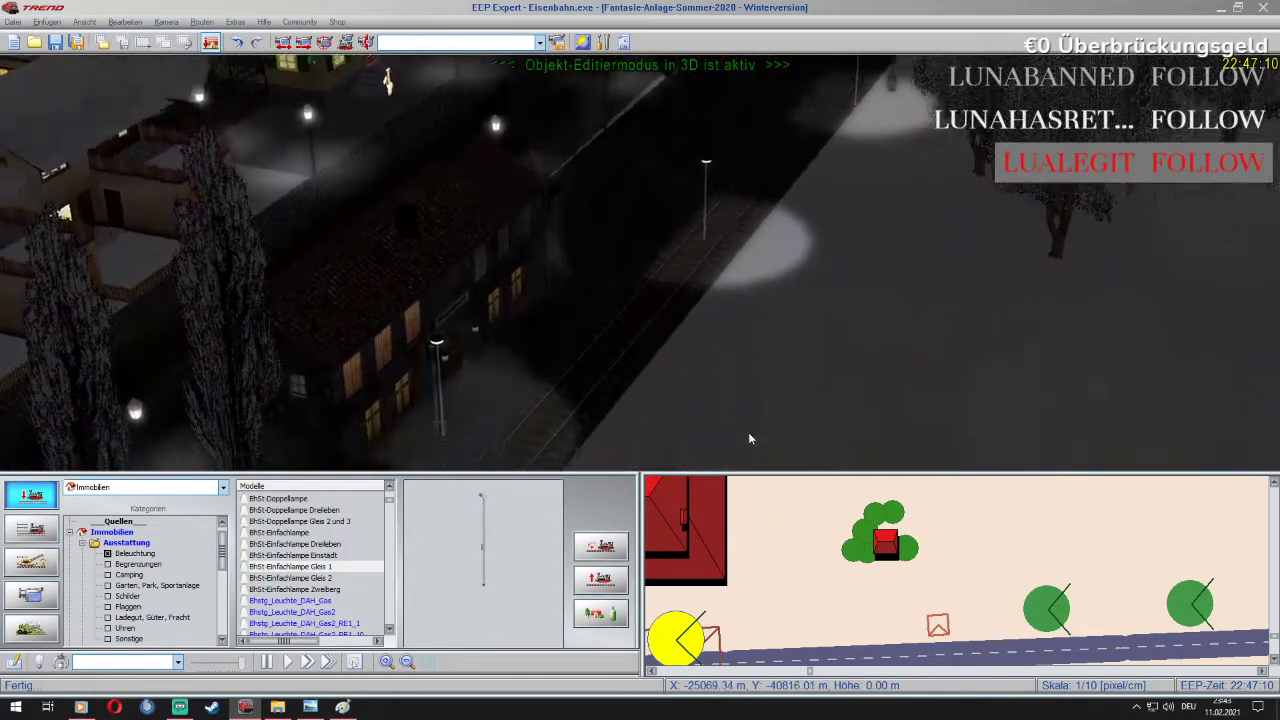
right_click(707, 142)
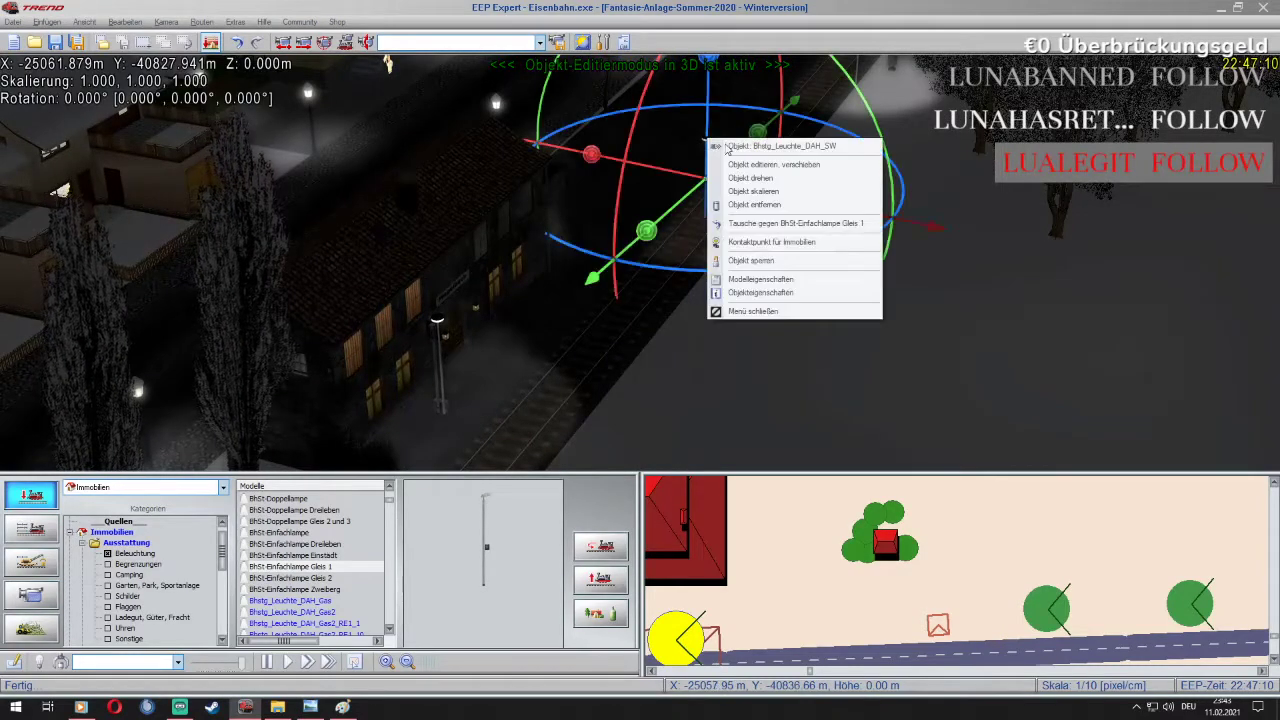
left_click(755, 165)
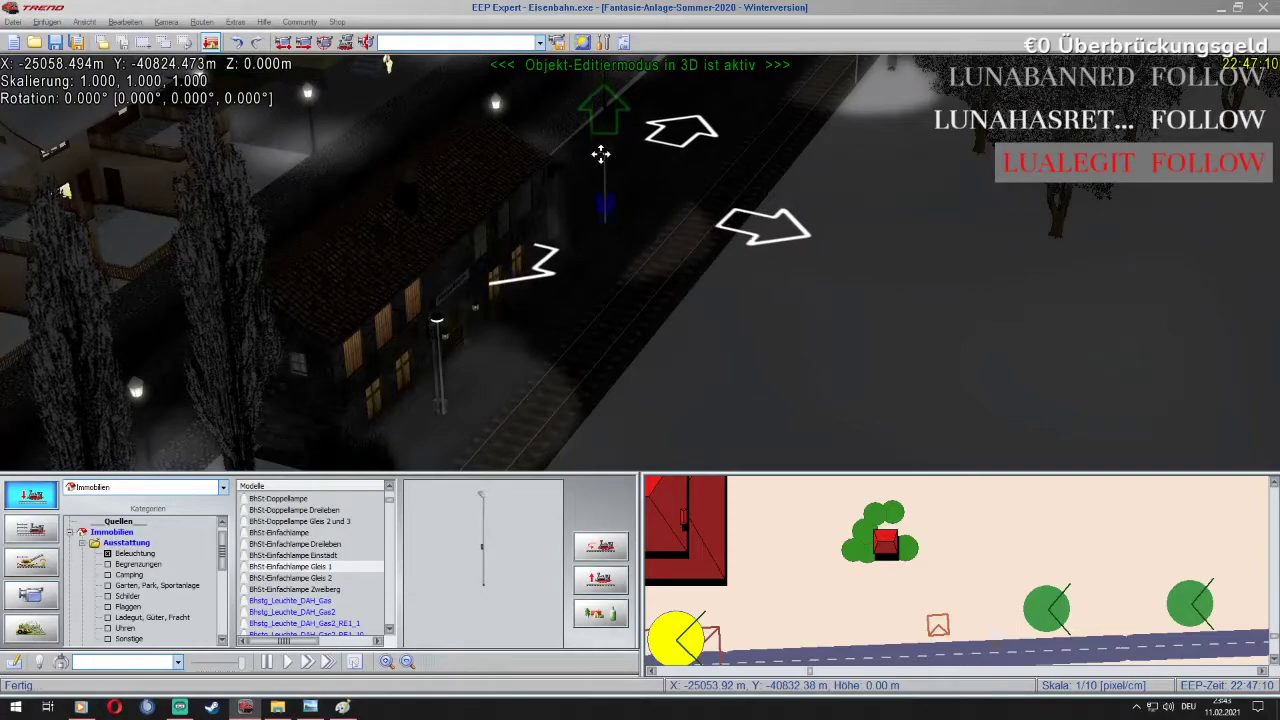
right_click(602, 153)
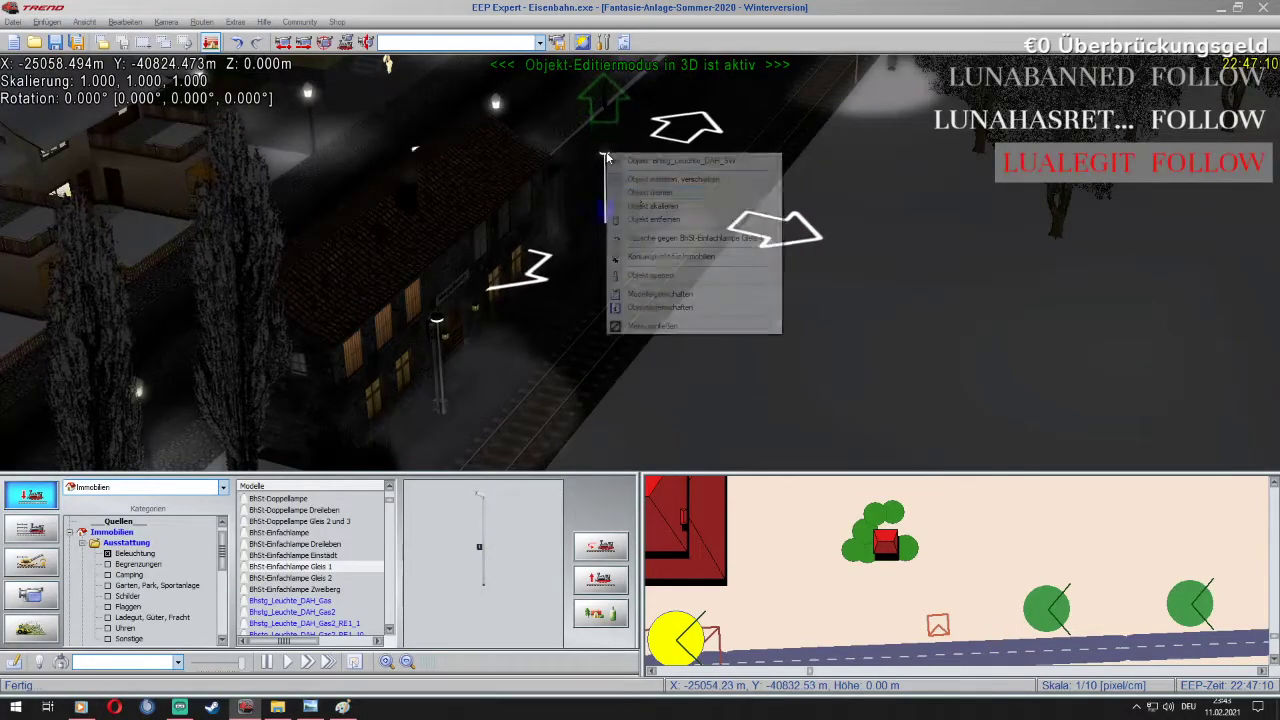
left_click(689, 308)
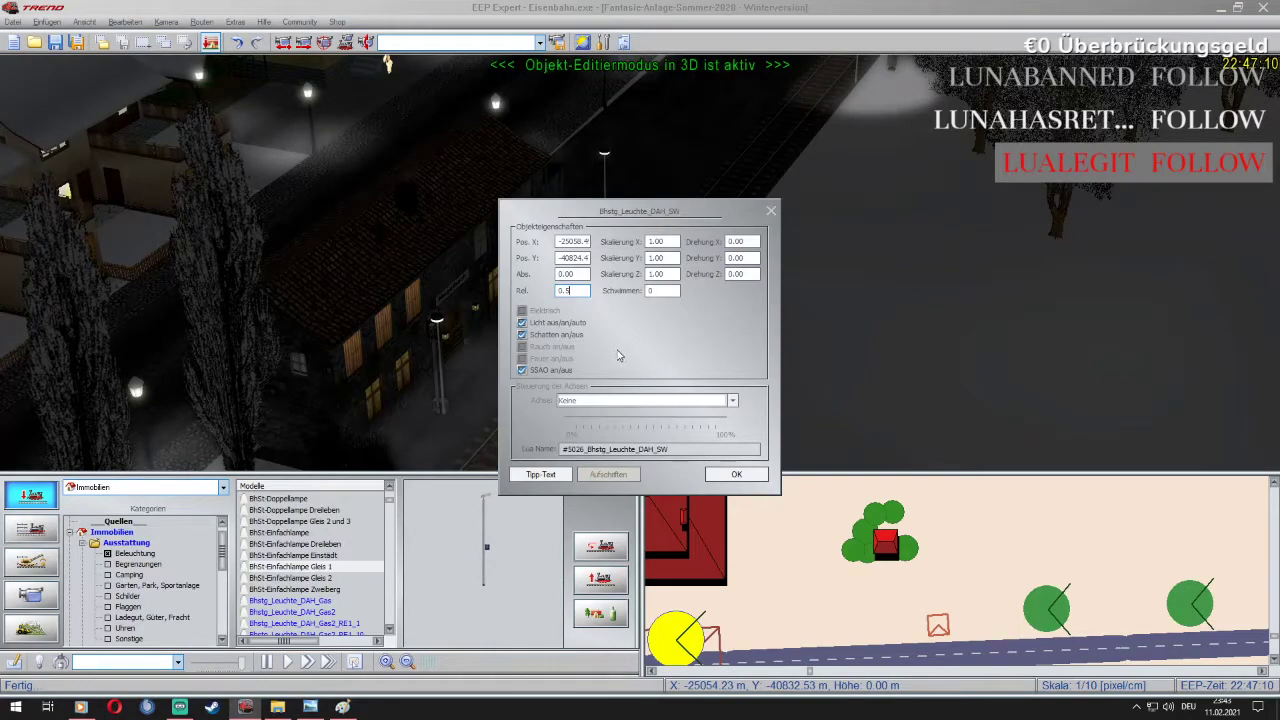
left_click(740, 474)
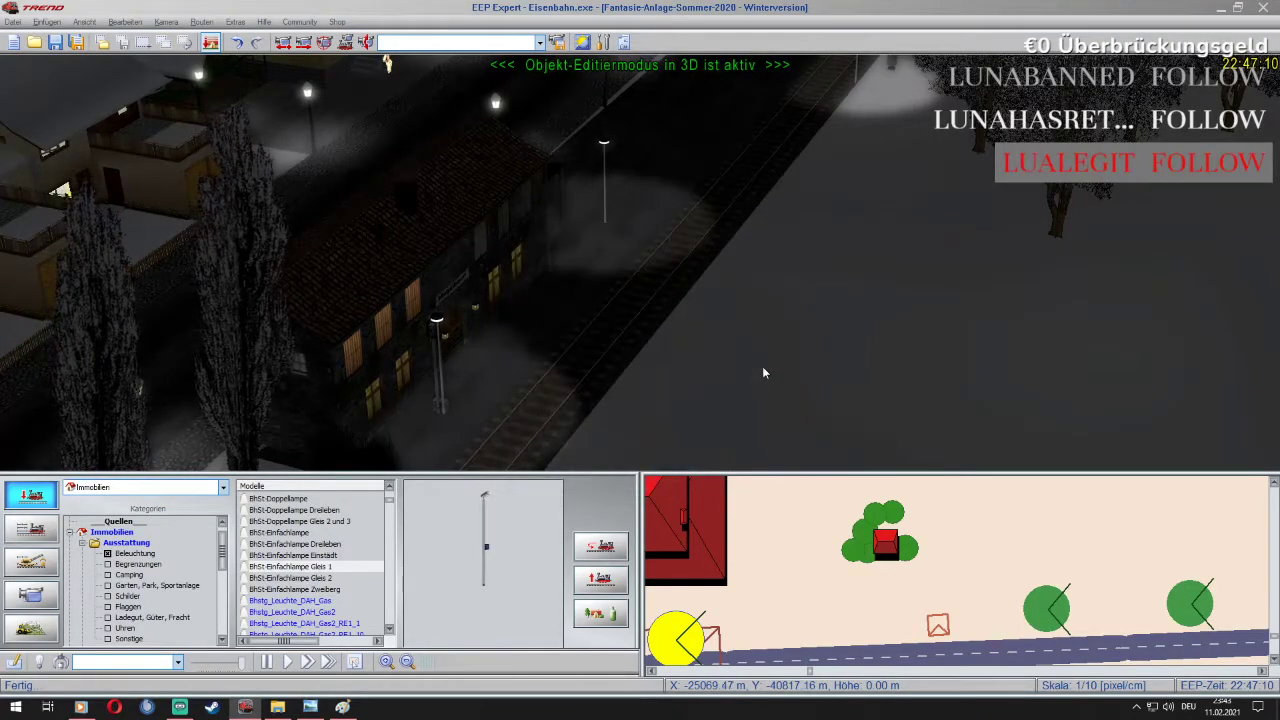
Nudge the repositioned platform lamp slightly toward the track, to about X -25059.17 m, Y -40824.50 m
key("Right")
key("Left")
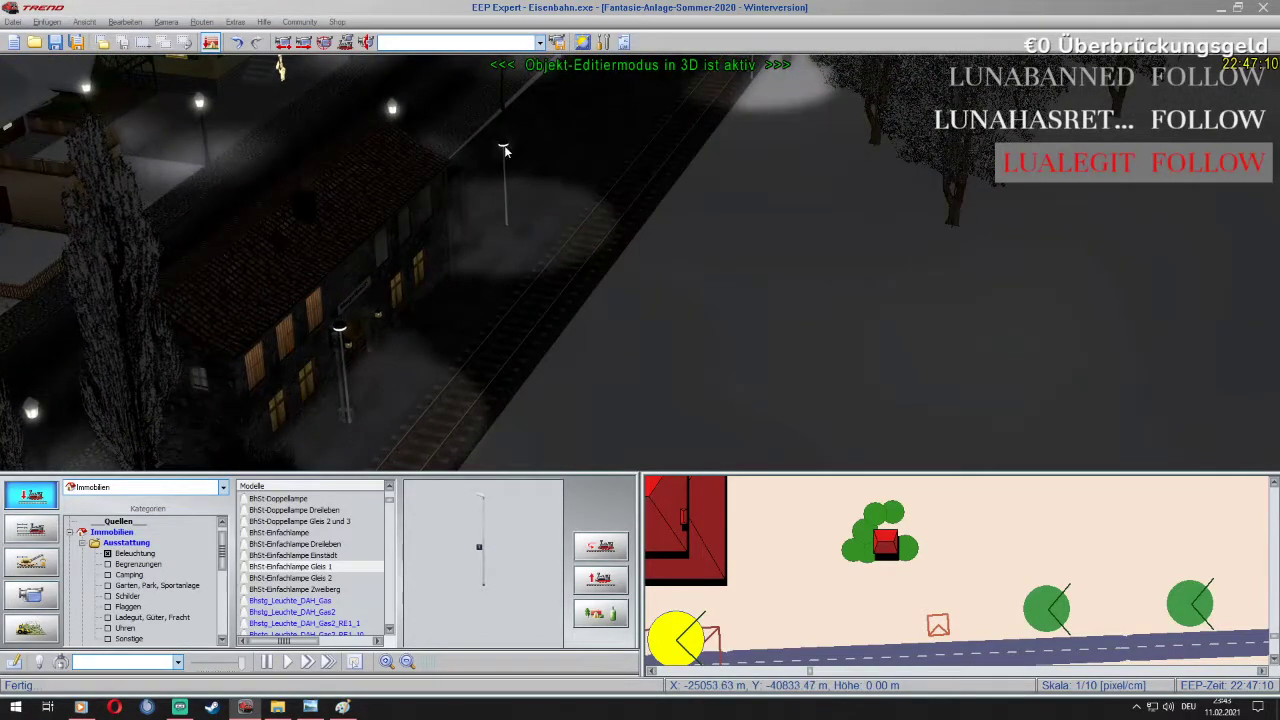
right_click(505, 147)
left_click(552, 175)
left_click_drag(505, 148, 518, 150)
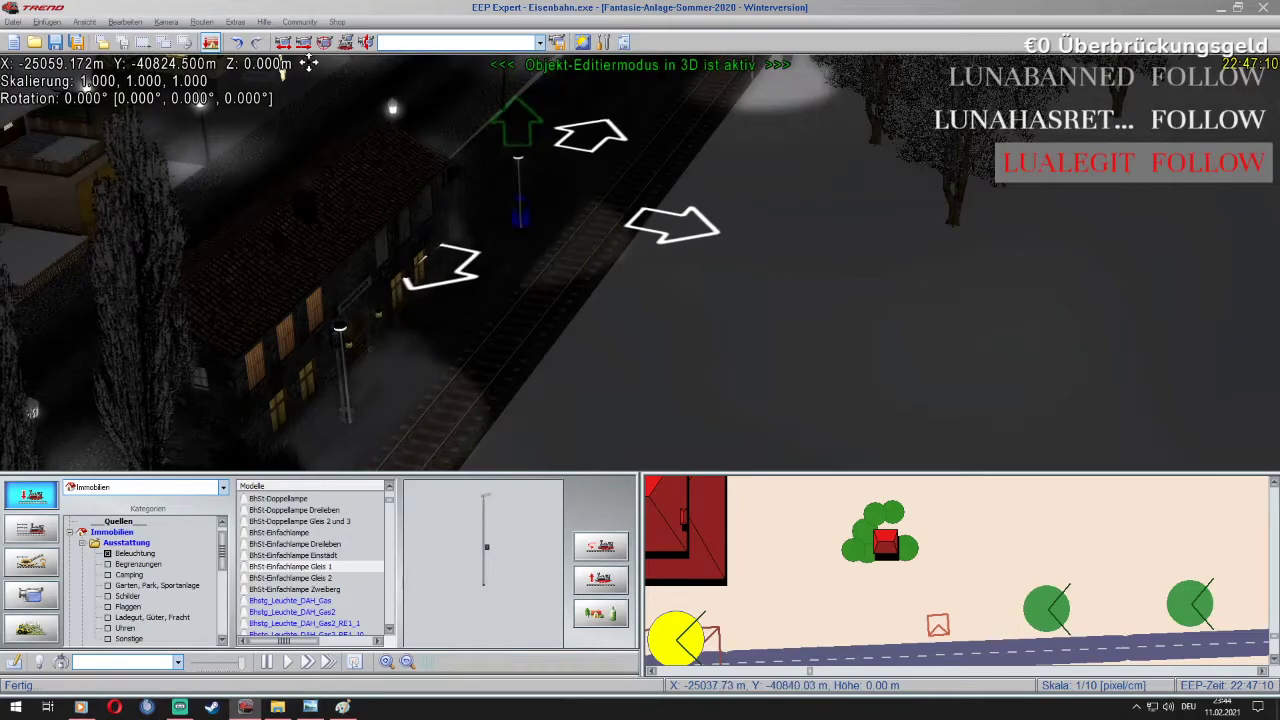
Raise the relative height of the lamp just past the station building through its object properties so it stands above the platform surface
right_click(518, 157)
left_click(578, 308)
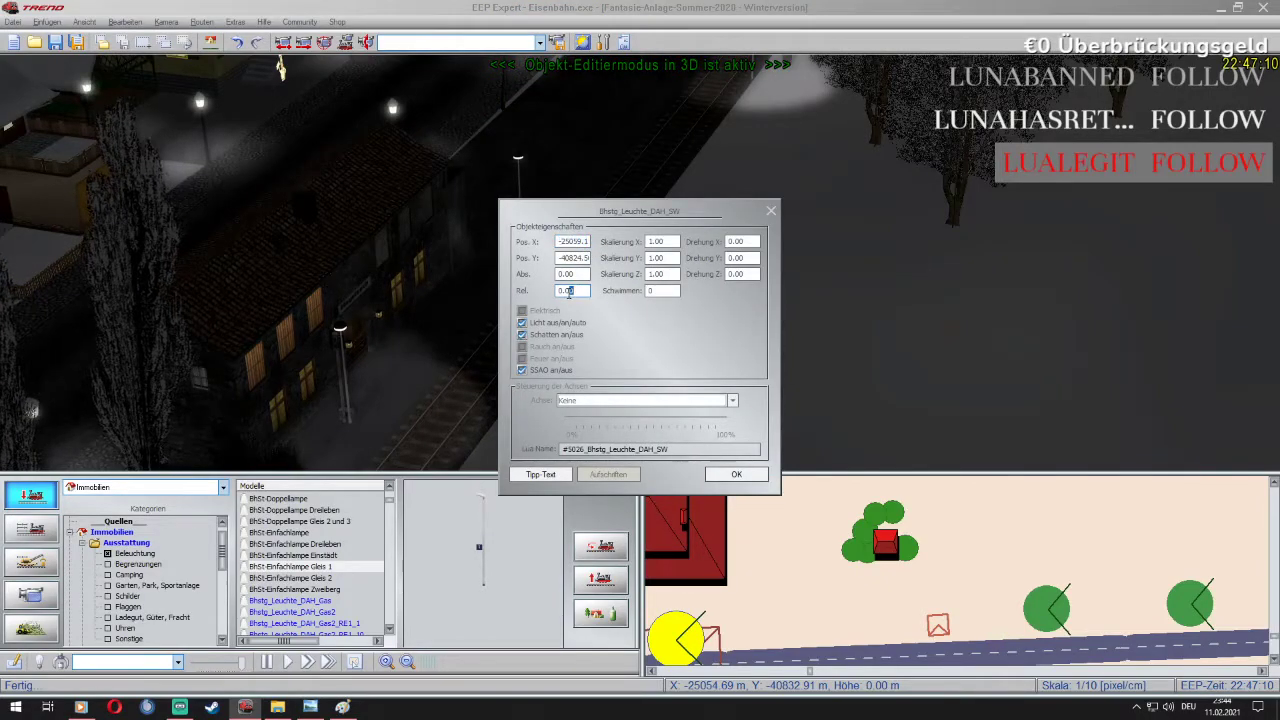
left_click(736, 475)
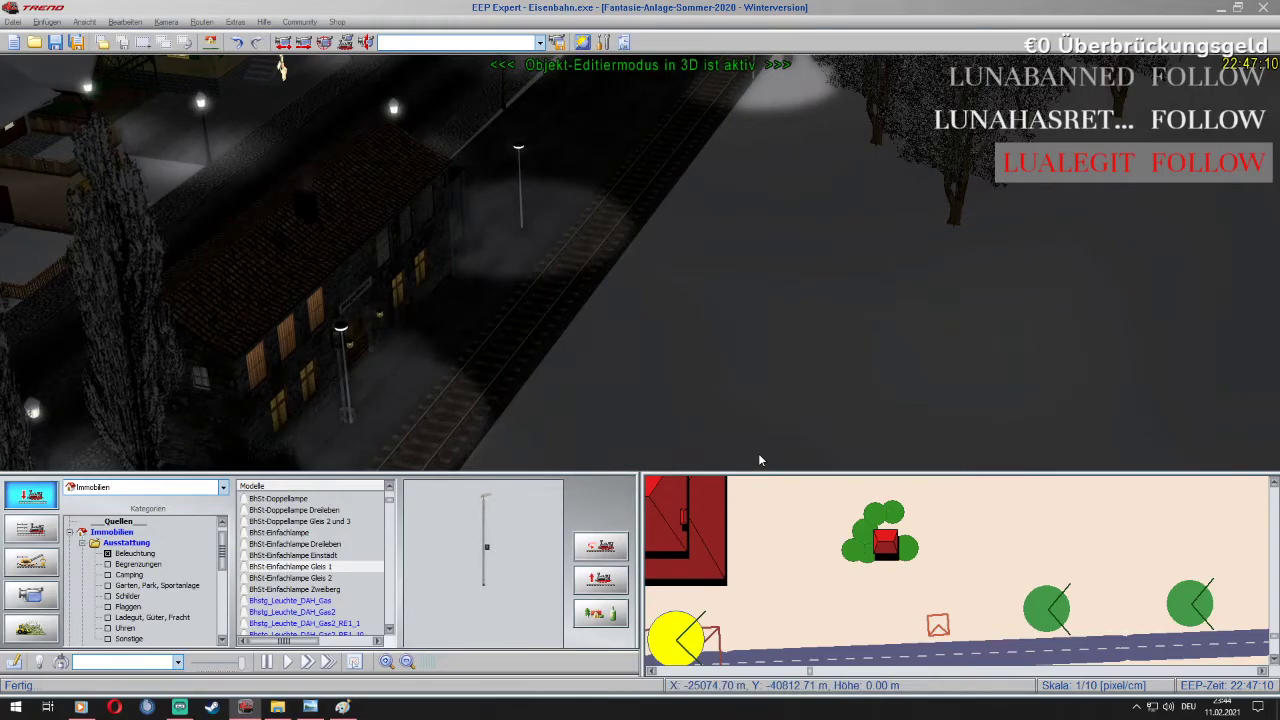
Move the next Bhstg_Leuchte_DAH_SW lamp from beside the track onto the platform, at about X -25057.90 m, Y -40839.69 m
key("Up")
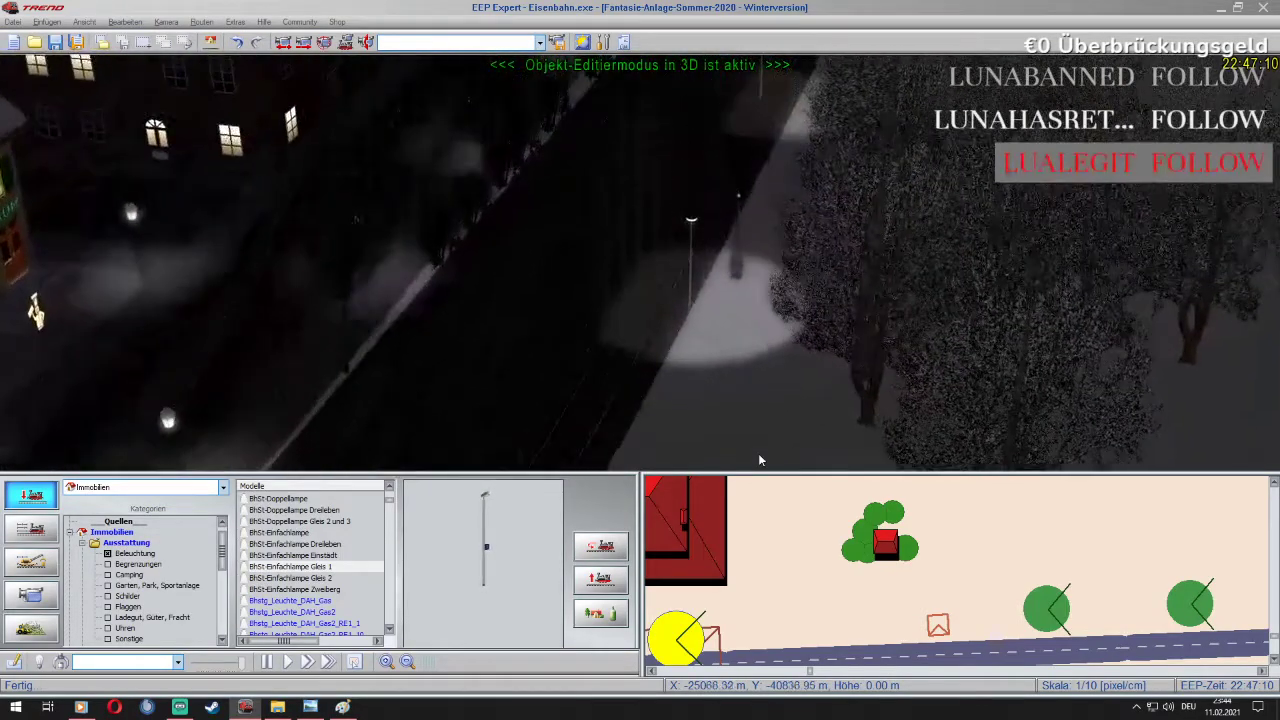
key("Down")
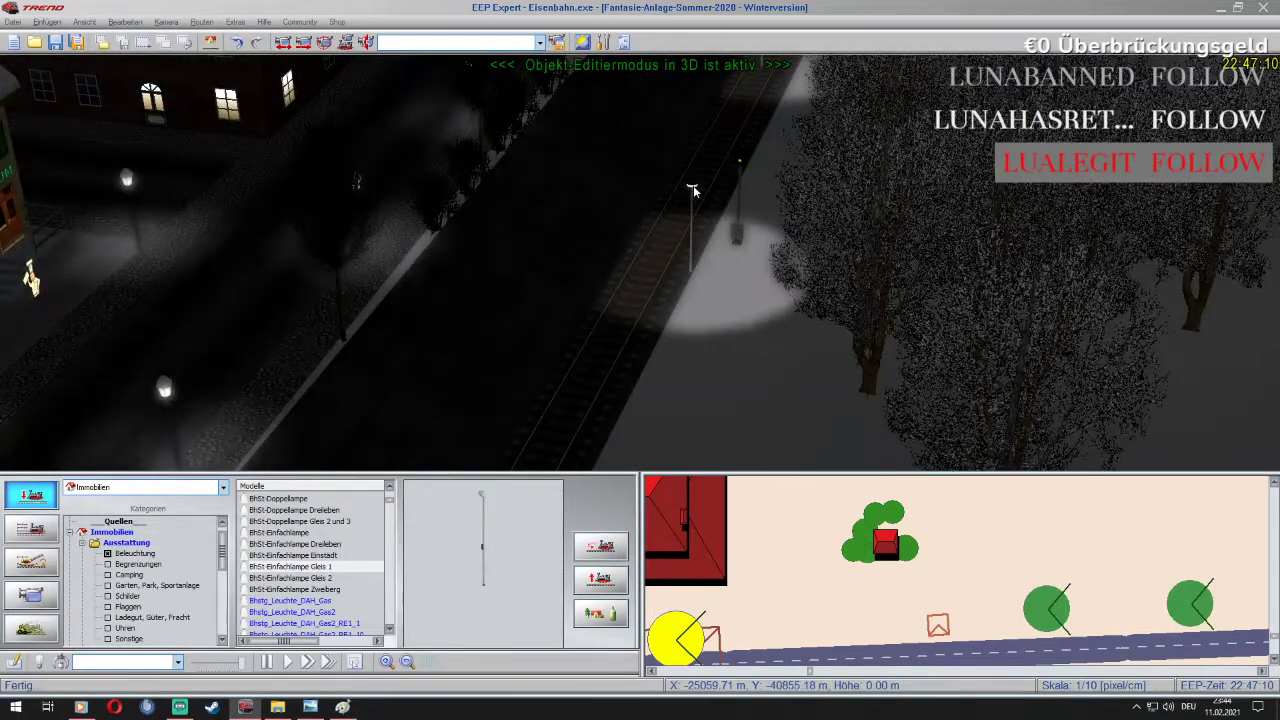
right_click(693, 190)
left_click(705, 210)
left_click_drag(692, 183, 511, 247)
key("Down")
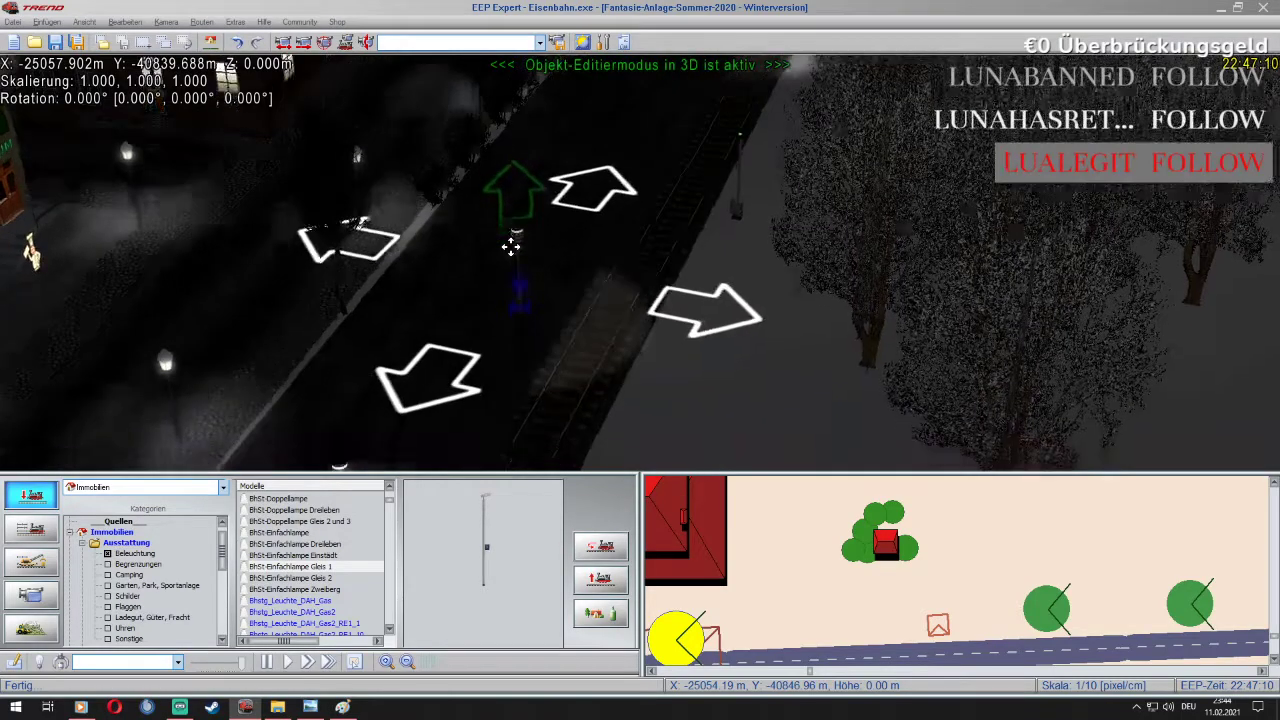
key("Down")
key("Up")
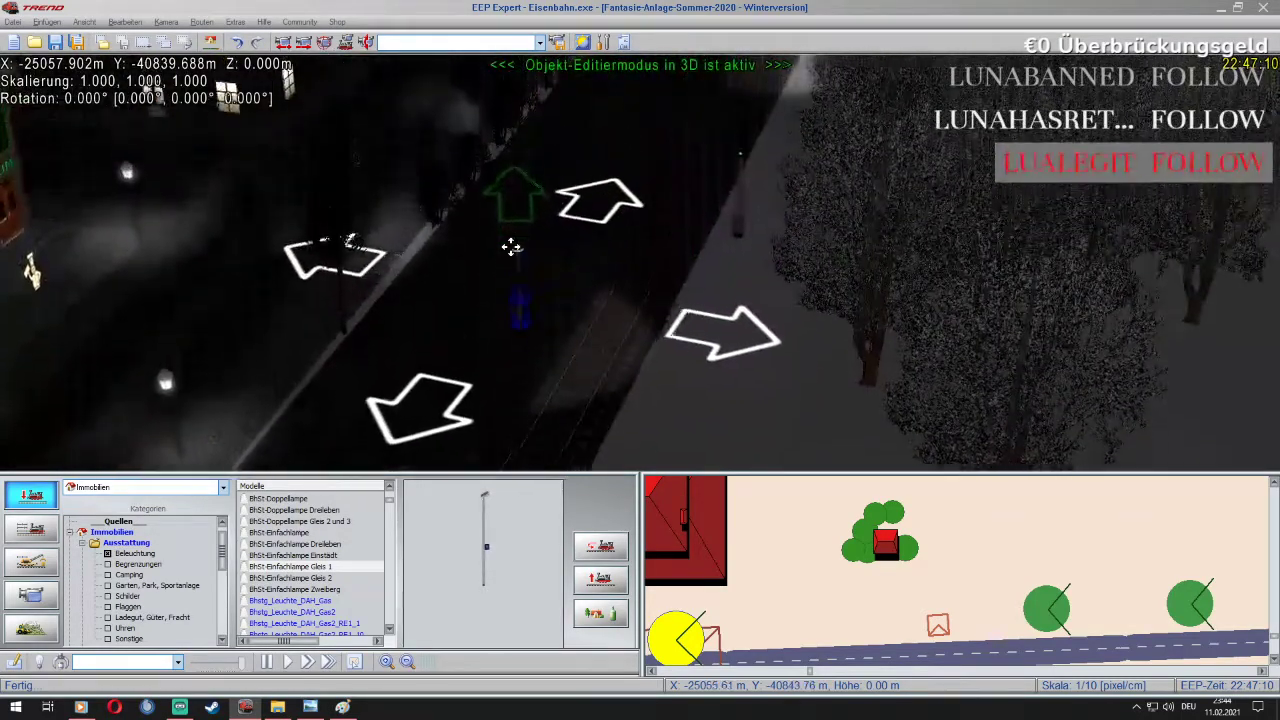
key("Up")
key("Down")
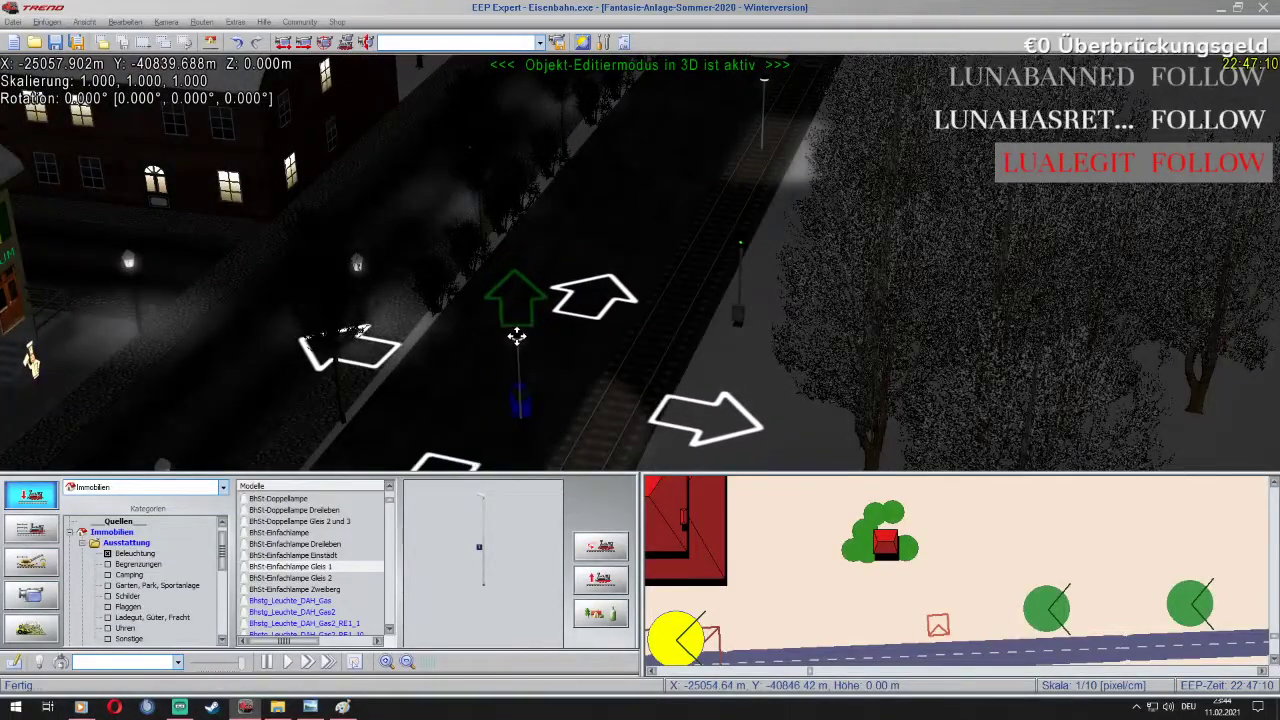
Raise the relative height of the lamp at Y -40839.69 m in its object properties
right_click(516, 337)
left_click(600, 493)
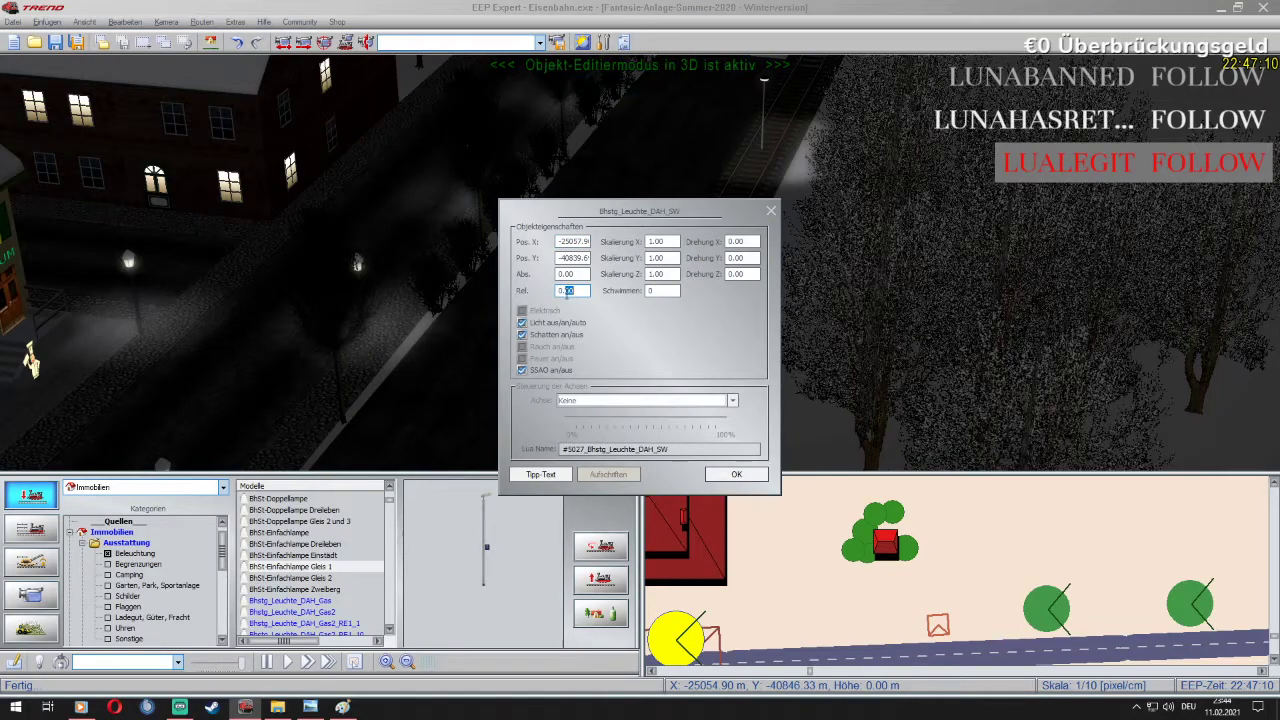
left_click(731, 476)
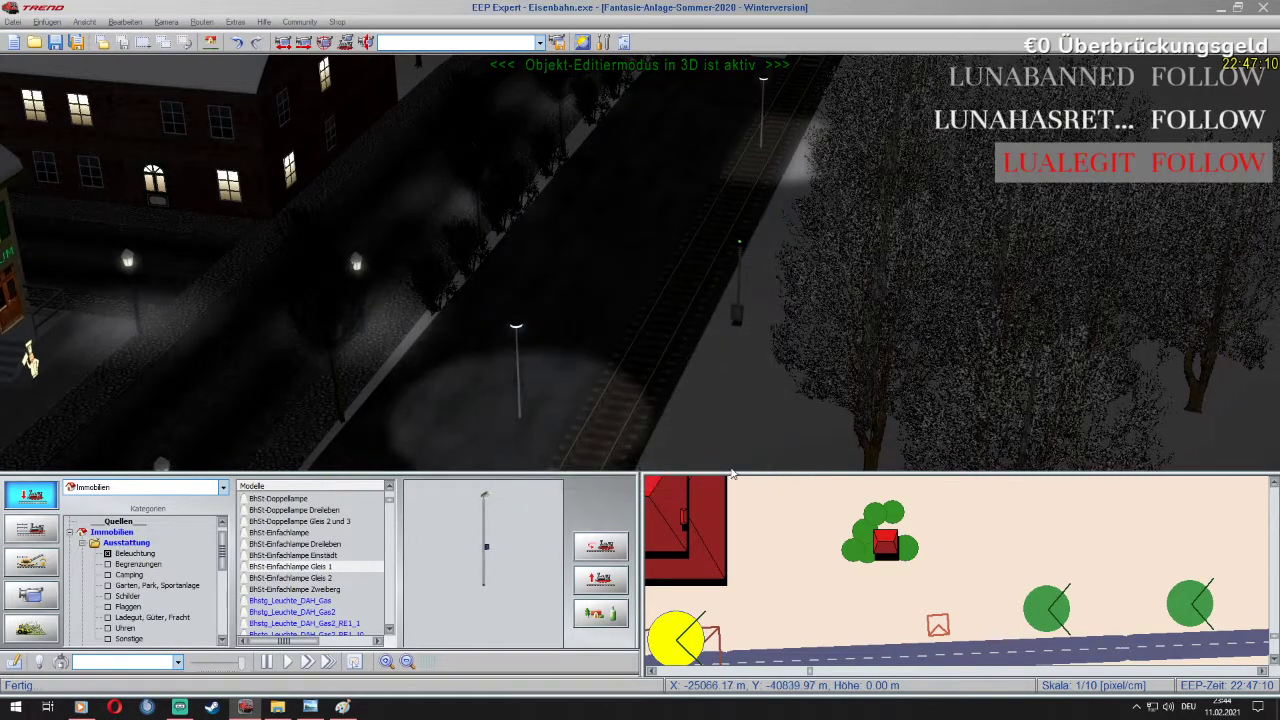
Move the following trackside lamp onto the platform at about X -25056.49 m, Y -40854.67 m and raise its relative height
scroll(654, 371, "down", 3)
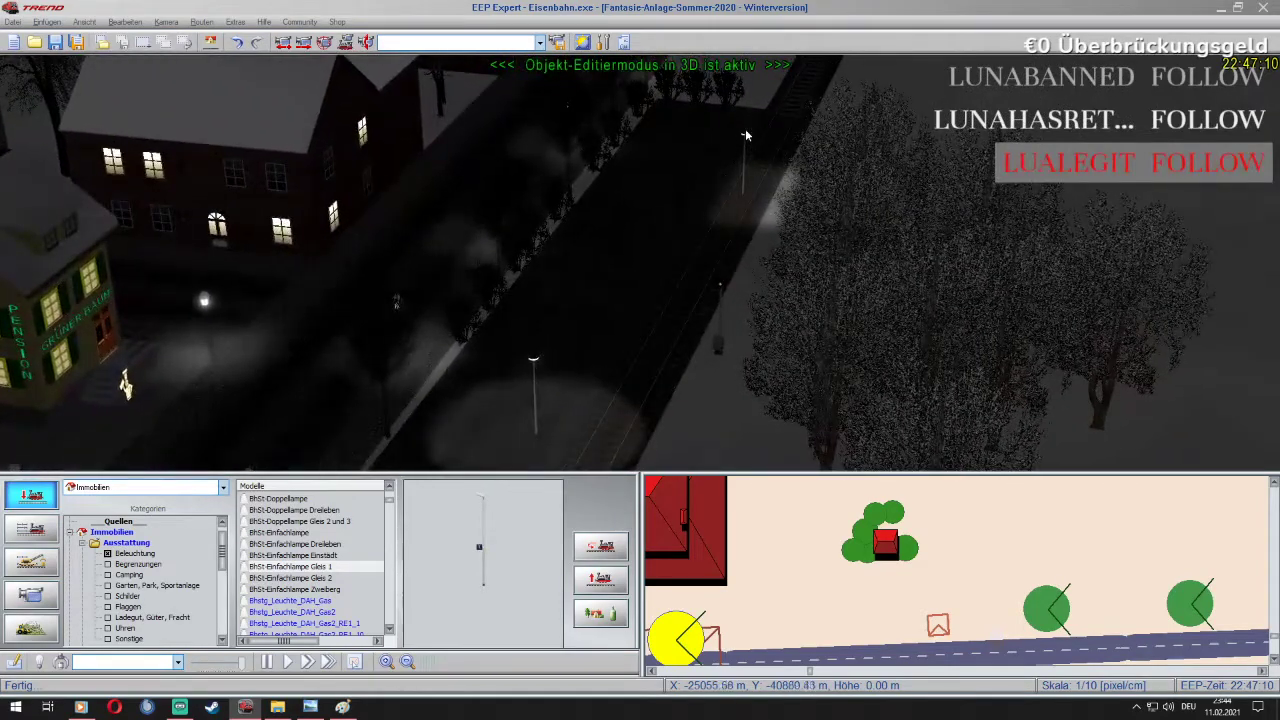
right_click(747, 133)
right_click(742, 133)
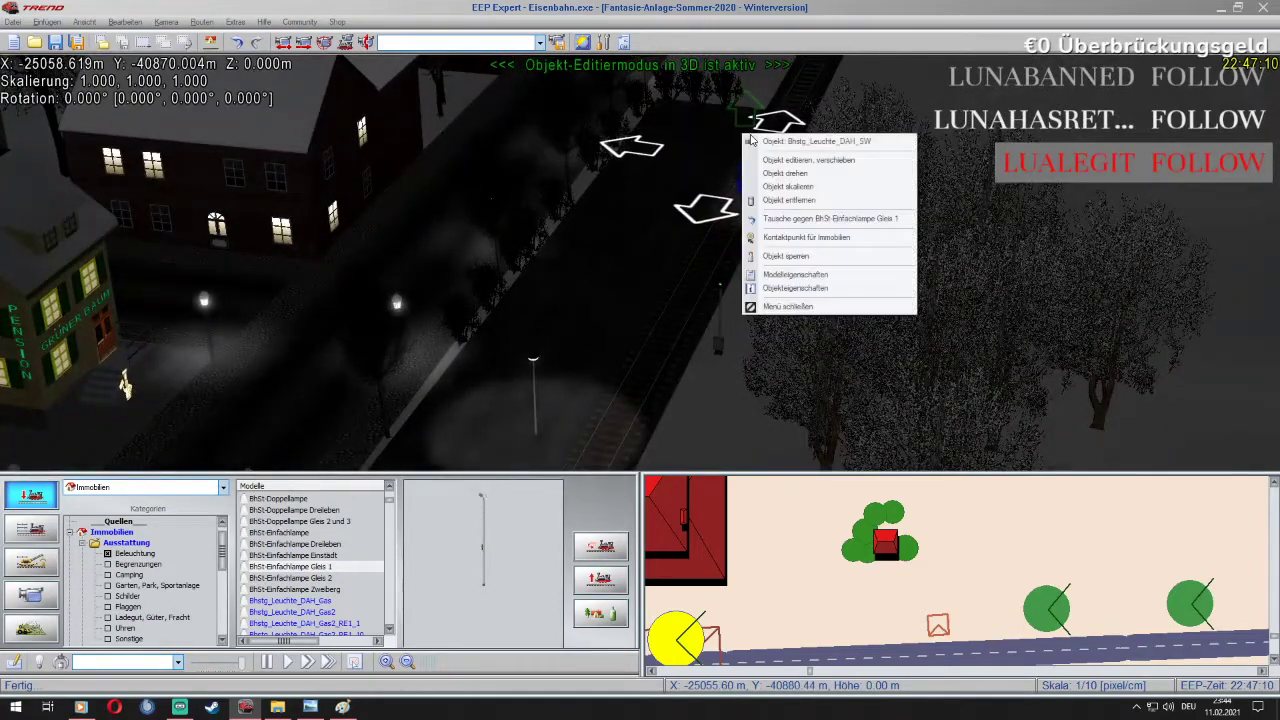
left_click(785, 167)
left_click_drag(745, 133, 622, 234)
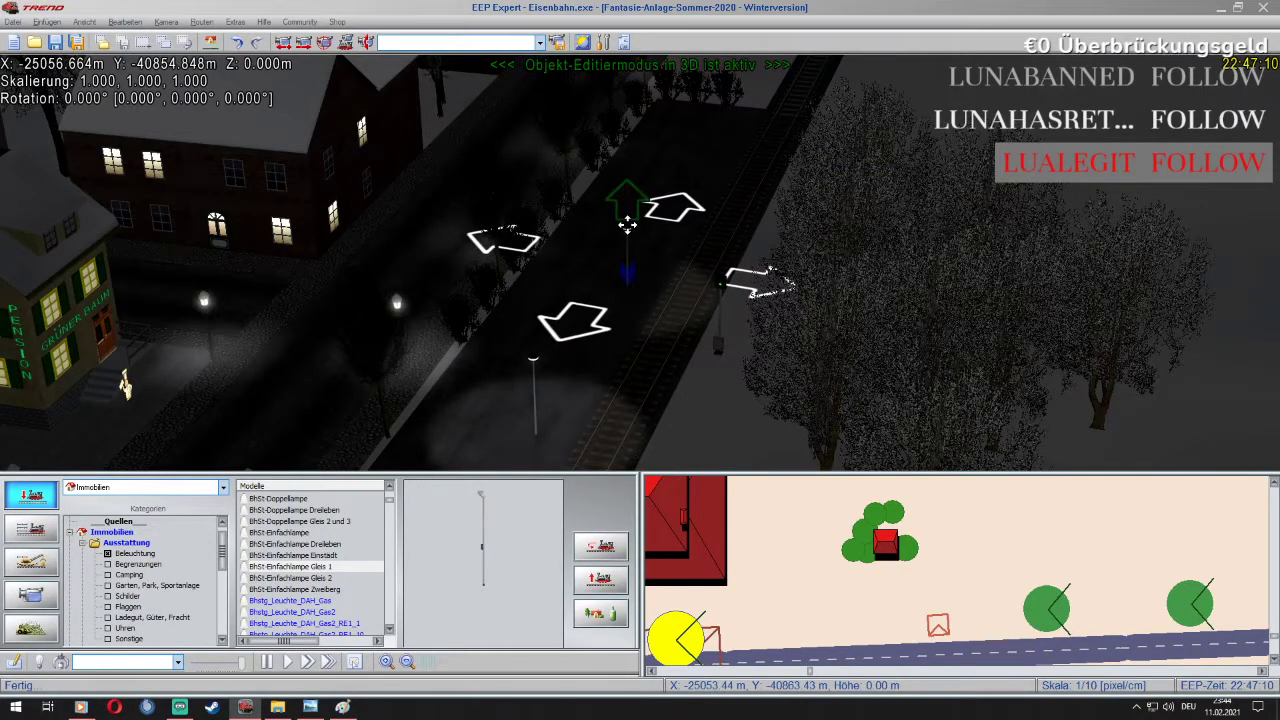
left_click_drag(627, 225, 622, 226)
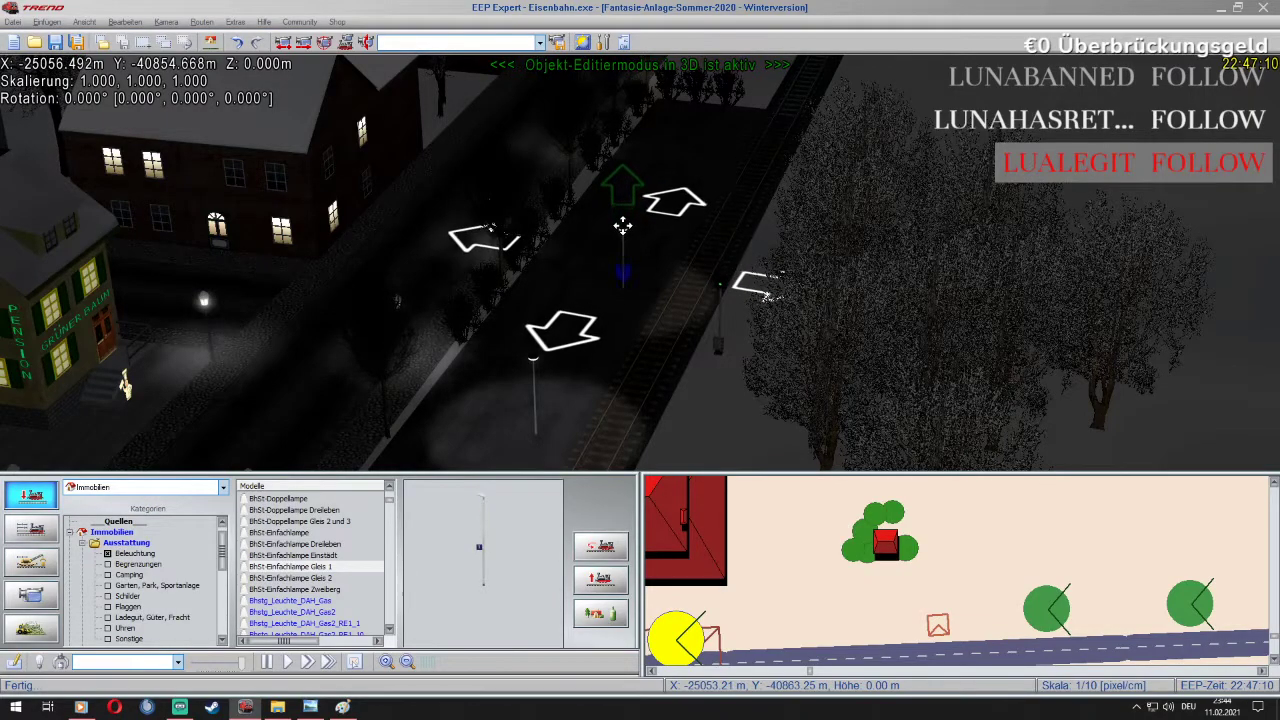
right_click(622, 226)
left_click(680, 378)
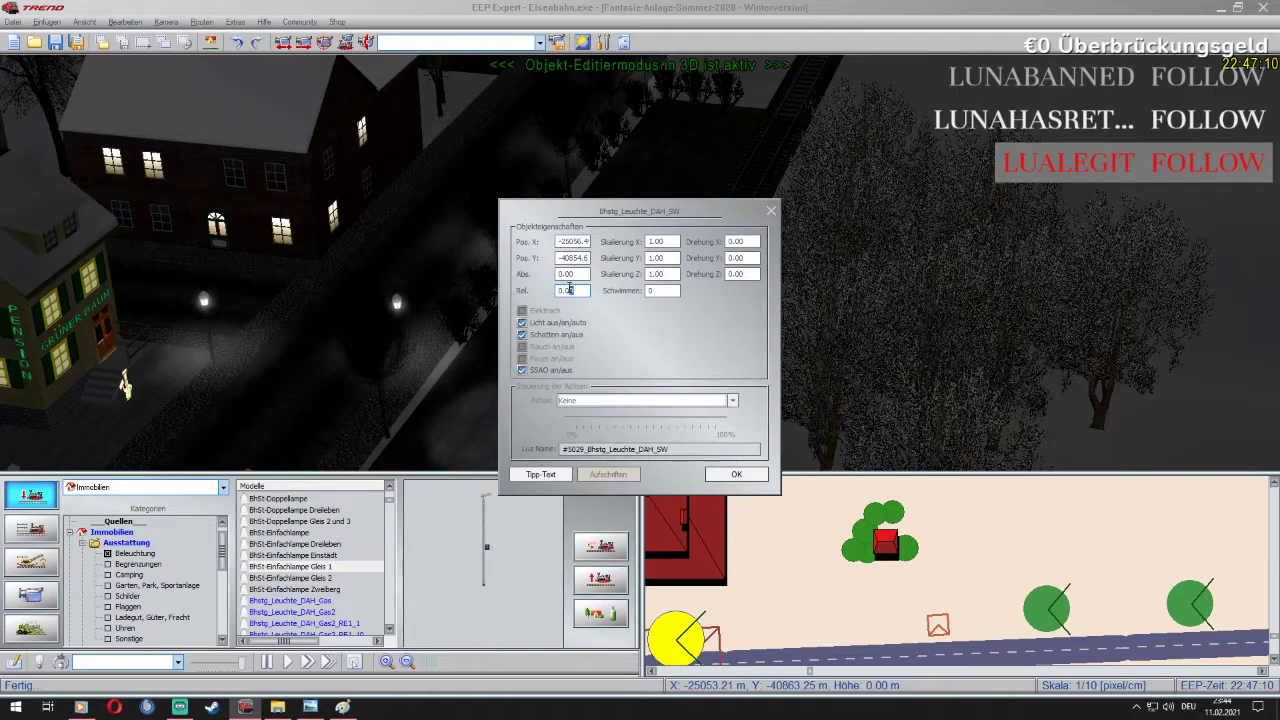
left_click(736, 475)
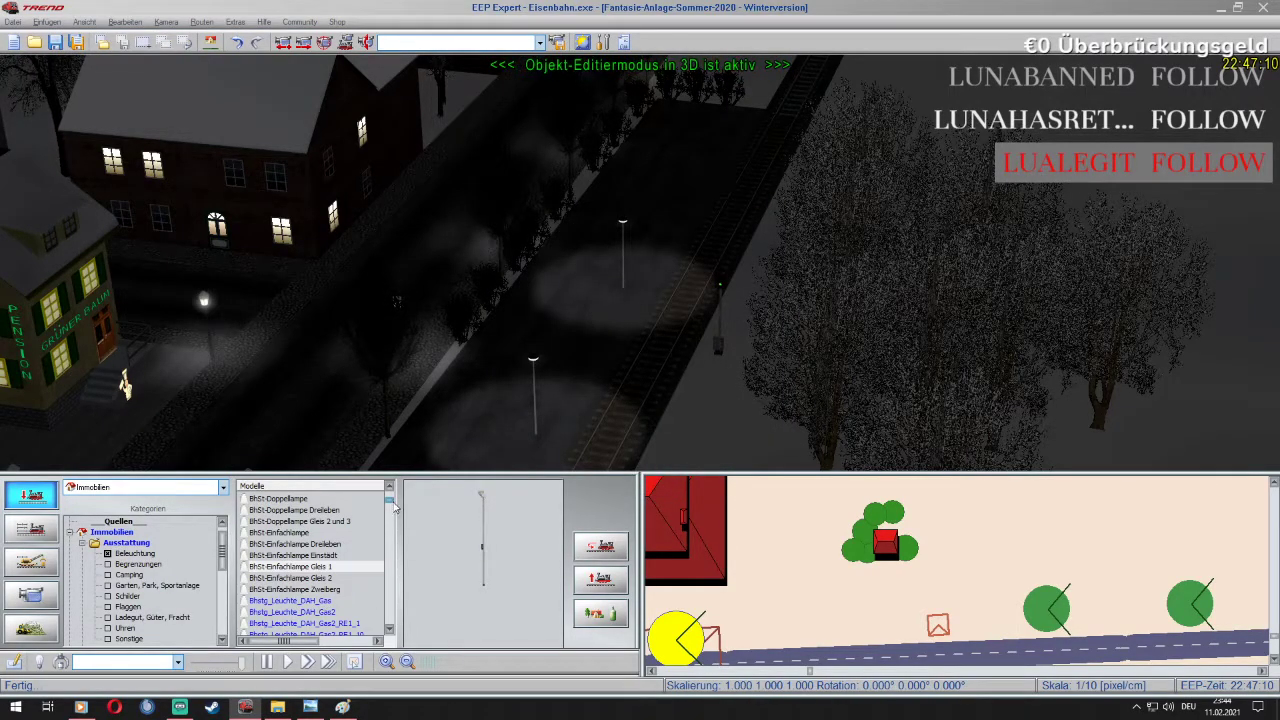
Place another Bhstg_Leuchte_DAH_SW lamp from the Beleuchtung models near the far end of the platform
scroll(393, 510, "down", 6)
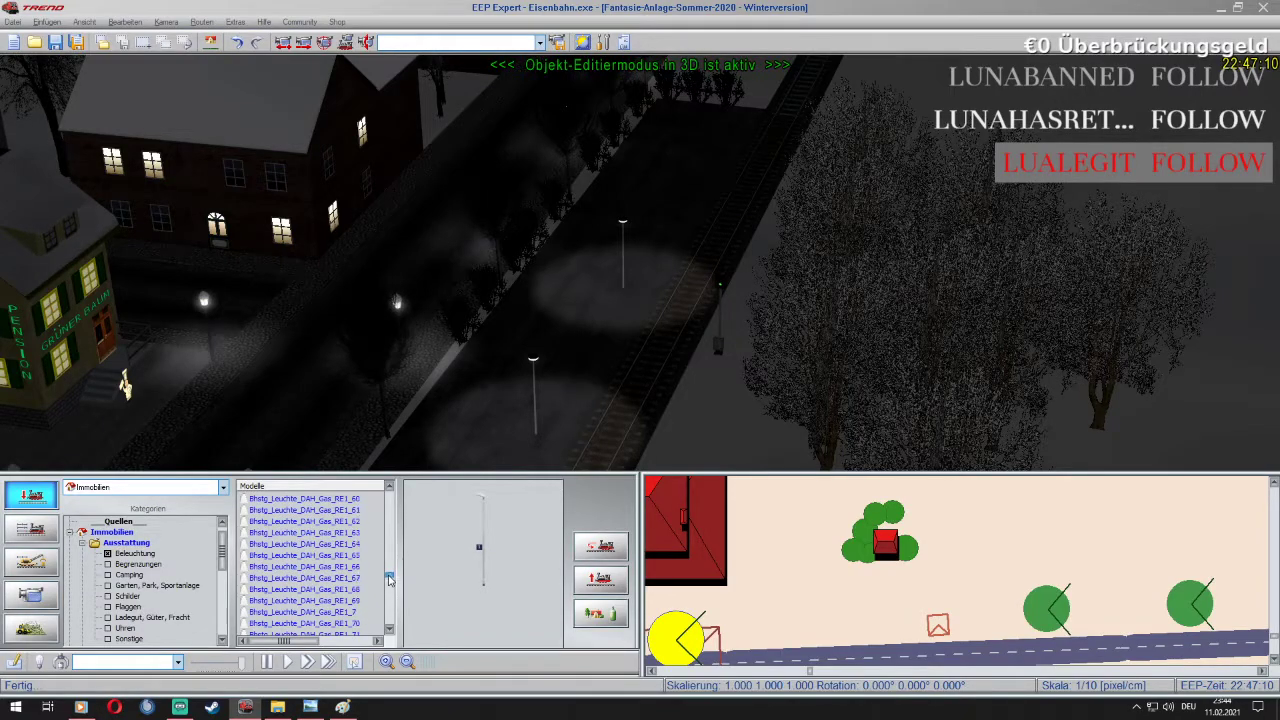
left_click_drag(390, 588, 390, 600)
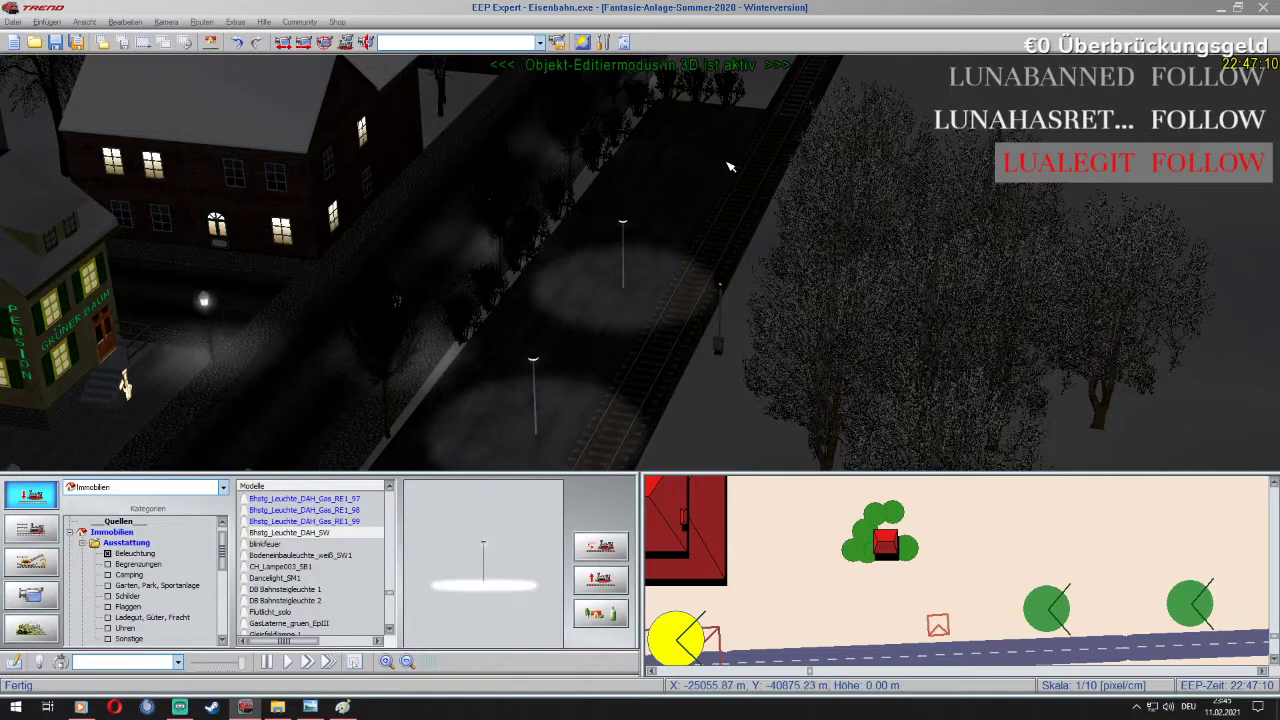
key("Up")
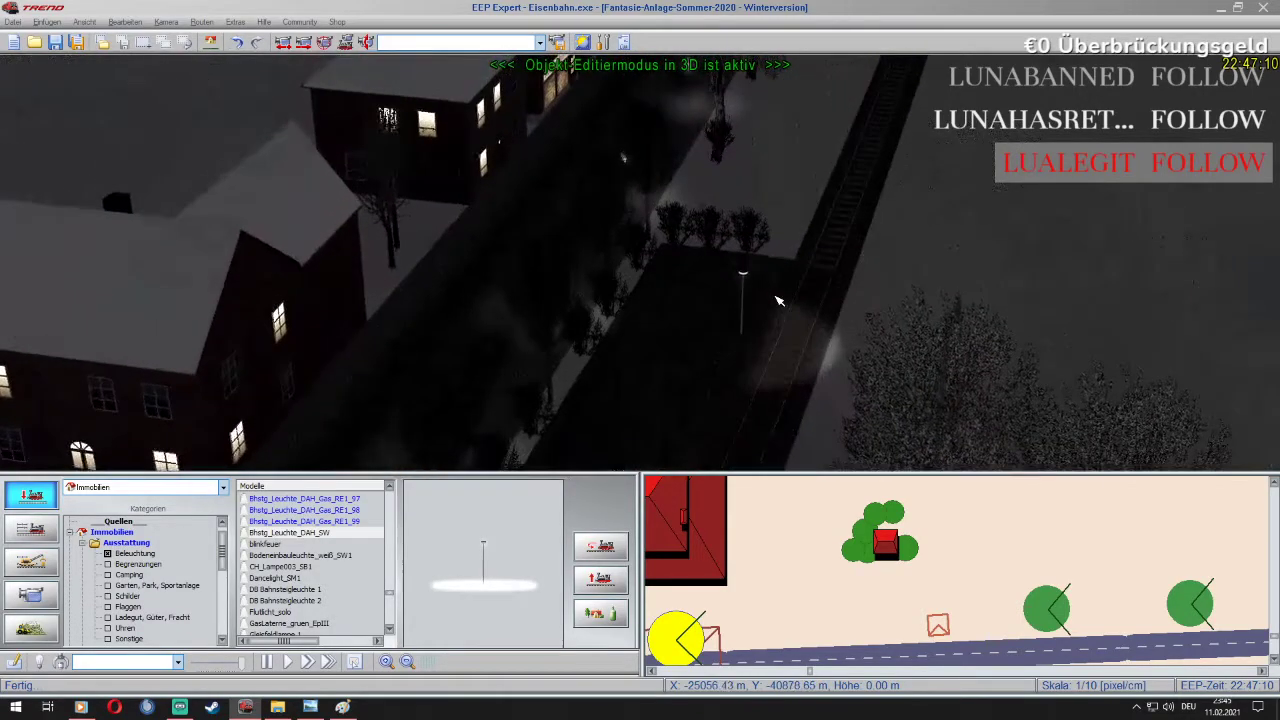
Move the new end lamp to about X -25055.39 m, Y -40871.92 m, in line with the row, and raise its relative height
key("Down")
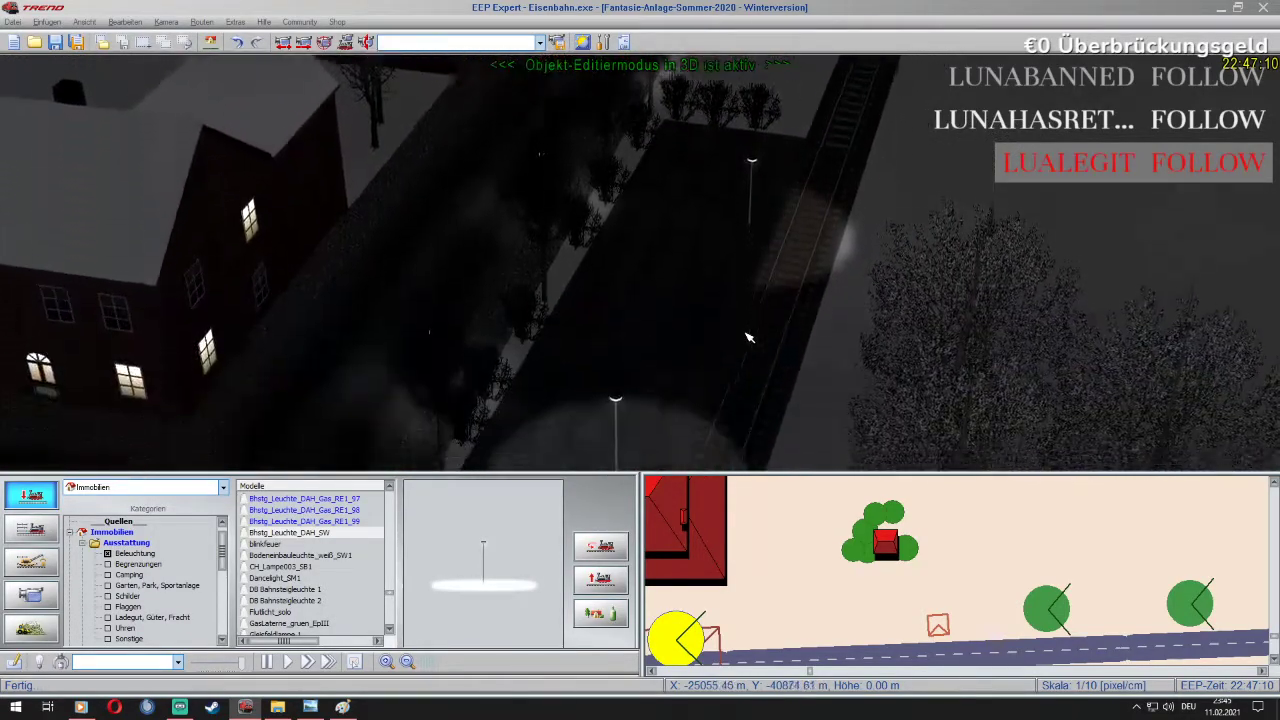
key("Right")
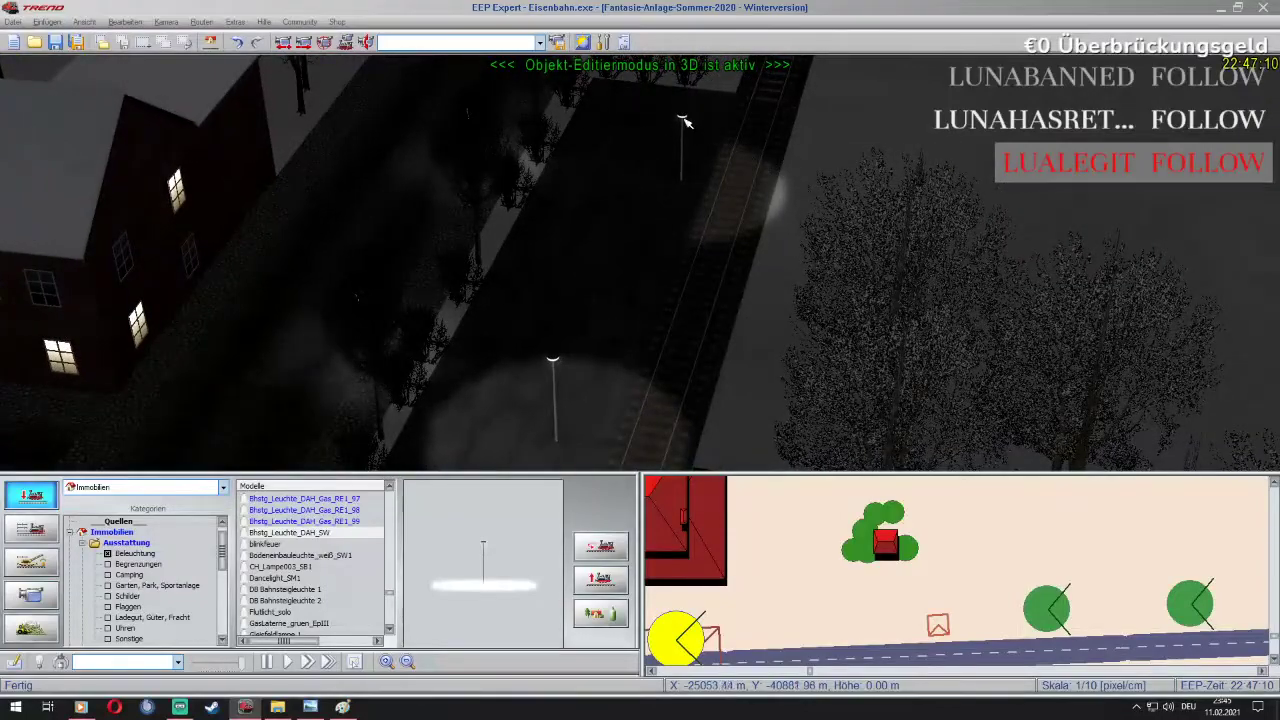
right_click(681, 121)
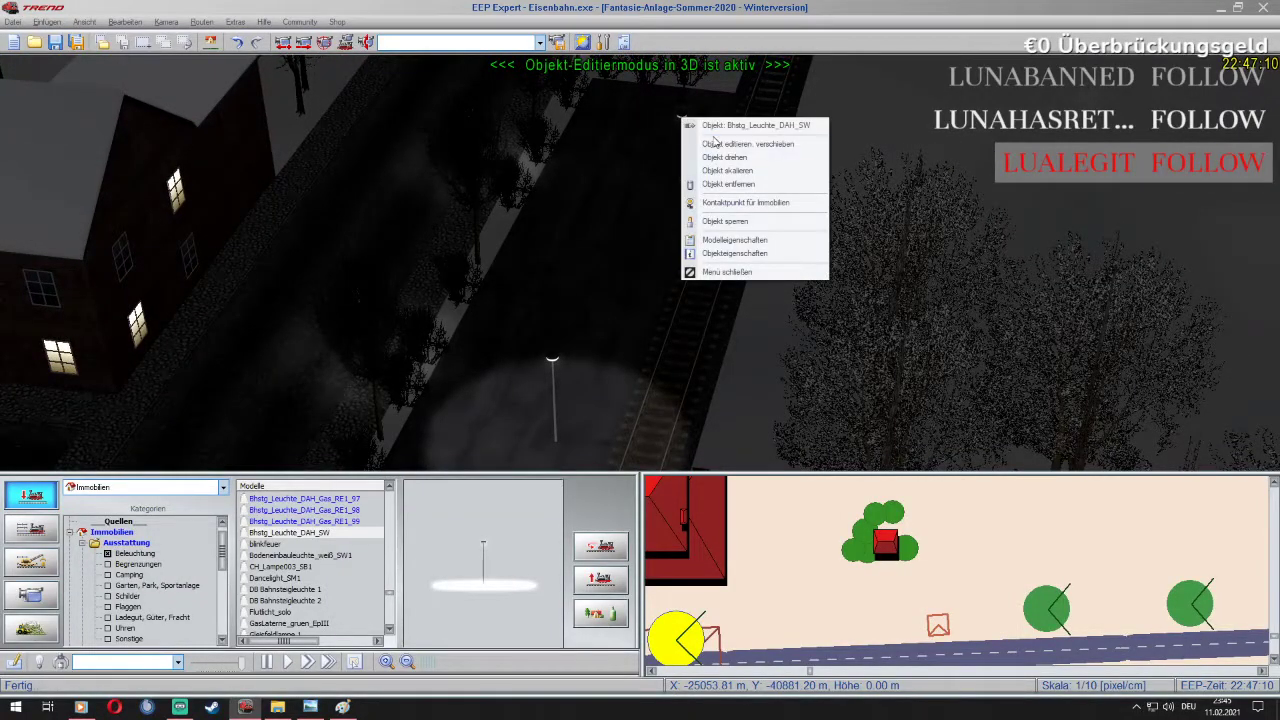
left_click(702, 143)
left_click_drag(681, 117, 661, 133)
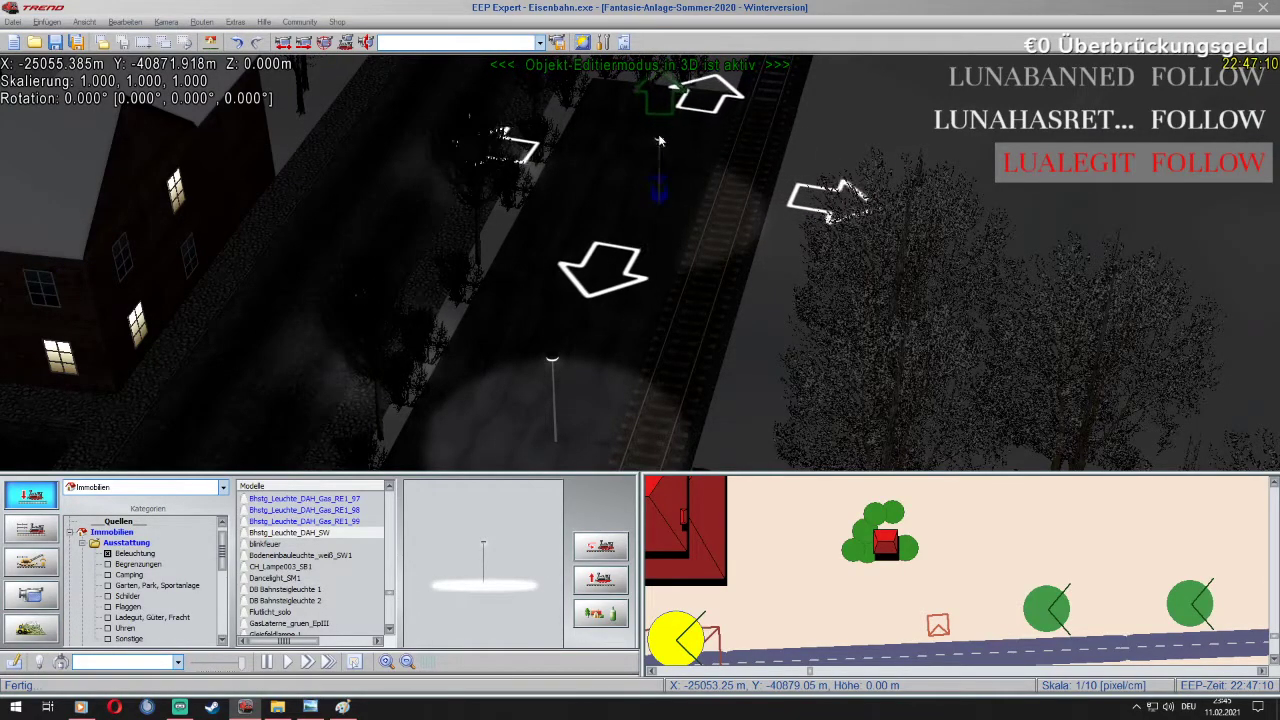
right_click(659, 141)
left_click(715, 272)
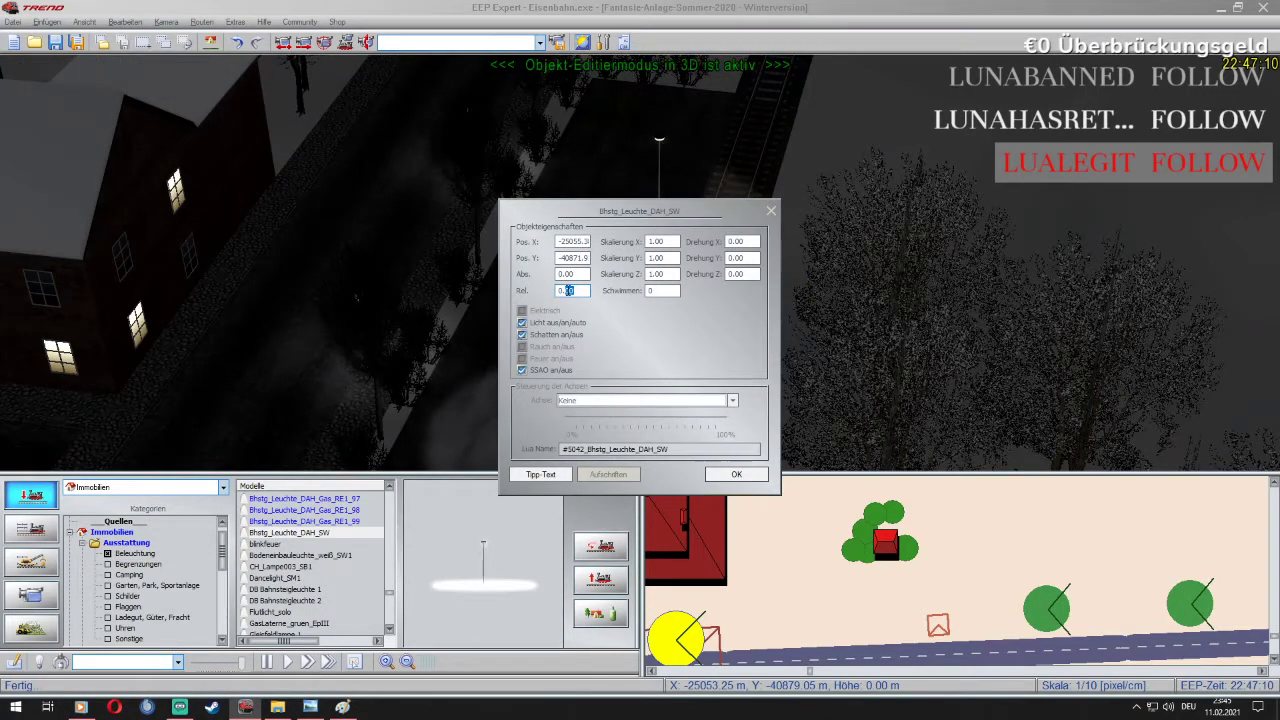
left_click(734, 475)
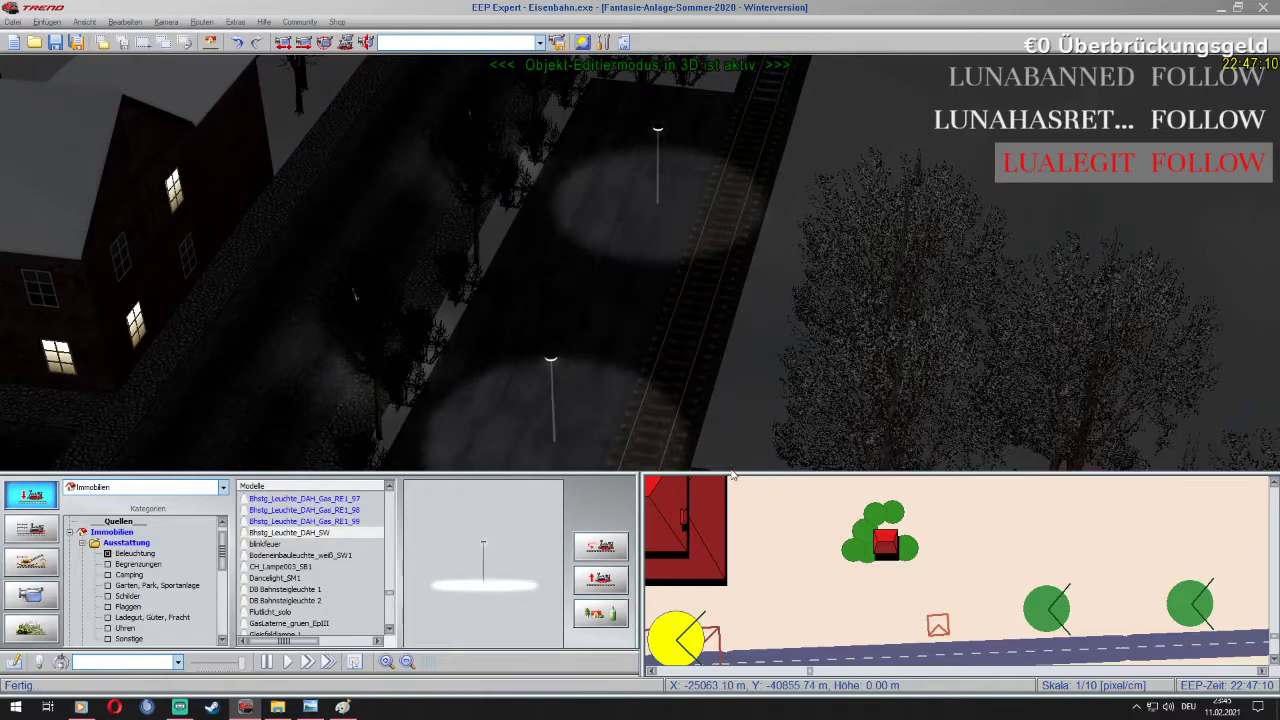
Leave 3D object editing and examine the night lighting of the lamp row along the platform and track from ground level
key("Escape")
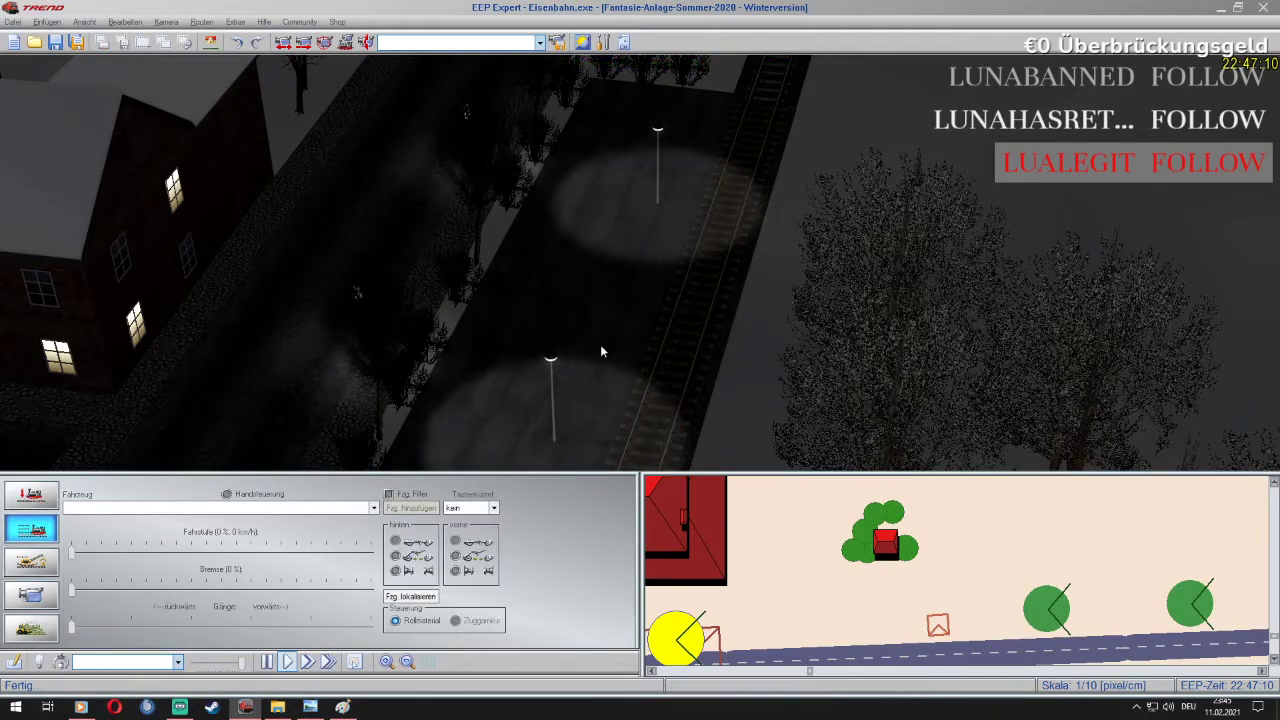
key("Right")
key("Up")
key("Up")
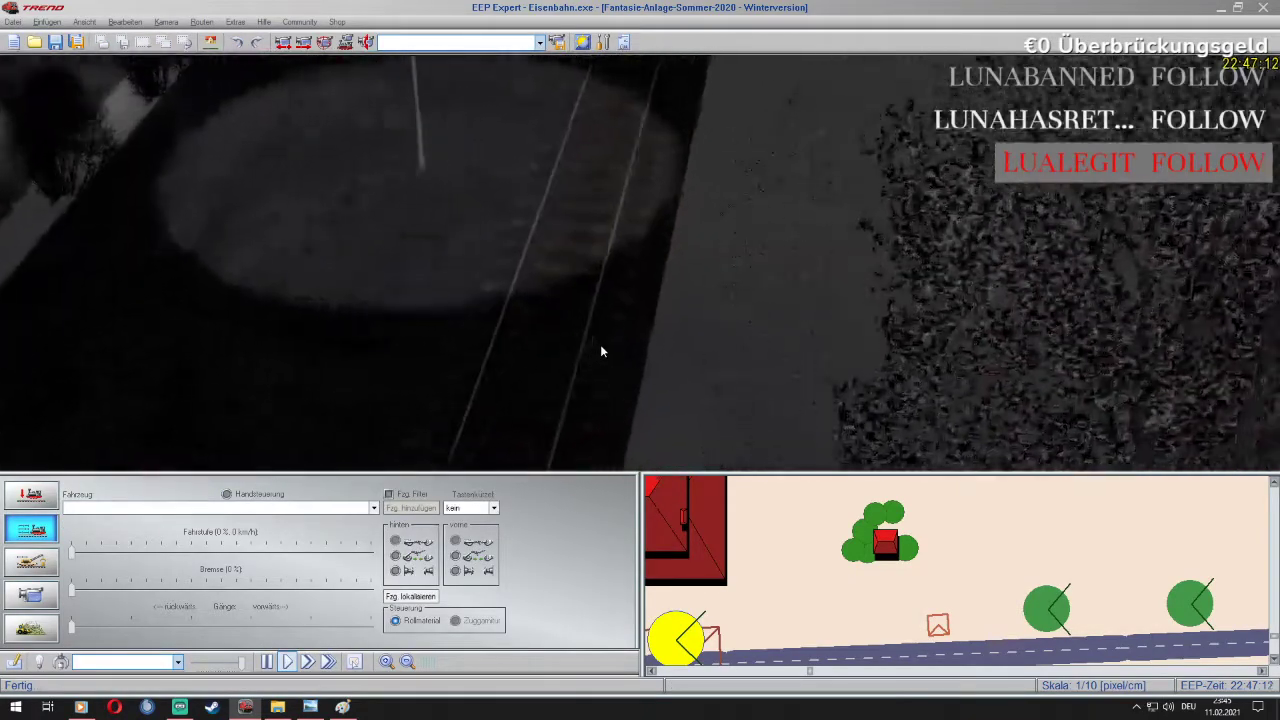
key("Up")
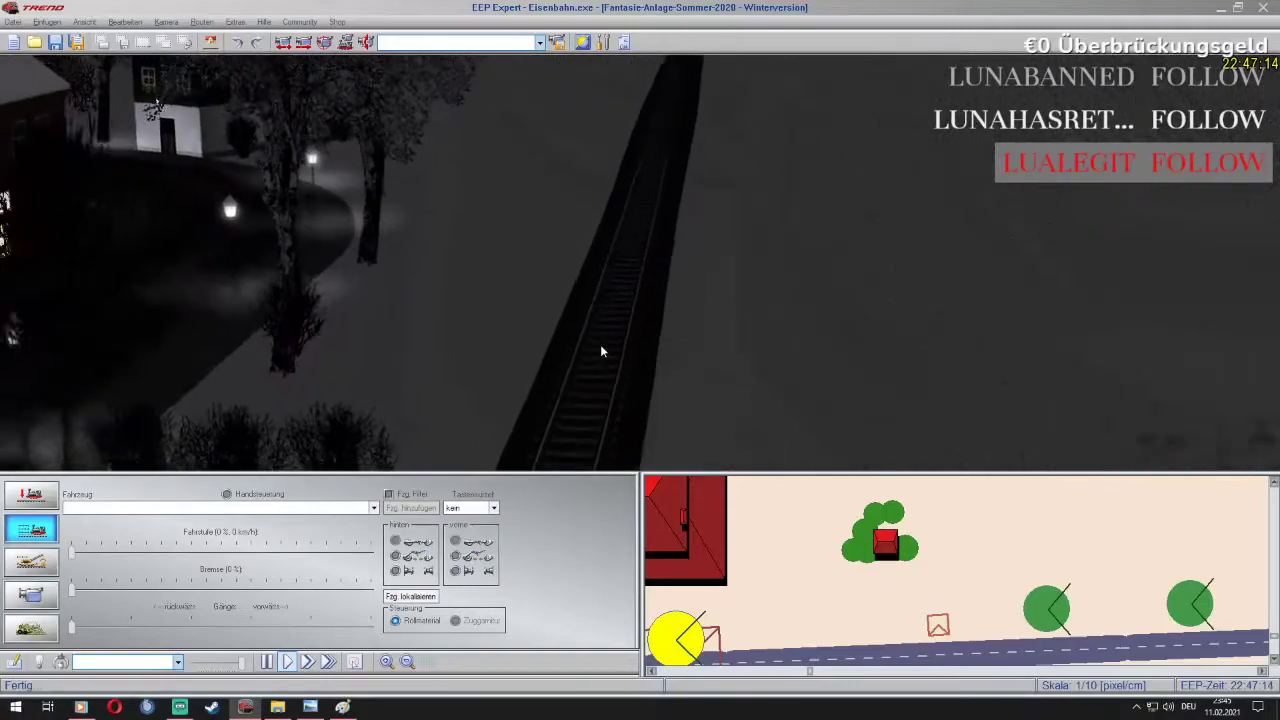
key("Up")
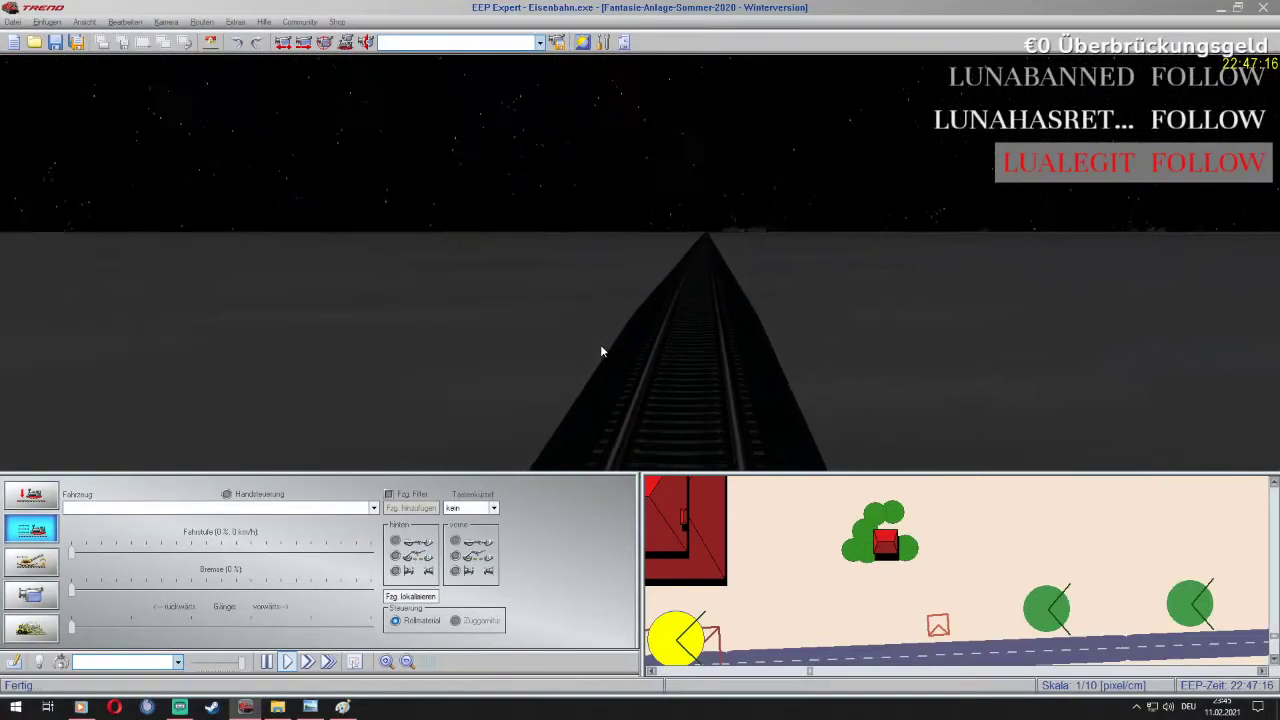
key("Left")
key("Left")
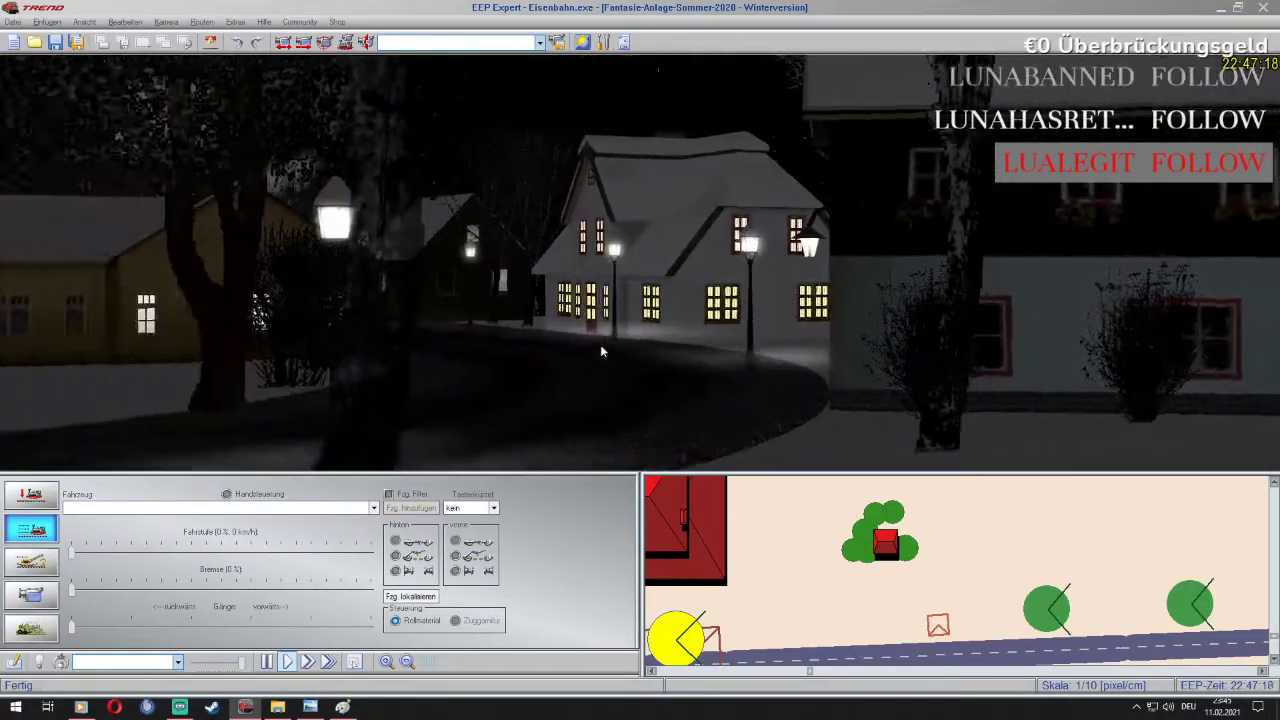
key("Left")
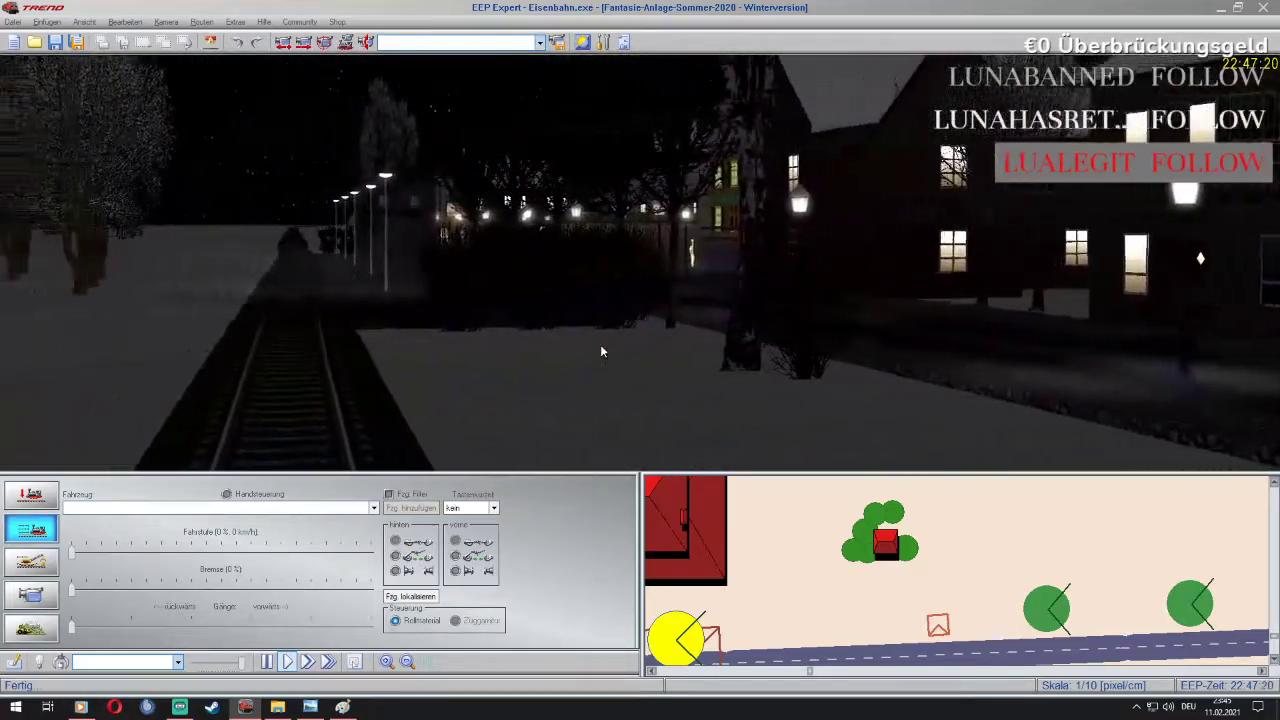
key("Up")
key("Up")
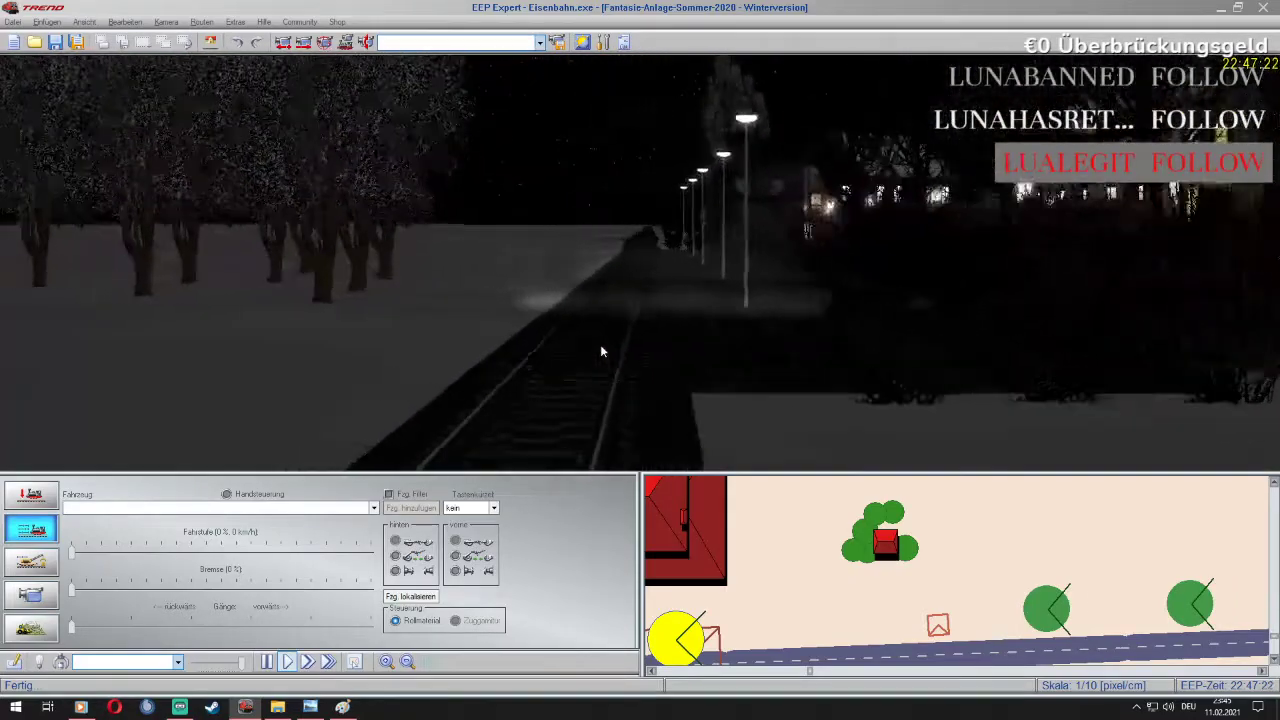
key("Up")
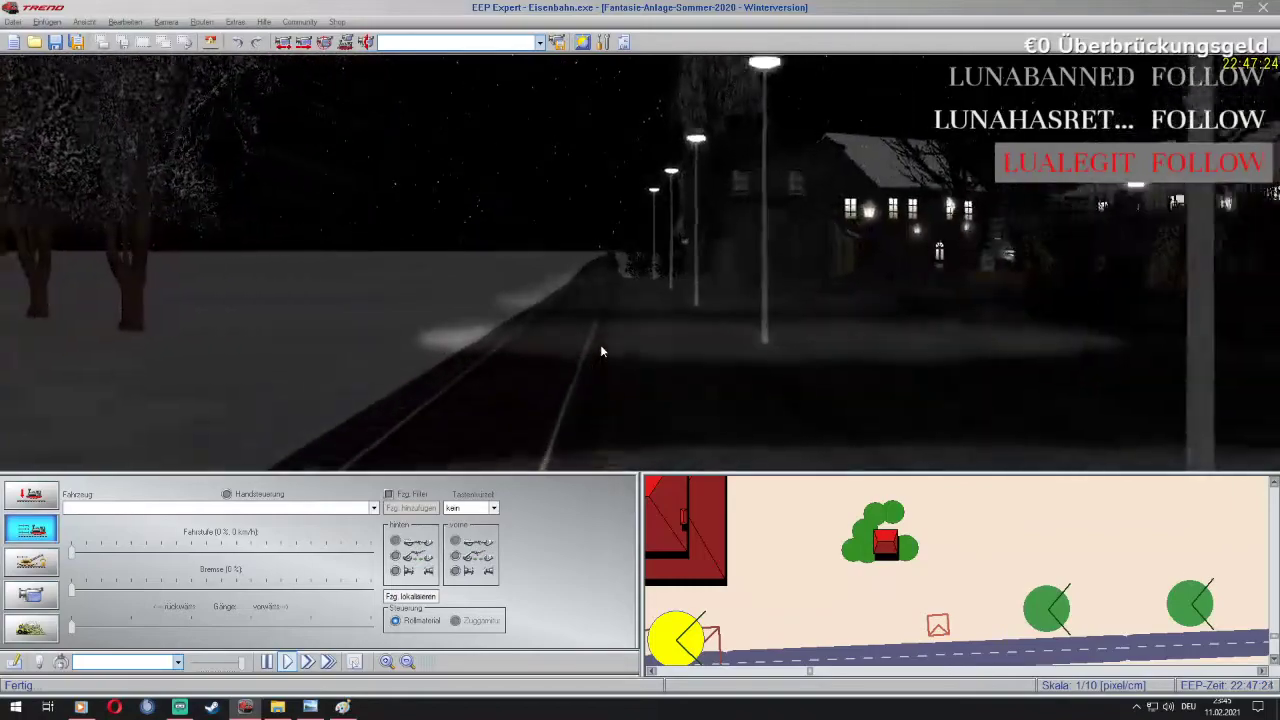
key("Up")
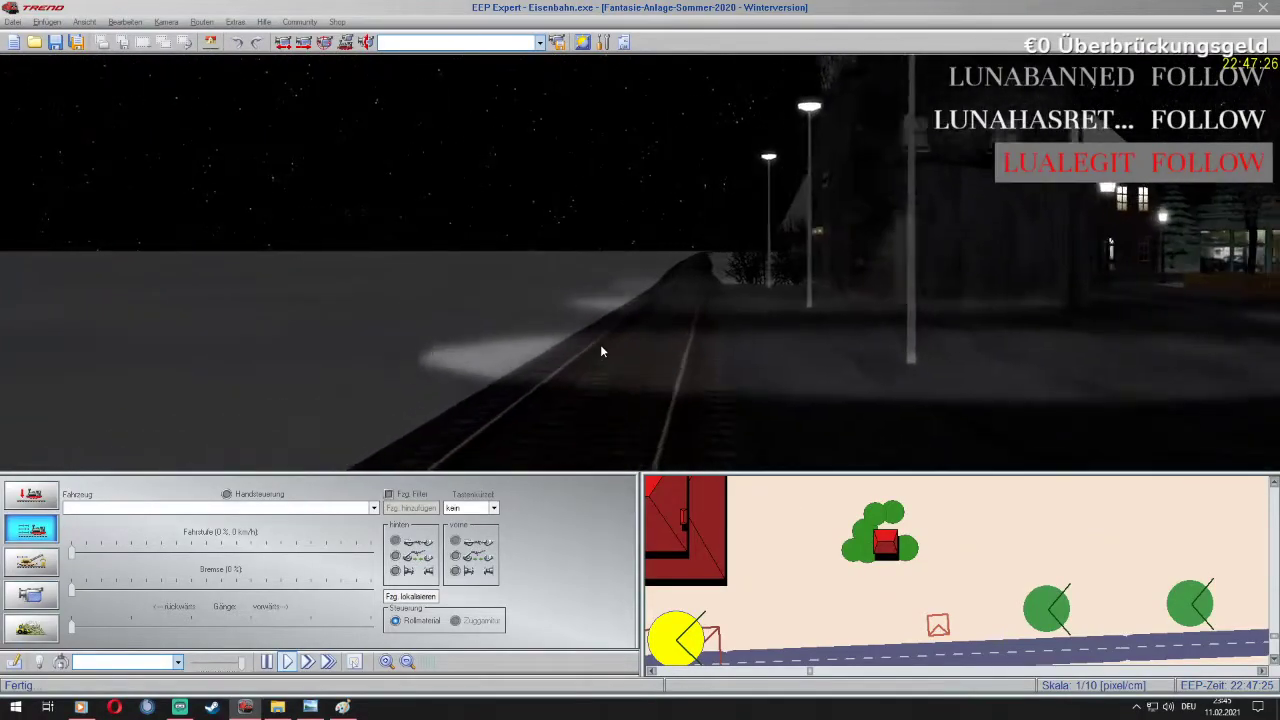
key("Up")
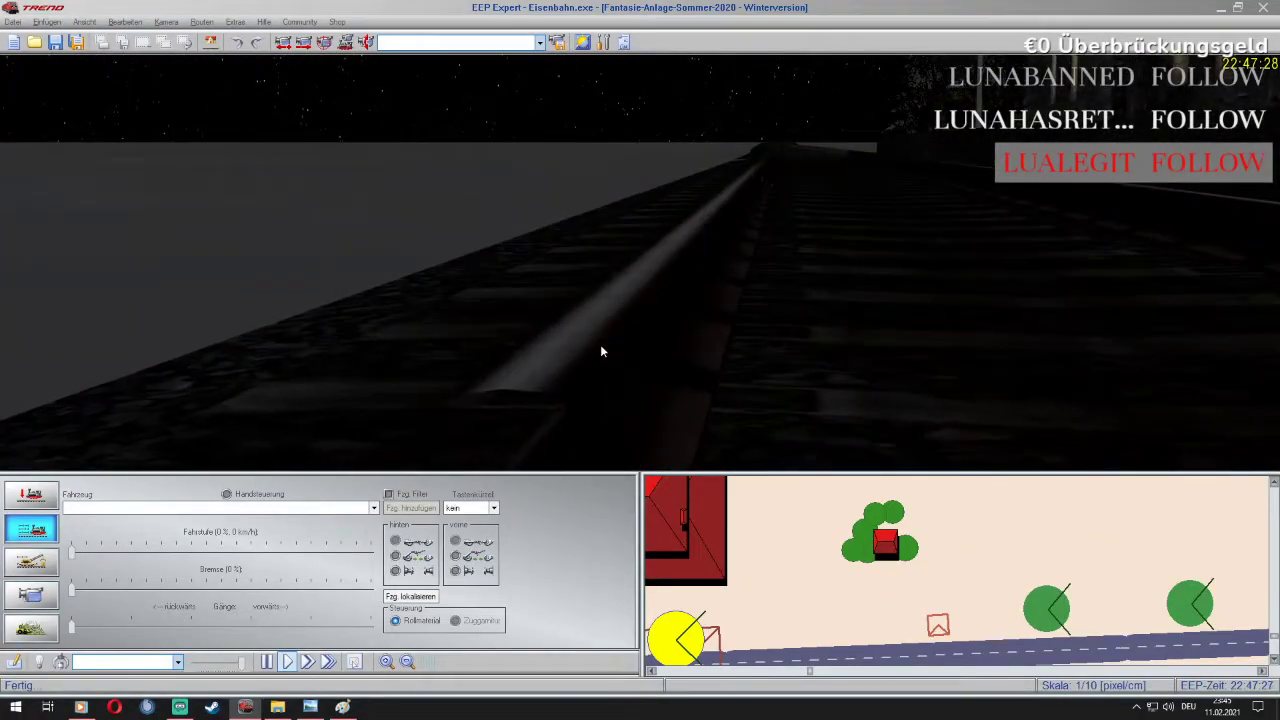
key("Up")
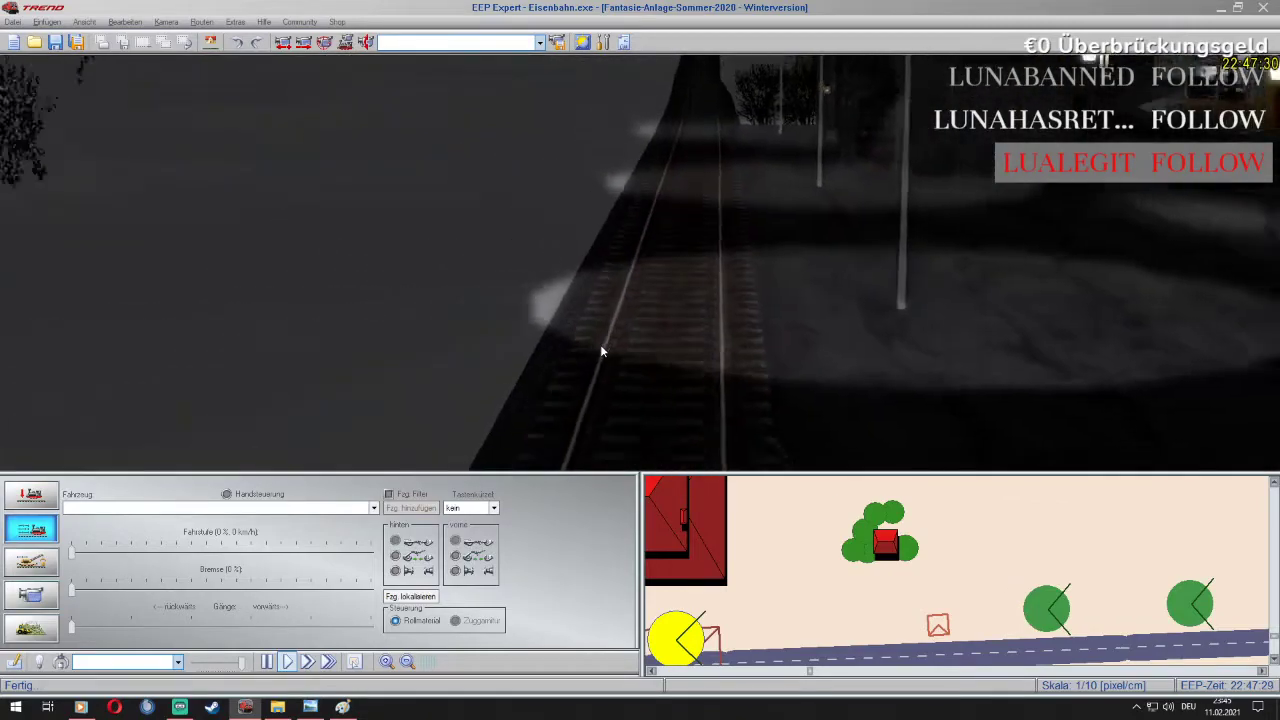
Swap the end Bhstg_Leuchte_DAH_SW lamp of the platform row for the Straßenlaterne 11 Winter (HS1) model from Beleuchtung
key("Right")
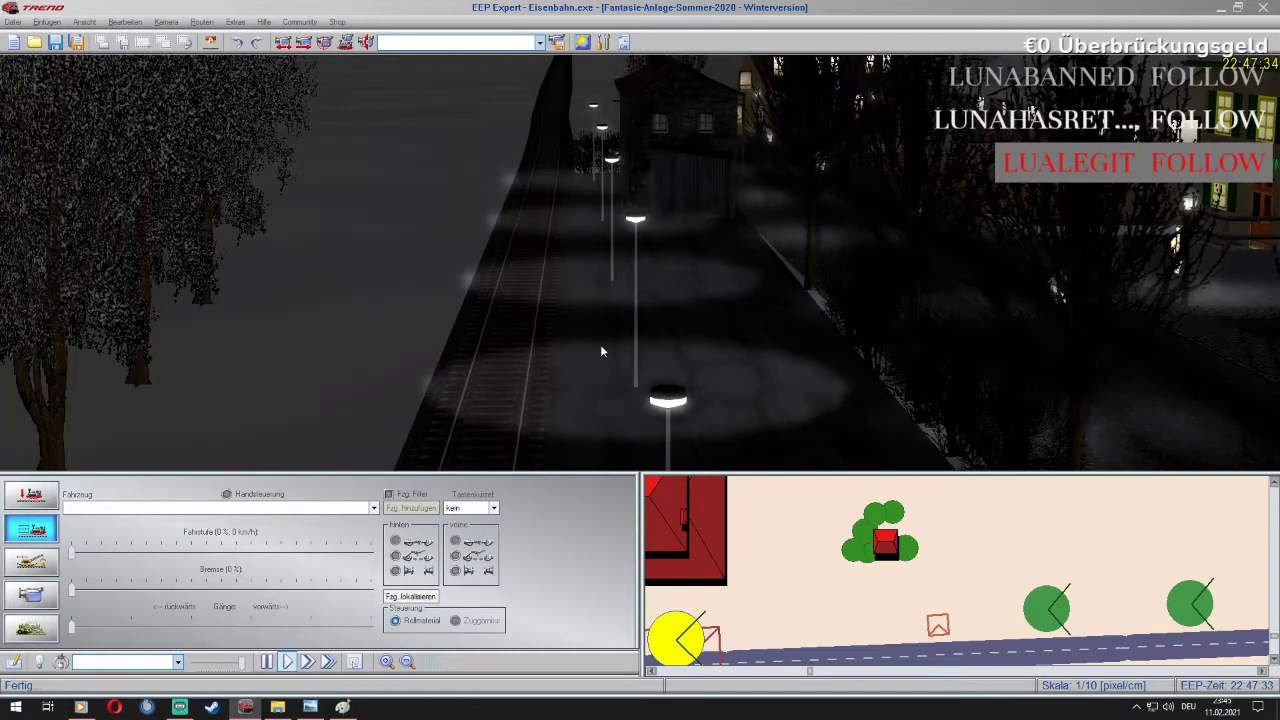
key("Down")
key("Right")
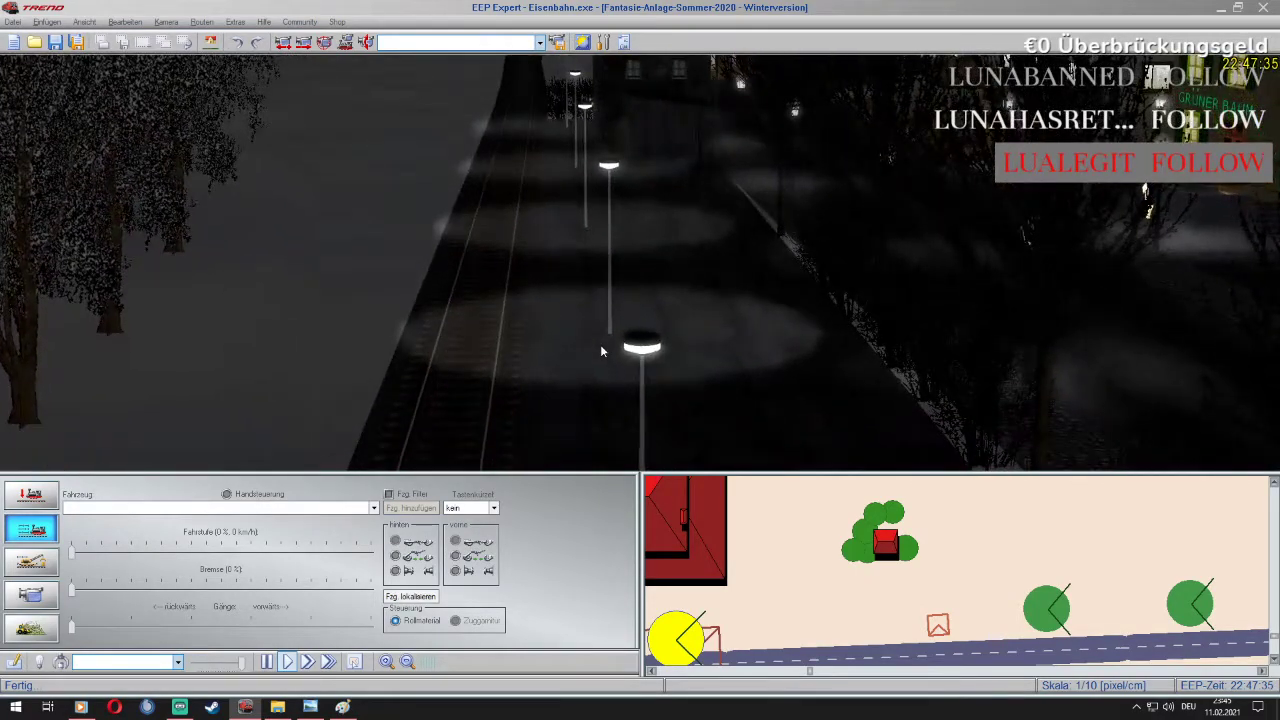
key("Up")
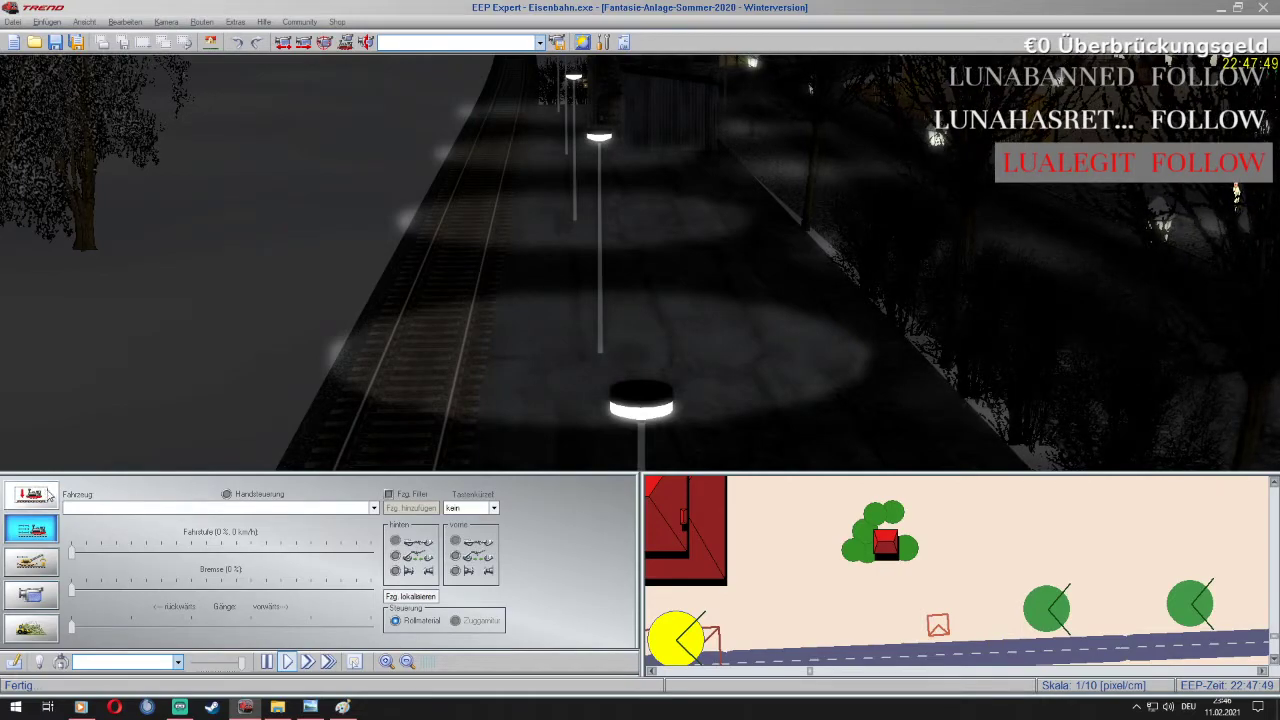
left_click(40, 494)
scroll(338, 607, "down", 2)
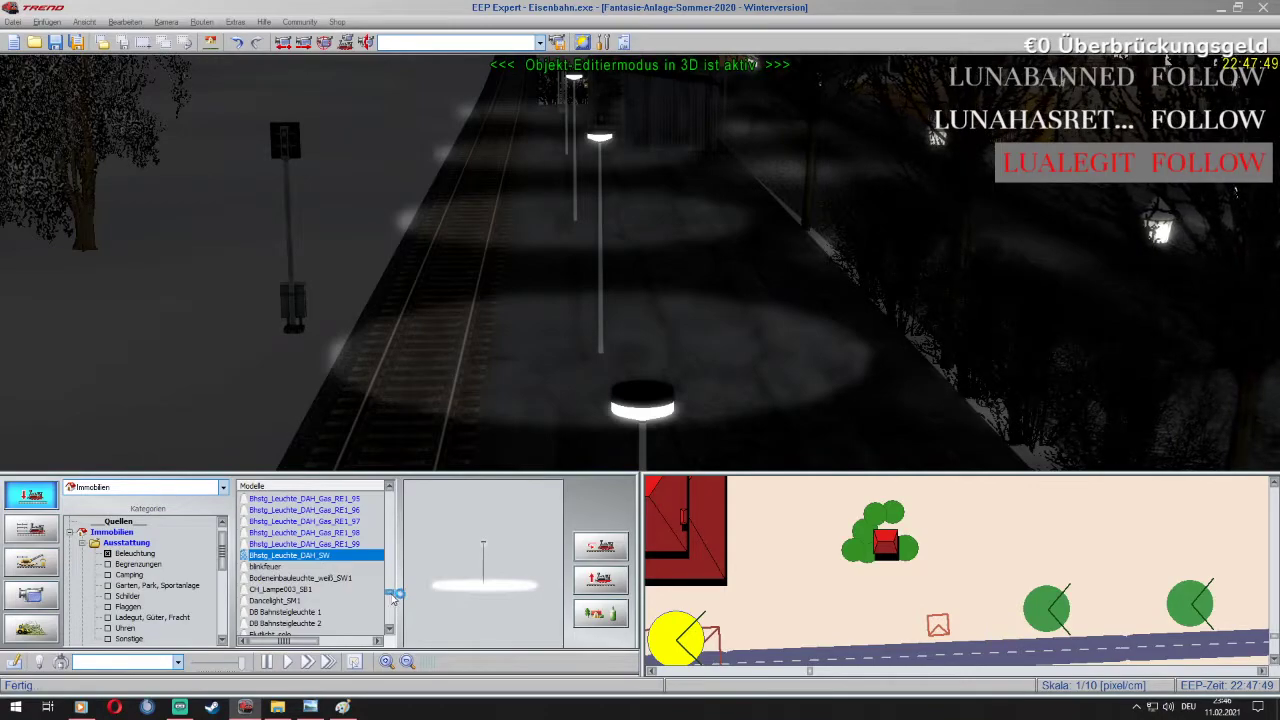
left_click_drag(391, 596, 402, 632)
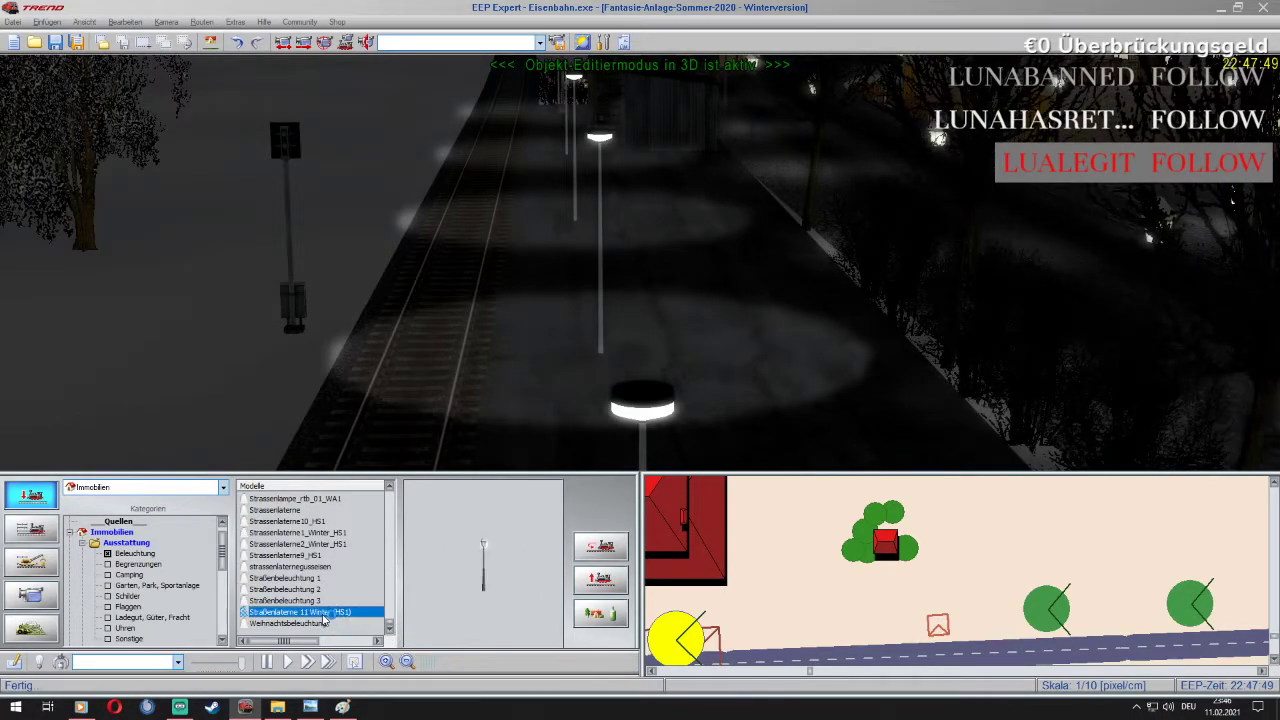
right_click(658, 407)
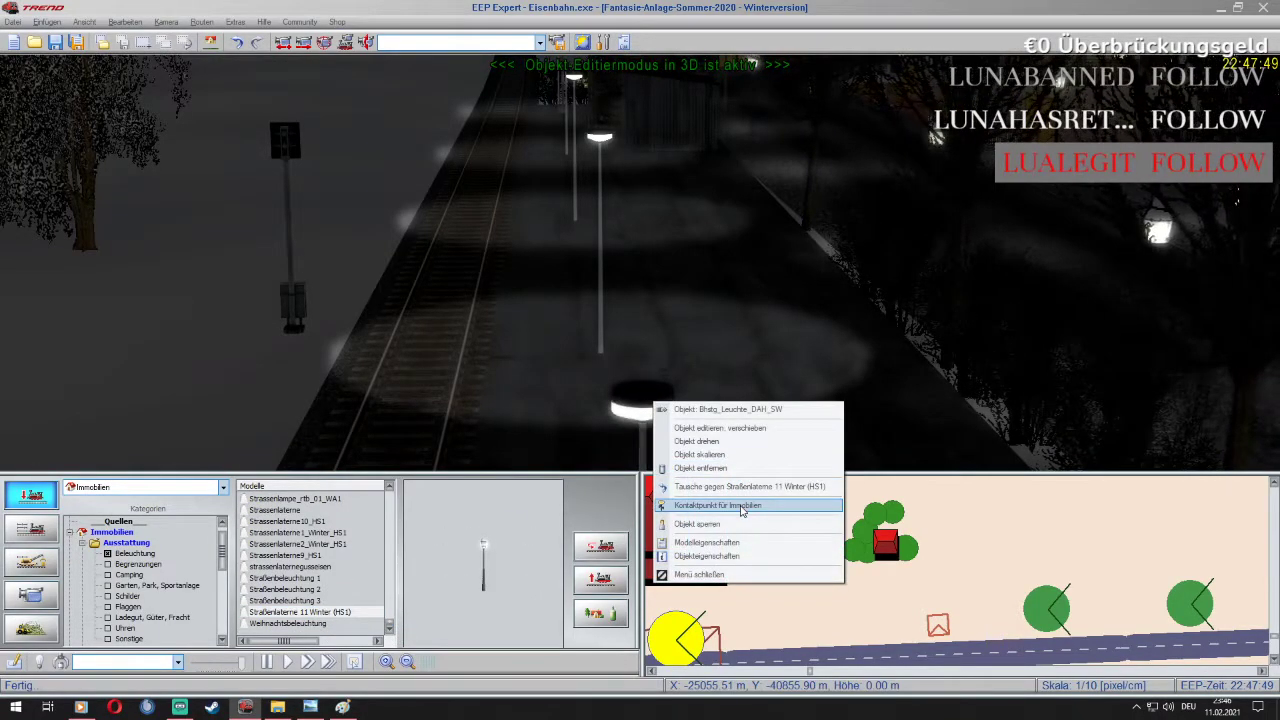
left_click(749, 487)
Move the swapped end lantern farther toward the platform's end, to about X -25053.00 m, Y -40880.32 m
scroll(651, 424, "down", 3)
scroll(651, 424, "up", 8)
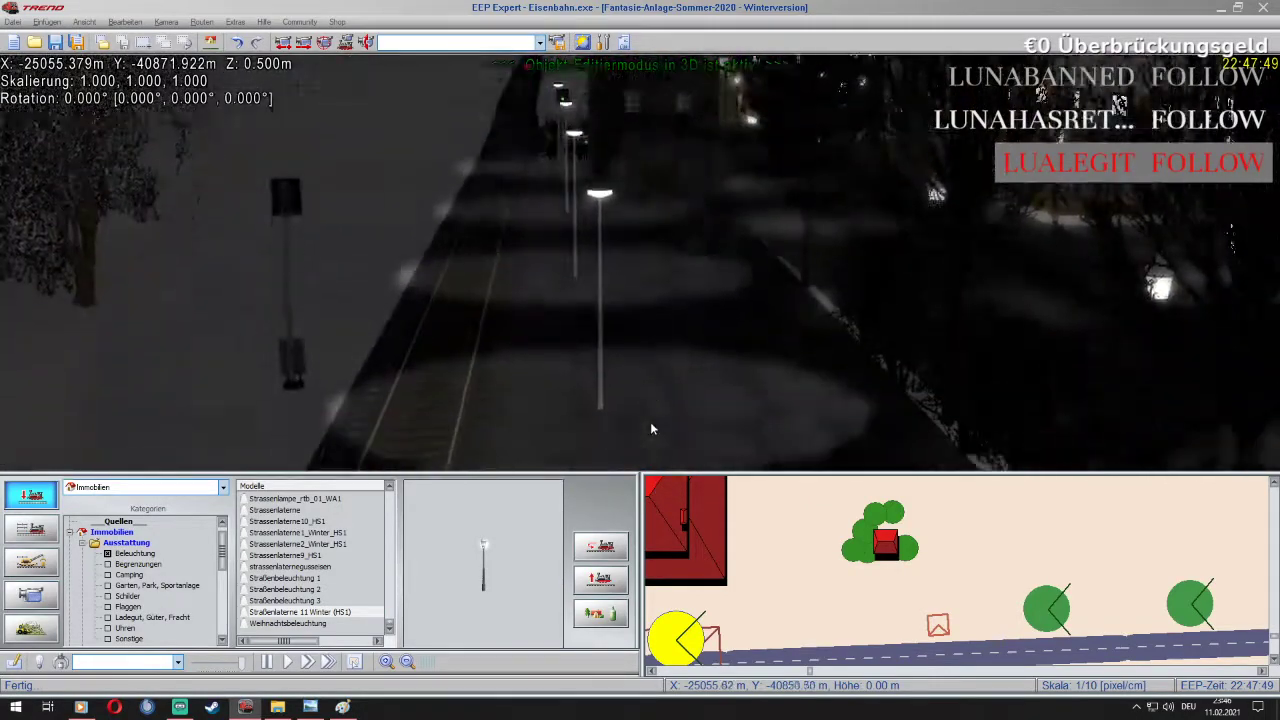
scroll(661, 405, "down", 2)
scroll(661, 405, "up", 2)
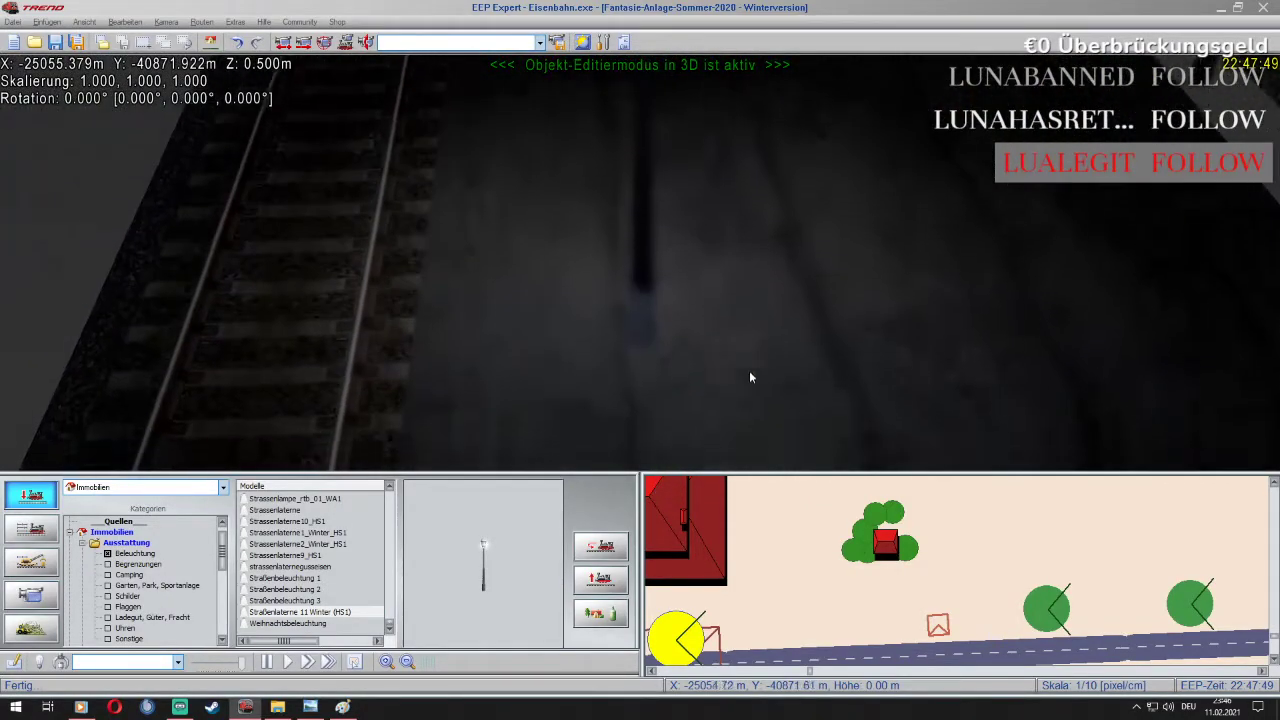
scroll(793, 360, "down", 4)
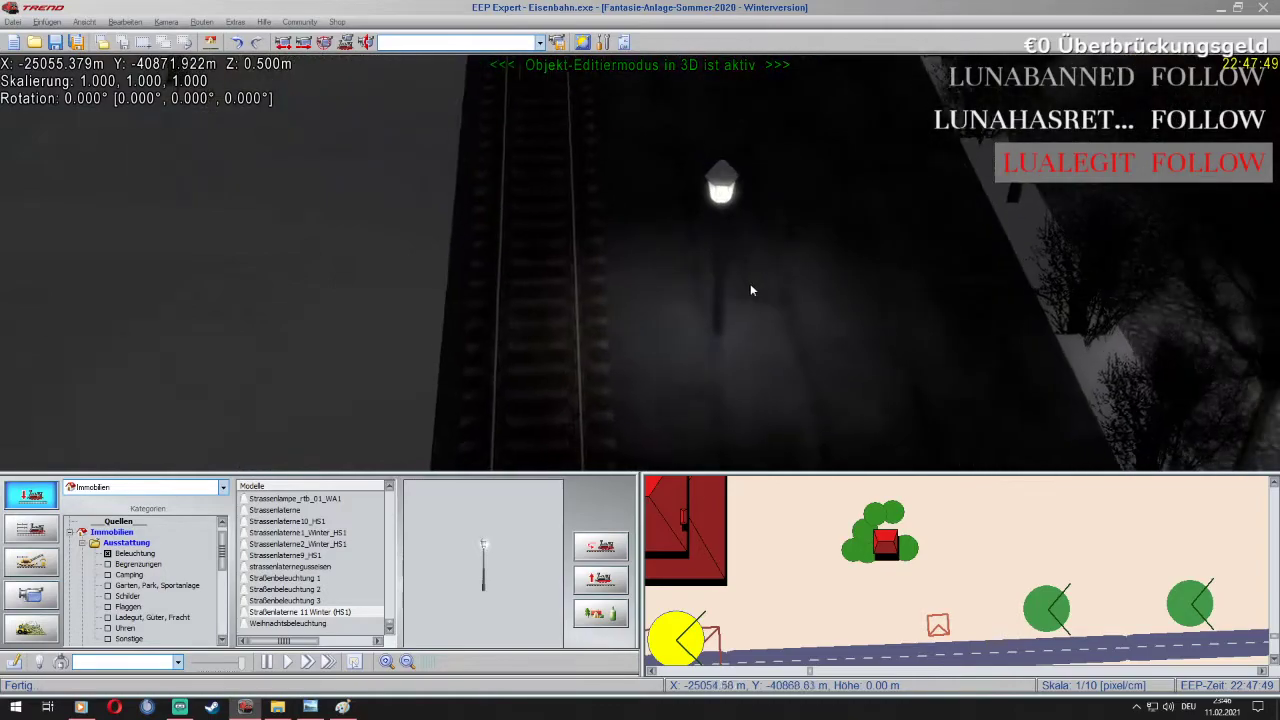
left_click(718, 194)
right_click(718, 194)
left_click(750, 214)
left_click_drag(720, 188, 863, 220)
scroll(866, 226, "down", 3)
scroll(860, 258, "down", 2)
scroll(820, 257, "up", 1)
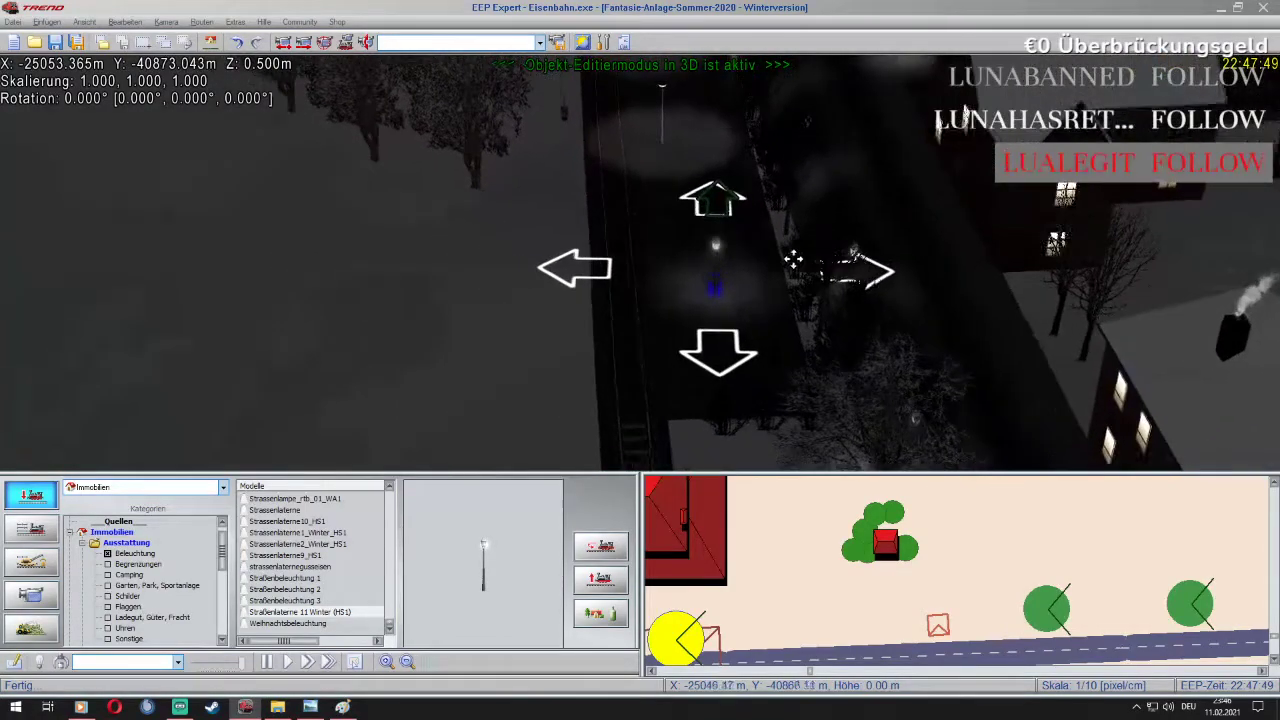
left_click_drag(718, 245, 731, 342)
scroll(731, 342, "up", 3)
scroll(749, 352, "down", 2)
right_click_drag(750, 353, 751, 351)
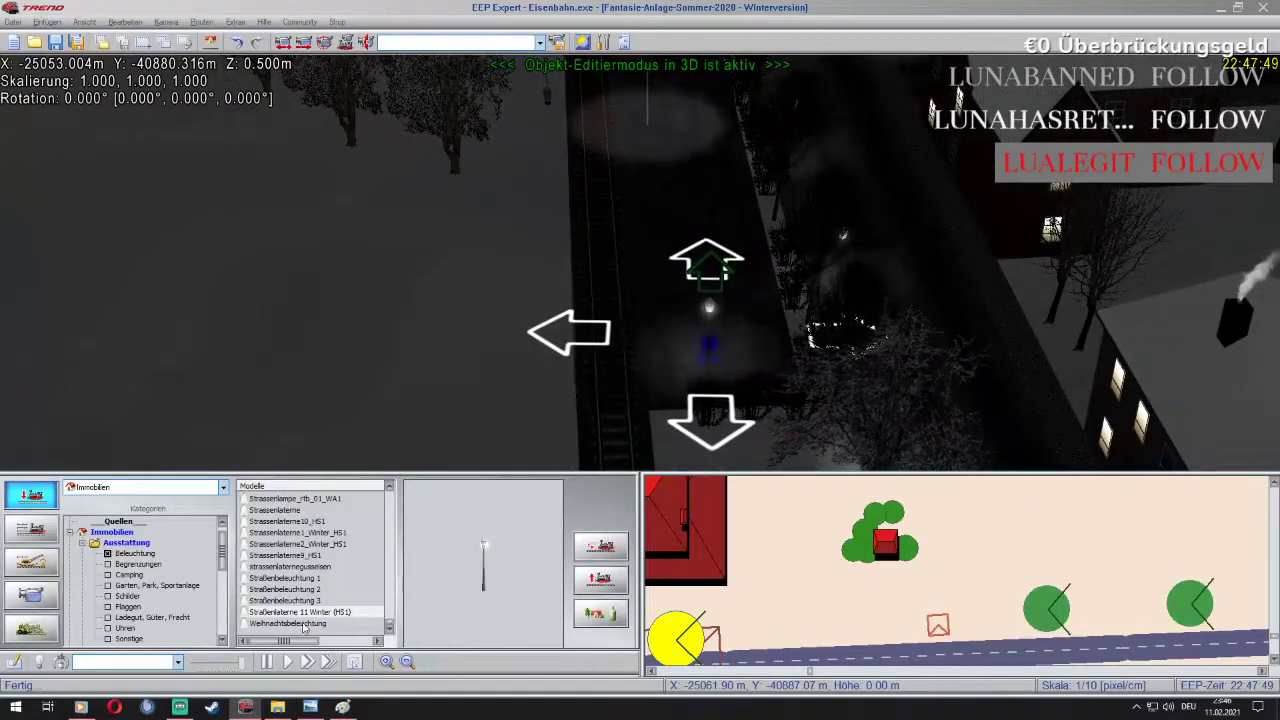
Place another Straßenlaterne 11 Winter (HS1) on the platform before the end lantern, at about X -25053.6 m, Y -40871.4 m
left_click(695, 263)
scroll(697, 254, "up", 3)
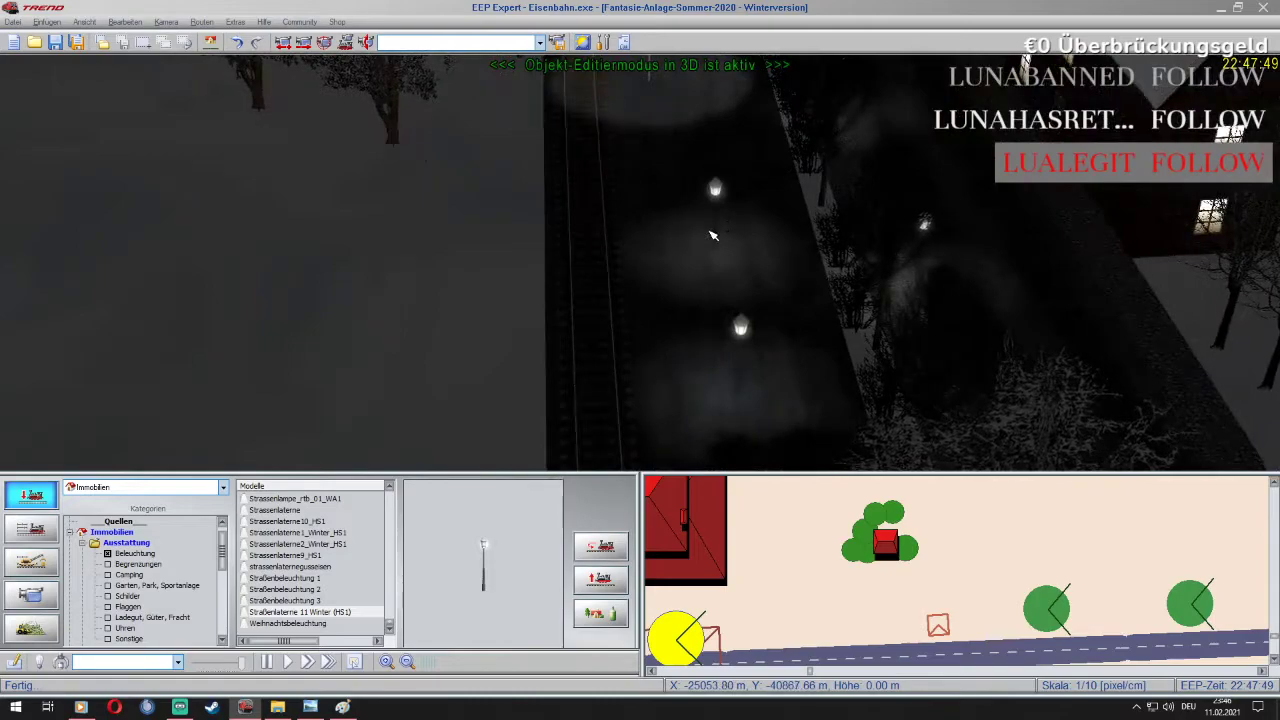
left_click(772, 190)
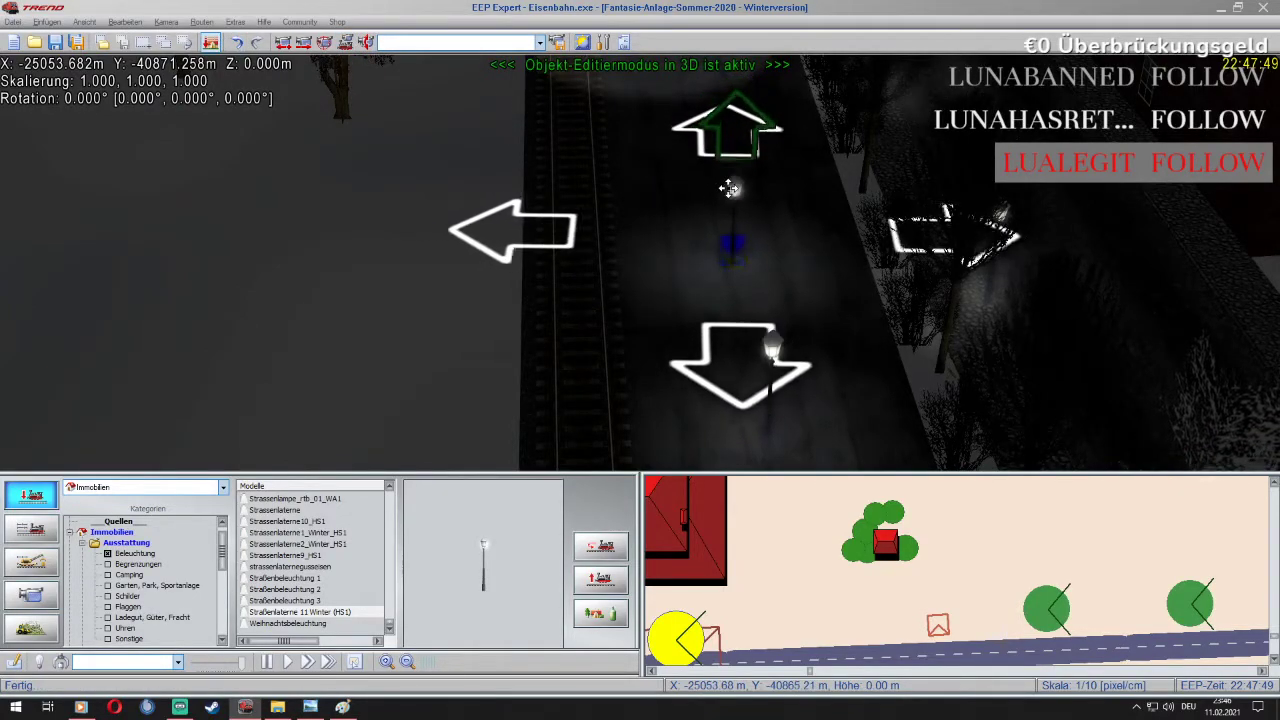
left_click_drag(728, 188, 731, 194)
Shift the end lantern to about X -25052.76 m, Y -40880.81 m and raise its relative height
left_click_drag(778, 345, 780, 354)
scroll(780, 354, "down", 3)
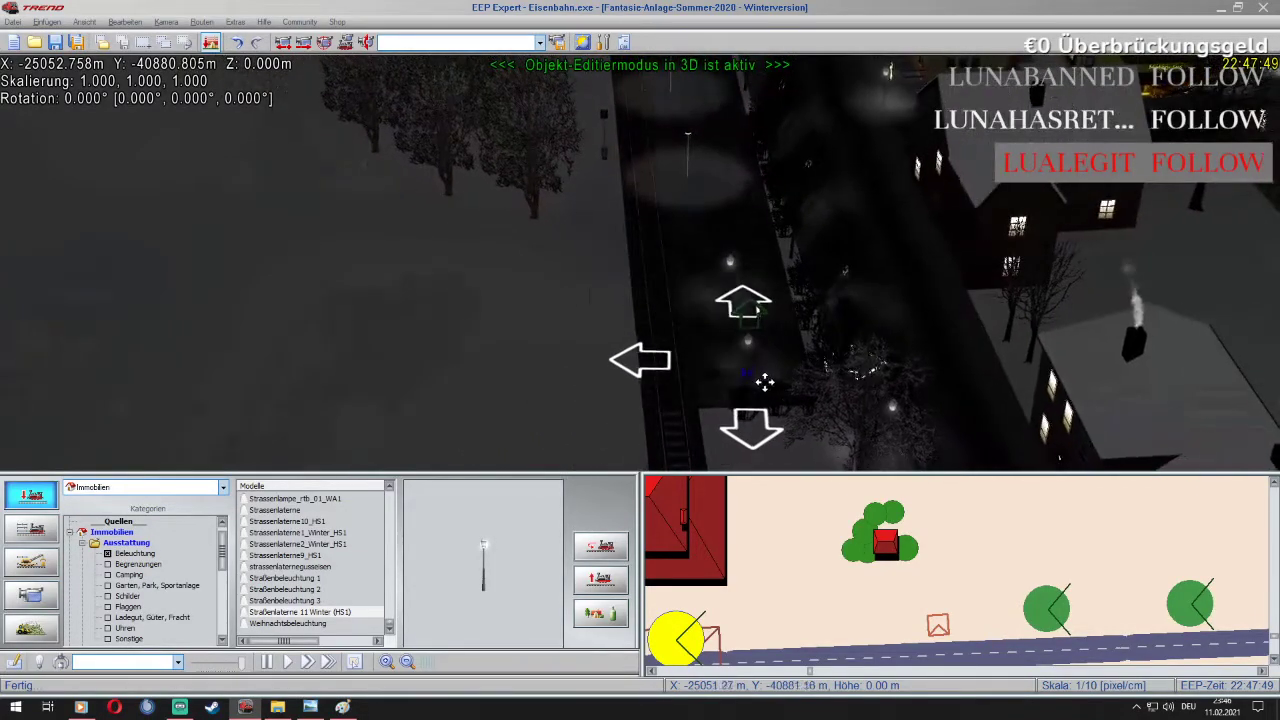
scroll(766, 370, "up", 3)
right_click(783, 355)
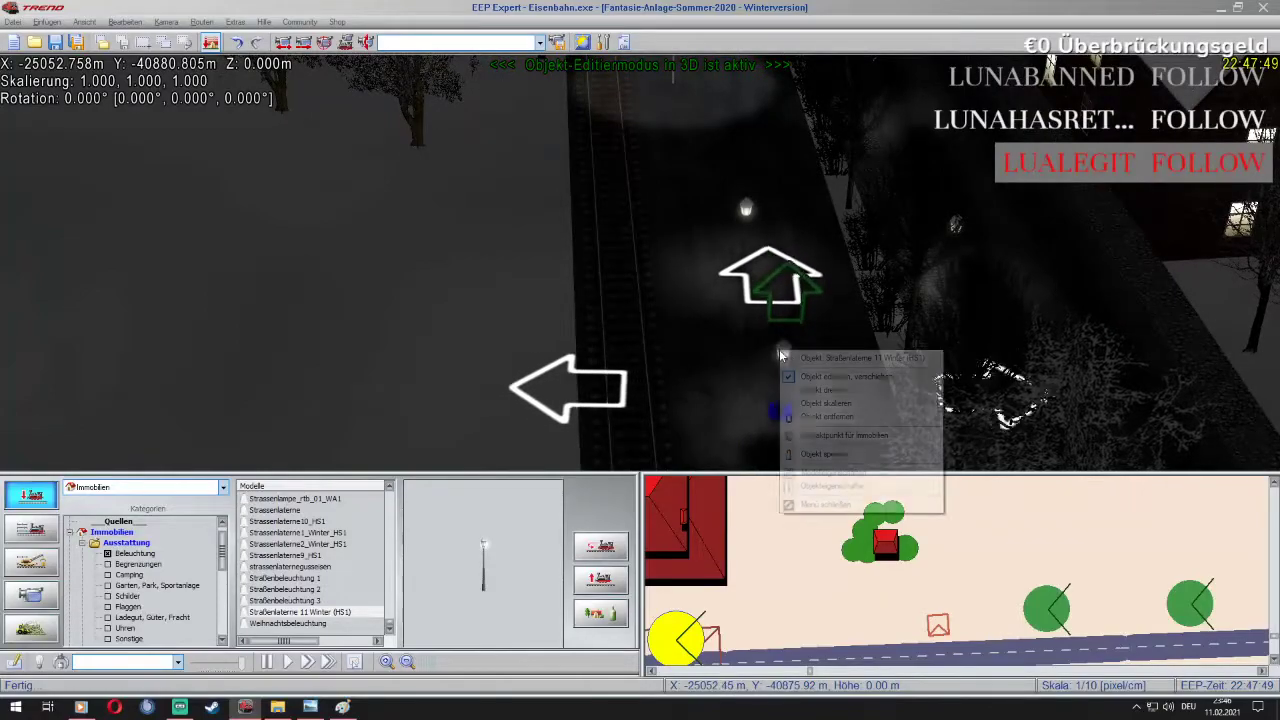
left_click(829, 488)
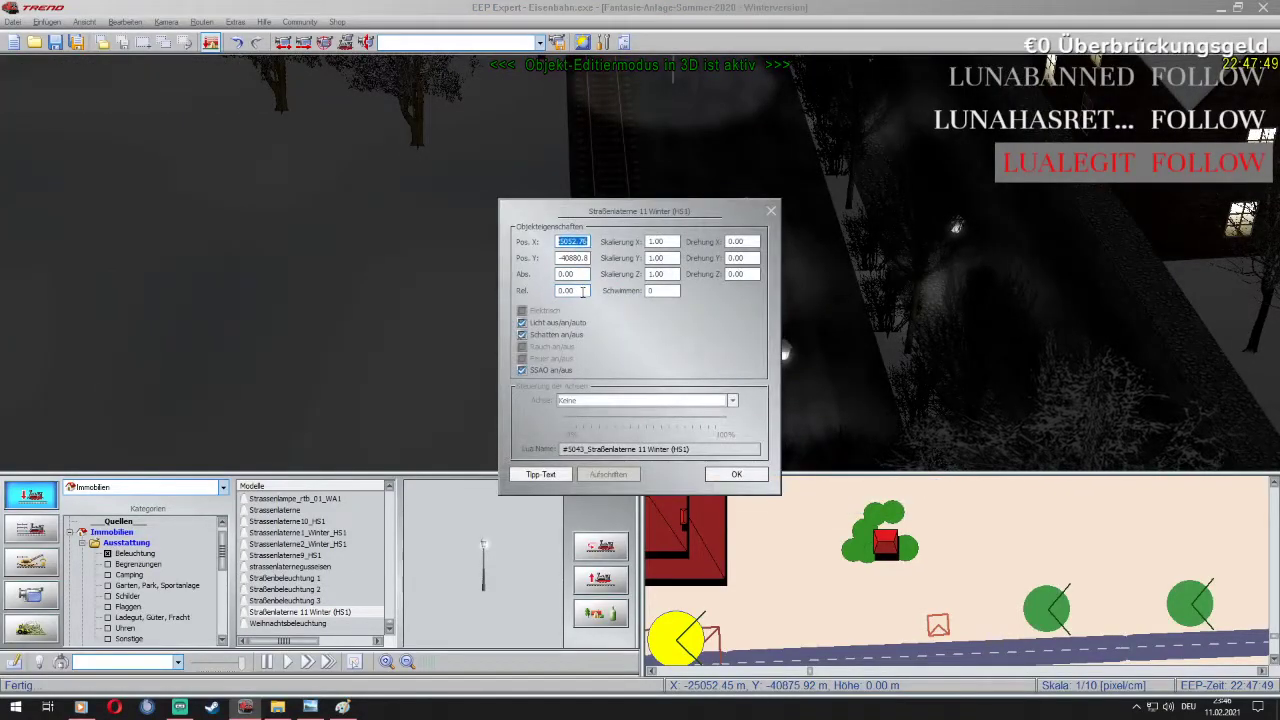
left_click(736, 476)
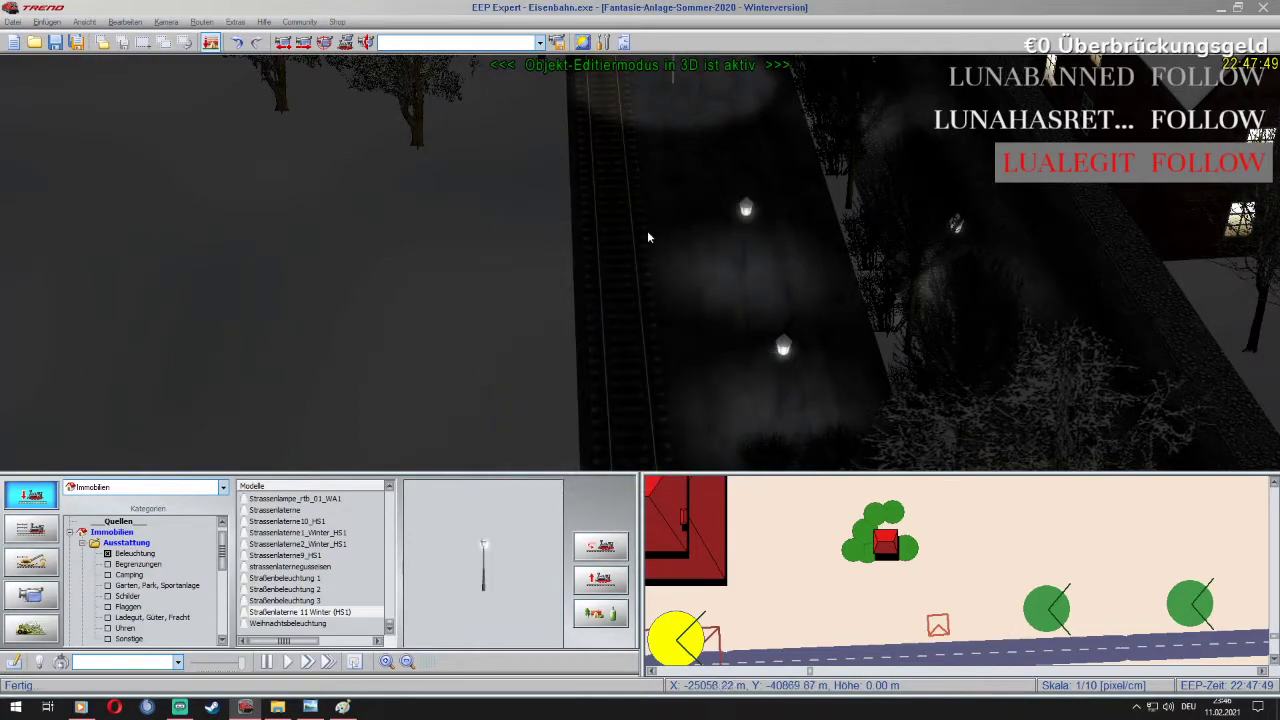
Raise the relative height of the second lantern from the platform's end in its object properties
right_click(745, 209)
left_click(822, 340)
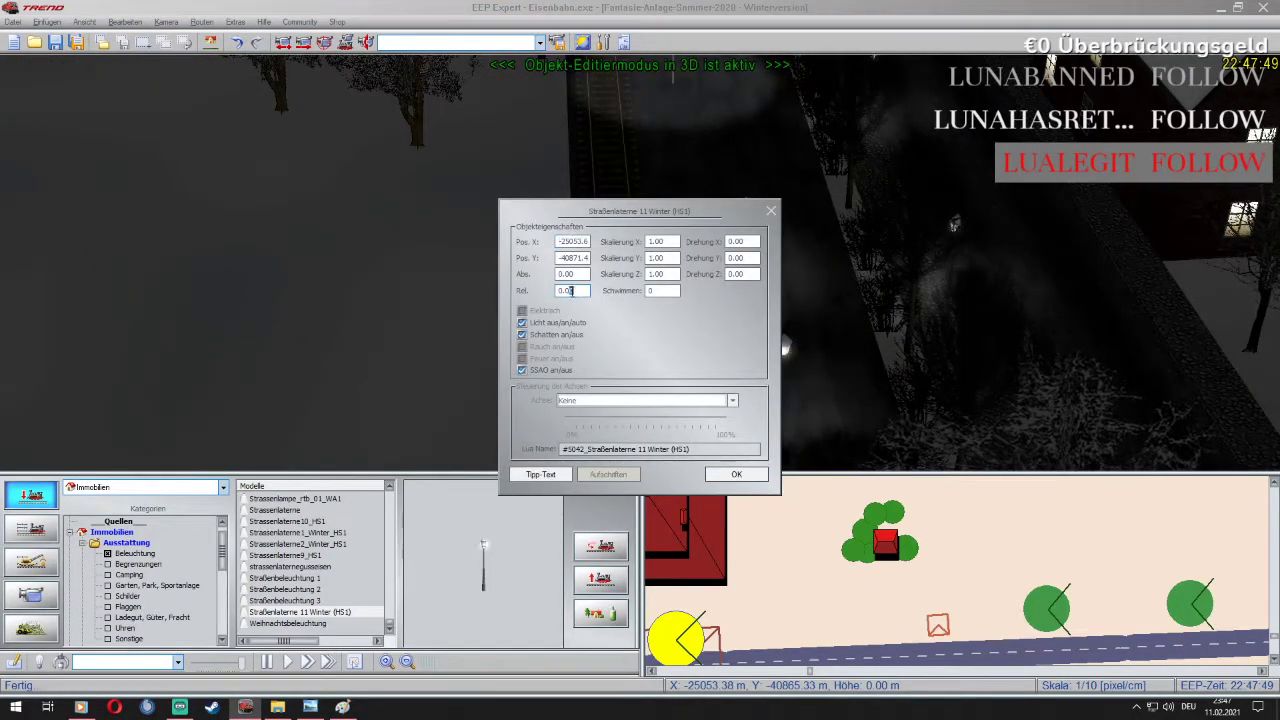
left_click(744, 479)
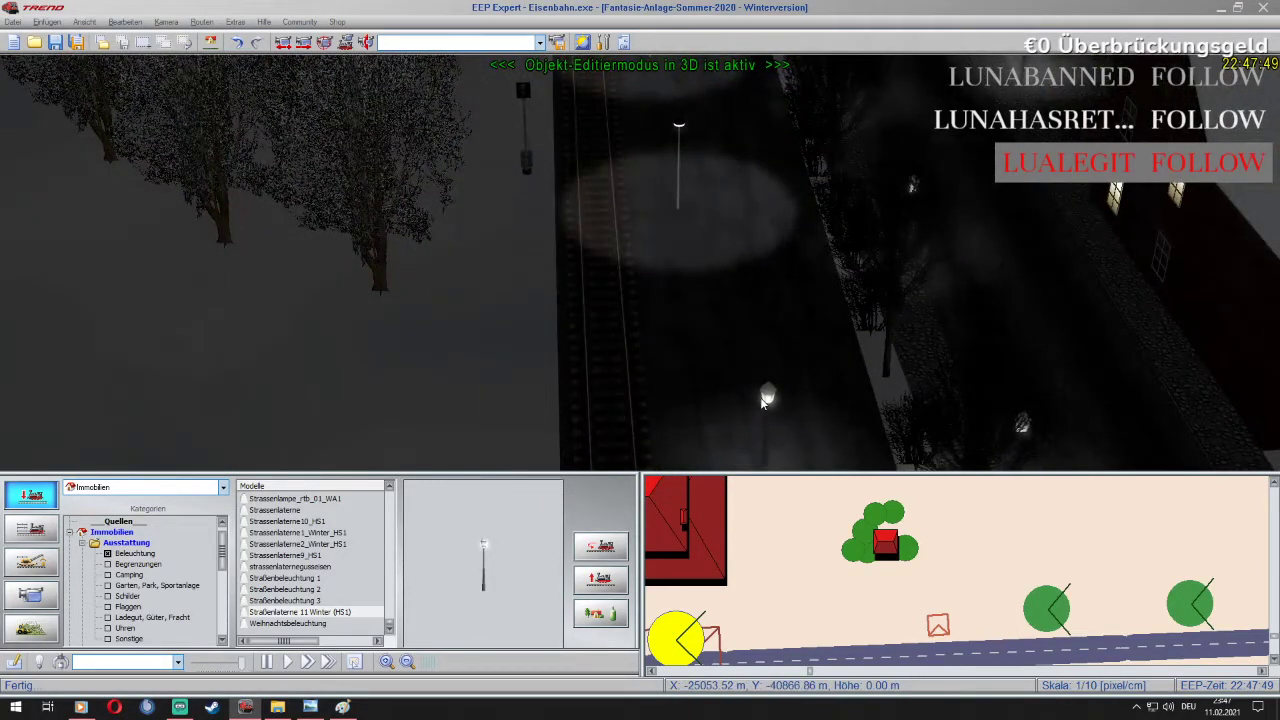
Place a third Straßenlaterne 11 Winter (HS1) in line with the other lanterns, at about X -25054.7 m, Y -40861.7 m
key("Down")
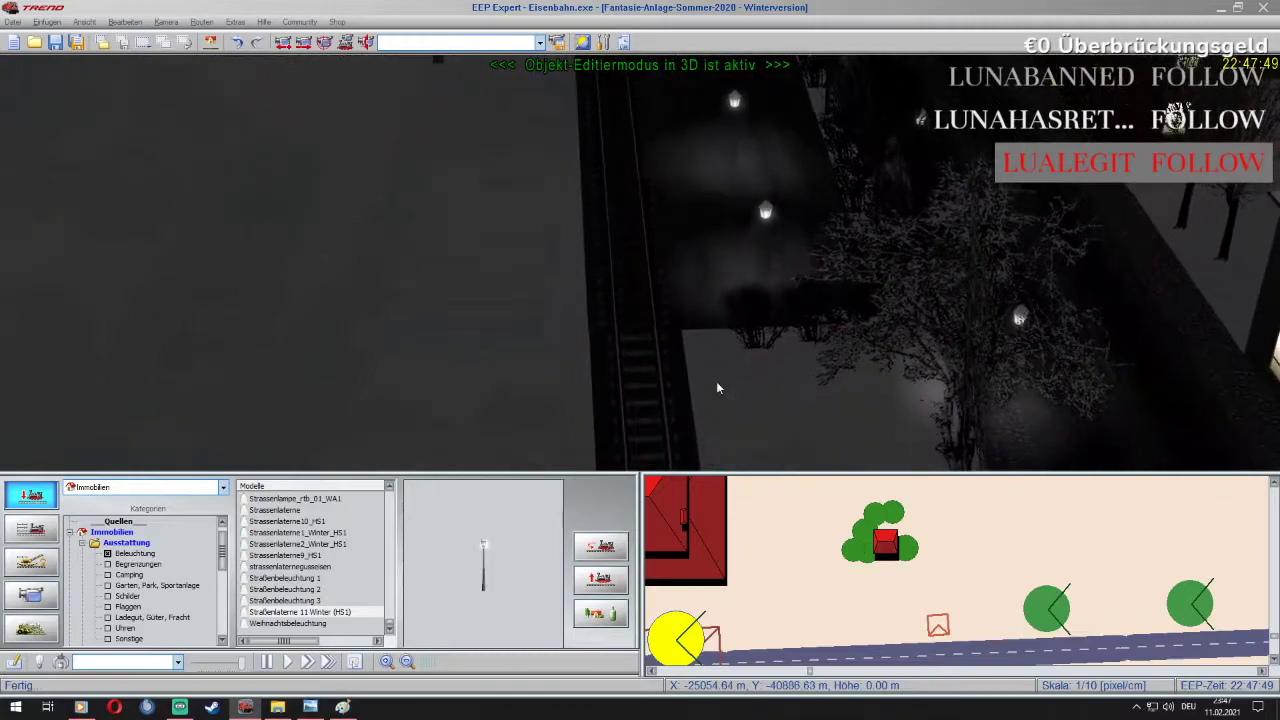
key("Up")
key("Up")
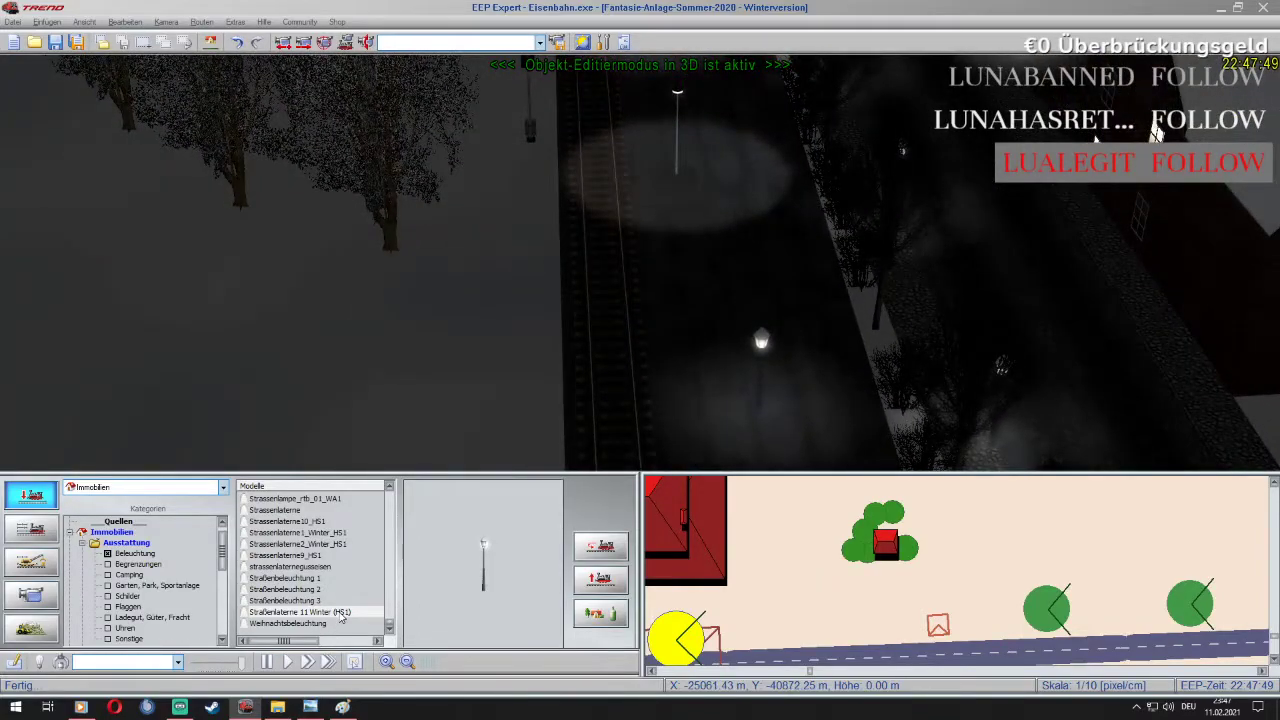
left_click(741, 271)
key("Up")
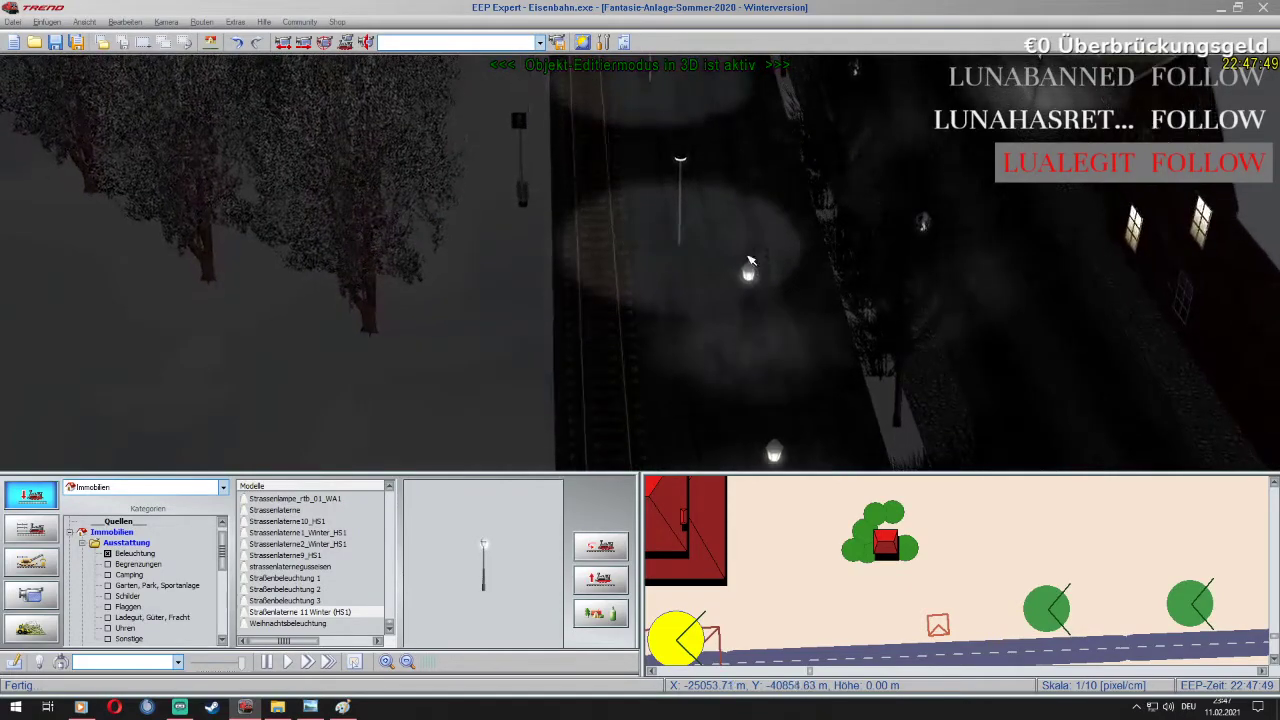
right_click(749, 272)
left_click(780, 298)
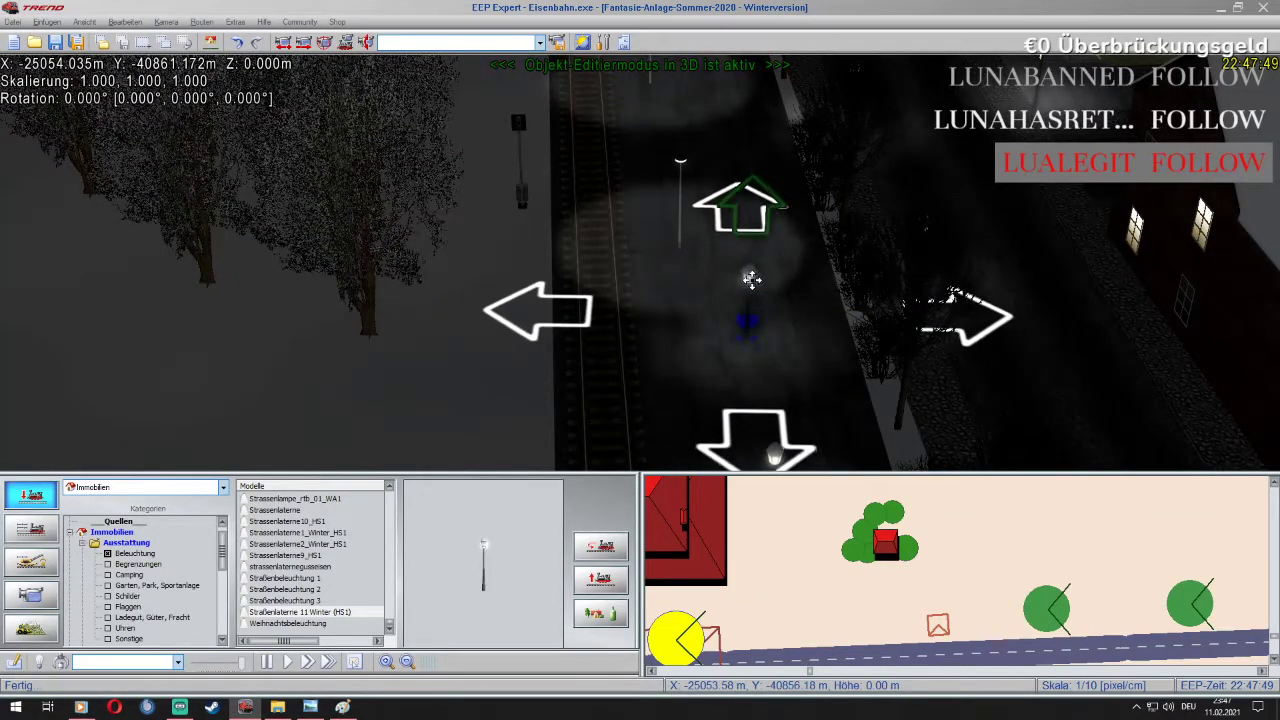
left_click_drag(736, 285, 731, 286)
Raise the third lantern's relative height in its object properties
right_click(733, 285)
left_click(787, 422)
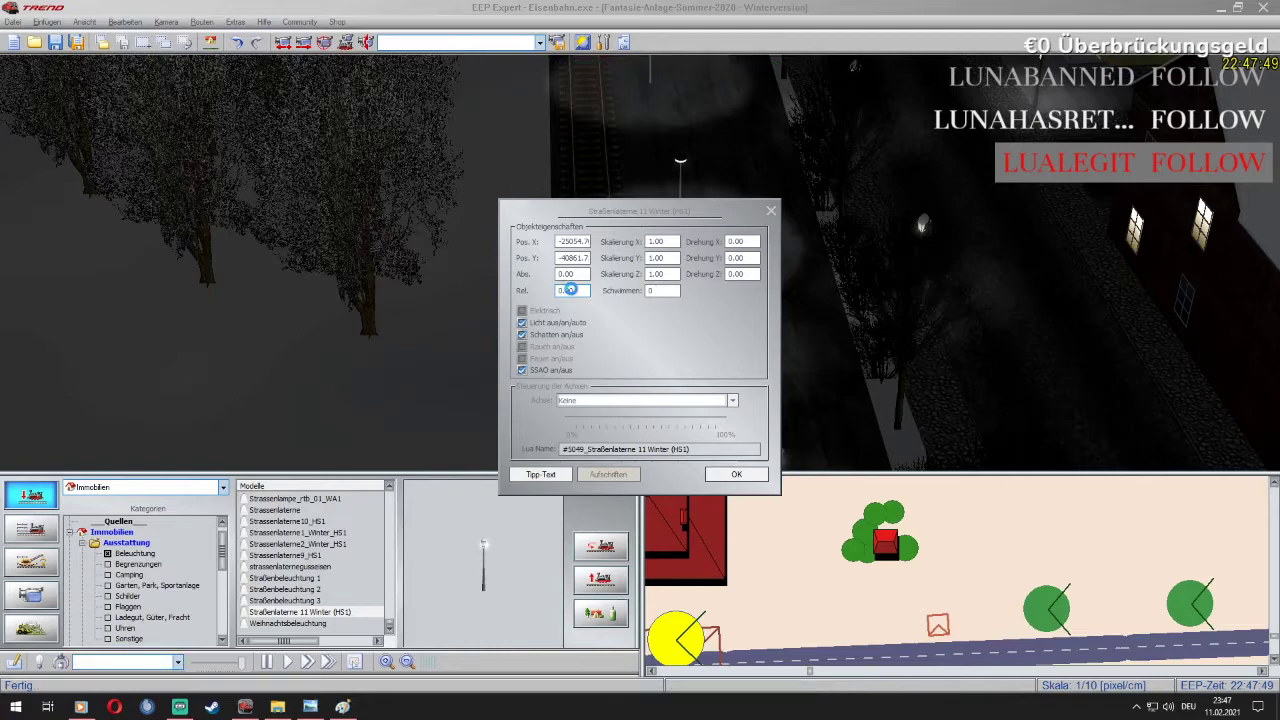
double_click(571, 289)
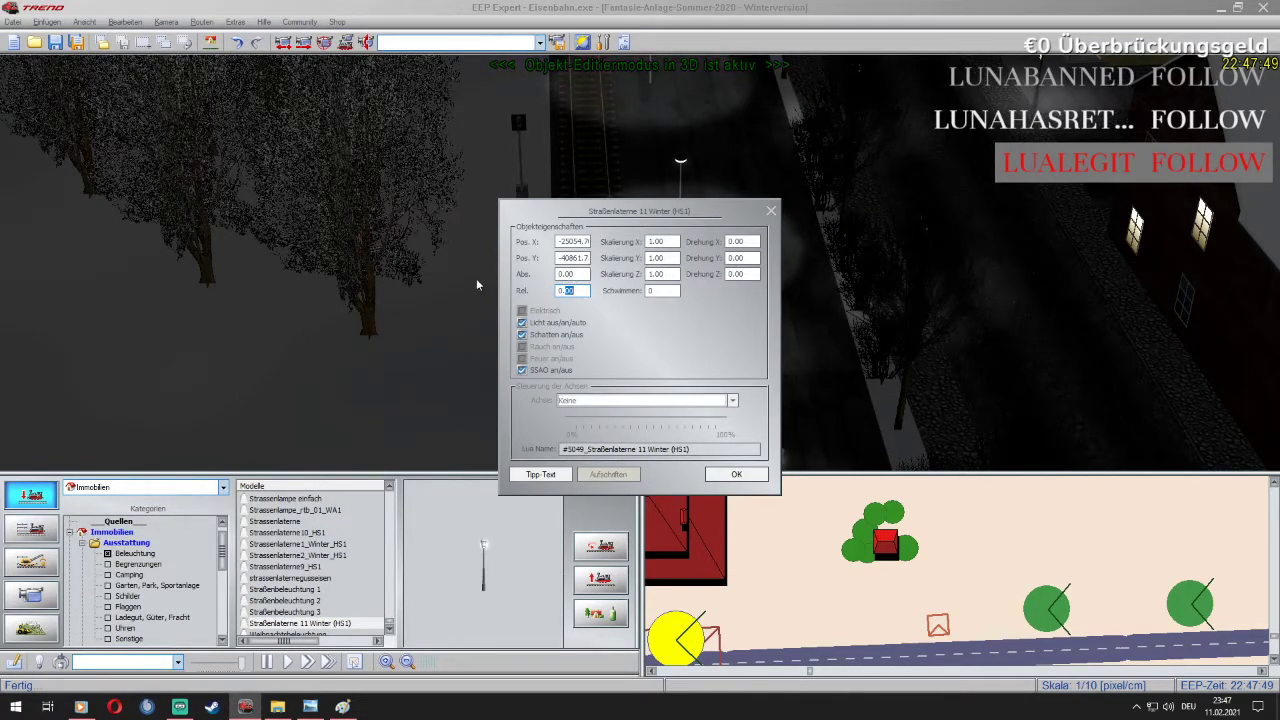
left_click(736, 474)
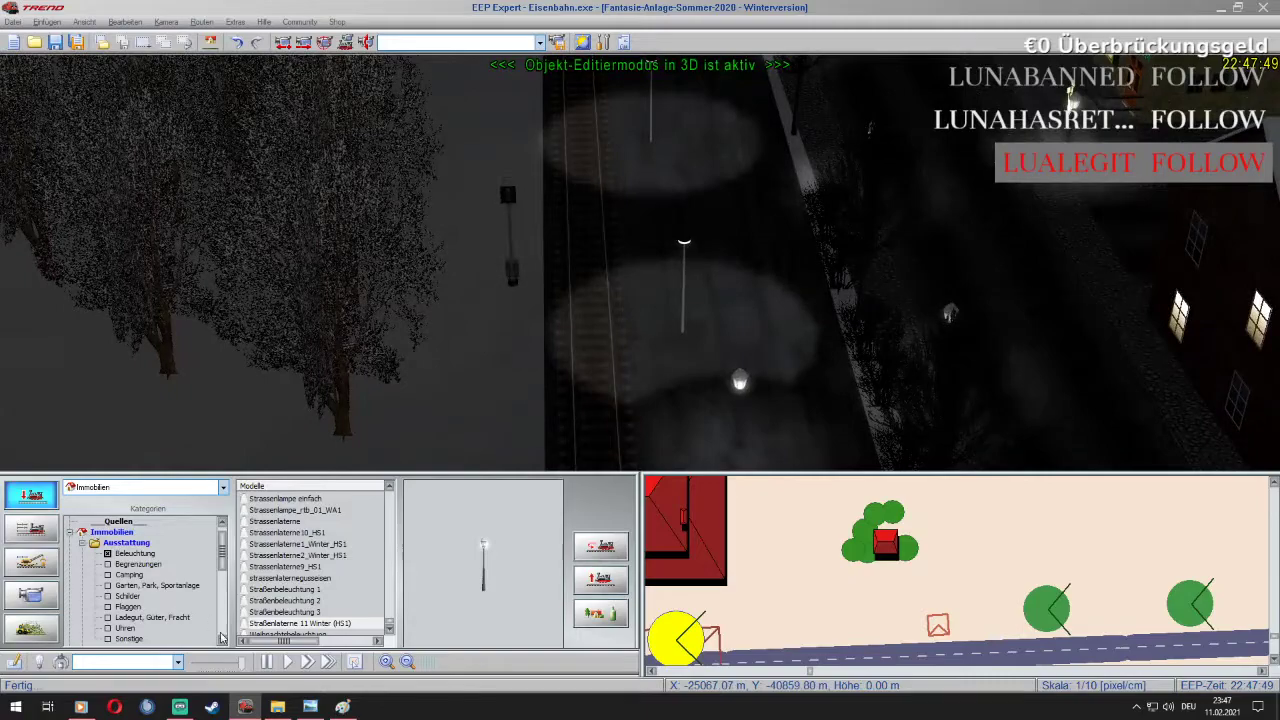
Swap the next Bhstg_Leuchte_DAH_SW lamp for Straßenlaterne 11 Winter (HS1) and move it to about X -25055.46 m, Y -40853.24 m
right_click(686, 245)
left_click(814, 330)
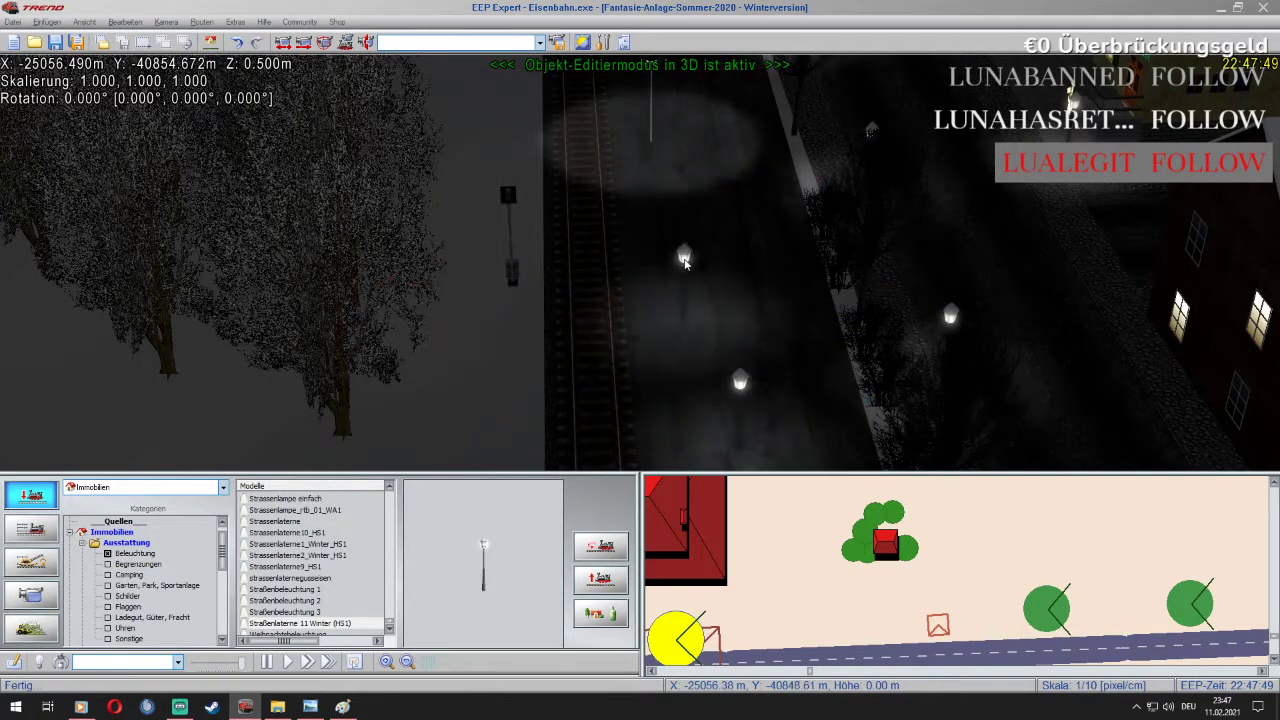
right_click(684, 260)
left_click(740, 286)
left_click_drag(685, 252, 712, 234)
Check the relative height of the moved fourth lantern in its object properties
right_click(713, 234)
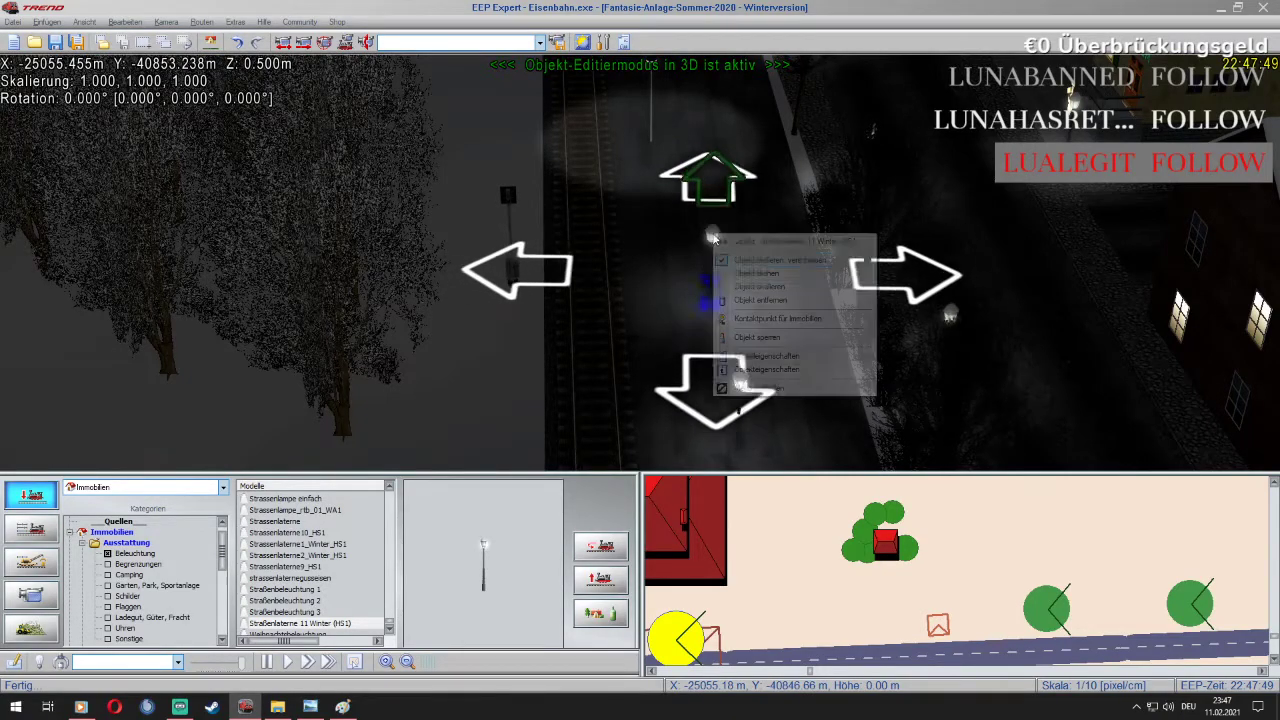
left_click(728, 367)
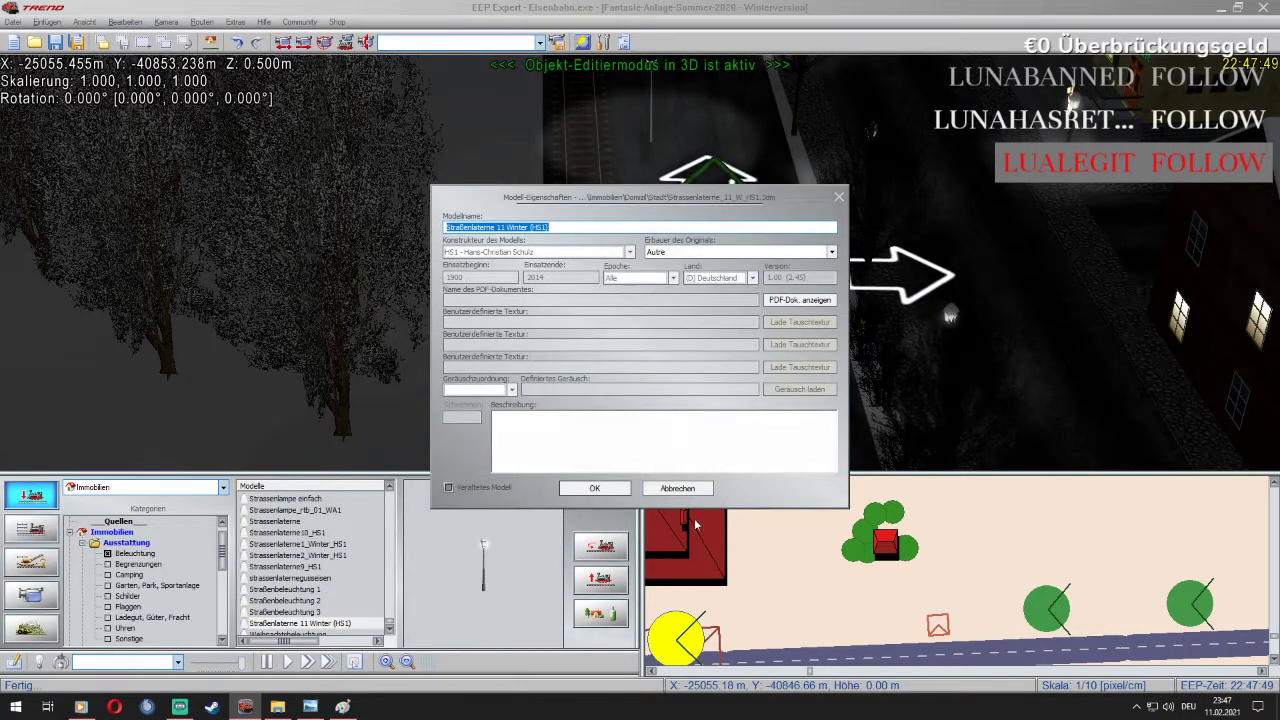
left_click(697, 491)
right_click(712, 234)
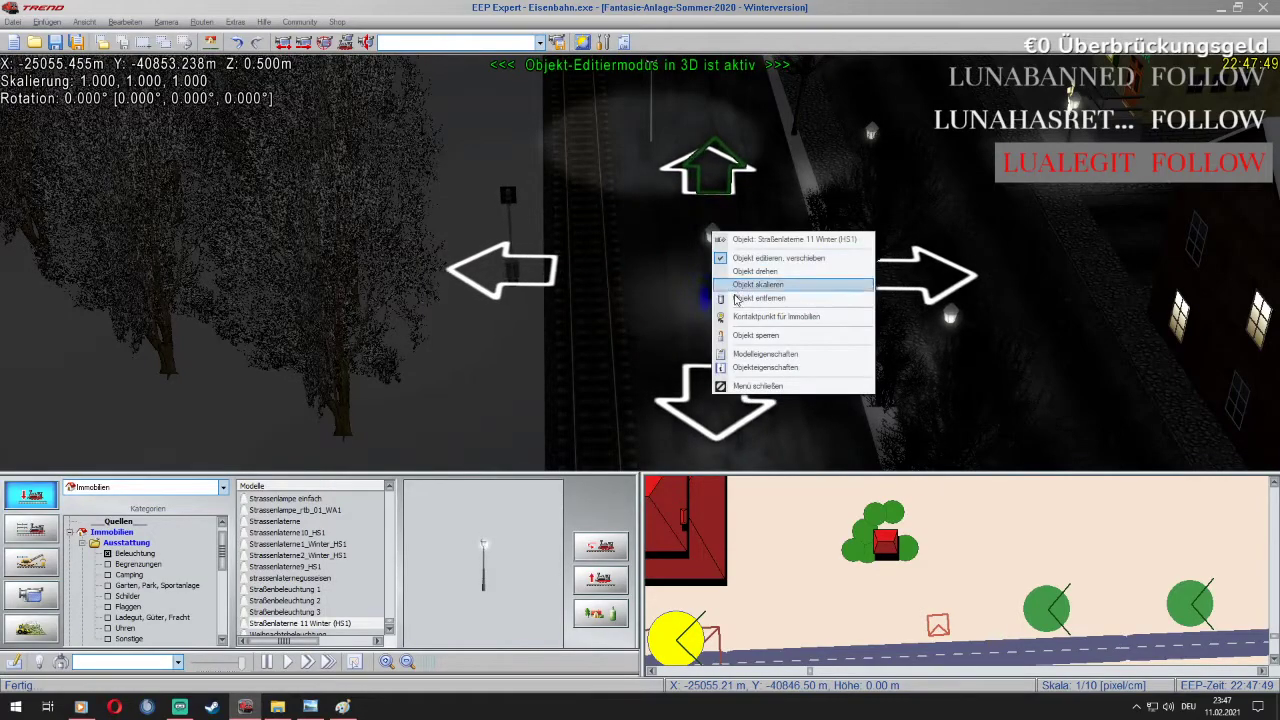
left_click(768, 367)
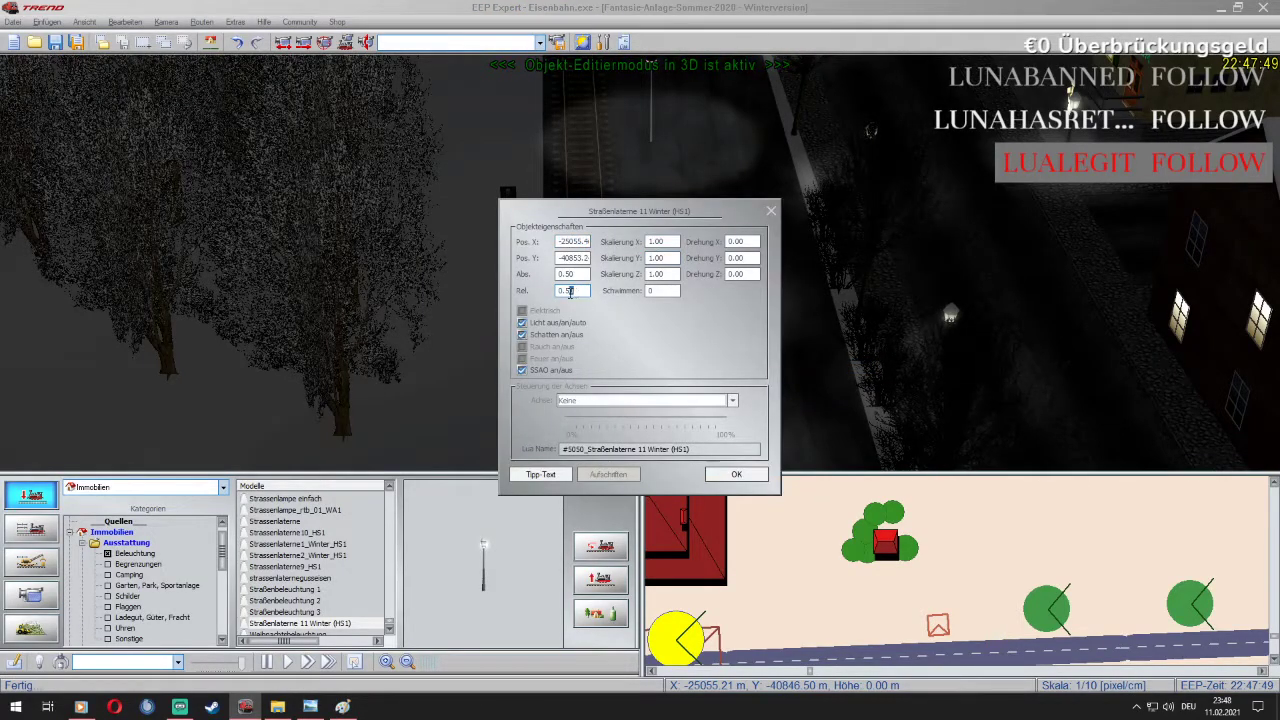
left_click(736, 475)
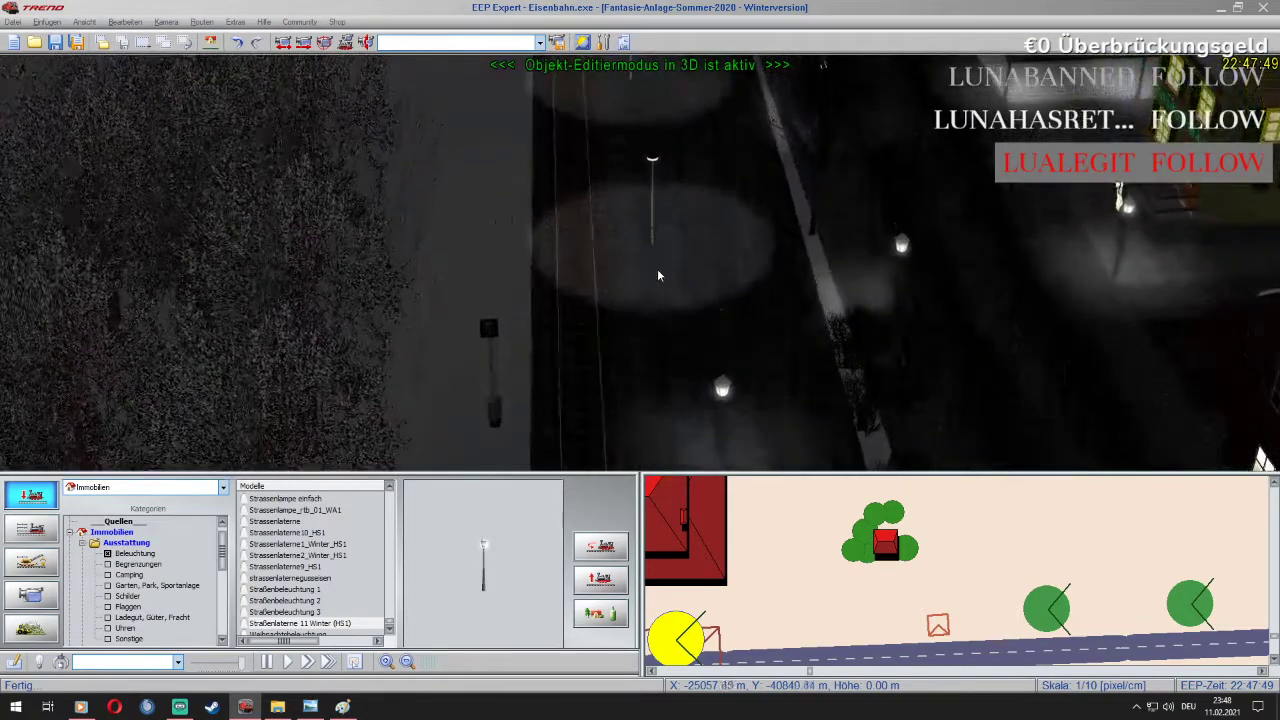
Place a fifth Straßenlaterne 11 Winter (HS1) at about X -25056.04 m, Y -40844.47 m and remove the Bhstg_Leuchte_DAH_SW lamp beside it
key("Down")
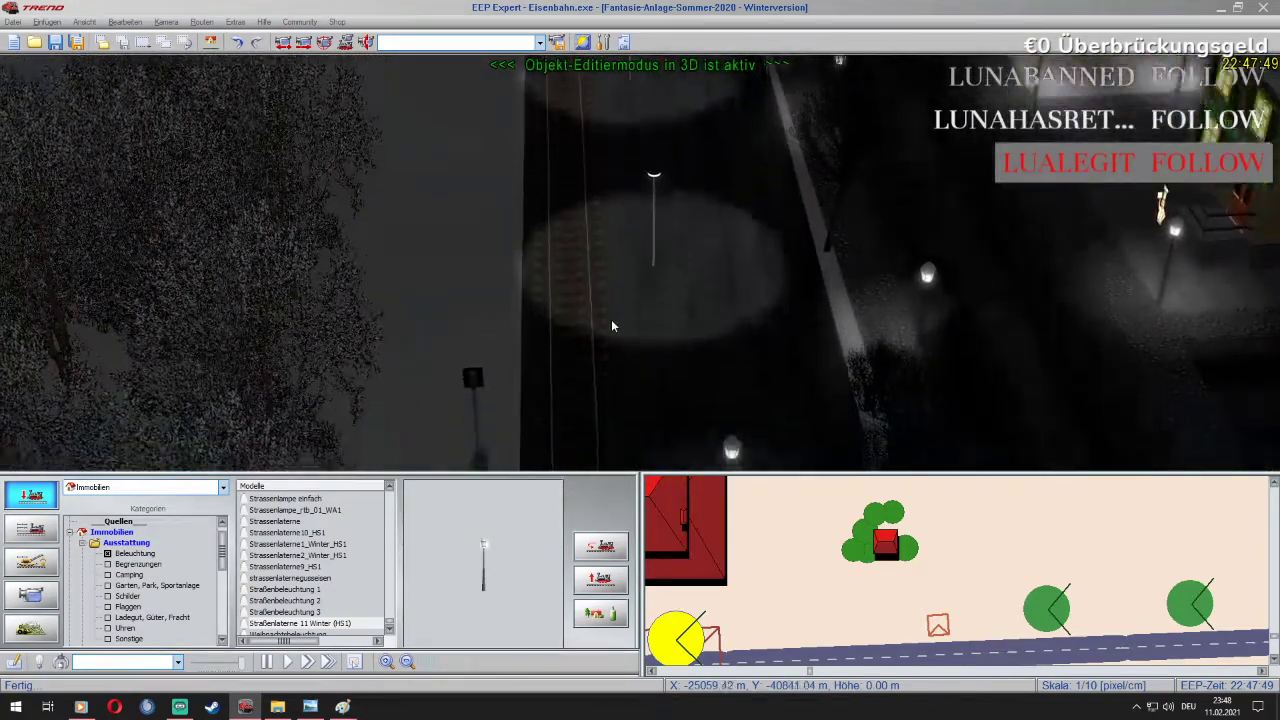
left_click(323, 634)
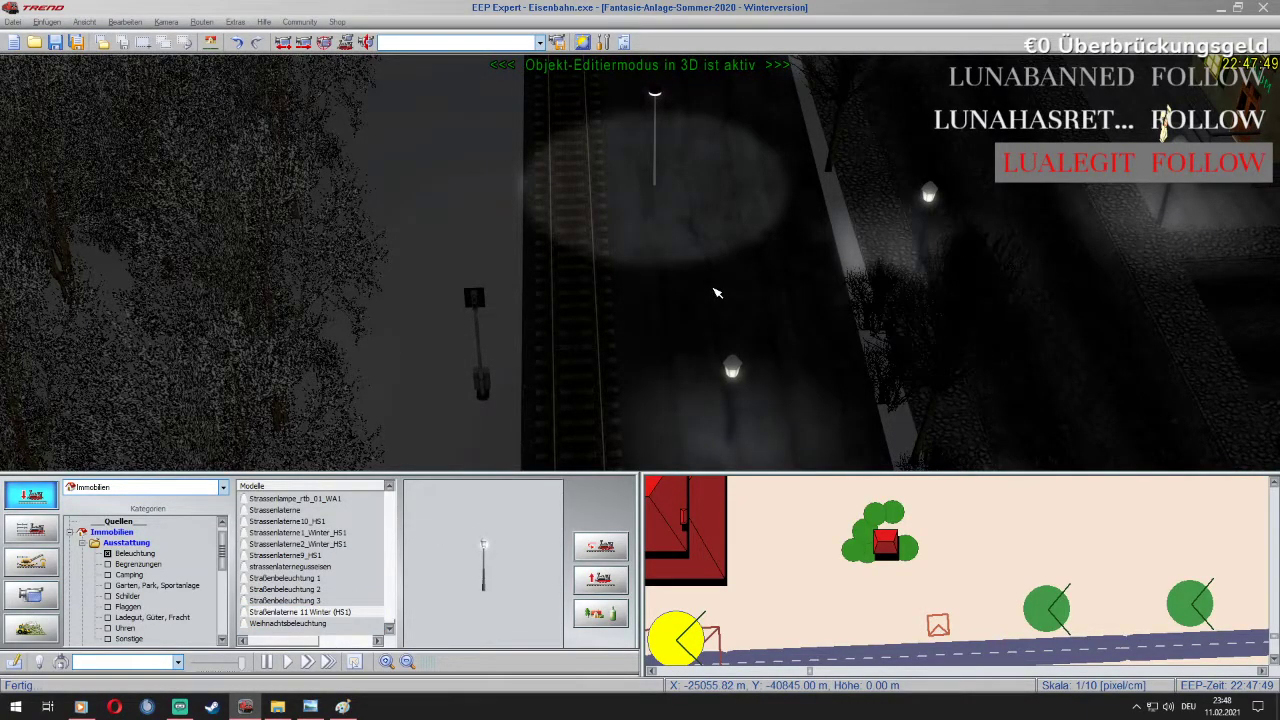
left_click(714, 251)
right_click(714, 208)
left_click(757, 229)
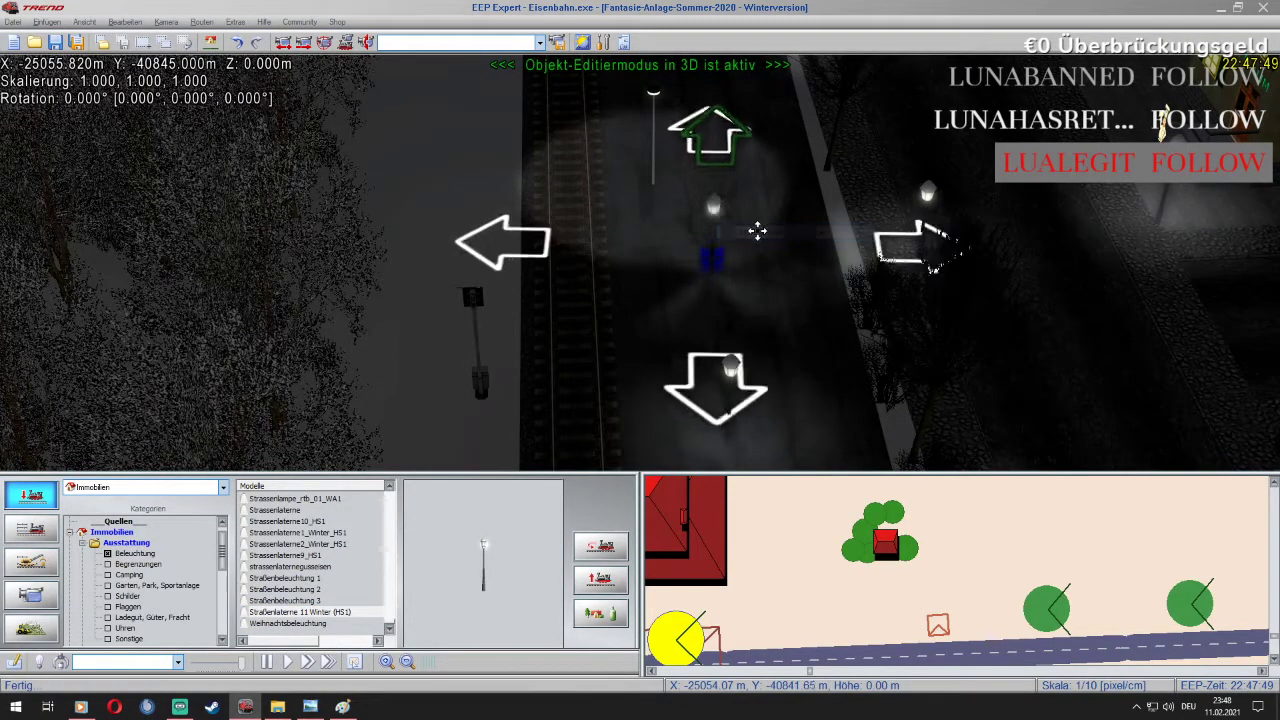
left_click_drag(713, 217, 707, 196)
right_click(657, 95)
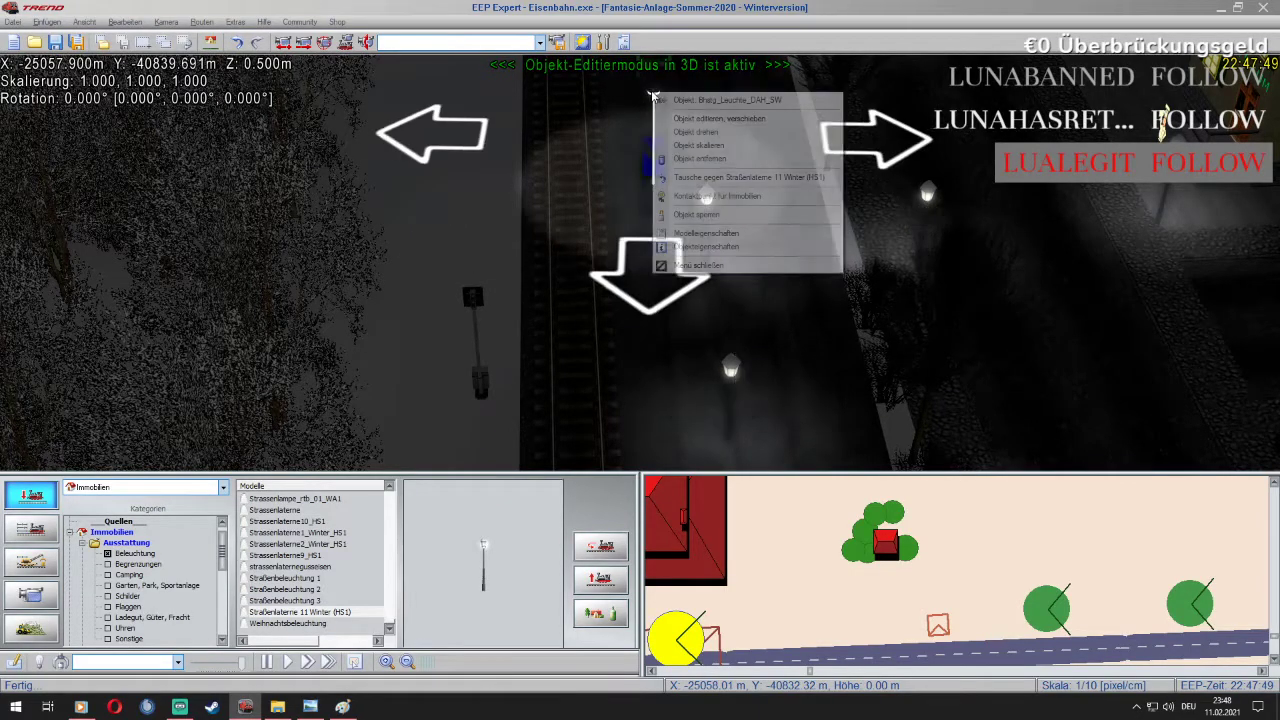
left_click(700, 158)
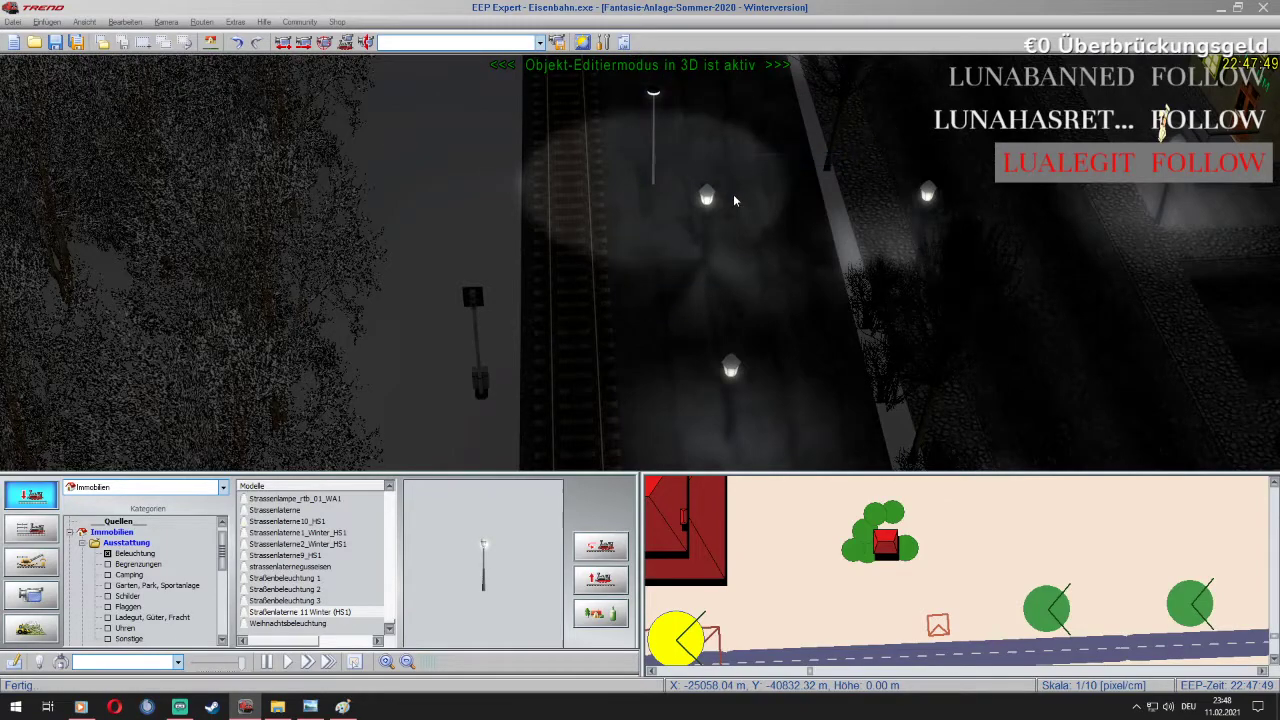
Activate move editing for the fifth lantern on the platform
right_click(705, 198)
left_click(728, 205)
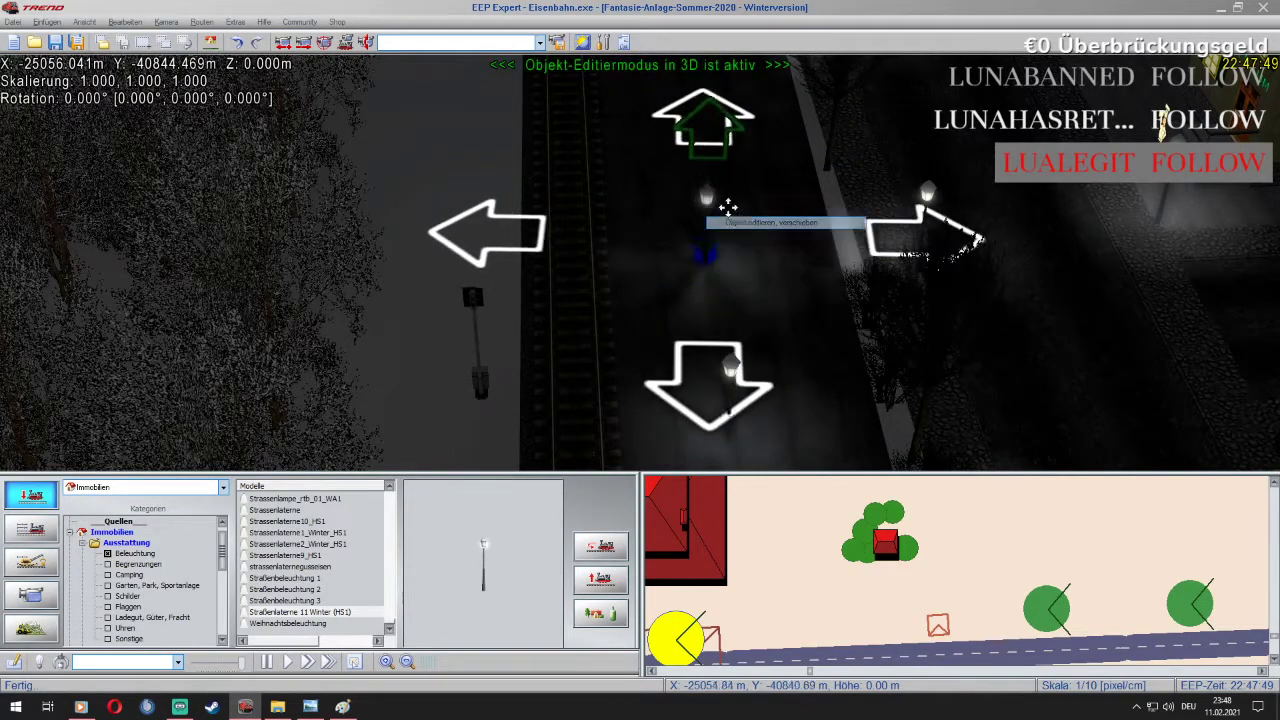
Place the platform street lamp at about X -25056.1 m, Y -40844.3 m and adjust its relative height in the object properties
right_click(701, 190)
left_click(750, 332)
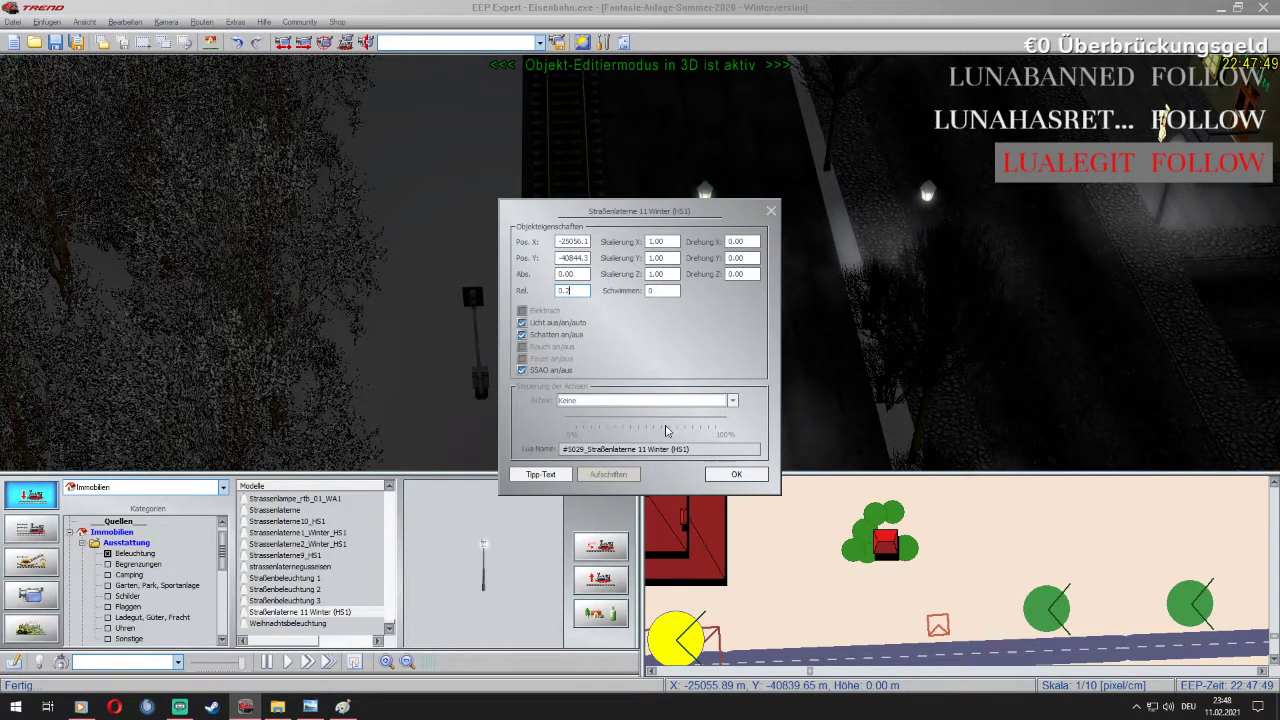
left_click(719, 481)
key("Up")
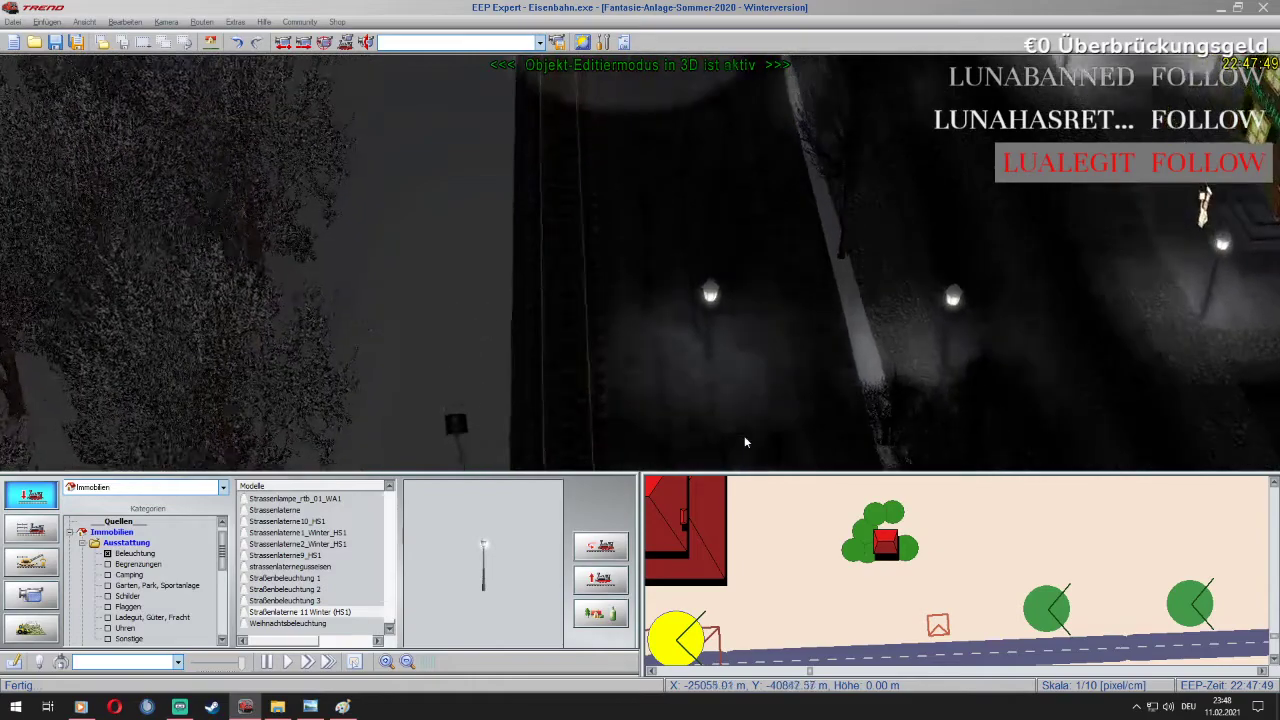
Shift the next platform lamp to about X -25056.9 m, Y -40835.1 m and adjust its relative height in the object properties
left_click(697, 328)
right_click(693, 243)
left_click(689, 249)
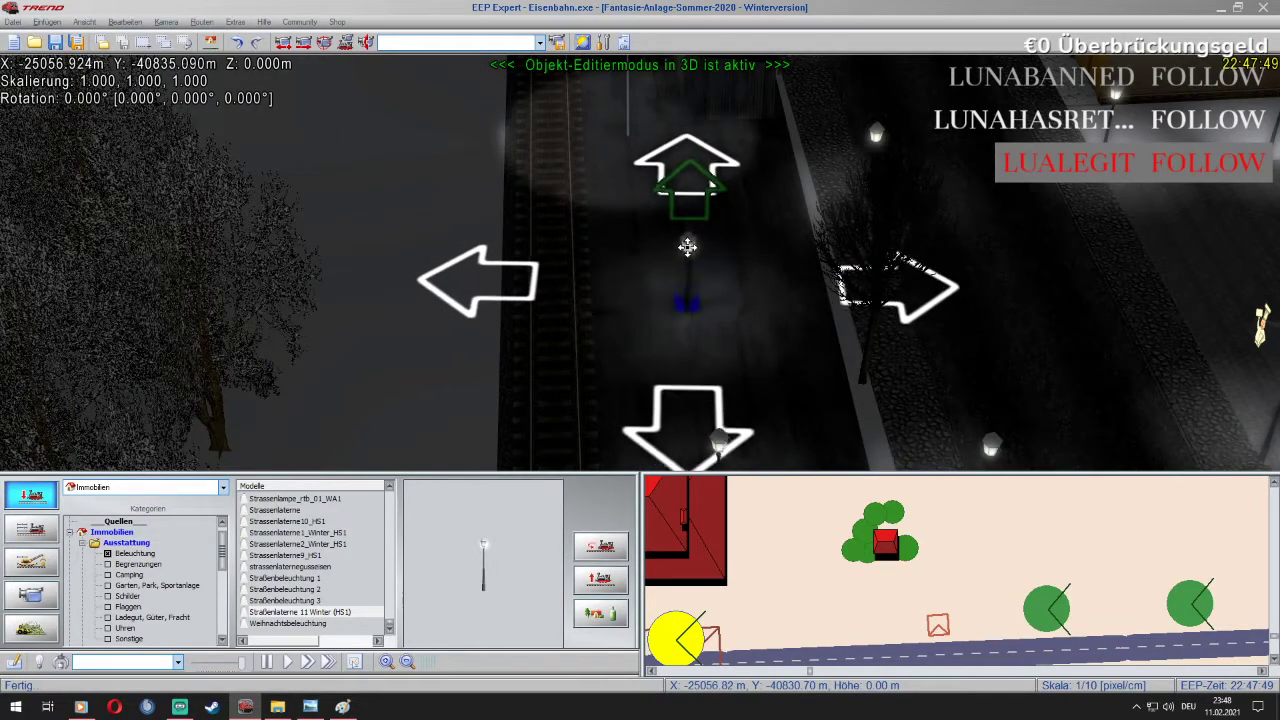
right_click(688, 248)
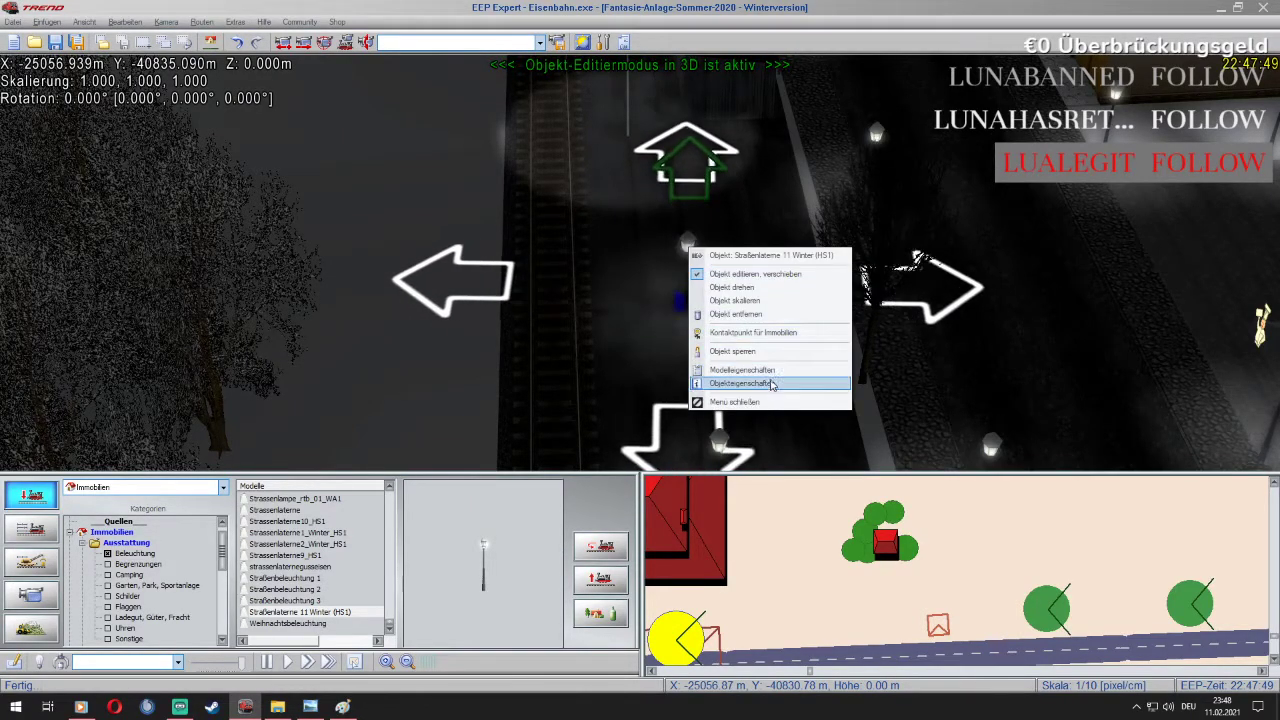
left_click(771, 383)
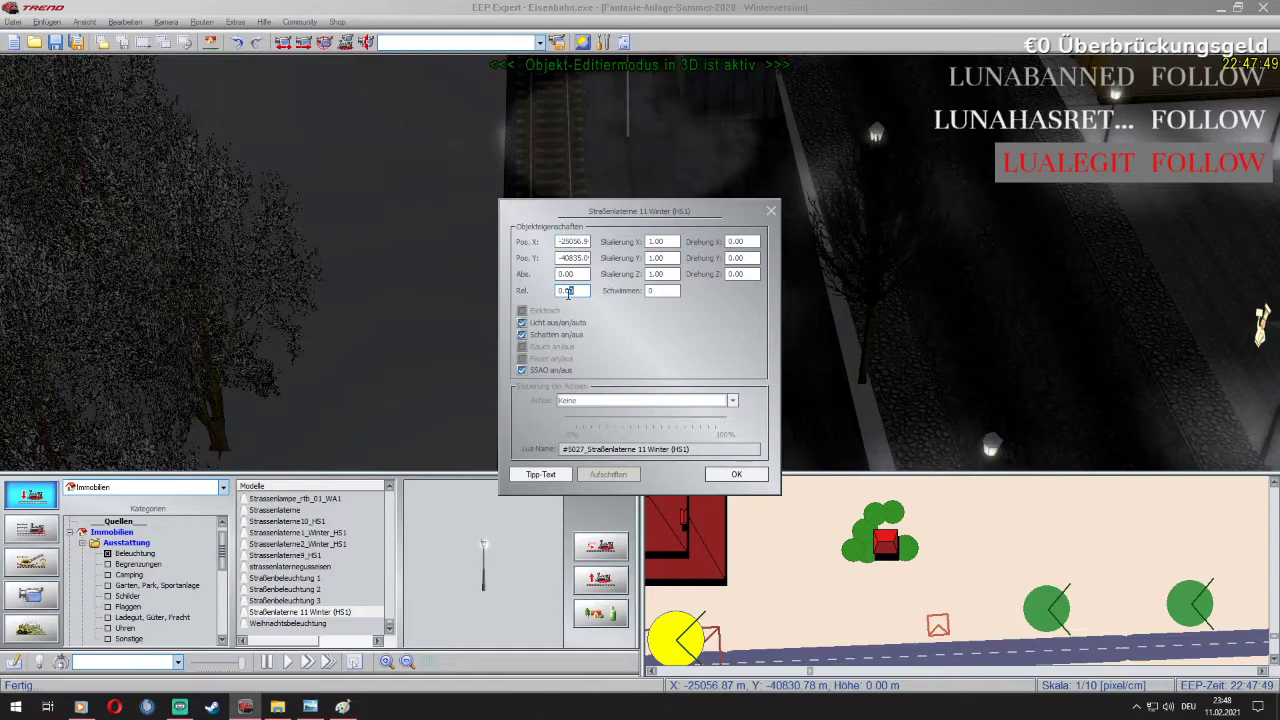
left_click(737, 474)
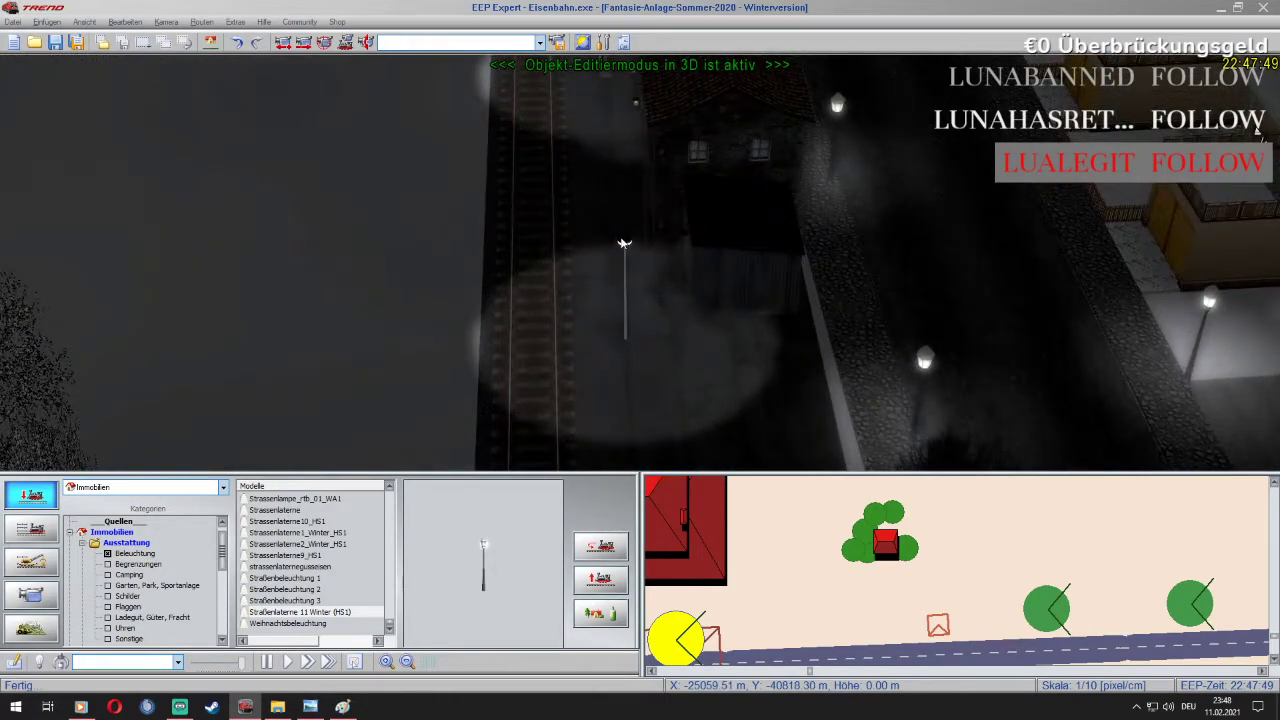
Remove the old platform light standing between the track and the shed
right_click(624, 247)
left_click(680, 240)
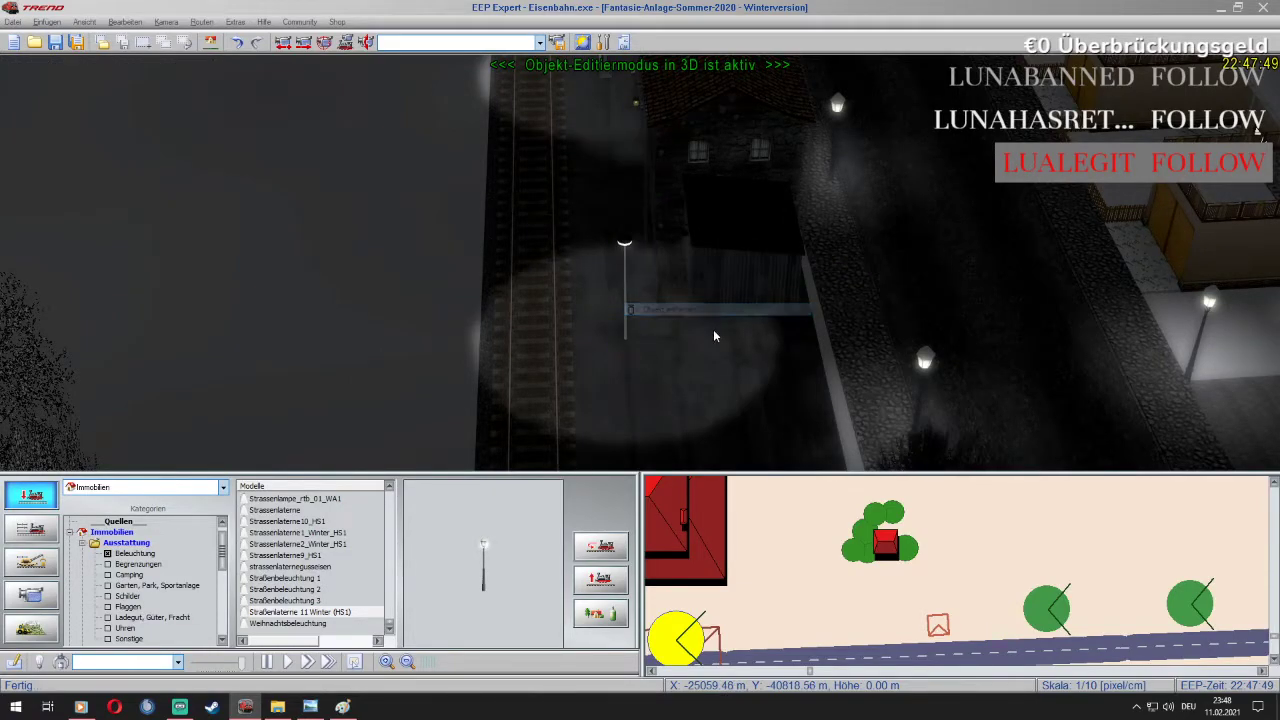
left_click(682, 408)
key("Down")
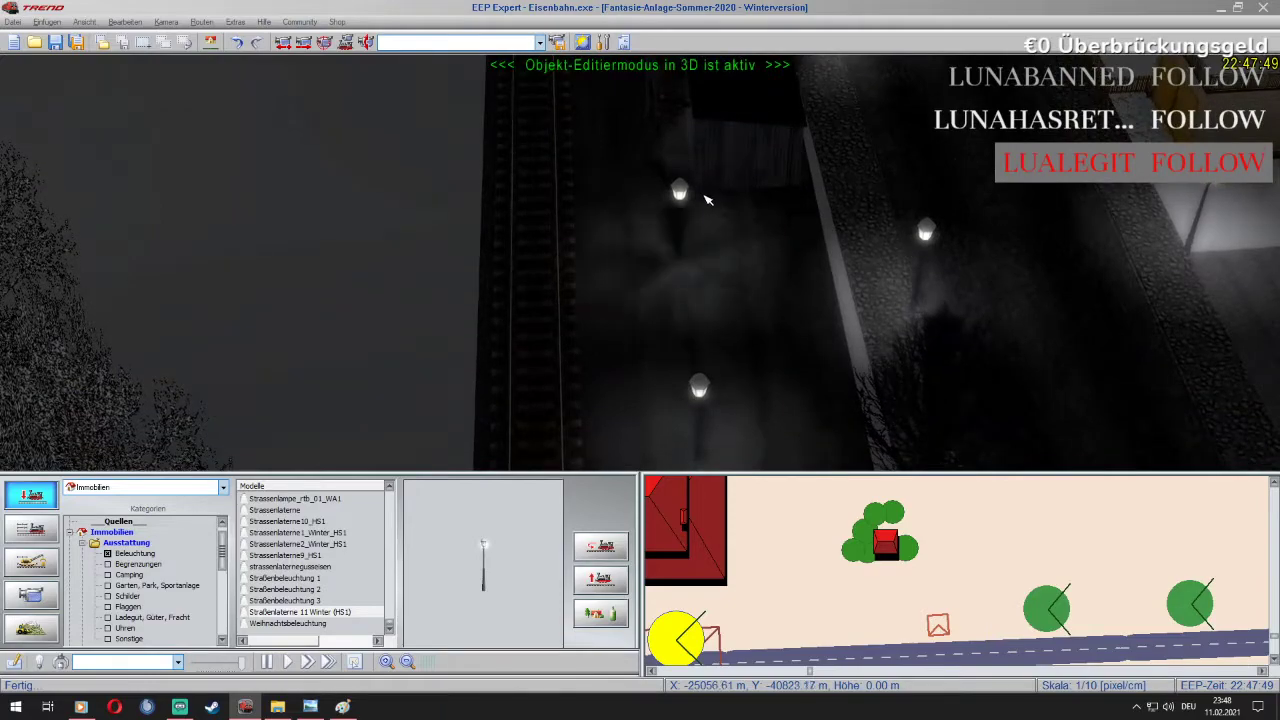
Shift the street lamp near the shed to about X -25057.4 m, Y -40827.0 m and adjust its relative height in the object properties
right_click(680, 192)
left_click(690, 218)
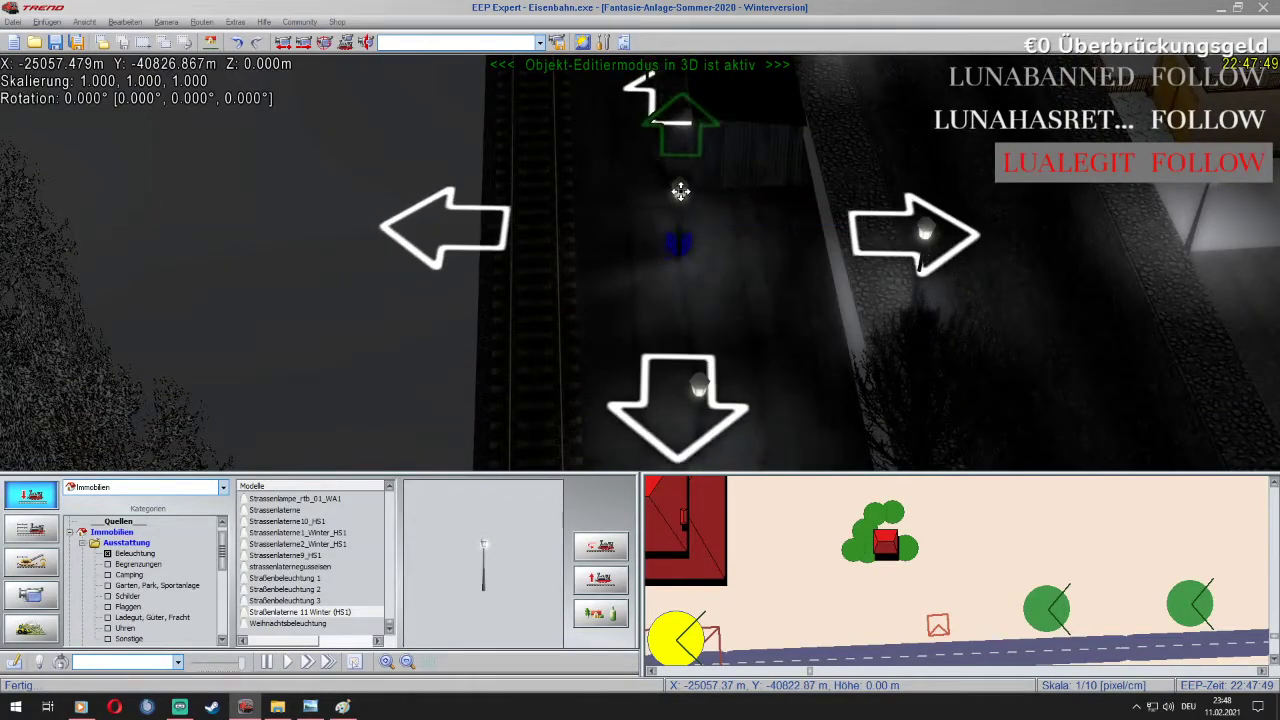
right_click(680, 192)
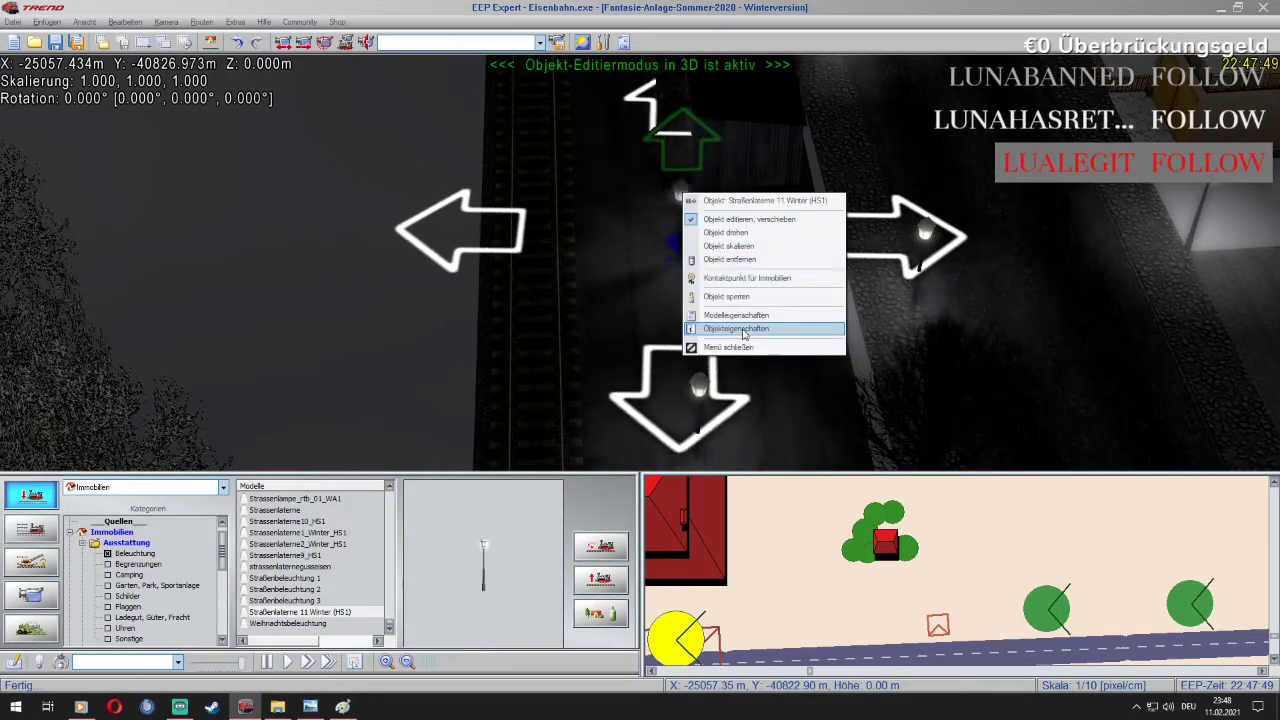
left_click(743, 332)
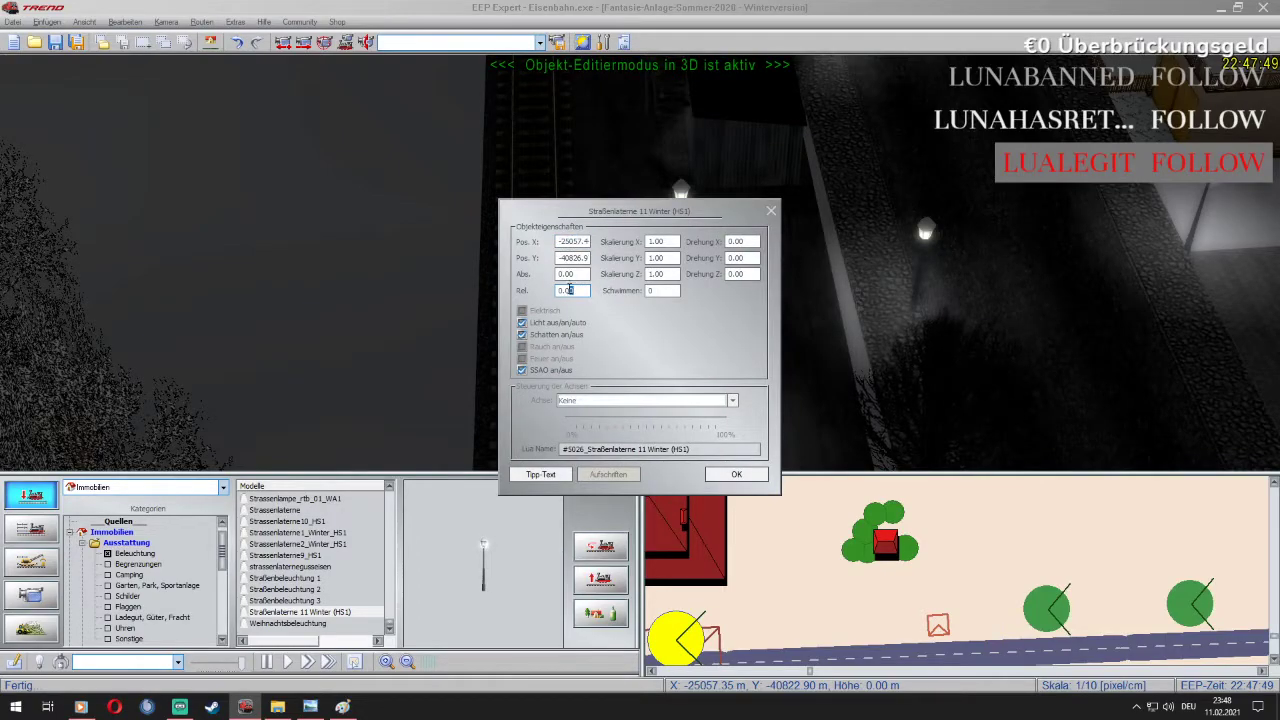
left_click(736, 474)
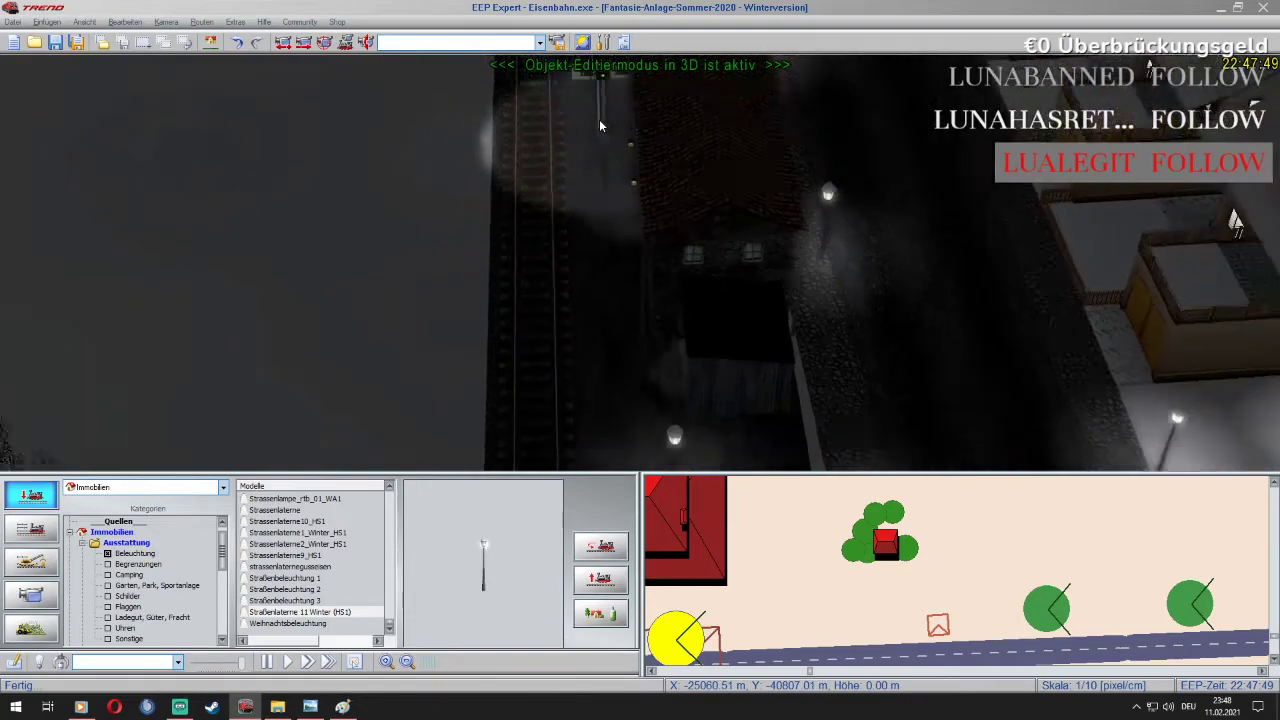
Remove the Bhstg_Leuchte_DAH_SW light beside the station building
left_click(600, 88)
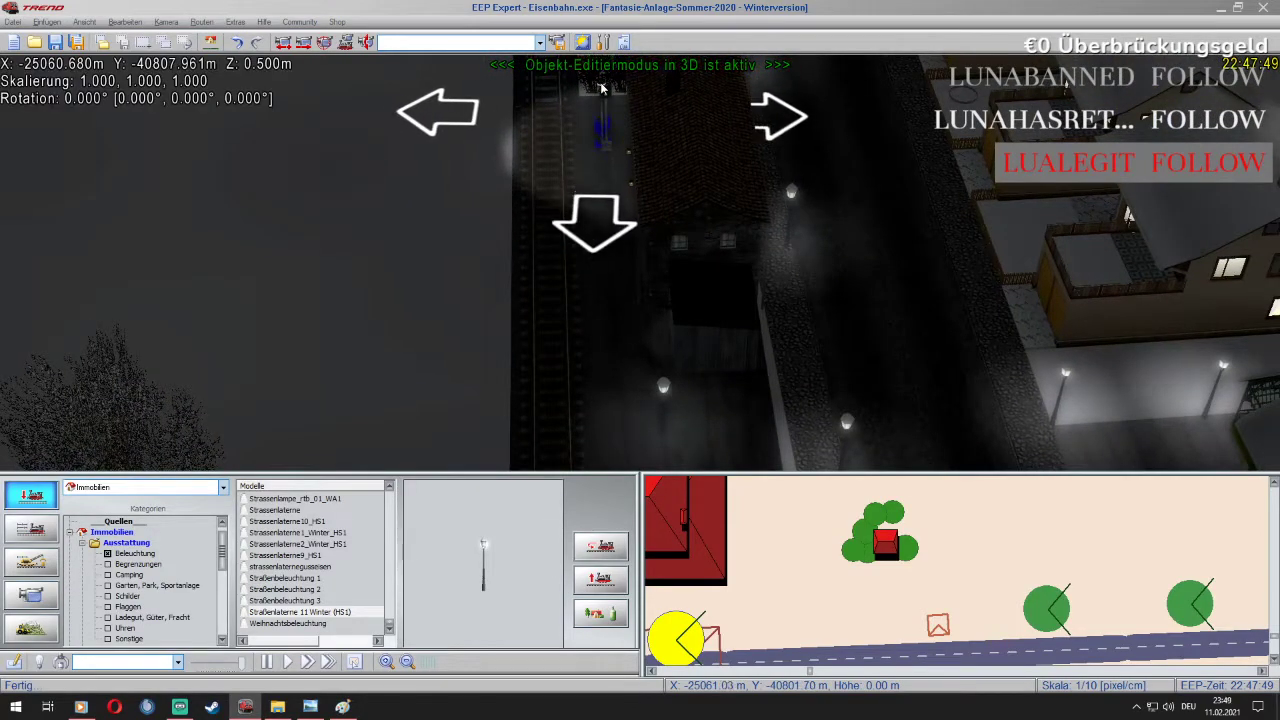
right_click(600, 88)
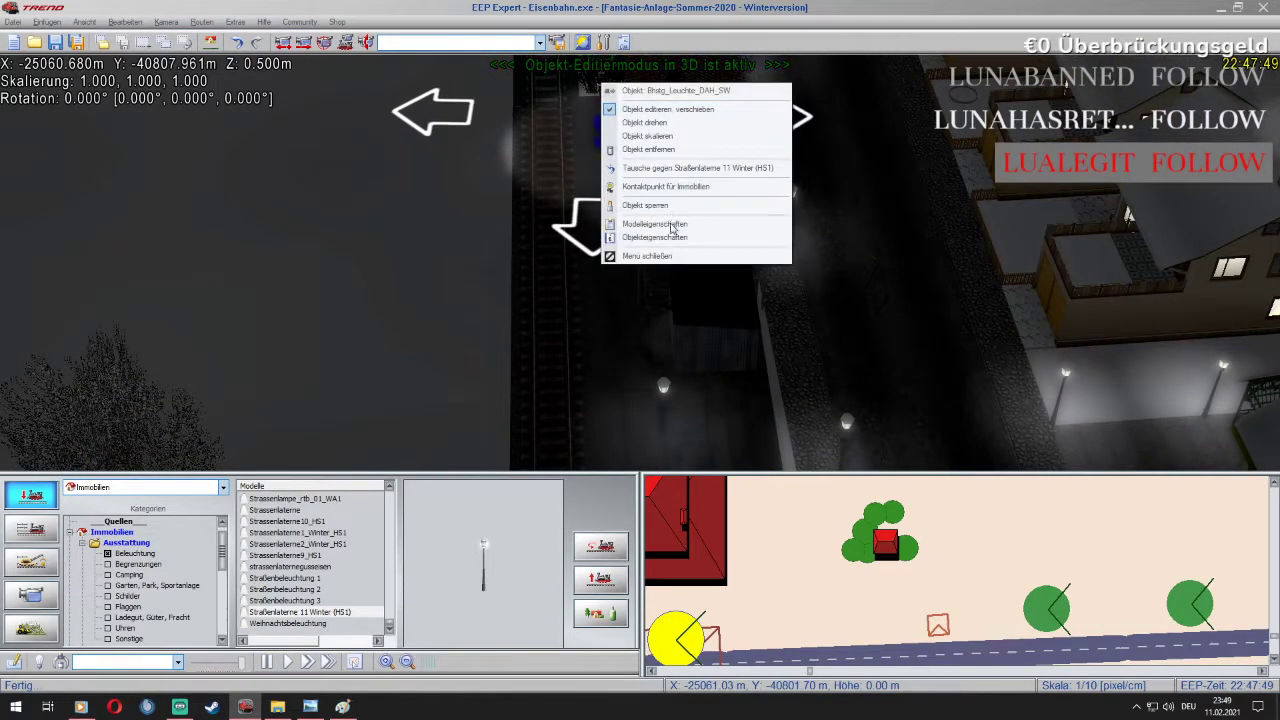
left_click(668, 151)
scroll(620, 346, "up", 3)
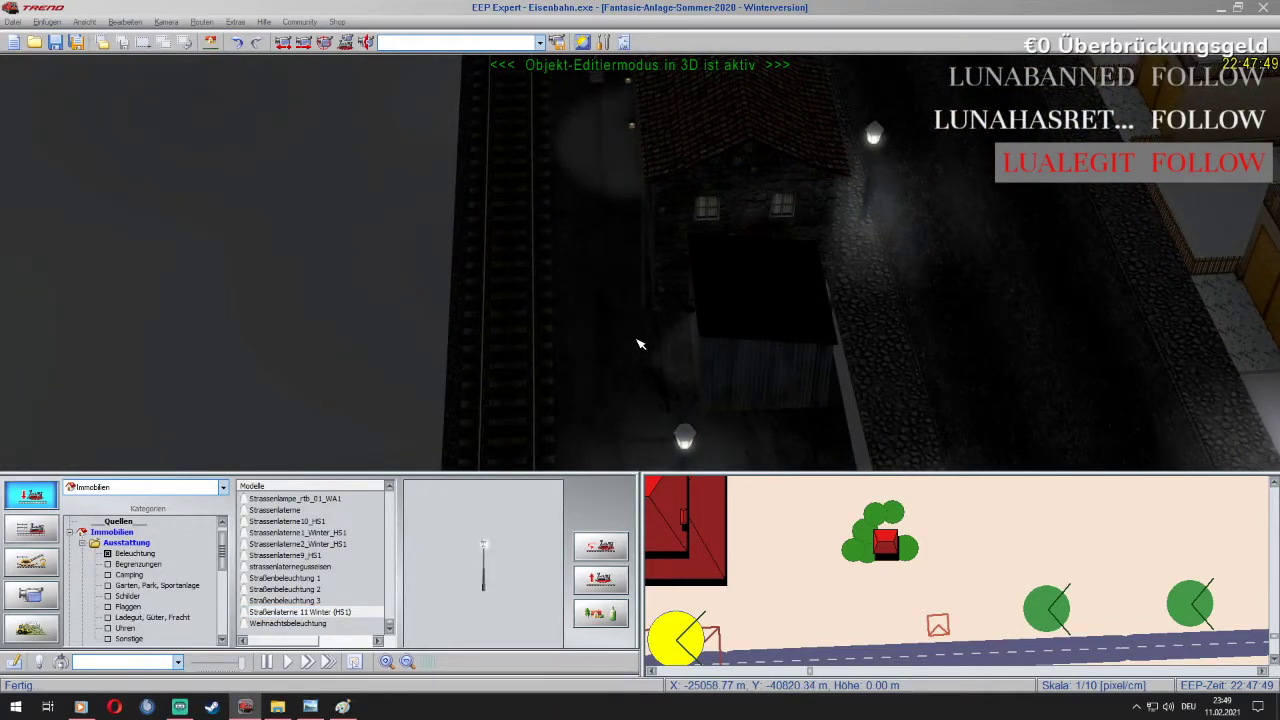
Move the street lamp at the building's front corner to about X -25059.0 m, Y -40818.7 m and adjust its relative height
left_click(641, 321)
right_click(635, 231)
left_click(666, 254)
mouse_move(633, 208)
left_mouse_down()
mouse_move(633, 261)
mouse_move(630, 225)
left_mouse_up()
right_click(630, 225)
left_click(665, 363)
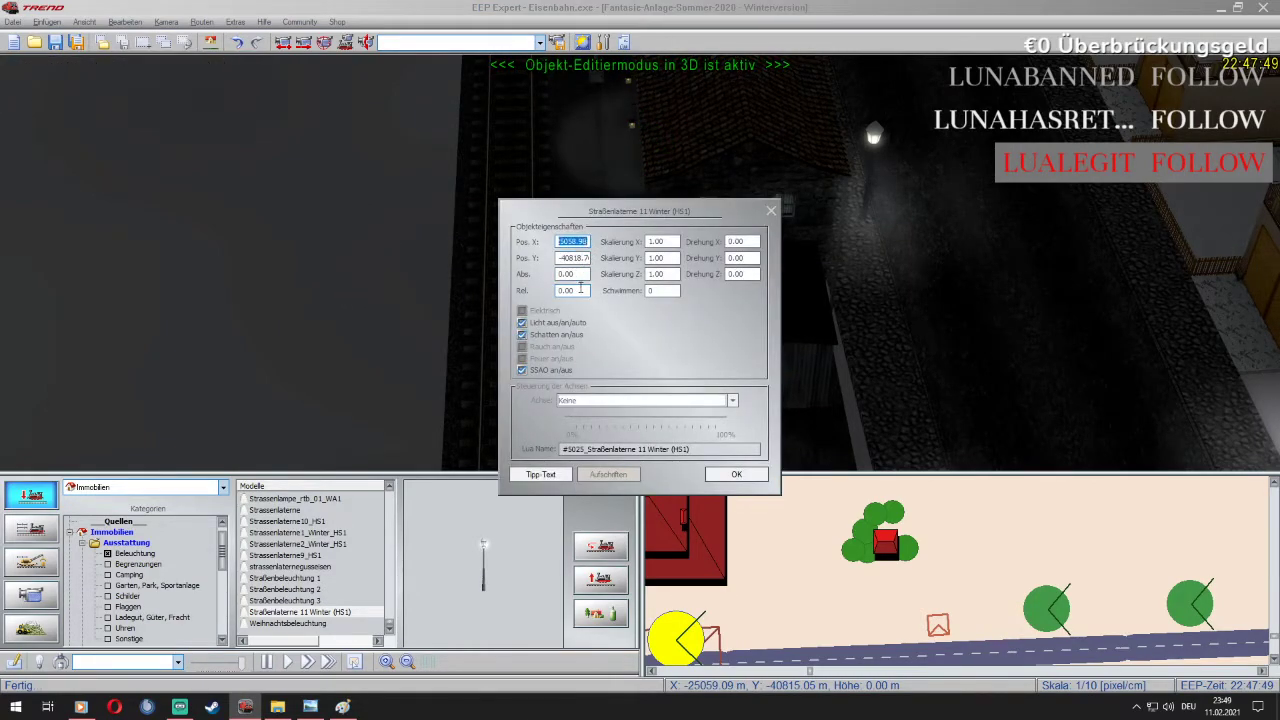
left_click(737, 475)
key("Up")
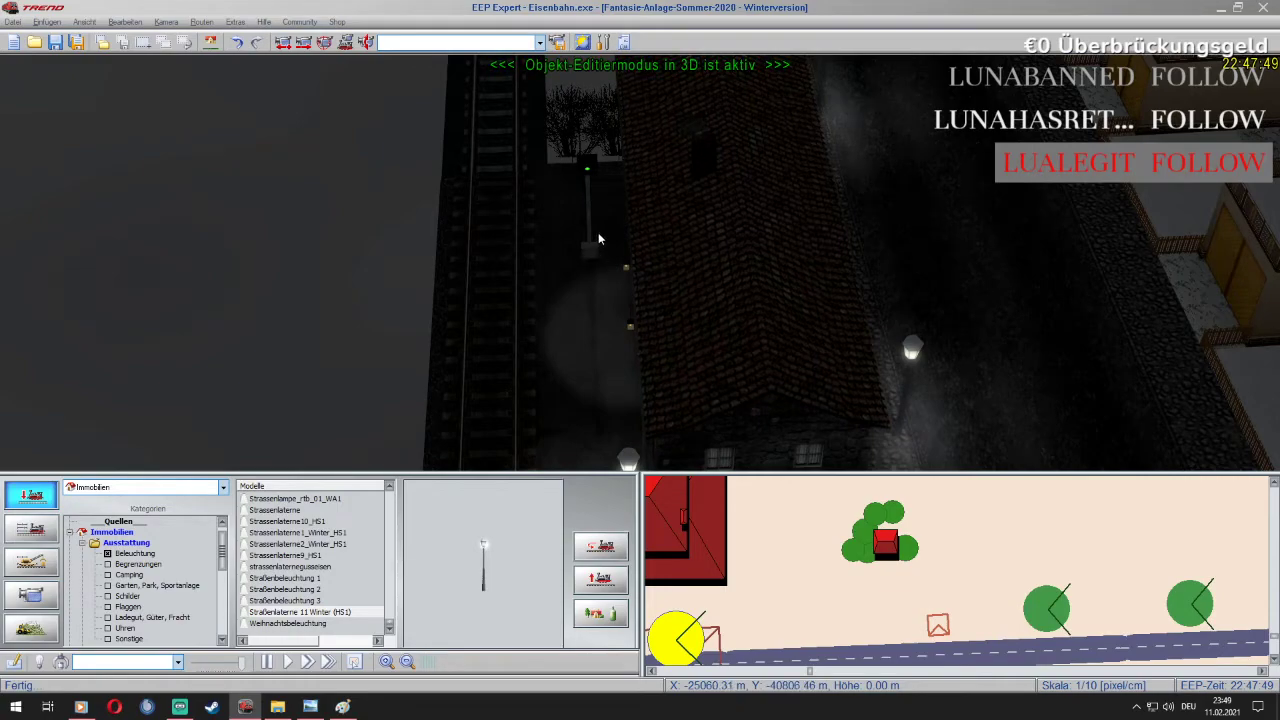
Move the street lamp beside the signal to about X -25060.0 m, Y -40806.9 m and adjust its relative height
right_click(601, 144)
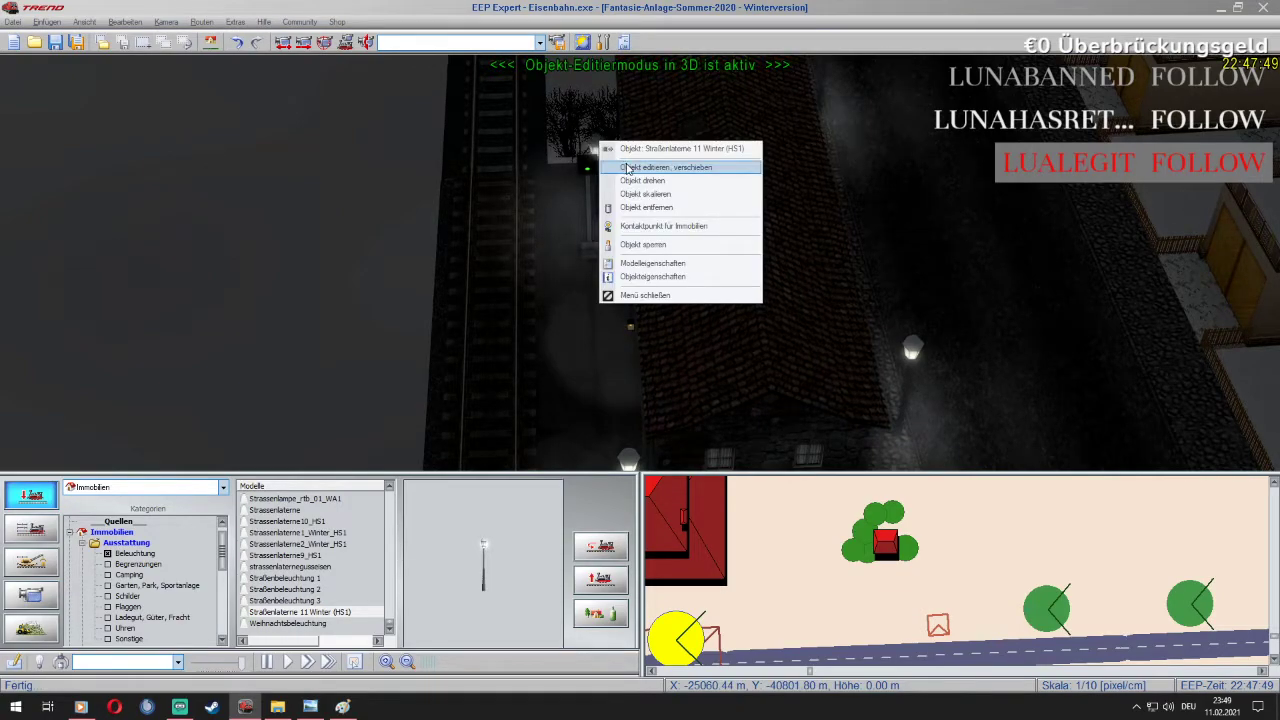
left_click(627, 168)
left_click_drag(602, 164, 608, 162)
right_click(609, 163)
left_click(680, 298)
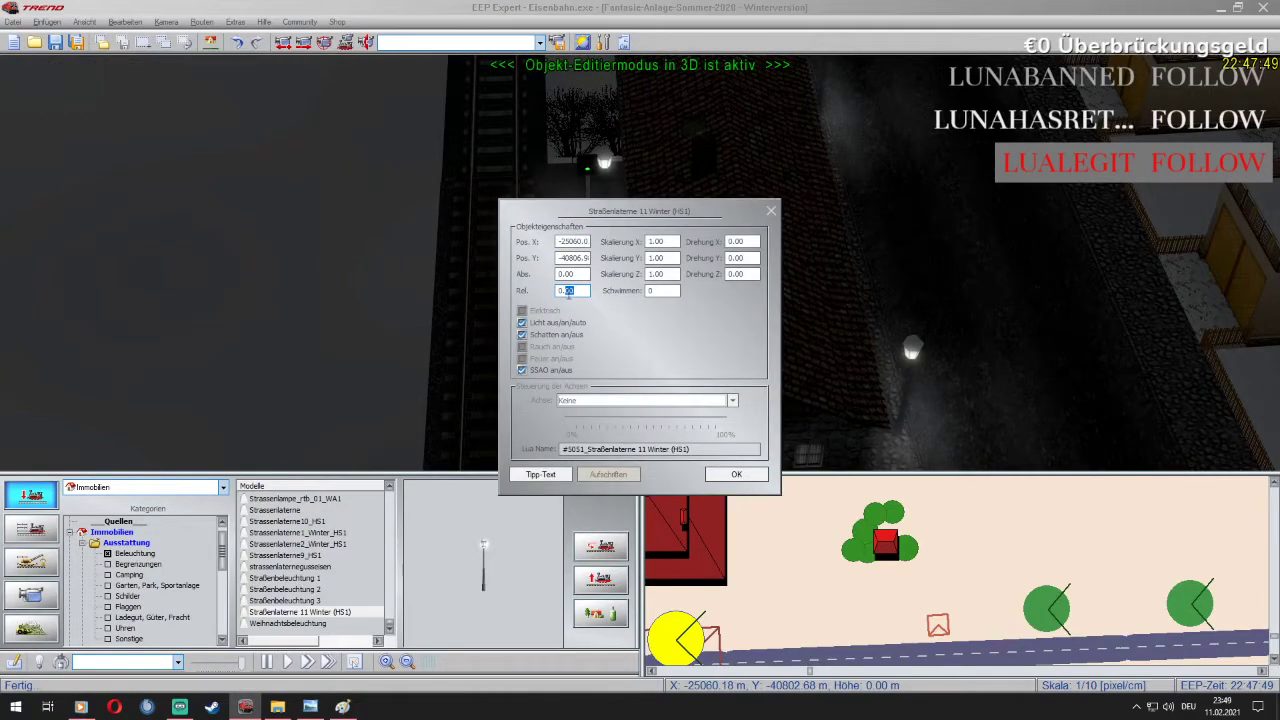
left_click(736, 475)
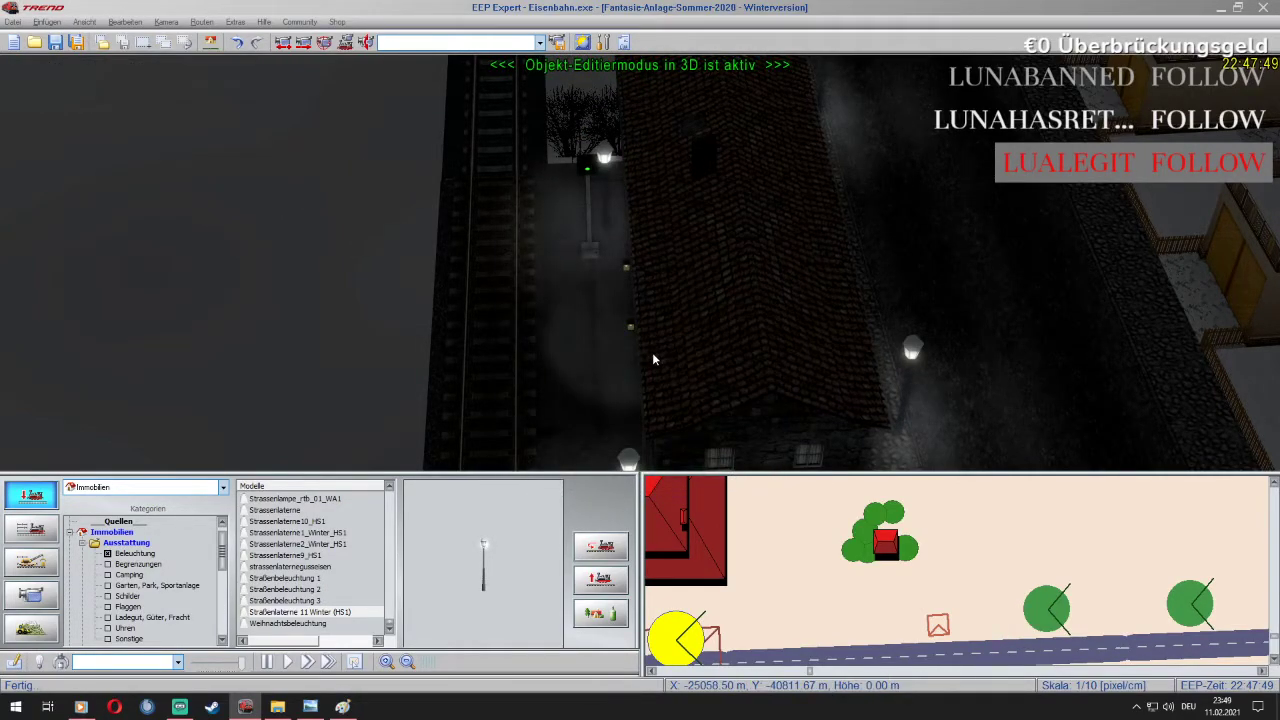
Switch the Immobilien catalogue from lighting to the Bahnsteige models under Verkehr
scroll(735, 428, "up", 3)
scroll(735, 428, "down", 5)
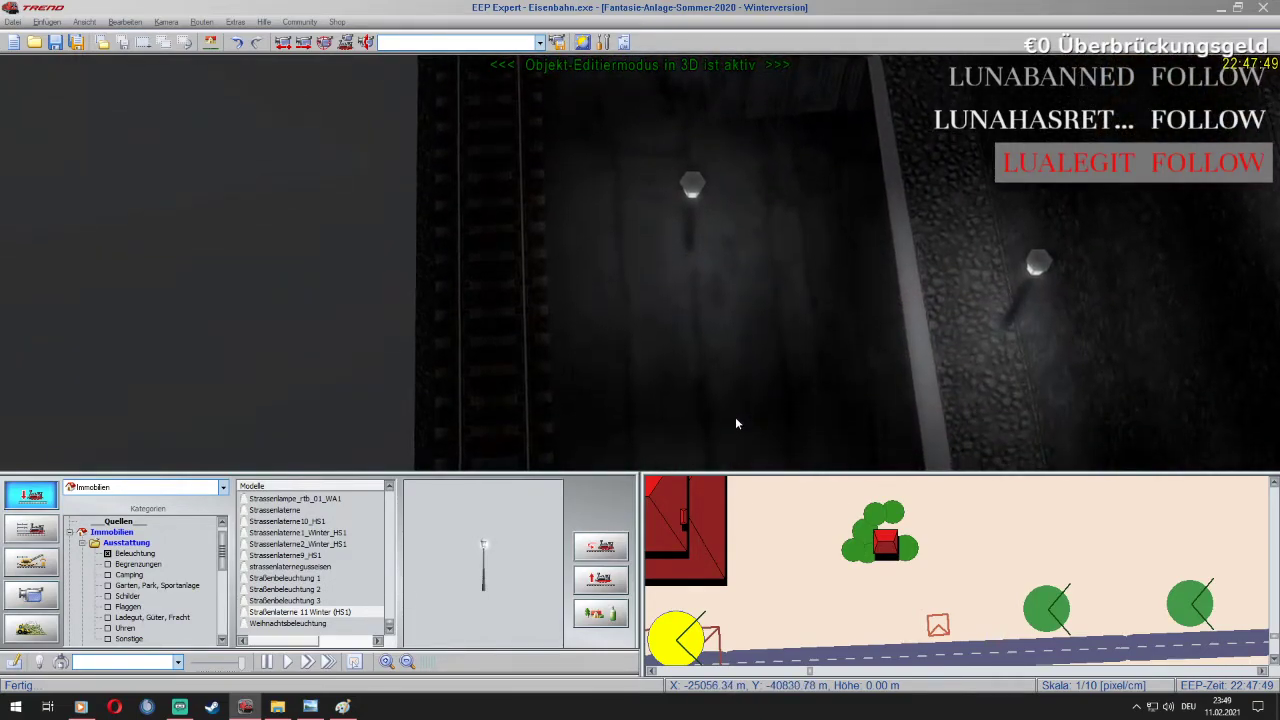
left_click(130, 565)
scroll(150, 585, "down", 3)
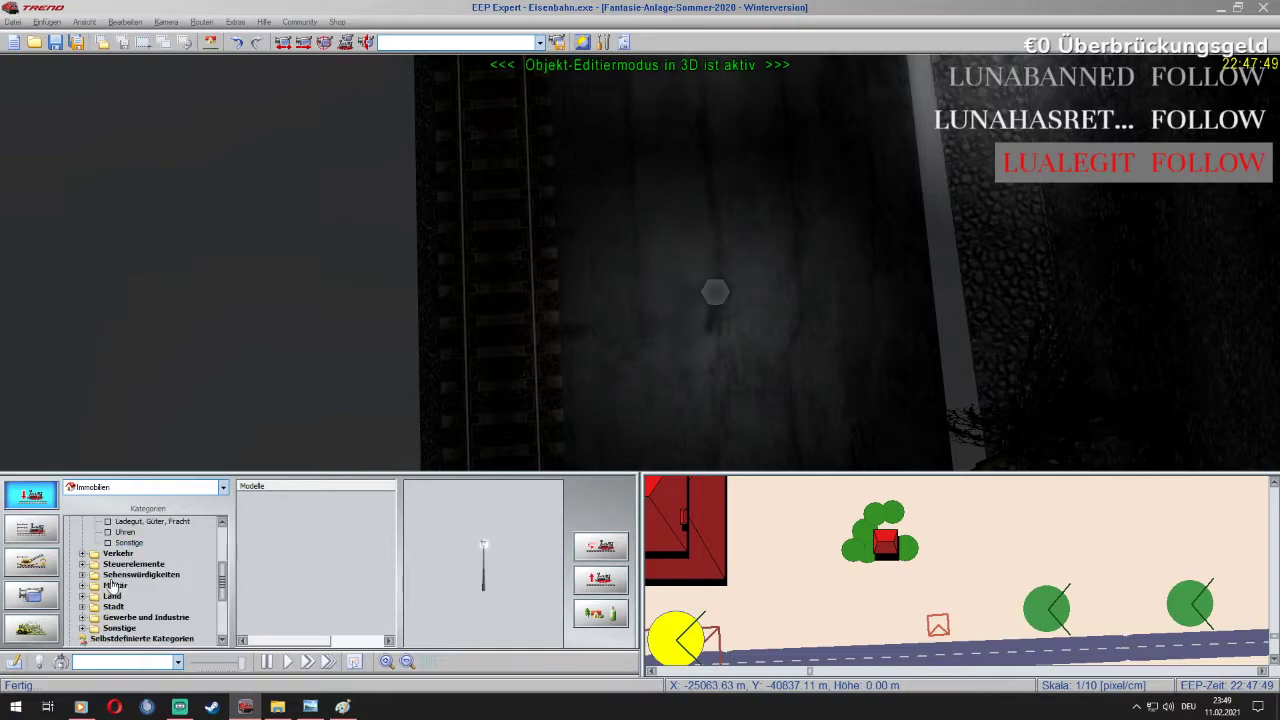
left_click(82, 554)
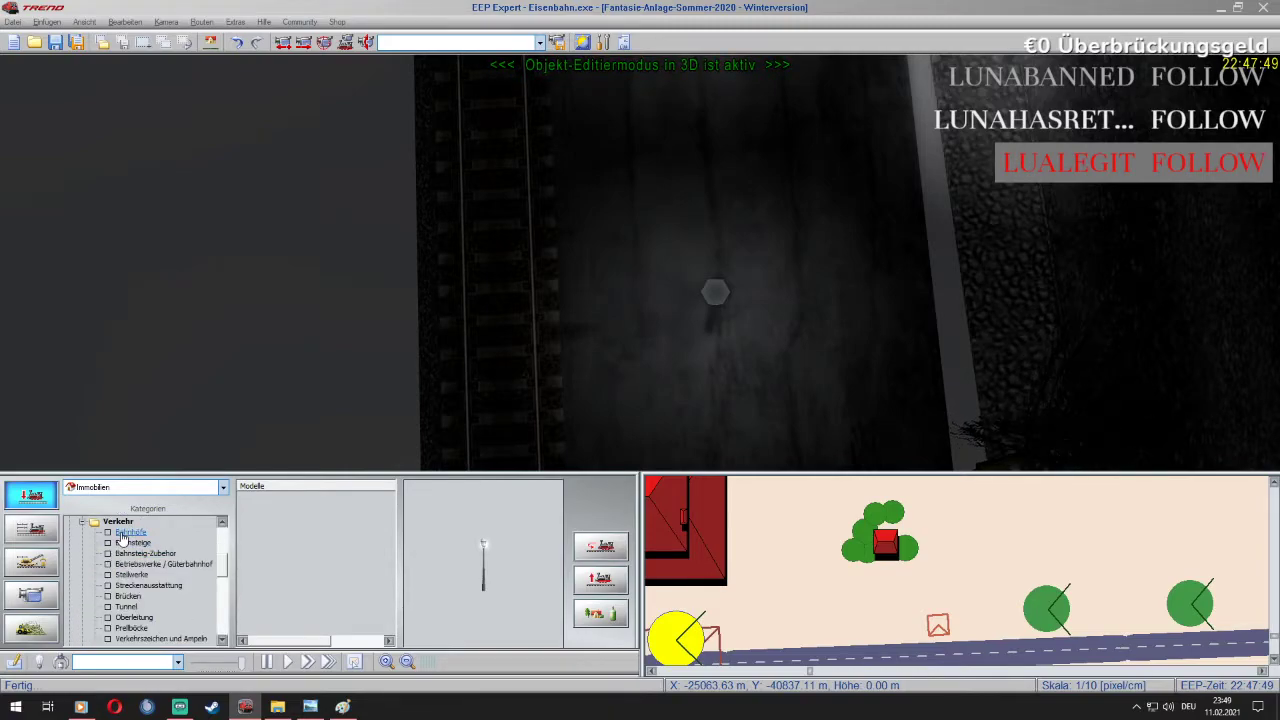
left_click(128, 544)
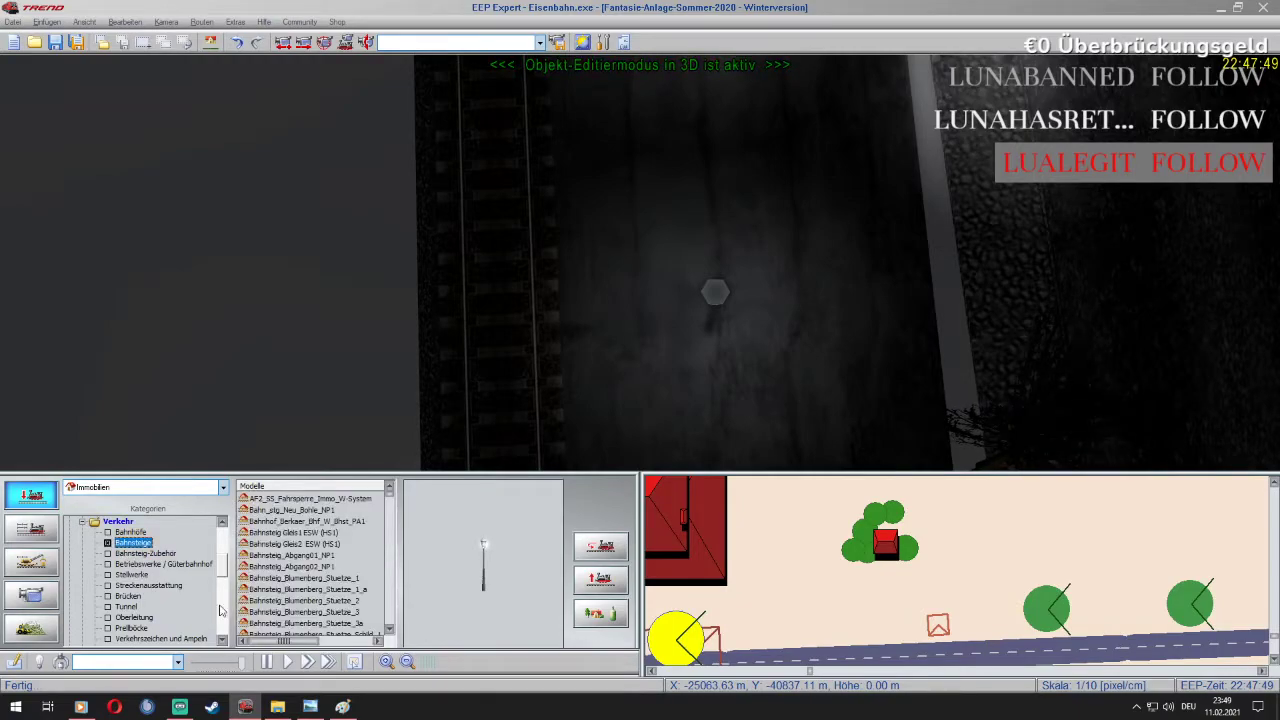
Preview the Bahnsteige models, including the Wi_BSt platforms and the ZielanzeigeModern displays
key("w")
scroll(302, 580, "down", 1)
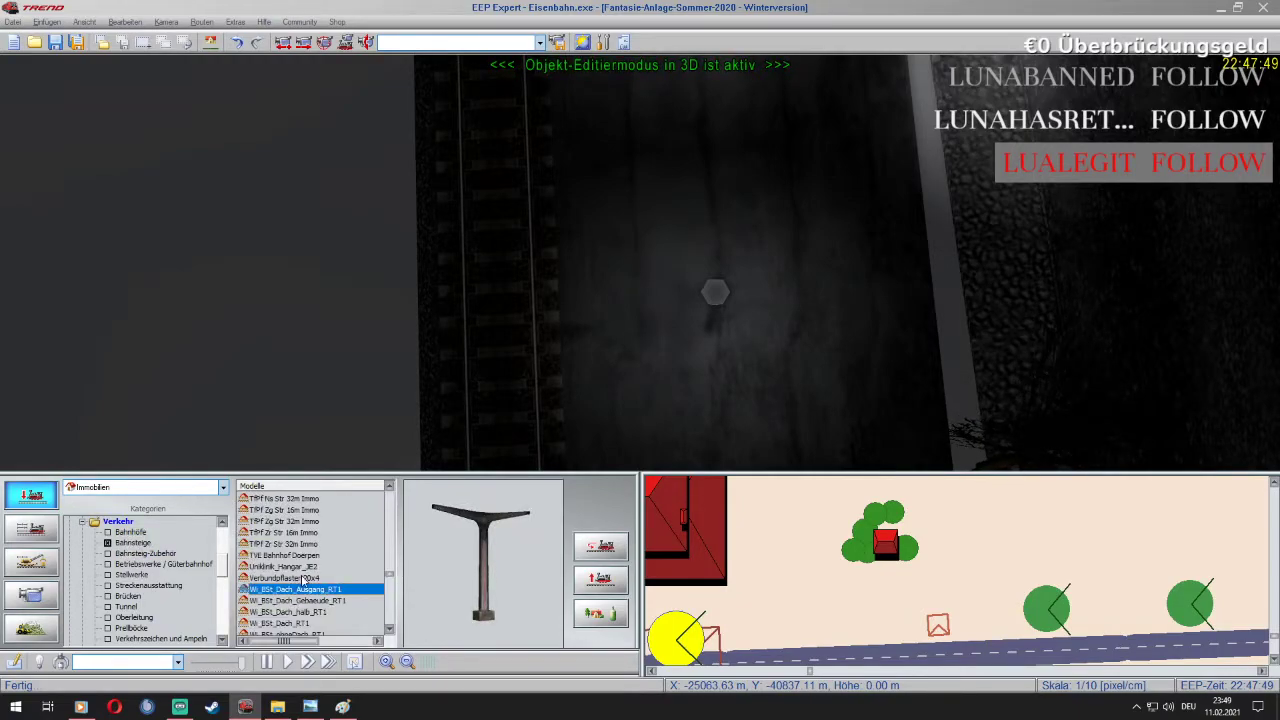
left_click(320, 612)
scroll(323, 608, "down", 2)
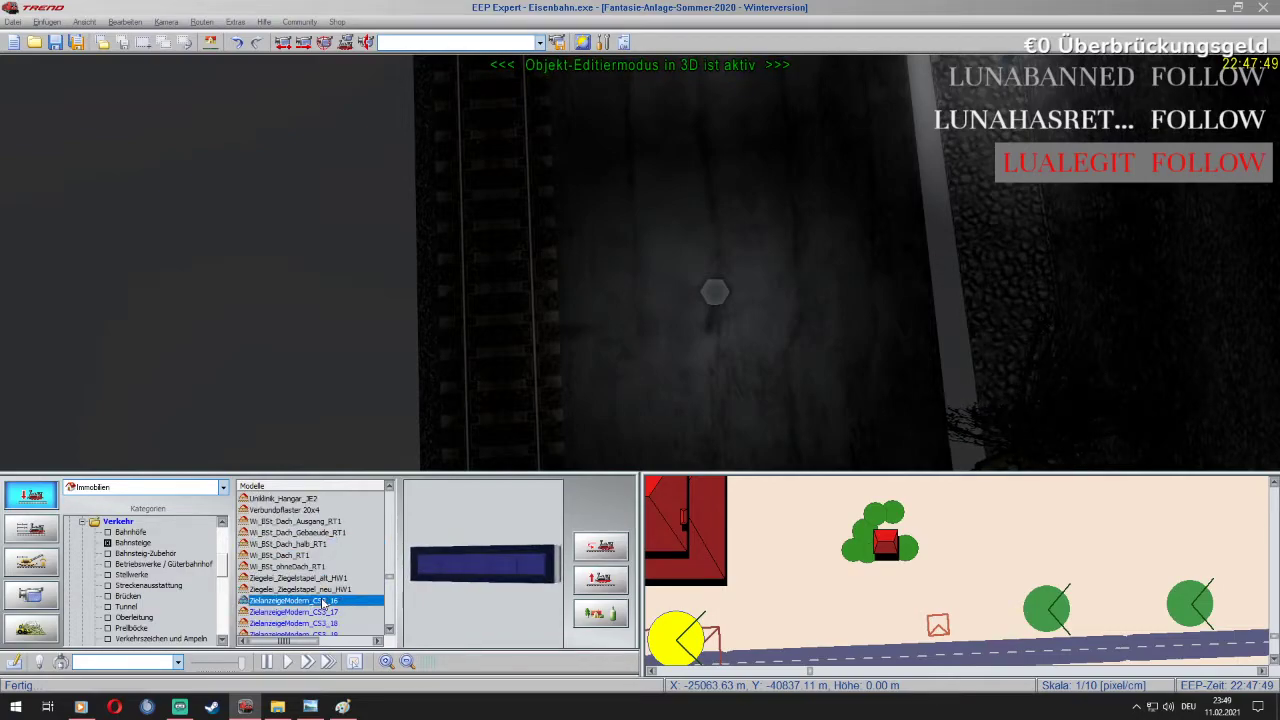
scroll(323, 601, "down", 5)
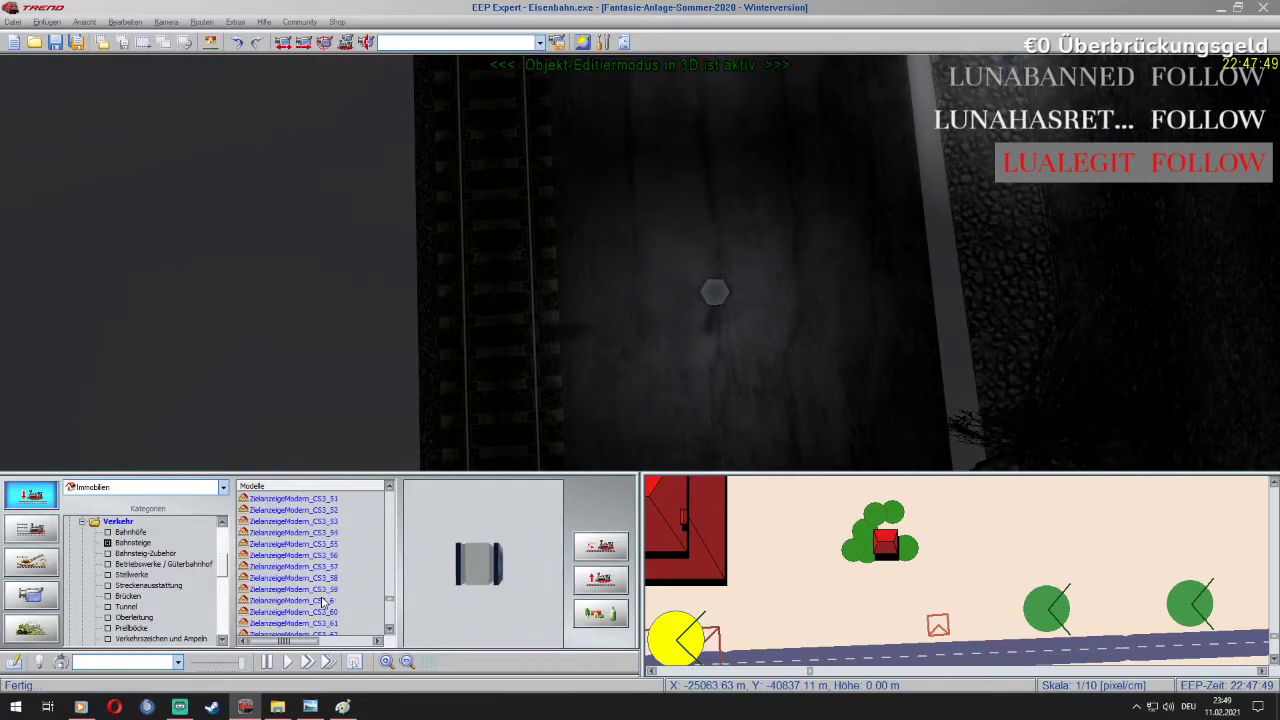
left_click(323, 601)
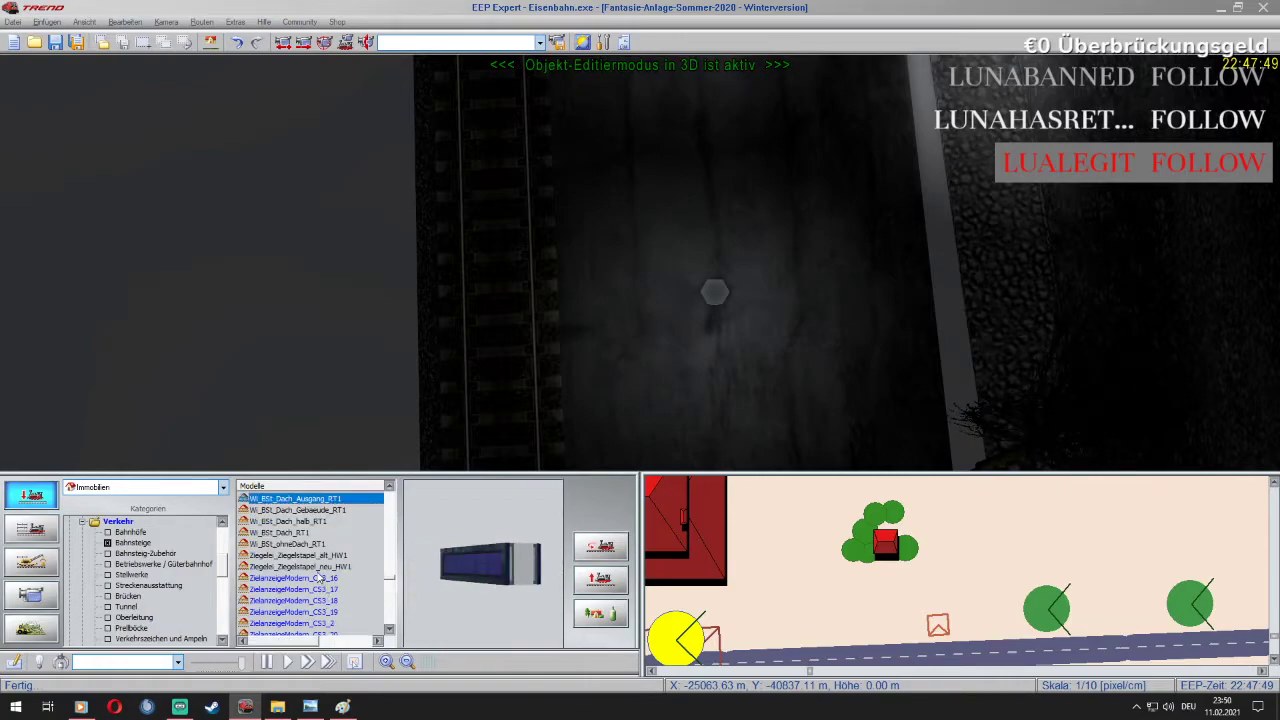
left_click(316, 545)
scroll(316, 547, "up", 2)
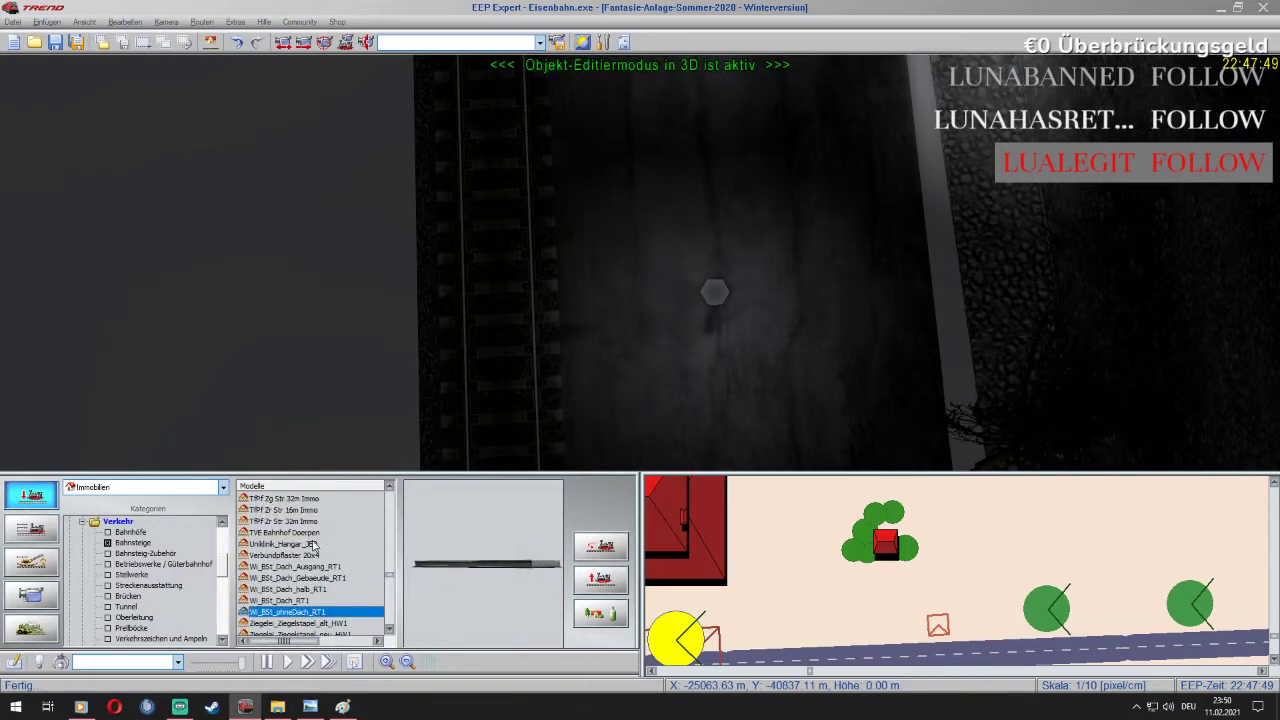
Show the Bahnsteig-Zubehör models instead of Bahnsteige and choose the roofed waiting shelter Wartezone6_mitDach_SW1
left_click(133, 543)
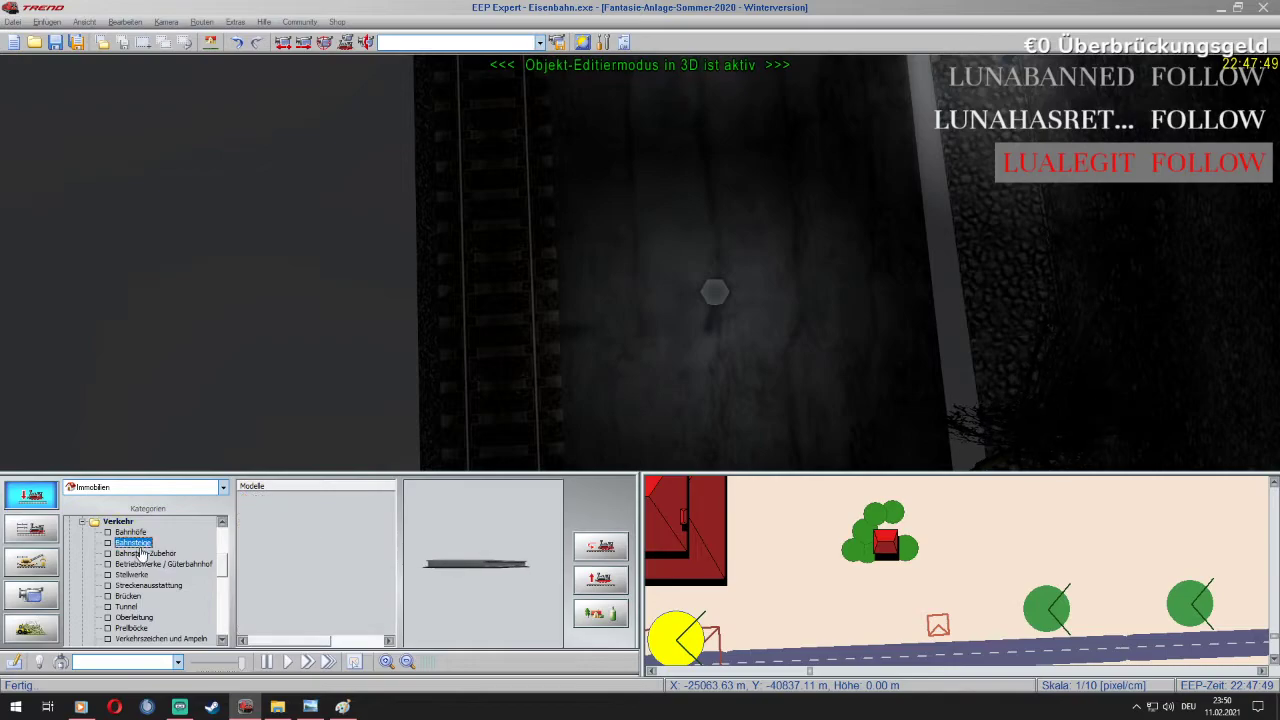
left_click(145, 553)
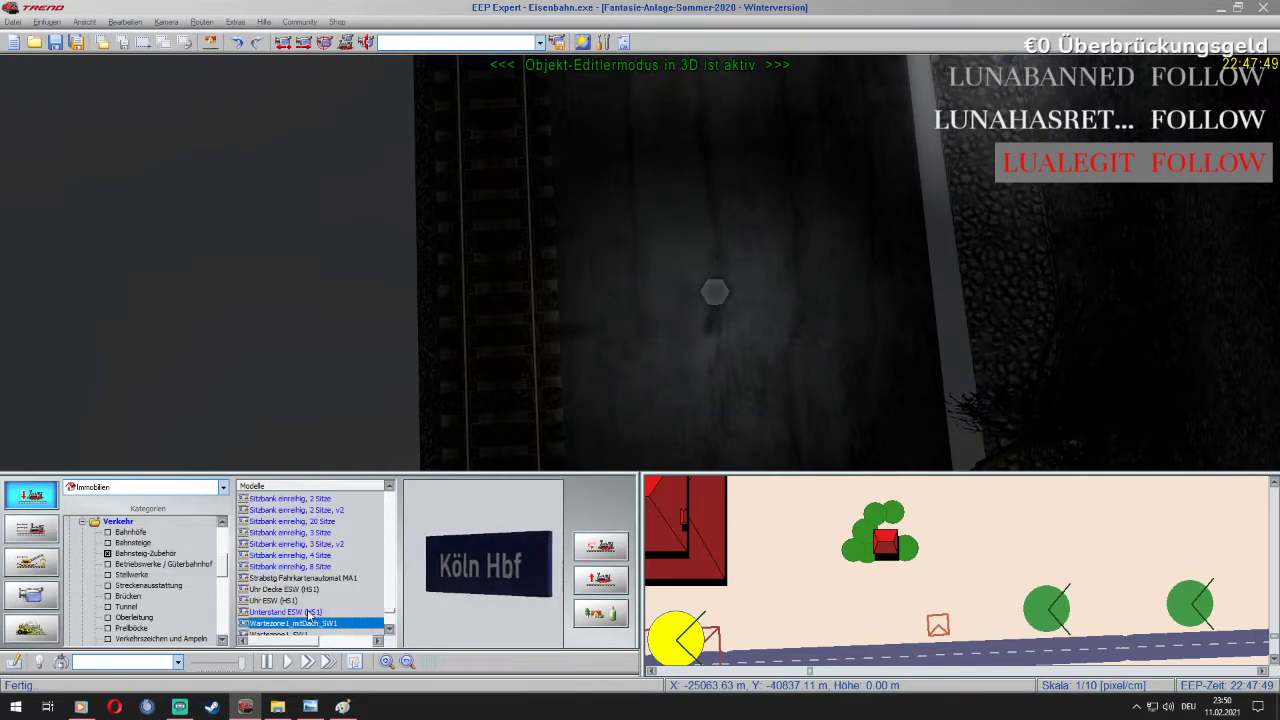
left_click_drag(489, 558, 506, 561)
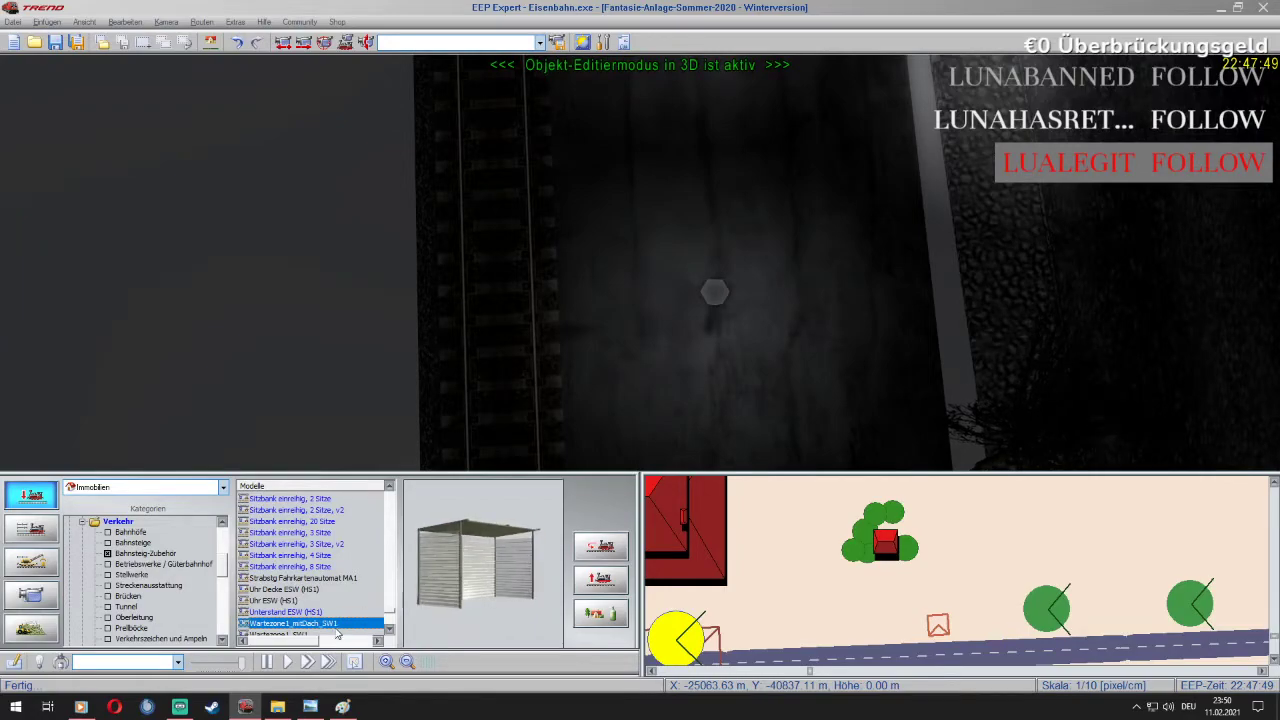
scroll(314, 614, "down", 1)
left_click(322, 601)
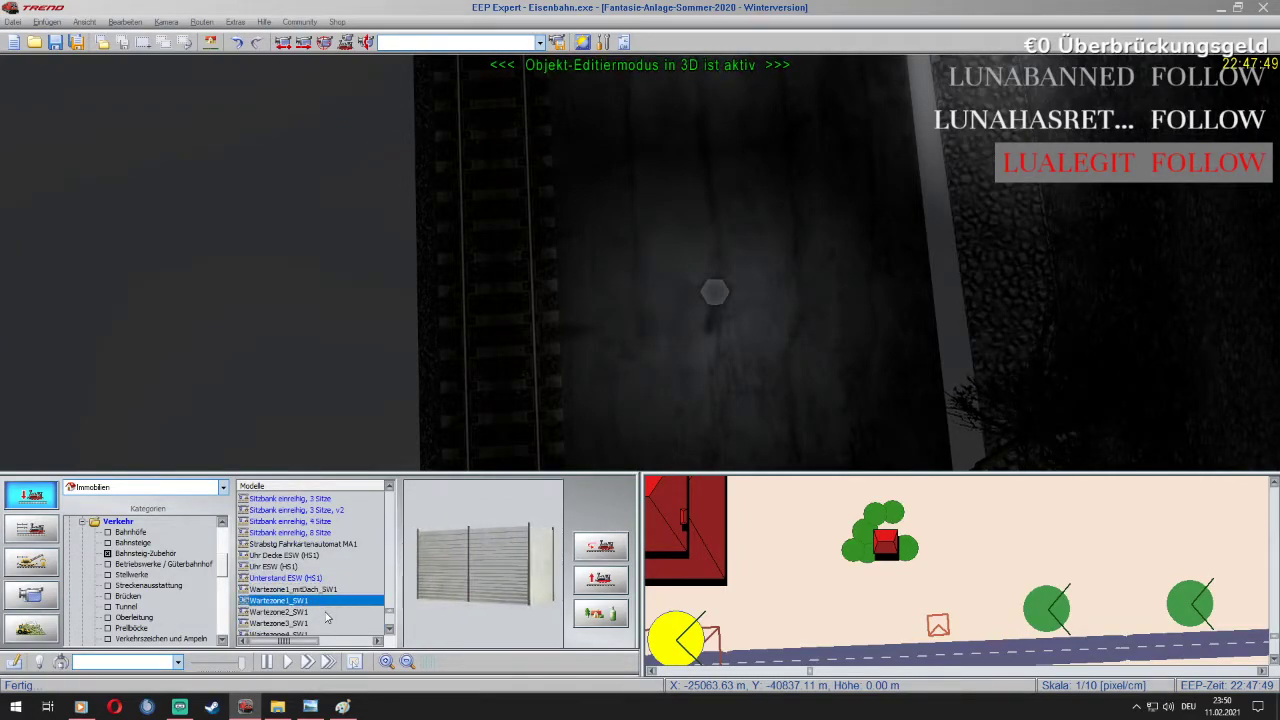
left_click(325, 611)
scroll(328, 615, "down", 2)
scroll(328, 617, "down", 1)
left_click(325, 556)
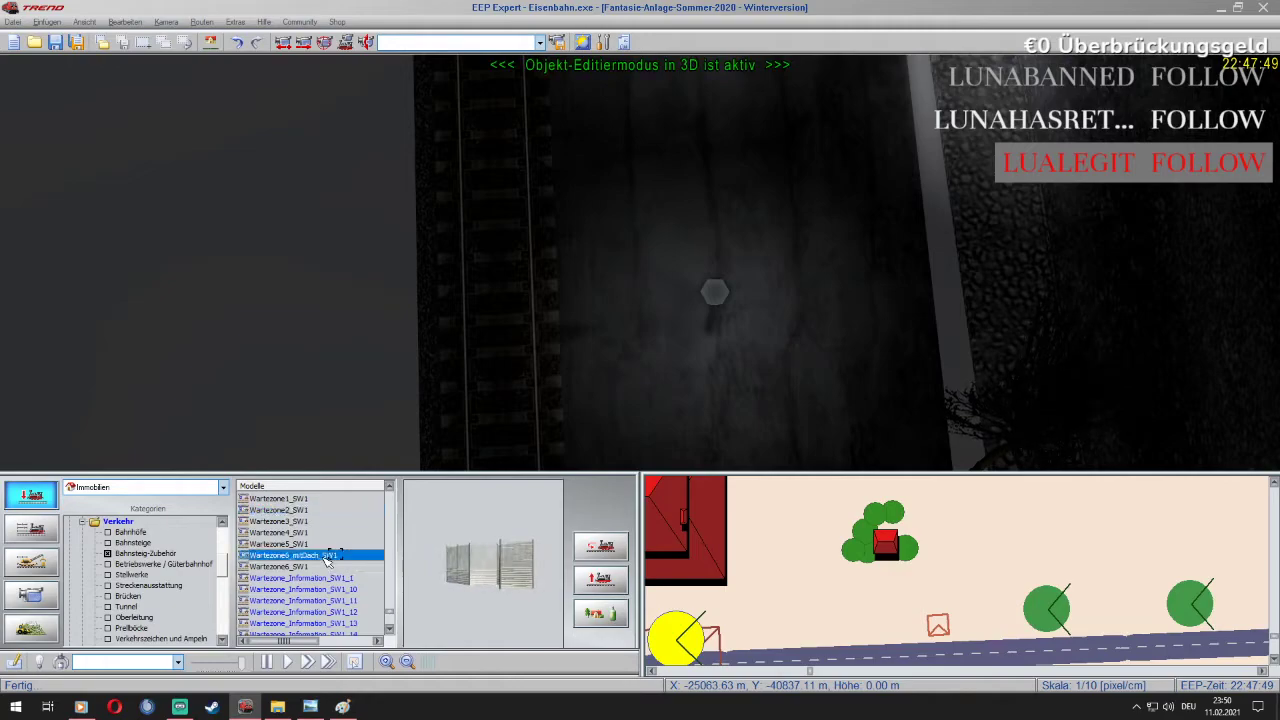
Place the waiting shelter, rotated about 94°, at the platform's street-side edge near X -25052.4 m, Y -40833.0 m
right_click(683, 203)
right_click(731, 184)
left_click(745, 224)
left_click_drag(738, 198, 908, 251)
right_click(839, 226)
left_click(885, 250)
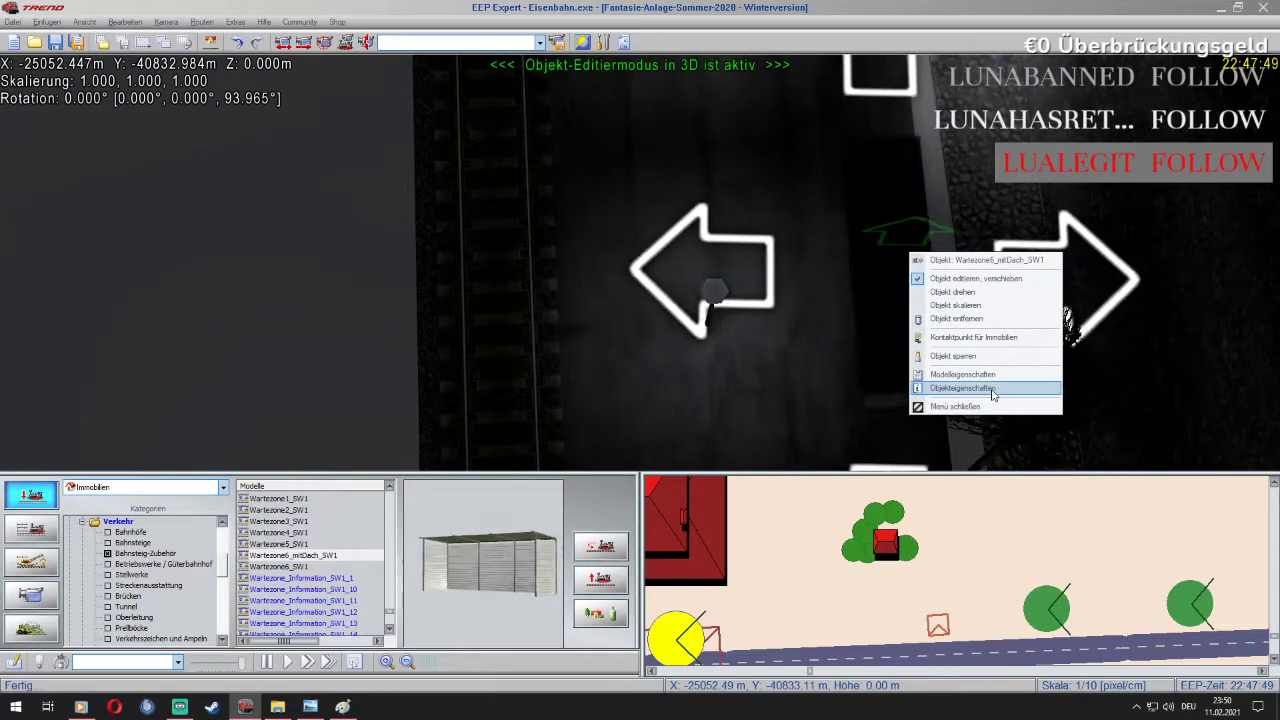
Raise the waiting shelter to a relative height of 0.20 m, and raise it further to 0.60 m
left_click(962, 387)
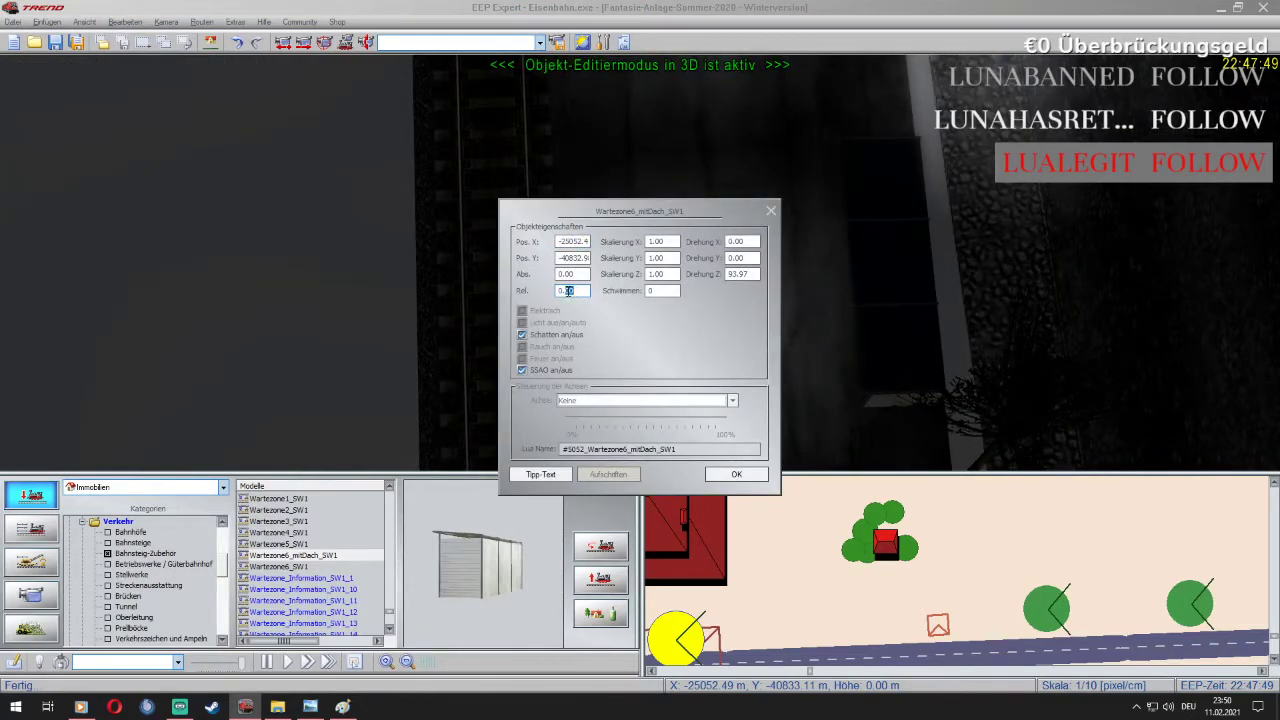
left_click(736, 475)
scroll(768, 302, "up", 5)
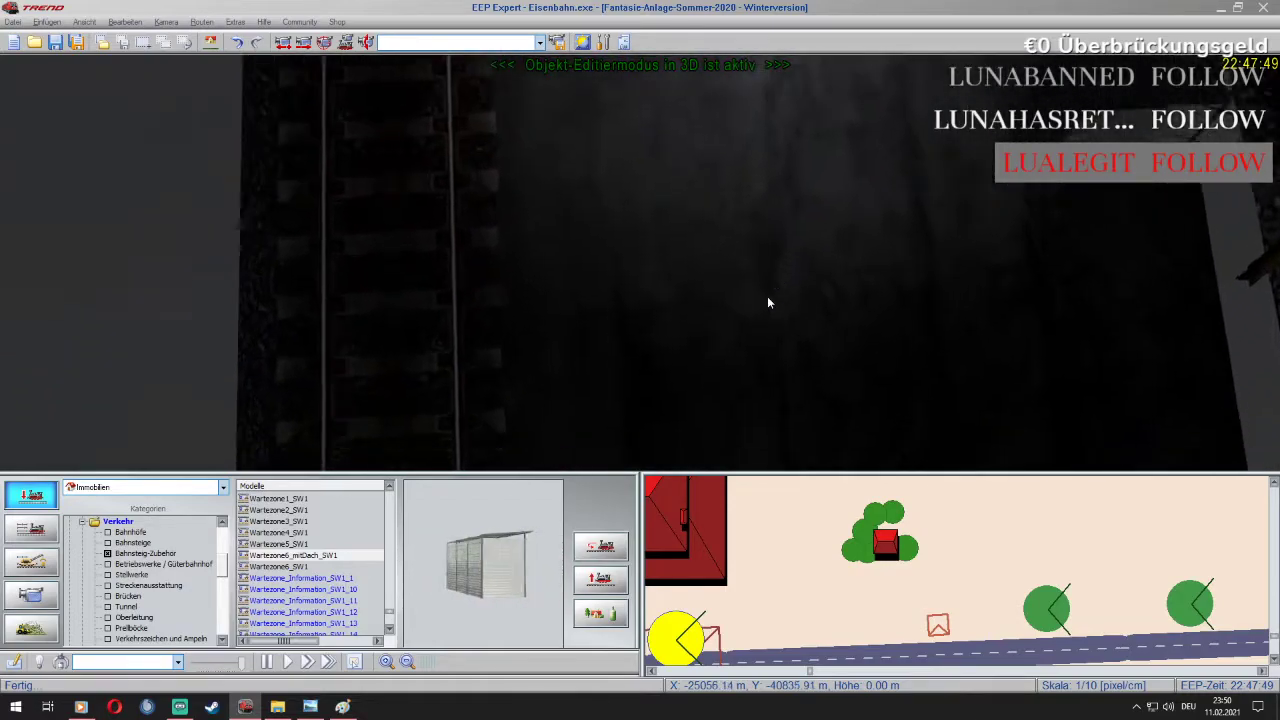
scroll(768, 302, "up", 5)
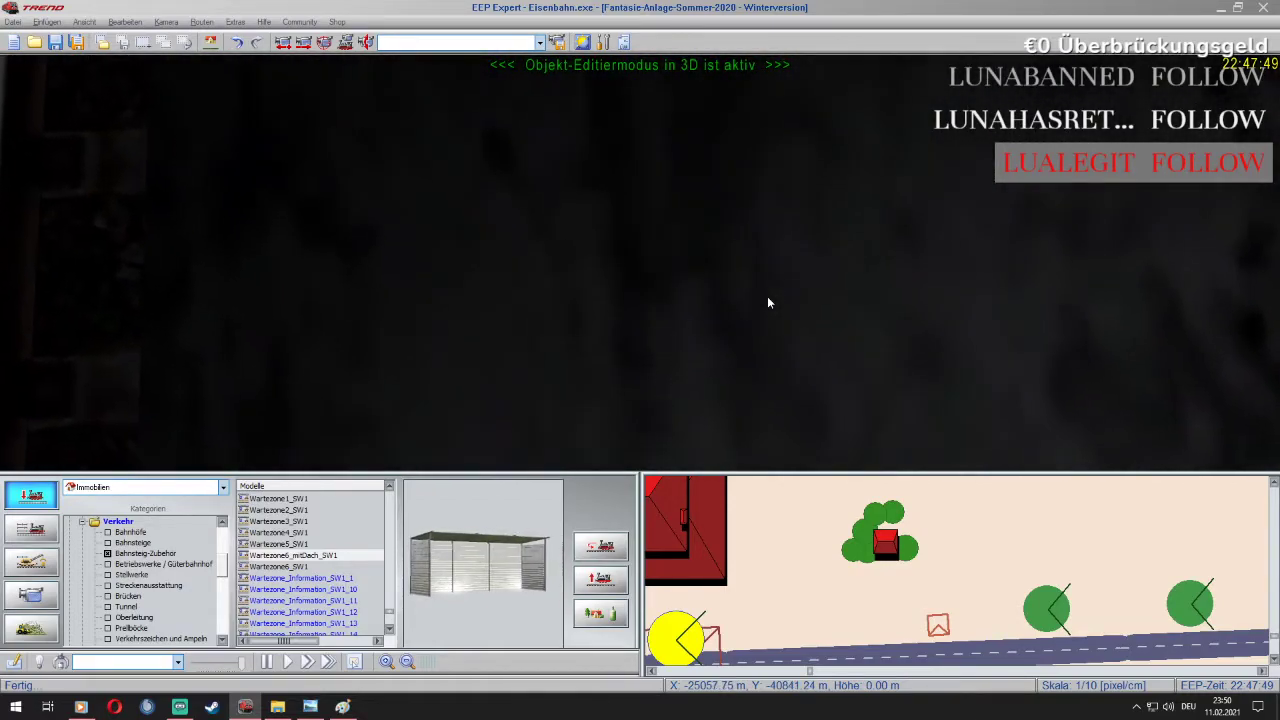
scroll(768, 302, "down", 4)
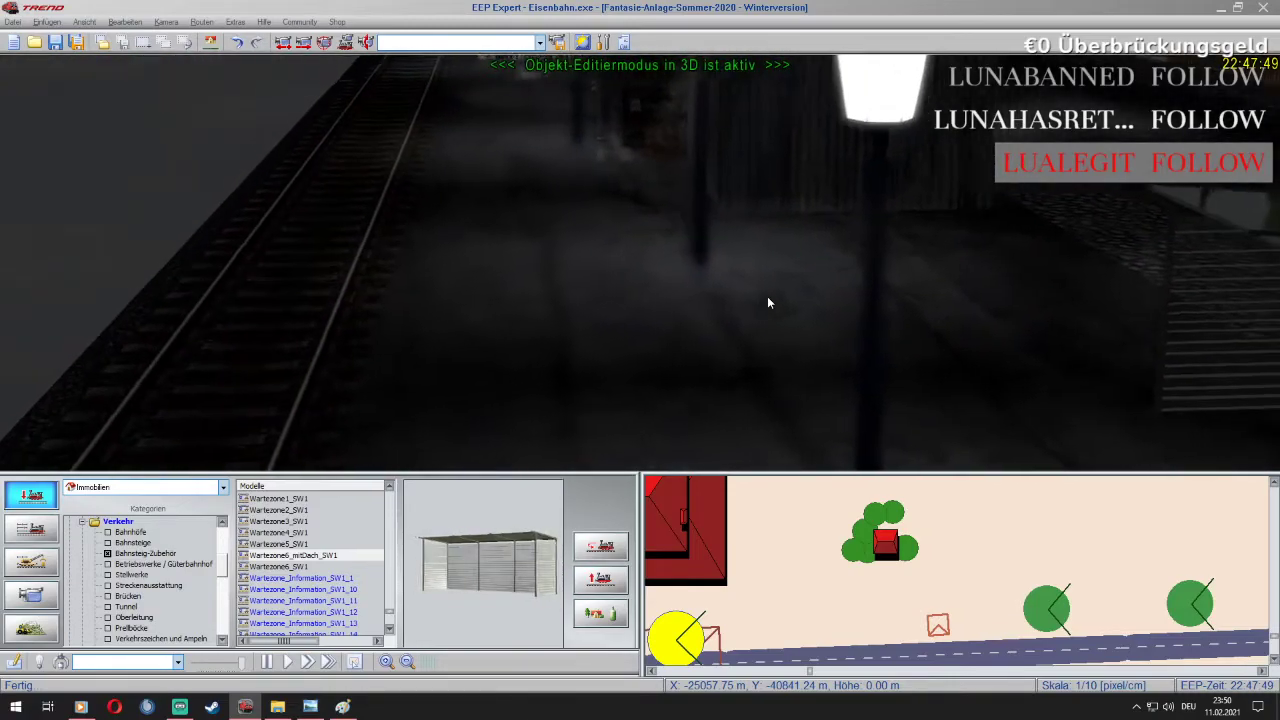
key("Right")
key("Down")
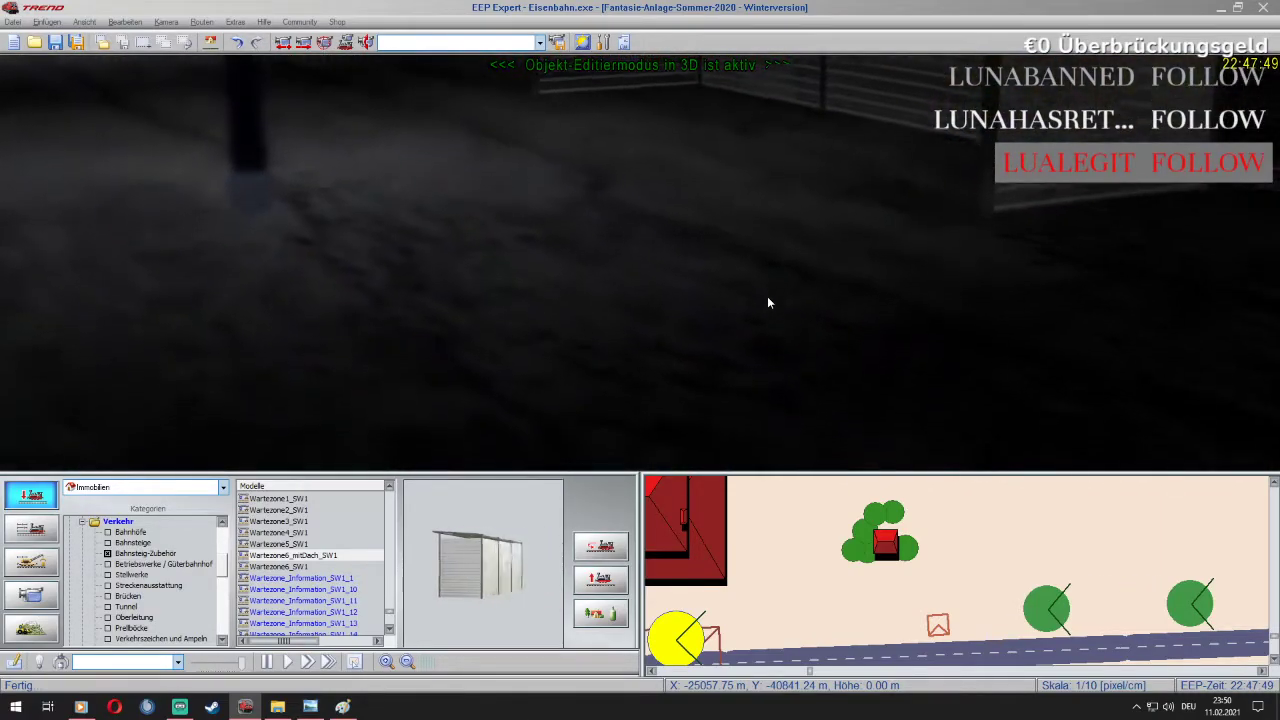
scroll(767, 302, "down", 3)
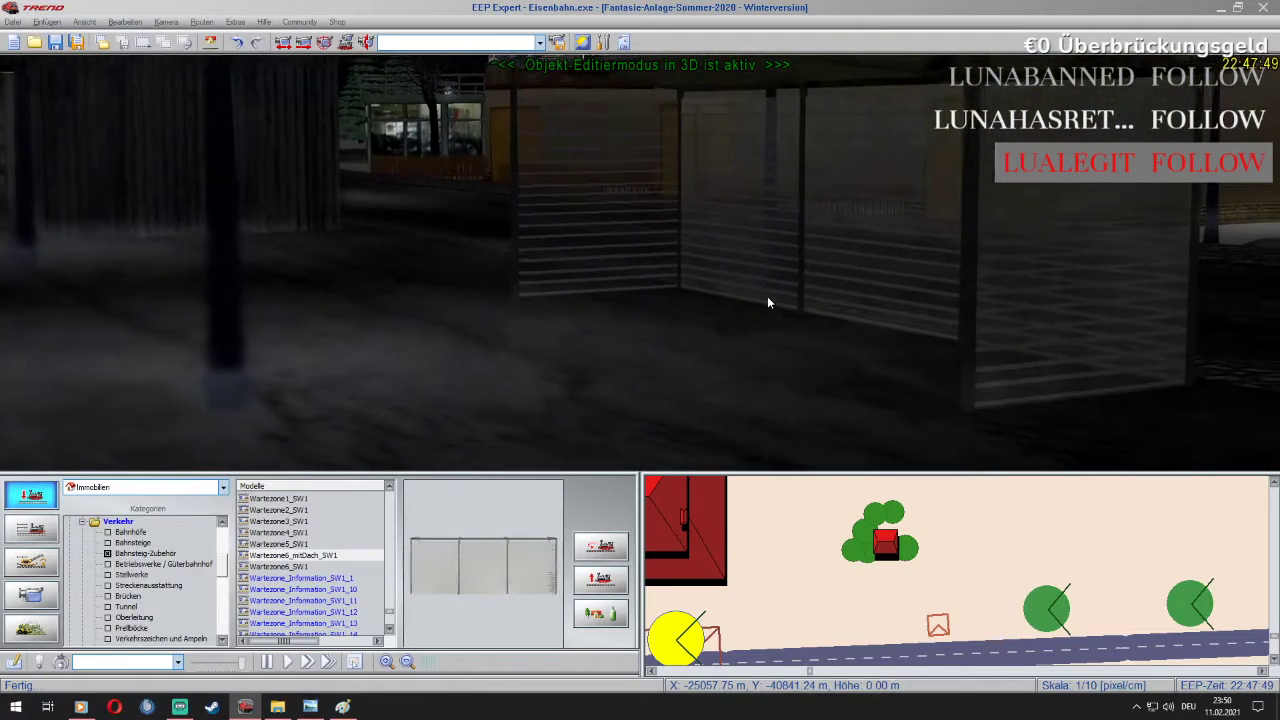
scroll(768, 302, "down", 3)
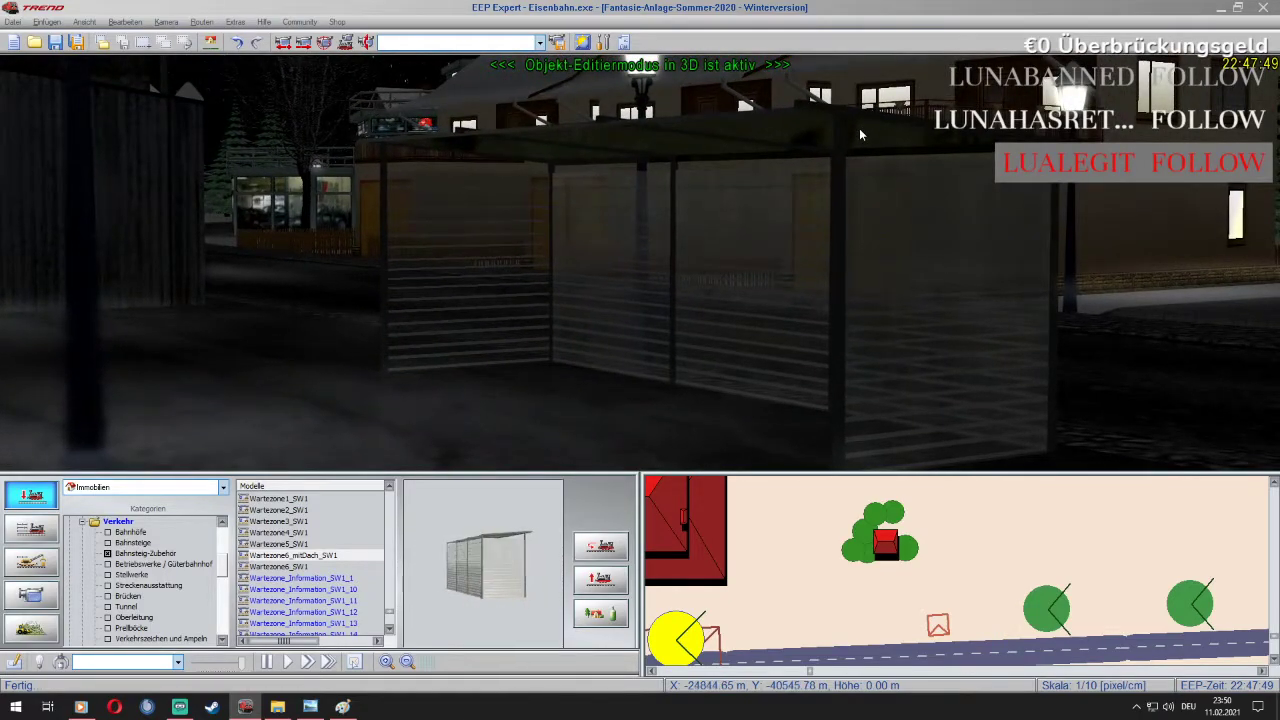
right_click(859, 128)
left_click(922, 212)
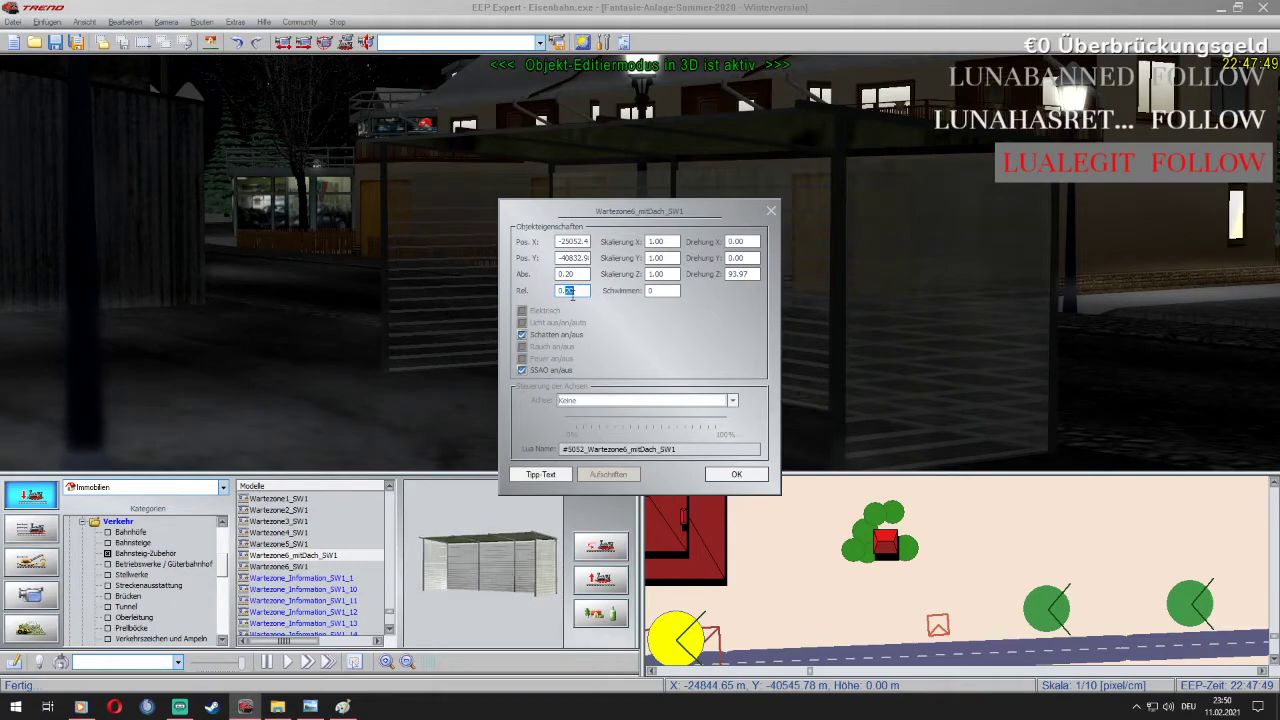
left_click(741, 473)
Set the waiting shelter's relative height to 0.80 m in its object properties
scroll(840, 360, "up", 2)
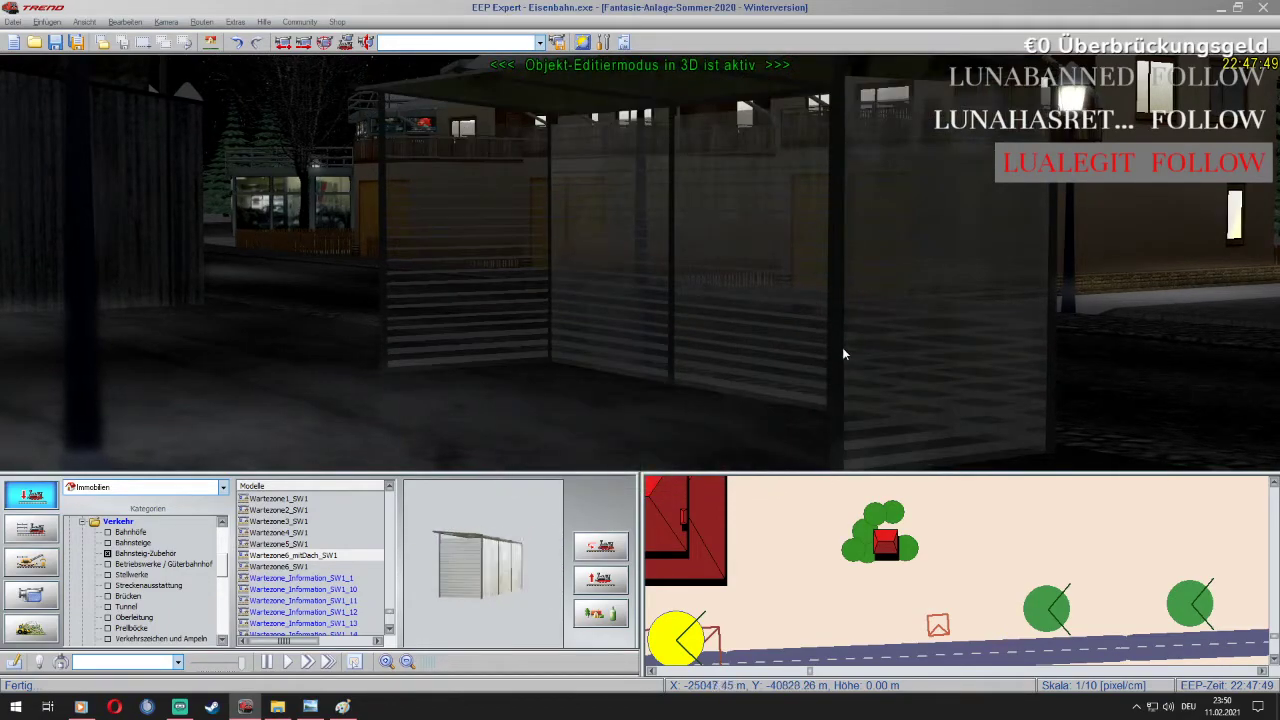
right_click(873, 306)
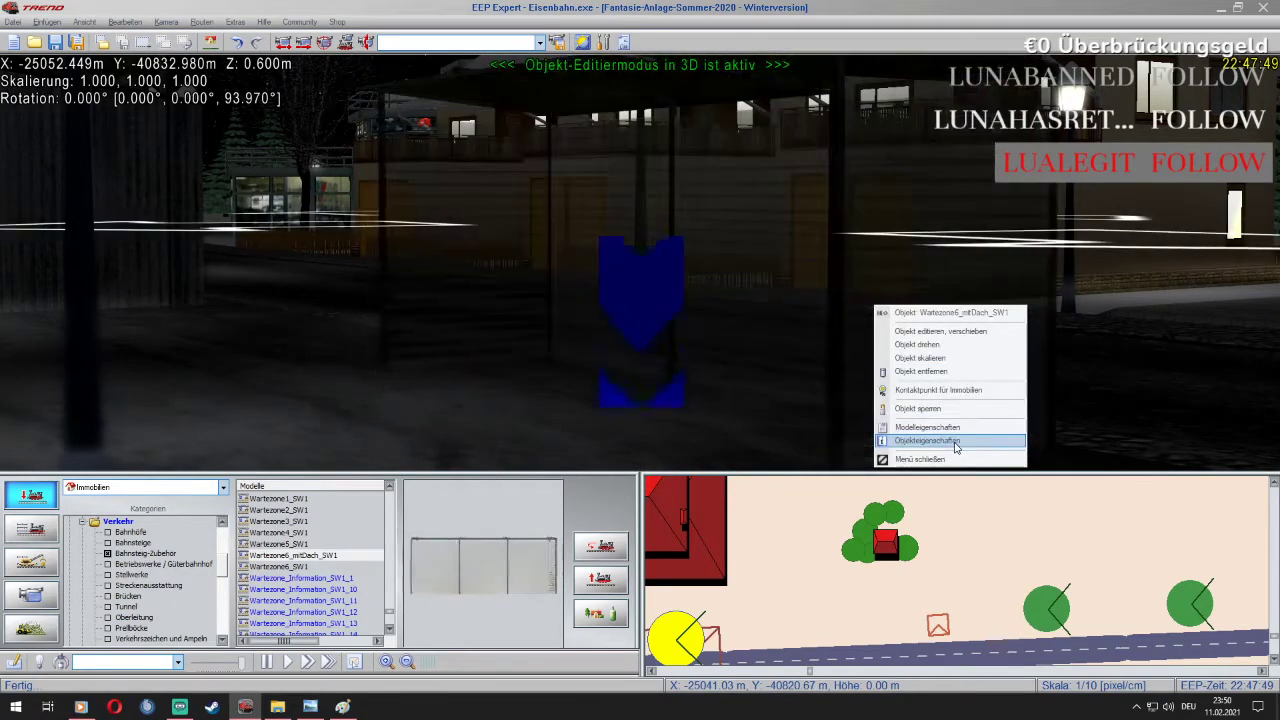
left_click(935, 441)
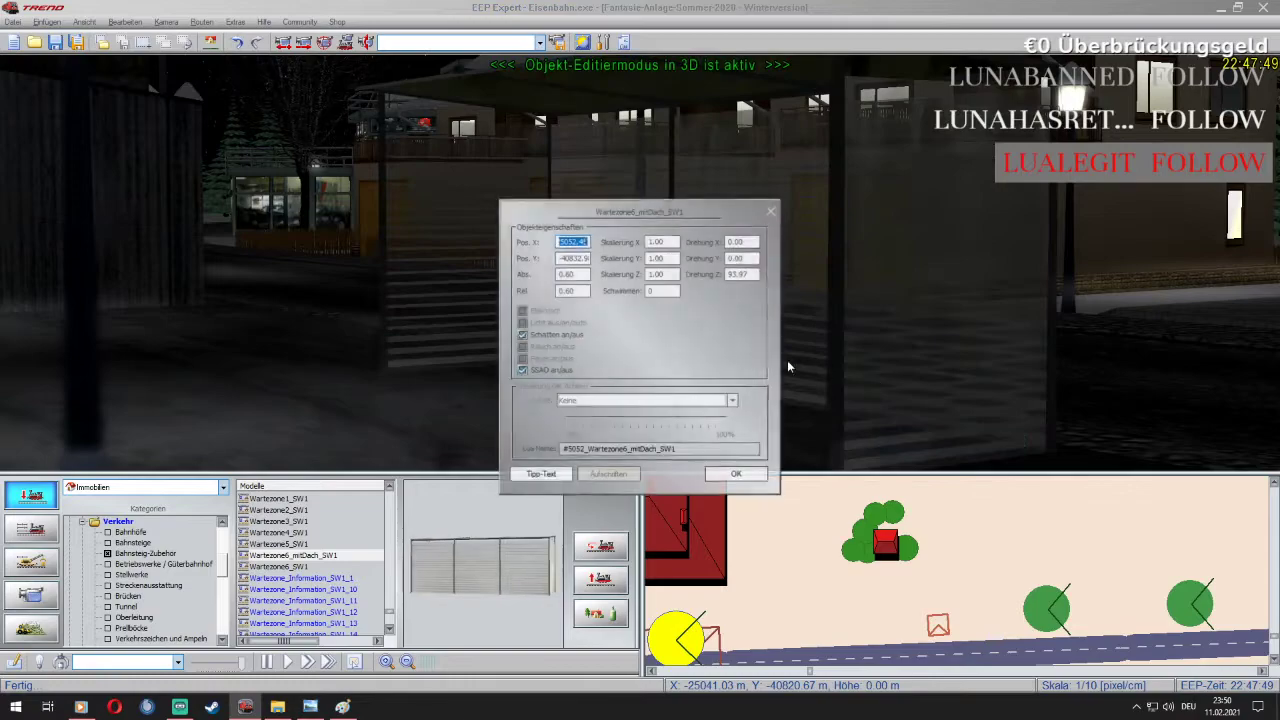
left_click(737, 474)
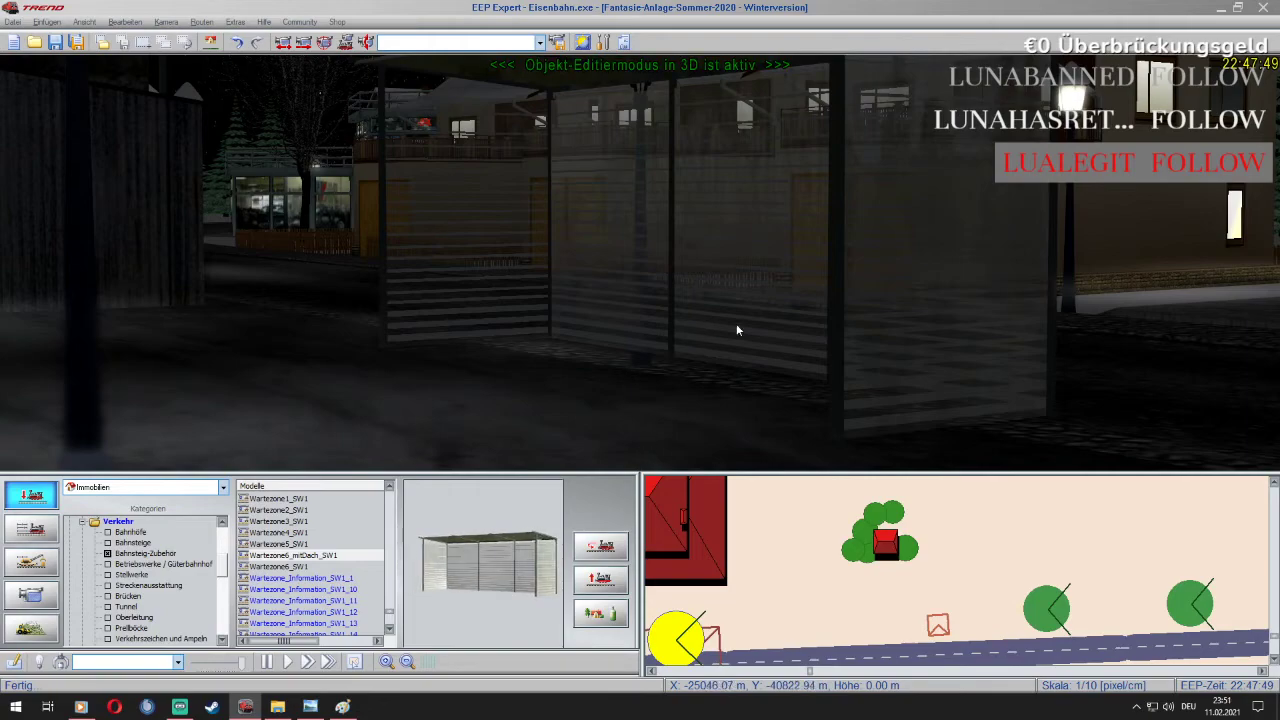
Check the shelter's base from ground level and lower its relative height to 0.50 m
scroll(885, 408, "up", 4)
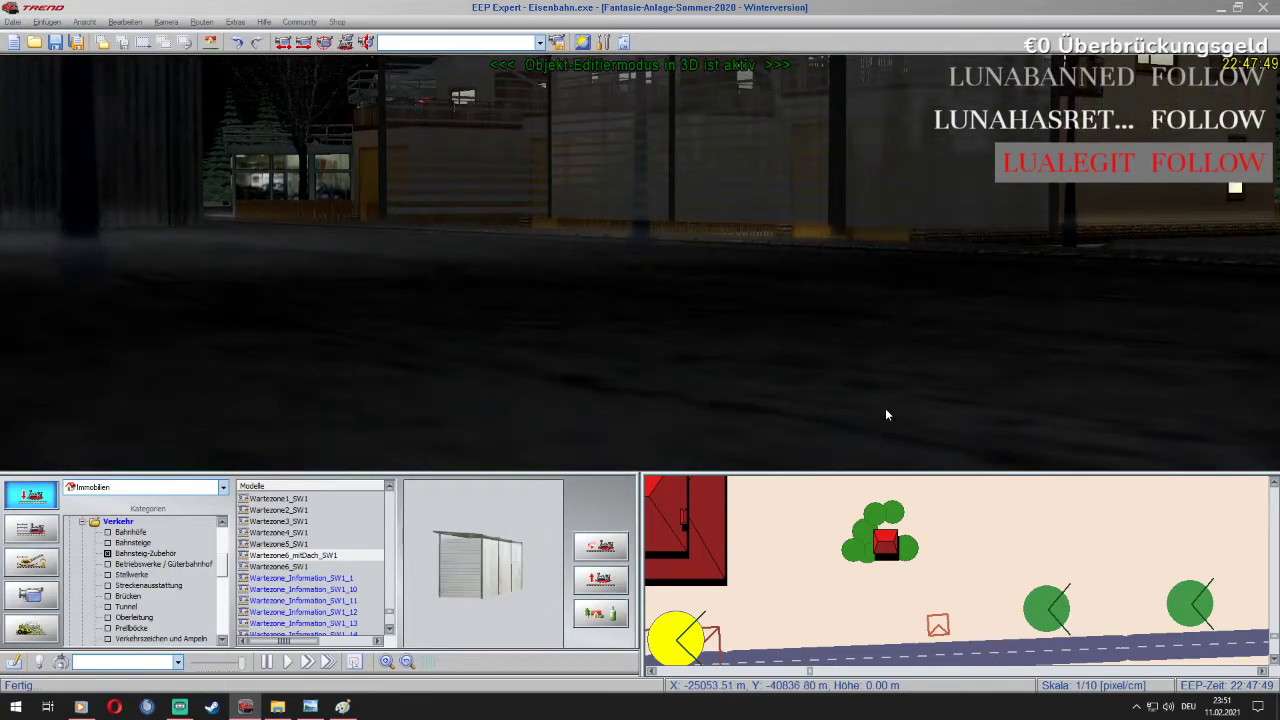
scroll(885, 408, "up", 1)
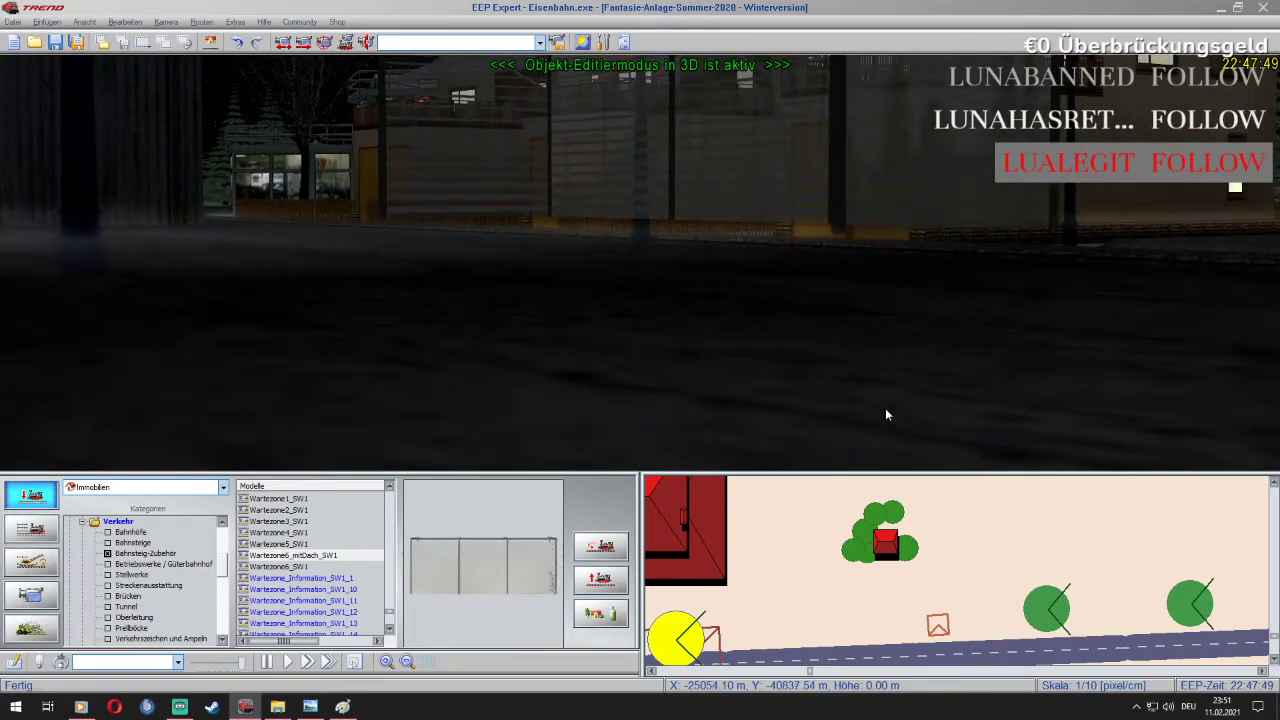
right_click(906, 240)
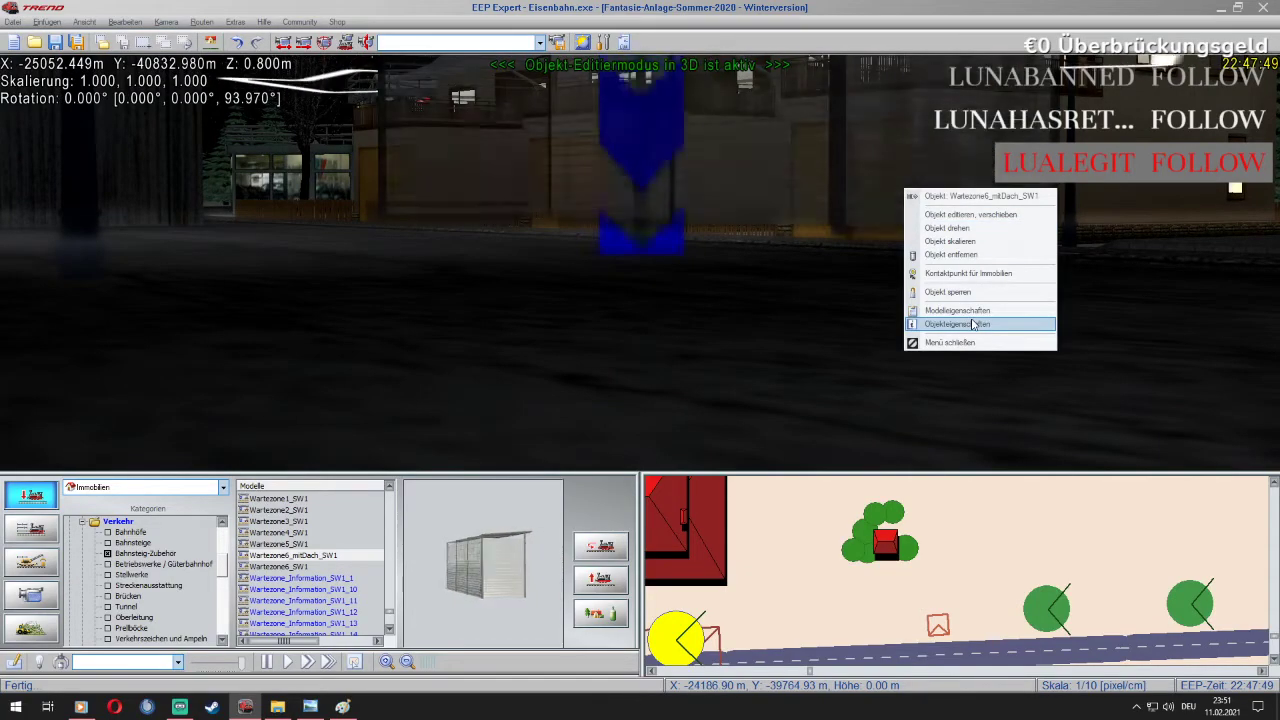
left_click(975, 324)
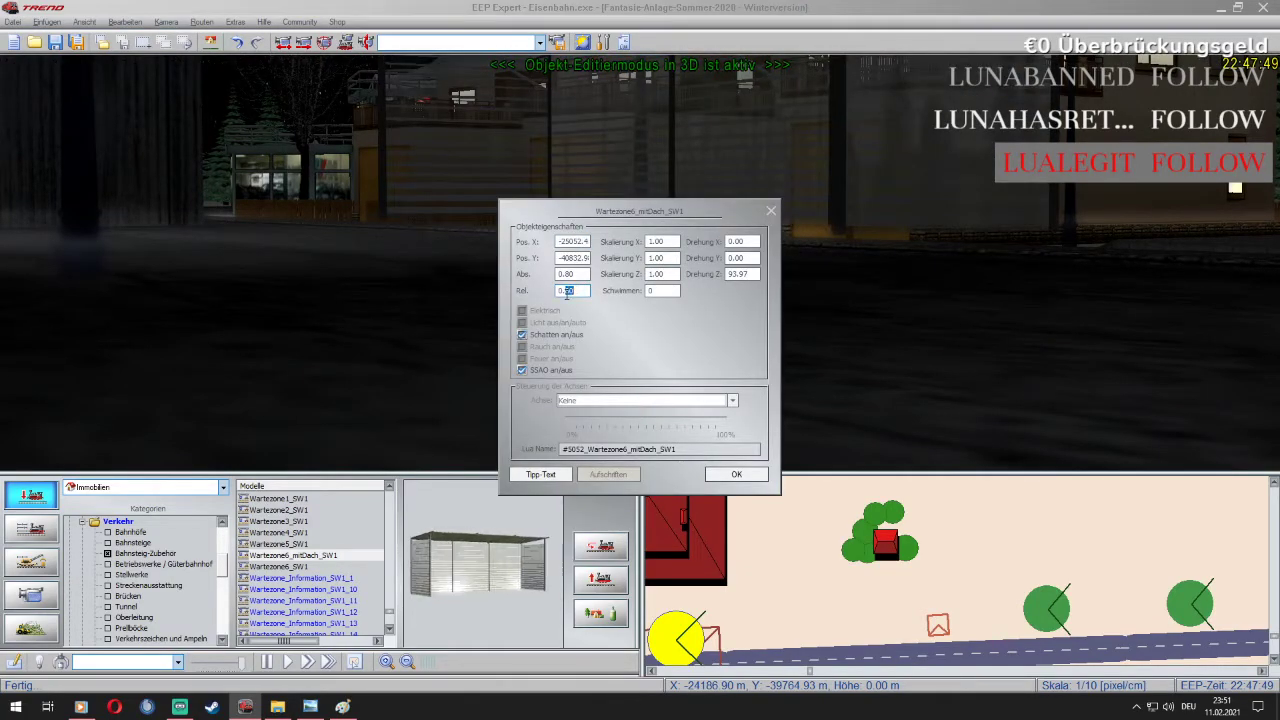
left_click(735, 478)
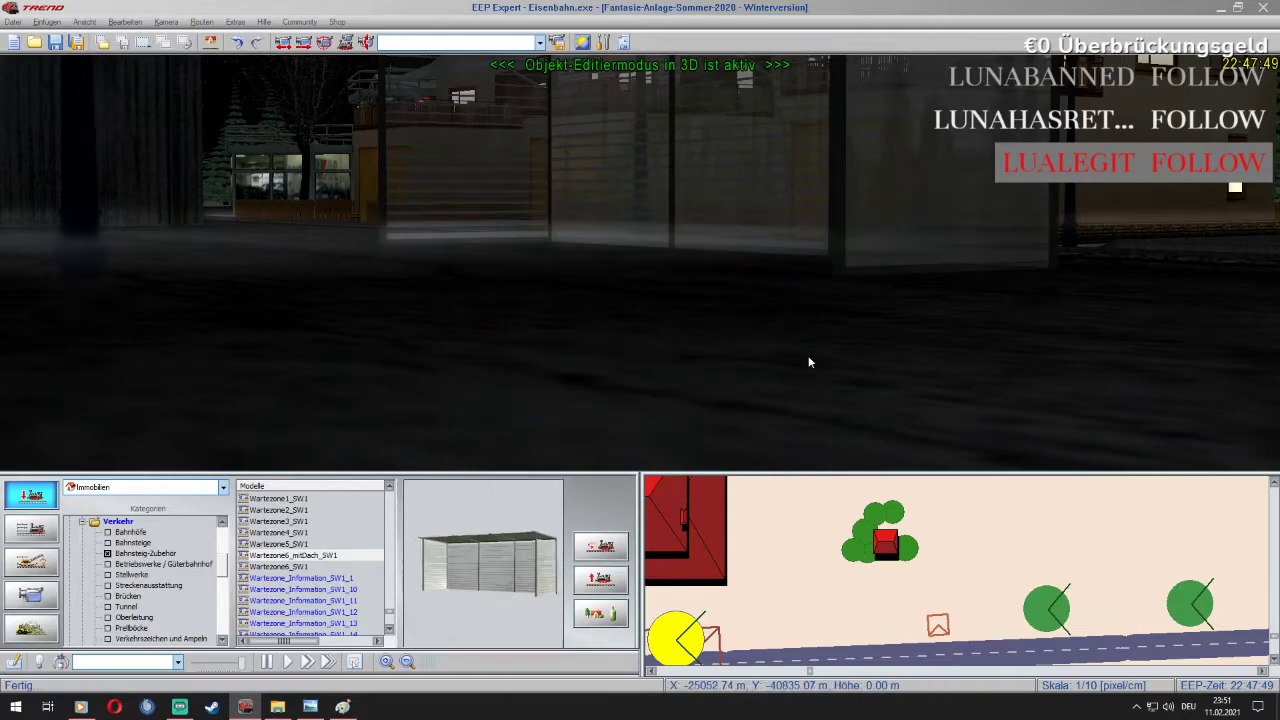
Lower the waiting shelter's relative height to 0.40 m and readjust it to fit the platform surface
right_click(855, 250)
right_click(843, 199)
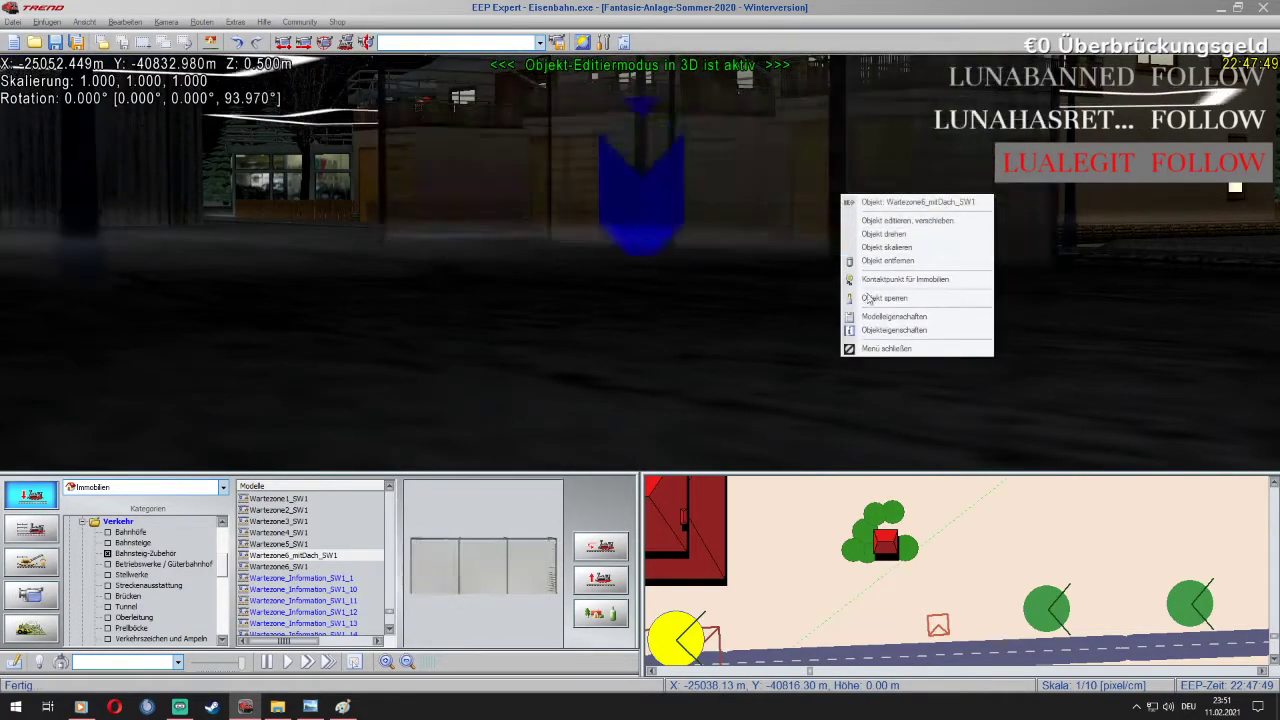
left_click(893, 330)
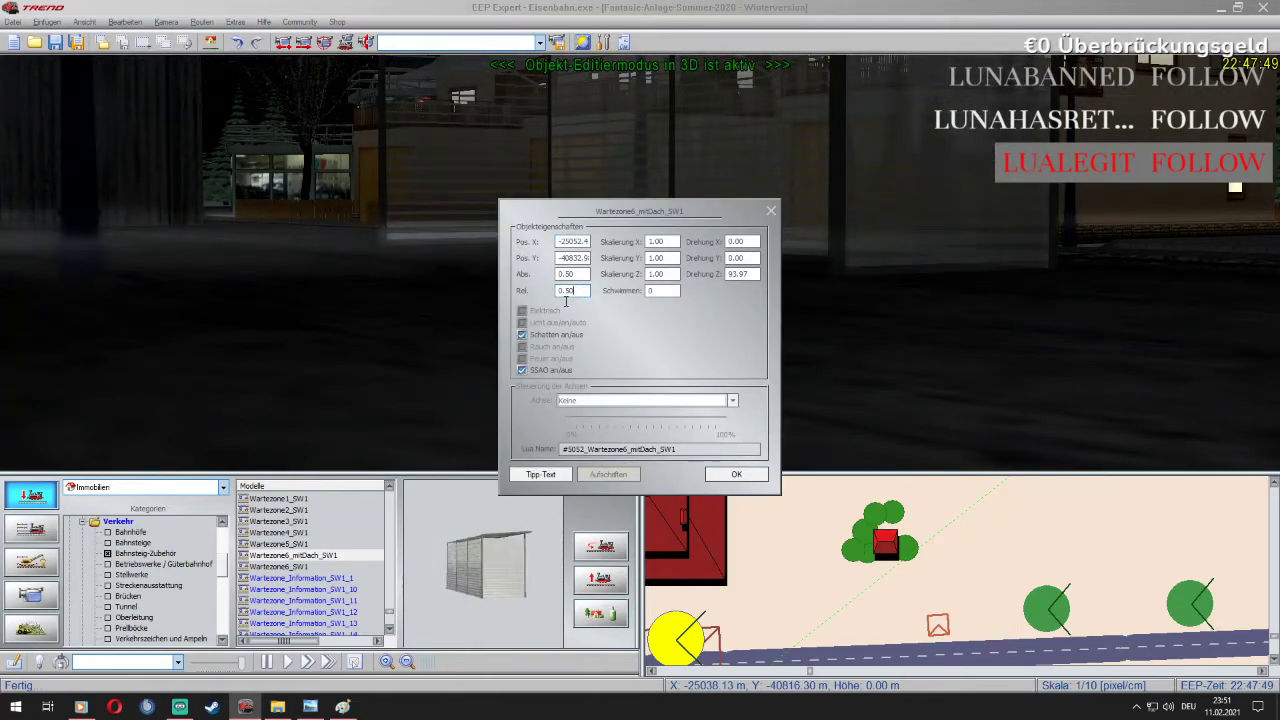
left_click(737, 475)
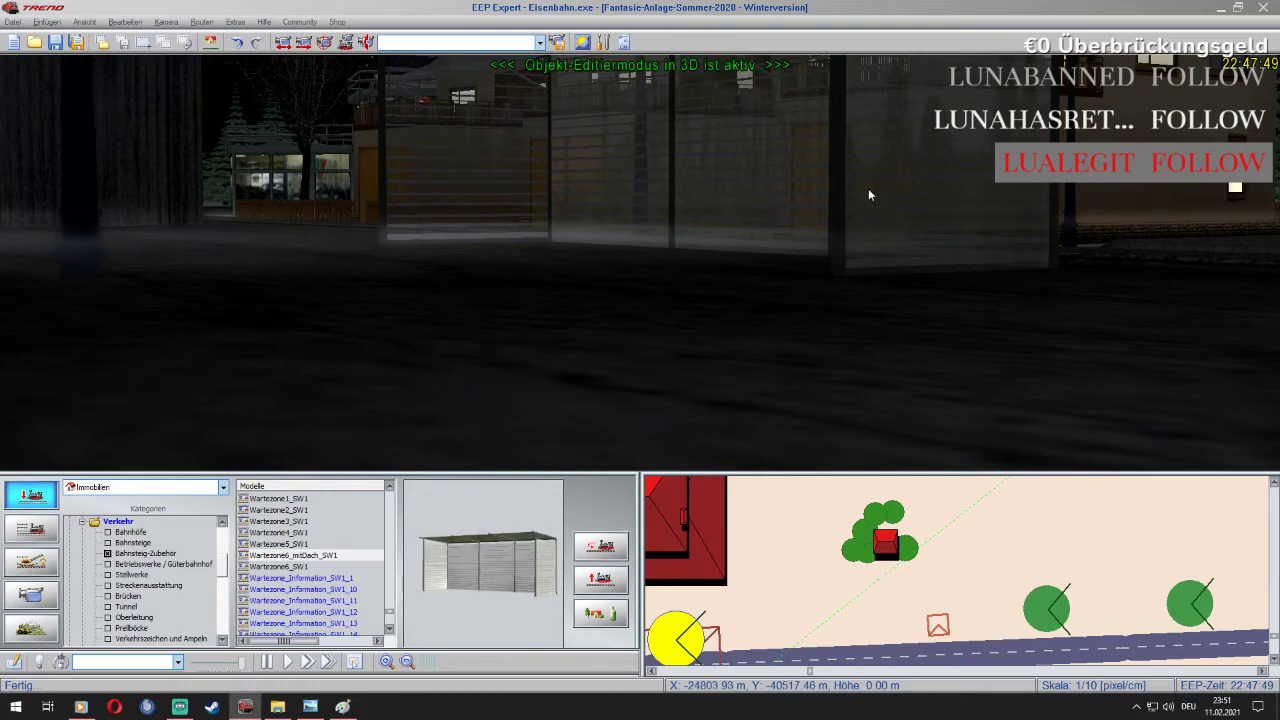
right_click(843, 189)
left_click(886, 322)
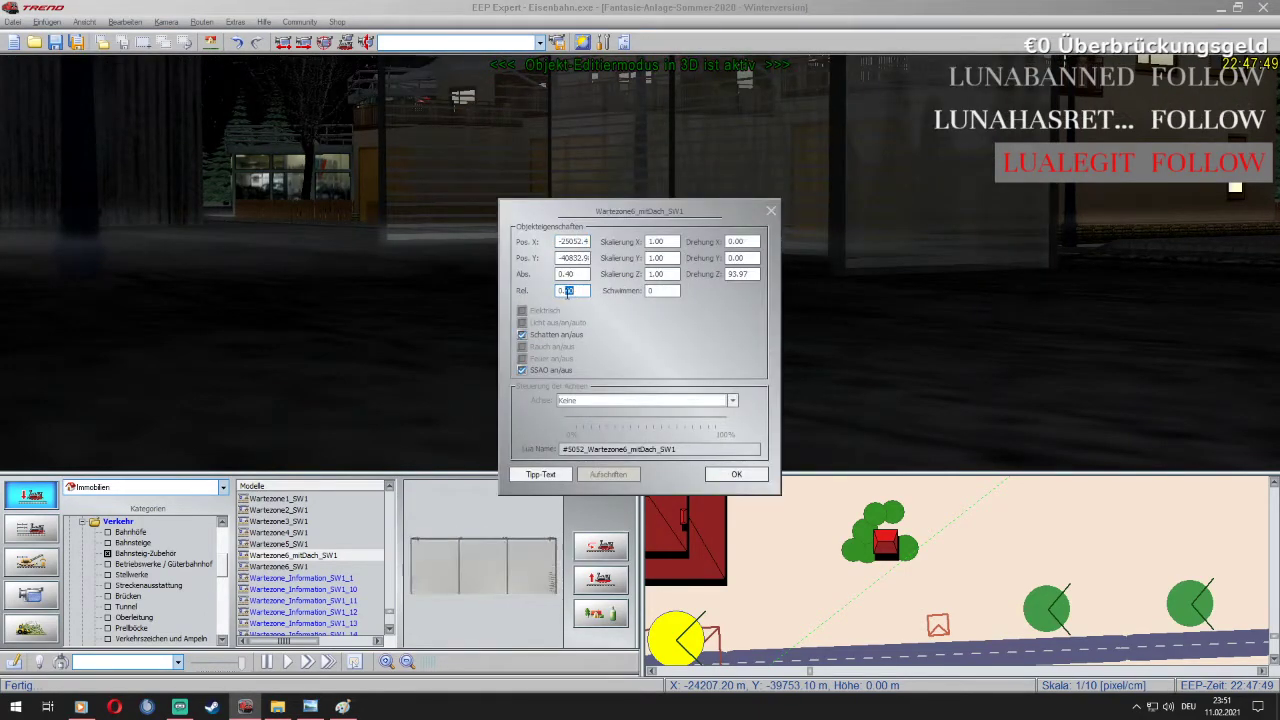
left_click(736, 473)
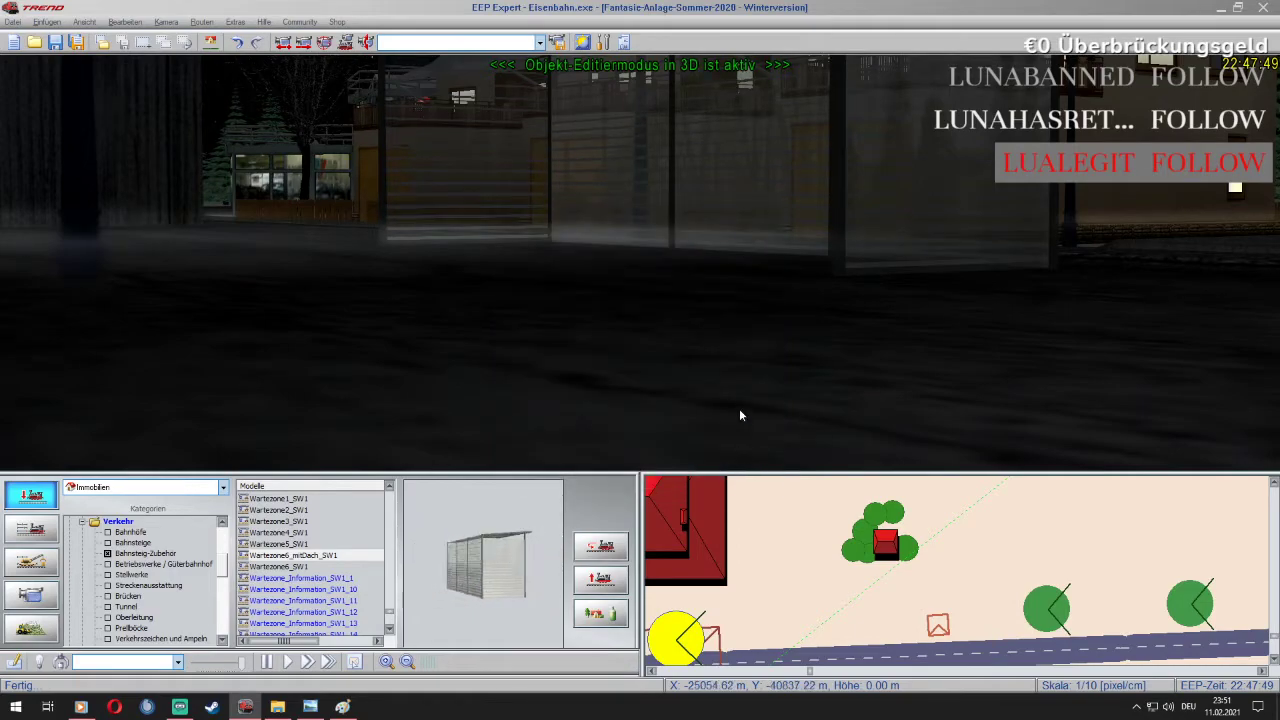
Place the Wartezone_Information_SW1_1 sign in front of the shelter near X -25053.7 m, Y -40833.1 m, rotated about 96°
scroll(739, 338, "up", 5)
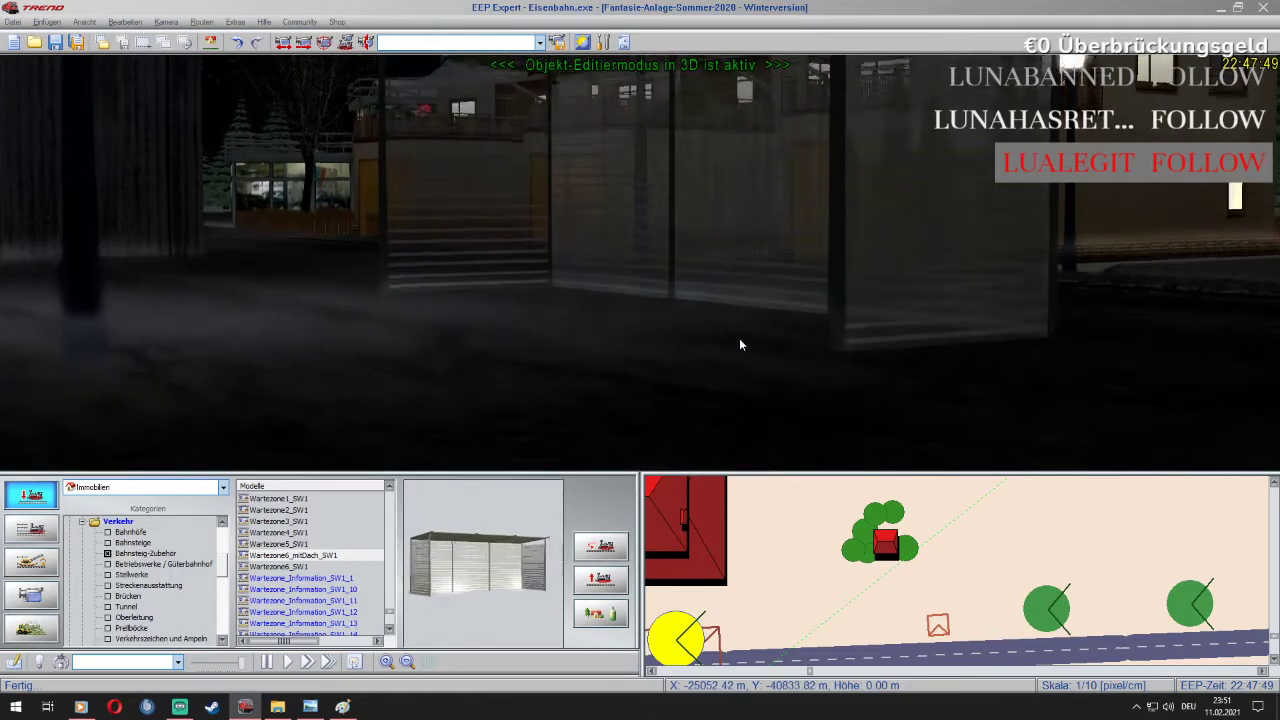
scroll(740, 345, "up", 5)
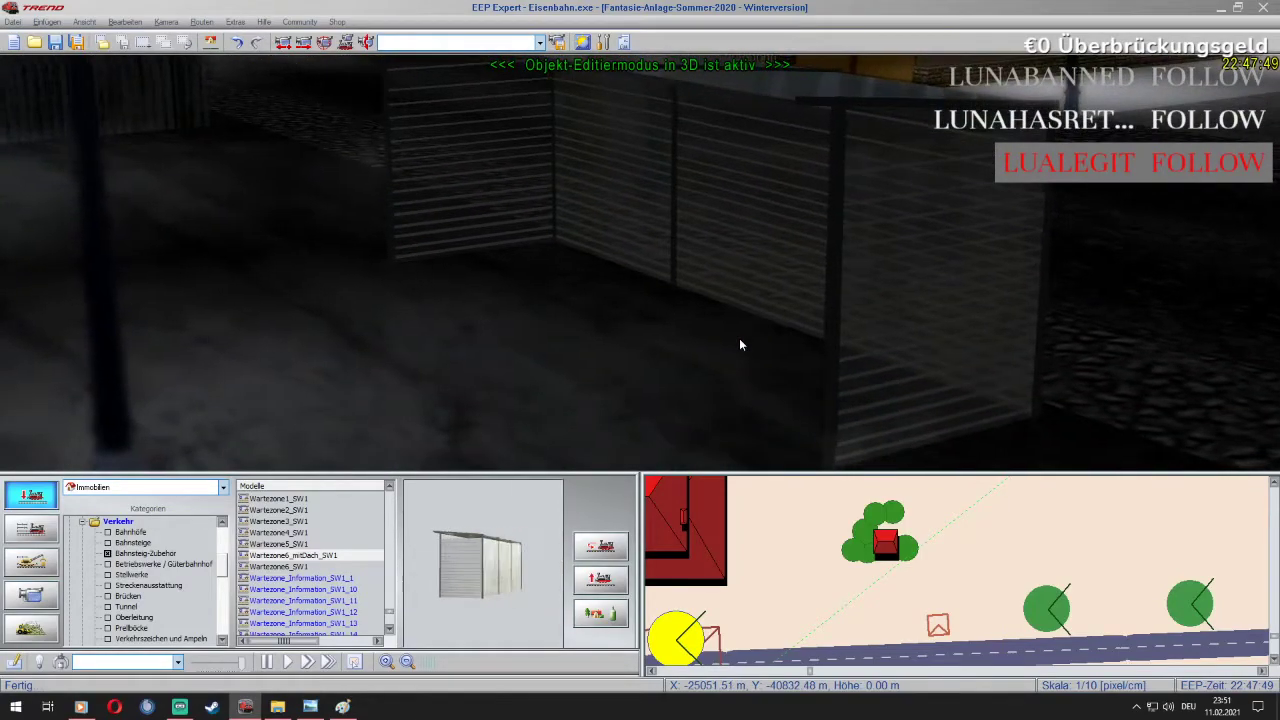
key("Left")
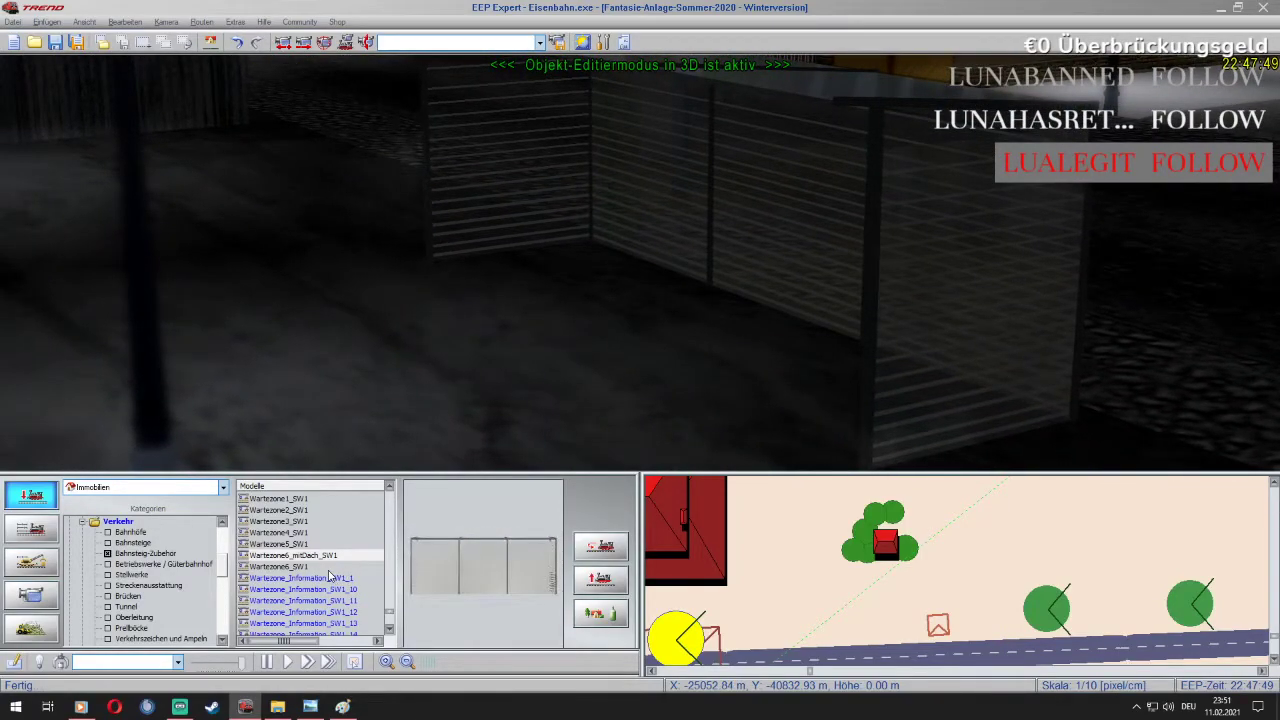
left_click(340, 578)
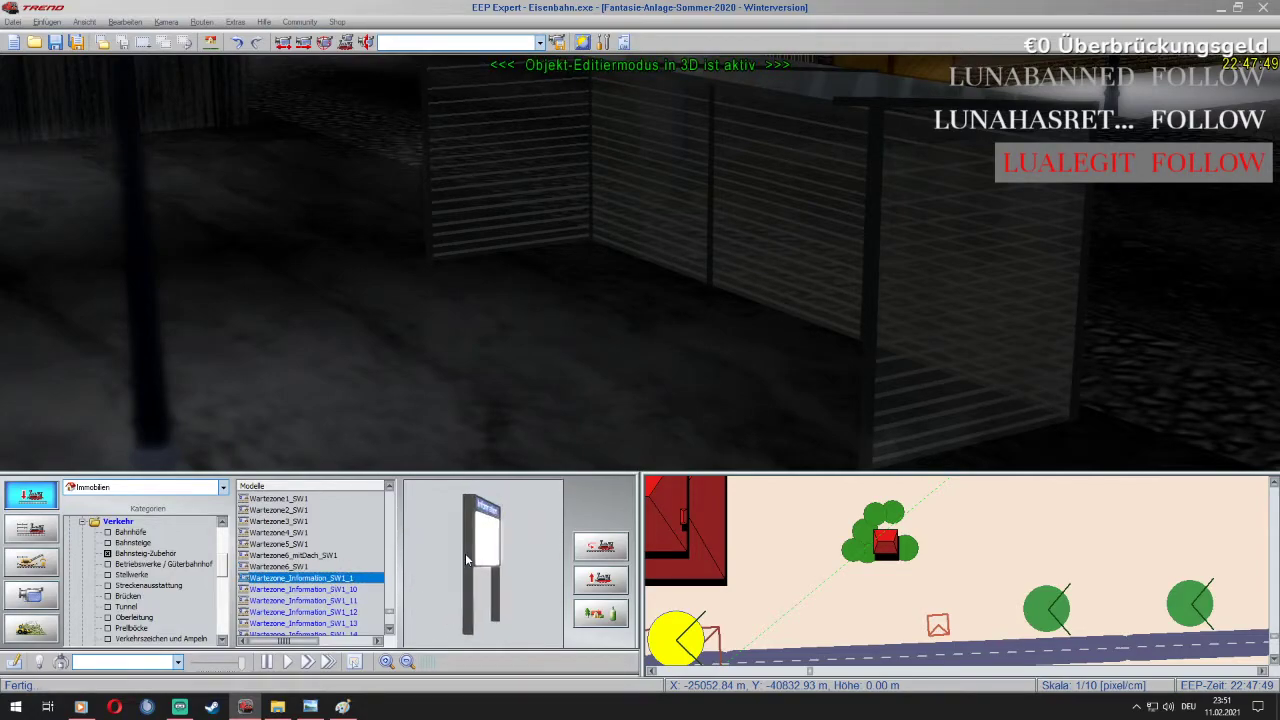
left_click(573, 400)
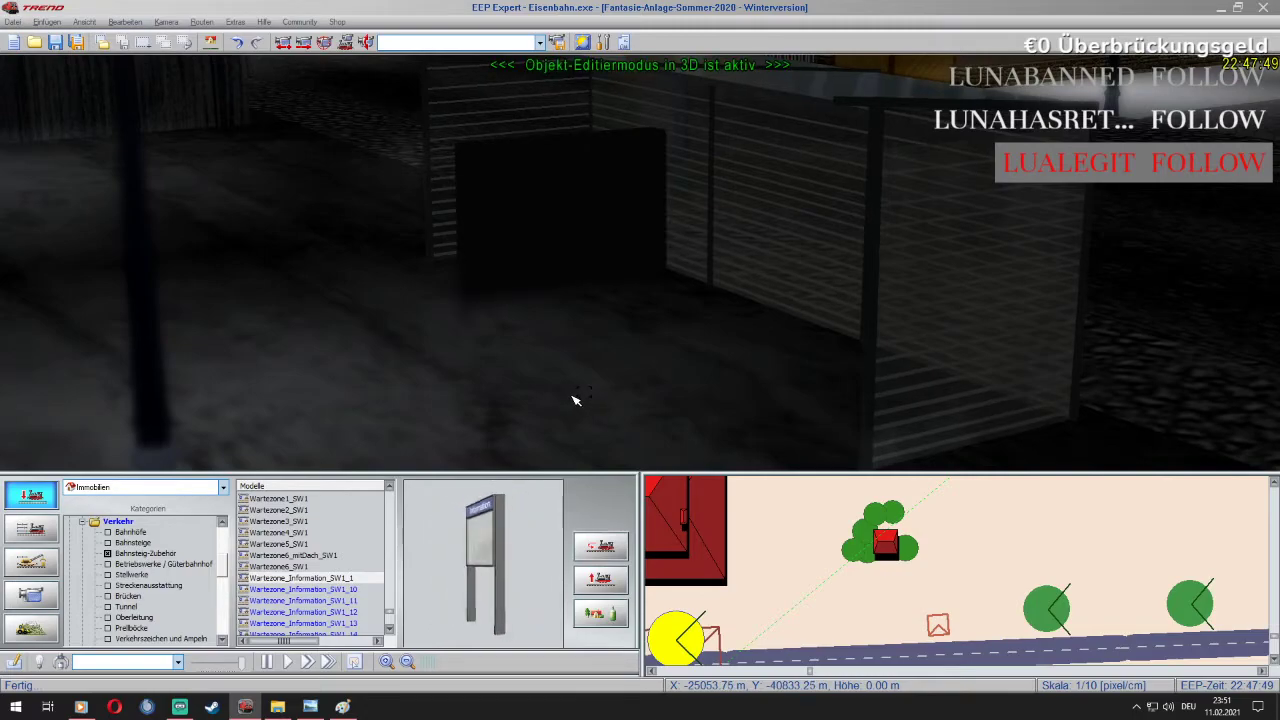
right_click(522, 248)
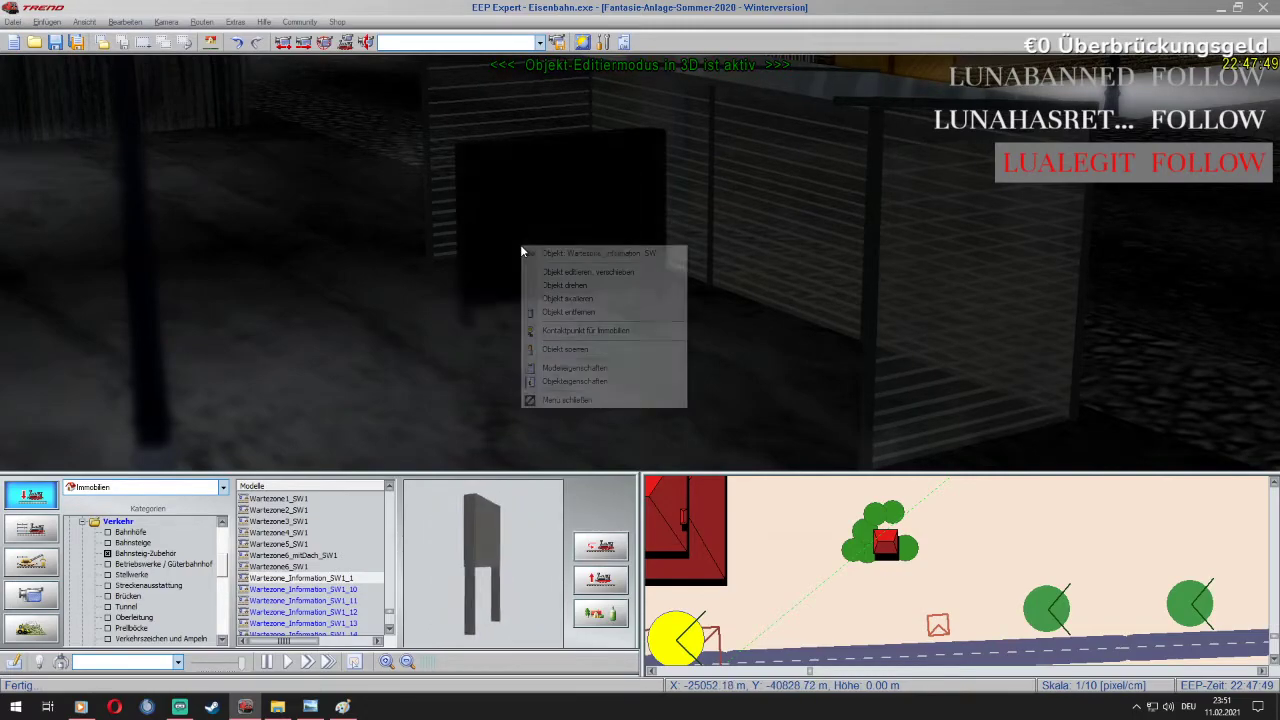
left_click(575, 283)
left_click_drag(495, 232, 606, 276)
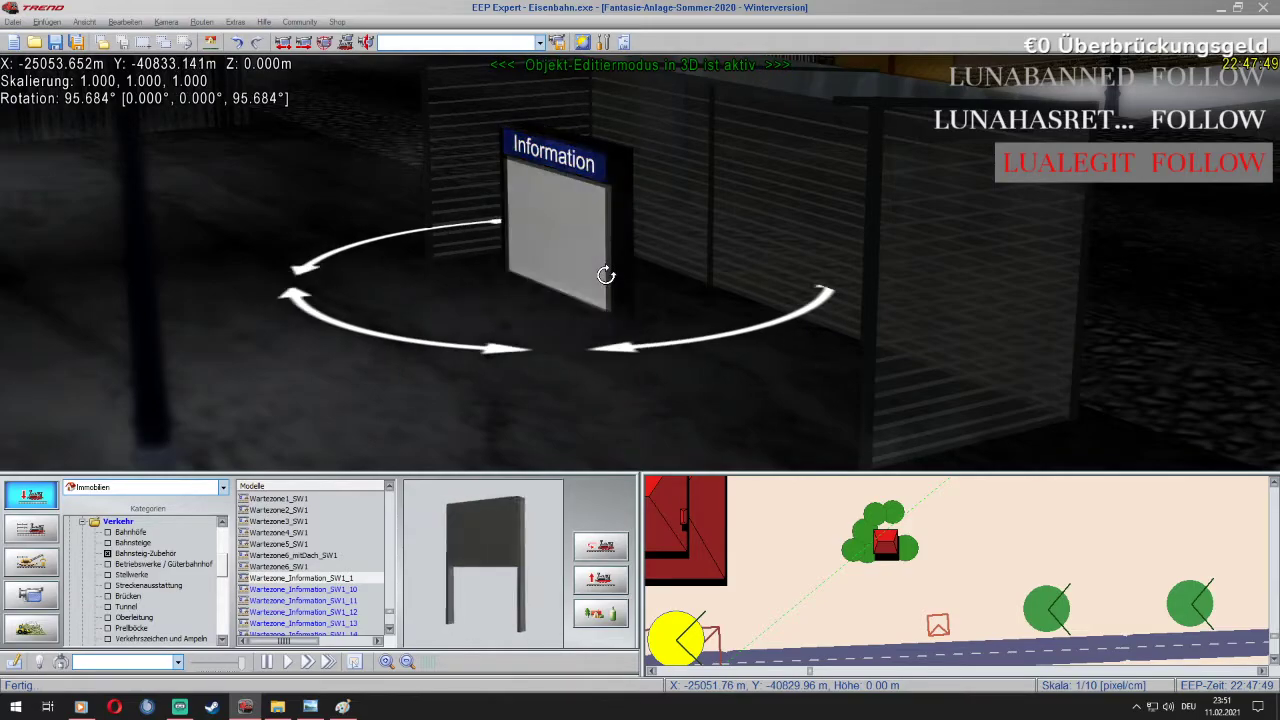
Switch the layout's environment settings to daytime lighting
scroll(606, 274, "down", 5)
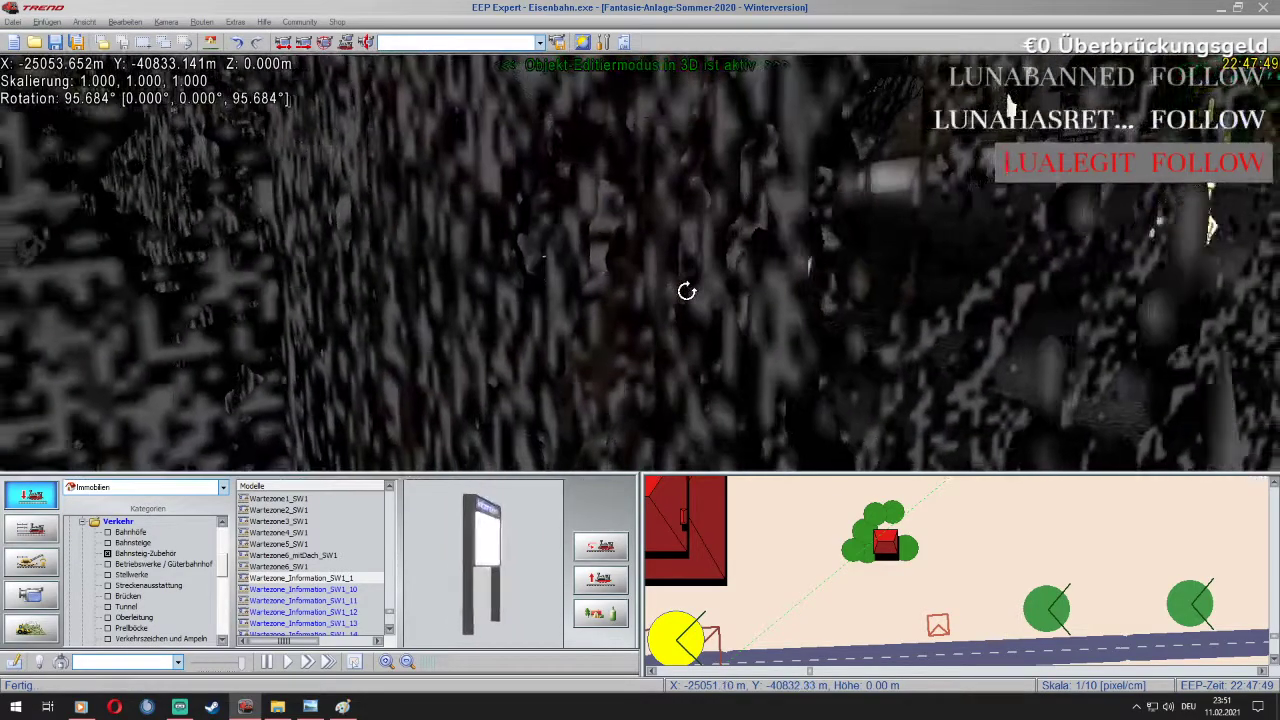
scroll(686, 291, "up", 5)
scroll(625, 191, "up", 1)
left_click(582, 42)
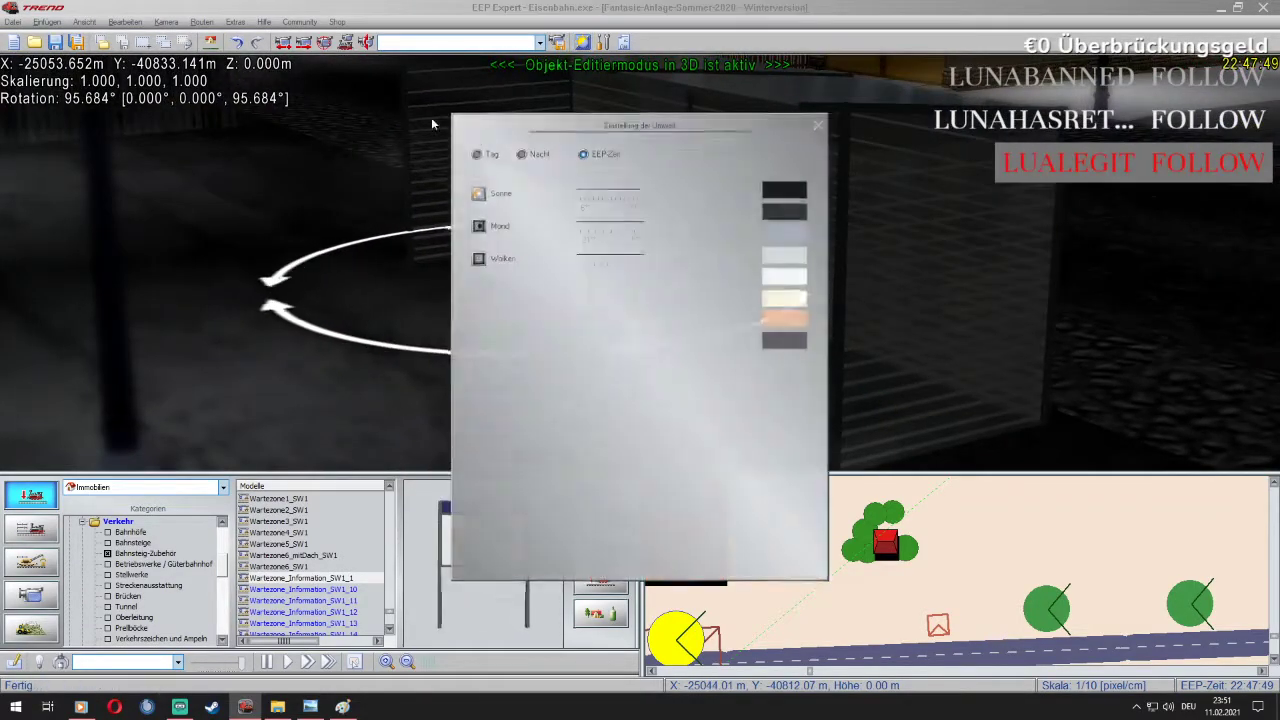
left_click(693, 561)
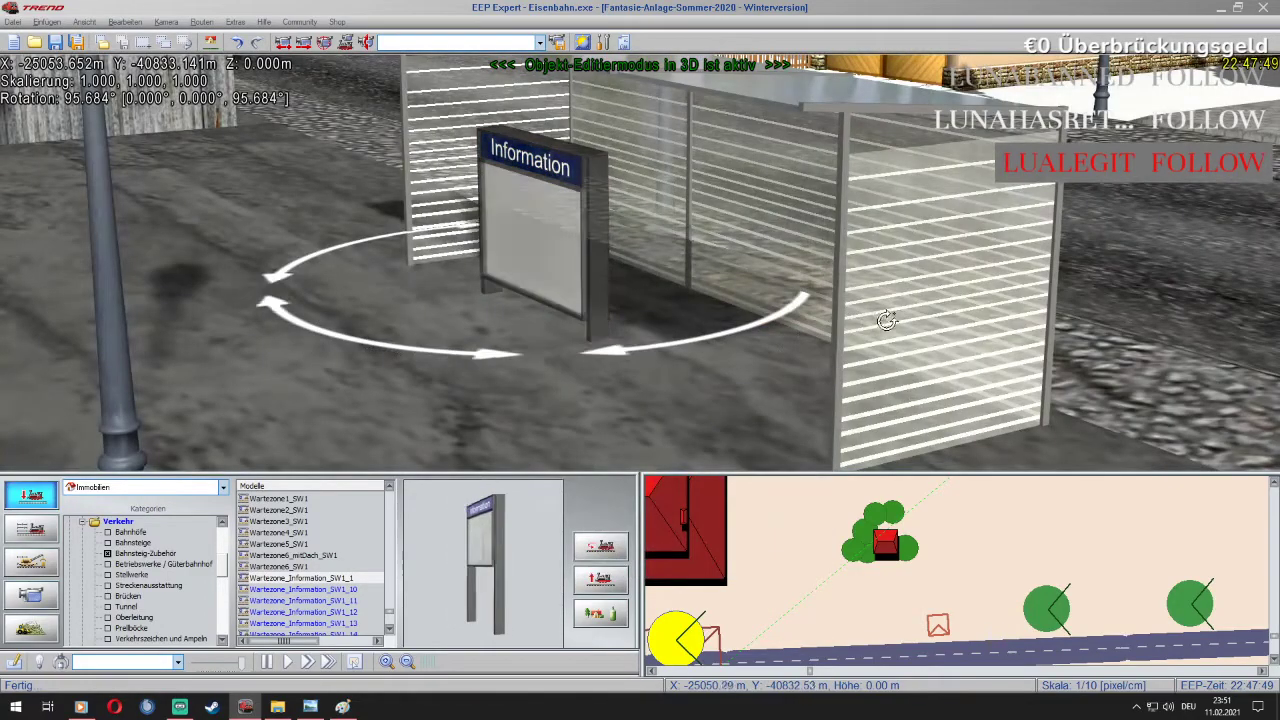
Move the information sign out of the shelter to its tree-side end, near X -25052 m, Y -40838 m
scroll(585, 218, "down", 5)
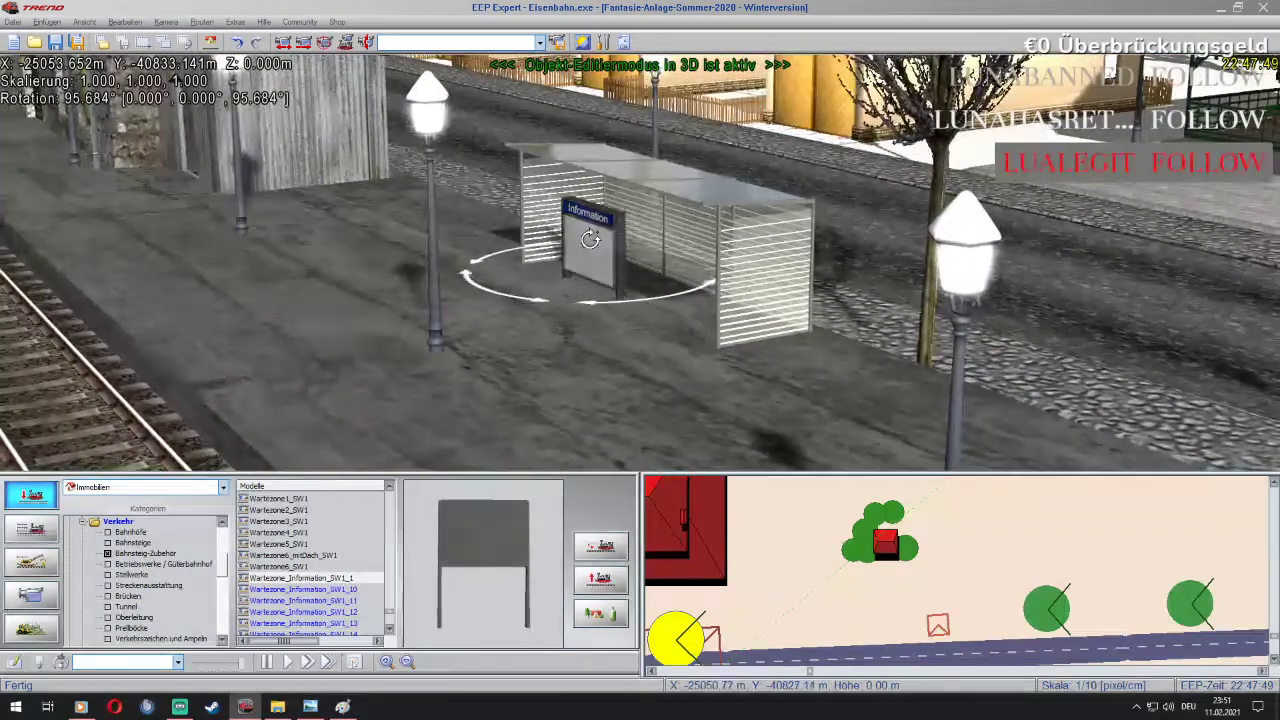
right_click(595, 236)
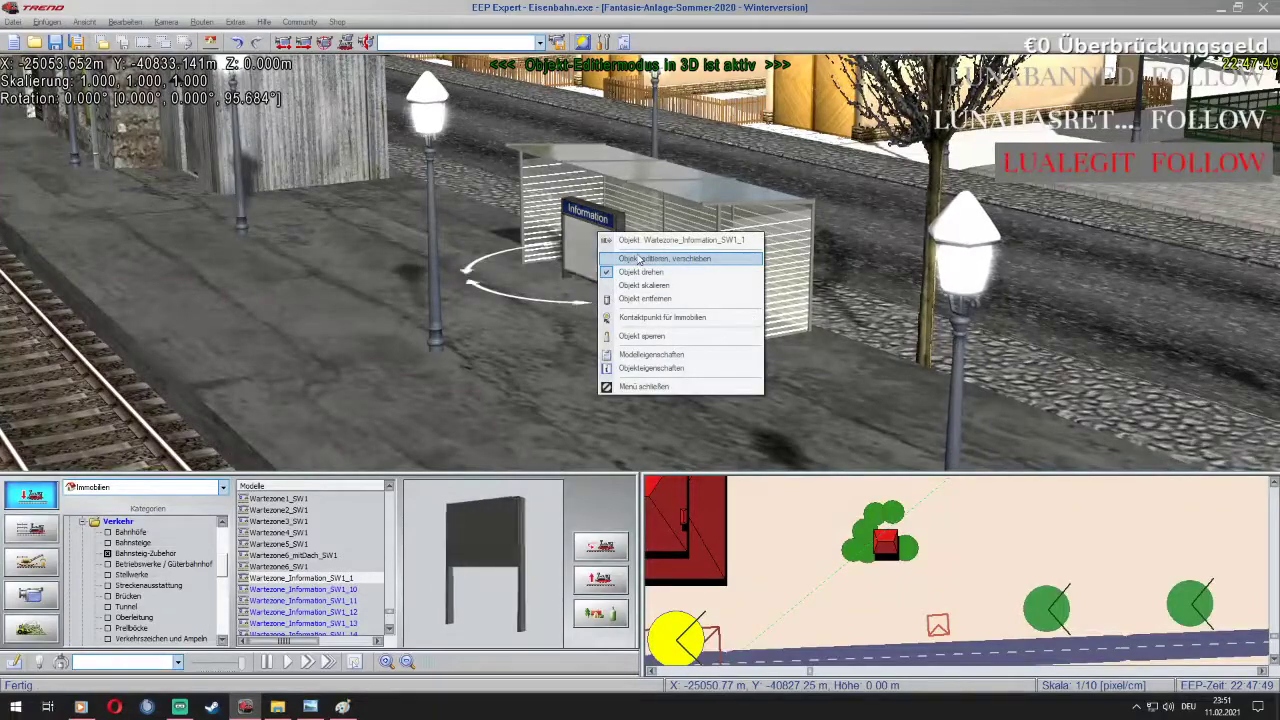
left_click(640, 259)
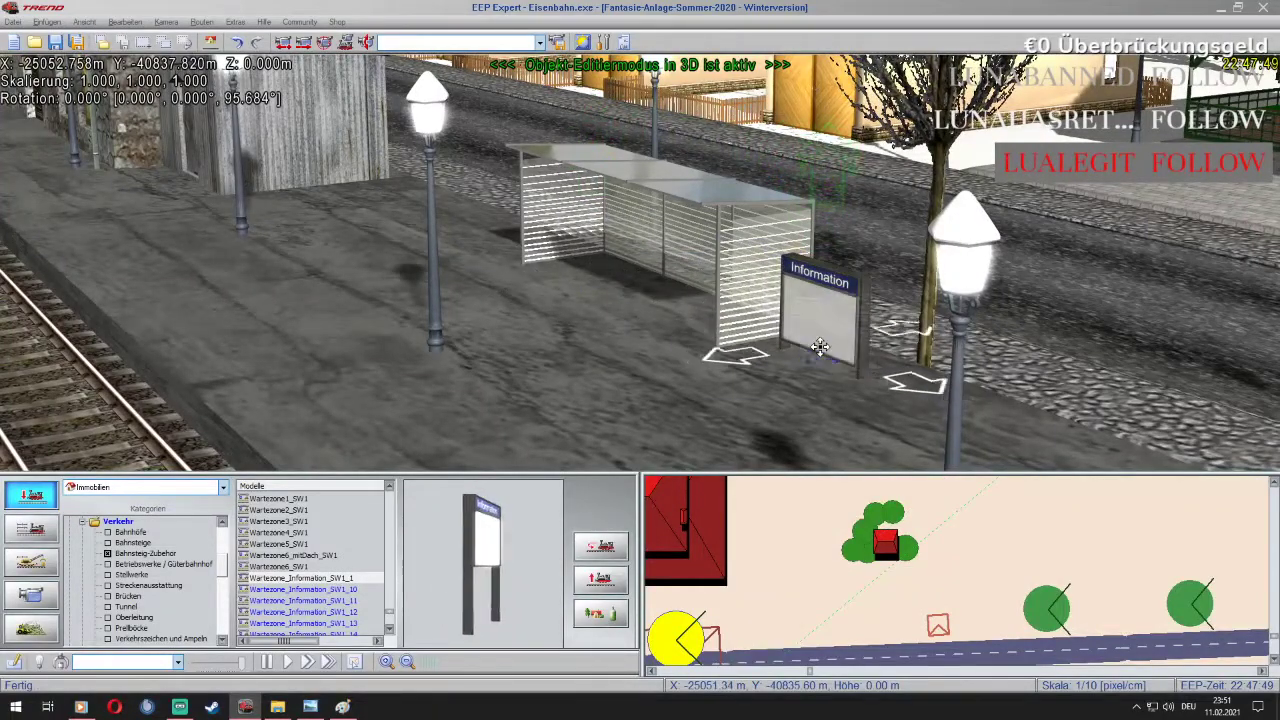
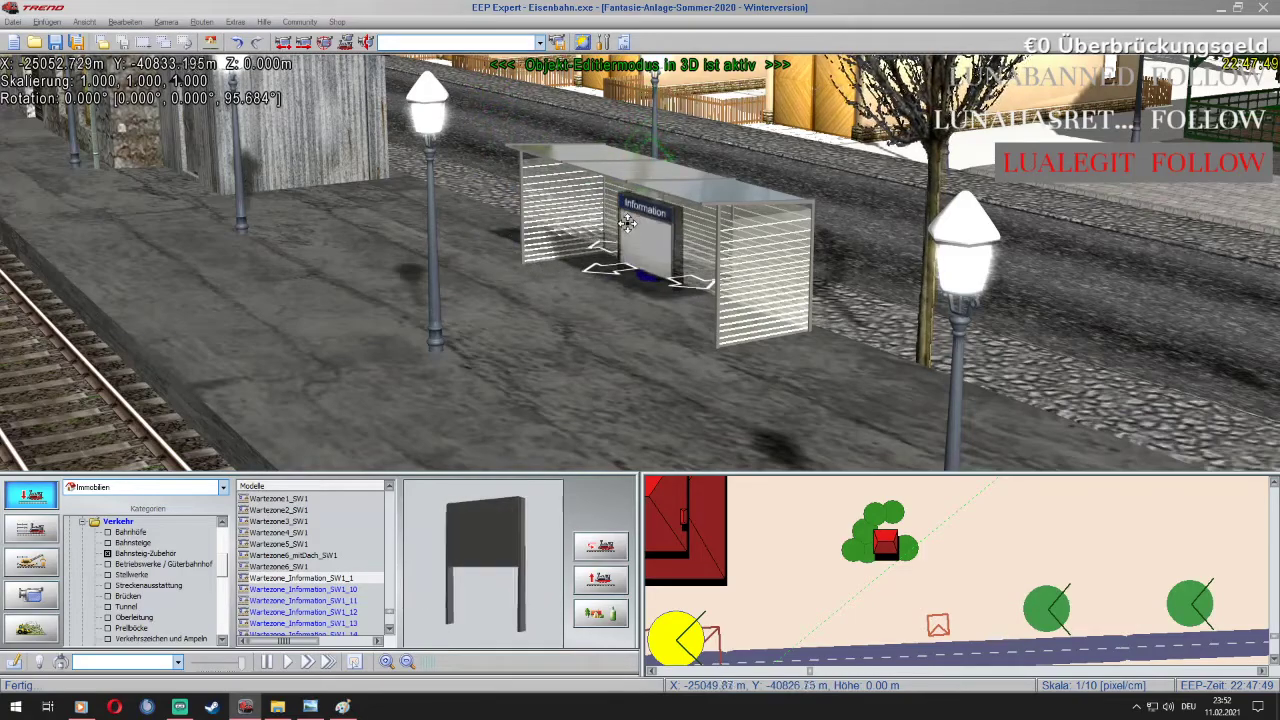
left_click_drag(851, 346, 835, 336)
right_click(831, 320)
left_click(823, 298)
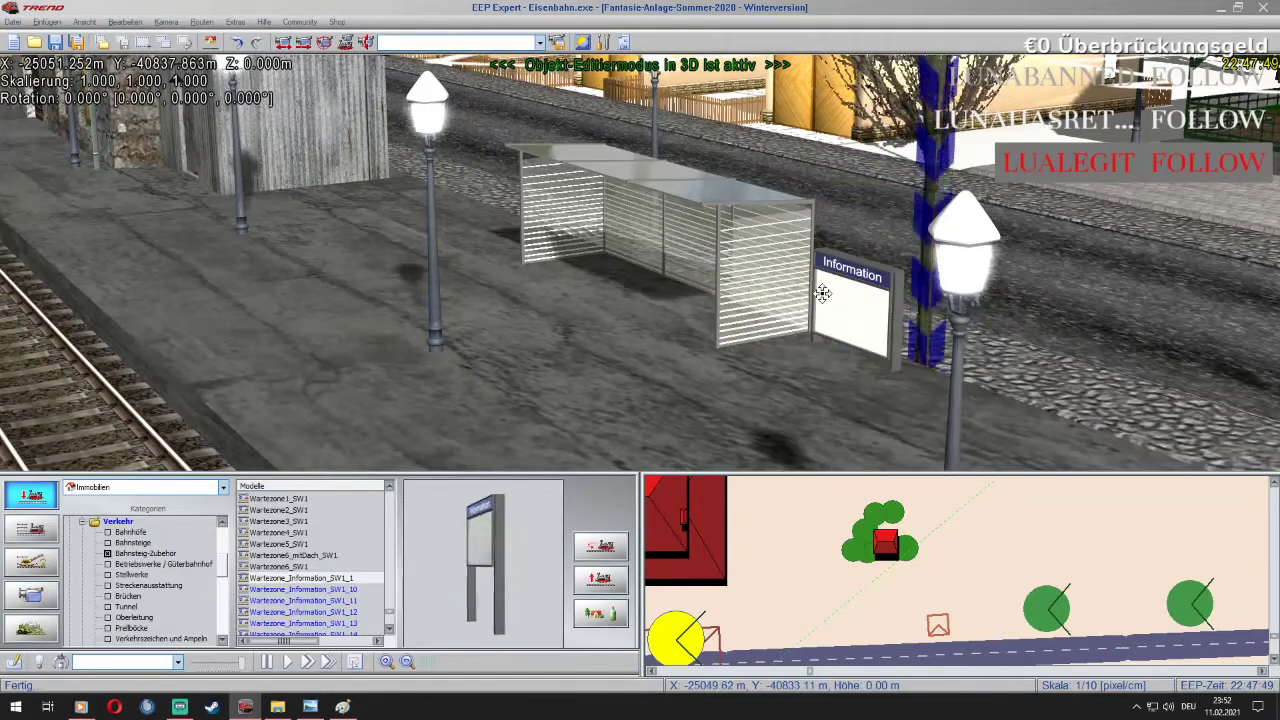
Move the information sign to the opposite end of the shelter, near X -25054.04 m, Y -40829.99 m
scroll(823, 292, "down", 5)
scroll(780, 265, "up", 3)
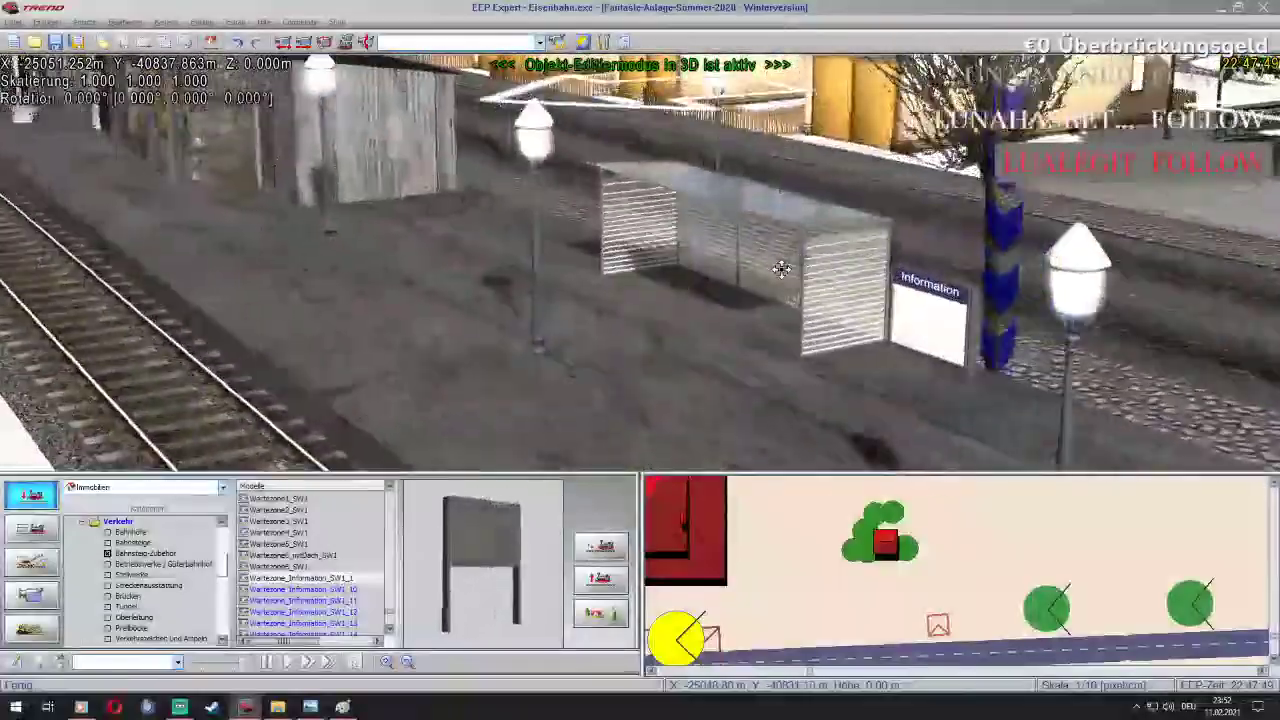
scroll(781, 269, "up", 1)
scroll(781, 269, "up", 4)
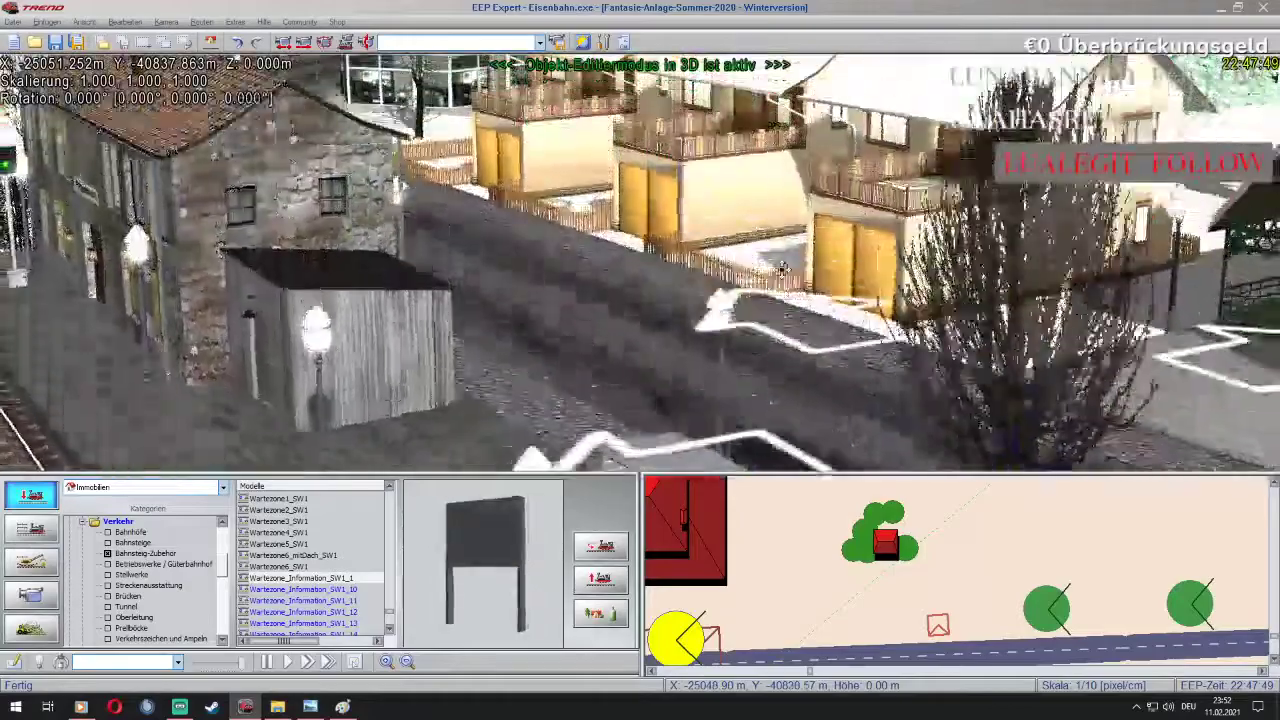
scroll(781, 269, "down", 3)
scroll(781, 269, "down", 3)
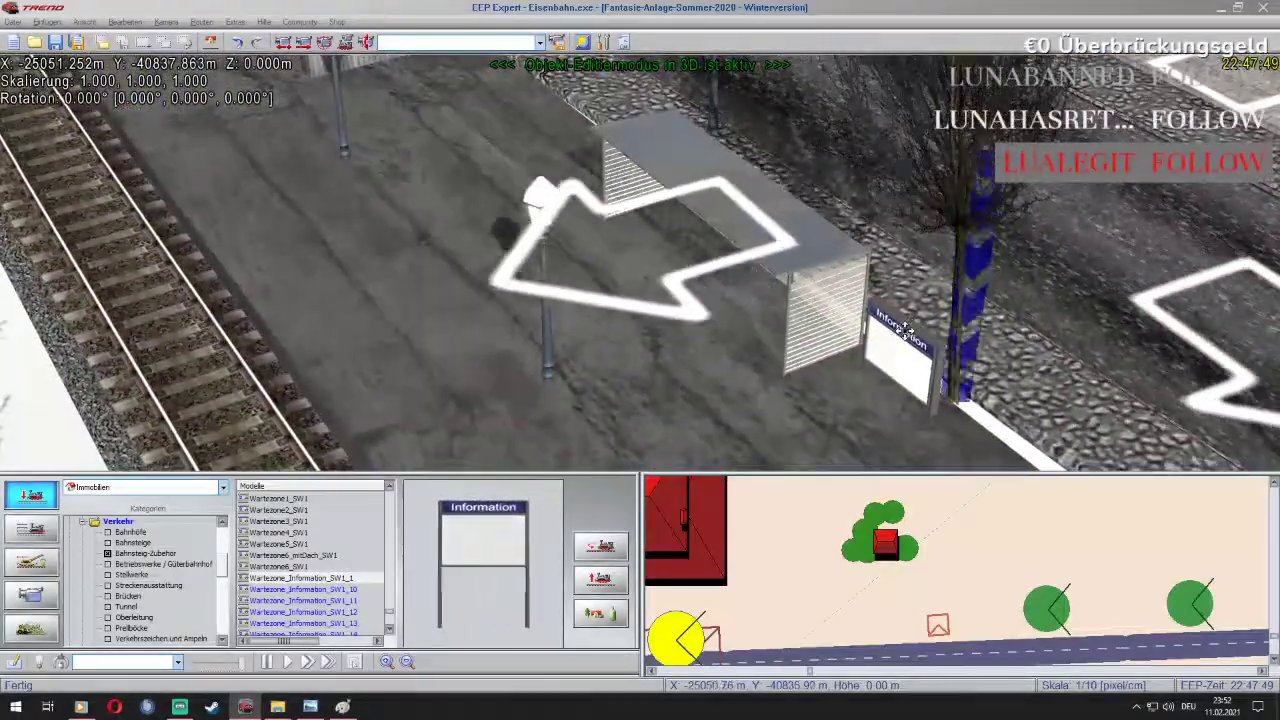
left_click(929, 408)
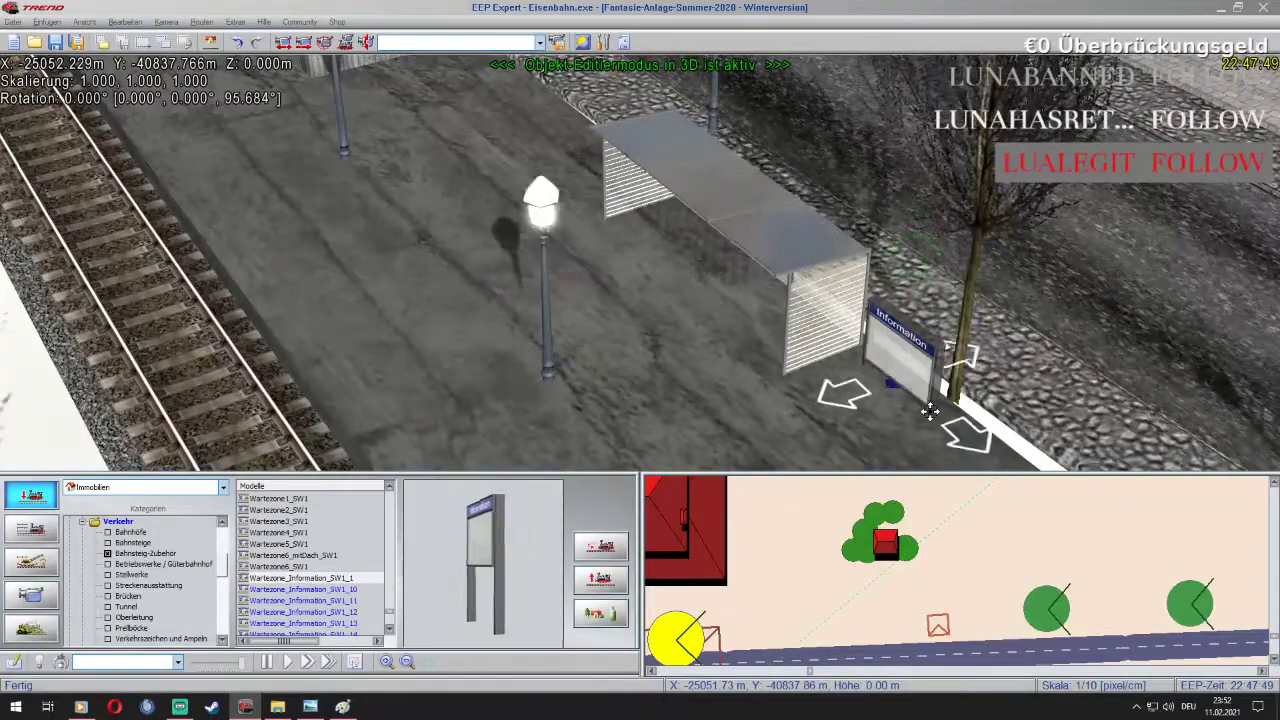
left_click_drag(933, 408, 592, 260)
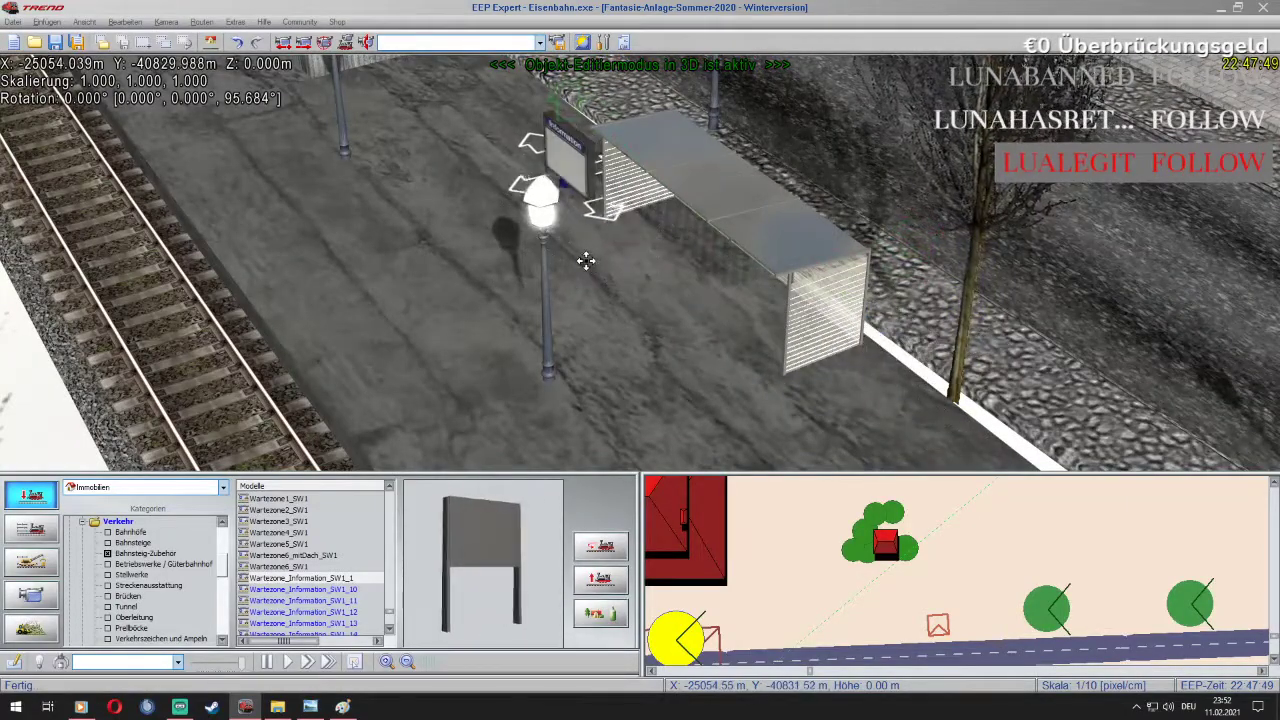
Scale the information sign down uniformly to about 0.71 and return it to move mode
right_click(567, 173)
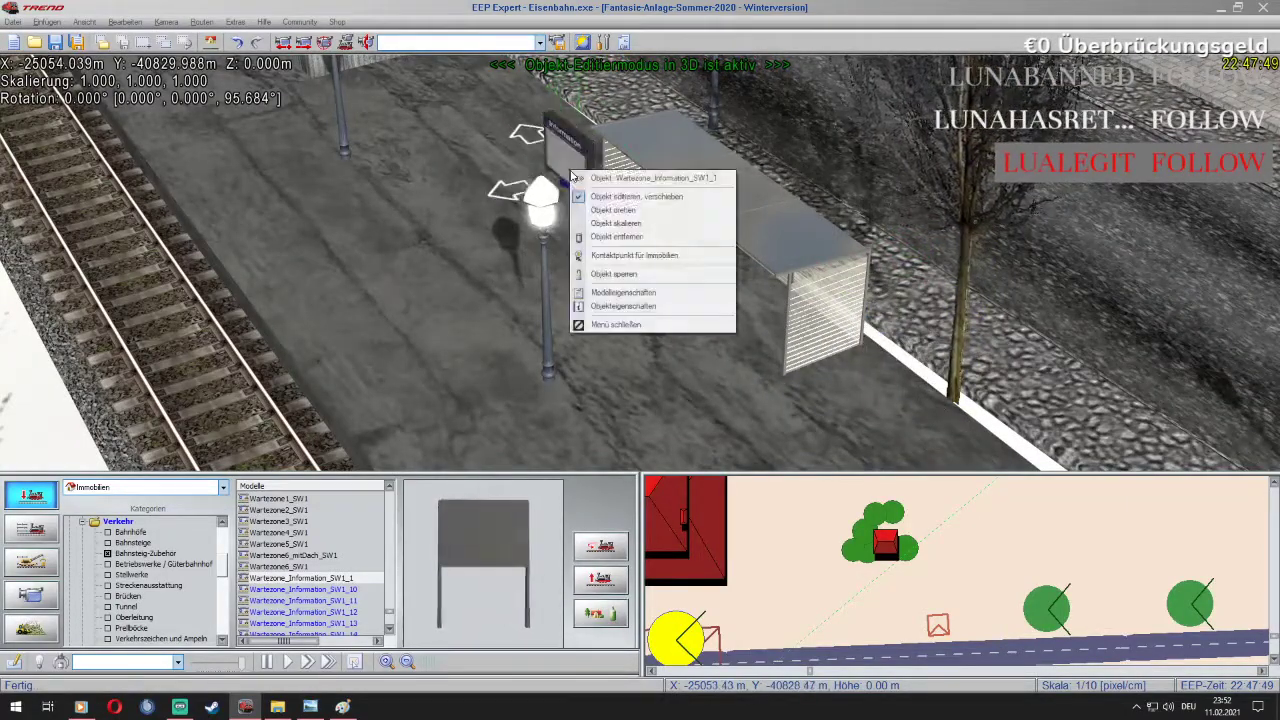
left_click(614, 224)
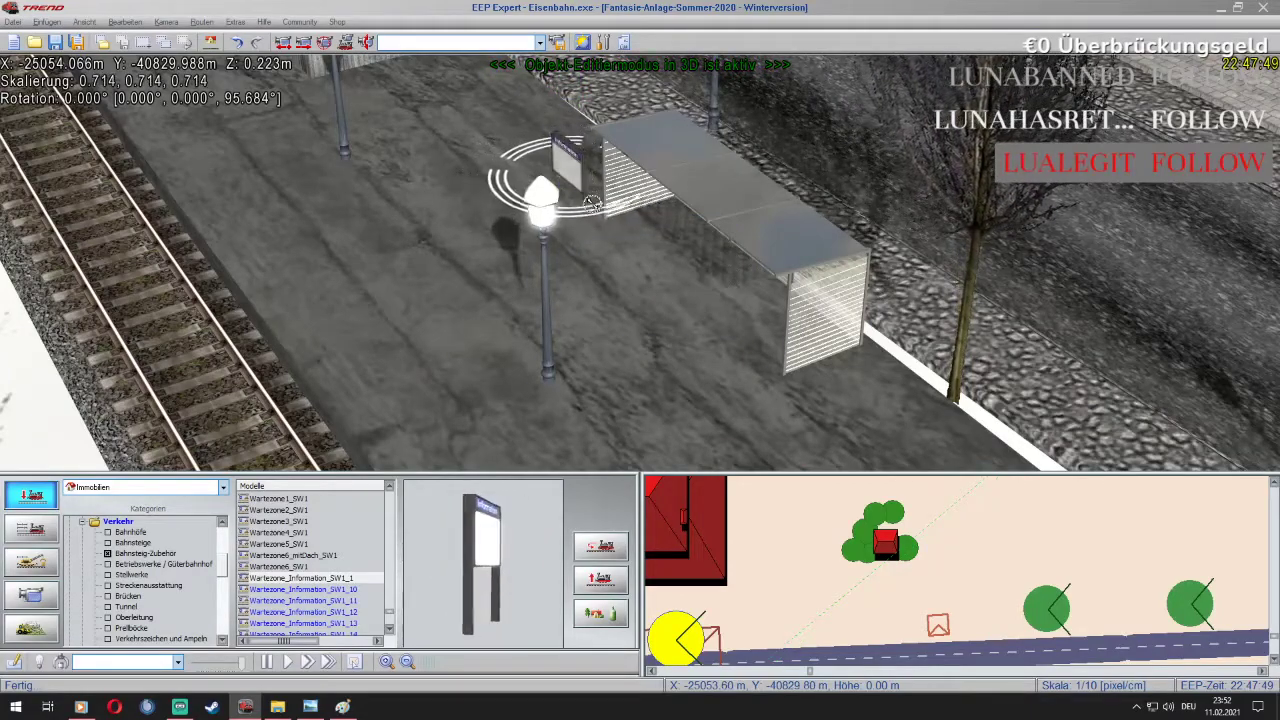
right_click(567, 172)
left_click(615, 192)
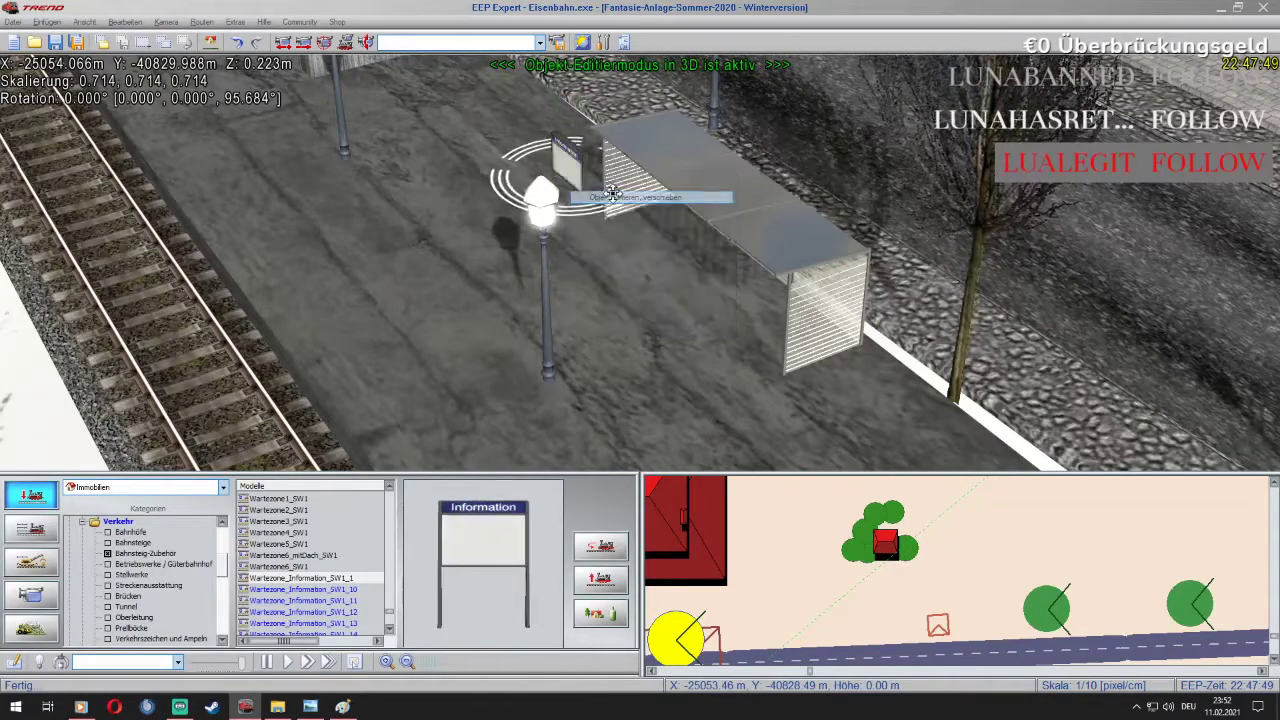
Raise the information sign's relative height to 0.50 m and further to 0.60 m in its object properties
right_click(573, 176)
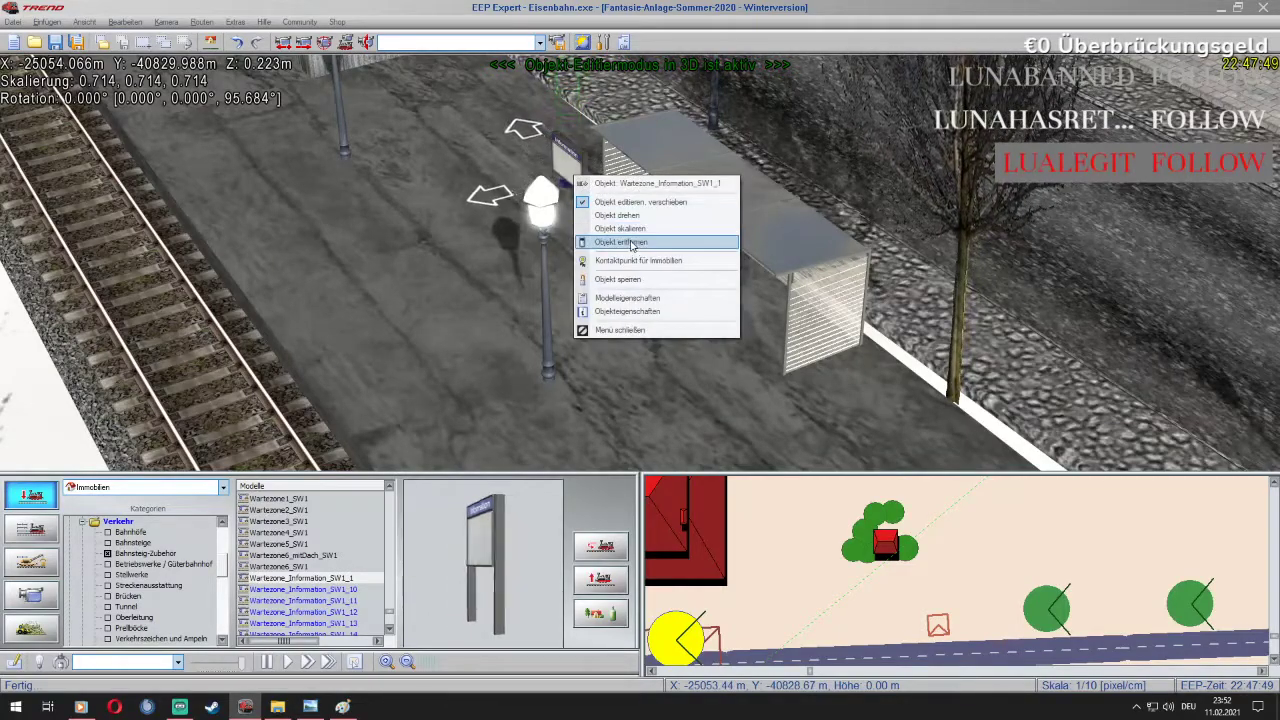
left_click(628, 311)
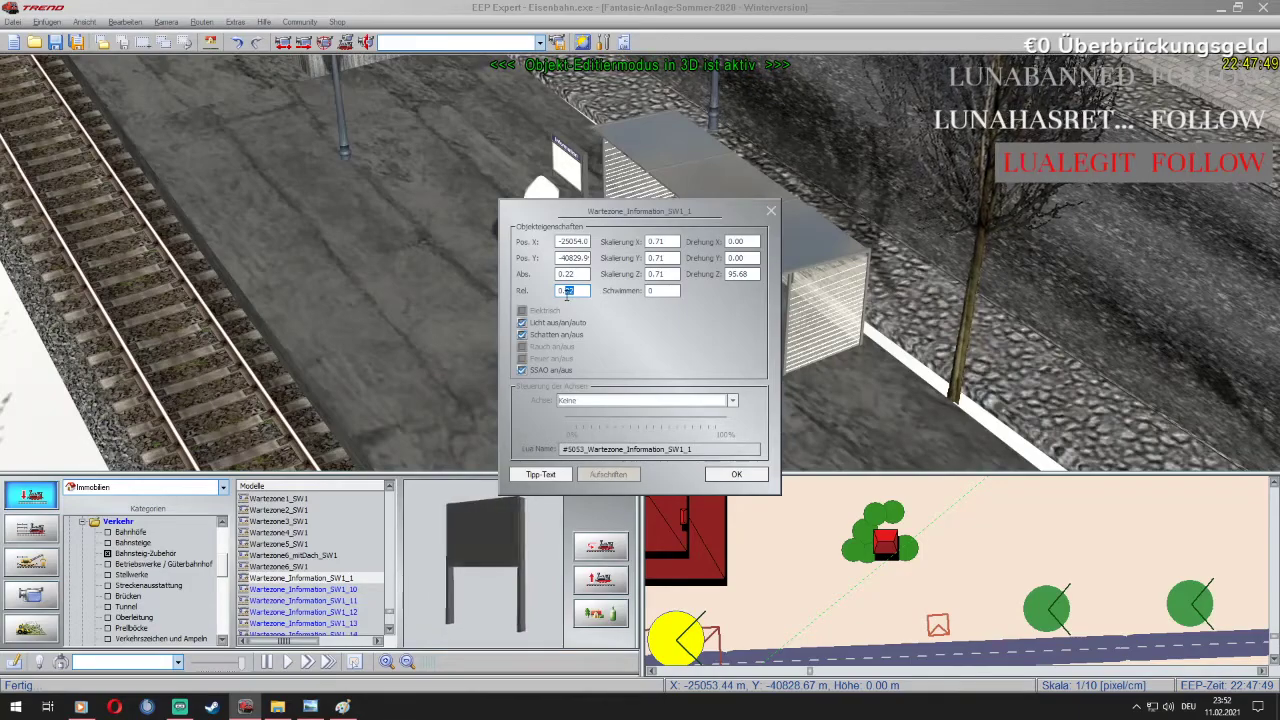
left_click(736, 475)
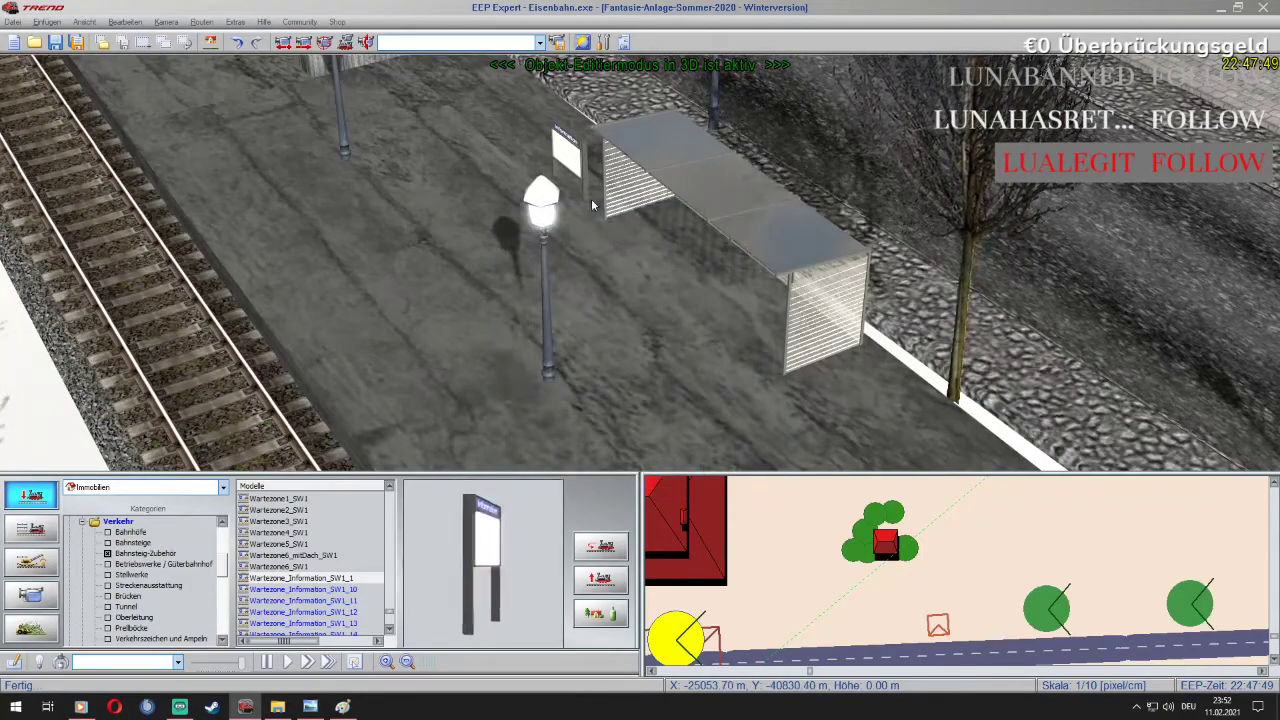
right_click(571, 157)
left_click(648, 292)
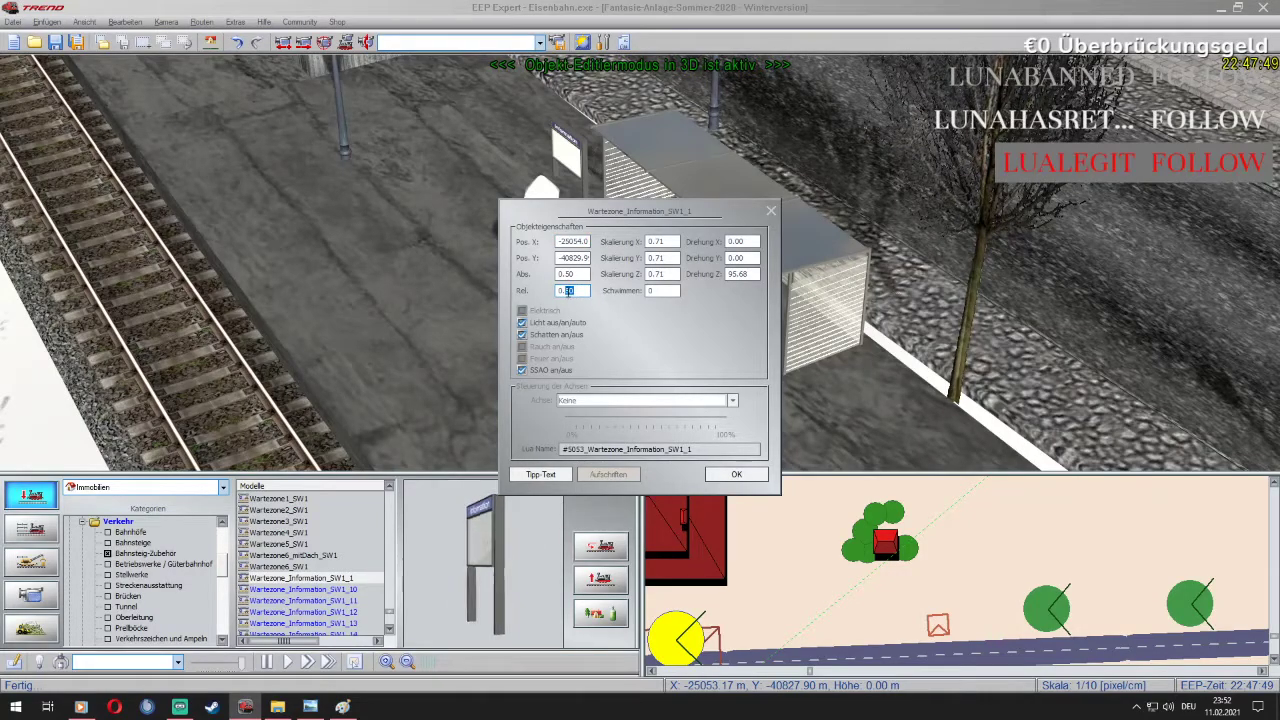
left_click(736, 476)
Set the information sign's relative height to 0.80 m in its object properties
scroll(558, 165, "up", 3)
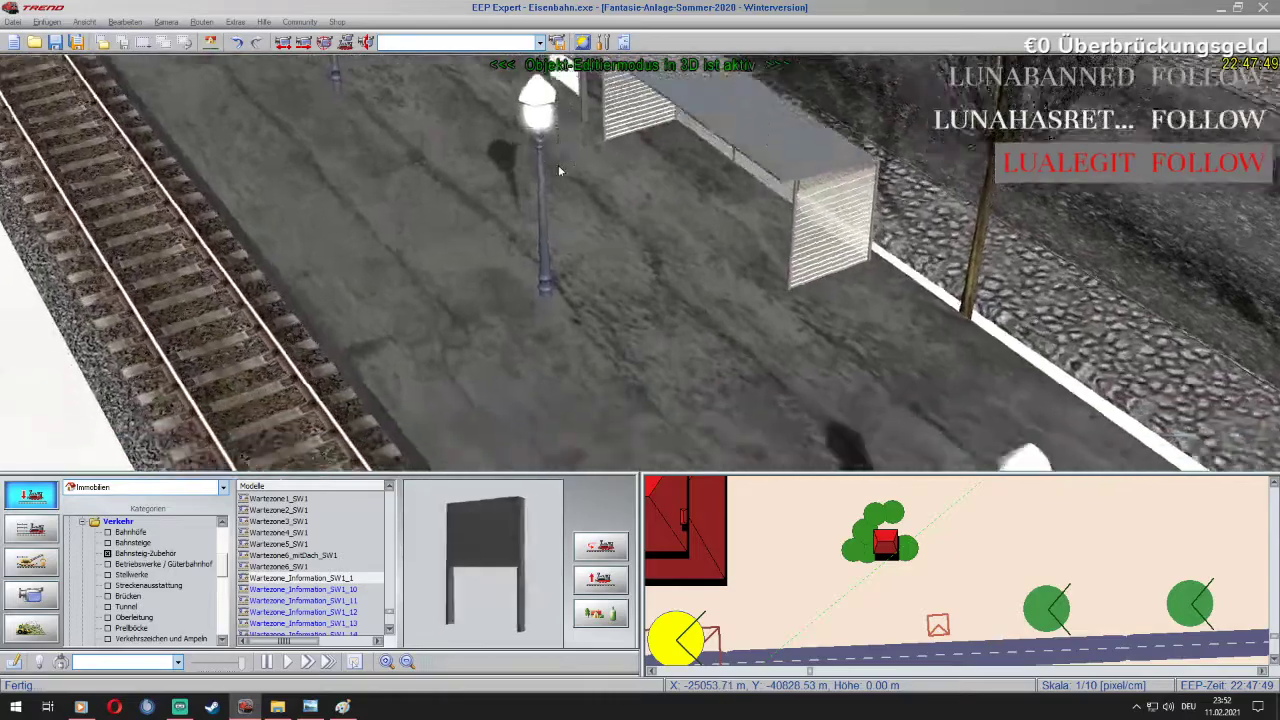
key("Left")
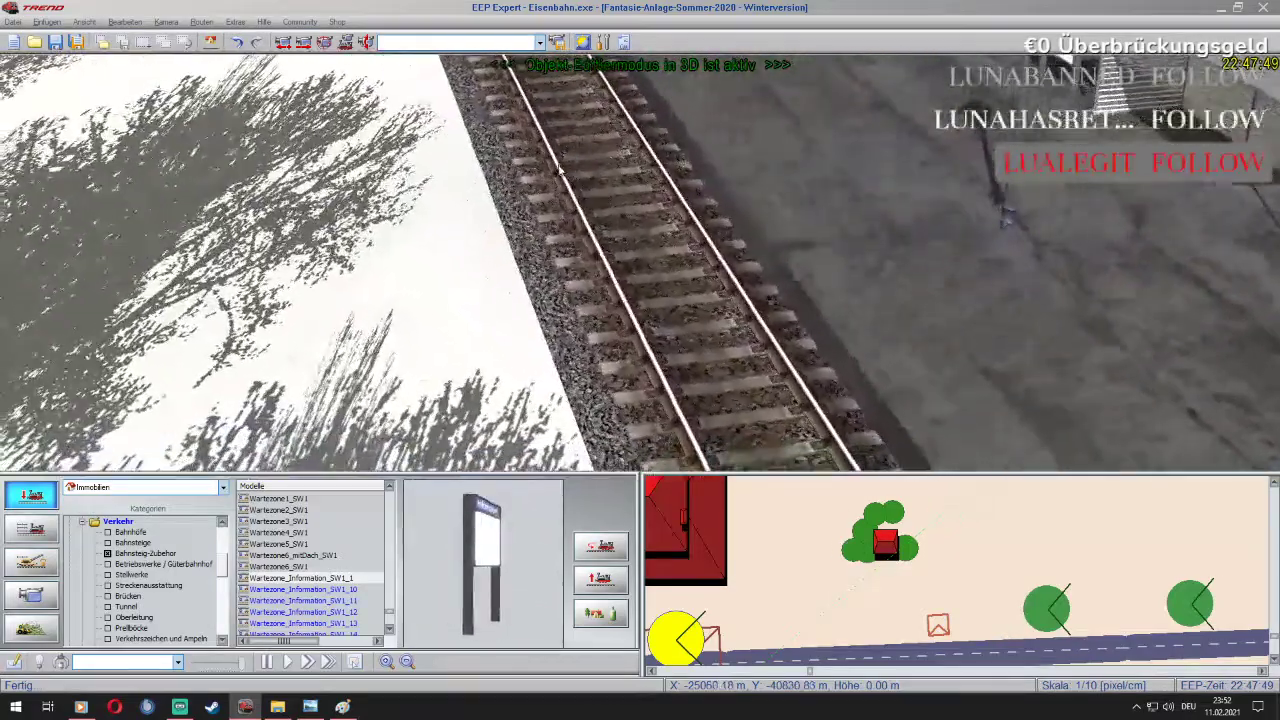
key("Left")
key("Down")
key("Right")
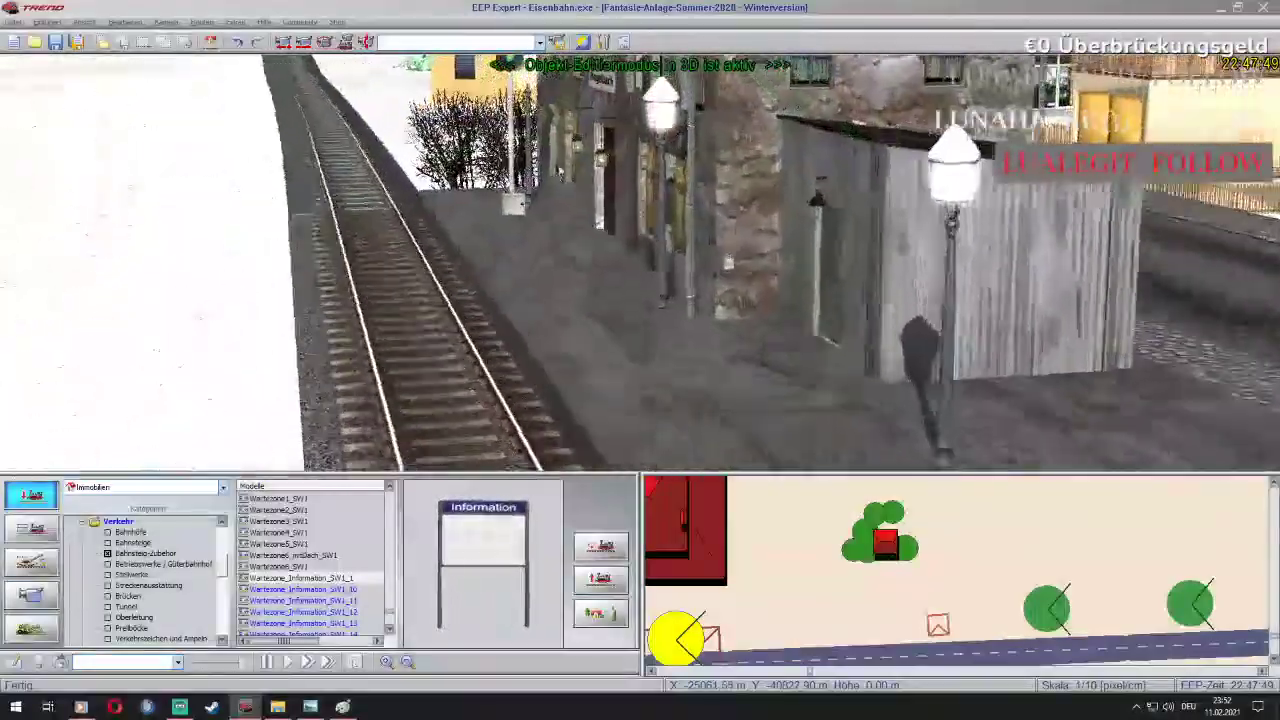
key("Right")
key("Right")
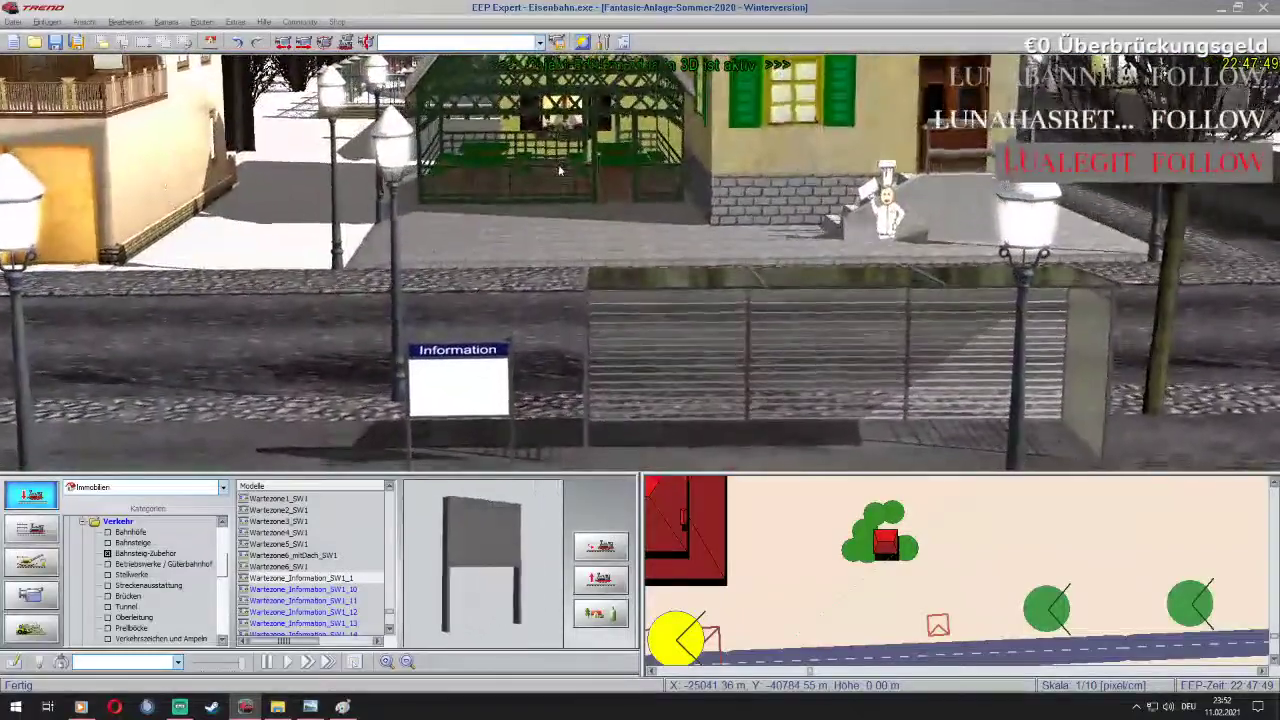
key("Page_Down")
key("Up")
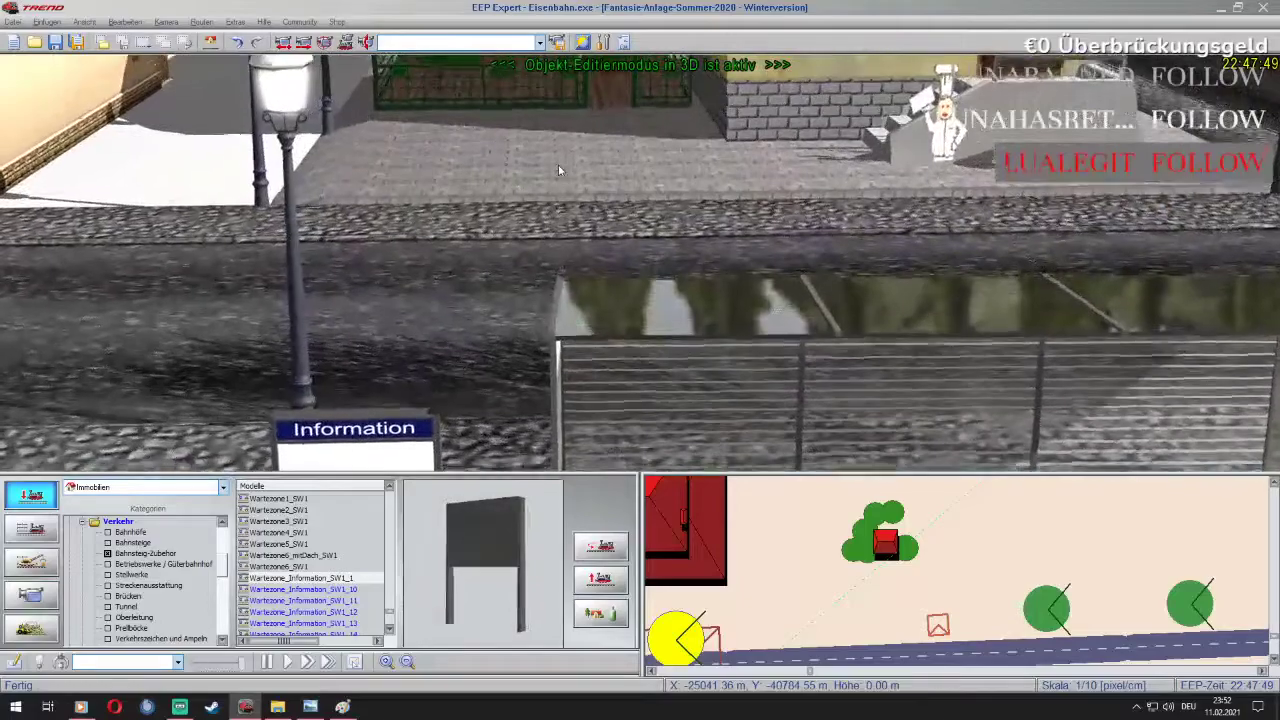
key("Page_Down")
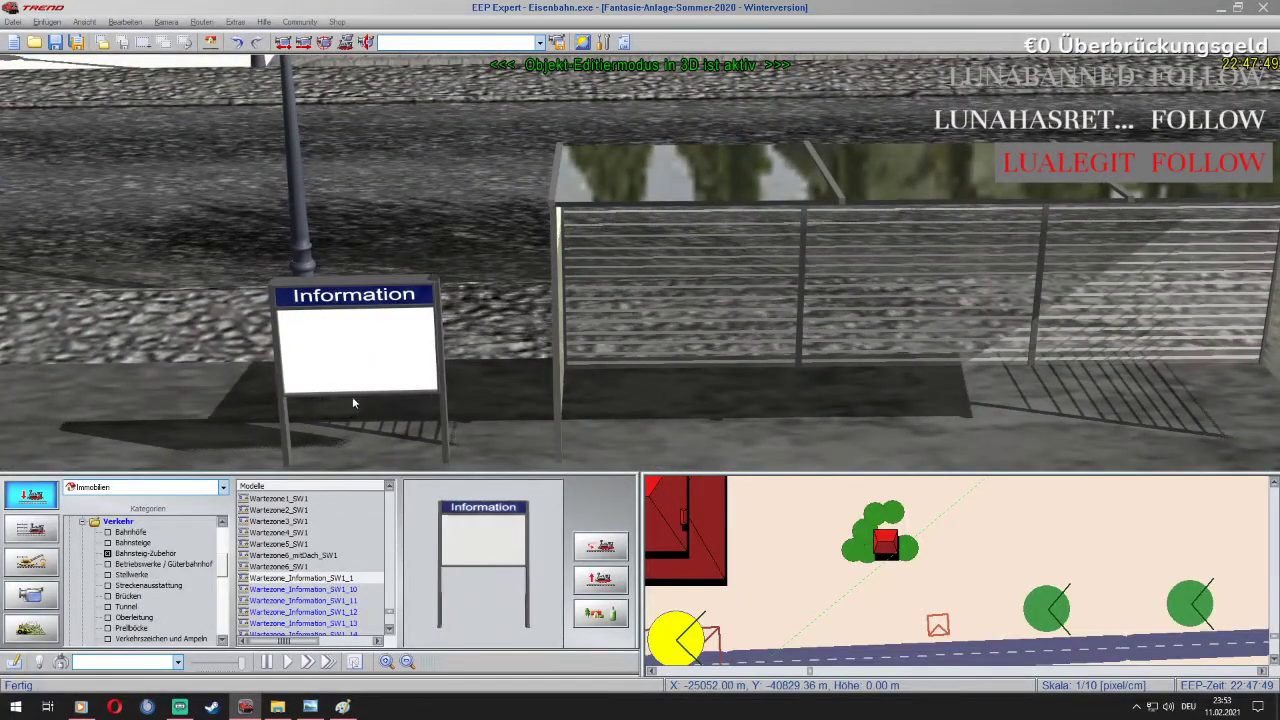
right_click(363, 383)
left_click(430, 509)
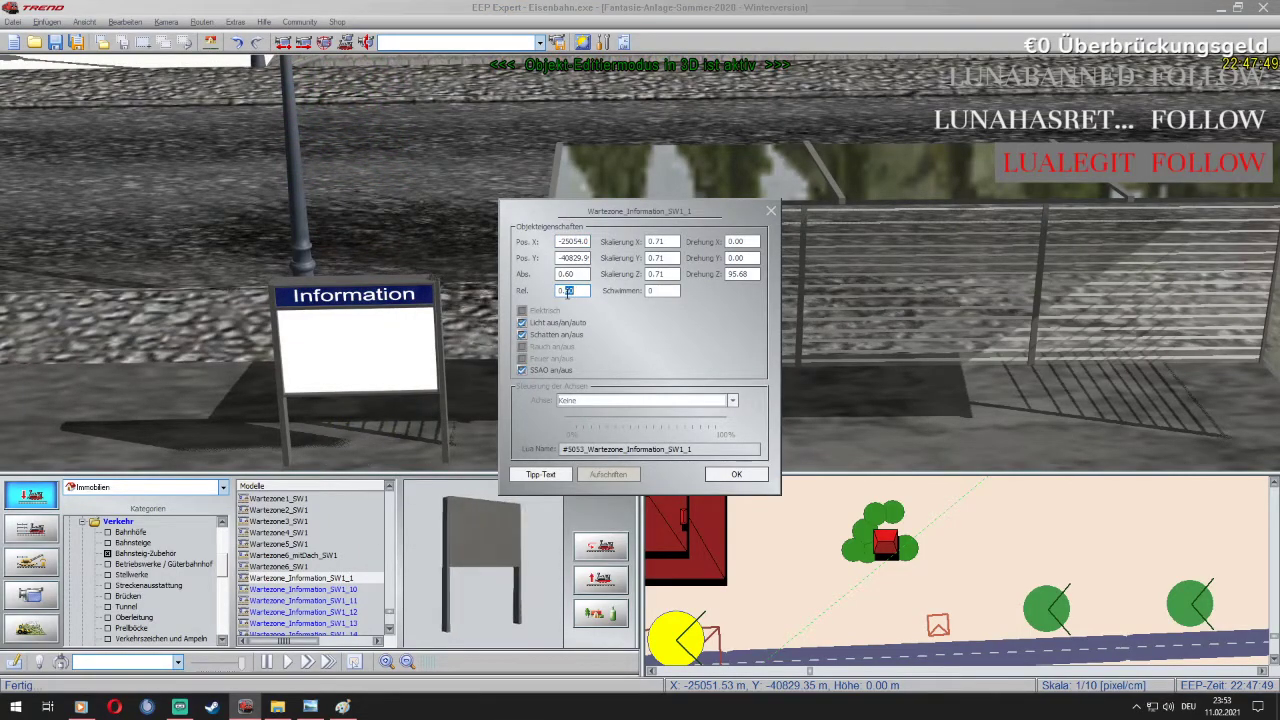
left_click(710, 473)
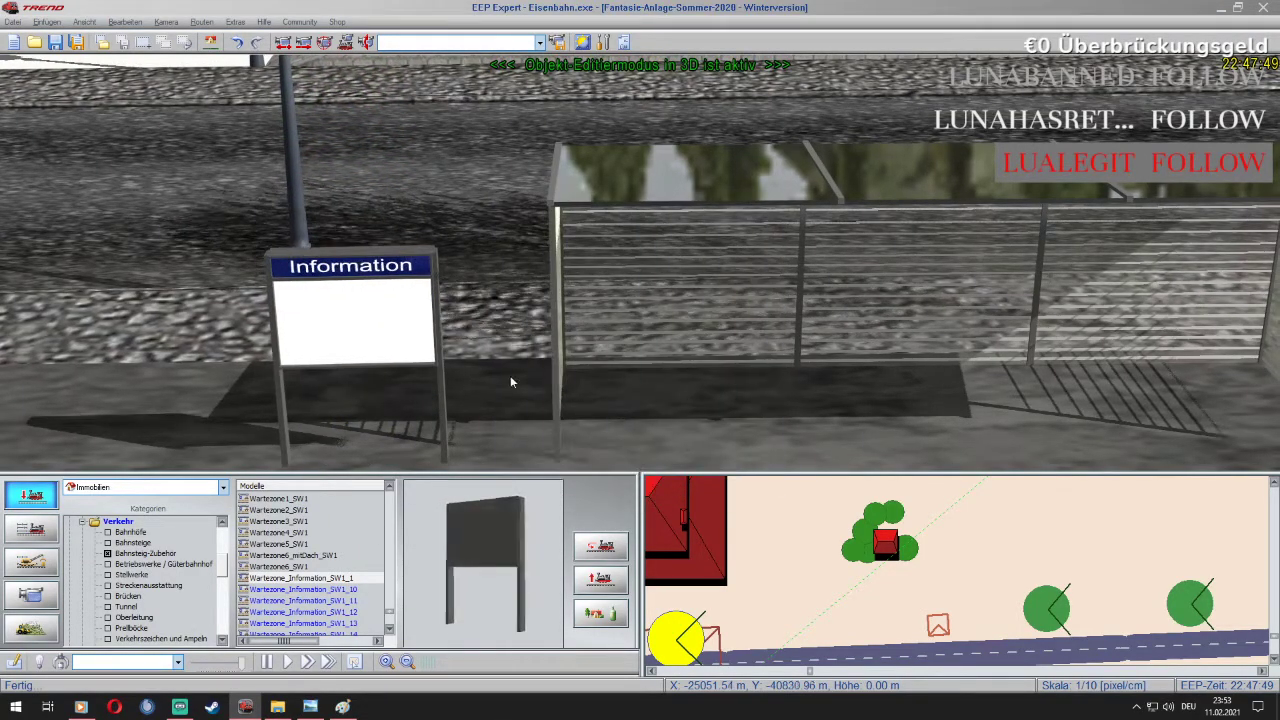
Increase the information sign's relative height to 1.00 m in its object properties
scroll(423, 349, "down", 5)
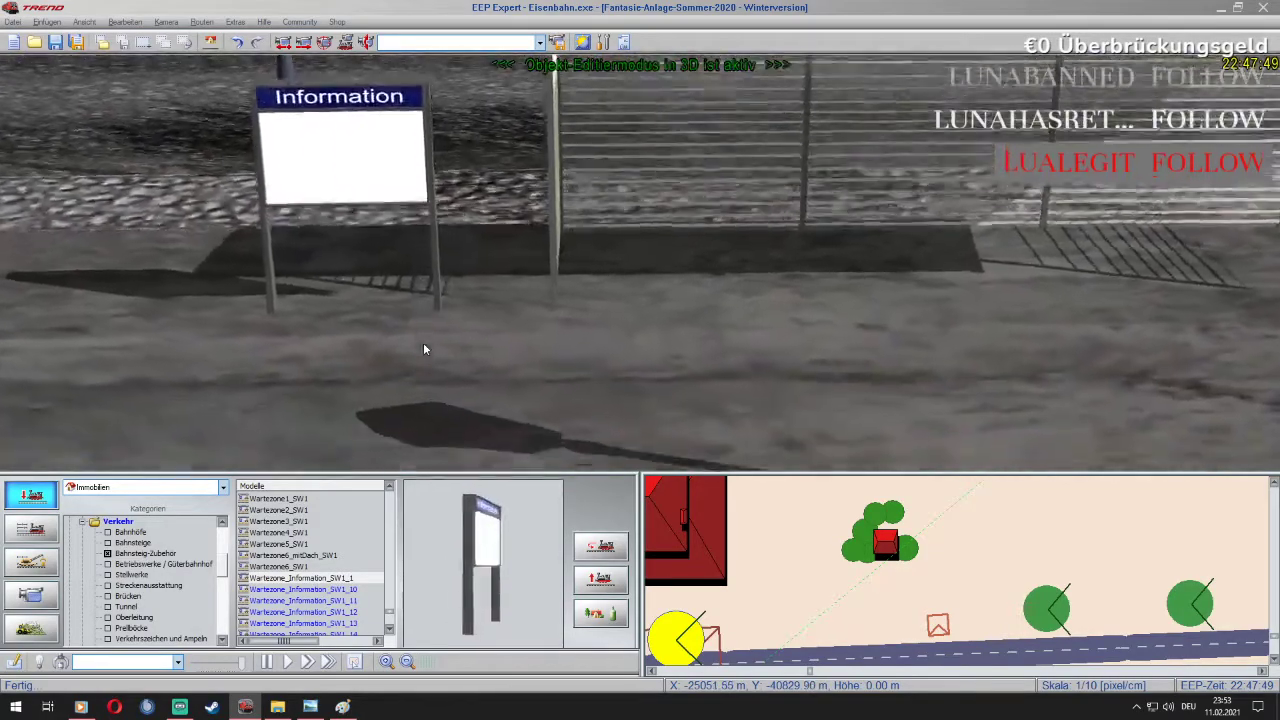
key("Page_Up")
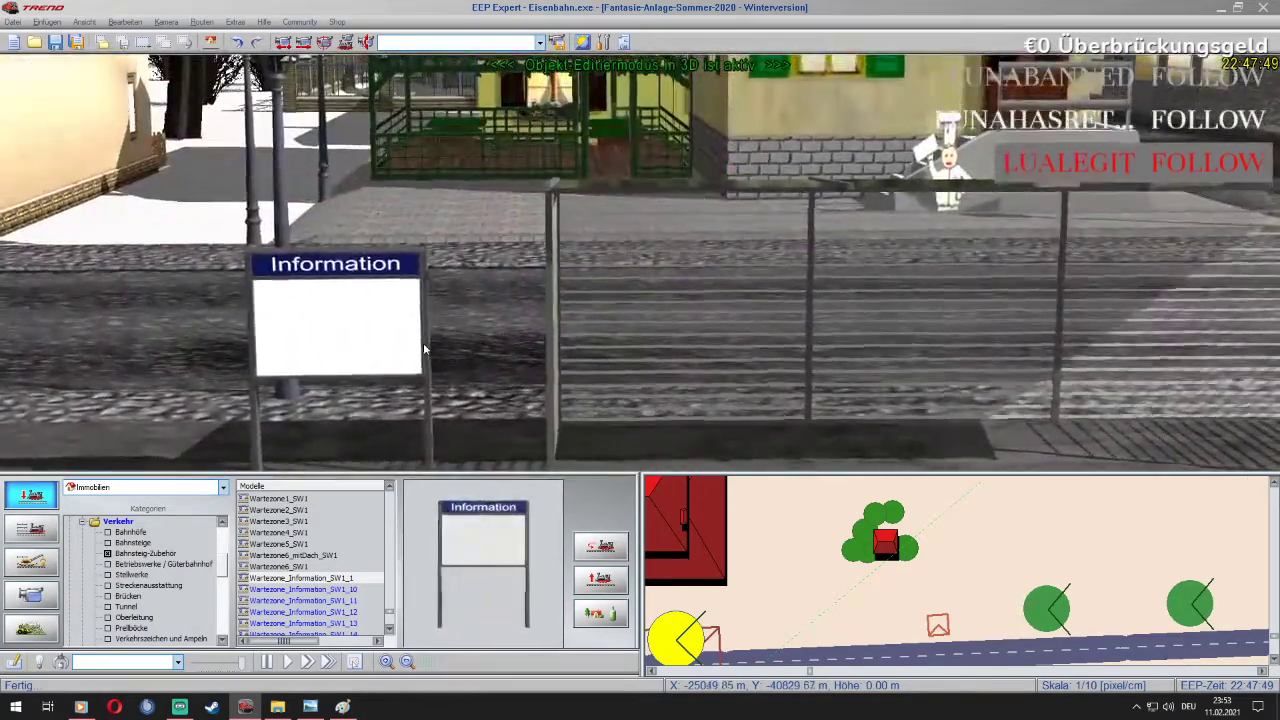
right_click(355, 333)
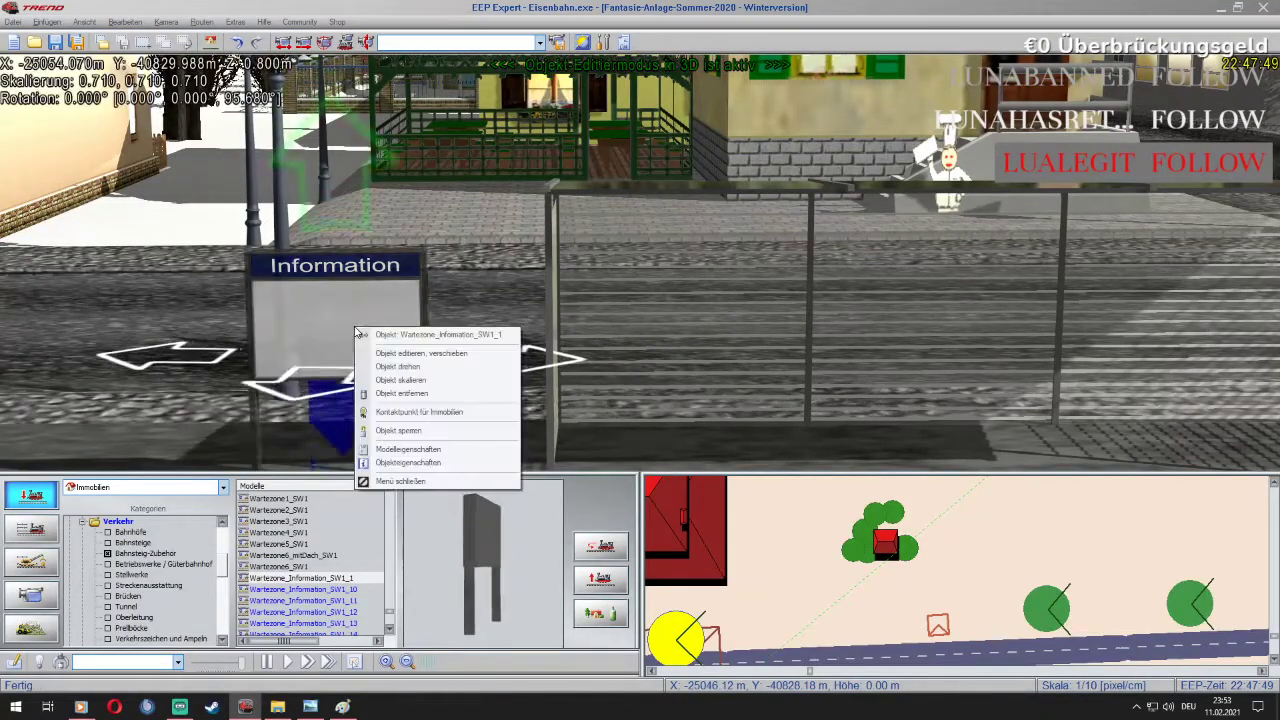
left_click(420, 447)
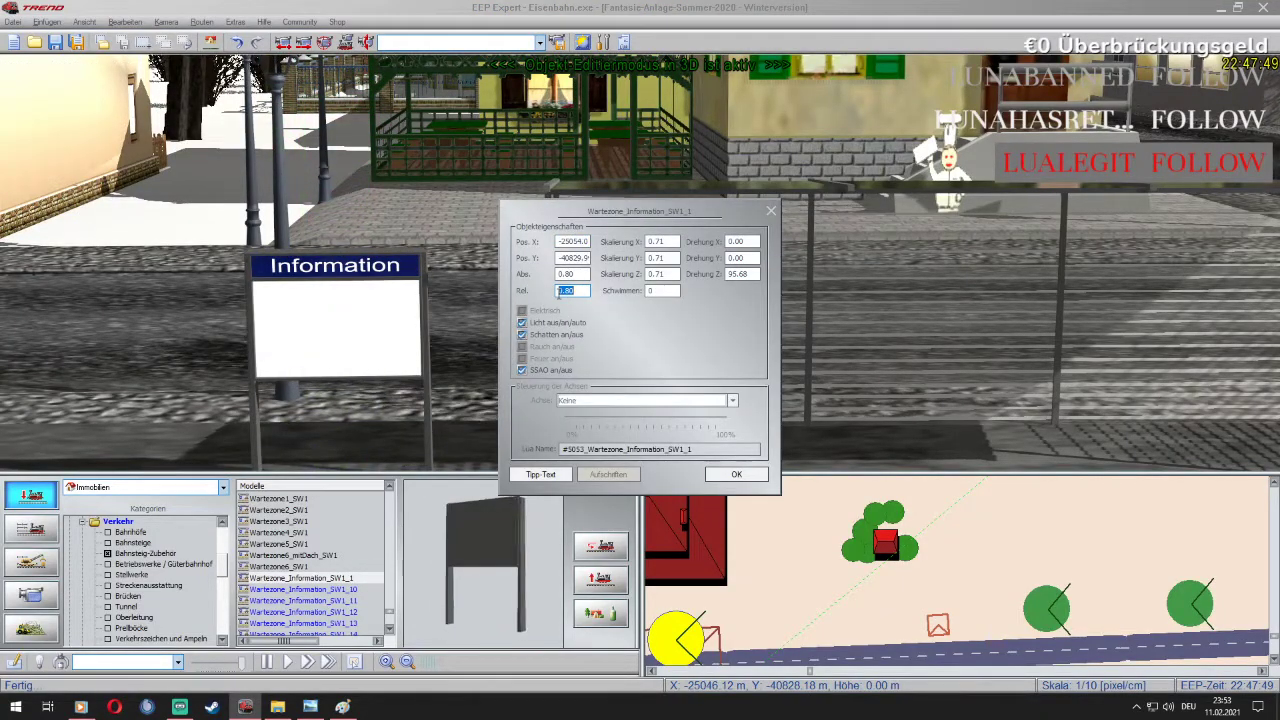
left_click(735, 474)
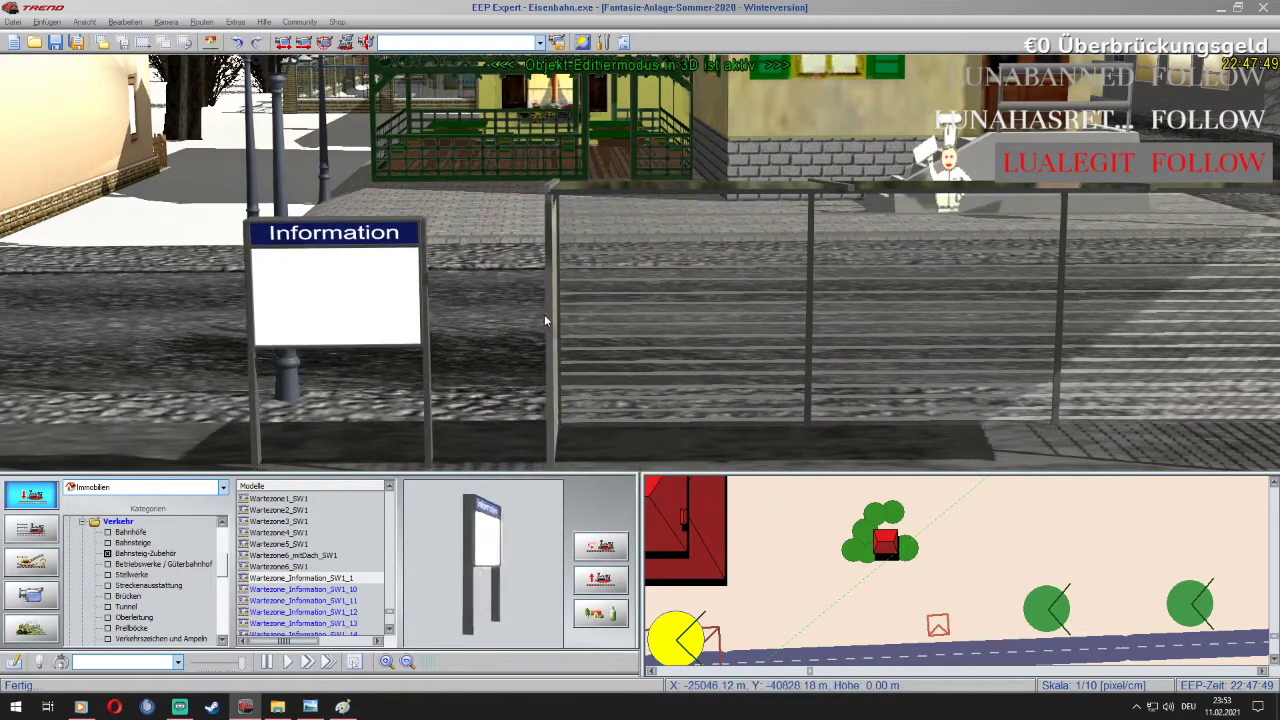
Enlarge the information sign uniformly to a scale of about 0.855 so it suits the neighbouring shelter
scroll(544, 313, "down", 3)
scroll(515, 313, "up", 5)
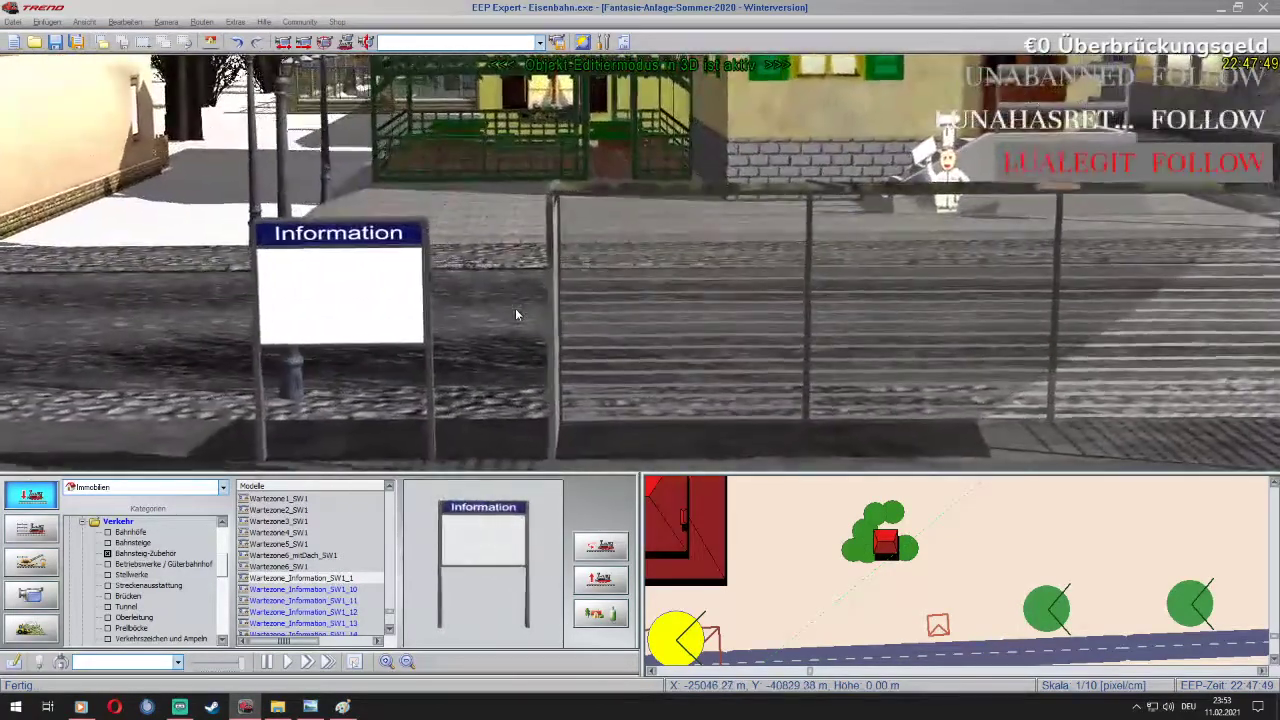
scroll(516, 314, "down", 5)
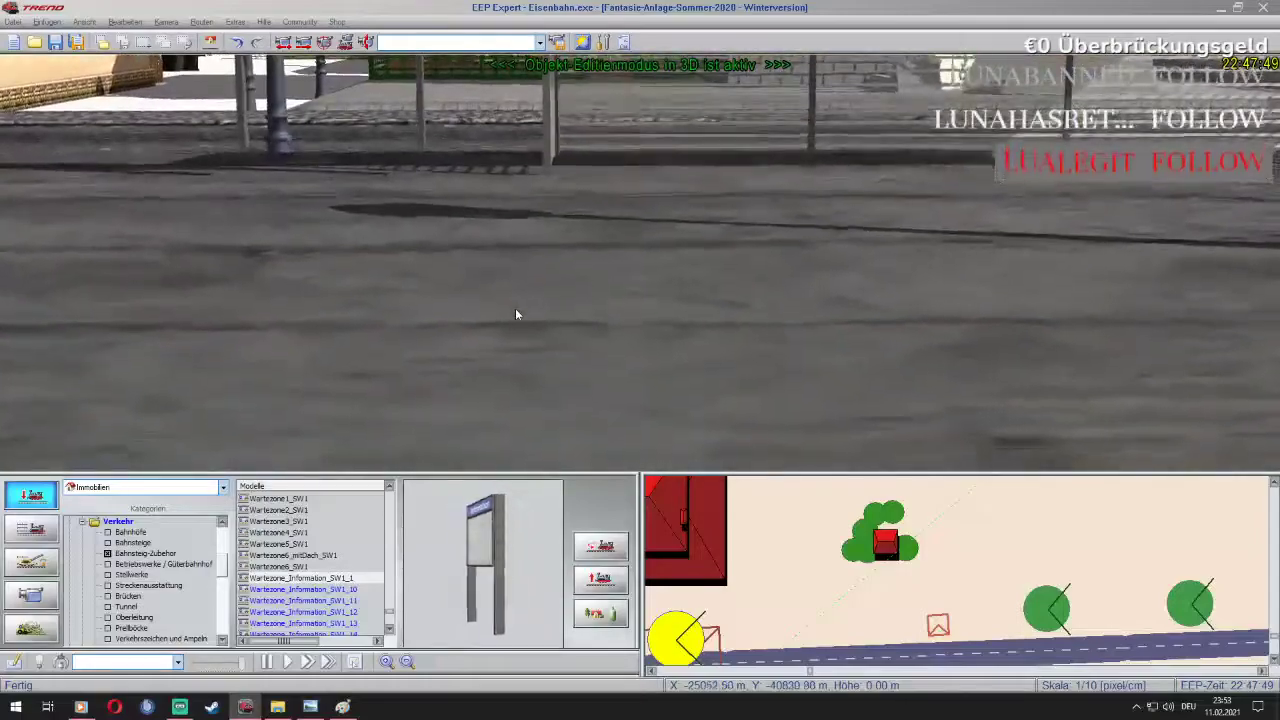
scroll(515, 314, "down", 3)
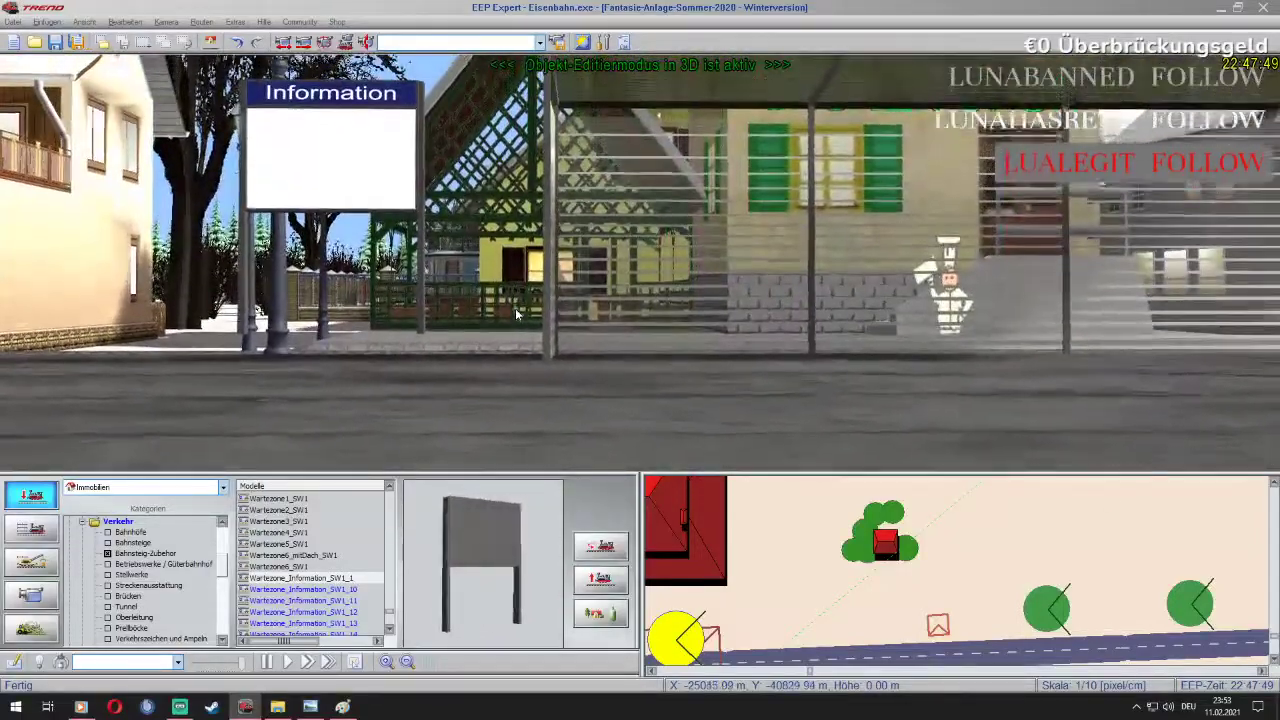
right_click(360, 196)
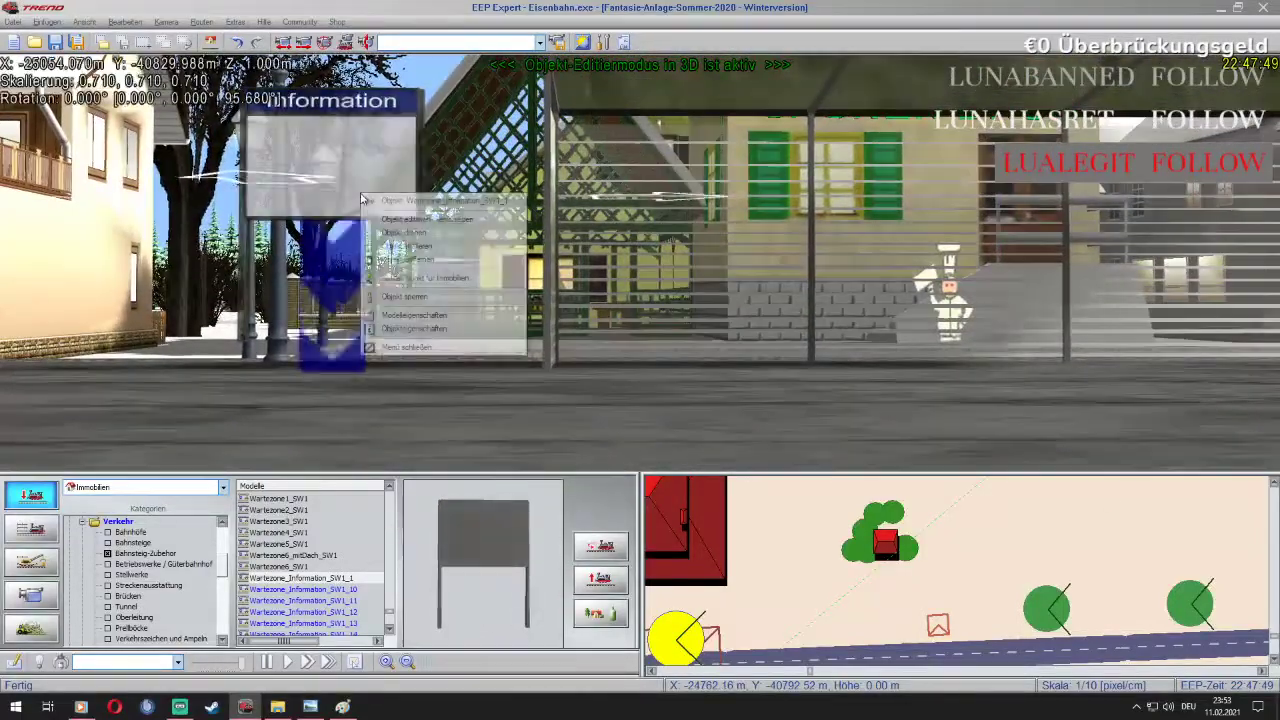
left_click(424, 247)
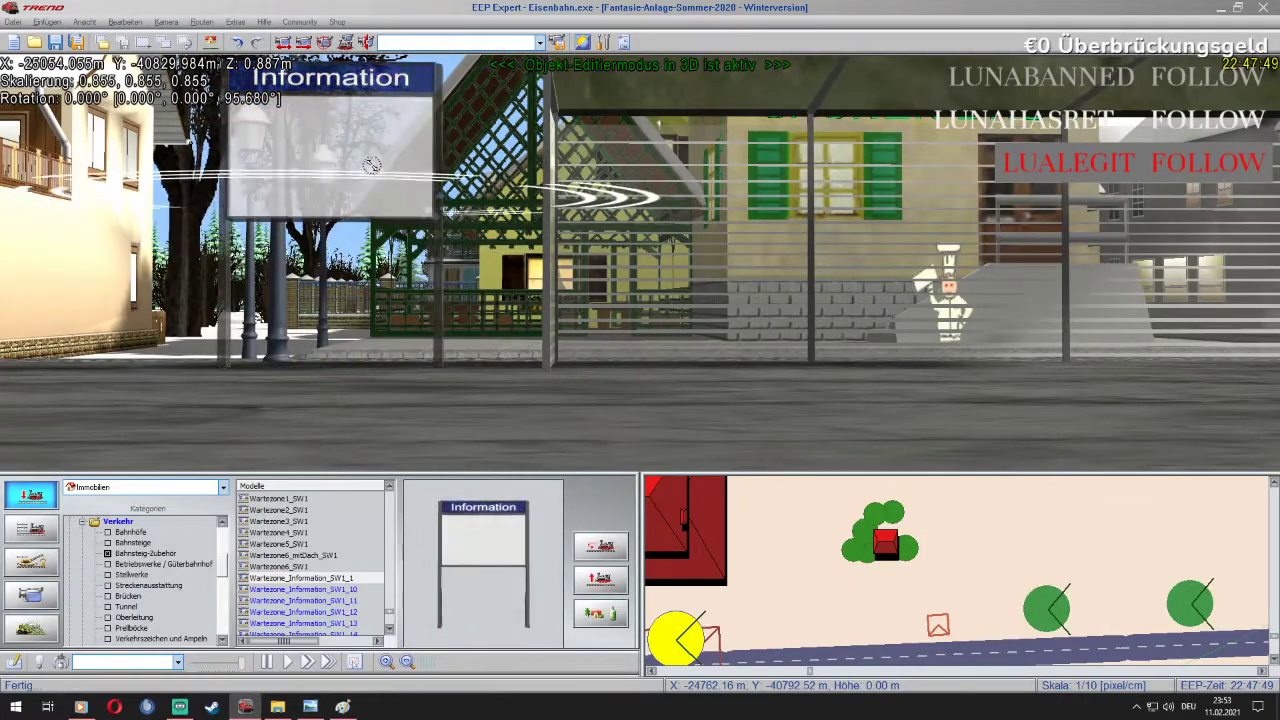
Set the information sign's relative height to 0.7 m in its object properties
right_click(371, 164)
left_click(430, 292)
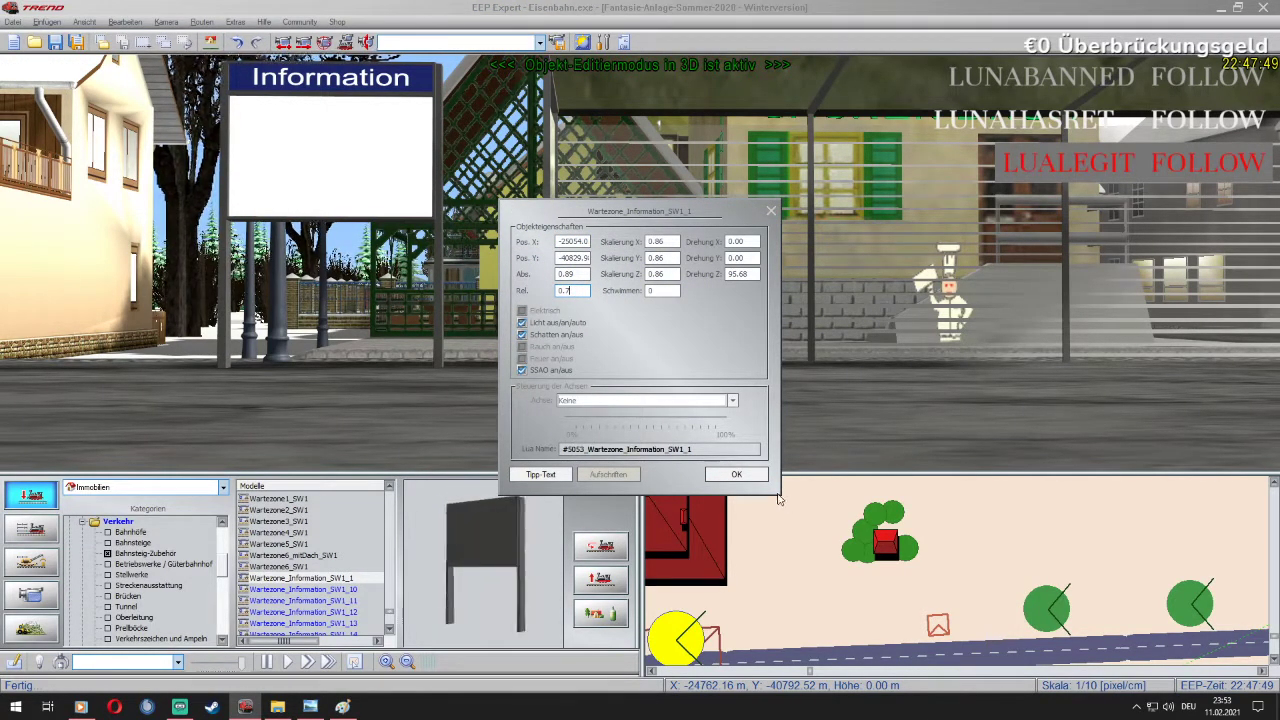
left_click(736, 474)
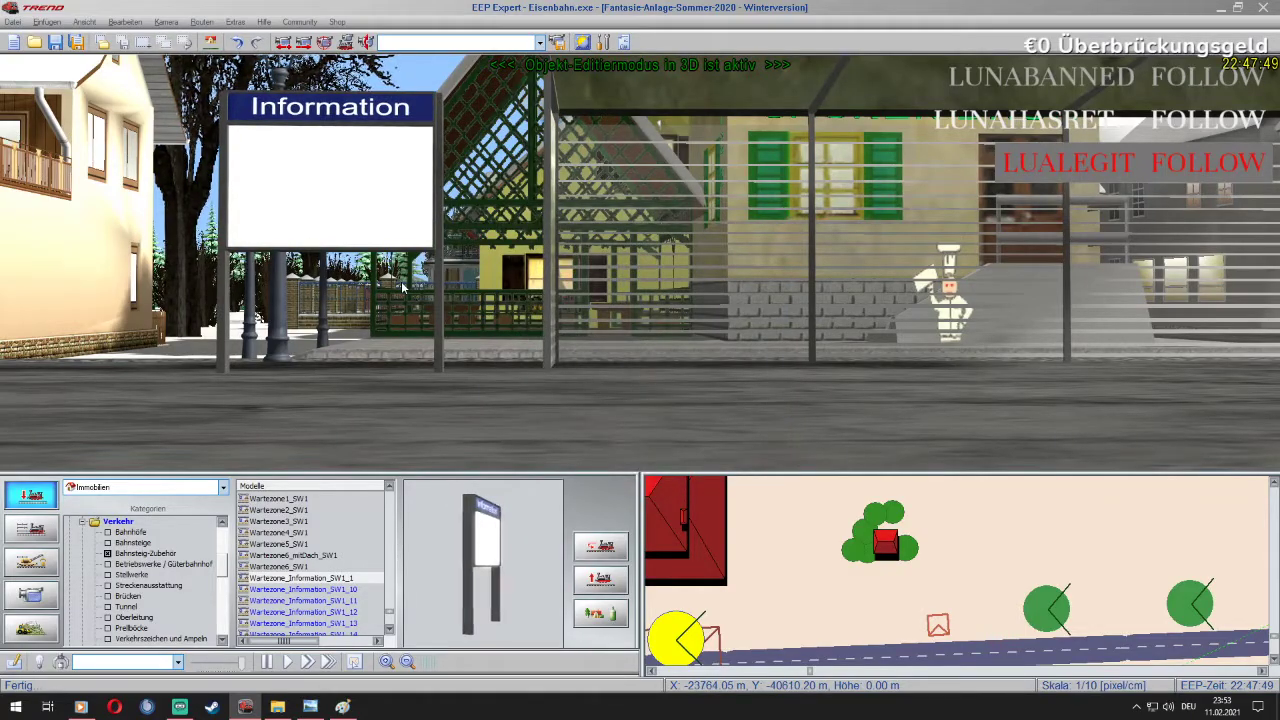
scroll(402, 283, "up", 6)
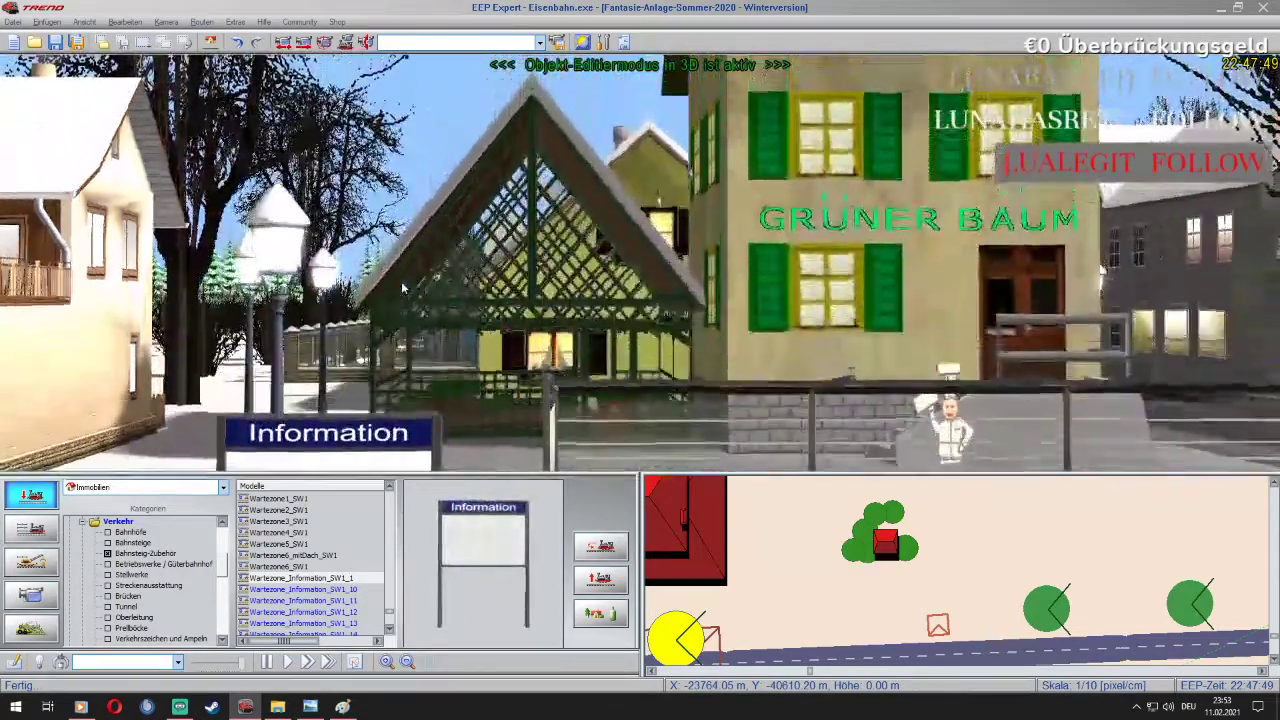
right_click_drag(402, 283, 400, 283)
Switch to File Explorer and search the alter laptop folder on drive D and its Downloads subfolder for a timetable image
mouse_move(343, 707)
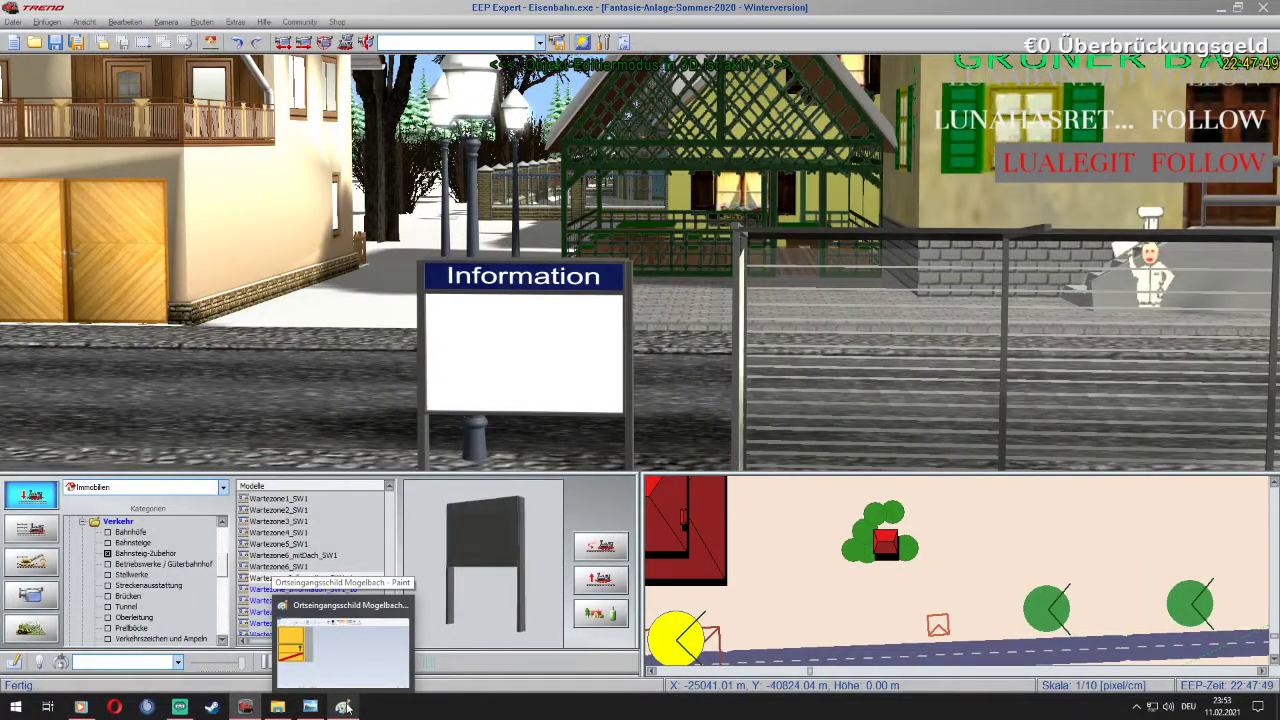
mouse_move(277, 707)
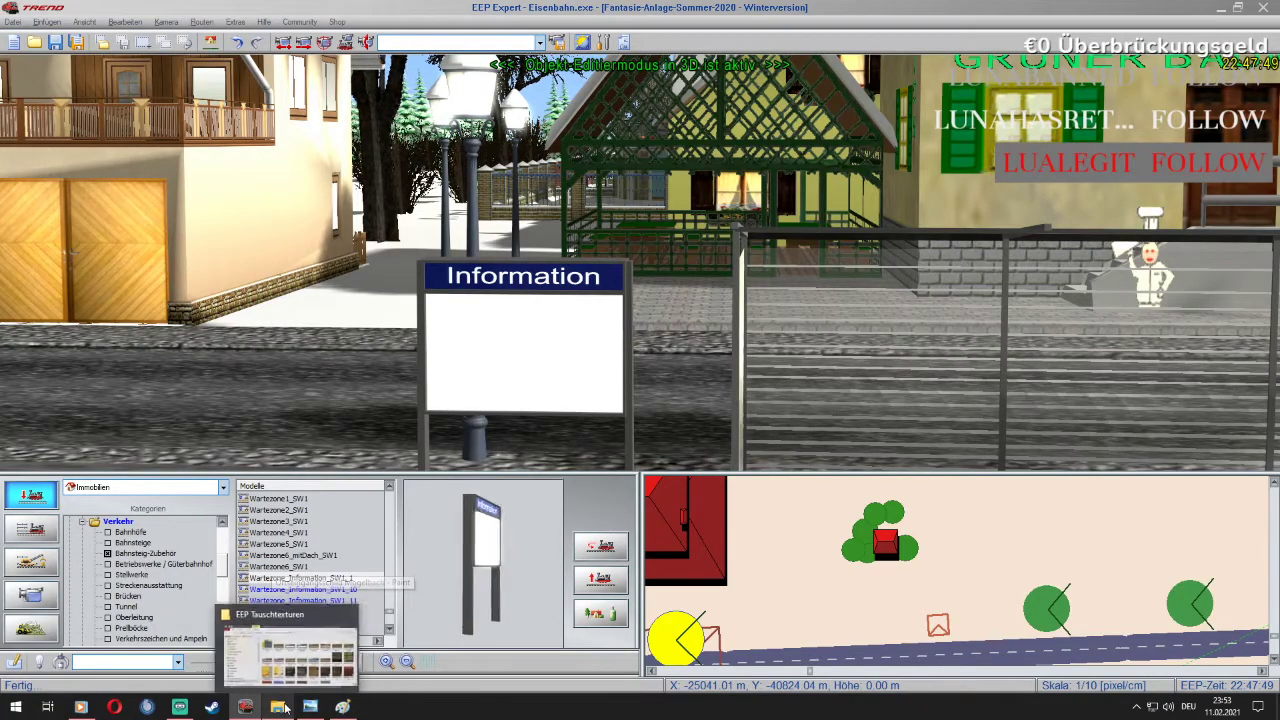
mouse_move(288, 660)
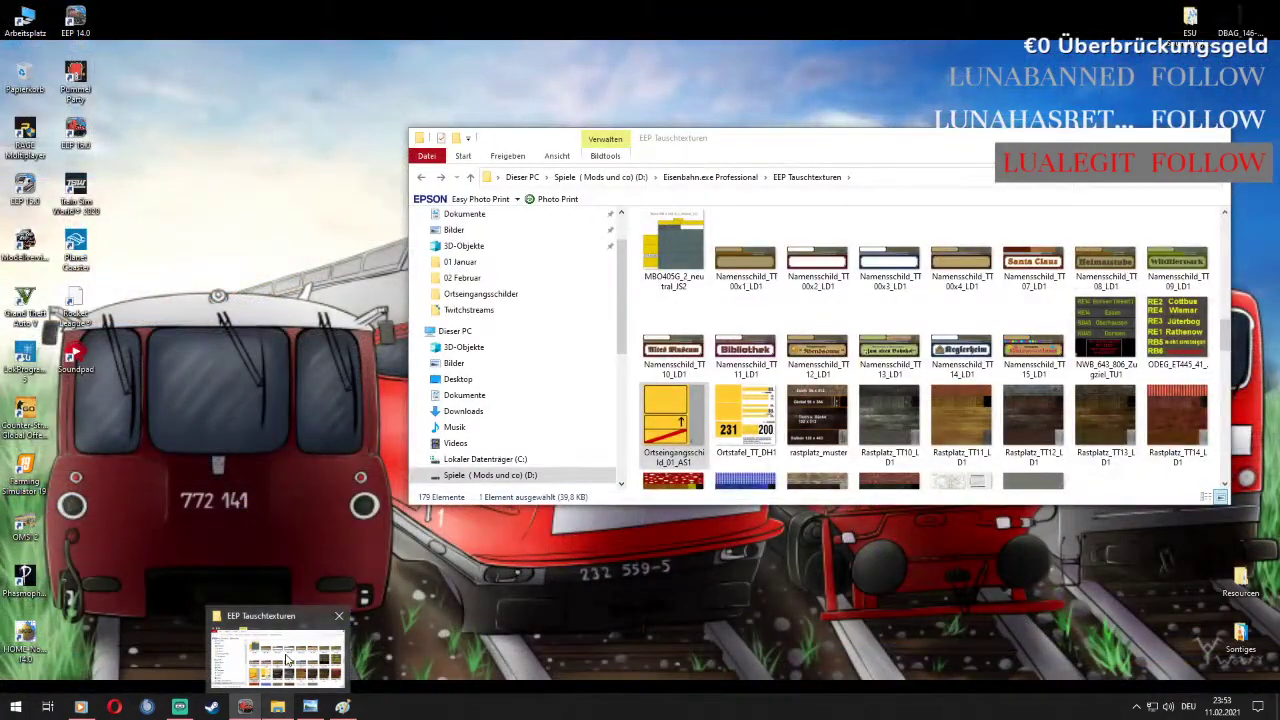
left_click(287, 660)
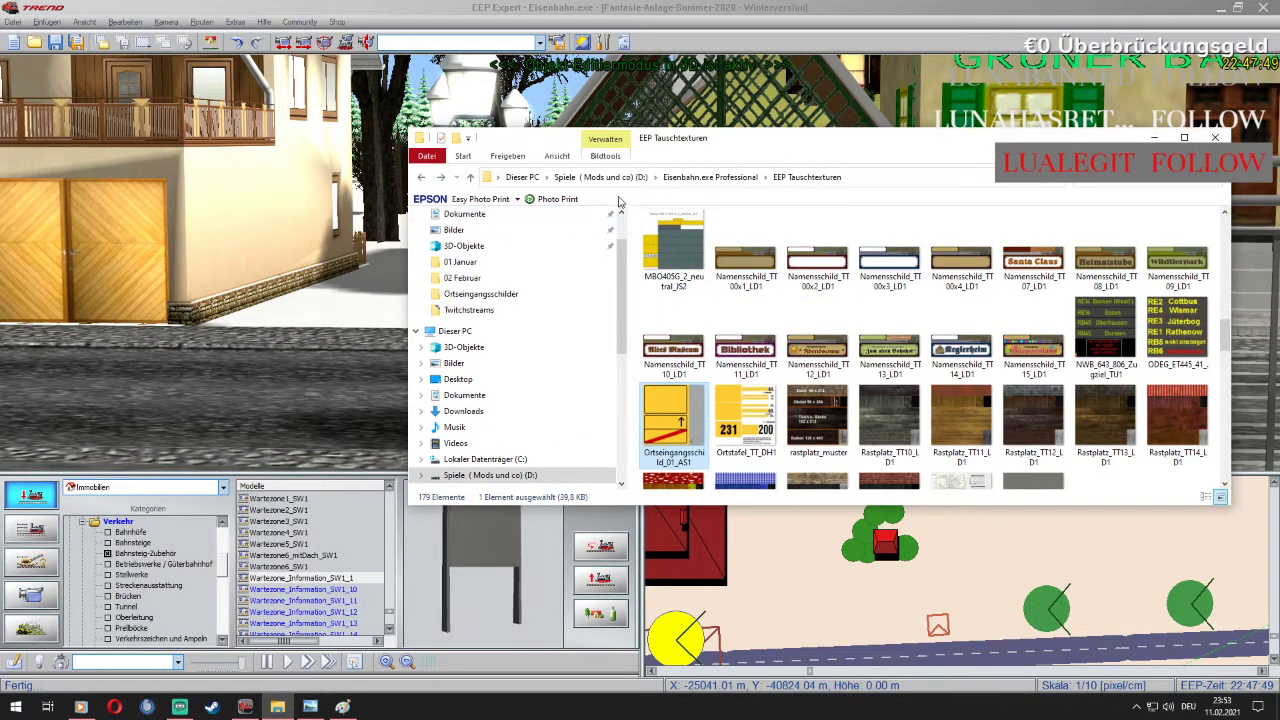
left_click(484, 476)
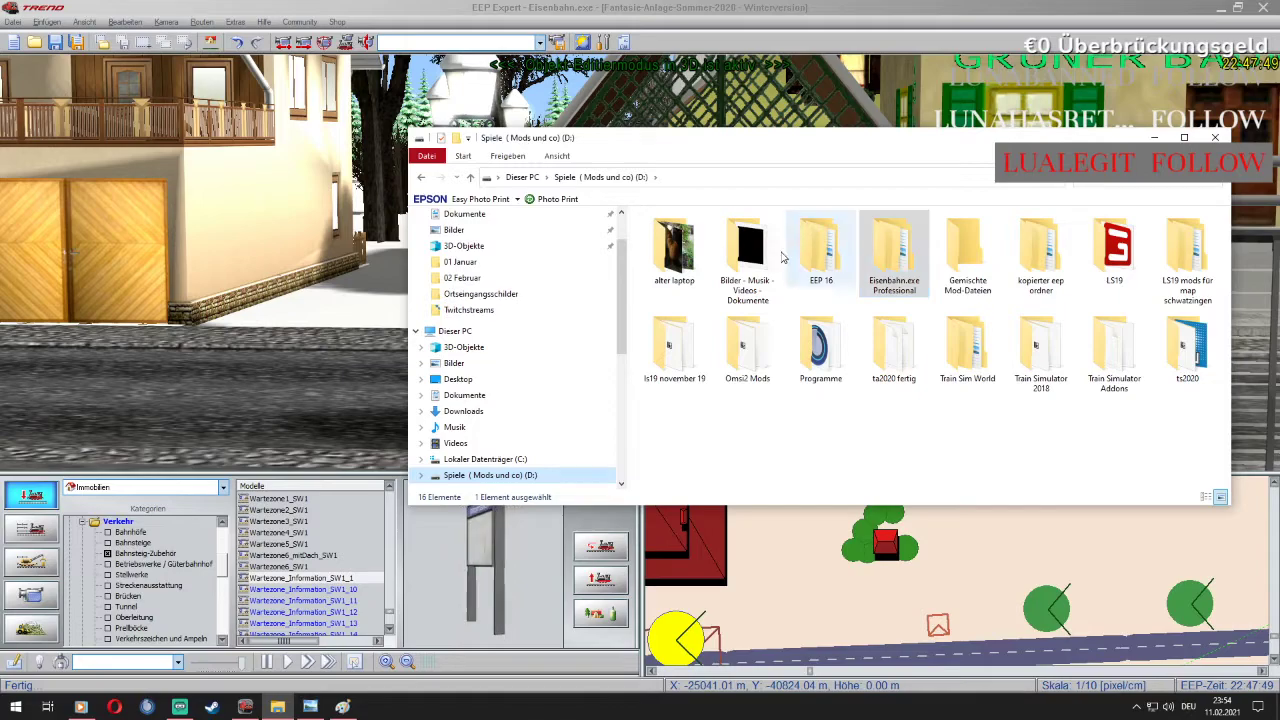
double_click(674, 250)
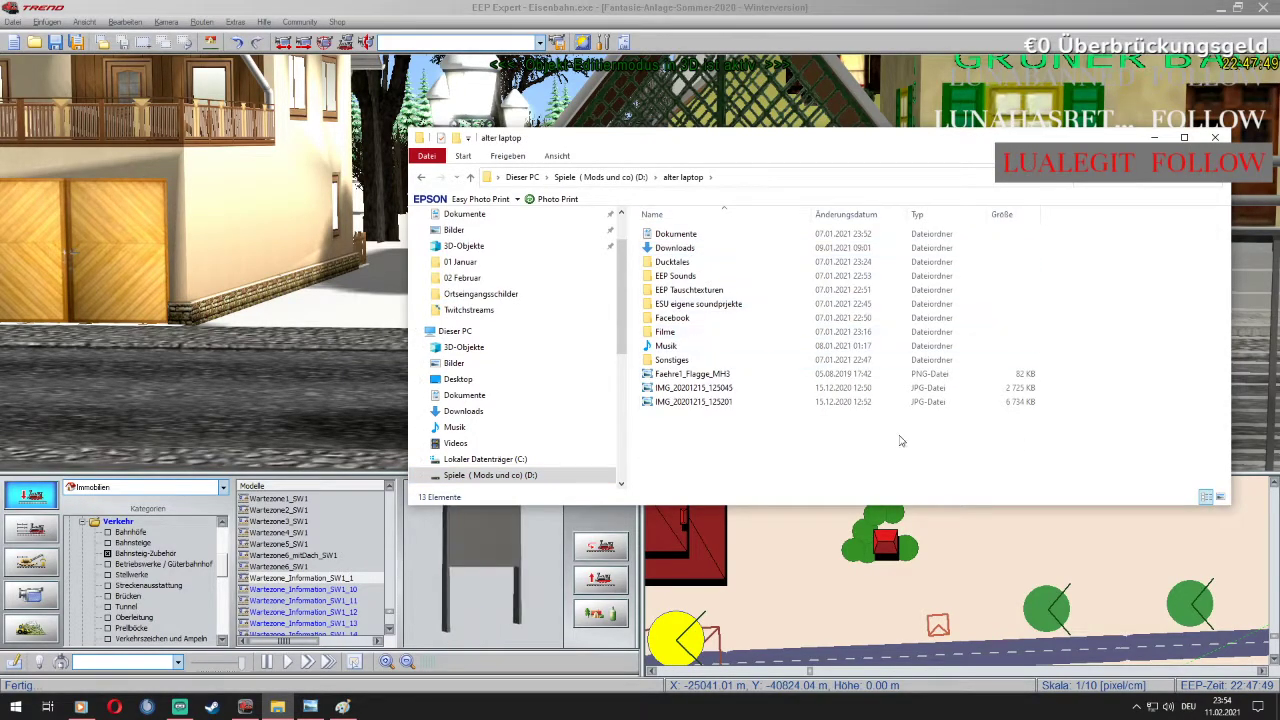
left_click(1219, 497)
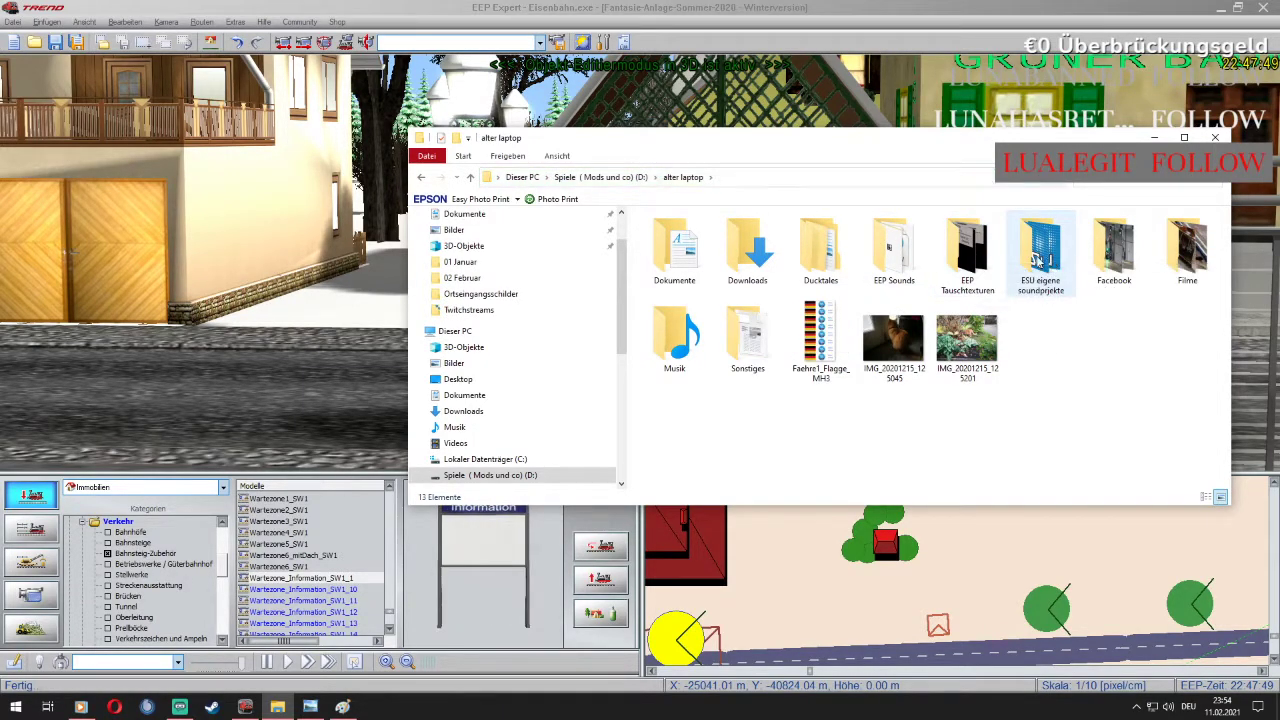
left_click(758, 257)
double_click(758, 257)
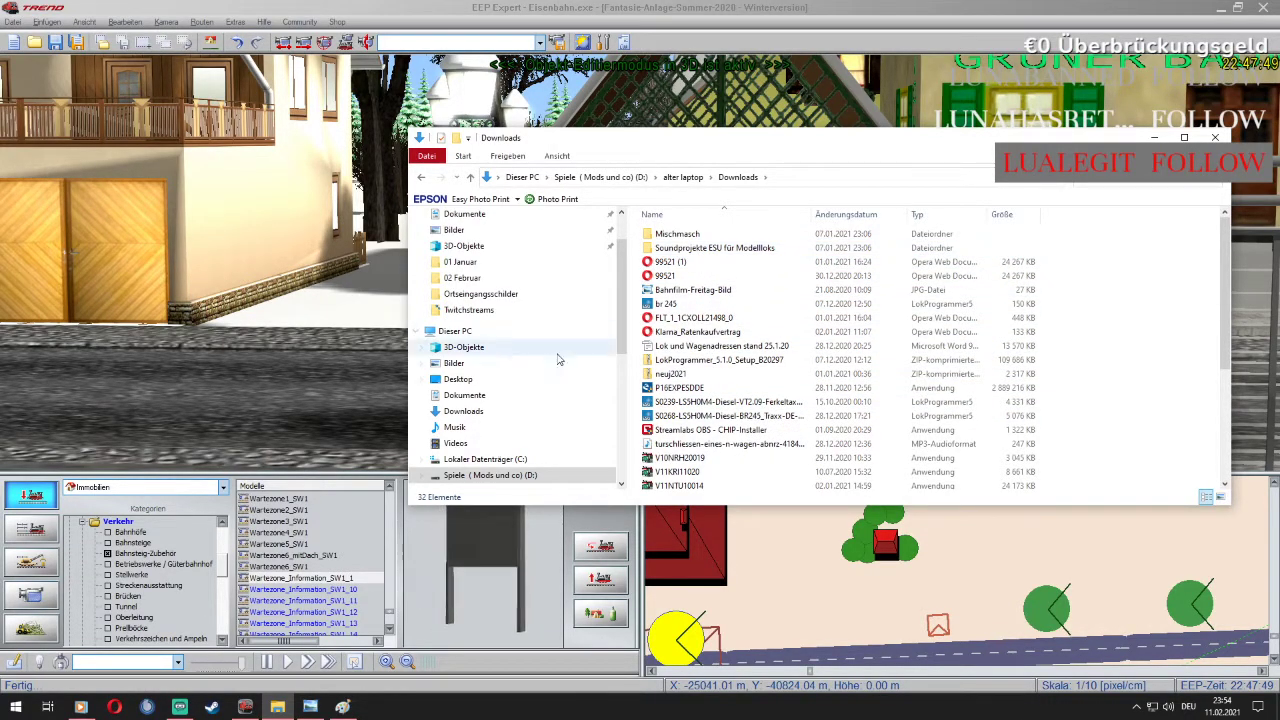
Inspect the image 1-607fb311c7 from the sonstiges folder in Downloads using Paint and close it again
left_click(472, 414)
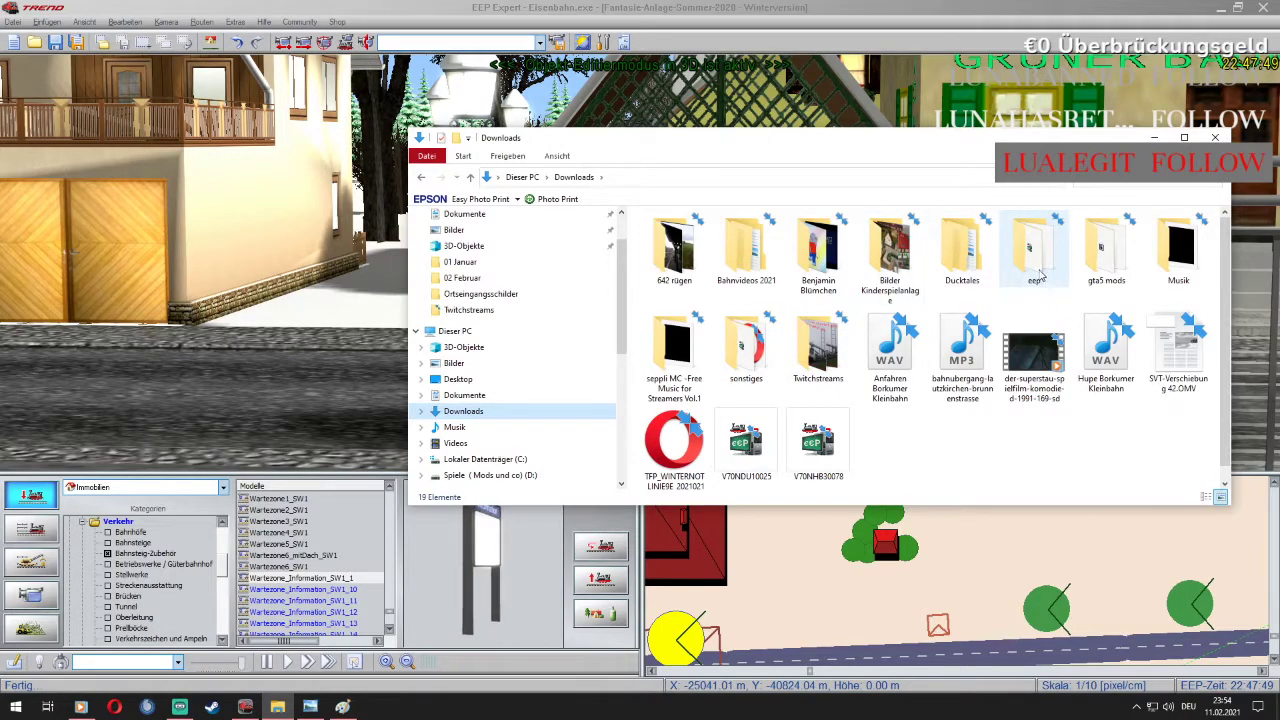
double_click(760, 355)
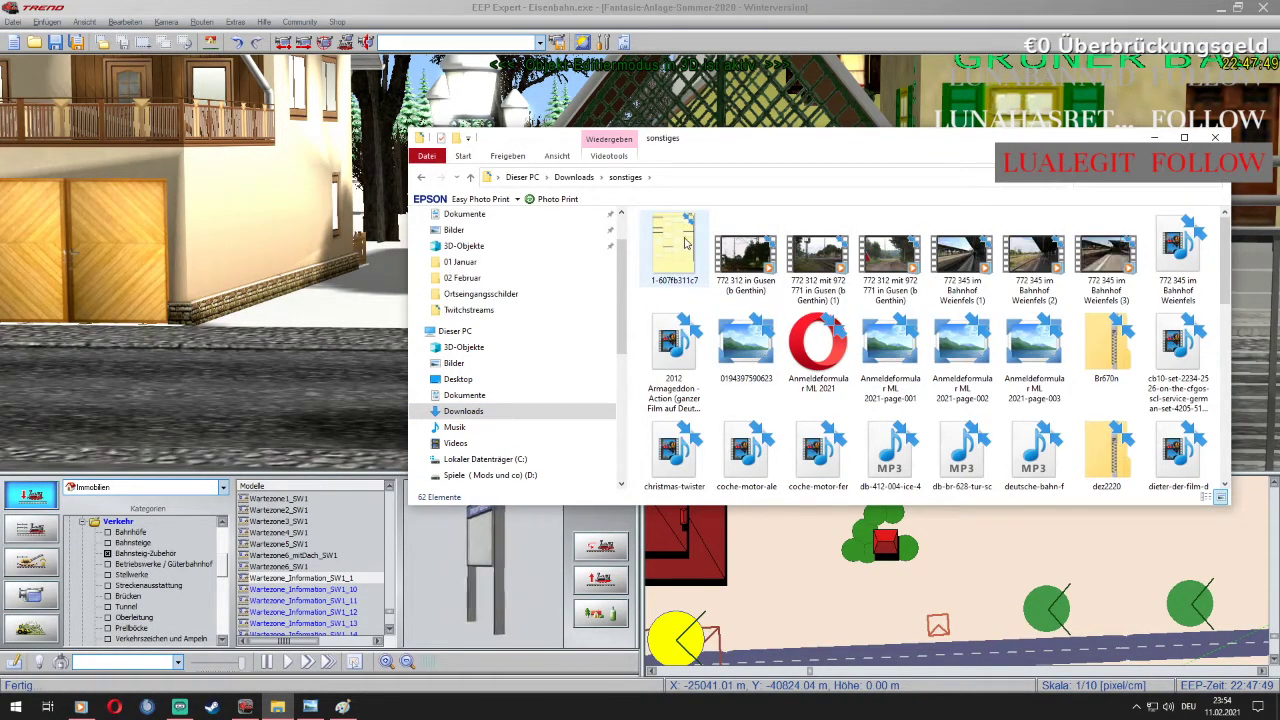
left_click(684, 241)
right_click(684, 241)
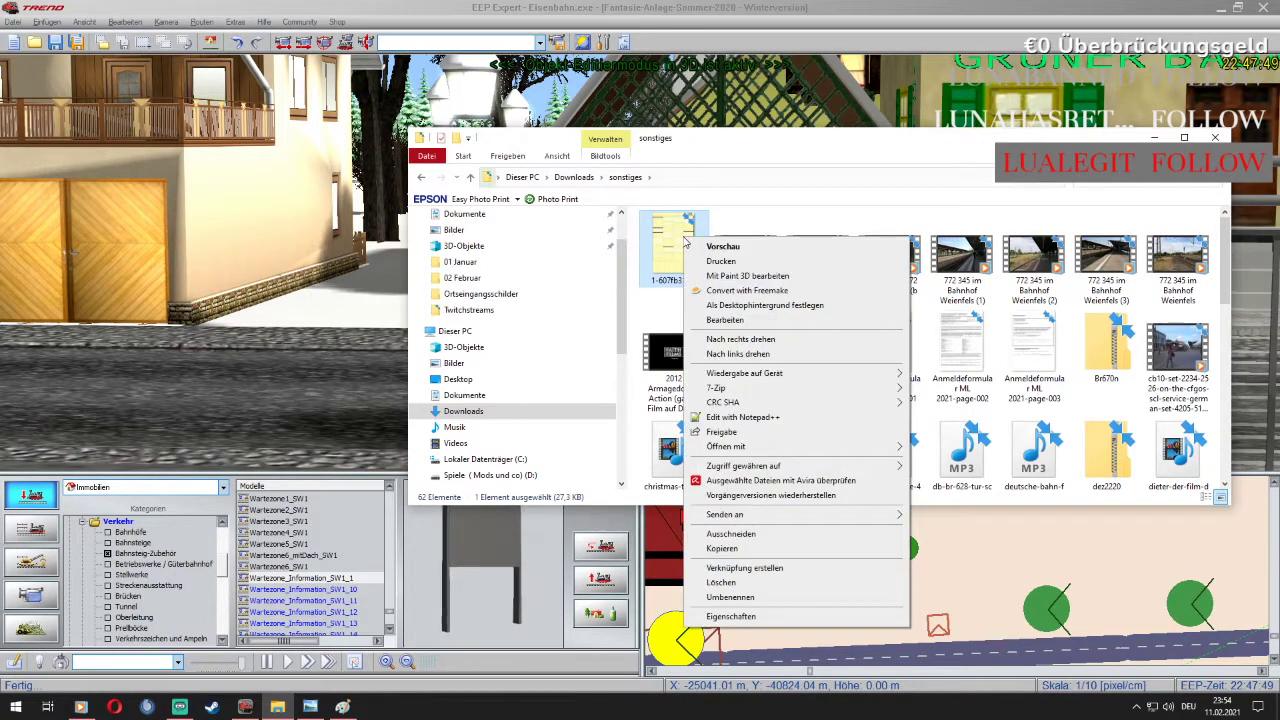
left_click(733, 322)
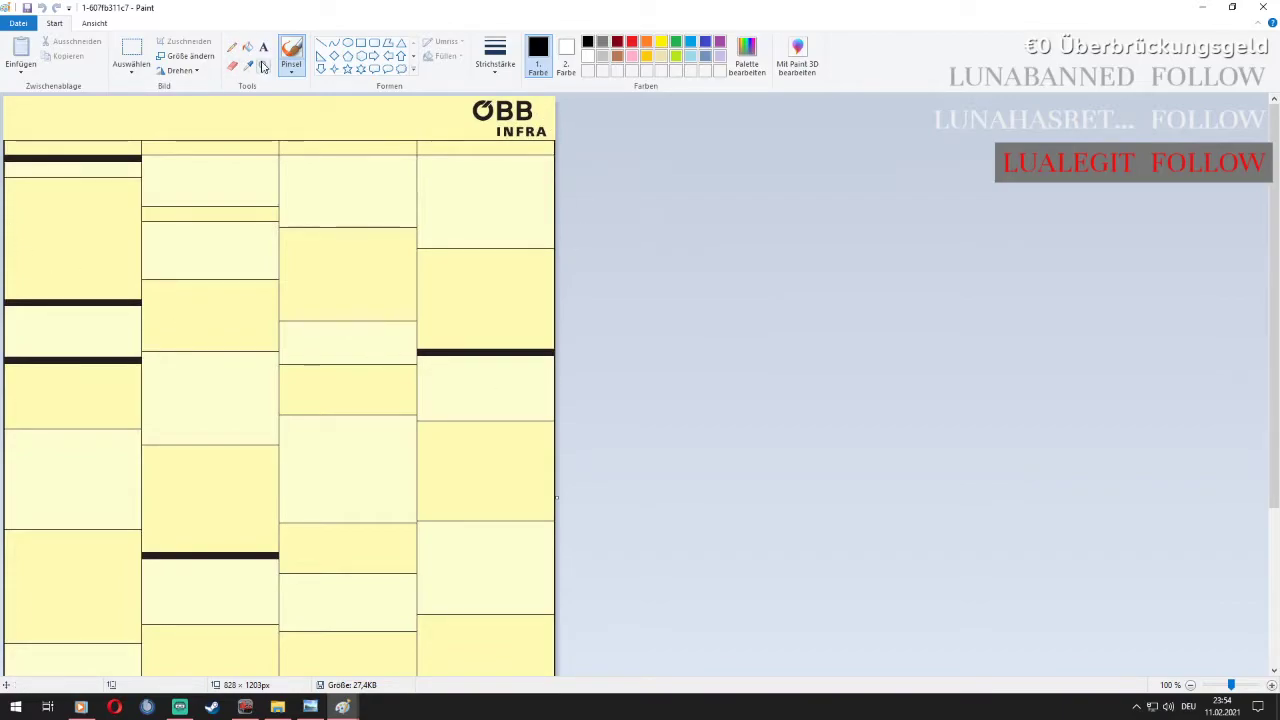
left_click(1263, 7)
Open vdocuments.mx_oebb-fahrplan-wien-hauptbahnhof-2013-page-001 from the sonstiges folder in Paint at 25 % zoom
scroll(966, 249, "down", 6)
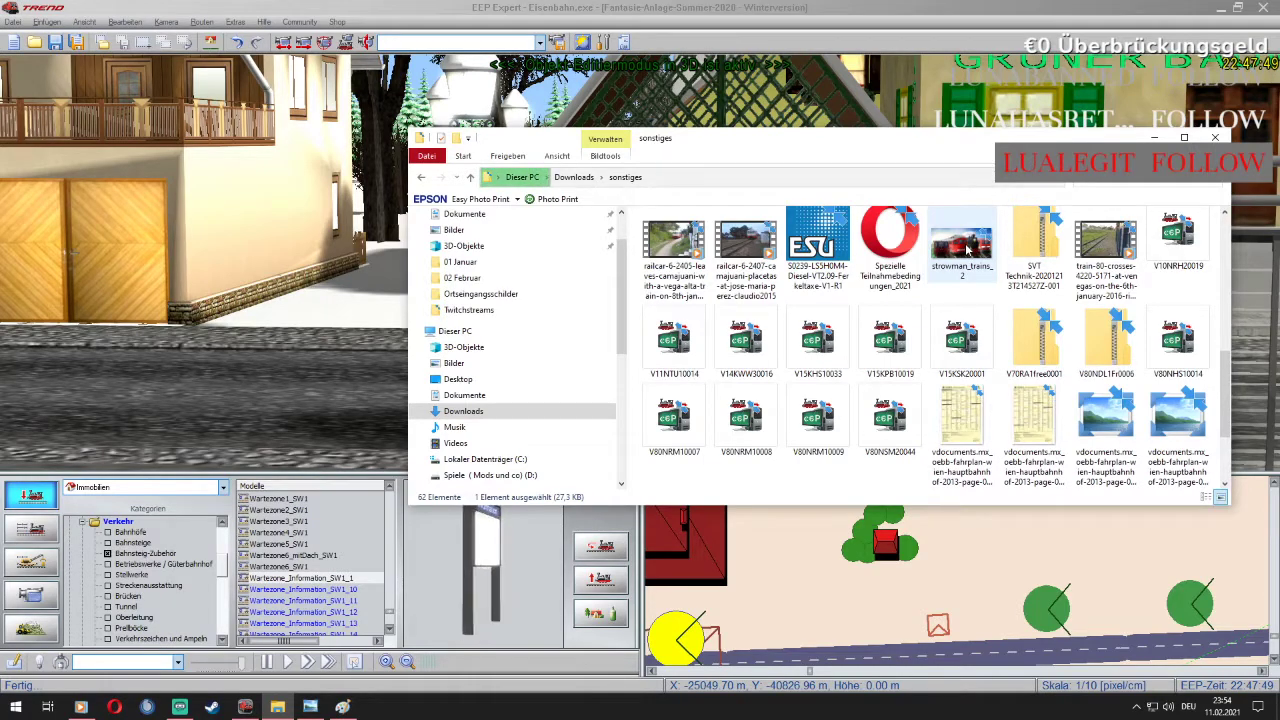
right_click(980, 410)
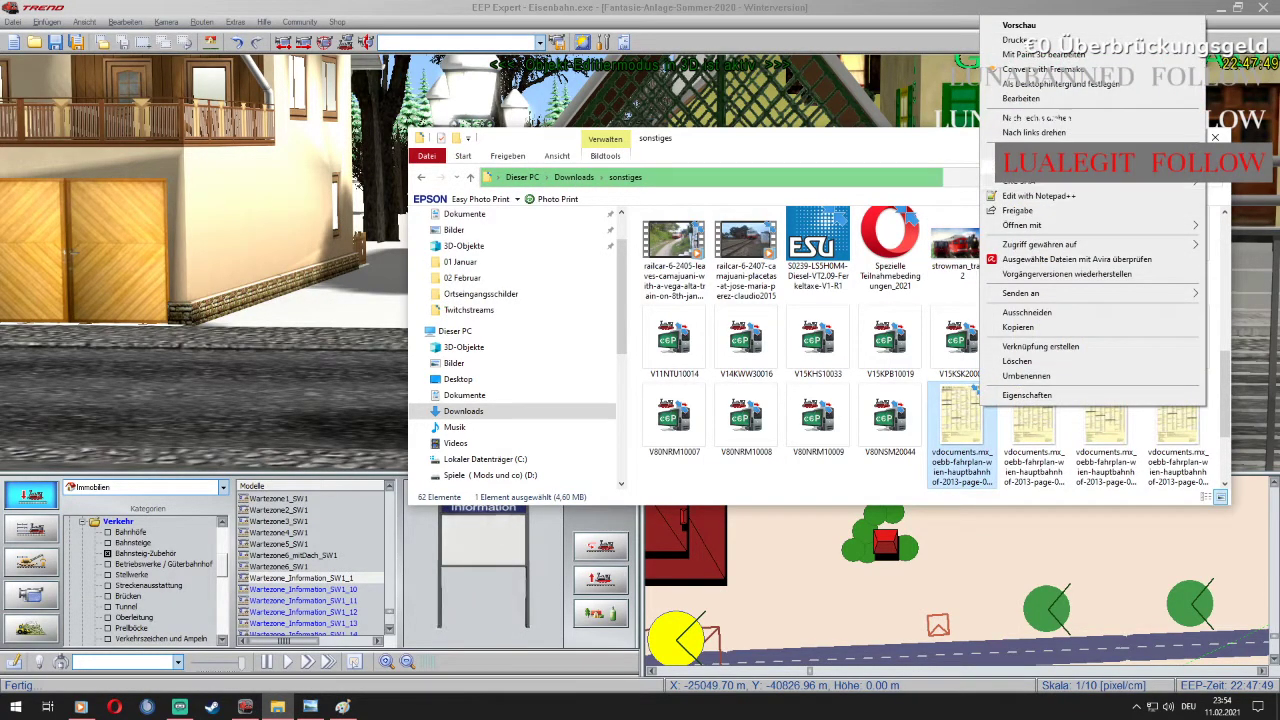
left_click(932, 96)
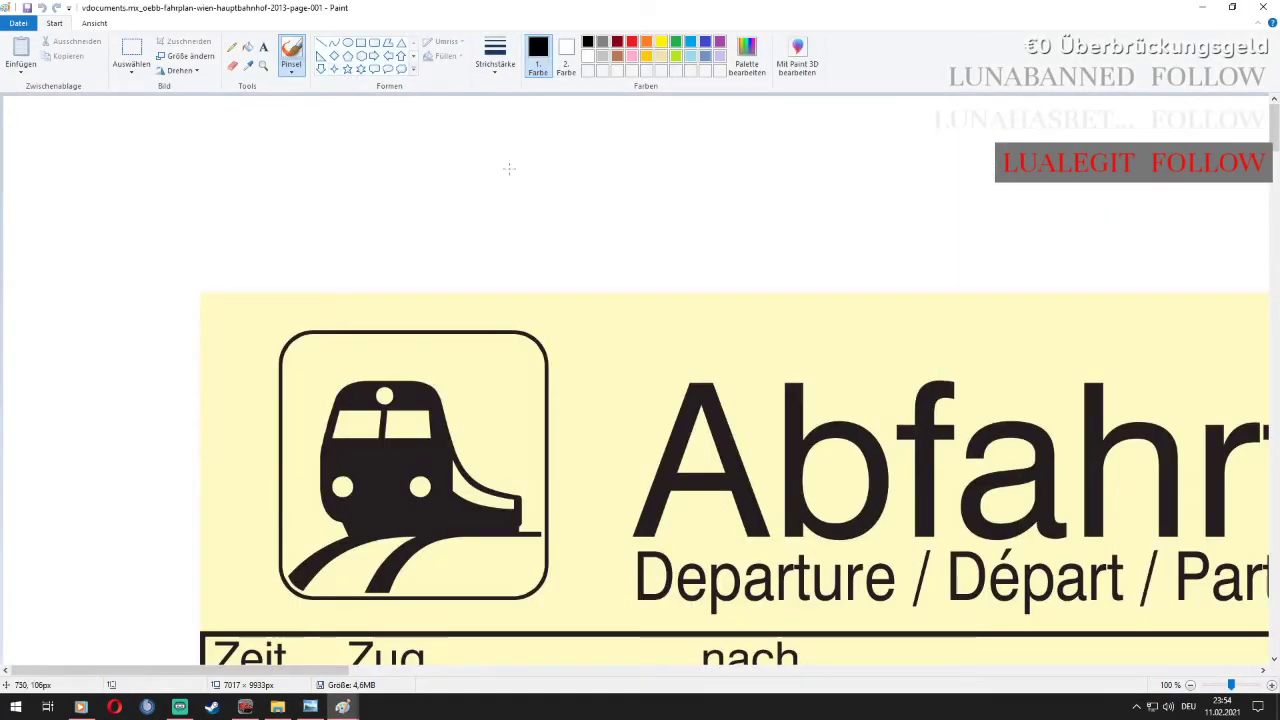
left_click(266, 66)
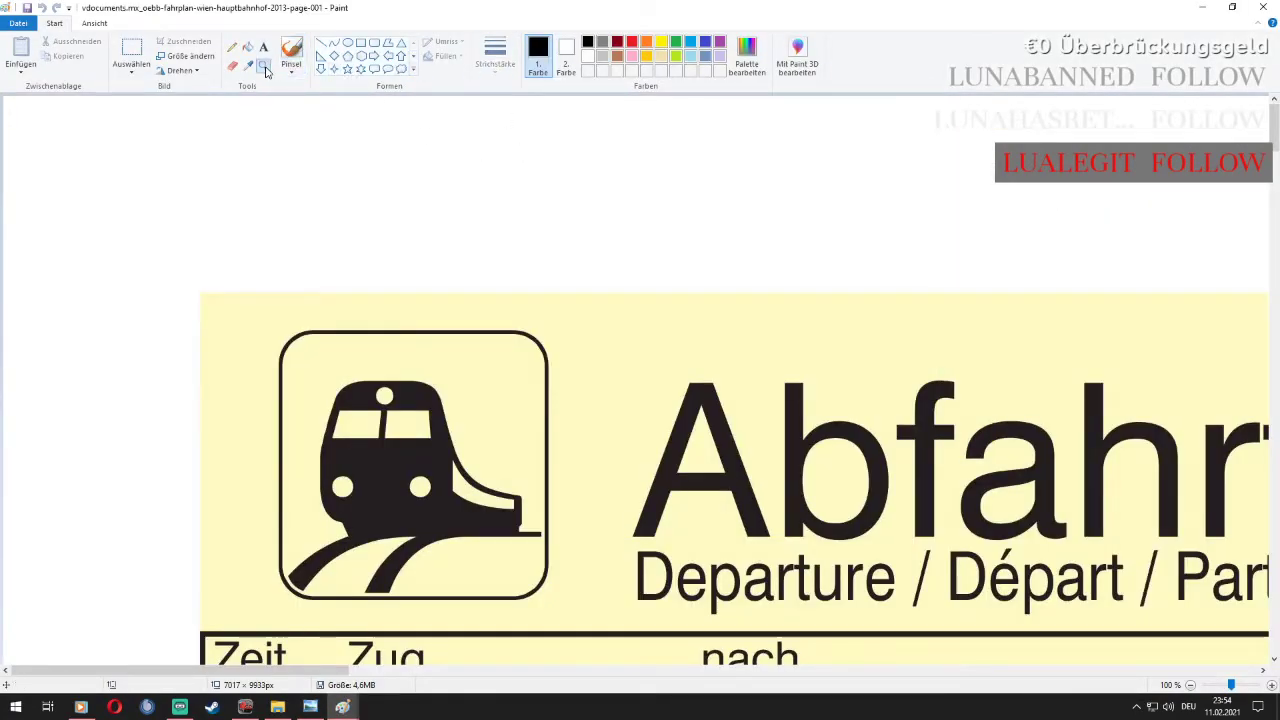
right_click(530, 320)
right_click(487, 356)
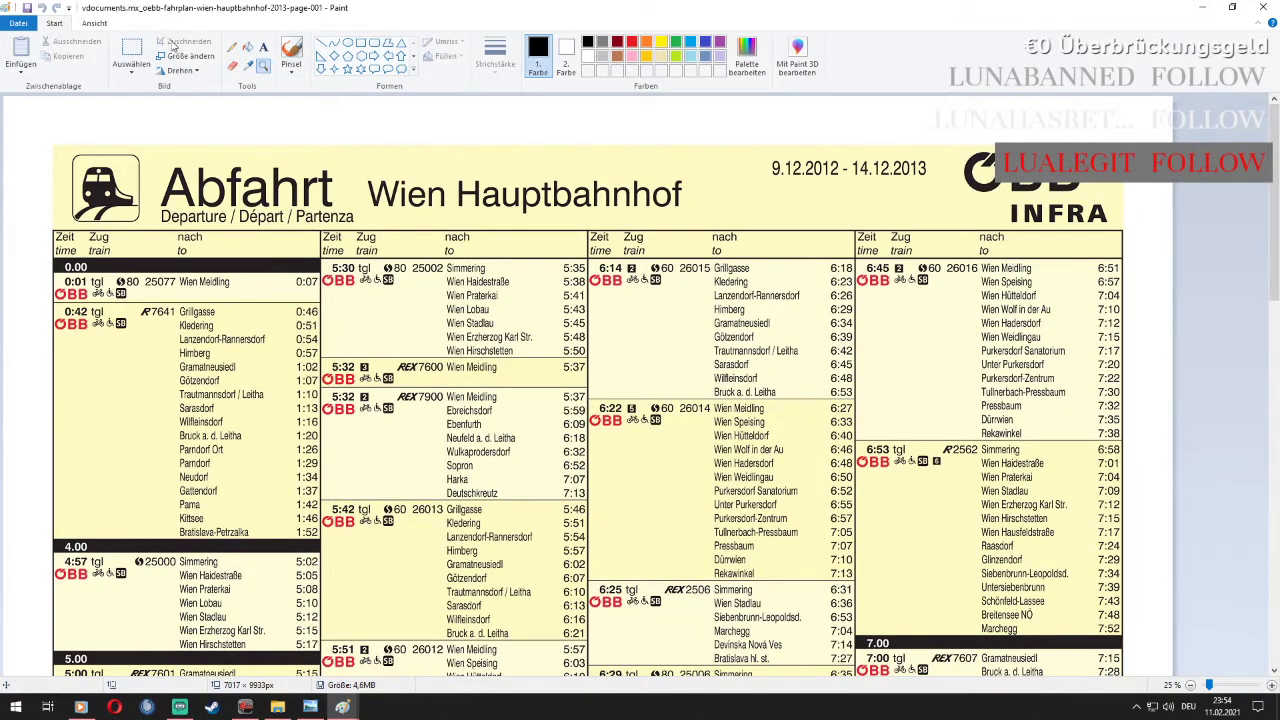
Remove the validity dates and the station name Wien Hauptbahnhof from the timetable's header
left_click(131, 52)
mouse_move(758, 160)
left_mouse_down()
mouse_move(767, 184)
mouse_move(810, 163)
mouse_move(935, 153)
left_mouse_up()
key("Delete")
left_click(766, 207)
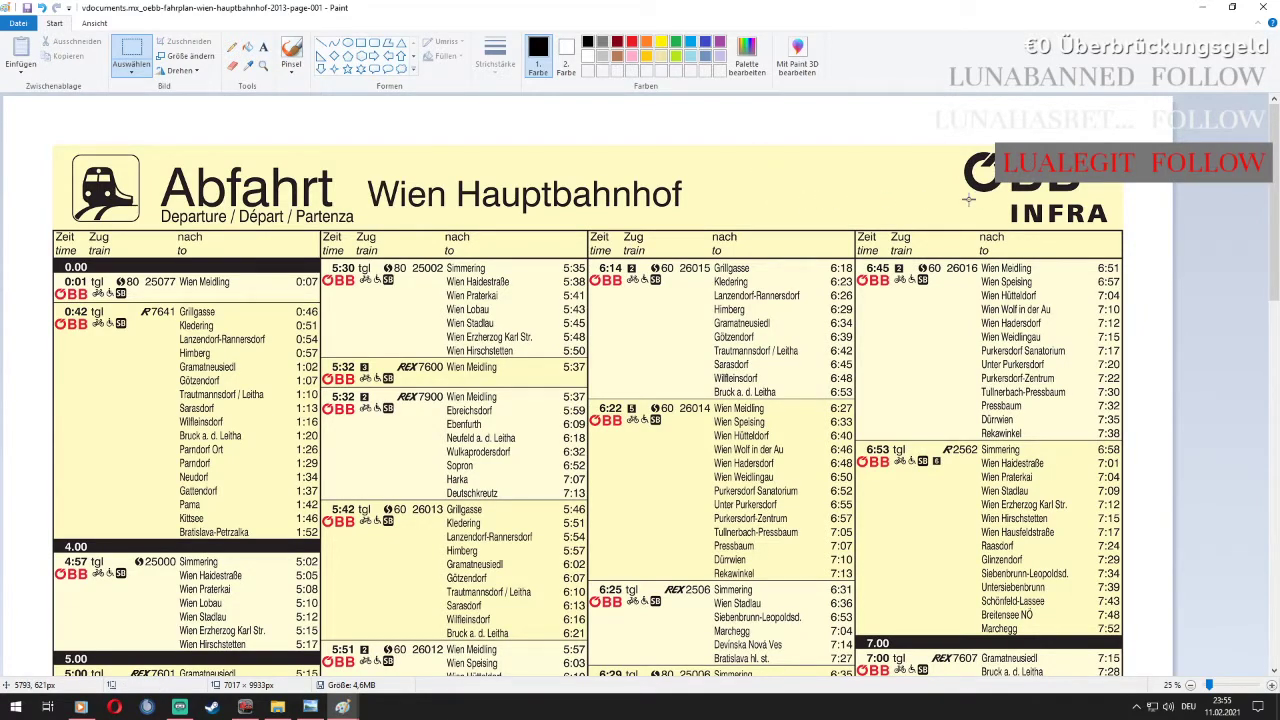
left_click_drag(733, 163, 365, 188)
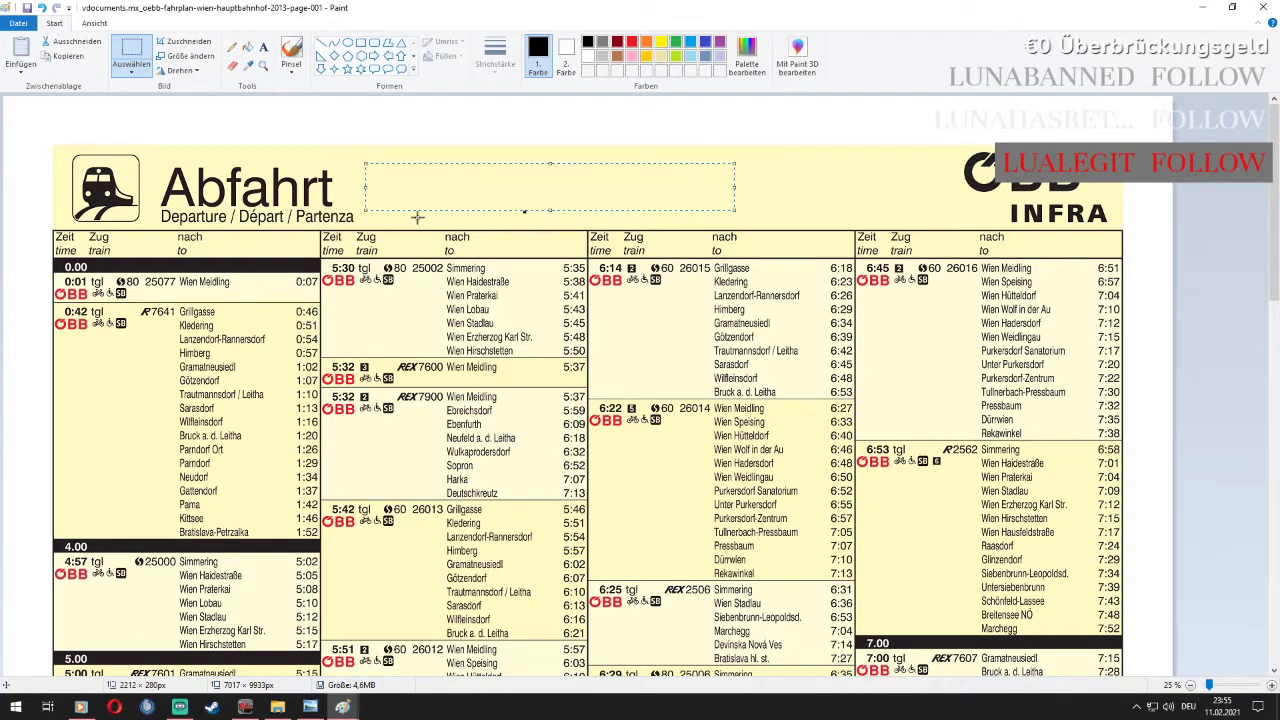
left_click(179, 292)
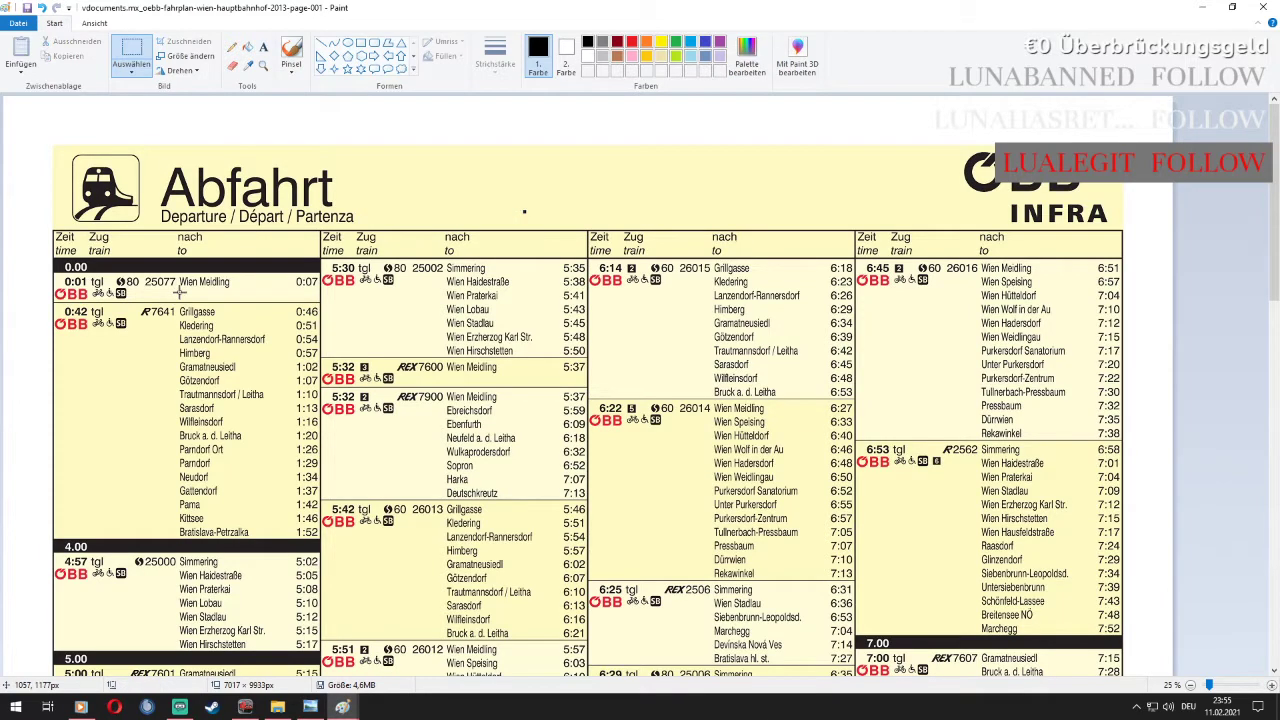
left_click(263, 65)
left_click(115, 312)
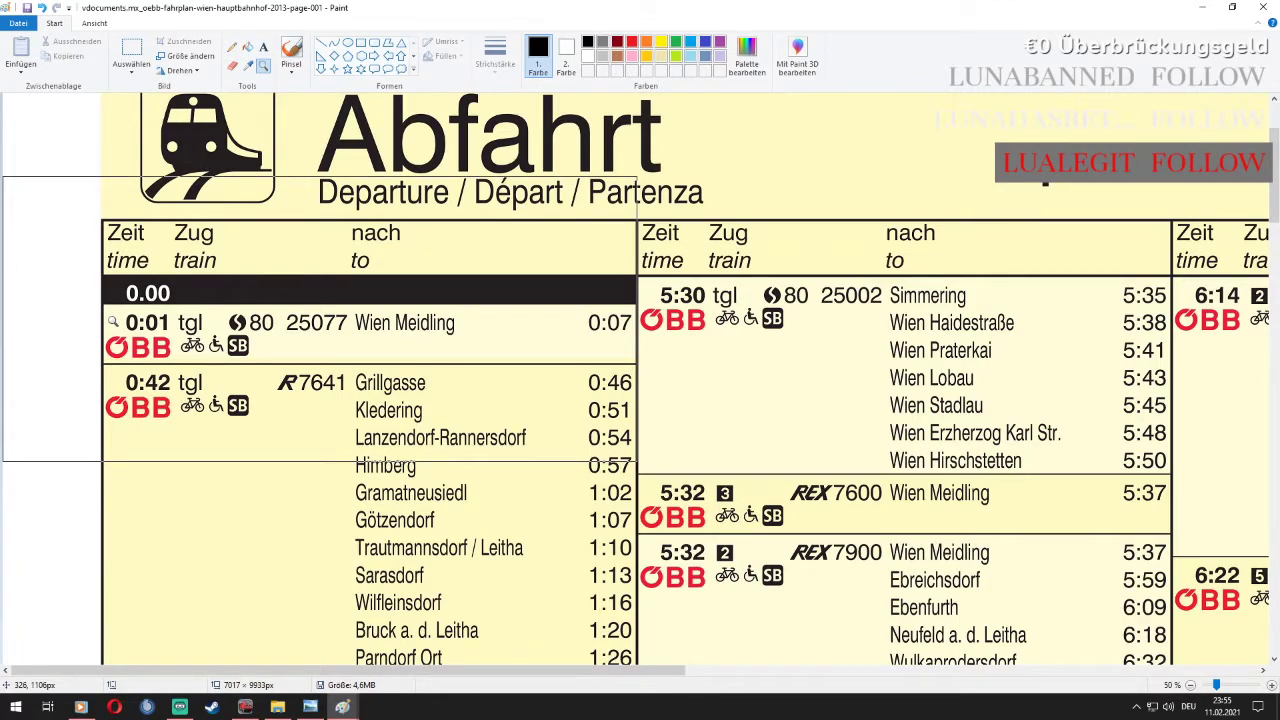
left_click(131, 55)
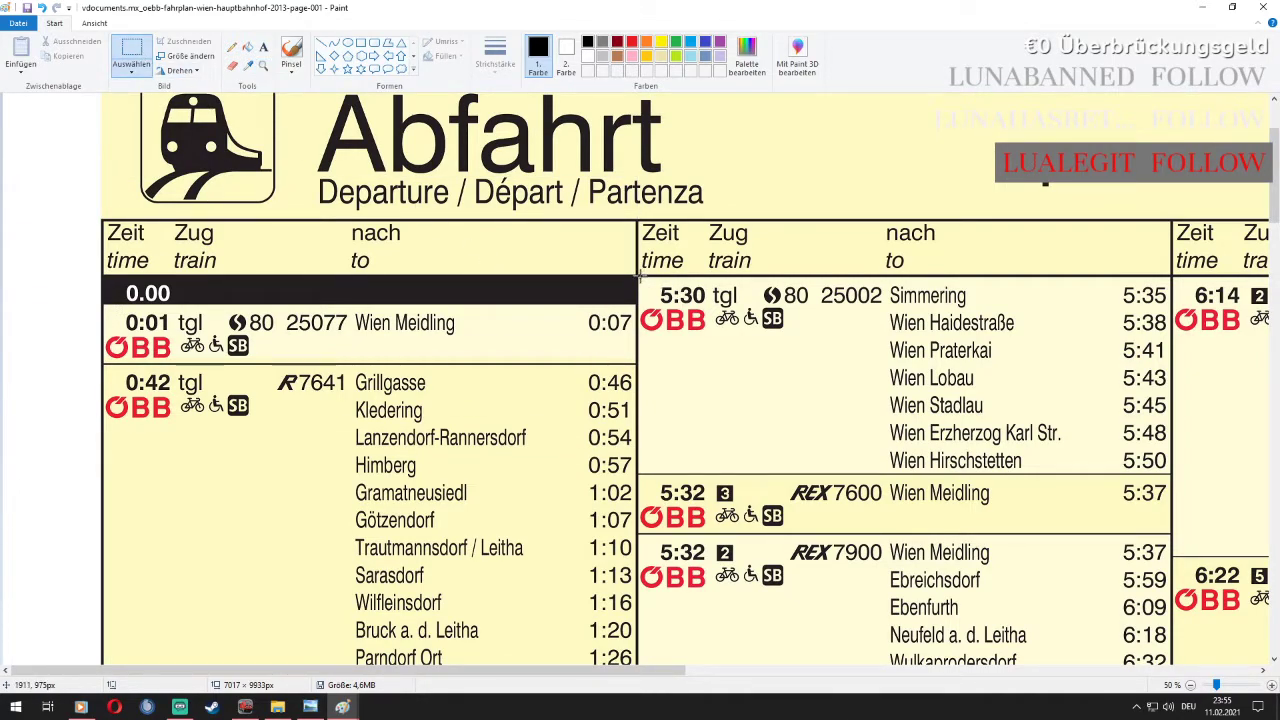
mouse_move(638, 278)
left_mouse_down()
mouse_move(660, 308)
mouse_move(782, 352)
mouse_move(1033, 404)
mouse_move(1139, 440)
mouse_move(1170, 470)
left_mouse_up()
key("Escape")
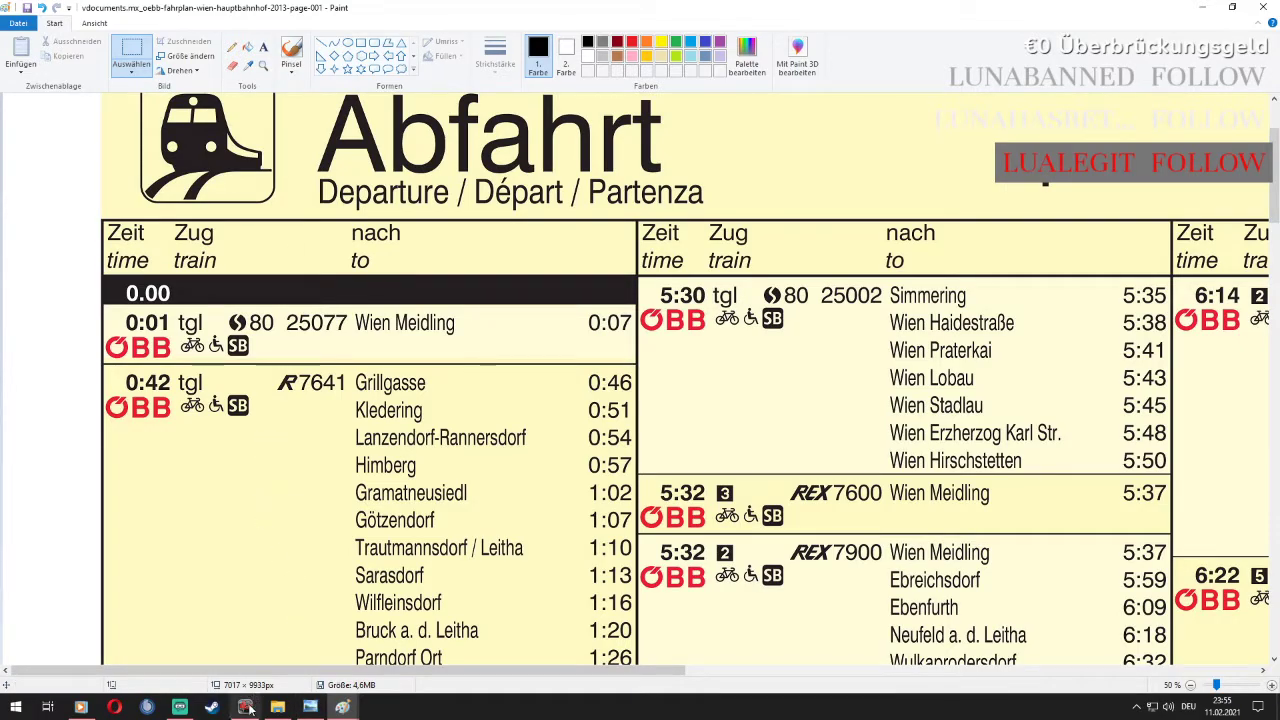
Switch back to EEP, activate the vehicle control mode and open the timetable settings
left_click(310, 707)
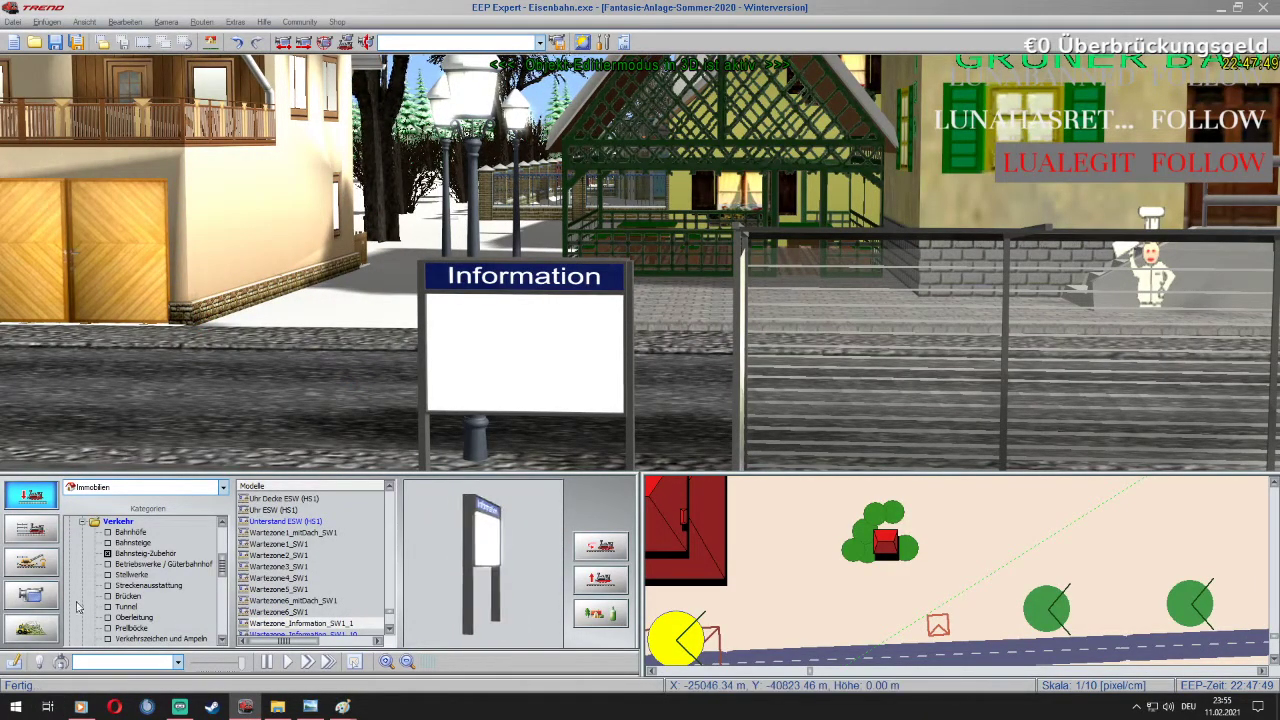
left_click(48, 537)
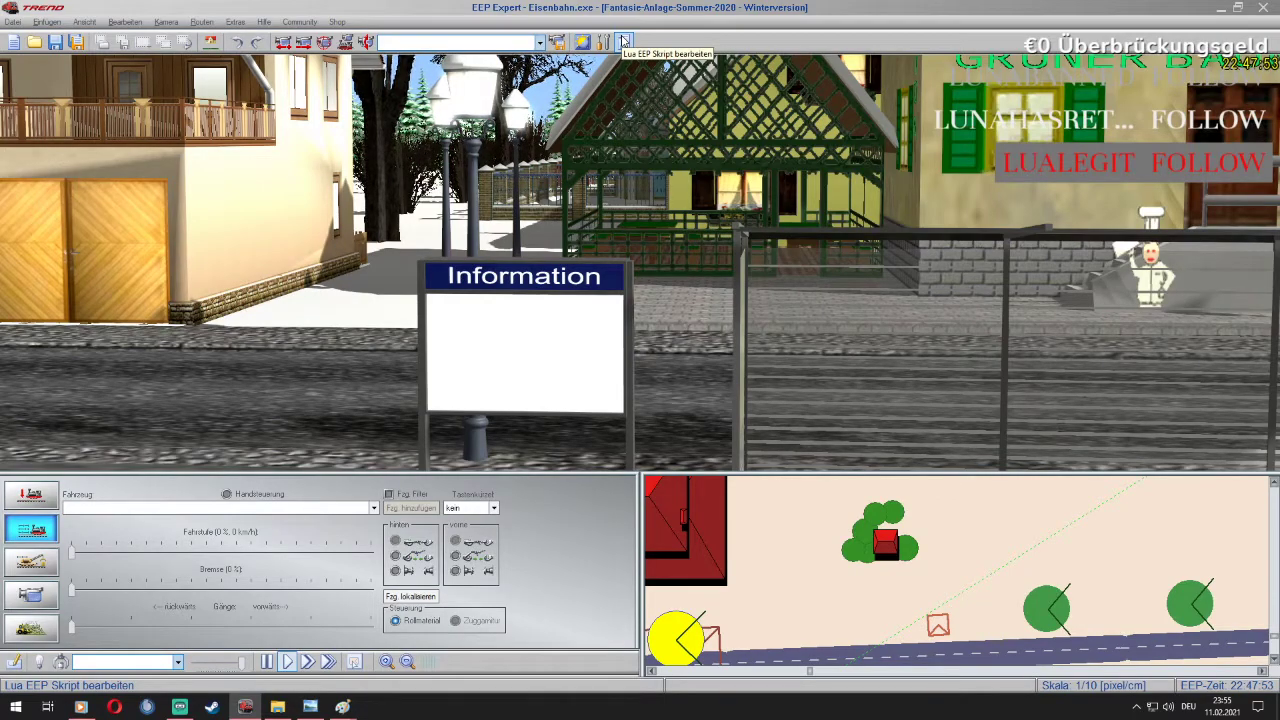
left_click(202, 21)
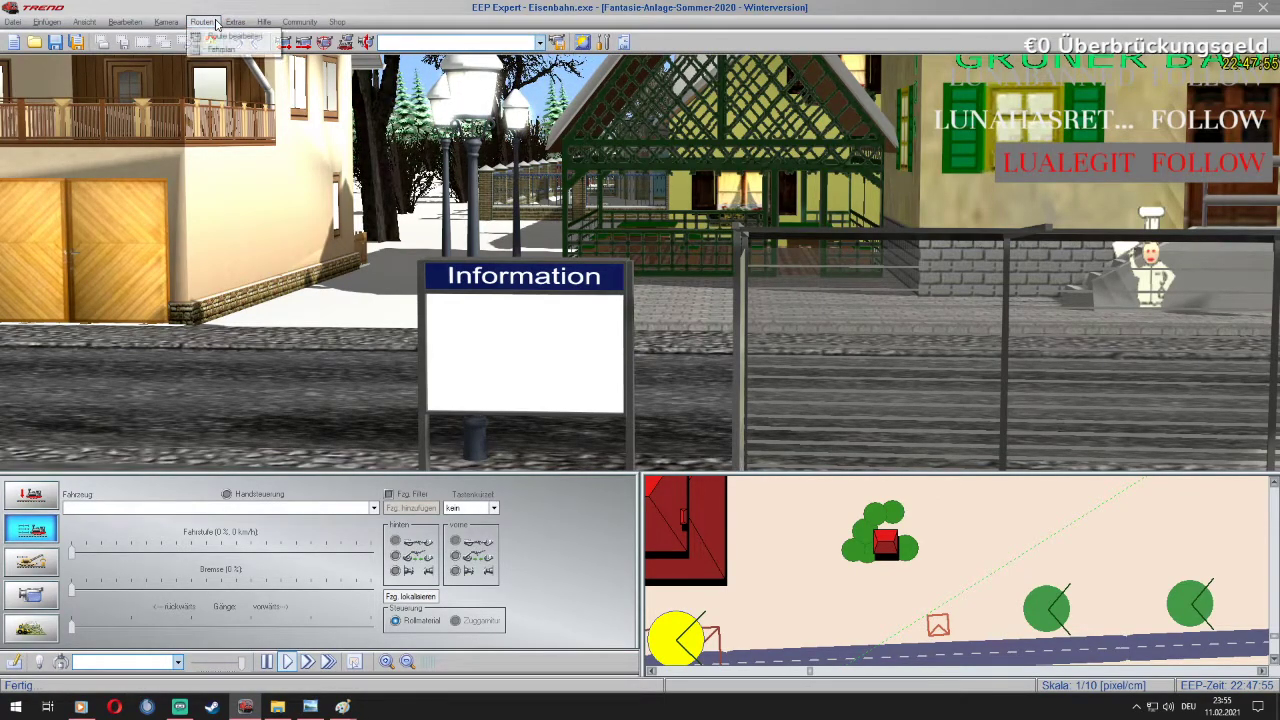
left_click(220, 49)
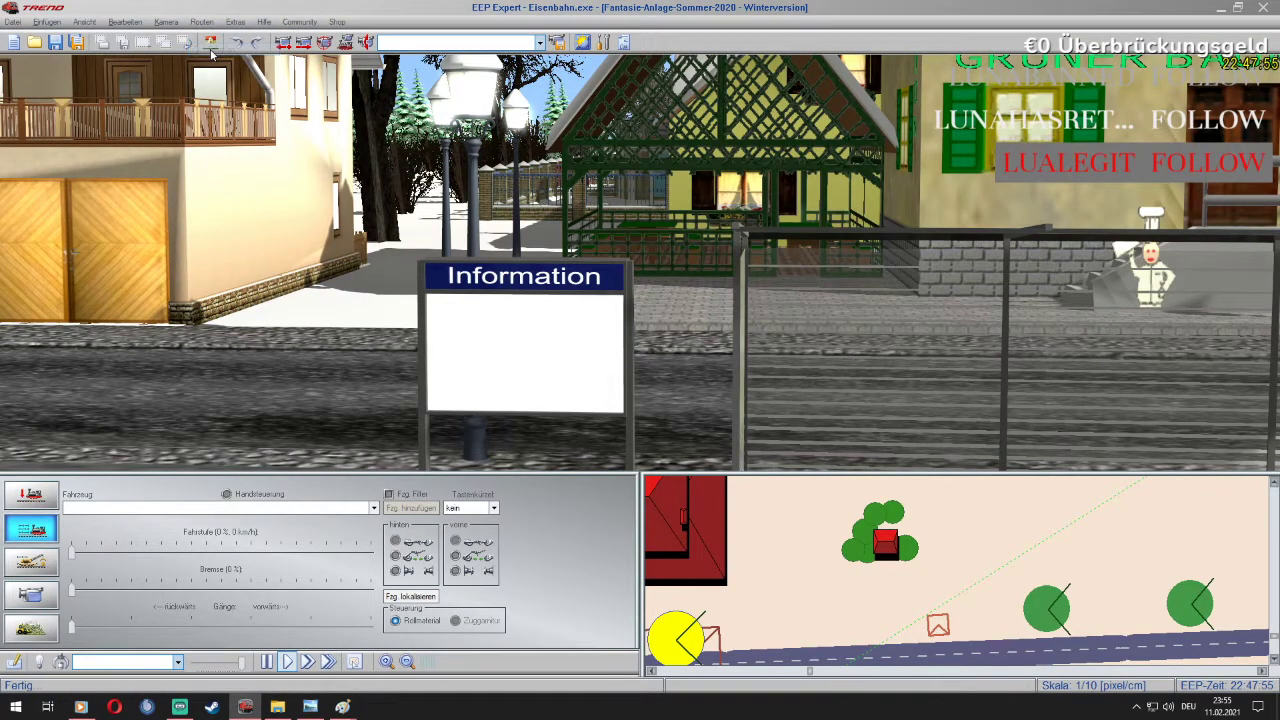
Show the timetable of vehicle #ÖBB 5047 049 and check its first departure entry at 05:06:00
left_click(600, 256)
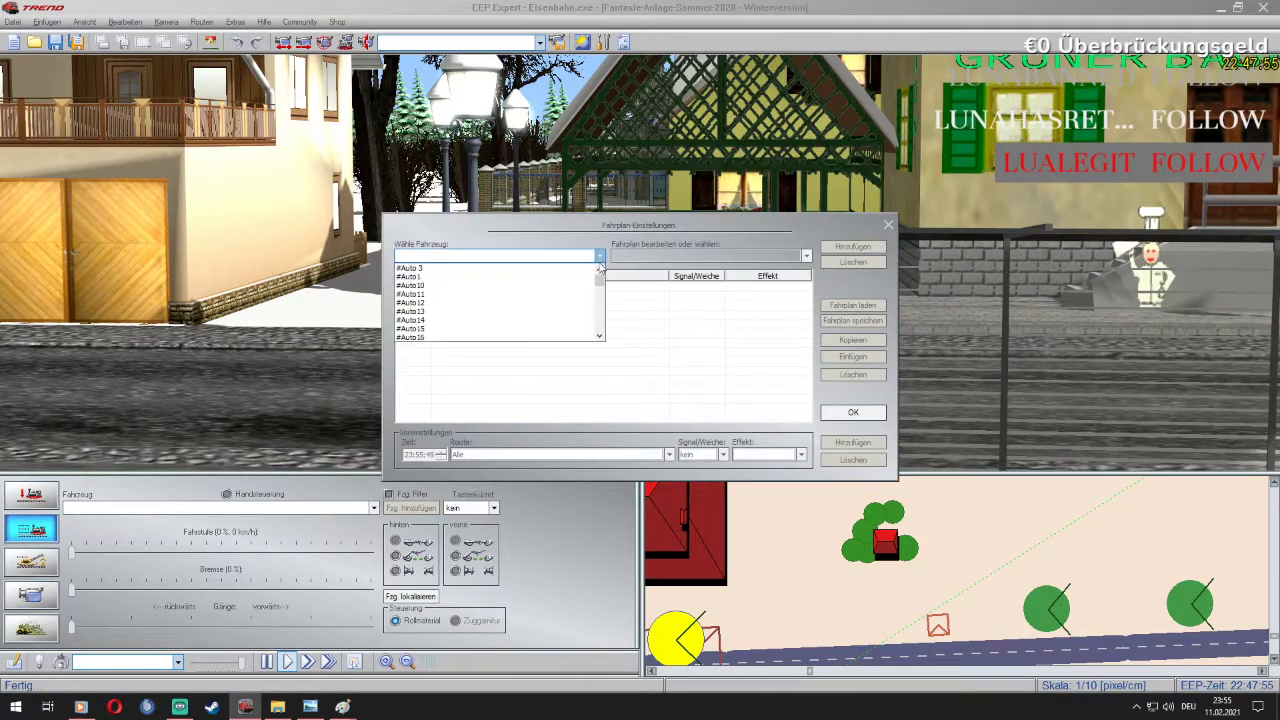
left_click_drag(600, 283, 603, 322)
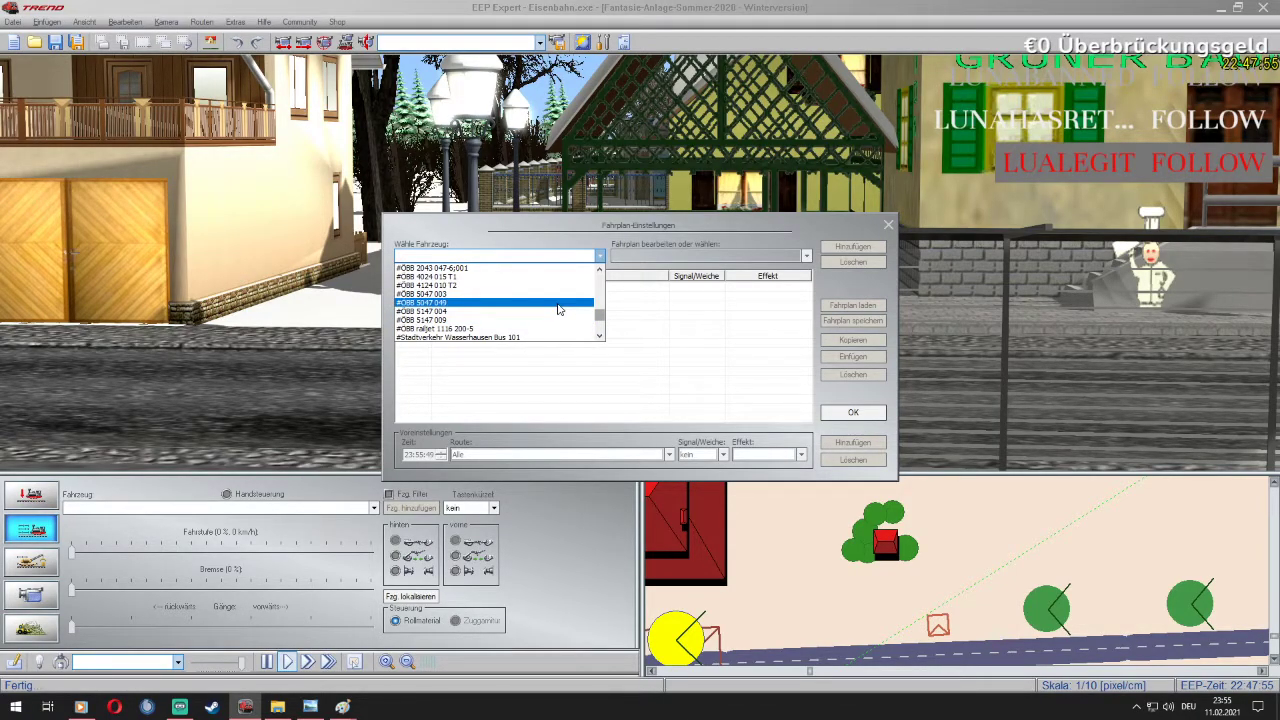
left_click(558, 302)
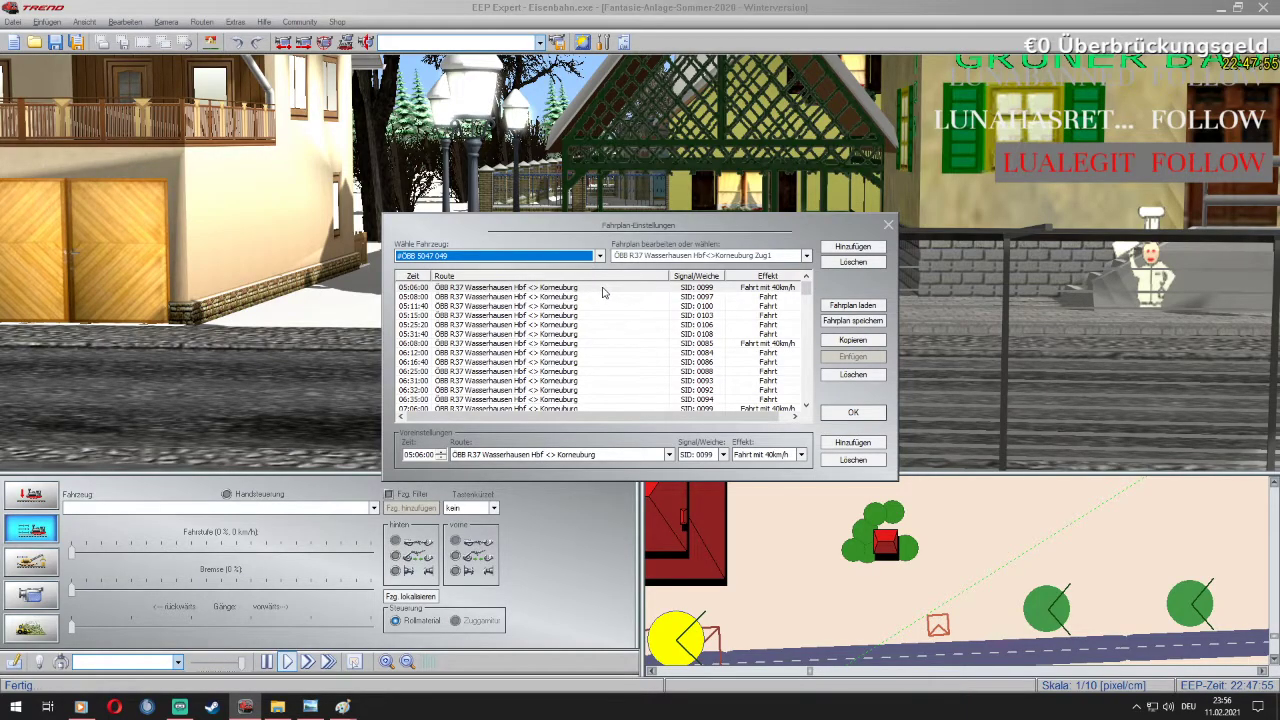
left_click(477, 289)
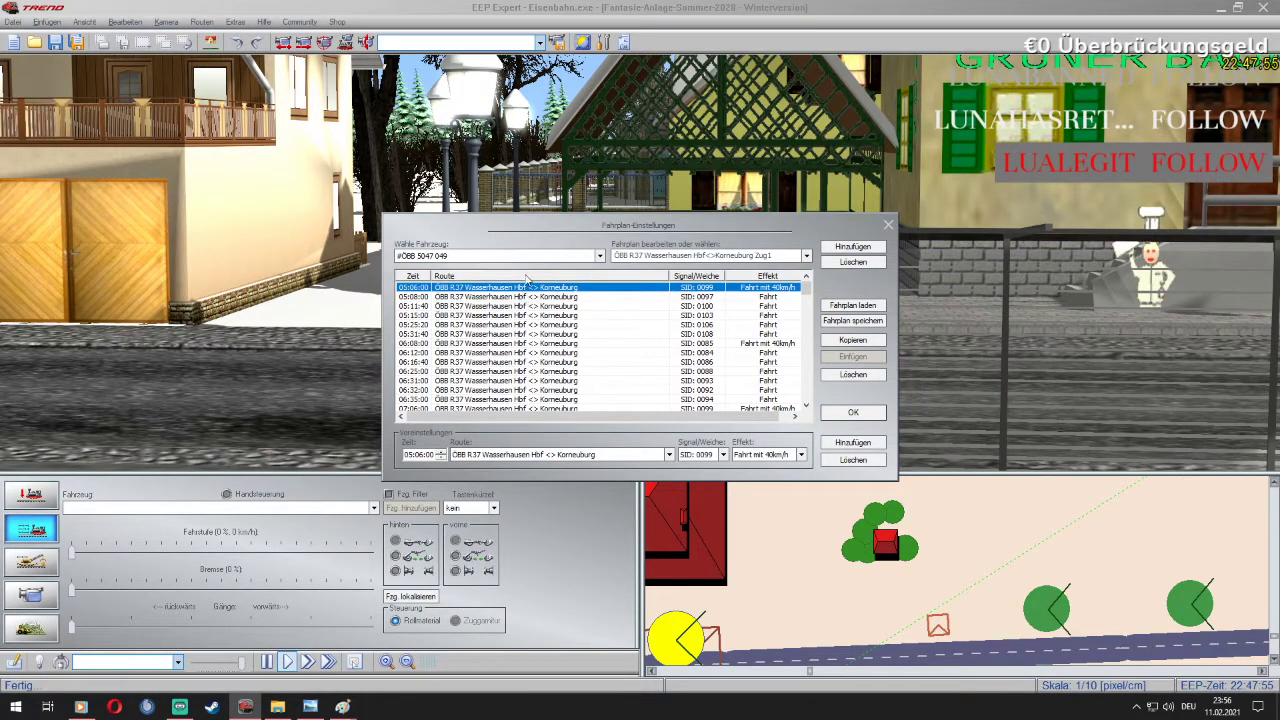
Show the timetable of vehicle #ÖBB 5047 003 and review its entries from the first to the last one of the day
left_click(599, 257)
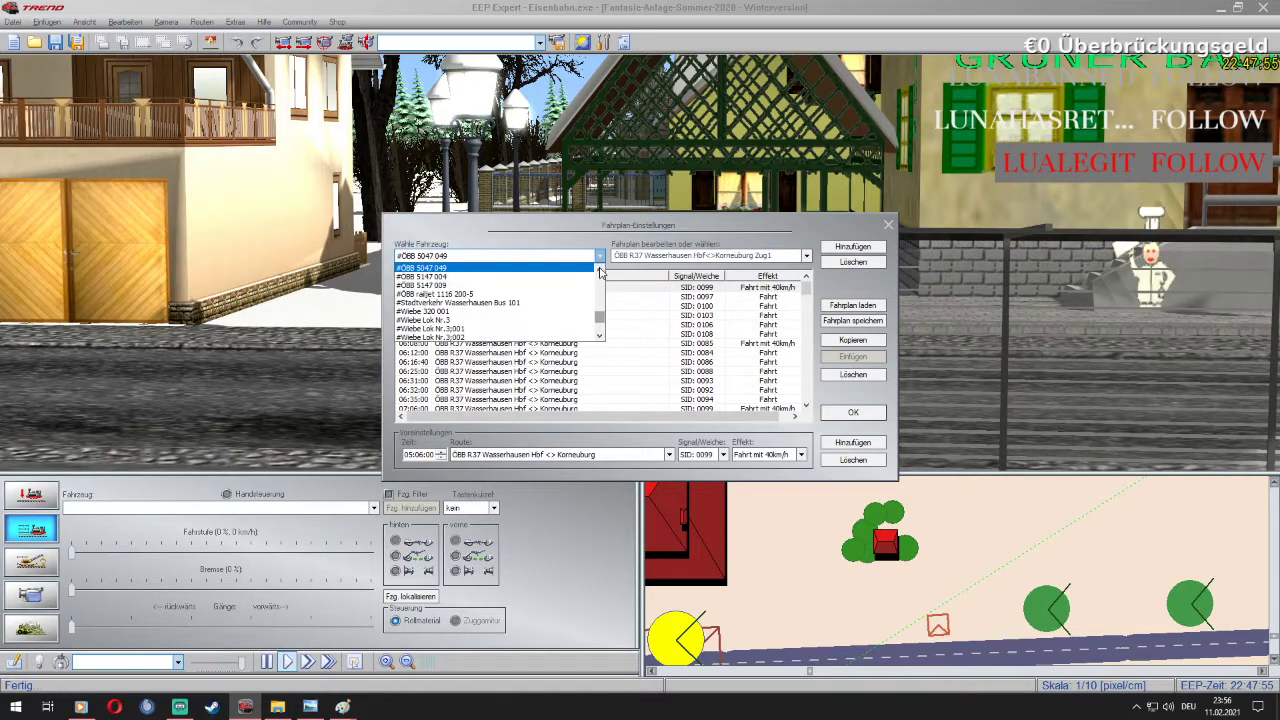
left_click(598, 268)
left_click(598, 268)
left_click(585, 268)
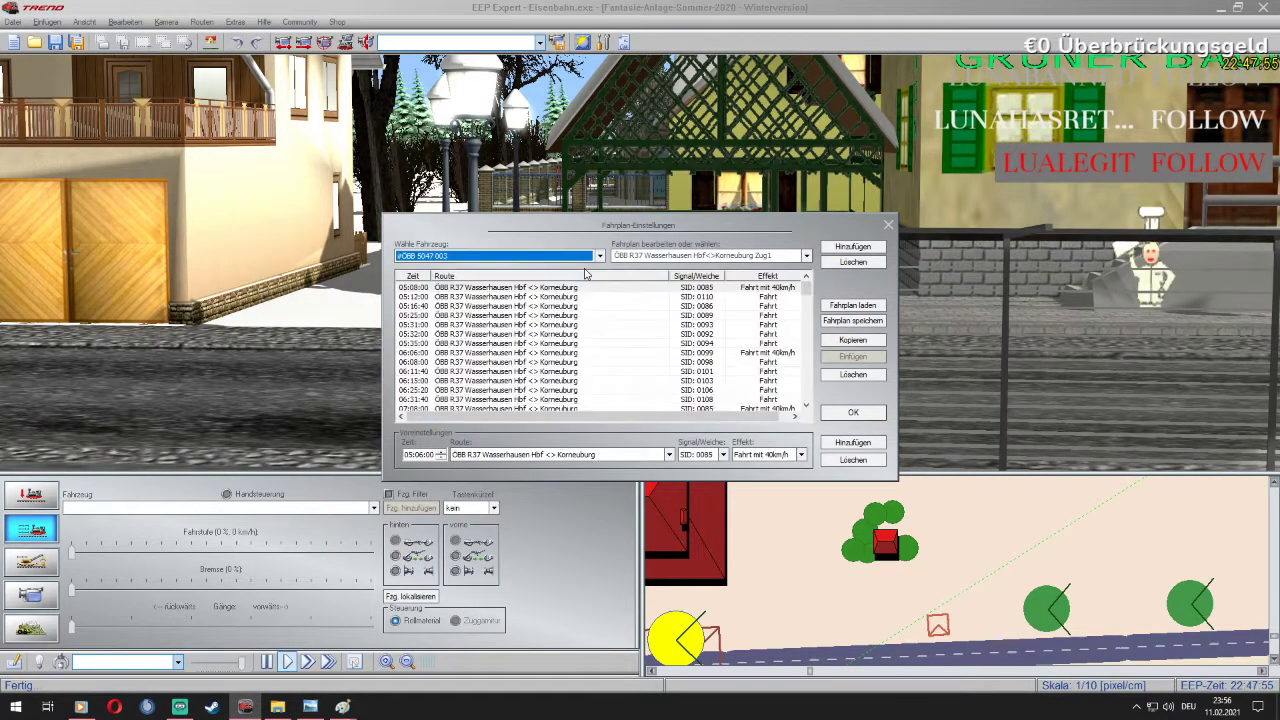
left_click(479, 288)
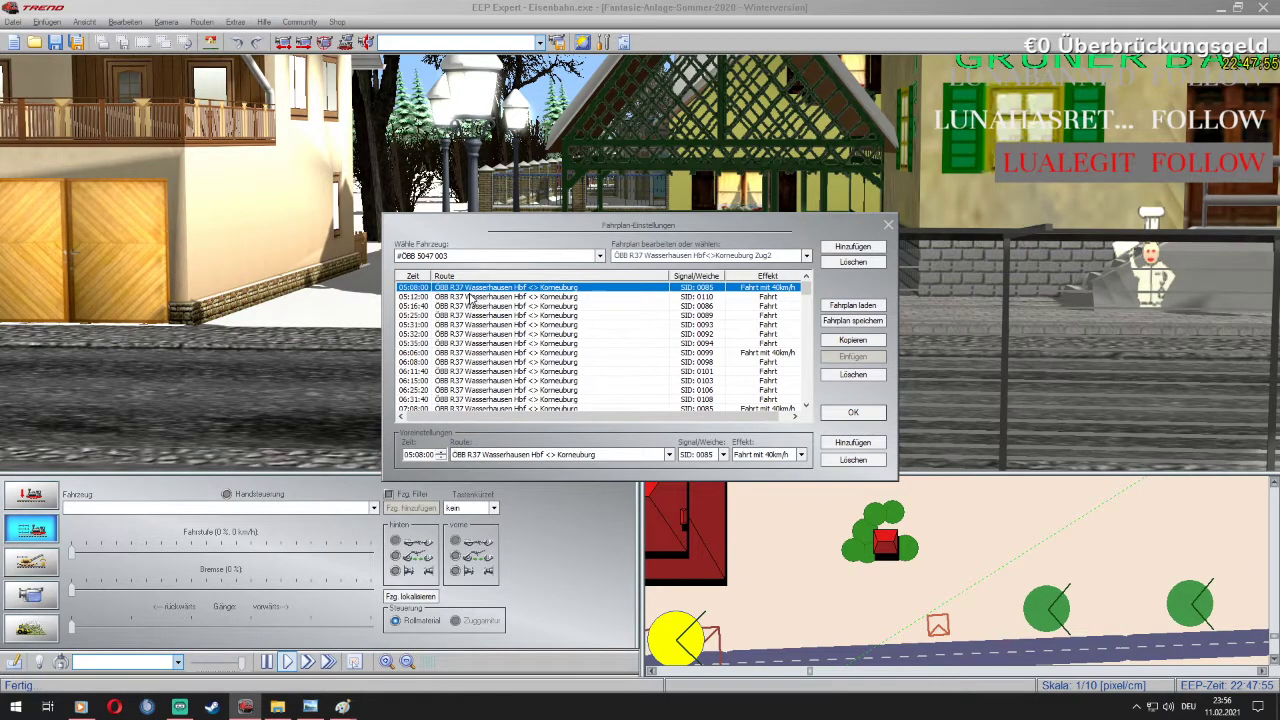
left_click(470, 297)
left_click(468, 306)
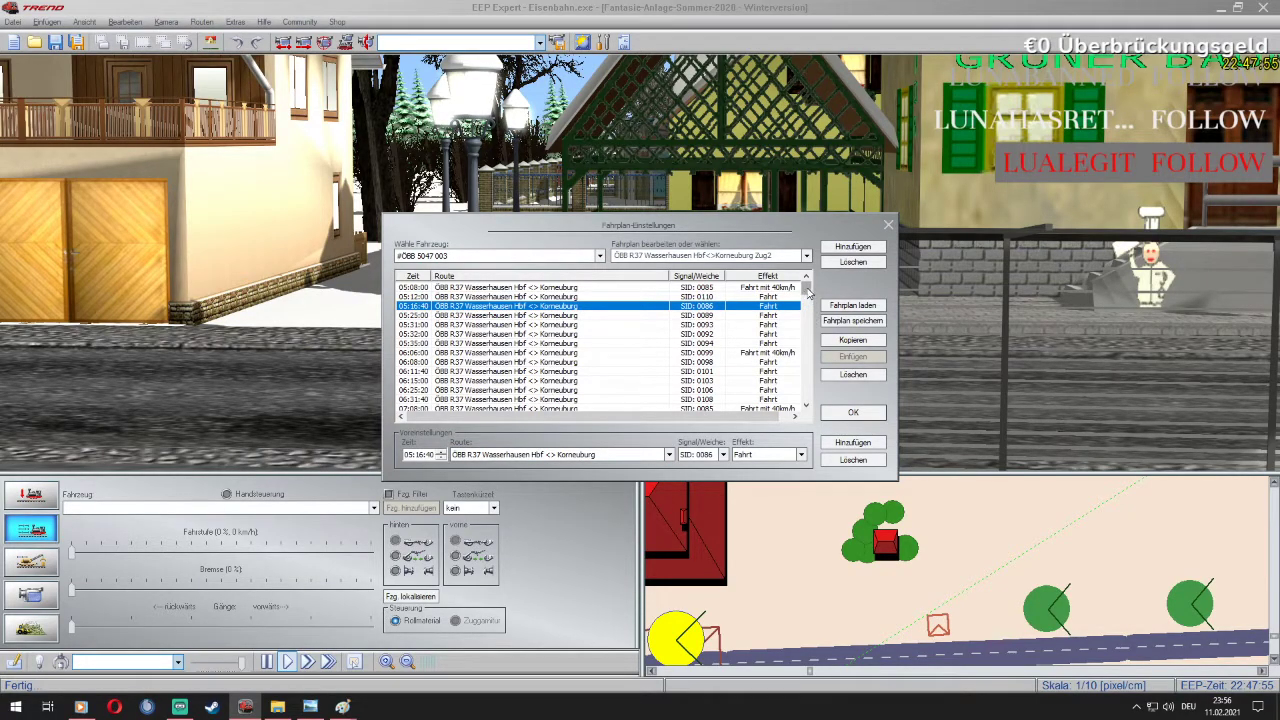
left_click_drag(808, 290, 818, 408)
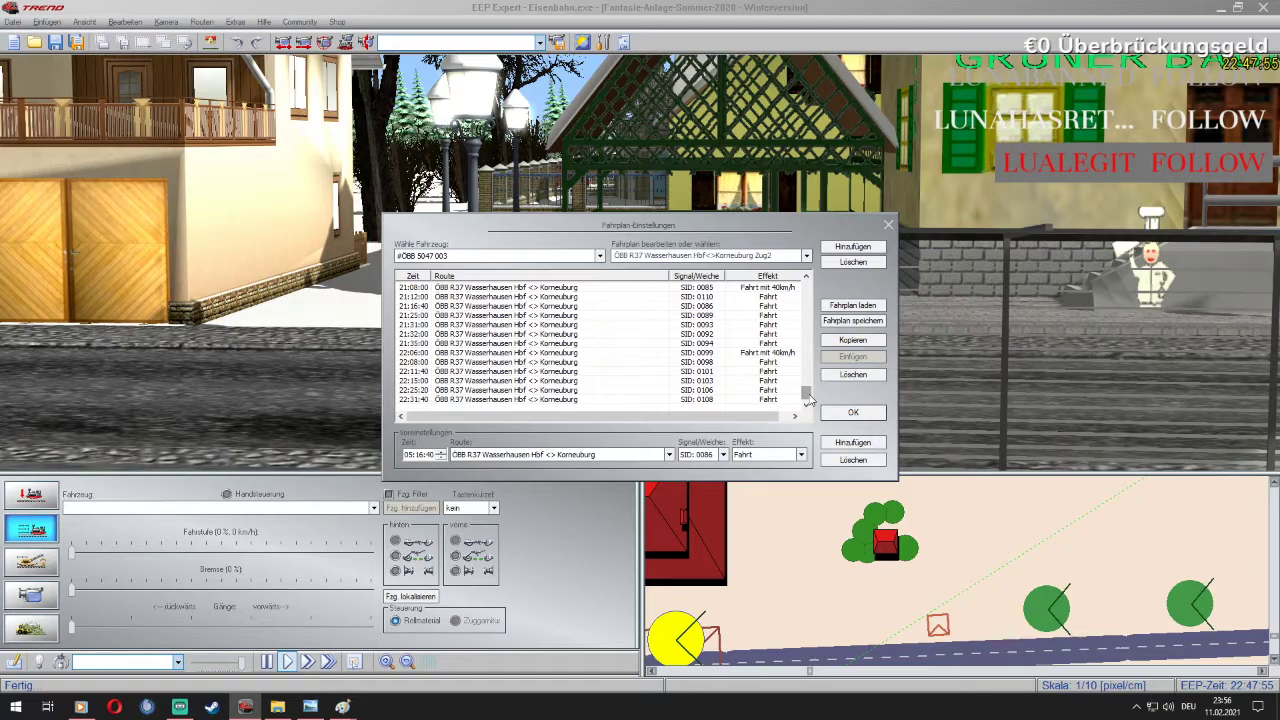
left_click_drag(808, 398, 808, 280)
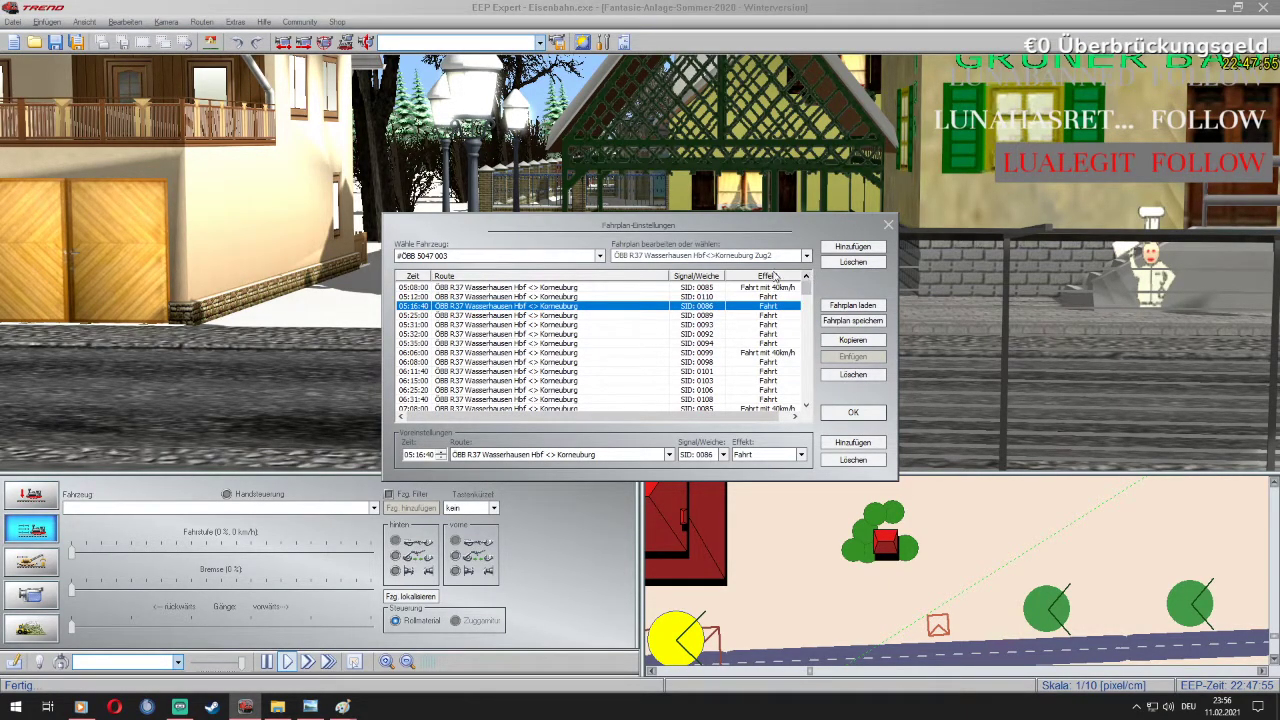
Return to the timetable of #ÖBB 5047 049 and read through its whole day of entries
left_click(598, 256)
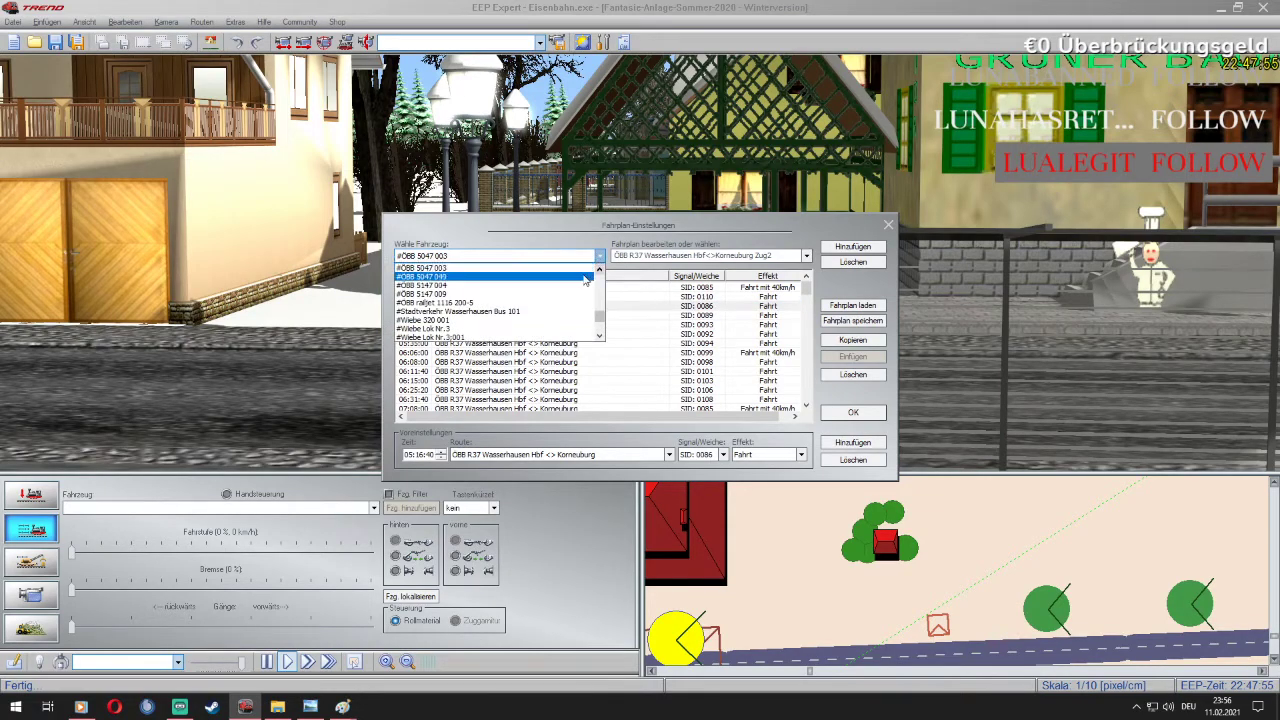
left_click(581, 277)
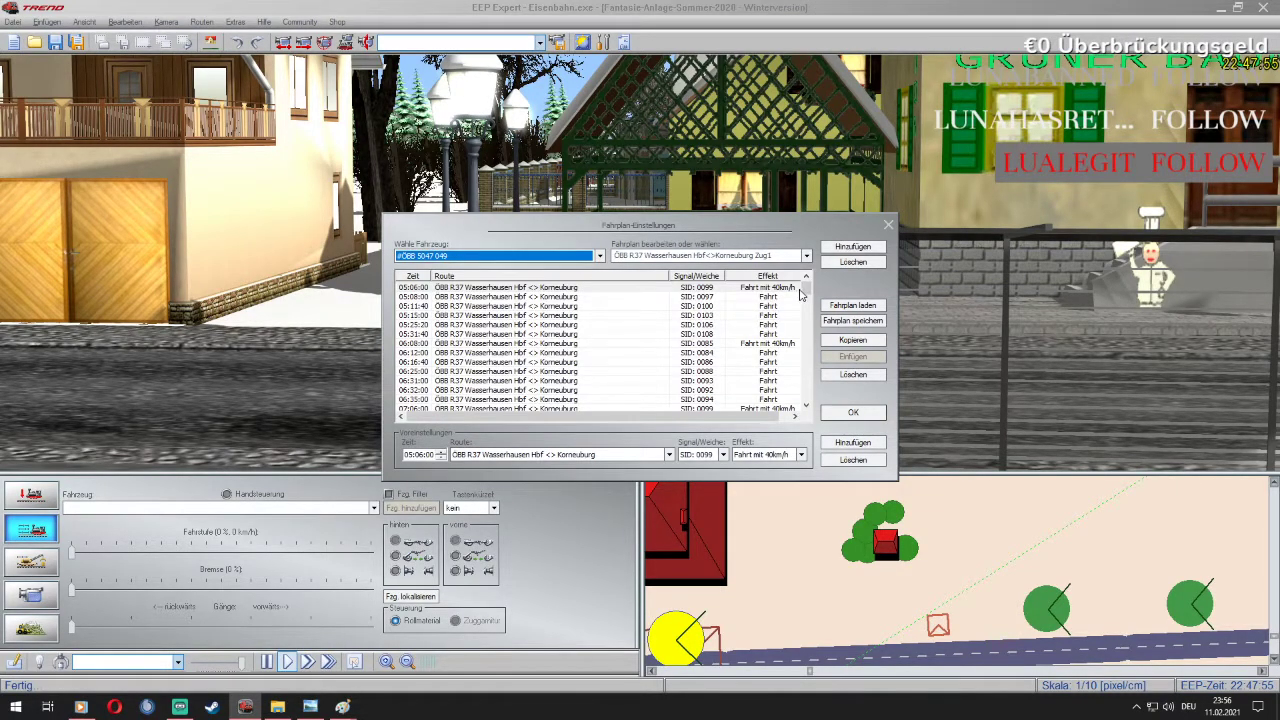
left_click_drag(807, 290, 809, 407)
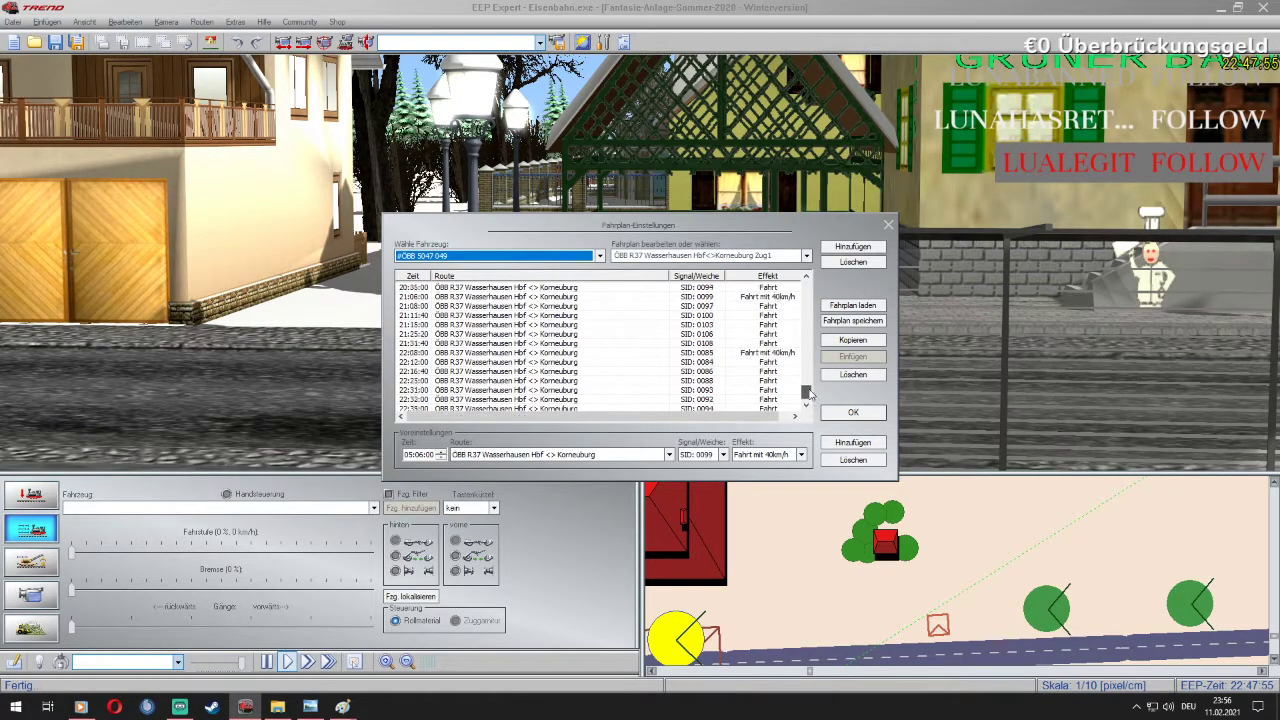
left_click_drag(809, 398, 812, 285)
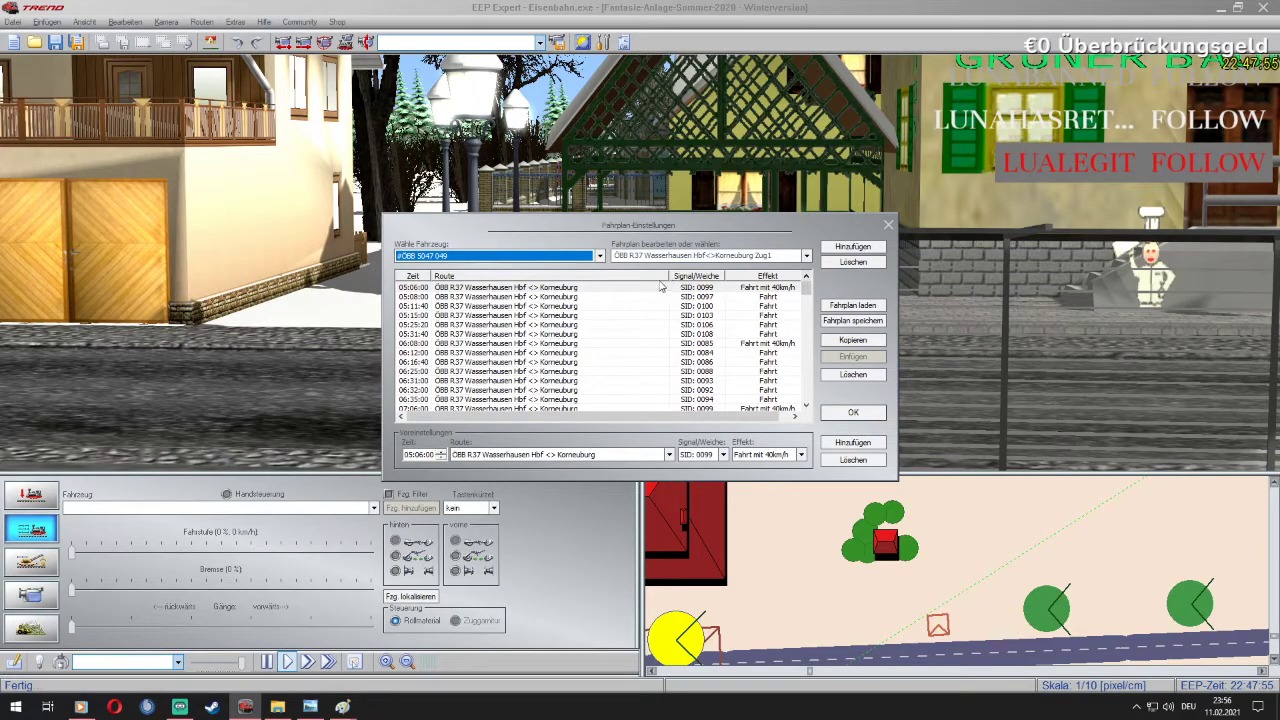
left_click_drag(807, 290, 819, 416)
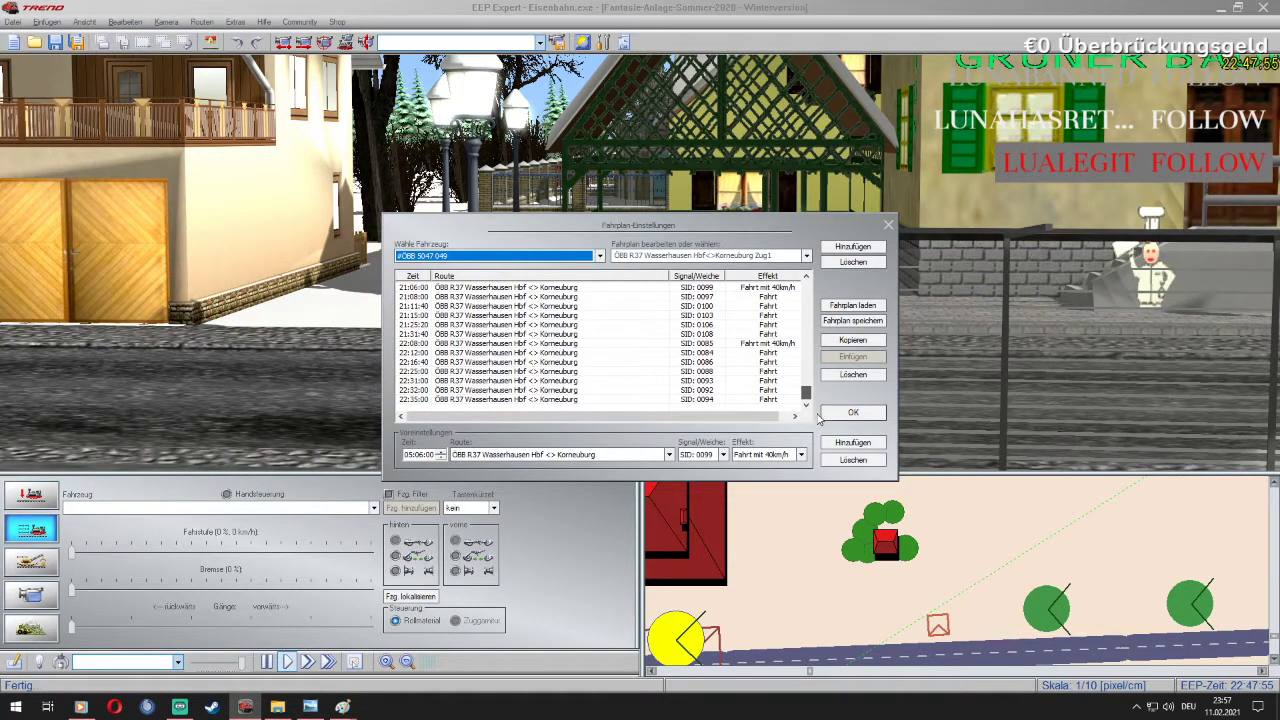
left_click_drag(819, 416, 828, 289)
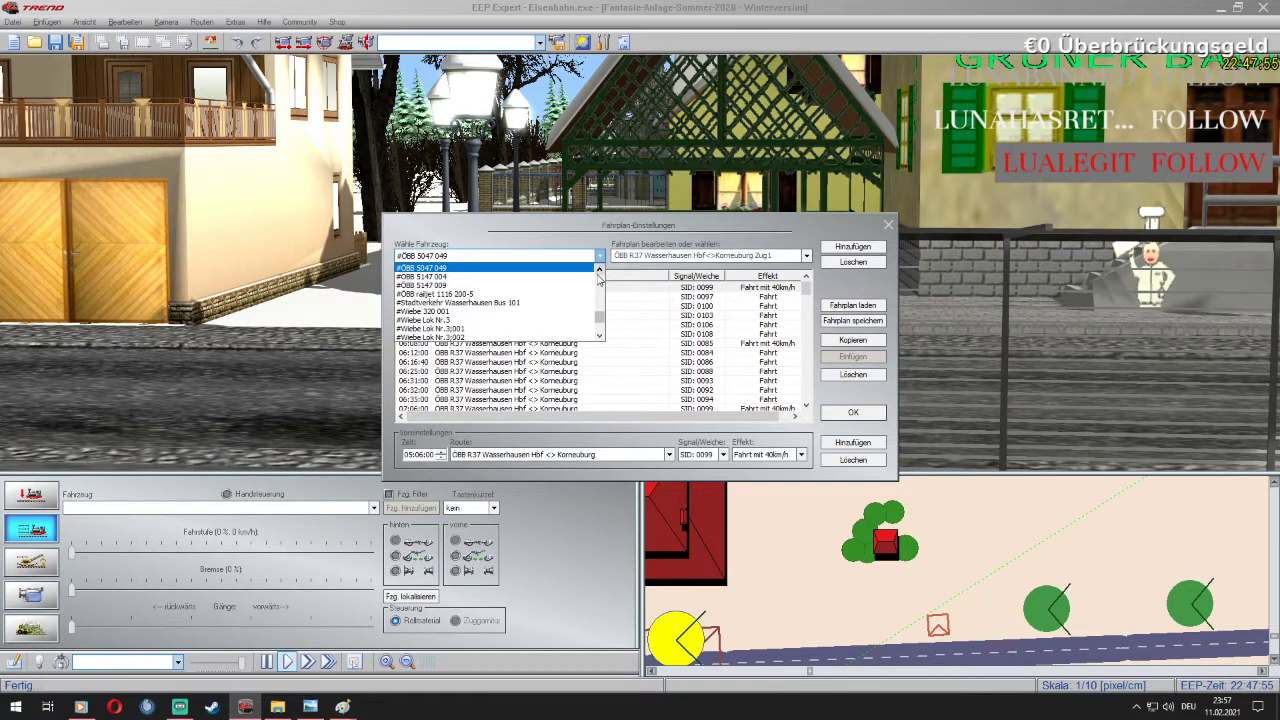
Select #ÖBB 5047 003 in the timetable settings again and close the dialog
scroll(600, 277, "up", 1)
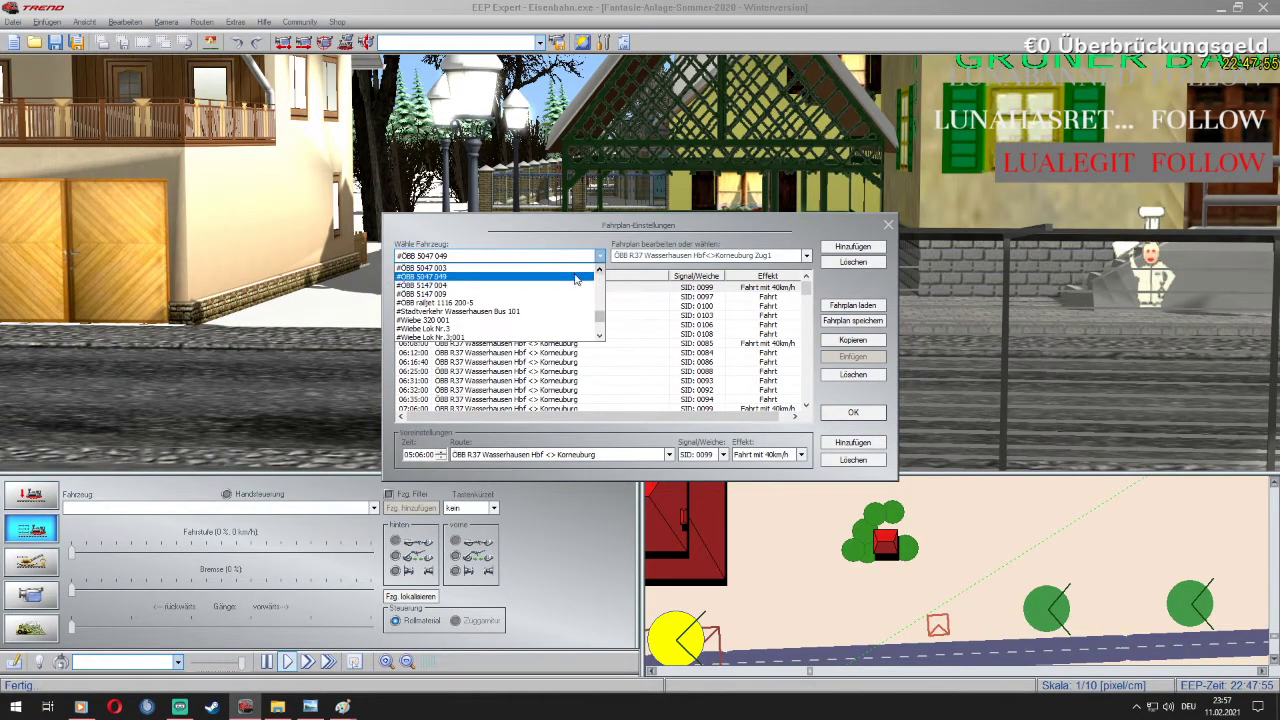
left_click(573, 269)
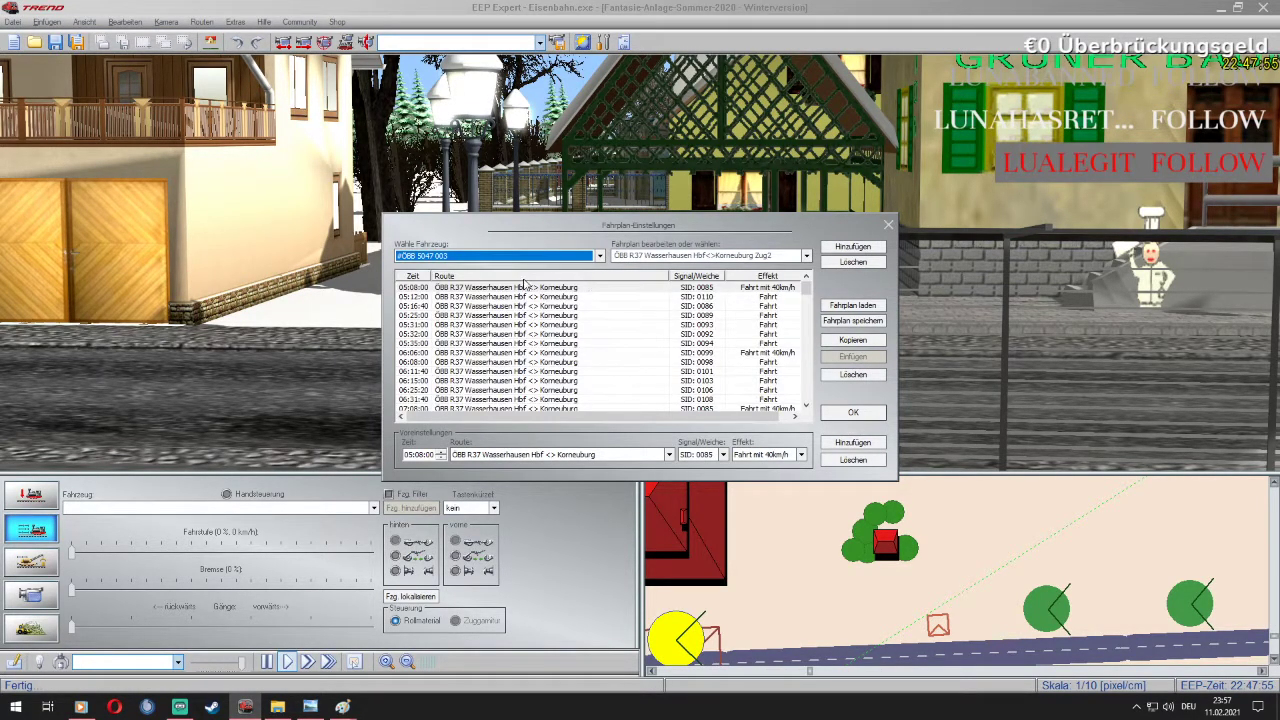
left_click(853, 412)
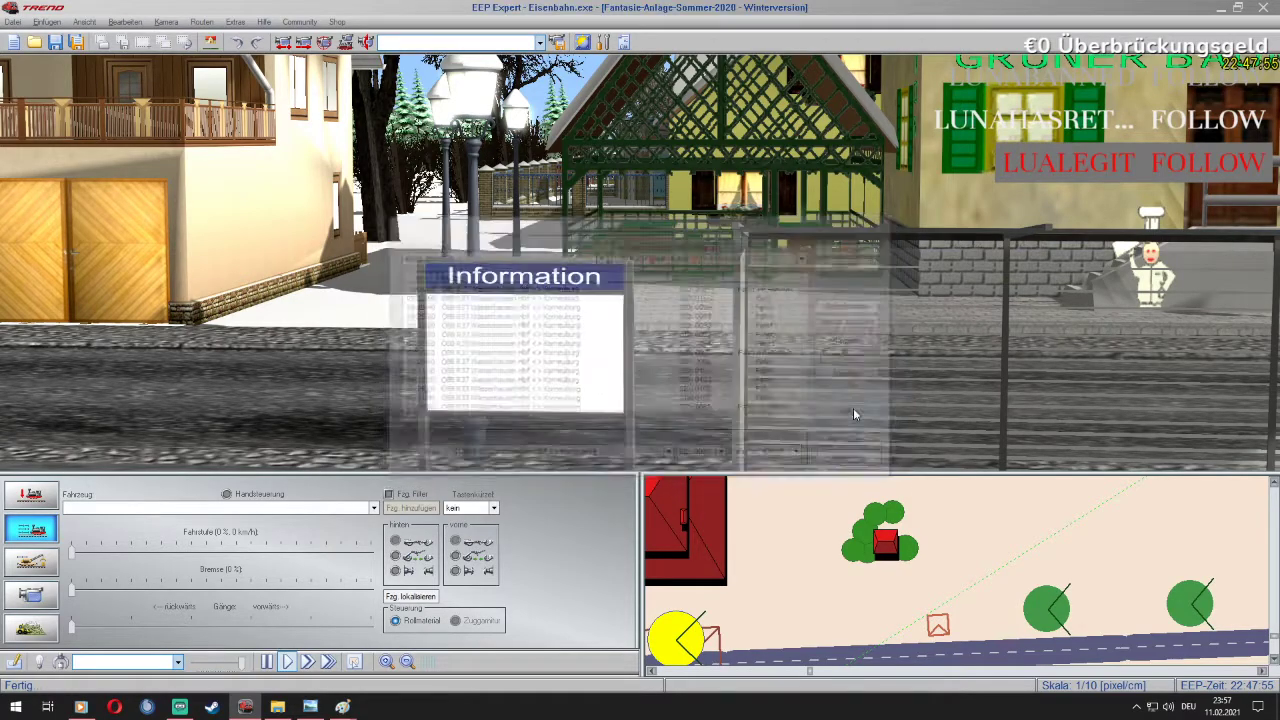
Switch to the 2D planning view and locate railcar #ÖBB 5047 003 and the signals around it at the station
left_click(14, 661)
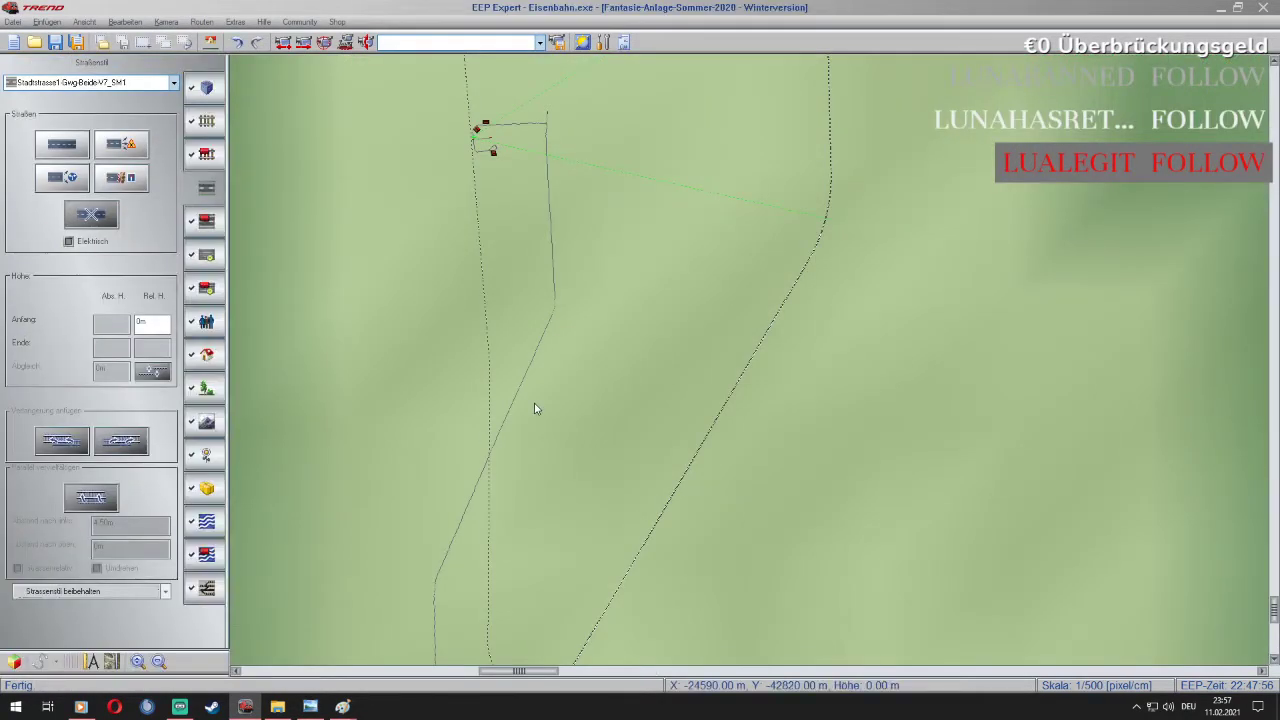
scroll(486, 650, "down", 3)
scroll(469, 383, "up", 2, "ctrl")
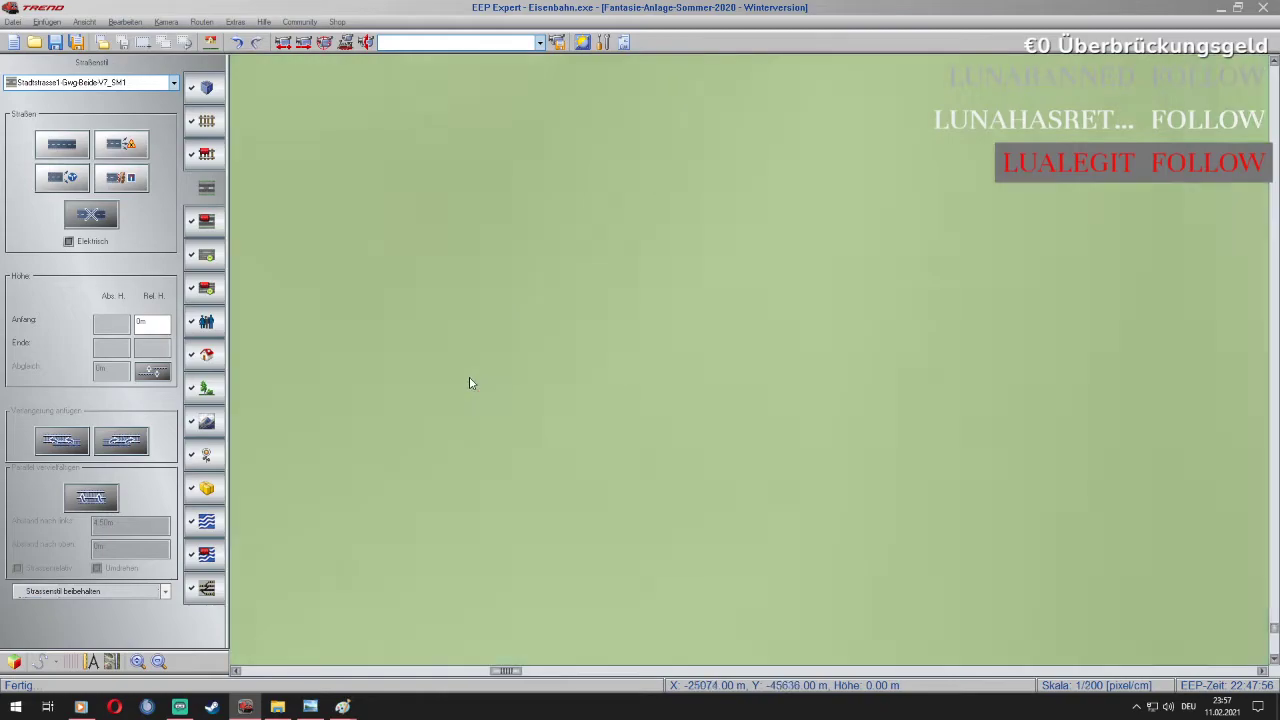
scroll(469, 383, "down", 1)
scroll(610, 400, "up", 3)
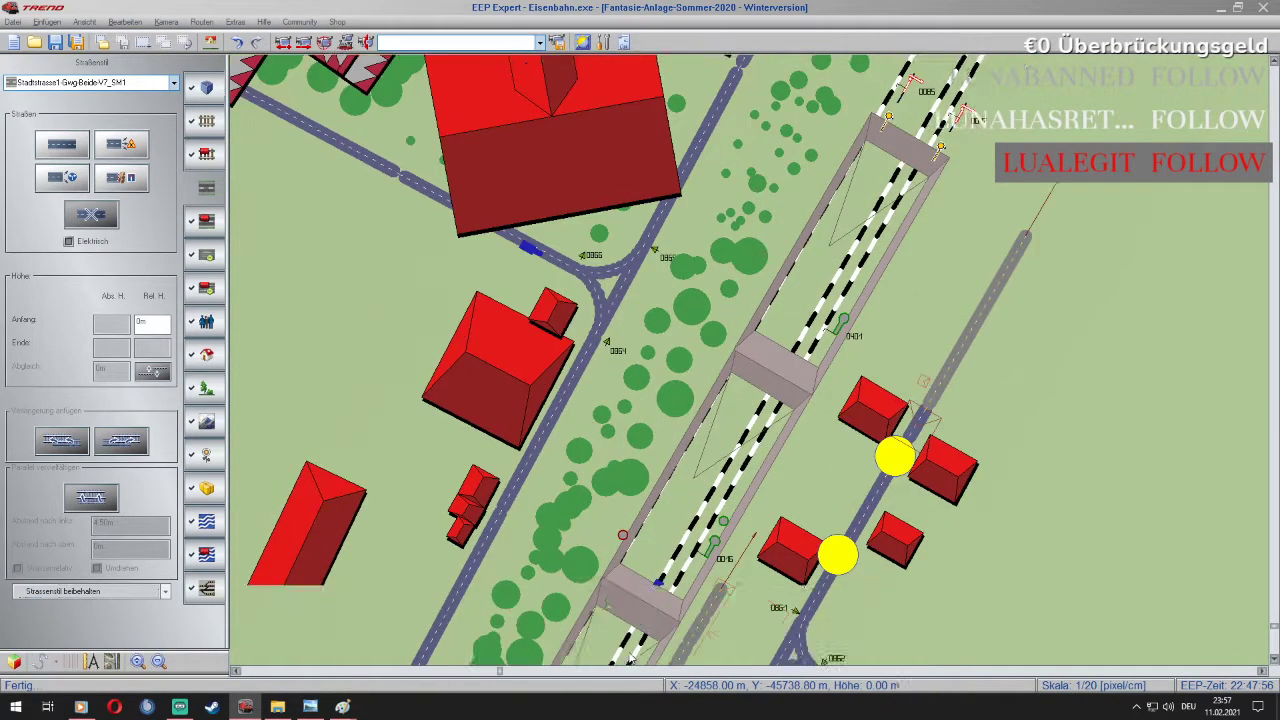
scroll(574, 634, "down", 1)
mouse_move(536, 548)
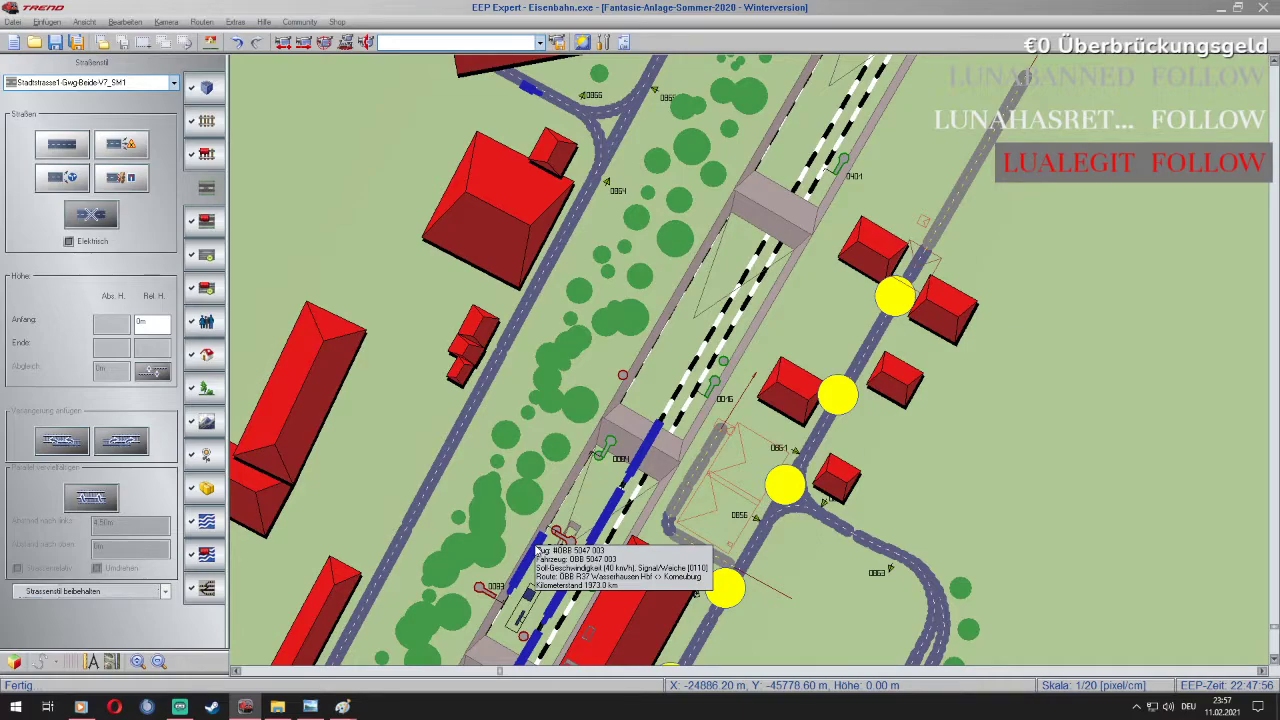
Reopen the timetable settings and check the 05:08:00 and 05:16:40 entries of #ÖBB 5047 003
left_click(202, 22)
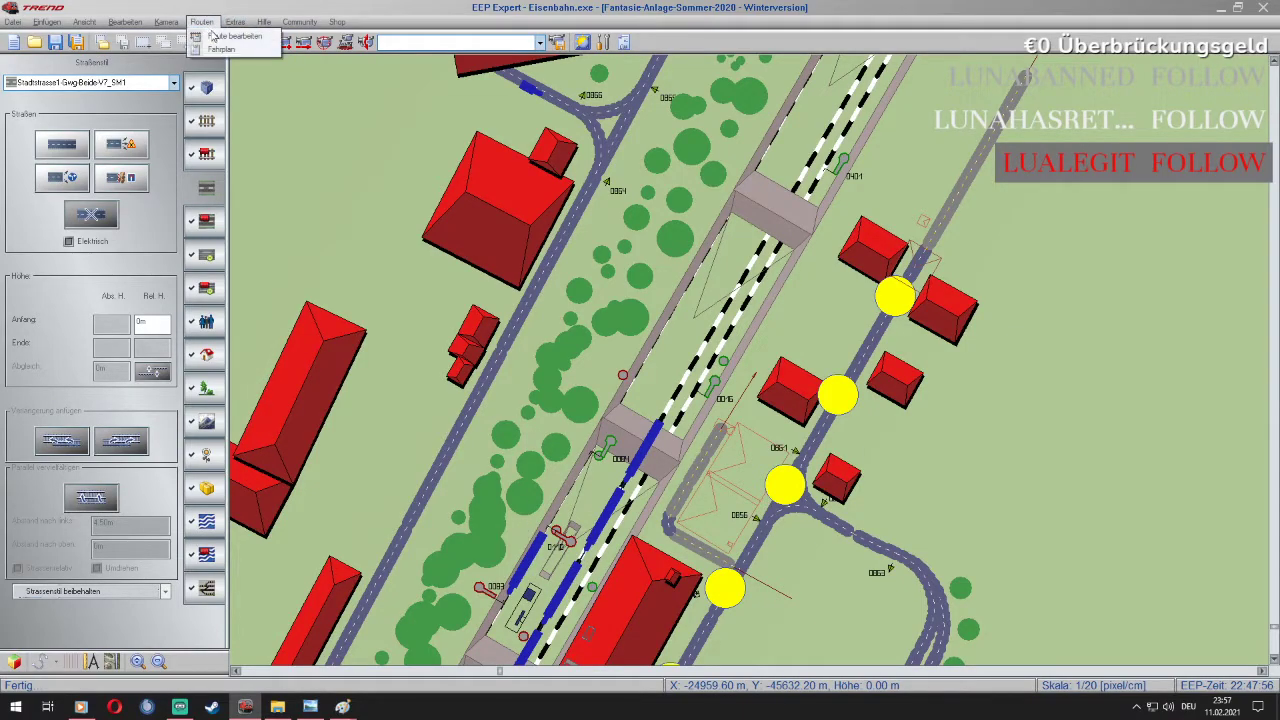
left_click(221, 49)
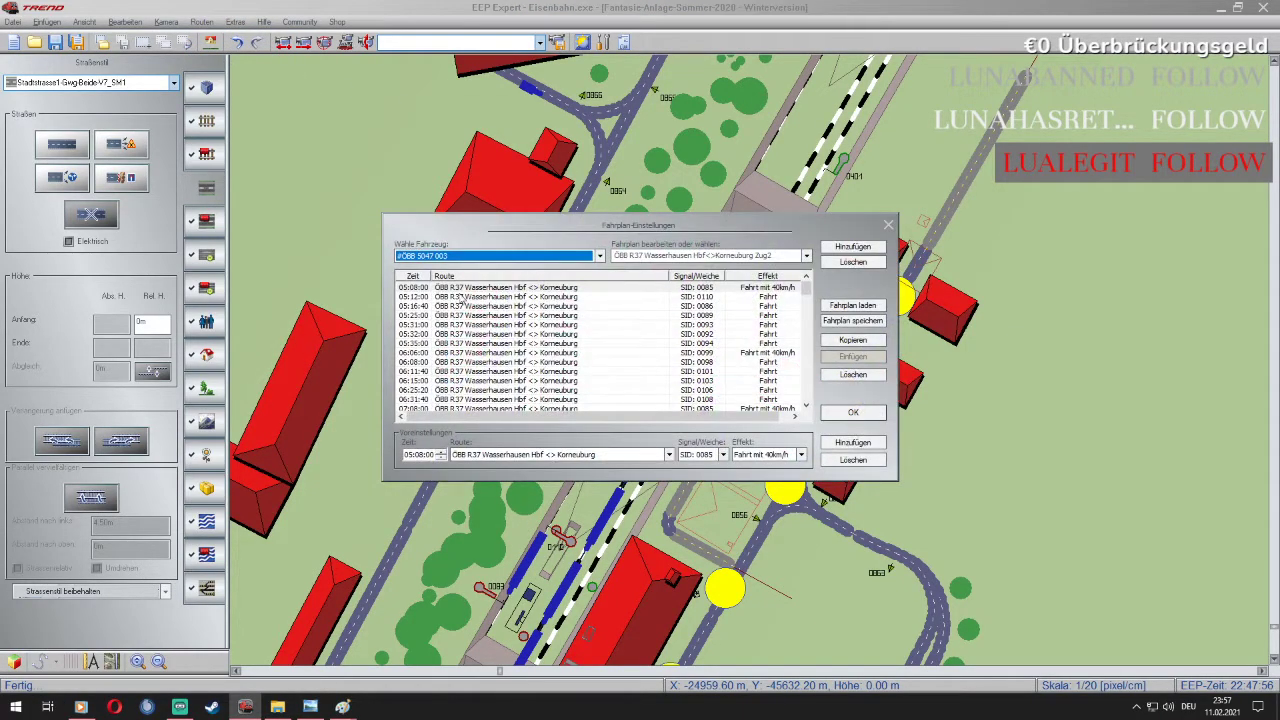
left_click(453, 289)
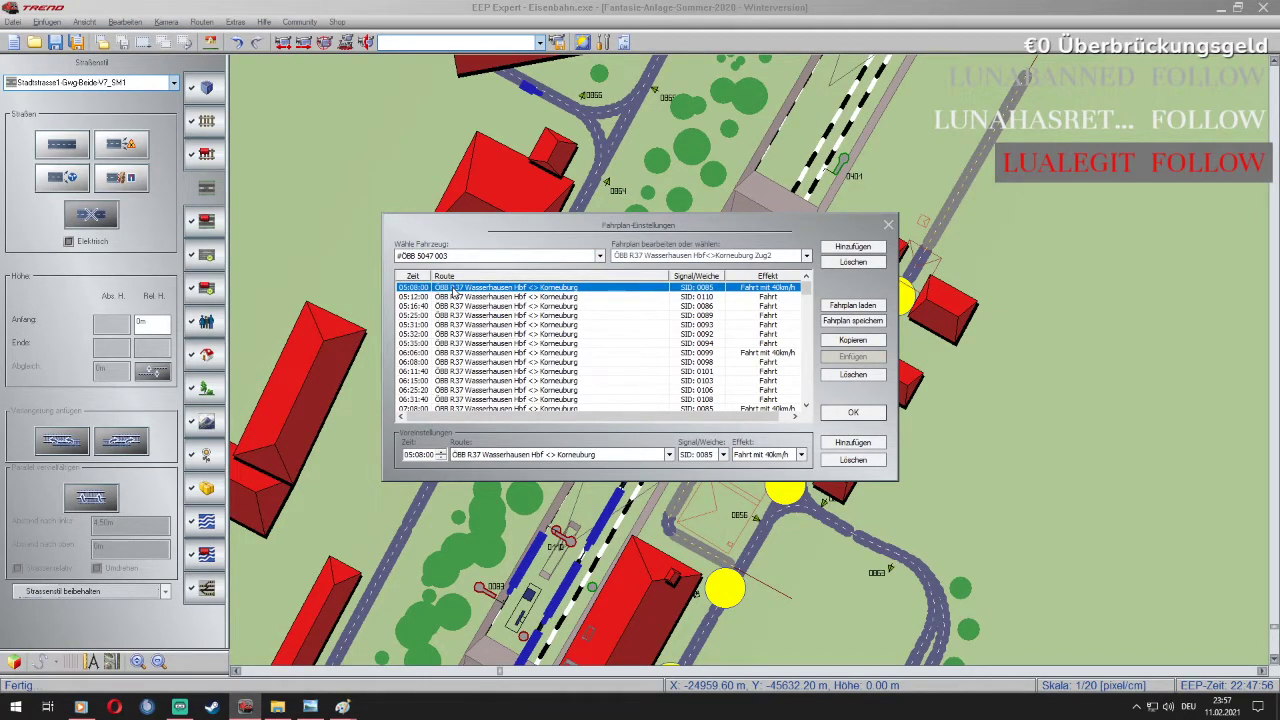
left_click(446, 306)
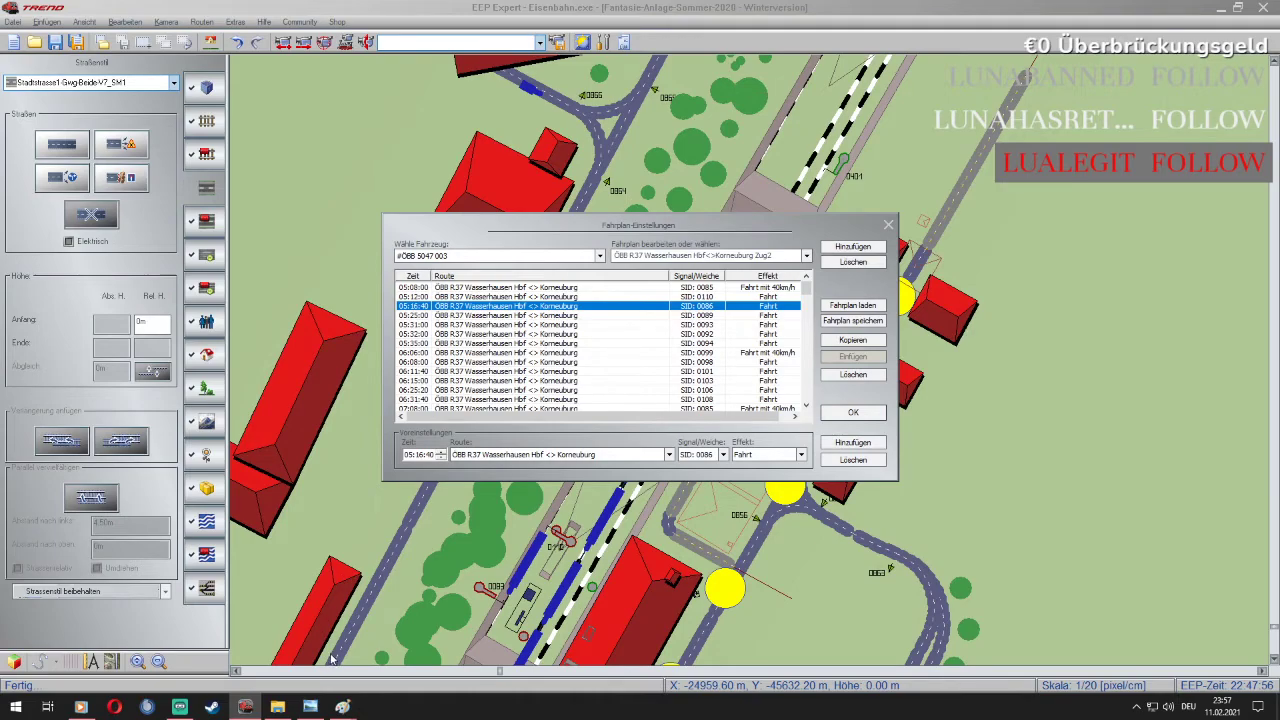
Switch to the ÖBB departure timetable in Paint and view the page at 12.5 % zoom
mouse_move(339, 704)
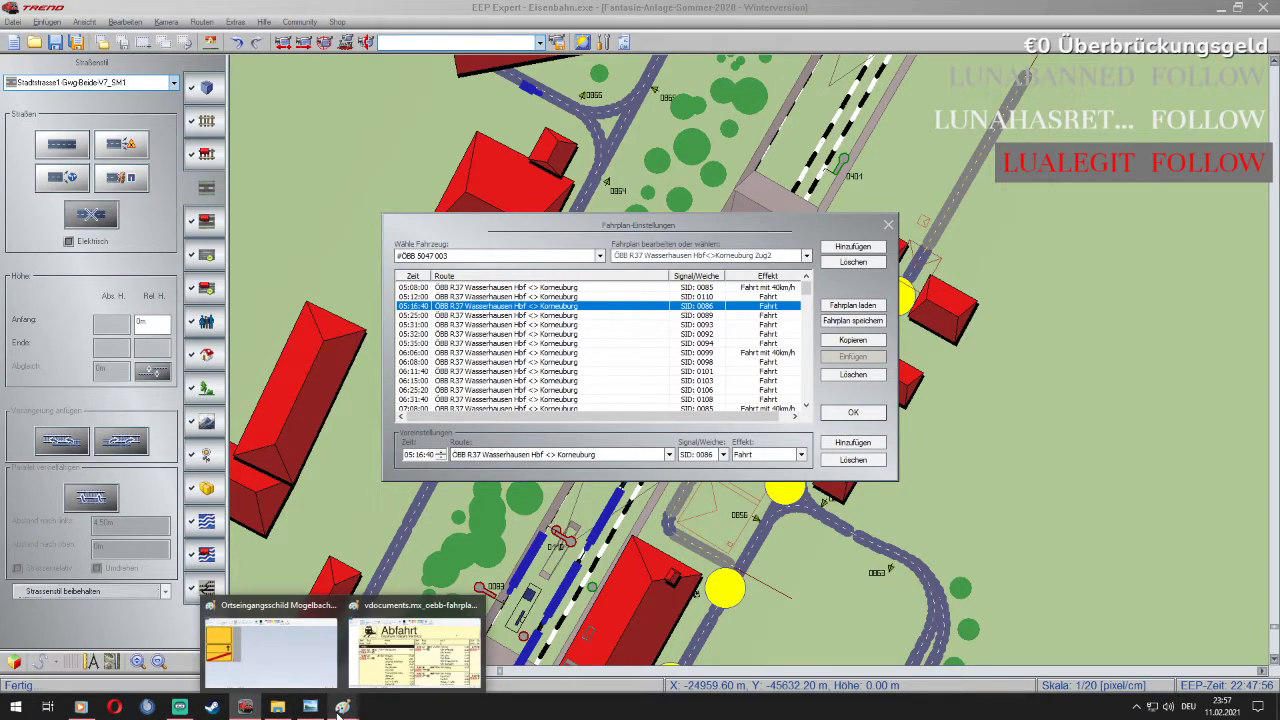
left_click(414, 650)
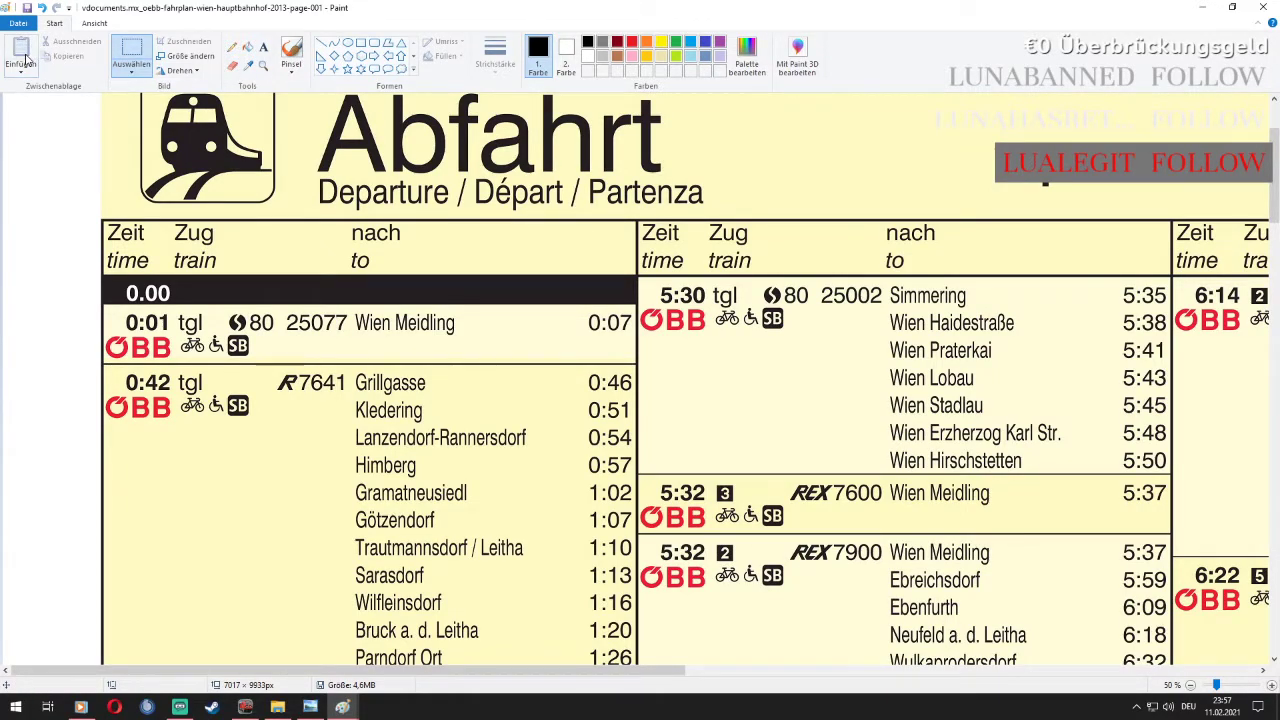
scroll(550, 388, "down", 3)
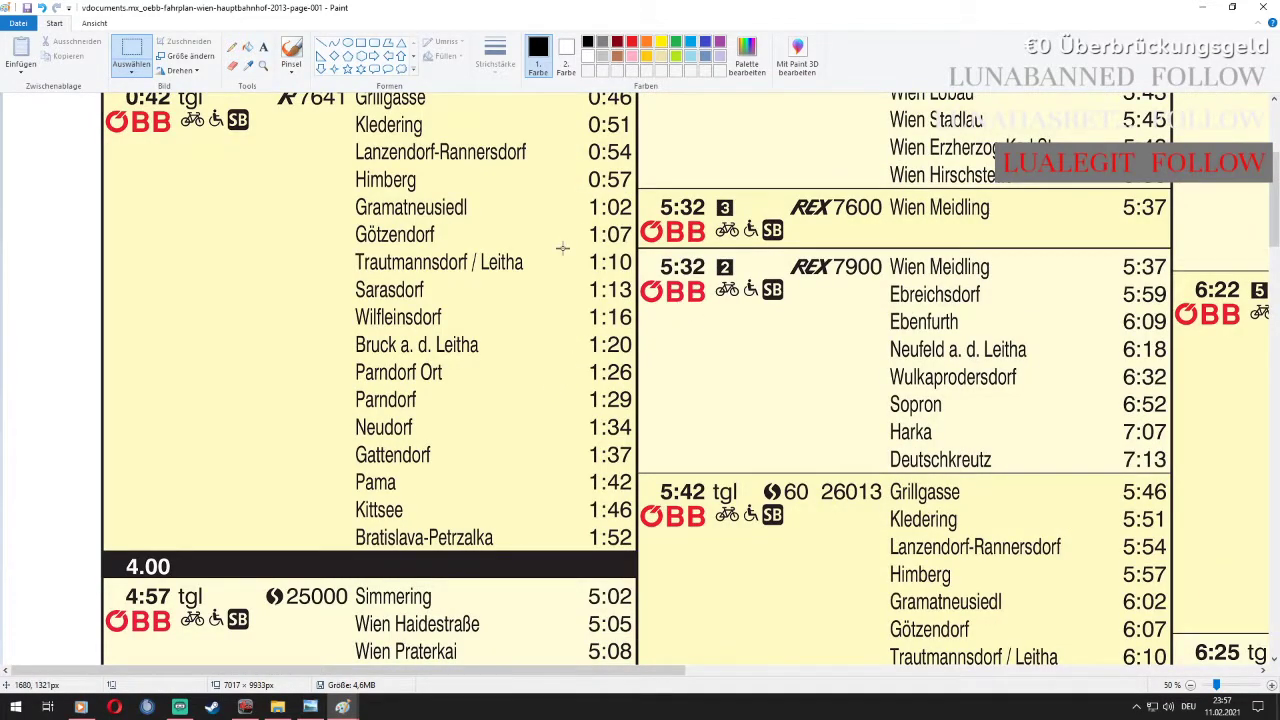
scroll(1046, 325, "up", 5)
left_click(263, 65)
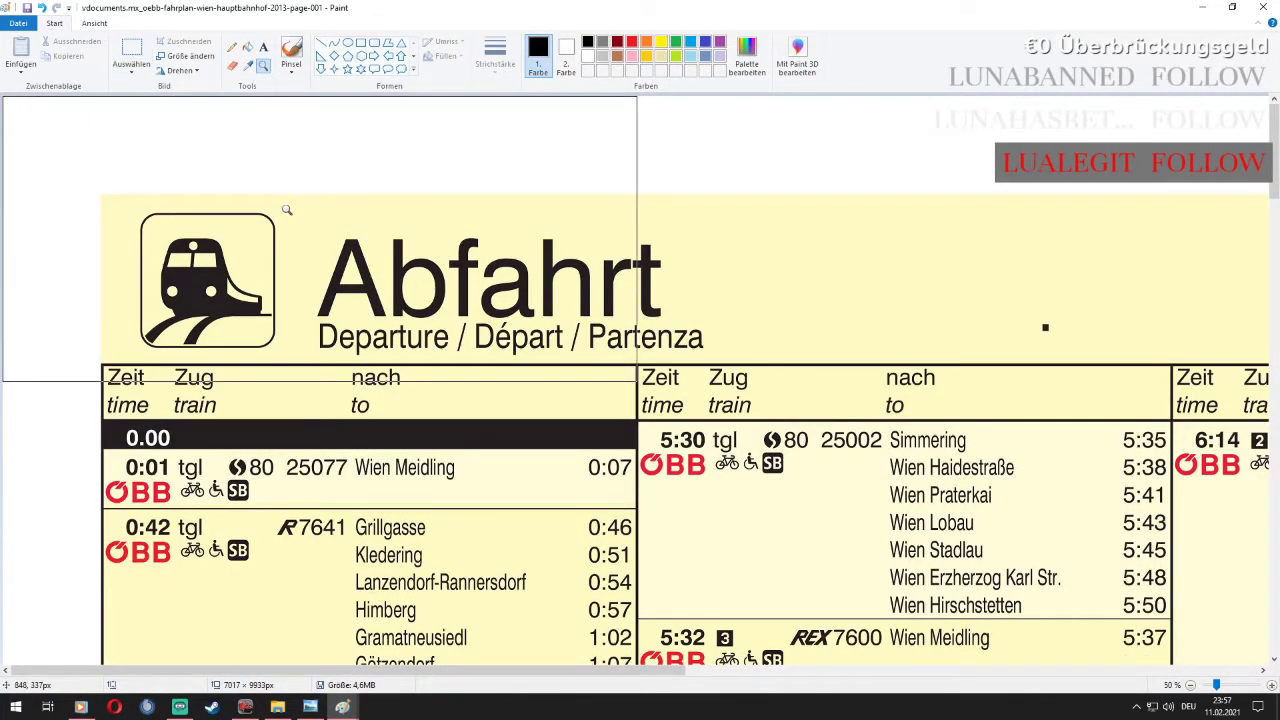
right_click(640, 383)
right_click(634, 366)
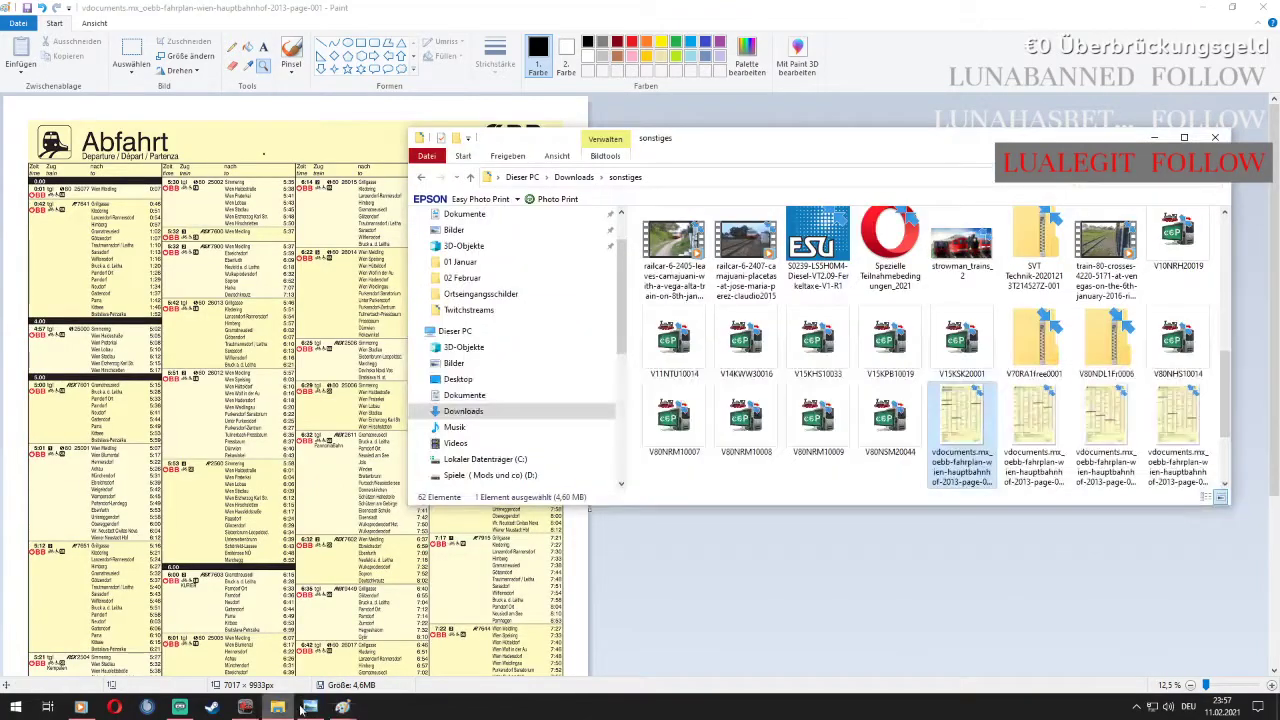
View the blank timetable image 1-607fb311c7 from the sonstiges folder in the photo viewer and close it again
left_click(277, 707)
scroll(744, 278, "up", 2)
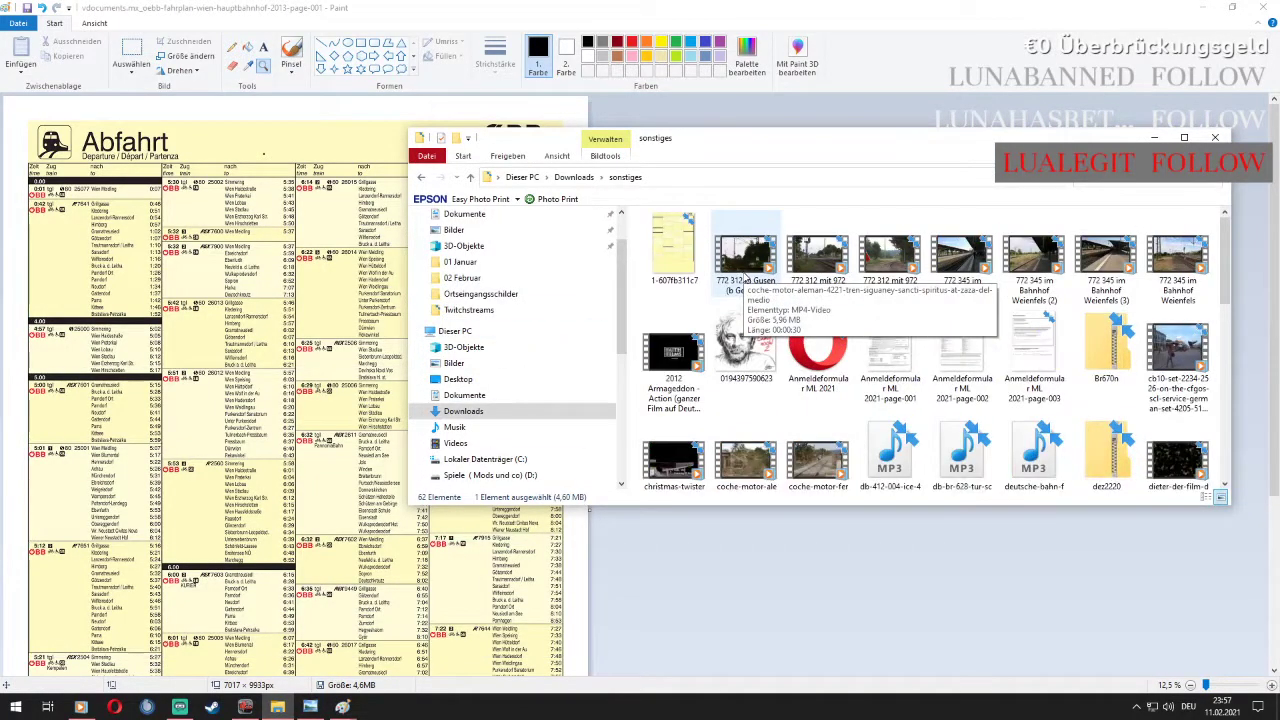
left_click(686, 240)
double_click(686, 240)
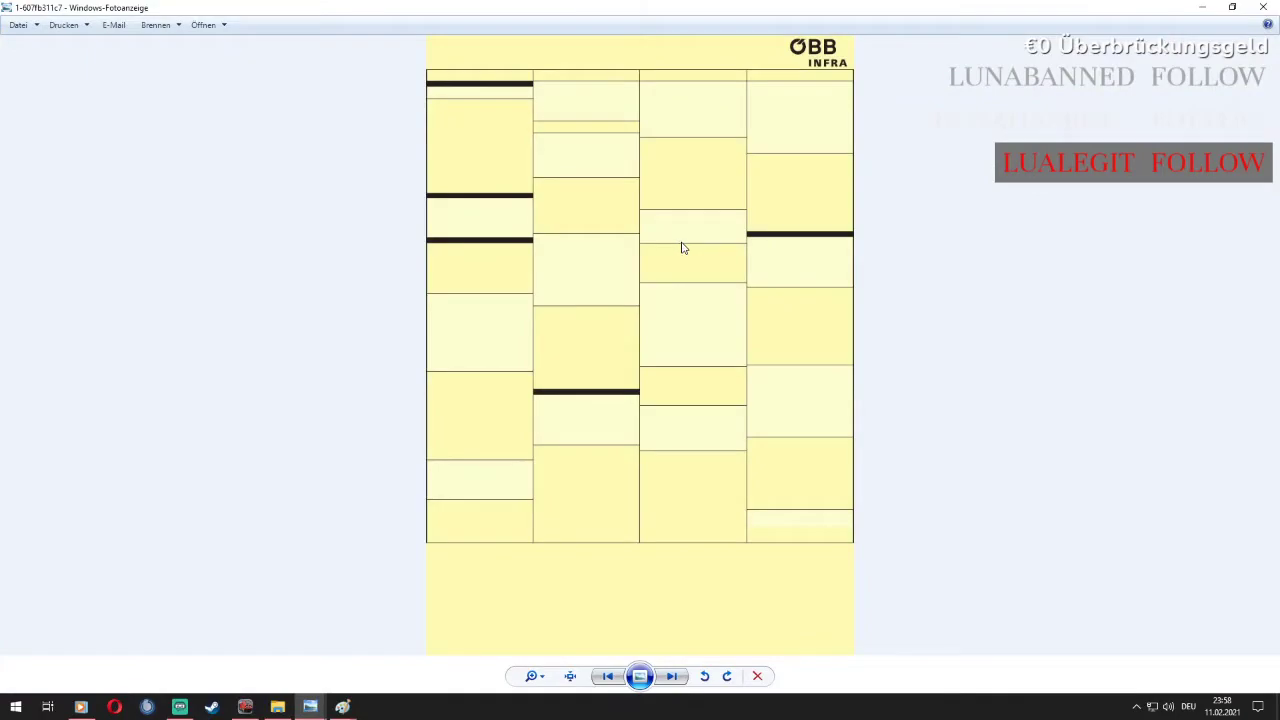
left_click(1264, 9)
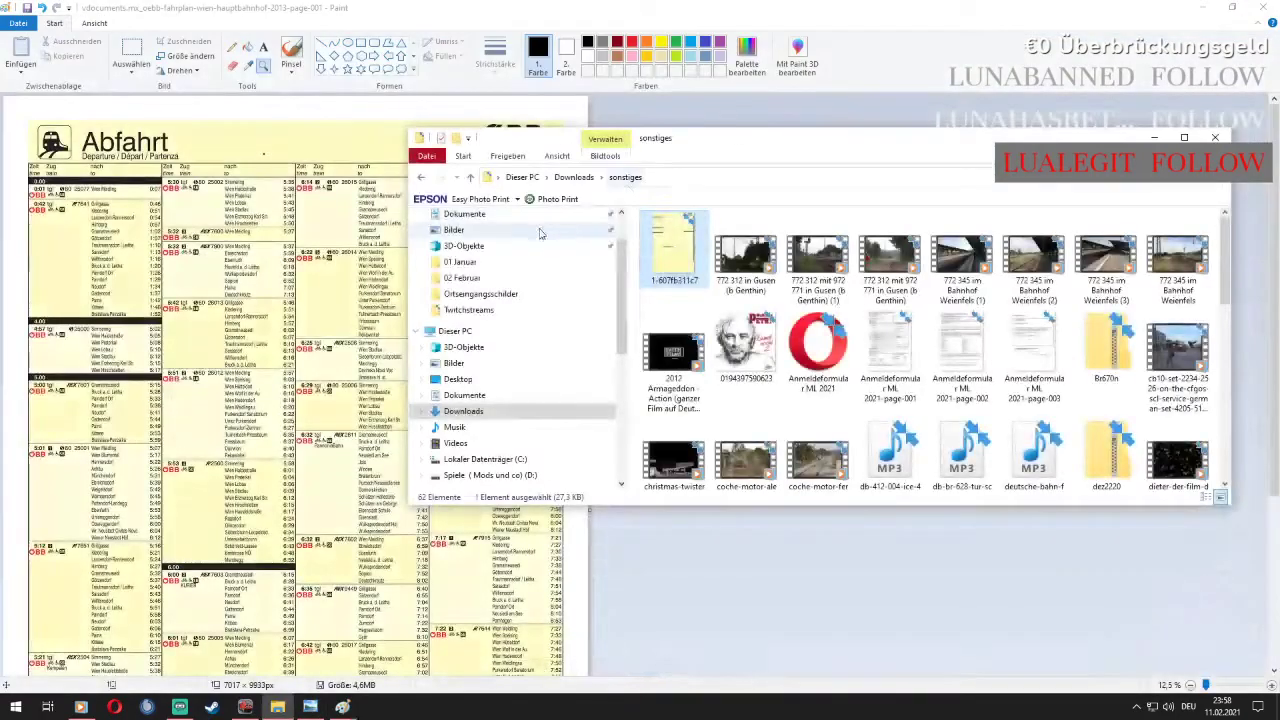
Open the blank timetable image 1-607fb311c7 in Paint and select the Abfahrt header, about 1961 × 481 px, in the ÖBB departure timetable
right_click(692, 246)
left_click(738, 327)
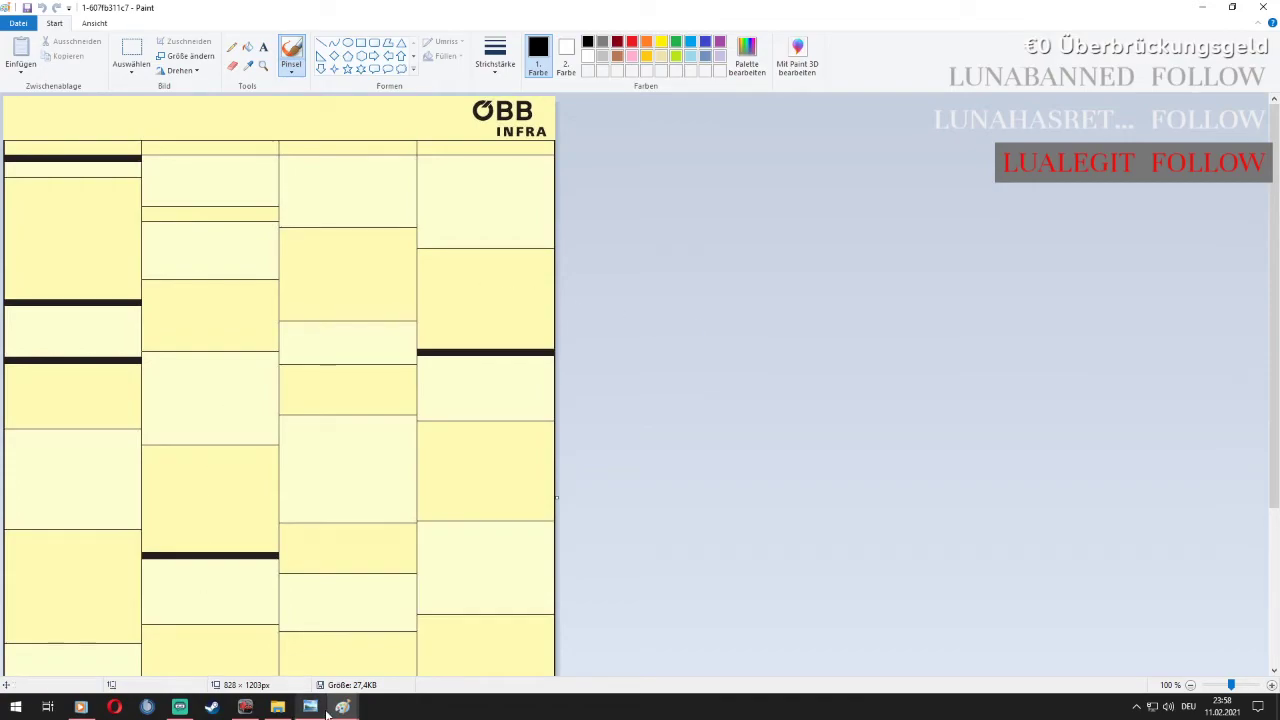
mouse_move(331, 711)
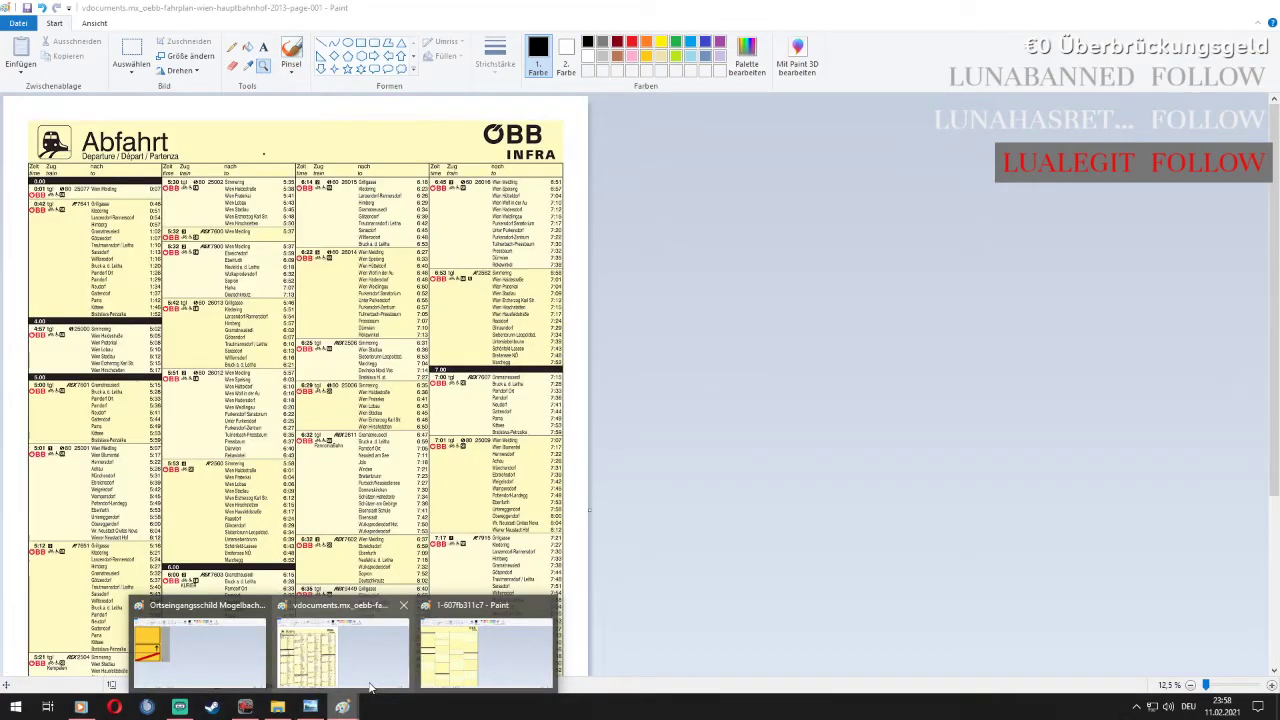
left_click(370, 684)
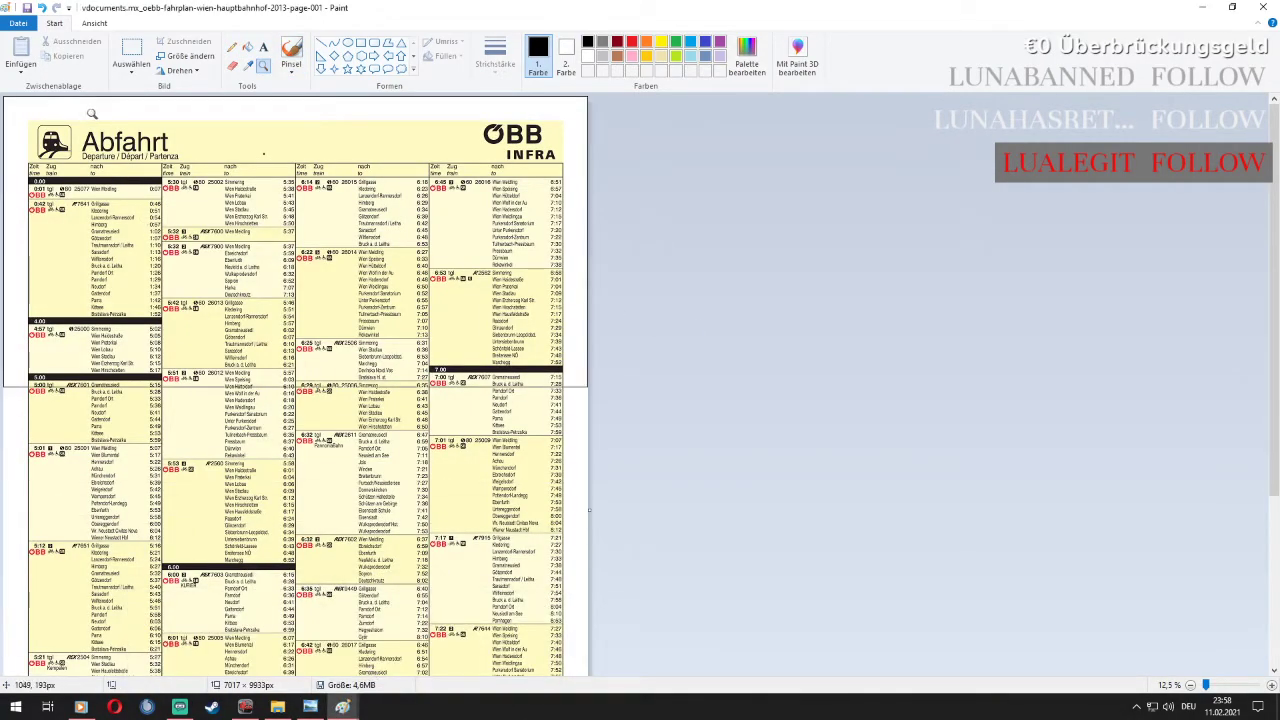
left_click(131, 50)
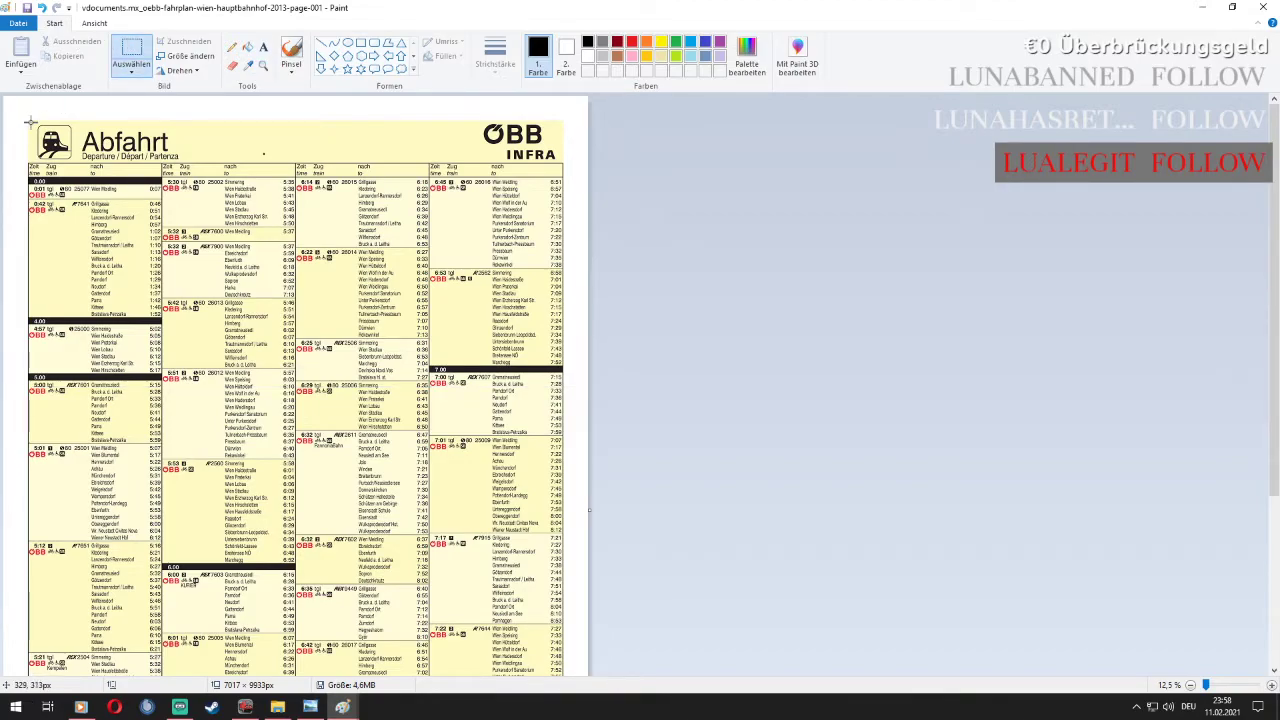
left_click_drag(31, 121, 196, 160)
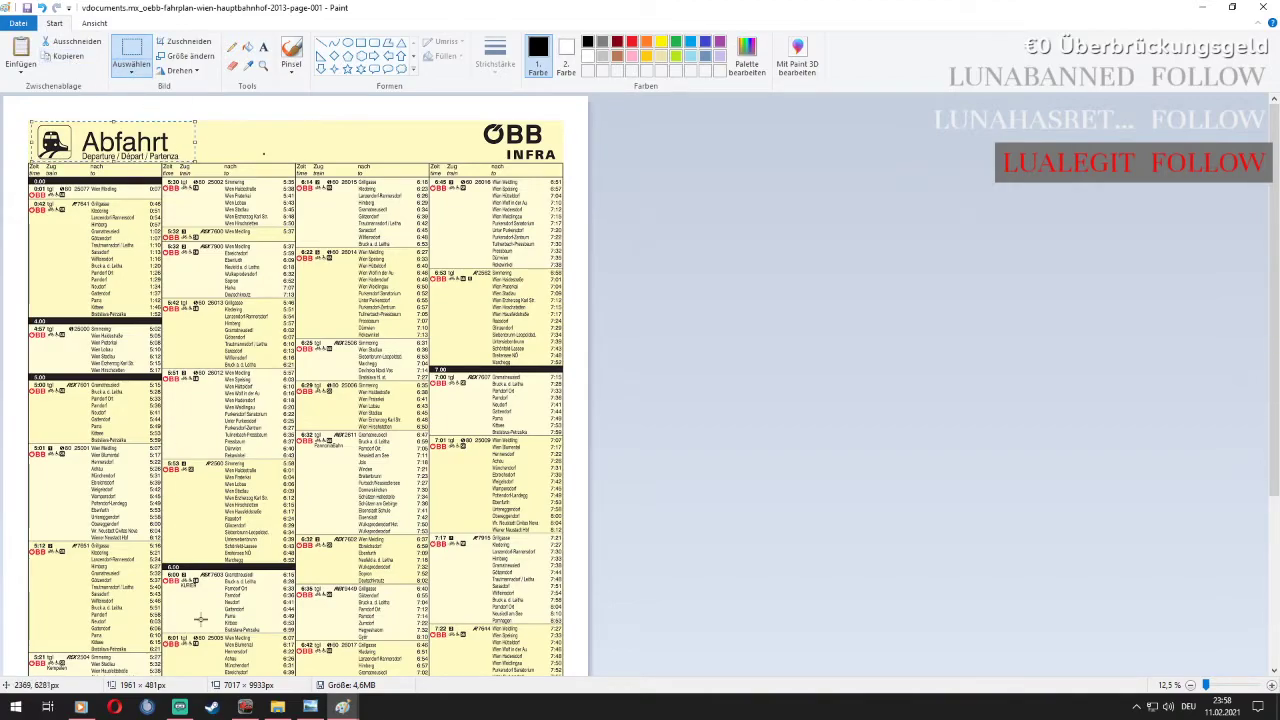
Paste the Abfahrt header with its train symbol into the blank timetable image 1-607fb311c7
mouse_move(342, 707)
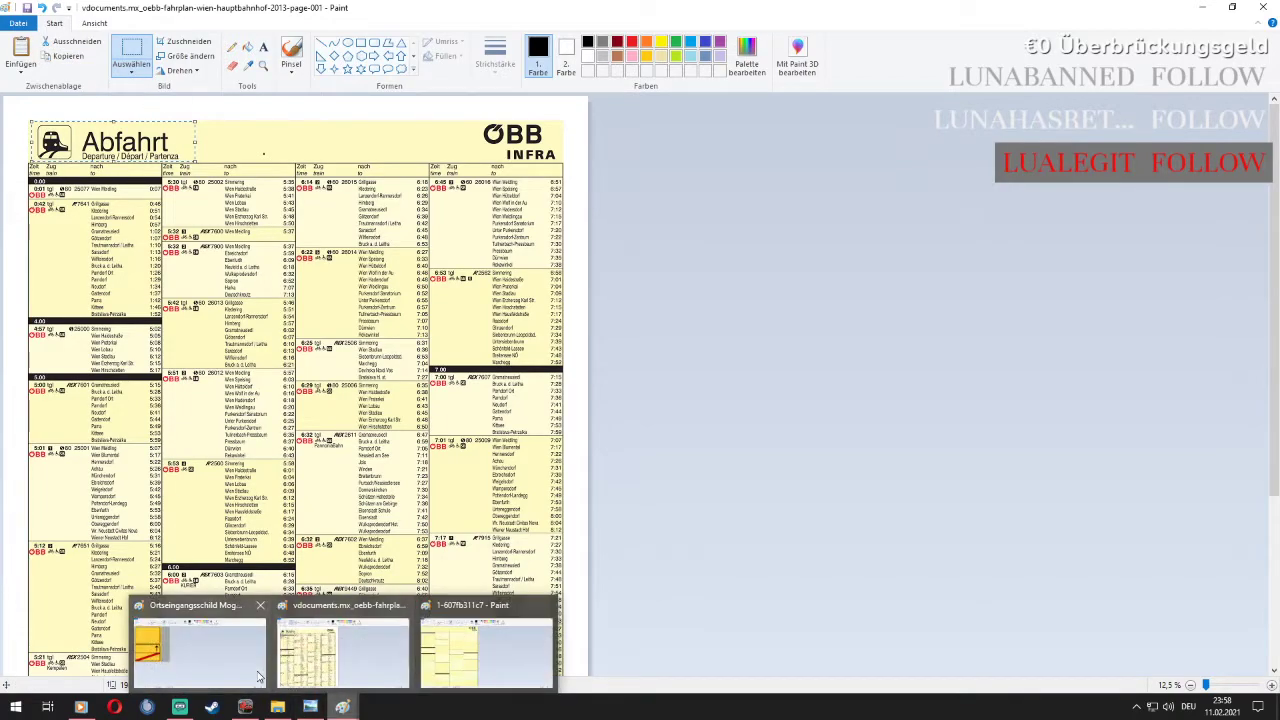
left_click(327, 667)
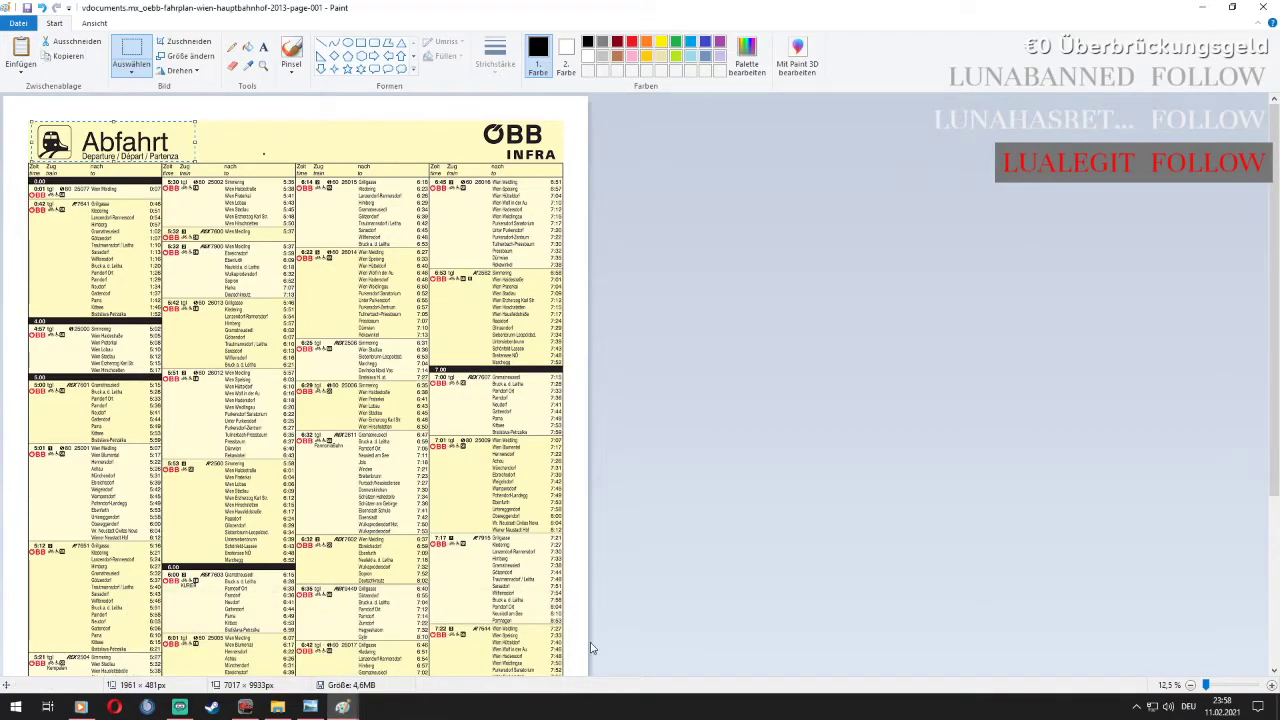
mouse_move(342, 707)
left_click(483, 648)
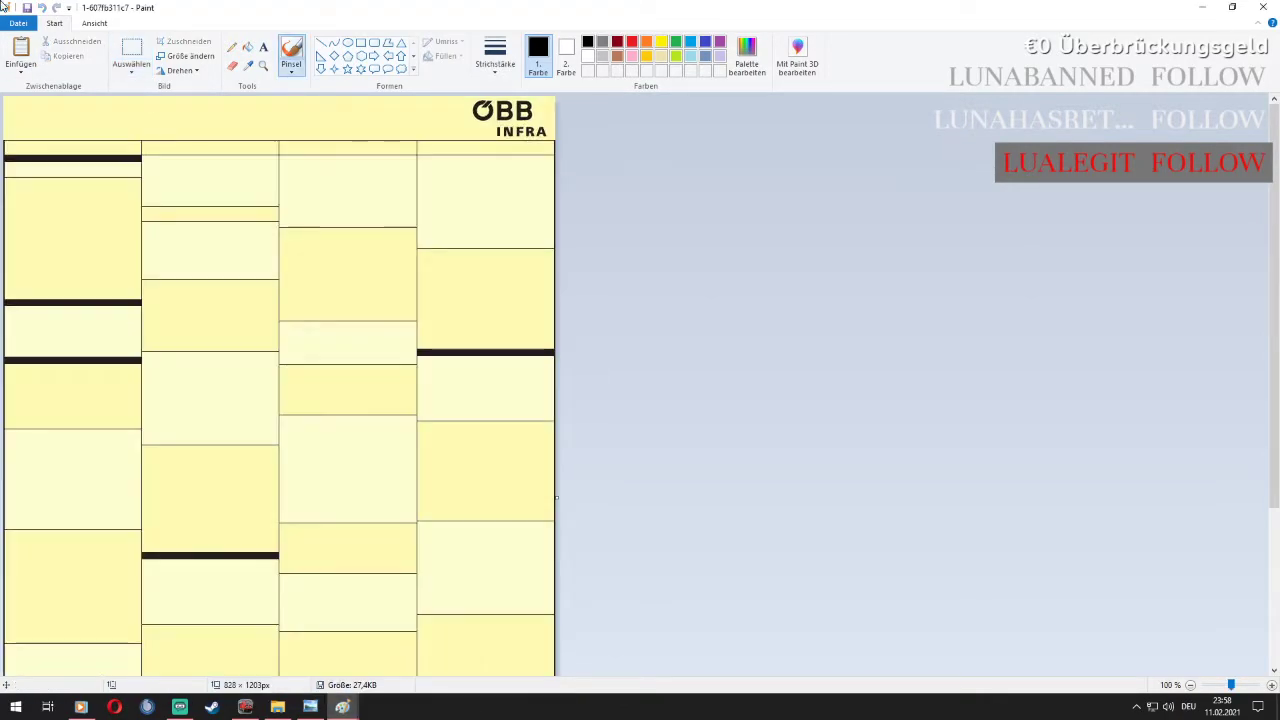
left_click(38, 48)
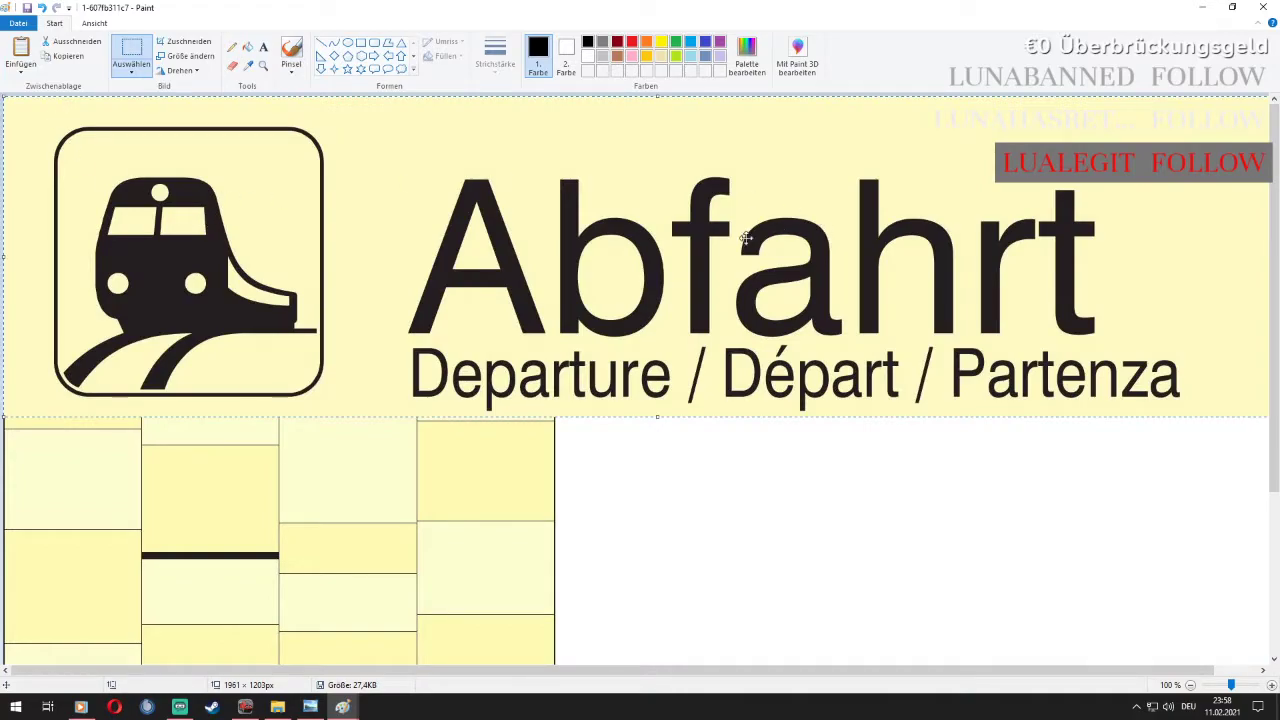
Shrink the pasted Abfahrt header to about 265 × 63 px within the blank timetable's yellow title bar
scroll(730, 255, "down", 3)
scroll(636, 238, "up", 3)
left_click_drag(4, 96, 55, 110)
left_click_drag(451, 181, 186, 117)
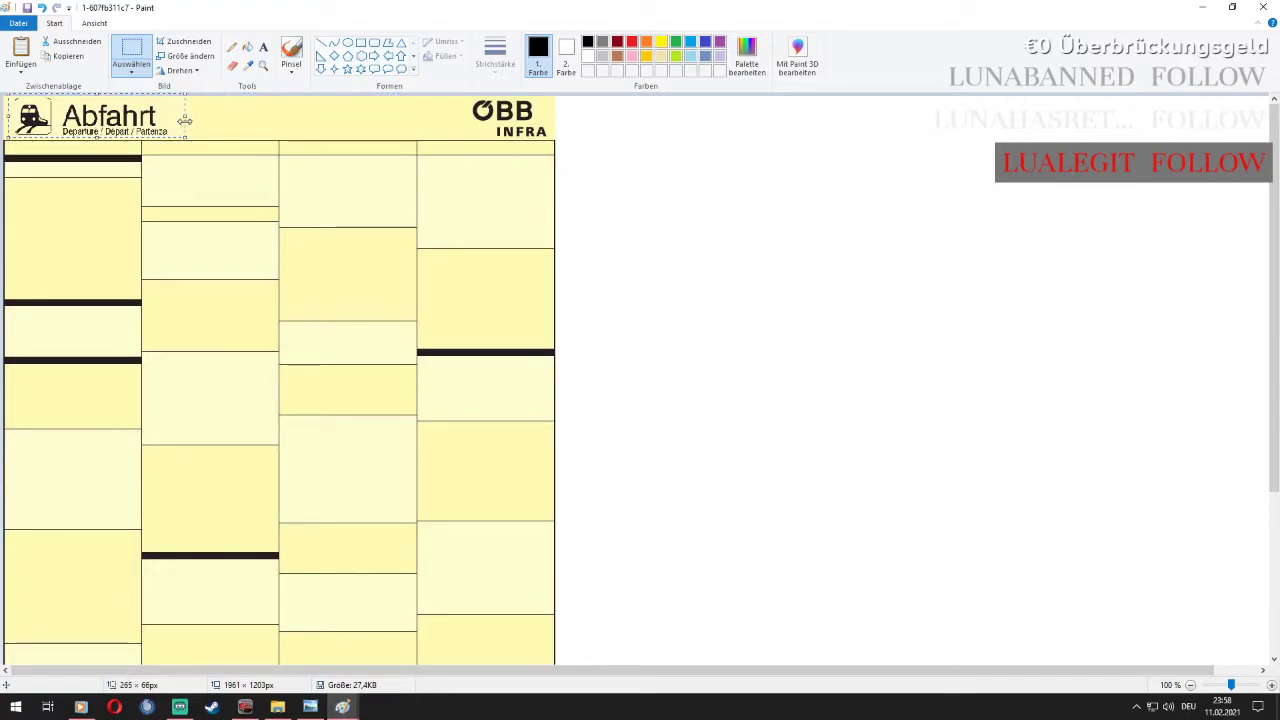
left_click_drag(100, 139, 100, 134)
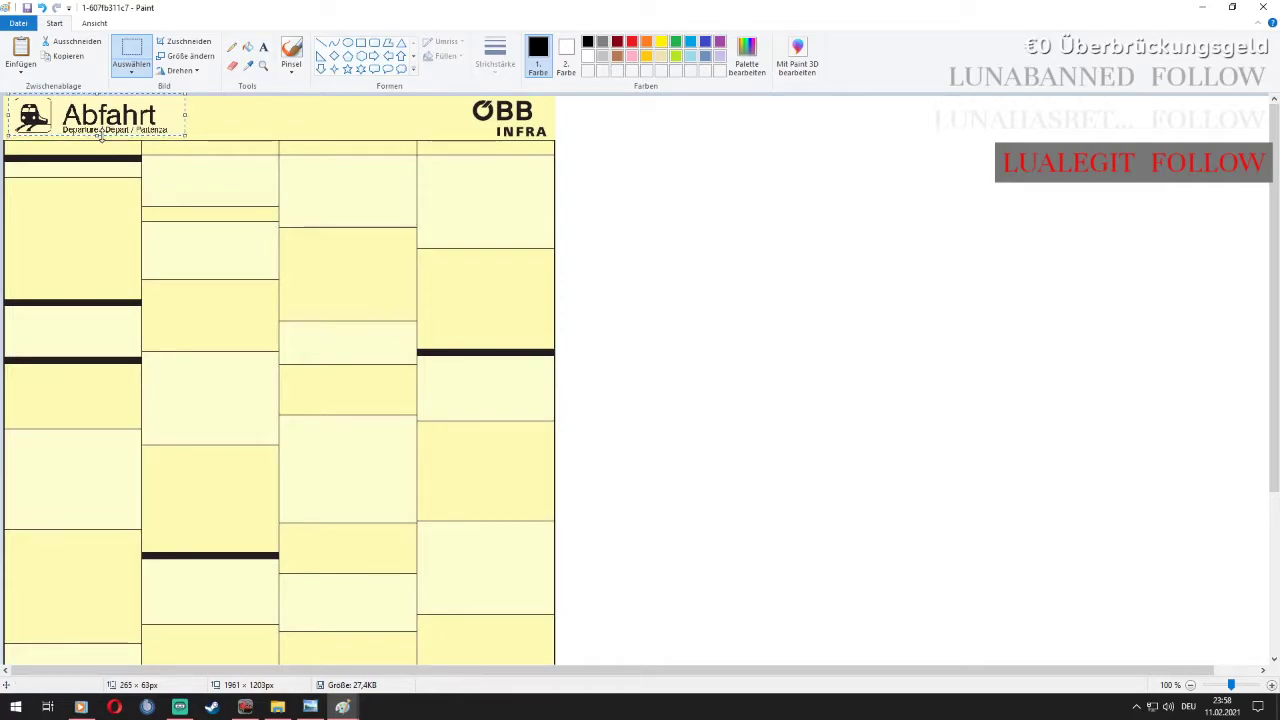
left_click(263, 116)
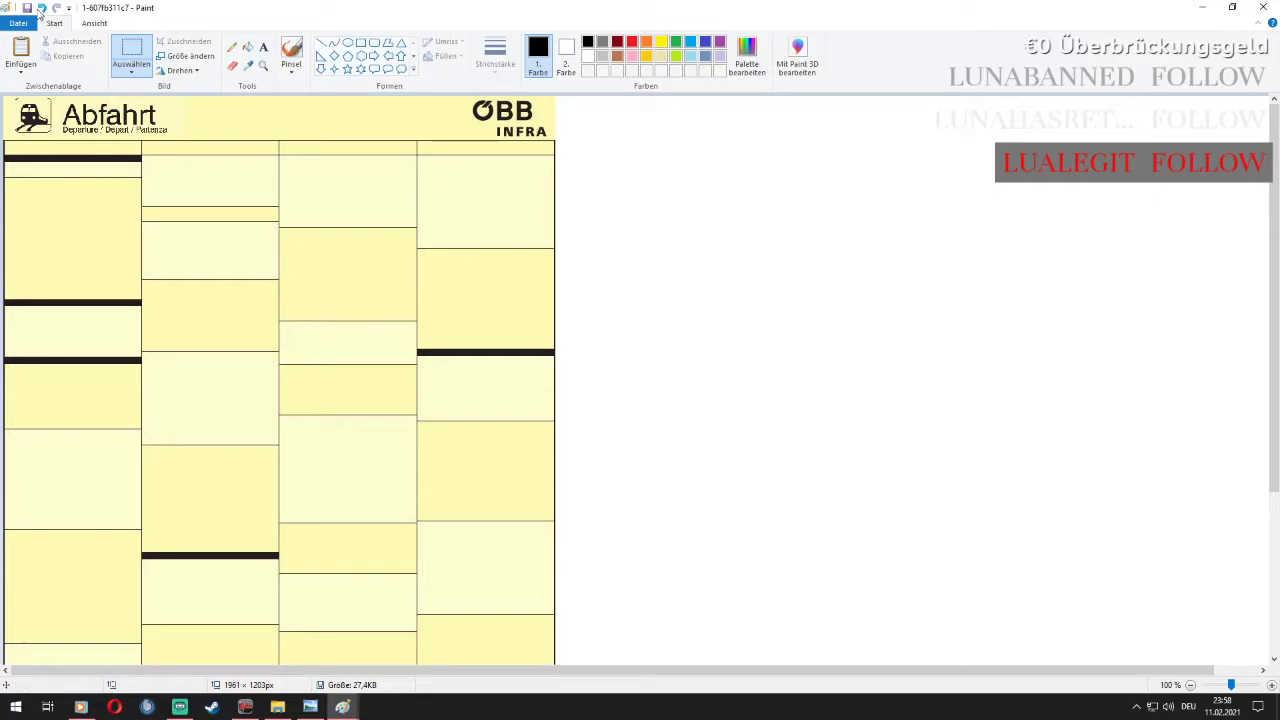
Undo the header insertion and the canvas enlargement in the blank timetable image
left_click(41, 7)
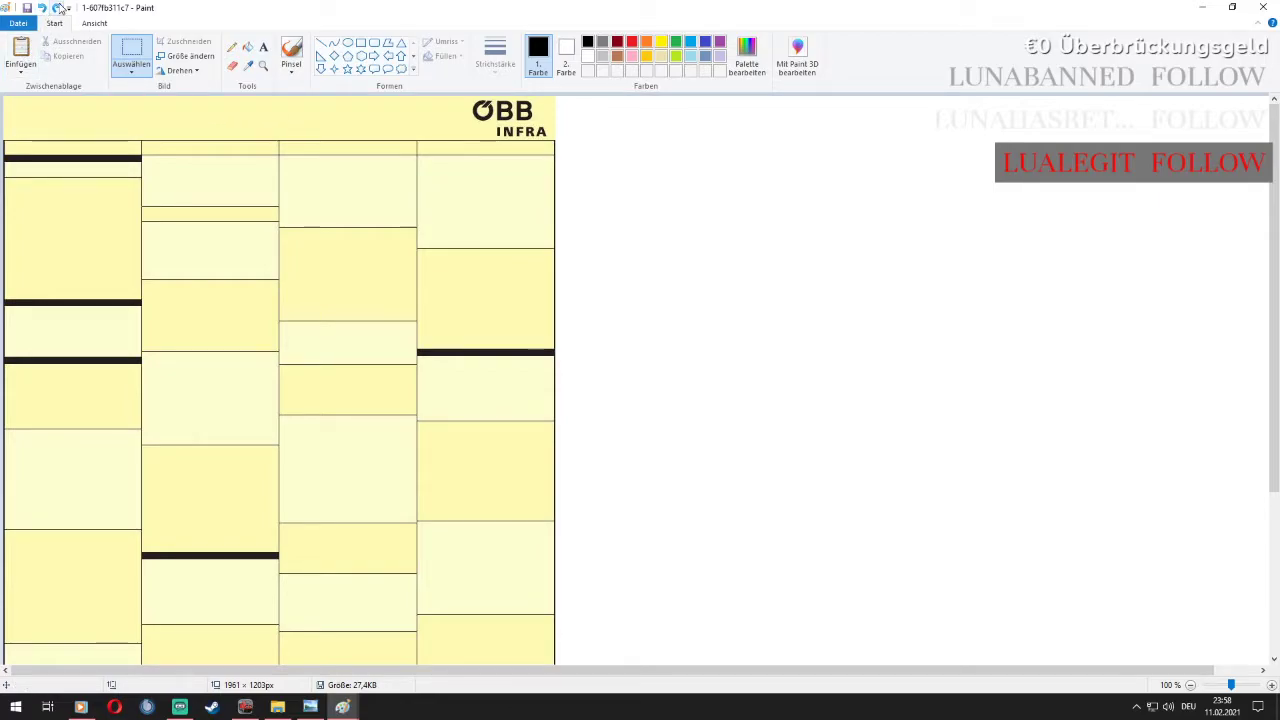
left_click(56, 7)
left_click(45, 9)
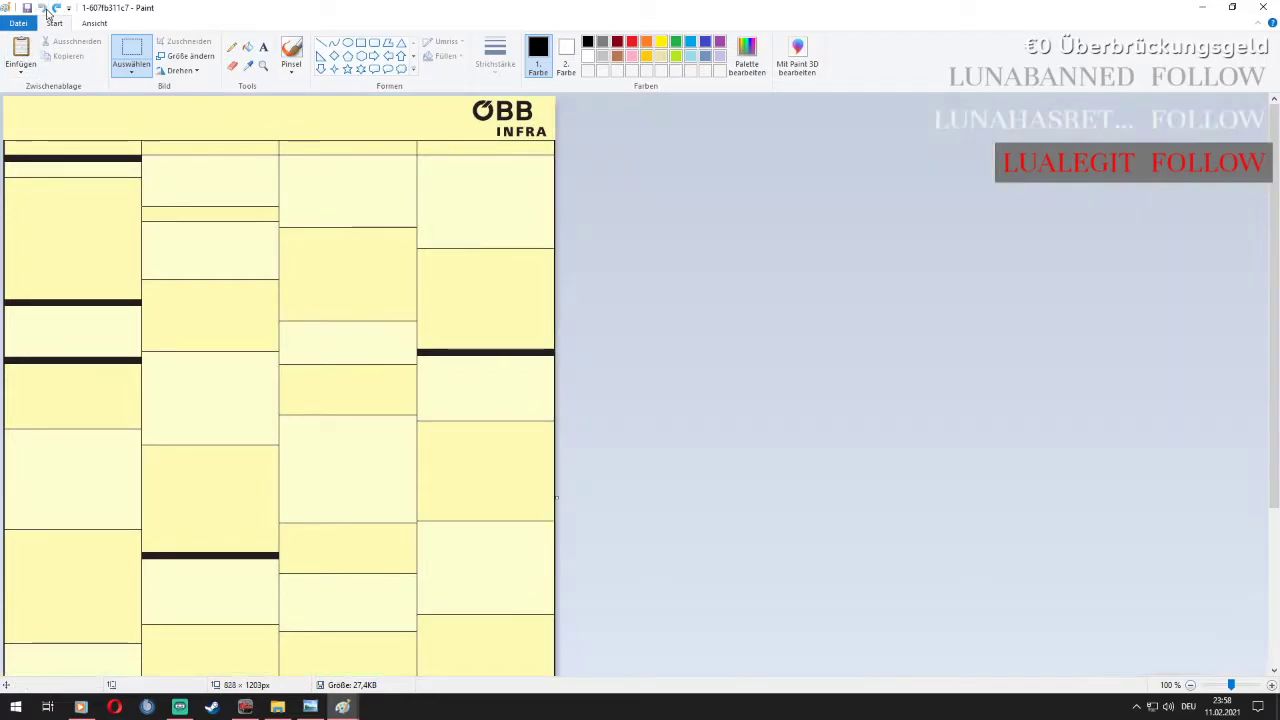
left_click(45, 9)
left_click(56, 7)
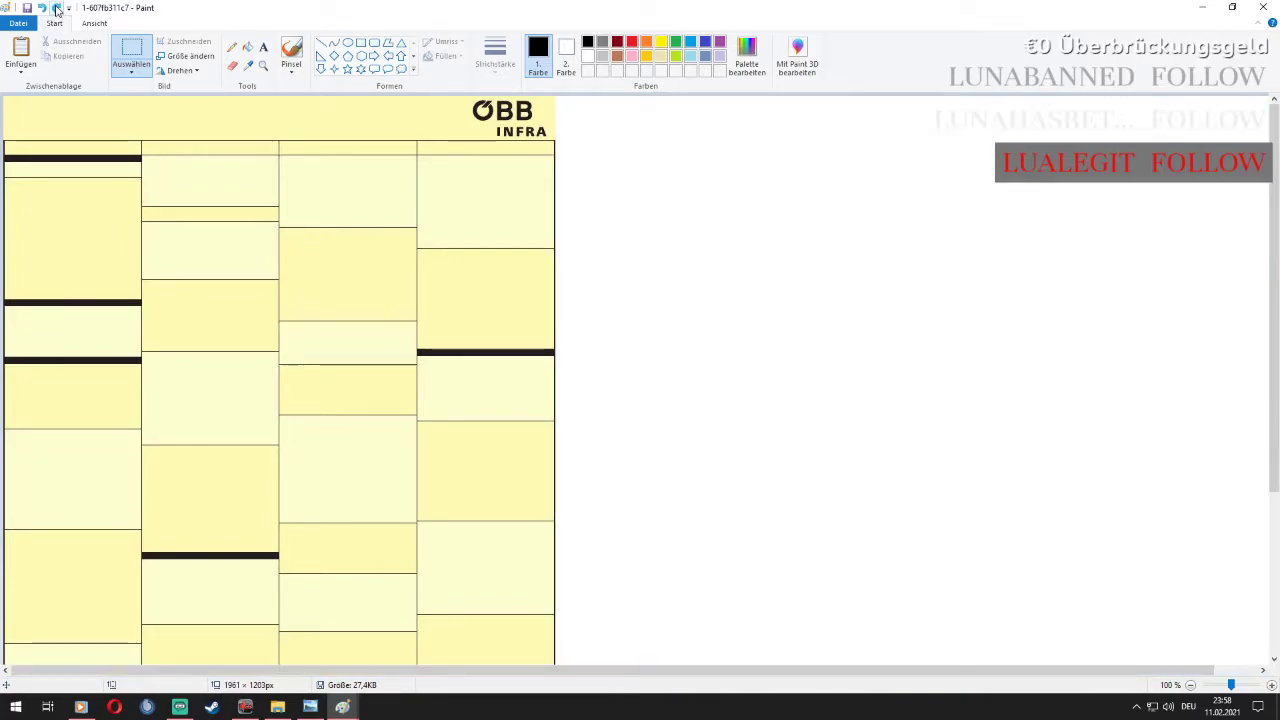
left_click(41, 8)
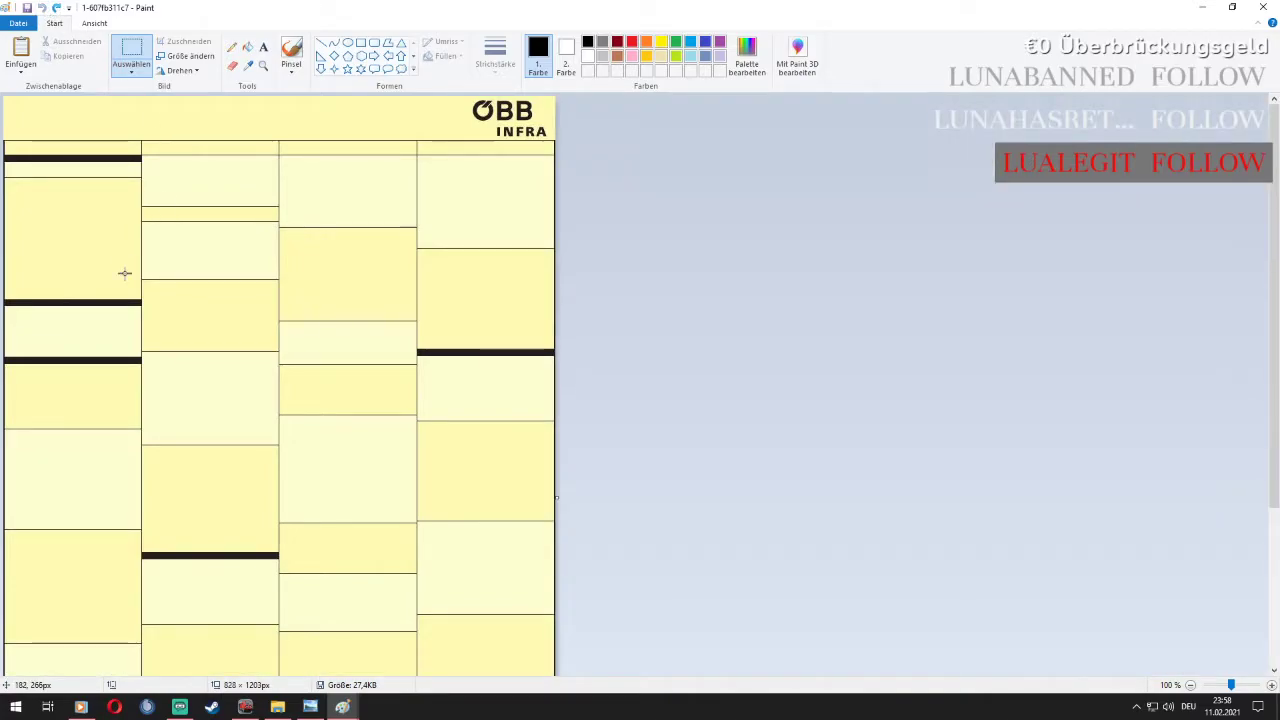
Close the blank timetable image 1-607fb311c7 and return to the ÖBB departure timetable
mouse_move(342, 707)
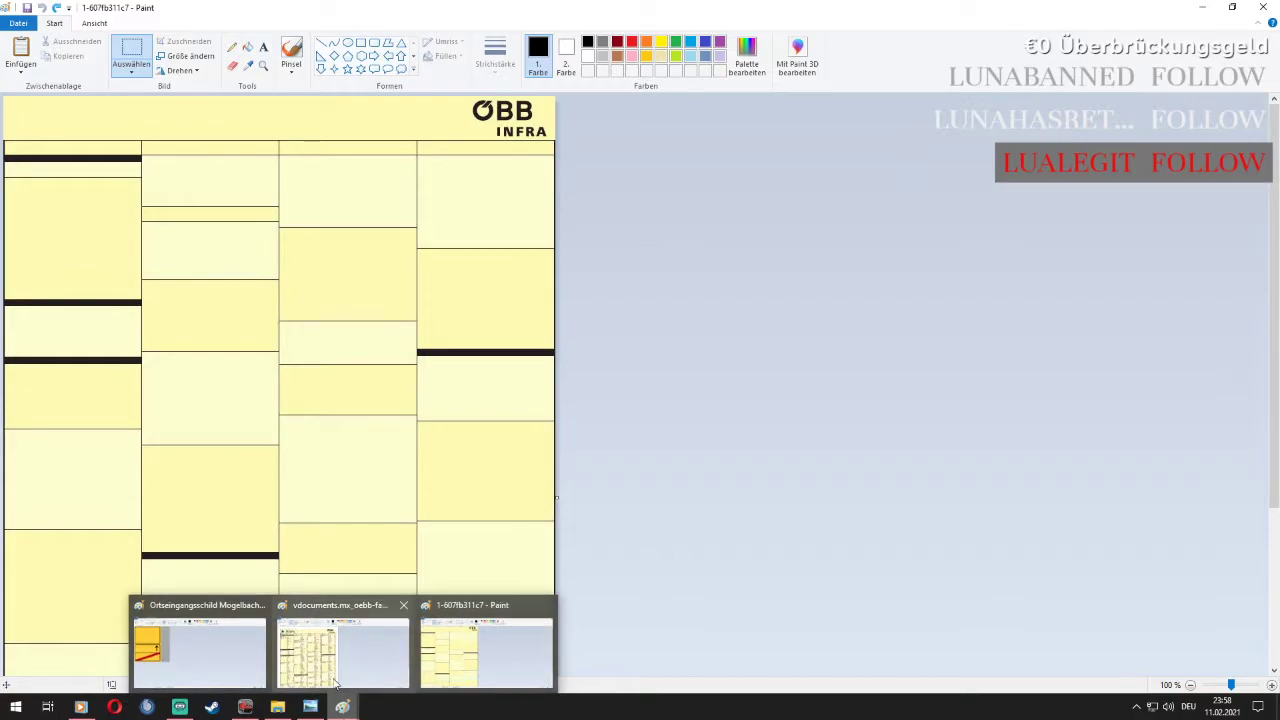
mouse_move(355, 665)
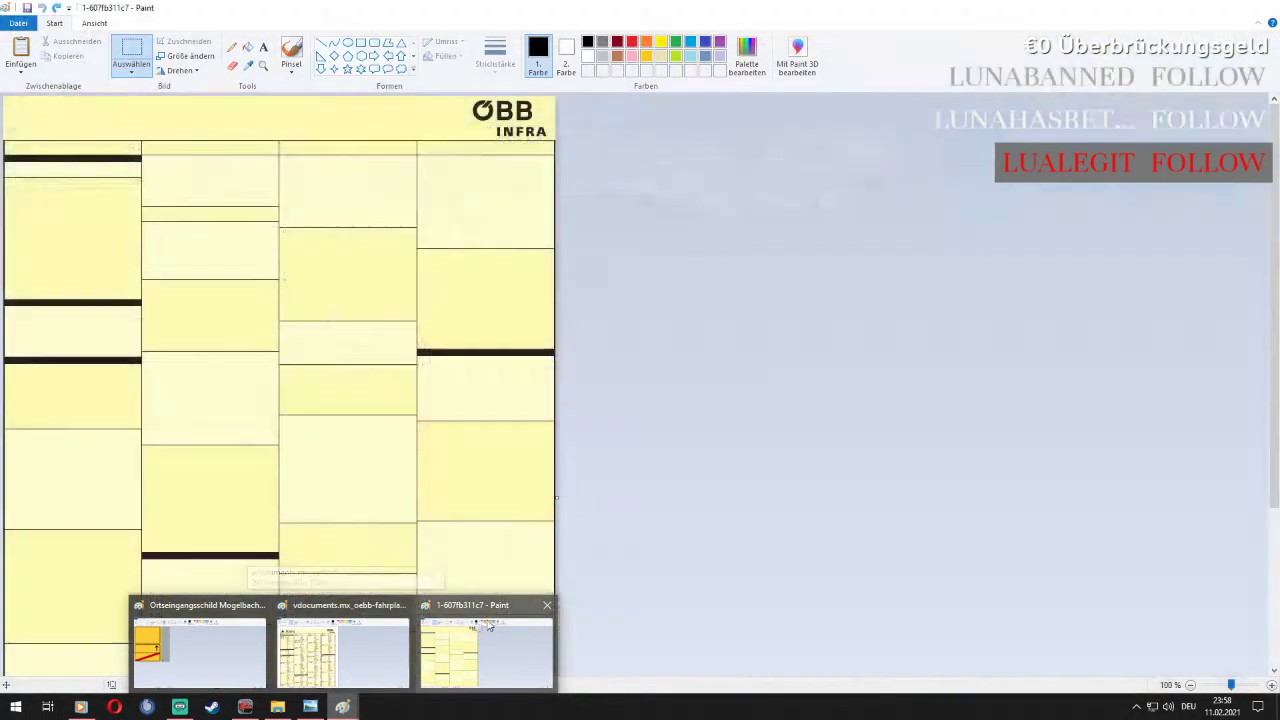
left_click(546, 605)
left_click(641, 367)
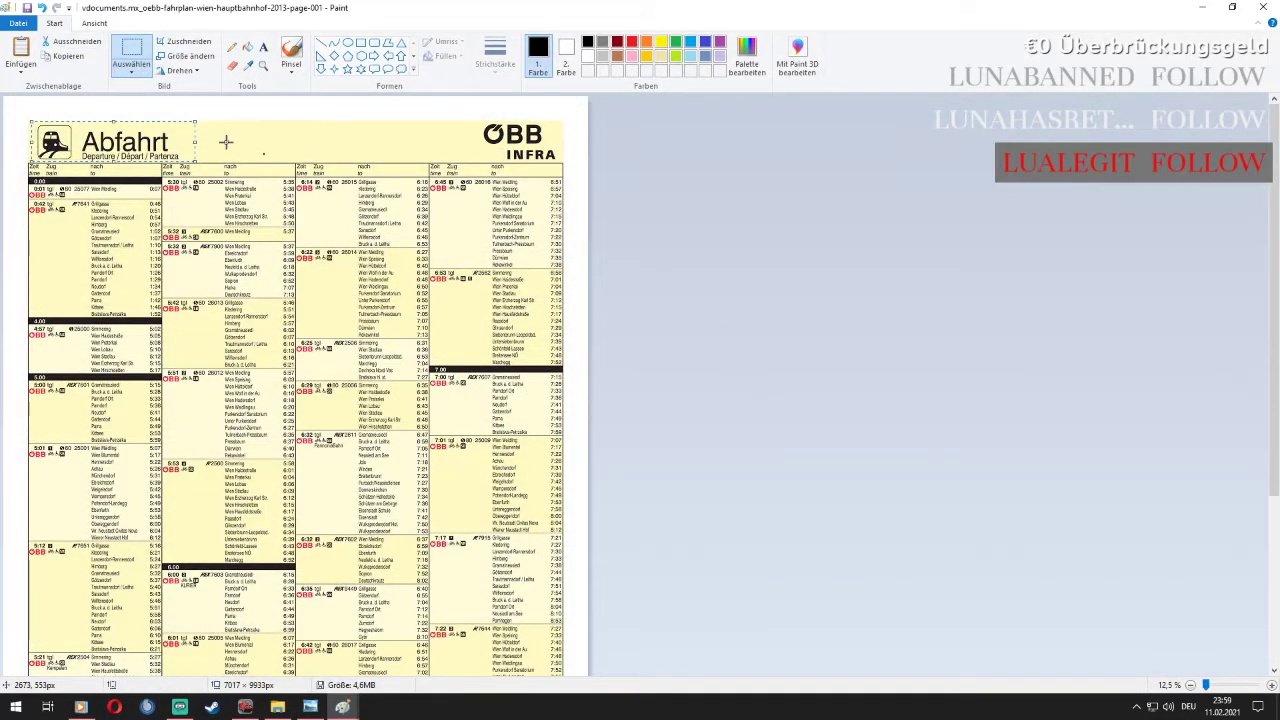
Sample the pale yellow background of the 0:01 departure row as colour 1 with the colour picker
left_click(263, 65)
left_click(92, 240)
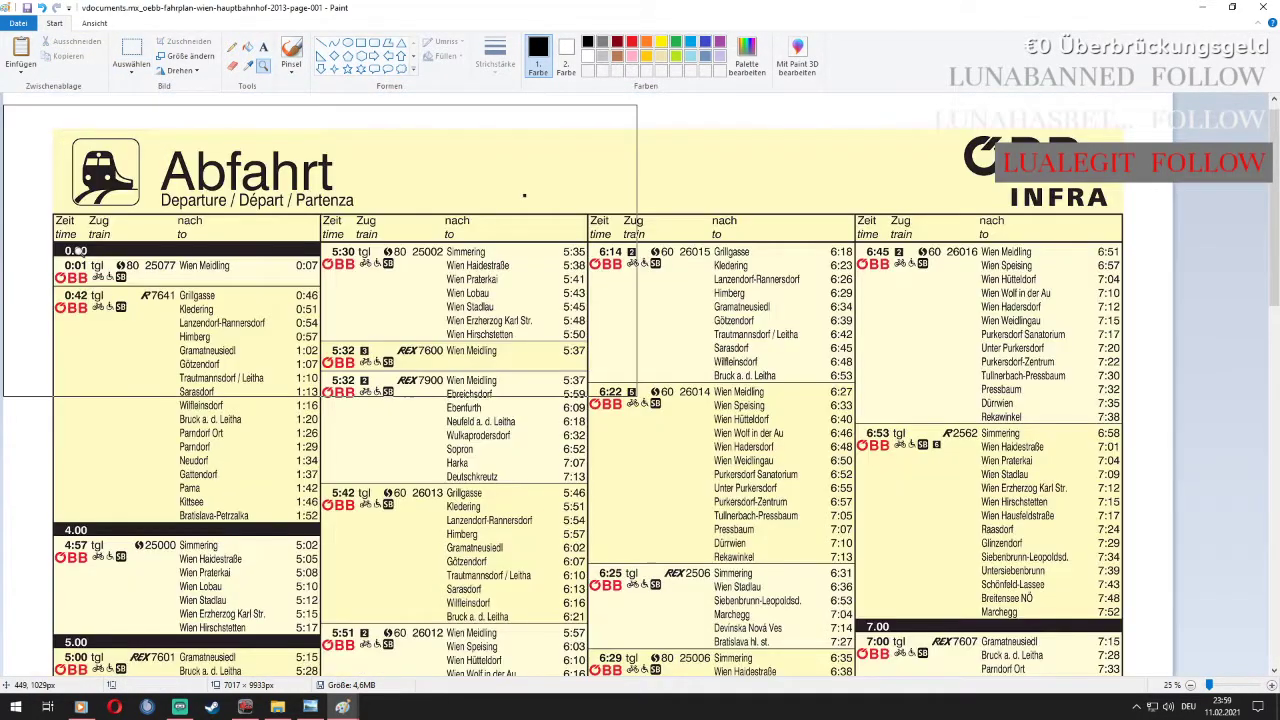
left_click(78, 250)
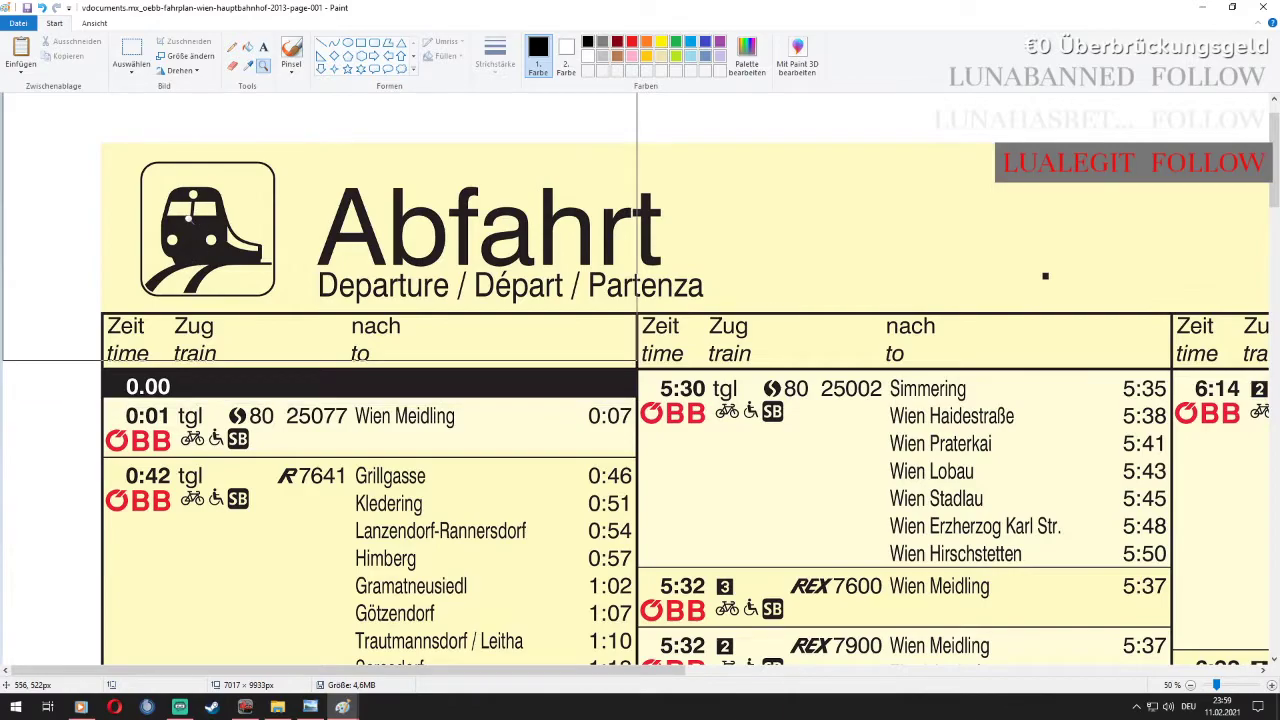
scroll(200, 210, "down", 3)
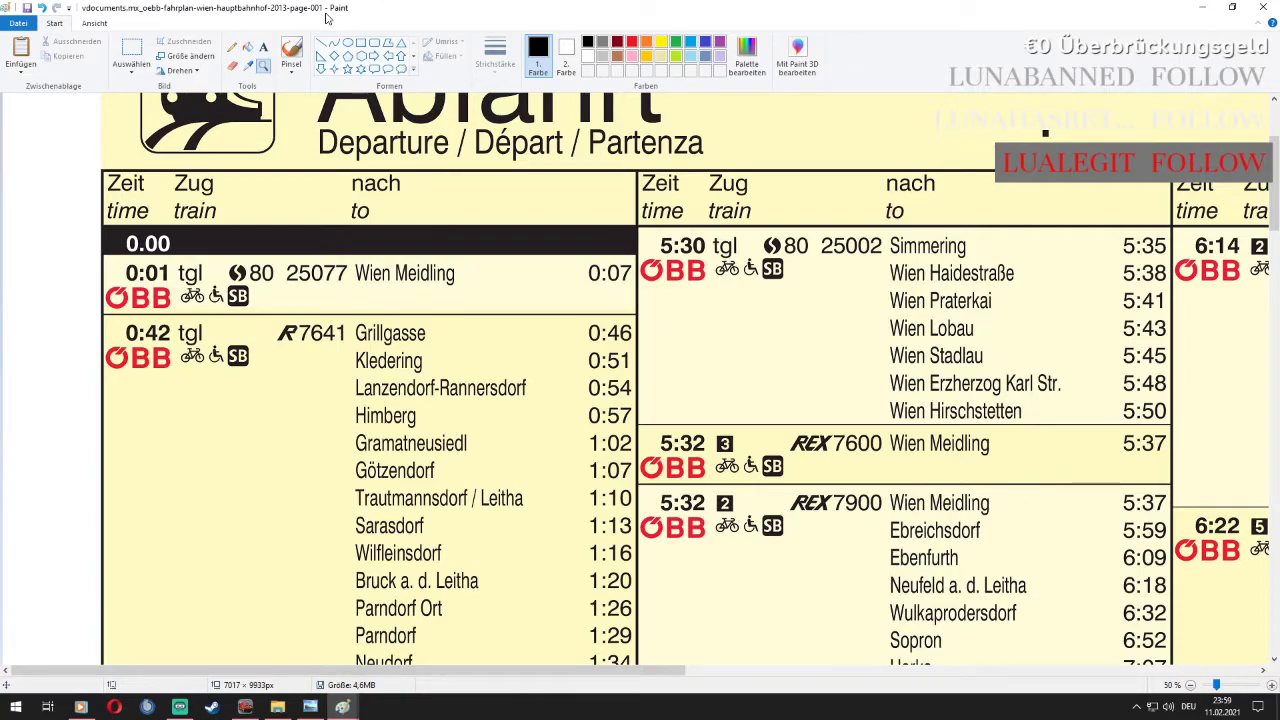
left_click(232, 65)
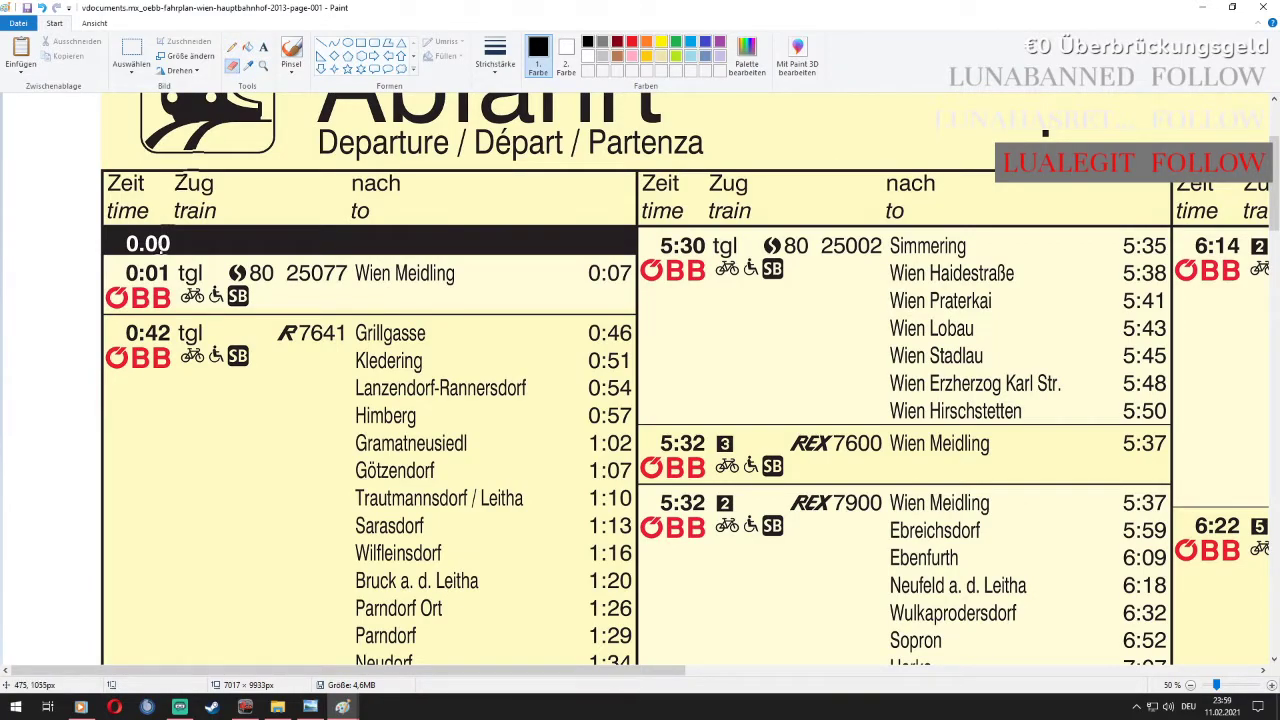
left_click(248, 65)
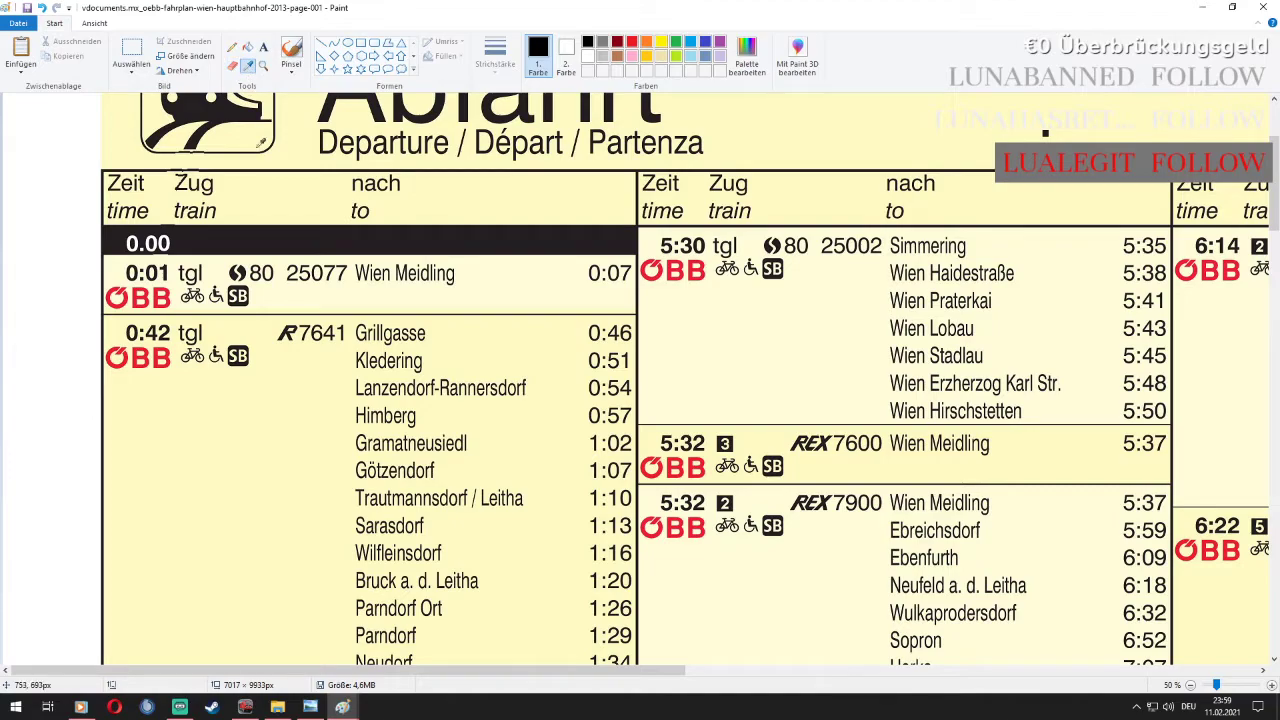
left_click(212, 266)
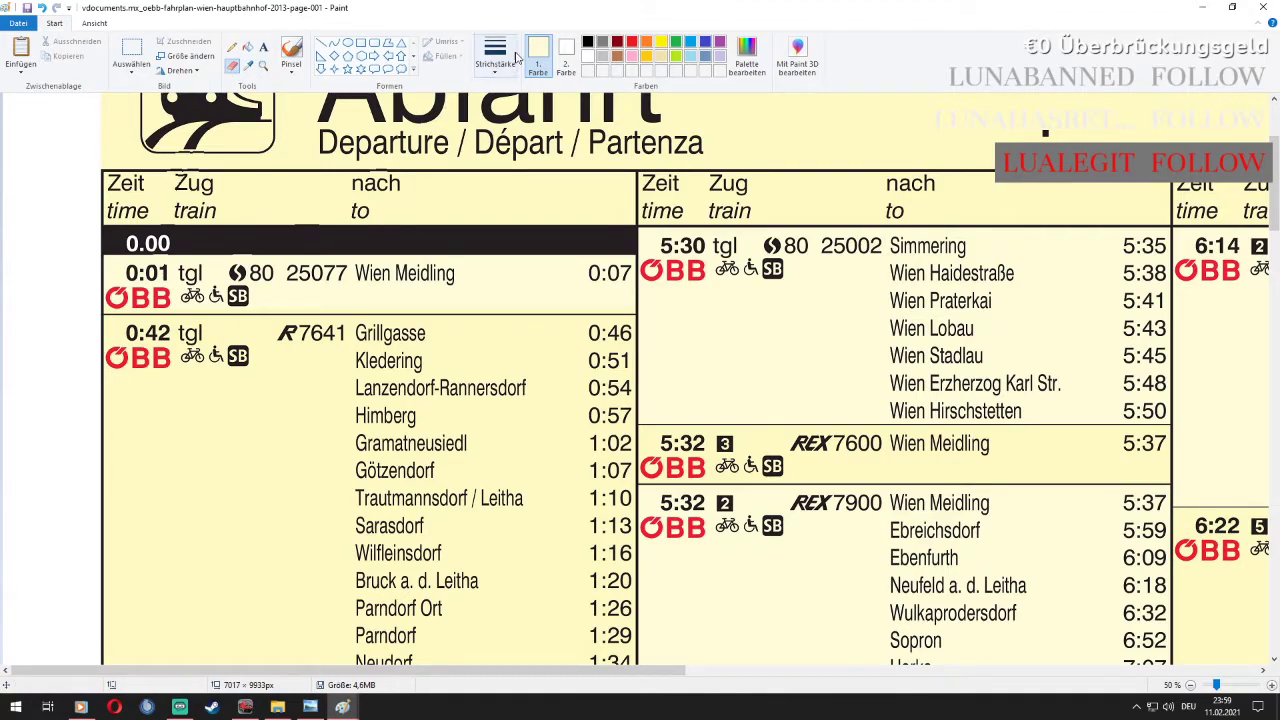
Try to sample the 0:01 row's pale yellow background as colour 2 for the eraser
left_click(566, 58)
left_click(248, 65)
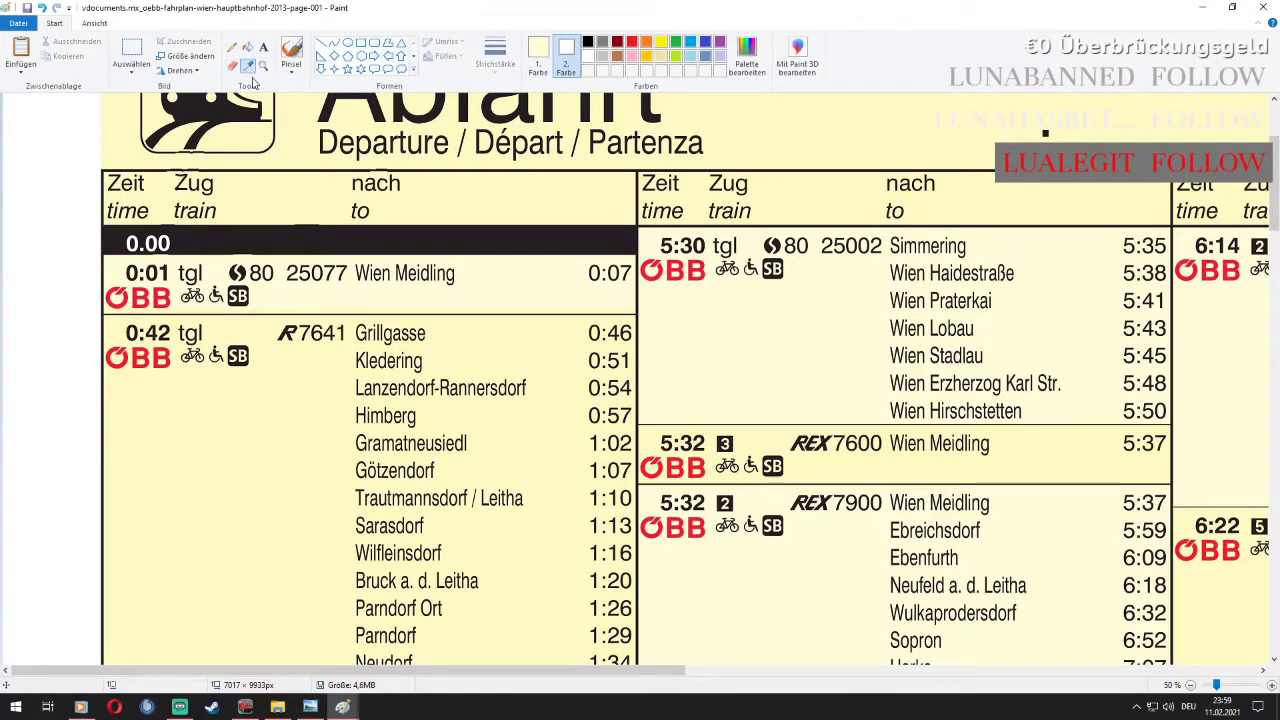
left_click(282, 288)
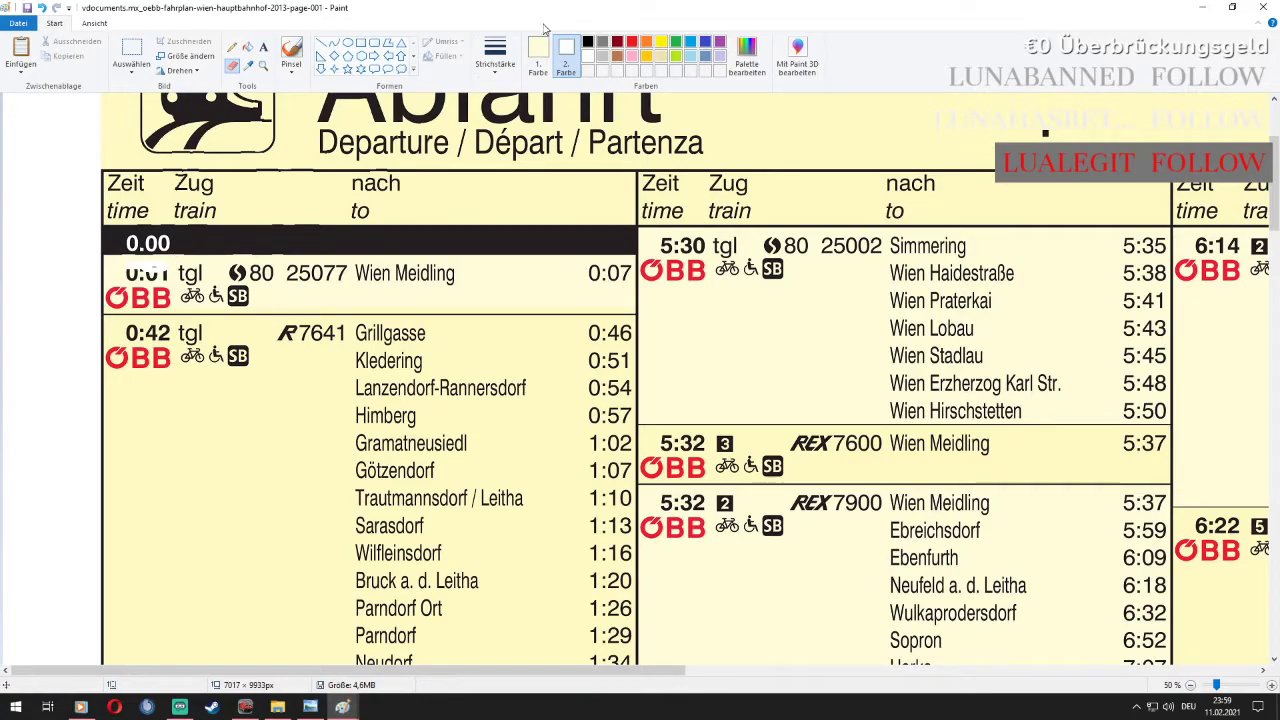
Adjust the eraser thickness and erase the 0:01 time, the S 80 line label and the wheelchair and SB symbols from the first departure
left_click(495, 55)
left_click(508, 170)
mouse_move(154, 267)
left_mouse_down()
mouse_move(164, 270)
mouse_move(132, 275)
left_mouse_up()
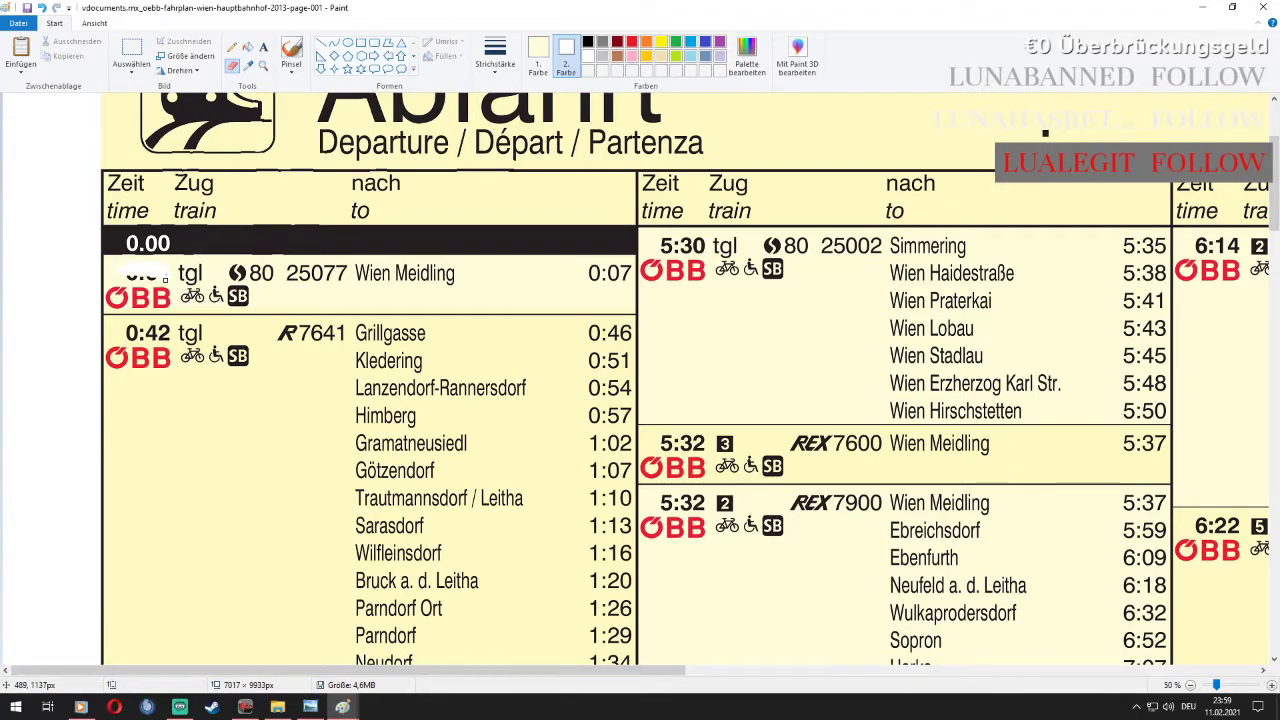
left_click_drag(163, 273, 126, 275)
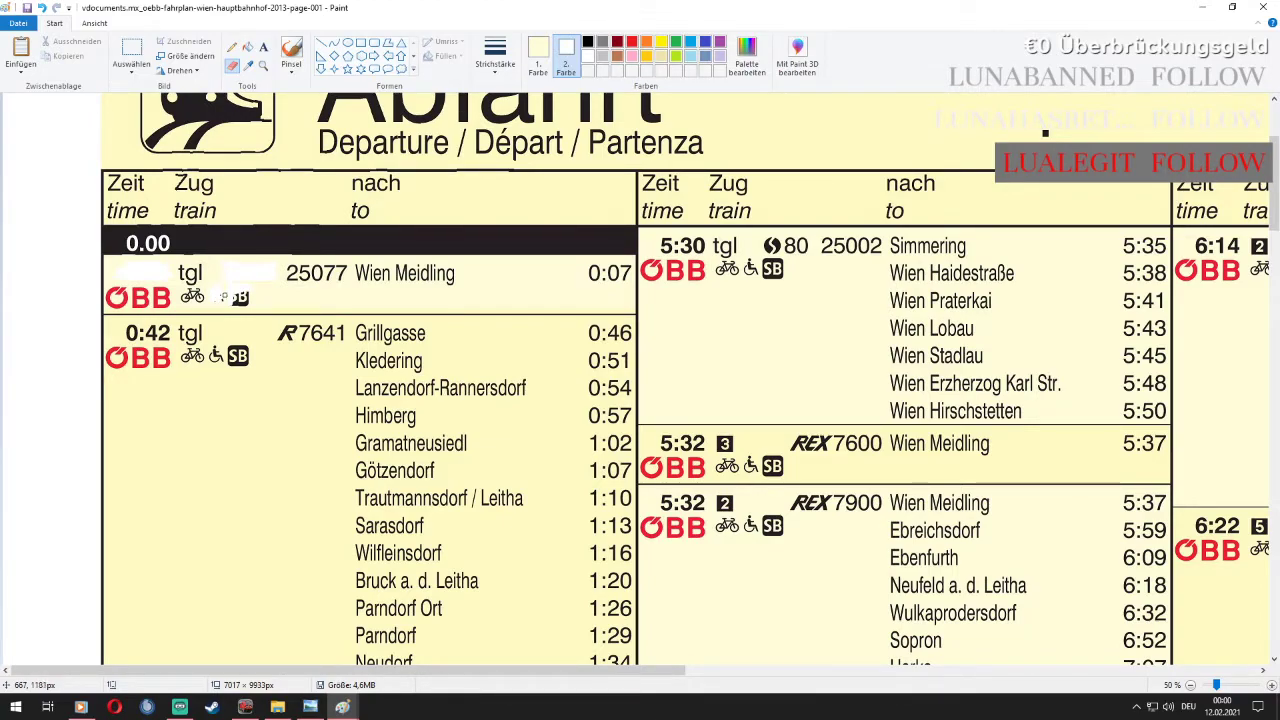
mouse_move(216, 296)
left_mouse_down()
mouse_move(246, 300)
mouse_move(223, 299)
left_mouse_up()
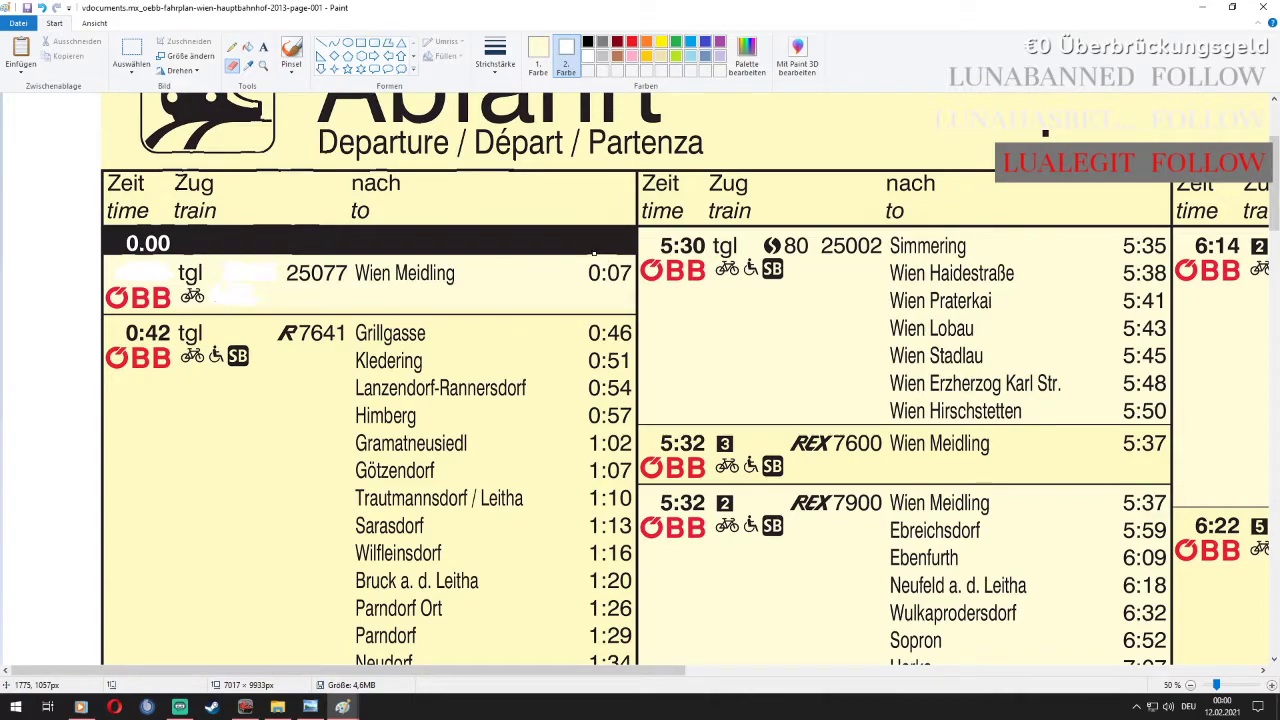
Delete the arrival time 0:07 and the destination Wien Meidling from the first departure row using rectangular selections
left_click(131, 52)
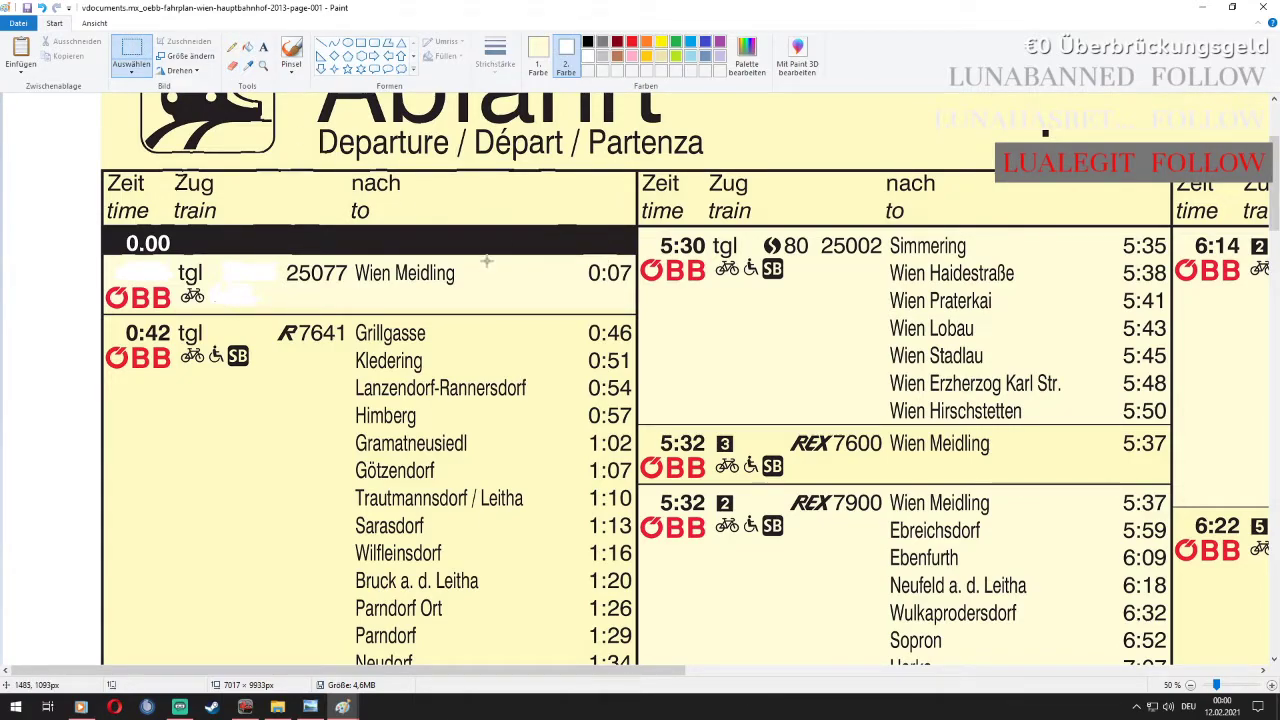
left_click_drag(470, 260, 503, 288)
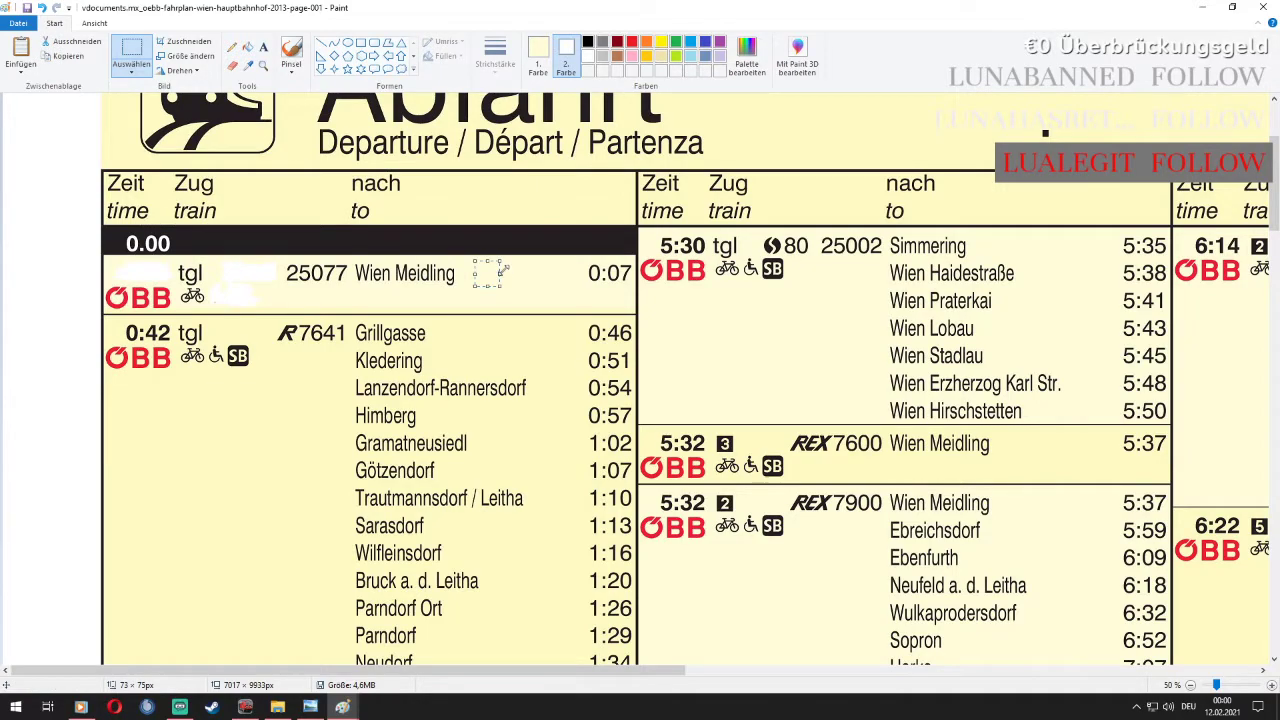
left_click_drag(500, 270, 633, 262)
key("Delete")
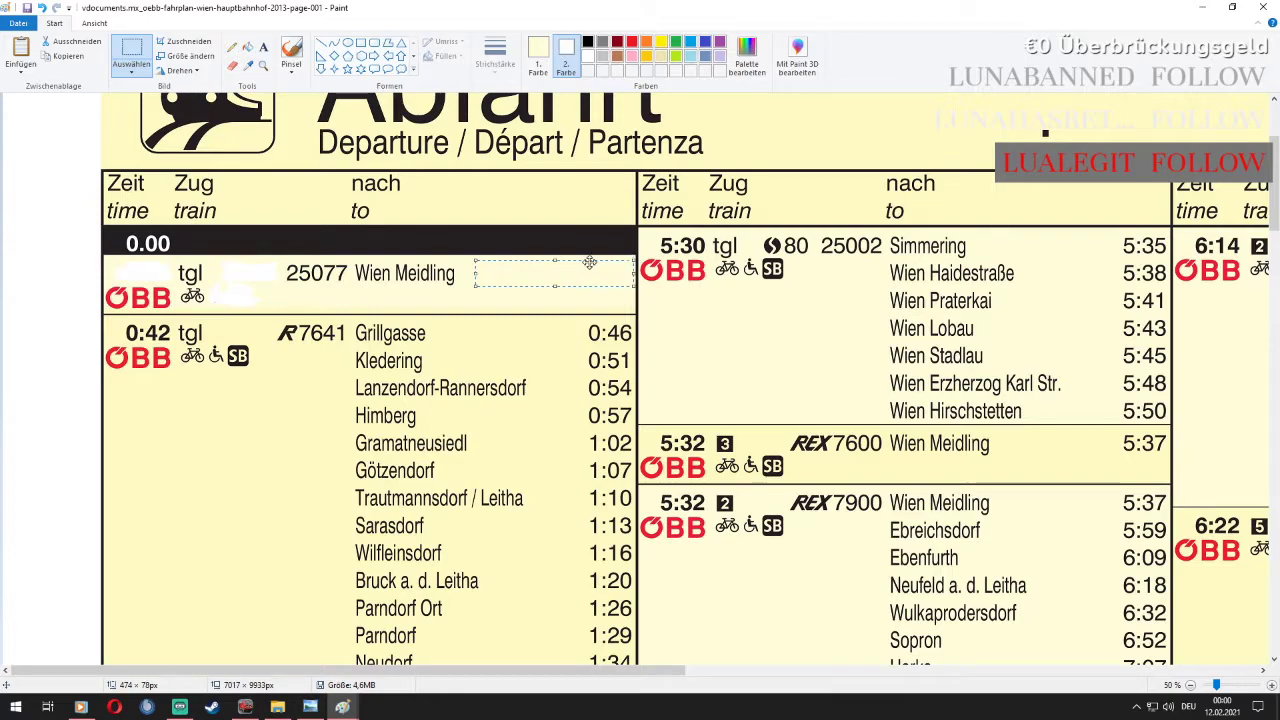
mouse_move(474, 264)
left_mouse_down()
mouse_move(453, 294)
mouse_move(490, 265)
mouse_move(458, 288)
mouse_move(350, 273)
left_mouse_up()
left_click(505, 262)
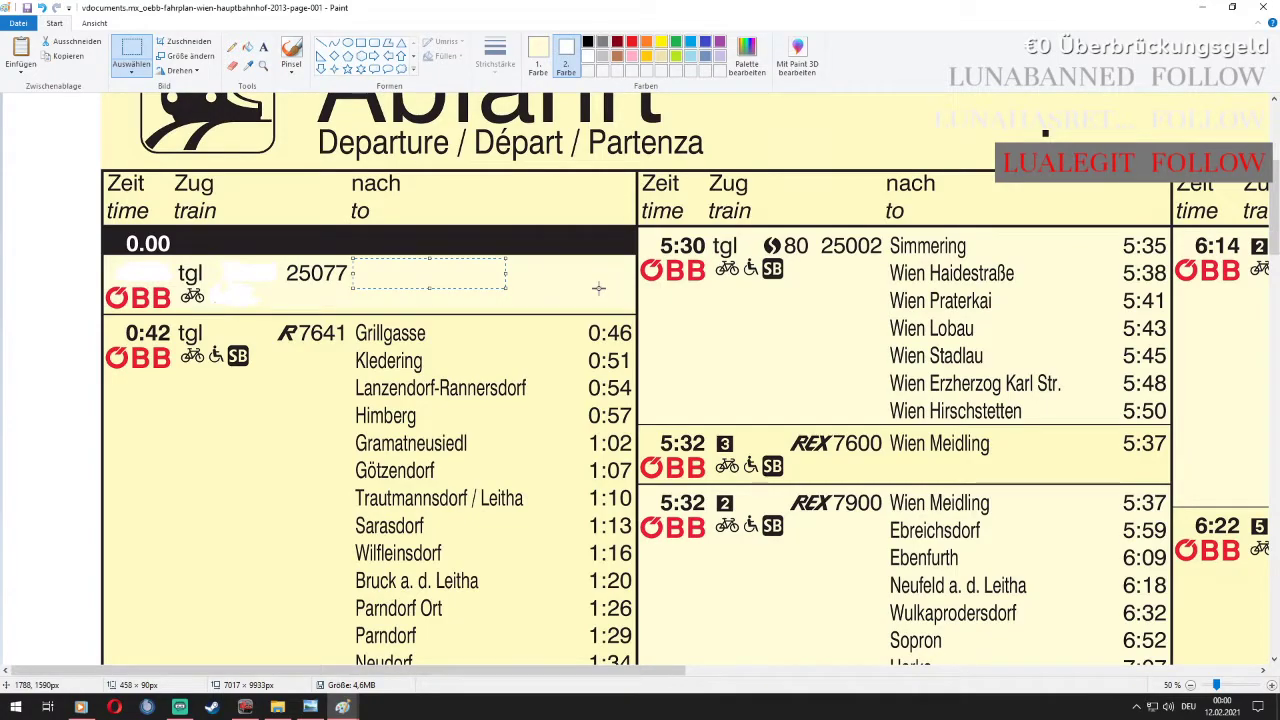
scroll(597, 290, "down", 3)
scroll(597, 290, "up", 5)
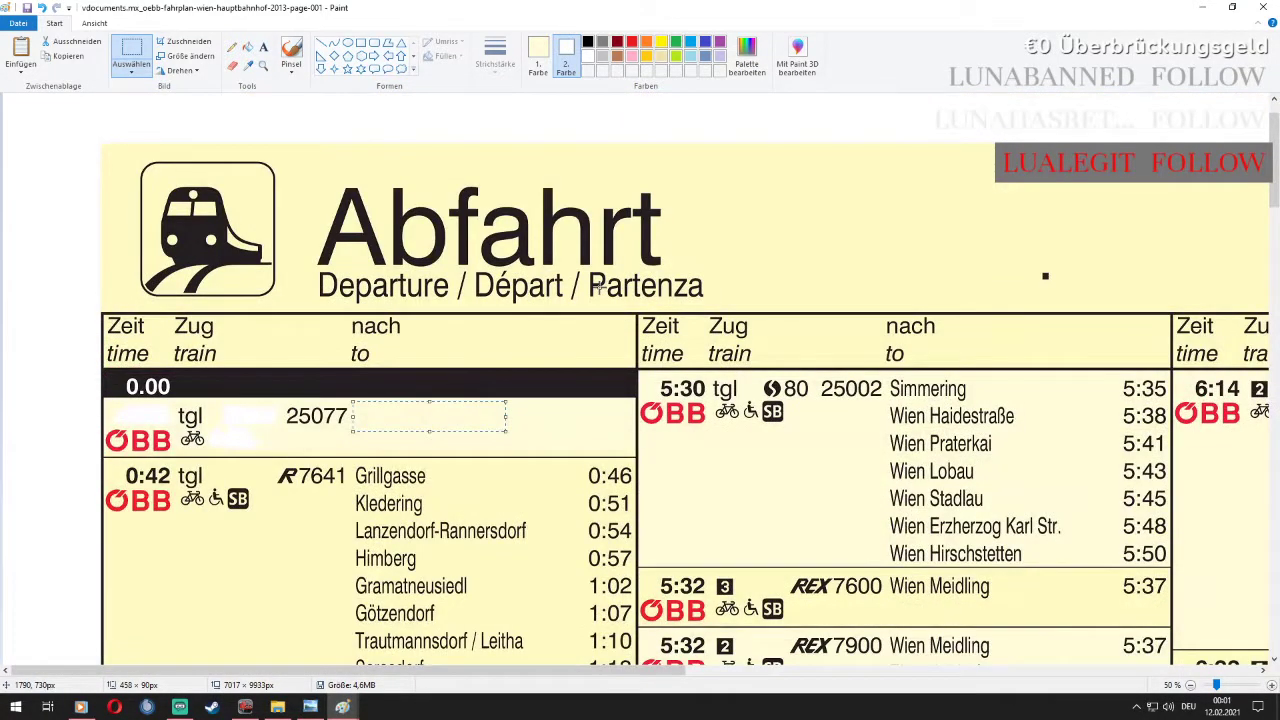
left_click(263, 64)
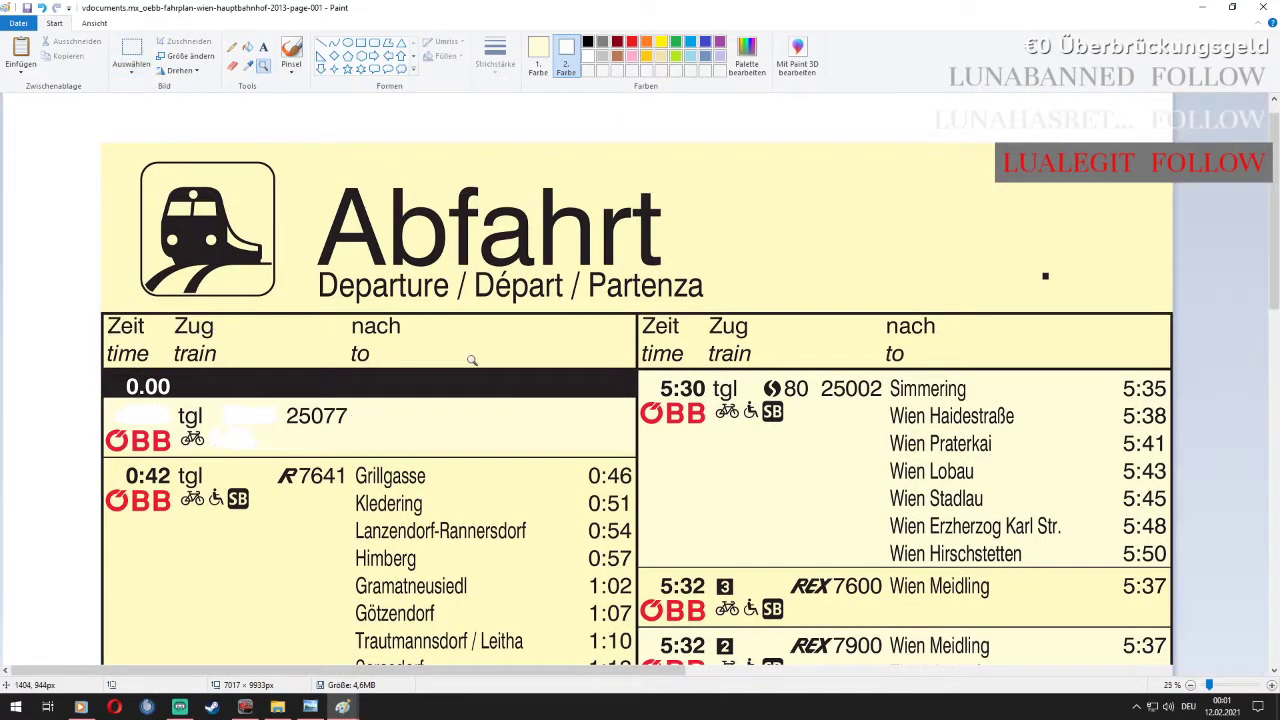
right_click(472, 358)
right_click(472, 360)
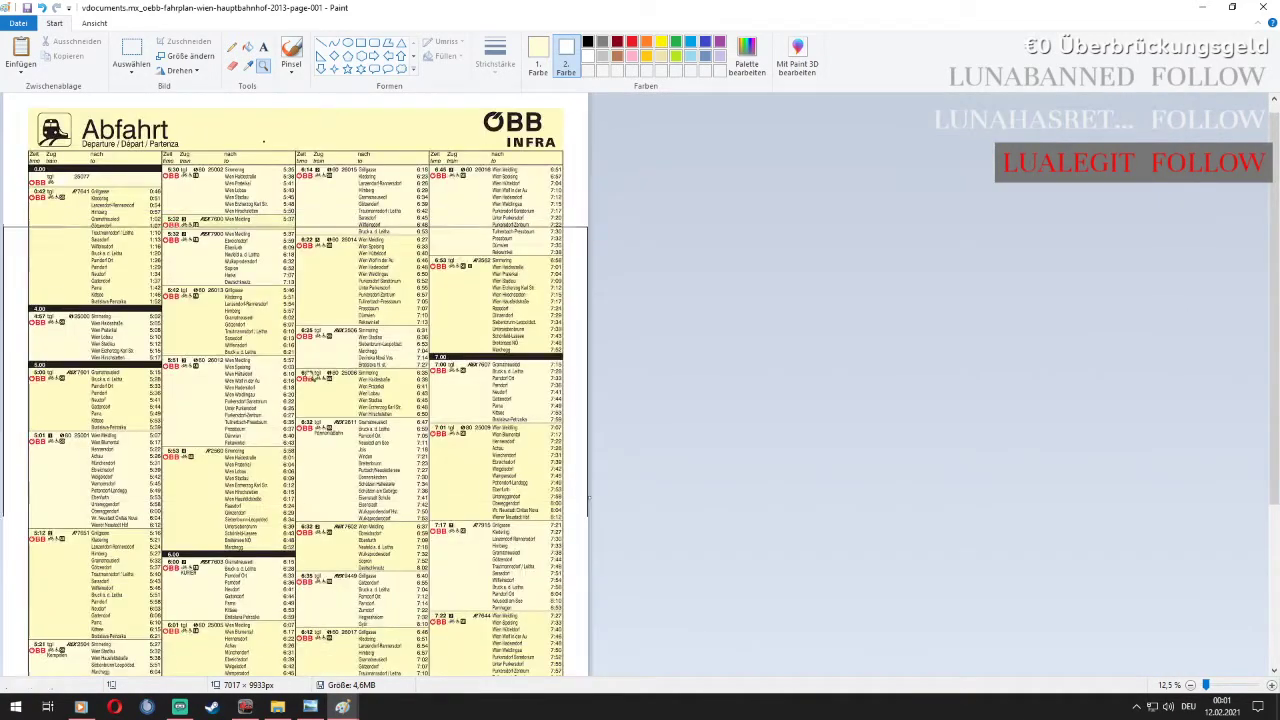
left_click(184, 268)
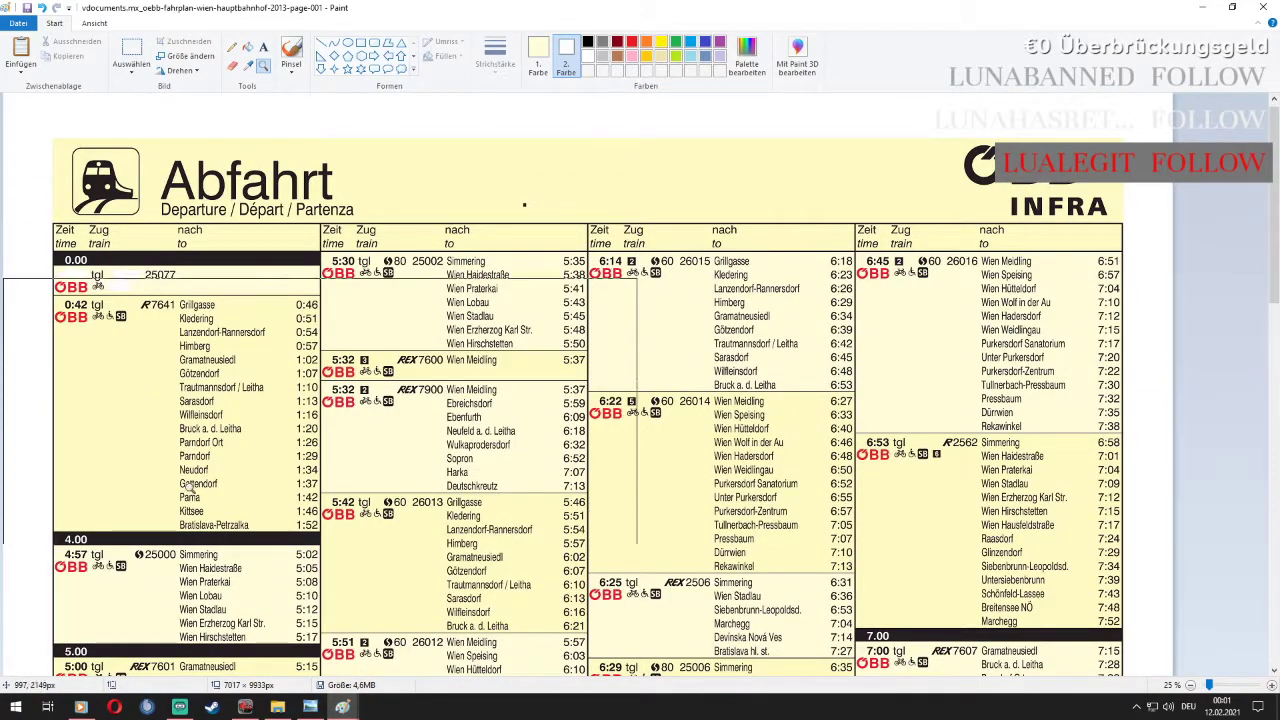
Open the Fahrplan Oberwassen image for editing from the EEP Fahrplanaushänge folder under Eisenbahn.exe Professional, EEP Tauschtexturen on drive D
mouse_move(308, 710)
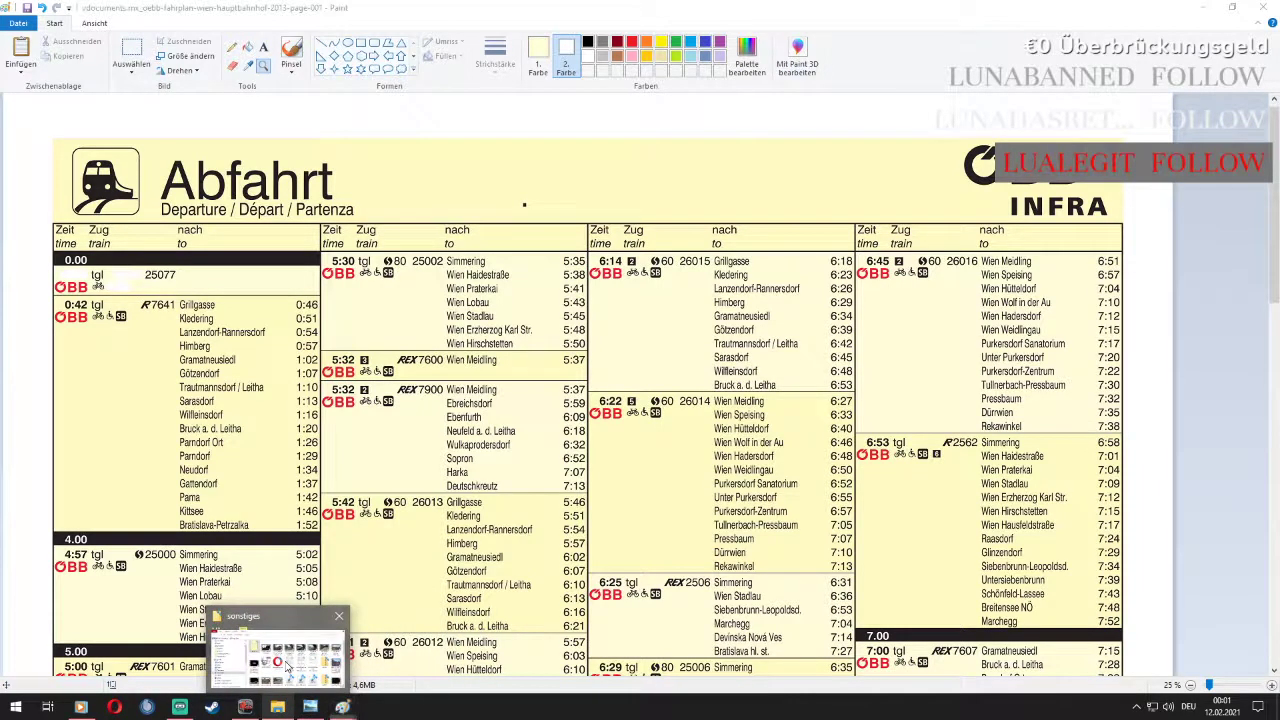
left_click(285, 655)
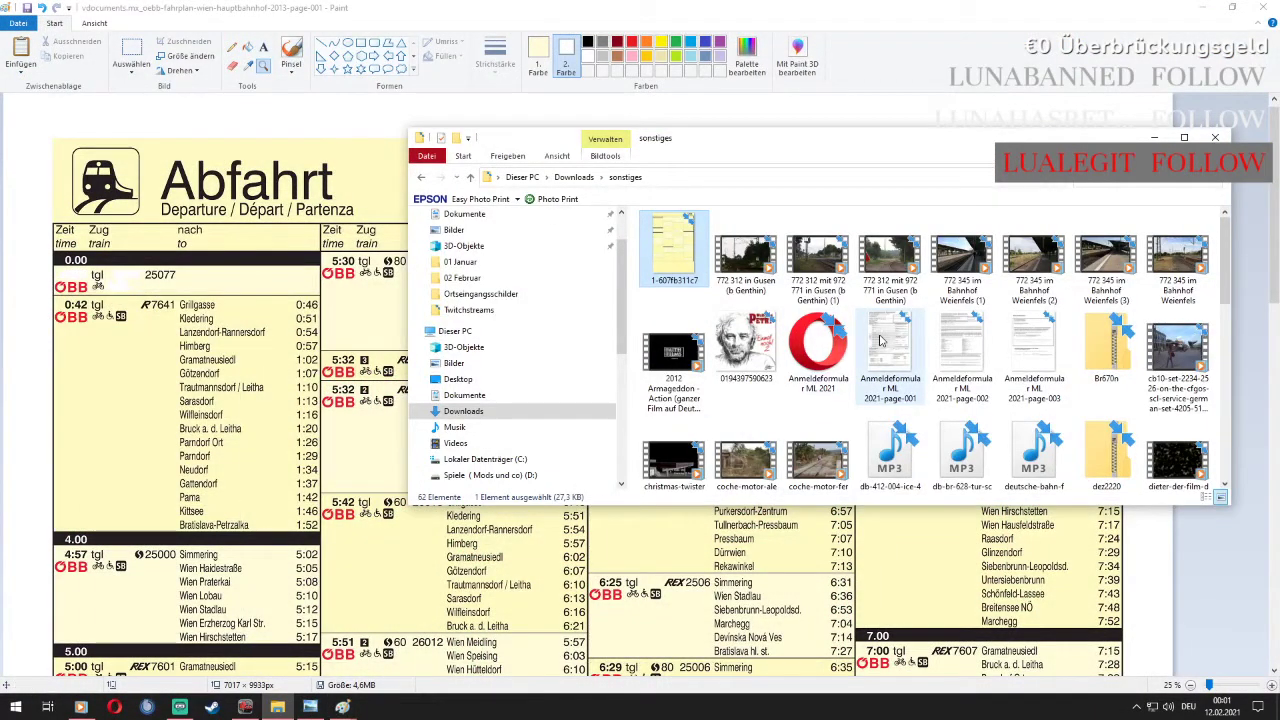
left_click(497, 476)
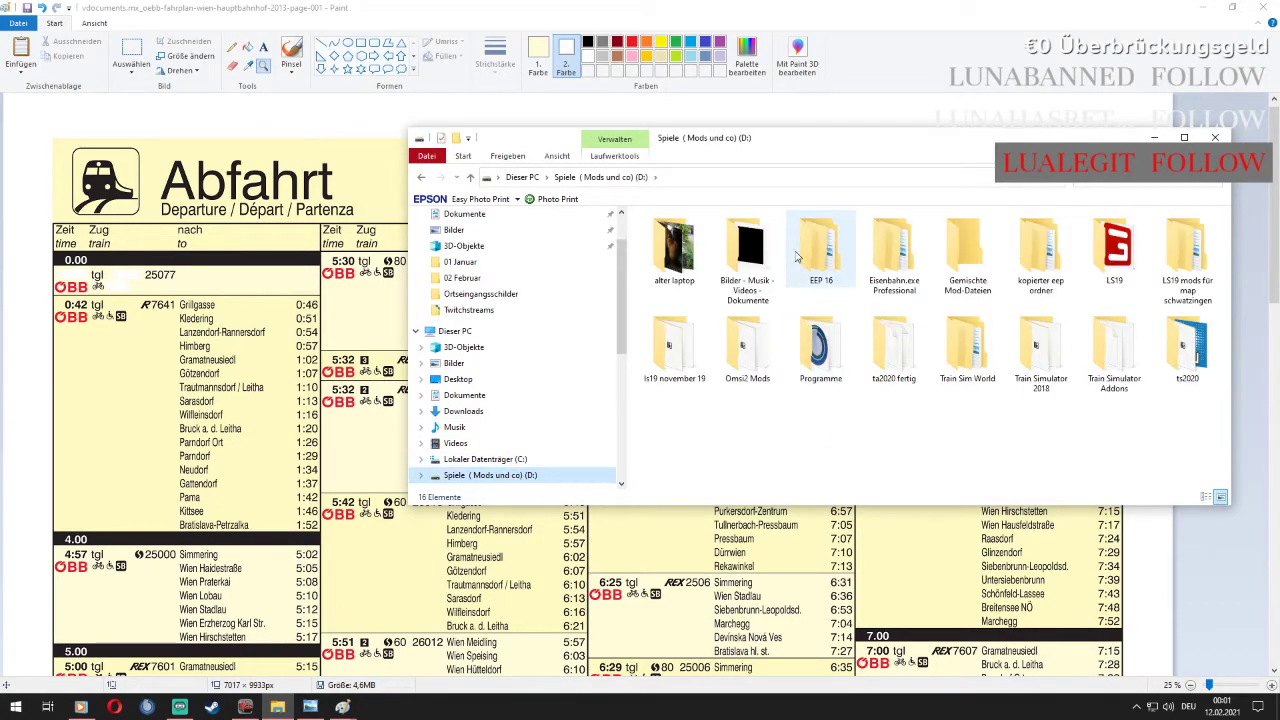
double_click(900, 264)
double_click(705, 347)
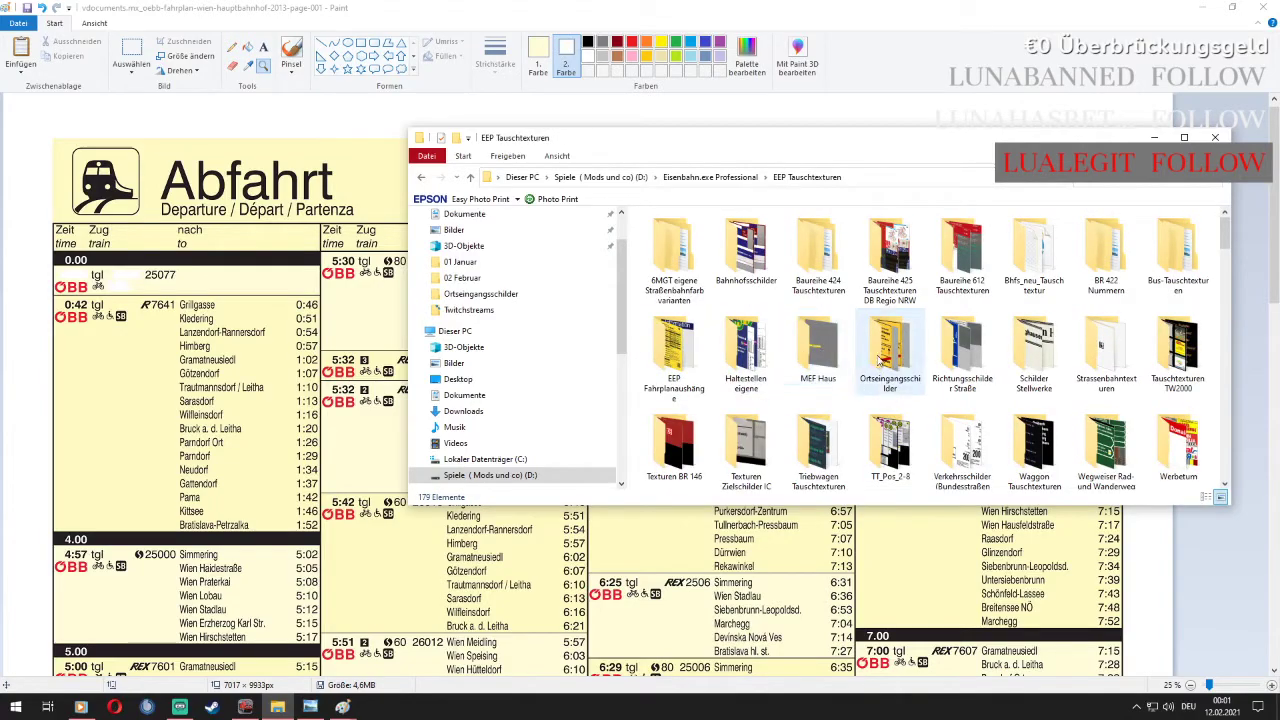
double_click(690, 350)
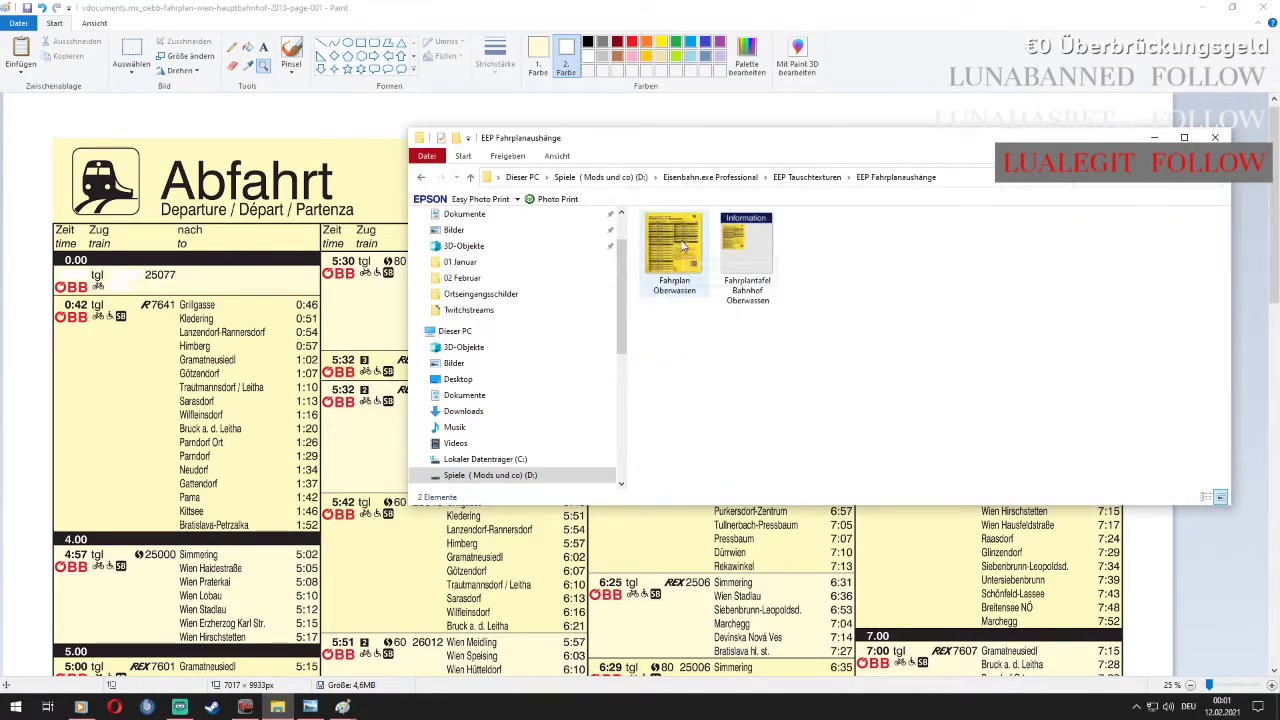
right_click(676, 245)
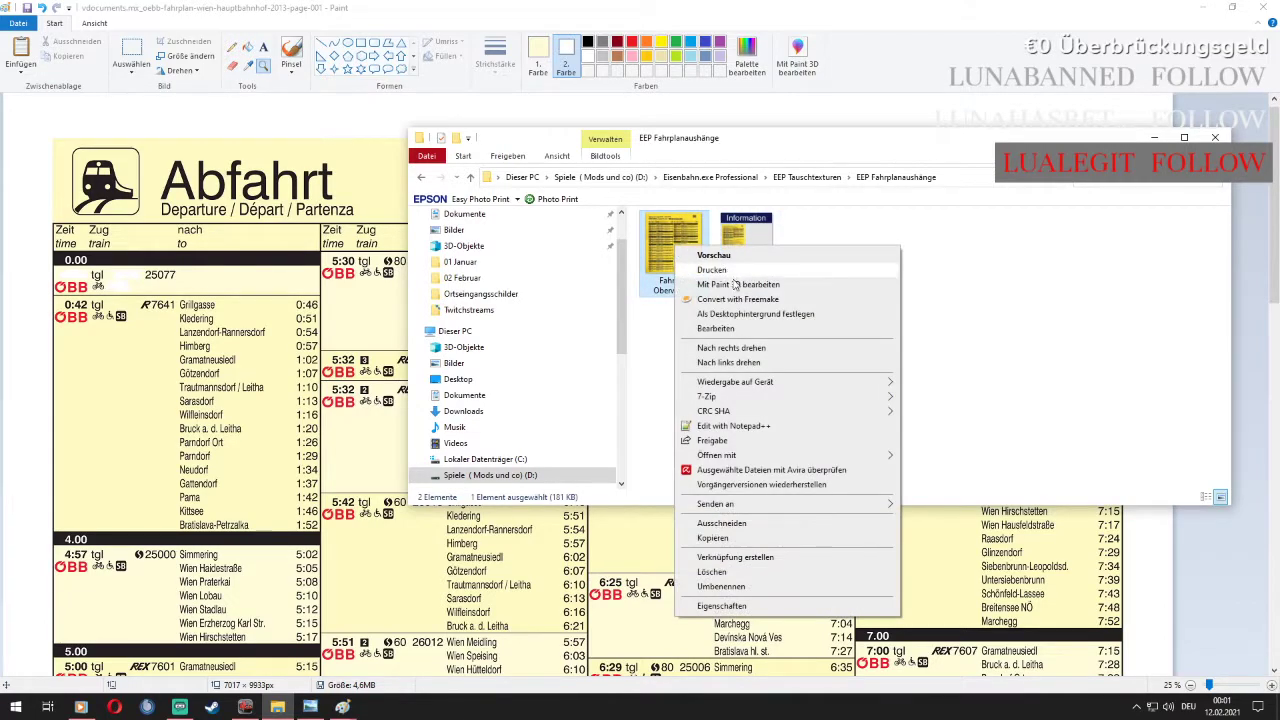
left_click(716, 328)
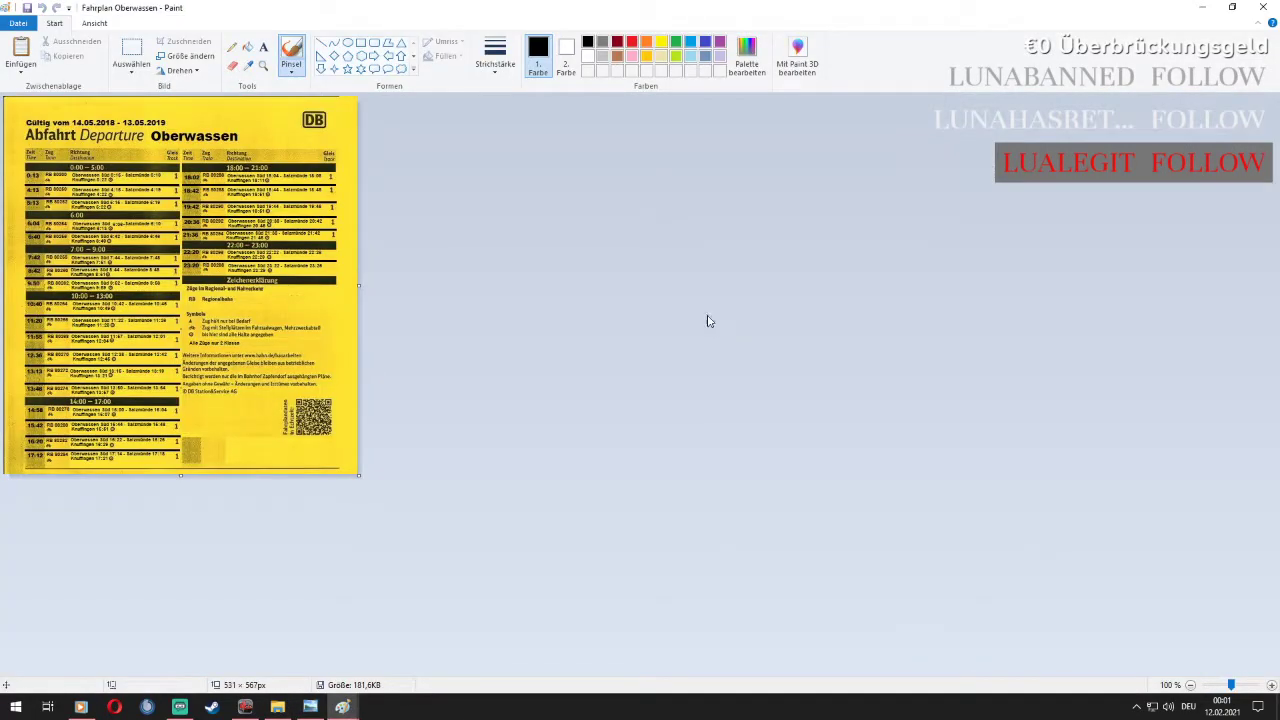
Examine the layout and departure entries of the Oberwassen timetable up close, then close the image
left_click(263, 65)
left_click(118, 197)
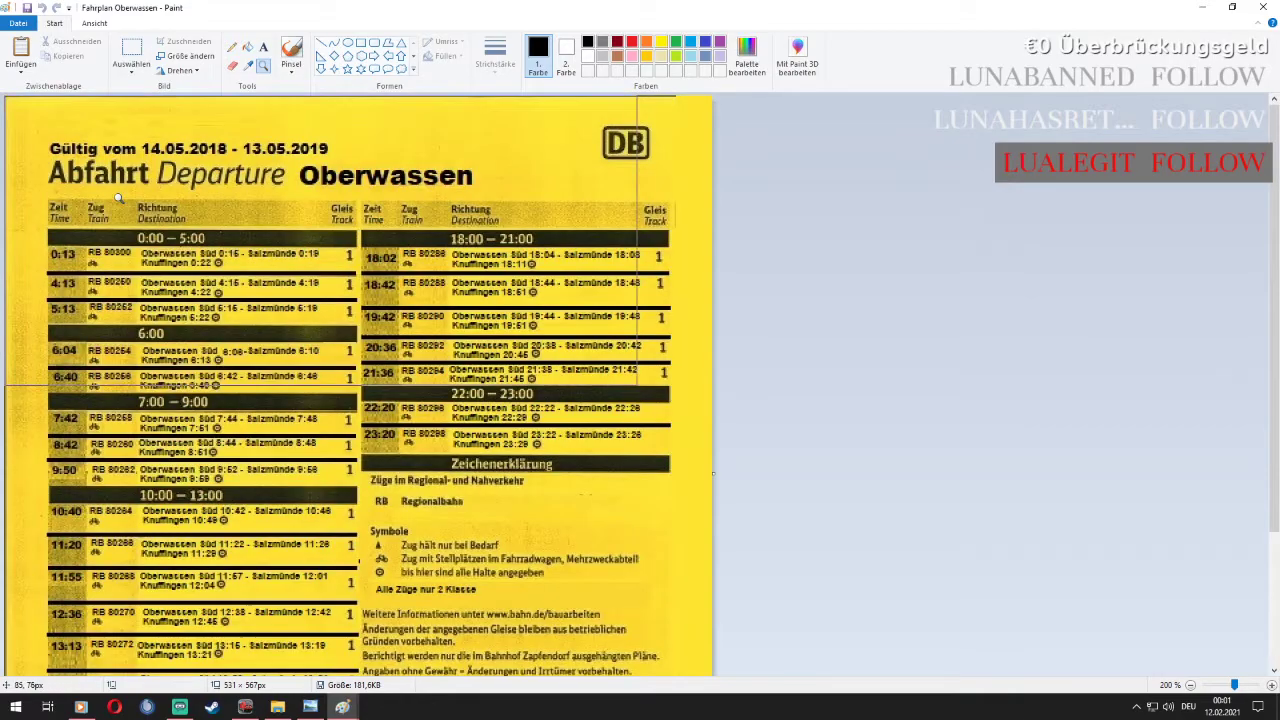
left_click(172, 198)
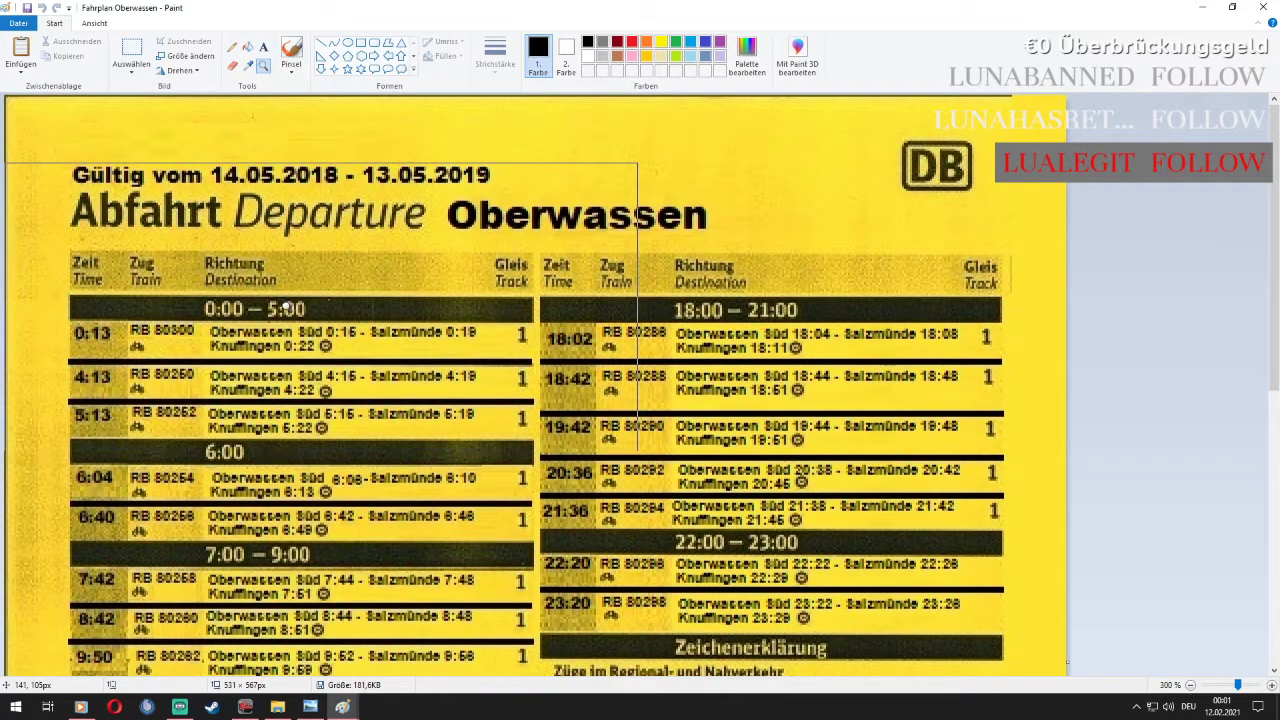
right_click(310, 306)
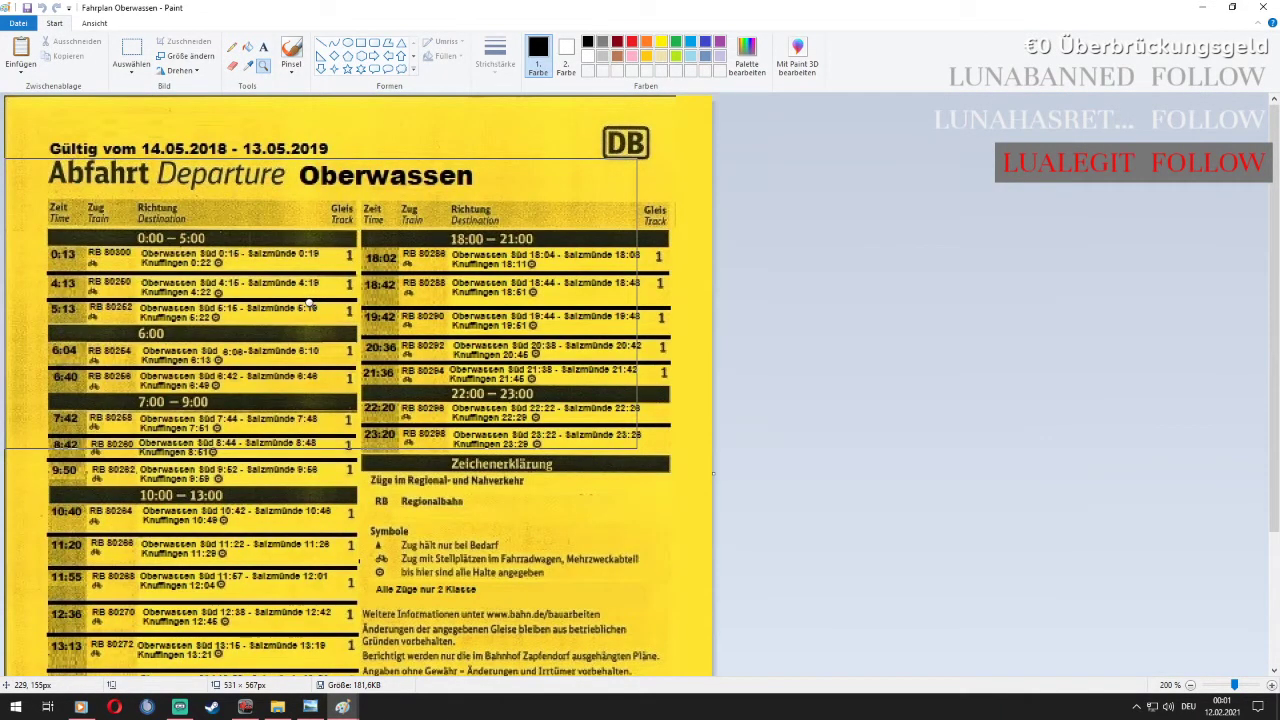
right_click(310, 305)
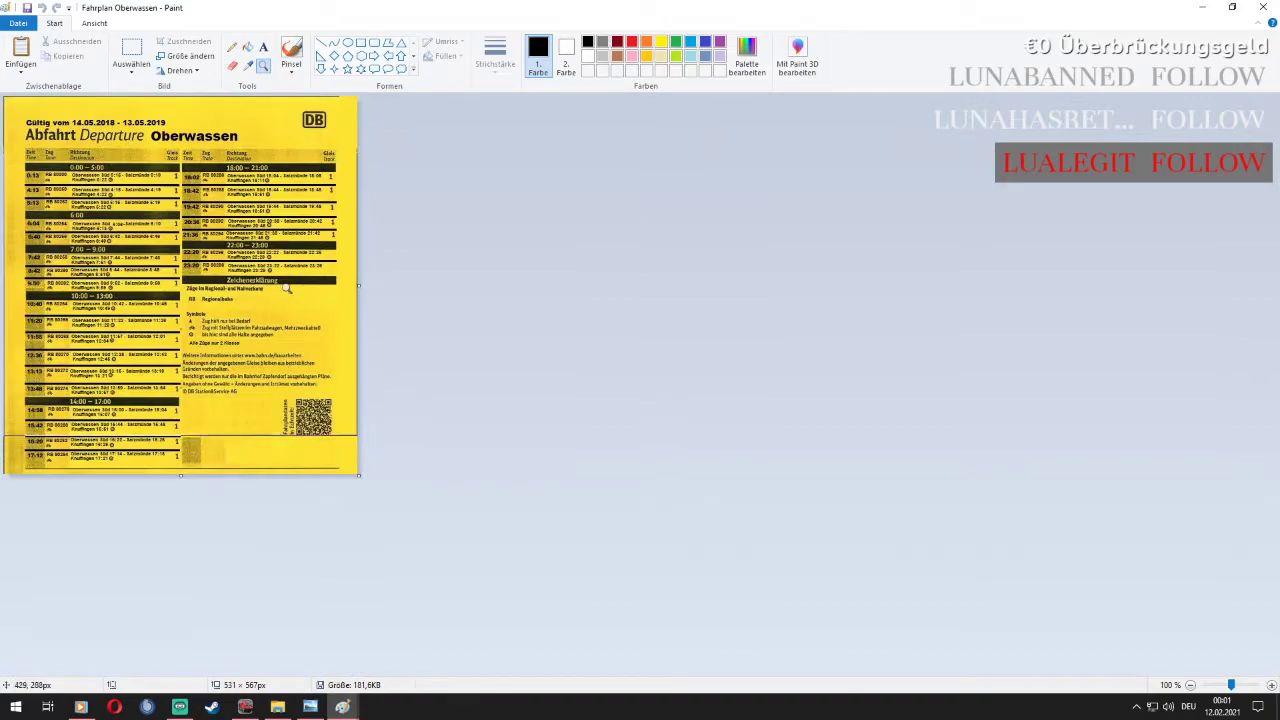
left_click(224, 247)
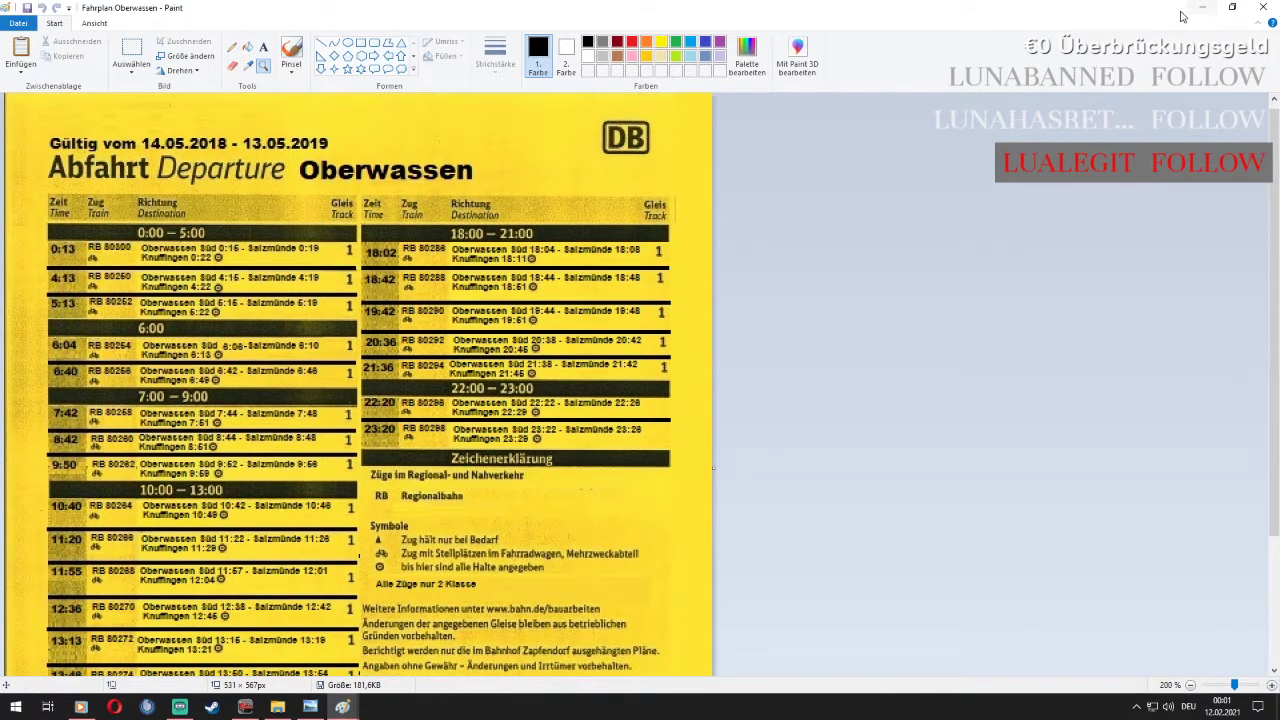
left_click(1264, 8)
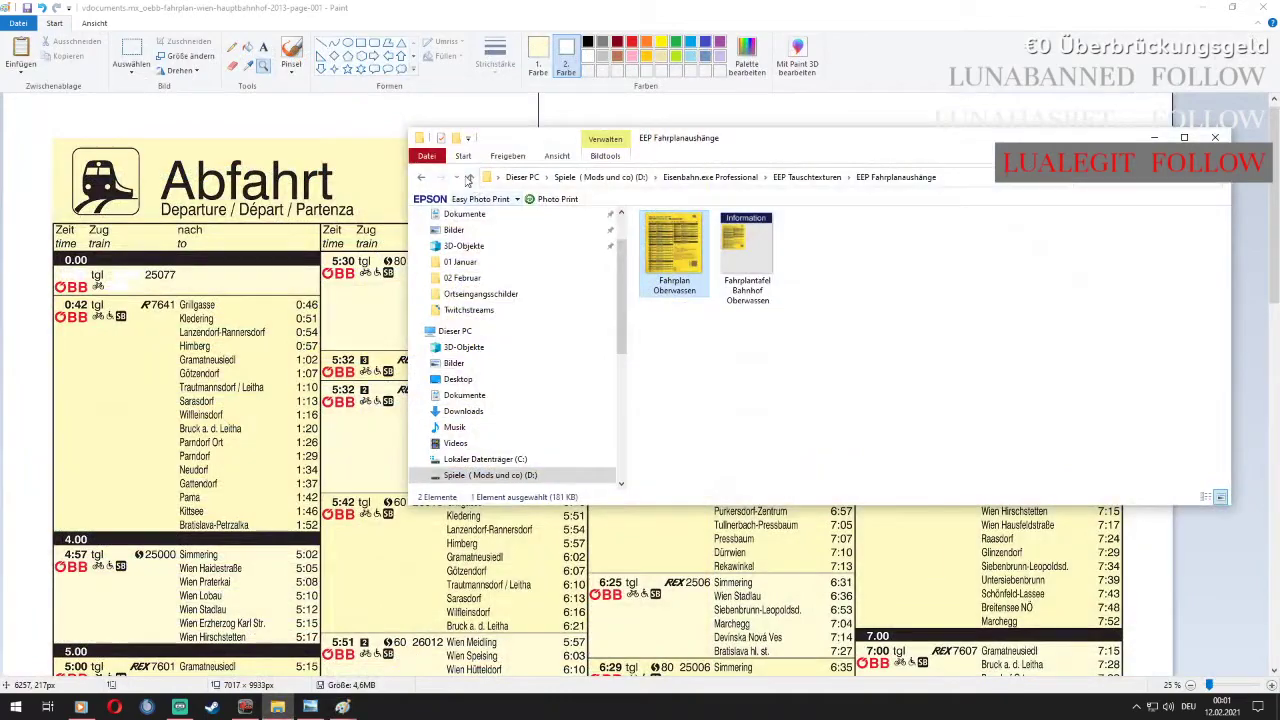
Return to the EEP Tauschtexturen folder and open the Fahrplan Abfahrt image for editing
left_click(421, 178)
scroll(979, 361, "down", 5)
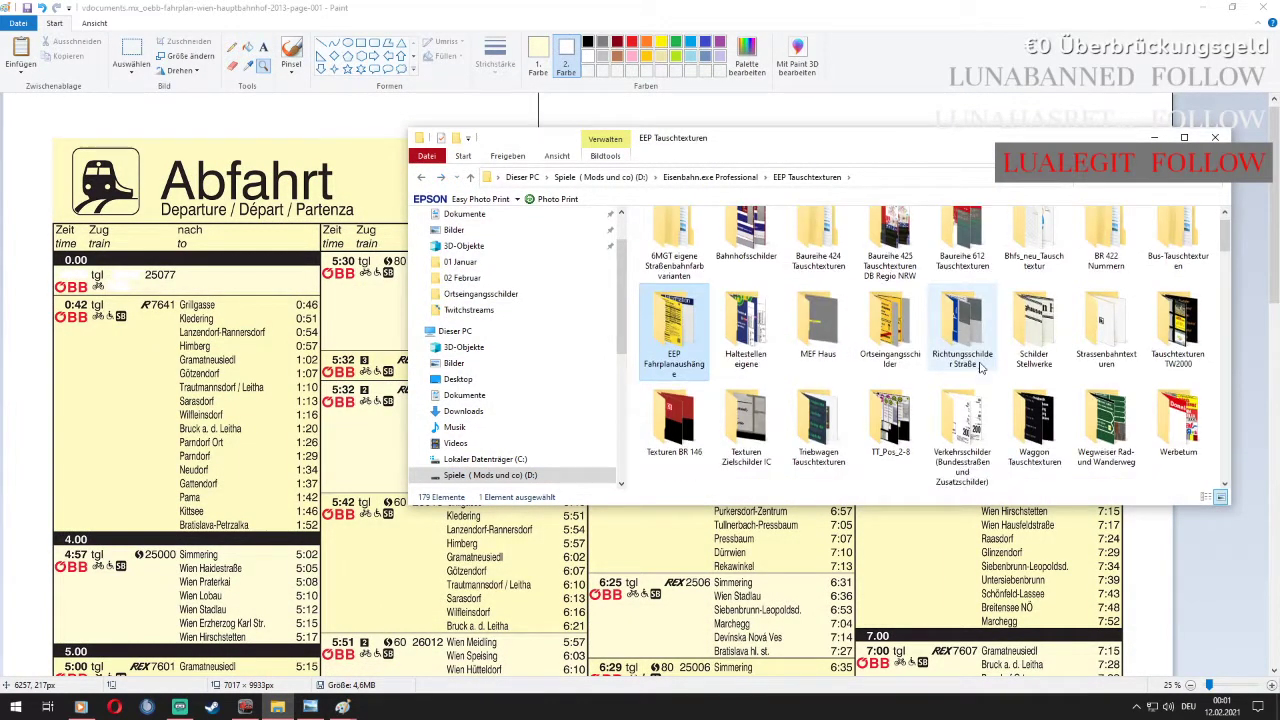
scroll(979, 361, "down", 5)
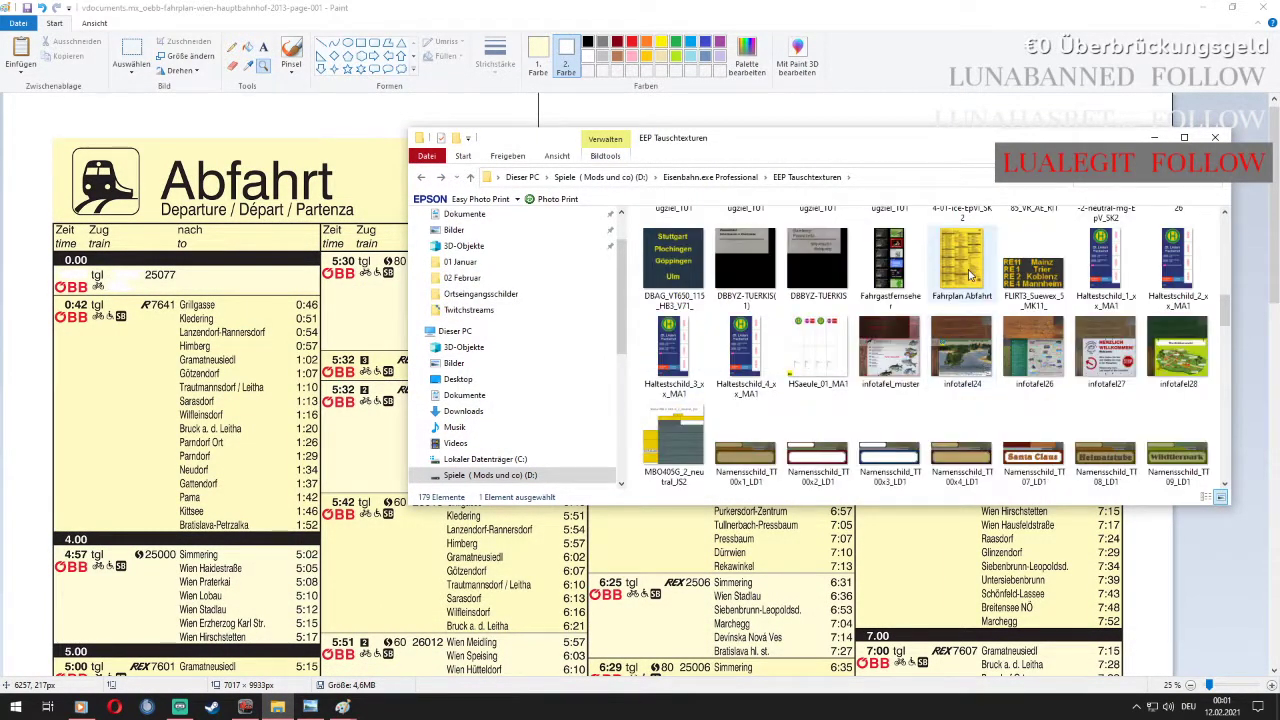
right_click(965, 265)
left_click(1018, 348)
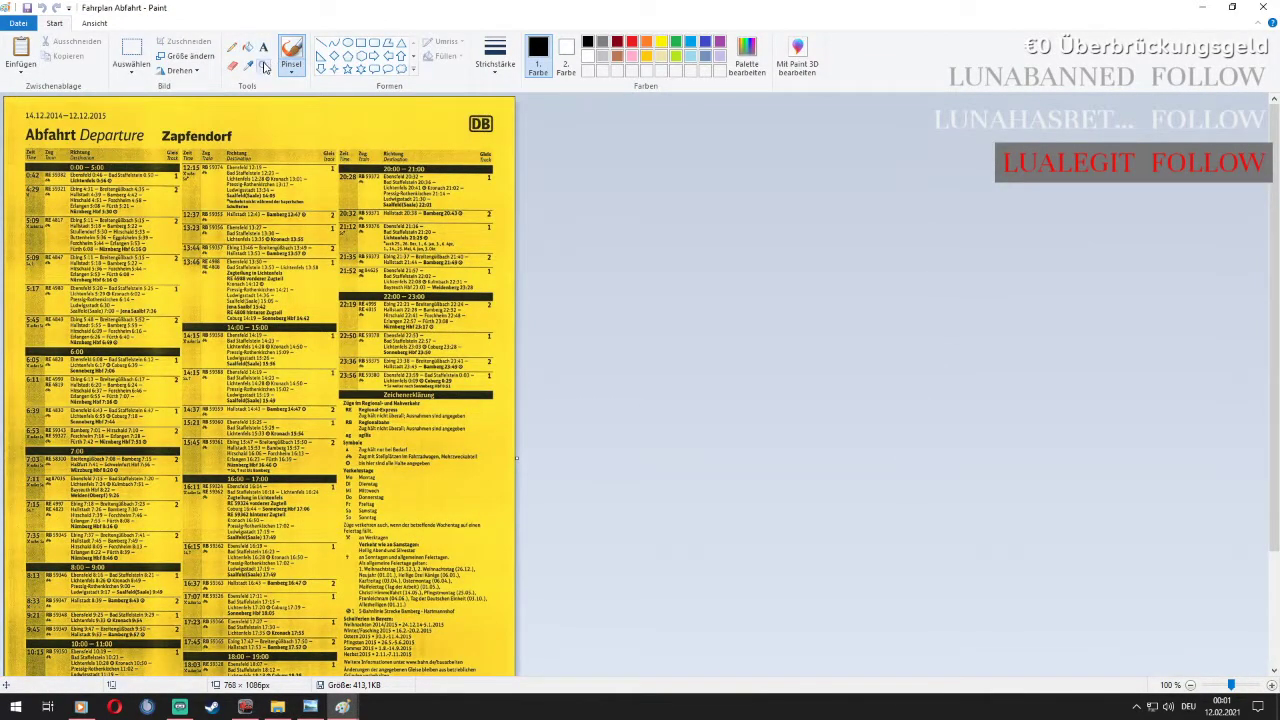
Cover the old validity dates above the Abfahrt Departure heading with a strip of blank yellow background moved from just above them
scroll(140, 146, "up", 1, "ctrl")
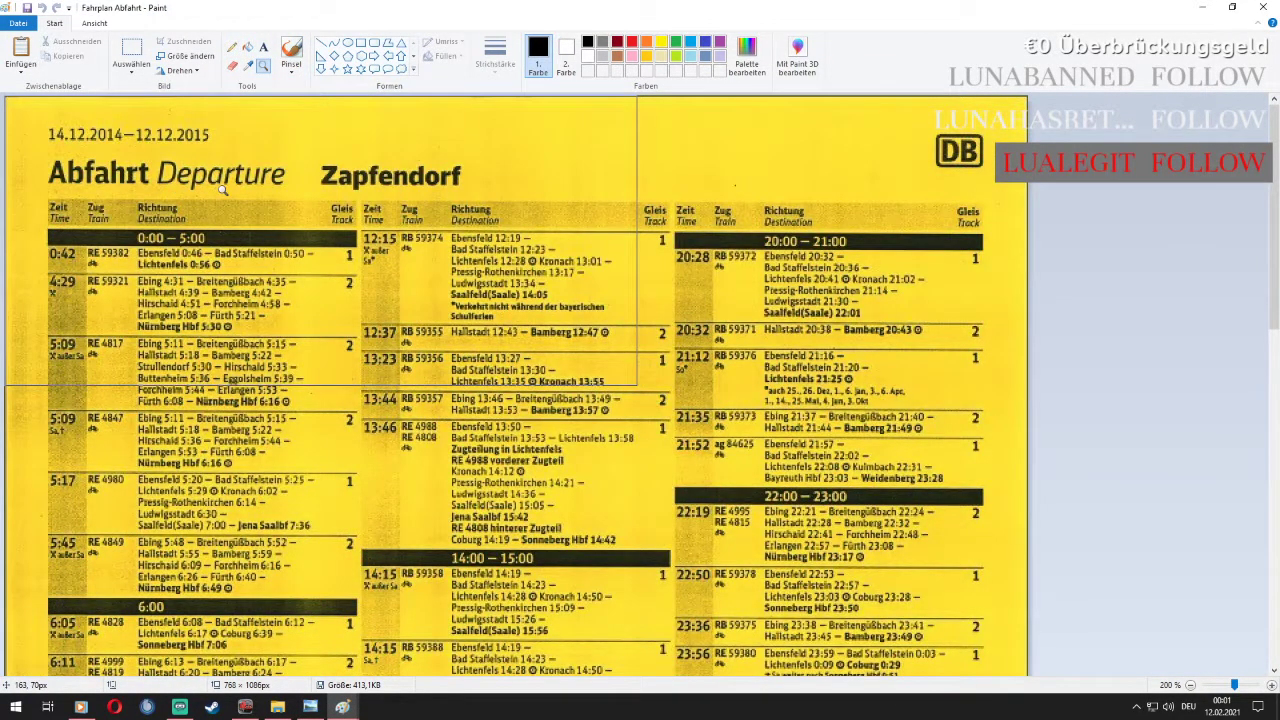
left_click(131, 52)
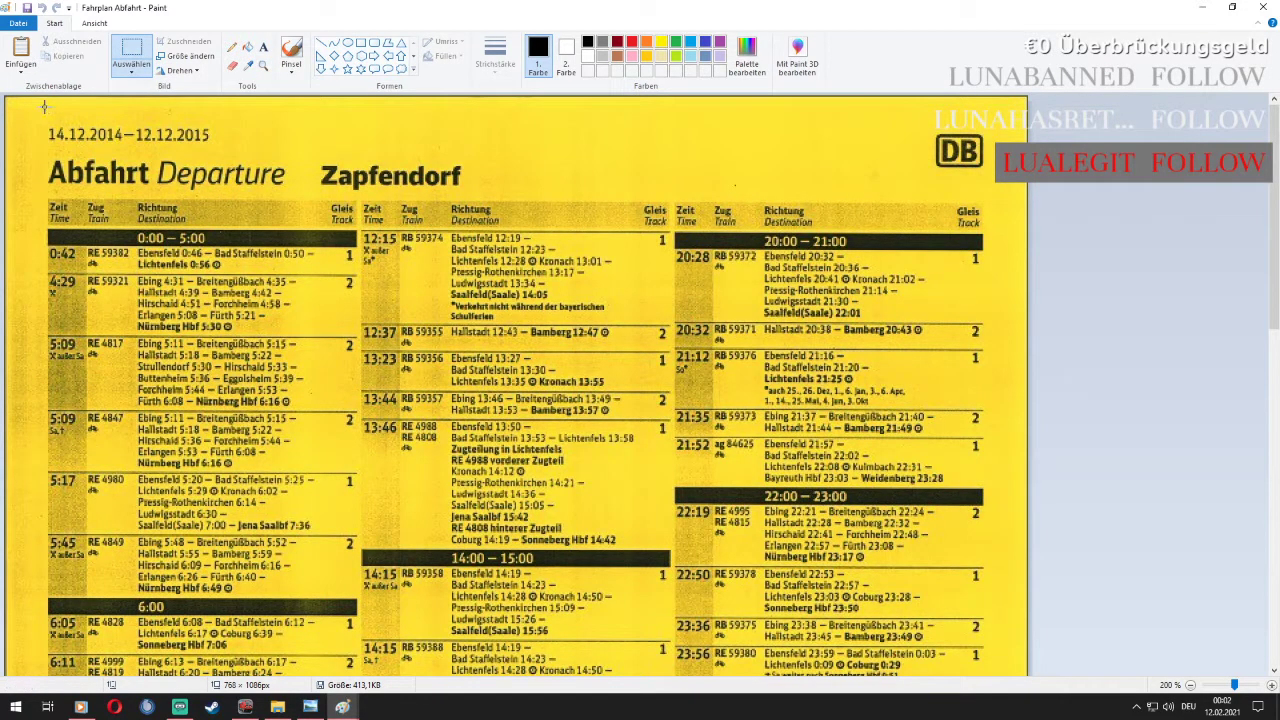
left_click_drag(40, 109, 236, 122)
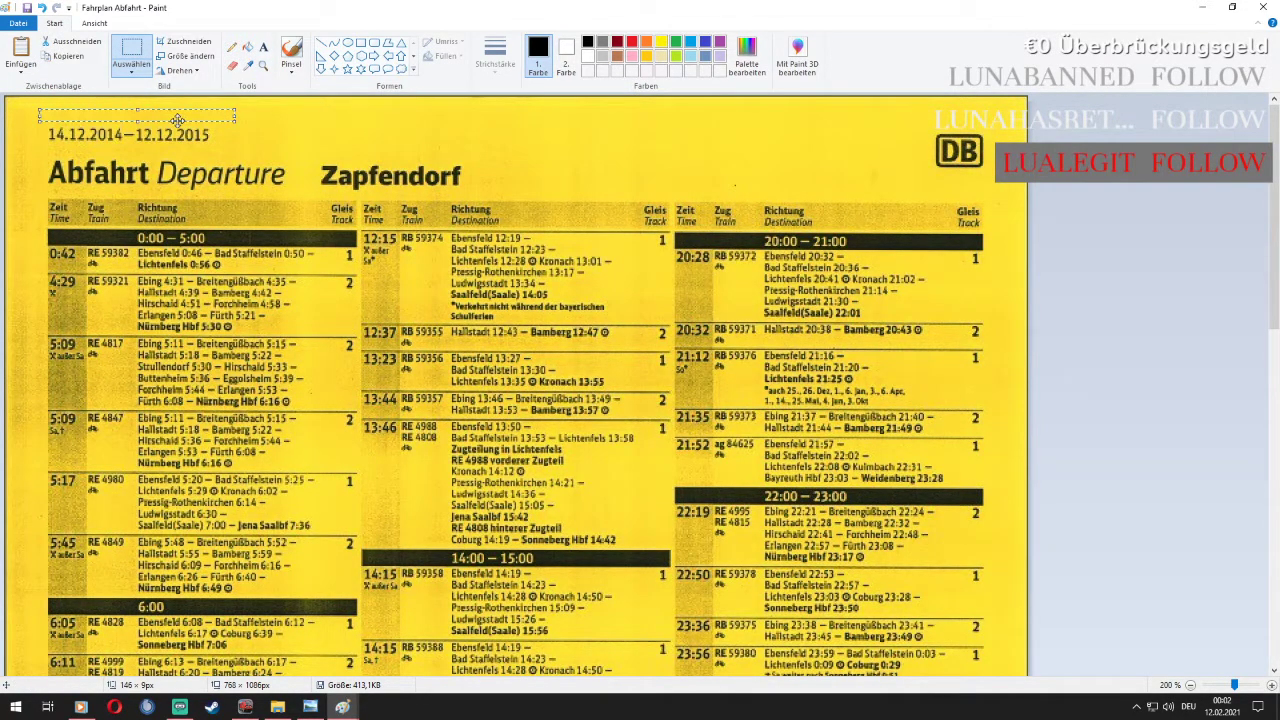
left_click_drag(144, 120, 141, 142)
left_click(306, 113)
Start a transparent-background text above the Abfahrt heading reading "13.12.2020 -" and widen its text box to fit one line
left_click(263, 47)
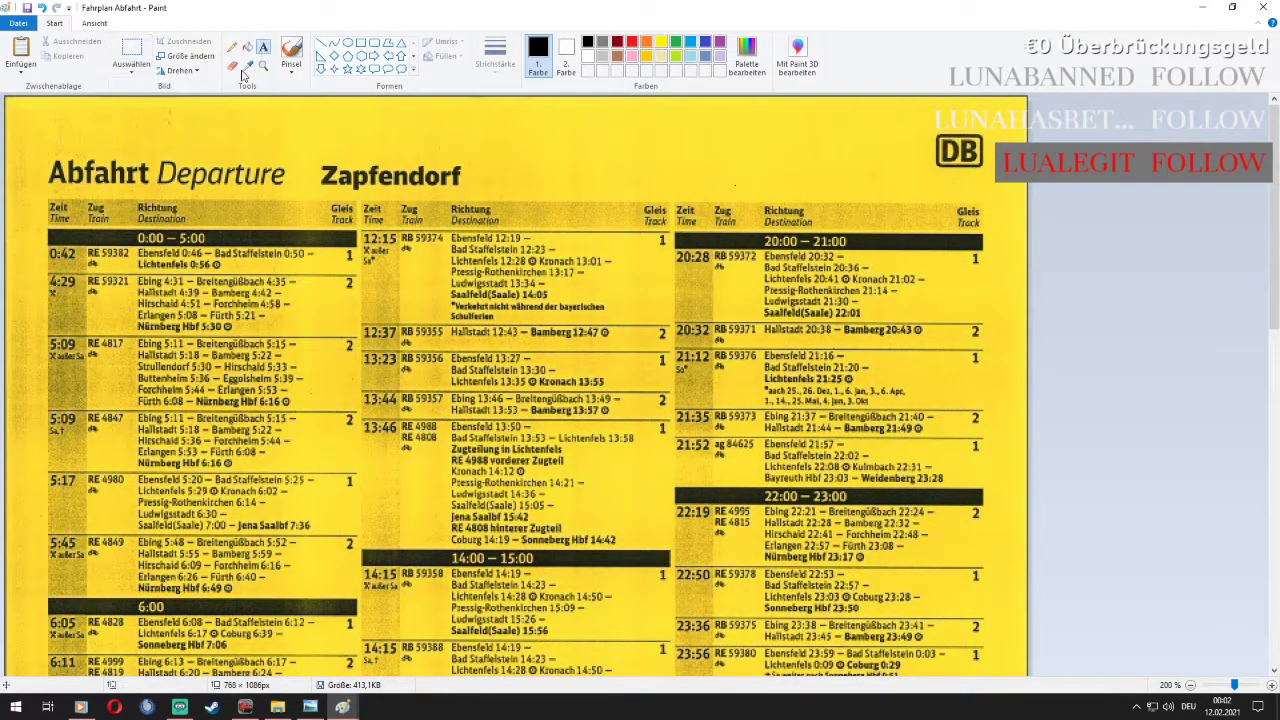
left_click(59, 133)
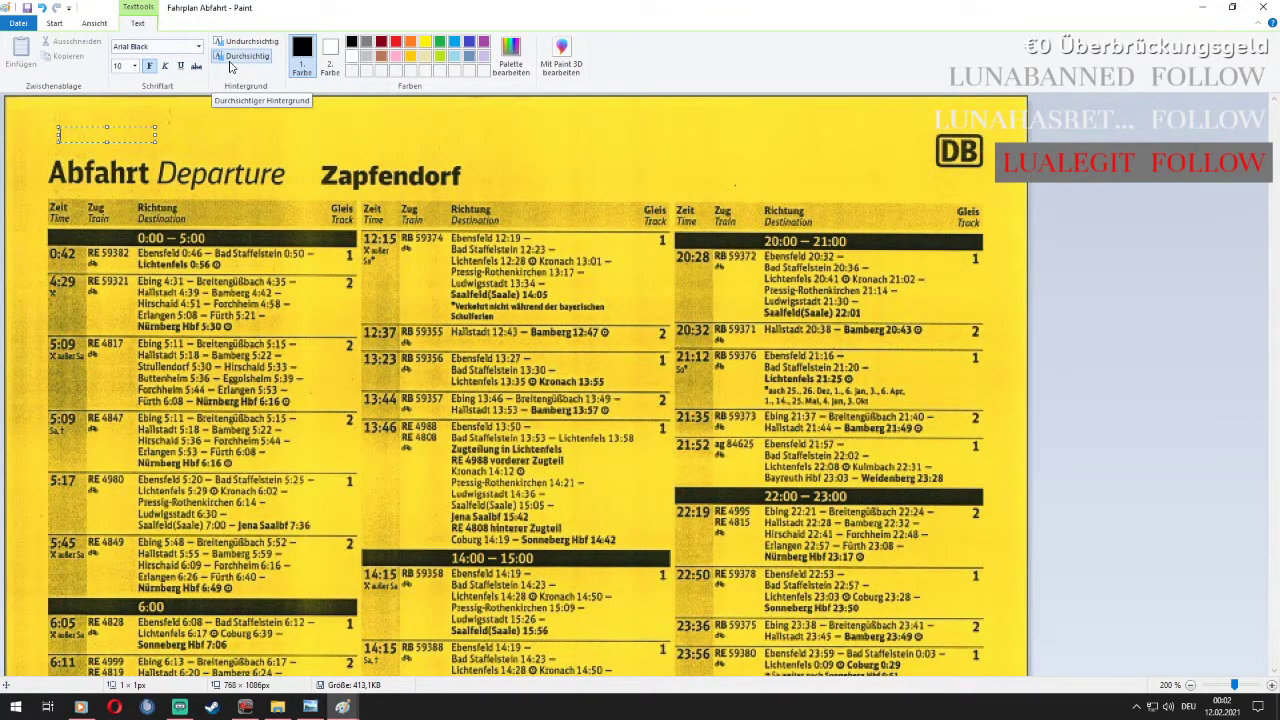
type("13.12.2020")
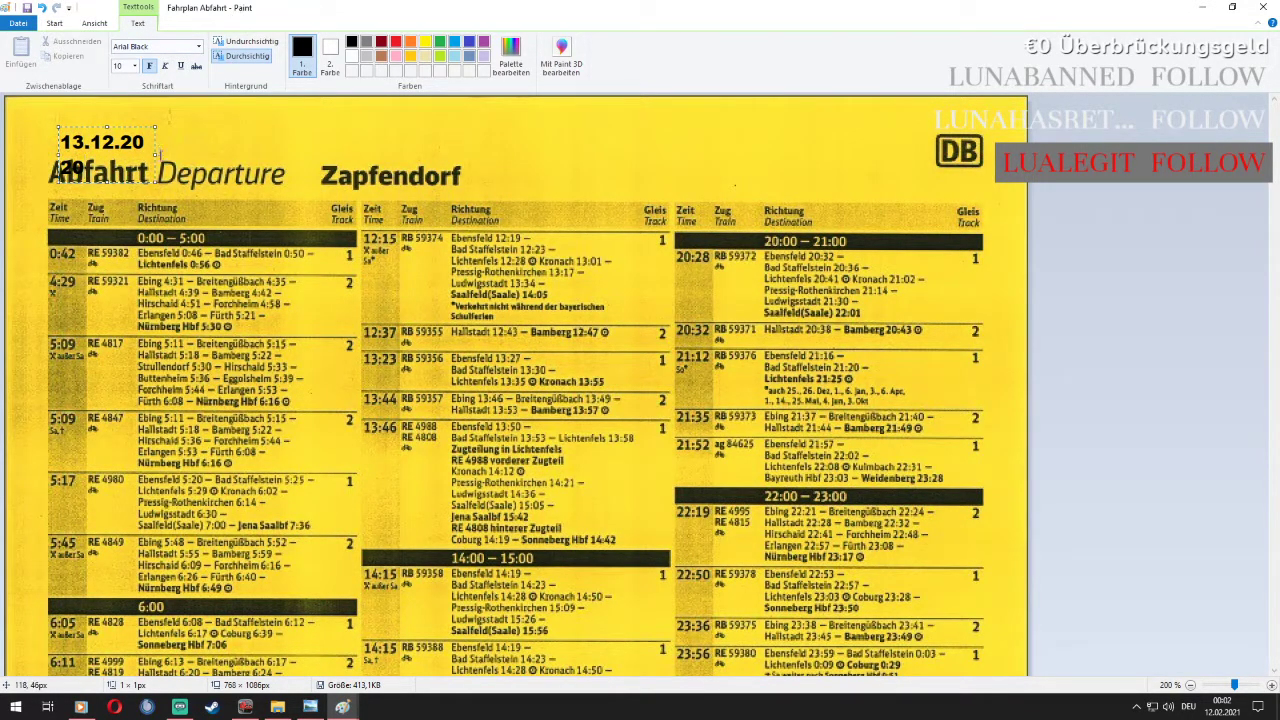
left_click_drag(155, 155, 478, 145)
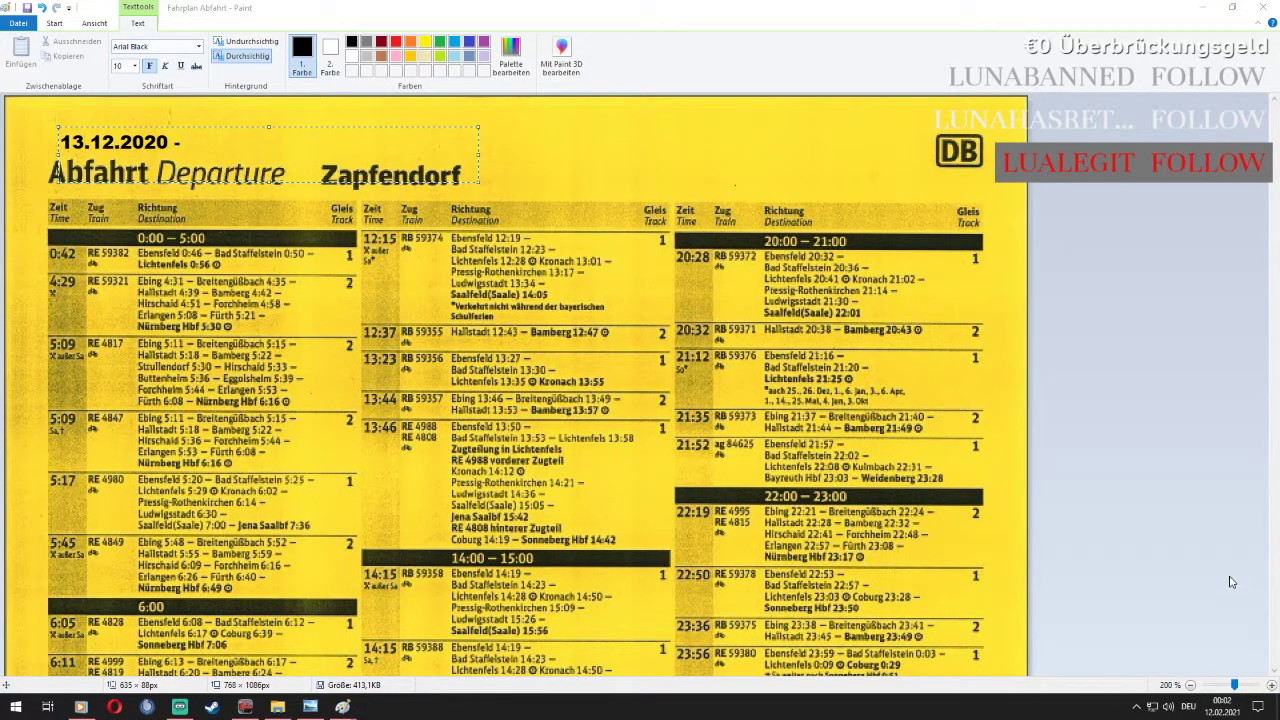
Check the system calendar for December 2021 to find the end date of the timetable period
left_click(1224, 710)
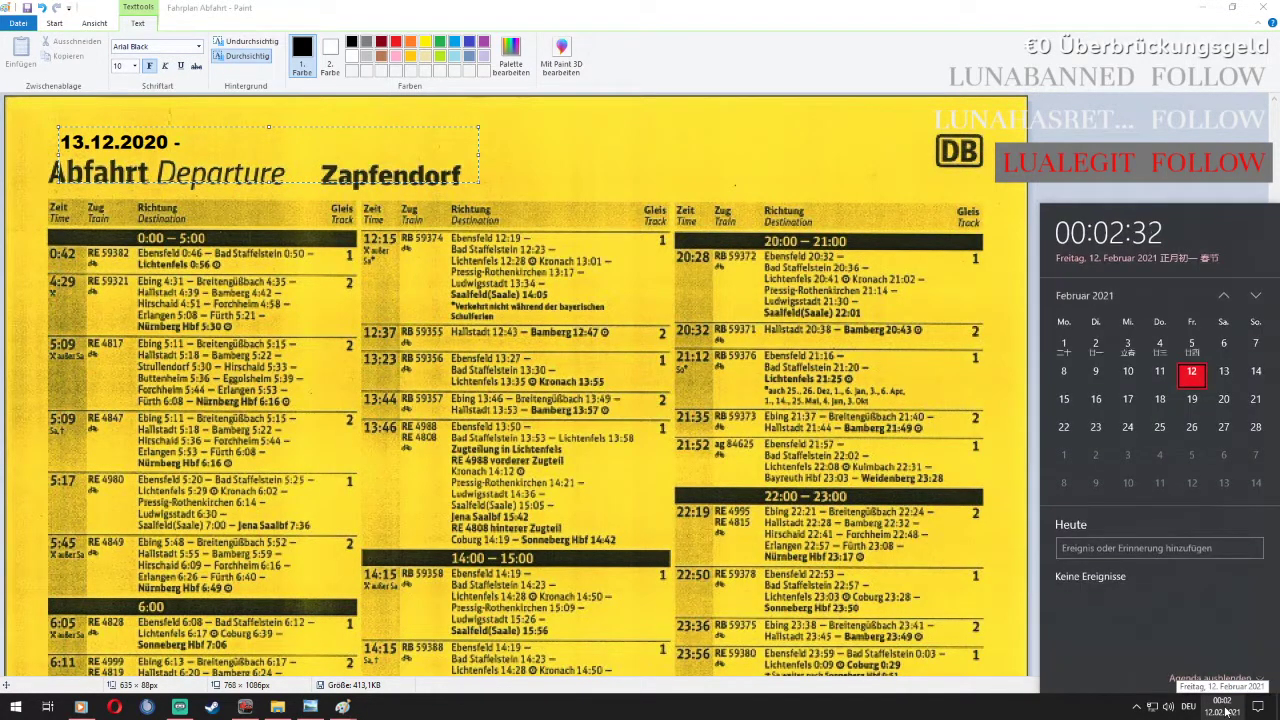
left_click(1256, 298)
left_click(1256, 298)
left_click(1256, 298)
left_click(1256, 298)
left_click(1256, 298)
left_click(1256, 298)
left_click(1256, 298)
left_click(1256, 298)
left_click(1256, 298)
left_click(1256, 298)
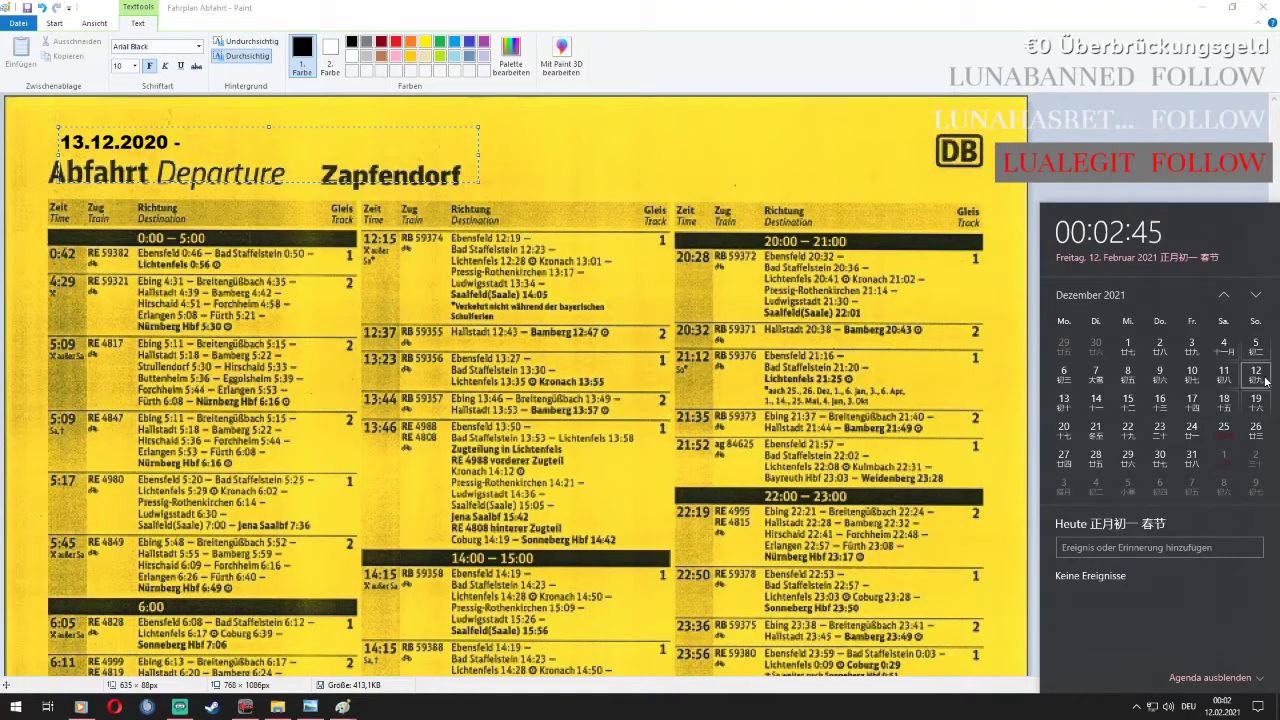
Complete the validity period with the end date 11.12.2021 and align the text with the start of the Abfahrt heading
left_click(259, 142)
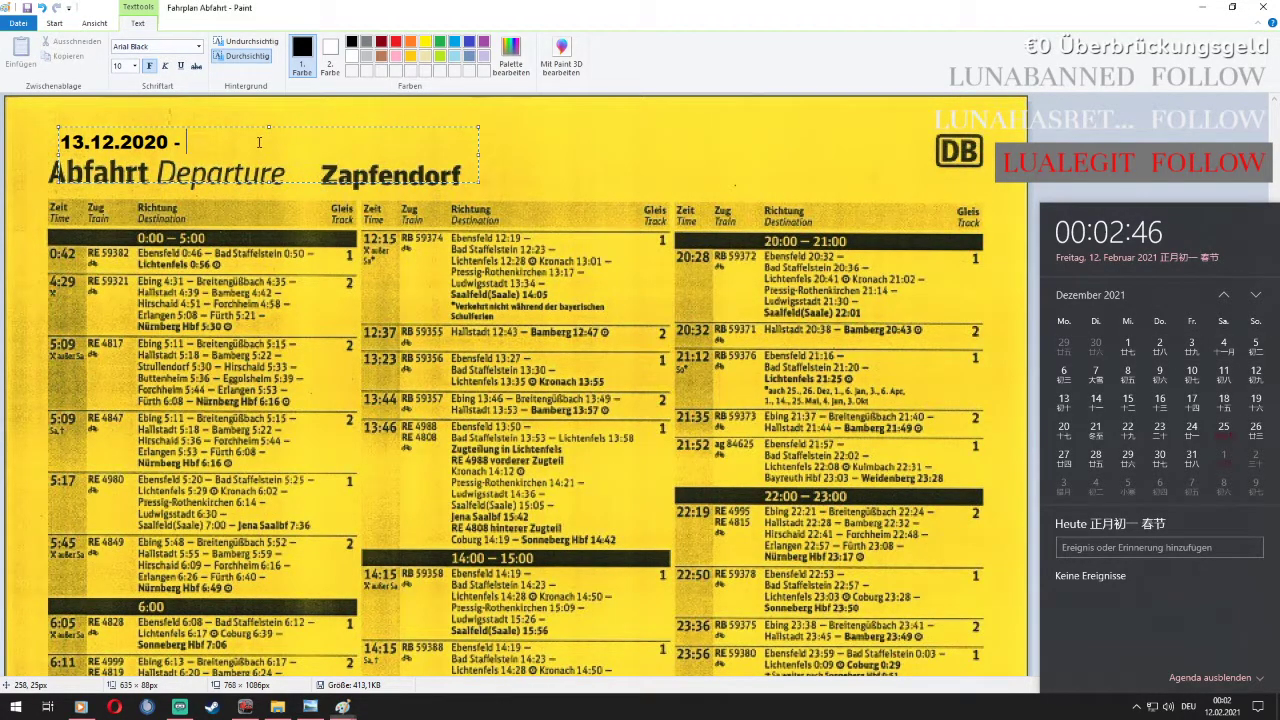
type("11")
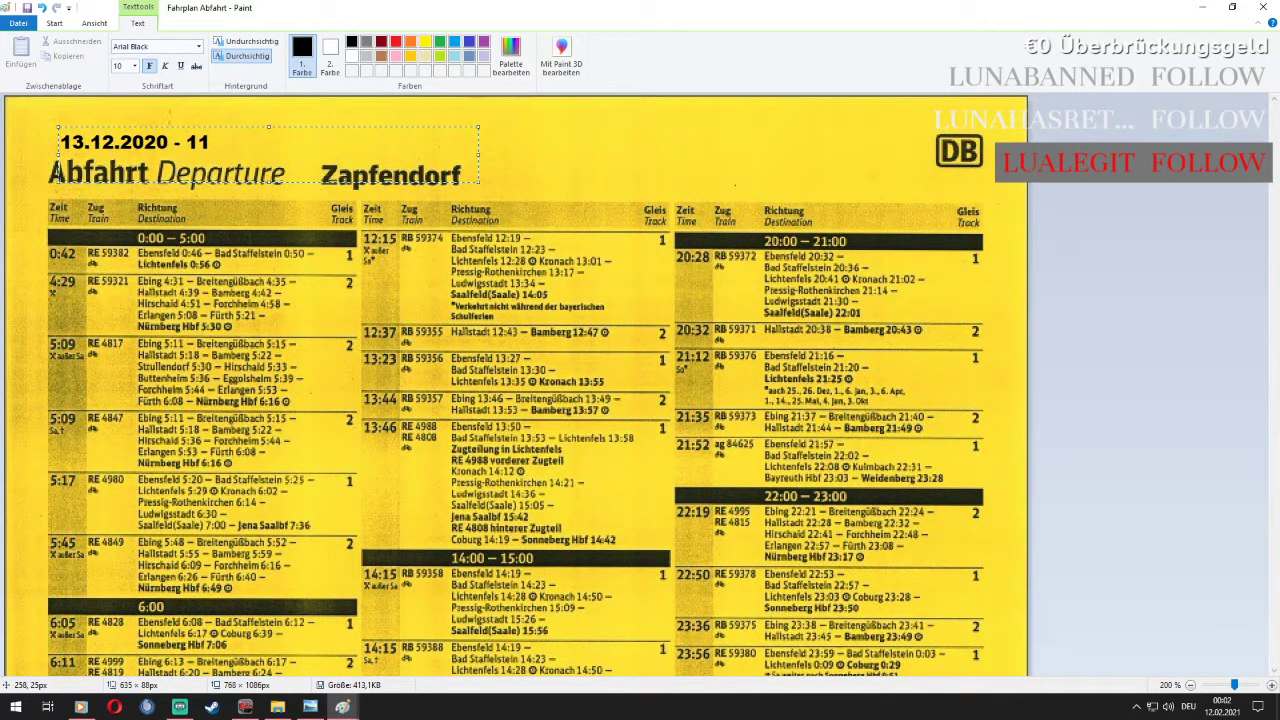
type(".2")
type("2.2021")
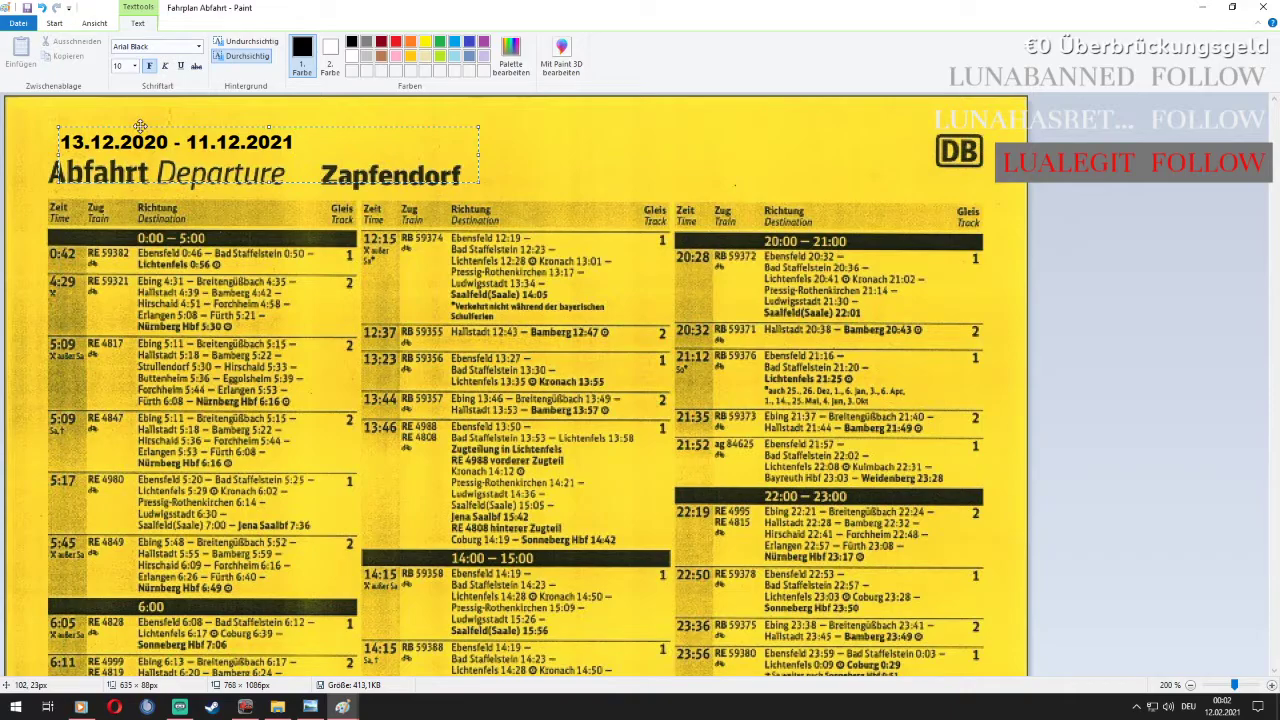
left_click_drag(136, 127, 123, 123)
left_click(572, 138)
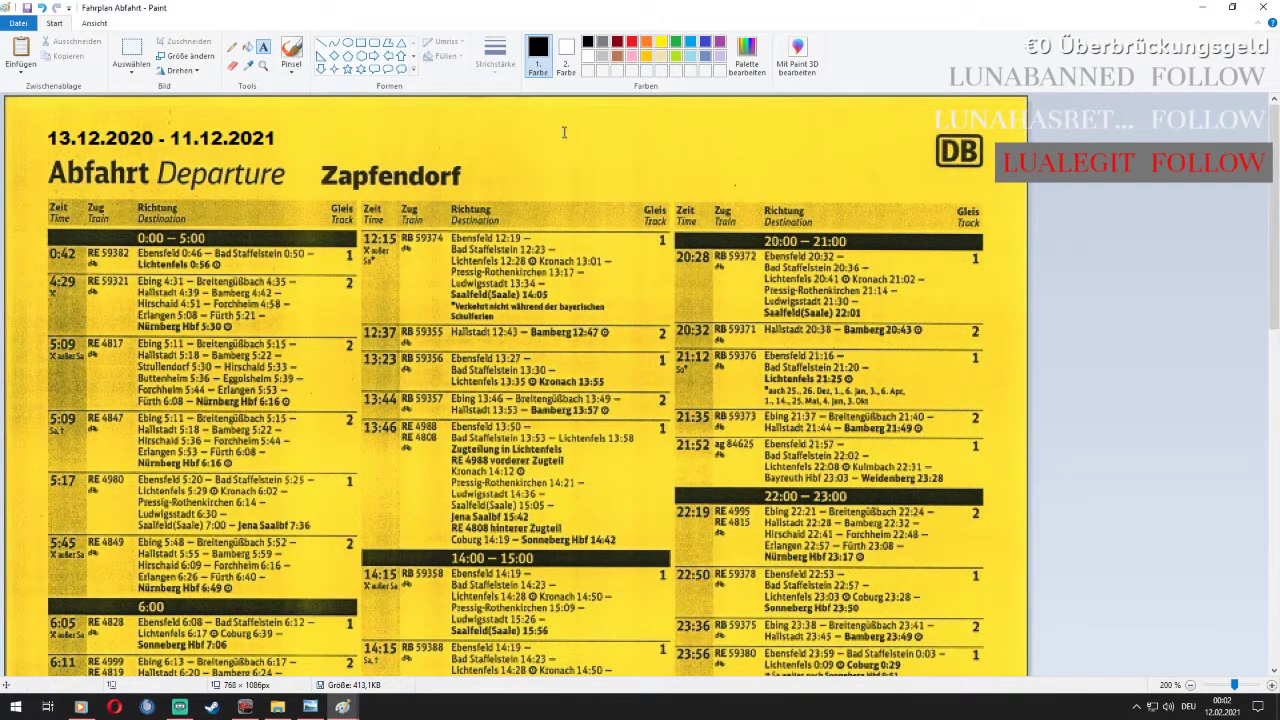
Cover the station name Zapfendorf with a patch of blank yellow background moved from above it and activate the Text tool
left_click(131, 55)
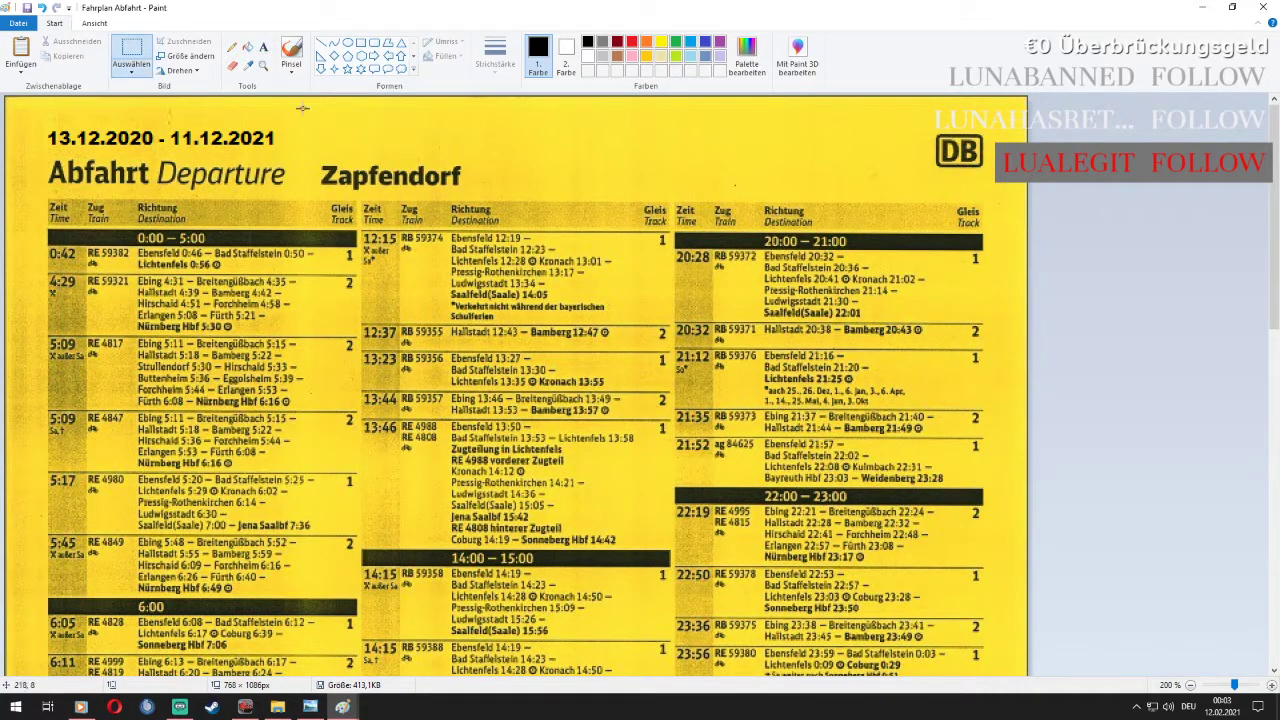
left_click_drag(314, 140, 480, 157)
left_click_drag(399, 158, 400, 198)
left_click(599, 152)
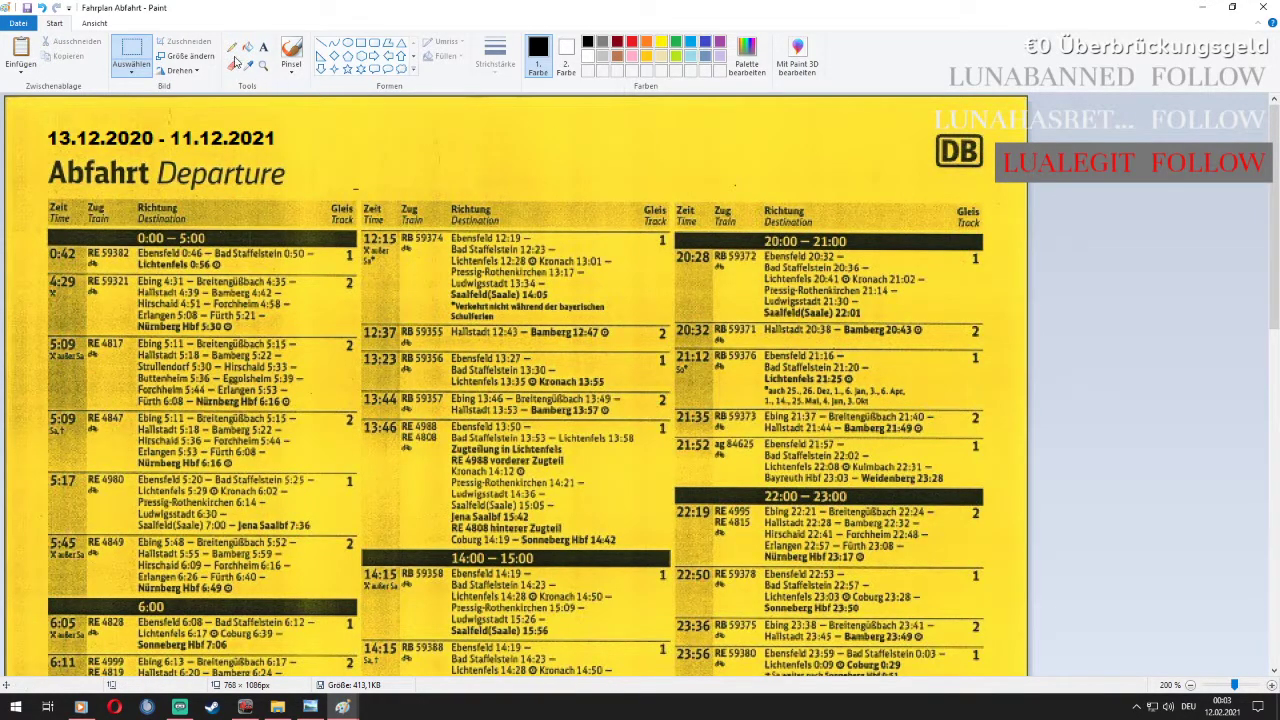
left_click(263, 48)
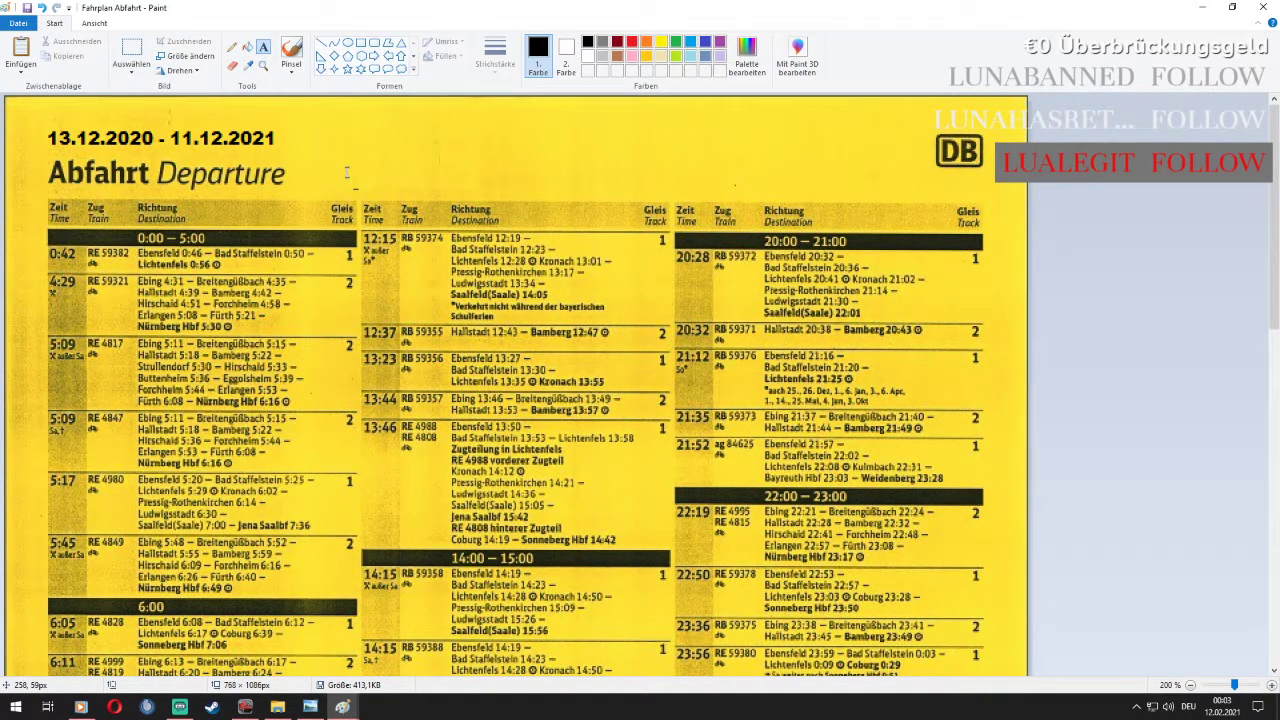
Add the station name "Mogelbach" on one line beside the Abfahrt Departure heading in Arial Black, size 10
left_click(336, 173)
type("M")
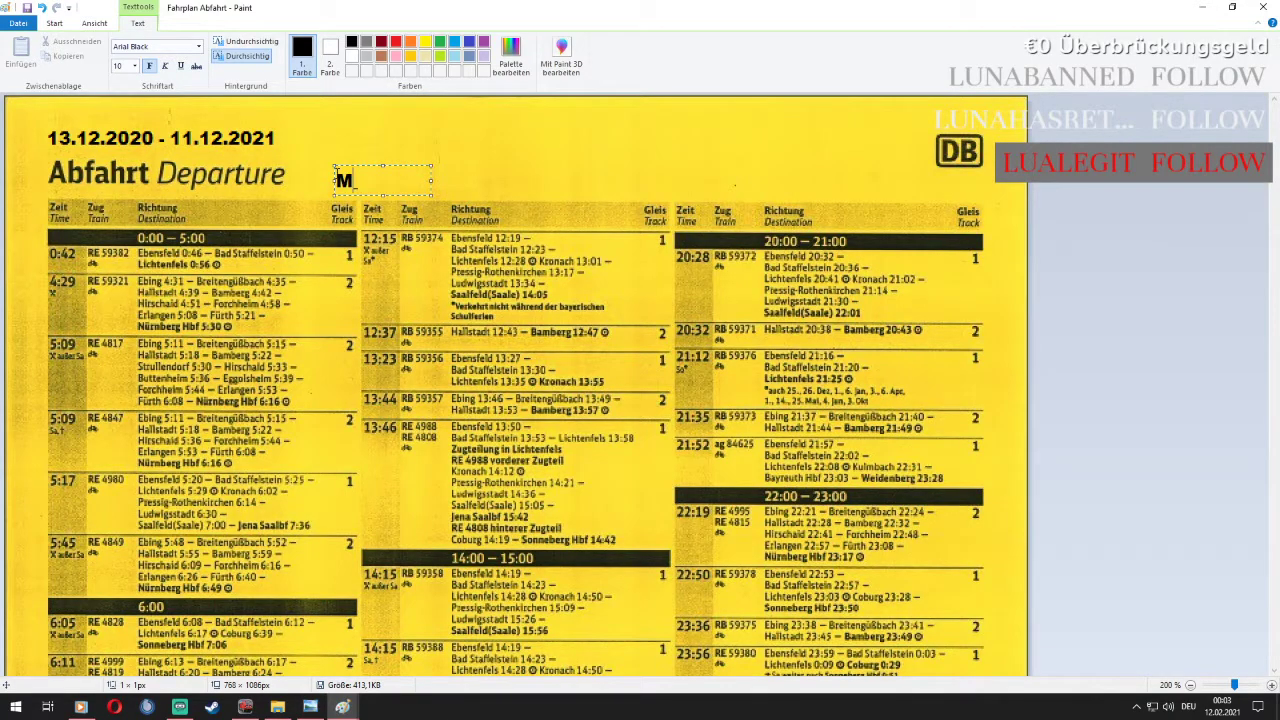
type("ogelbach")
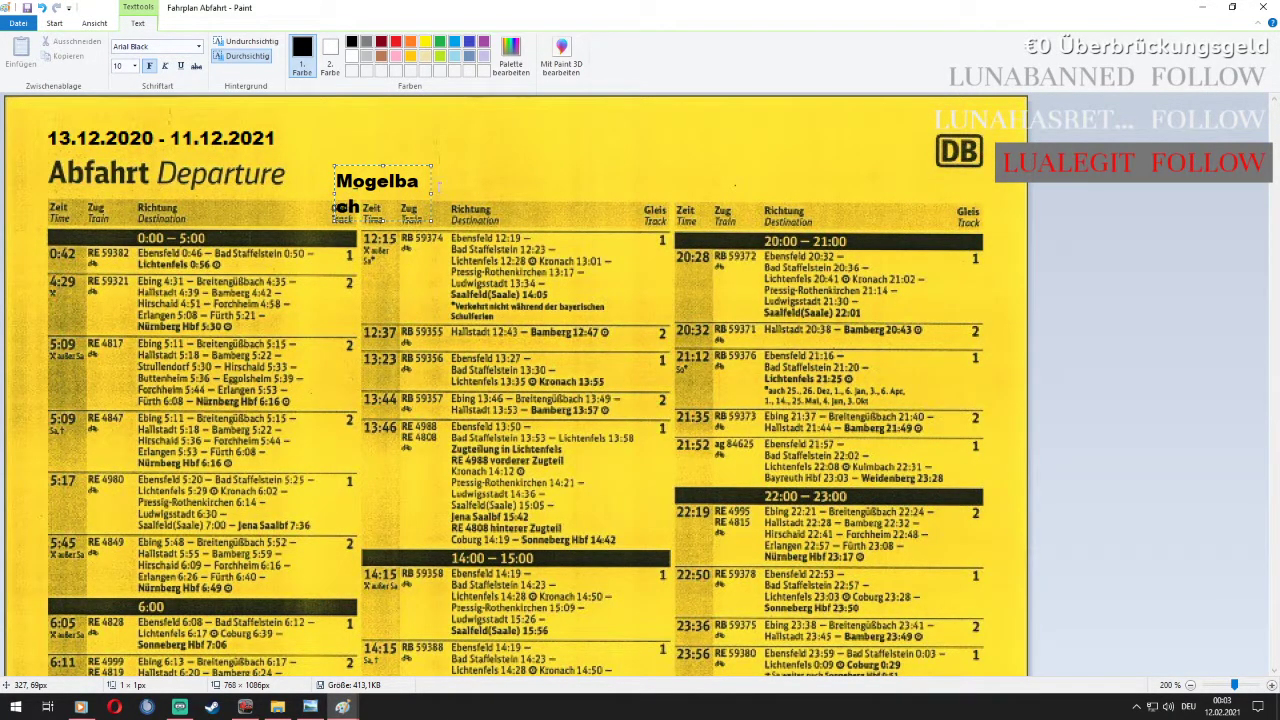
left_click_drag(432, 193, 616, 193)
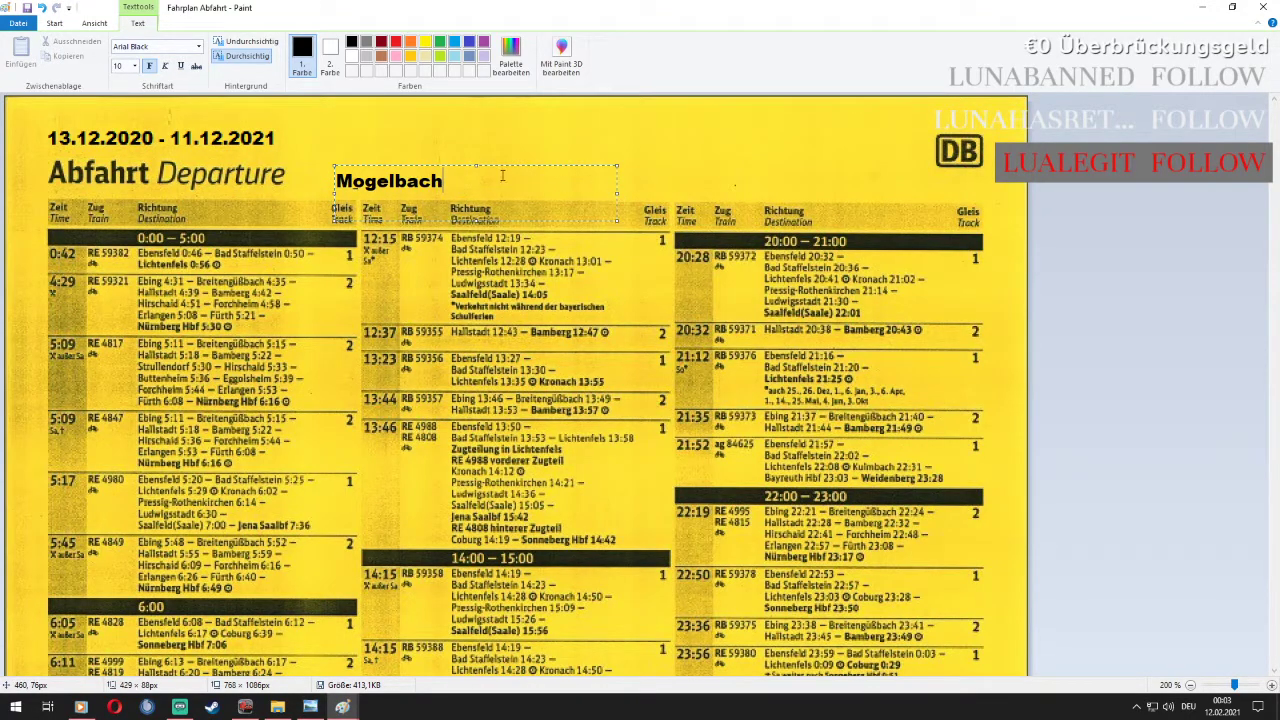
left_click_drag(450, 166, 439, 159)
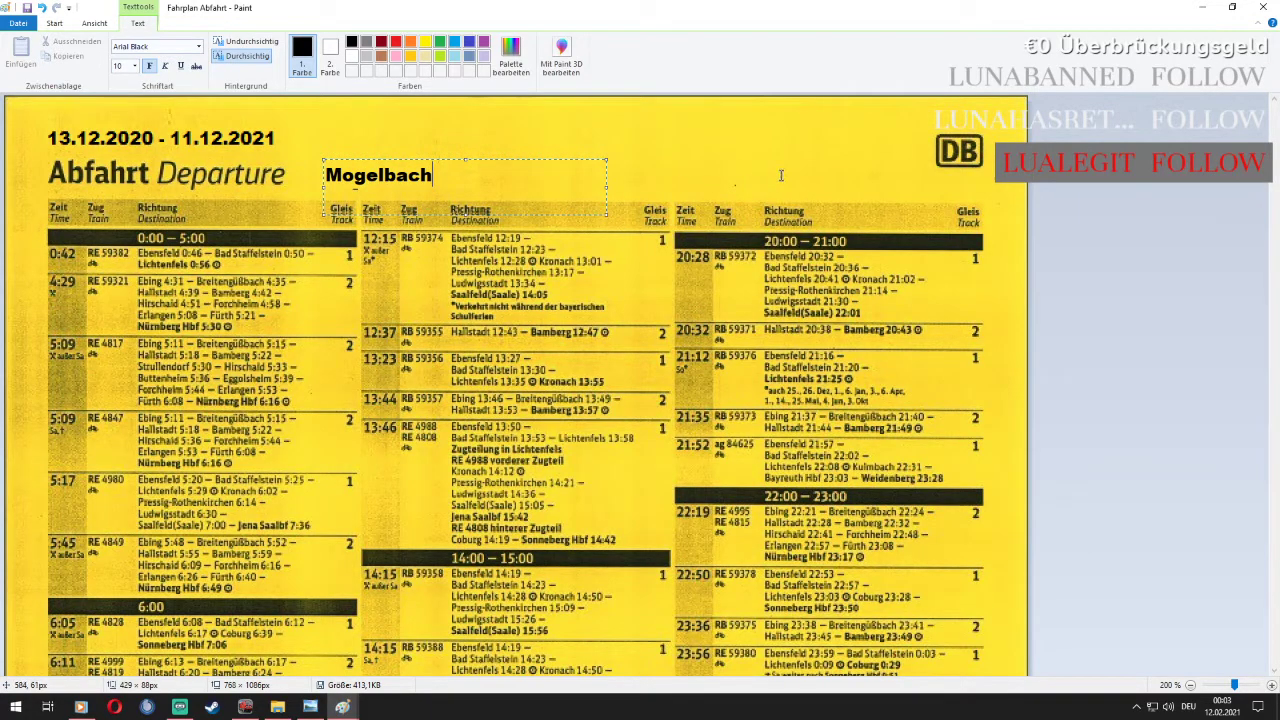
left_click(866, 147)
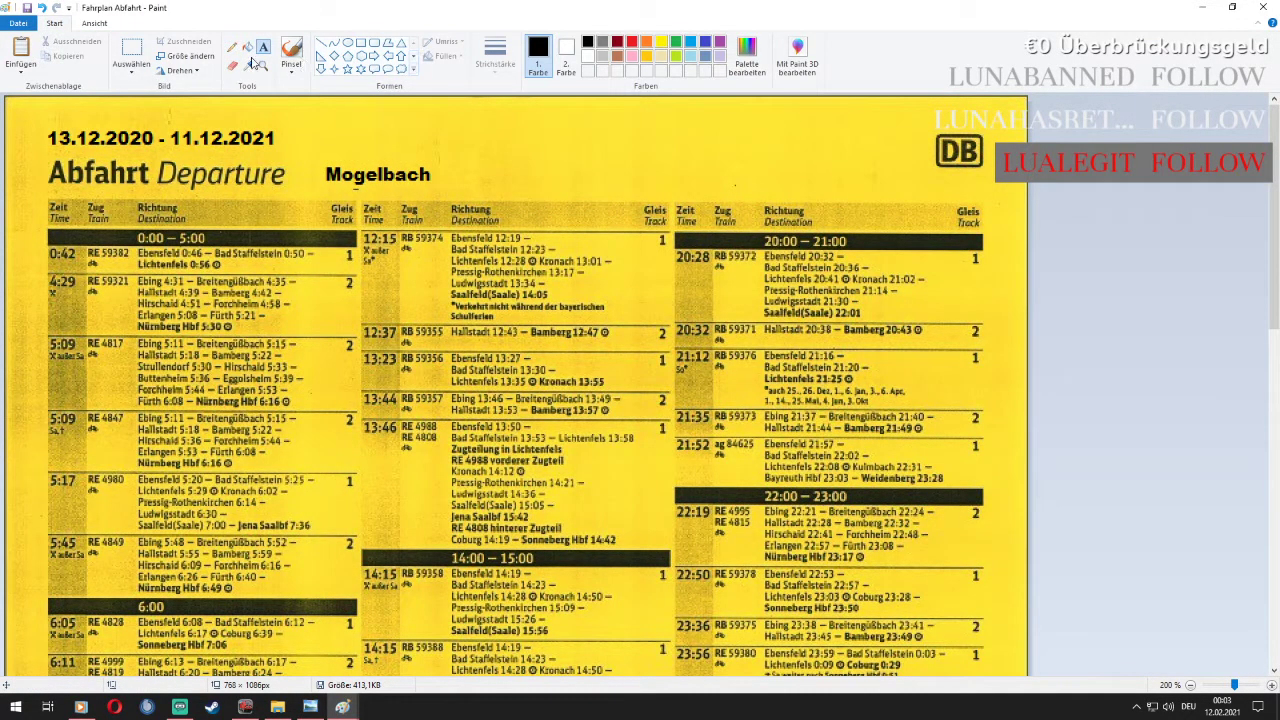
Cover the DB logo with blank yellow background and add the text "ÖBB" in its place
left_click_drag(900, 124, 1002, 150)
key("Delete")
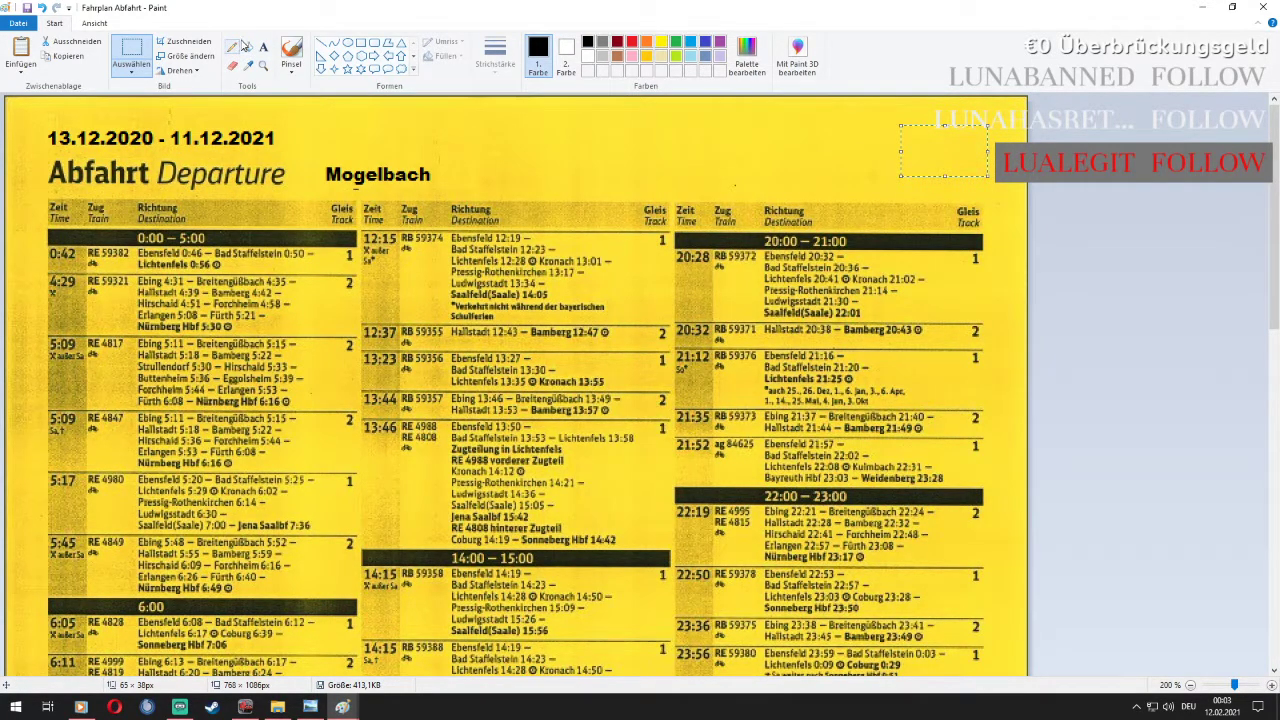
left_click(263, 47)
left_click(888, 146)
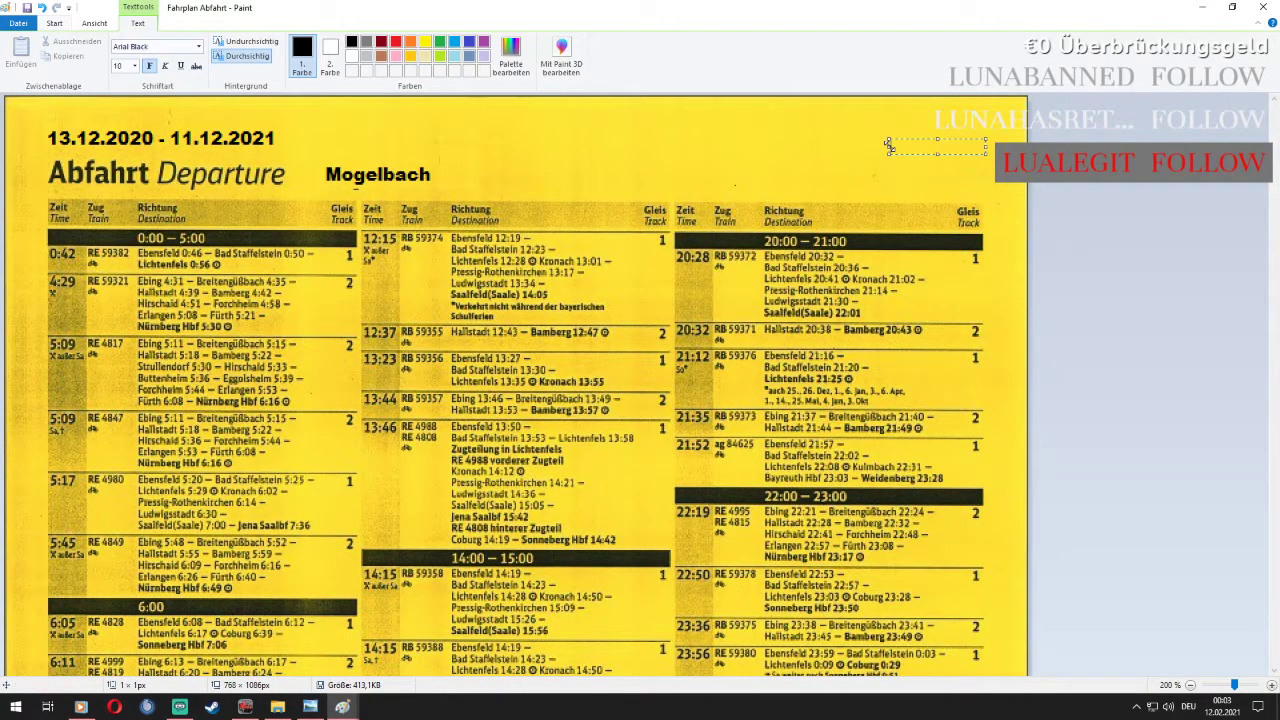
type("ÖBB")
Colour the ÖBB text red and enlarge it to font size 14
double_click(925, 153)
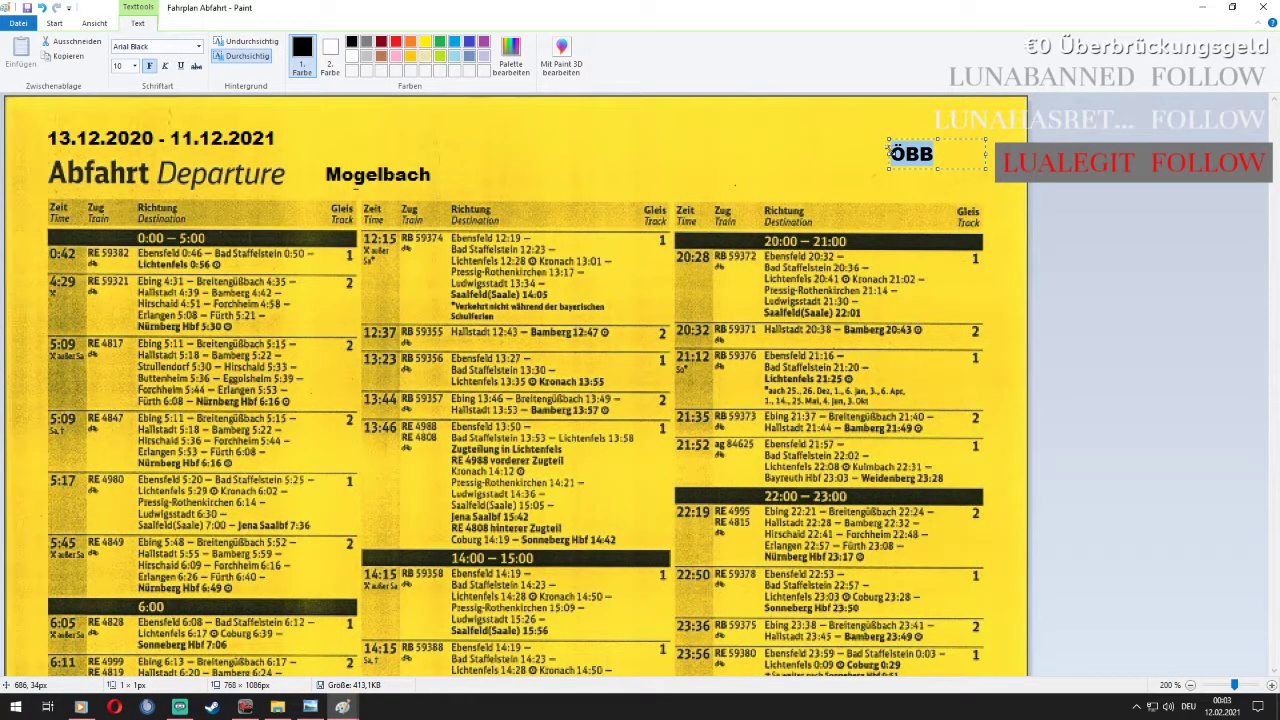
left_click(396, 43)
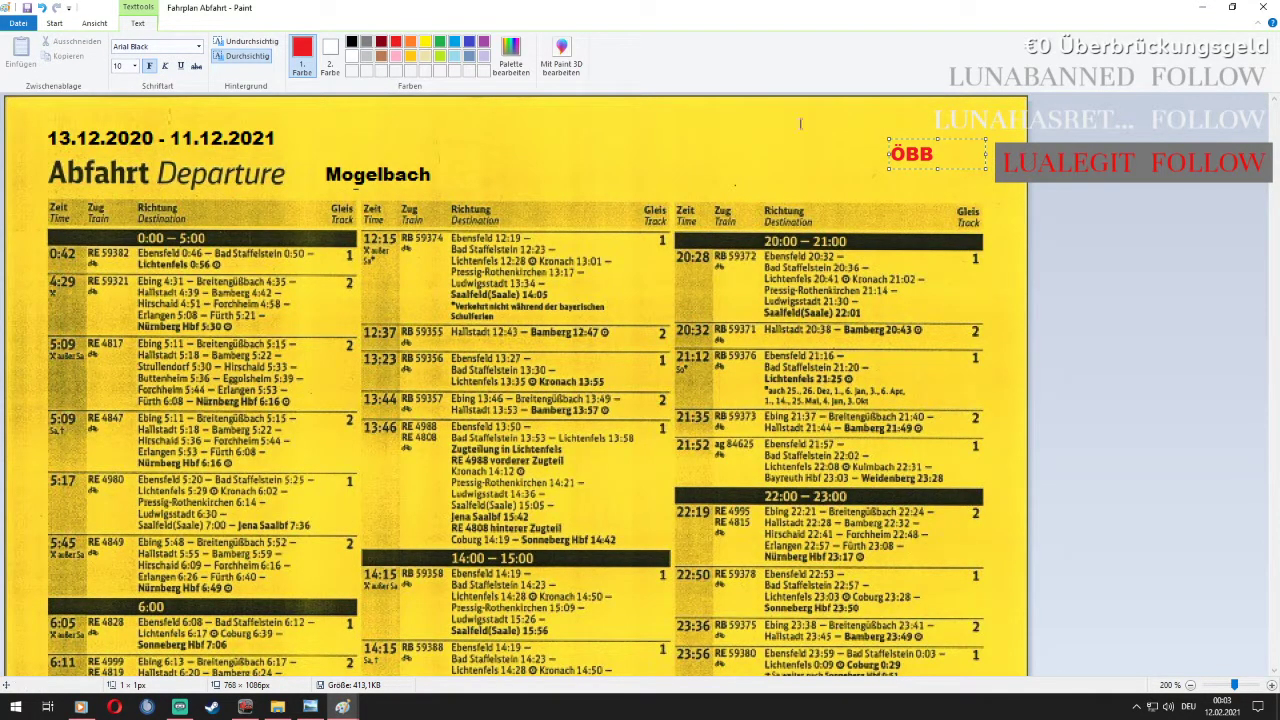
left_click_drag(935, 154, 888, 155)
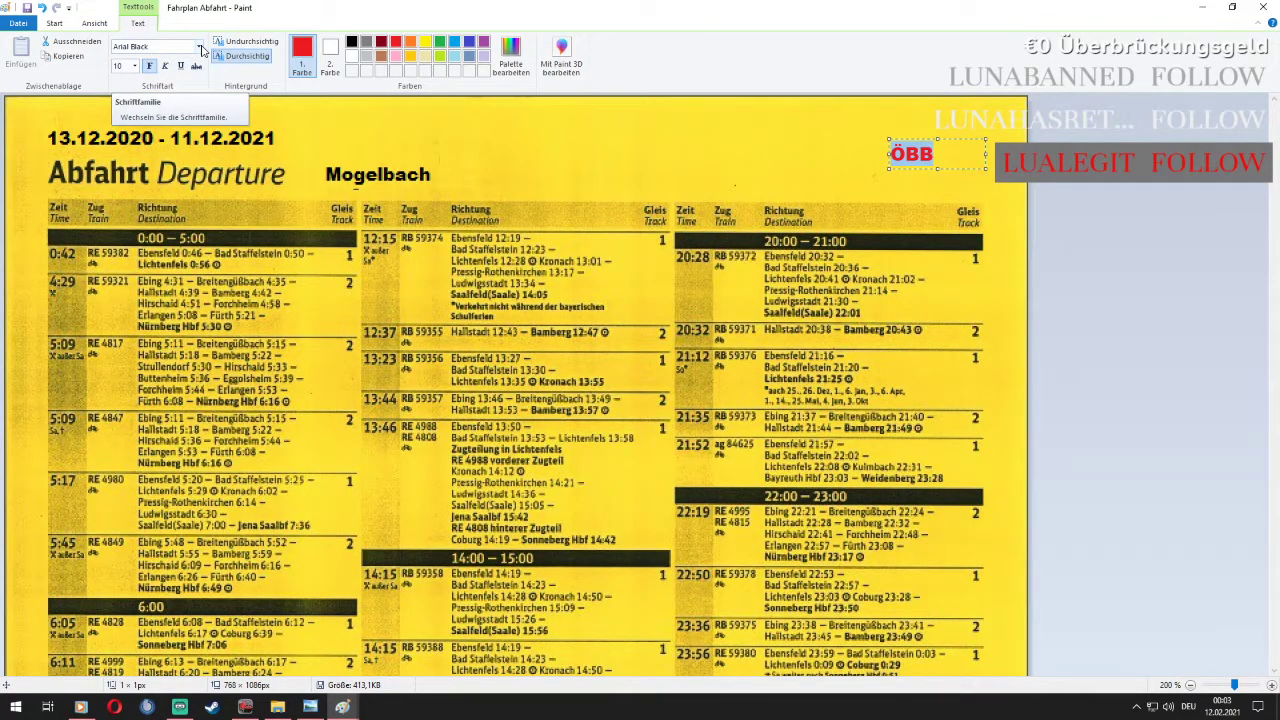
left_click(134, 66)
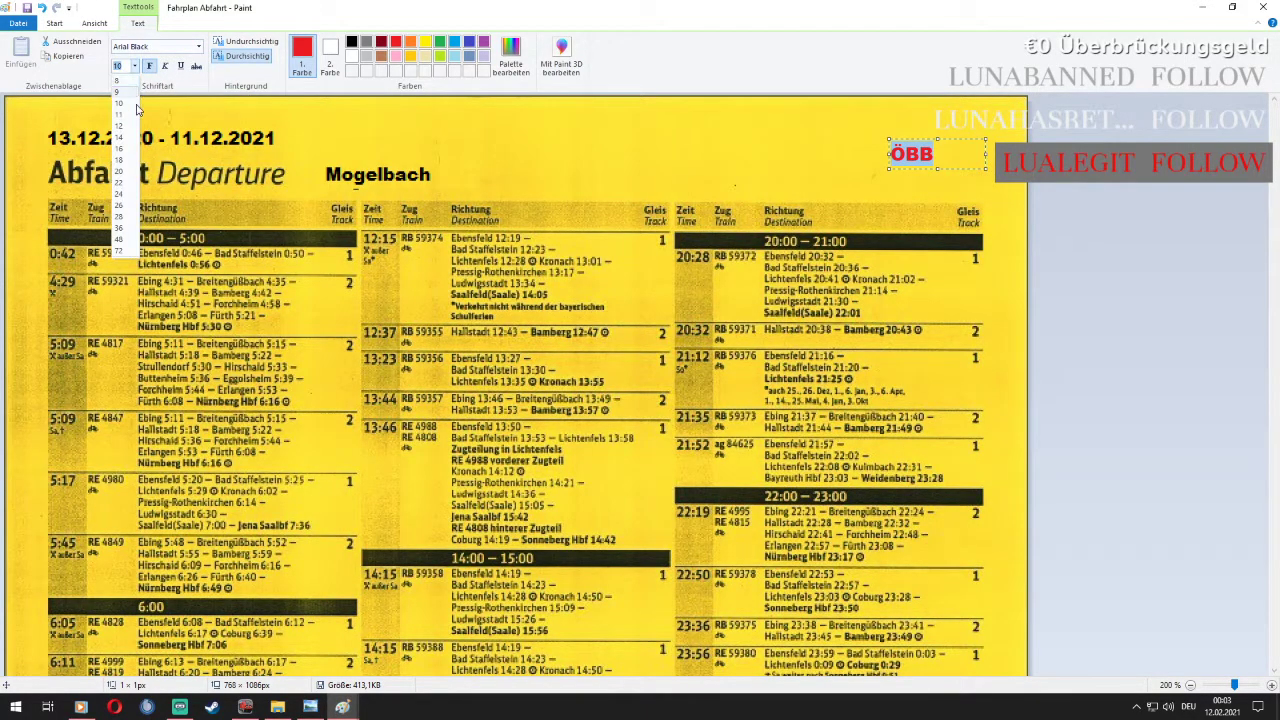
left_click(935, 163)
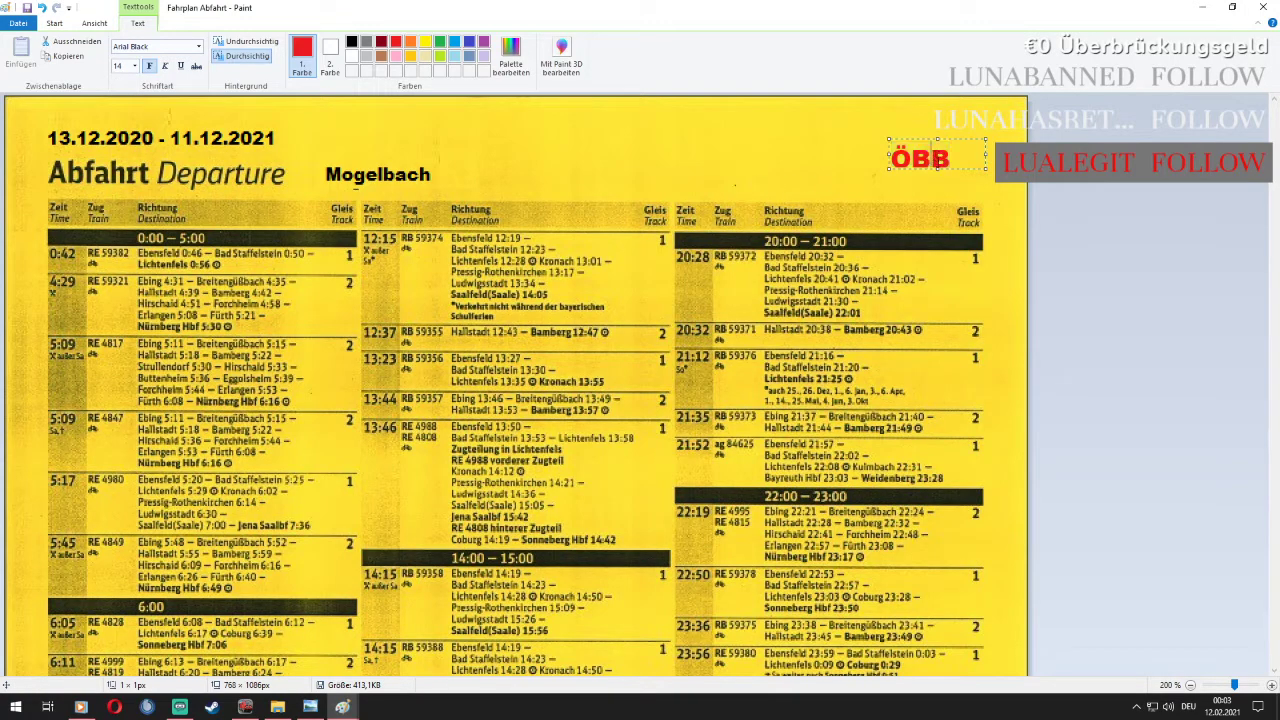
Recolour the ÖBB text black and move it to line up with the end of the rightmost timetable column
double_click(940, 162)
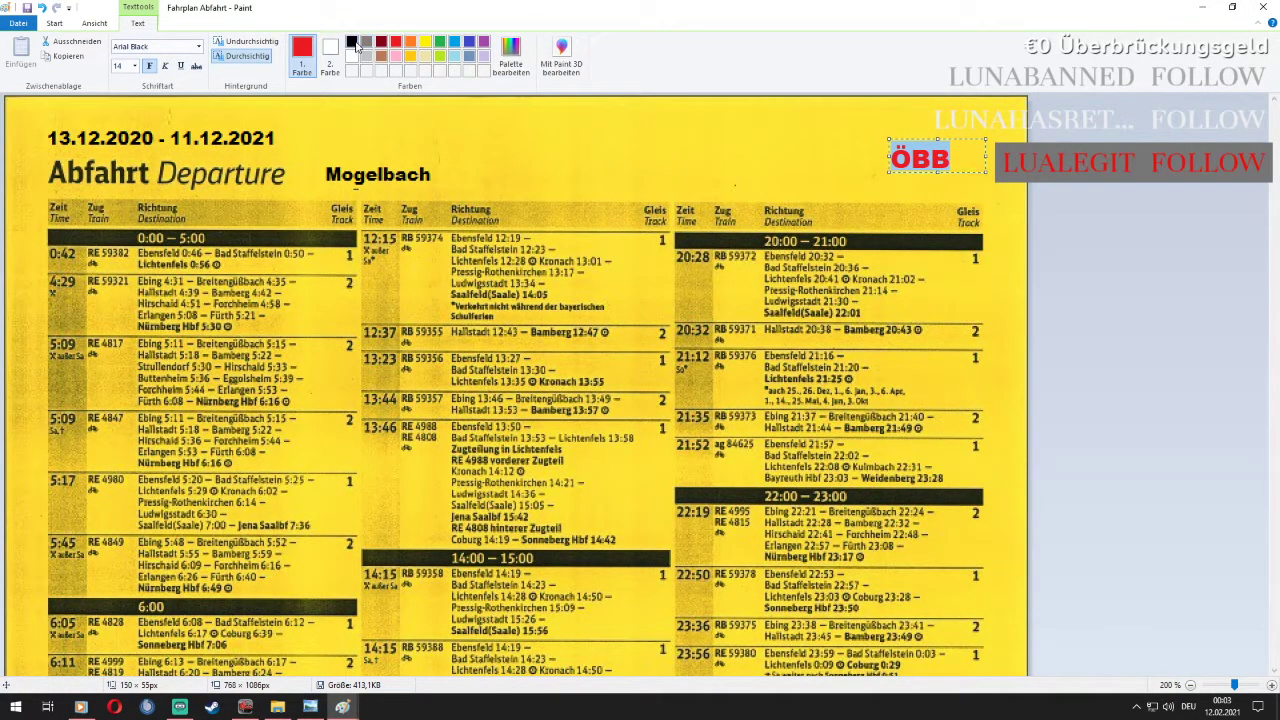
left_click(351, 42)
left_click(964, 146)
left_click_drag(964, 141, 999, 133)
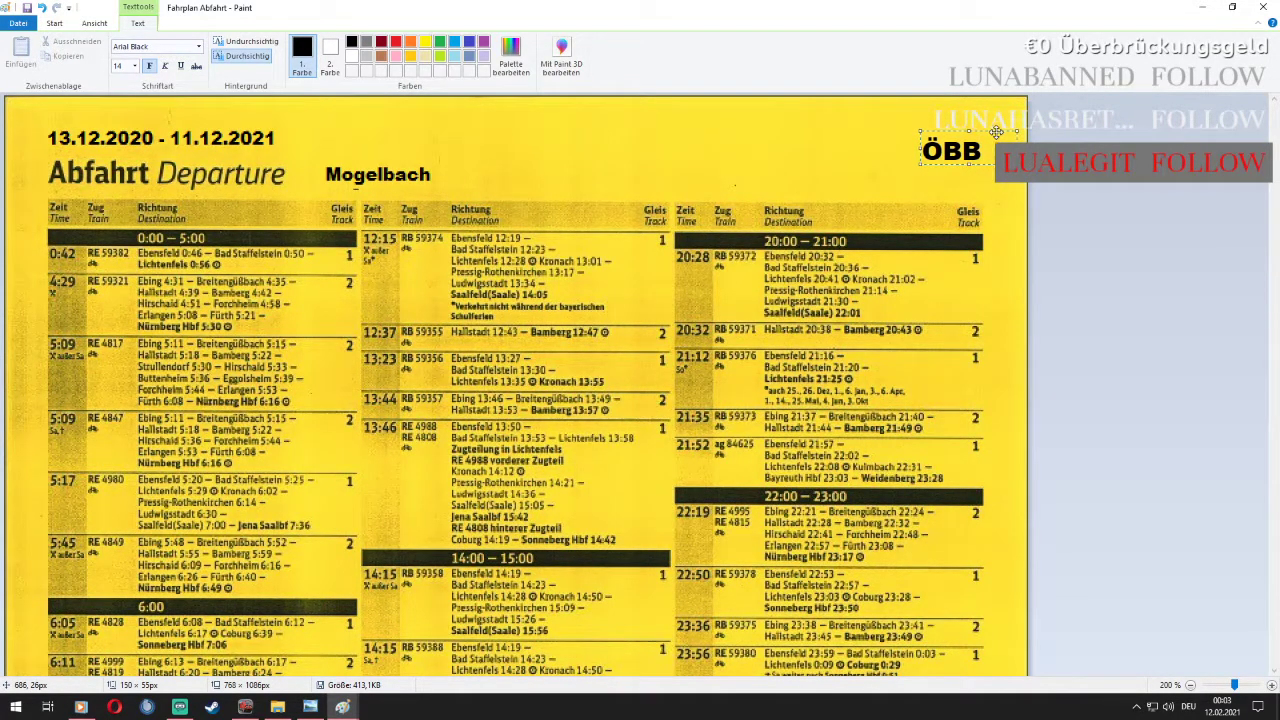
left_click(799, 155)
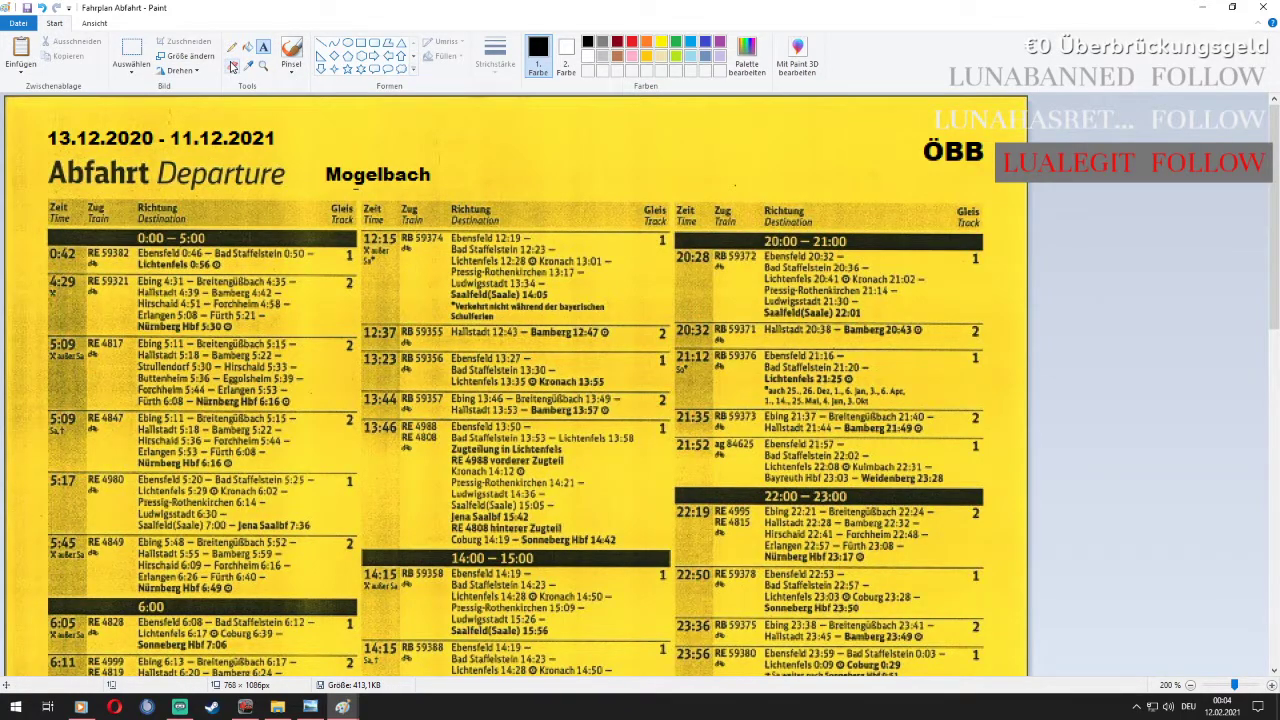
Try to cover the stray mark beneath the Mogelbach text with a small patch and undo the attempt
left_click(140, 48)
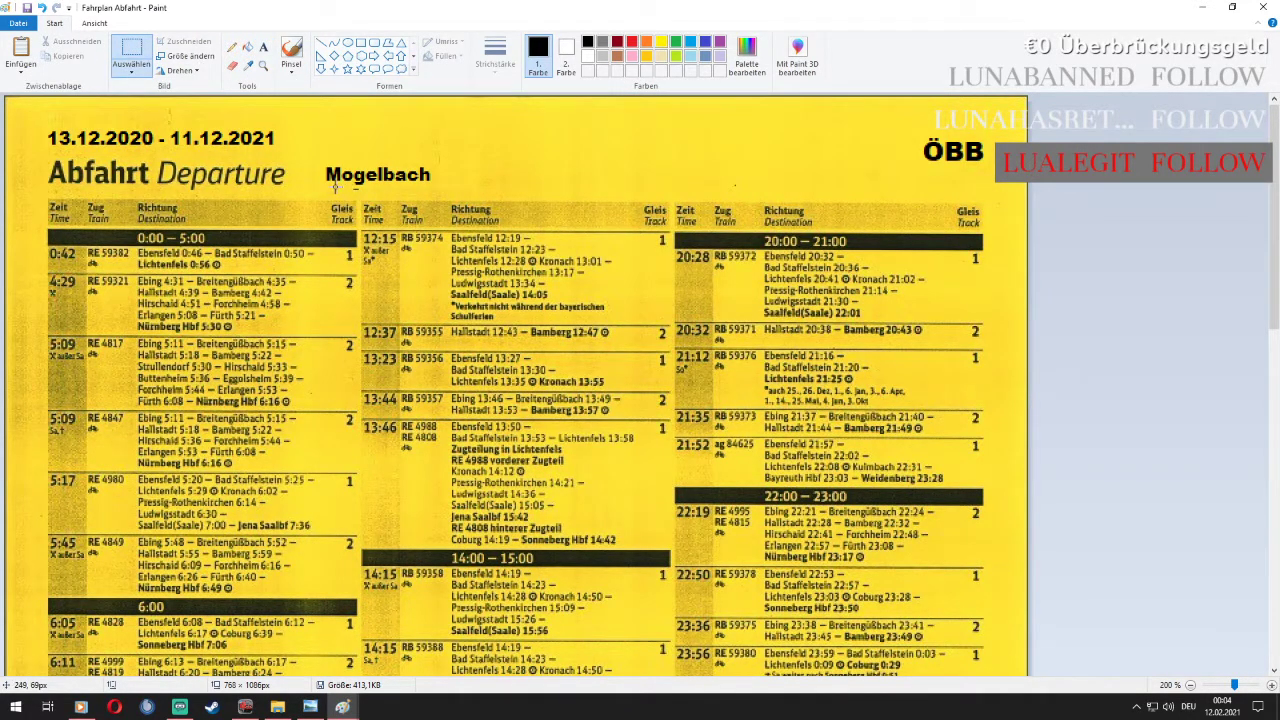
left_click_drag(335, 184, 347, 197)
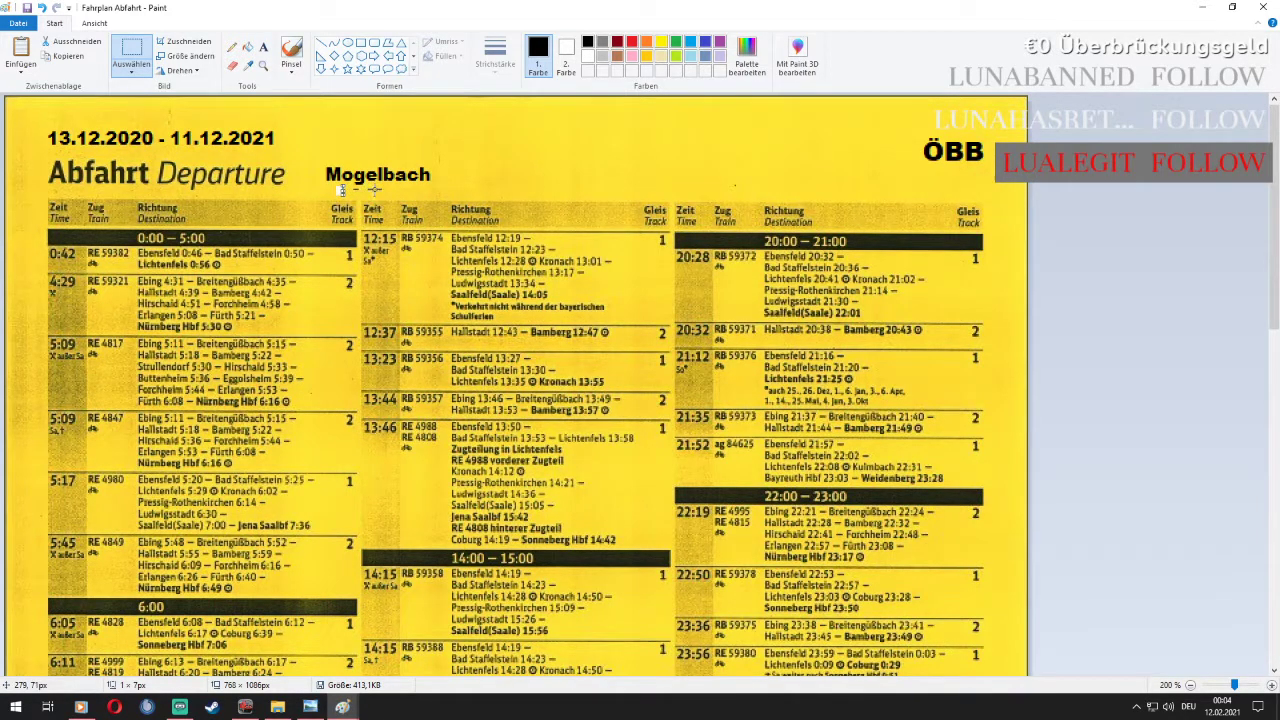
left_click(41, 7)
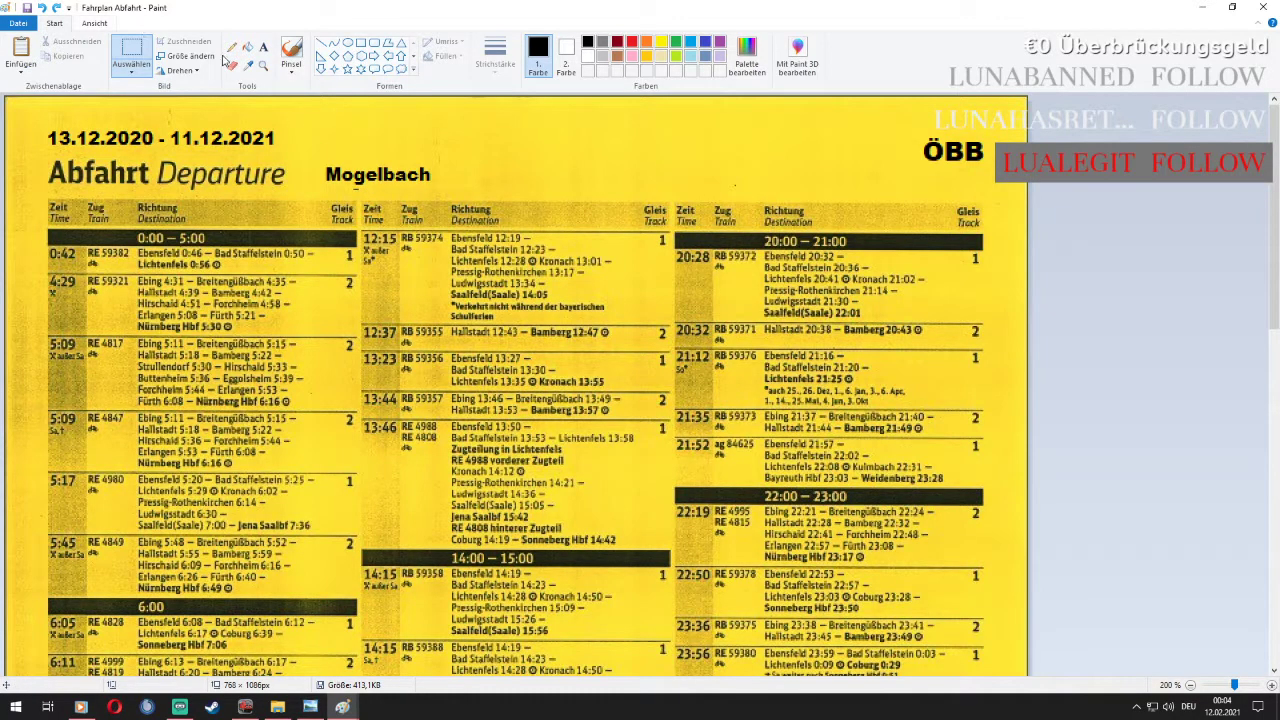
Blank out the small station name and replace it with a one-line "Mogelbach" in size 14 beside the Abfahrt Departure heading
left_click_drag(305, 141, 460, 185)
key("Delete")
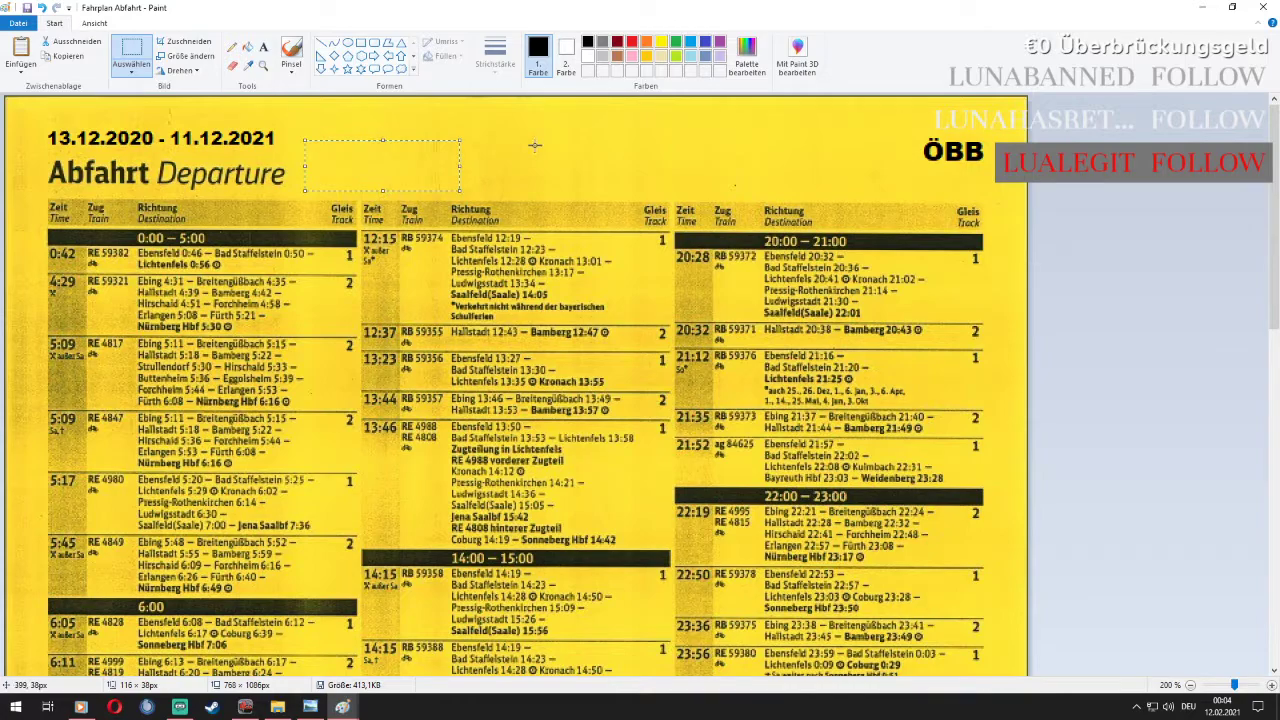
left_click(263, 47)
left_click(335, 162)
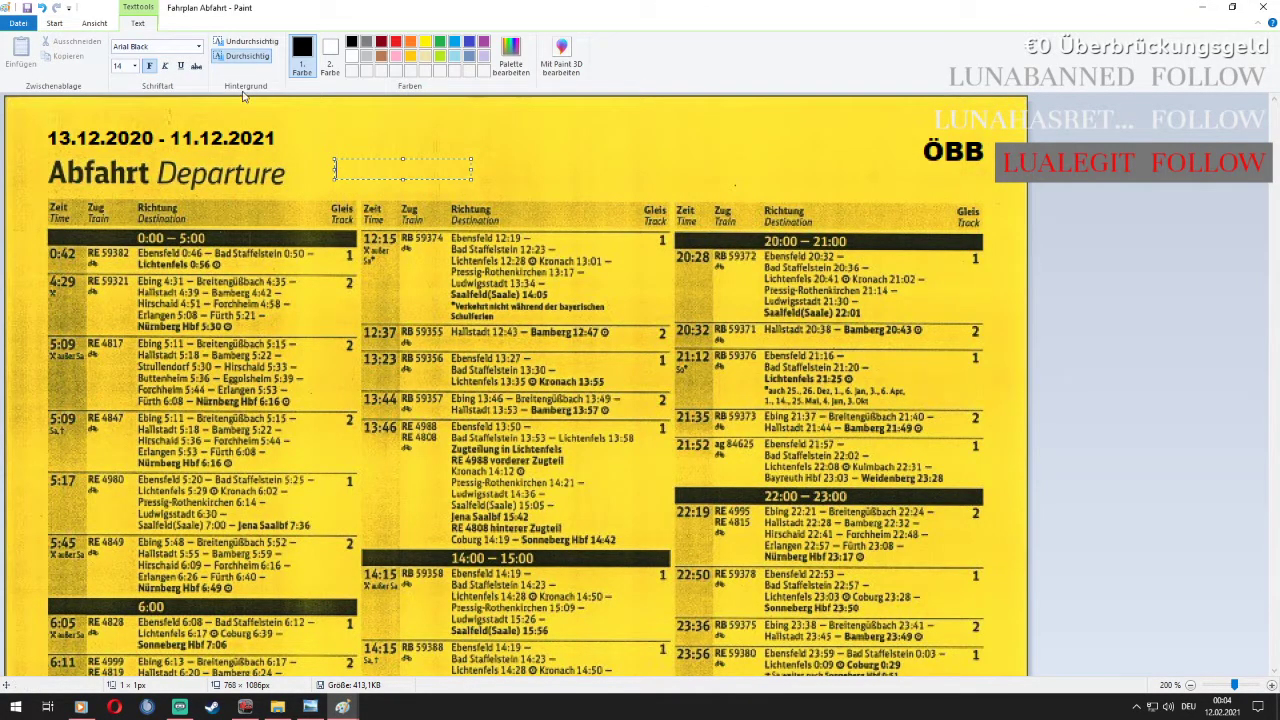
type("Mogel")
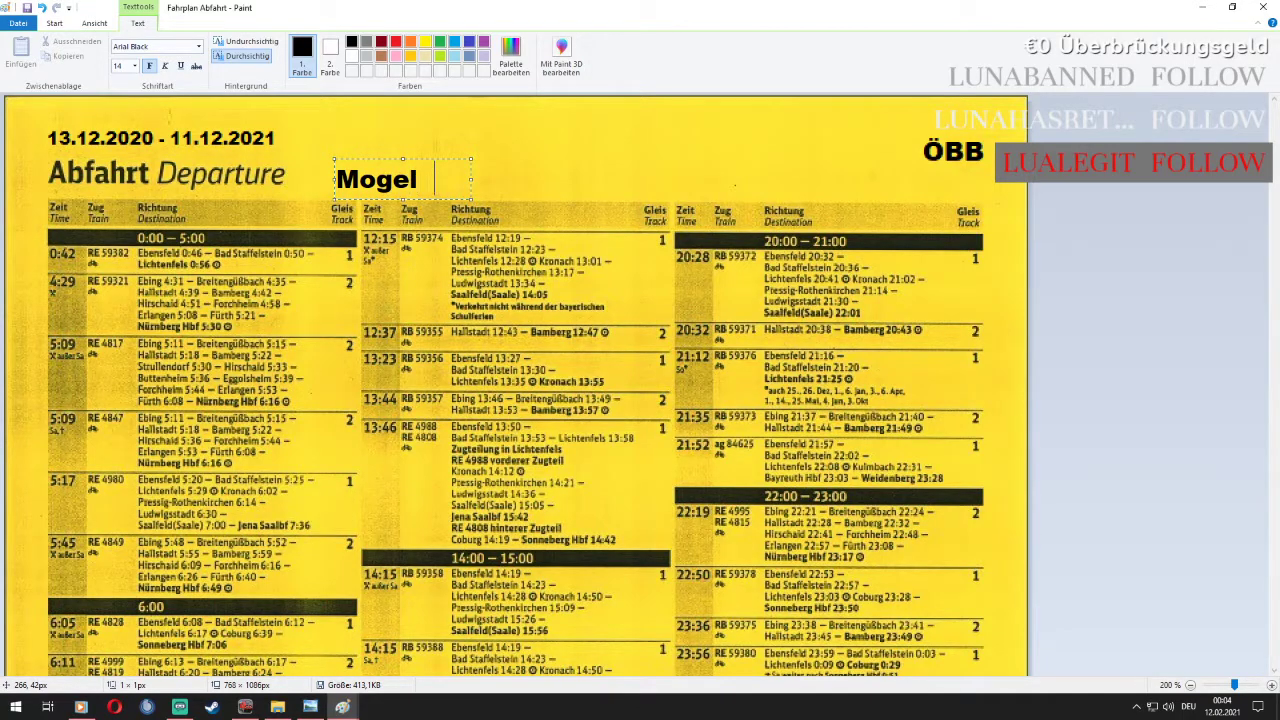
type("bach")
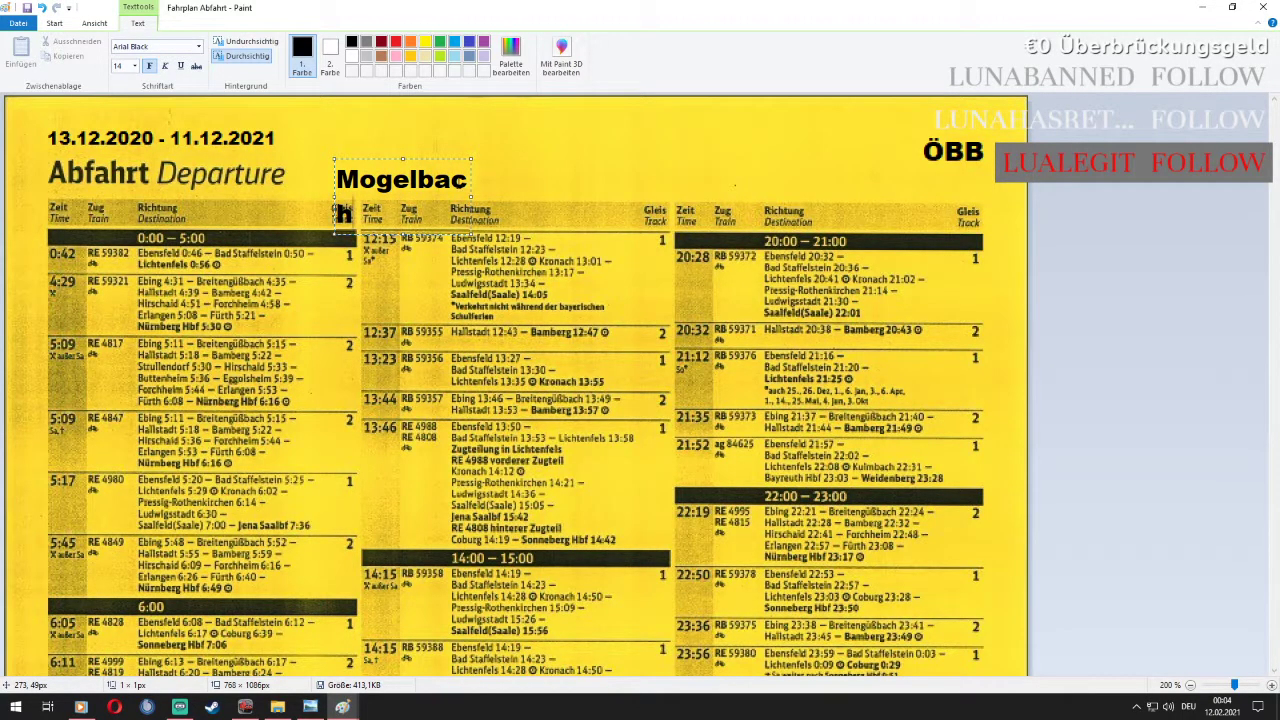
left_click_drag(474, 190, 605, 197)
left_click_drag(398, 158, 384, 150)
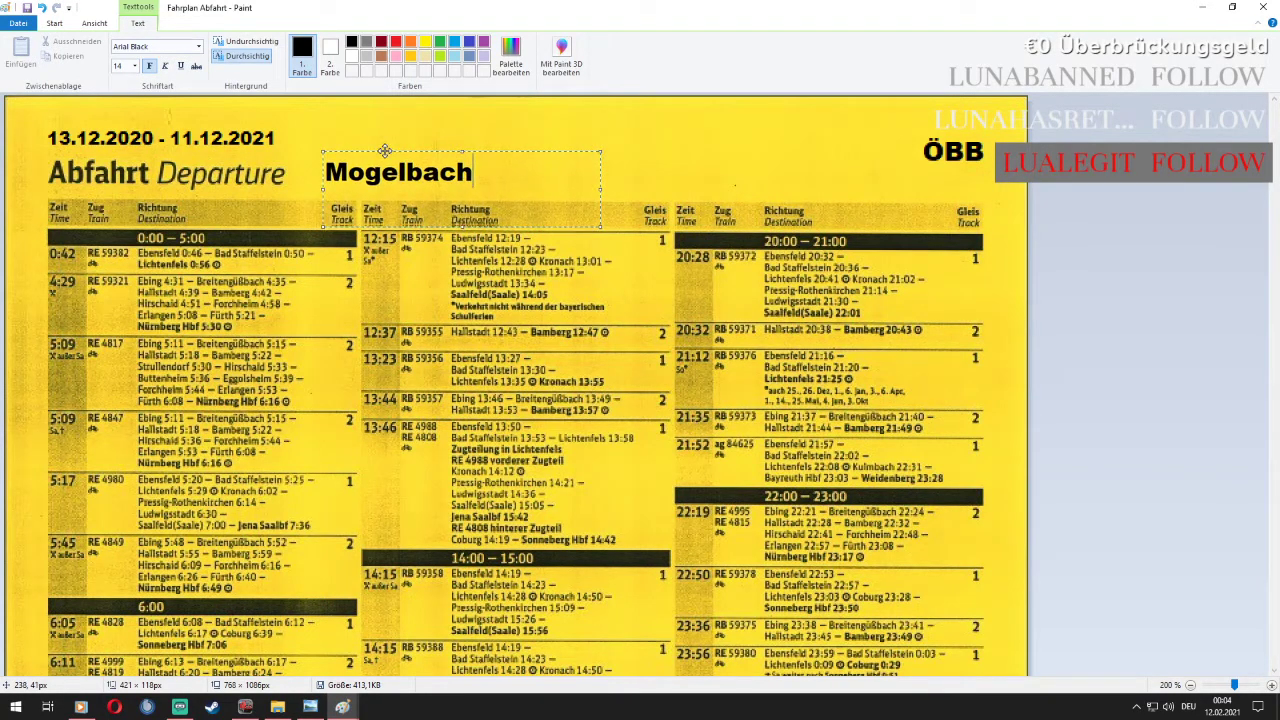
left_click(426, 121)
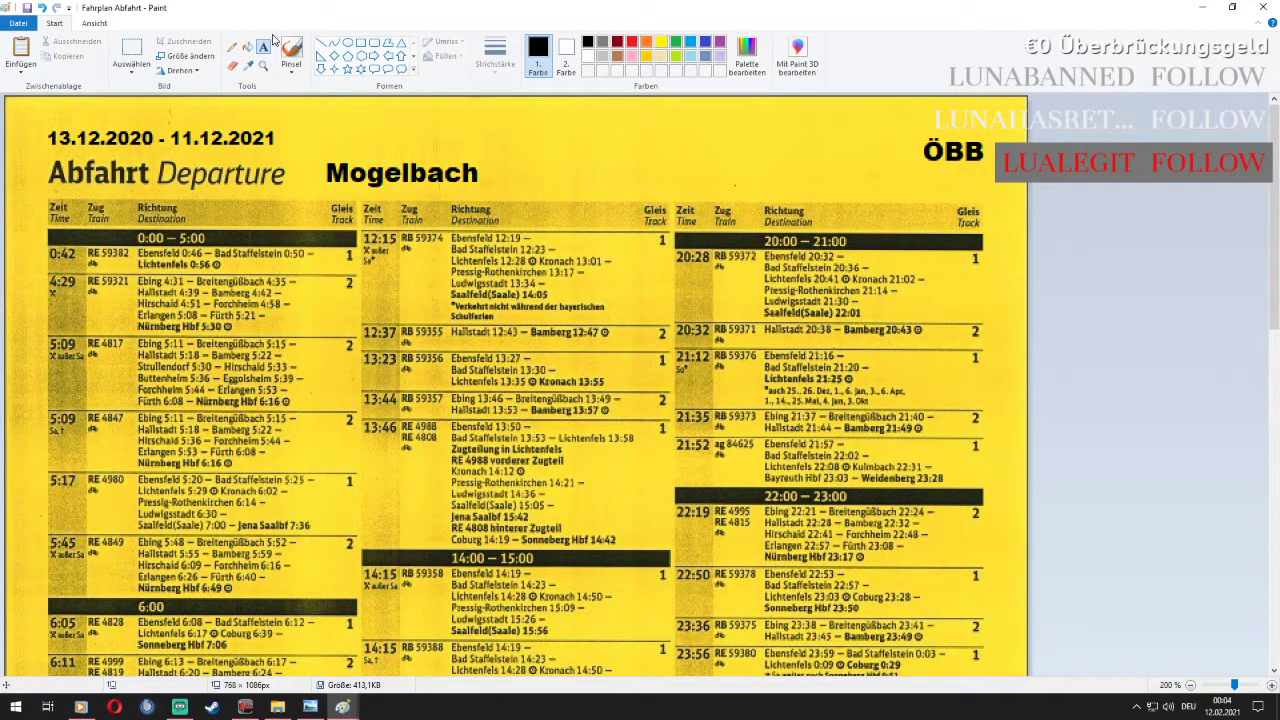
Cover the departure time 0:42 with two copies of the blank time-column strip beneath it, working at 300 % zoom
left_click(263, 64)
left_click(121, 256)
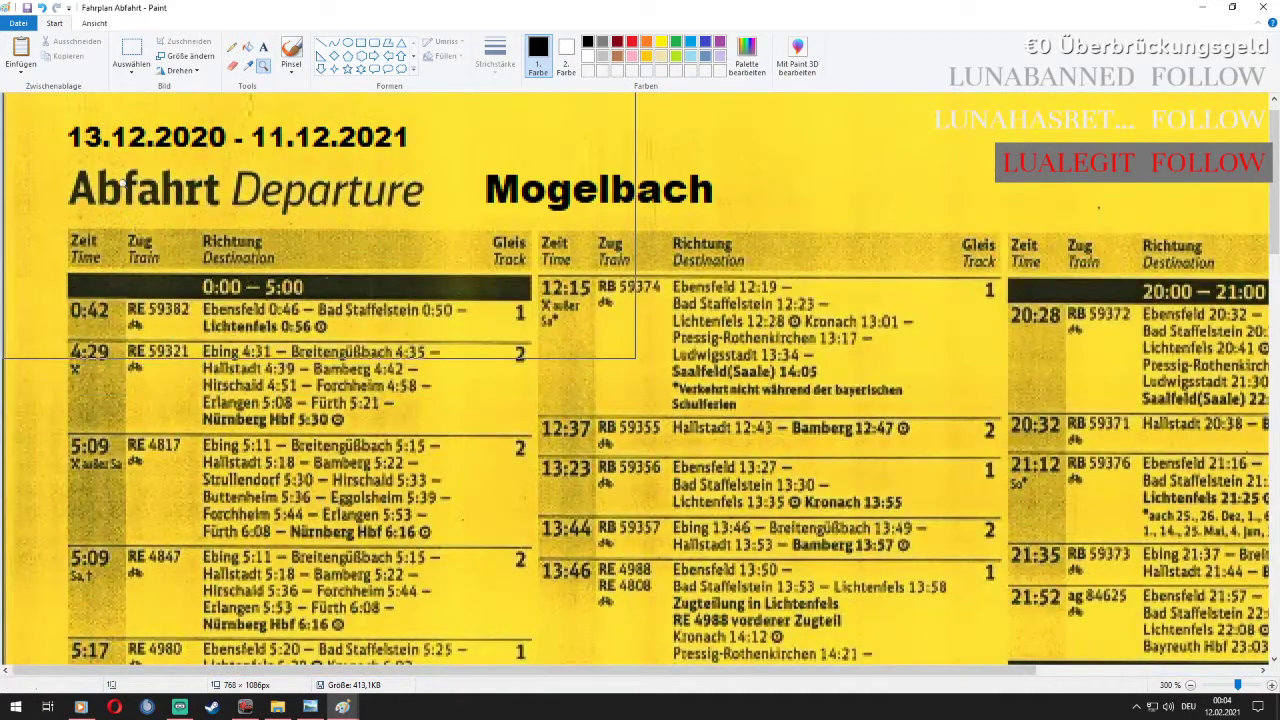
left_click(131, 51)
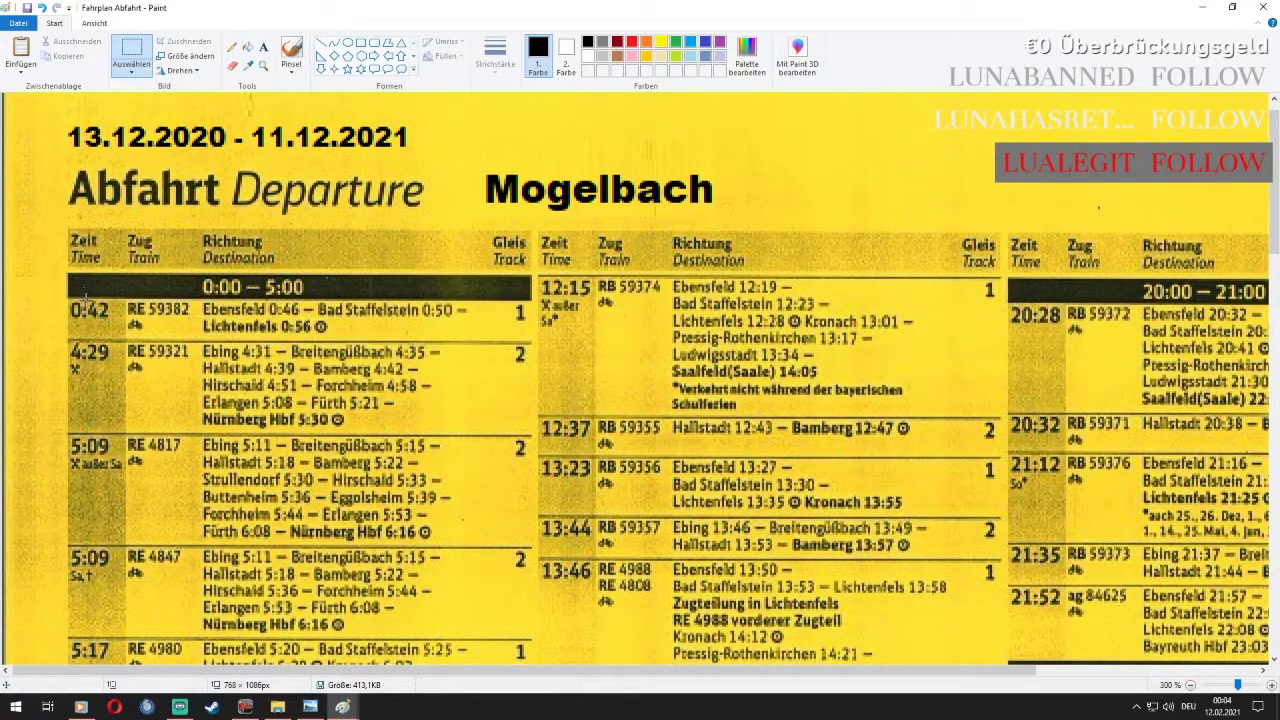
left_click_drag(69, 318, 123, 332)
left_click(58, 56)
left_click(21, 48)
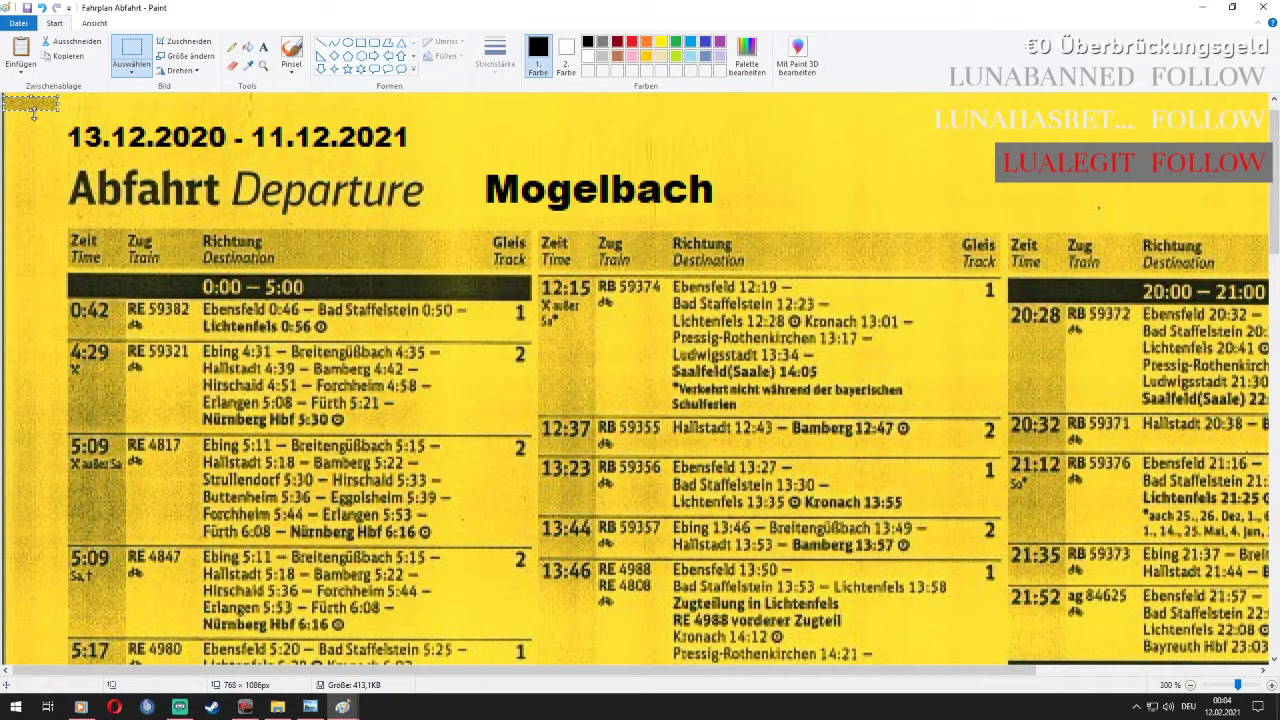
mouse_move(40, 100)
left_mouse_down()
mouse_move(120, 247)
mouse_move(112, 304)
left_mouse_up()
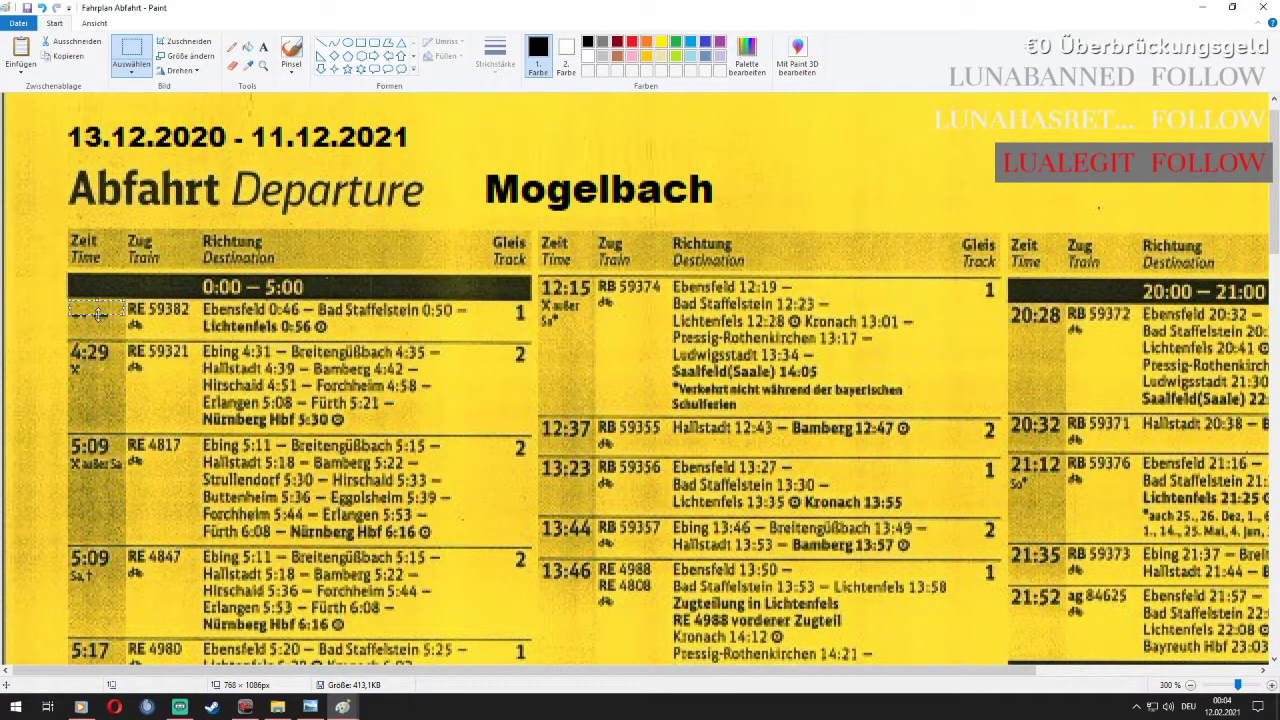
left_click(21, 52)
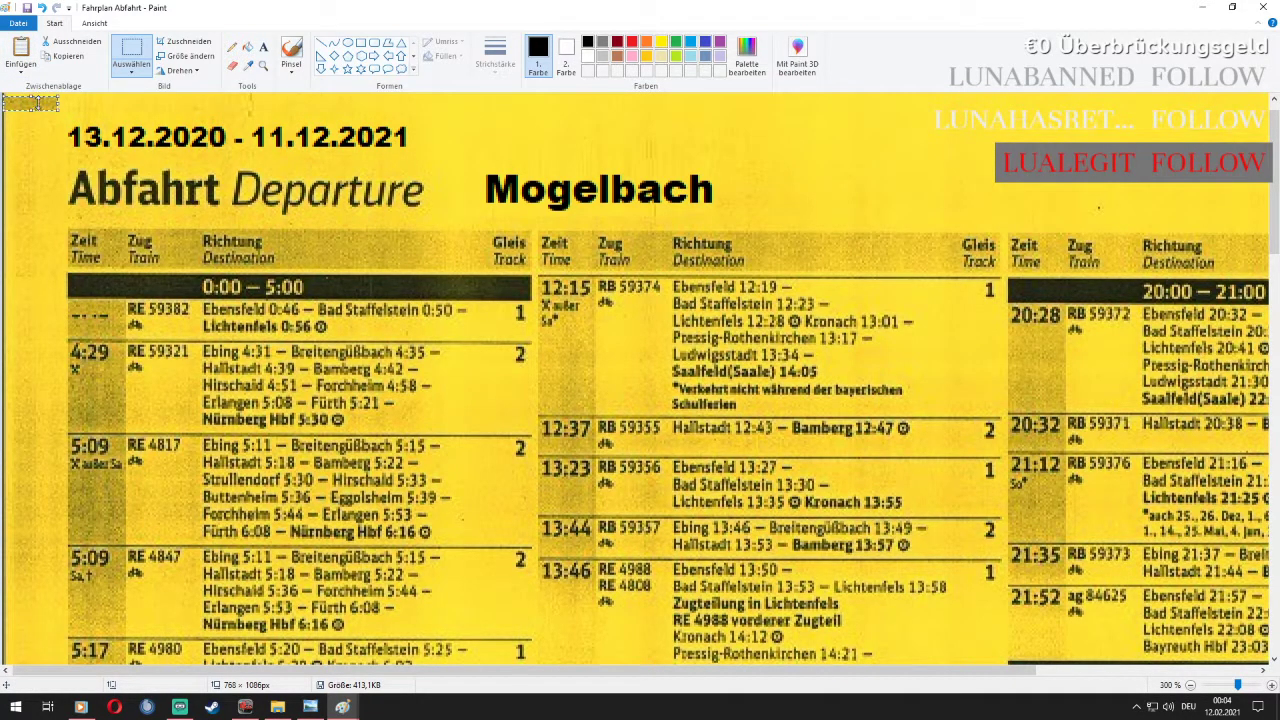
left_click_drag(42, 104, 108, 317)
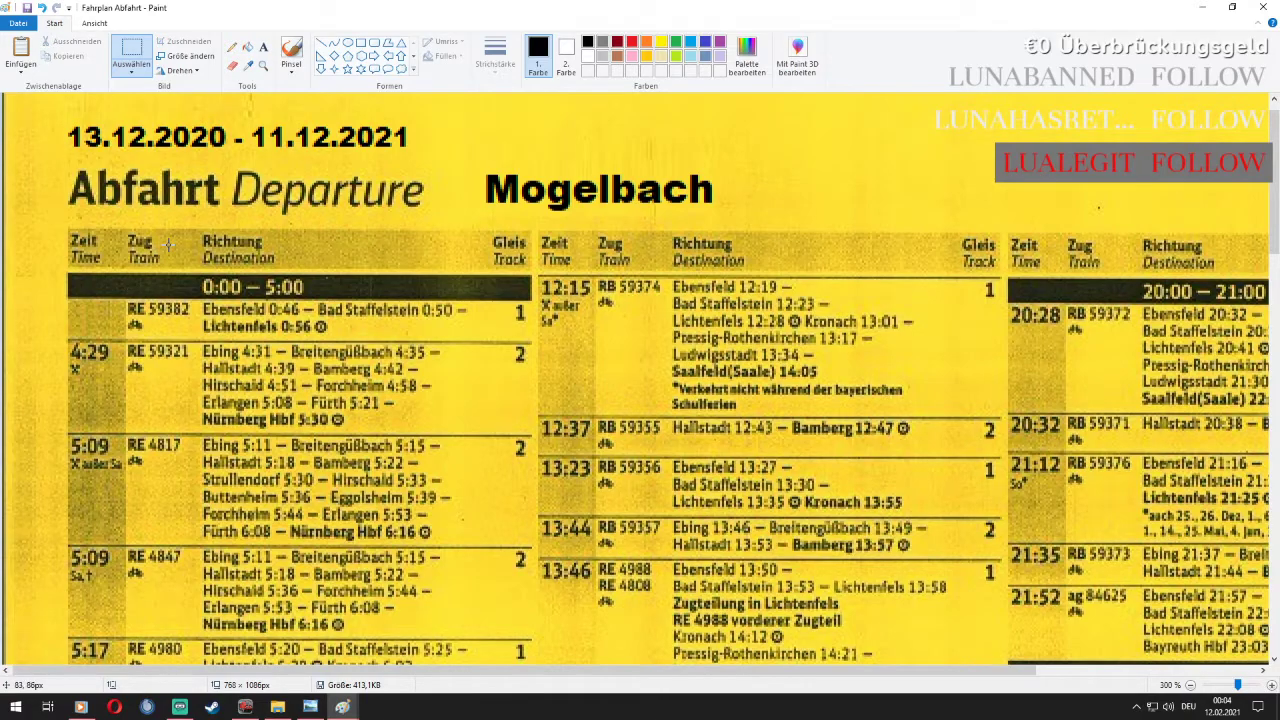
Try pasting another patch for the time column after selecting the blanked first time cell, and undo the paste
left_click(131, 50)
left_click_drag(69, 300, 123, 327)
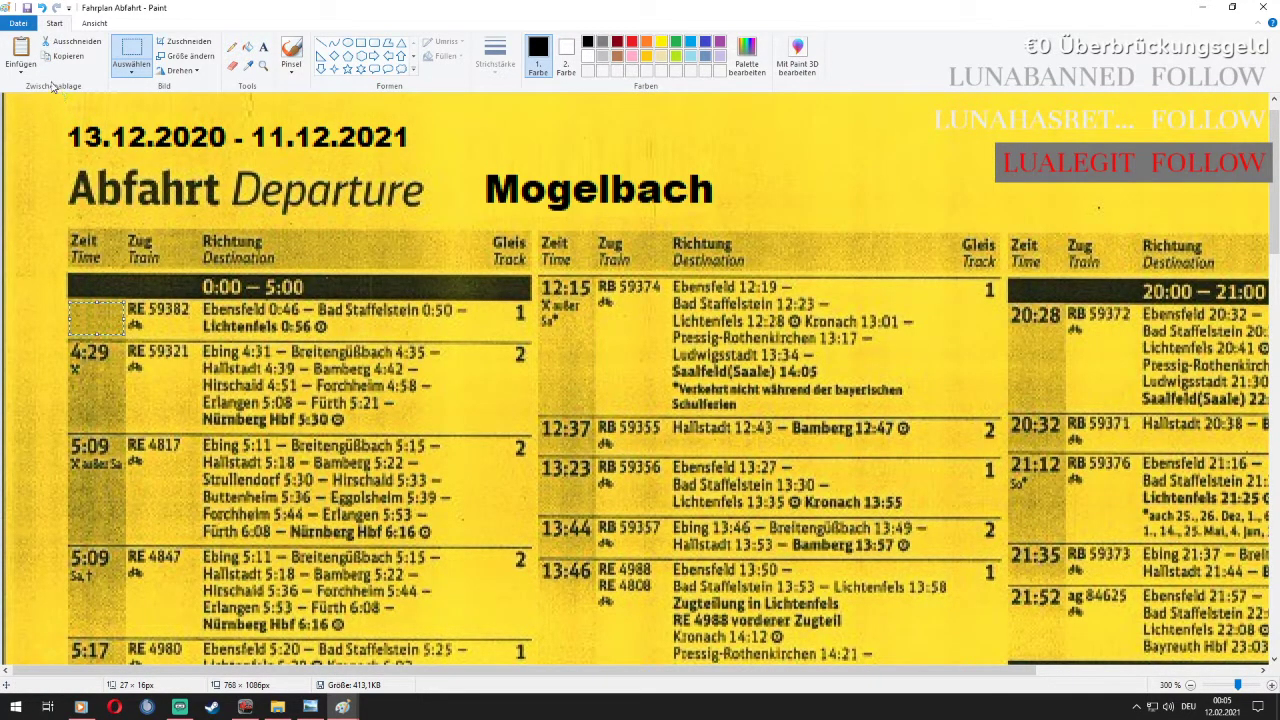
left_click(22, 50)
mouse_move(32, 108)
left_mouse_down()
mouse_move(112, 210)
mouse_move(100, 172)
mouse_move(37, 106)
left_mouse_up()
left_click(41, 8)
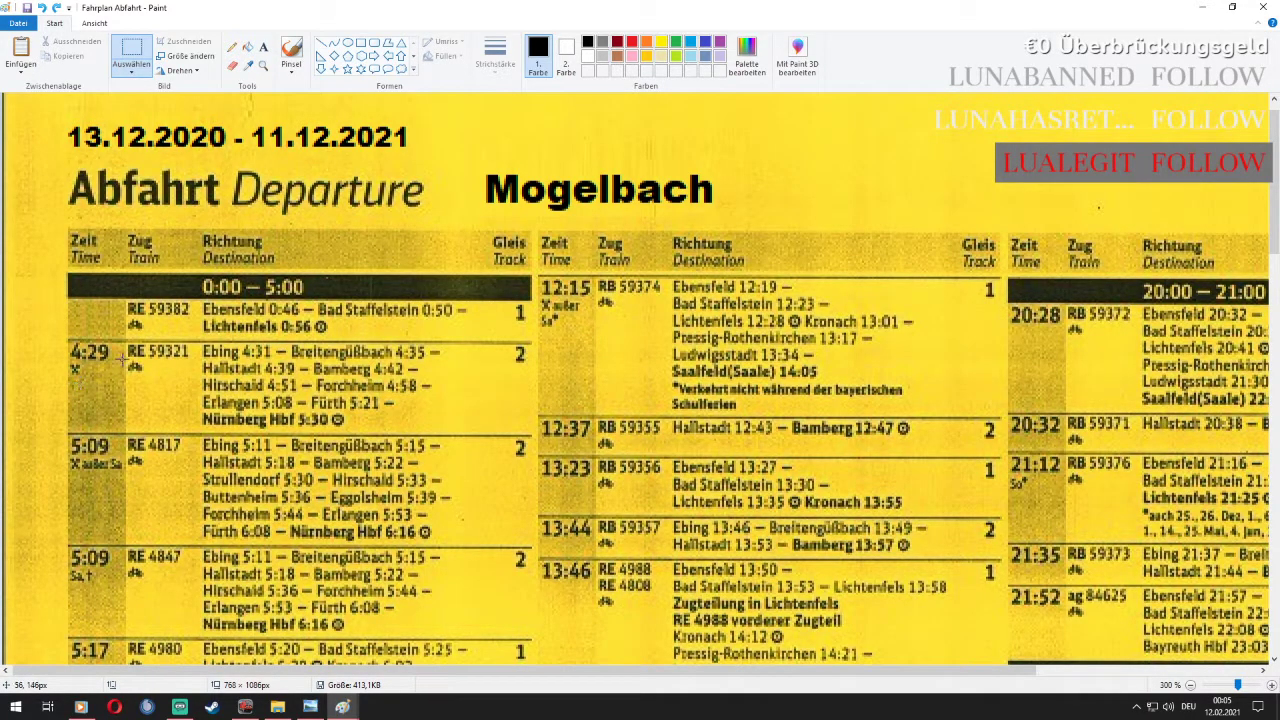
Cover the departure time 4:29 with blank time-column background and save the image
left_click_drag(119, 362, 67, 342)
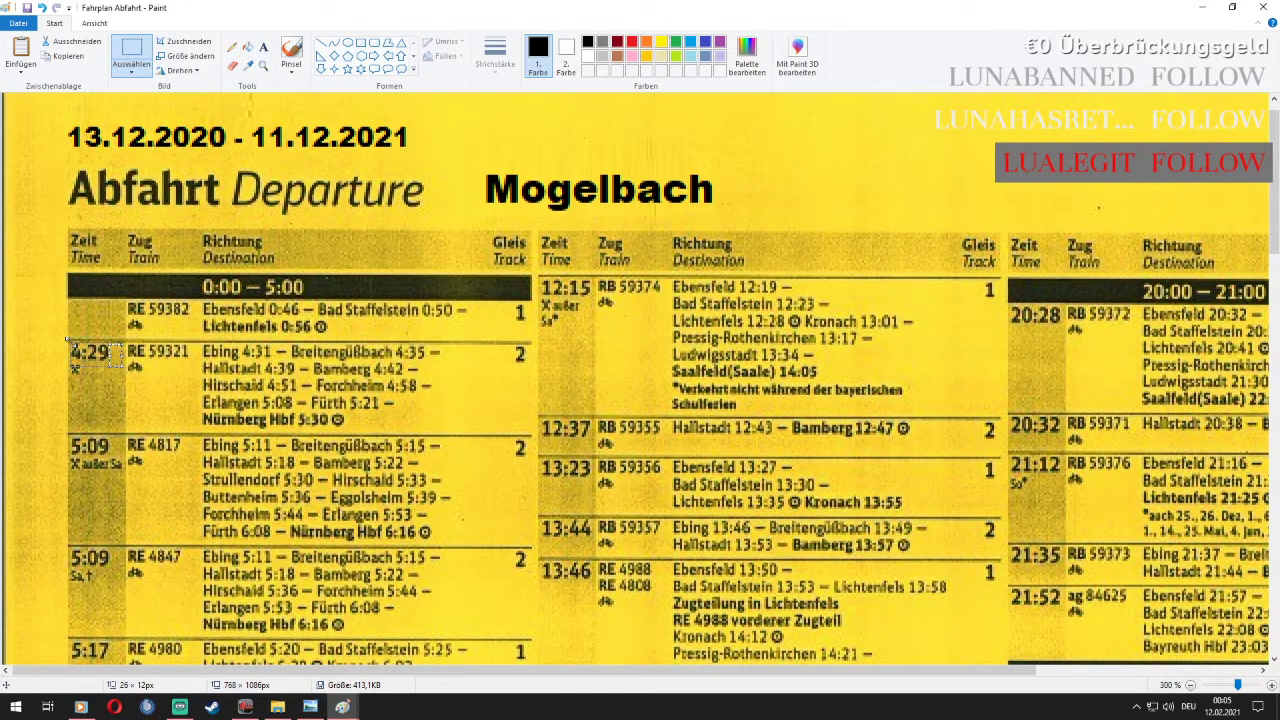
key("Delete")
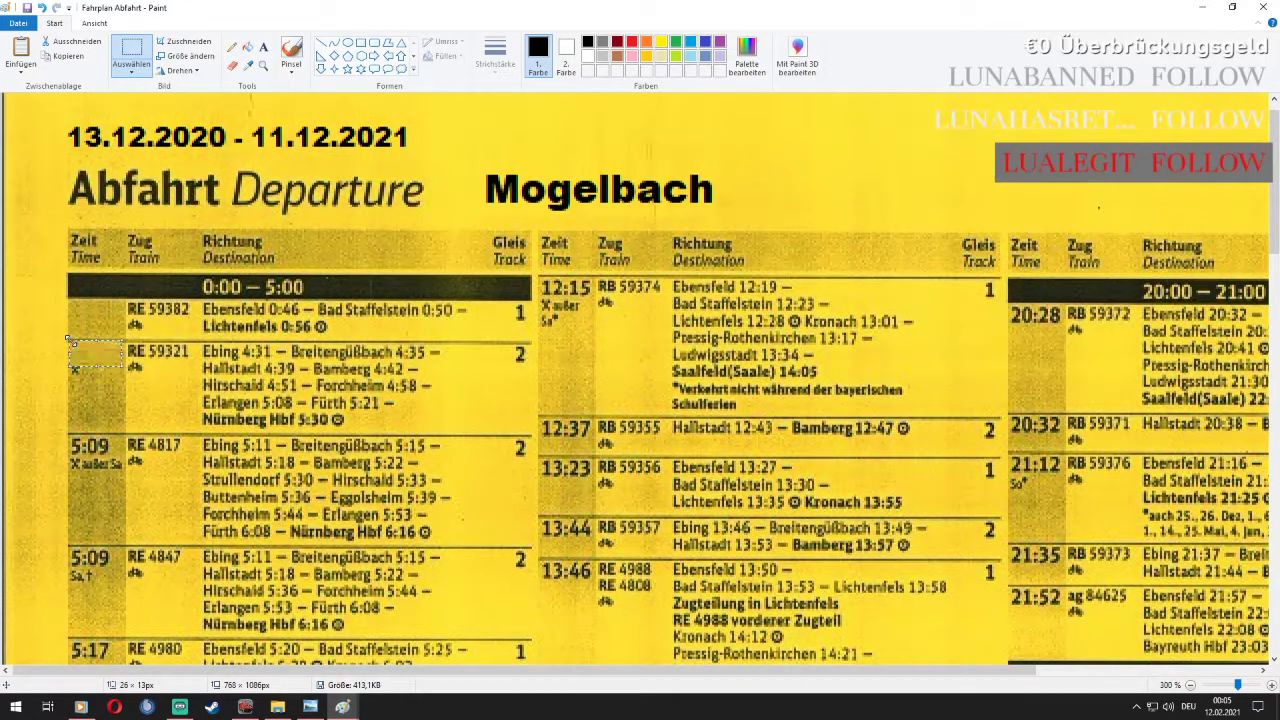
left_click(29, 8)
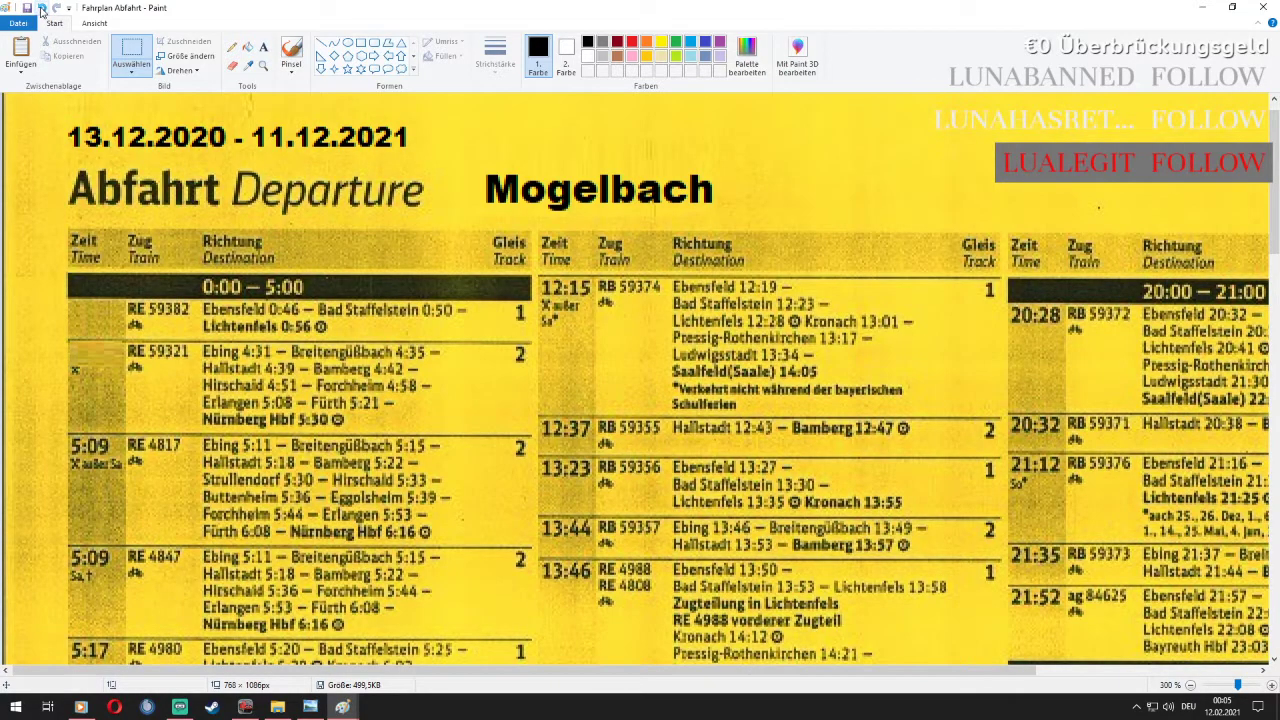
Undo the previous patch over 4:29 and cover that time with a strip copied from the blank first time cell
left_click(47, 9)
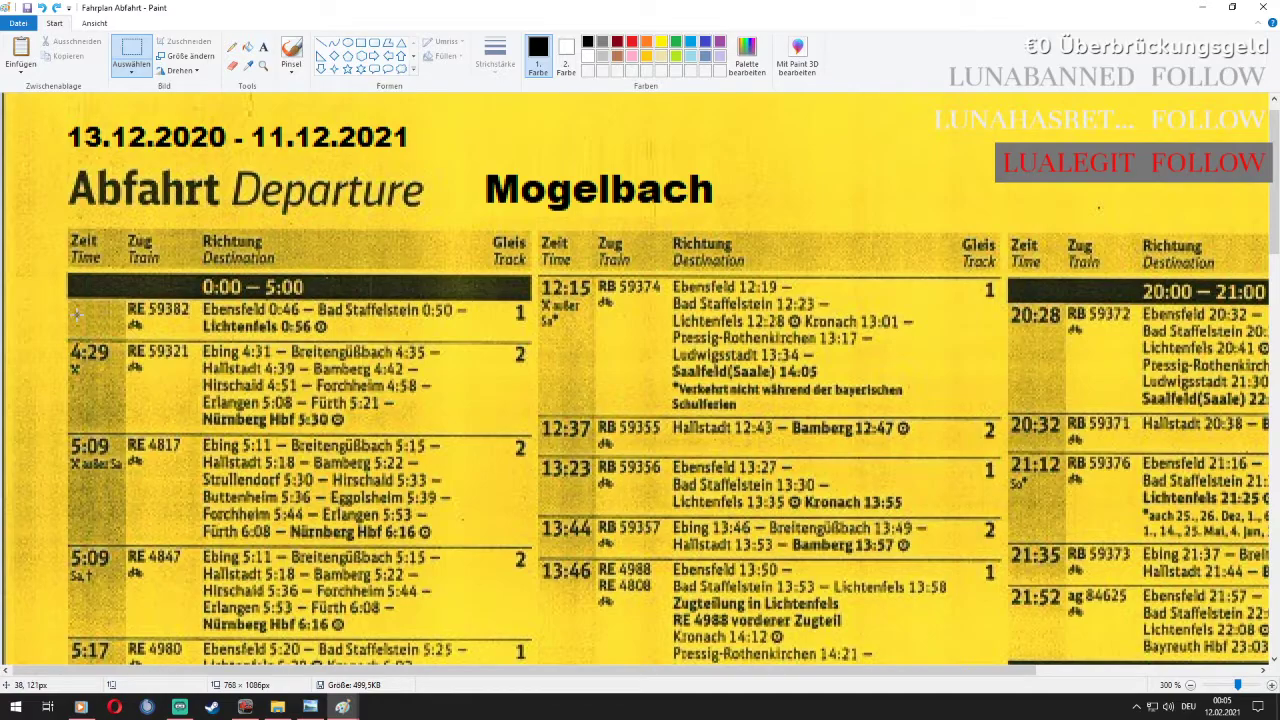
left_click_drag(72, 316, 119, 335)
left_click(68, 56)
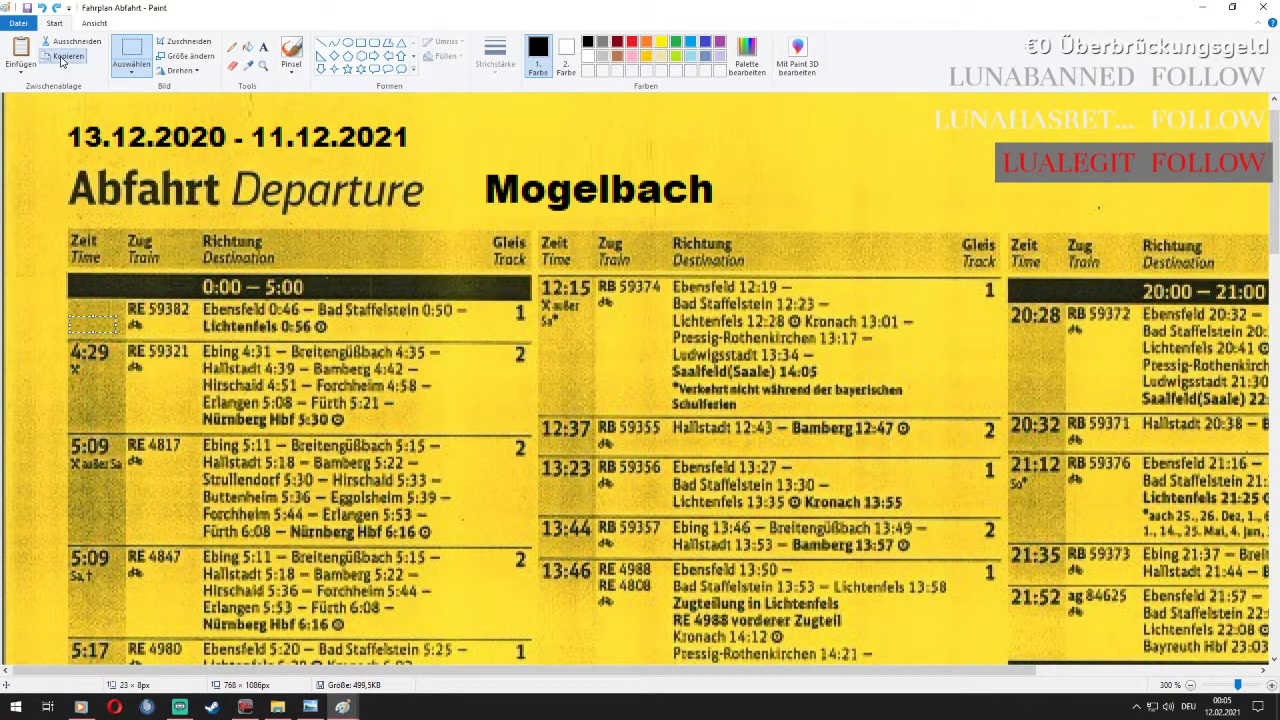
left_click(20, 52)
left_click_drag(38, 106, 101, 352)
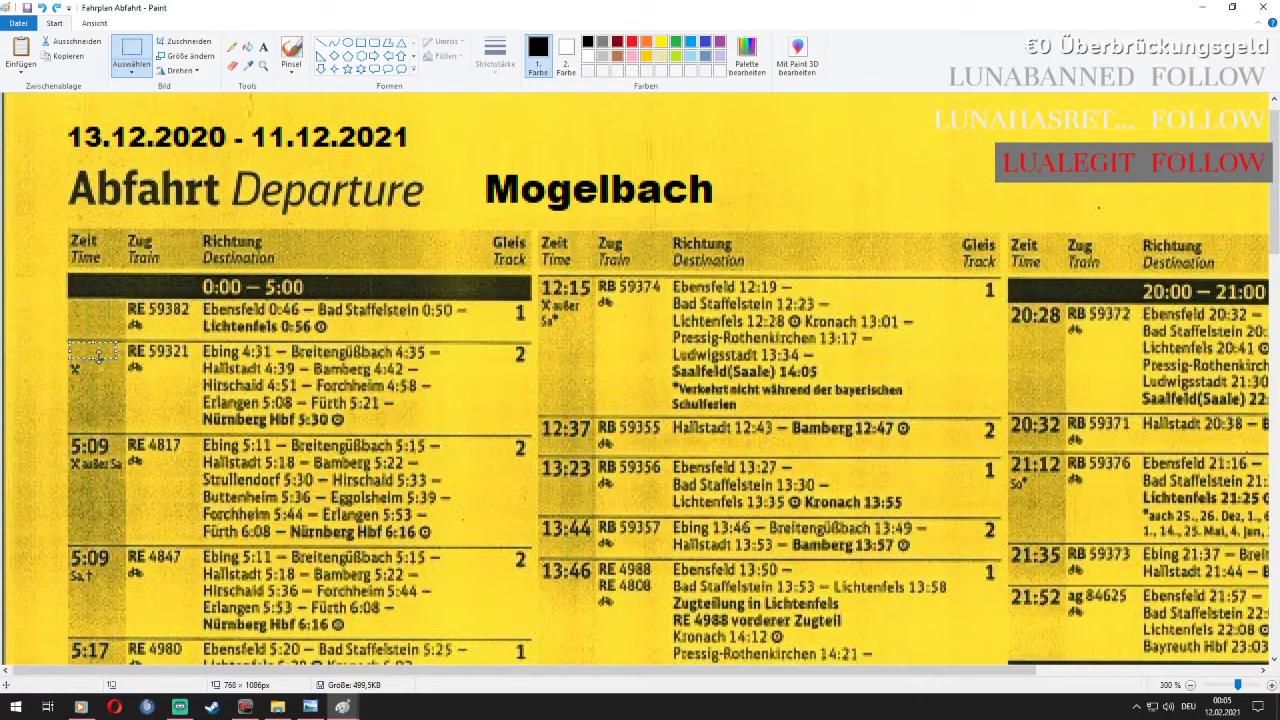
left_click(115, 378)
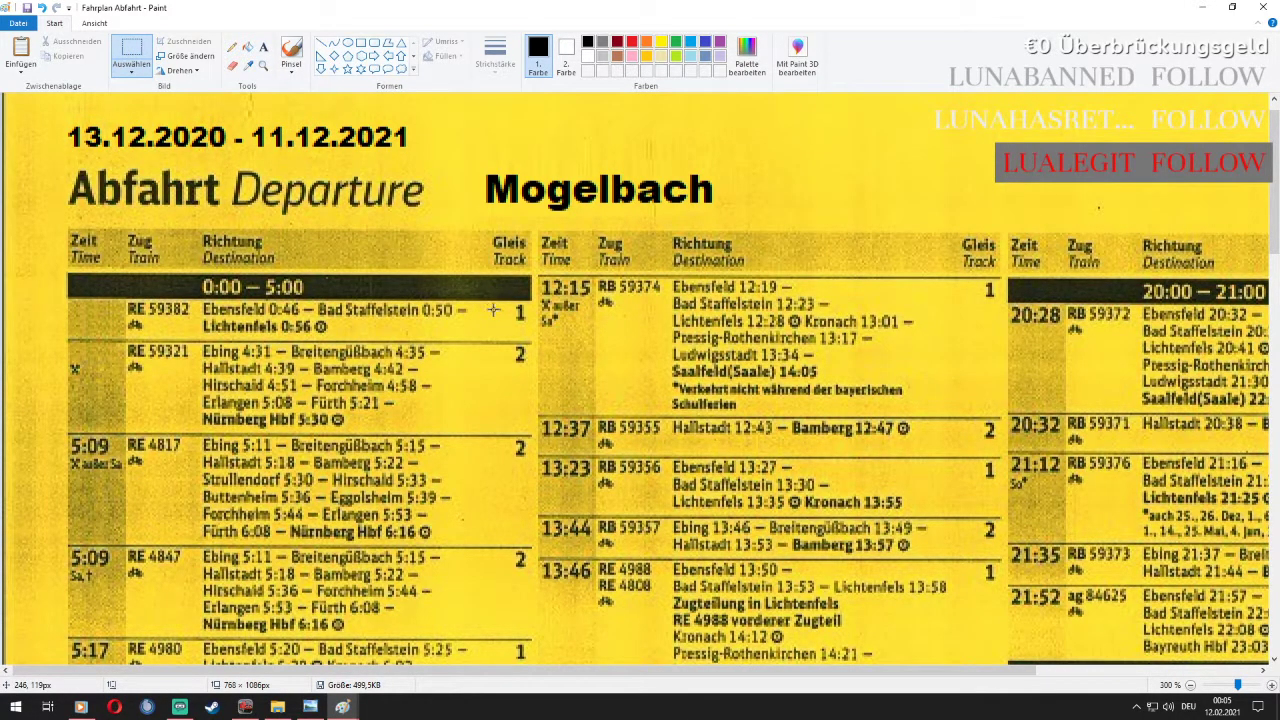
Clear the destination text from the RE 59382 and RE 59321 rows
left_click_drag(495, 304, 203, 327)
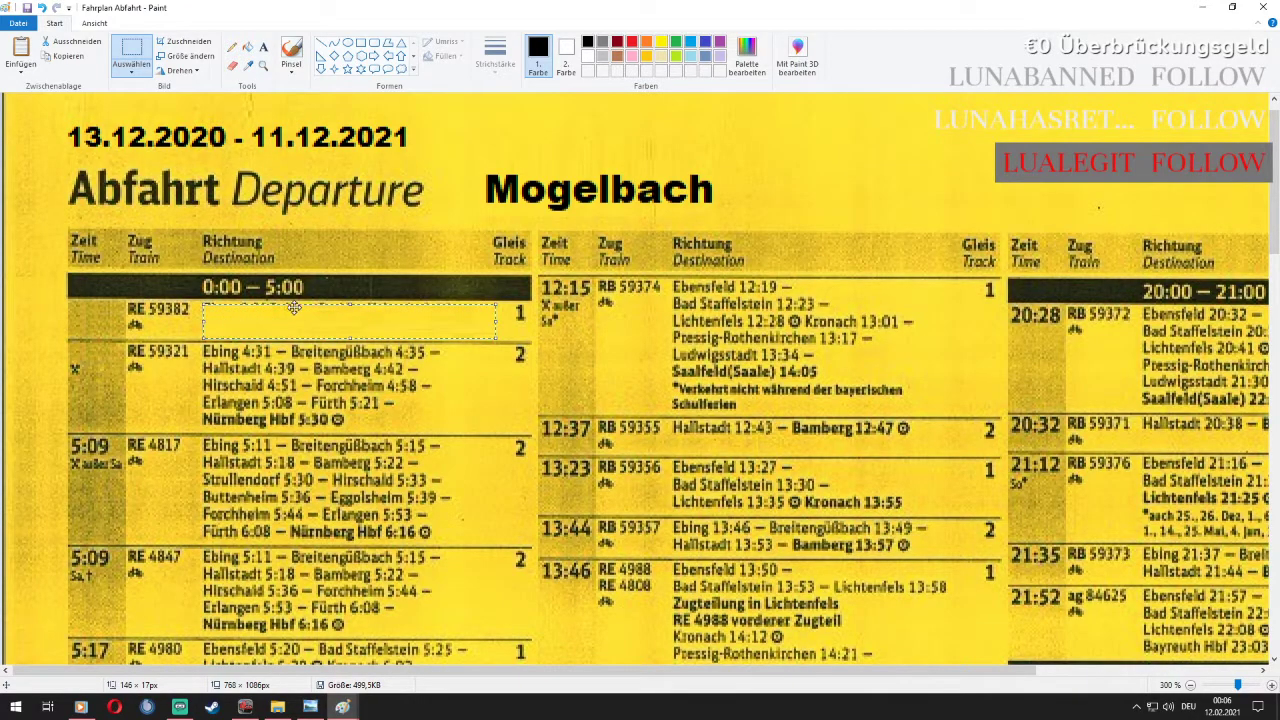
left_click_drag(352, 302, 352, 300)
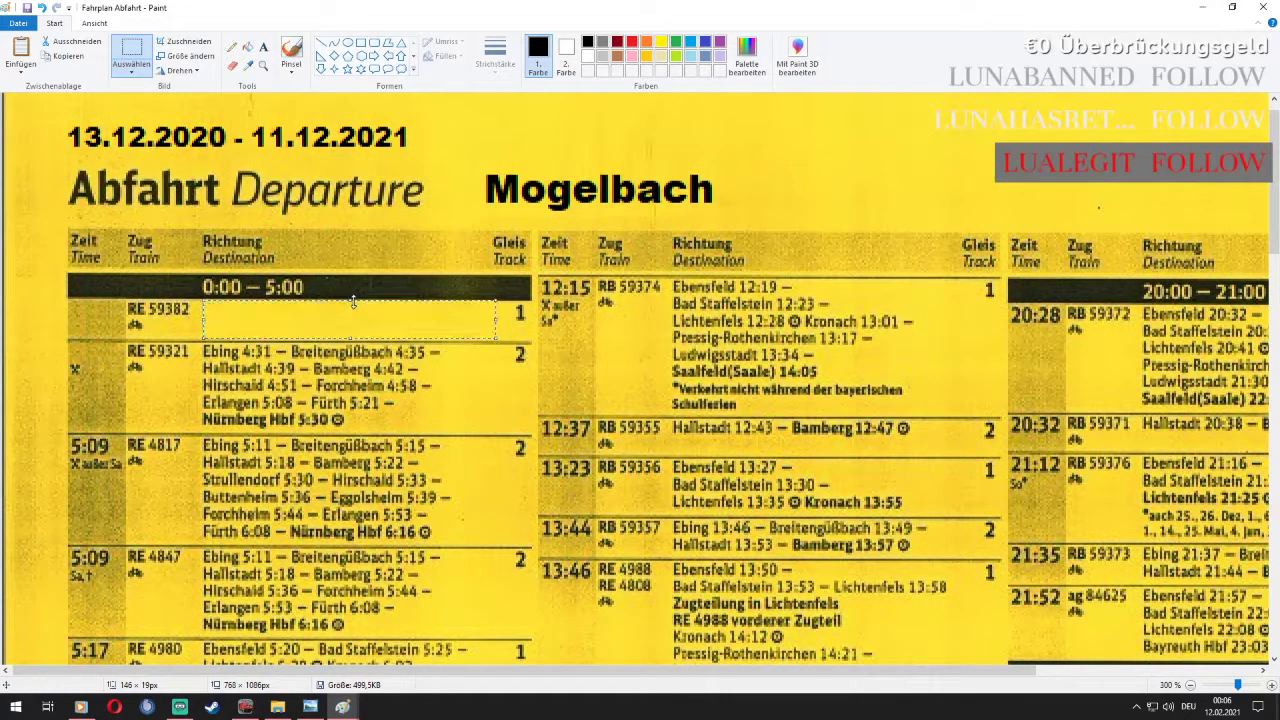
left_click(347, 213)
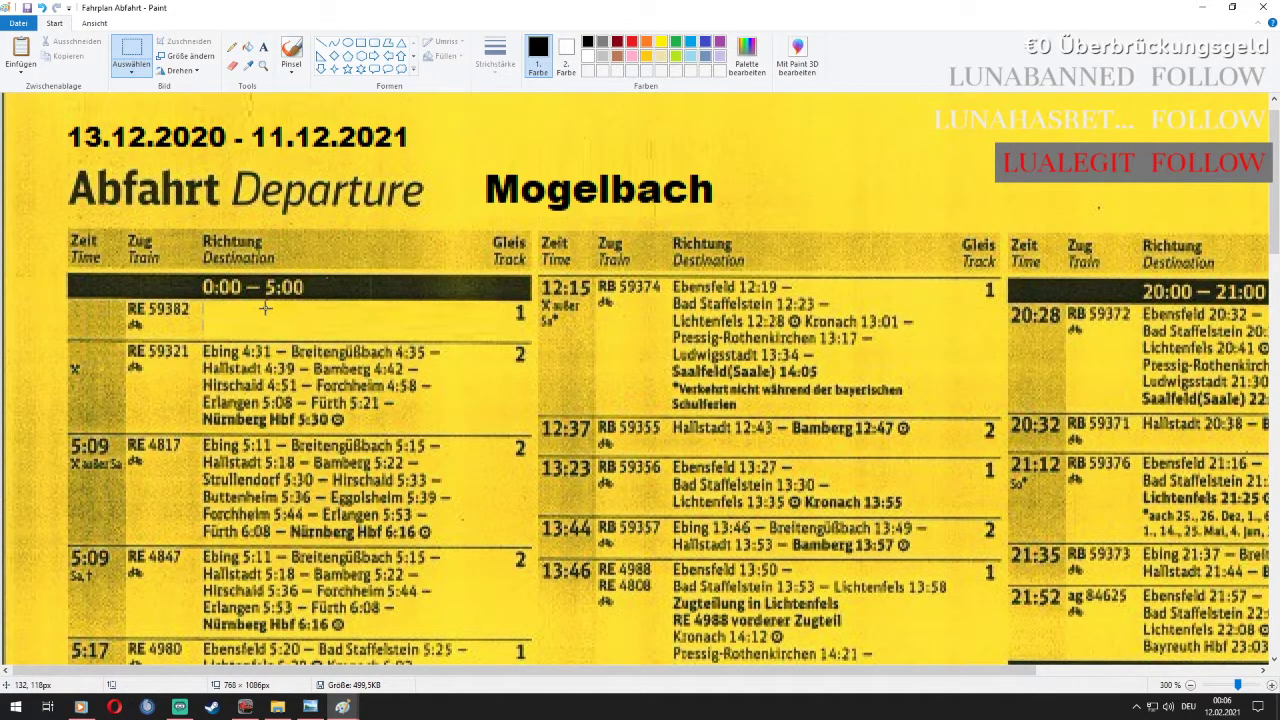
mouse_move(489, 346)
left_mouse_down()
mouse_move(440, 432)
mouse_move(363, 389)
mouse_move(203, 396)
left_mouse_up()
key("Delete")
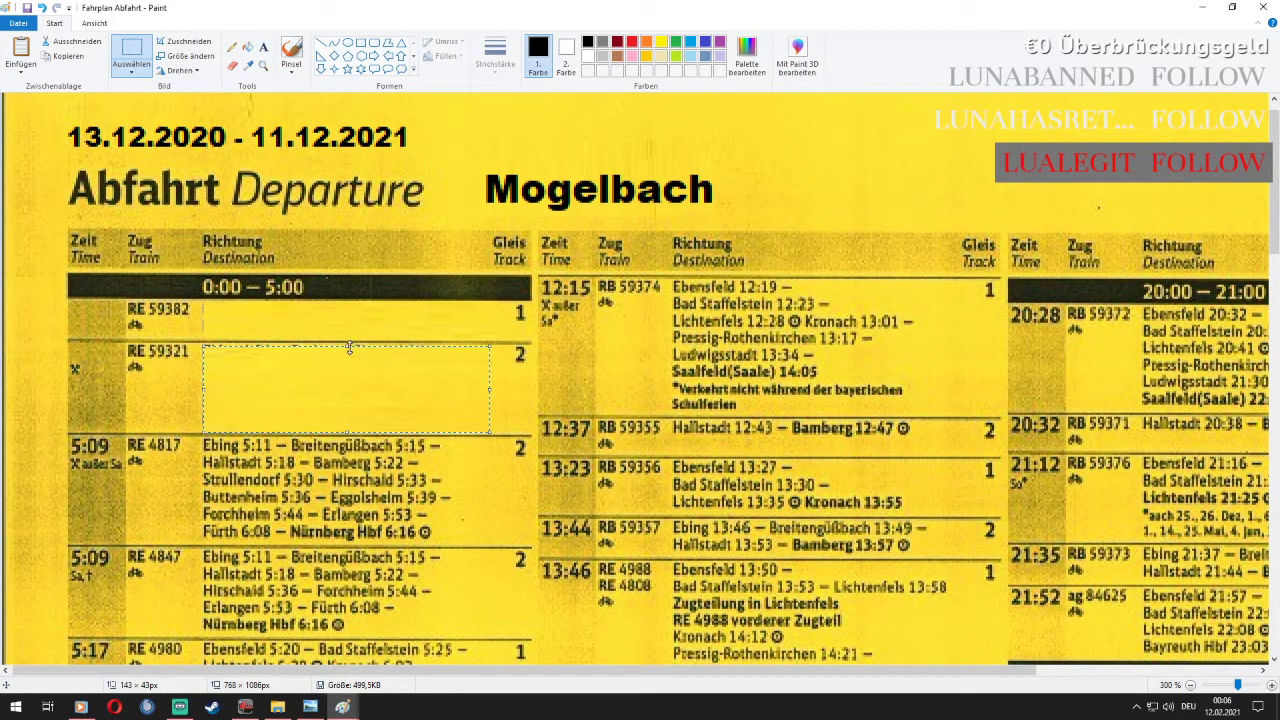
left_click(355, 342)
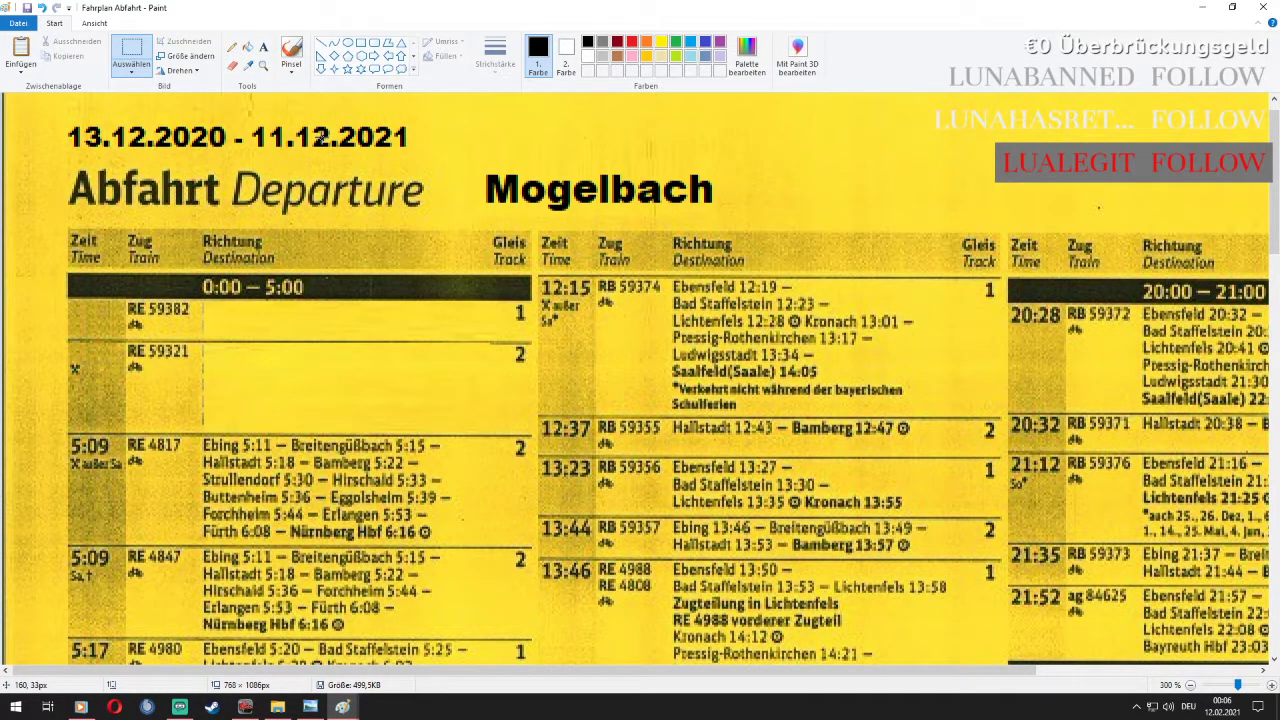
Erase the leftover edge marks in the two emptied destination cells and fill the erased spots with the sampled background yellow
left_click(233, 65)
left_click(210, 310)
left_click(209, 324)
left_click_drag(209, 352, 210, 418)
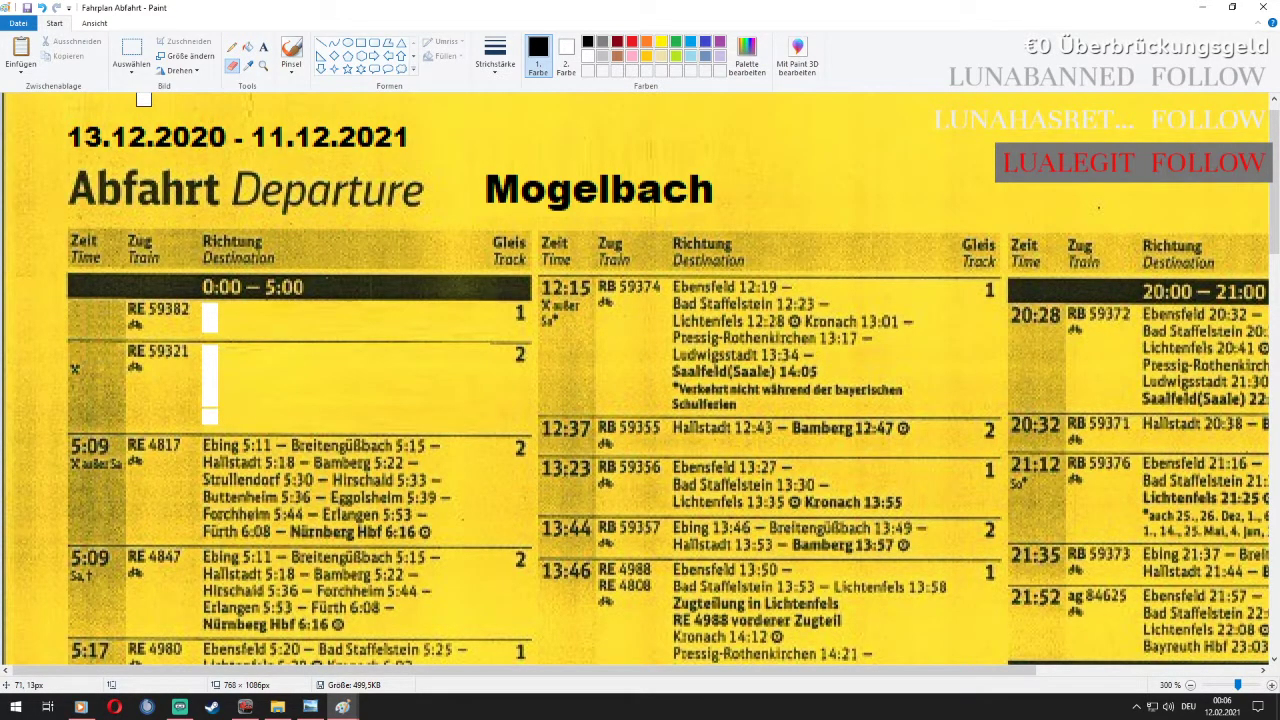
left_click(248, 65)
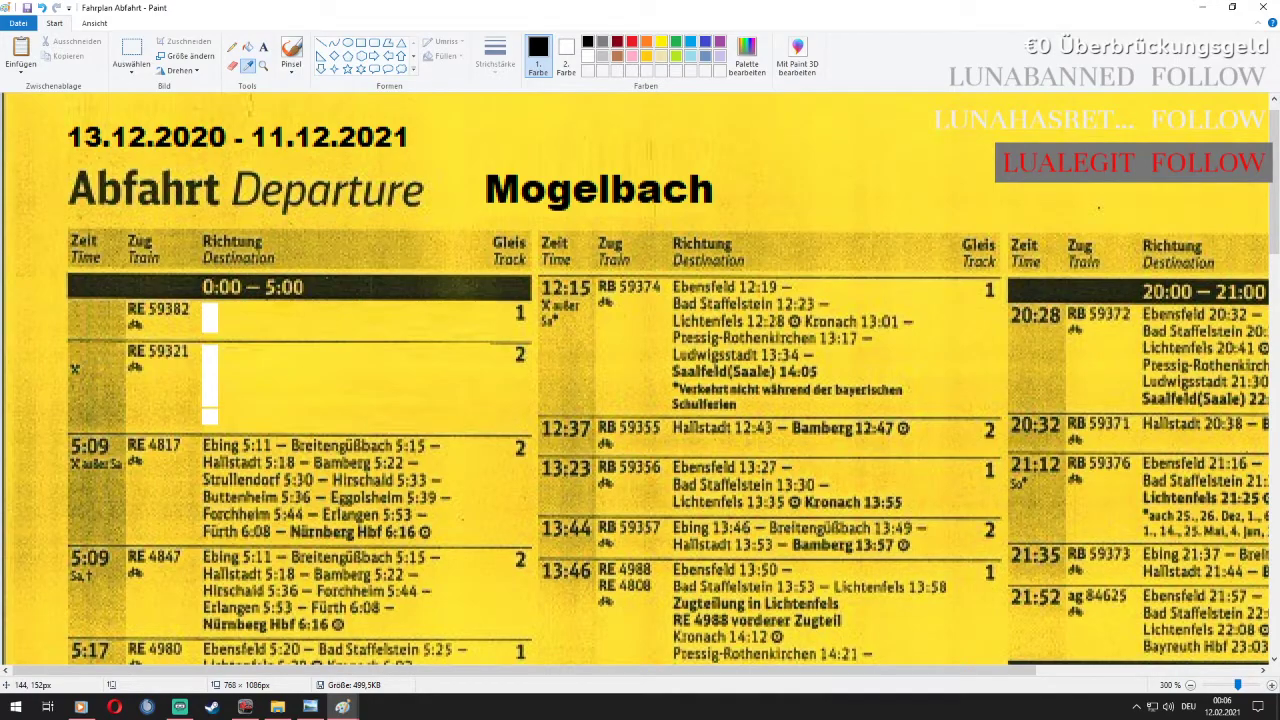
left_click(328, 402)
left_click(247, 47)
left_click(212, 316)
left_click(214, 380)
left_click(207, 418)
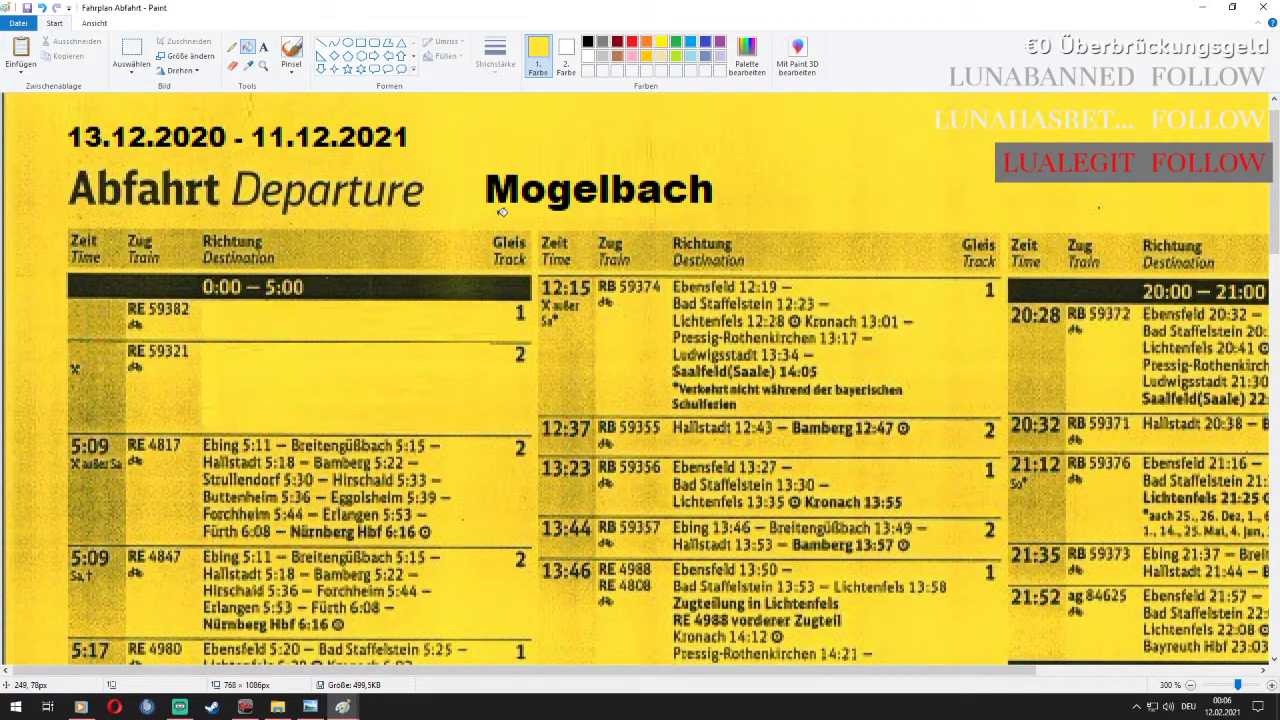
Remove the track number 2 from the RE 59321 row
left_click(131, 50)
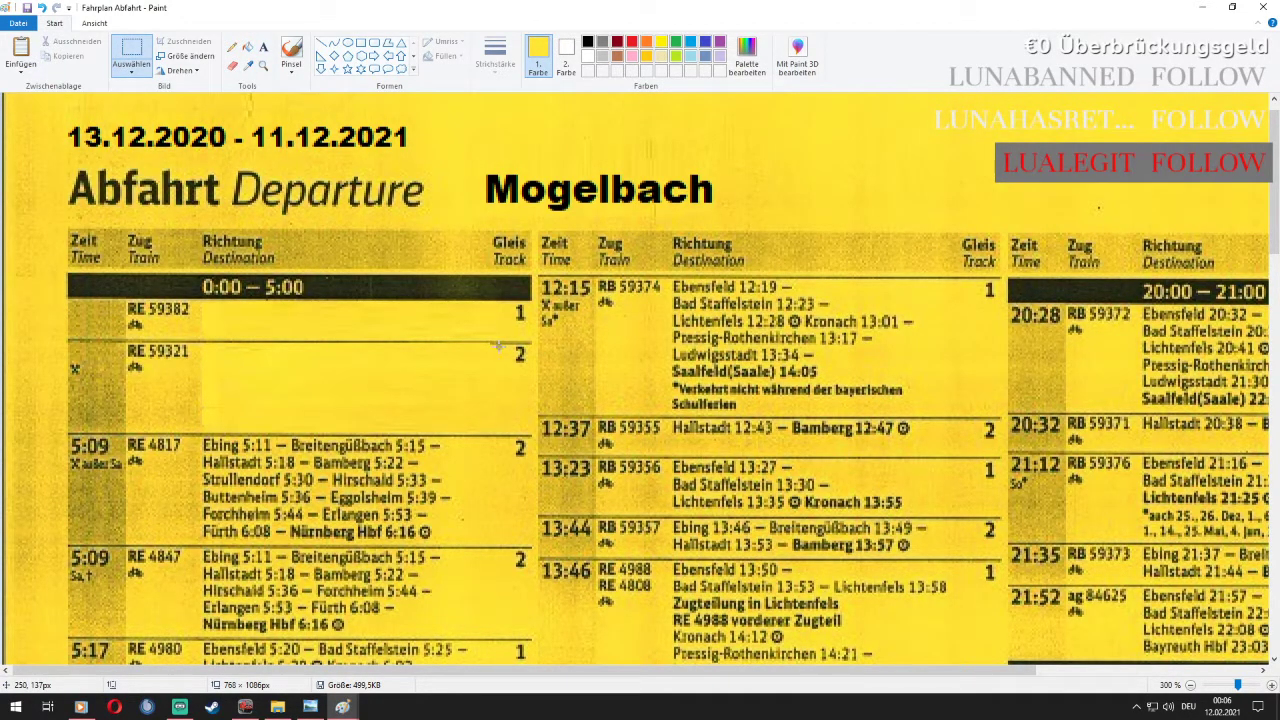
left_click_drag(498, 344, 513, 376)
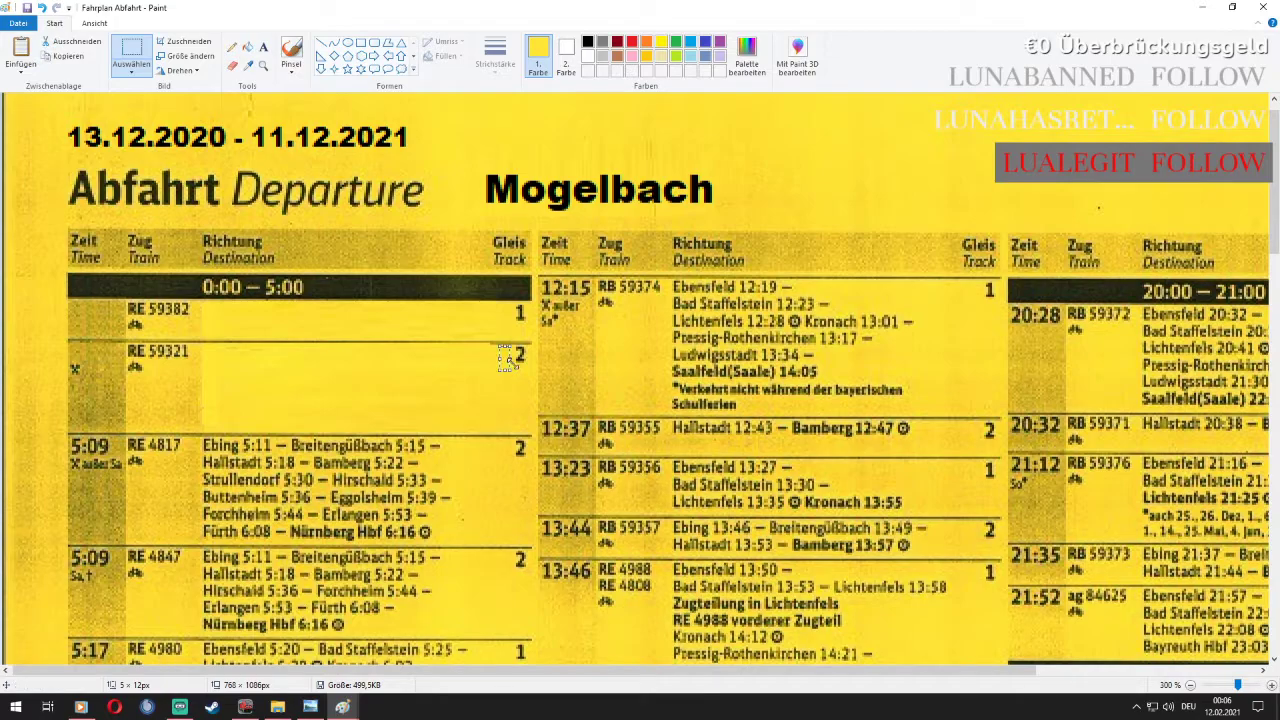
key("Delete")
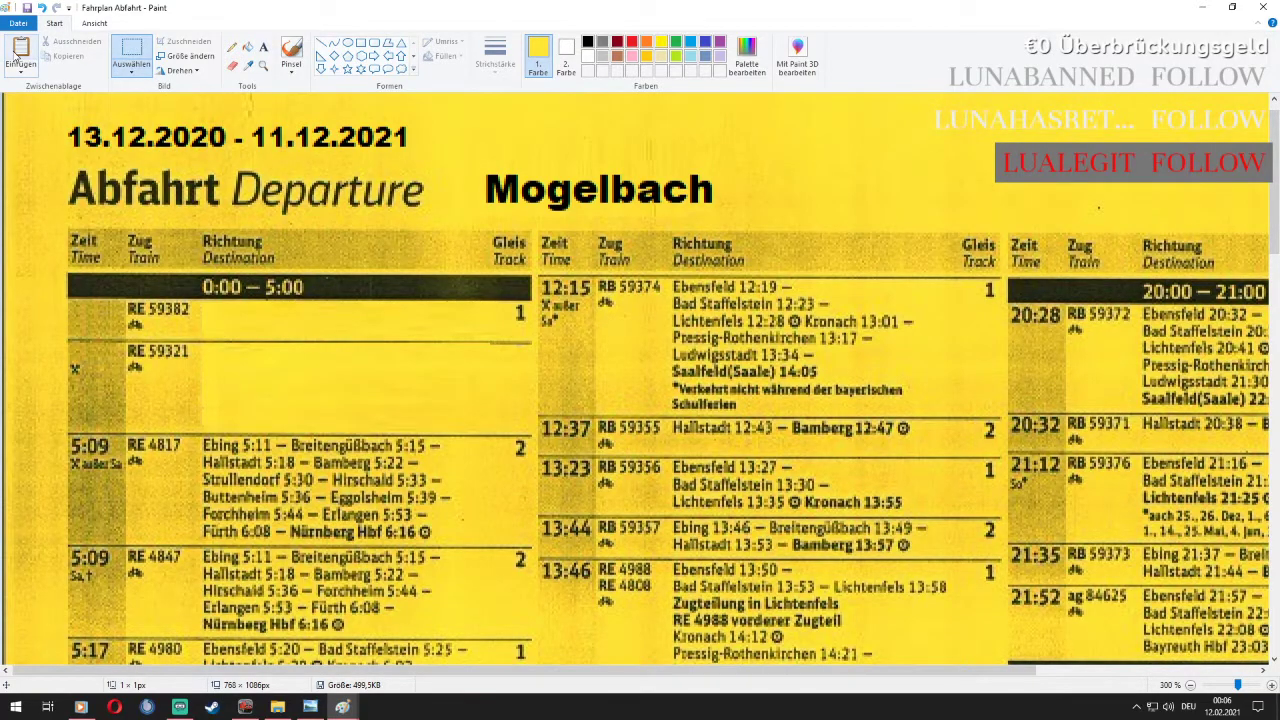
left_click(20, 50)
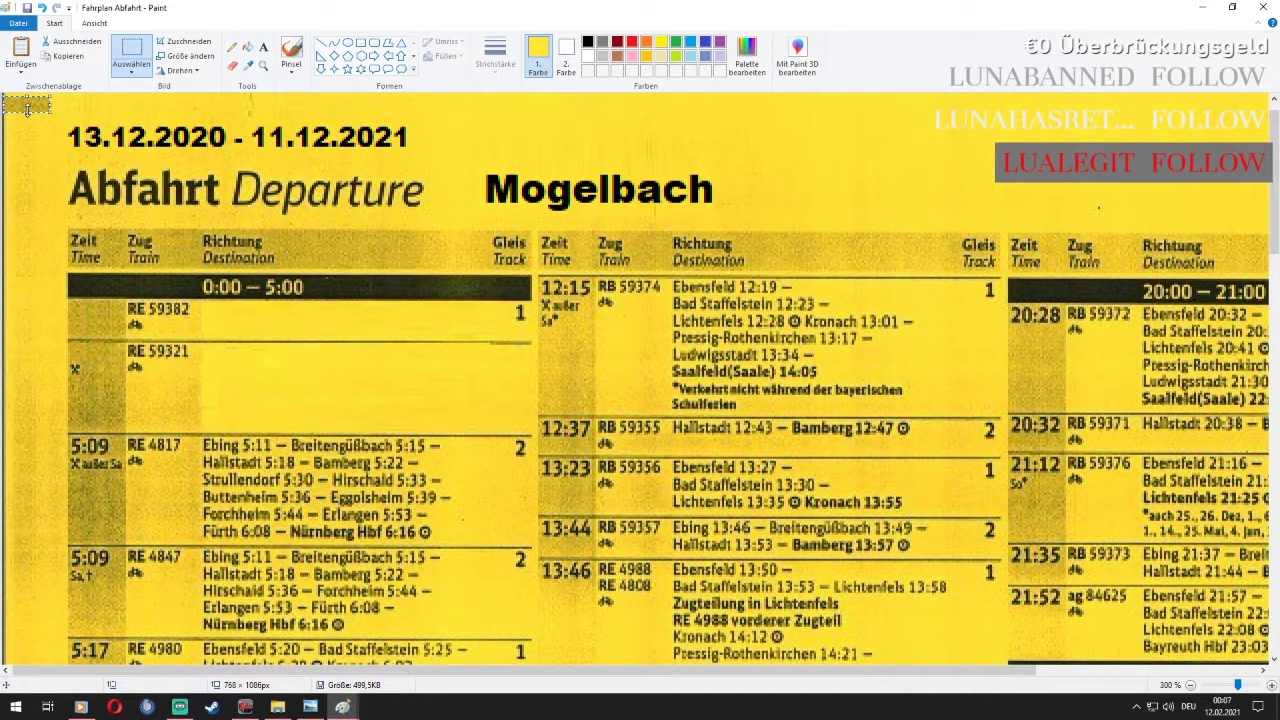
left_click_drag(140, 226, 124, 212)
left_click(42, 8)
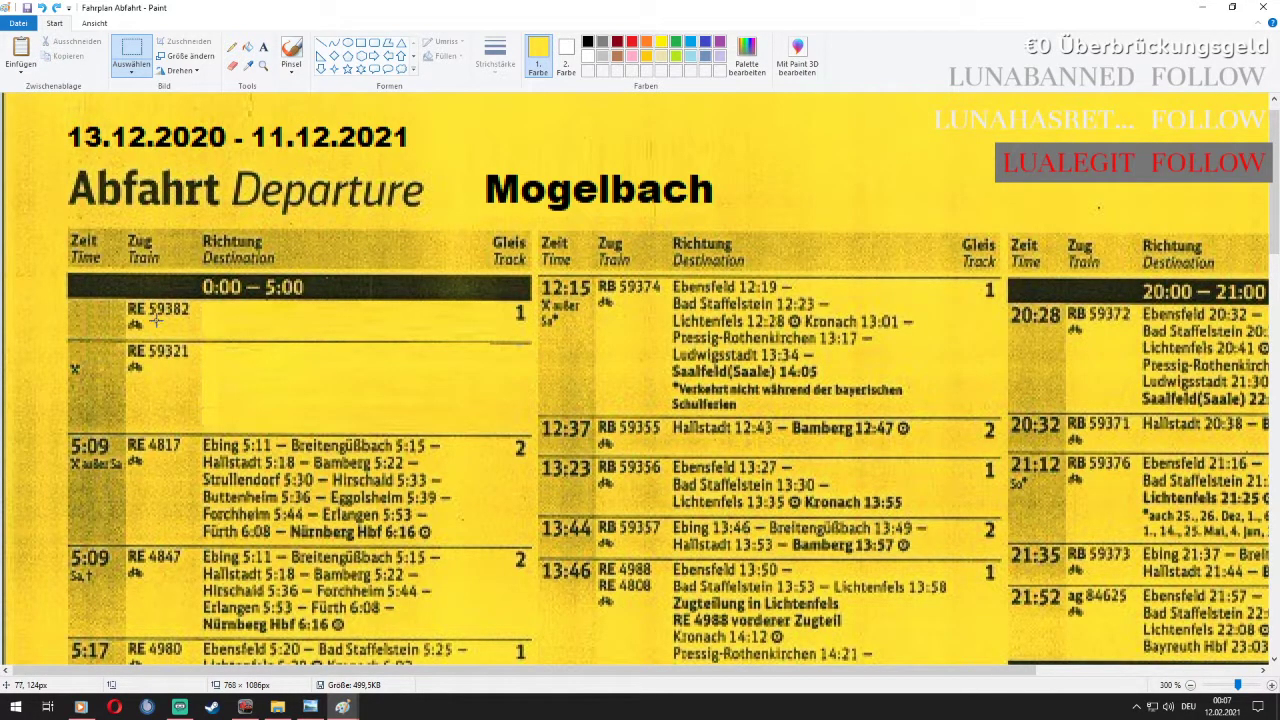
Cover the train numbers 59382 and 59321 with copies of the blank train-column background, leaving the RE prefixes
left_click_drag(148, 318, 187, 333)
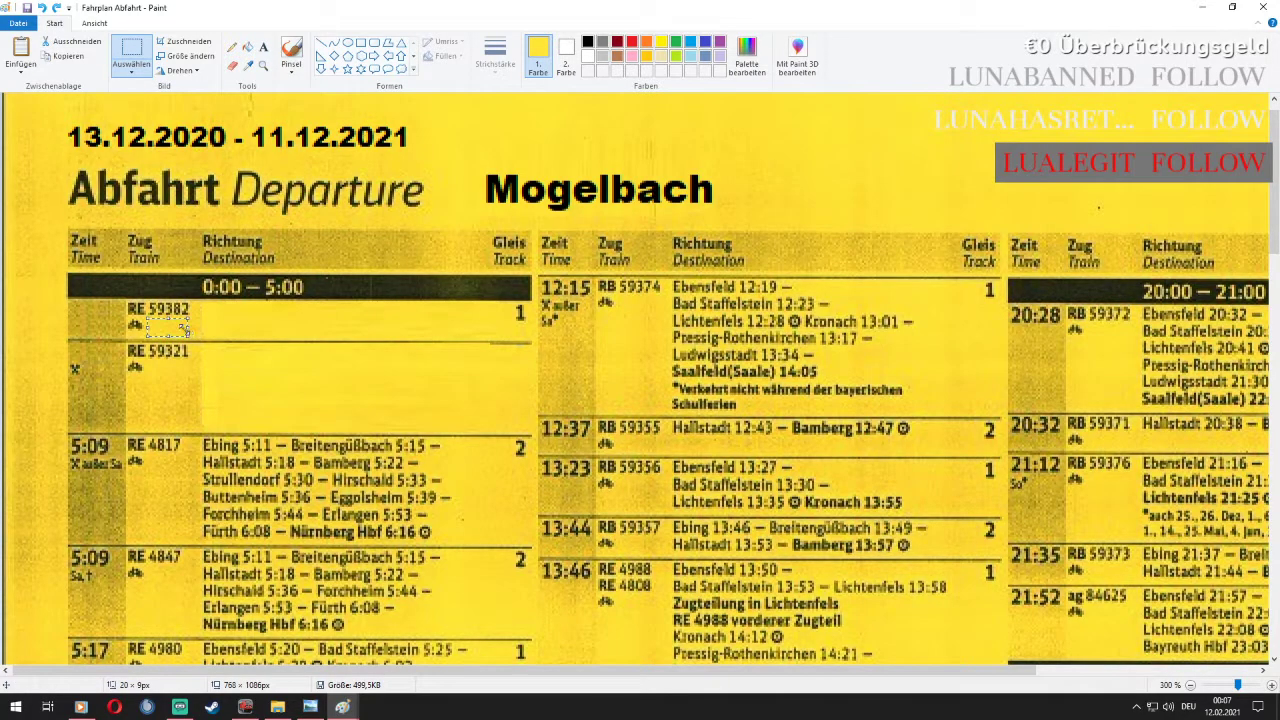
left_click(30, 58)
left_click_drag(40, 106, 186, 311)
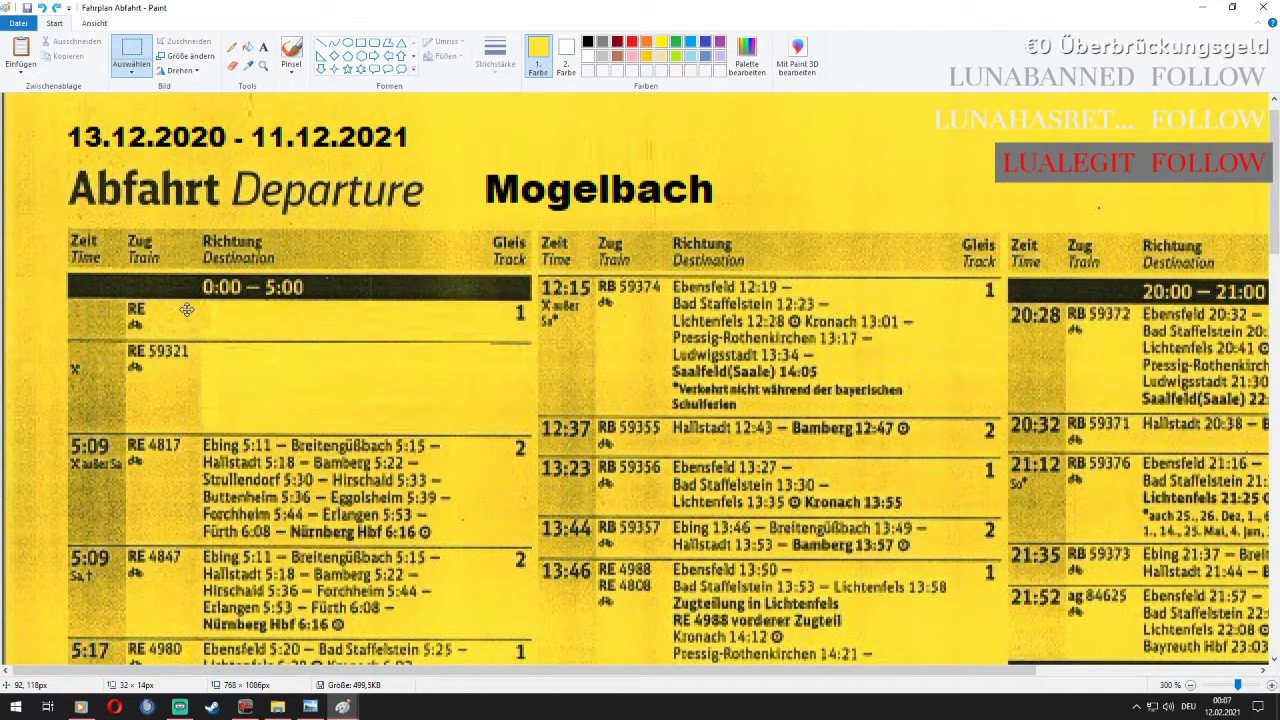
left_click_drag(213, 314, 203, 314)
left_click(62, 56)
left_click(20, 52)
left_click_drag(45, 110, 184, 360)
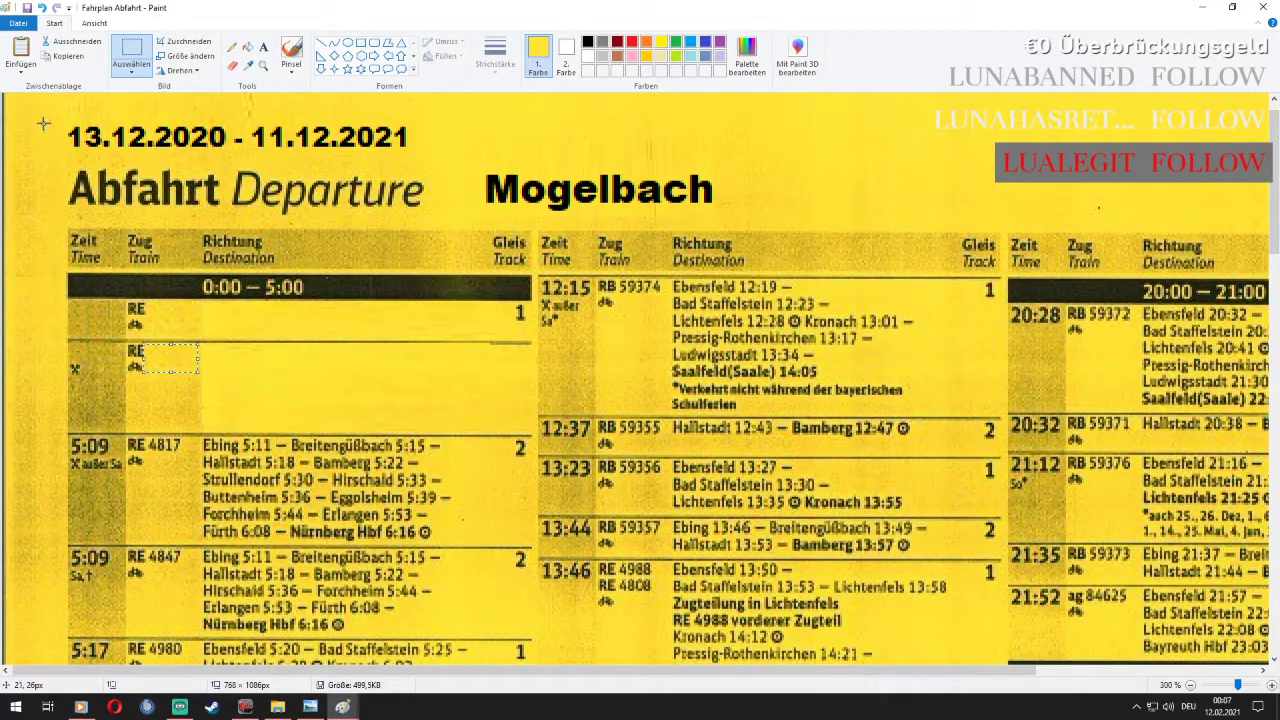
left_click(22, 48)
left_click_drag(57, 112, 195, 477)
key("ctrl+z")
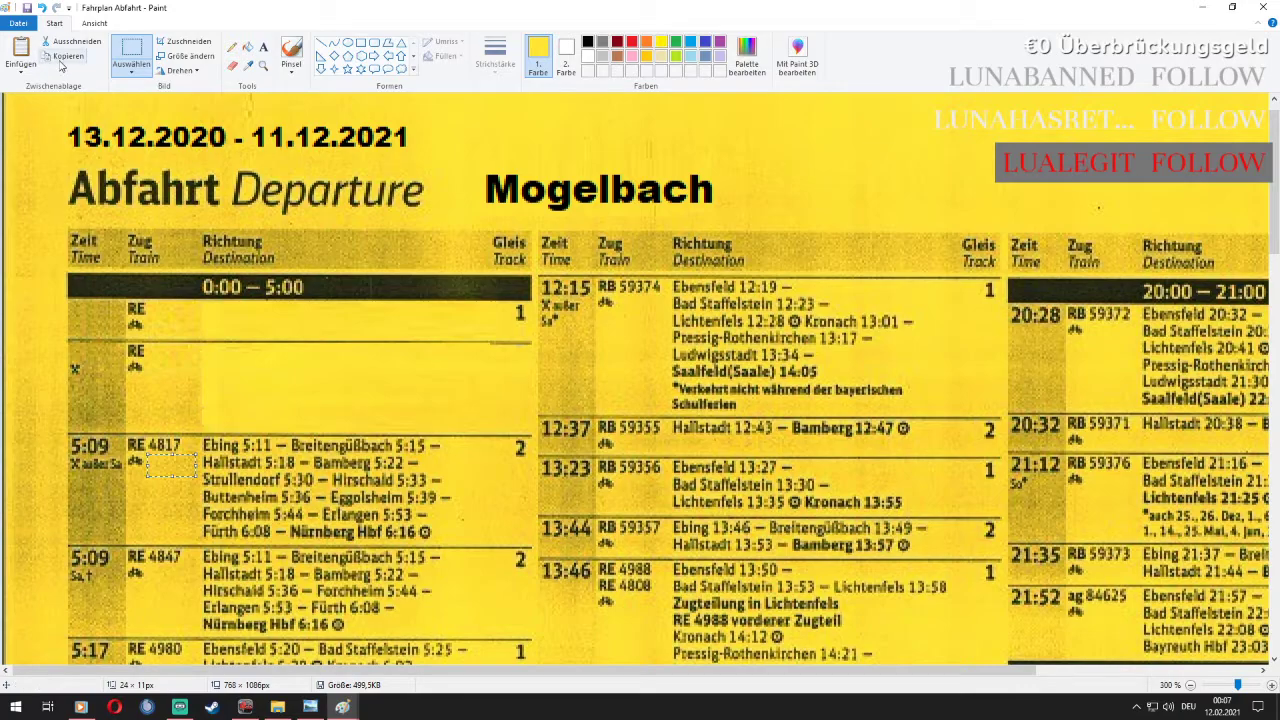
Cover the train numbers 4817 and 4847 with the blank patch copied from beneath RE 4817, leaving the RE prefixes
left_click(20, 47)
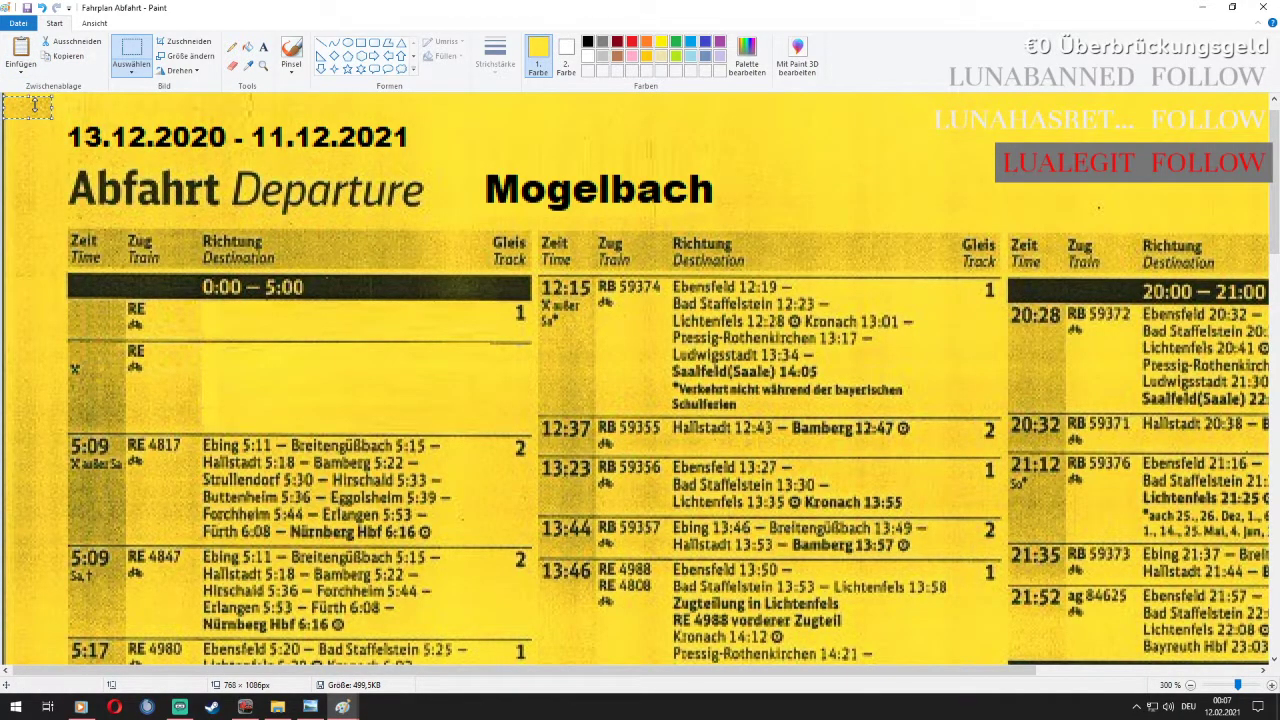
left_click_drag(35, 107, 178, 447)
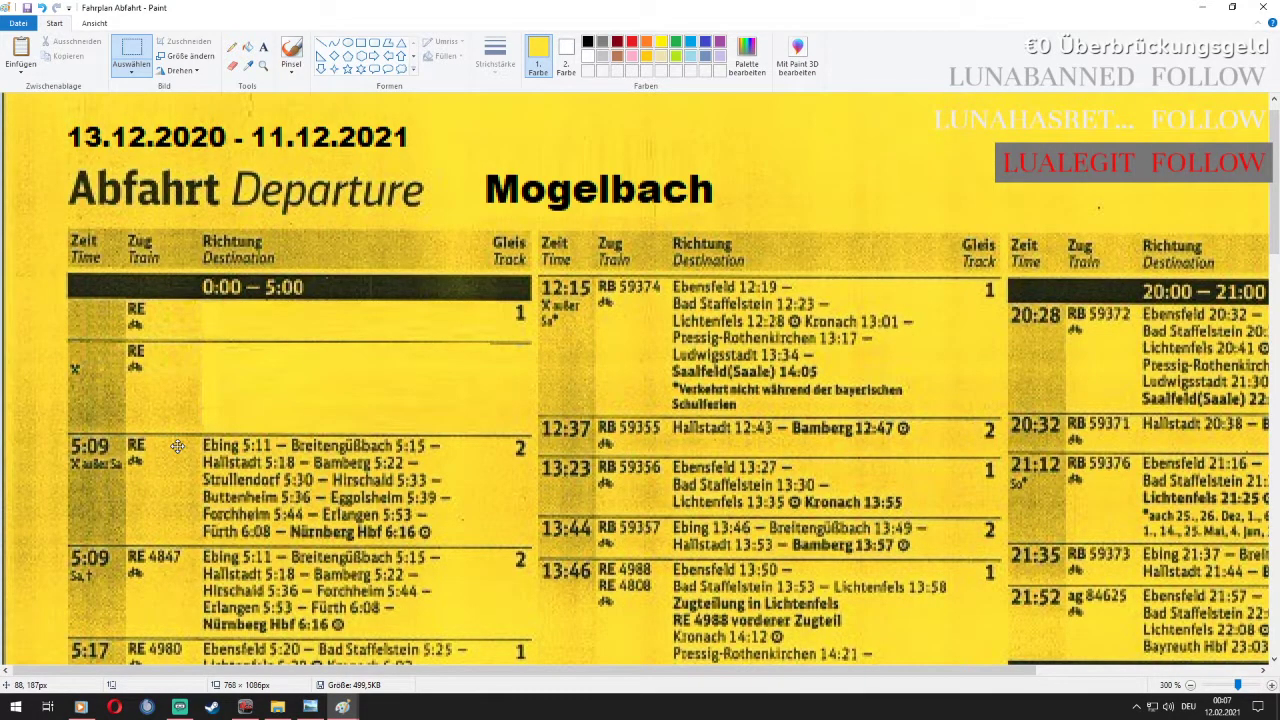
left_click(172, 365)
scroll(172, 365, "down", 3)
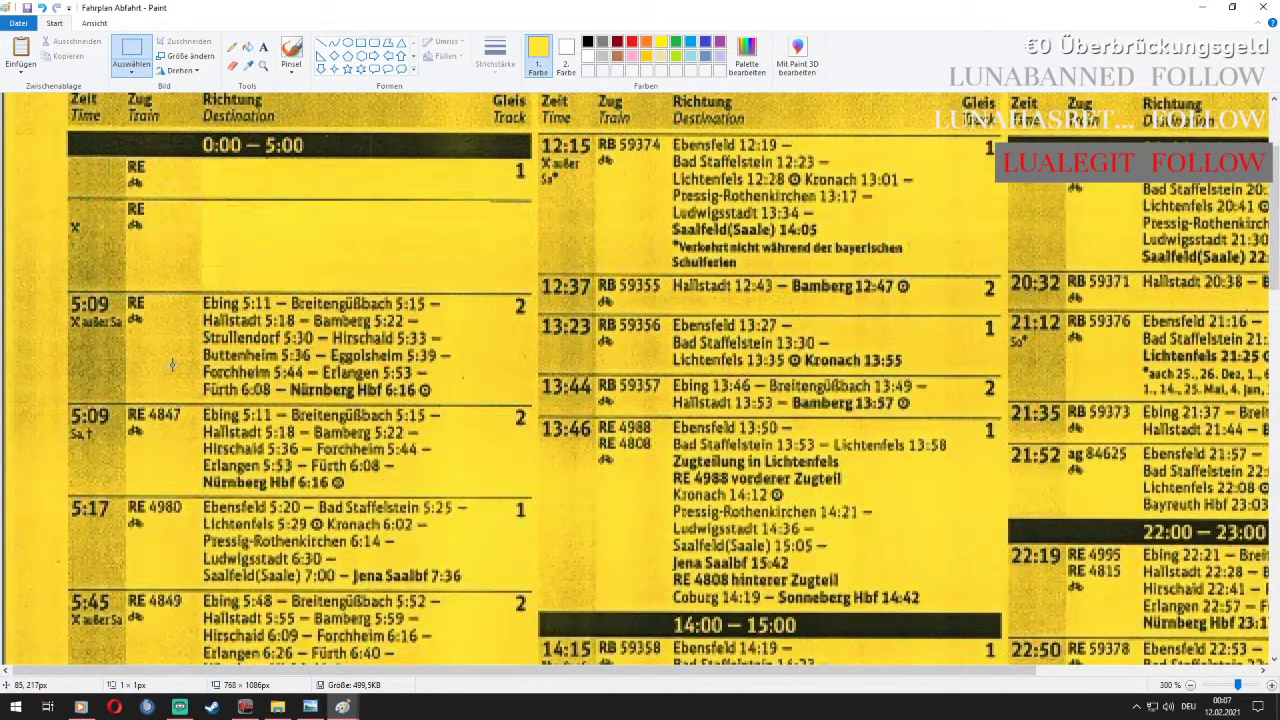
left_click_drag(4, 94, 182, 415)
left_click(178, 341)
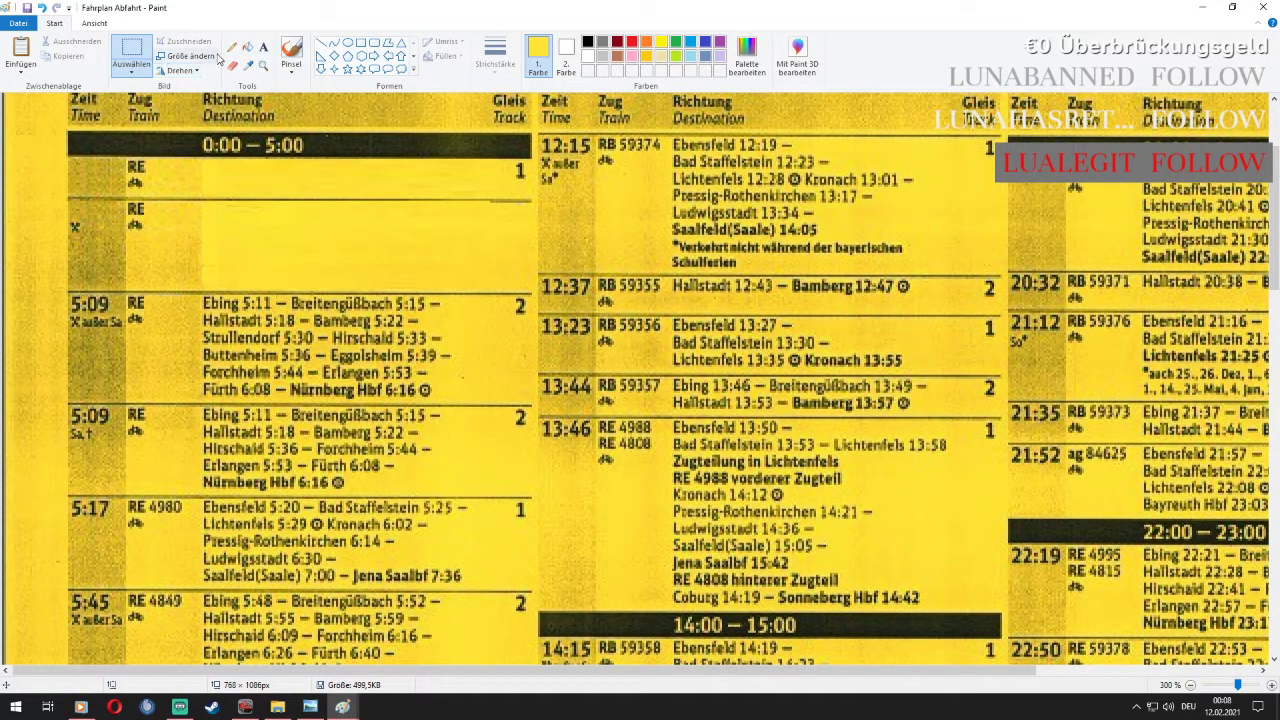
Add the departure time 5:16 in black Arial Black, size 8, to the first row's time cell
left_click(263, 47)
left_click(587, 41)
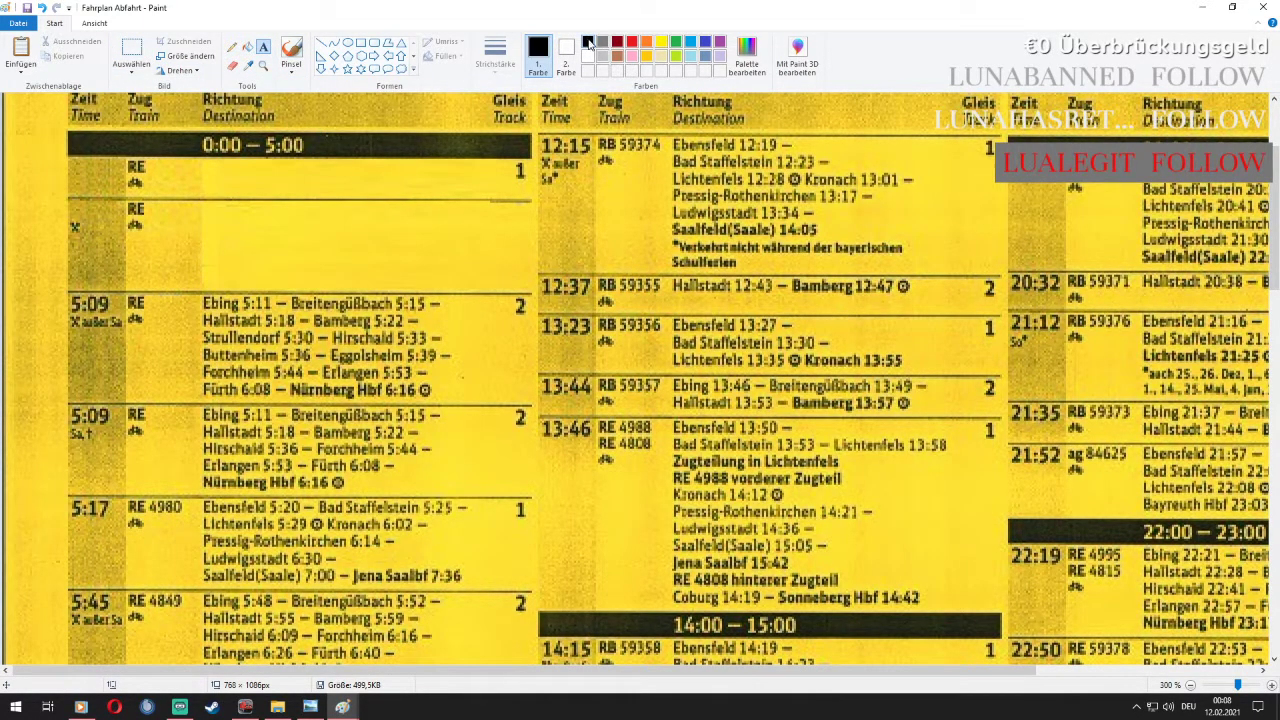
left_click(75, 170)
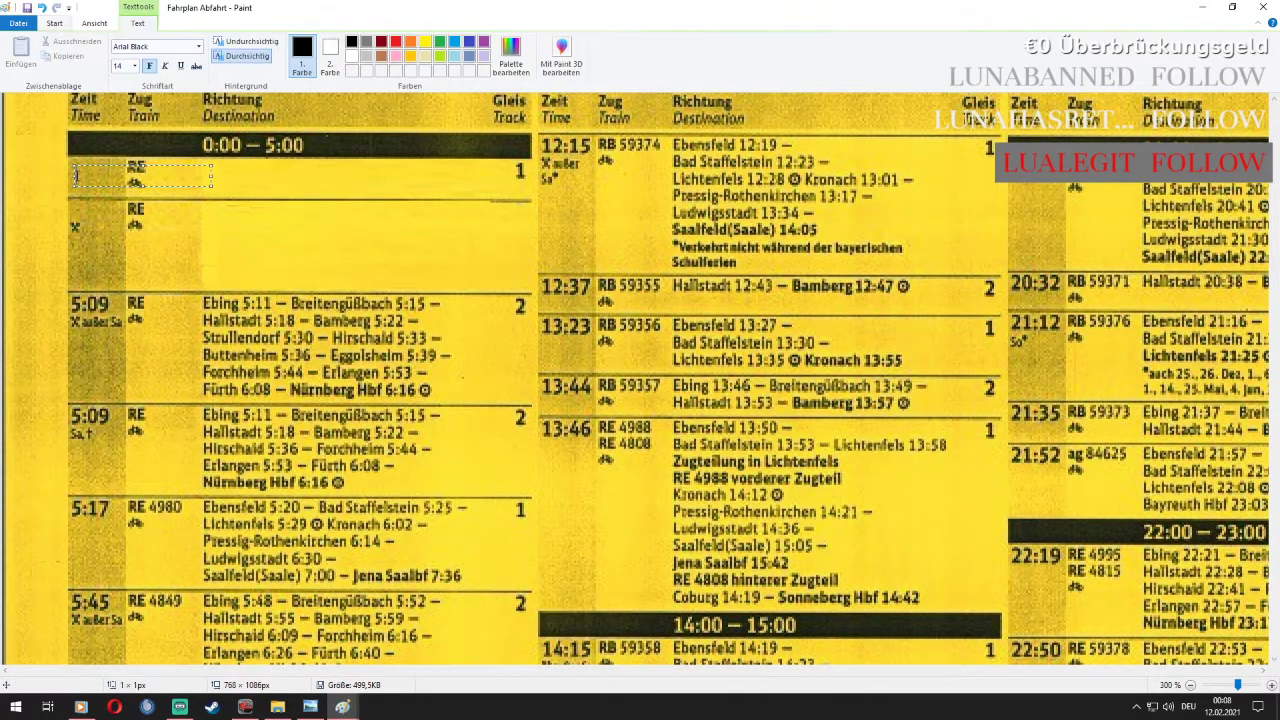
type("5")
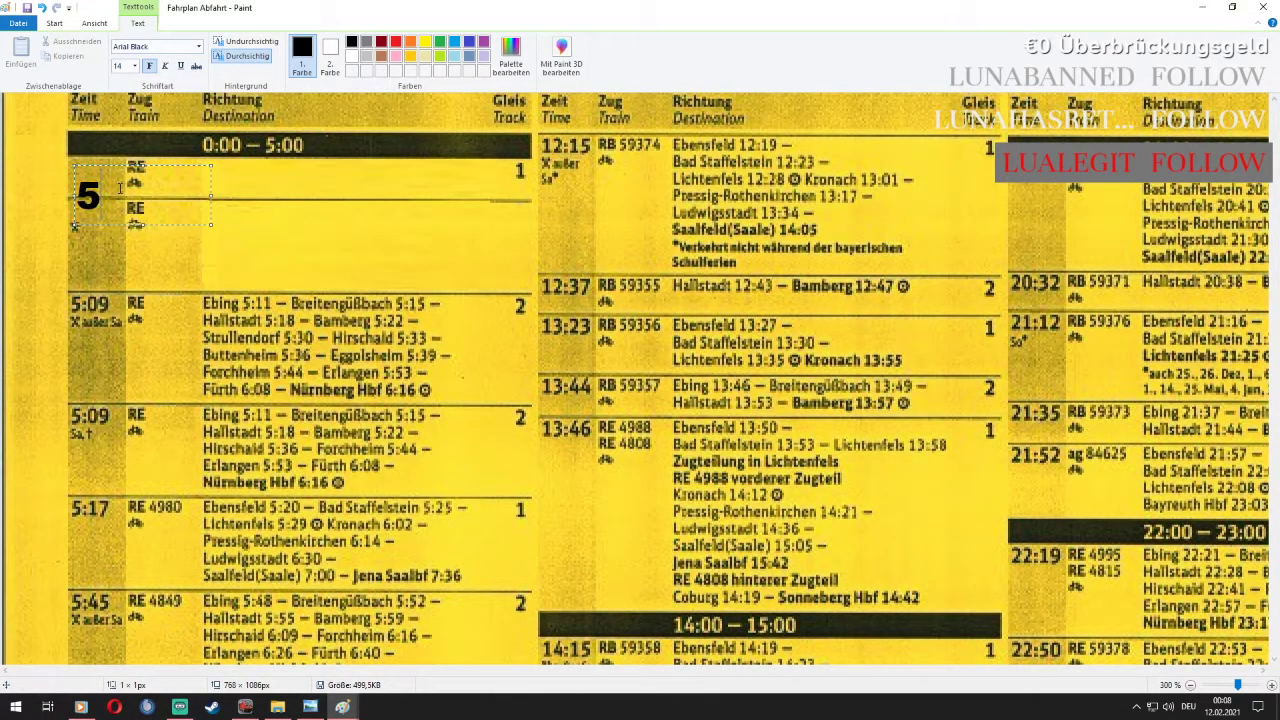
type(":16")
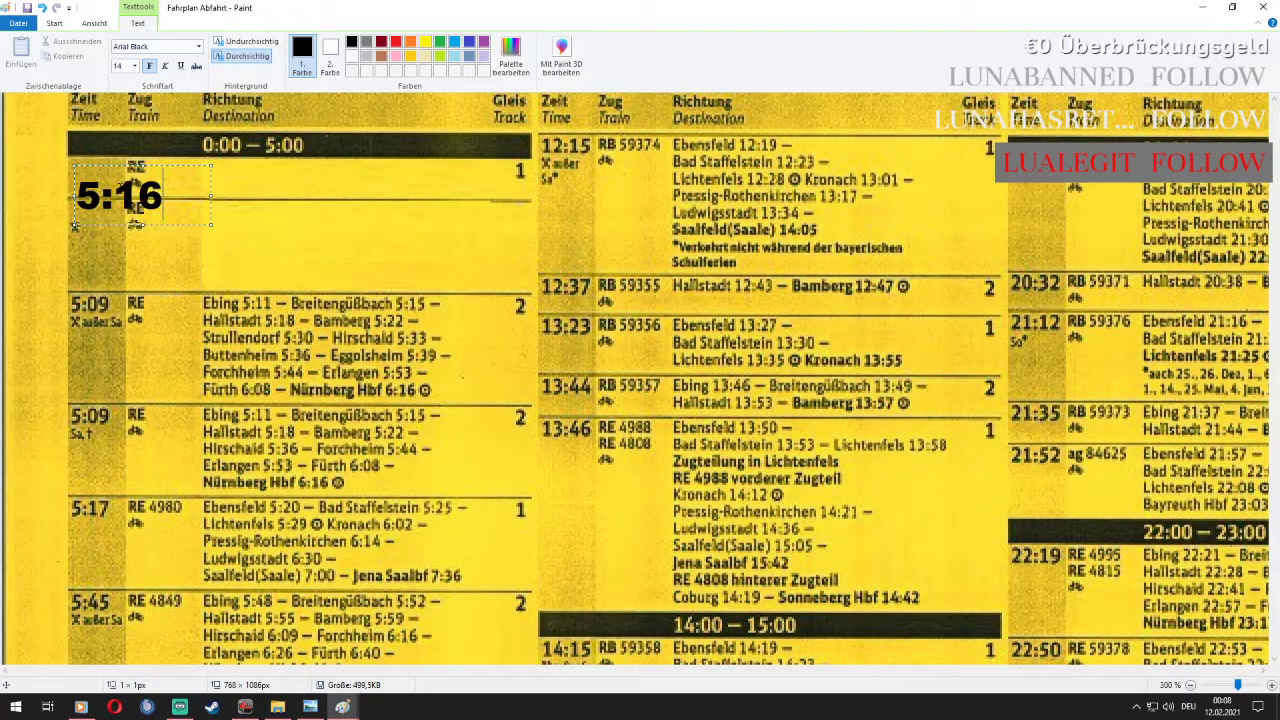
key("ctrl+a")
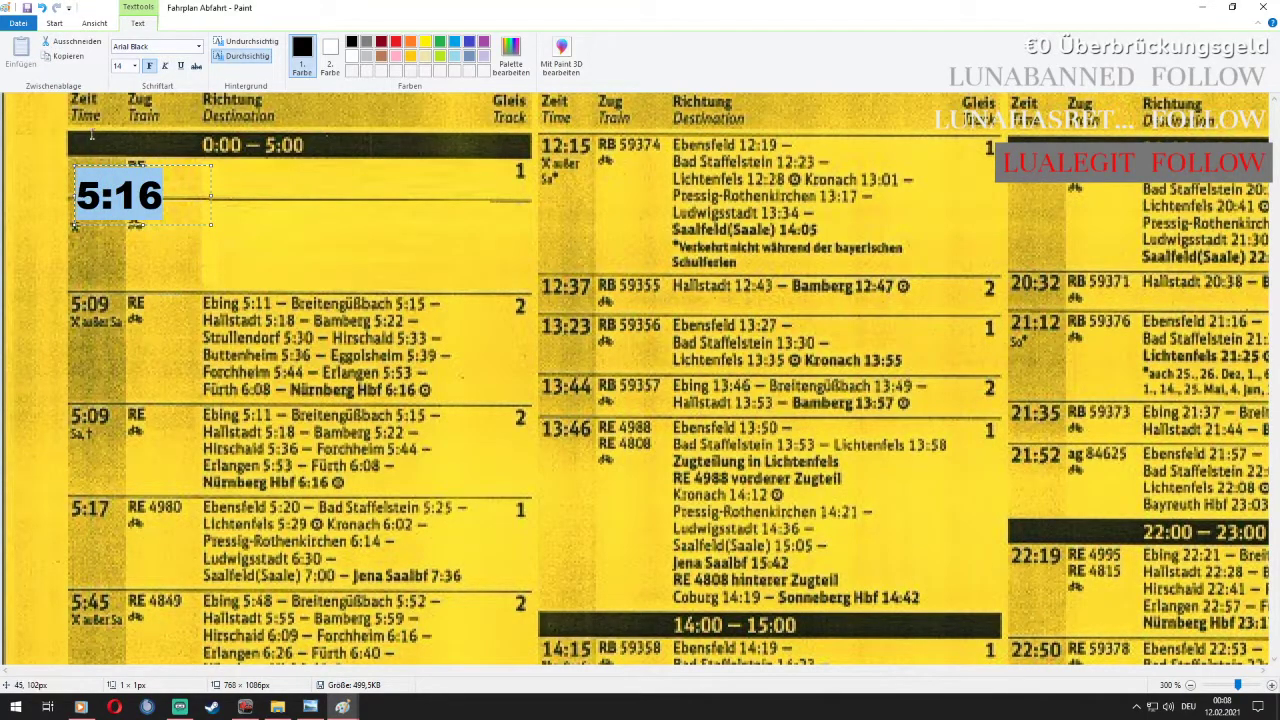
left_click(134, 66)
left_click(130, 80)
left_click(138, 166)
left_click_drag(161, 166, 156, 159)
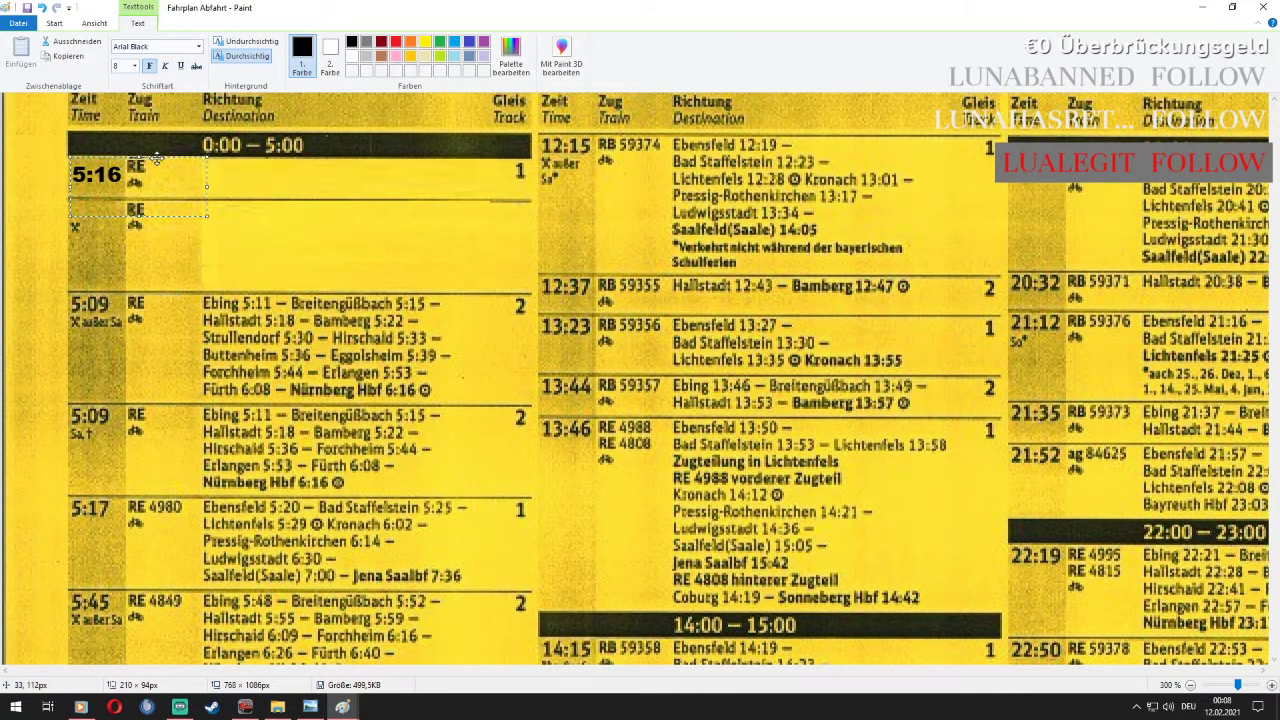
left_click(310, 178)
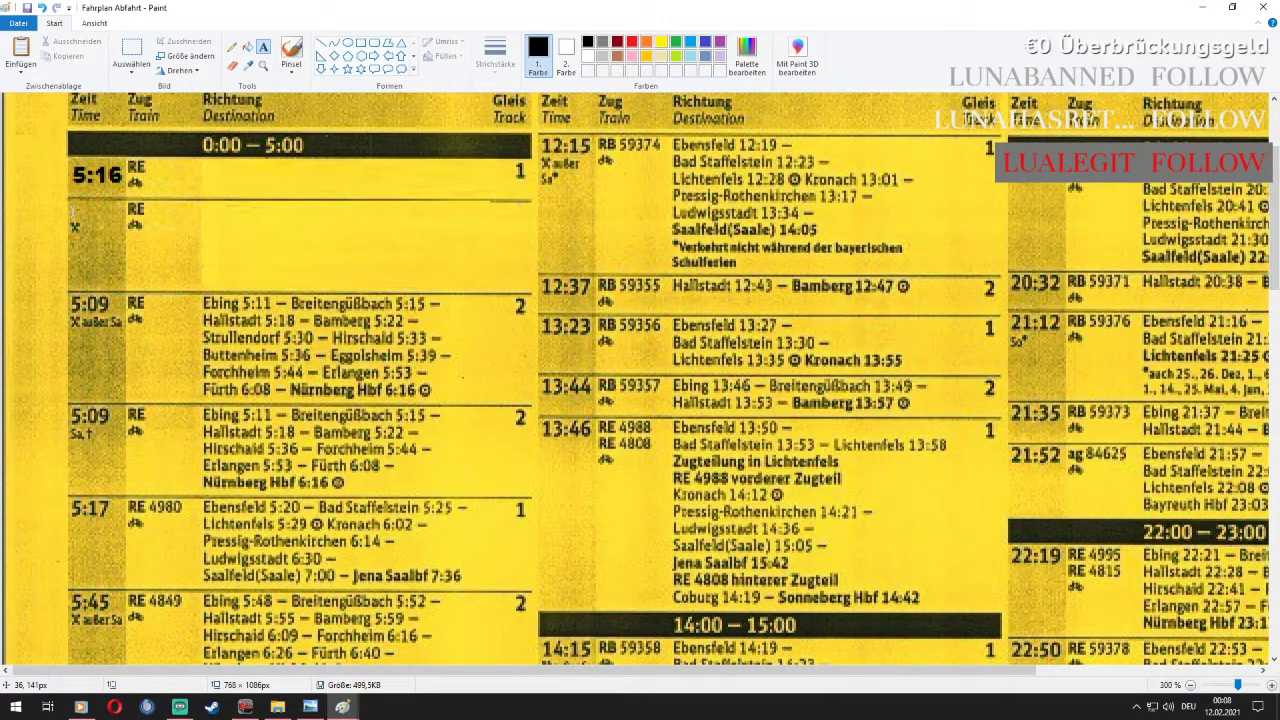
Switch to EEP and check the 06:31:40 entry at signal 0108 in ÖBB 5047 003's timetable, then close the timetable settings
left_click_drag(71, 204, 157, 219)
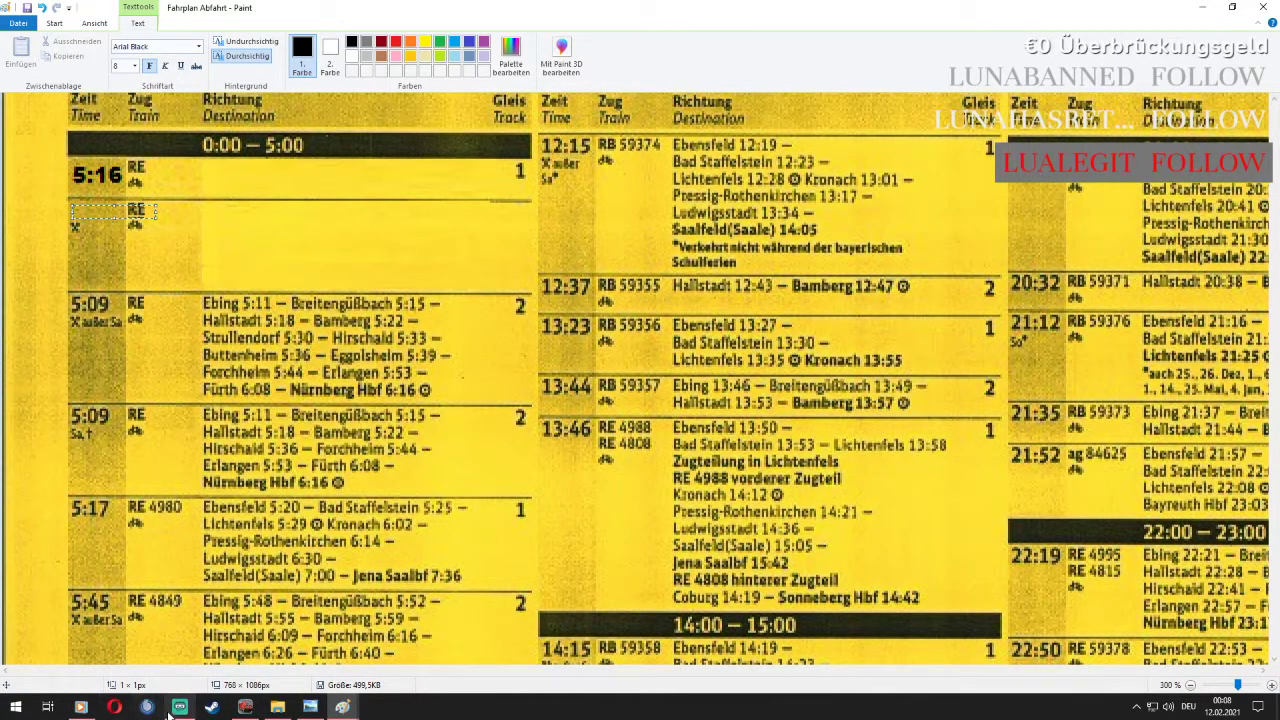
left_click(245, 711)
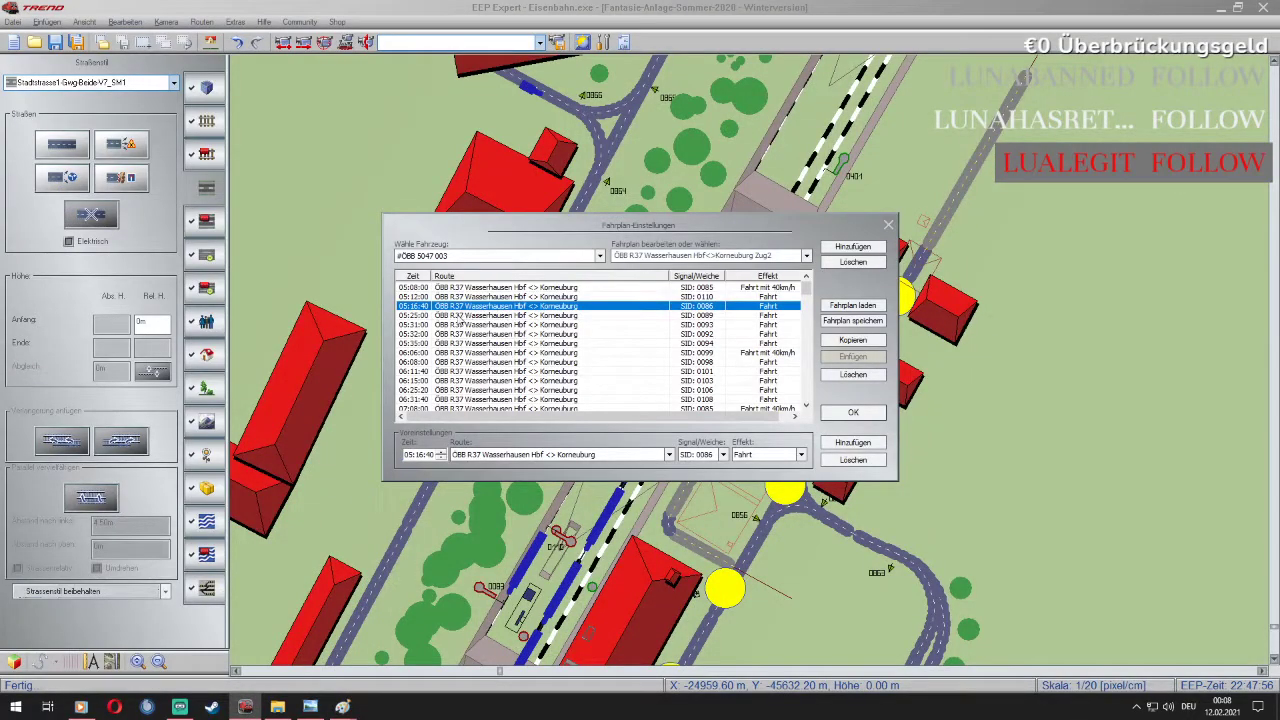
left_click(425, 399)
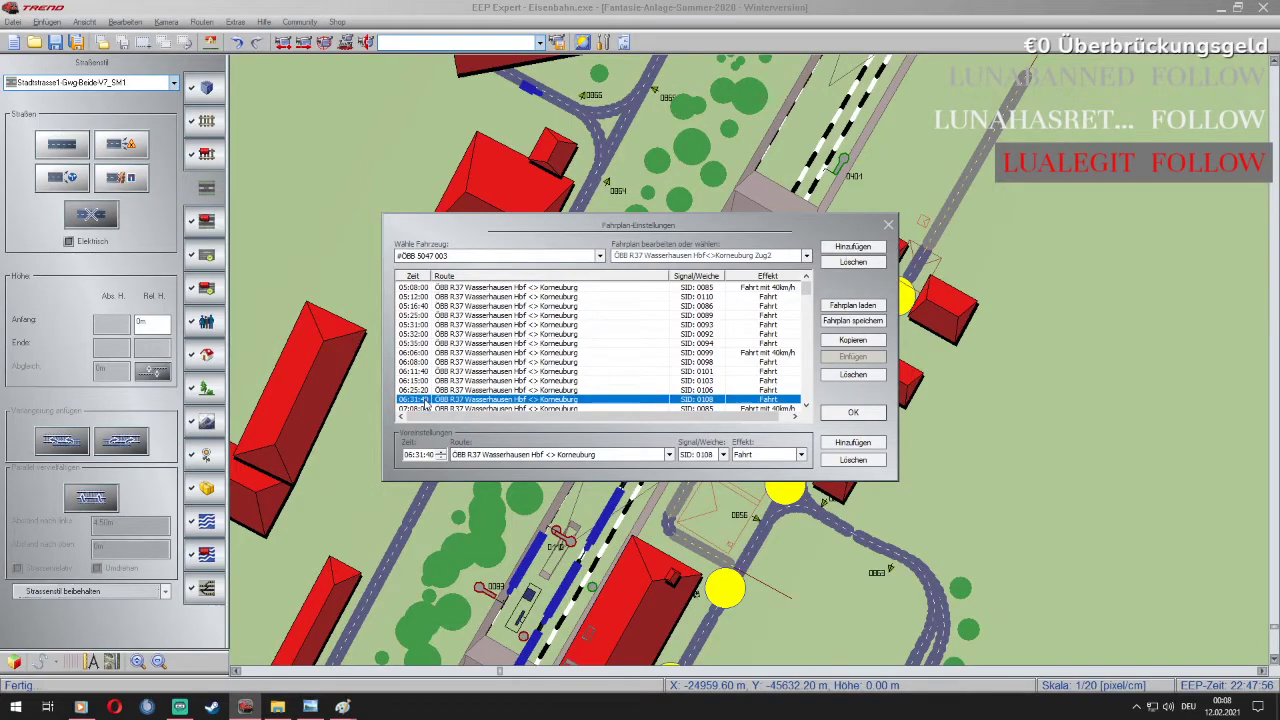
scroll(425, 402, "down", 1)
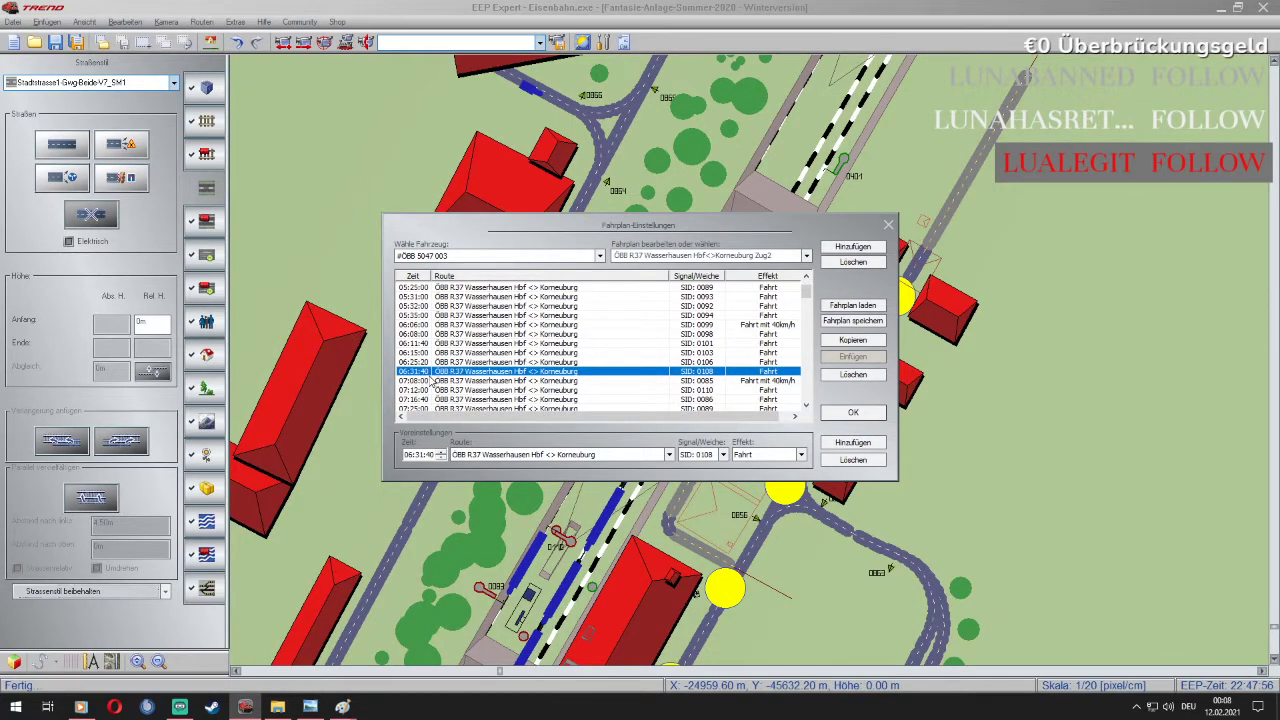
left_click(855, 411)
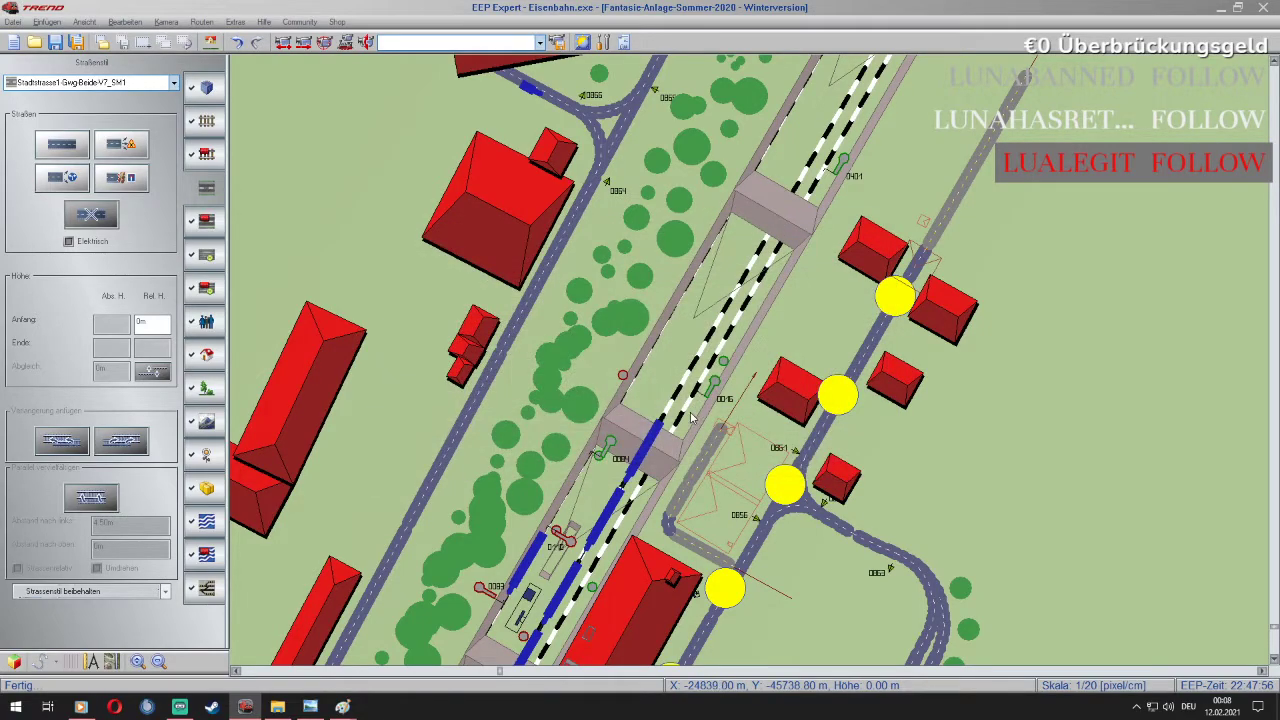
Locate signal 0108 beside the railway track on the layout map
scroll(589, 91, "down", 6)
scroll(549, 74, "up", 3)
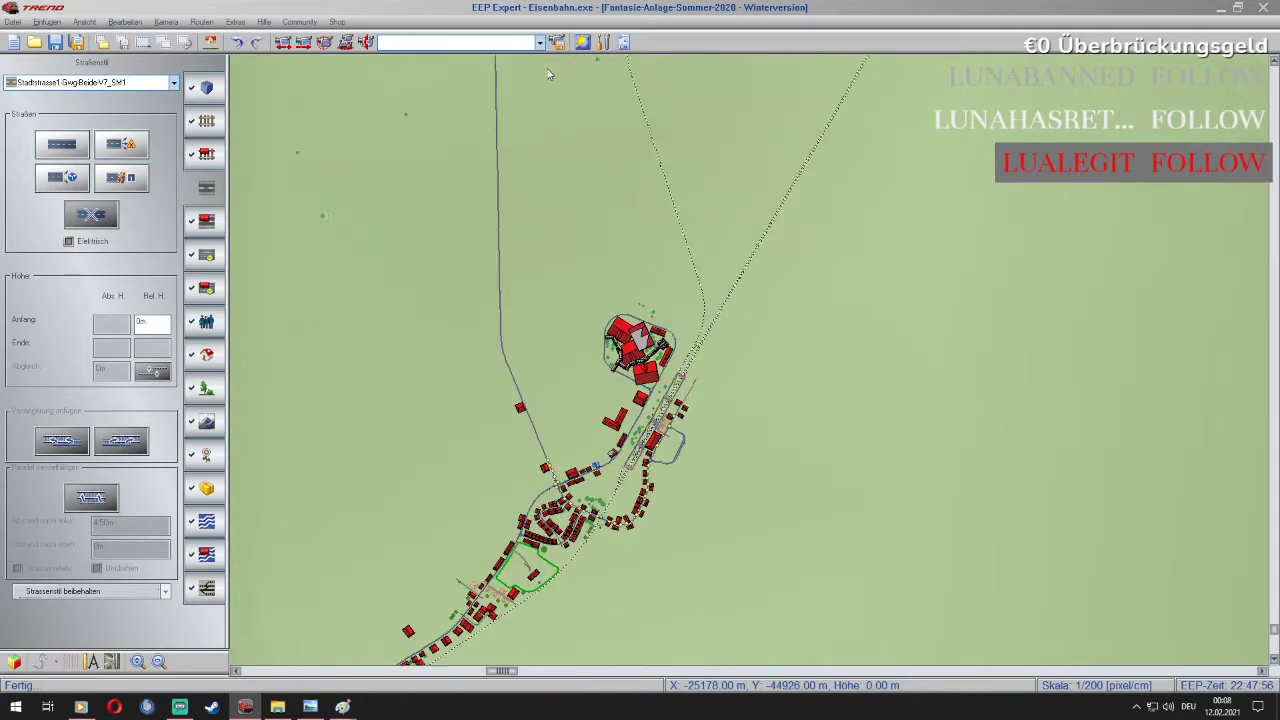
scroll(563, 83, "up", 3)
scroll(611, 62, "up", 10)
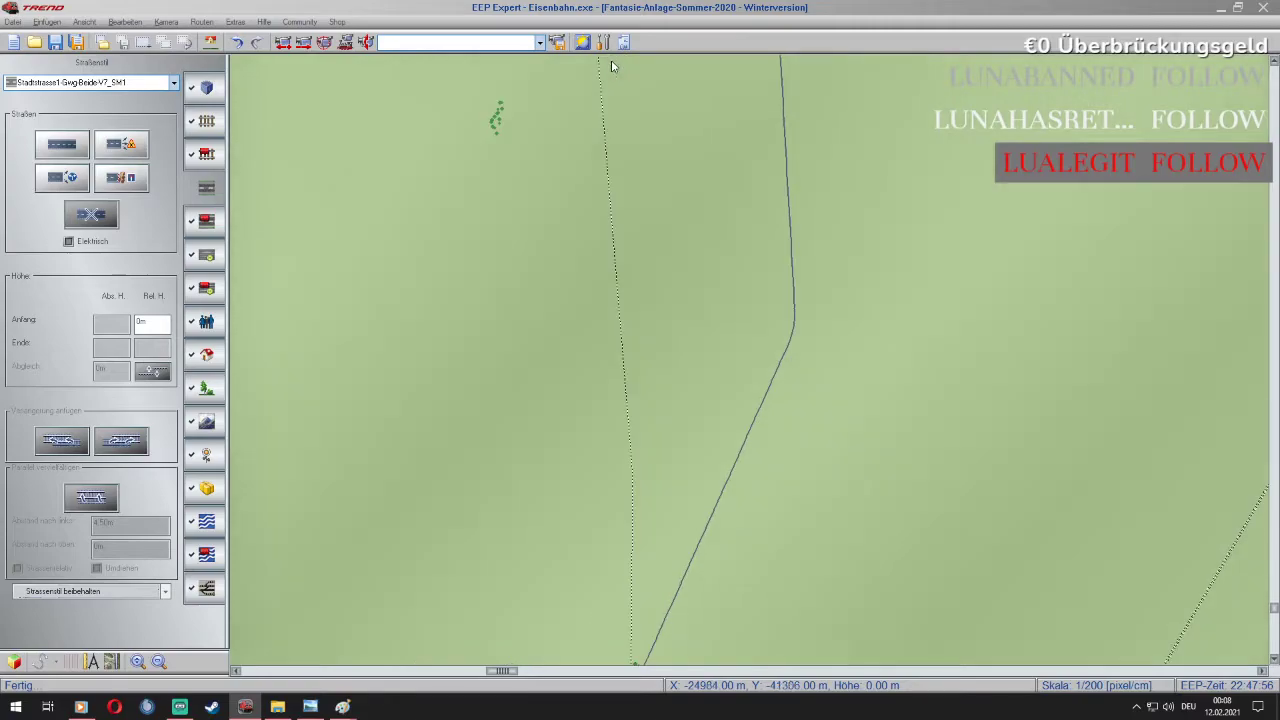
scroll(588, 235, "up", 3)
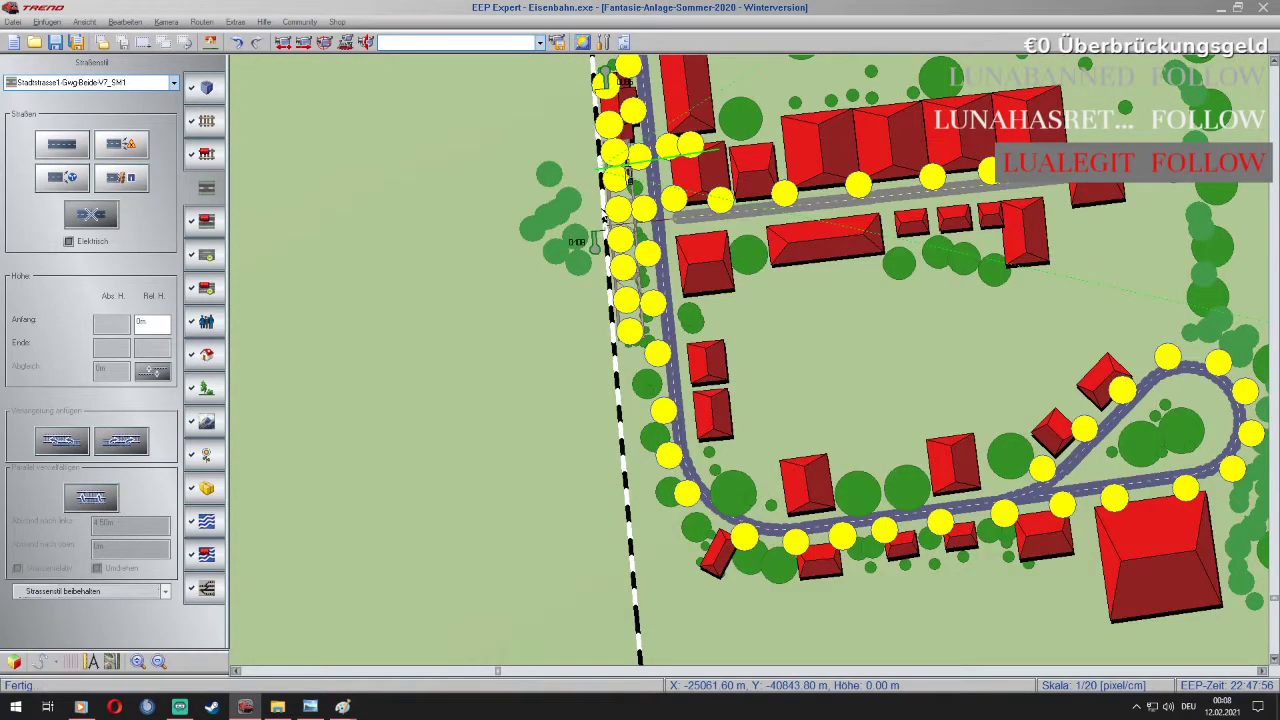
scroll(604, 214, "up", 3)
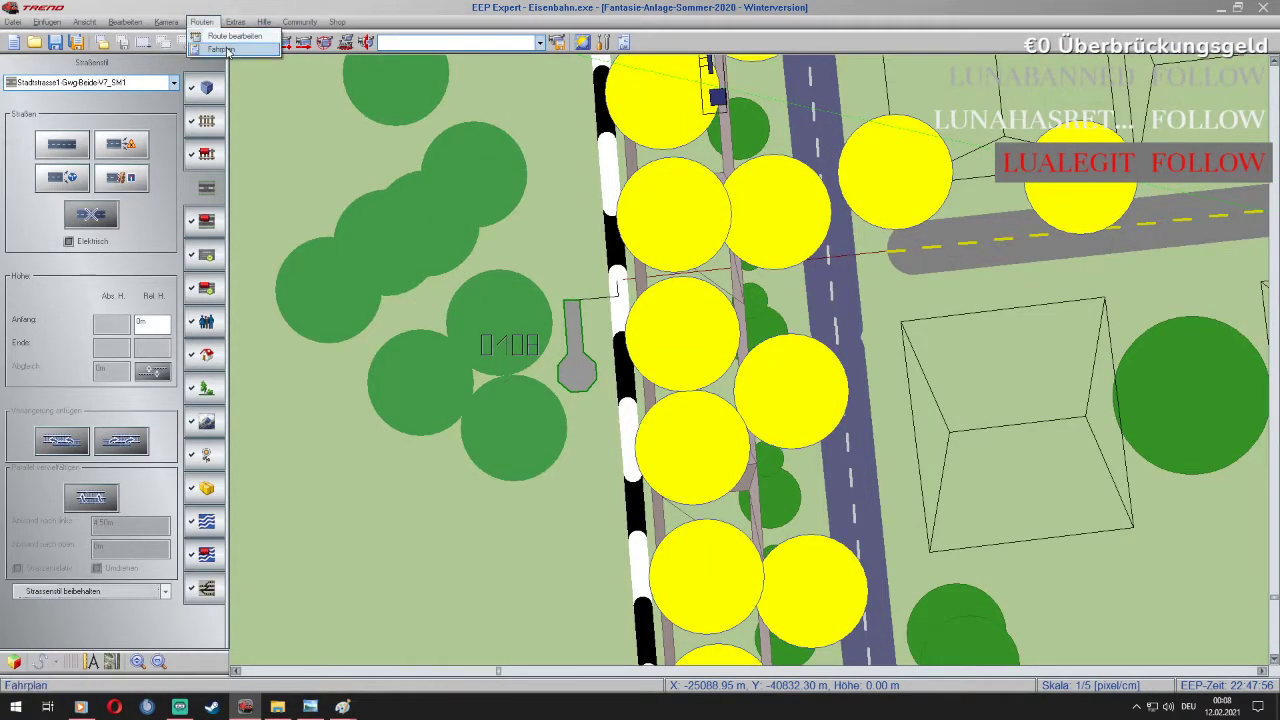
Review ÖBB 5047 003's R37 timetable entries, including 06:25:20 at signal 0106 and 06:31:40 at signal 0108
left_click(238, 46)
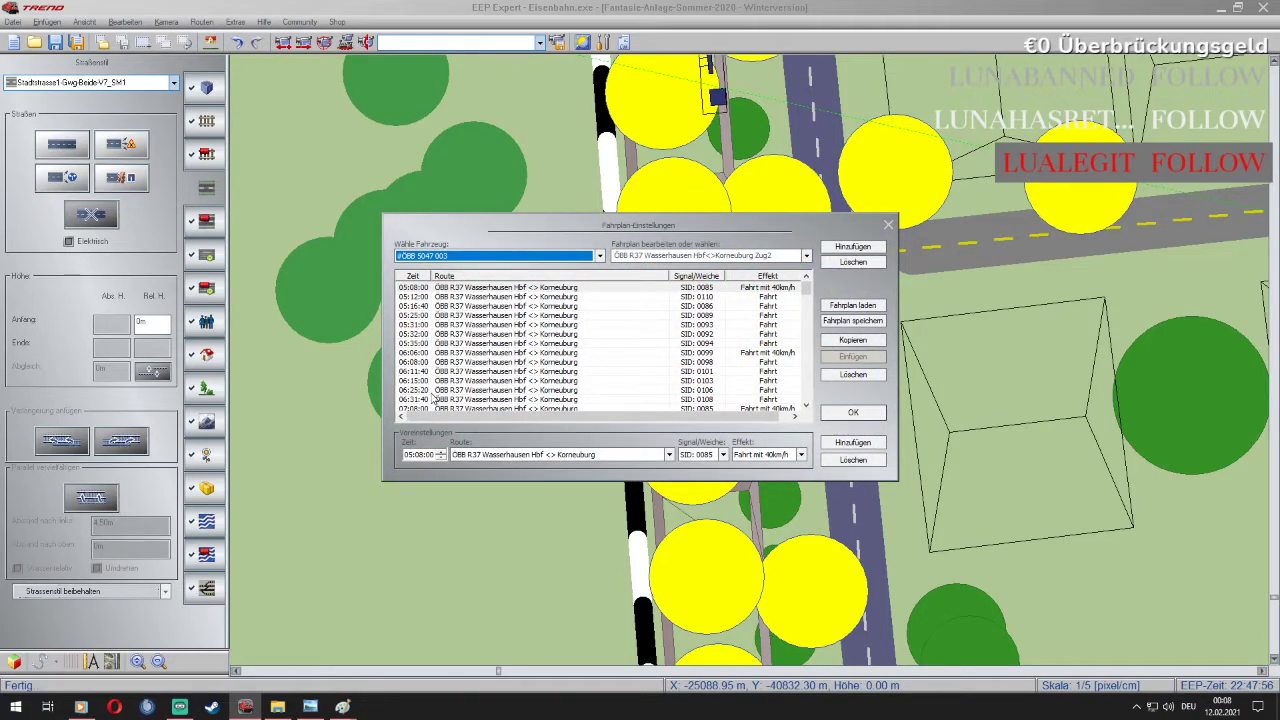
left_click(431, 390)
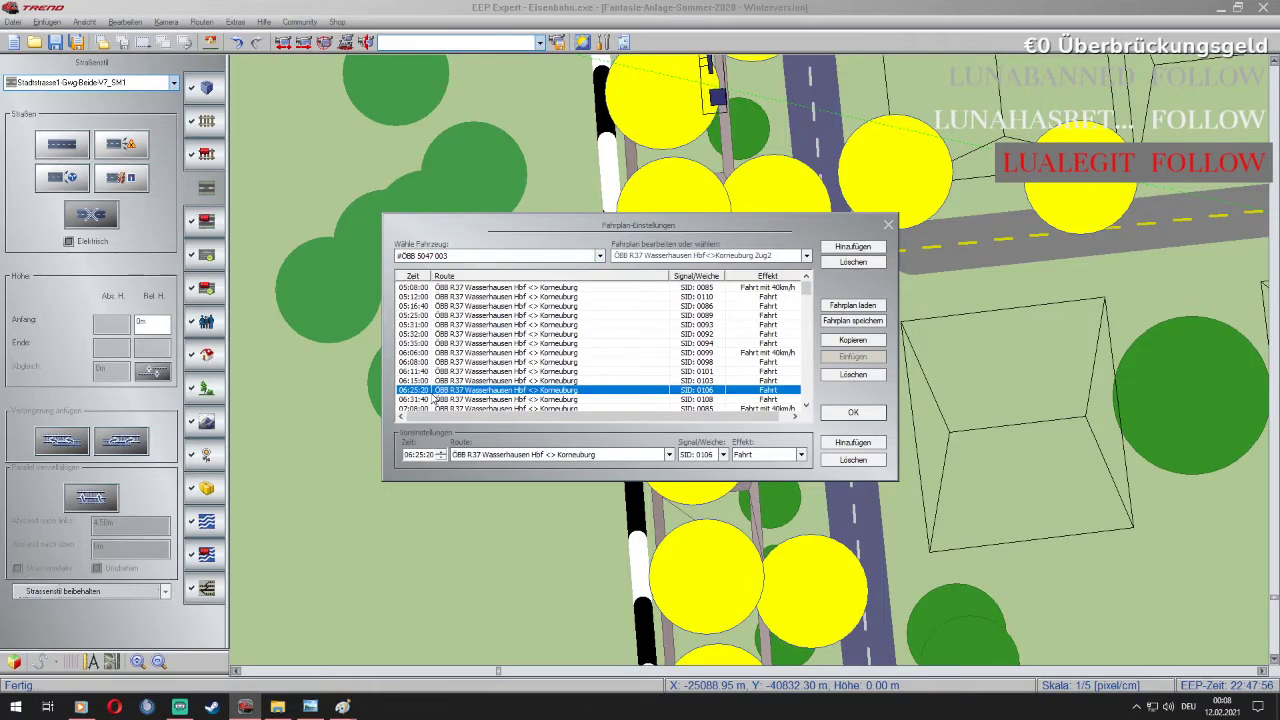
scroll(432, 398, "down", 1)
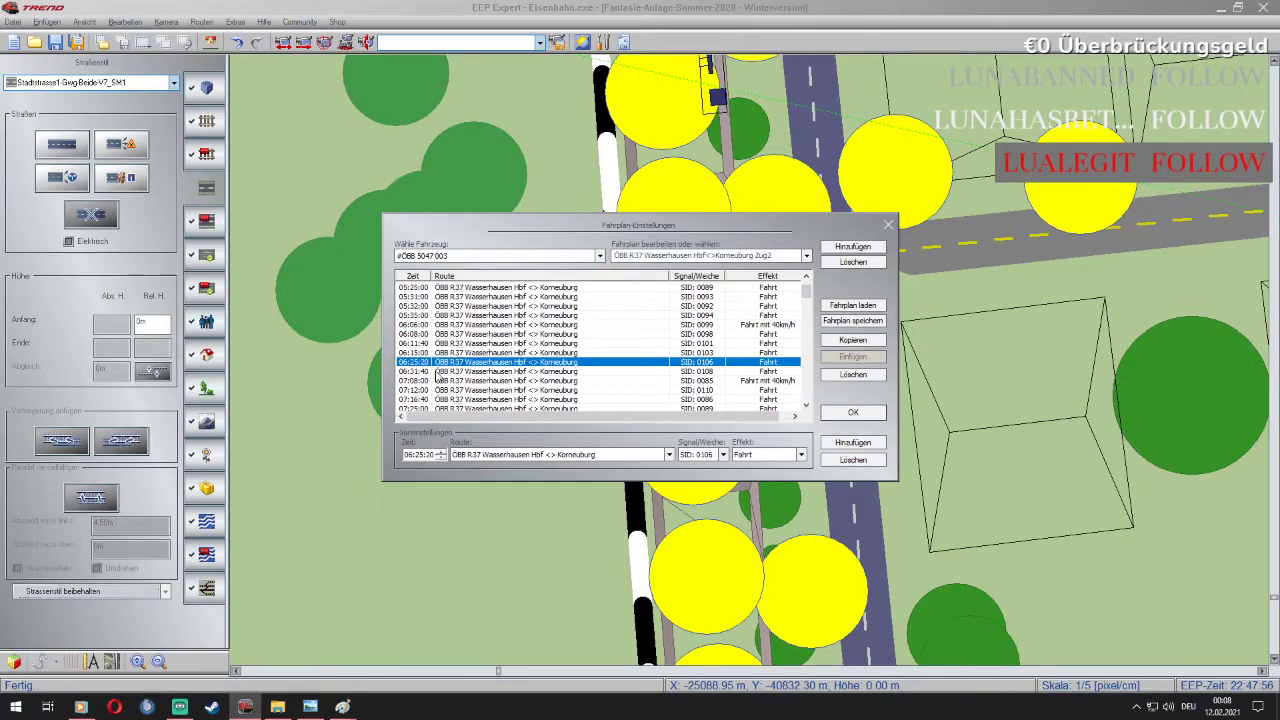
left_click(436, 371)
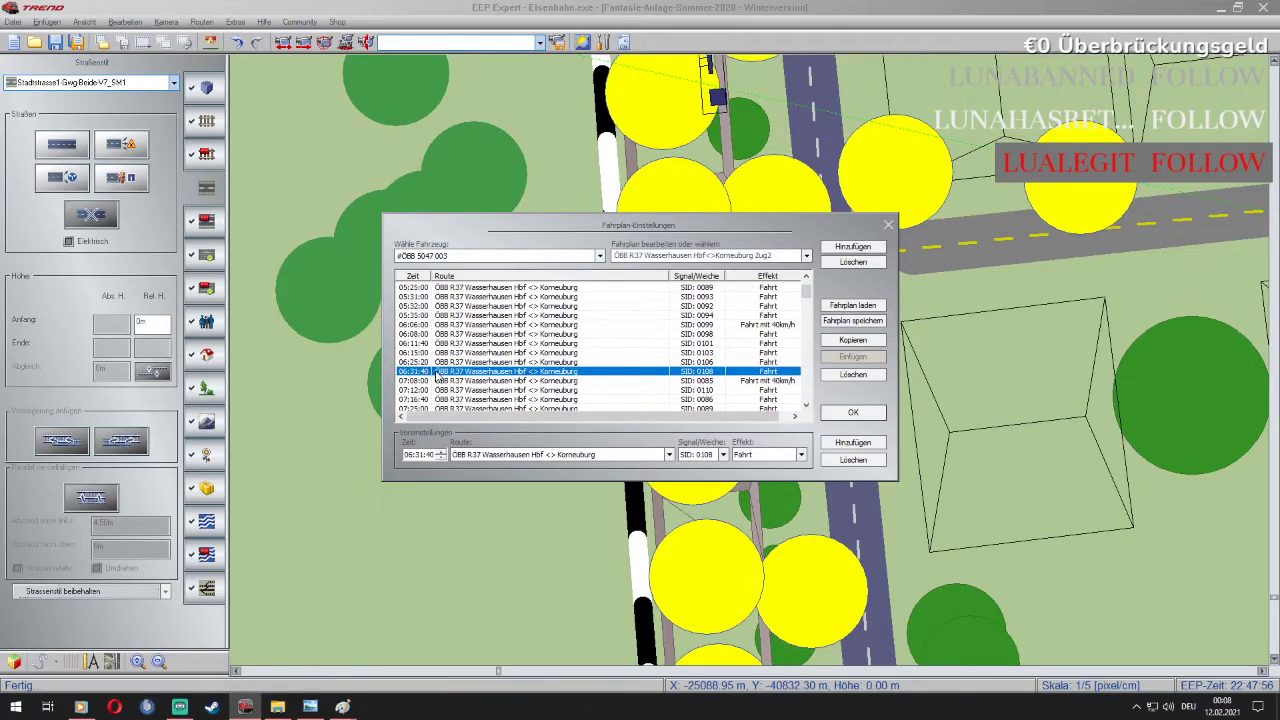
left_click(857, 416)
scroll(666, 334, "up", 1)
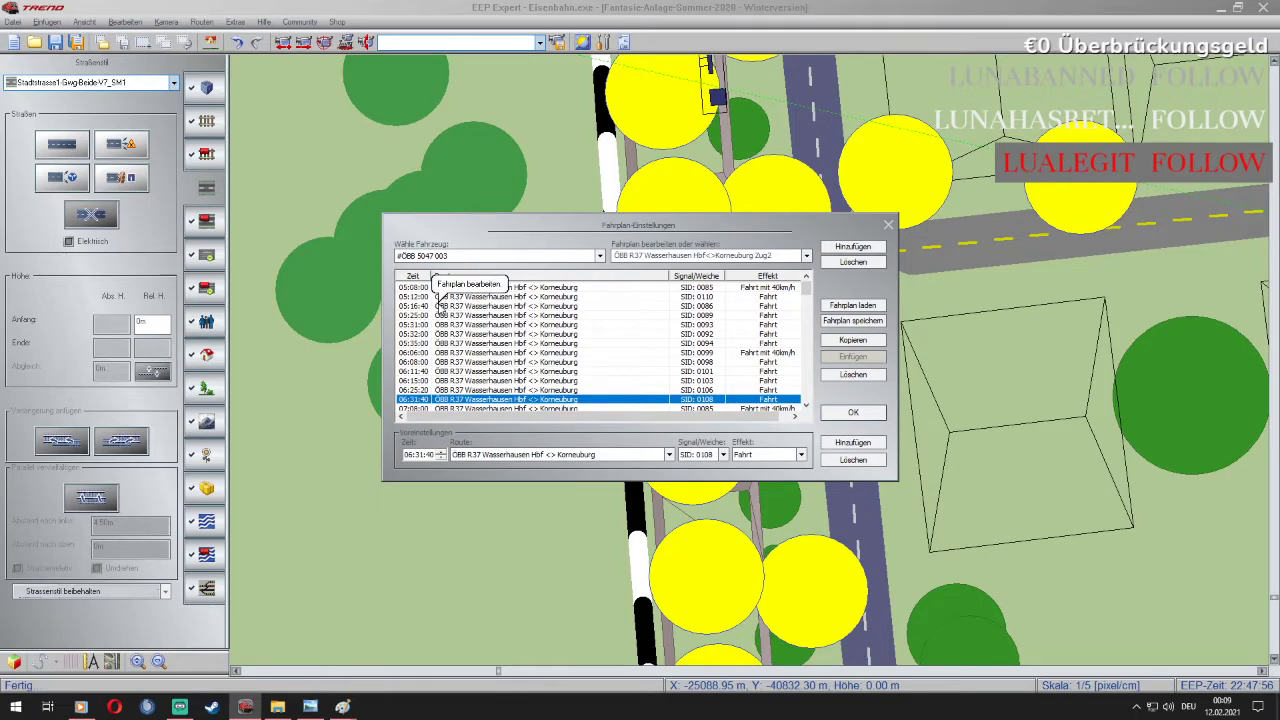
left_click(853, 413)
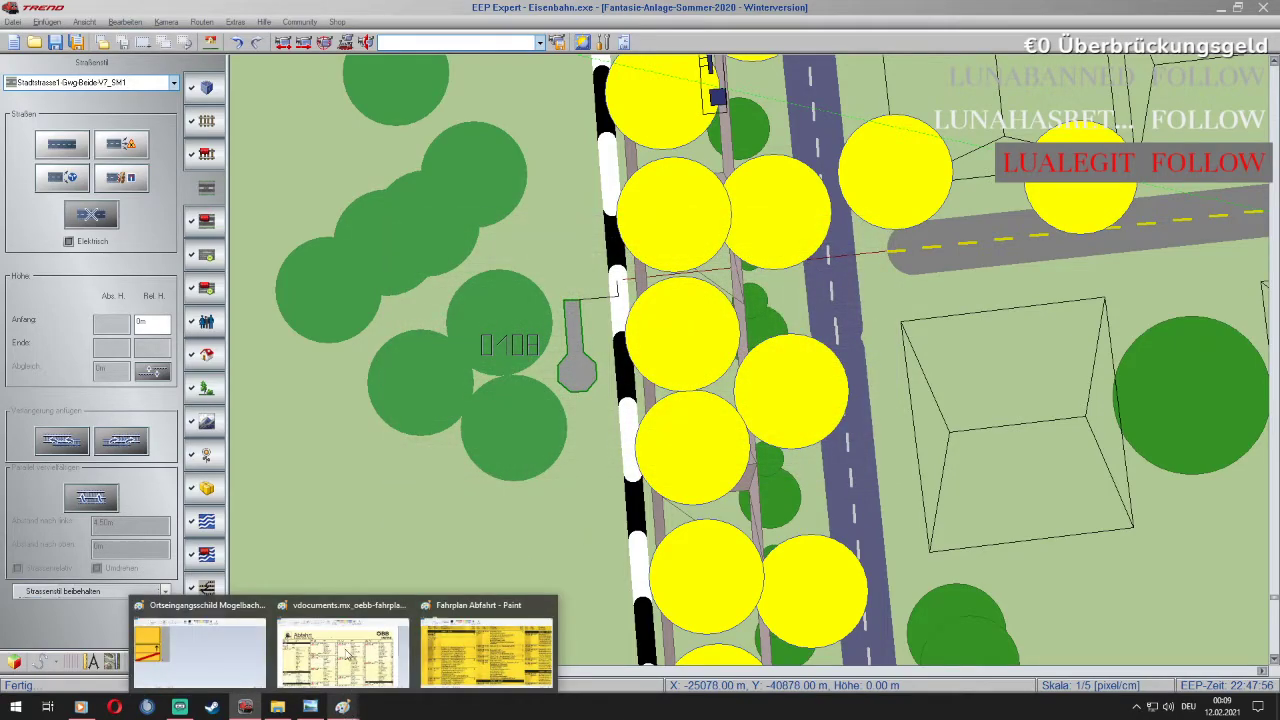
left_click(201, 21)
left_click(212, 50)
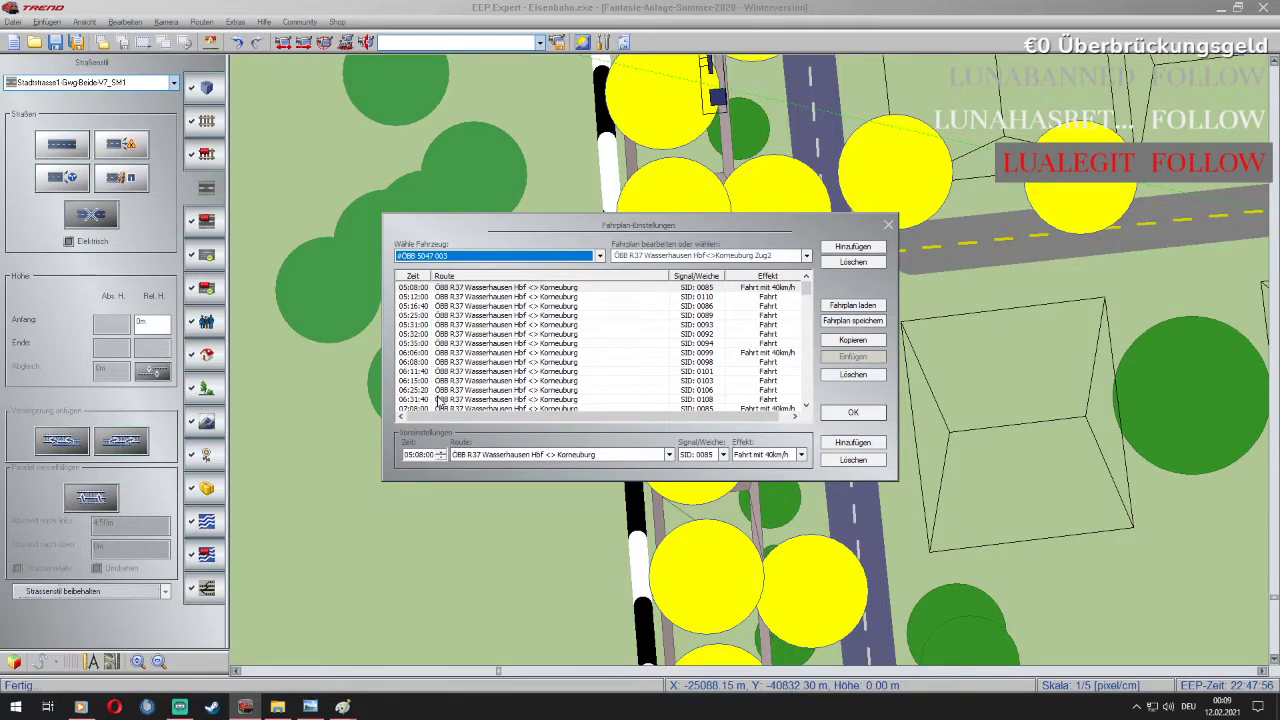
left_click(862, 414)
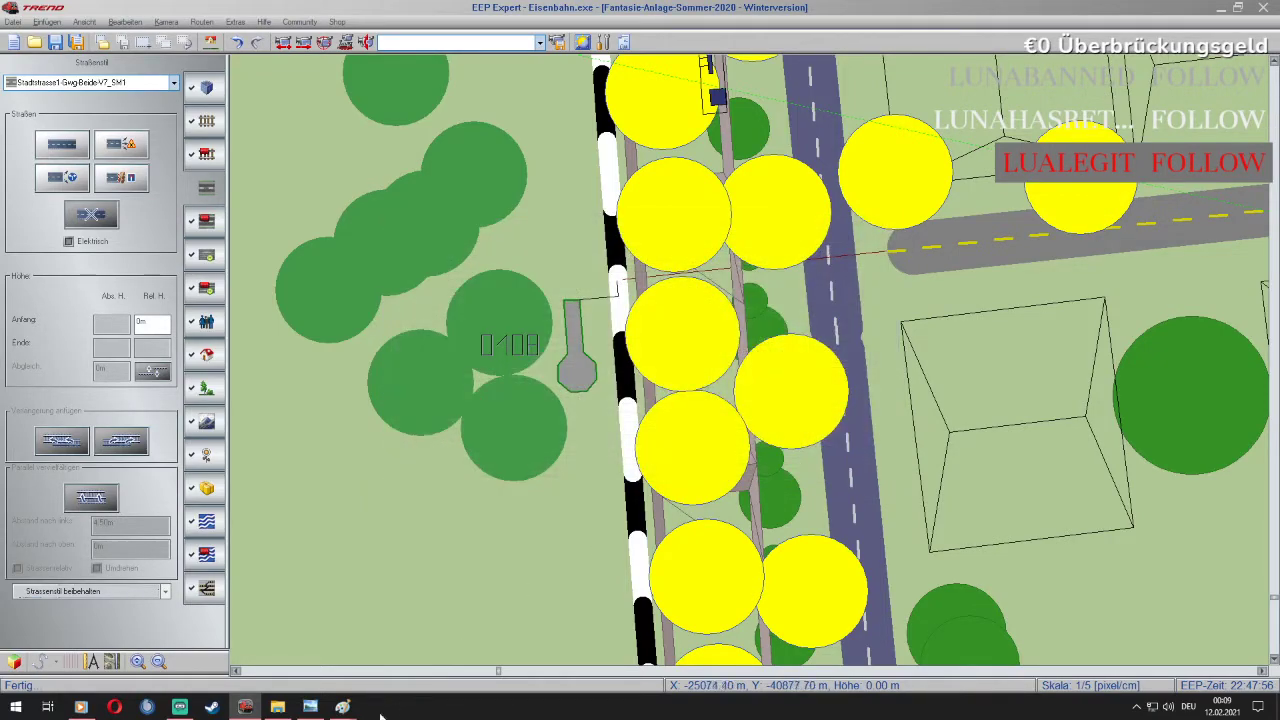
Switch to the Fahrplan Abfahrt image in Paint and add the departure time 5:31 to the second row's time cell
left_click(342, 707)
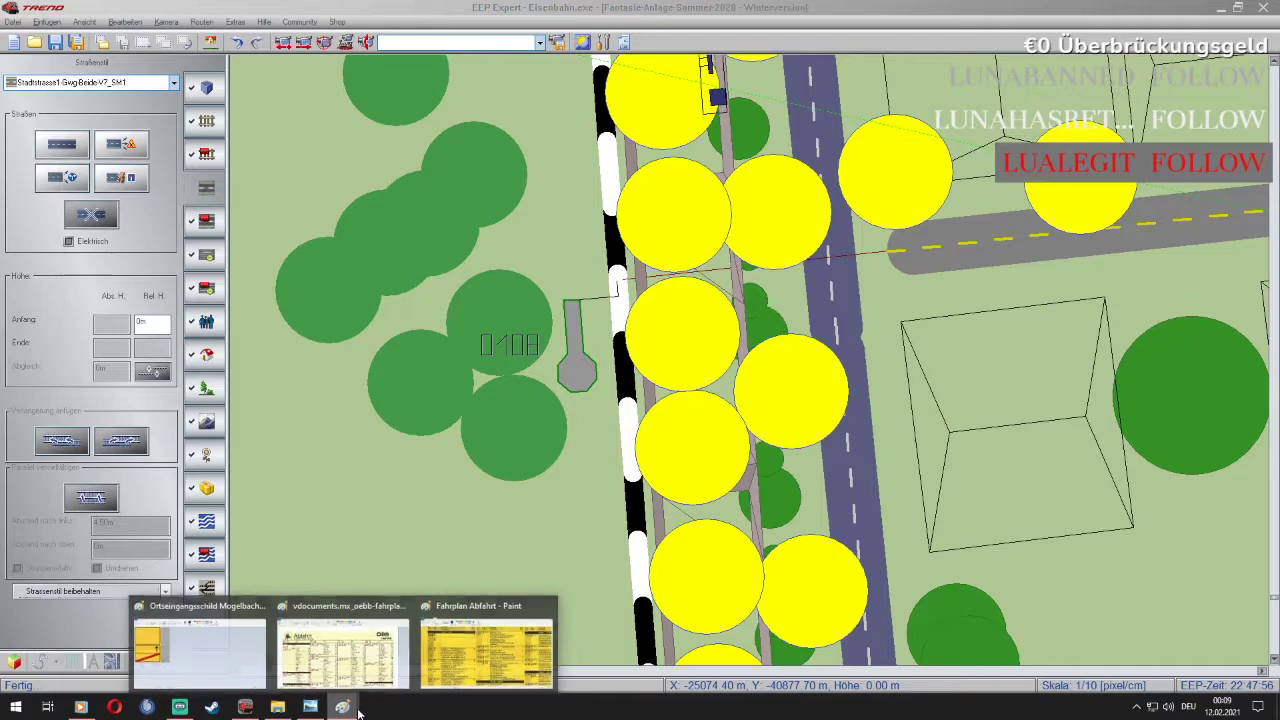
left_click(452, 641)
type("5:31")
left_click_drag(132, 206, 130, 194)
left_click(352, 246)
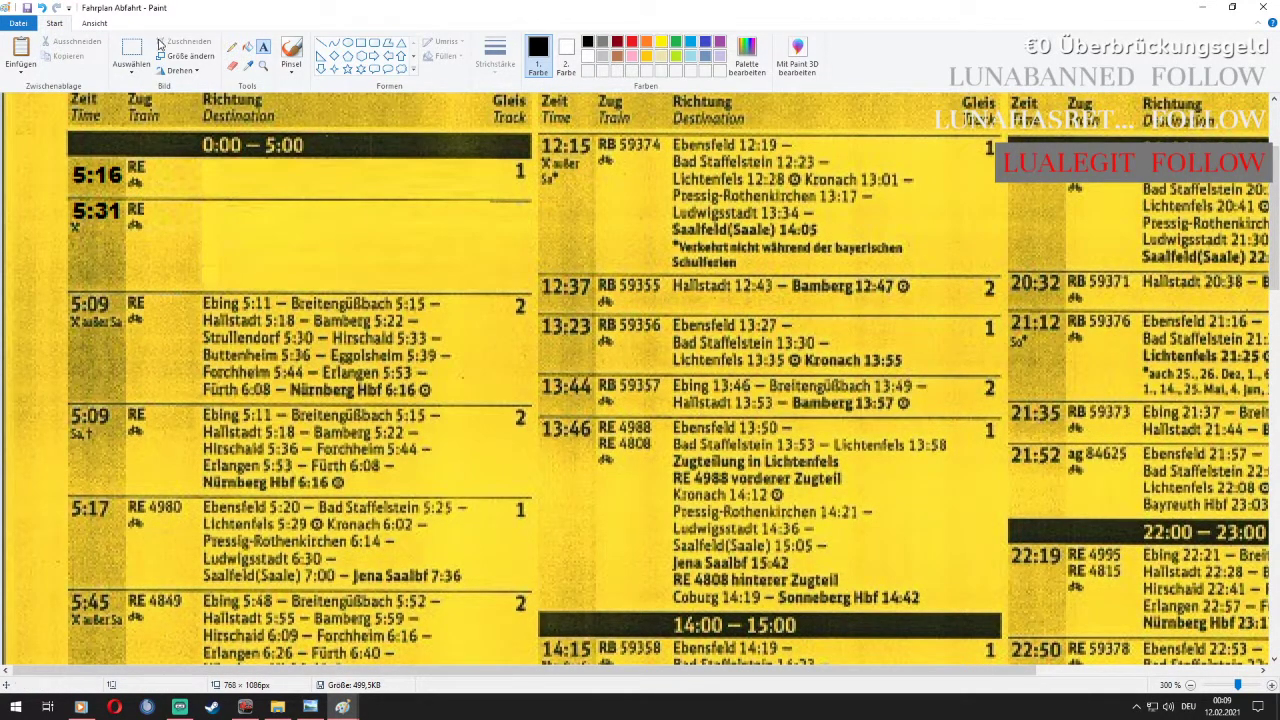
Set the text size to 6 in Arial Black for the timetable's smaller entries
left_click(213, 179)
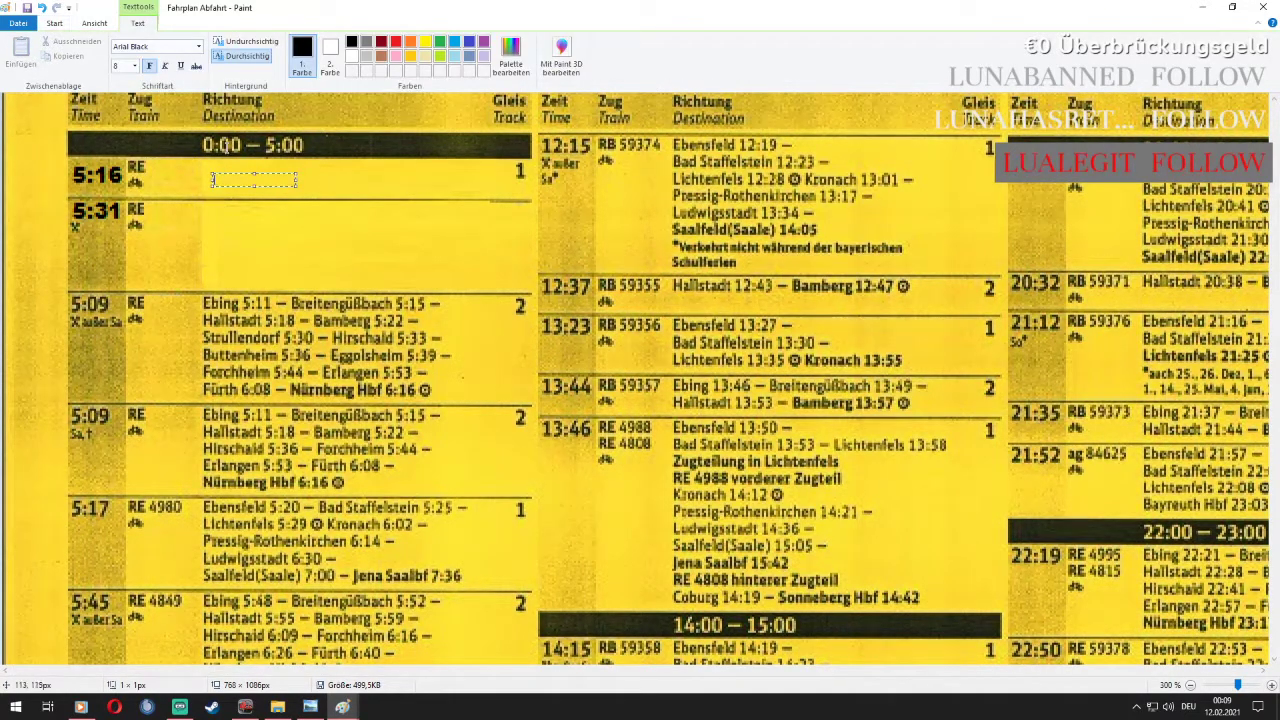
left_click(137, 67)
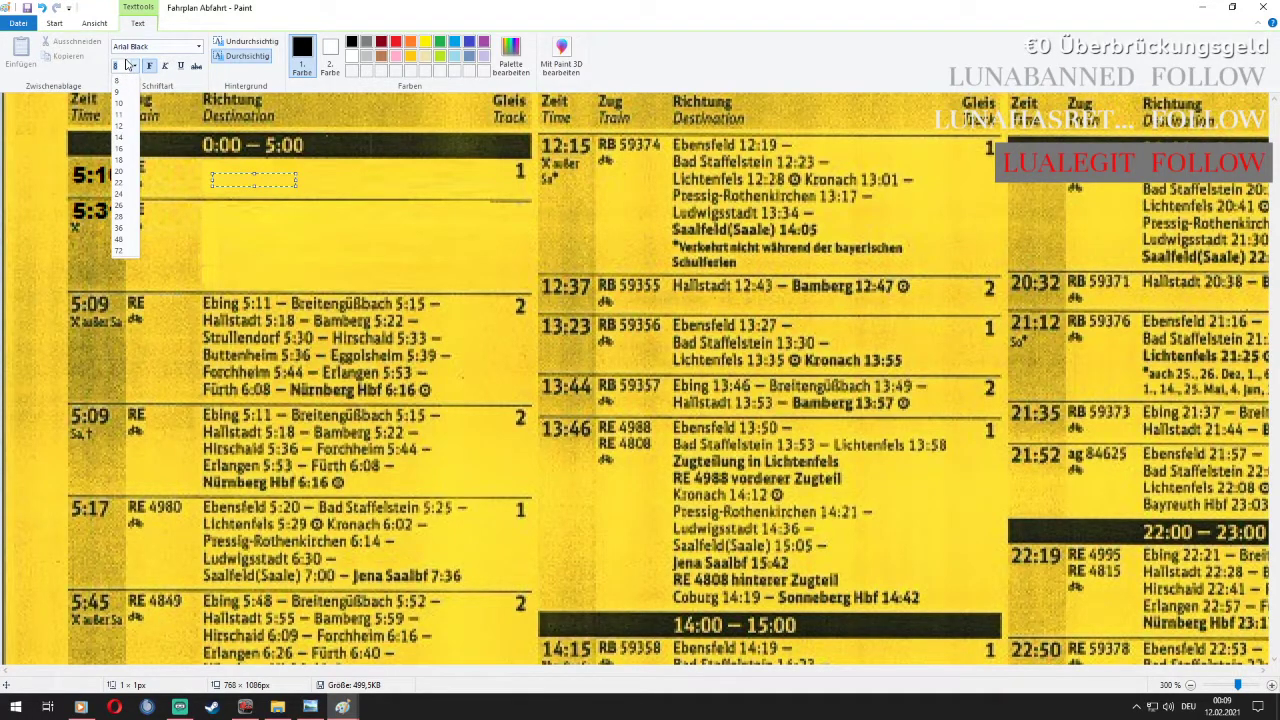
key("Return")
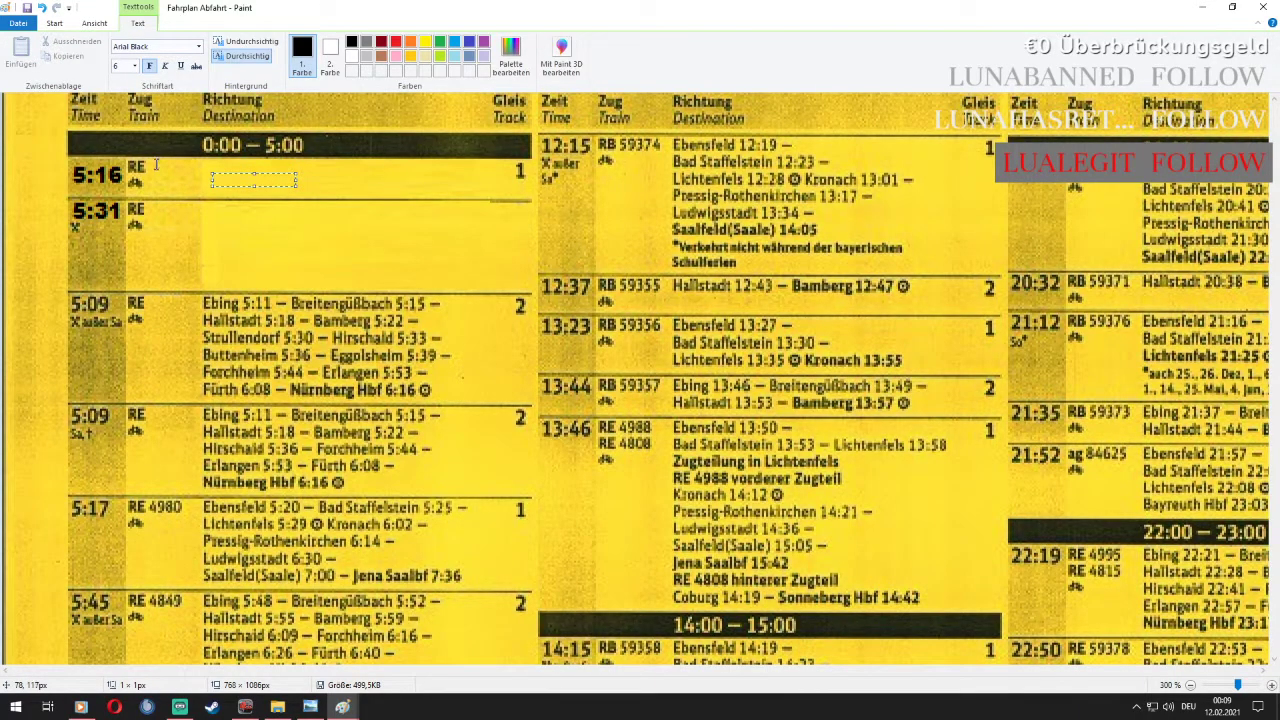
Try adding the train number 9501 beside the RE prefix in the 5:16 row, then undo it
left_click(153, 166)
left_click(153, 166)
type("9501")
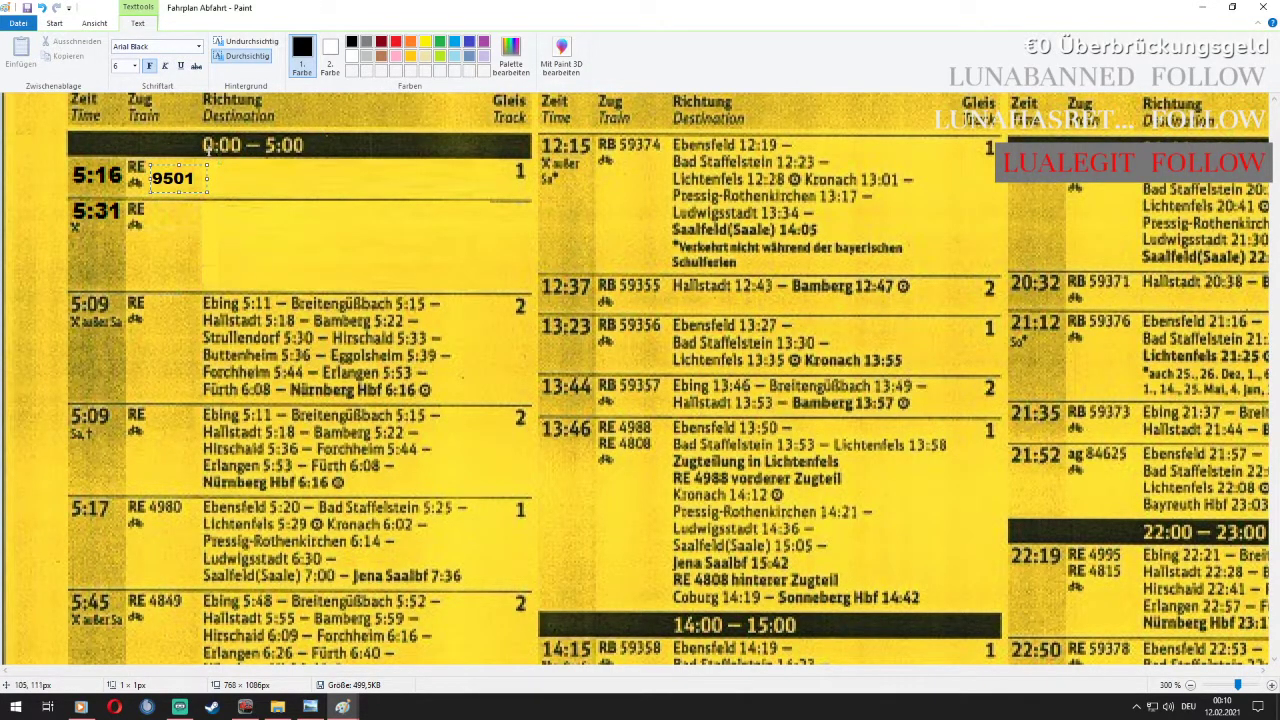
left_click_drag(195, 165, 192, 154)
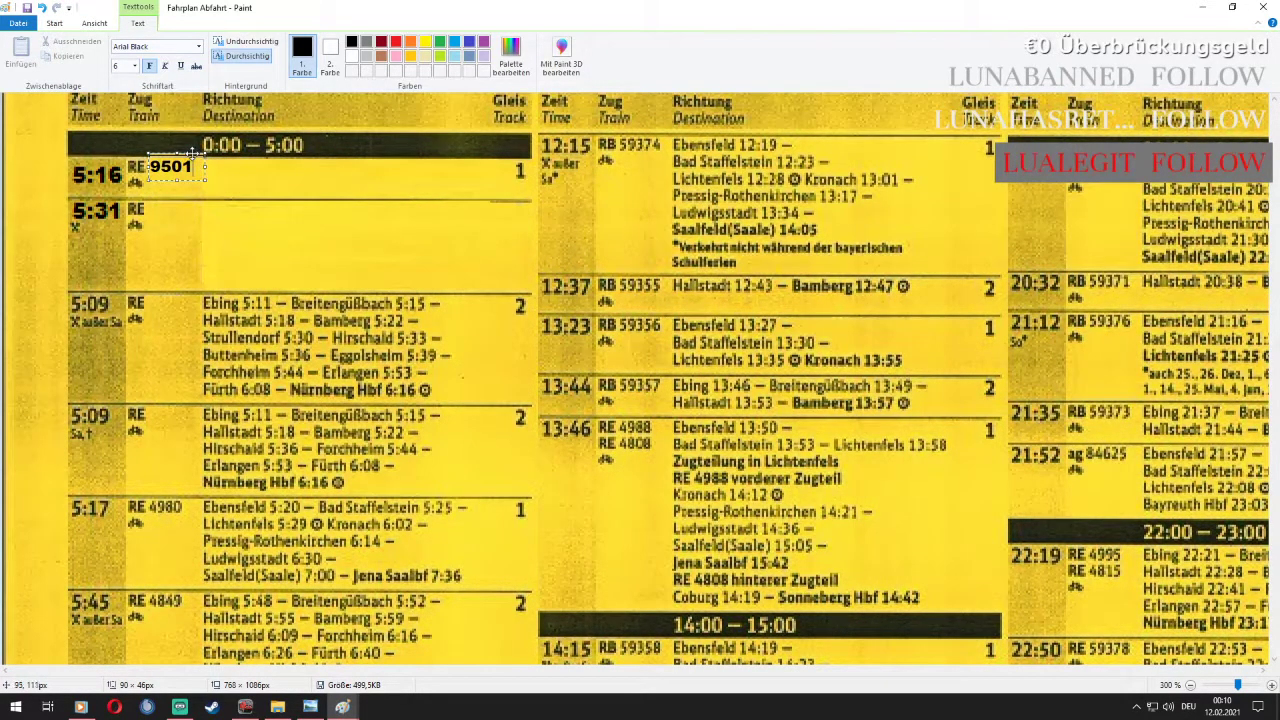
left_click(242, 173)
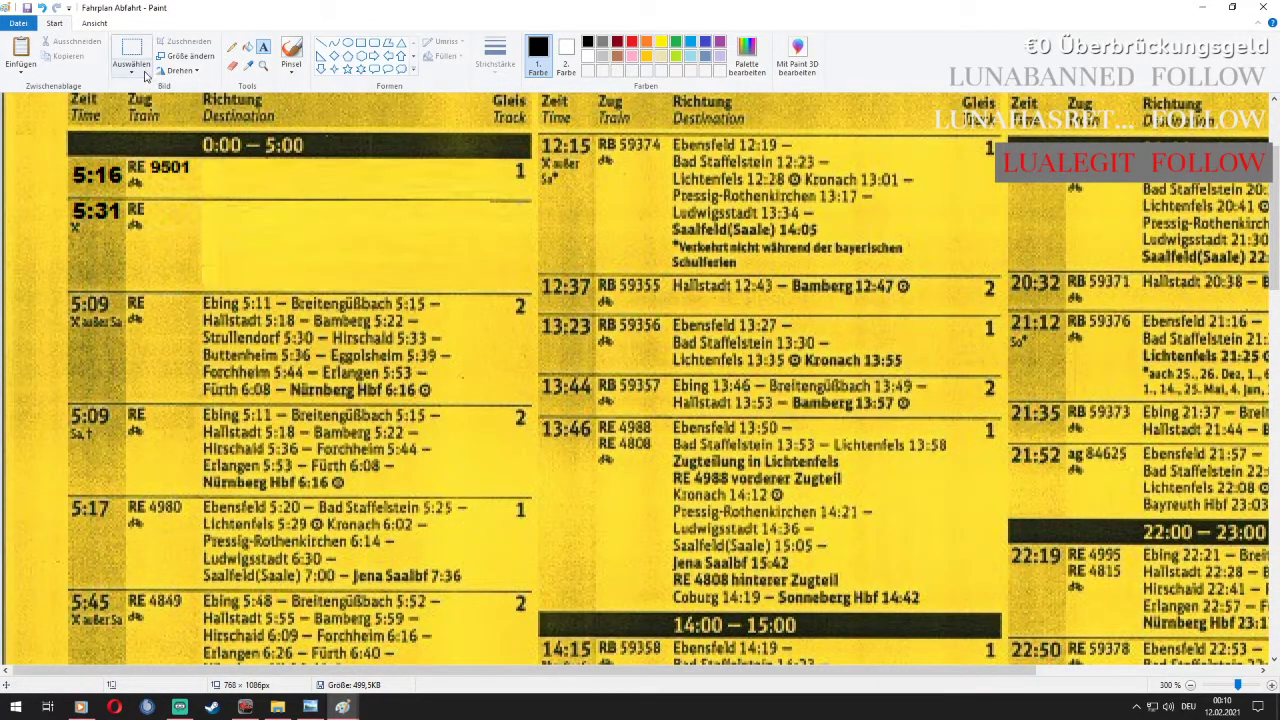
left_click(45, 9)
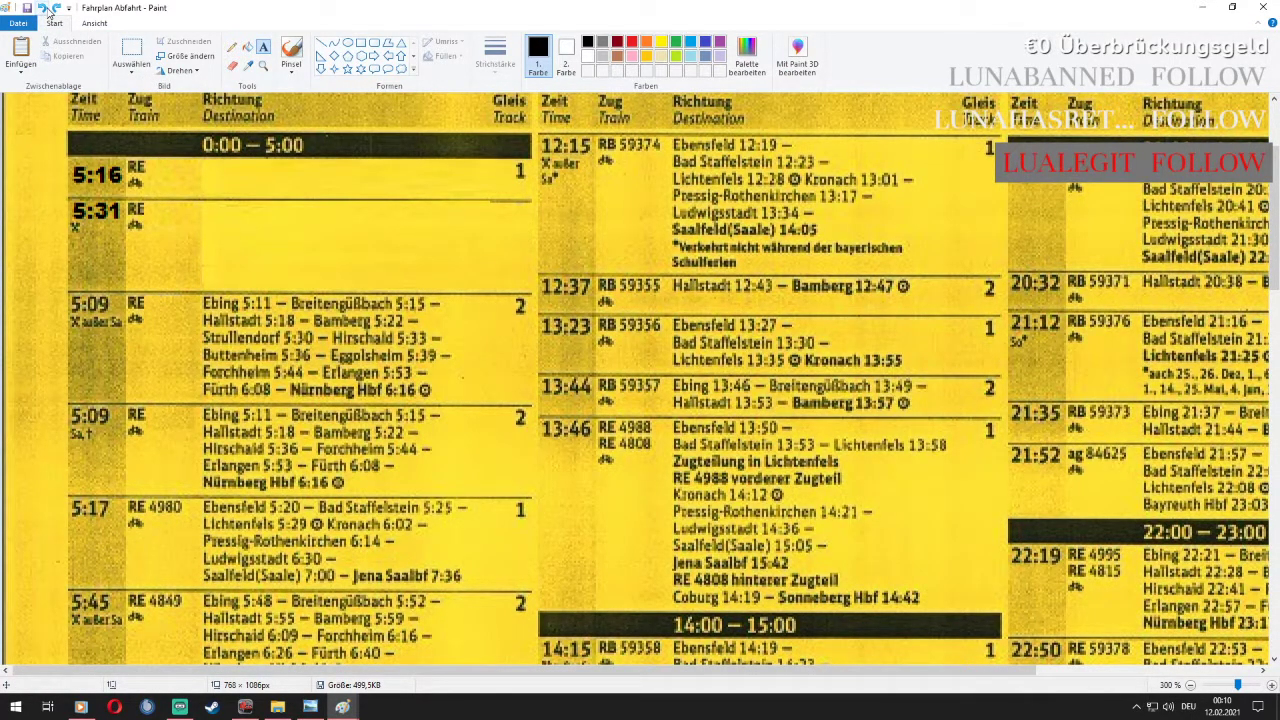
Cover the RE prefixes in the 5:16 and 5:31 rows with blank train-column background
left_click(131, 49)
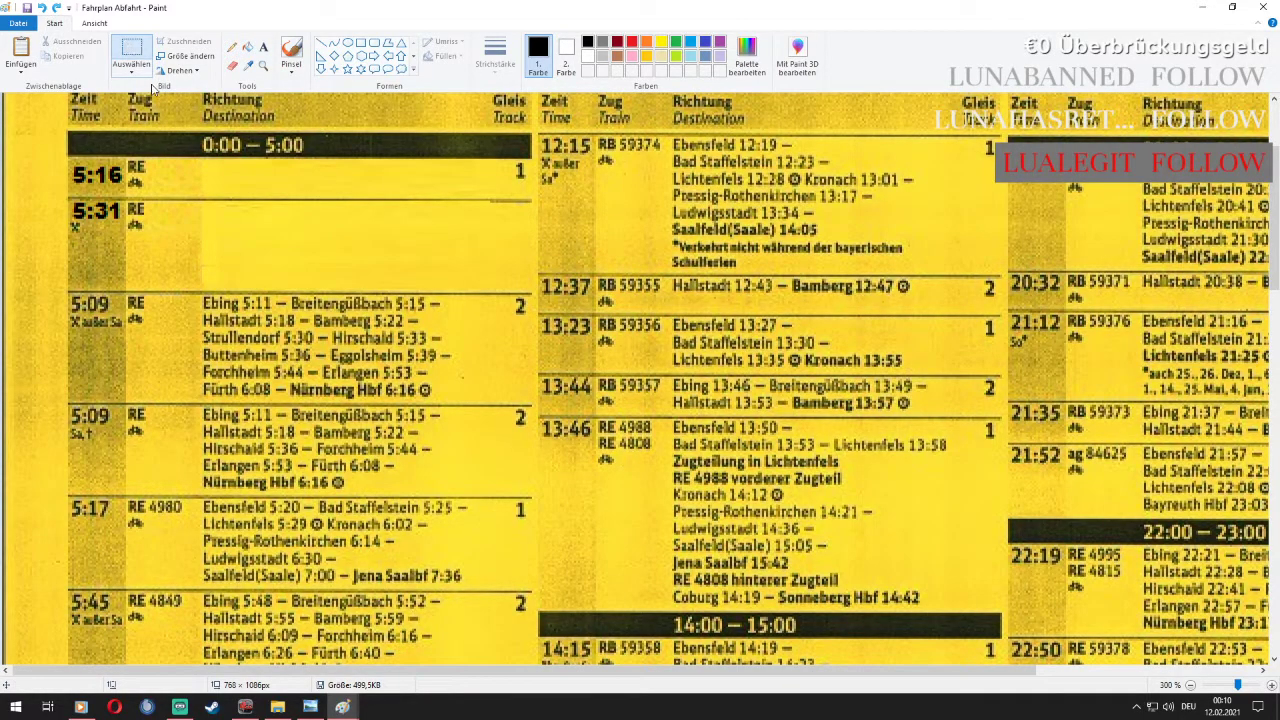
mouse_move(143, 153)
left_mouse_down()
mouse_move(153, 172)
mouse_move(126, 158)
left_mouse_up()
left_click(192, 184)
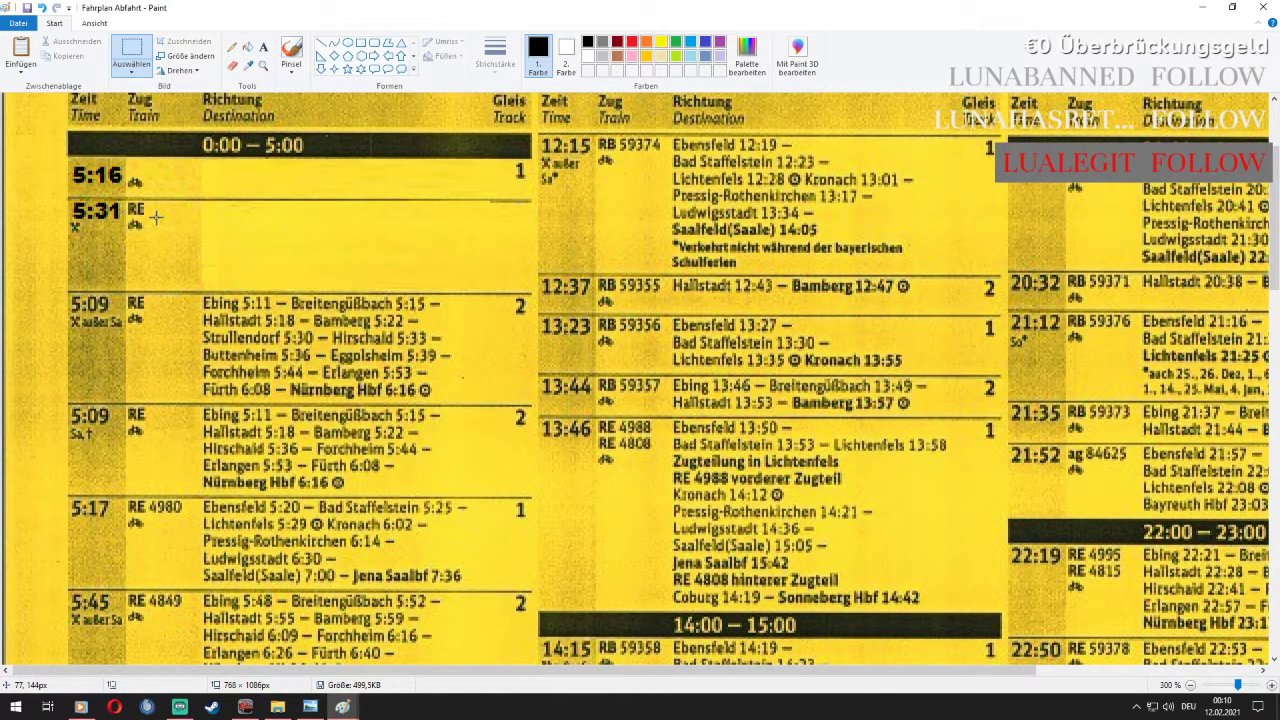
left_click_drag(155, 211, 126, 200)
left_click(186, 175)
Try adding the train name R37 in black Arial Black to the 5:16 row's train cell, then undo it
left_click(263, 47)
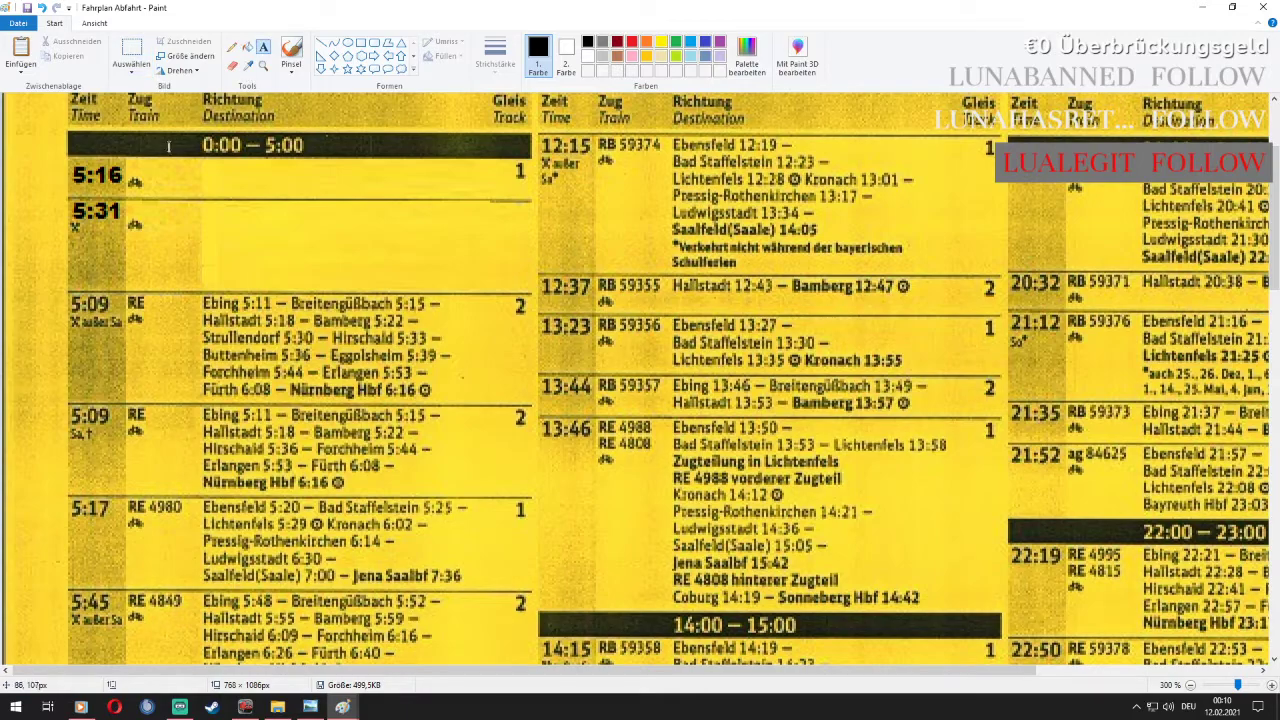
left_click(130, 168)
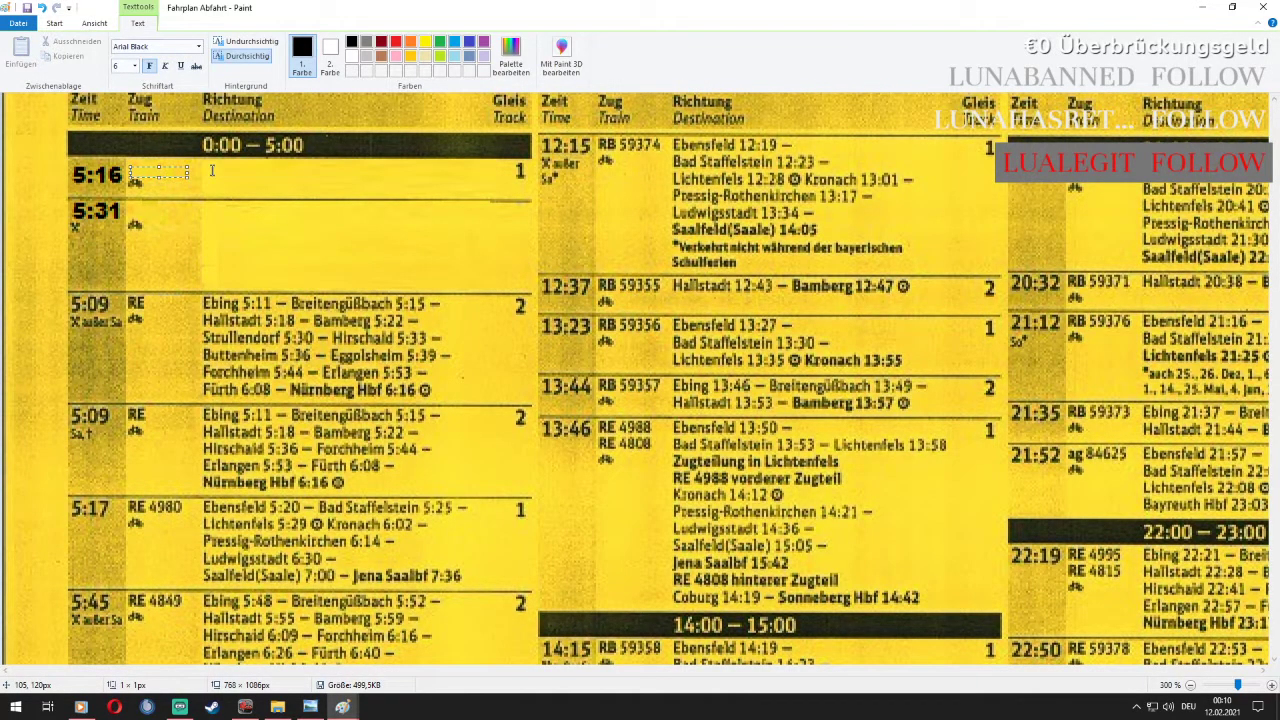
type("R37")
left_click_drag(167, 180, 157, 180)
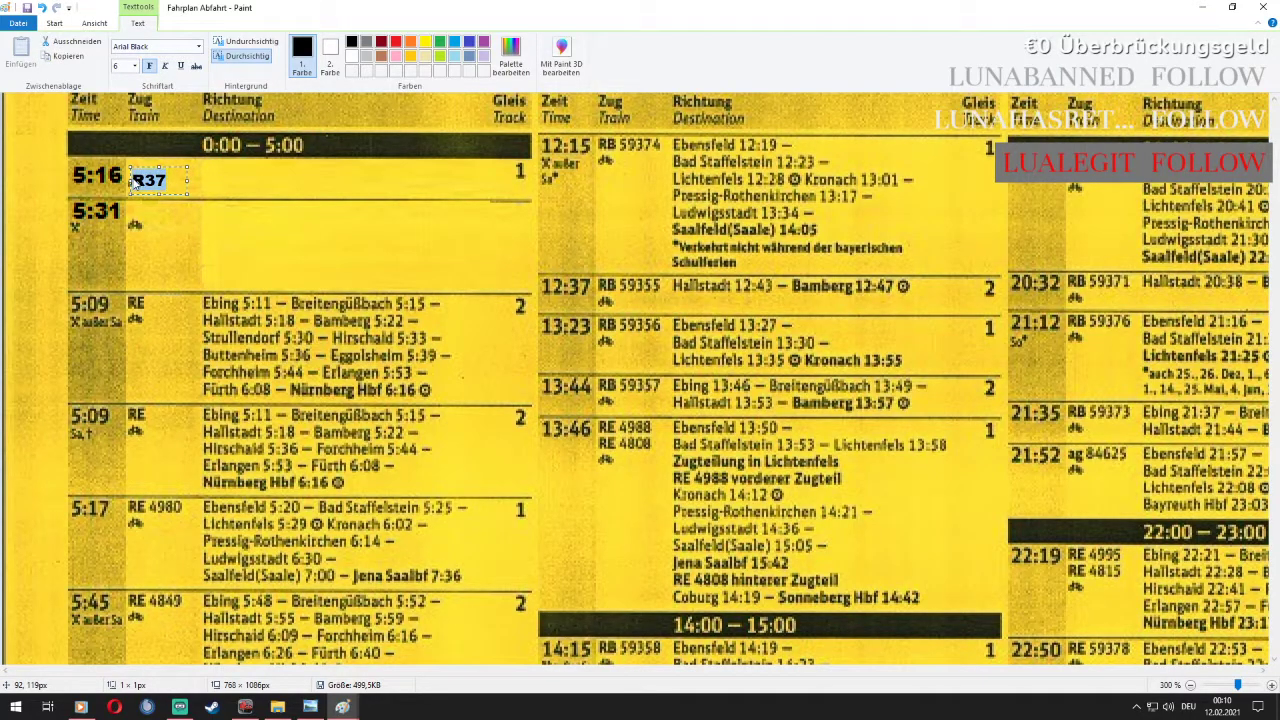
left_click(171, 178)
left_click_drag(176, 168, 125, 172)
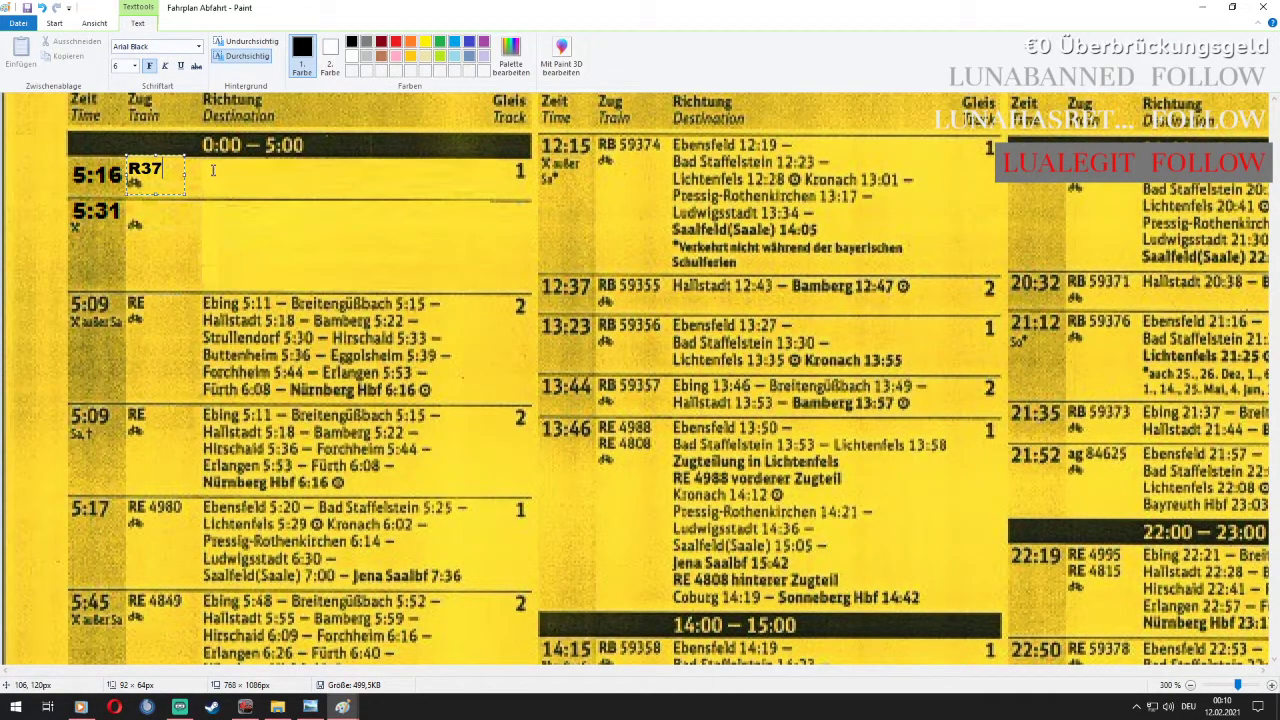
left_click(213, 170)
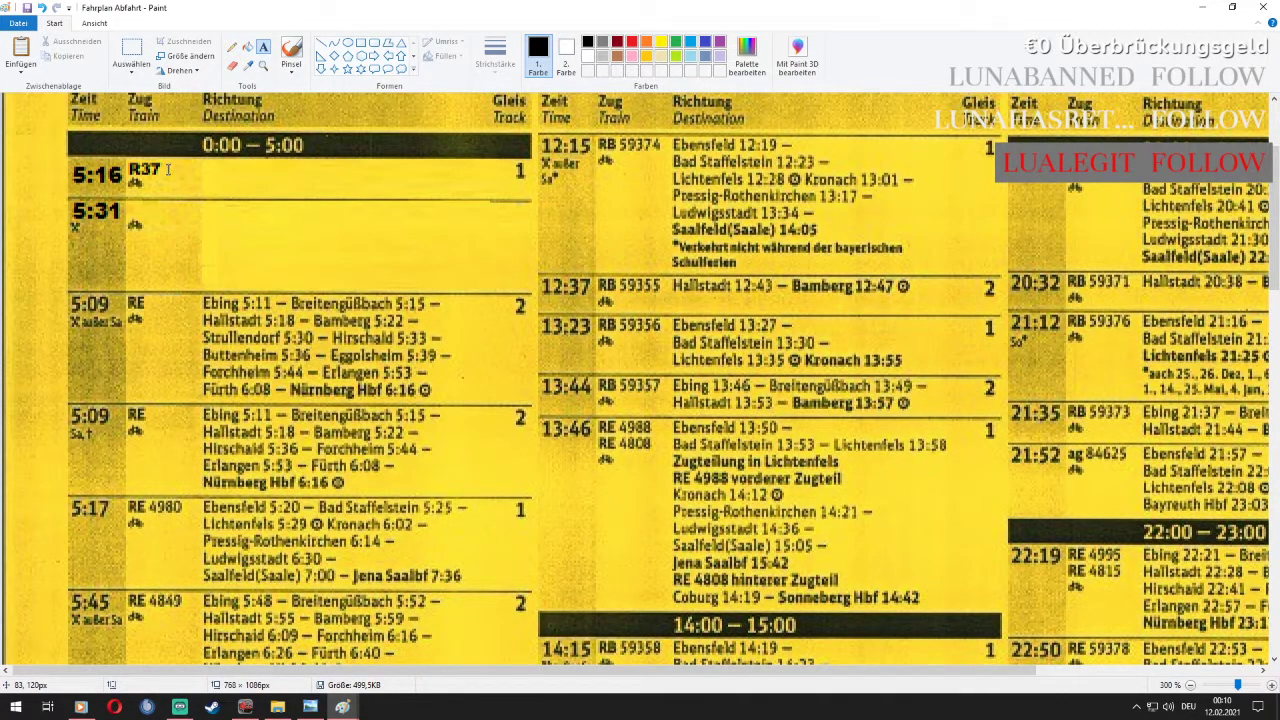
left_click(41, 7)
Add the train number R3701 in the train cell of the 5:16 row
left_click(131, 168)
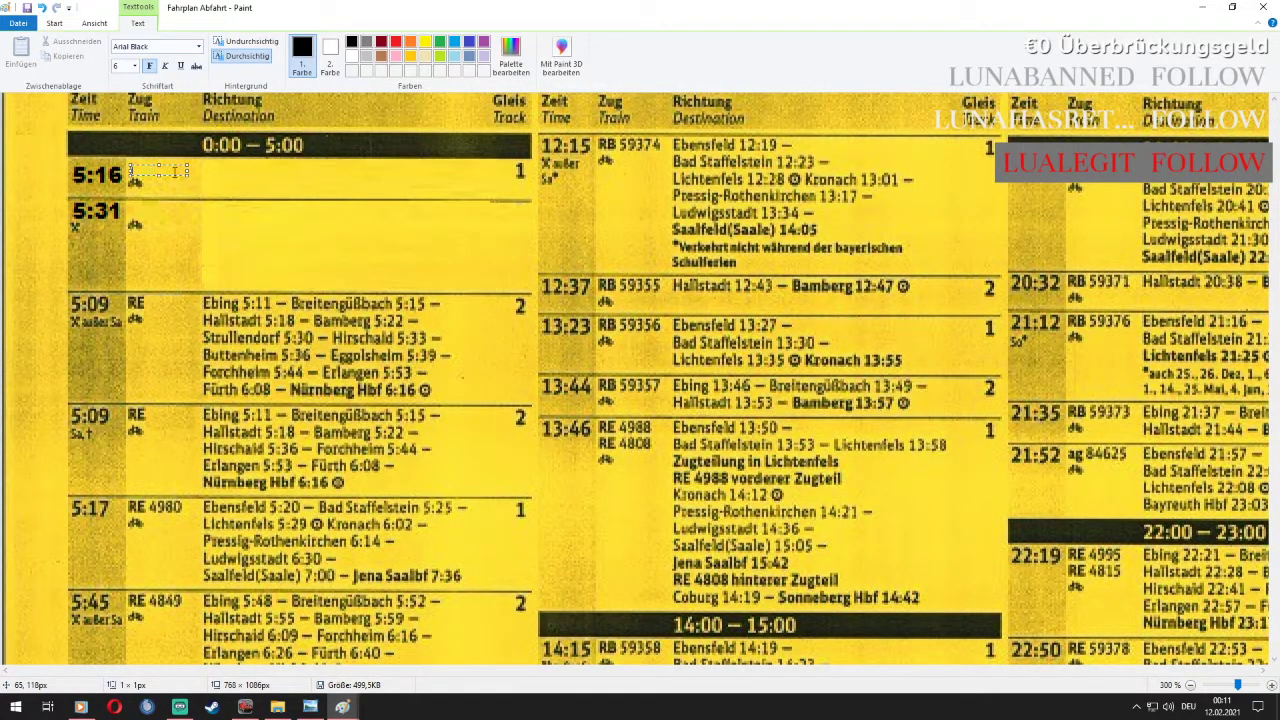
type("R3701")
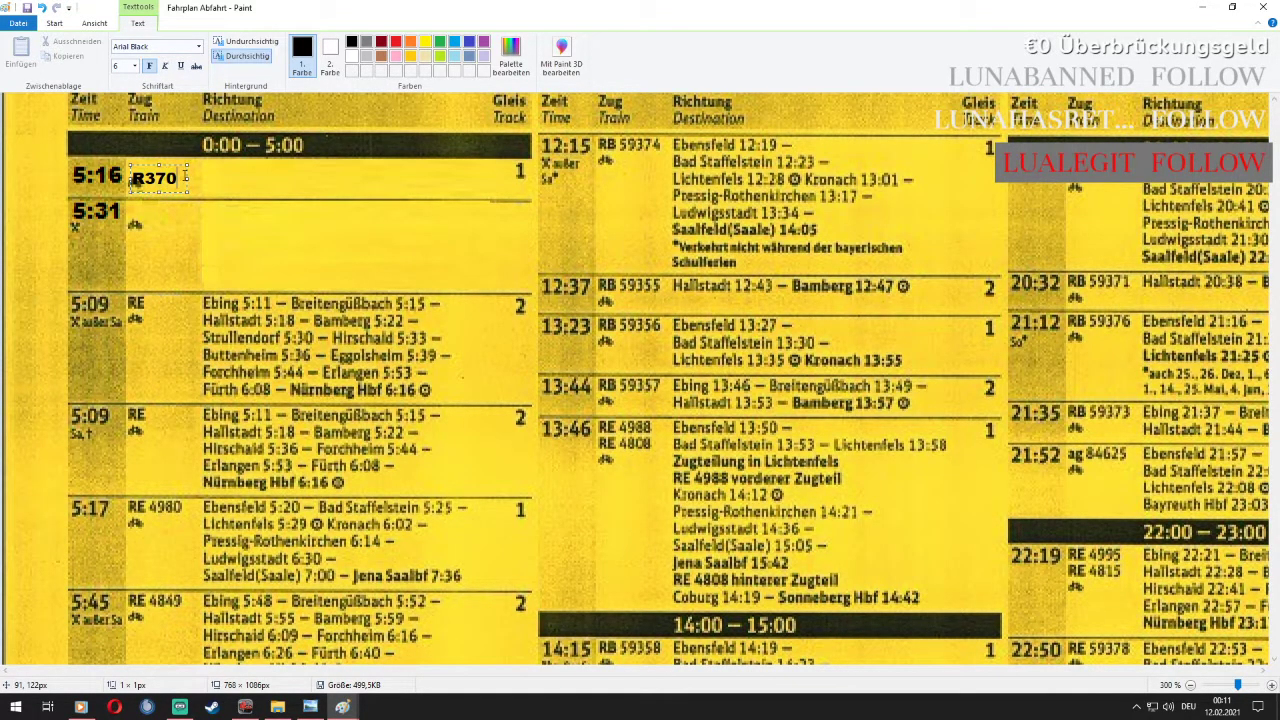
left_click_drag(187, 189, 226, 155)
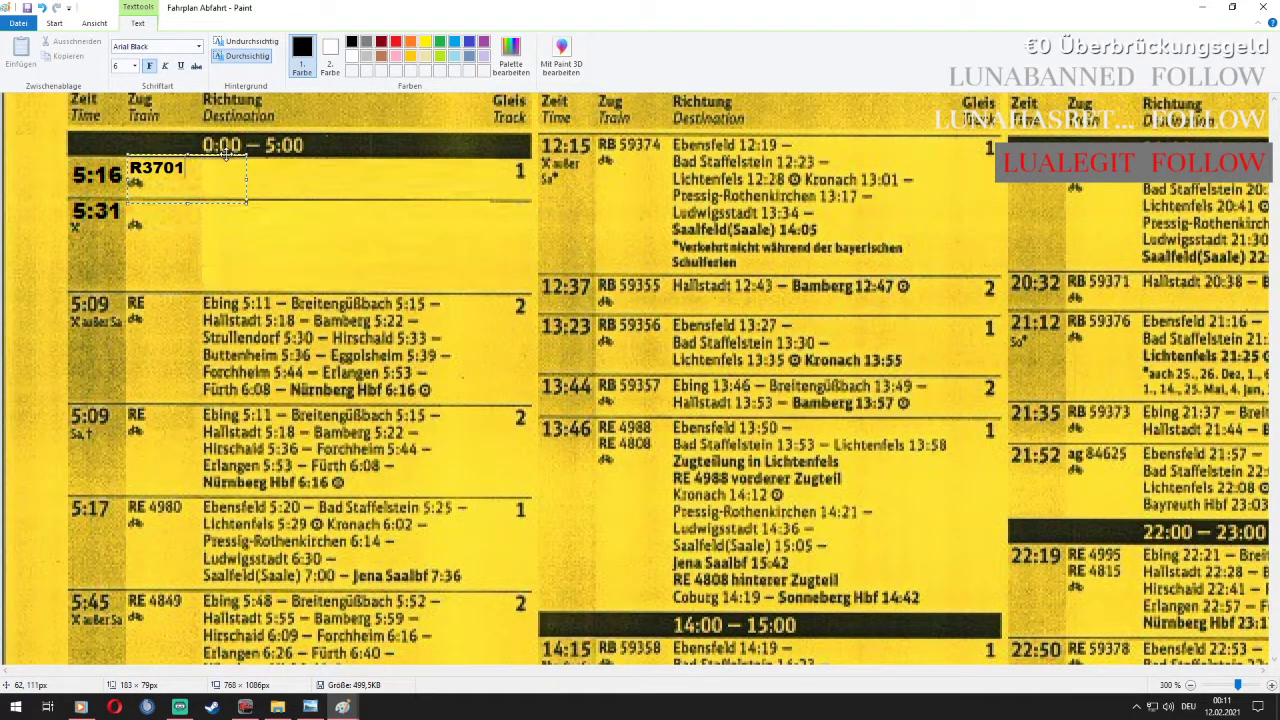
left_click(354, 179)
Enter "Götzendorf 5:25 - Korneuburg" in the 5:16 row's destination cell, widening the text box and aligning it with the train number
left_click(212, 176)
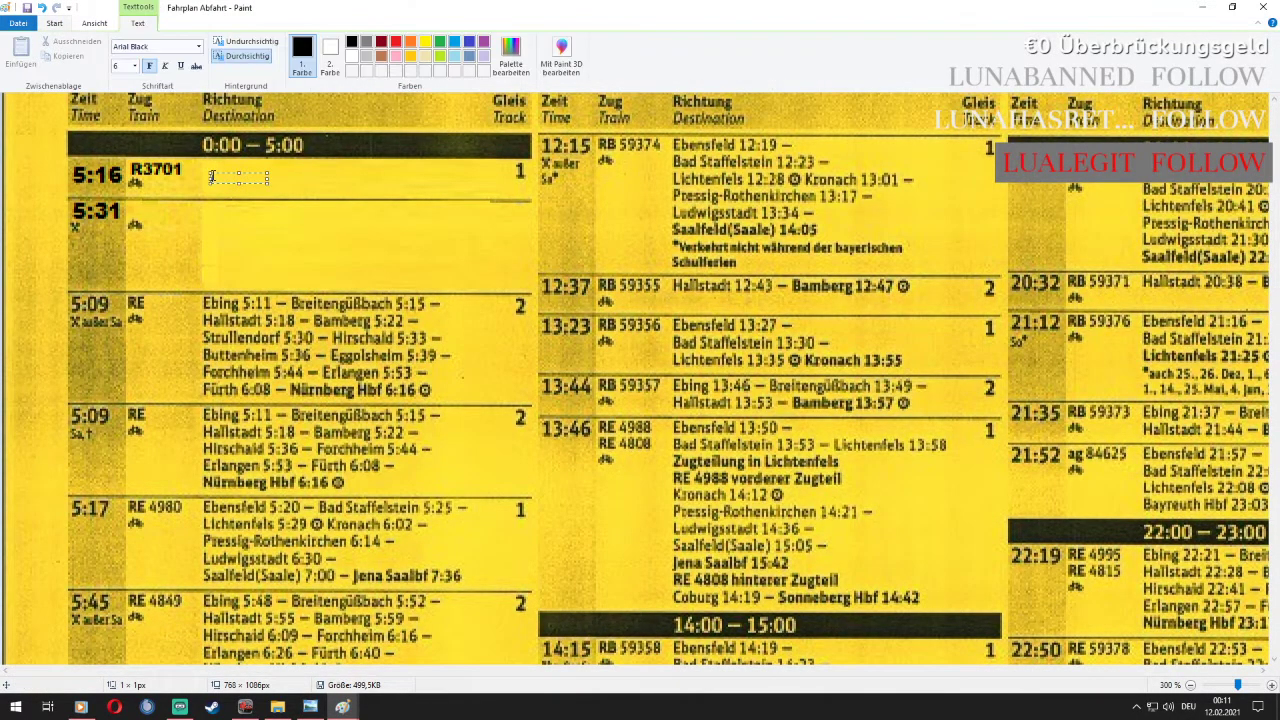
left_click_drag(268, 179, 506, 170)
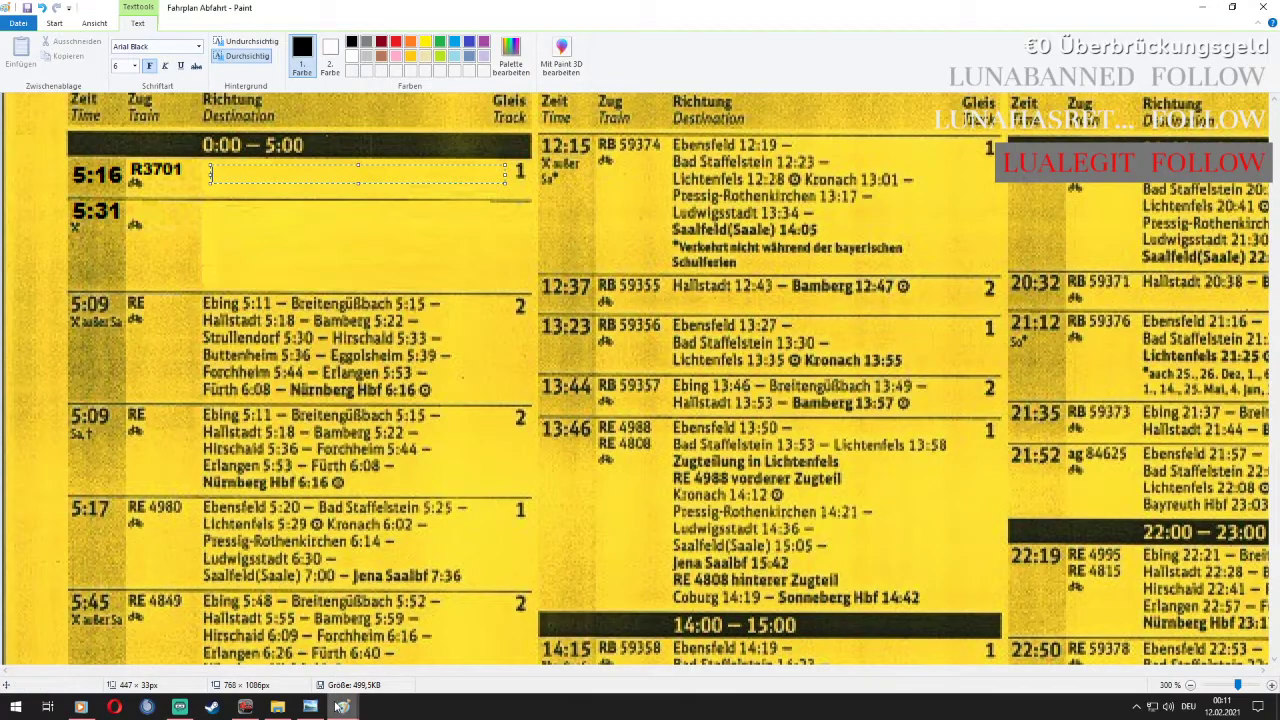
mouse_move(340, 706)
mouse_move(350, 672)
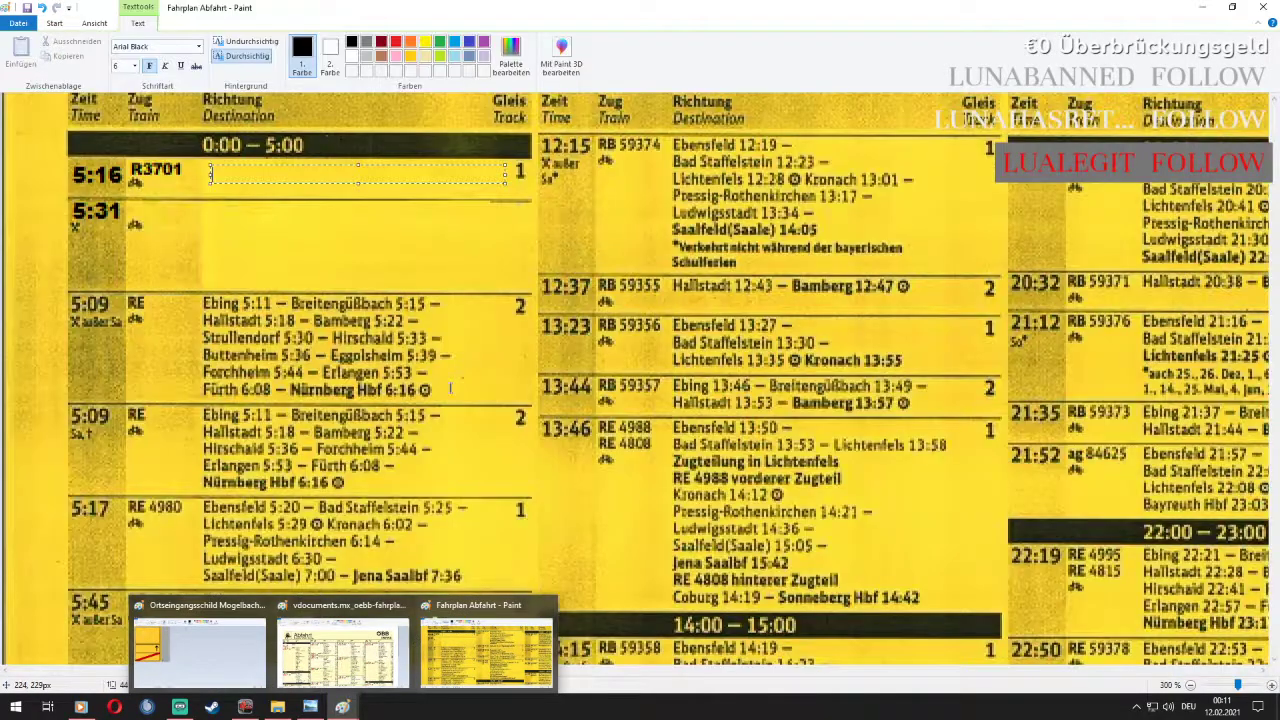
left_click(486, 650)
type("Götzendorf")
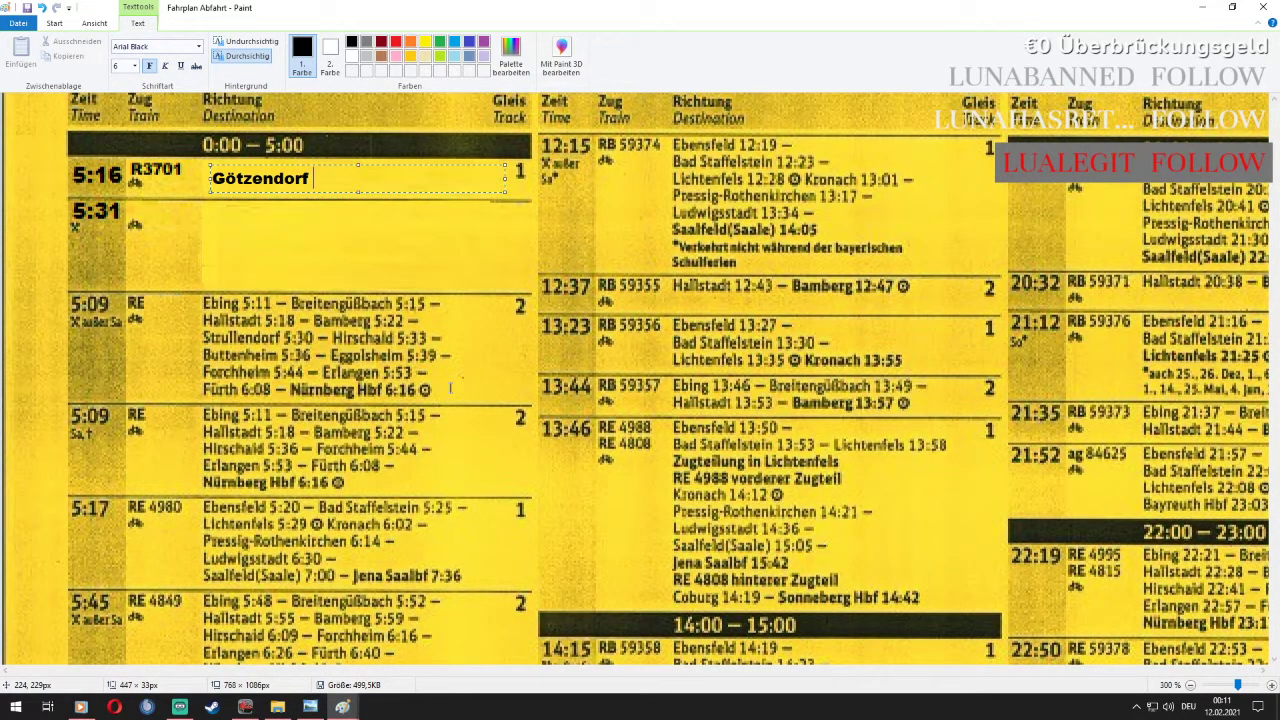
type(" 6")
key("BackSpace")
type("5:25 - Korneuburg")
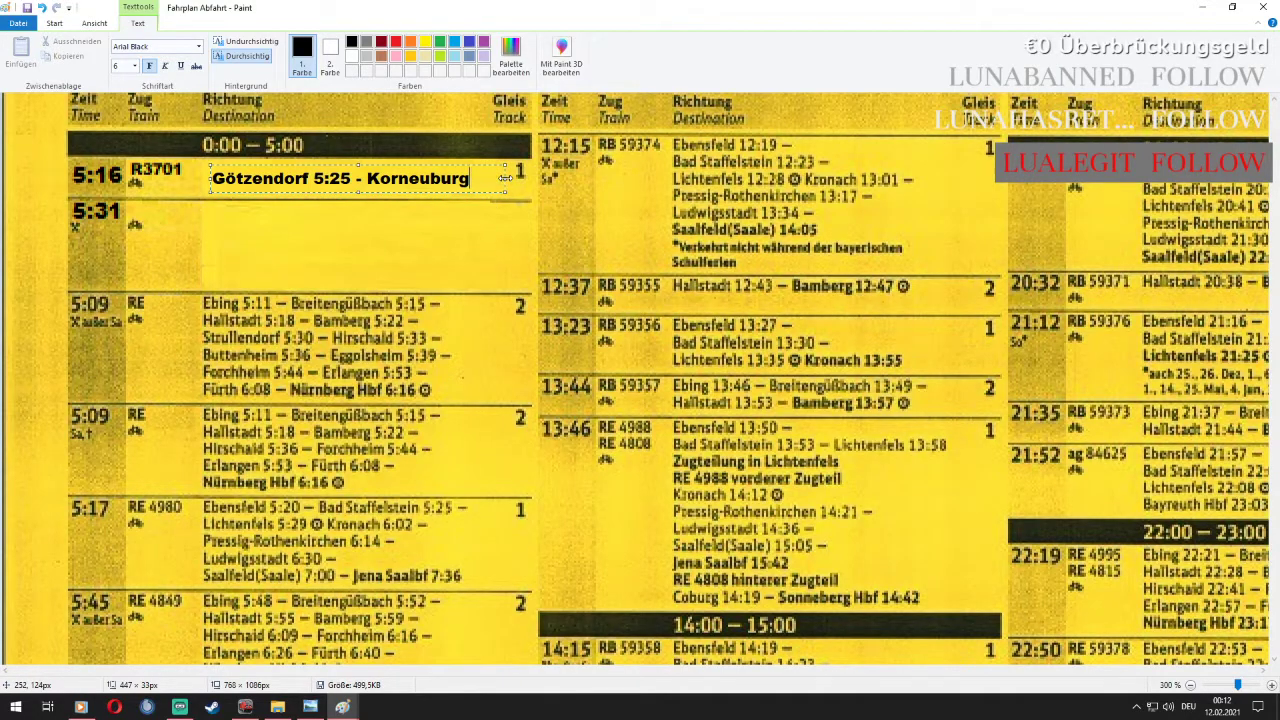
left_click_drag(505, 178, 549, 180)
left_click_drag(344, 166, 342, 156)
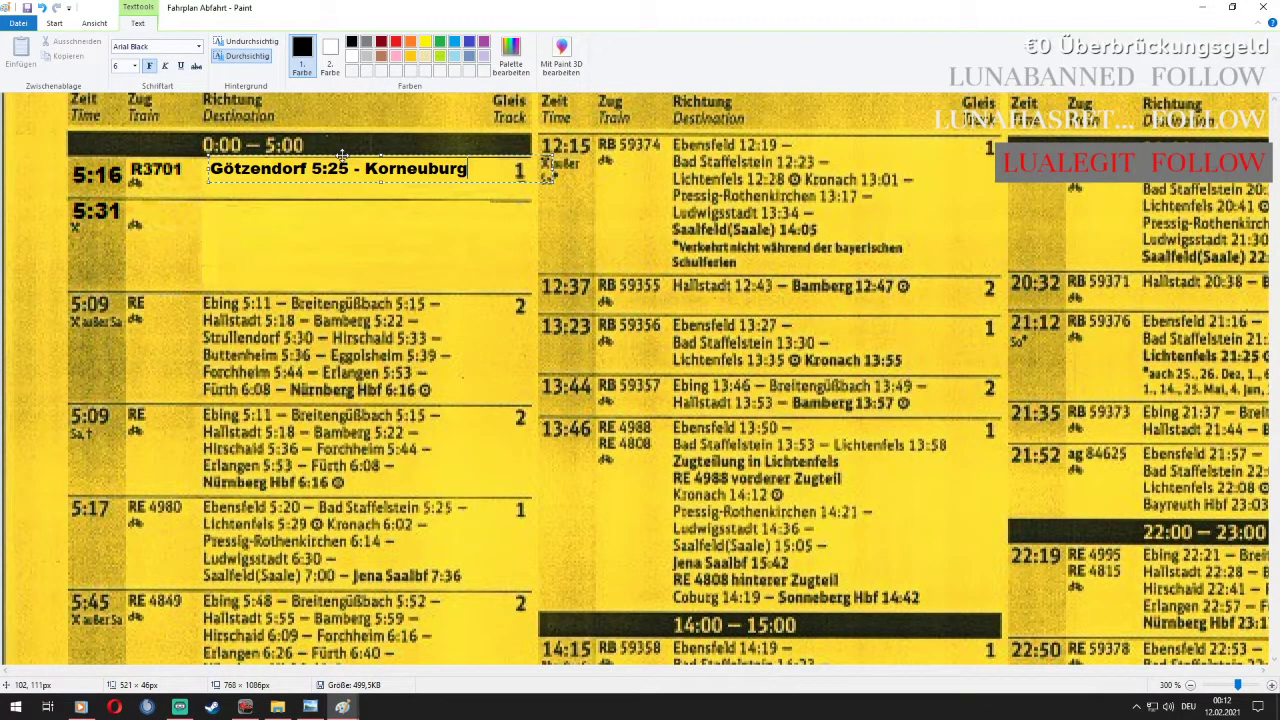
Remove the dash after Götzendorf 5:25 and move Korneuburg onto a second line
left_click(369, 169)
key("BackSpace")
key("BackSpace")
key("BackSpace")
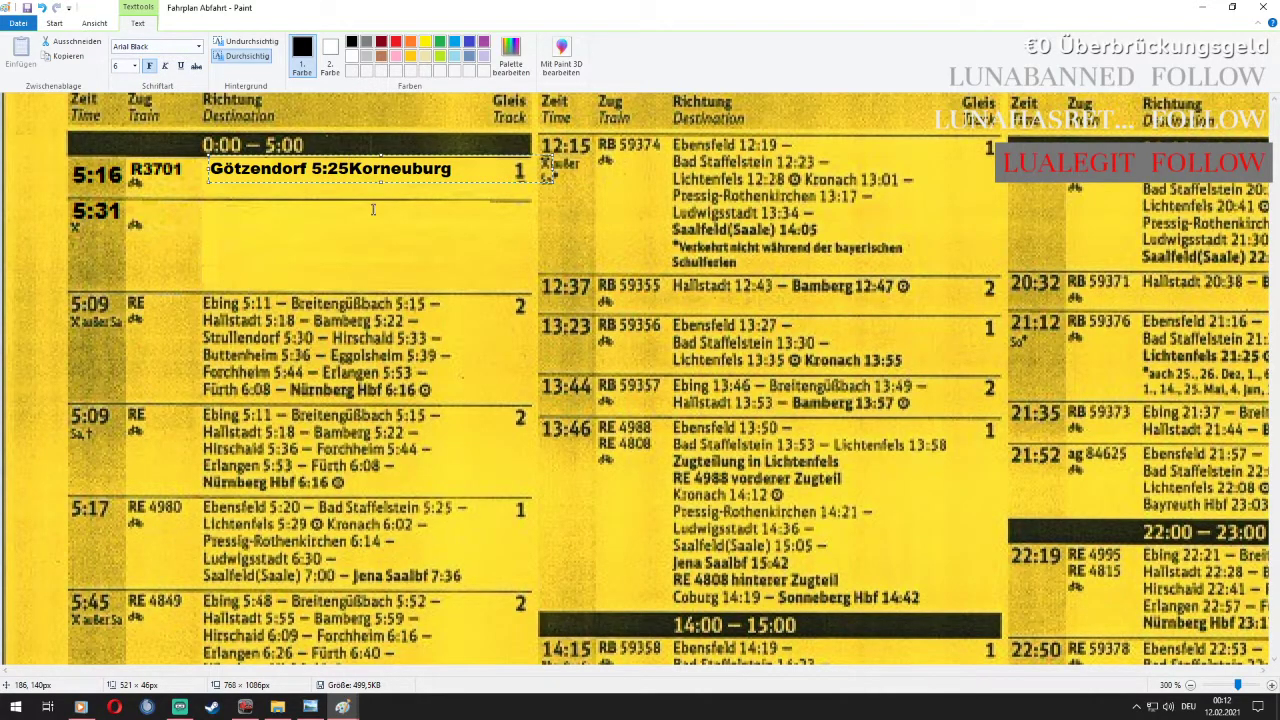
key("Return")
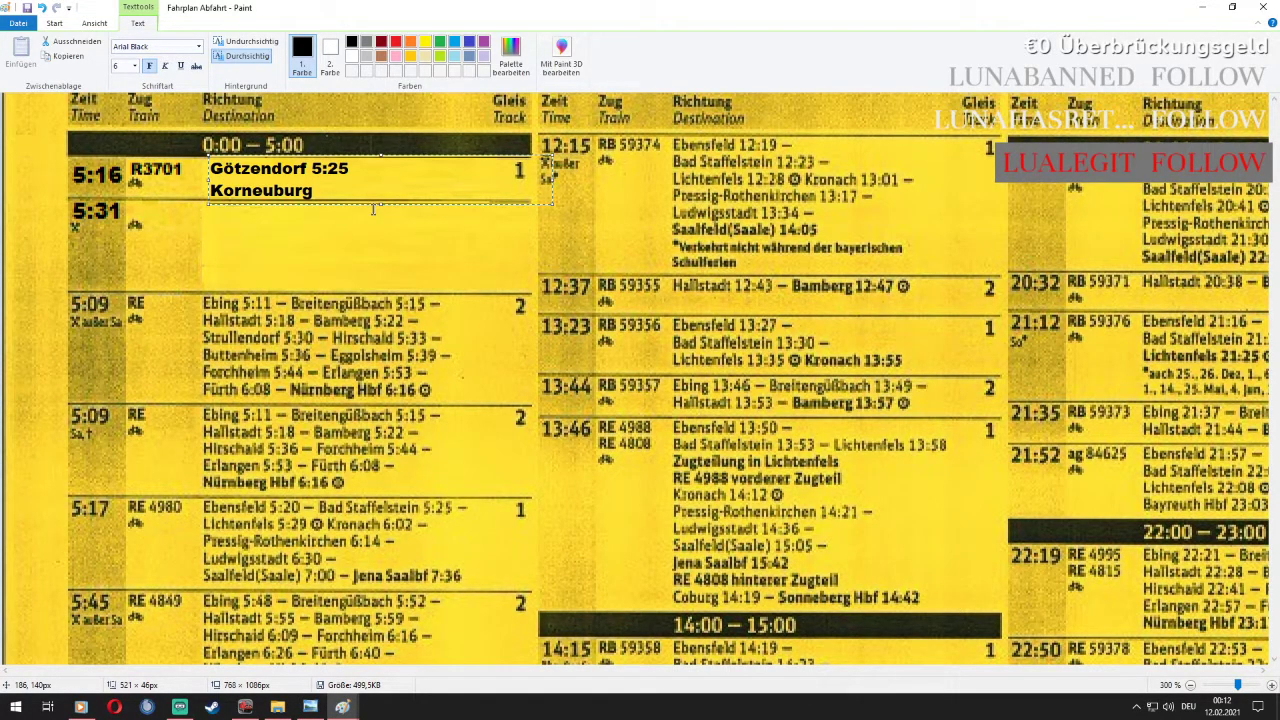
Change the second destination line of the 5:16 entry to "K.-Siedlung"
type("-siedlung")
key("Left")
key("Left")
key("Left")
key("Left")
key("Left")
key("Left")
key("Left")
key("BackSpace")
key("BackSpace")
key("BackSpace")
key("BackSpace")
key("BackSpace")
key("BackSpace")
key("BackSpace")
key("BackSpace")
key("BackSpace")
key("BackSpace")
key("BackSpace")
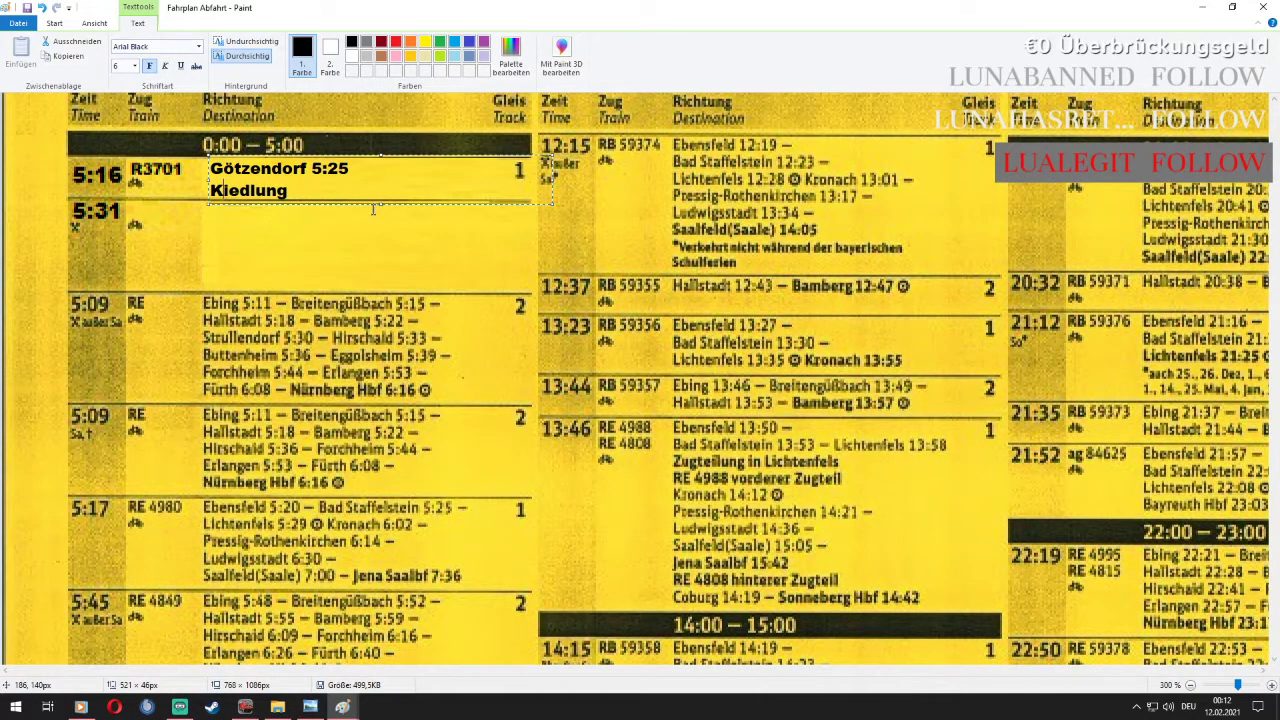
type(".-S")
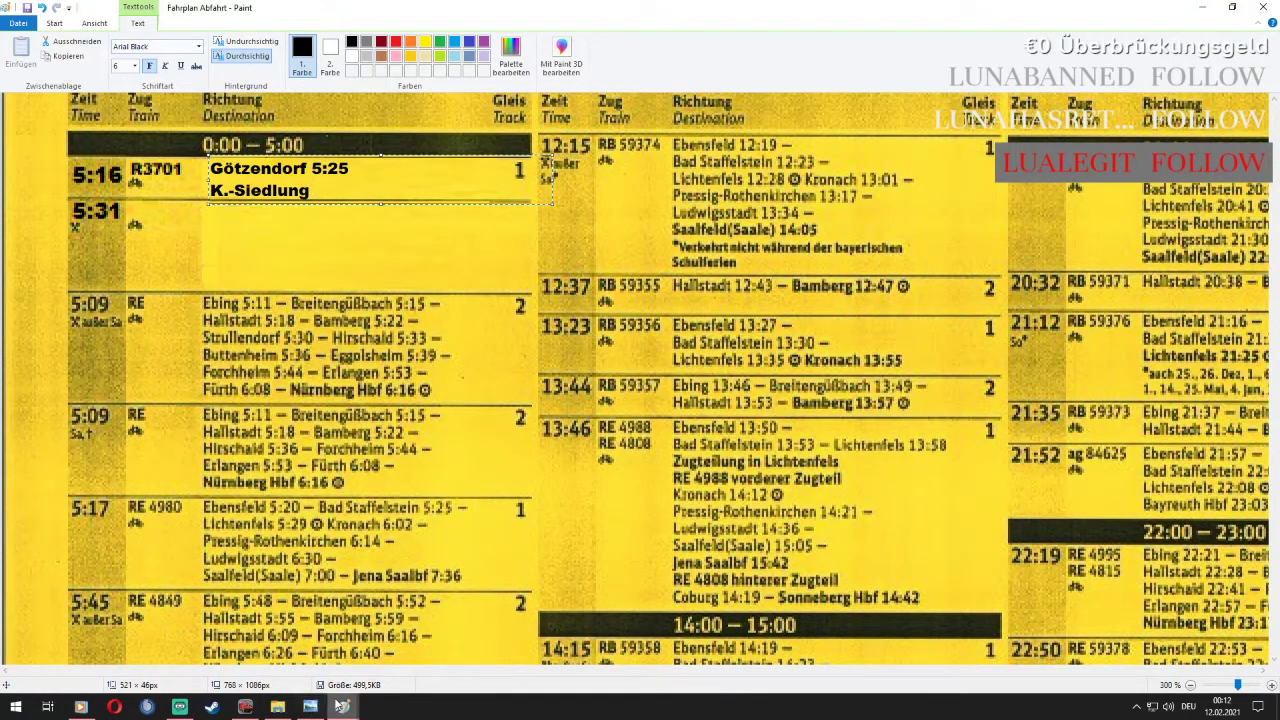
Switch to EEP and look up the ÖBB R37 Wasserhausen Hbf <> Korneuburg Zug2 departure times following the 05:16:40 entry
left_click(257, 710)
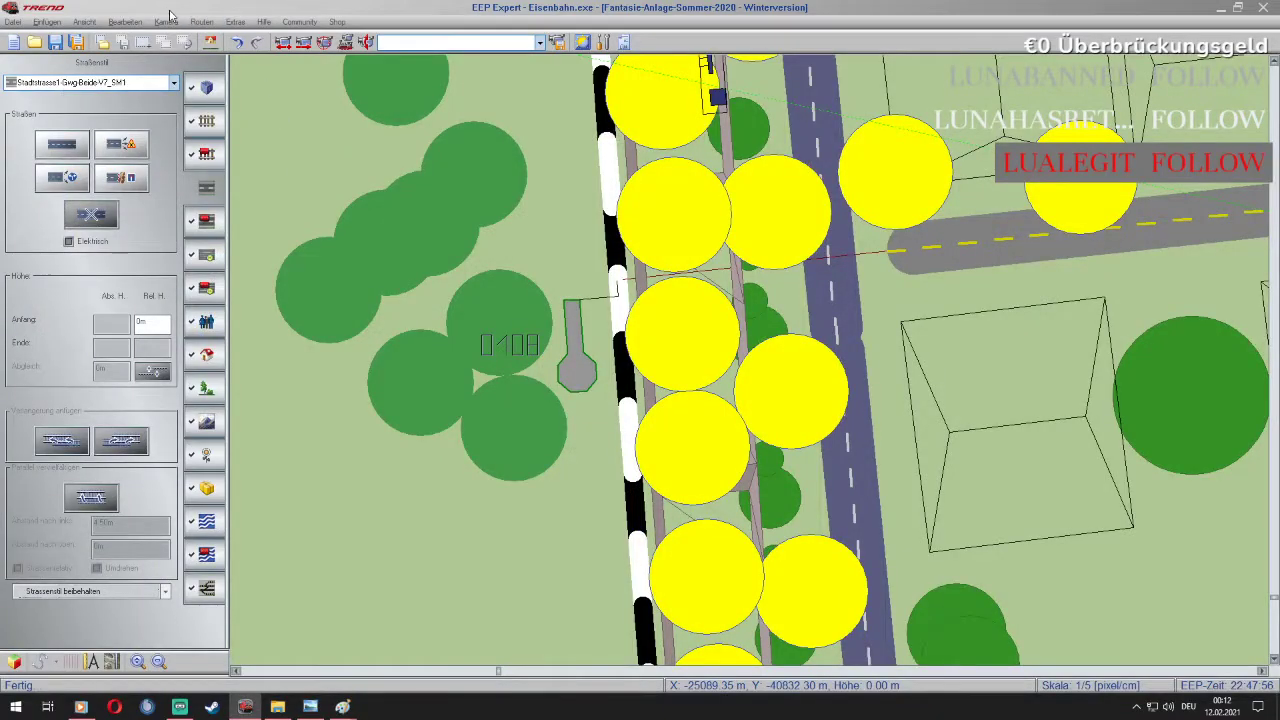
left_click(201, 22)
left_click(224, 48)
left_click(435, 306)
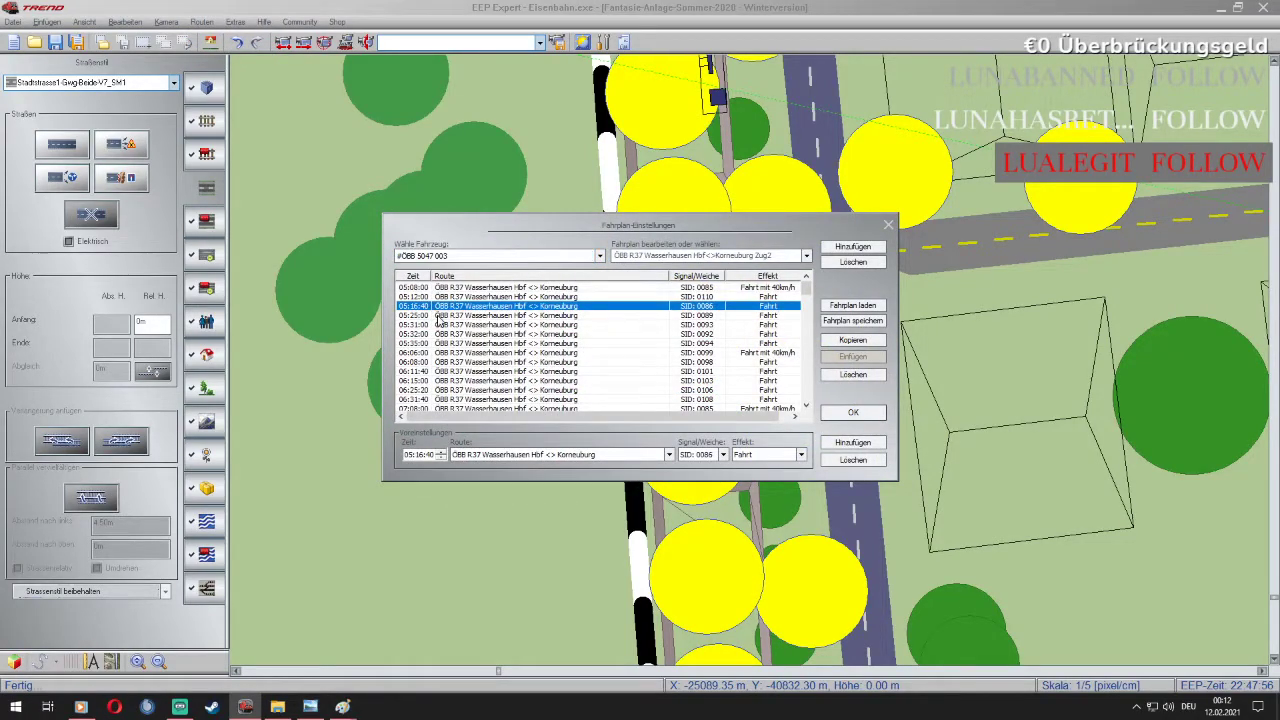
left_click(438, 316)
left_click(438, 326)
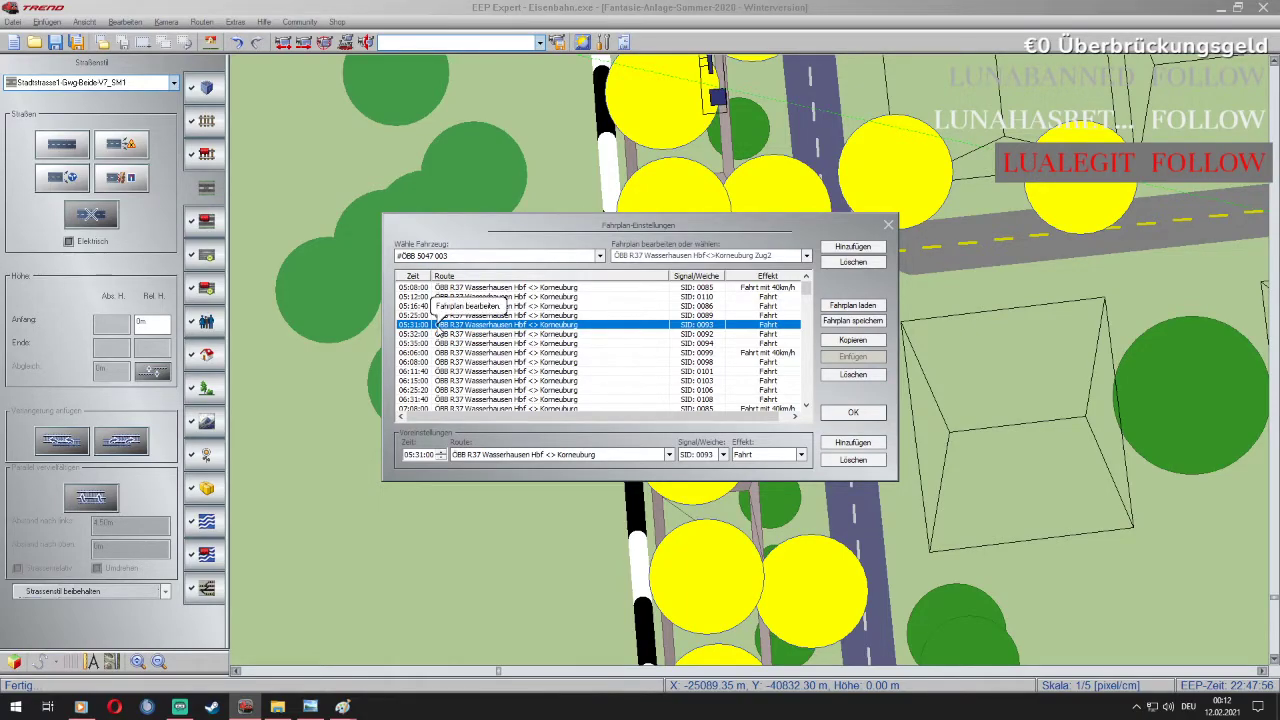
left_click(440, 334)
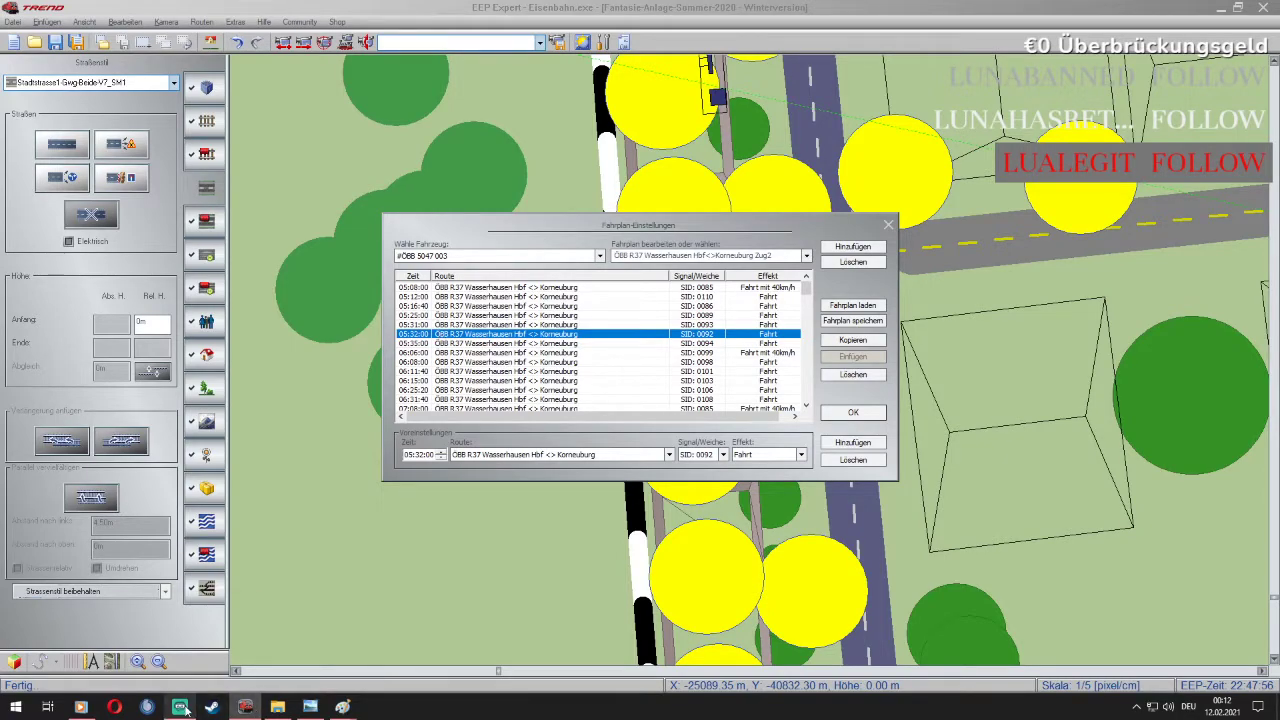
Switch back to the Fahrplan Abfahrt image in Paint and extend the second destination line to "K.-Siedlung 5:32 - Korneuburg"
mouse_move(316, 708)
left_click(490, 640)
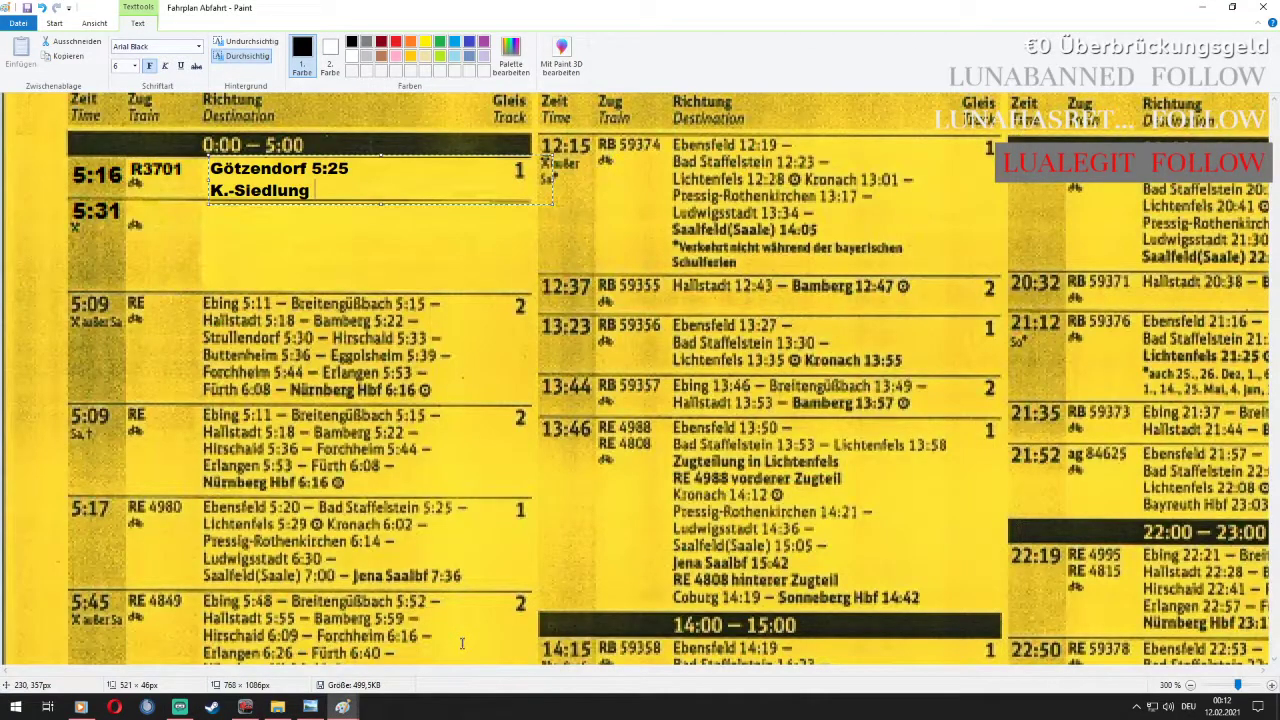
type("5:32 - Korneuburg")
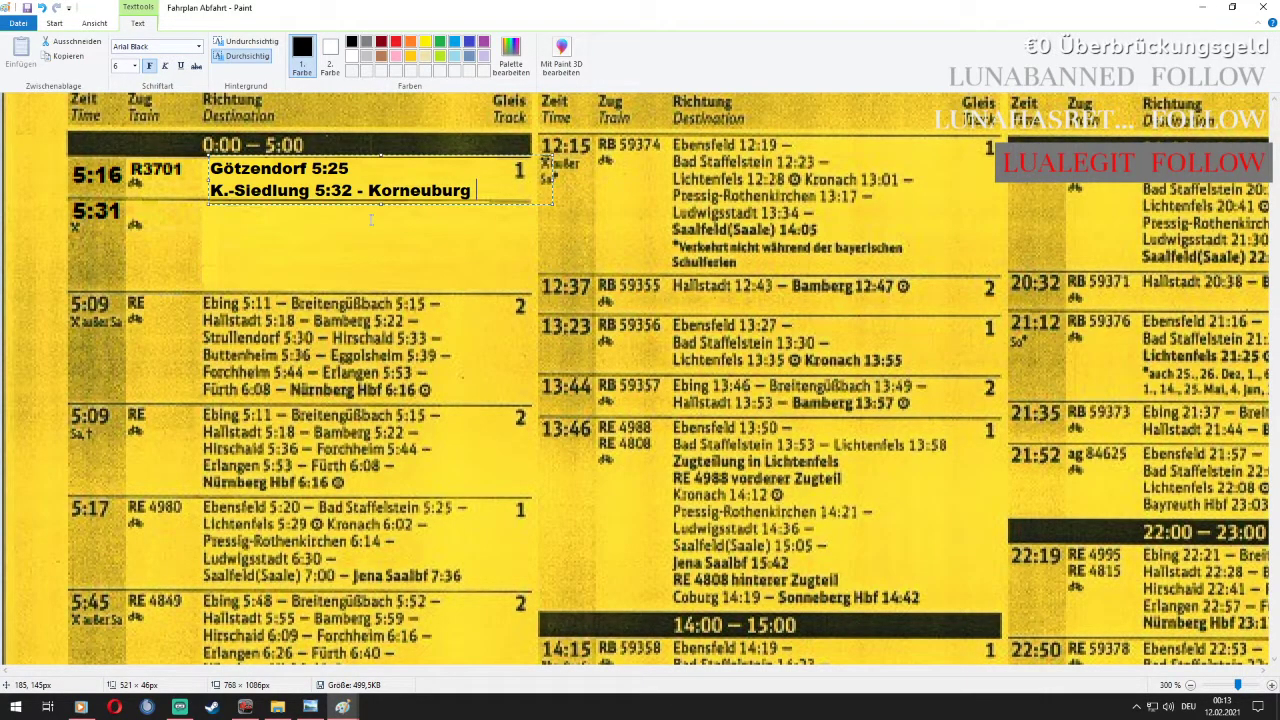
type(" 5")
type(":")
type("38")
key("BackSpace")
key("BackSpace")
key("BackSpace")
key("BackSpace")
Join K.-Siedlung 5:32 to Götzendorf 5:25 on the first line with a dash, and drop the dash at the line's end
left_click(213, 197)
key("BackSpace")
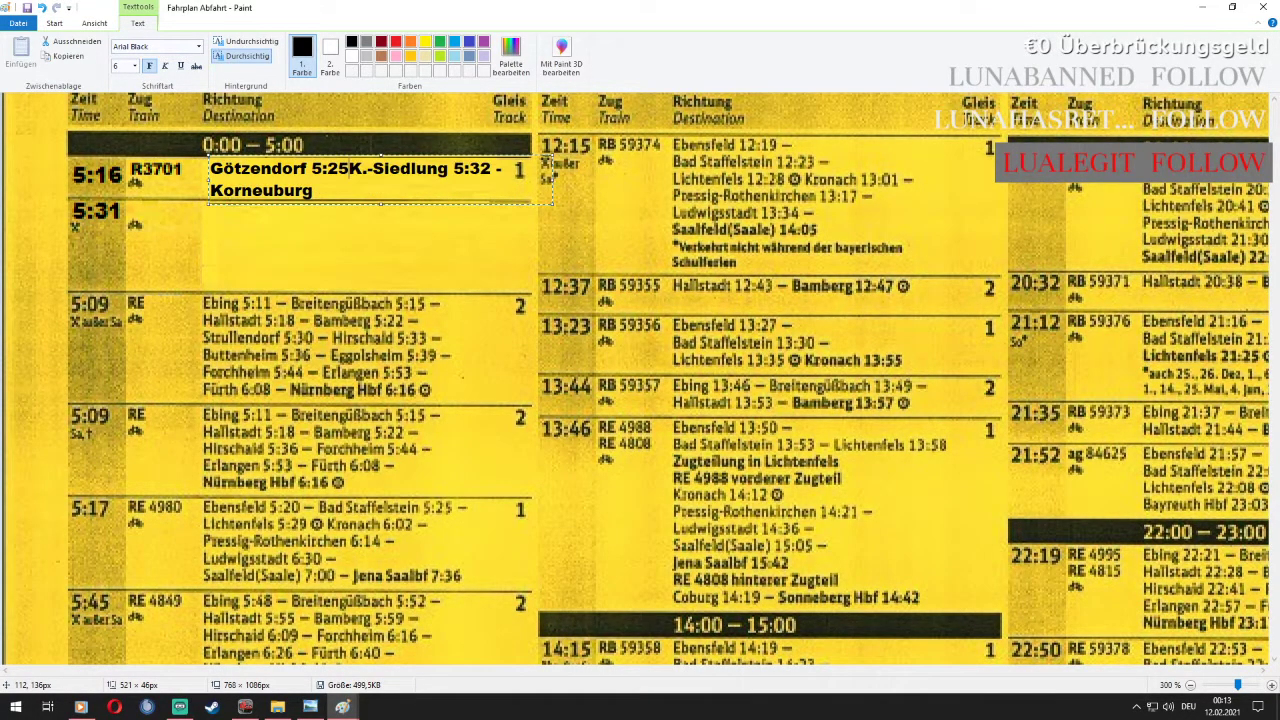
type("-")
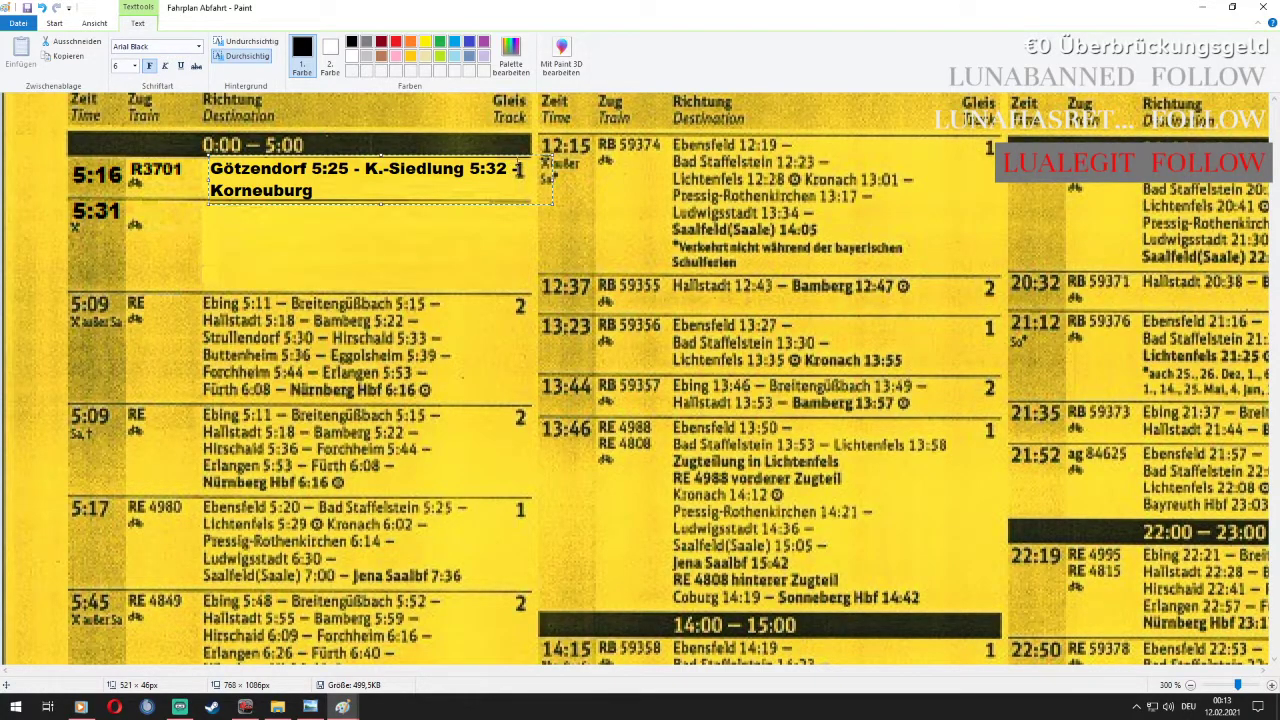
key("BackSpace")
Complete the second destination line as "Korneuburg Mitte 5:35 - Korneuburg"
type("Korneuburg Mitte")
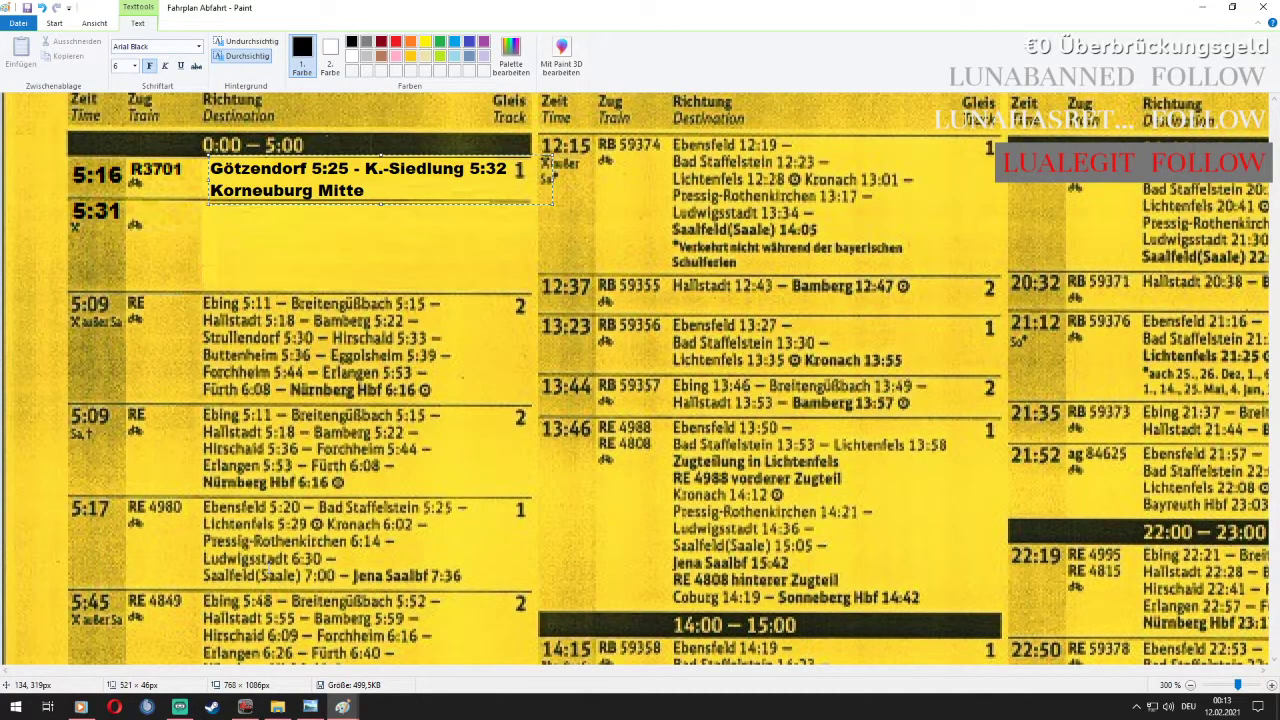
mouse_move(342, 707)
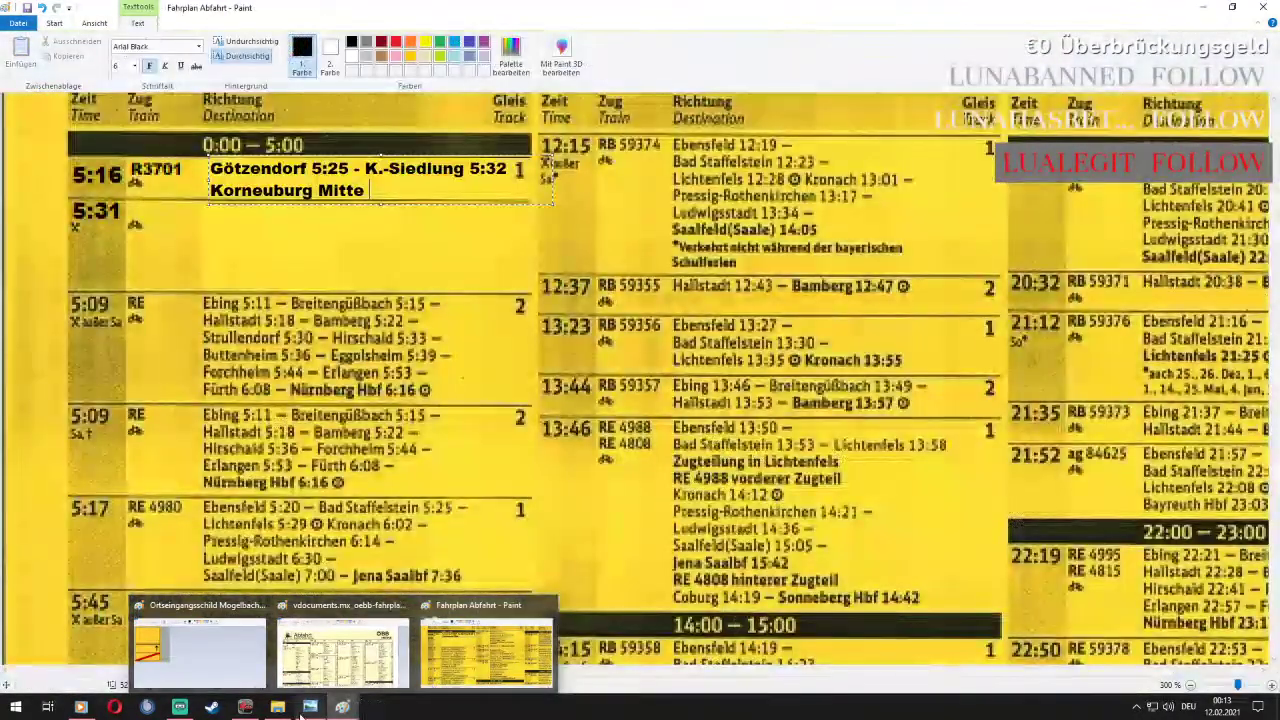
mouse_move(245, 707)
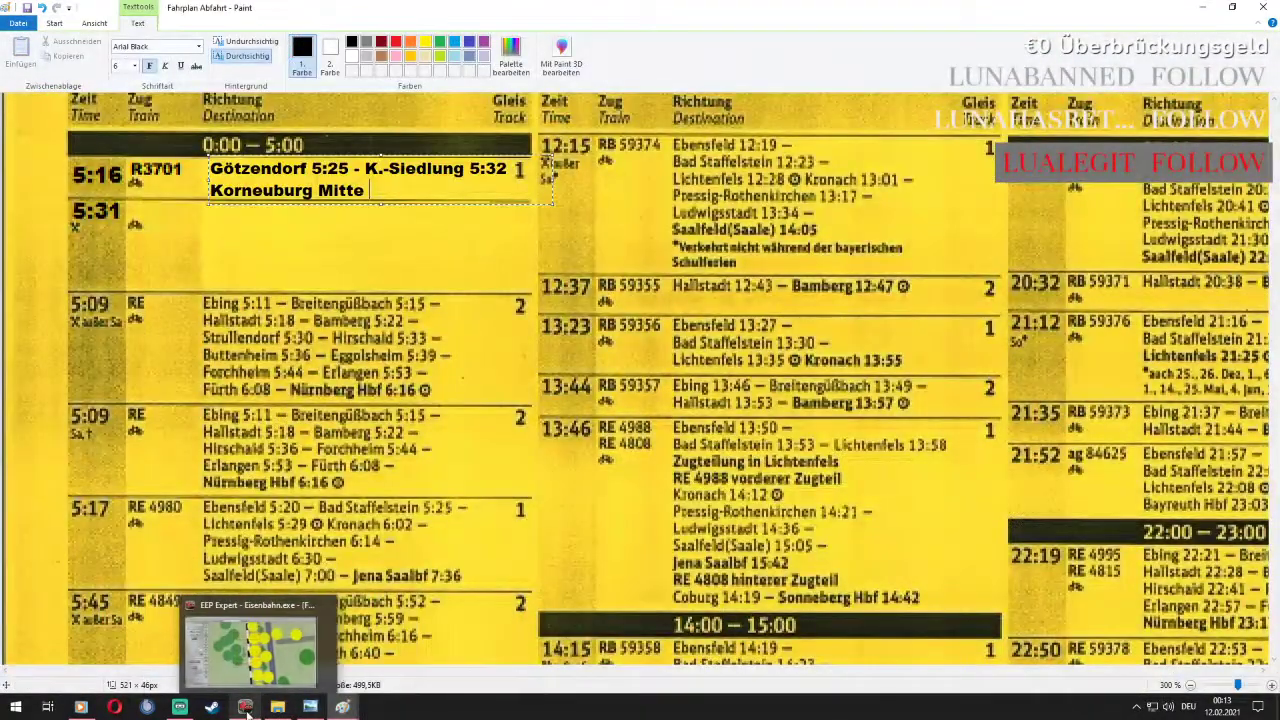
mouse_move(263, 665)
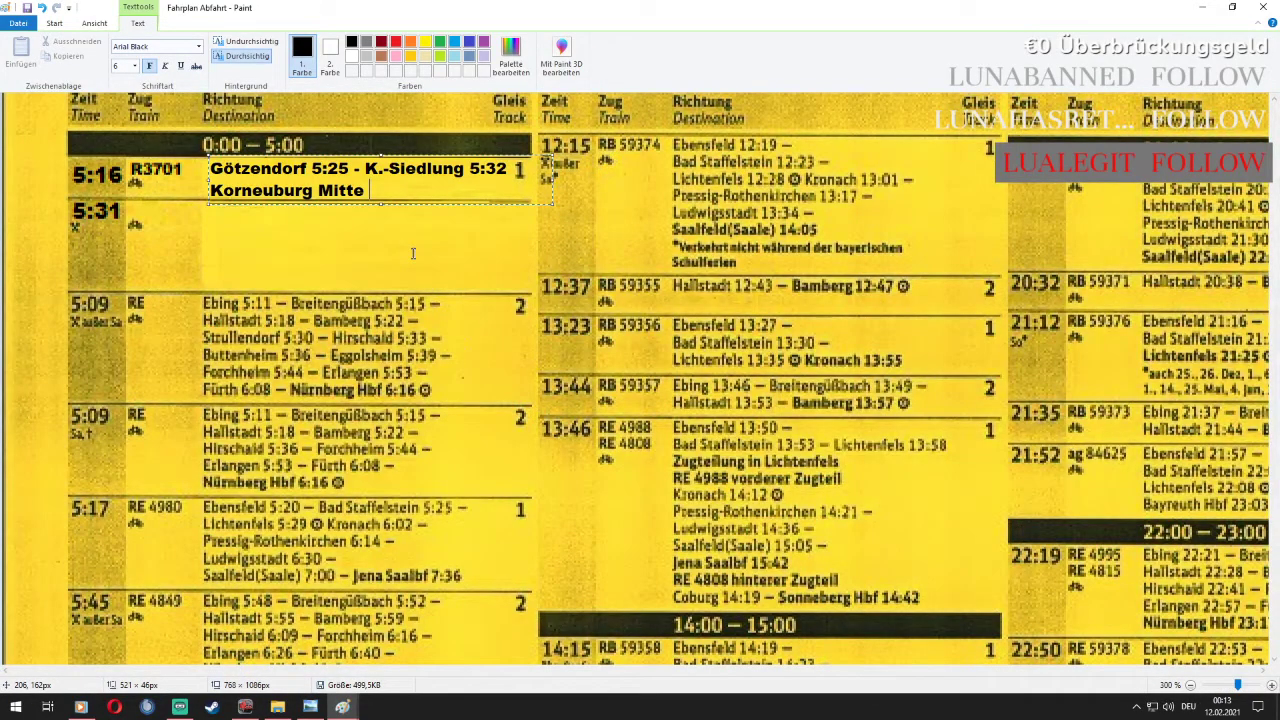
type("5:35 - Korneu")
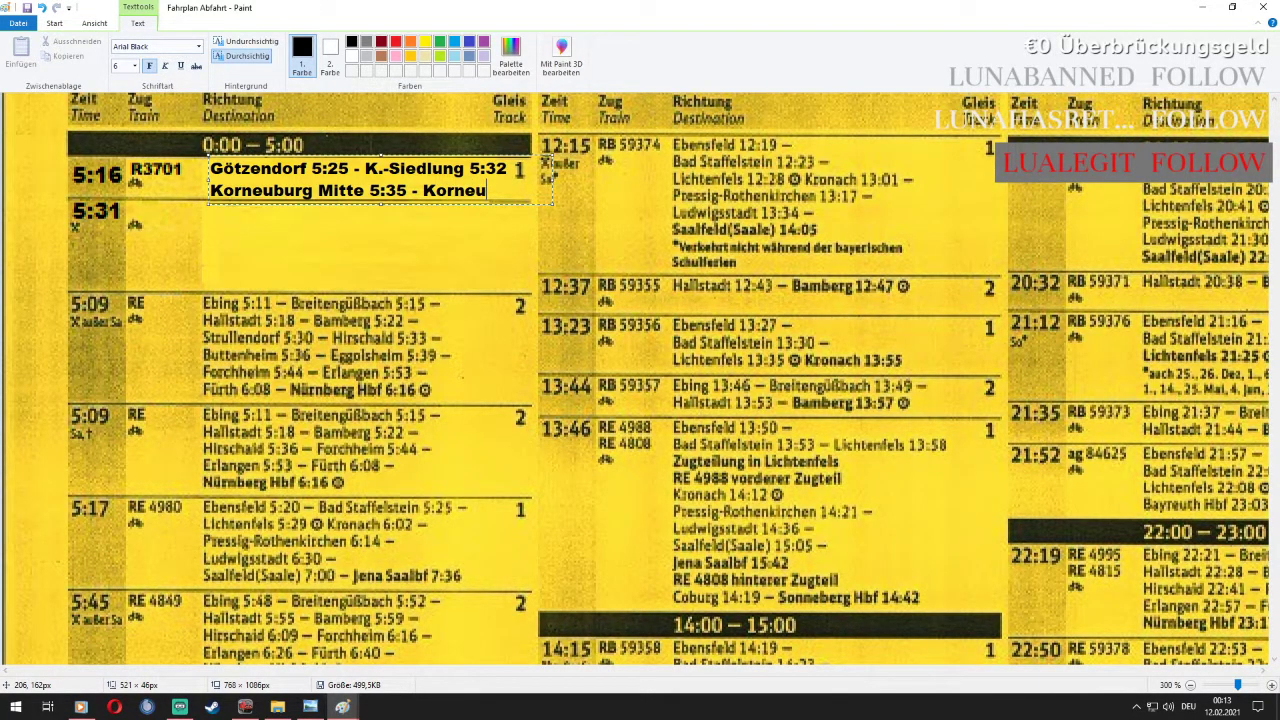
type("burg")
Shorten Korneuburg Mitte to "K. Mitte" at the start of the second line and end the line with "Korneuburg Hbf 5:40"
key("ctrl+a")
key("BackSpace")
key("BackSpace")
key("BackSpace")
key("BackSpace")
key("BackSpace")
key("BackSpace")
key("BackSpace")
key("BackSpace")
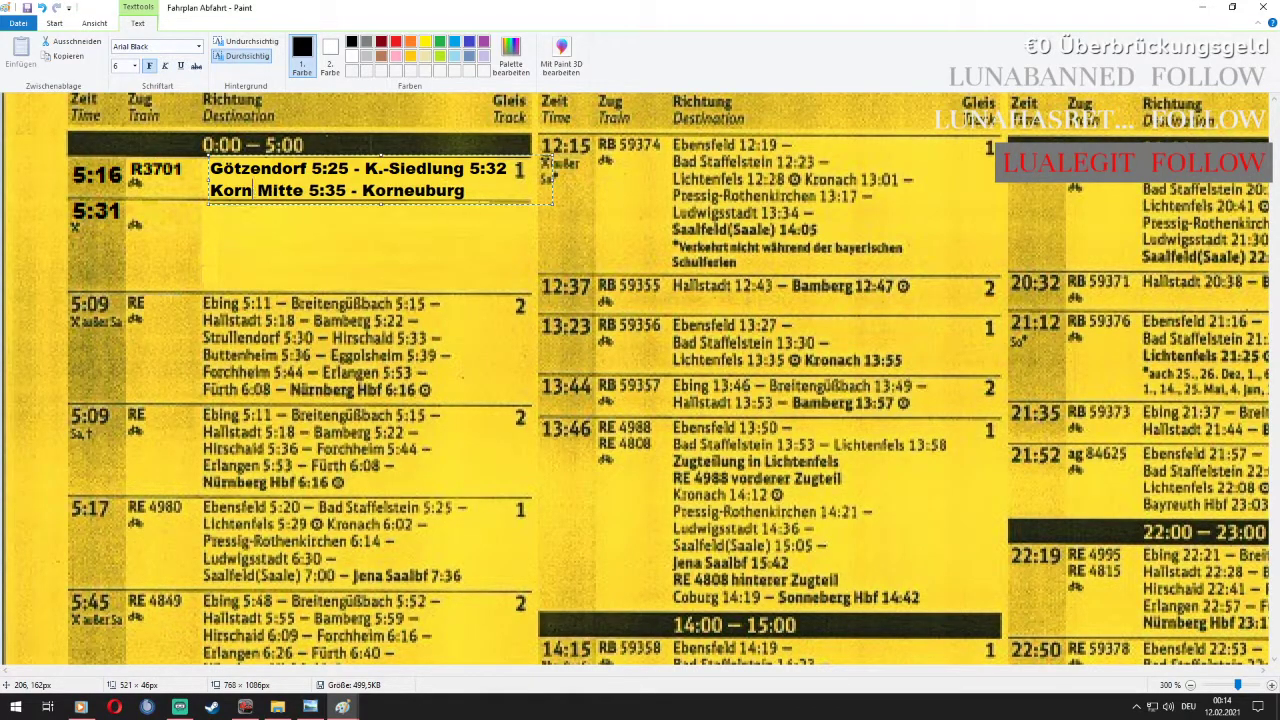
key("BackSpace")
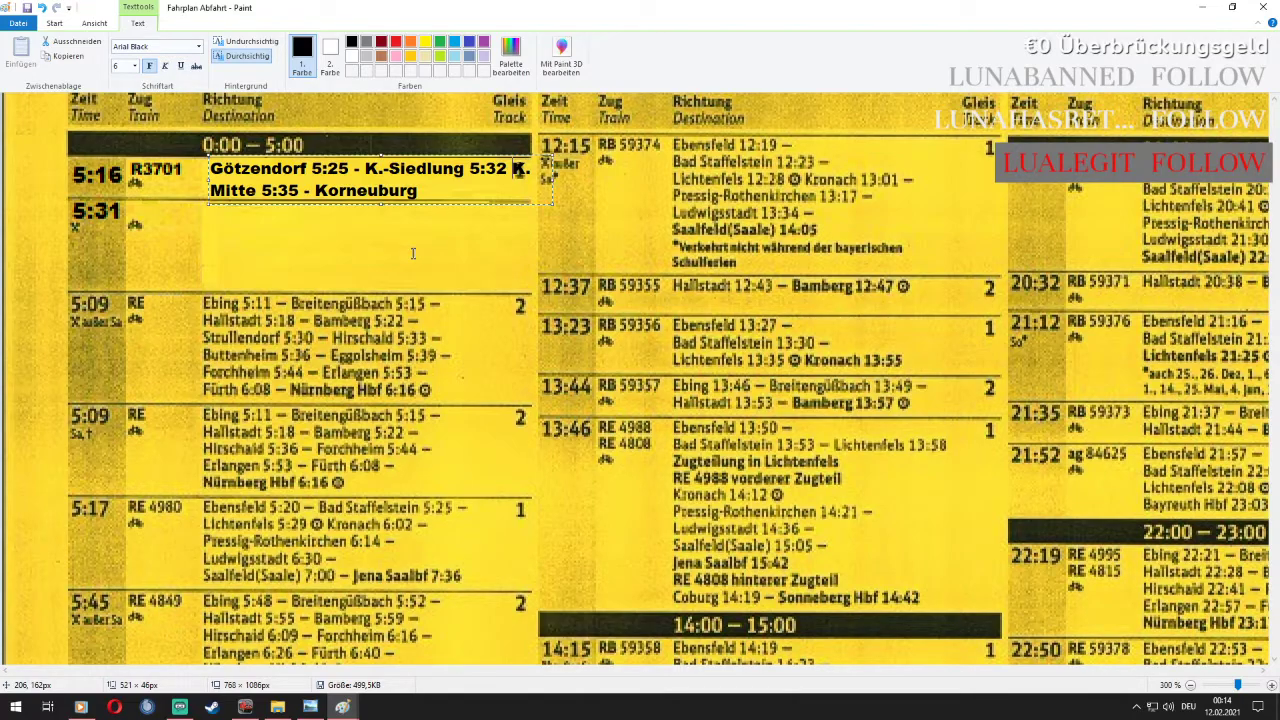
key("Return")
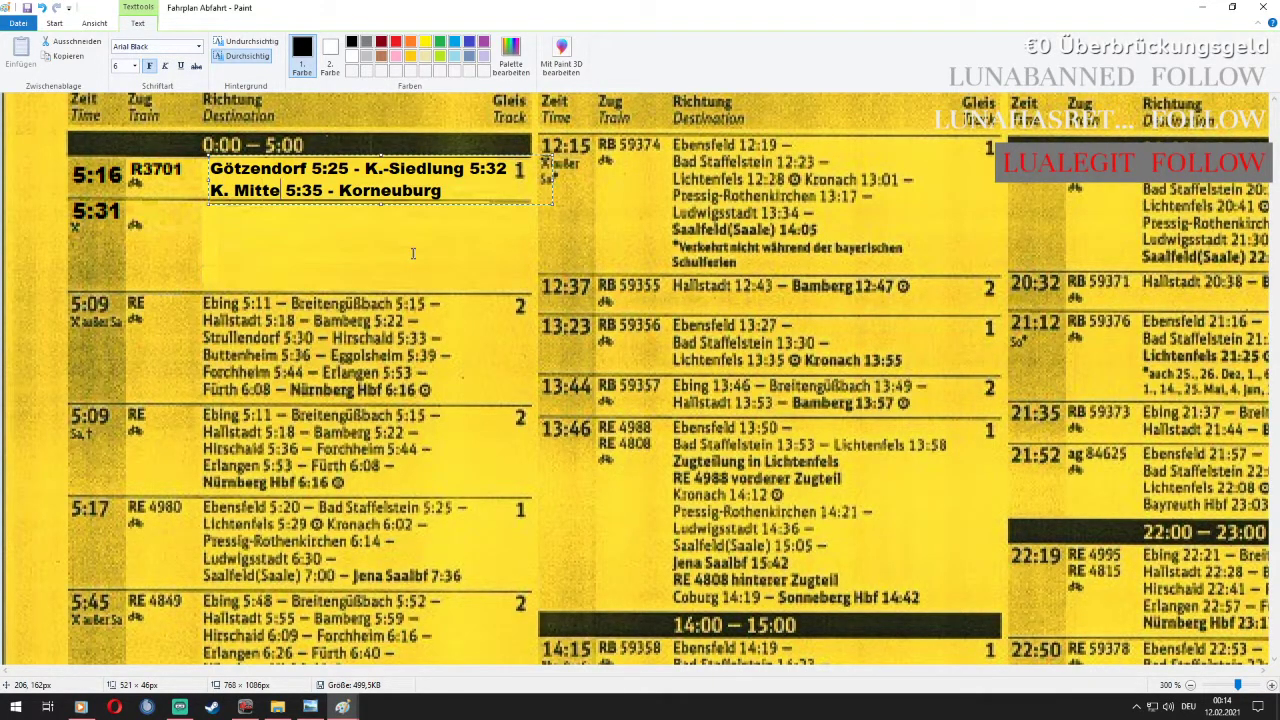
type("Hbf 5:40")
Reduce both destination lines of the 5:16 row to text size 5 and fix the text in place
left_click_drag(528, 192, 200, 154)
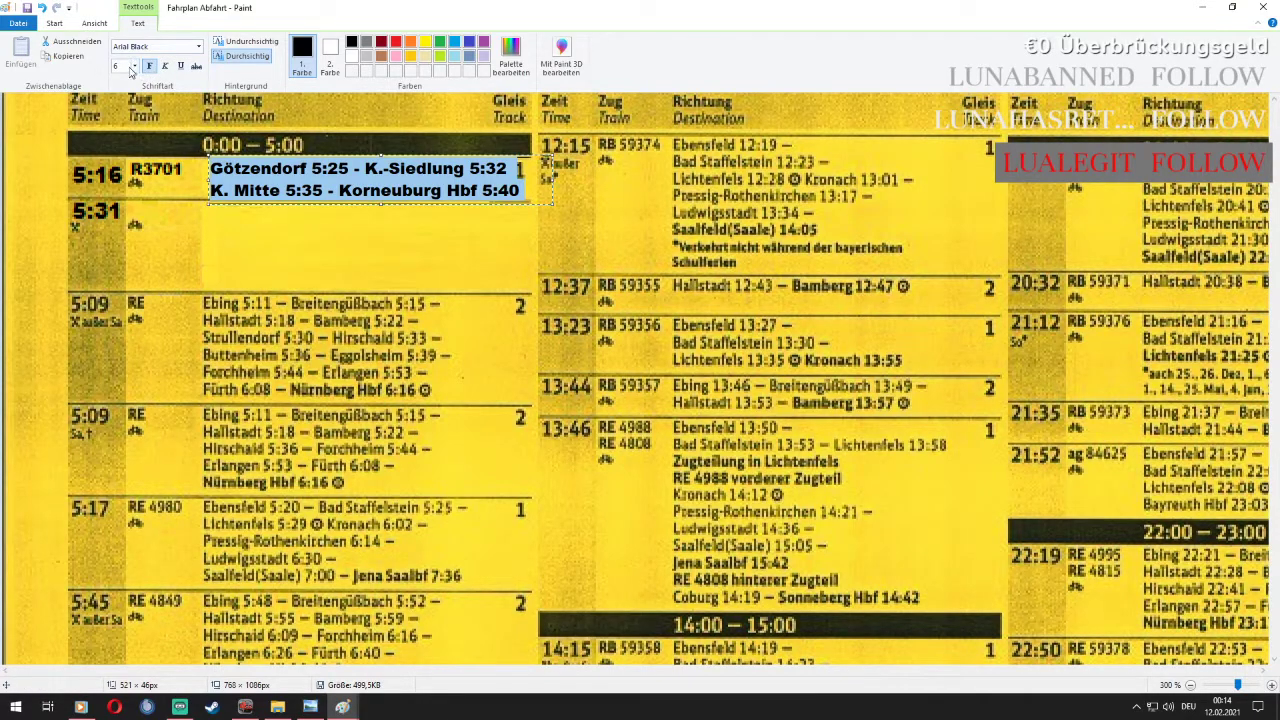
key("Return")
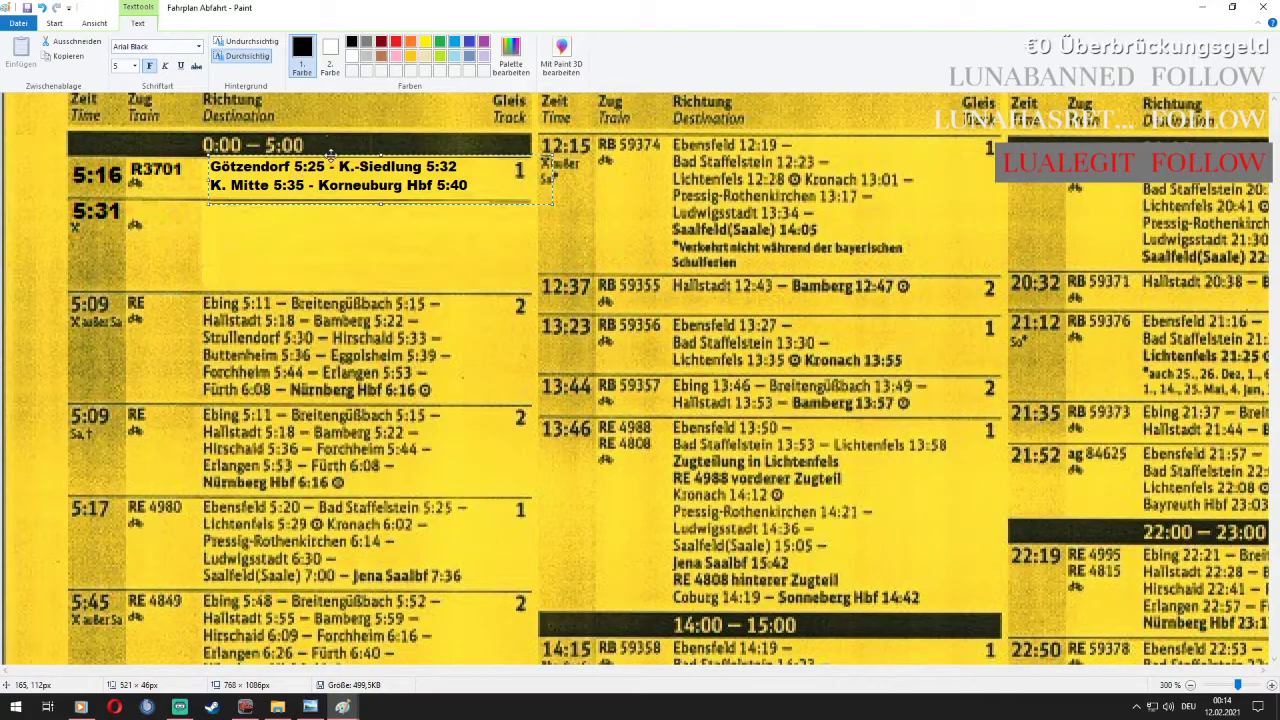
left_click_drag(331, 157, 331, 156)
left_click(345, 240)
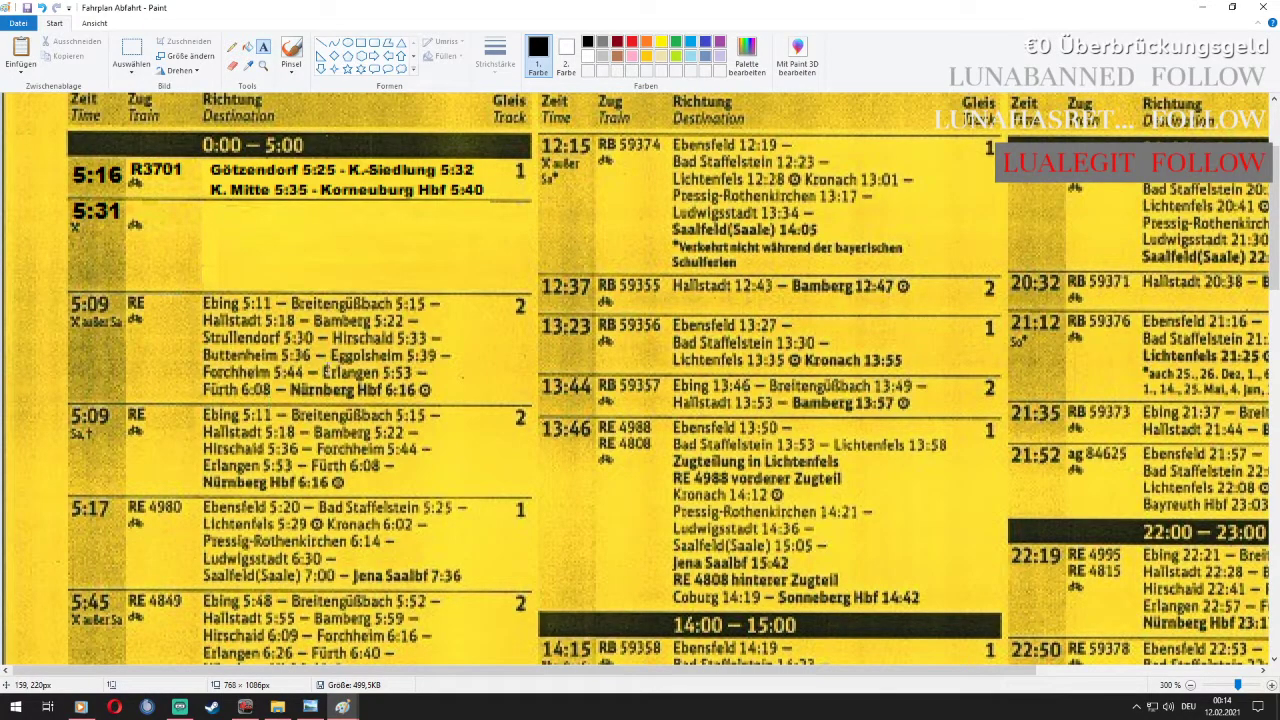
Try to duplicate the round symbol behind Nürnberg Hbf 6:16 in the first 5:09 row by copying and pasting it, and undo the paste
left_click(141, 57)
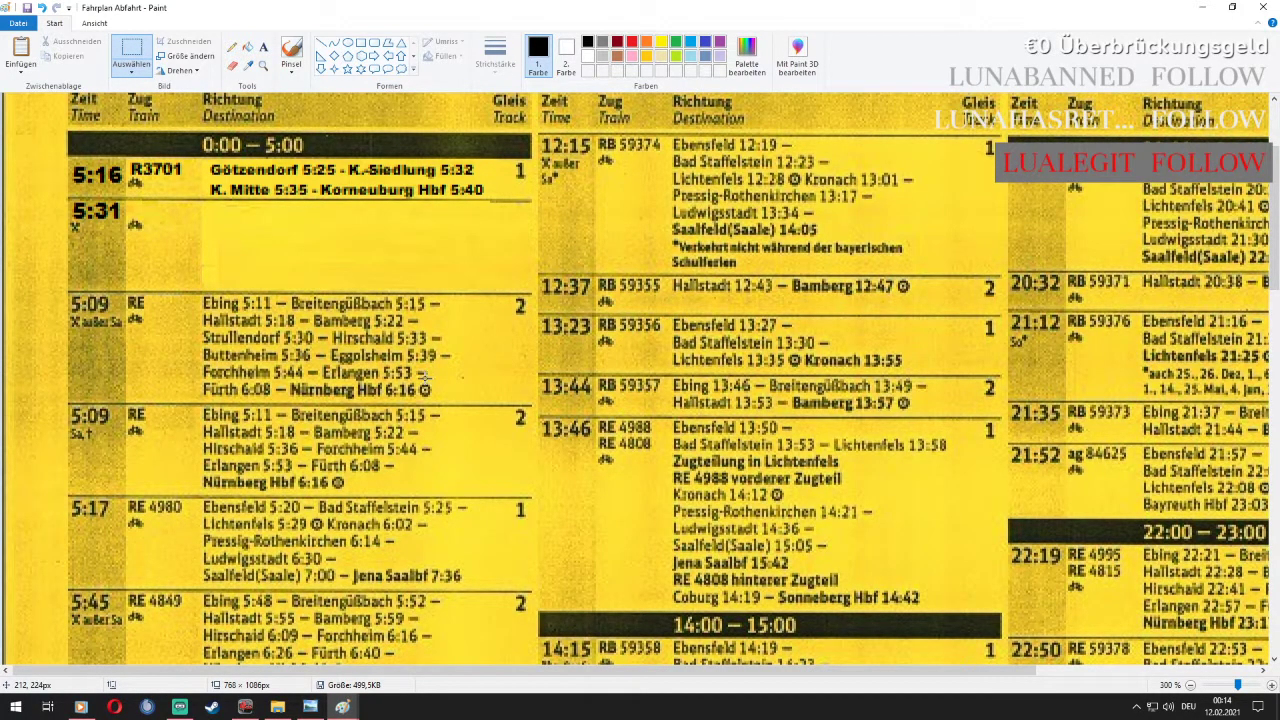
left_click_drag(418, 377, 431, 395)
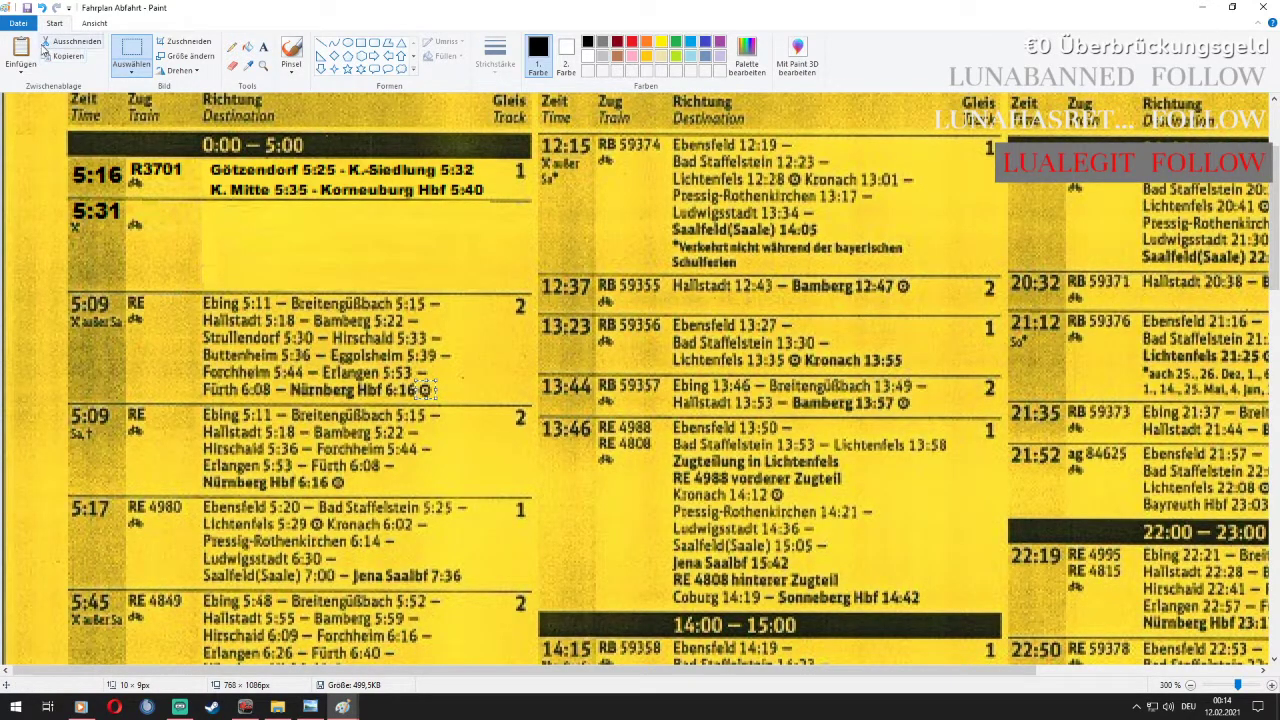
left_click(41, 52)
left_click(20, 46)
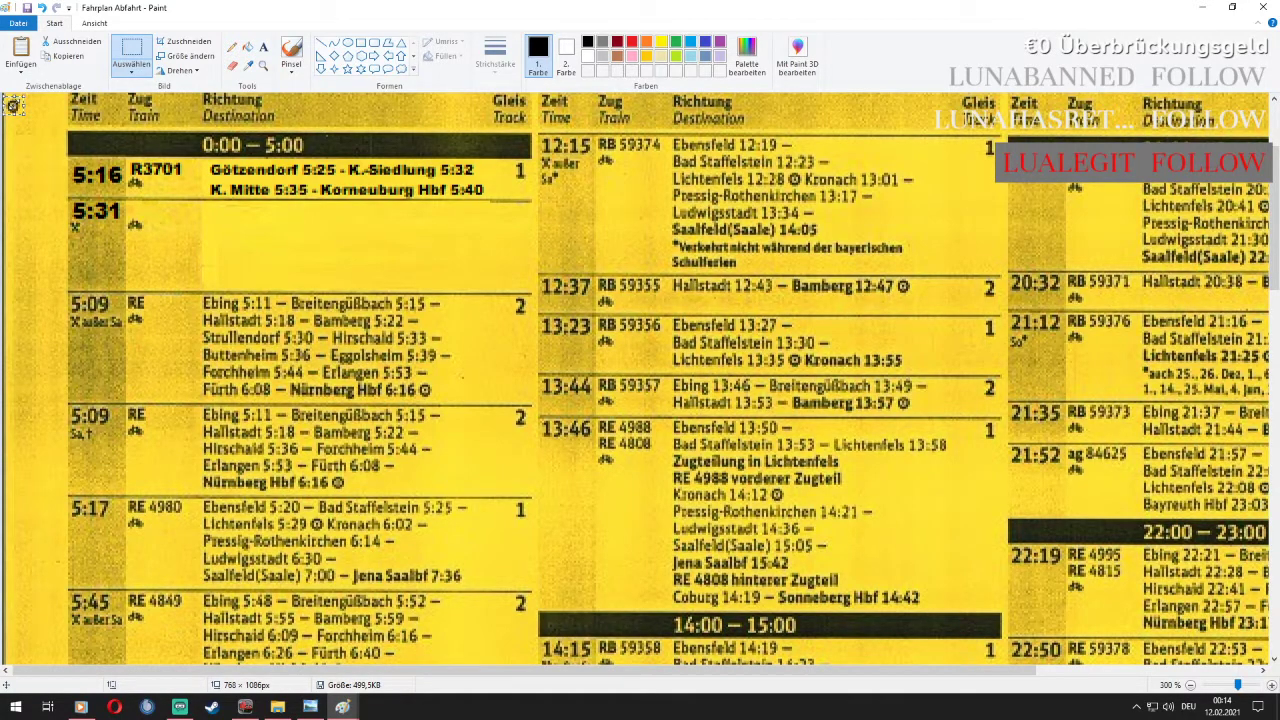
left_click_drag(16, 108, 36, 93)
left_click(41, 8)
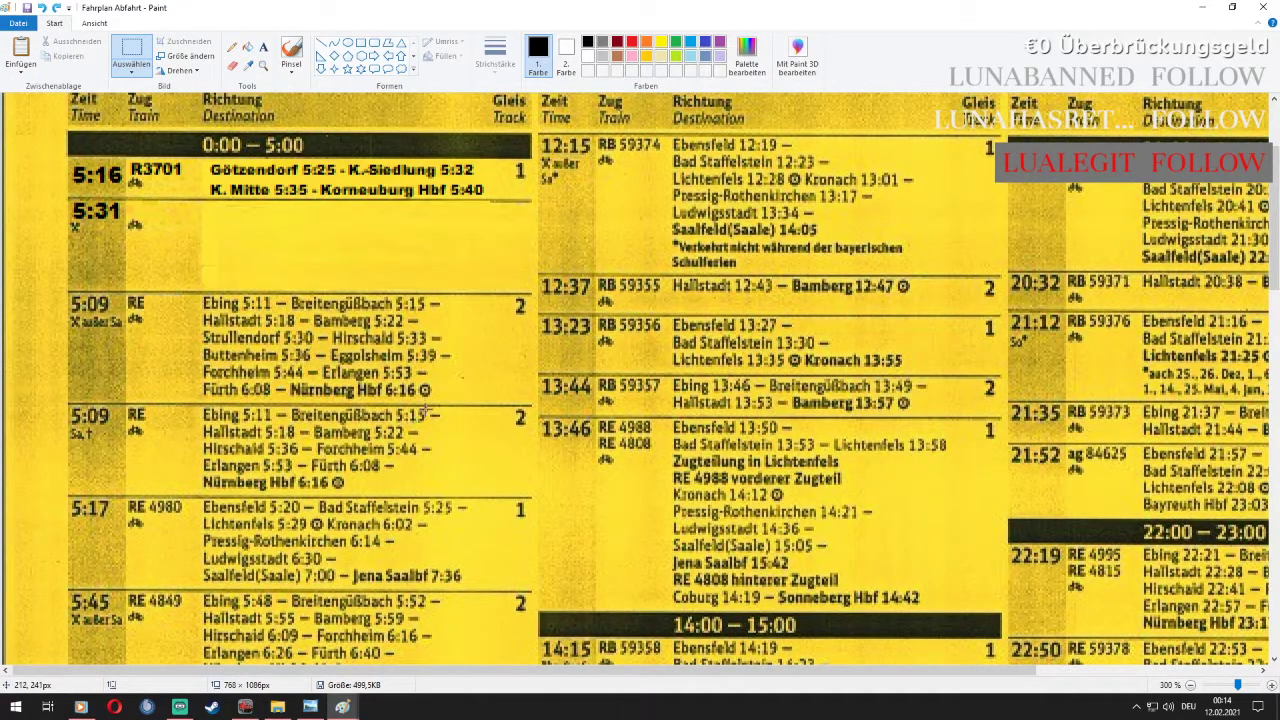
Try to cut the round symbol behind Nürnberg Hbf 6:16 and paste it for the spot after Korneuburg Hbf 5:40, and undo both changes
left_click_drag(434, 381, 418, 390)
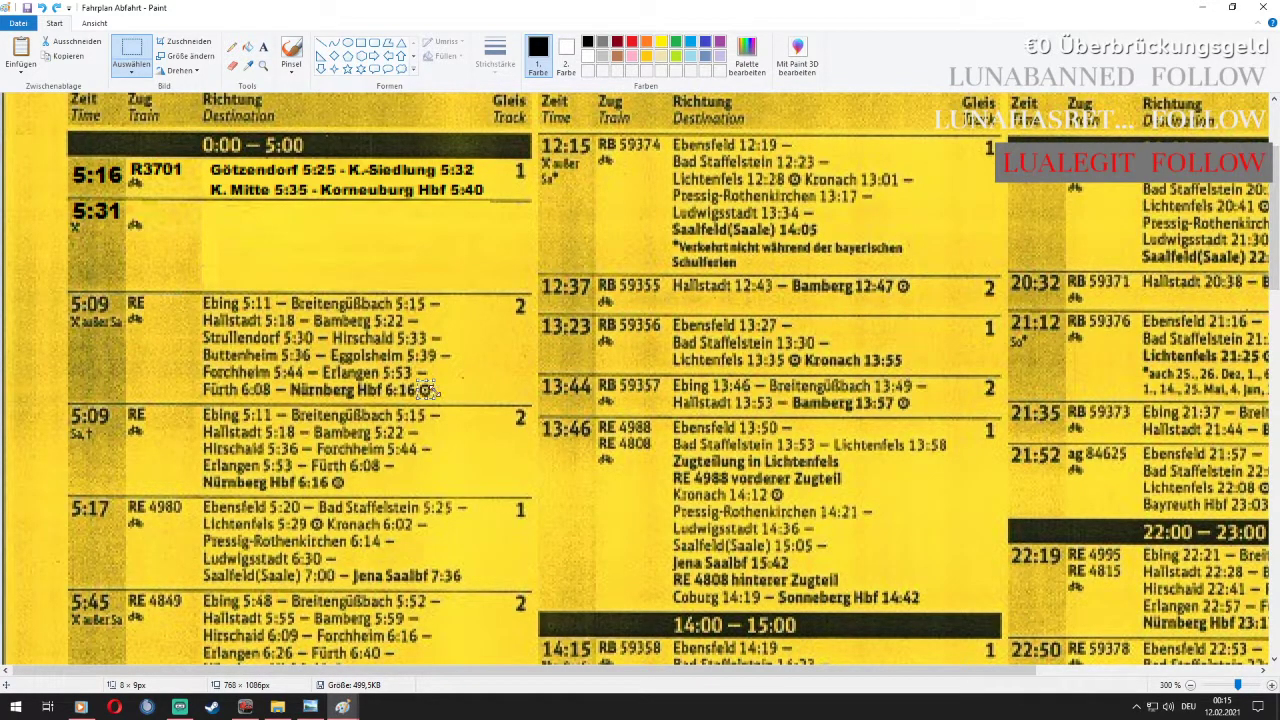
left_click(77, 41)
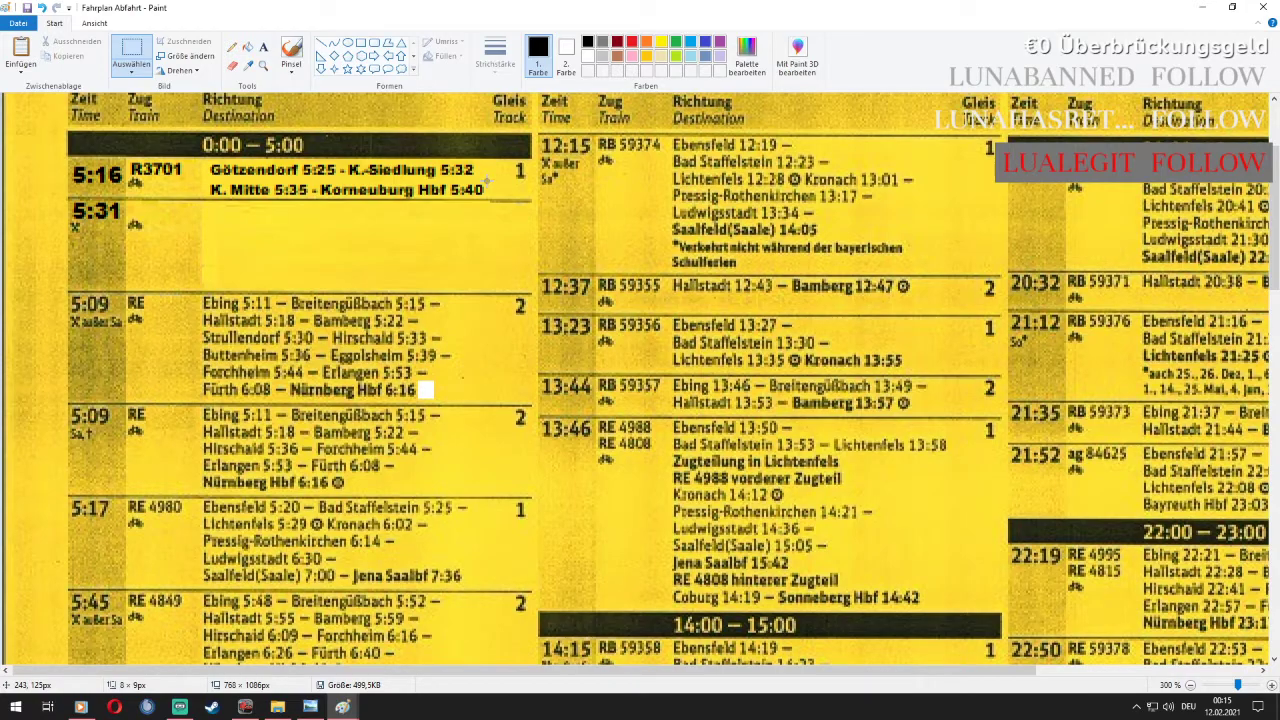
left_click_drag(487, 181, 511, 201)
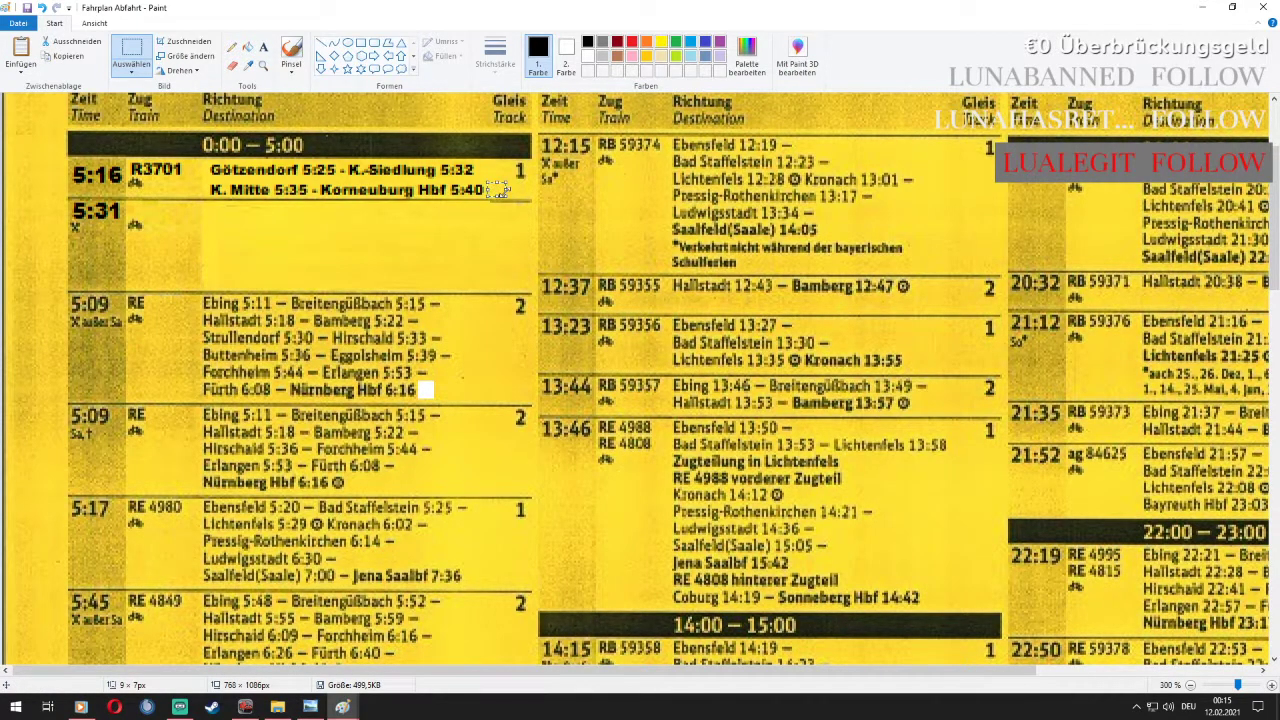
left_click(24, 52)
left_click_drag(7, 100, 63, 103)
left_click(43, 10)
left_click(43, 10)
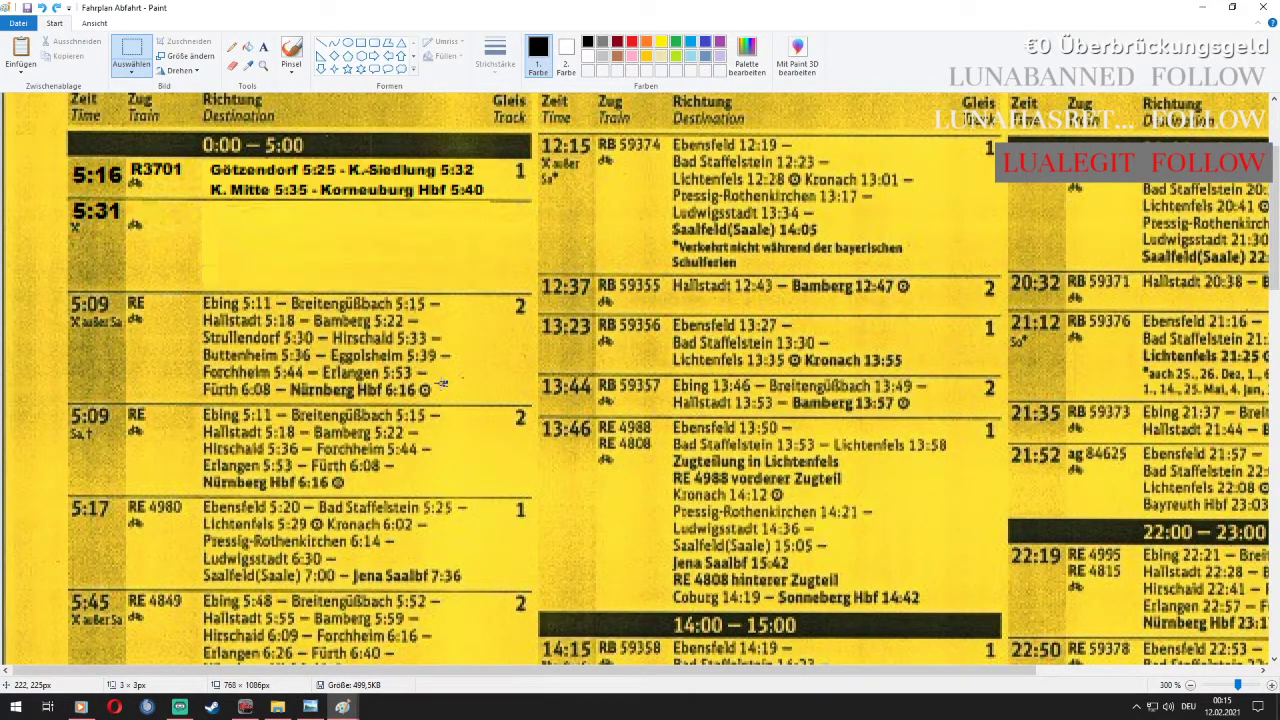
Try to move the round symbol from behind Nürnberg Hbf 6:16 to directly after Korneuburg Hbf 5:40, and return it to its original place
left_click_drag(418, 398, 436, 379)
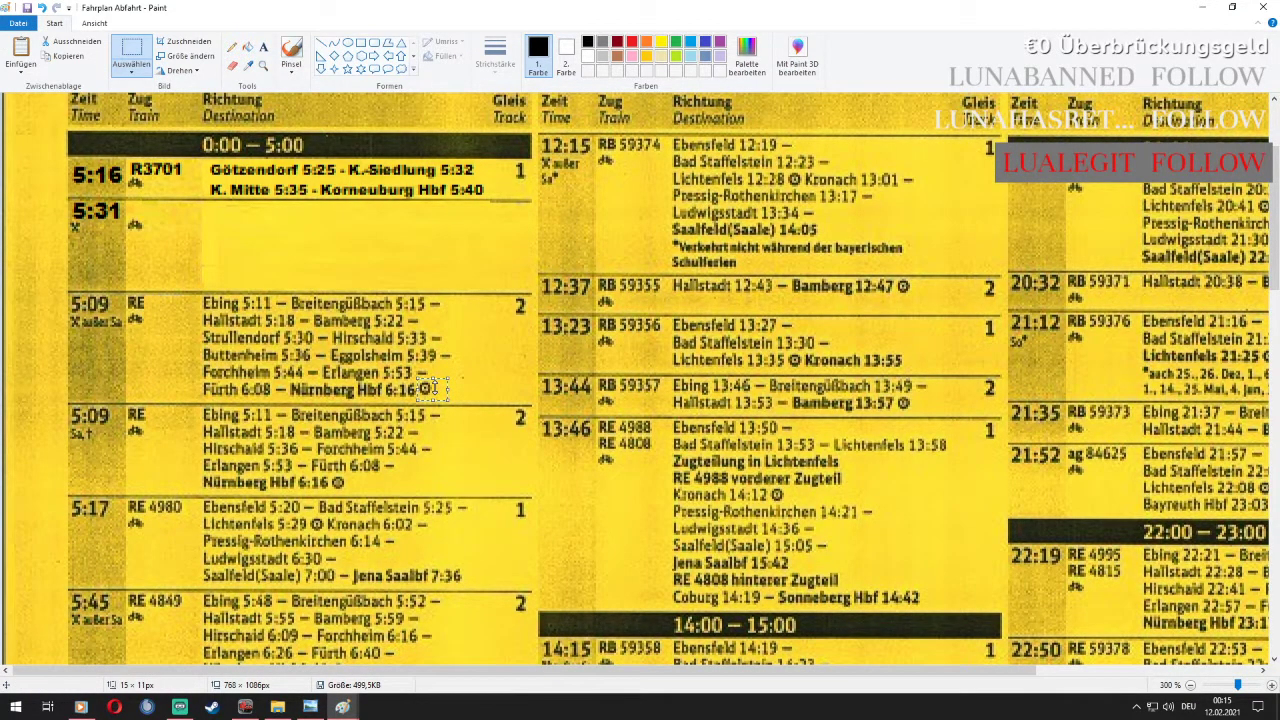
key("Delete")
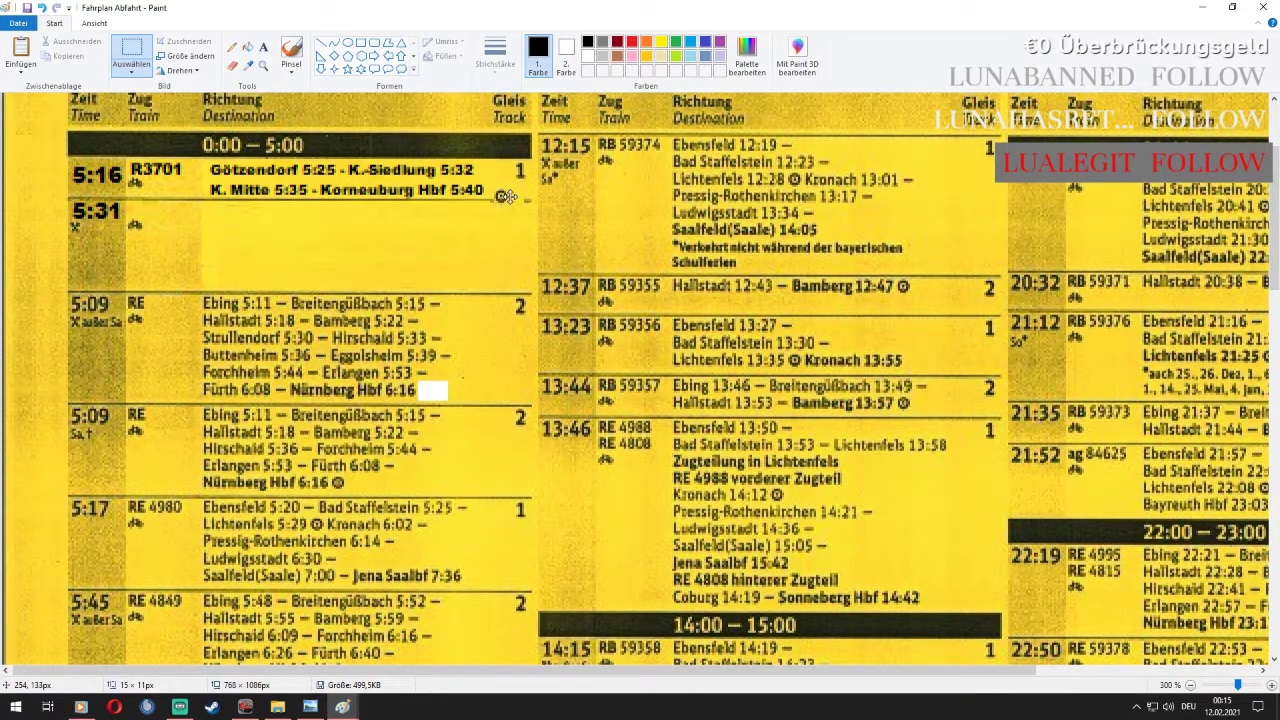
left_click_drag(486, 198, 515, 185)
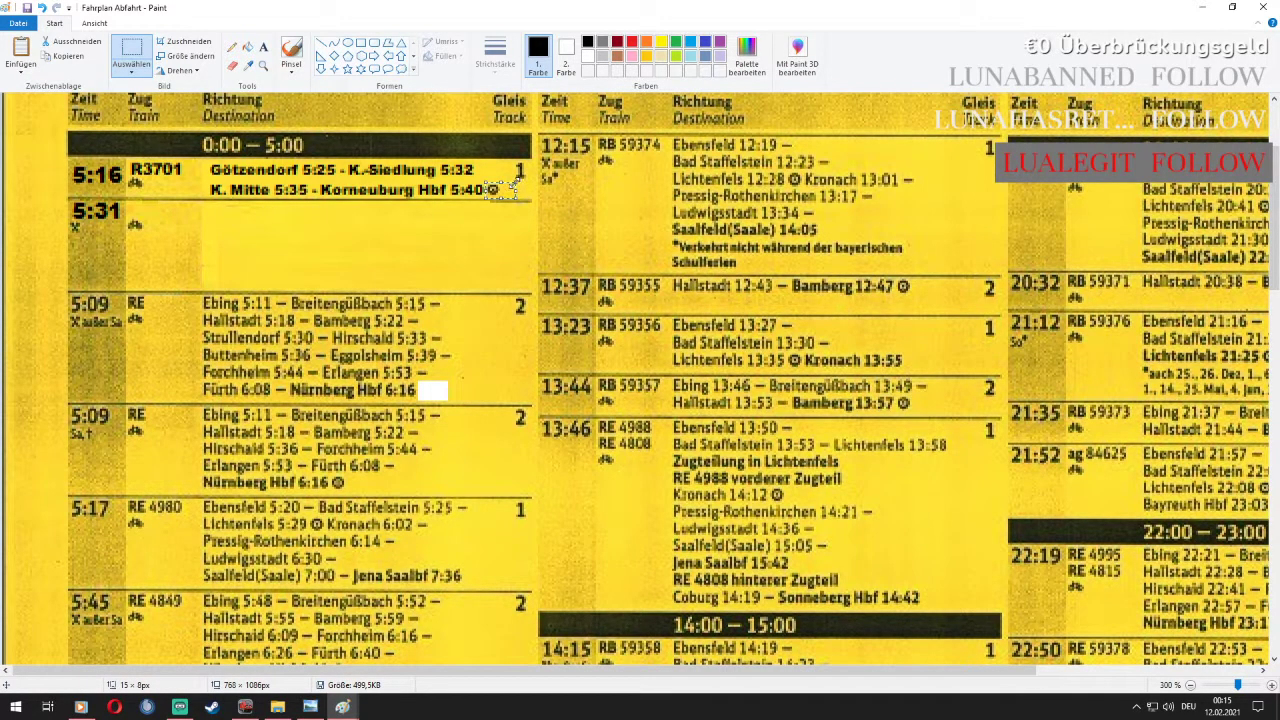
left_click_drag(512, 191, 436, 388)
left_click(443, 390)
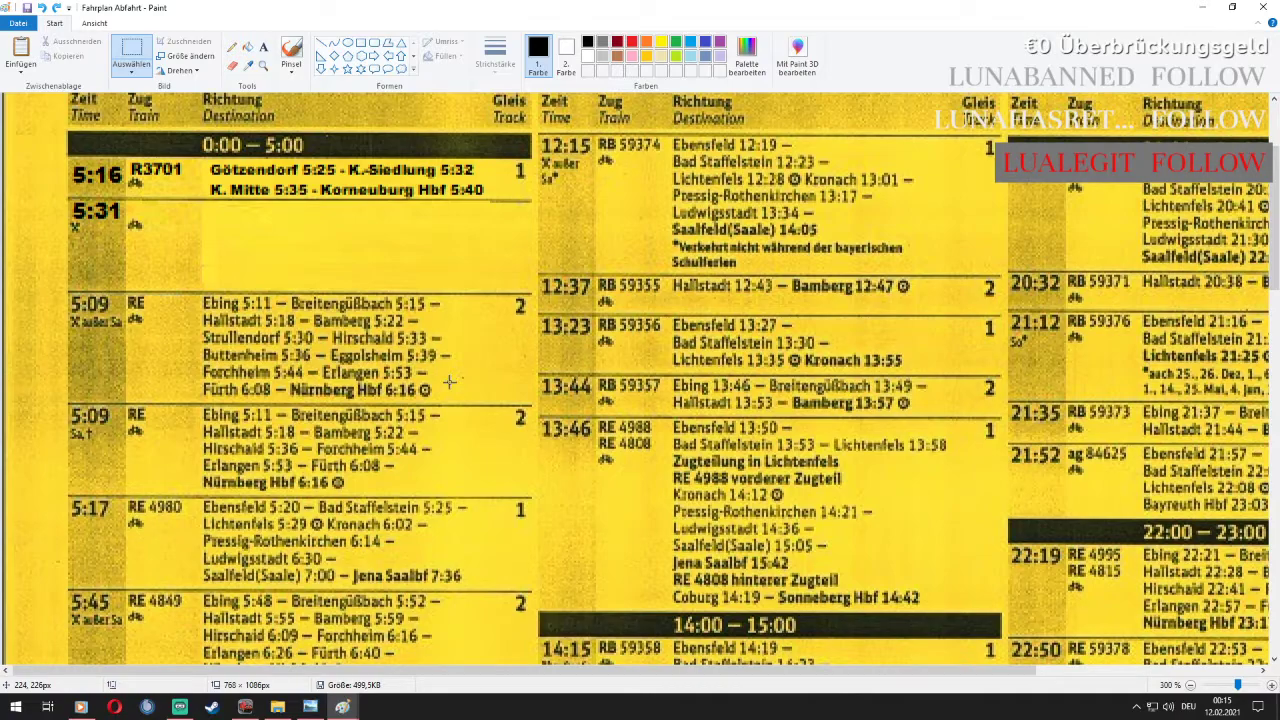
Try to move the round symbol after "Nürnberg Hbf 6:16" to the end of the "Korneuburg Hbf 5:40" line
left_click_drag(446, 381, 419, 396)
left_click(263, 65)
right_click(300, 375)
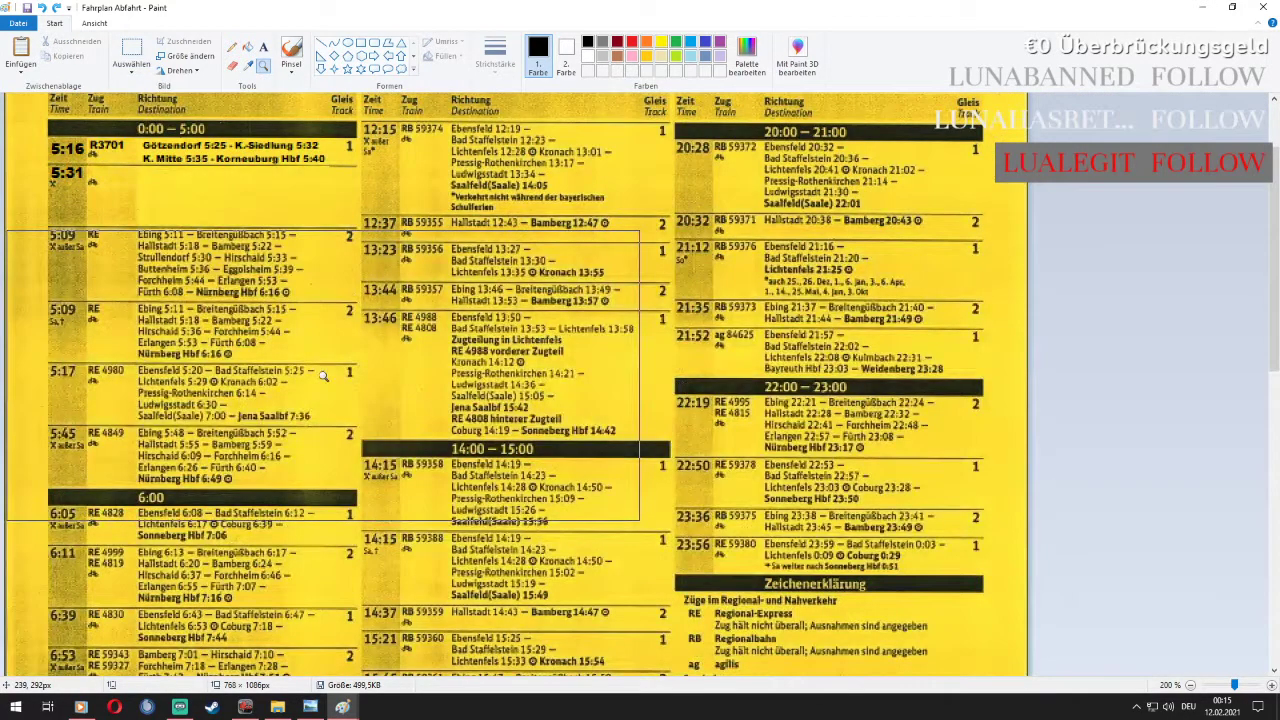
left_click(131, 48)
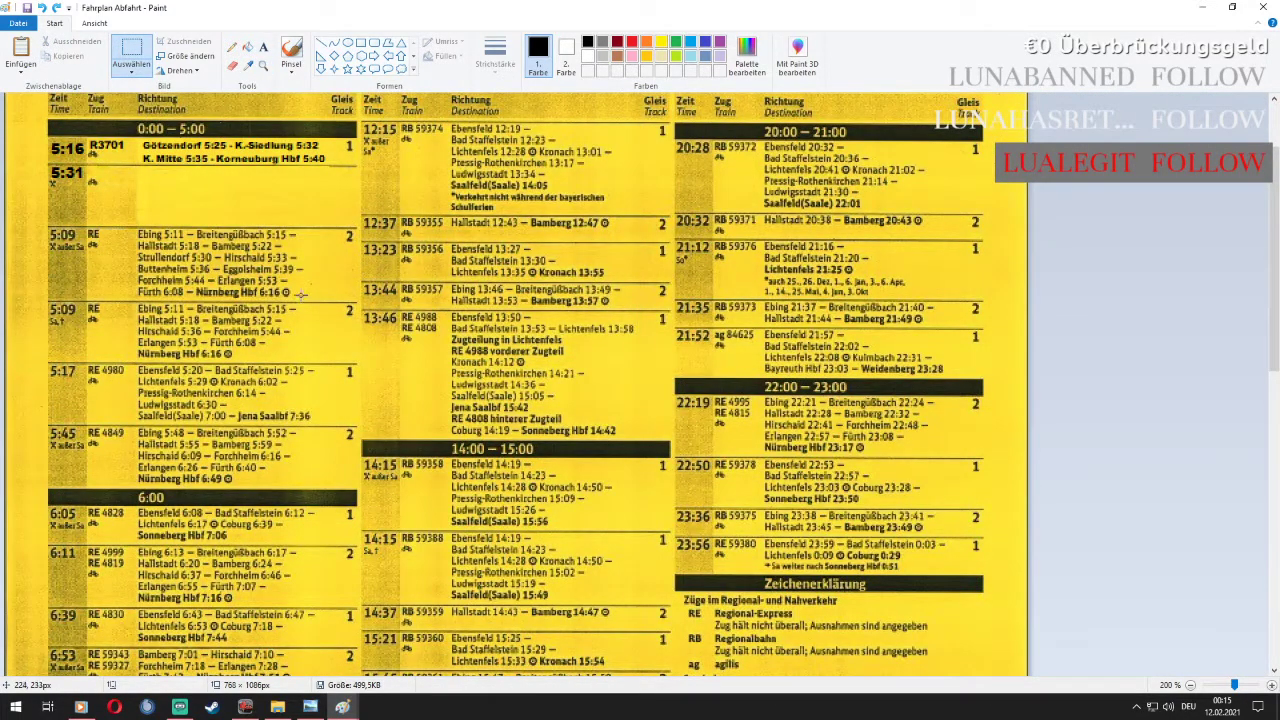
left_click_drag(283, 285, 298, 293)
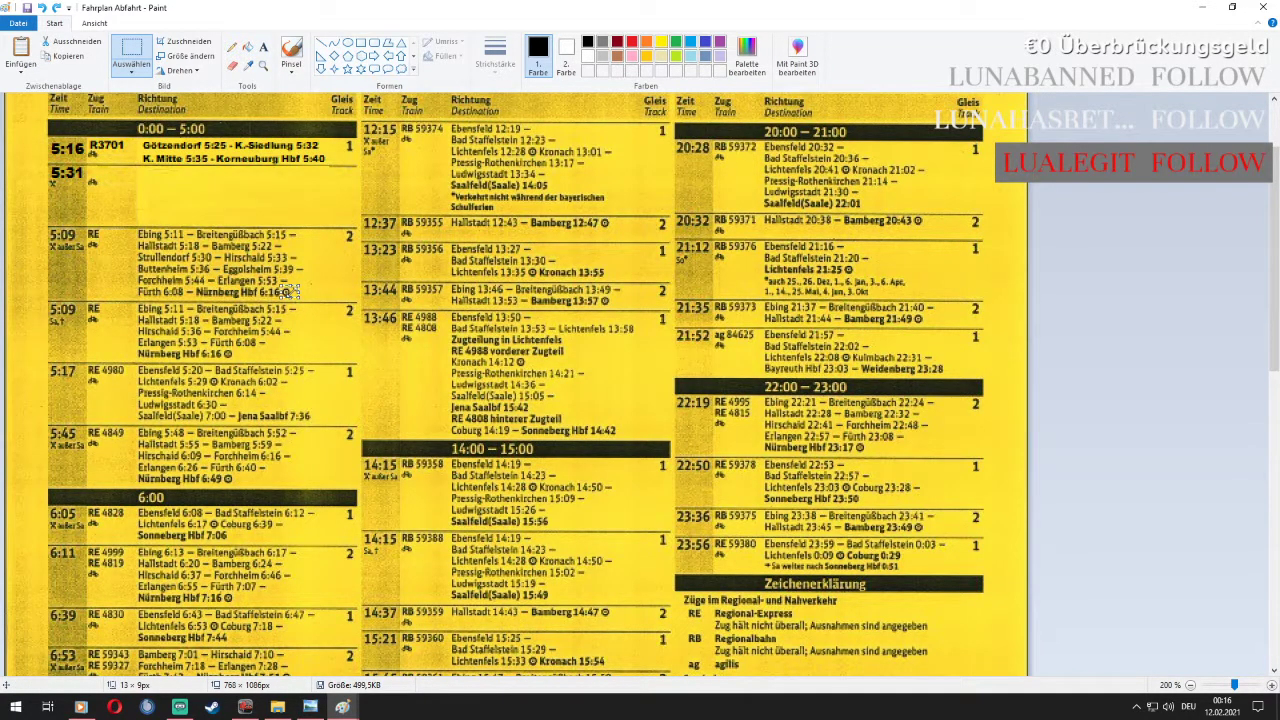
left_click_drag(299, 285, 349, 163)
left_click(322, 193)
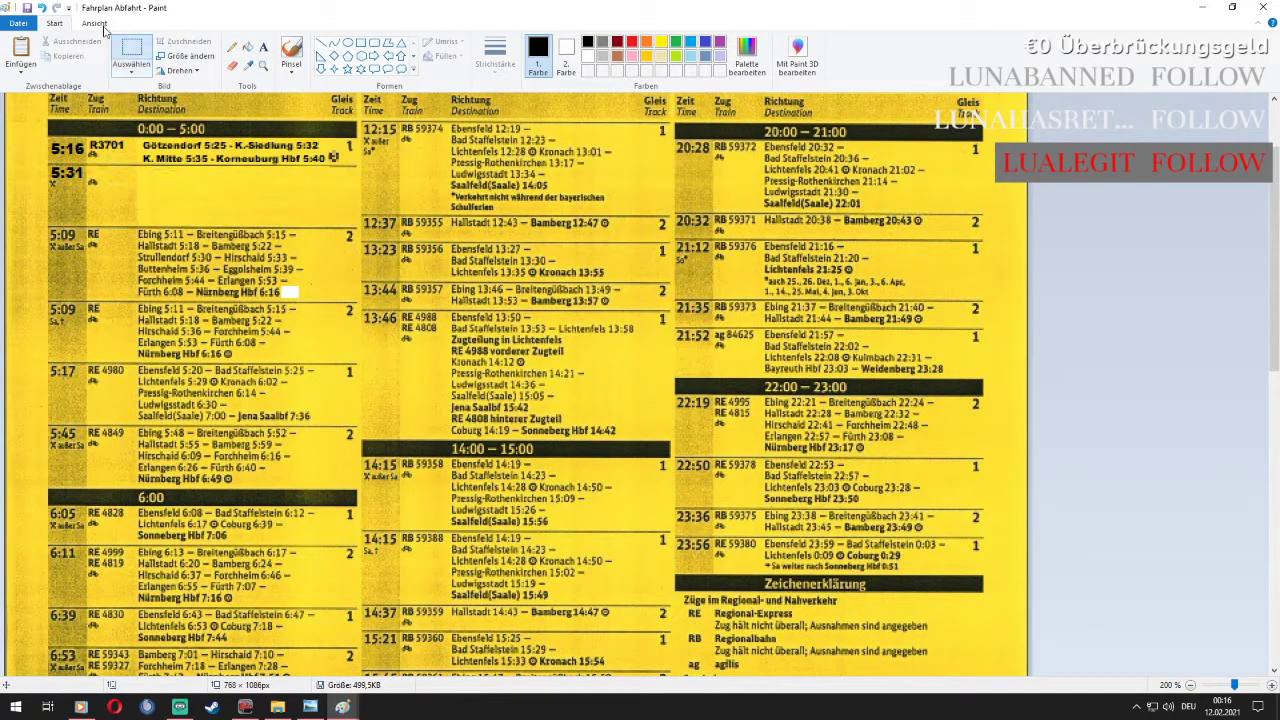
left_click(43, 8)
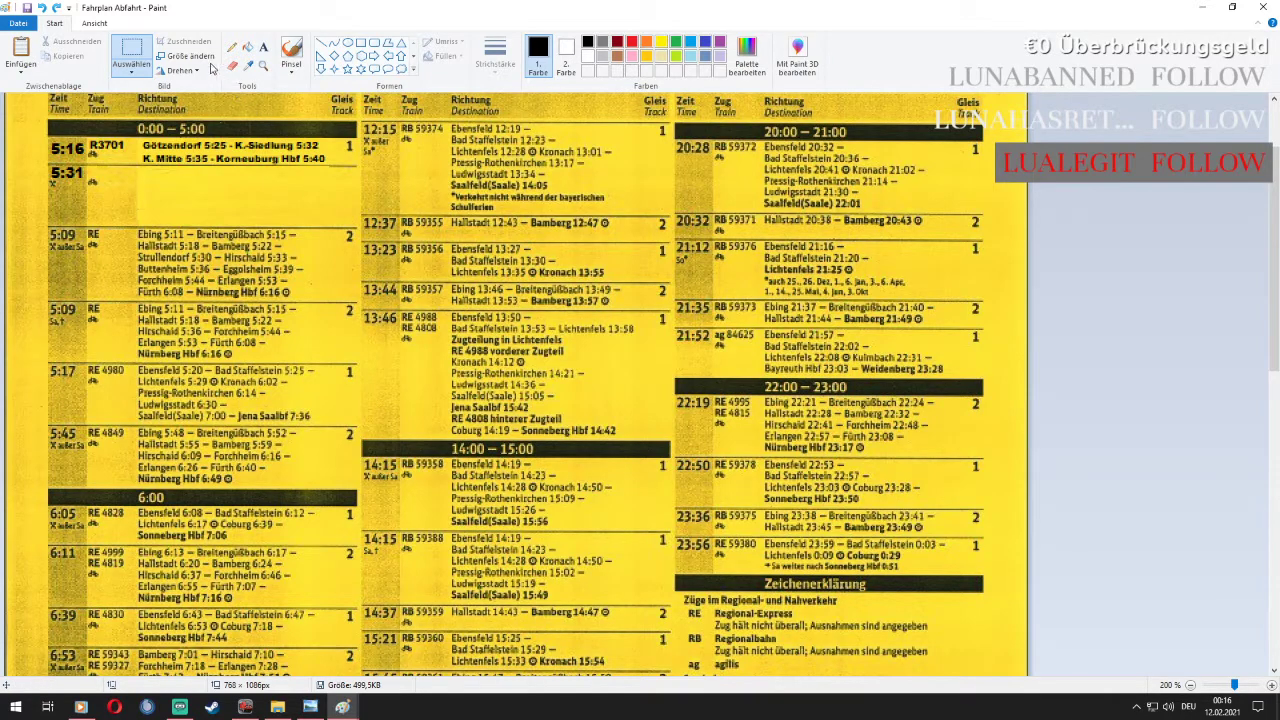
Close the Fahrplan Abfahrt image and the ÖBB Wien Hauptbahnhof timetable image without saving
left_click(1268, 7)
left_click(641, 368)
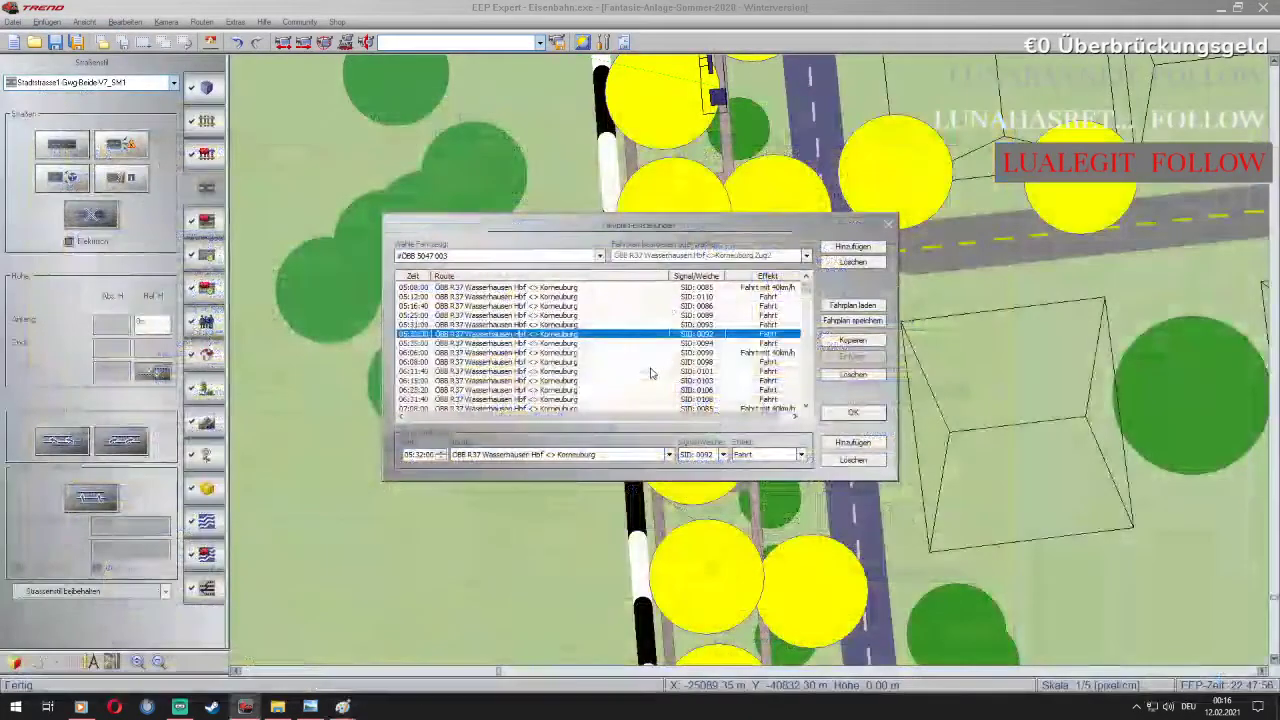
mouse_move(343, 707)
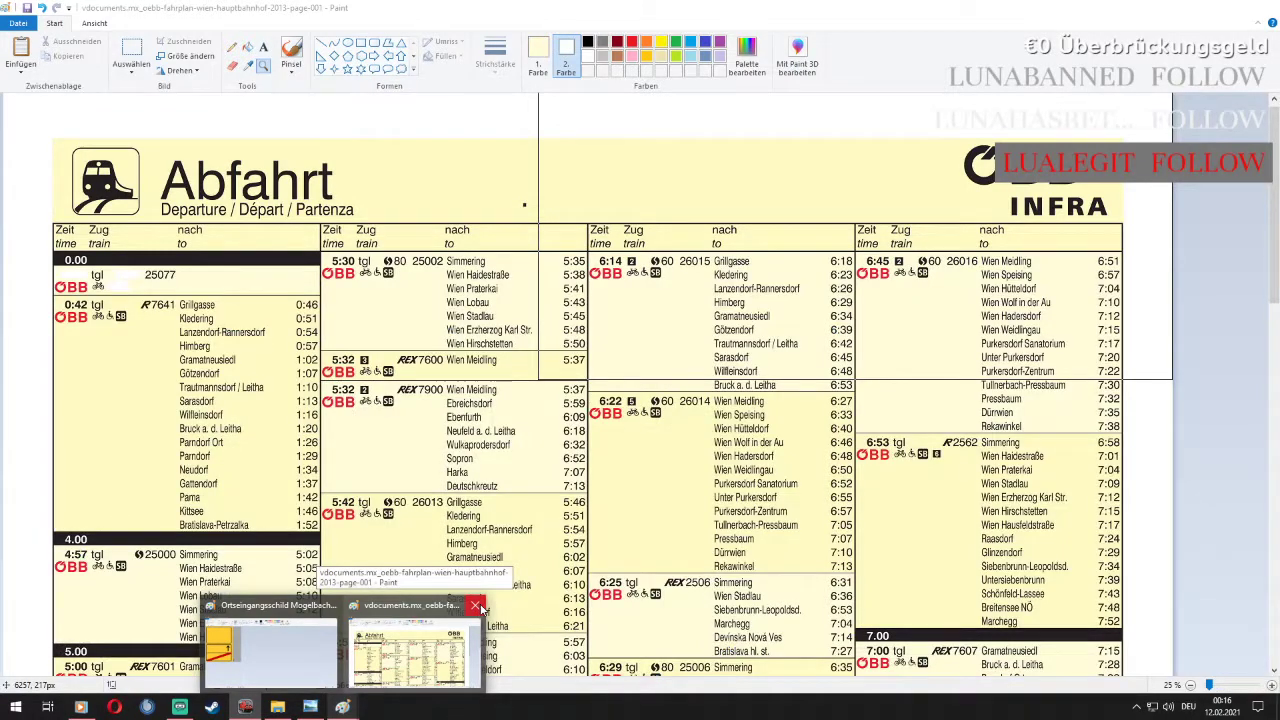
left_click(478, 606)
left_click(642, 368)
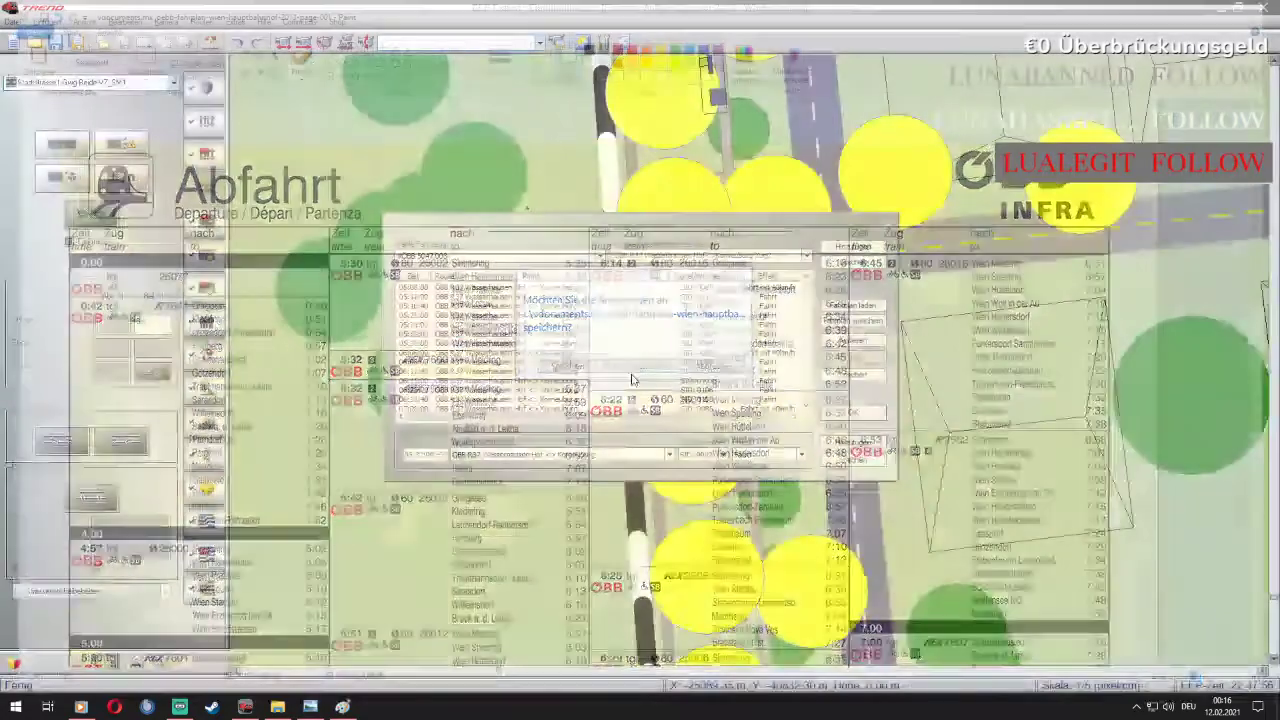
Switch to the EEP Tauschtexturen folder in File Explorer and look through its subfolders and texture images
mouse_move(305, 709)
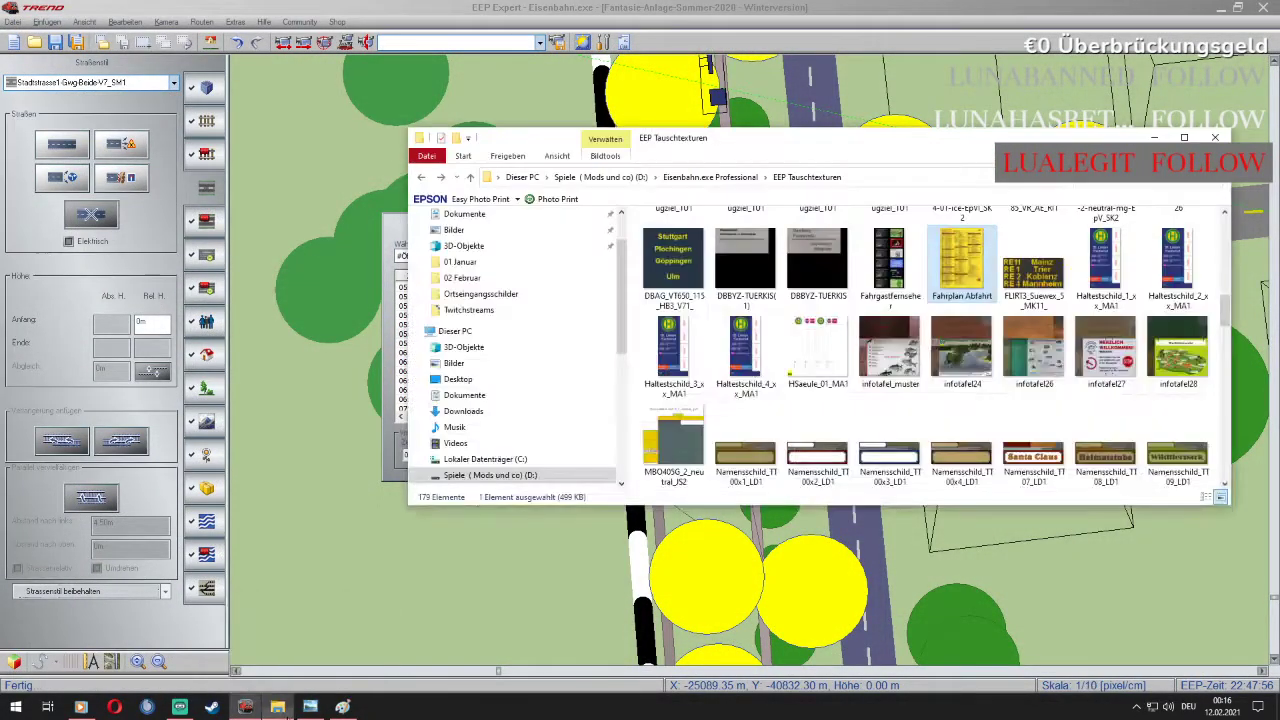
left_click(305, 640)
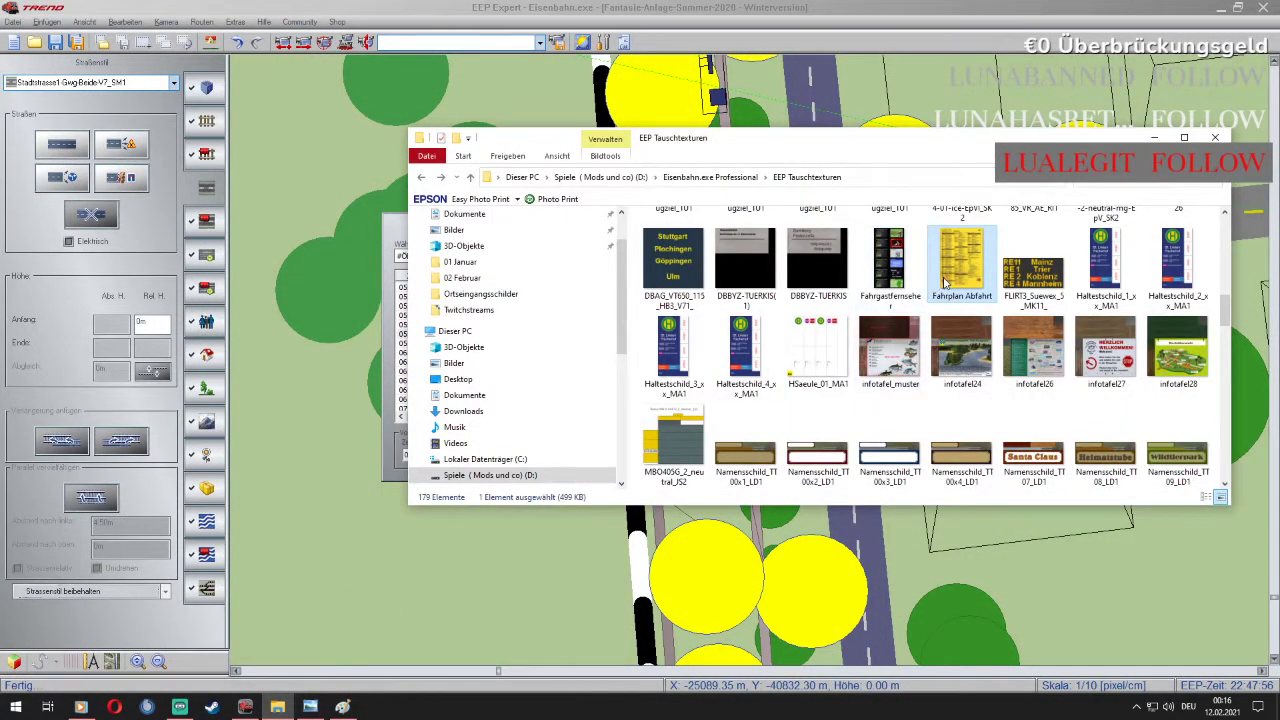
scroll(925, 340, "up", 2)
scroll(925, 340, "up", 3)
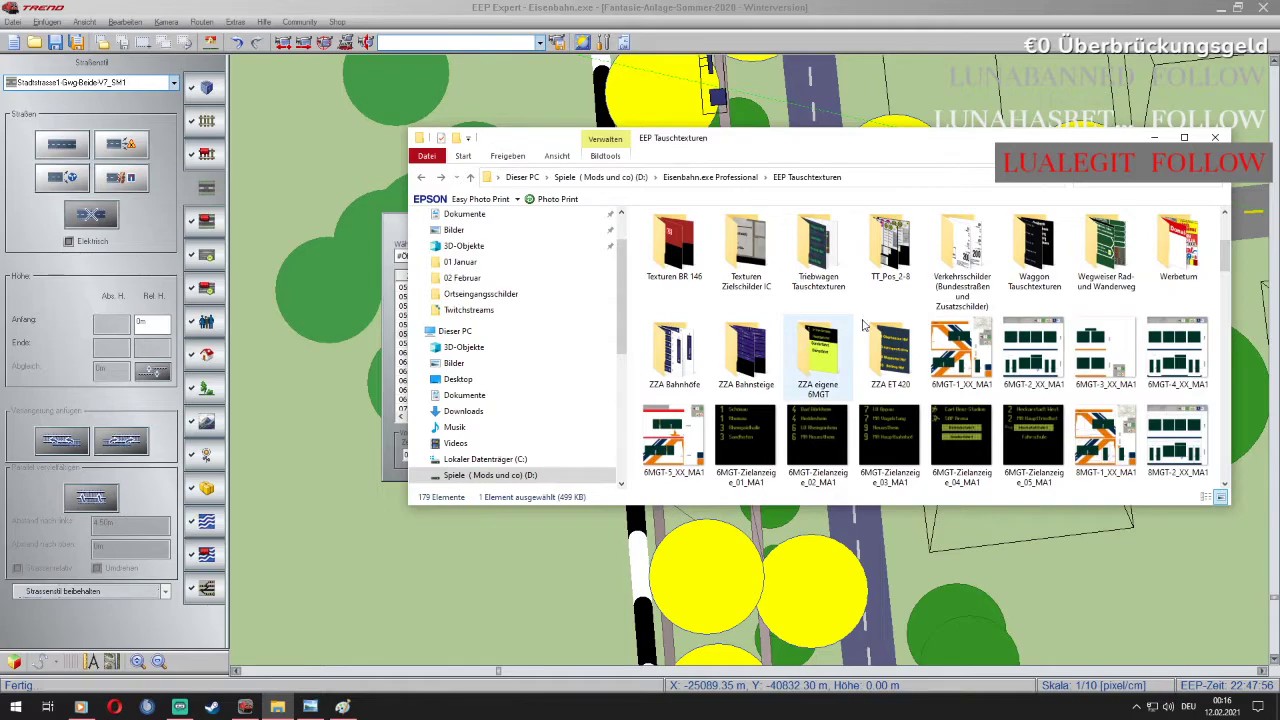
scroll(1016, 292, "up", 1)
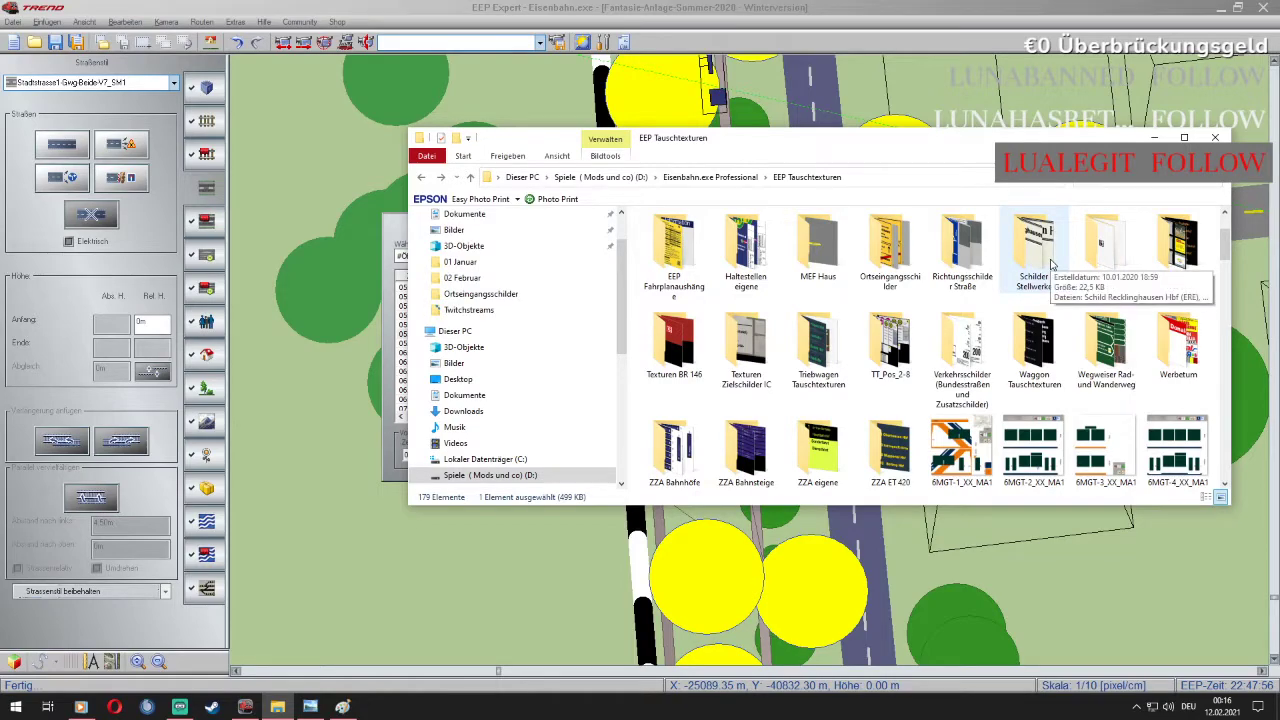
scroll(1050, 263, "up", 1)
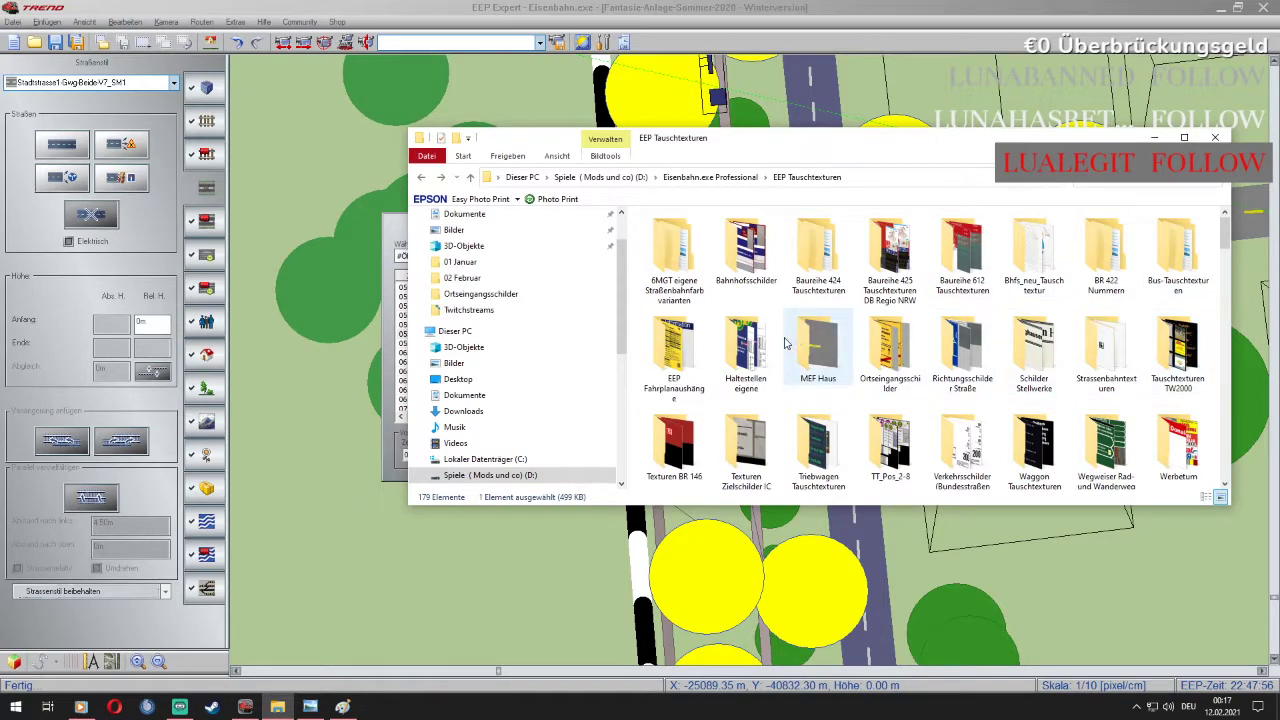
scroll(686, 376, "down", 1)
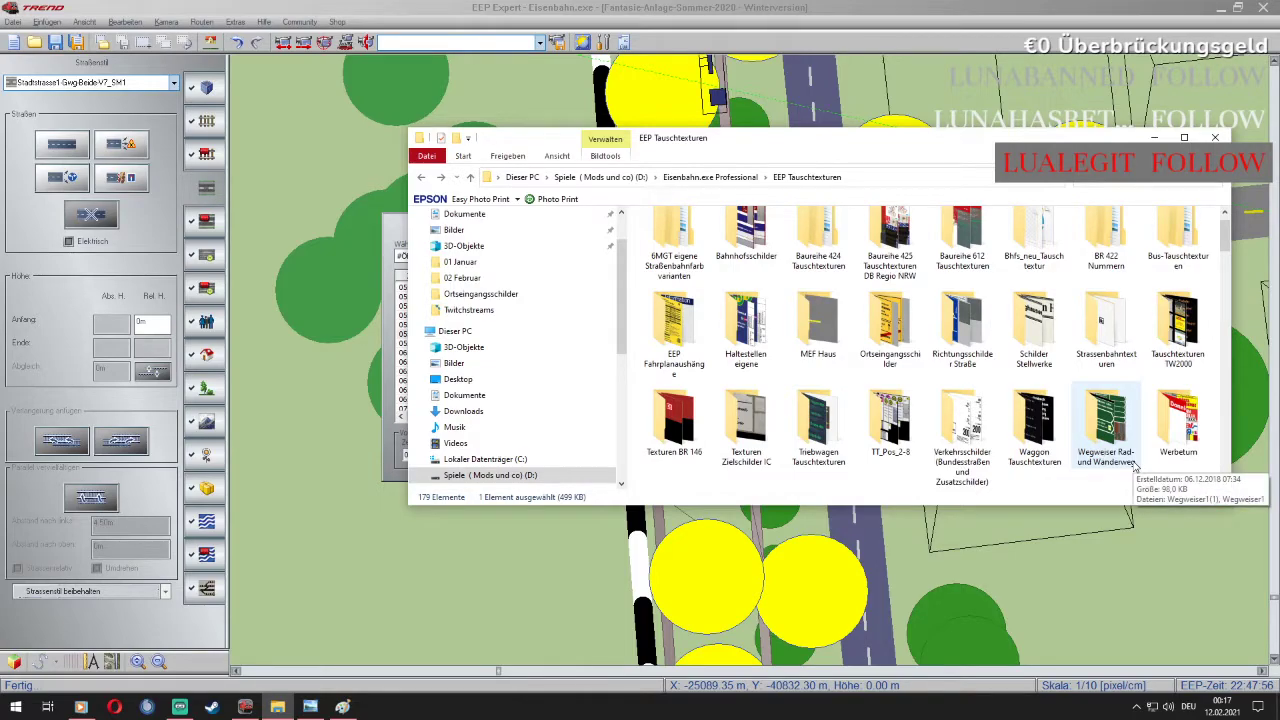
scroll(1135, 467, "down", 1)
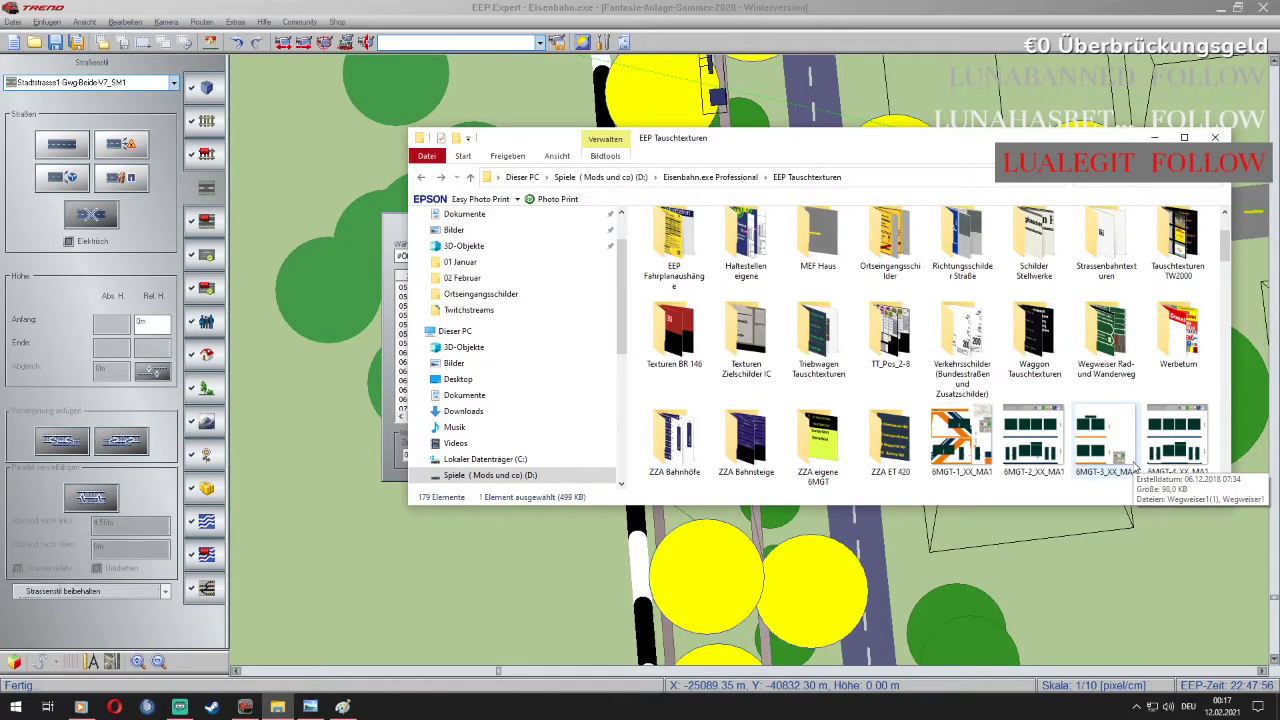
scroll(1135, 465, "down", 5)
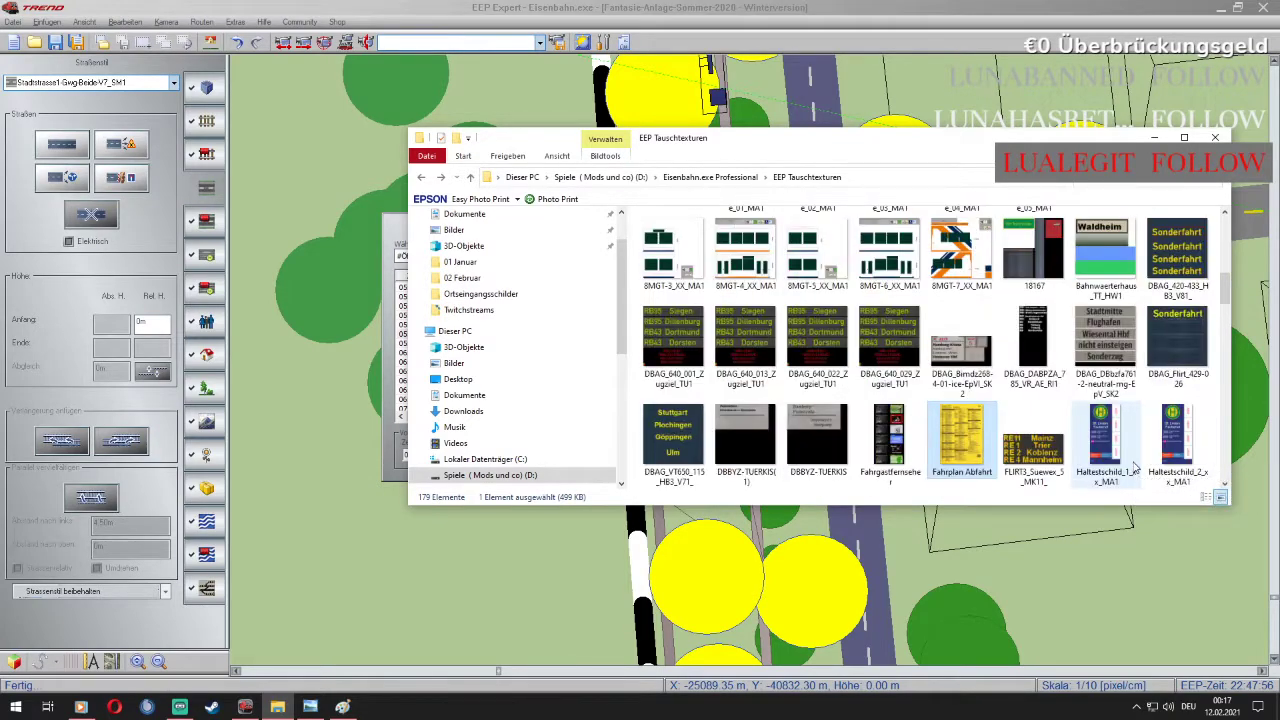
scroll(1135, 465, "down", 5)
scroll(1135, 465, "up", 3)
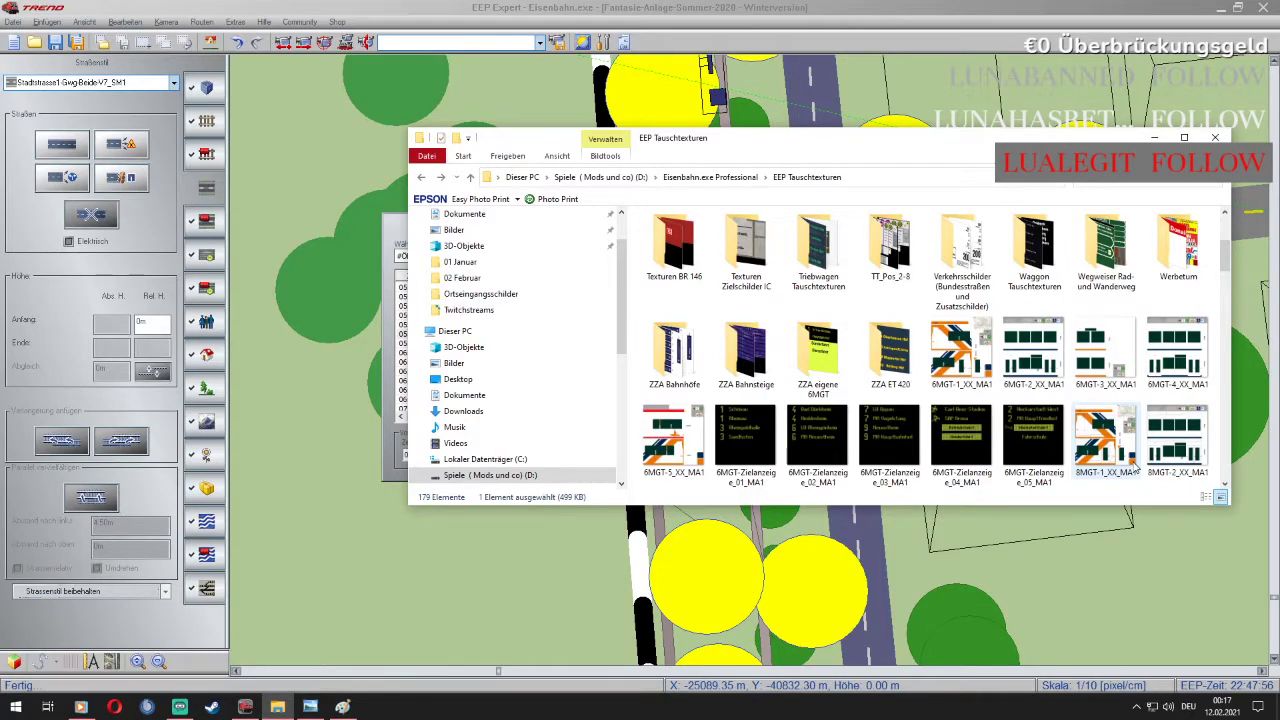
scroll(1135, 465, "up", 1)
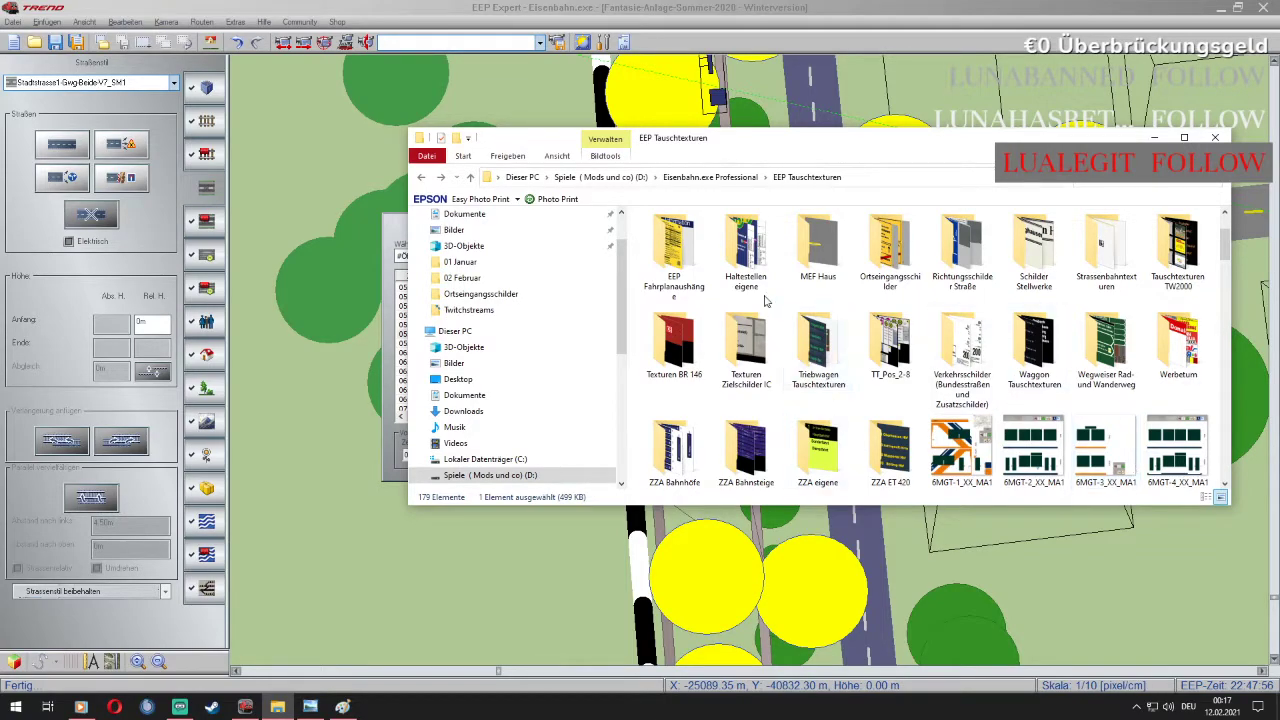
Open the Fahrplan Oberwassen image from the EEP Fahrplanaushänge folder for editing in Paint
double_click(686, 250)
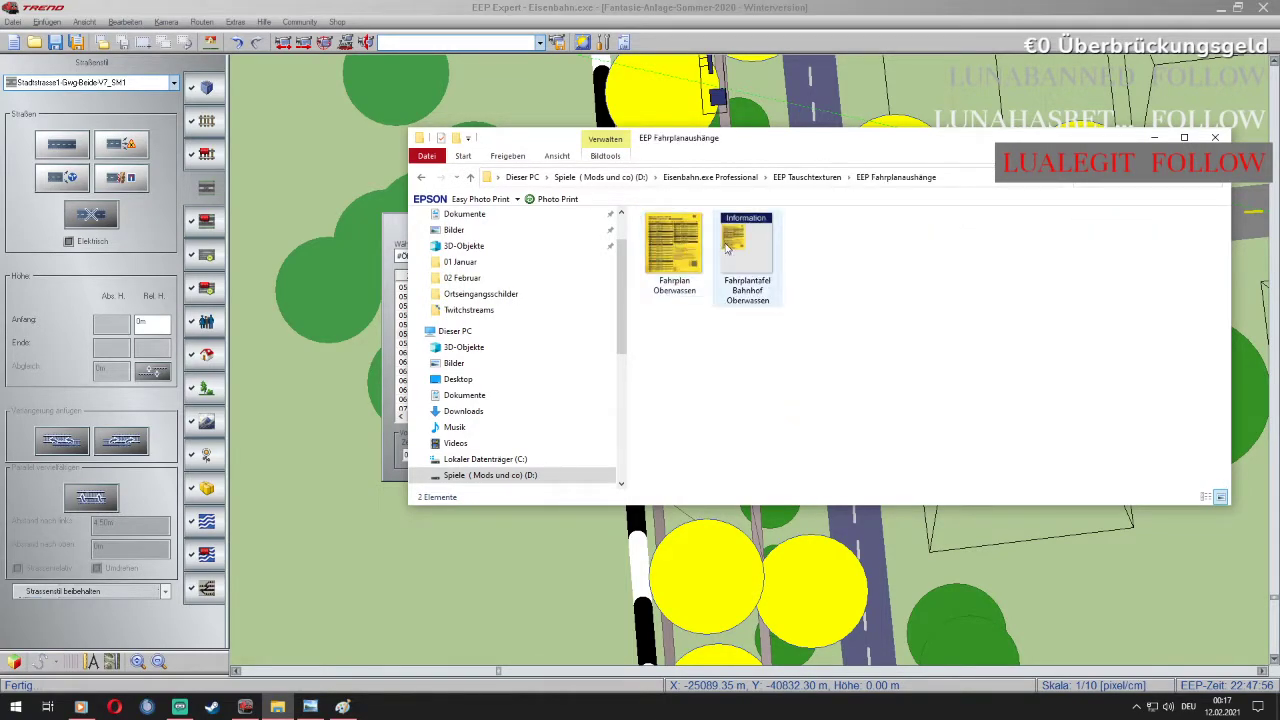
right_click(679, 241)
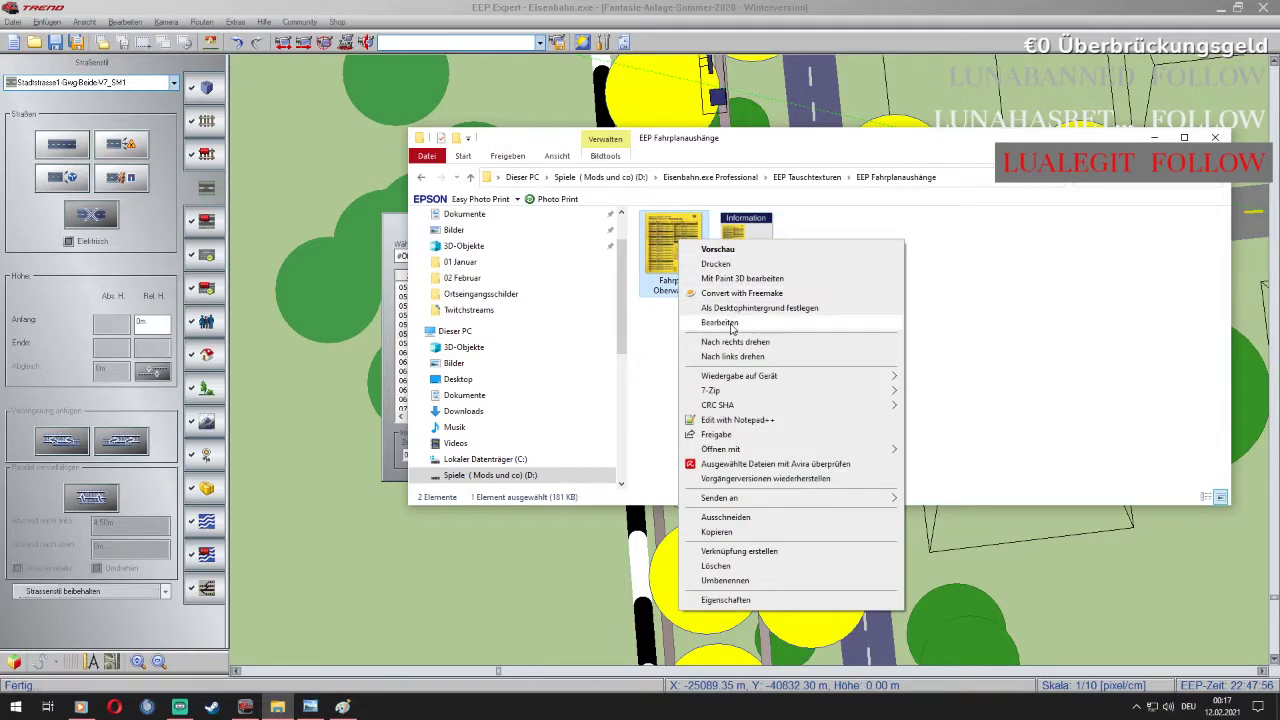
left_click(731, 326)
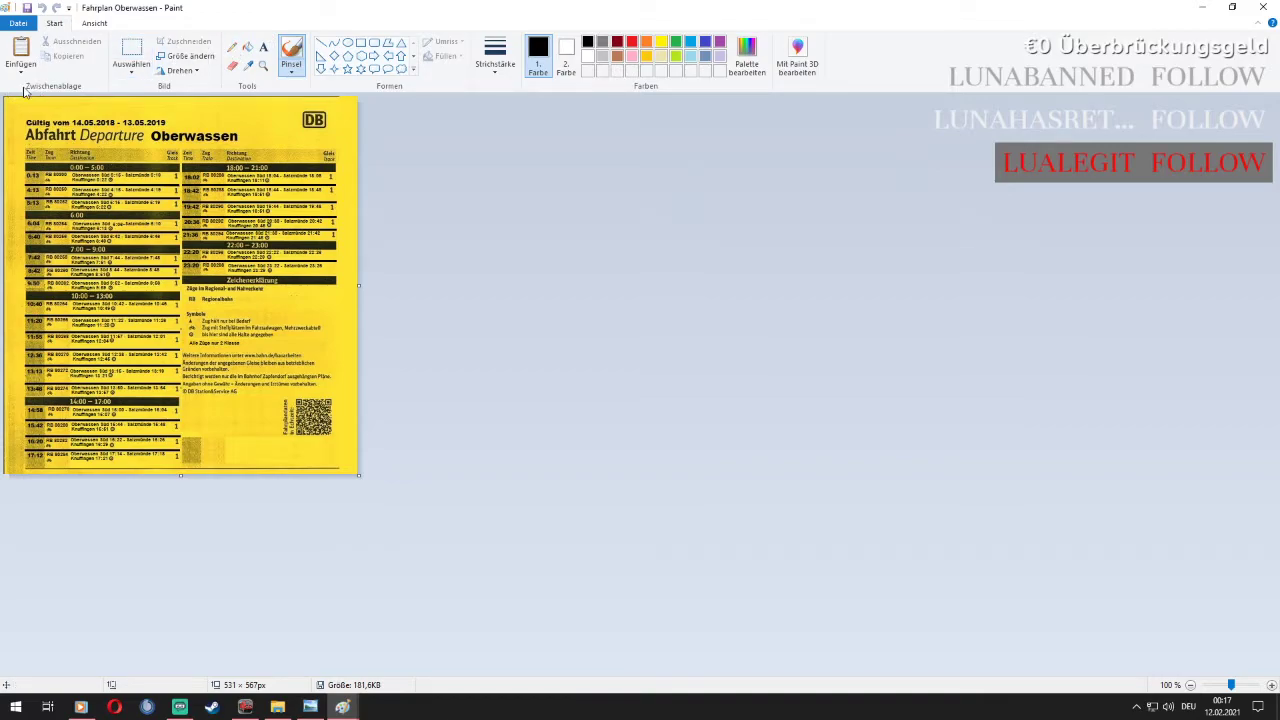
Erase the whole Oberwassen timetable from the canvas and fill the blank area with dark grey
left_click(131, 52)
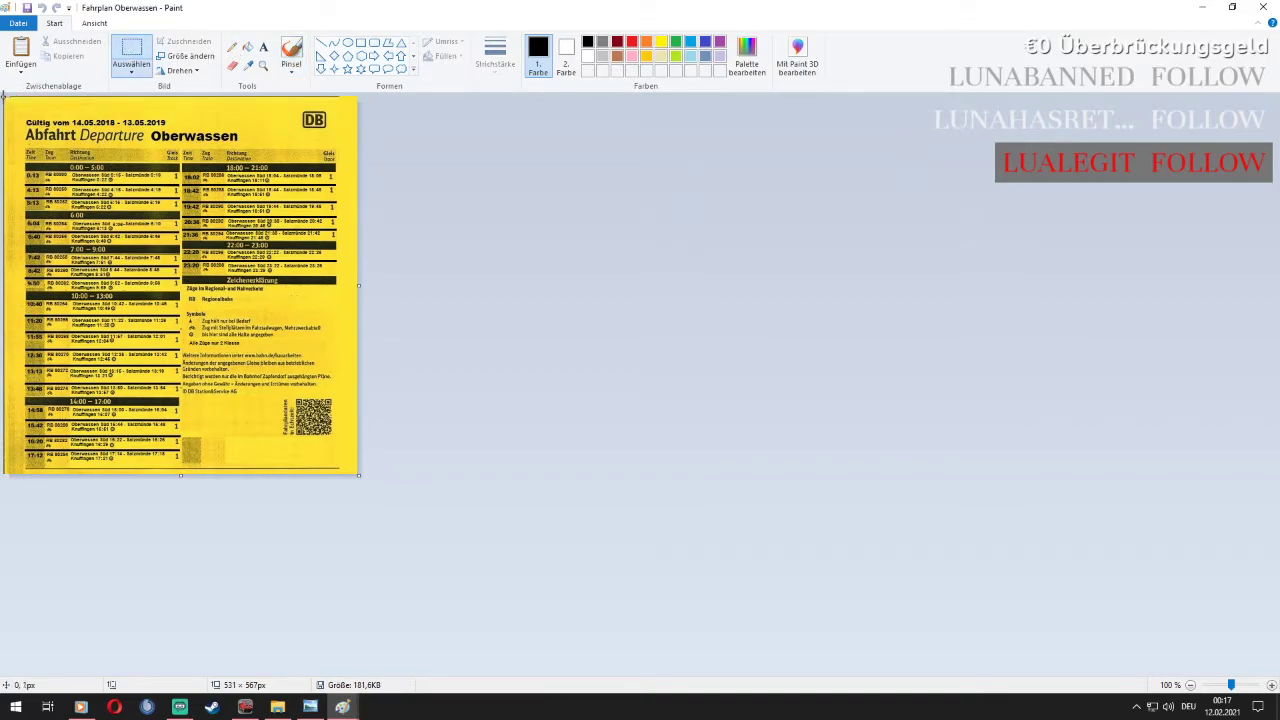
left_click_drag(3, 95, 373, 497)
key("Delete")
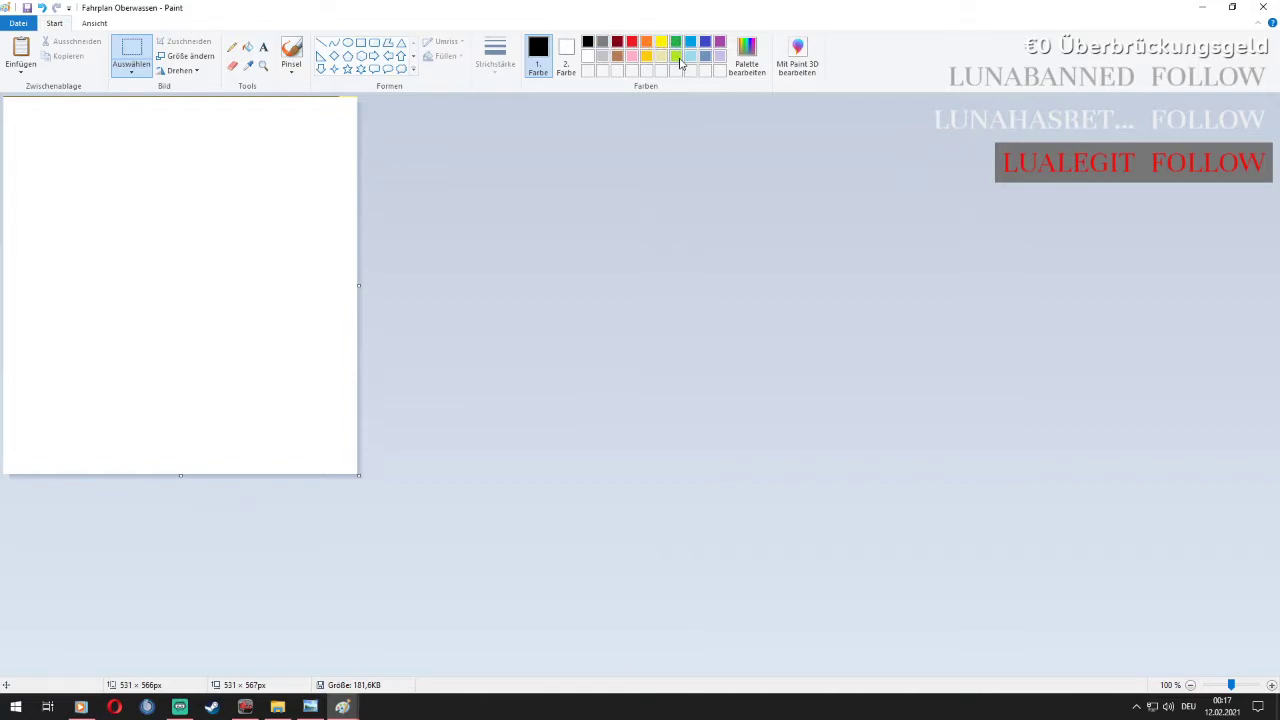
left_click(603, 44)
left_click(247, 46)
left_click(234, 148)
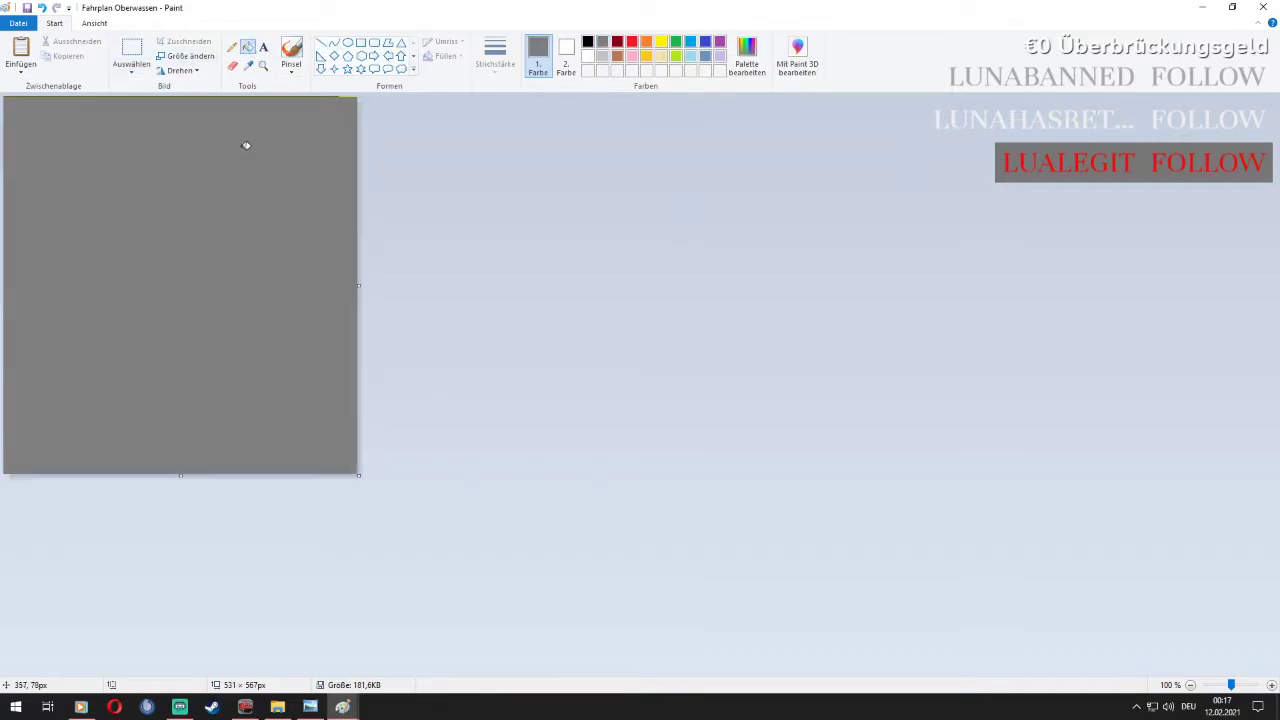
Clear a strip about 97 px high along the canvas's upper edge, including the leftover line, and refill it dark grey
left_click(131, 55)
left_click_drag(23, 160, 370, 40)
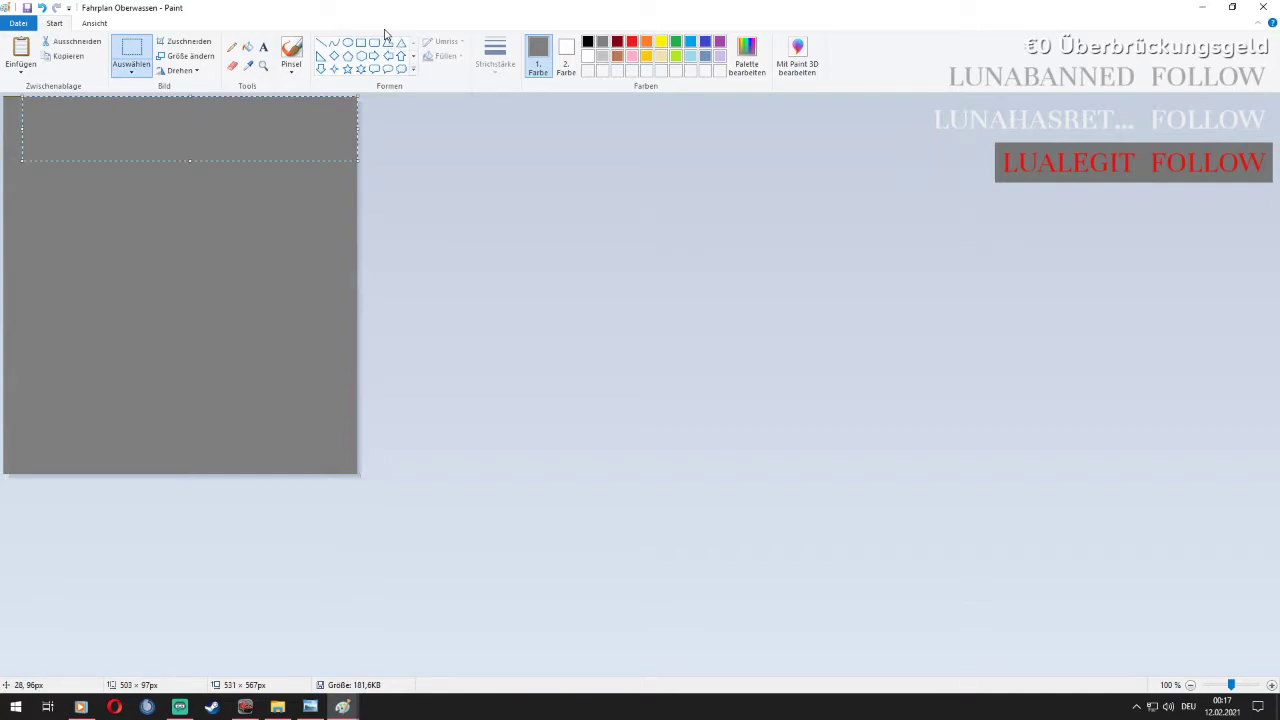
key("Delete")
left_click_drag(282, 156, 4, 60)
key("Delete")
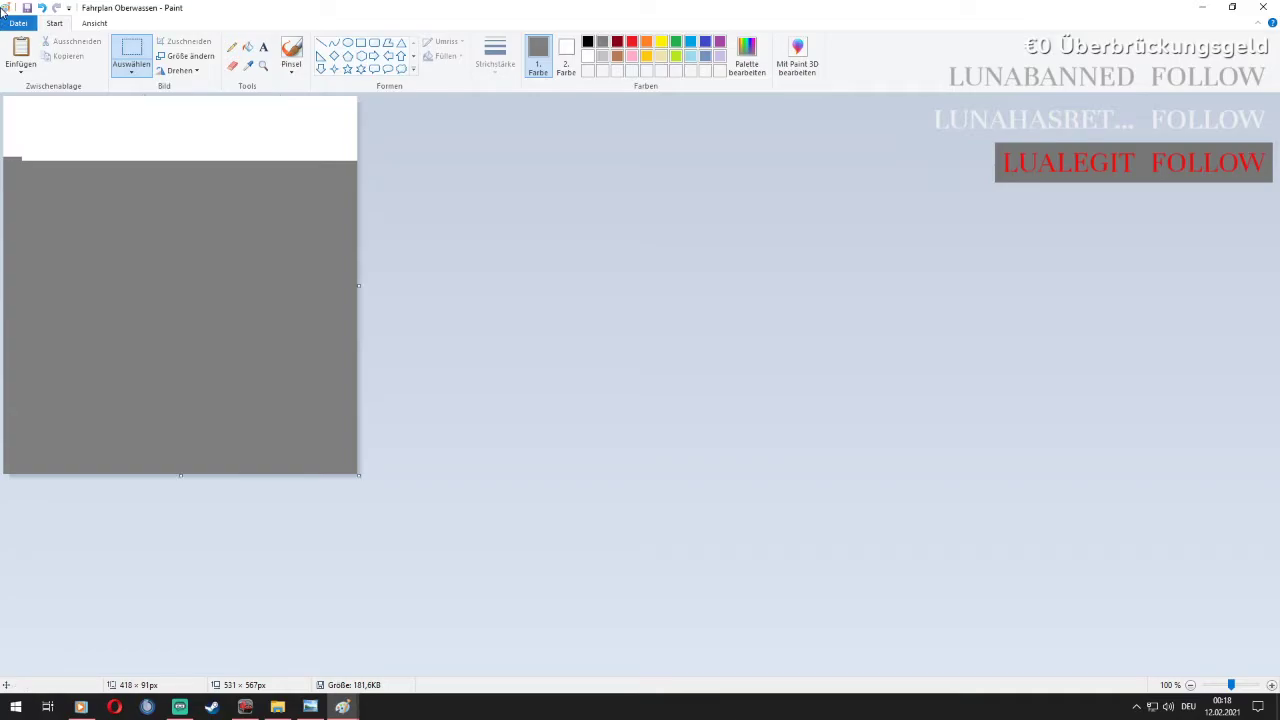
left_click(247, 47)
left_click(246, 110)
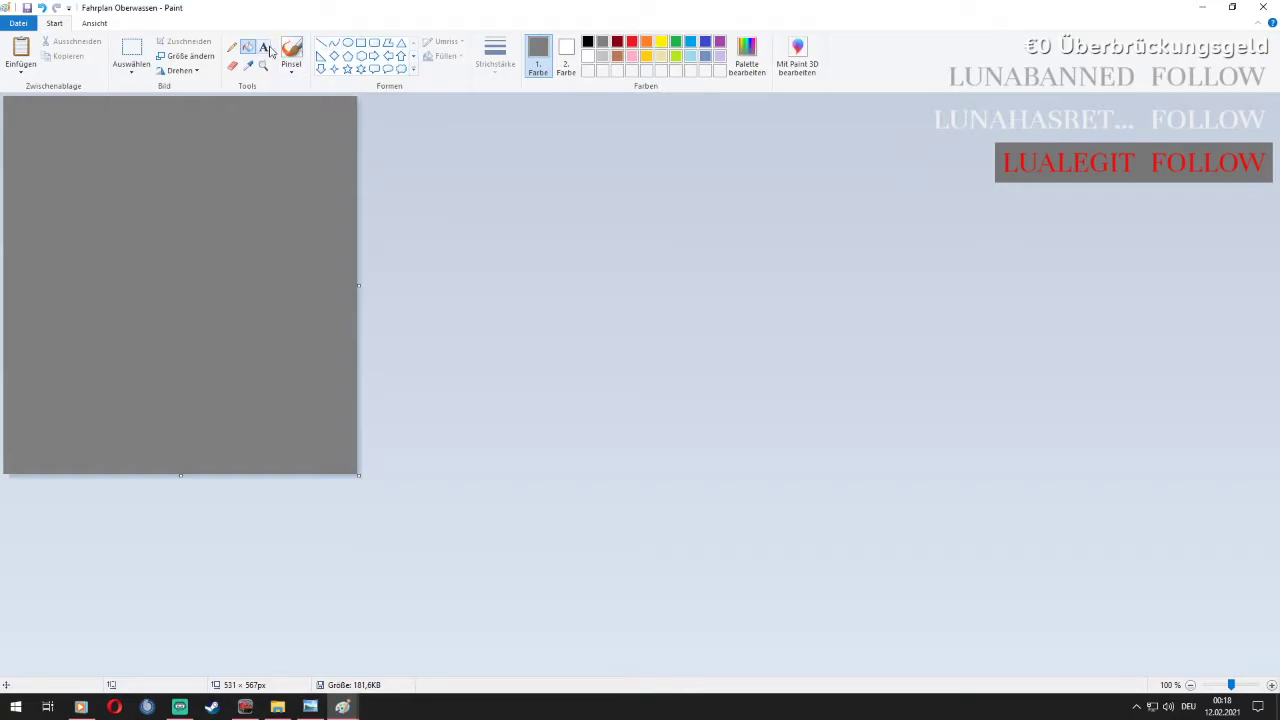
Draw a red rectangular border of about 525 × 564 px along the edges of the grey canvas
left_click(361, 43)
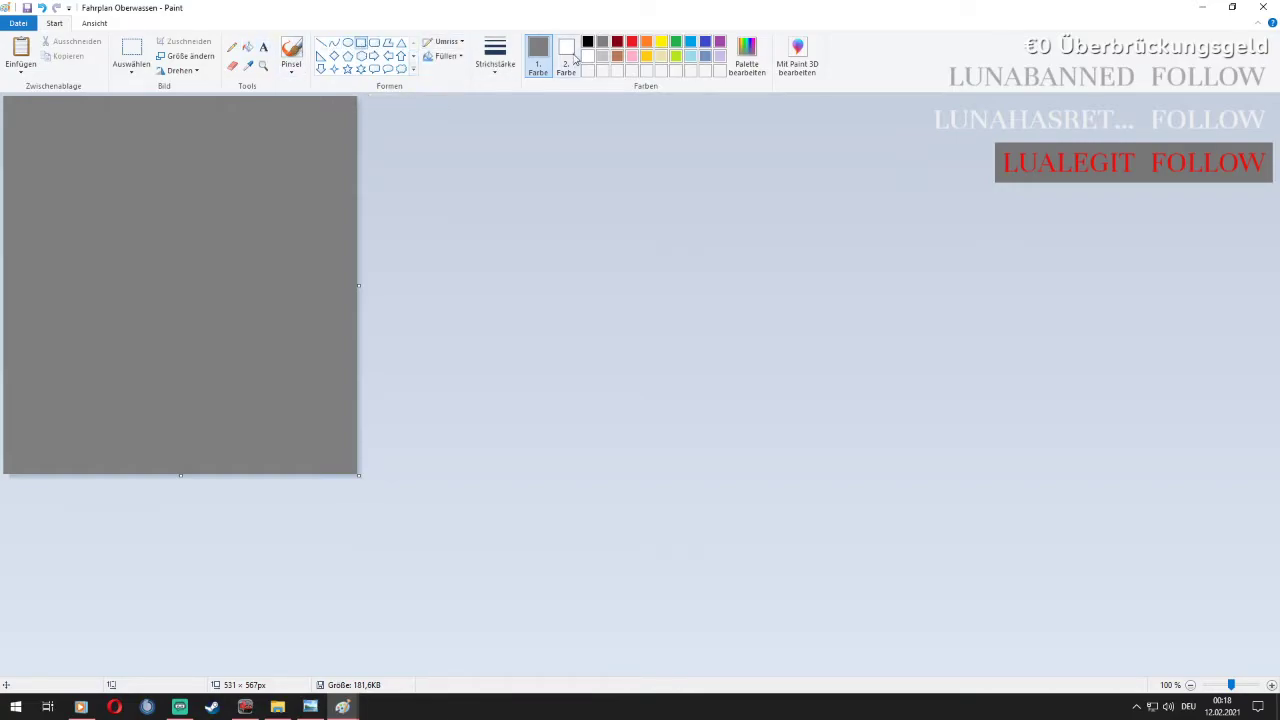
left_click(633, 43)
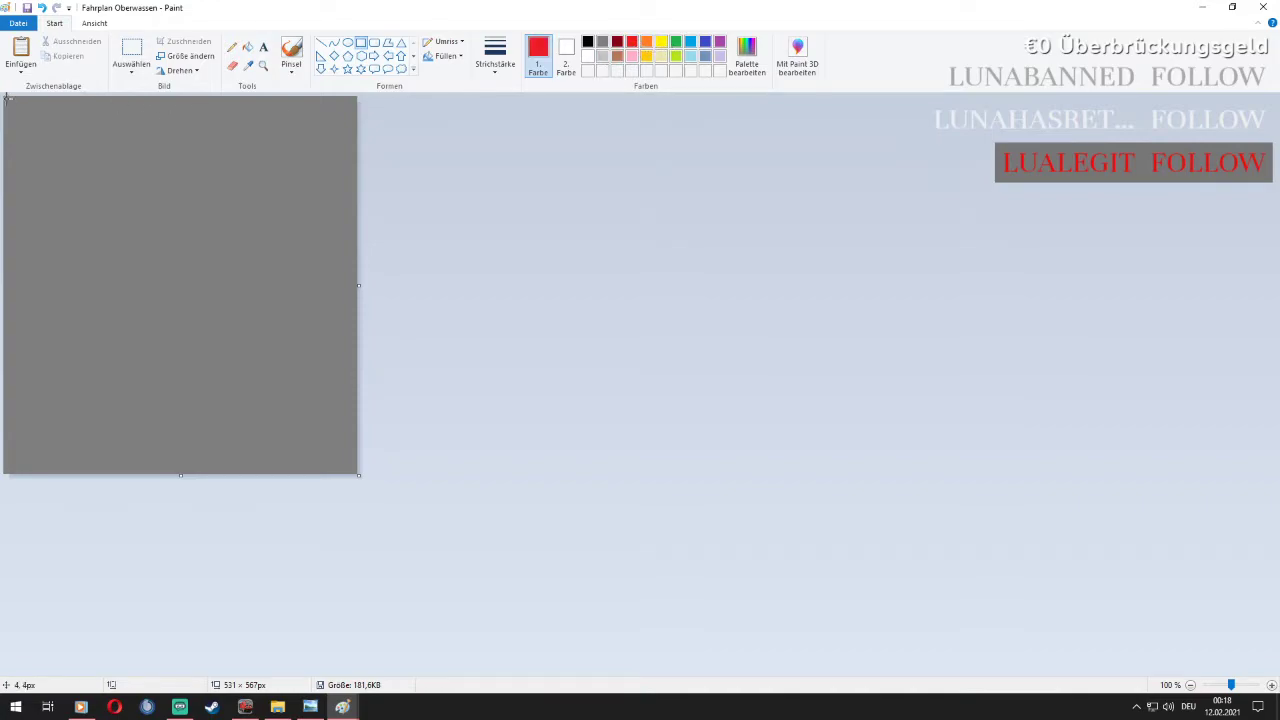
left_click_drag(7, 98, 355, 472)
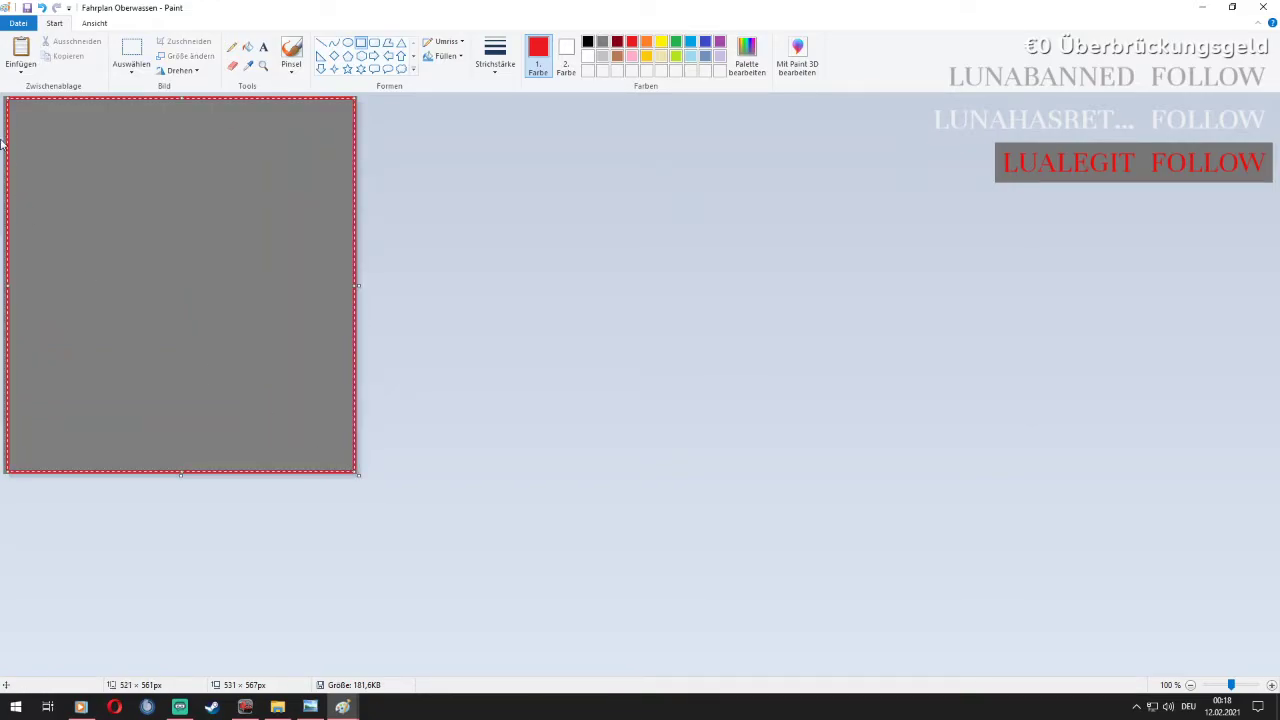
left_click_drag(8, 98, 5, 94)
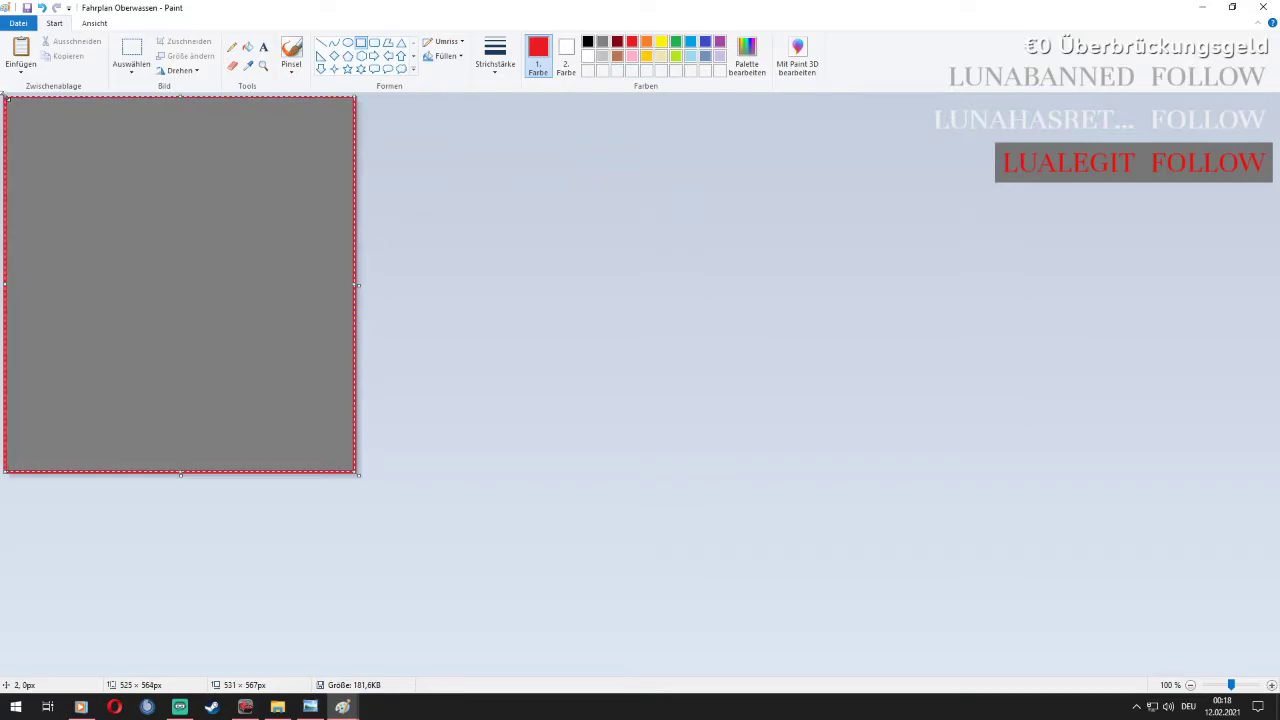
left_click(494, 275)
Draw a horizontal red line with the thinnest stroke, about 524 px long, across the upper part of the bordered area
left_click(319, 42)
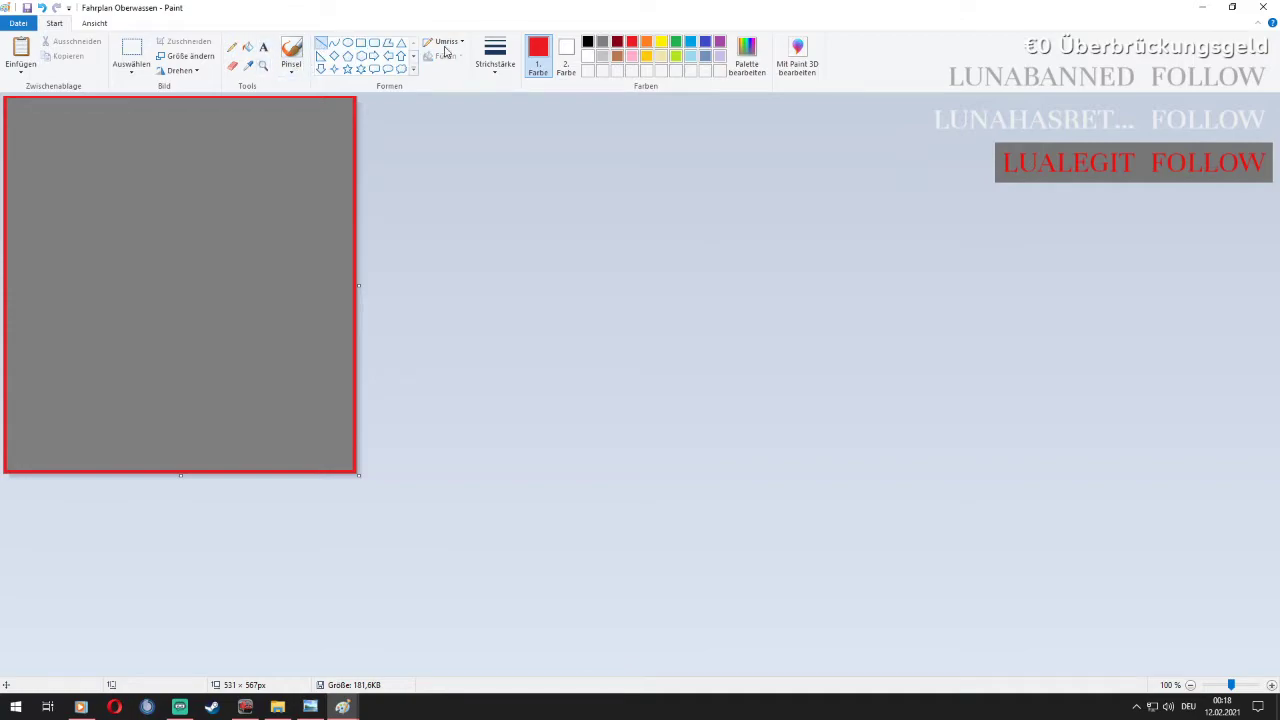
left_click(498, 50)
left_click(542, 104)
left_click_drag(6, 124, 352, 124)
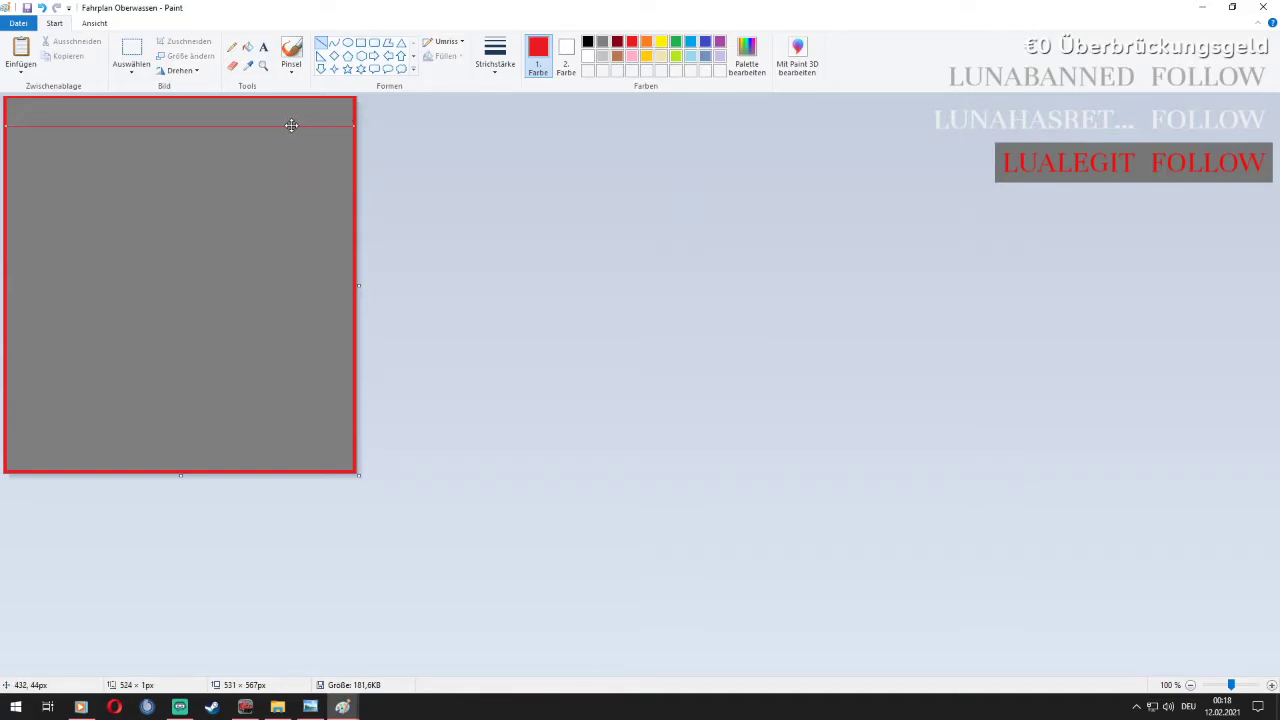
Add the red text "Abfahrt Bahnhof Mogelbach" in bold Arial Black, size 8, in the header area of the sign
left_click(263, 65)
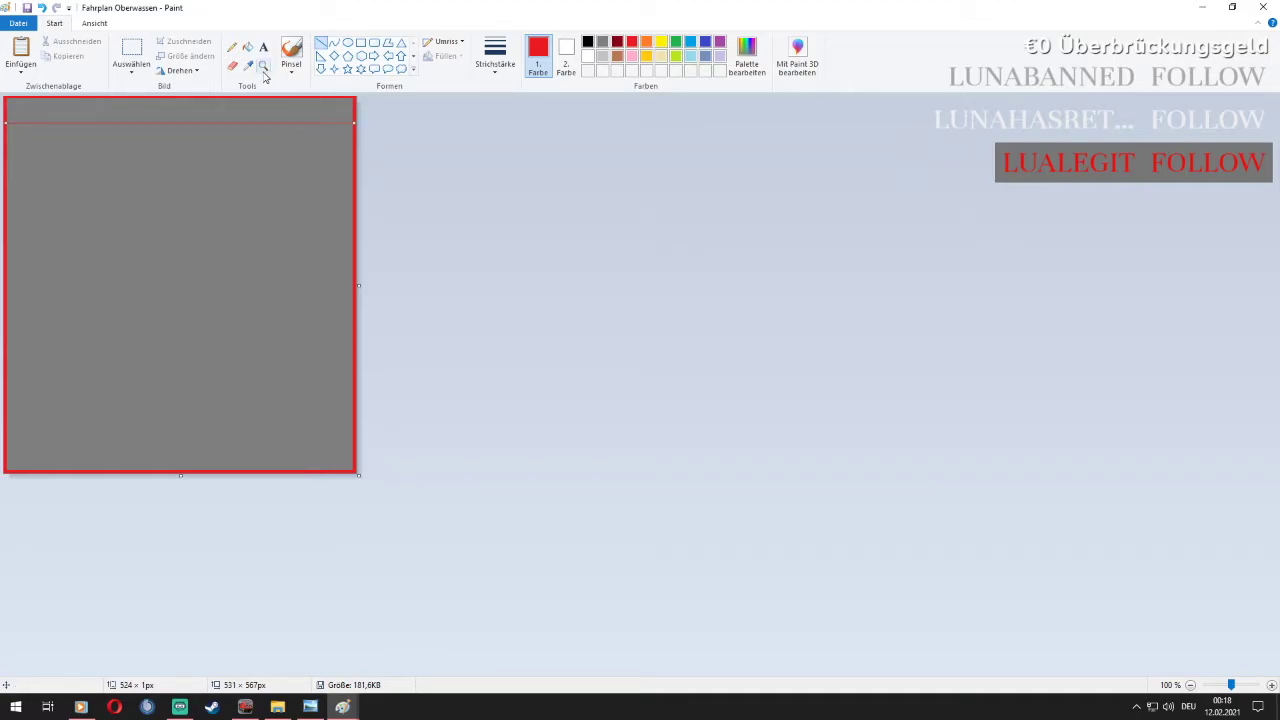
left_click(181, 120)
left_click(263, 47)
left_click_drag(23, 113, 121, 129)
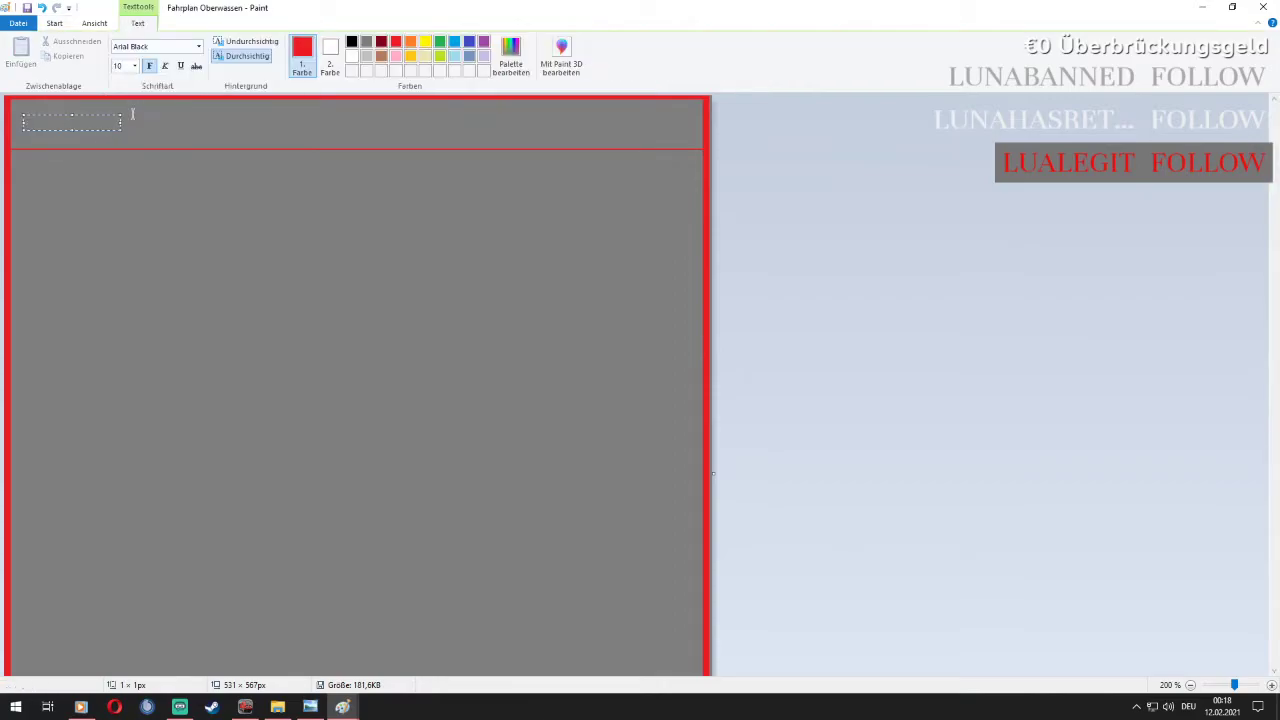
left_click(134, 65)
left_click(124, 91)
type("A")
type("bfahrt Bahnh")
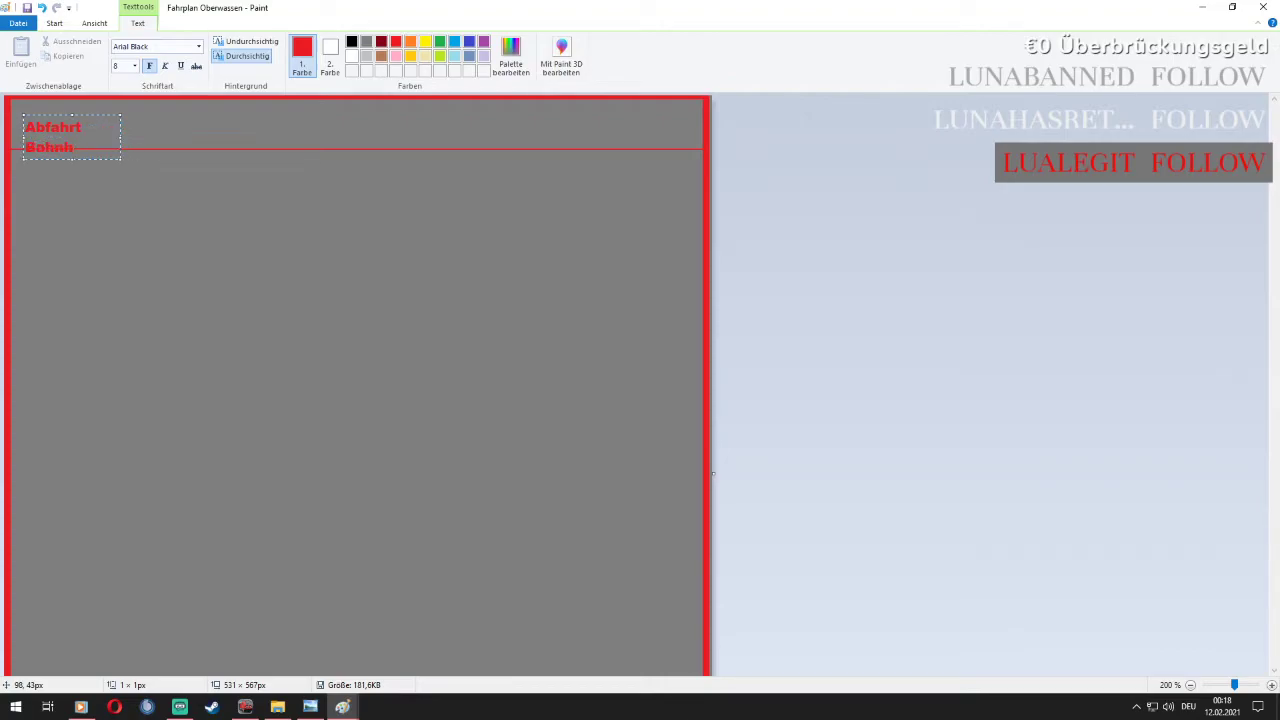
type("of Mof")
key("BackSpace")
type("gelbach")
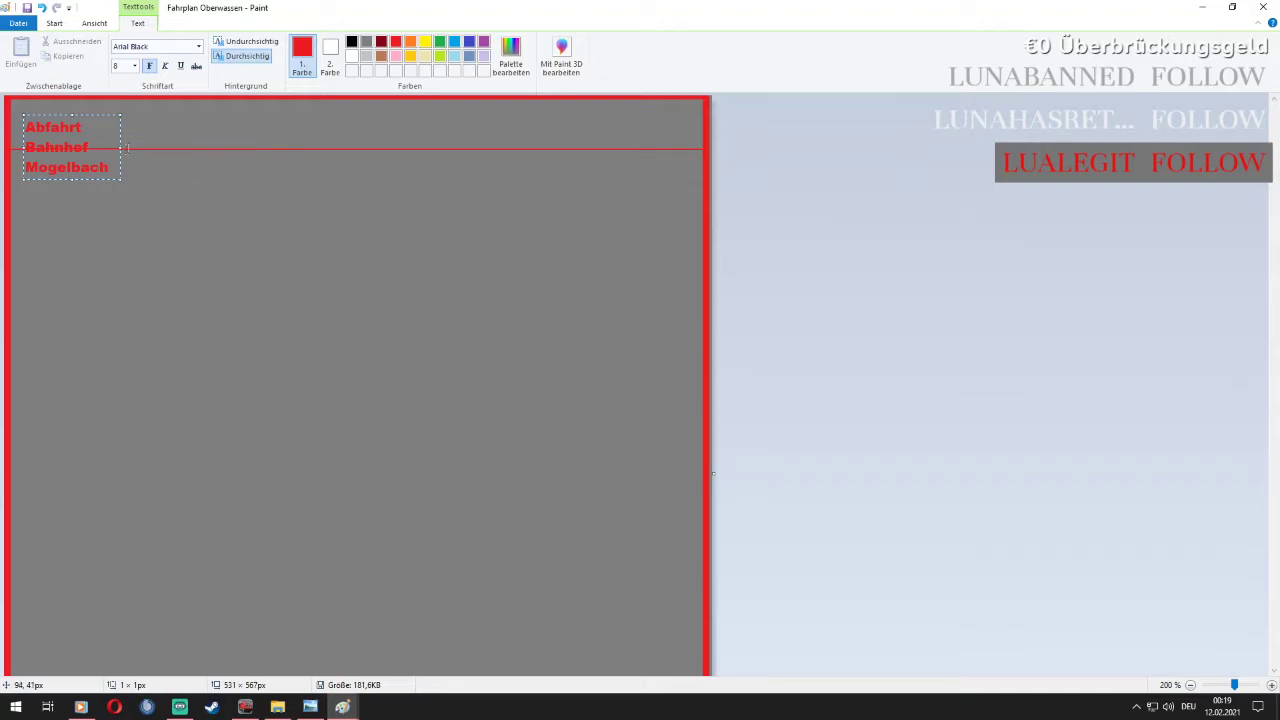
Widen the heading's text box so it fits on one line and place it above the red line near the left border
left_click_drag(122, 147, 374, 147)
left_click_drag(236, 115, 227, 110)
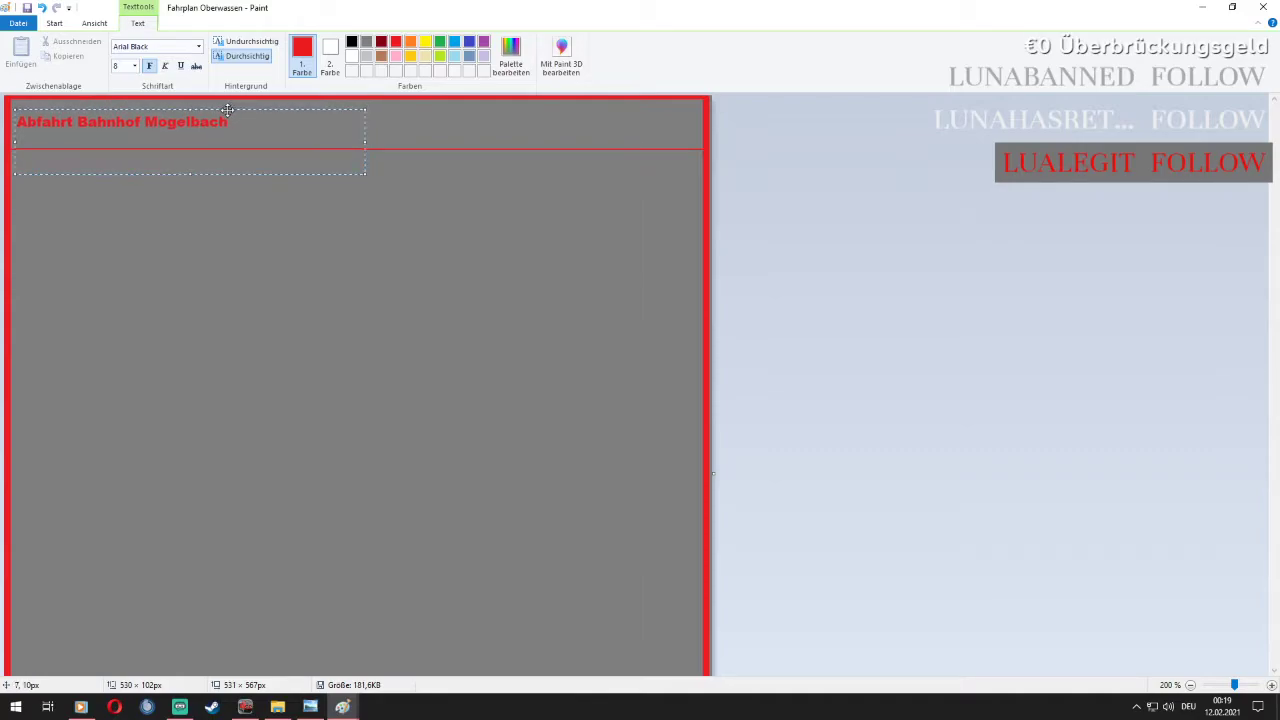
left_click(319, 289)
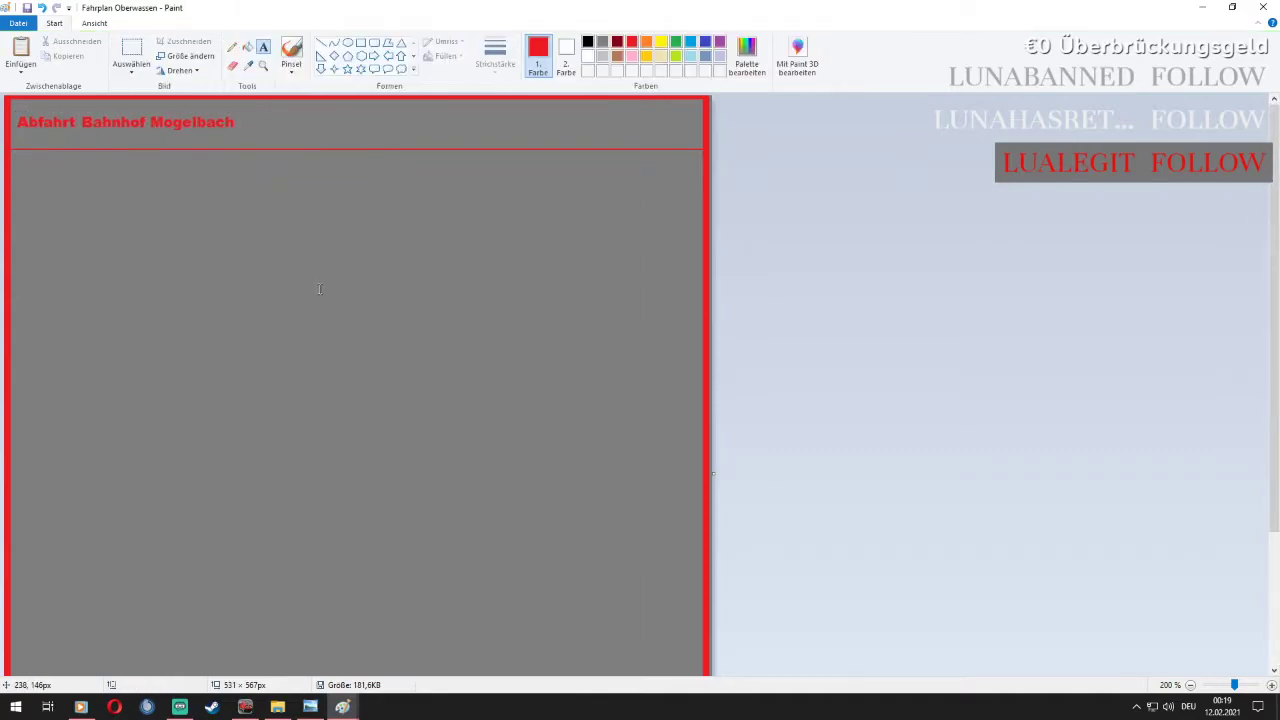
Add the red text "ÖBB" and place it in the upper-right corner of the header area
left_click(613, 122)
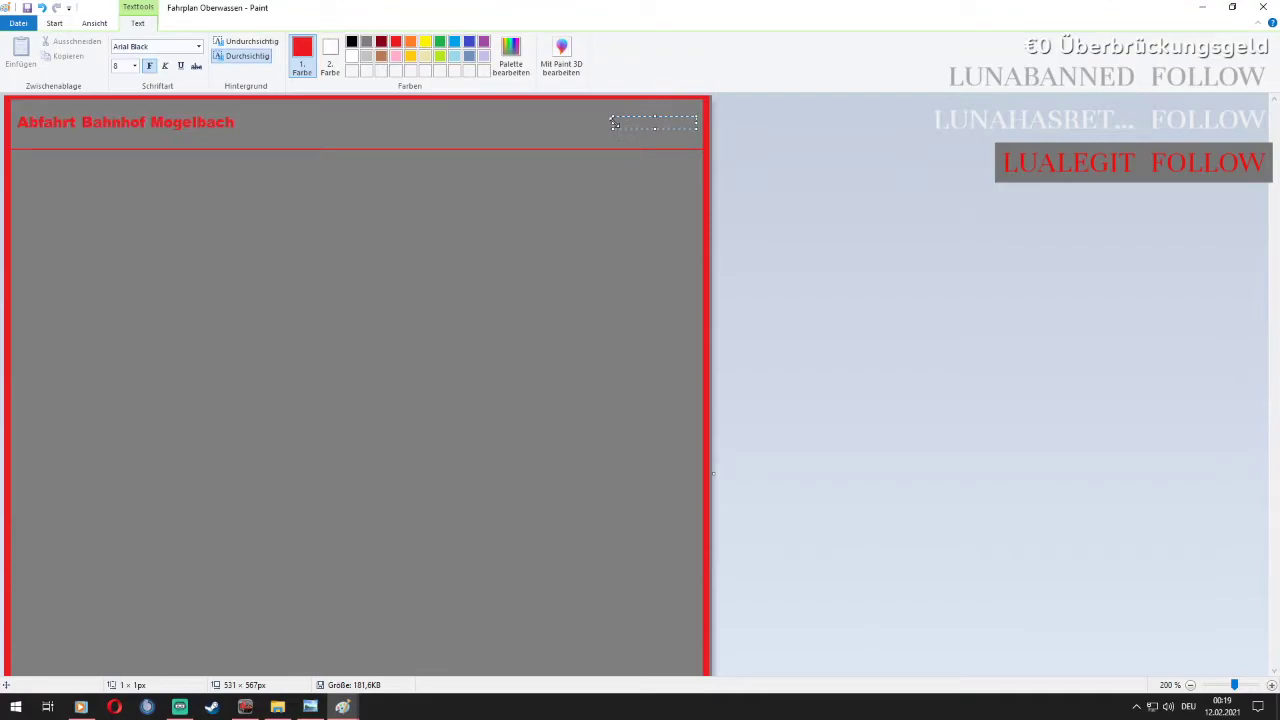
type("ÖBB")
left_click_drag(692, 118, 716, 112)
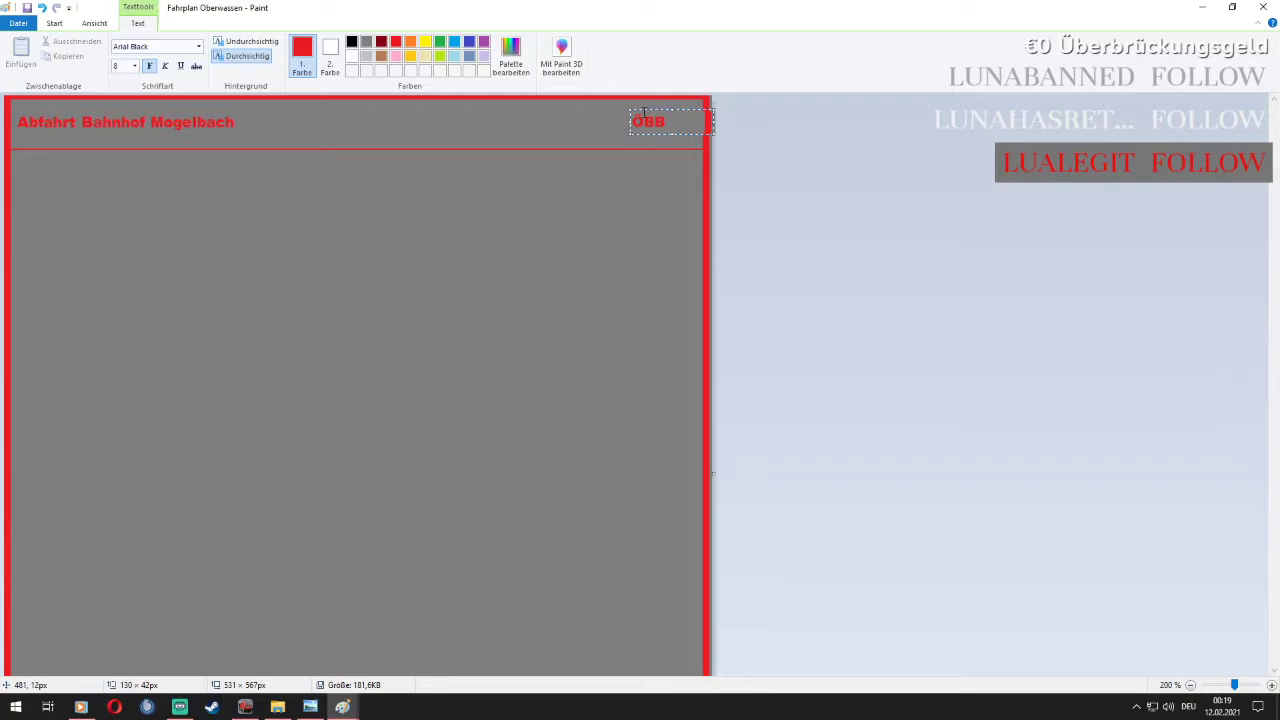
left_click_drag(629, 120, 655, 113)
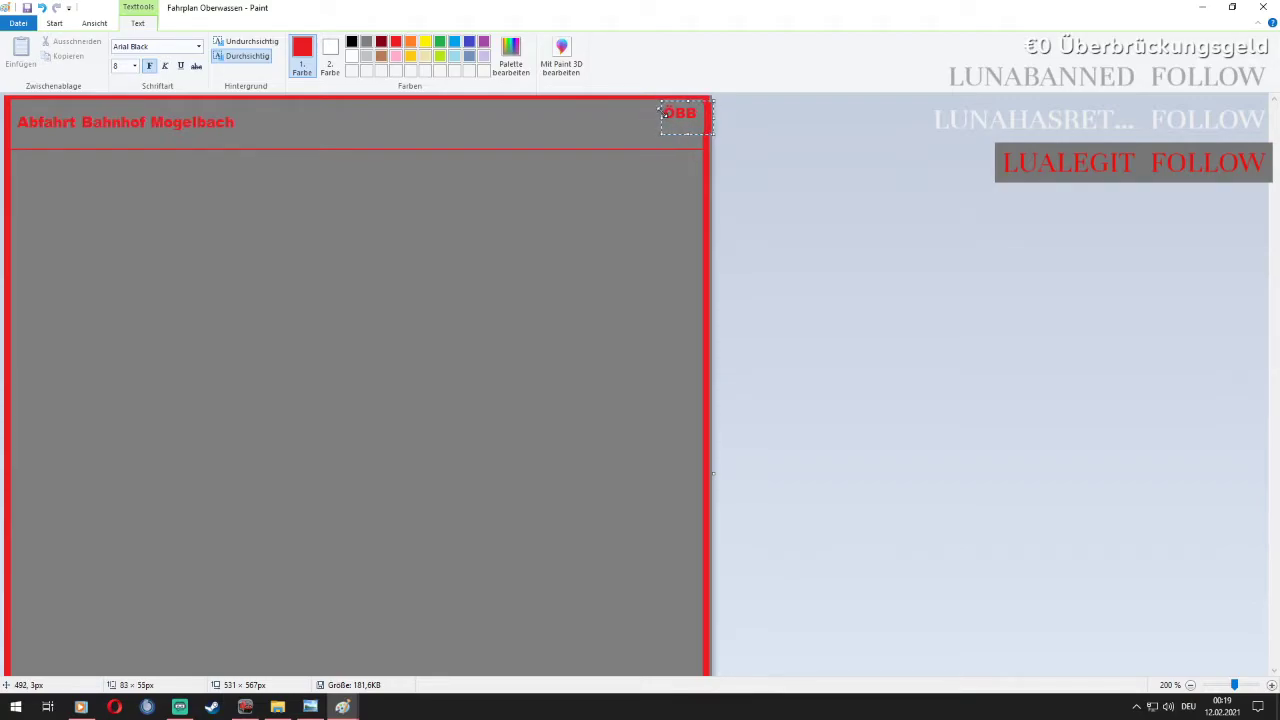
left_click(624, 117)
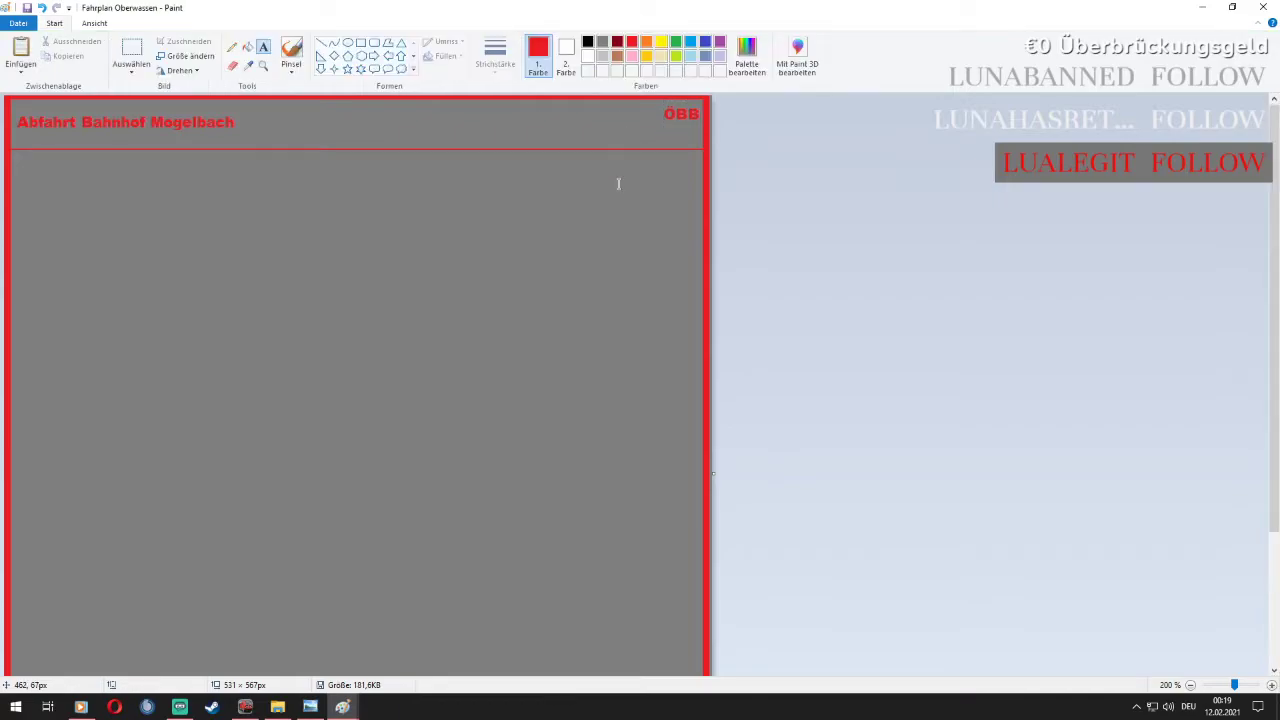
Draw a second thin red horizontal line about 525 px long just below the header line
left_click(321, 42)
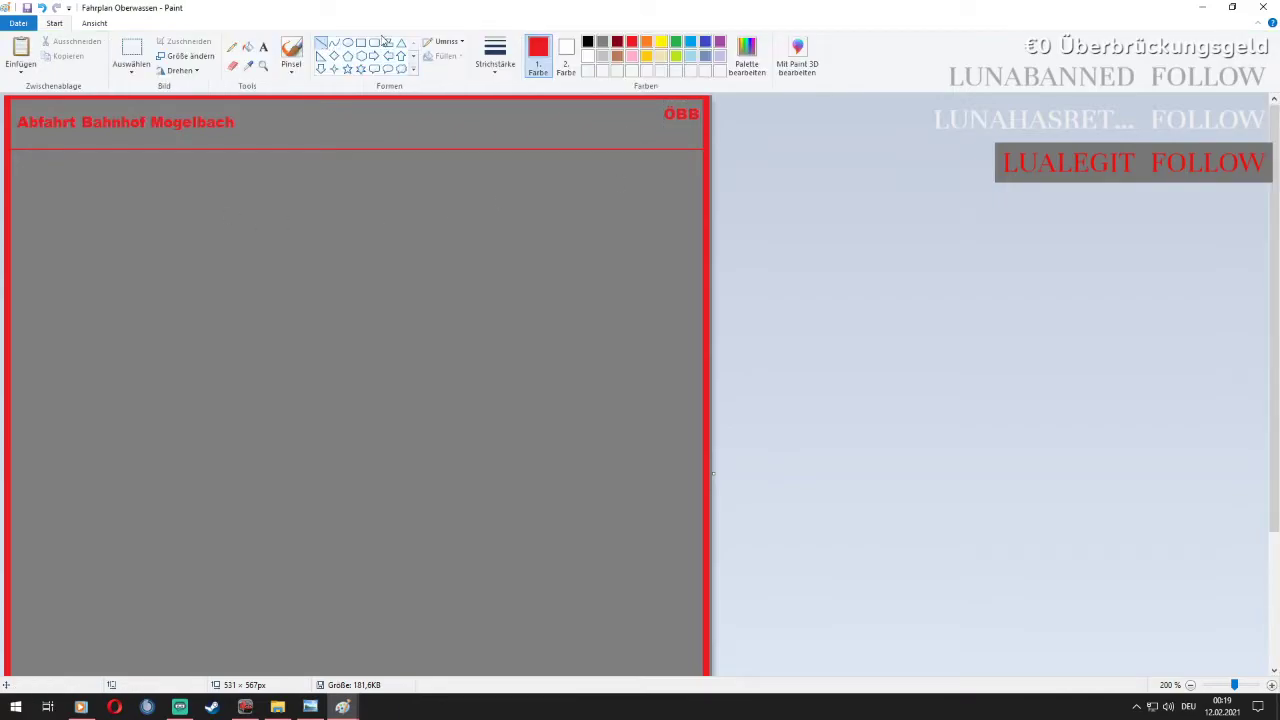
left_click(263, 46)
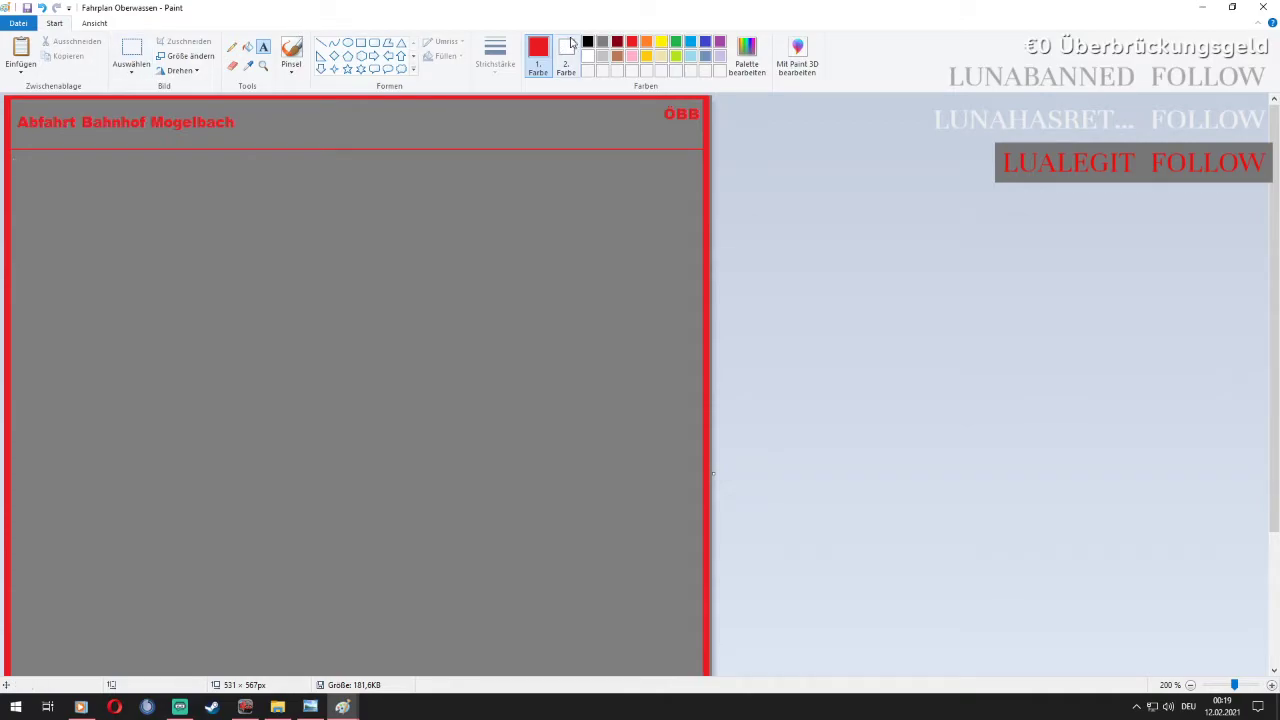
left_click(321, 43)
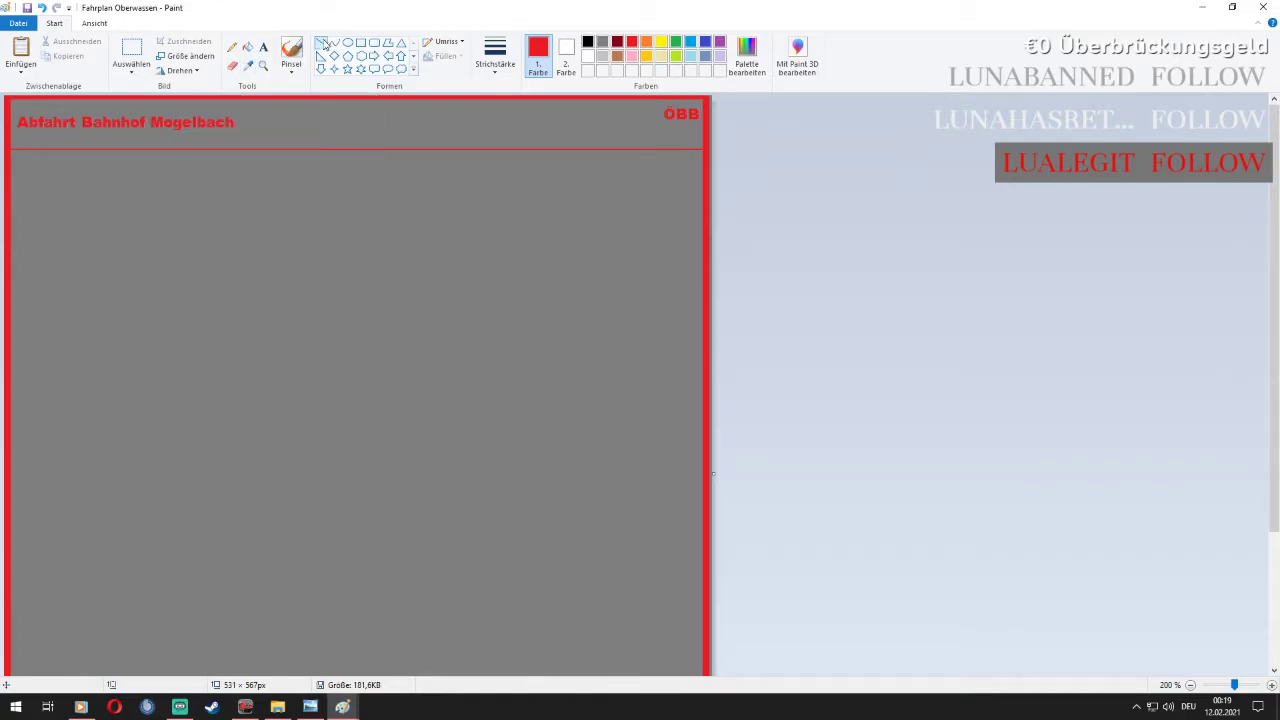
left_click_drag(8, 171, 705, 170)
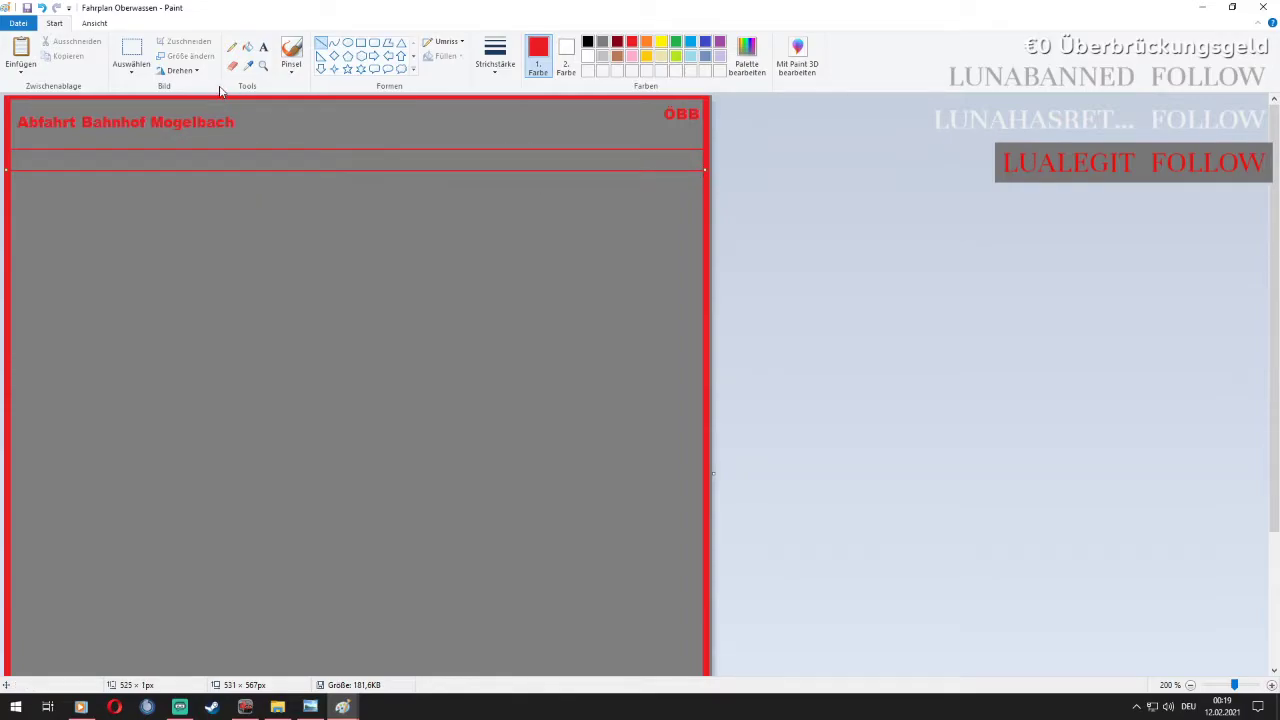
Place the departure time "5:16" in black text just below the second red line at the left border
left_click(265, 50)
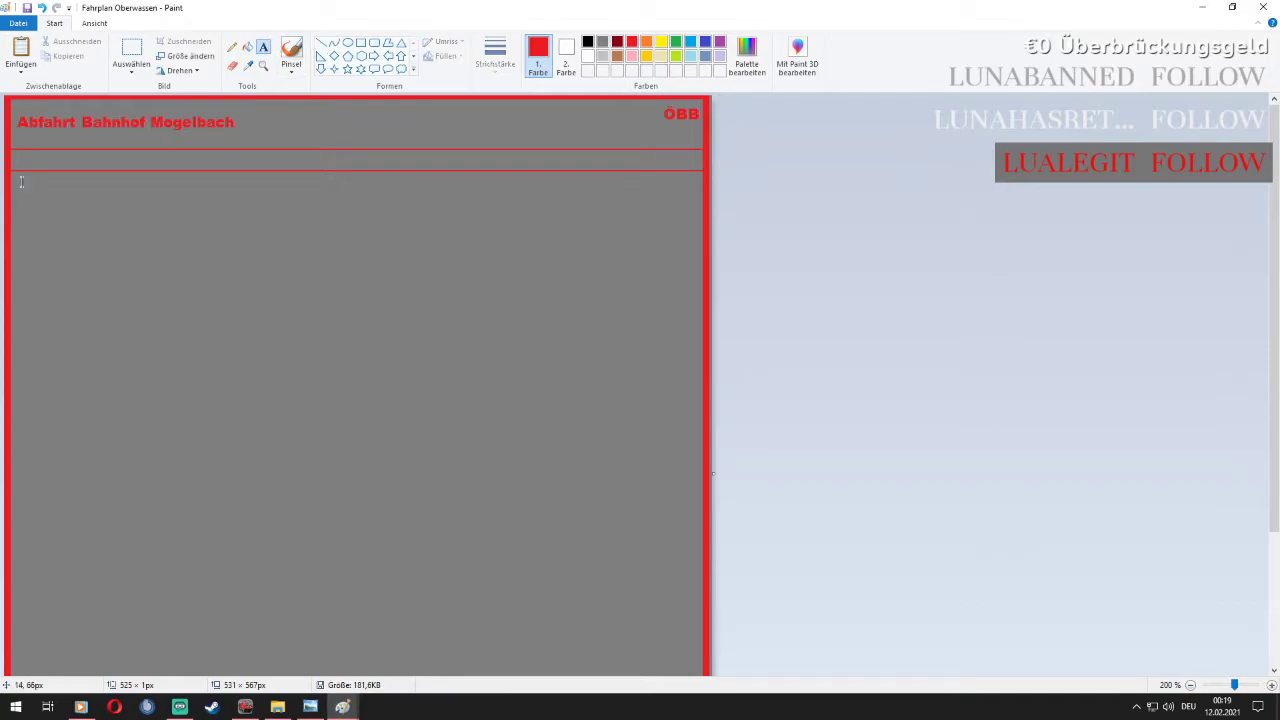
left_click(13, 179)
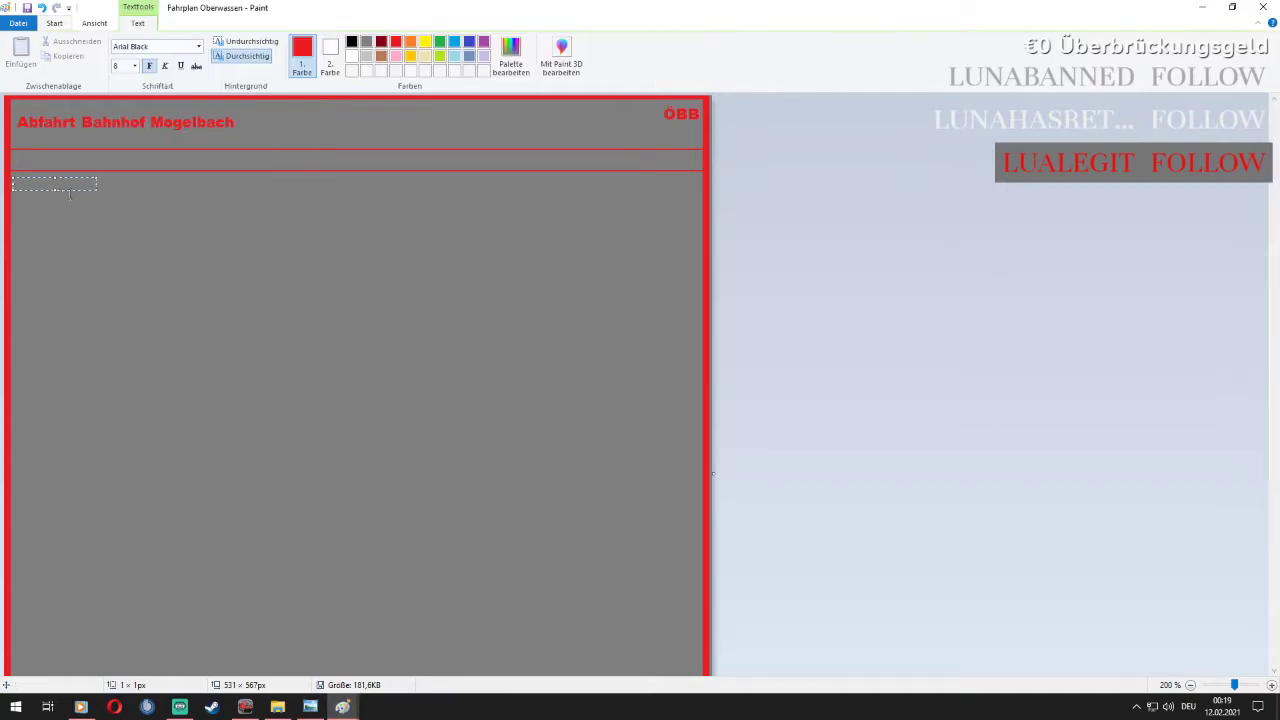
left_click(352, 42)
type("5:16")
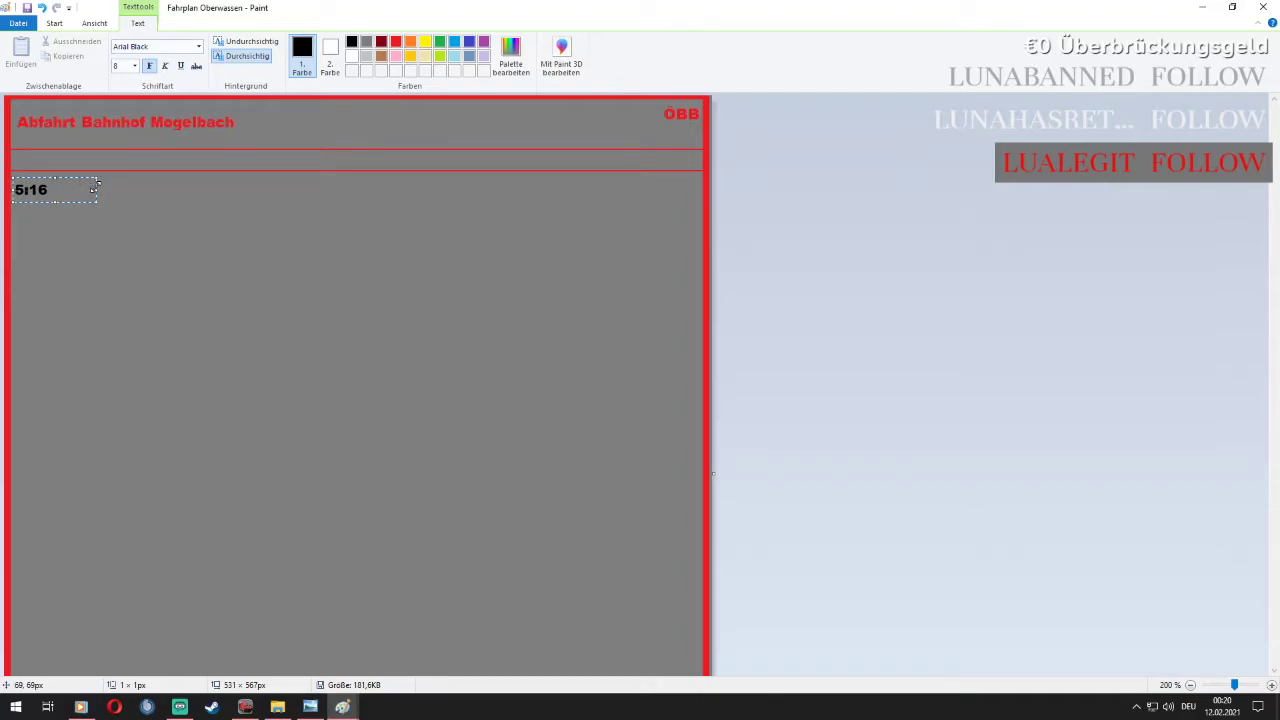
left_click_drag(75, 178, 75, 170)
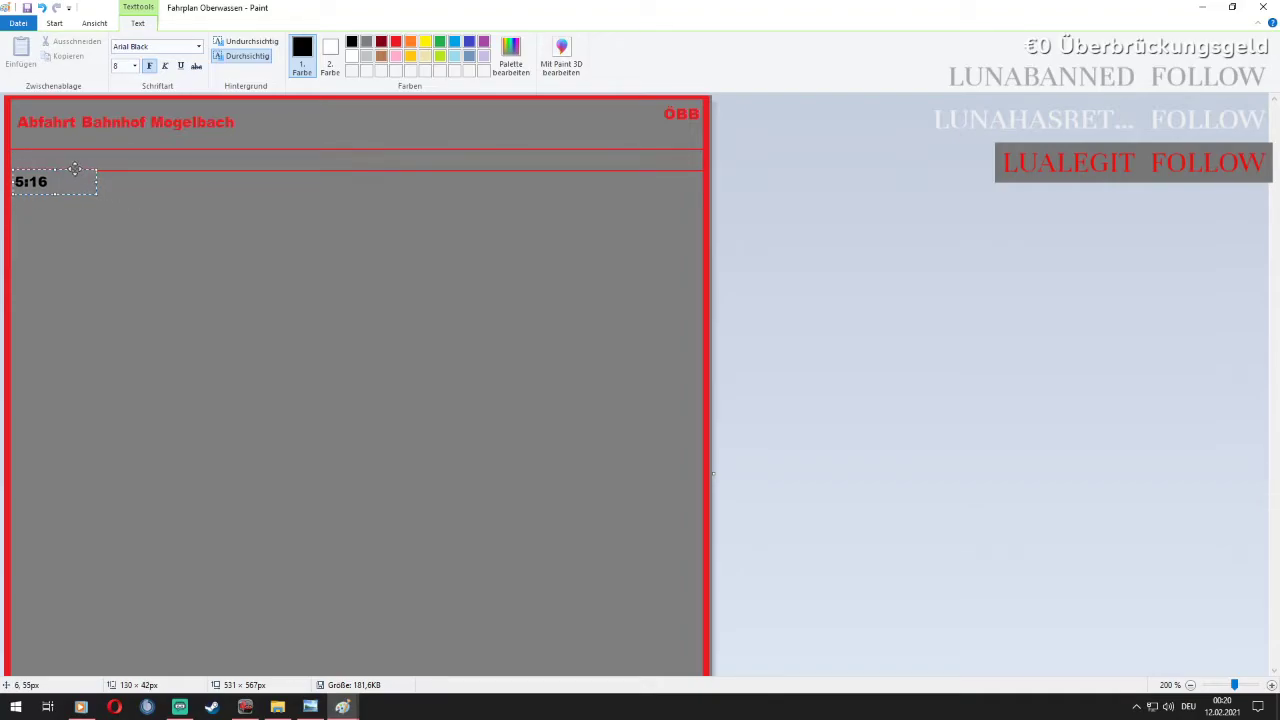
left_click(158, 245)
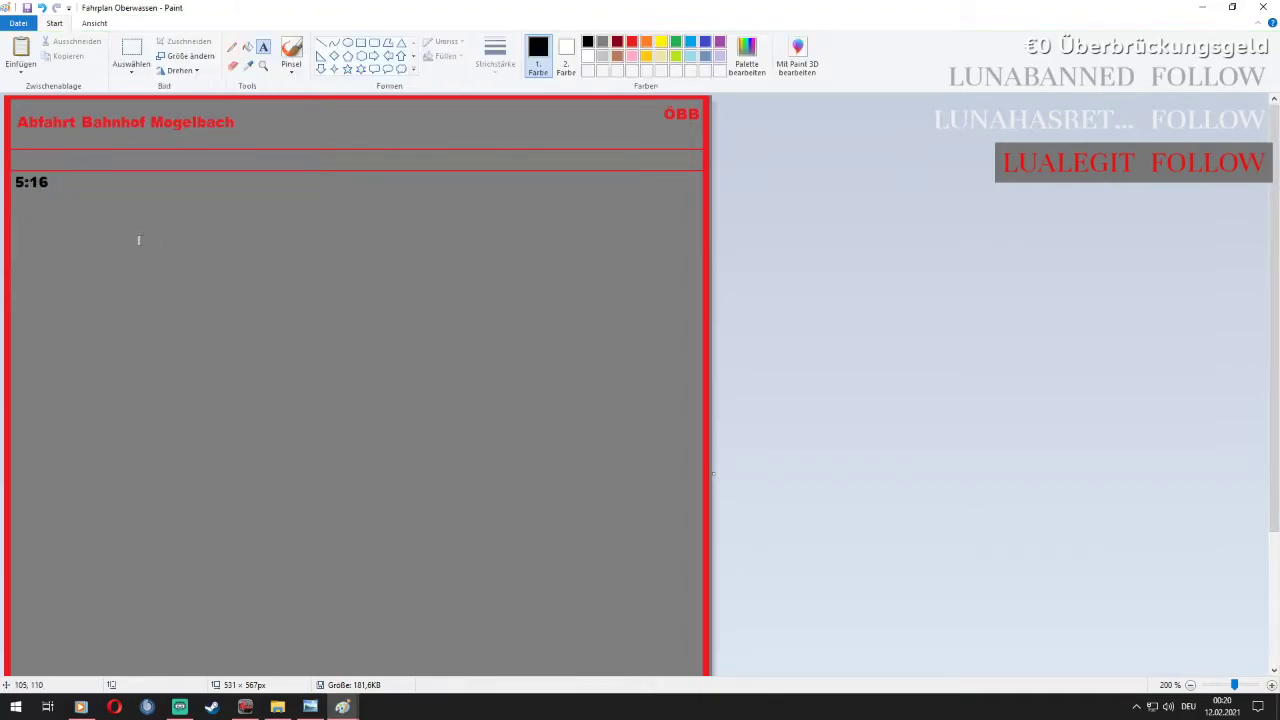
Add the train number "R 3701" as a separate black text beside the 5:16 time and align it with that row
left_click(61, 183)
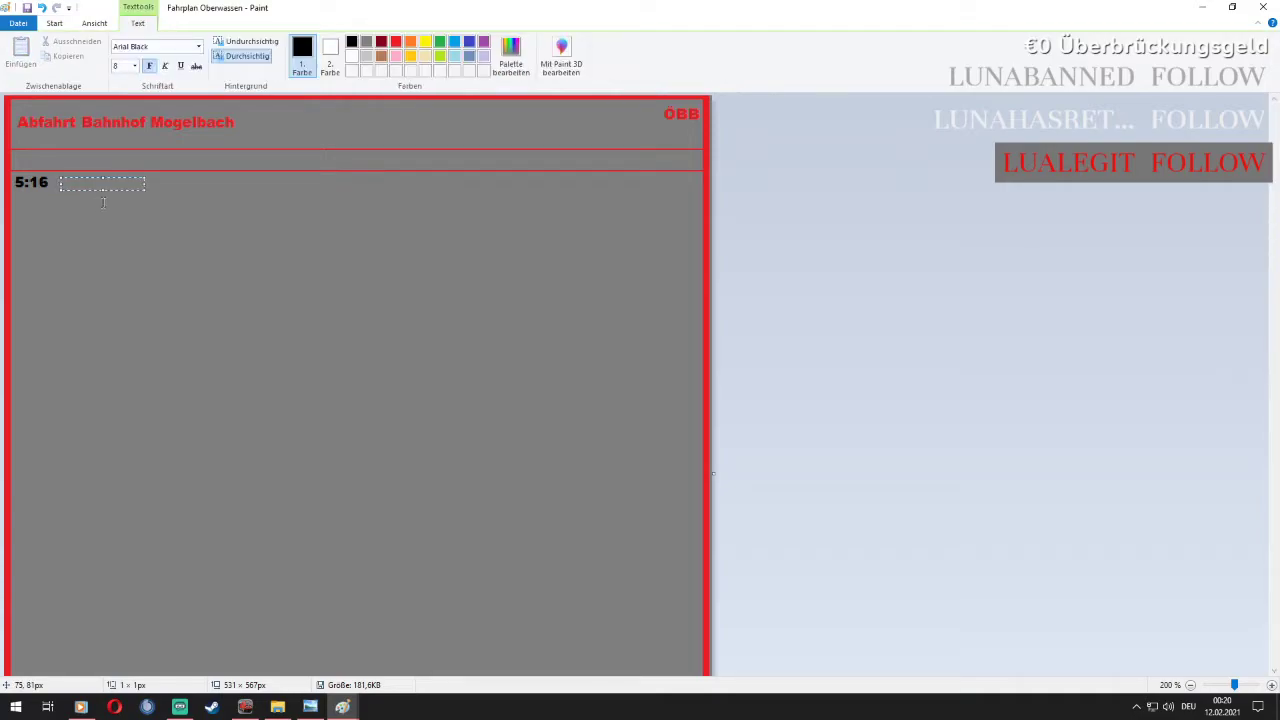
type("R37")
left_click_drag(103, 203, 104, 222)
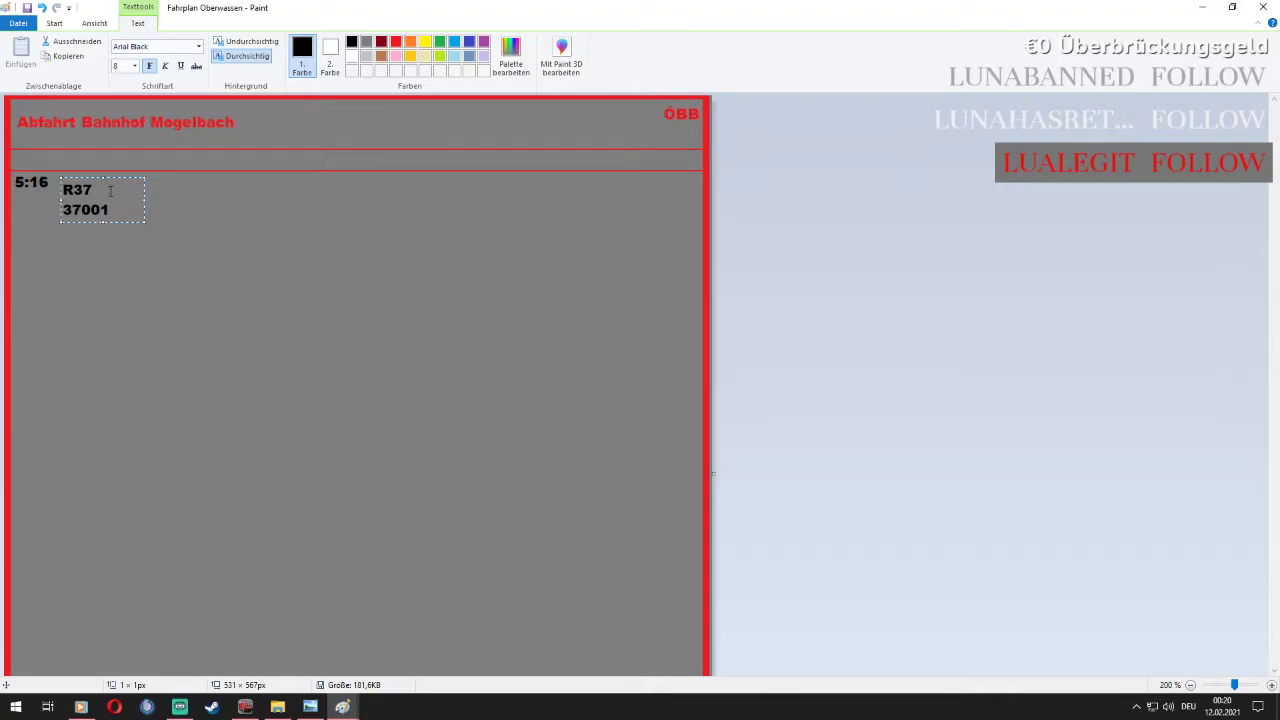
key("BackSpace")
left_click_drag(125, 177, 114, 167)
left_click_drag(117, 167, 116, 169)
key("BackSpace")
key("BackSpace")
key("BackSpace")
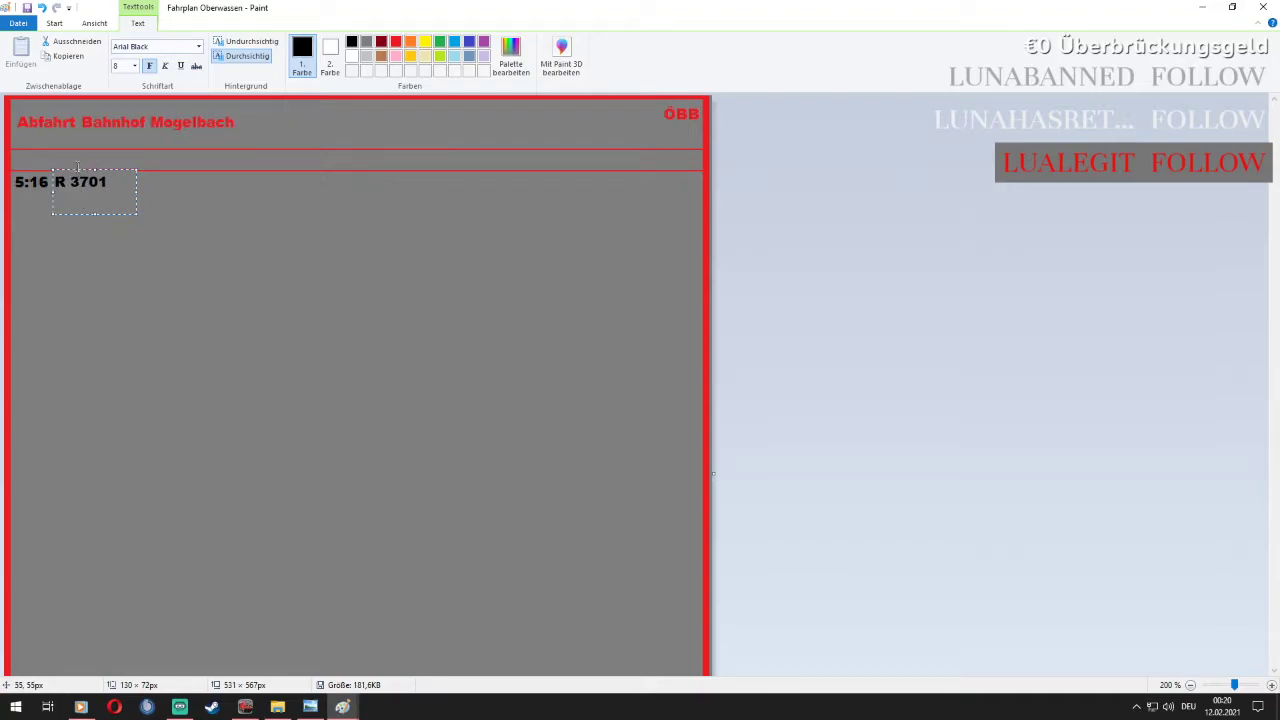
mouse_move(77, 170)
left_mouse_down()
mouse_move(76, 184)
mouse_move(81, 170)
left_mouse_up()
left_click(223, 228)
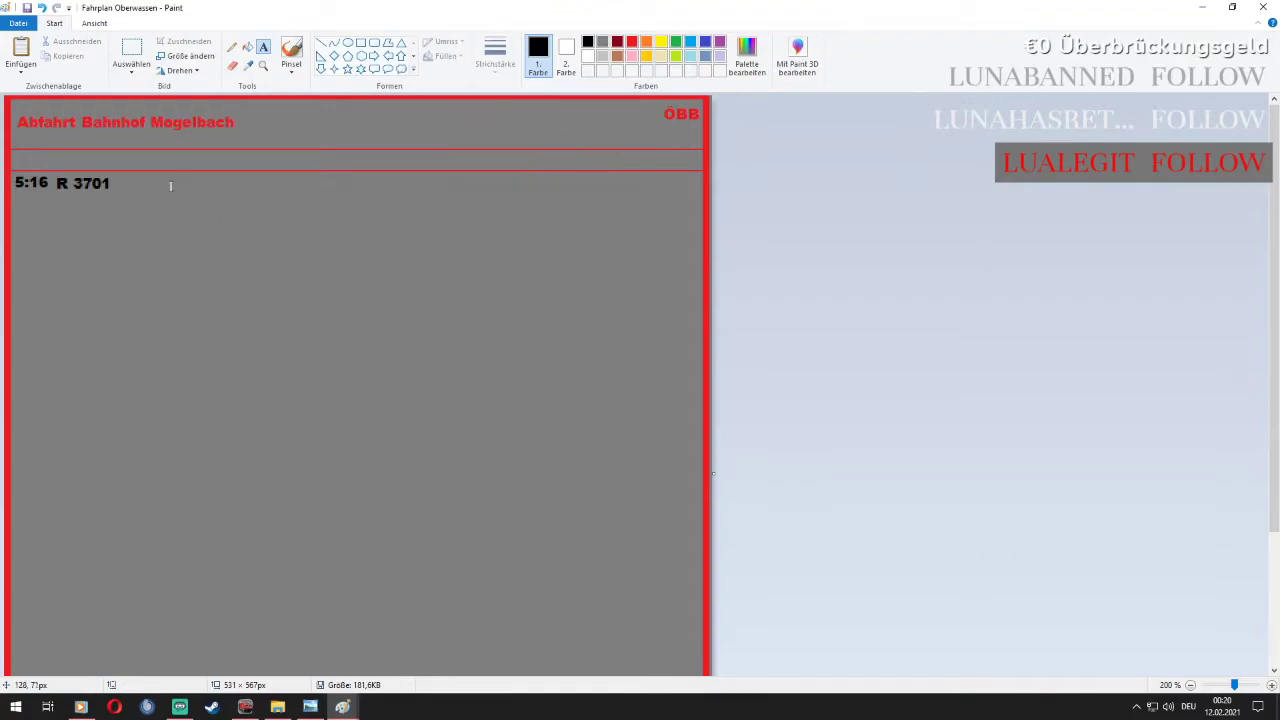
Undo the separately placed departure time and train number texts
left_click(131, 52)
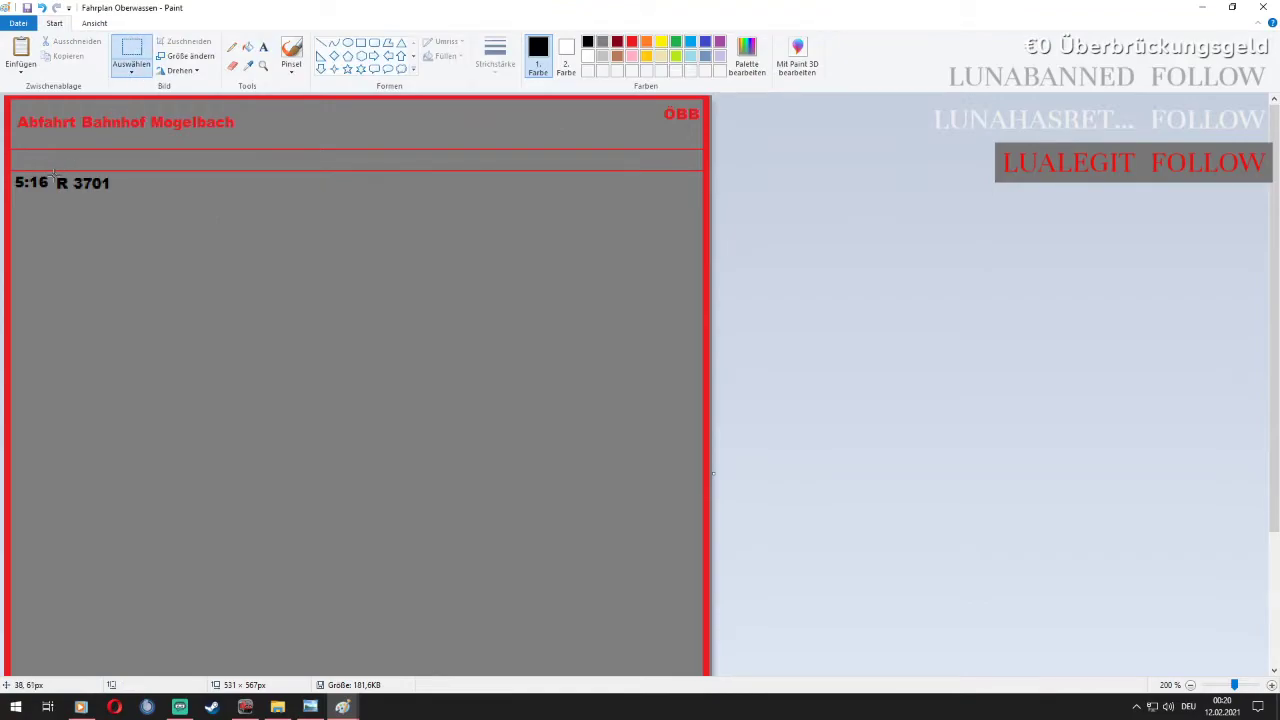
left_click_drag(54, 174, 84, 190)
left_click(44, 8)
left_click(44, 8)
Write the departure row "5:16 R 3701 Korneuburg Hbf" in a wide black text box directly below the second red line
left_click(263, 47)
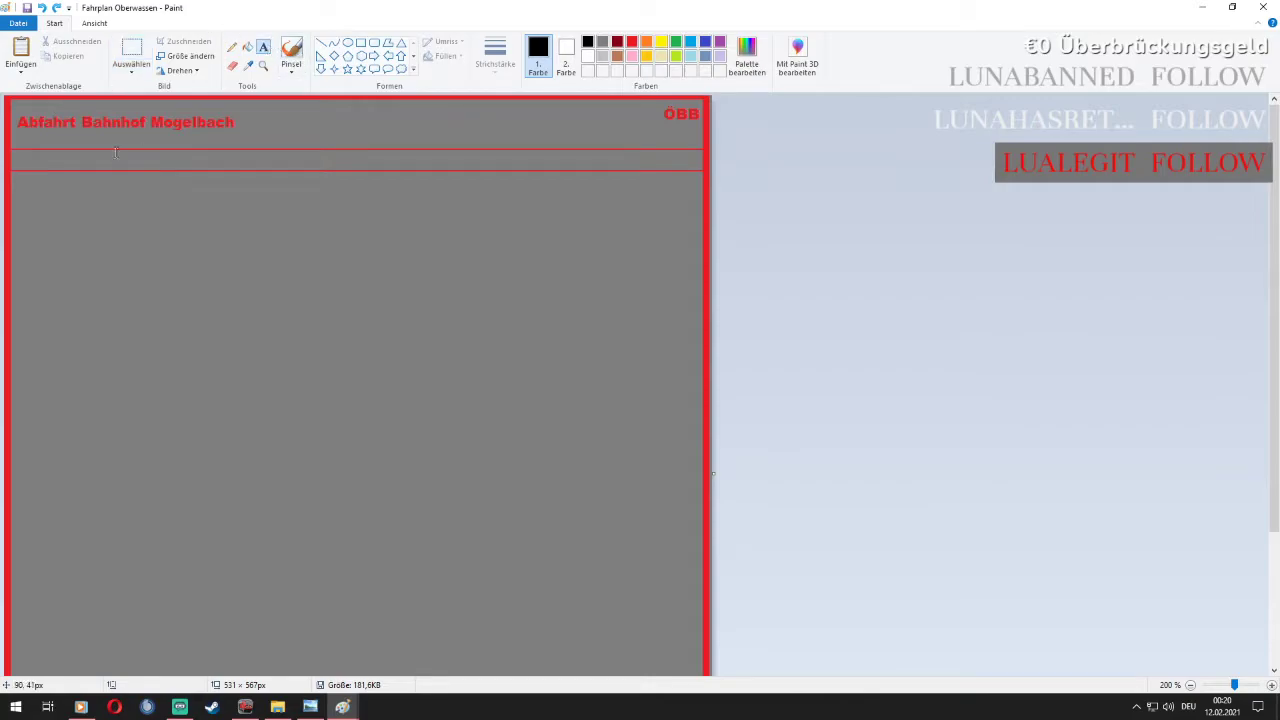
left_click(20, 183)
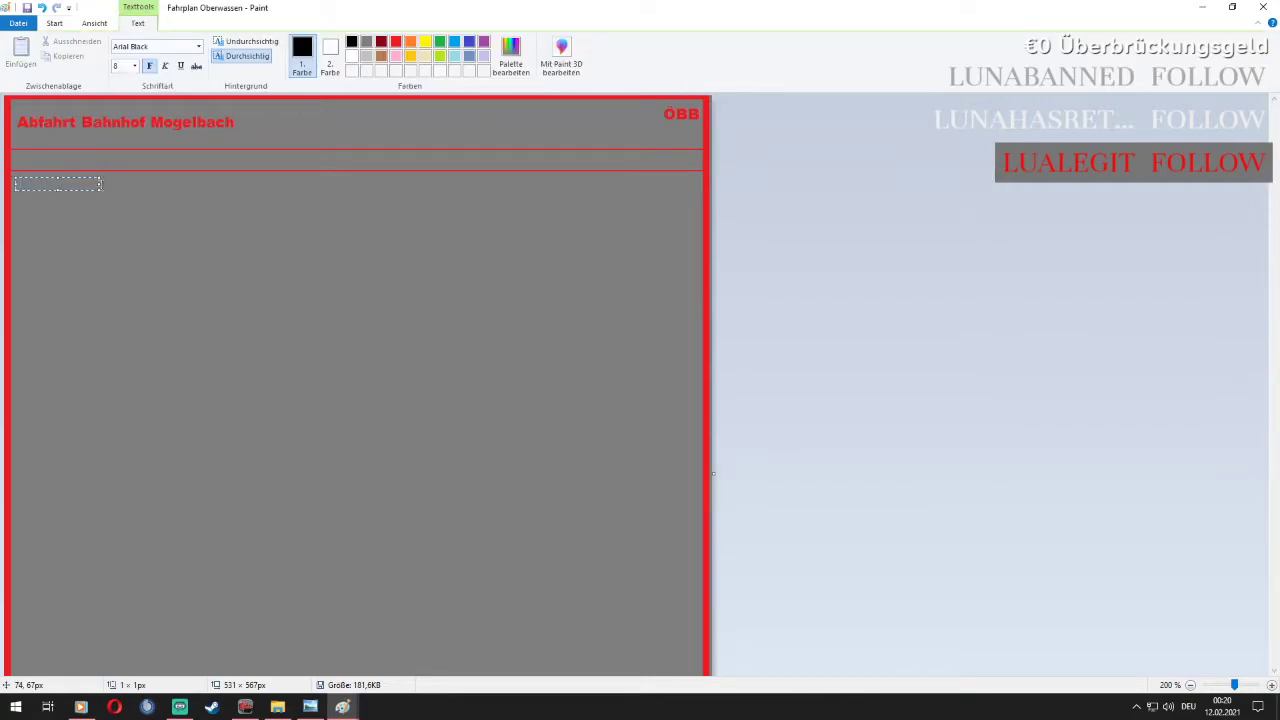
left_click_drag(97, 186, 510, 186)
type("5:1")
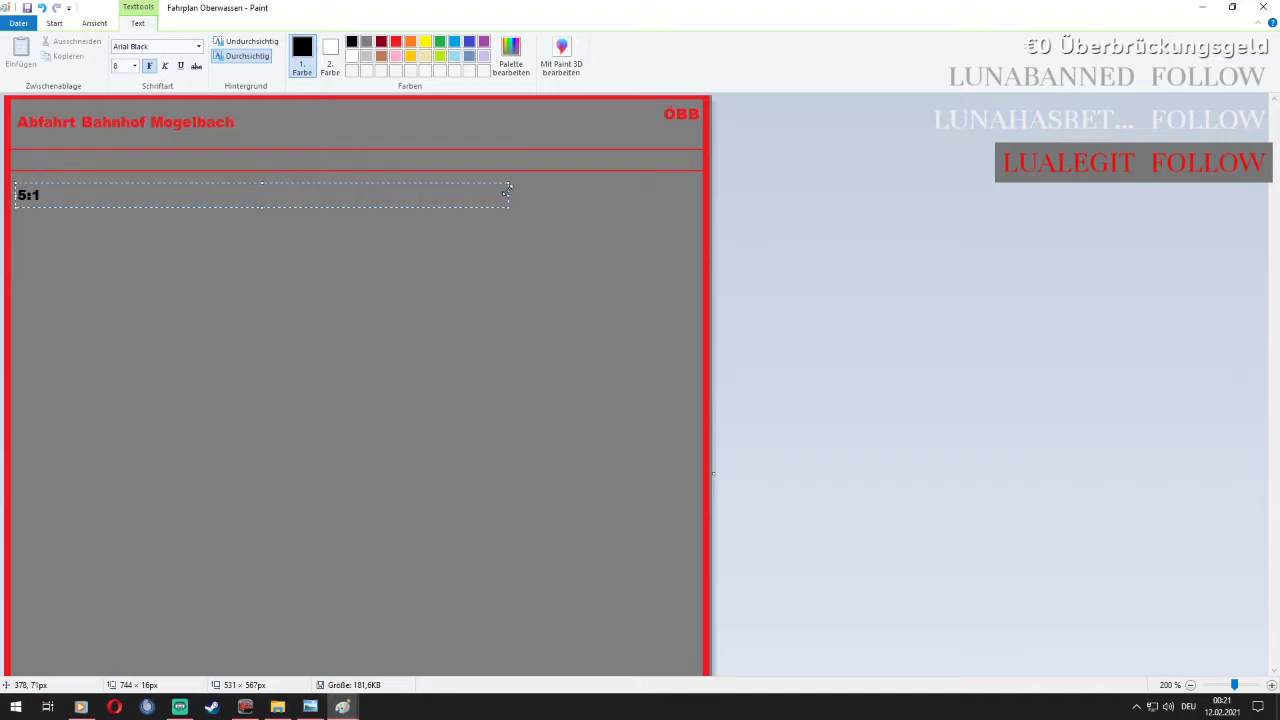
type("6 R 3701  Korne")
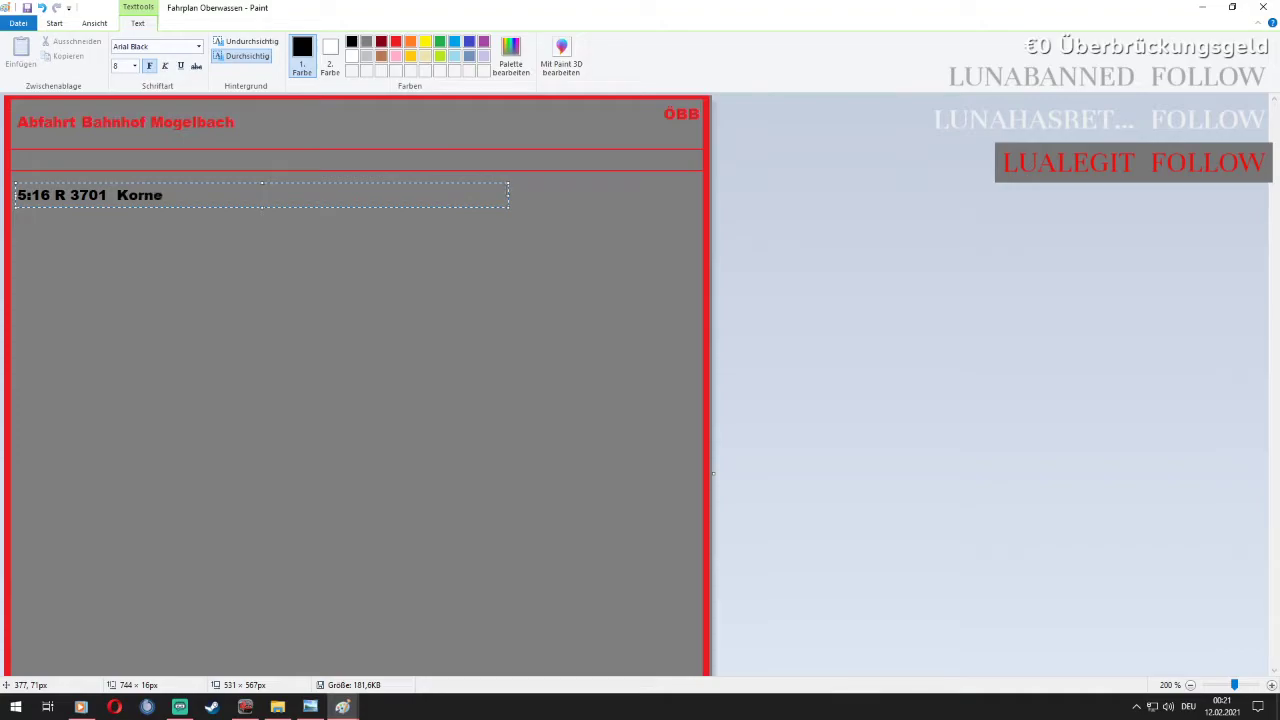
type("uburg Hbf")
left_click_drag(165, 183, 164, 170)
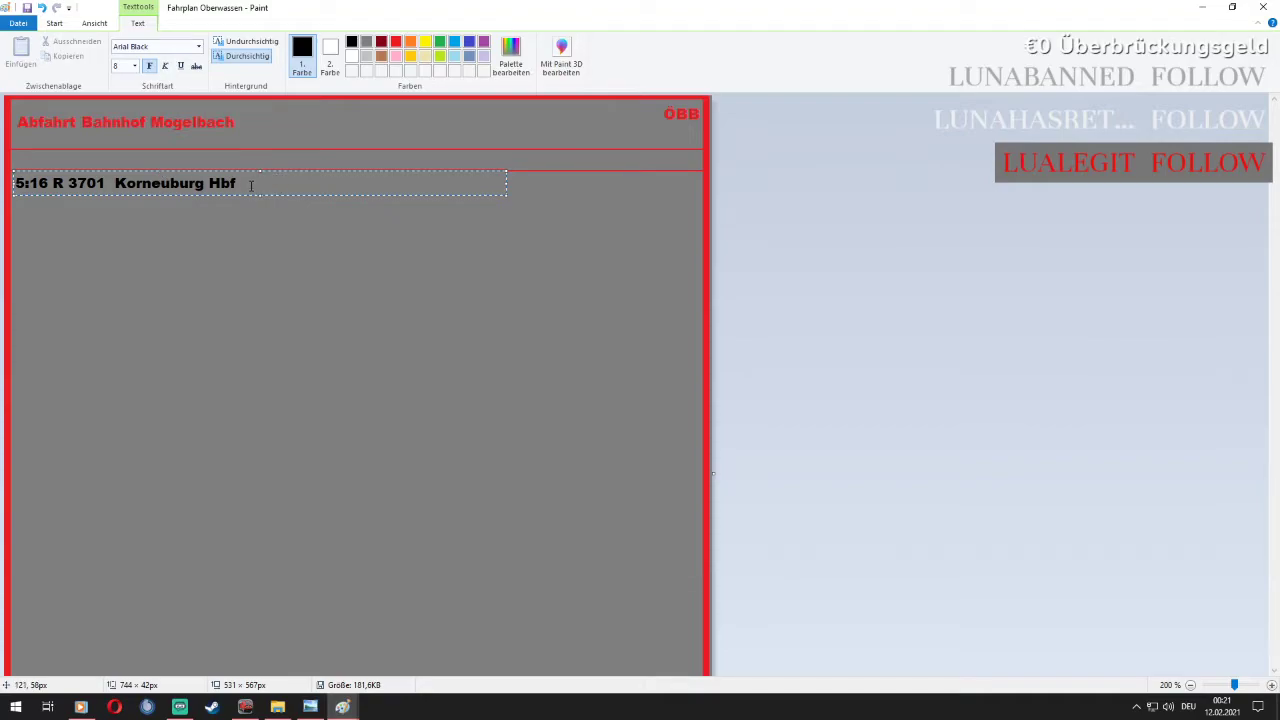
Add the second departure row "5:31 R 3702 Wasserhausen Hbf" directly beneath the first one
key("Return")
key("Return")
type("5")
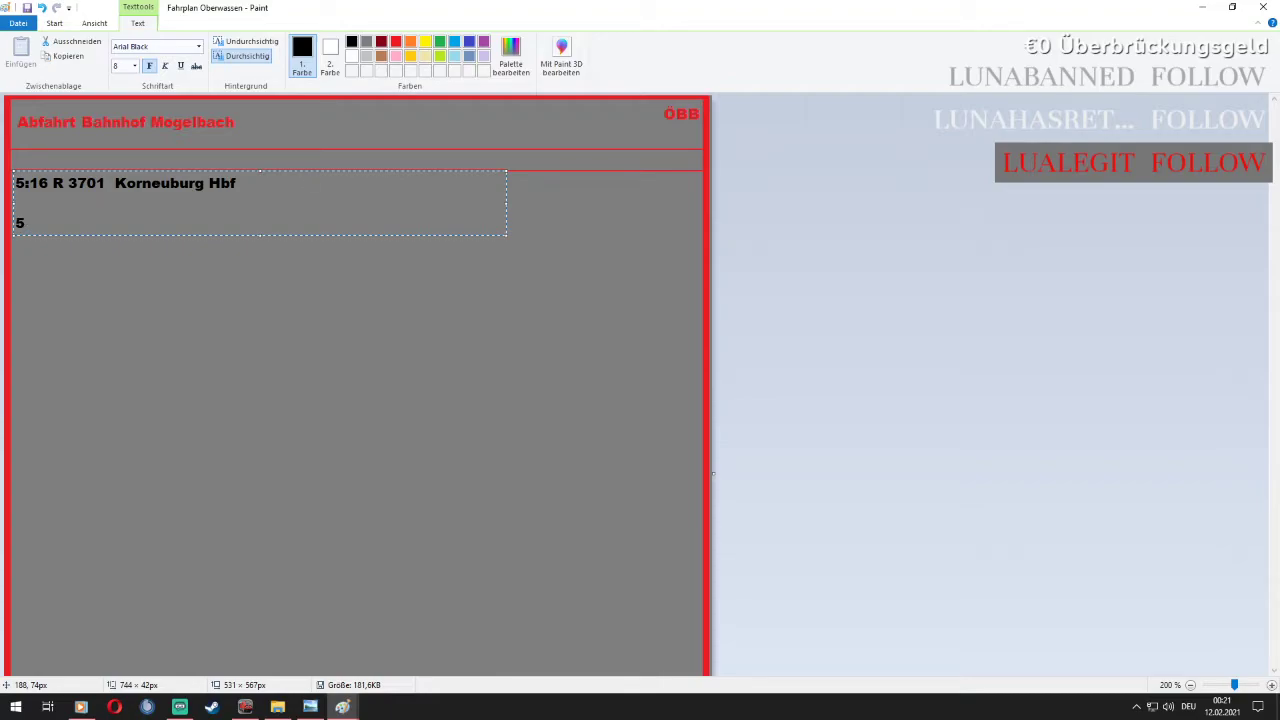
key("BackSpace")
type("5:38")
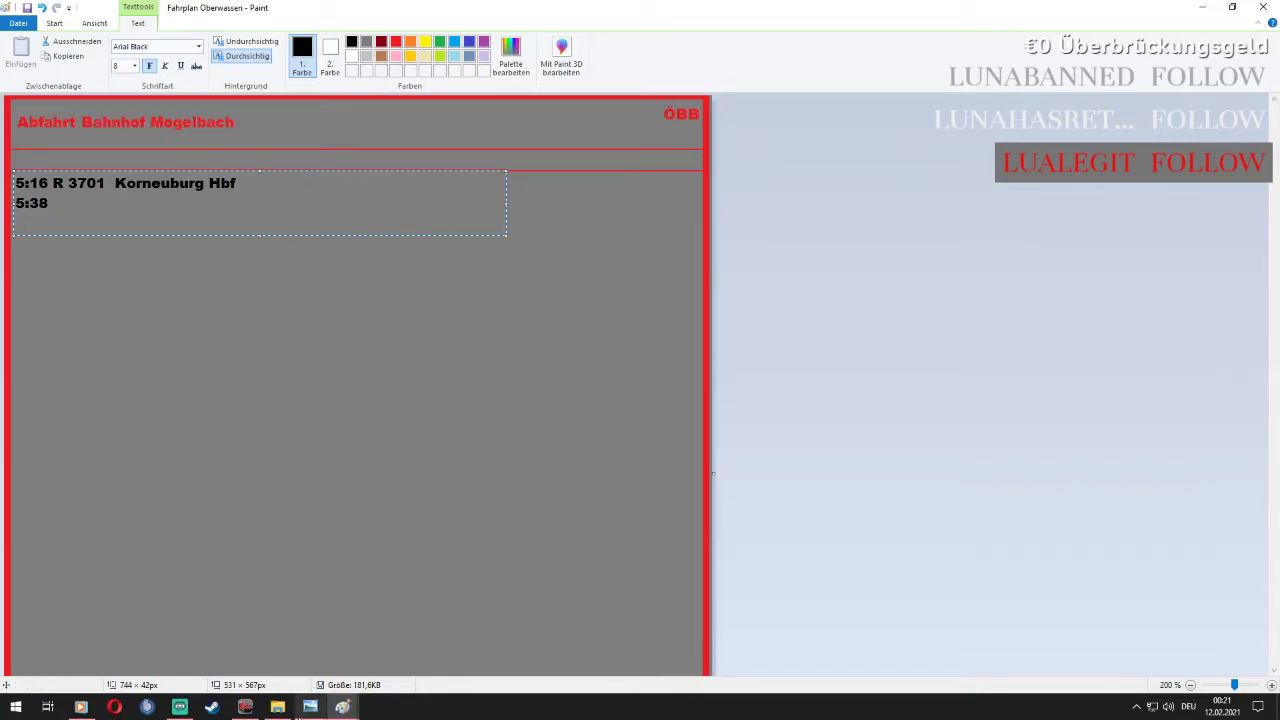
mouse_move(246, 706)
left_click(253, 683)
key("BackSpace")
type("1  R")
key("BackSpace")
key("BackSpace")
type("r")
key("BackSpace")
type("R")
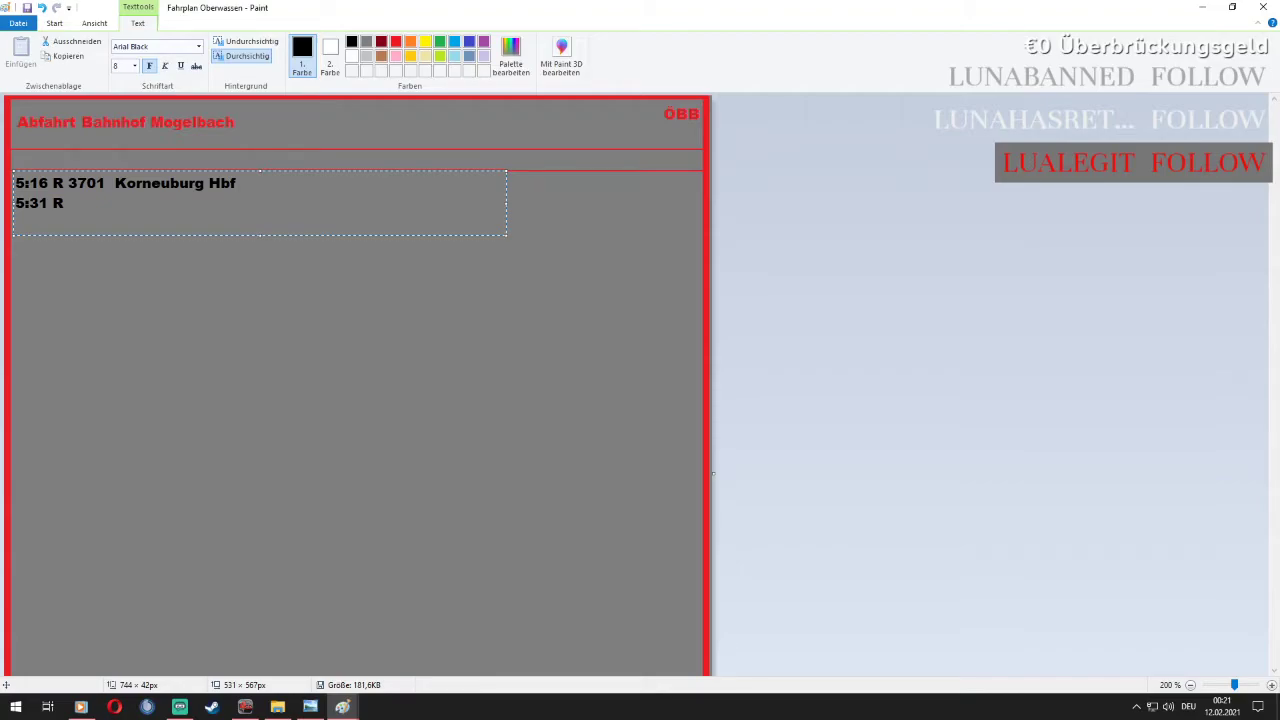
type(" 3702  Wasserhausen Hbf")
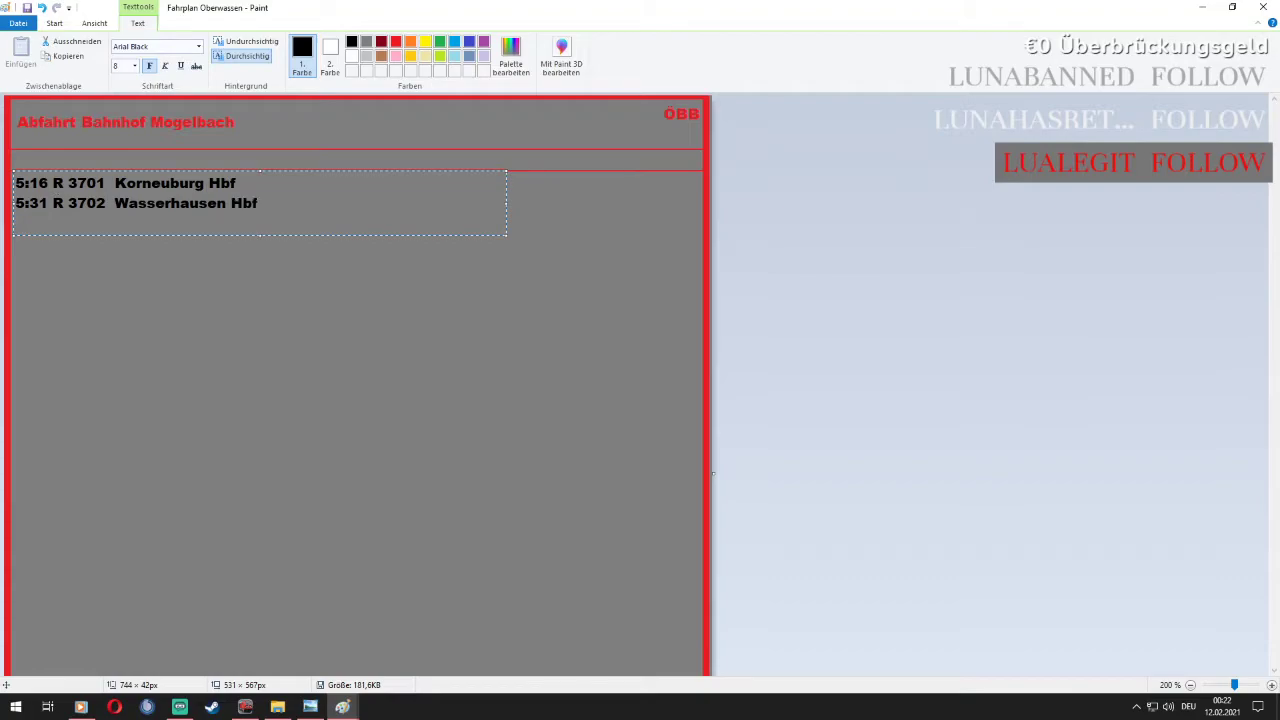
Add the departure row "6:16 R 3703 Korneuburg Hbf" below, separated from the 5 o'clock departures by a blank line
key("Return")
type("6")
type("16")
key("BackSpace")
key("BackSpace")
type(":16 R 3703  Korneuburg")
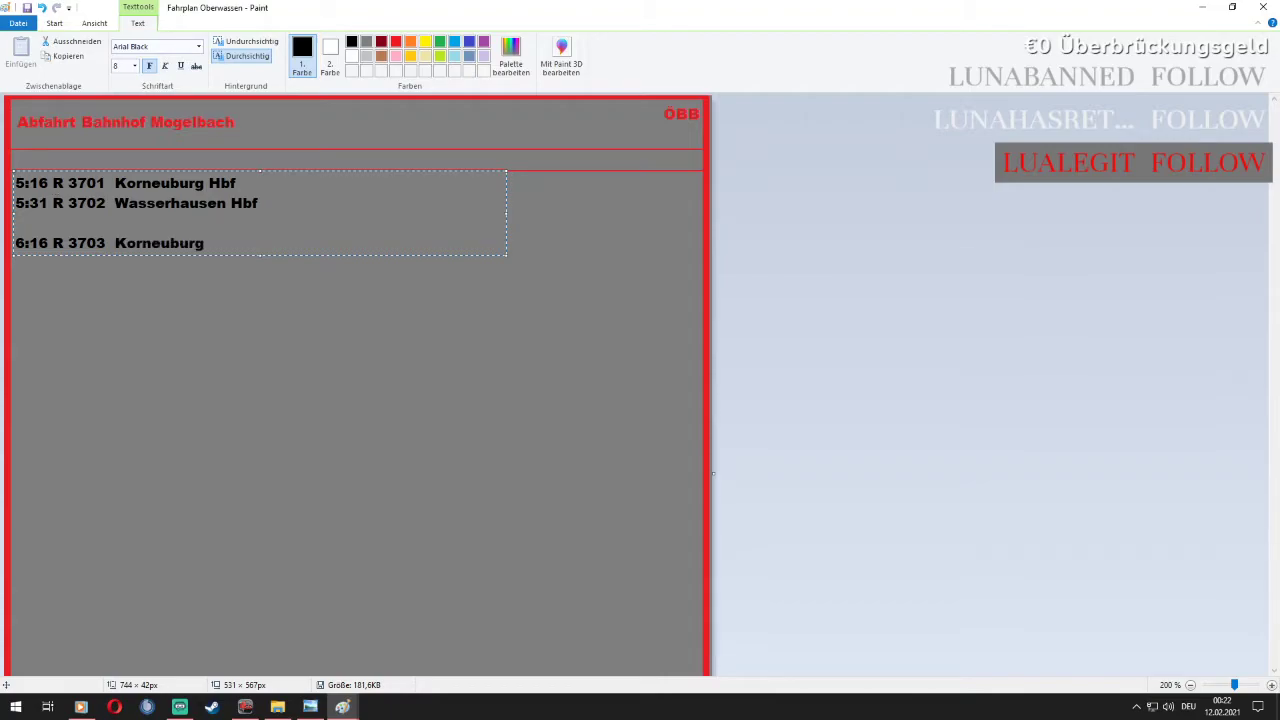
type(" Hbf")
Add the departure row "6:31 R 3704 Wasserhausen Hbf" directly beneath the 6:16 row
key("Return")
type("6:31")
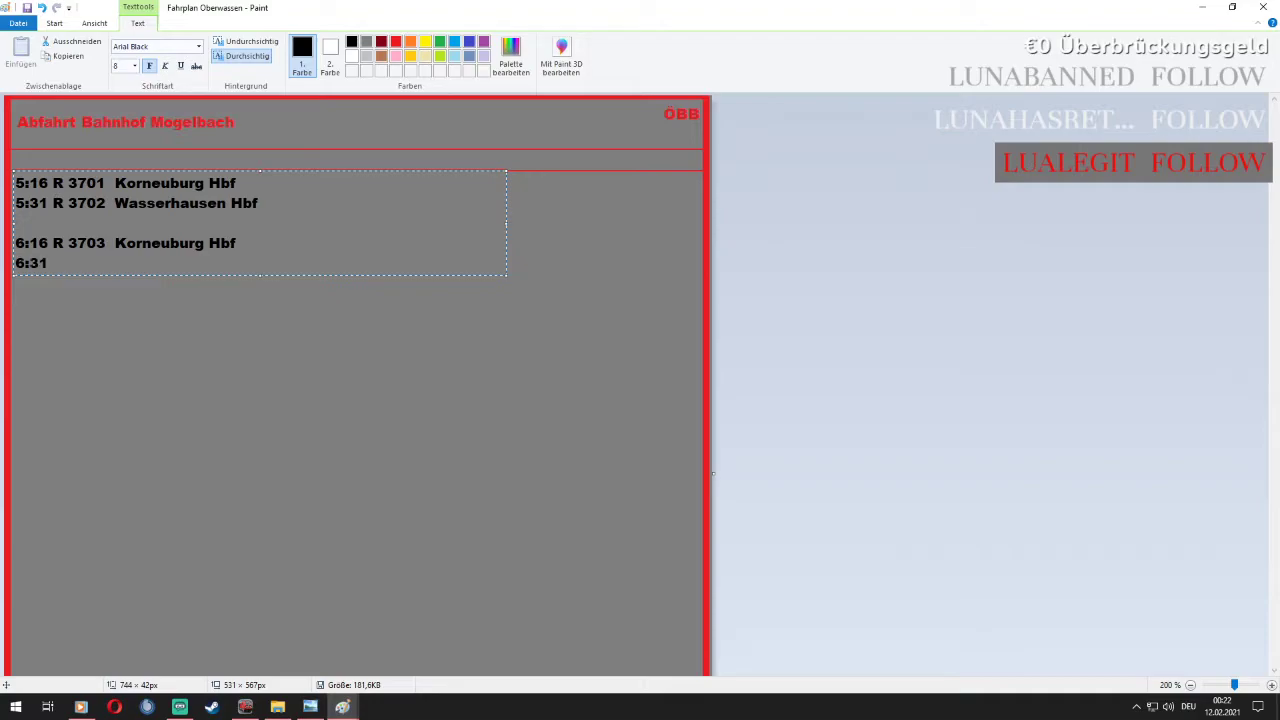
type(" R 3704")
key("BackSpace")
key("BackSpace")
type("04  Wasserhausen Hbf")
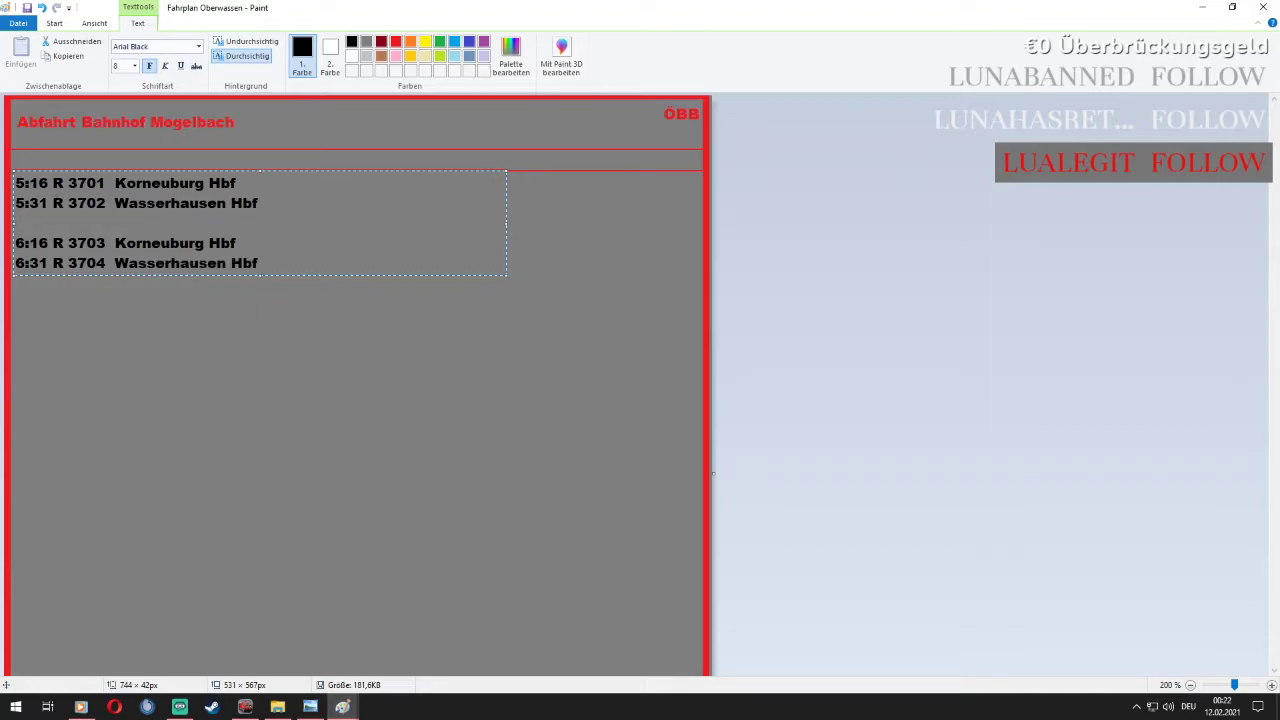
Add the departure rows "7:16 R 3705 Korneuburg Hbf" and "7:31 R 3706 Wasserhausen Hbf" after a blank line
key("Return")
key("Return")
type("7:16 R 30")
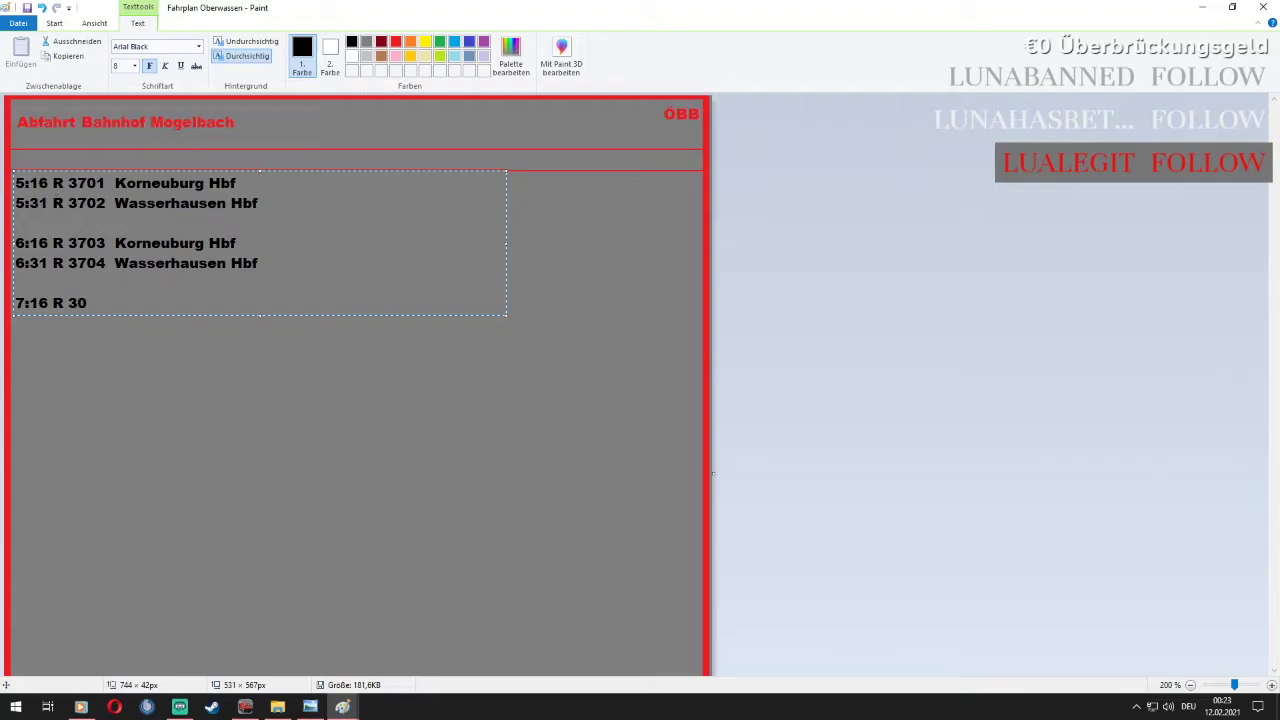
key("BackSpace")
type("705  Korneuburg Hbf")
key("Return")
type("7:31")
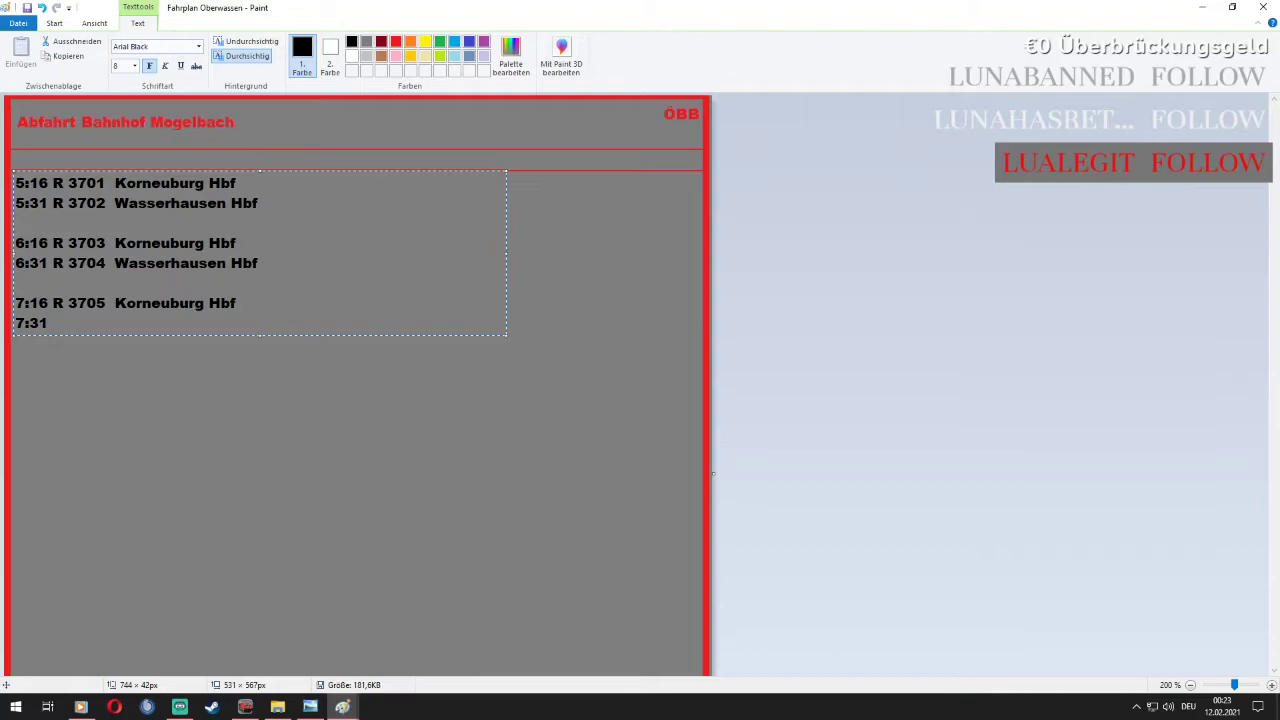
type(" R 3706  Wasserhausen Hbf")
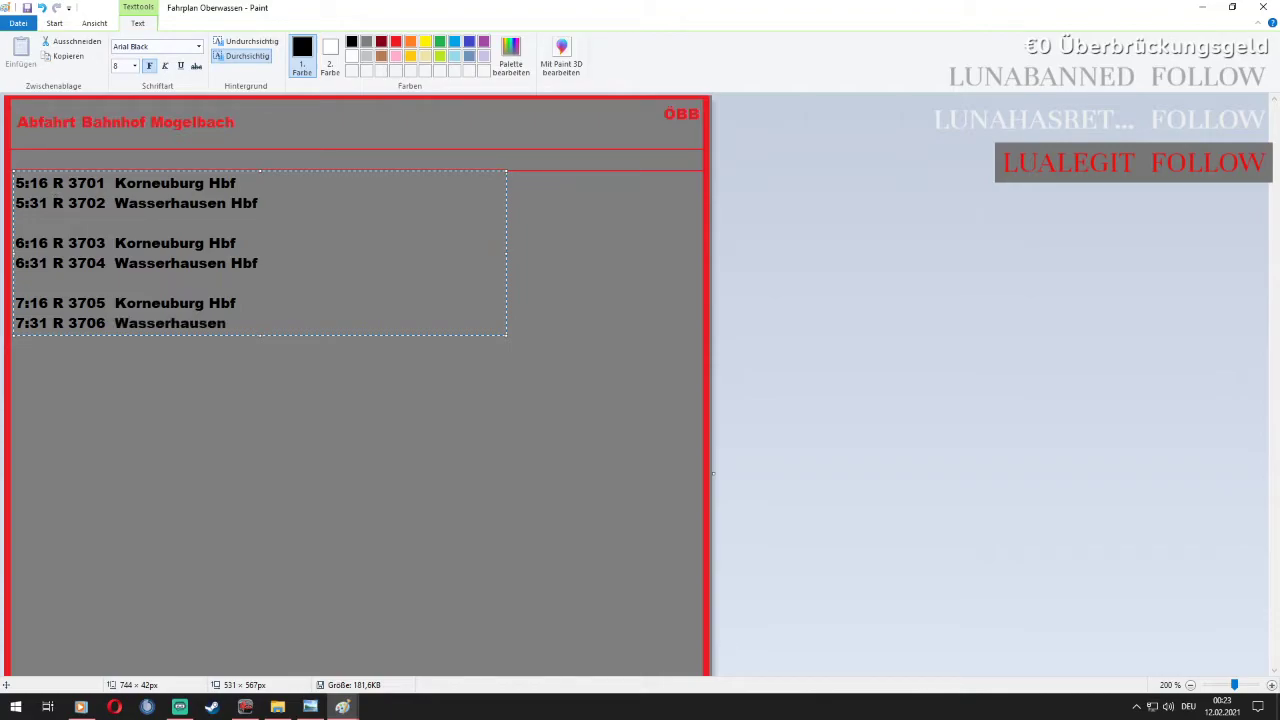
Extend the text box far down the timetable and add the row "8:16 R 3707 Korneuburg Hbf" after a blank line
key("Return")
key("Return")
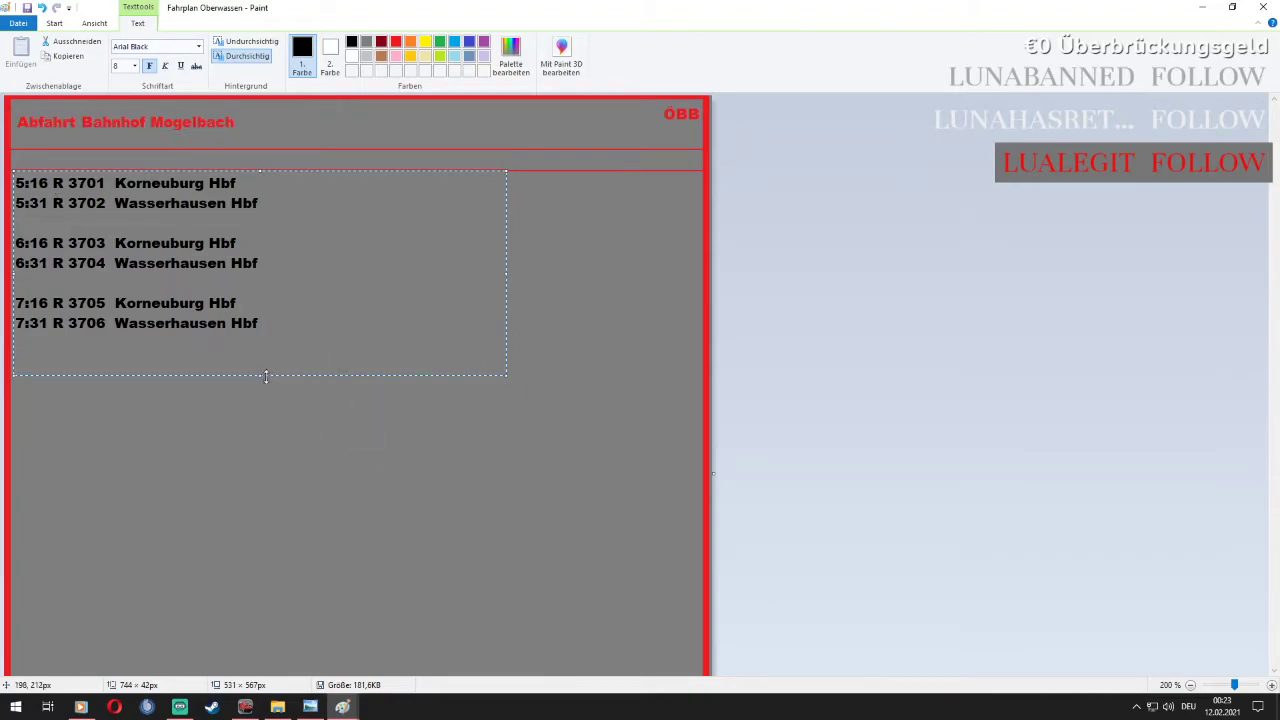
left_click_drag(265, 375, 289, 673)
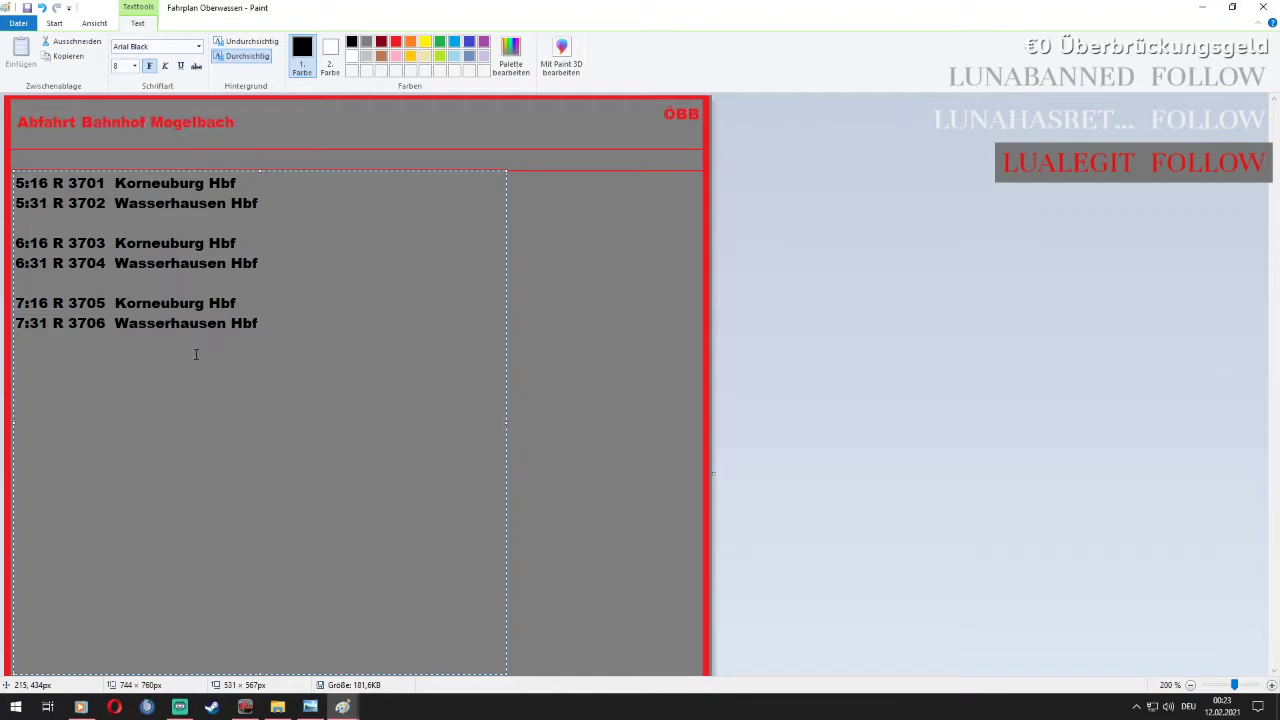
type("8:16")
type("R 3707  Korneu")
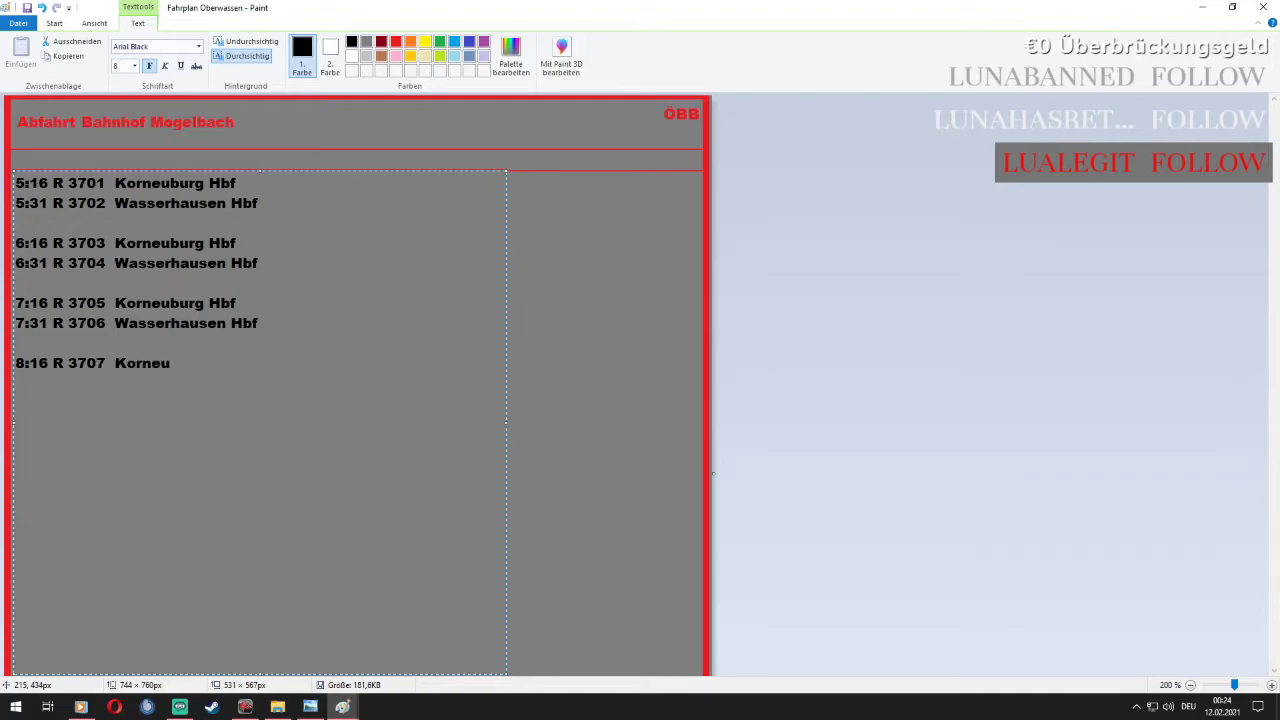
type("burg Hbf")
Add the departure row "8:31 R 3708 Wasserhausen Hbf" beneath the 8:16 row, followed by a blank line
key("Return")
type("8:31 R")
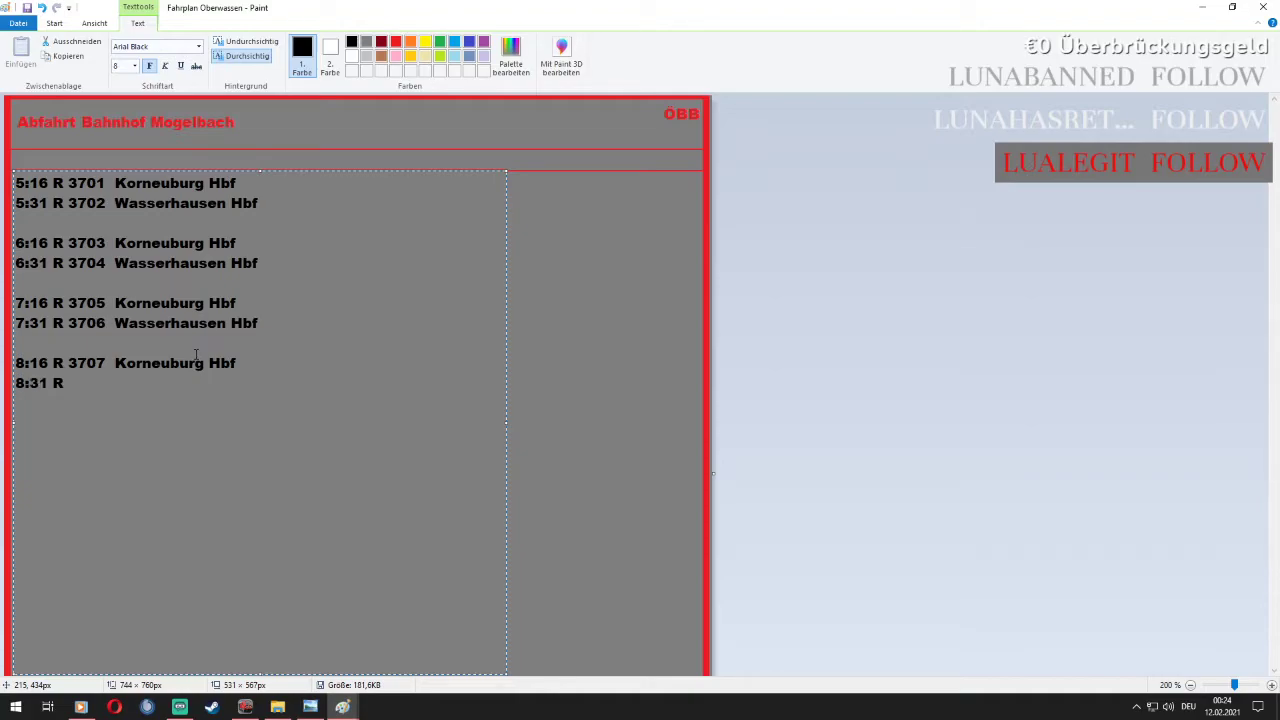
type(" 3")
type("7")
type("08")
type("  Wasser")
type("hausen Hb")
type("f  ")
Add the 9 o'clock departure rows "9:16 R 3709 Korneuburg Hbf" and "9:31 R 3710 Wasserhausen Hbf"
type("9")
type(":16")
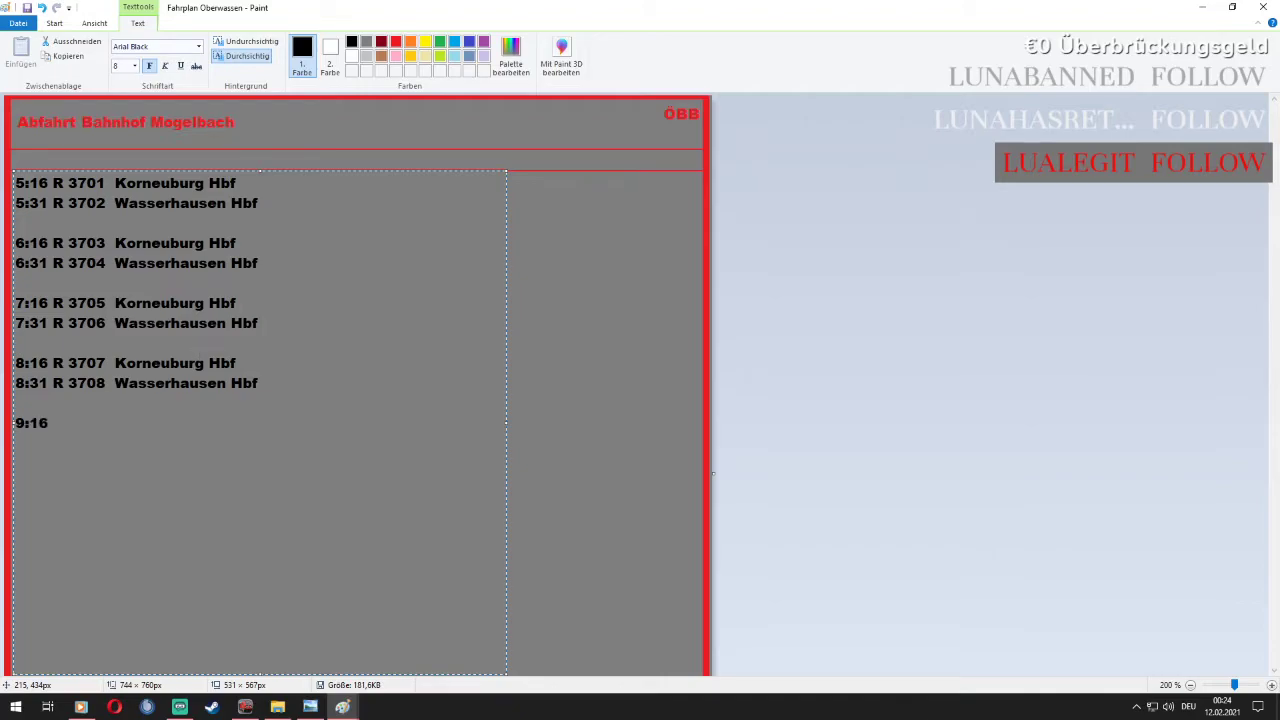
type(" R 3709  Korneuburg")
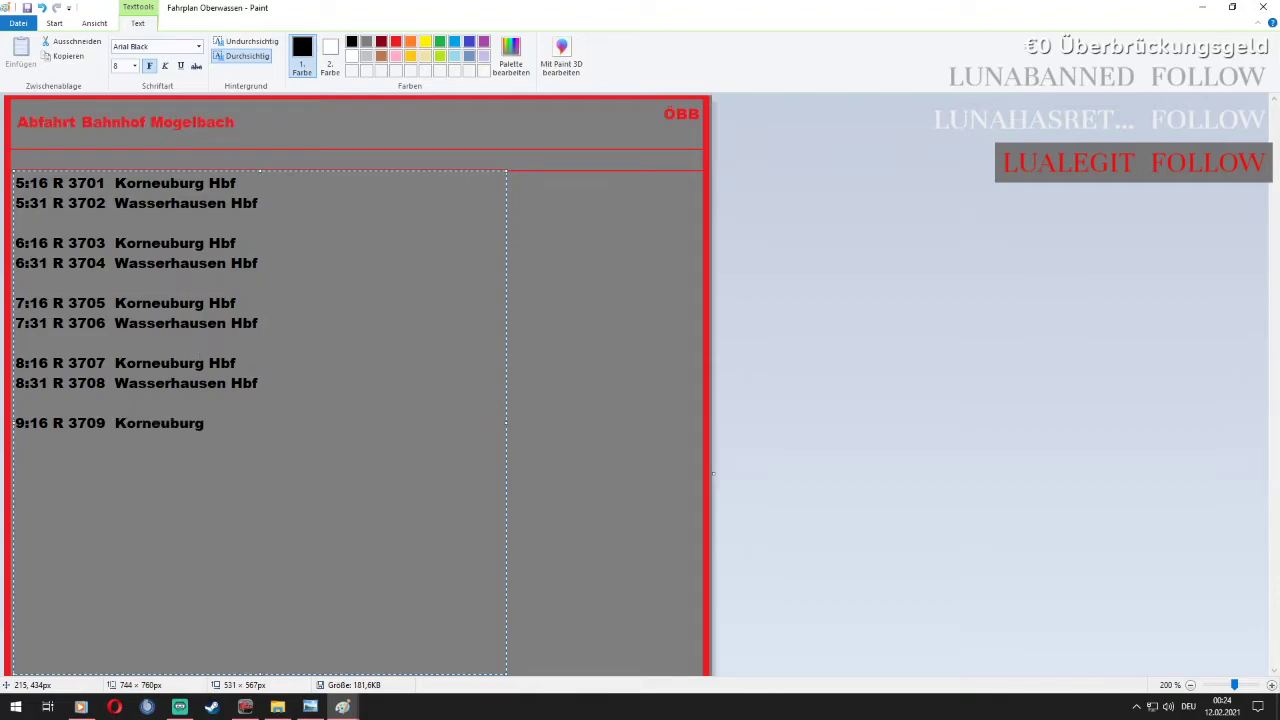
type(" Hbf")
key("Return")
type("9:31 R 7")
key("BackSpace")
type("3710  Wasserhausen")
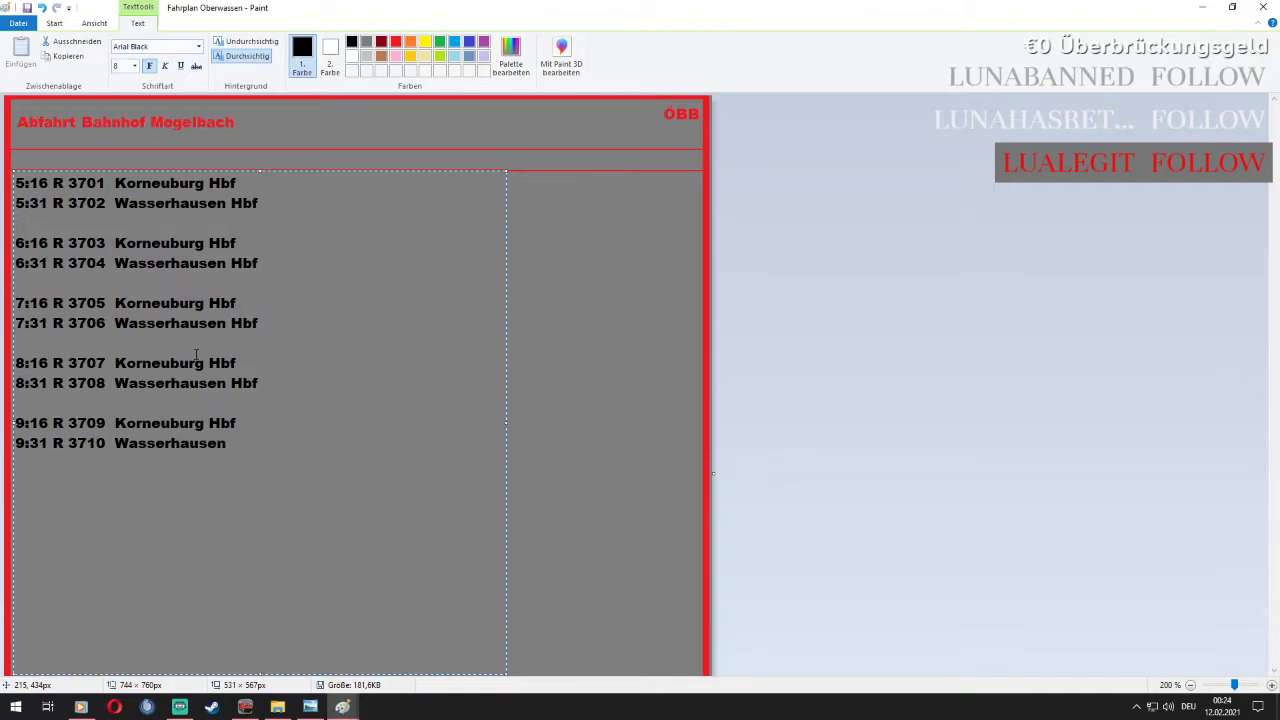
type(" Hbf")
Begin a new departure row with "10:16 R", separated from the 9 o'clock departures by a blank line
type("10")
type(":16")
type(" R")
Put a leading zero before every single-digit departure hour, from the 9:31 row up to the 5:16 row
left_click(16, 443)
type("0")
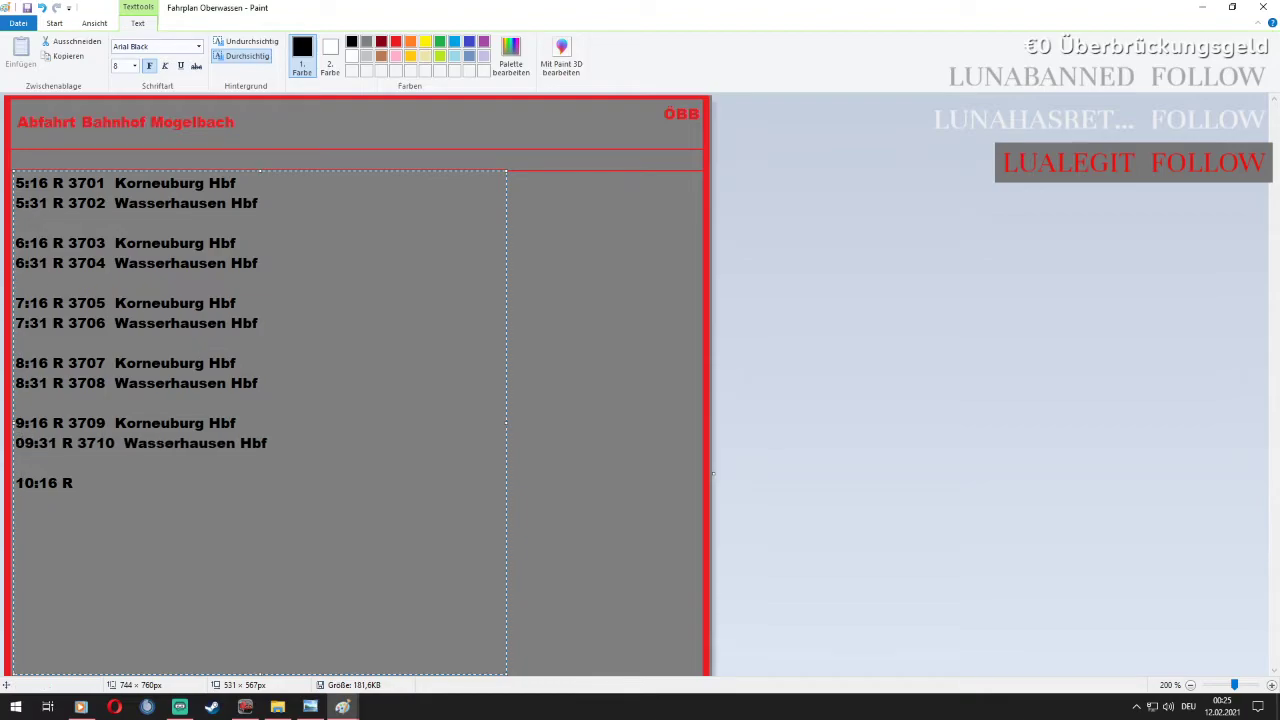
left_click(17, 423)
type("0")
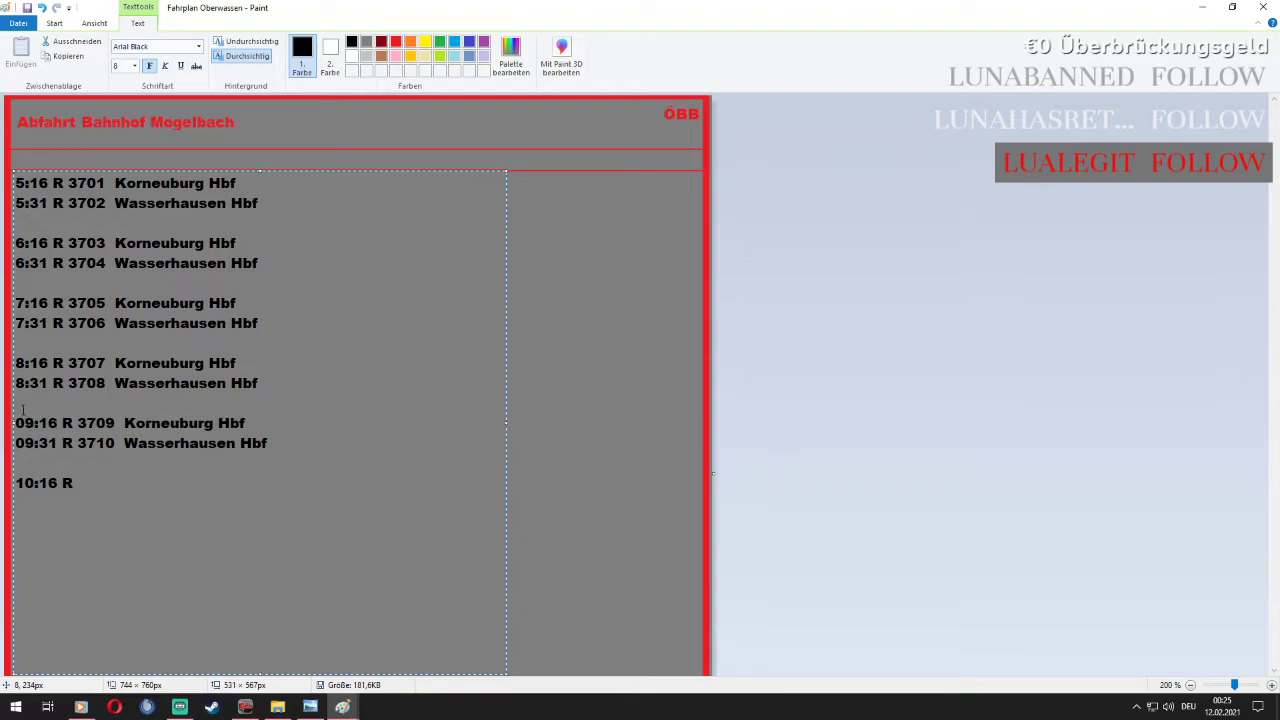
left_click(17, 381)
type("0")
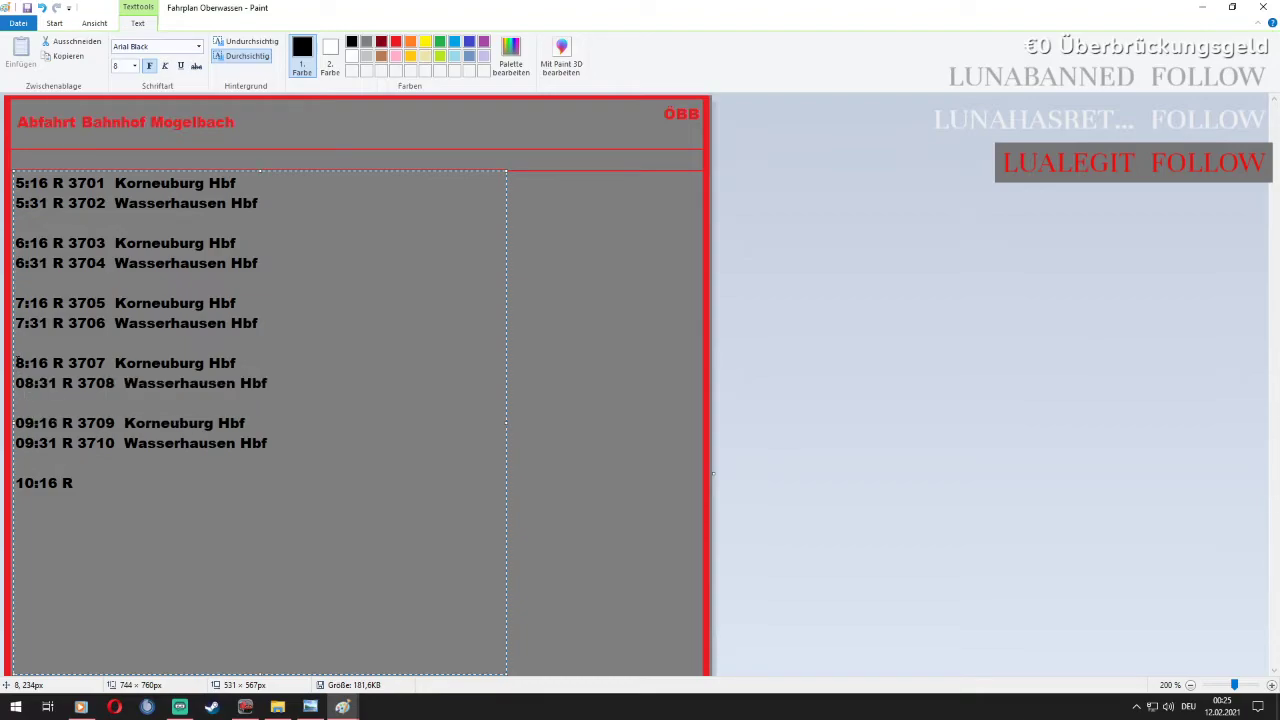
left_click(16, 363)
type("0")
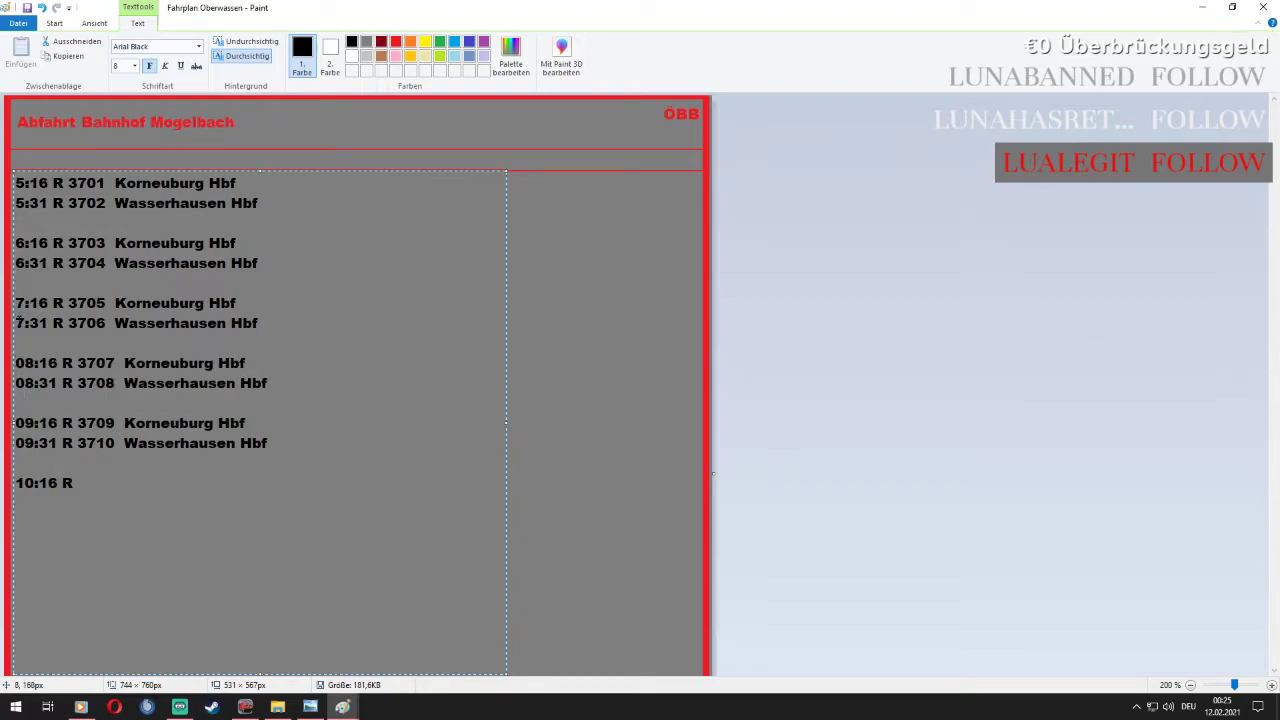
left_click(16, 322)
type("0")
left_click(16, 303)
type("0")
left_click(16, 263)
type("0")
left_click(16, 243)
type("0")
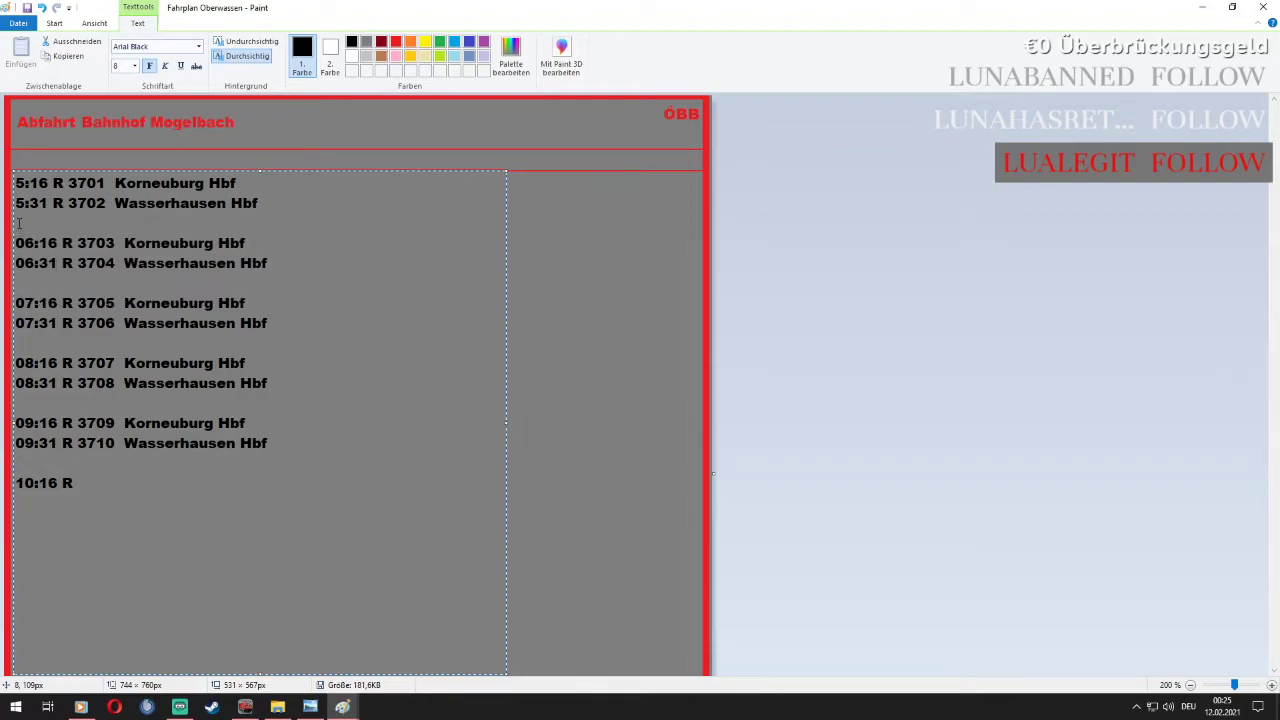
left_click(16, 203)
type("0")
left_click(16, 183)
type("0")
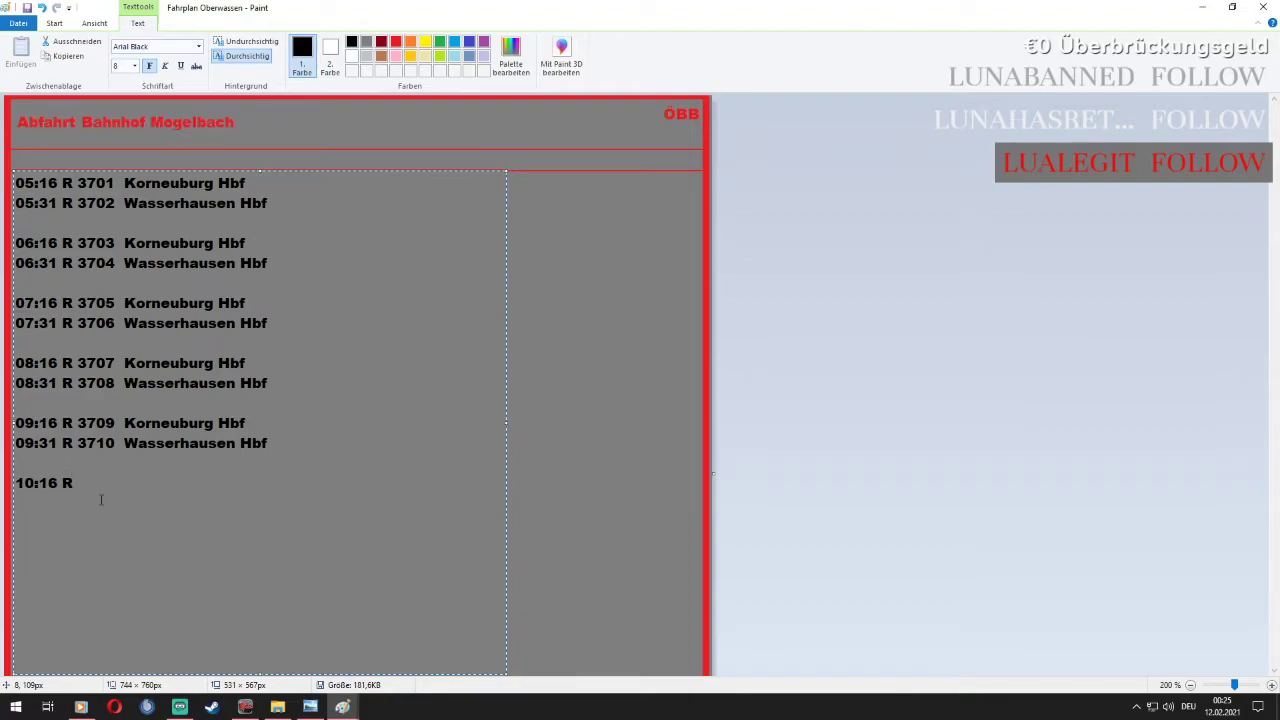
Complete the 10:16 row with the train number and destination "3711 Korneuburg Hbf"
type("3")
key("BackSpace")
type("3")
key("BackSpace")
type("3711  Korneuburg Hbf")
Add the departure row "10:31 R 3712 Wasserhausen Hbf" beneath the 10:16 row, followed by a blank line
key("Return")
type("10:31 R 37")
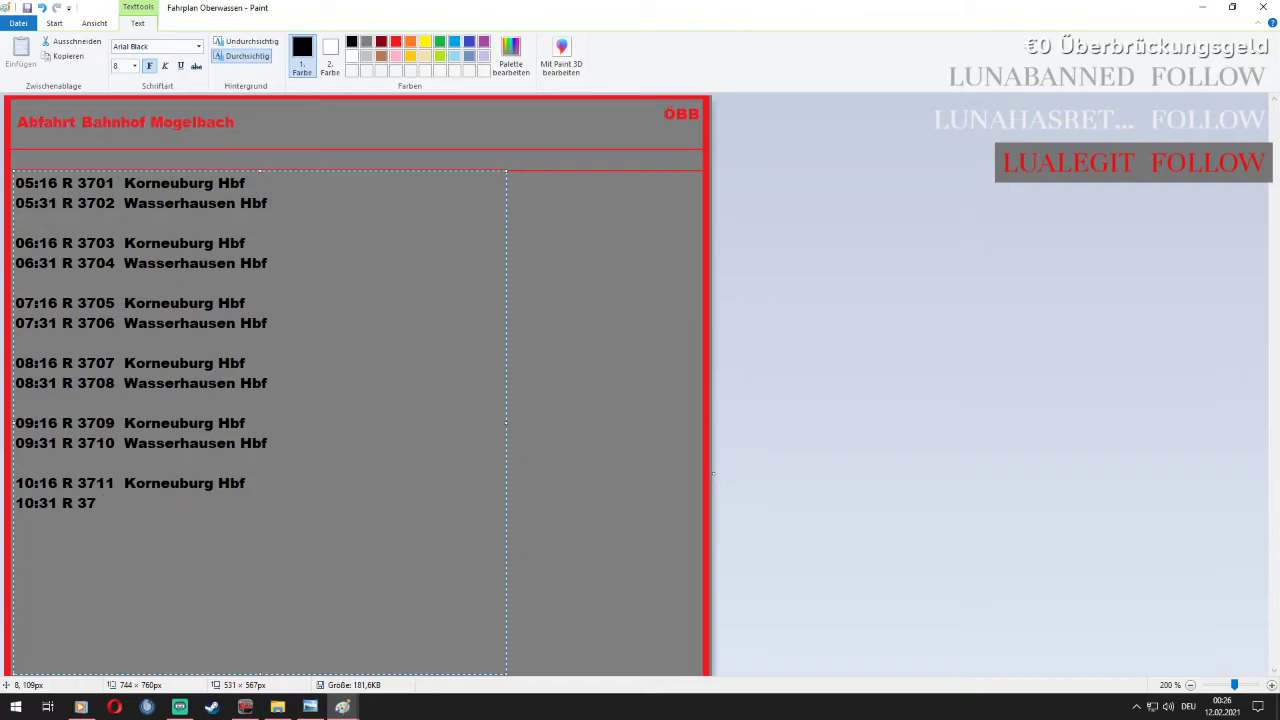
type("12  Wasserhausen Hbf  ")
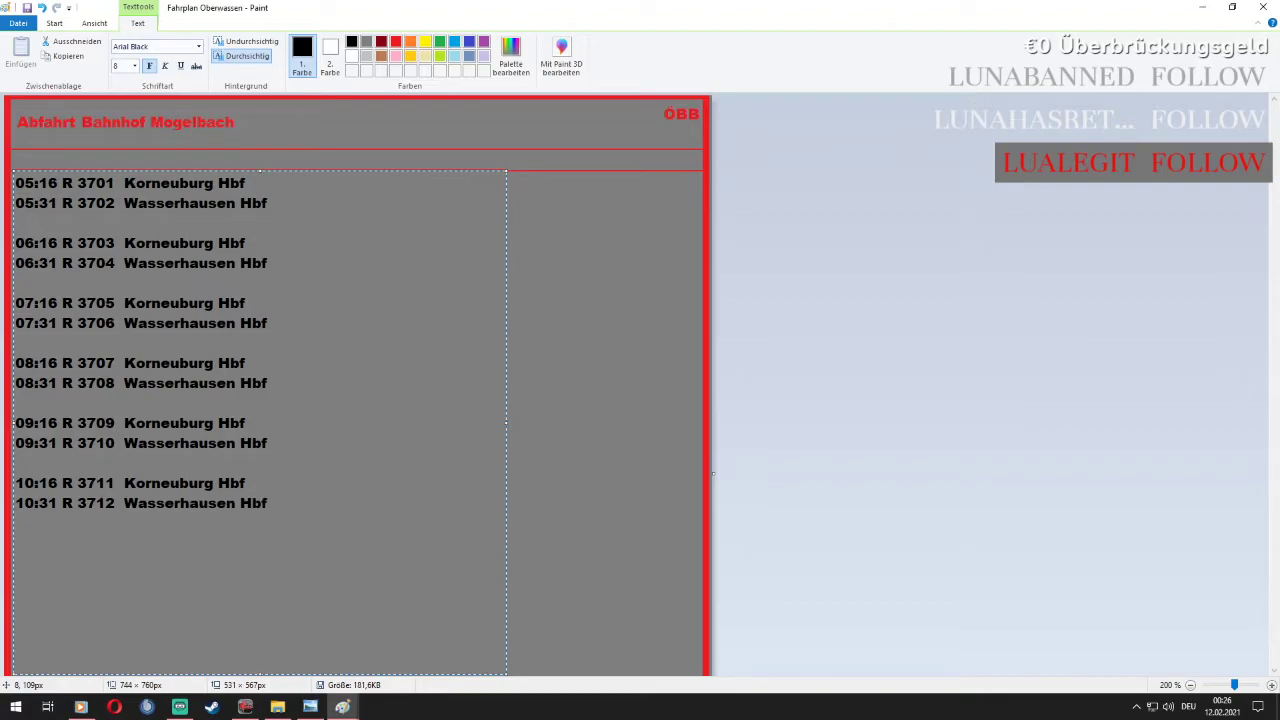
Add the 11 o'clock departure rows "11:16 R 3713 Korneuburg Hbf" and "11:31 R 3714 Wasserhausen Hbf", followed by a blank line
type("11:16 R 3713  Korneu")
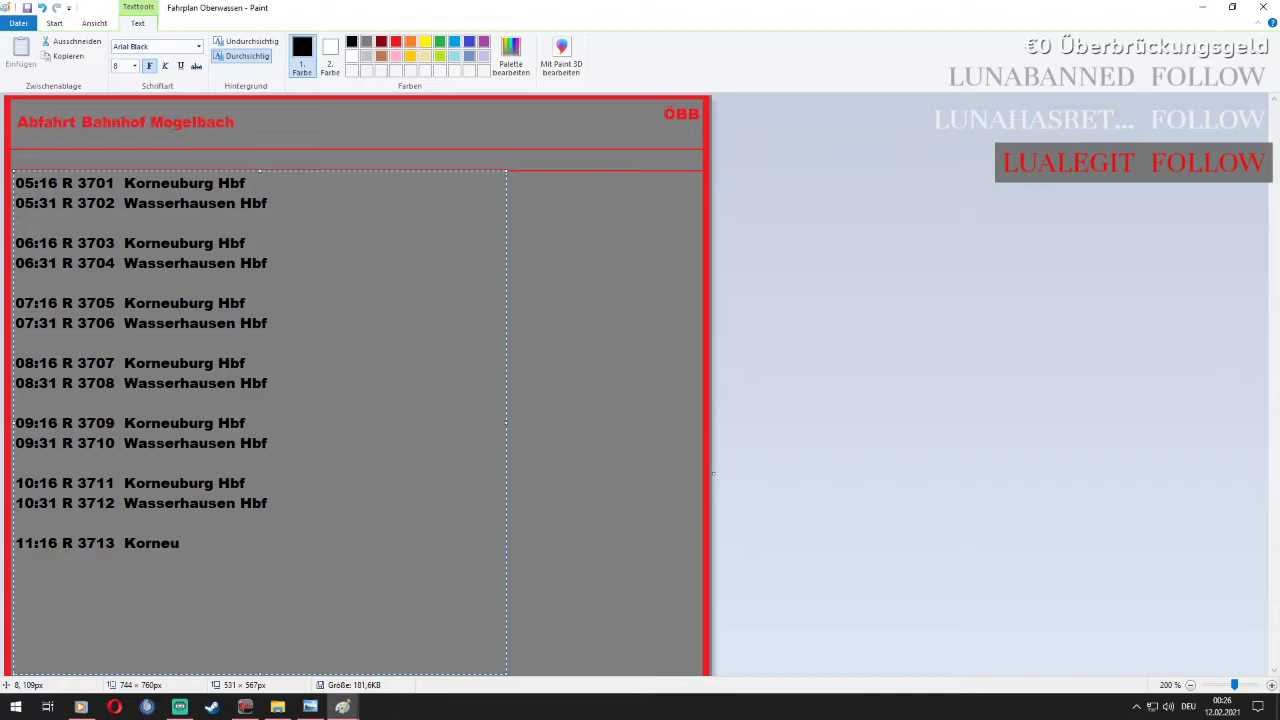
type("burg Hbf")
key("Return")
type("11")
key("BackSpace")
type("1:31 R 37")
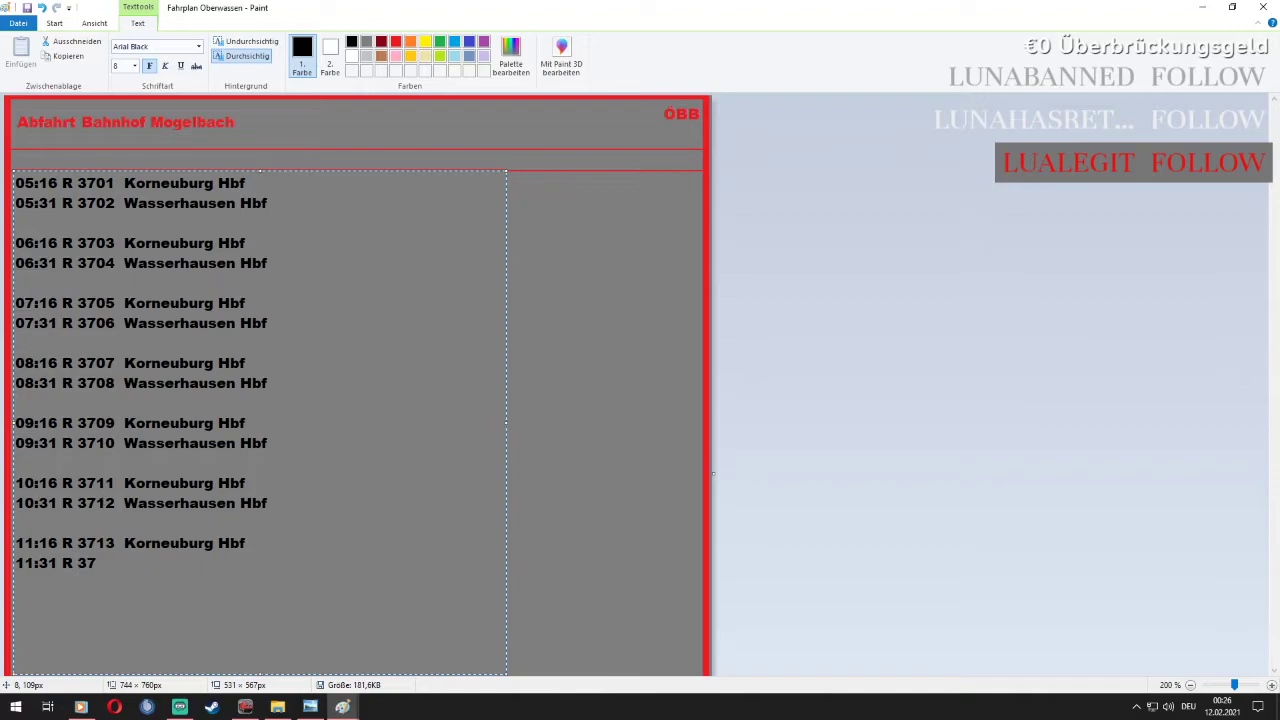
type("14")
type("  Was")
key("BackSpace")
type("sserhausen Hbf  ")
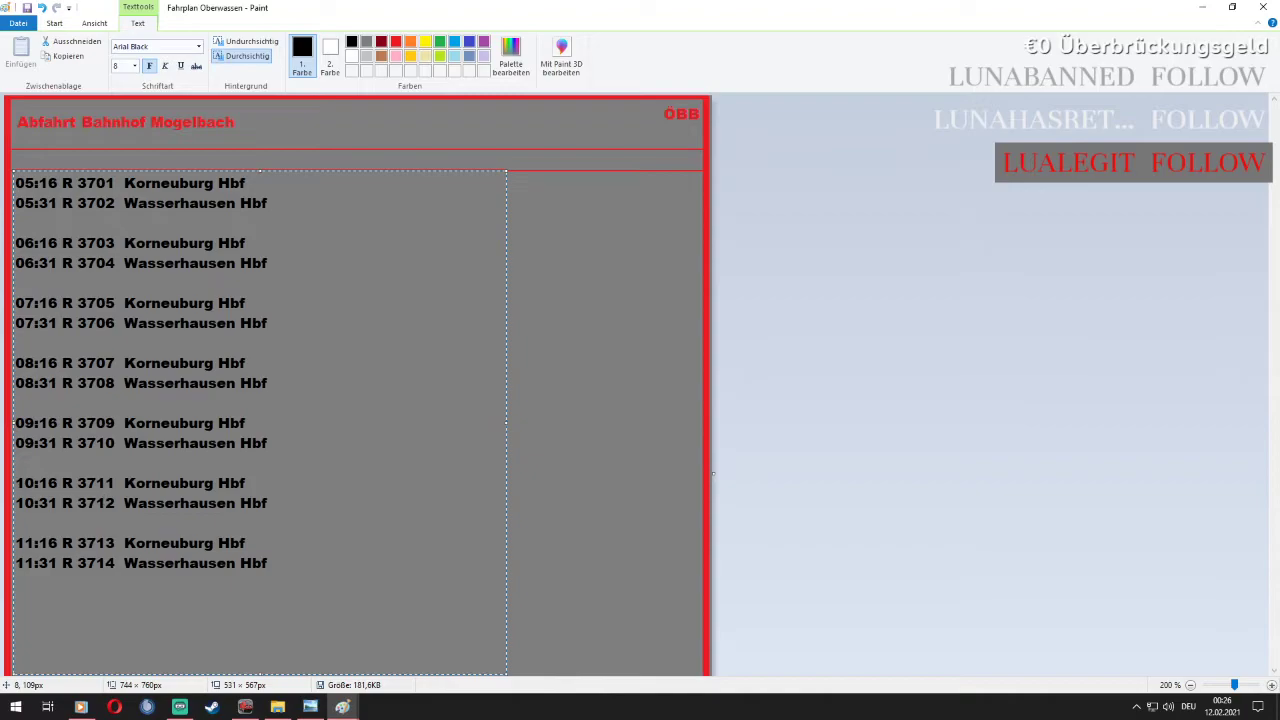
Add the rows "12:16 R 3715 Korneuburg Hbf" and "12:31 R 3716 Wasserhausen Hbf" and commit the text to the image
type("12:16 R 3715  Korneuburg hbf")
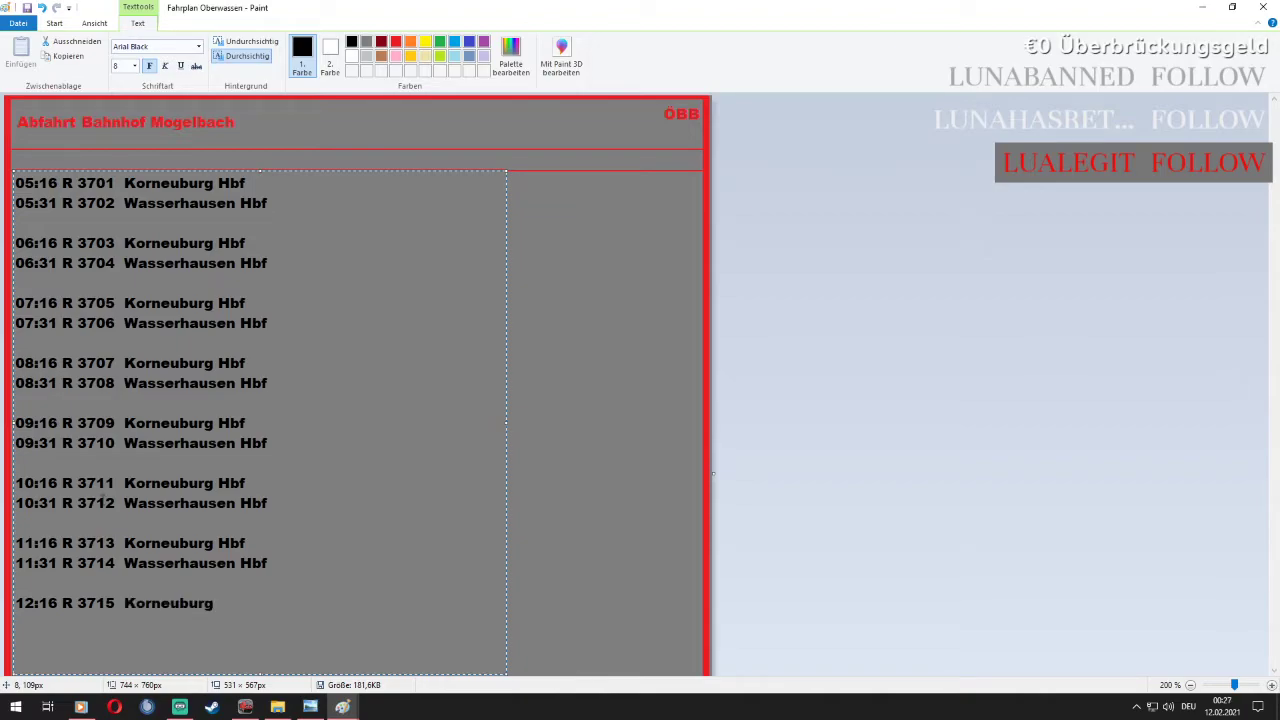
key("BackSpace")
key("BackSpace")
key("BackSpace")
type("Hbf")
key("Return")
type("12:31 R")
type("3716")
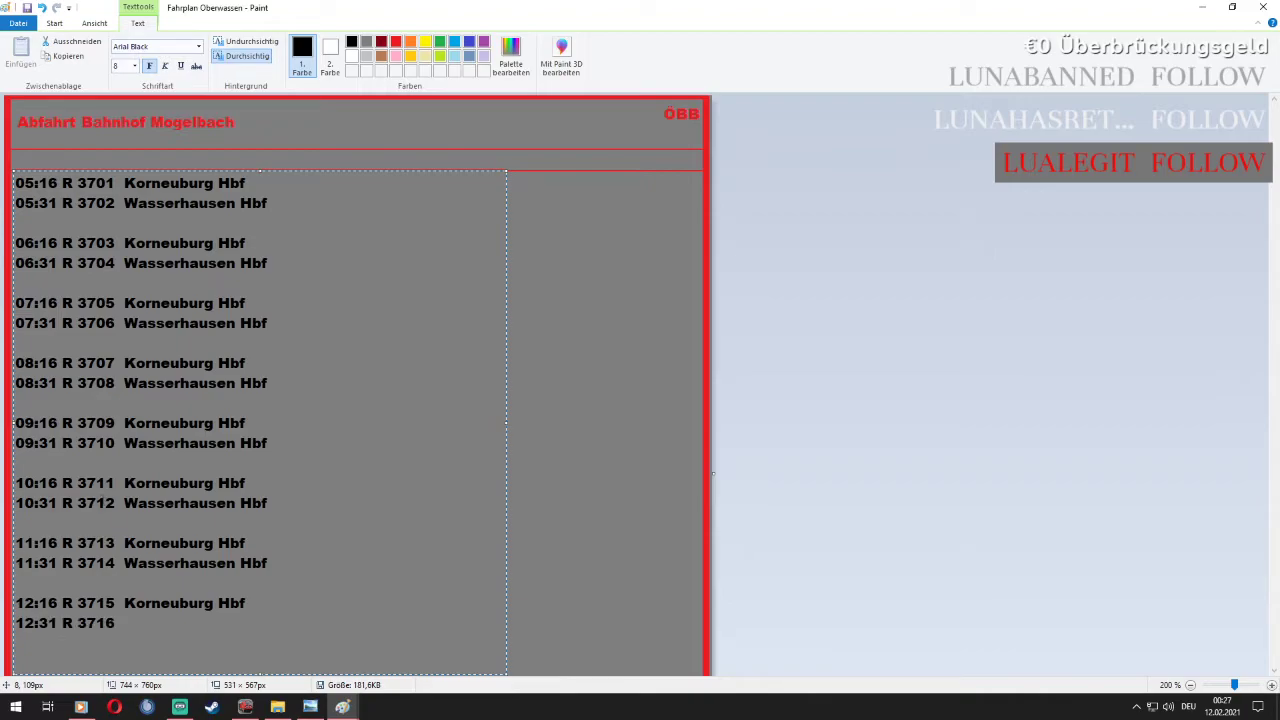
type("  Wasserhausen Hb")
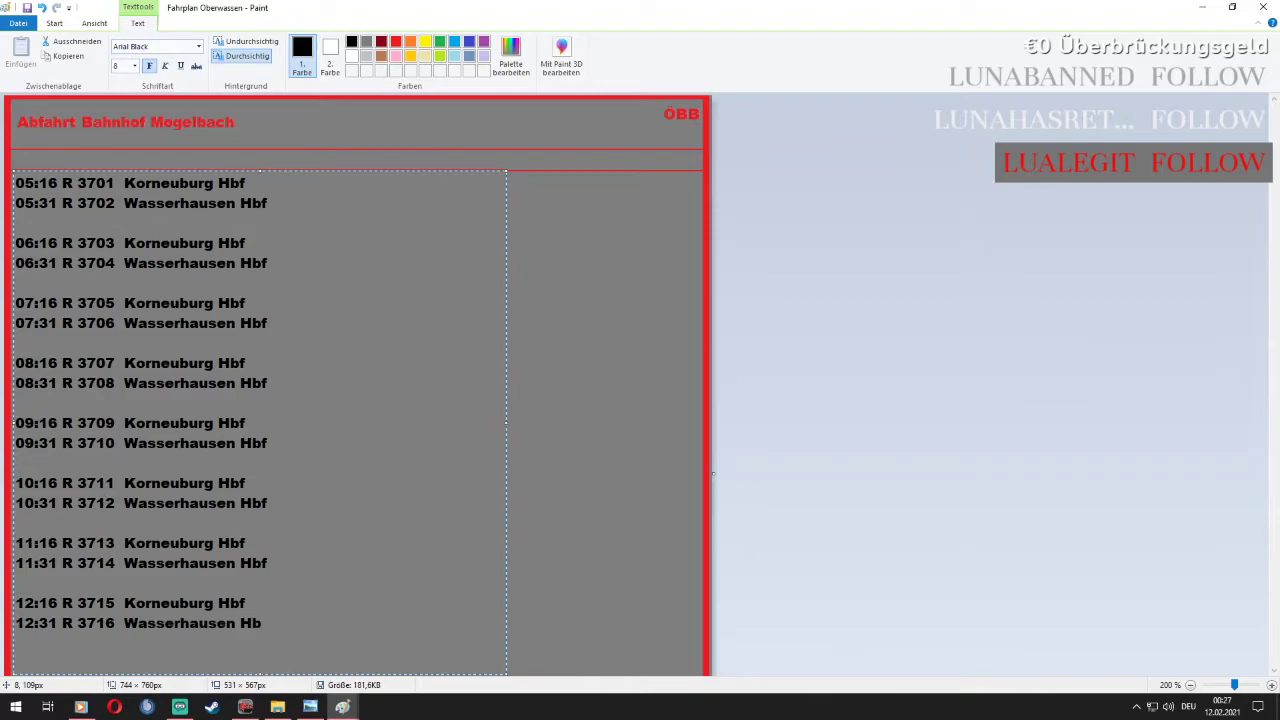
type("f")
left_click(587, 389)
Start a new text box below the 12:31 row with "13:16", widened and extended down almost to the lower red border
scroll(517, 404, "down", 3)
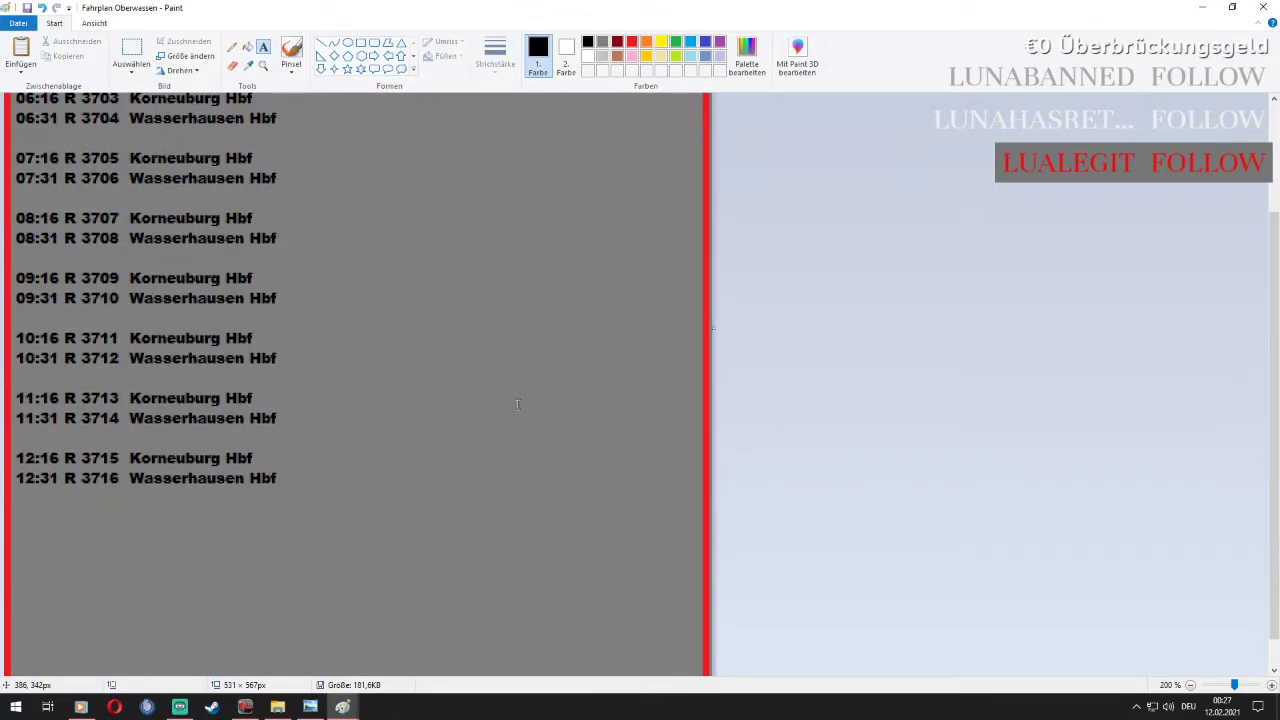
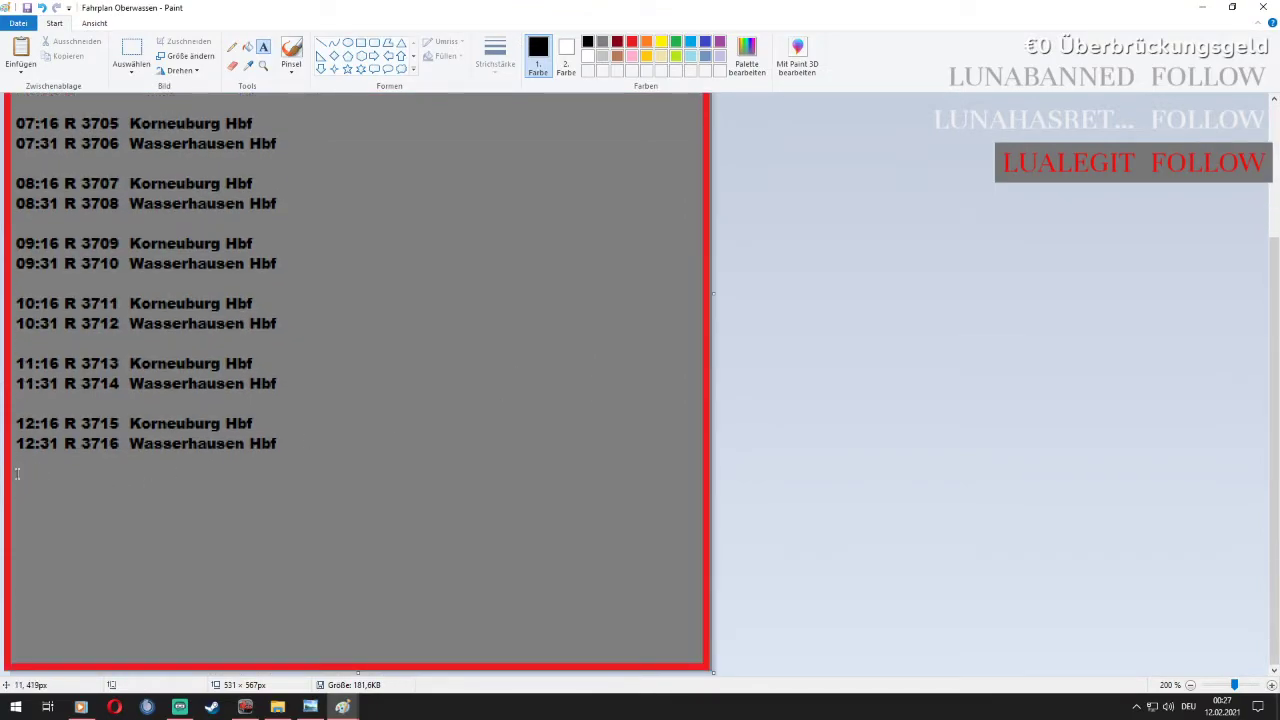
left_click(17, 470)
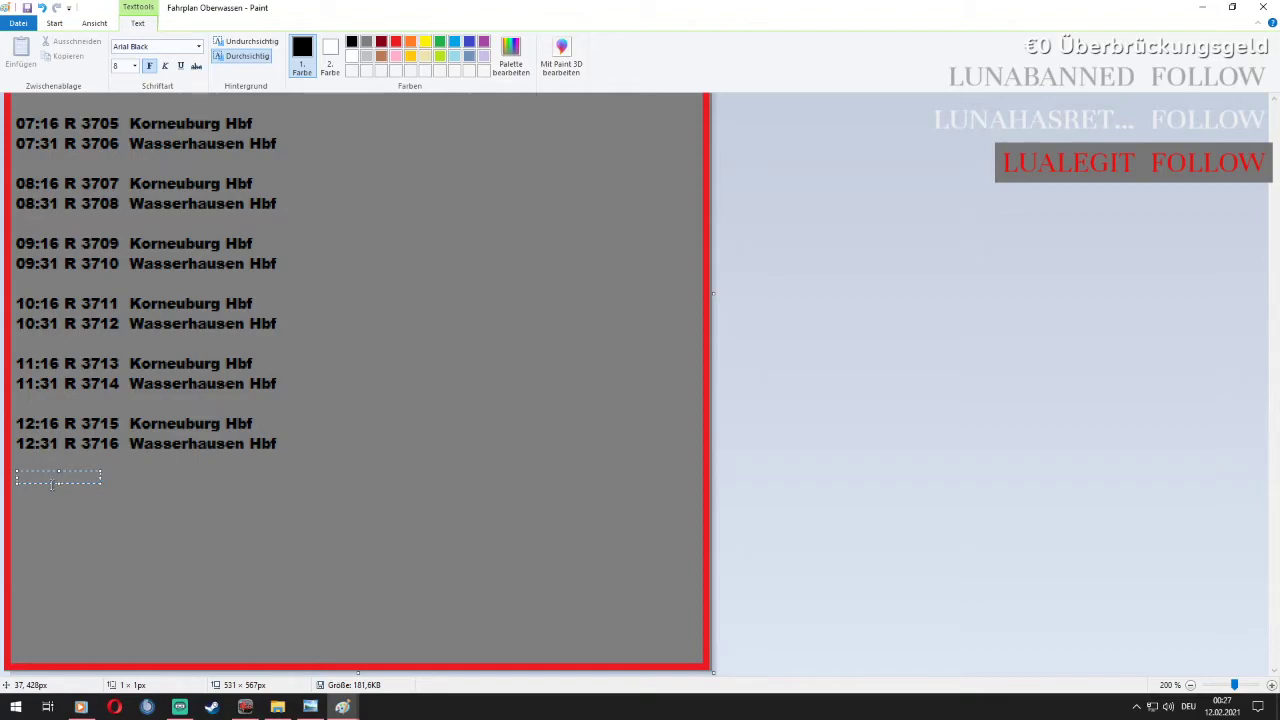
type("13:16")
left_click_drag(99, 483, 361, 484)
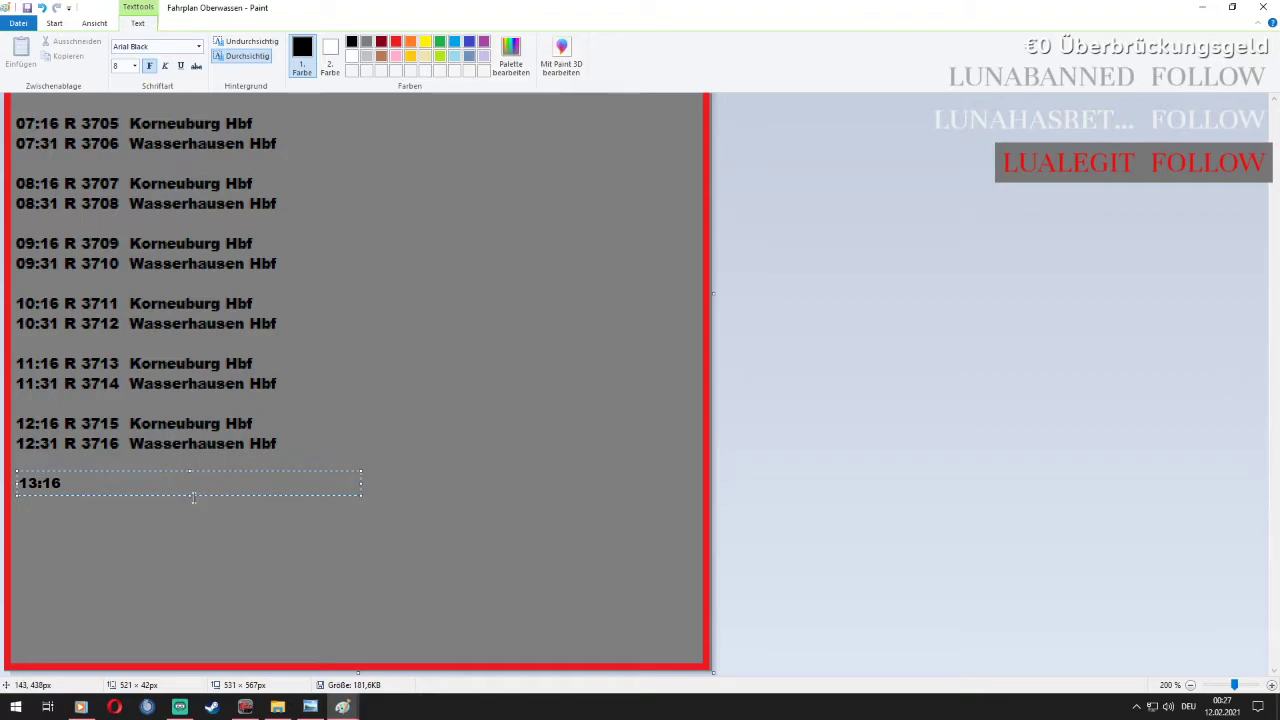
left_click_drag(191, 495, 168, 656)
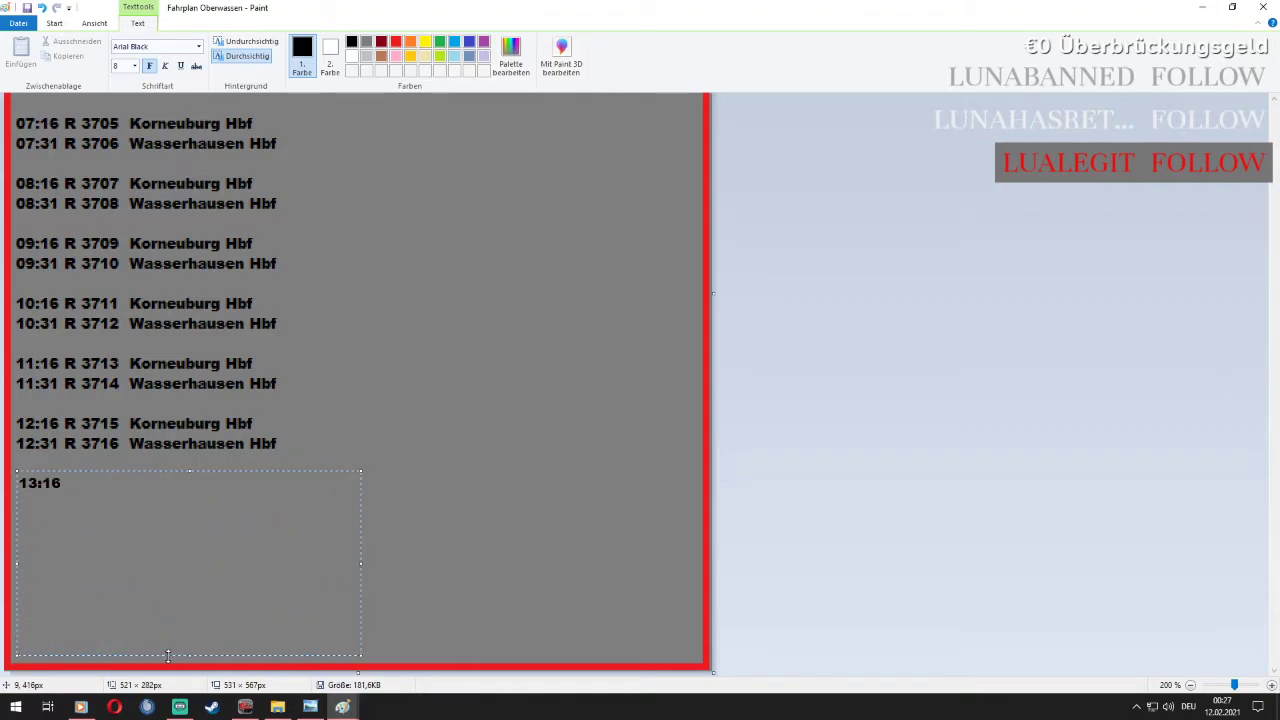
Complete the 13:16 row with "R 3717 Korneuburg Hbf"
type("R 3717  Korneiburg")
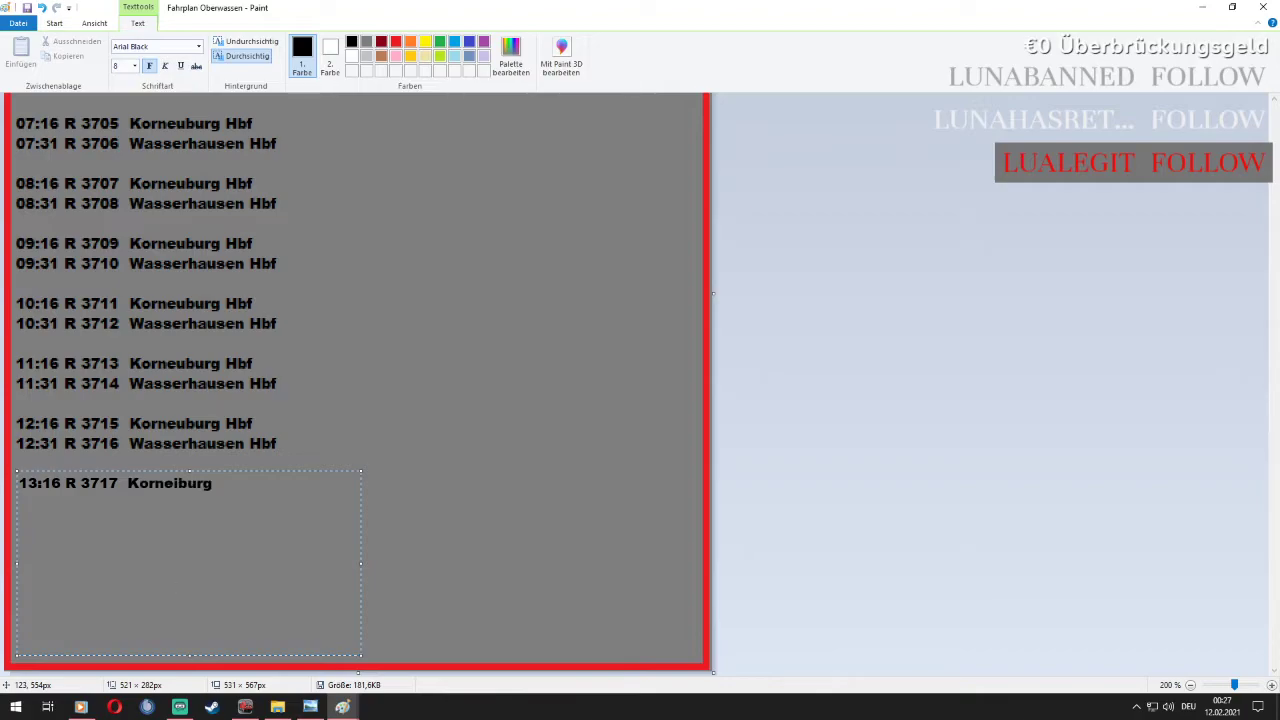
key("BackSpace")
key("BackSpace")
key("BackSpace")
key("BackSpace")
type("burg Hbf")
Add the departure row "13:31 R 3718 Wasserhausen Hbf" directly beneath the 13:16 row
key("Return")
type("13:31")
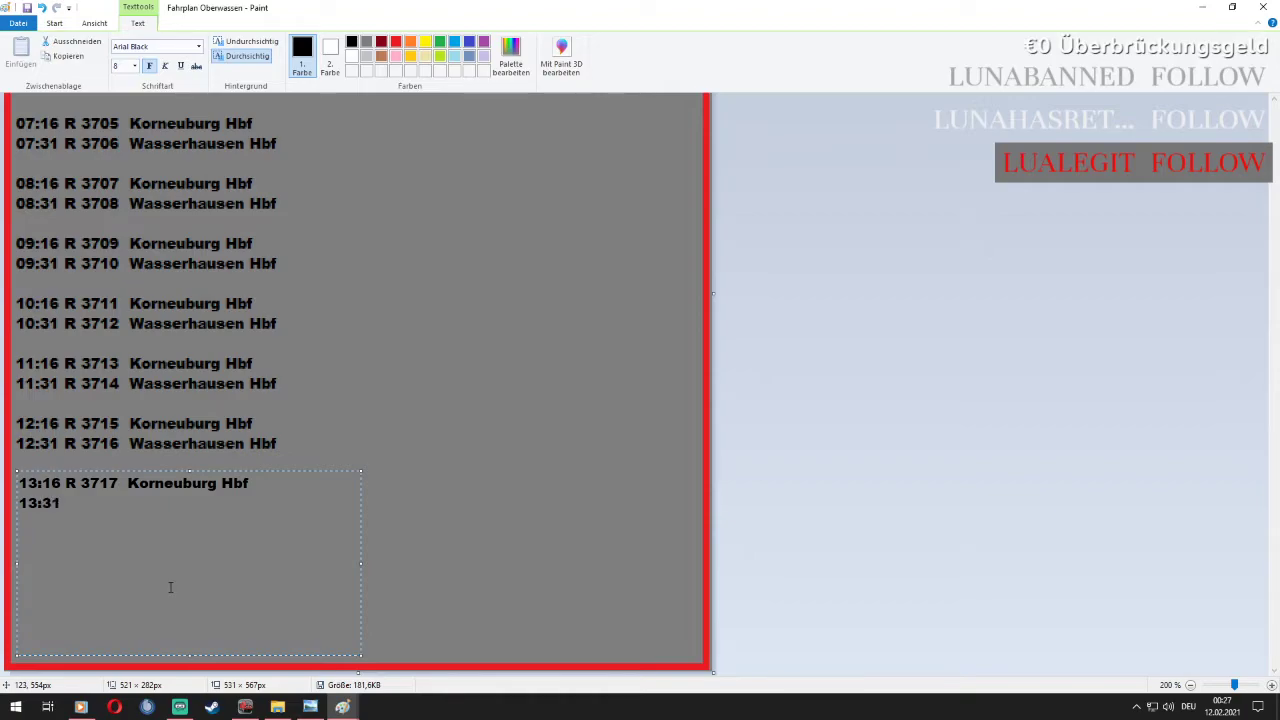
type(" R 3718  Wasserhausen Hbf")
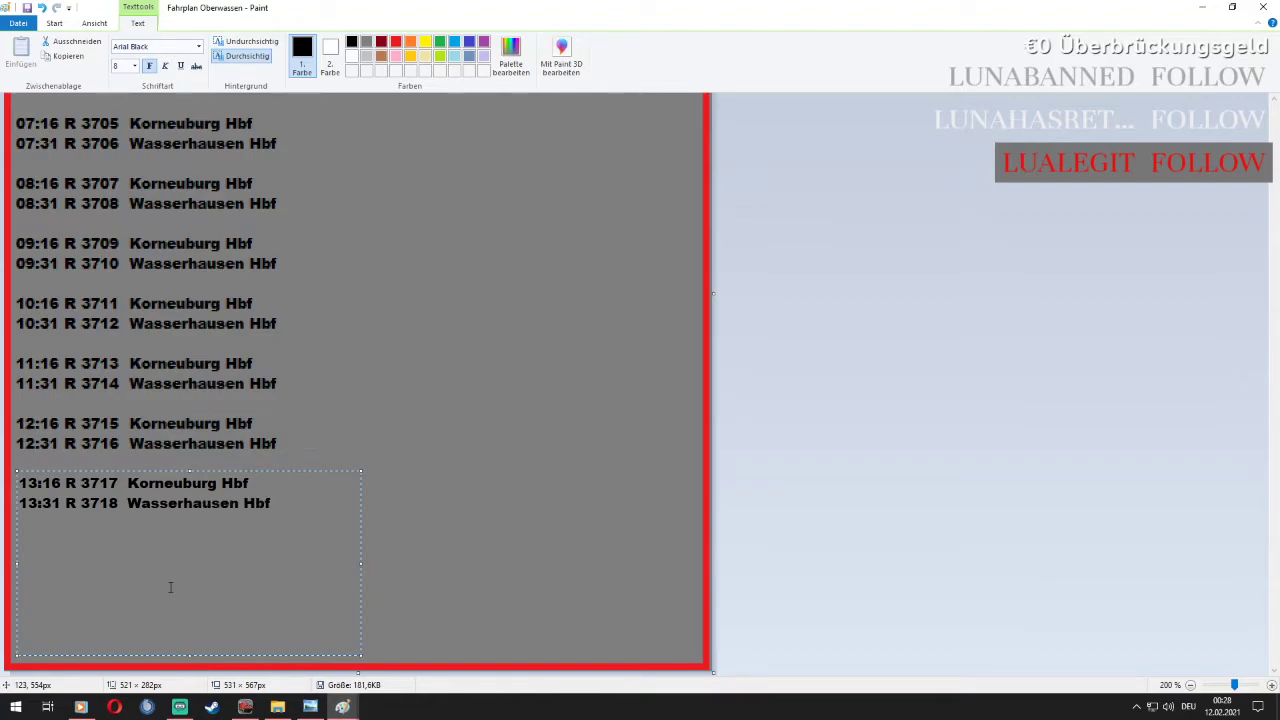
Add the departure row "14:16 R 3719 Korneuburg Hbf", separated from the 13 o'clock departures by a blank line
type("14:16 R 3719  korn")
key("BackSpace")
key("BackSpace")
key("BackSpace")
key("BackSpace")
type("Korneuburg Hbf ")
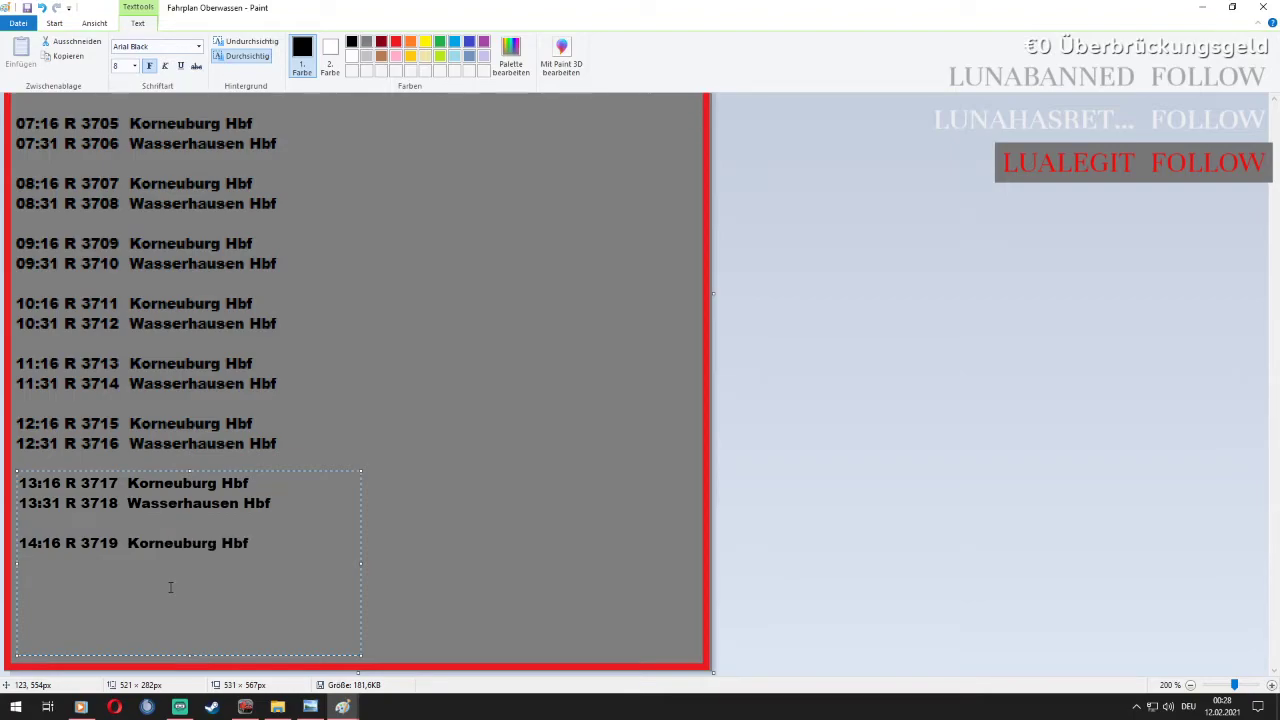
Add the departure rows "14:31 R 3720 Wasserhausen Hbf" and, after a blank line, "15:16 R 3721 Korneuburg Hbf"
type("14:31 R 3720 Wasserhausen Hbf  ")
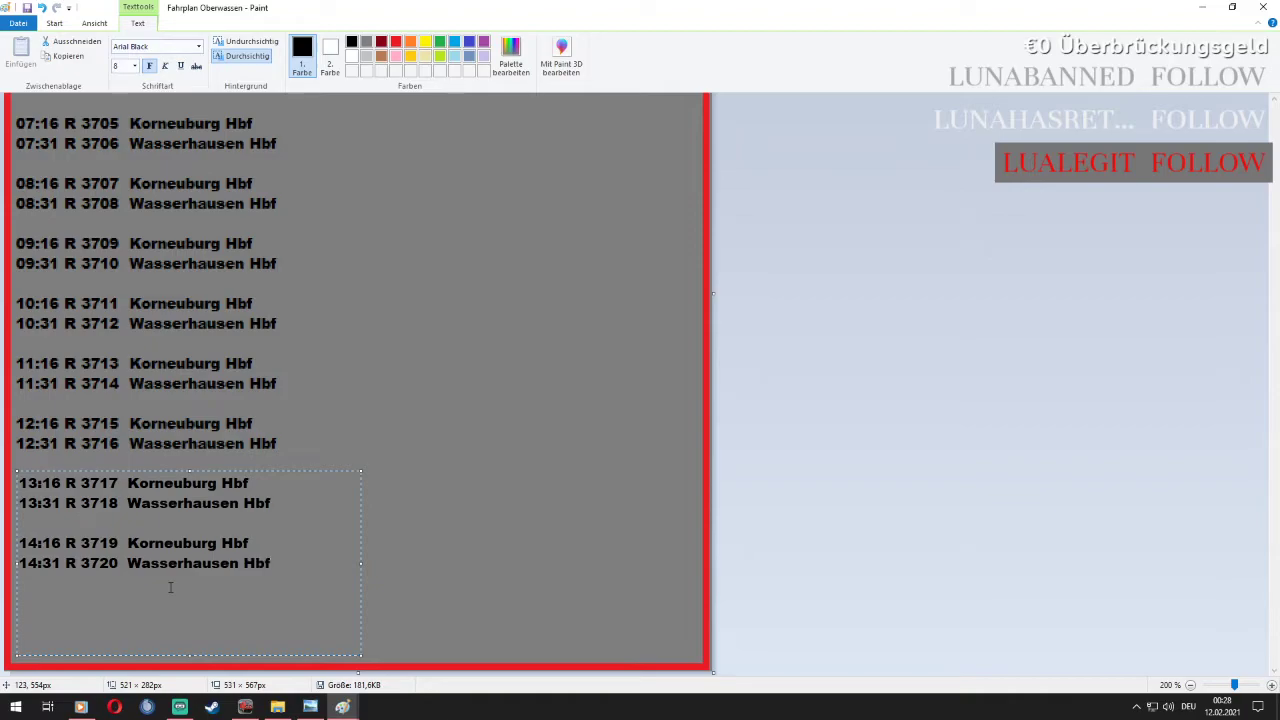
type("15:16 r 3721")
key("BackSpace")
type("R")
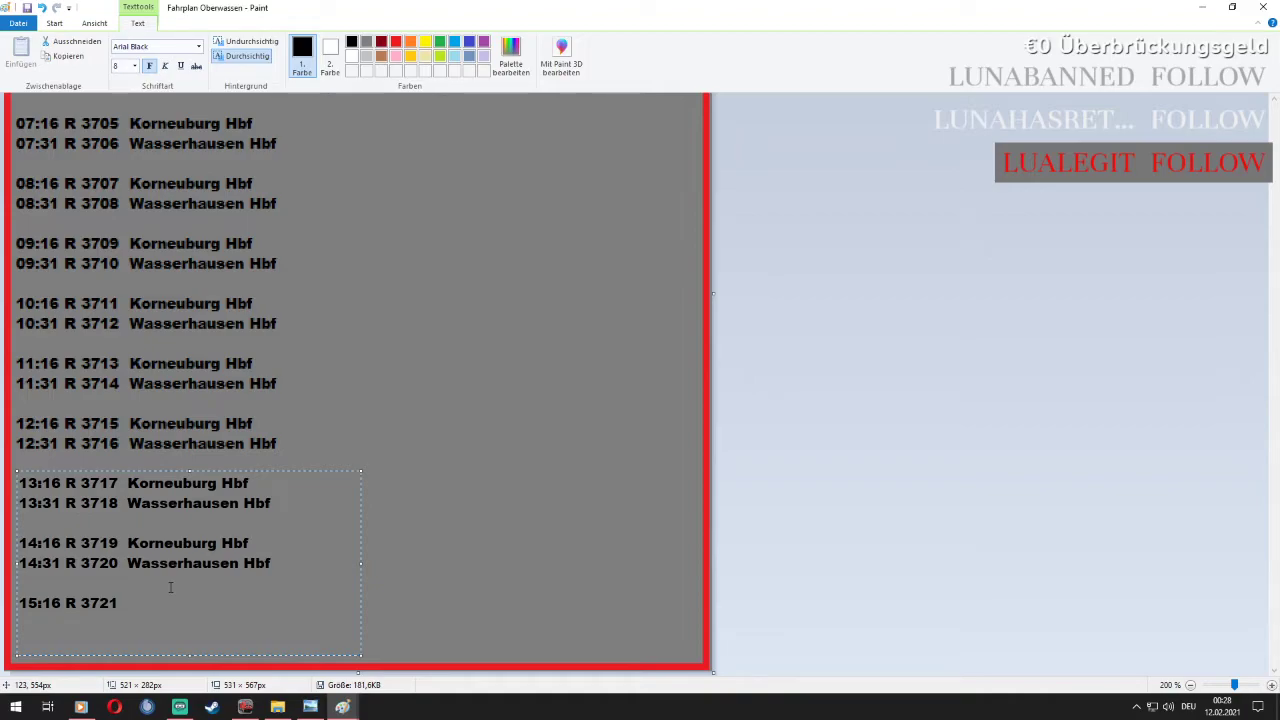
type("Kort")
type("neuburg")
type(" Hbf")
Add the row "15:31 R 3722 Wasserhausen Hbf" directly beneath the 15:16 row and commit the text box to the image
type("15")
type(":31")
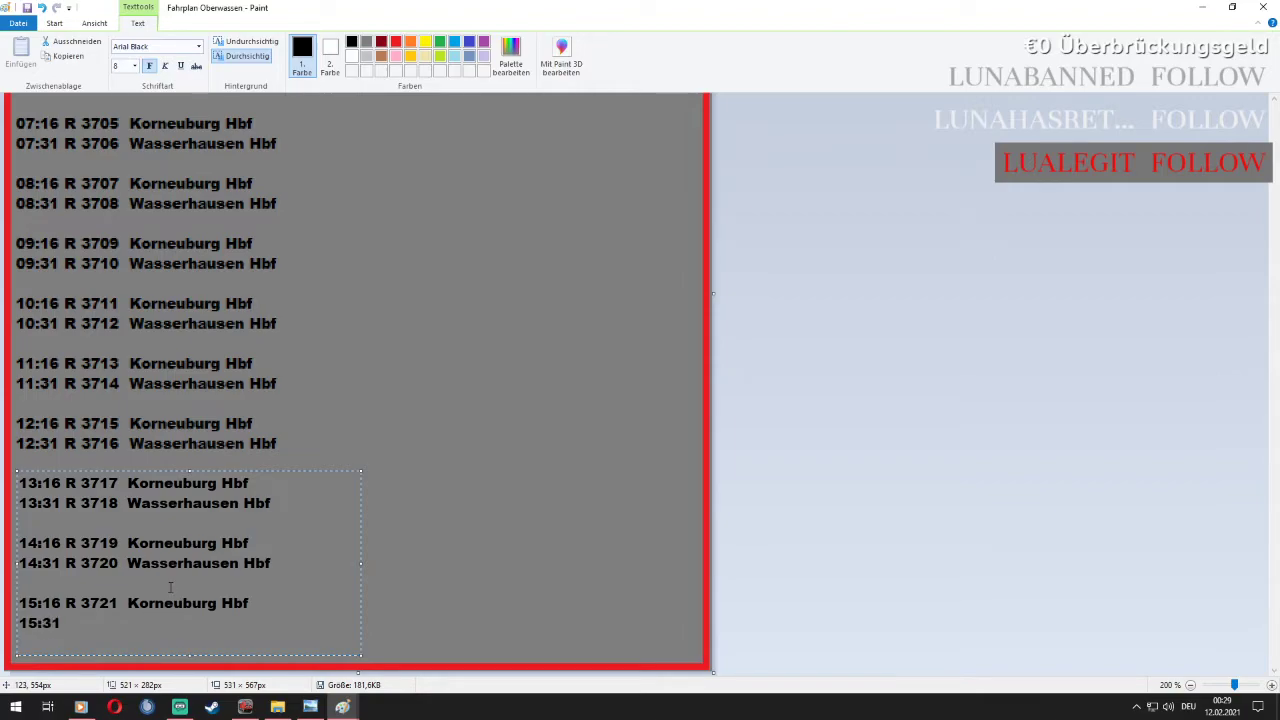
type(" R 3722  Wasserhausen Hbf")
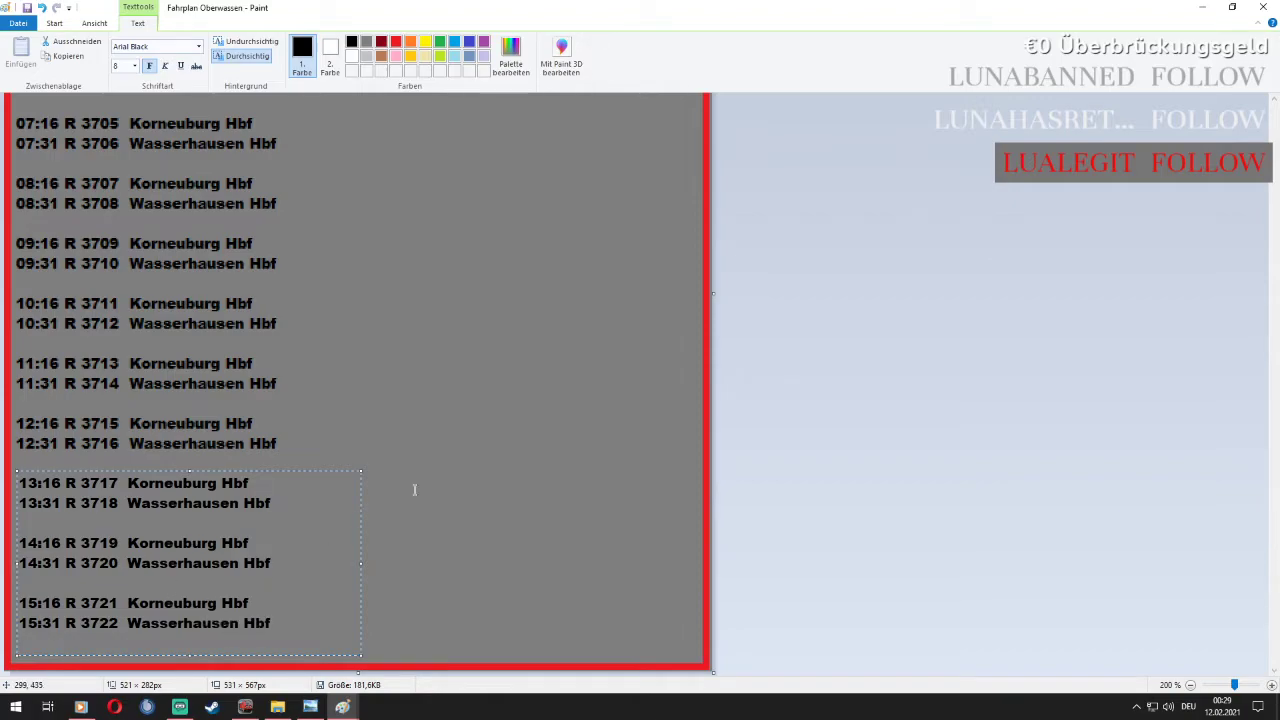
left_click(513, 422)
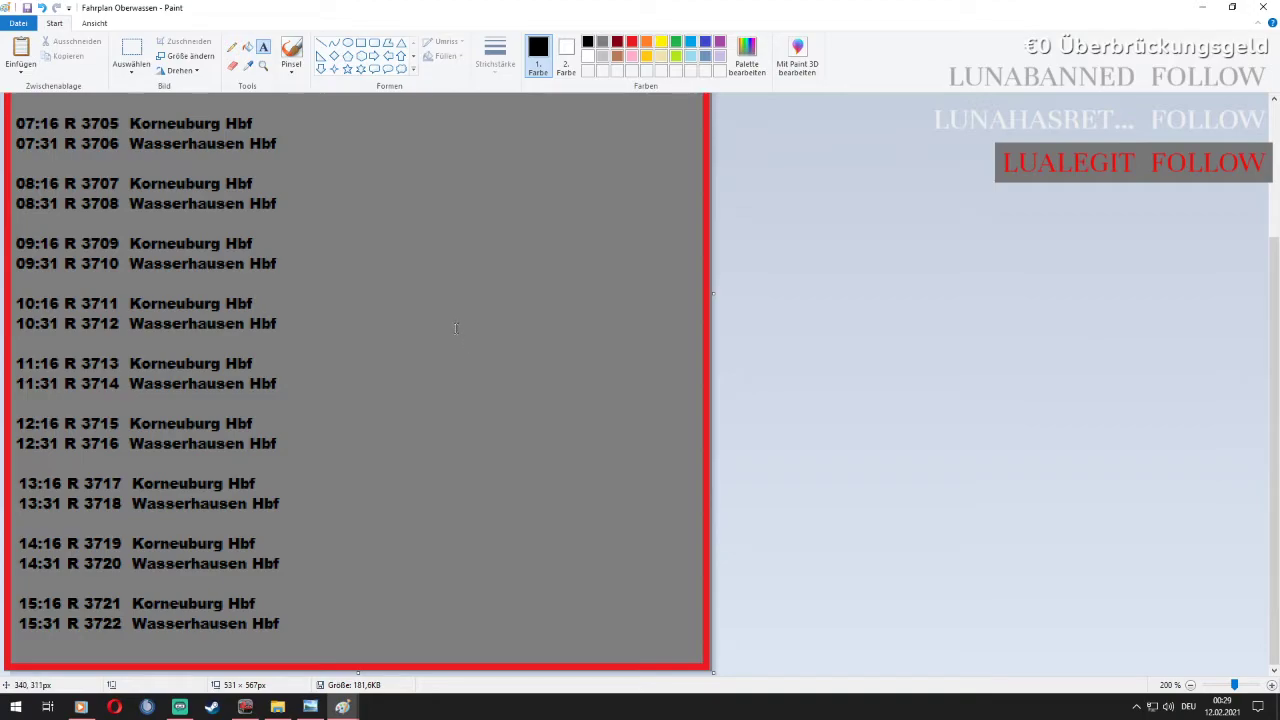
Select the 13:16 to 15:31 departure block and shift it slightly left to align with the rows above
left_click(131, 55)
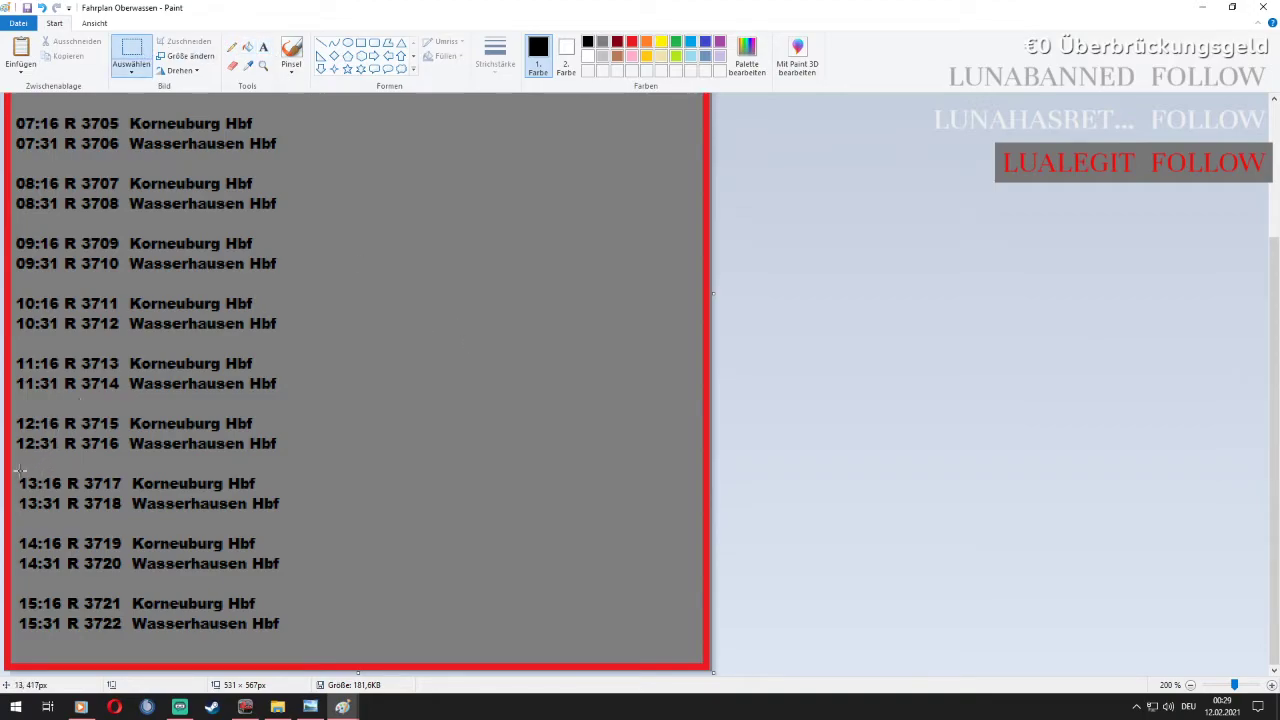
left_click_drag(14, 473, 288, 636)
left_click_drag(236, 572, 233, 573)
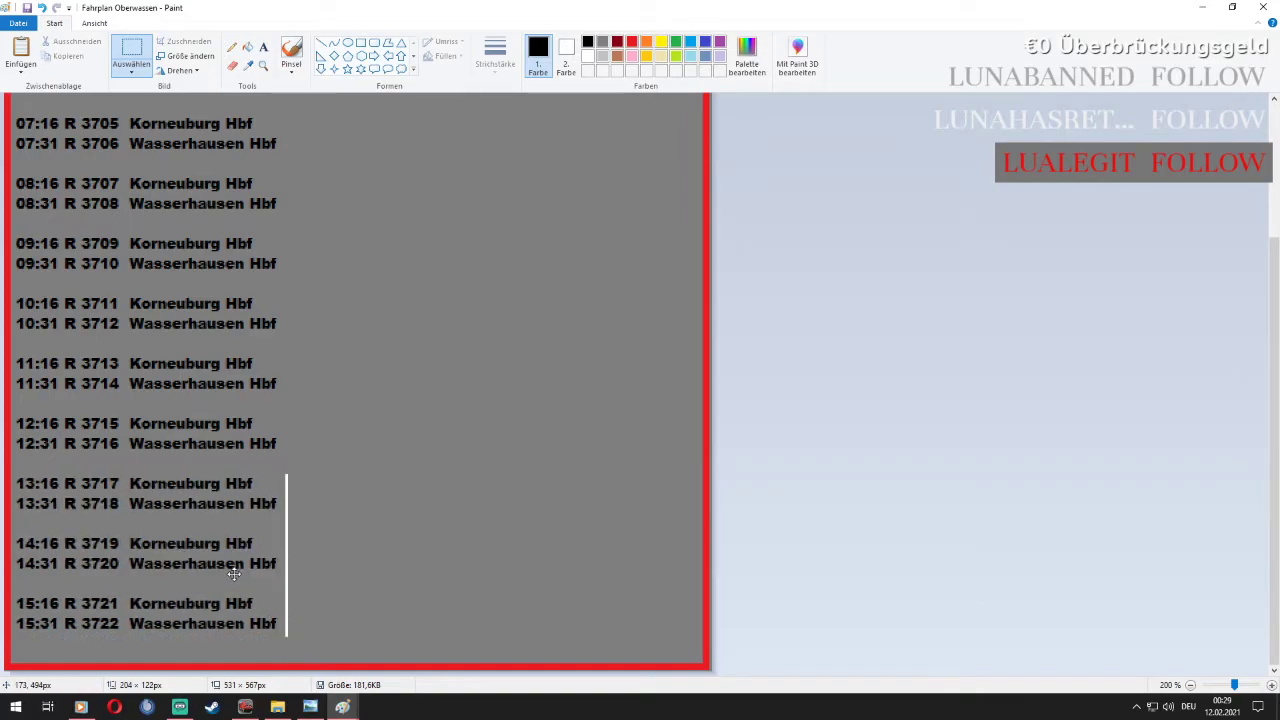
left_click(300, 449)
Fill the white strip beside the 13:16 to 15:31 rows with the sampled background grey, then reset the drawing colour to black
left_click(250, 66)
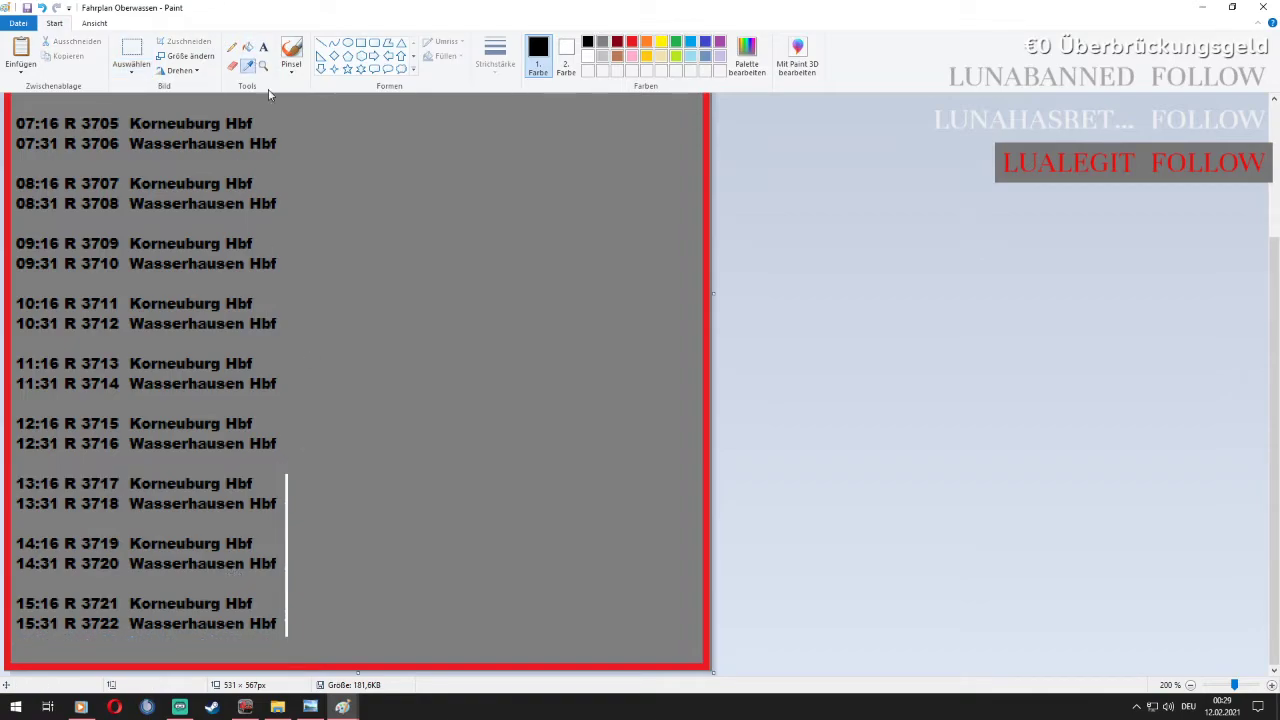
left_click(351, 329)
left_click(251, 47)
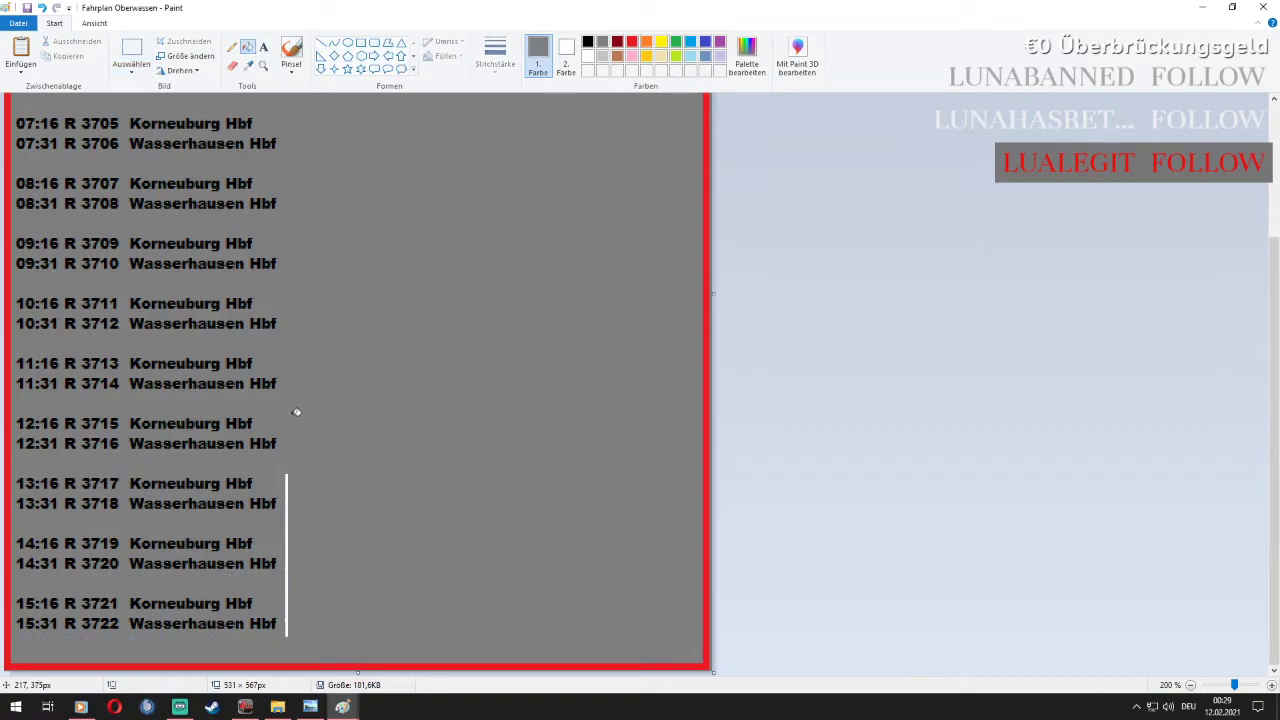
left_click(289, 485)
left_click(263, 47)
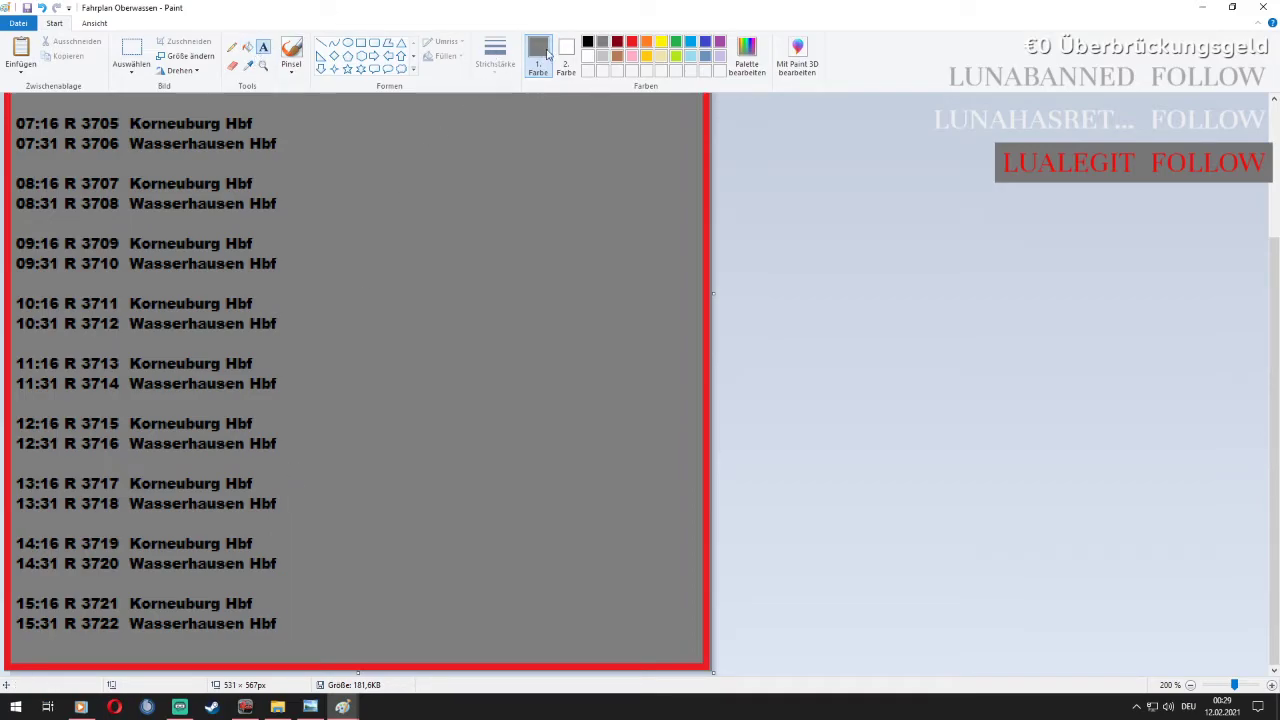
left_click(587, 41)
Draw full-width red rectangle outlines about 14 px high in the gaps beneath the 05:31, 06:31 and 07:31 rows
scroll(351, 131, "up", 3)
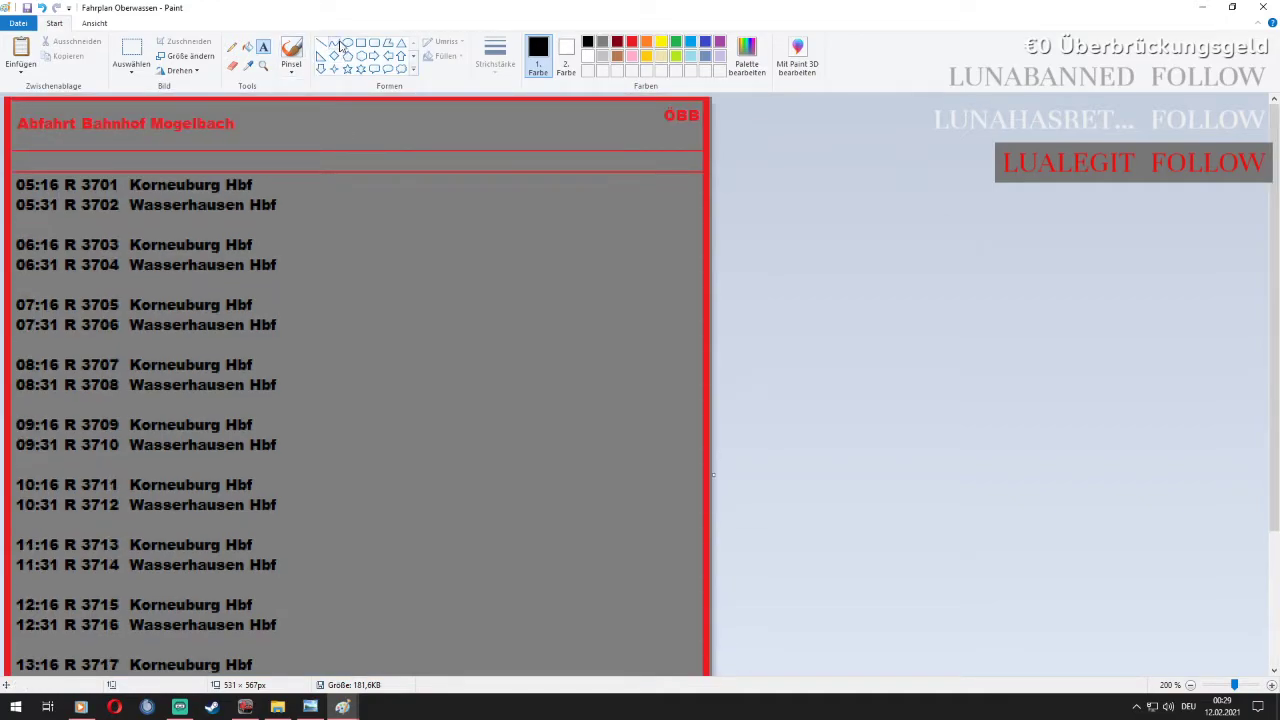
left_click(631, 42)
left_click(361, 43)
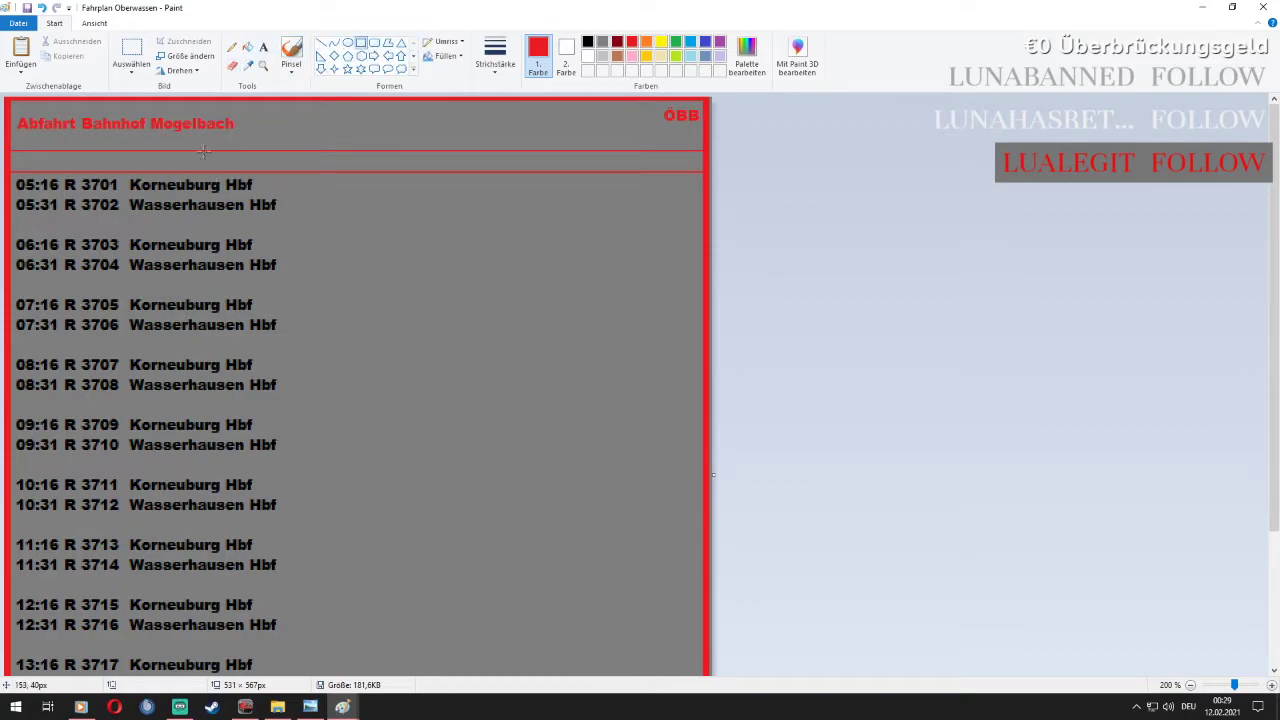
left_click_drag(12, 212, 707, 228)
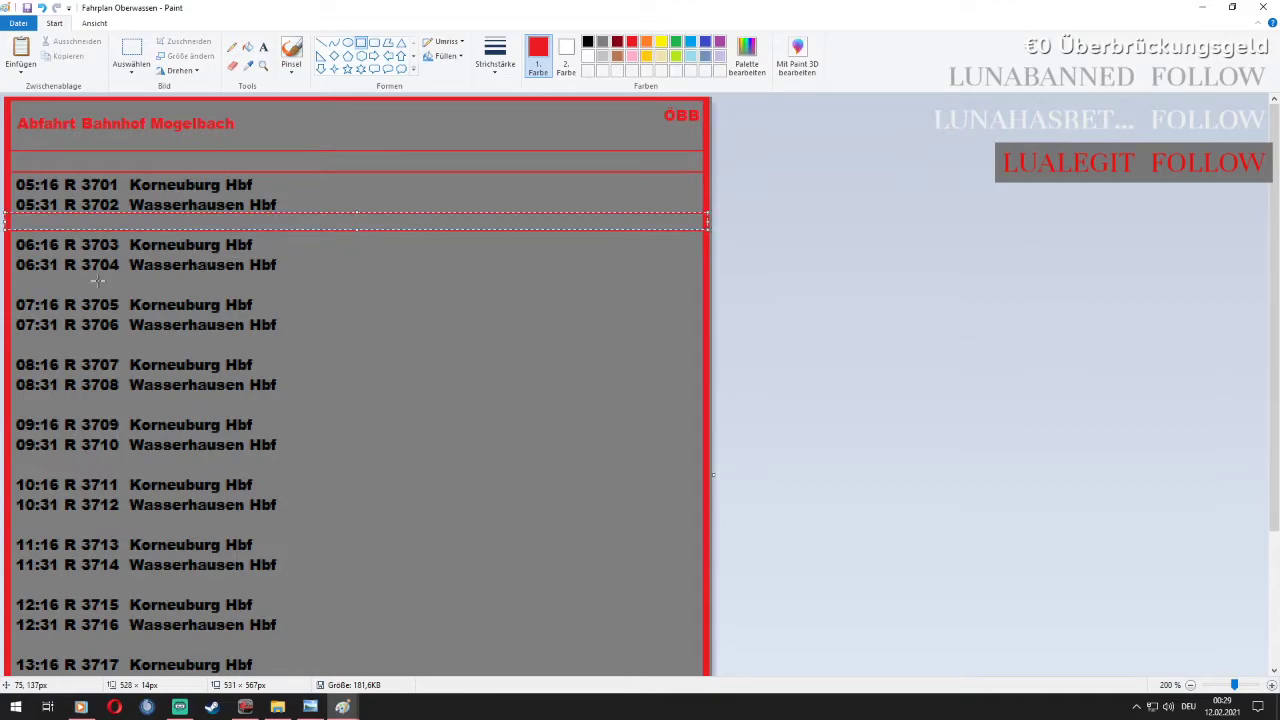
left_click_drag(12, 275, 703, 289)
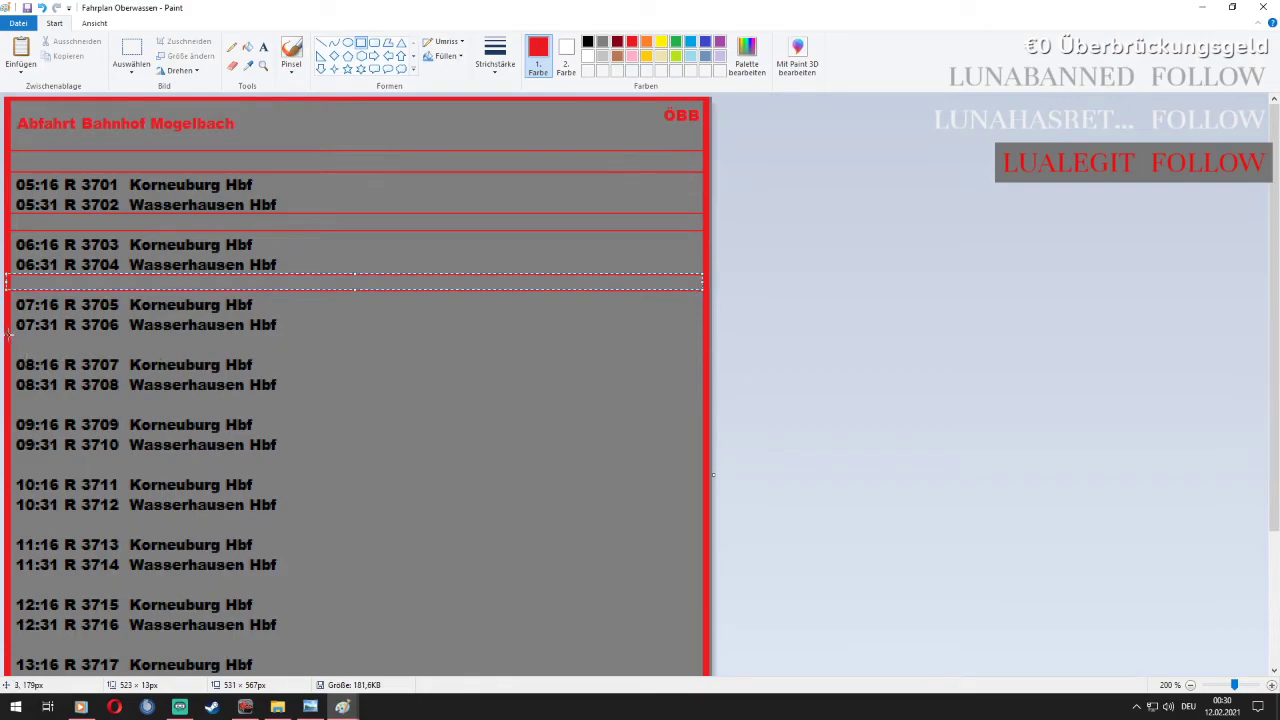
left_click_drag(9, 333, 706, 350)
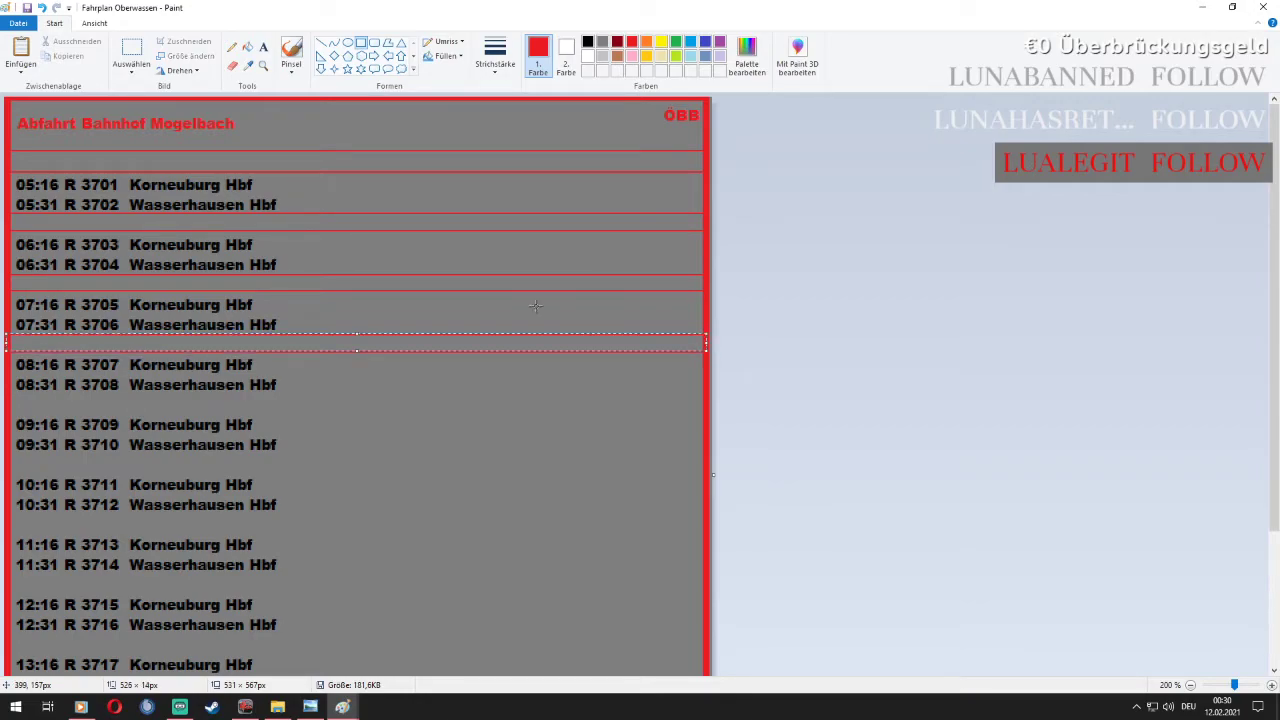
Draw matching full-width red rectangle outlines about 15 px high in the gaps beneath the 08:31, 09:31 and 10:31 rows
scroll(524, 313, "down", 3)
scroll(524, 313, "up", 3)
left_click_drag(12, 396, 706, 410)
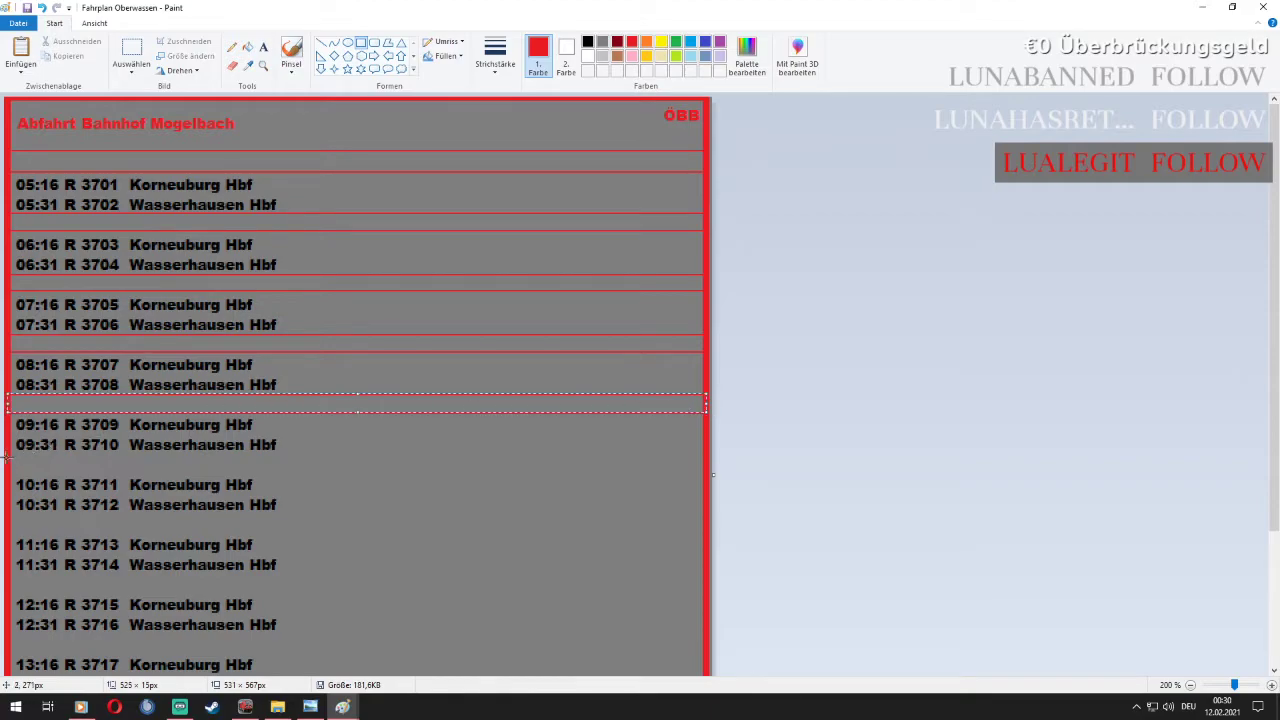
left_click_drag(5, 453, 706, 473)
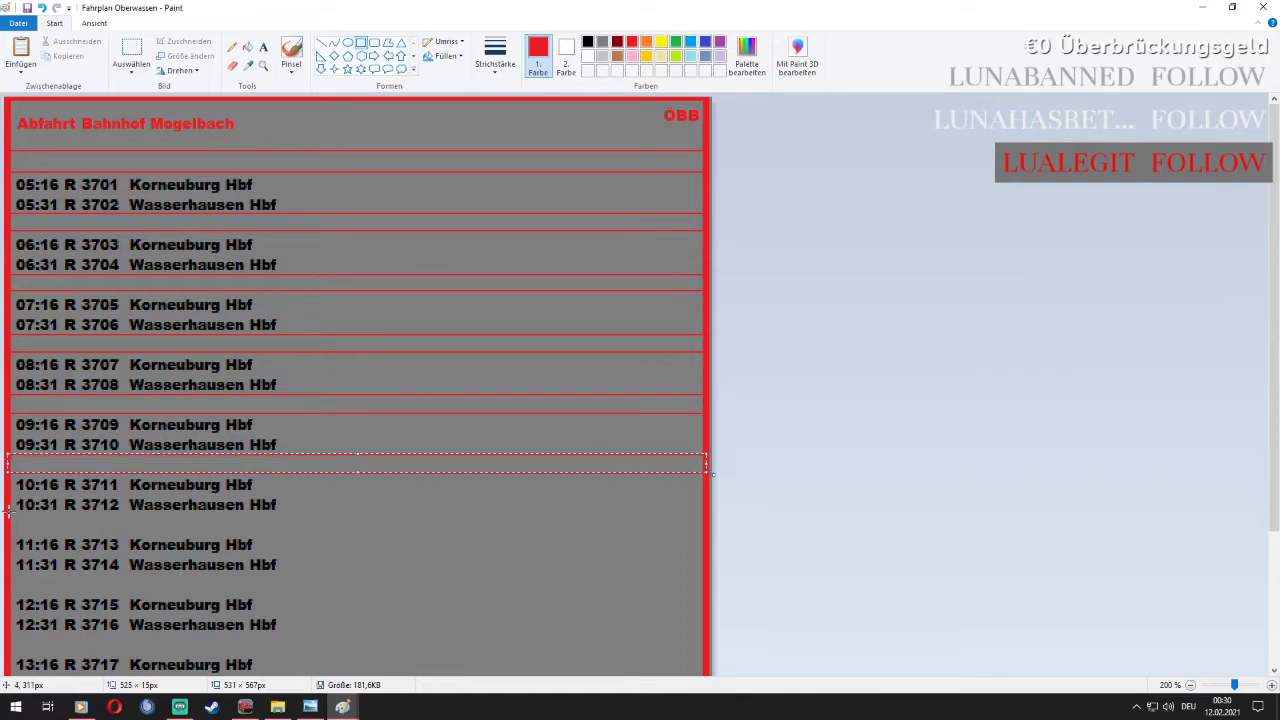
left_click_drag(9, 513, 703, 532)
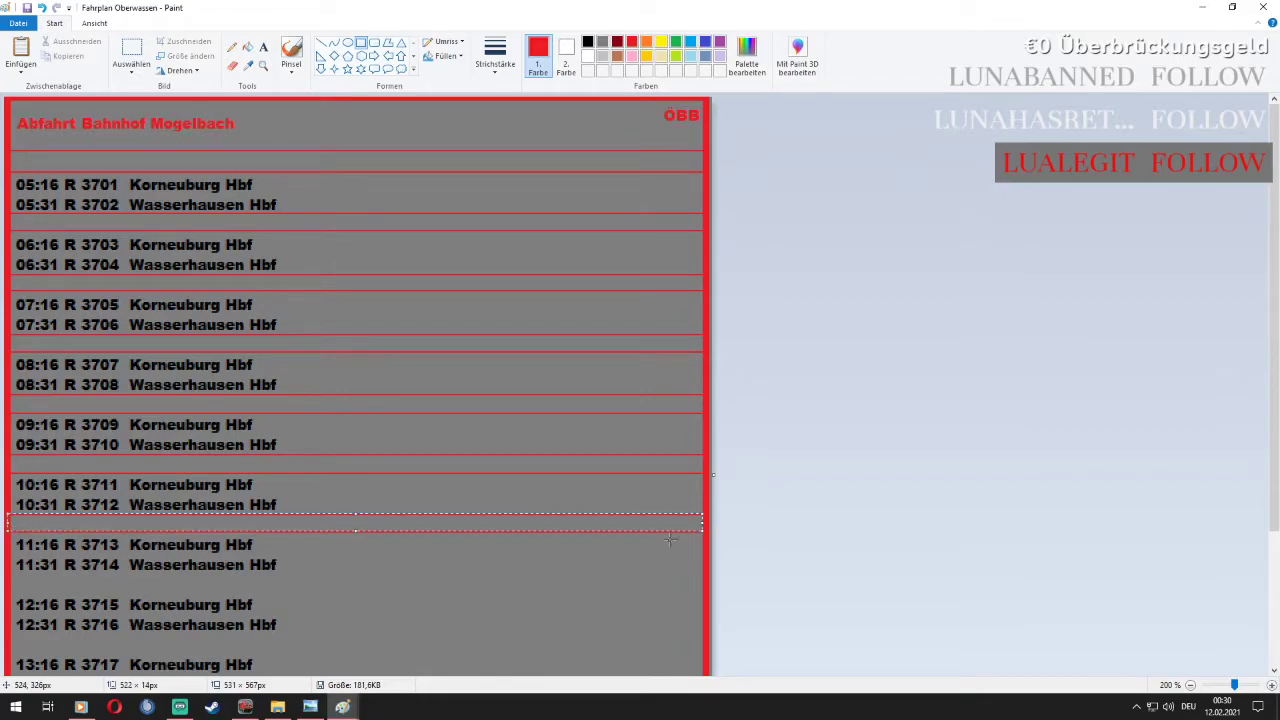
Draw full-width red rectangle outlines about 13 px high in the gaps beneath the 11:31, 12:31, 13:31 and 14:31 rows
scroll(323, 592, "down", 3)
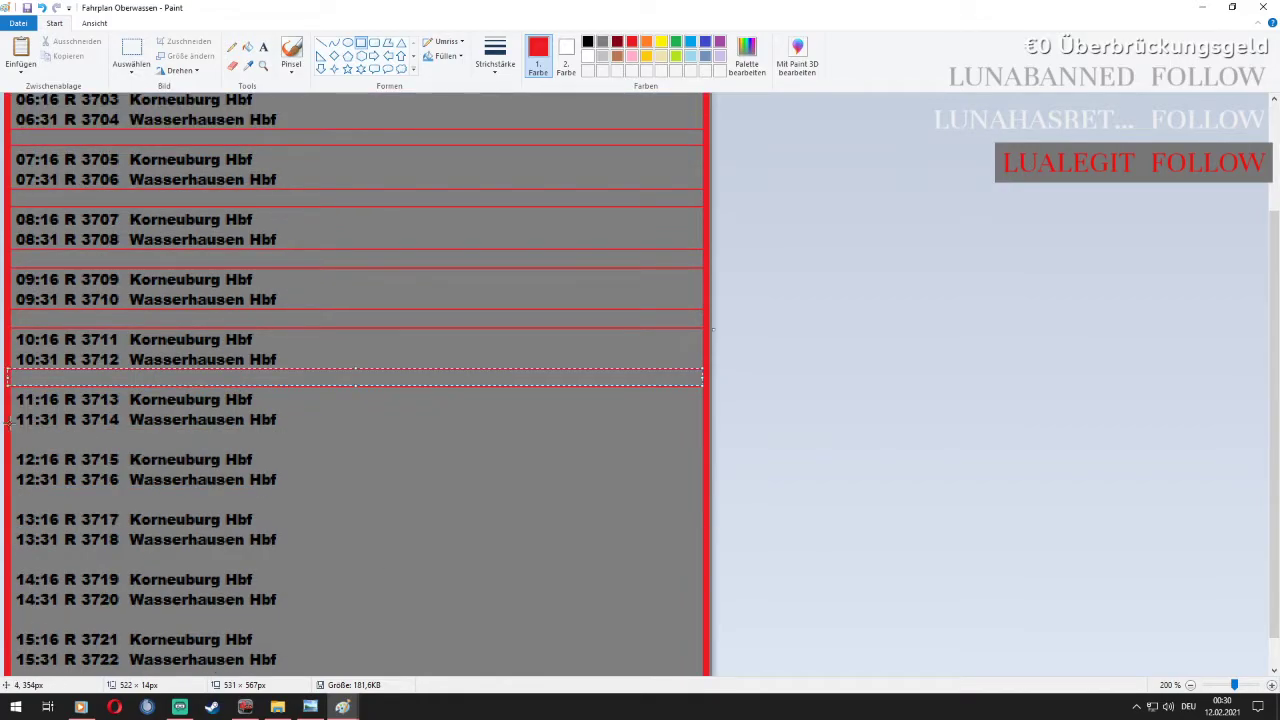
left_click_drag(8, 430, 712, 444)
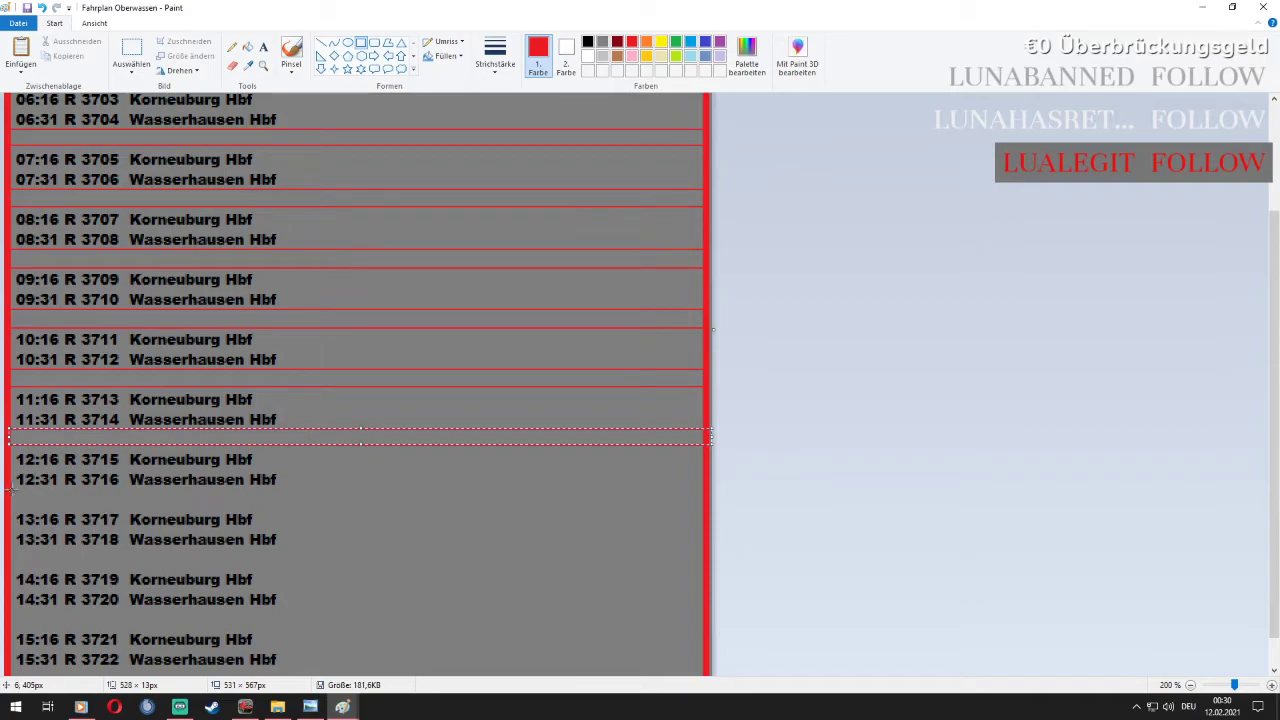
left_click_drag(7, 488, 705, 505)
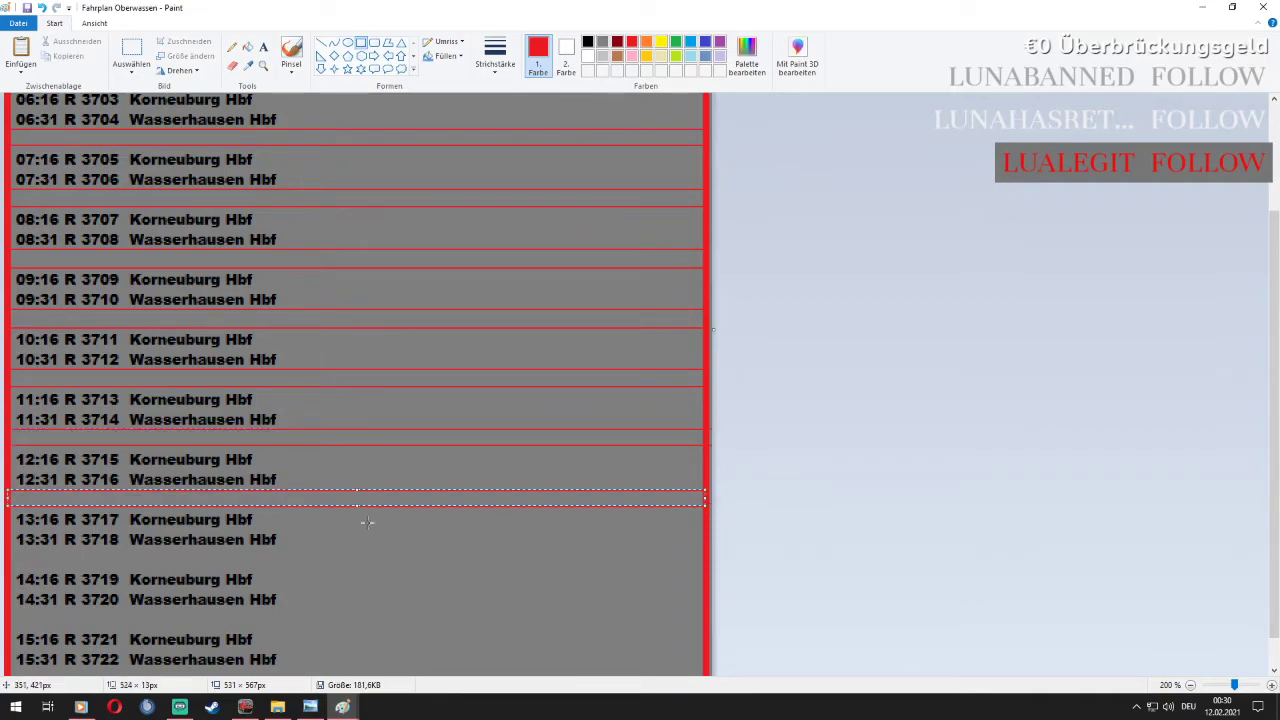
left_click_drag(8, 550, 700, 566)
left_click(340, 607)
scroll(340, 607, "down", 2)
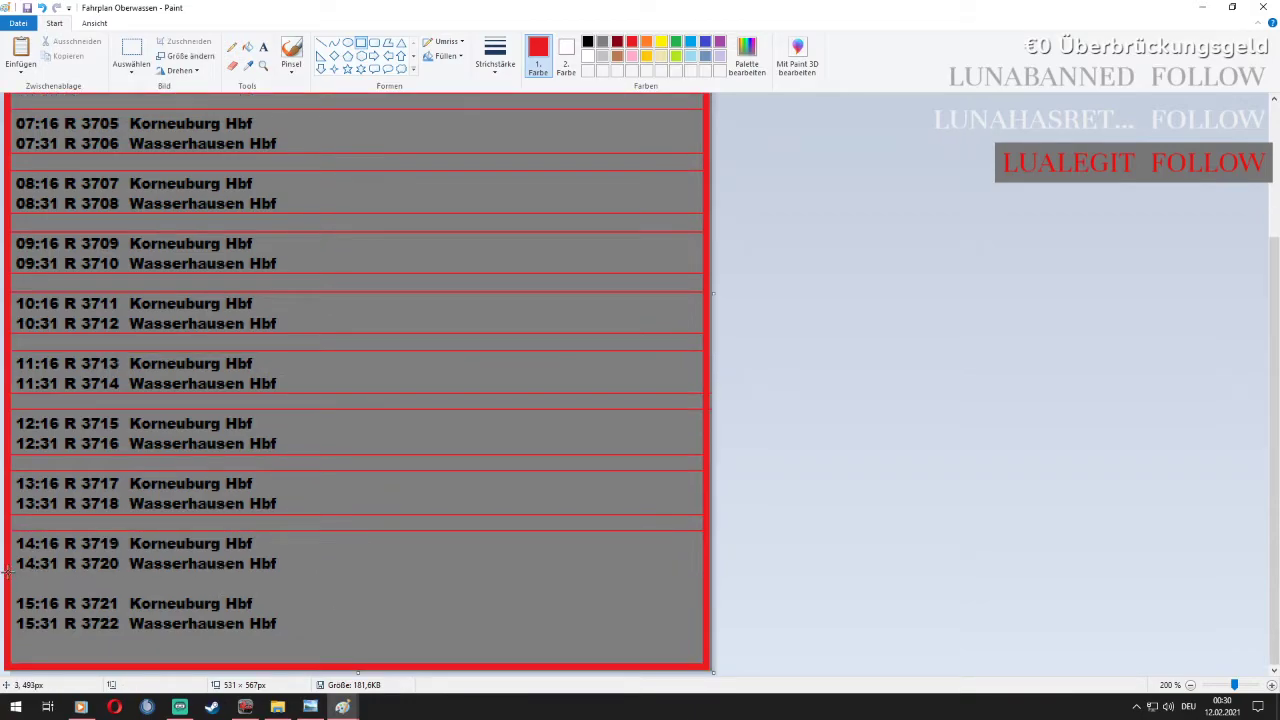
left_click_drag(7, 573, 714, 590)
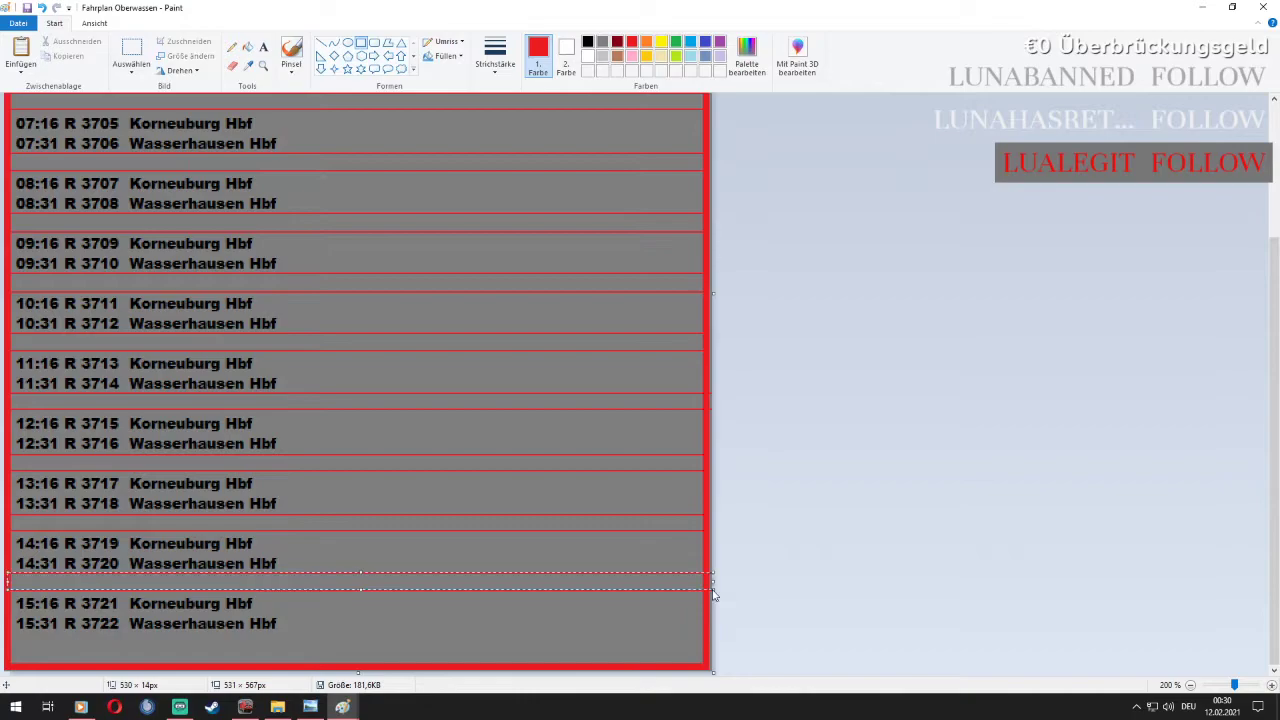
Fill the outlined separator bands beneath the 07:31 through 14:31 rows with red
left_click(247, 48)
left_click(320, 161)
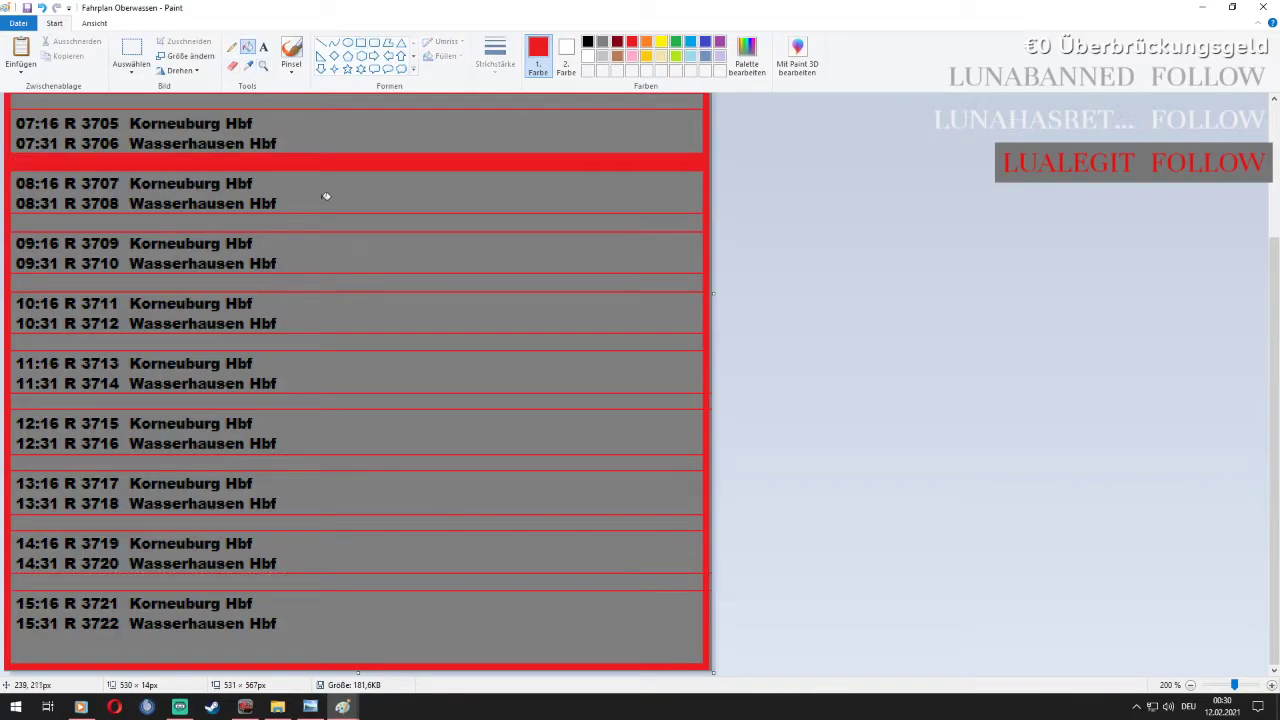
left_click(329, 222)
left_click(331, 280)
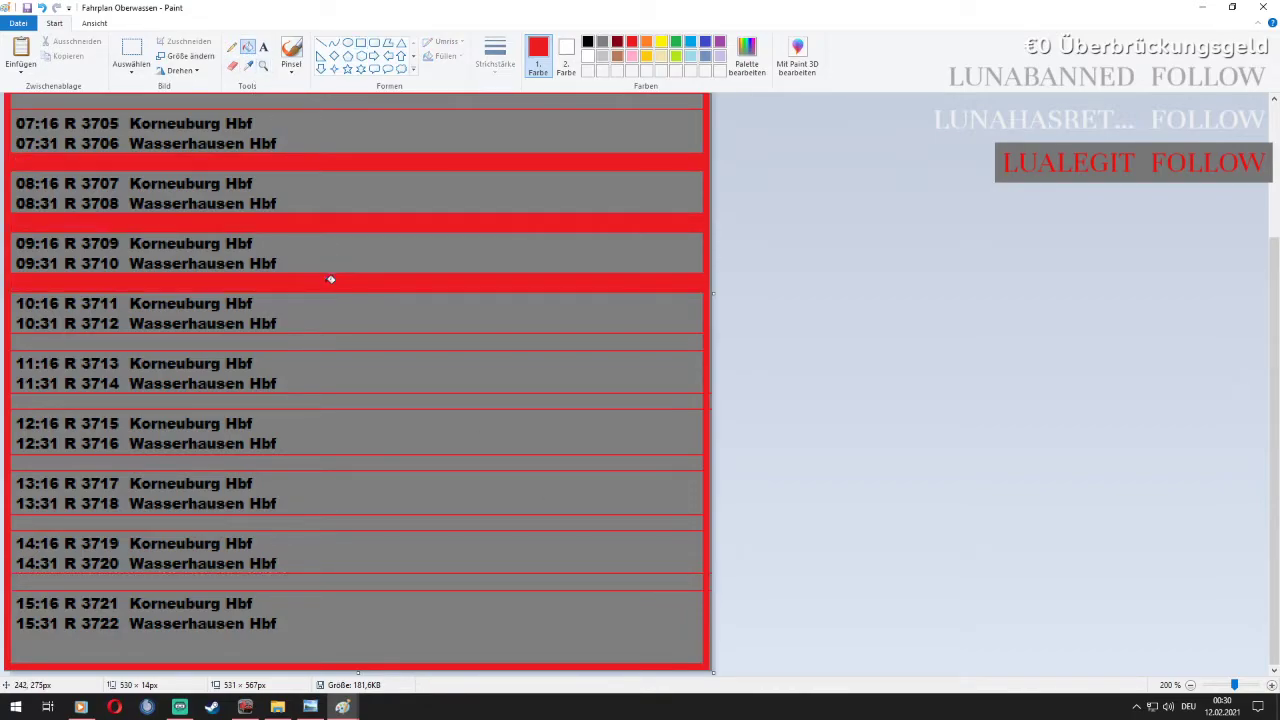
left_click(338, 342)
left_click(348, 400)
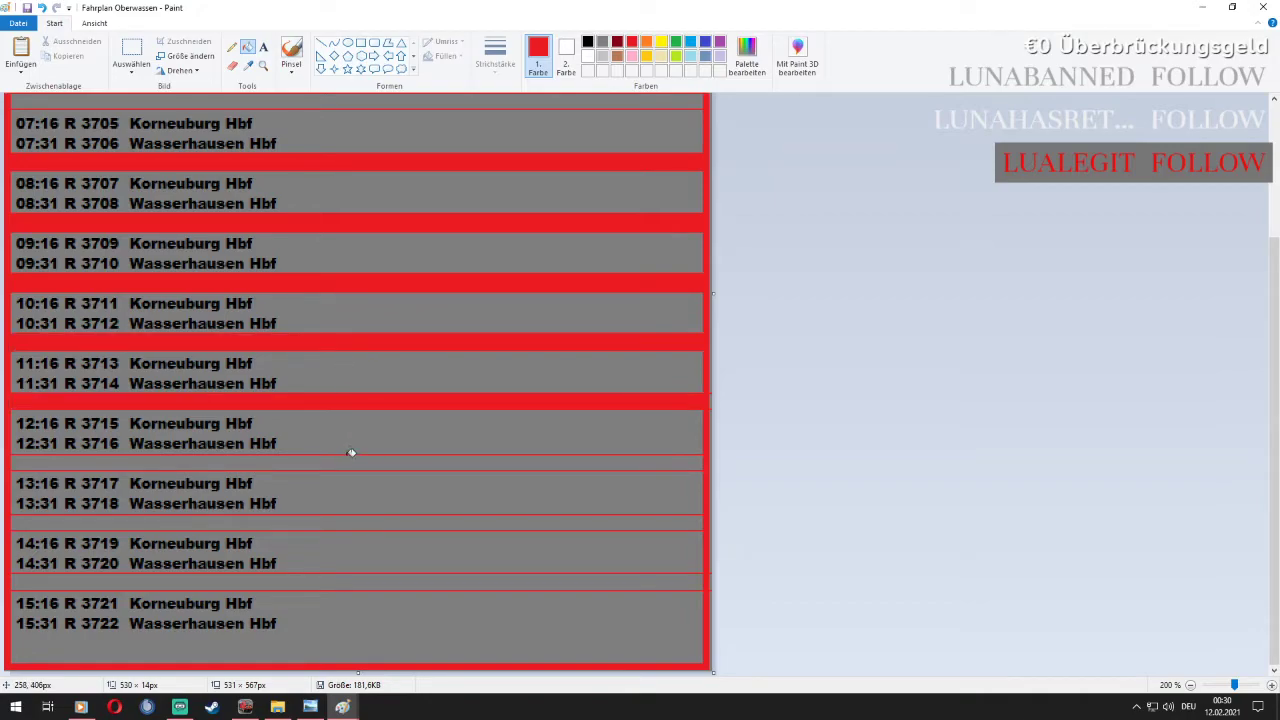
left_click(352, 464)
left_click(347, 518)
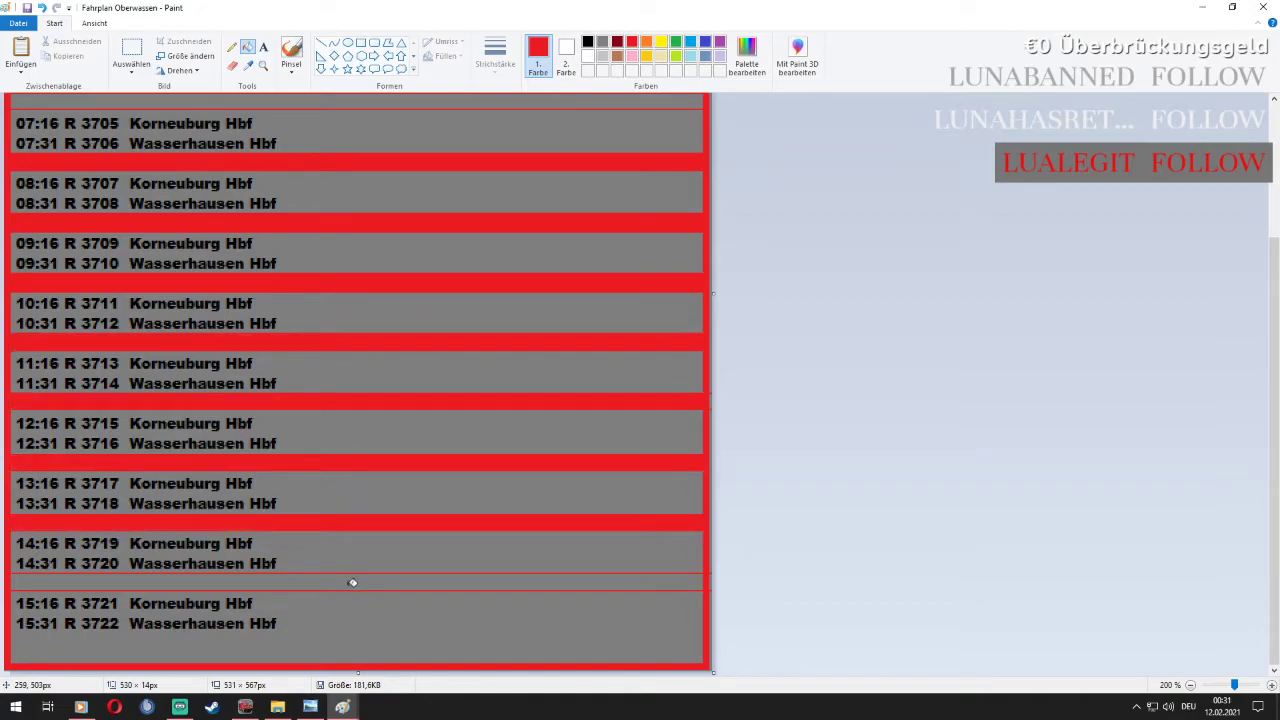
left_click(352, 581)
Fill the remaining separator bands beneath the 06:31 row, the 05:31 row and the station header with red
scroll(335, 525, "up", 3)
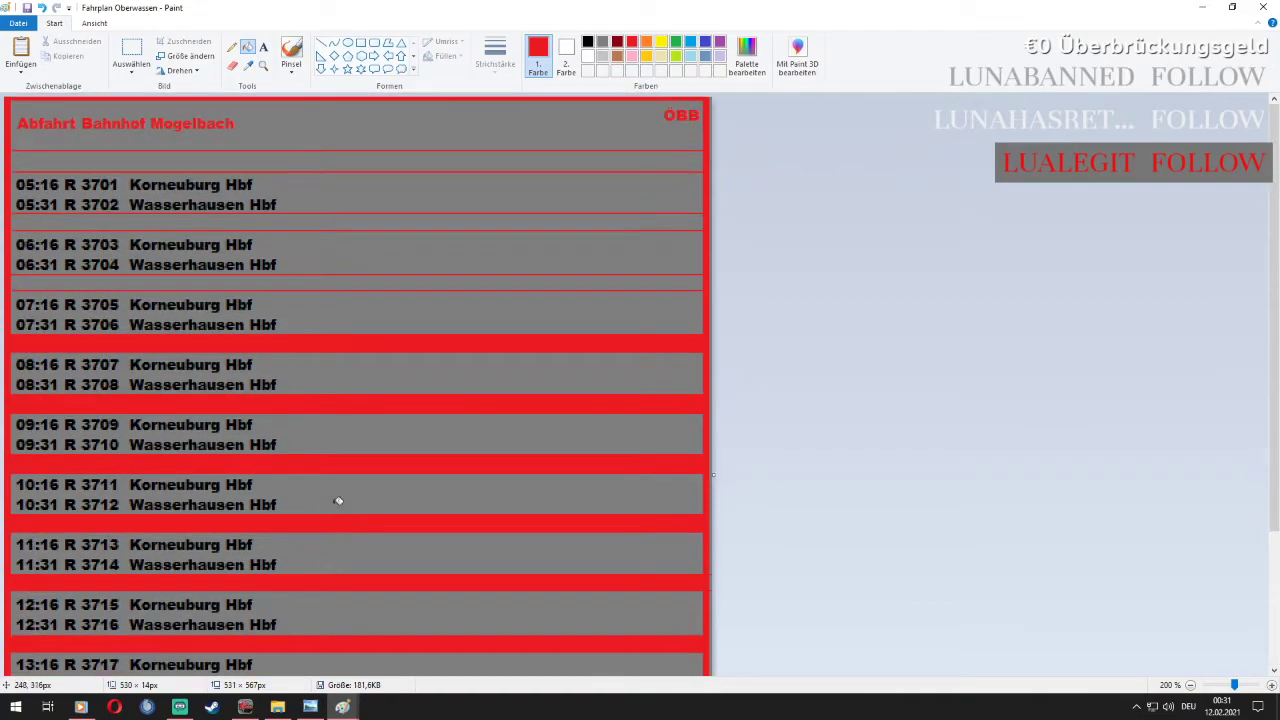
left_click(323, 282)
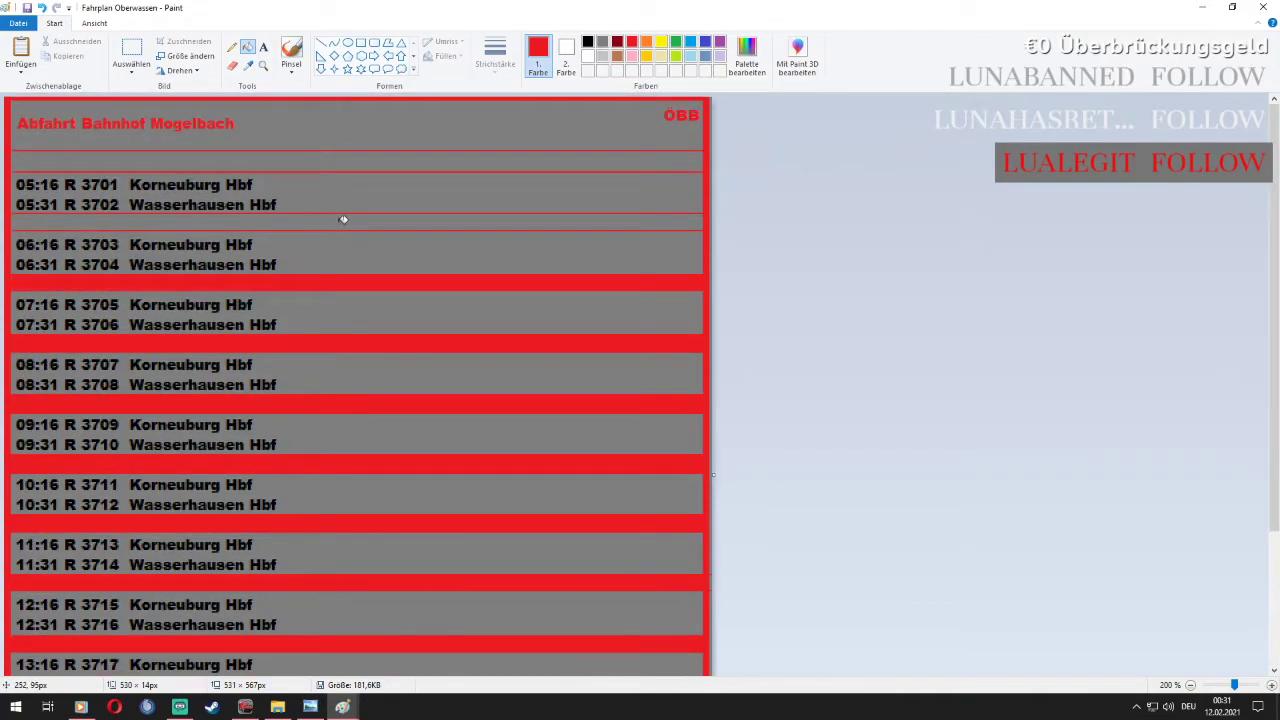
left_click(343, 222)
left_click(355, 162)
Draw a narrow vertical red rectangle outline, about 9 × 518 px, just right of the destinations from the header band to the lower border
left_click(361, 42)
left_click_drag(287, 157, 294, 669)
scroll(292, 621, "down", 2)
left_click_drag(291, 523, 294, 664)
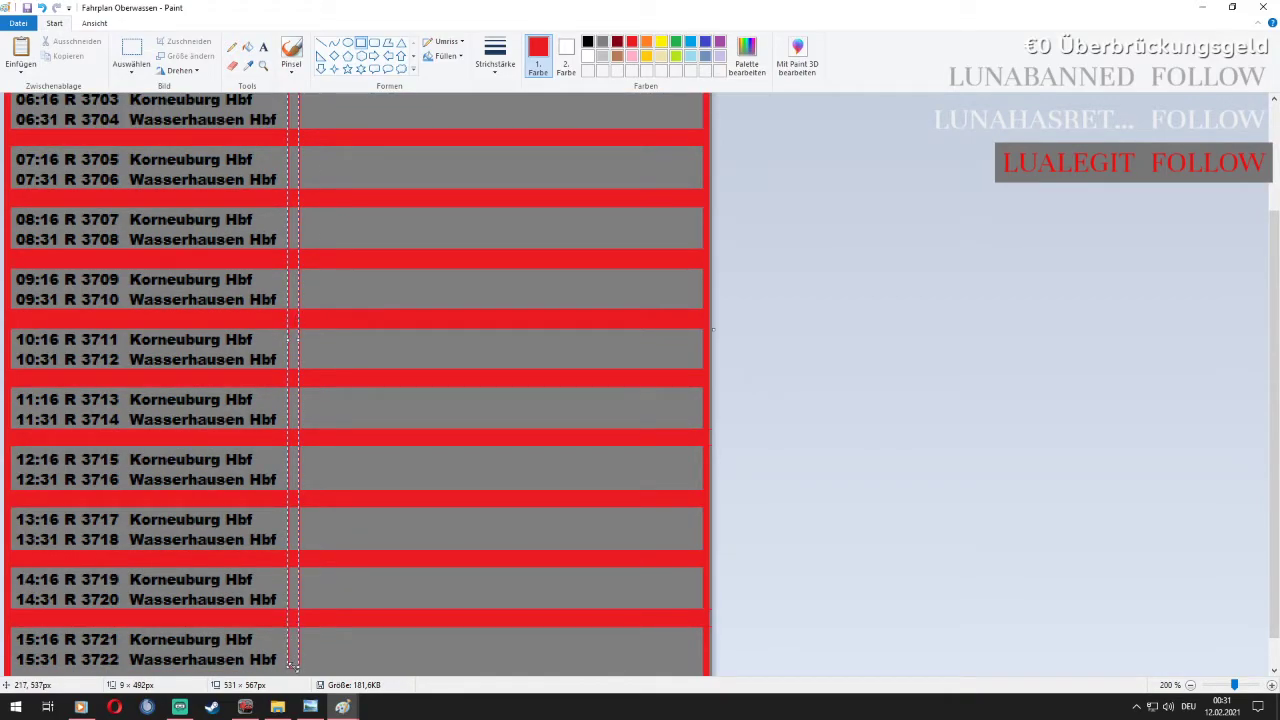
scroll(292, 633, "down", 1)
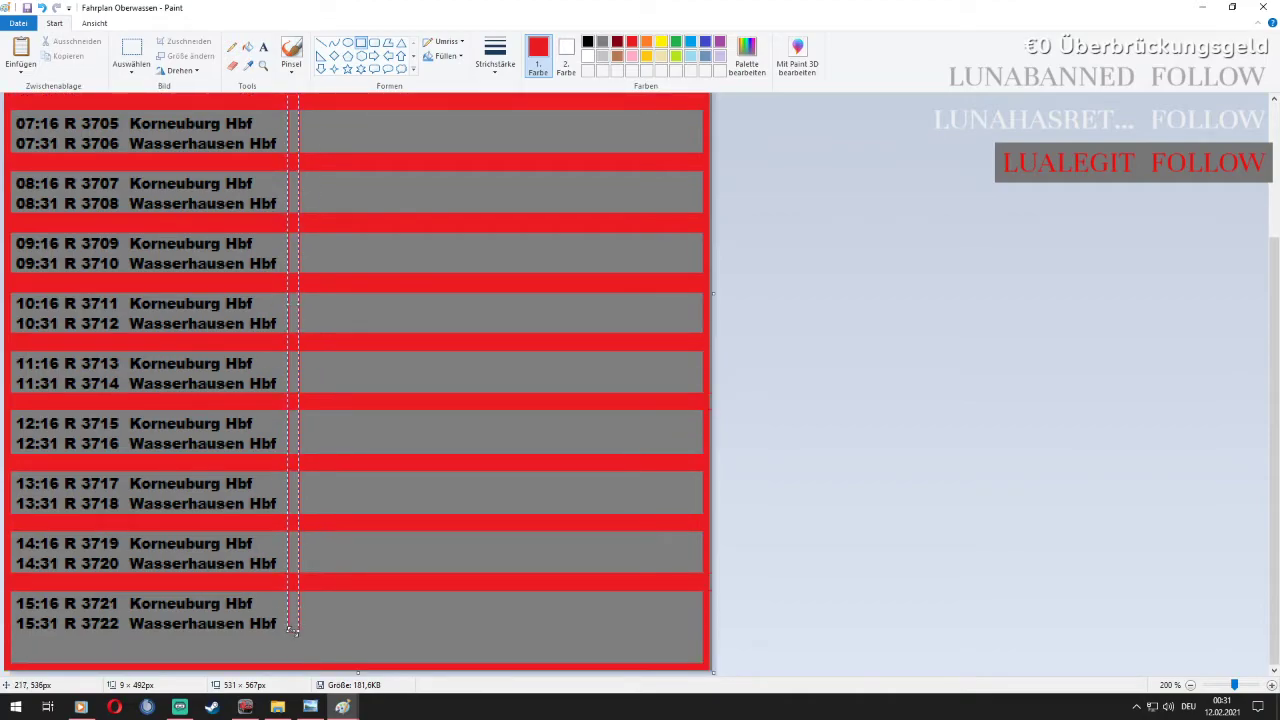
left_click_drag(292, 630, 291, 666)
Fill the vertical divider's grey segments with red in the 08 to 15 o'clock blocks
left_click(250, 48)
left_click(295, 190)
left_click(295, 248)
left_click(297, 312)
left_click(297, 372)
left_click(297, 432)
left_click(297, 492)
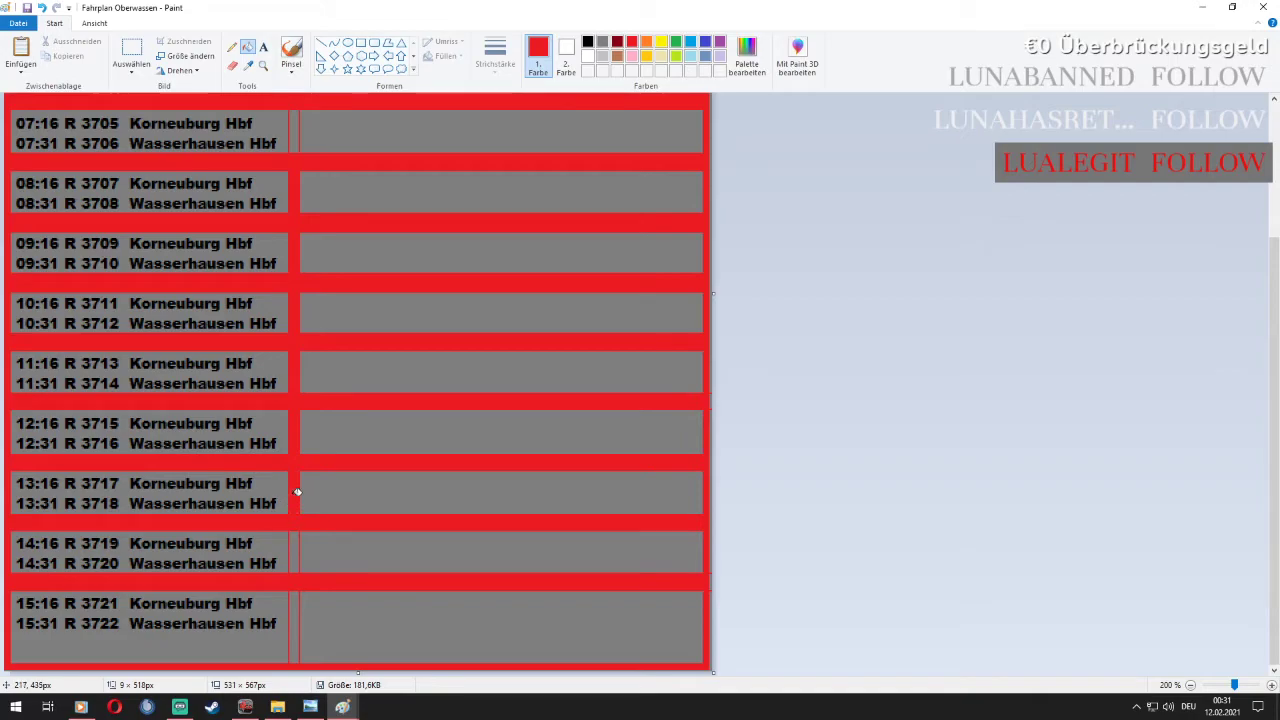
left_click(297, 551)
left_click(294, 603)
Fill the vertical divider's segments with red in the 07, 06 and 05 o'clock blocks, then activate the Text tool
scroll(293, 362, "up", 3)
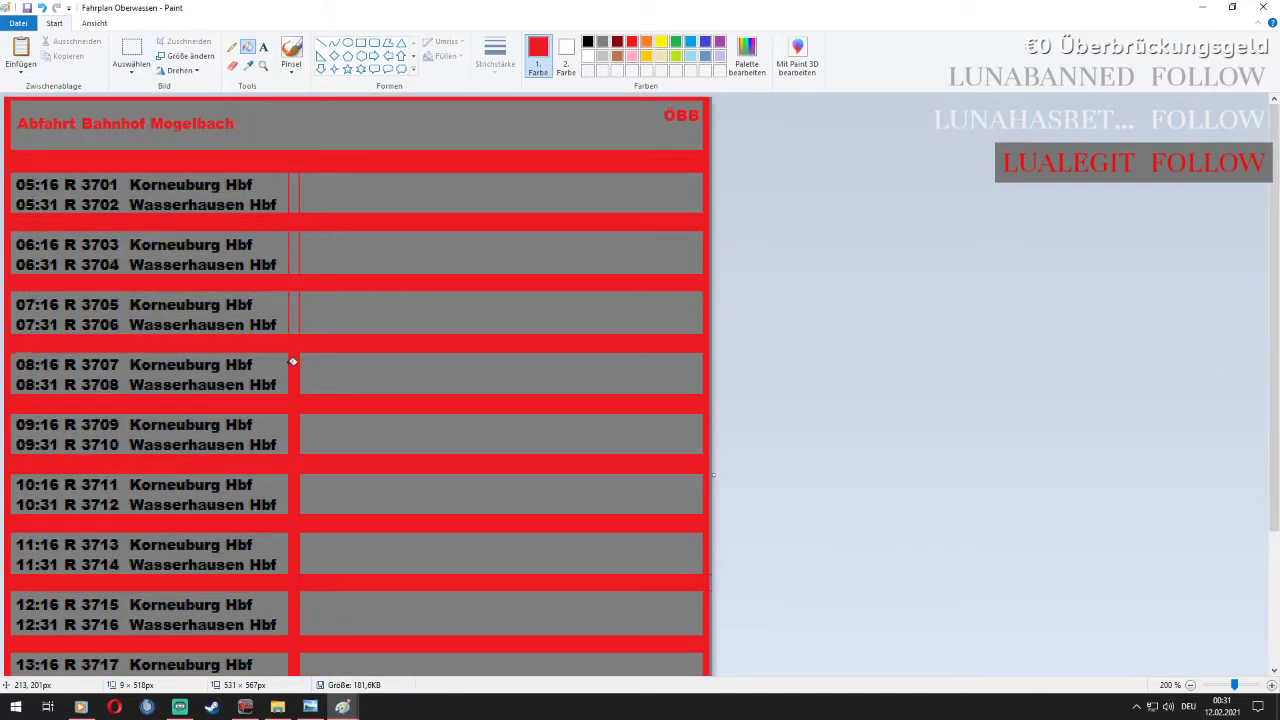
left_click(297, 305)
left_click(300, 249)
left_click(298, 197)
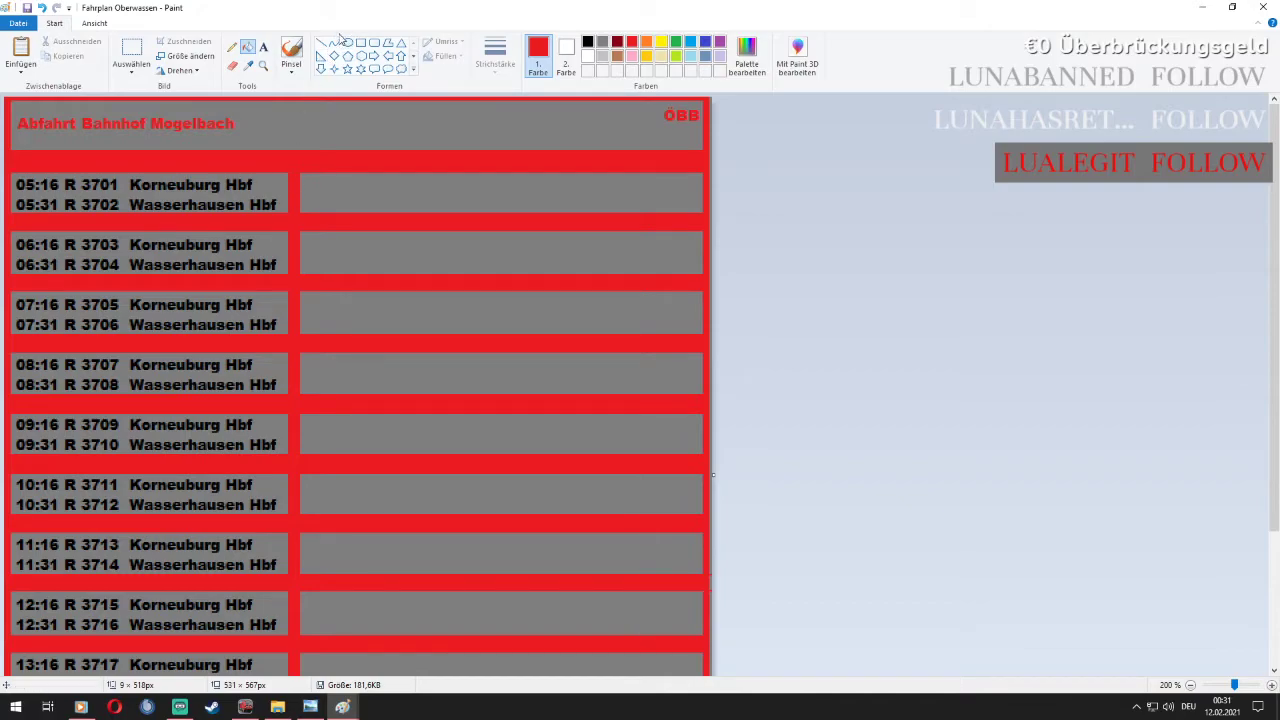
left_click(262, 47)
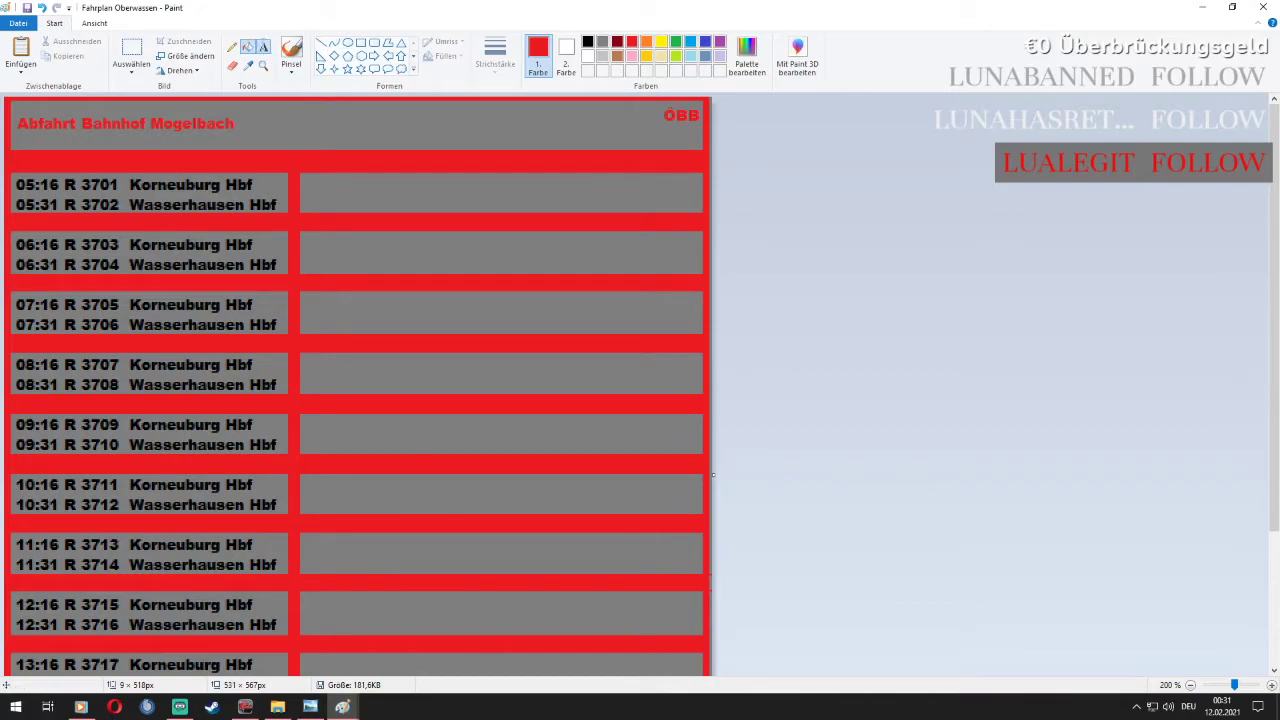
Add the black text label "5:00 - 6:00" in the red band above the 05:16 row, roughly centred over the departures column
left_click(588, 43)
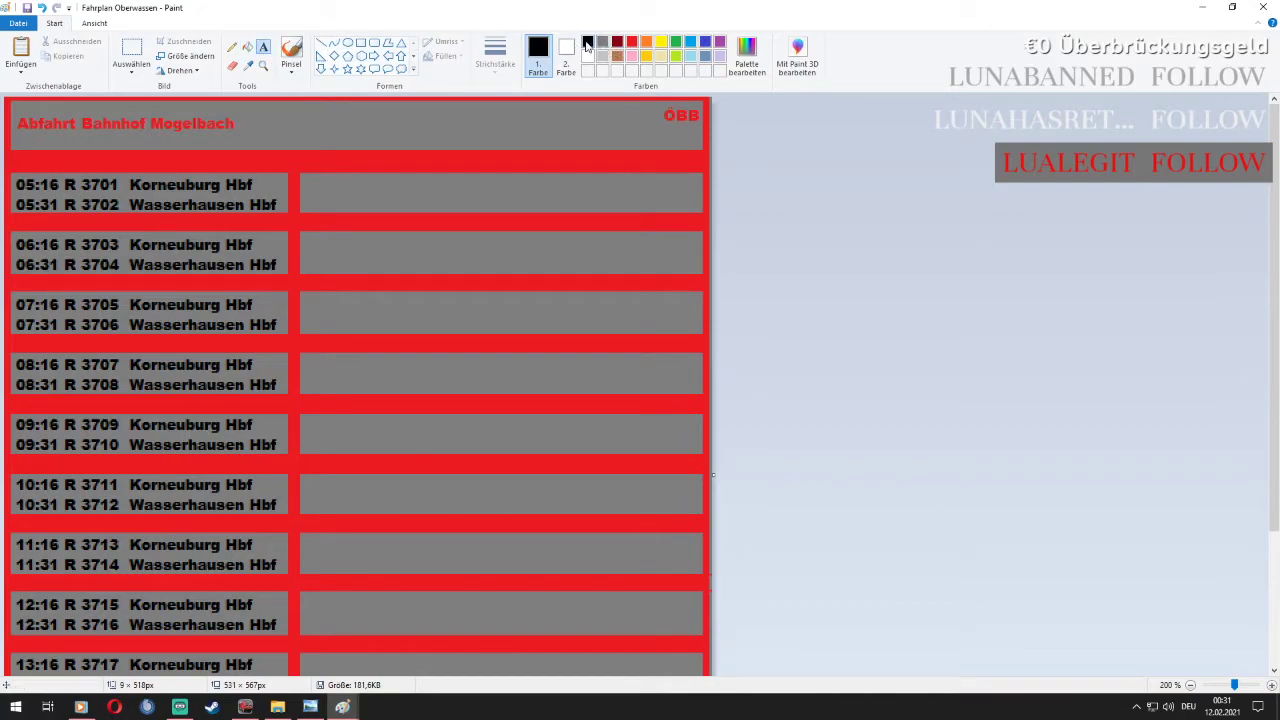
left_click(19, 158)
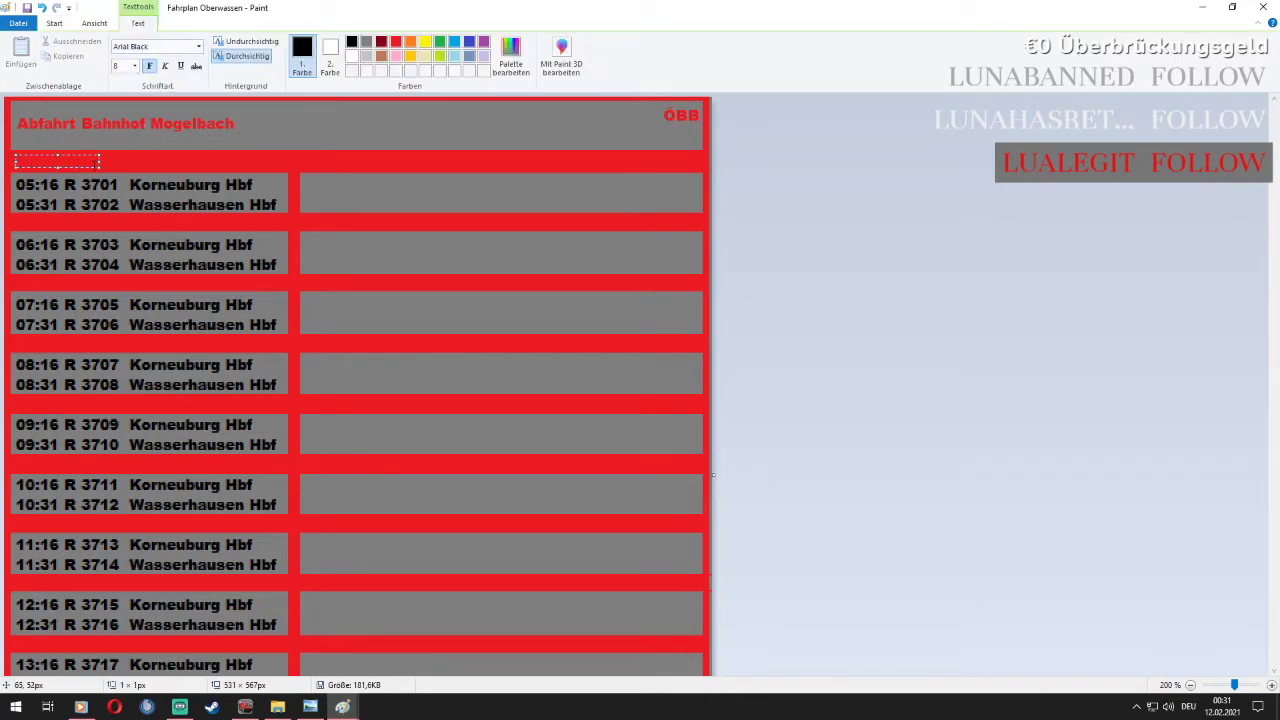
left_click_drag(101, 160, 289, 158)
type("5Uhr -")
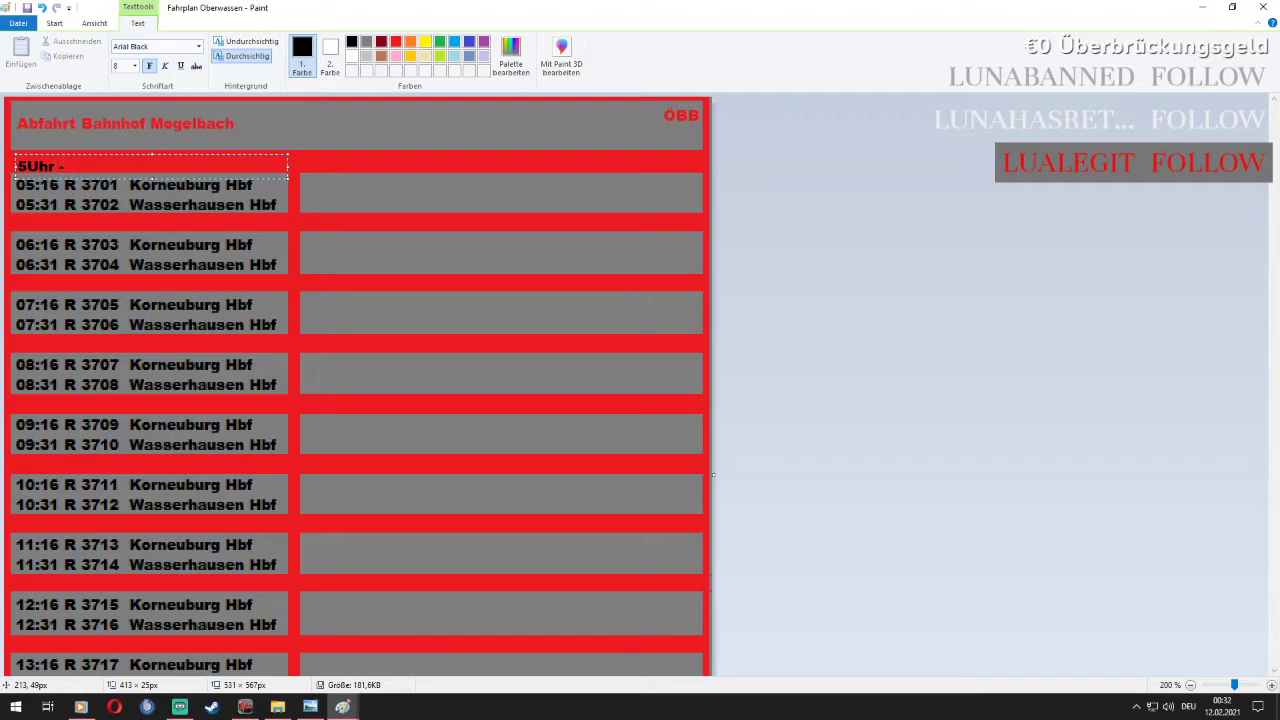
type("6Uhr")
left_click_drag(113, 166, 26, 166)
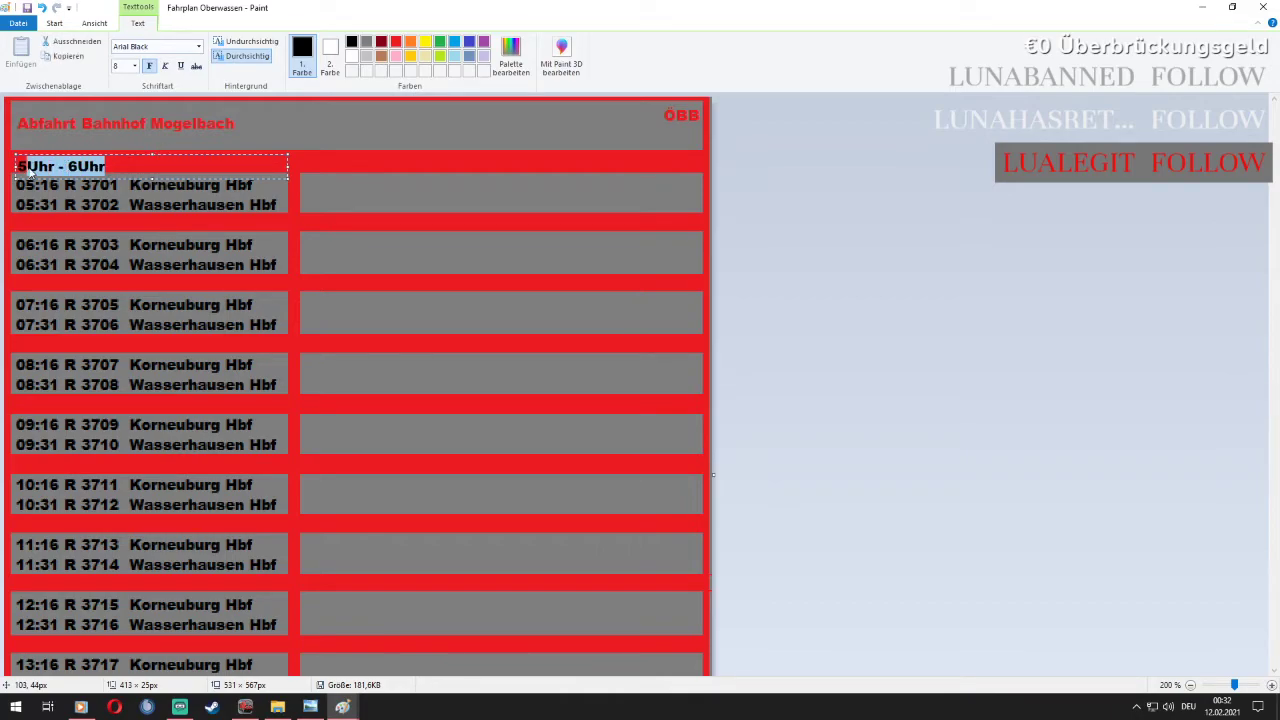
type(":00 - 6")
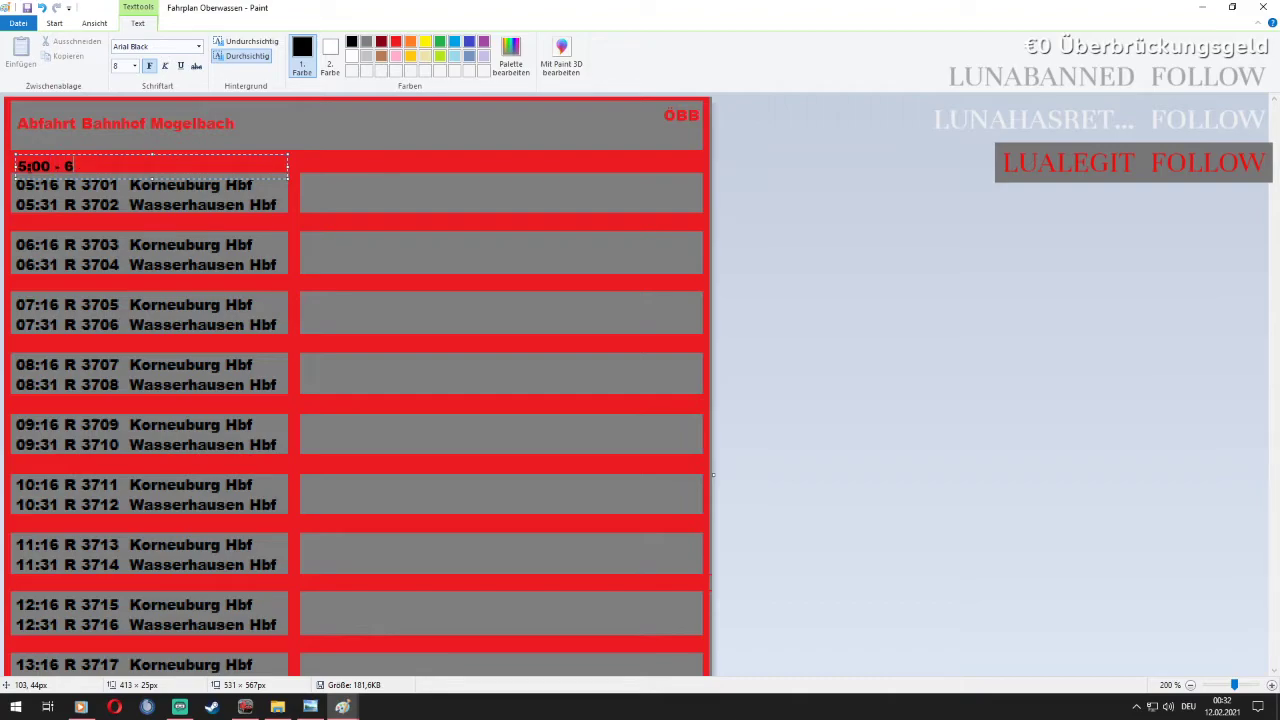
type(":00")
mouse_move(115, 153)
left_mouse_down()
mouse_move(198, 150)
mouse_move(179, 149)
left_mouse_up()
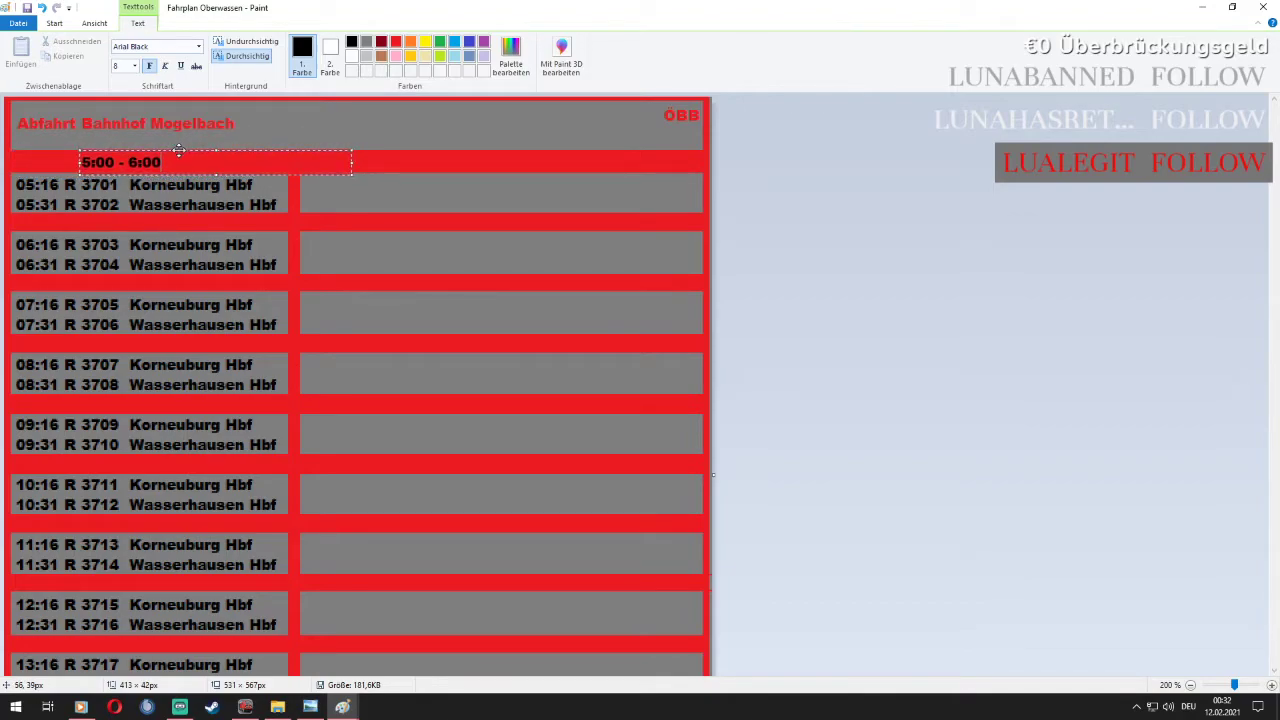
left_click(343, 277)
left_click(91, 221)
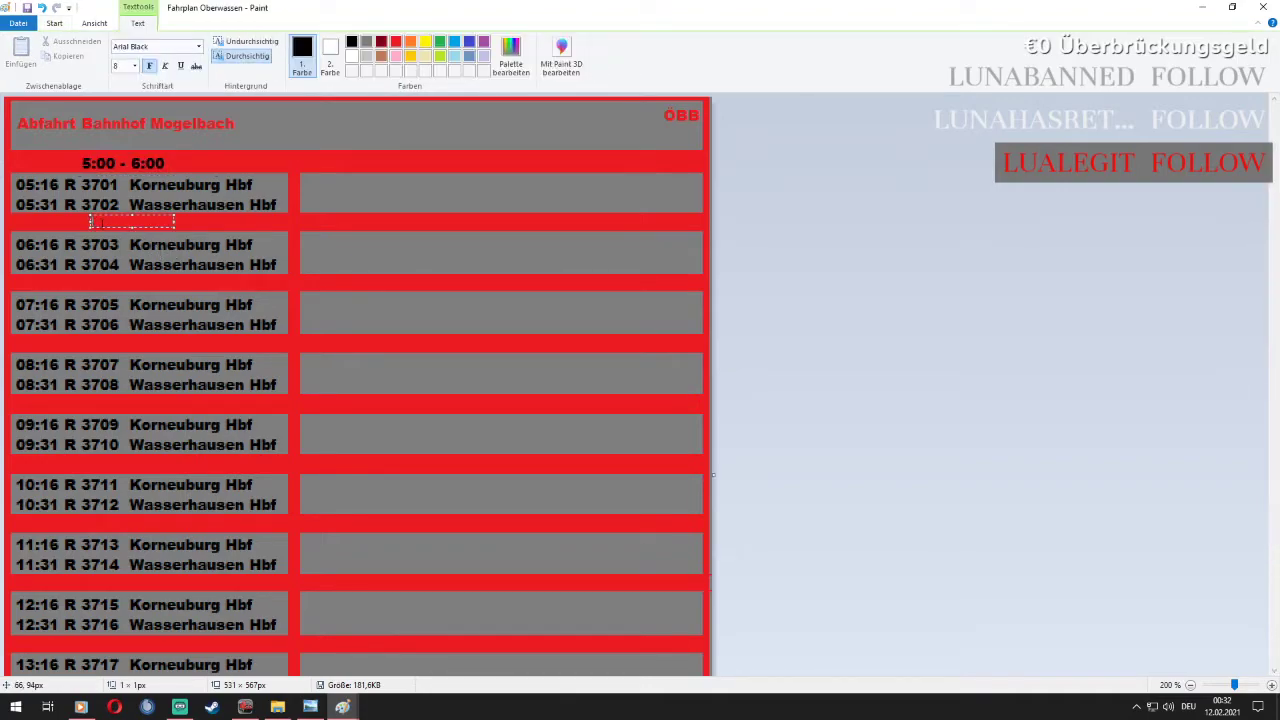
type("6:00 - 7:00")
left_click_drag(156, 213, 151, 206)
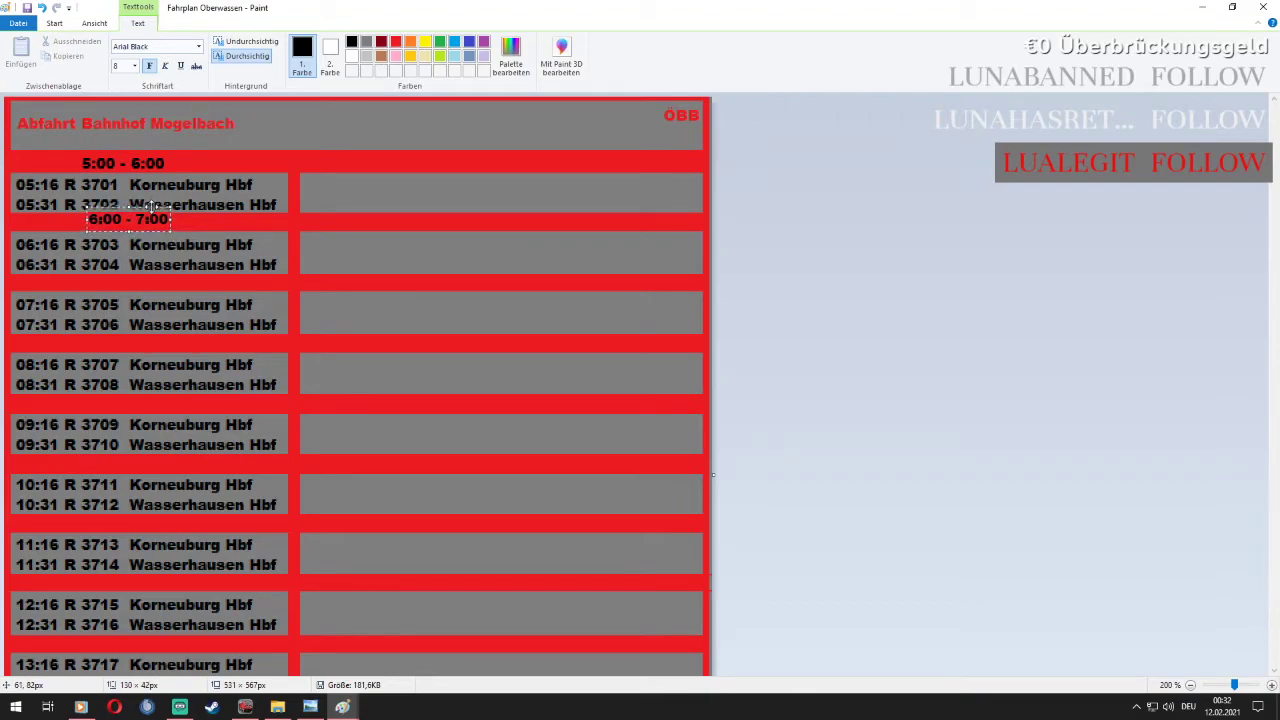
left_click(136, 193)
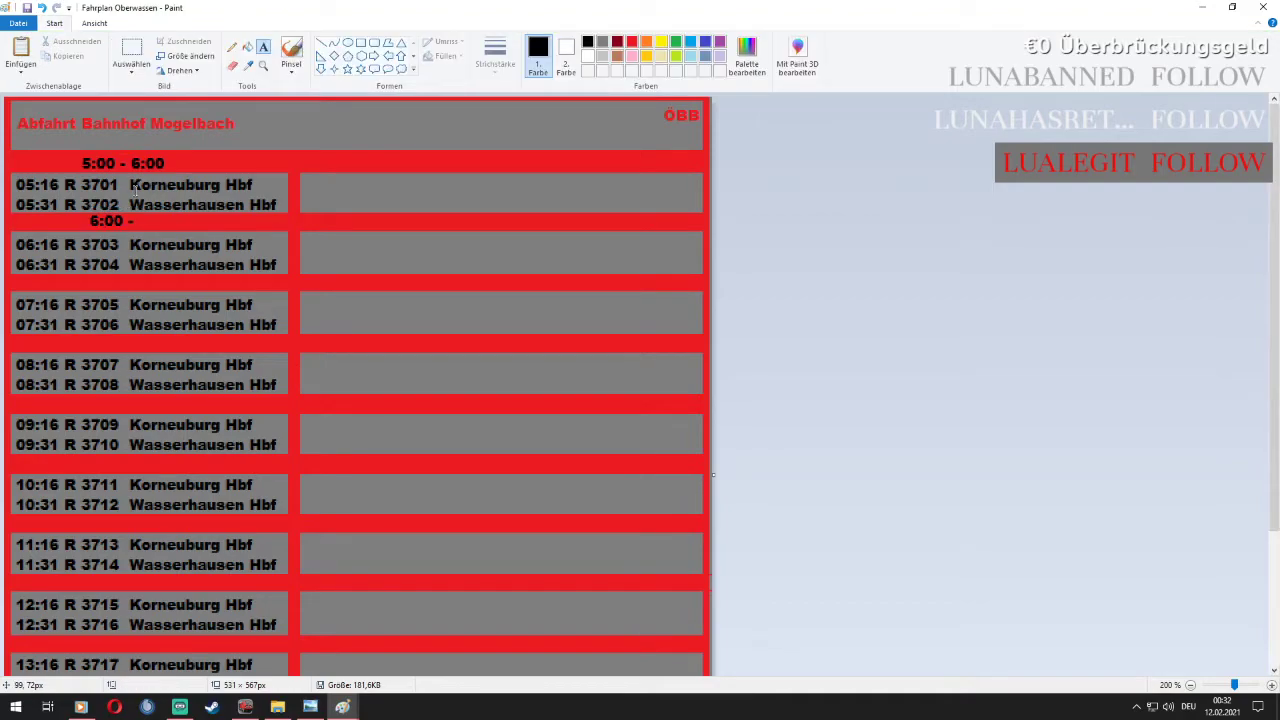
left_click(41, 7)
Place the label "6:00 - 7:00" in a widened text box on the red band above the 06:16 row
left_click(77, 217)
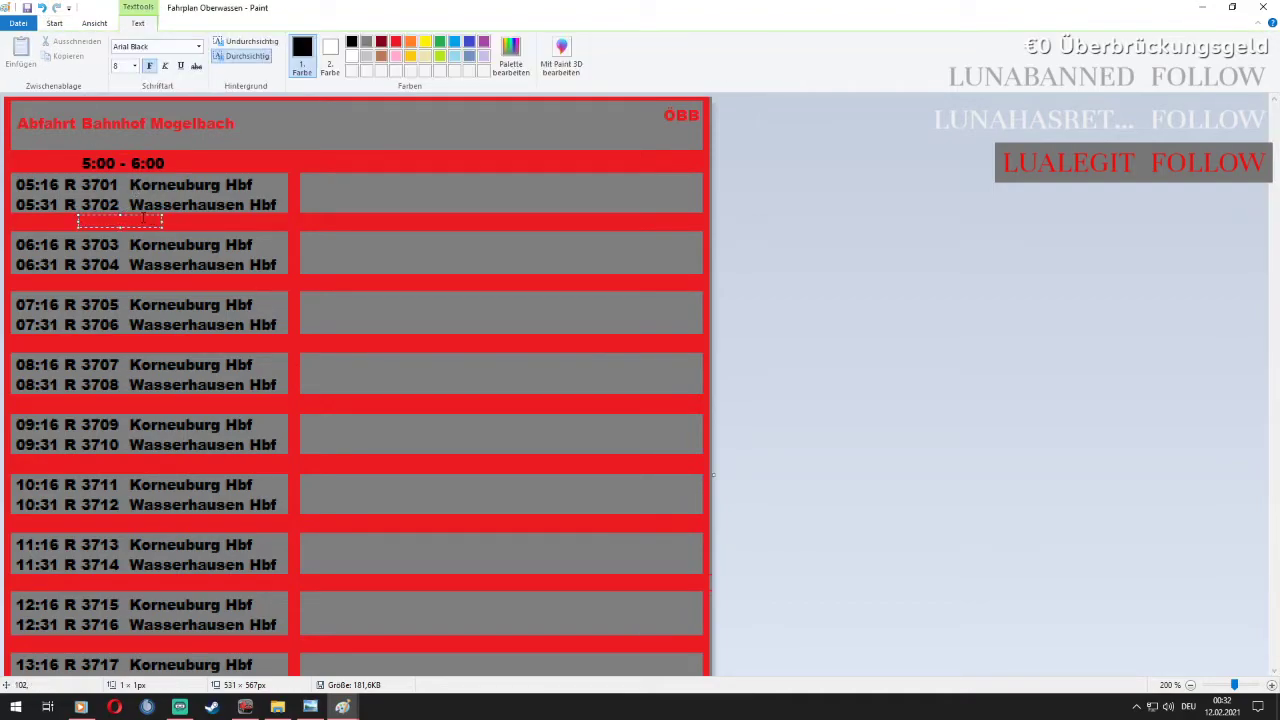
left_click_drag(205, 222, 249, 222)
type("6:00 - 7:00")
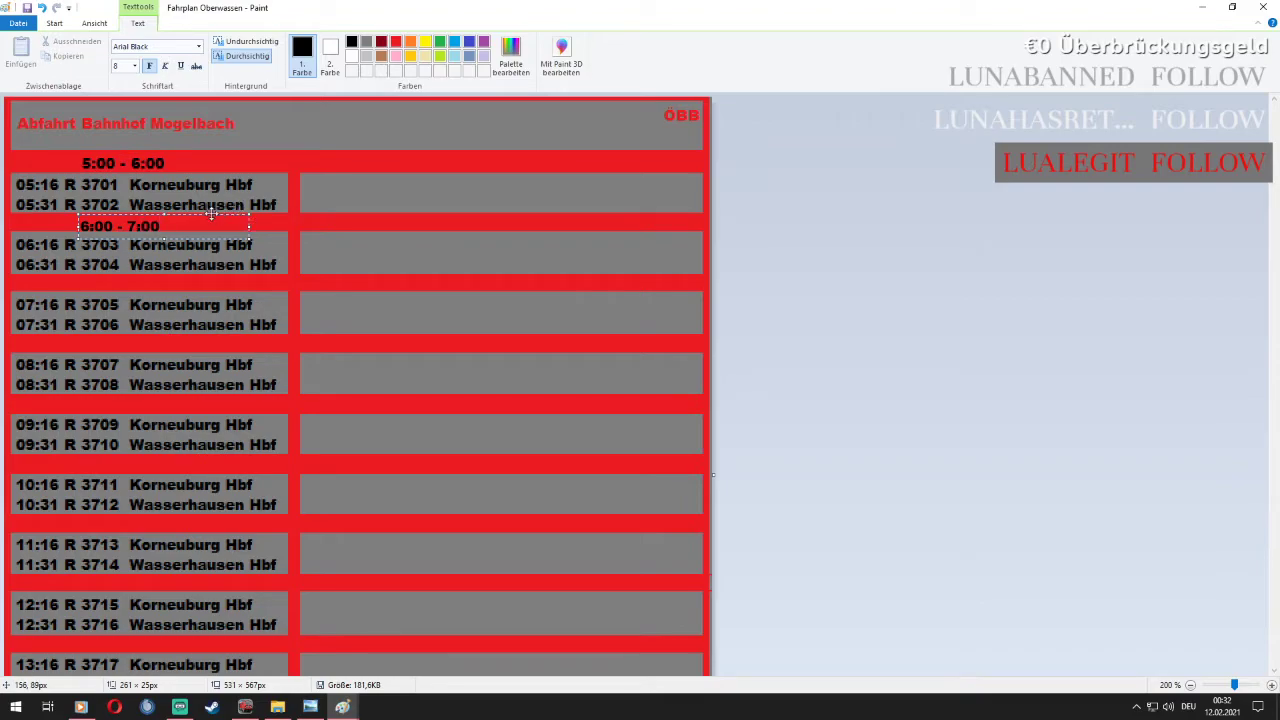
left_click_drag(212, 212, 220, 208)
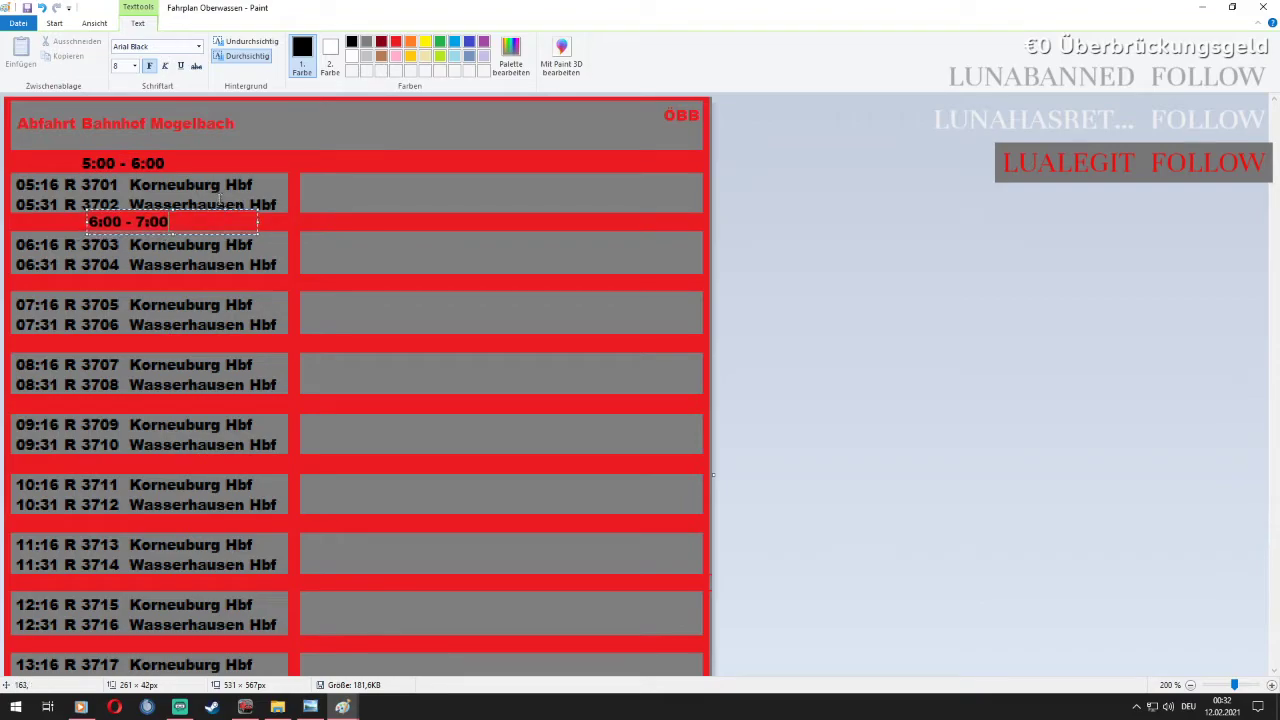
left_click(222, 200)
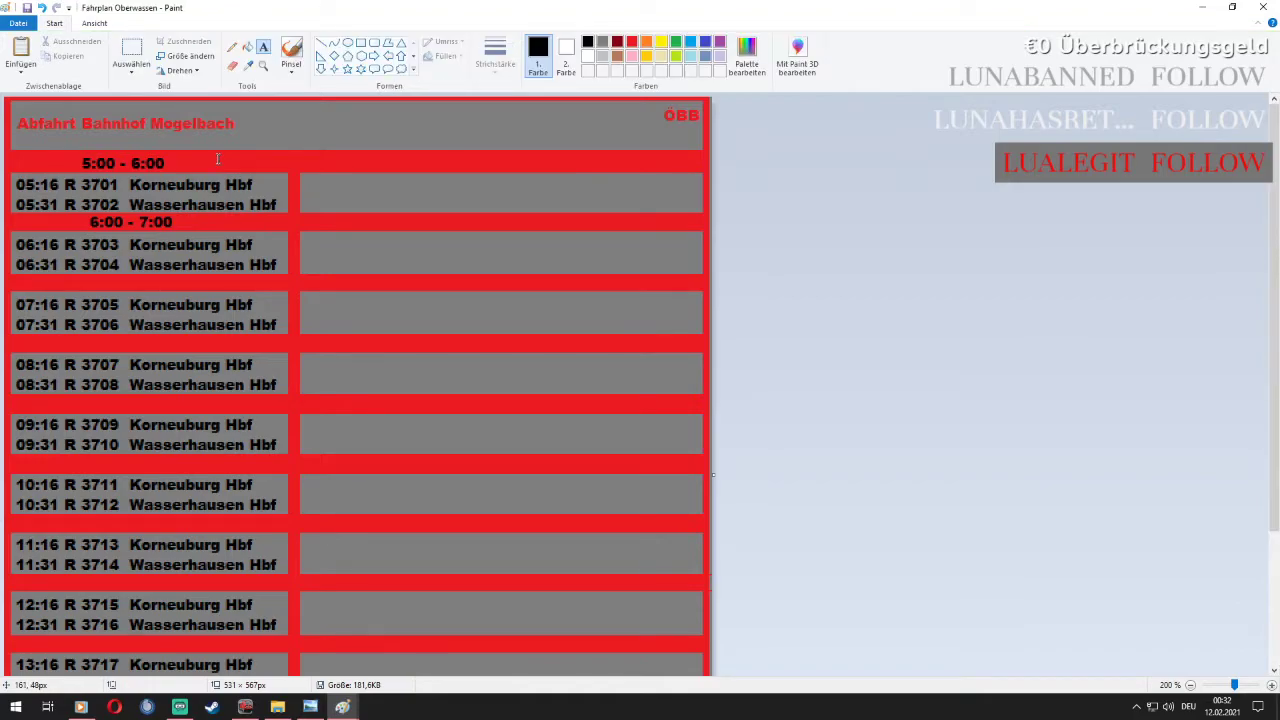
Label the red band above the 07:16 row "7:00 - 8:00", aligned with the hour label above it
left_click(88, 281)
type("7")
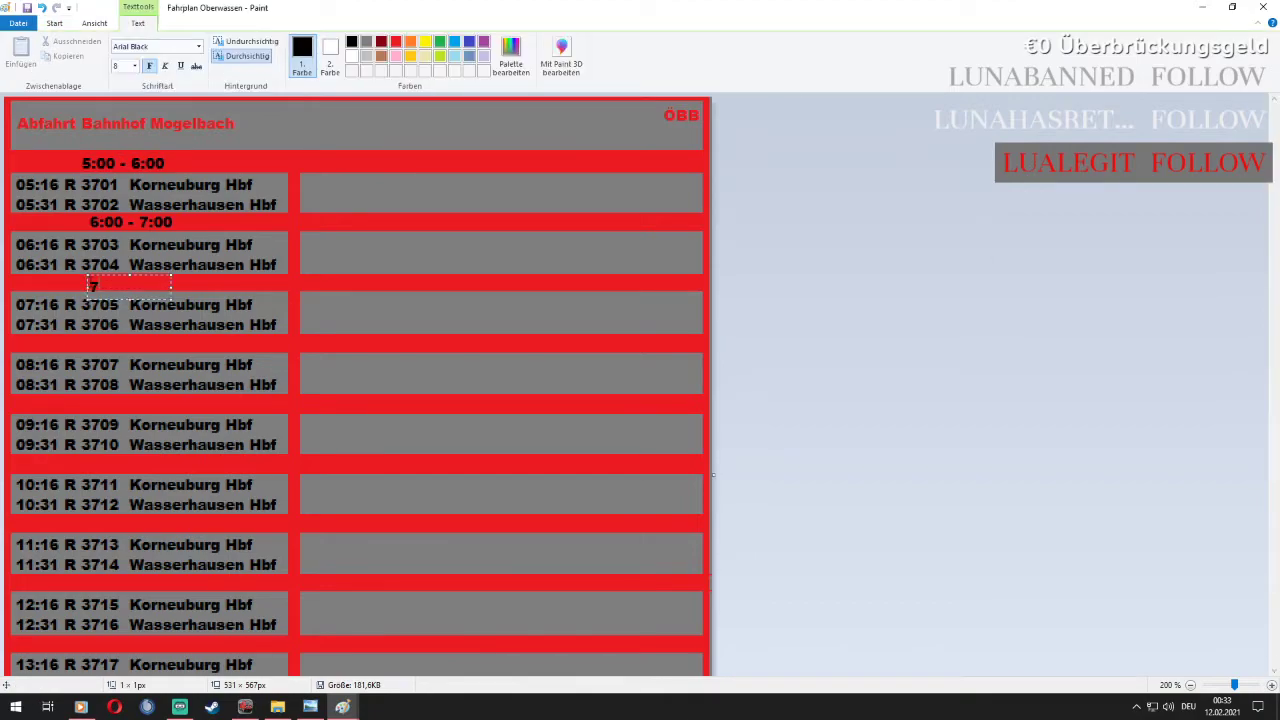
type(":00 - 8:00")
left_click_drag(172, 285, 247, 284)
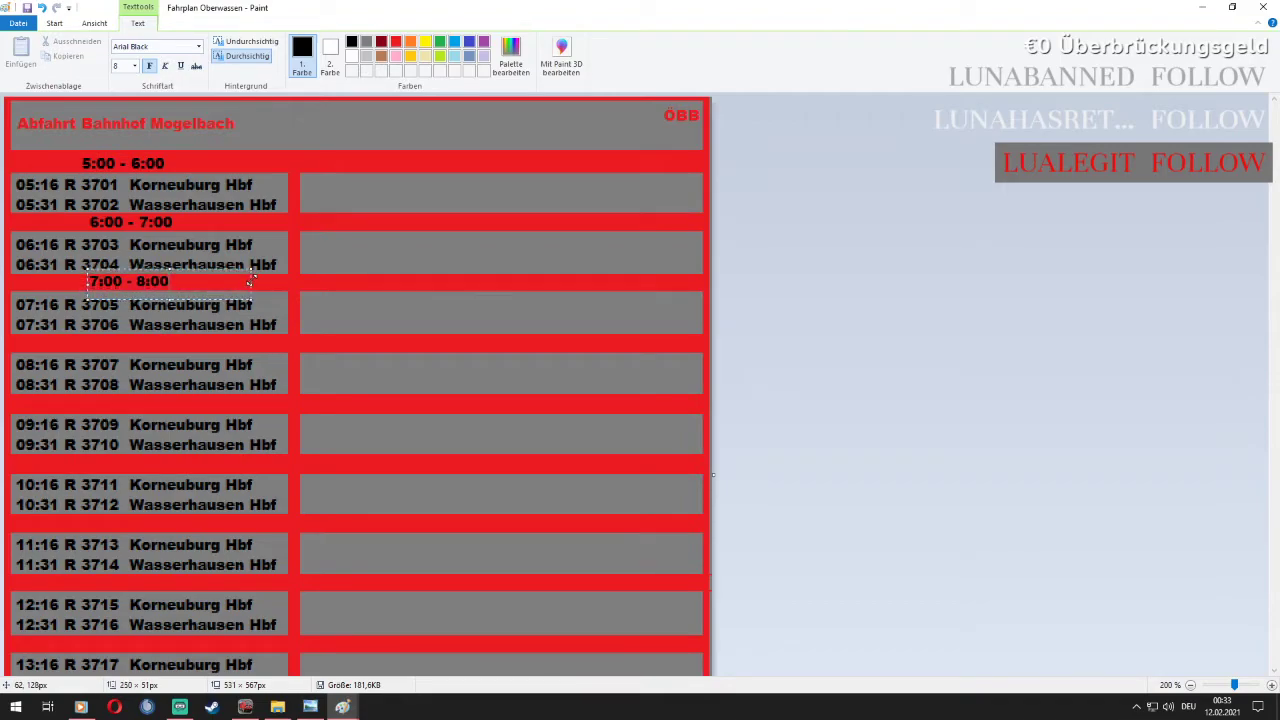
left_click(166, 218)
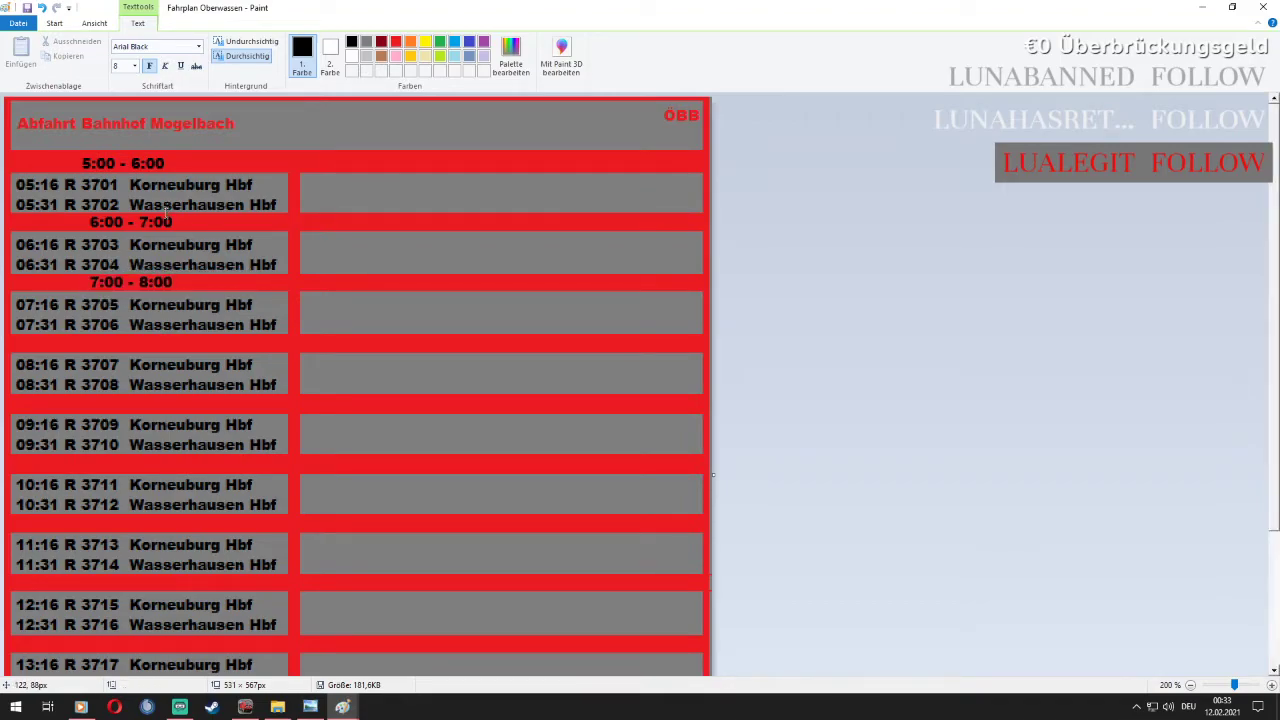
Label the red band above the 08:16 row "8:00 - 9:00" and fit the text inside the band
left_click(88, 340)
type("8:00 - 8:00")
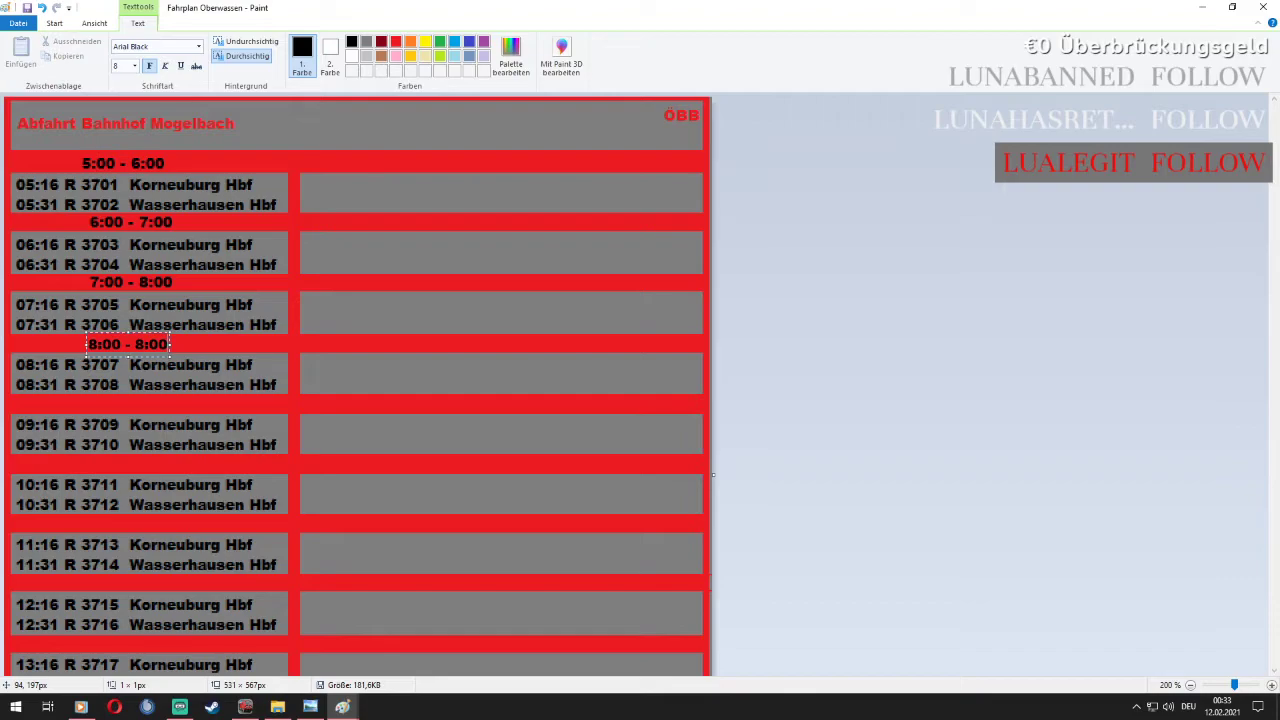
key("BackSpace")
key("BackSpace")
key("BackSpace")
type("9:00")
mouse_move(172, 343)
left_mouse_down()
mouse_move(262, 350)
mouse_move(220, 330)
left_mouse_up()
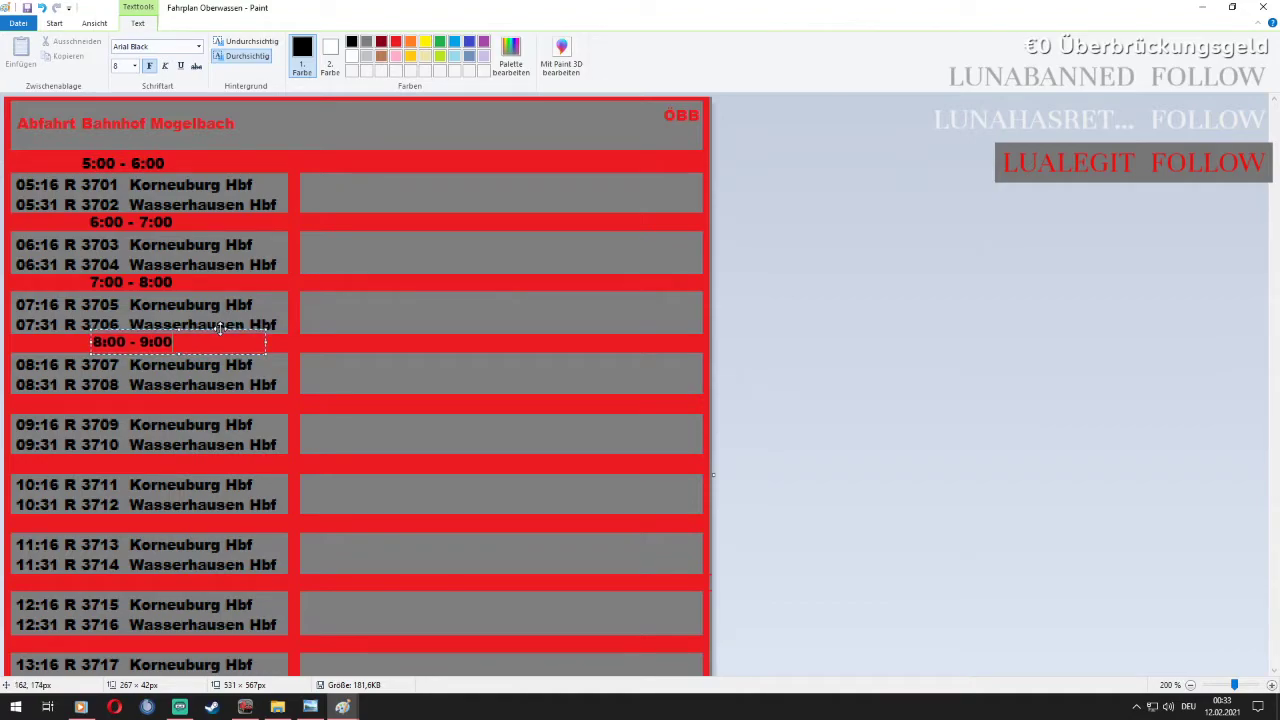
left_click(192, 298)
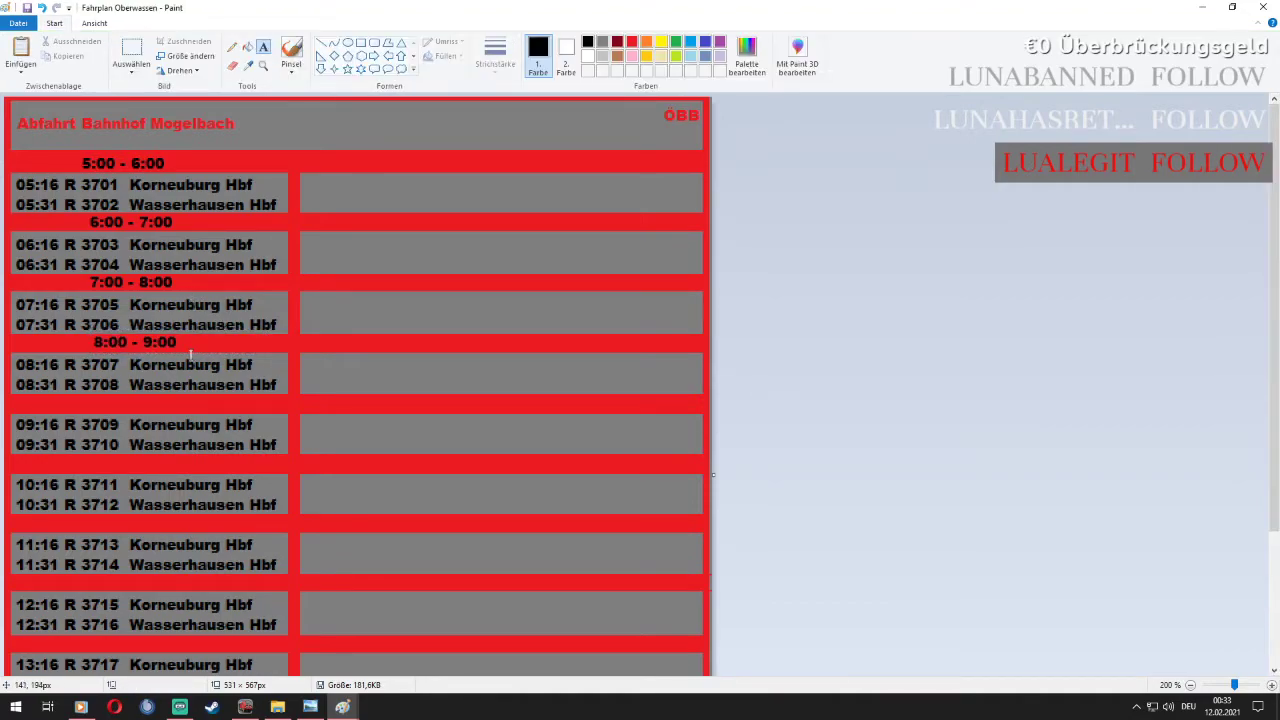
Add the label "9:00 - 10:00" above the 09:16 row, widening the text box so it fits on one line within the band
scroll(190, 355, "down", 3)
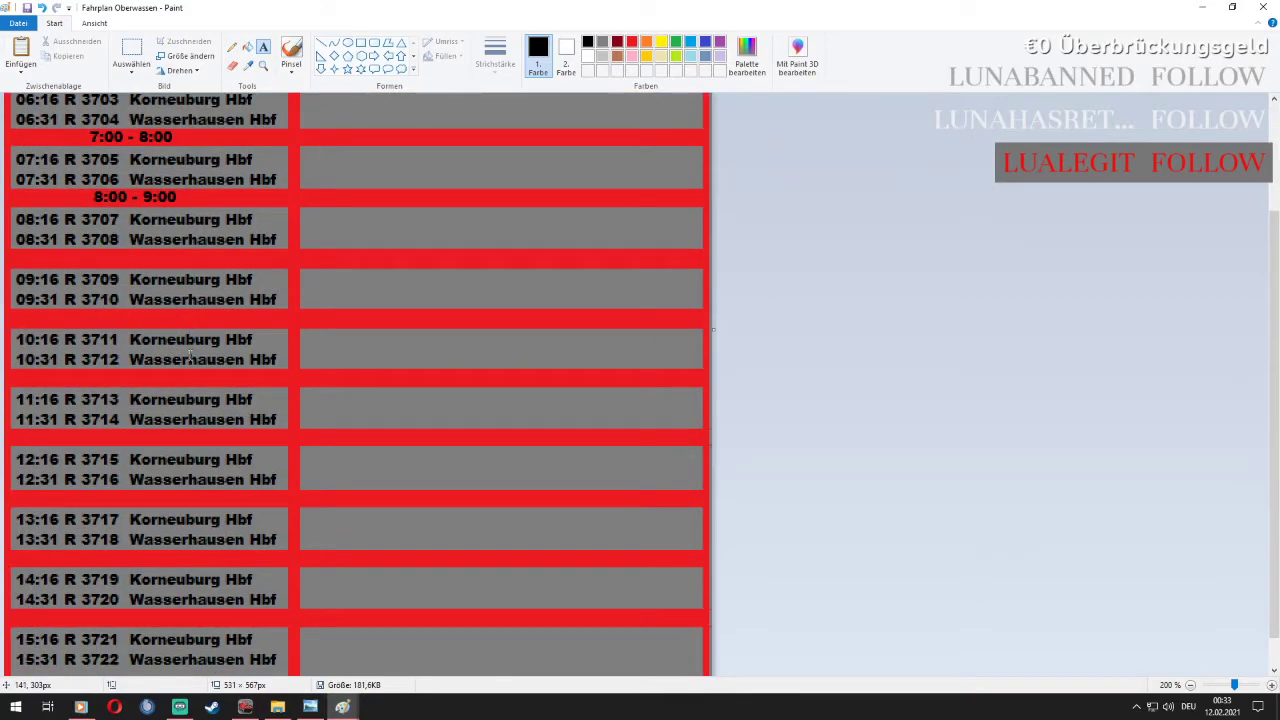
left_click(84, 254)
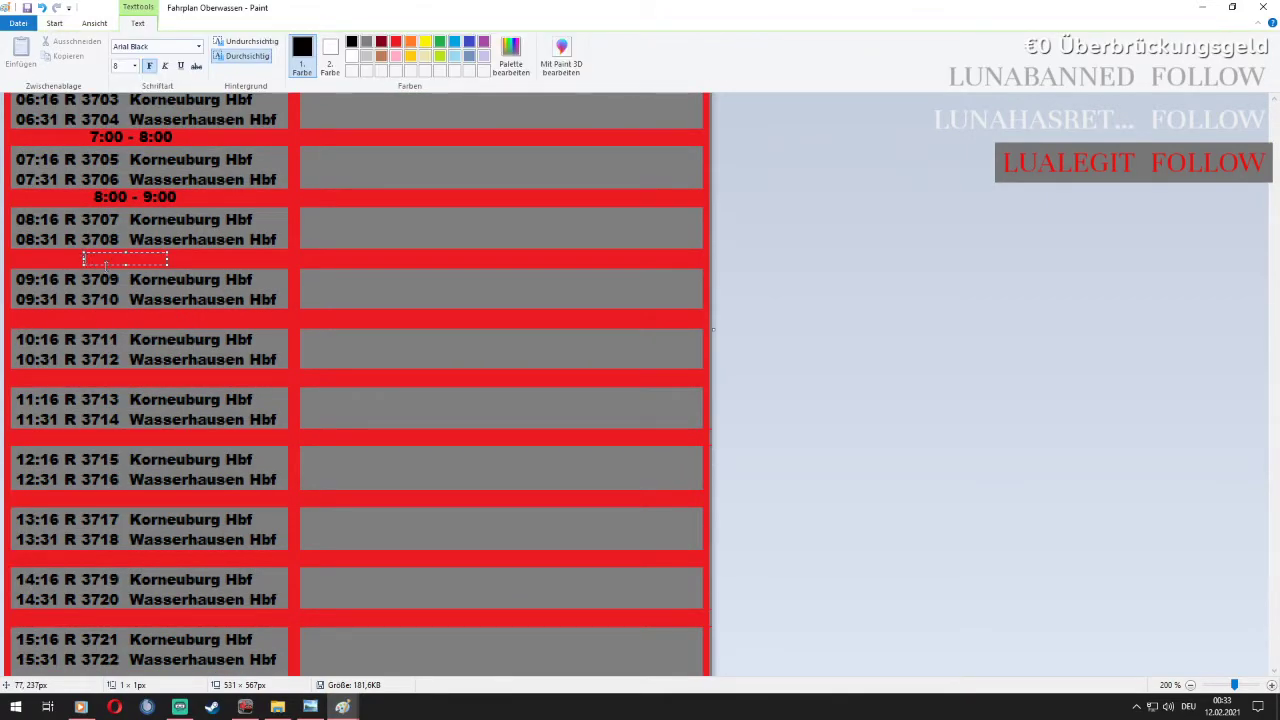
type("9:00 - 10:00")
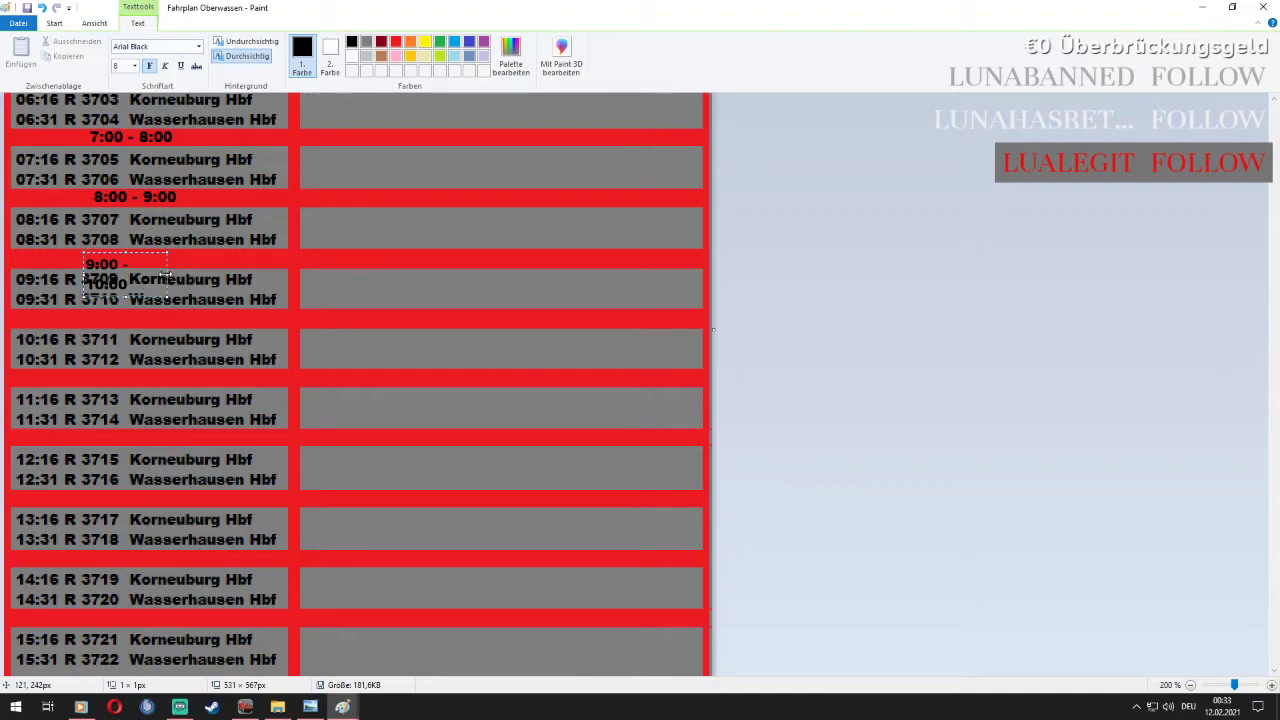
left_click_drag(167, 271, 236, 244)
left_click_drag(235, 245, 238, 244)
left_click(192, 208)
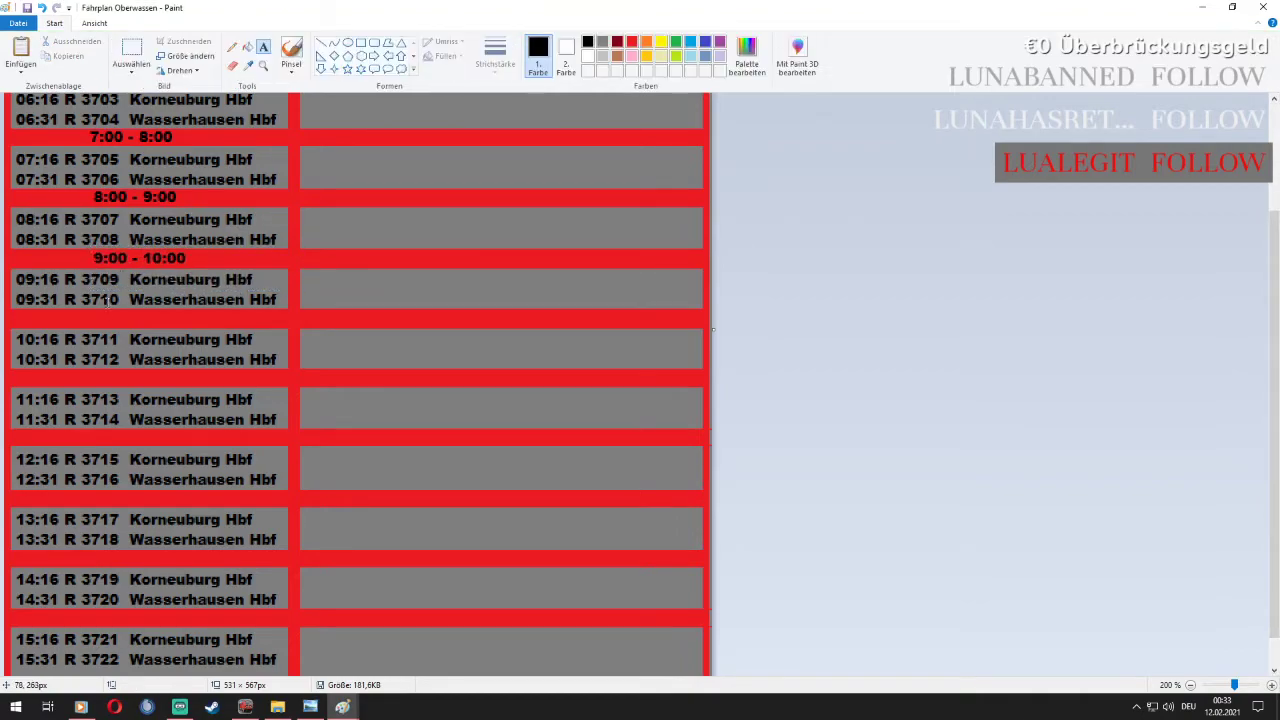
Add the label "10:00 - 11:00" on a single line in the red band above the 10:16 row
left_click(92, 318)
type("10:")
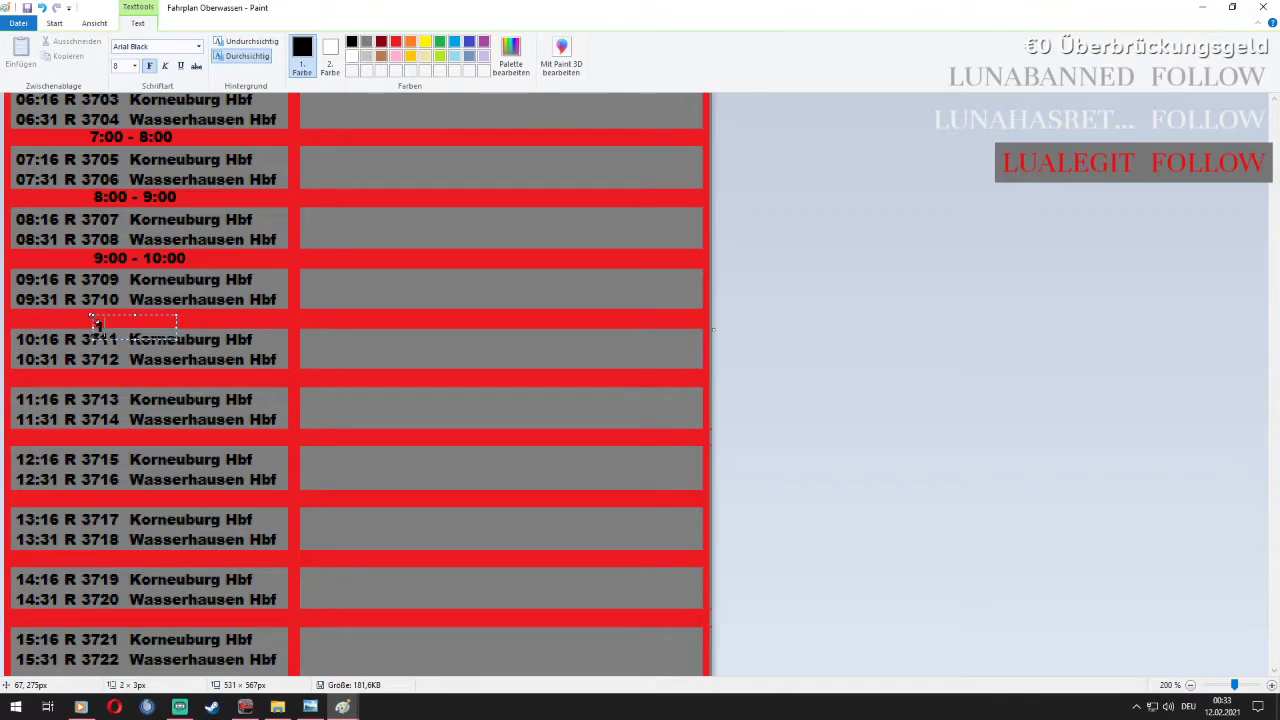
type("00 - 11:00")
left_click_drag(178, 337, 243, 304)
left_click(185, 264)
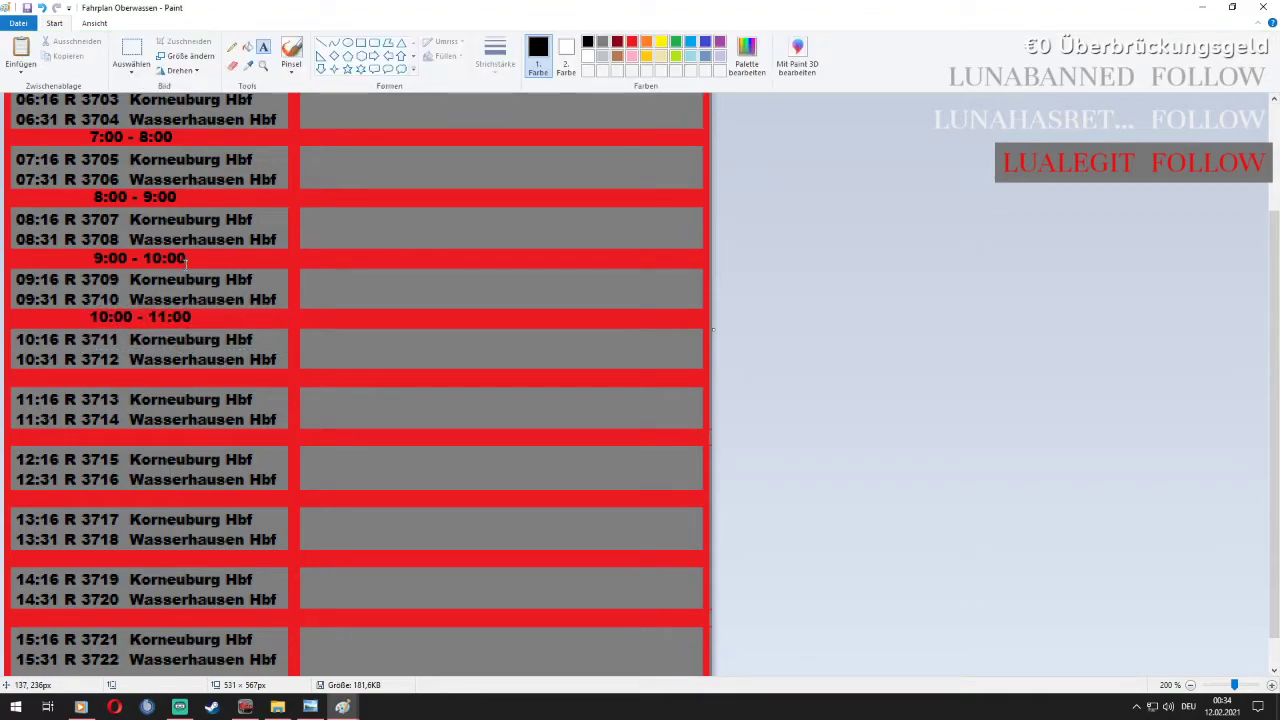
Add the label "11:00 - 12:00" in the red band above the 11:16 row, aligned beneath the previous hour label
scroll(113, 369, "down", 1)
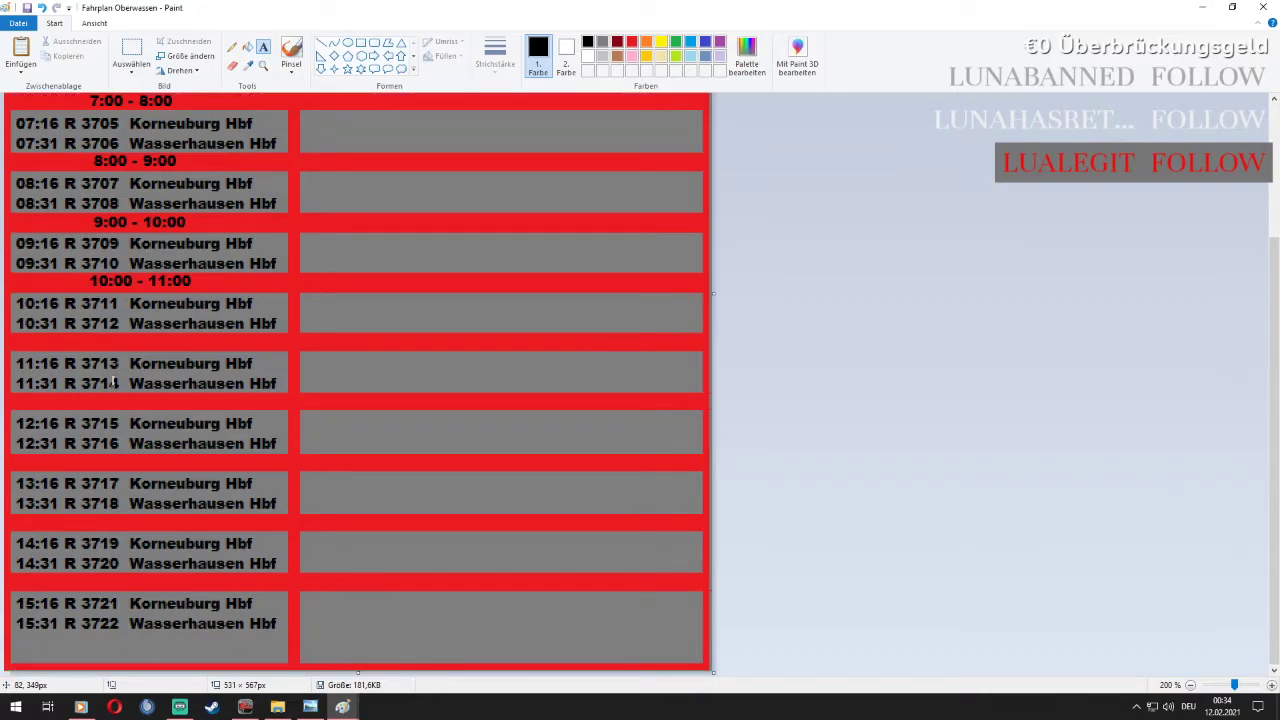
left_click(78, 337)
left_click_drag(165, 346, 270, 358)
type("11")
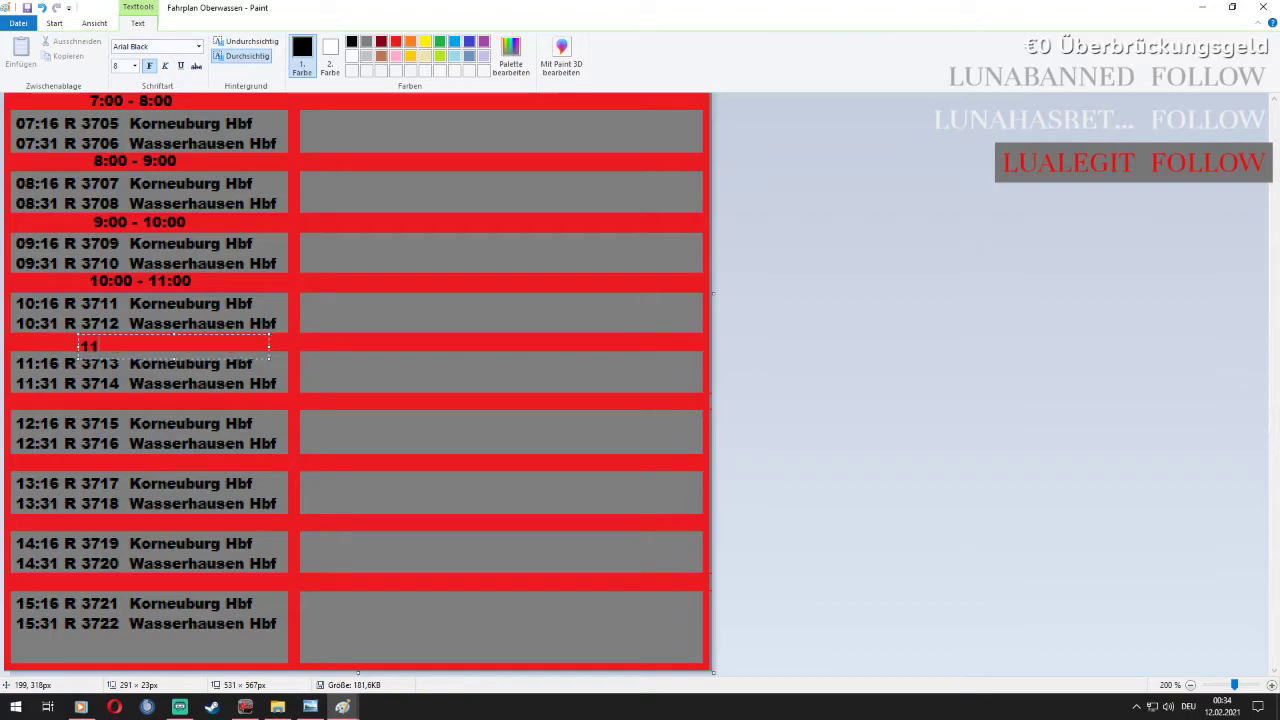
type(":00 - 12:00")
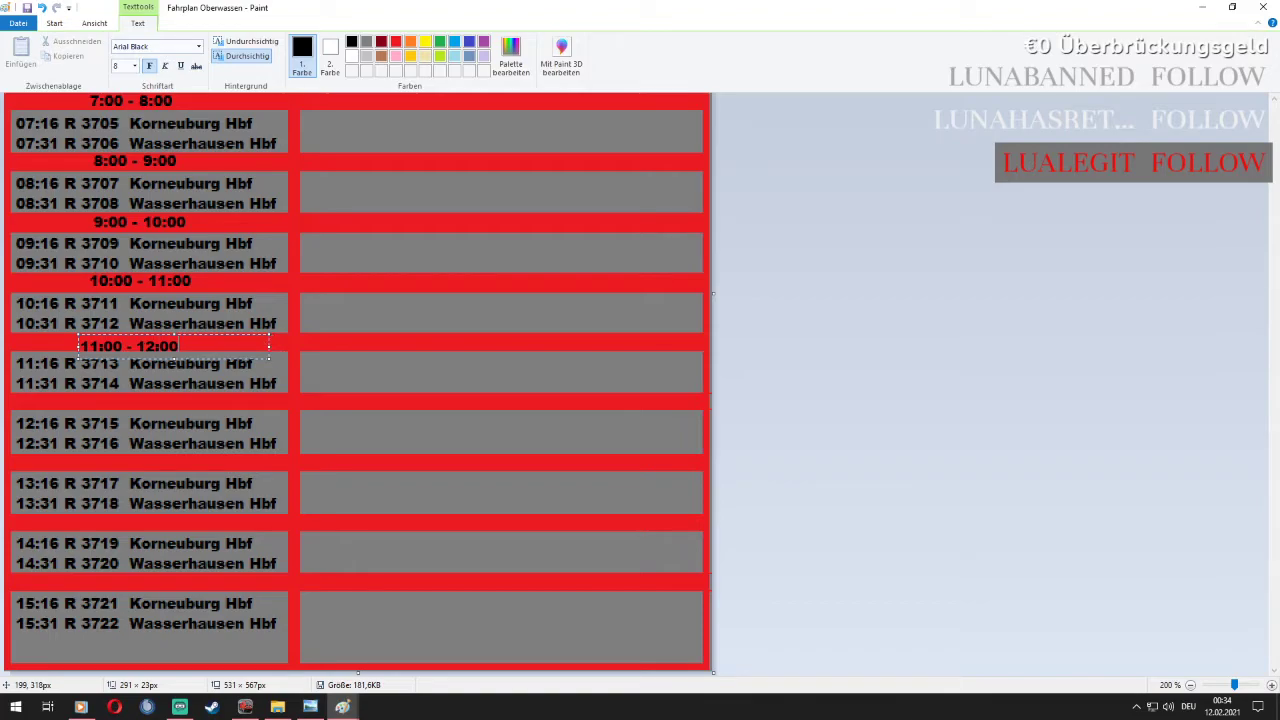
left_click_drag(209, 336, 221, 327)
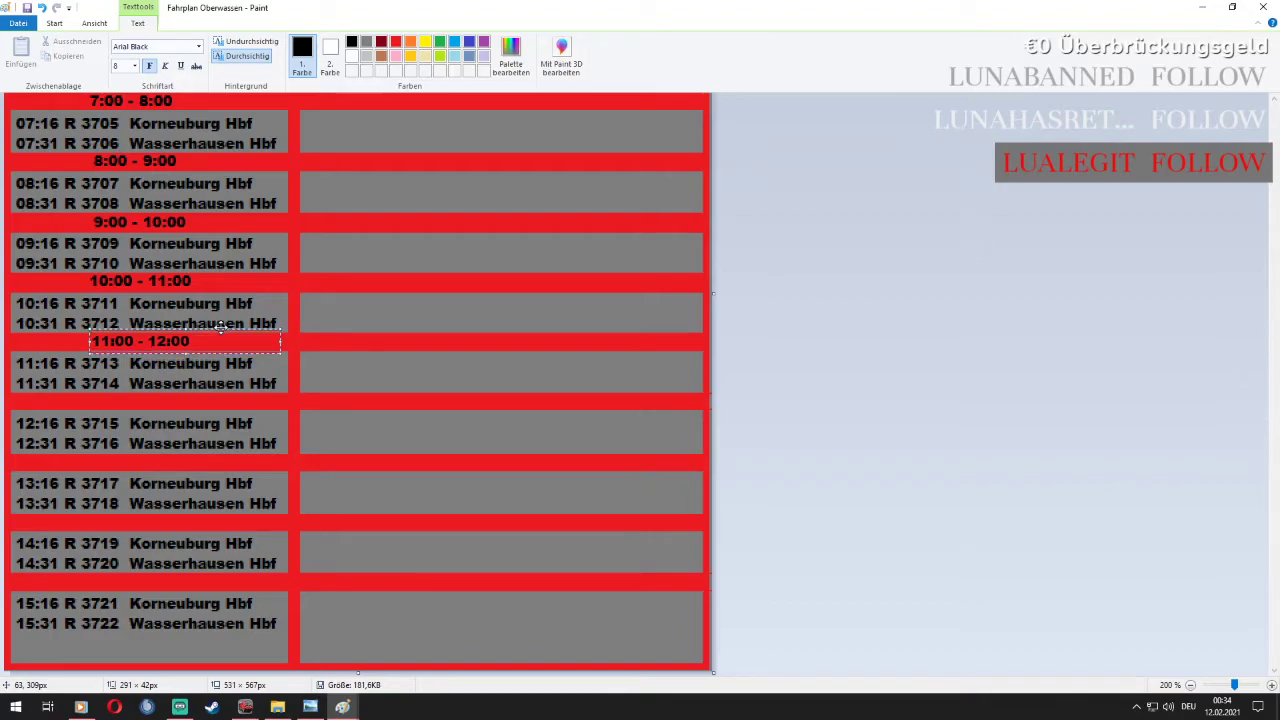
left_click(189, 323)
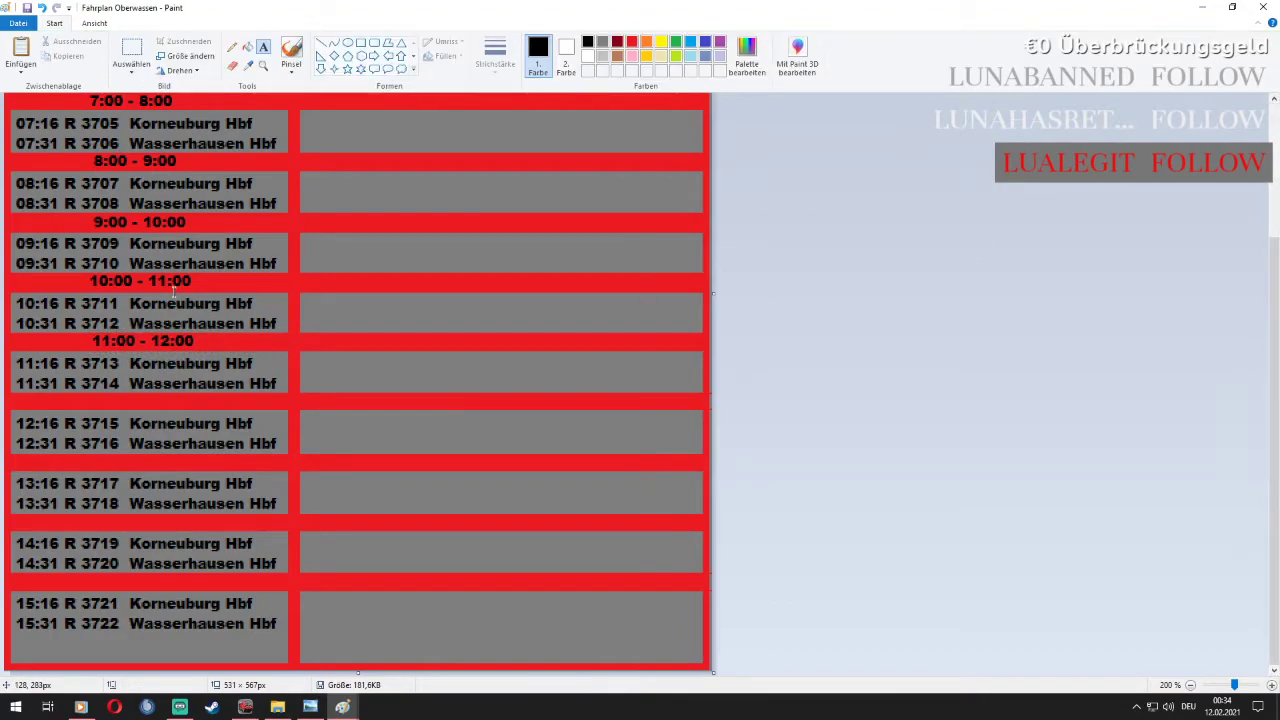
Add the label "12:00 - 13:00" above the 12:16 row, widened to one line and moved up into the red band
left_click(90, 399)
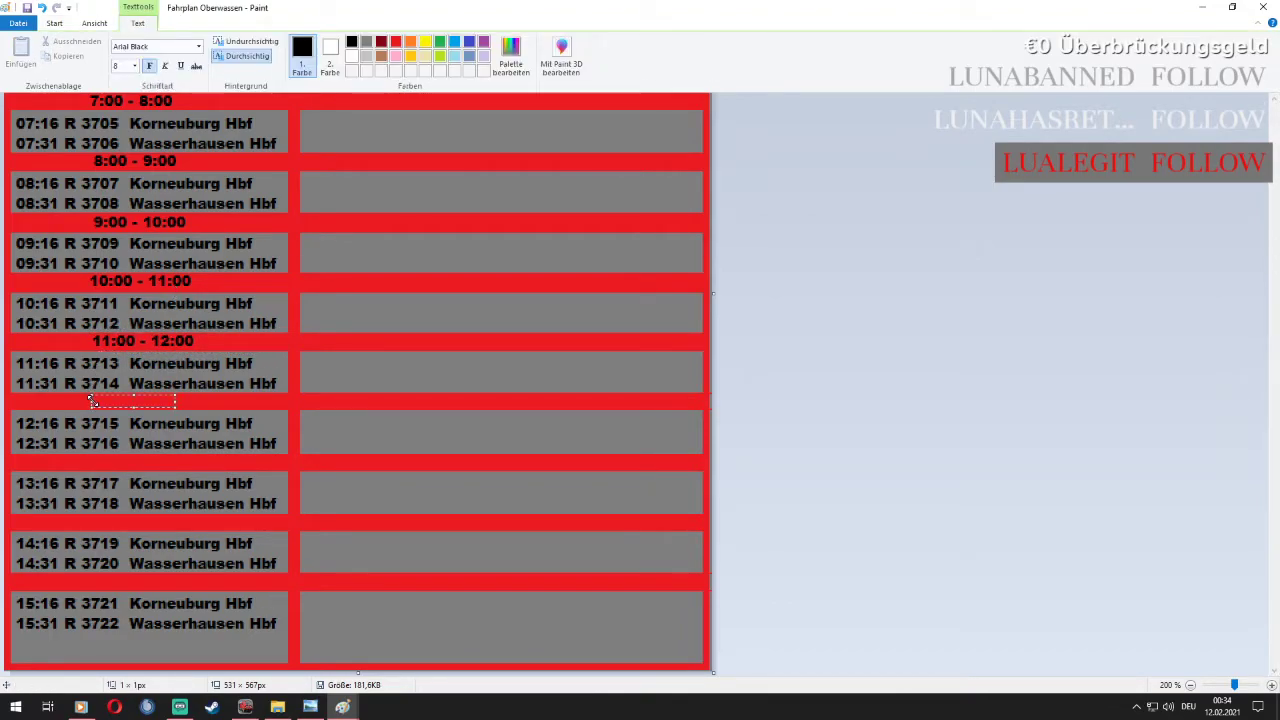
type("12:3")
key("BackSpace")
type("00 - 13:00")
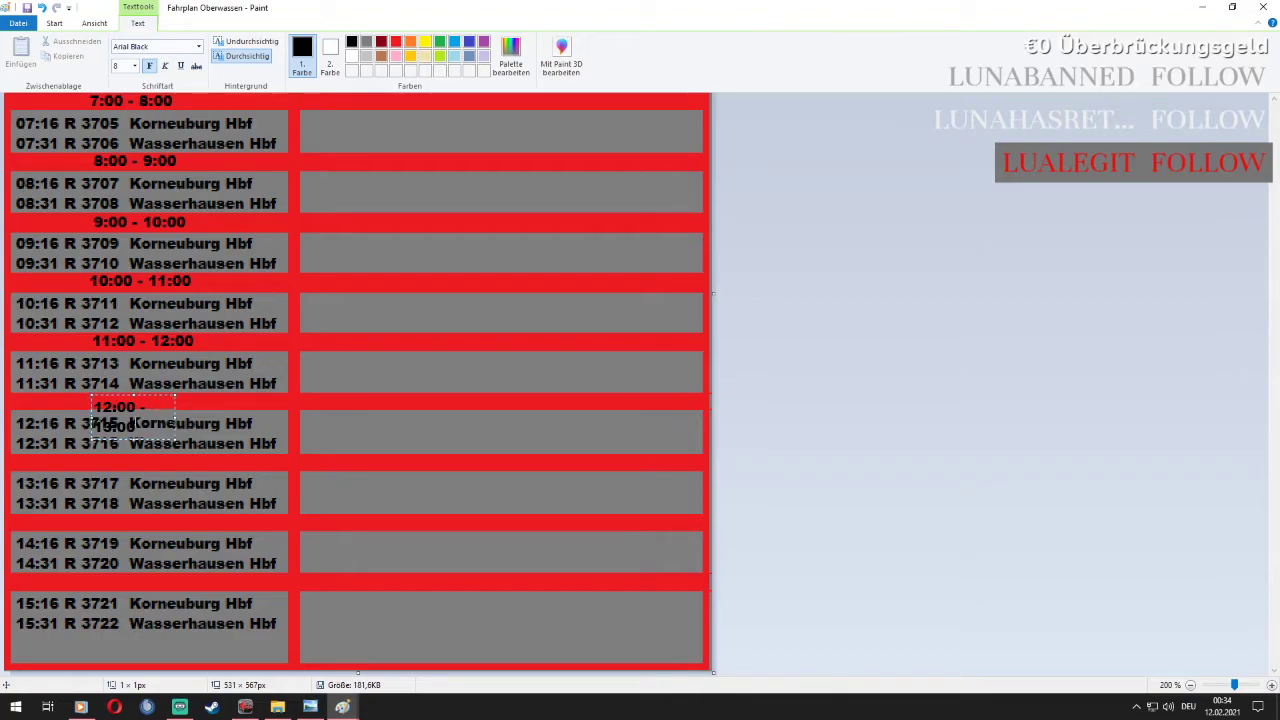
left_click_drag(179, 418, 317, 418)
left_click_drag(252, 394, 254, 389)
left_click(188, 365)
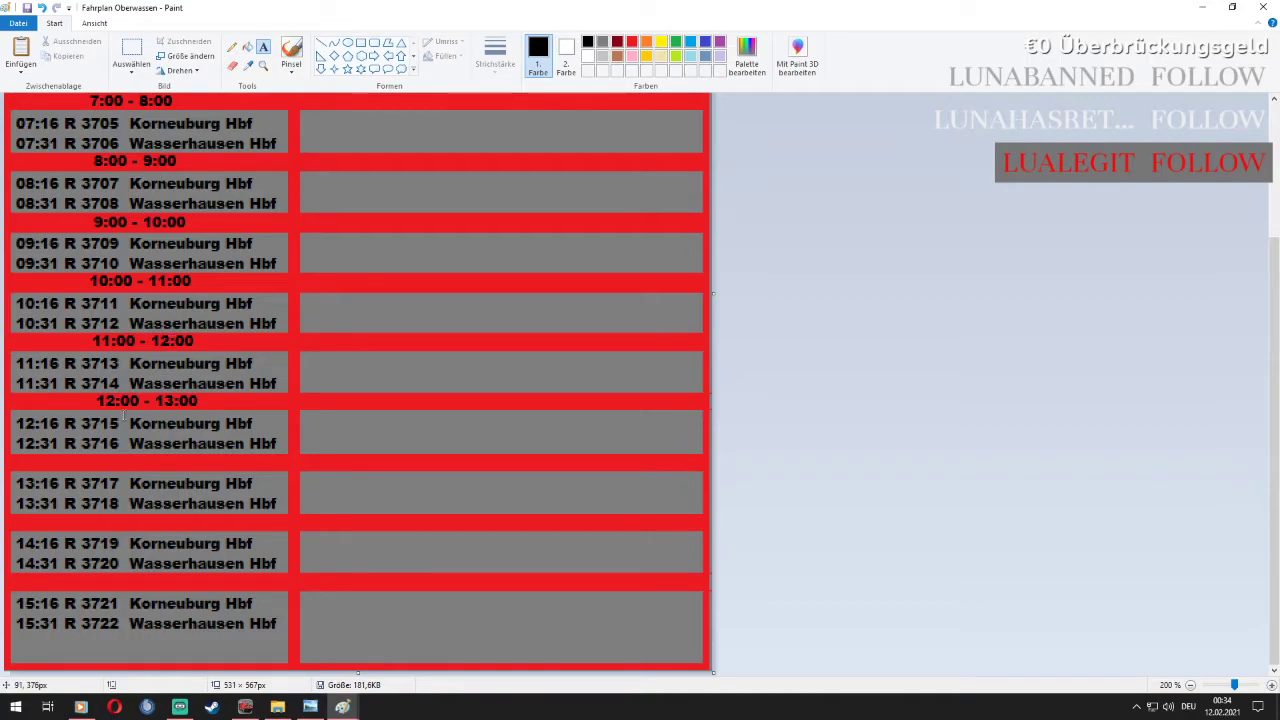
Add the label "13:00 - 14:00" above the 13:16 row, widening the text box and moving it up into the red band
left_click(79, 455)
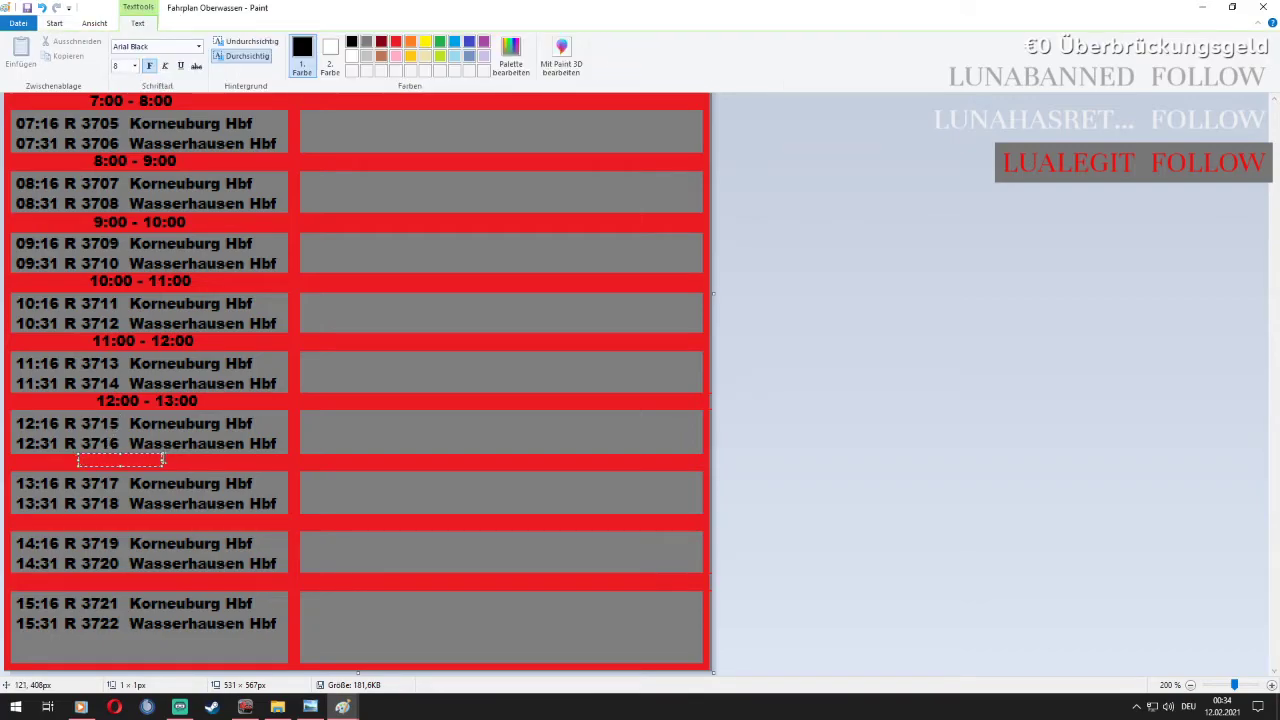
left_click_drag(162, 460, 278, 461)
type("13:00")
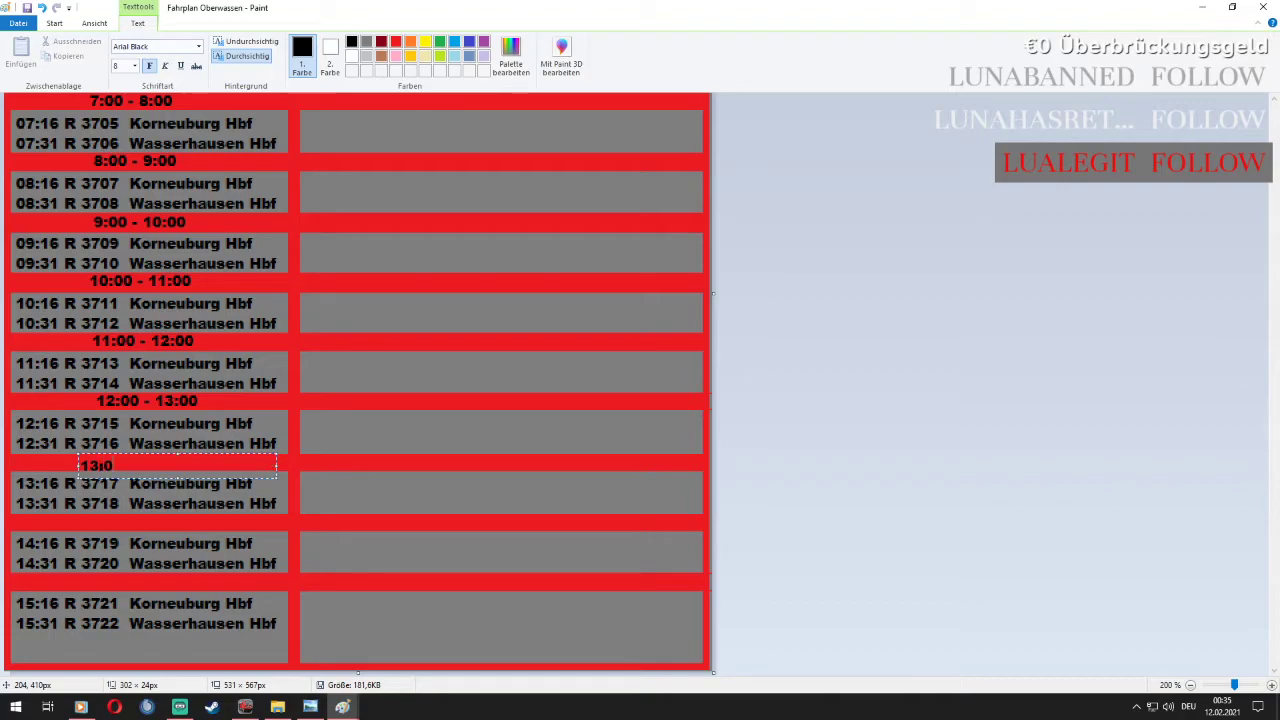
type(" - 14:00")
left_click_drag(227, 455, 248, 450)
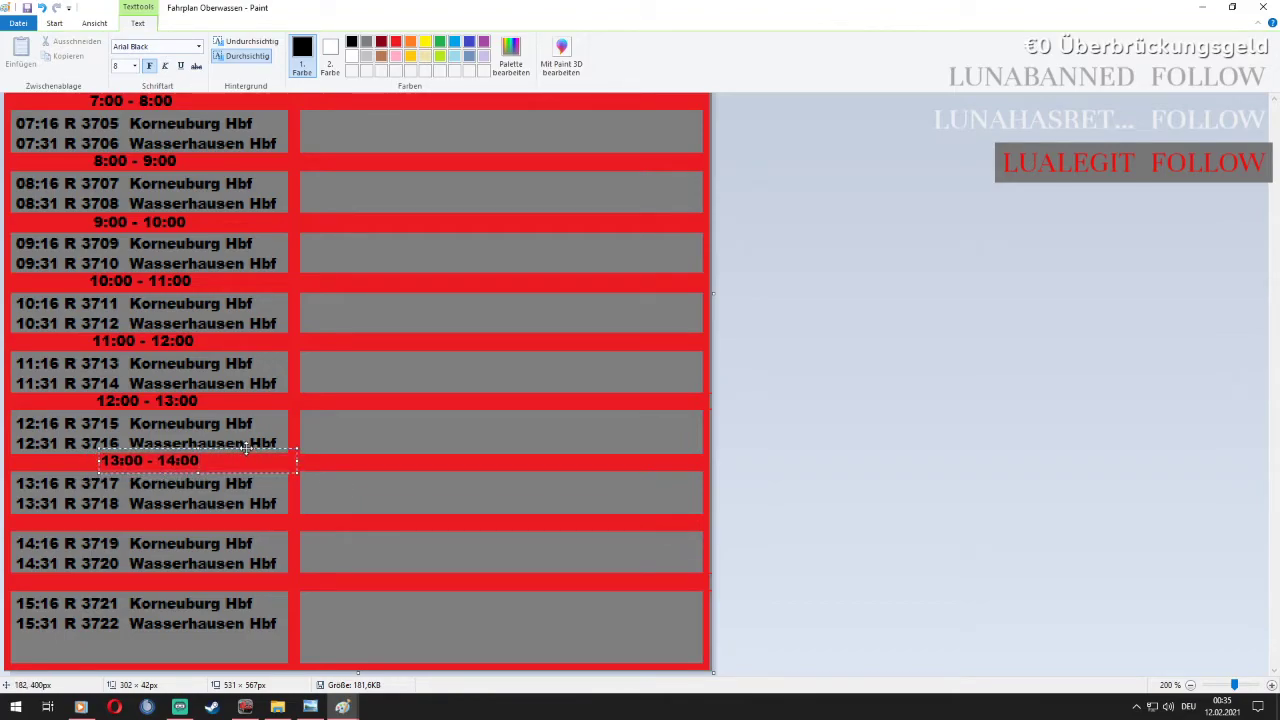
left_click(230, 418)
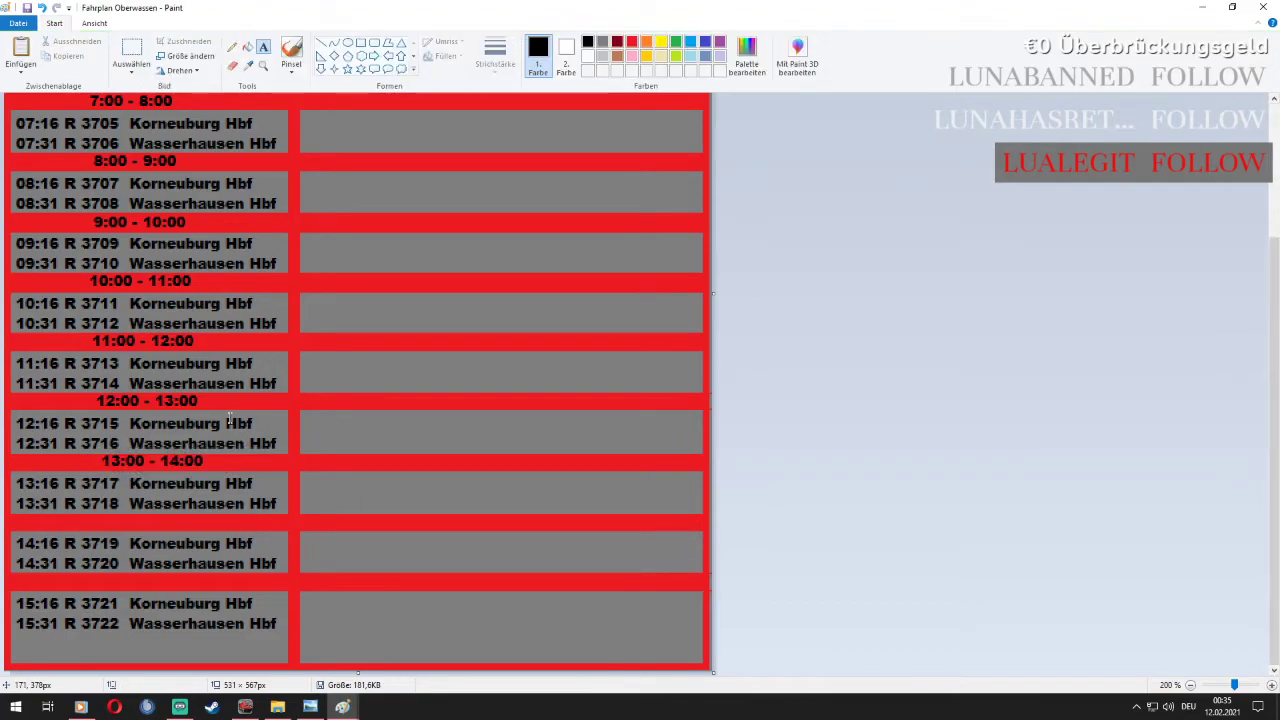
Add the label "14:00 - 15:00" on one line in the red band above the 14:16 row, aligned beneath the previous hour label
left_click(90, 520)
type("1")
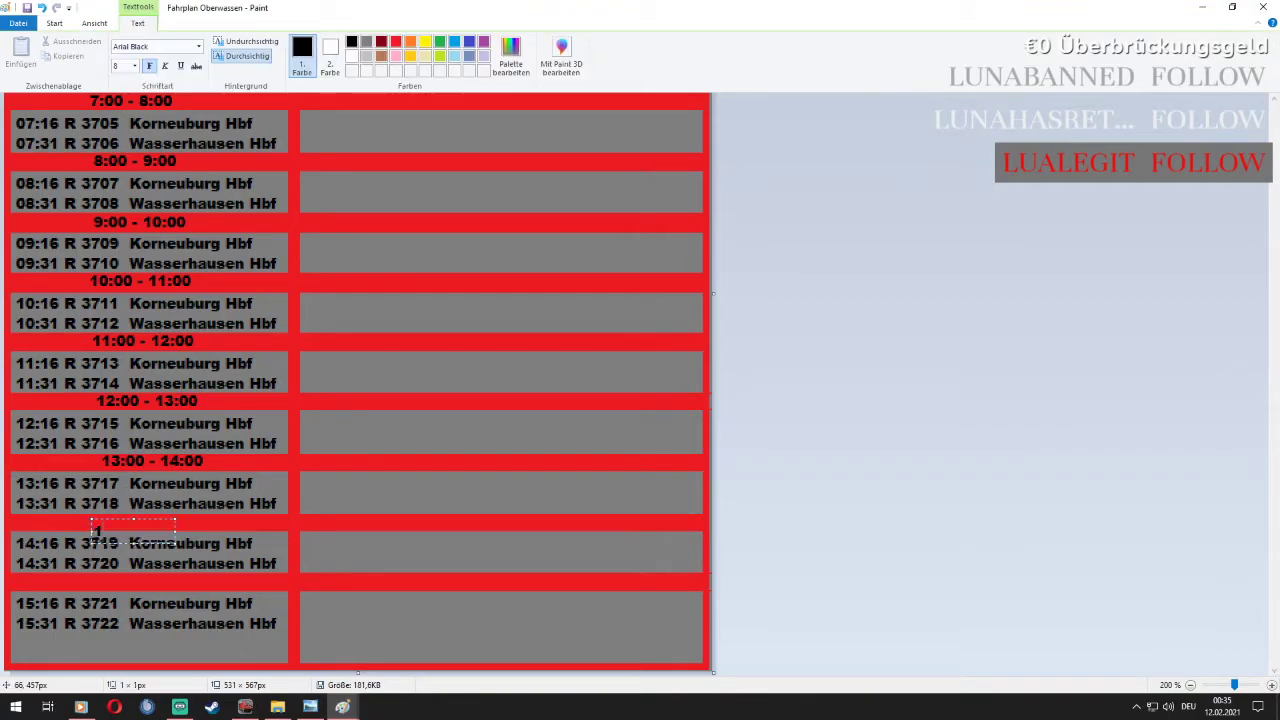
type("4:00 - 15:00")
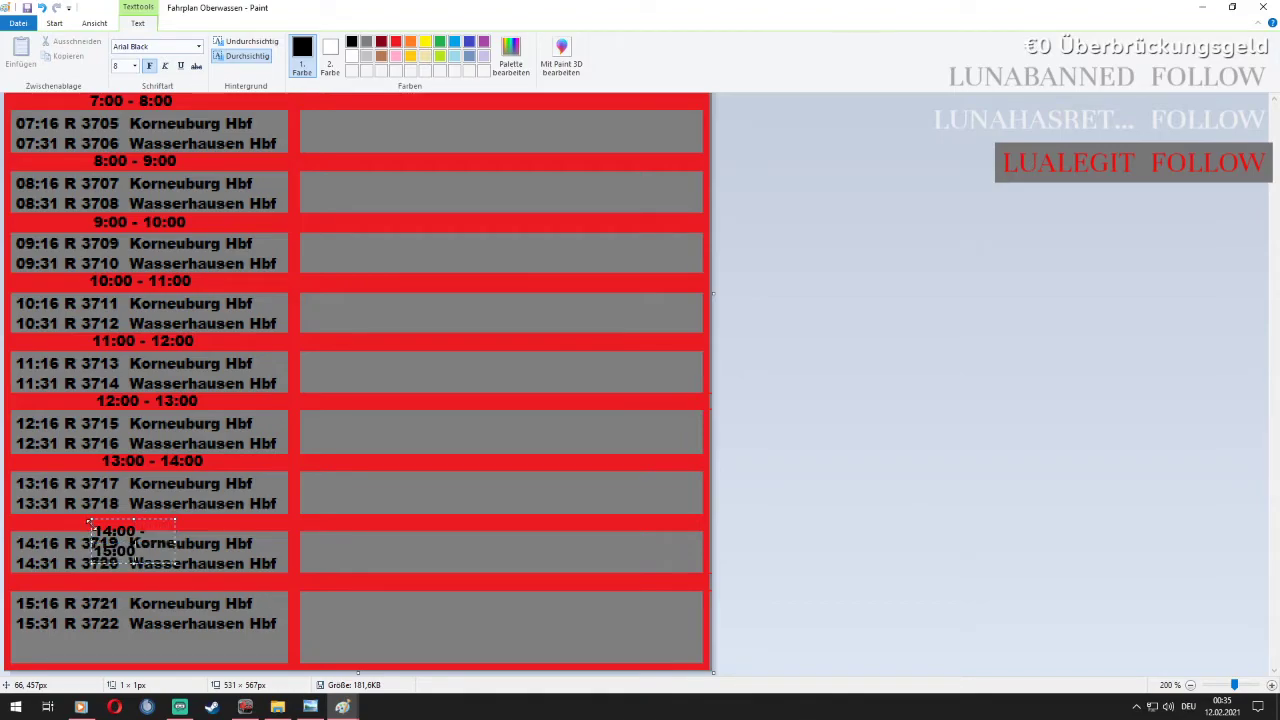
left_click_drag(175, 541, 292, 509)
left_click(219, 489)
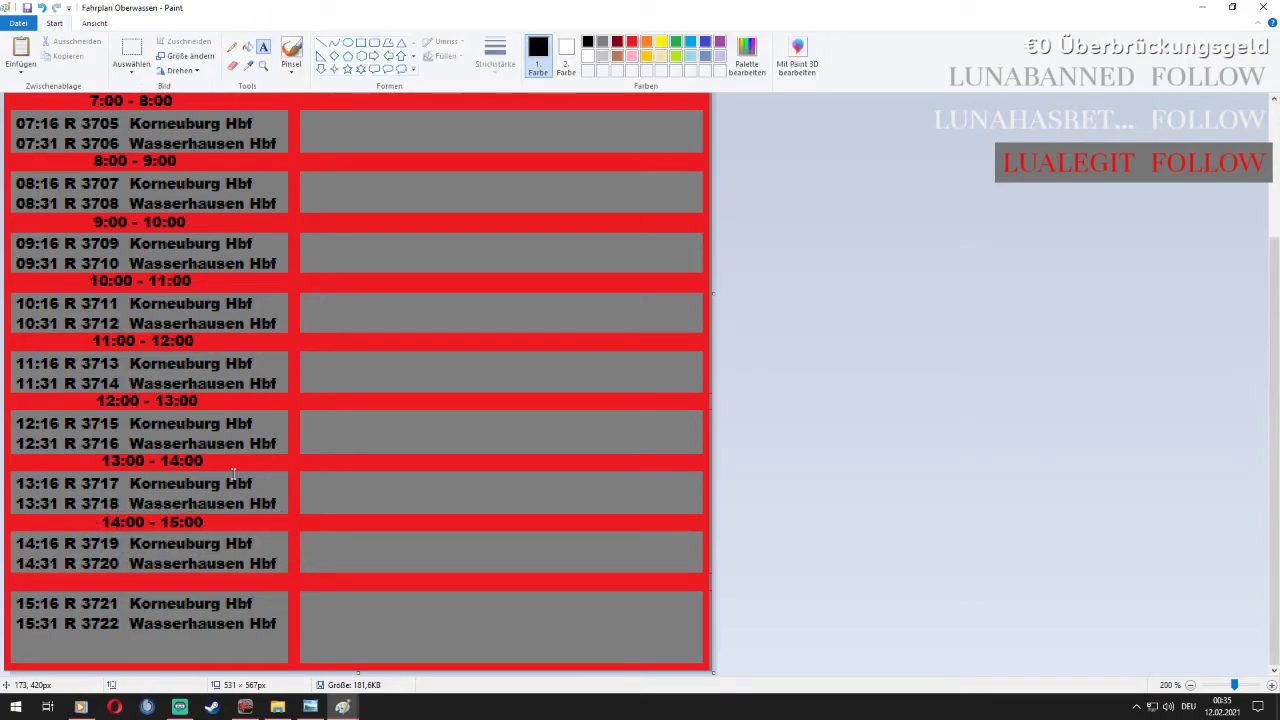
Add the label "15:00 - 16:00" above the 15:16 row, widened to one line and placed within the red band
left_click(89, 584)
type("15")
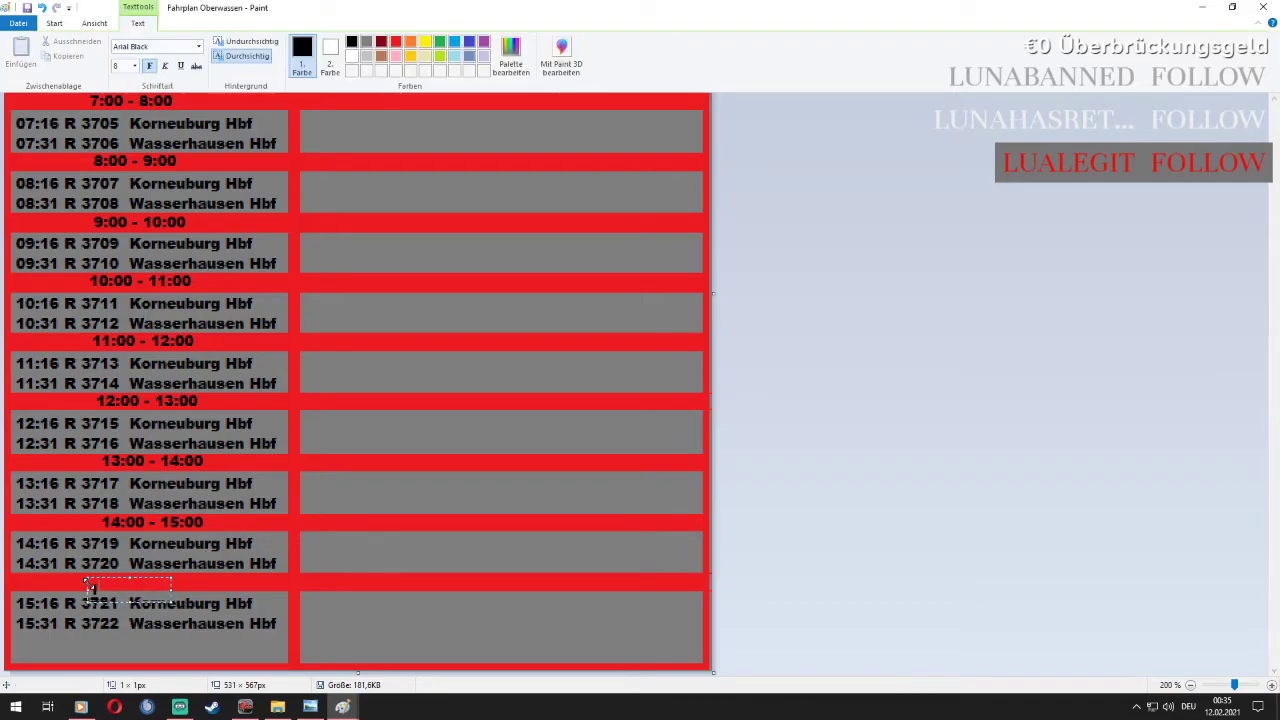
type(":00 - 16")
key("Return")
key("BackSpace")
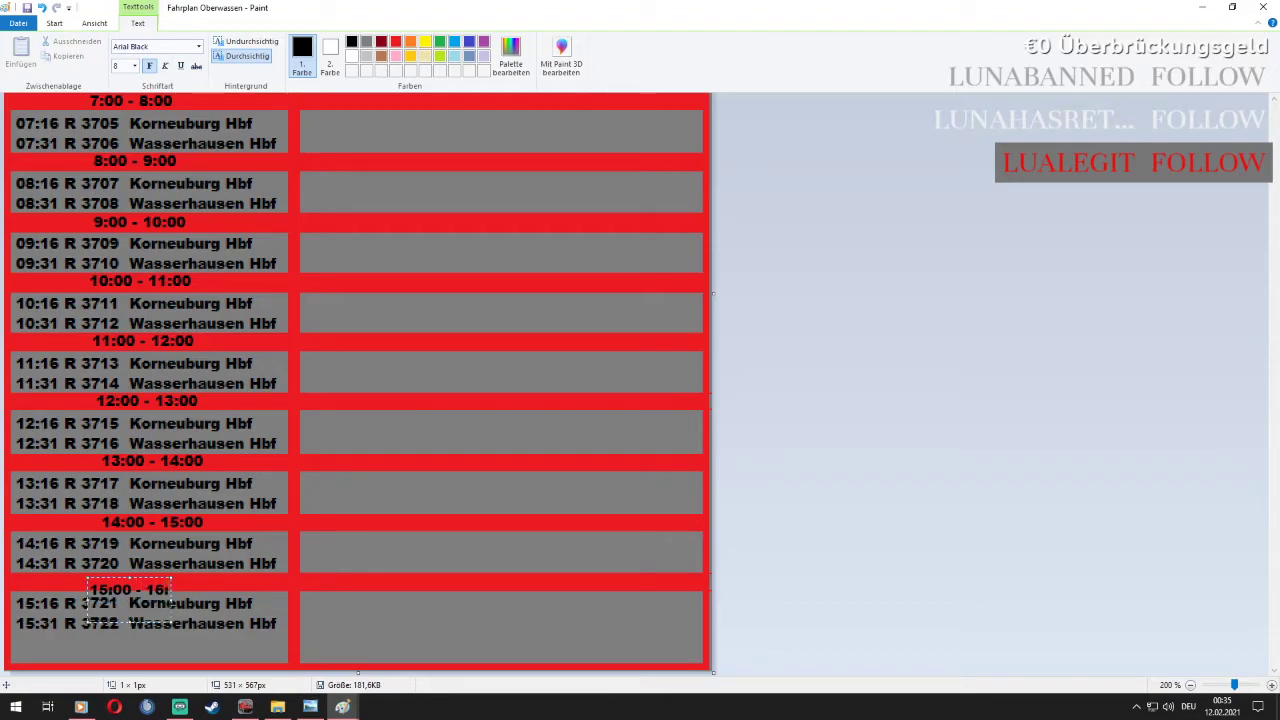
type(":00")
mouse_move(171, 601)
left_mouse_down()
mouse_move(332, 600)
mouse_move(287, 569)
left_mouse_up()
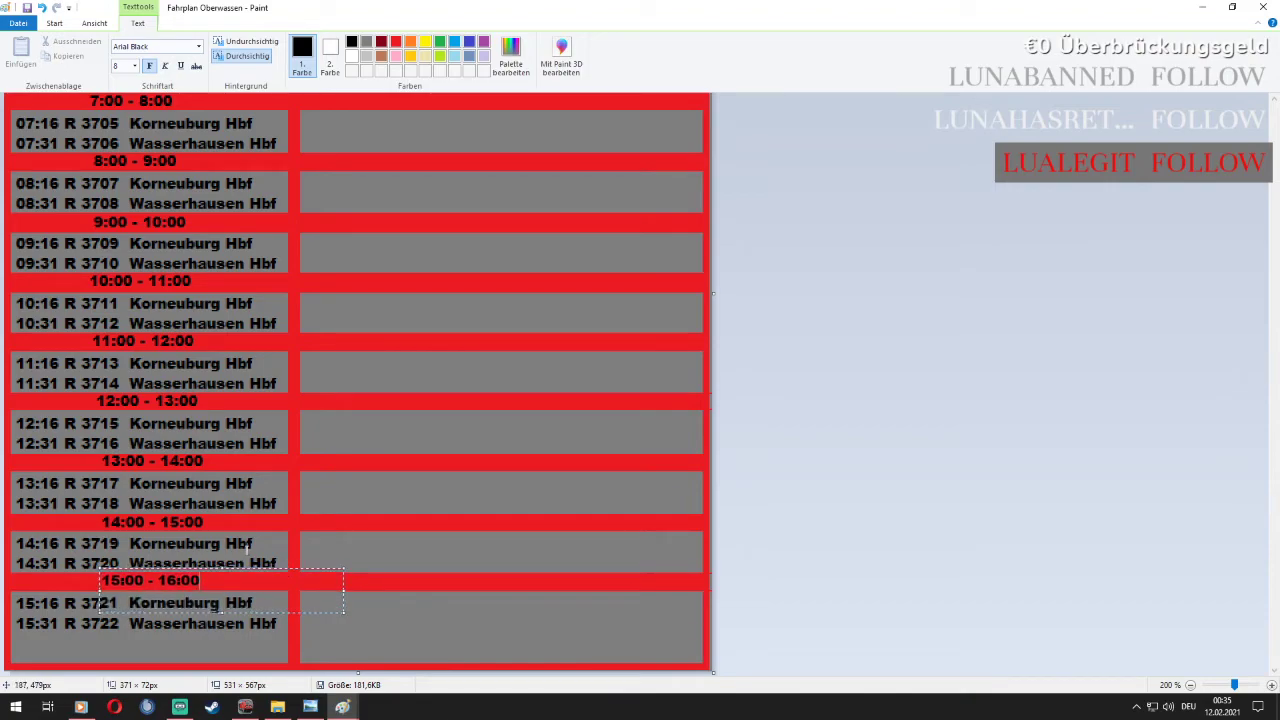
left_click(184, 521)
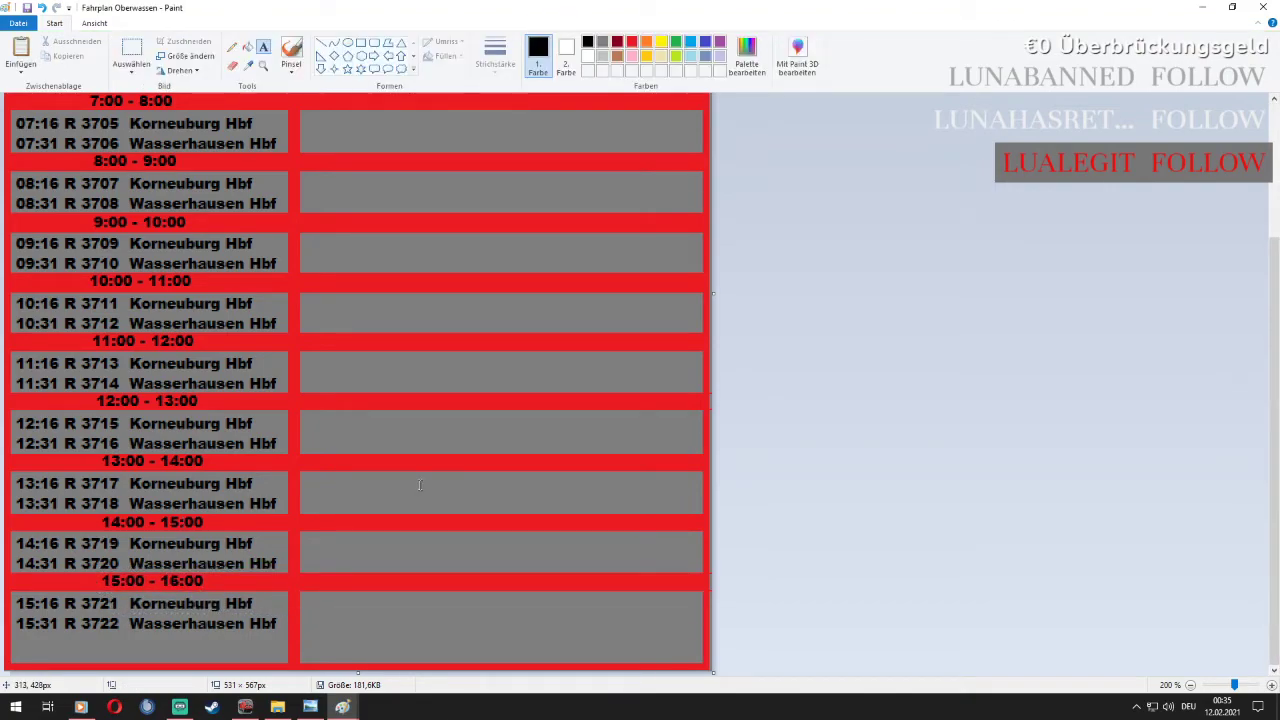
Start a wide text box in the first grey cell of the timetable's second column with the line "16:16 R 3723 Korneuburg Hbf"
scroll(418, 485, "up", 3)
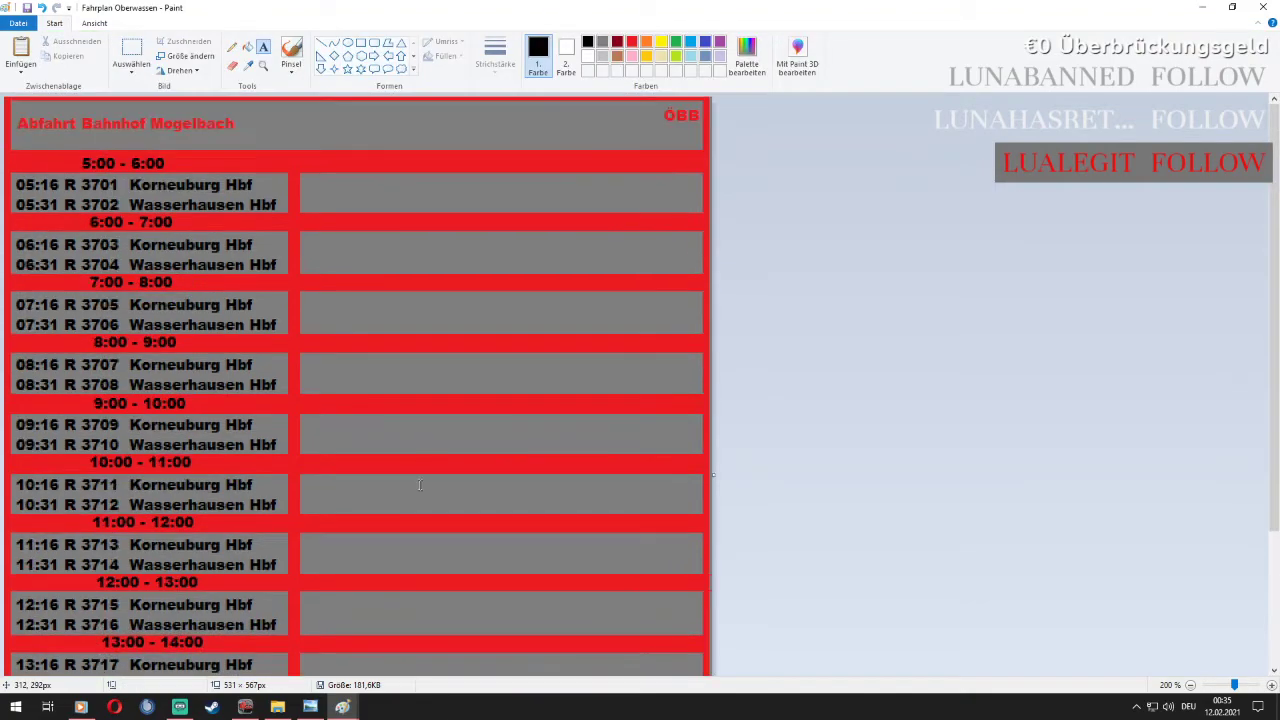
left_click(305, 182)
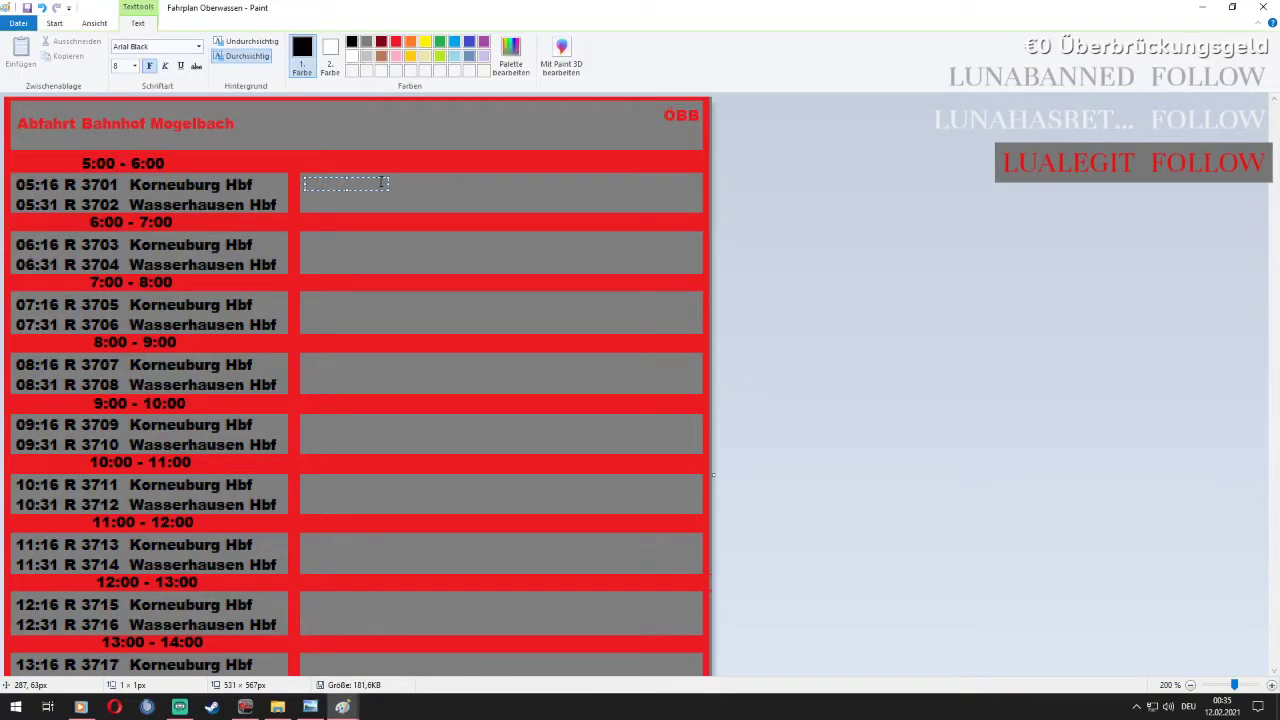
left_click_drag(386, 185, 689, 172)
scroll(423, 277, "down", 3)
scroll(422, 279, "up", 3)
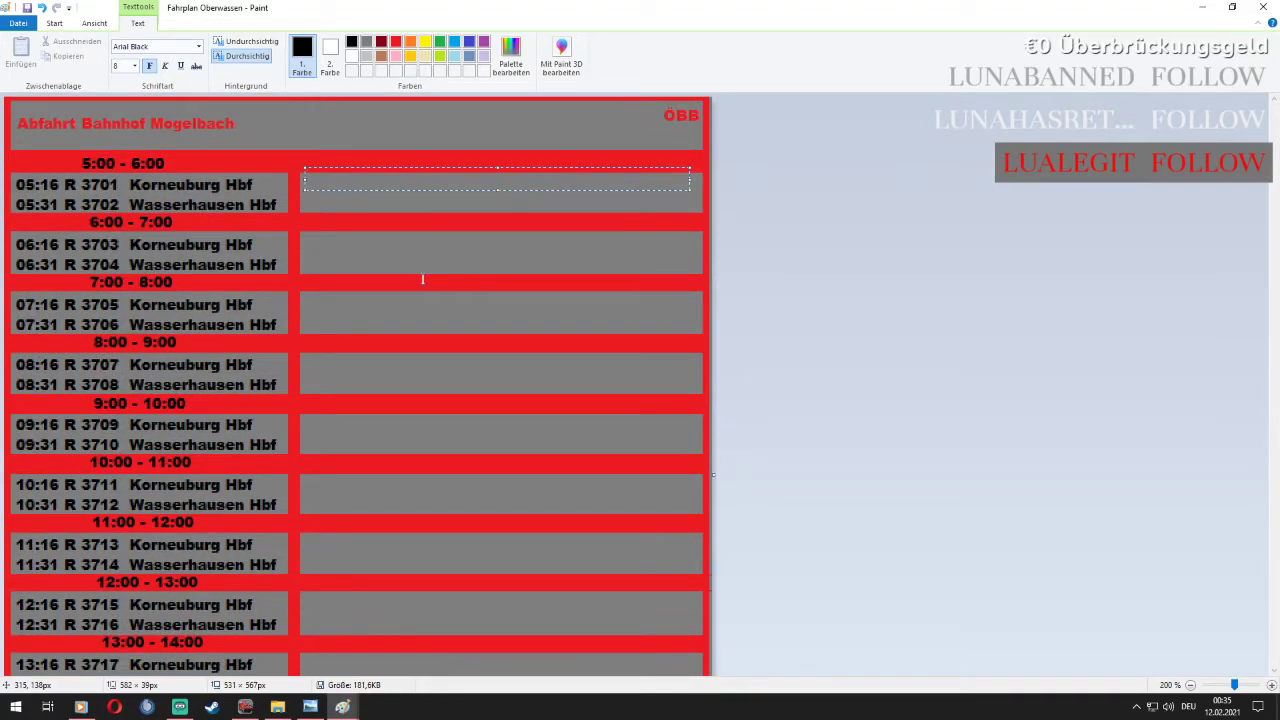
scroll(427, 279, "down", 3)
type("16")
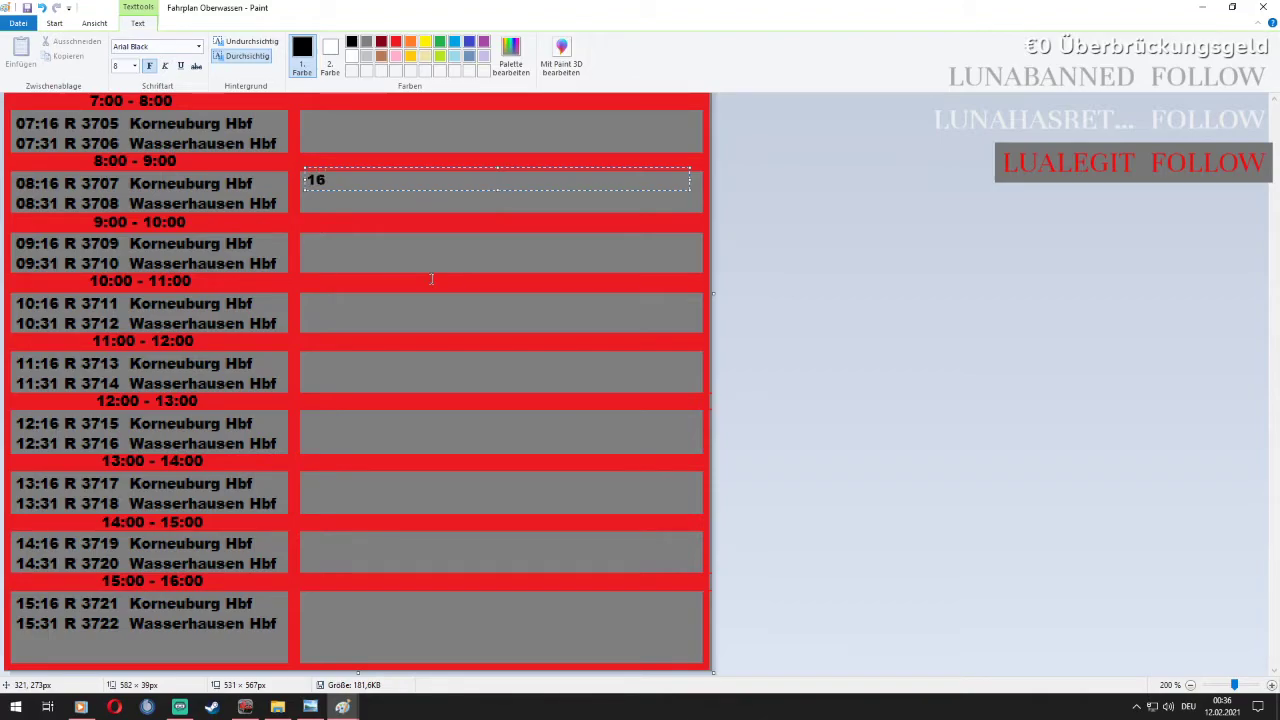
type(":16 R 3723")
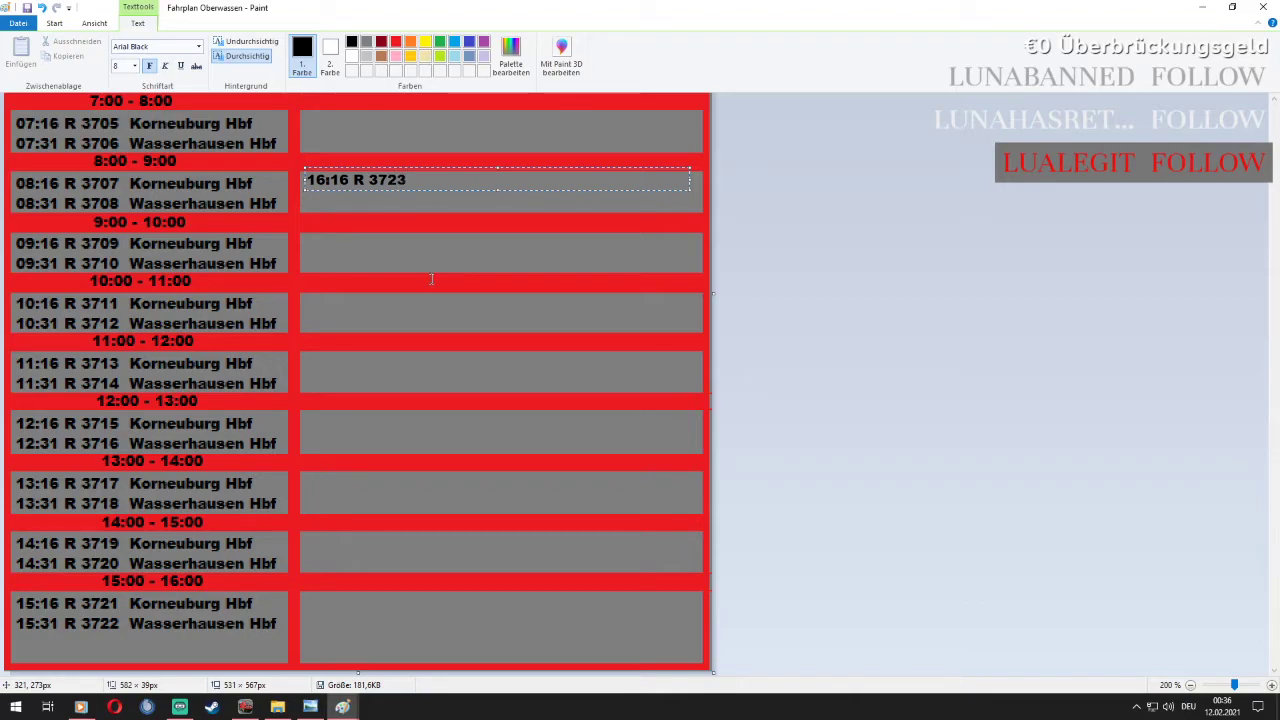
type("  Korneuburg hb")
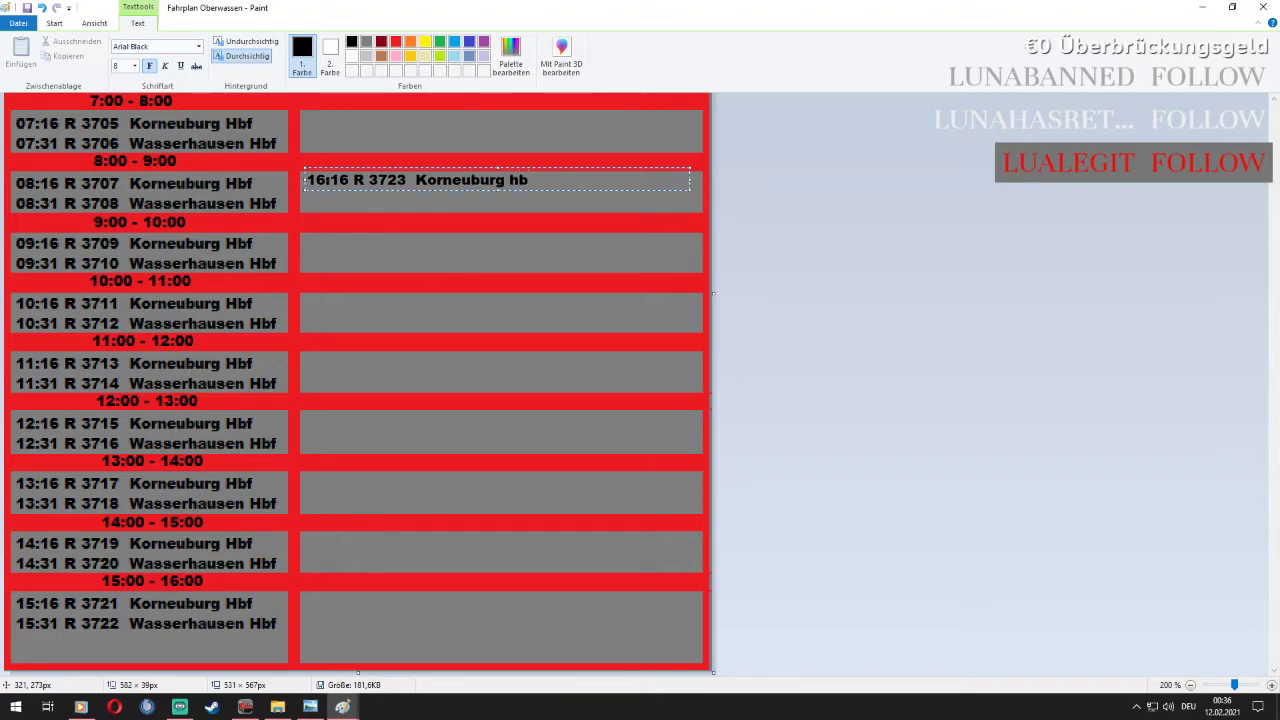
type("f")
key("BackSpace")
key("BackSpace")
key("BackSpace")
key("BackSpace")
type("Hbf")
key("Return")
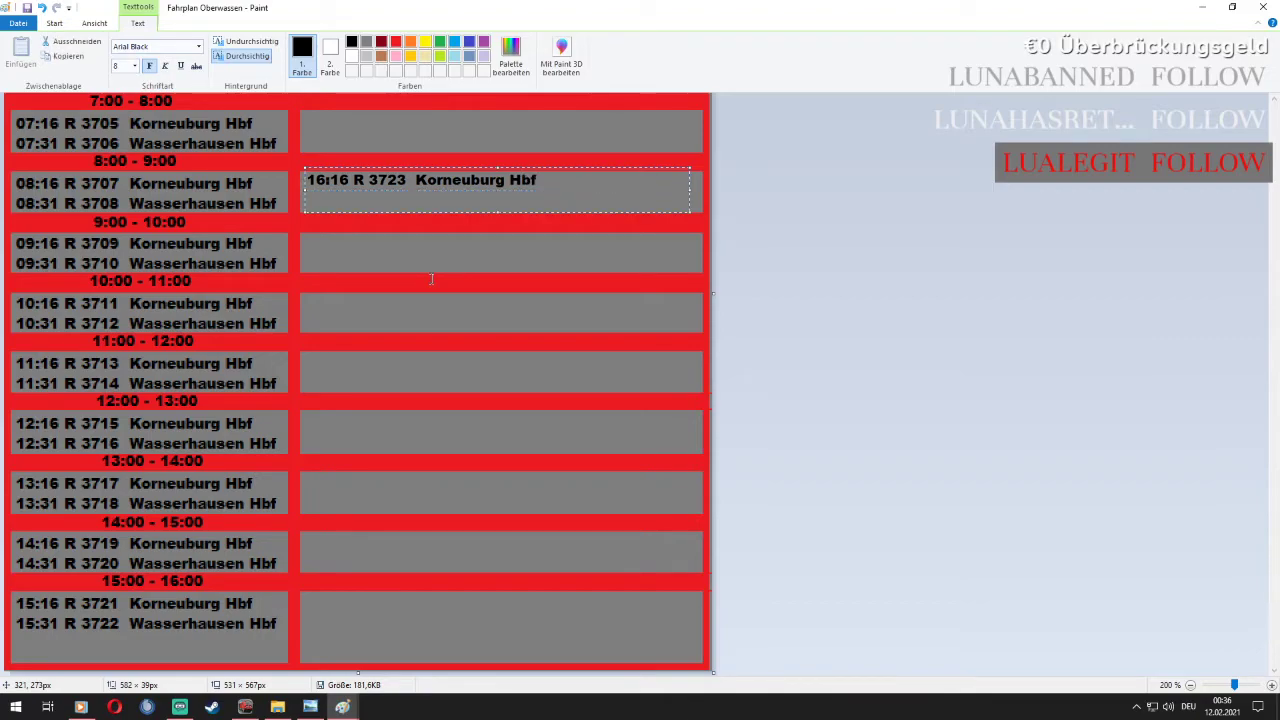
Add the second line "16:31 R 3724 Wasserhausen Hbf" and place the text inside the second column's first grey cell
type("16:31 R 3724  Wasserh")
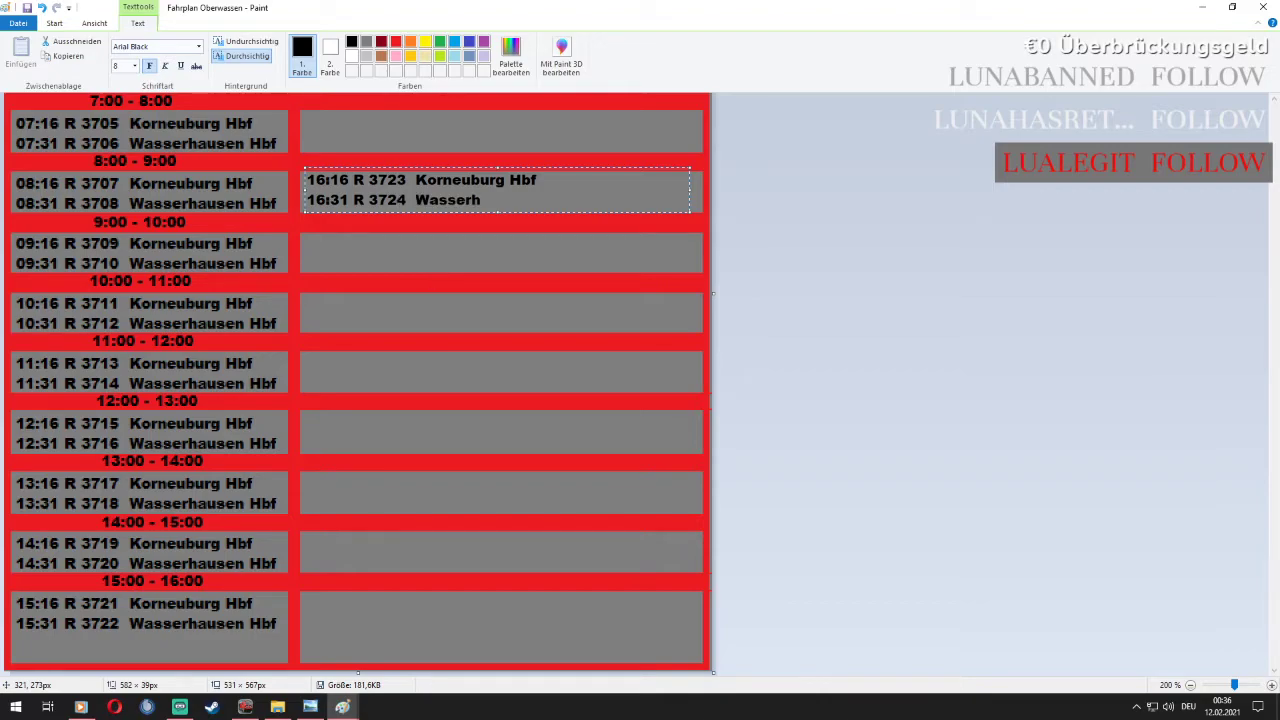
type("ausen Hbf")
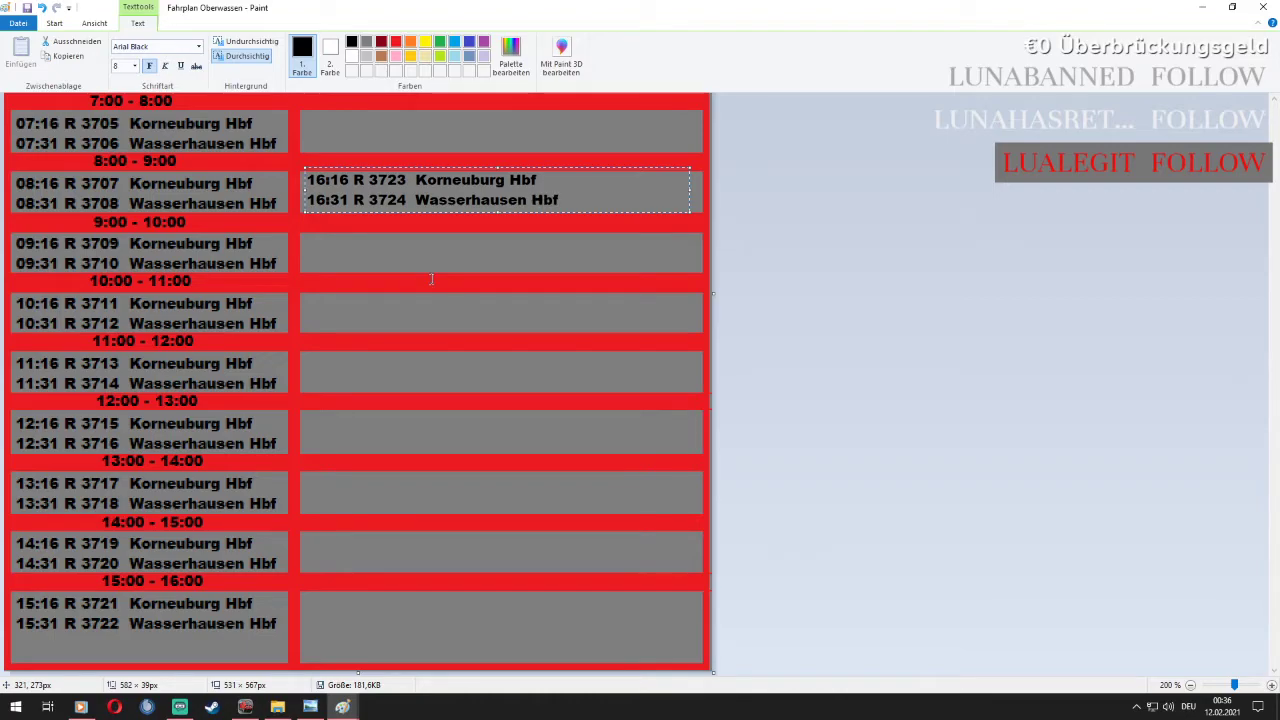
scroll(432, 279, "up", 3)
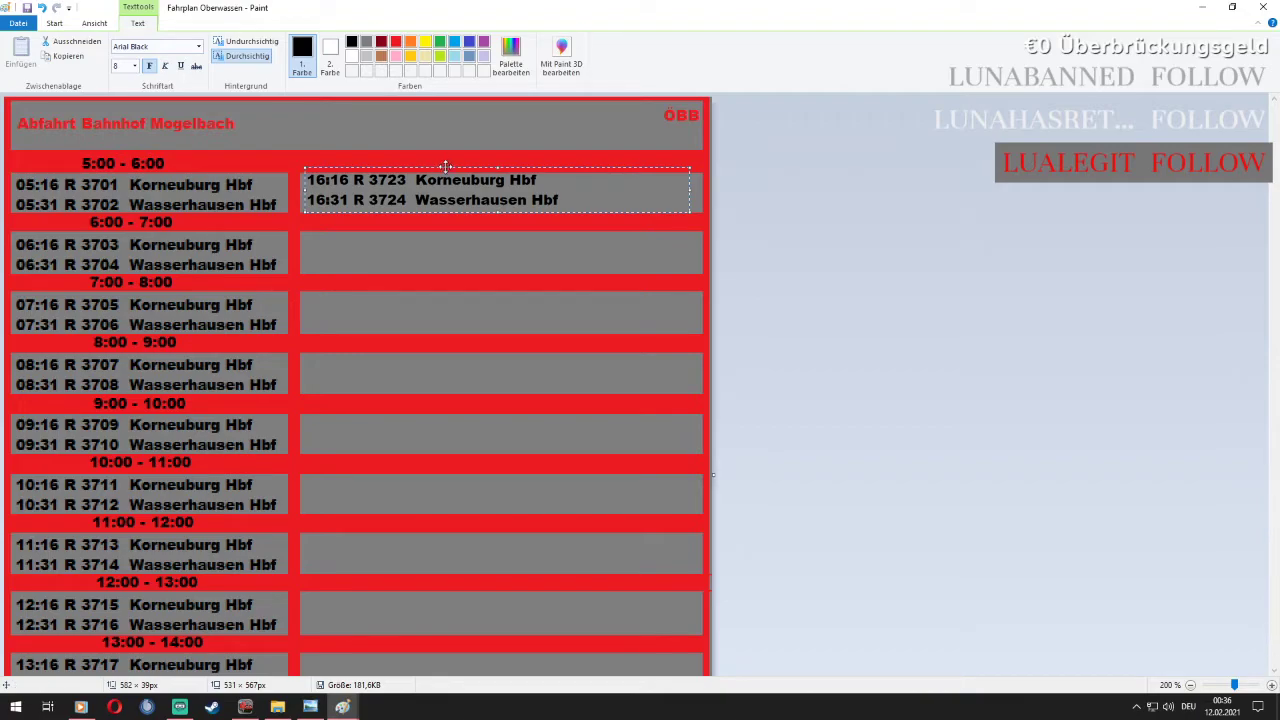
left_click_drag(445, 165, 445, 168)
left_click(429, 288)
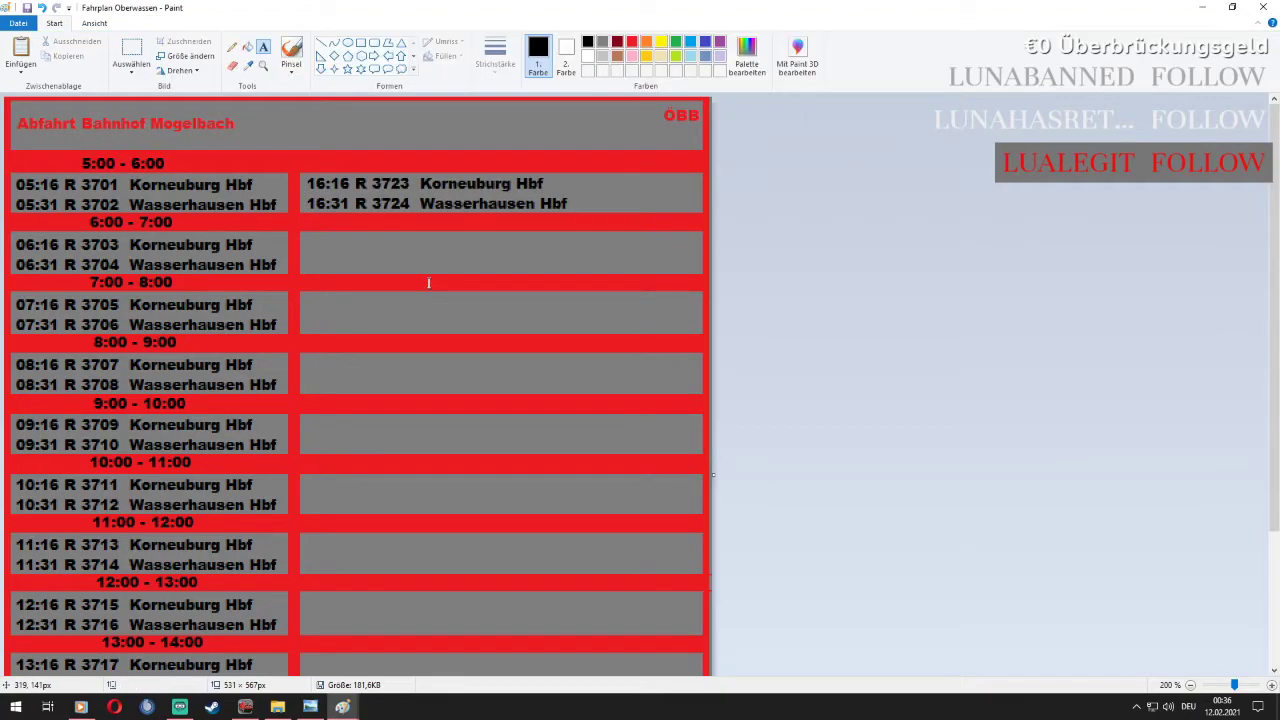
Start a wide text box in the second column's grey cell beside the 06:16 row with the line "17:16 R 3725 Korneuburg Hbf"
left_click(307, 248)
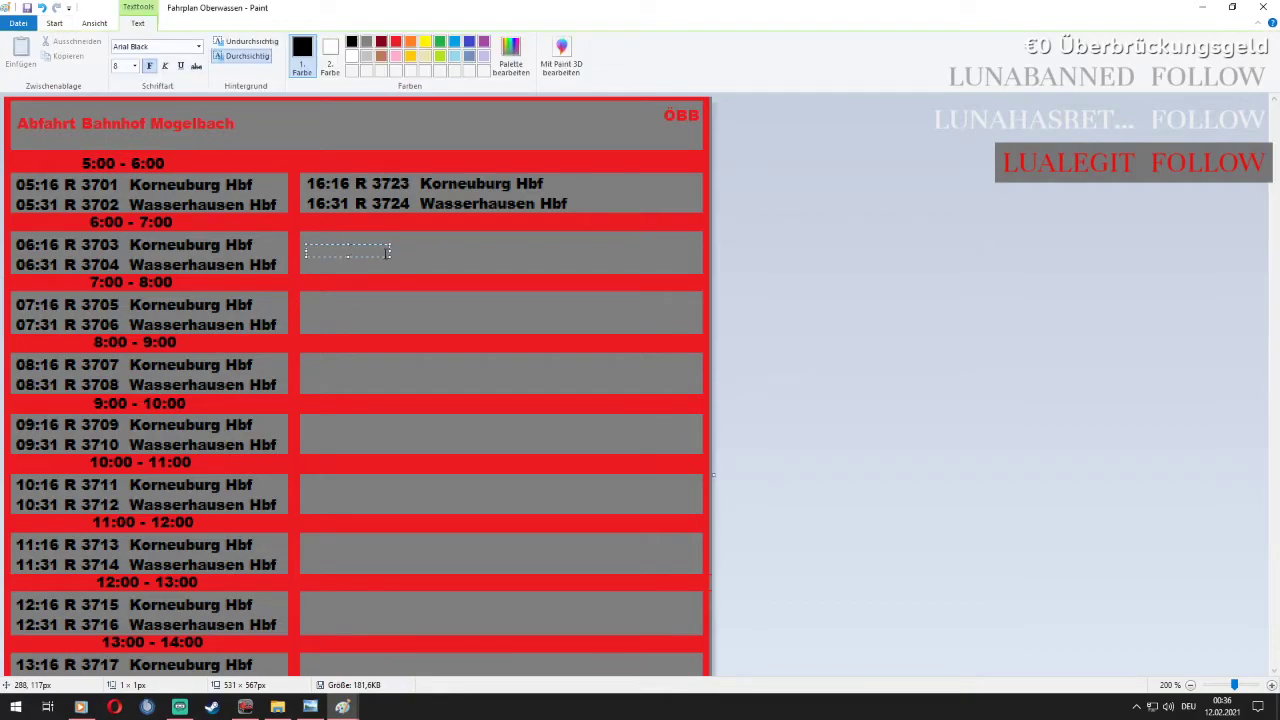
left_click_drag(390, 256, 713, 287)
type("17:16")
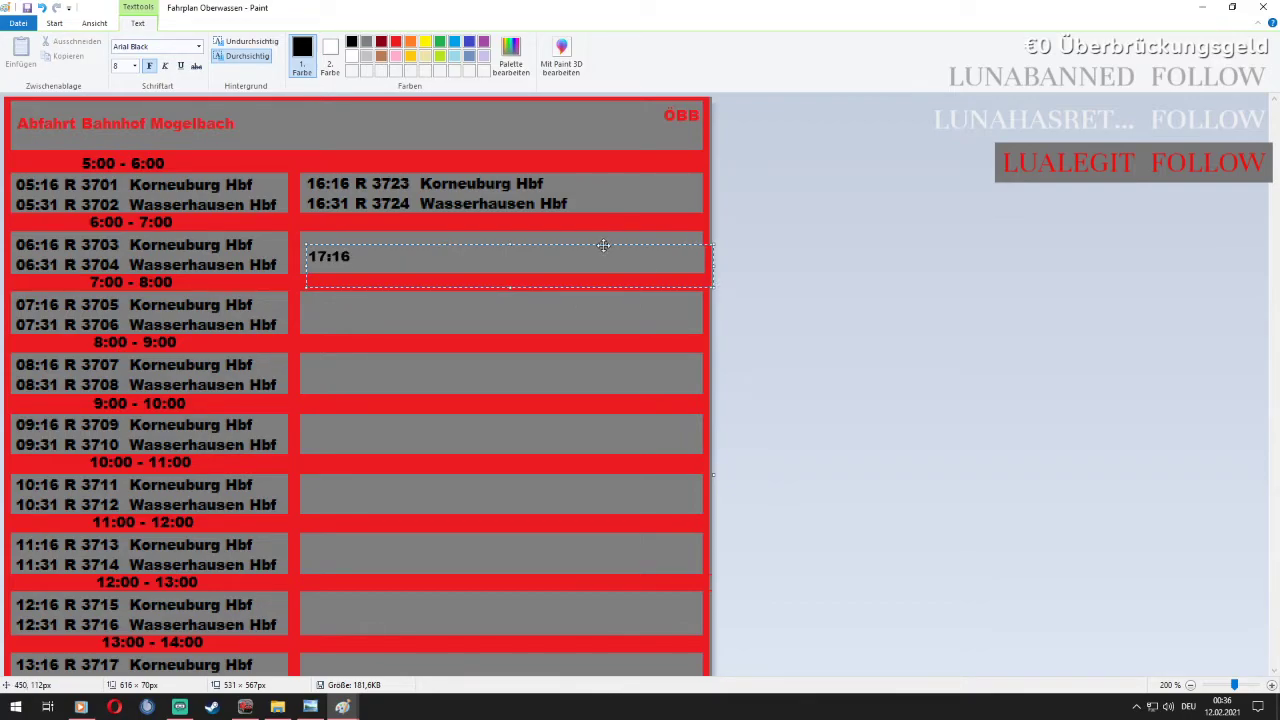
type(" R 3725 K")
key("BackSpace")
type("Korn")
key("BackSpace")
key("BackSpace")
key("BackSpace")
key("BackSpace")
key("BackSpace")
type("5  Korneuburg H")
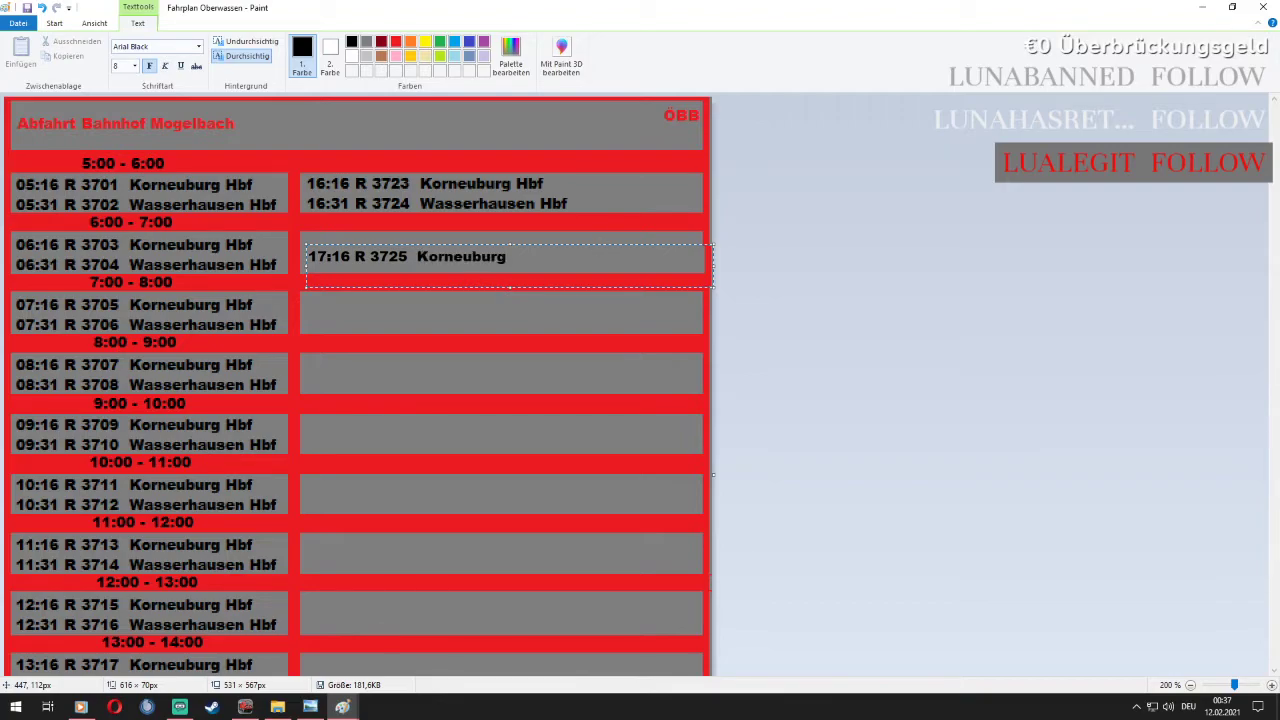
key("Return")
Add the line "17:31 R 3726 Wasserhausen Hbf" beneath the 17:16 departure and move both lines up to fit inside the grey cell
type("17:31 R 3726")
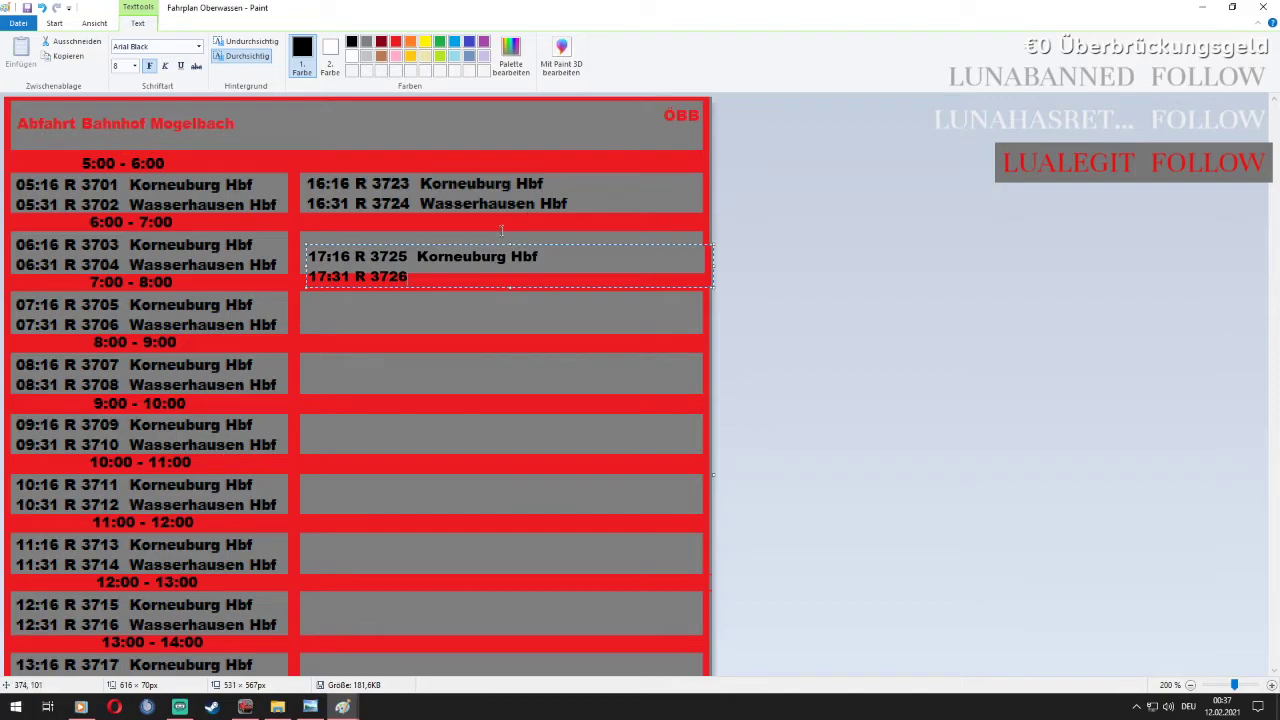
left_click_drag(490, 246, 498, 231)
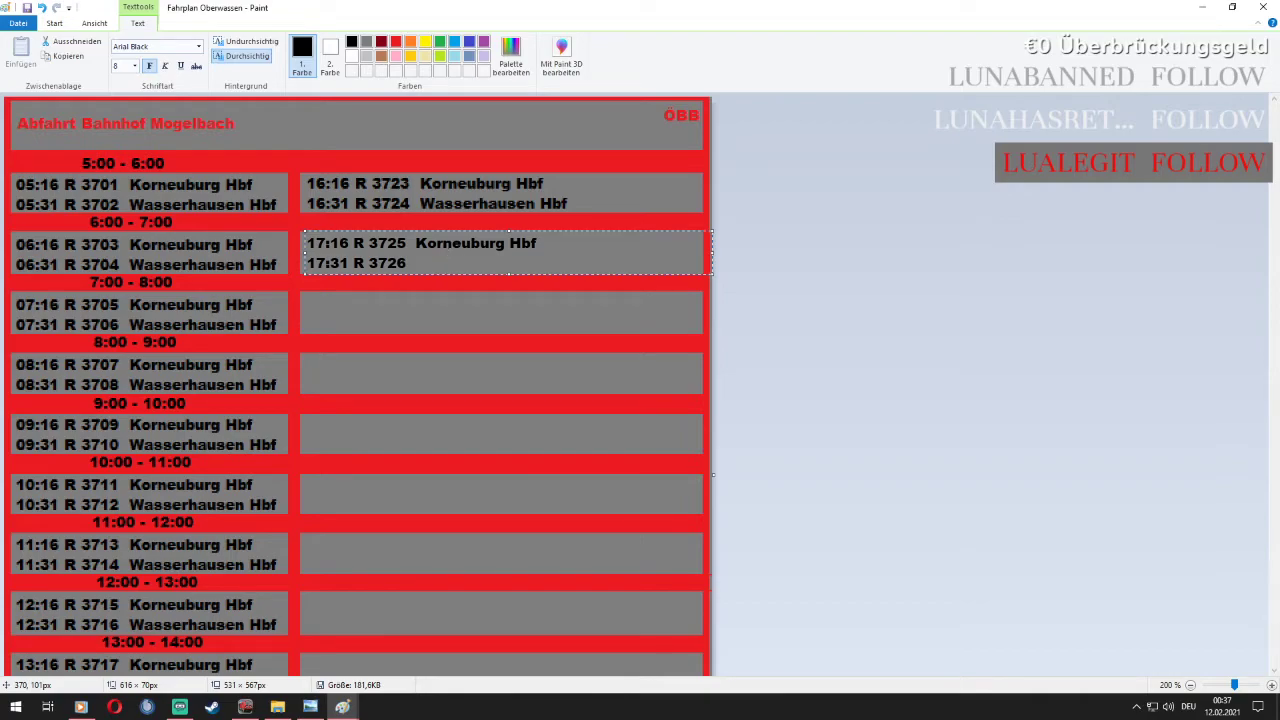
type("Wasserhausen Hbf")
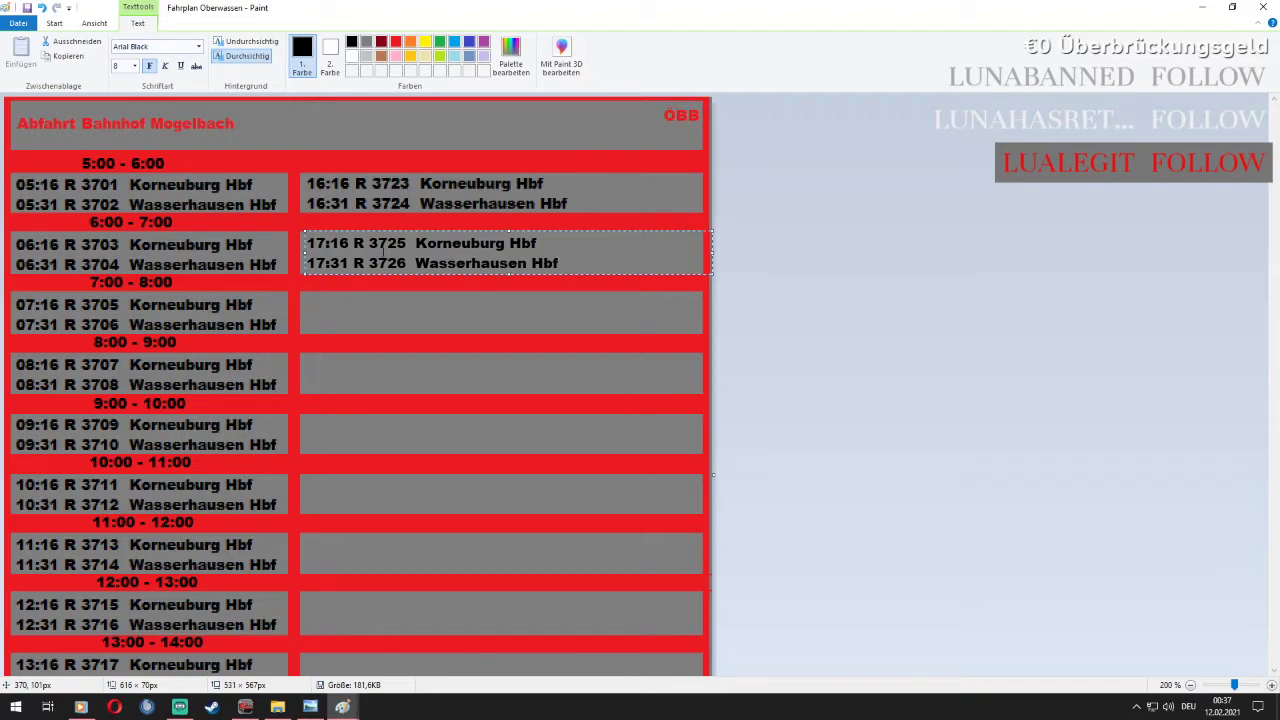
left_click(367, 305)
Start a wide text box in the second column's grey cell beside the 07:16 row with the line "18:16 R 3727 Korneuburg Hbf"
left_click_drag(309, 300, 392, 305)
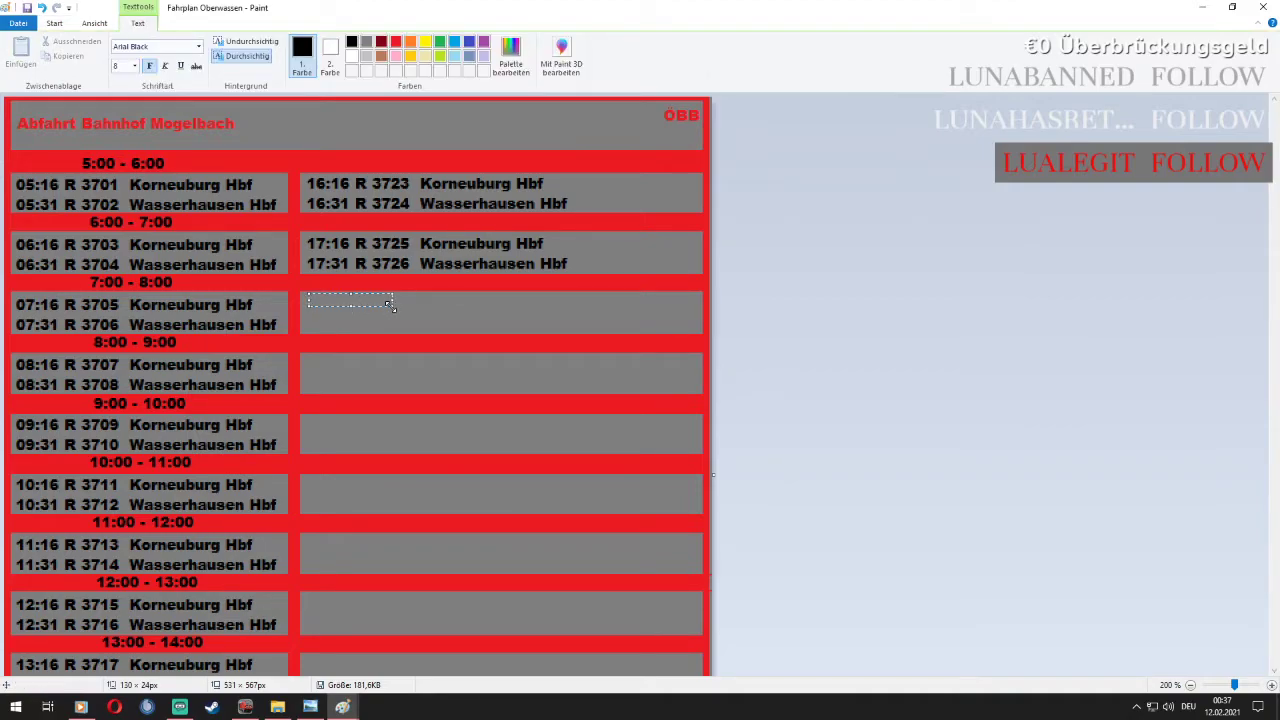
left_click_drag(391, 306, 709, 334)
type("18:")
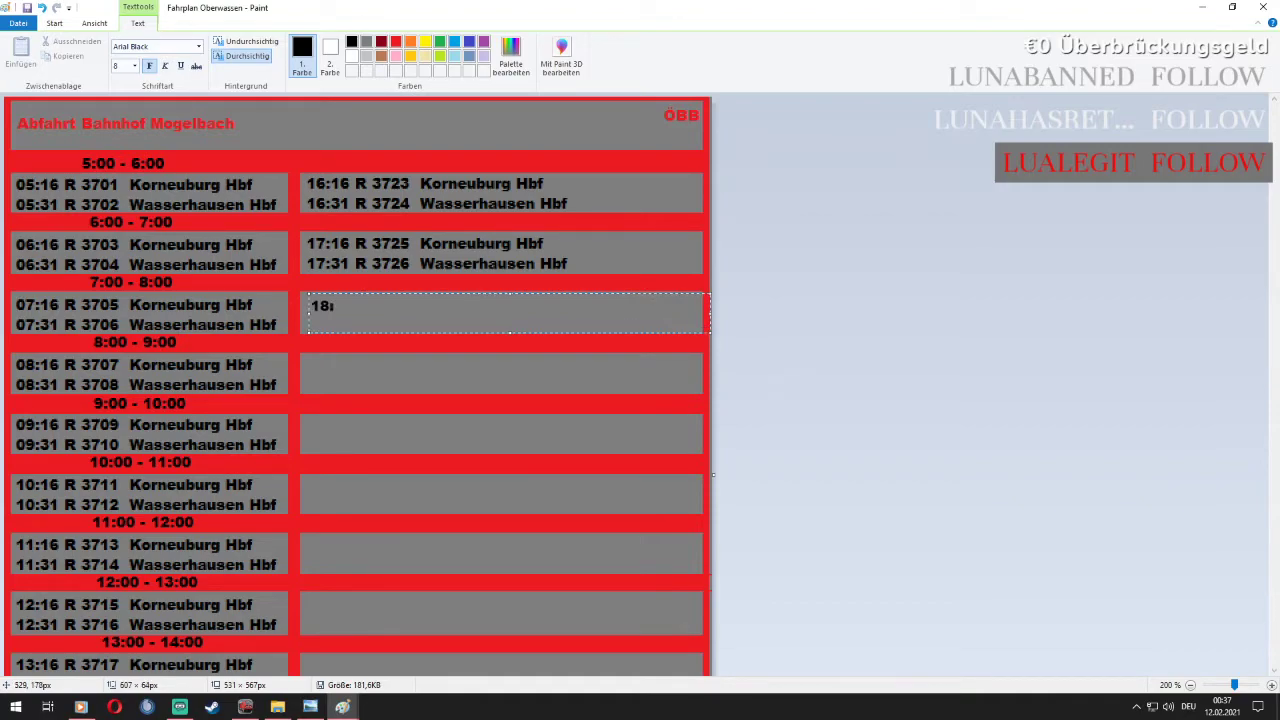
type("16 R 3727  Korne")
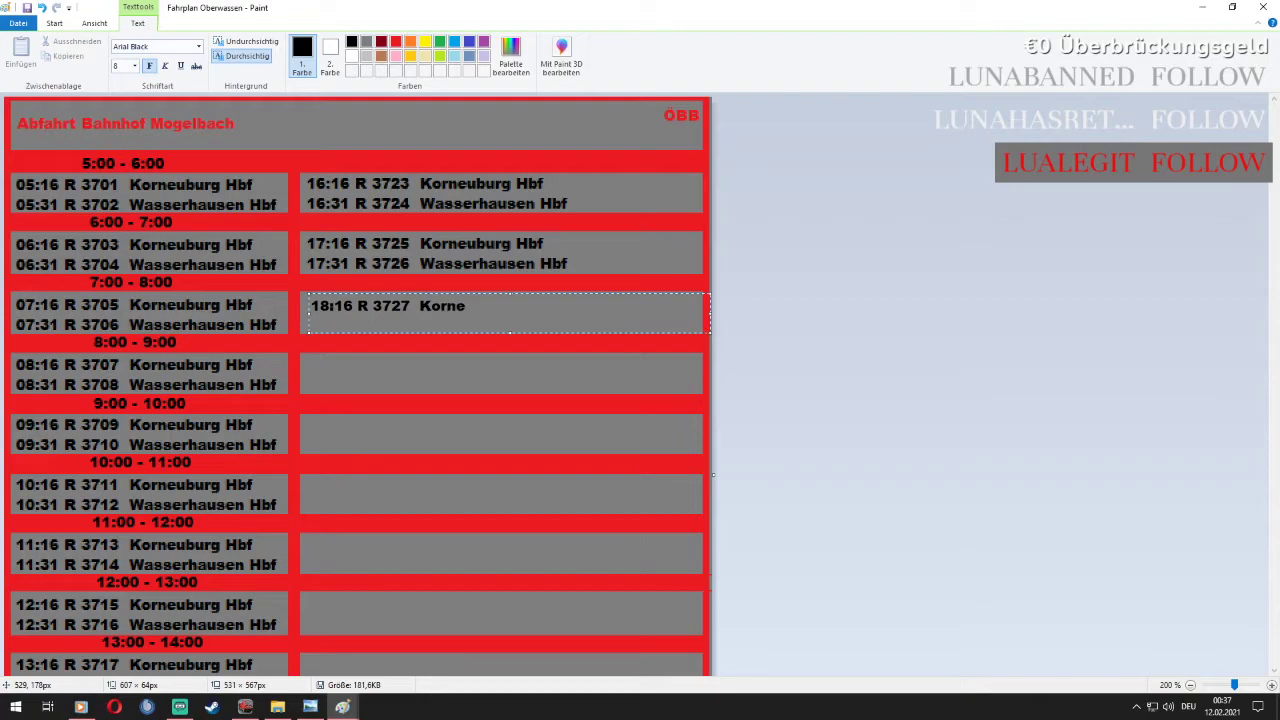
type("uburg Hbf")
key("Return")
Add the line "18:31 R 3728 Wasserhausen Hbf" beneath the 18:16 departure and align both lines with the entries above
type("18:")
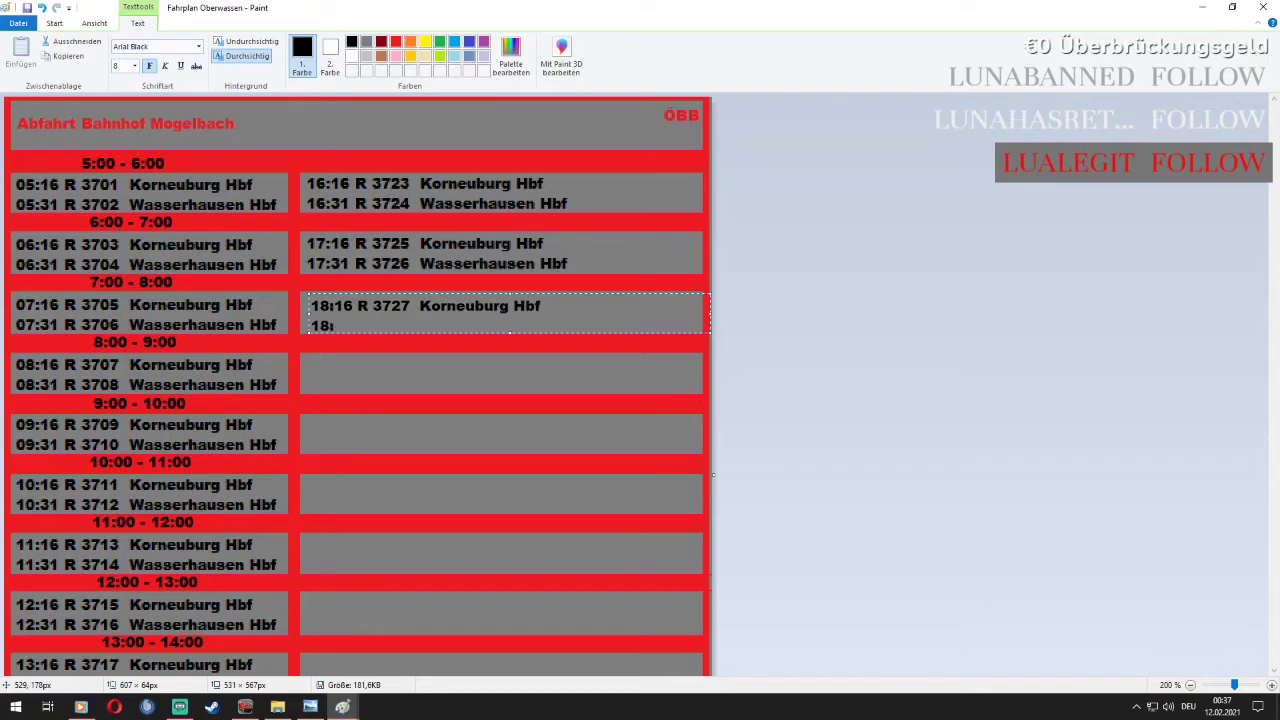
type("31 R 3728 Wasserhause")
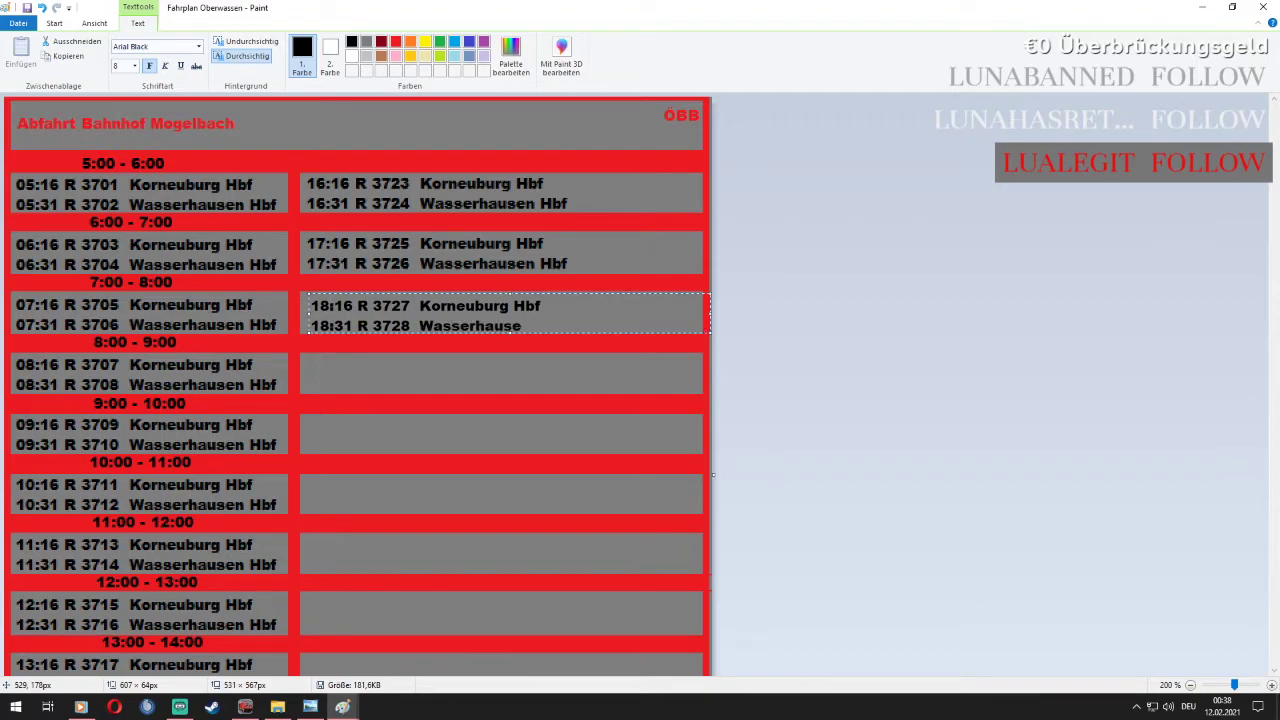
type("n Hbf")
left_click_drag(462, 291, 458, 290)
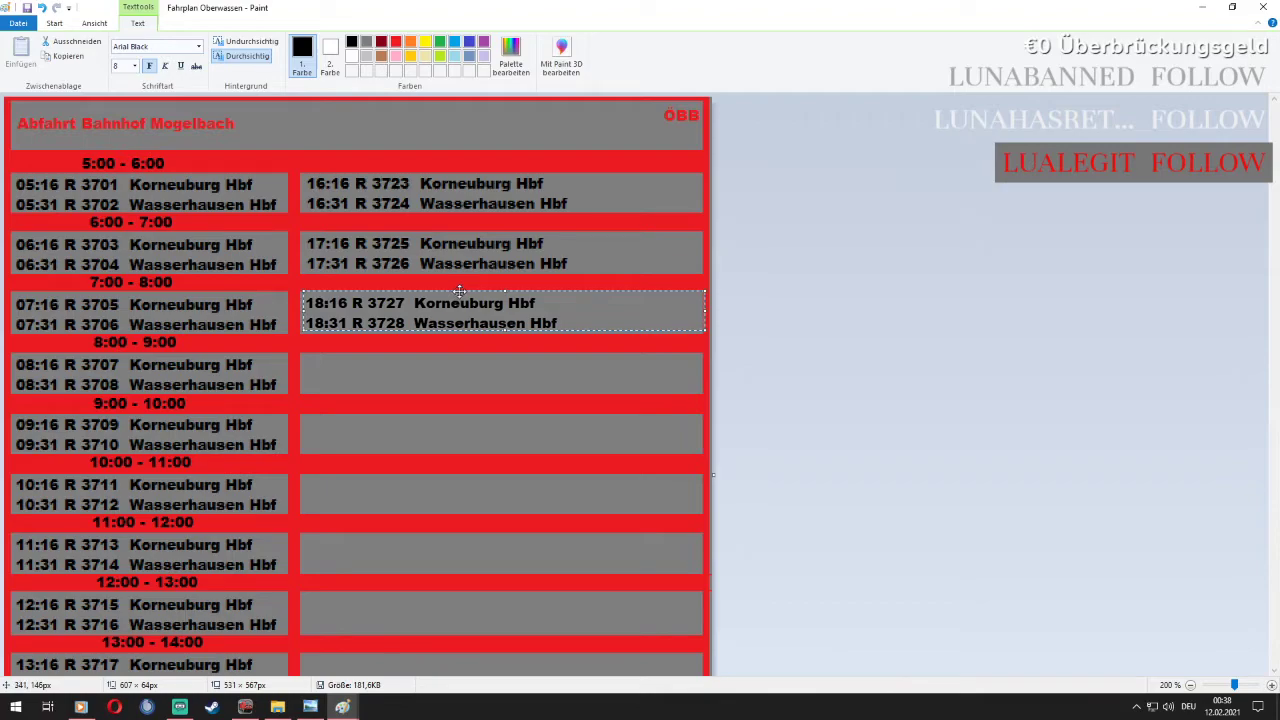
left_click(437, 266)
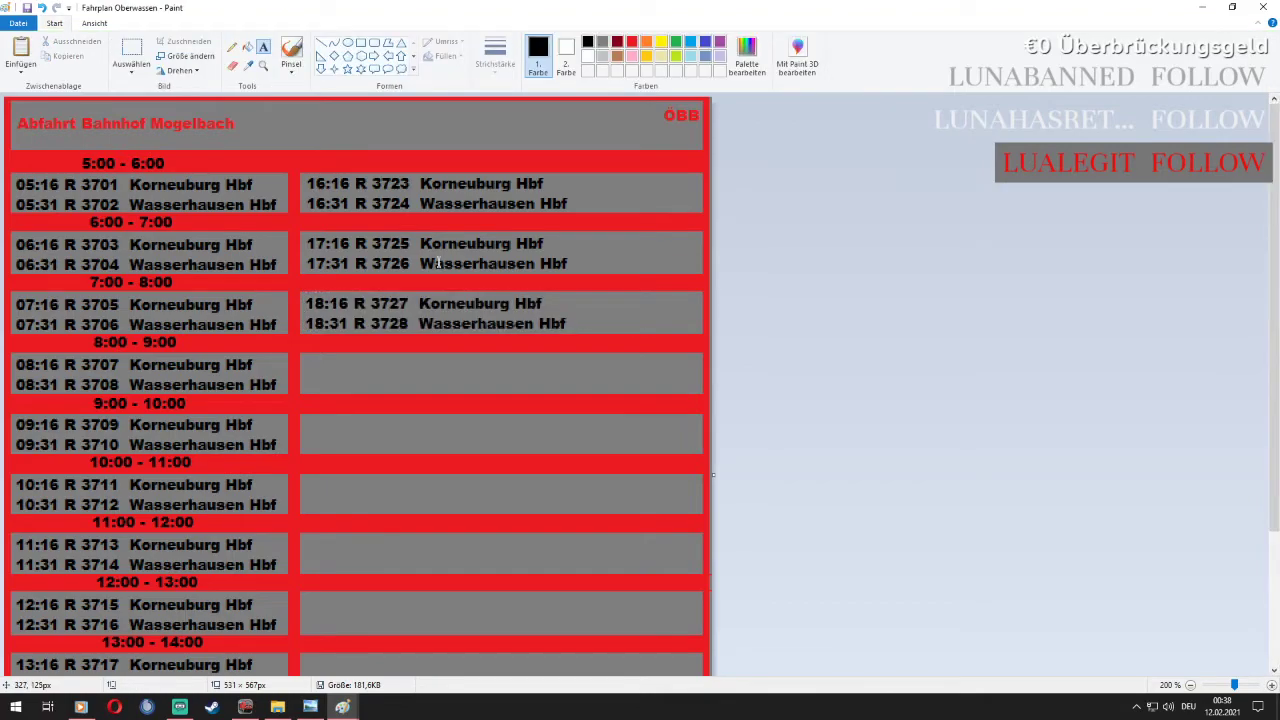
Enter "19:16 R 3729 Korneuburg Hbf" and "19:37 R 3730 Wasserhausen Hbf" in the second column's cell beside the 08:16 row, fitted inside the grey
left_click(302, 357)
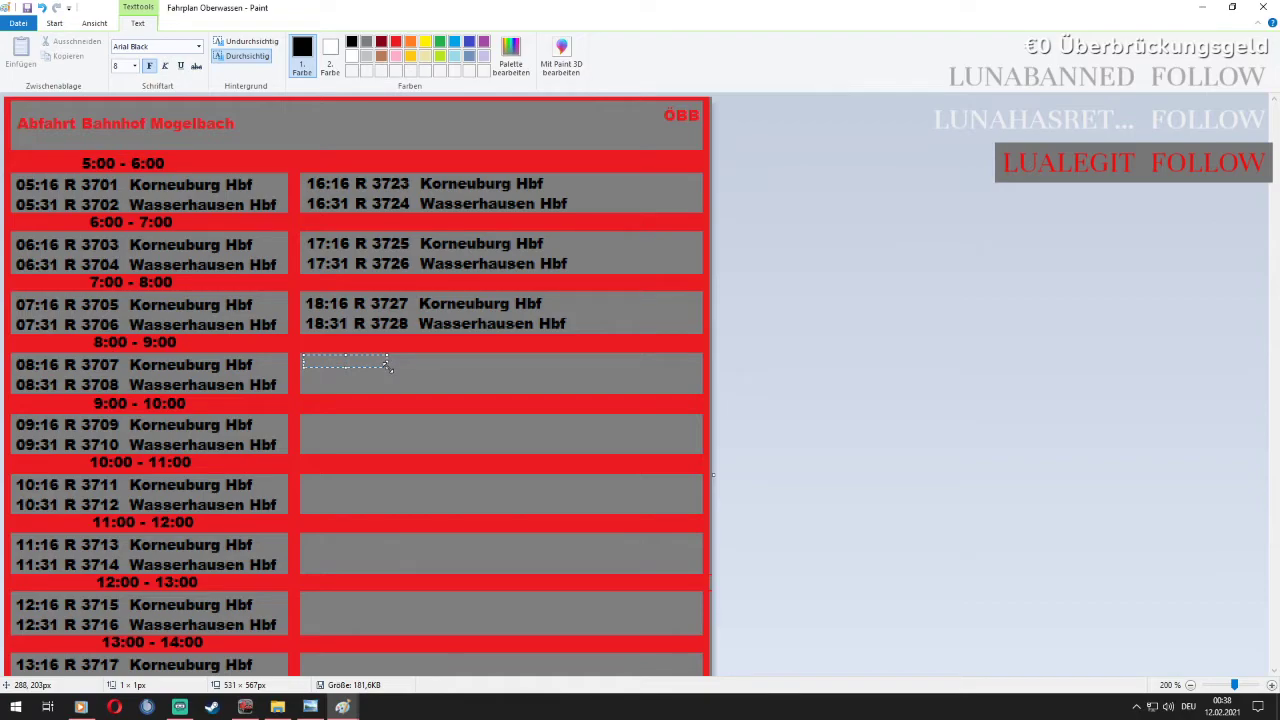
left_click_drag(389, 367, 693, 390)
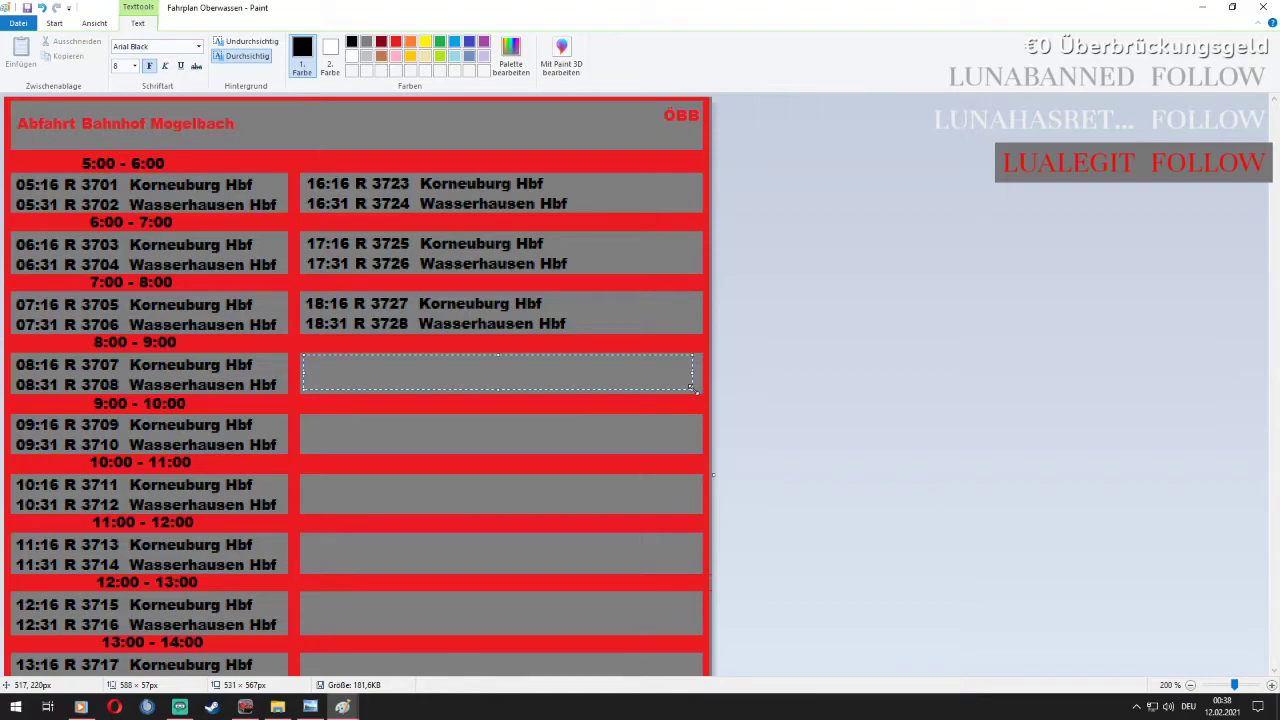
type("19:16 R 3729  Korneuburg Hbf")
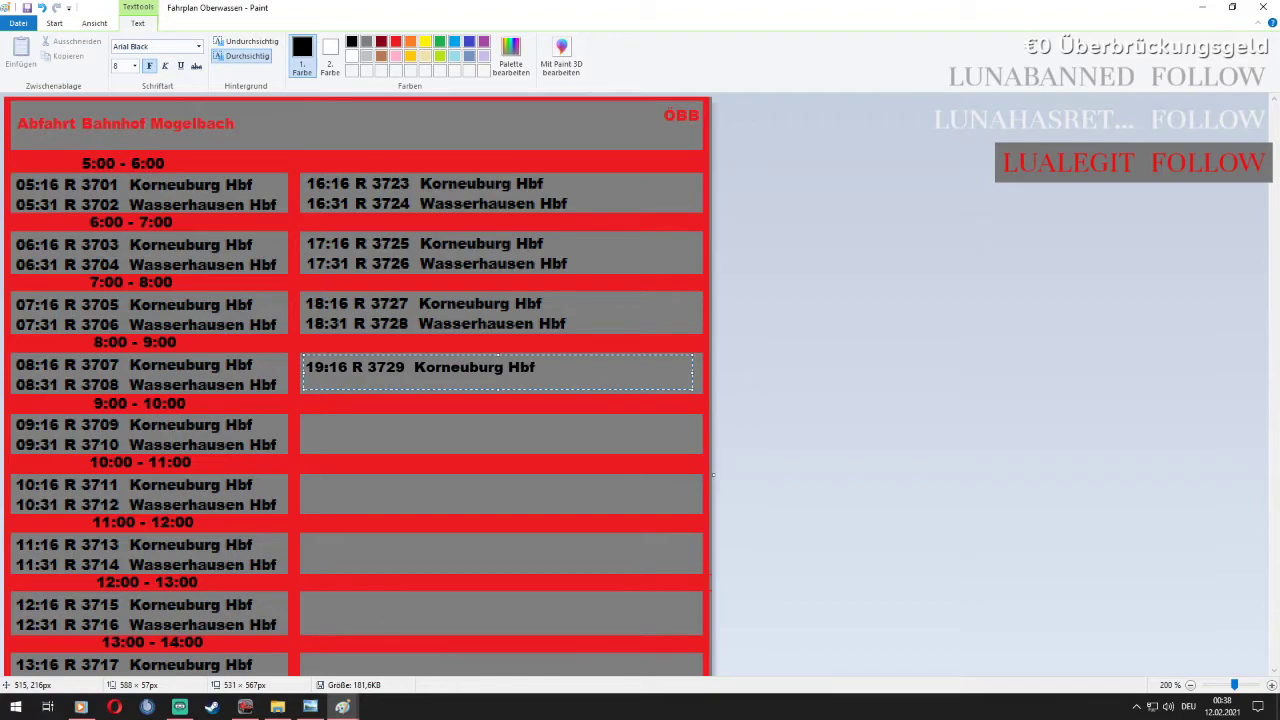
key("Return")
type("19:37 R")
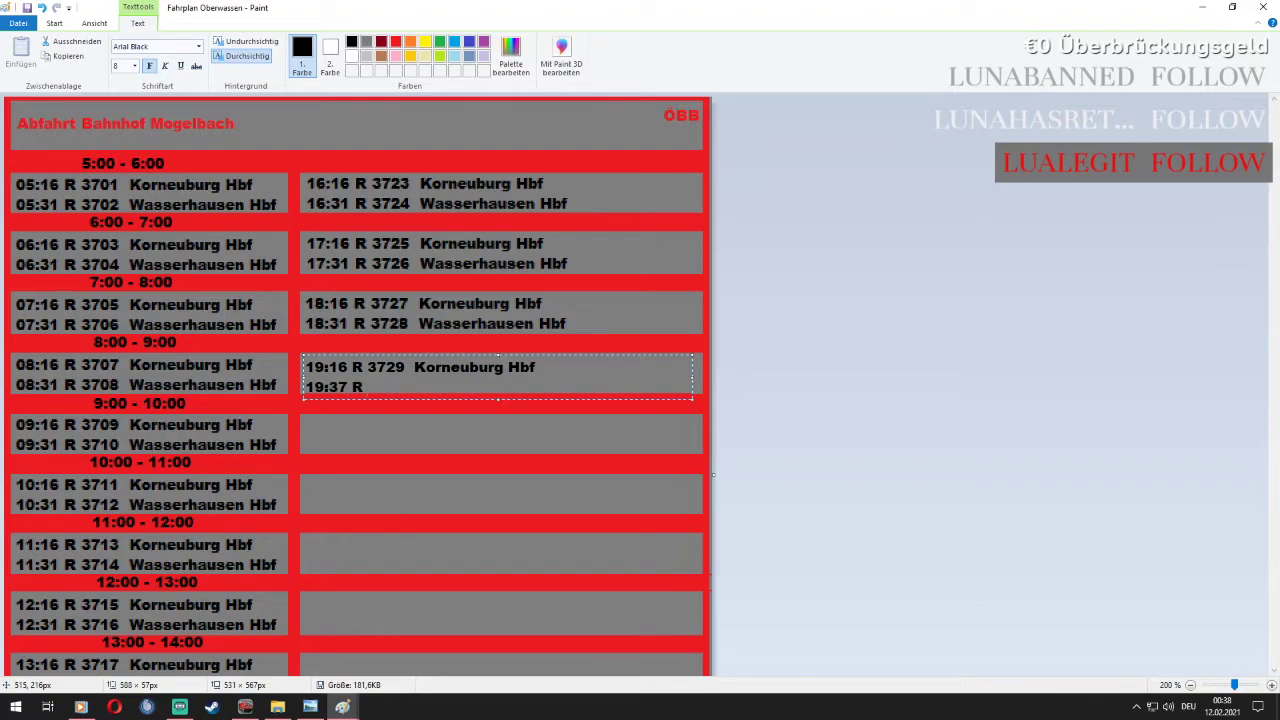
type(" 3730  Wasserhausen Hbf")
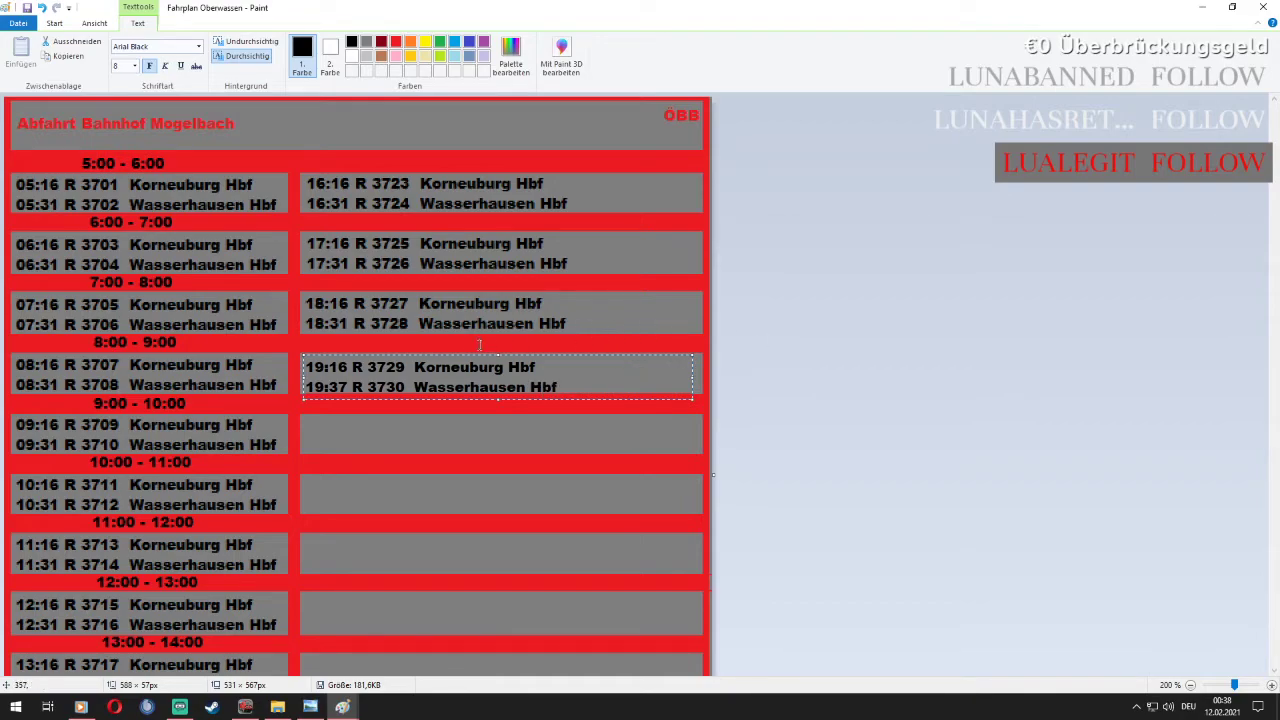
left_click_drag(449, 355, 447, 348)
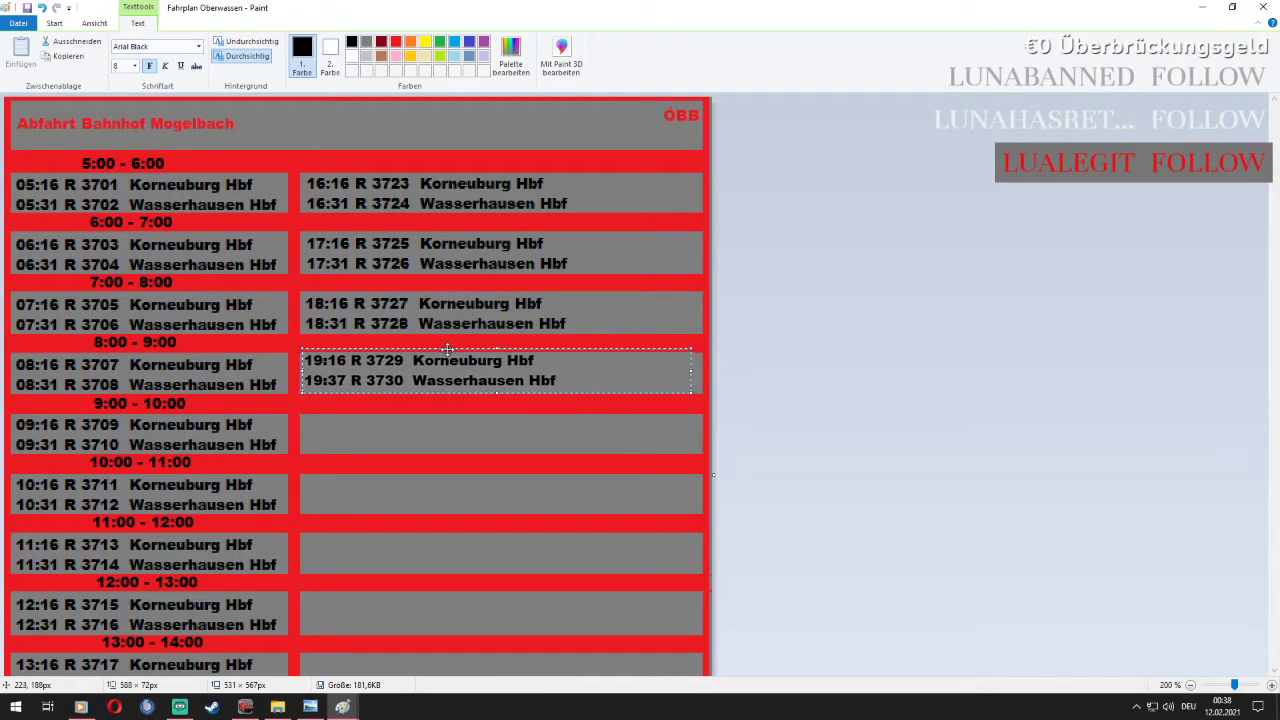
left_click(360, 435)
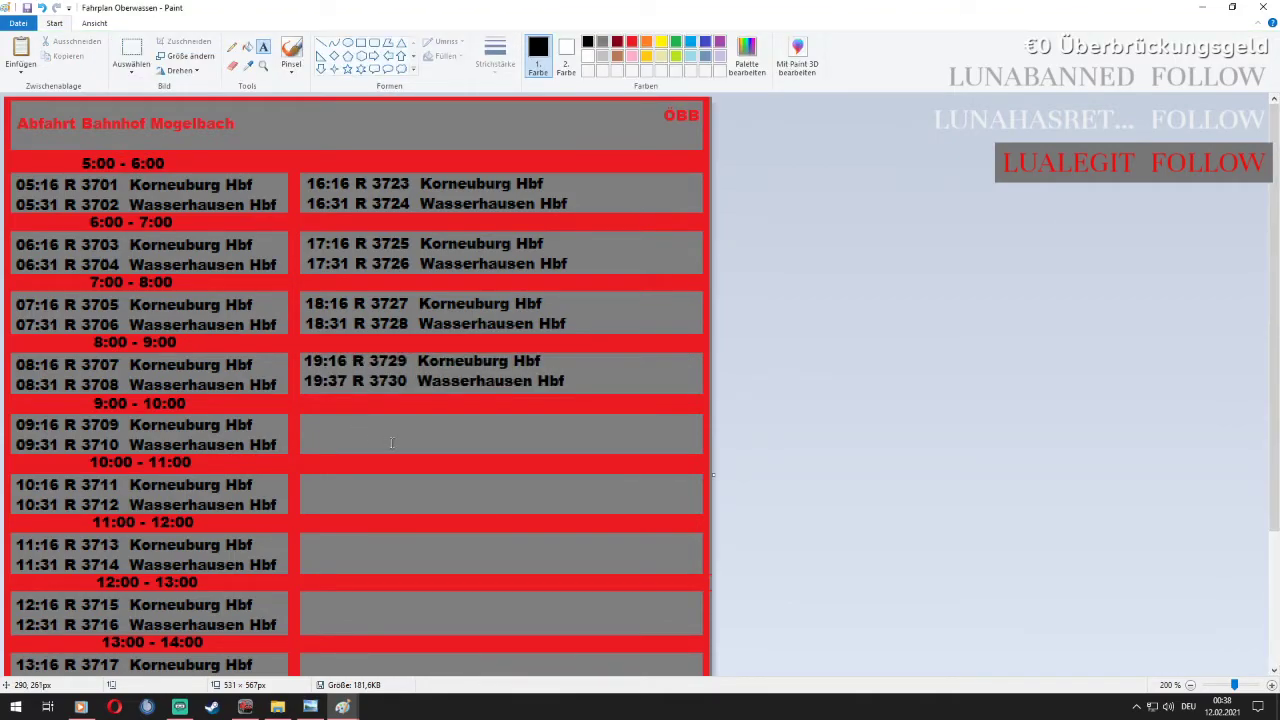
Start a wide text box in the second column's grey cell beside the 09:16 row with the line "20:16 R 3731 Korneuburg Hbf"
left_click(303, 429)
left_click_drag(387, 446, 697, 452)
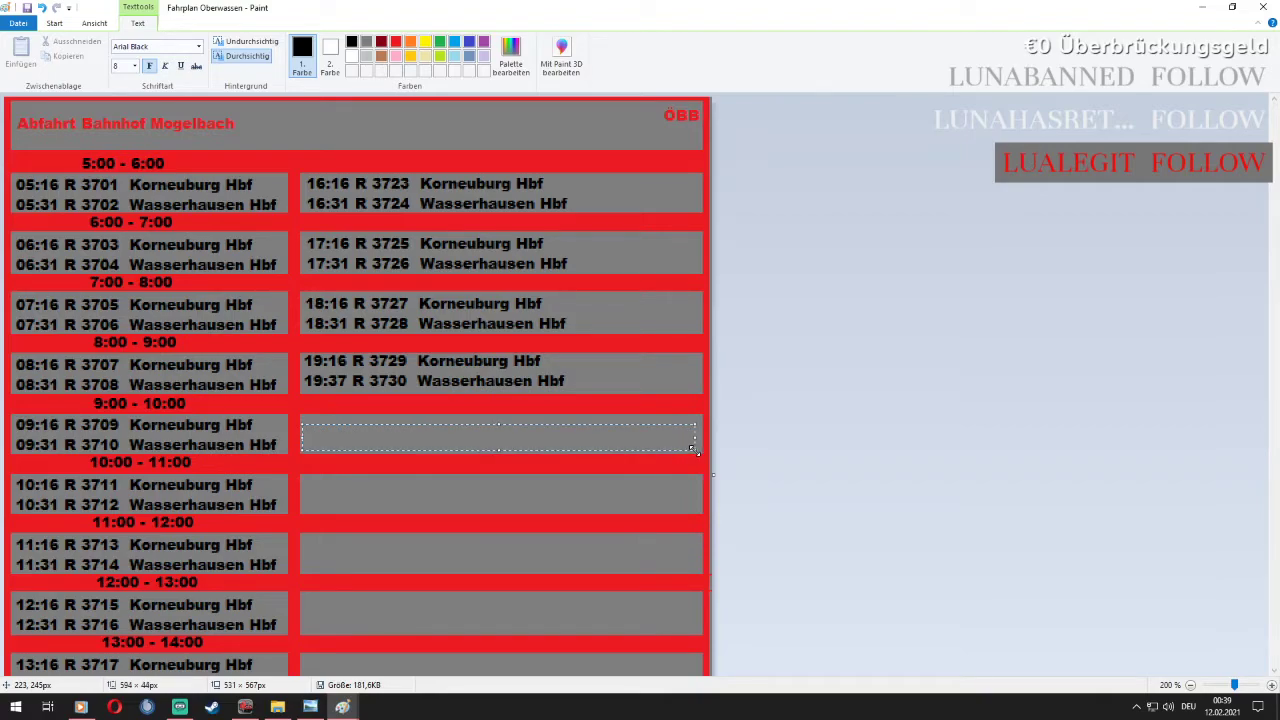
type("20:16 R 3731")
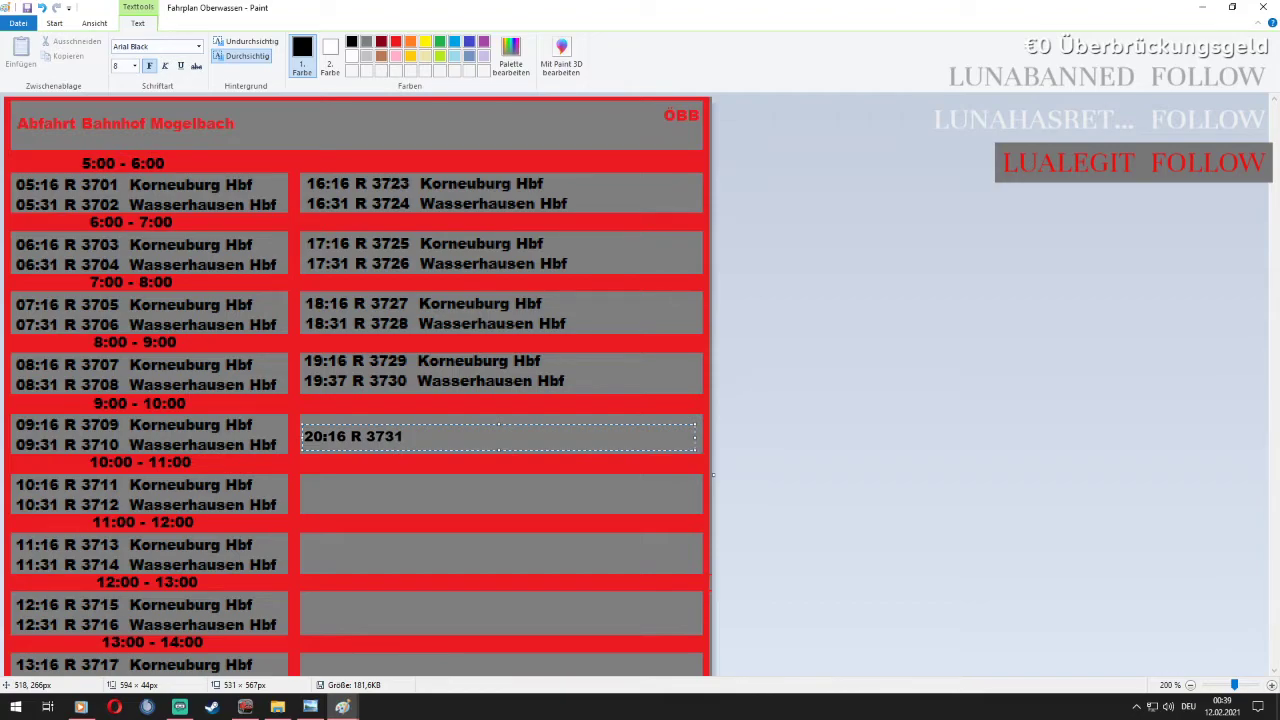
type("  Korneuburg hbf")
key("Return")
key("BackSpace")
key("BackSpace")
key("BackSpace")
key("BackSpace")
key("BackSpace")
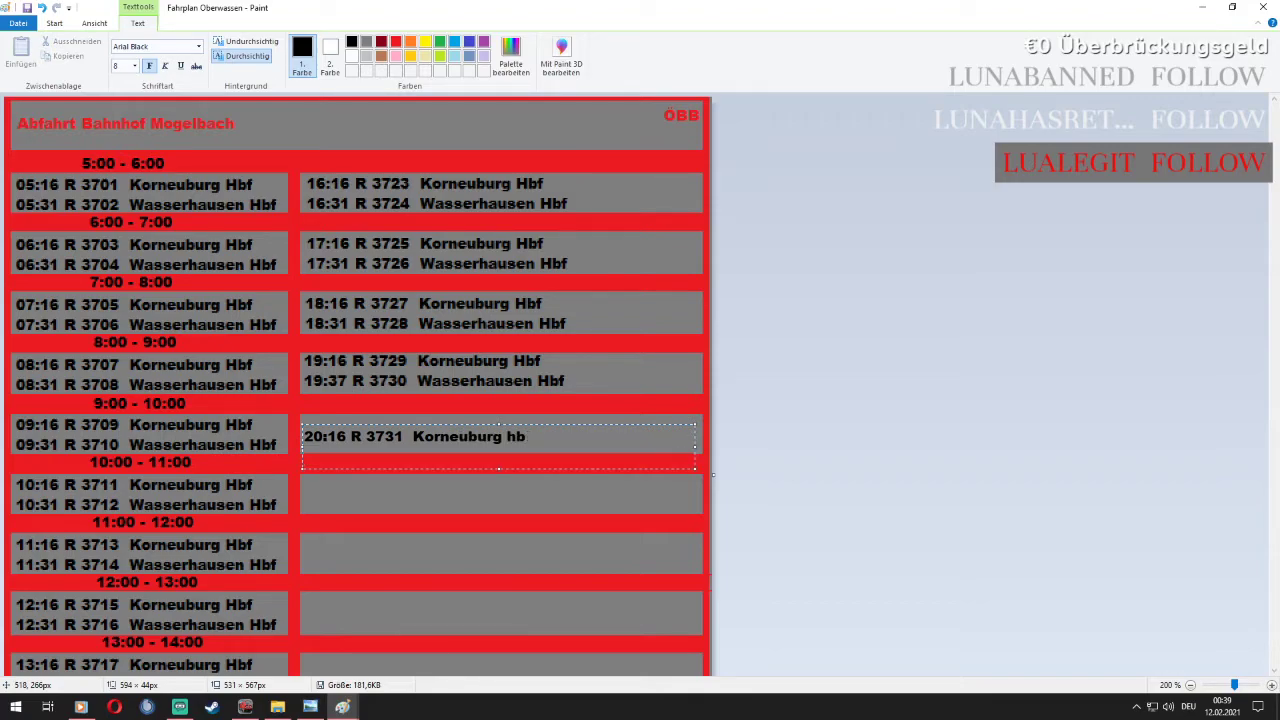
type("Hbf ")
Add the line "20:31 R 3732 Wasserhausen Hbf" beneath the 20:16 departure and move both lines up to fit inside the grey cell
type("20:")
type("3")
type("1 R")
type(" 3")
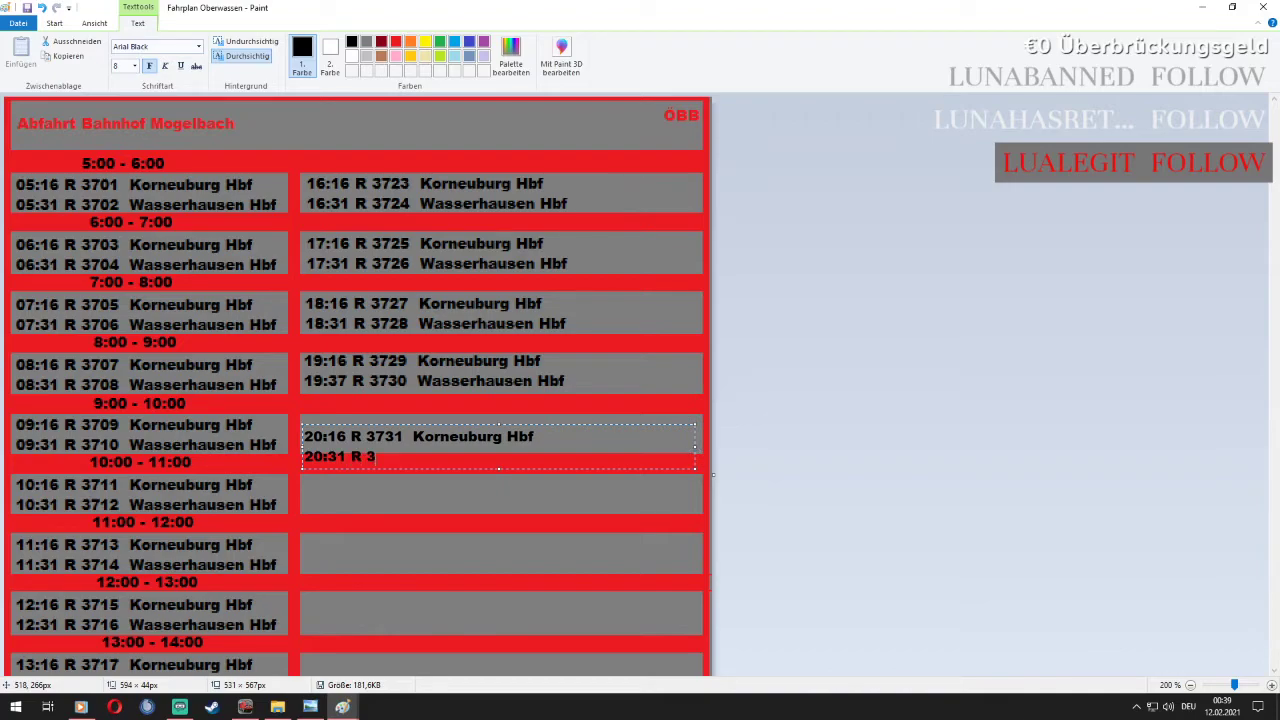
type("732  Wasserhausen Hbf")
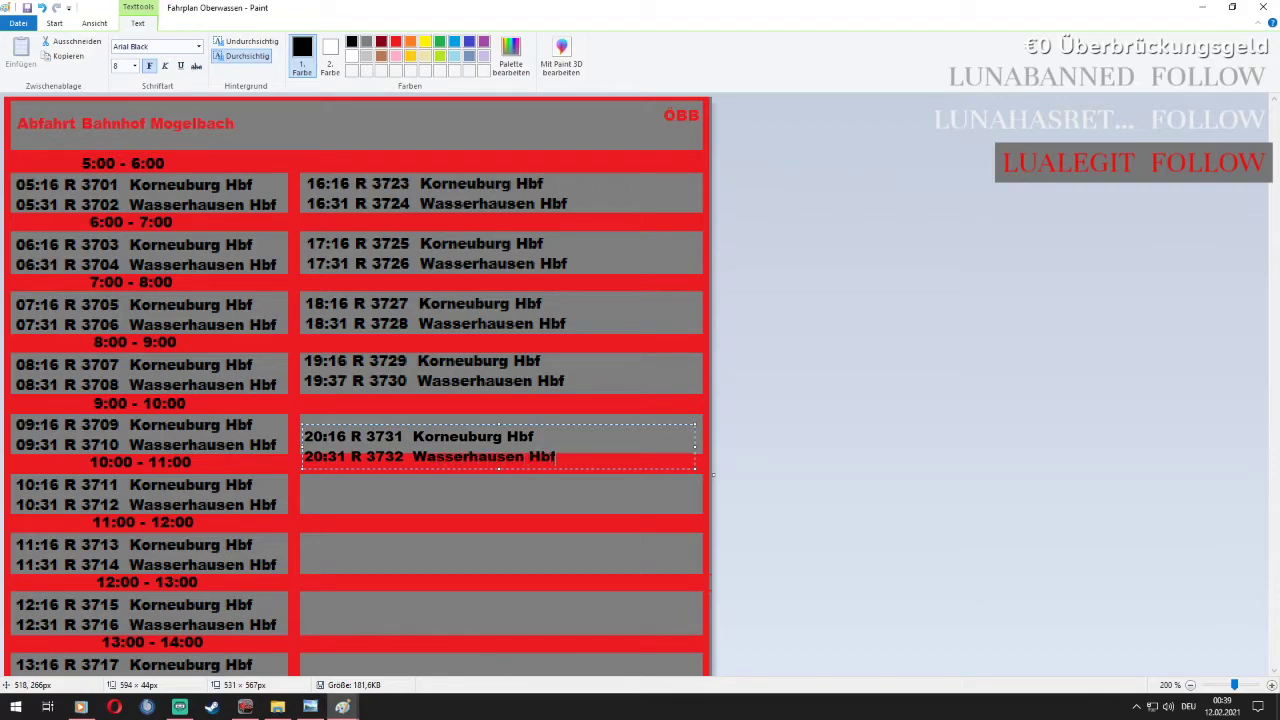
left_click_drag(568, 424, 569, 410)
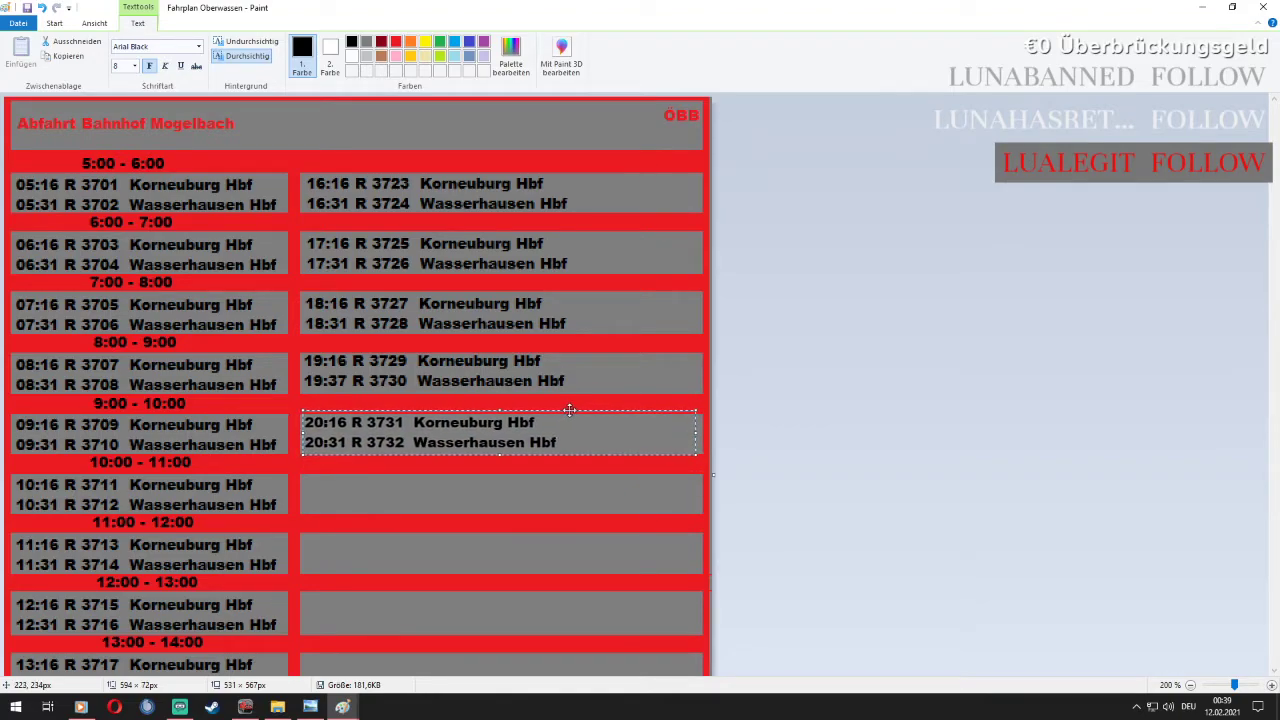
left_click(515, 353)
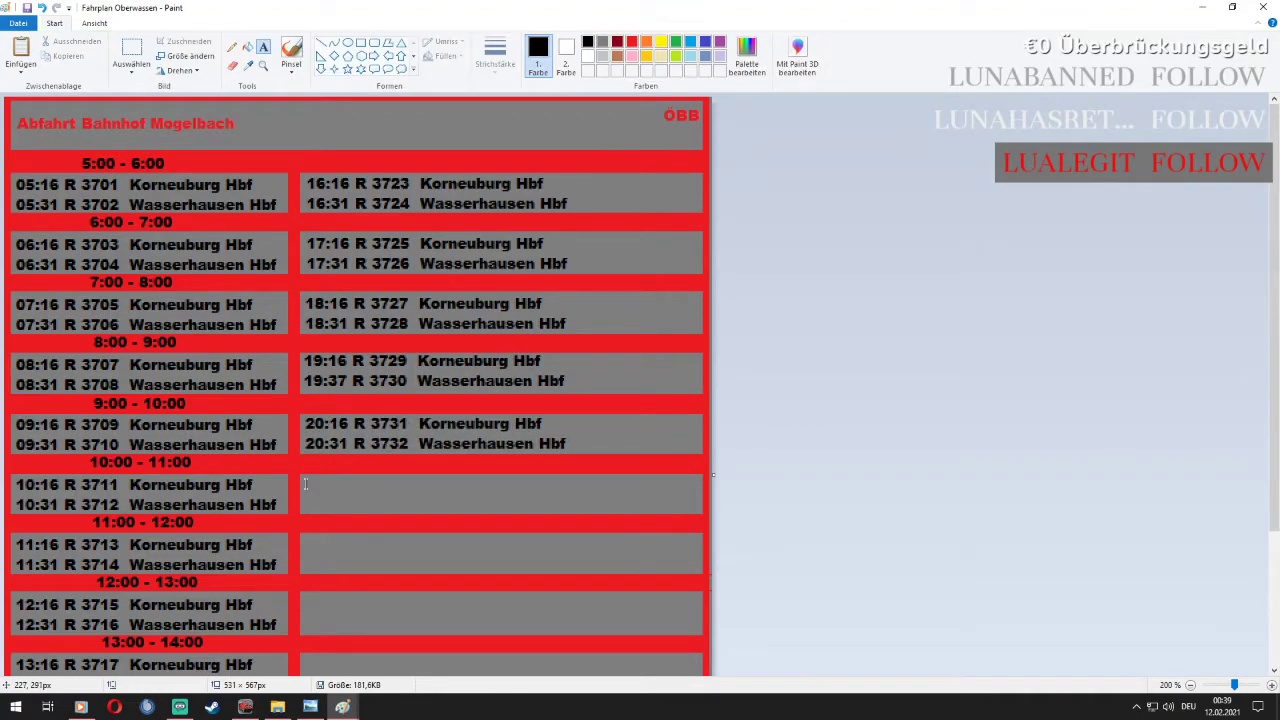
Start a wide text box in the second column's grey cell beside the 10:16 row with the line "21:16 R 3733 Korneuburg Hbf"
left_click_drag(306, 483, 706, 508)
type("21")
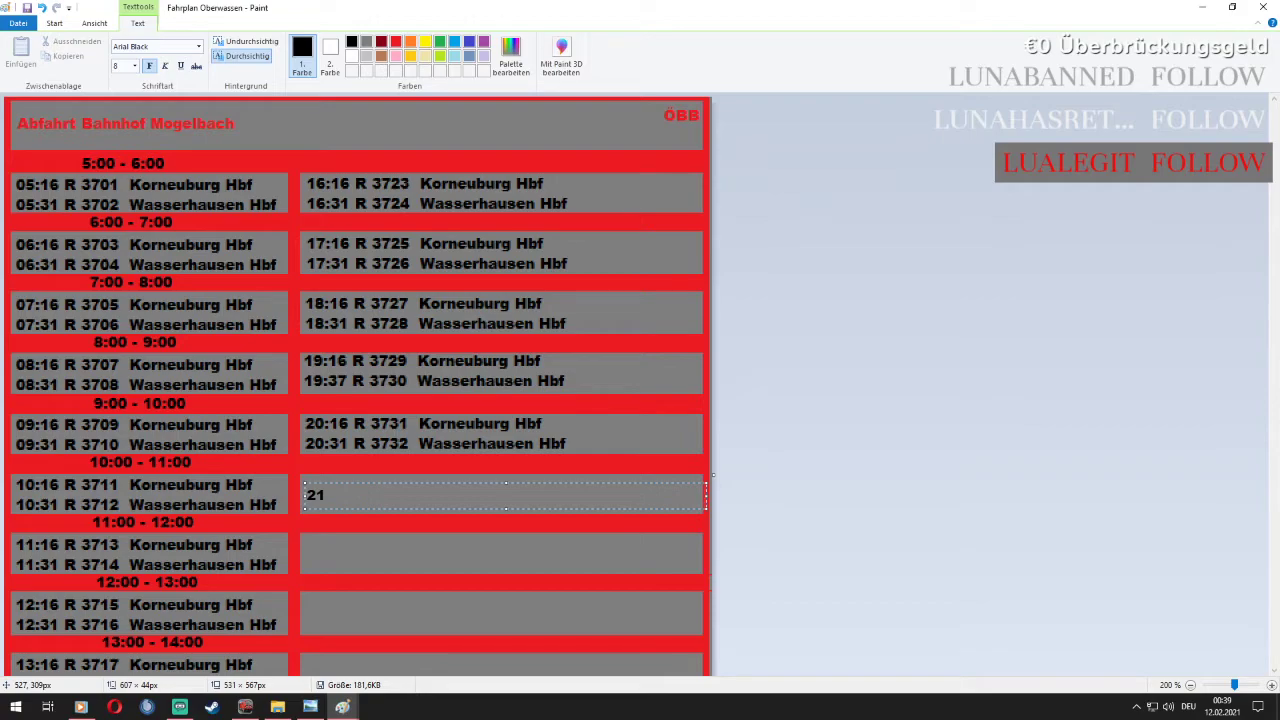
type(":16")
type(" R")
type(" 37")
type("33")
type("  Kort")
type("neu")
type("bu")
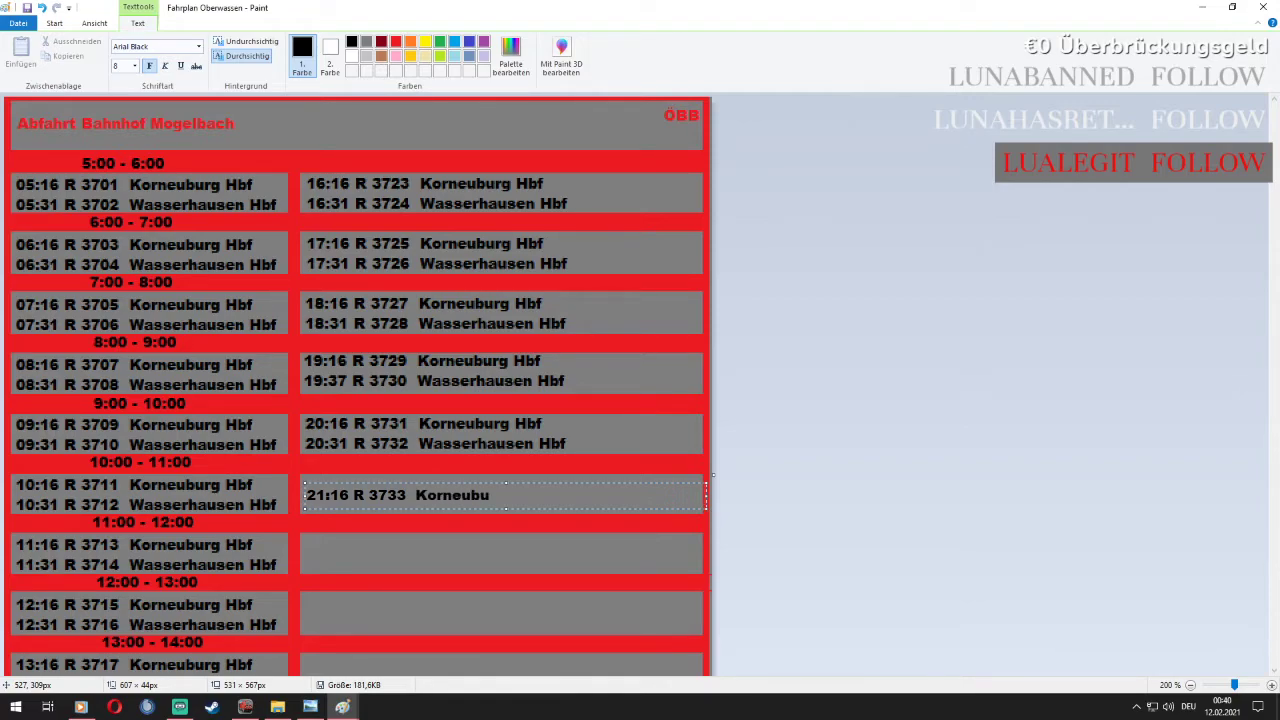
type("rg Hbf")
Add the line "21:31 R 3734 Wasserhausen Hbf" beneath the 21:16 departure and move both lines up to fit inside the grey cell
key("Return")
type("21")
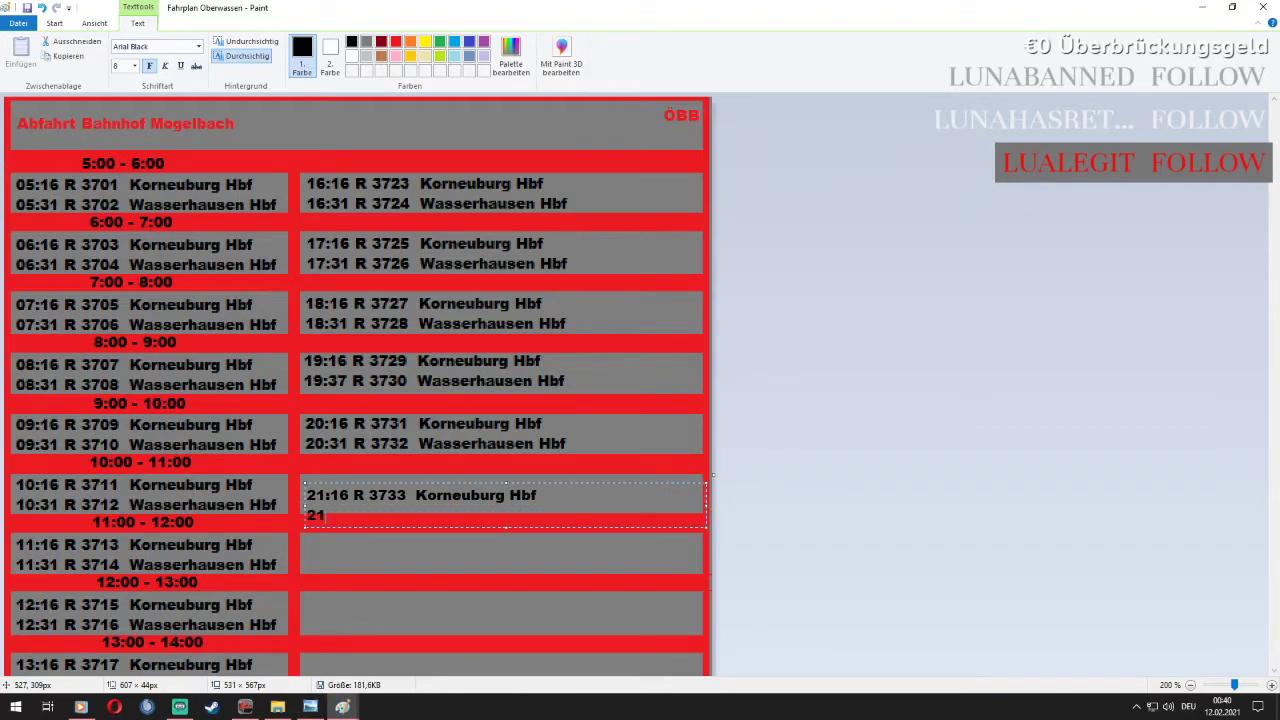
type(":31 R 3734  Wasserhausen Hbf")
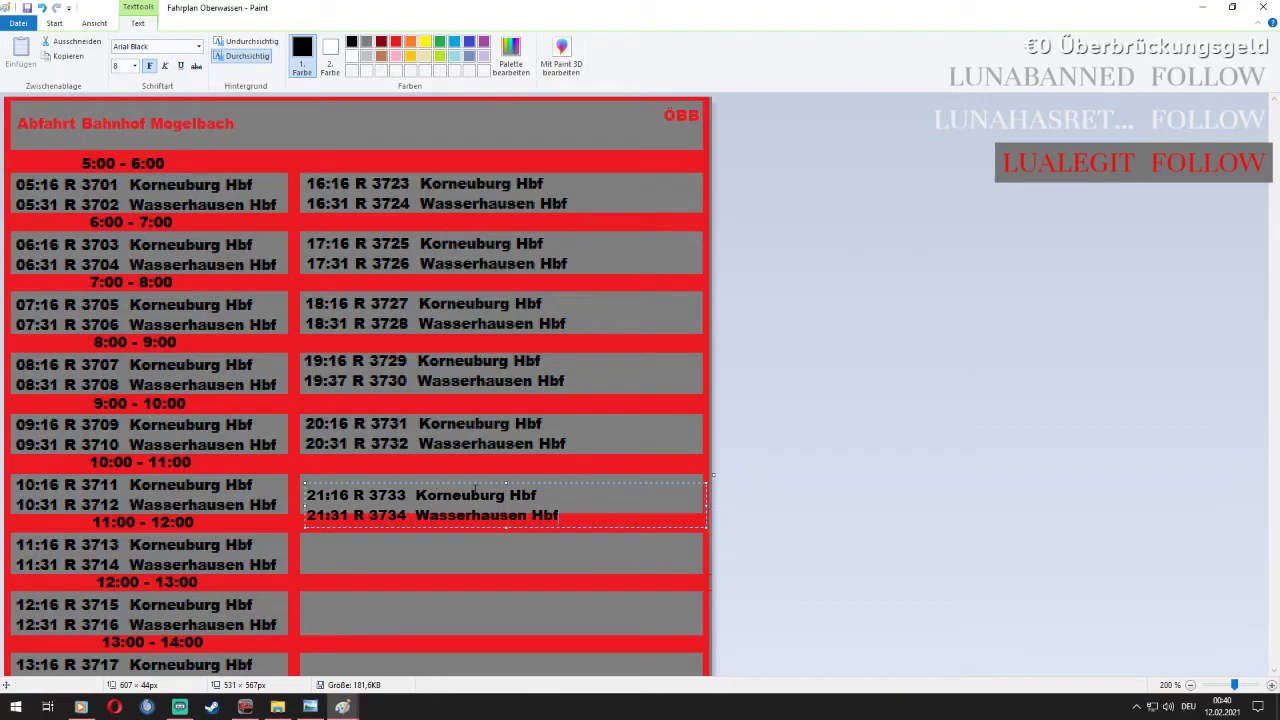
left_click_drag(460, 481, 459, 470)
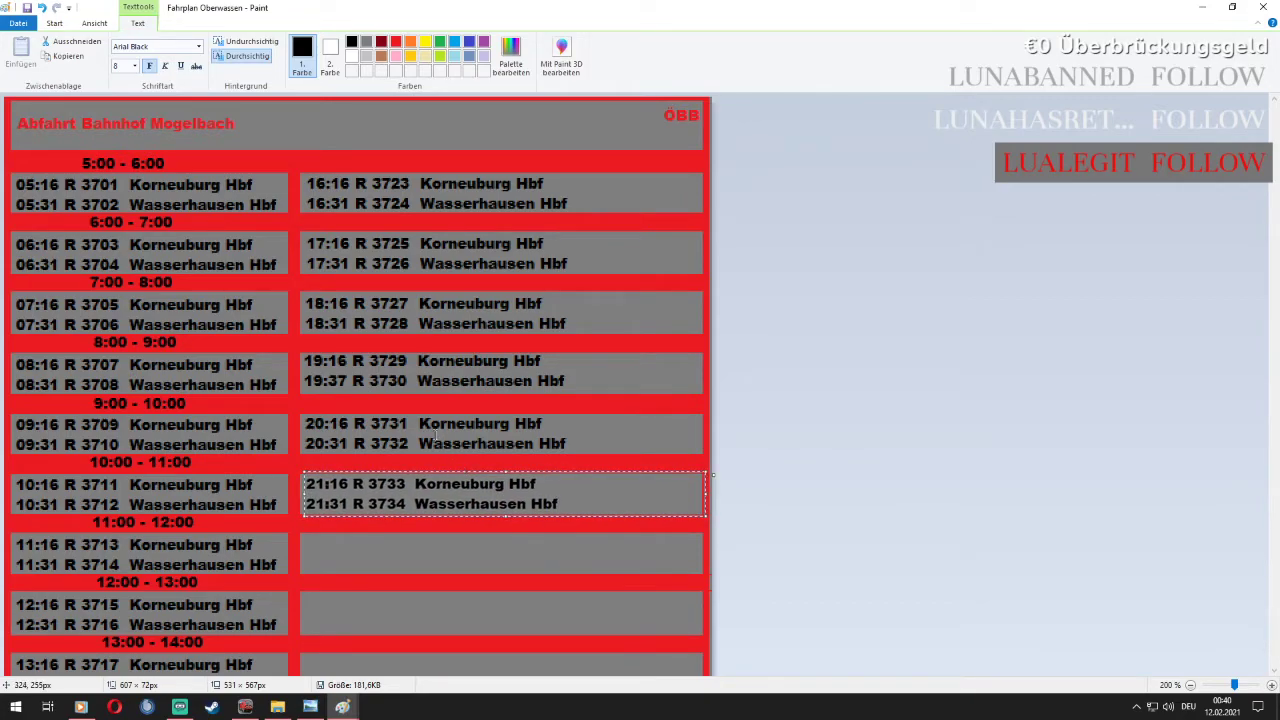
left_click(436, 433)
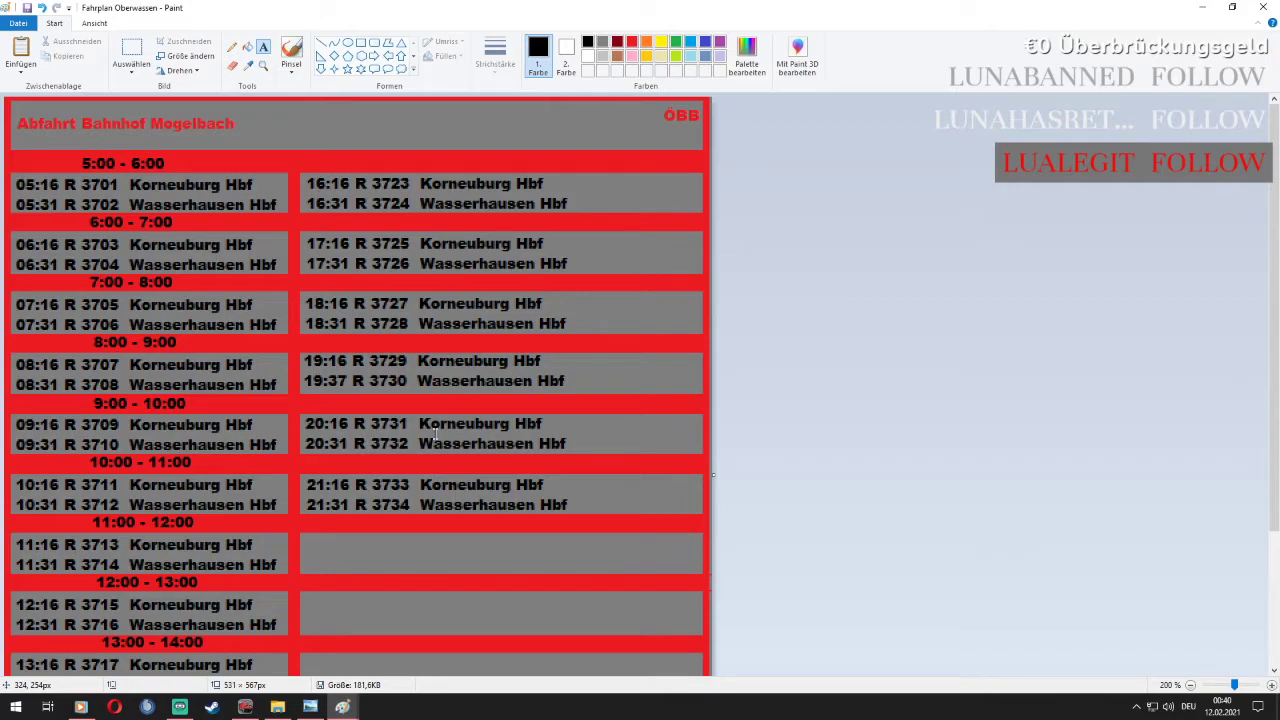
Switch to EEP, examine the last evening entries in the vehicle's timetable settings, and close the dialog
scroll(436, 433, "down", 3)
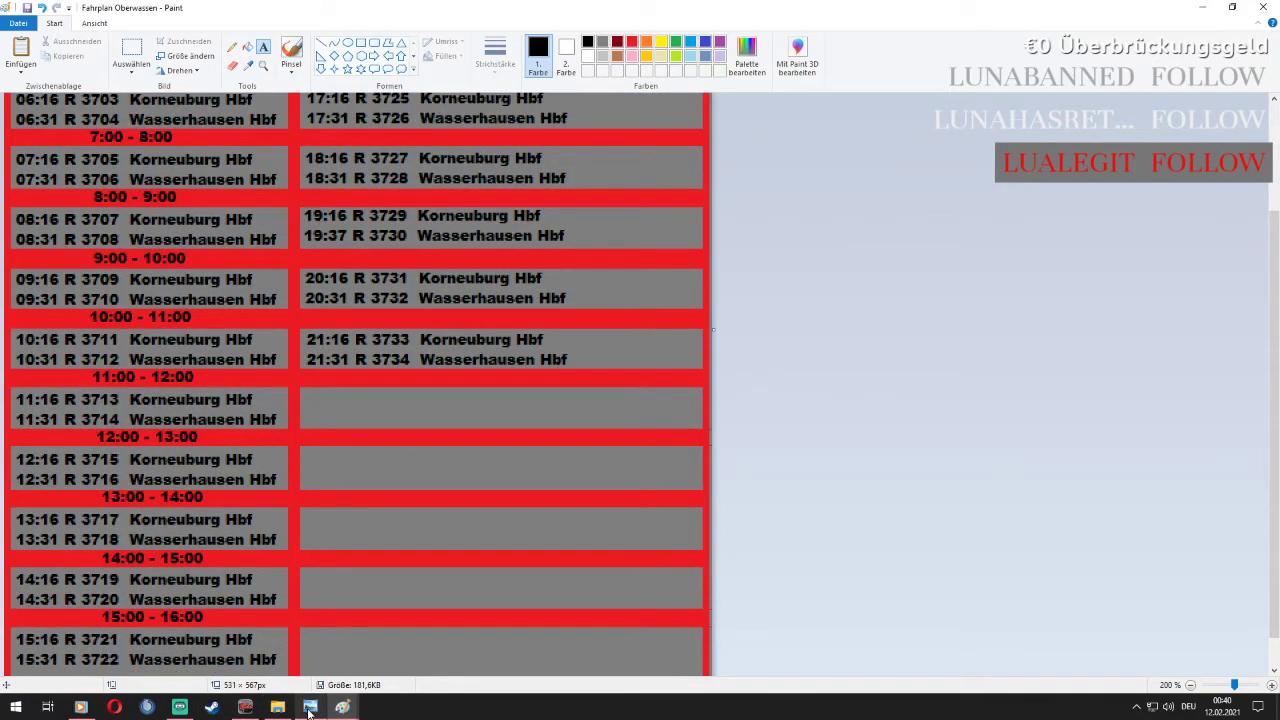
left_click(245, 708)
scroll(537, 375, "down", 10)
scroll(533, 378, "down", 1)
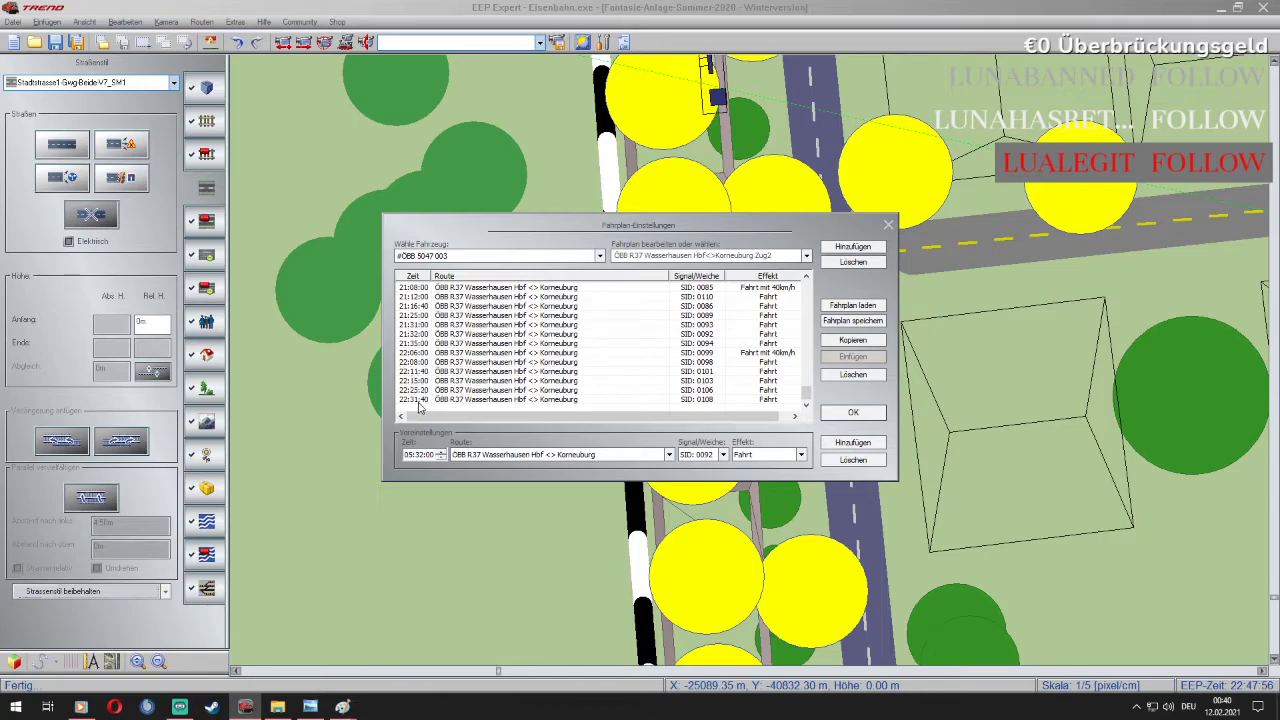
left_click(853, 413)
Switch back to Fahrplan Oberwassen in Paint and start a text box beside the 11:16 row with "22:16 R 3735 Korneuburg Hbf"
mouse_move(342, 707)
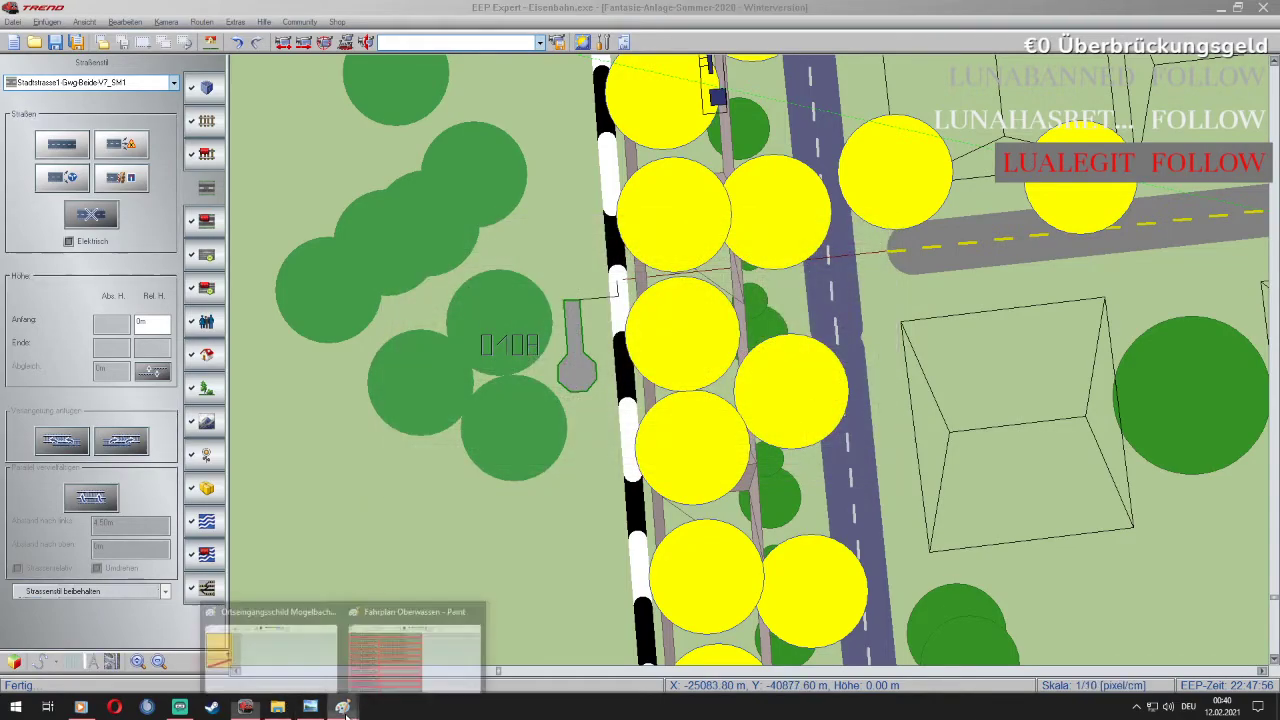
left_click(391, 647)
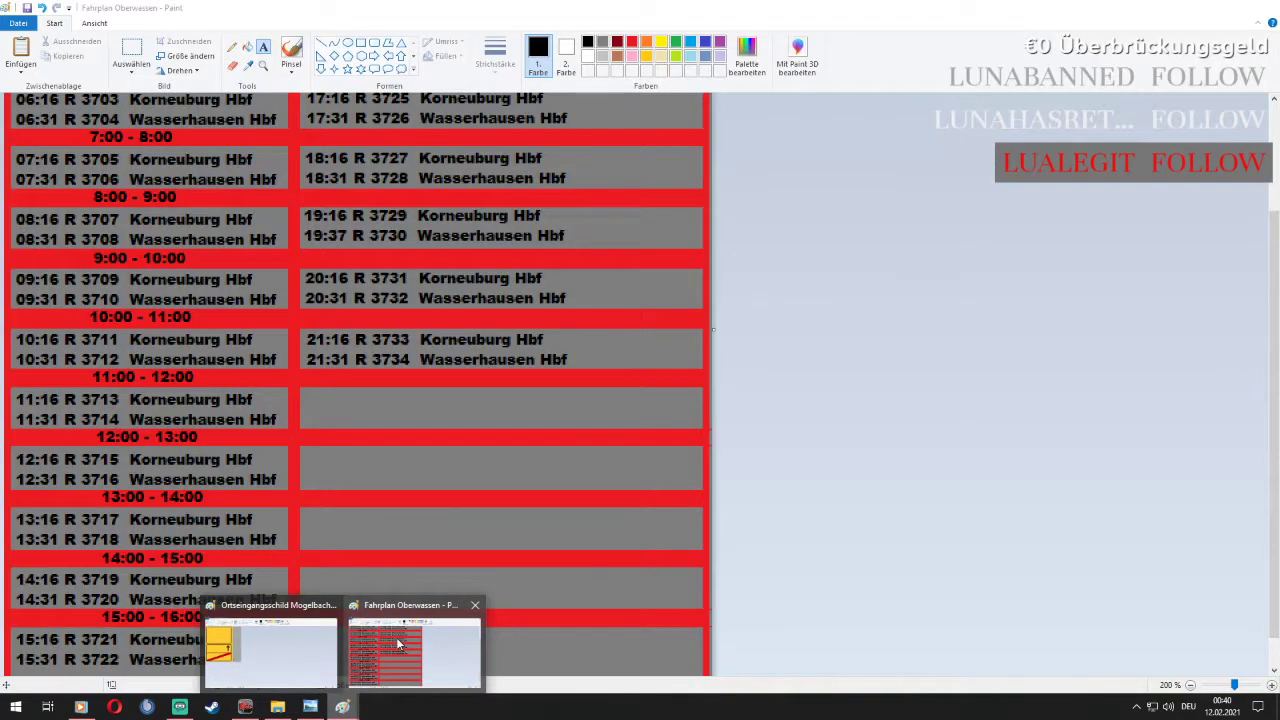
left_click(305, 402)
left_click_drag(460, 422, 676, 424)
type("22:1")
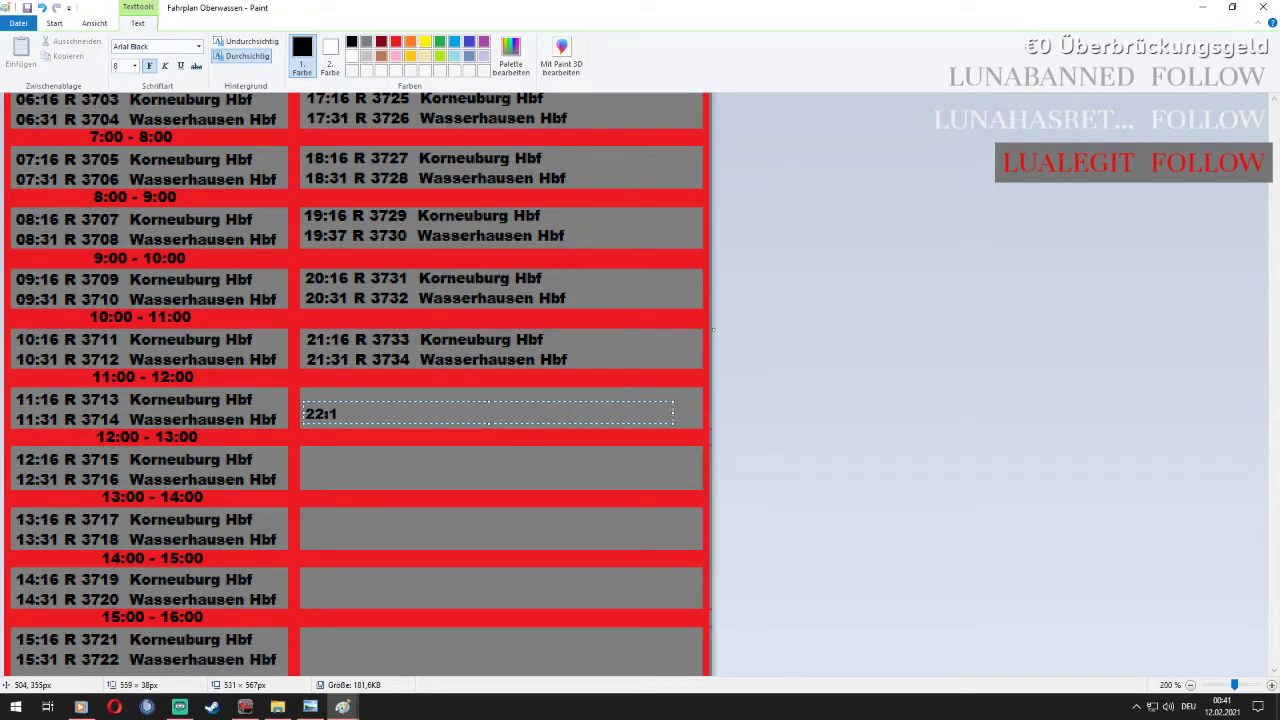
type("6 R 3735  Korneubu")
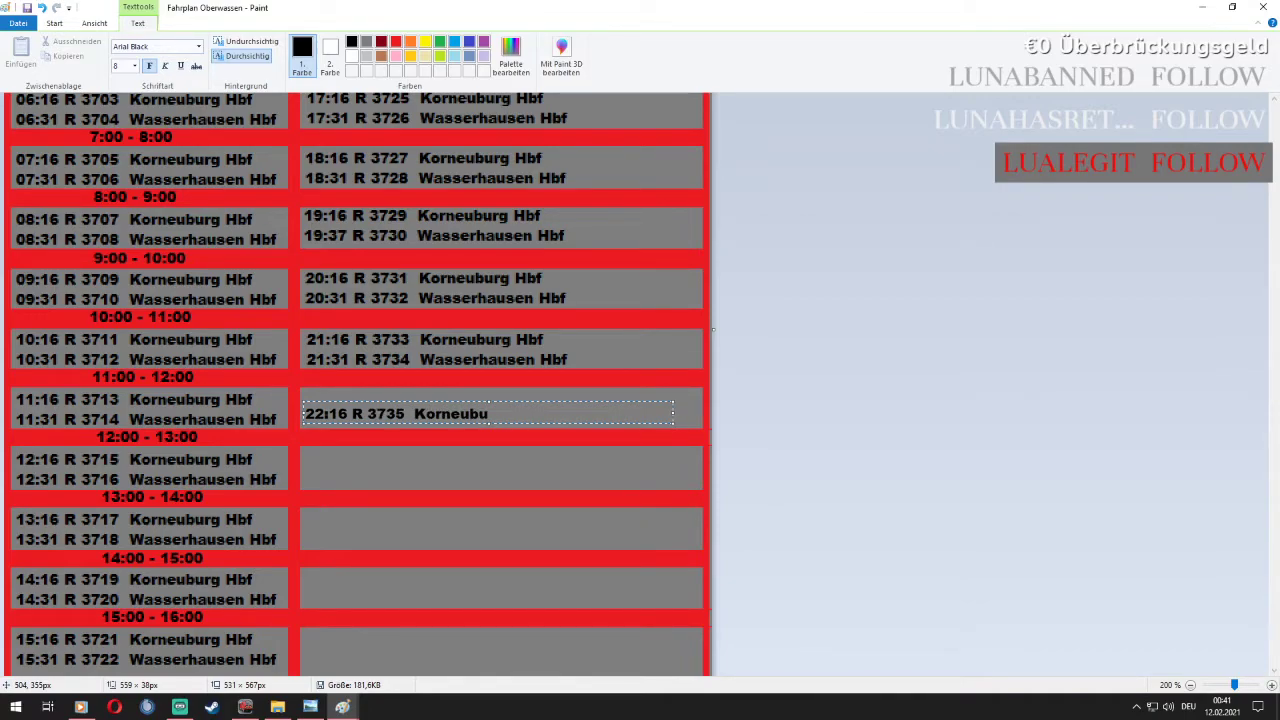
type("rg Hbf")
Add the line "22:31 R 3736 Wasserhausen Hbf" beneath the 22:16 departure and move both lines up to fit inside the grey cell
key("Return")
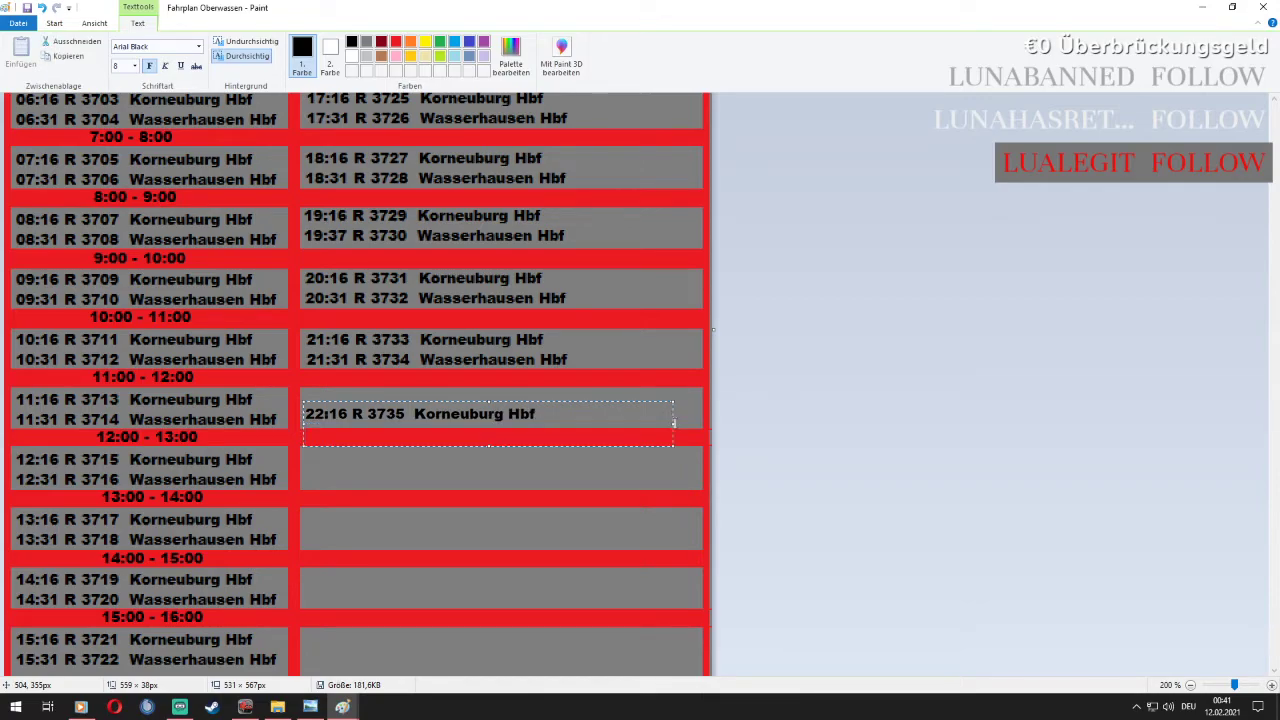
type("22:31 R 3736  Wasserhausen Hbf")
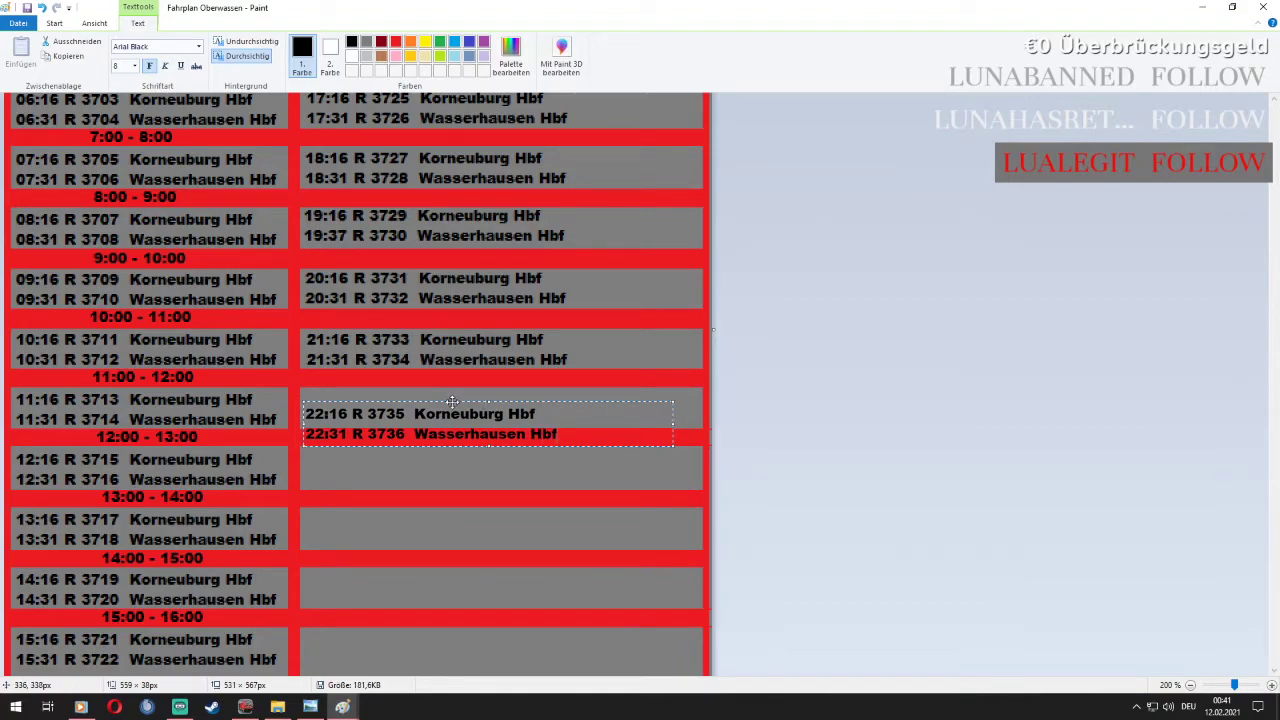
left_click_drag(451, 402, 451, 385)
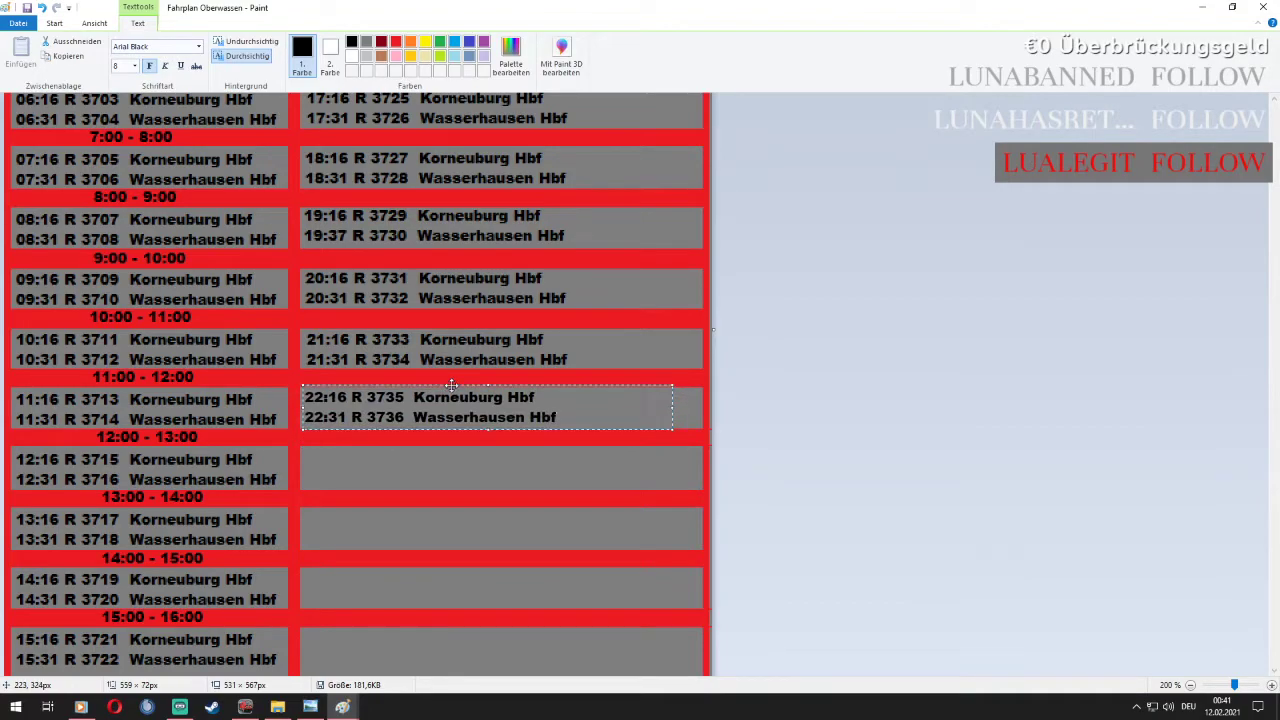
left_click(428, 337)
Select the empty grey cell beside the 12:16 row and stretch it down to the last cell, covering the red bands between the empty cells
scroll(505, 408, "down", 1)
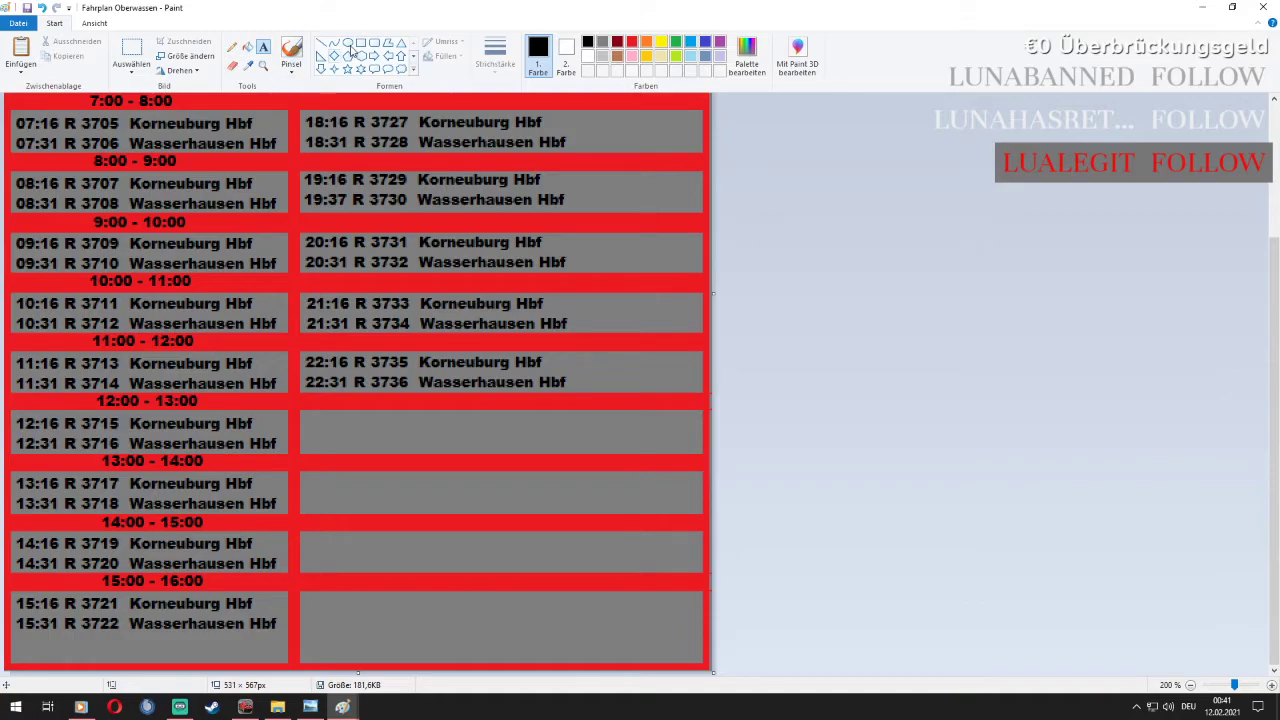
left_click(131, 52)
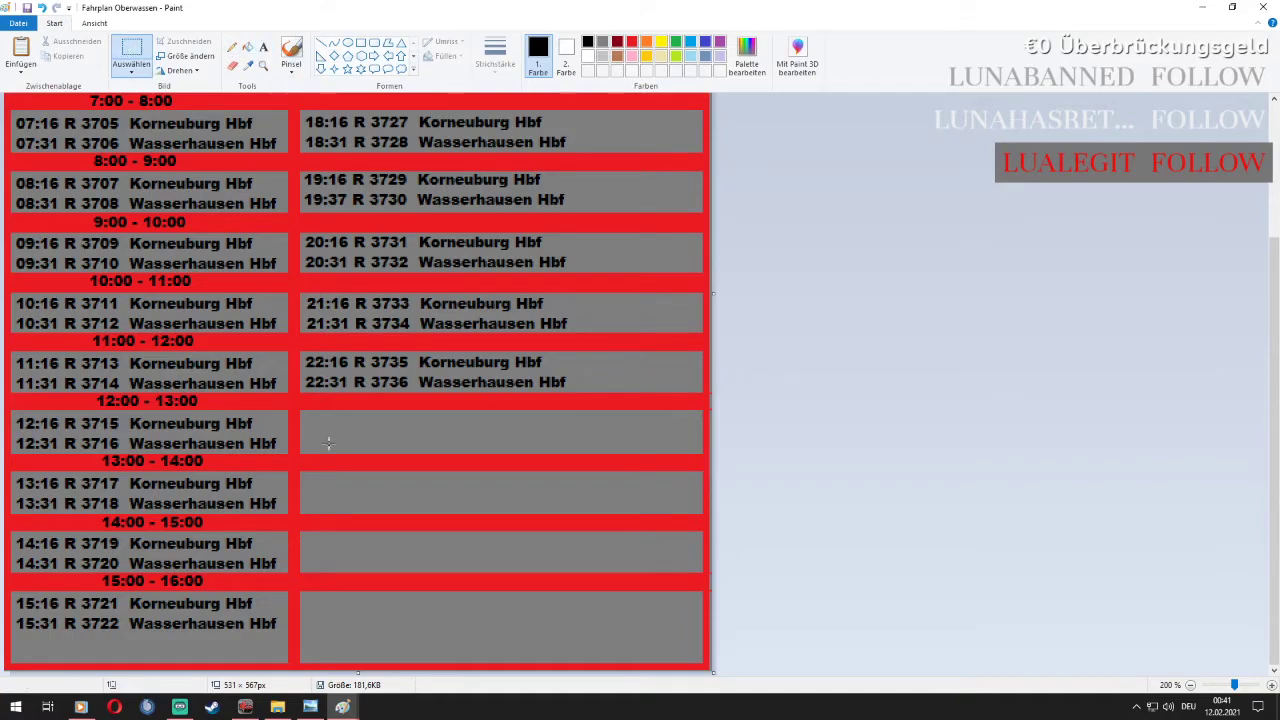
left_click_drag(301, 412, 701, 452)
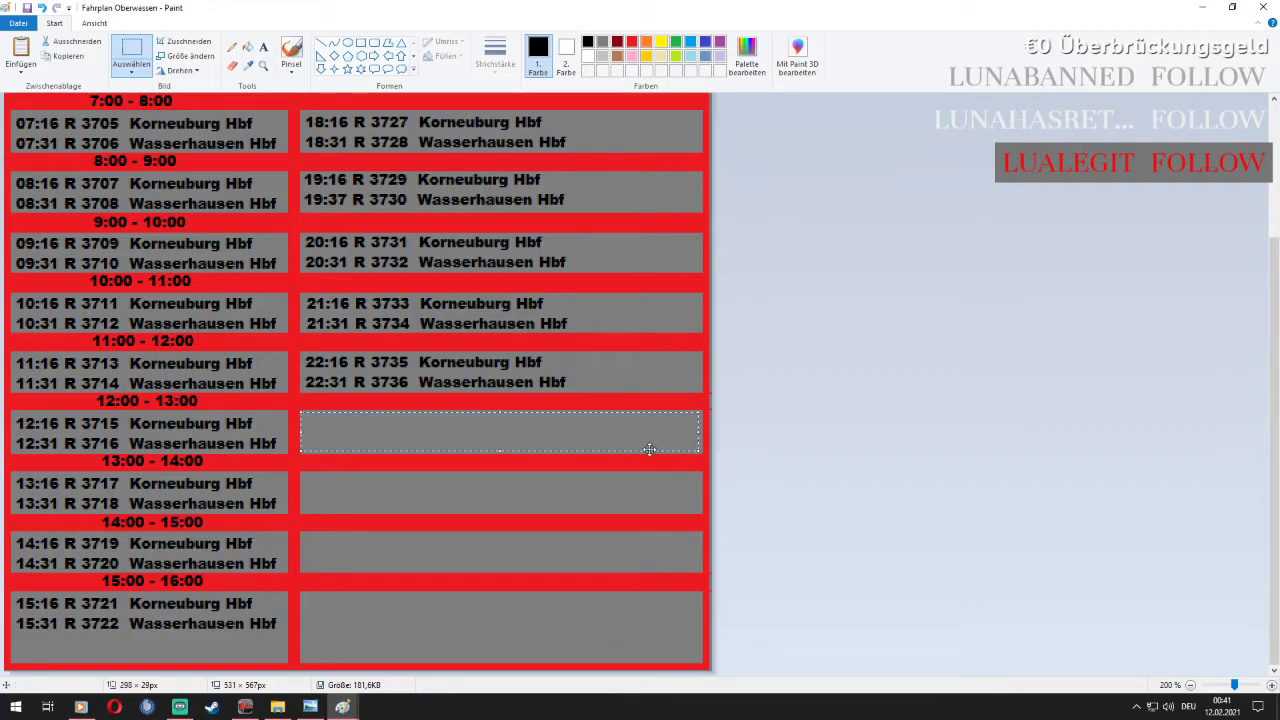
left_click_drag(504, 450, 502, 608)
left_click(491, 652)
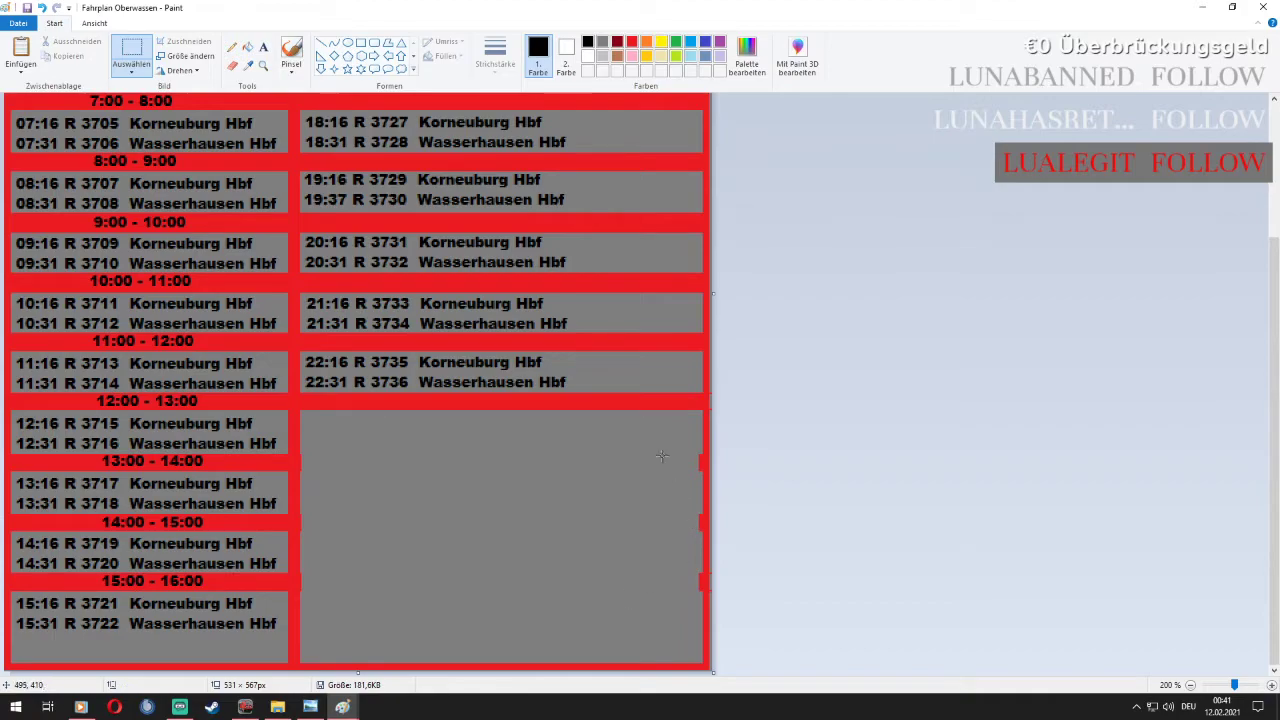
Stretch strips of grey to both side edges of the merged empty cell to cover the leftover red notches
left_click_drag(679, 620, 645, 422)
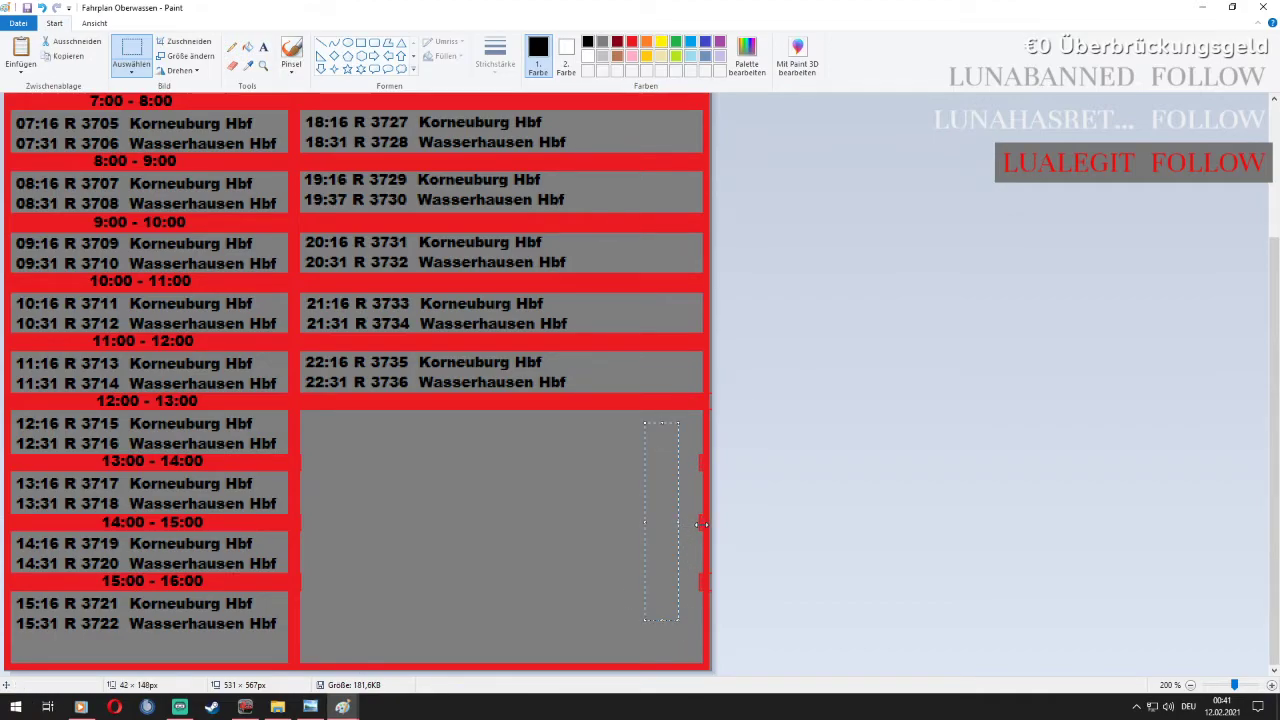
left_click_drag(701, 525, 700, 526)
left_click(512, 509)
left_click_drag(354, 437, 329, 618)
left_click_drag(329, 522, 300, 525)
left_click(504, 493)
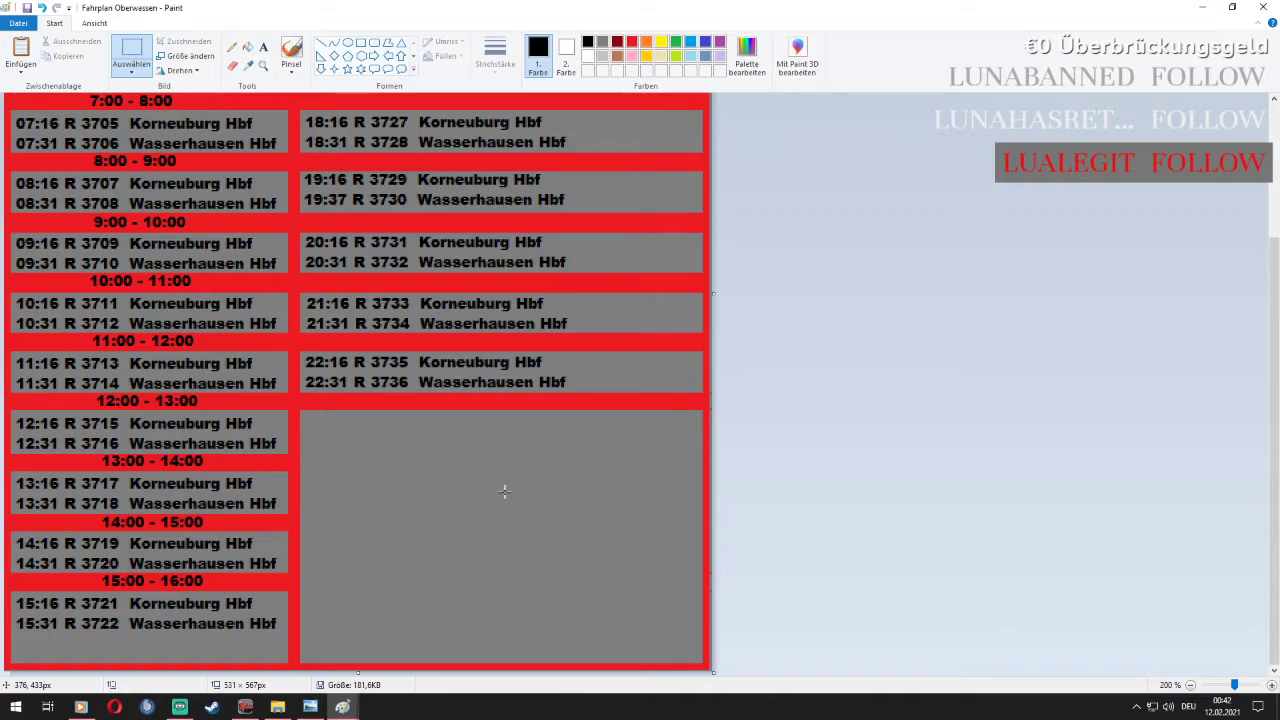
Add the validity period "14.12.2020 - 13.12.2021" in red to the header, beside the title "Abfahrt Bahnhof Mogelbach"
scroll(504, 491, "up", 3)
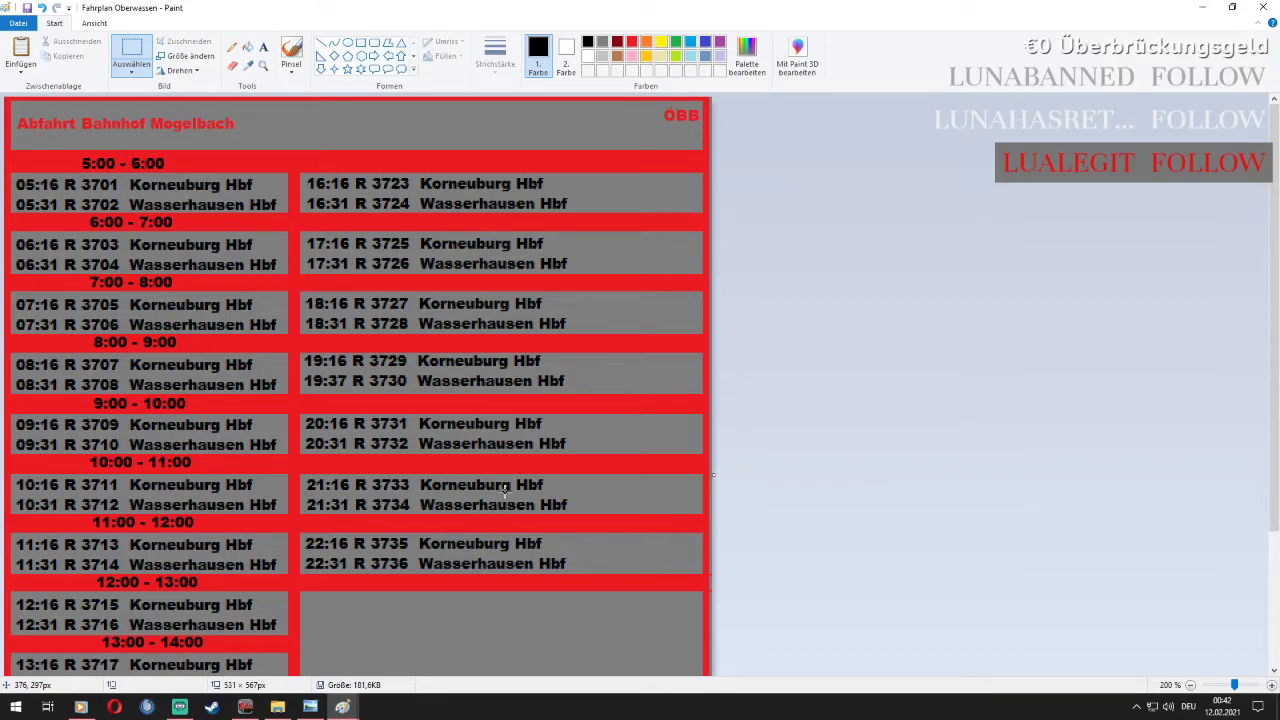
left_click(634, 42)
left_click(263, 47)
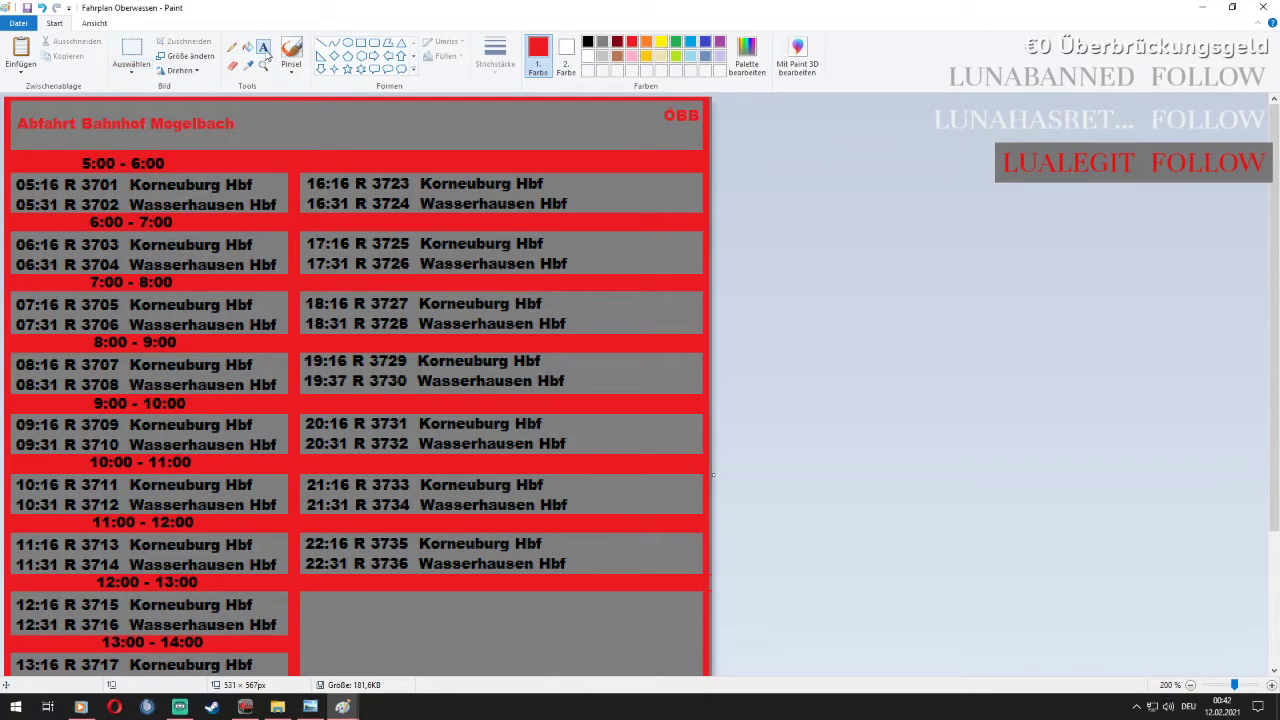
left_click(260, 123)
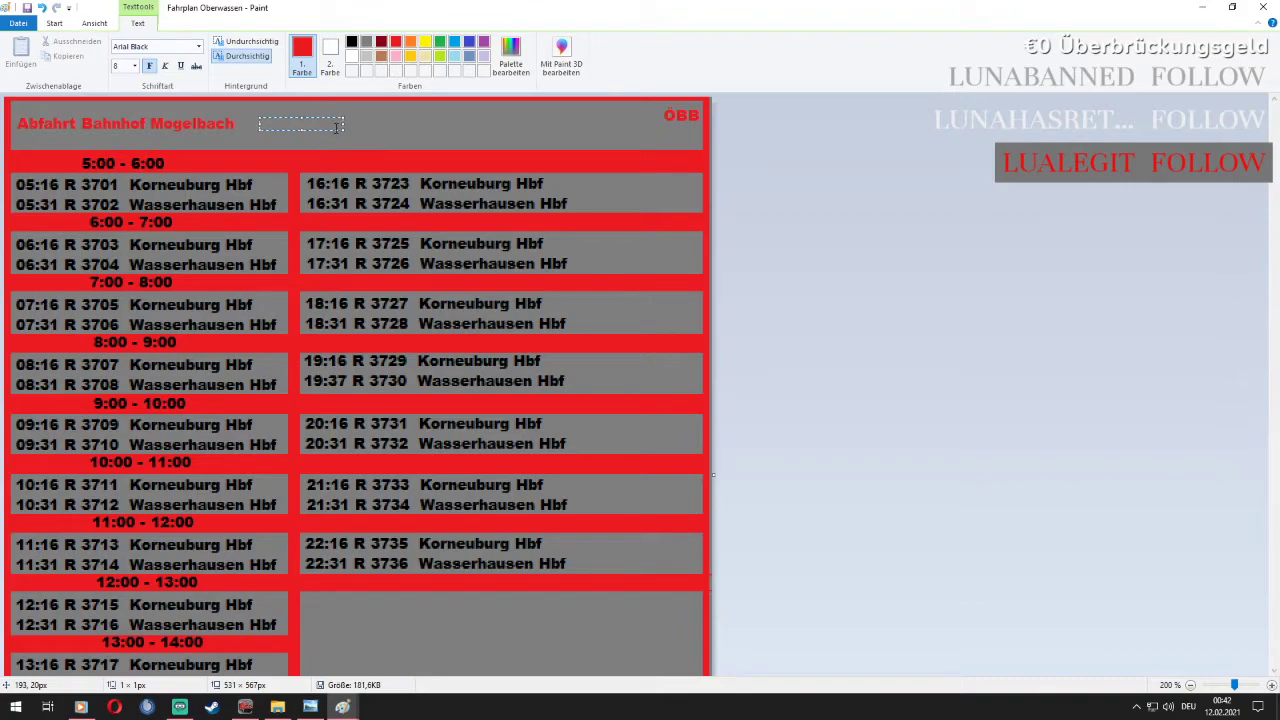
left_click_drag(343, 124, 516, 120)
type("14")
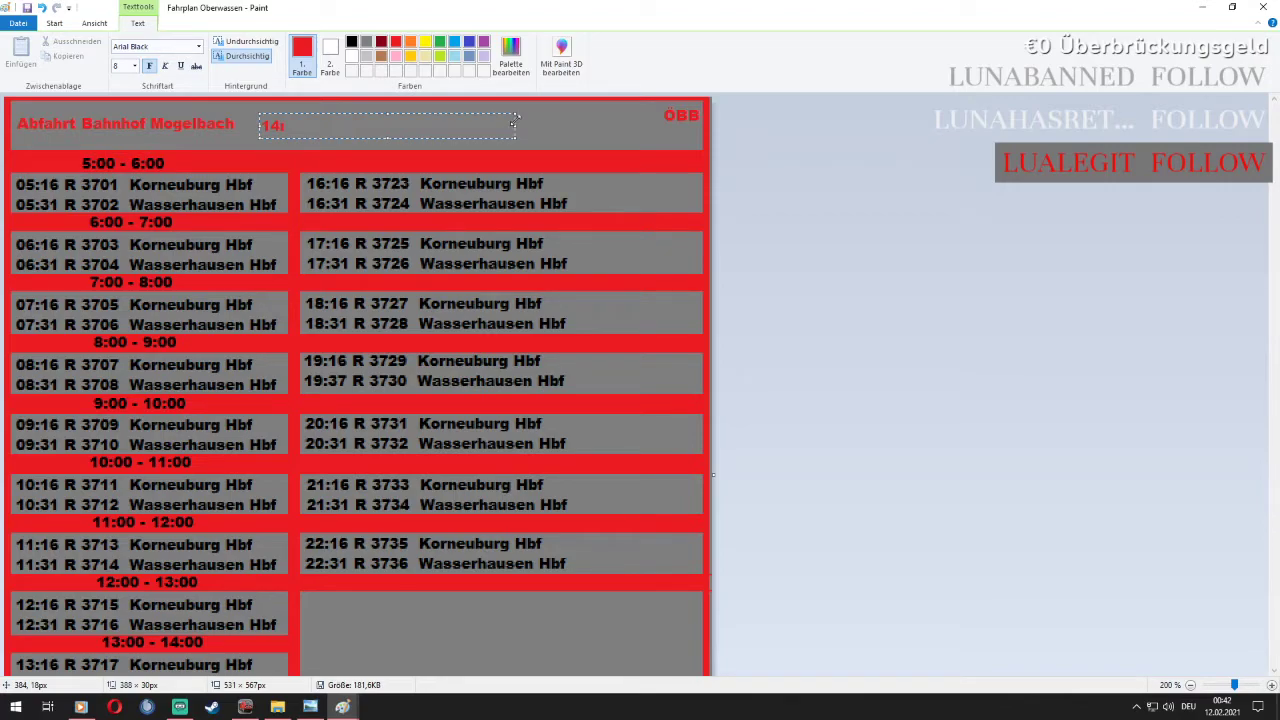
type(".12.2020 - 13.12.2021")
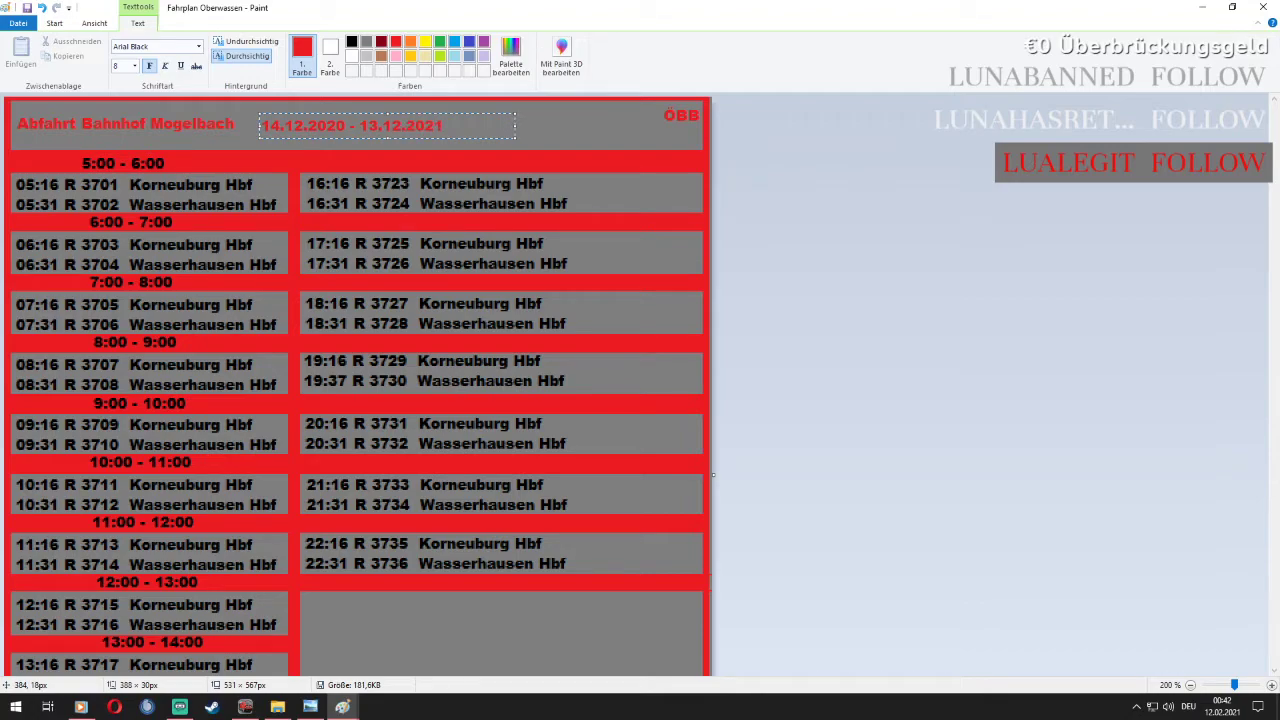
left_click_drag(321, 115, 315, 111)
left_click(608, 124)
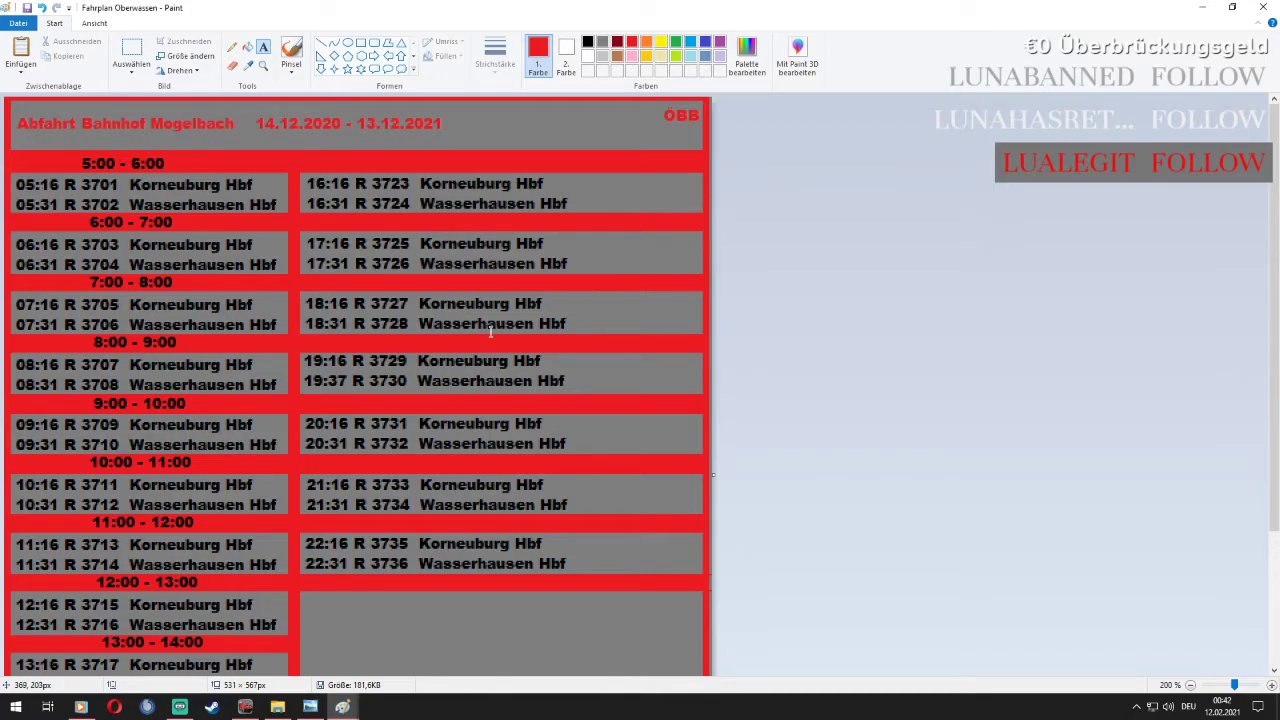
Cover the right ends of the second-column grey cells from the 16:16 to the 22:16 row with red, leaving them just wider than their text
left_click(136, 57)
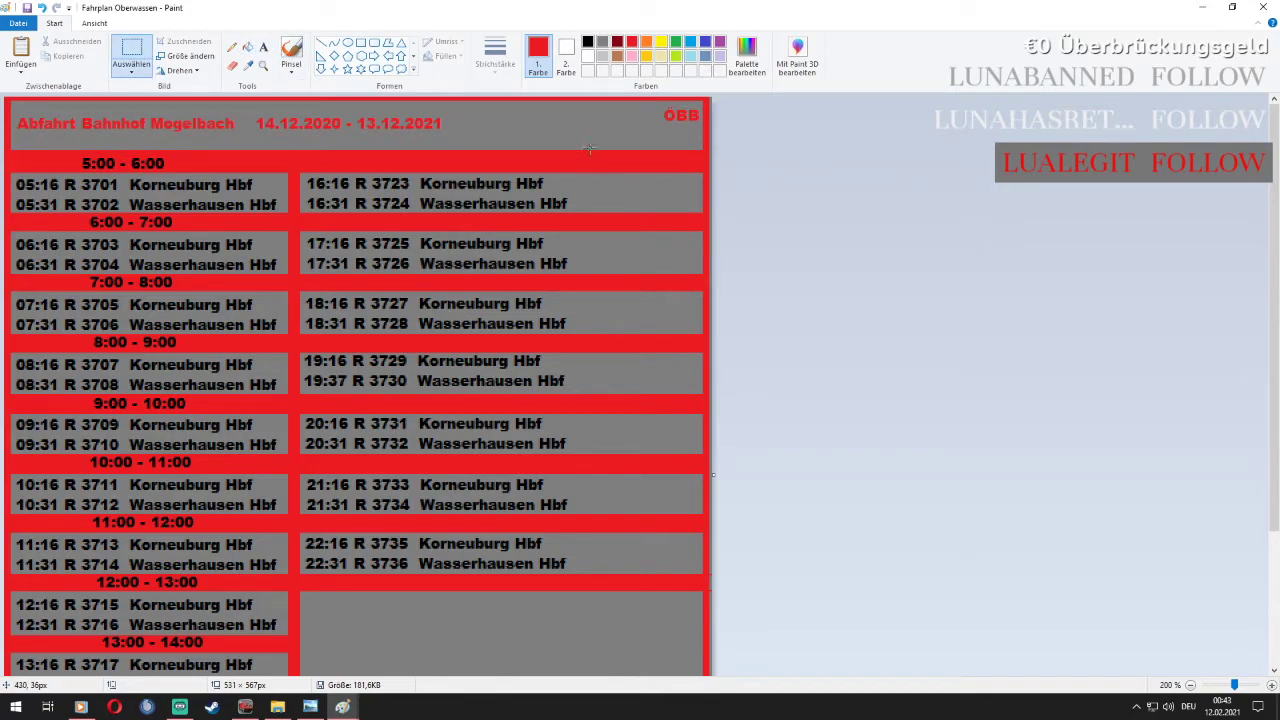
left_click_drag(586, 155, 649, 578)
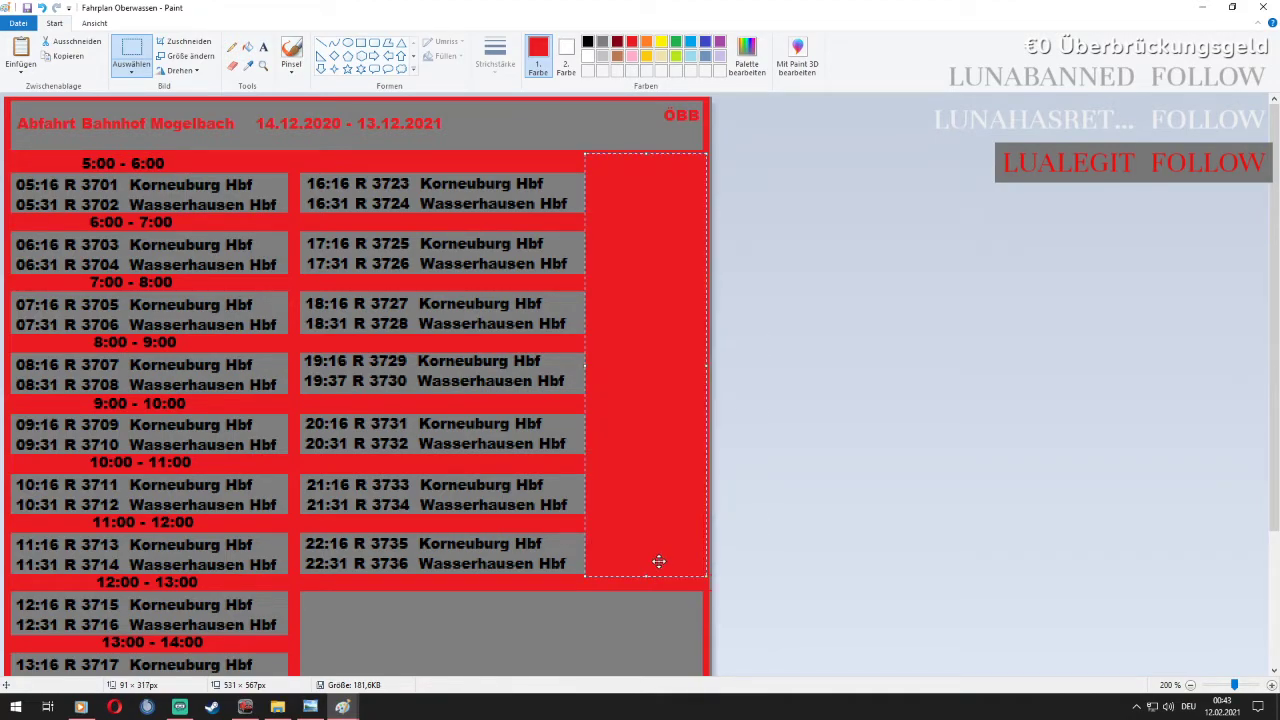
left_click(541, 587)
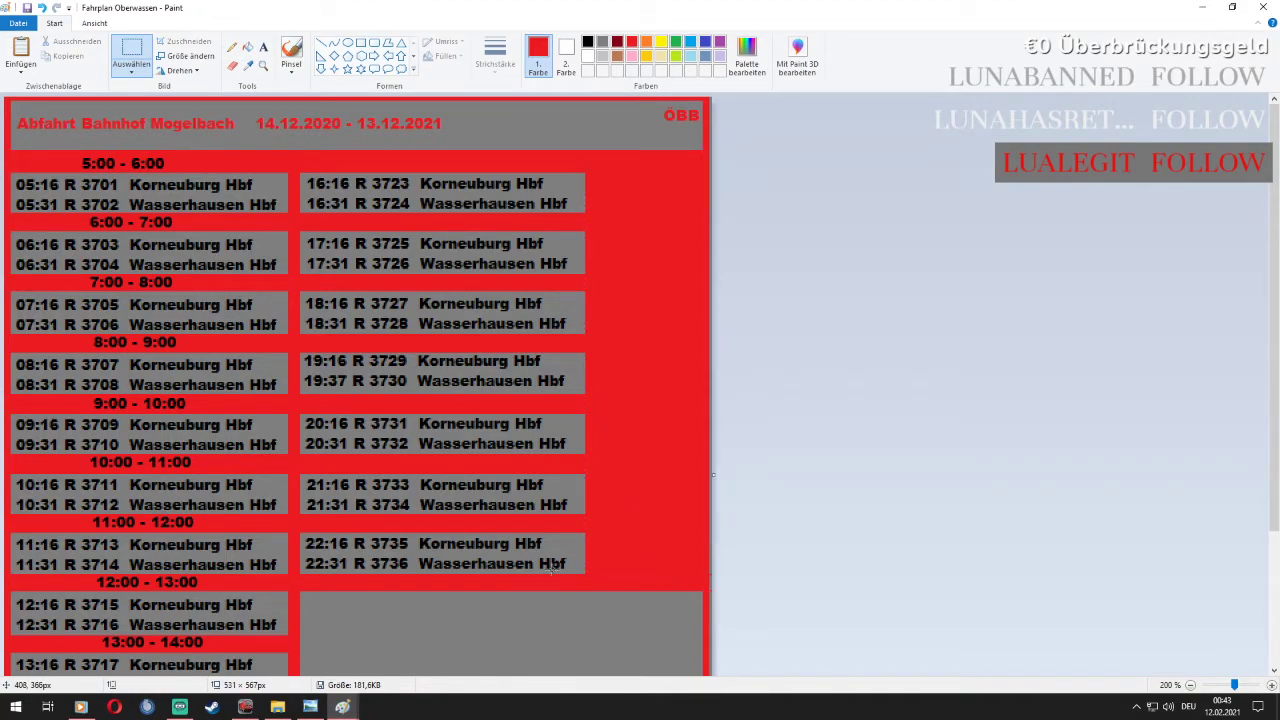
Add the black heading "16:00 - 17:00" on one line, centred in the red band above the 16:16 departure
left_click(588, 42)
left_click(263, 47)
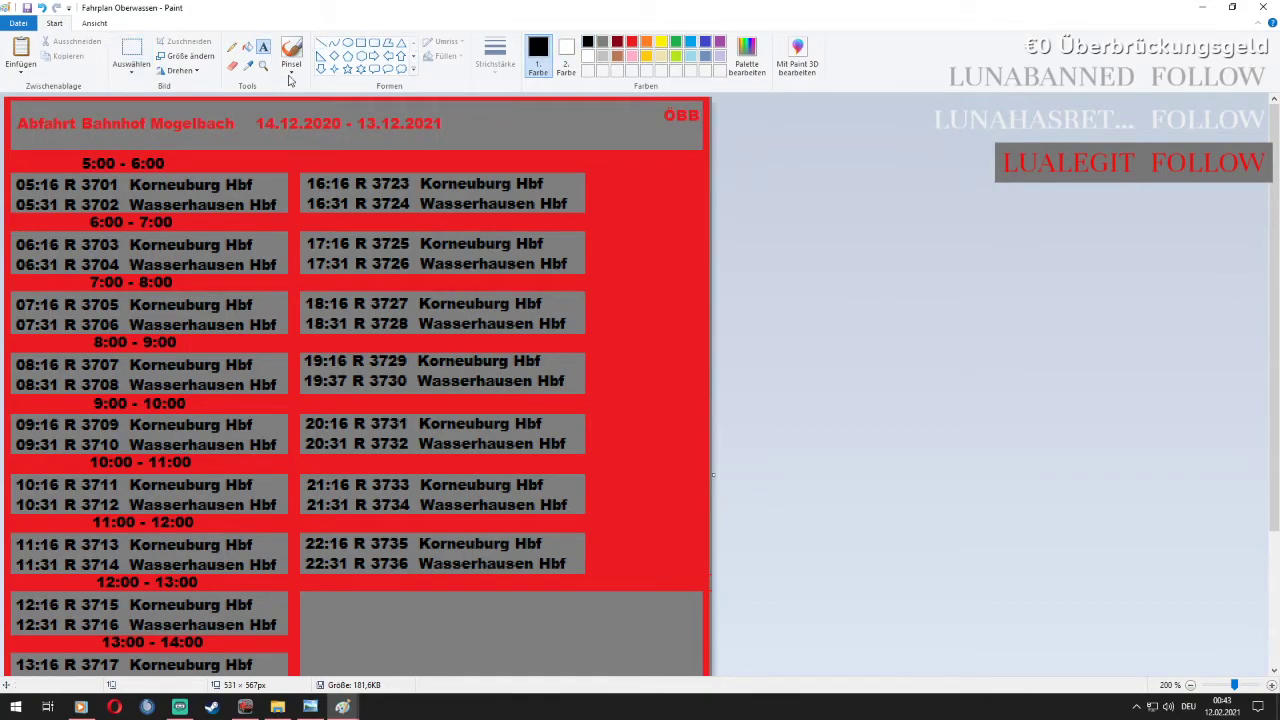
left_click(337, 156)
type("16:00 - 17:00")
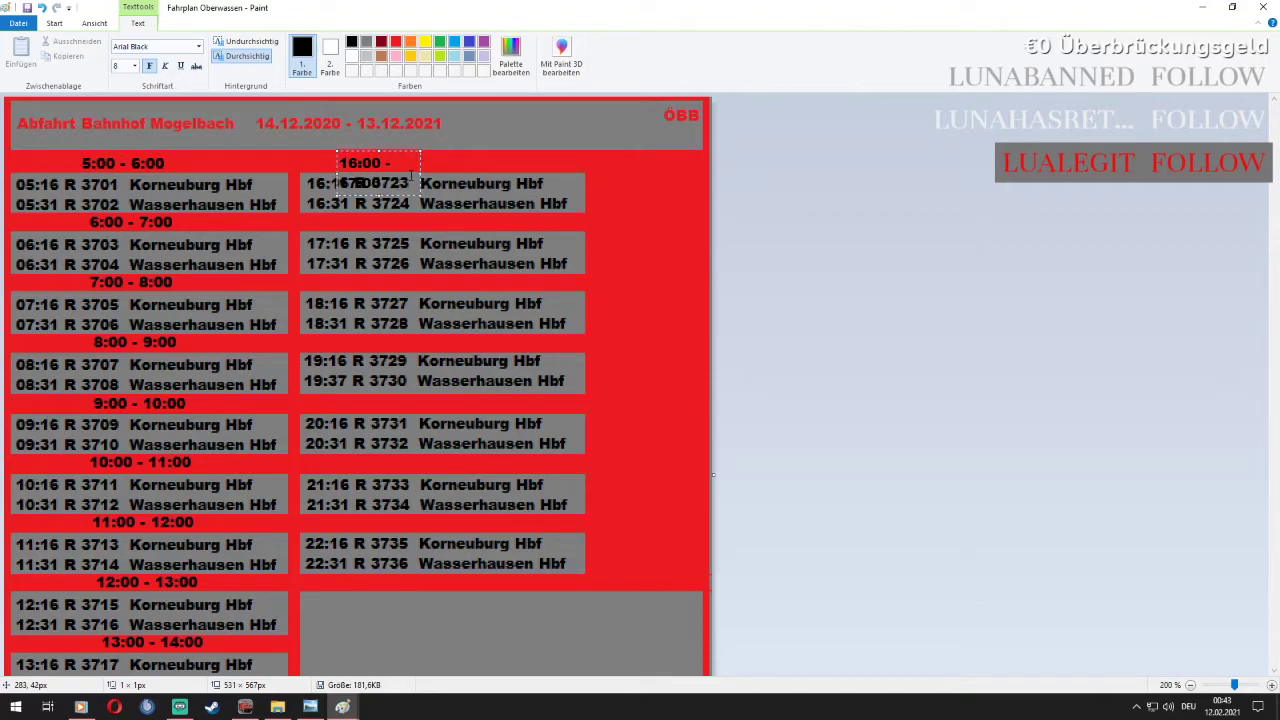
left_click_drag(420, 172, 595, 172)
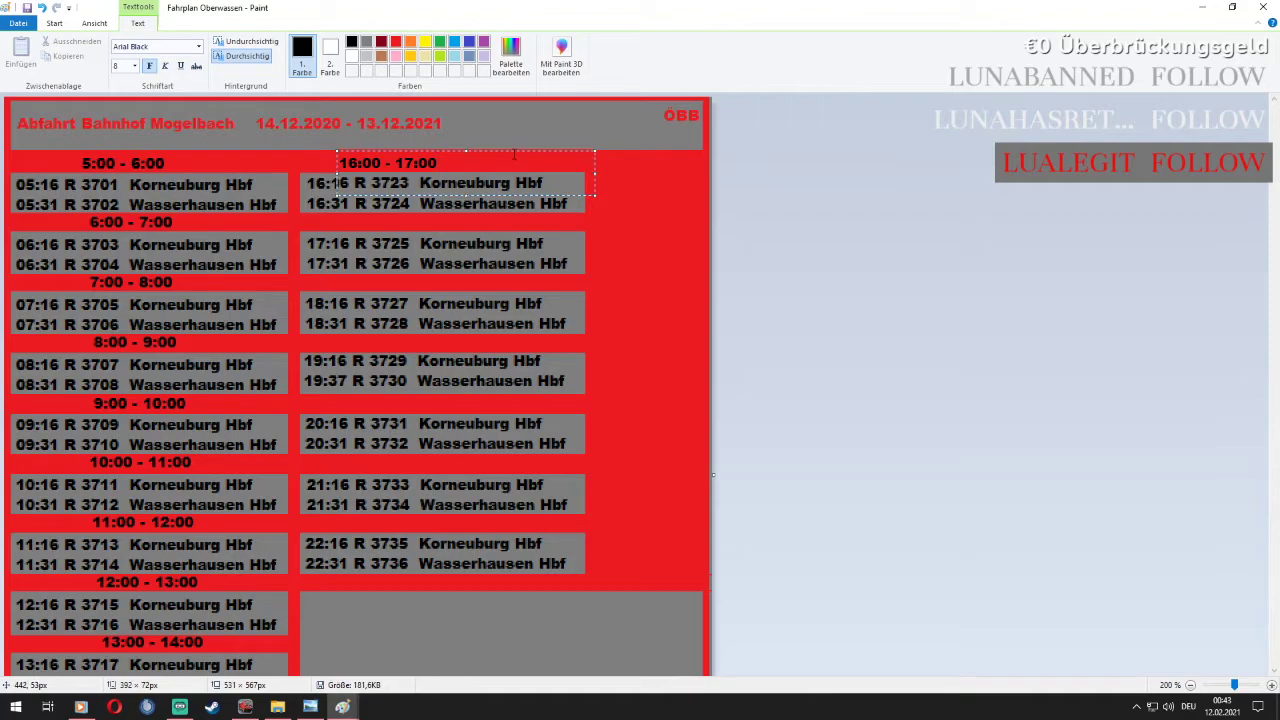
left_click_drag(514, 152, 558, 148)
left_click(502, 240)
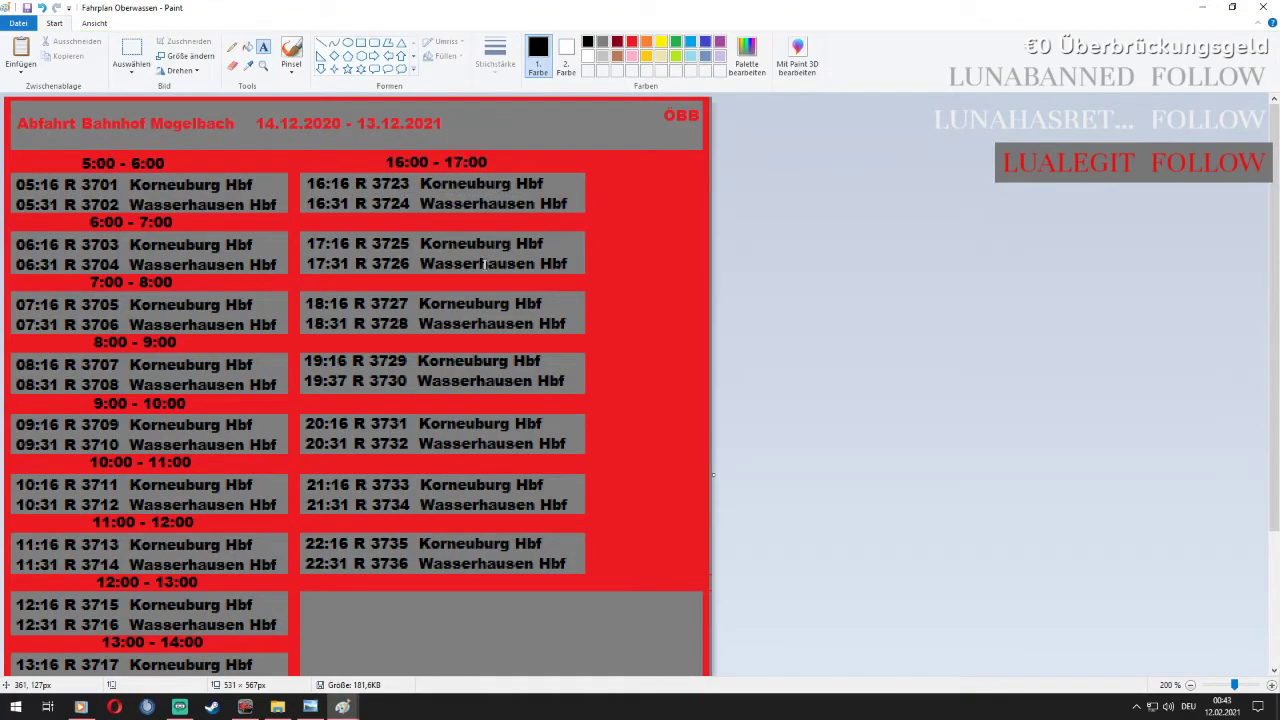
Add the heading "17:00 - 18:00" on one line in the red band above the 17:16 departure
left_click(384, 222)
type("17:00 - 18")
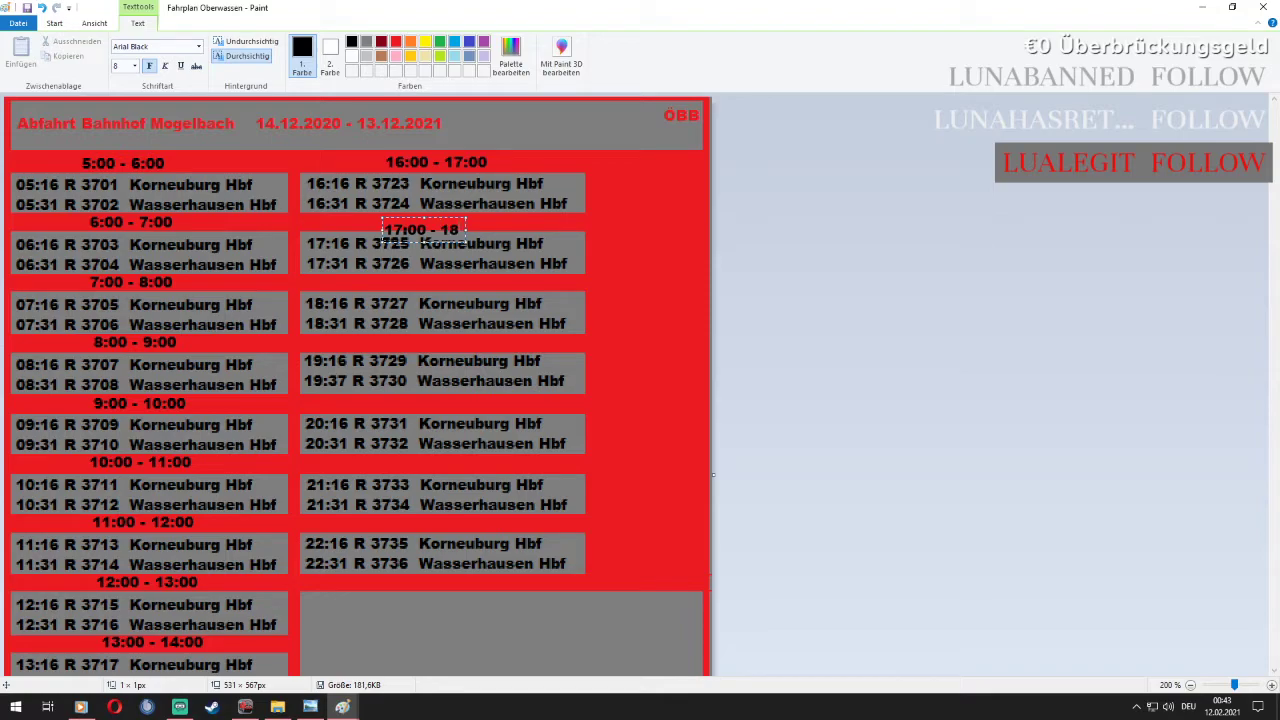
type(":00")
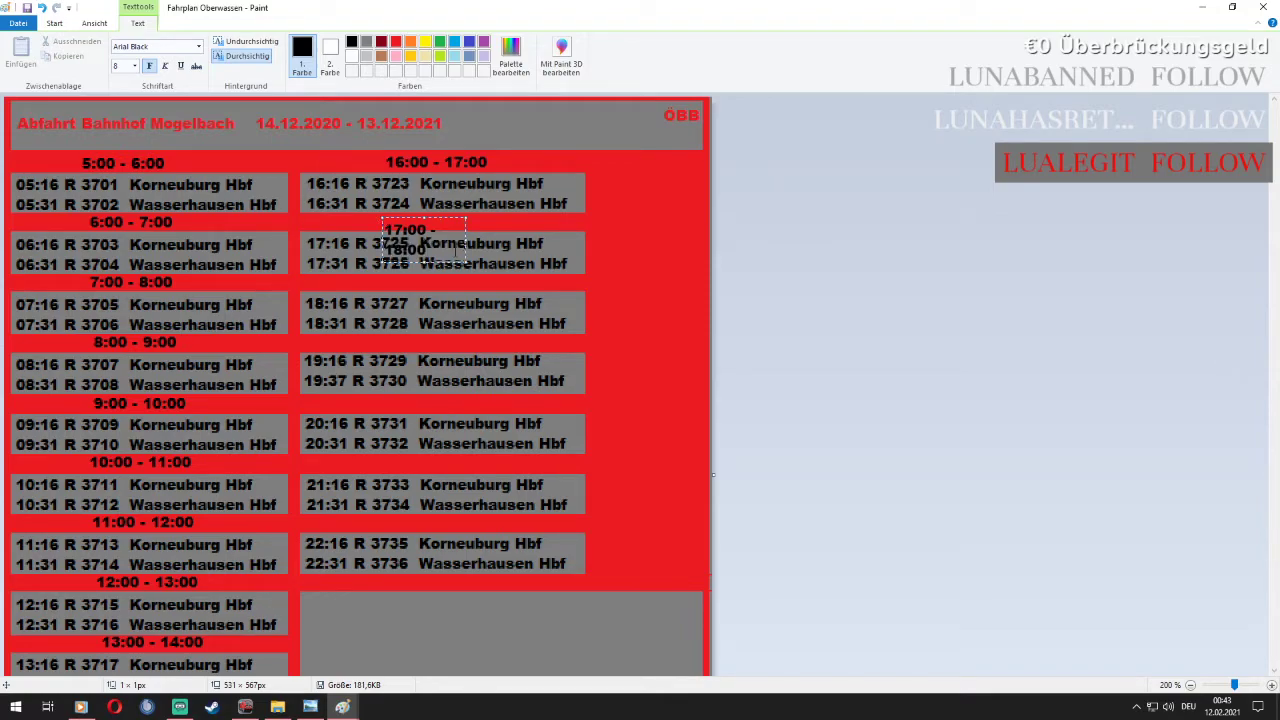
left_click_drag(466, 244, 622, 244)
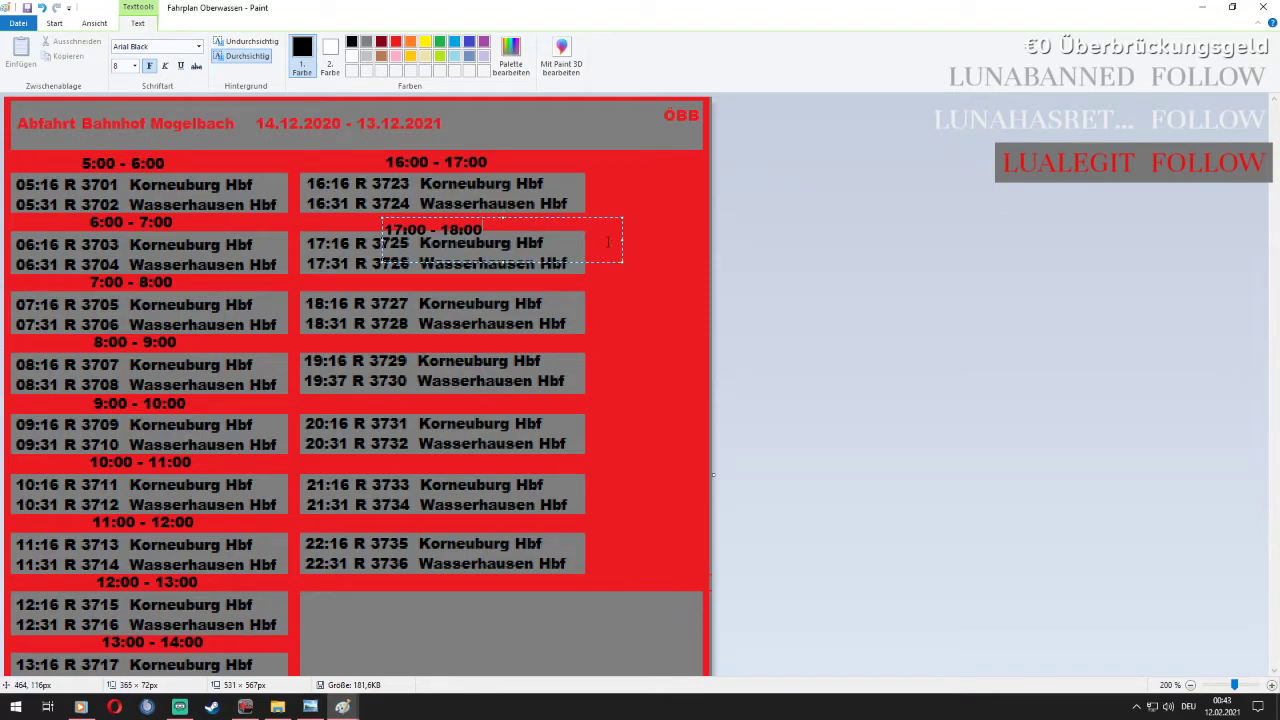
left_click_drag(539, 218, 543, 209)
left_click(634, 346)
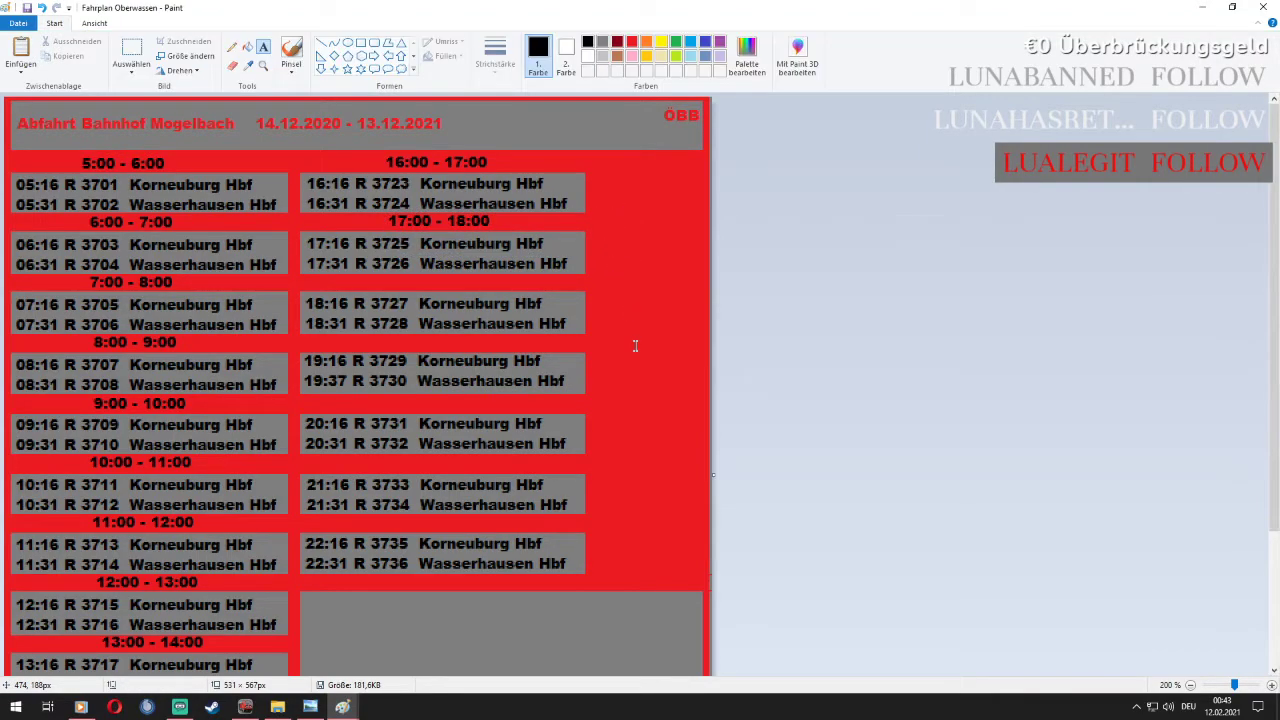
Add the heading "18:00 - 19:00" on one line in the red band above the 18:16 departure
left_click(385, 283)
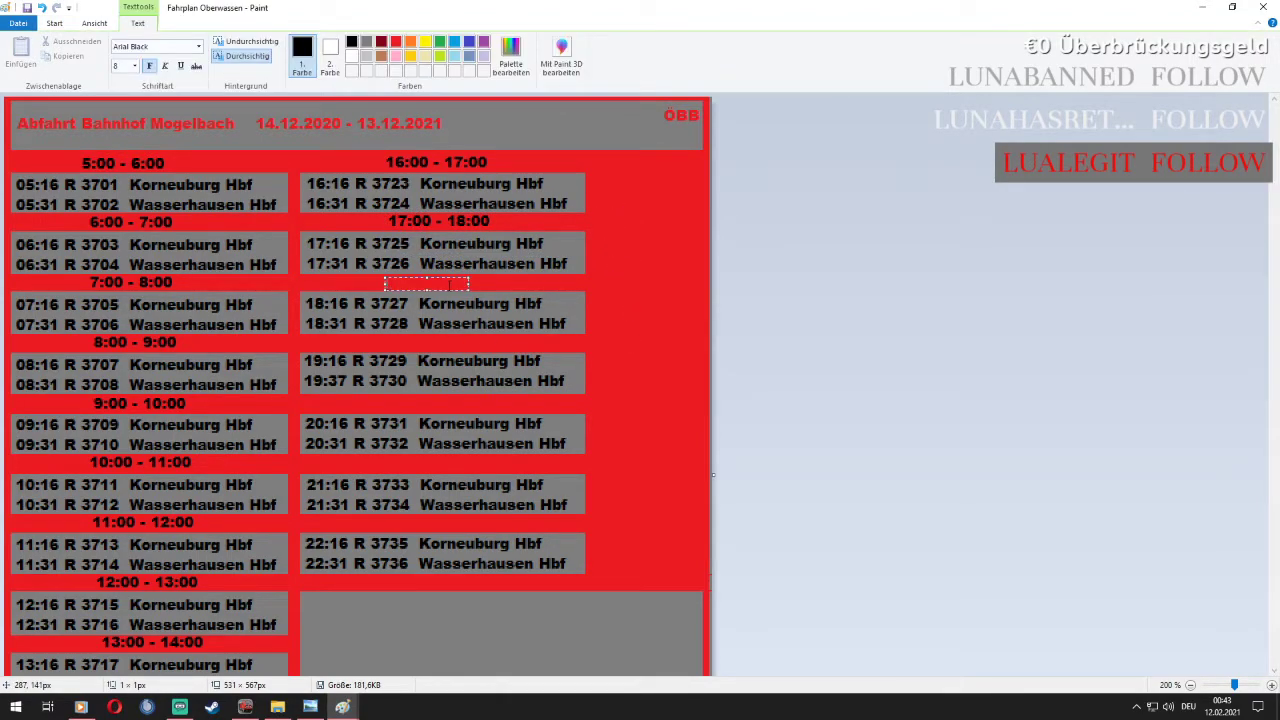
type("18.00 - 1")
type("9:00")
left_click_drag(468, 300, 650, 300)
left_click_drag(567, 276, 571, 270)
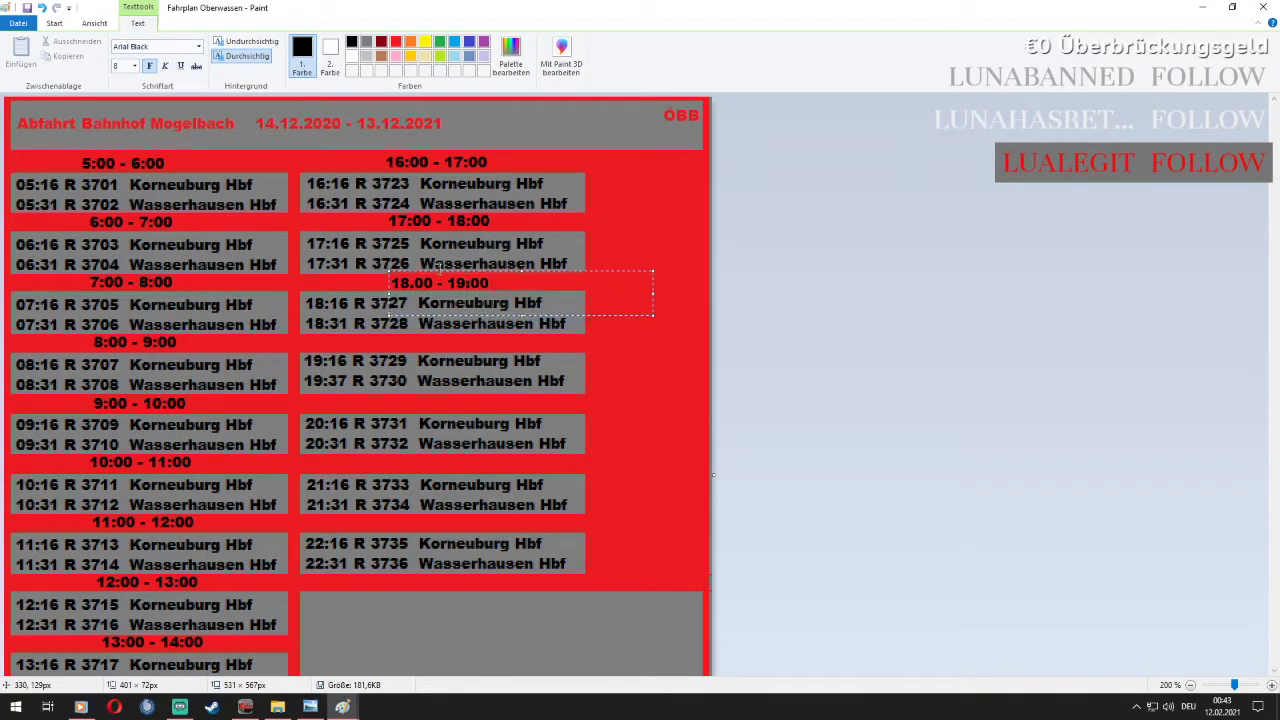
left_click(417, 283)
key("BackSpace")
type(":")
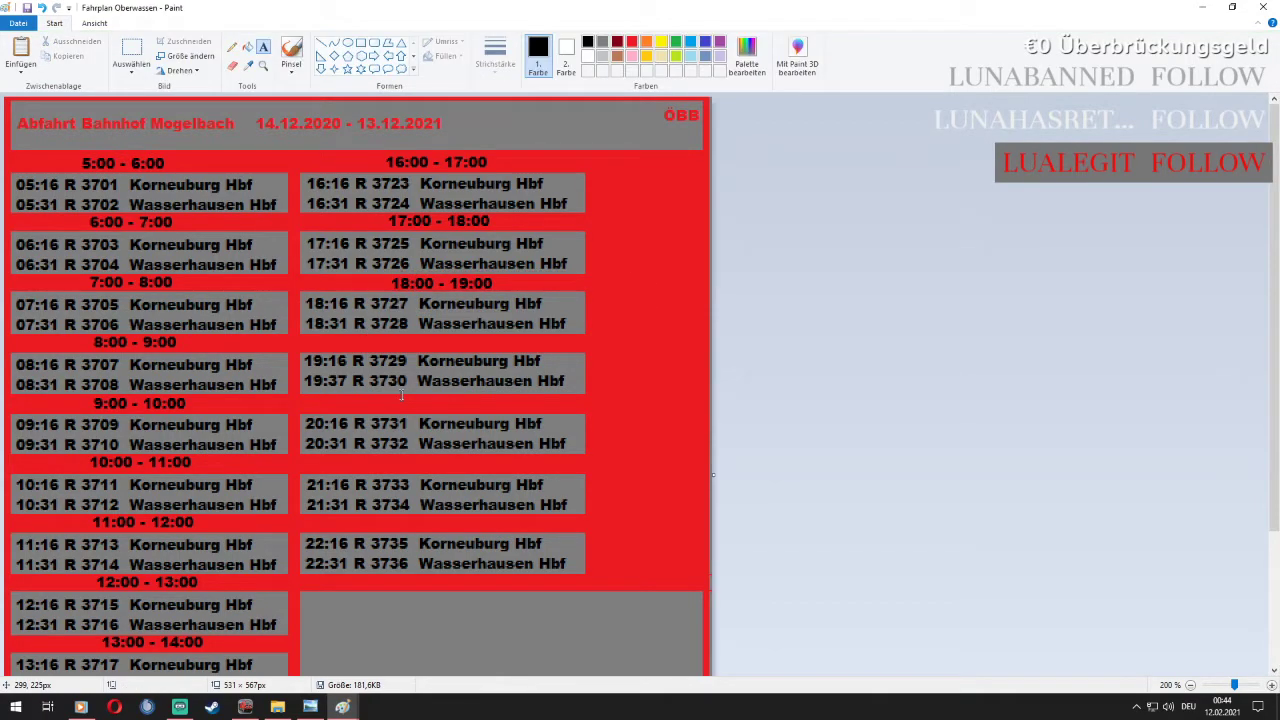
Add the heading "19:00 - 20:00" on one line in the red band above the 19:16 departure
left_click(395, 343)
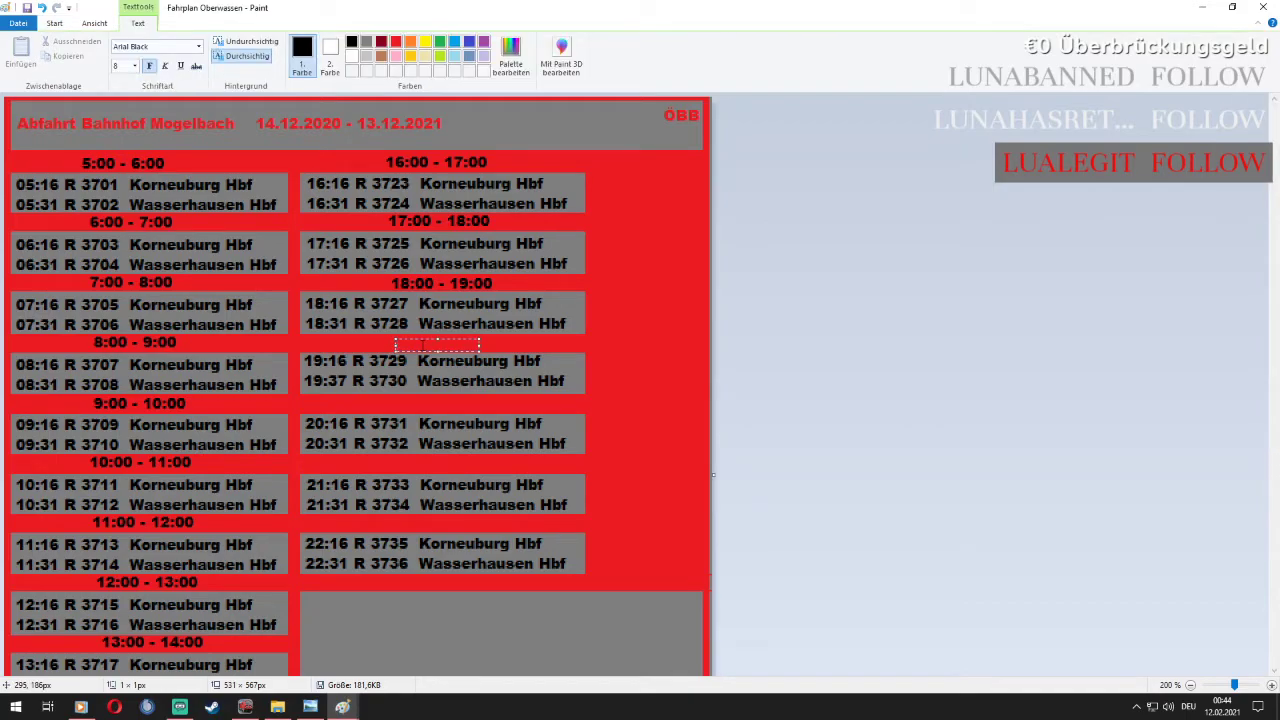
type("19:00")
key("BackSpace")
key("BackSpace")
key("BackSpace")
type(":00 - 200")
key("BackSpace")
key("BackSpace")
key("BackSpace")
type("20:00")
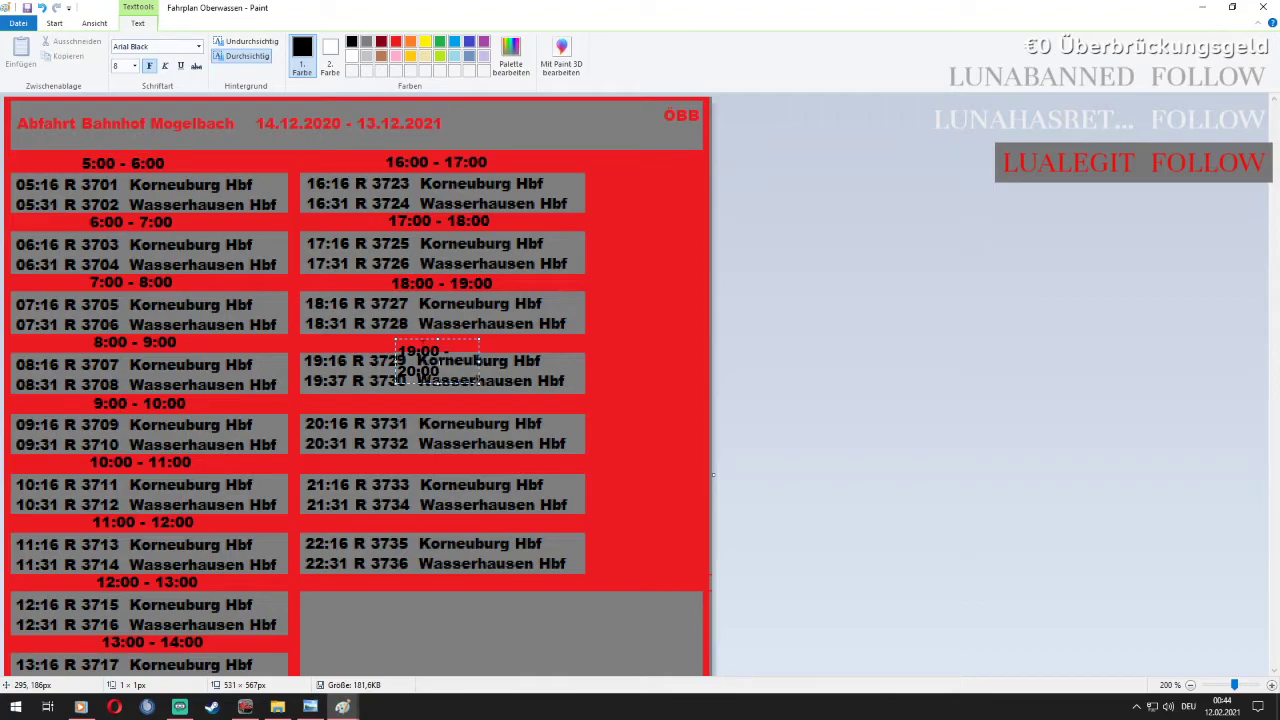
left_click_drag(482, 362, 686, 361)
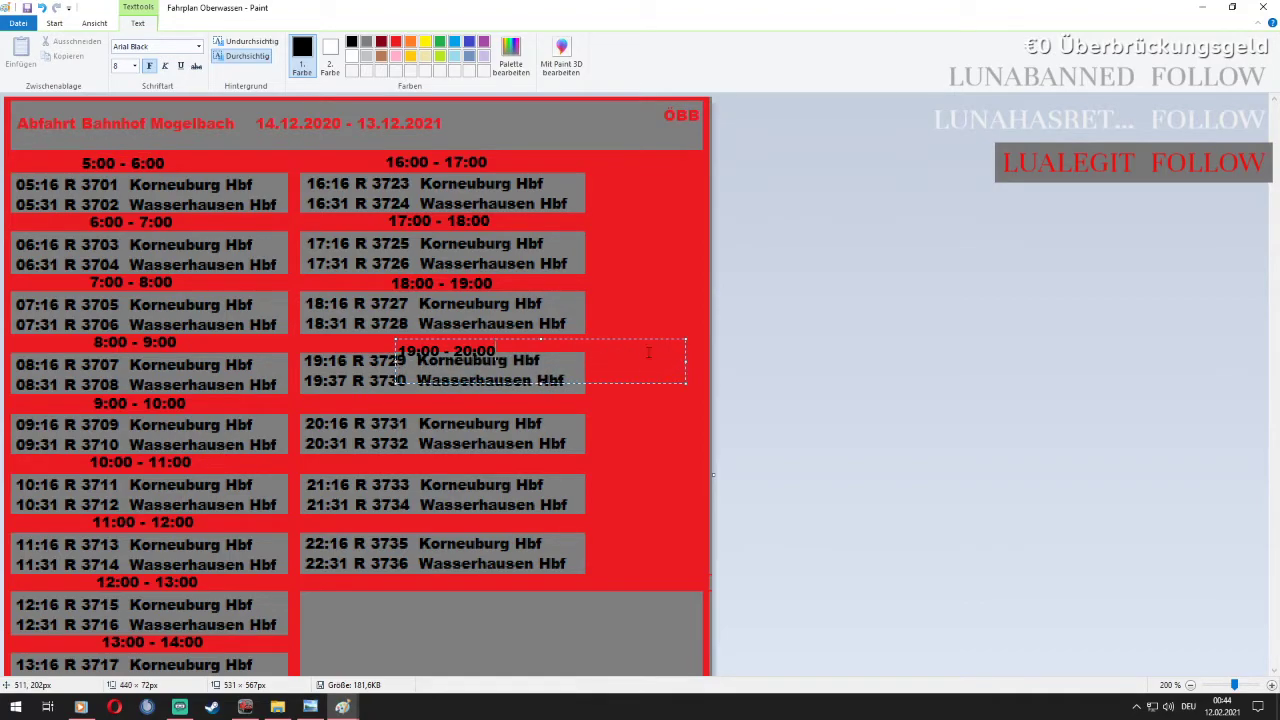
left_click_drag(601, 338, 593, 331)
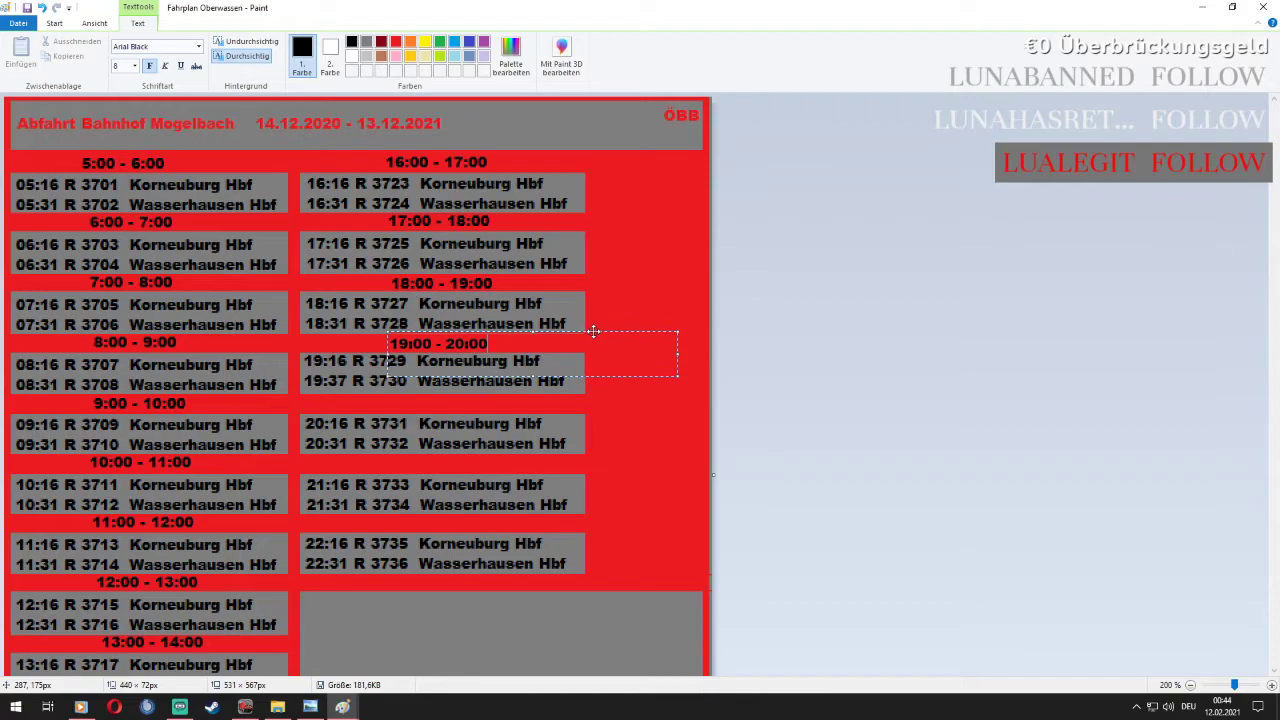
left_click(602, 268)
Add the heading "20:00 - 21:00" on one line in the red band above the 20:16 departure
left_click(390, 402)
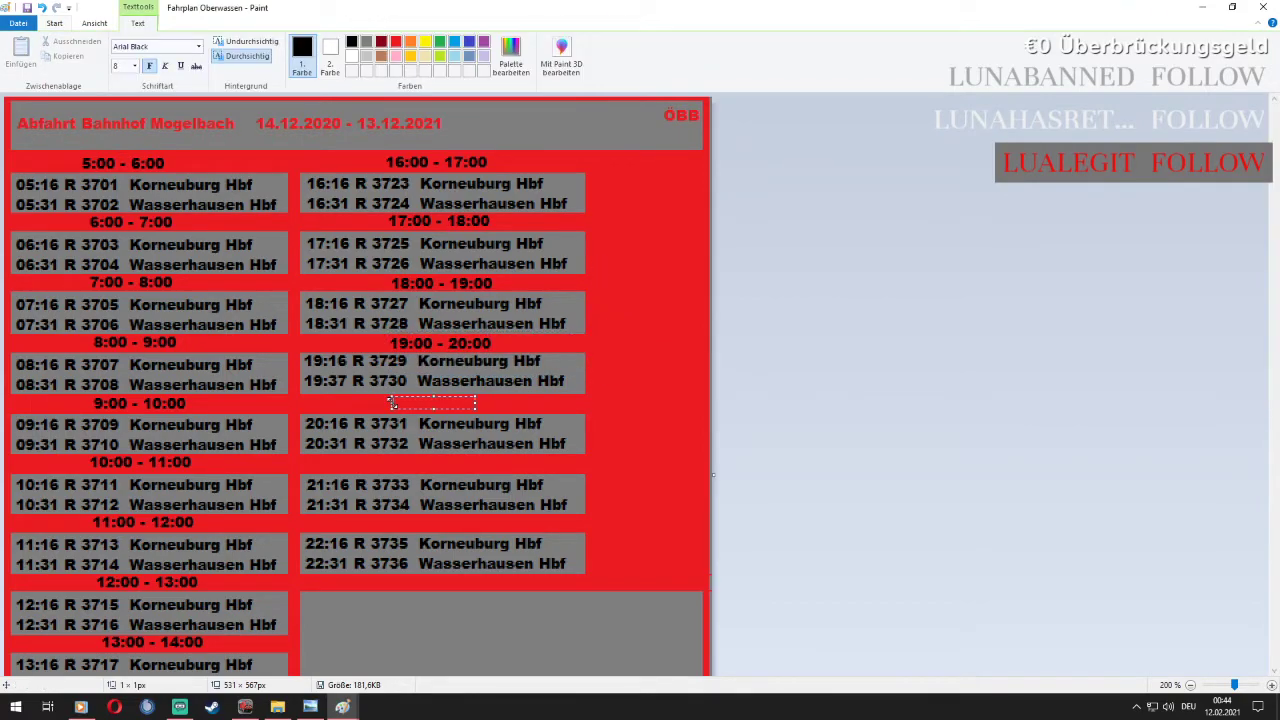
type("20:00 - 21:00")
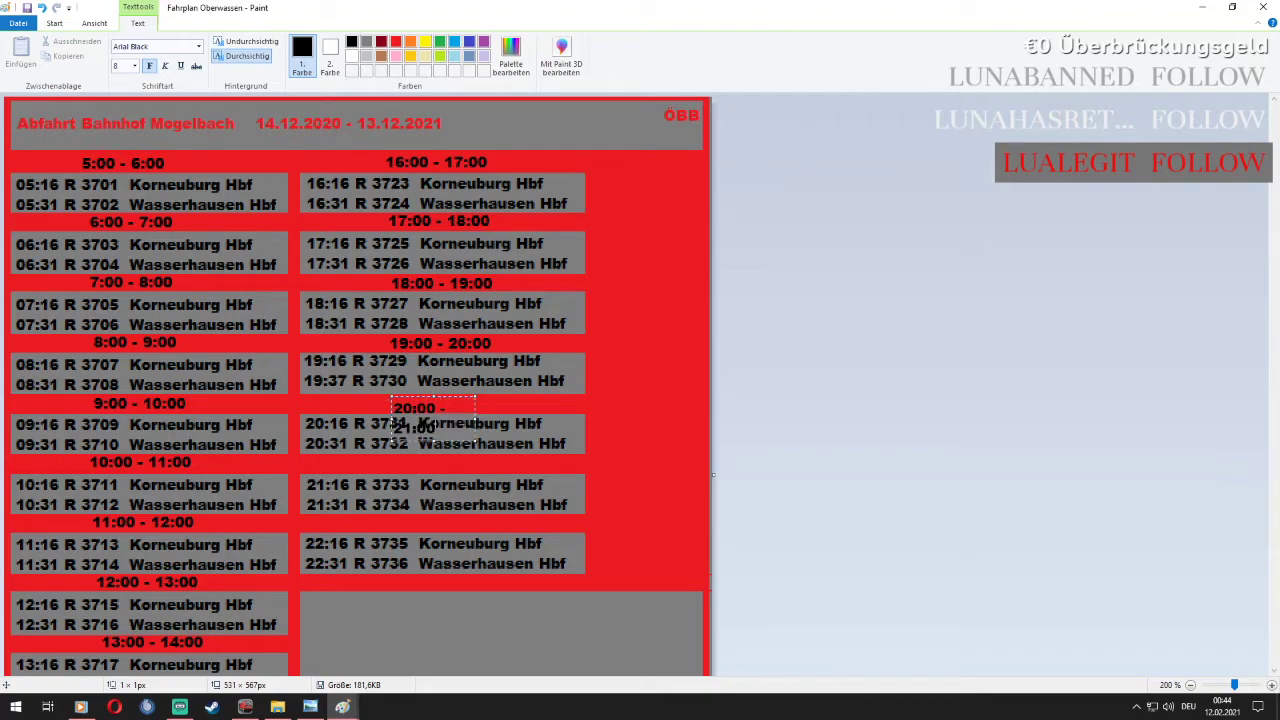
left_click_drag(476, 420, 687, 420)
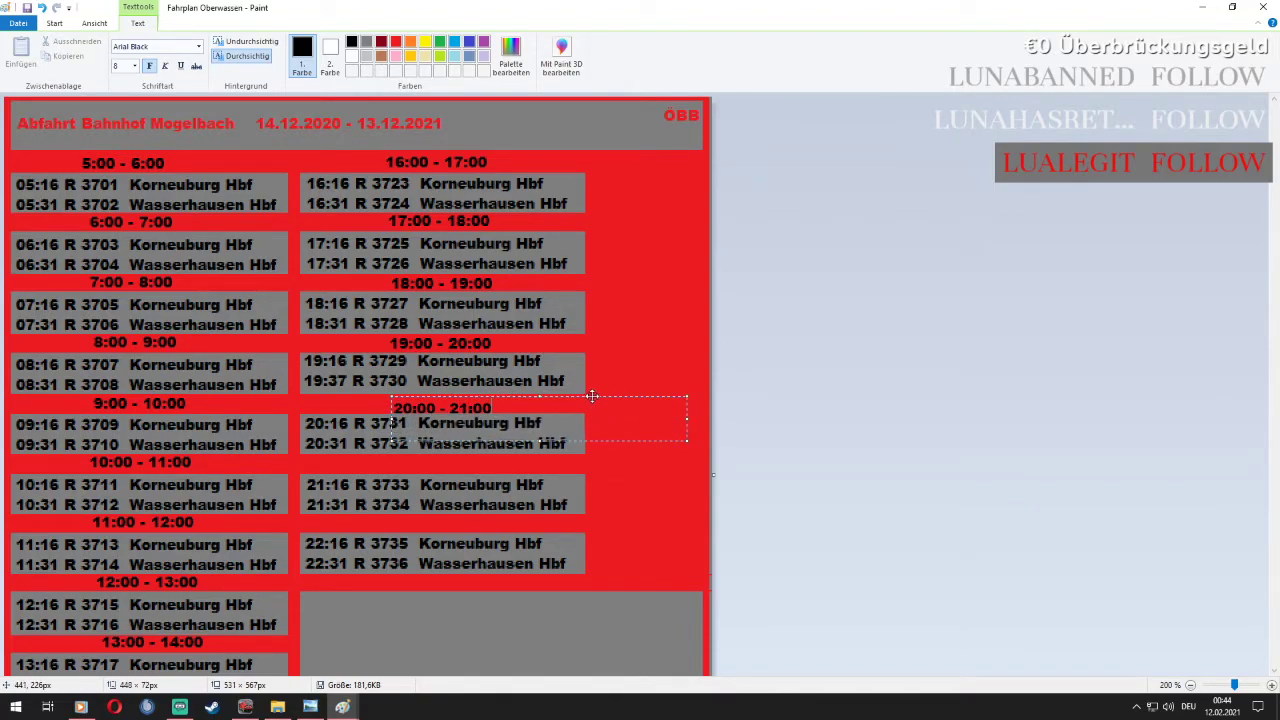
left_click_drag(592, 396, 588, 389)
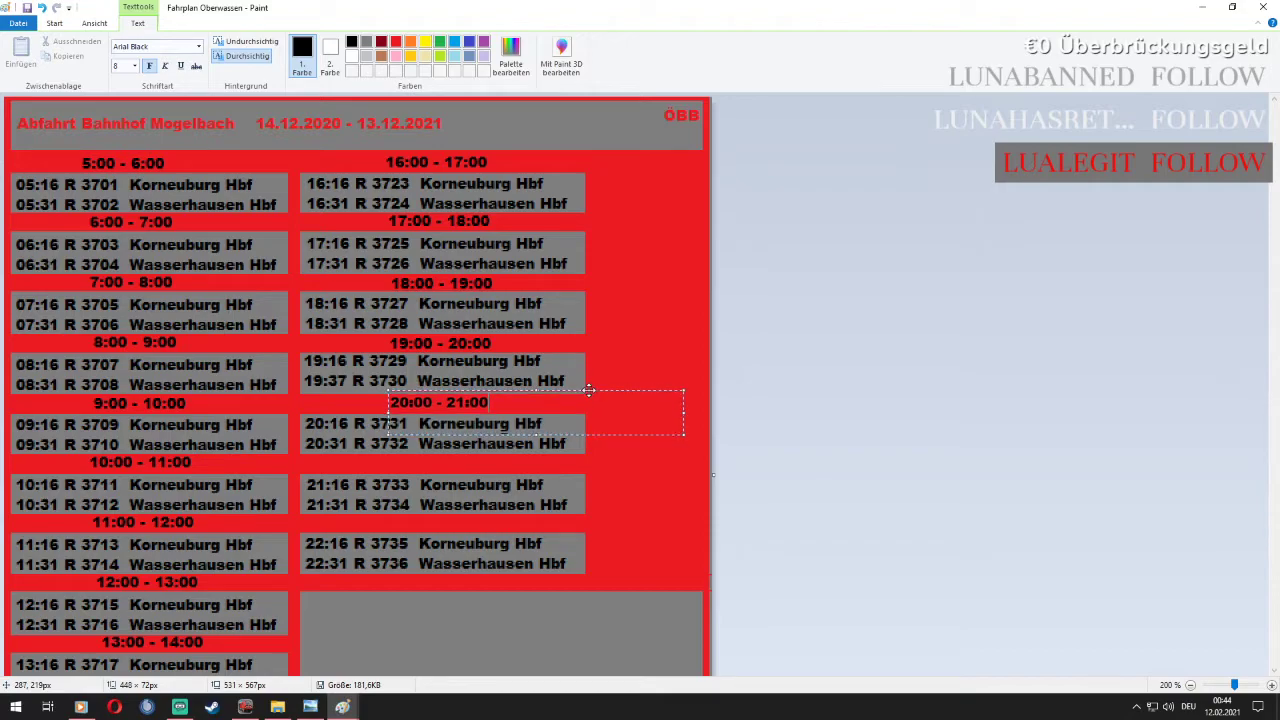
left_click(592, 325)
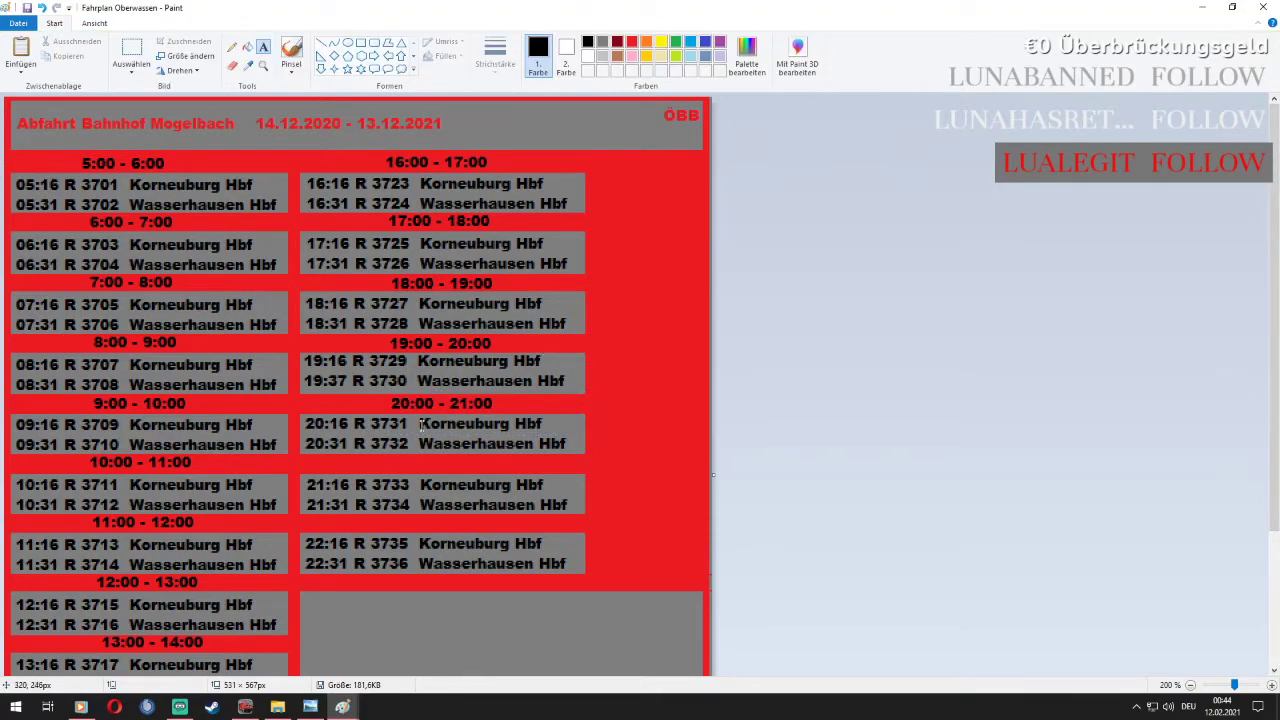
Add the heading "21:00 - 22:00" on one line in the red band above the 21:16 departure
left_click(381, 459)
type("21:00")
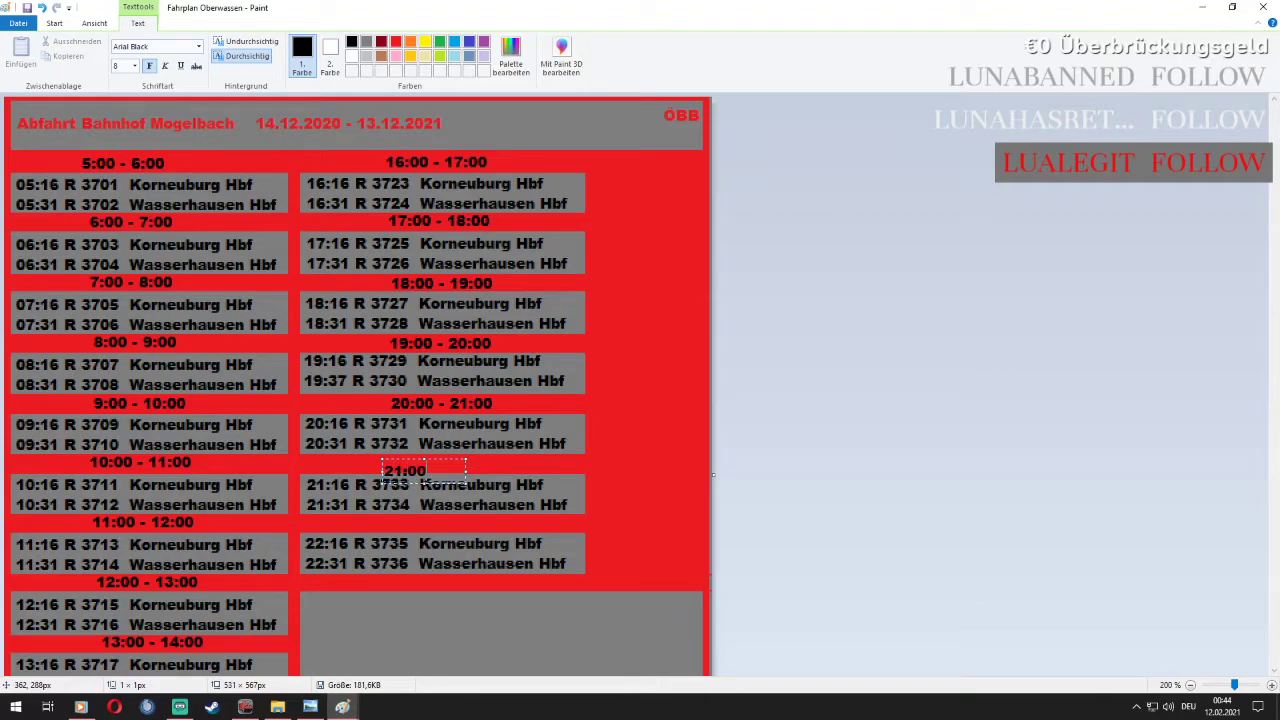
type(" - 22:00")
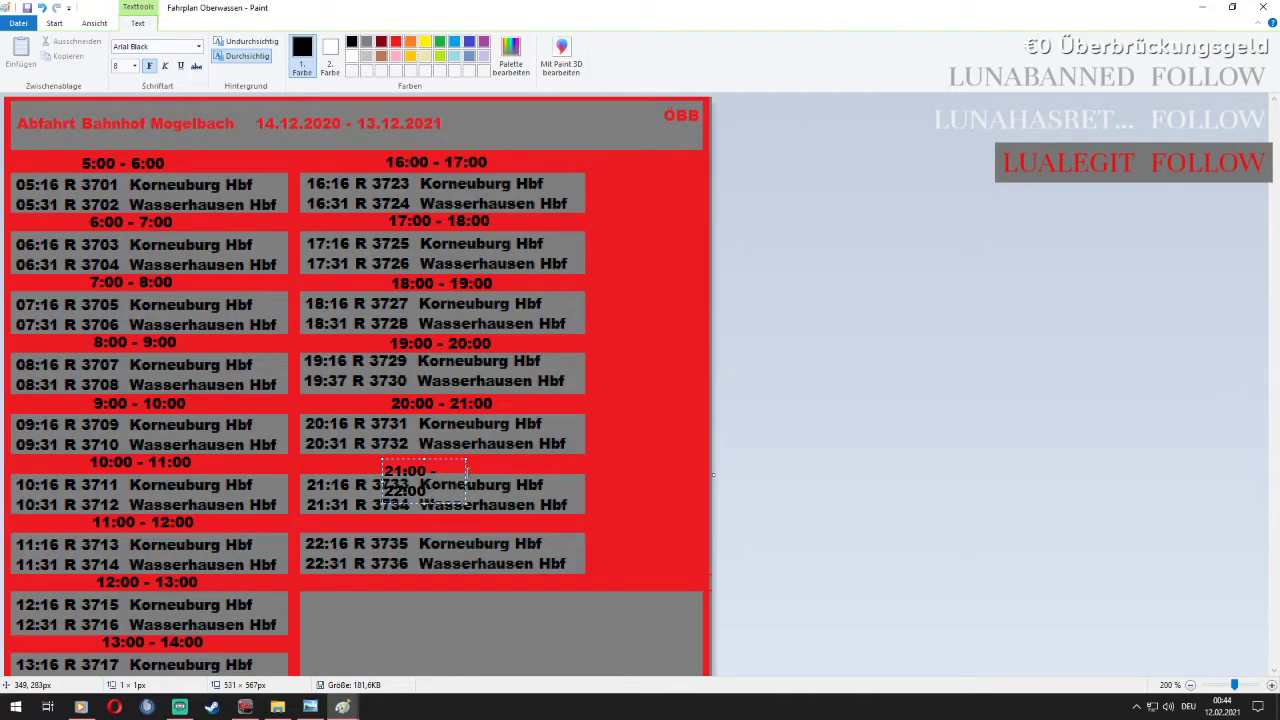
left_click_drag(466, 482, 647, 482)
left_click_drag(568, 459, 573, 450)
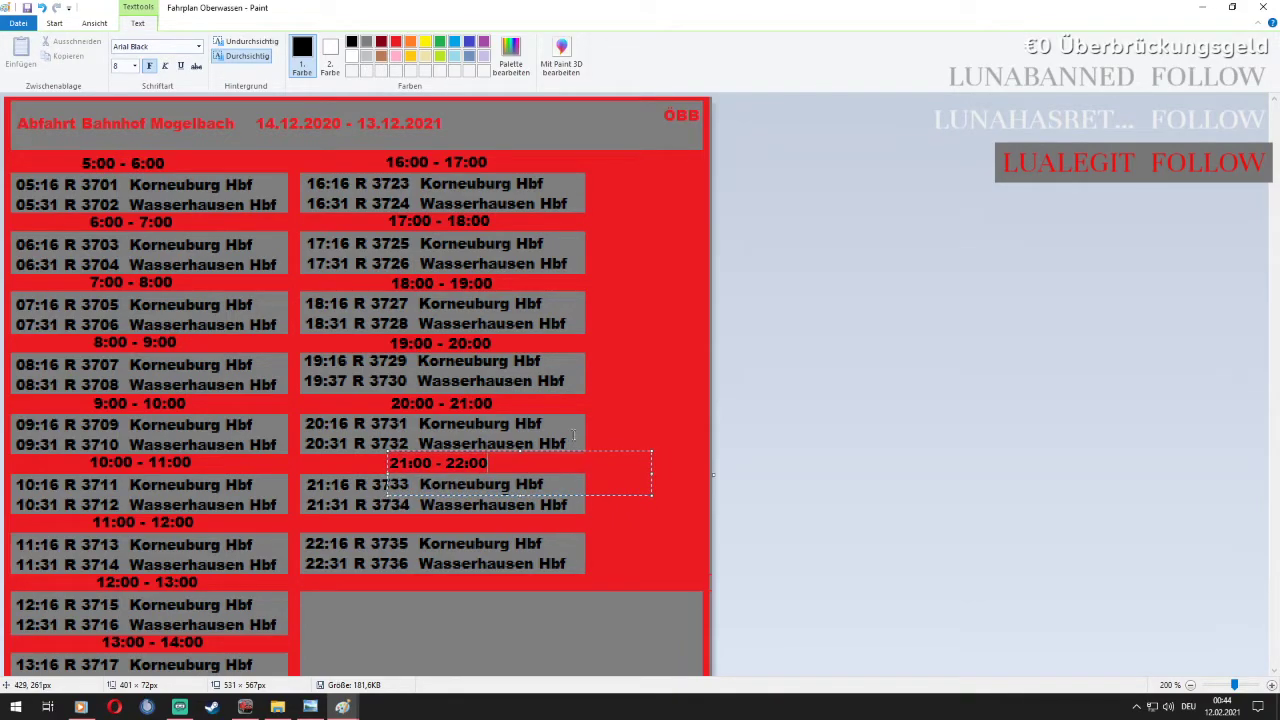
left_click(383, 519)
Add the heading "22:00 - 23:00" on one line in the red band above the 22:16 departure
left_click(383, 519)
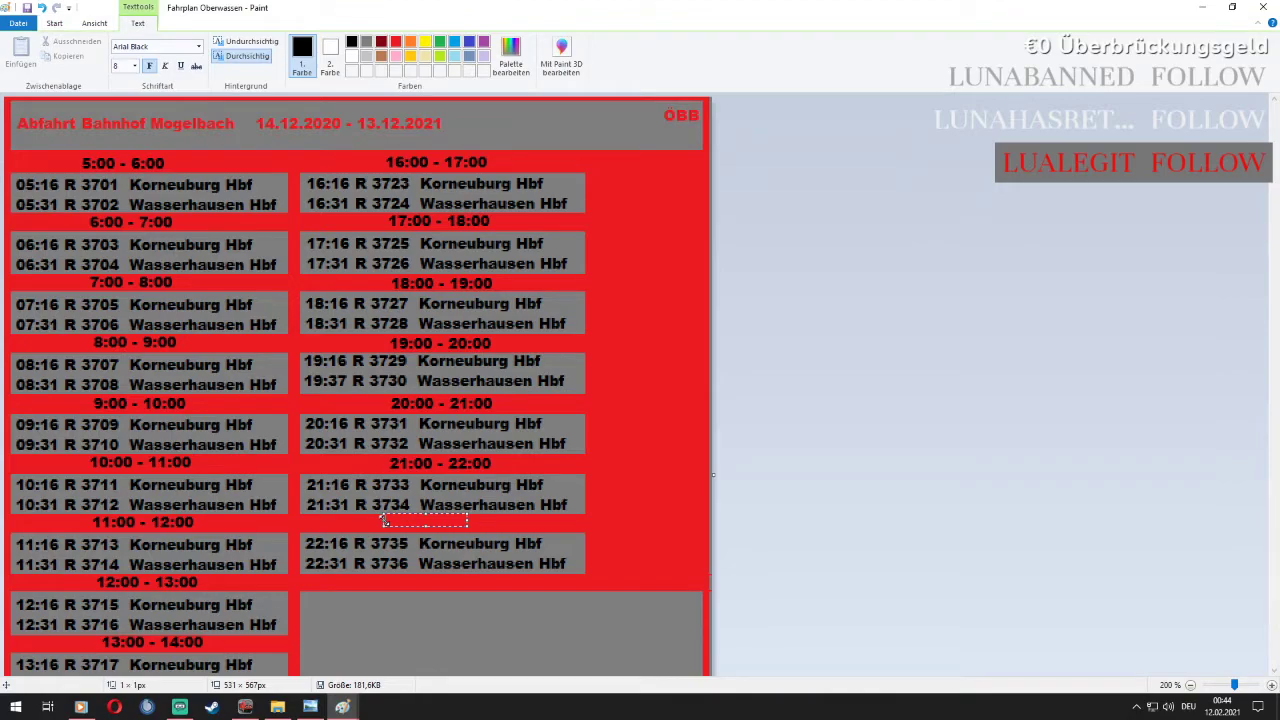
type("22:00 - 23:00")
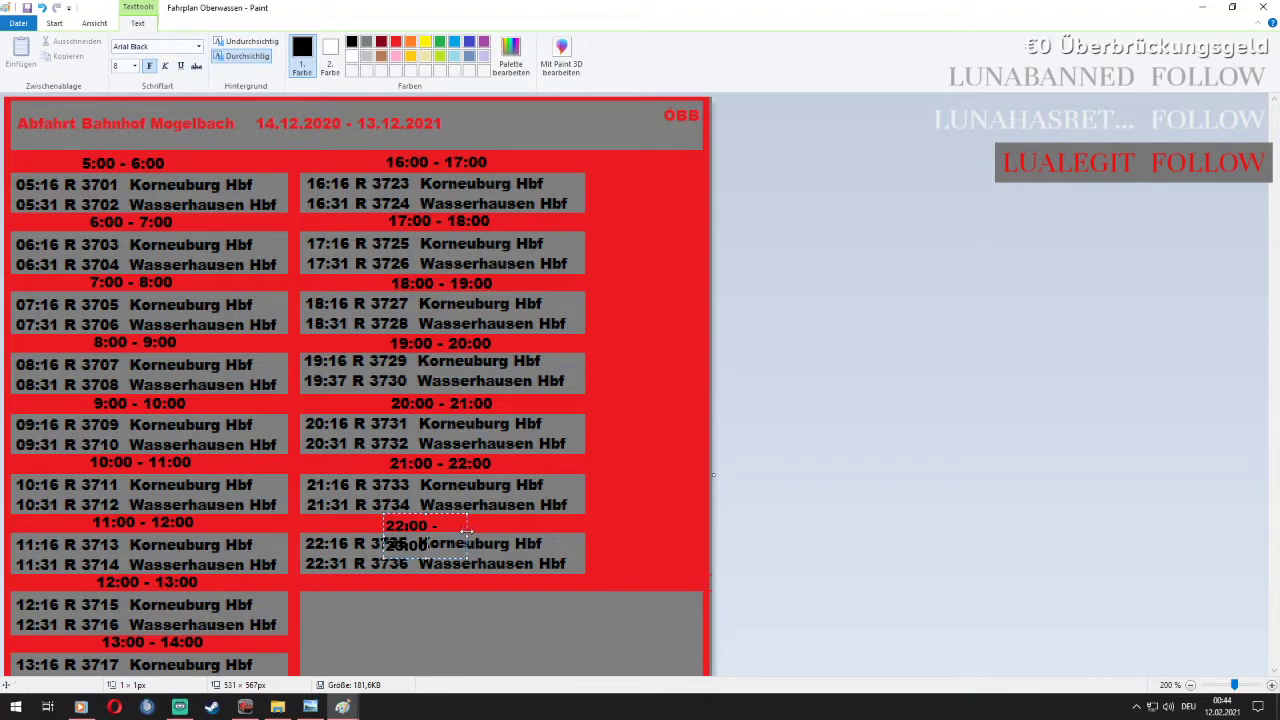
left_click_drag(466, 536, 670, 536)
left_click_drag(578, 514, 582, 510)
left_click(583, 459)
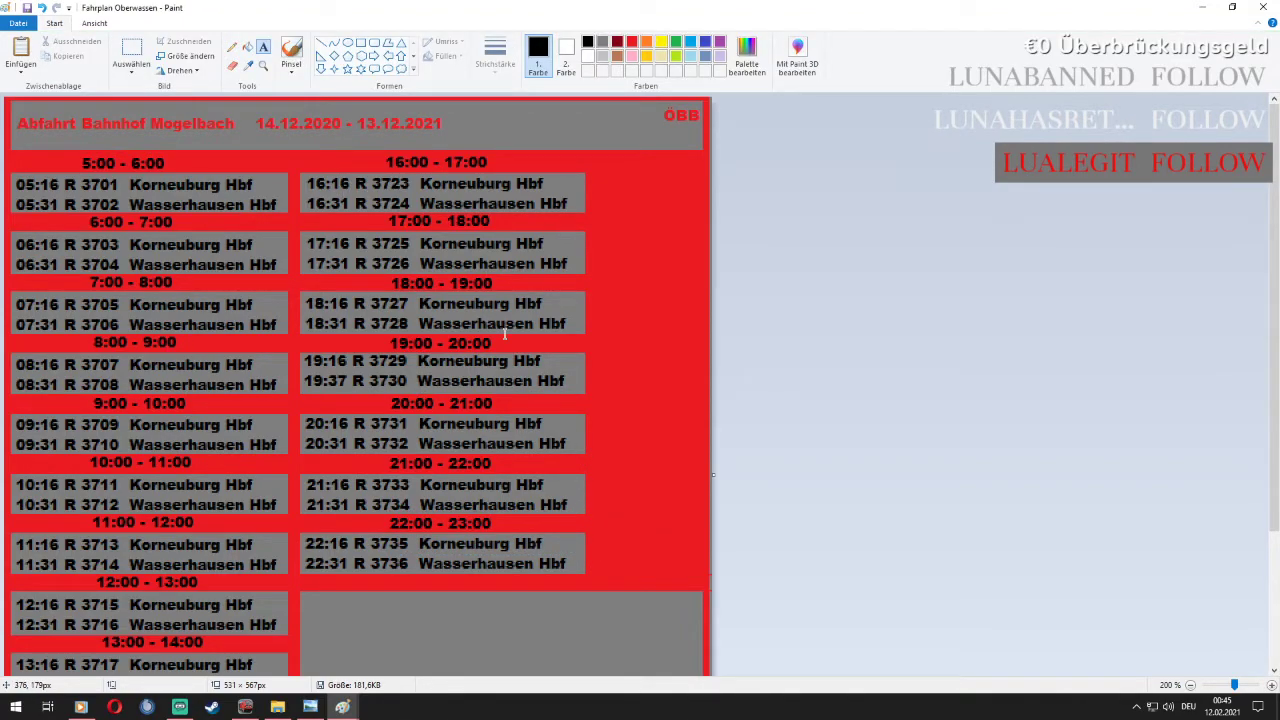
Place a one-line text box across the upper edge of the large empty grey panel below the 22:31 departure
scroll(505, 335, "down", 3)
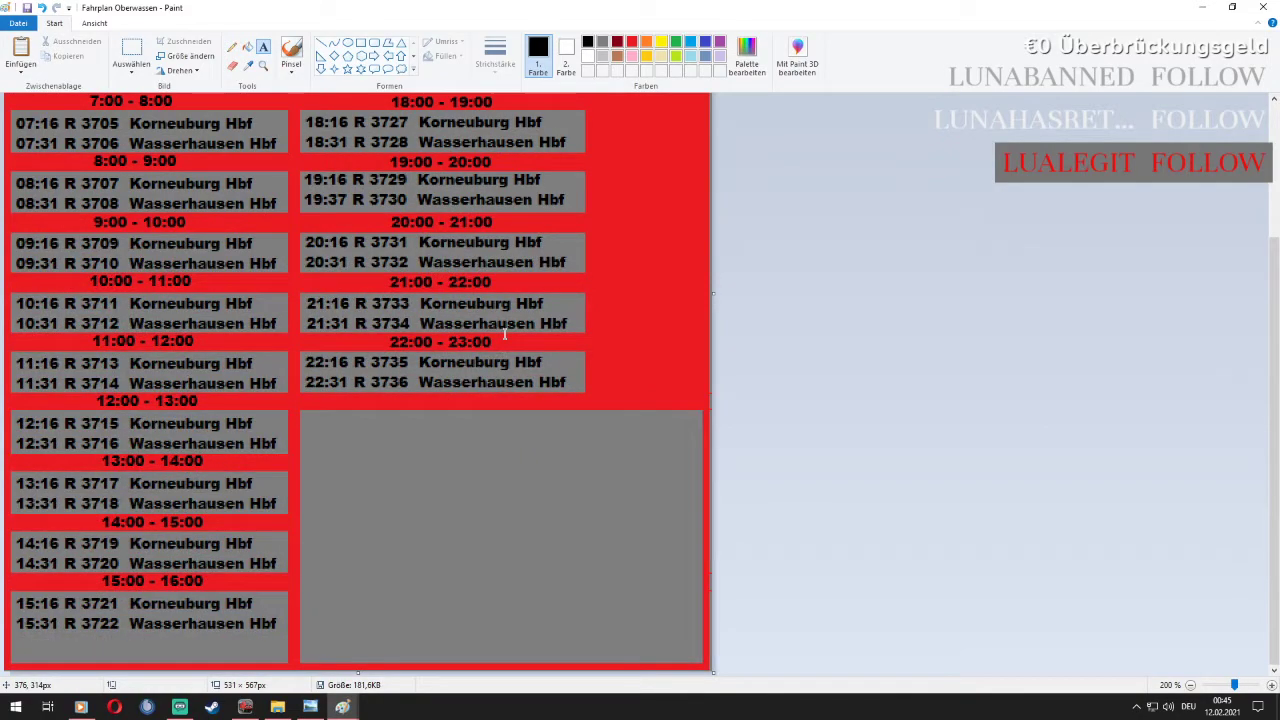
left_click(306, 427)
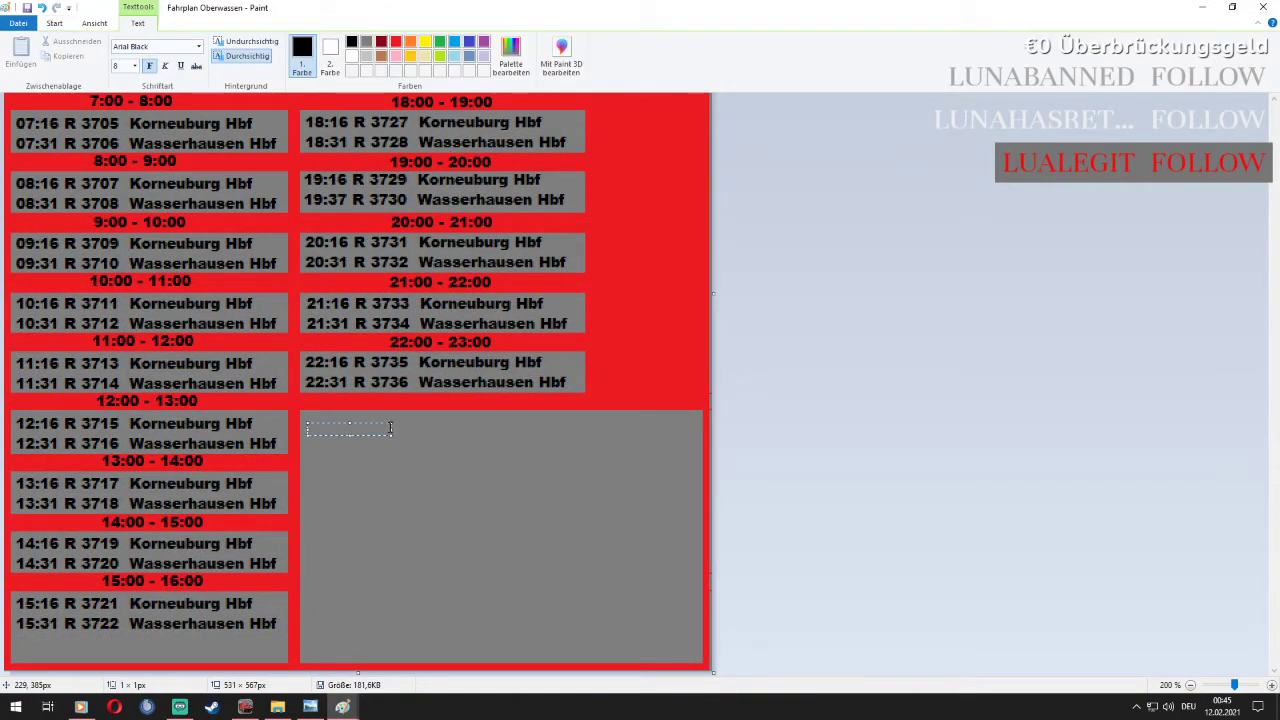
left_click_drag(391, 429, 693, 428)
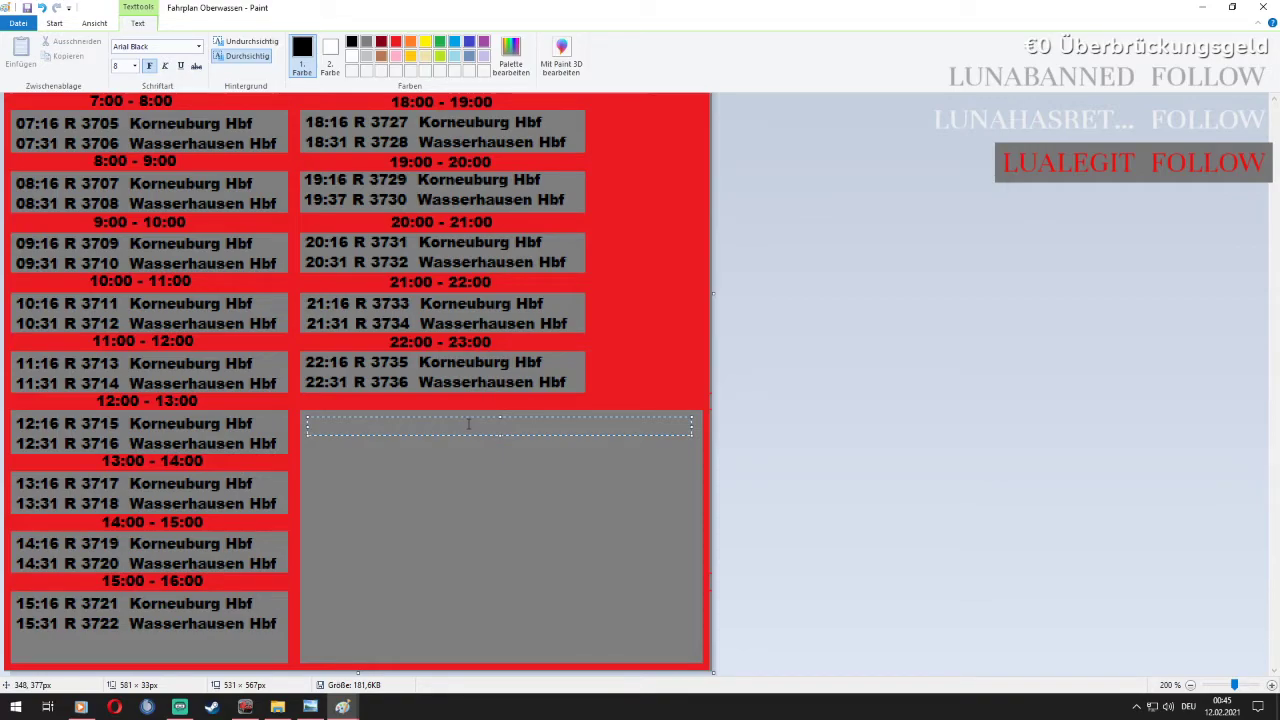
type("Ellertalbahn")
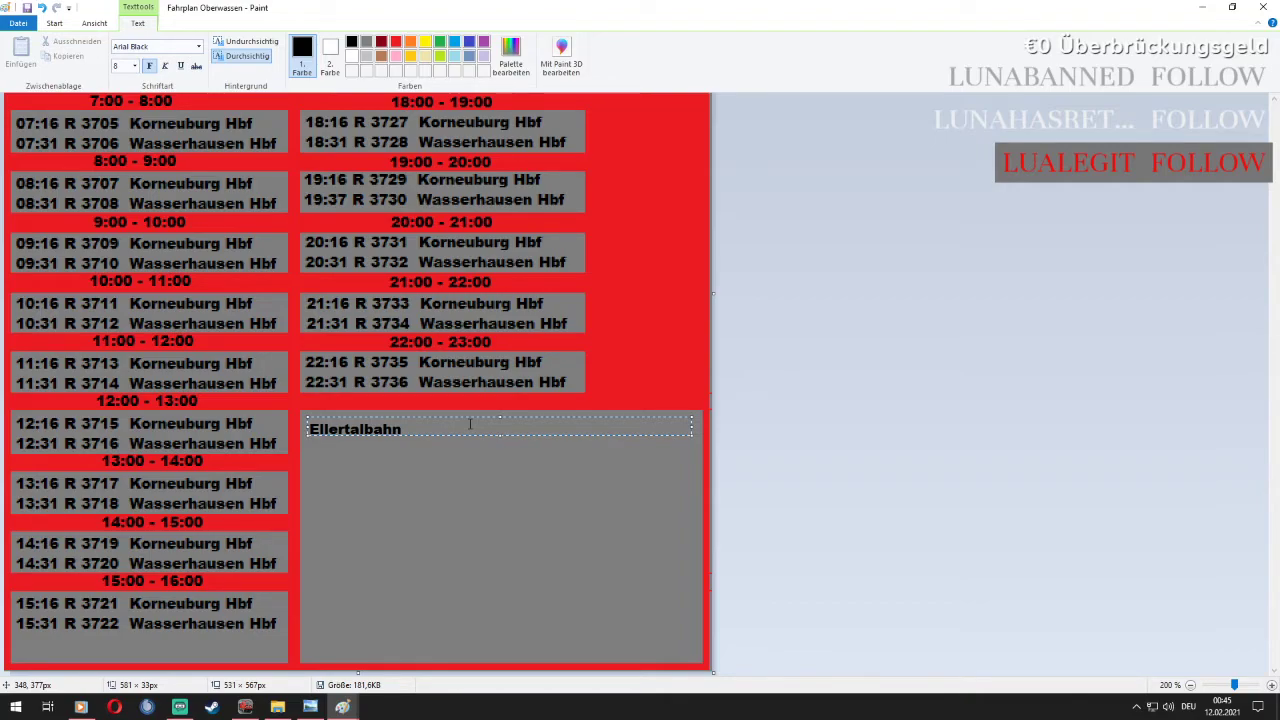
key("BackSpace")
key("BackSpace")
key("BackSpace")
key("BackSpace")
key("BackSpace")
key("BackSpace")
key("BackSpace")
key("BackSpace")
key("BackSpace")
key("BackSpace")
key("BackSpace")
key("BackSpace")
Enter "alle Züge 2. Klasse" as the first line of the information panel and begin a new line
type("all")
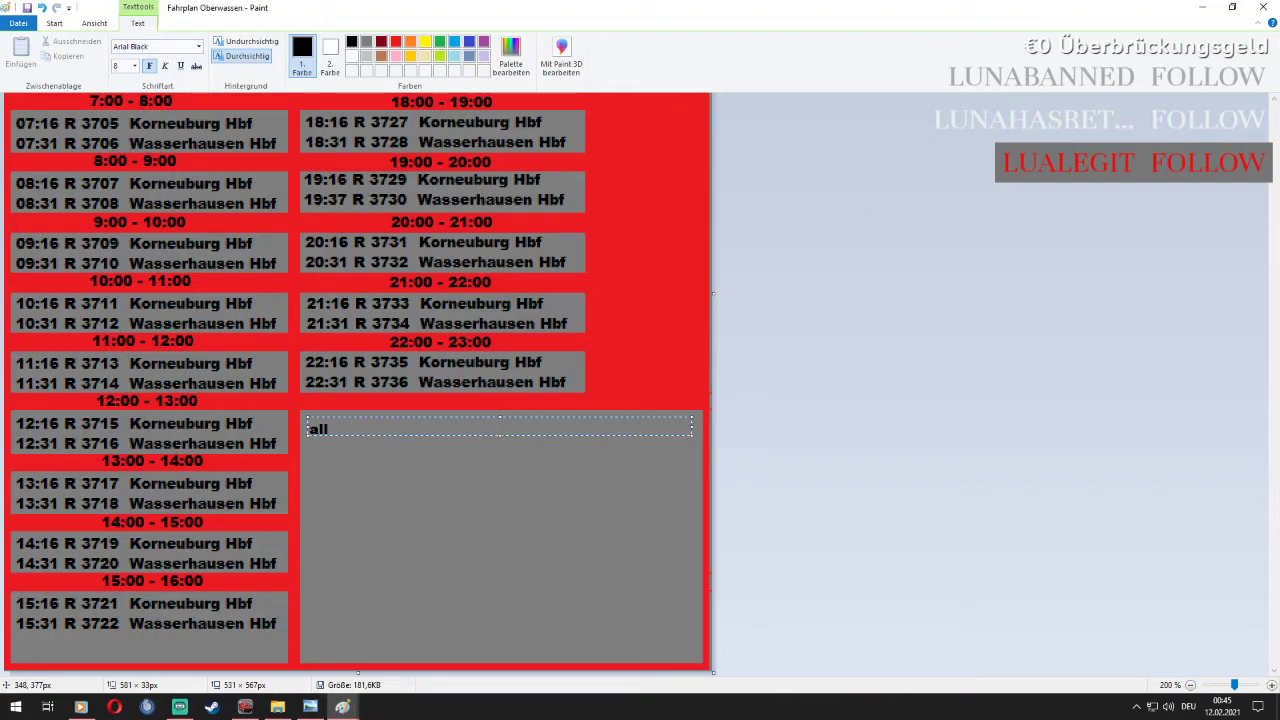
type("e Züh")
type("r")
key("BackSpace")
type("e Züge 2. Klasse")
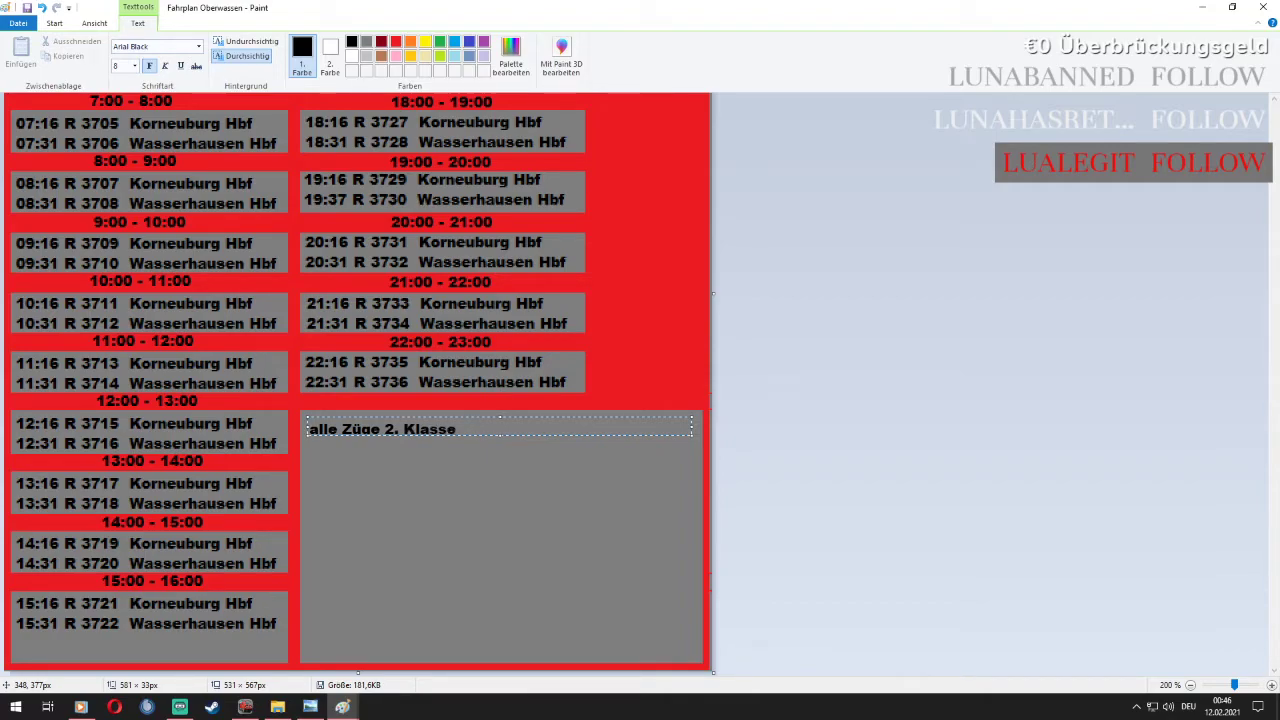
key("Return")
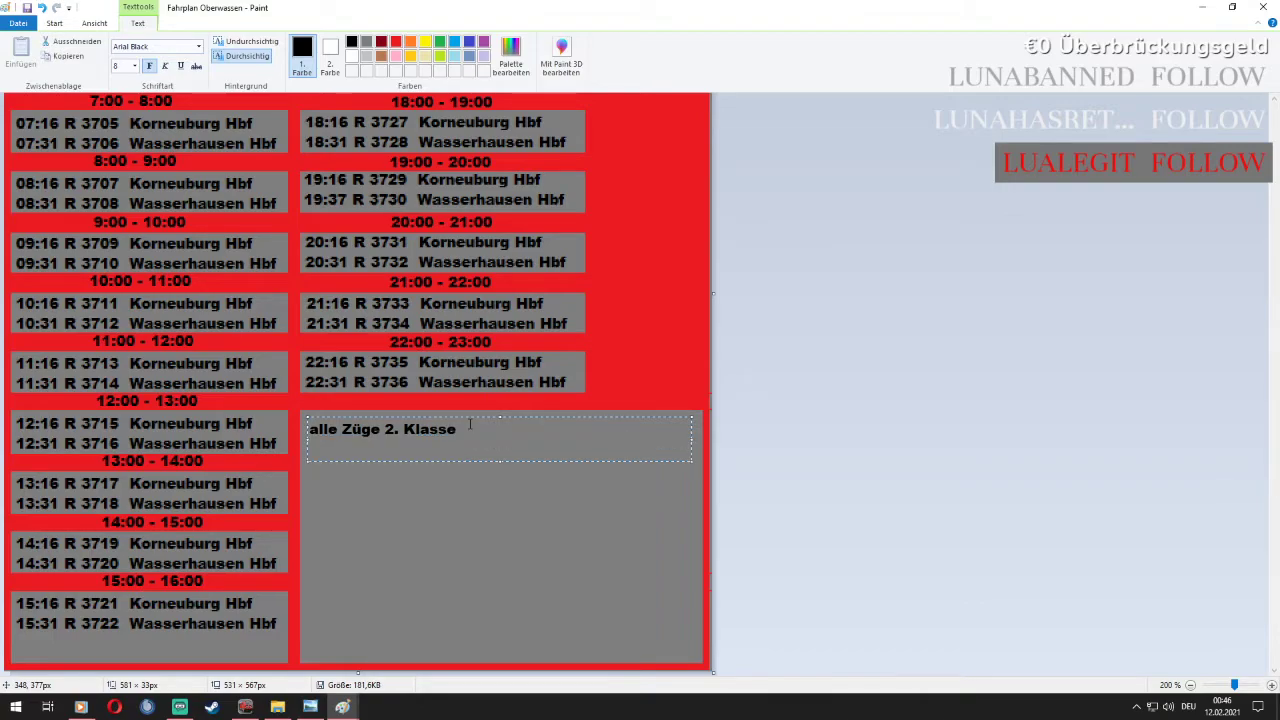
Add the second line "Fahrradmitnahme Begrenzt" to the information text
type("Fahrradmitnahme be")
key("BackSpace")
key("BackSpace")
key("BackSpace")
type("Begrenzt")
key("Return")
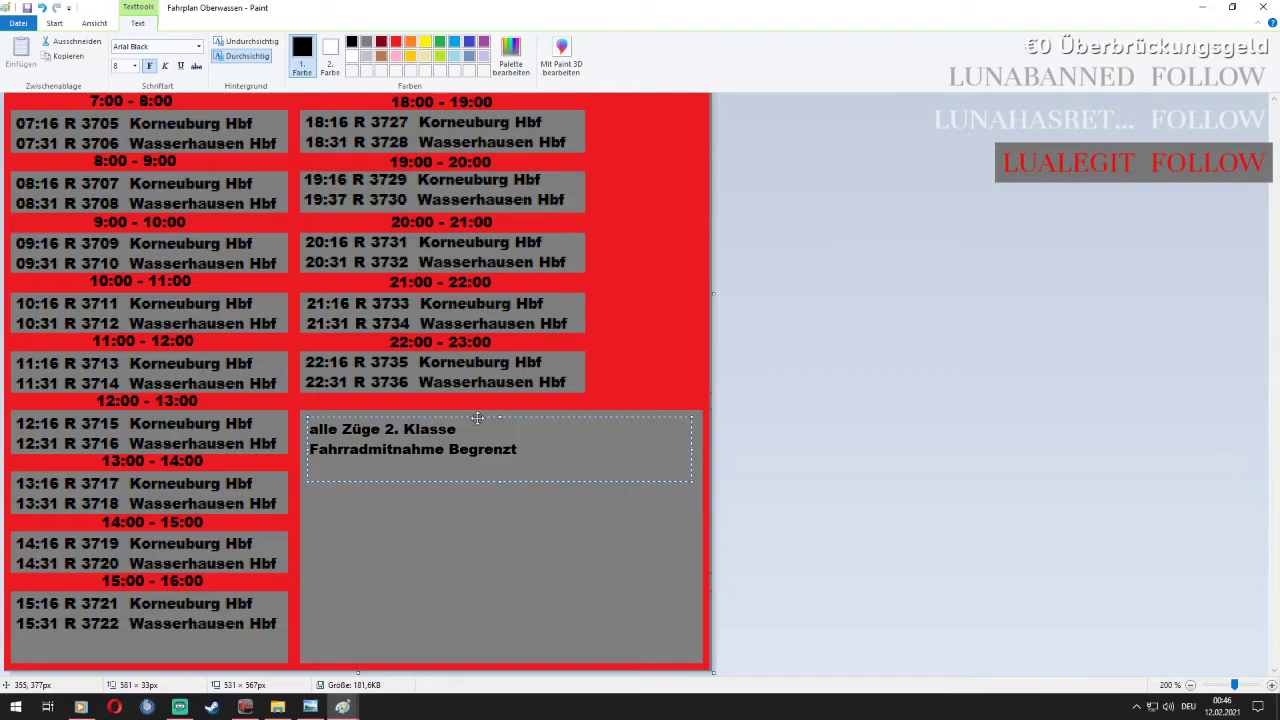
Add the ticket note "Fahrkarten im Bahnhofsgebäude und im Zug erhältlich.", broken before "im Zug", followed by a blank line
key("Return")
type("Fahrkarten im B")
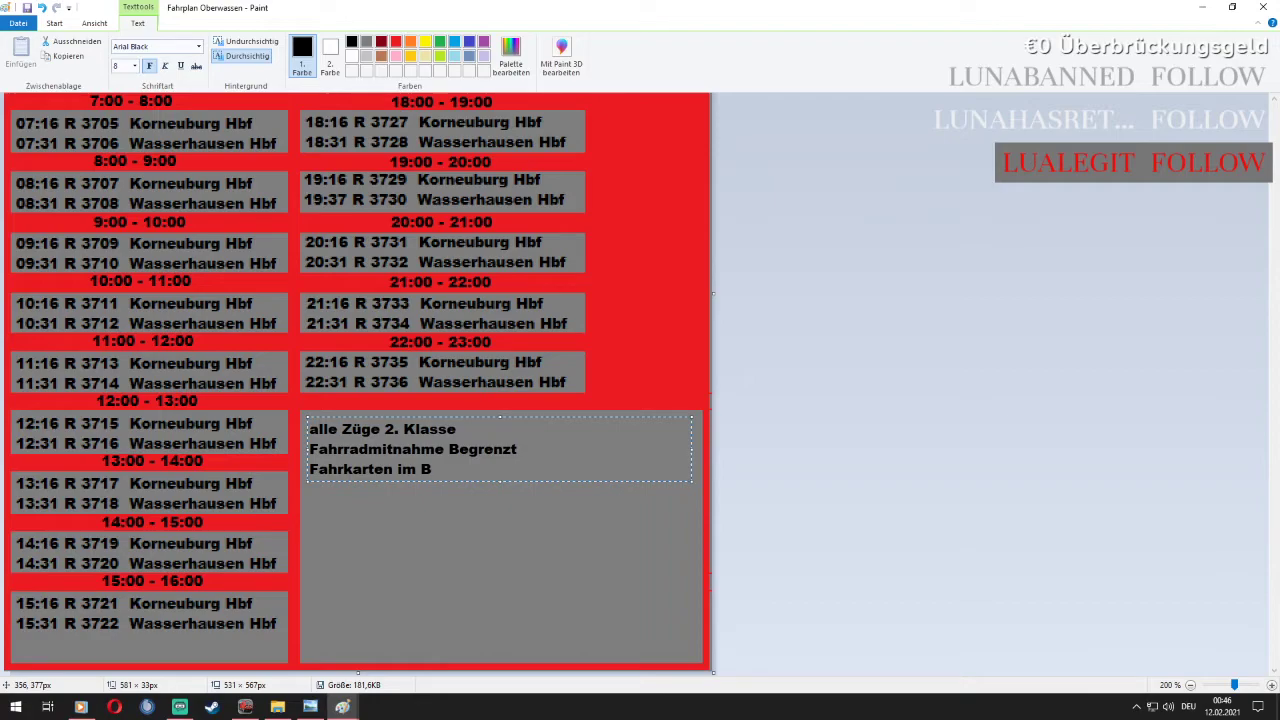
type("ahnhofsgebä")
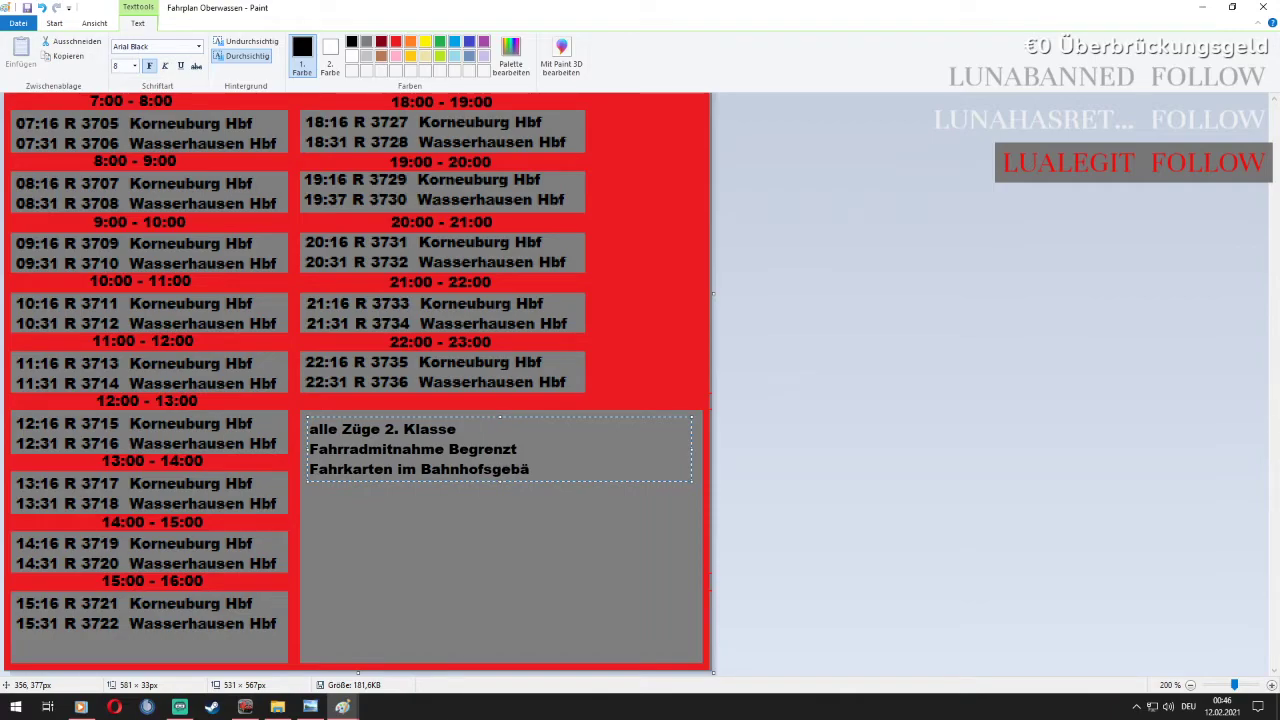
type("ude und im Zug")
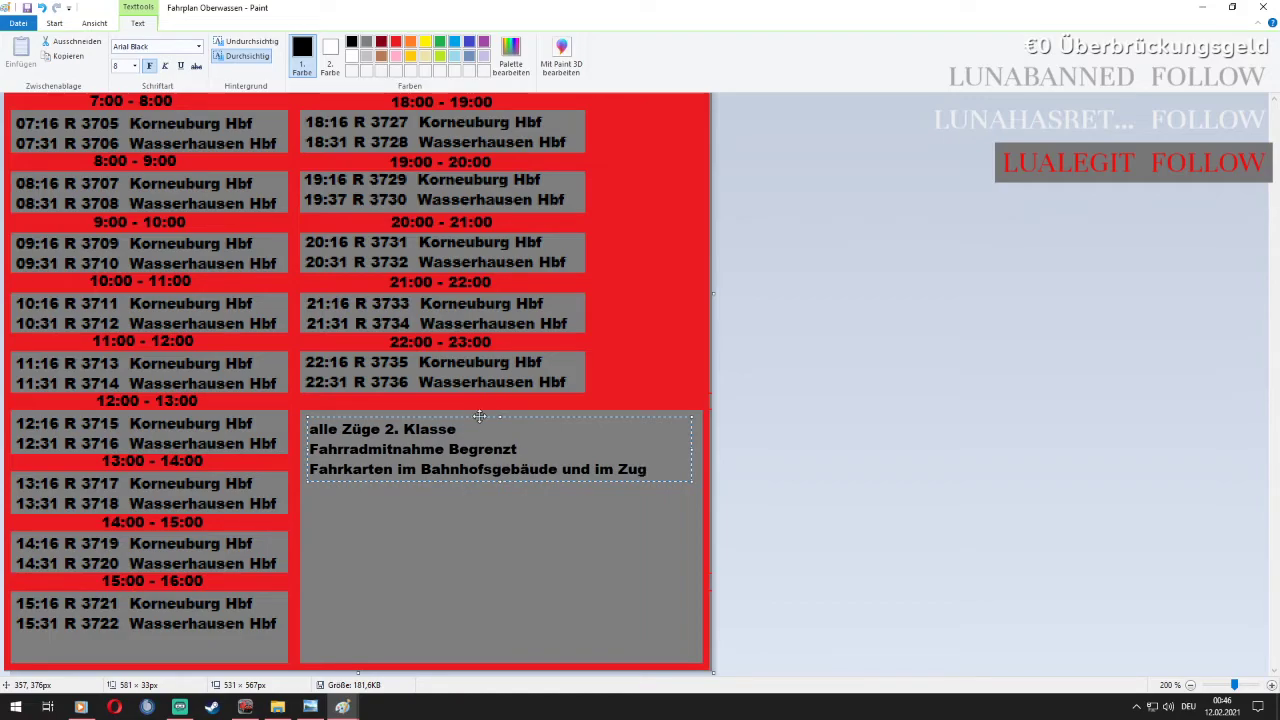
left_click(594, 469)
key("Return")
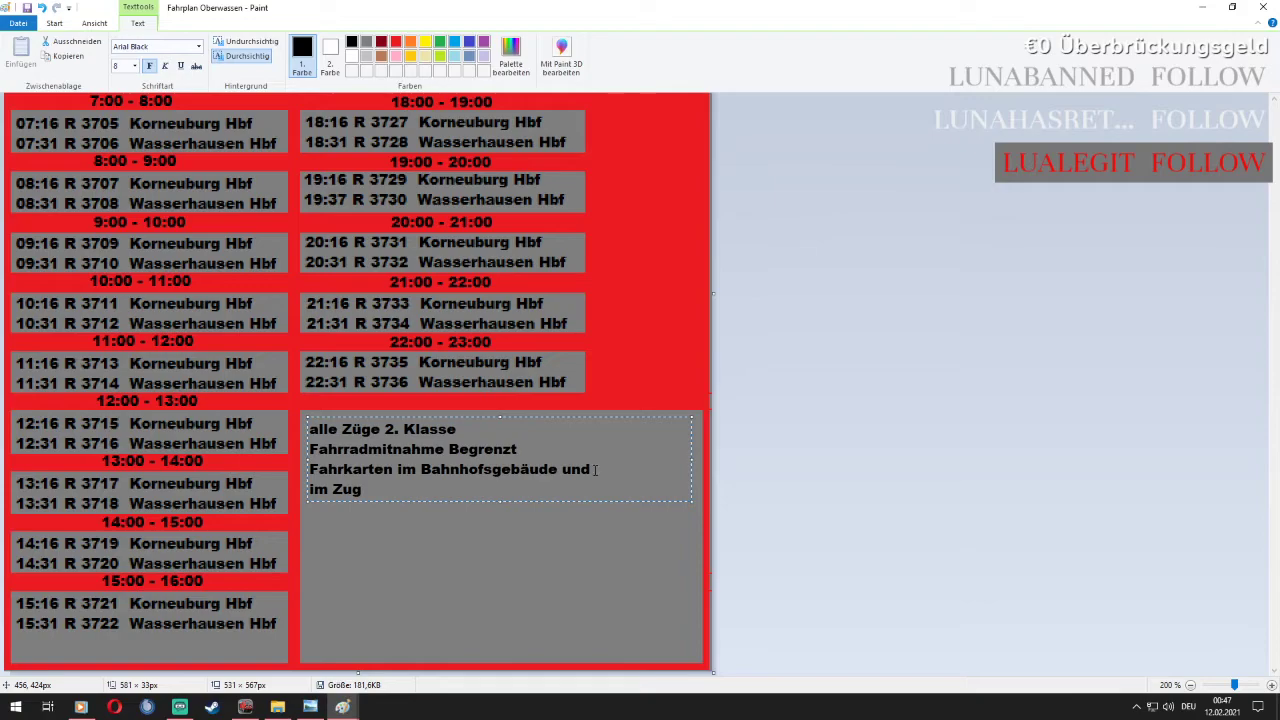
type("erhältlich")
key("Return")
key("Return")
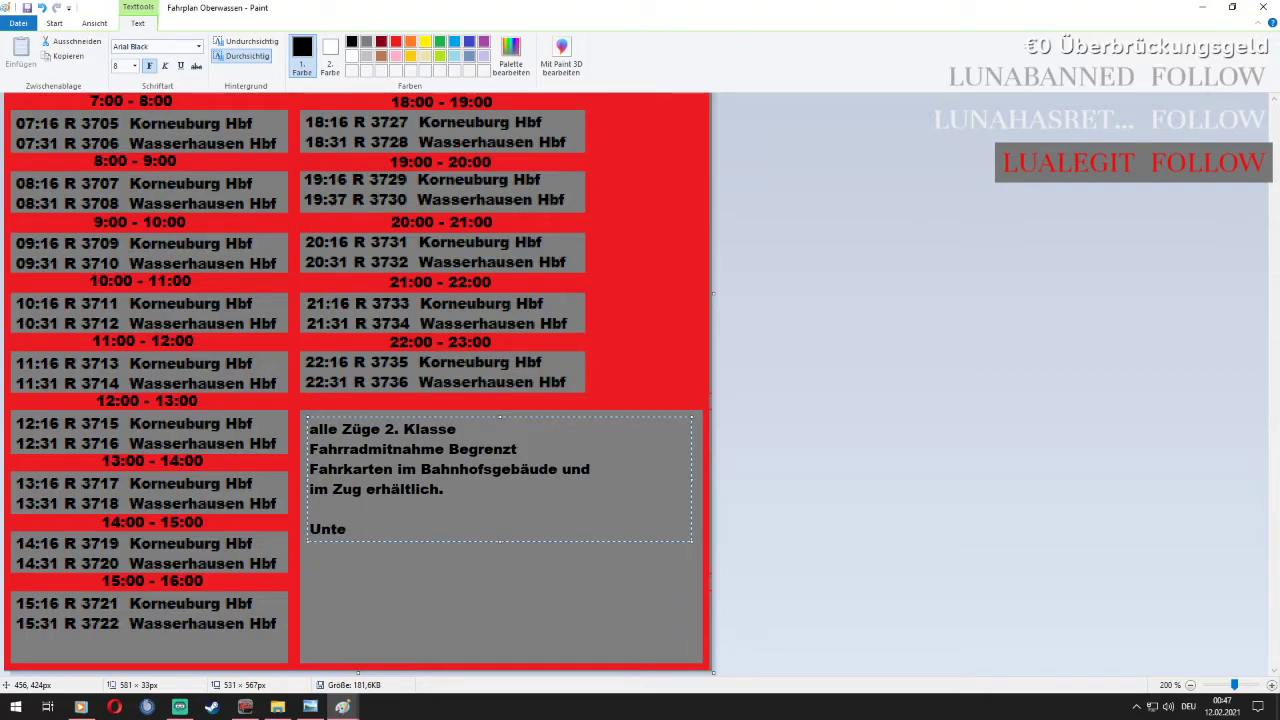
type("Unternehm")
key("BackSpace")
key("BackSpace")
key("BackSpace")
key("BackSpace")
key("BackSpace")
key("BackSpace")
key("BackSpace")
Add the line "Eisenbahnverkehrsunternehmen : ÖBB" and insert blank lines between it and the ticket note
type("Eisenbahnverkehrs")
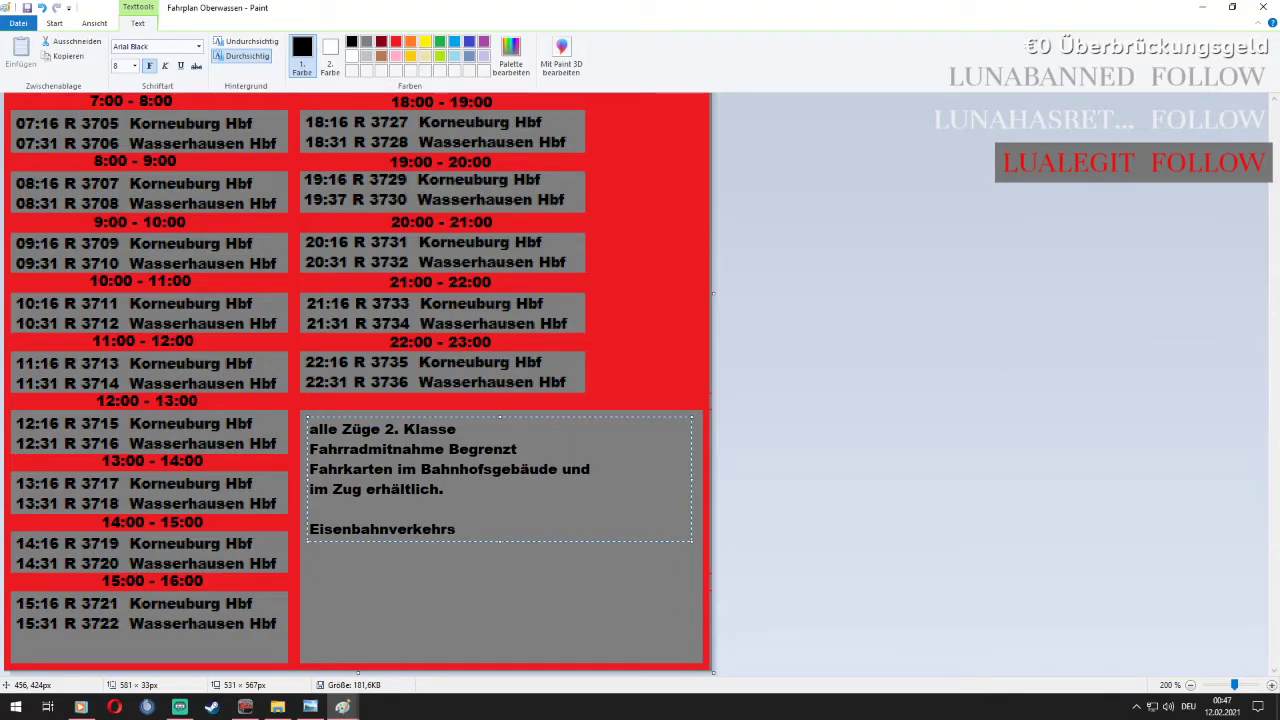
type("unternehmen :")
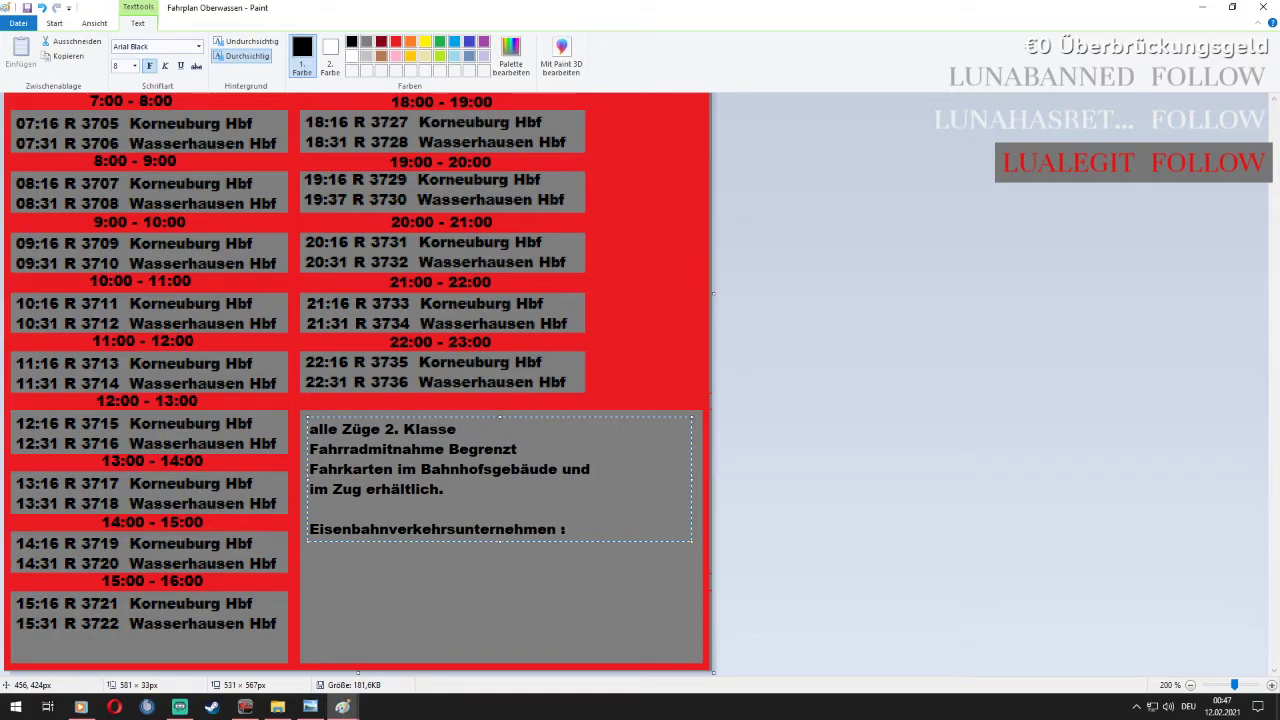
type(" ÖBB")
key("Return")
key("Return")
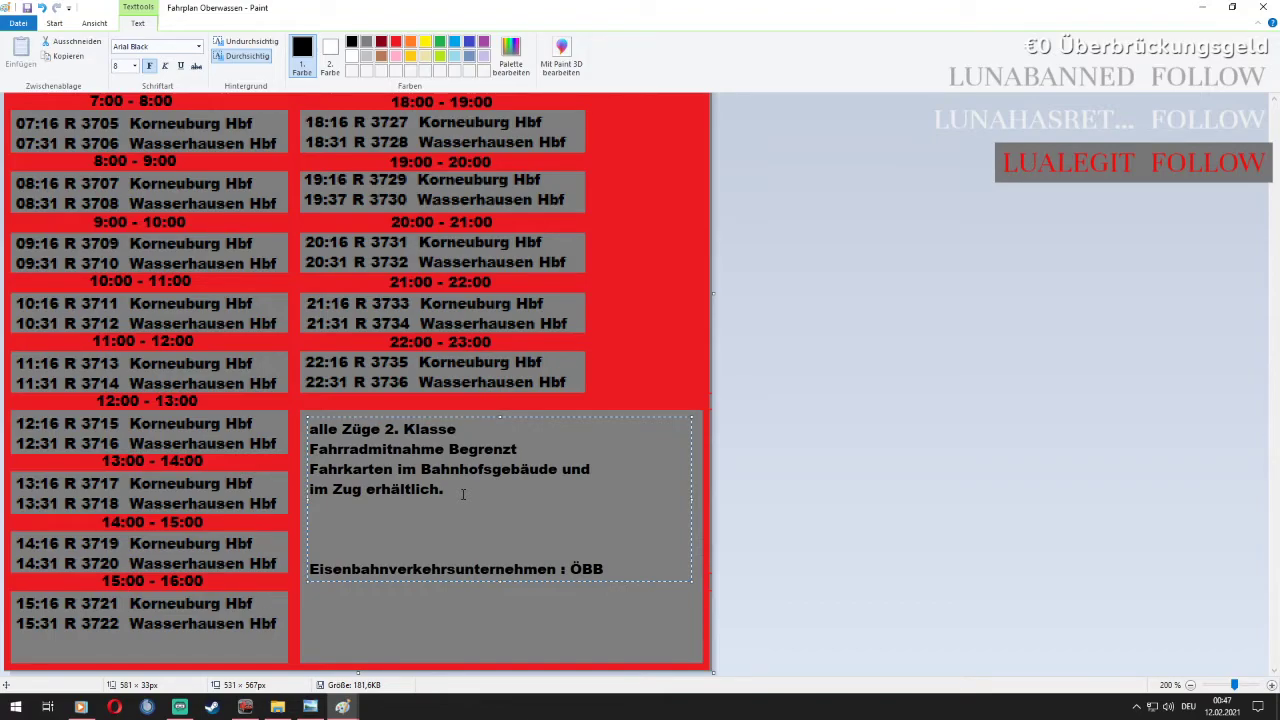
Insert "alle Züge fahren Täglich" between the ticket note and the operator line, and commit the text to the image
type("alle Fahrt")
key("BackSpace")
key("BackSpace")
key("BackSpace")
key("BackSpace")
type("Züge fahre")
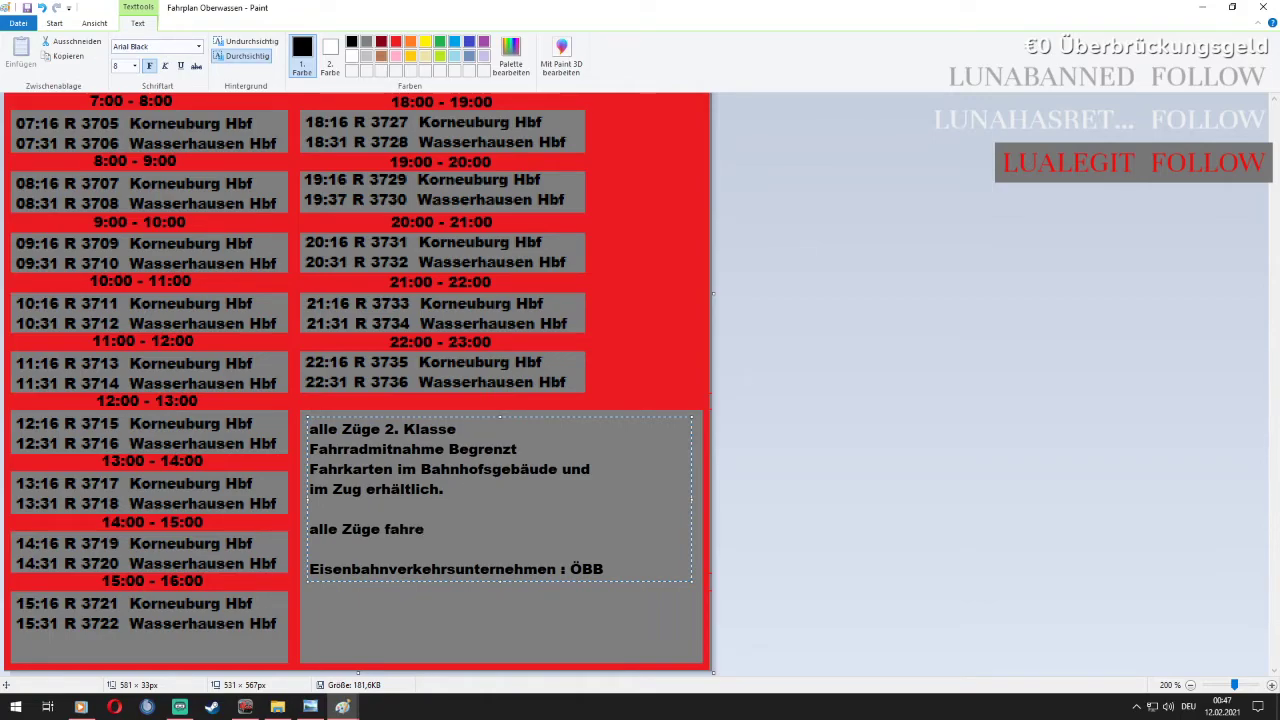
type("n T")
type("ägö")
key("BackSpace")
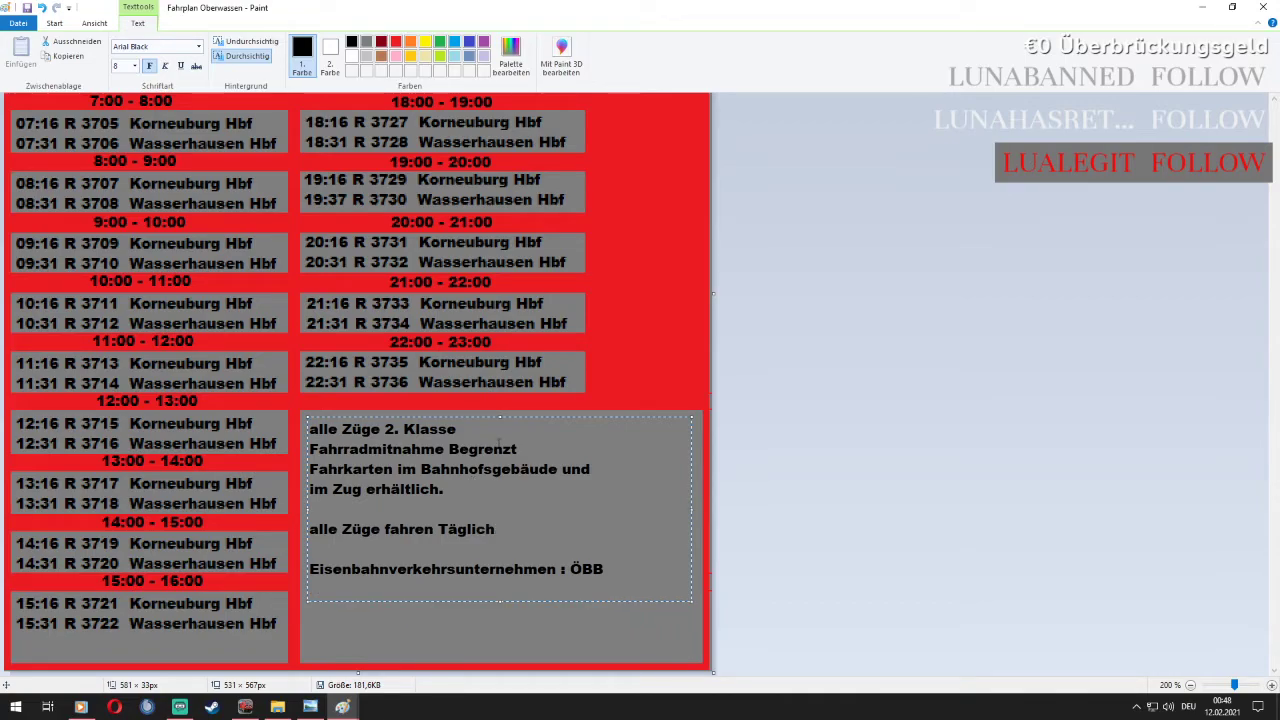
left_click(628, 325)
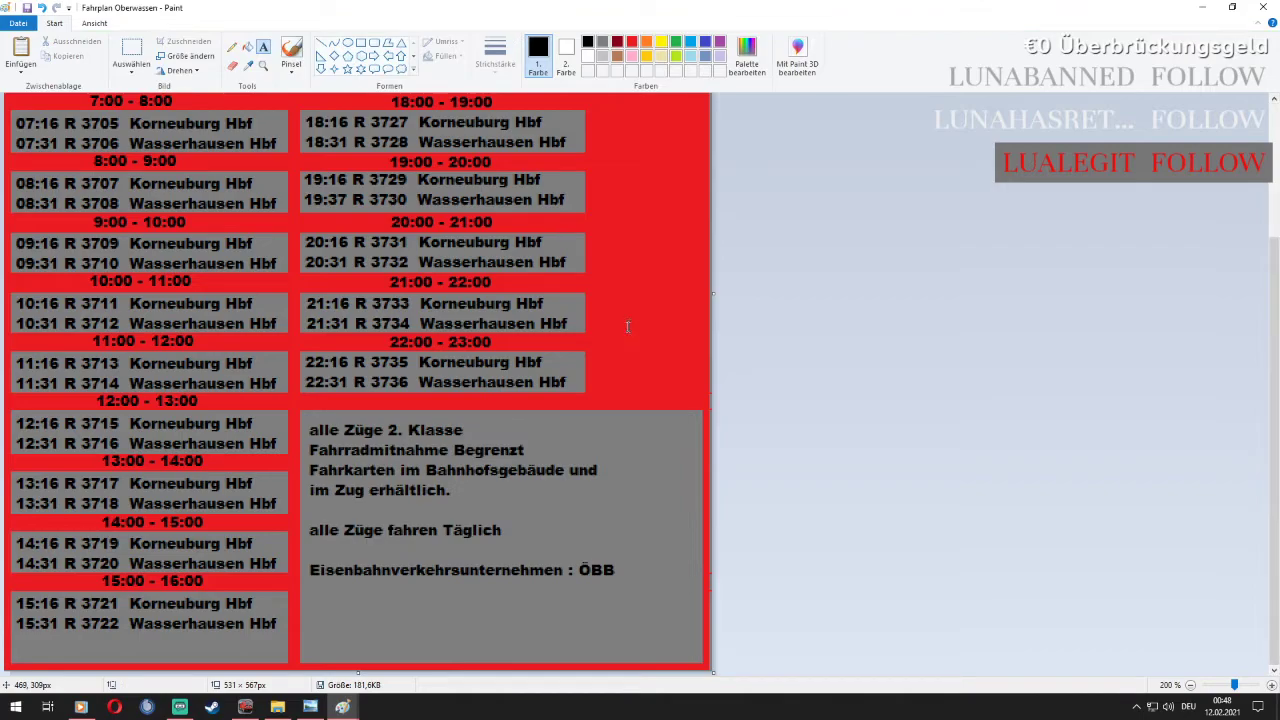
Start saving the timetable as a new file in another format and go up to the EEP Tauschtexturen folder
scroll(628, 327, "up", 3)
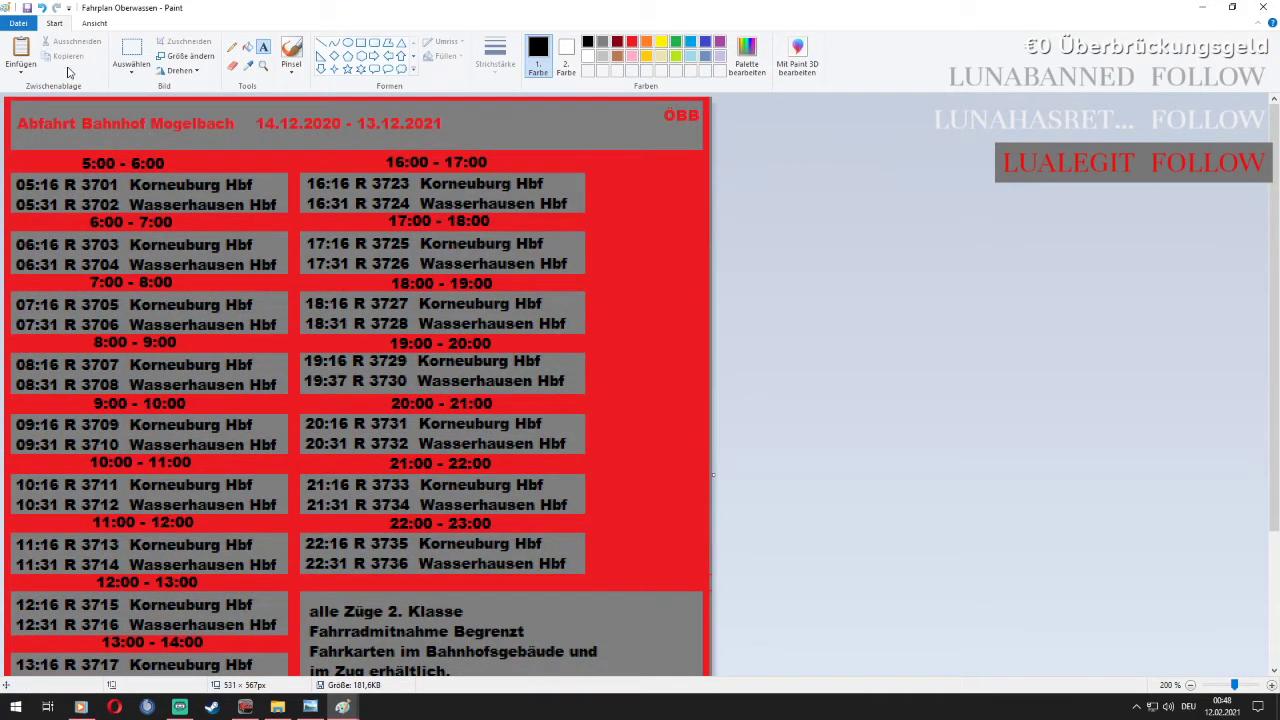
left_click(13, 25)
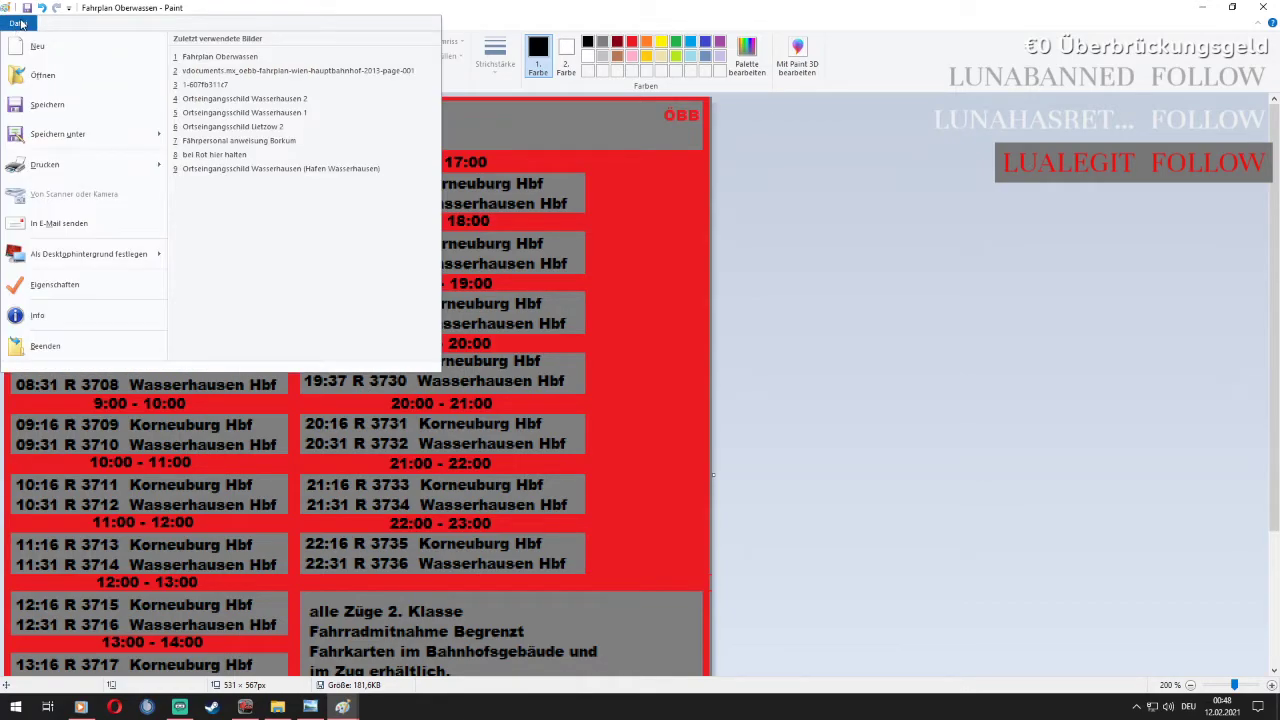
mouse_move(115, 140)
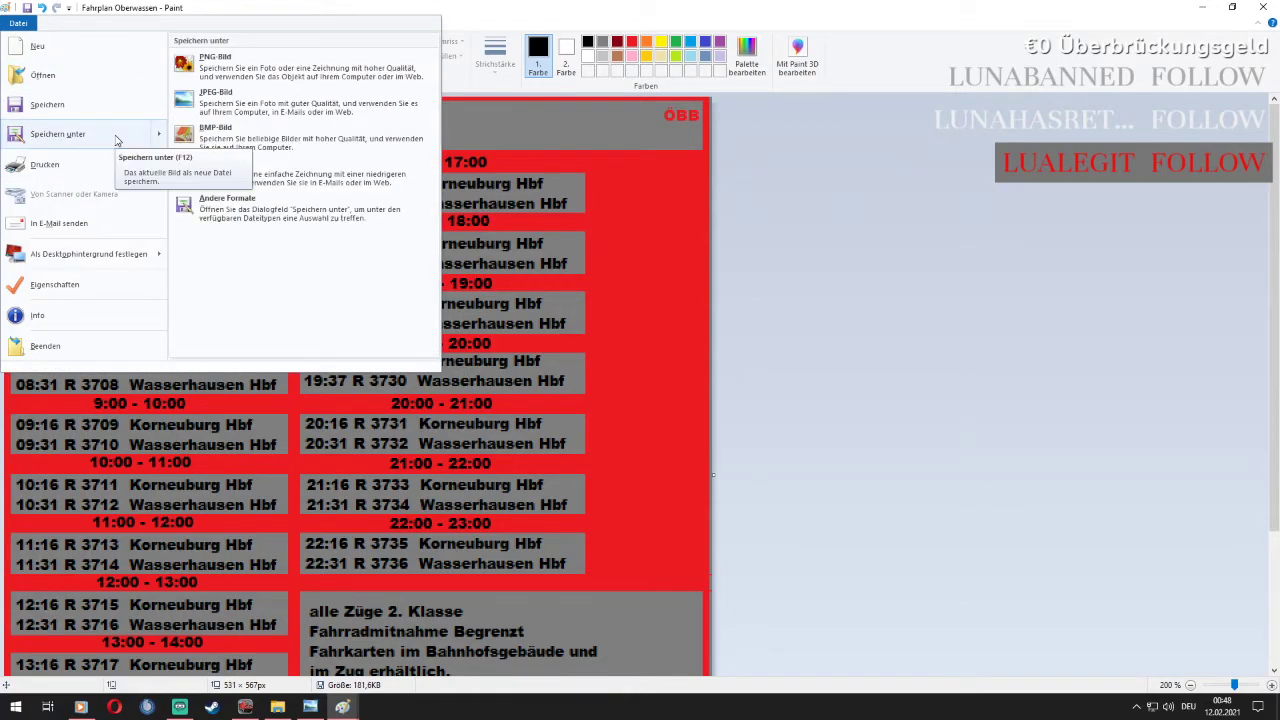
left_click(225, 205)
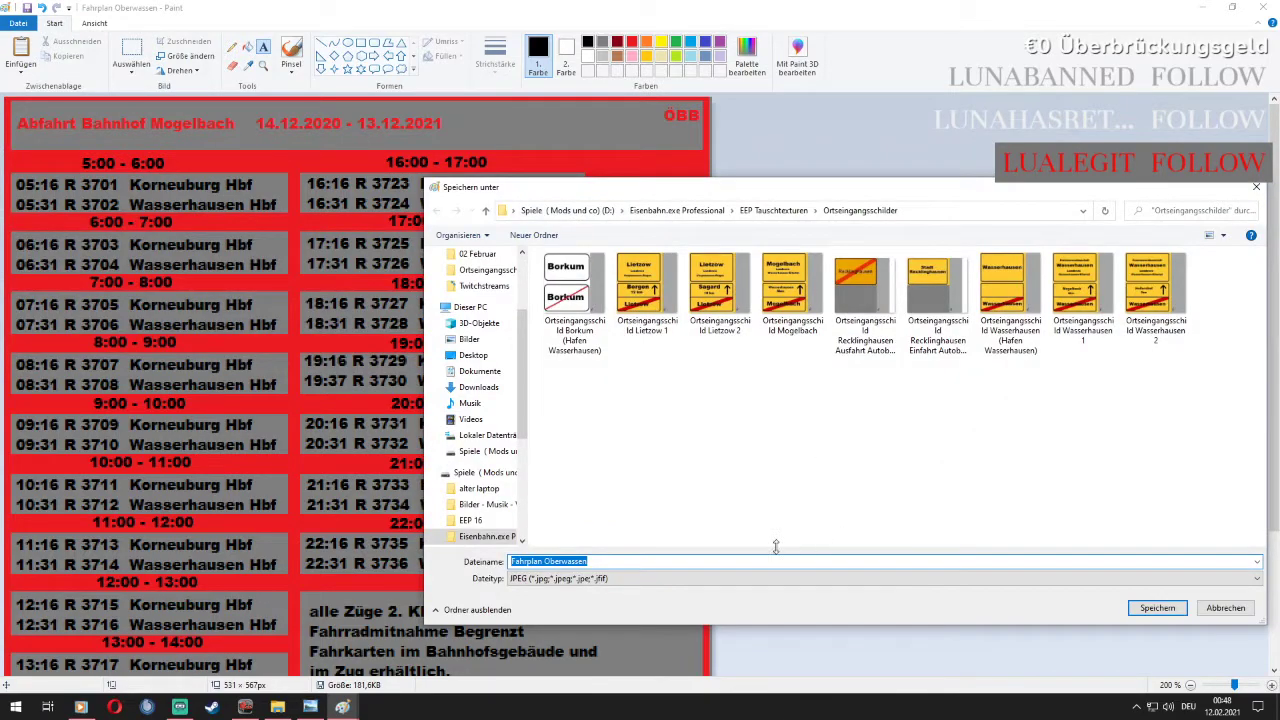
left_click(773, 210)
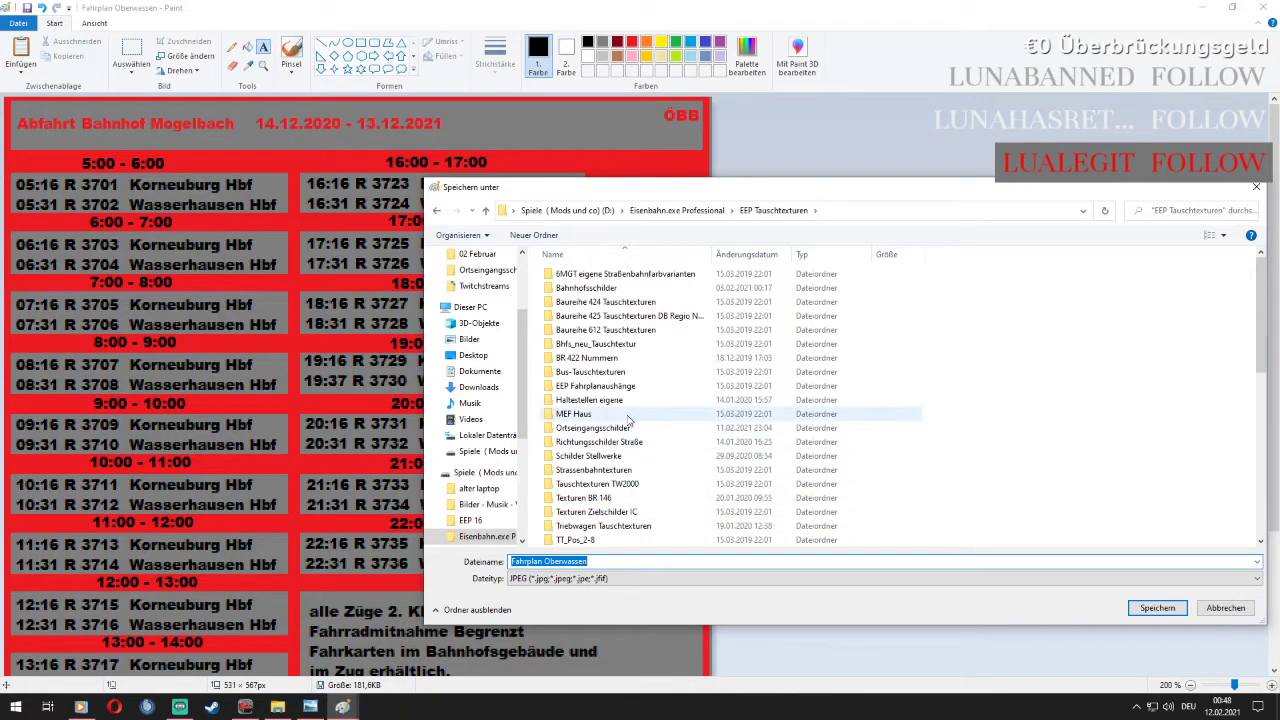
Show the folders as thumbnail icons and open EEP Fahrplanaushänge as the save location
scroll(617, 388, "down", 2)
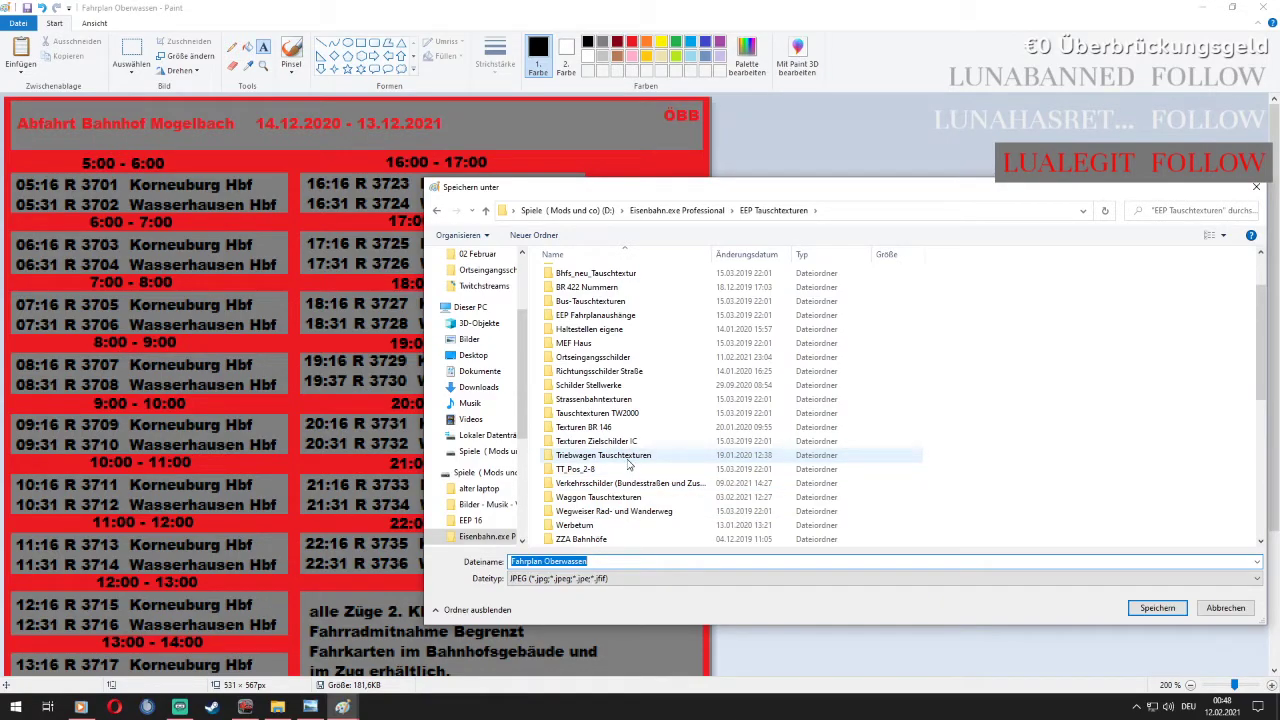
scroll(628, 462, "up", 1)
scroll(628, 462, "up", 1)
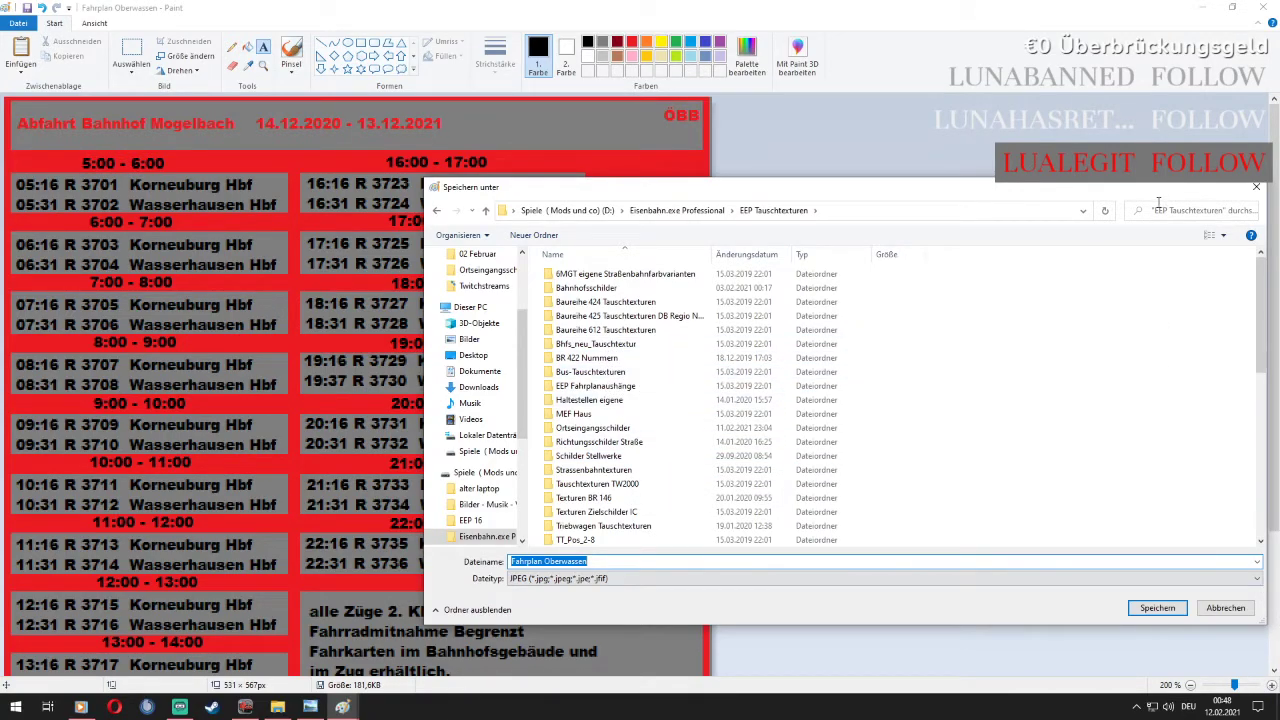
left_click(1223, 235)
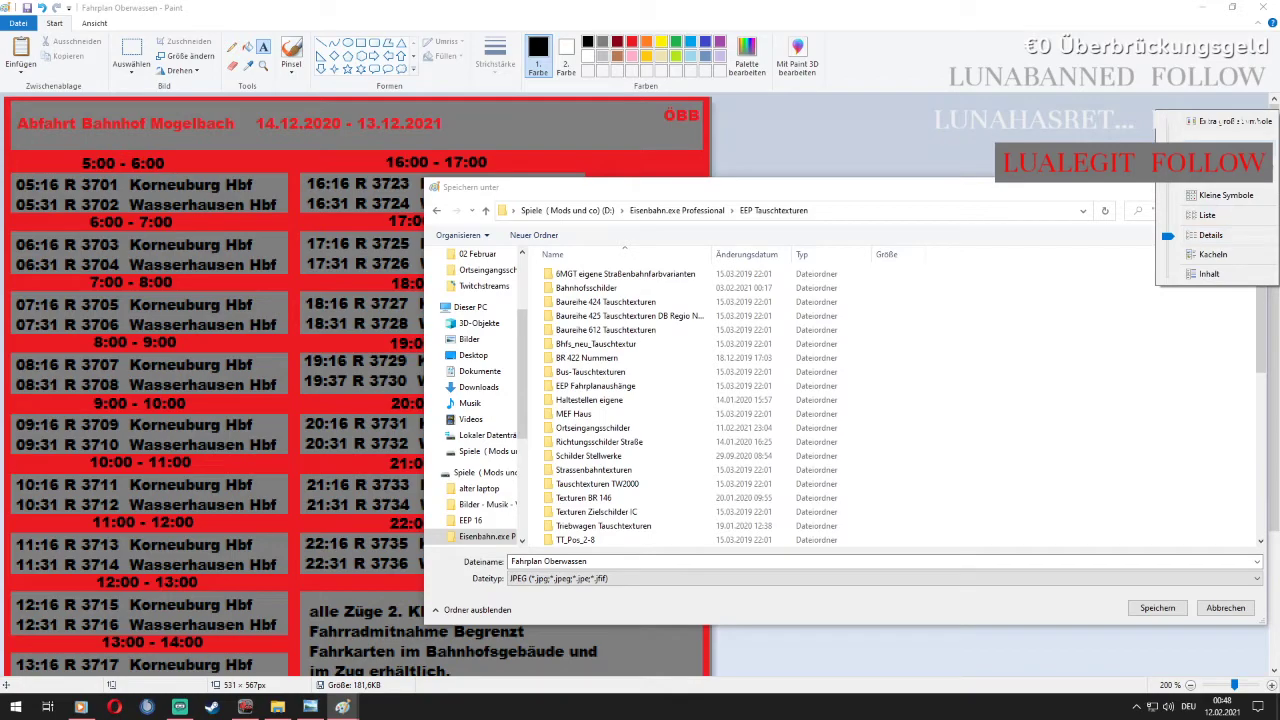
left_click(1200, 146)
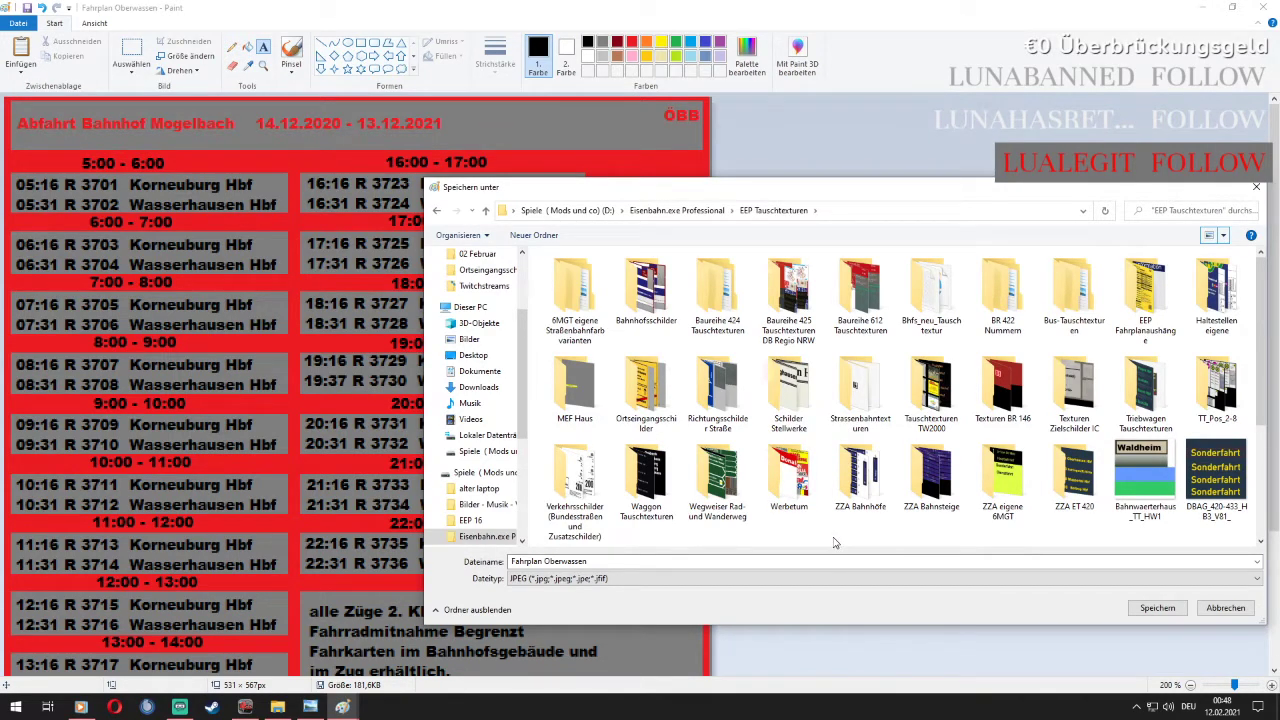
double_click(1160, 295)
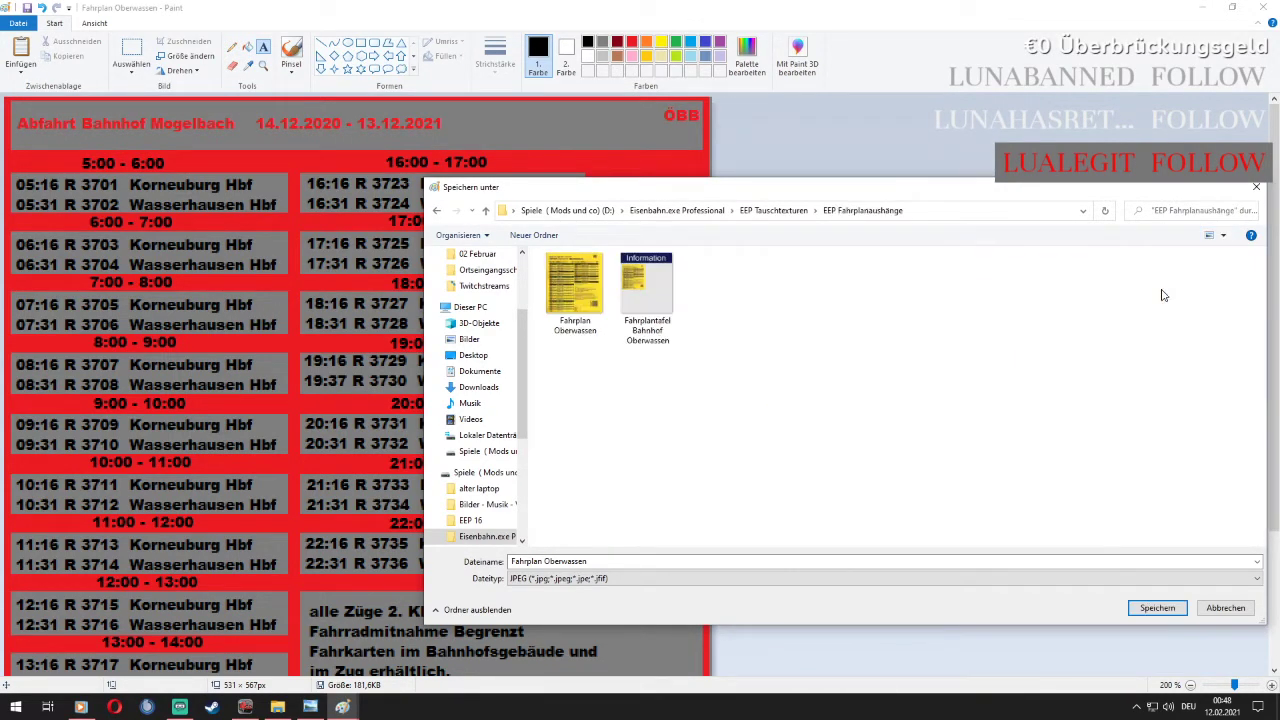
Save the timetable image under the file name "Fahrplan ÖBB Mogelbach"
left_click(679, 560)
left_click(679, 560)
key("ctrl+shift+Left")
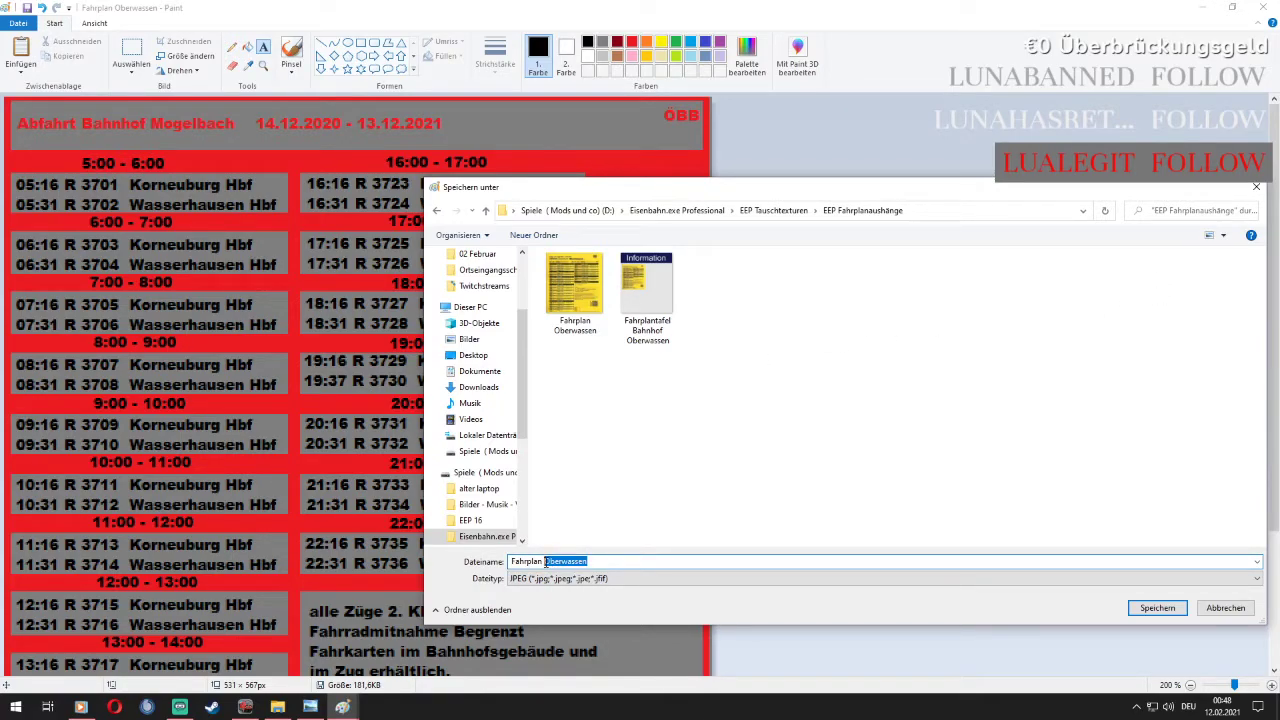
key("BackSpace")
left_click(1155, 606)
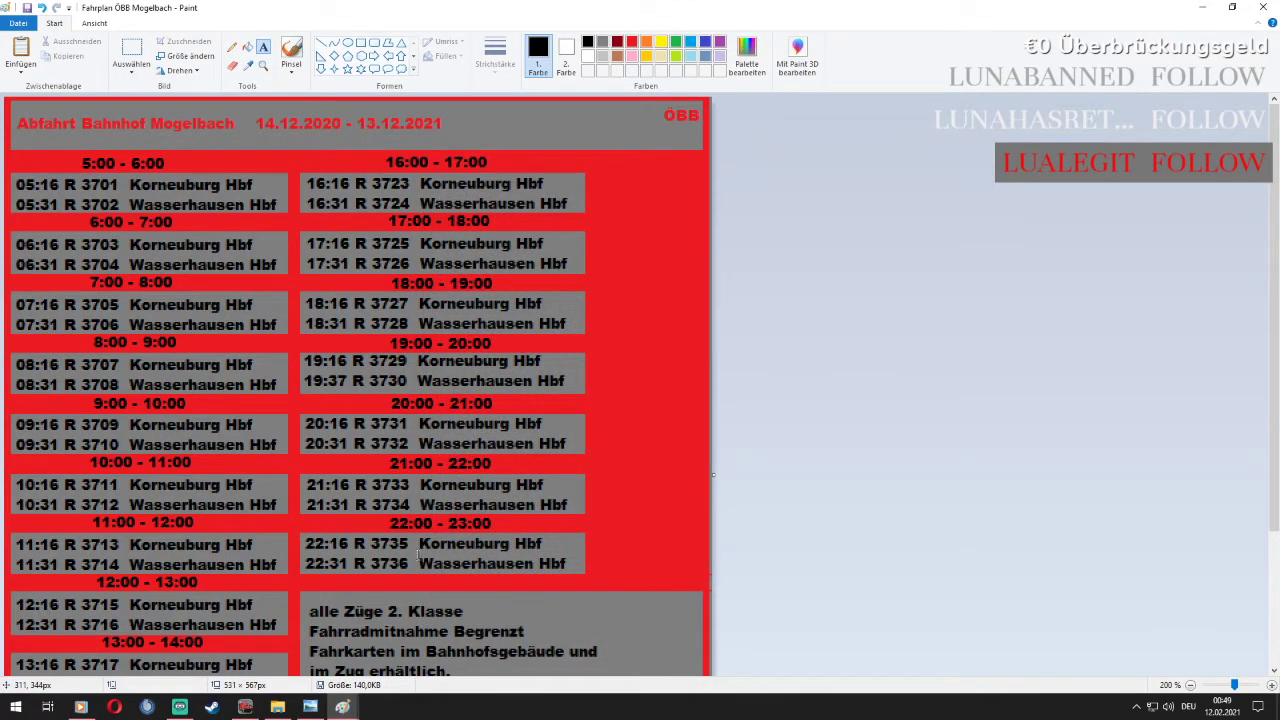
Close the other Paint window containing the Ortseingangsschild Mogelbach image
mouse_move(342, 706)
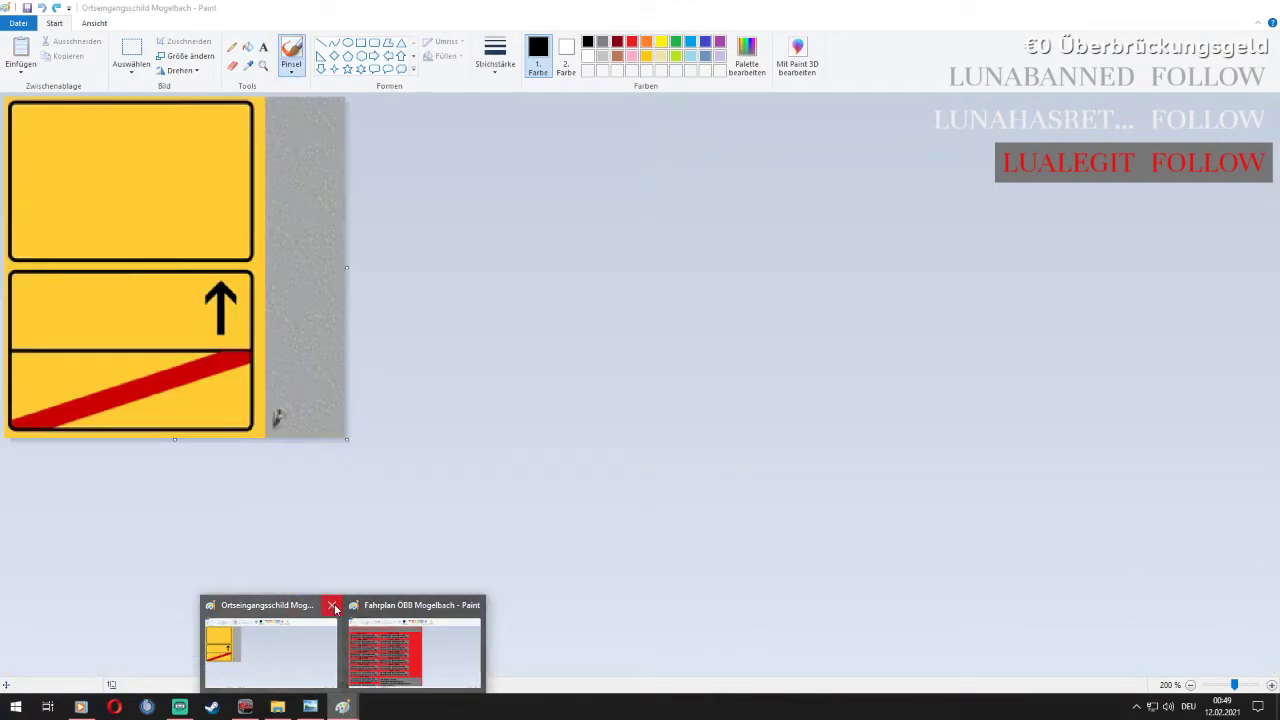
left_click(332, 607)
left_click(650, 376)
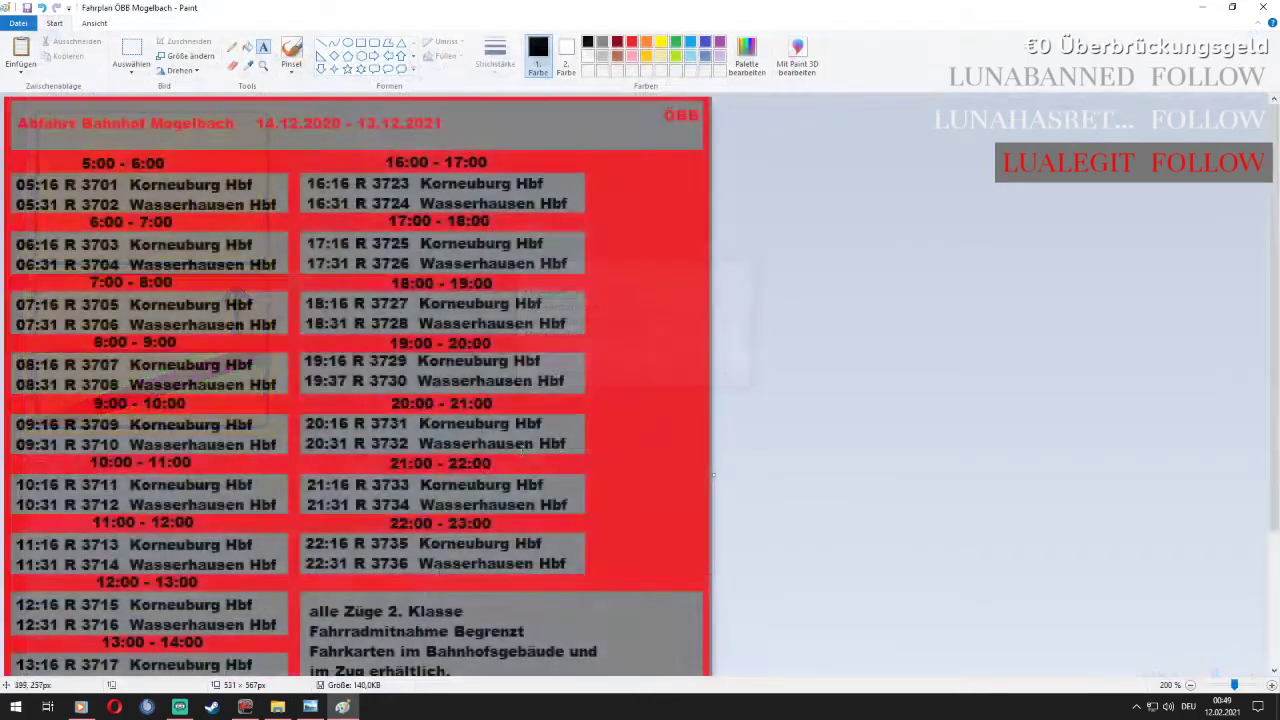
Open the Fahrplantafel Bahnhof Oberwassen image from the EEP Fahrplanaushänge folder for editing in Paint
left_click(277, 706)
right_click(825, 237)
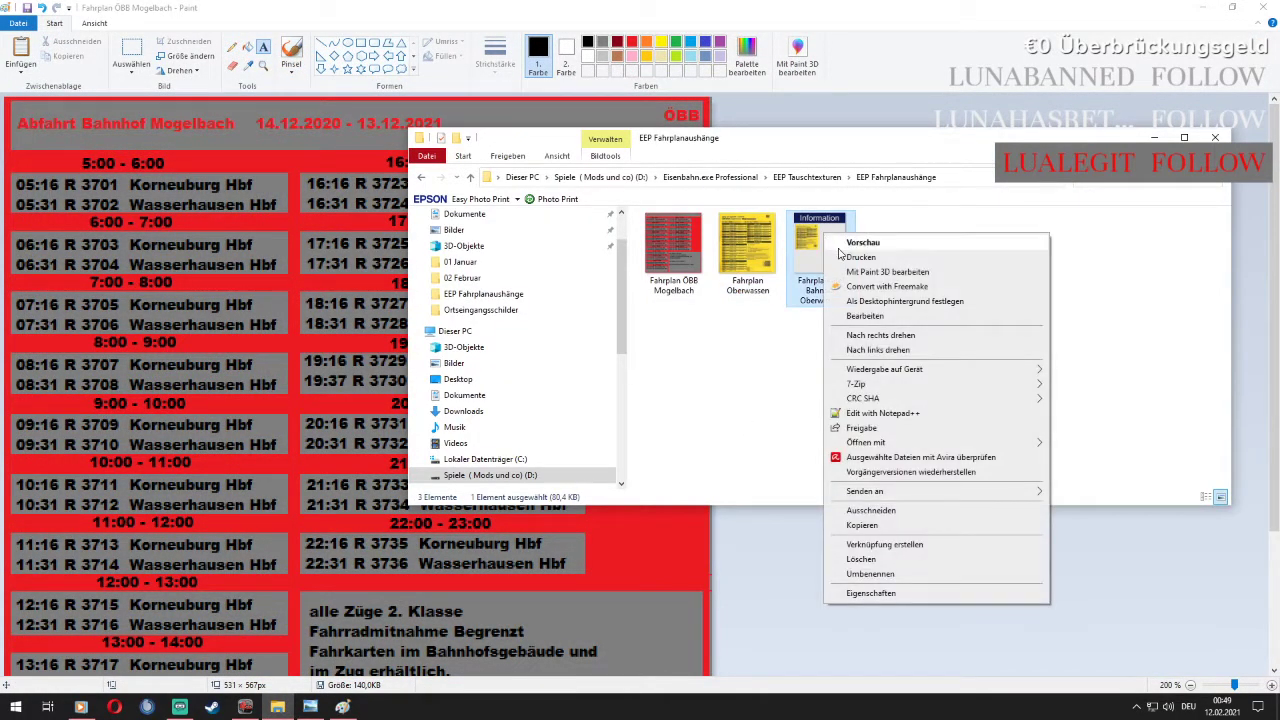
left_click(864, 316)
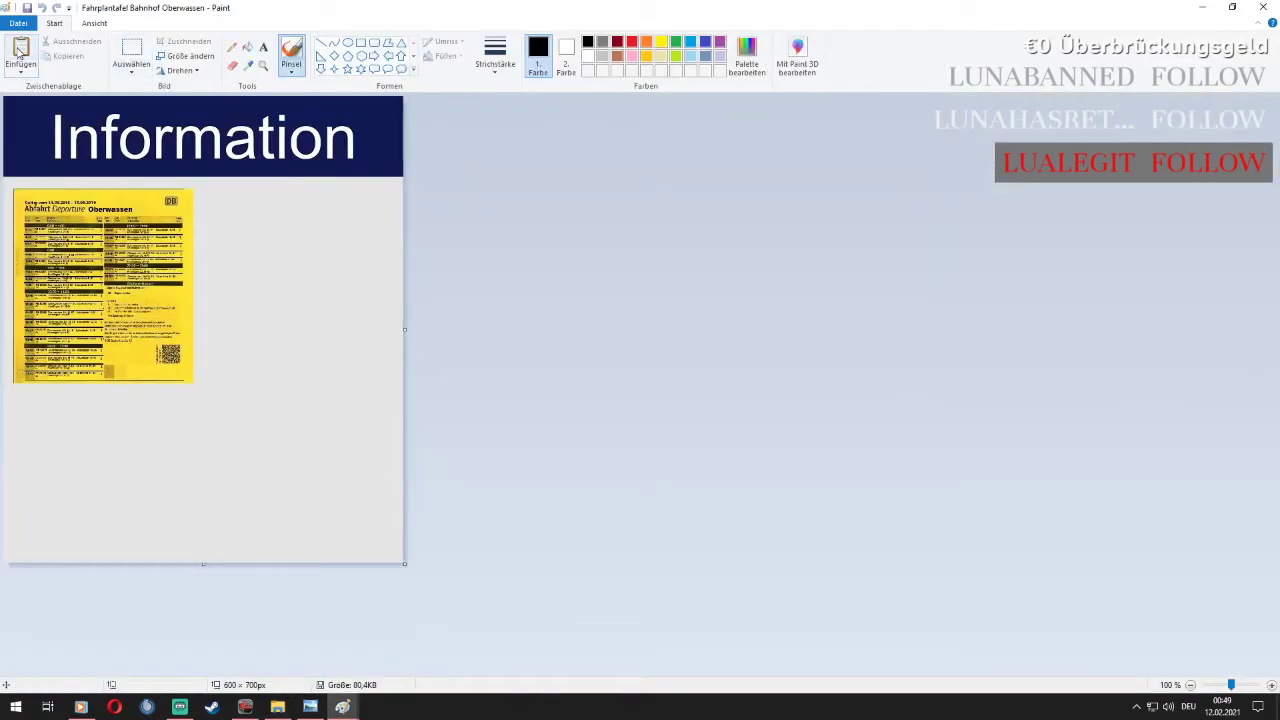
Insert the Fahrplan ÖBB Mogelbach image from file and place it below the Information header, covering the yellow Oberwassen timetable
left_click(21, 70)
left_click(40, 97)
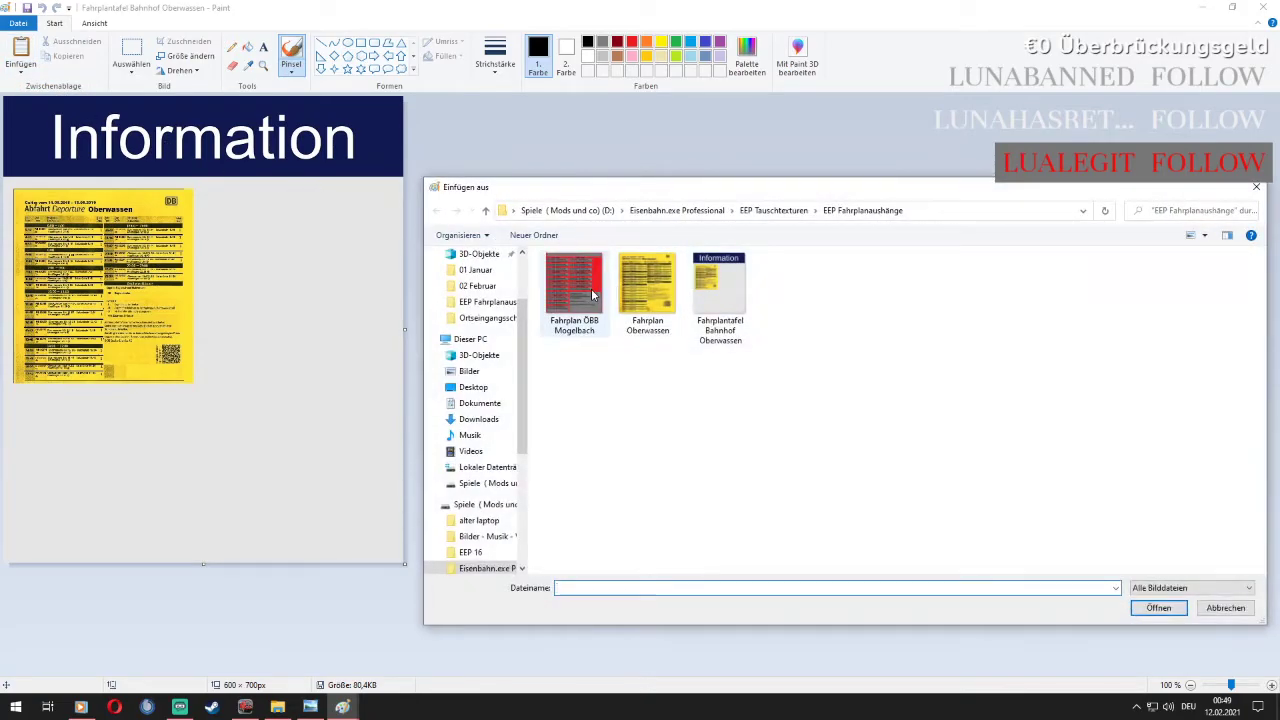
double_click(573, 291)
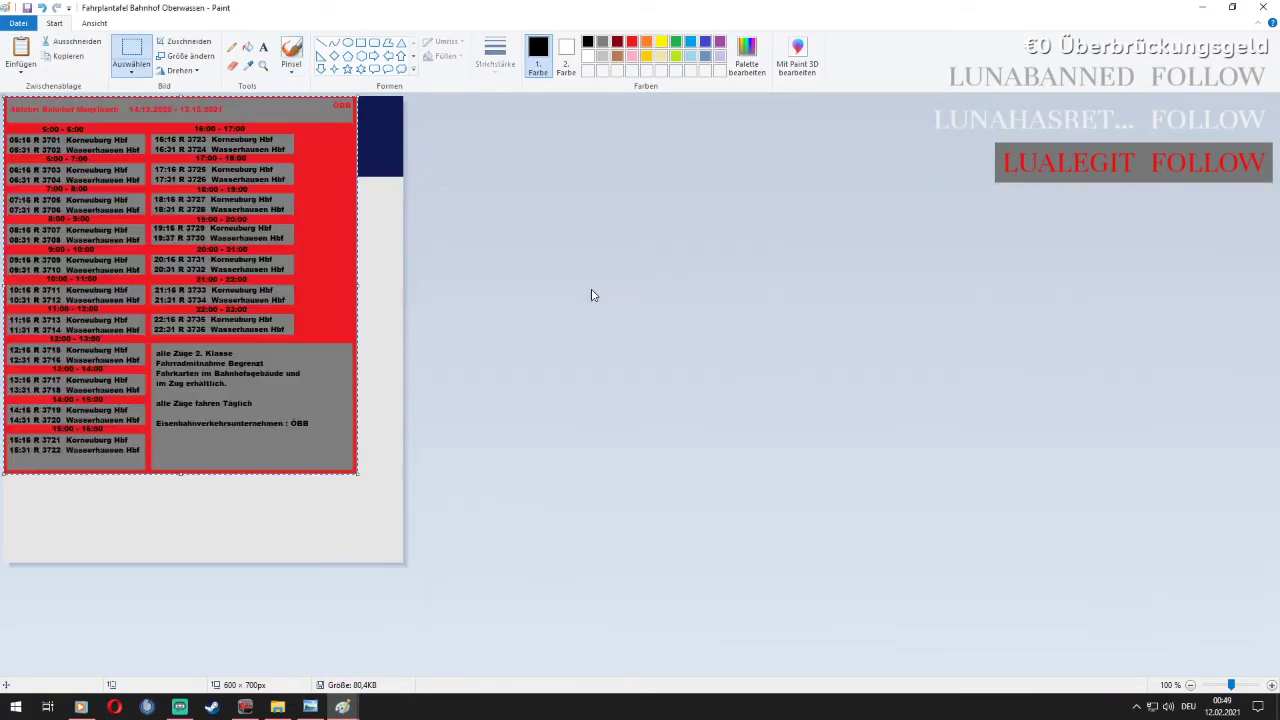
left_click_drag(234, 147, 241, 232)
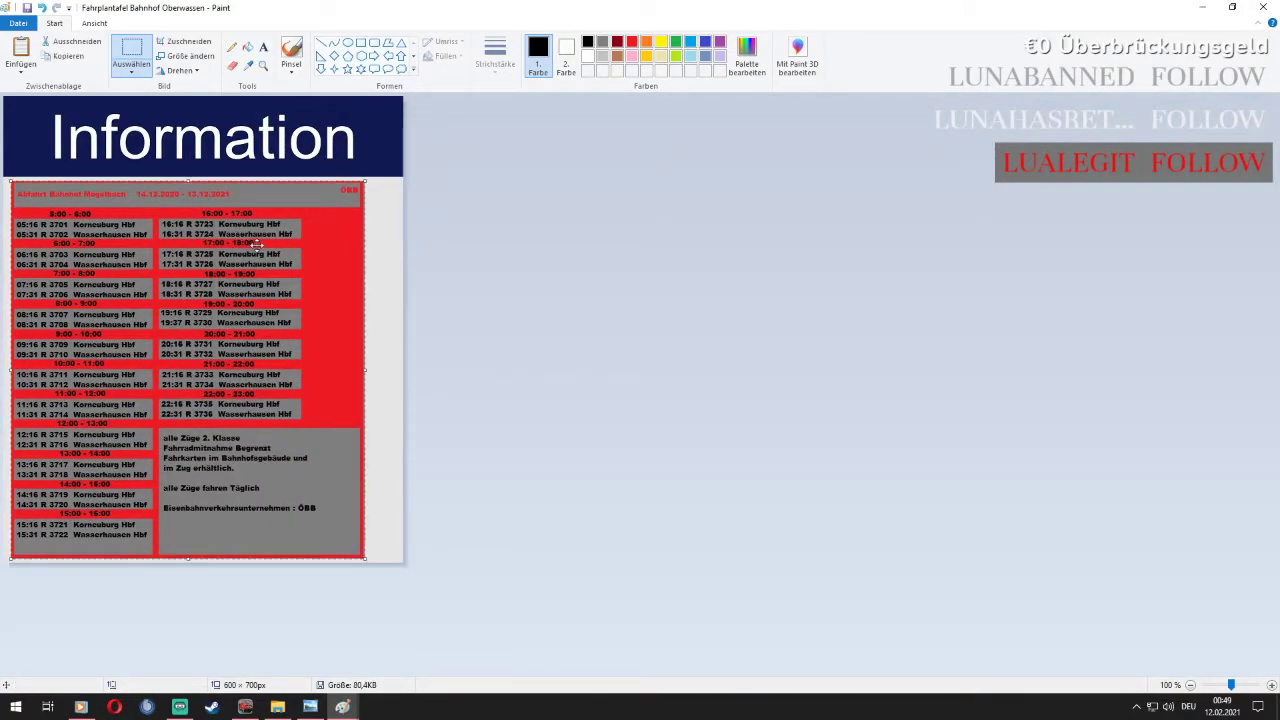
left_click_drag(258, 244, 258, 244)
key("Escape")
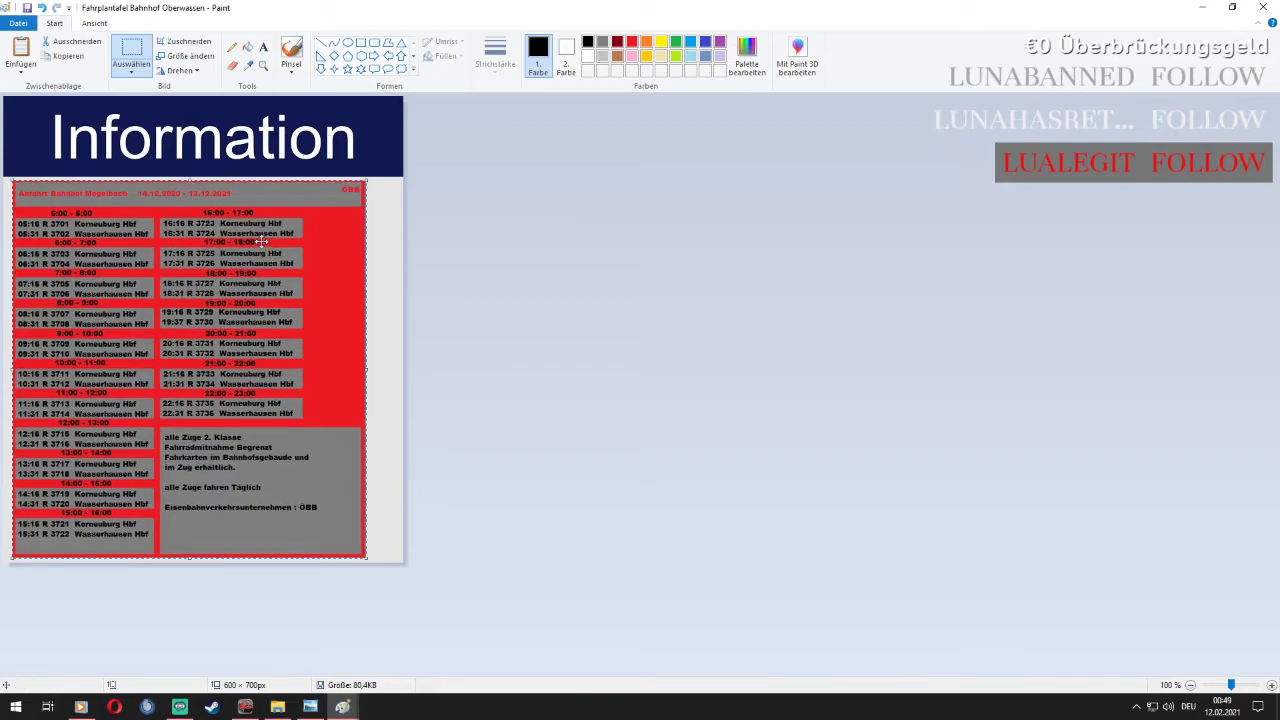
left_click(521, 258)
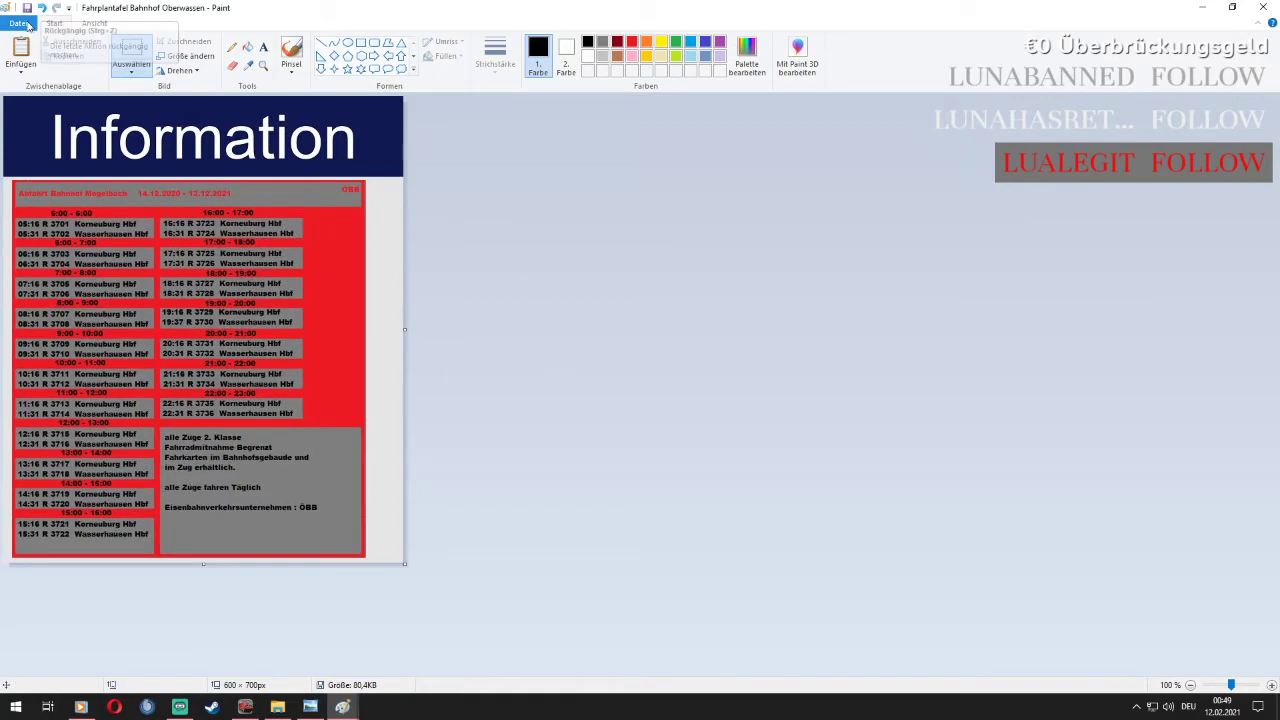
Save the board as a new JPEG named "Fahrplantafel Bahnhof Mogelbach" in the EEP Fahrplanaushänge folder
left_click(18, 22)
mouse_move(98, 147)
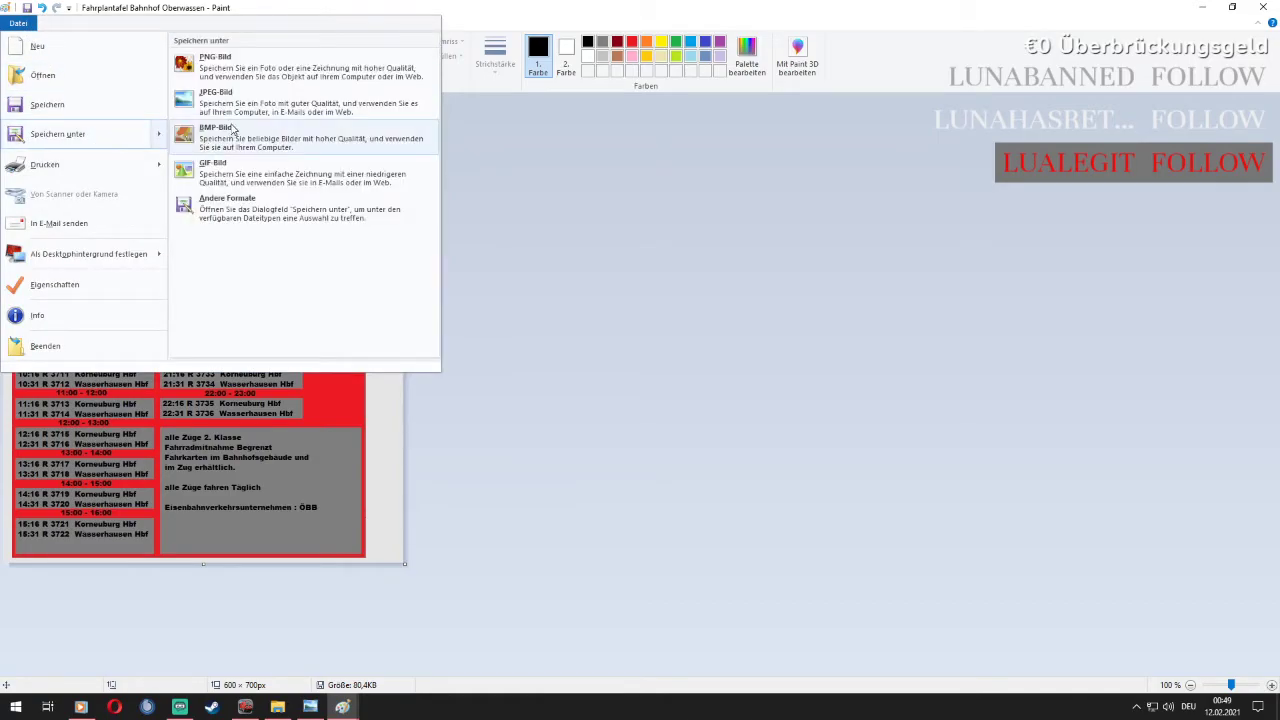
left_click(240, 112)
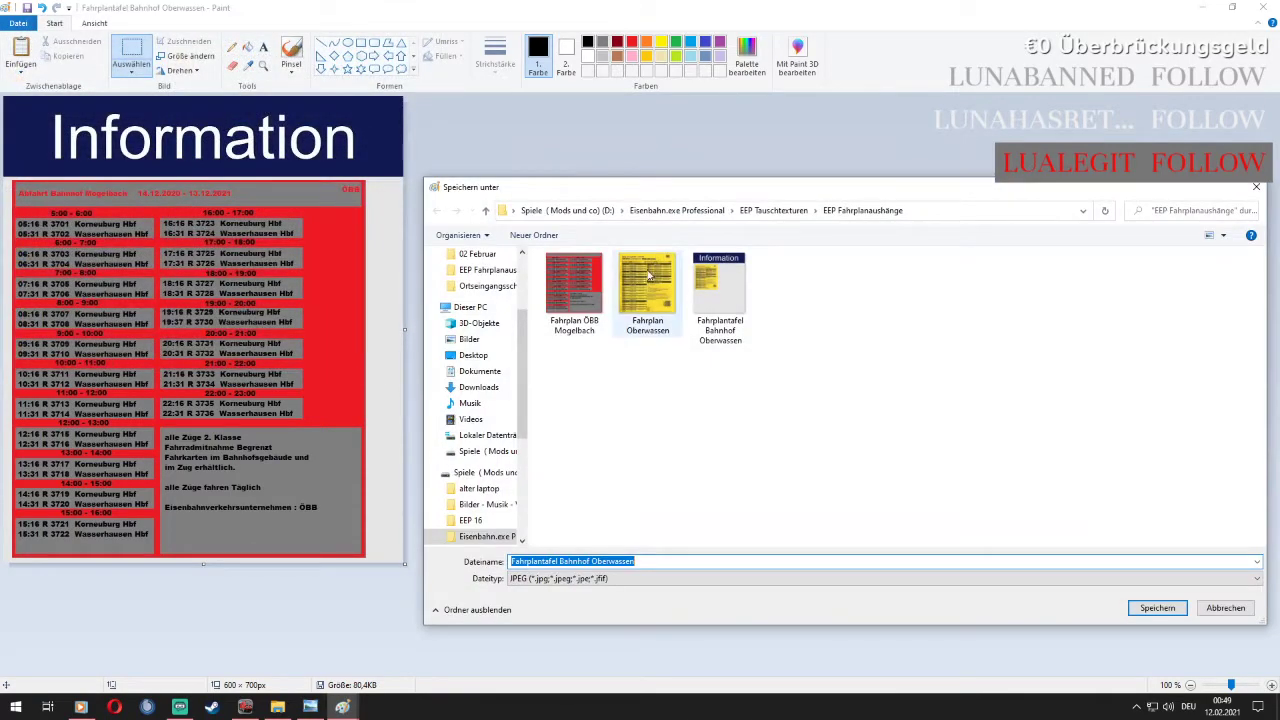
left_click(722, 310)
left_click(650, 562)
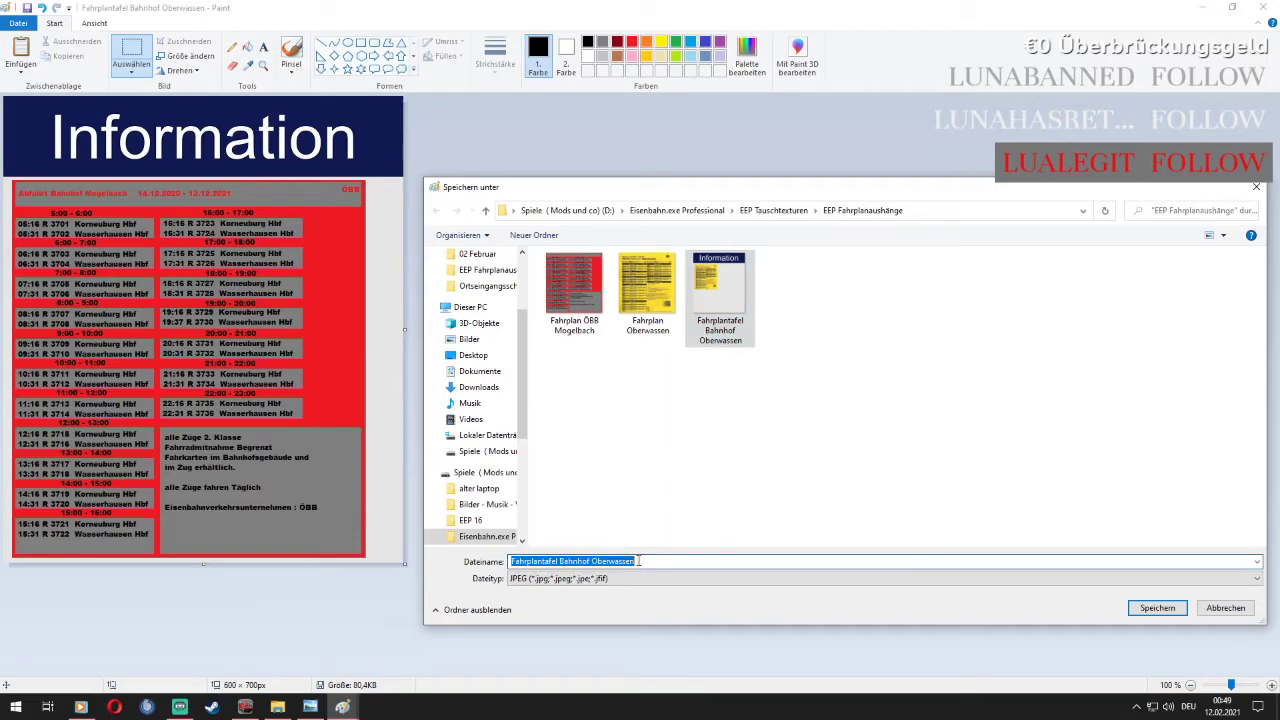
left_click_drag(668, 563, 601, 566)
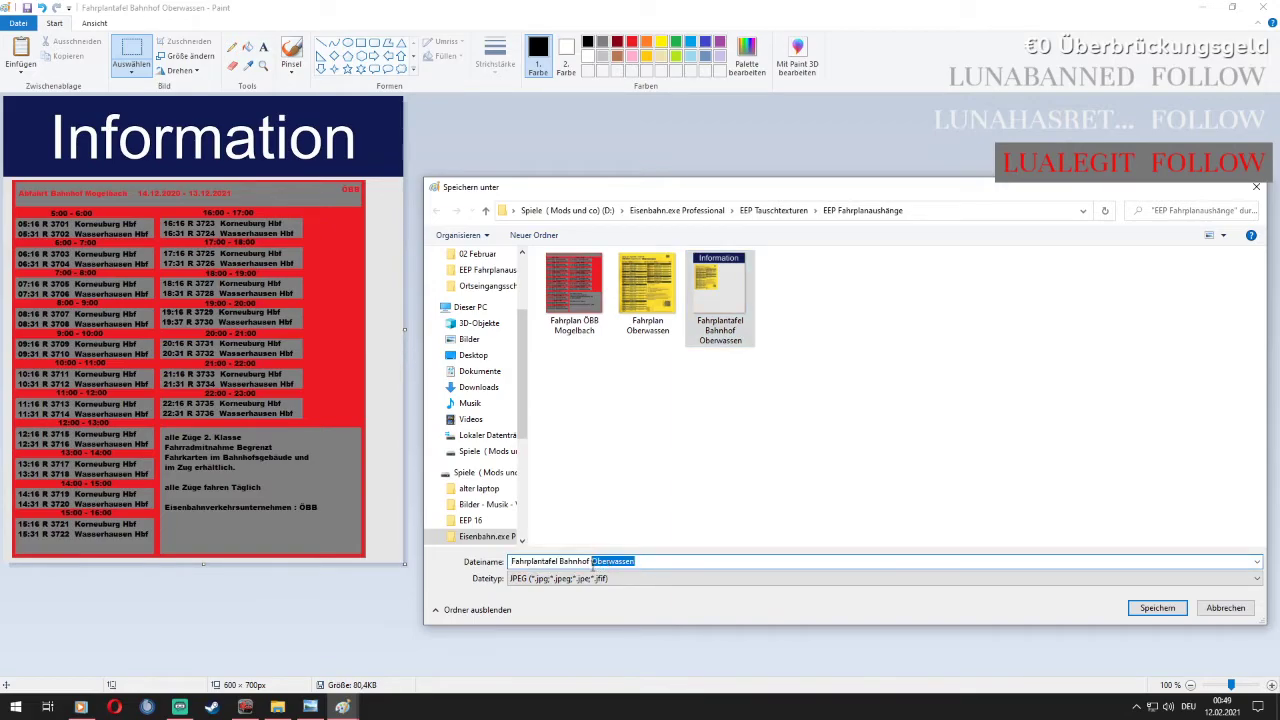
type("Mogelbach")
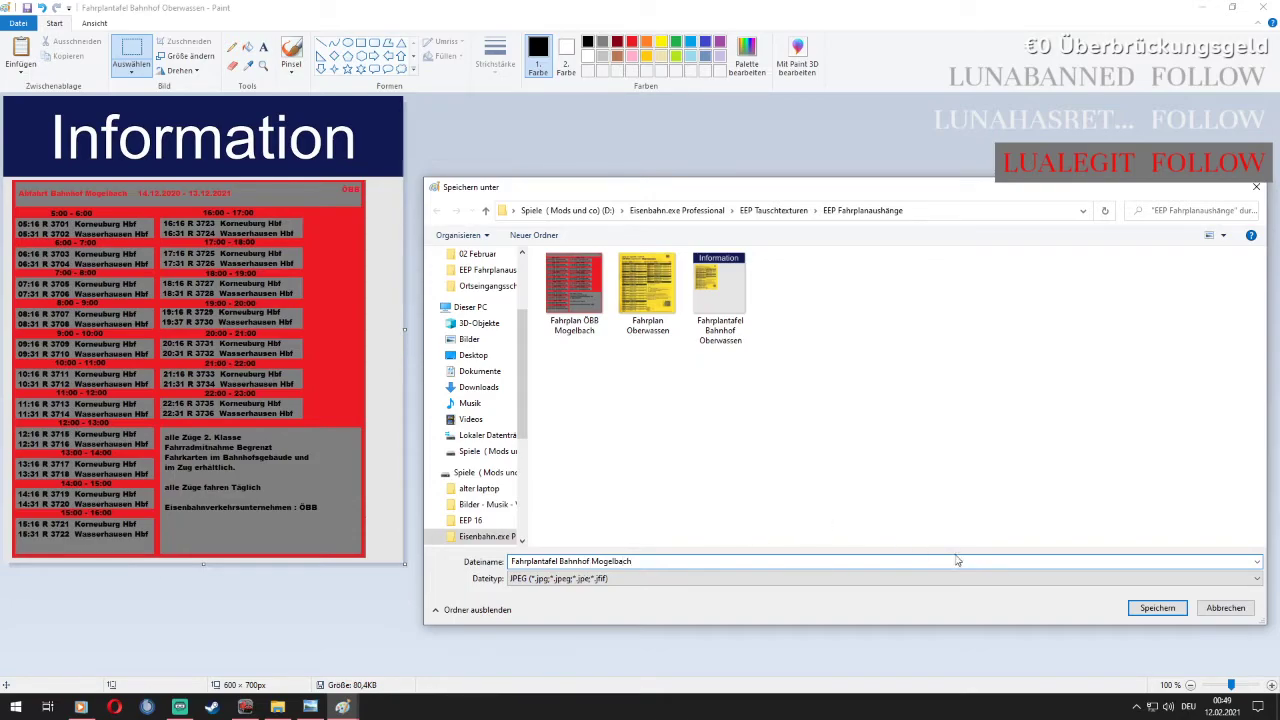
left_click(1158, 609)
Close both Paint windows and return to the 3D view of the Information board in EEP
left_click(1265, 8)
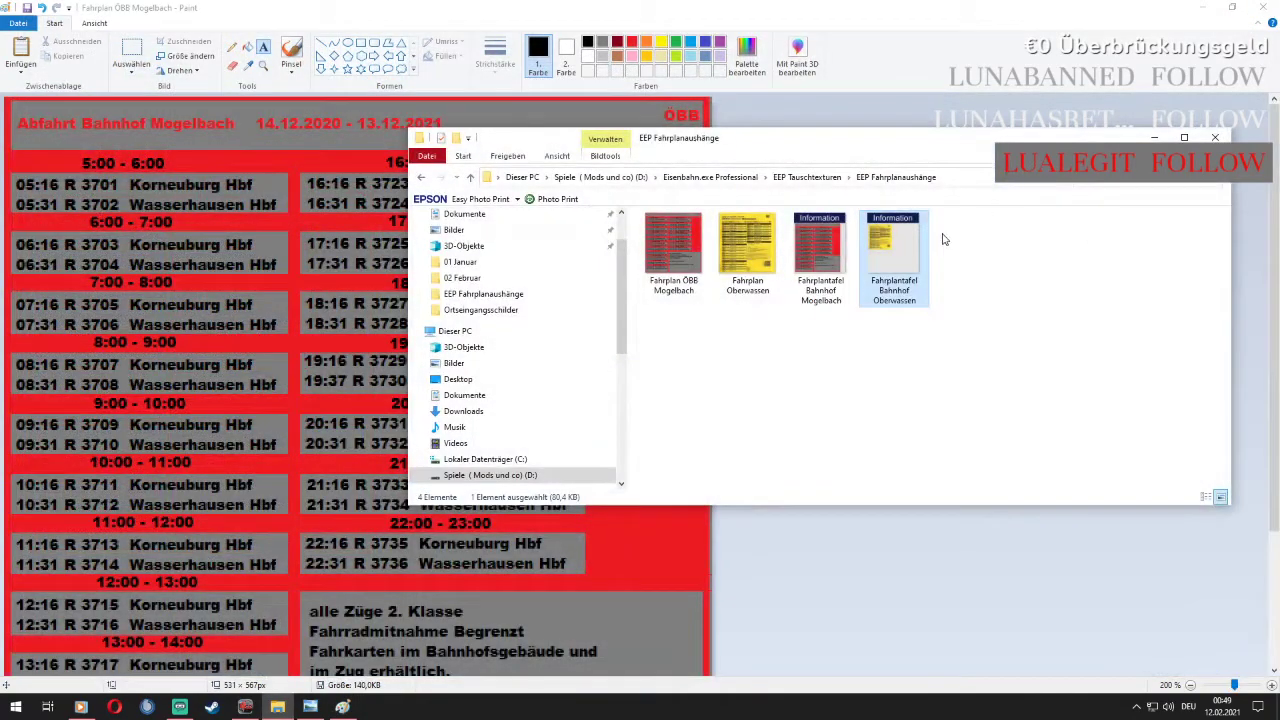
left_click(1265, 8)
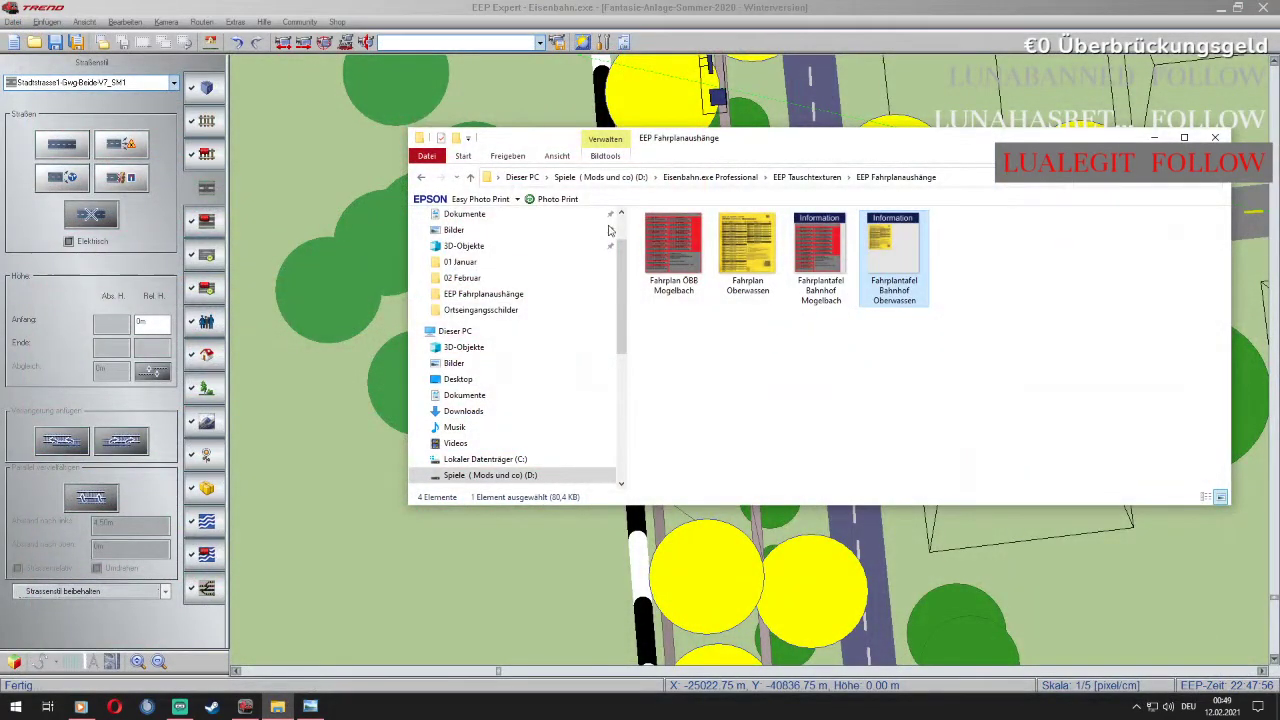
left_click(343, 605)
left_click(14, 661)
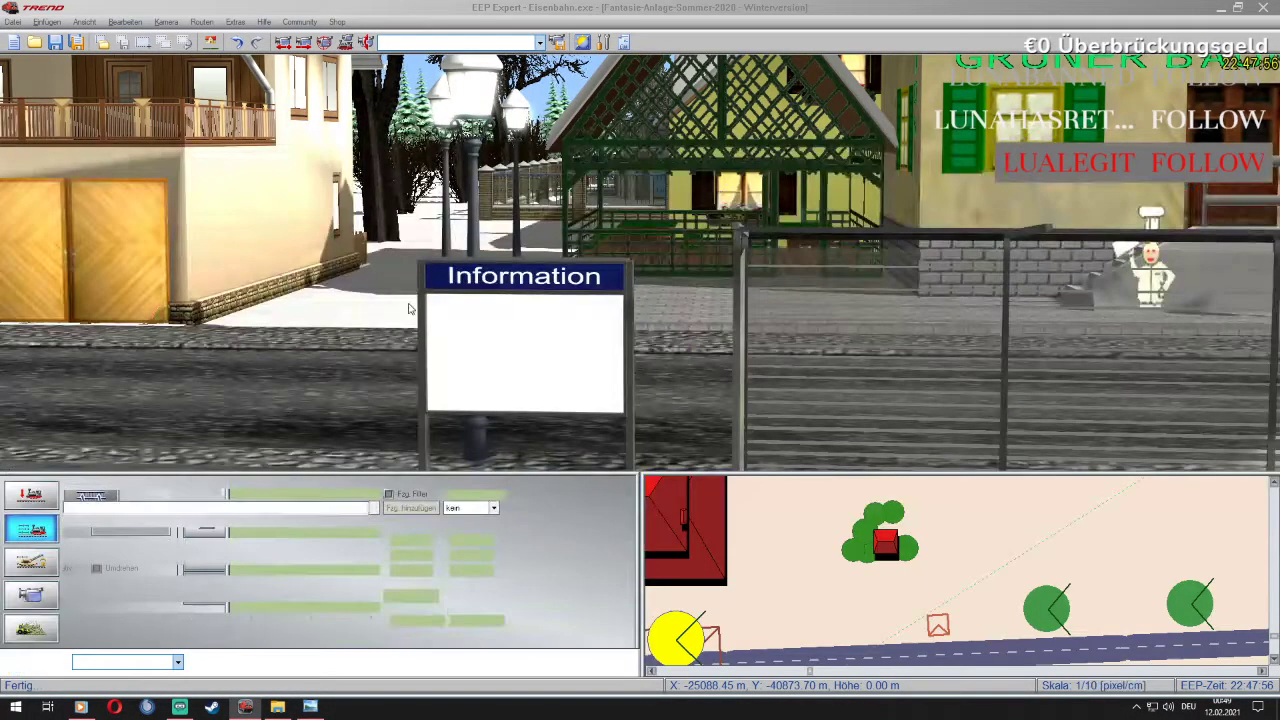
Replace the Information board's texture with the JPG file Fahrplantafel Bahnhof Mogelbach from the EEP Fahrplanaushänge folder
right_click(532, 357)
left_click(575, 471)
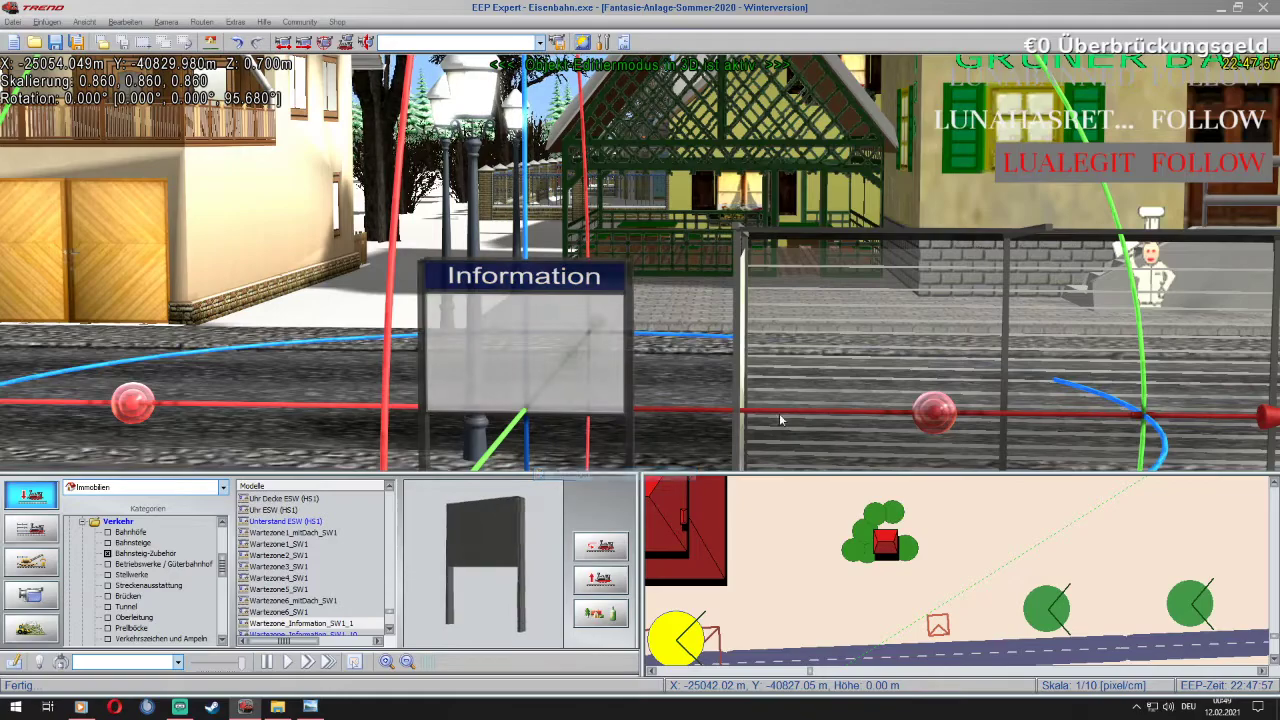
left_click(797, 323)
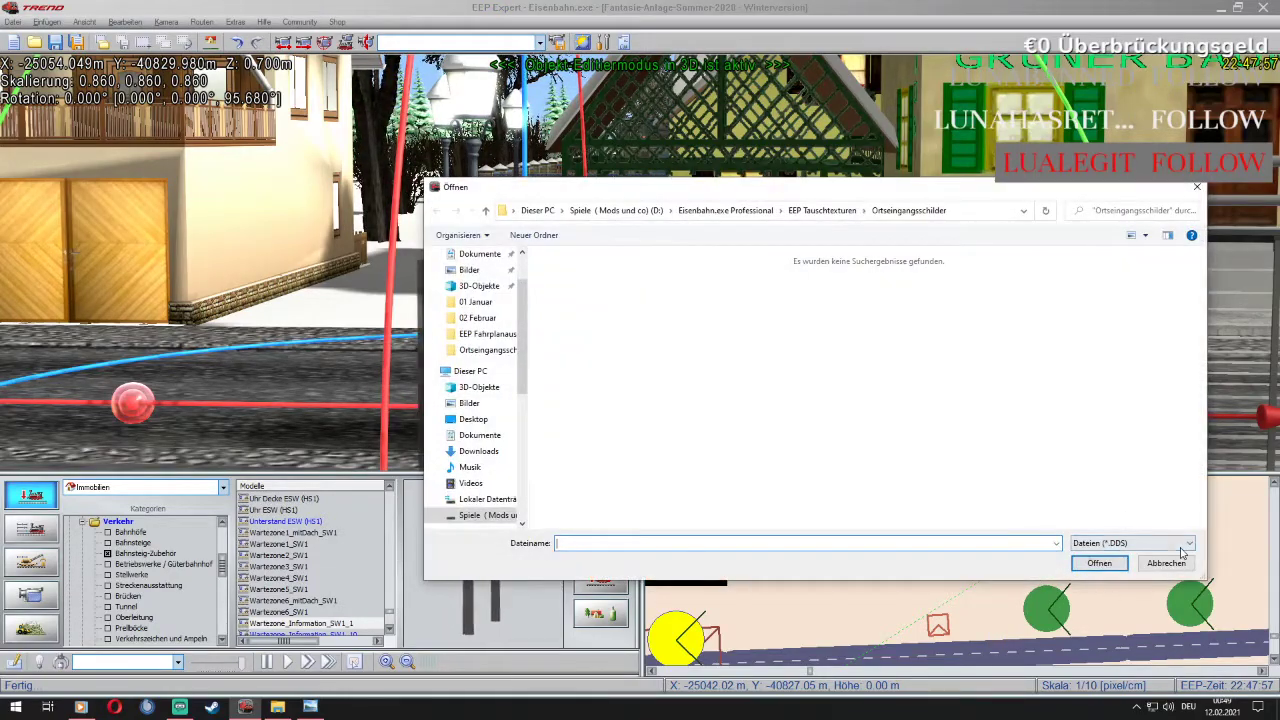
left_click(1183, 549)
left_click(1110, 584)
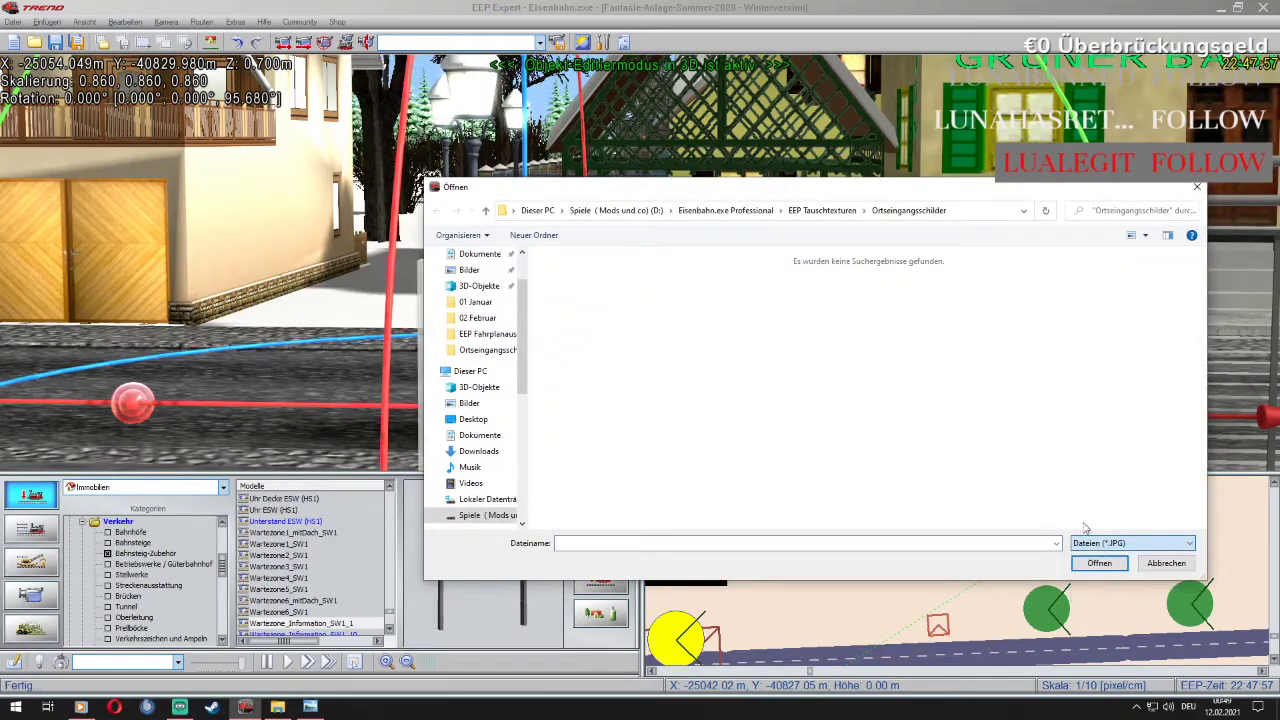
left_click(822, 210)
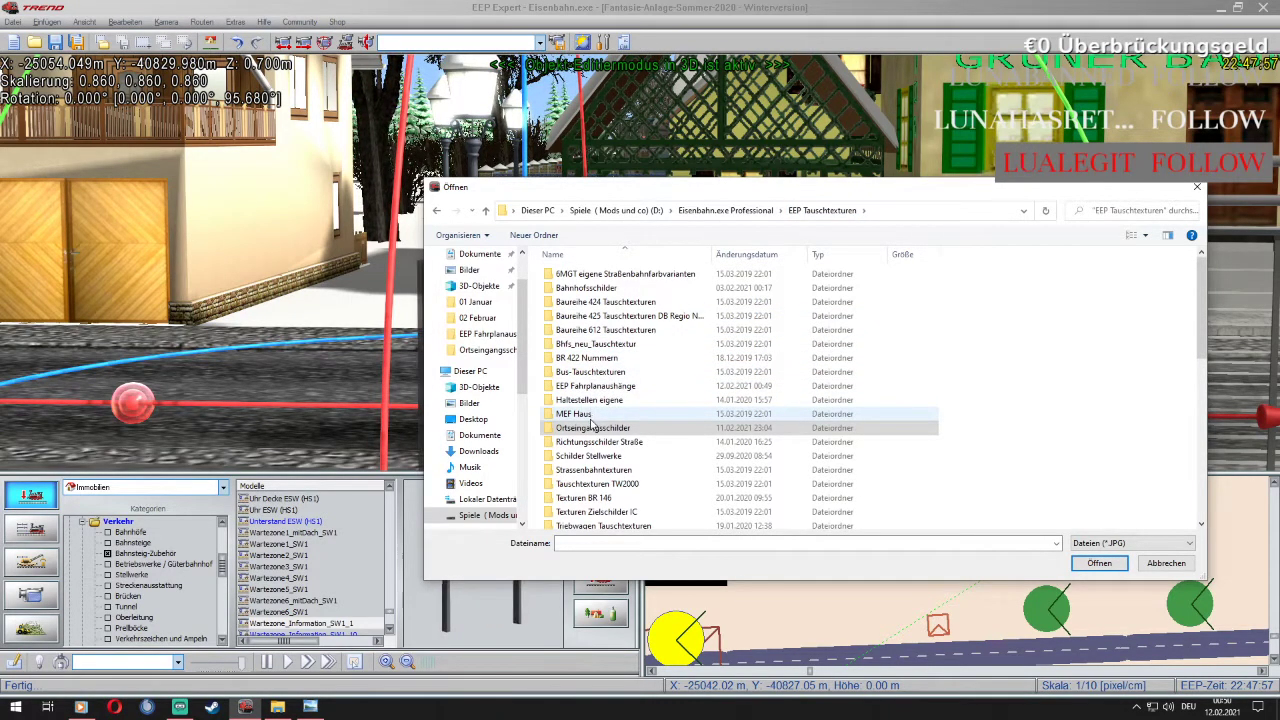
double_click(592, 386)
double_click(720, 290)
left_click(597, 489)
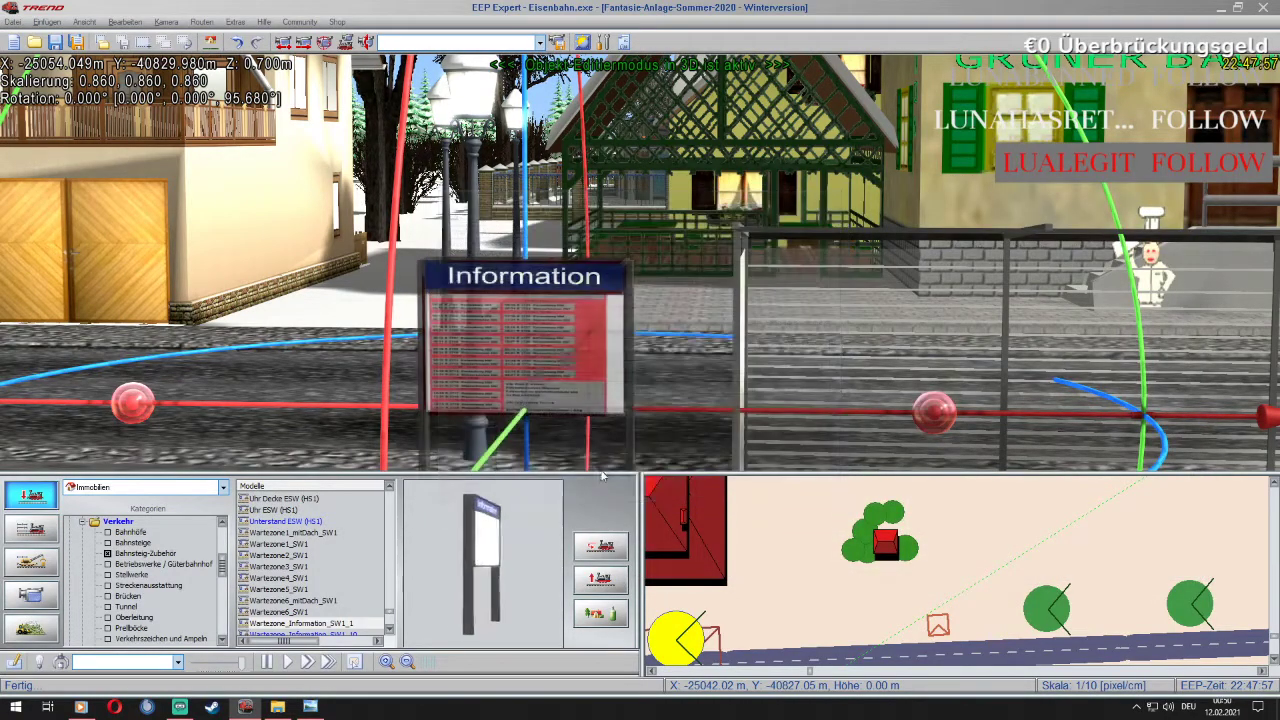
Check the timetable on the board up close and open the Fahrplantafel Bahnhof Mogelbach image for editing in Paint
scroll(453, 409, "up", 2)
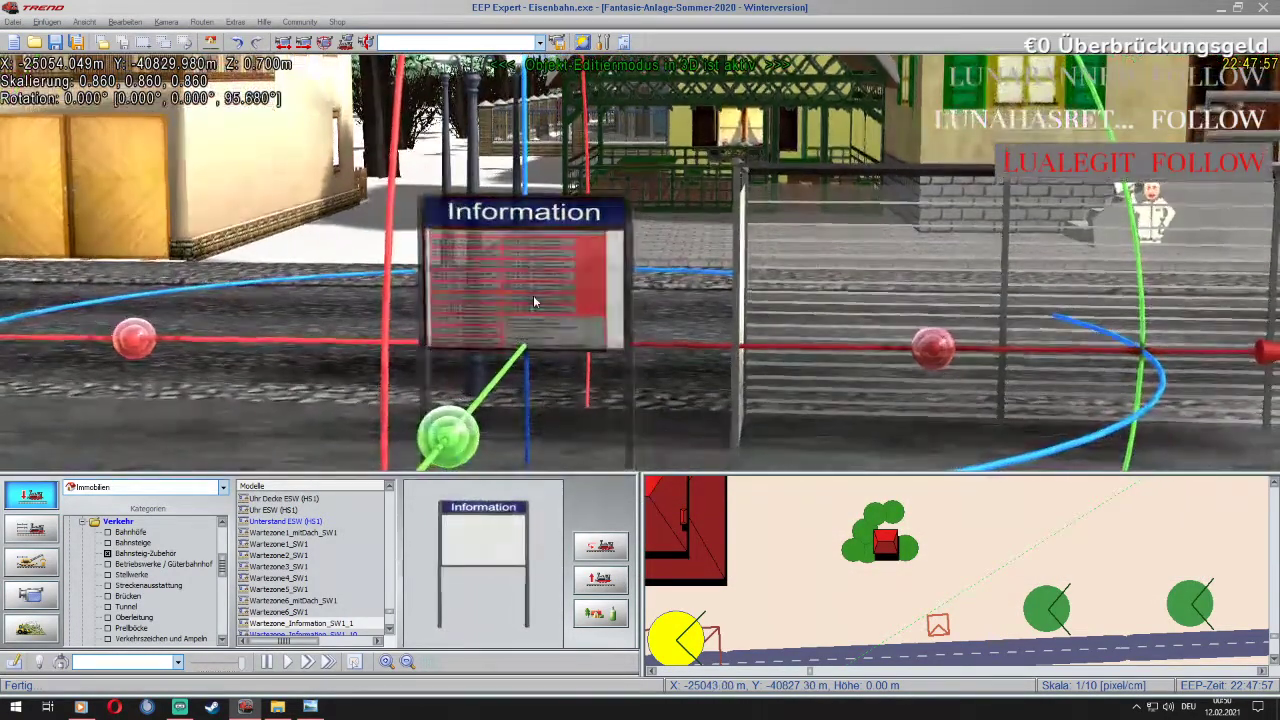
key("Page_Down")
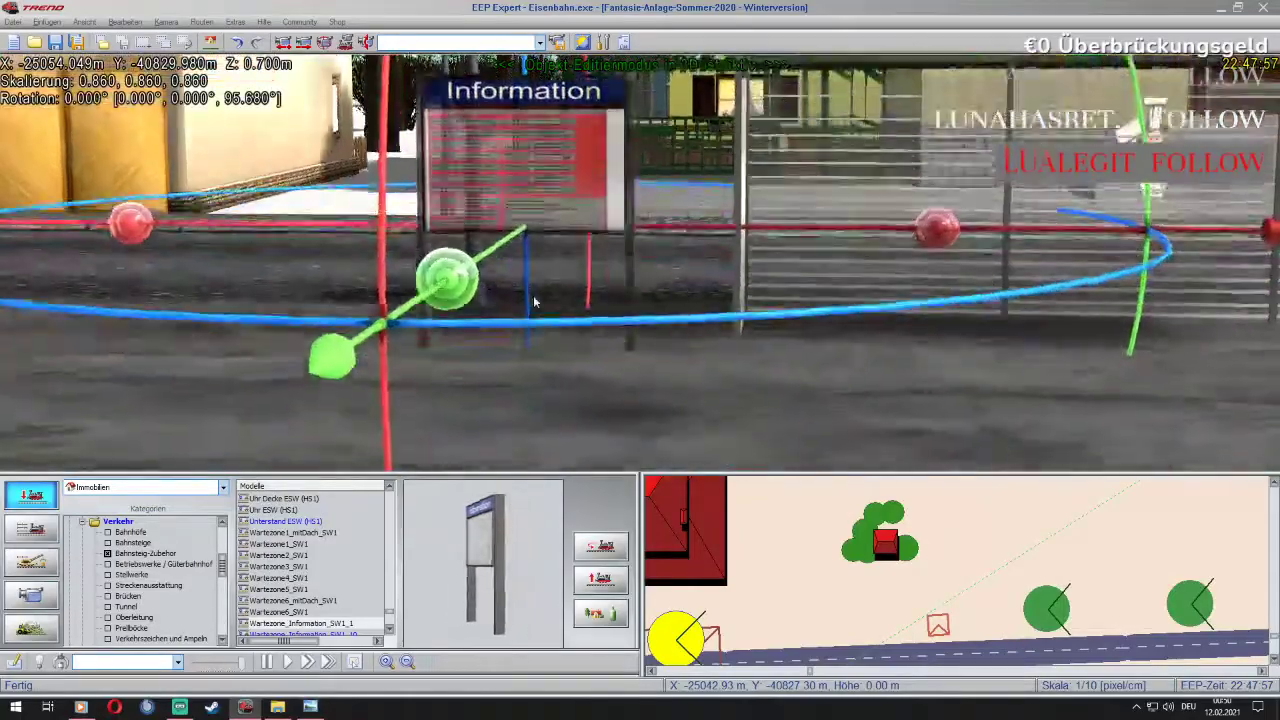
key("Up")
scroll(533, 300, "up", 3)
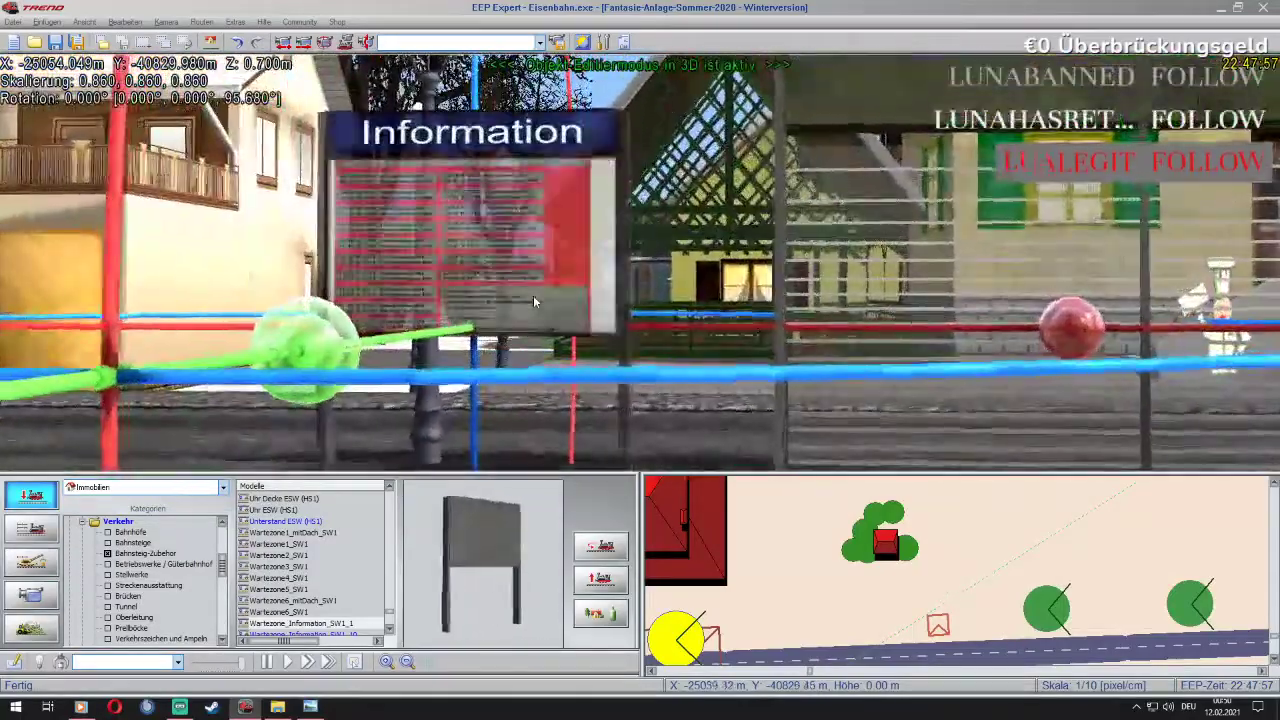
key("Up")
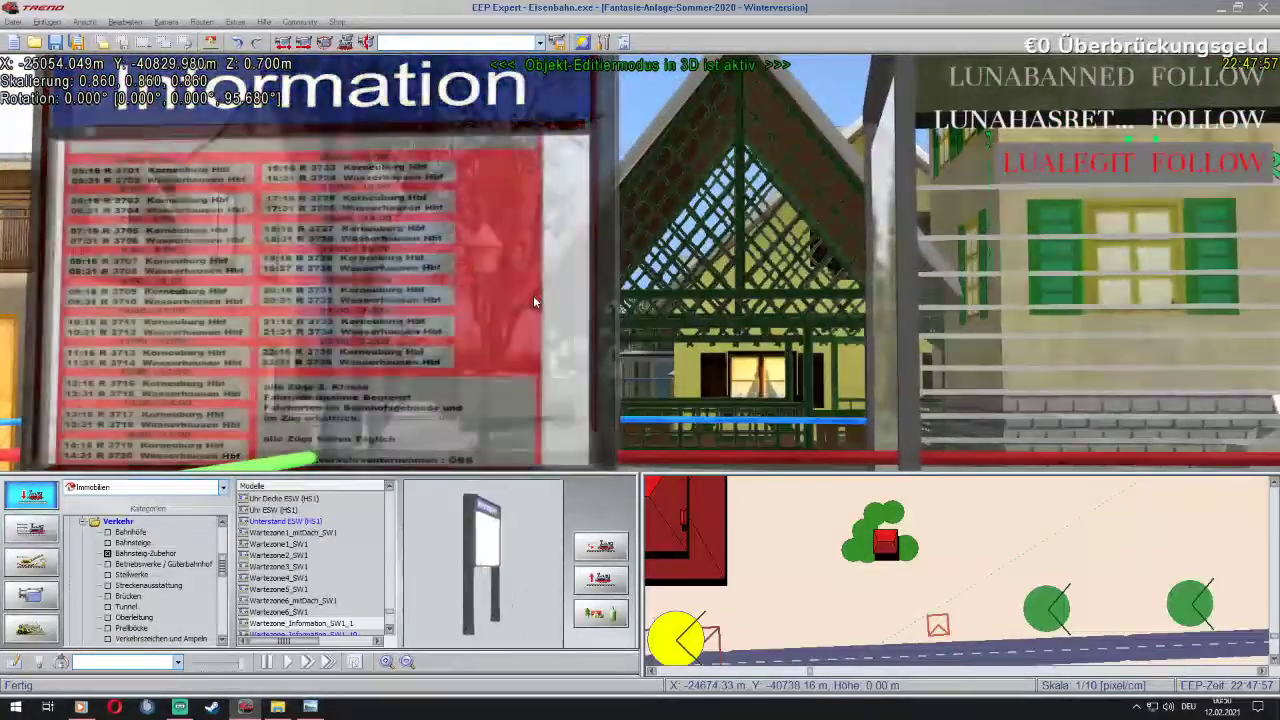
left_click(277, 707)
right_click(842, 243)
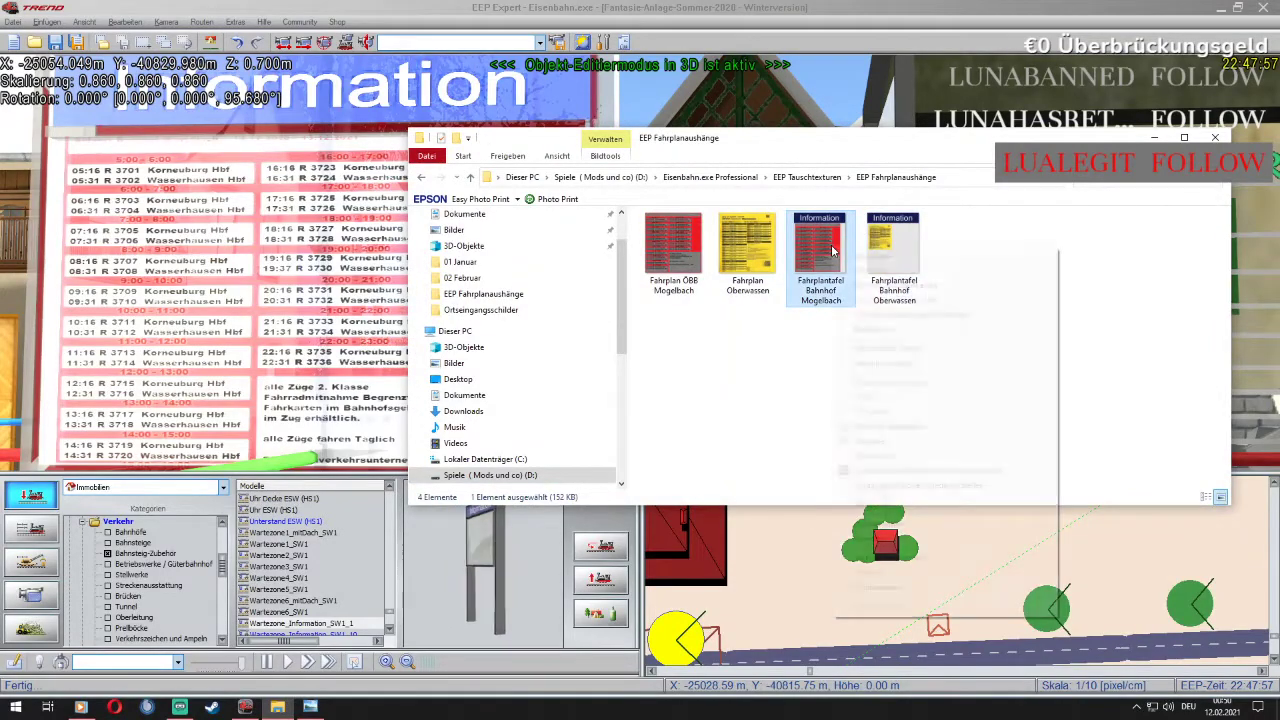
left_click(874, 329)
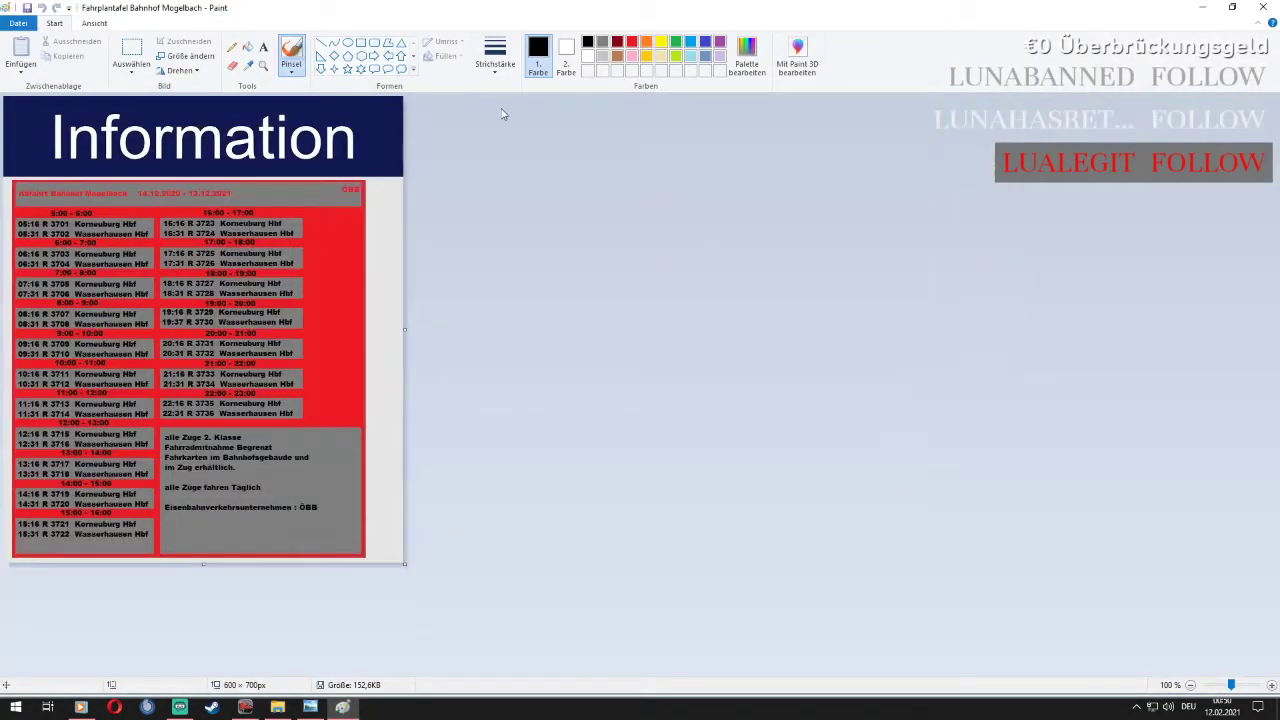
Select the red timetable, scale it down proportionally to about 80 percent and save the image
left_click(141, 46)
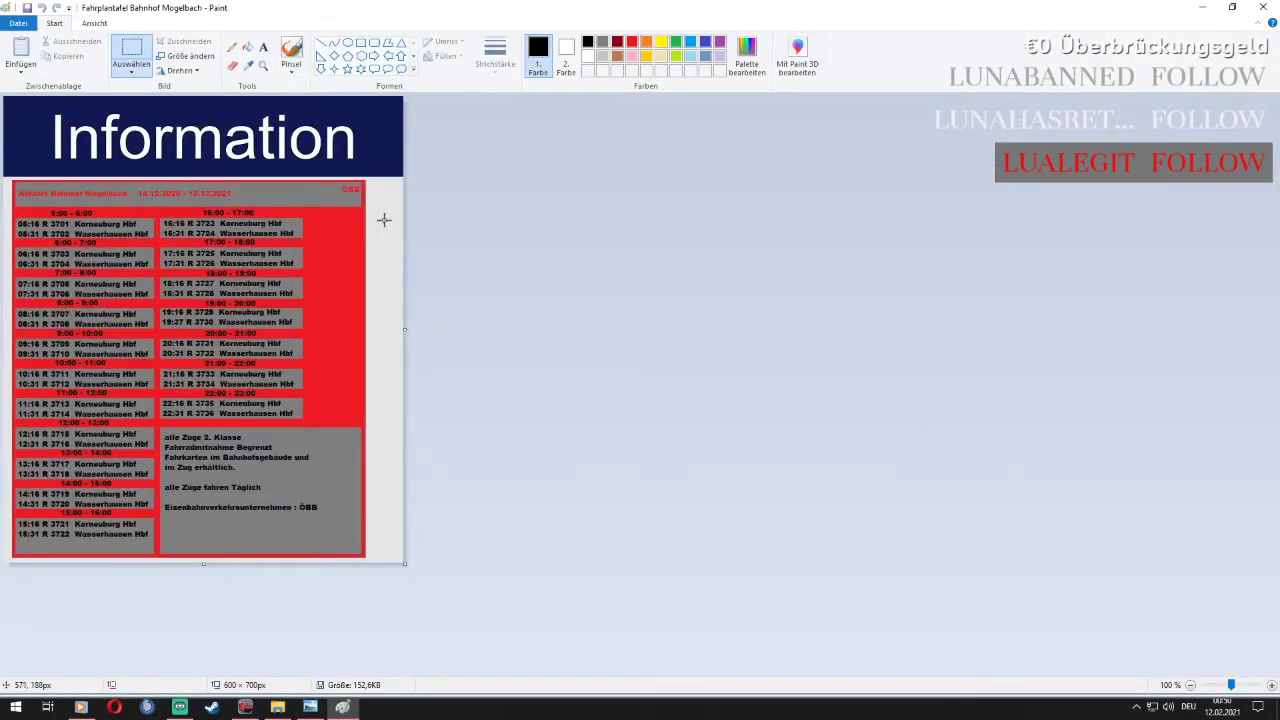
left_click_drag(369, 178, 248, 243)
left_click_drag(5, 517, 10, 562)
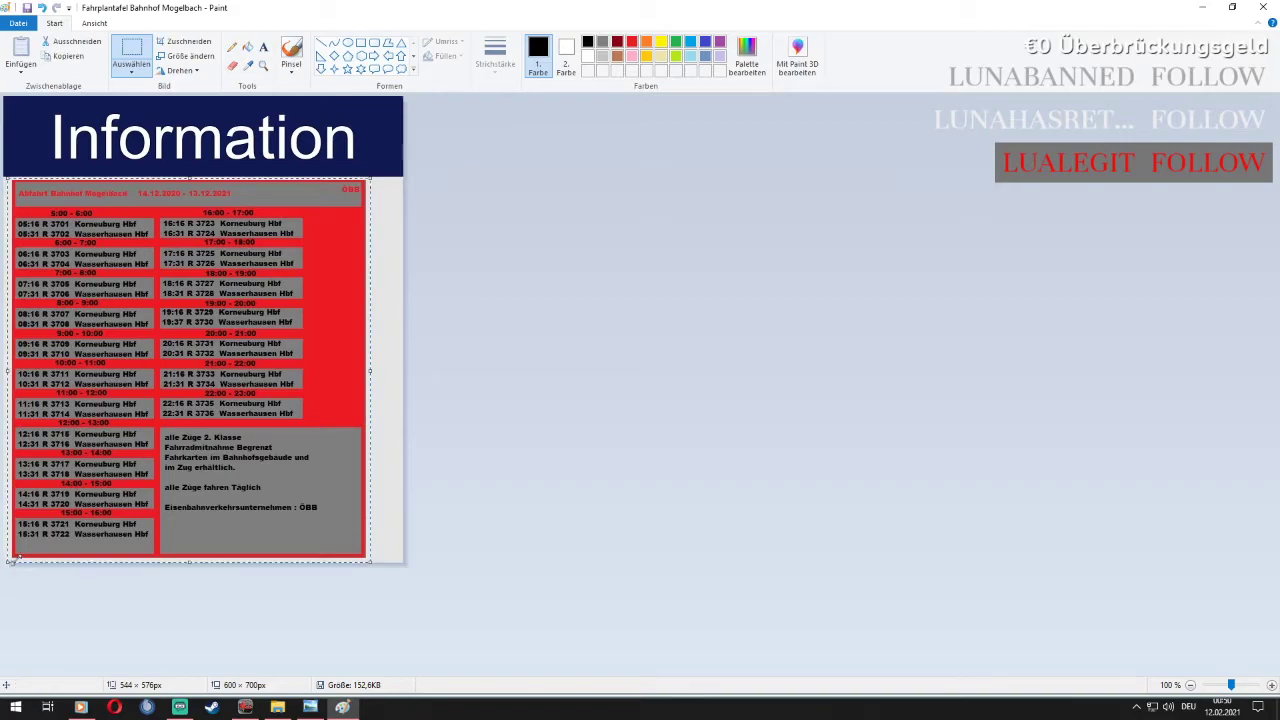
left_click(190, 57)
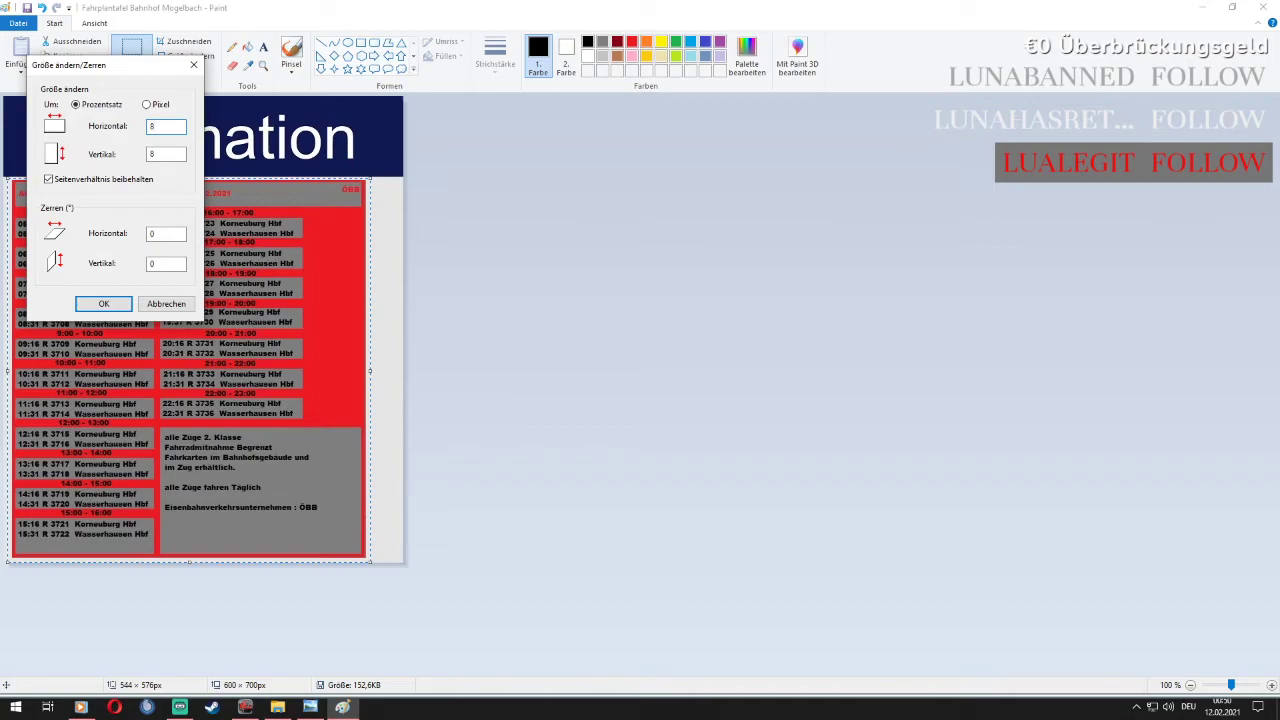
left_click(126, 303)
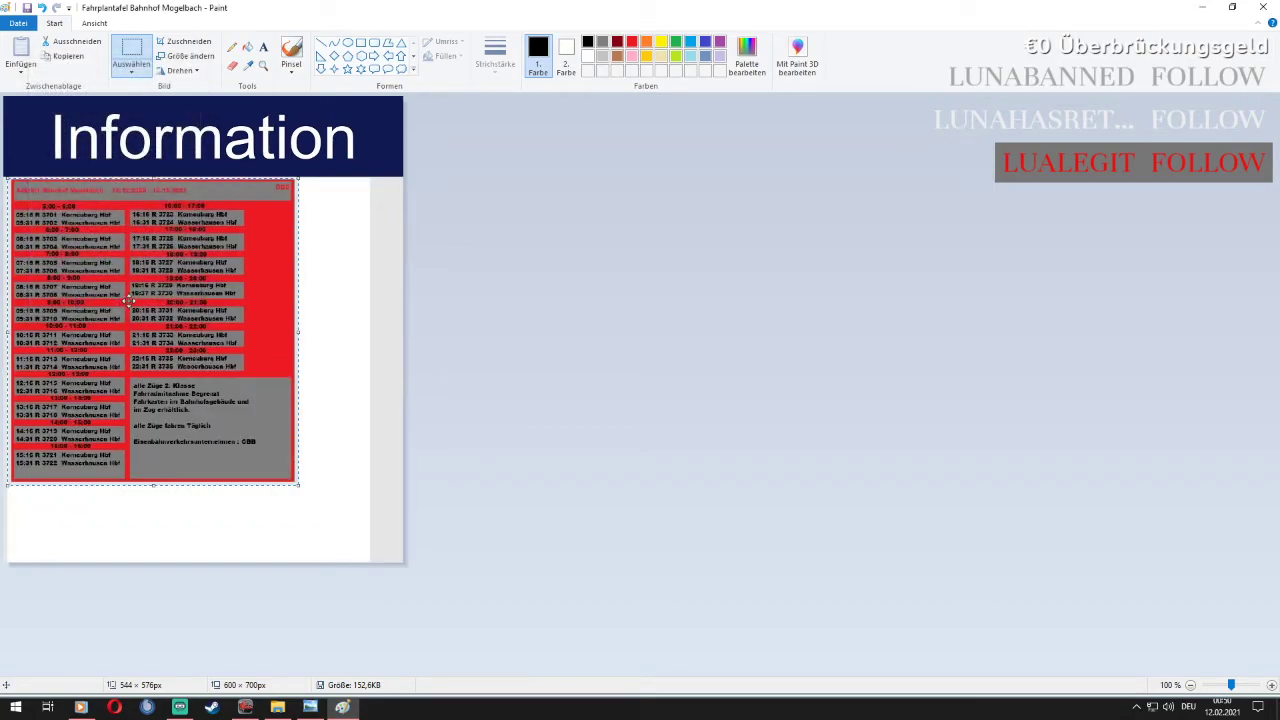
left_click(27, 7)
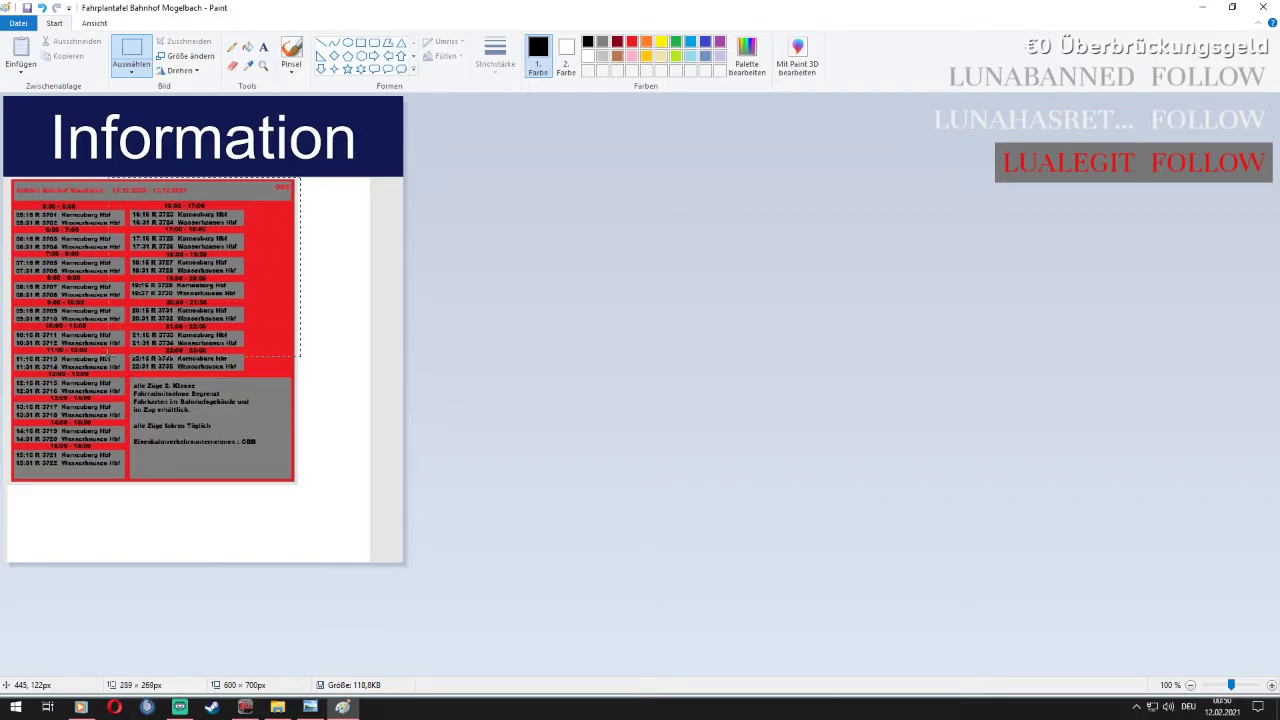
Move the reduced timetable to the middle of the area below the Information header, save the image and close Paint
left_click_drag(106, 368, 146, 388)
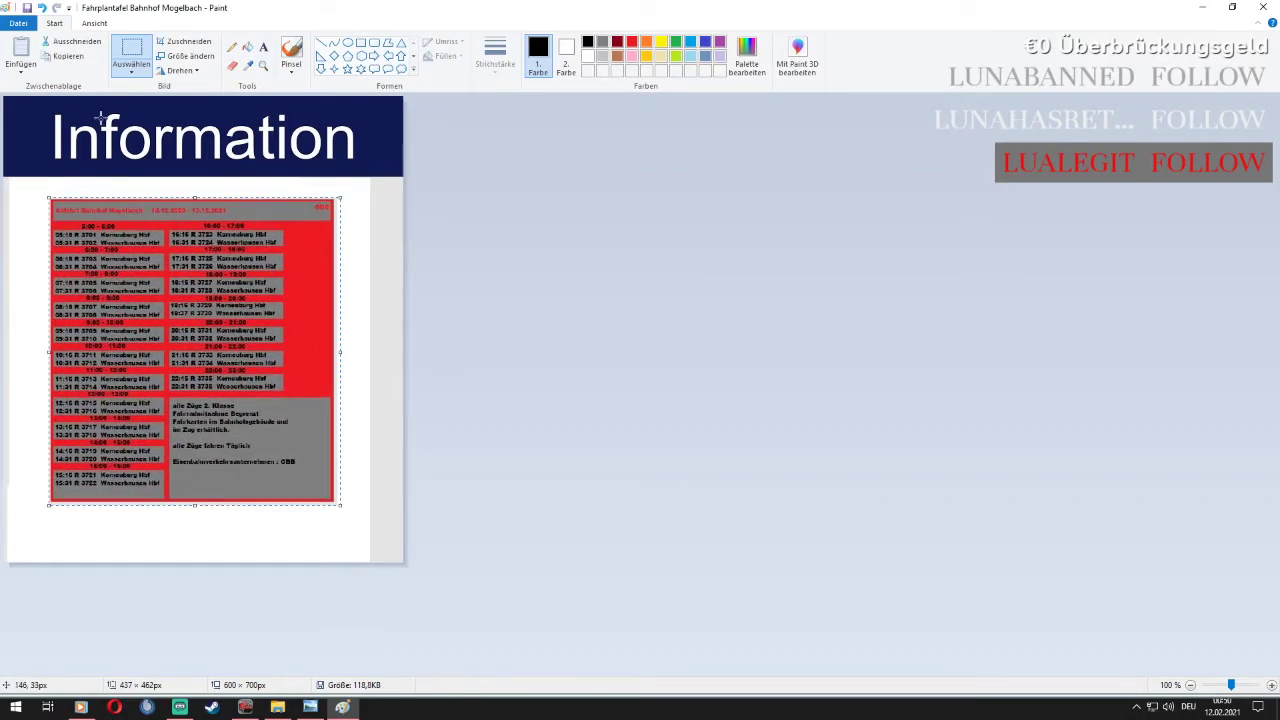
left_click(28, 8)
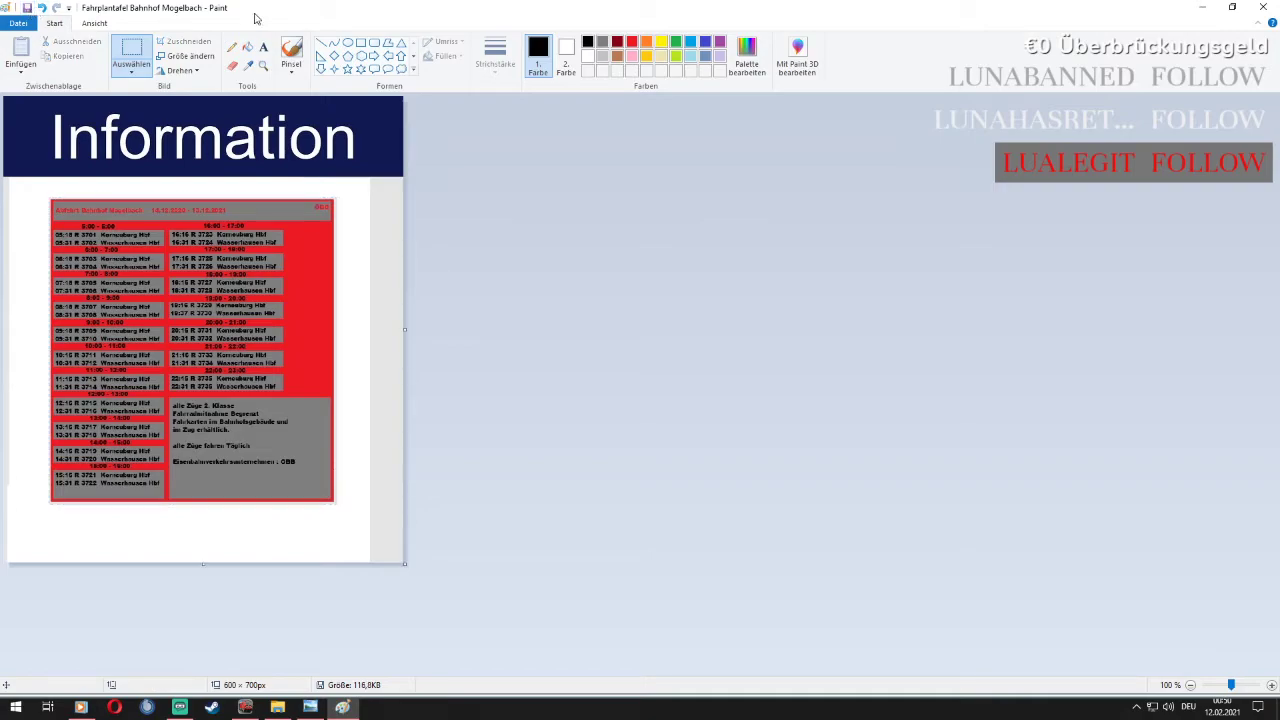
left_click(1268, 7)
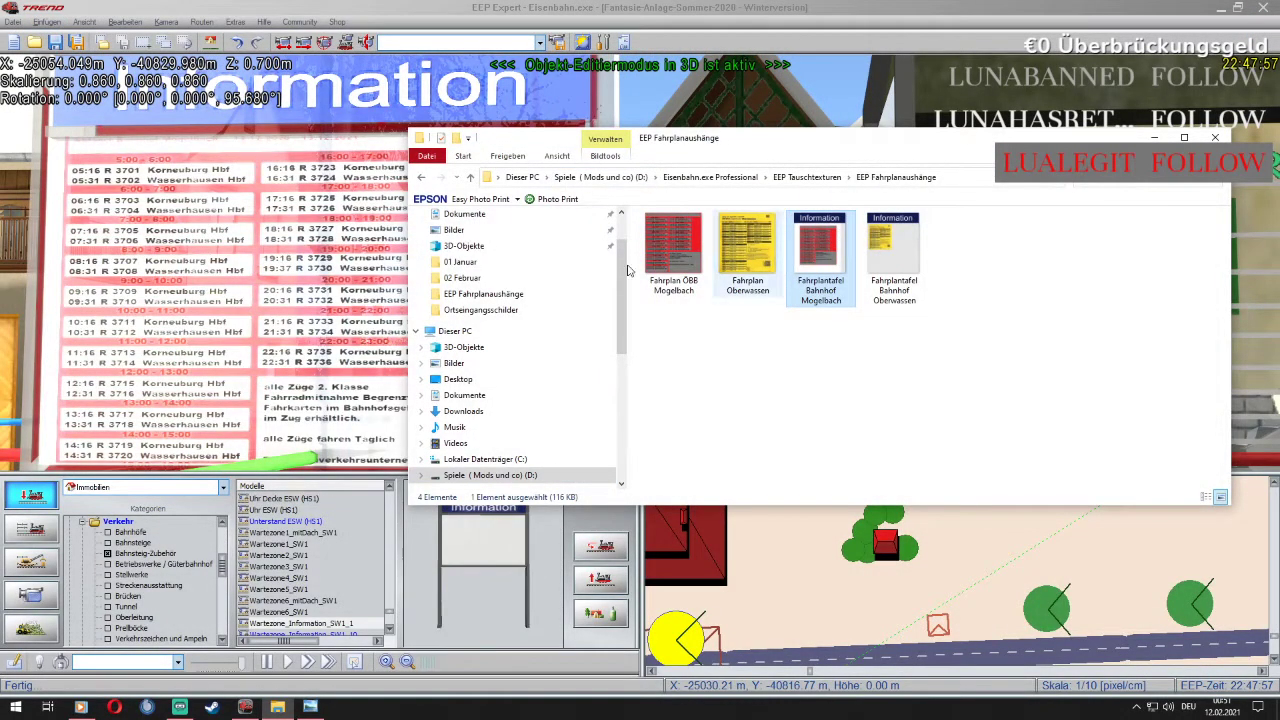
Reload the Information board's exchange texture from the JPG file Fahrplantafel Bahnhof Mogelbach in the EEP Fahrplanaushänge folder
left_click(494, 10)
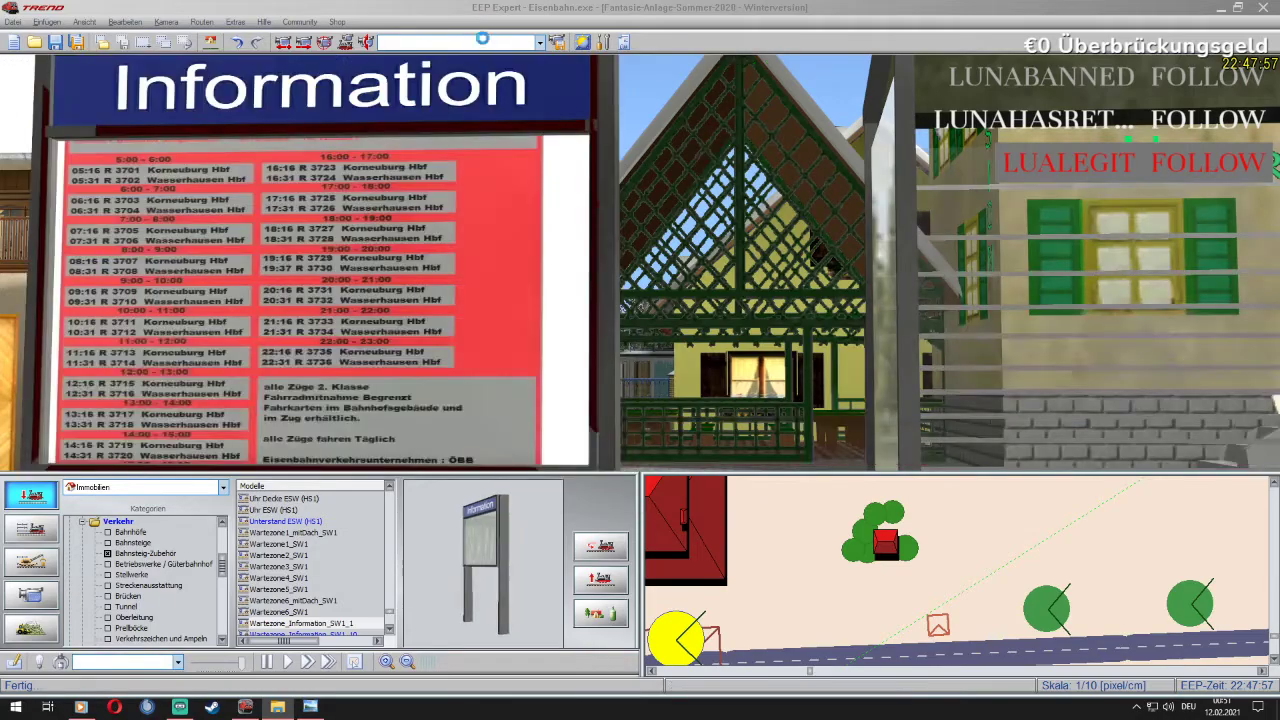
right_click(370, 263)
left_click(420, 381)
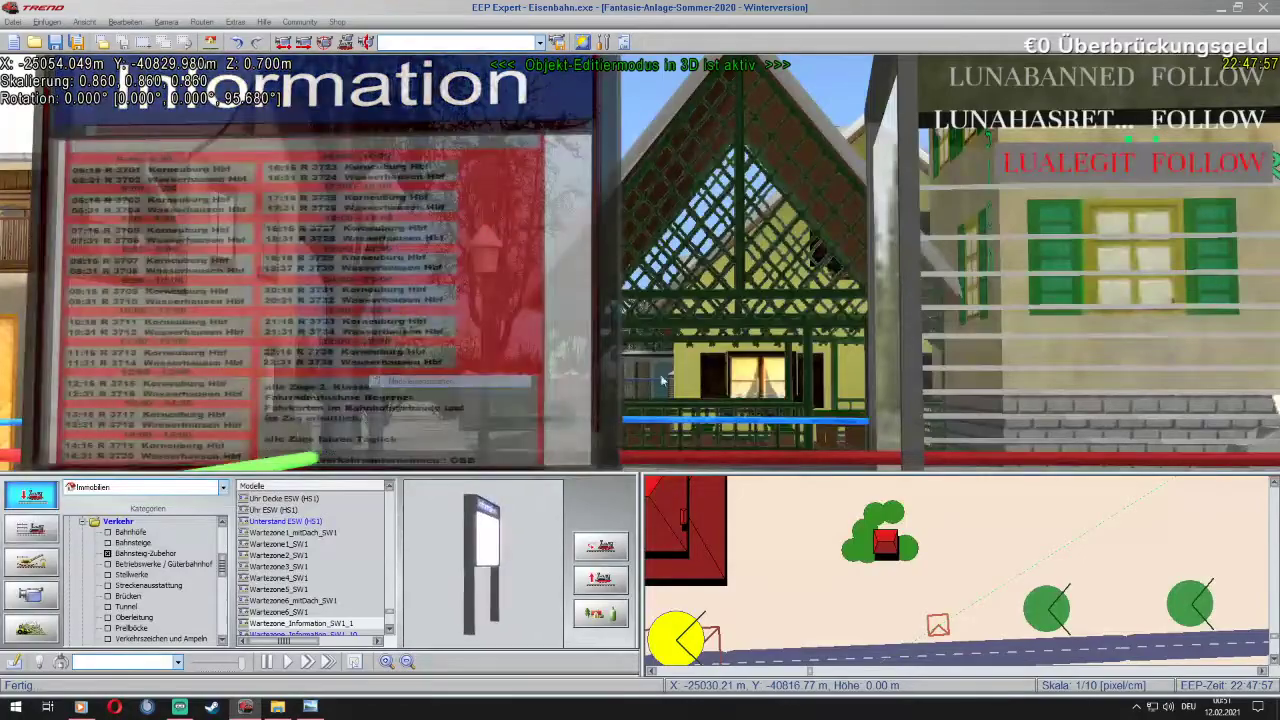
left_click(799, 321)
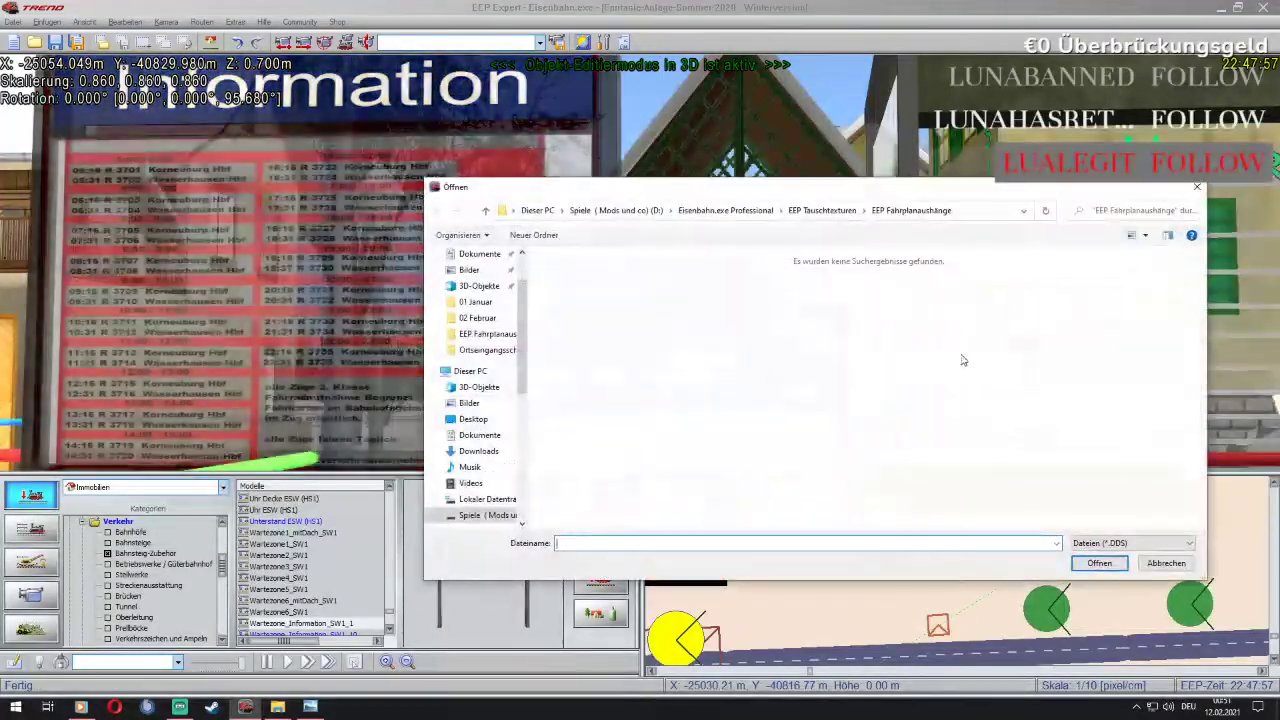
left_click(1130, 543)
left_click(1105, 557)
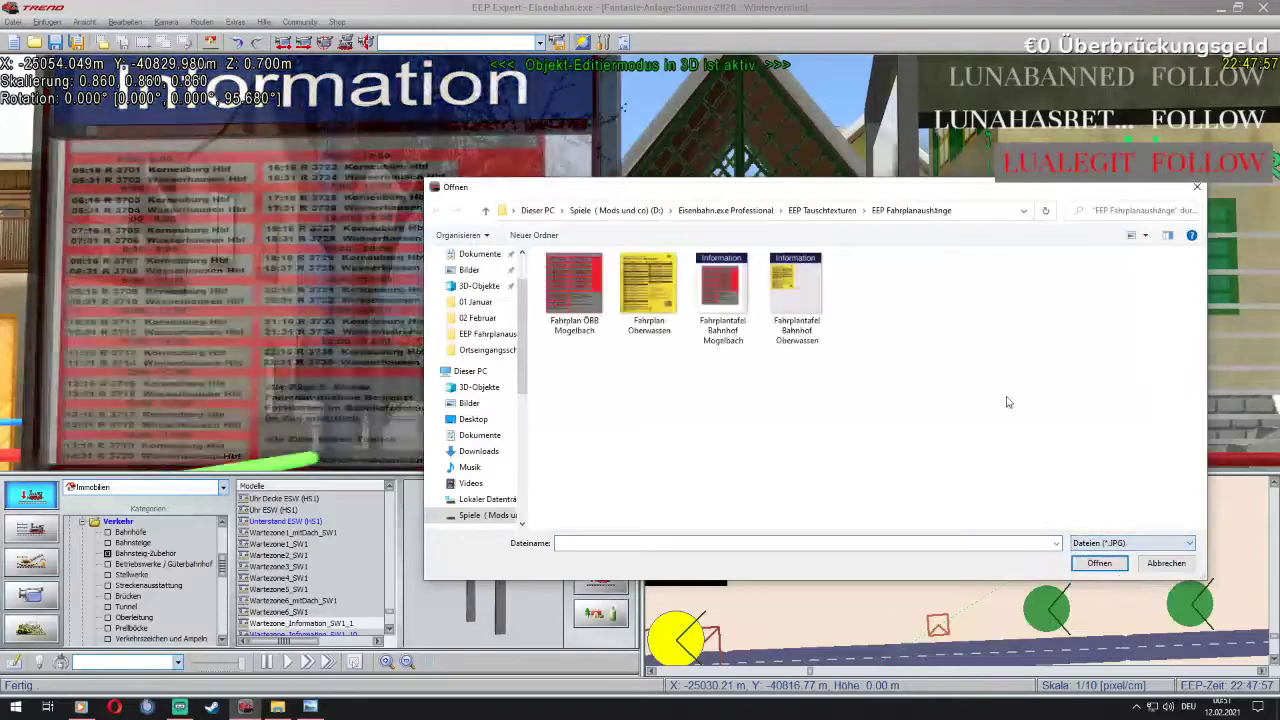
double_click(718, 285)
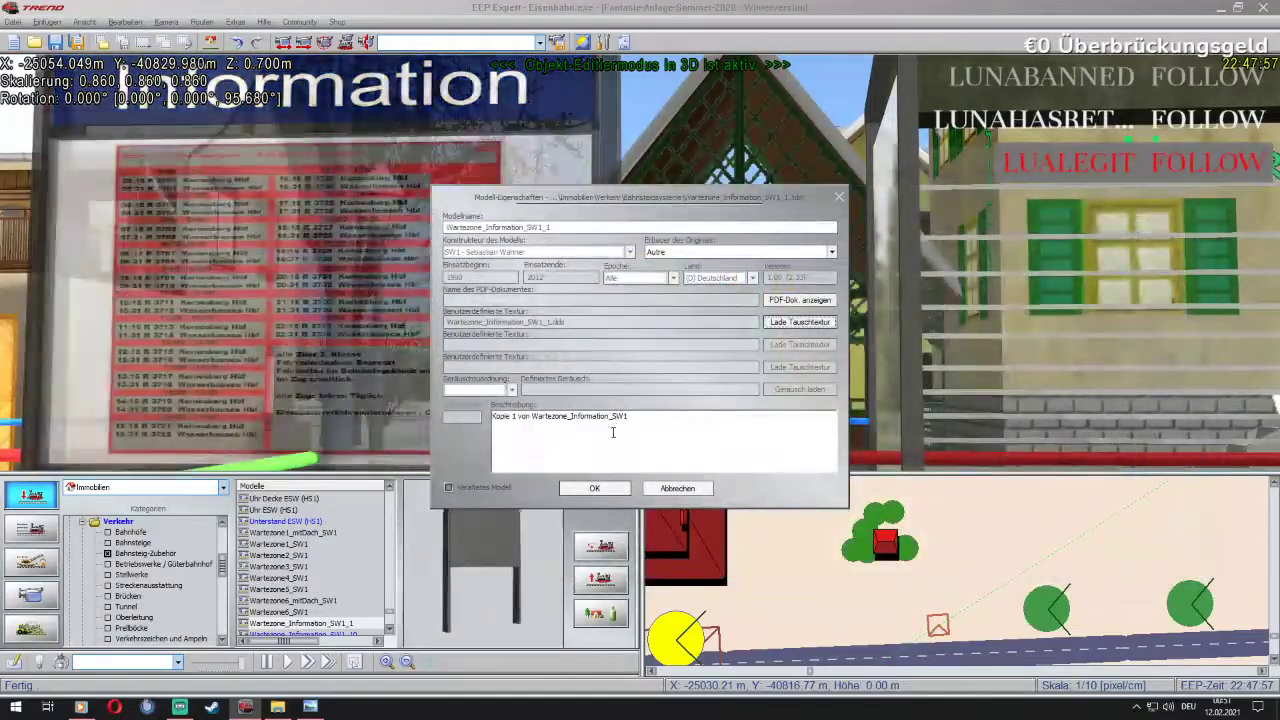
left_click(594, 488)
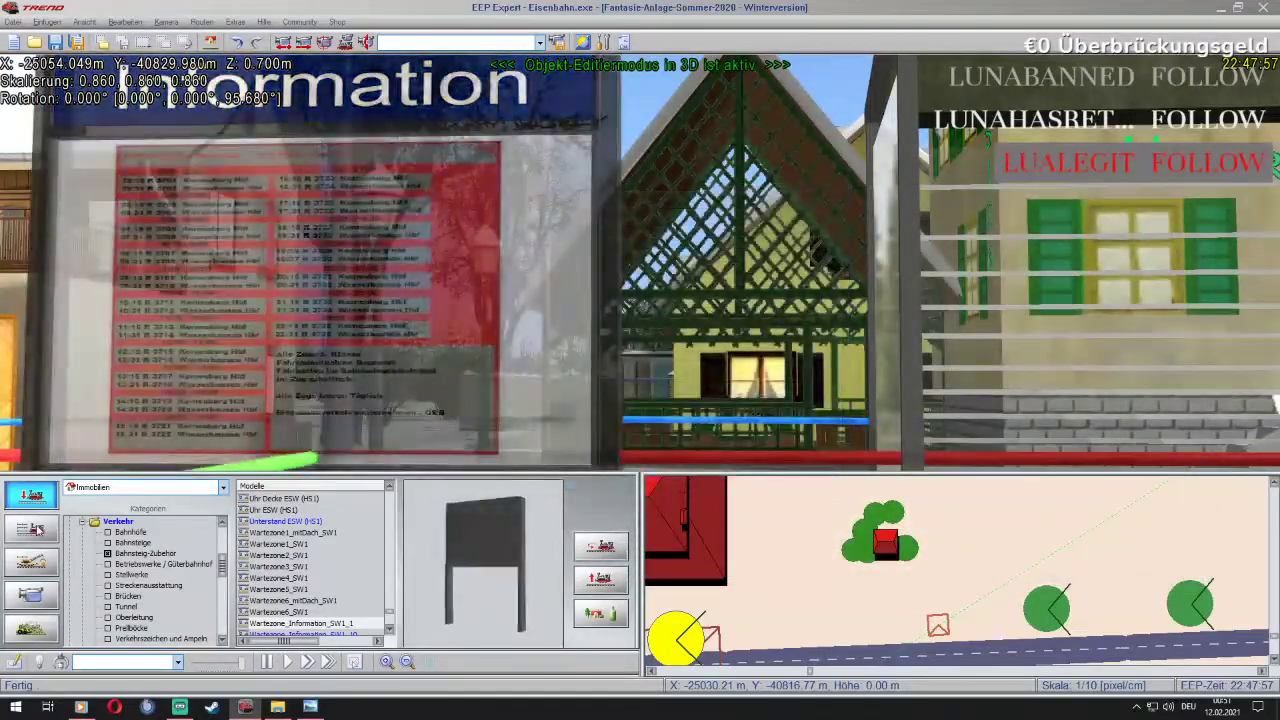
key("Escape")
Examine the centred timetable on the Information board up close, checking its legibility and margins
right_click_drag(52, 334, 53, 334)
scroll(52, 334, "up", 3)
key("Down")
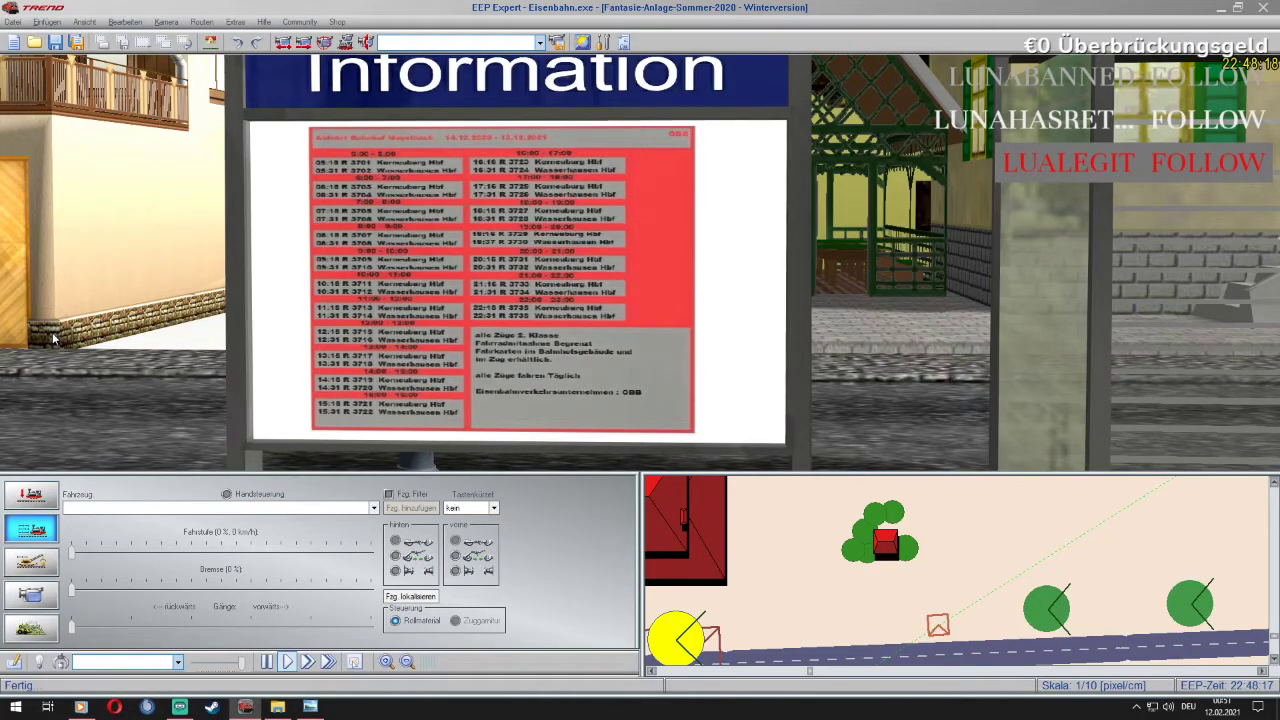
scroll(54, 338, "up", 3)
scroll(53, 335, "up", 1)
key("Left")
key("Up")
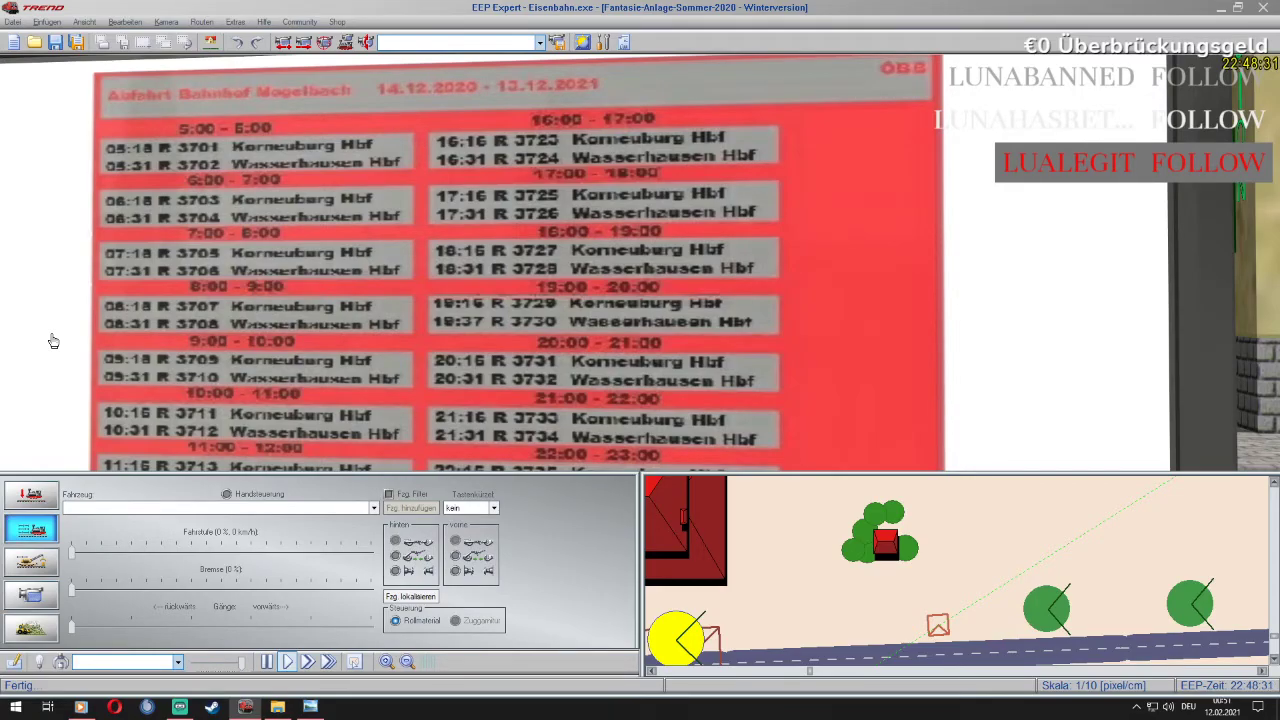
scroll(54, 341, "down", 3)
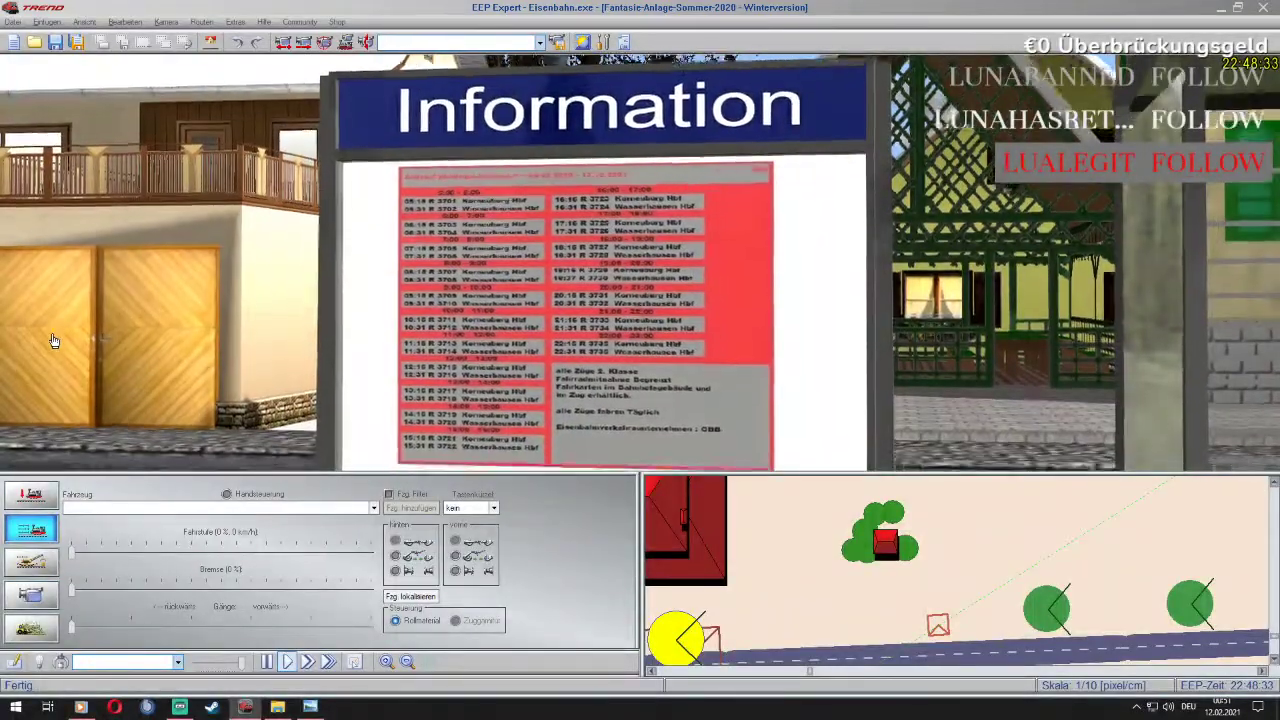
key("Down")
key("Up")
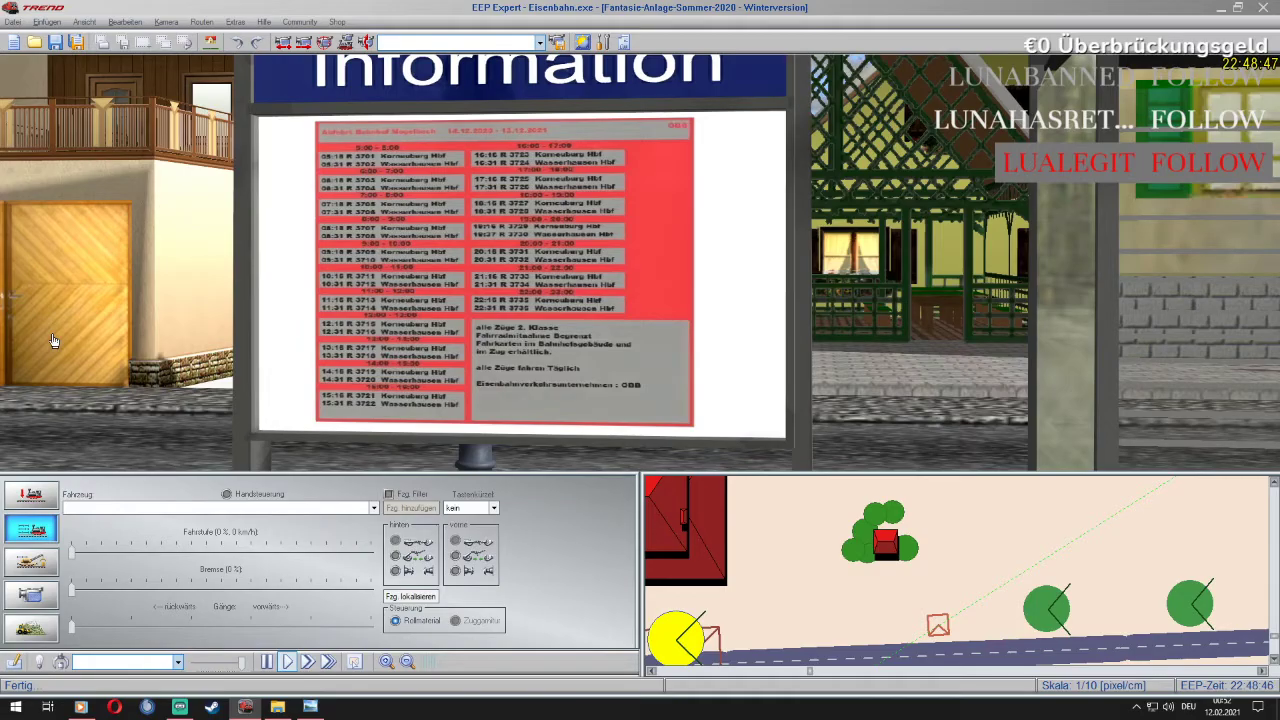
key("Right")
key("Right")
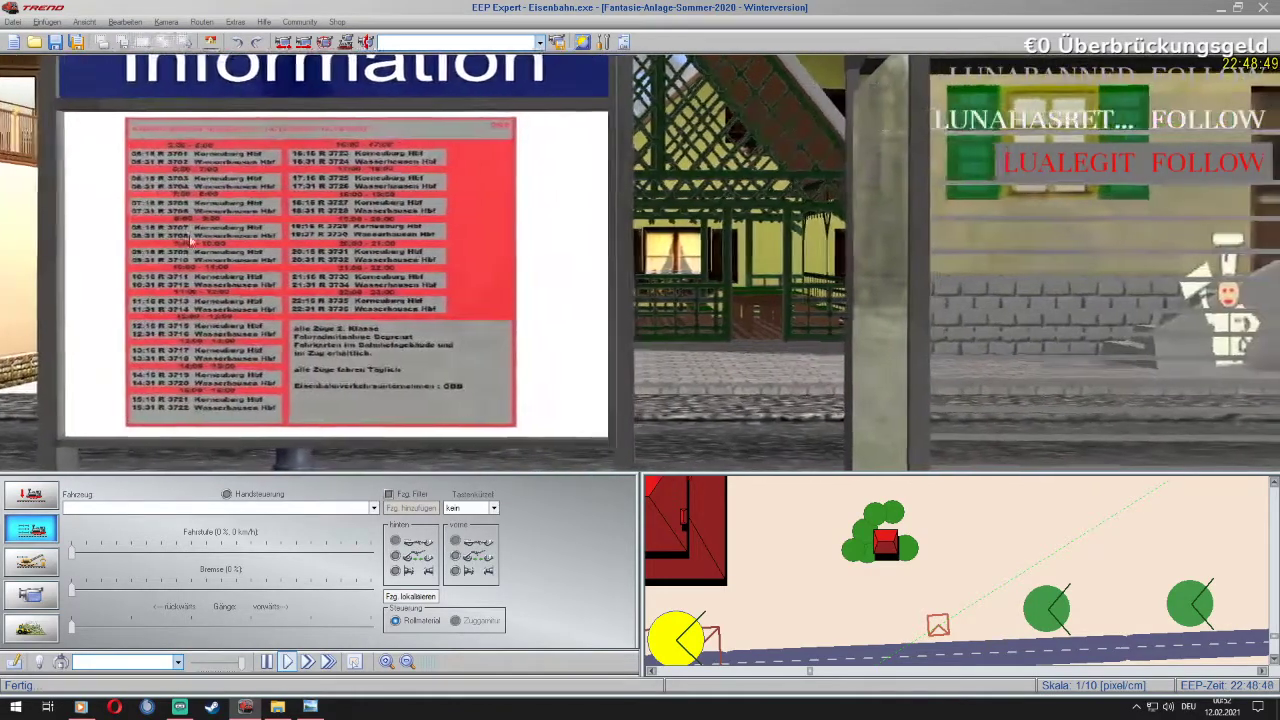
Compare how the Information board looks from across the platform and from close range
scroll(191, 242, "down", 5)
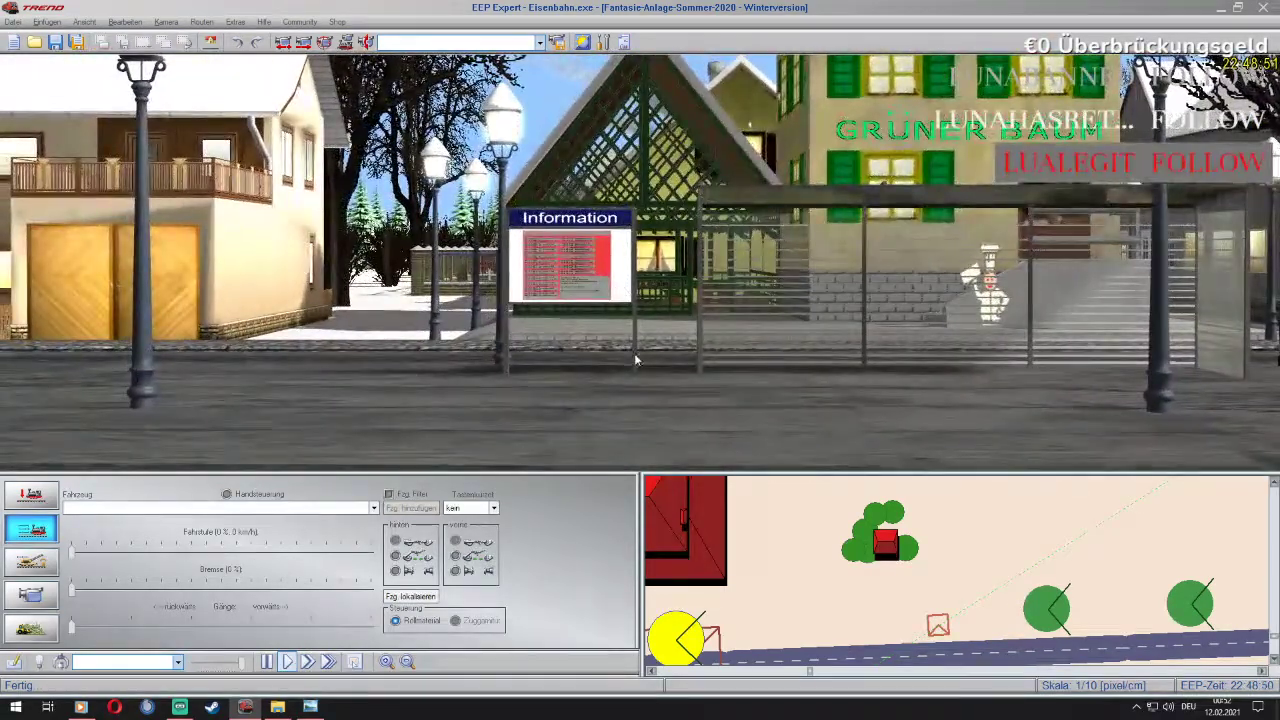
scroll(591, 287, "up", 5)
scroll(591, 287, "down", 3)
scroll(591, 287, "down", 2)
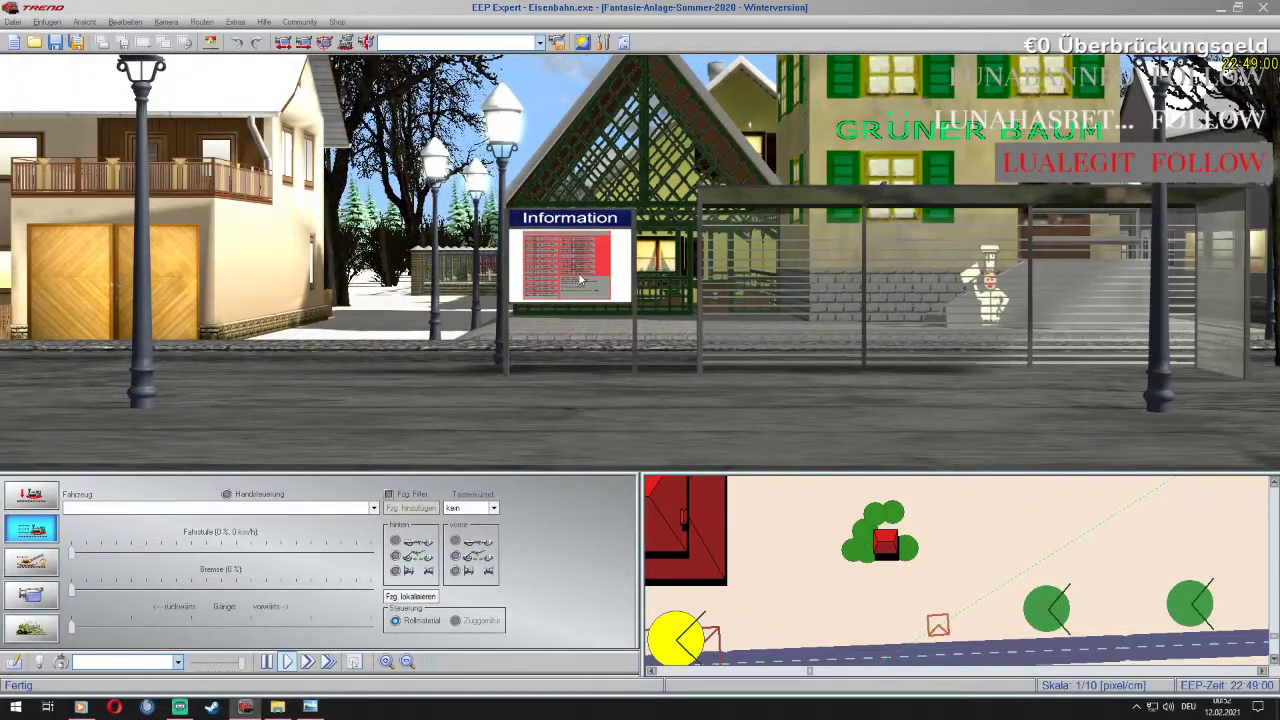
scroll(579, 281, "up", 2)
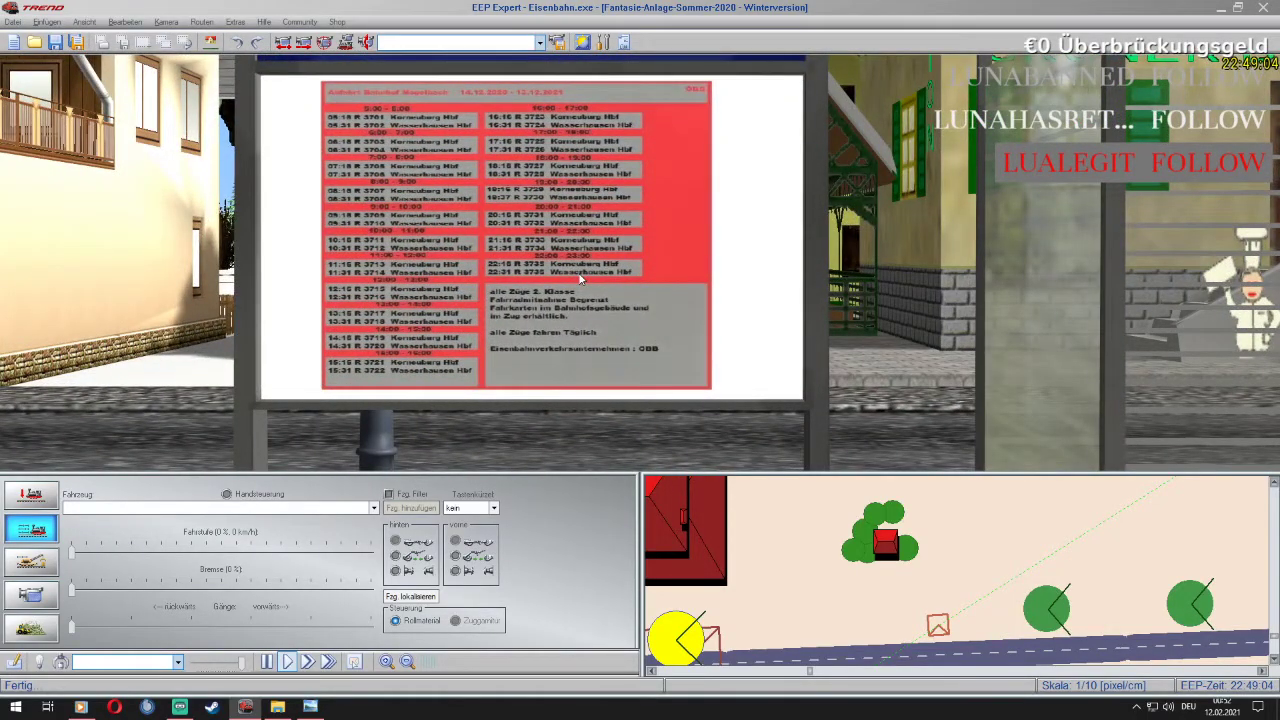
Open the Fahrplantafel Bahnhof Mogelbach image for editing in Paint and delete the red timetable from it
left_click(308, 709)
left_click(280, 709)
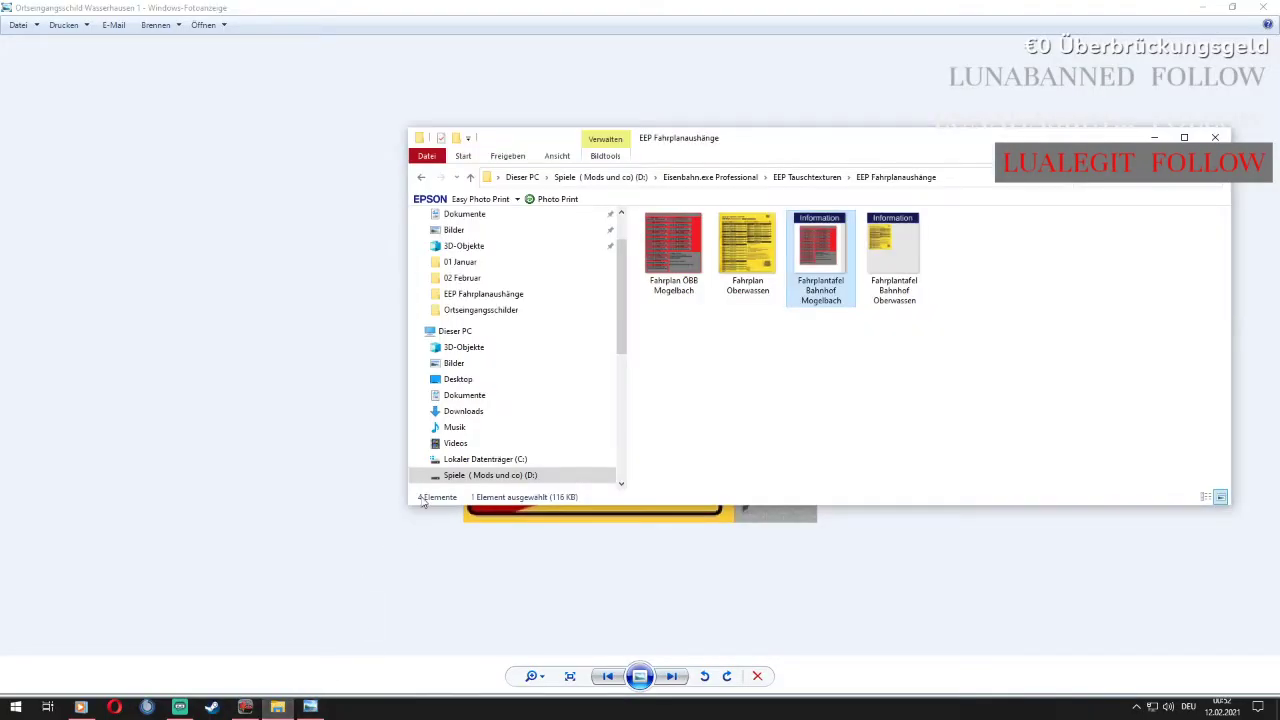
right_click(826, 240)
left_click(866, 320)
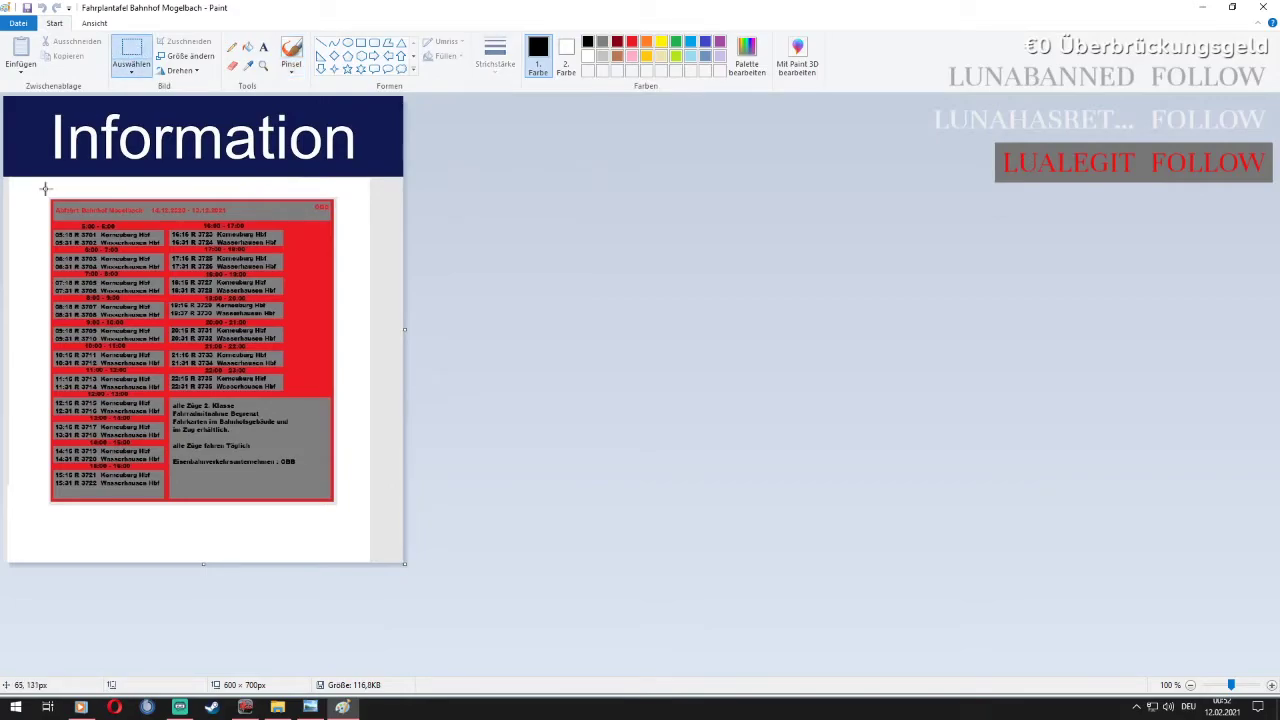
left_click_drag(254, 440, 364, 515)
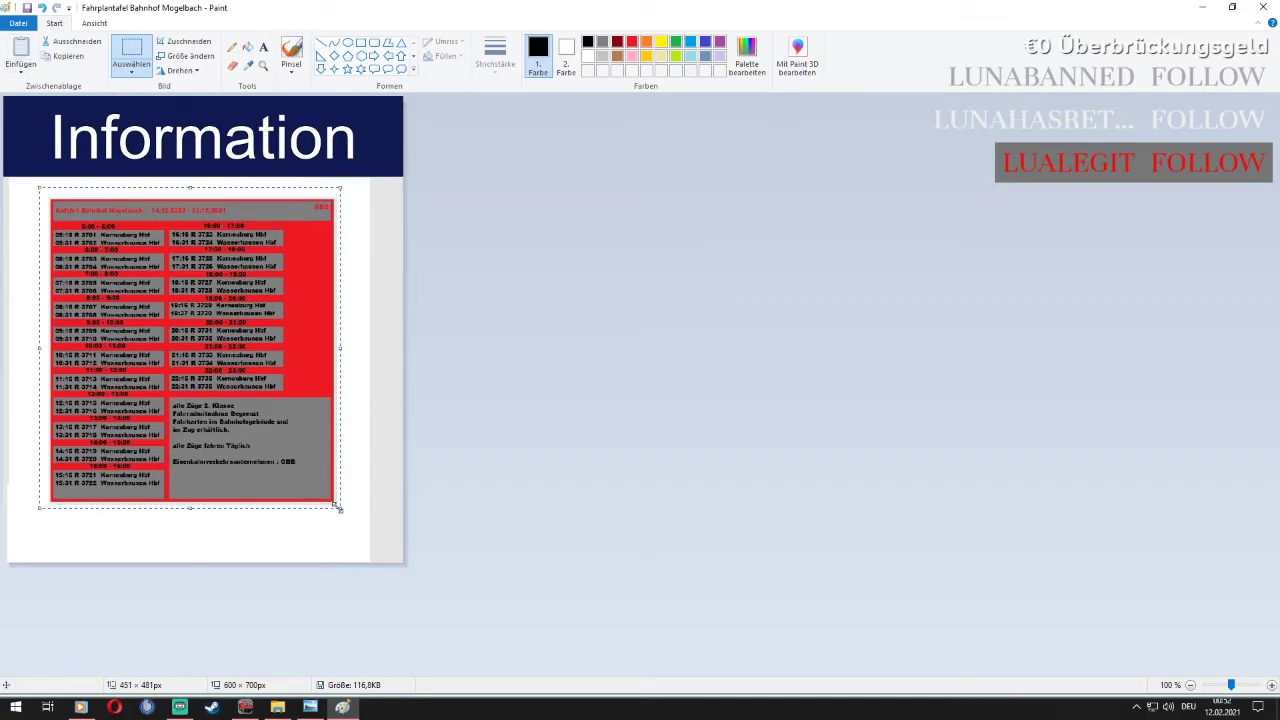
key("Delete")
Insert the Fahrplan ÖBB Mogelbach image below the Information header and scale it down proportionally to about 50 percent
left_click(20, 72)
left_click(45, 102)
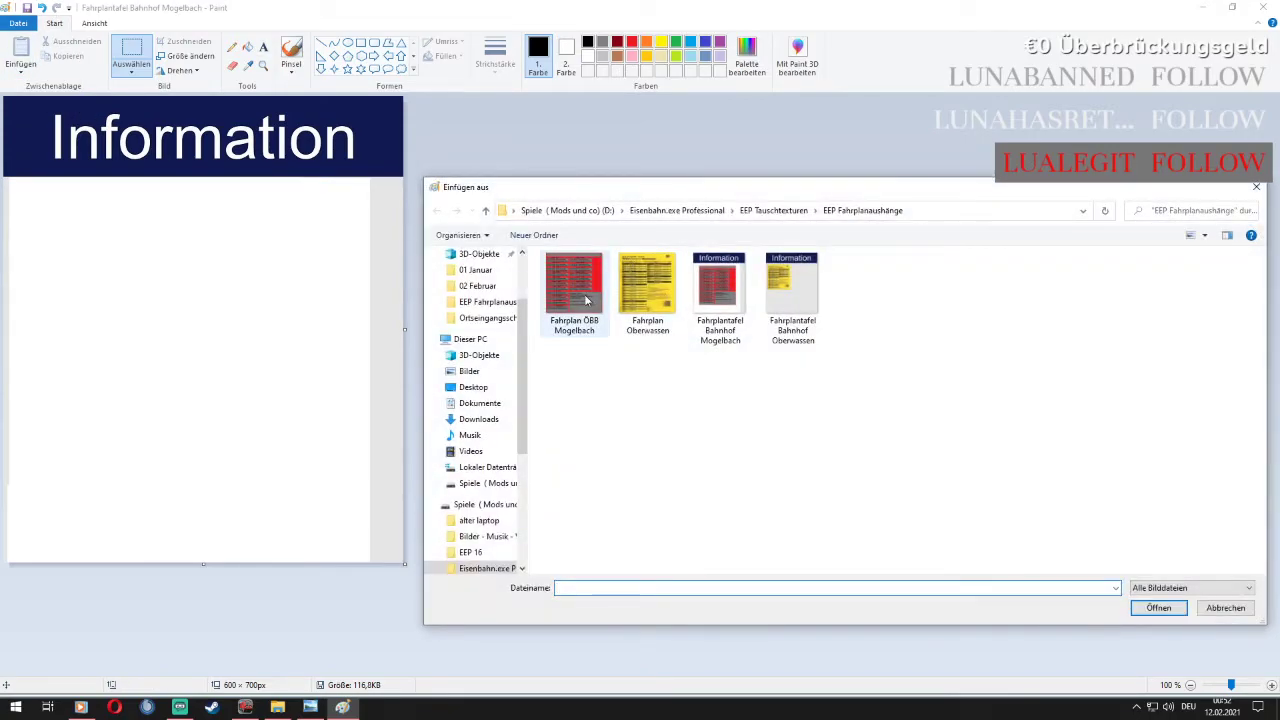
double_click(585, 295)
left_click_drag(337, 316, 321, 311)
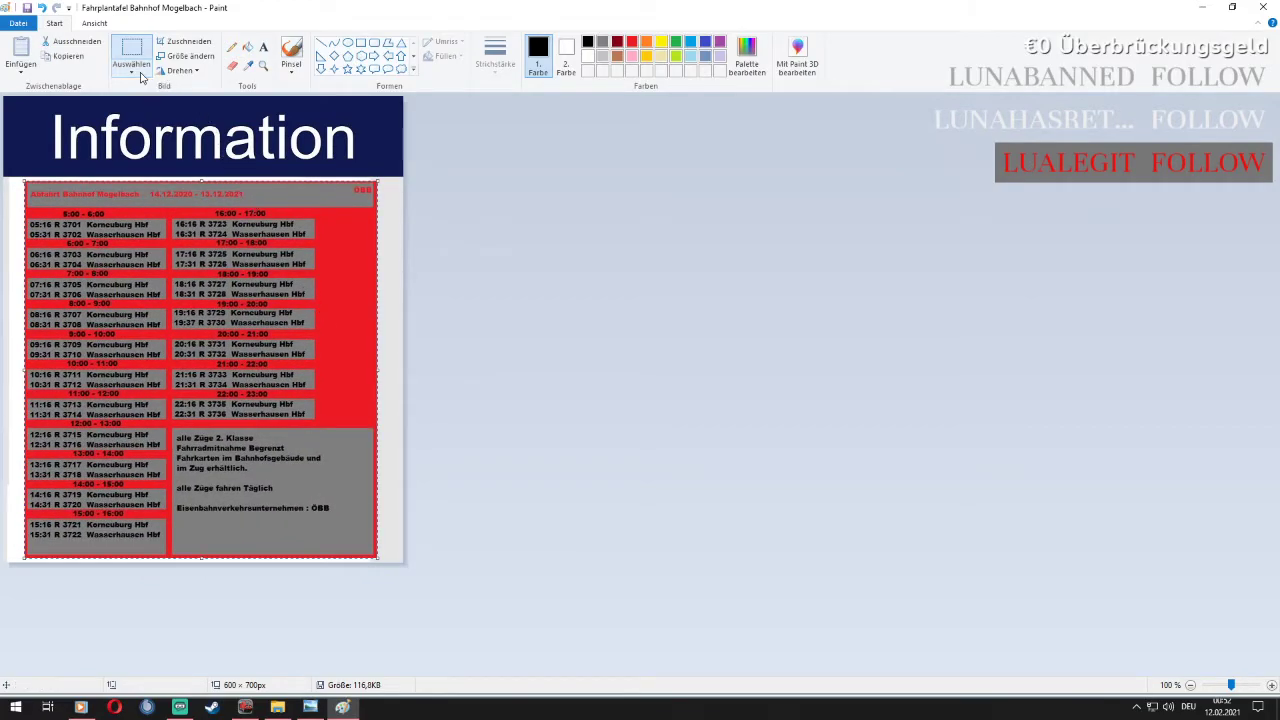
left_click(193, 58)
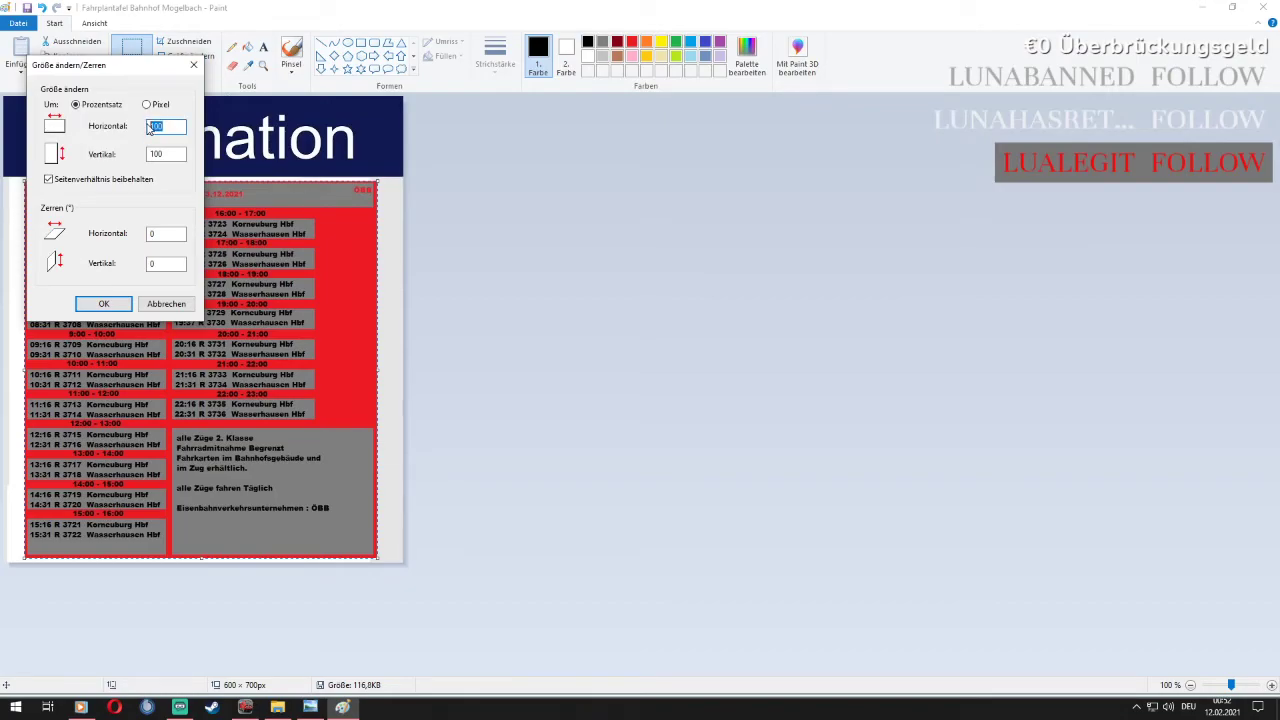
left_click(104, 304)
Place the small timetable in the upper-left part of the board's white area, save the image and close Paint
left_click_drag(126, 258, 133, 282)
left_click(277, 297)
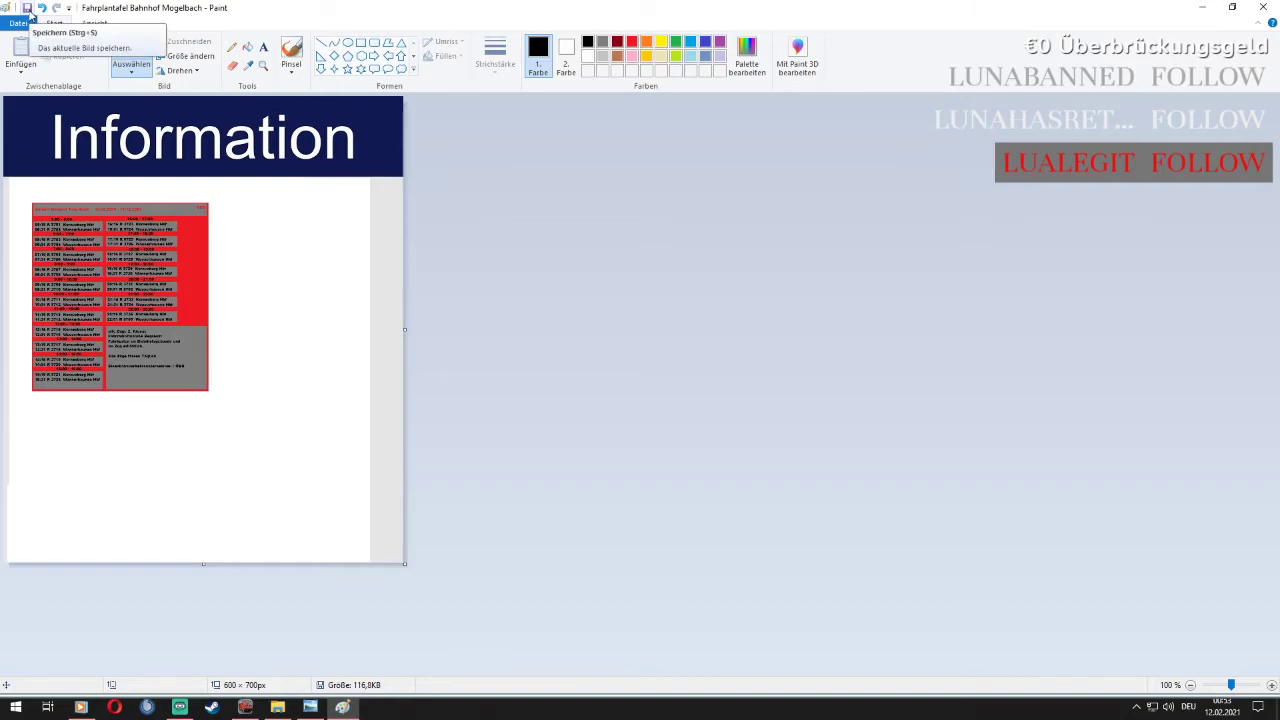
left_click(28, 9)
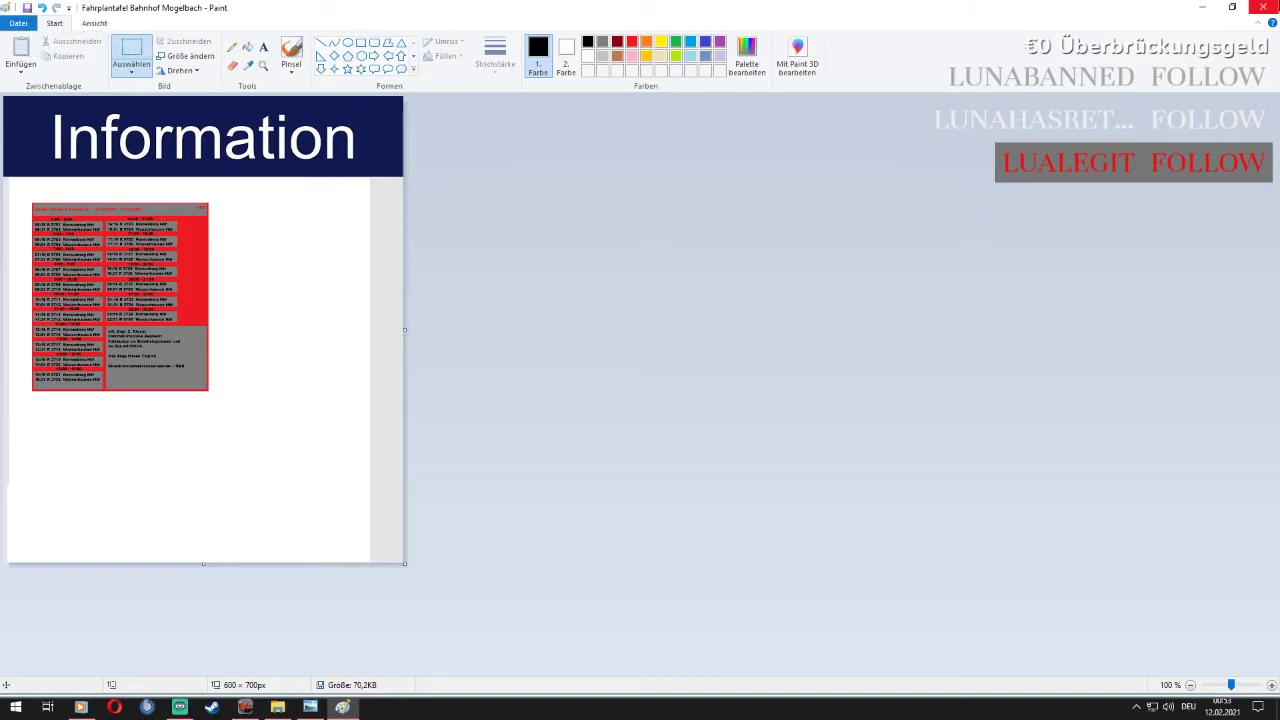
left_click(1262, 8)
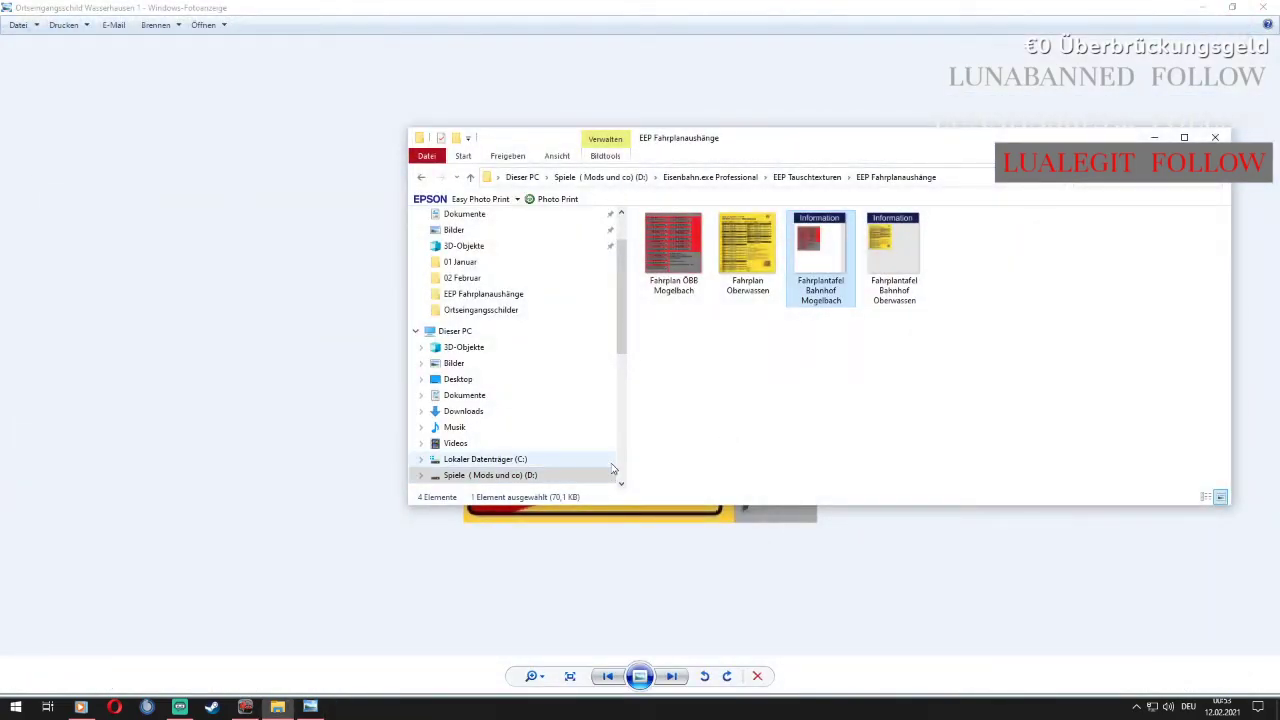
Back in EEP, replace the Information board's exchange texture with the edited JPG file Fahrplantafel Bahnhof Mogelbach
left_click(245, 707)
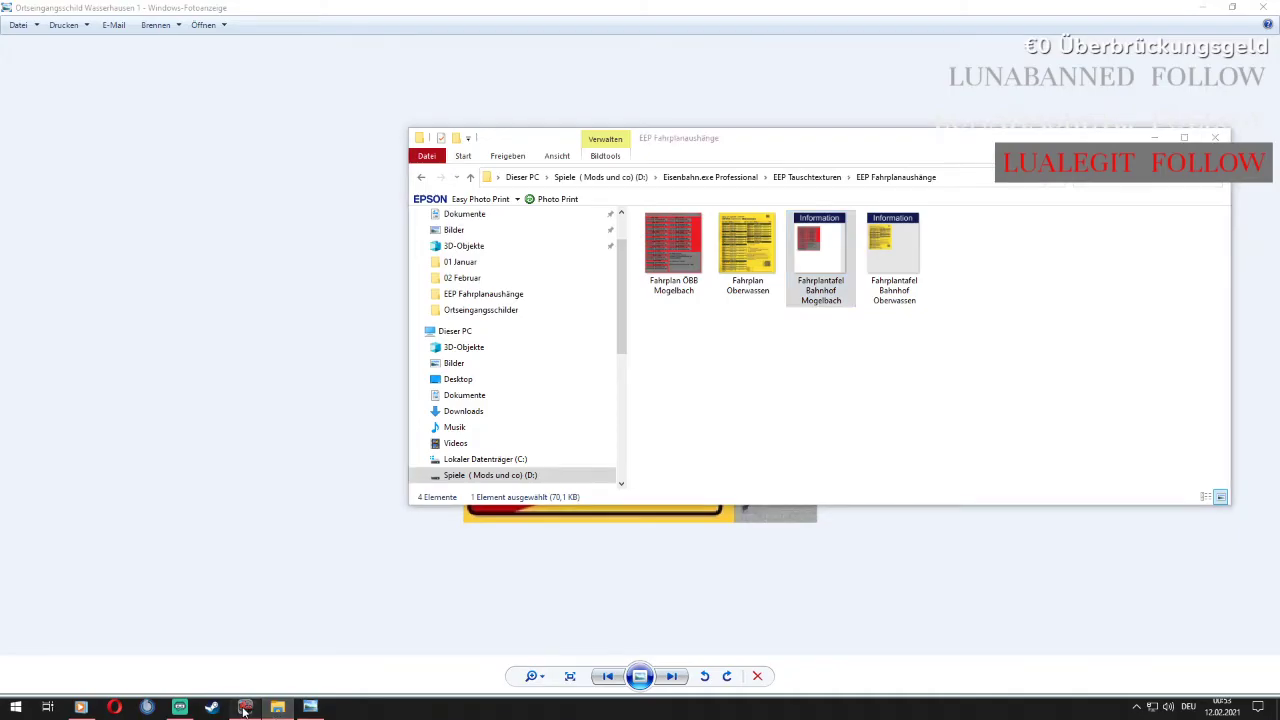
left_click(31, 492)
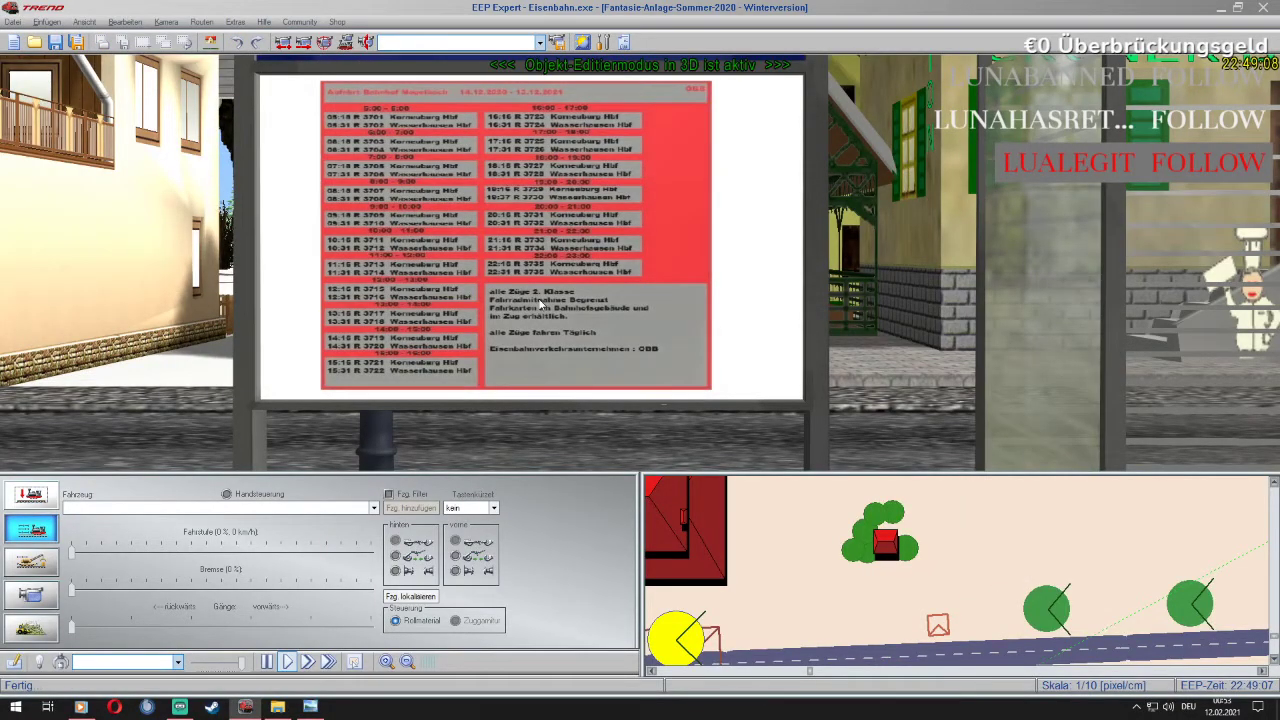
right_click(541, 301)
left_click(592, 421)
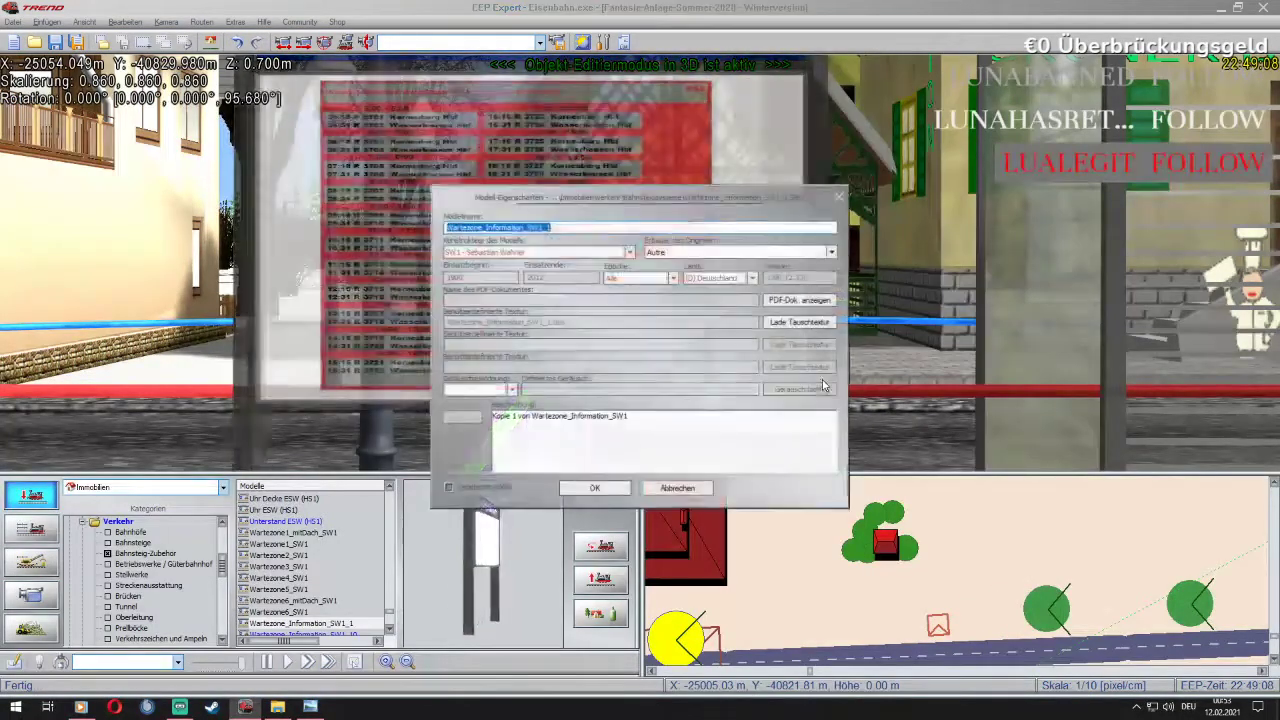
left_click(800, 322)
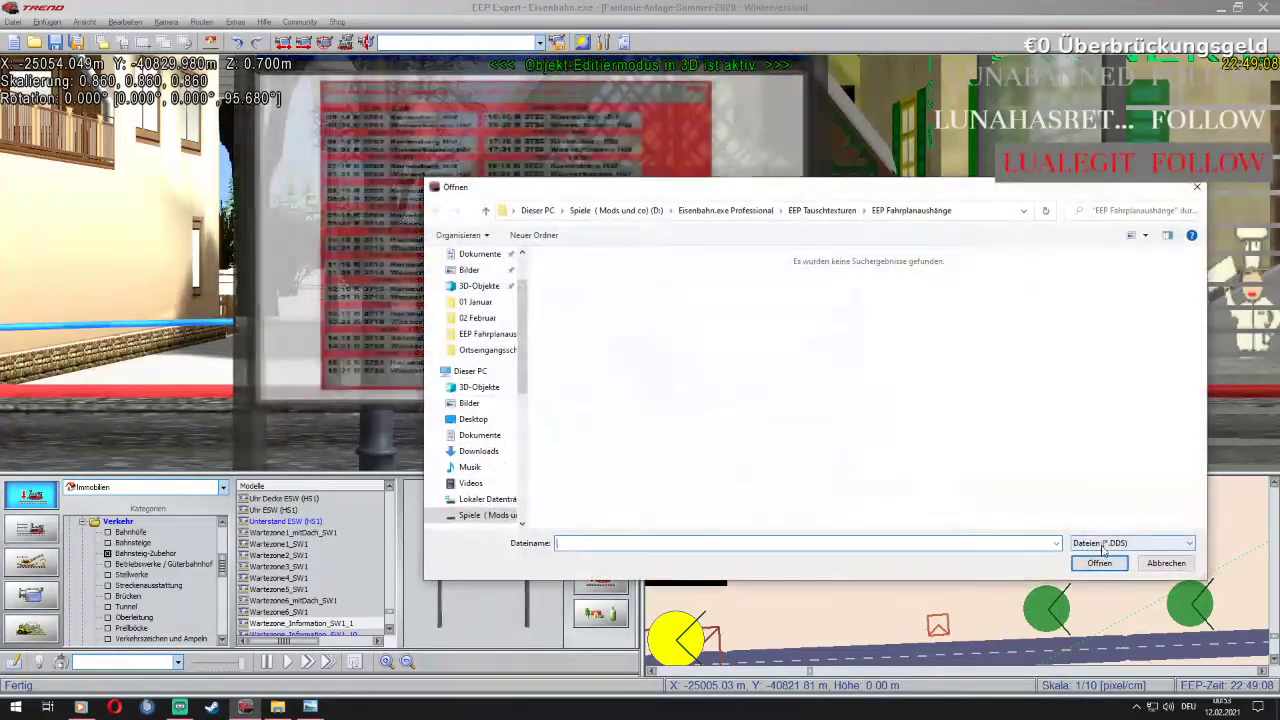
left_click(1130, 543)
left_click(1107, 577)
double_click(712, 283)
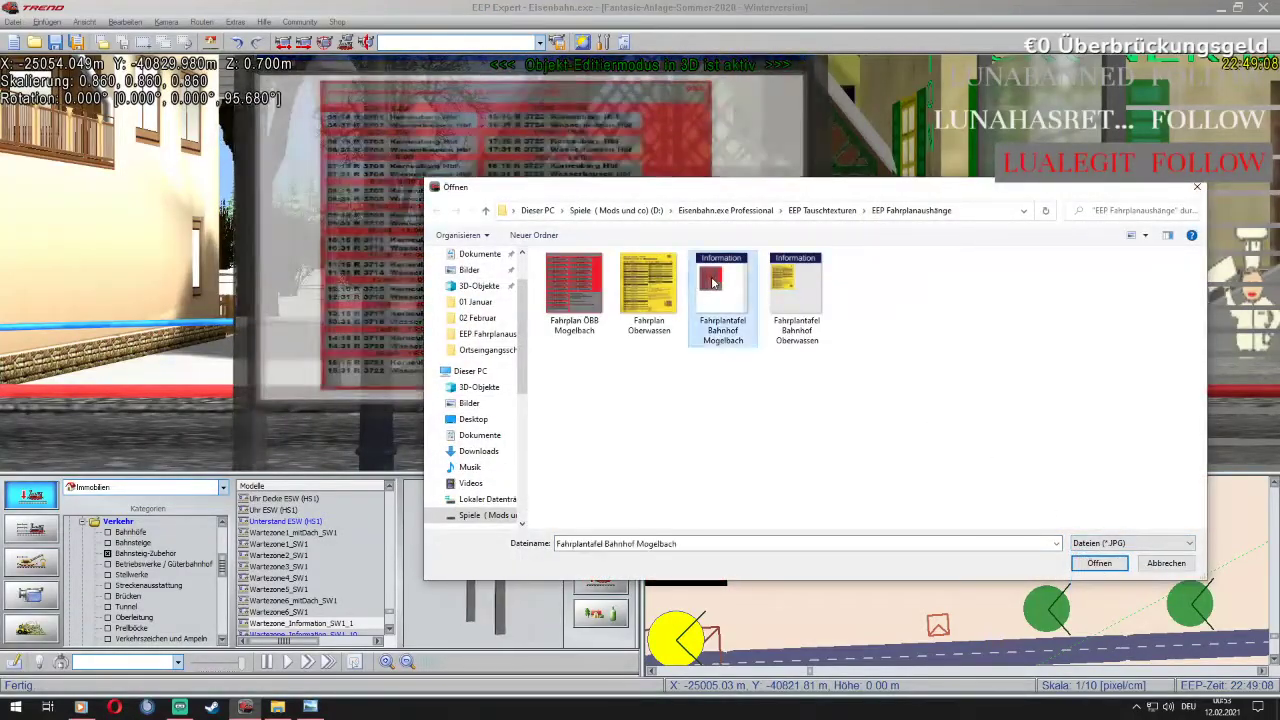
left_click(594, 488)
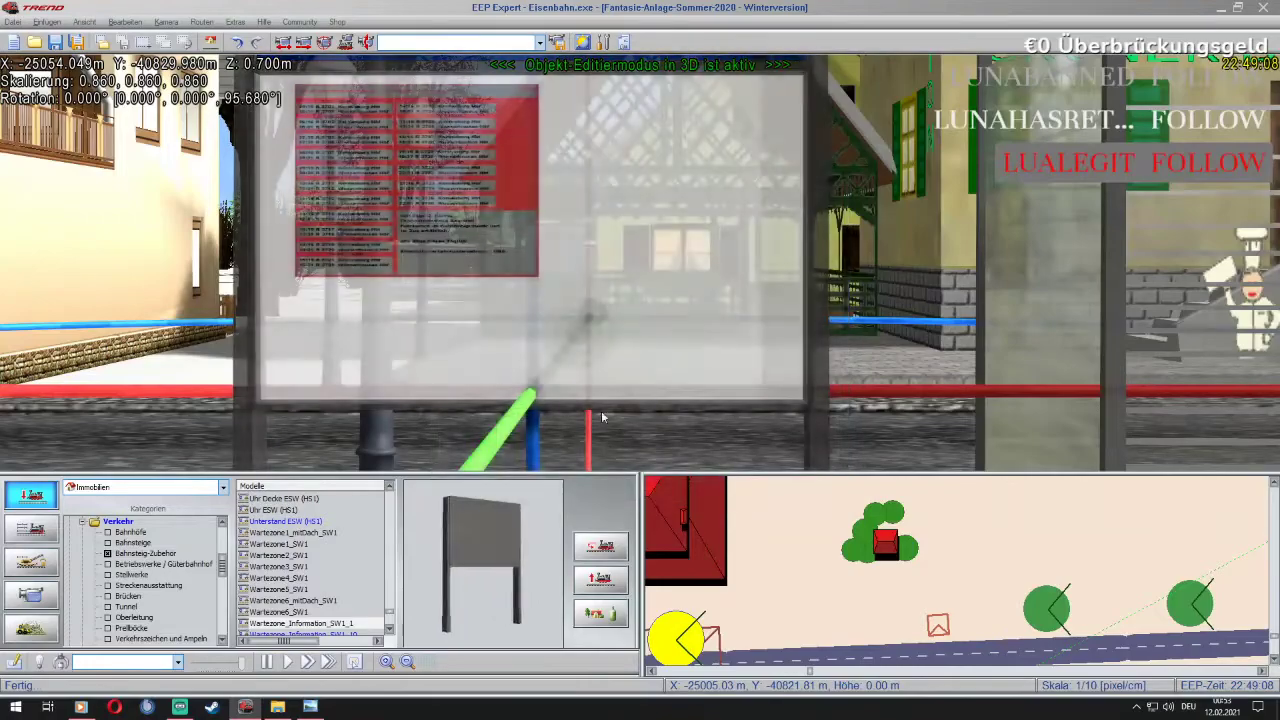
Leave object editing and inspect the smaller timetable on the Information board from close up and farther away
left_click(31, 530)
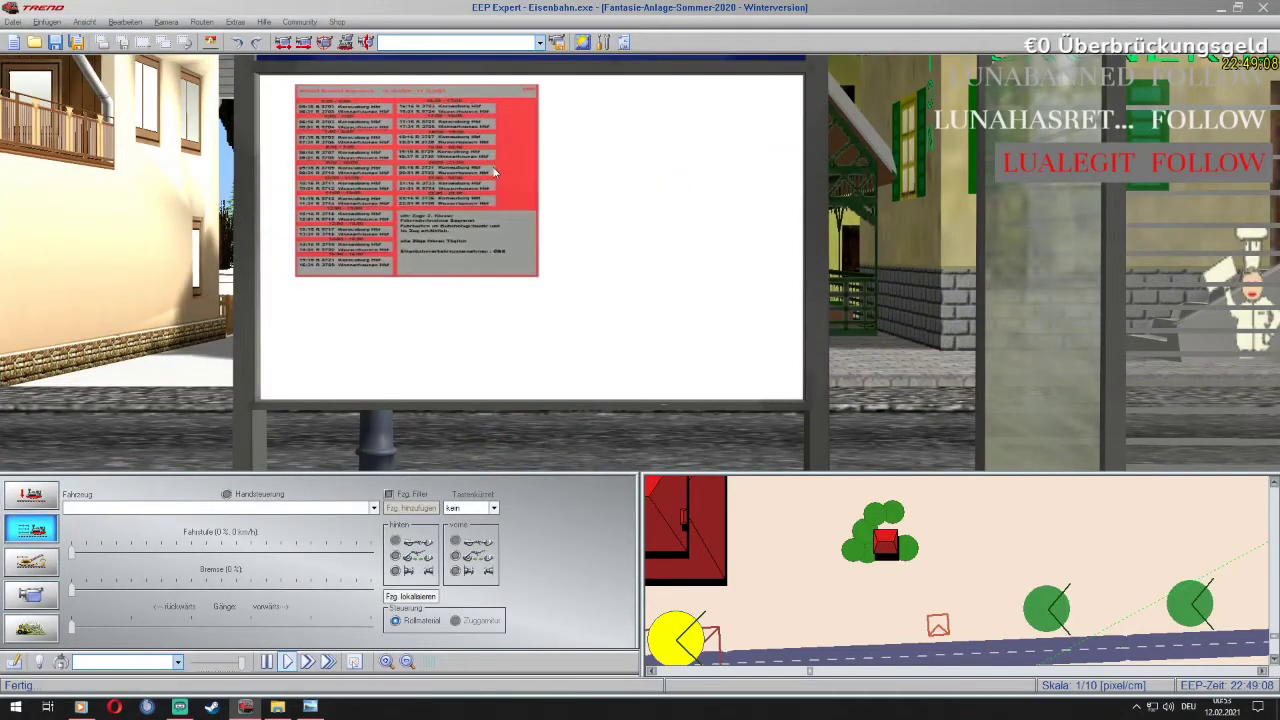
key("Up")
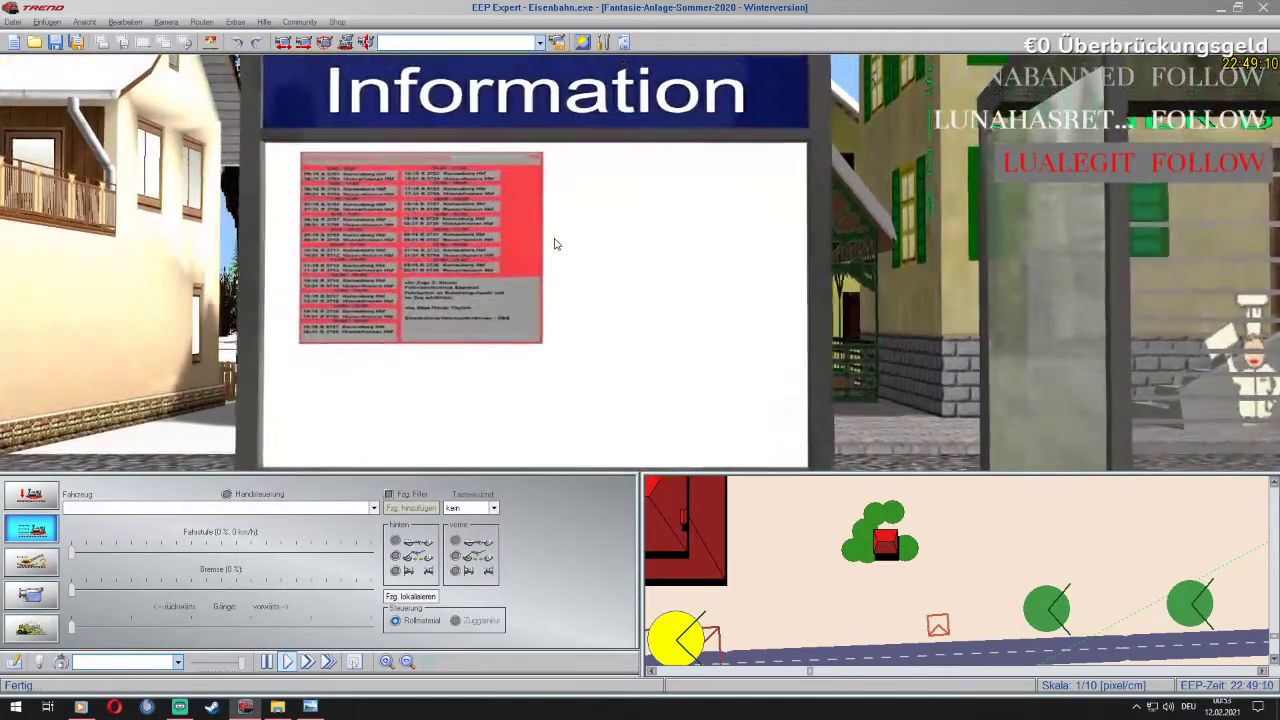
key("Left")
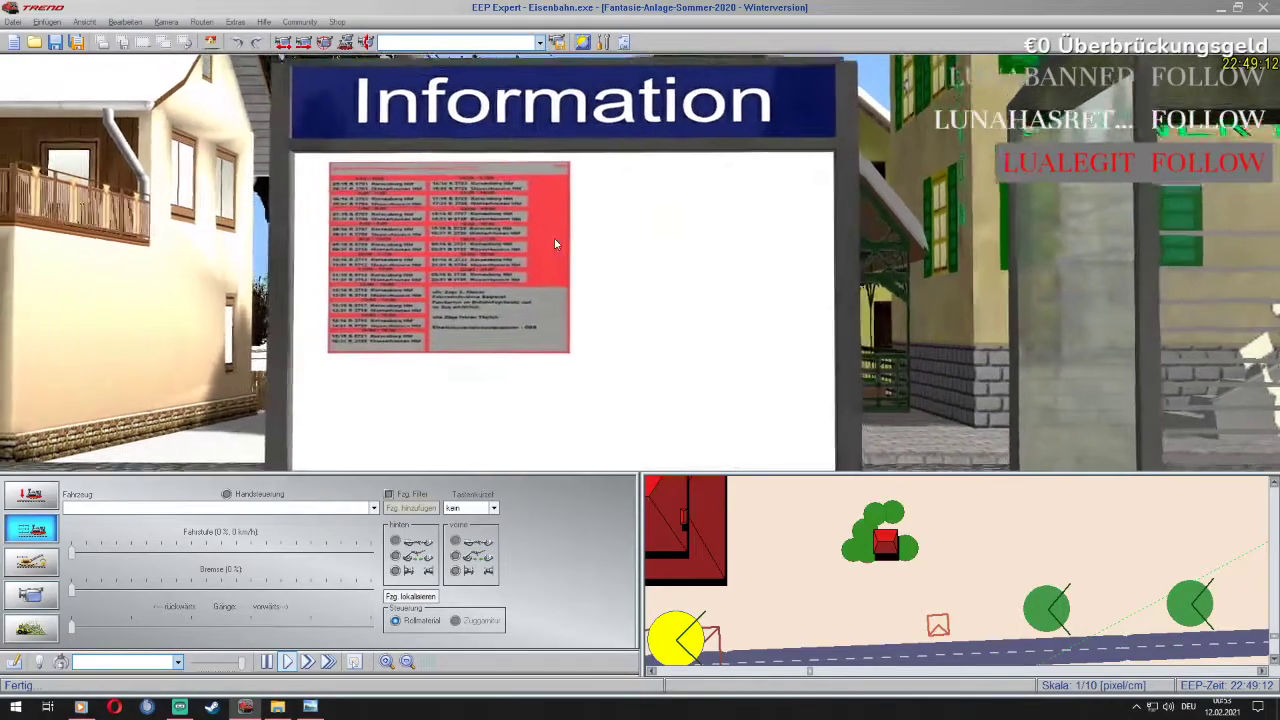
key("Up")
scroll(555, 244, "up", 3)
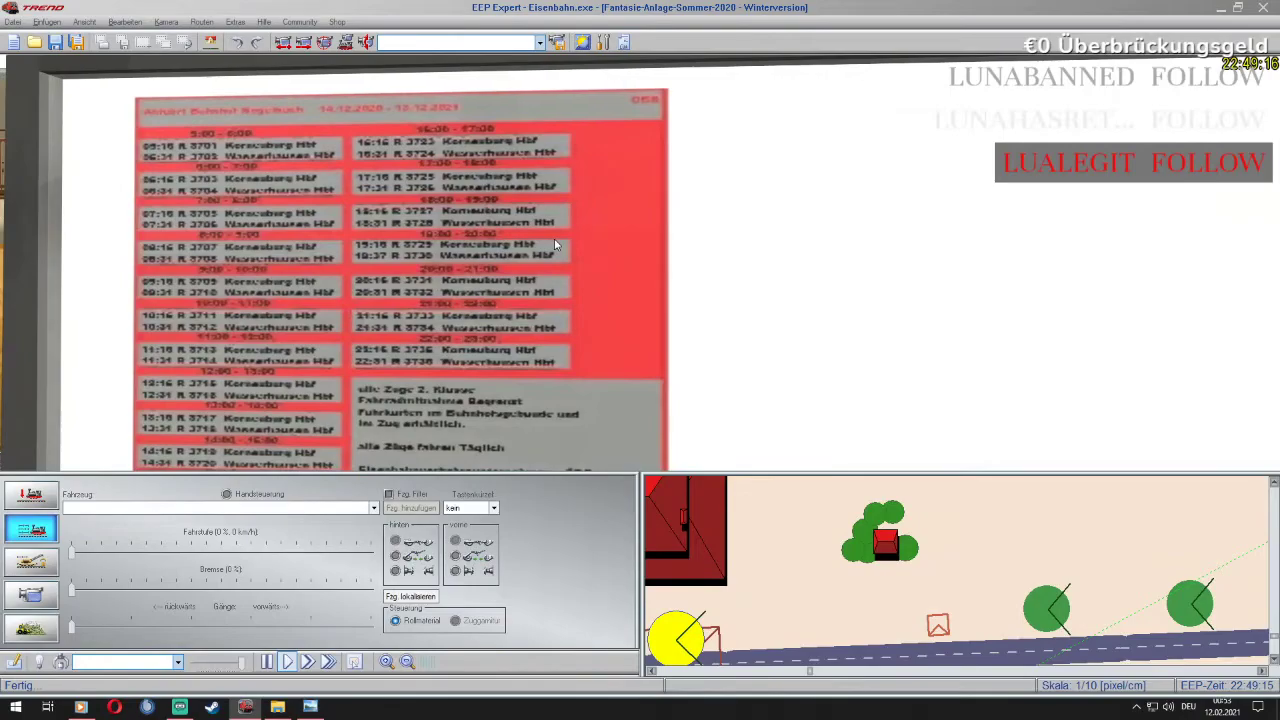
key("Down")
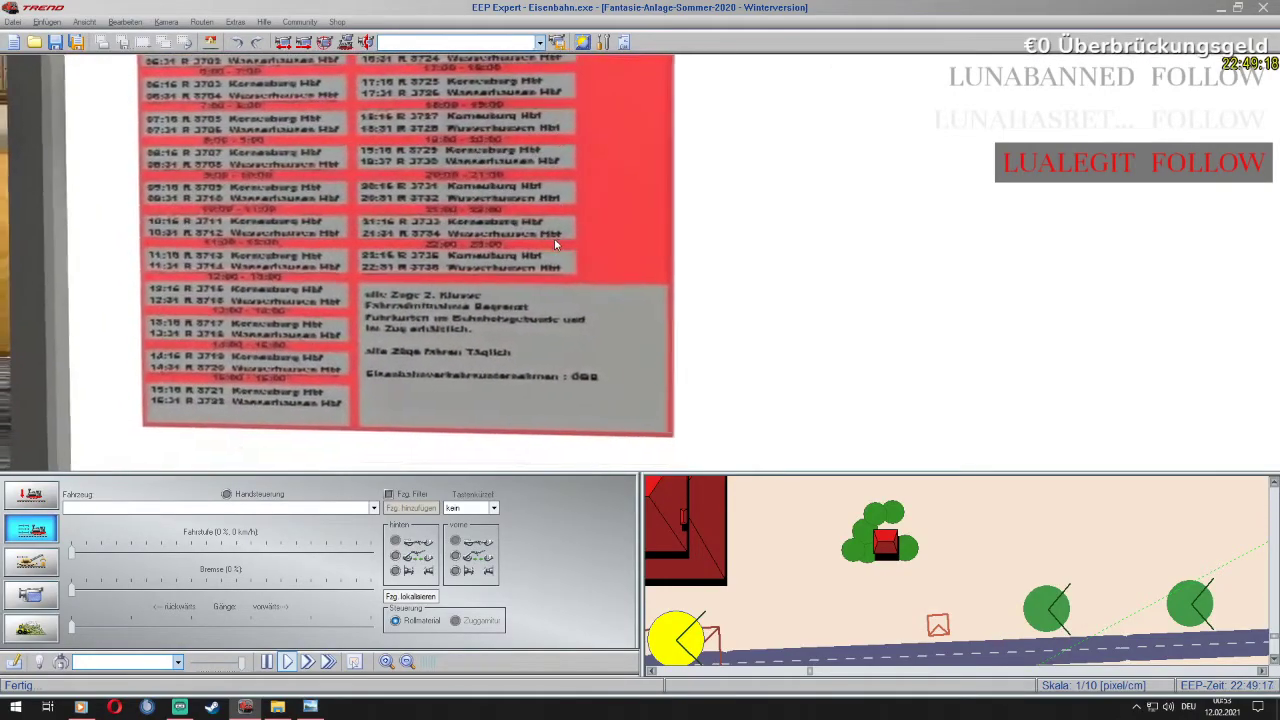
scroll(555, 244, "down", 3)
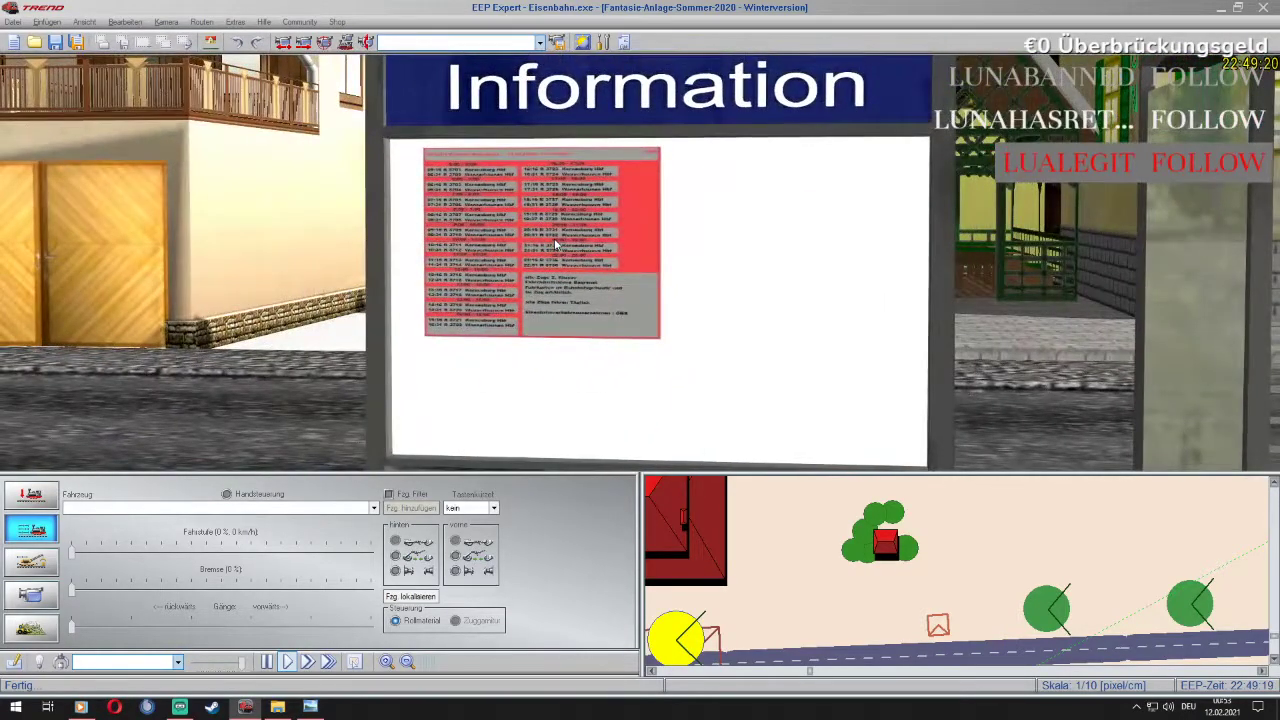
key("Right")
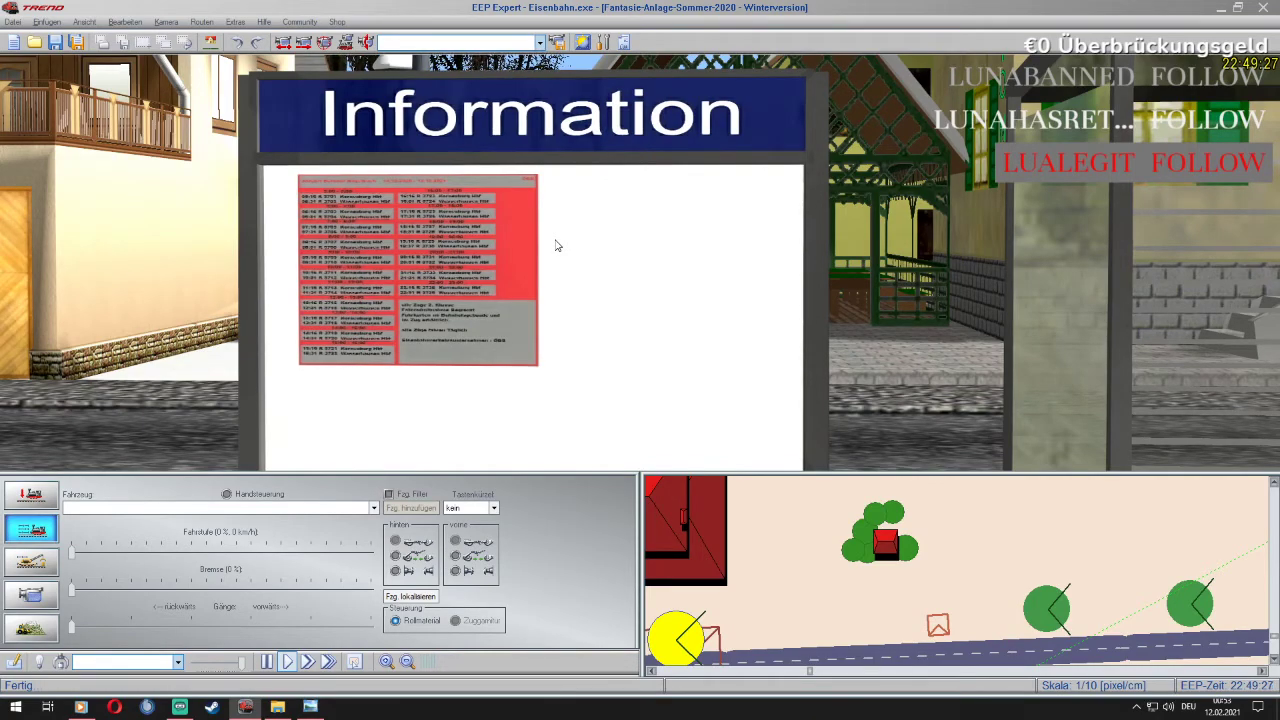
Switch to the 2D plan view and save the layout
left_click(14, 662)
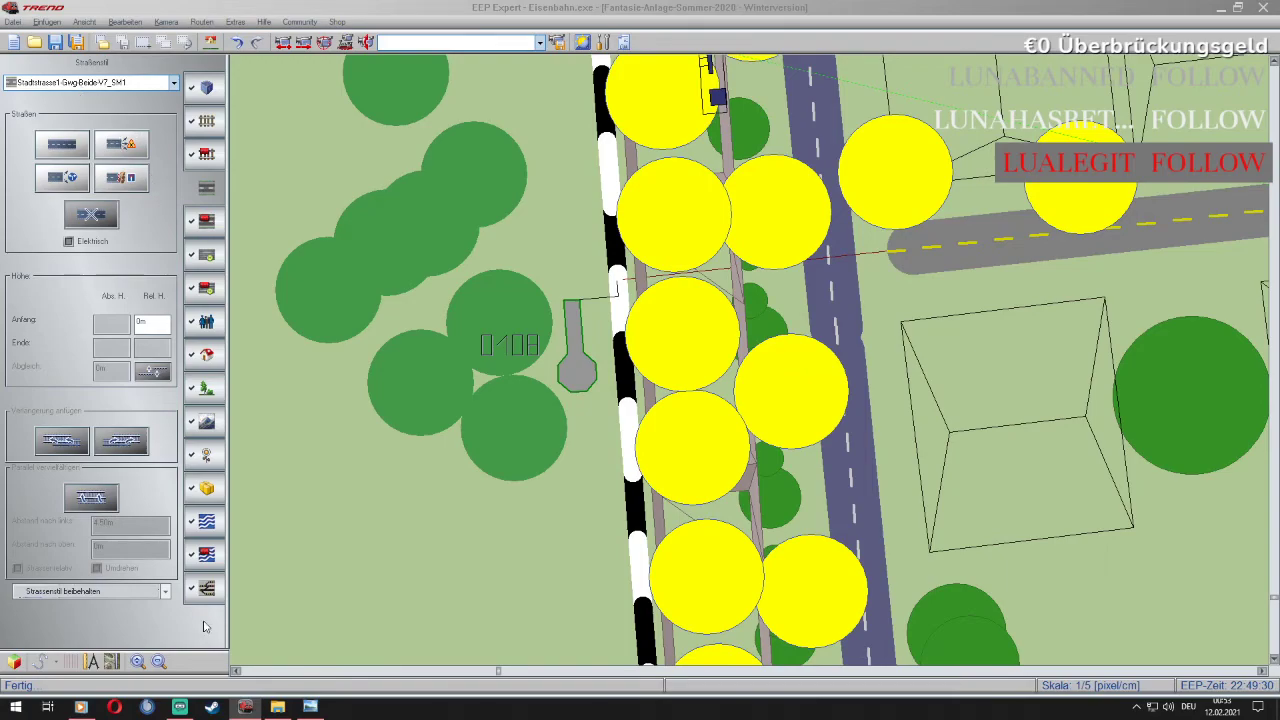
mouse_move(85, 706)
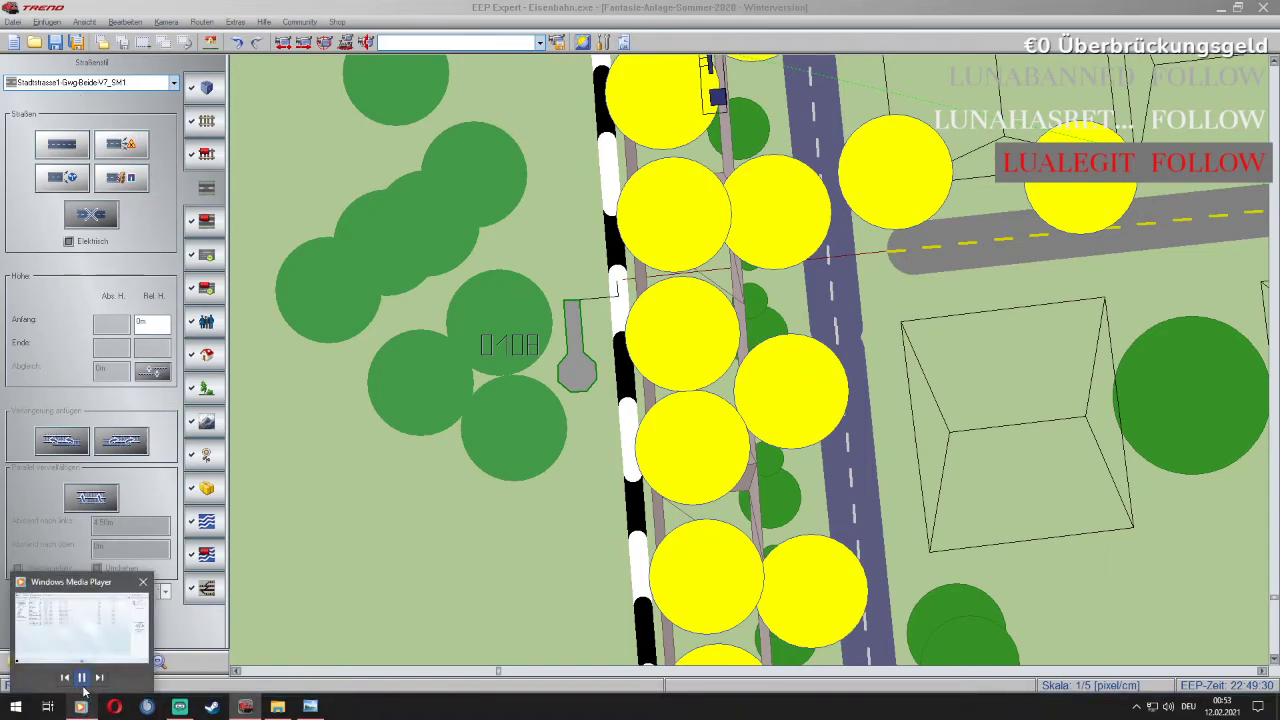
left_click(55, 43)
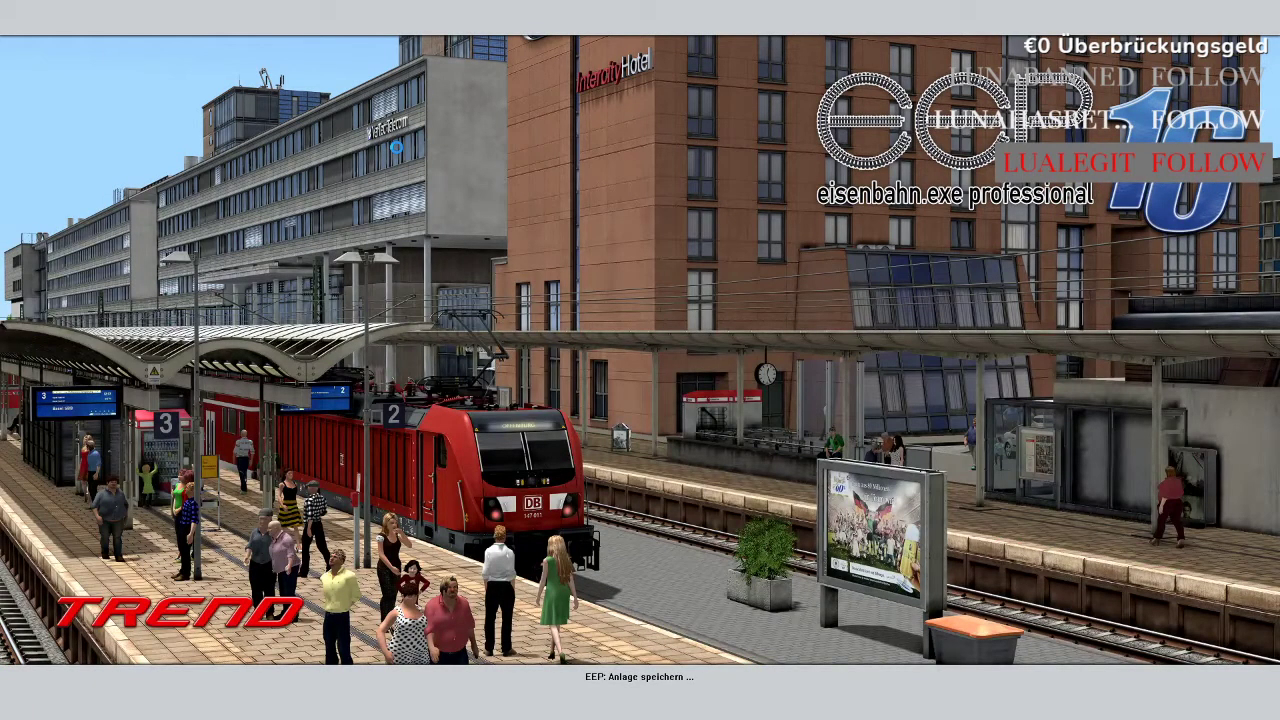